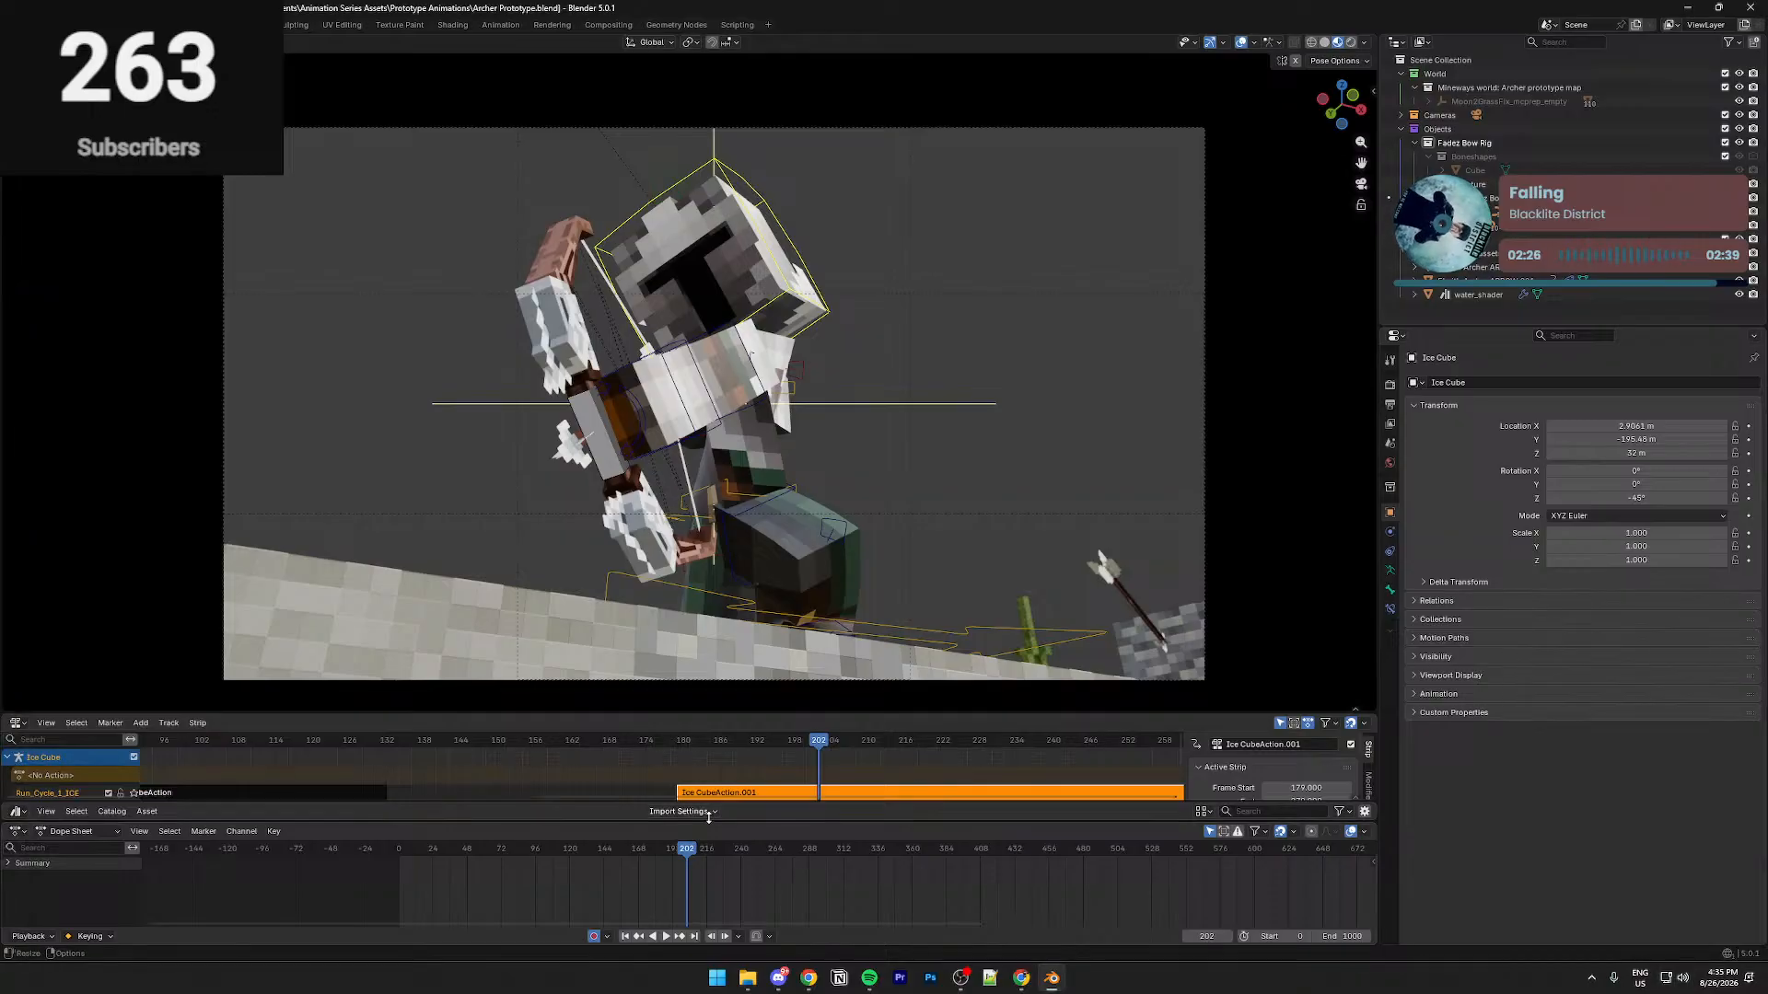
Enlarge the nonlinear animation editor above the dope sheet and return the playhead to frame 0
key("Right")
key("Right")
key("Right")
left_click_drag(546, 714, 542, 652)
left_click(293, 679)
scroll(378, 732, "down", 6)
scroll(396, 740, "down", 3)
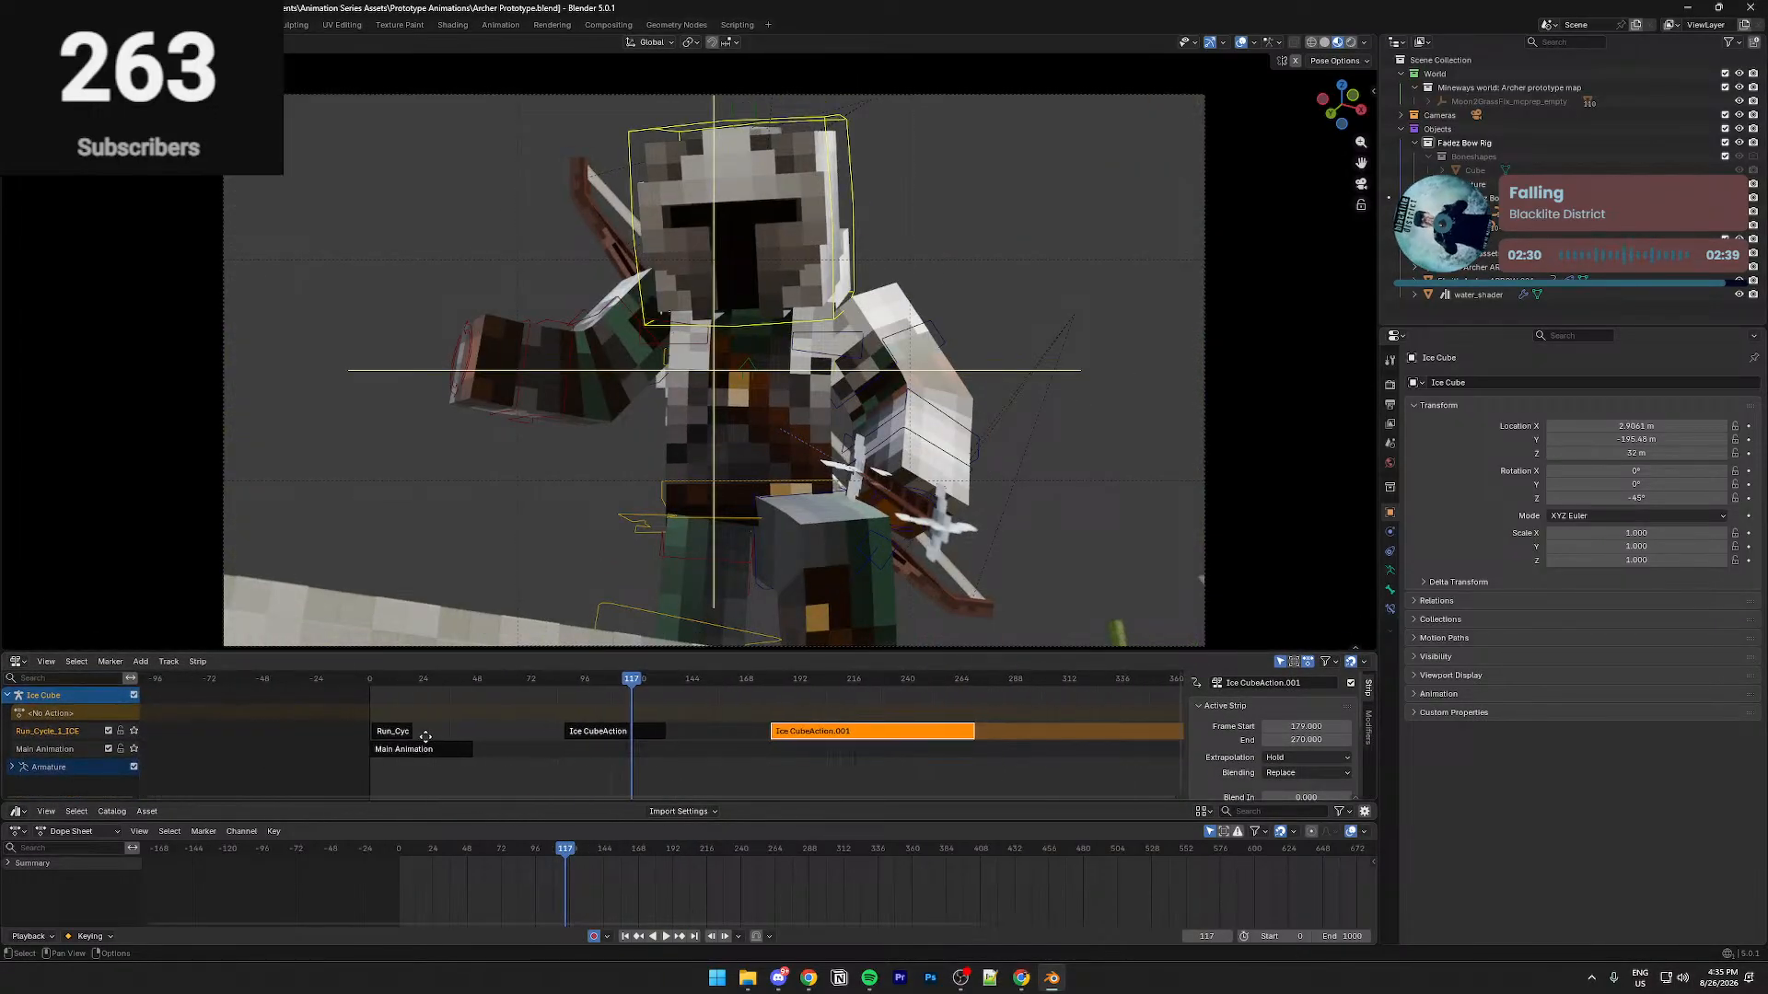
left_click_drag(516, 851, 397, 854)
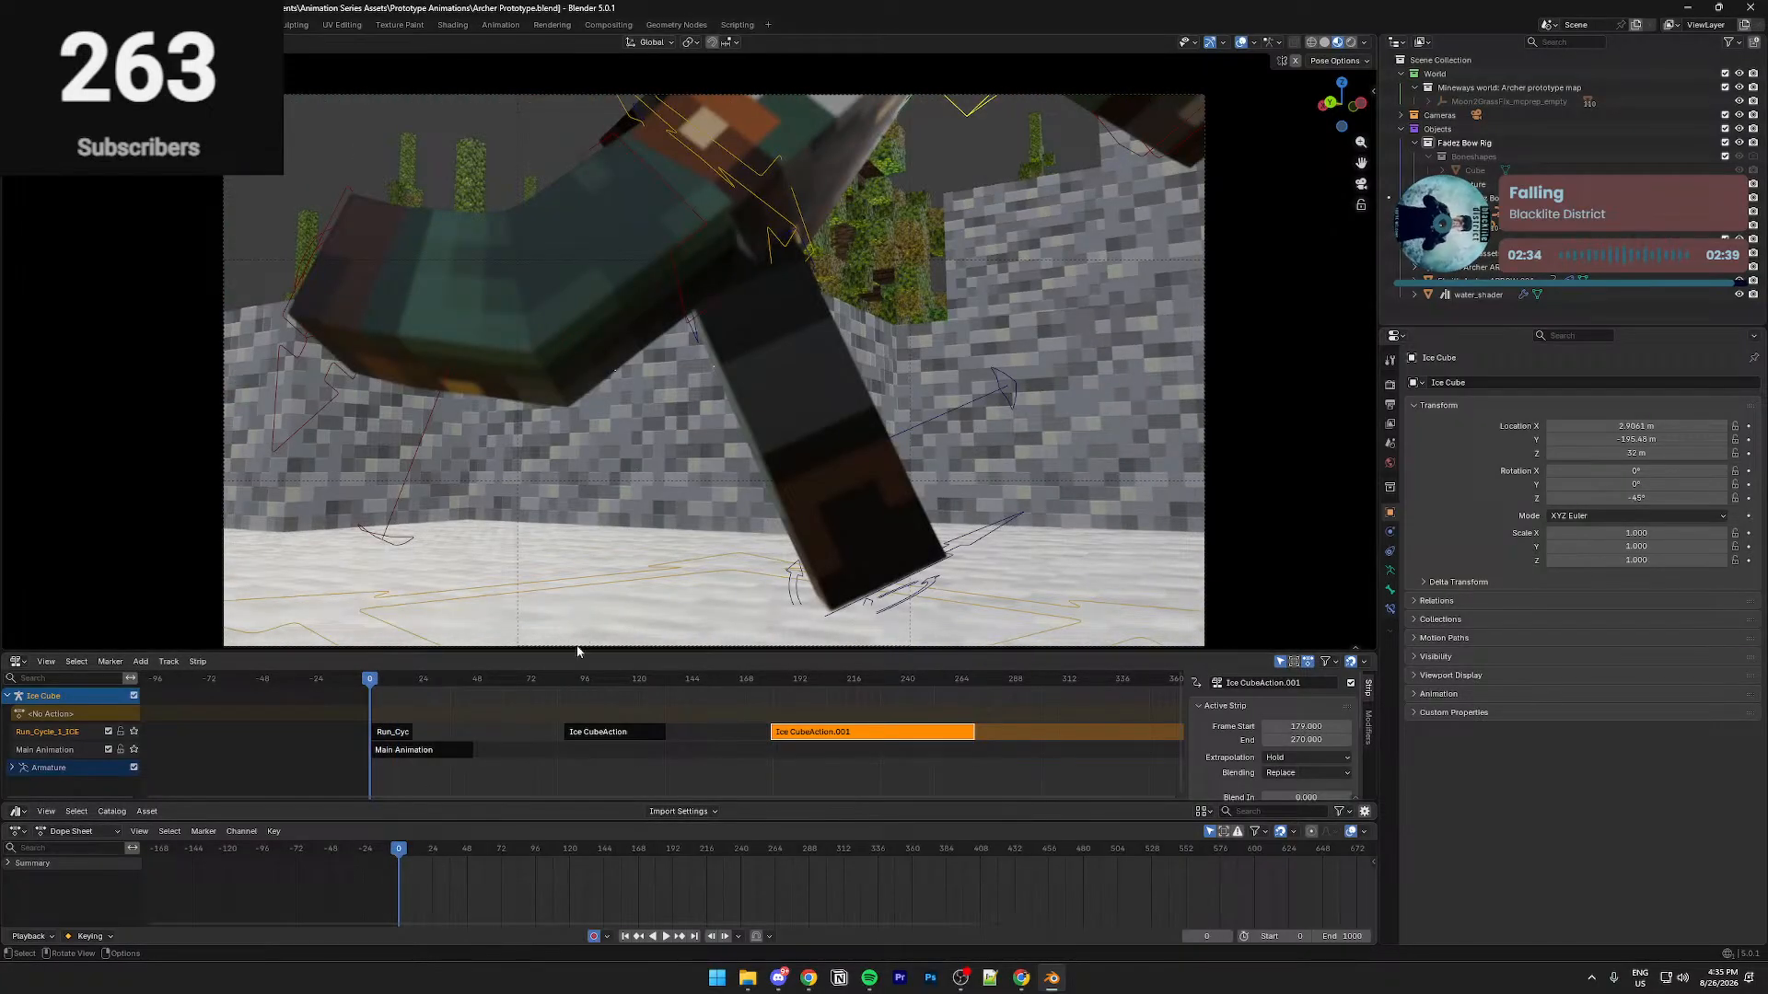
scroll(736, 599, "down", 1)
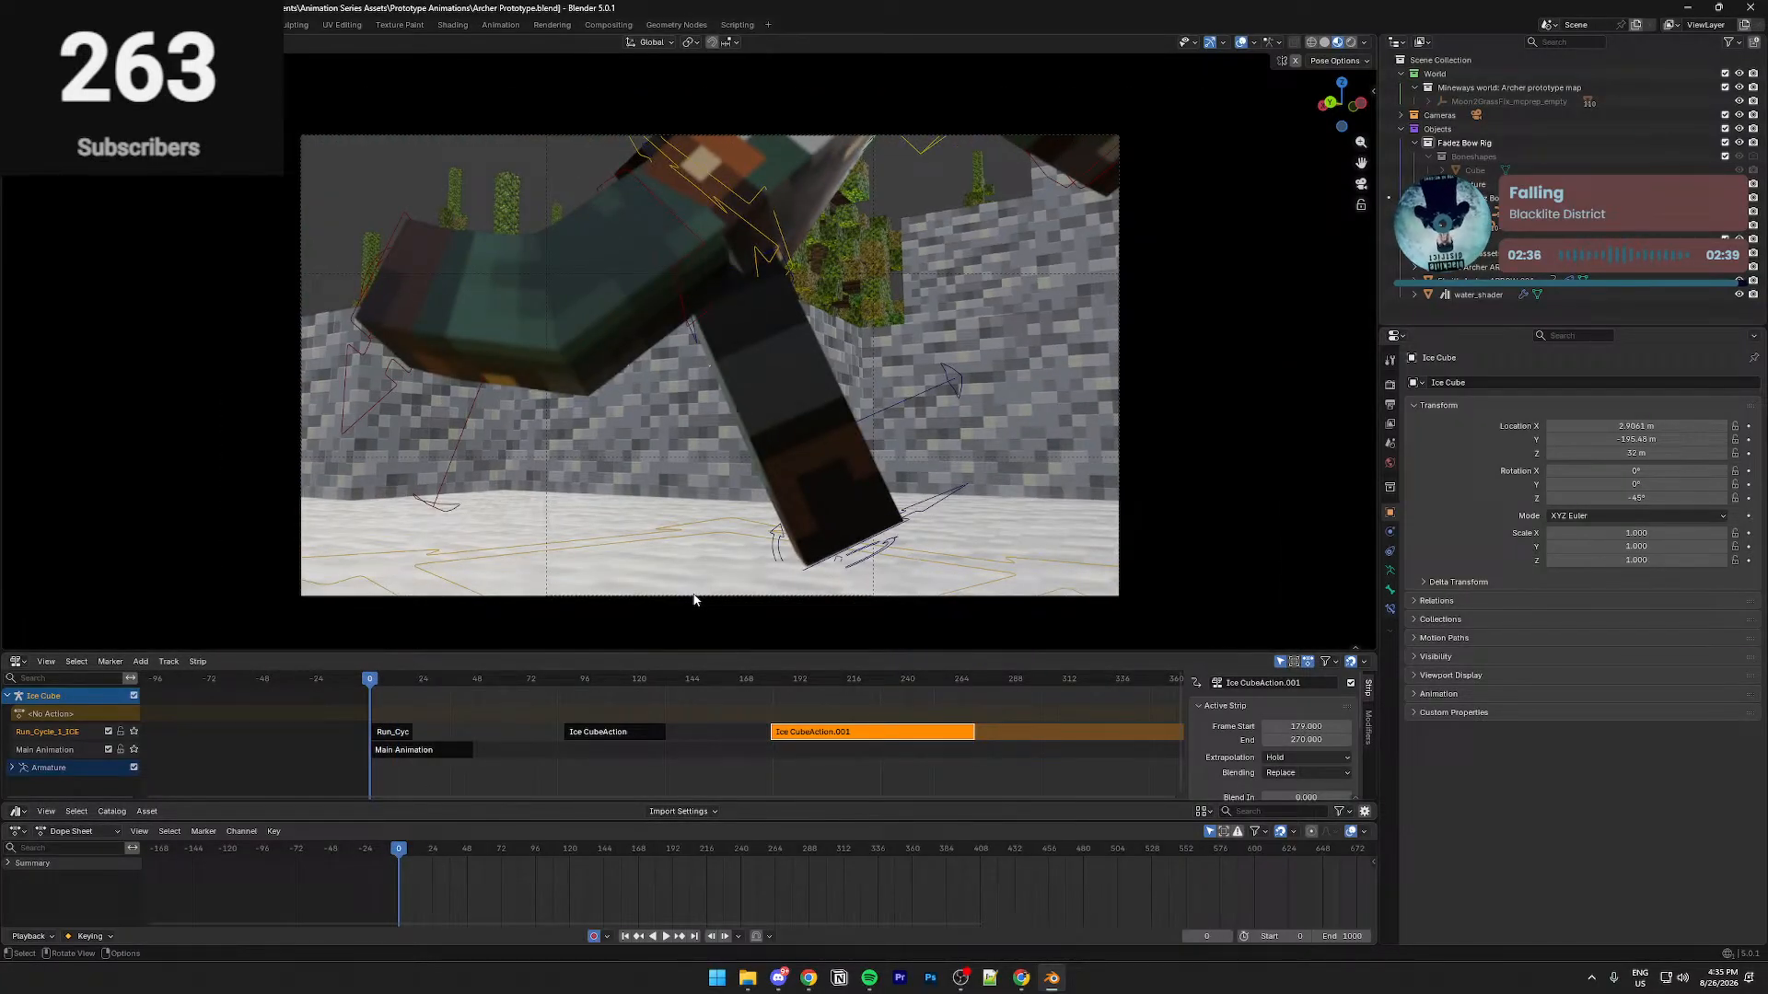
Switch to Object Mode, select the Main Camera, and bring up its lens data with the depth of field settings
key("ctrl+Tab")
left_click(687, 596)
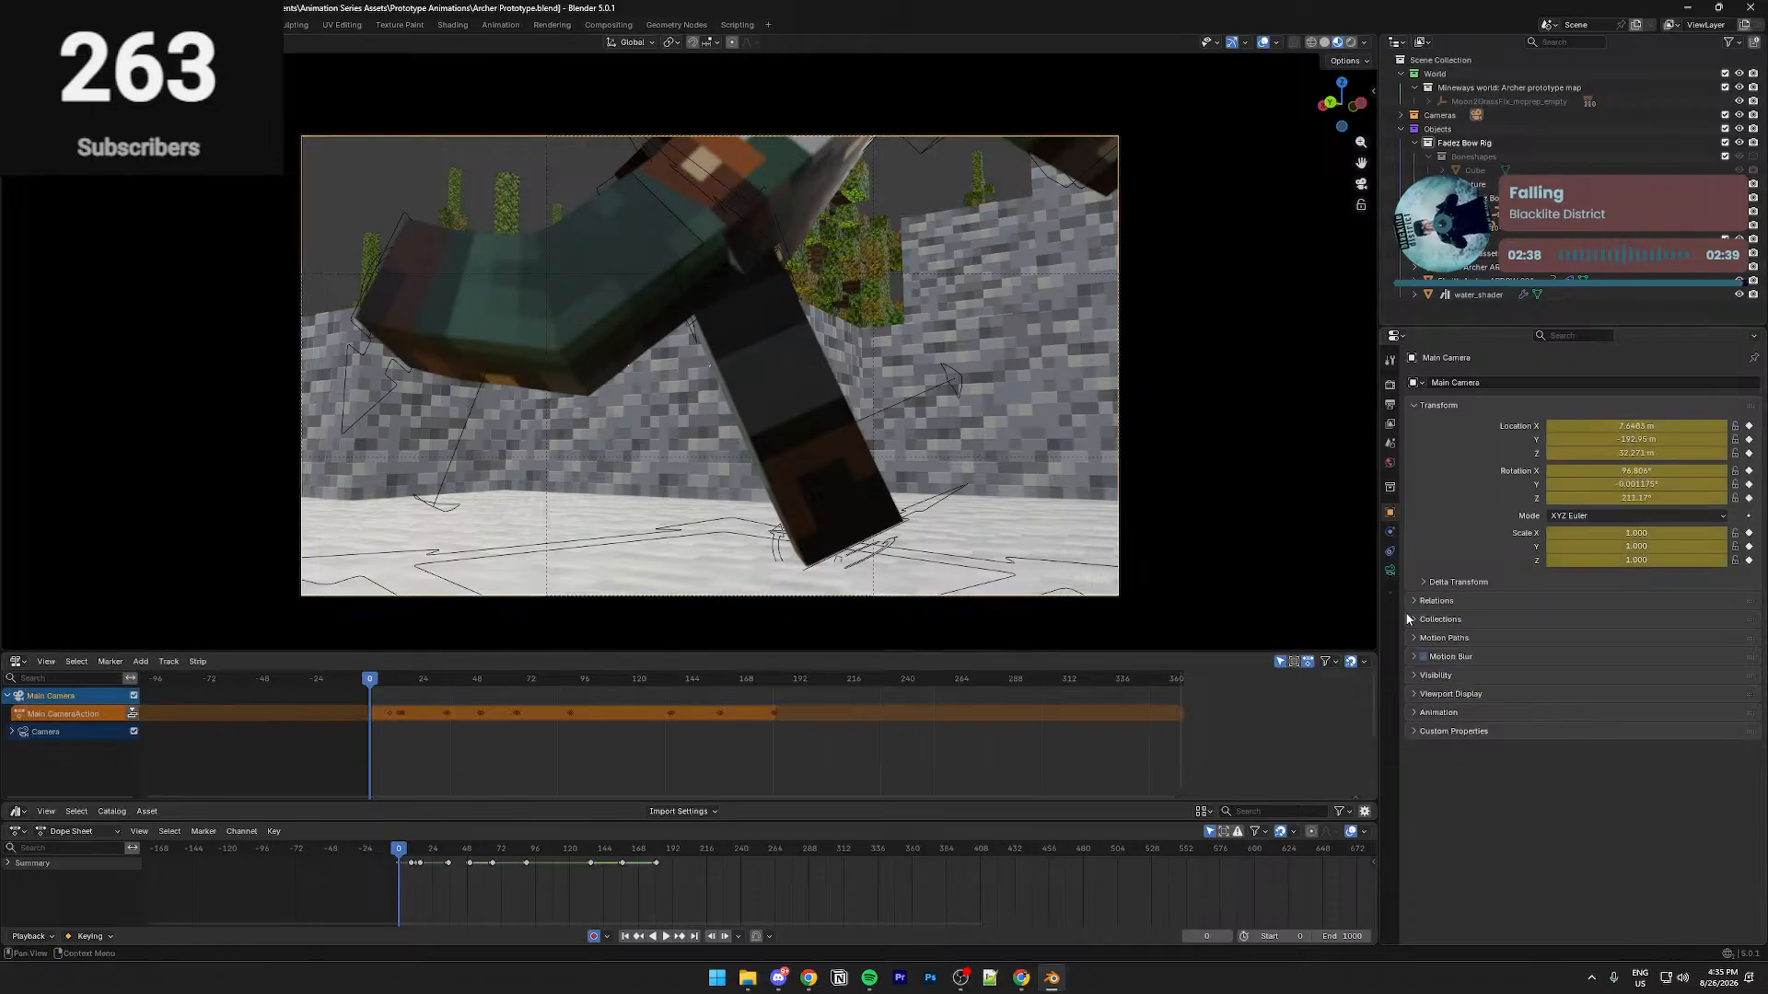
left_click(1388, 571)
scroll(455, 851, "up", 3)
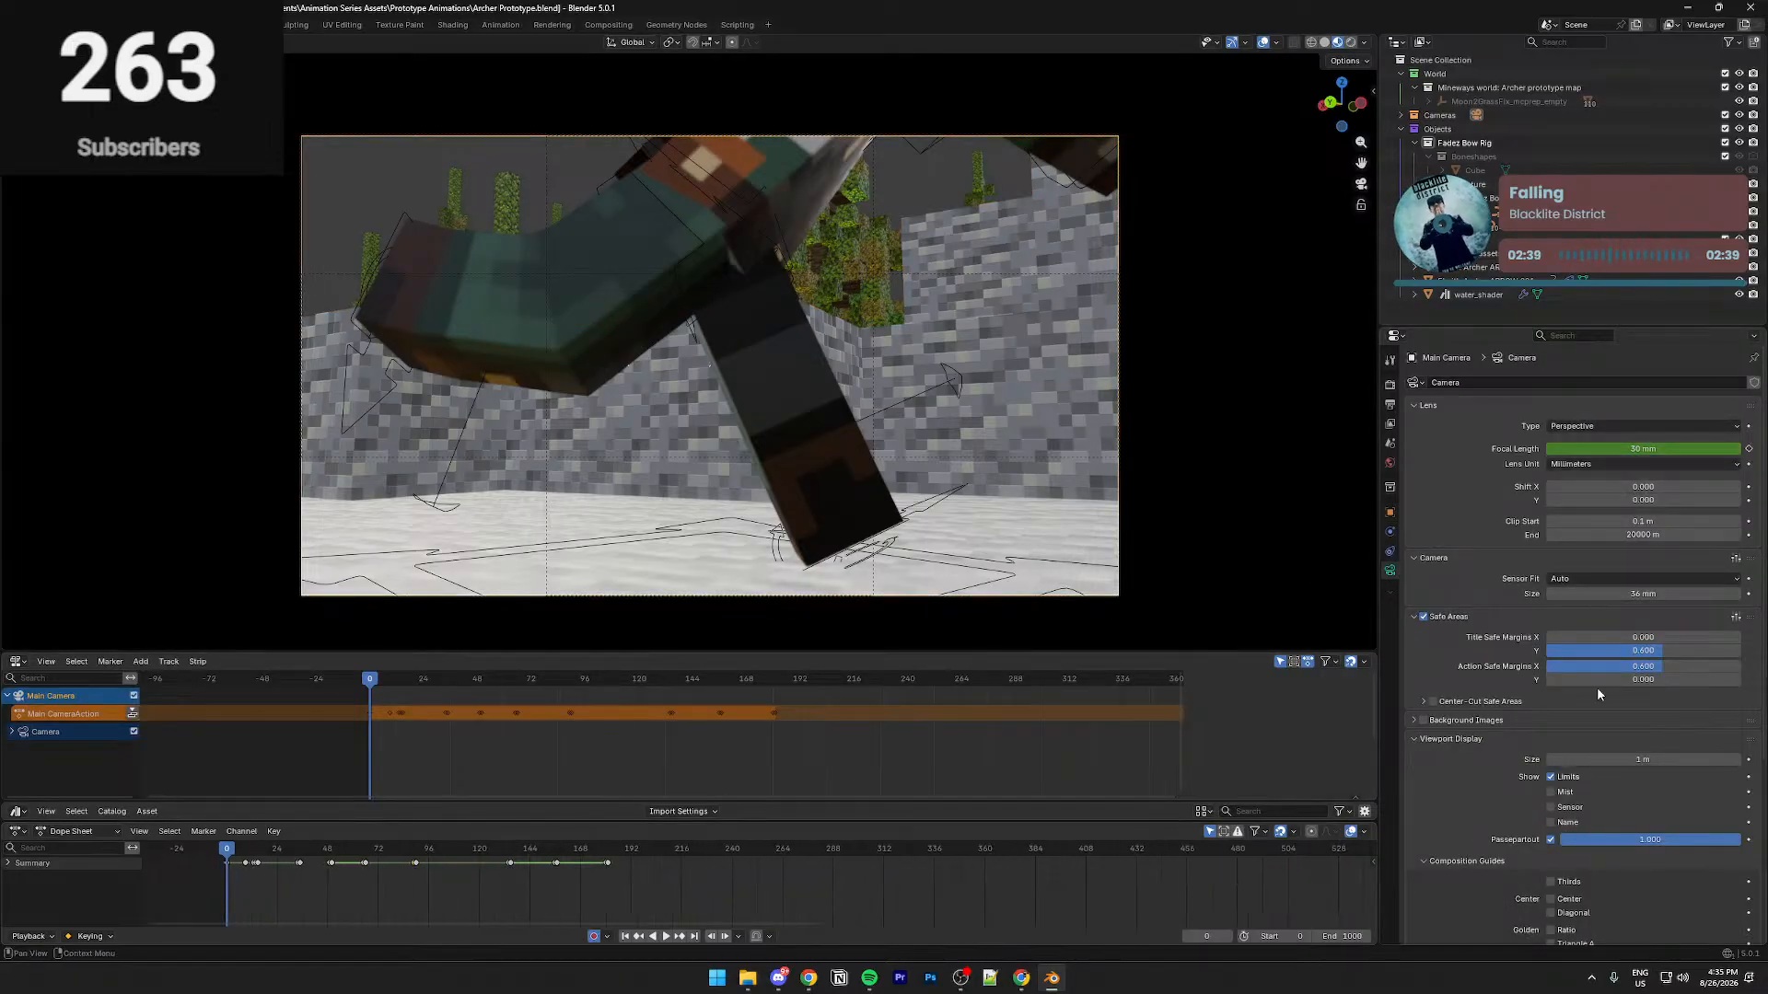
scroll(1462, 606, "down", 6)
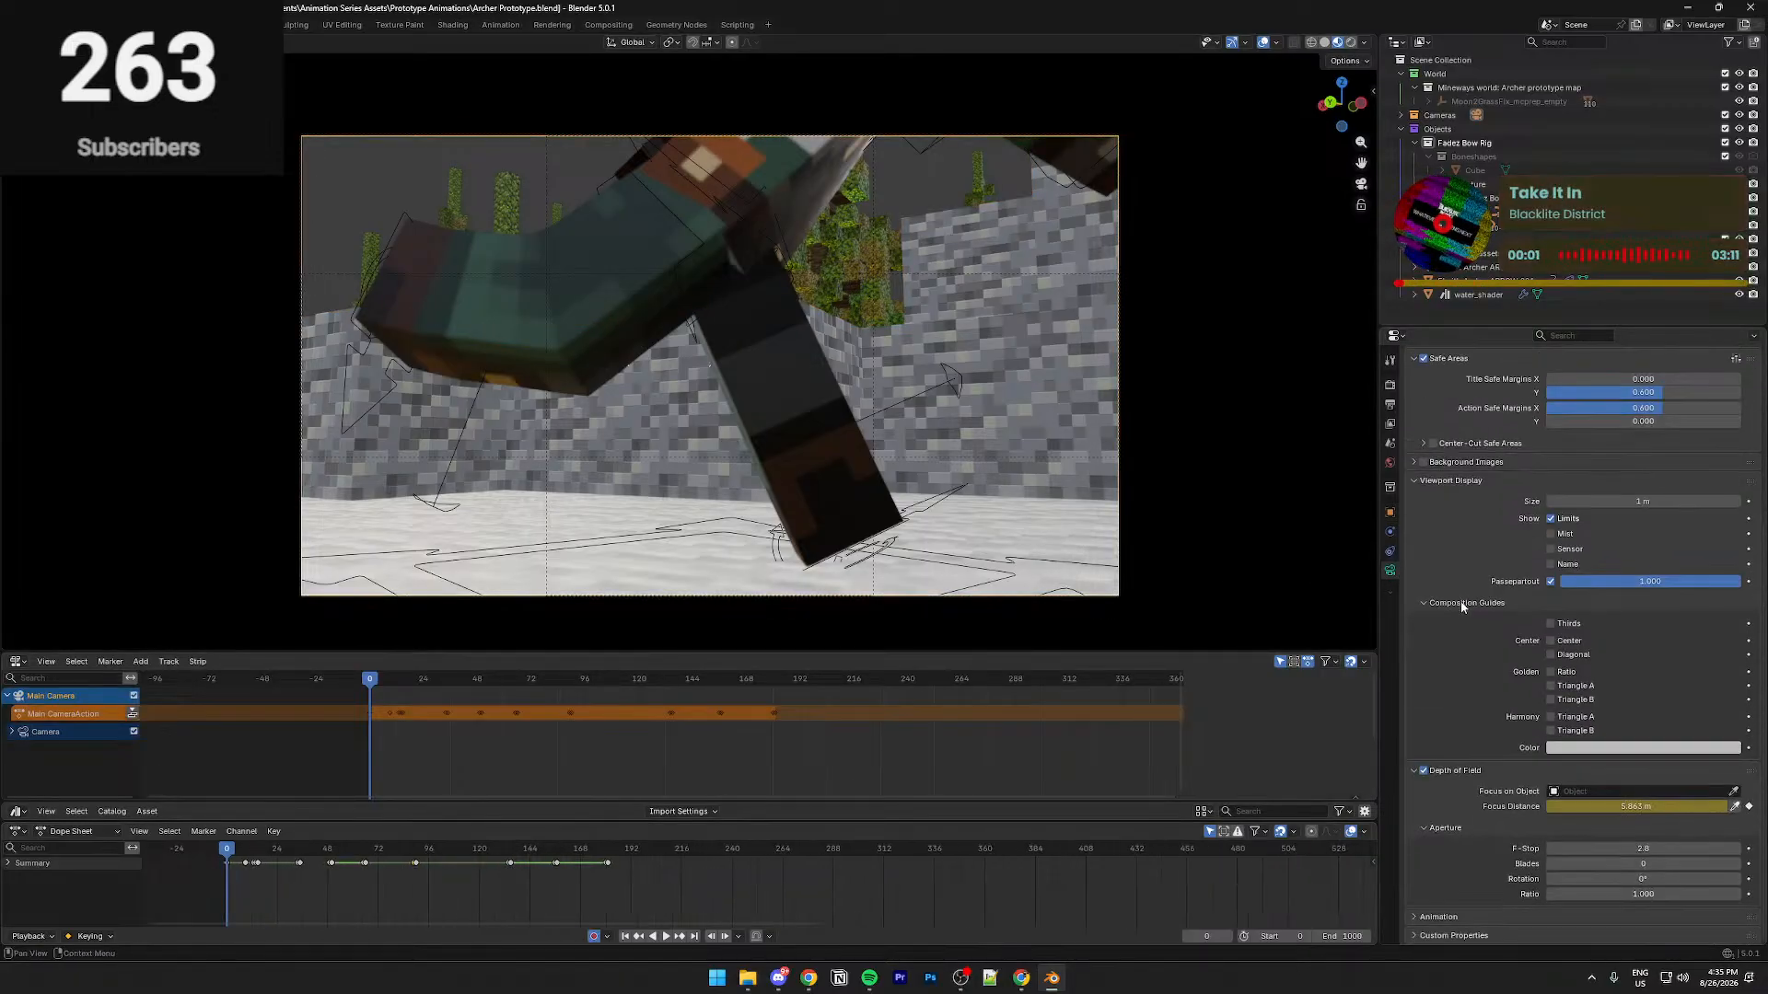
Sample the camera's focus distance from the running character's leg at frame 0 and keyframe it
left_click(1735, 807)
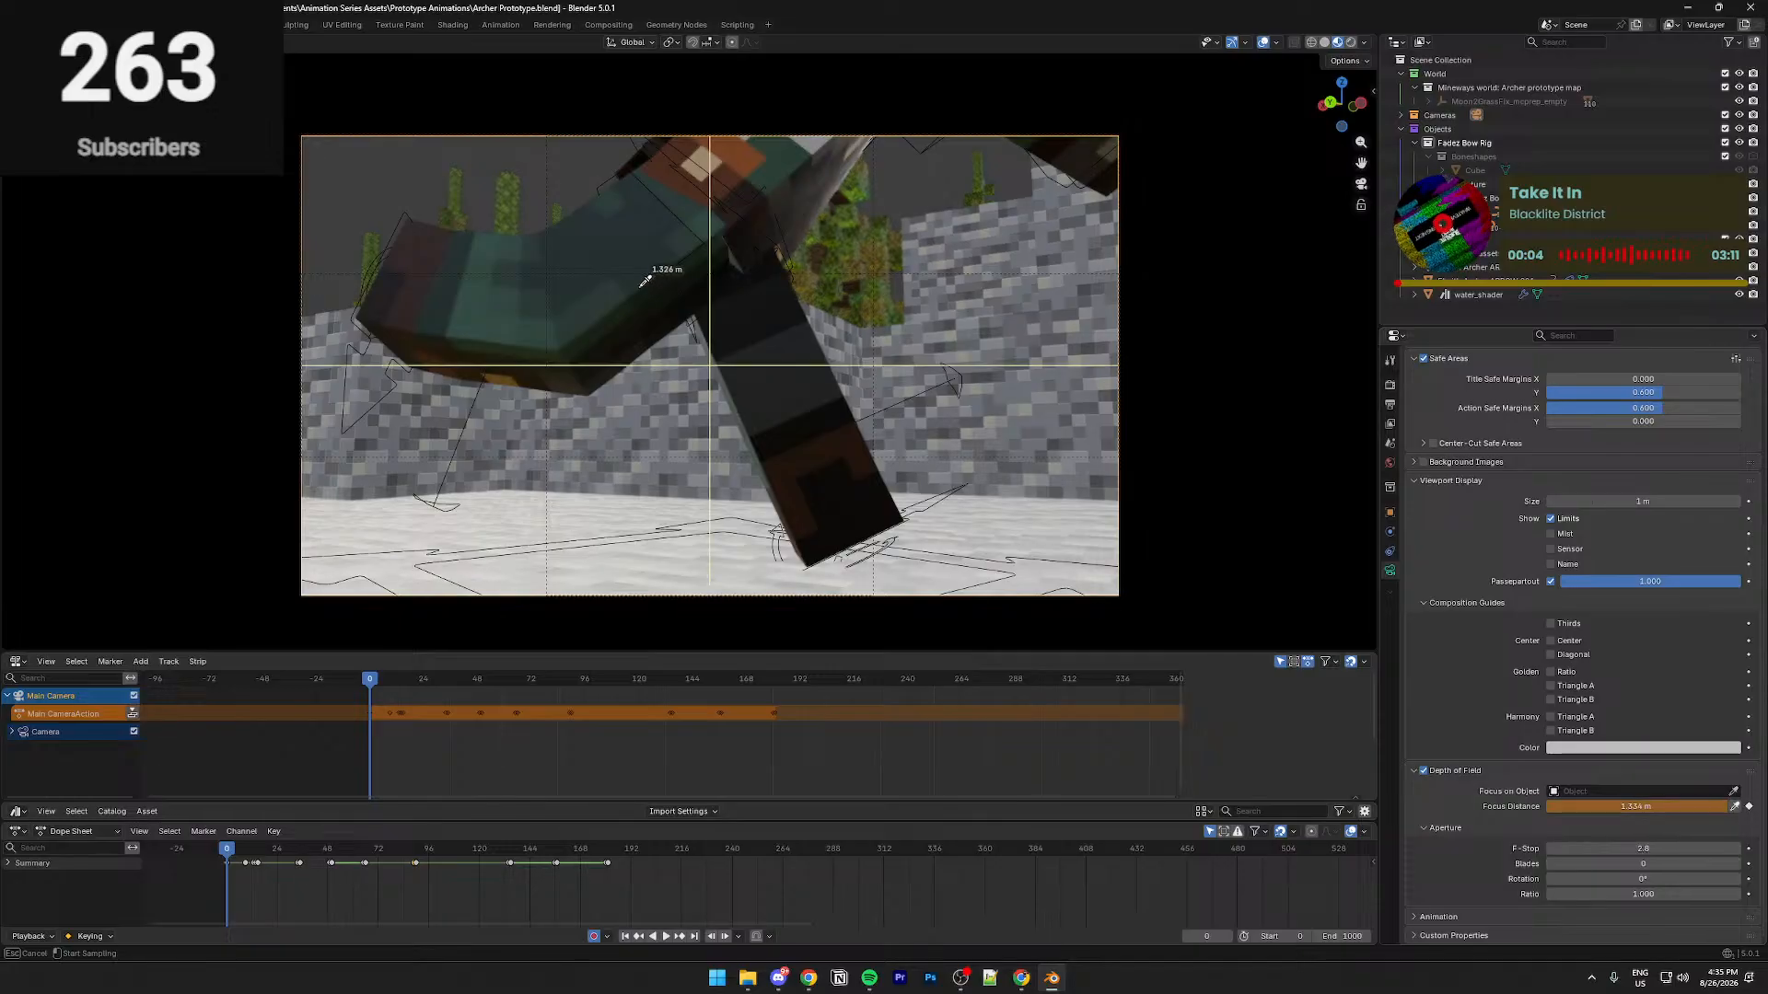
key("i")
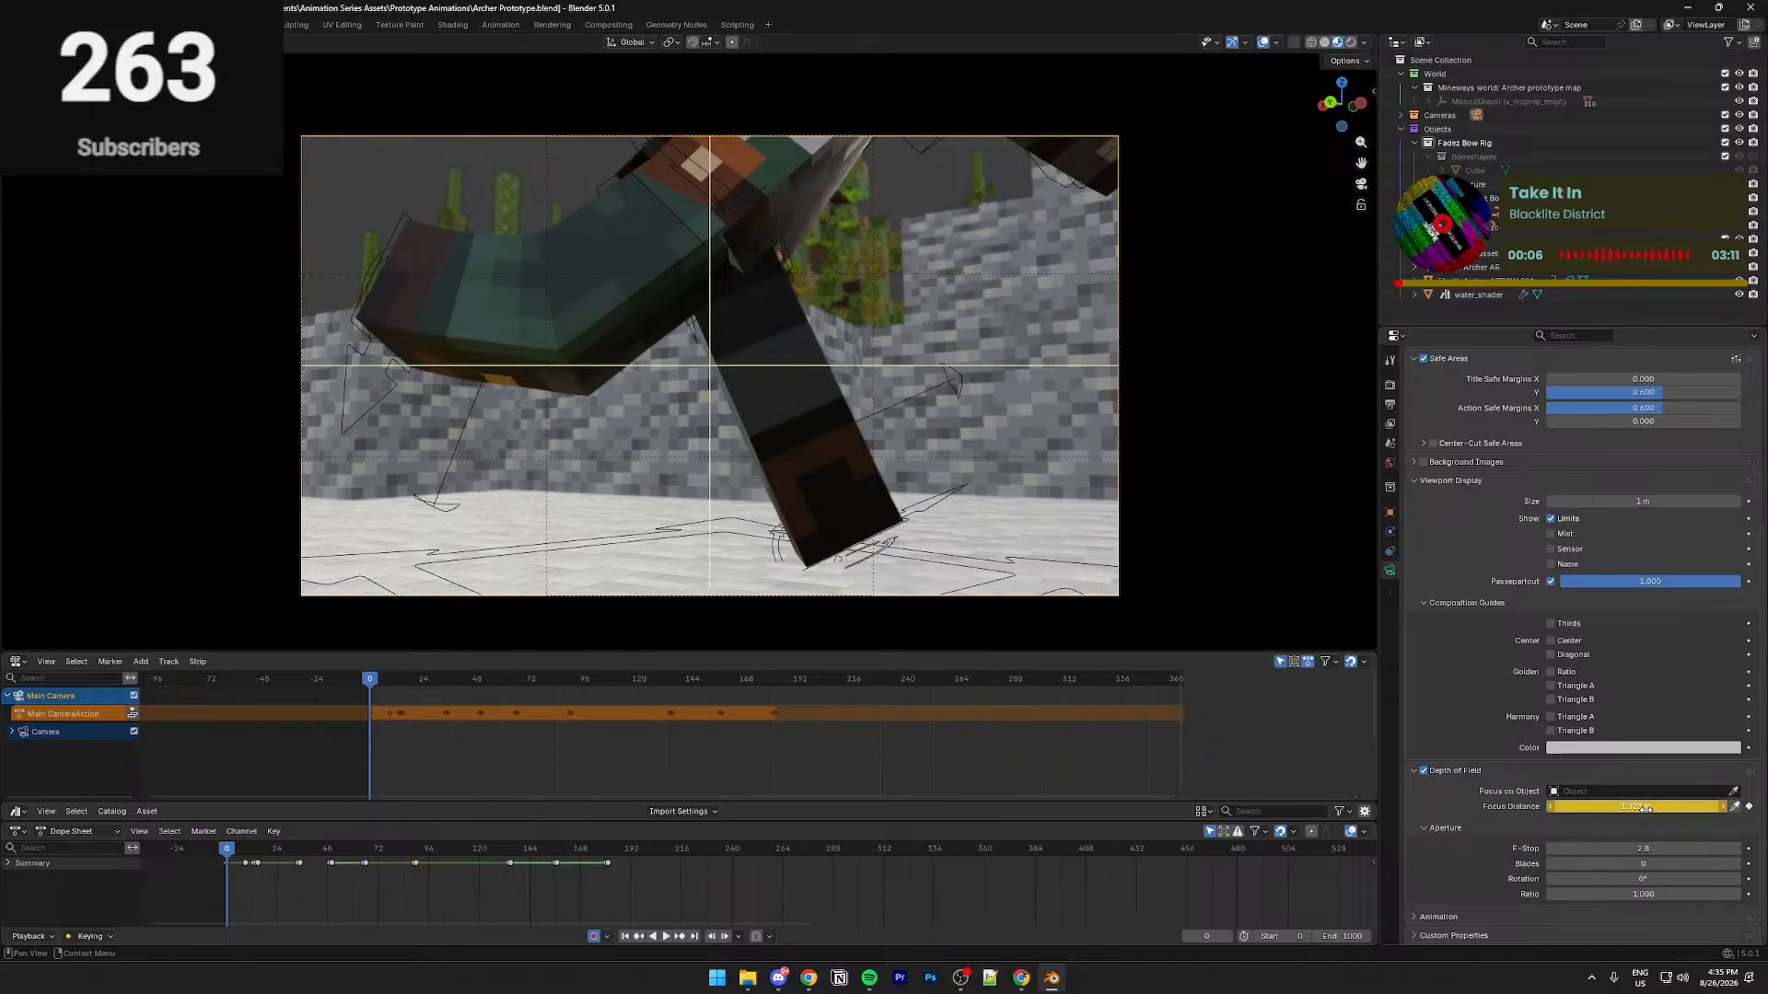
key("Down")
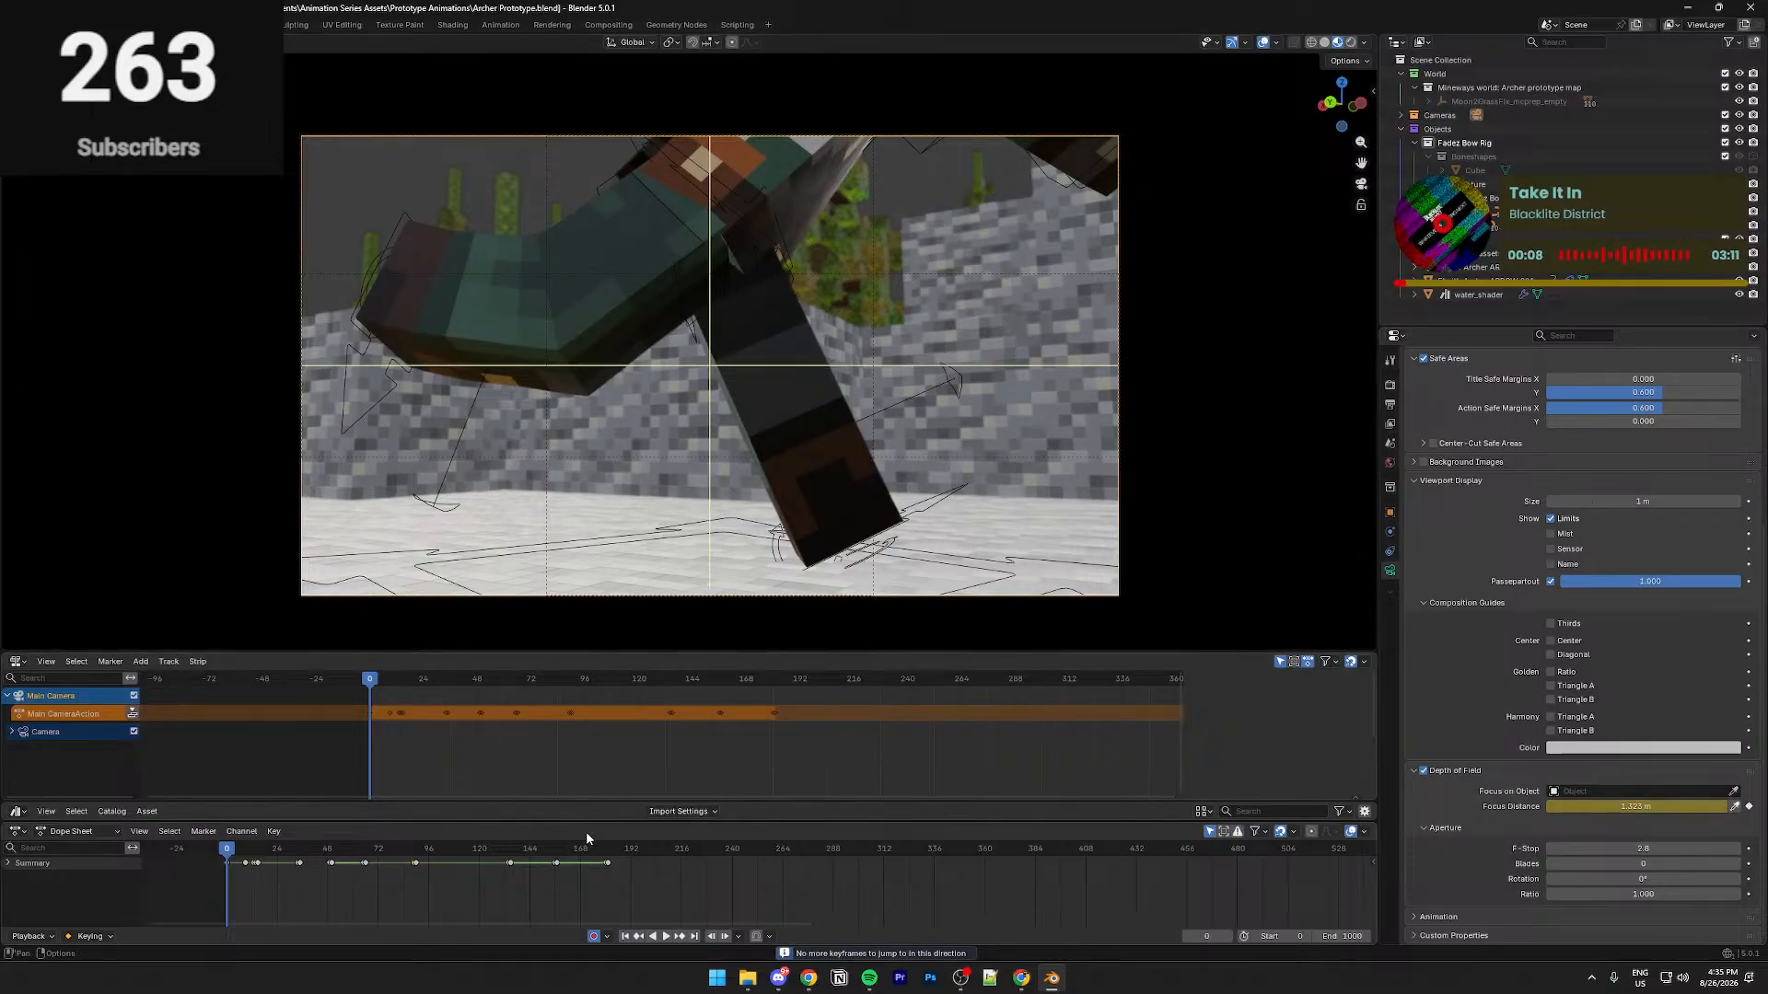
Go to the camera keyframe at frame 9, sample the focus distance from the character's leg, and keyframe it
key("Up")
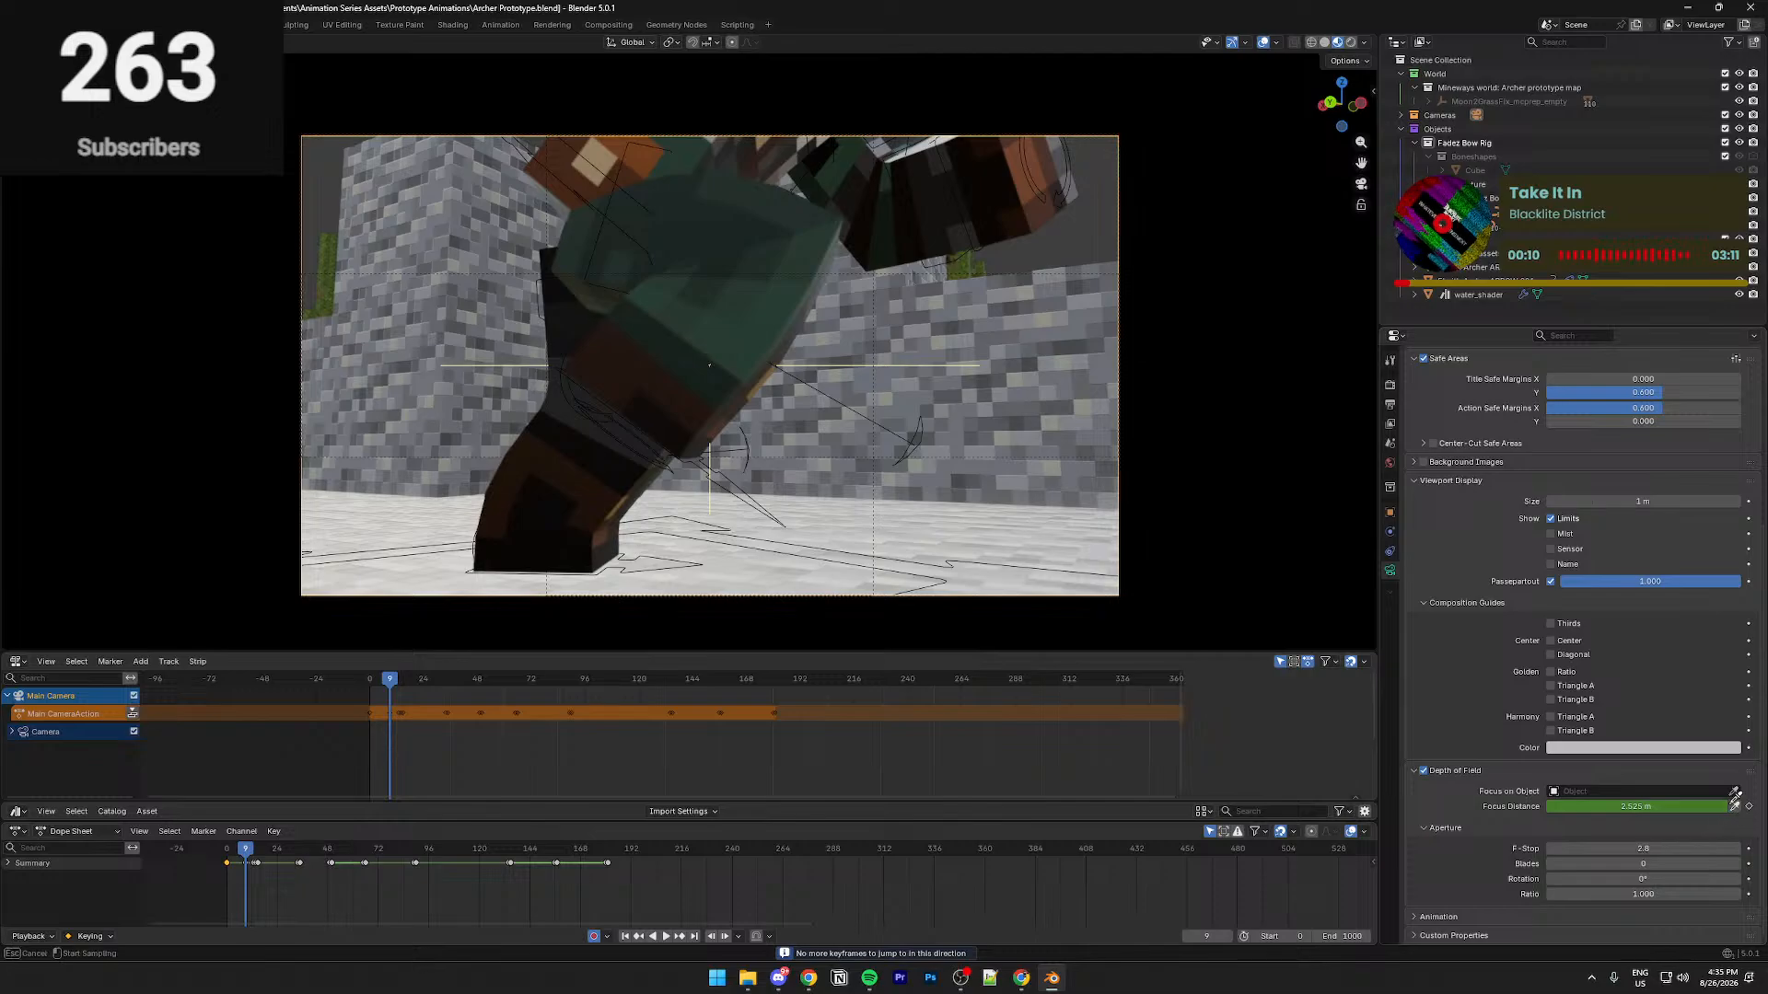
left_click(746, 336)
key("i")
Go to the camera keyframe at frame 13, resample the focus distance on the character's leg, and keyframe it
key("Up")
left_click(1734, 807)
left_click(845, 381)
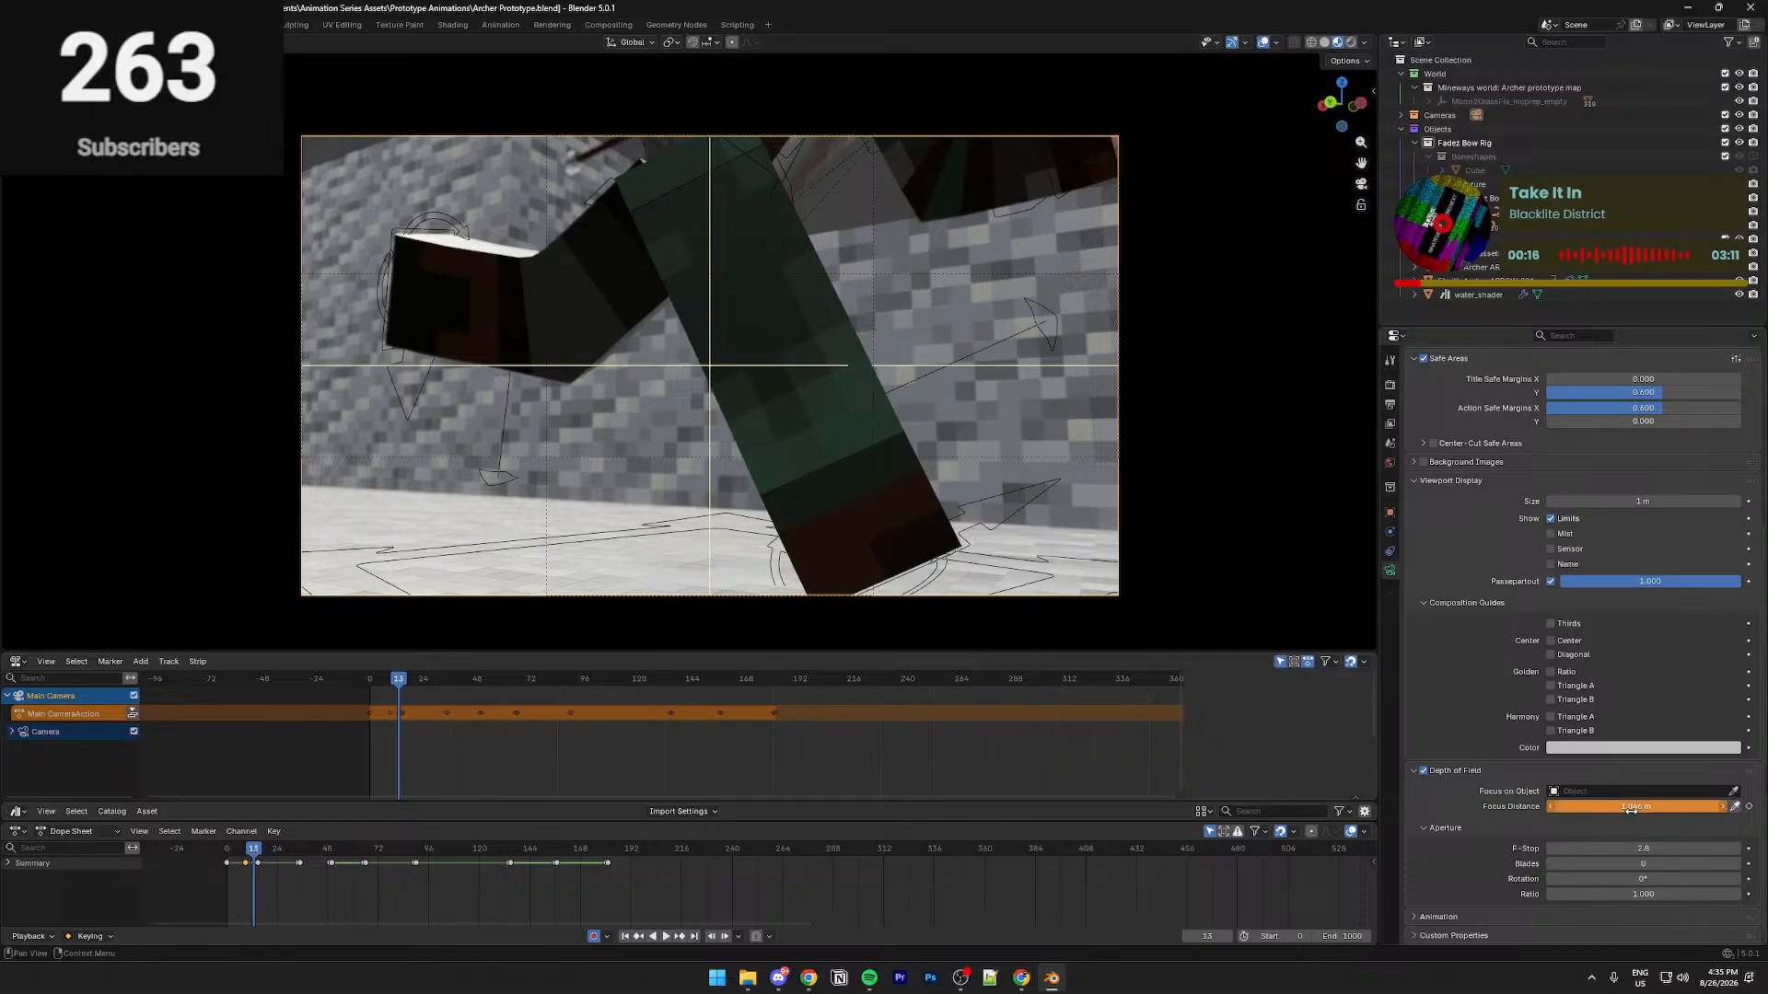
key("i")
At frame 14, sample the focus distance from the green-trousered leg, undo the stray changes, and keyframe the focus distance
key("Right")
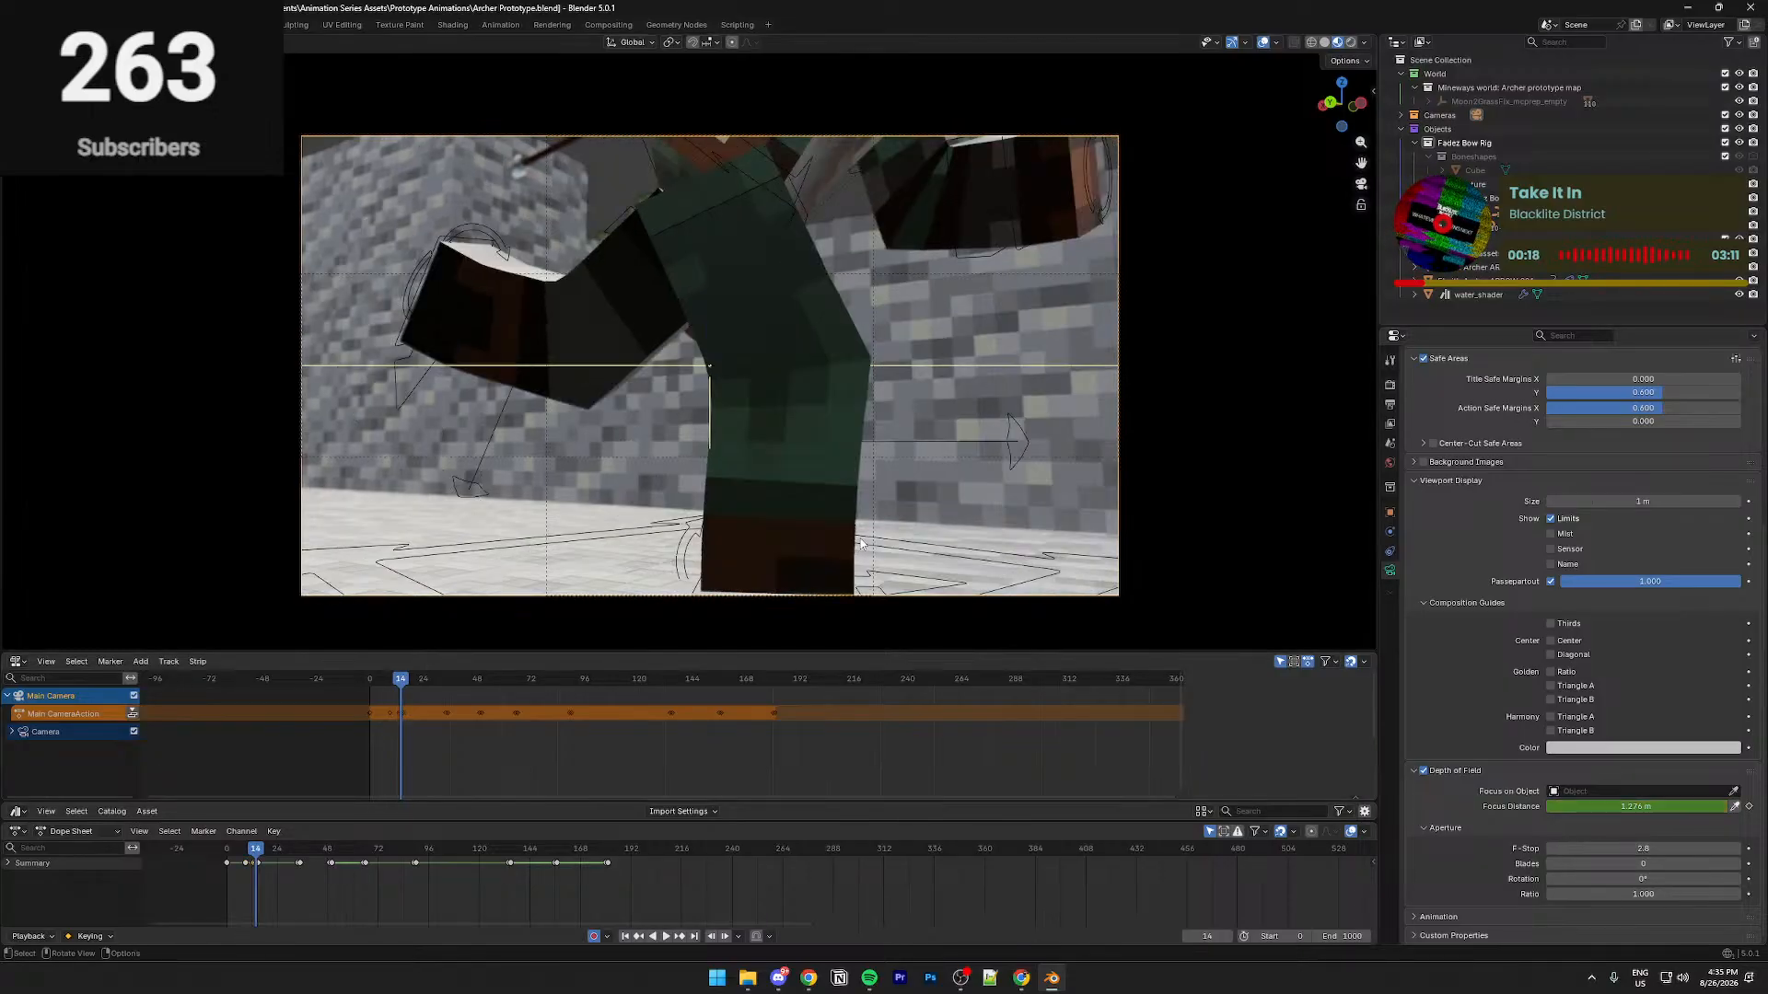
left_click(1734, 807)
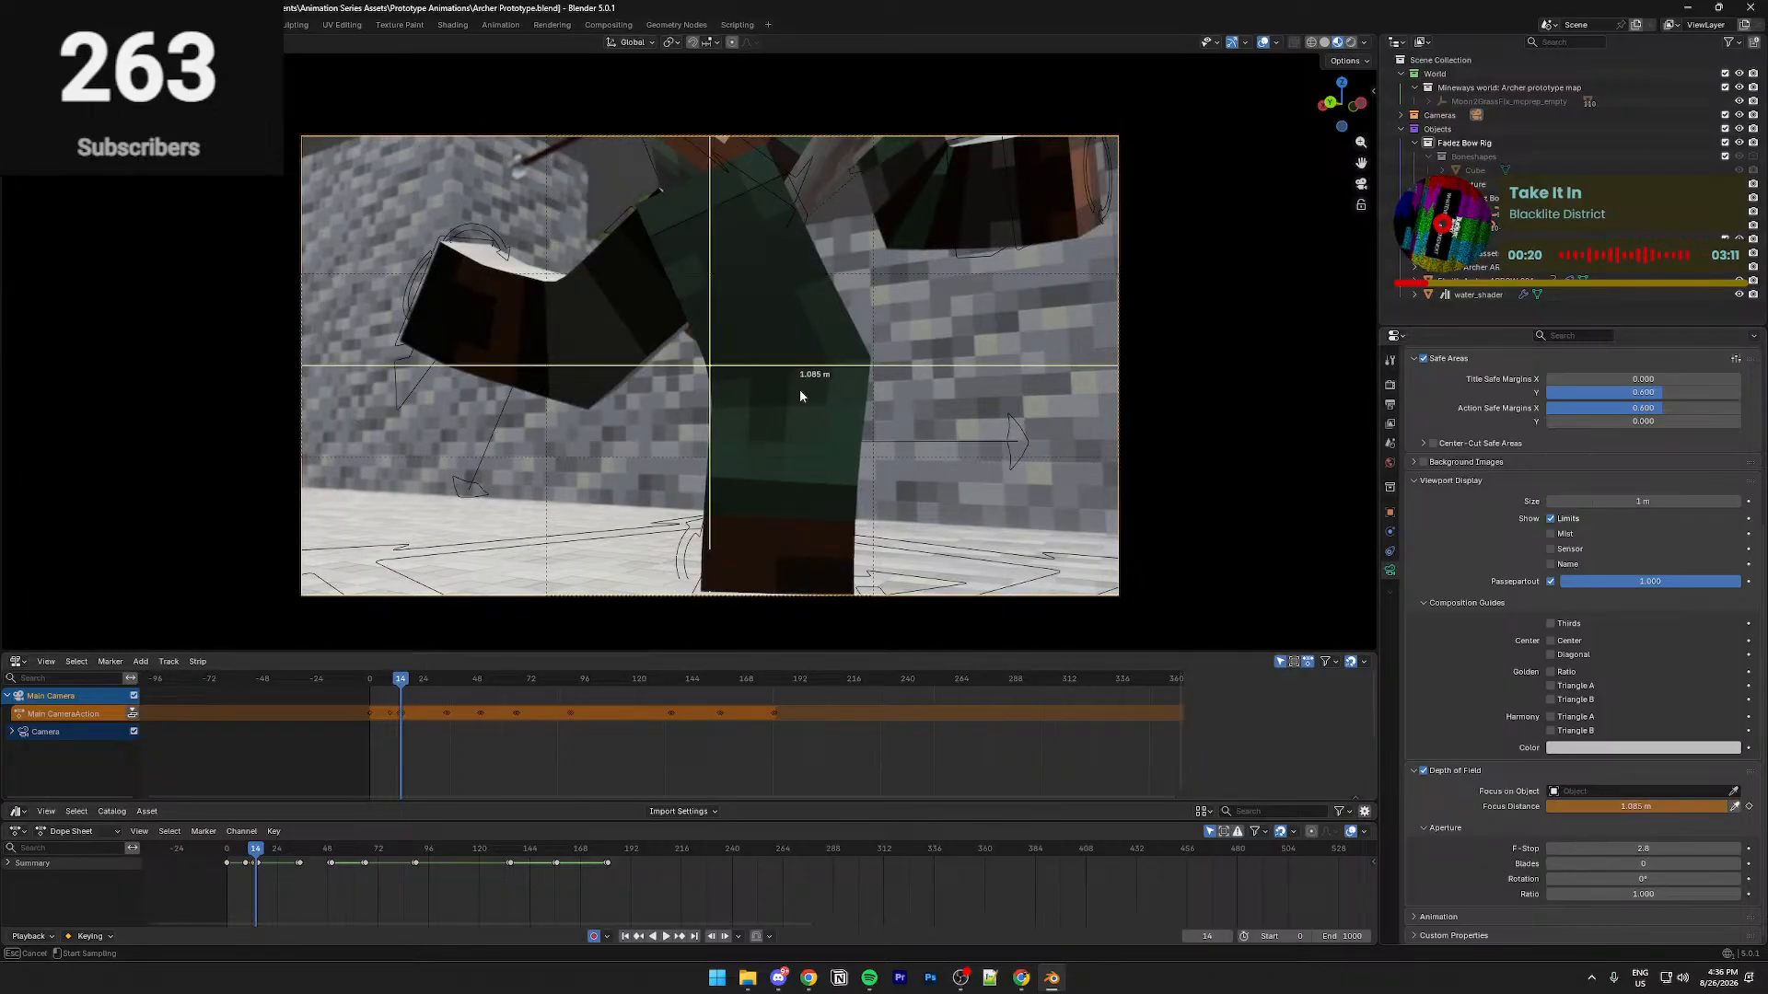
key("i")
left_click(698, 897)
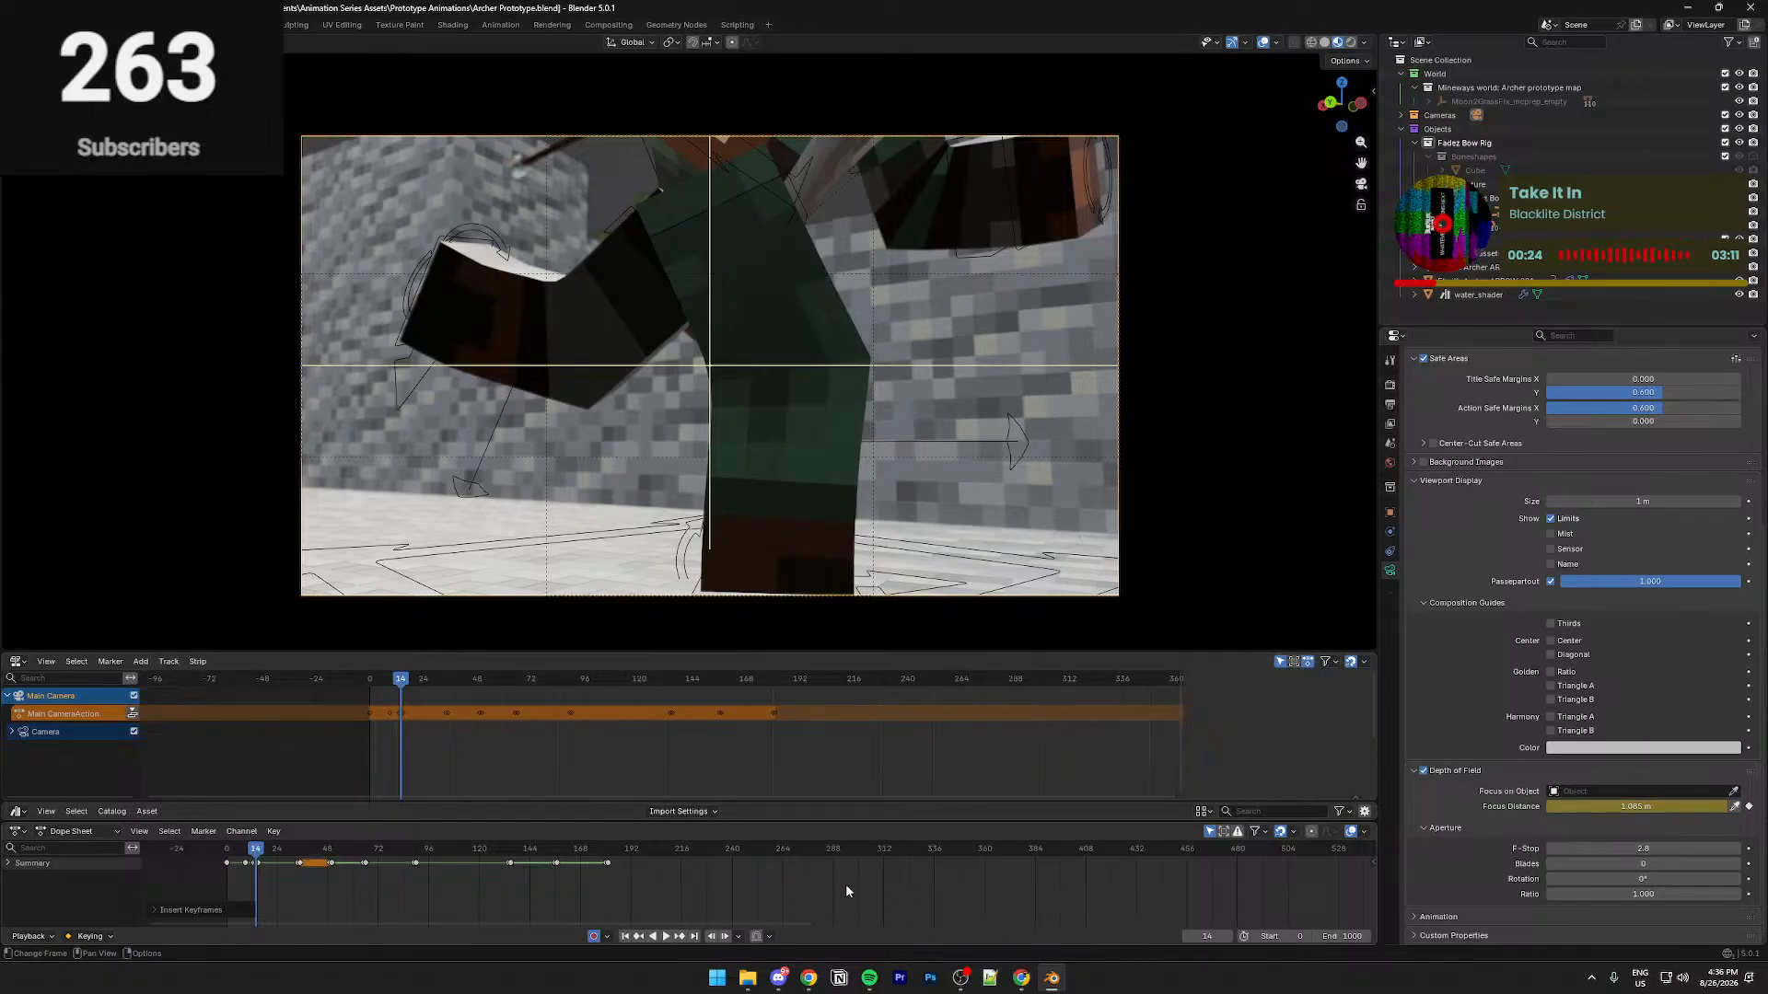
key("ctrl+z")
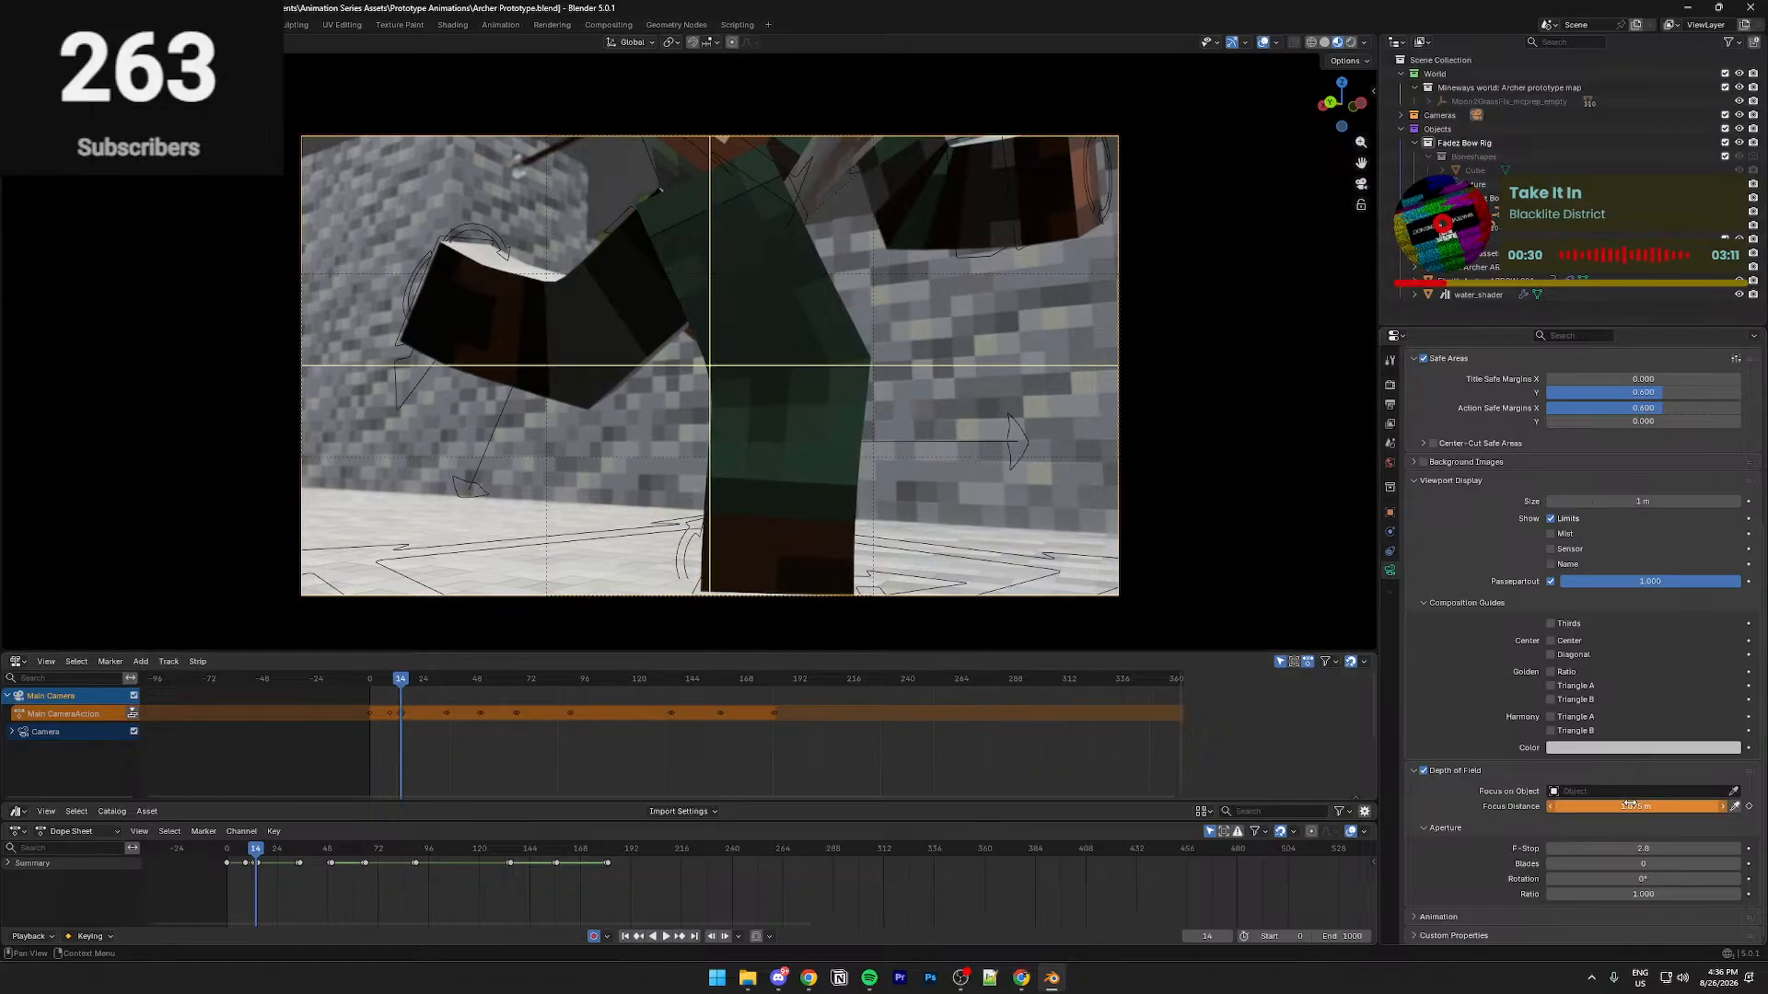
key("i")
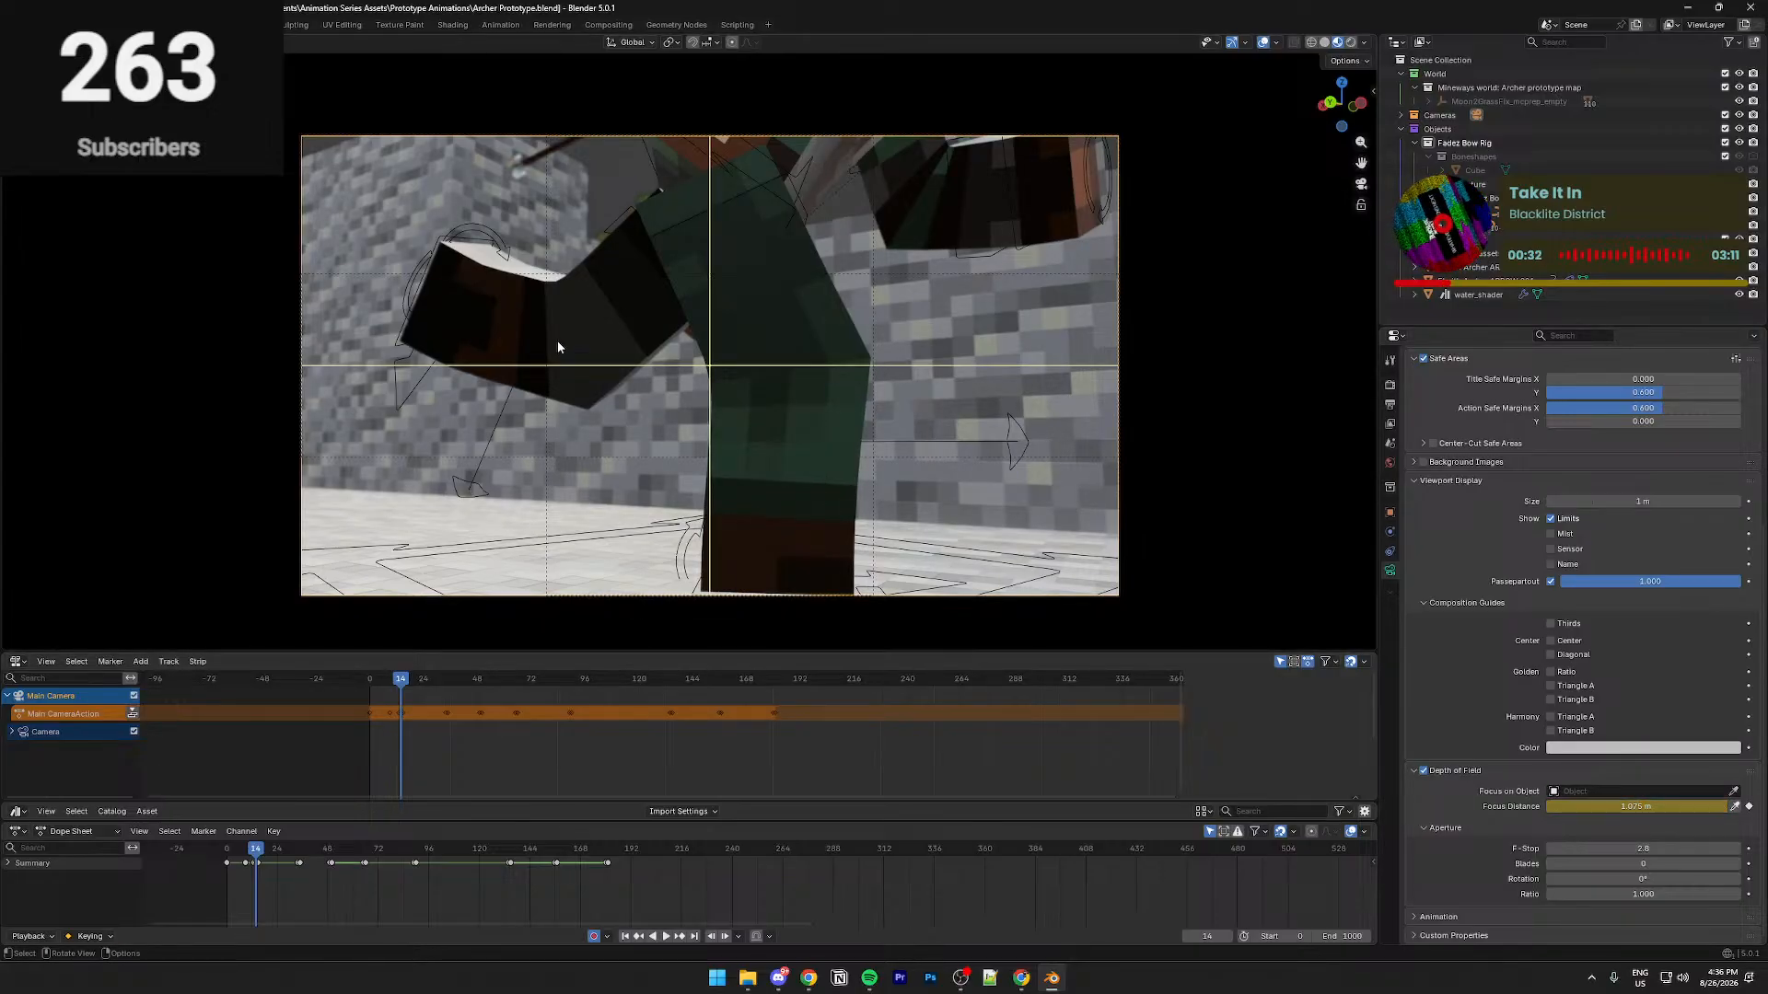
Preview the overhead wall shot, return to frame 15, and keyframe a focus distance sampled on the archer
key("Right")
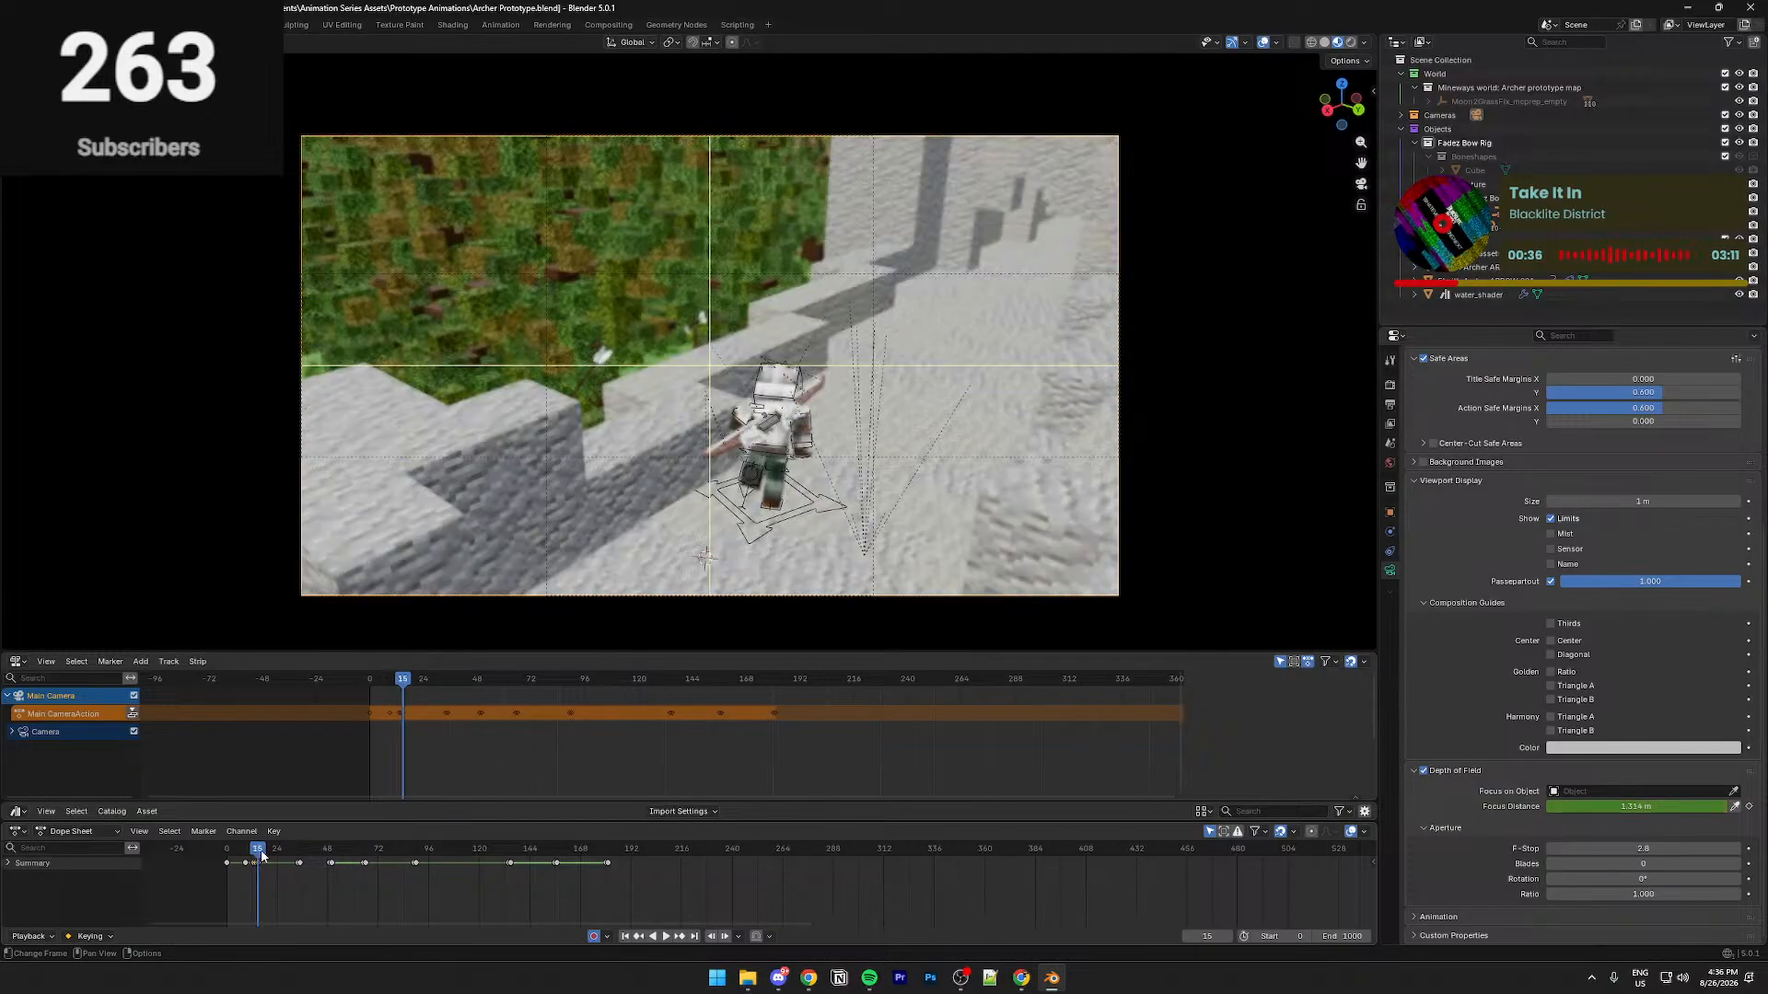
key("space")
key("space")
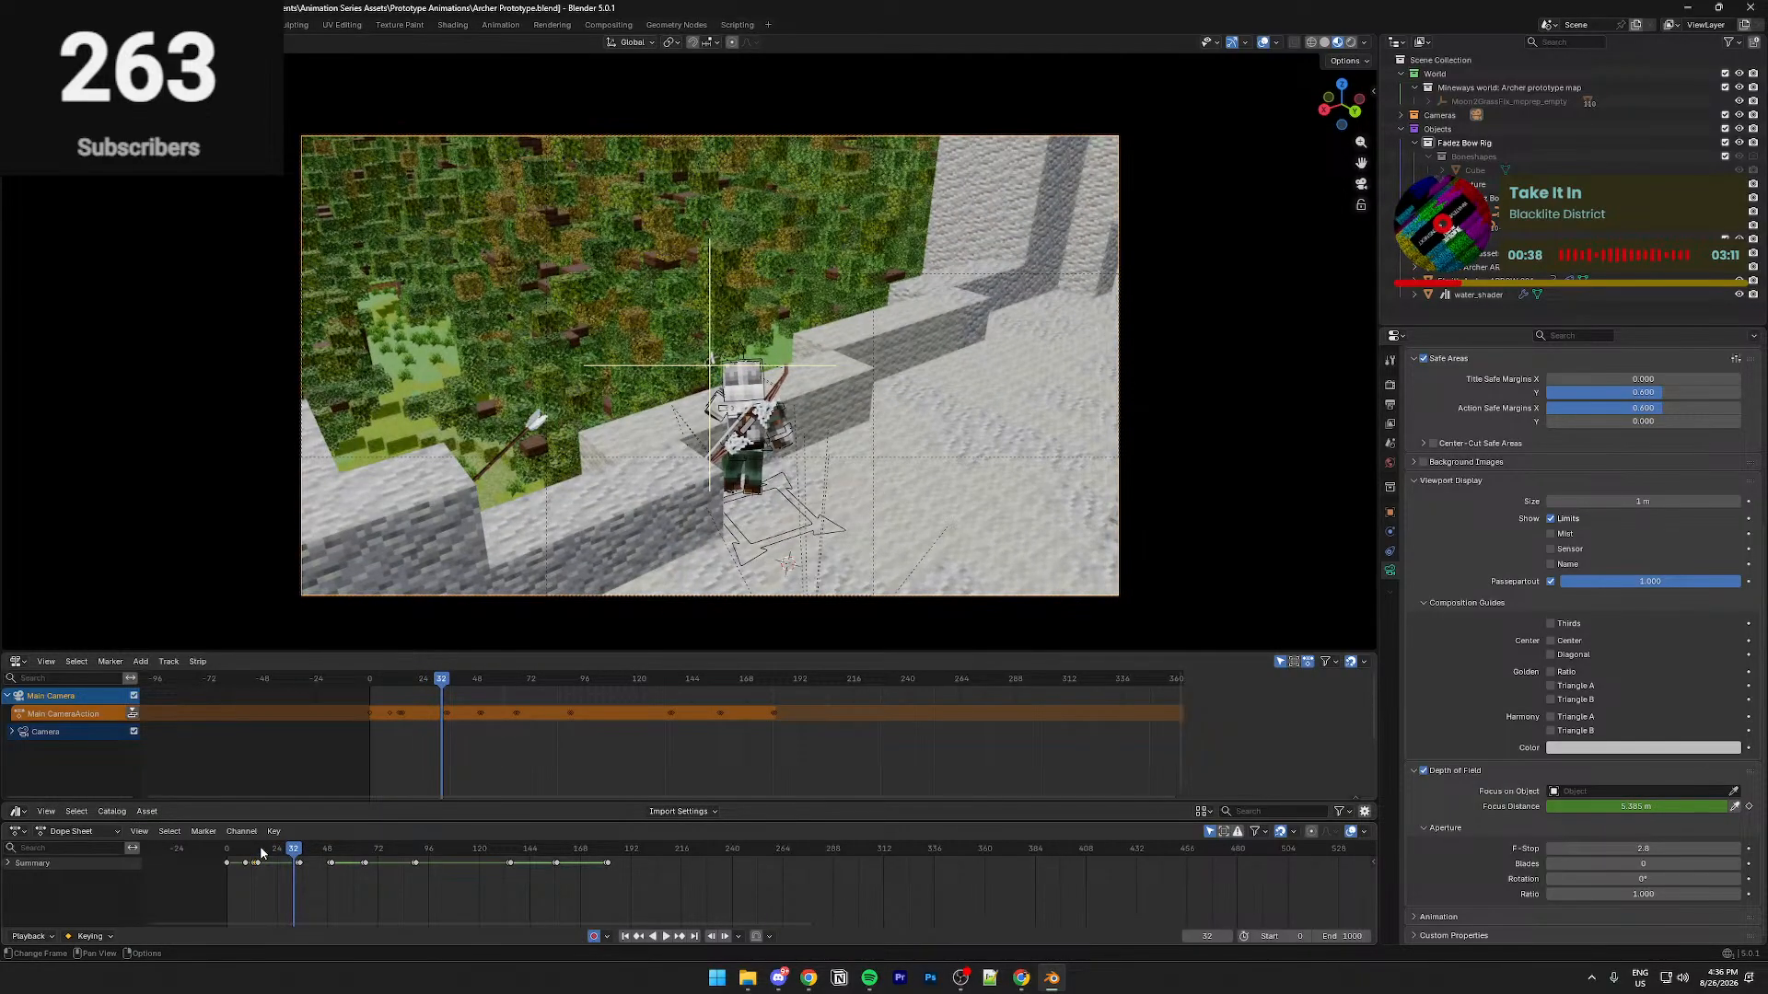
left_click(260, 851)
left_click_drag(690, 431, 774, 418)
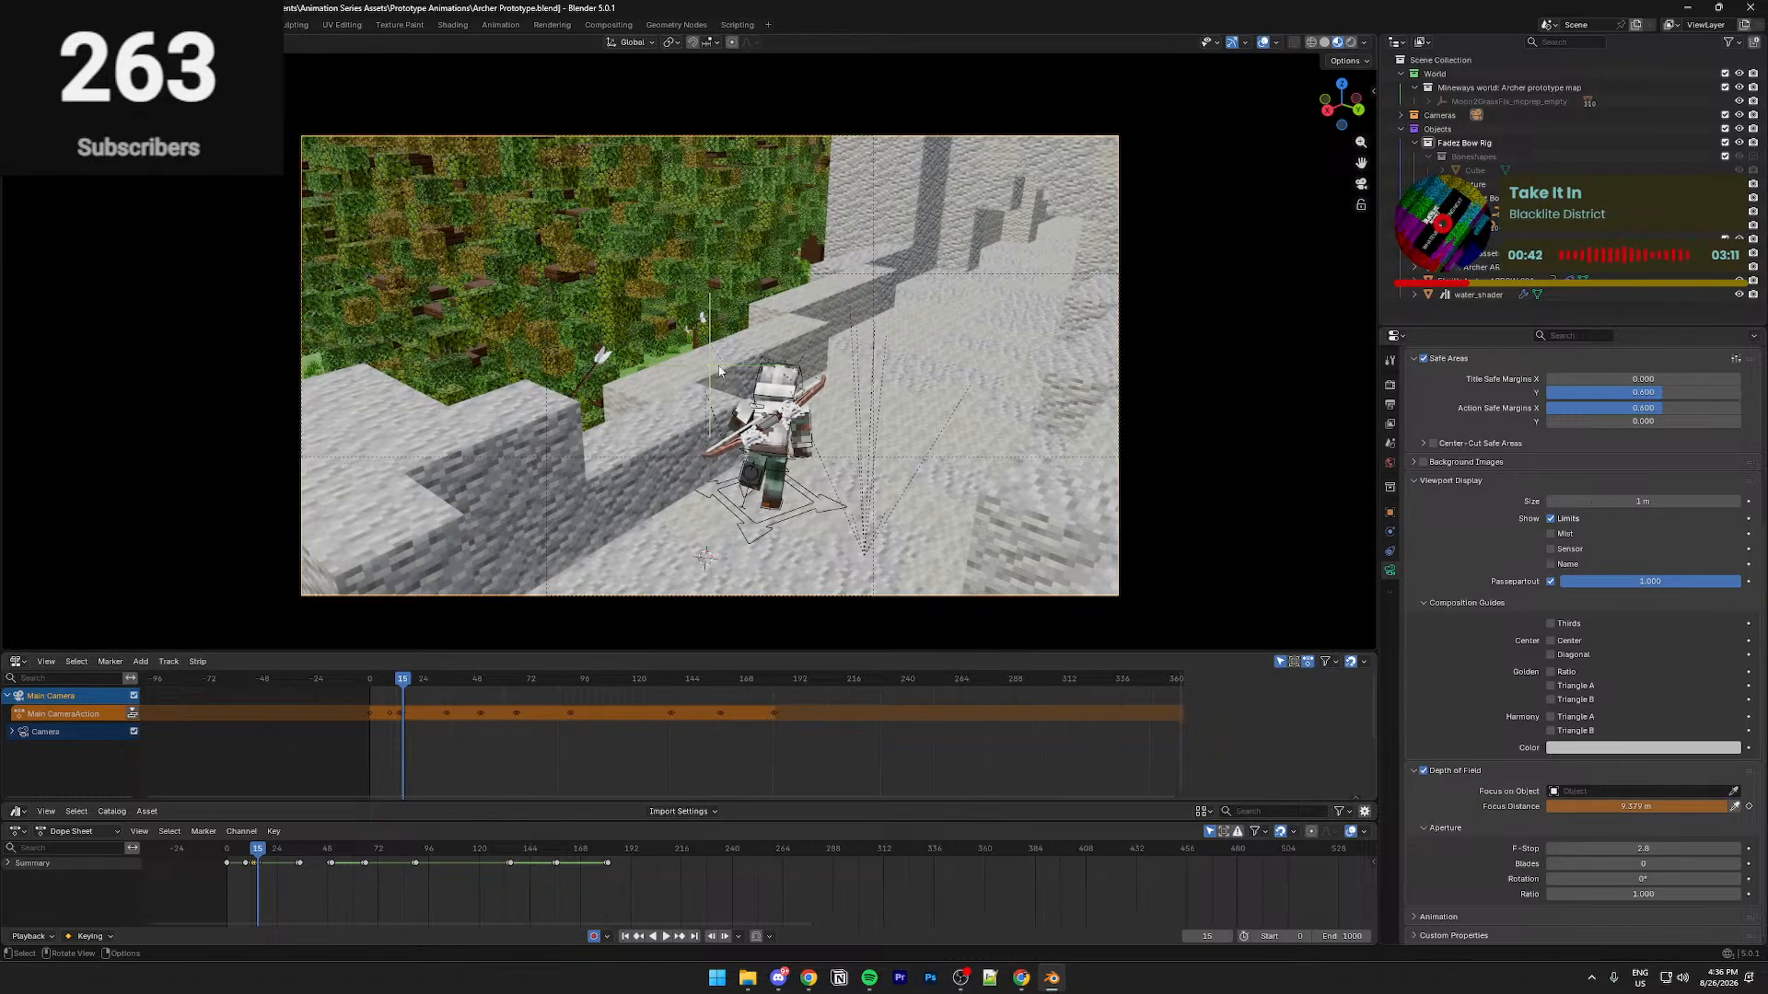
key("i")
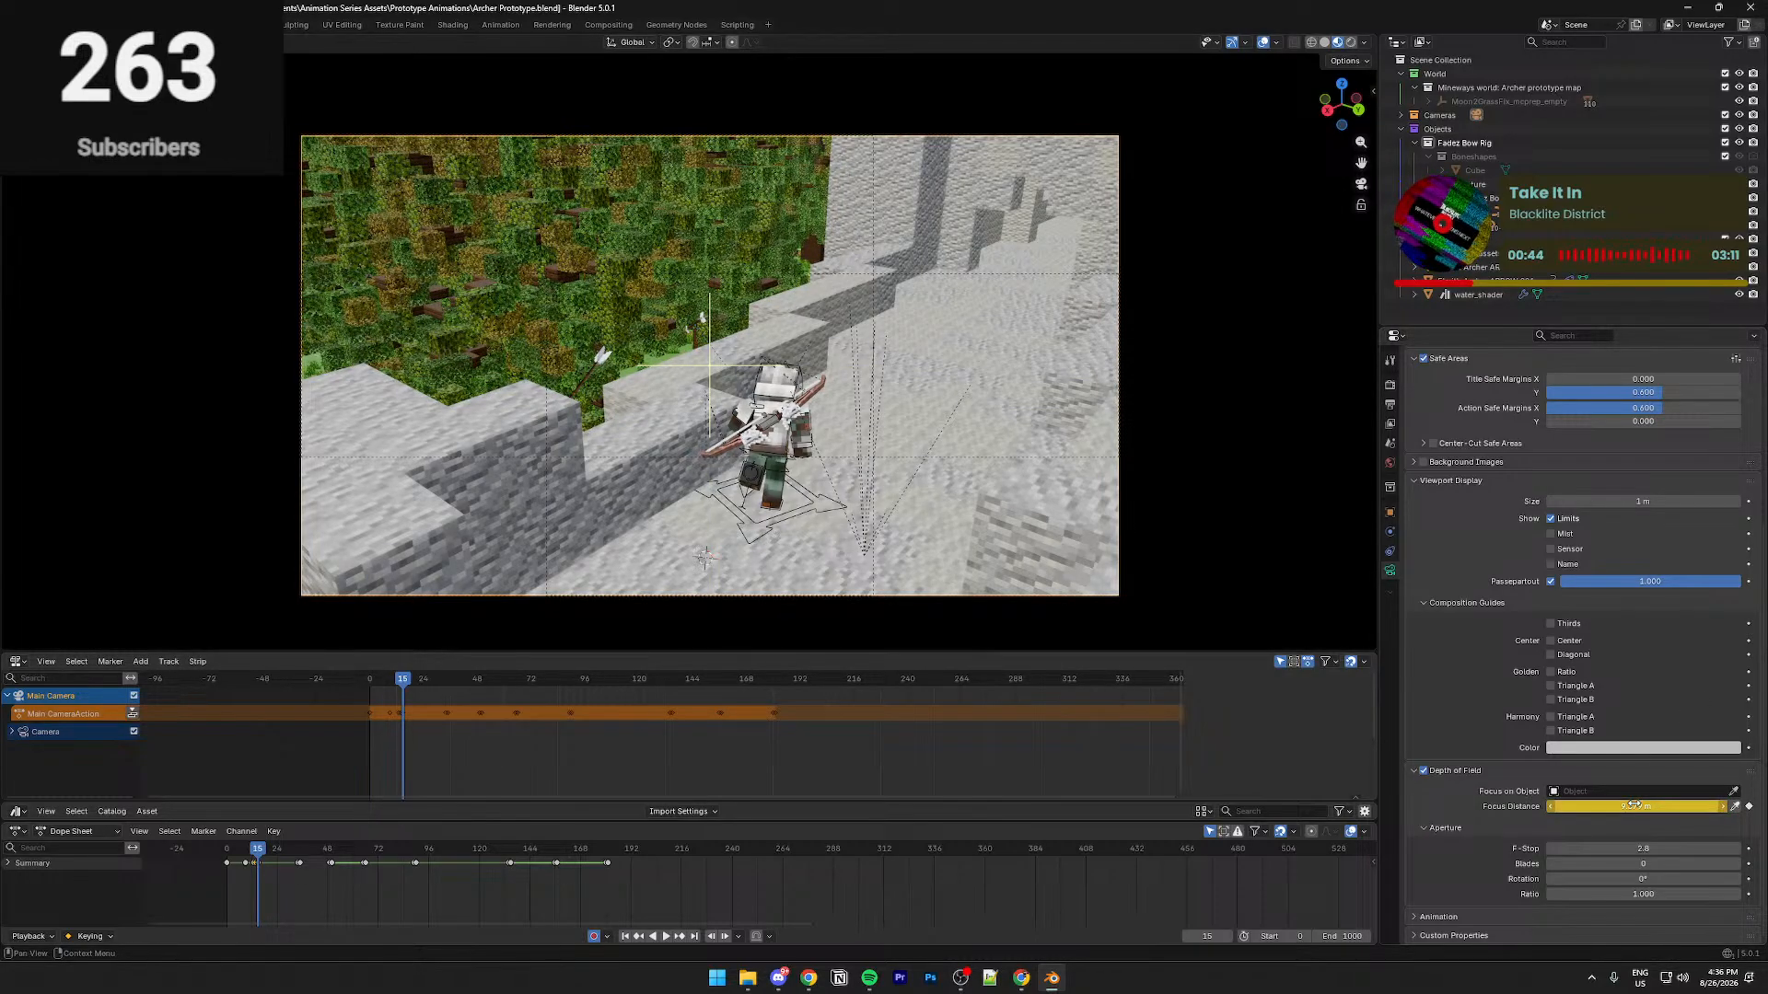
Sample the focus distance from the archer's head at frame 34 and keyframe it
key("Up")
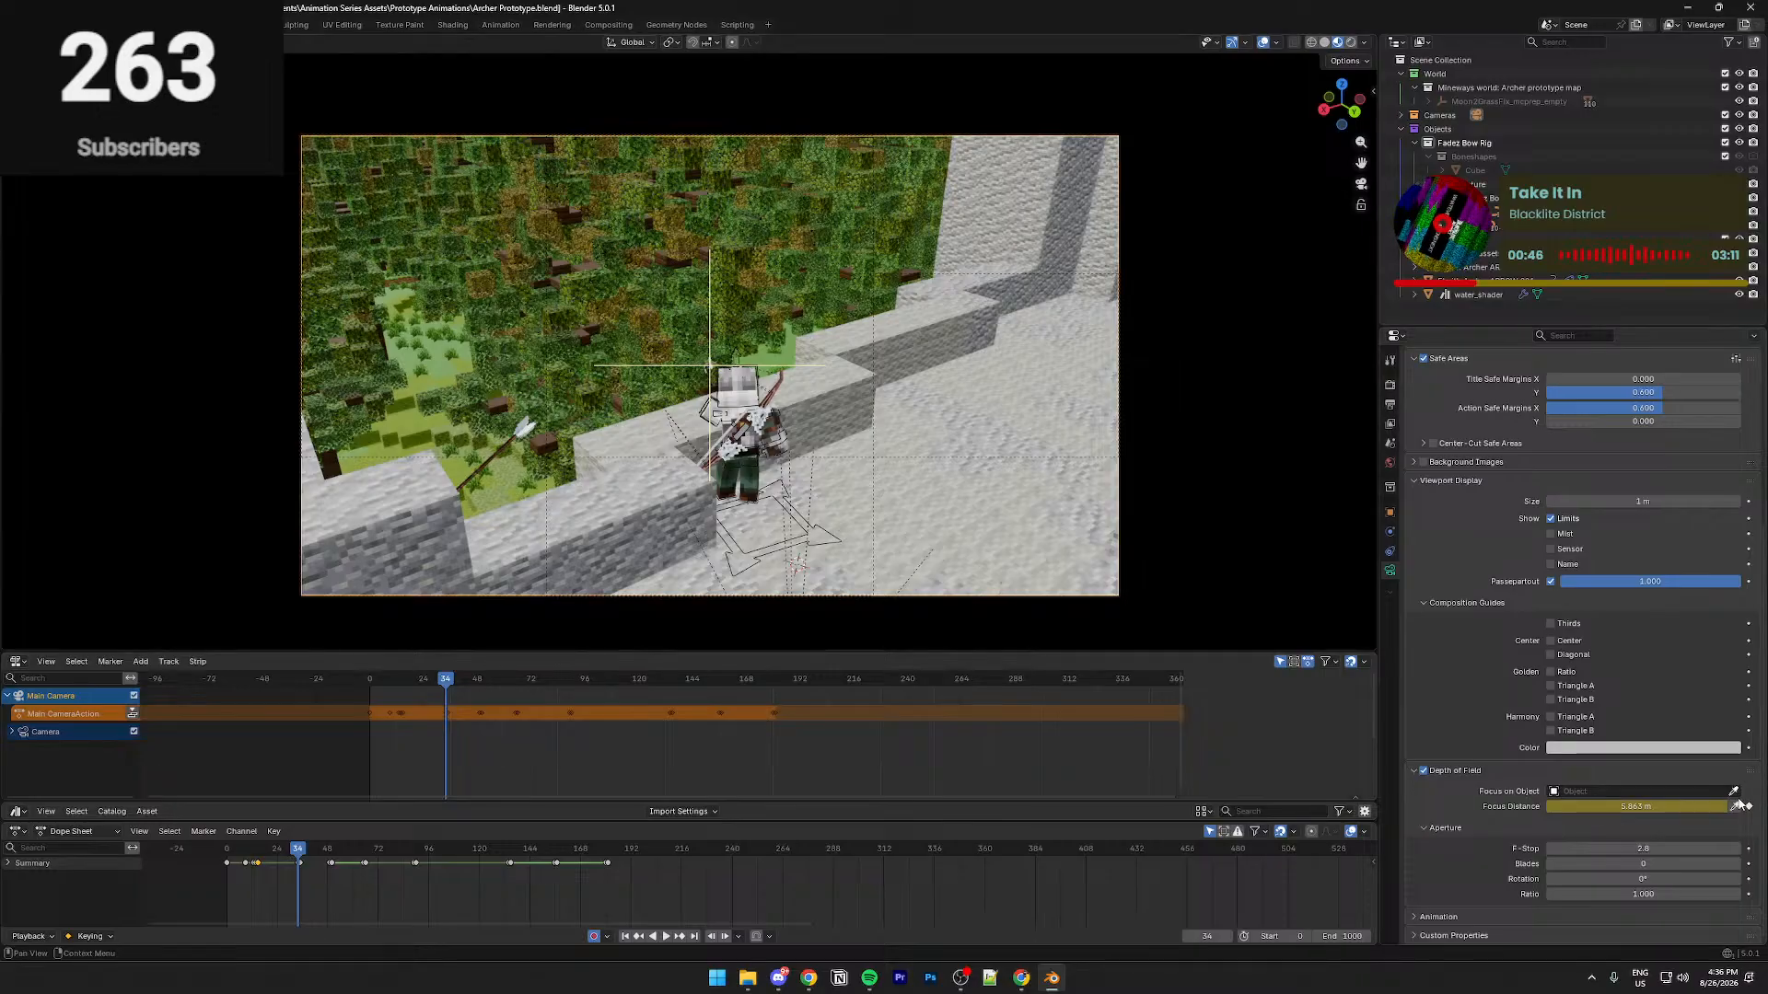
left_click(719, 372)
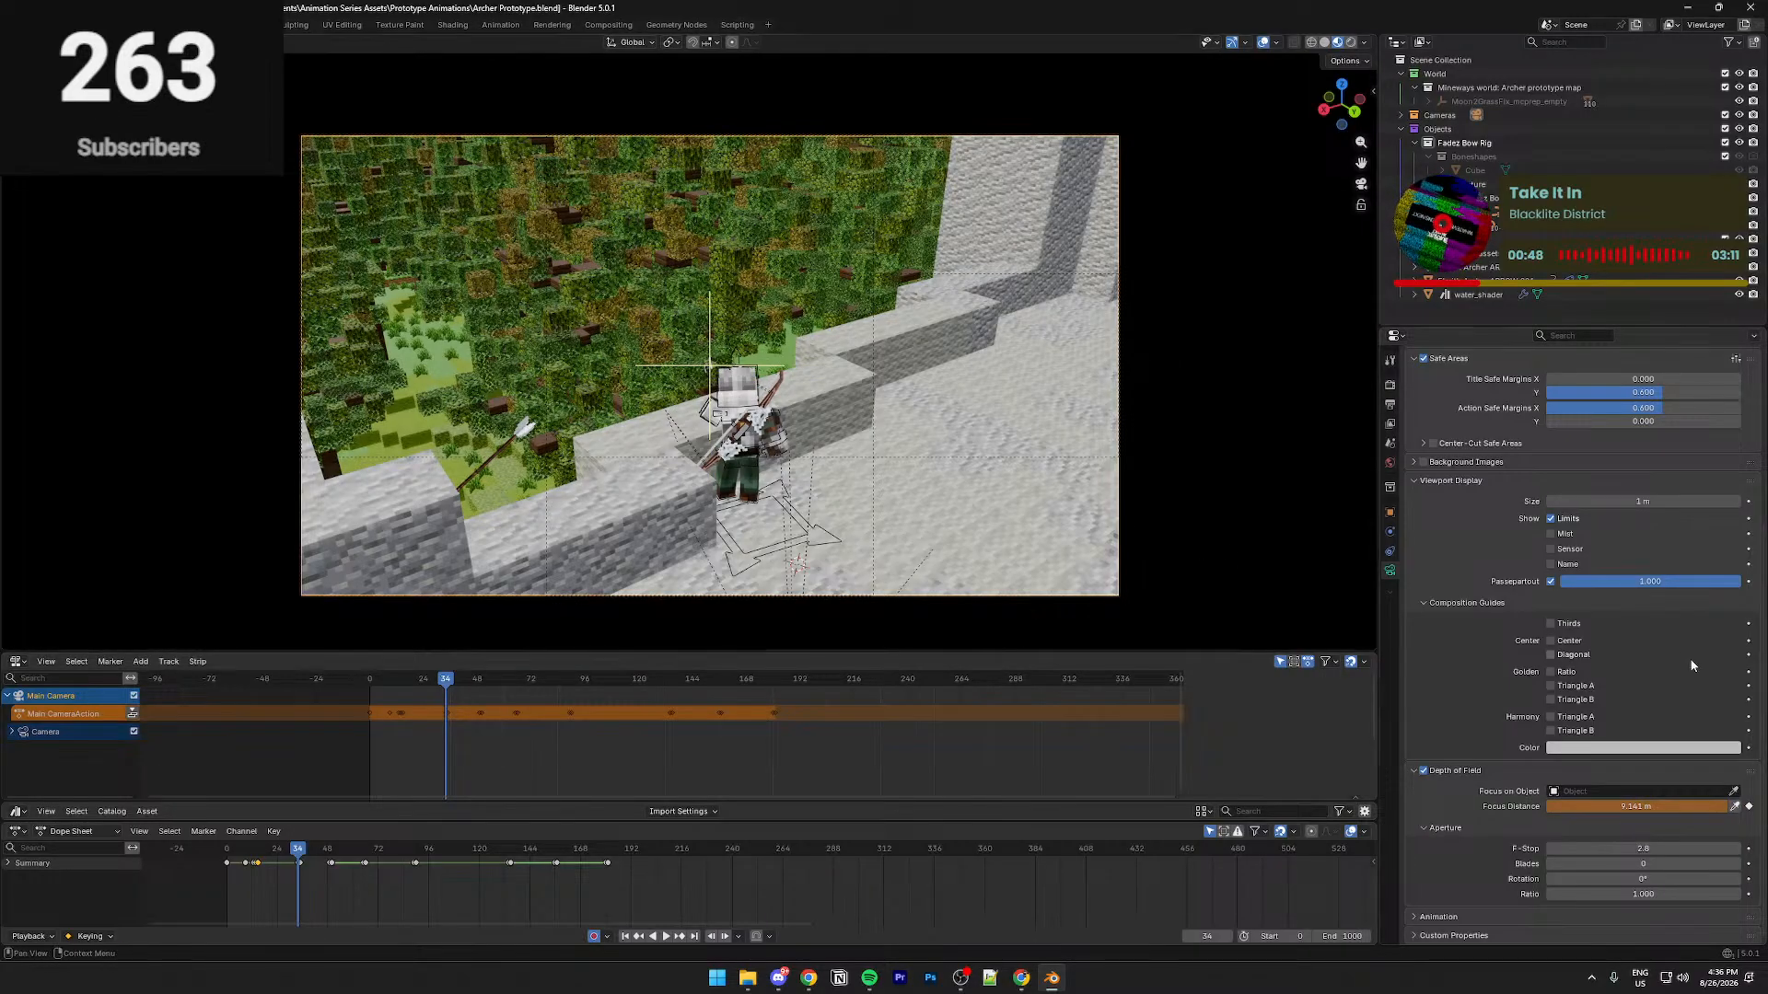
key("i")
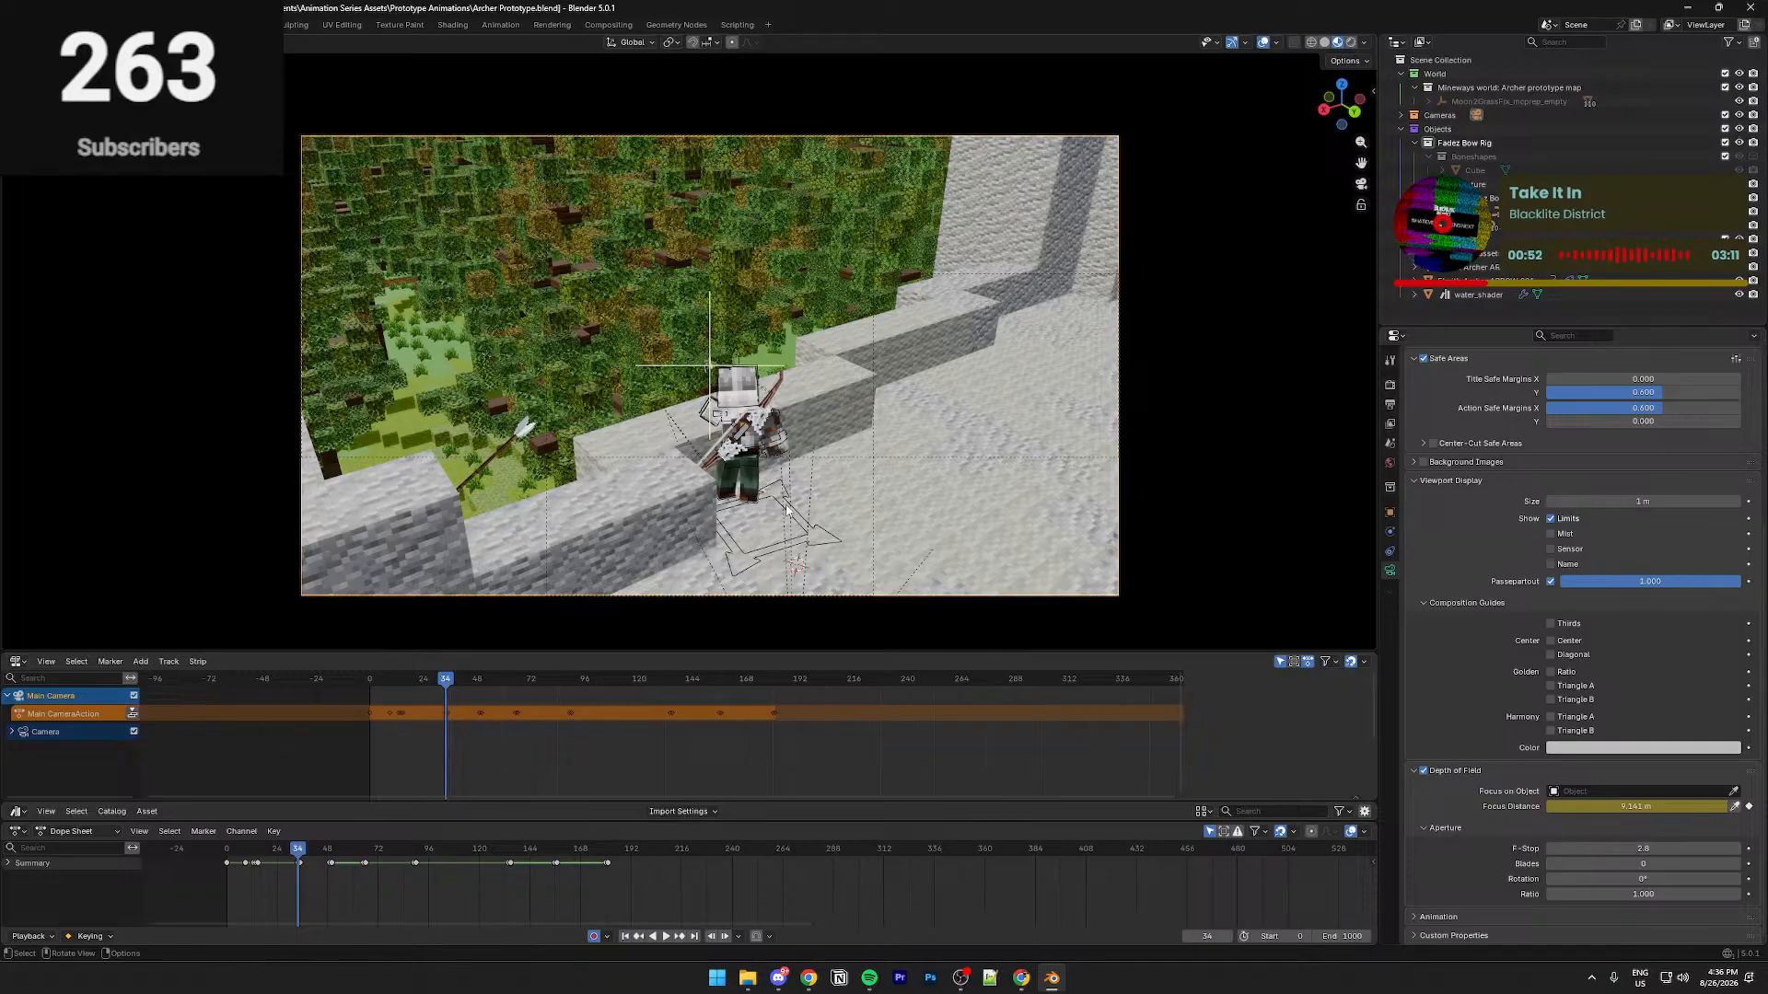
Play on past the overhead shot, go to frame 50, and keyframe a focus distance sampled from the archer in the foreground
key("space")
key("Down")
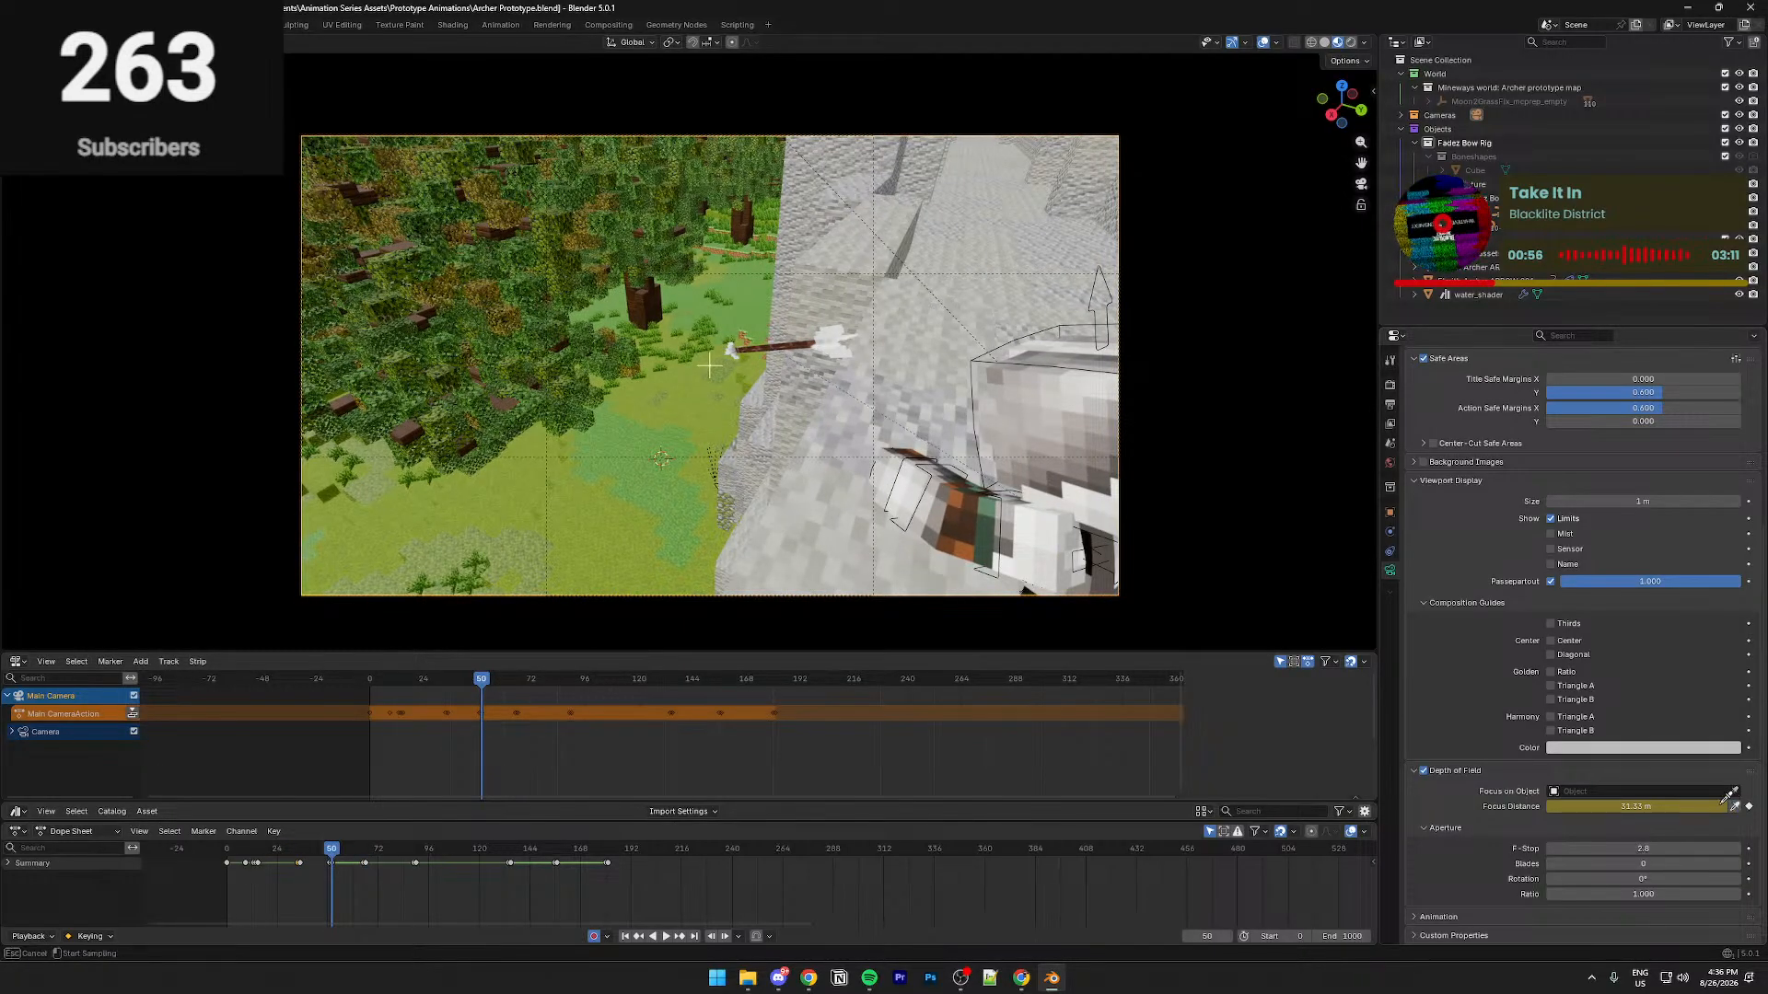
left_click_drag(973, 563, 1058, 456)
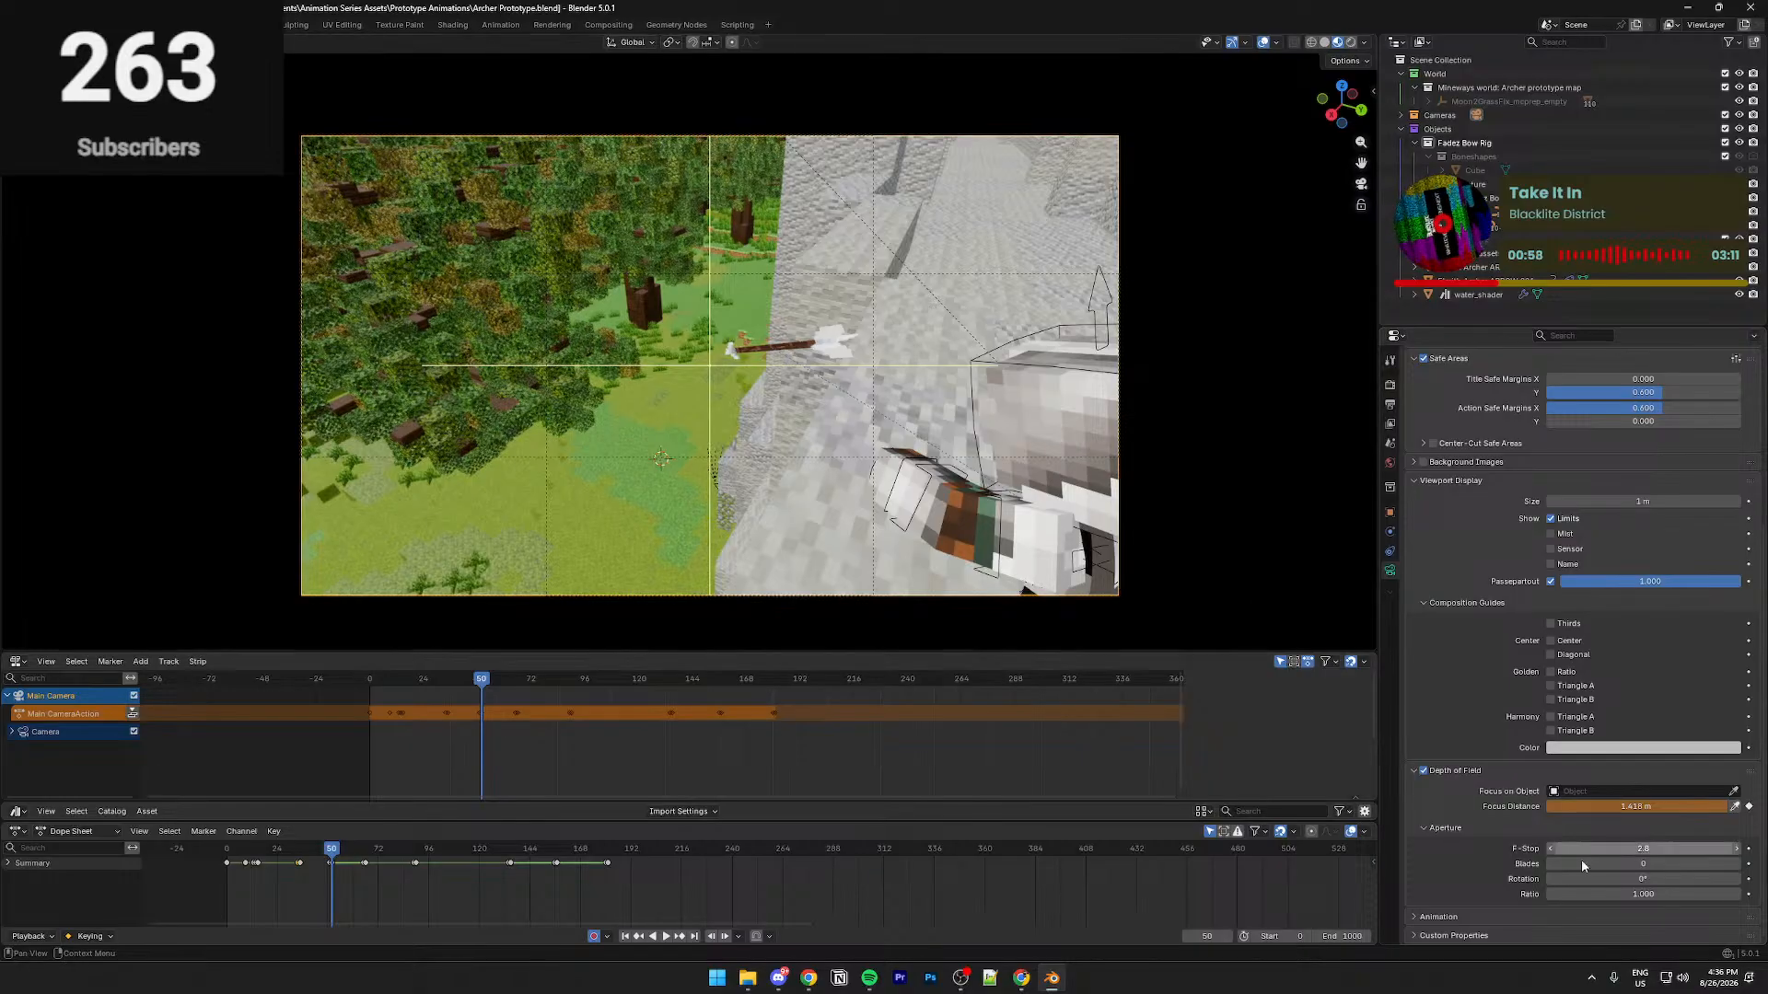
key("i")
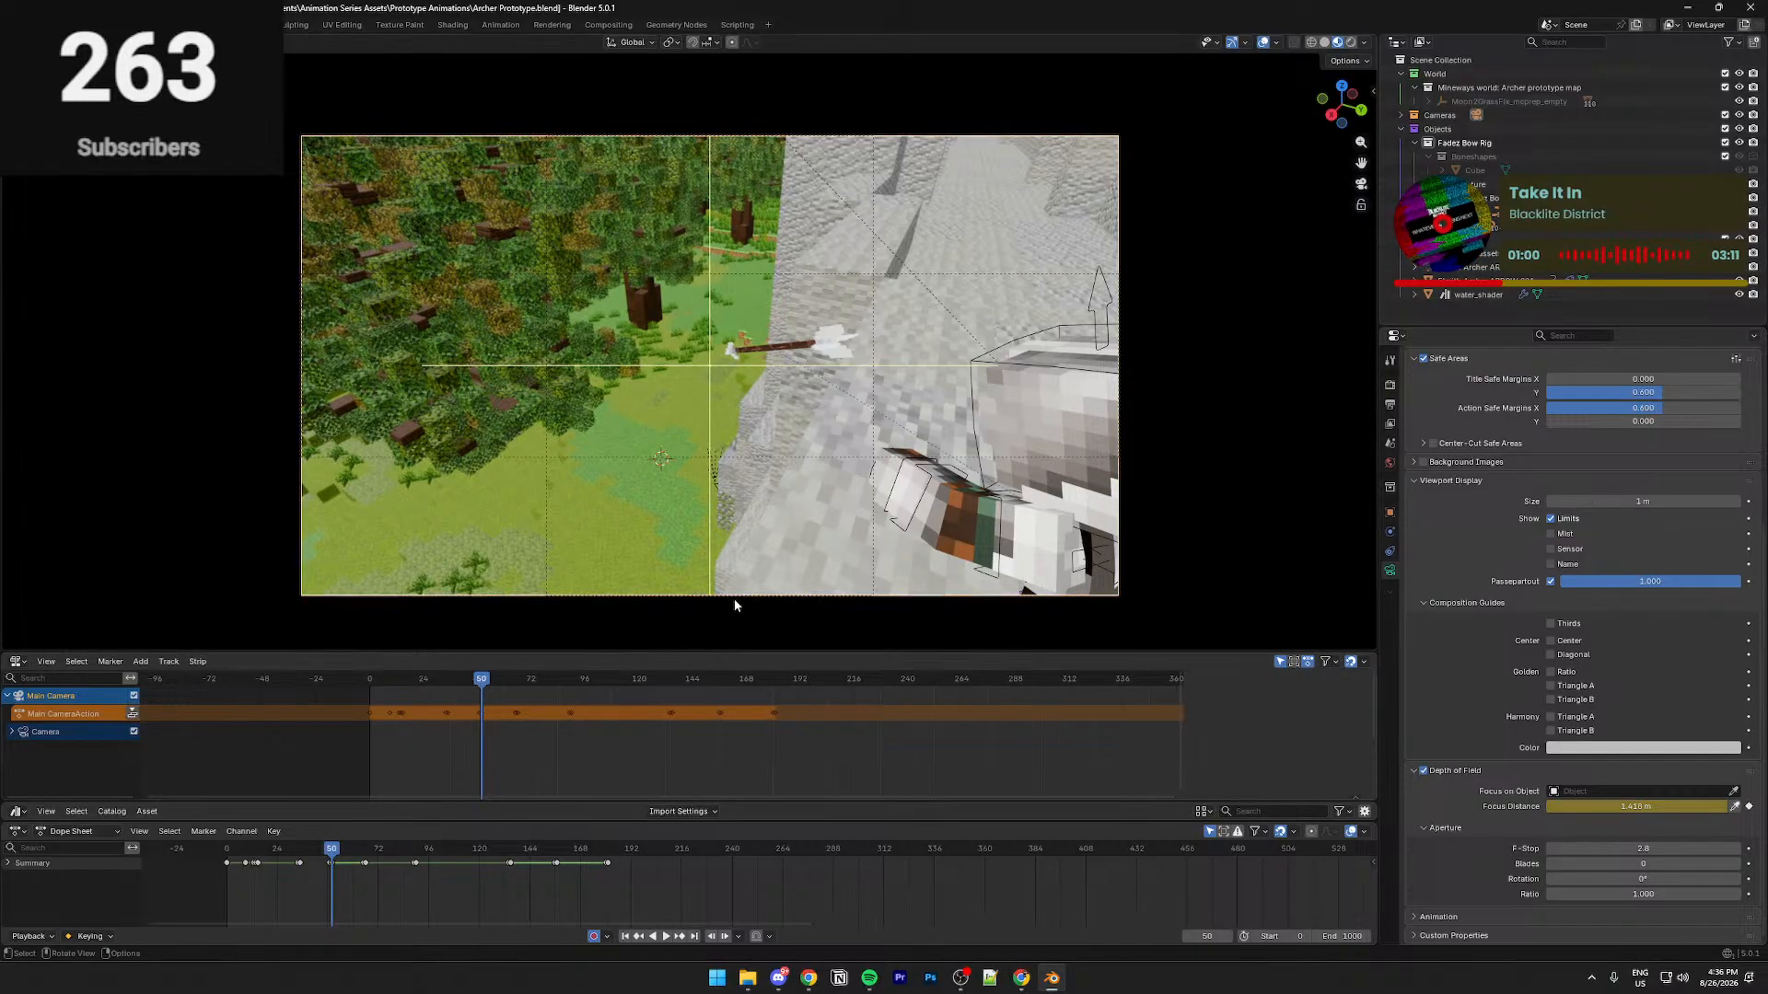
Step through the remaining camera keyframes to frame 181, resampling the focus distance on the brown-haired character in his profile shot
key("Up")
key("Up")
key("Up")
key("Up")
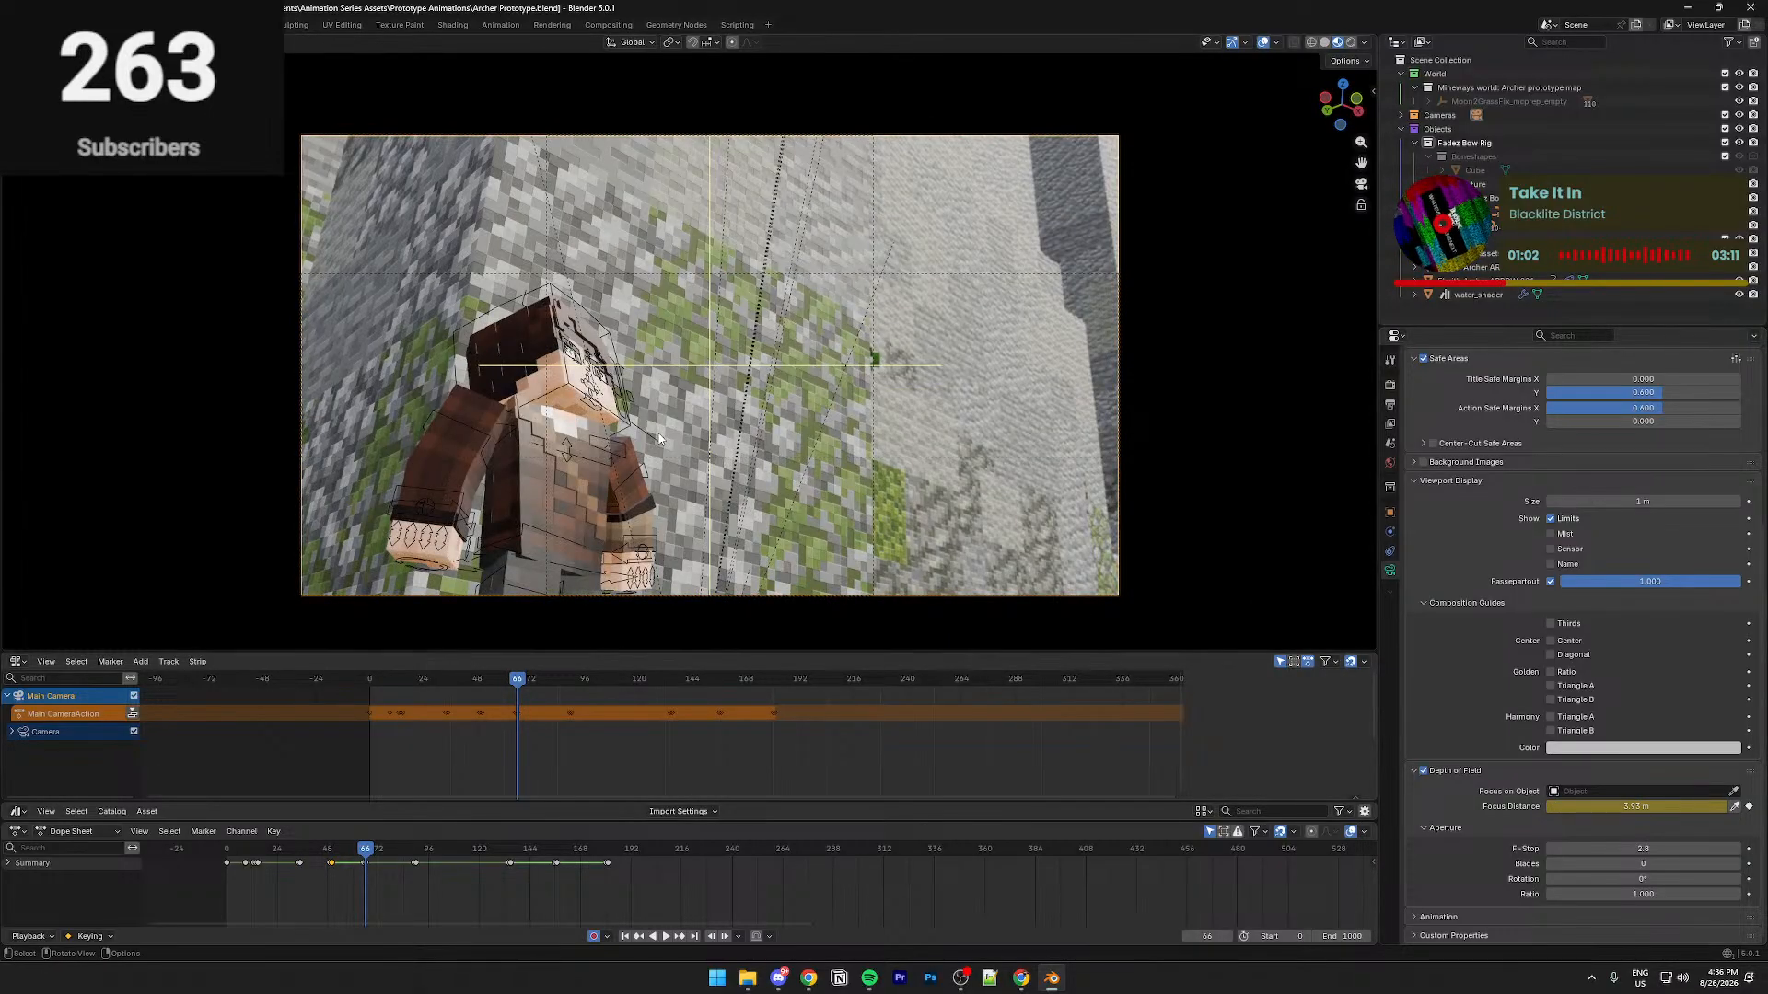
key("Up")
key("Up")
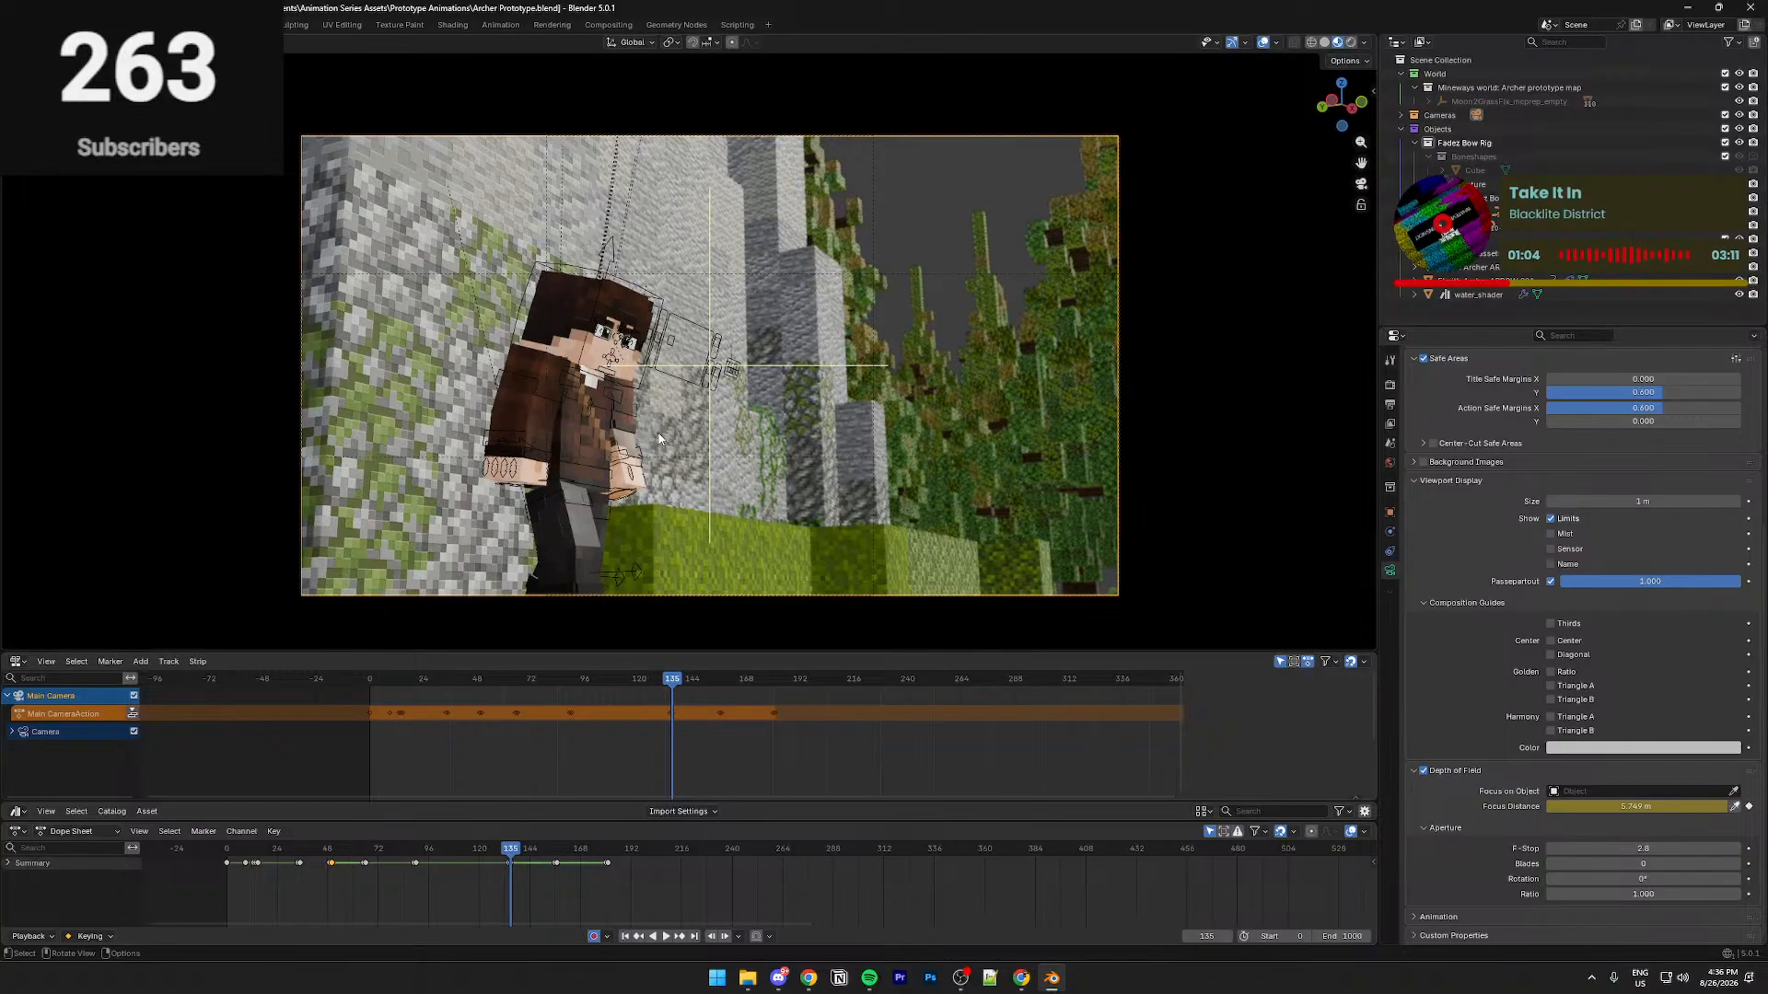
key("Left")
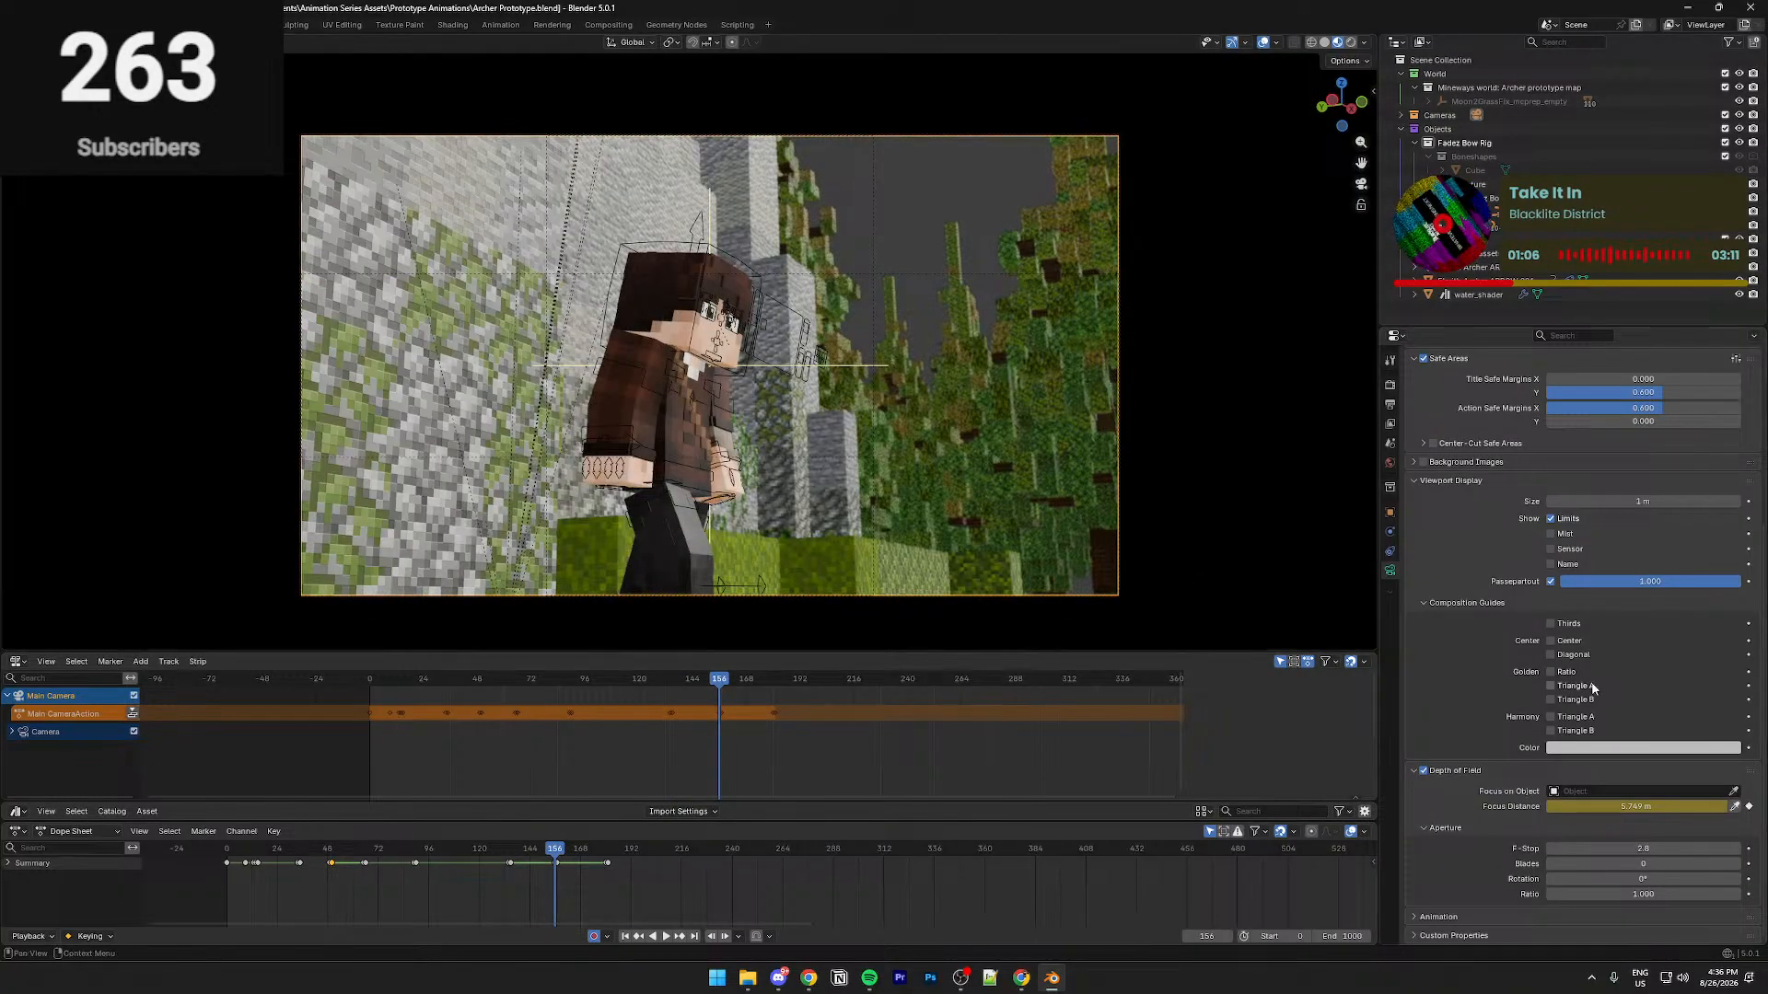
left_click(714, 340)
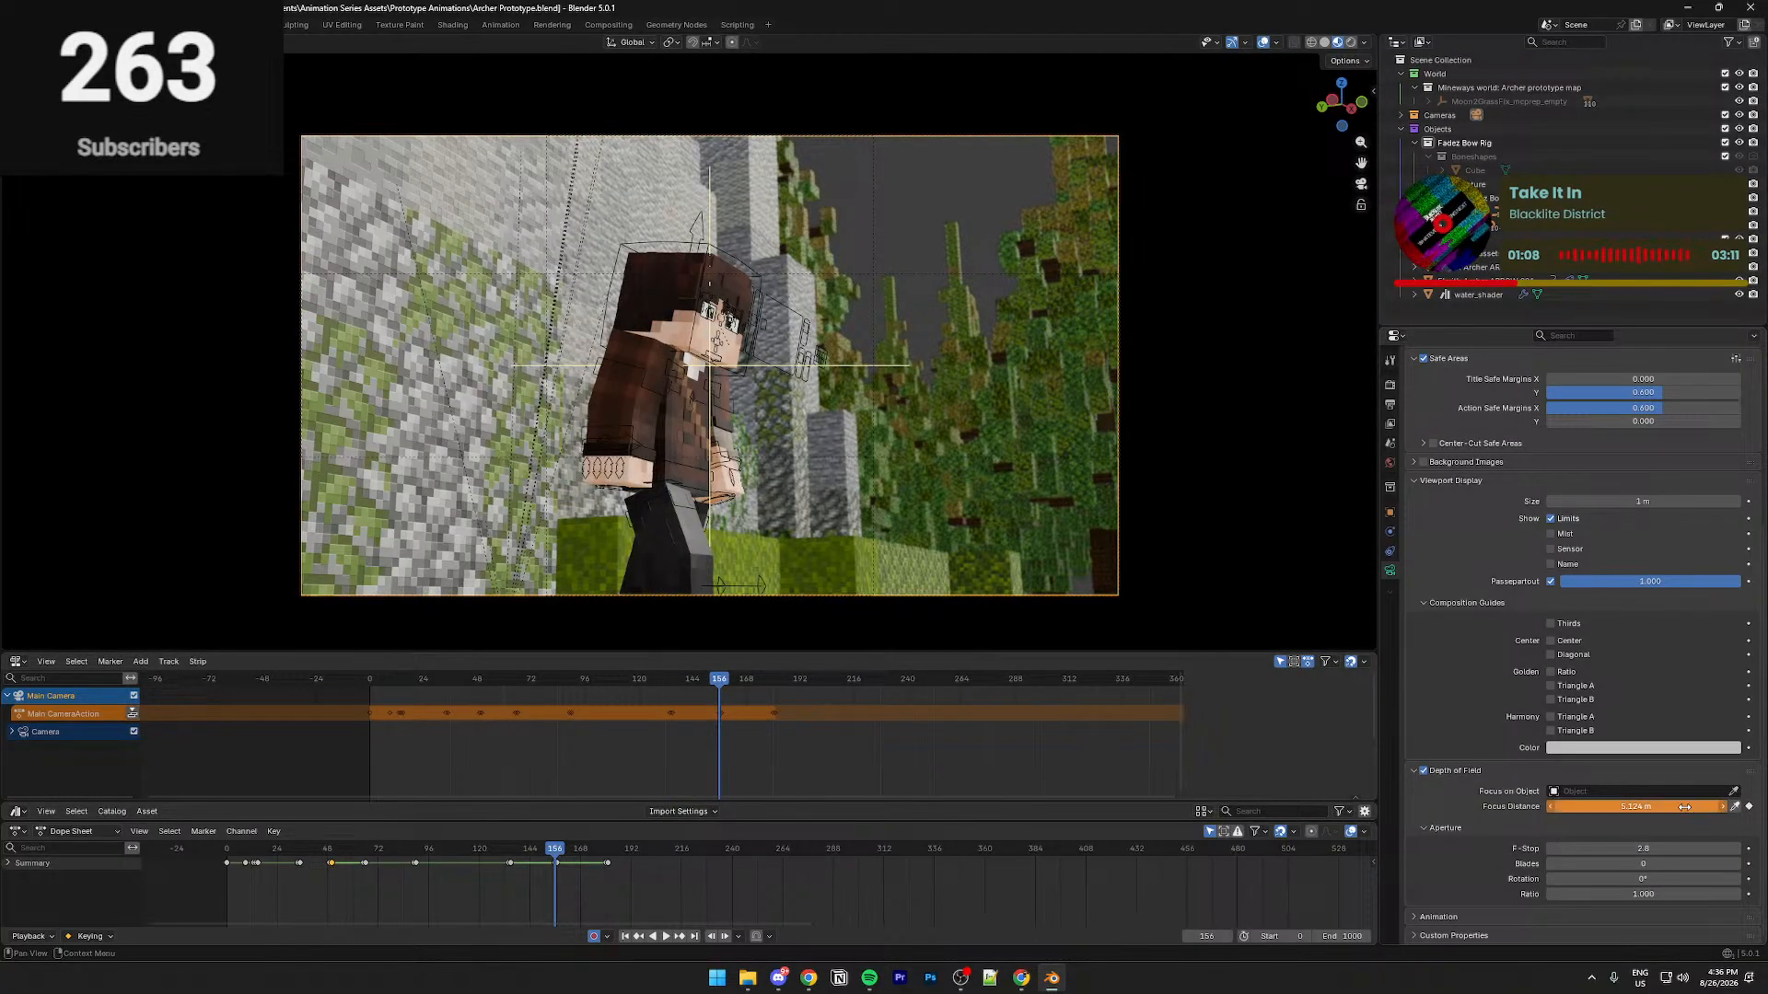
key("Up")
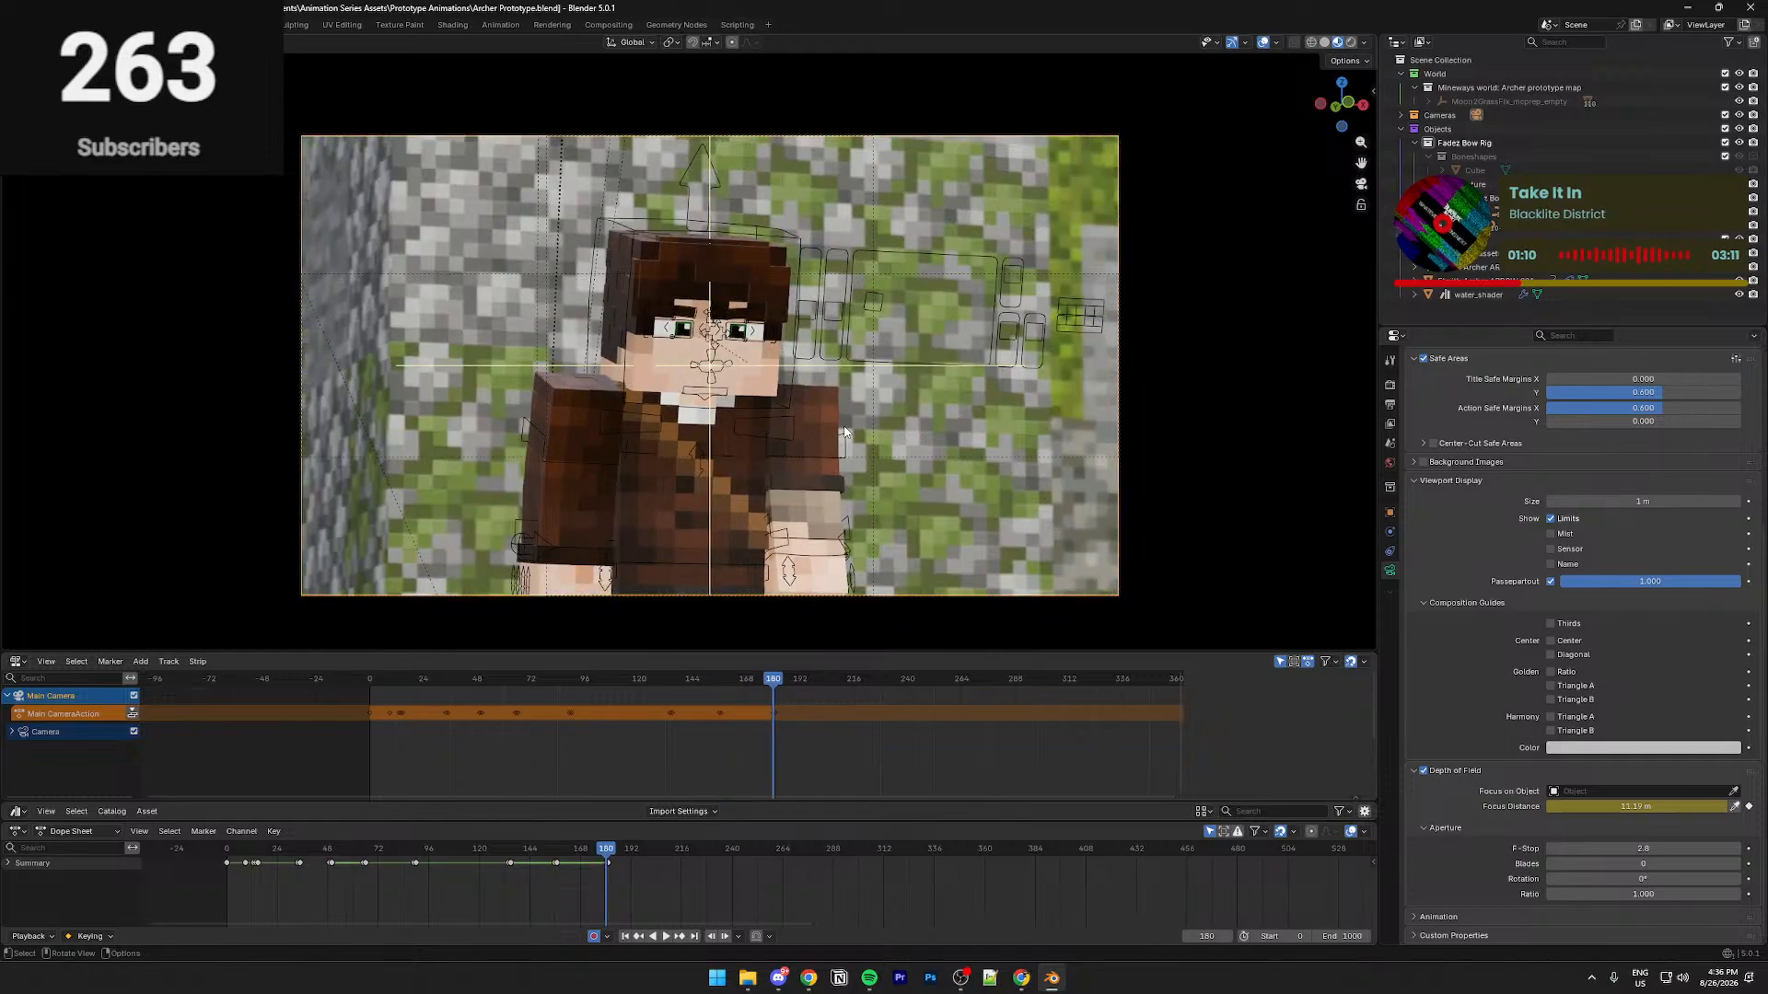
key("Up")
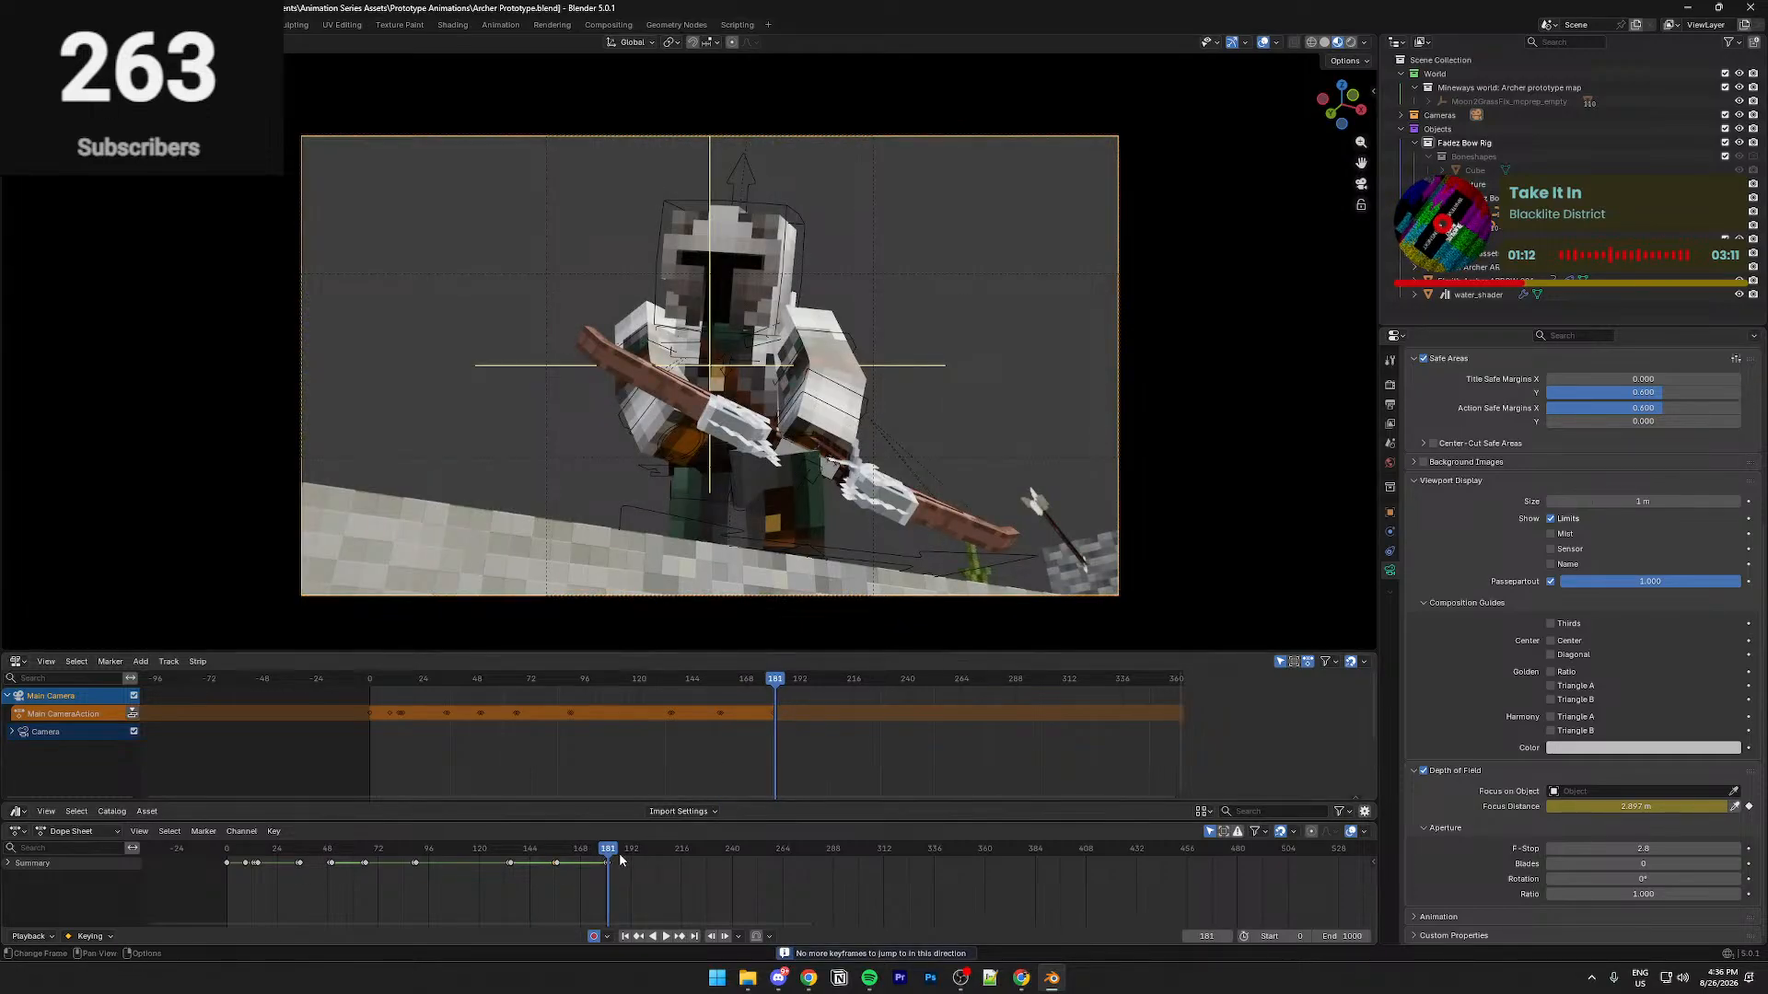
Select the arrow on the wall beside the archer, inspect it at its keyframe on frame 131, and delete it
left_click(1036, 506)
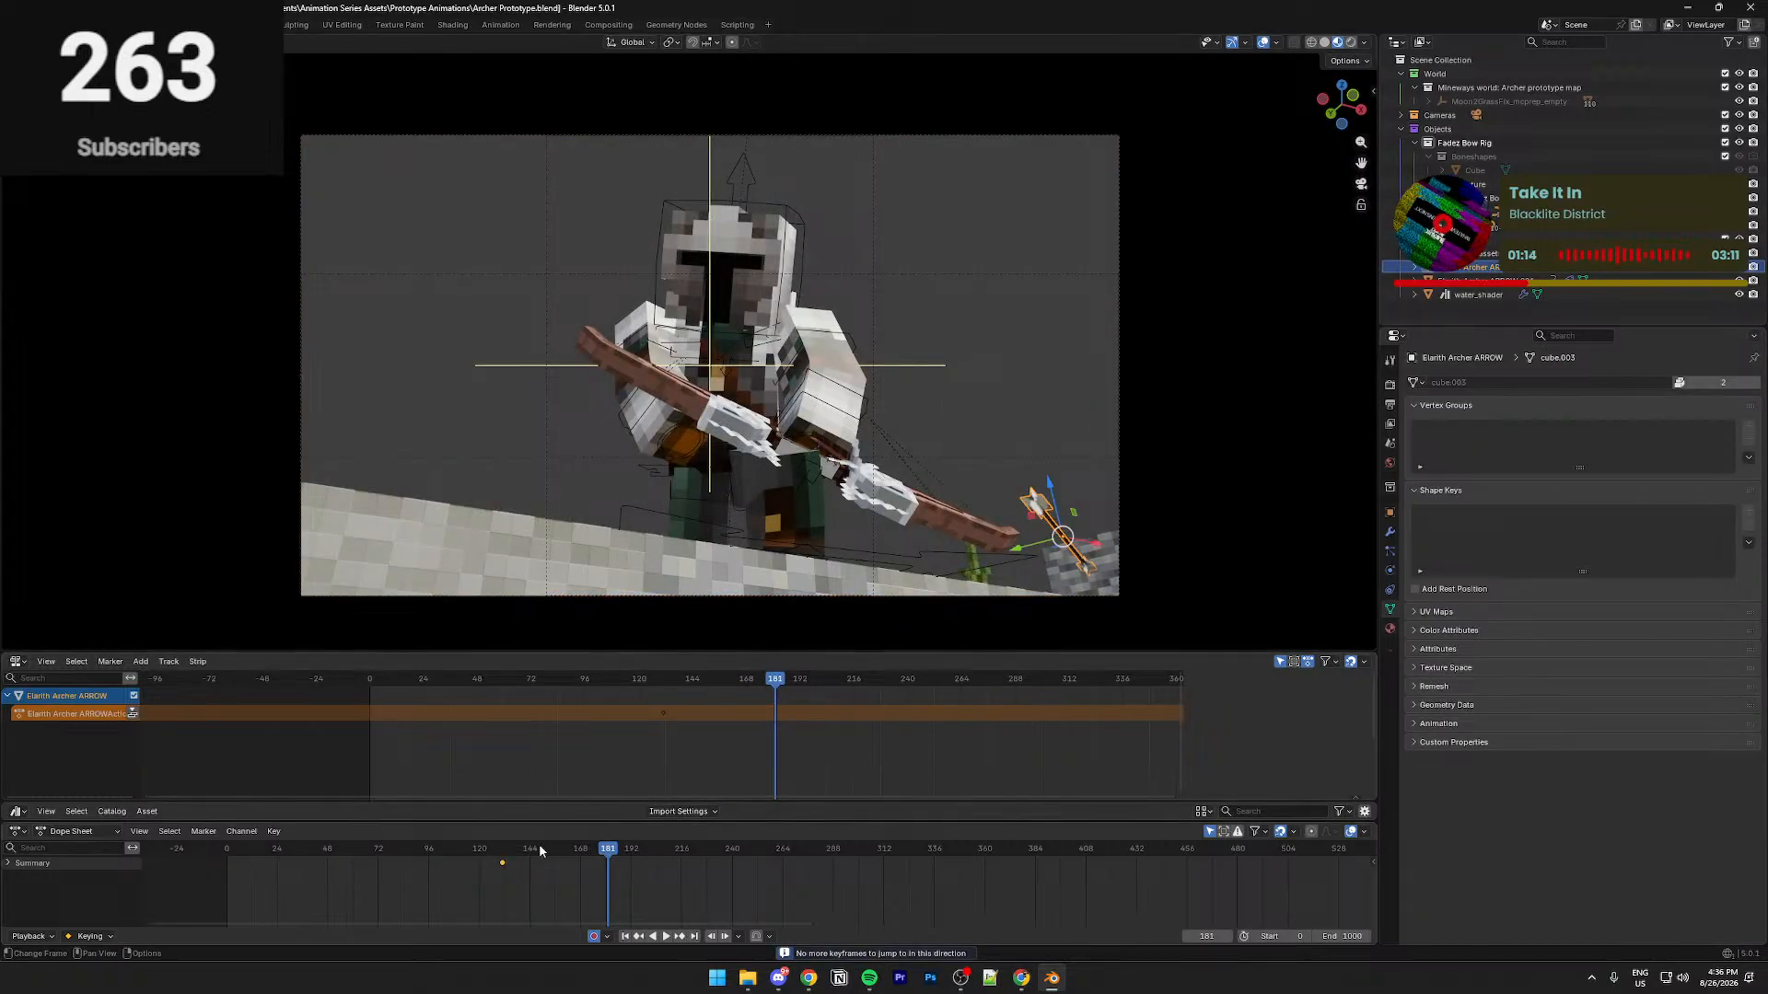
key("Down")
middle_click_drag(815, 532, 598, 490)
key("KP_Decimal")
key("x")
left_click(693, 511)
Select the remaining arrow at the archer, centre the view on it, and move the playhead to frame 182
left_click(270, 398)
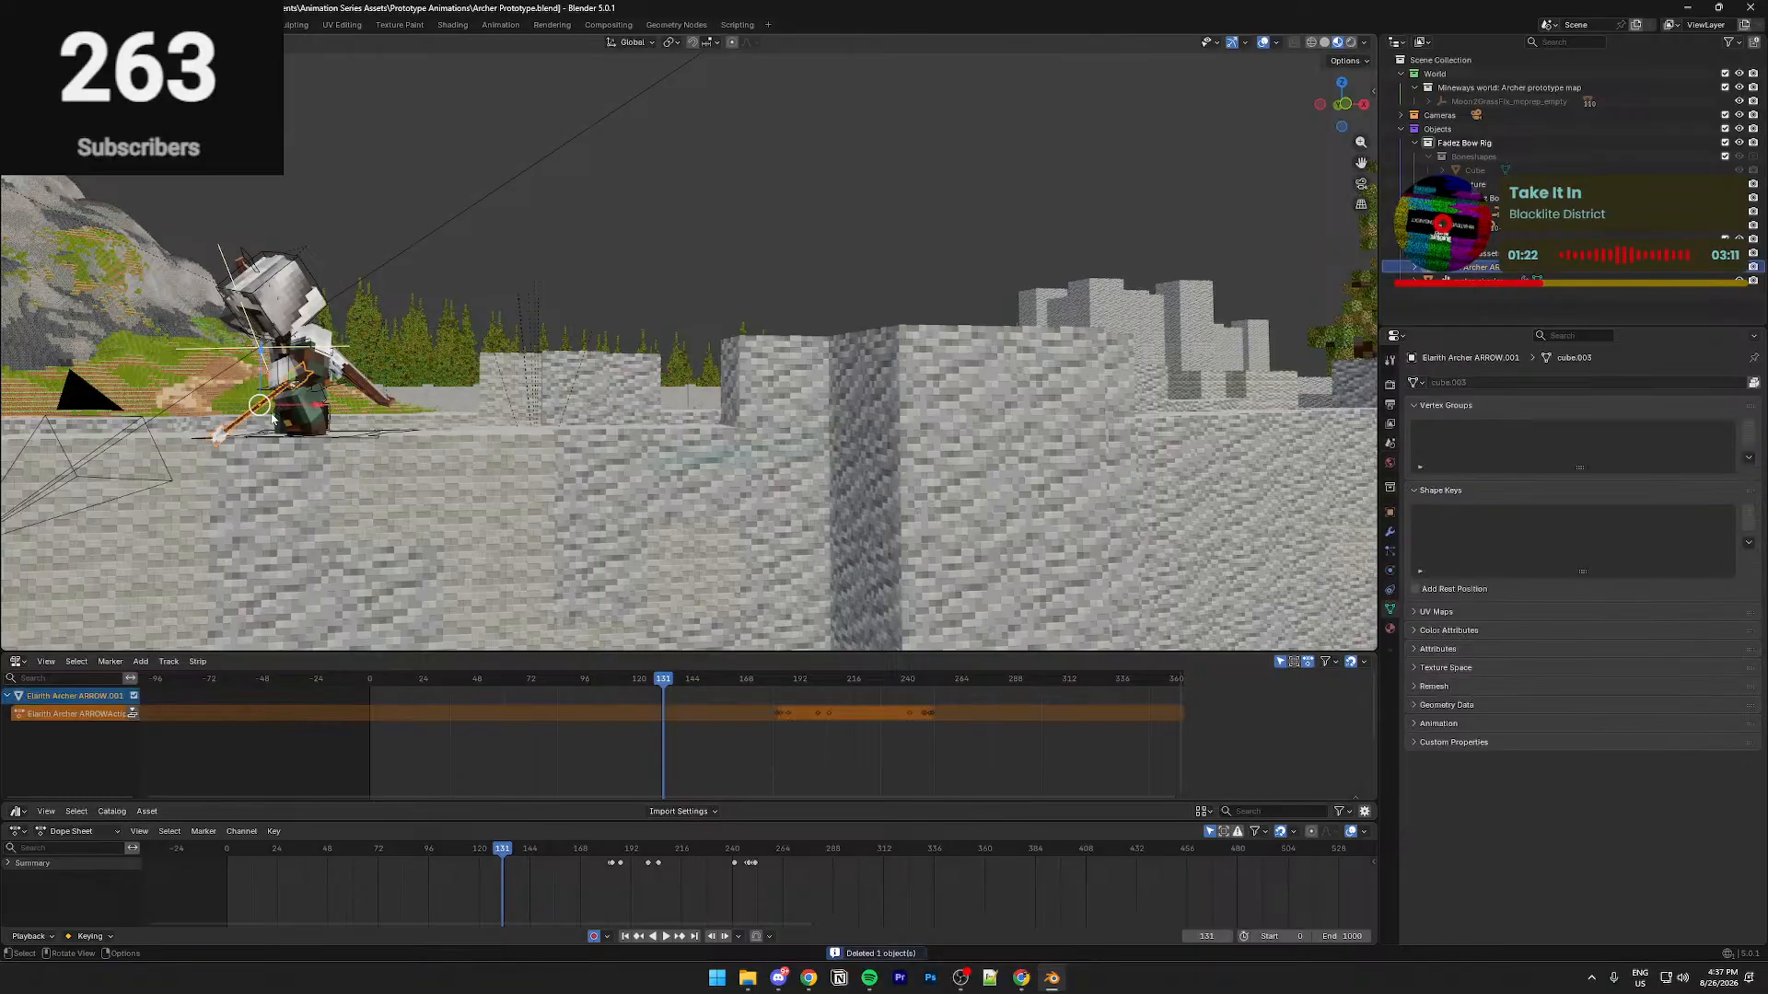
key("KP_Decimal")
middle_click_drag(410, 452, 617, 529)
scroll(553, 482, "down", 4)
left_click_drag(503, 844, 611, 860)
scroll(453, 878, "up", 6)
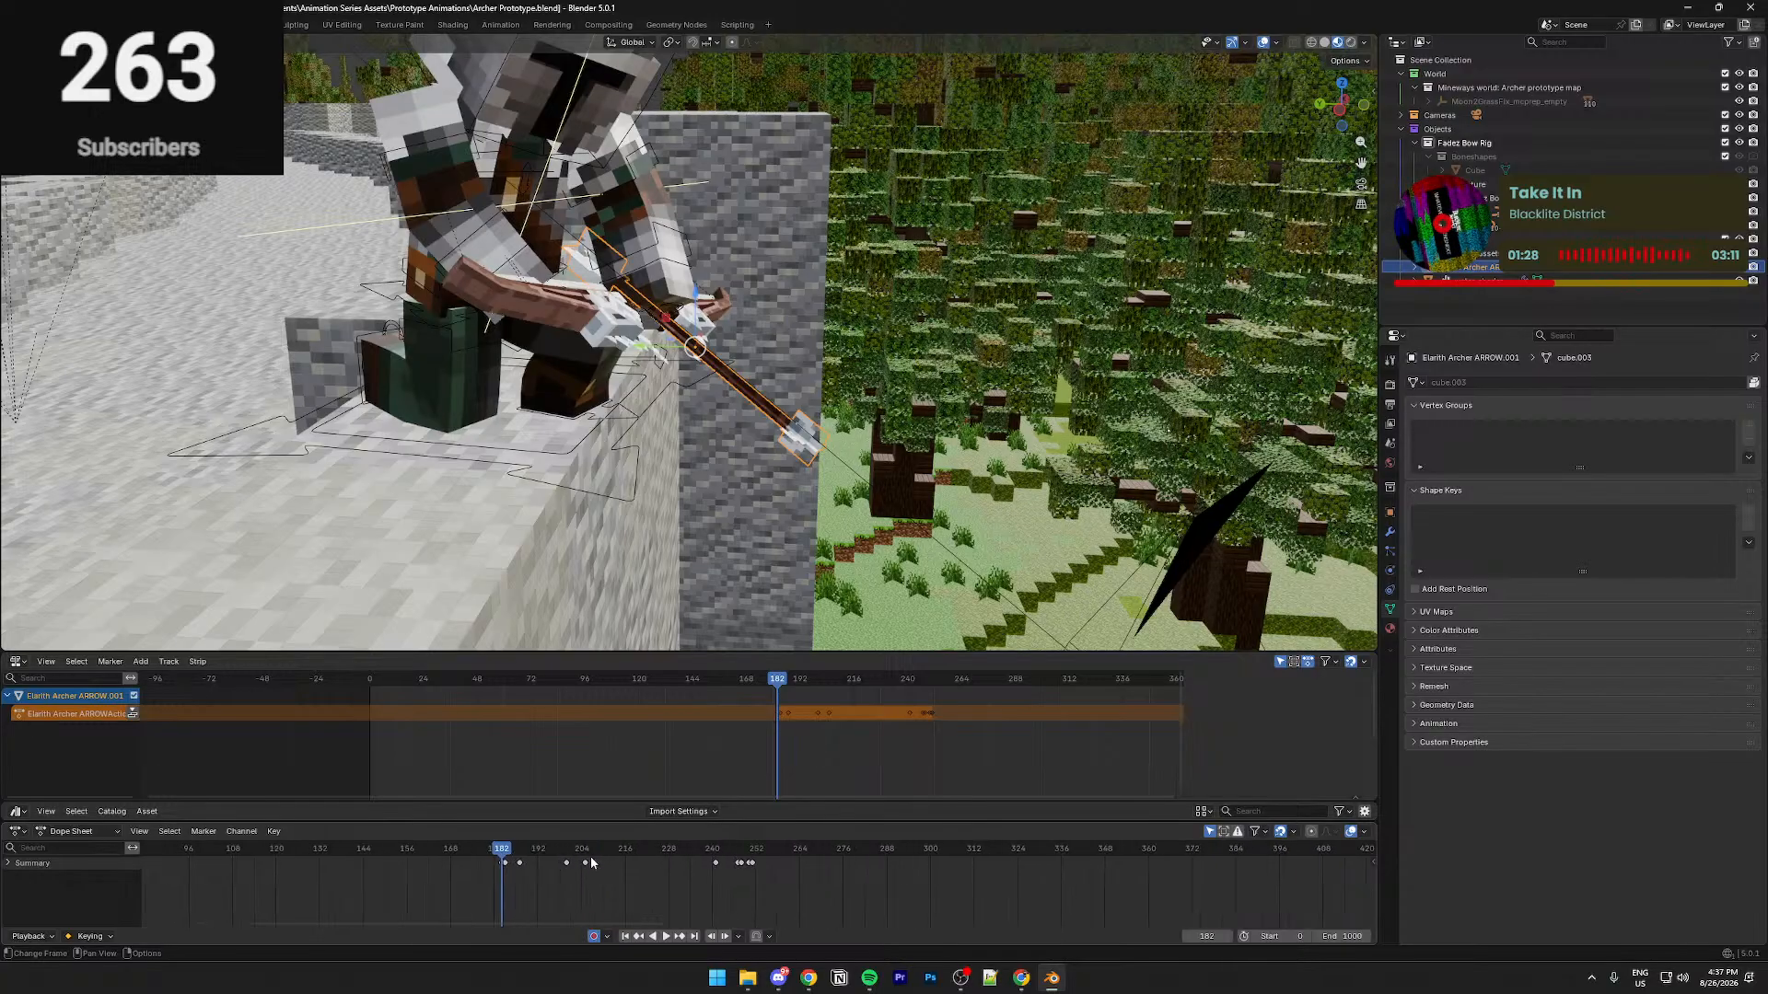
Try to hide the arrow on frame 182 by scaling it to 0 on all axes
middle_click_drag(433, 880, 768, 890)
scroll(494, 877, "up", 4)
mouse_move(455, 855)
left_mouse_down()
mouse_move(476, 858)
mouse_move(460, 858)
left_mouse_up()
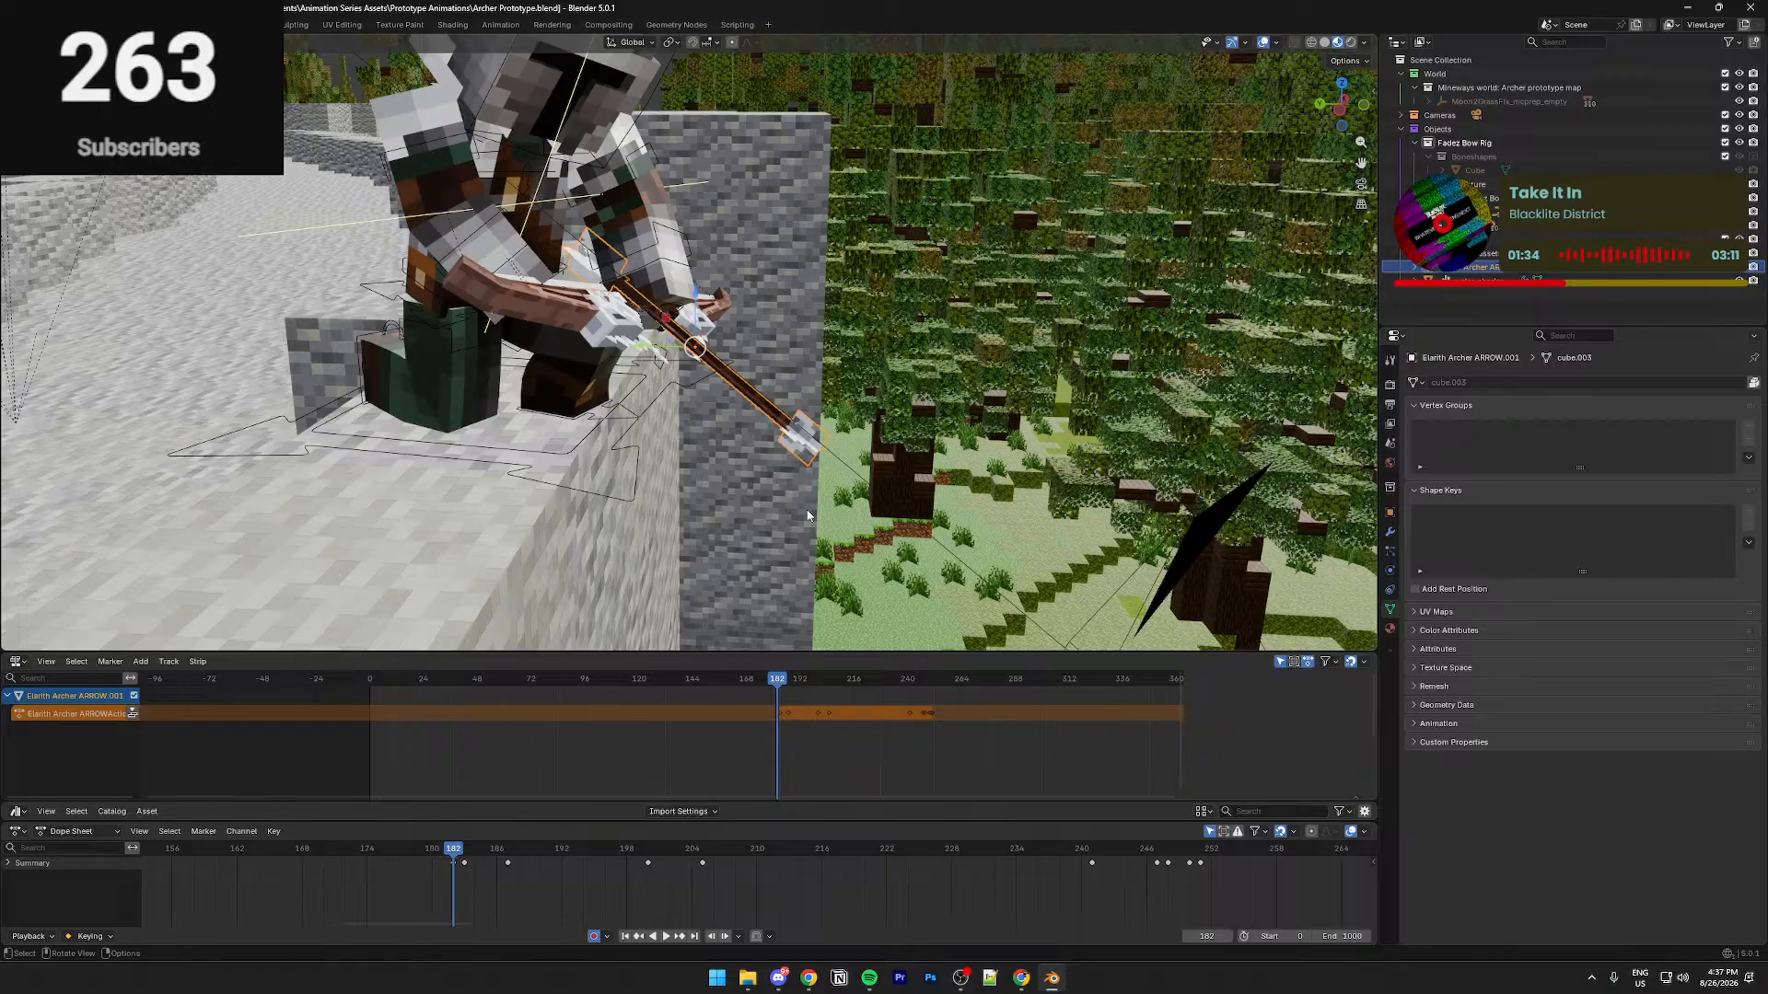
key("s")
key("0")
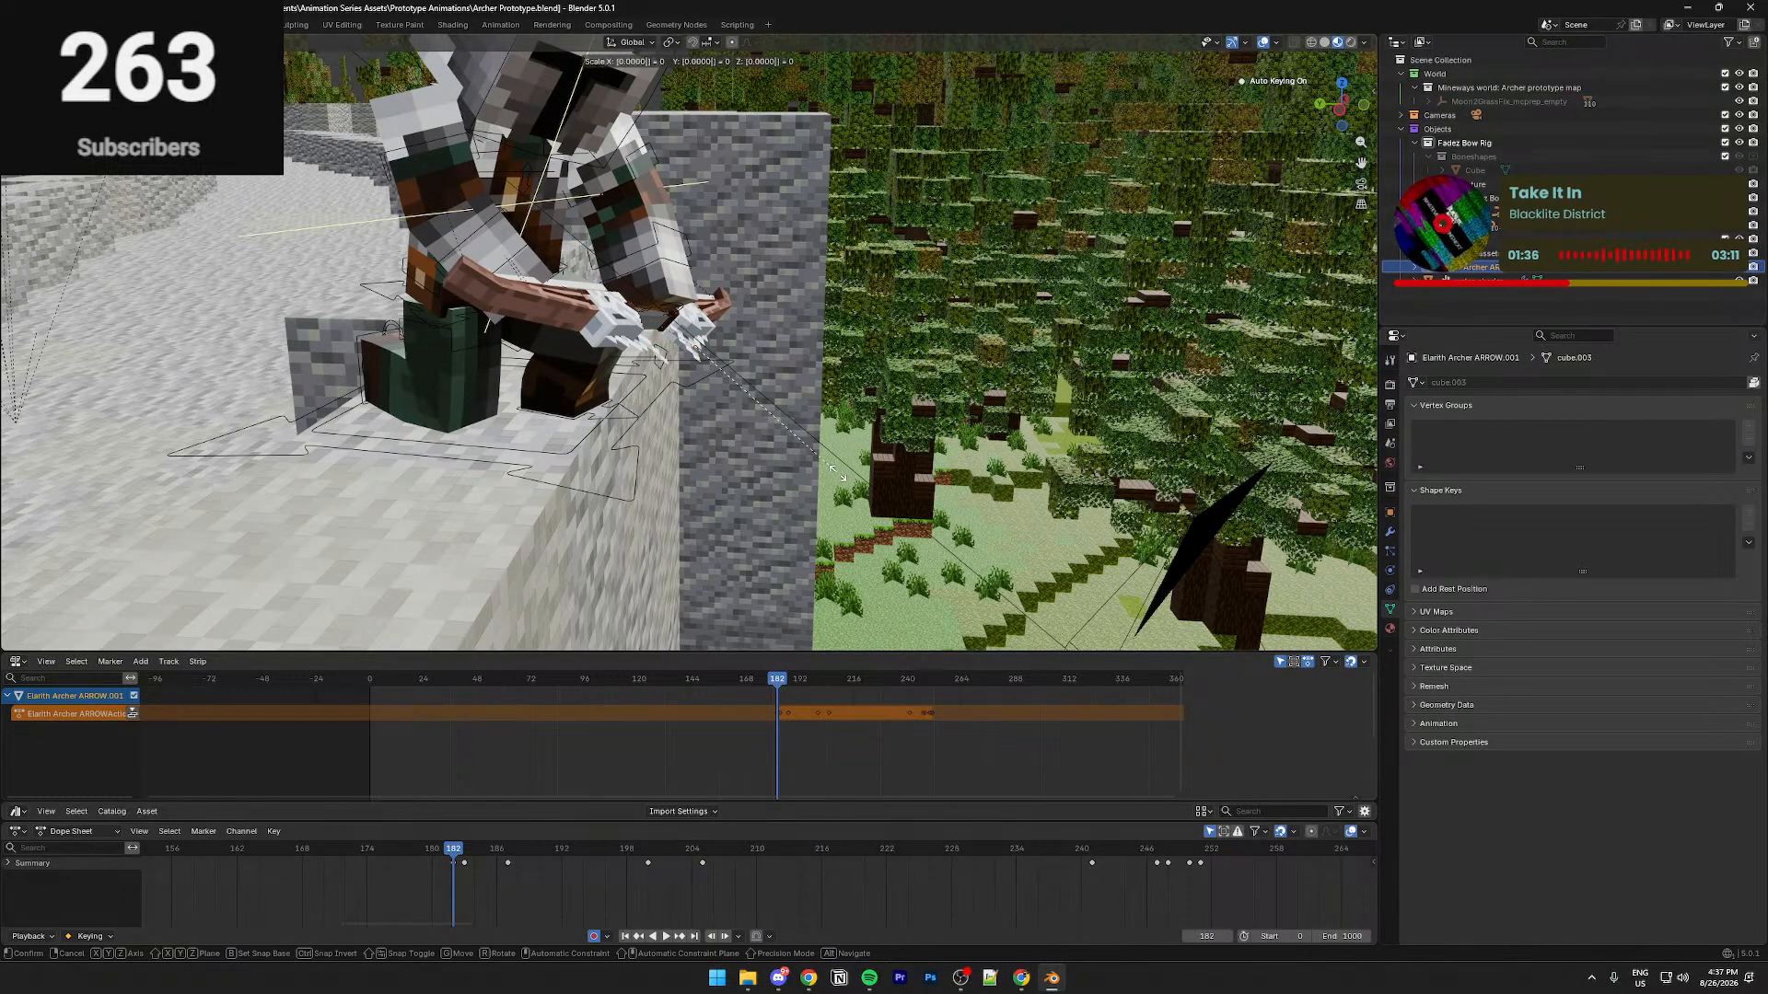
key("Return")
Step back through the frames before 183 and play the archer's draw to check the arrow
key("Right")
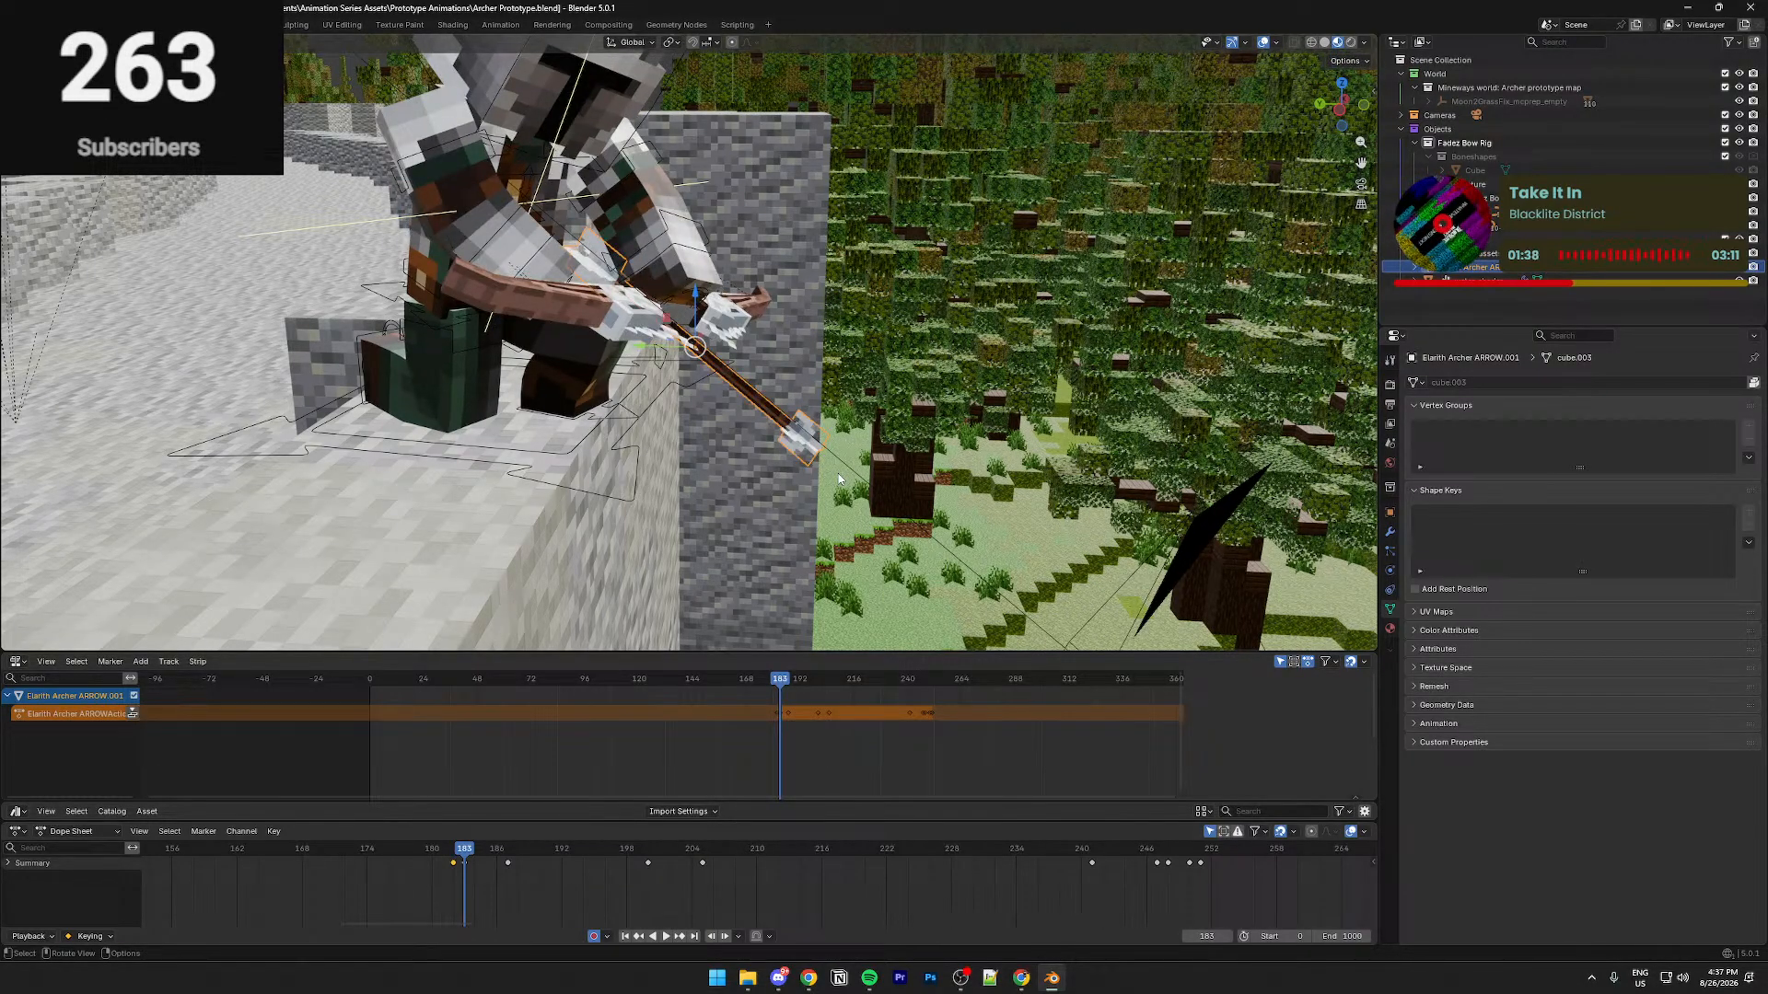
key("Left")
key("Left")
key("Left")
key("Left")
key("Left")
key("Left")
key("Left")
key("space")
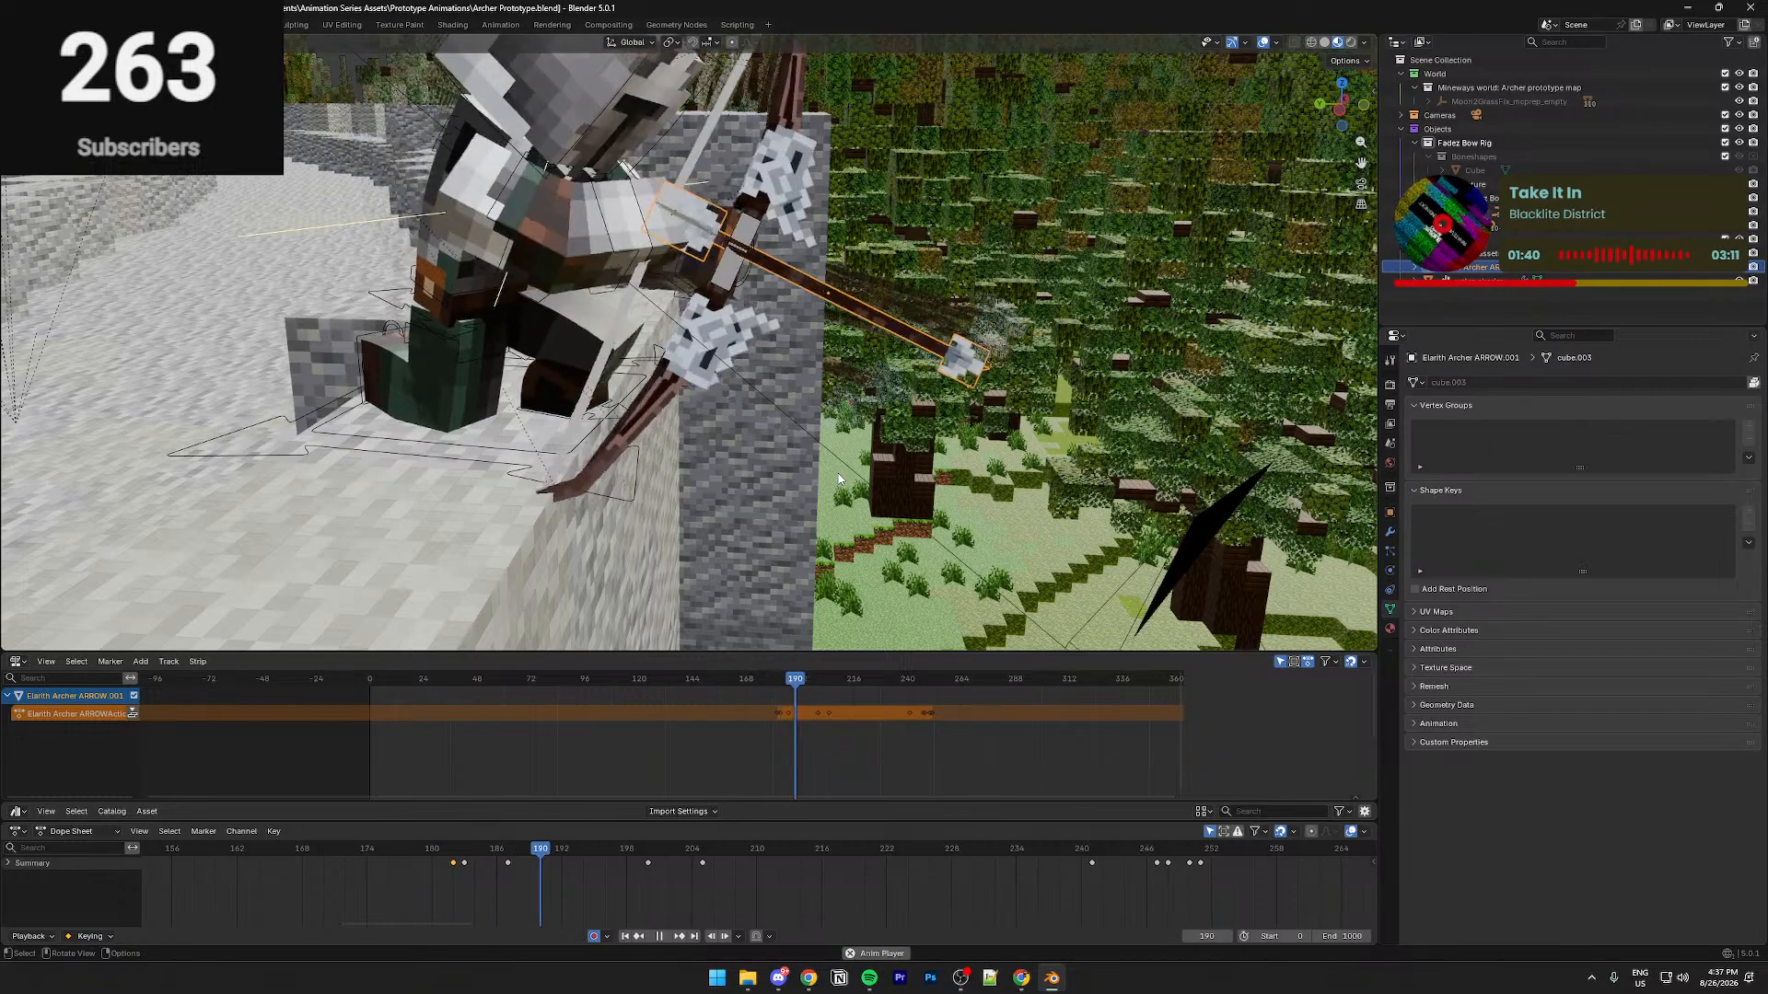
Look through the main camera and replay the cut from the brown-haired character to the archer, starting around frame 174
key("KP_0")
left_click(366, 849)
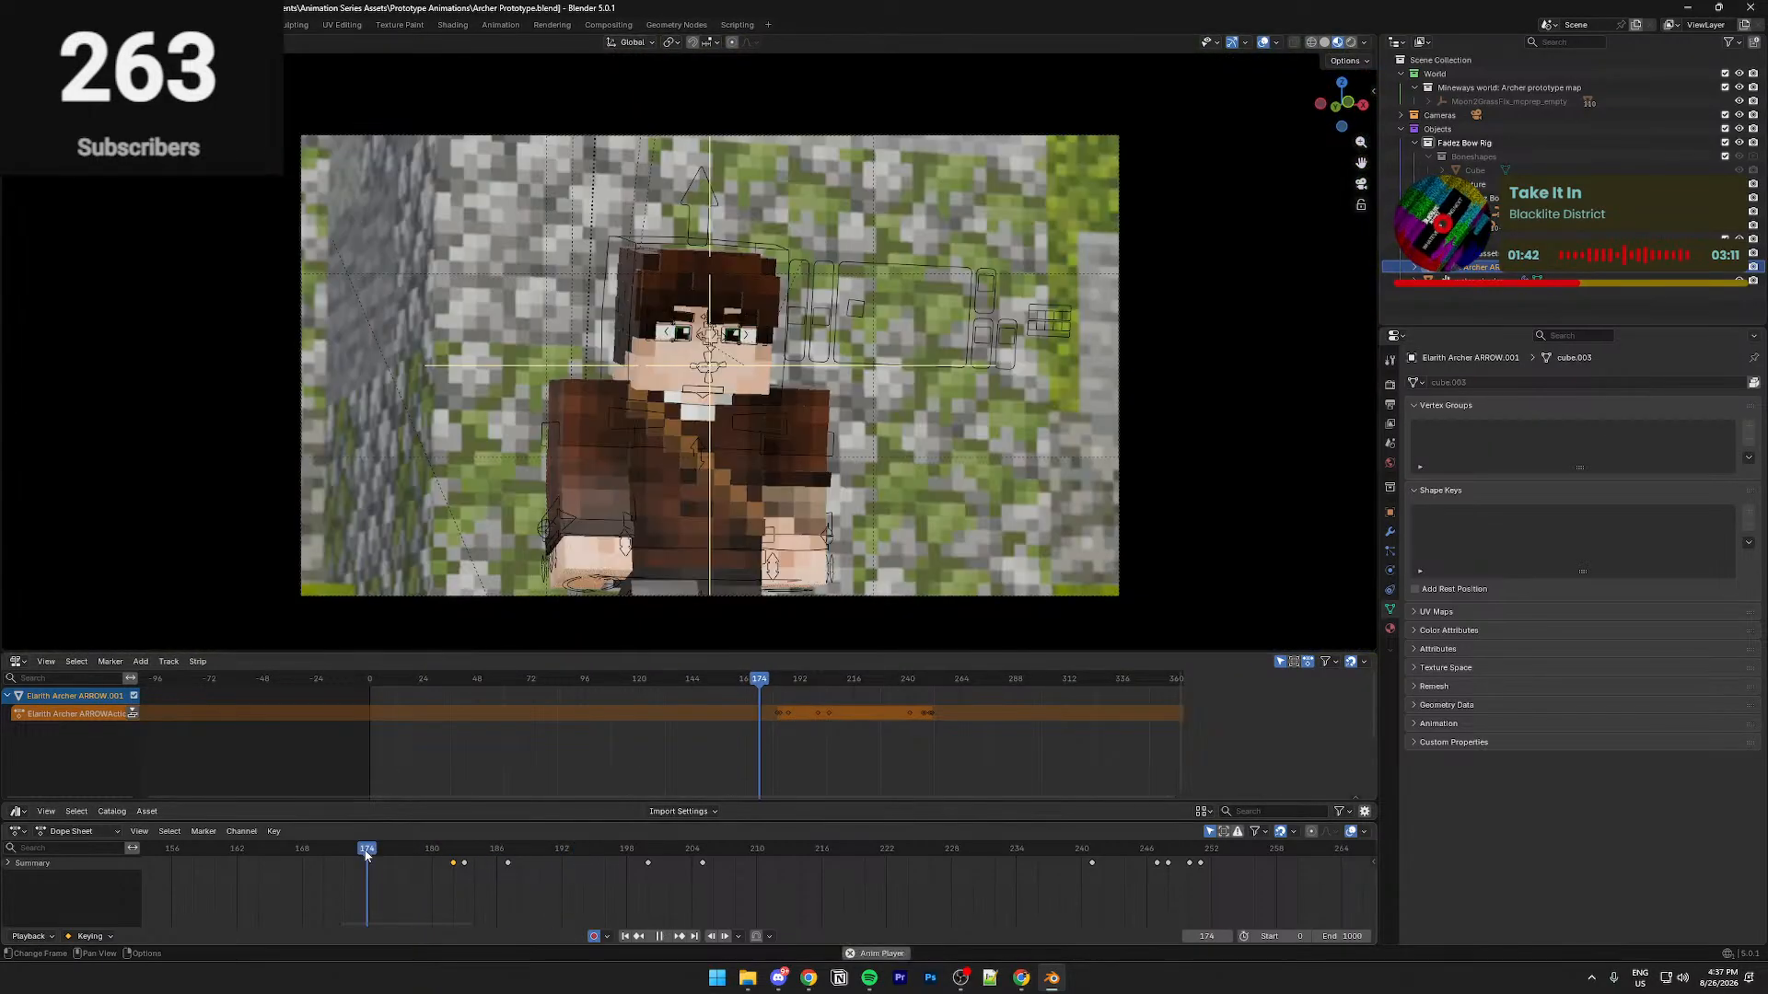
key("space")
left_click(367, 846)
key("space")
key("space")
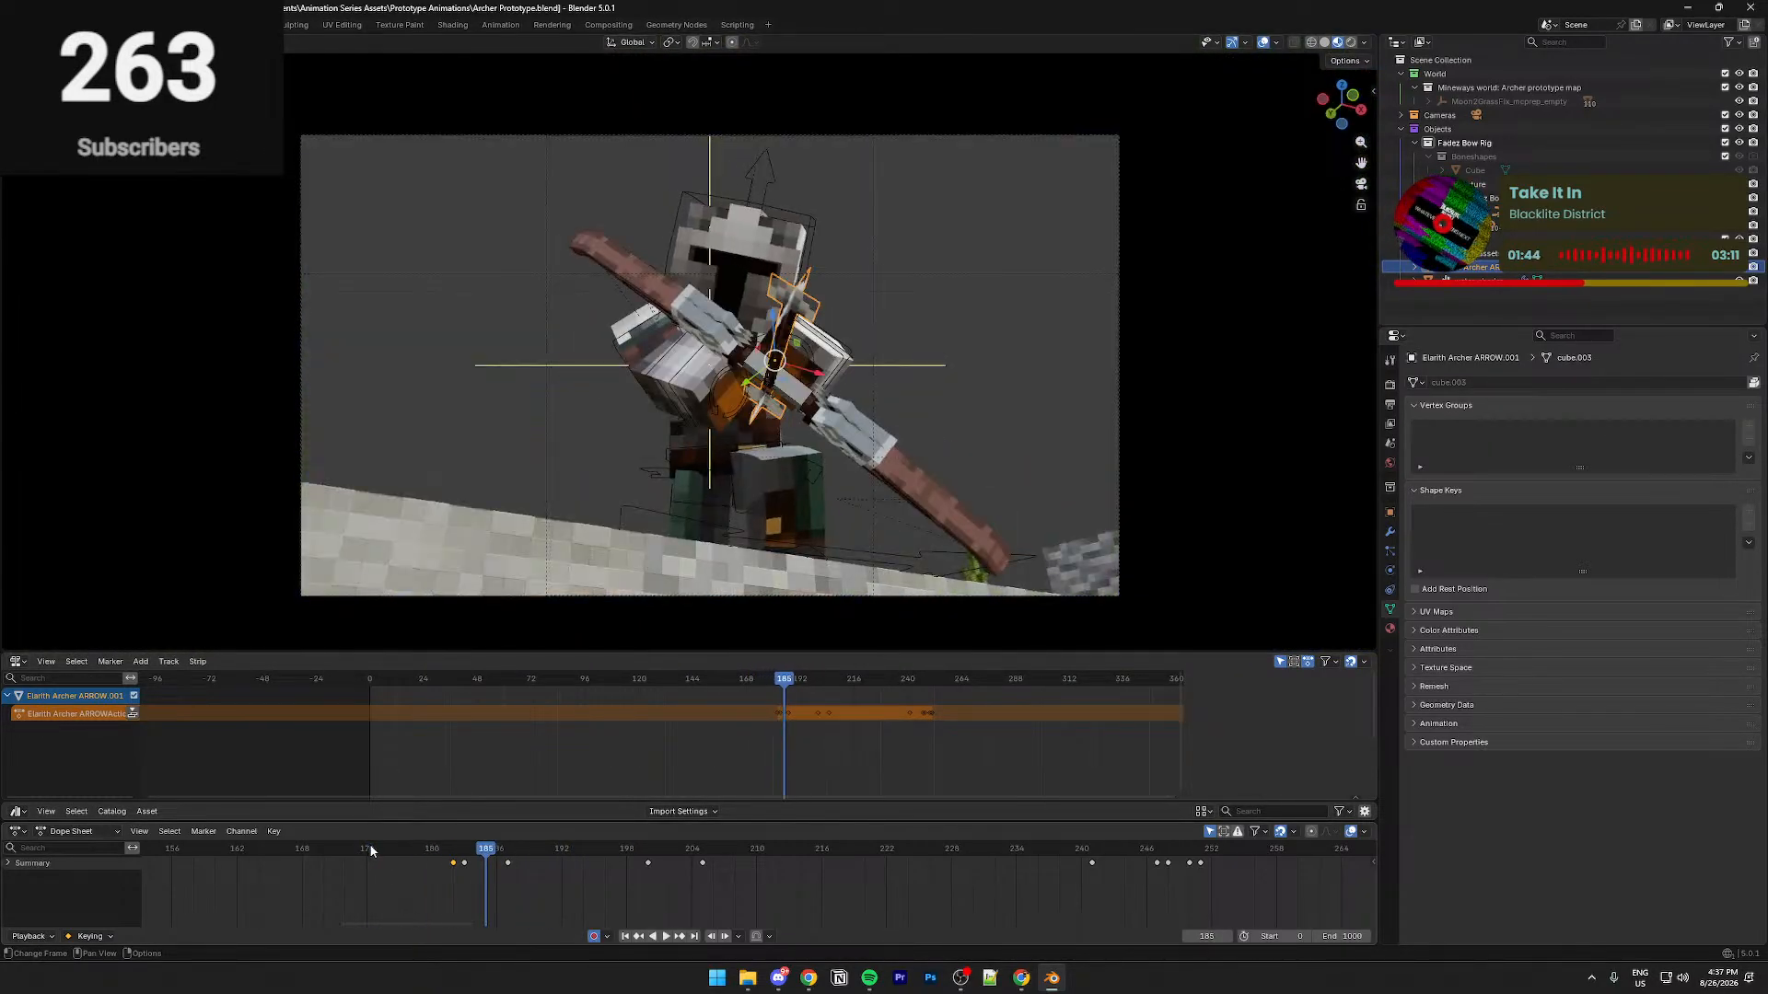
left_click(441, 852)
key("space")
left_click_drag(450, 855, 394, 875)
key("space")
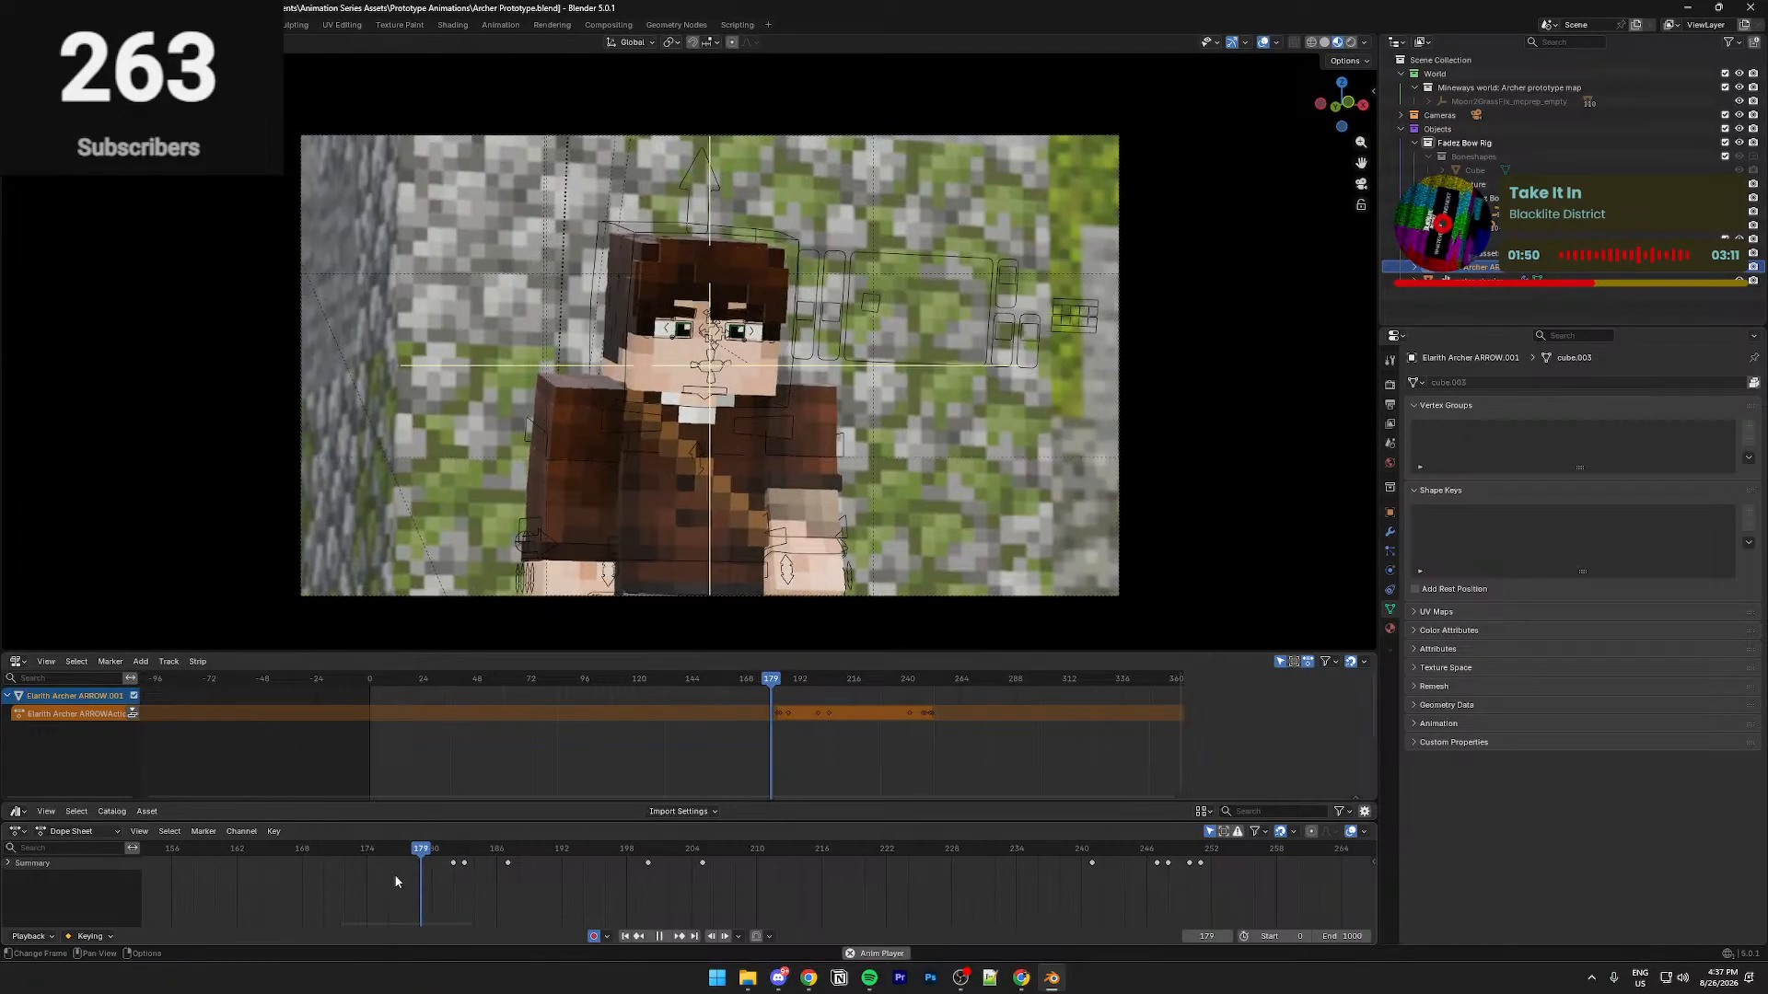
key("space")
Undo the arrow's zero-scale change
key("ctrl+z")
key("ctrl+z")
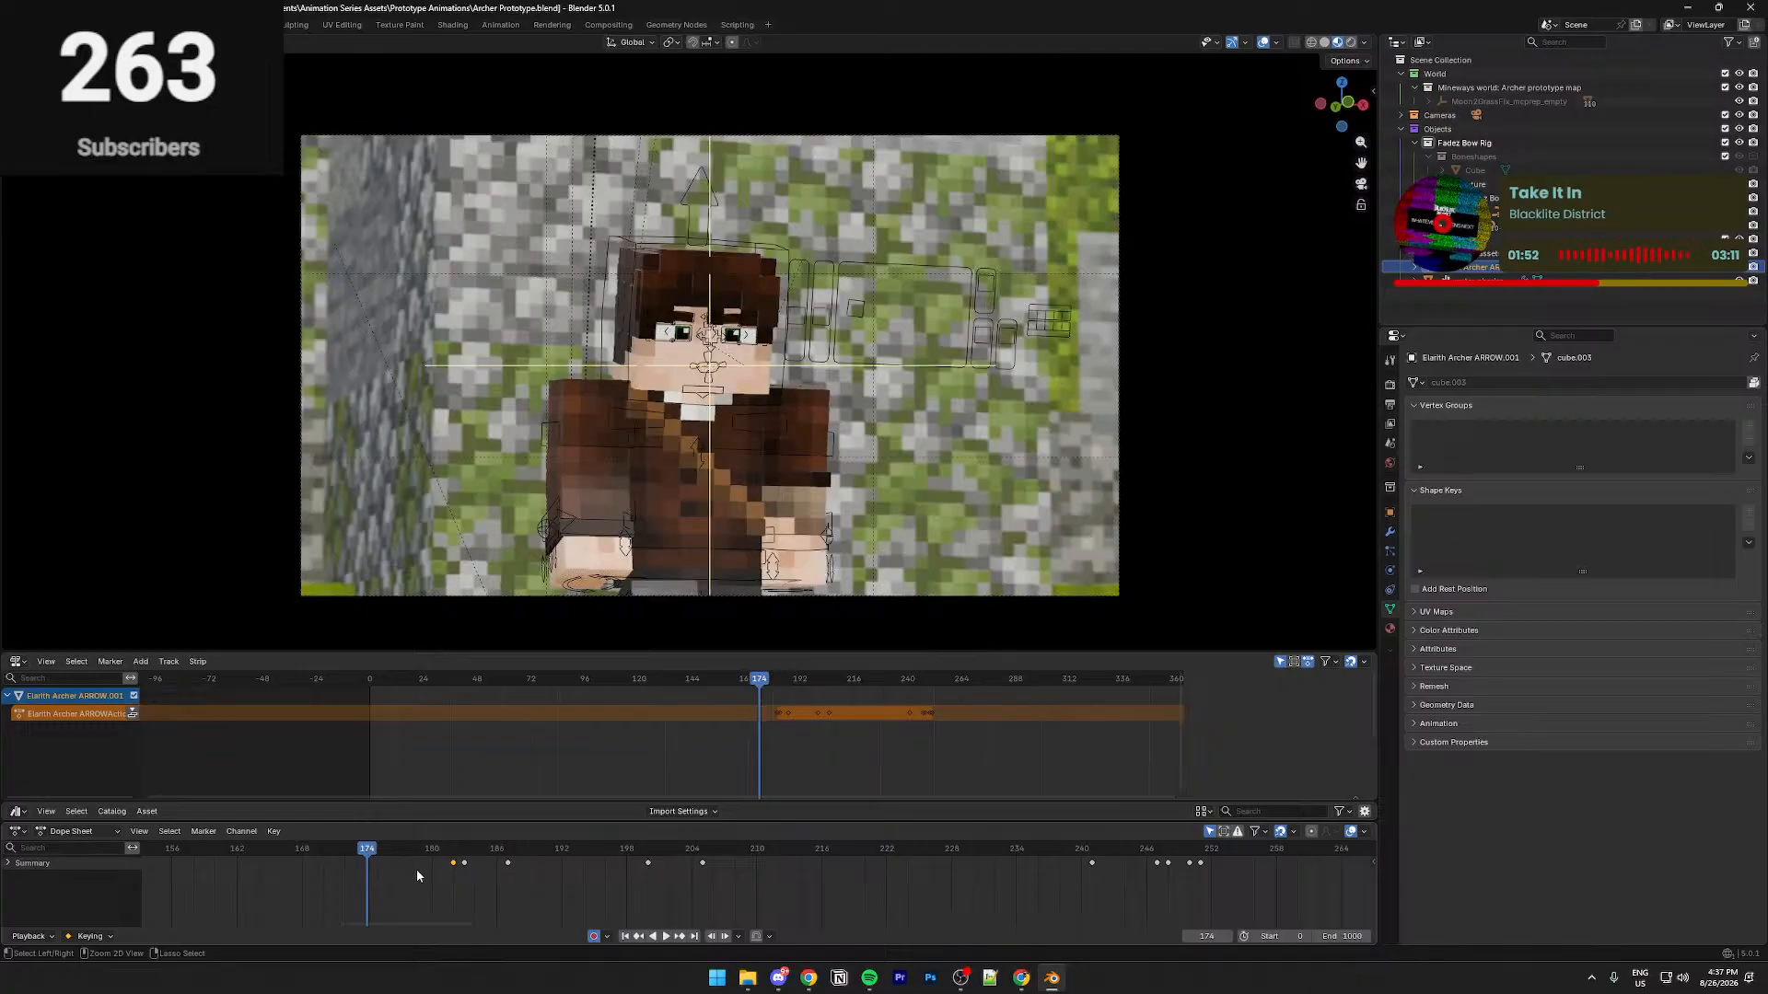
key("ctrl+z")
Scale the arrow to 0 on frame 182 in the camera view and check it on the following frames
left_click_drag(407, 851, 454, 858)
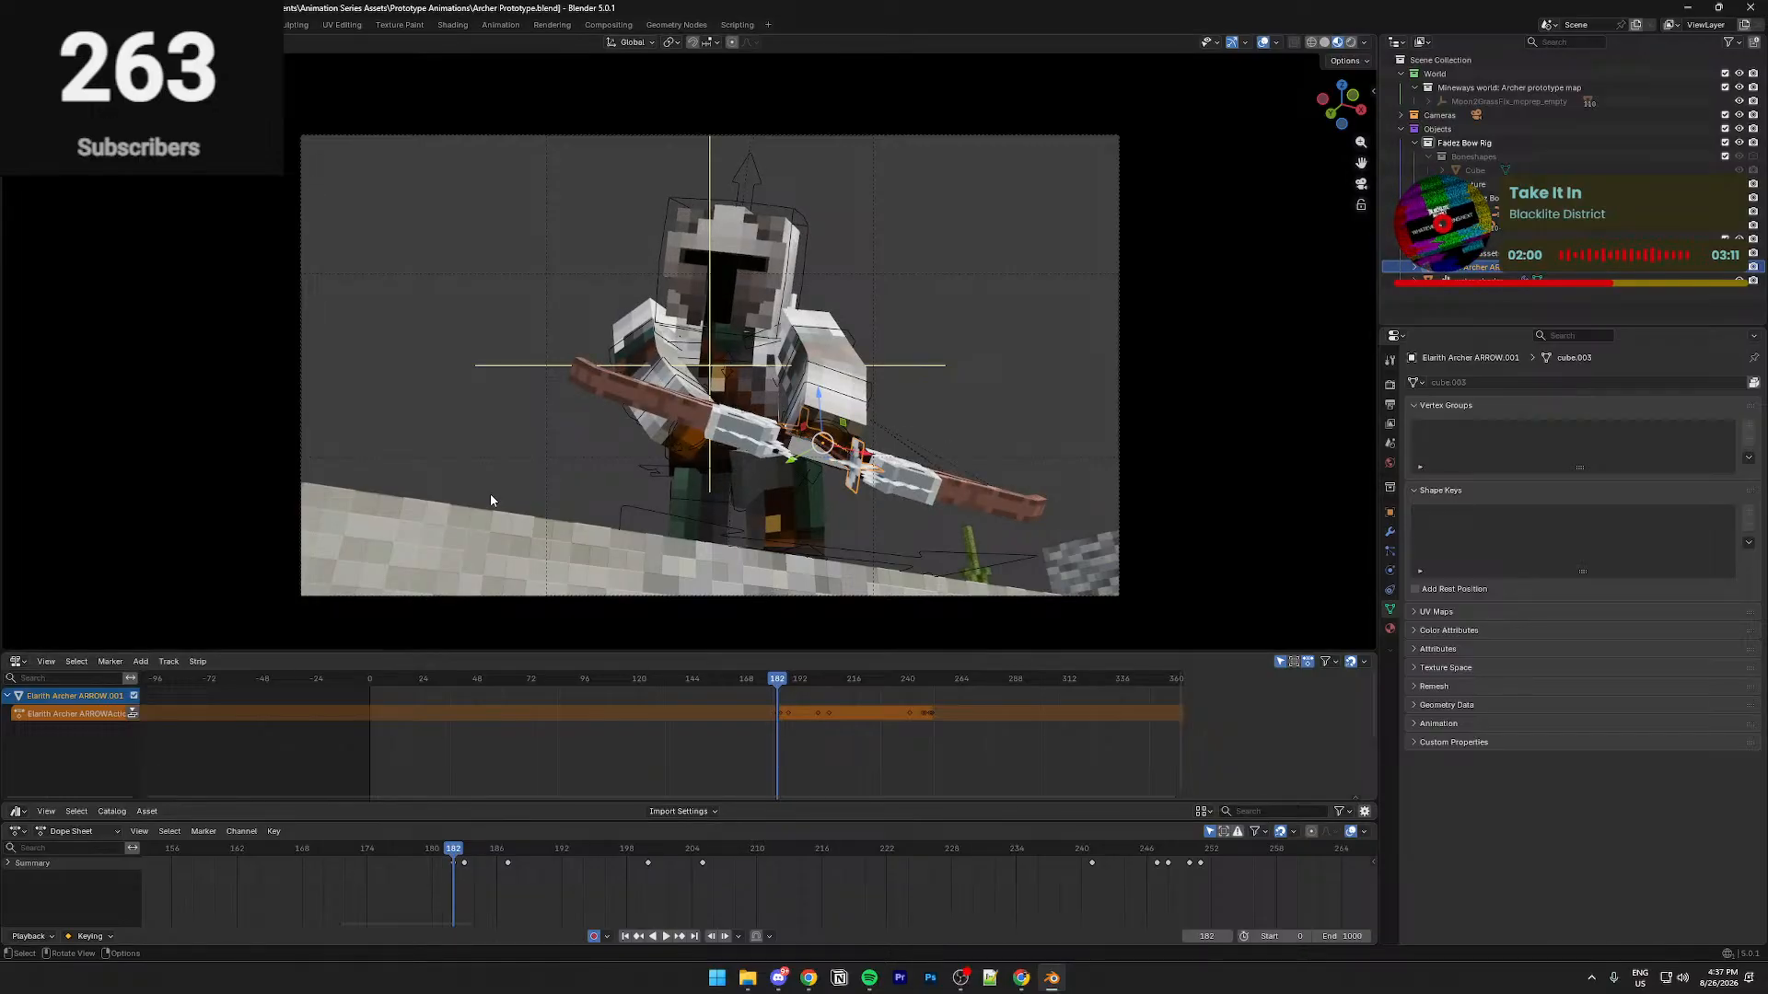
key("s")
key("0")
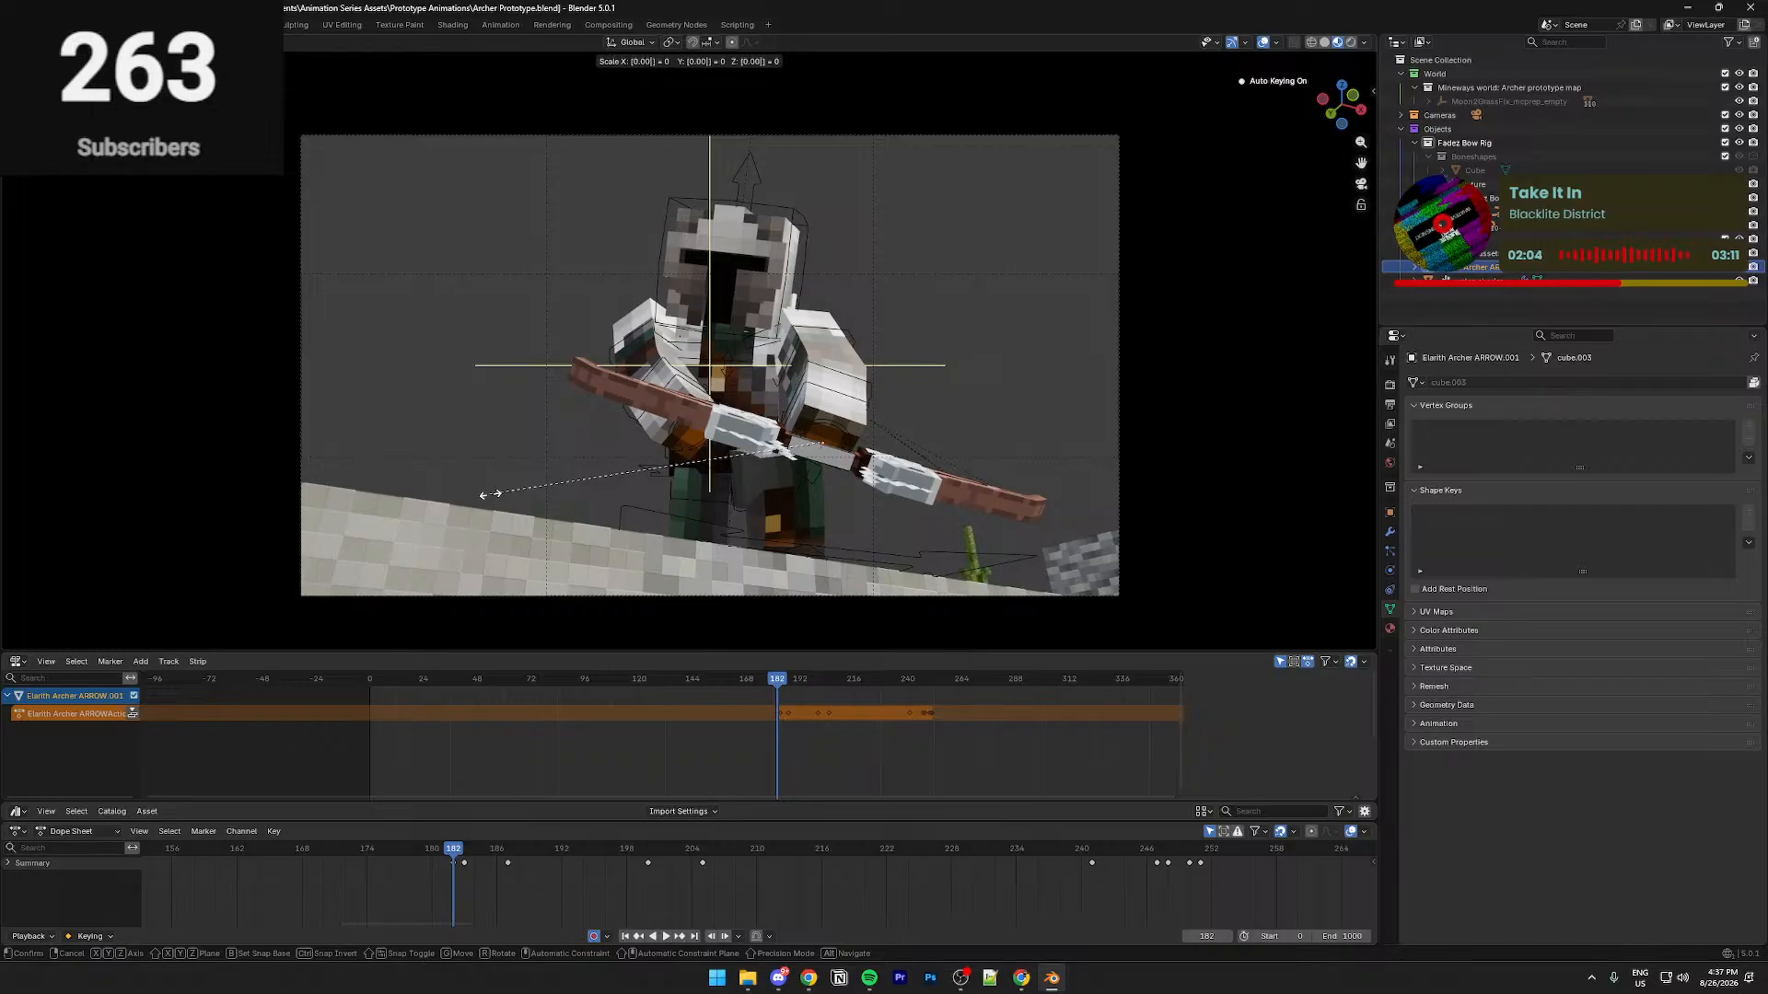
key("Return")
key("Right")
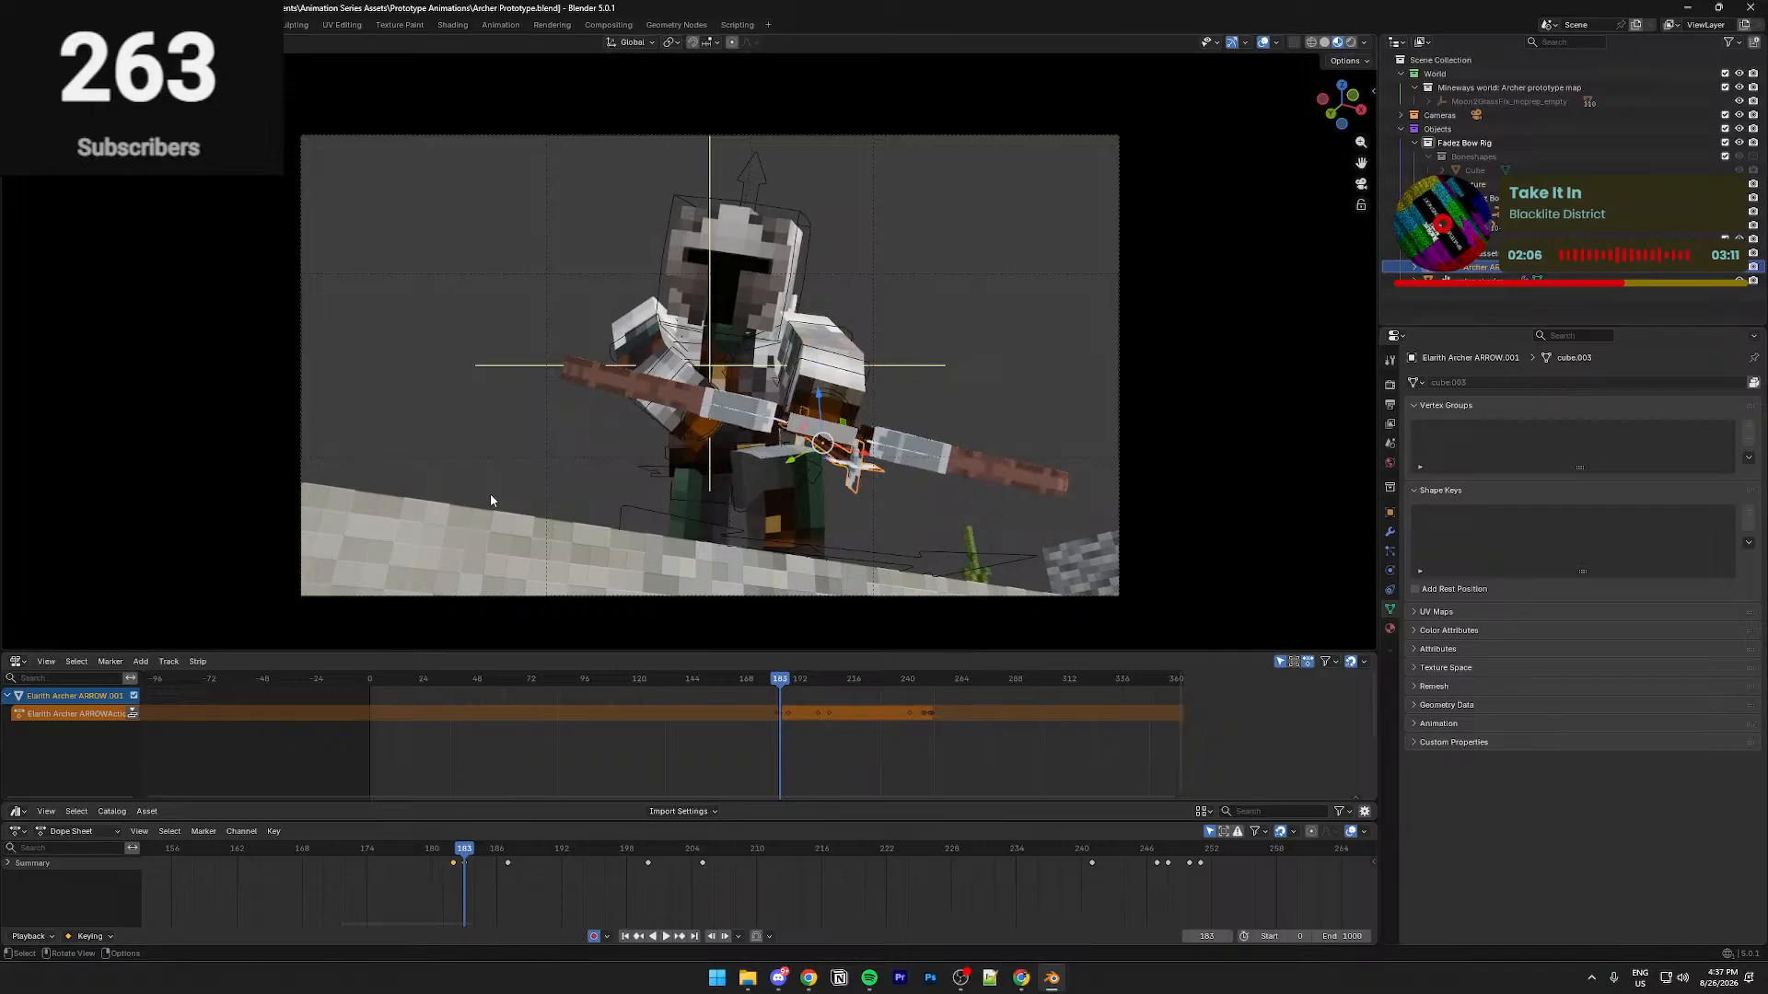
key("Right")
key("Left")
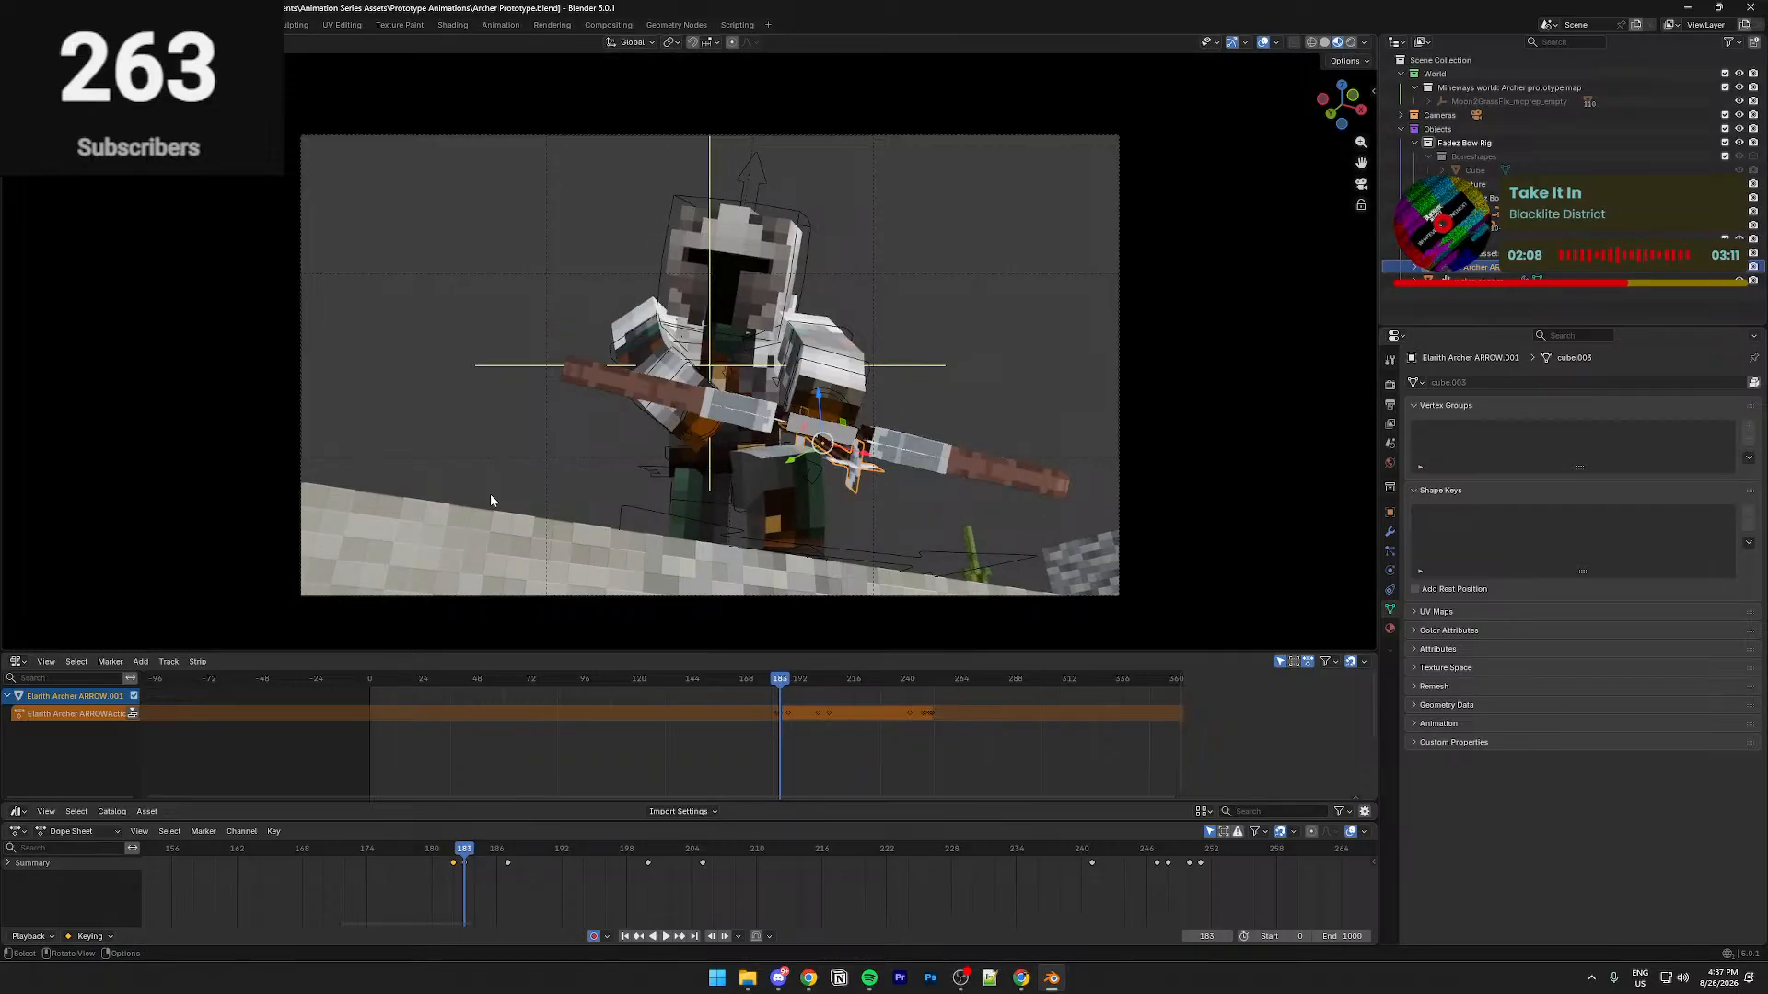
Scale the arrow to 0 on frame 183 as well and step forward to frame 186
key("s")
key("0")
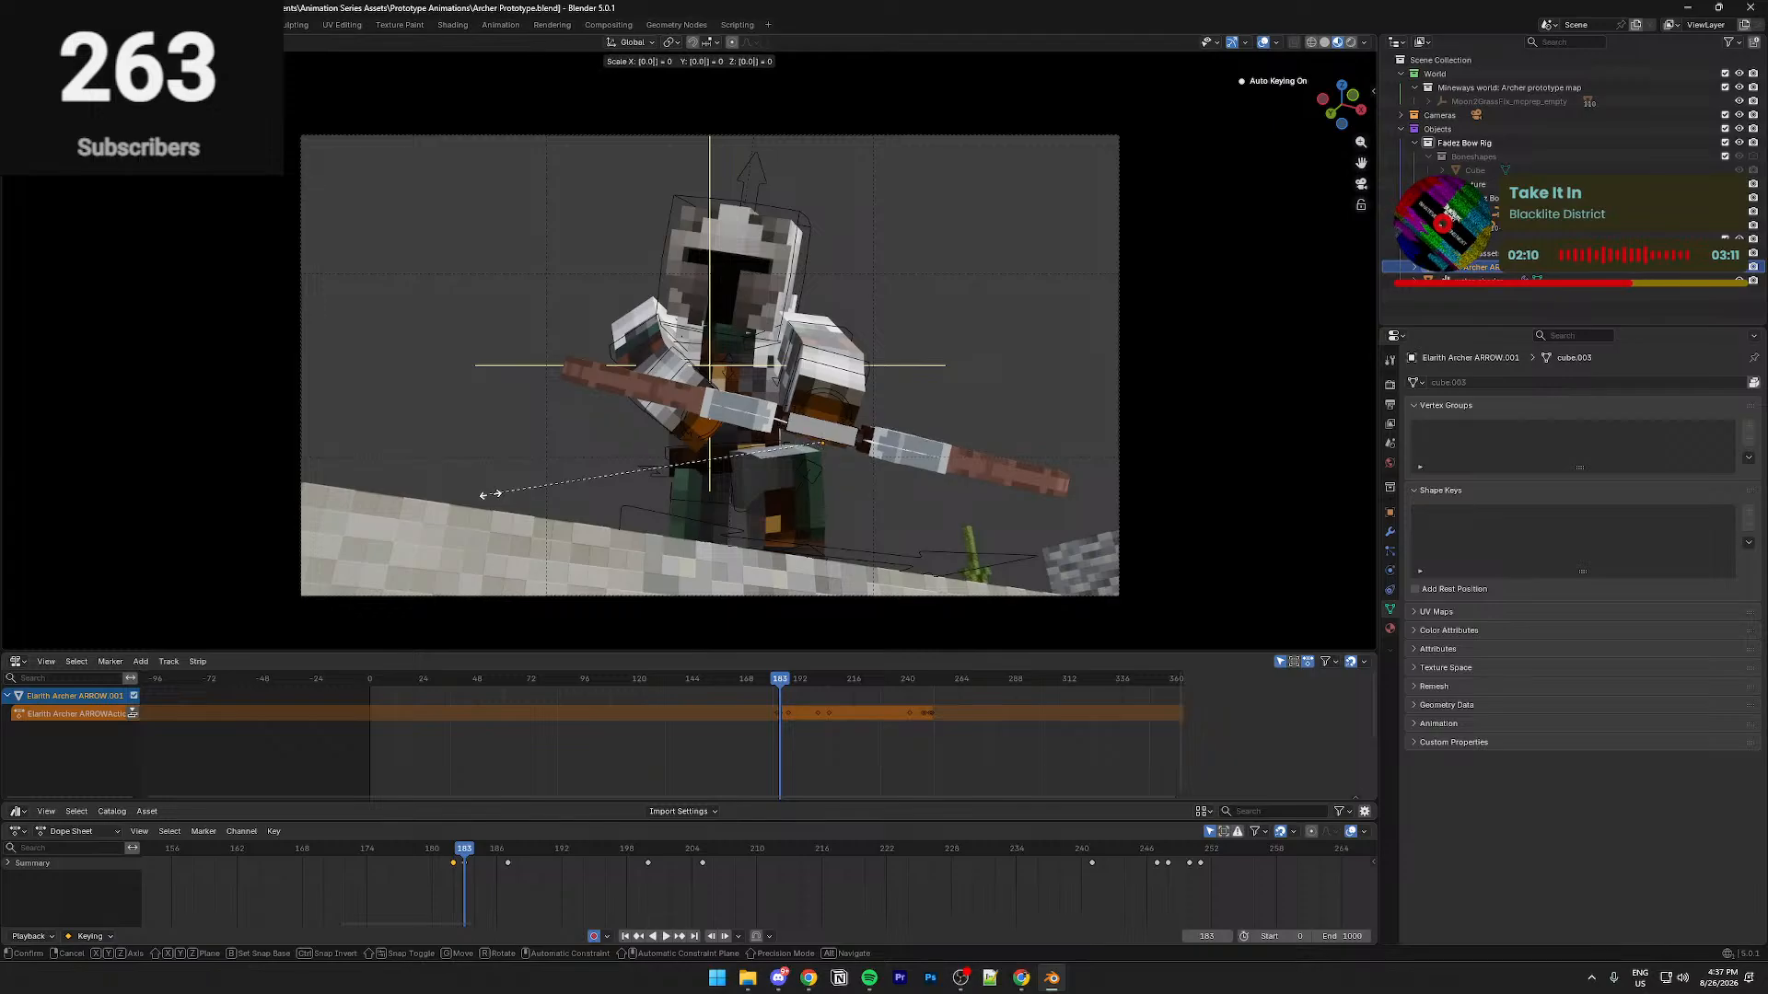
key("Return")
key("Right")
key("Right")
key("Right")
key("Right")
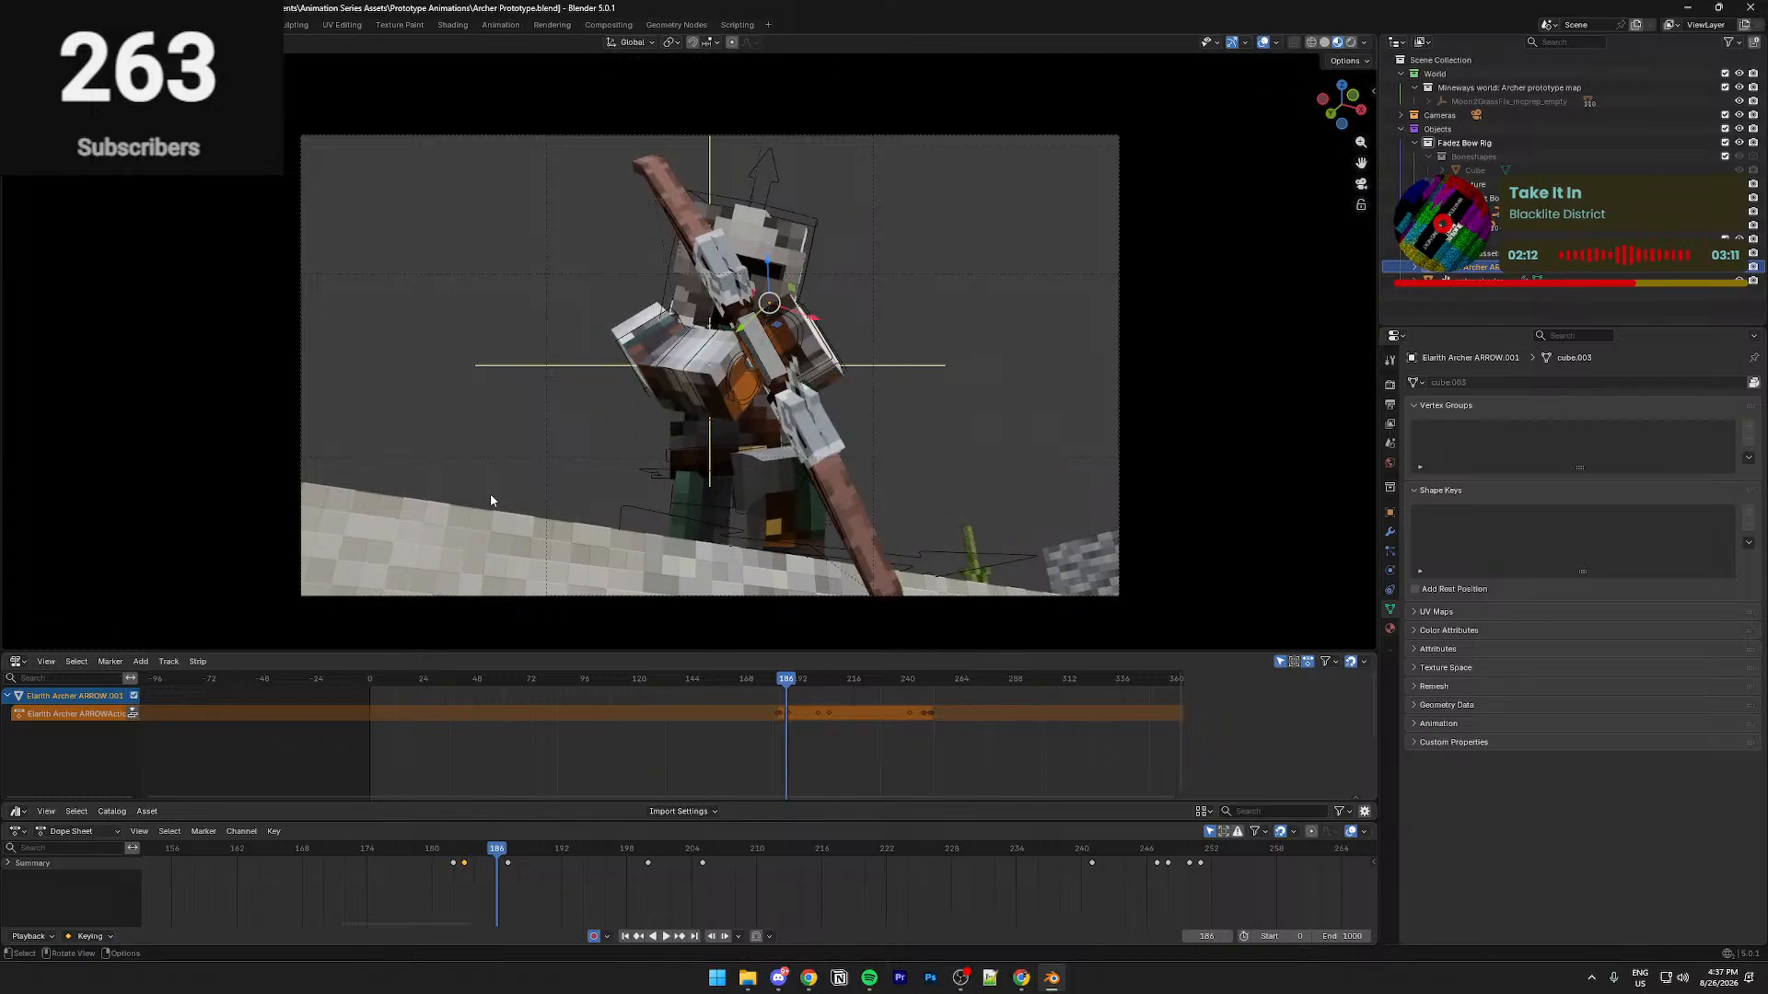
Step back and forth through the archer's draw and restore the arrow's scale on the keyframe at frame 187
key("Left")
key("Left")
key("Left")
key("Left")
key("Left")
key("Left")
key("Right")
key("Right")
key("Right")
key("Right")
key("Right")
key("Right")
key("Right")
key("Right")
key("Right")
key("Right")
key("Right")
key("Right")
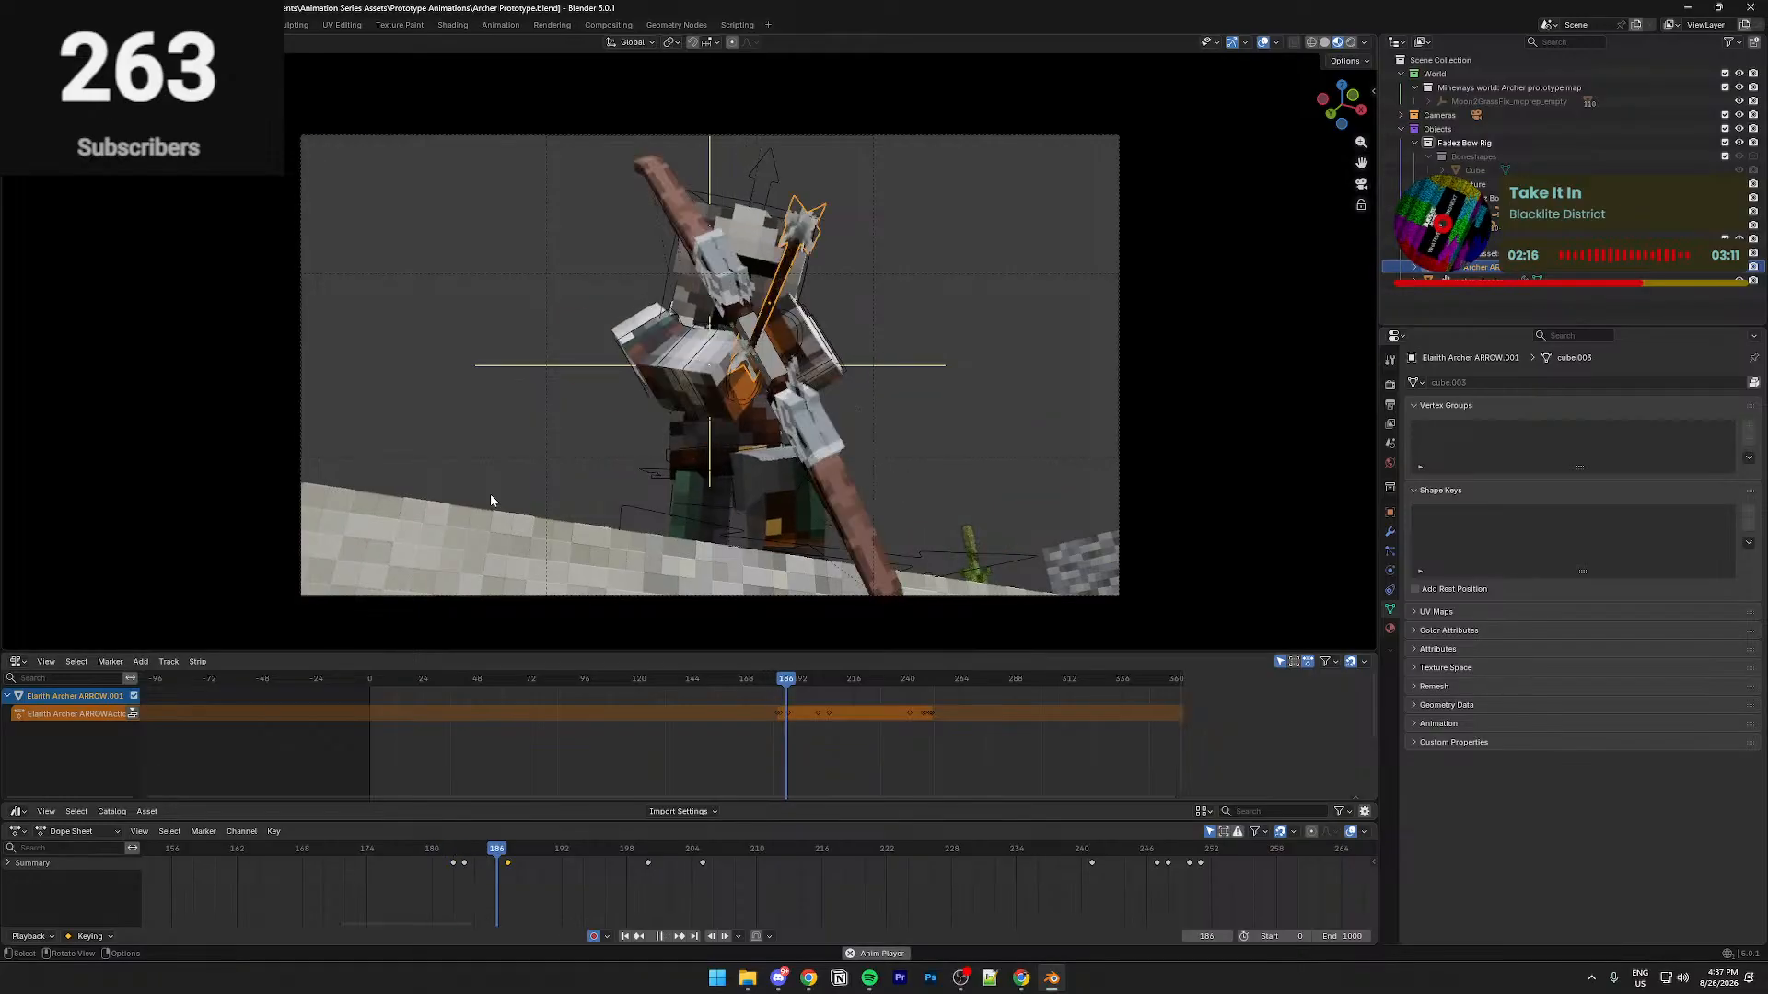
Replay the cut from frame 176, and on frame 183 clear the arrow's scale and insert a keyframe
left_click(390, 852)
key("space")
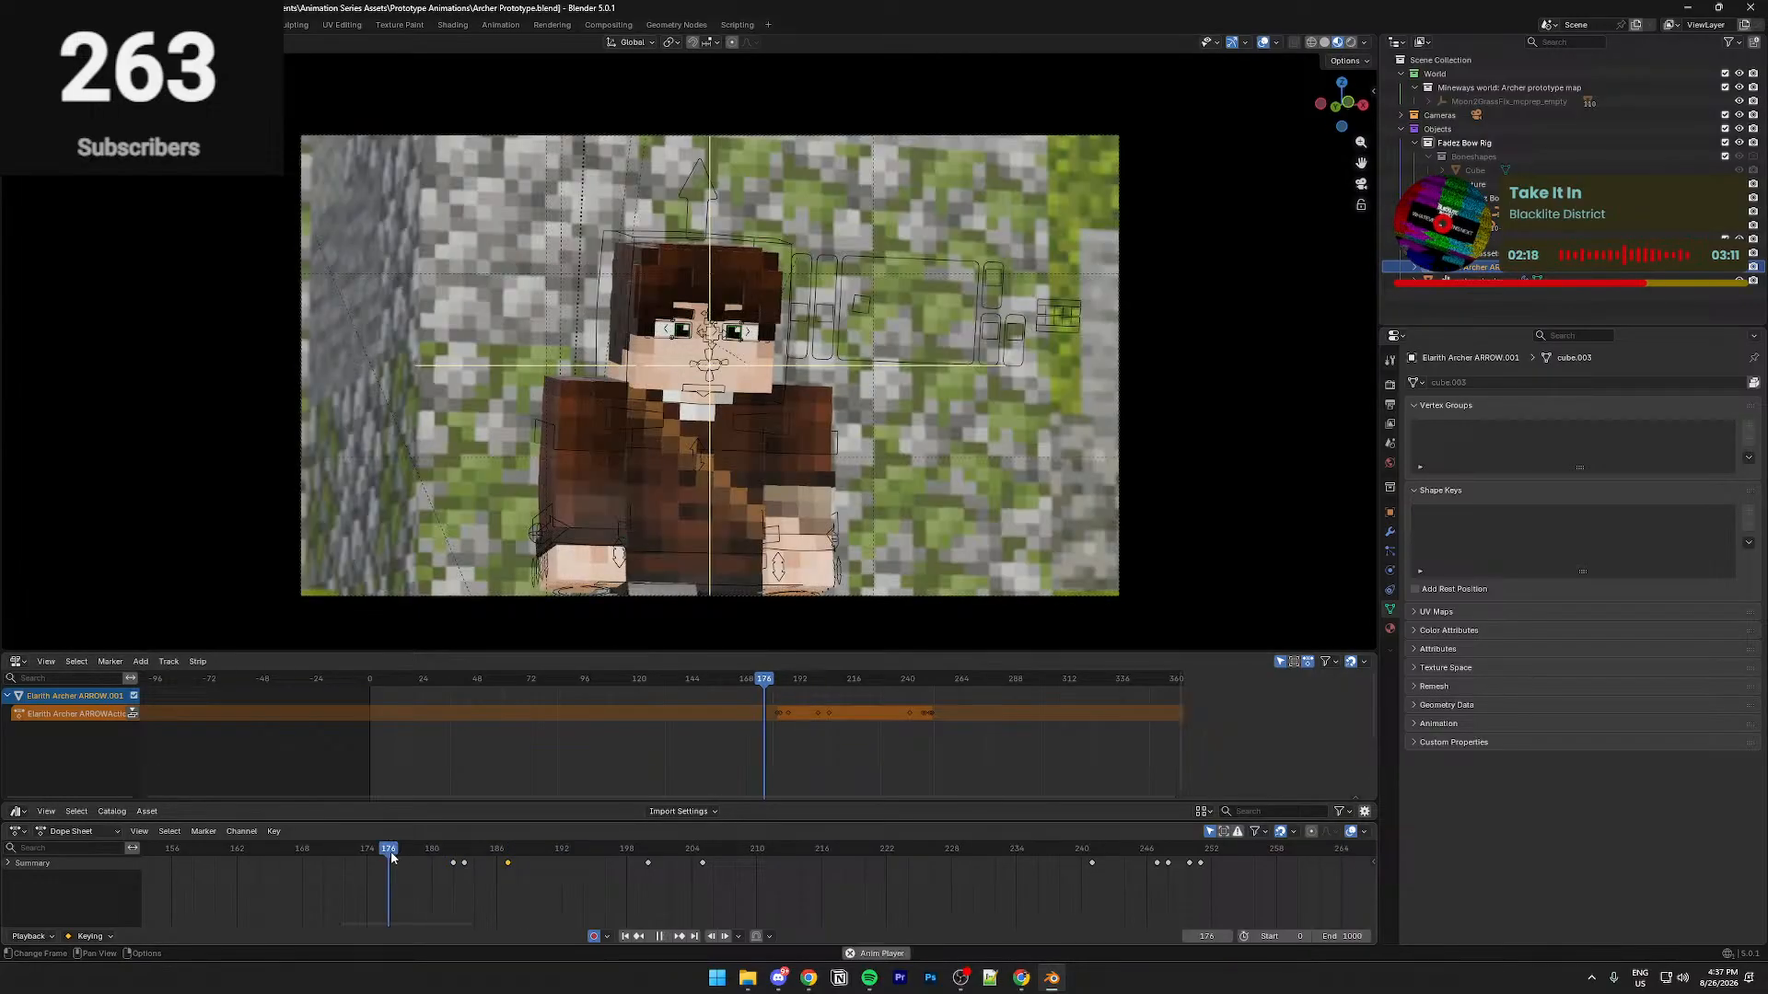
key("Escape")
left_click_drag(390, 851, 465, 853)
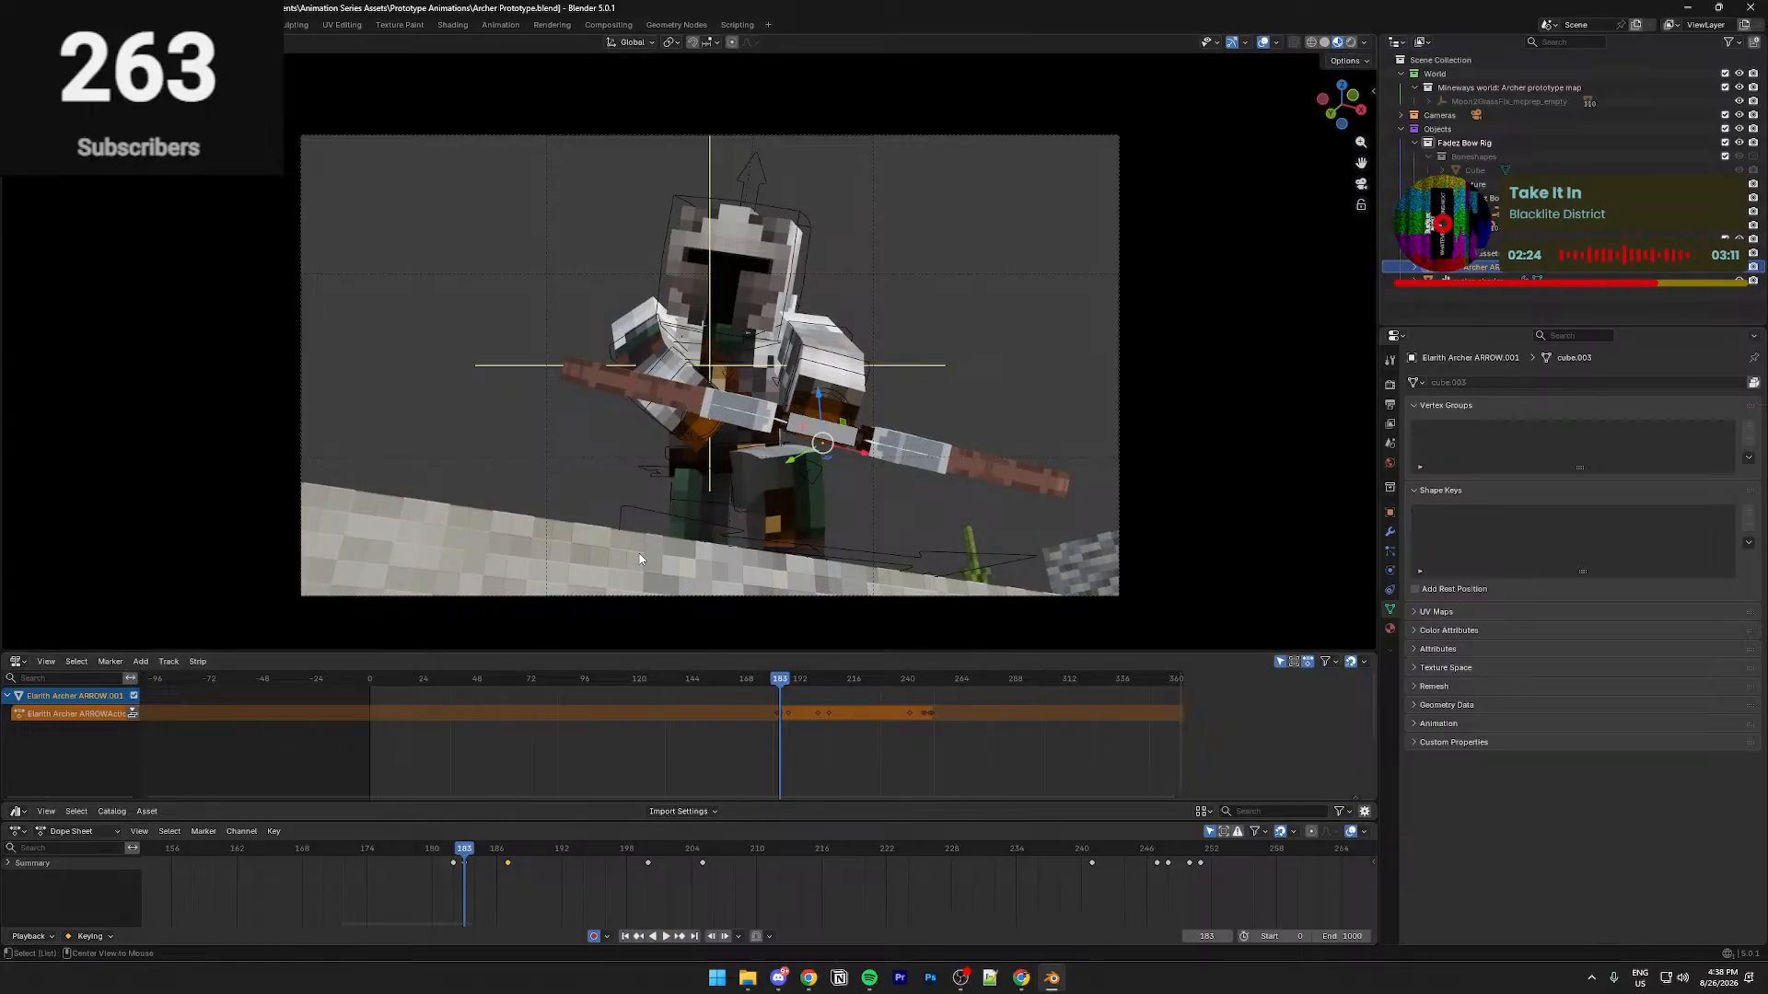
key("alt+s")
key("i")
Play the rest of the archer shot and replay the earlier shots, stopping at the running feet on frame 10
key("space")
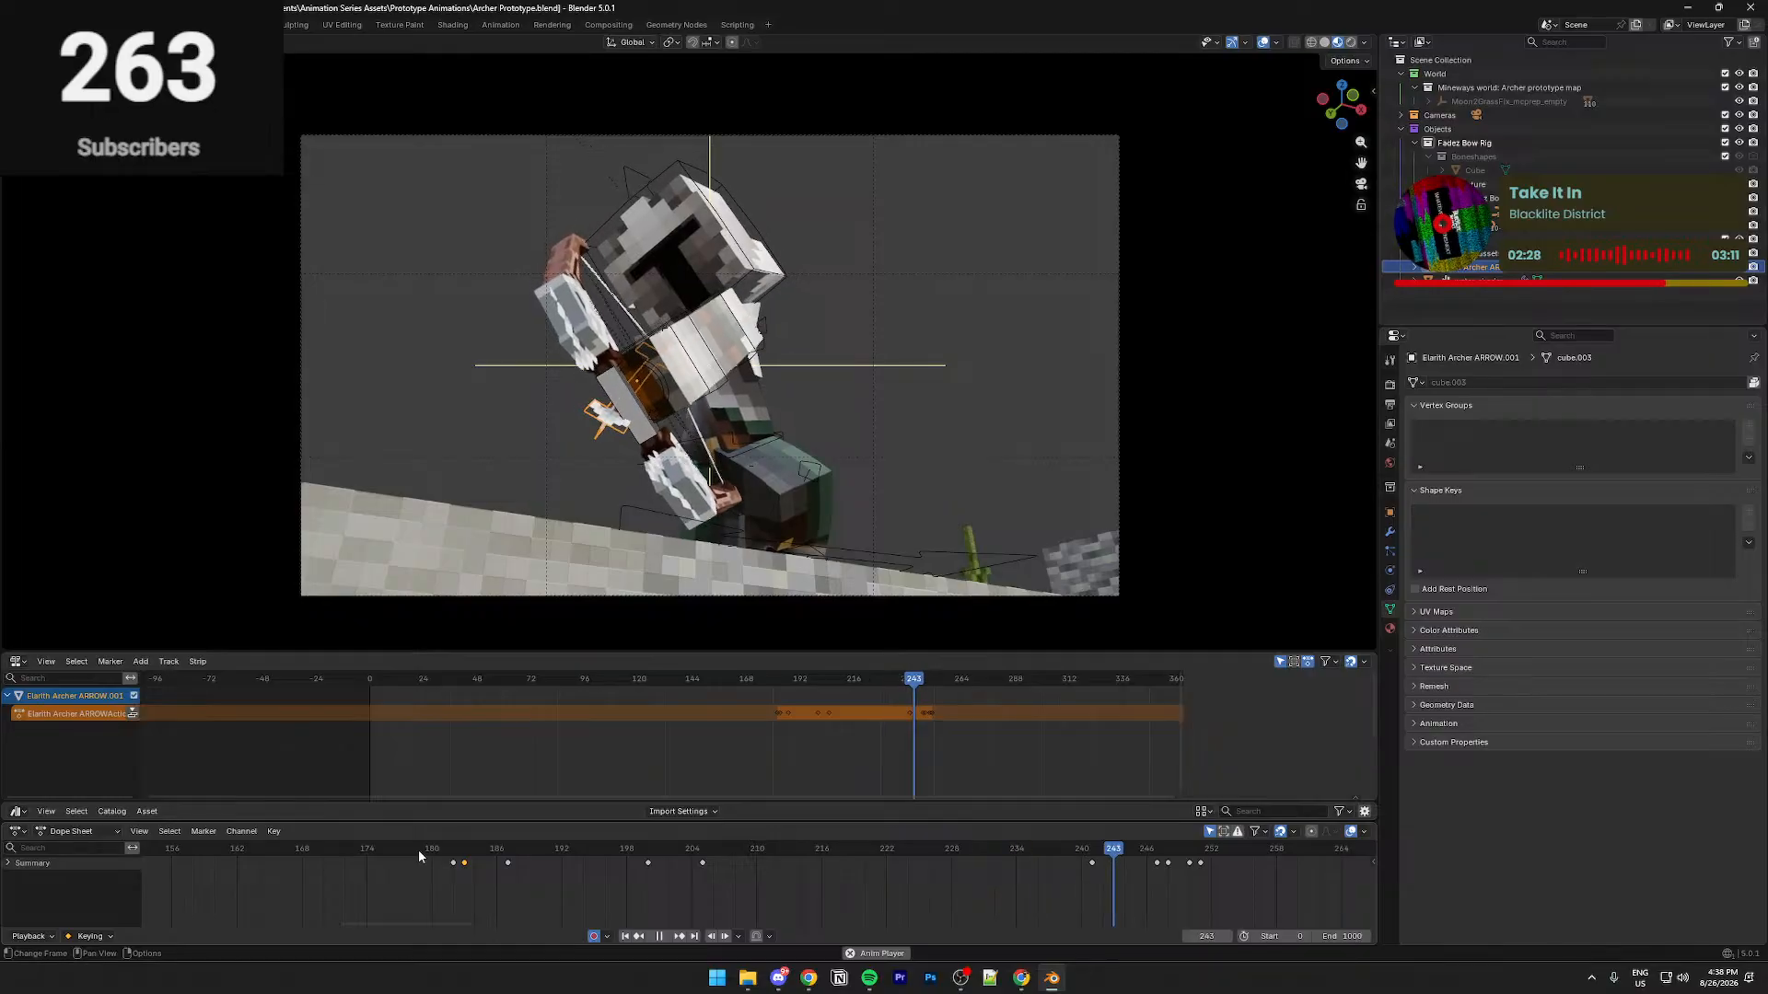
key("space")
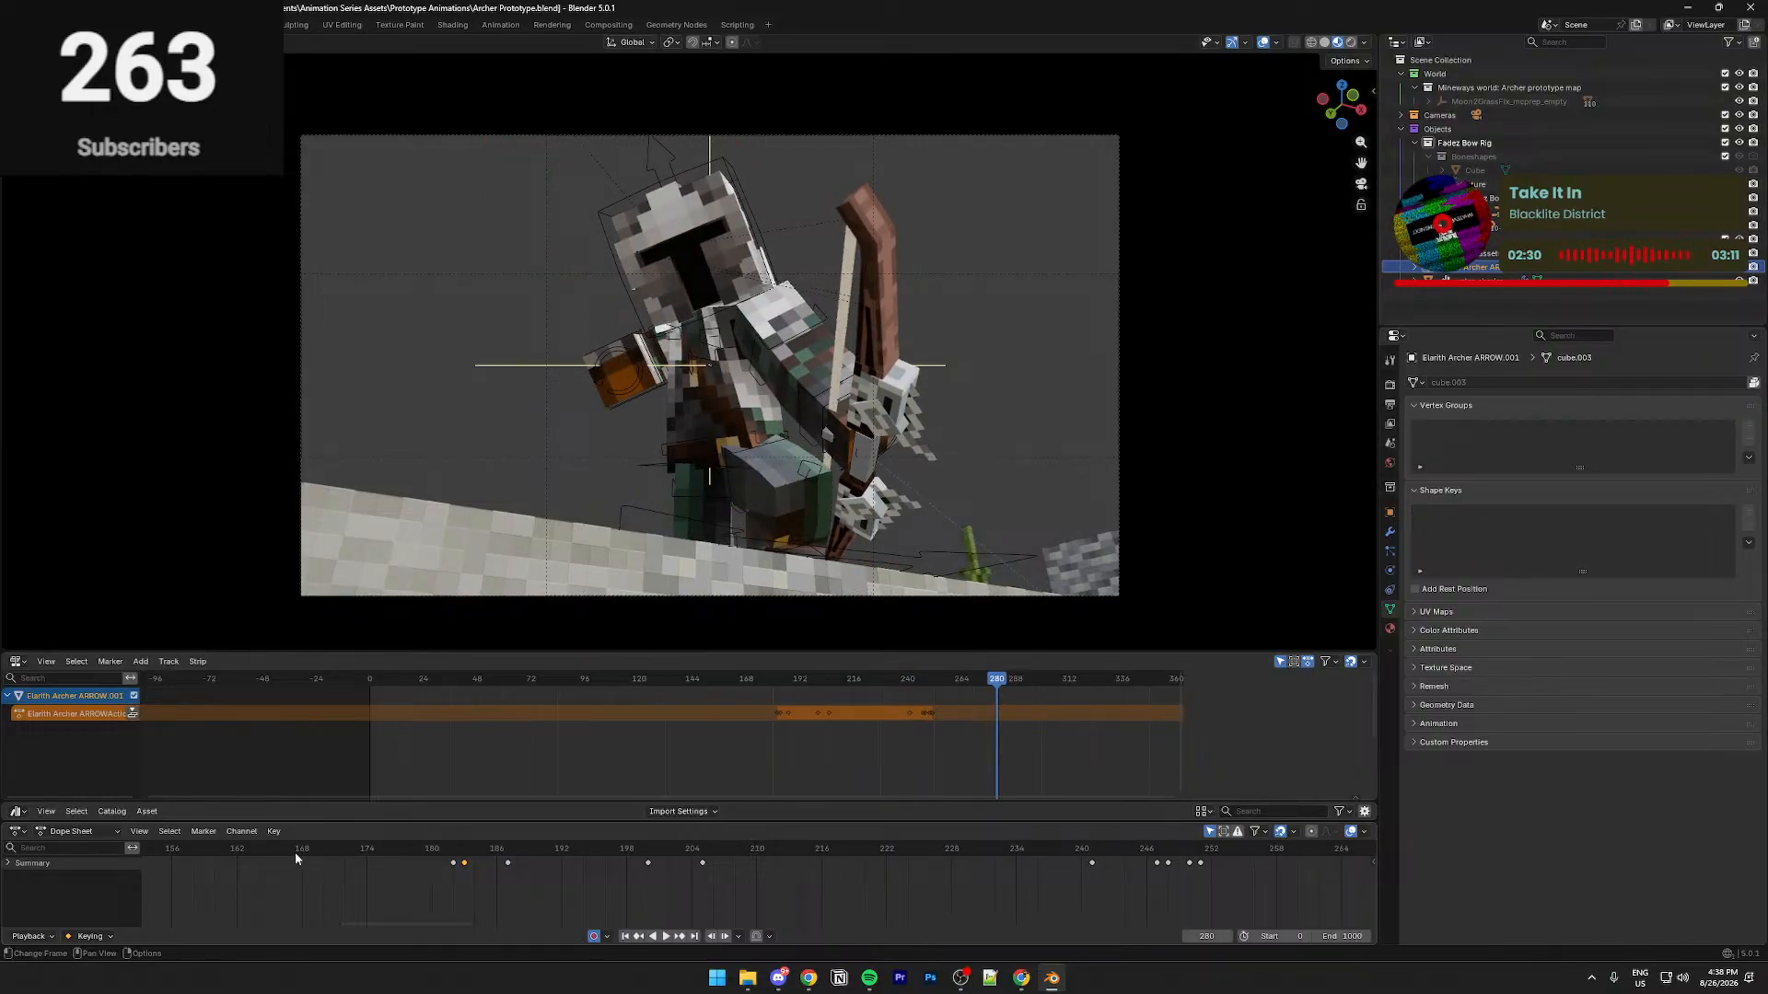
left_click(230, 851)
scroll(234, 880, "down", 12)
key("space")
key("space")
left_click_drag(215, 849, 168, 849)
key("space")
scroll(228, 862, "down", 7)
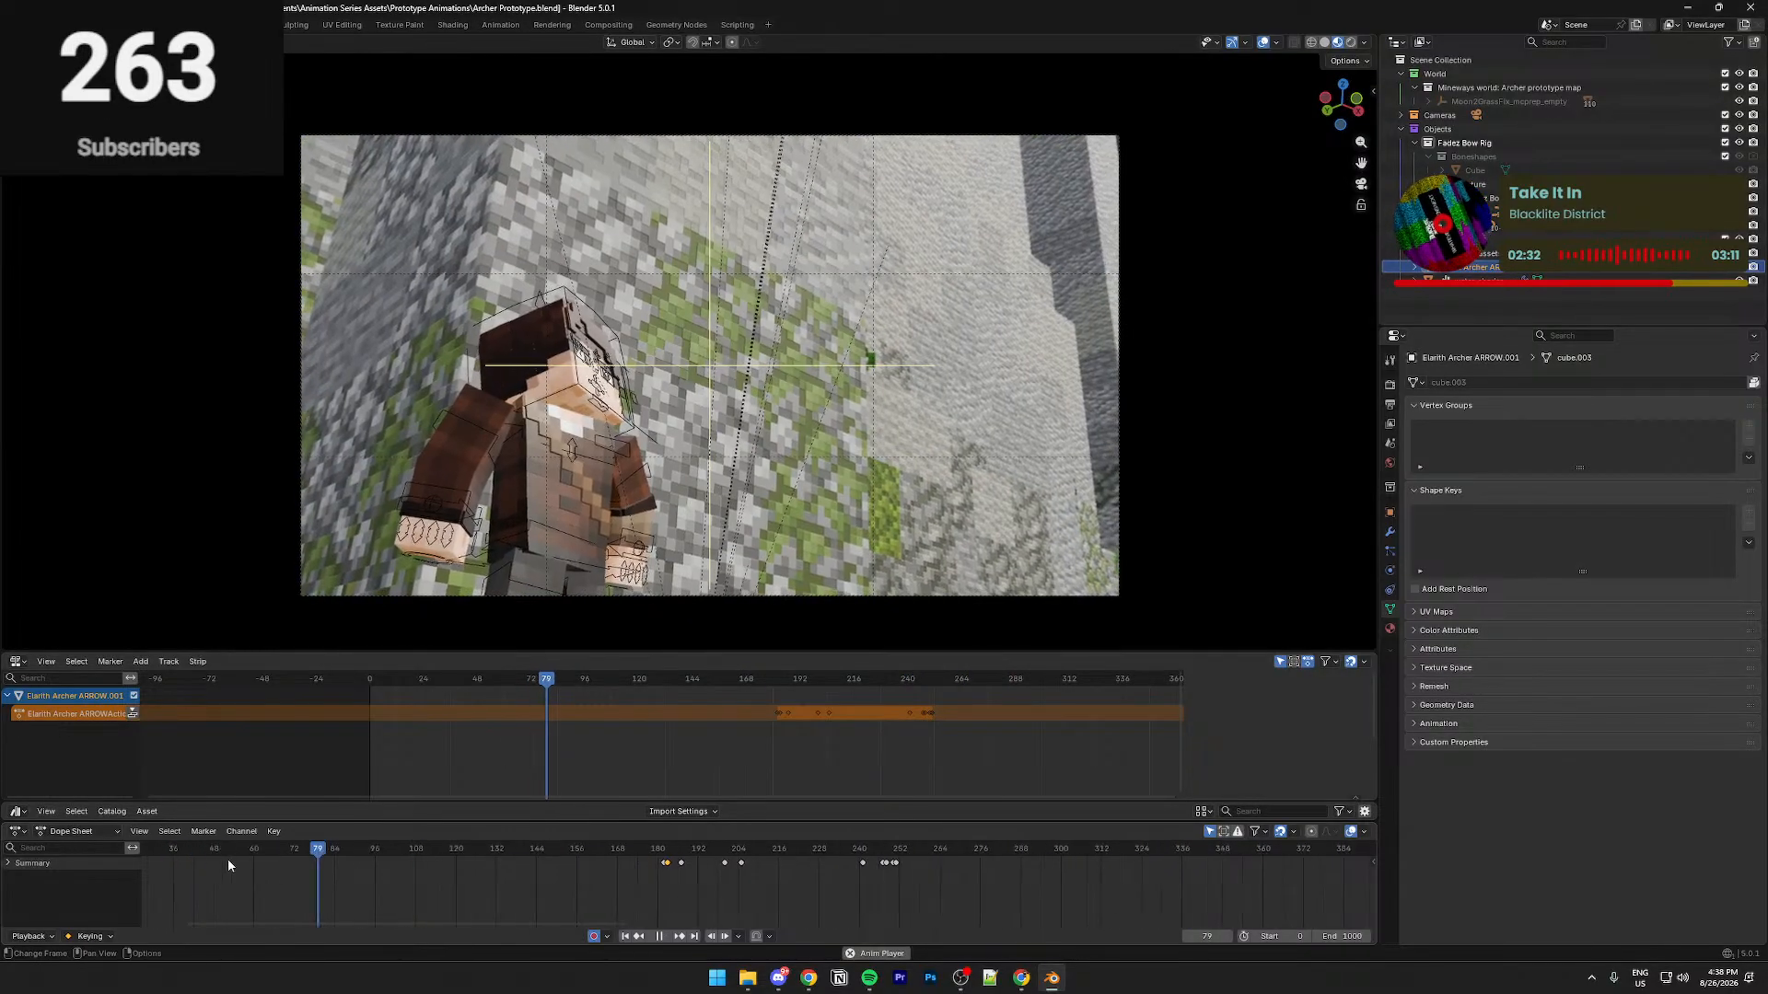
key("space")
key("space")
mouse_move(421, 855)
left_mouse_down()
mouse_move(394, 859)
mouse_move(425, 856)
left_mouse_up()
key("space")
Select the archer's rig, enter tweak mode on its Run_Cycle_1_ICE strip, and switch the rig to Pose Mode
left_click(627, 536)
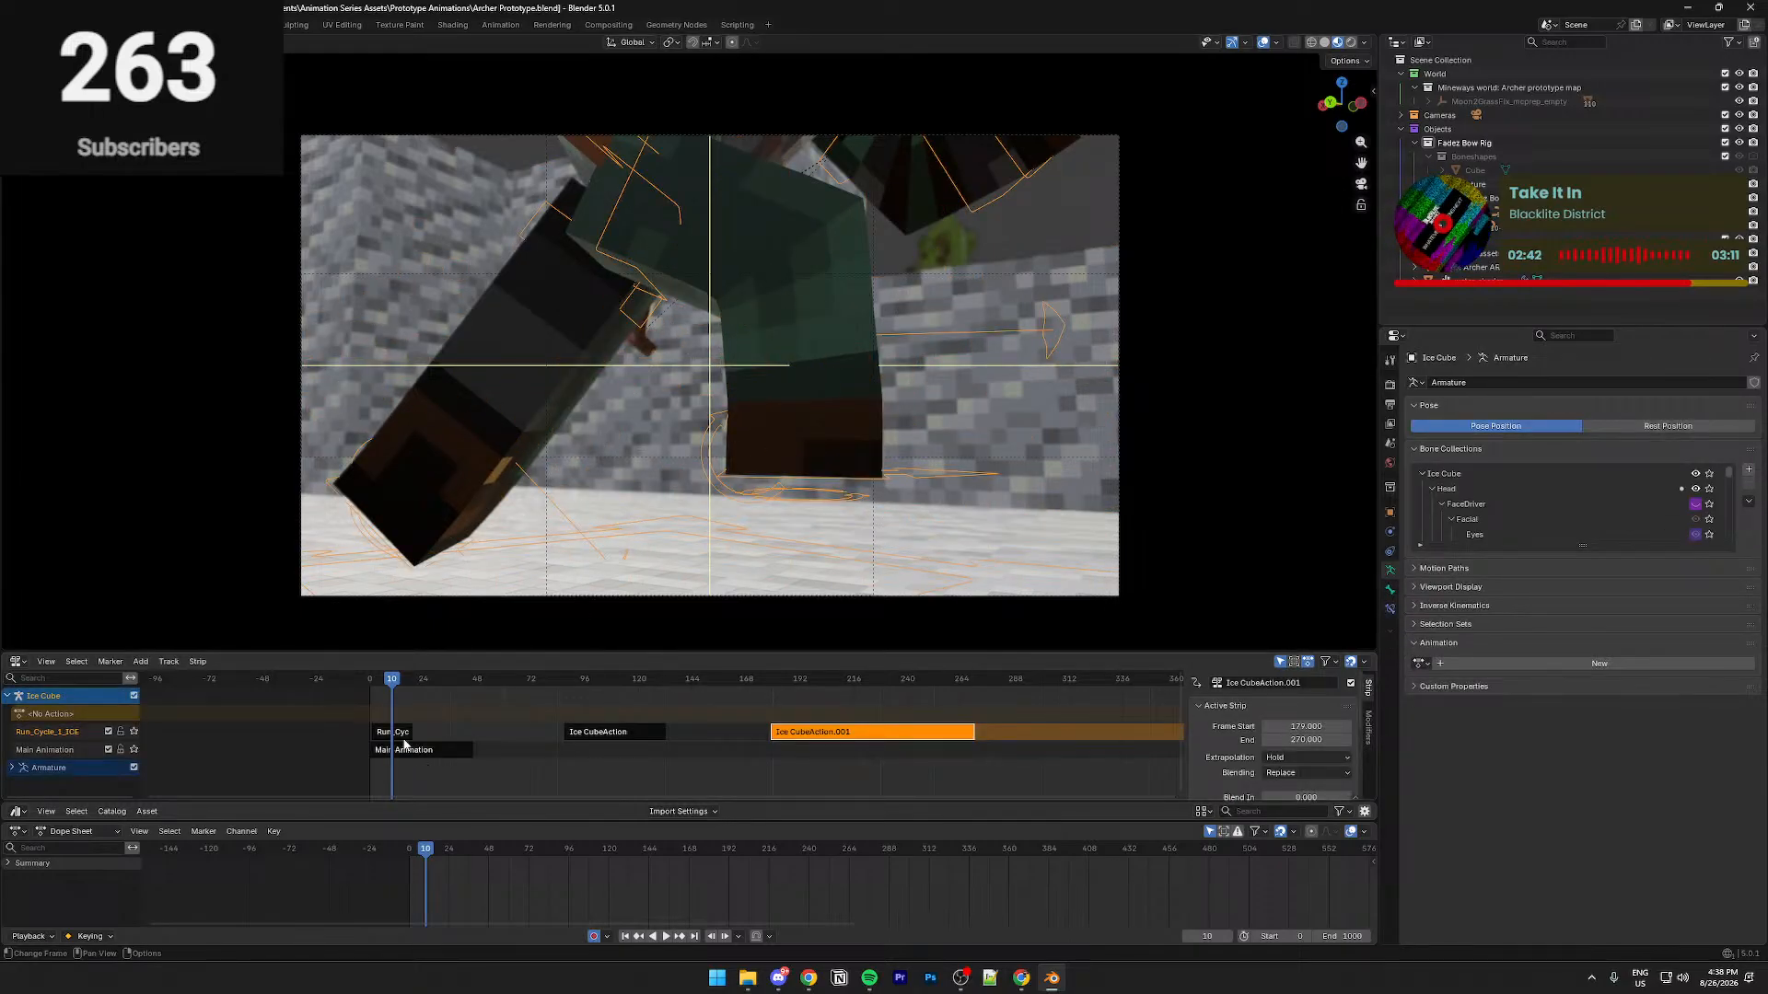
double_click(396, 735)
key("Home")
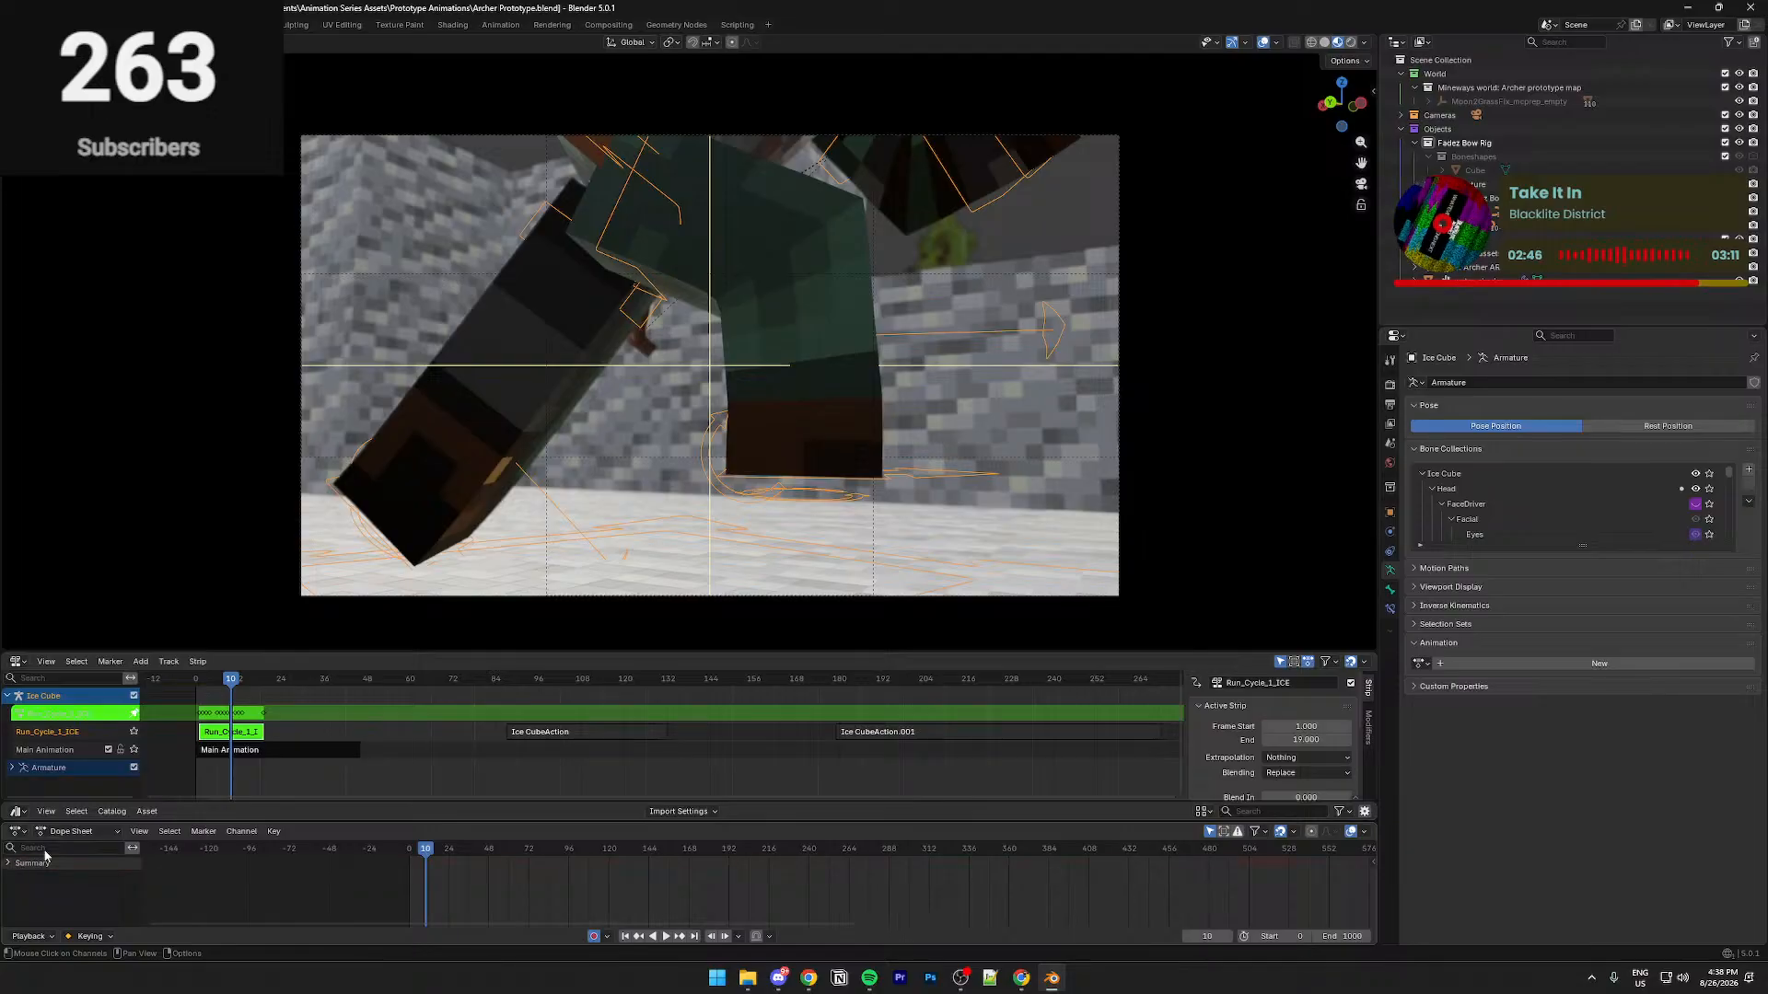
key("ctrl+Tab")
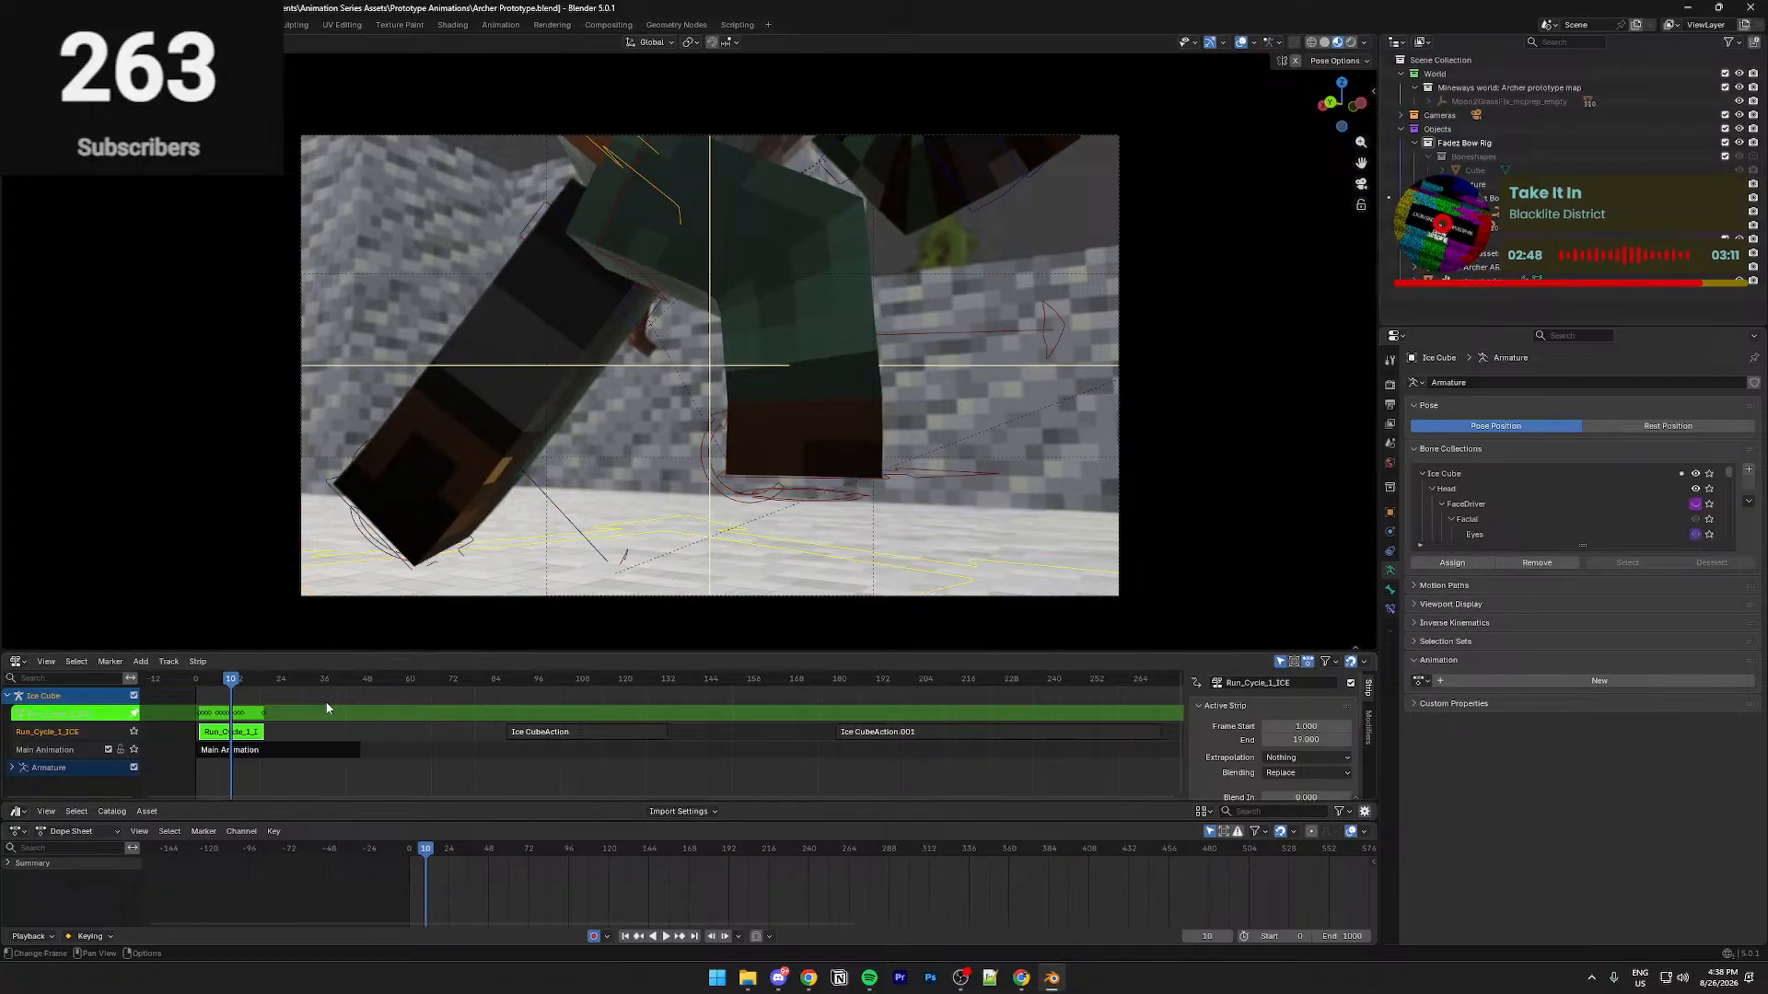
Leave tweak mode on the run cycle strip and enter it on the Main Animation strip
key("Tab")
left_click(257, 733)
middle_click_drag(313, 712, 556, 755)
scroll(497, 757, "up", 7)
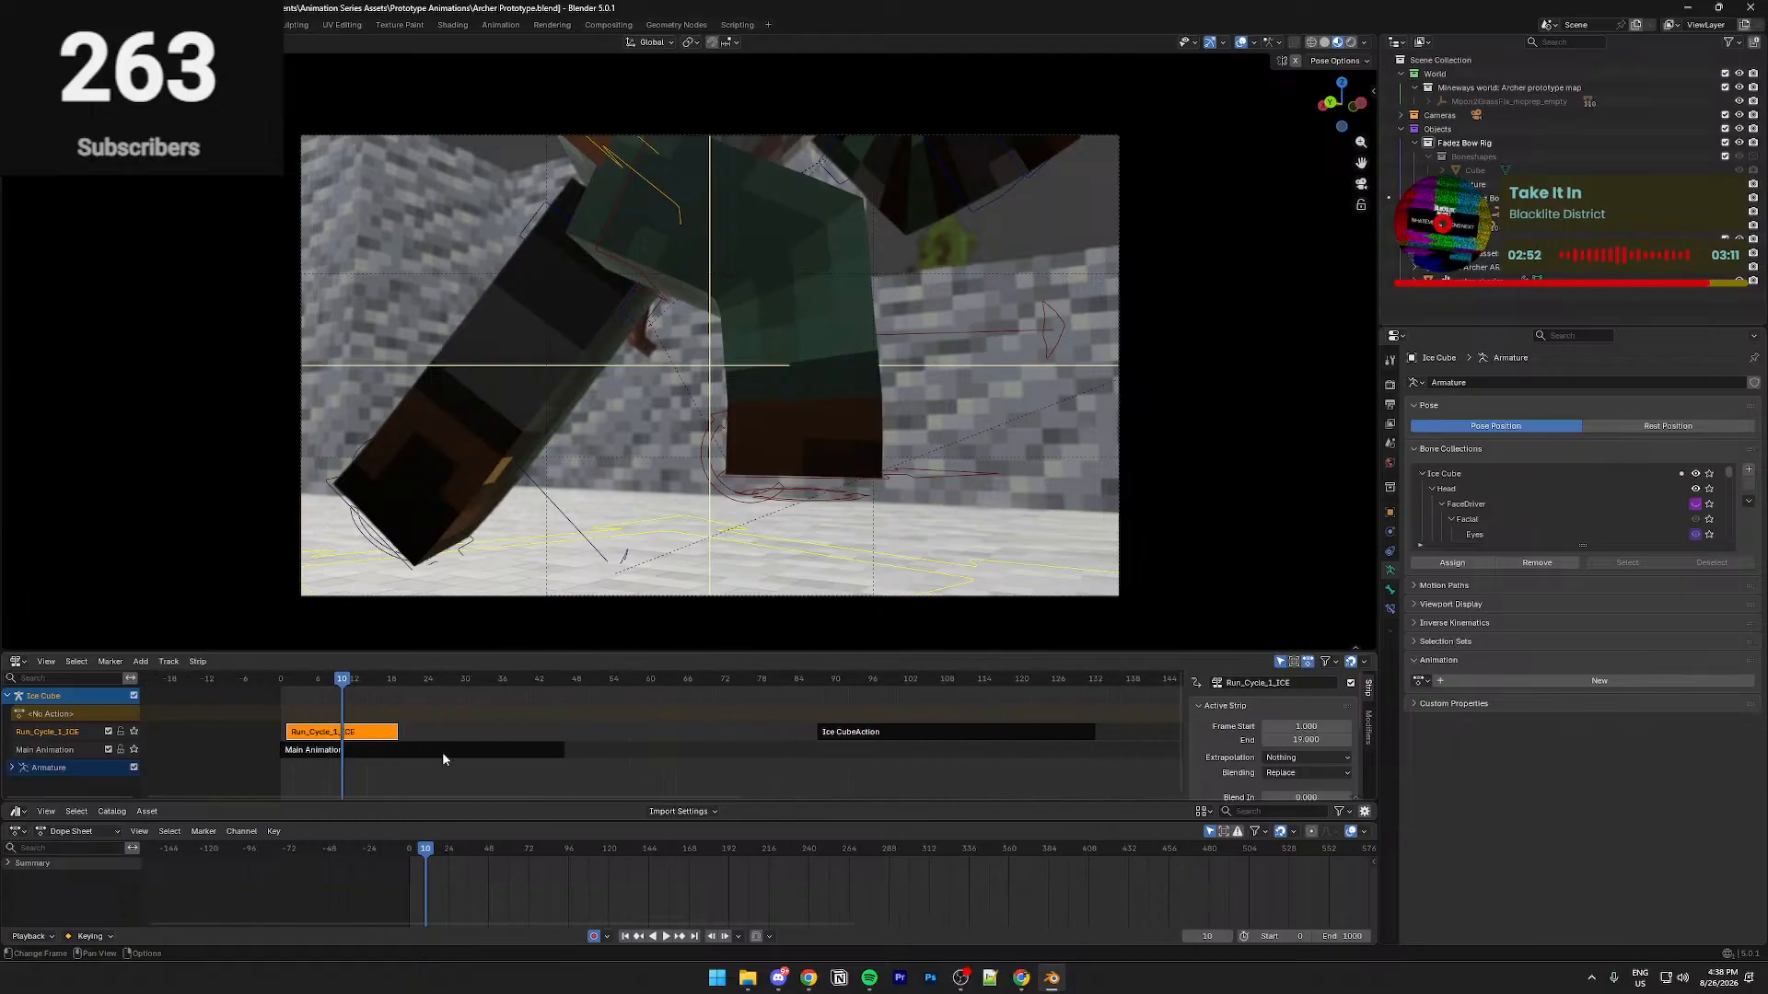
middle_click_drag(405, 757, 680, 760)
scroll(624, 760, "up", 18)
left_click(343, 753)
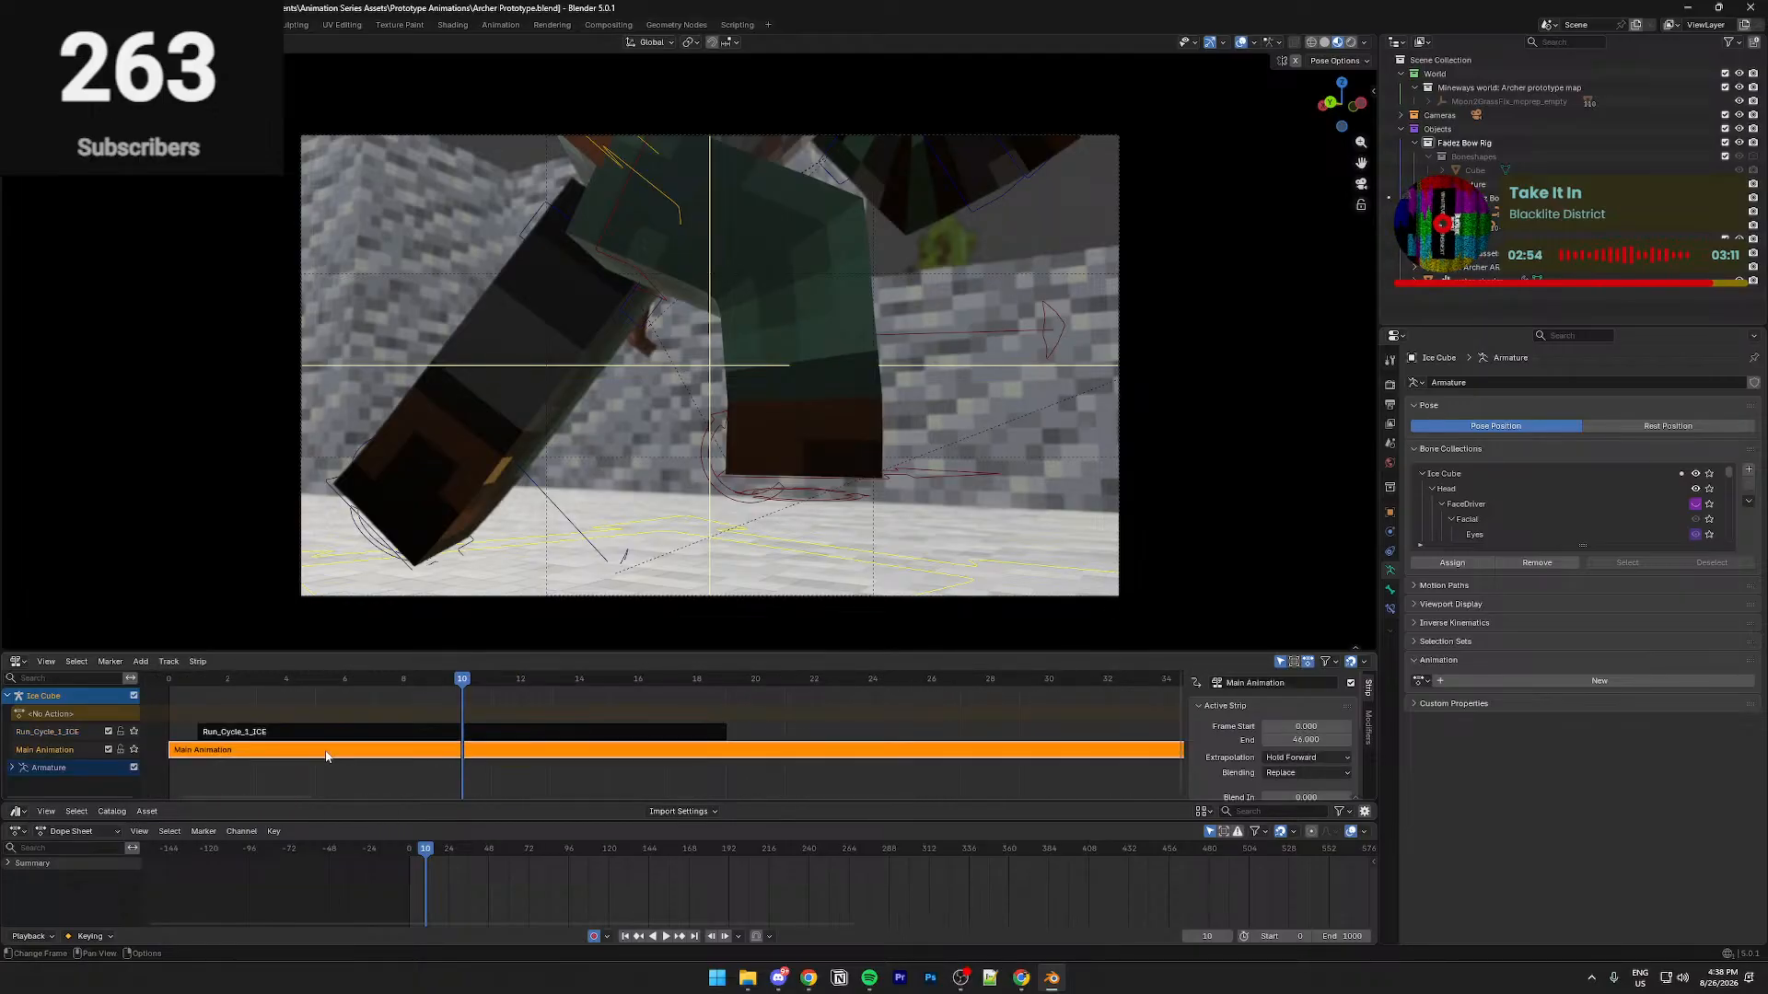
key("Tab")
Go back to the start of the run and step to frame 7, viewing the archer on the wall from outside the camera
scroll(336, 757, "down", 1)
middle_click_drag(433, 880, 679, 903, "ctrl")
scroll(414, 870, "up", 5)
scroll(589, 895, "up", 8)
middle_click_drag(501, 888, 804, 884)
left_click_drag(772, 851, 679, 856)
middle_click_drag(713, 516, 767, 584)
scroll(742, 571, "down", 9)
key("Right")
key("Right")
key("Right")
key("Right")
key("Right")
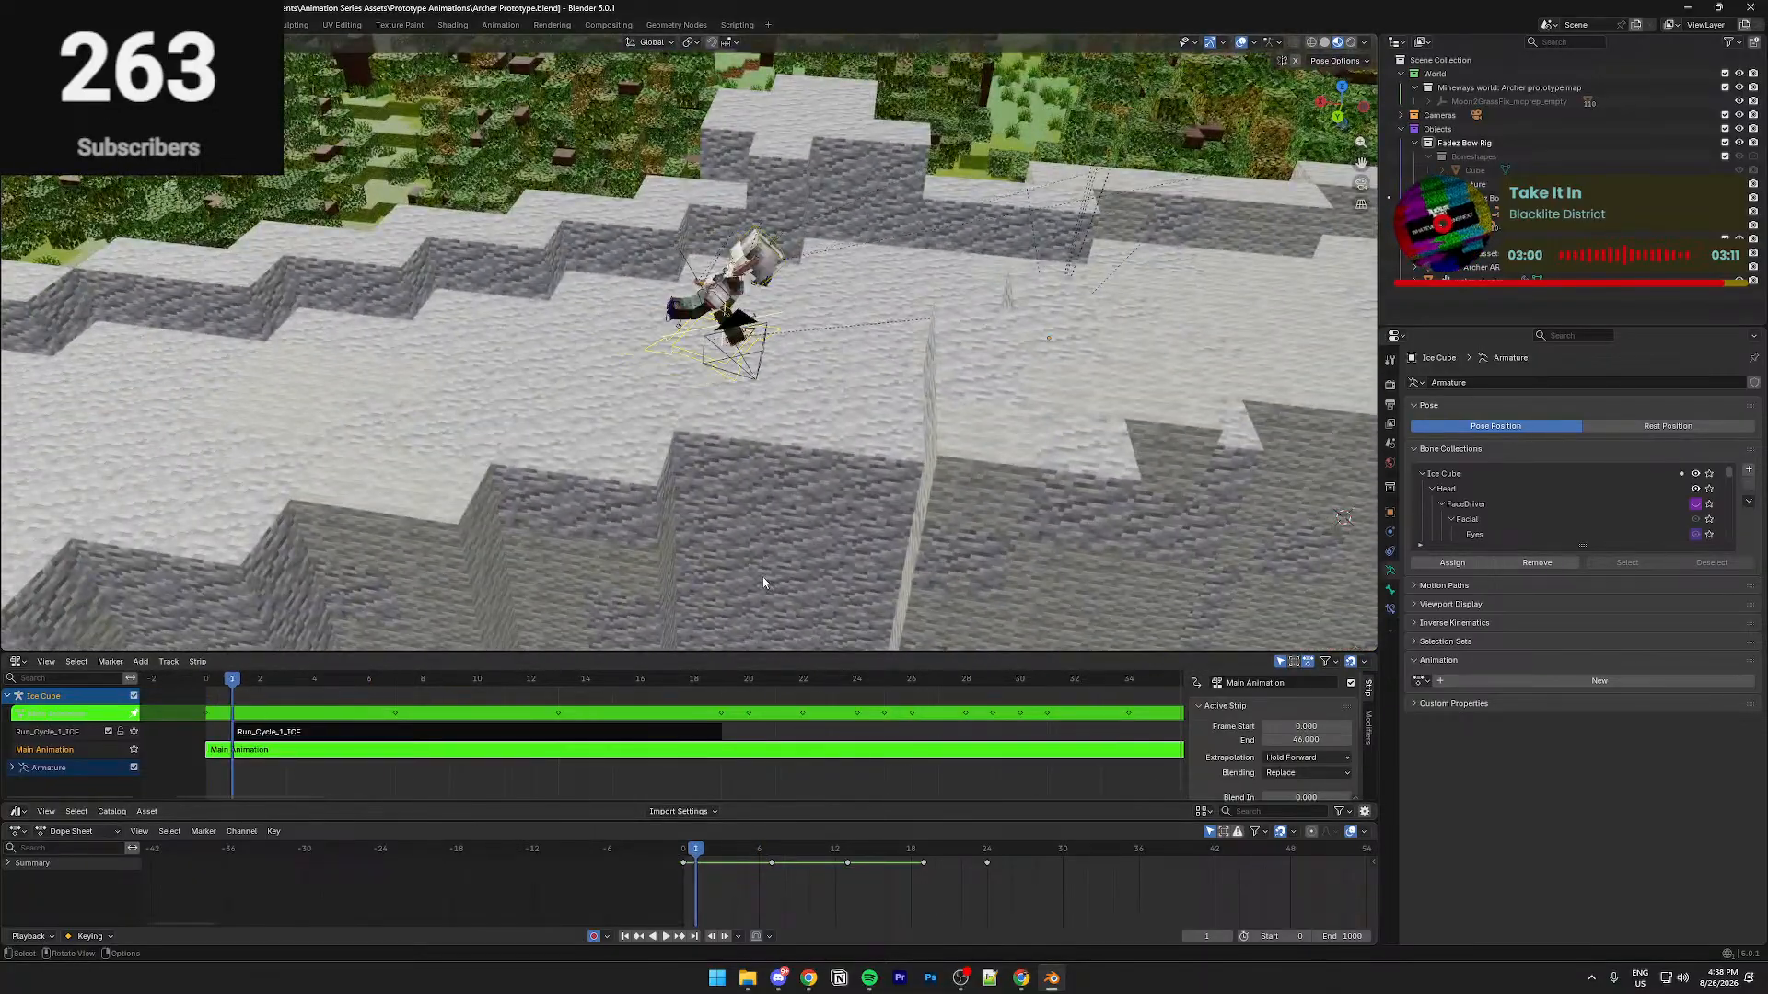
key("Right")
key("Right")
key("Right")
key("Right")
key("Right")
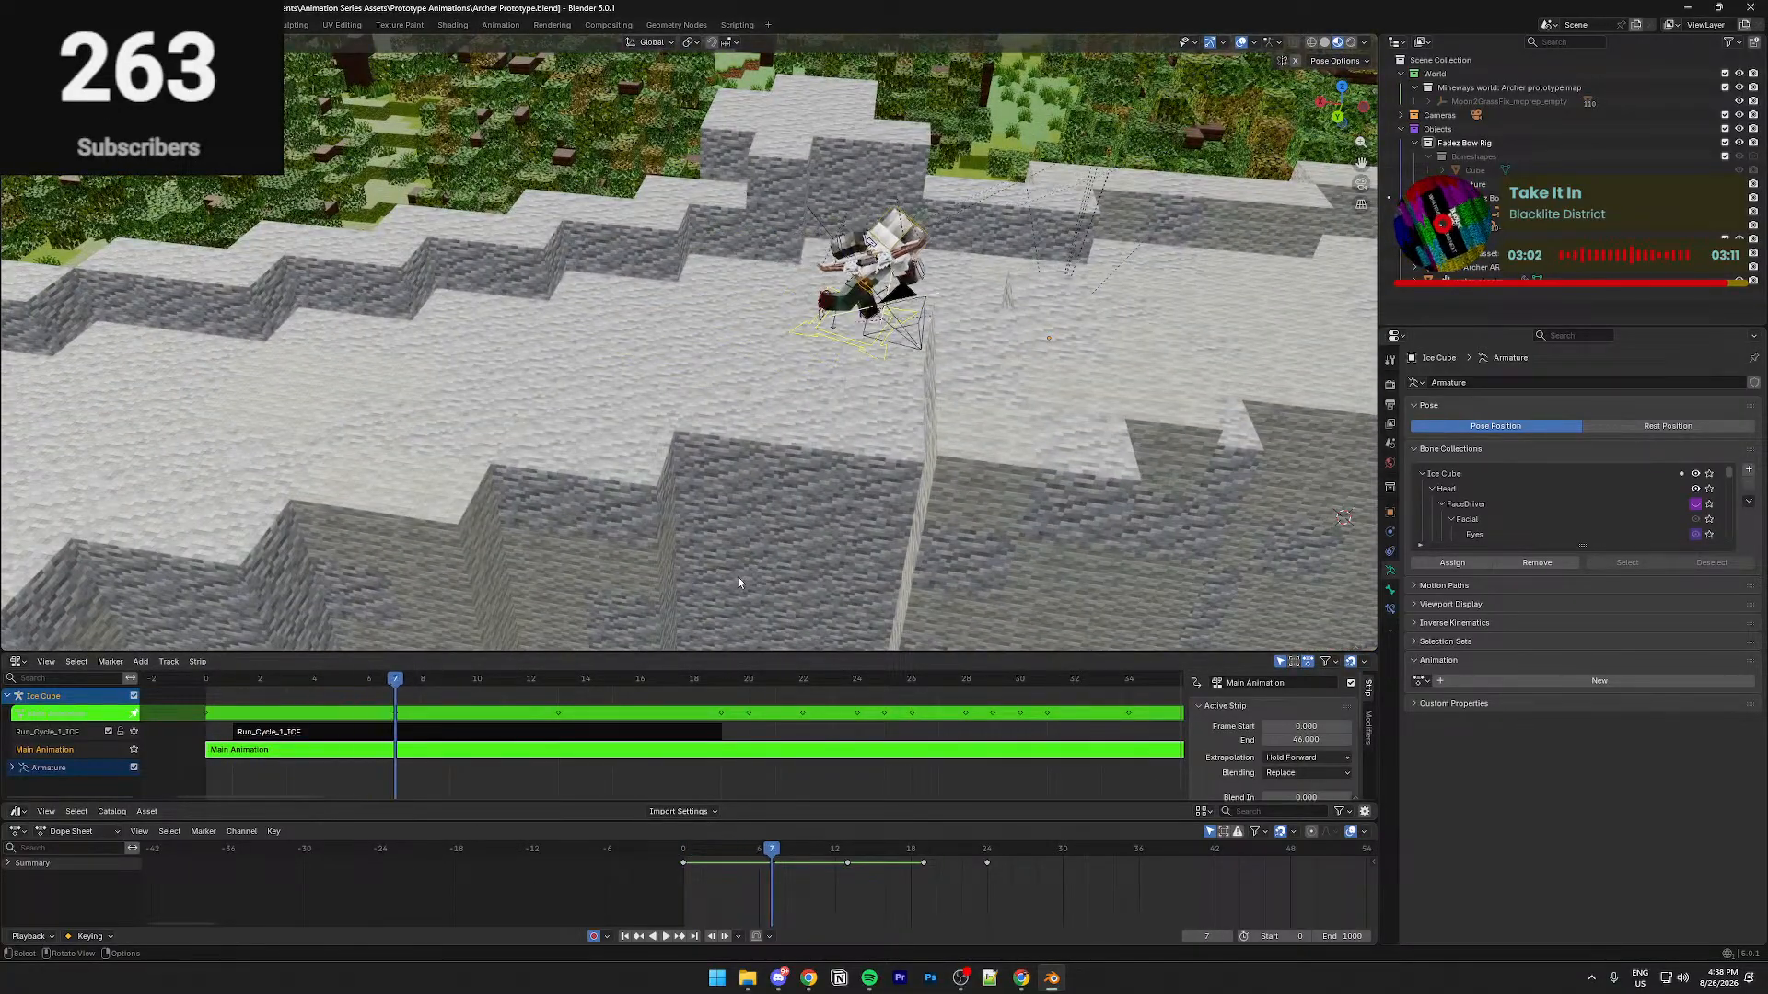
Examine the run from another angle by stepping on to frame 12
middle_click_drag(1046, 482, 1003, 486)
key("Right")
key("Right")
key("Right")
key("Right")
key("Right")
key("Right")
key("Right")
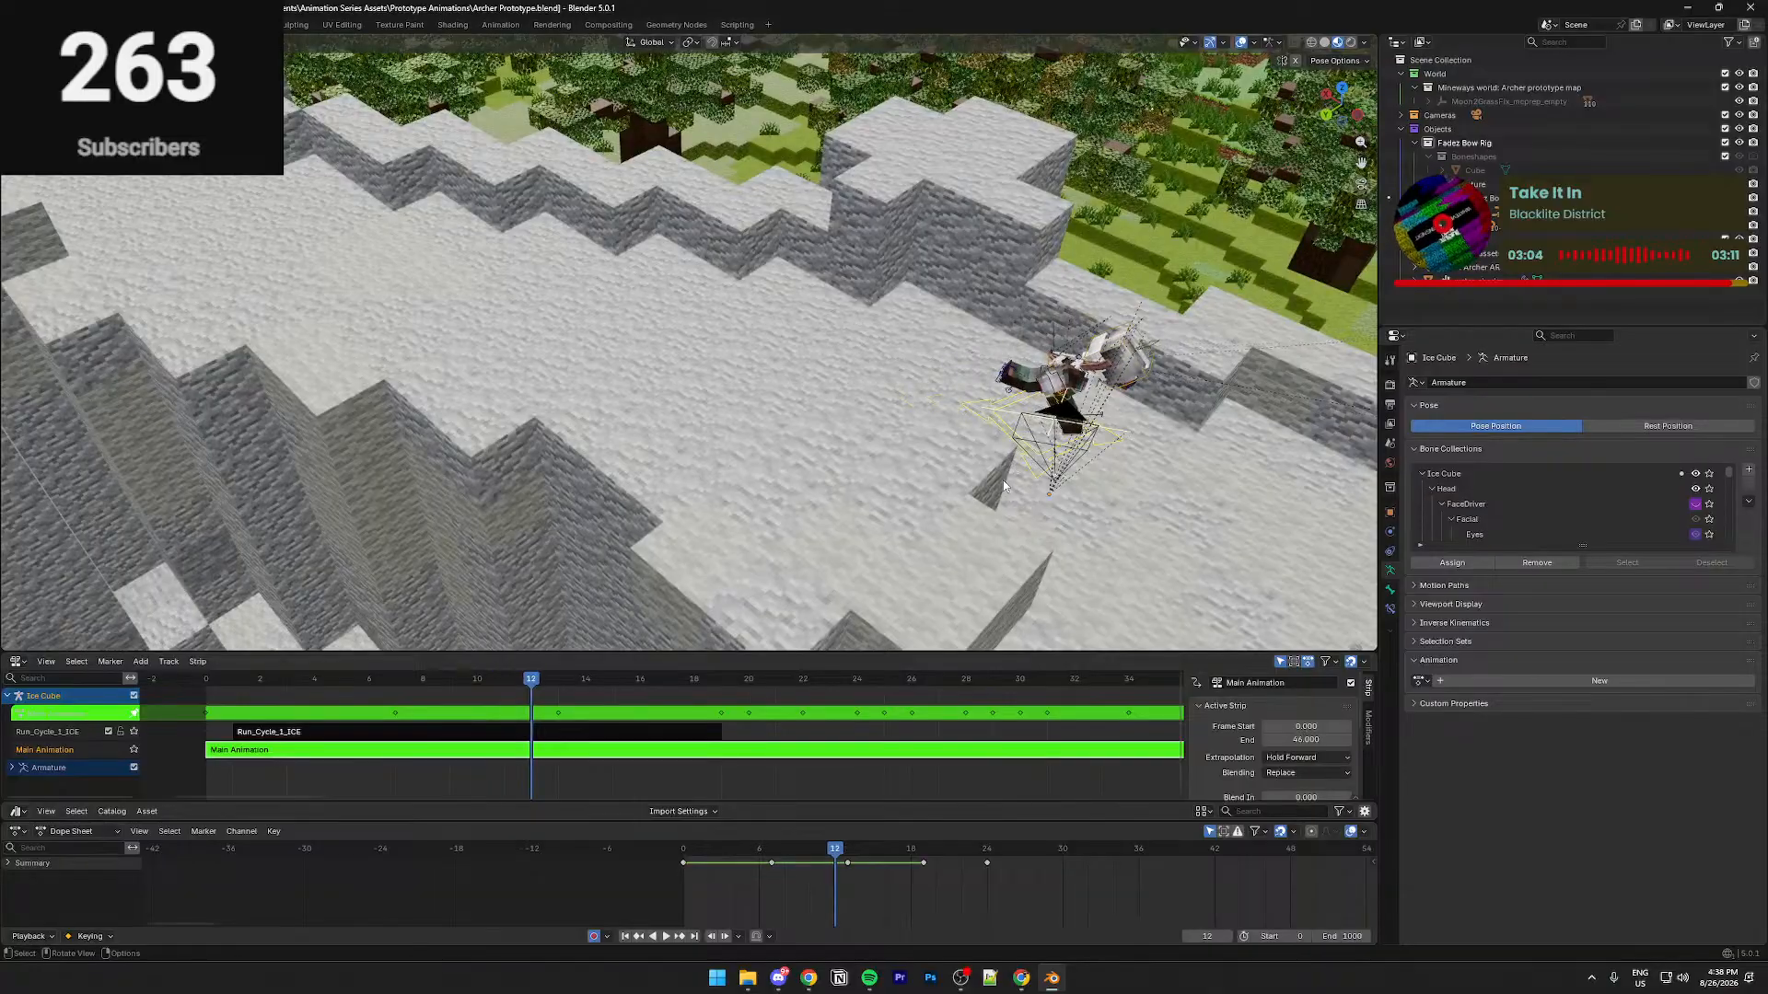
Replay the archer's run along the wall from the start, viewed lengthwise down the wall
key("space")
left_click_drag(714, 849, 724, 857)
left_click_drag(830, 852, 646, 857)
middle_click_drag(764, 594, 894, 518)
key("space")
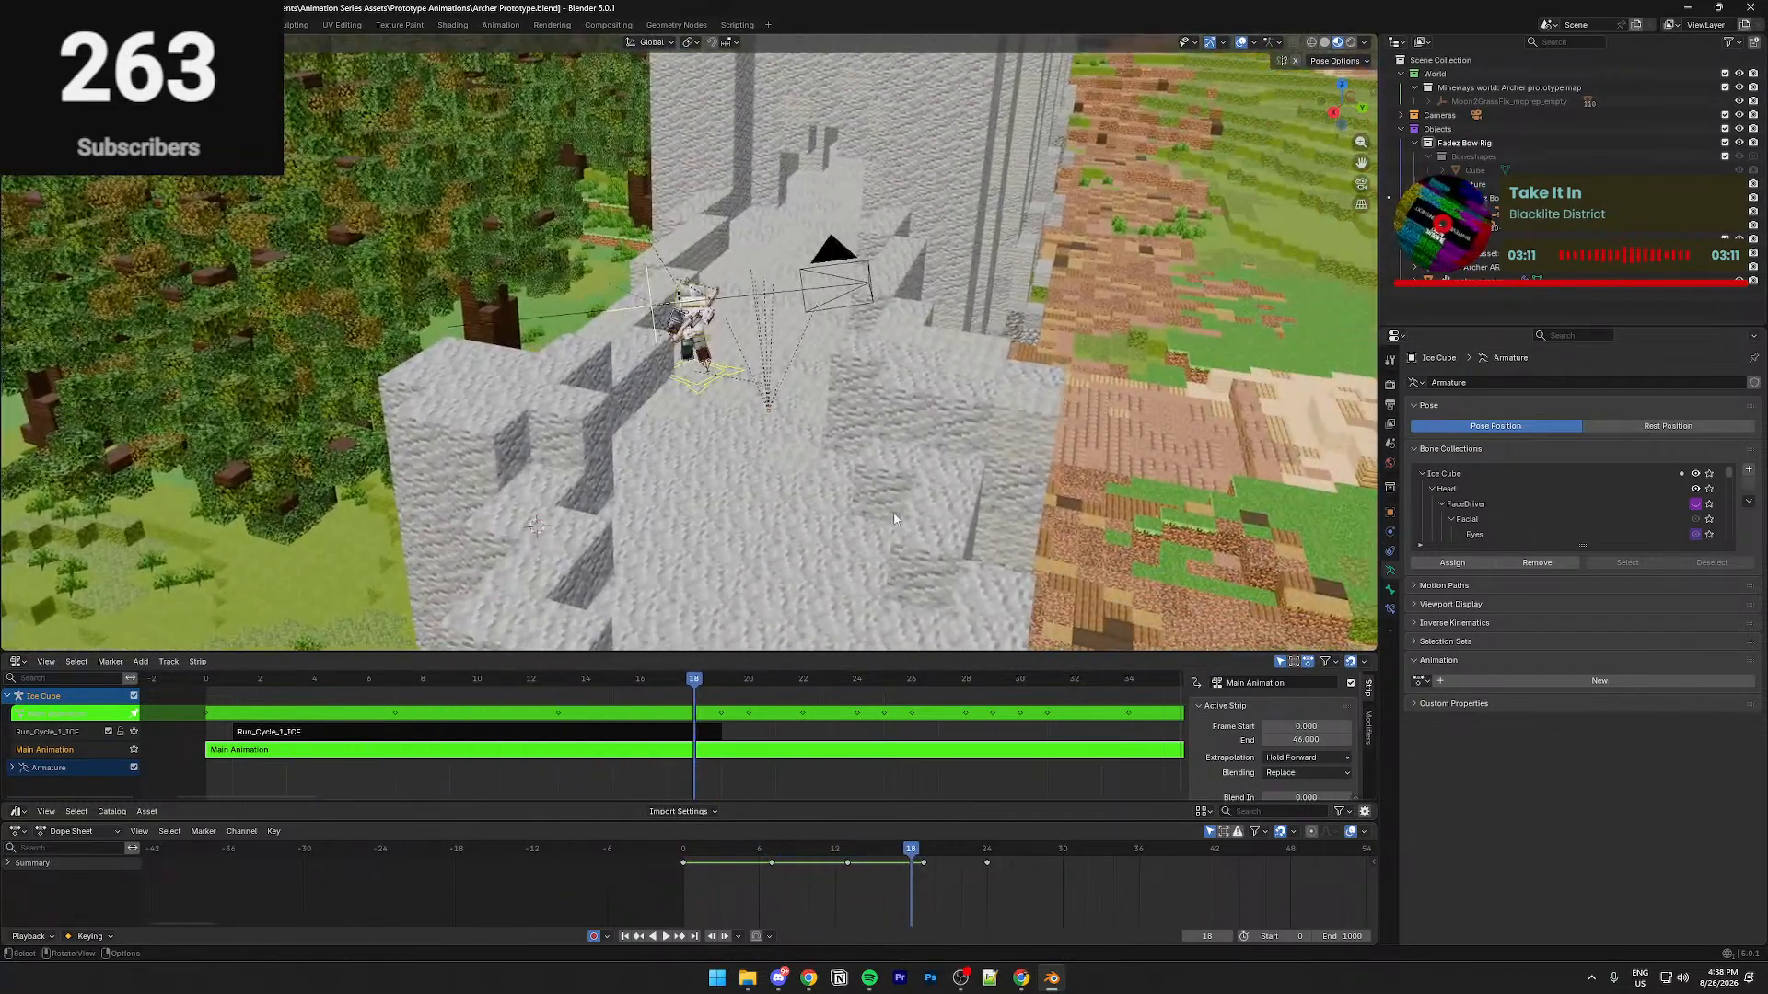
left_click(677, 851)
key("space")
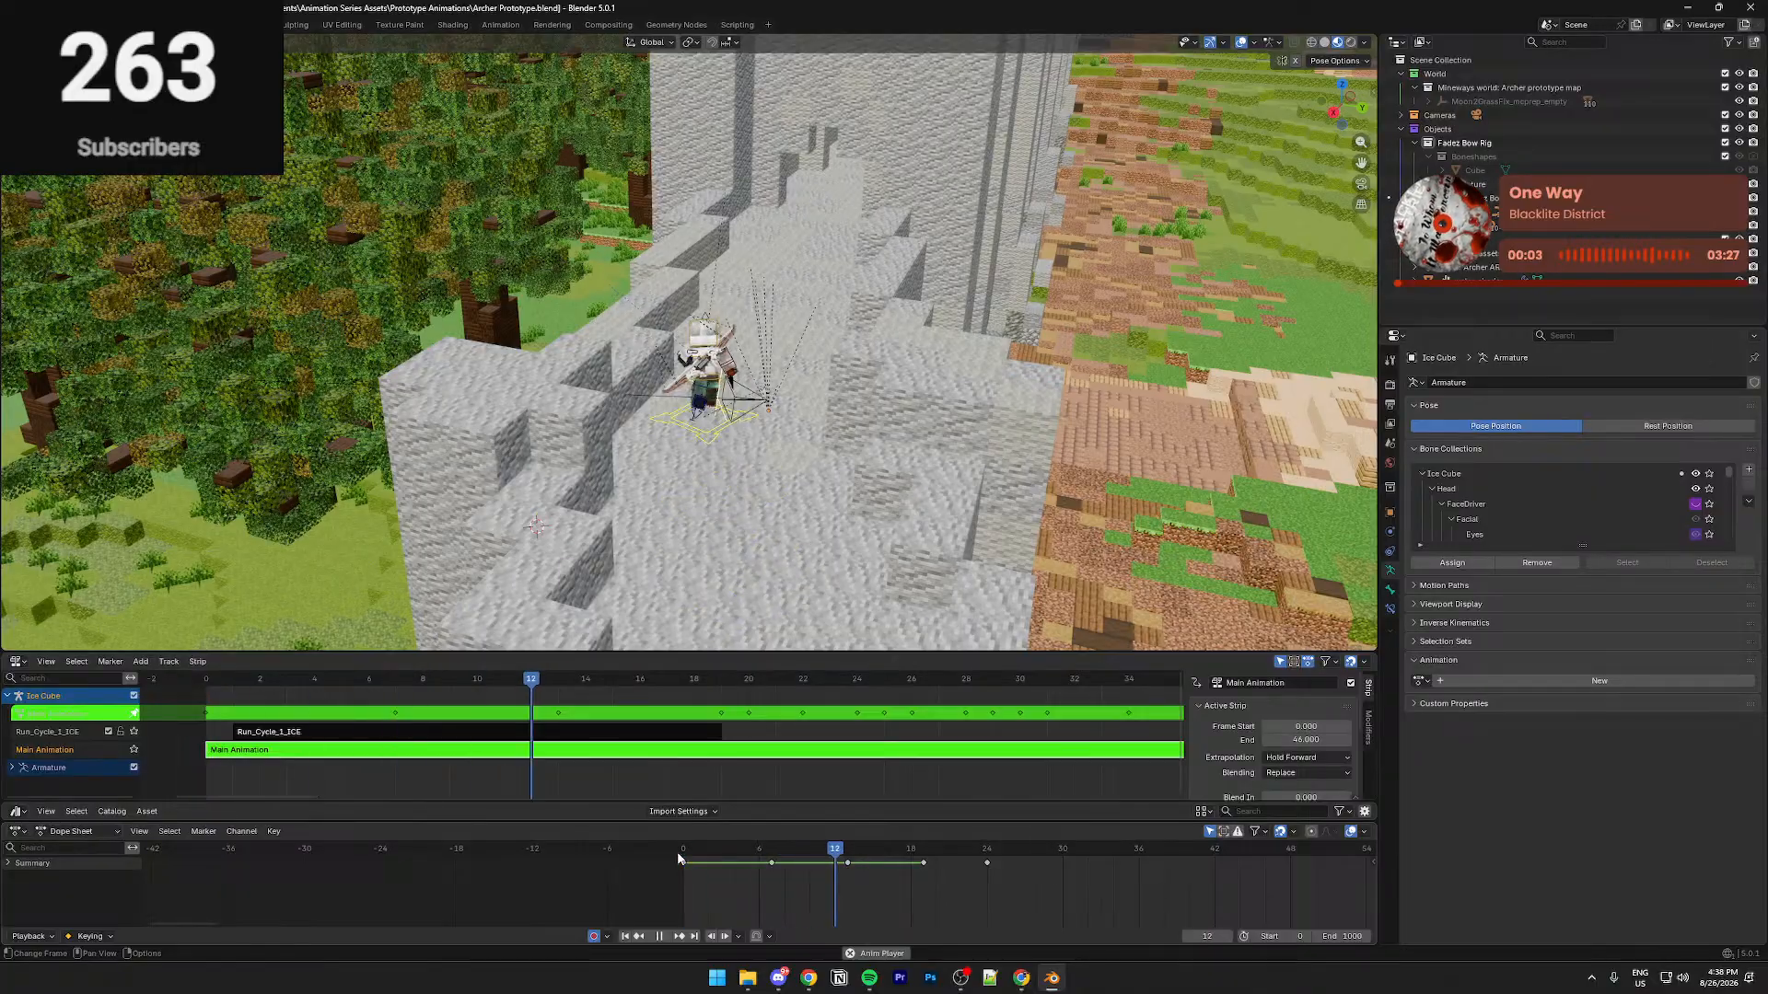
key("shift+Left")
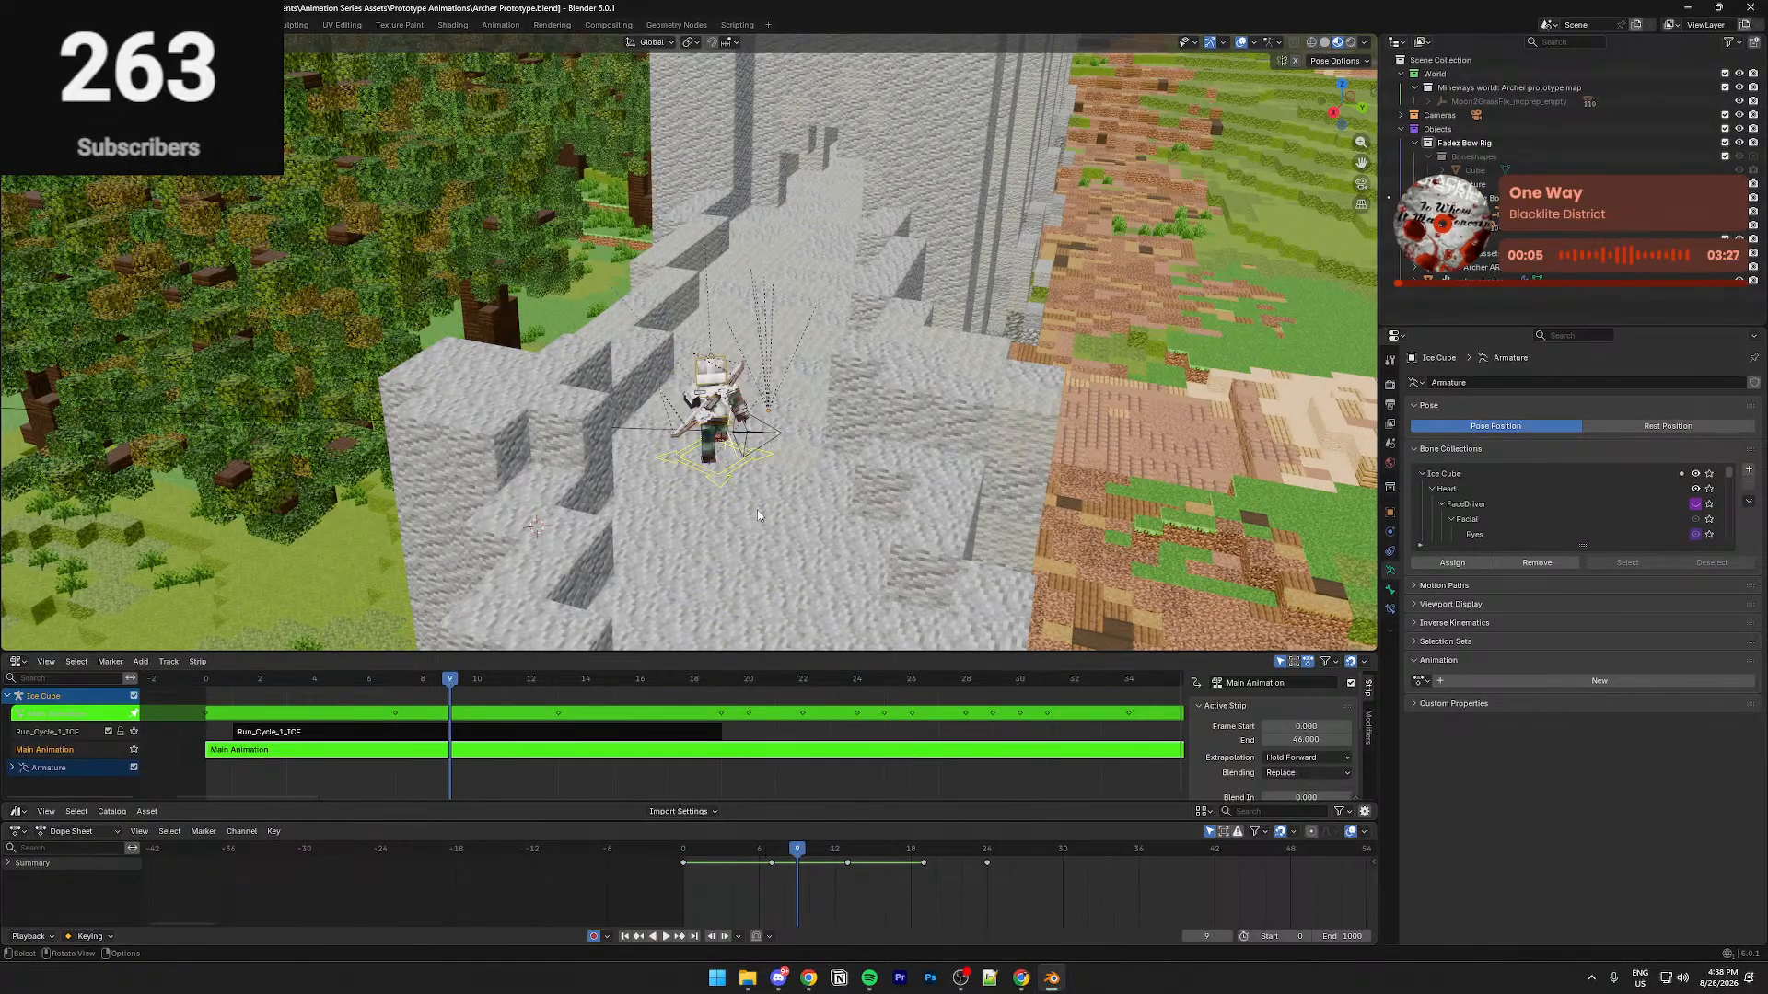
Return to the camera view, go to frame 7, and select the main camera with its keyframe on frame 9
key("KP_0")
left_click_drag(699, 853, 772, 853)
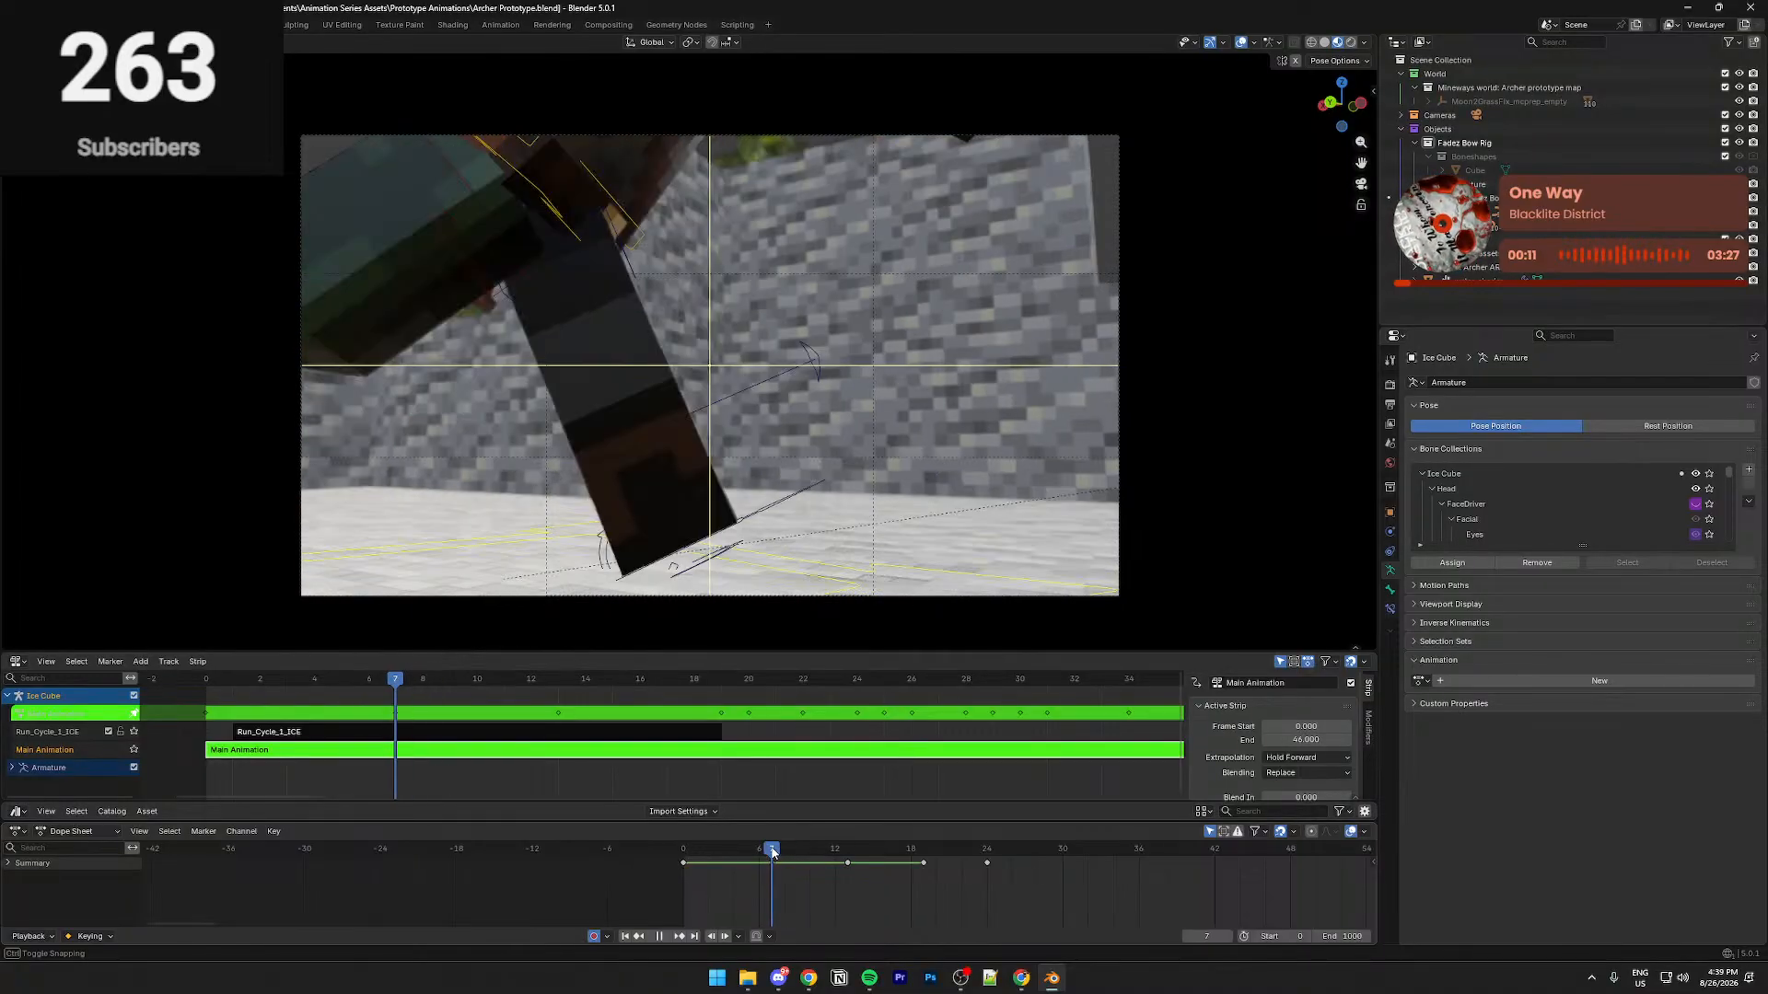
left_click(702, 594)
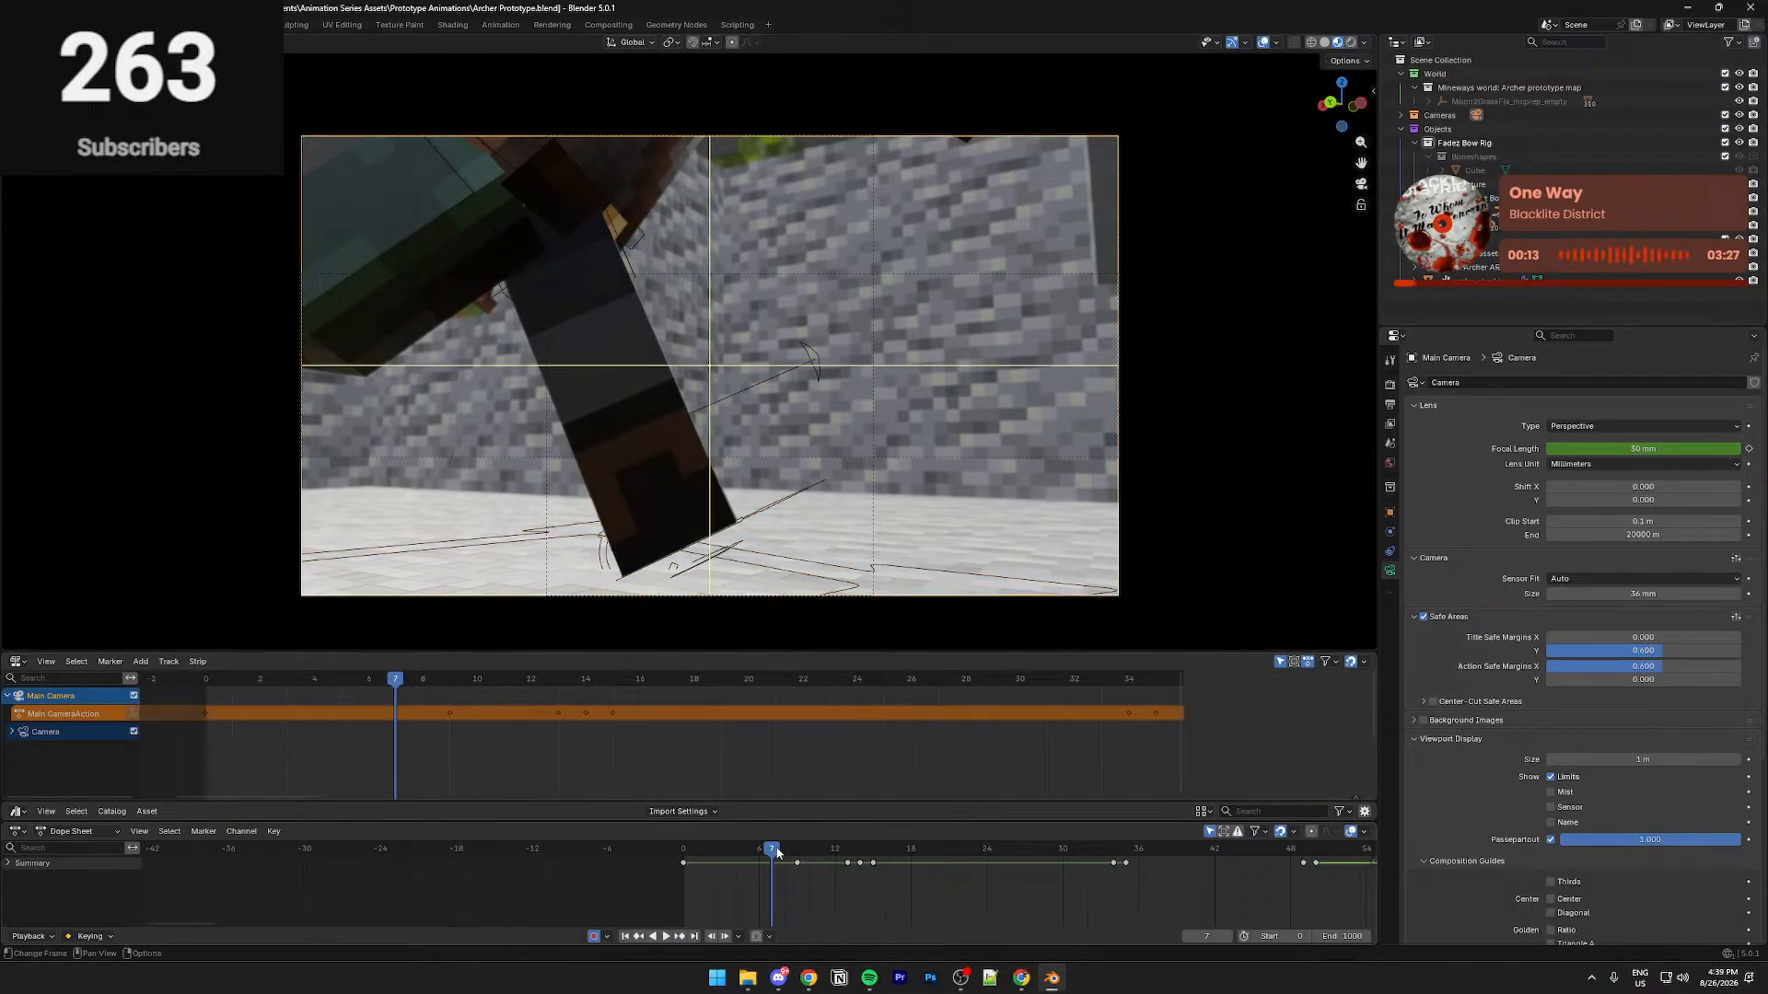
mouse_move(796, 863)
left_mouse_down()
mouse_move(665, 873)
mouse_move(771, 858)
left_mouse_up()
right_click(807, 867)
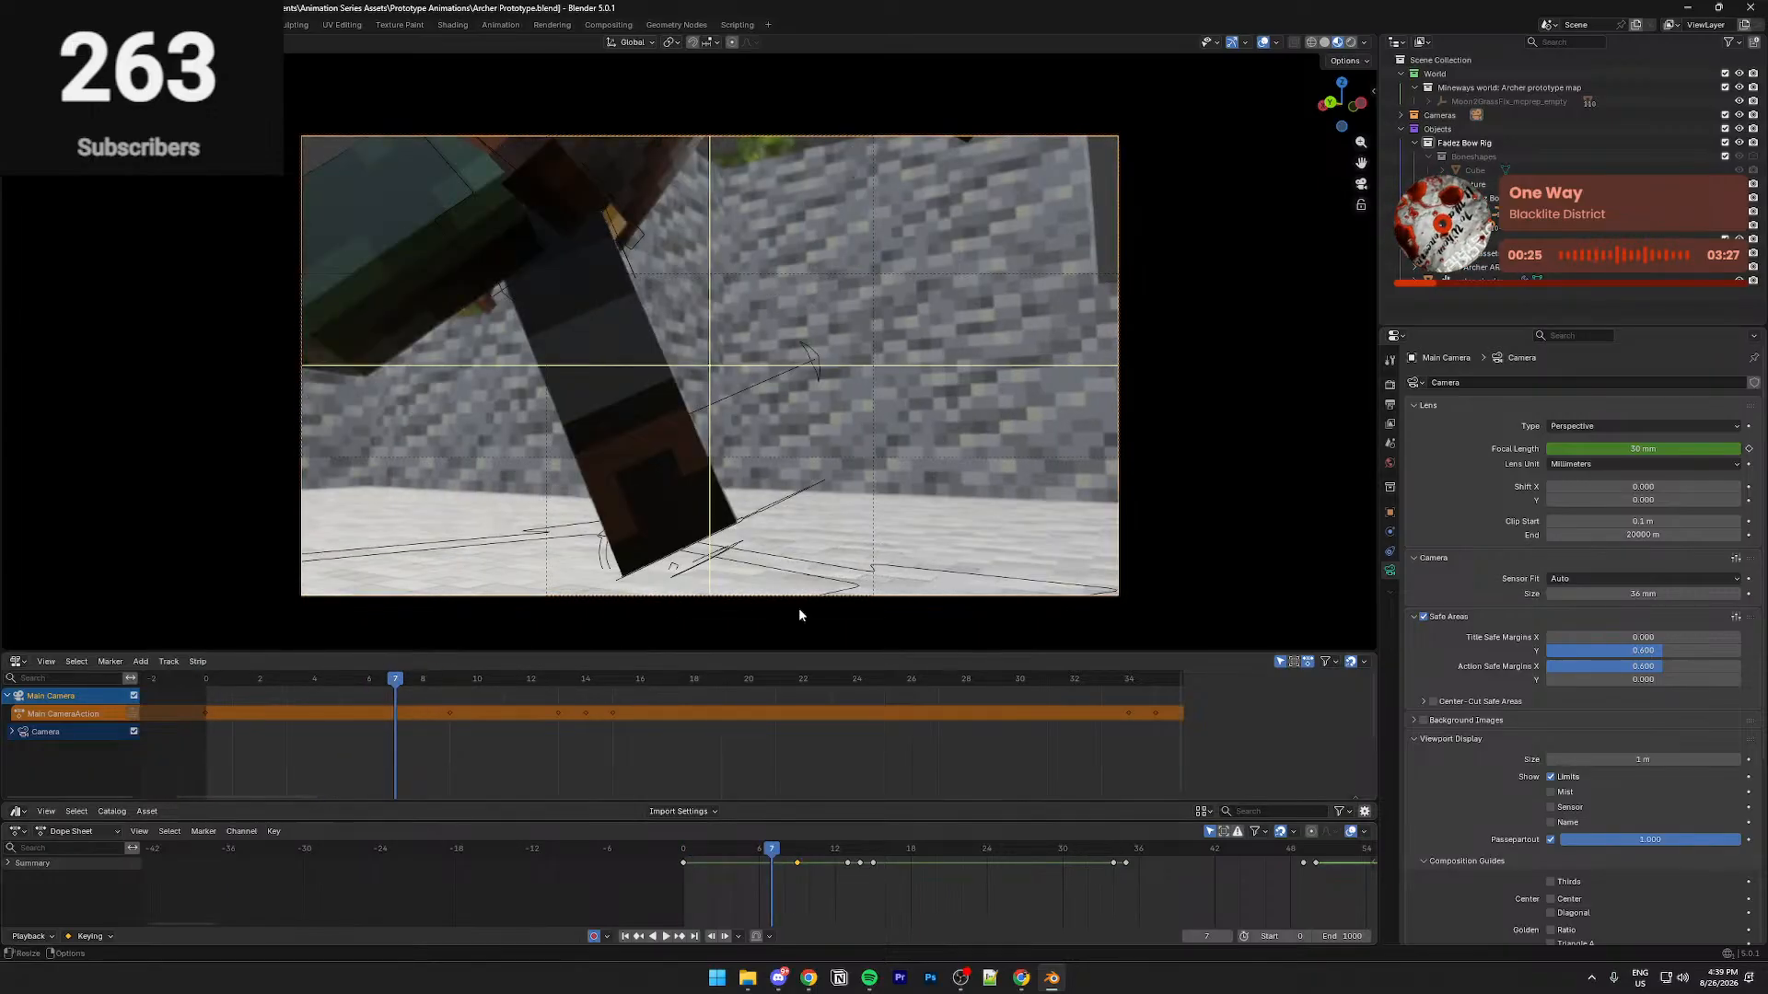
Slide the main camera about 0.2 m along its local X axis at frame 7 and keyframe the new position
key("g")
key("x")
key("x")
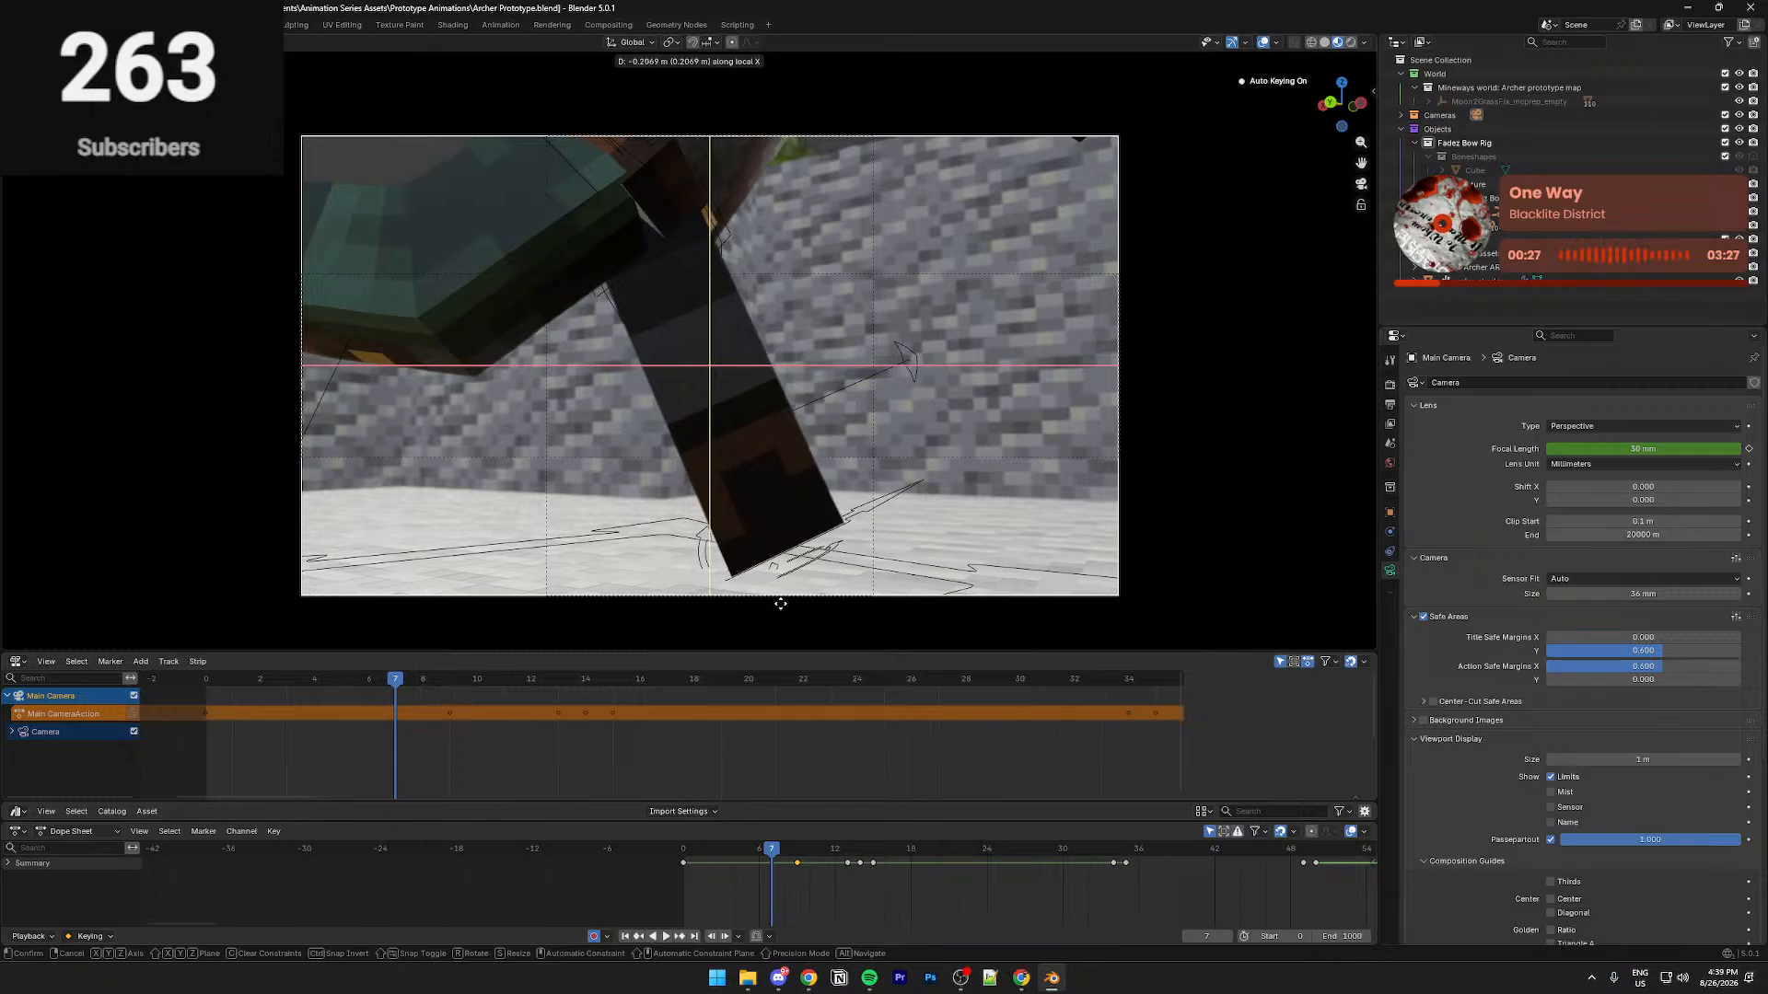
left_click(787, 664)
key("i")
Play back the opening of the run in the camera view and check the new framing on frame 9
key("space")
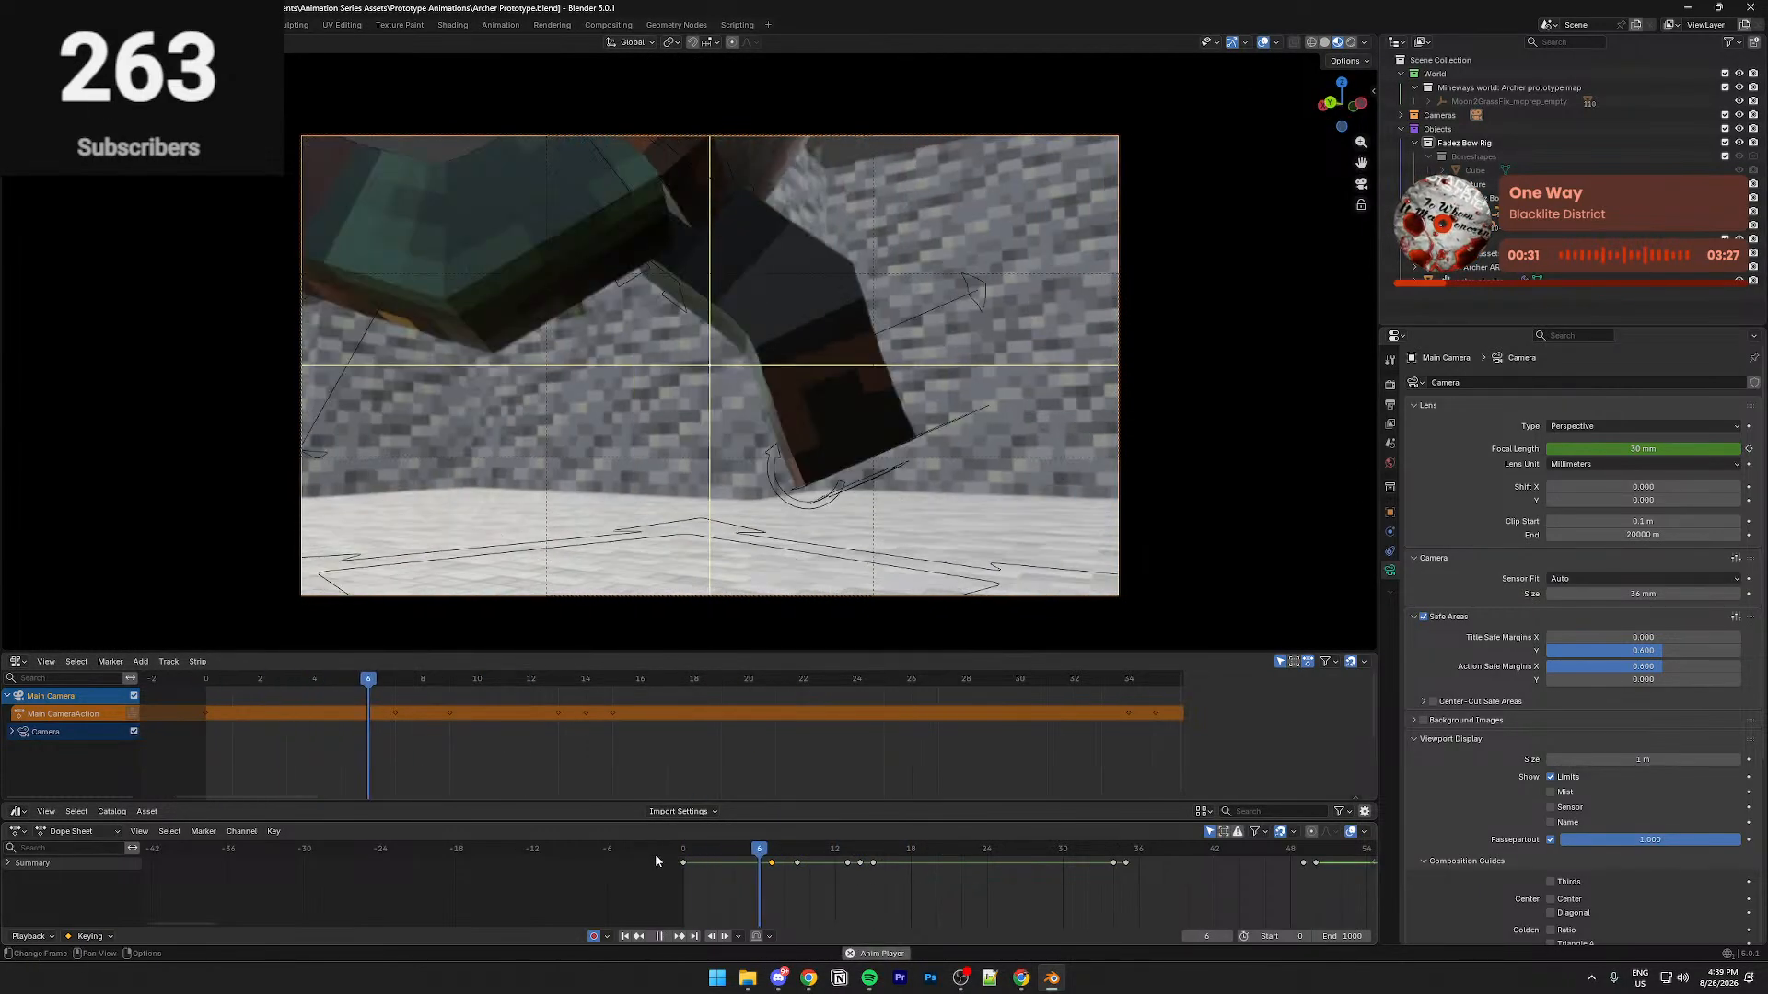
left_click_drag(707, 864, 798, 864)
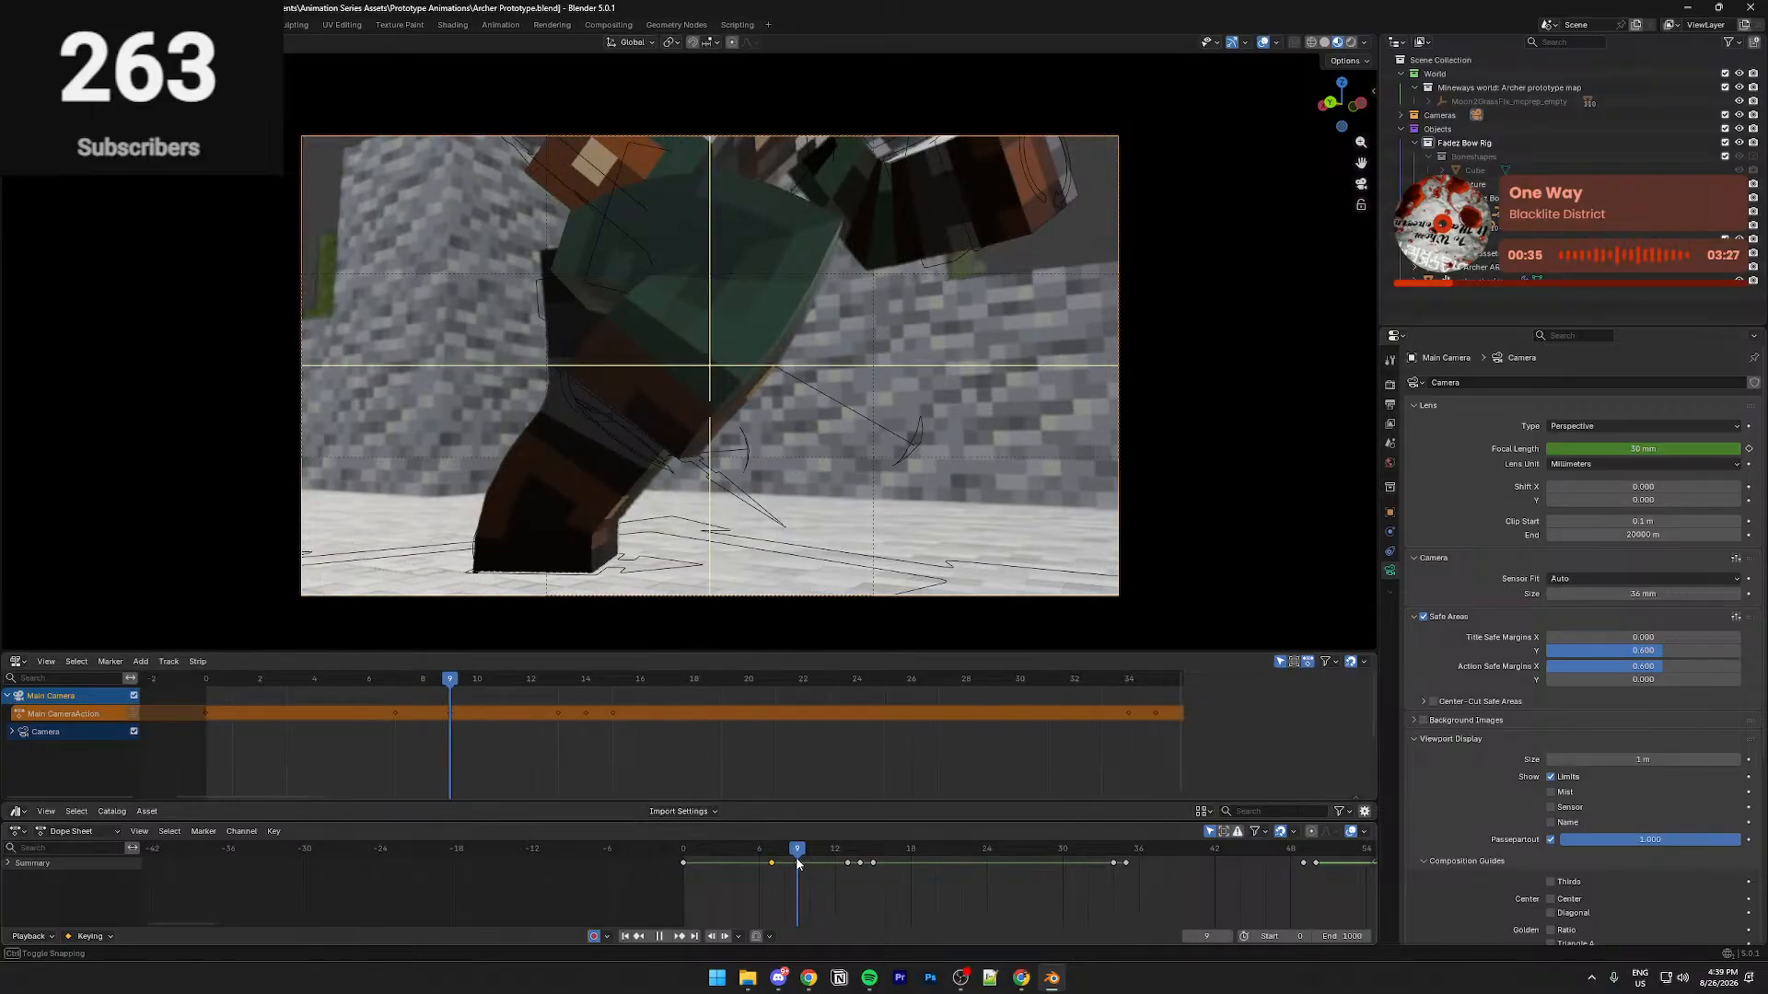
left_click_drag(798, 866, 629, 864)
key("space")
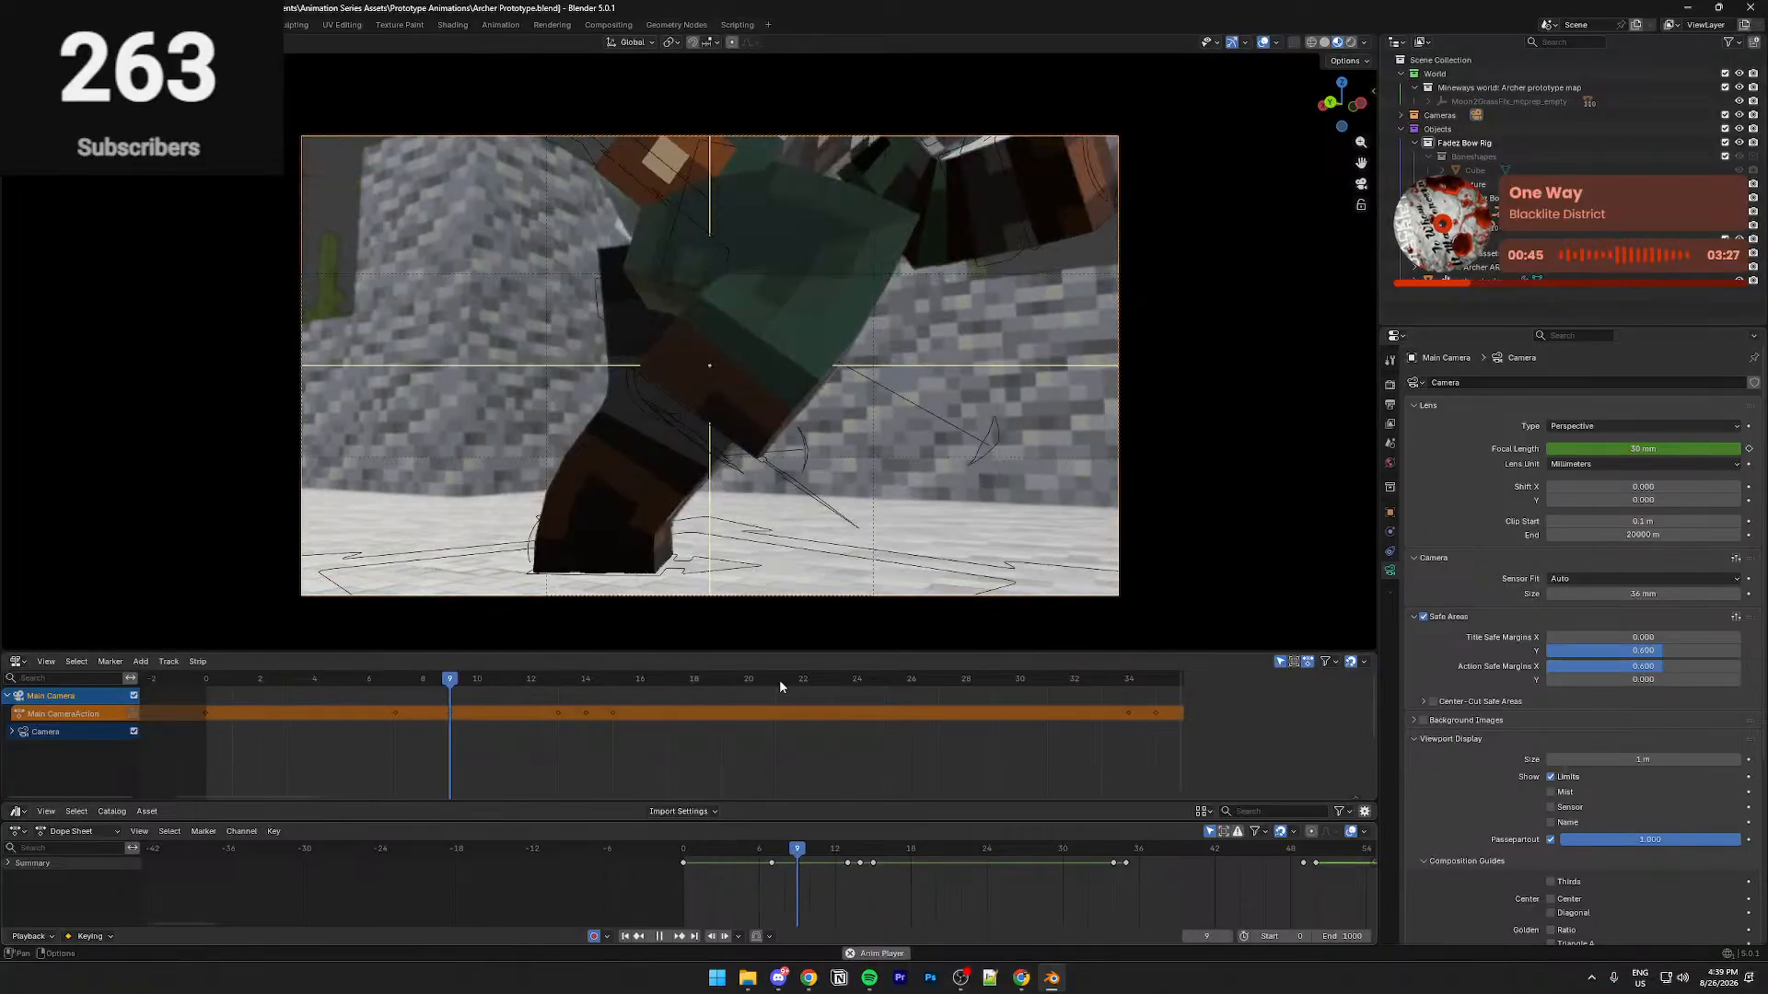
key("space")
Play on through the shot of the archer seen from behind and return to frame 16
scroll(781, 508, "up", 5)
key("space")
key("space")
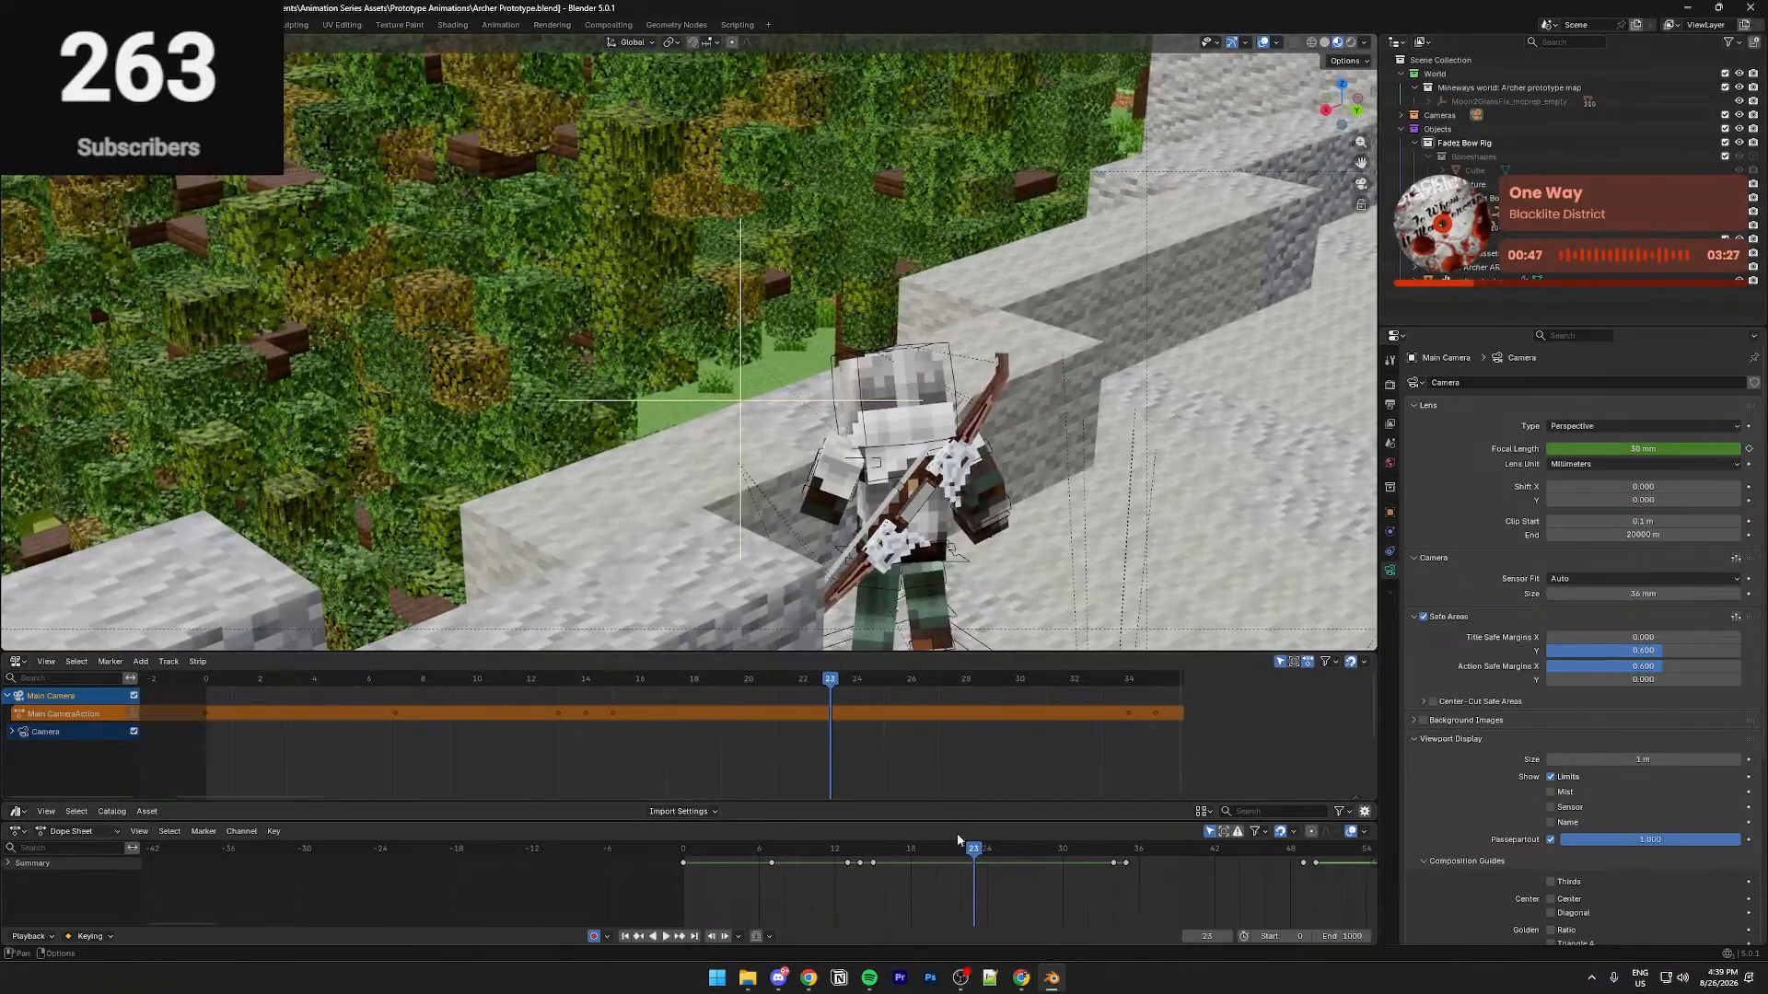
key("space")
key("space")
scroll(910, 885, "down", 2)
left_click_drag(827, 851, 851, 853)
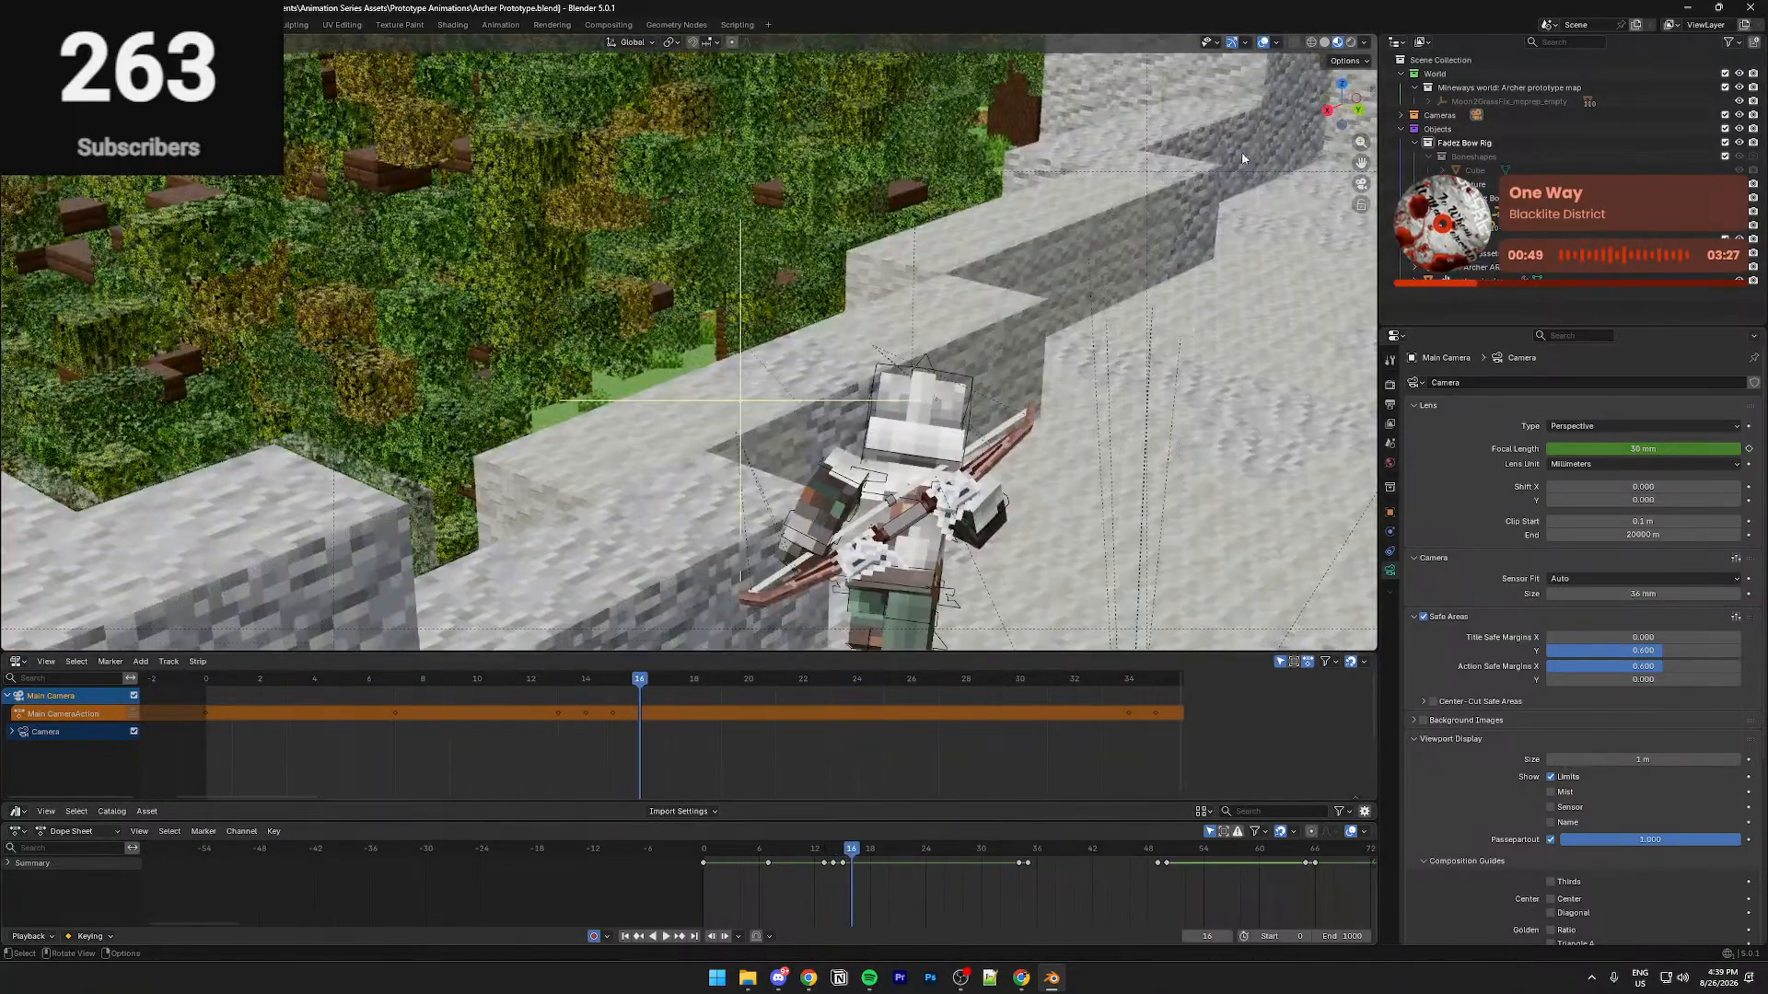
Hide the viewport overlays and replay the shot from the start
left_click(1263, 42)
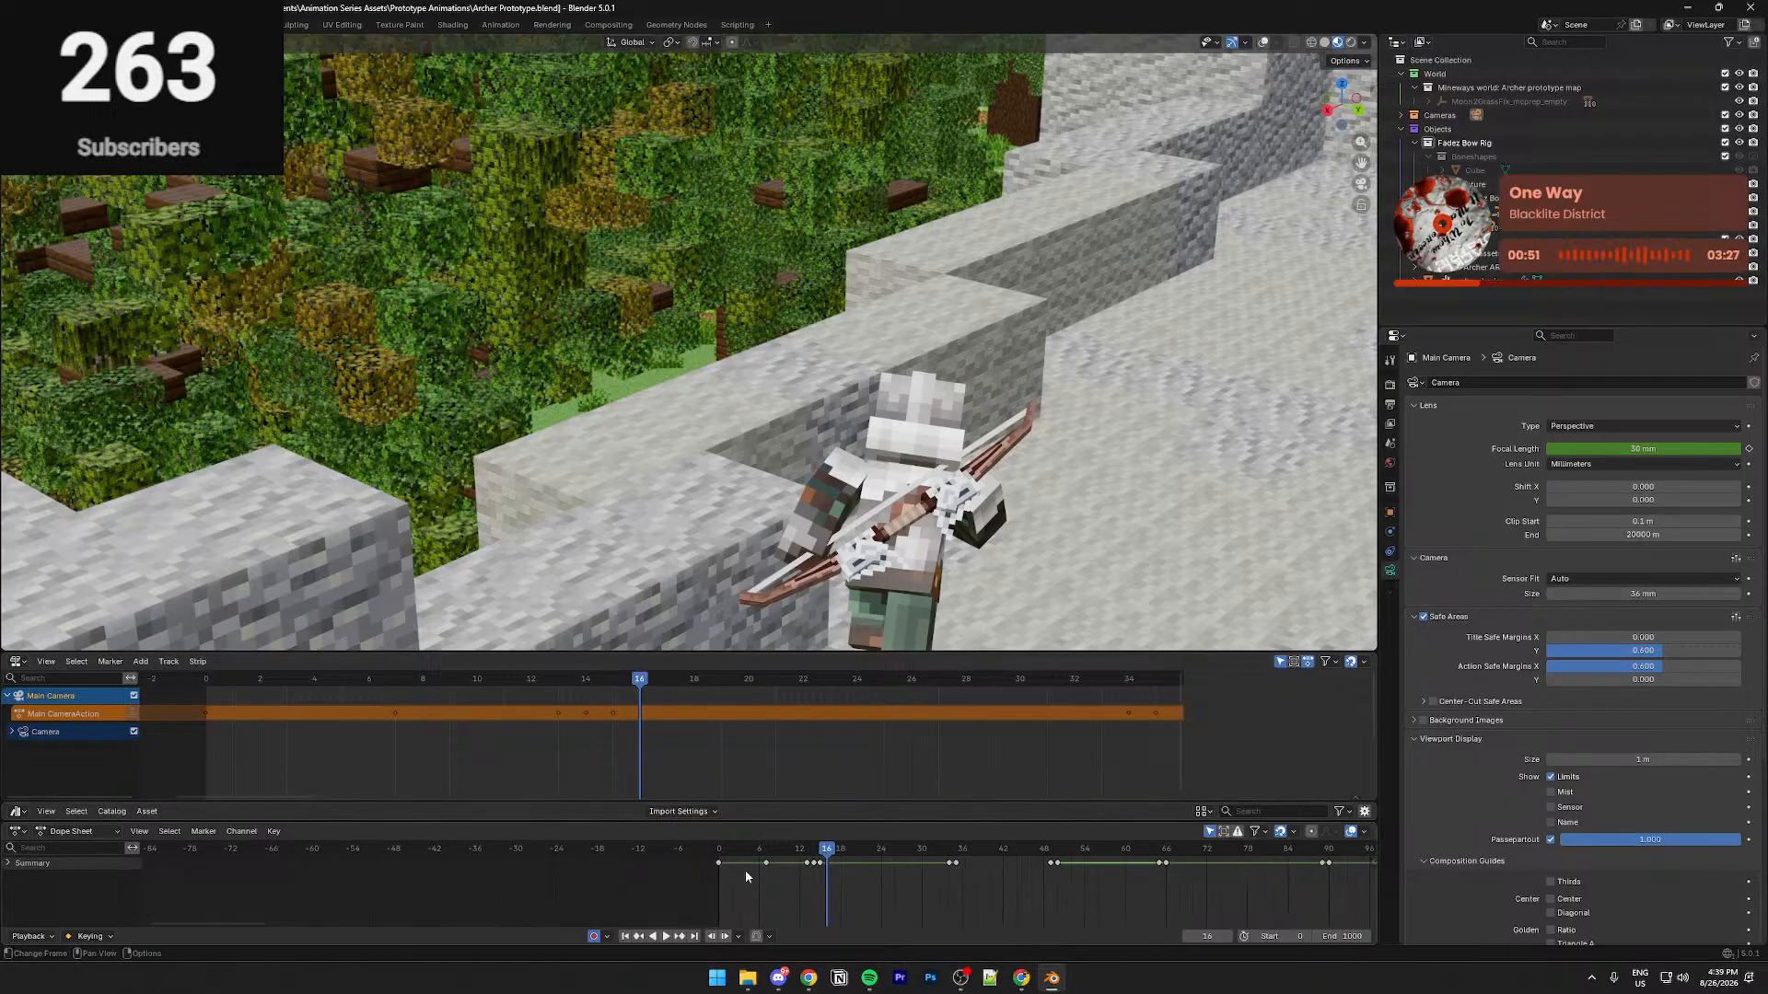
key("shift+Left")
scroll(842, 511, "down", 5)
key("space")
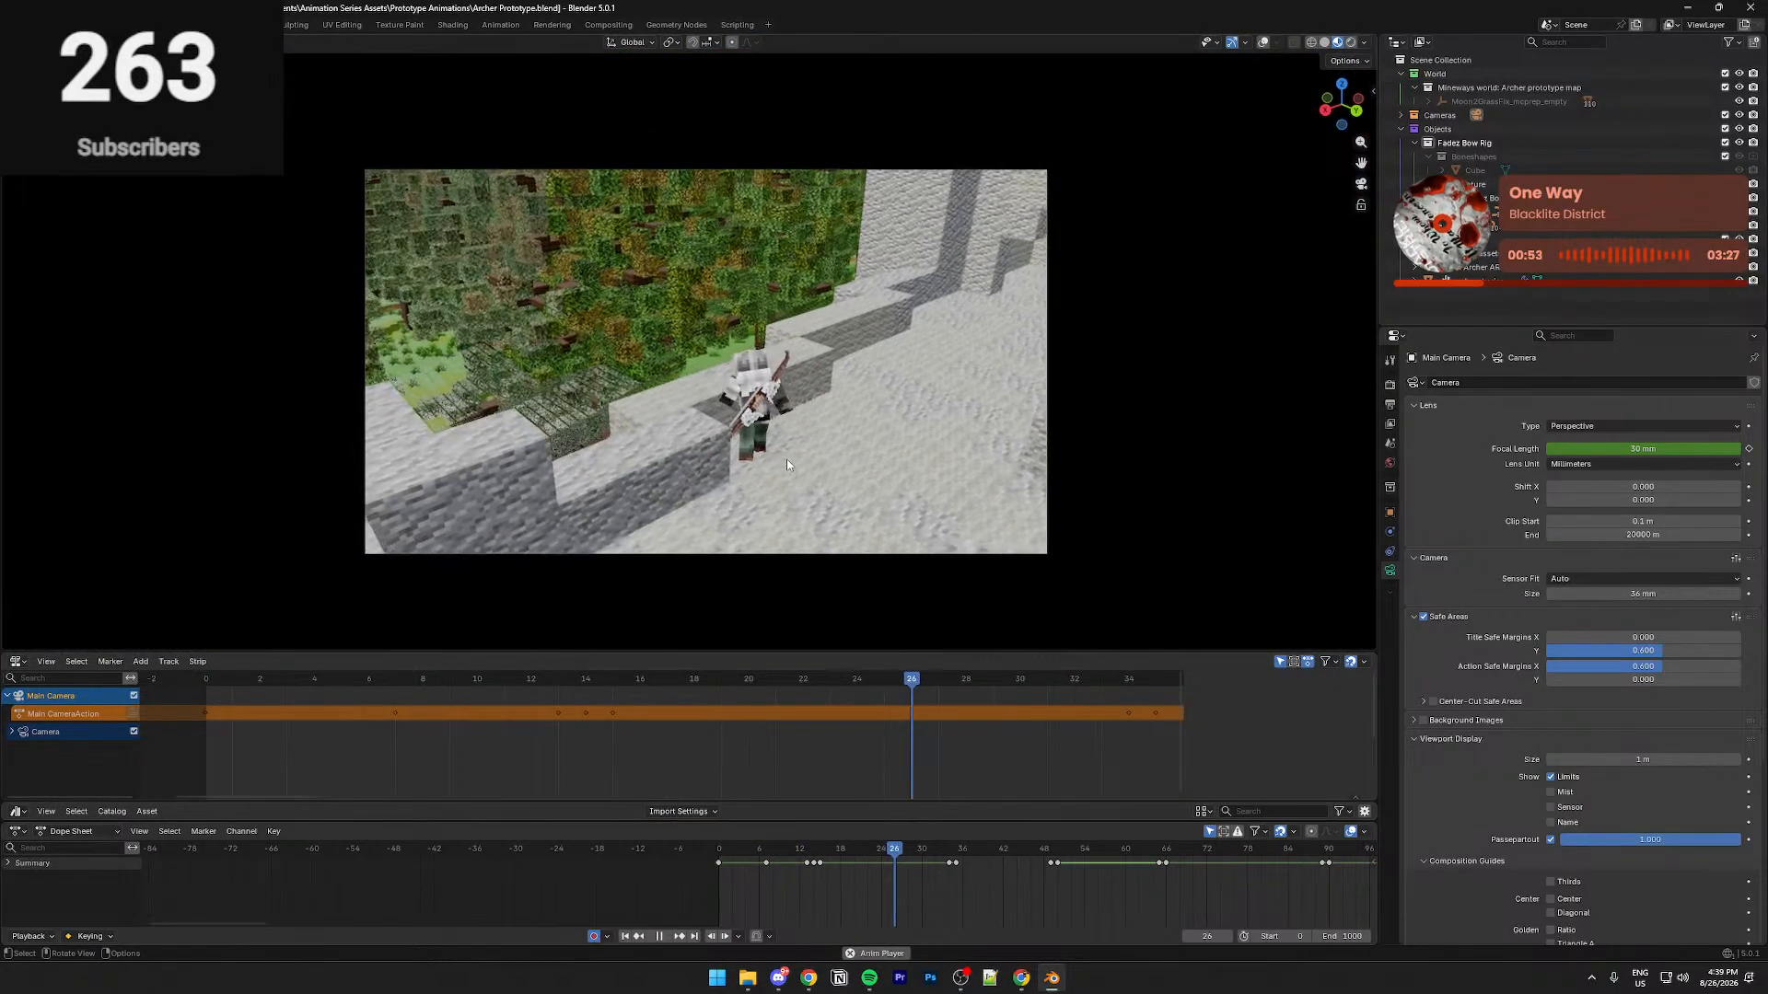
Examine the archer's feet up close on frames 24 and 26
left_click_drag(808, 849, 880, 852)
scroll(819, 534, "up", 6)
scroll(746, 432, "up", 5)
middle_click_drag(820, 536, 848, 500, "shift")
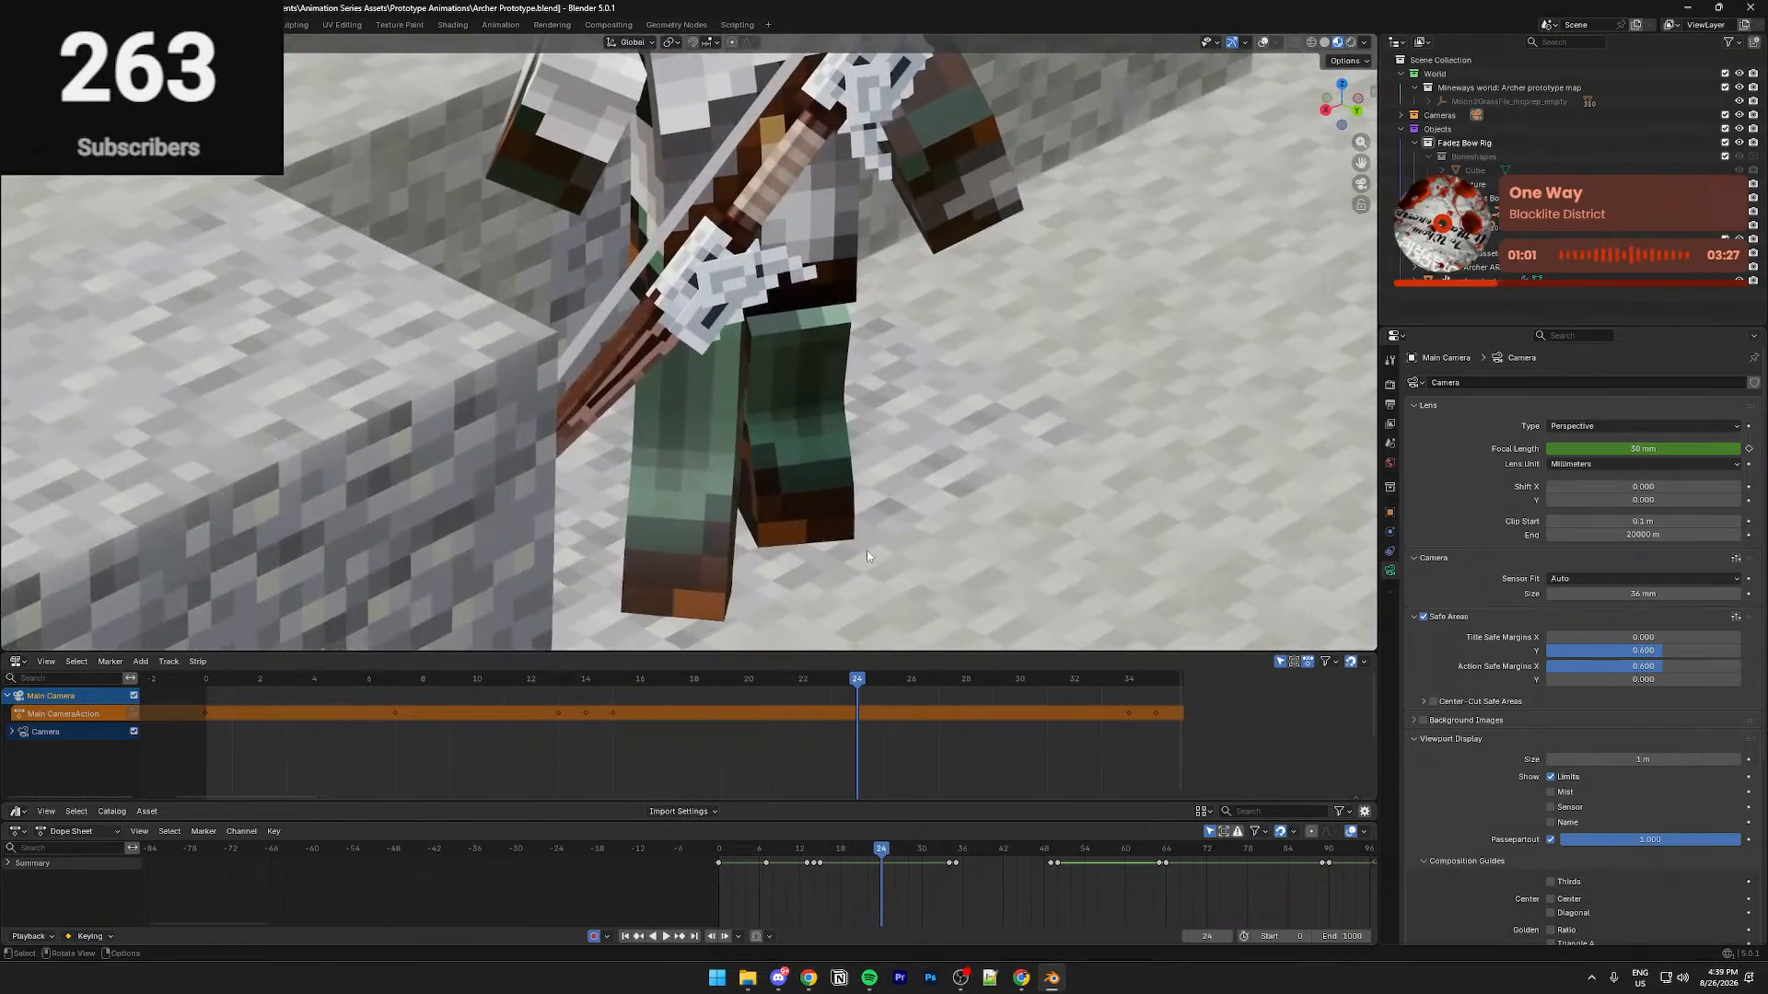
mouse_move(881, 850)
left_mouse_down()
mouse_move(829, 852)
mouse_move(911, 861)
mouse_move(860, 861)
mouse_move(894, 861)
left_mouse_up()
Show the viewport overlays again and select the archer's Ice Cube rig
left_click(1264, 43)
left_click(864, 535)
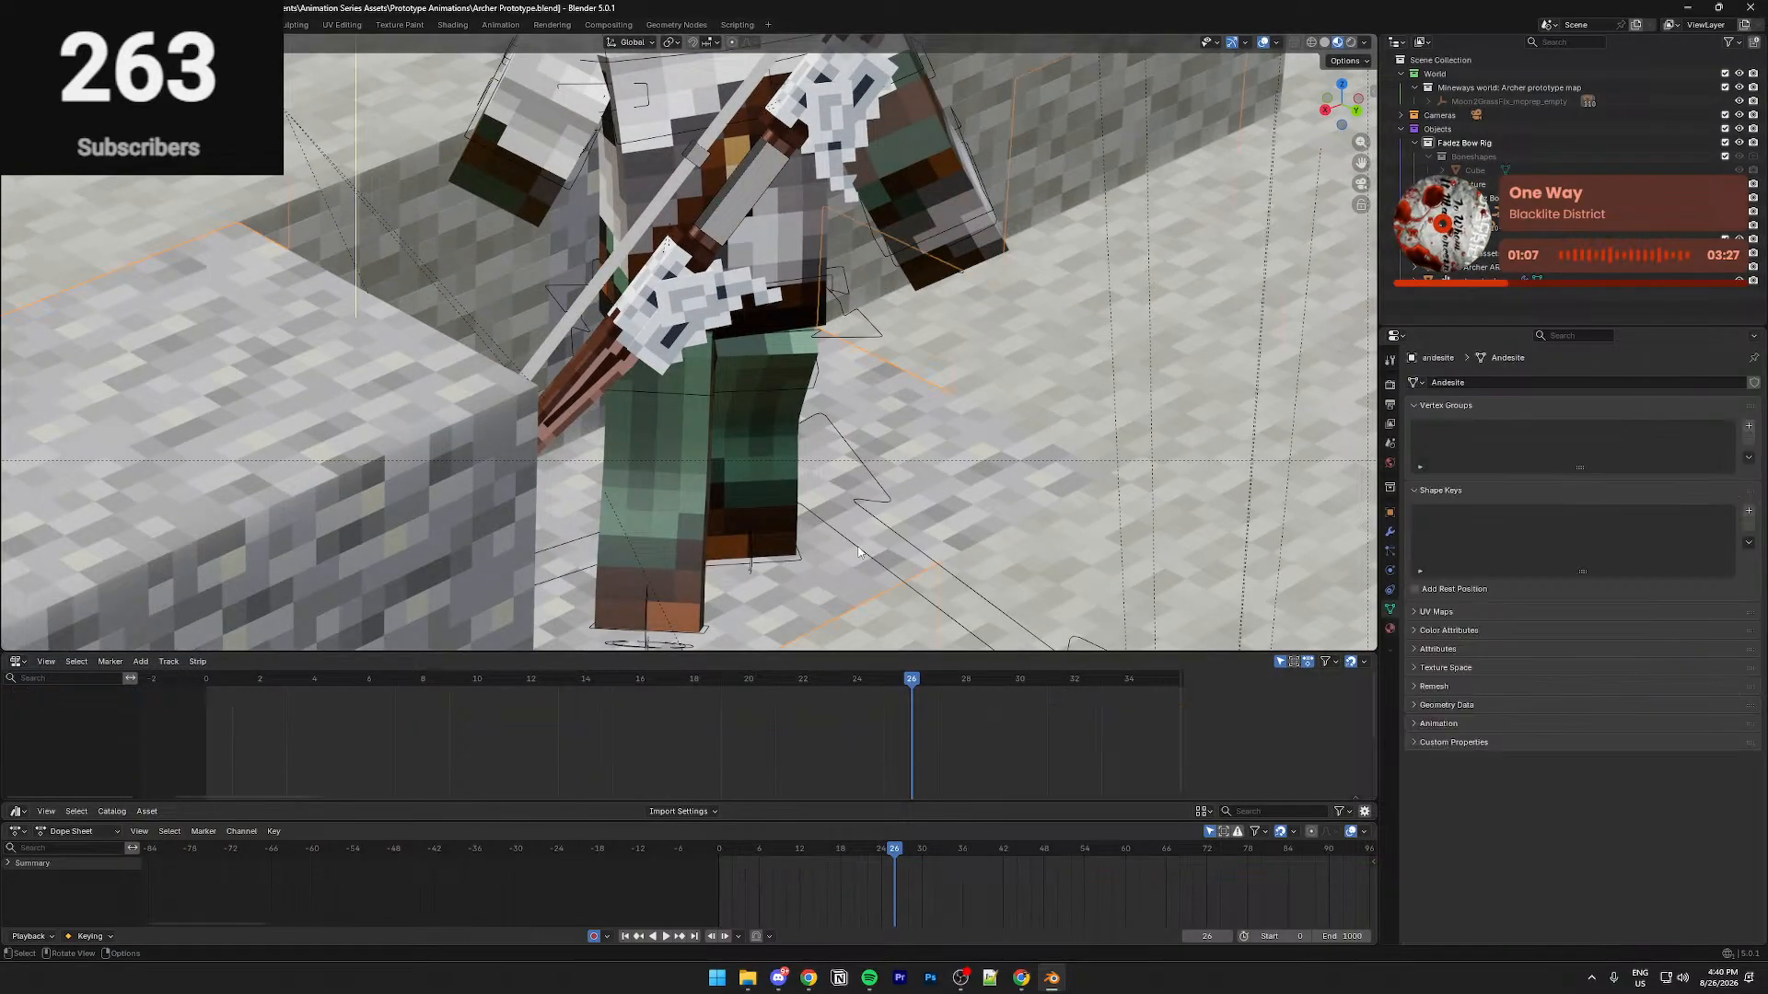
left_click(858, 544)
left_click(857, 544)
left_click(857, 545)
scroll(843, 721, "down", 4)
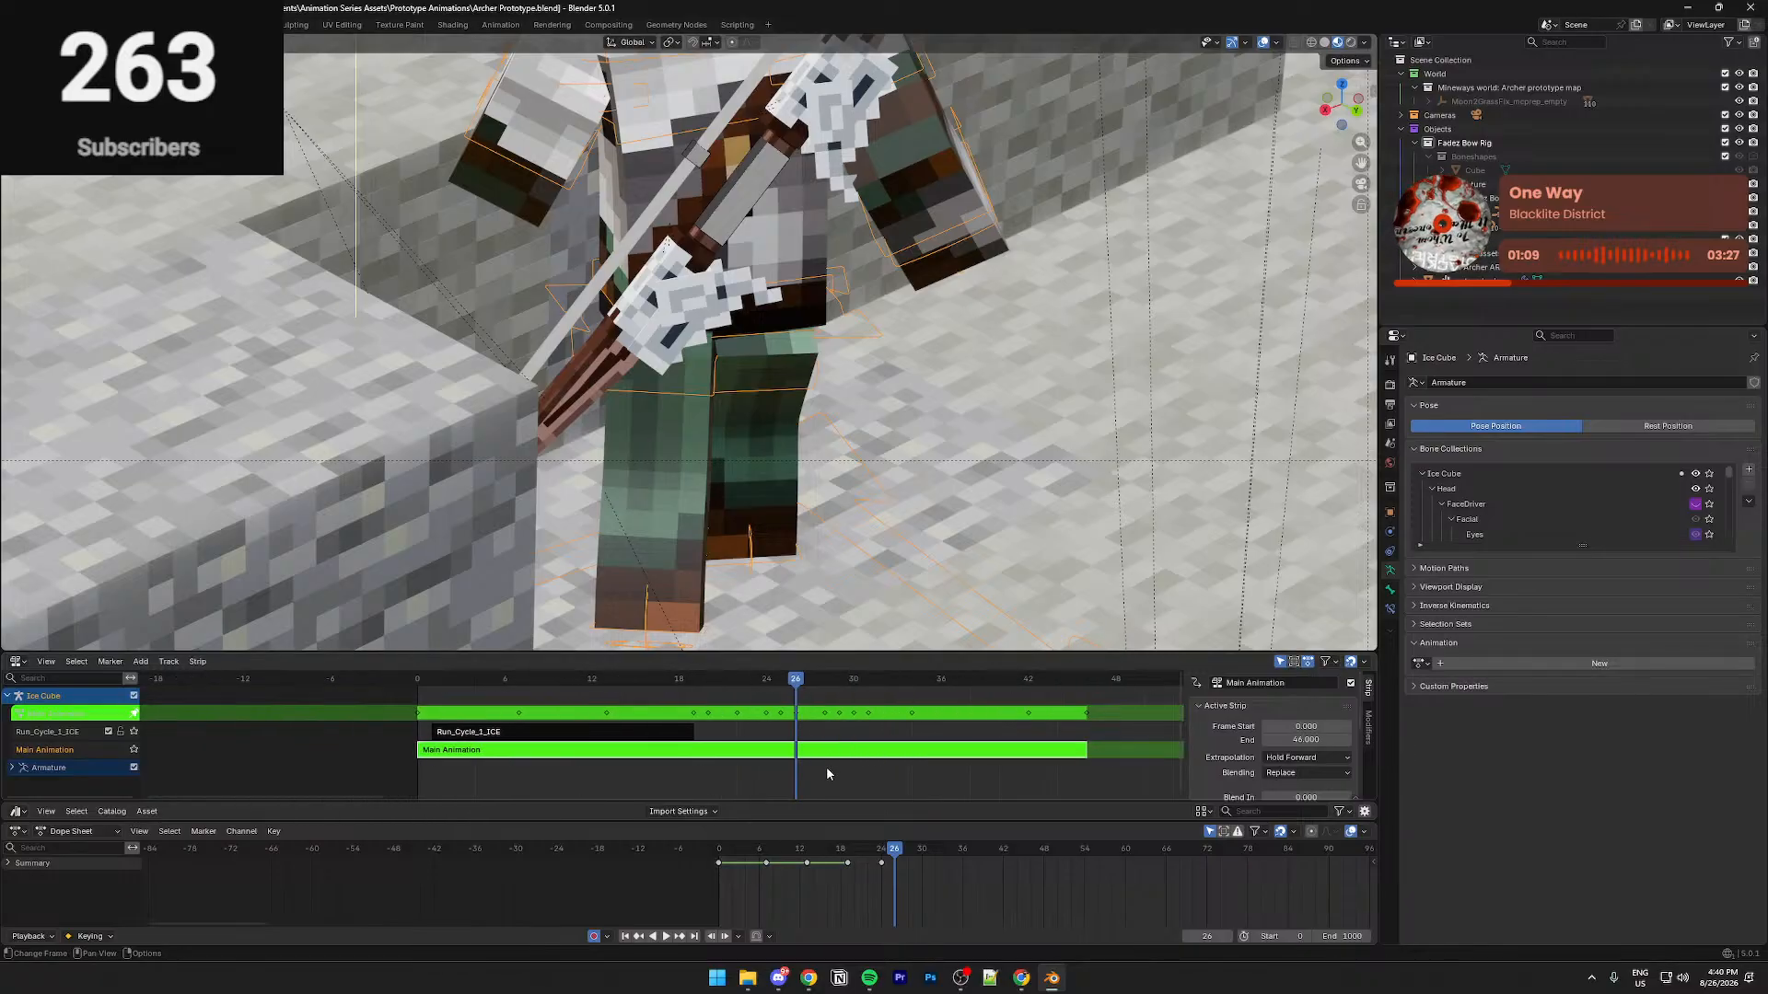
key("Tab")
key("Tab")
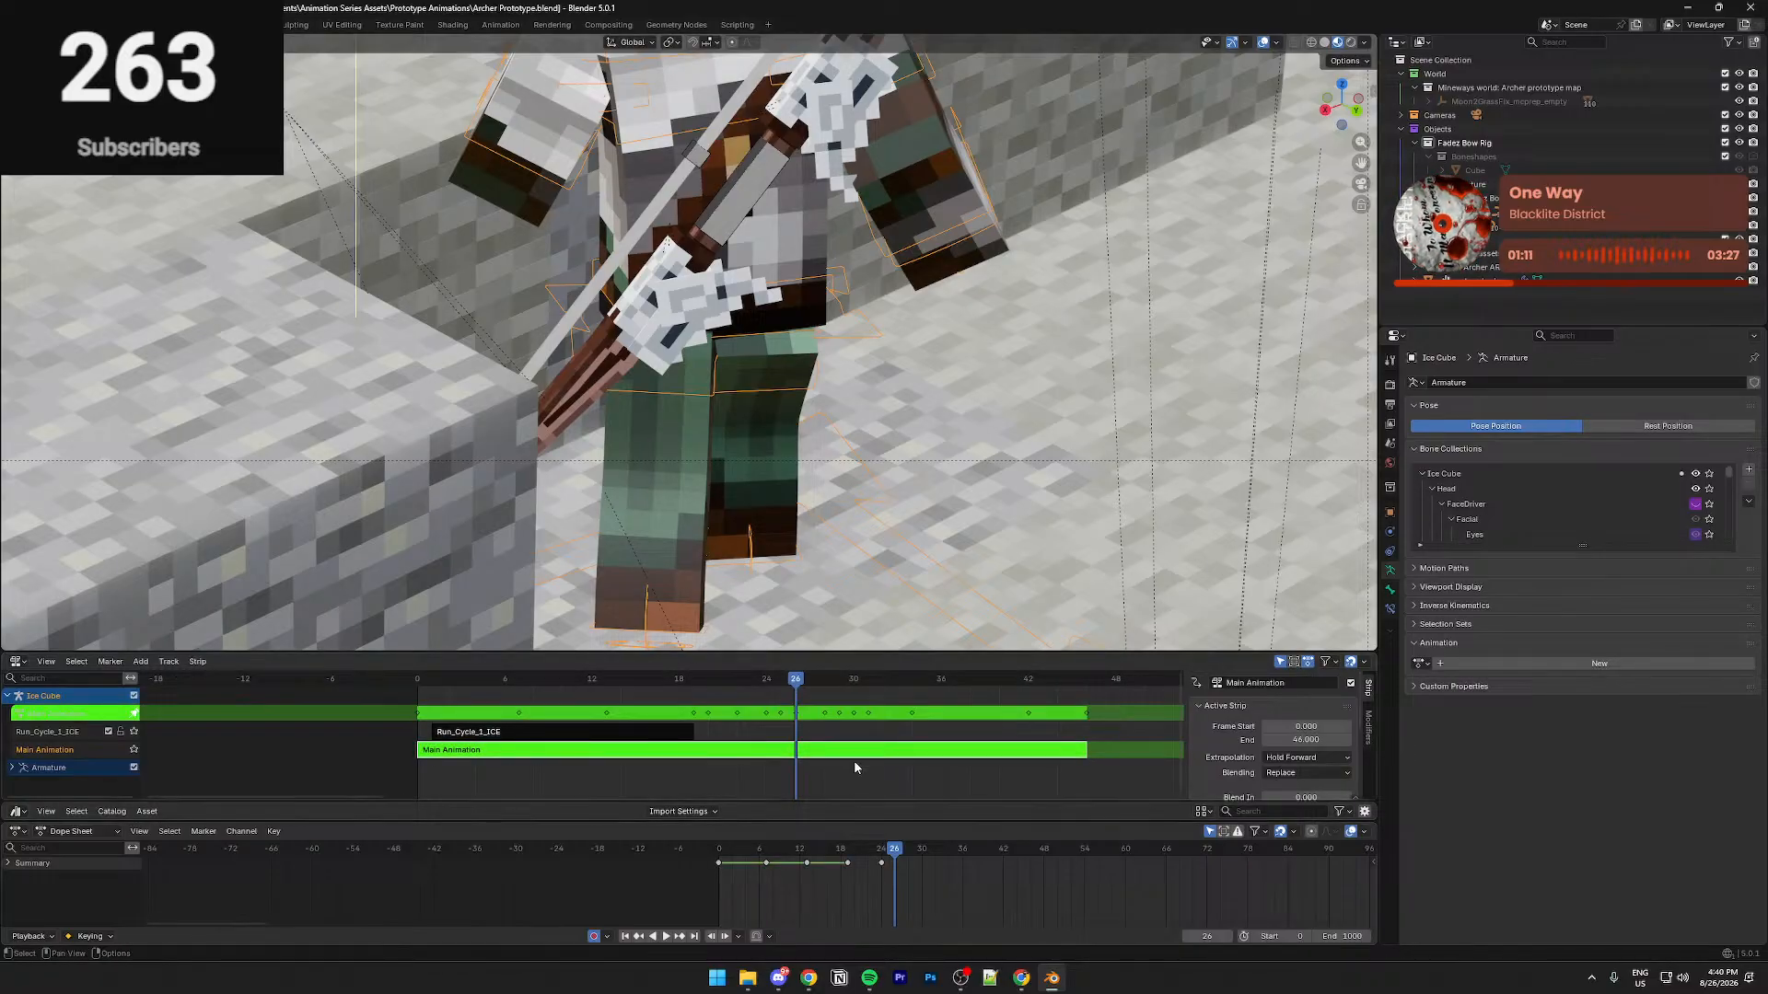
key("Tab")
scroll(861, 776, "down", 4)
key("Tab")
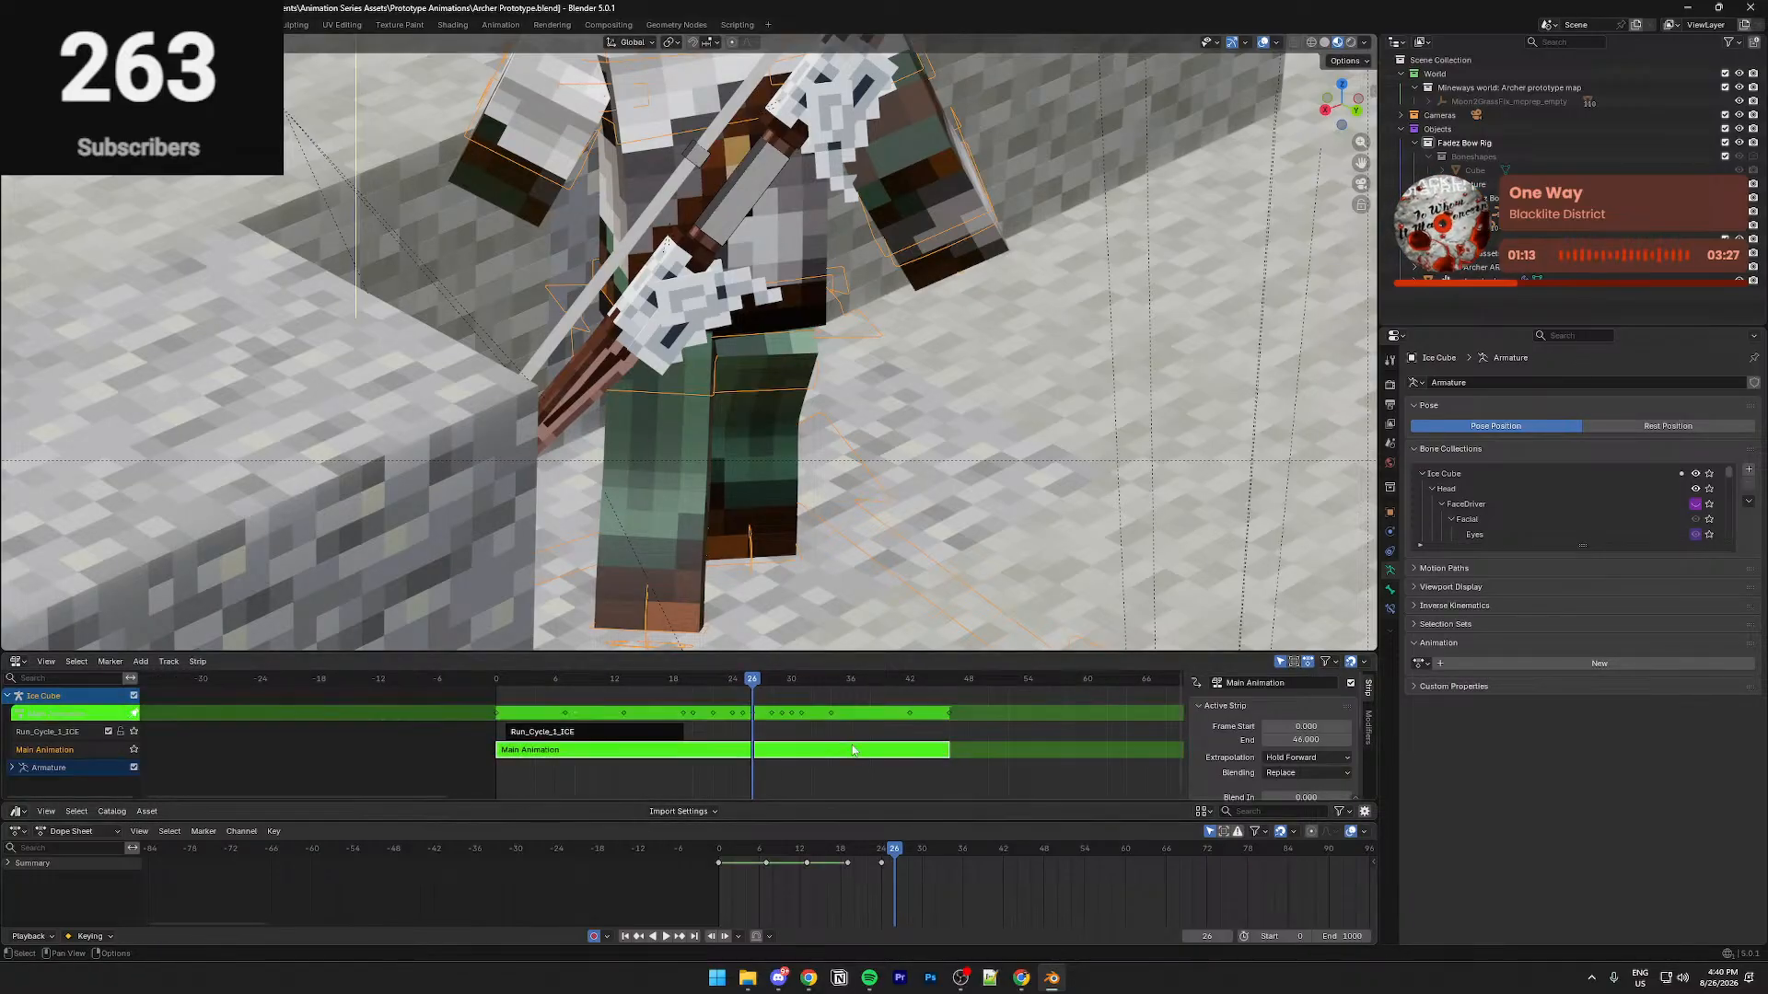
middle_click_drag(857, 879, 843, 892, "ctrl")
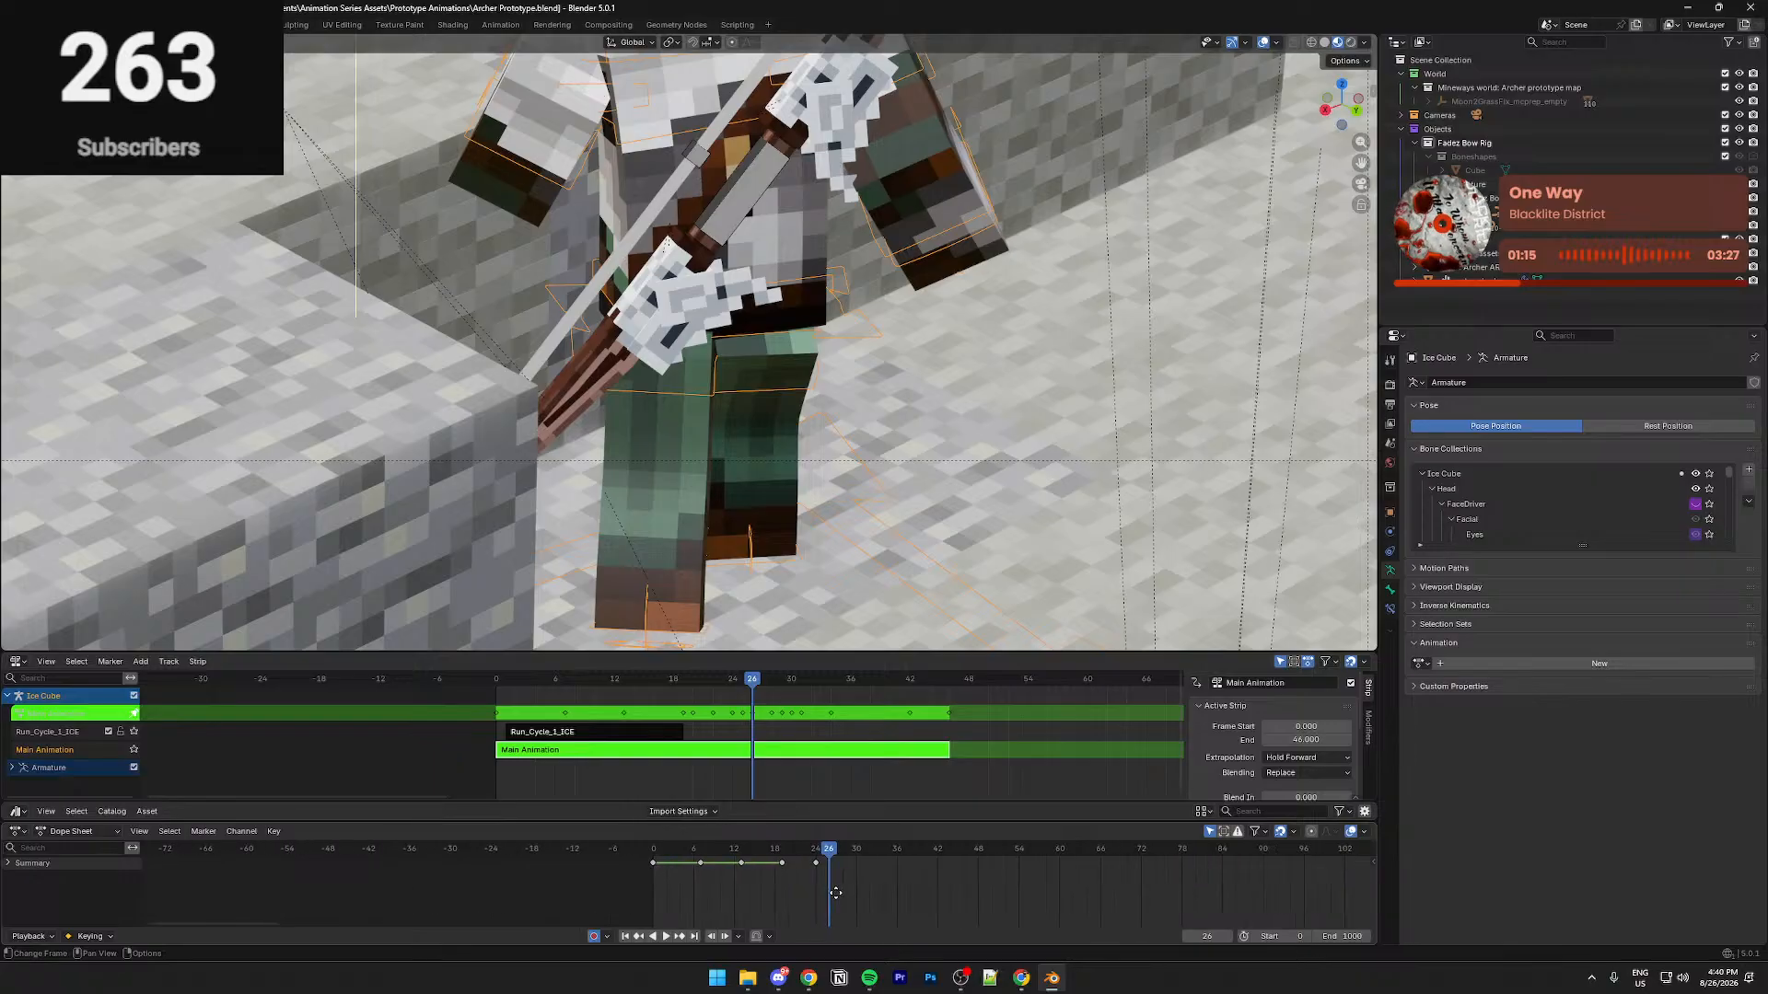
key("Tab")
key("Tab")
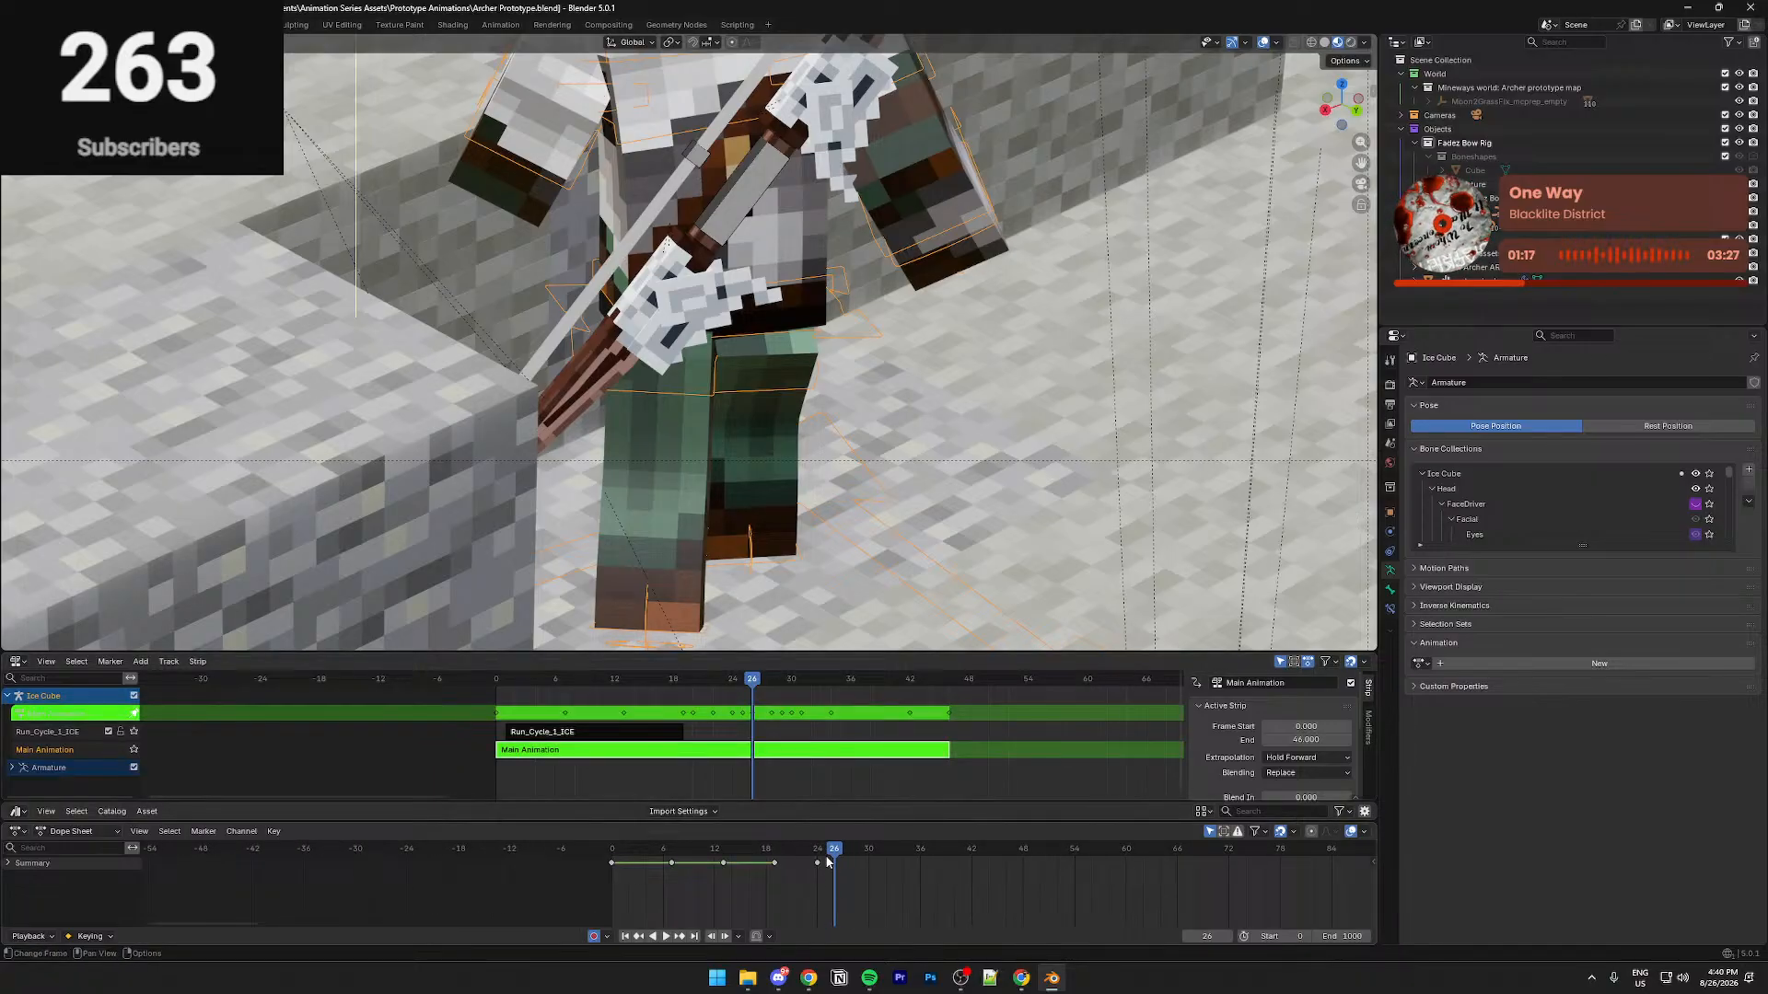
Go to frame 24, put the archer's rig in Pose Mode and view the legs from the side
left_click_drag(828, 861, 817, 861)
key("ctrl+Tab")
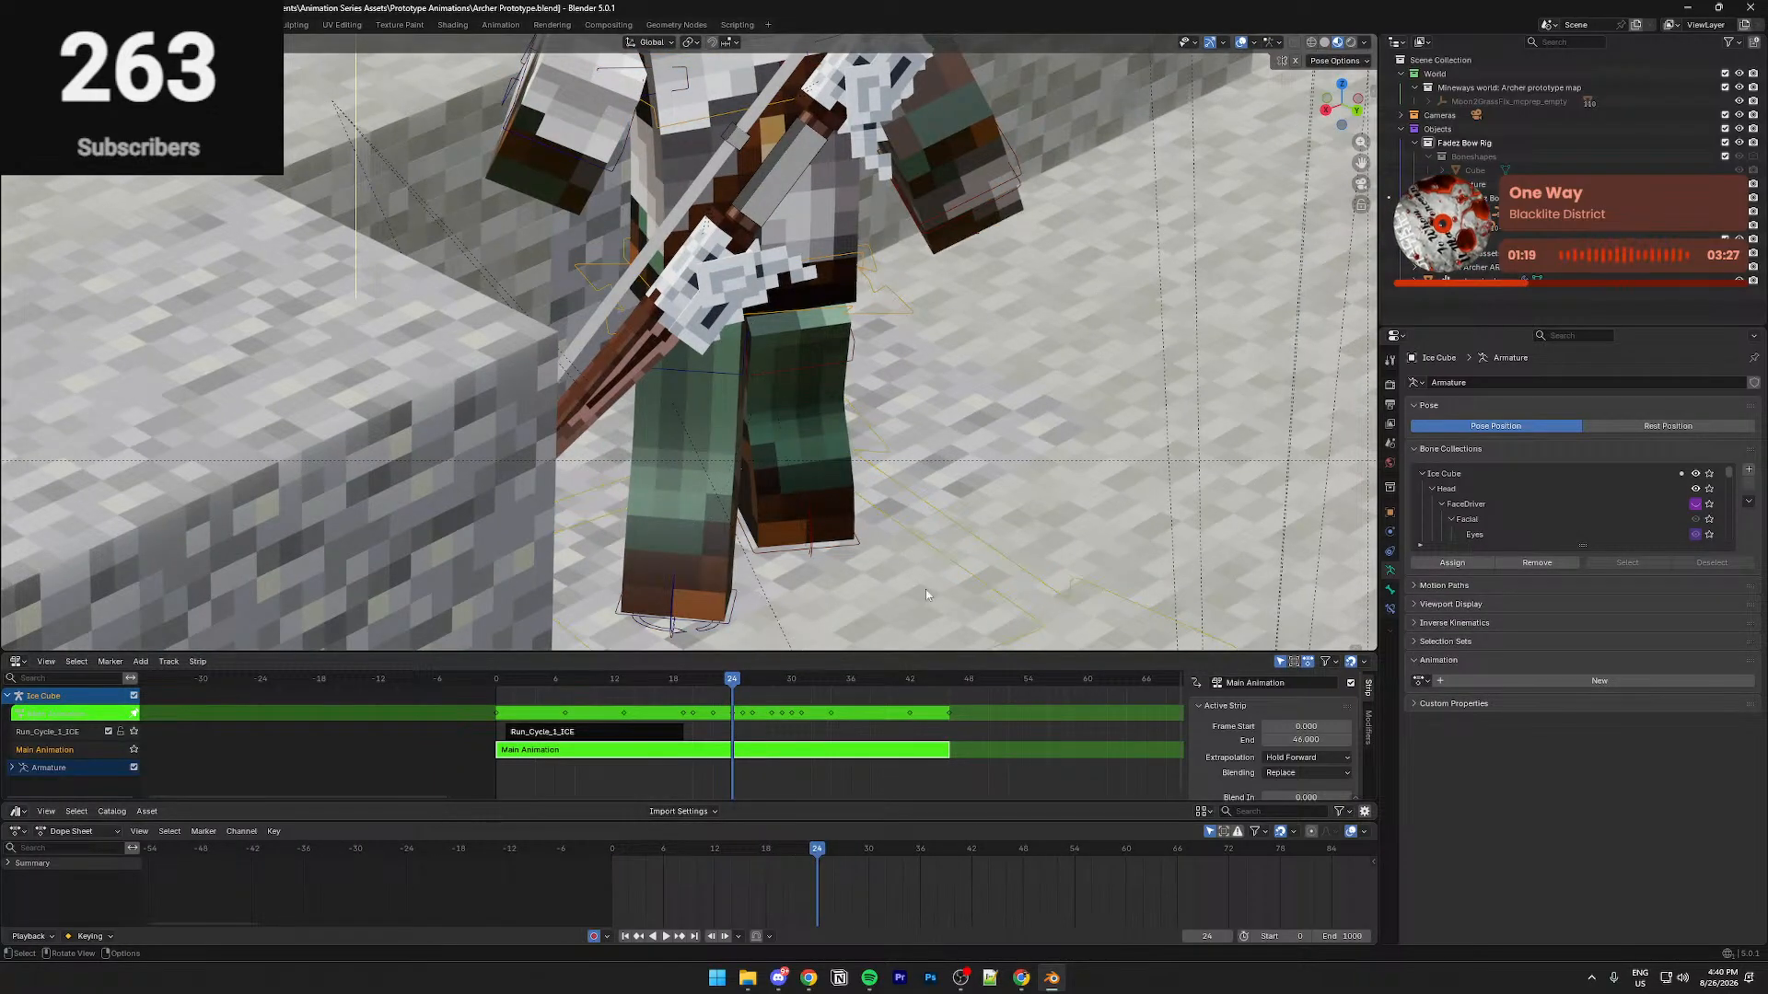
key("Tab")
key("Tab")
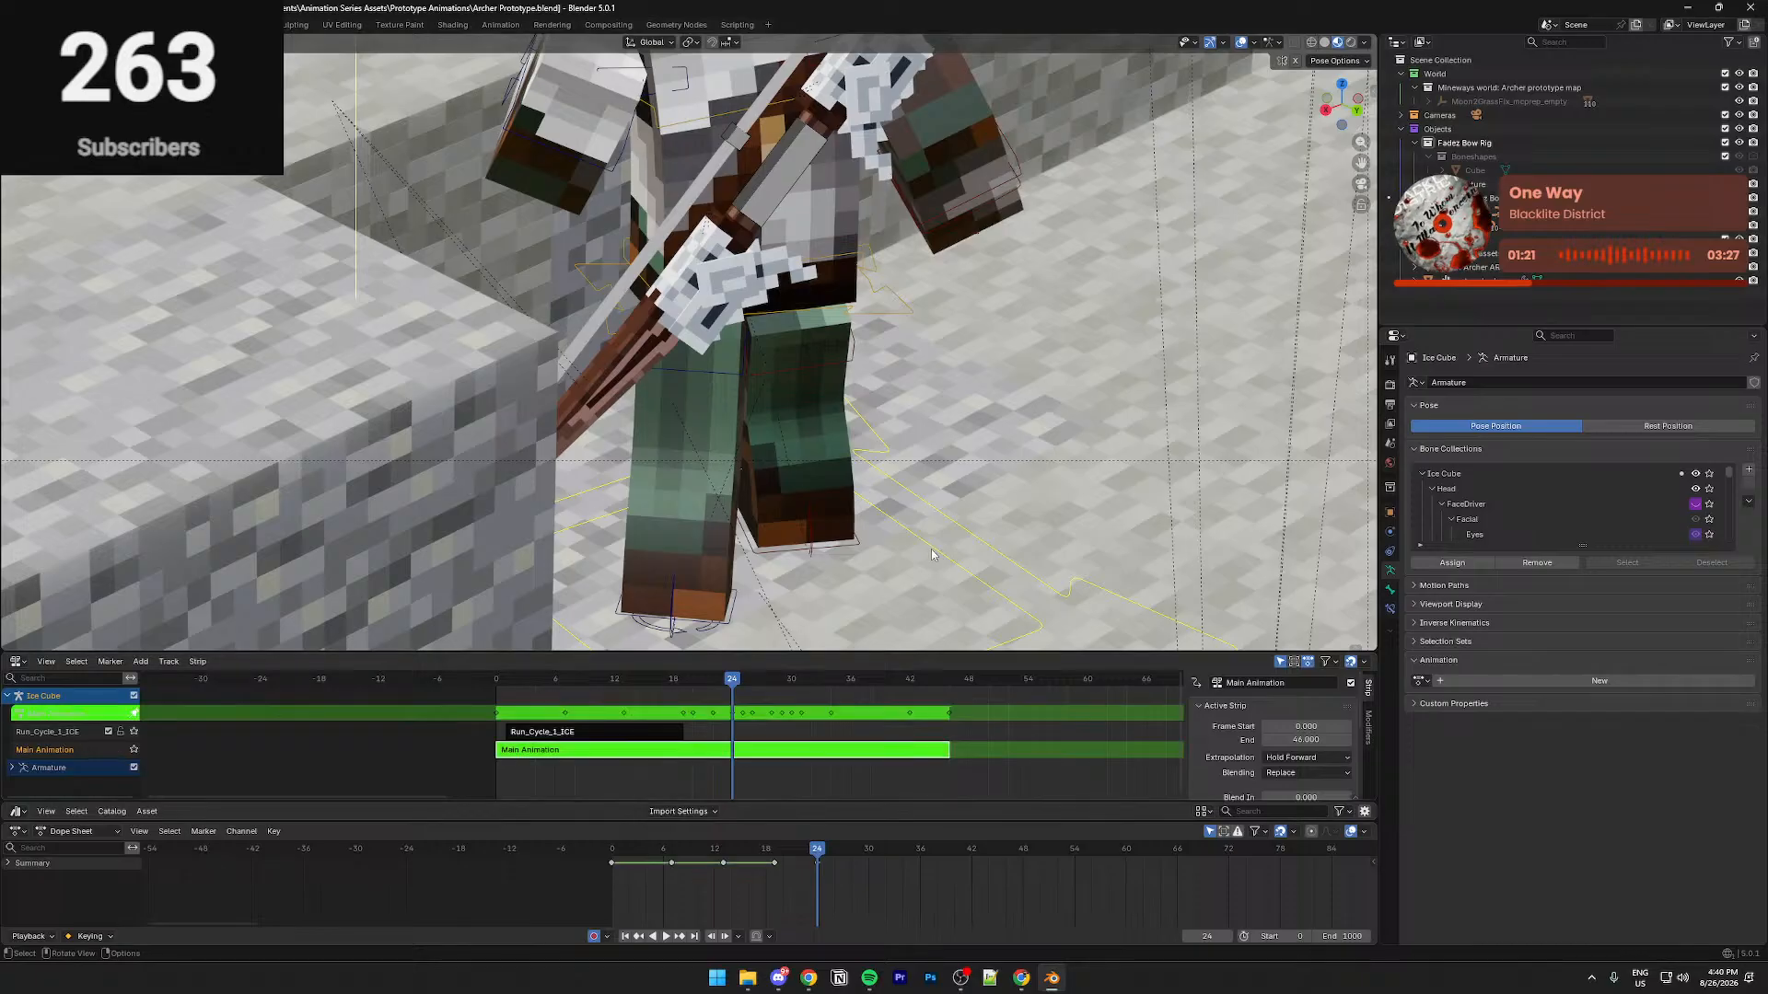
scroll(949, 525, "down", 5)
left_click(824, 461)
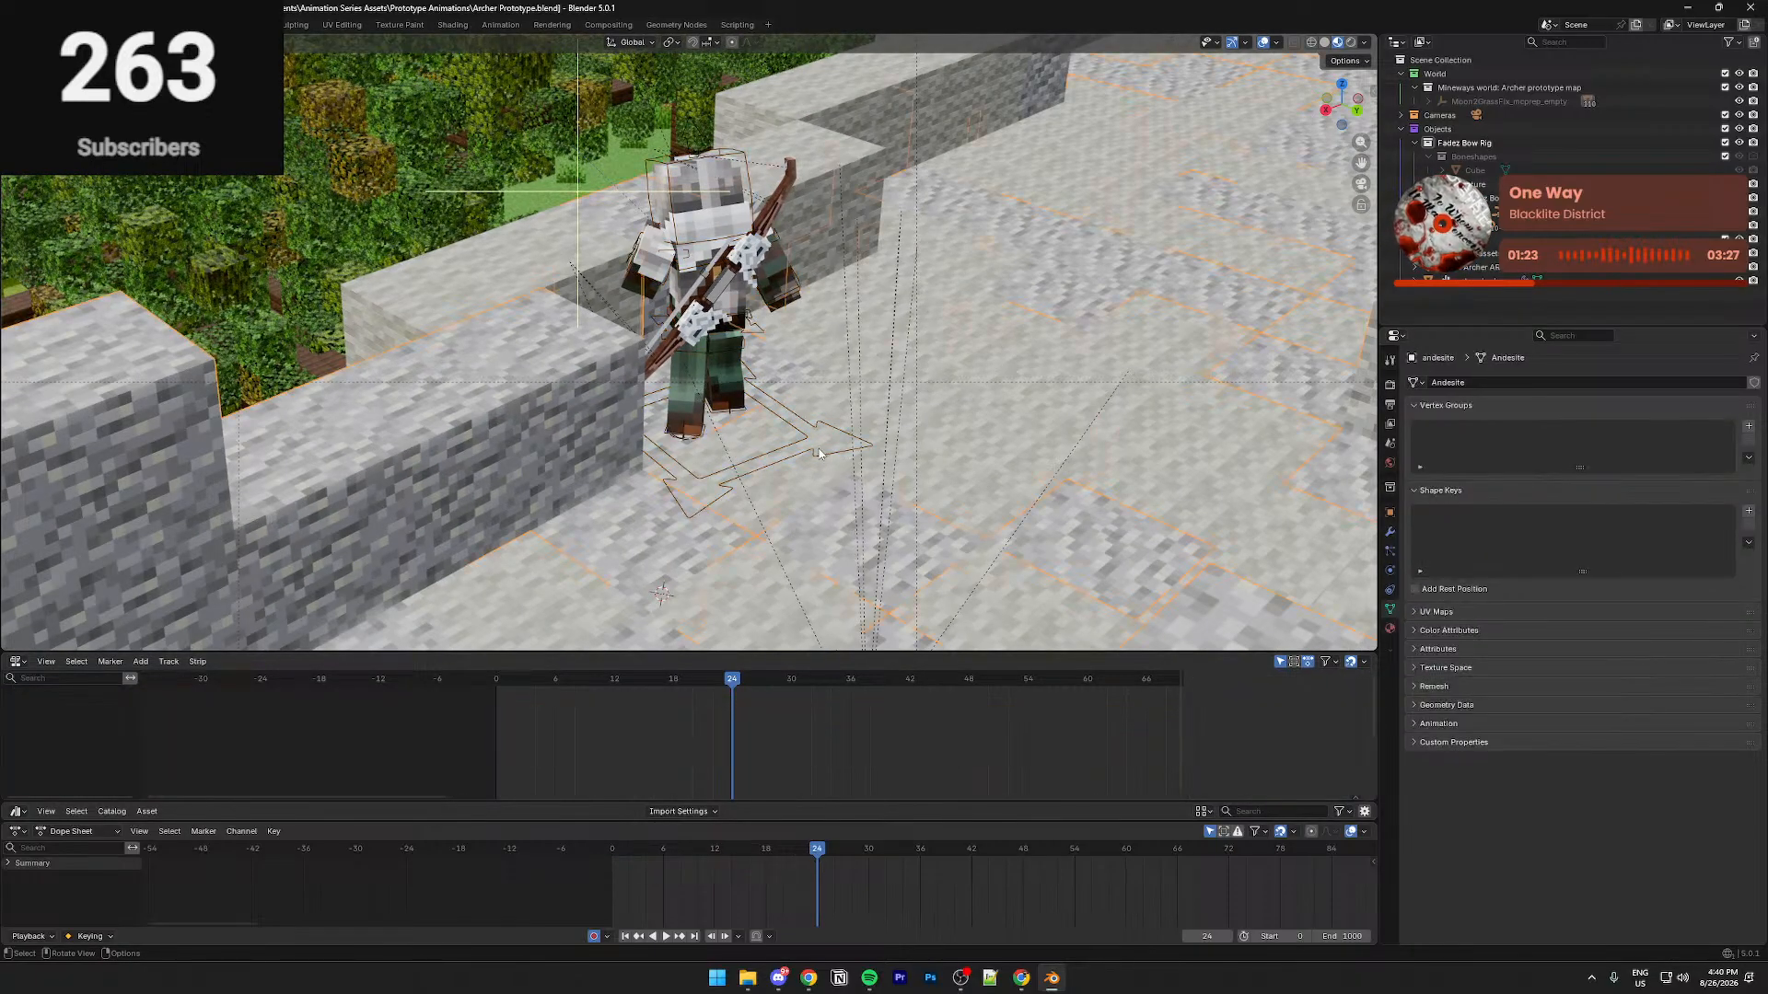
left_click(803, 434)
mouse_move(814, 856)
left_mouse_down()
mouse_move(770, 859)
mouse_move(903, 860)
mouse_move(818, 854)
left_mouse_up()
key("KP_0")
middle_click_drag(791, 562, 845, 617)
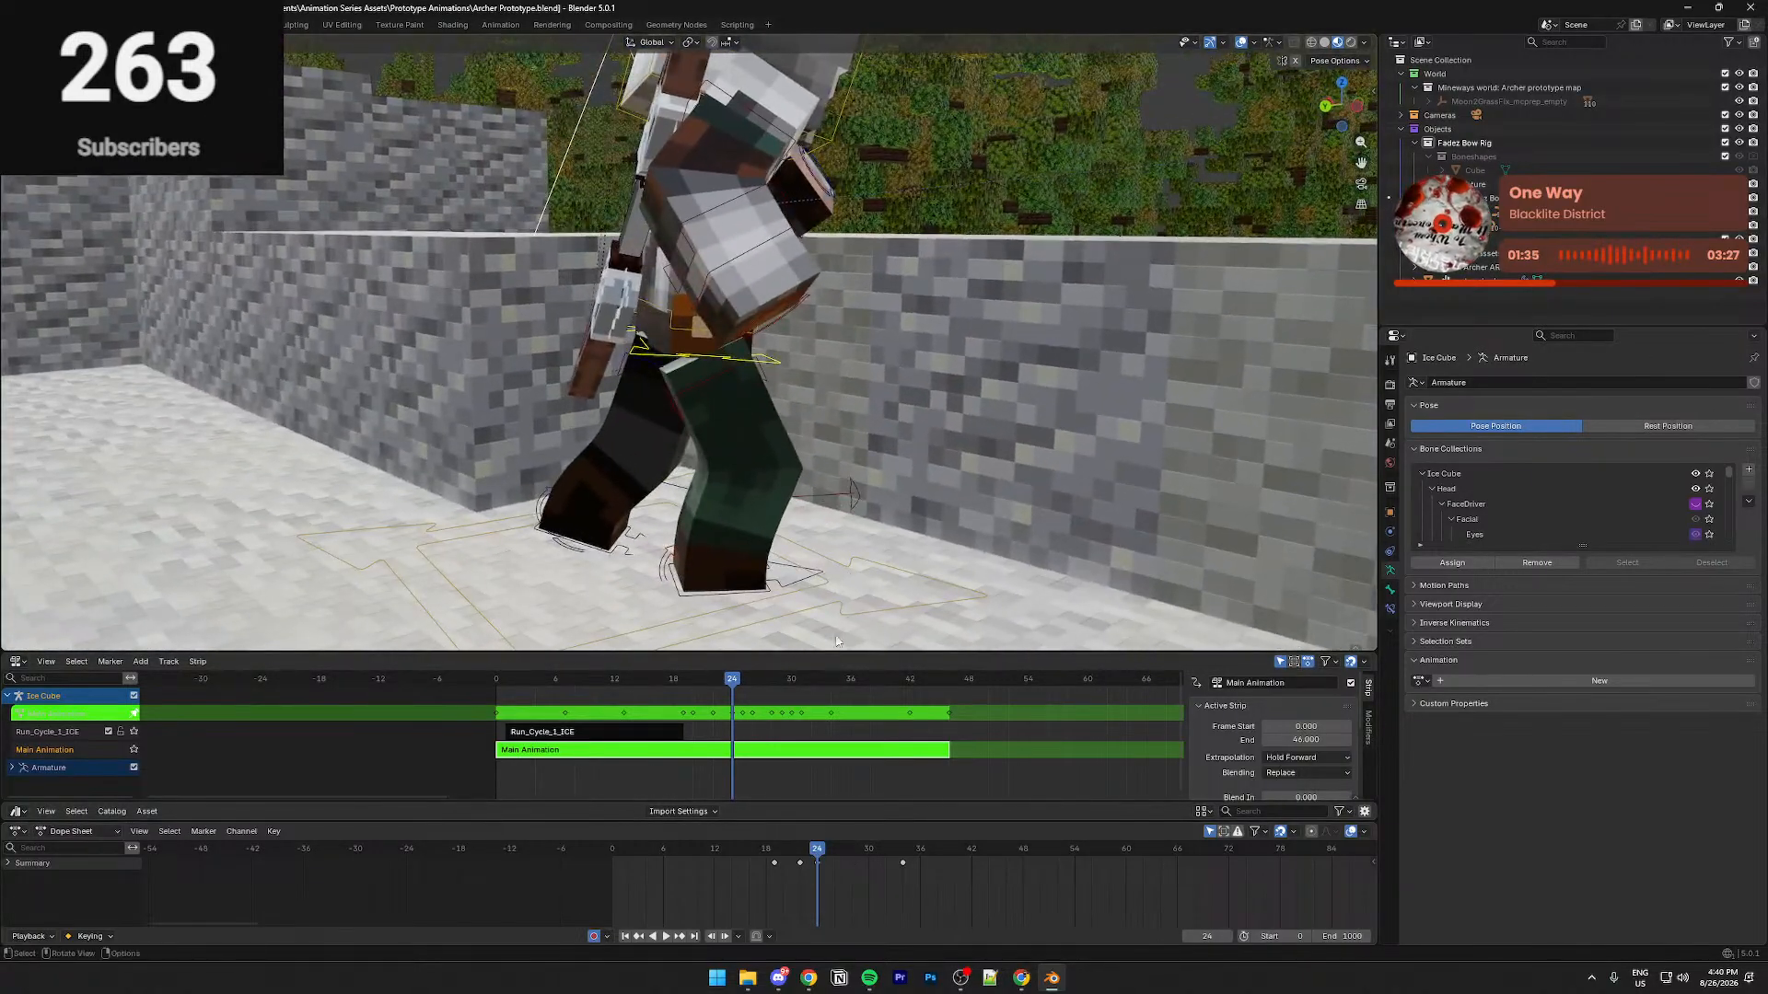
Examine the archer's foot movement from the side by scrubbing between frames 19 and 26
left_click_drag(803, 654, 803, 662)
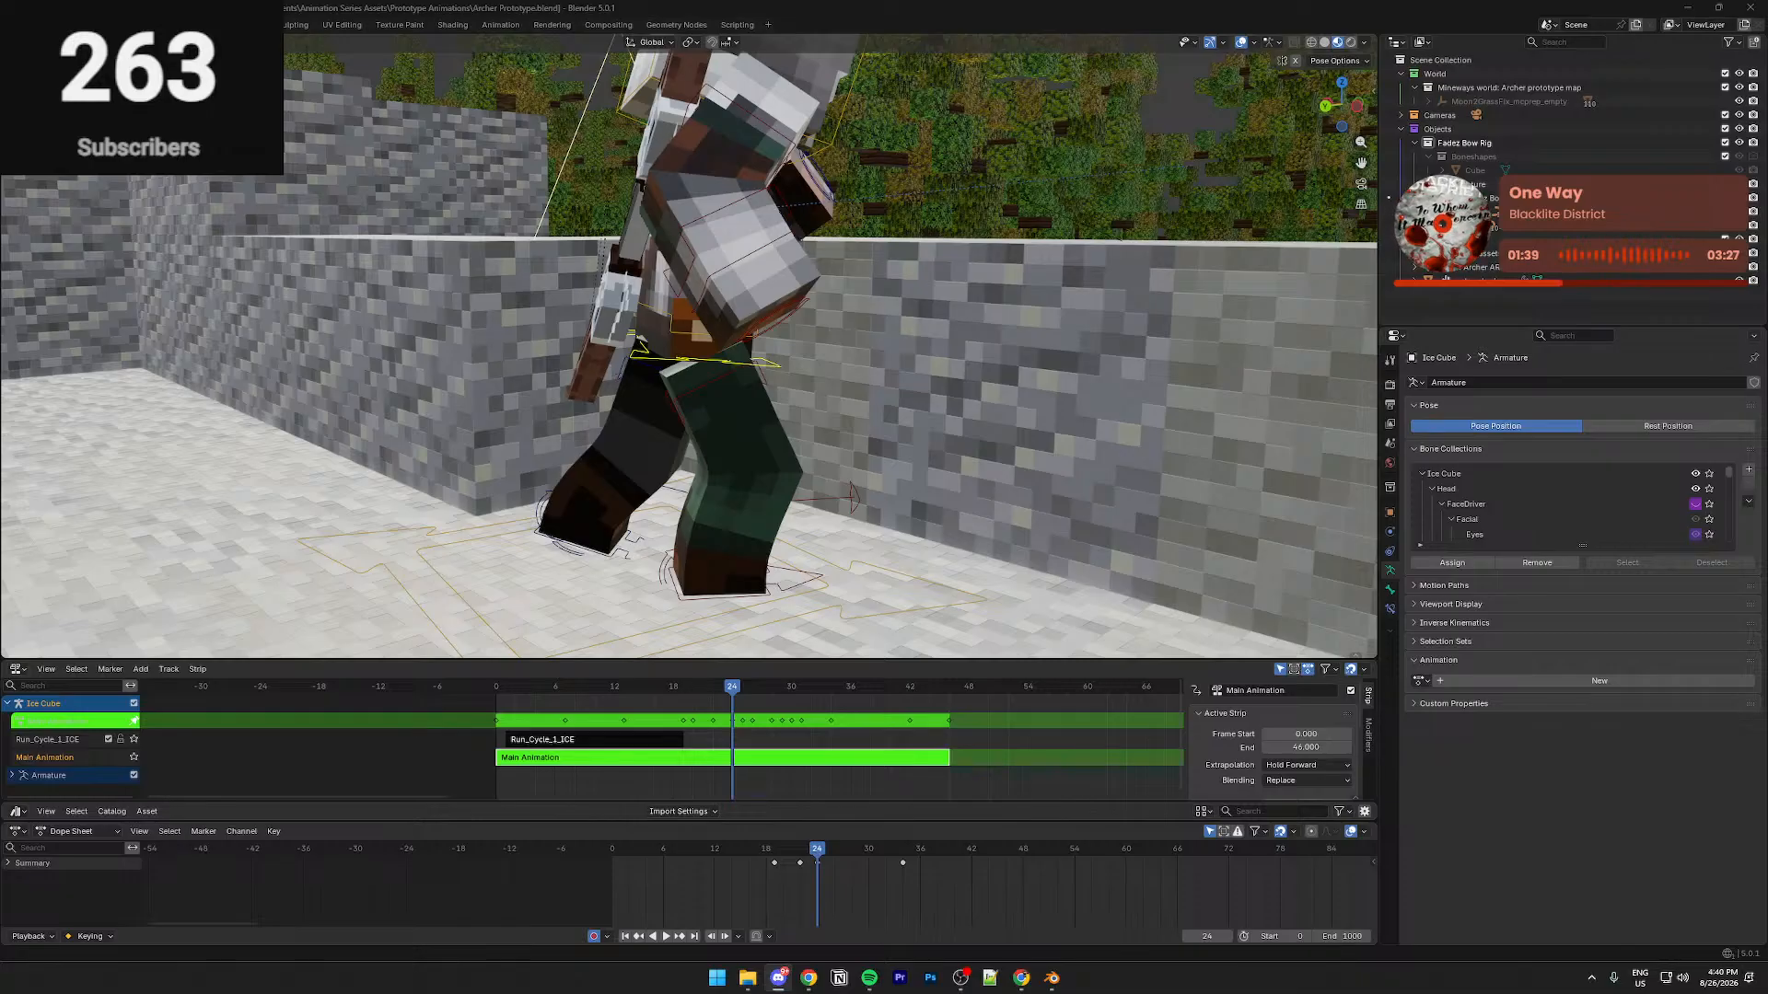
left_click_drag(822, 854, 774, 861)
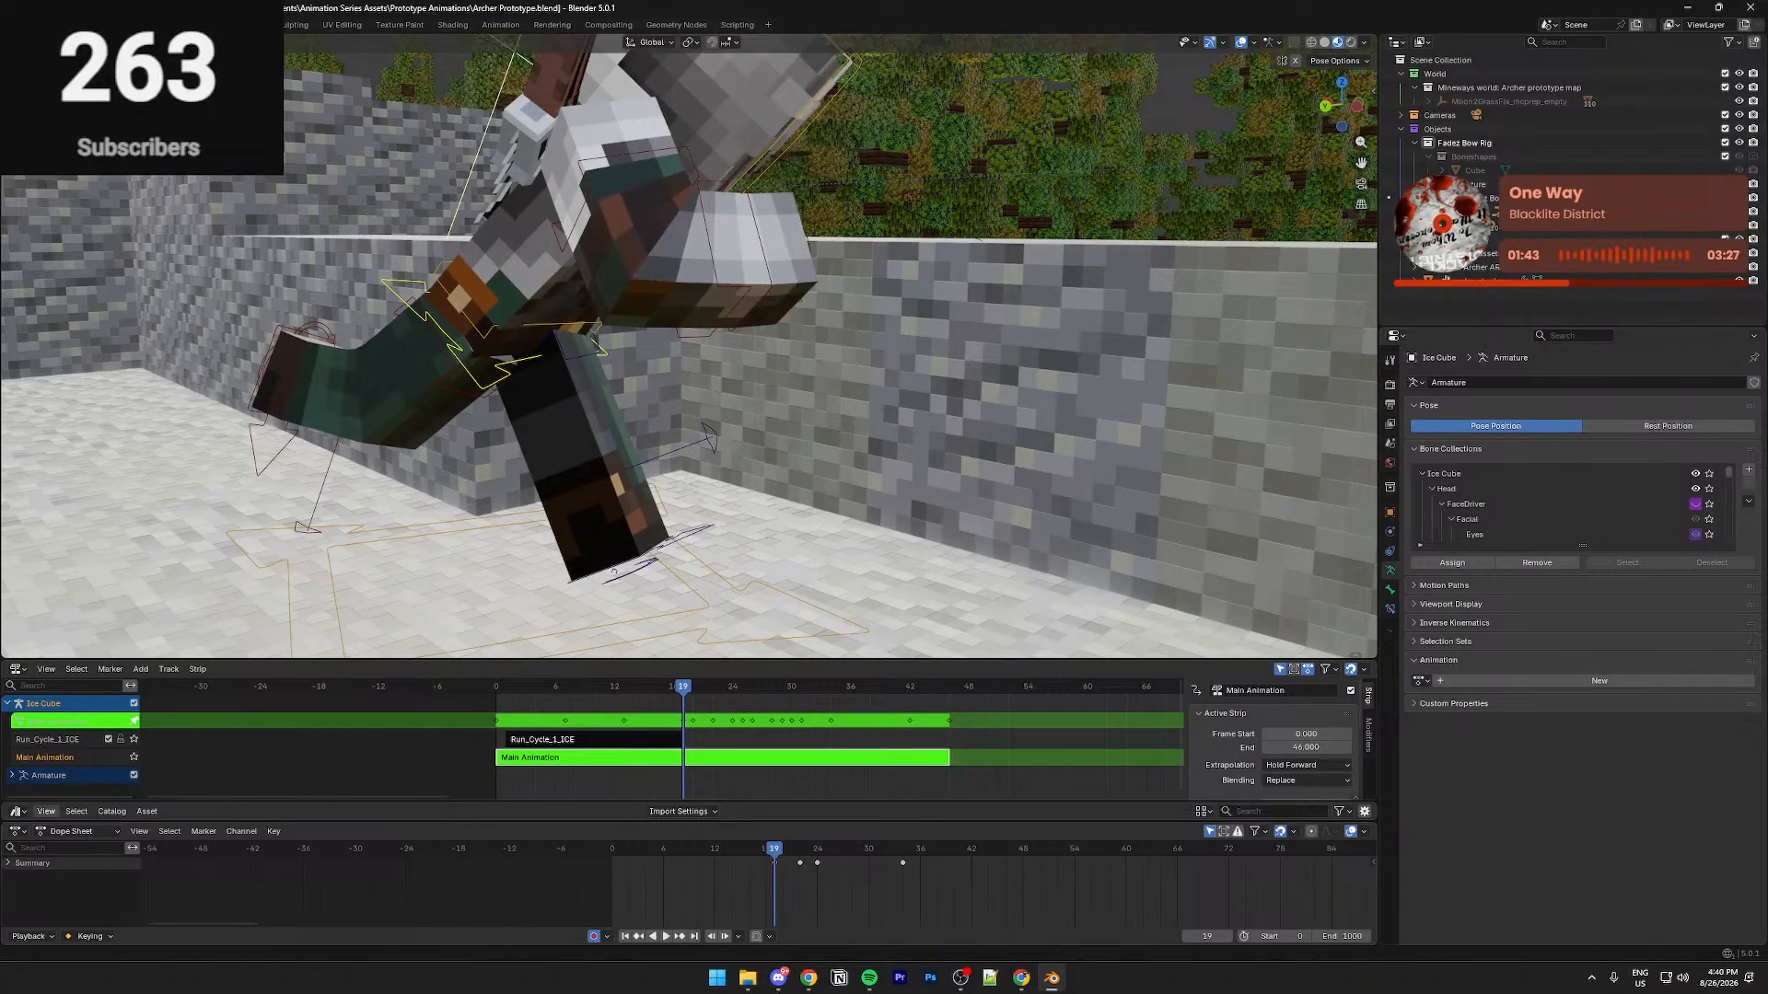
key("alt+Tab")
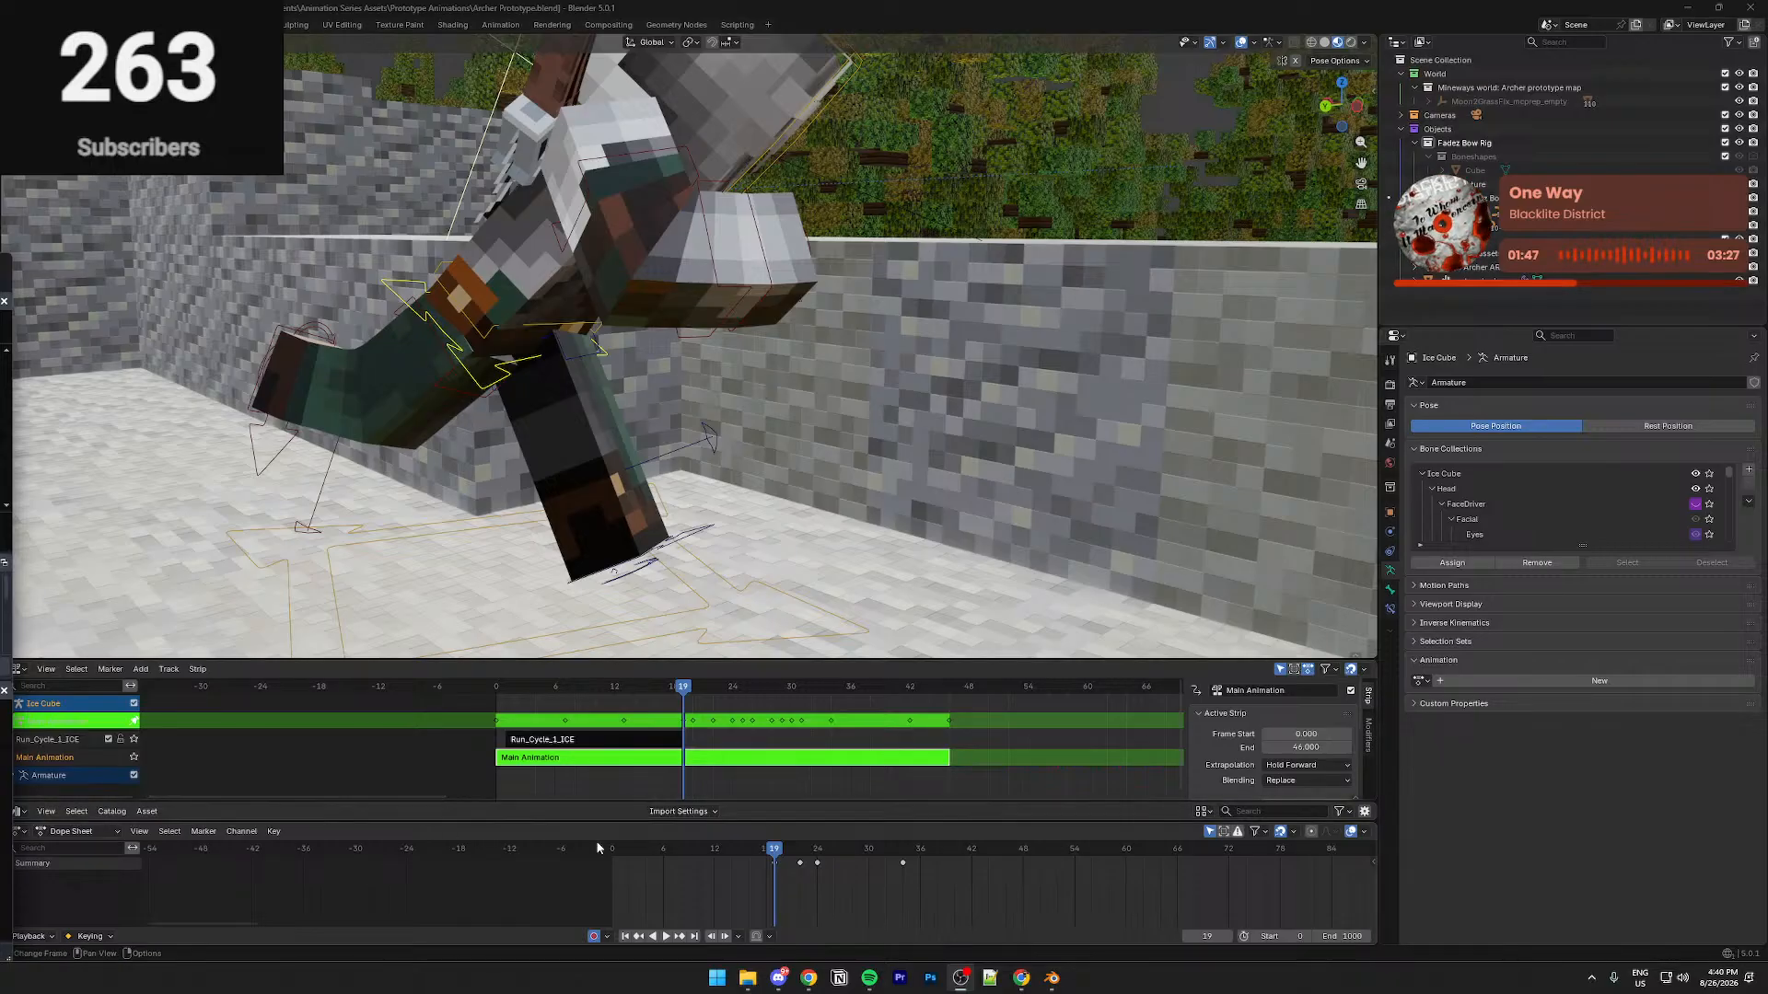
left_click(775, 850)
key("space")
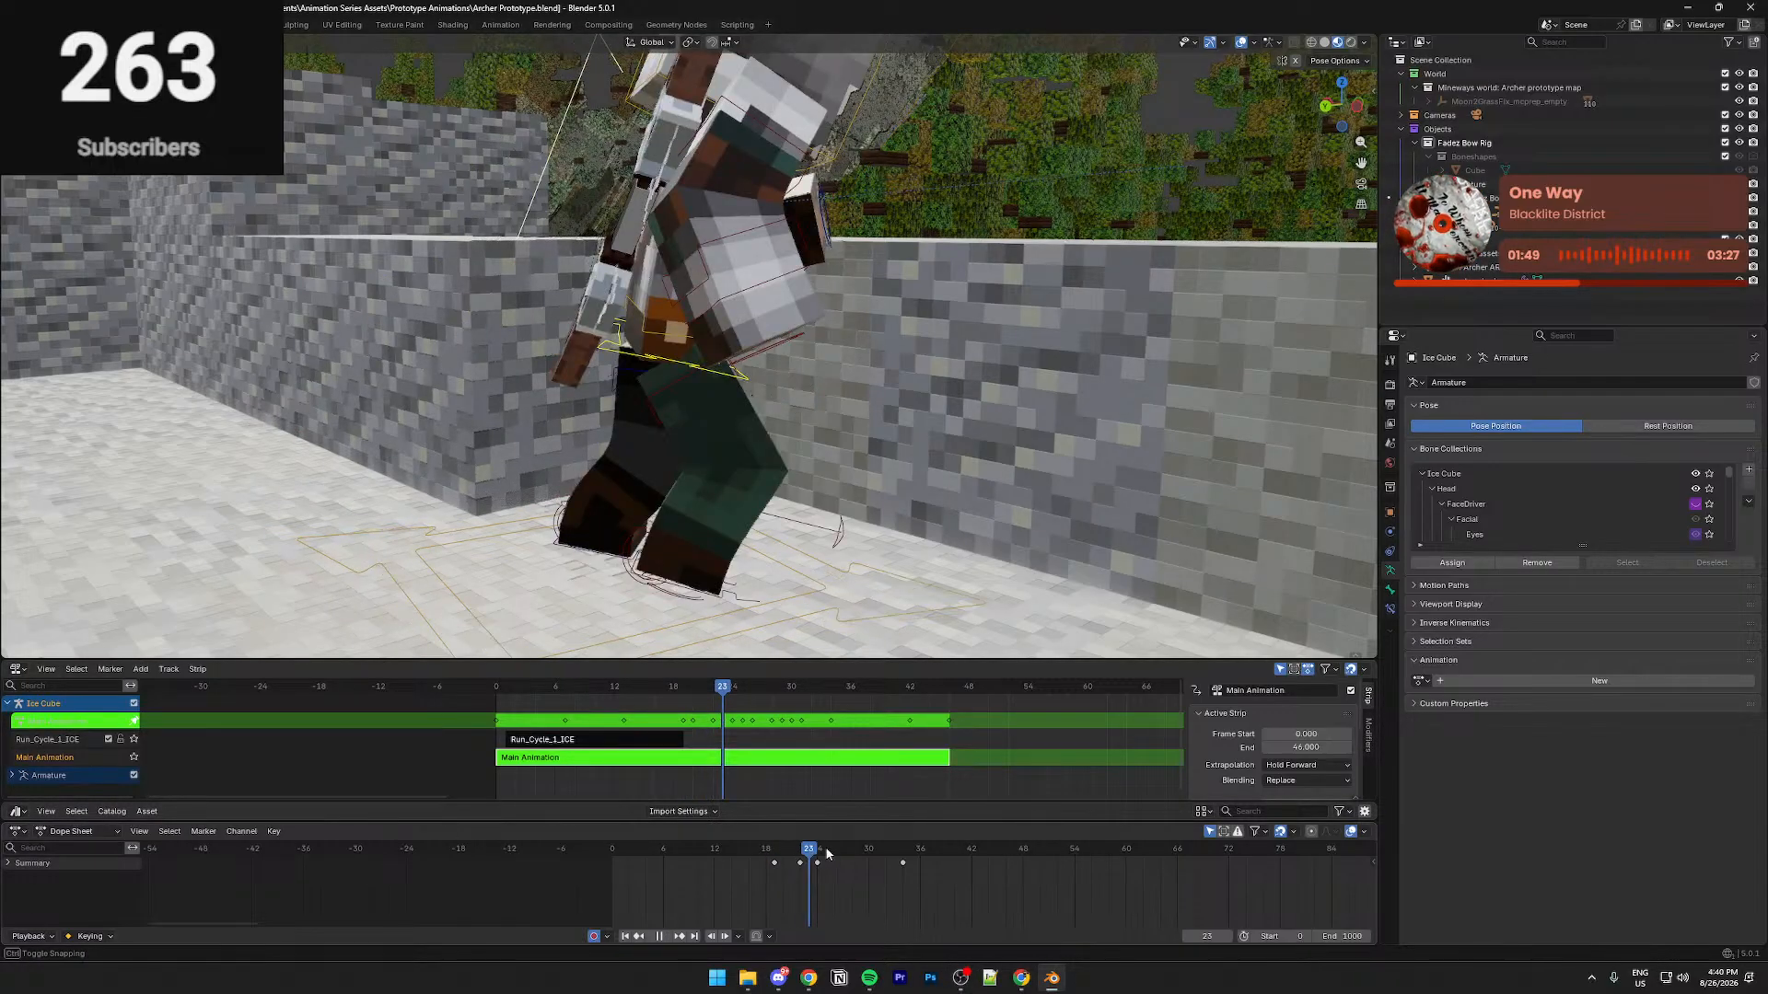
left_click(775, 849)
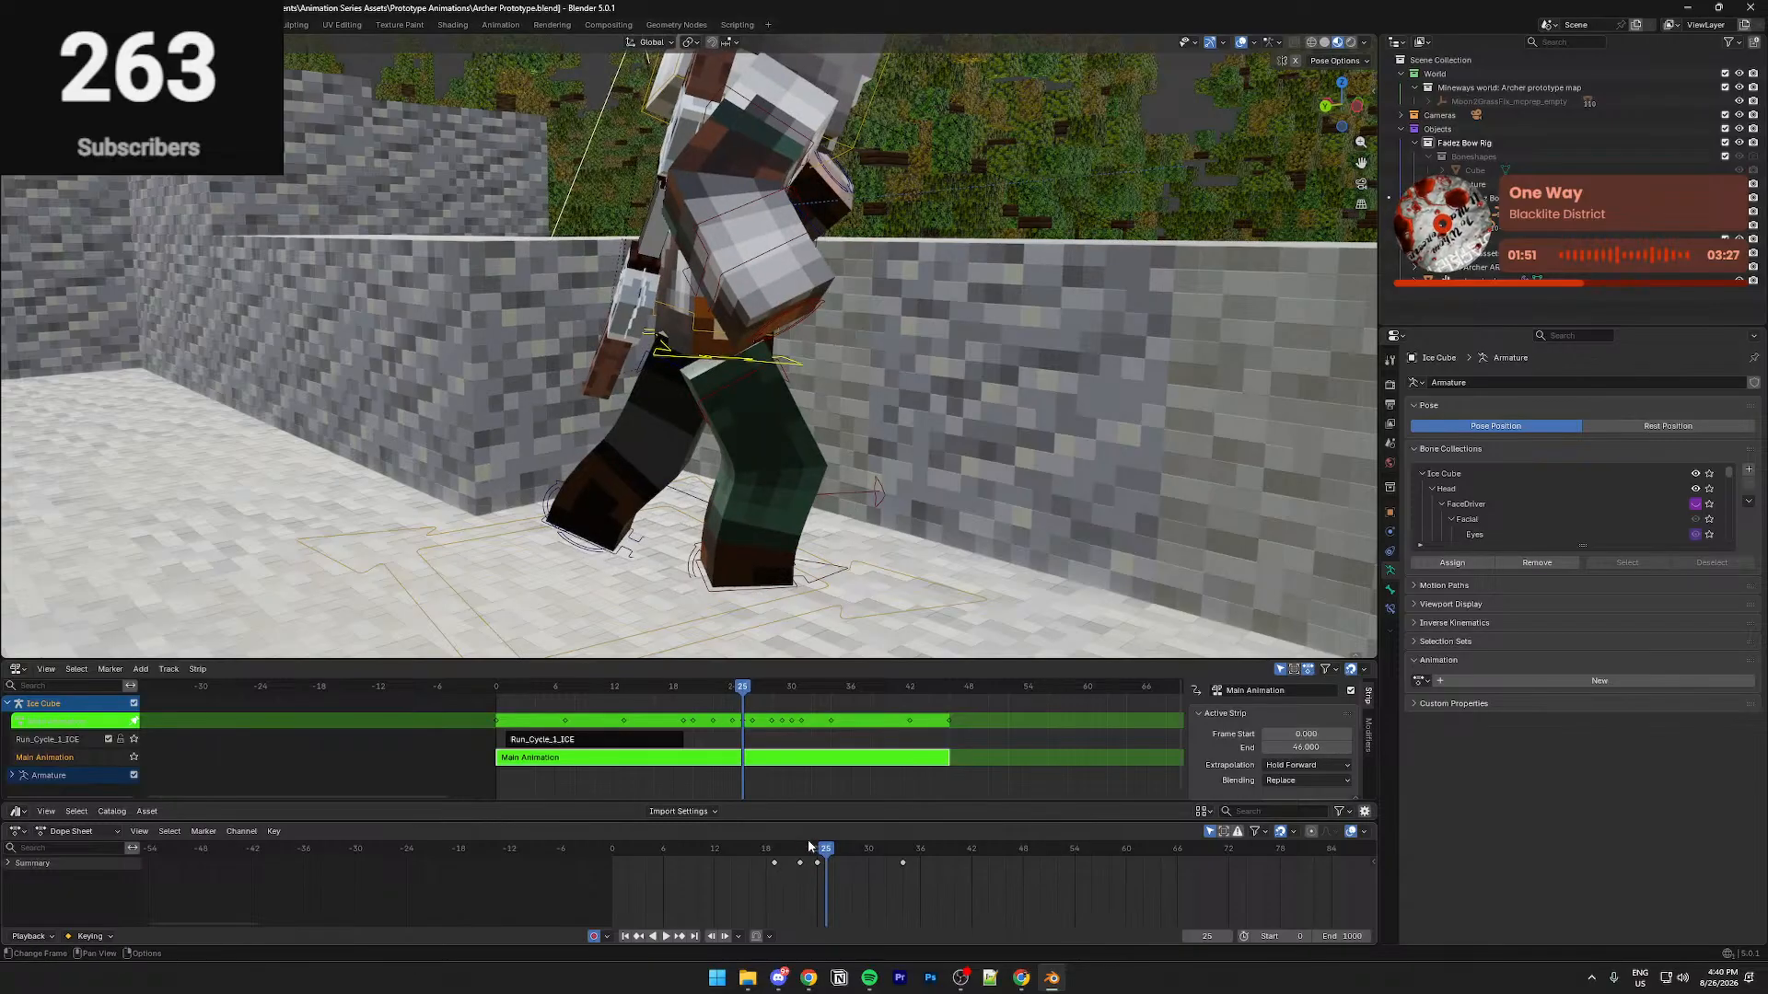
left_click(776, 854)
left_click_drag(776, 856, 837, 857)
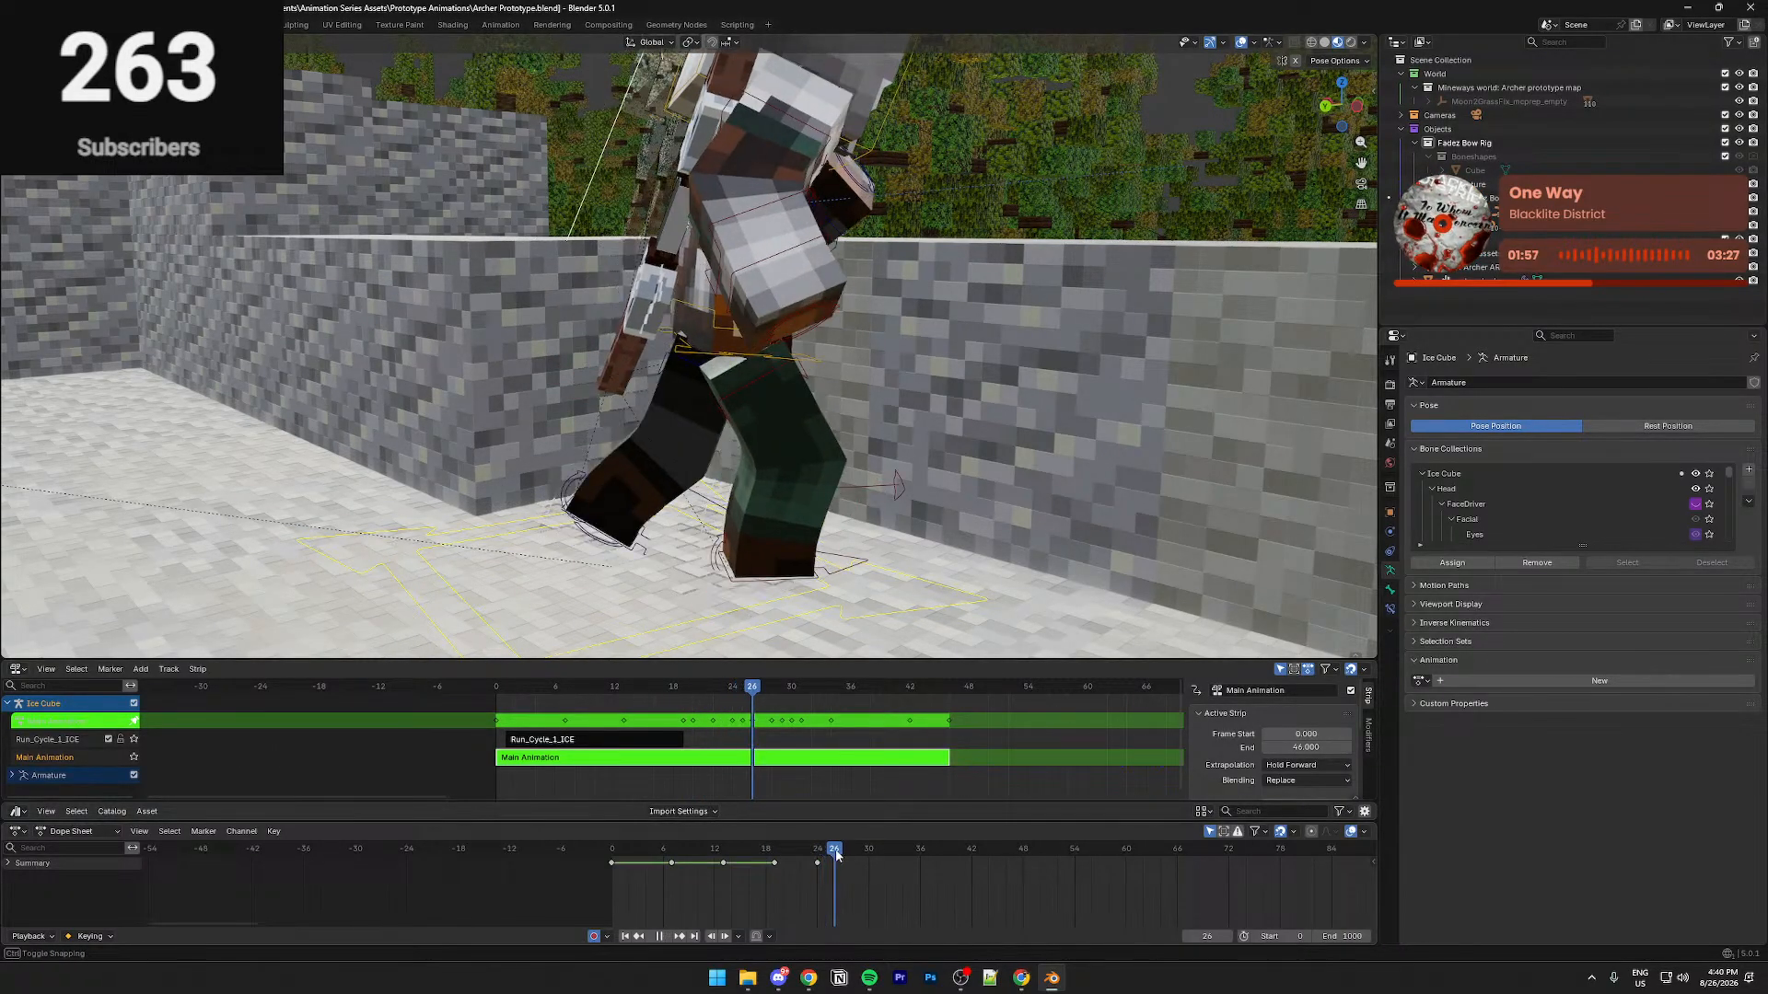
Reposition the archer's root control on frame 26 and play back the transition from running to stopping
key("g")
left_click(814, 596)
left_click_drag(834, 853, 733, 844)
key("space")
key("space")
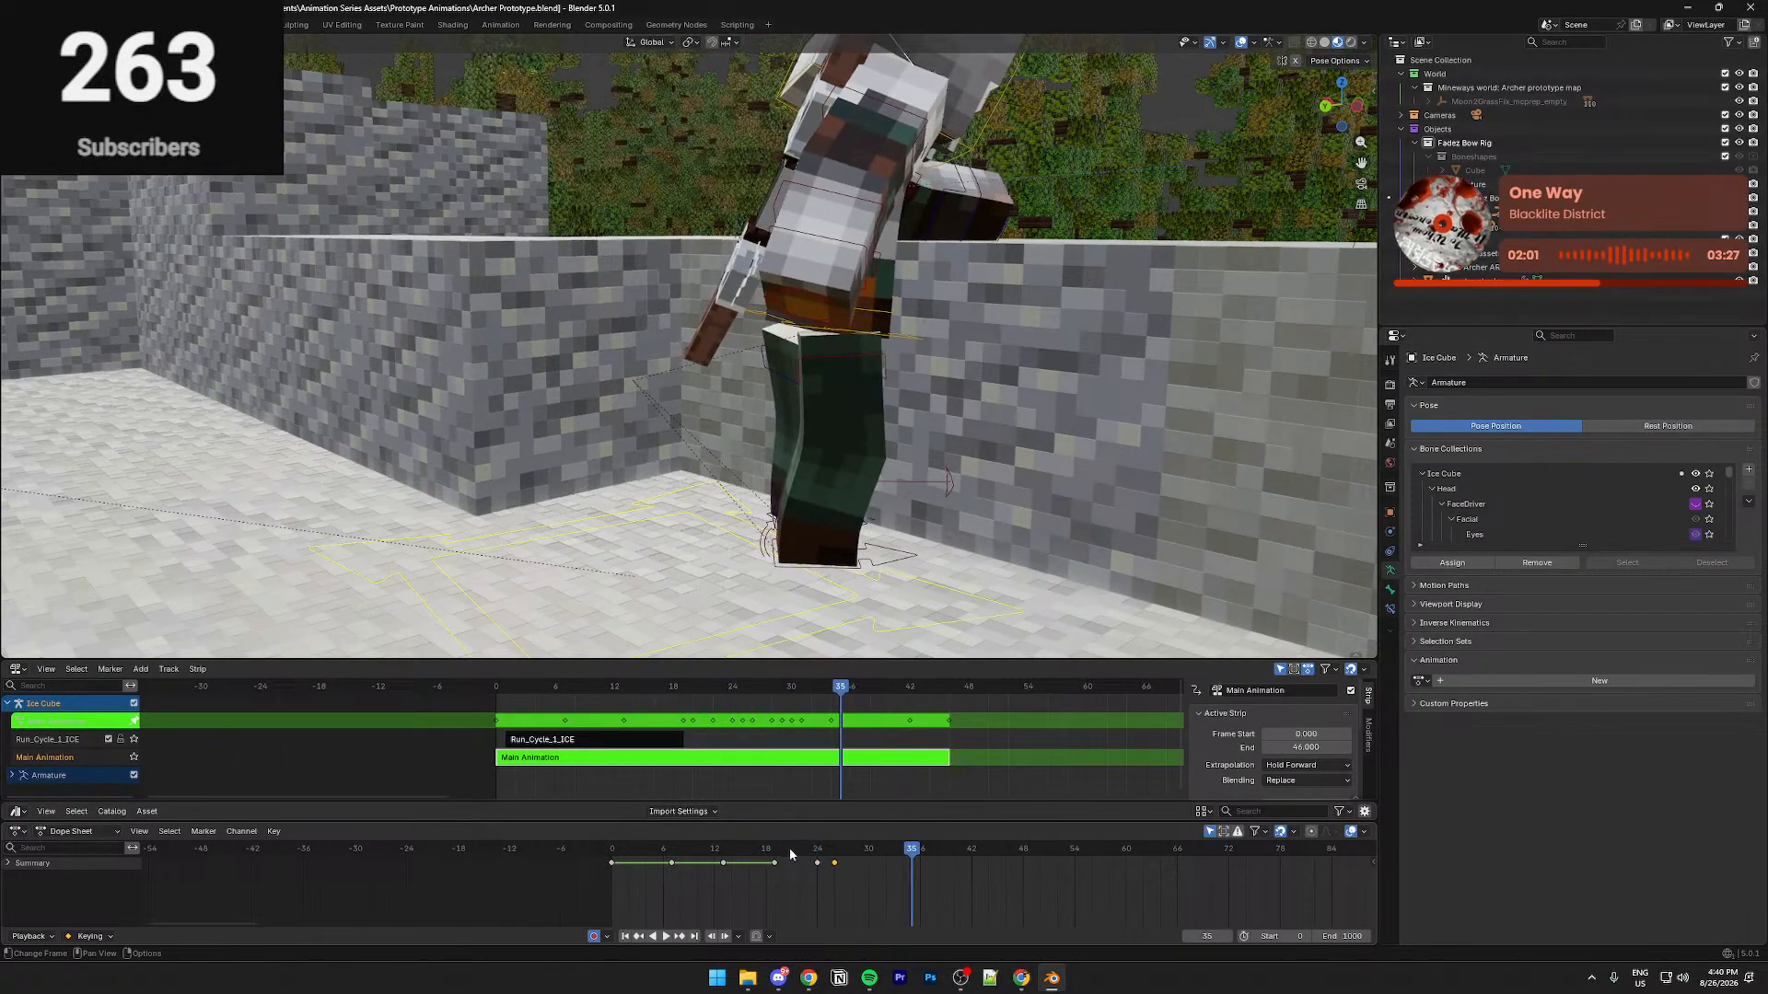
On frame 24, move the root control about -0.18 m along global X and place its last keyframe on frame 25
middle_click_drag(617, 492, 816, 552)
key("space")
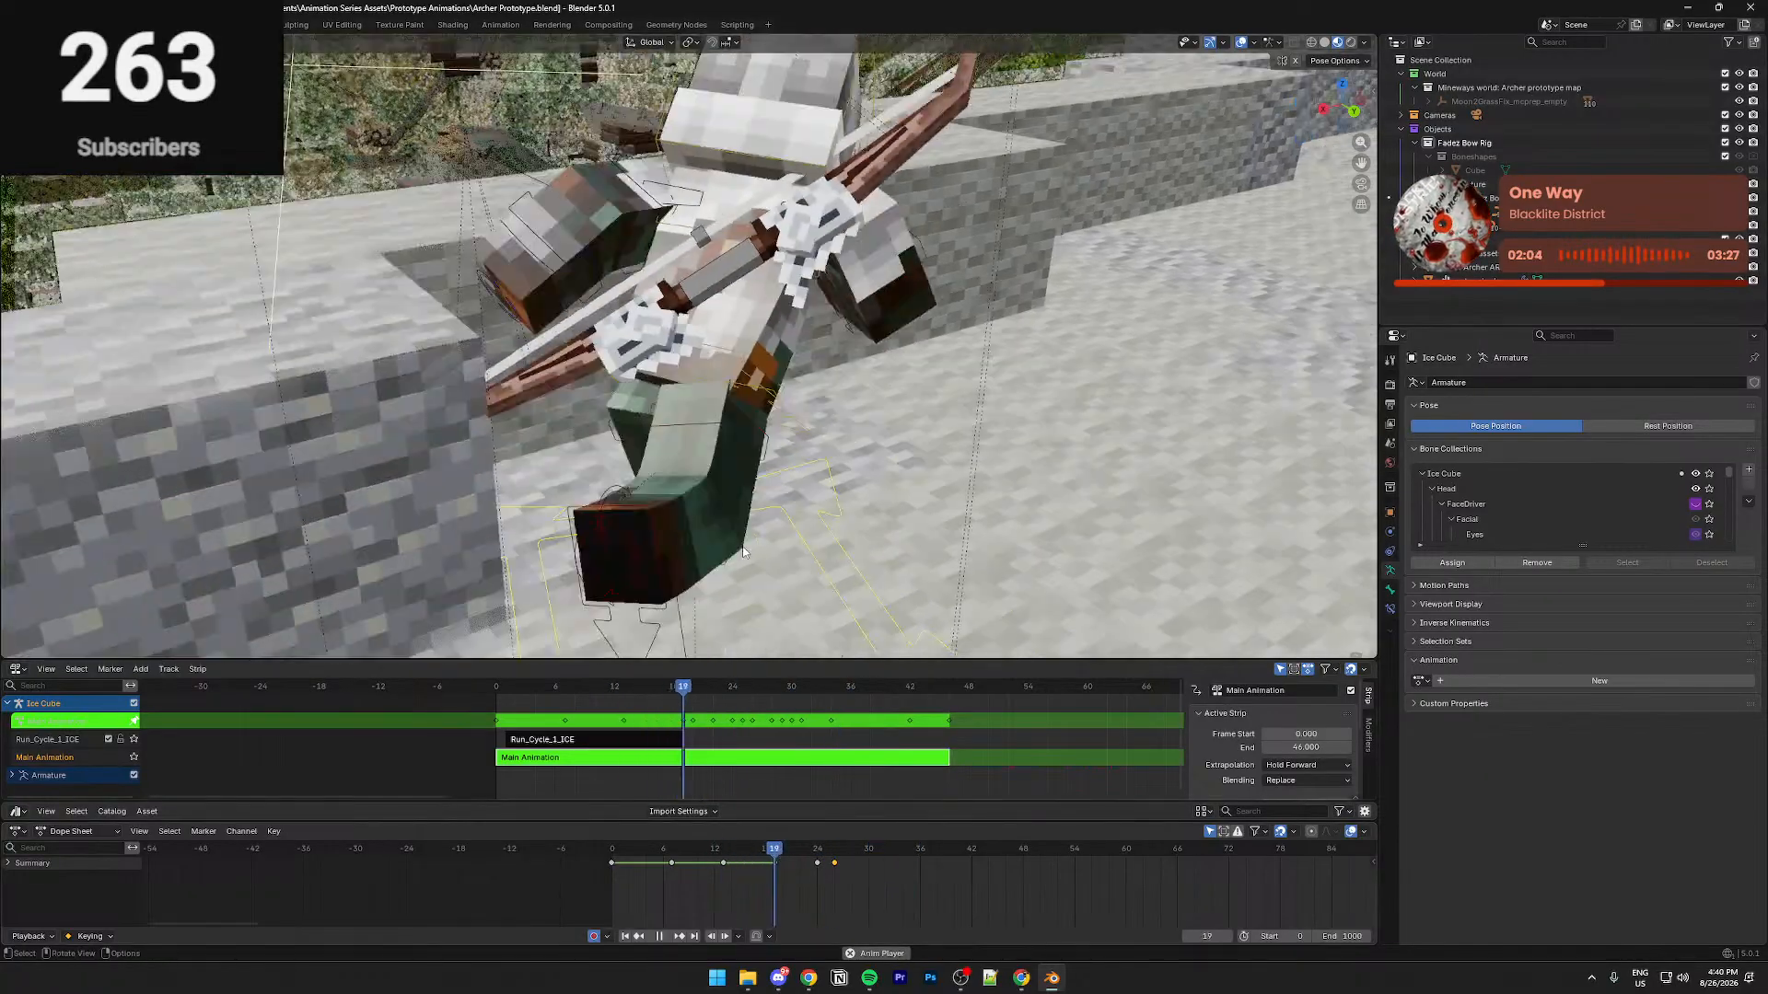
left_click_drag(775, 855, 816, 861)
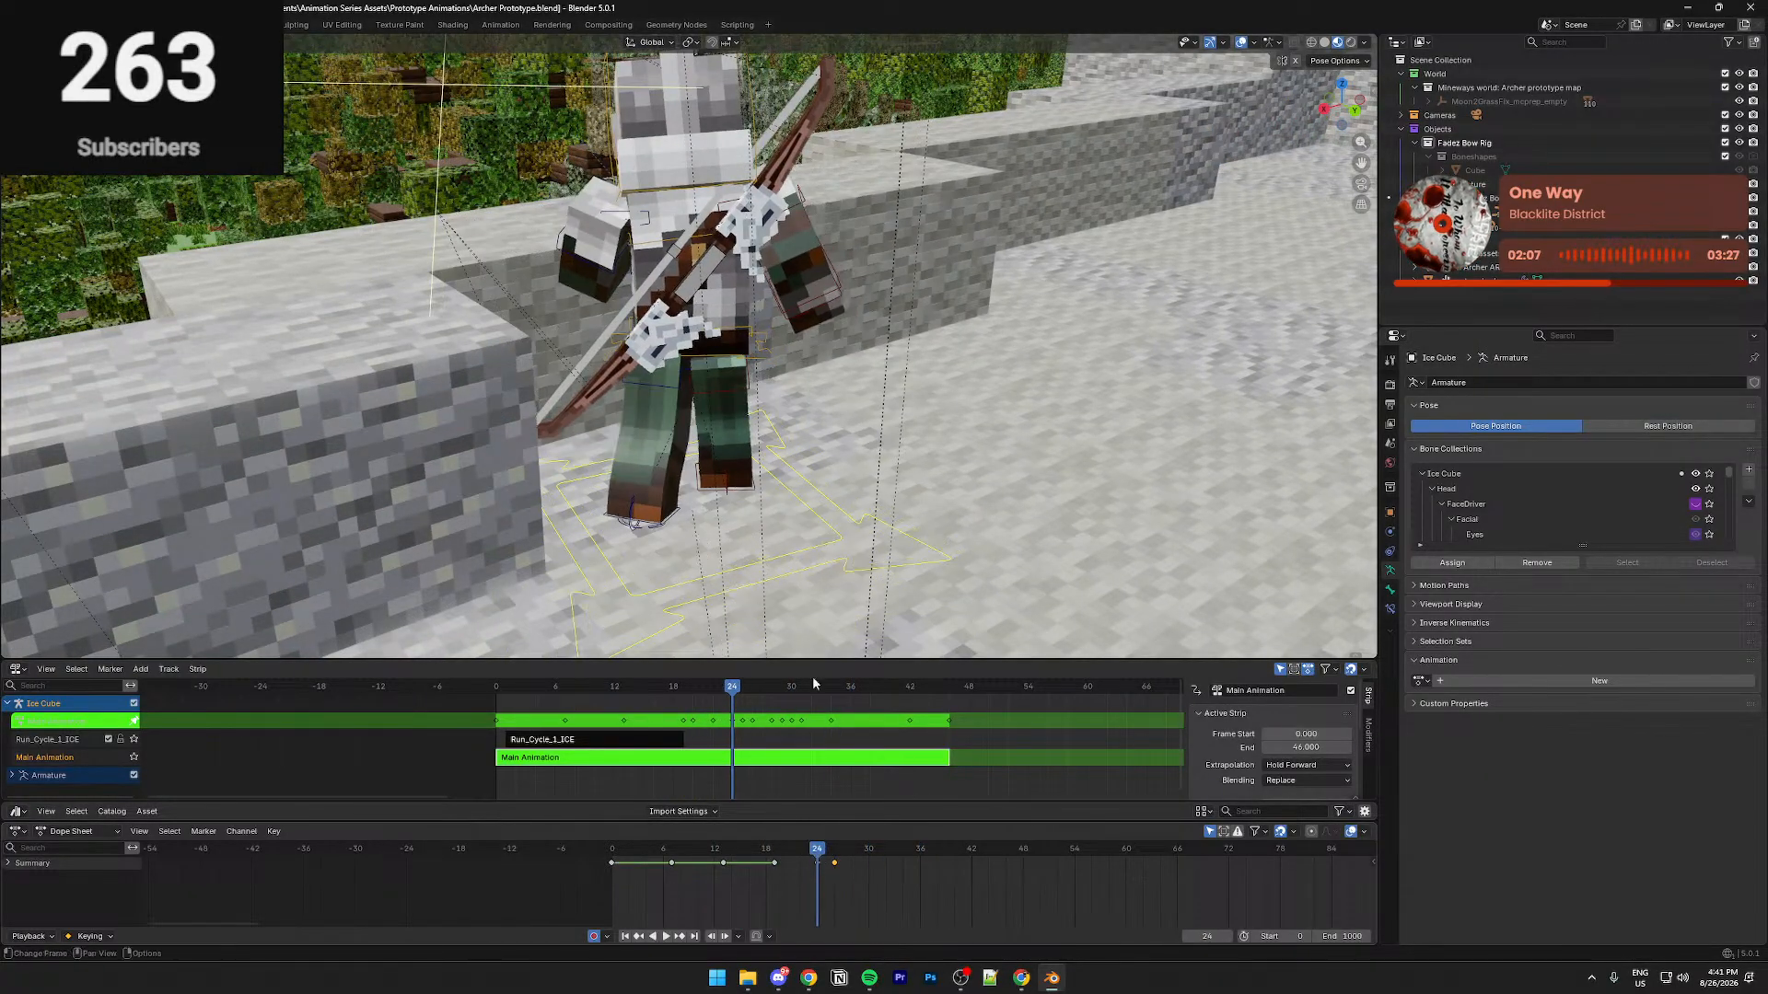
key("g")
key("x")
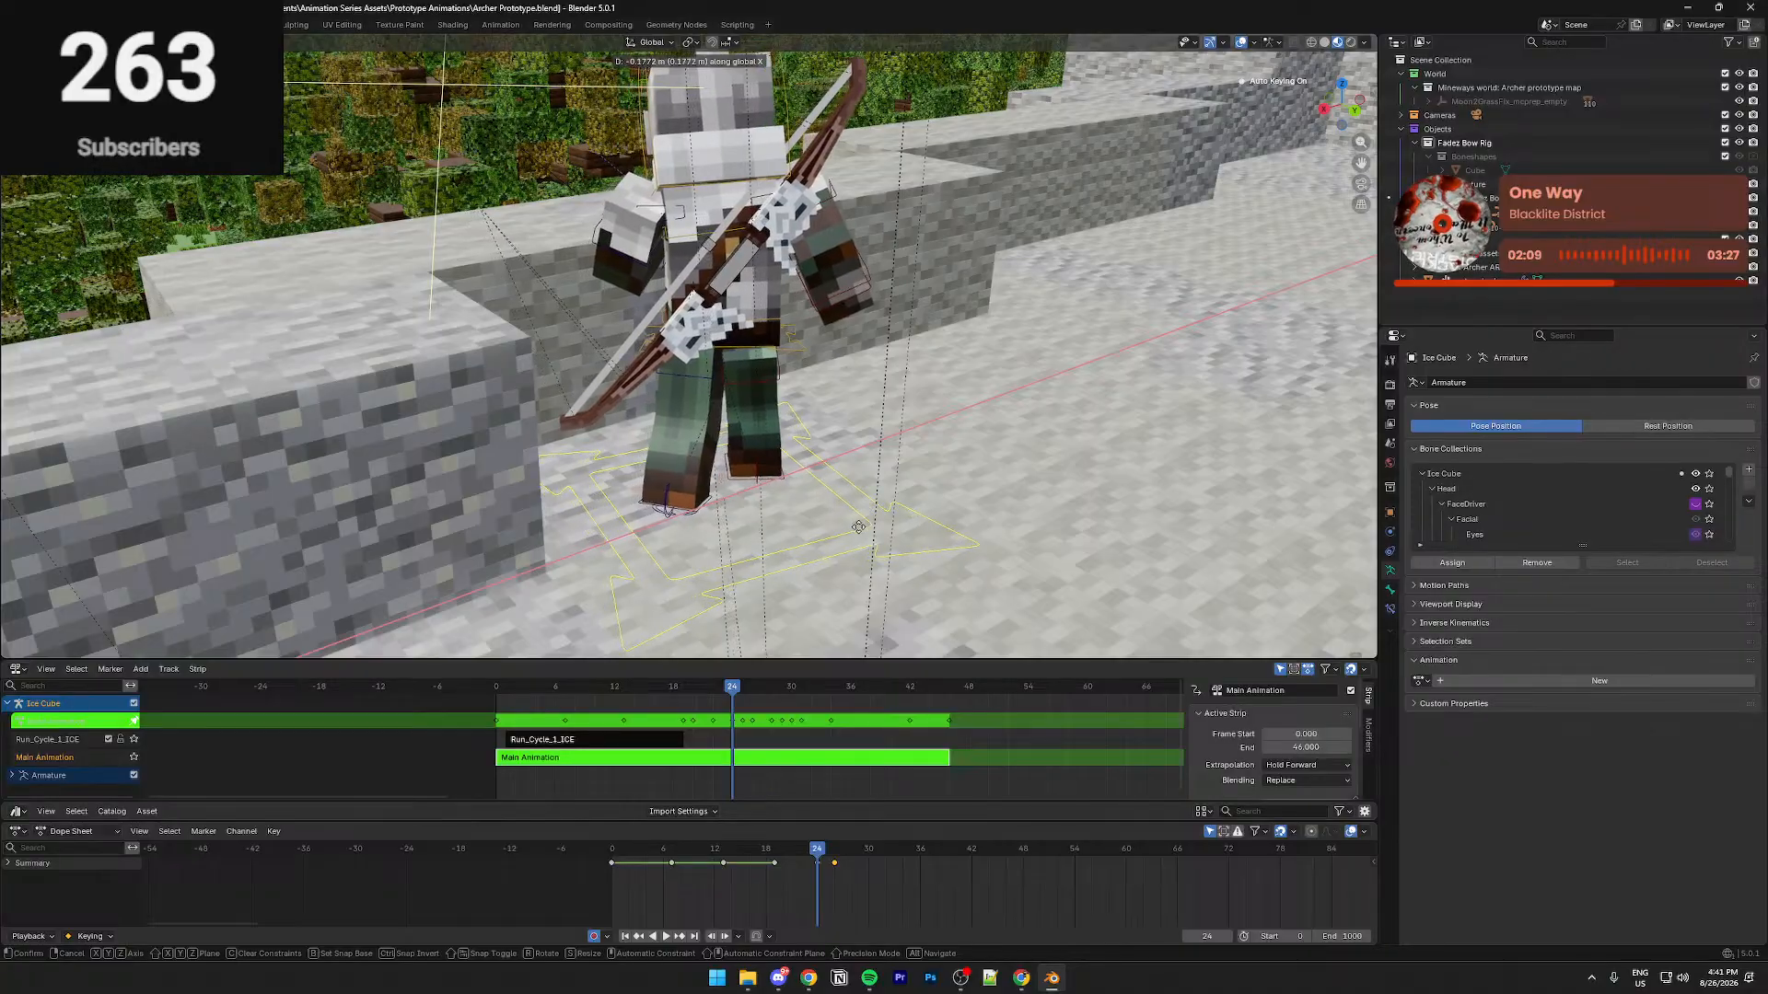
left_click(813, 812)
left_click_drag(834, 863, 827, 864)
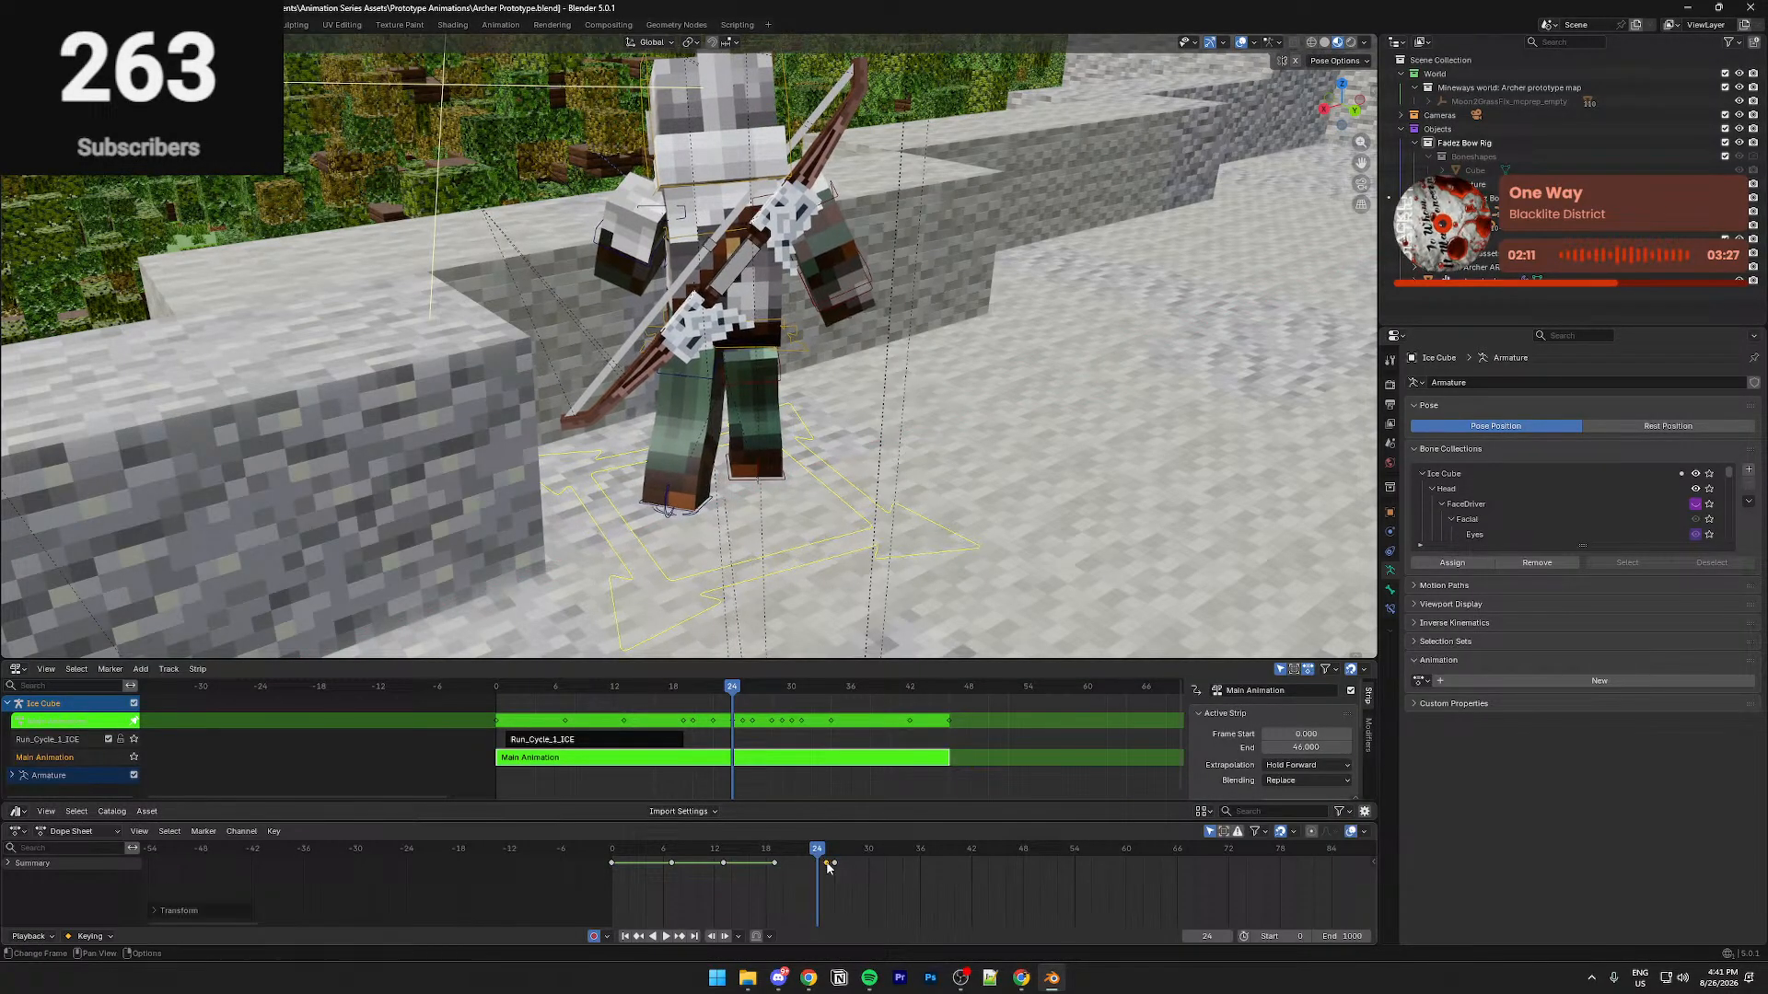
Check the motion from frame 19 to 25 and set the root control's keyframes to Linear interpolation
key("space")
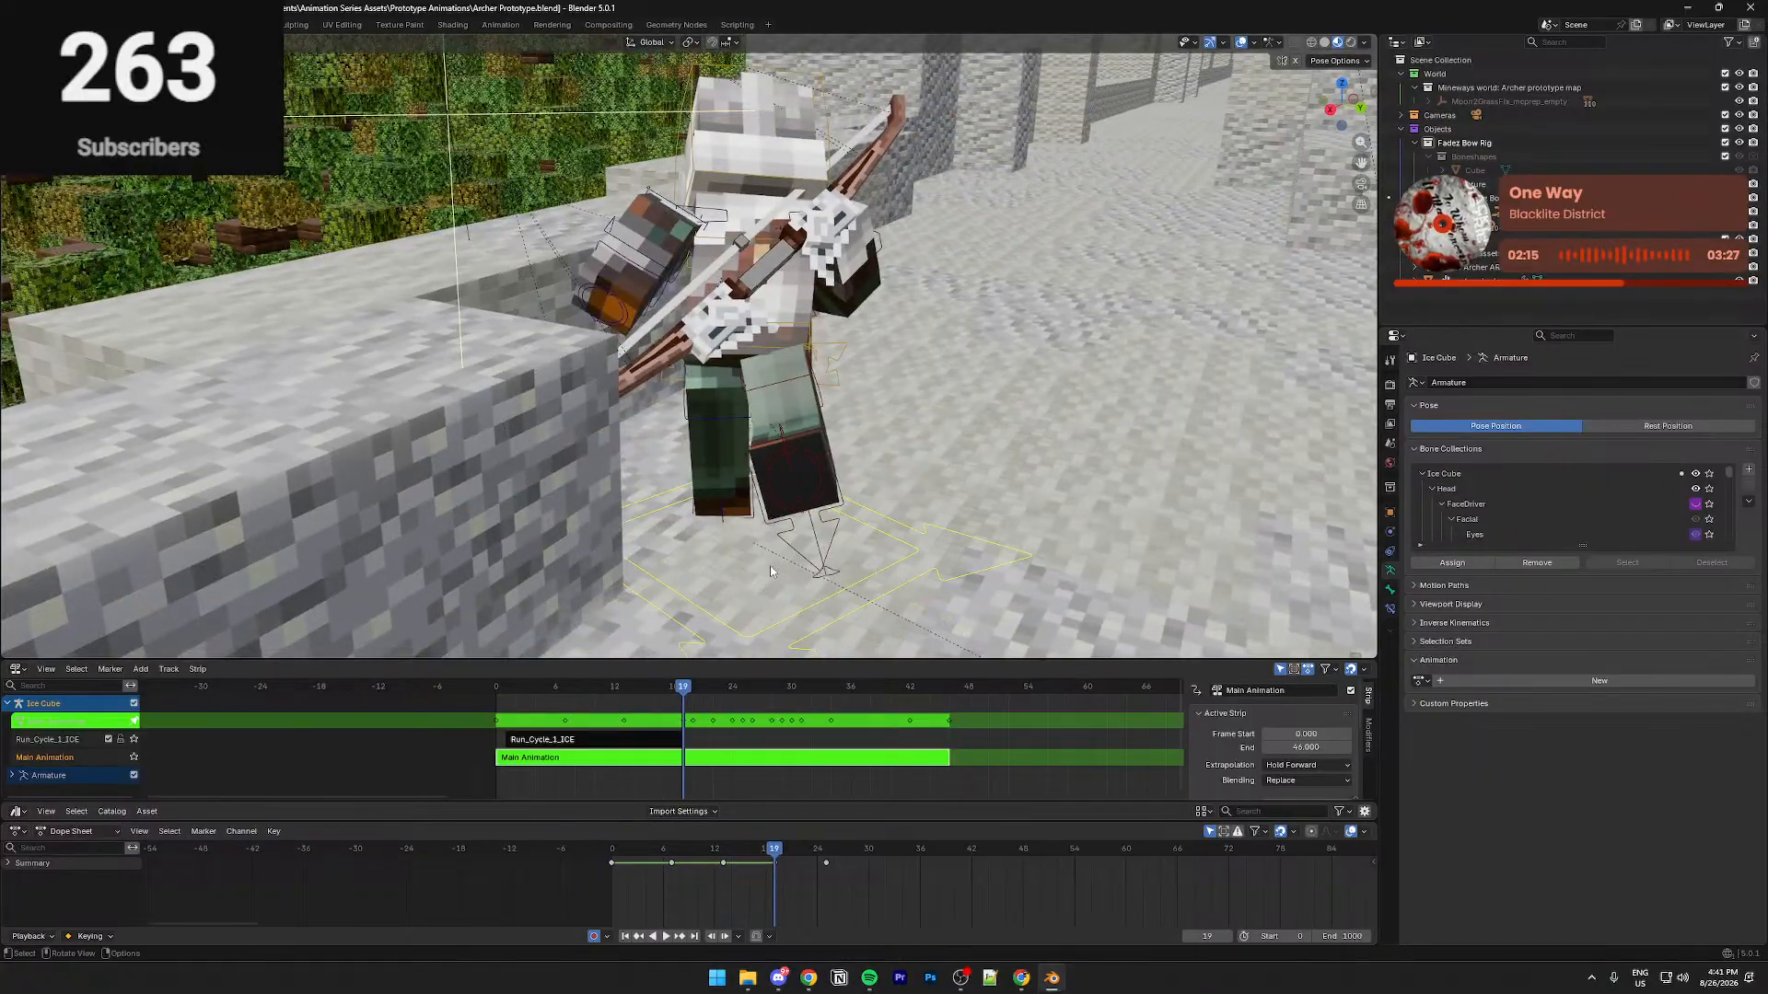
left_click_drag(778, 851, 827, 865)
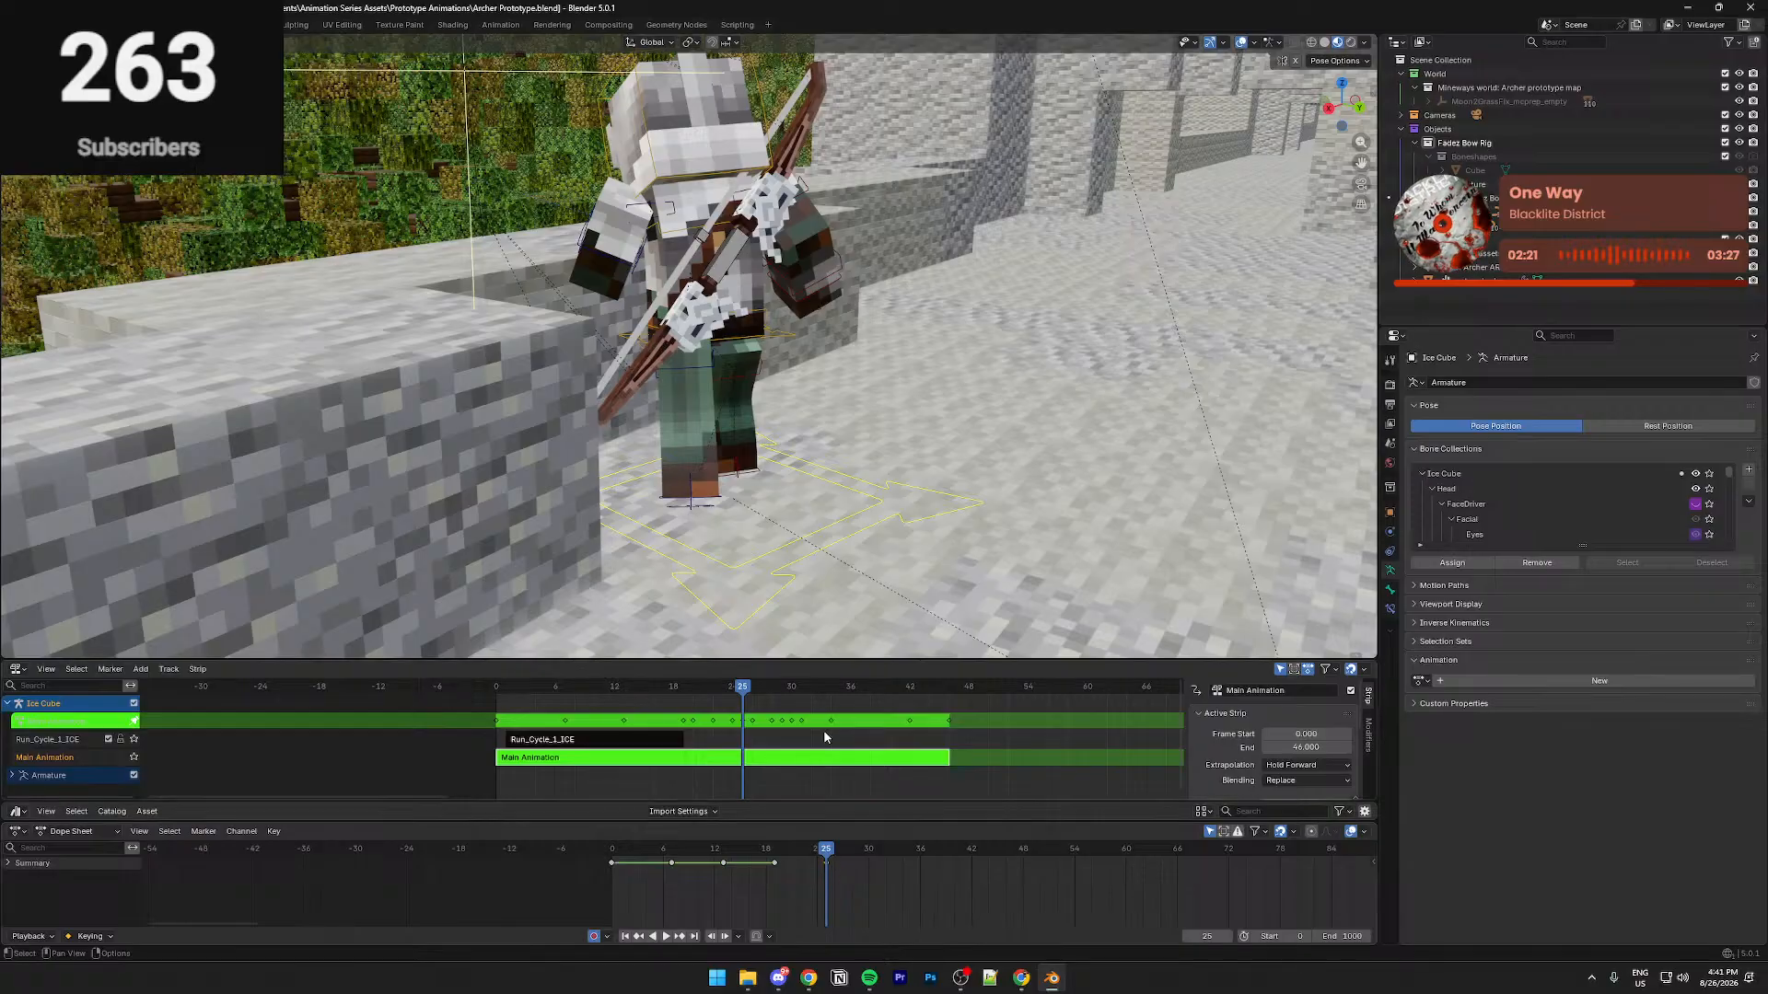
key("t")
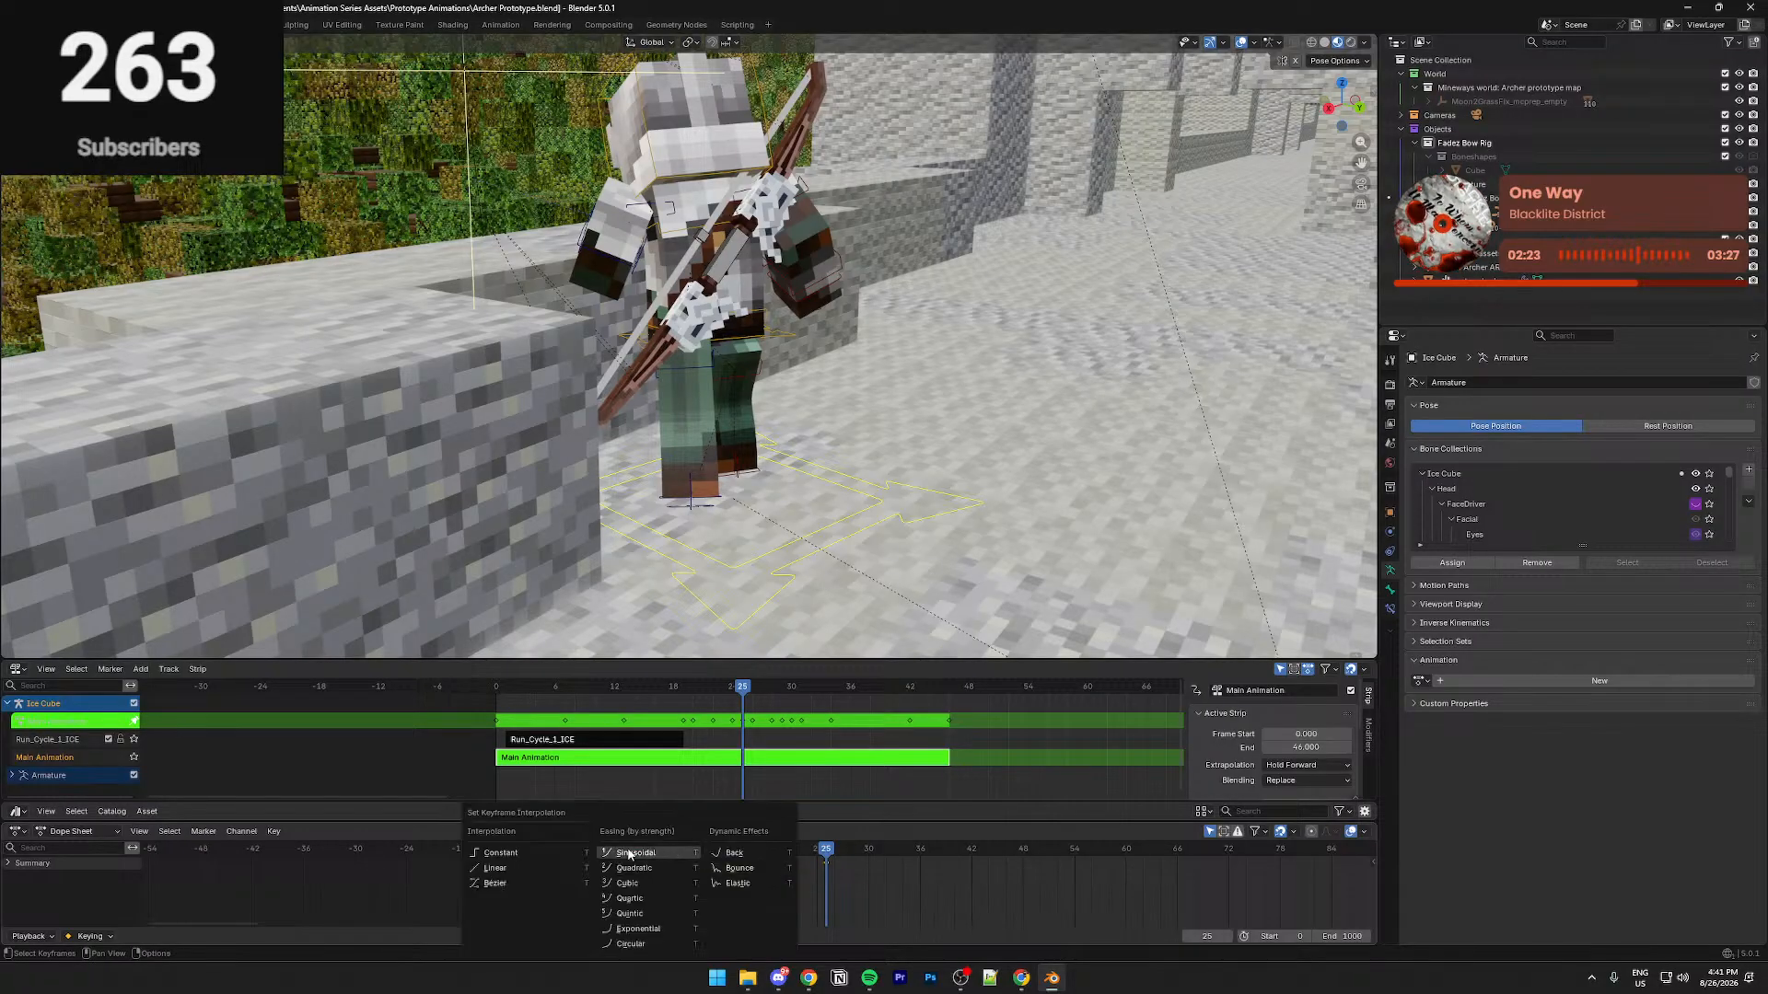
left_click(571, 869)
Replay the end of the run from behind the archer to check the root control's motion
key("space")
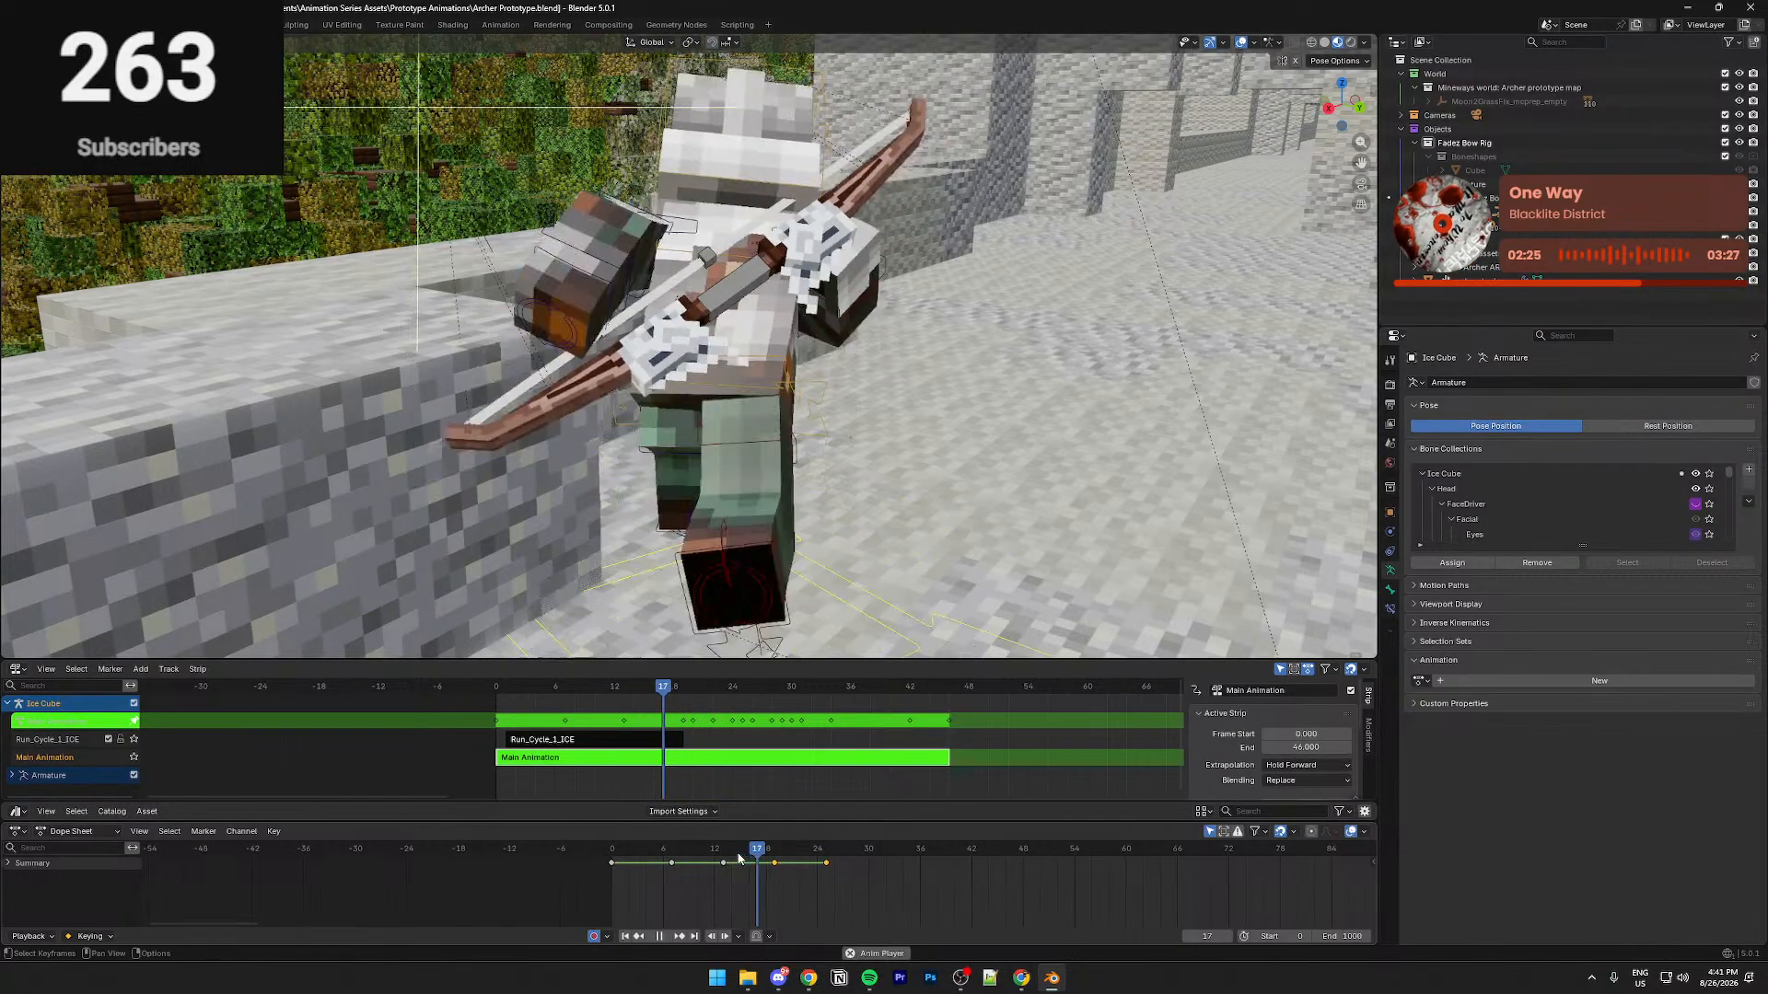
key("space")
left_click(704, 851)
key("space")
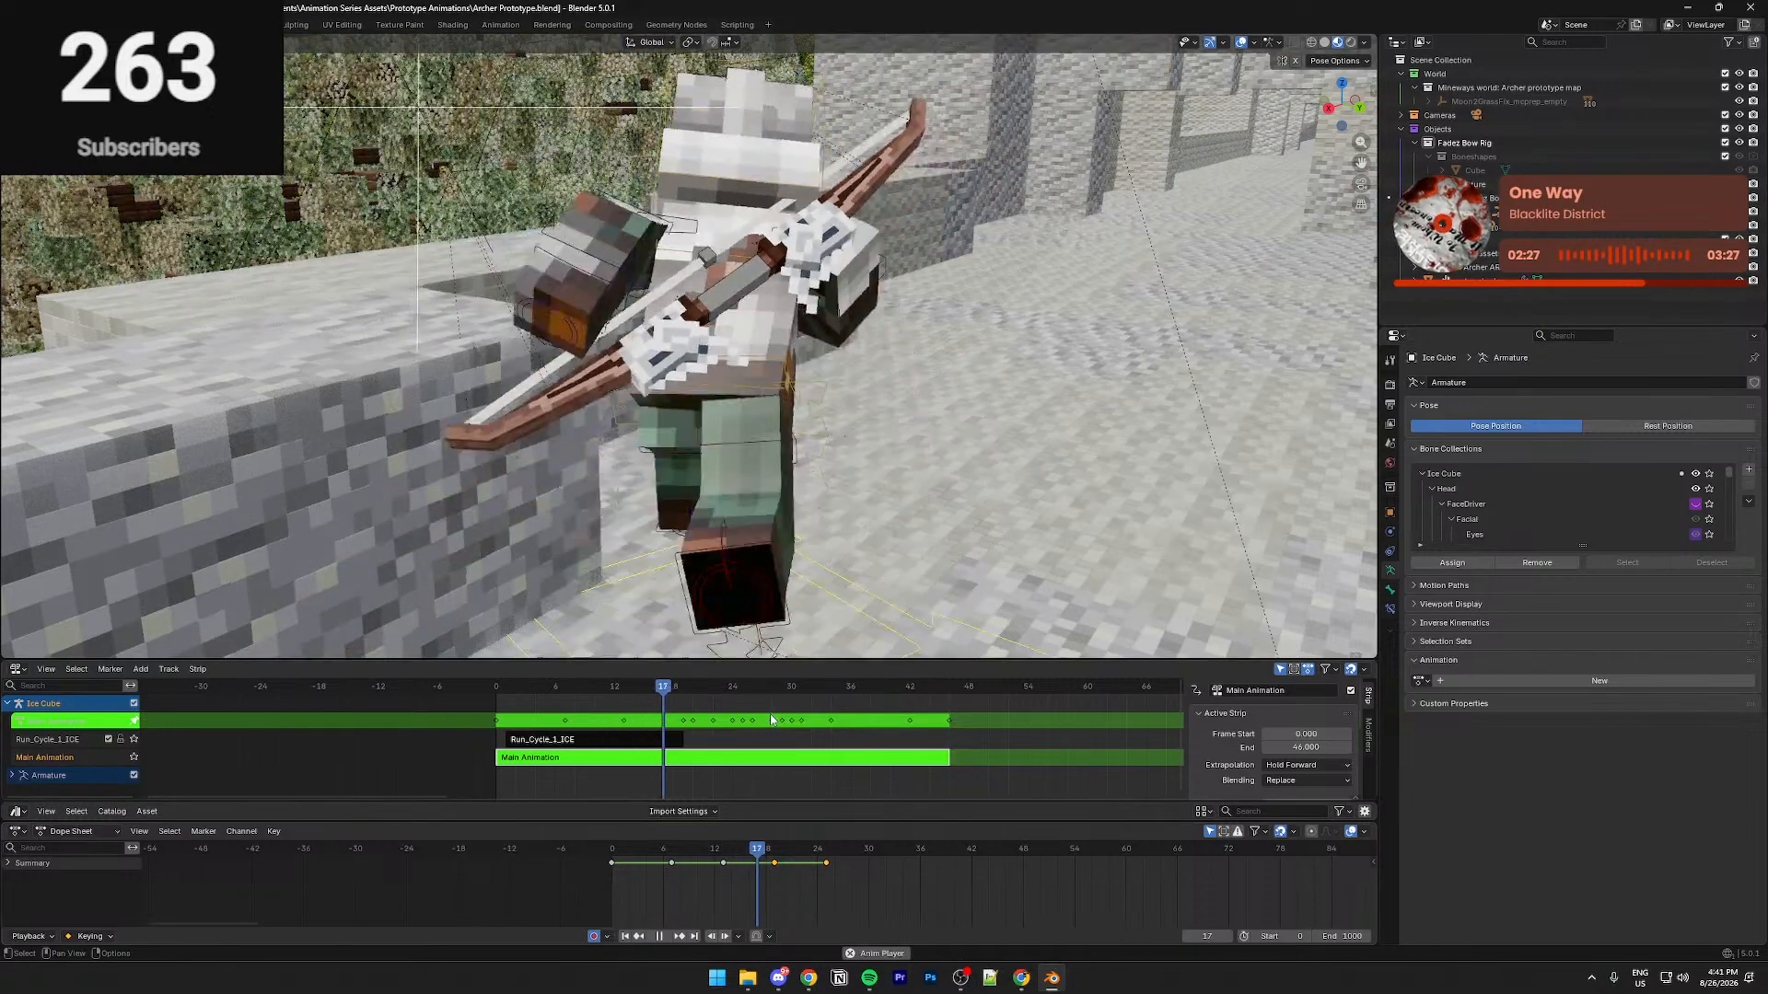
Undo the last two changes to the root control's keyframes and replay the end of the run
key("space")
key("ctrl+z")
key("ctrl+z")
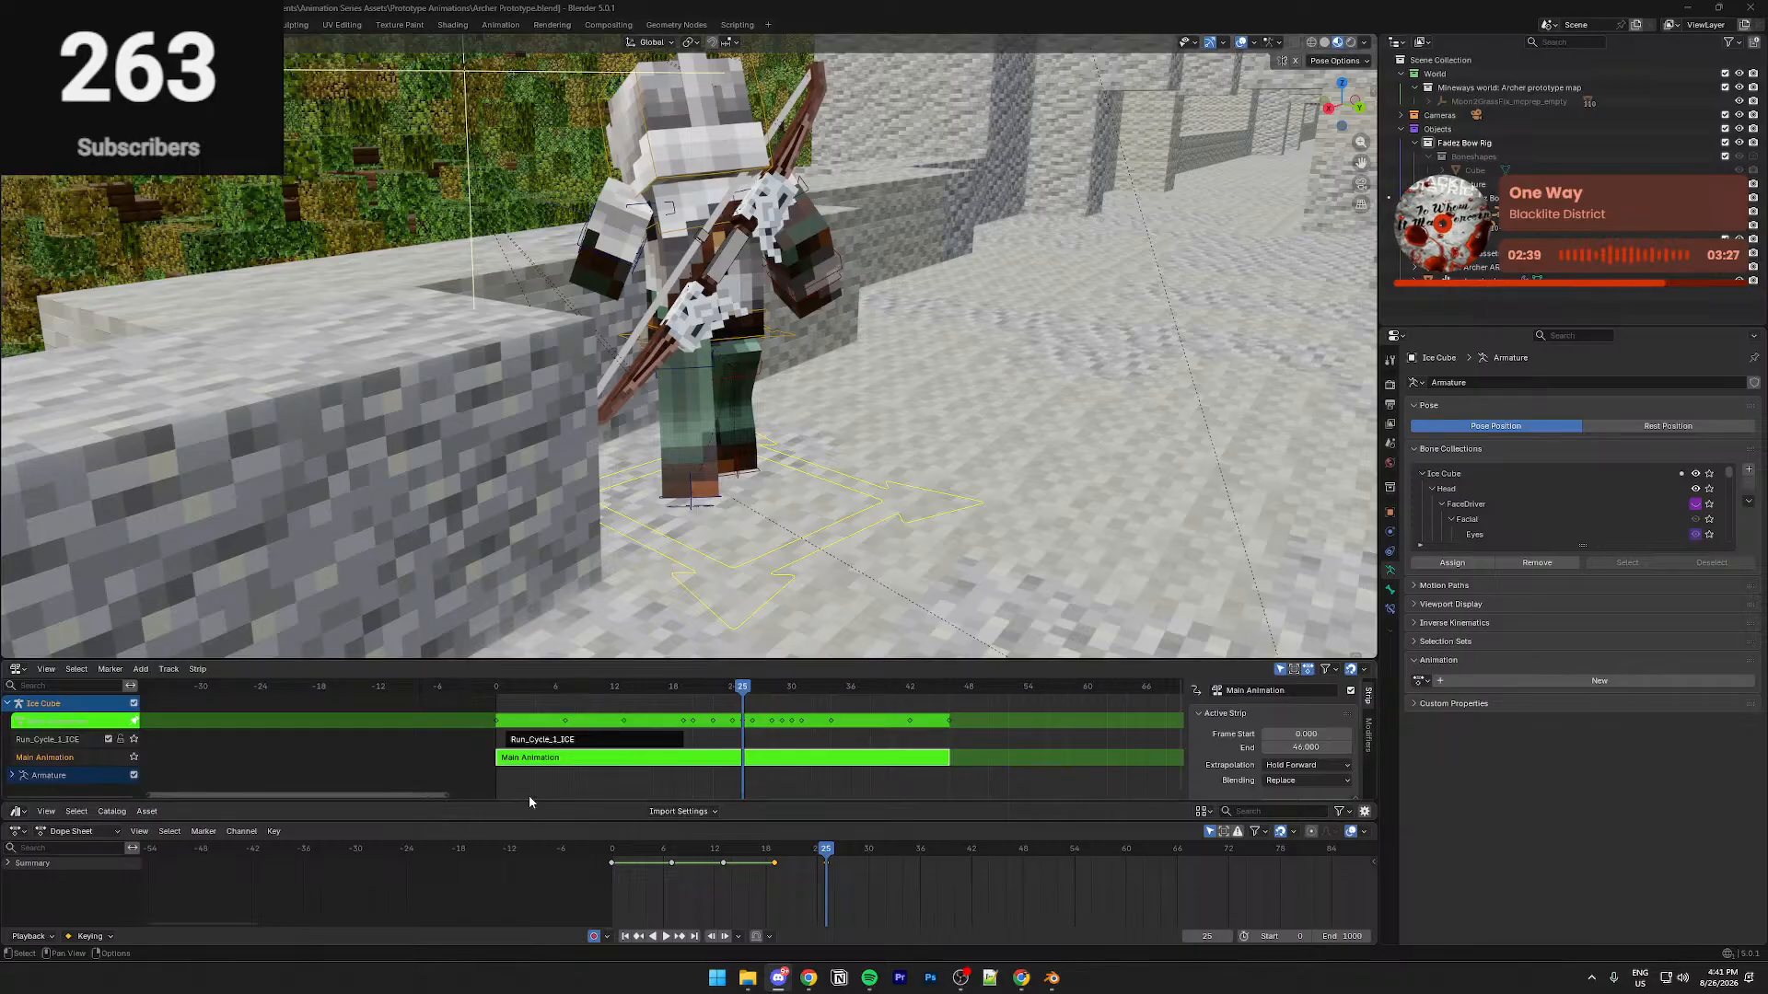
left_click(638, 849)
key("space")
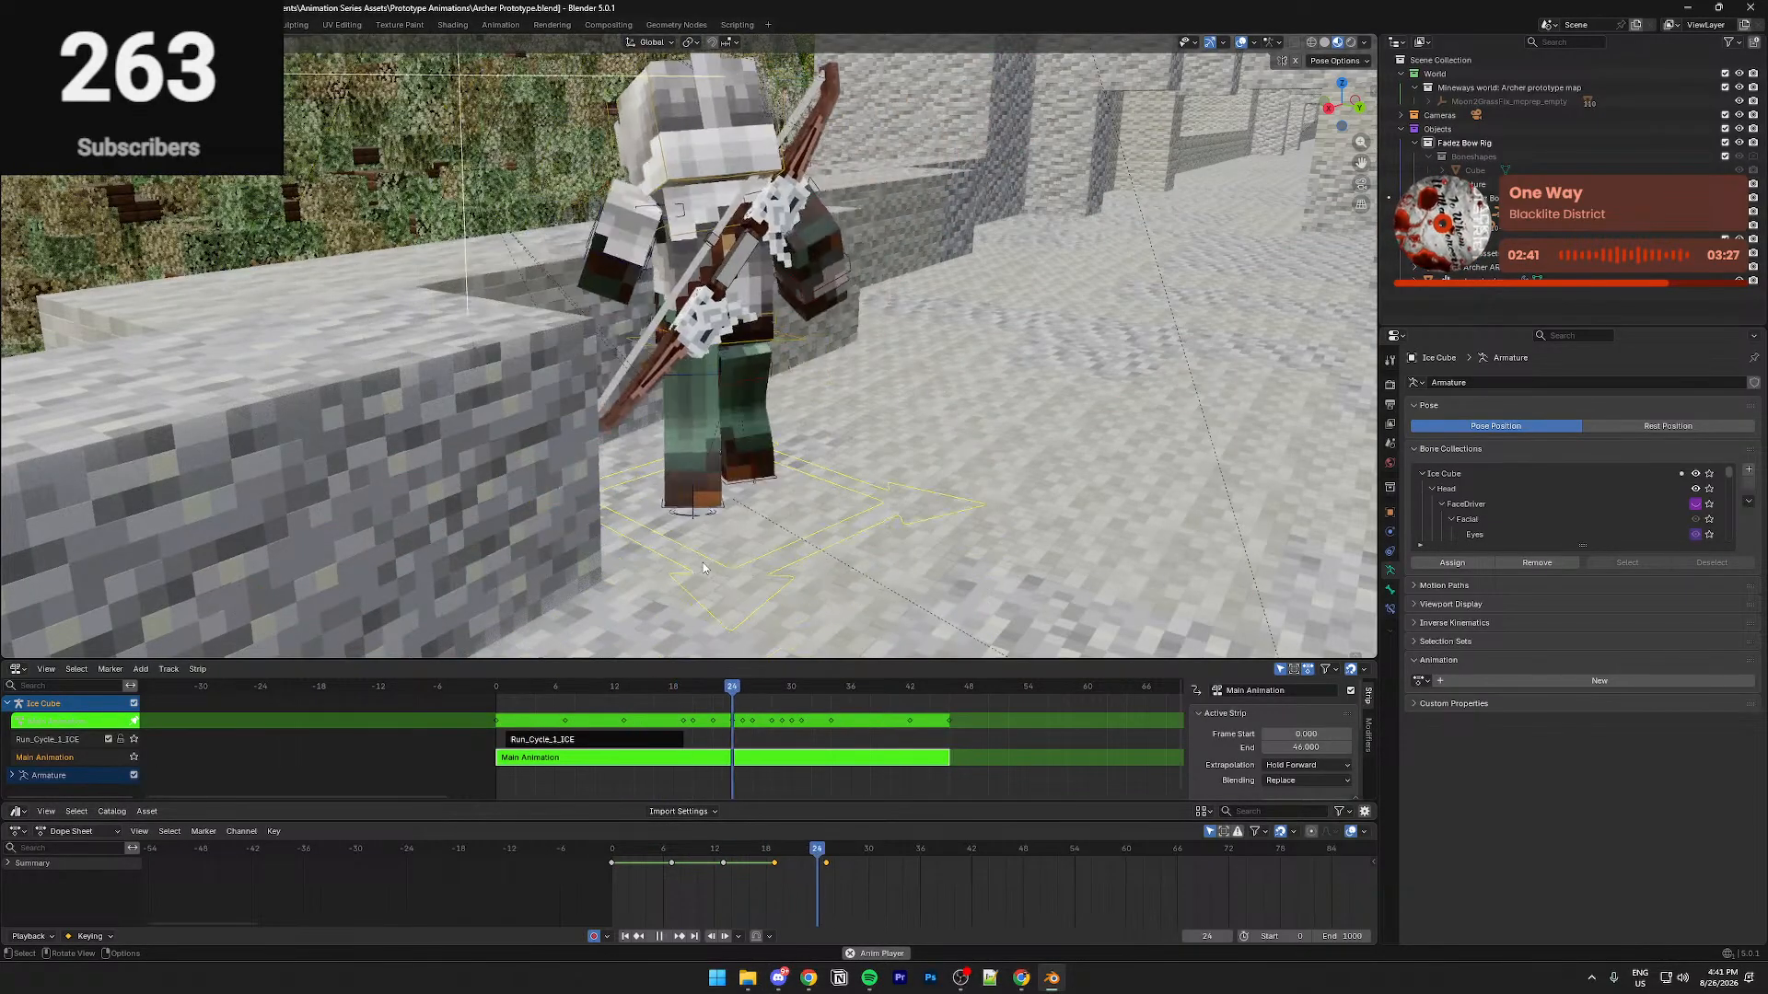
key("space")
middle_click_drag(778, 532, 530, 532)
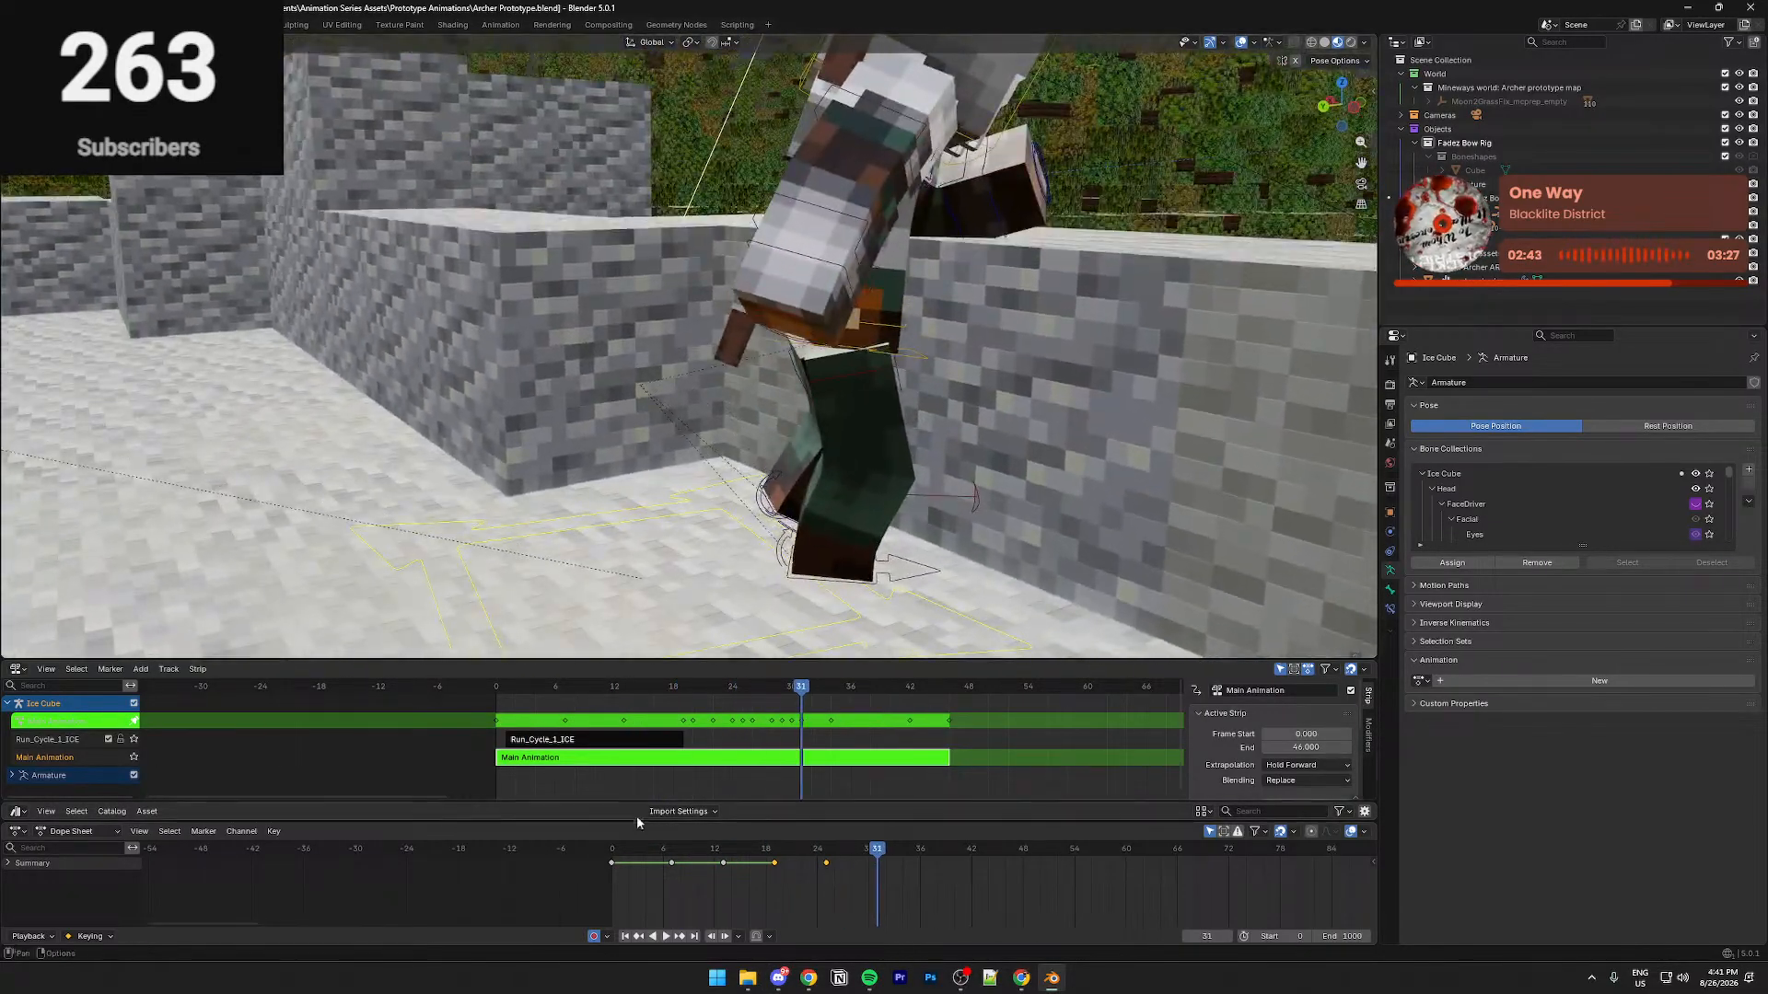
On frame 24, select the archer's foot control and move it about -0.02 m along global Z
left_click(647, 853)
left_click_drag(646, 859, 817, 856)
left_click(675, 608)
middle_click_drag(675, 608, 790, 569)
key("g")
key("z")
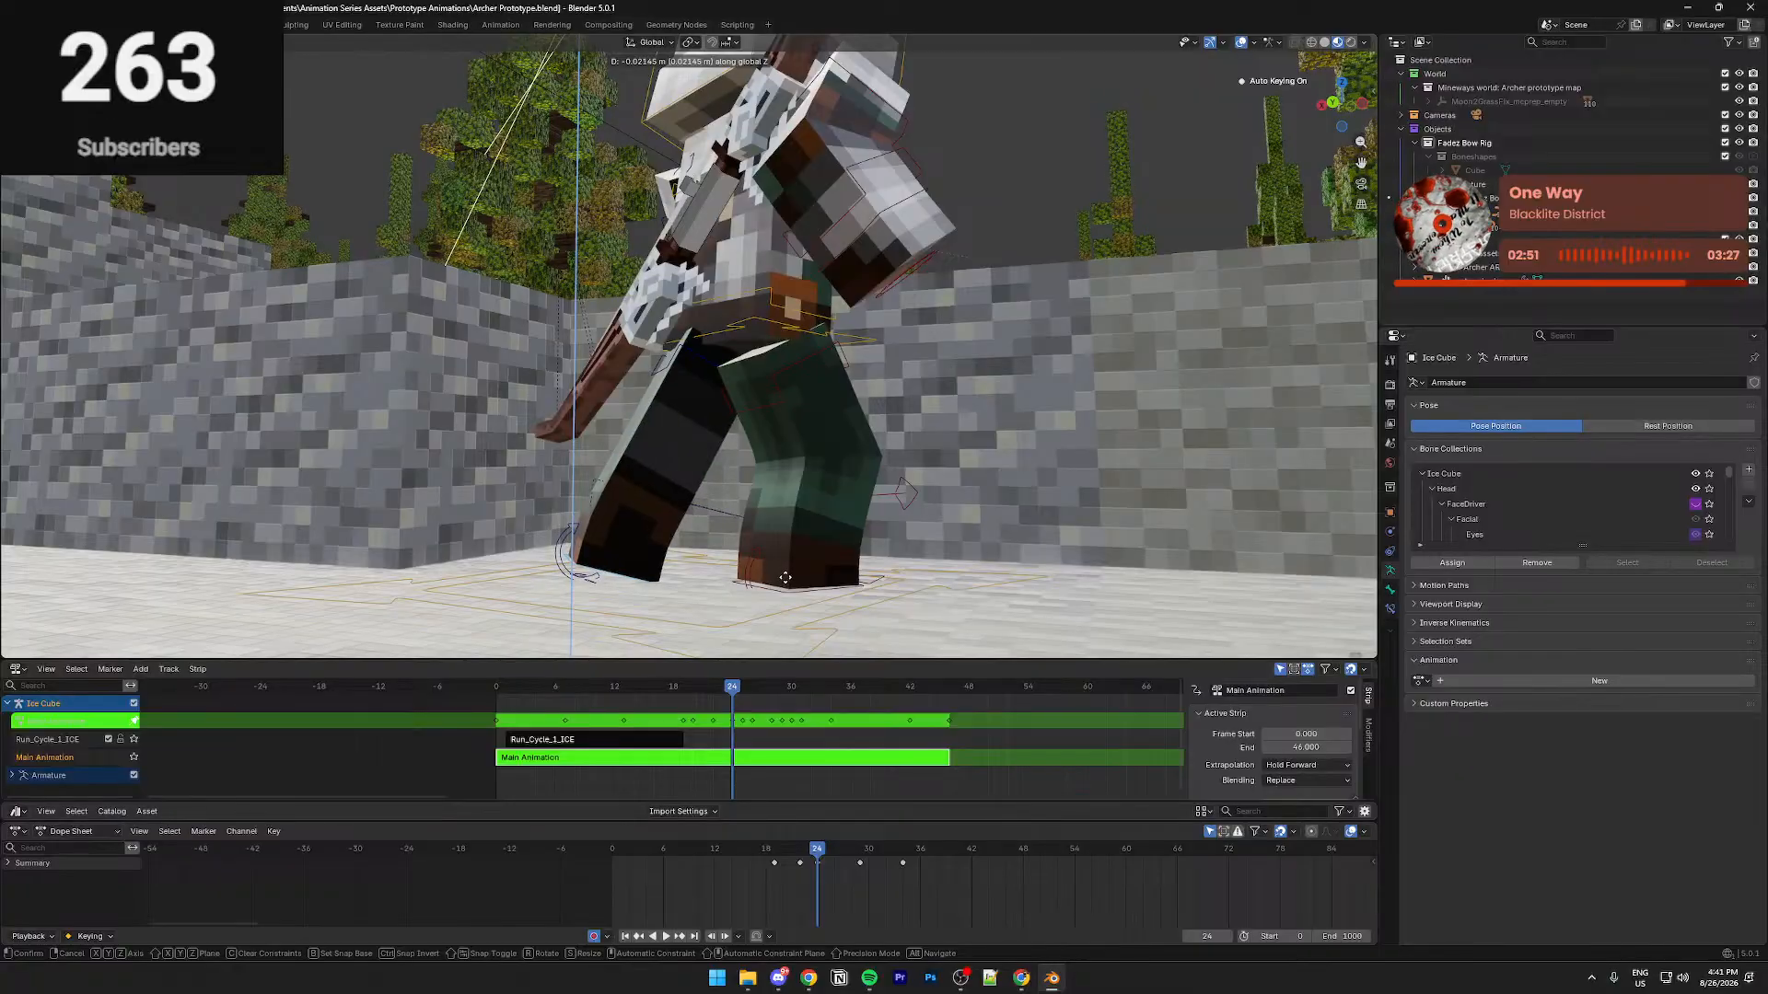
left_click(780, 575)
Near frame 29, move the foot control about -0.01 m along global Z, working back to frame 28
left_click_drag(820, 853, 868, 860)
middle_click_drag(879, 590, 906, 735)
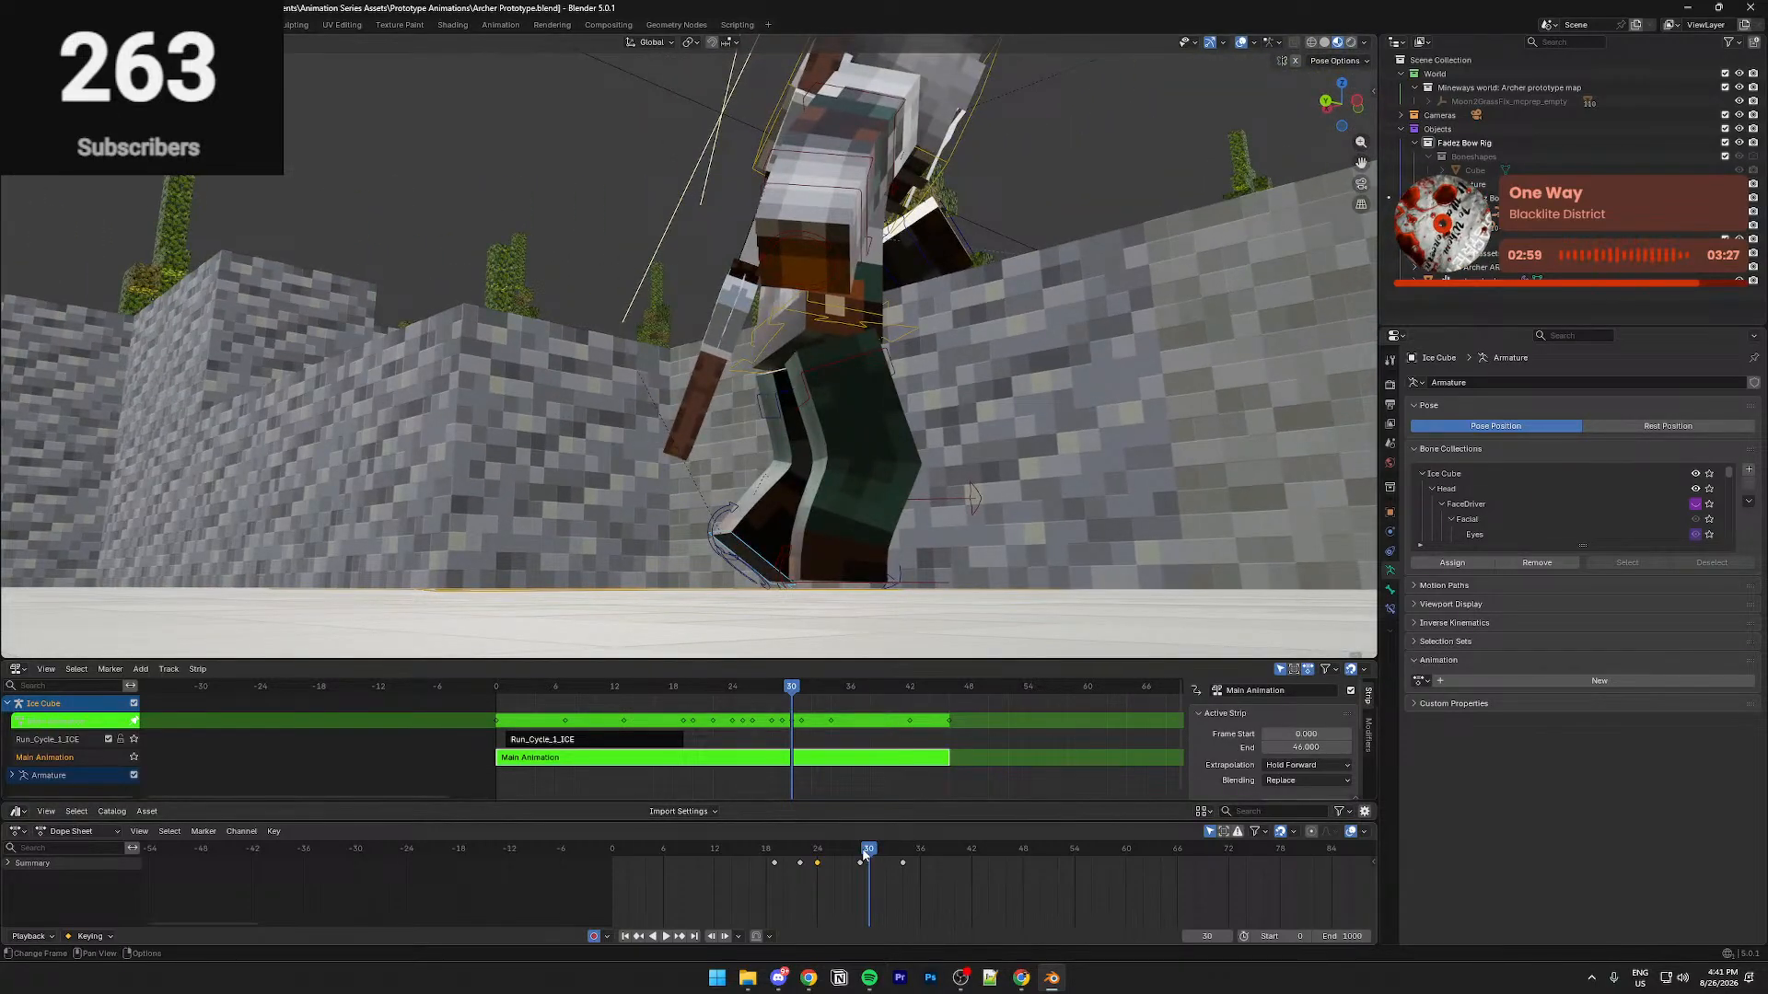
left_click_drag(865, 854, 862, 856)
key("g")
key("z")
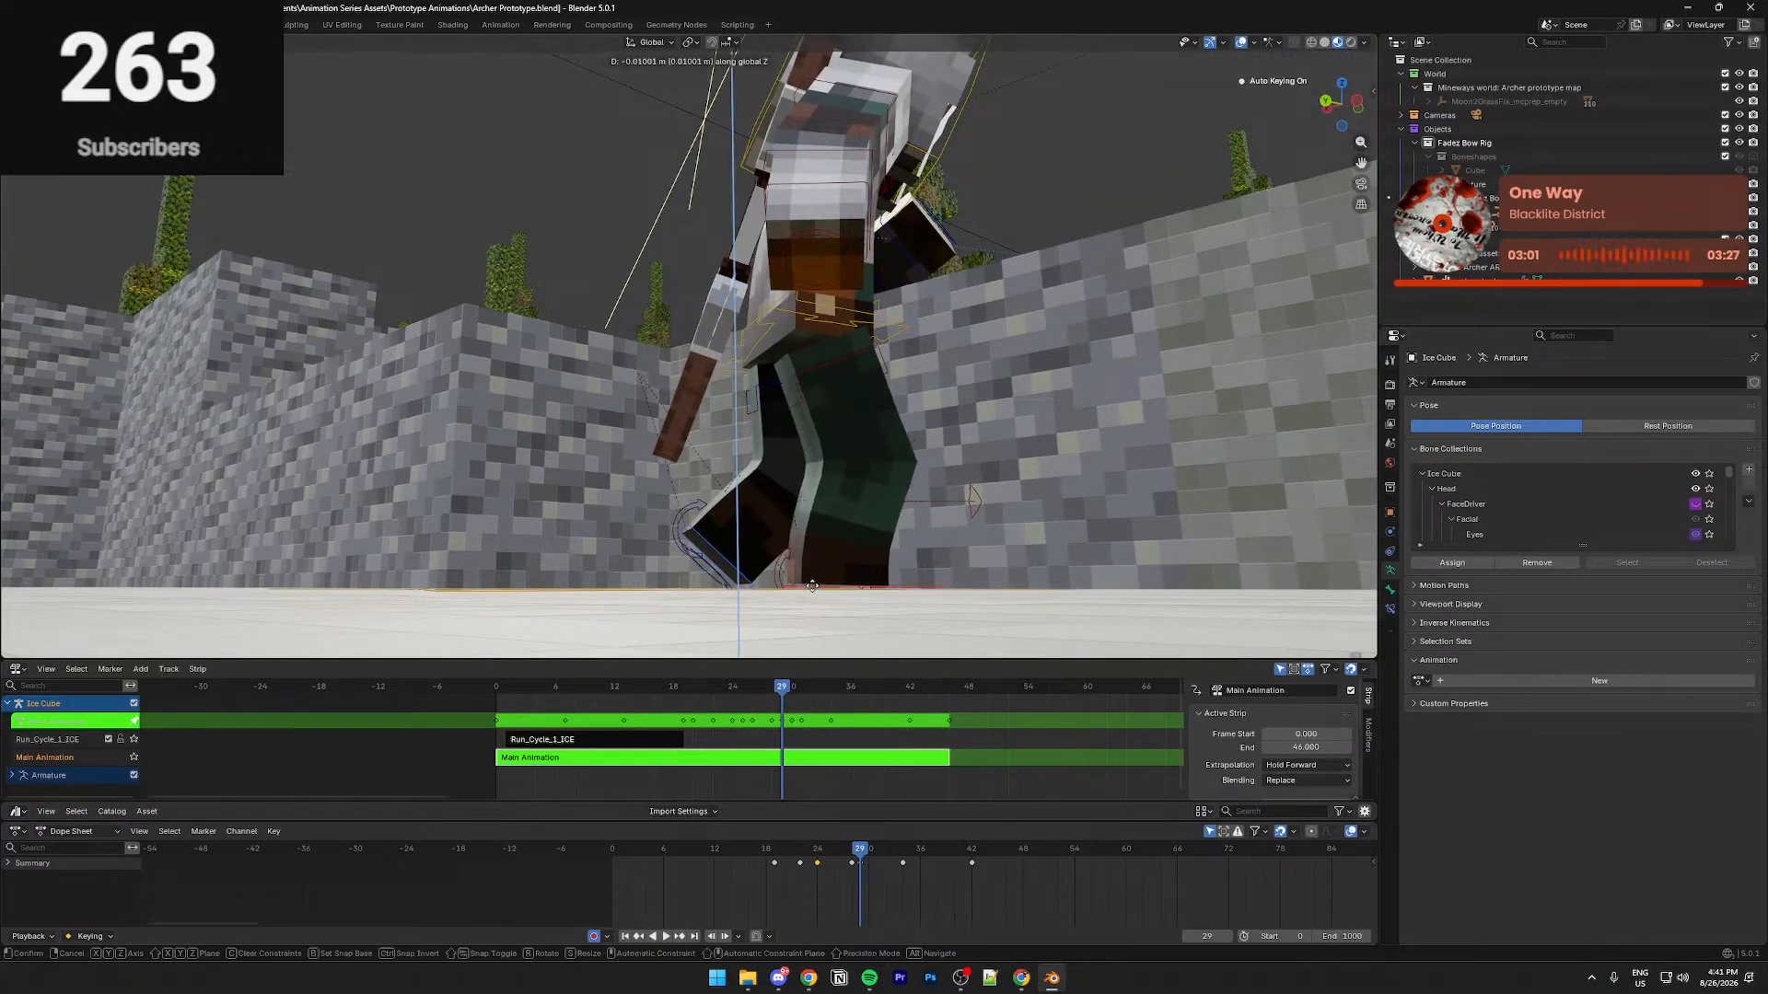
left_click(813, 592)
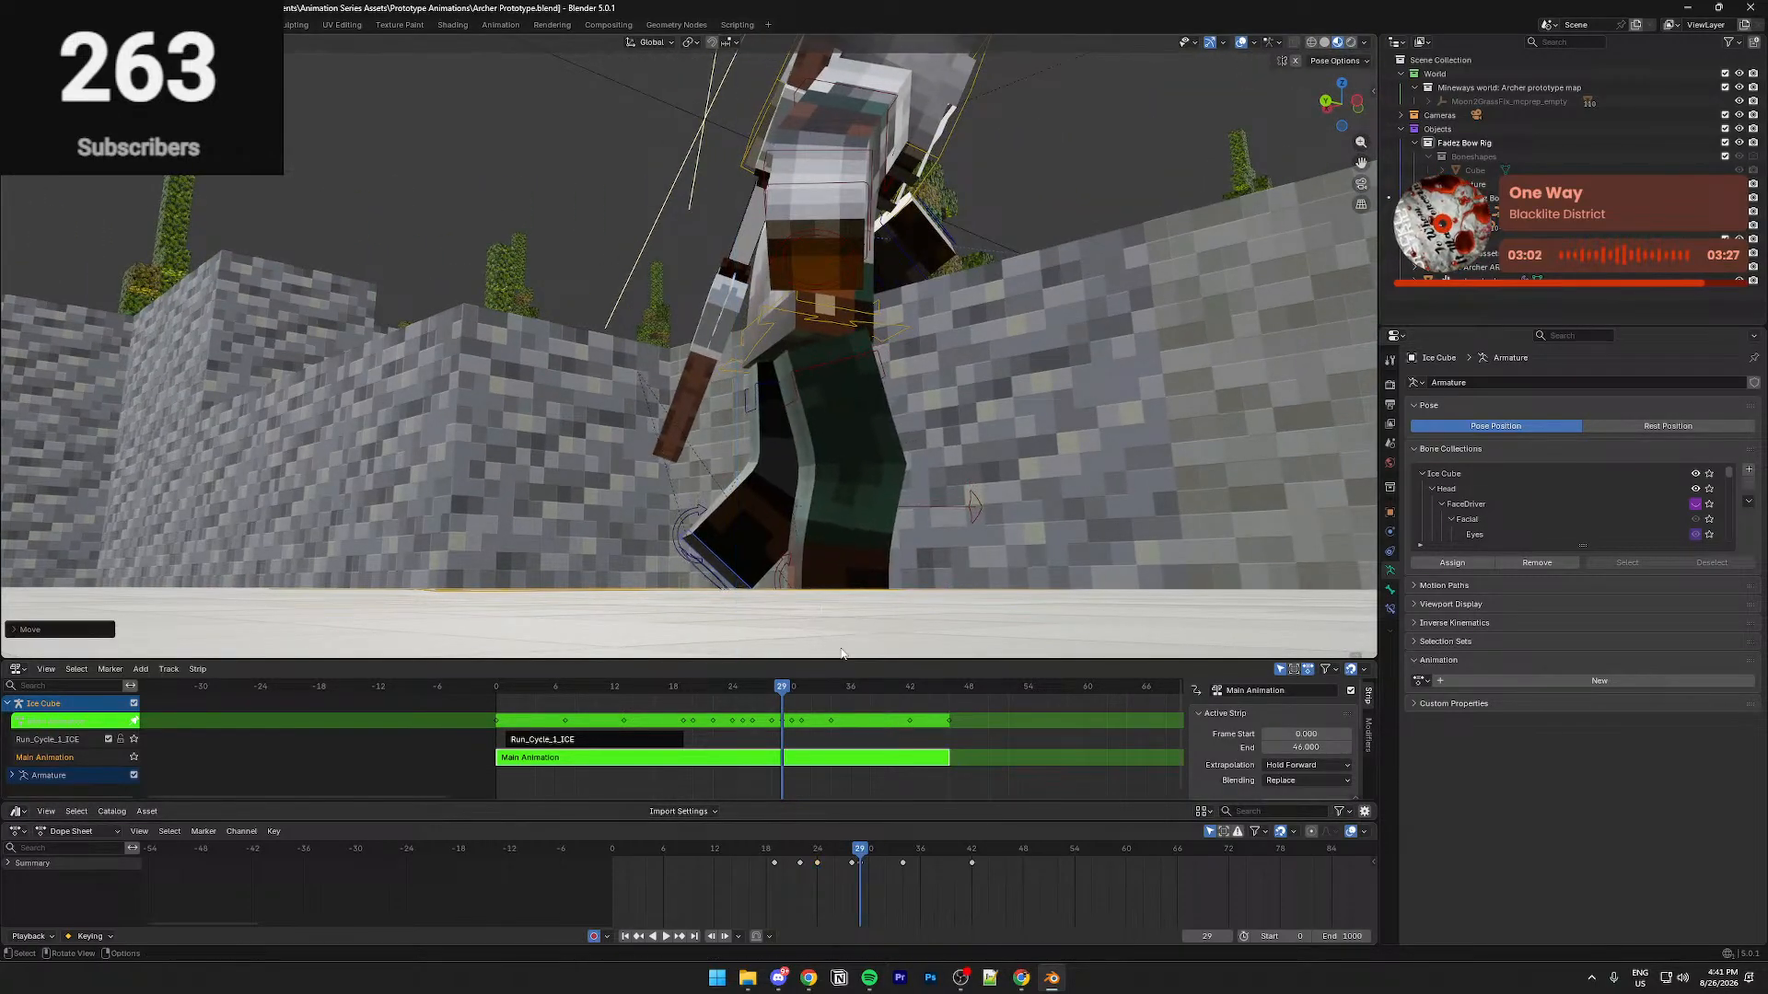
left_click(854, 873)
On frame 34, adjust the foot control's height along global Z so the foot meets the ground
left_click_drag(853, 854, 902, 873)
key("g")
key("z")
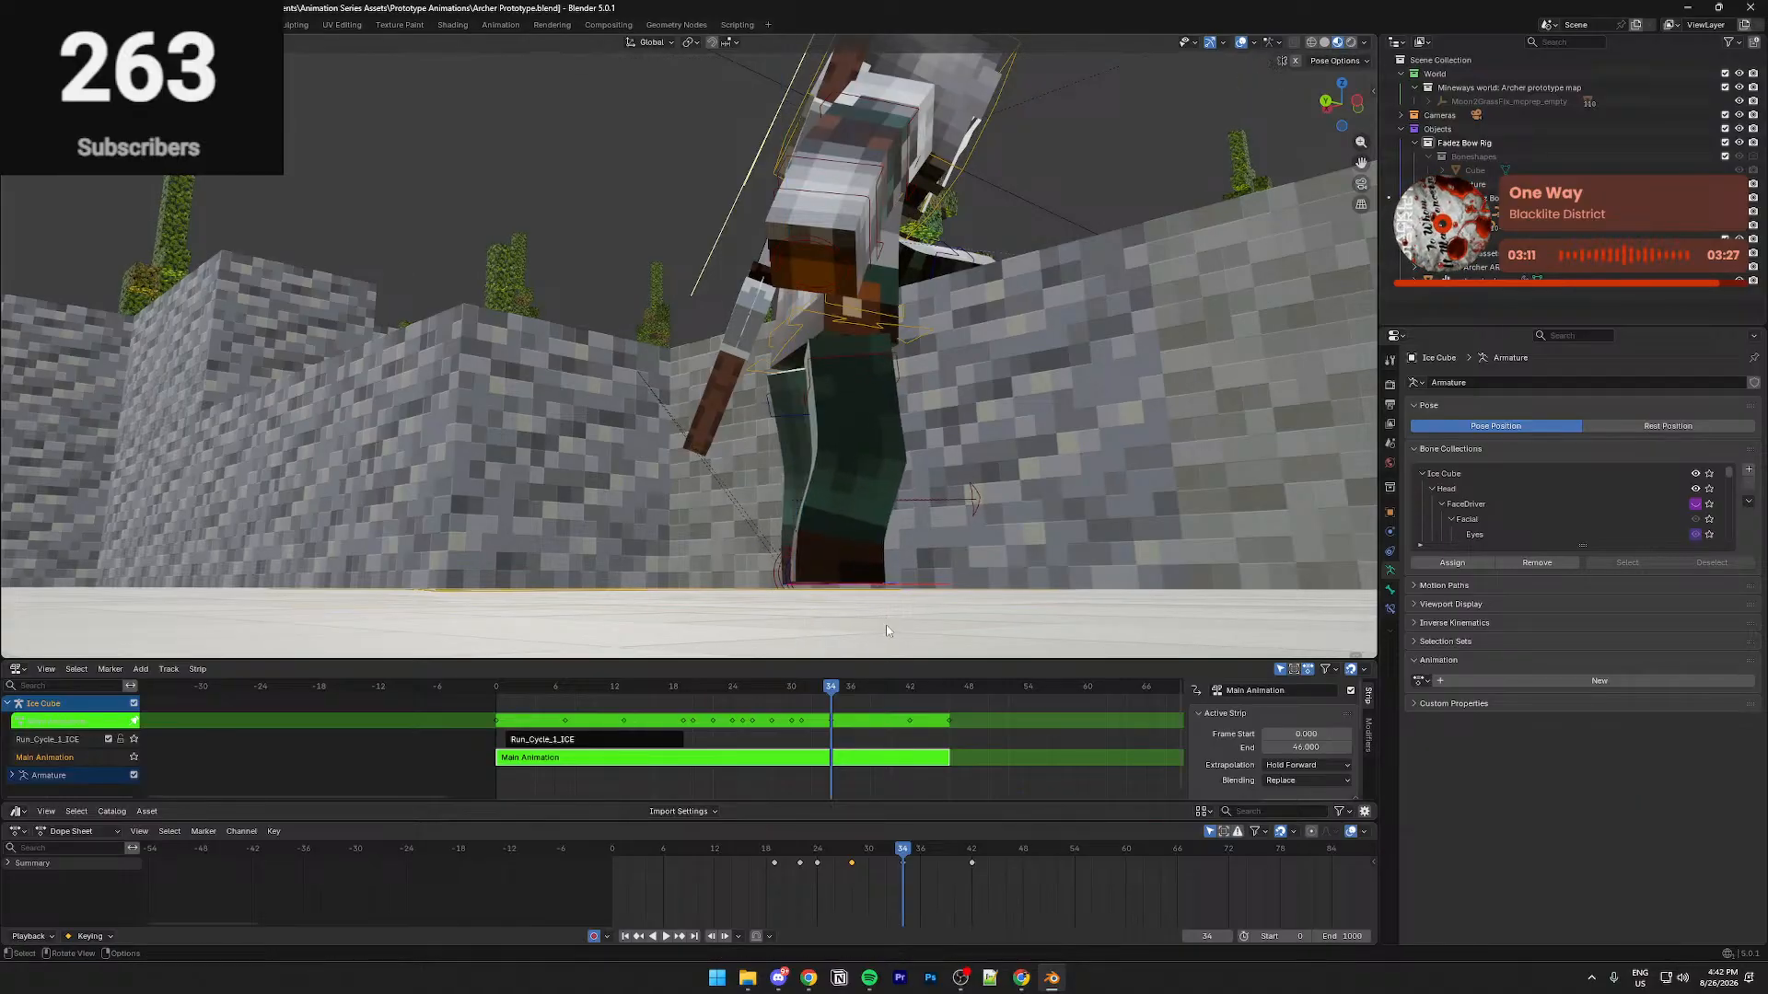
mouse_move(891, 627)
middle_mouse_down()
mouse_move(995, 658)
mouse_move(827, 627)
mouse_move(866, 645)
middle_mouse_up()
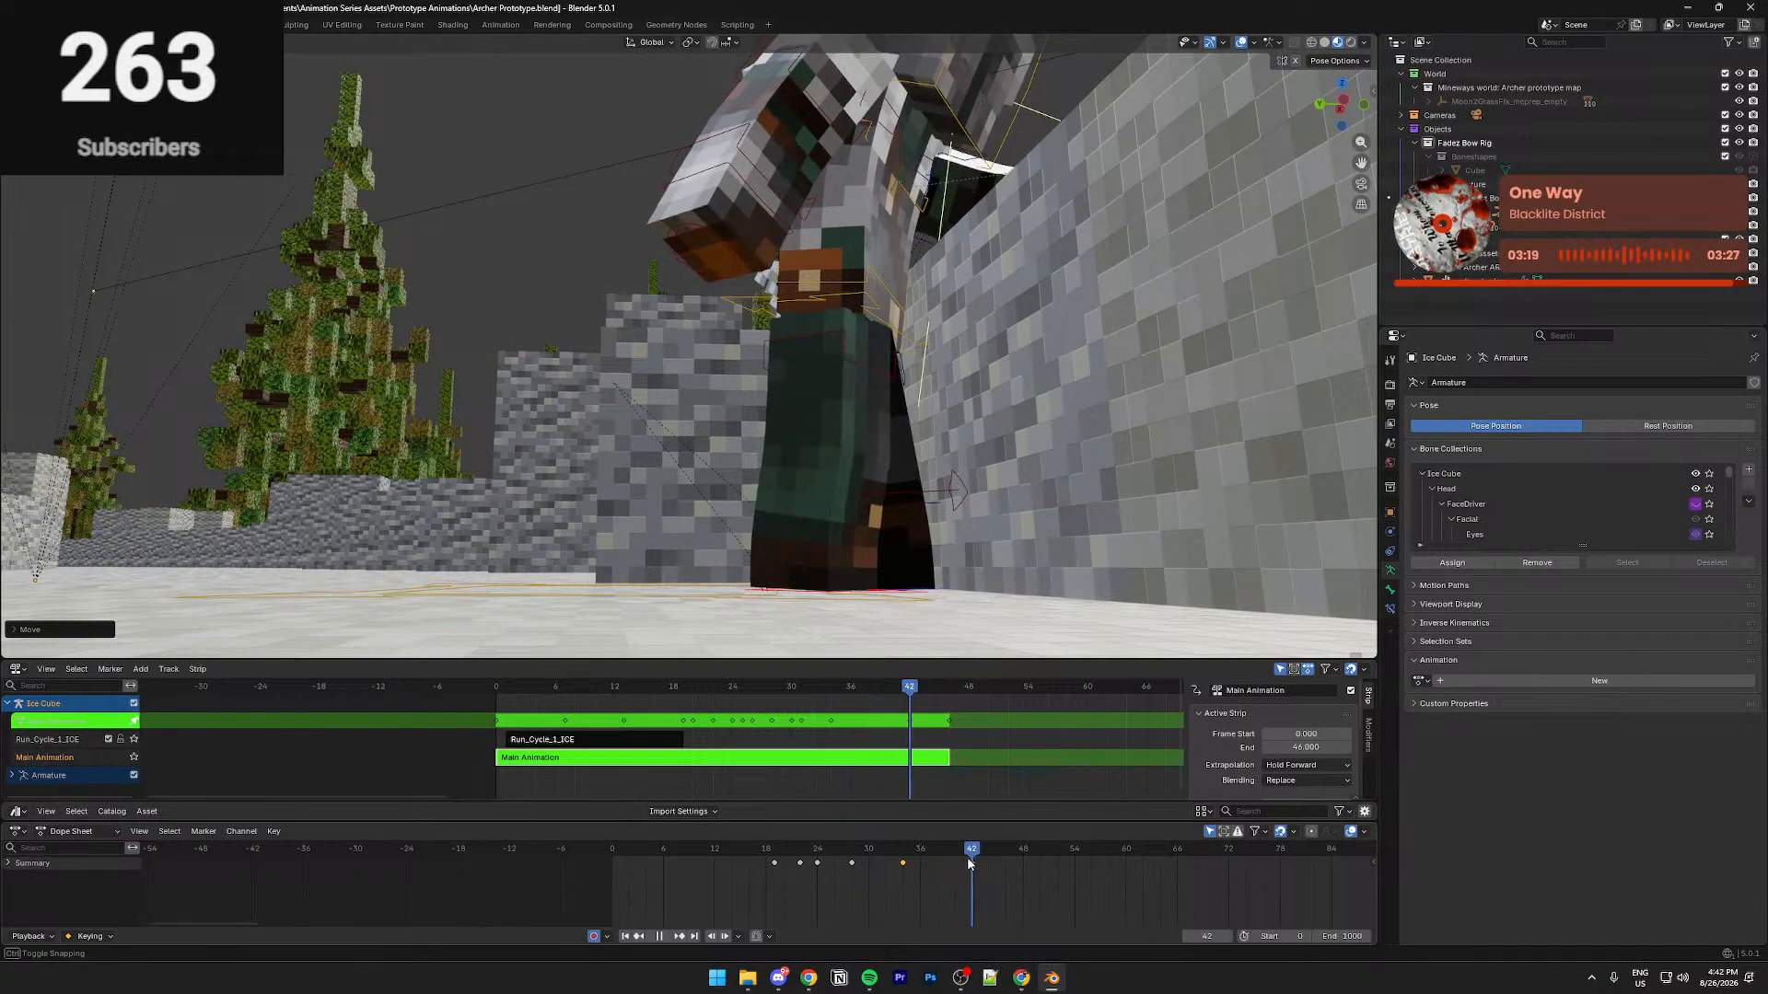
Play back the run and stop through the main camera with the whole camera frame in view
key("space")
key("space")
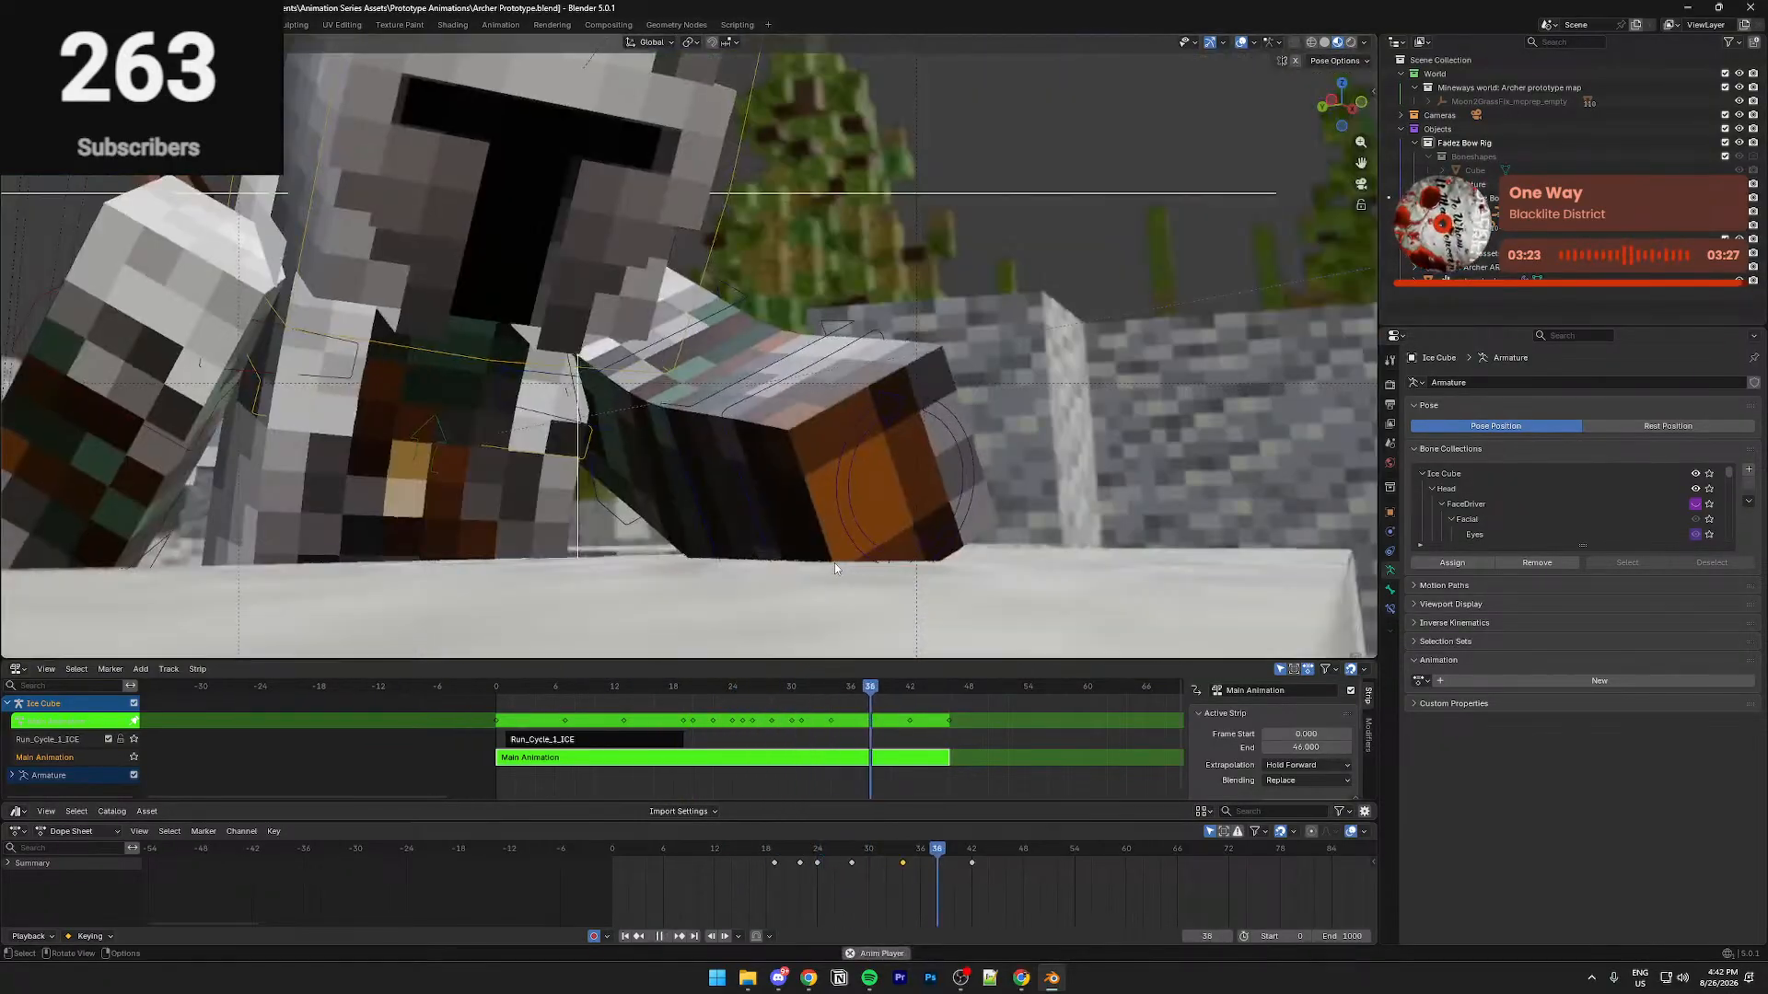
key("space")
left_click(732, 848)
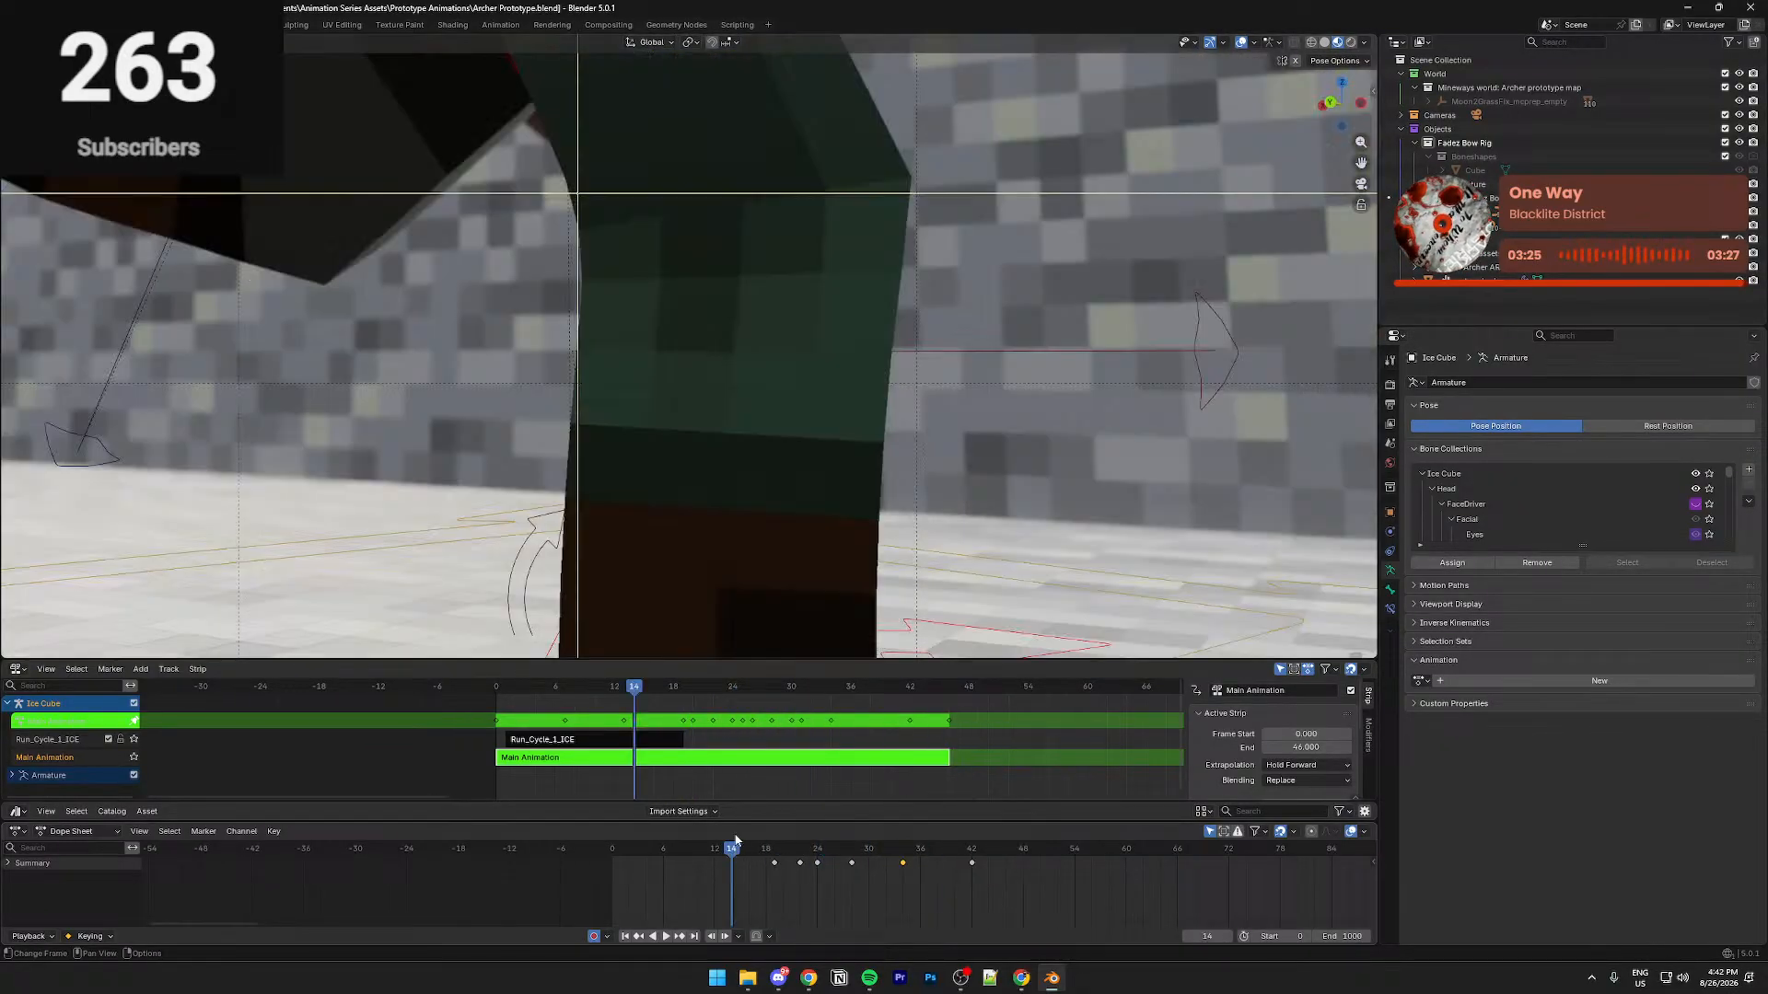
key("space")
scroll(704, 526, "down", 4)
scroll(704, 521, "down", 1)
middle_click_drag(694, 490, 738, 571, "shift")
key("space")
left_click(722, 850)
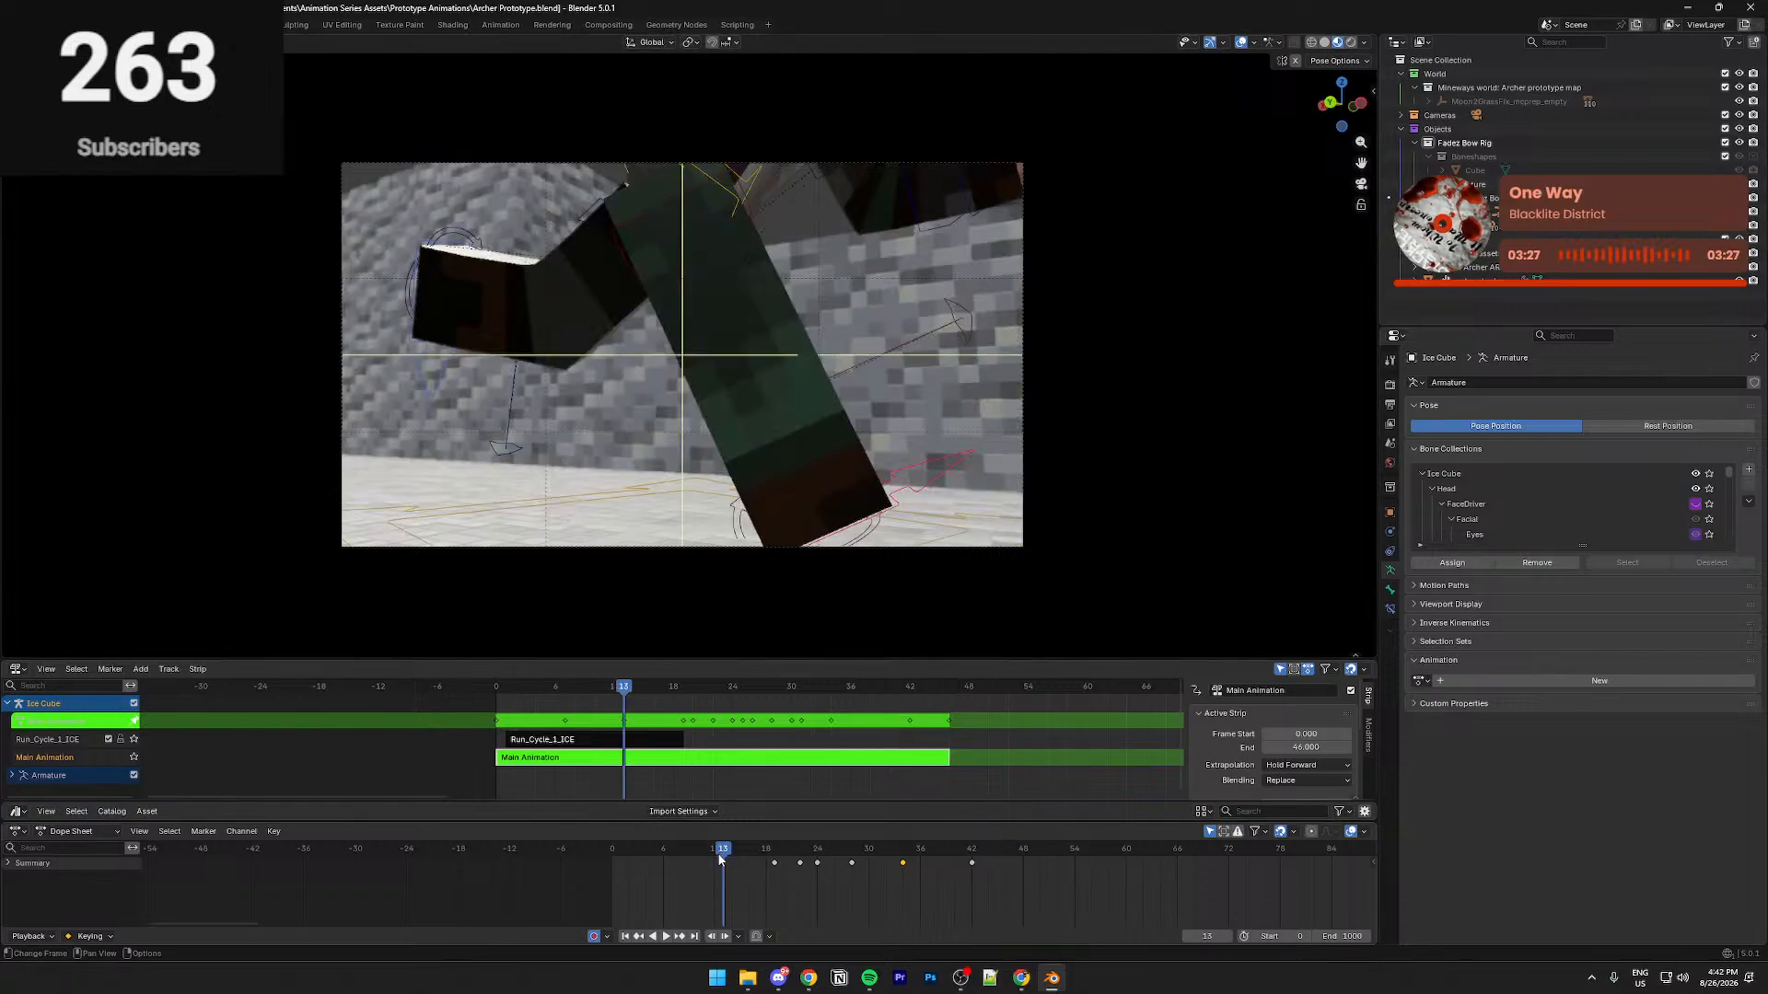
Hide the viewport overlays and replay the shot from frame 0 through the main camera
key("space")
left_click(678, 850)
key("space")
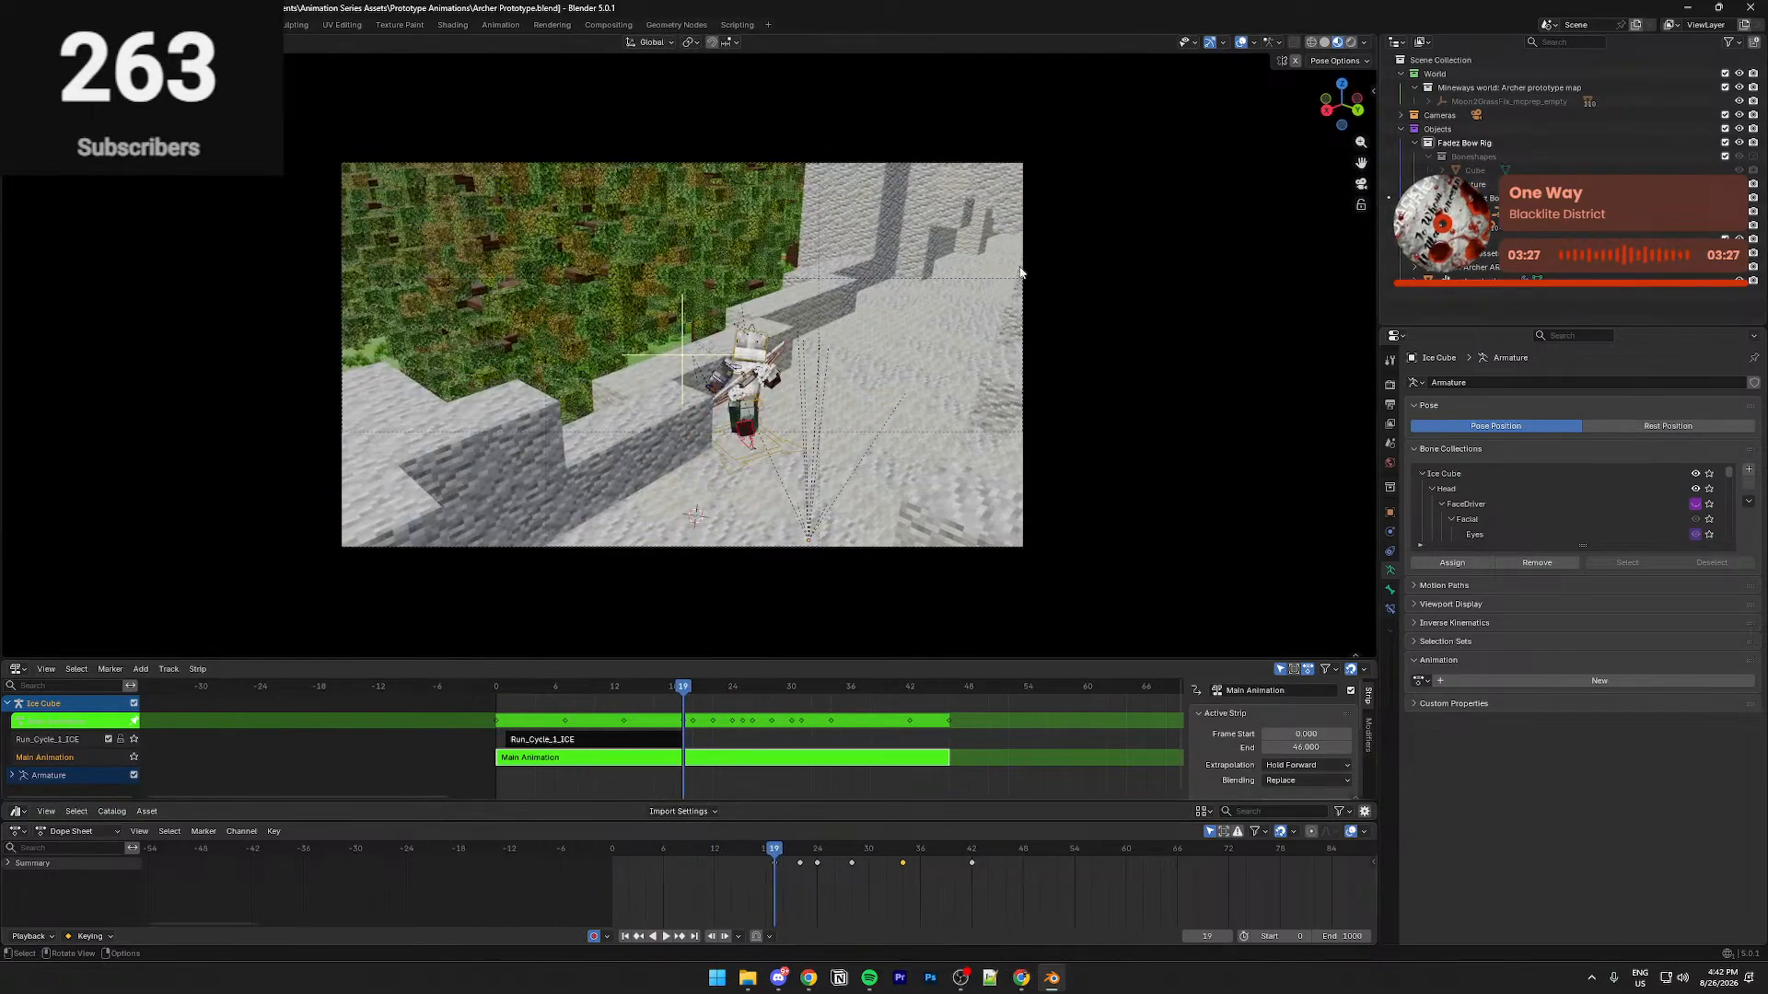
left_click(629, 858)
scroll(763, 508, "up", 3)
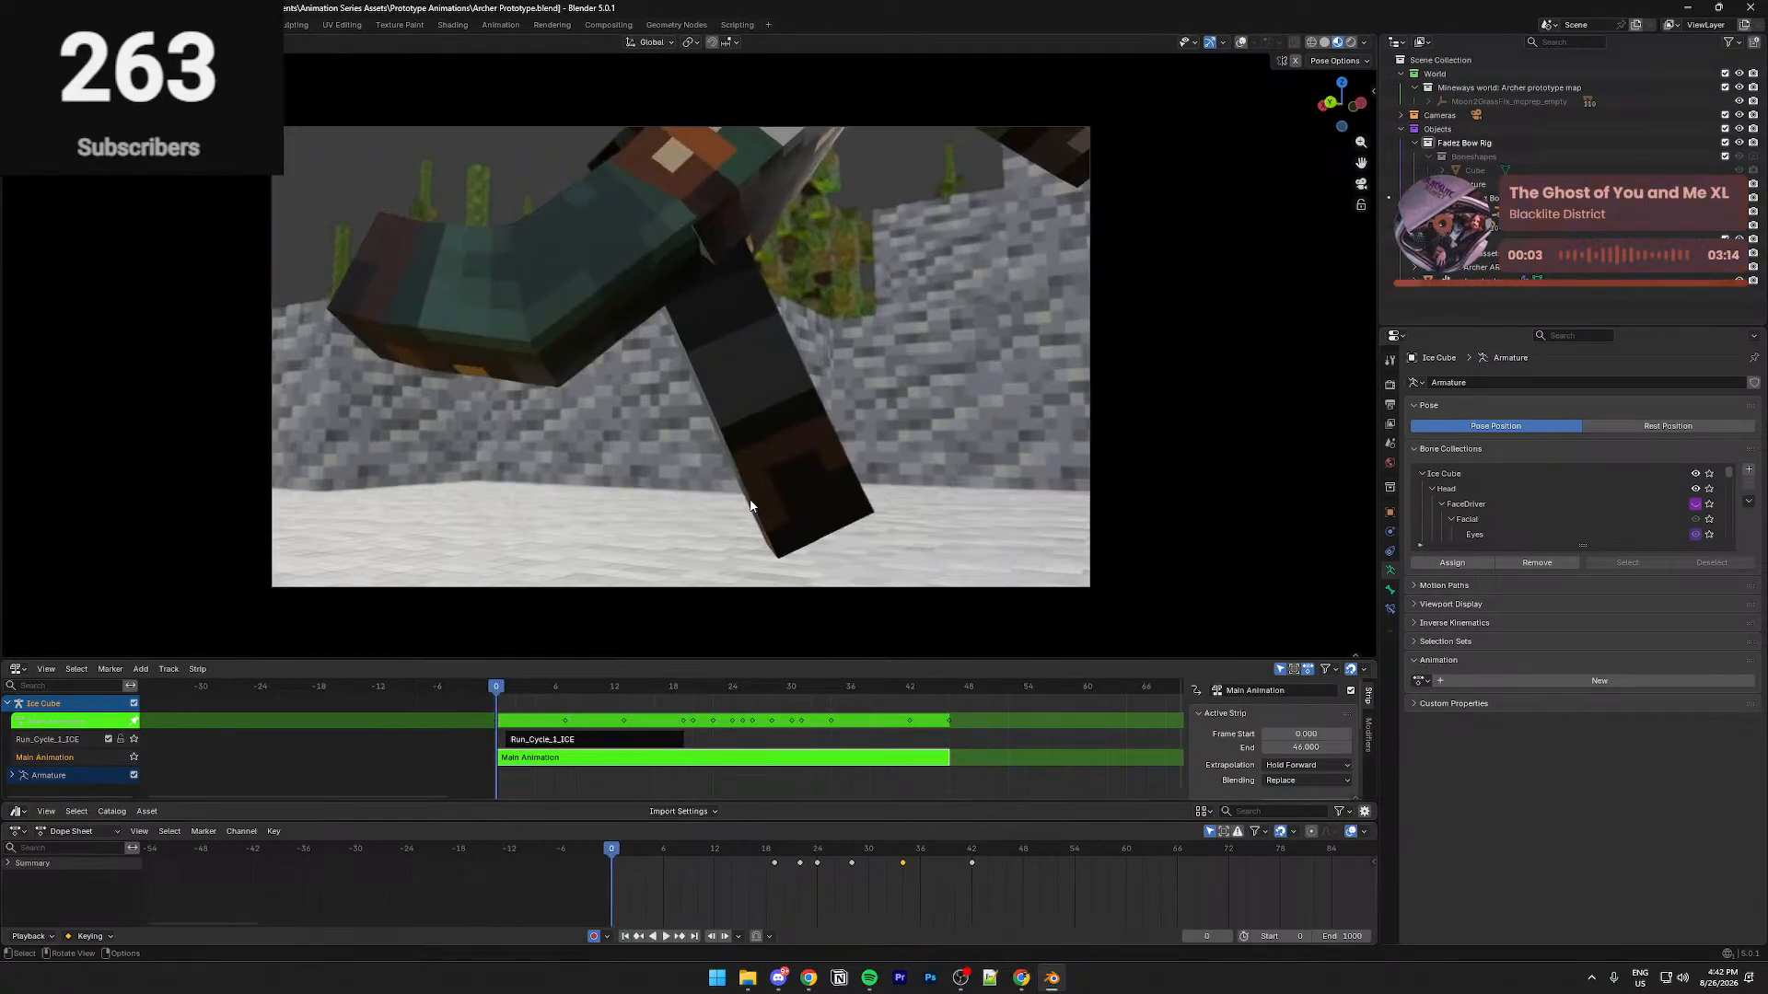
key("space")
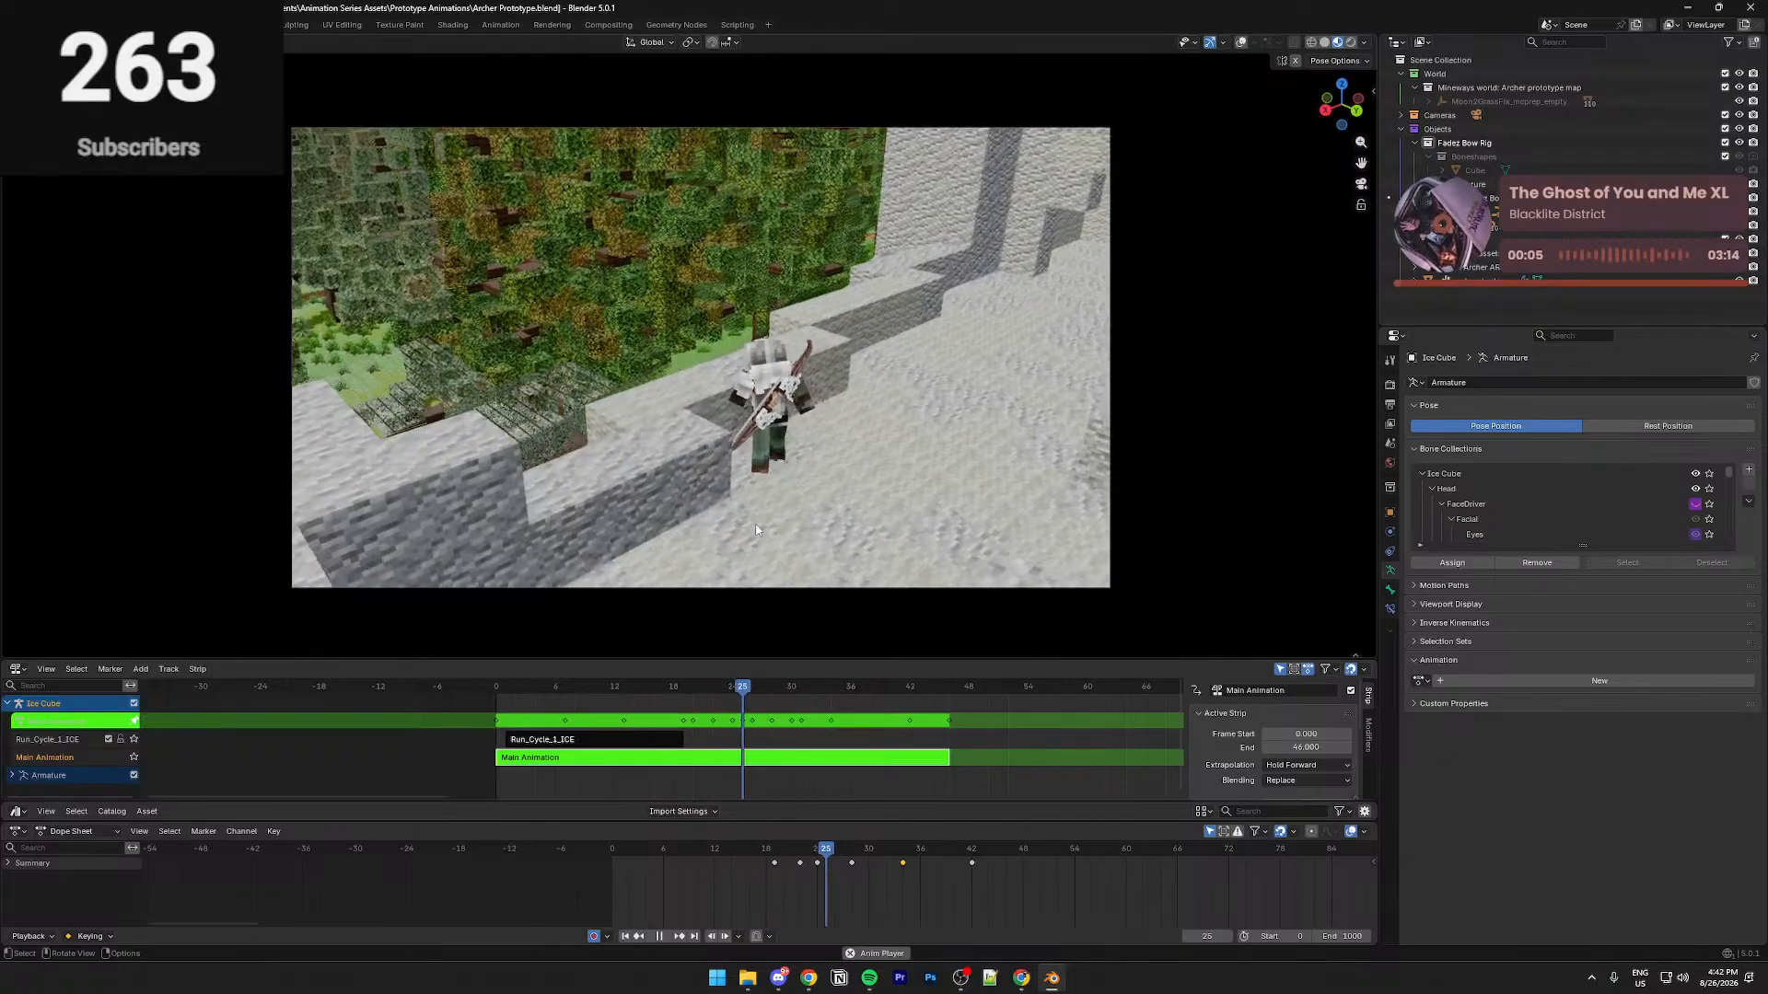
Leave the camera view on frame 25, save the file and inspect the archer's feet up close
left_click_drag(702, 854, 826, 854)
middle_click_drag(880, 544, 819, 556)
left_click(745, 556)
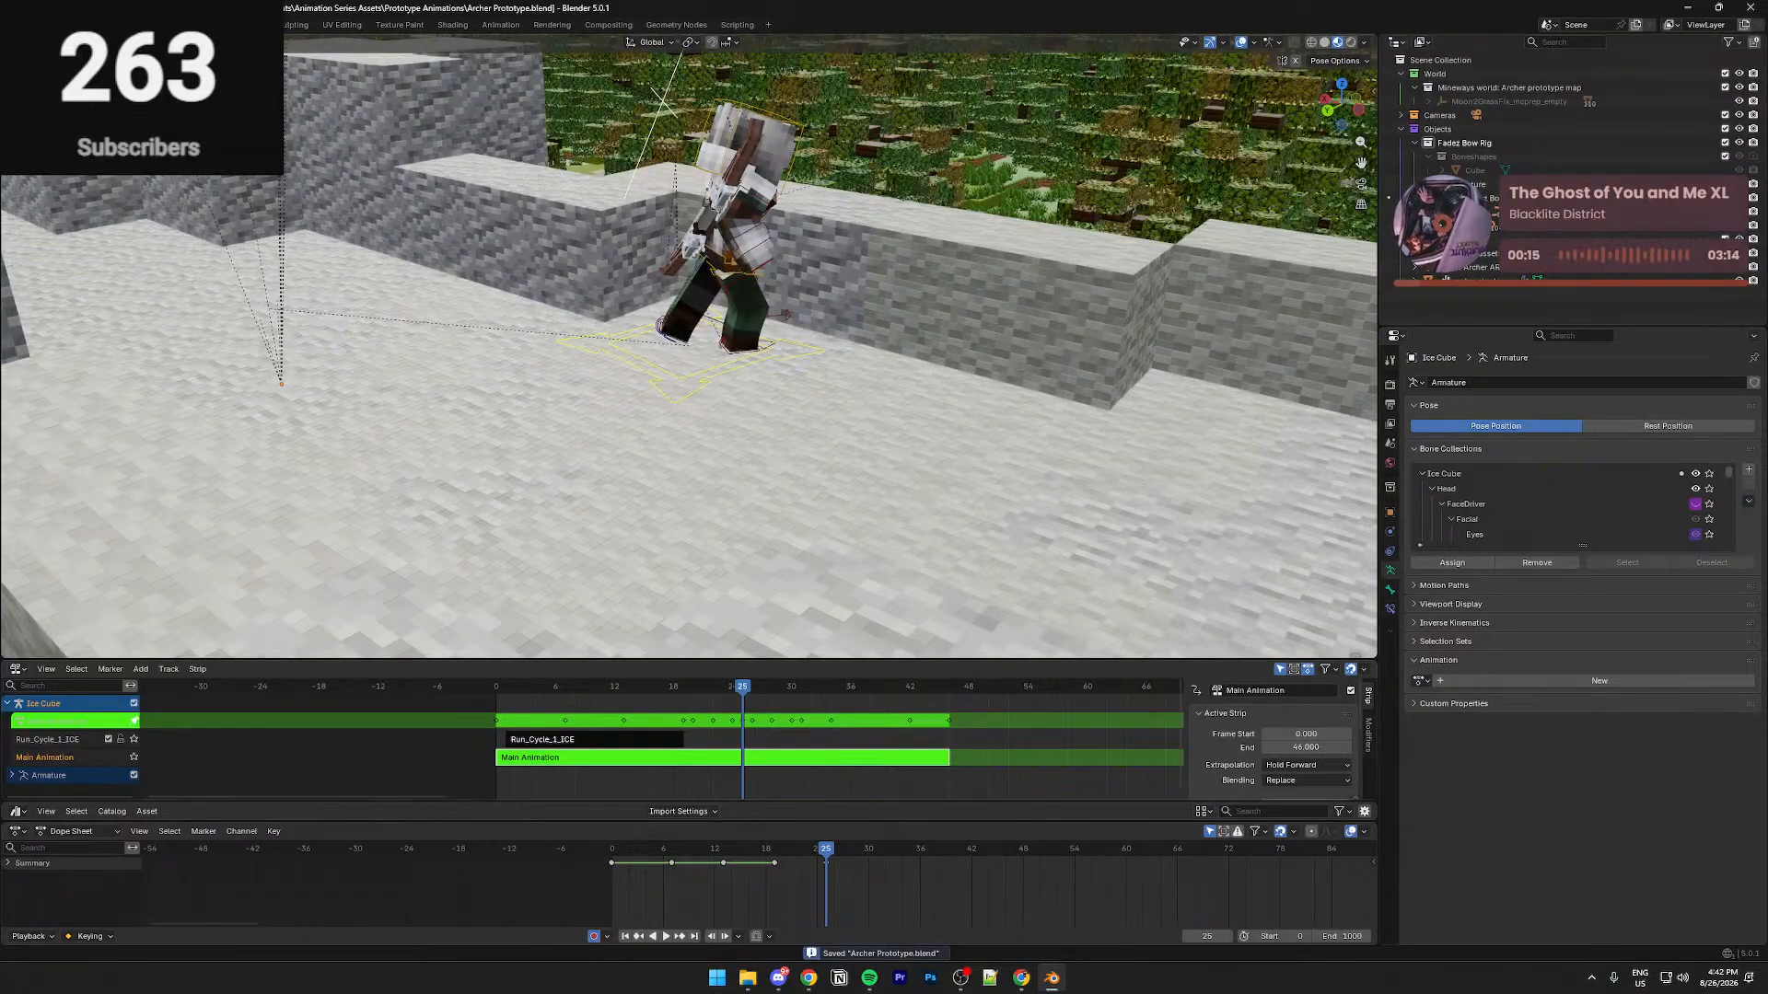
middle_click_drag(674, 533, 806, 558)
scroll(739, 541, "up", 4)
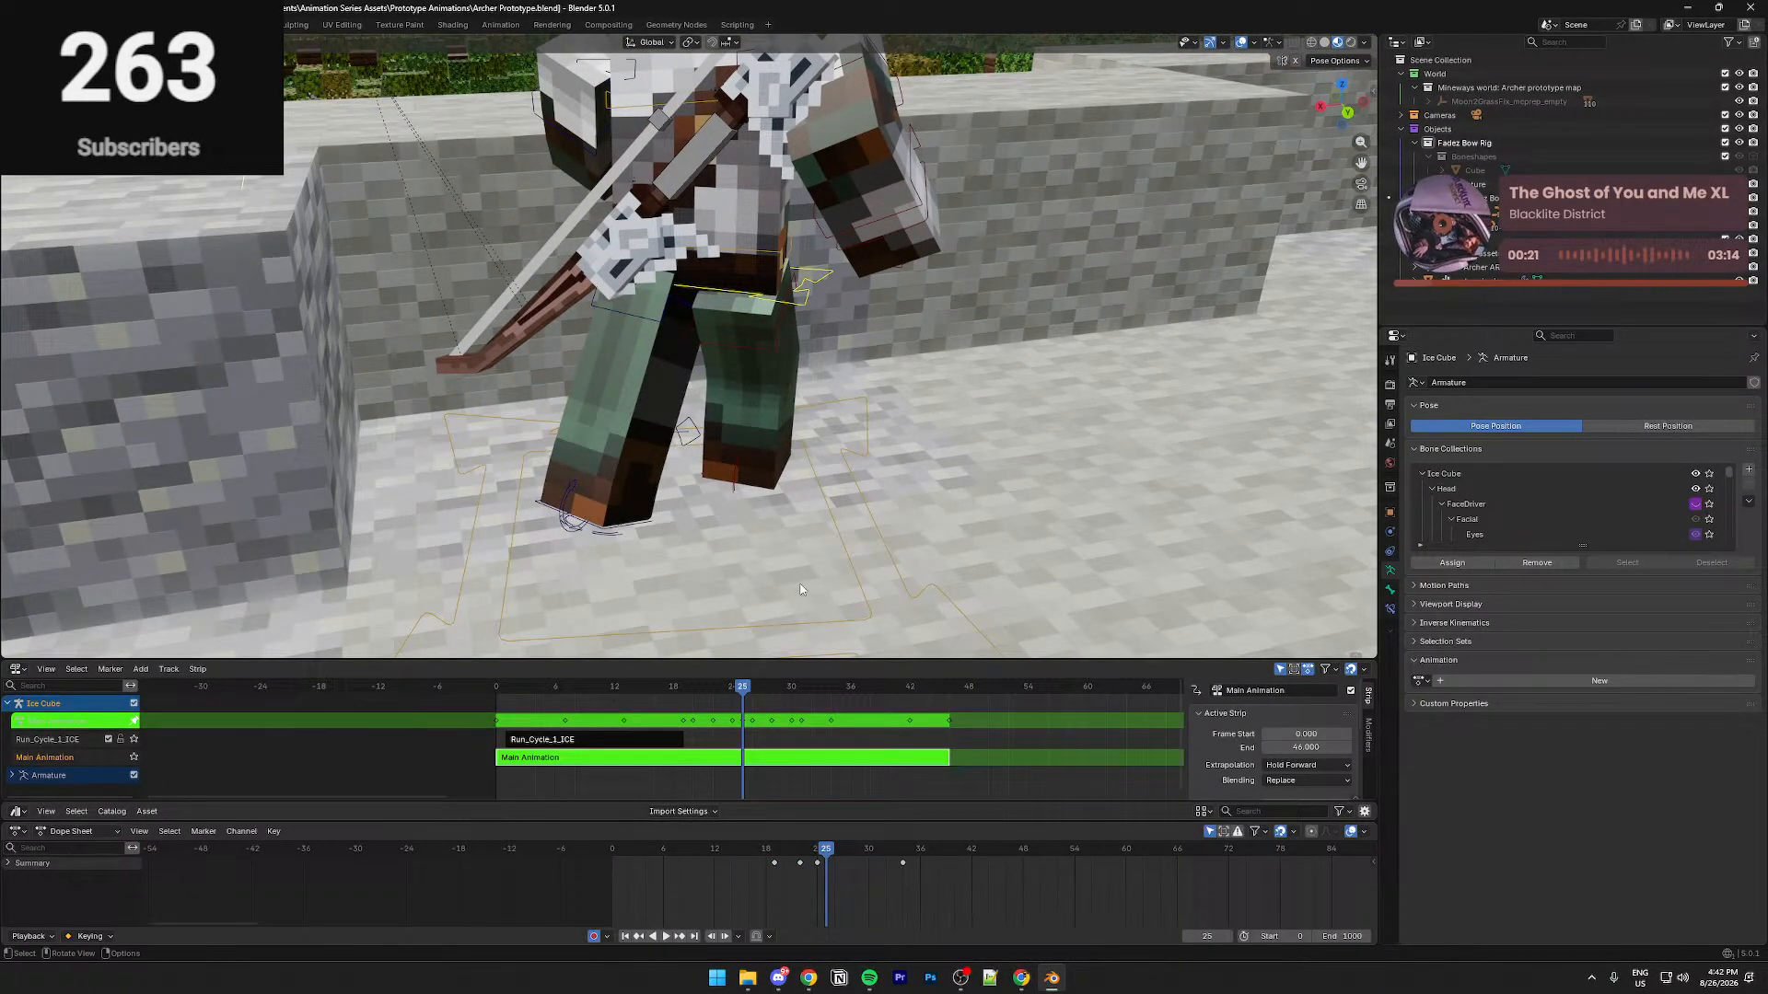
On frame 30, move the root control about -0.15 m along global Y and rotate it around Z
left_click_drag(830, 850, 869, 851)
key("g")
key("x")
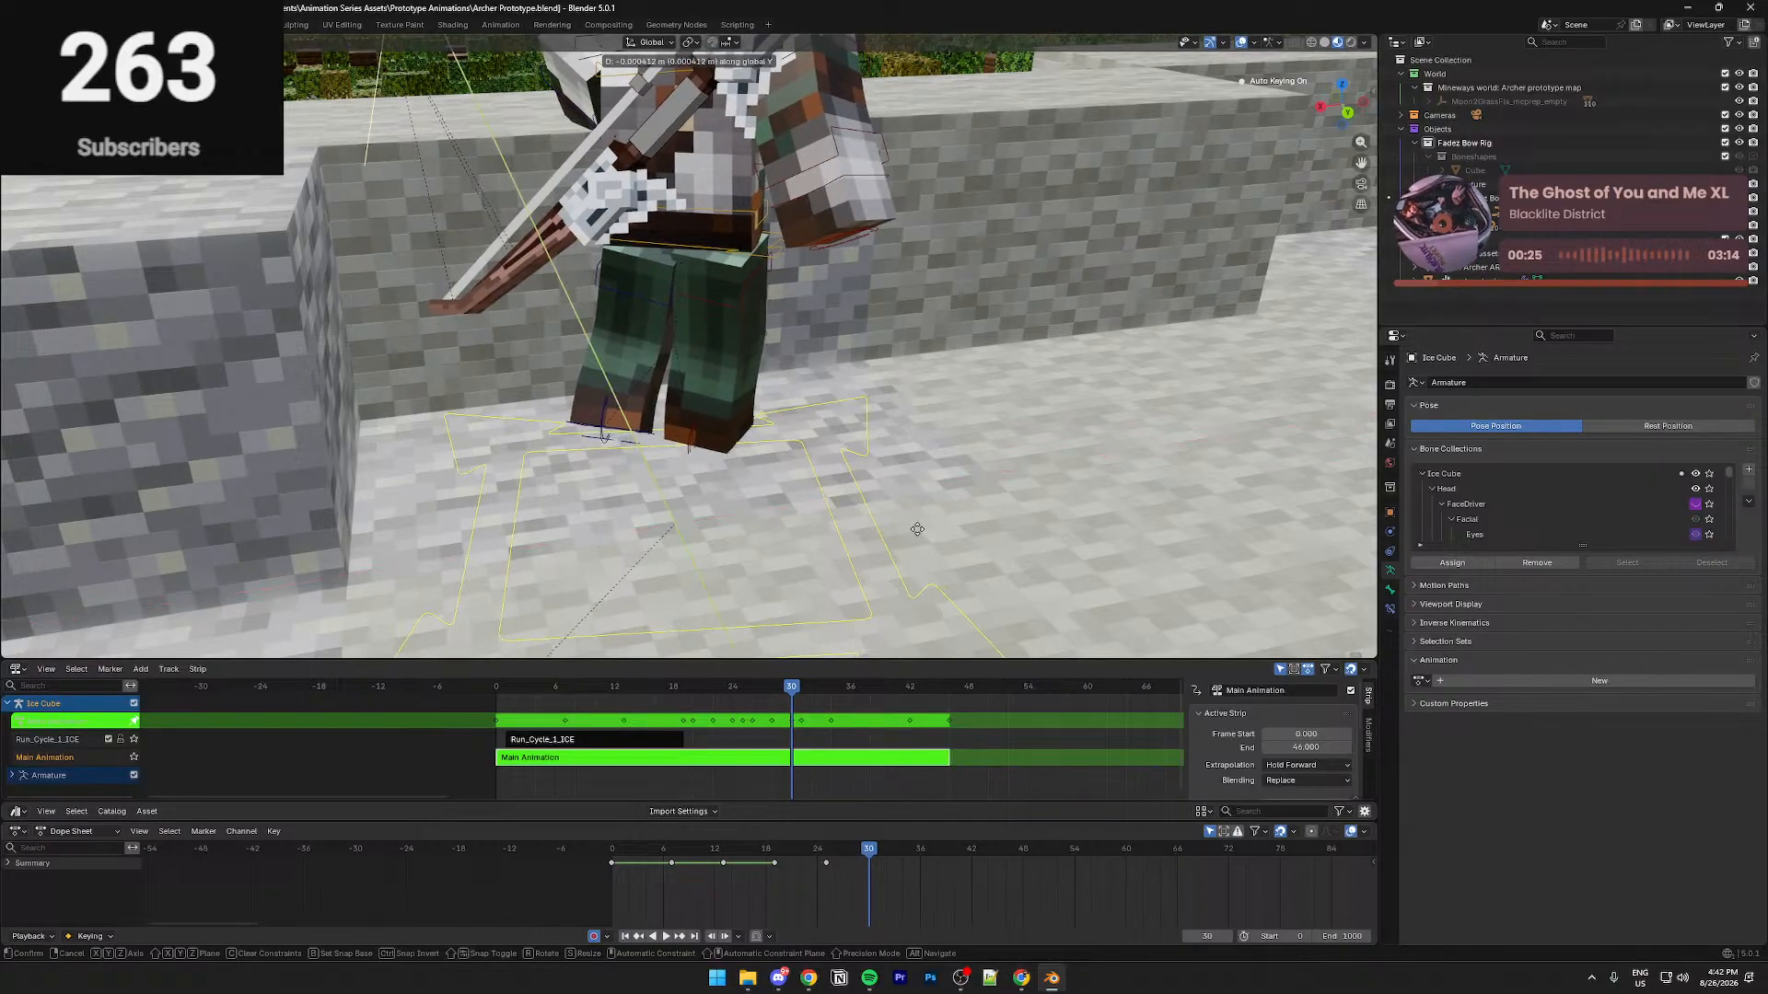
left_click(938, 518)
key("g")
key("y")
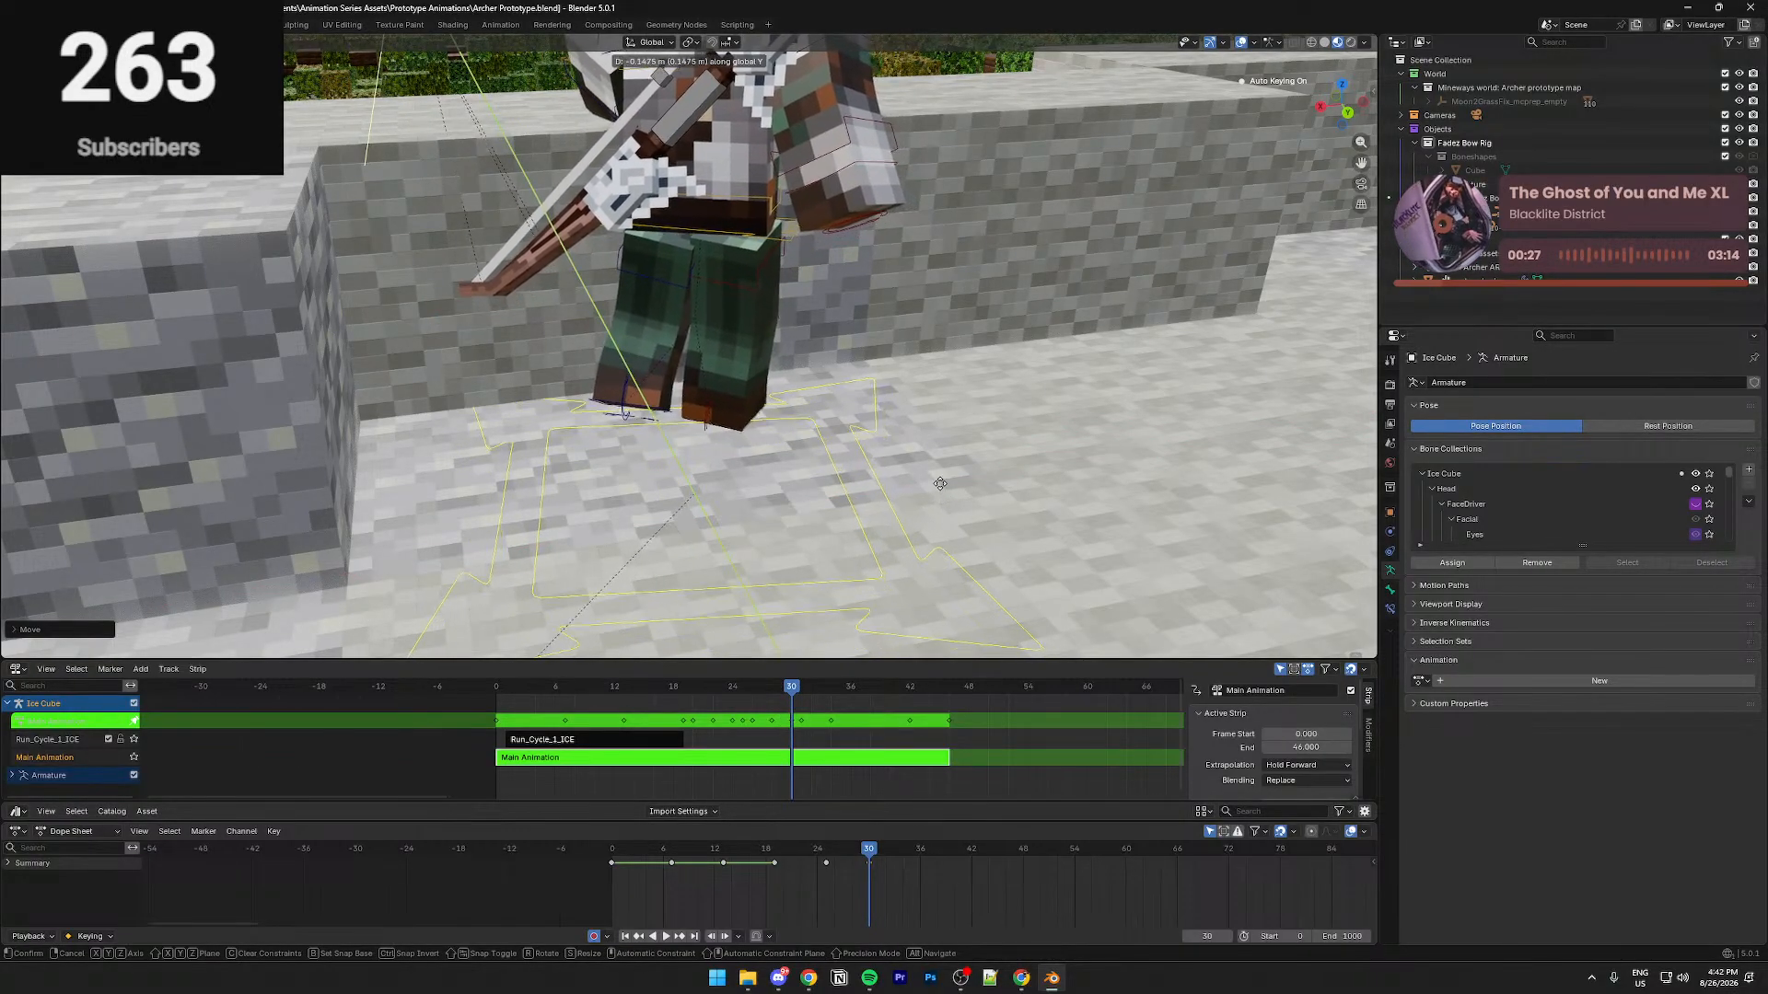
key("r")
key("z")
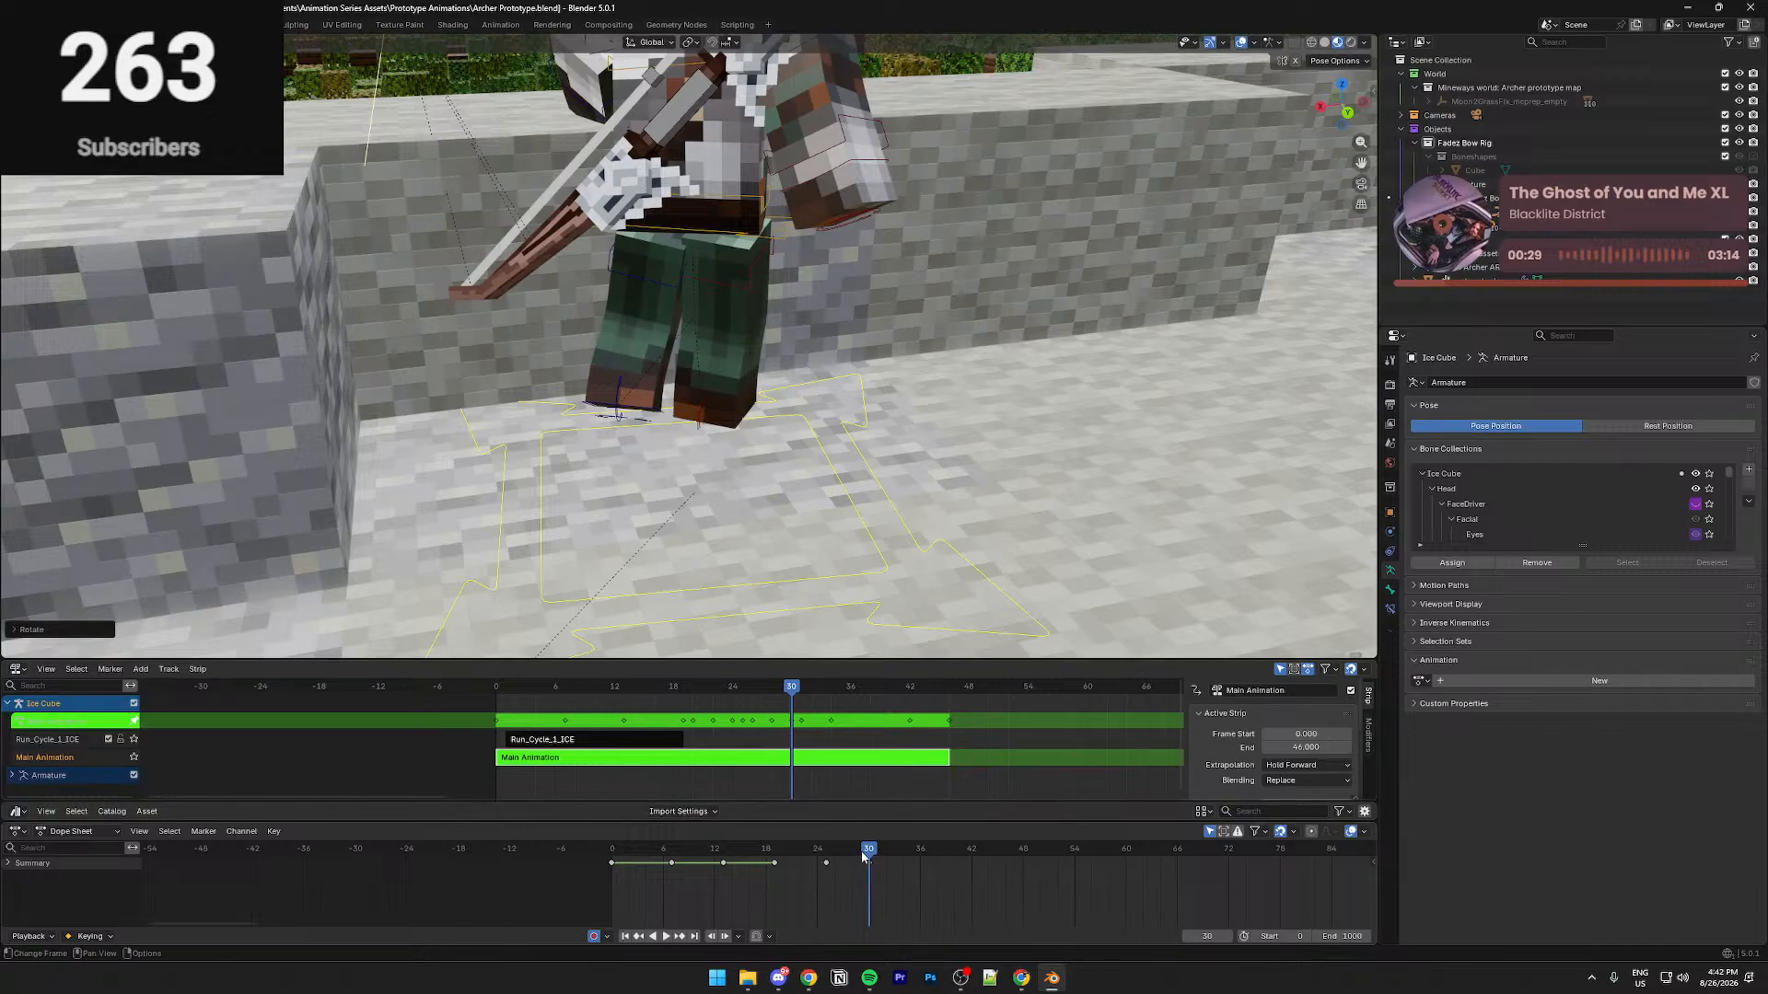
Replay the transition into the stop, viewing the archer from behind and from above
left_click_drag(859, 851, 737, 846)
key("space")
key("space")
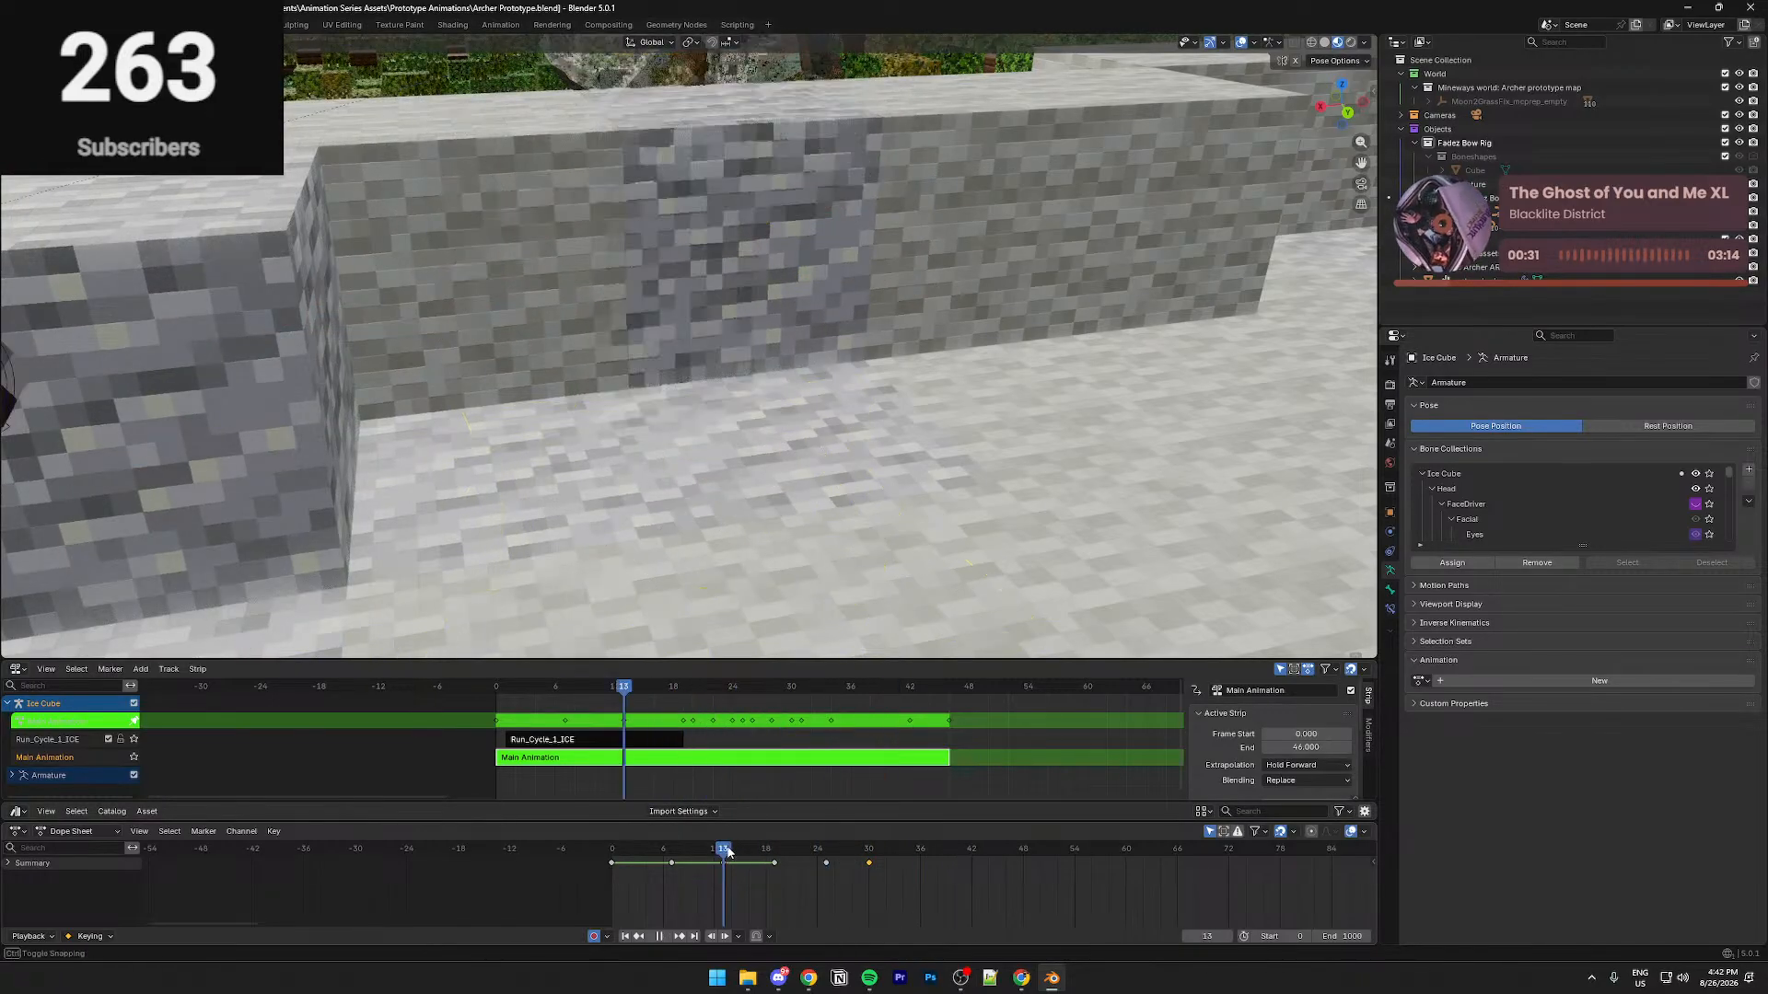
left_click(727, 848)
key("space")
middle_click_drag(736, 460, 915, 515)
key("space")
Fine-tune the root control's position along global Y on frame 30, checking the settling motion
key("Escape")
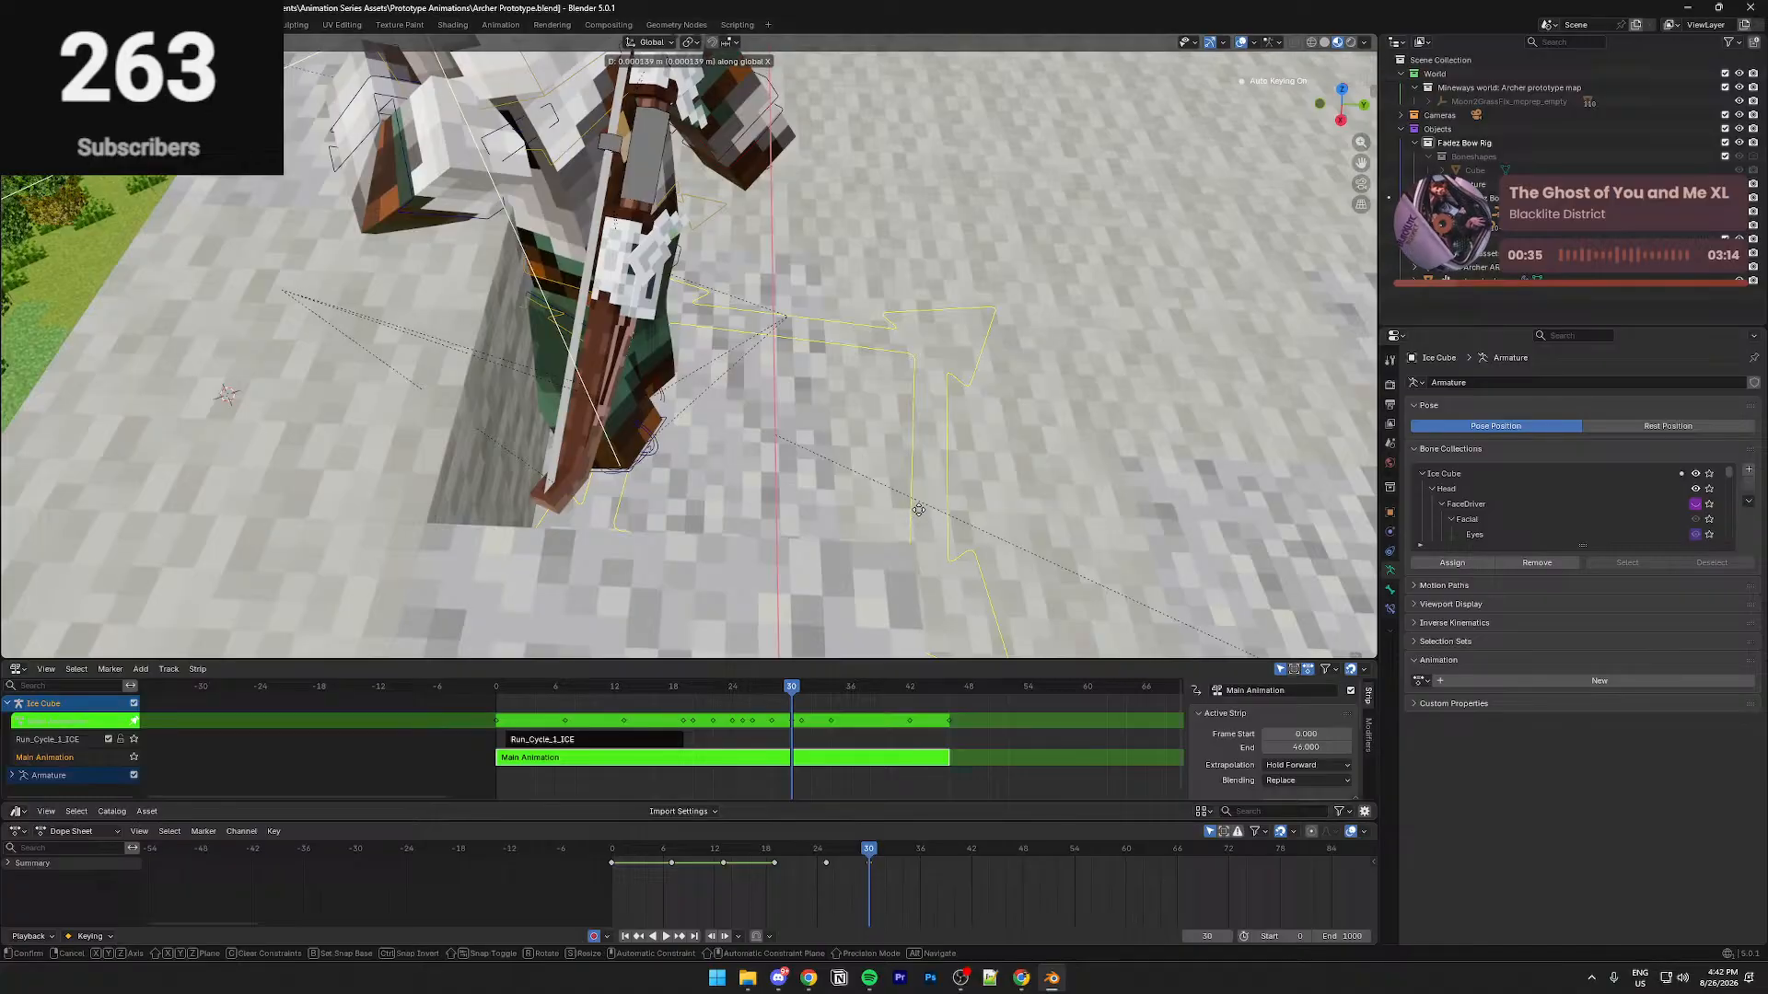
key("y")
left_click(944, 512)
key("space")
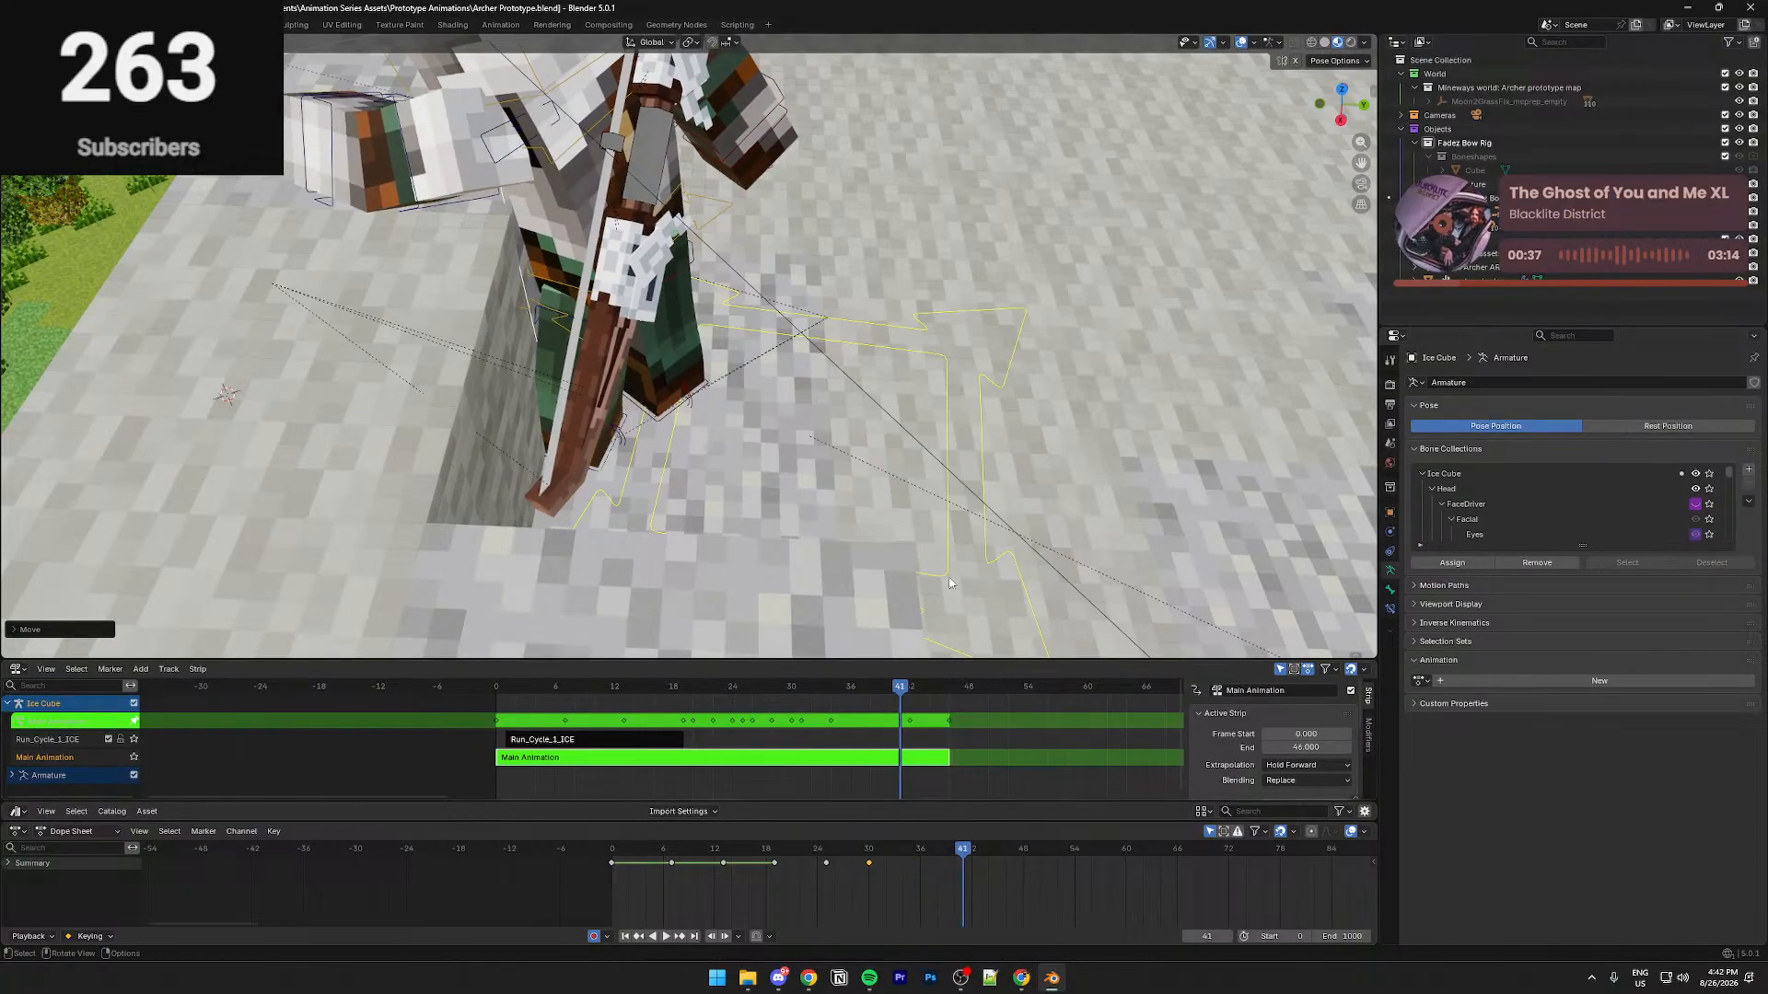
middle_click_drag(957, 600, 973, 601)
left_click_drag(963, 852, 870, 854)
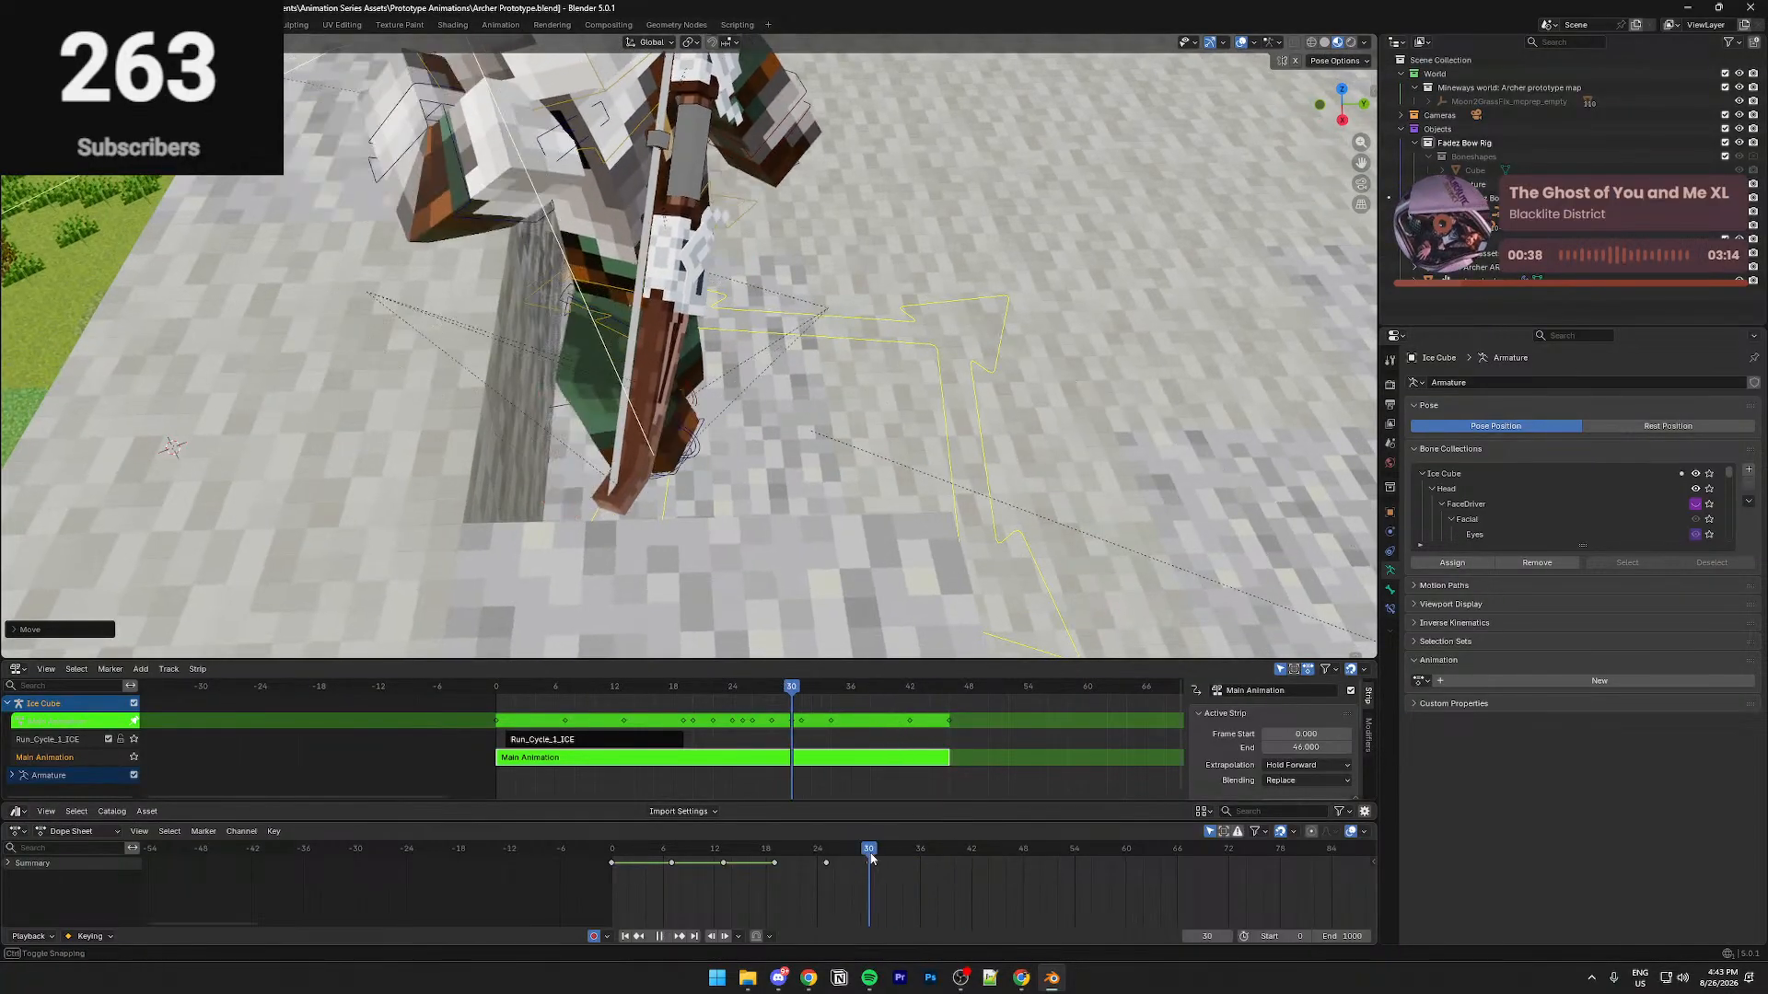
left_click(886, 529)
Replay the run into the stop from behind the archer to check the root control's slide
left_click(824, 858)
key("space")
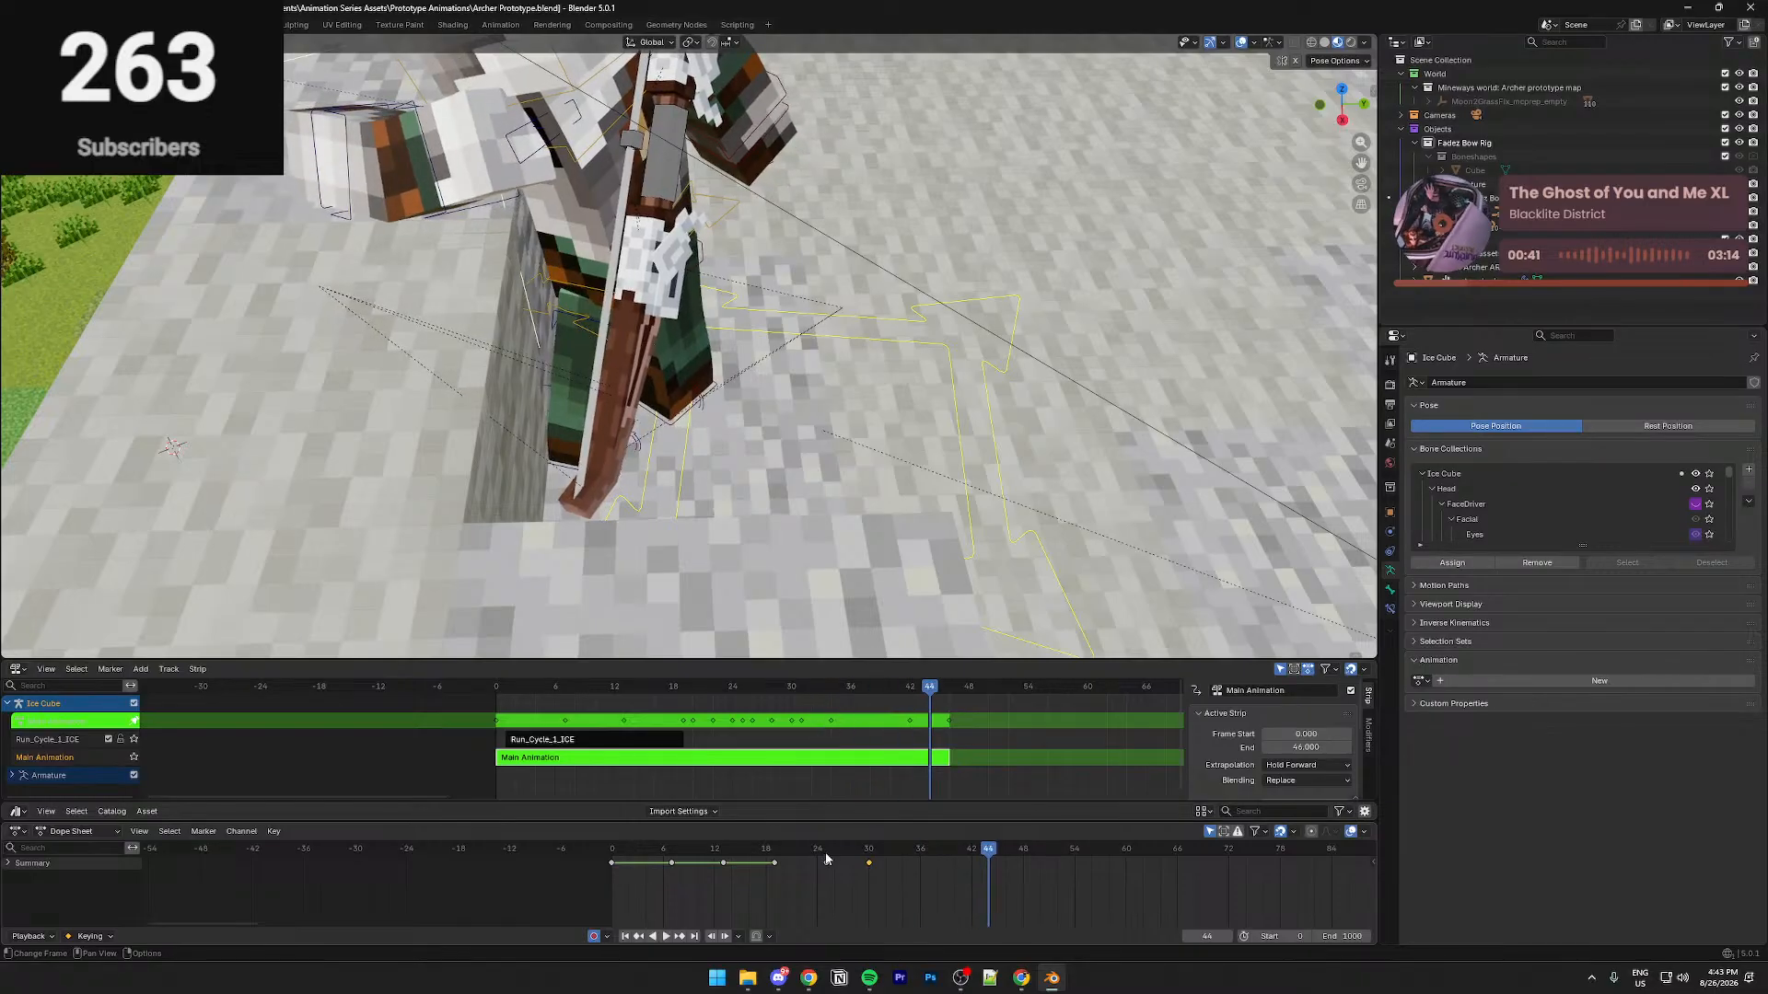
left_click(763, 855)
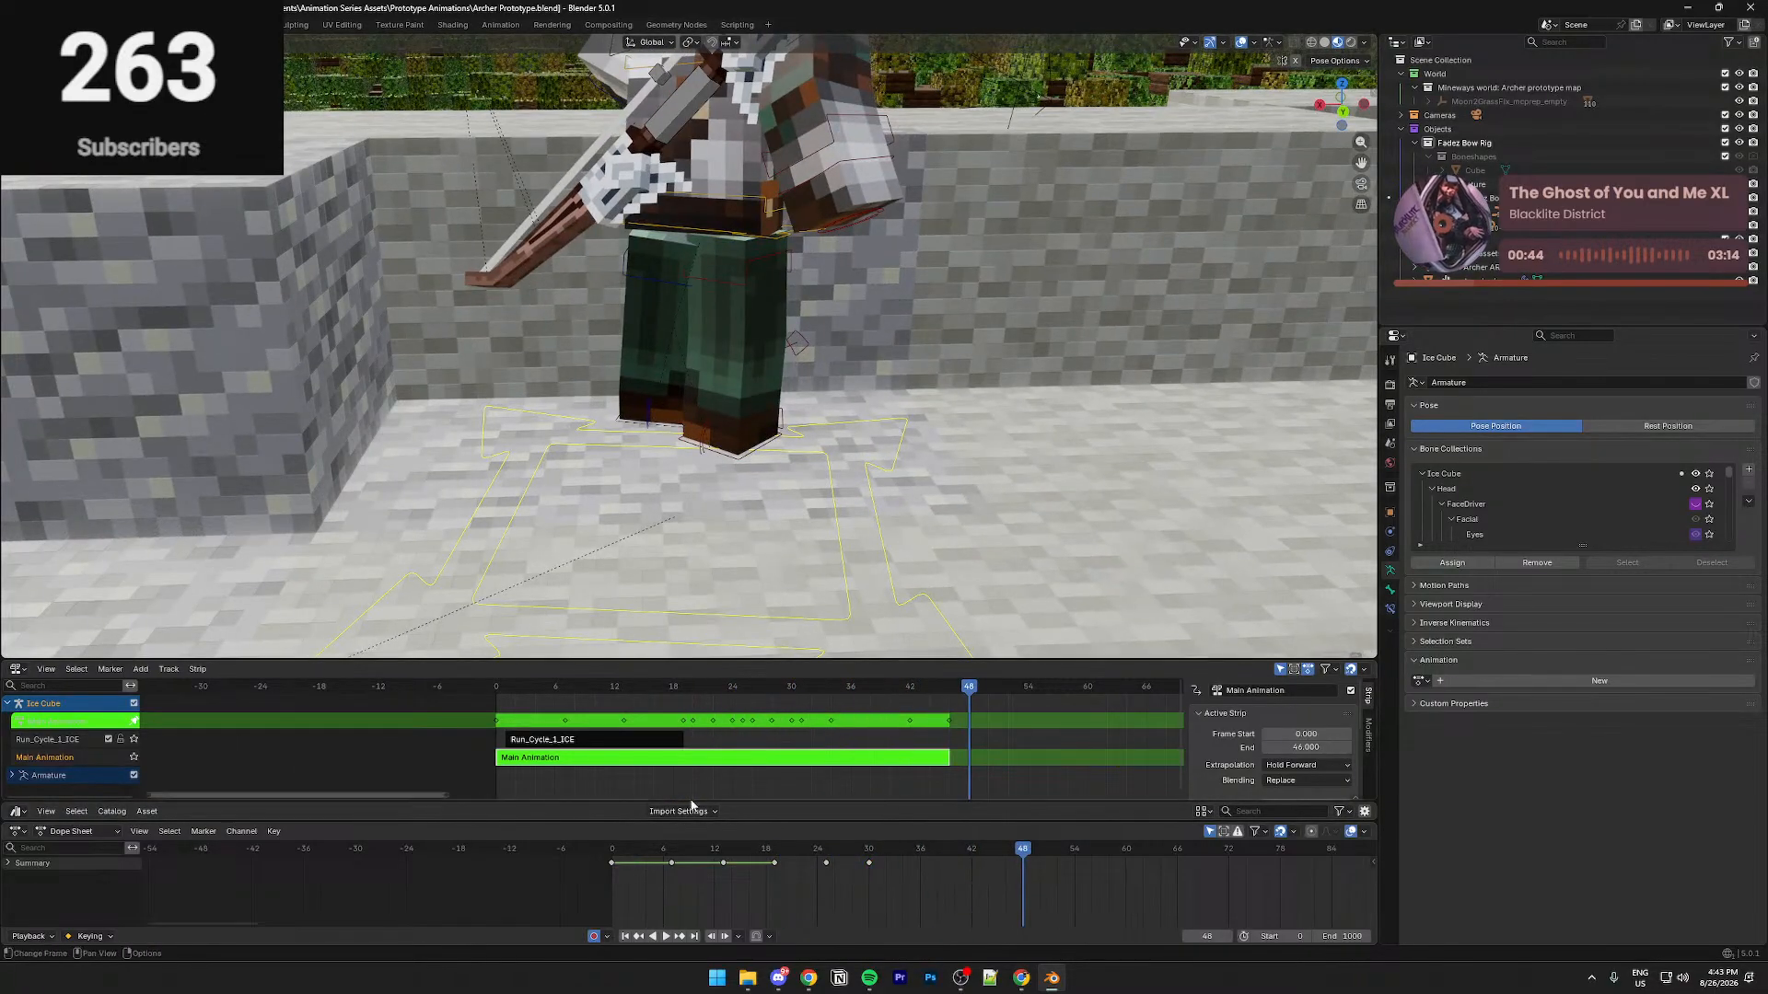
key("space")
left_click(636, 849)
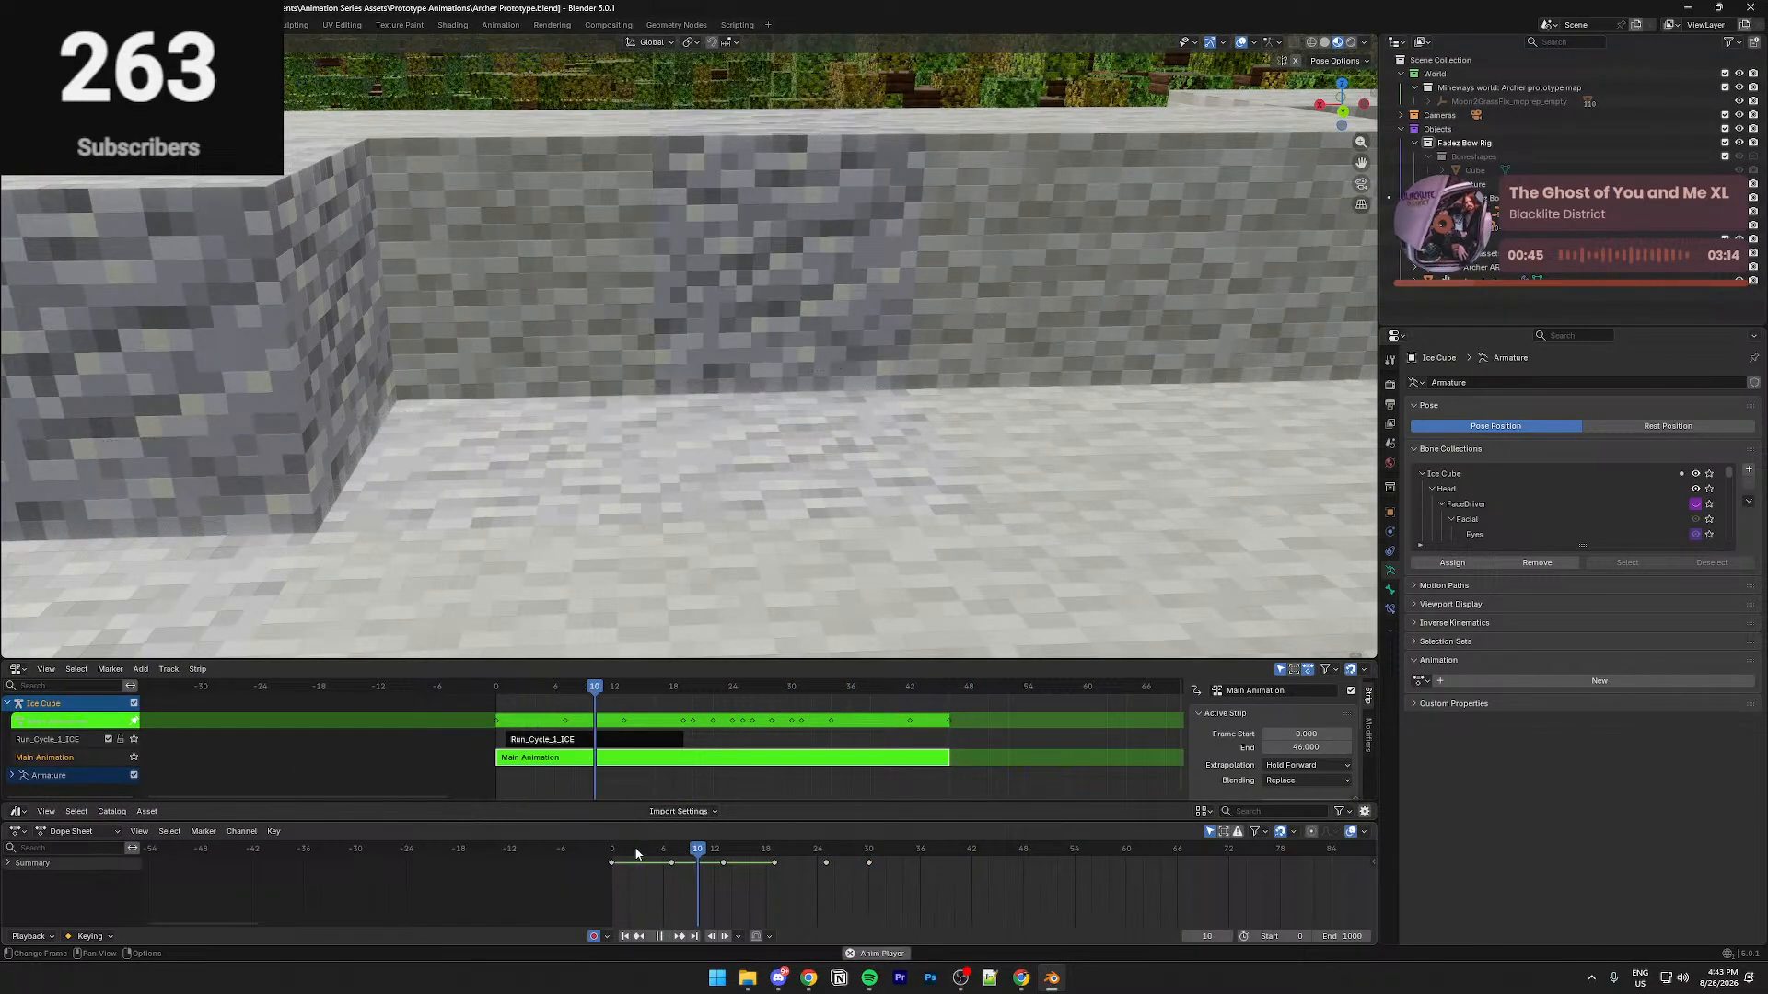
key("space")
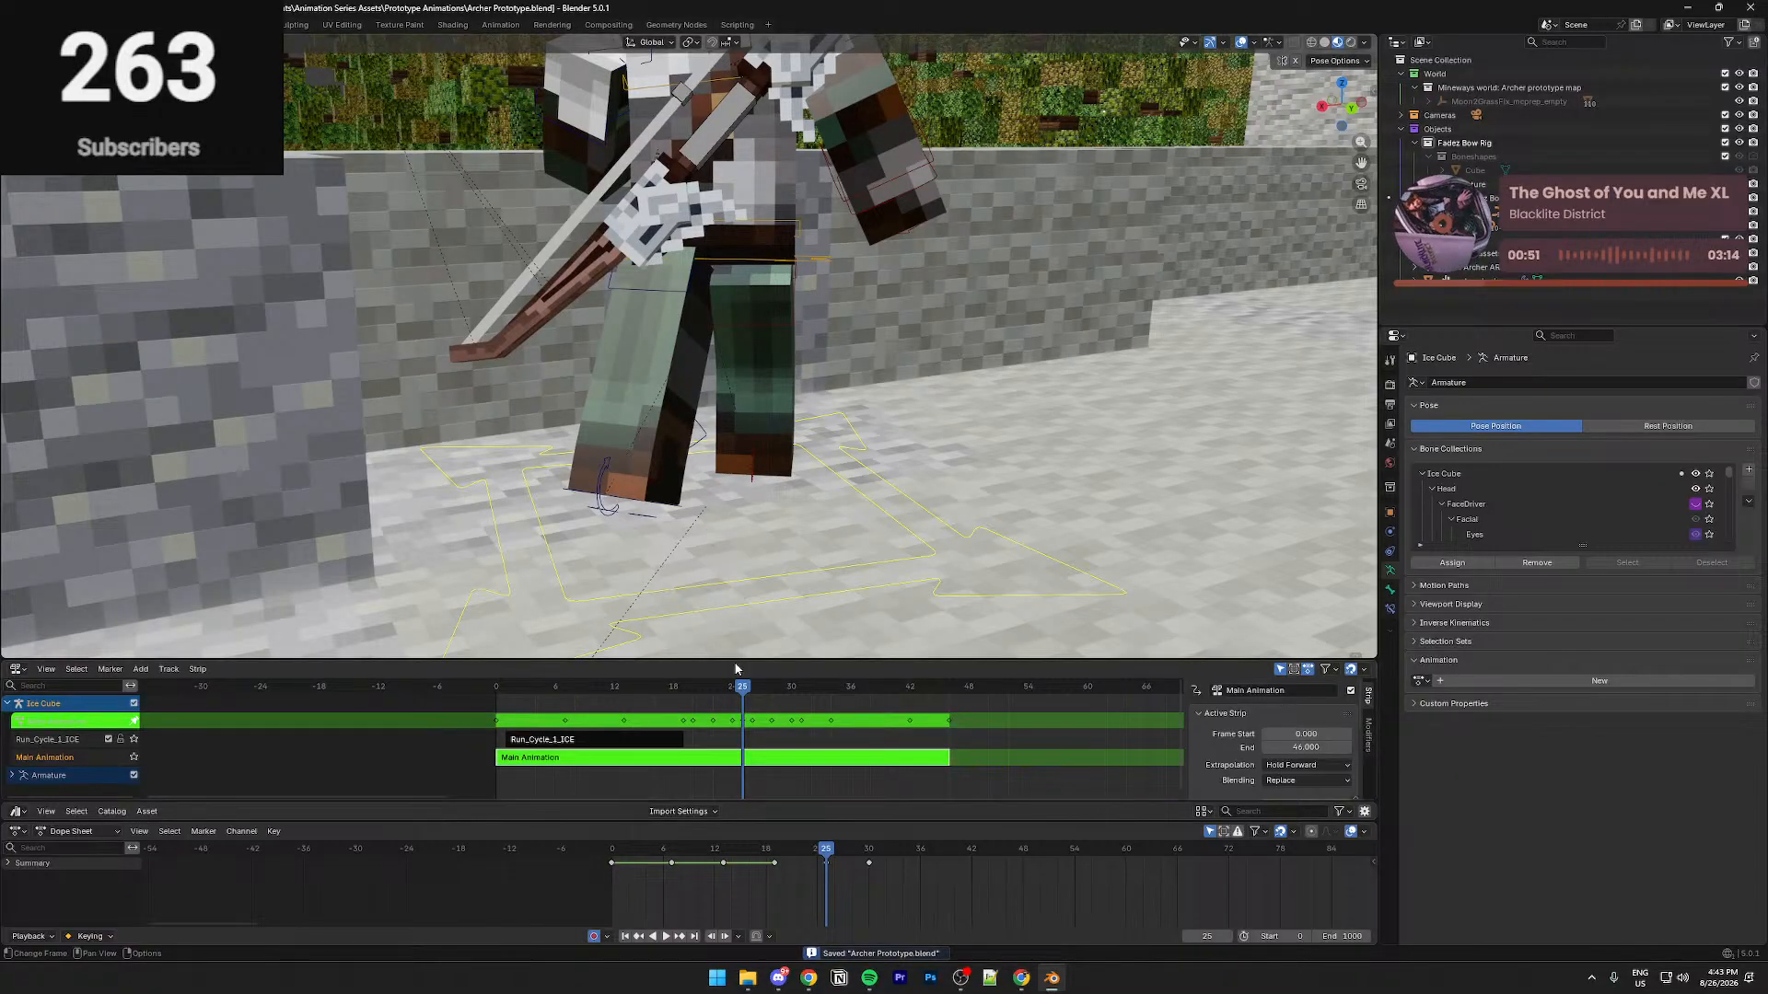
Review the run and stop from a wider side angle and save the file
scroll(685, 452, "up", 5)
scroll(685, 452, "down", 8)
middle_click_drag(685, 451, 630, 563)
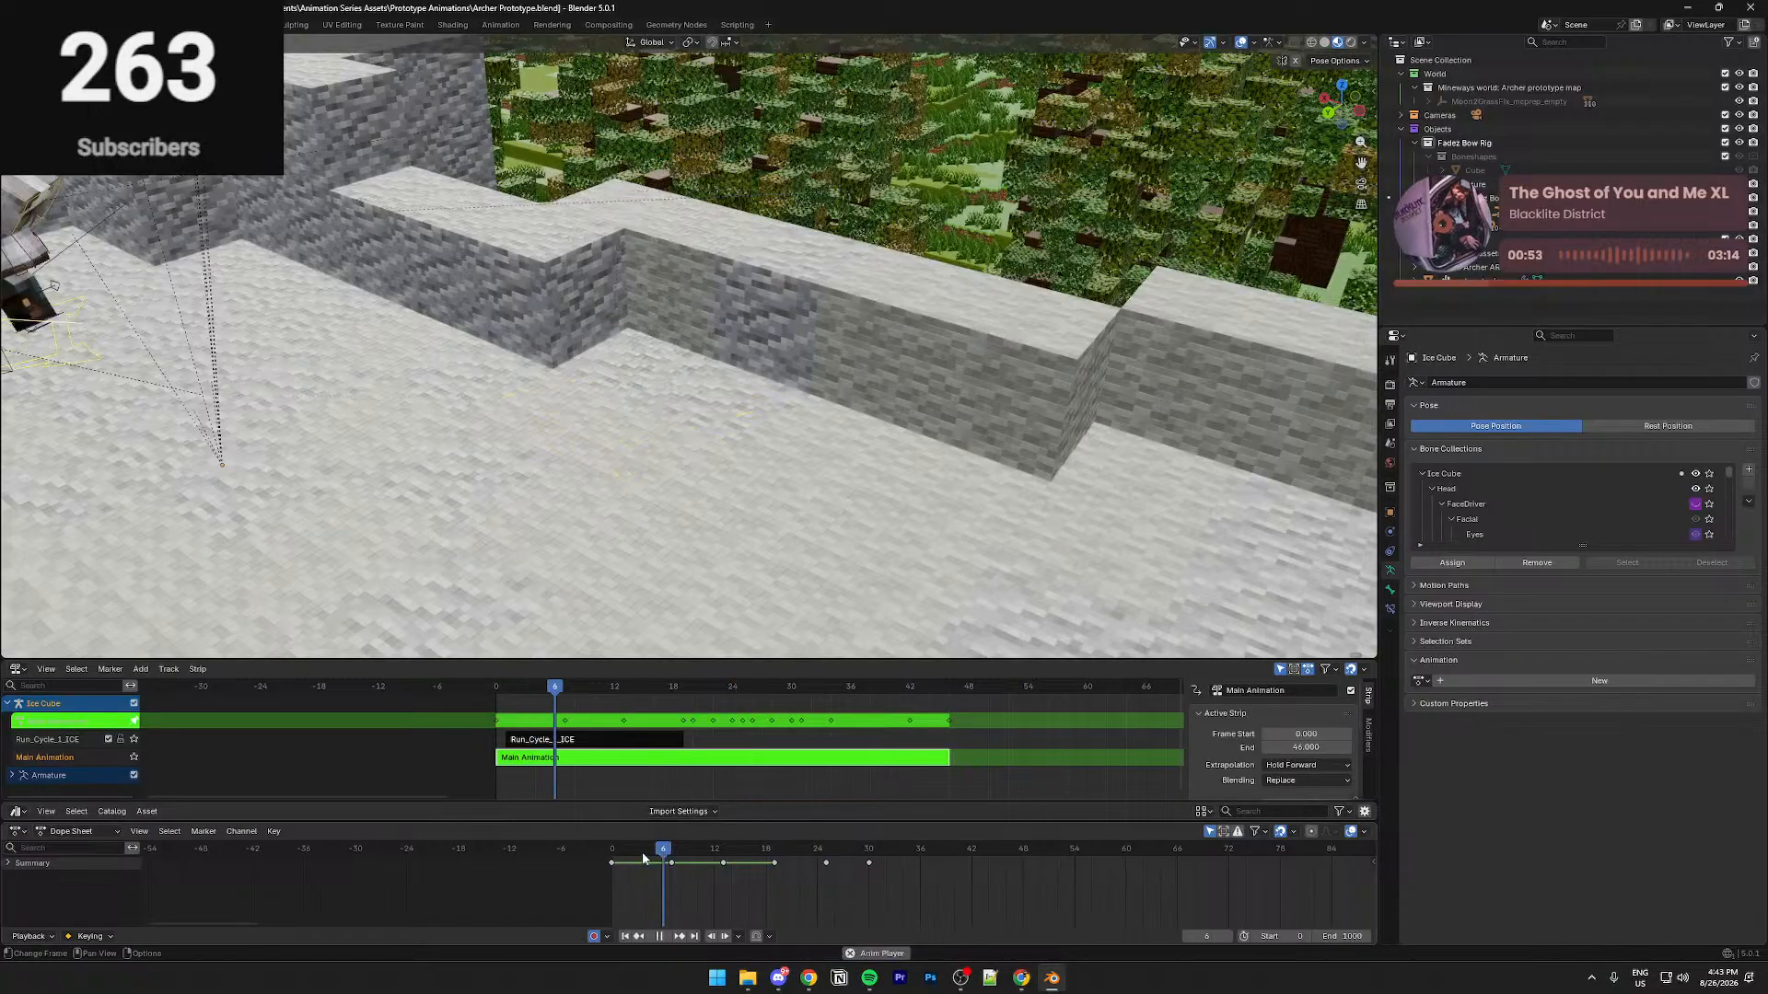
key("space")
scroll(584, 580, "up", 3)
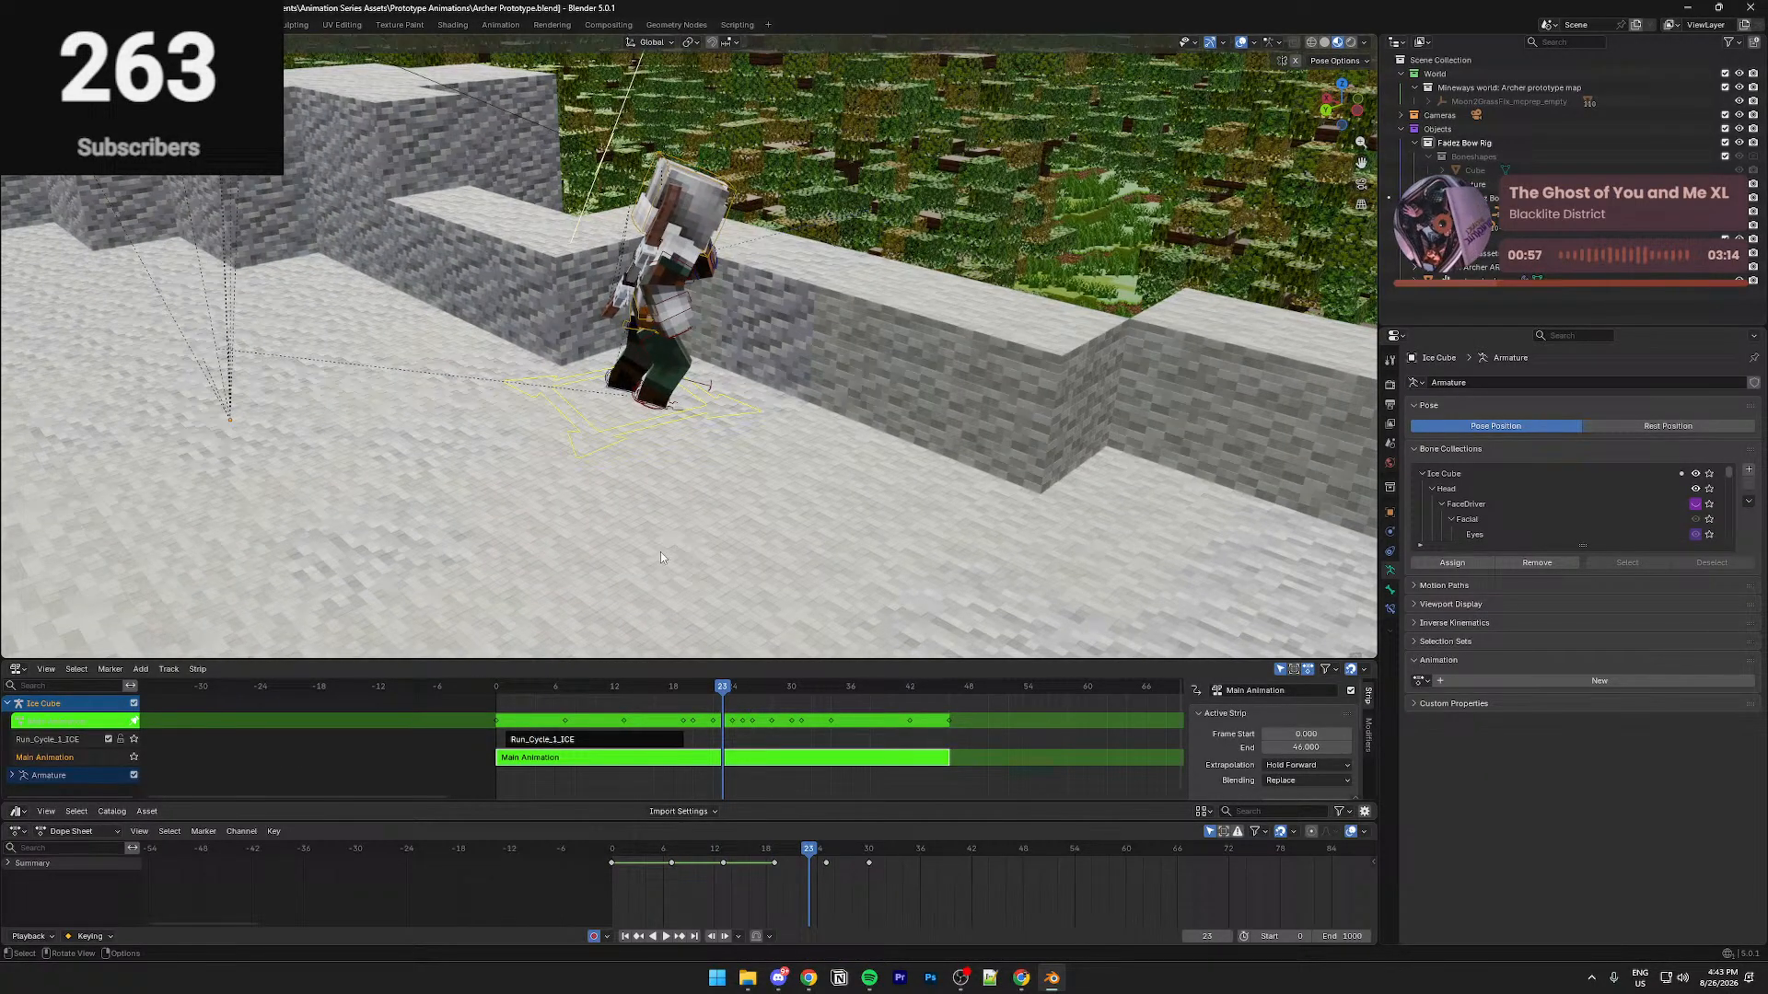
scroll(589, 568, "up", 5)
middle_click_drag(558, 560, 497, 575)
left_click(642, 844)
key("space")
key("space")
key("ctrl+s")
Replay the run from the front and from a low side view to check the foot contact
left_click(621, 848)
key("space")
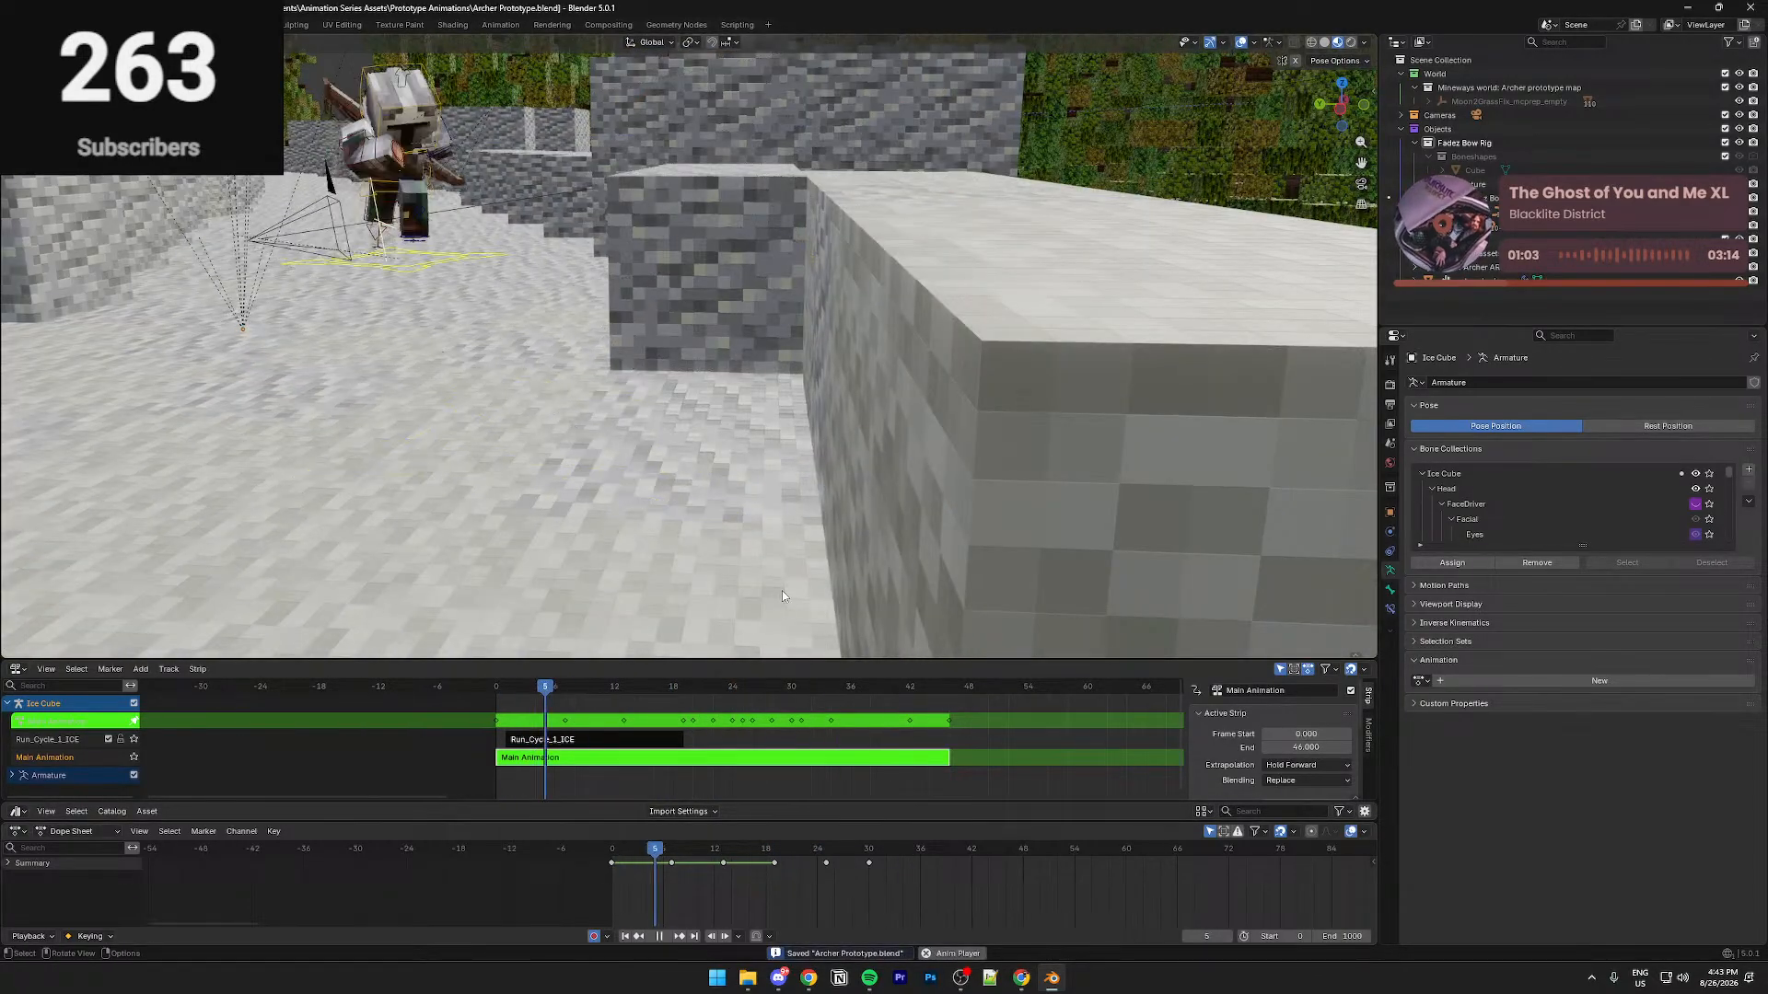
key("space")
left_click_drag(681, 844, 749, 854)
key("space")
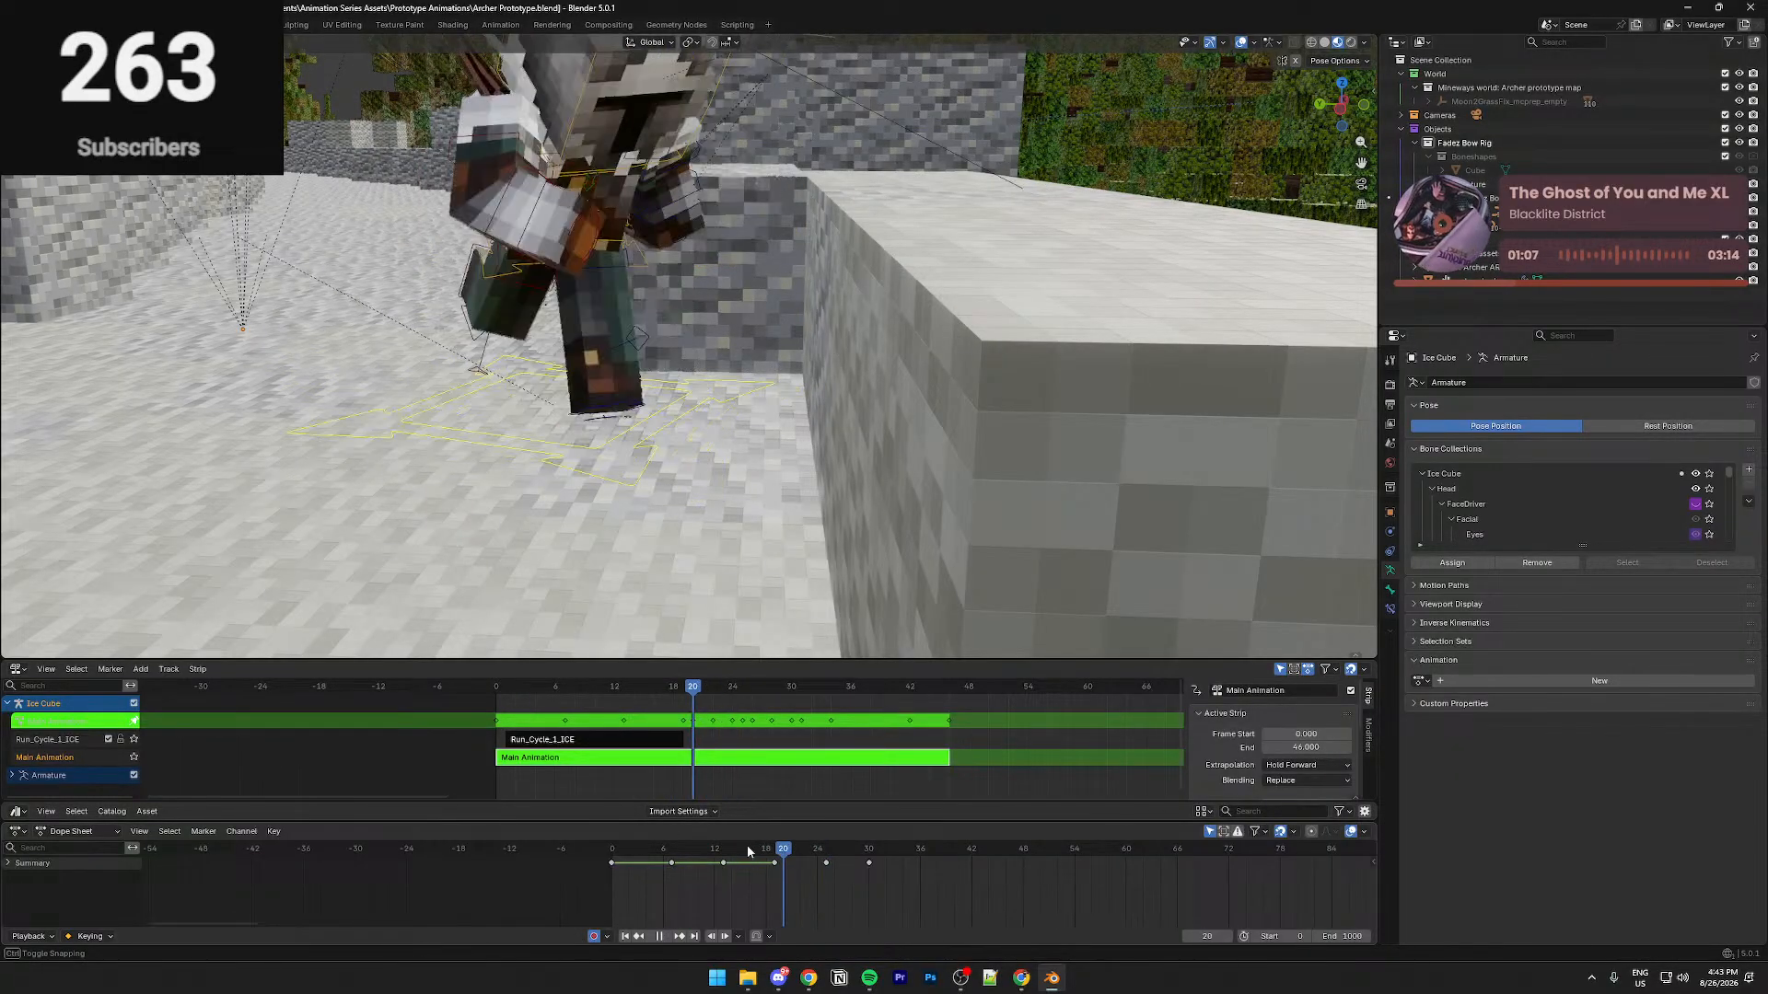
middle_click_drag(929, 604, 829, 583)
key("space")
left_click(729, 851)
key("space")
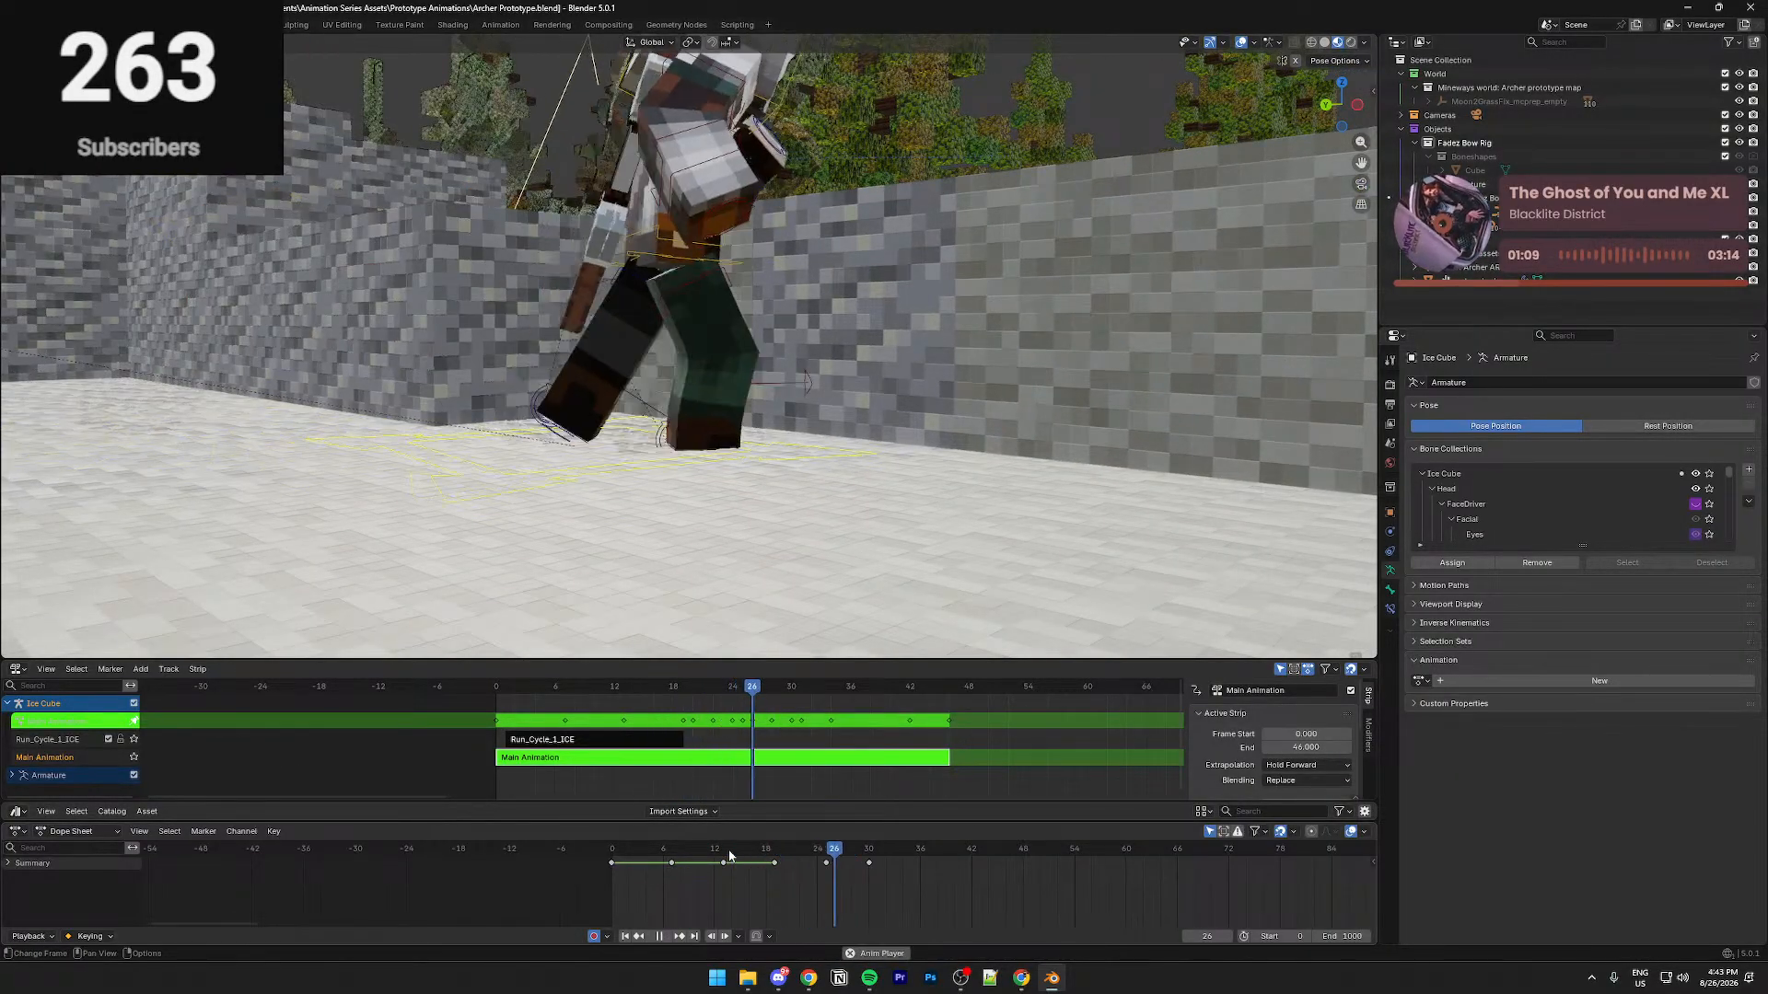
key("space")
Nudge the foot control slightly along global Z on frame 42 to ground the archer's stopping pose, and save the file
scroll(852, 480, "up", 3)
left_click(753, 442)
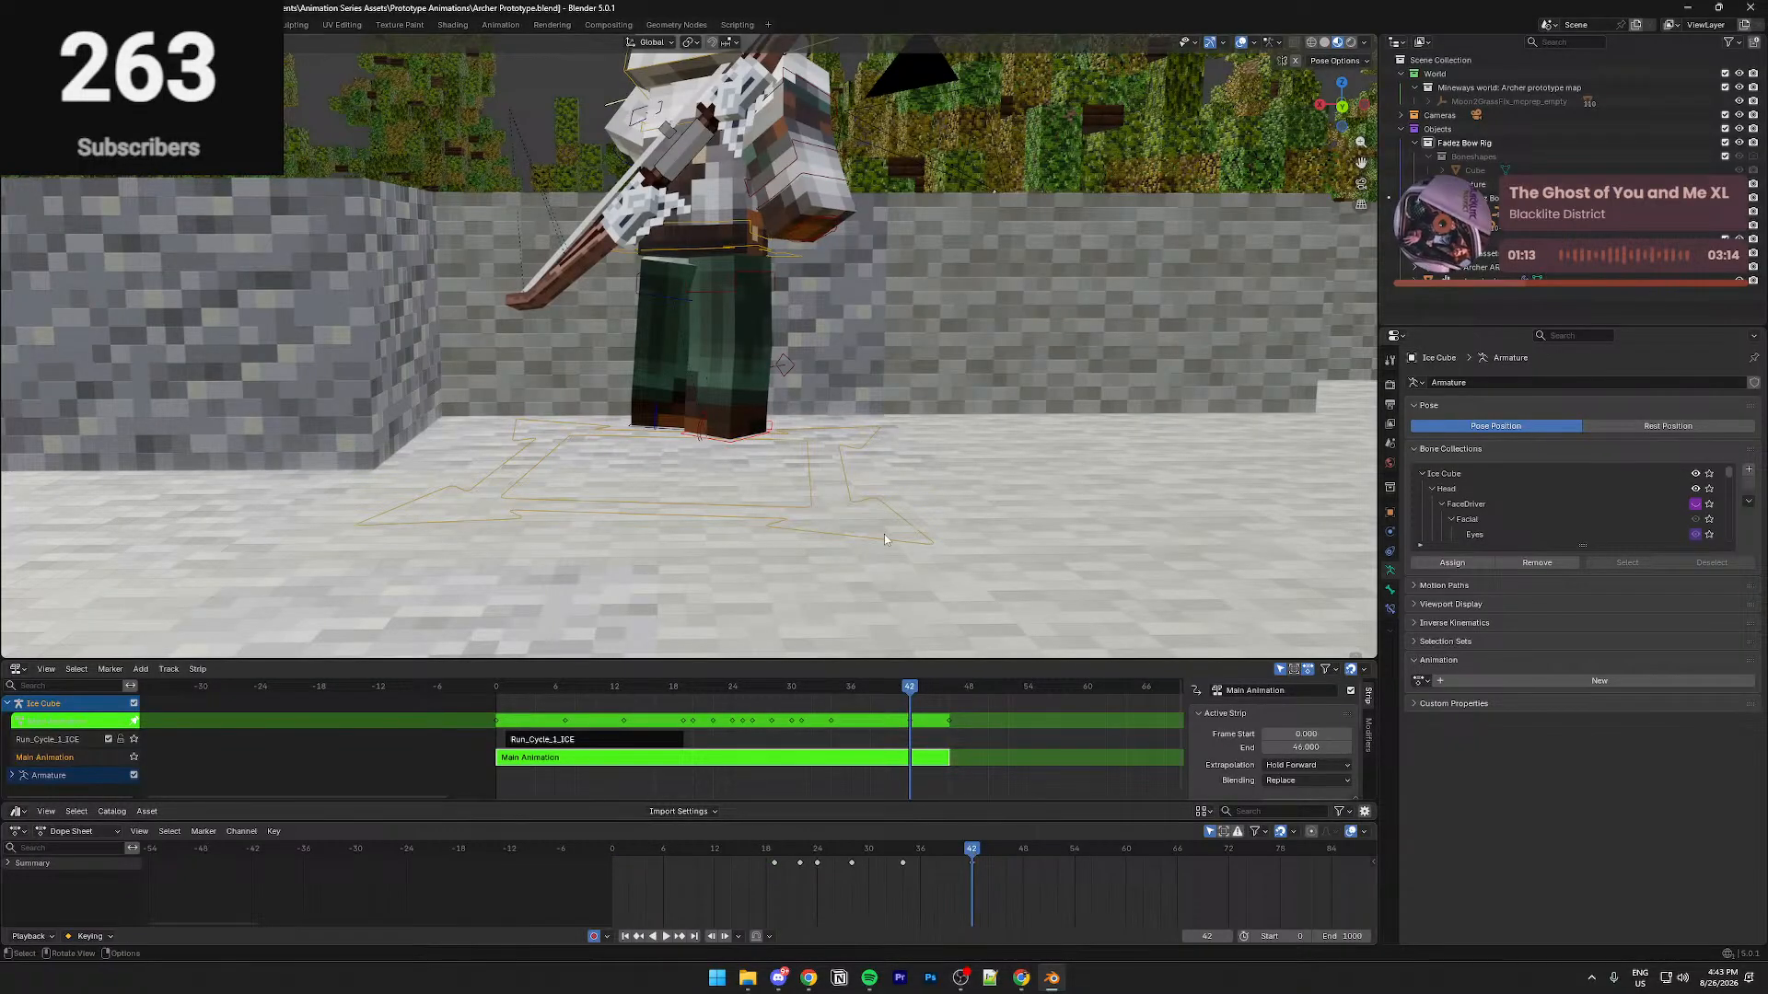
middle_click_drag(881, 543, 754, 522)
key("g")
key("z")
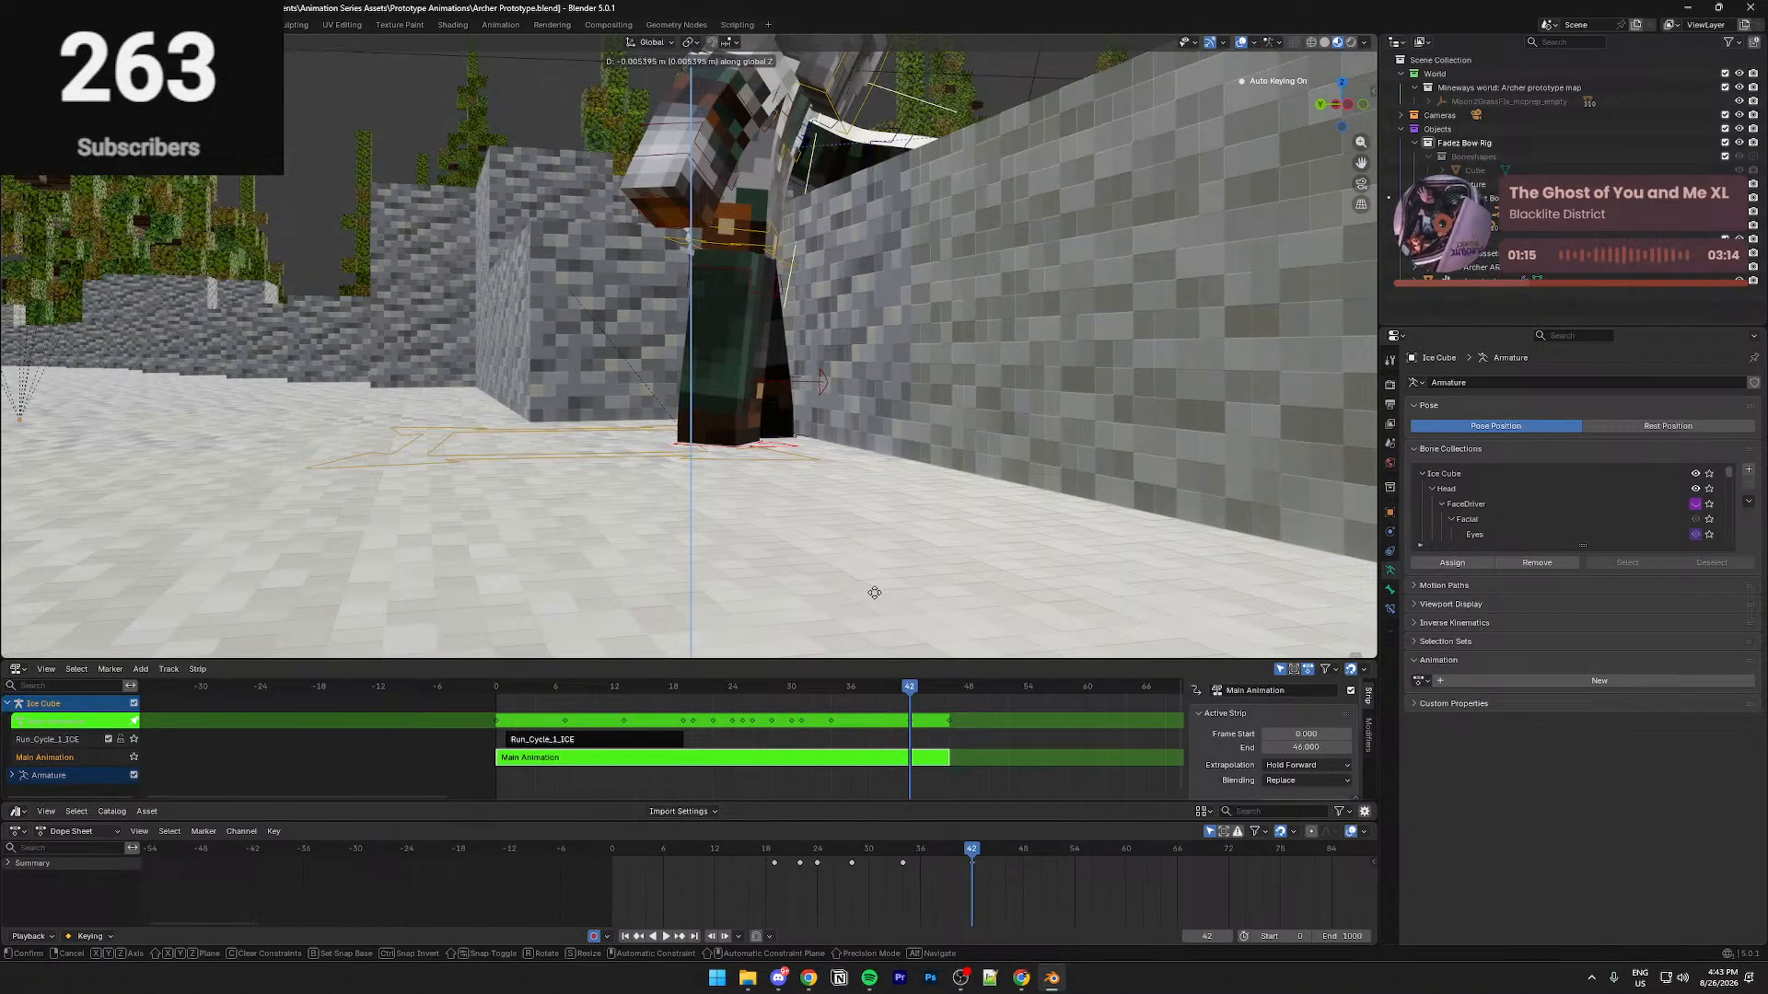
left_click(874, 593)
middle_click_drag(697, 565, 875, 573)
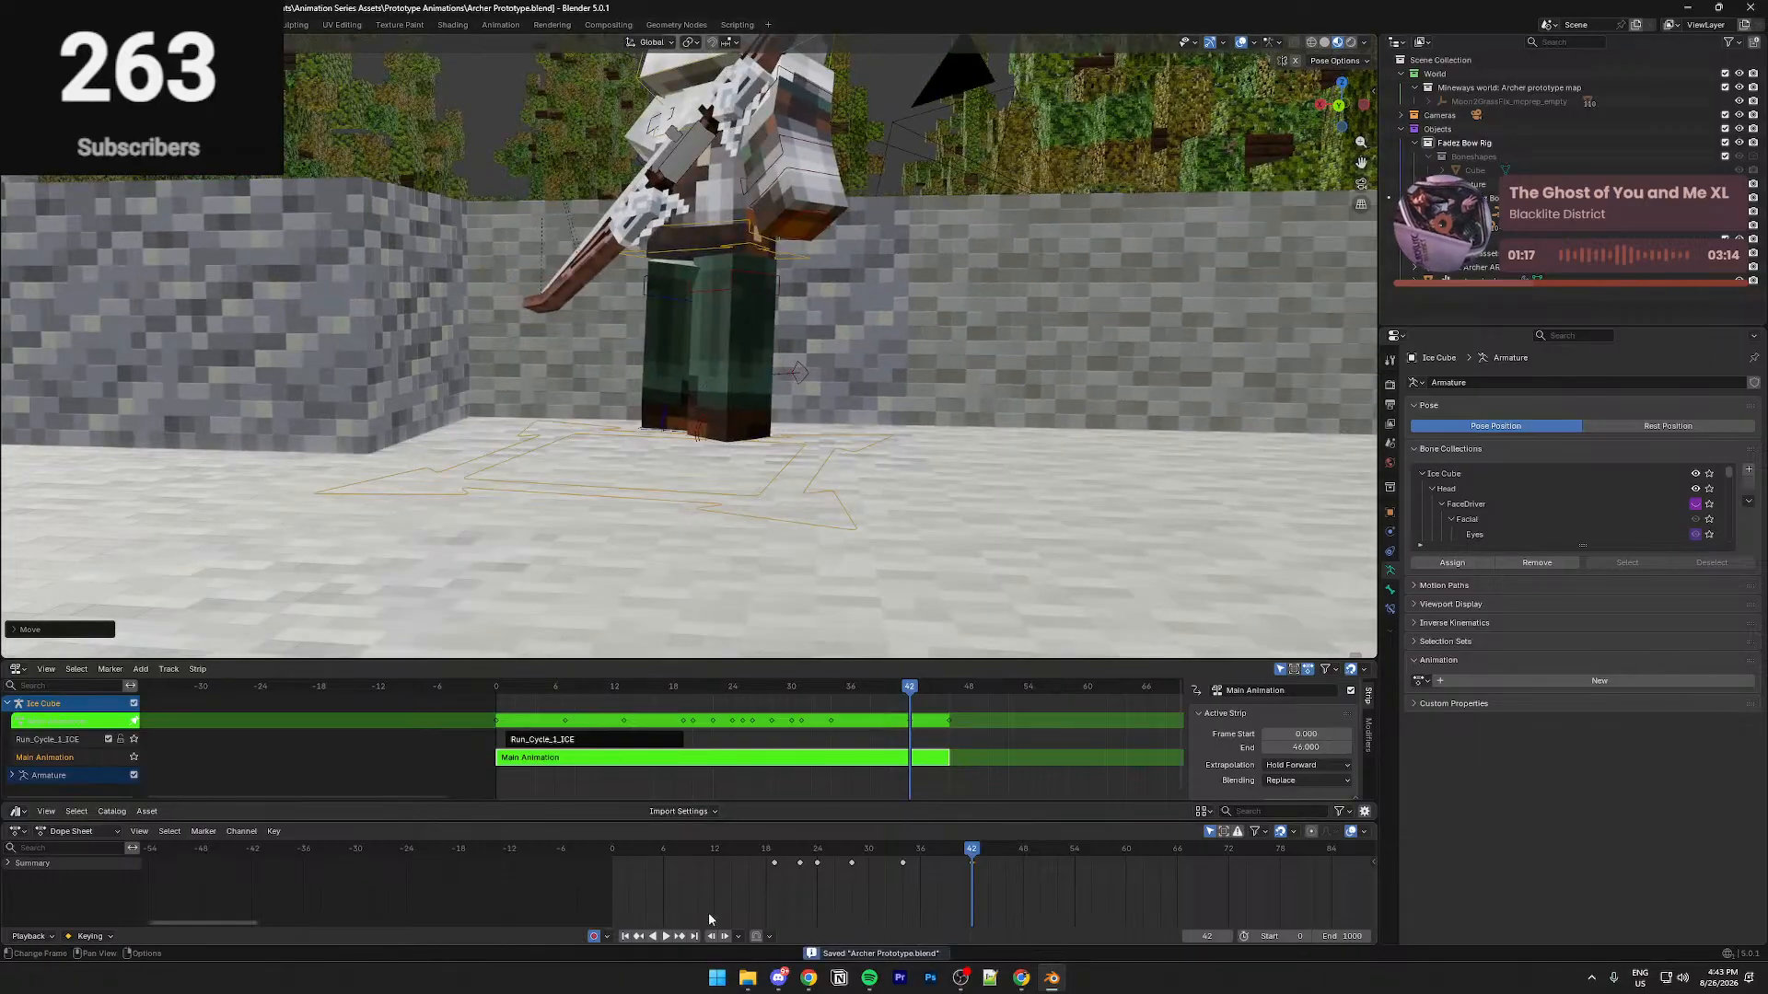
Replay the animation from the start of the run through the scene camera
left_click(621, 854)
key("space")
key("KP_0")
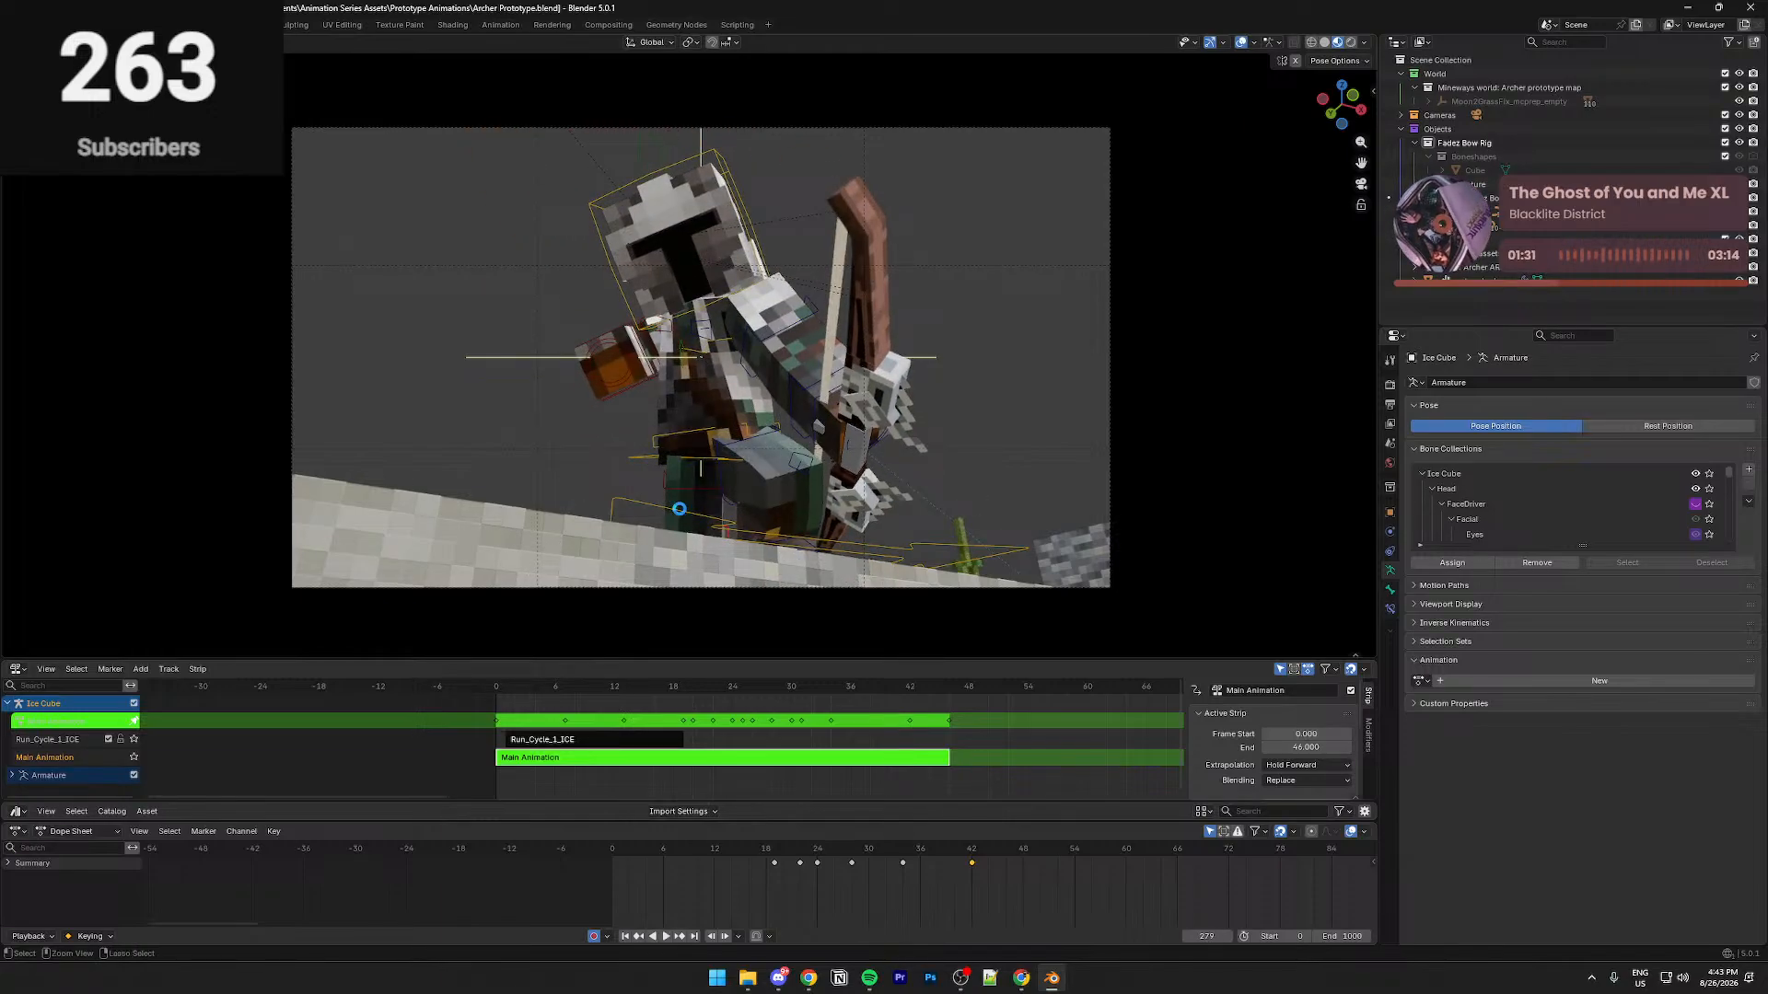
Inspect the brown-clothed character on the grass below the wall in Object Mode, and return to the camera view in Pose Mode
middle_click_drag(359, 531, 522, 488)
scroll(362, 506, "down", 5)
key("ctrl+Tab")
key("shift+grave")
key("w")
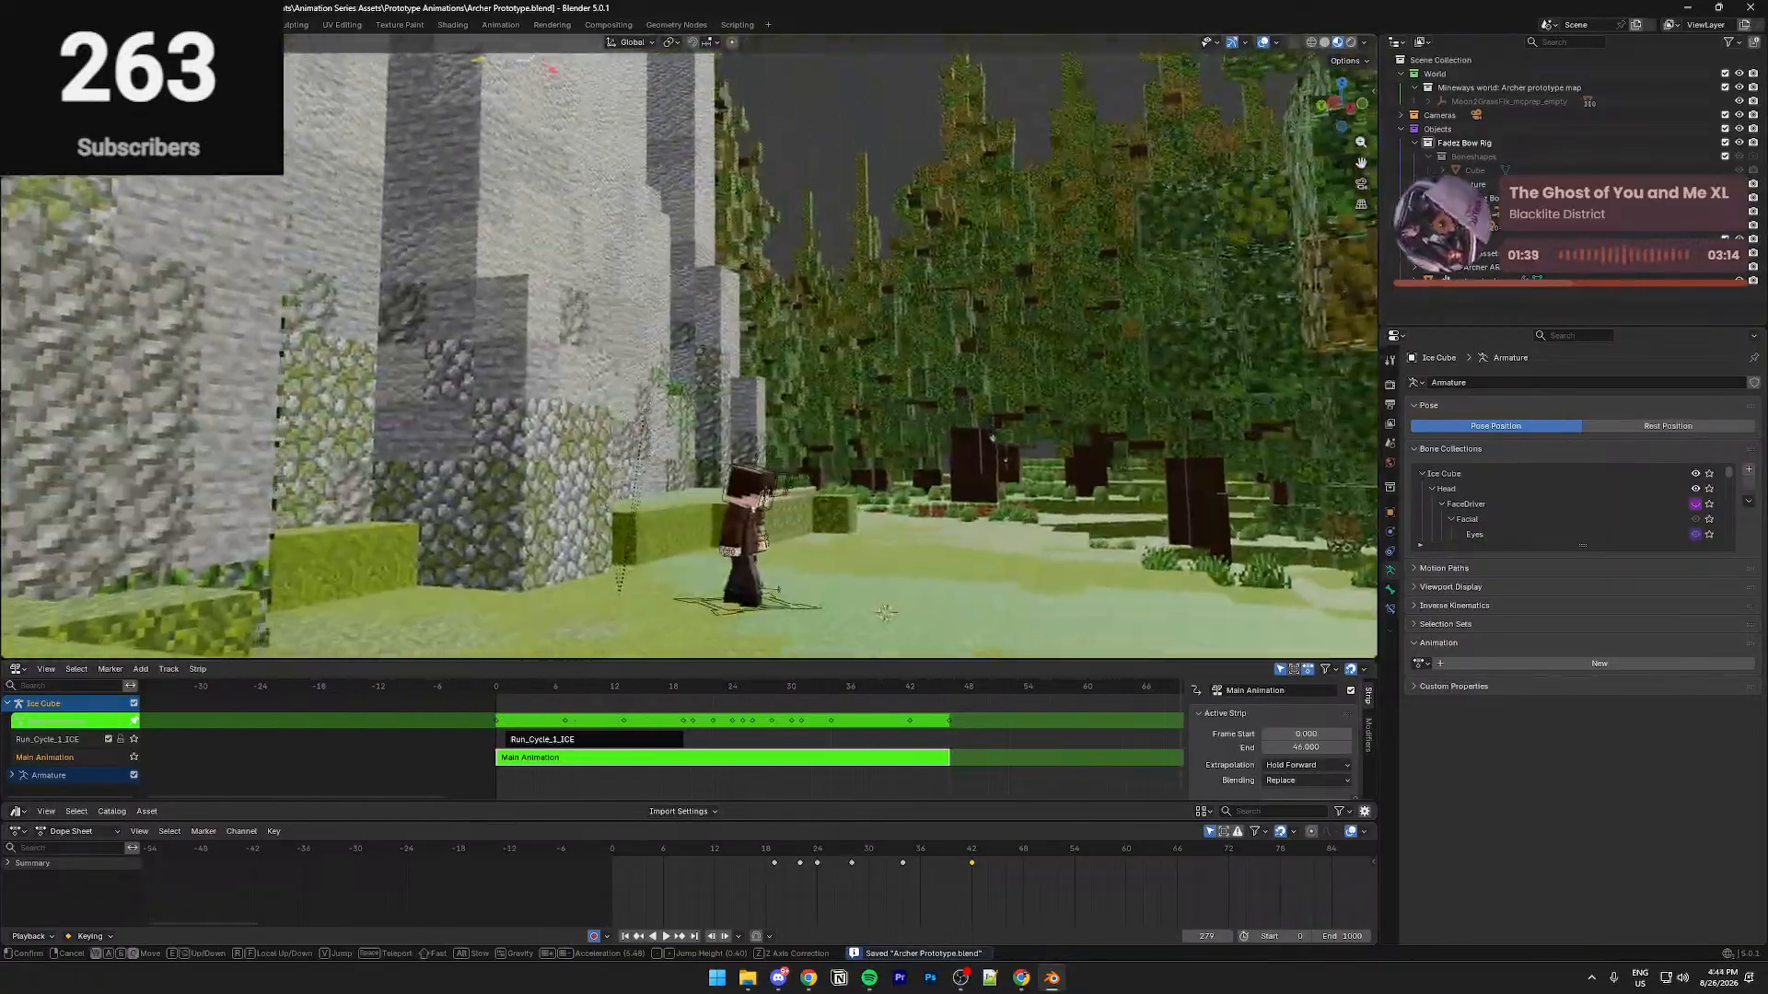
key("Escape")
key("KP_0")
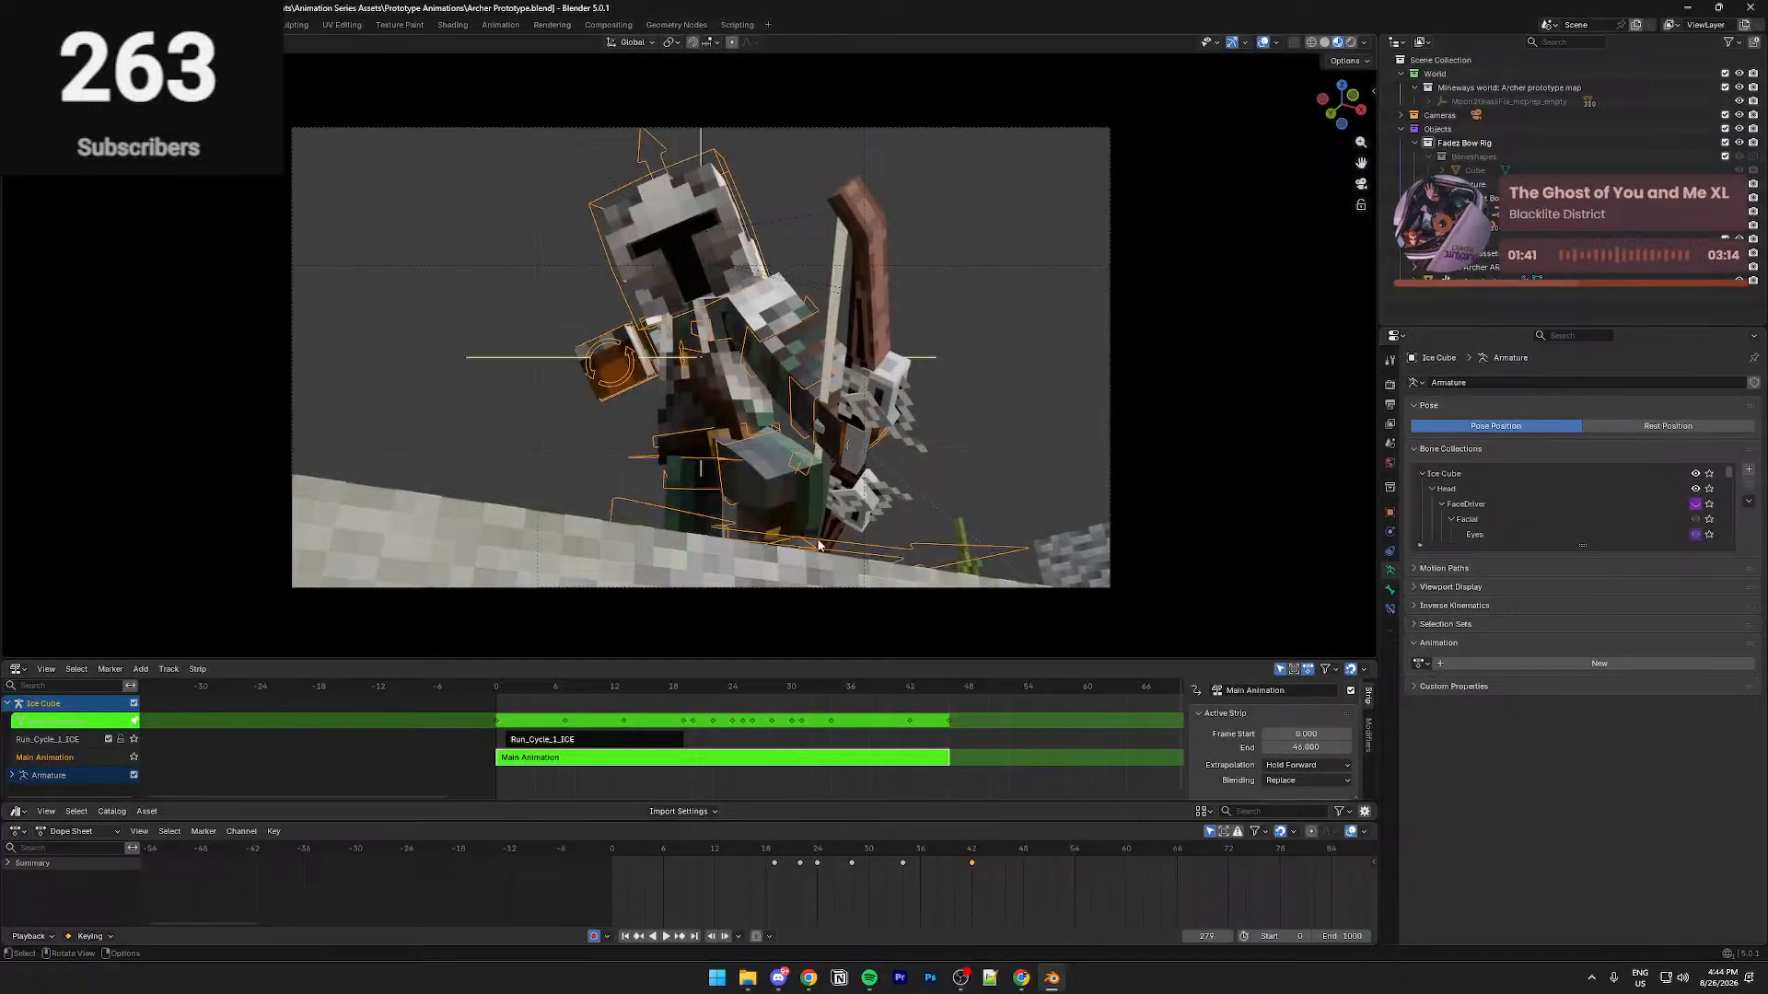
key("ctrl+Tab")
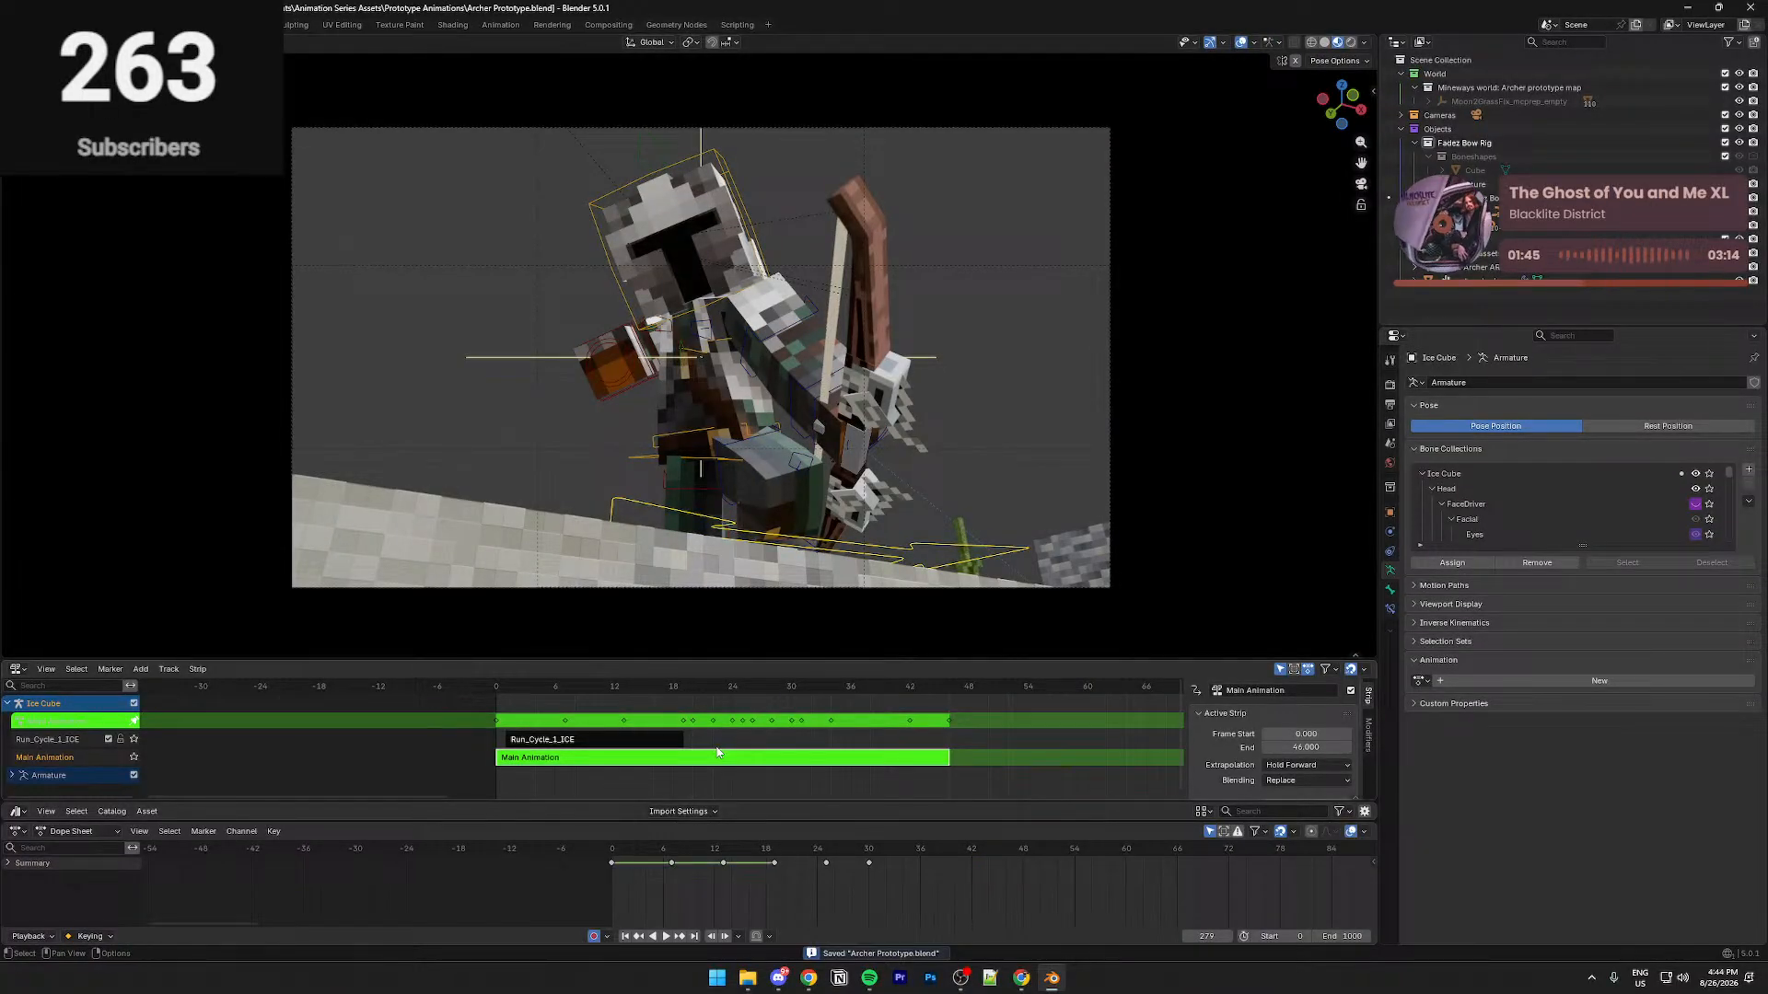
Save the file and exit tweak mode on the Ice Cube armature's Main Animation strip
mouse_move(709, 461)
middle_mouse_down()
mouse_move(699, 405)
mouse_move(589, 396)
mouse_move(713, 428)
middle_mouse_up()
scroll(696, 396, "down", 6)
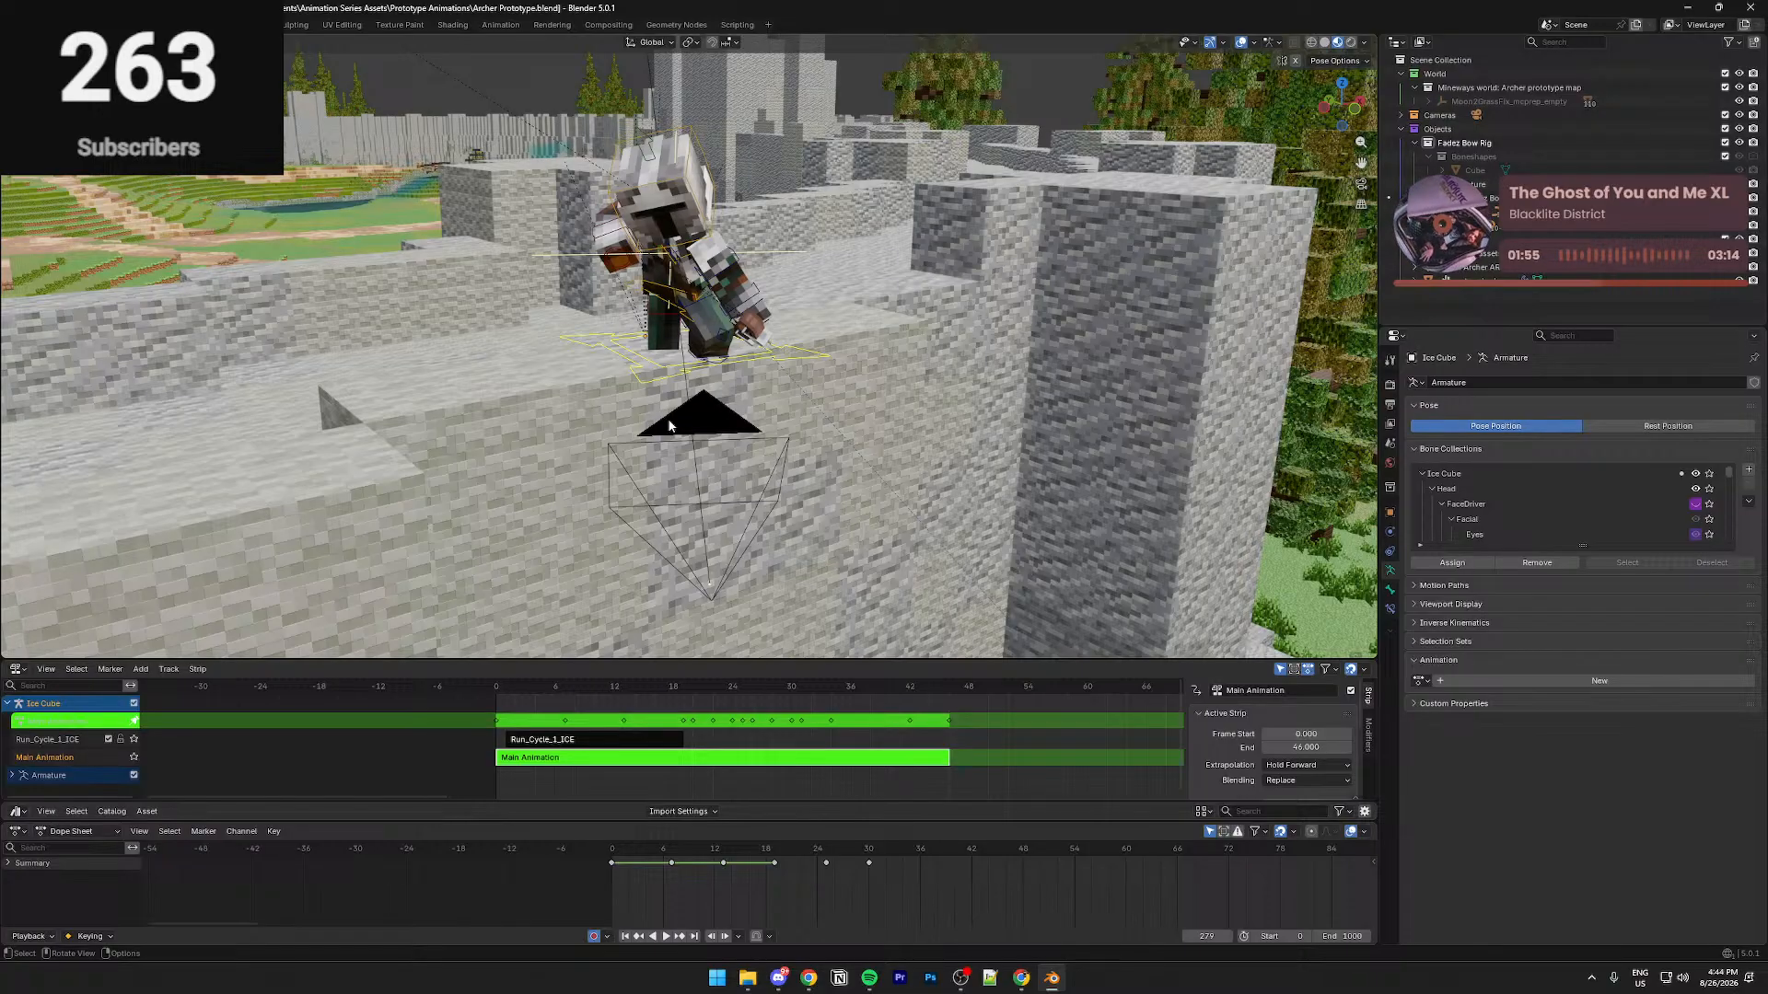
key("shift+grave")
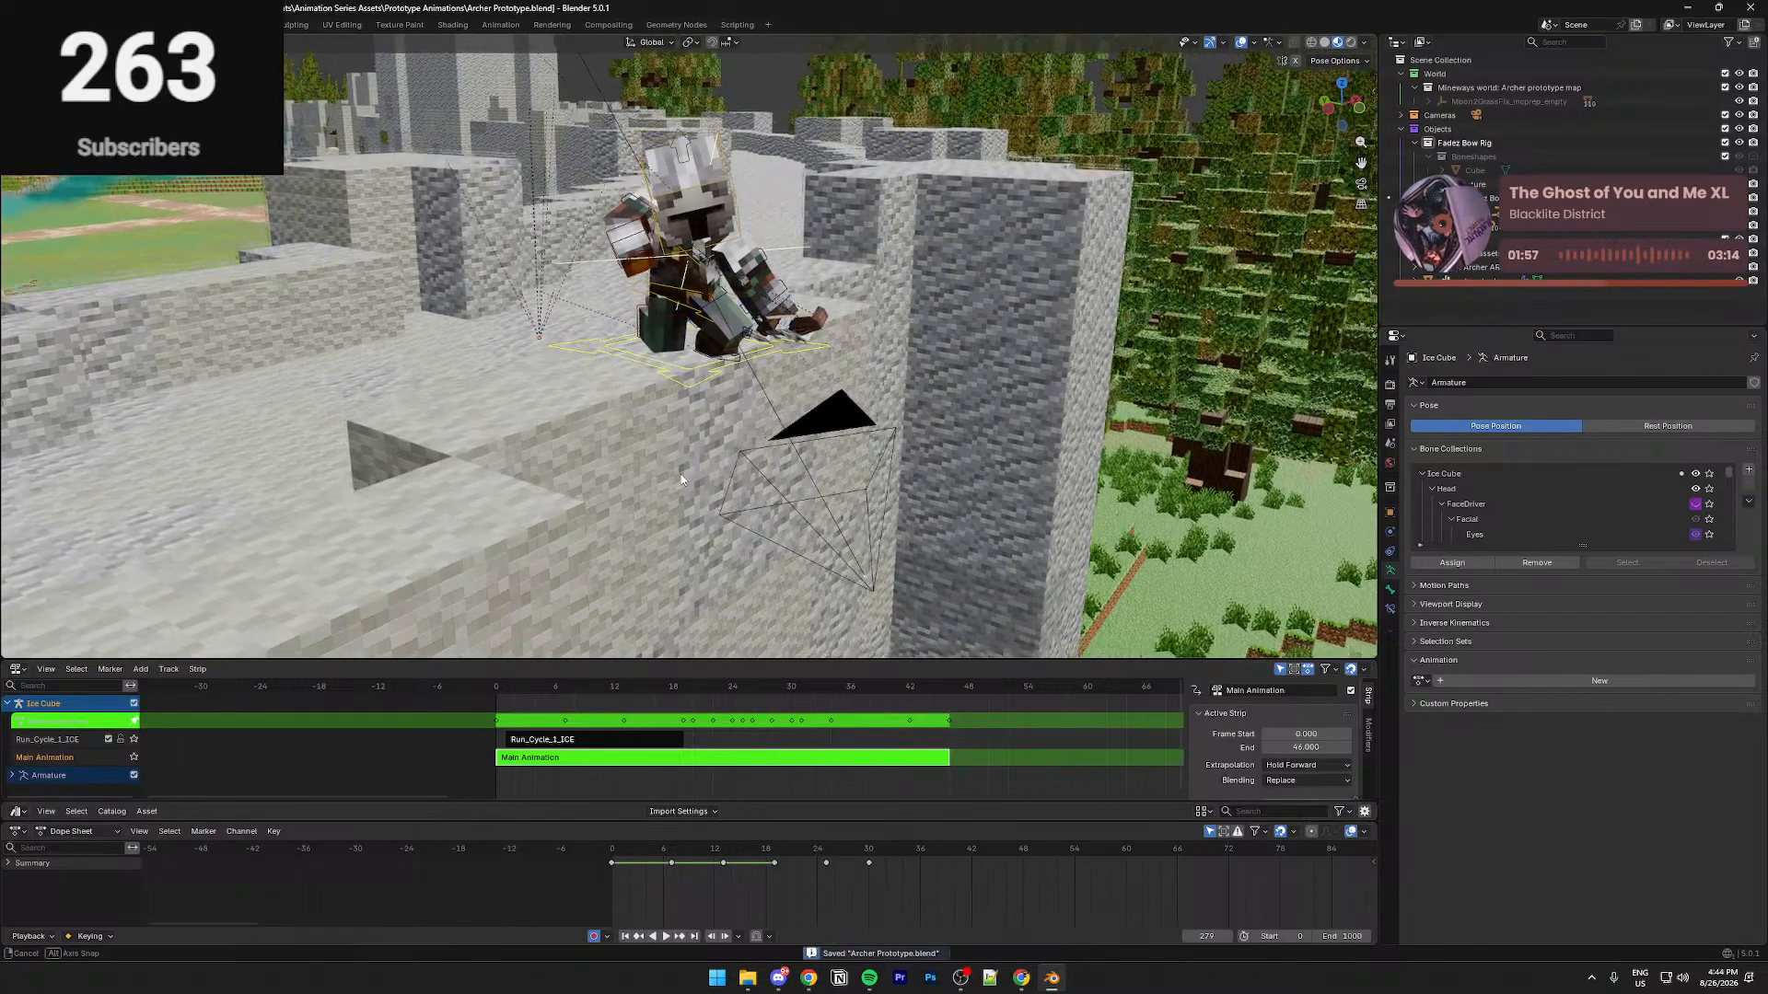
key("w")
key("ctrl+s")
key("Escape")
key("Tab")
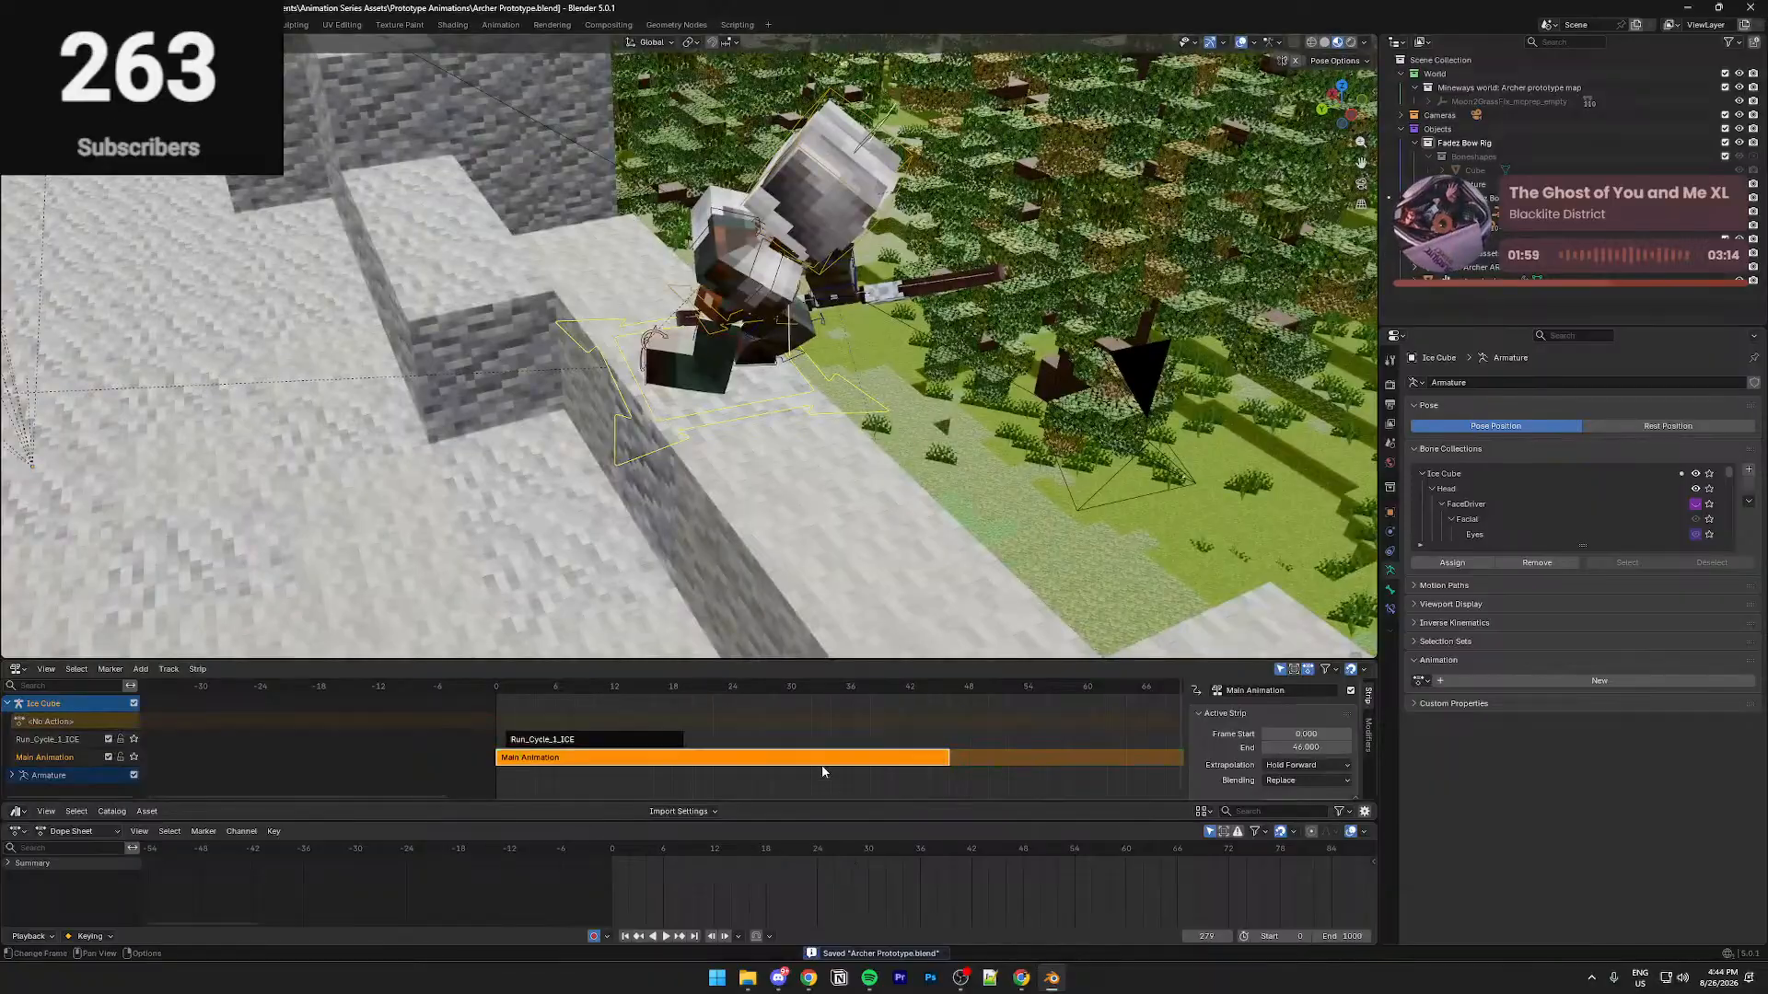
Fly down past the wall and back up to view the archer from below and up close
key("shift+grave")
key("w")
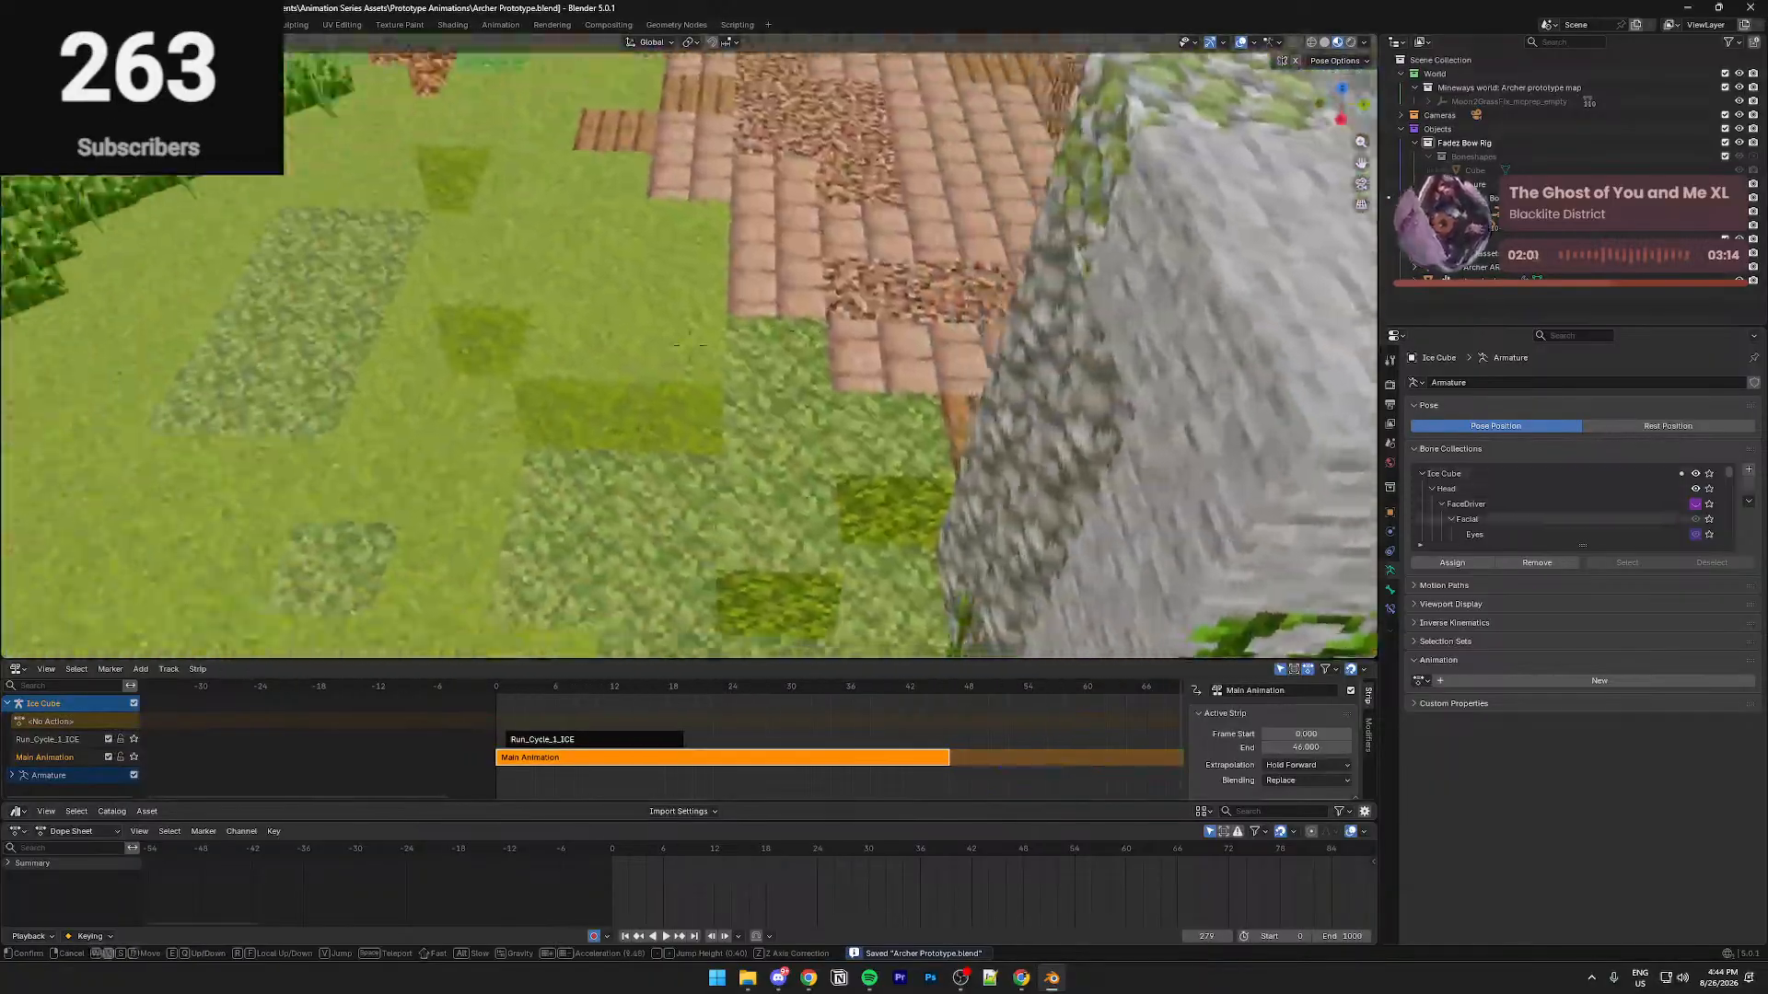
key("s")
key("a")
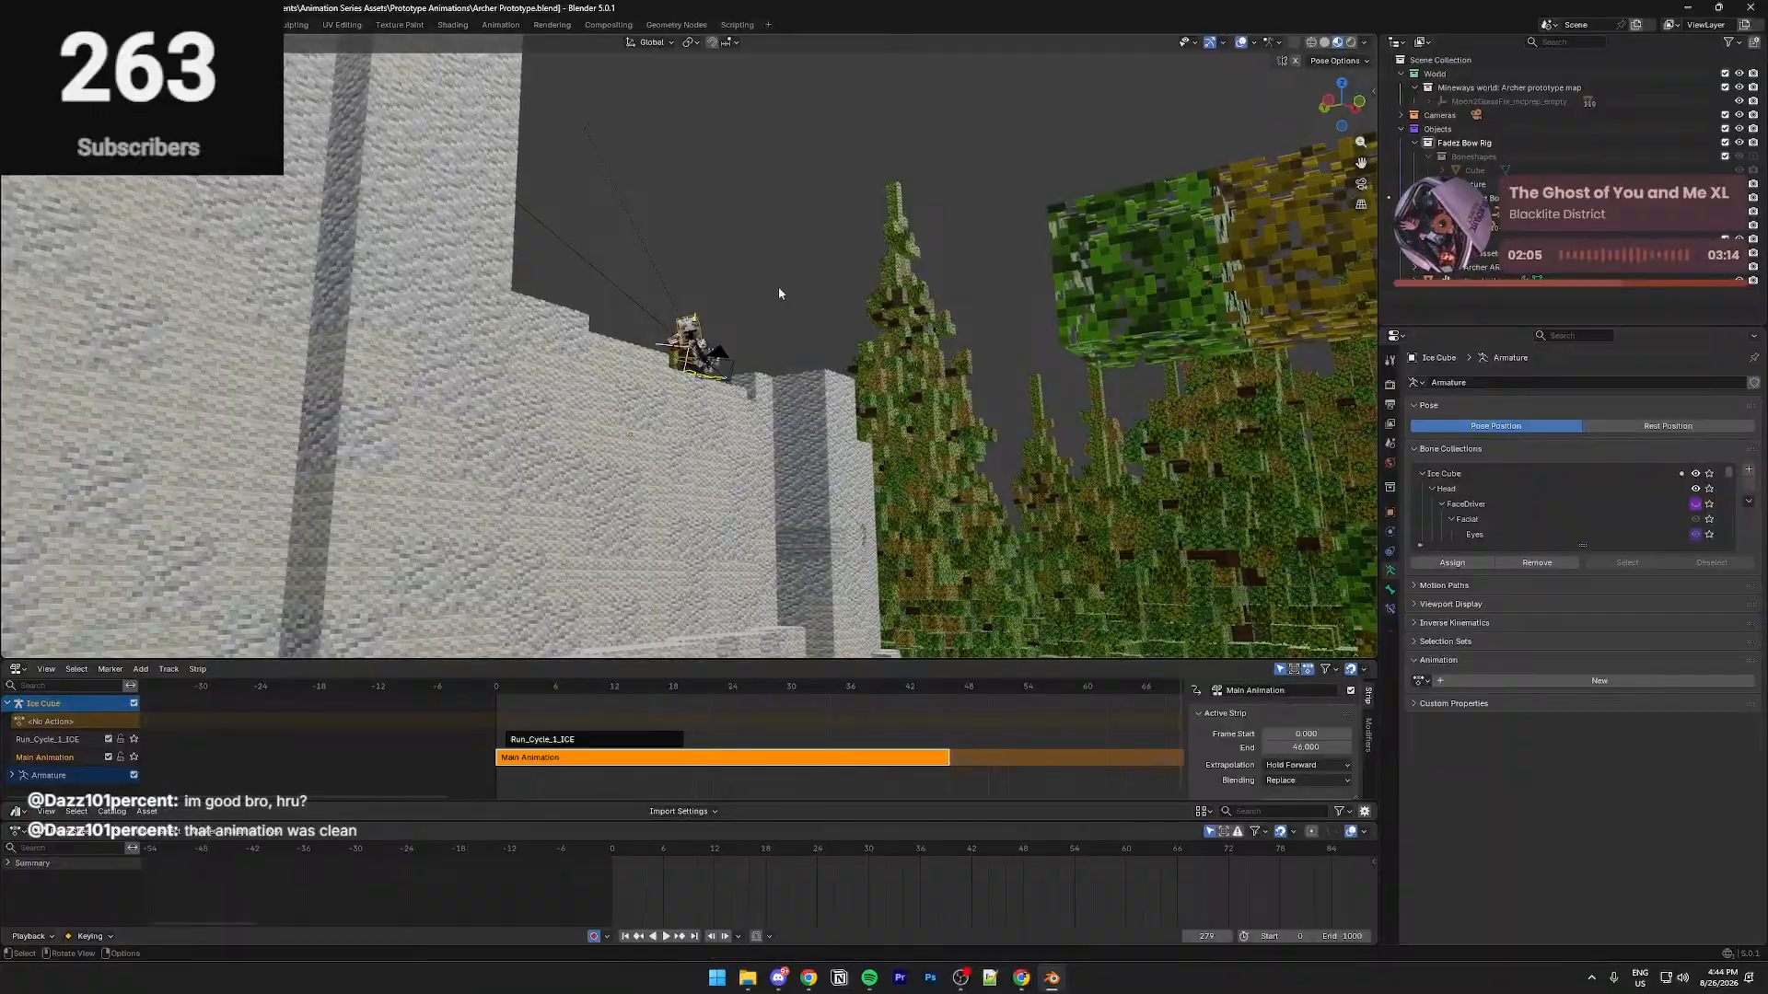
key("w")
left_click(747, 360)
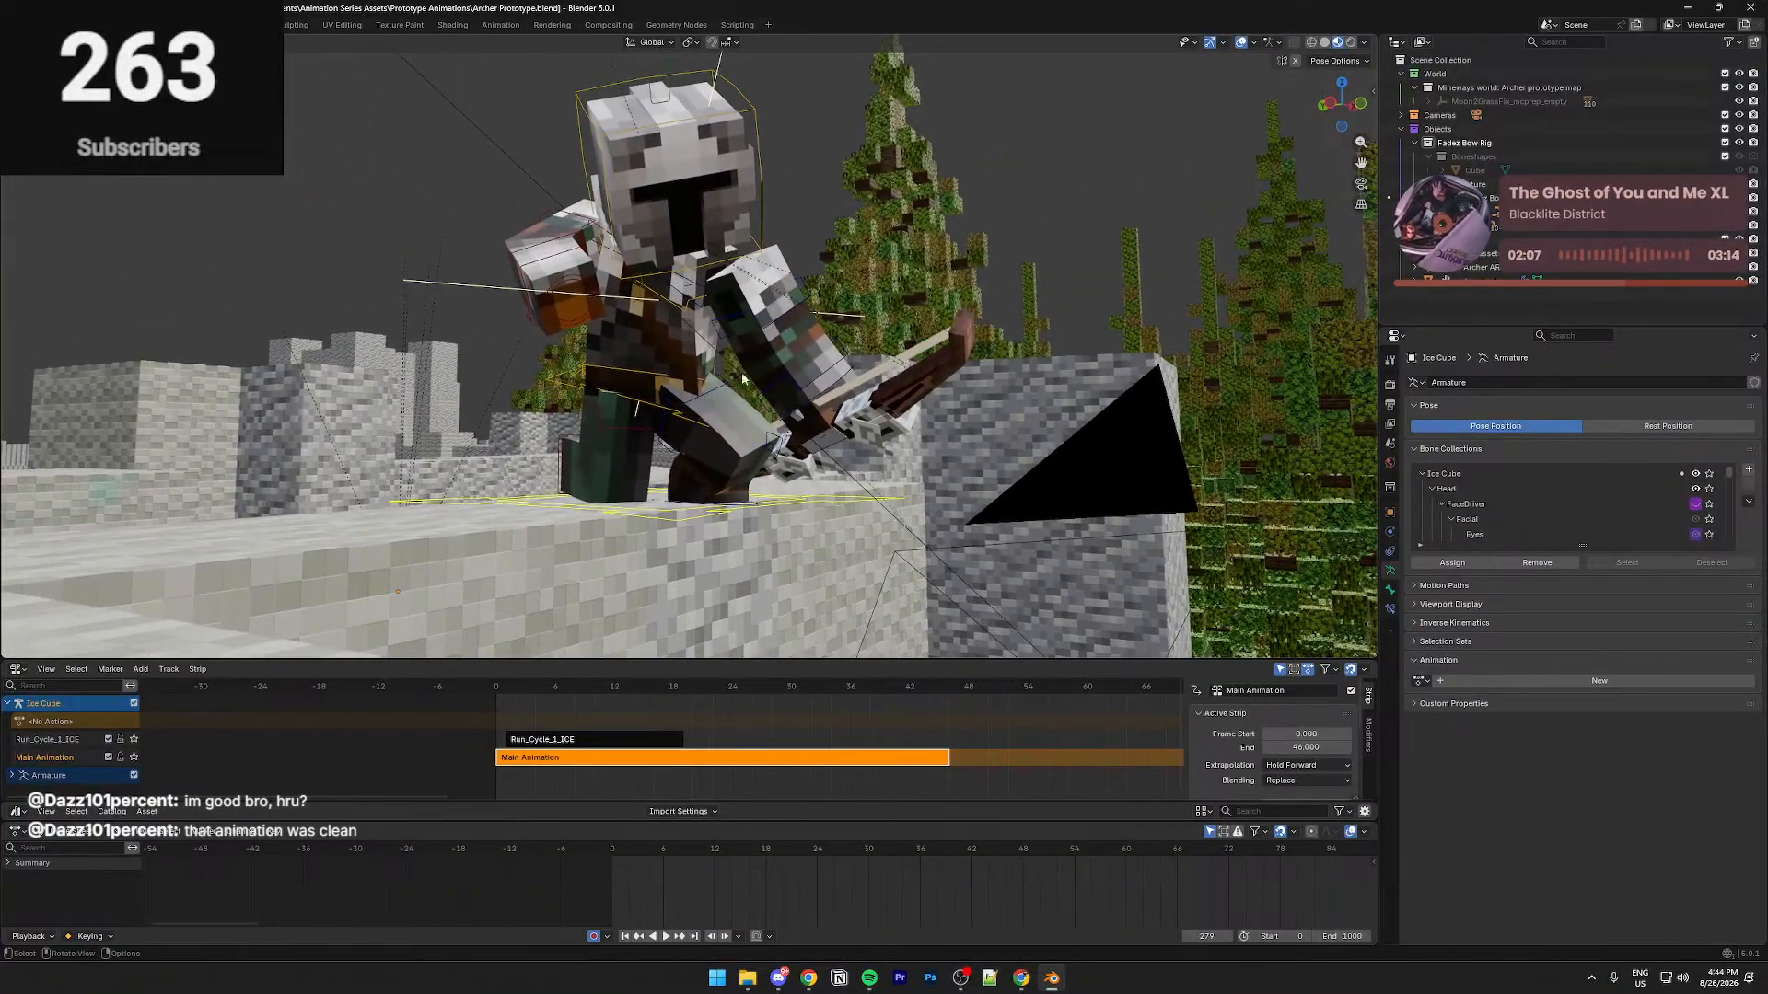
Replay the full animation from the first frame in the free view facing the archer on the wall
key("shift+Left")
key("space")
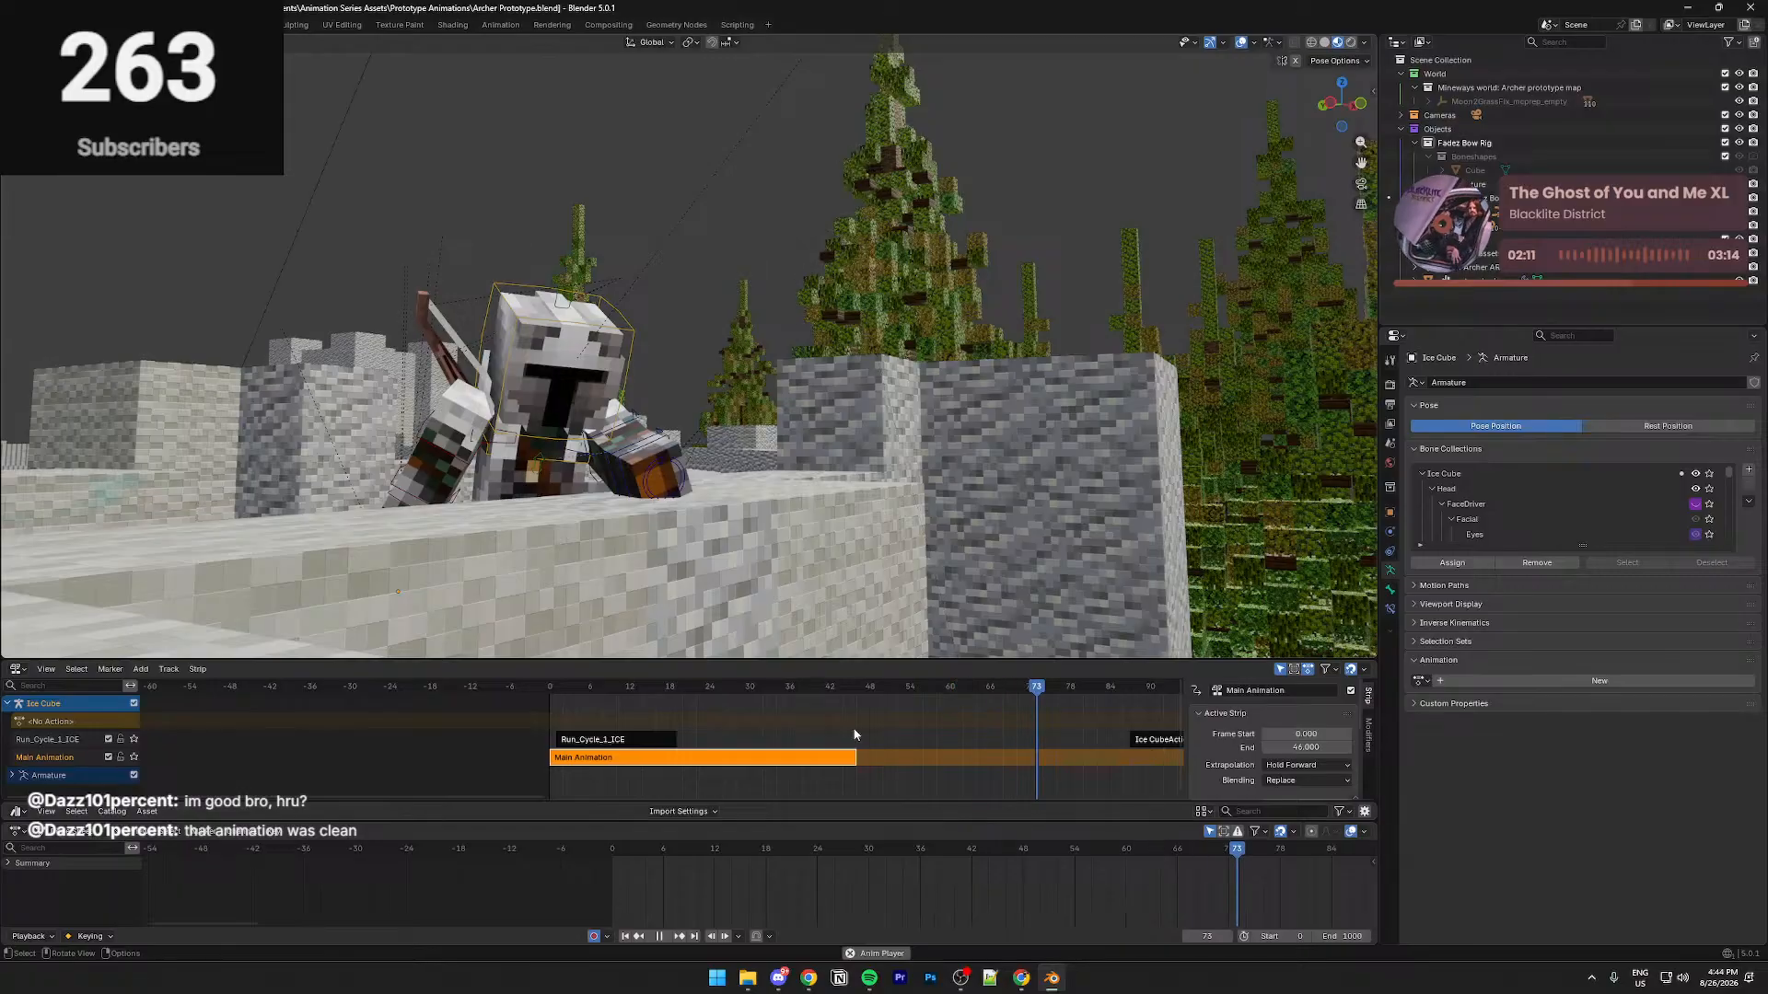
middle_click_drag(1019, 886, 760, 892)
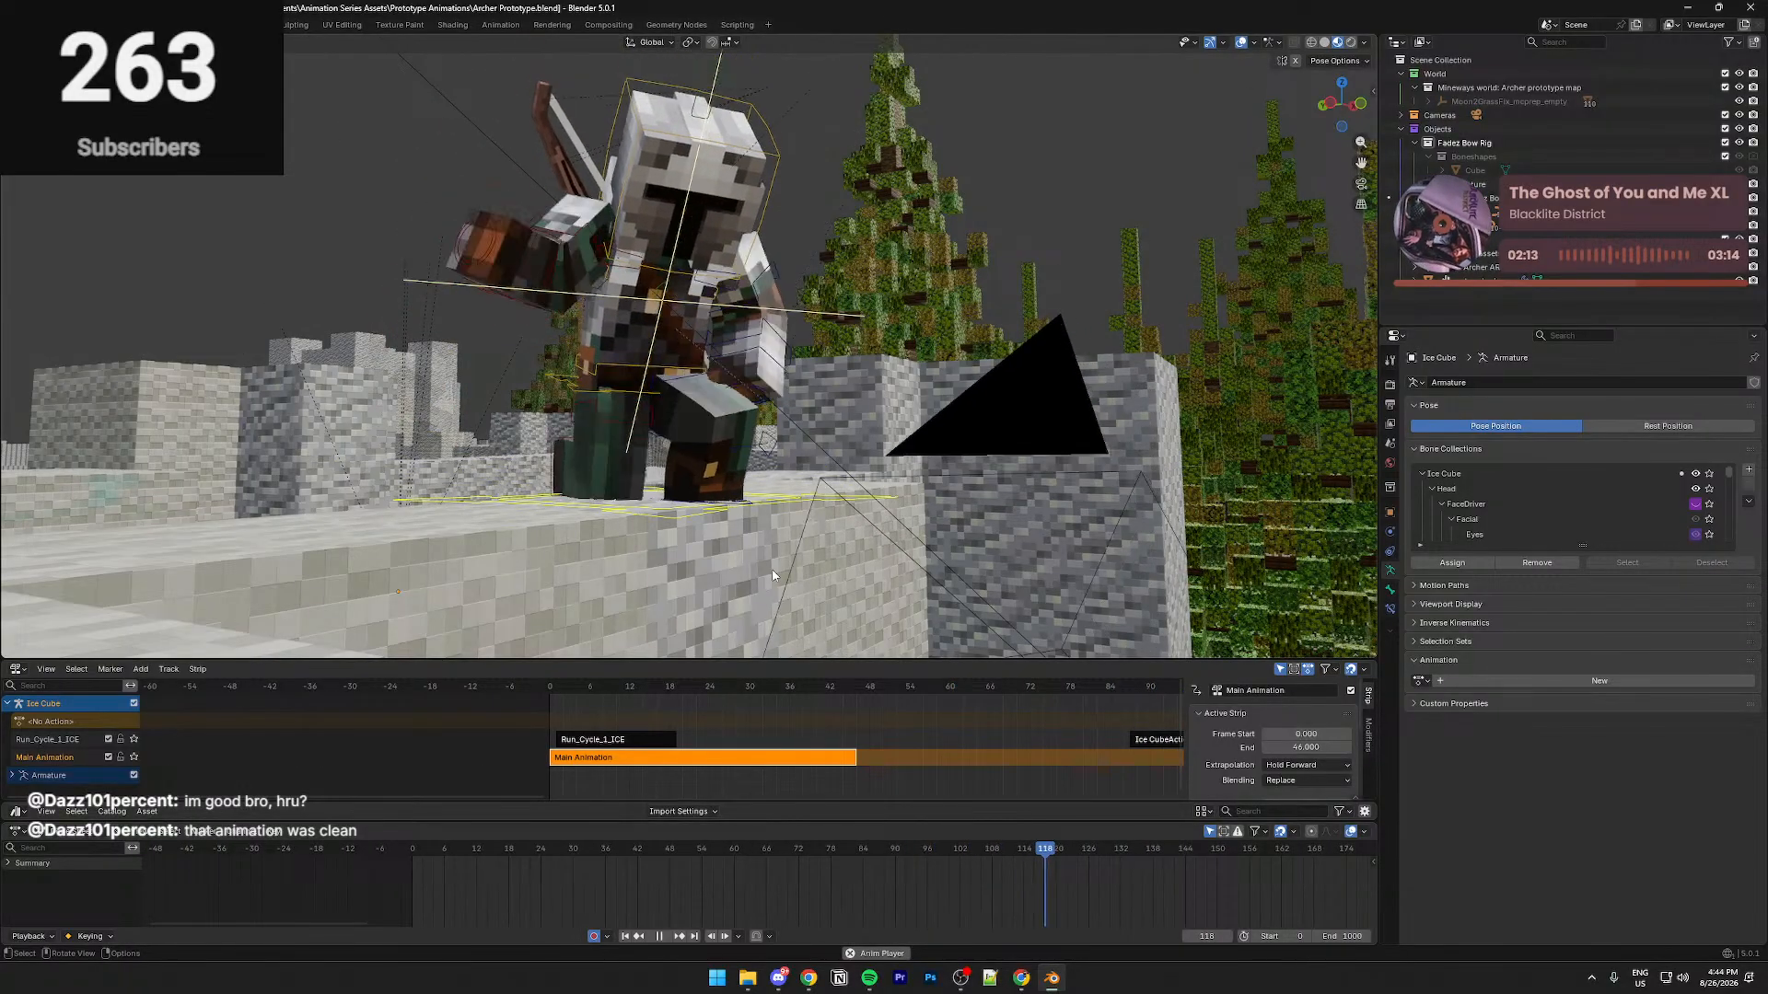
key("space")
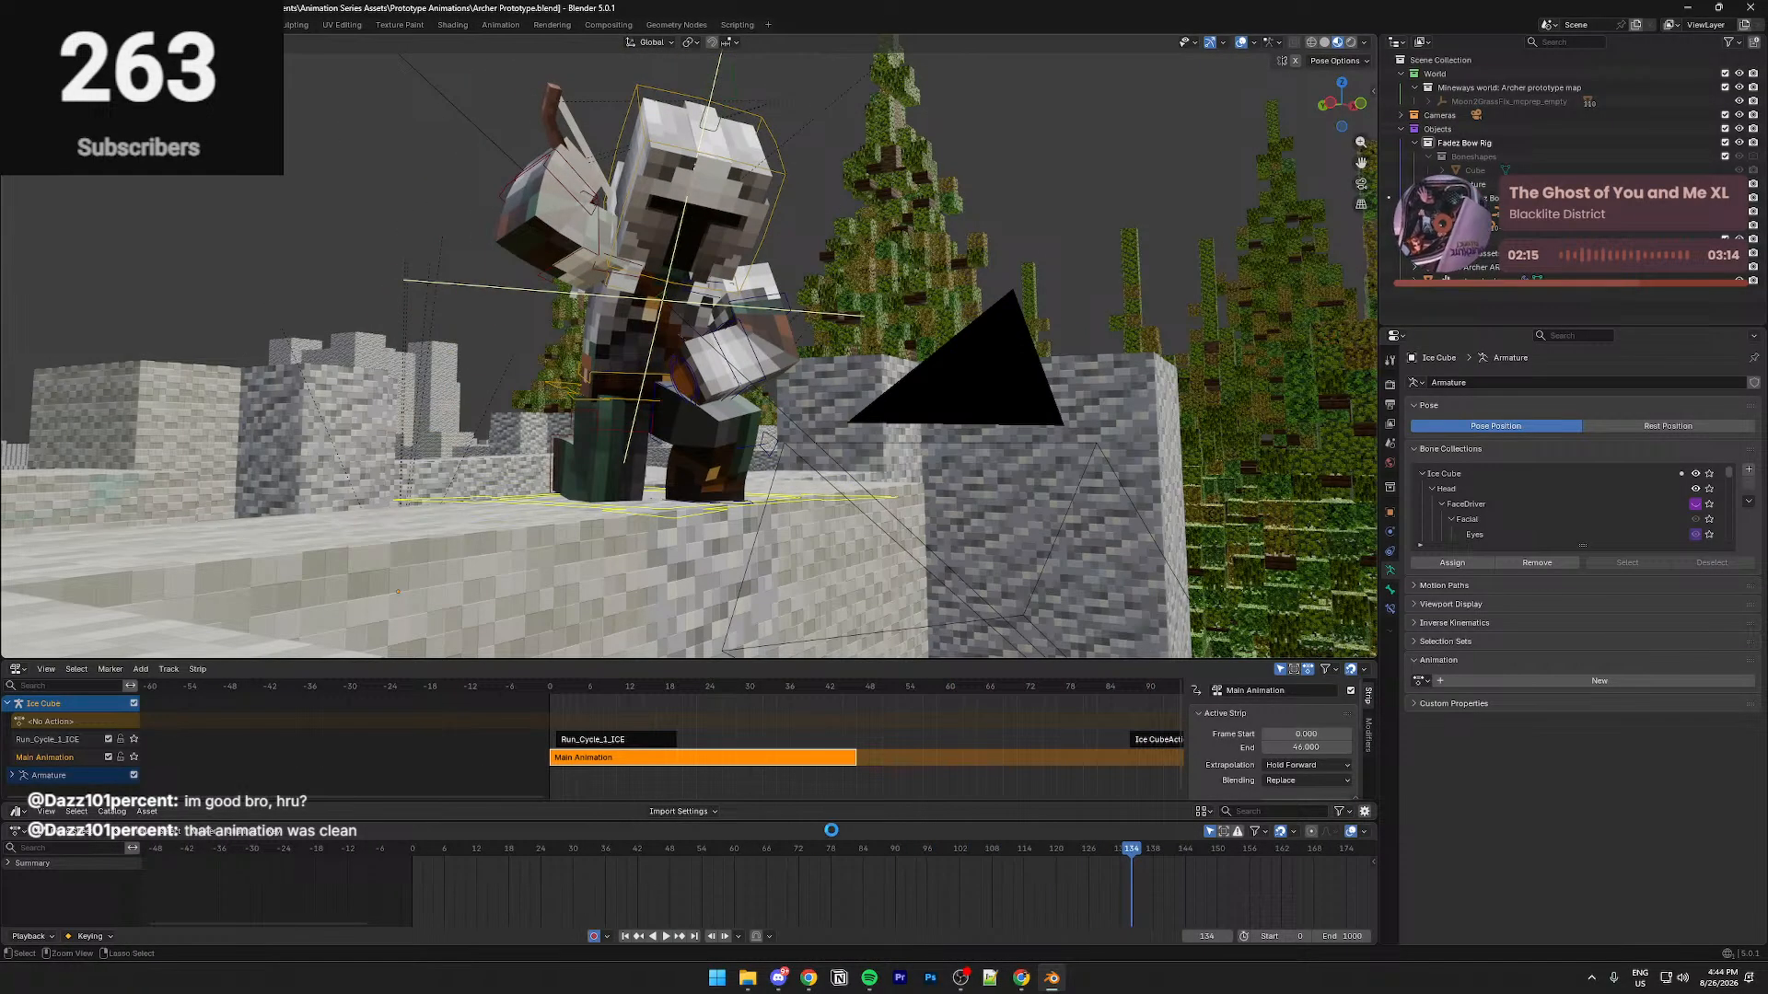
Preview the opening frames through the camera and return to frame 0
left_click_drag(443, 848, 410, 848)
key("KP_0")
key("space")
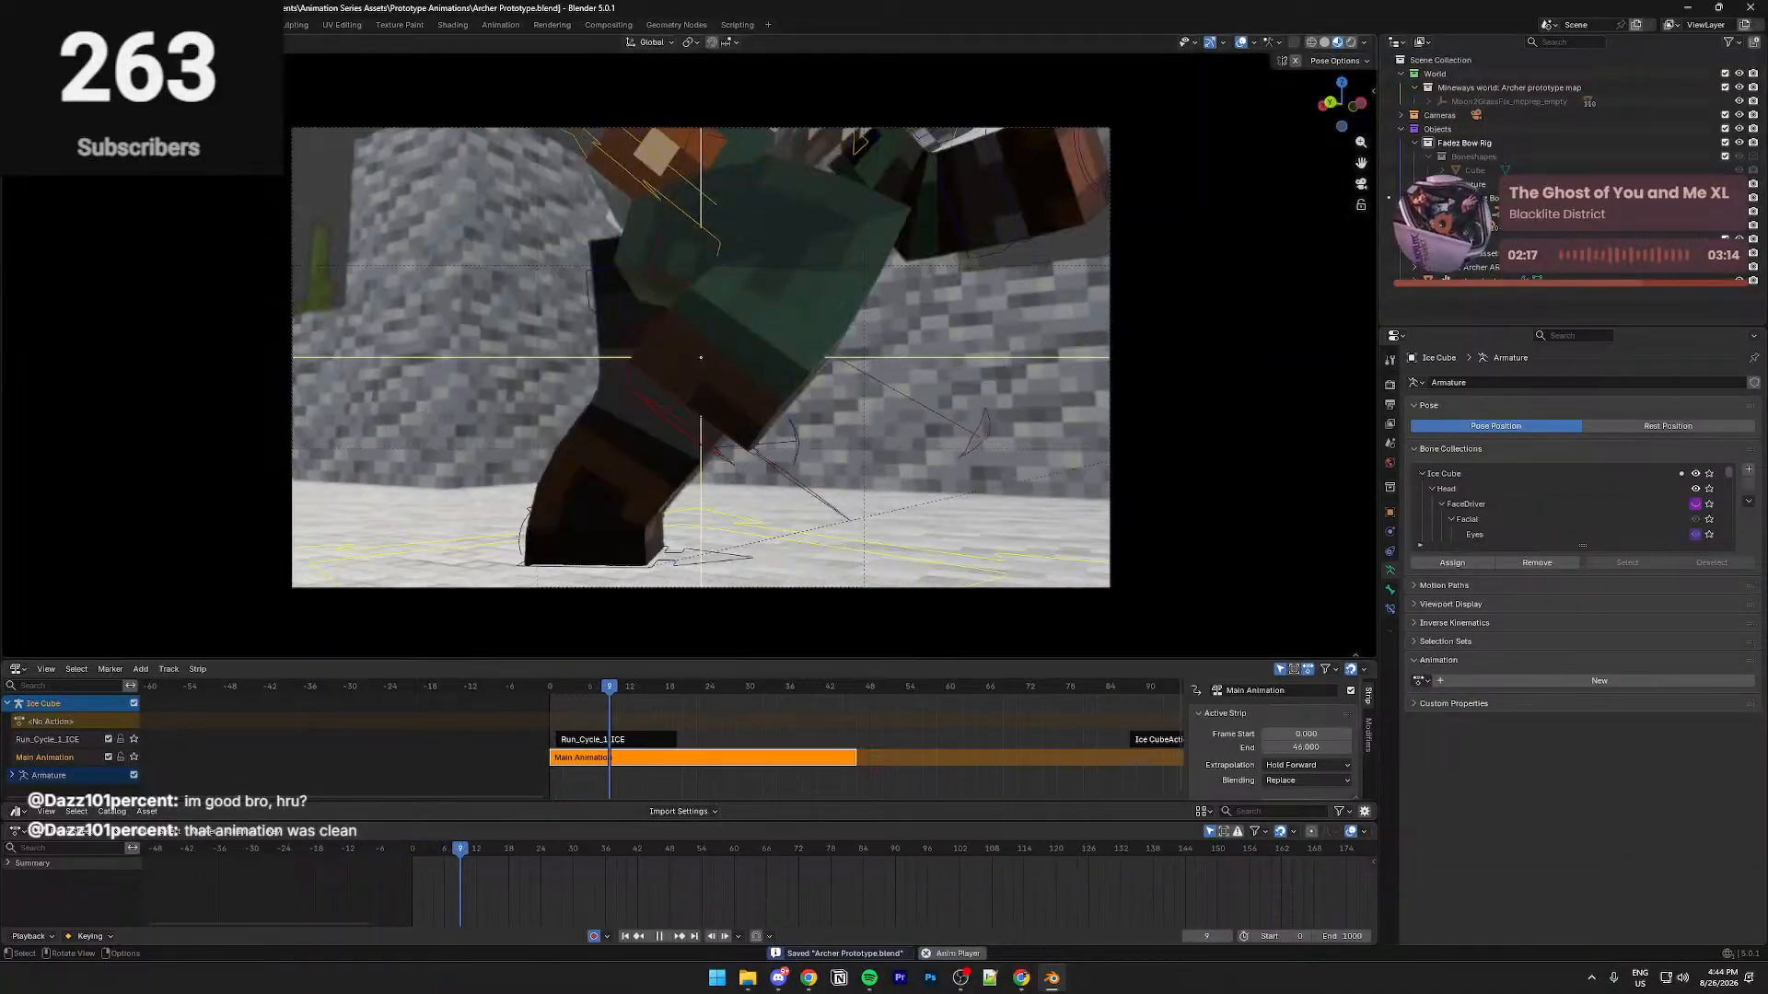
key("space")
key("shift+Left")
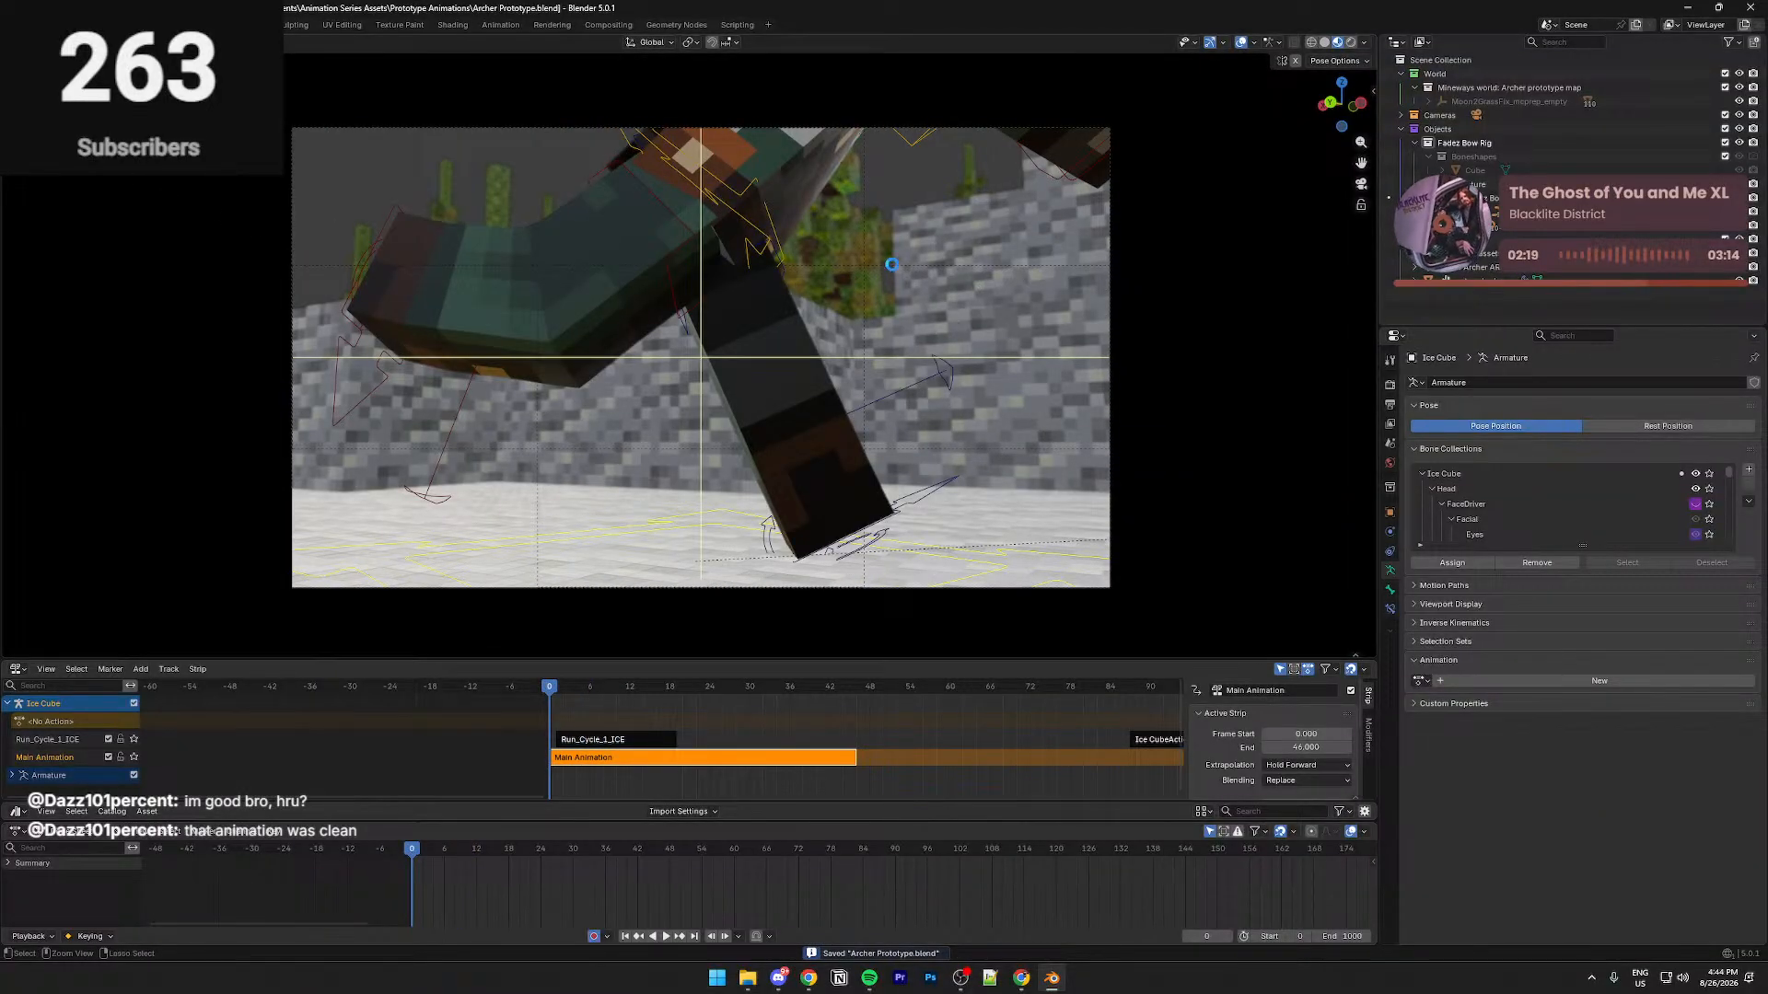
Switch the viewport to Solid shading with Flat lighting
left_click(1325, 44)
left_click(1366, 46)
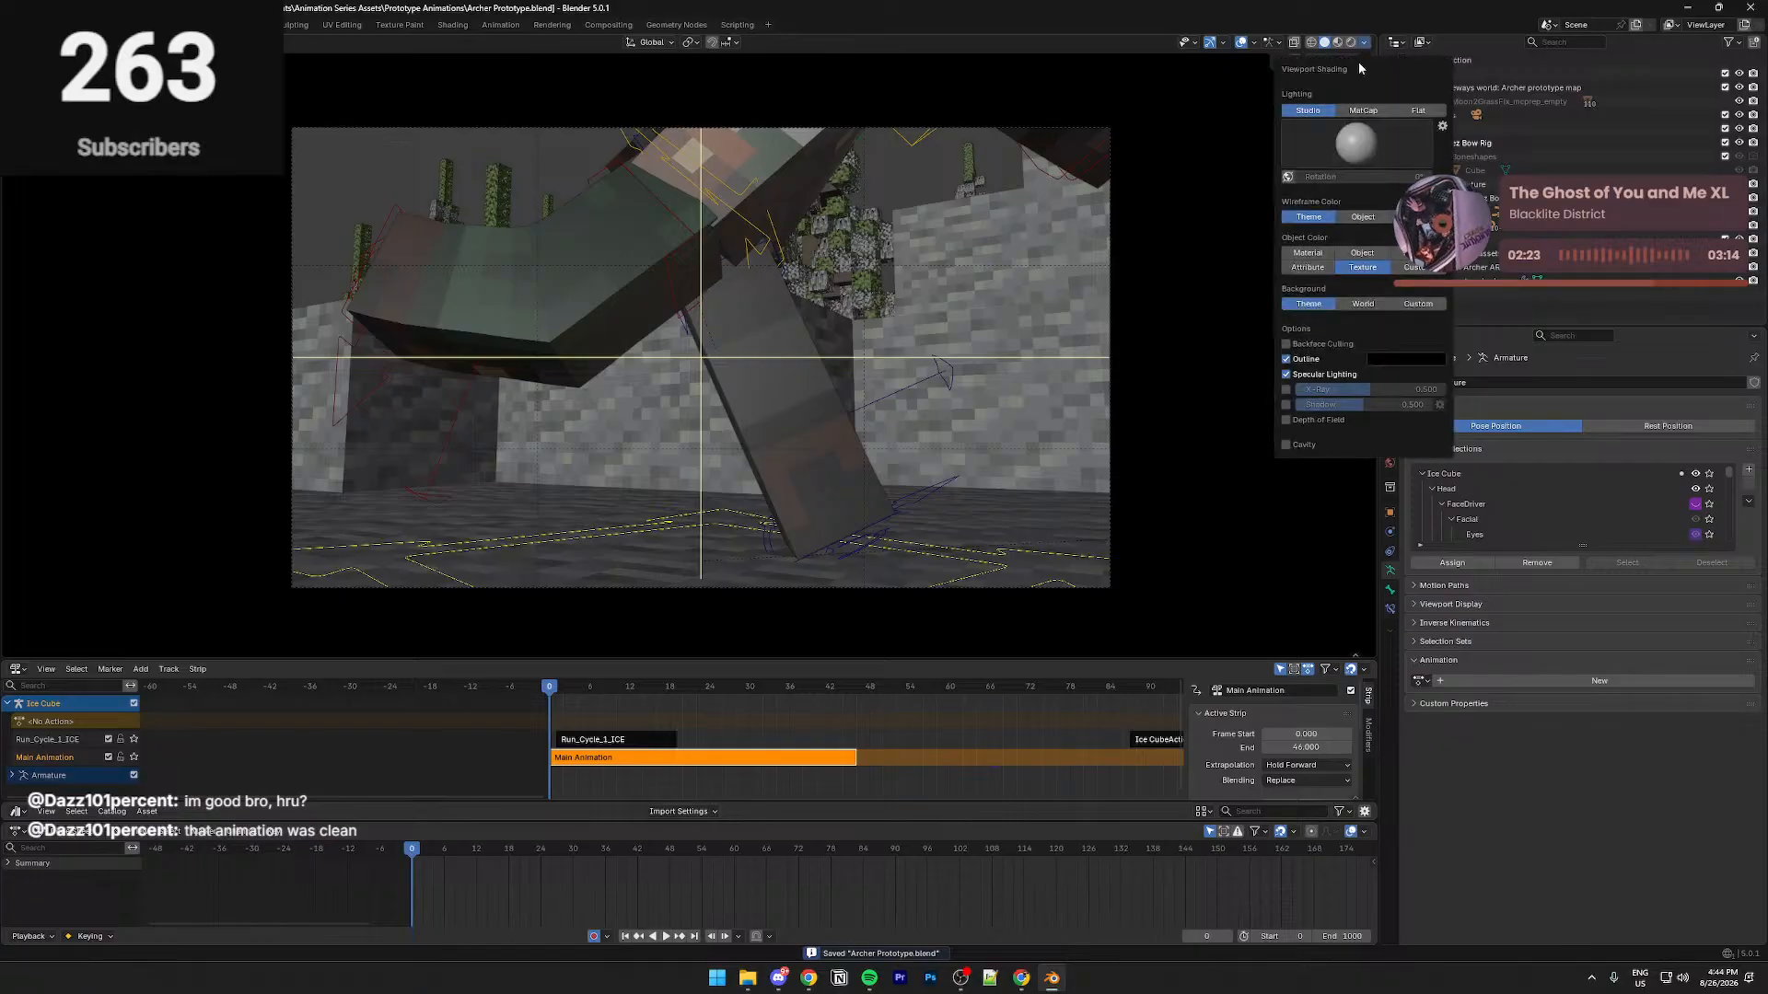
left_click(1417, 110)
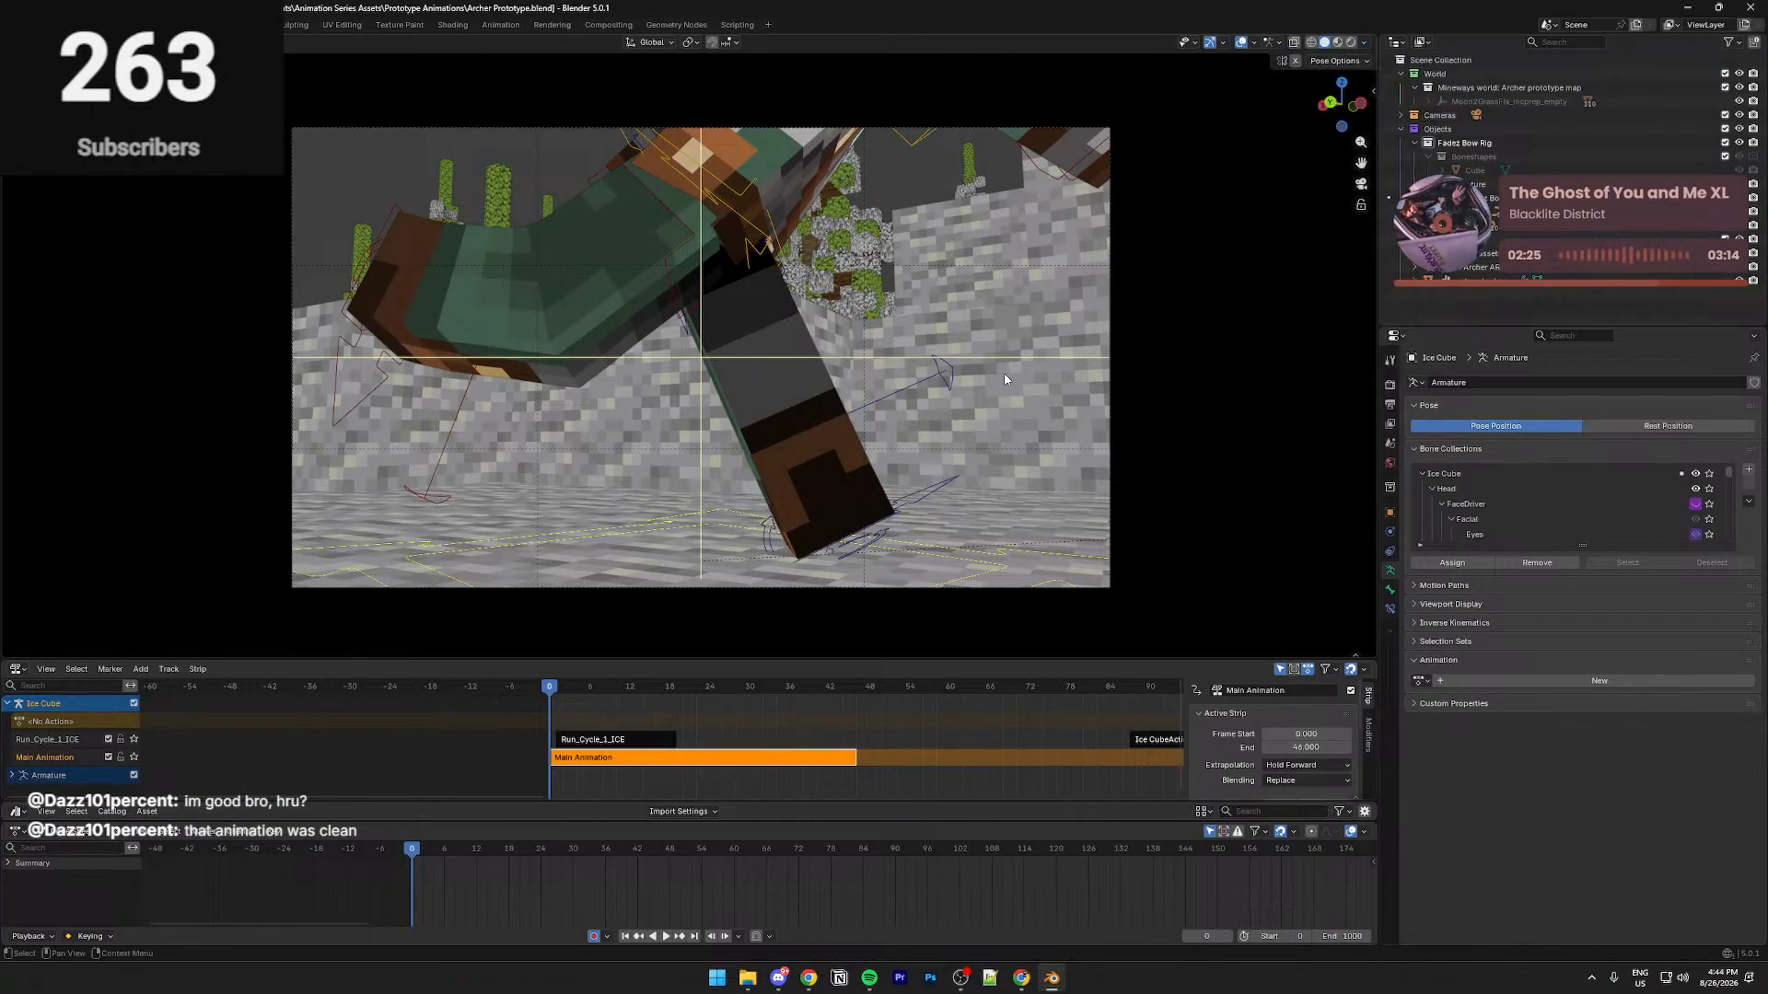
Replay all camera shots from frame 0 in flat shading to judge the full sequence
key("space")
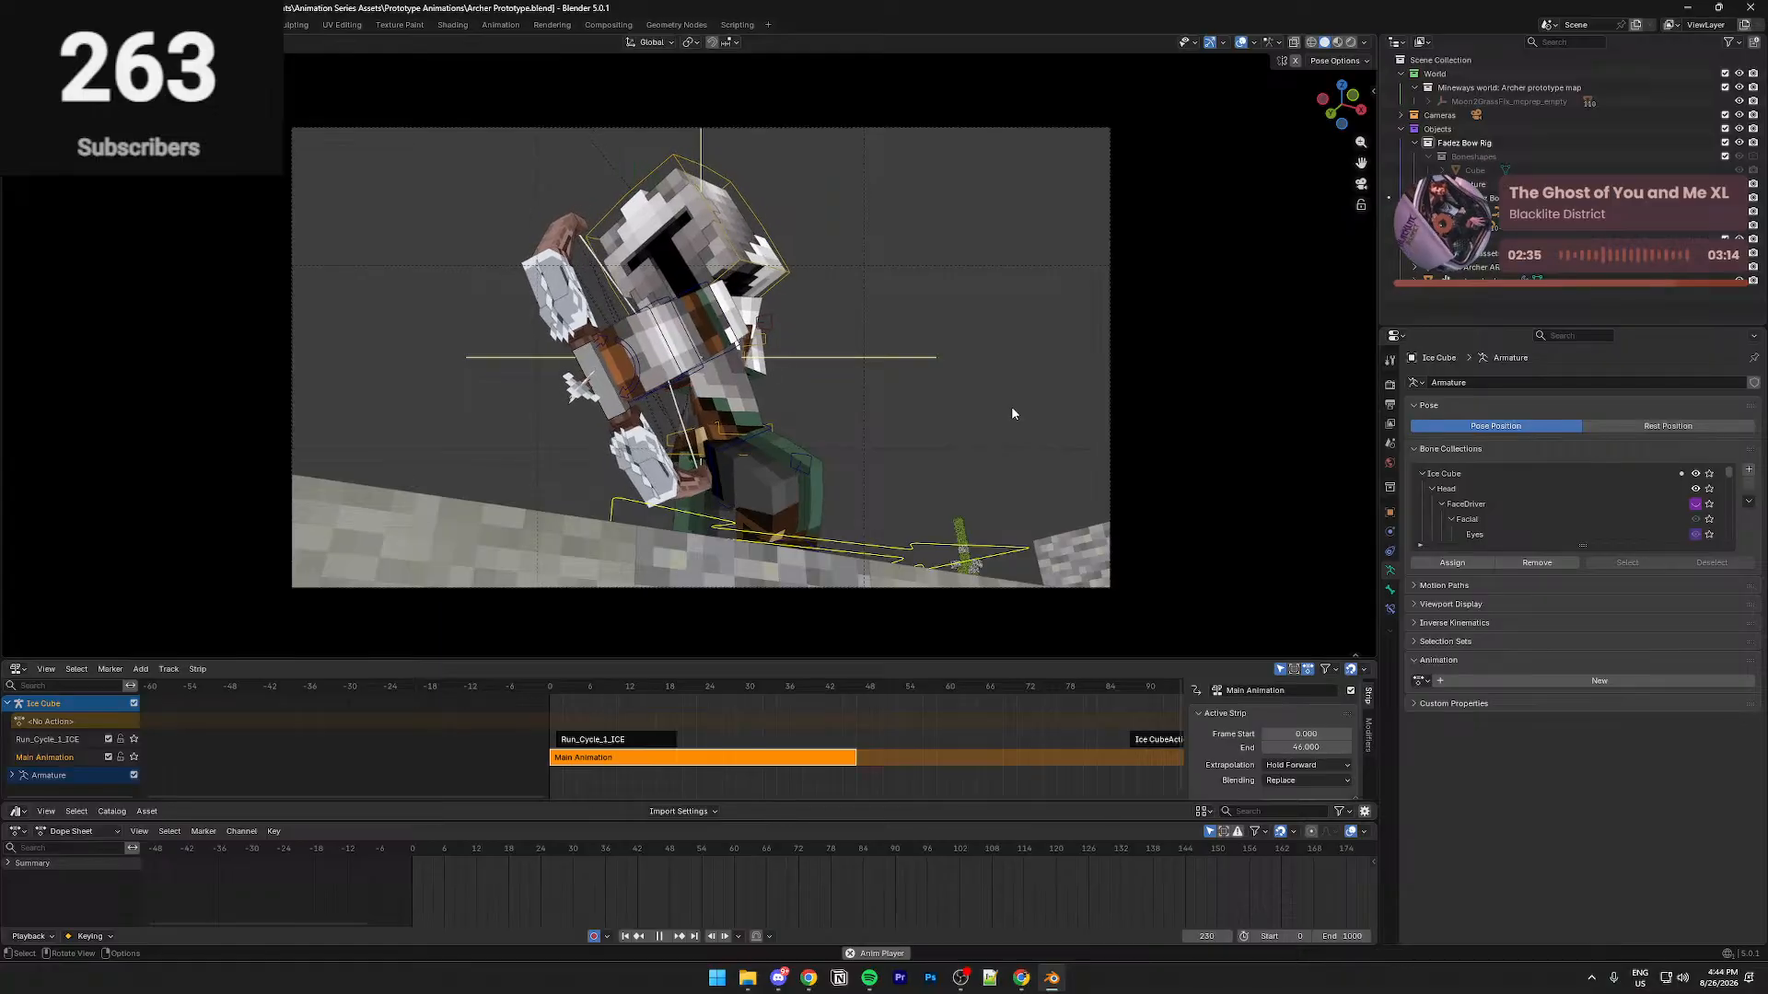
key("space")
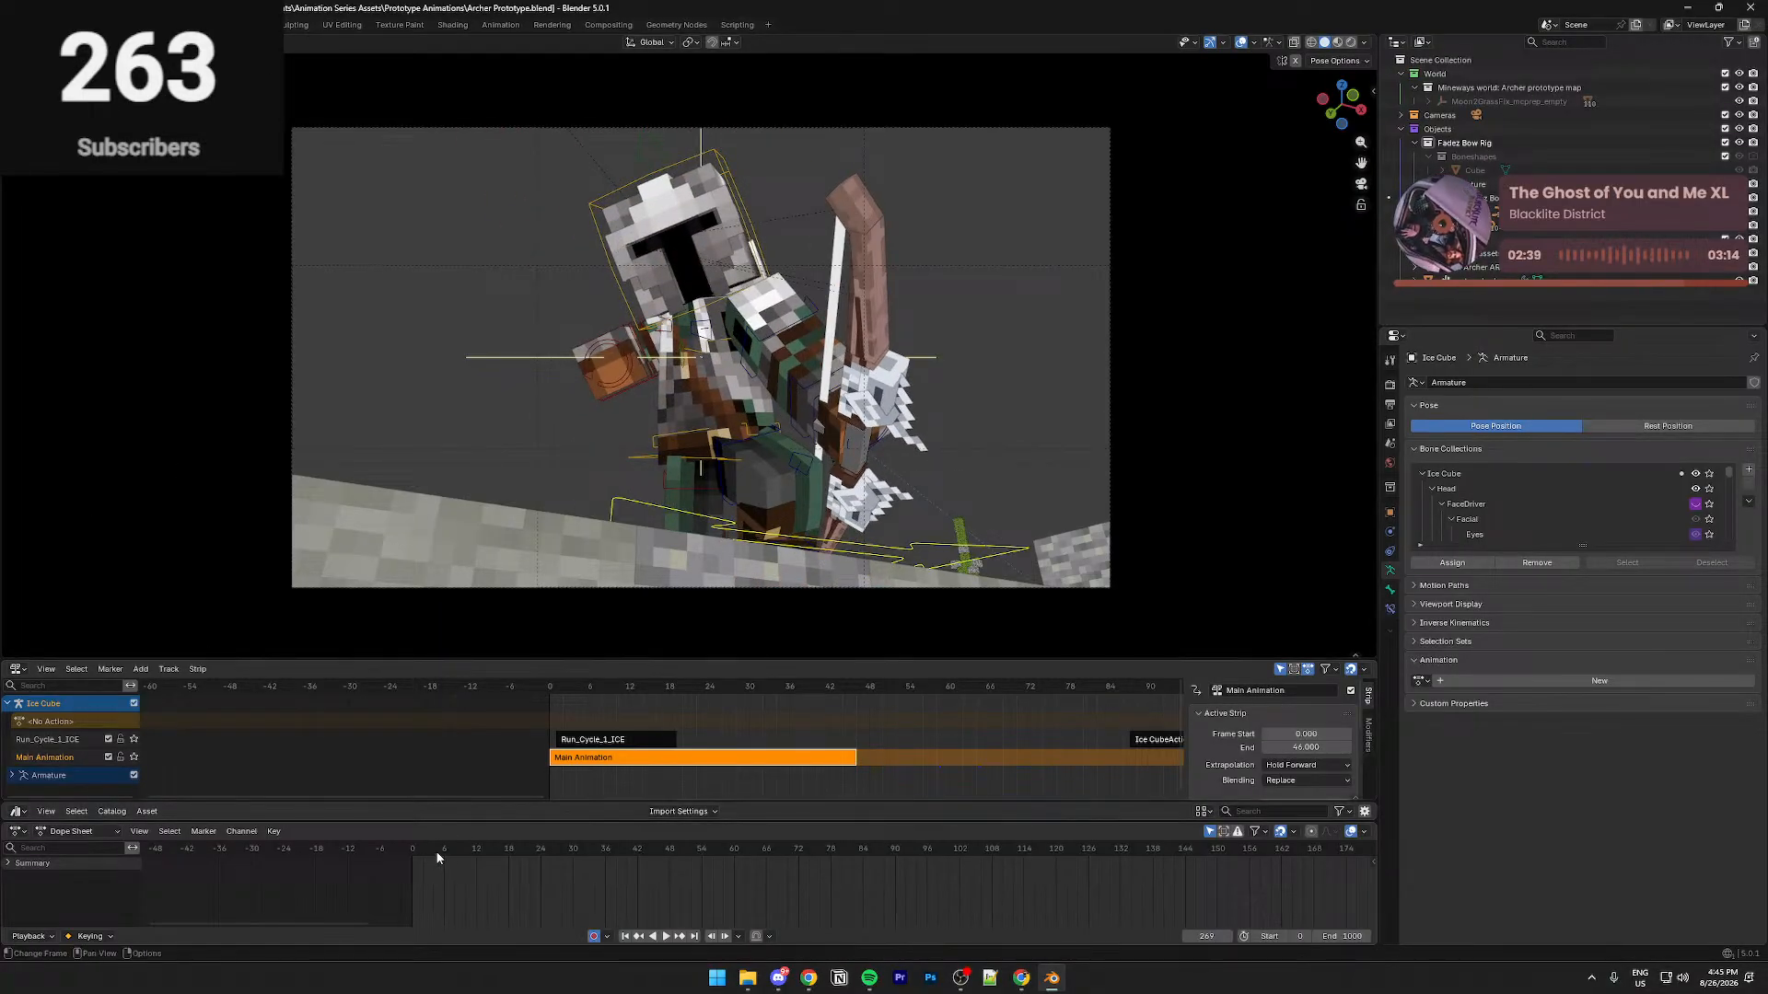
left_click_drag(438, 853, 410, 845)
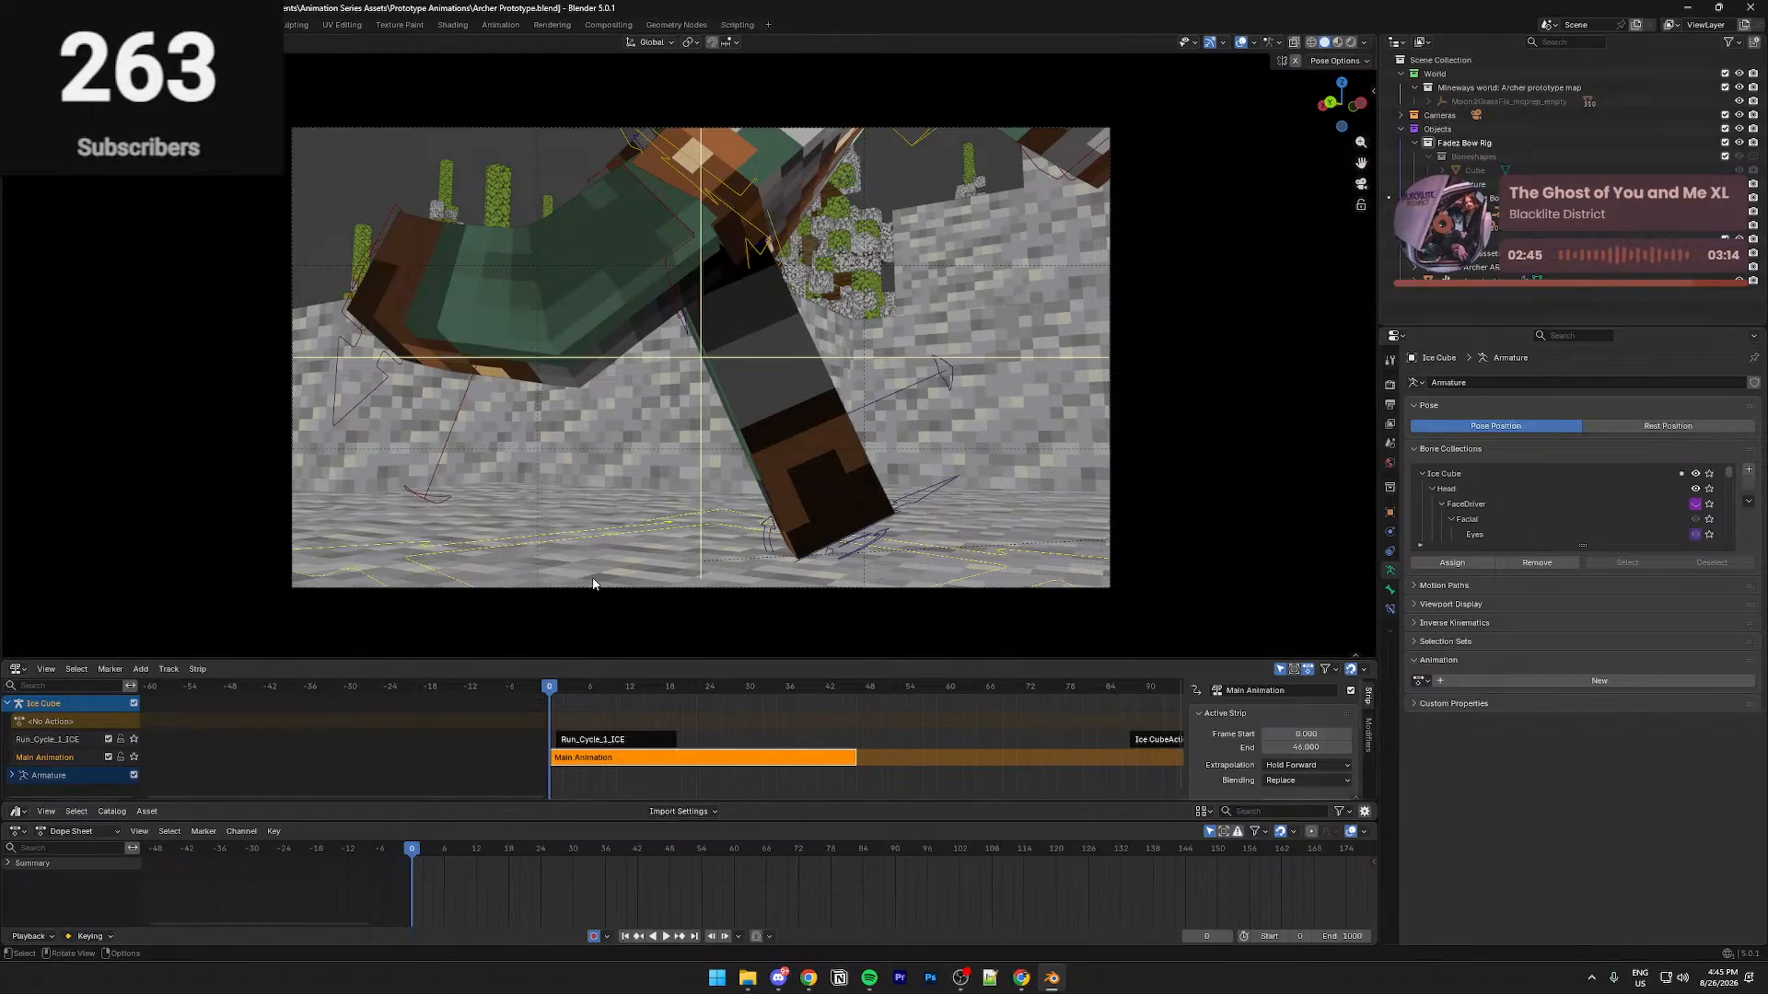
key("space")
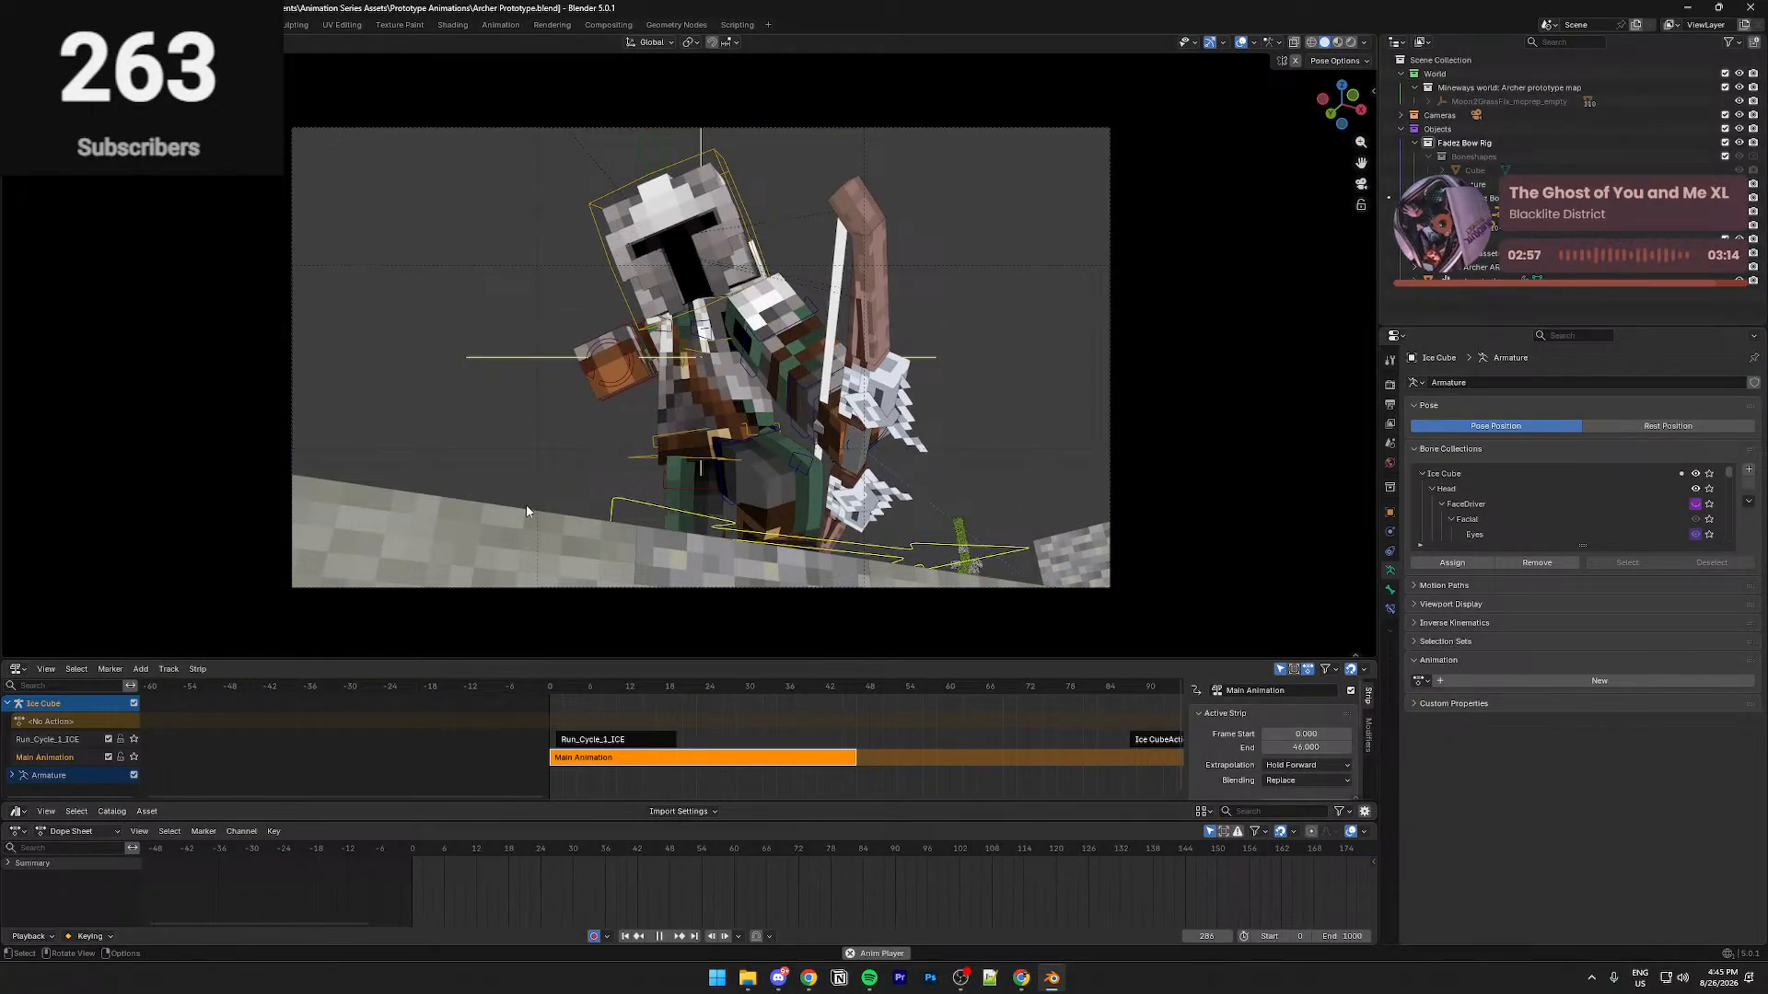
Stop playback and scrub back to the archer's earlier bow pose within the last camera shot
middle_click_drag(957, 858, 585, 875)
scroll(700, 884, "up", 7)
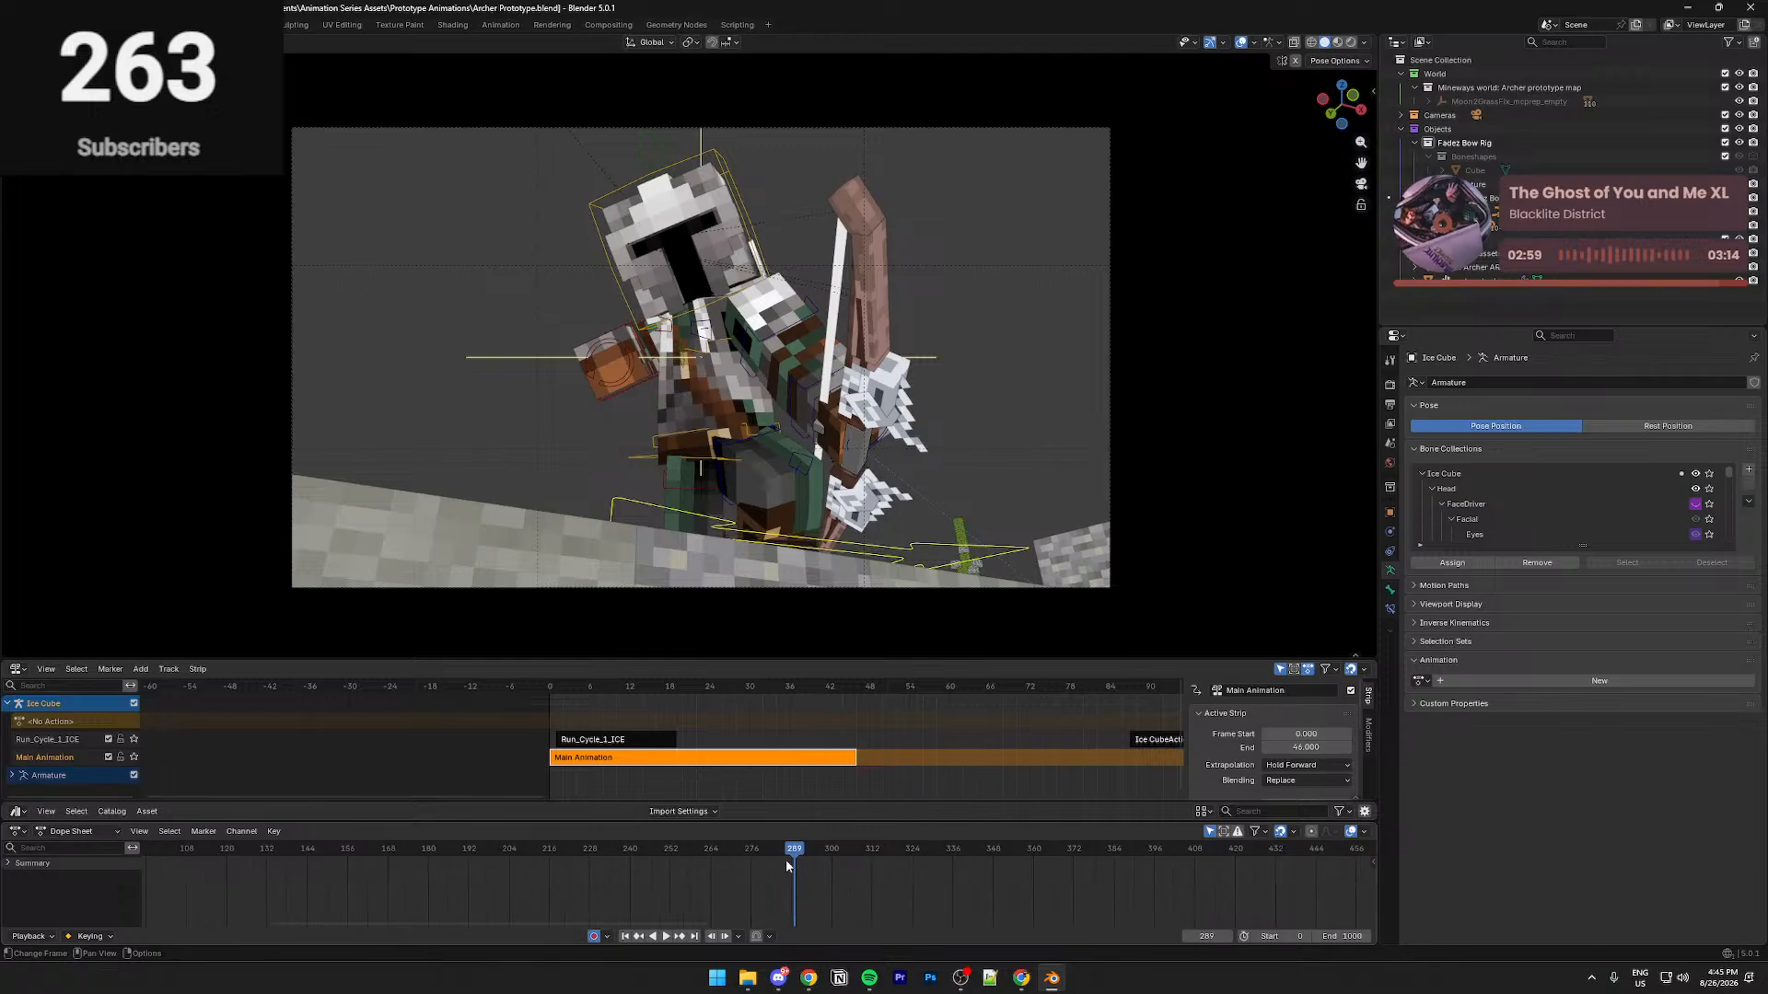
middle_click_drag(700, 866, 931, 882)
key("space")
left_click_drag(689, 893, 715, 861)
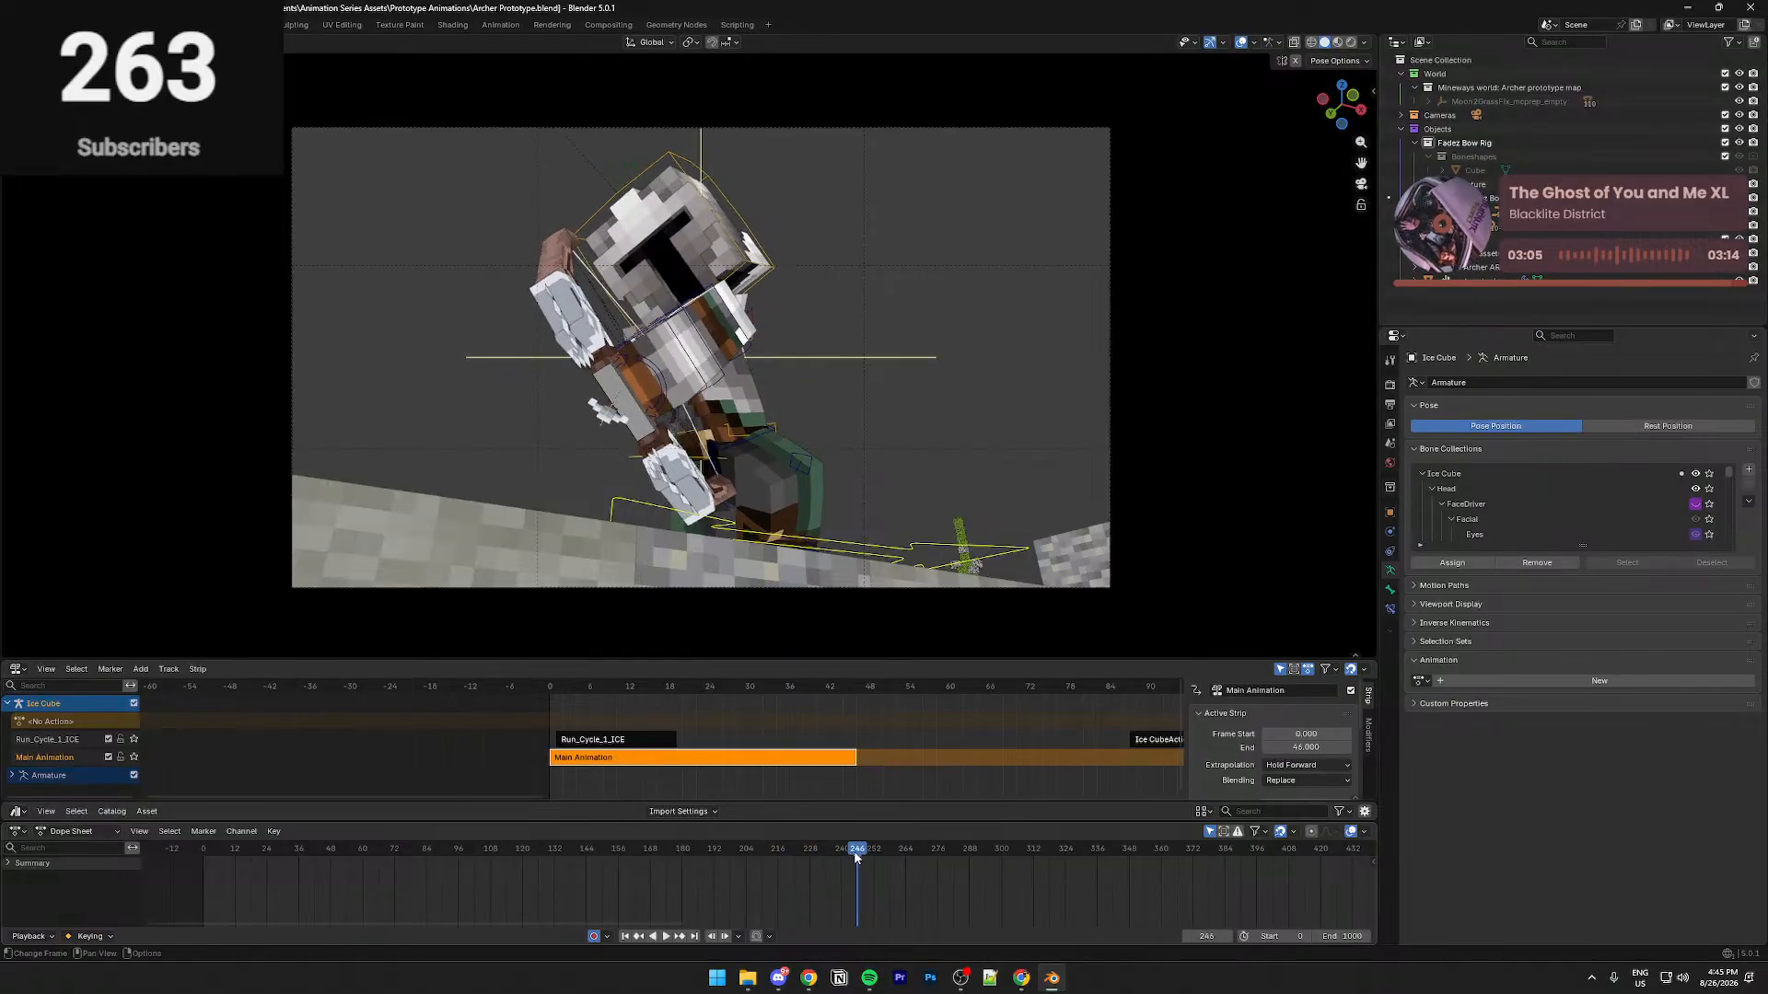
Save the file and fly around the wall to view the archer from the forest side
middle_click(624, 465)
key("ctrl+s")
key("shift+grave")
key("s")
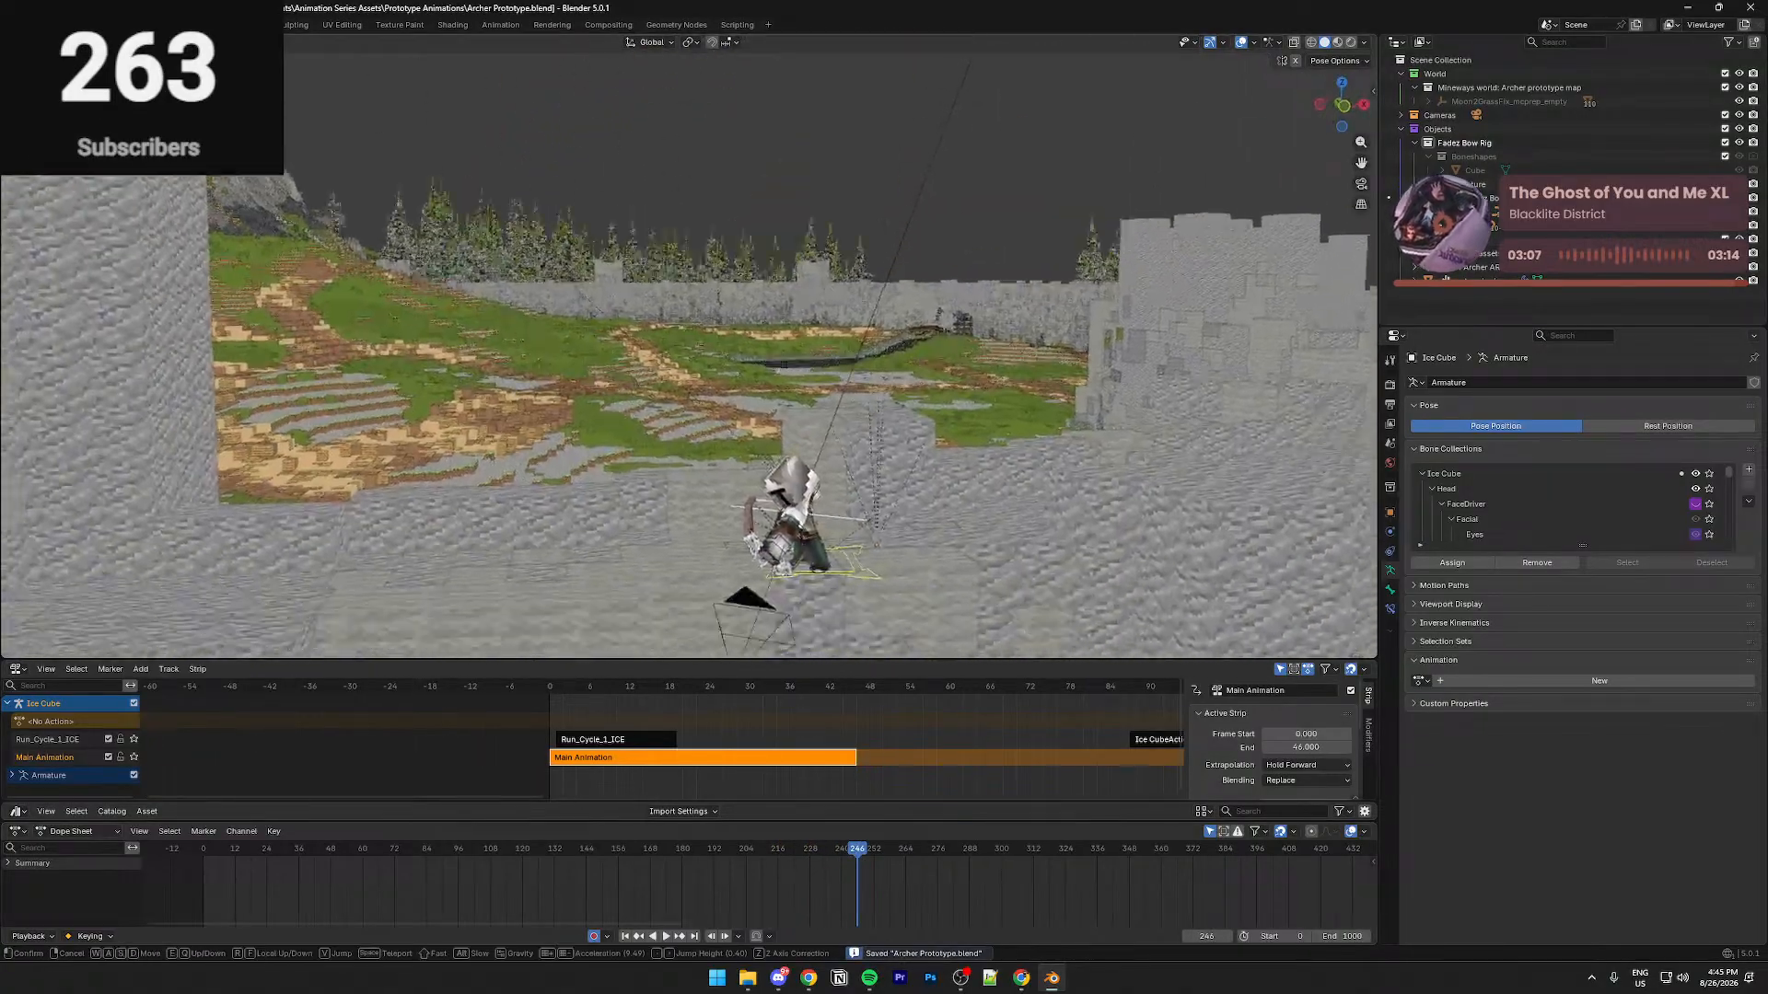
key("a")
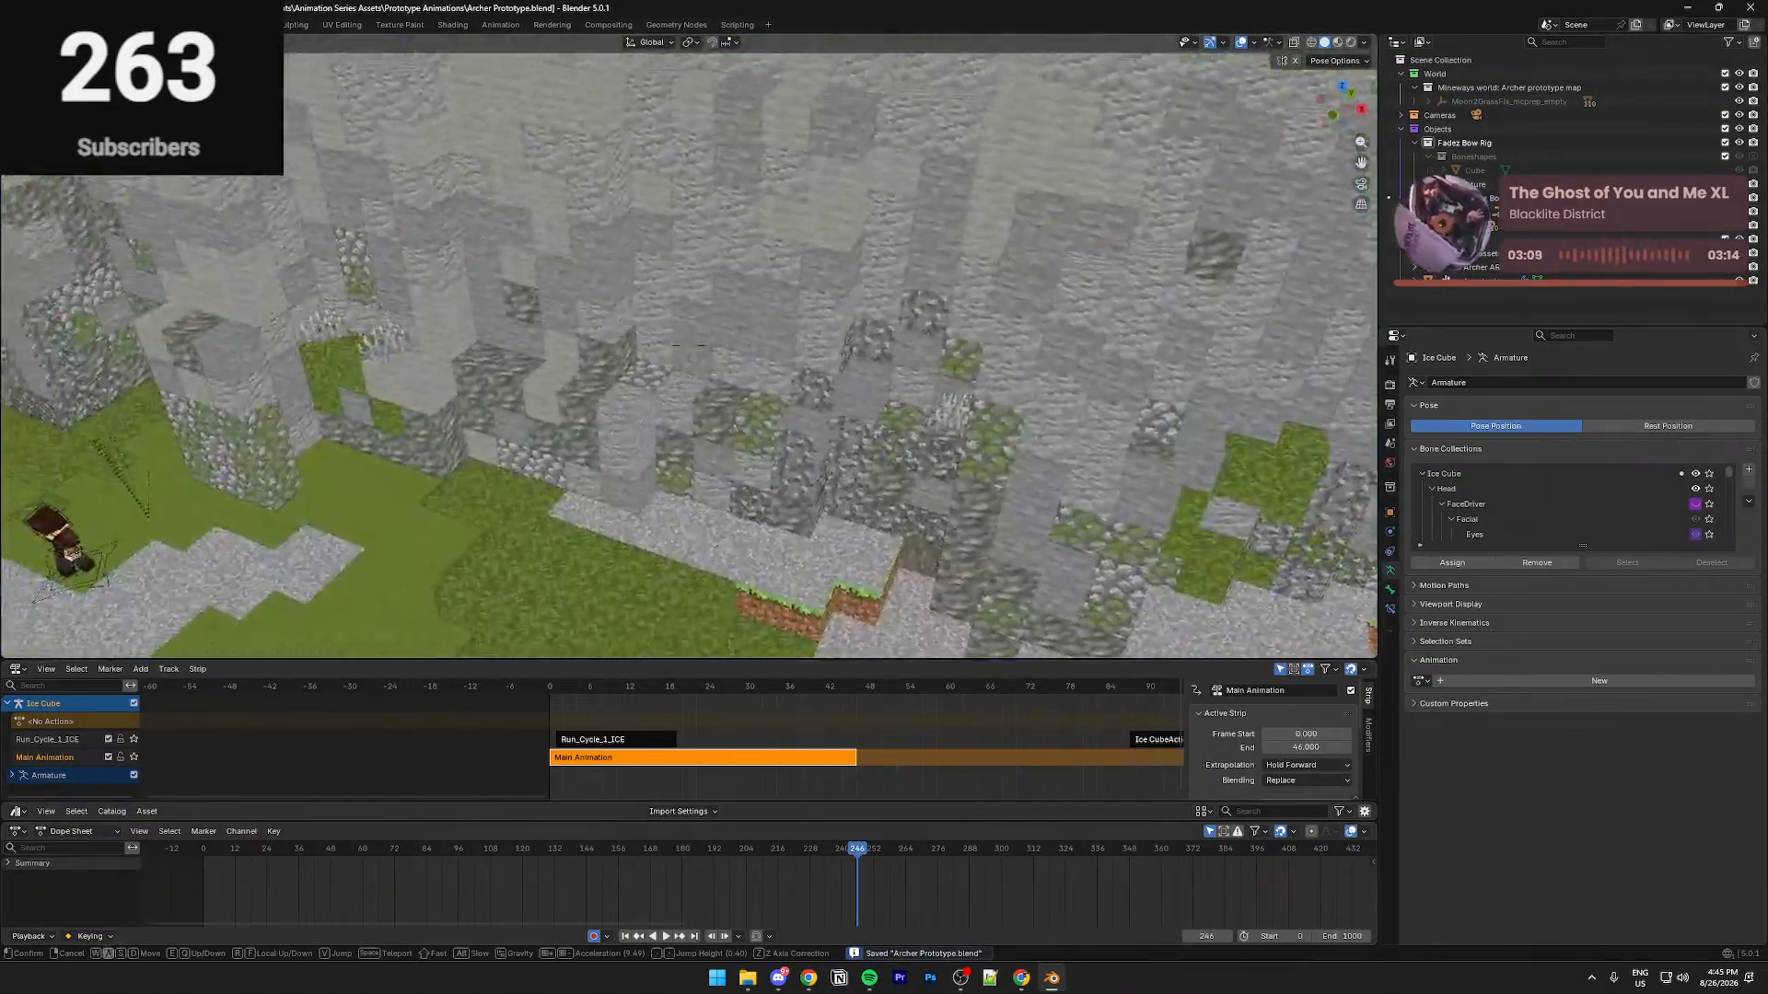
key("w")
left_click(622, 381)
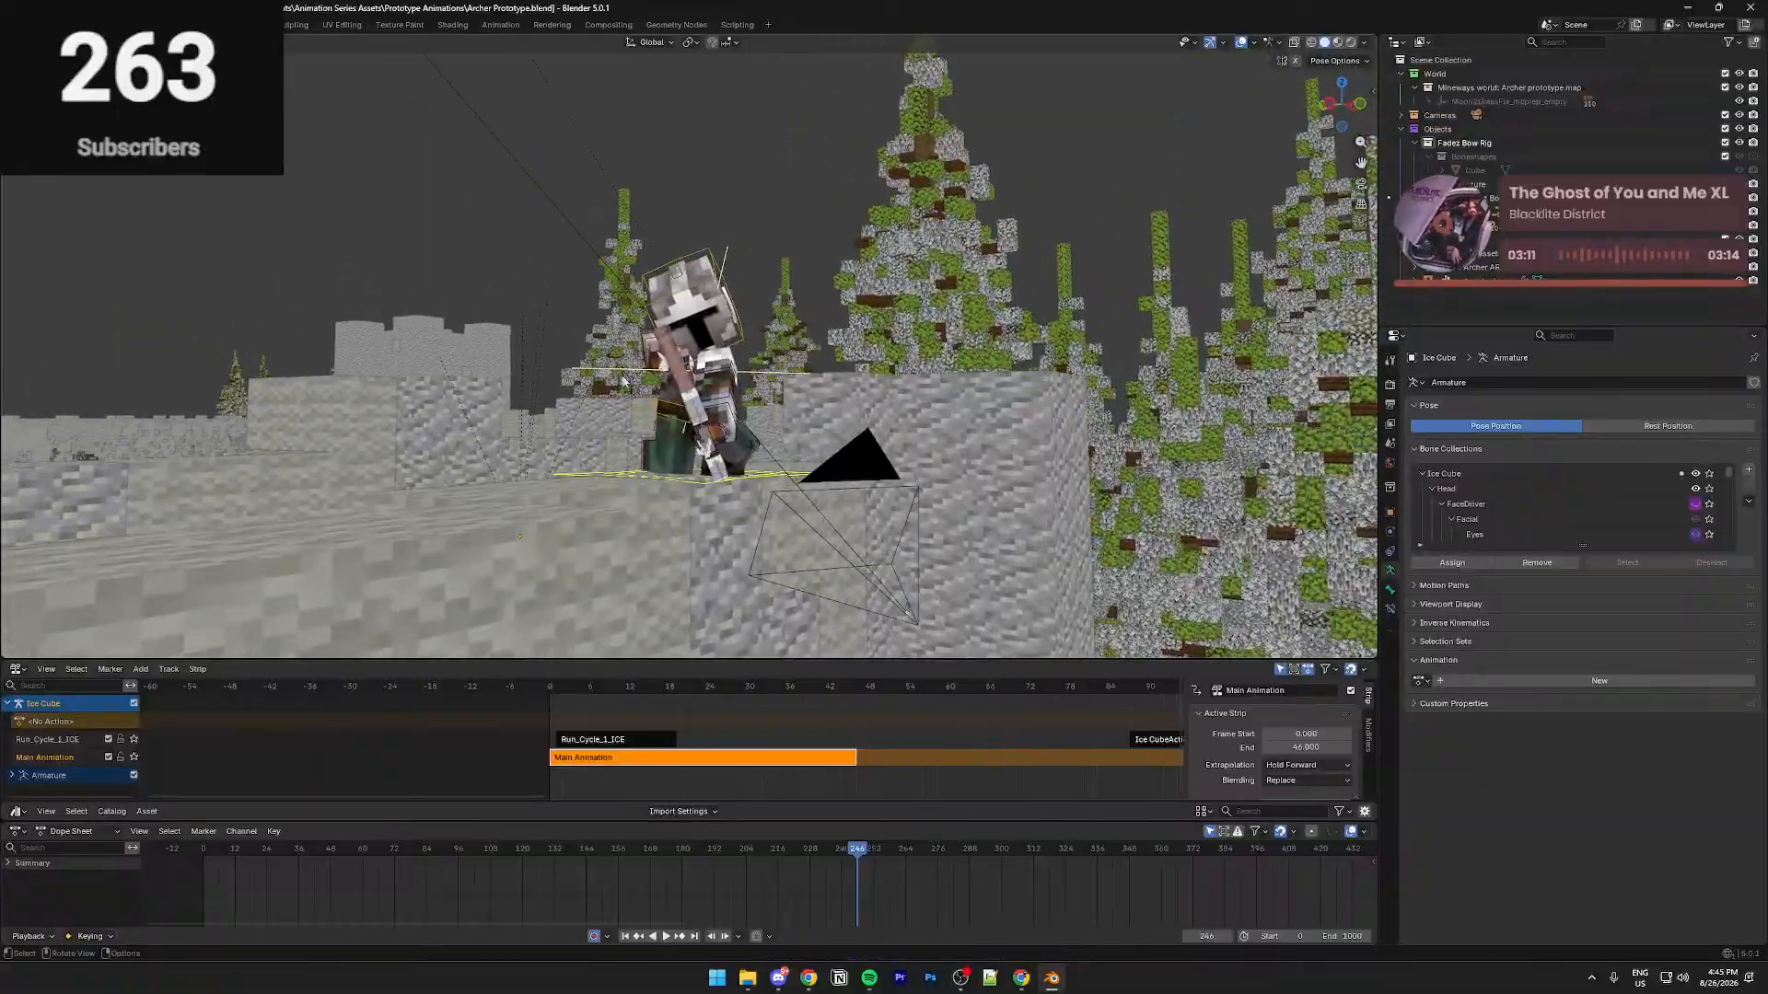
Fly down to the brown-haired character at the wall's base for a close look, and save the file
key("shift+grave")
key("a")
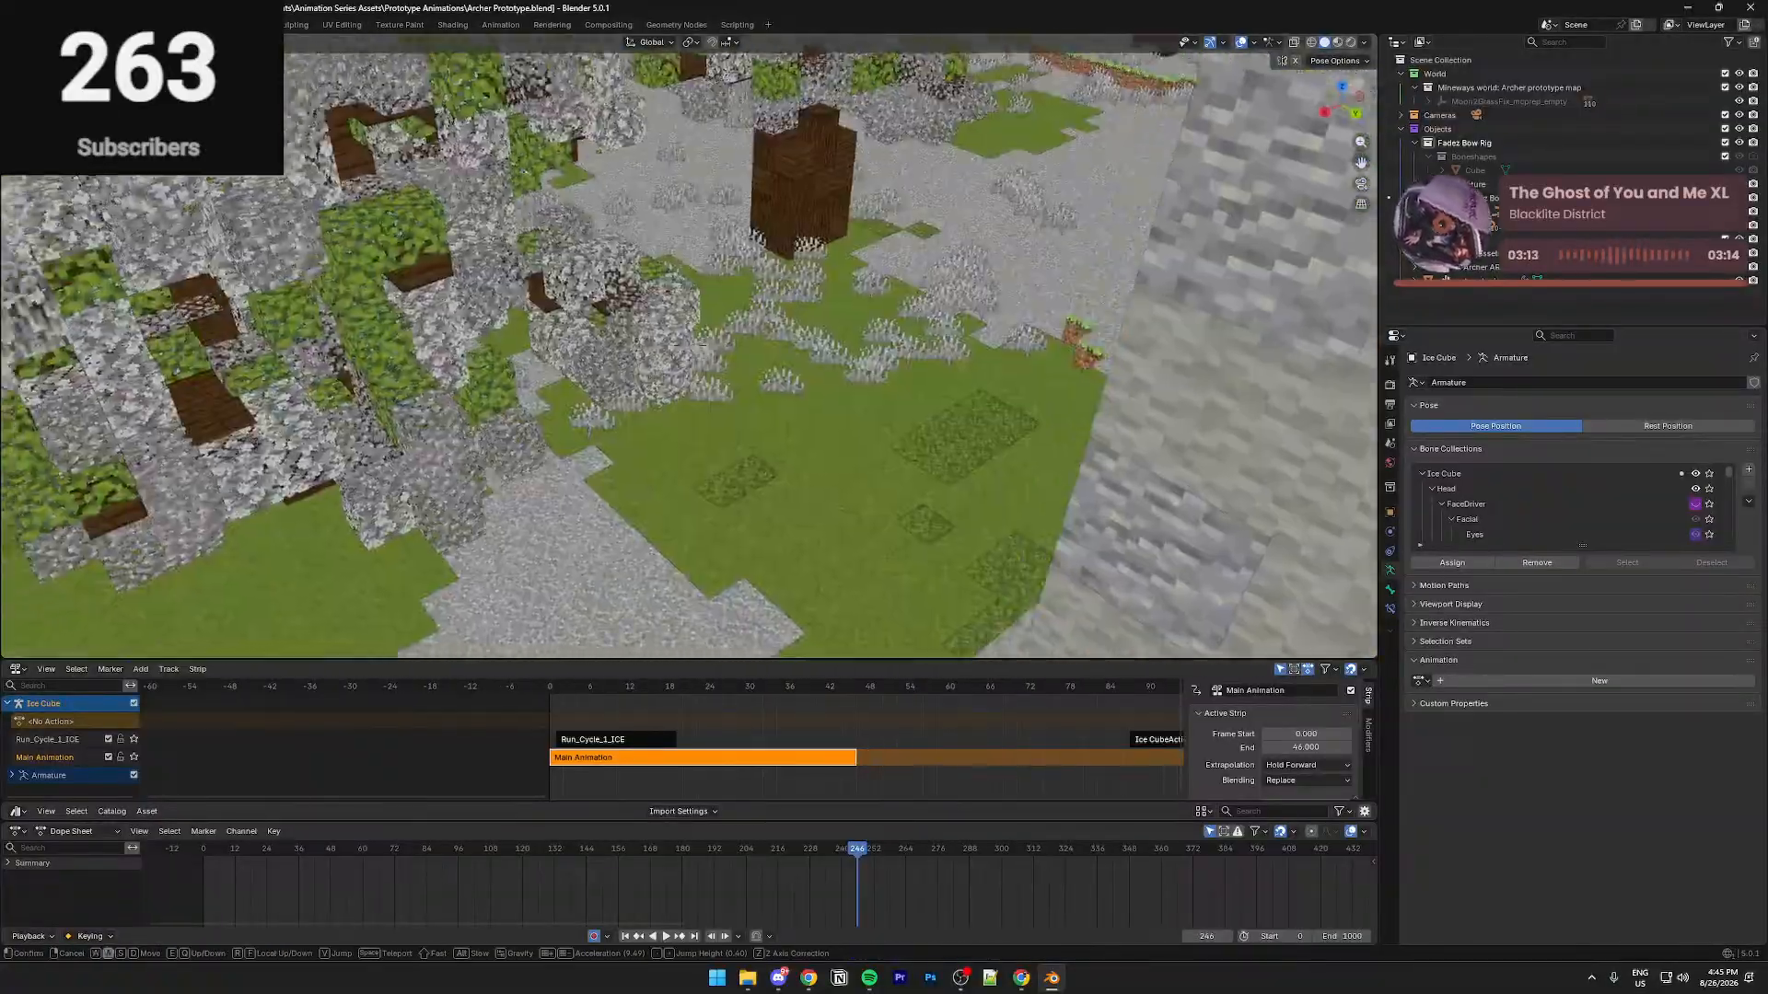
key("w")
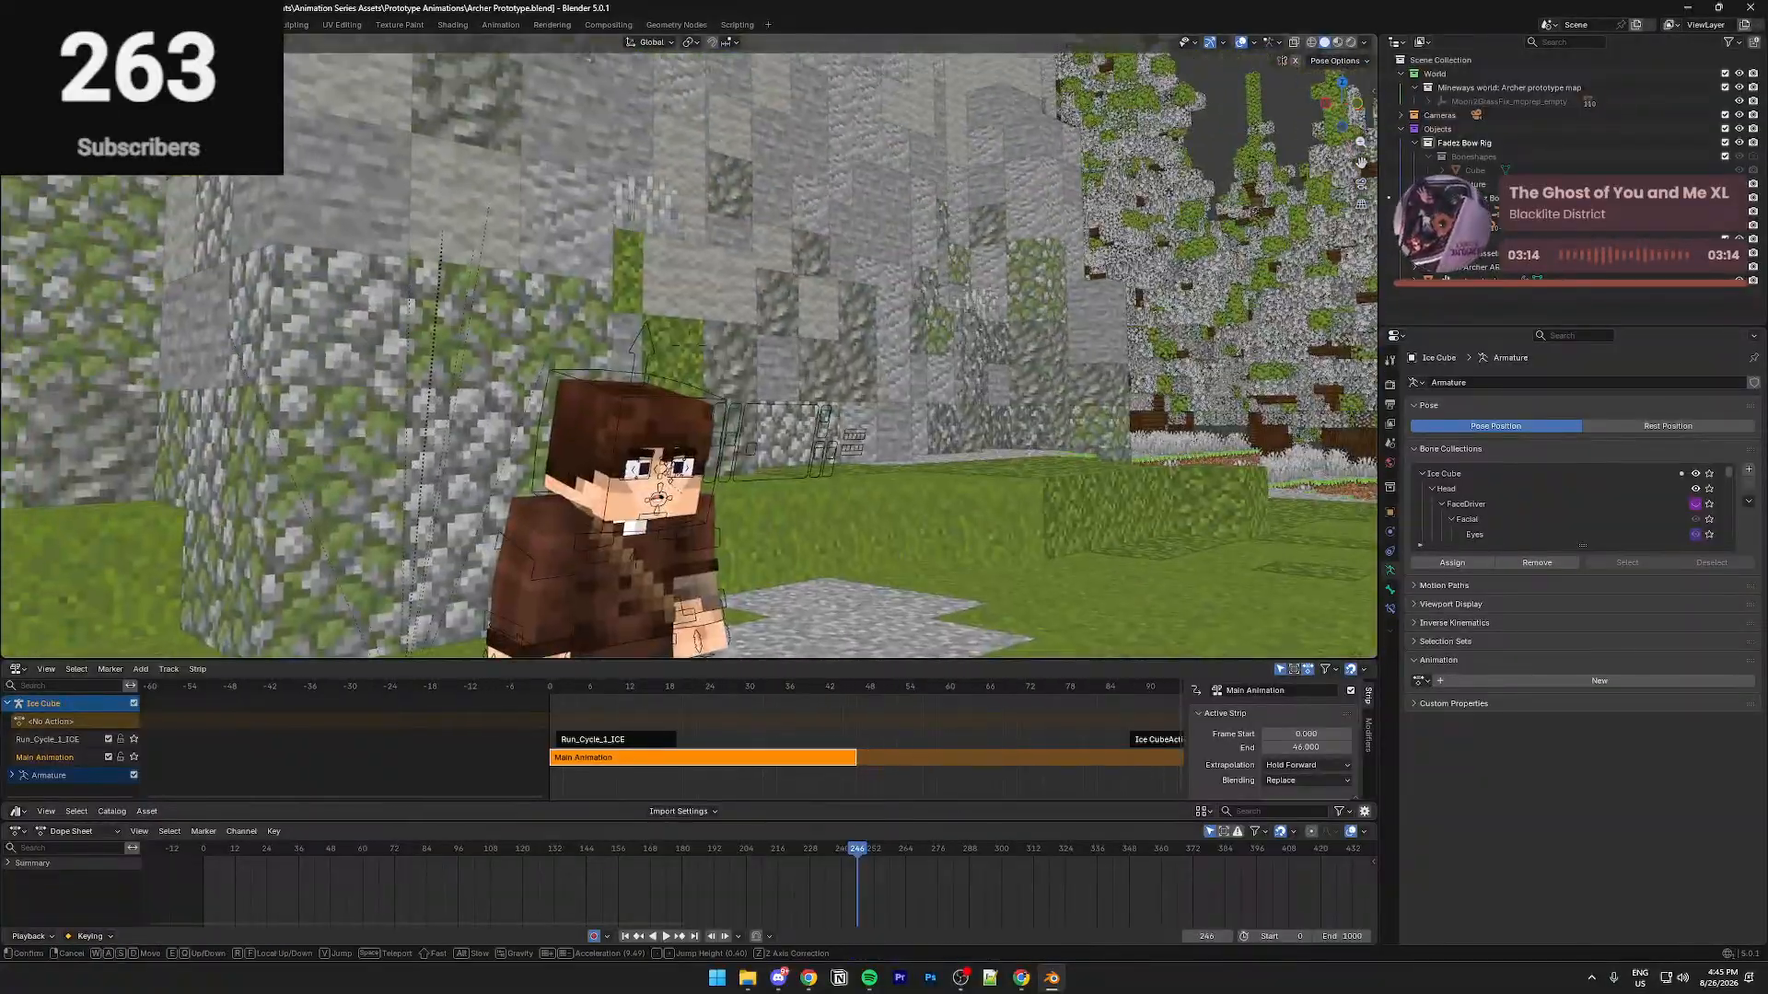
key("s")
key("a")
left_click(675, 480)
key("ctrl+s")
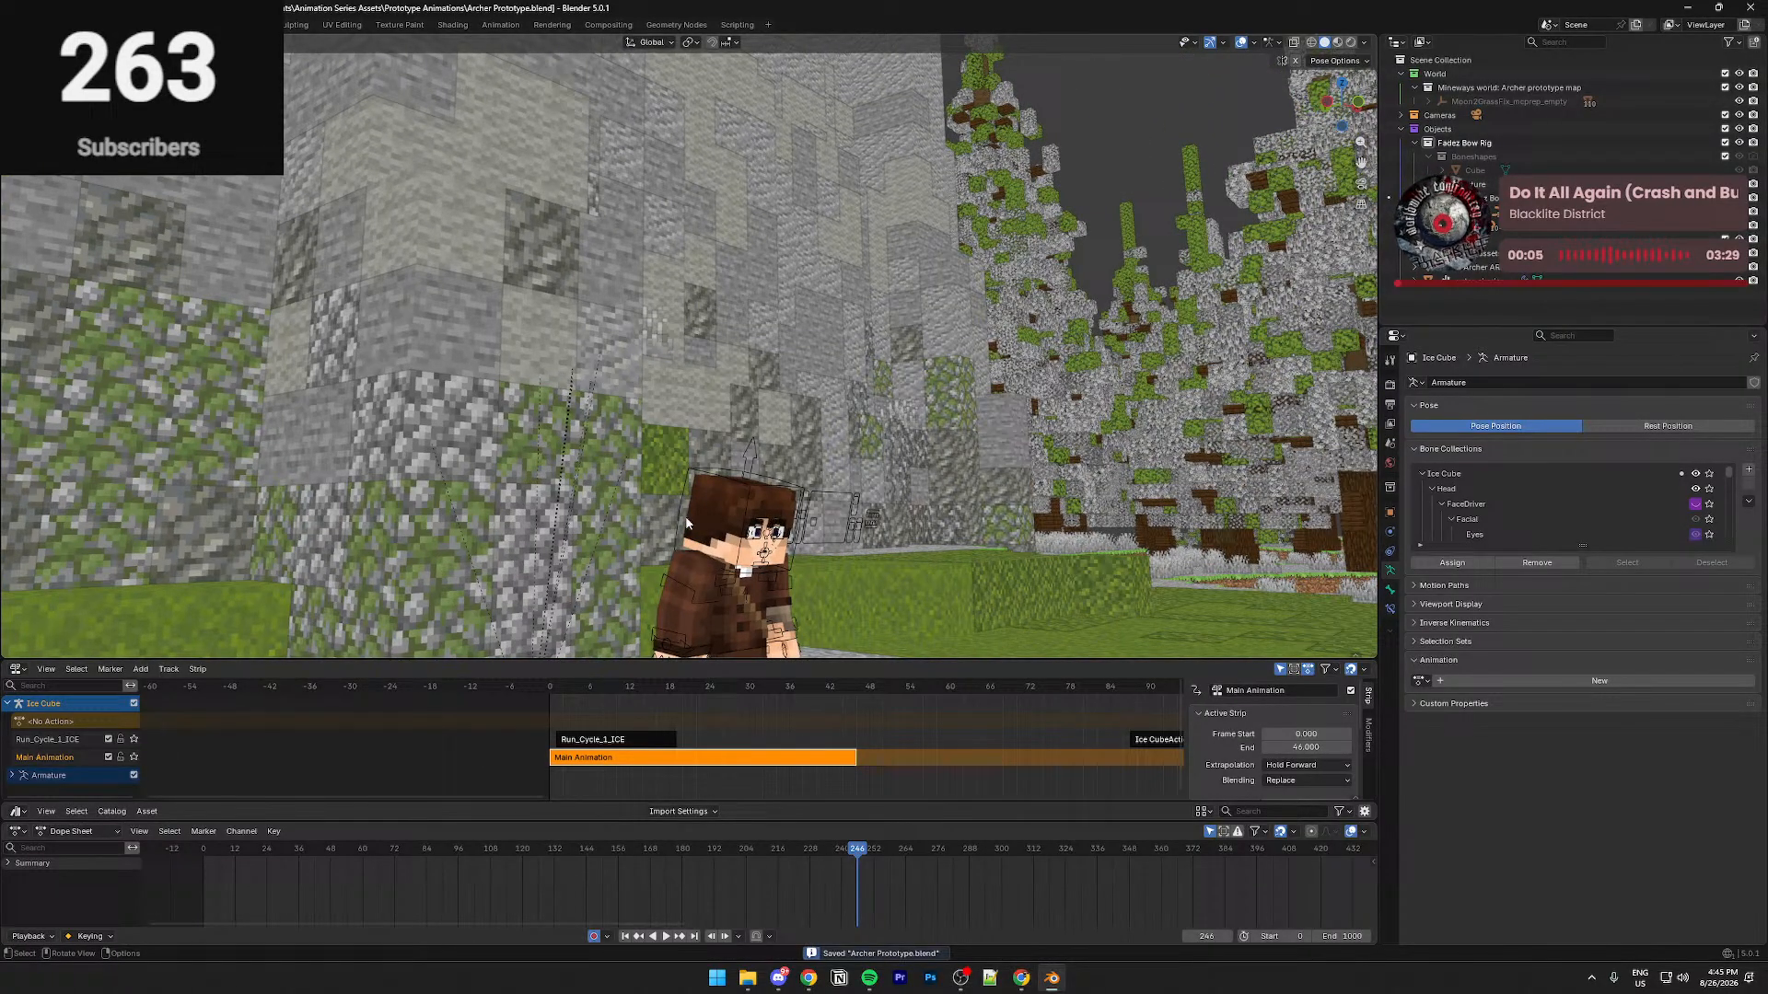
Look up at the archer from the ground and compare the camera framing with a wider free view
key("shift+grave")
left_click(667, 442)
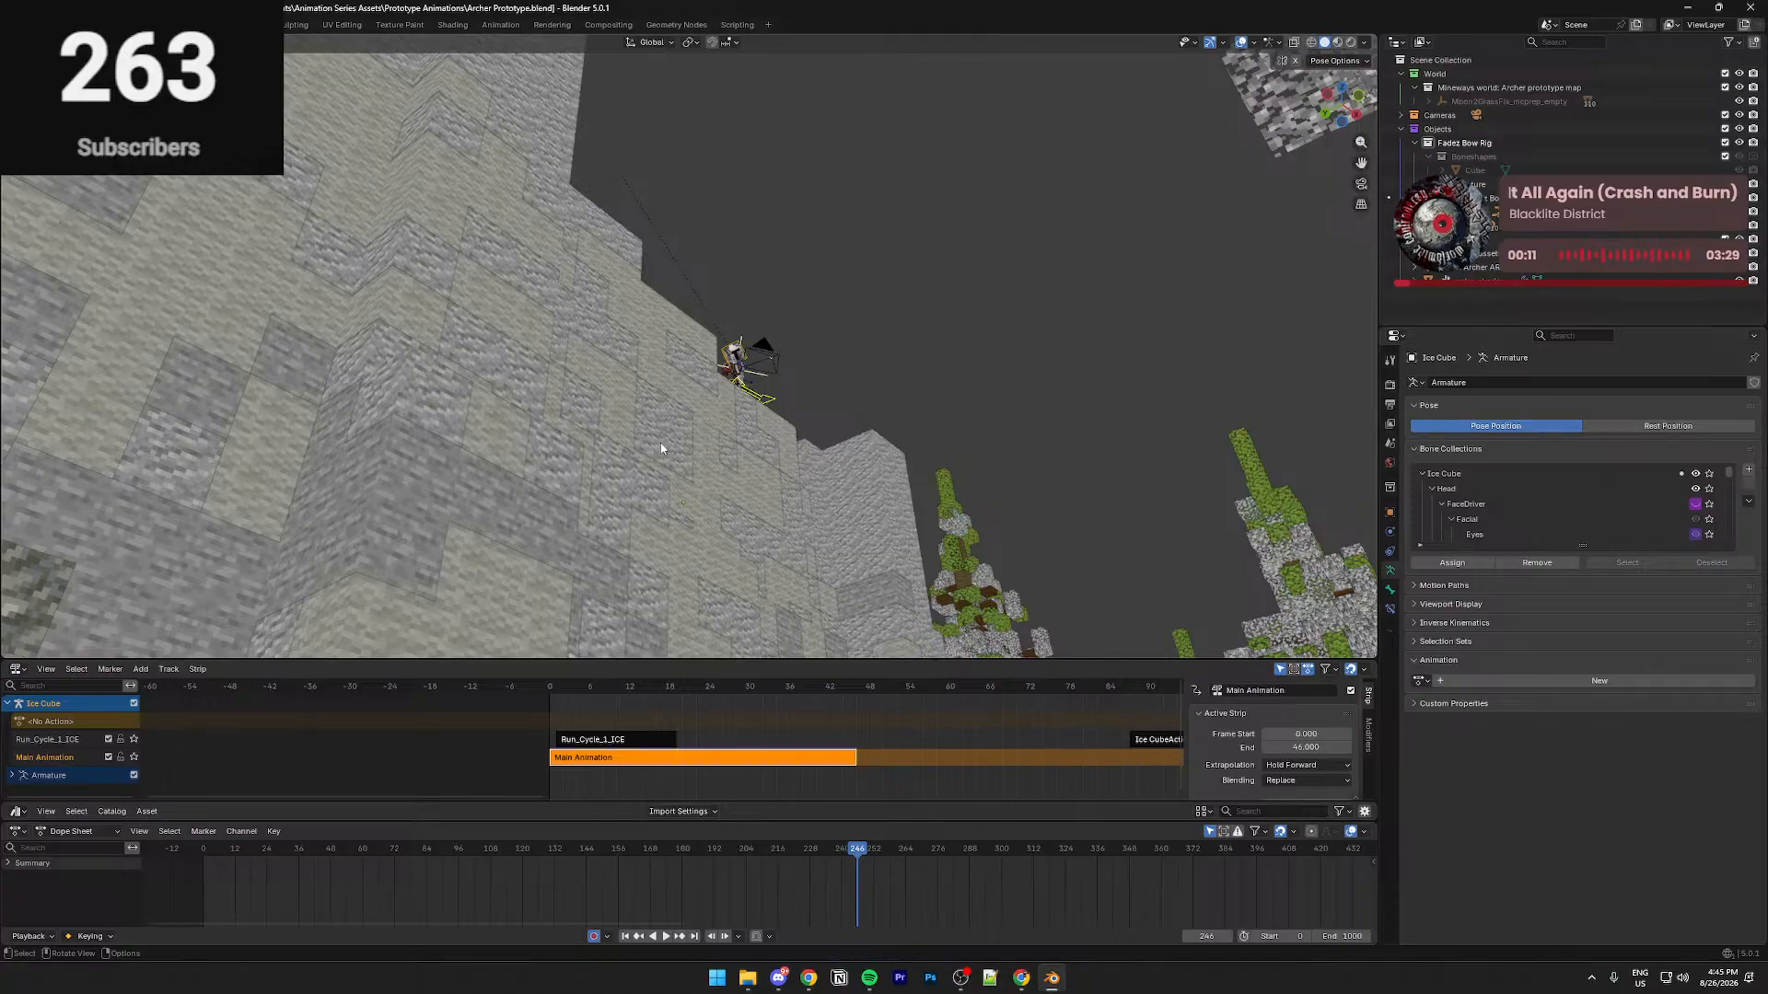
key("KP_0")
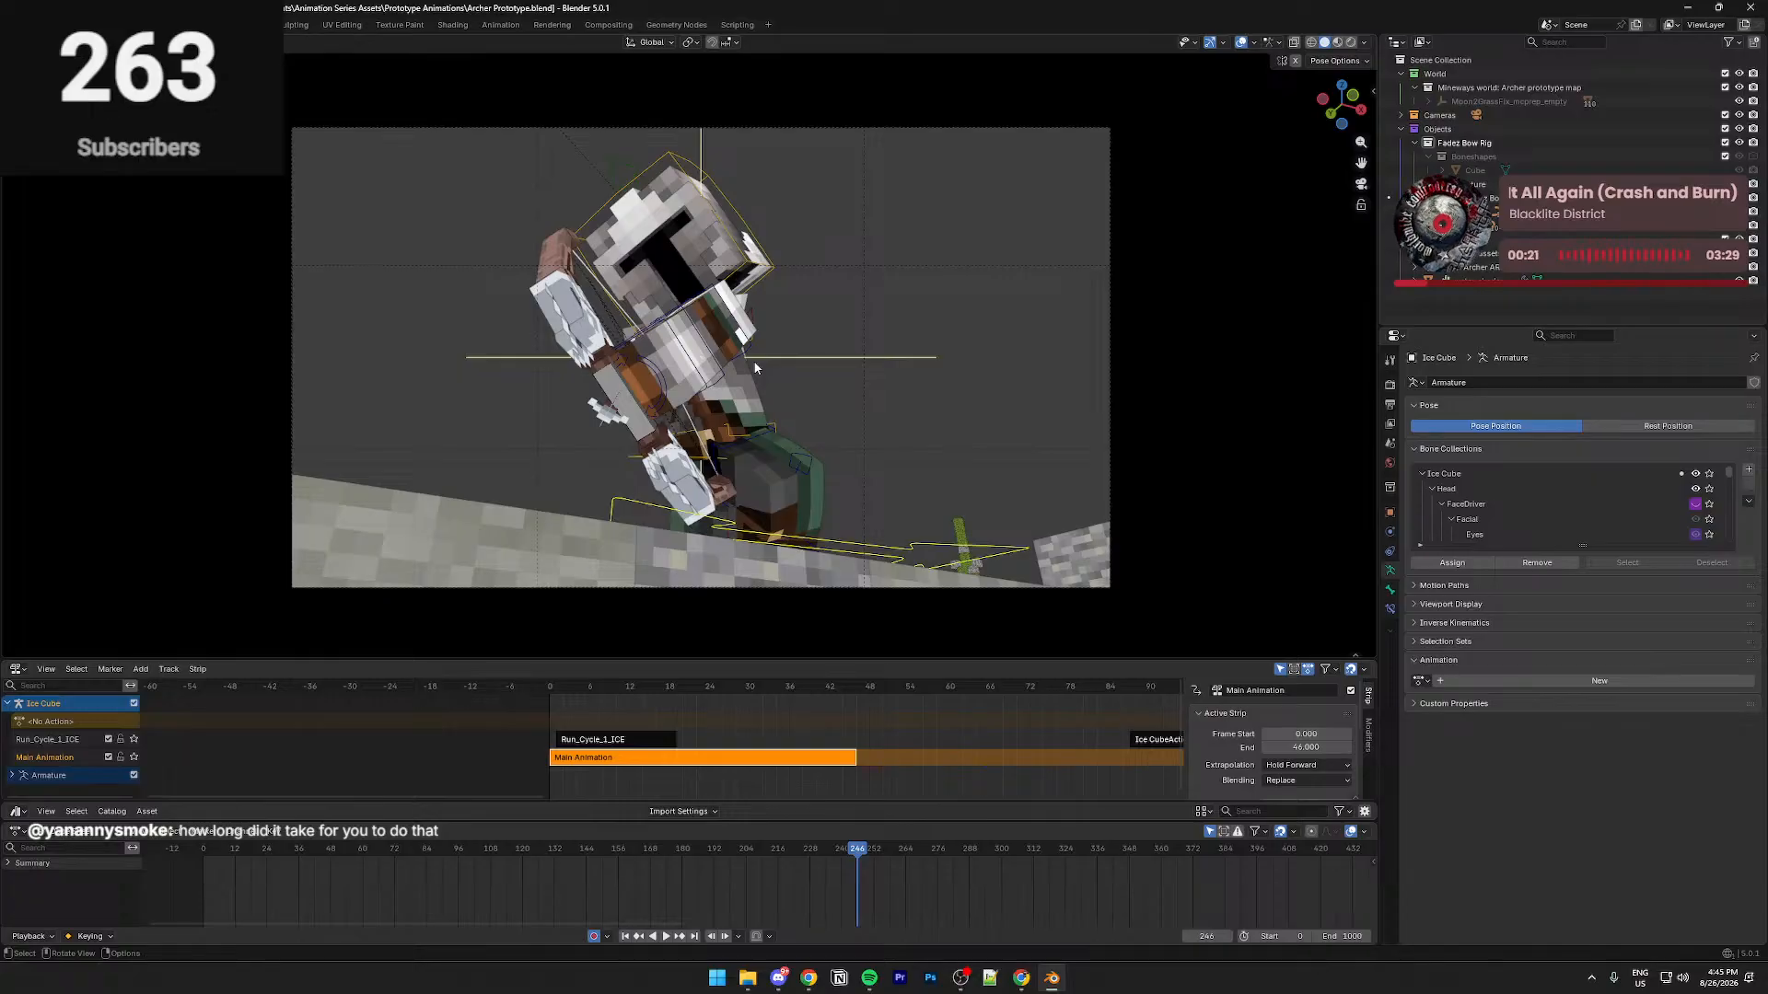
middle_click_drag(511, 389, 728, 405)
scroll(614, 375, "down", 8)
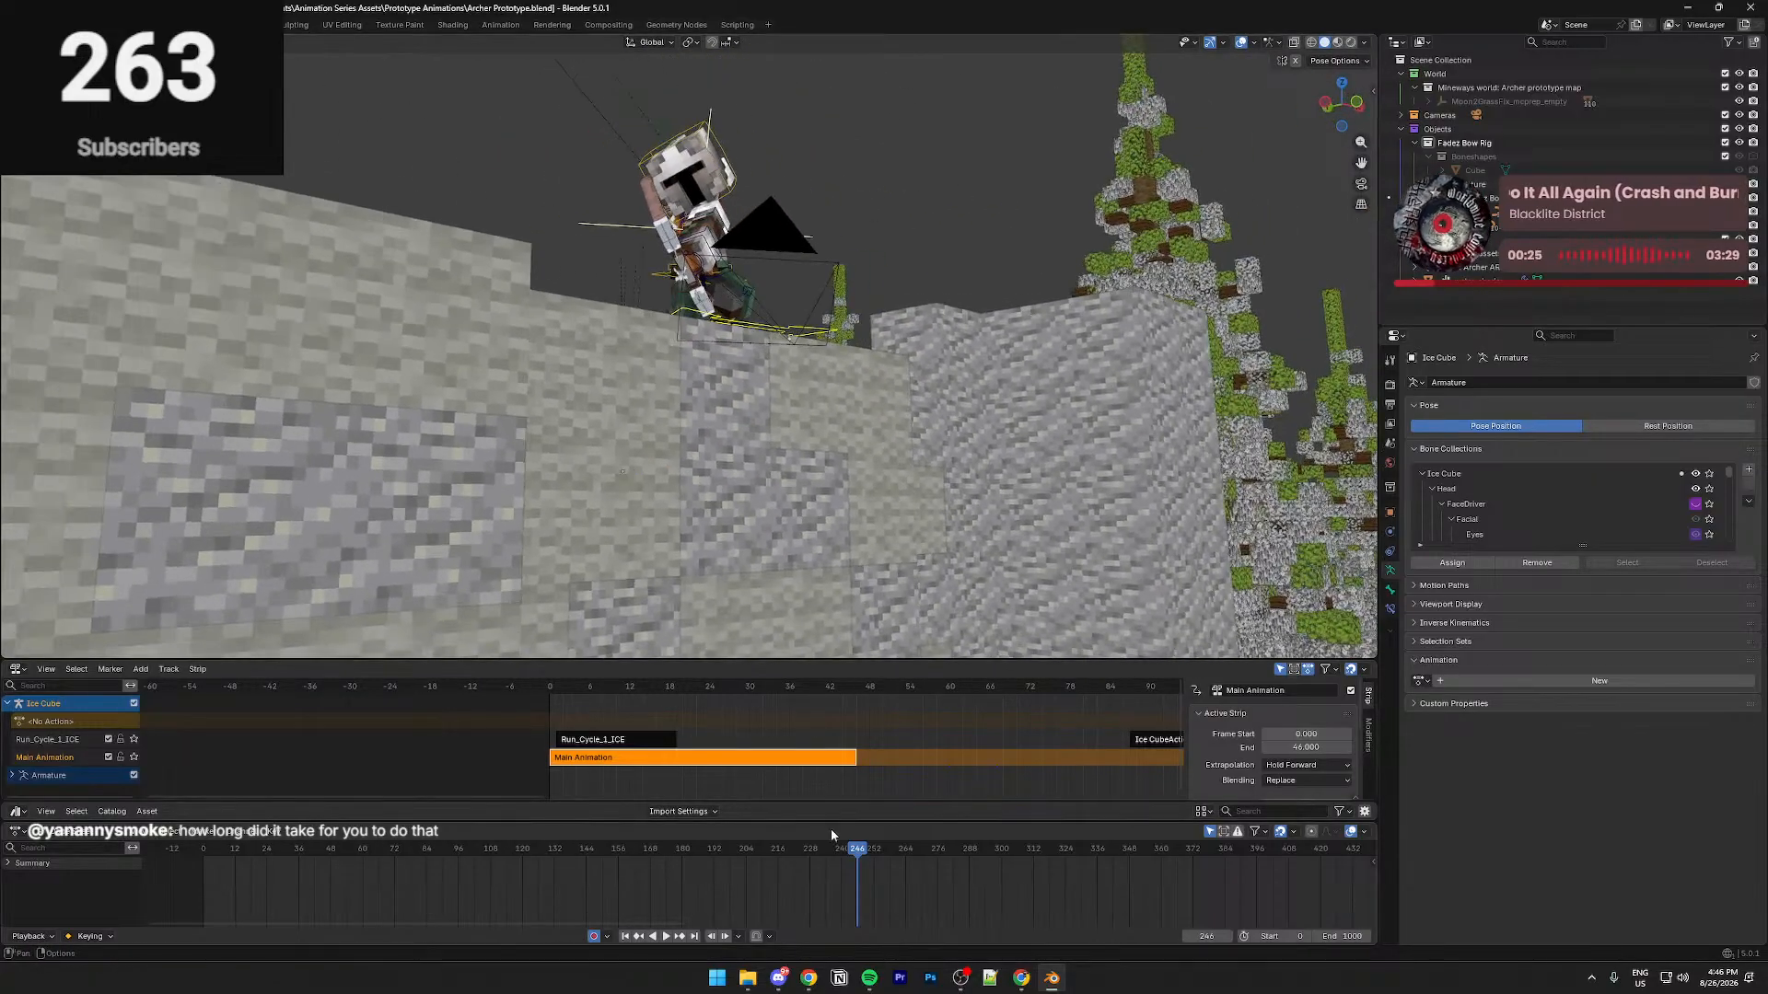
Scrub ahead past the archer's bow shot and back to frame 251, and check the camera view
scroll(819, 860, "down", 3)
left_click_drag(811, 848, 906, 856)
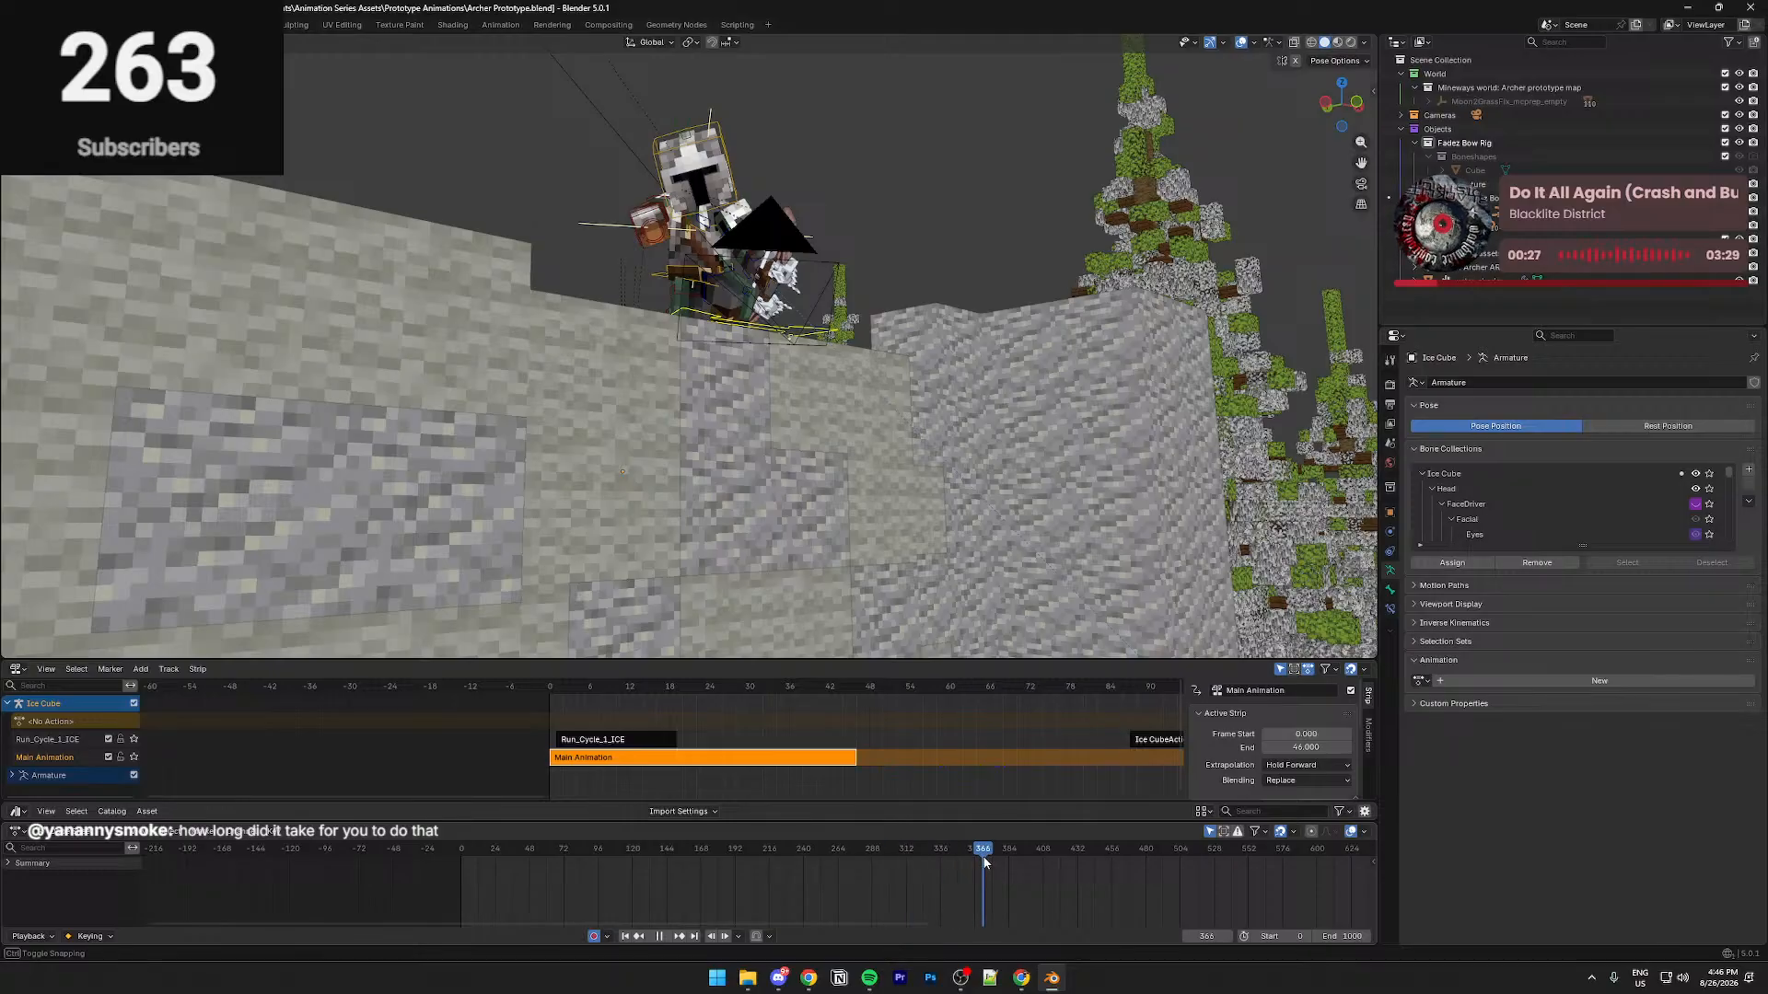
left_click_drag(1031, 870, 819, 860)
key("KP_0")
Fly down to the brown-haired character at the wall's base and view him up close from behind
middle_click_drag(836, 410, 841, 398)
key("shift+grave")
key("s")
key("a")
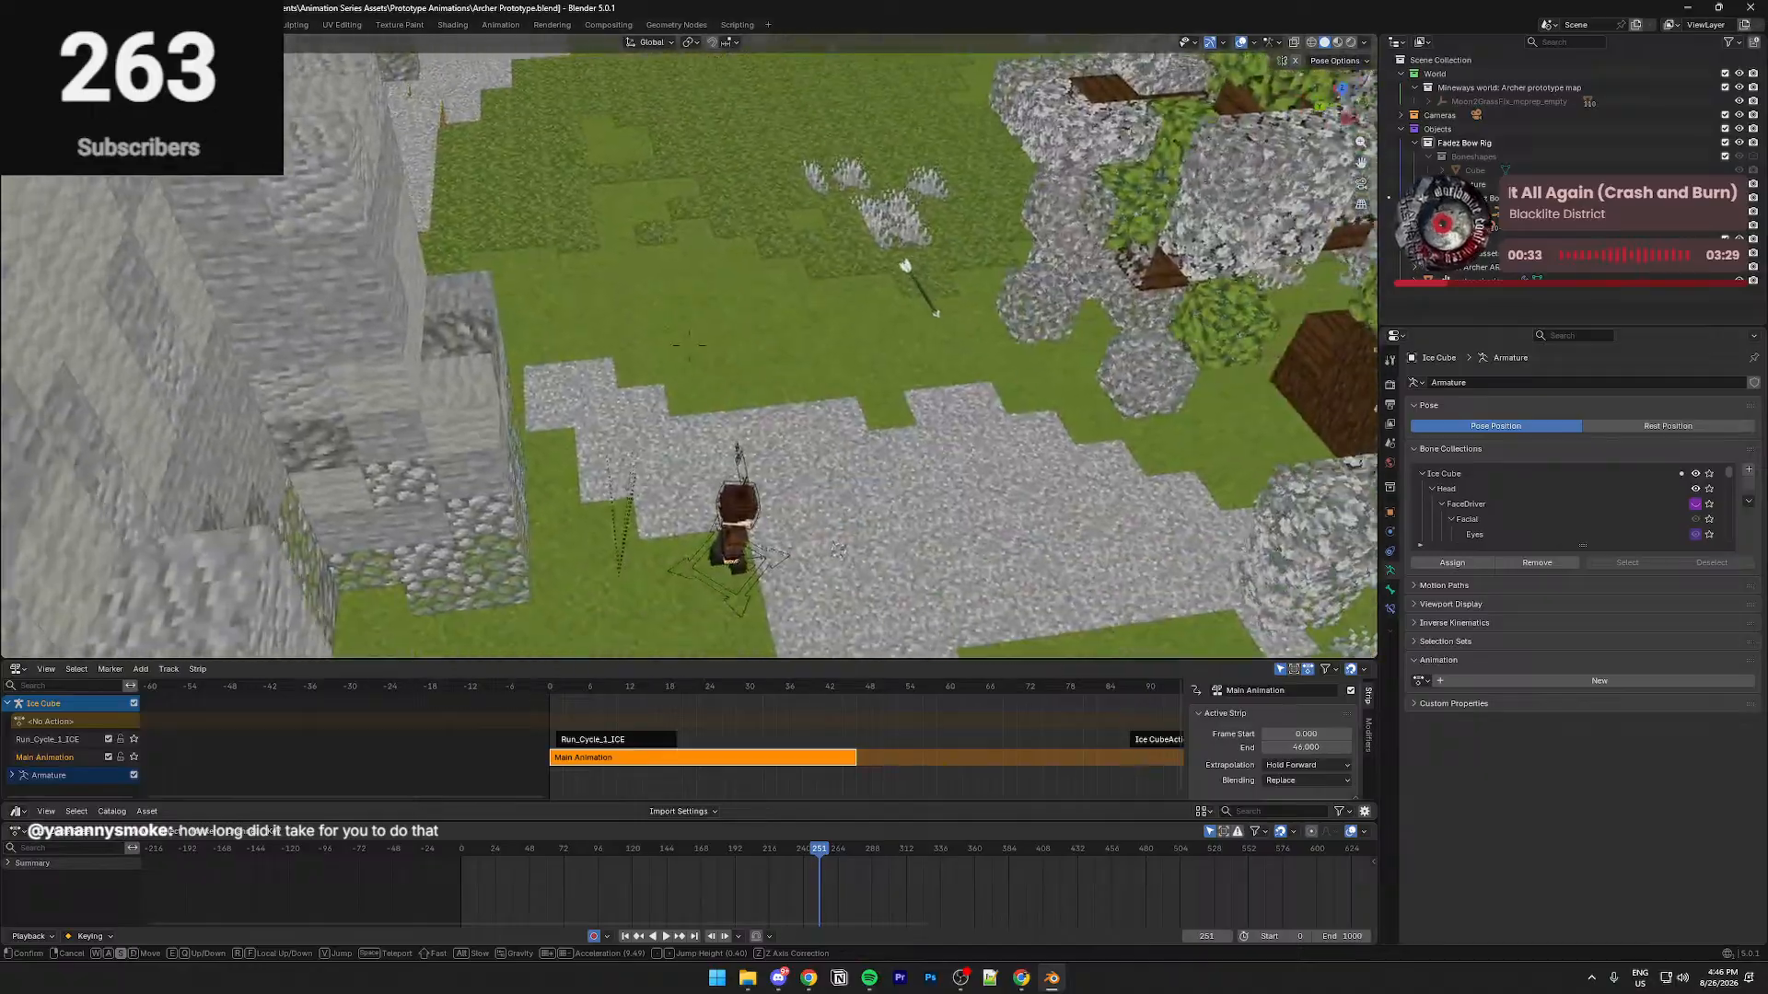
key("w")
key("w")
key("a")
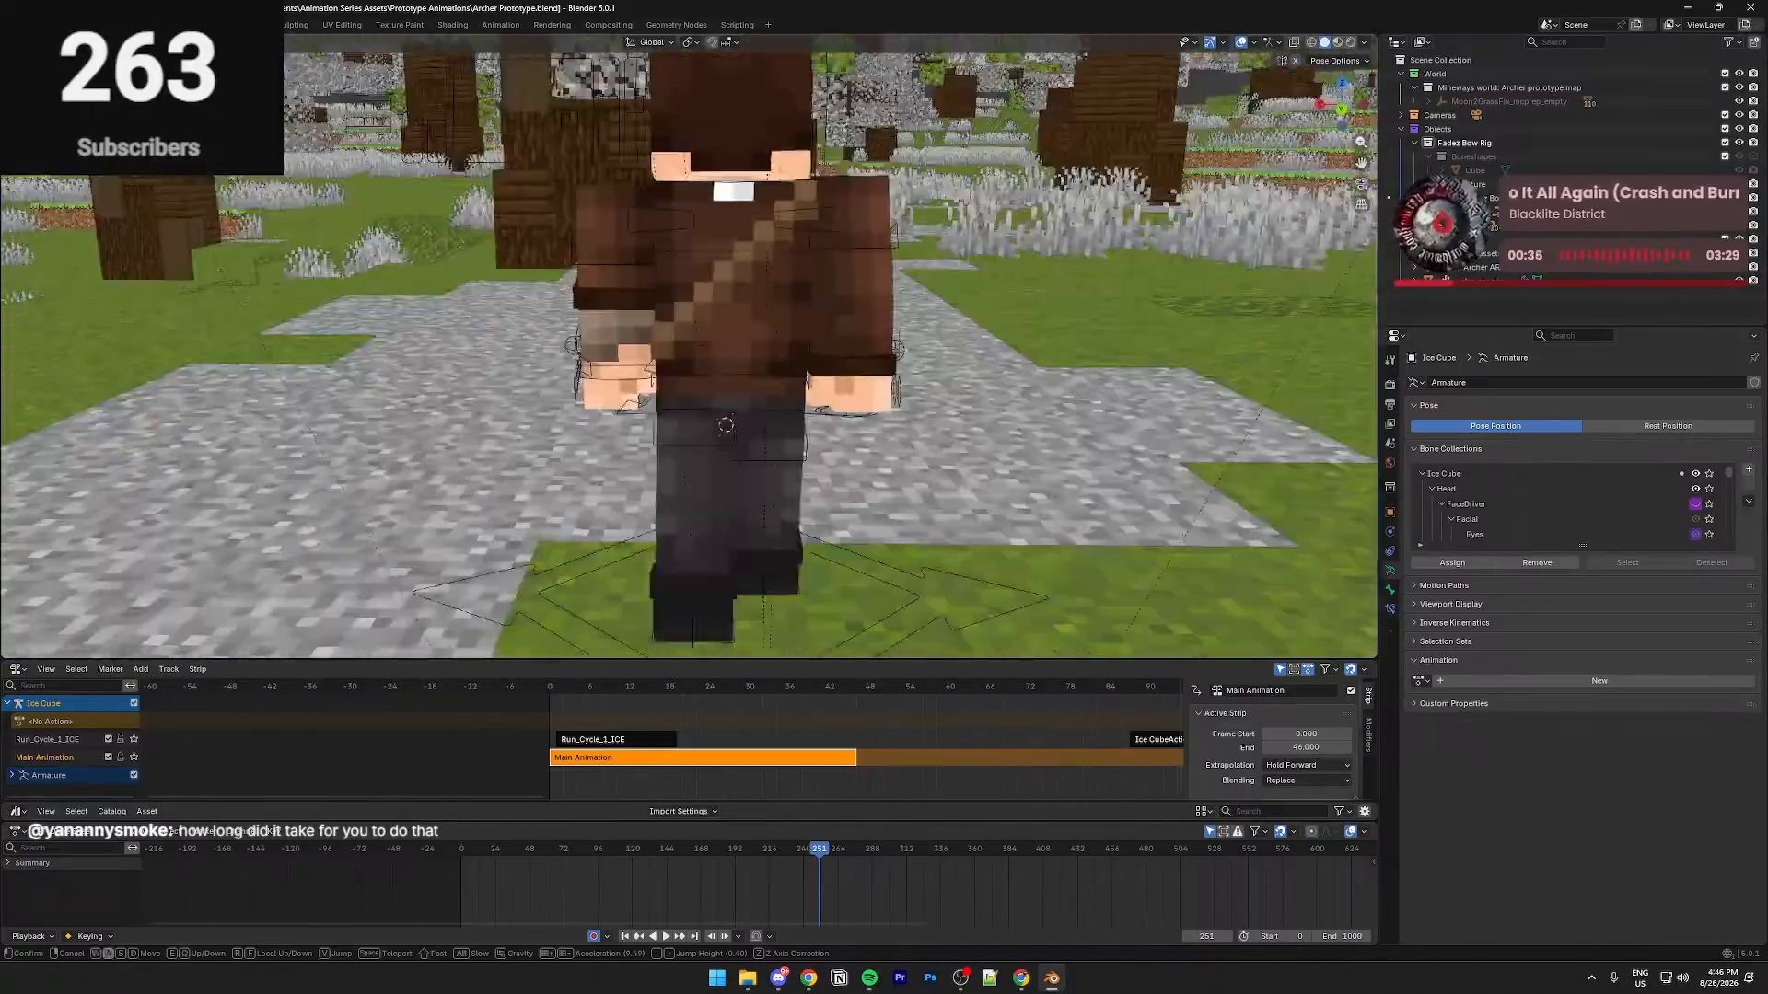
left_click(783, 297)
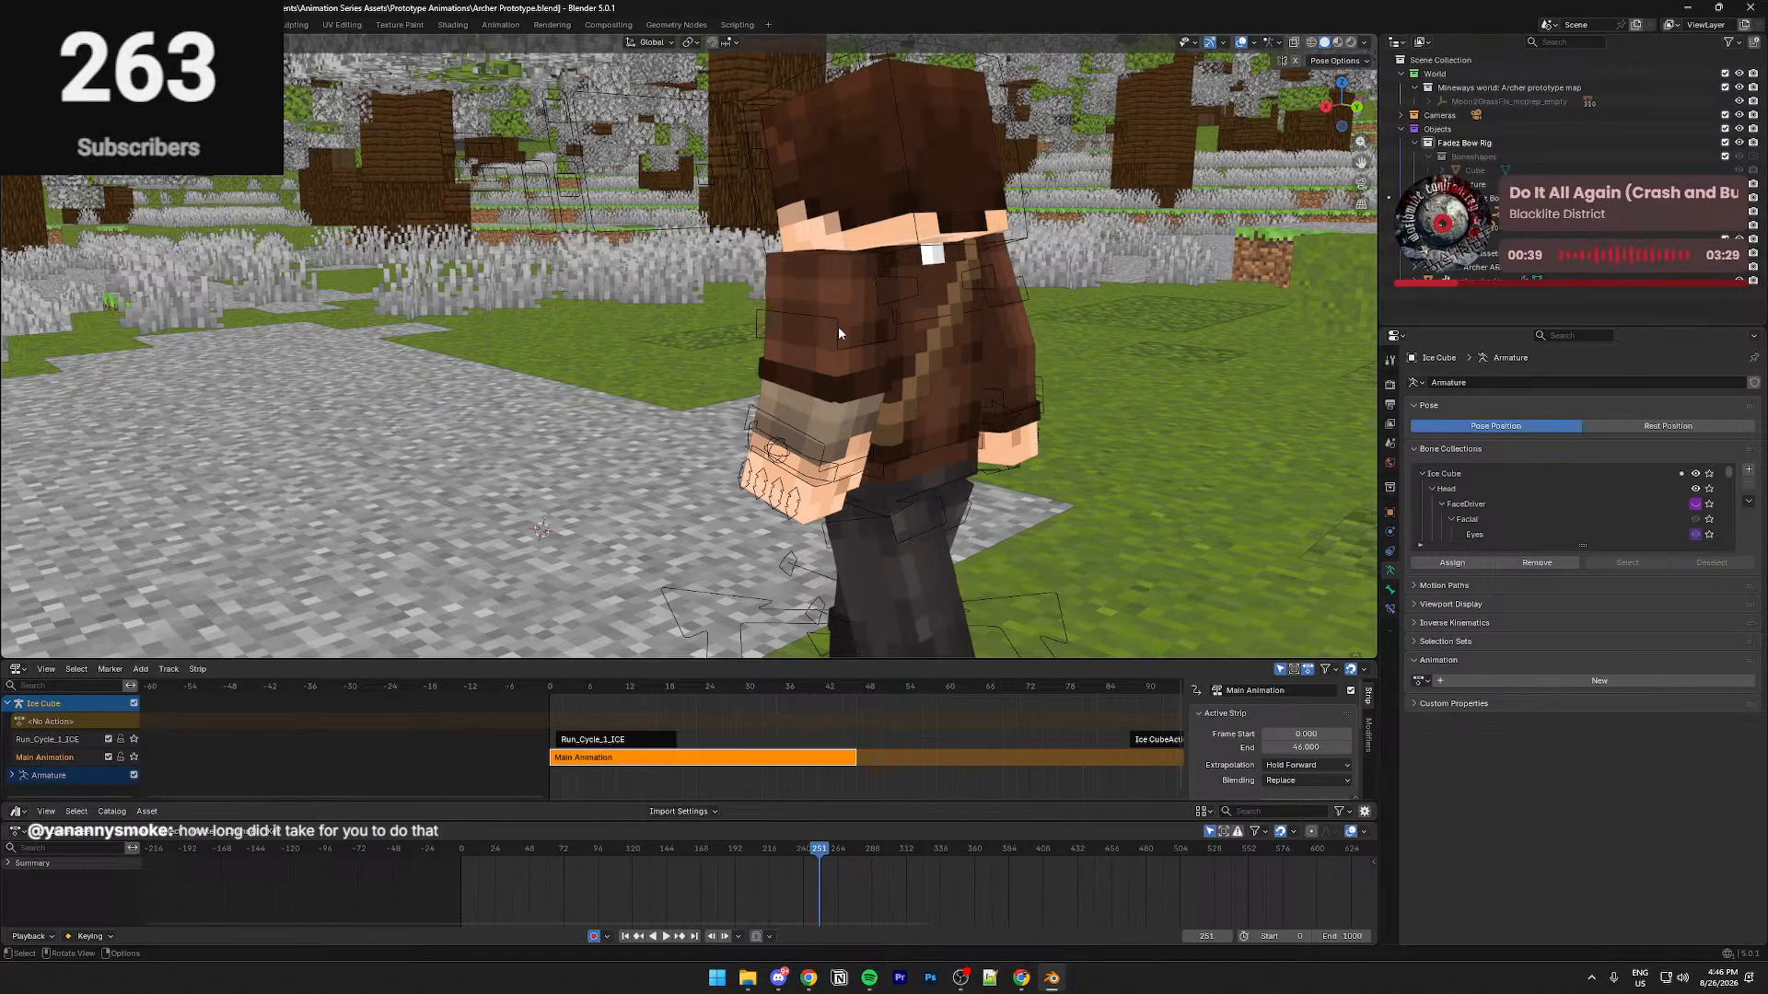
Back away from the brown-haired character, scrub to about frame 158 and play a short part of his walk
key("shift+grave")
key("s")
key("a")
left_click(689, 347)
left_click_drag(851, 849, 687, 856)
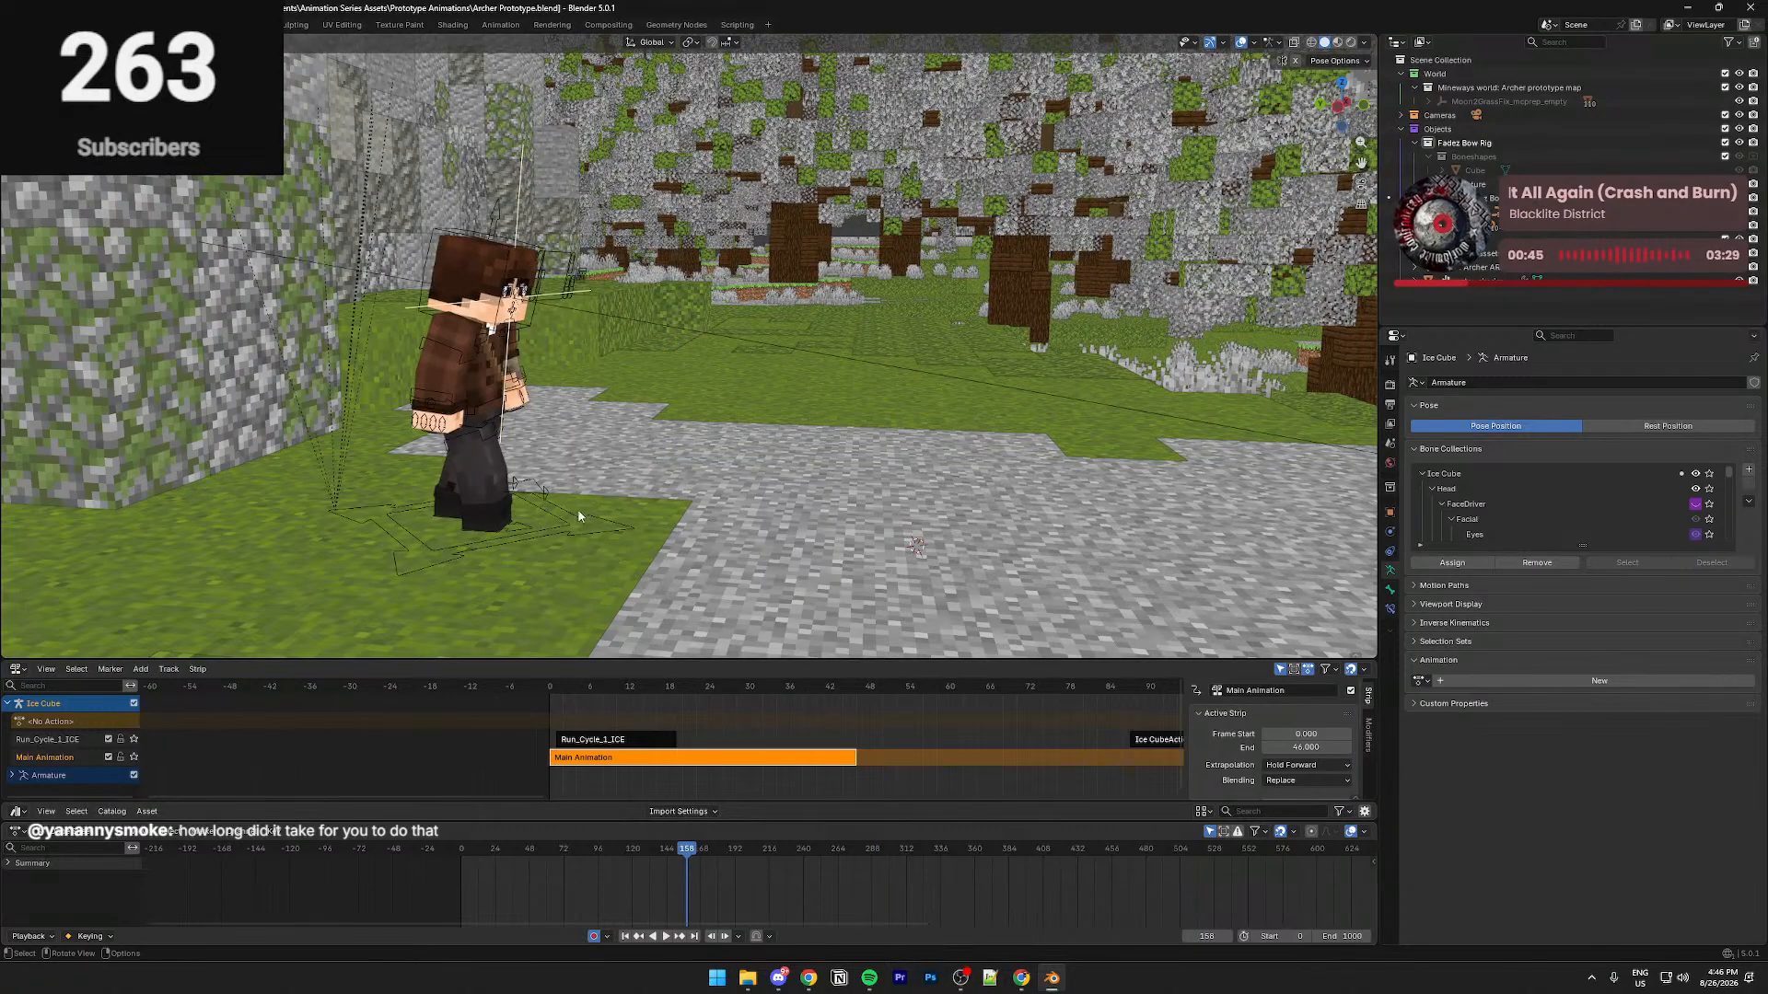
key("space")
key("space")
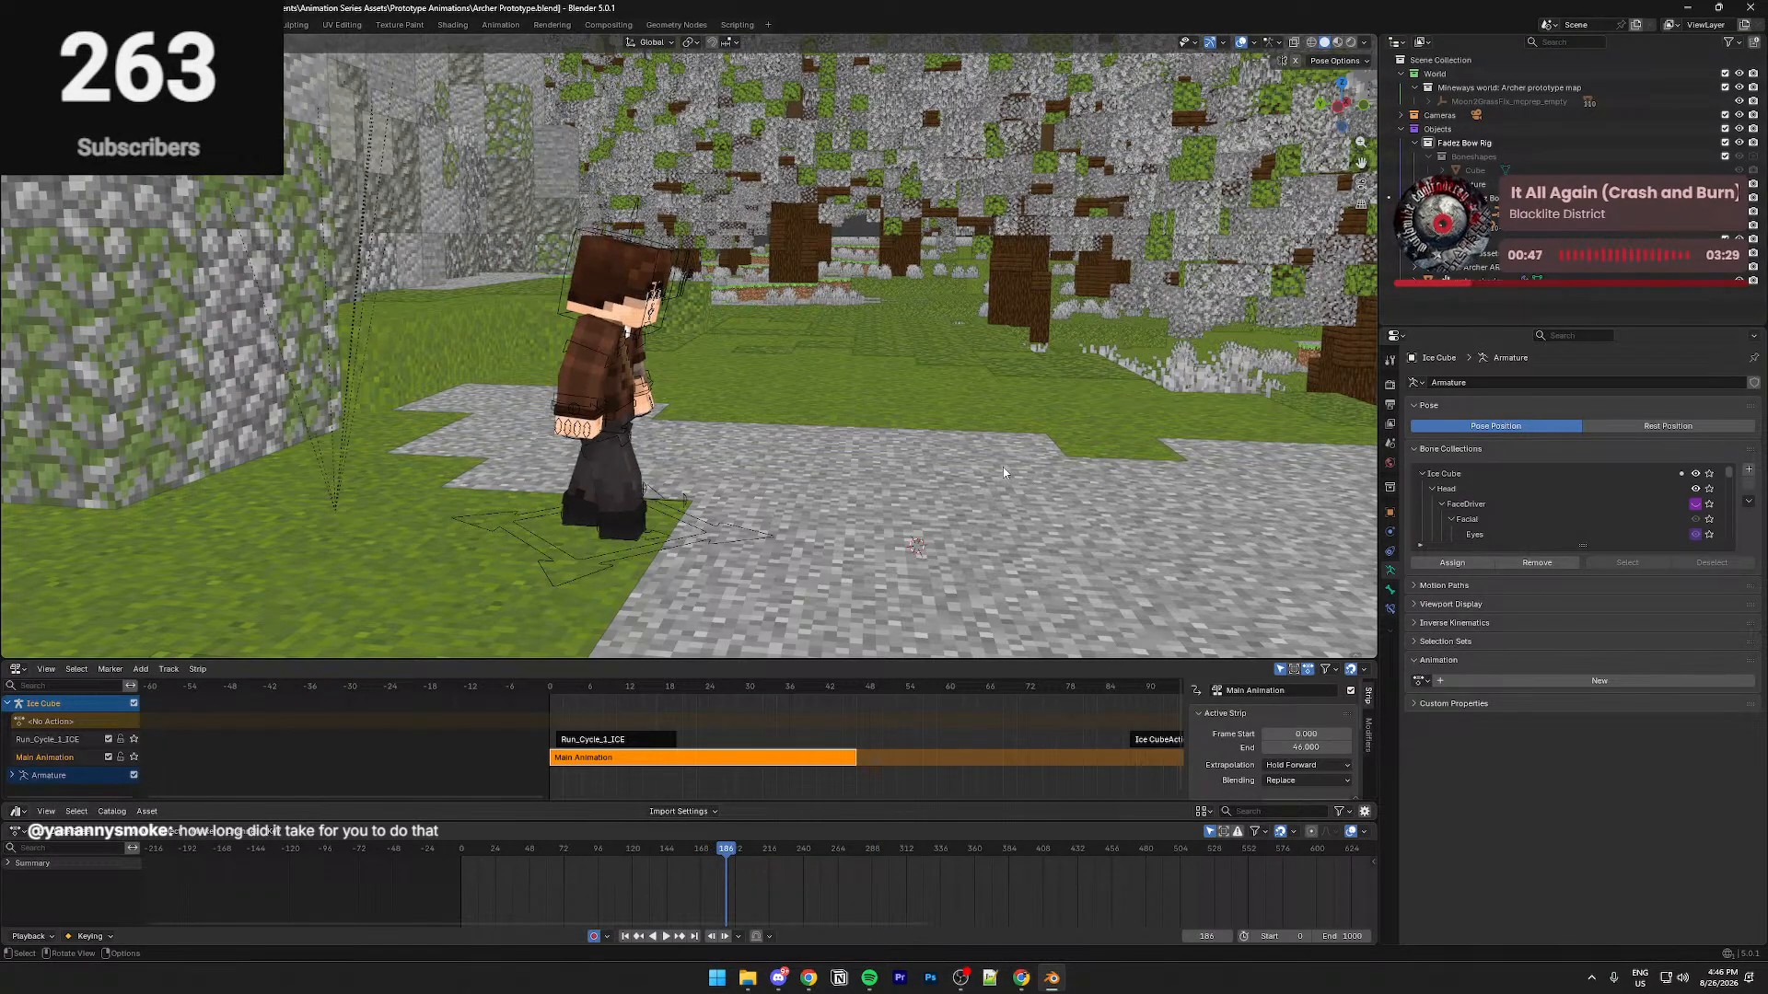
Save the file and play the archer's bow shot through the camera view
key("KP_0")
key("space")
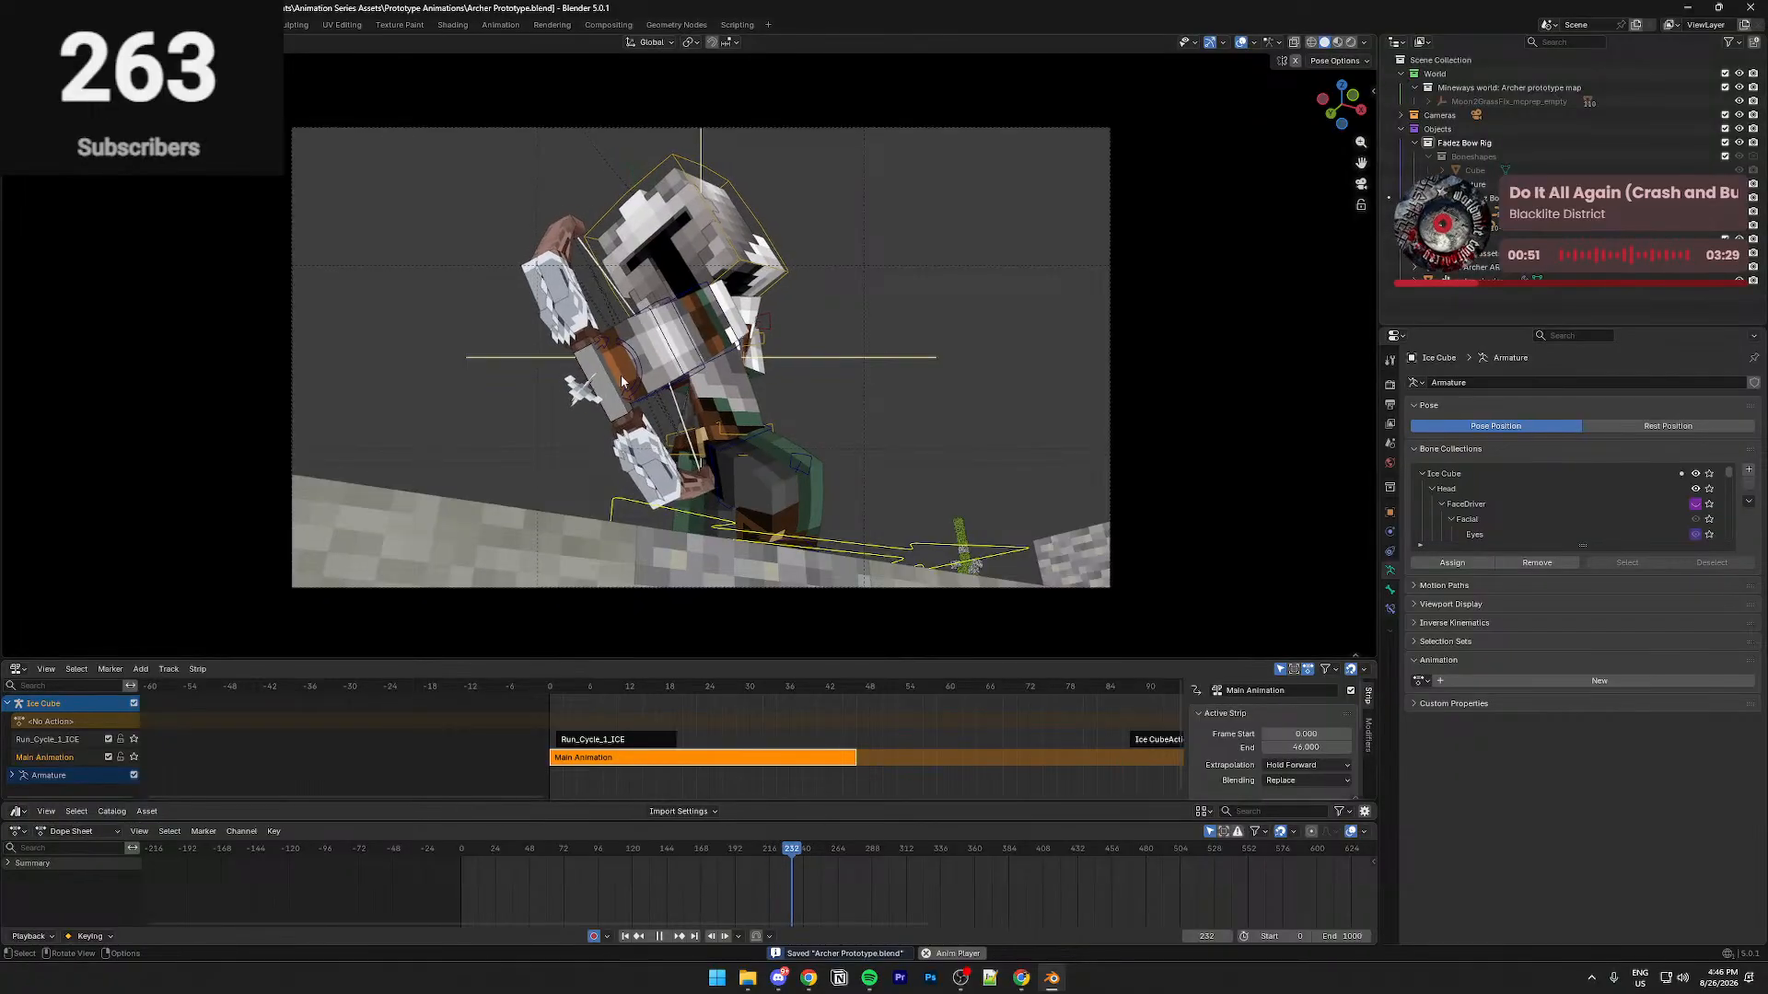
key("space")
Fly above the wall's base, scrub to about frame 251 and select the arrow beside the brown-haired character
key("shift+grave")
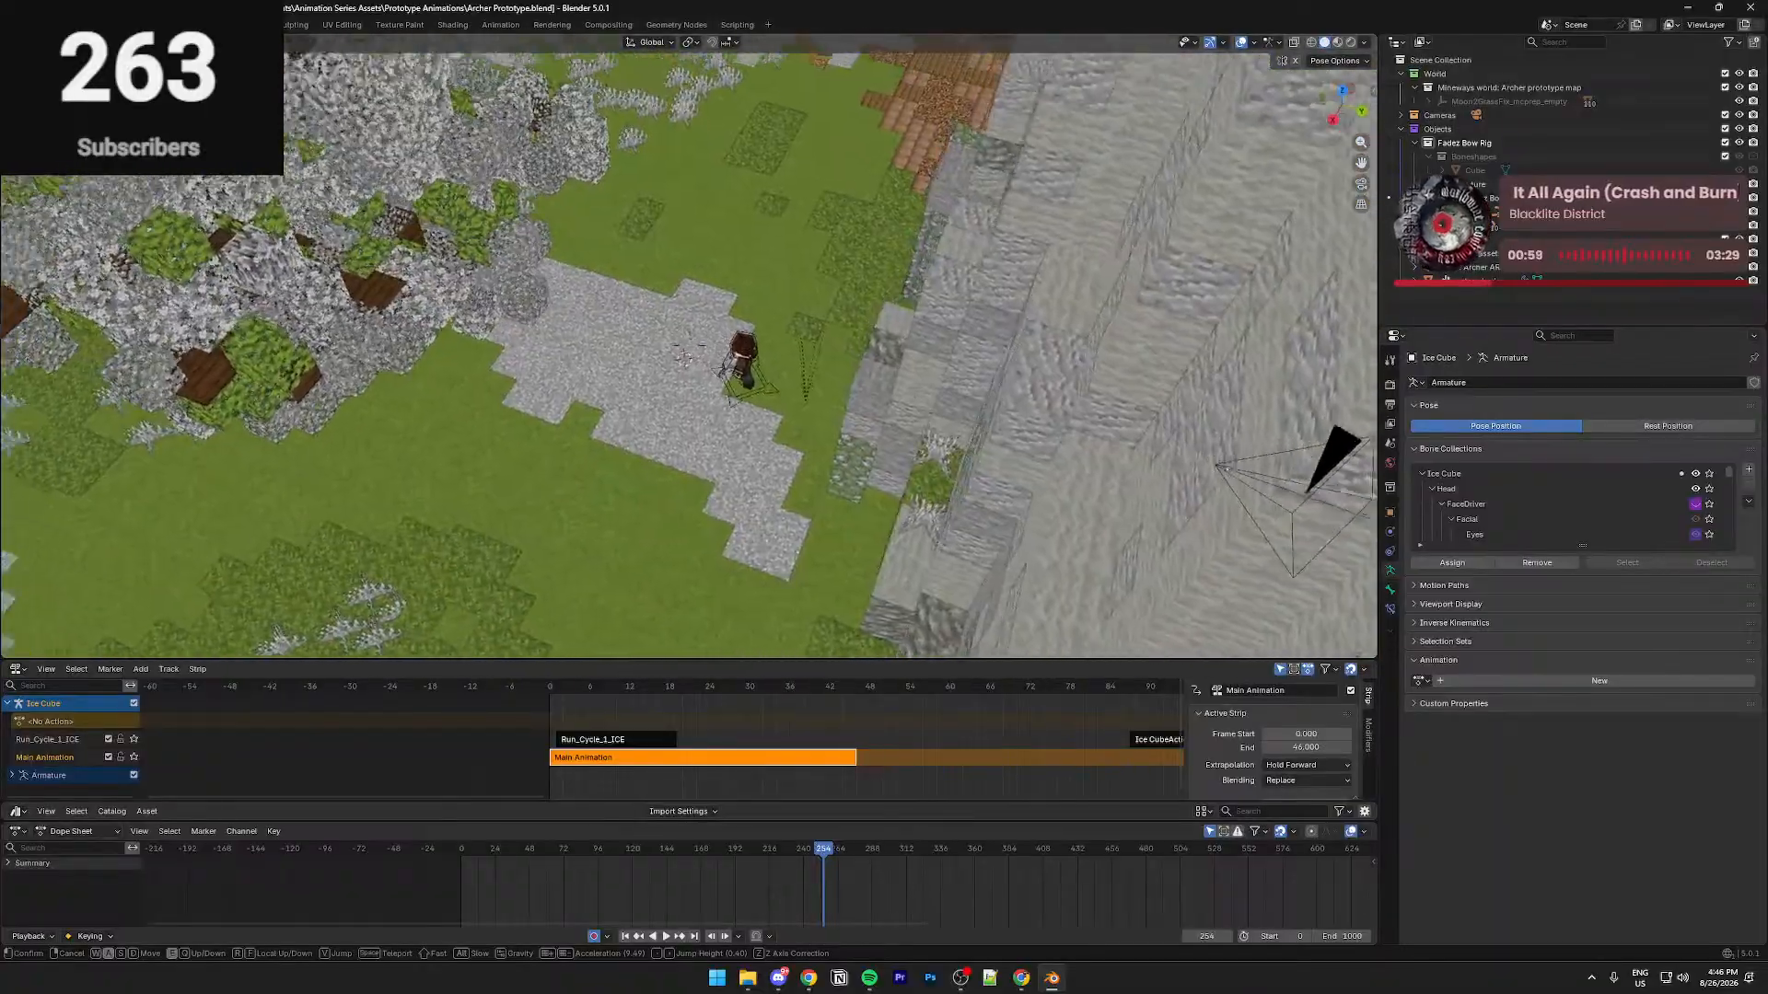
left_click(689, 356)
left_click_drag(798, 850, 784, 851)
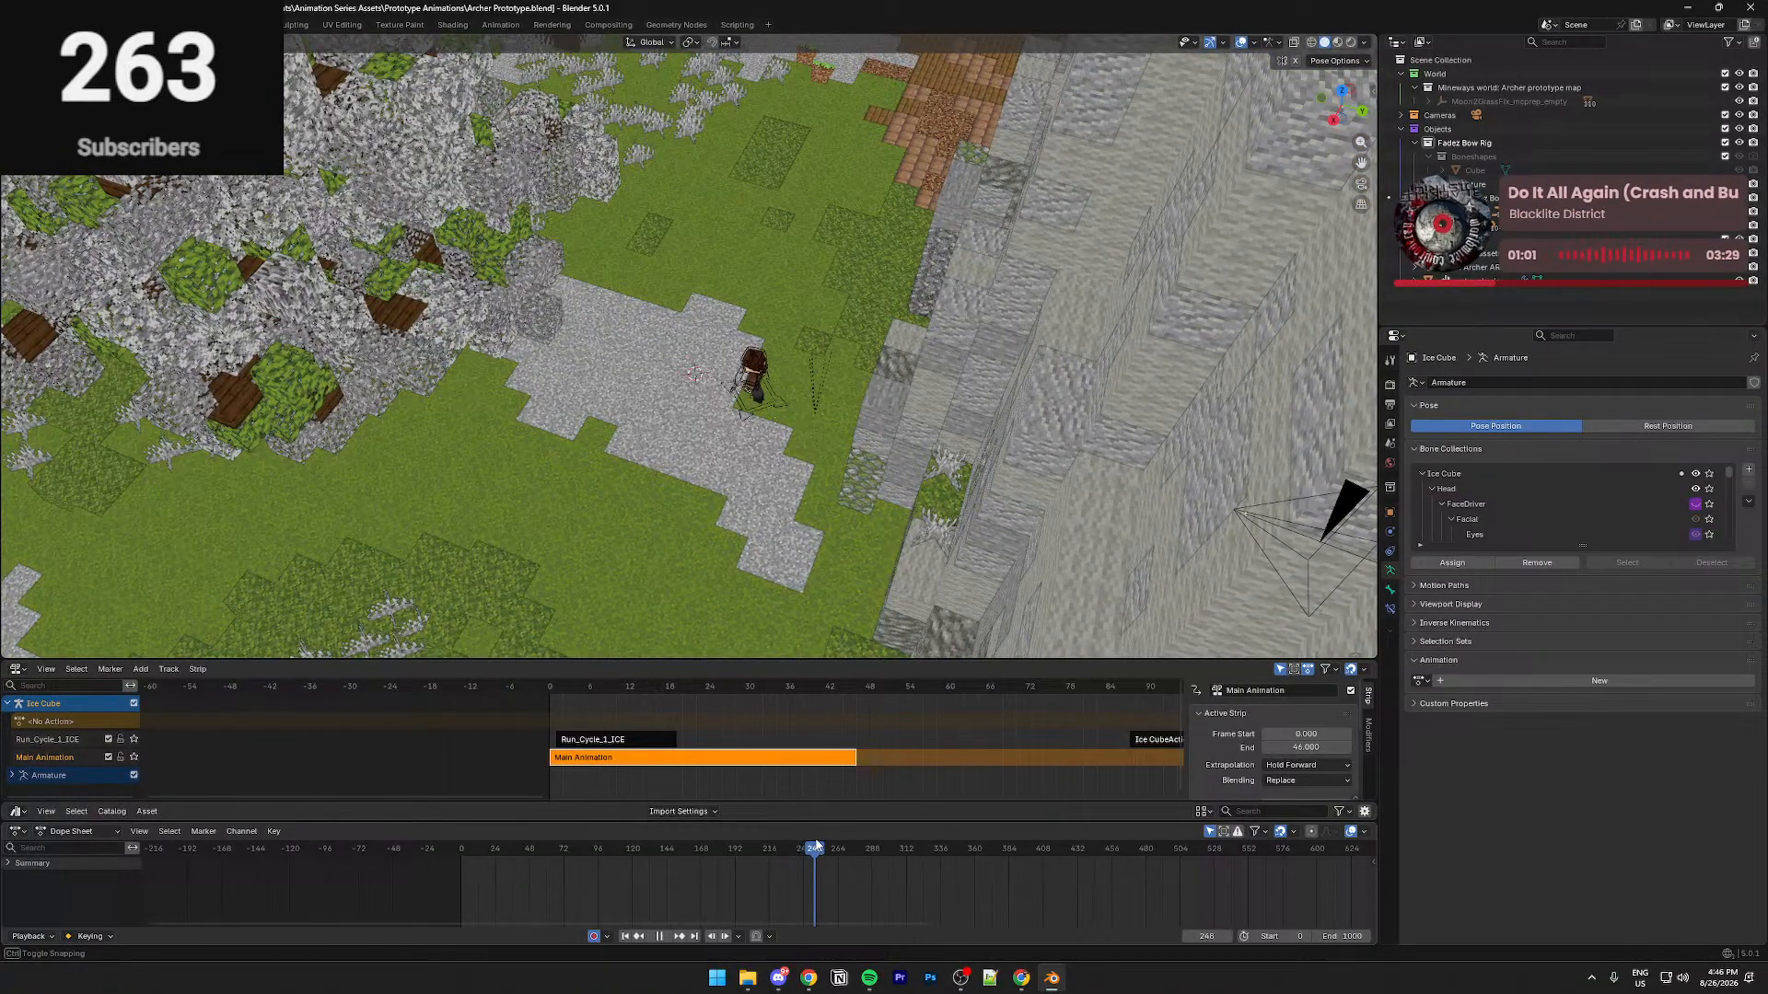
left_click(618, 318)
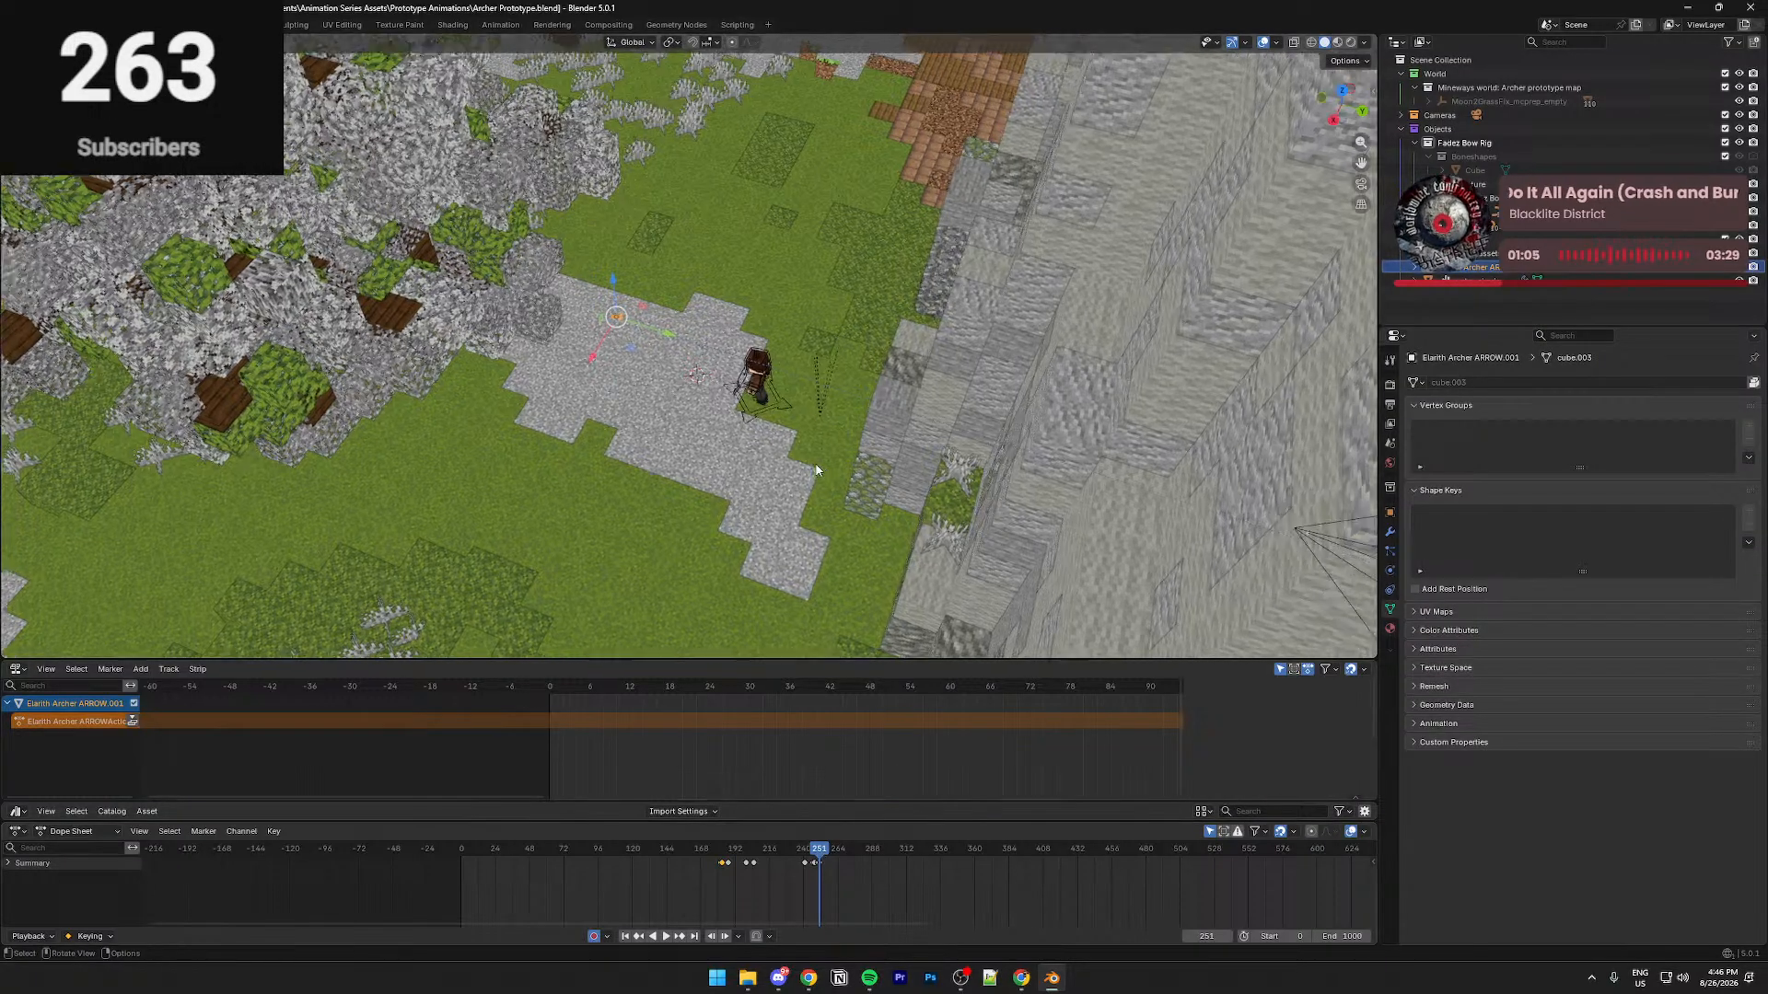
Centre the view on the selected arrow and step back frame by frame to examine its flight near the character
key("KP_Decimal")
middle_click_drag(815, 470, 776, 427)
scroll(778, 430, "down", 8)
mouse_move(833, 501)
middle_mouse_down()
mouse_move(801, 496)
mouse_move(825, 513)
middle_mouse_up()
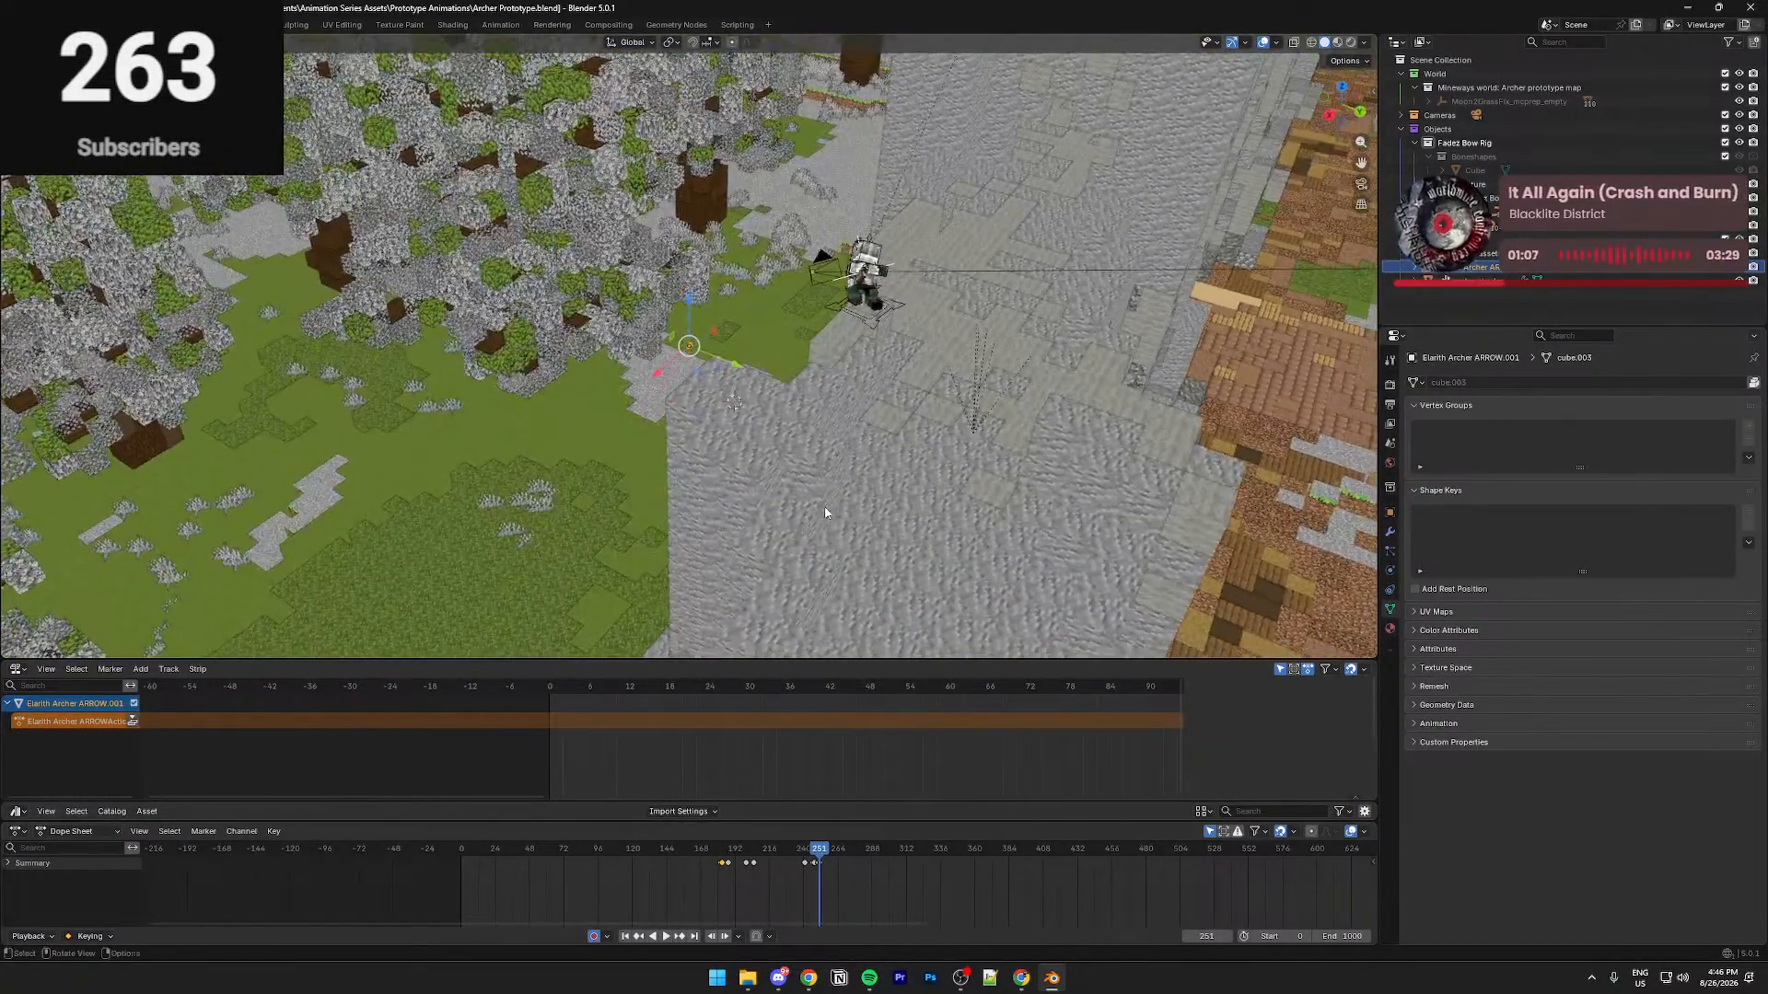
scroll(825, 513, "up", 8)
key("Left")
scroll(825, 513, "down", 4)
scroll(825, 513, "up", 2)
key("Left")
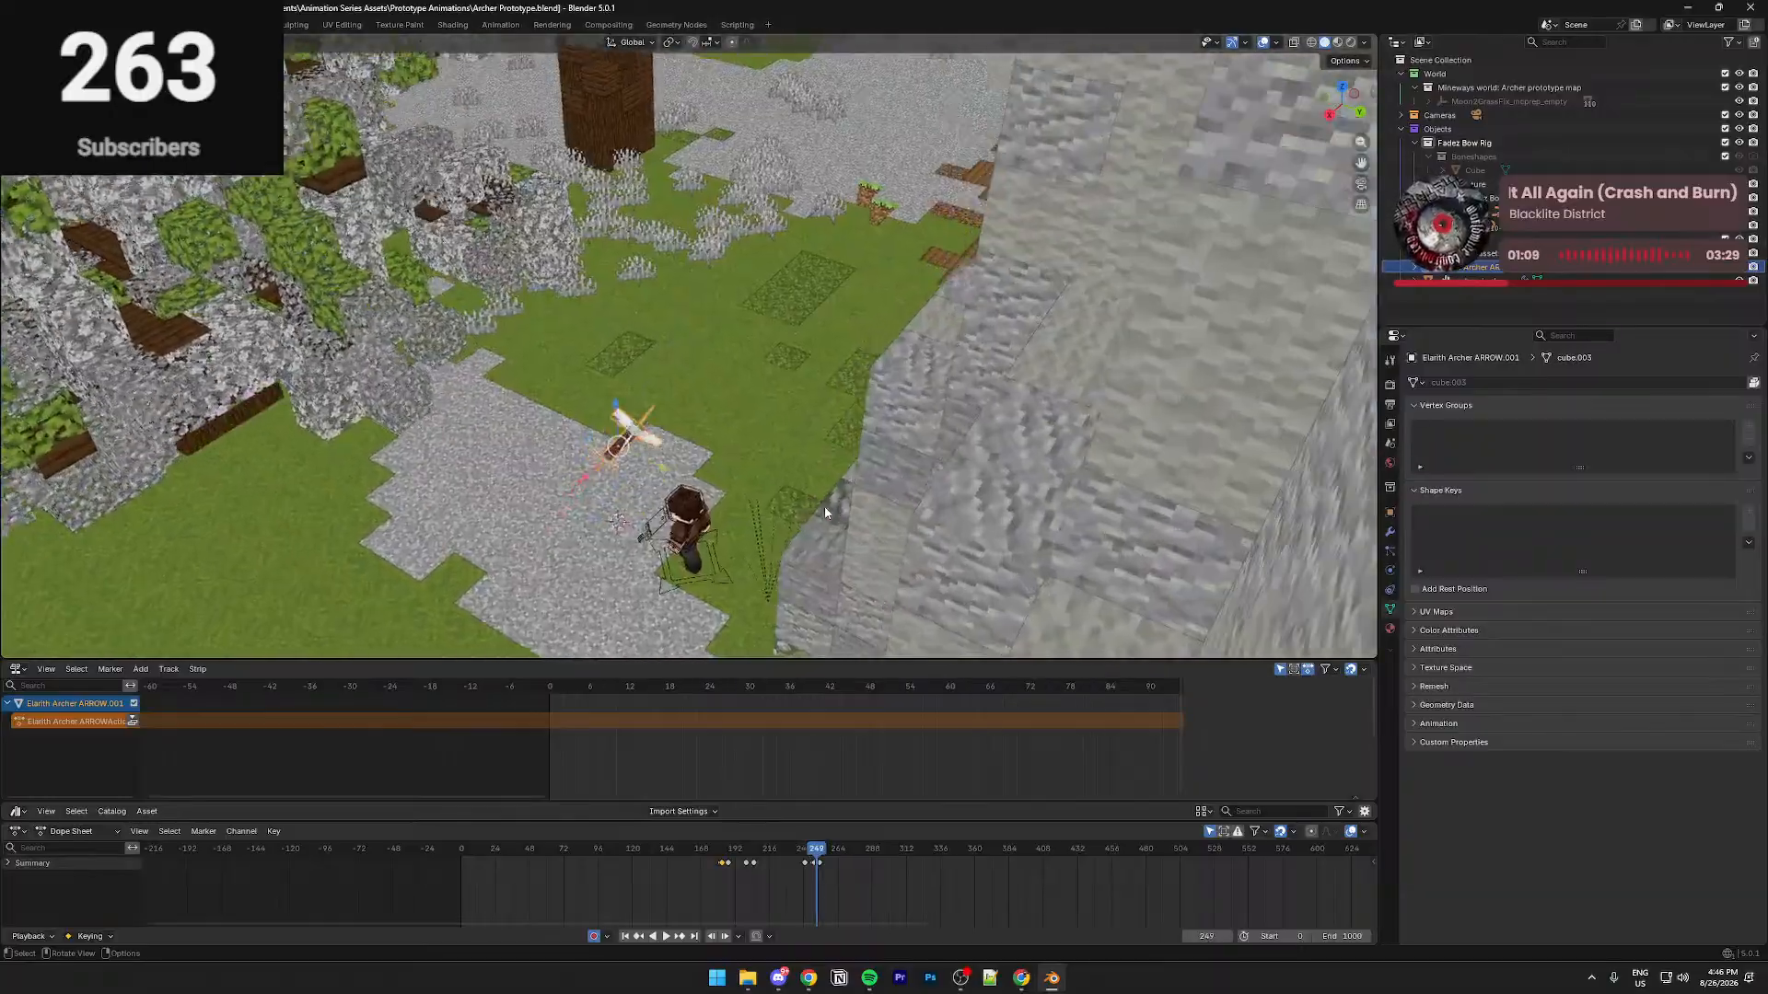
Step back and forth around frame 251 to compare the arrow's position near the ground up close
scroll(825, 513, "up", 6)
key("Right")
scroll(825, 513, "down", 3)
key("Right")
key("Left")
key("Right")
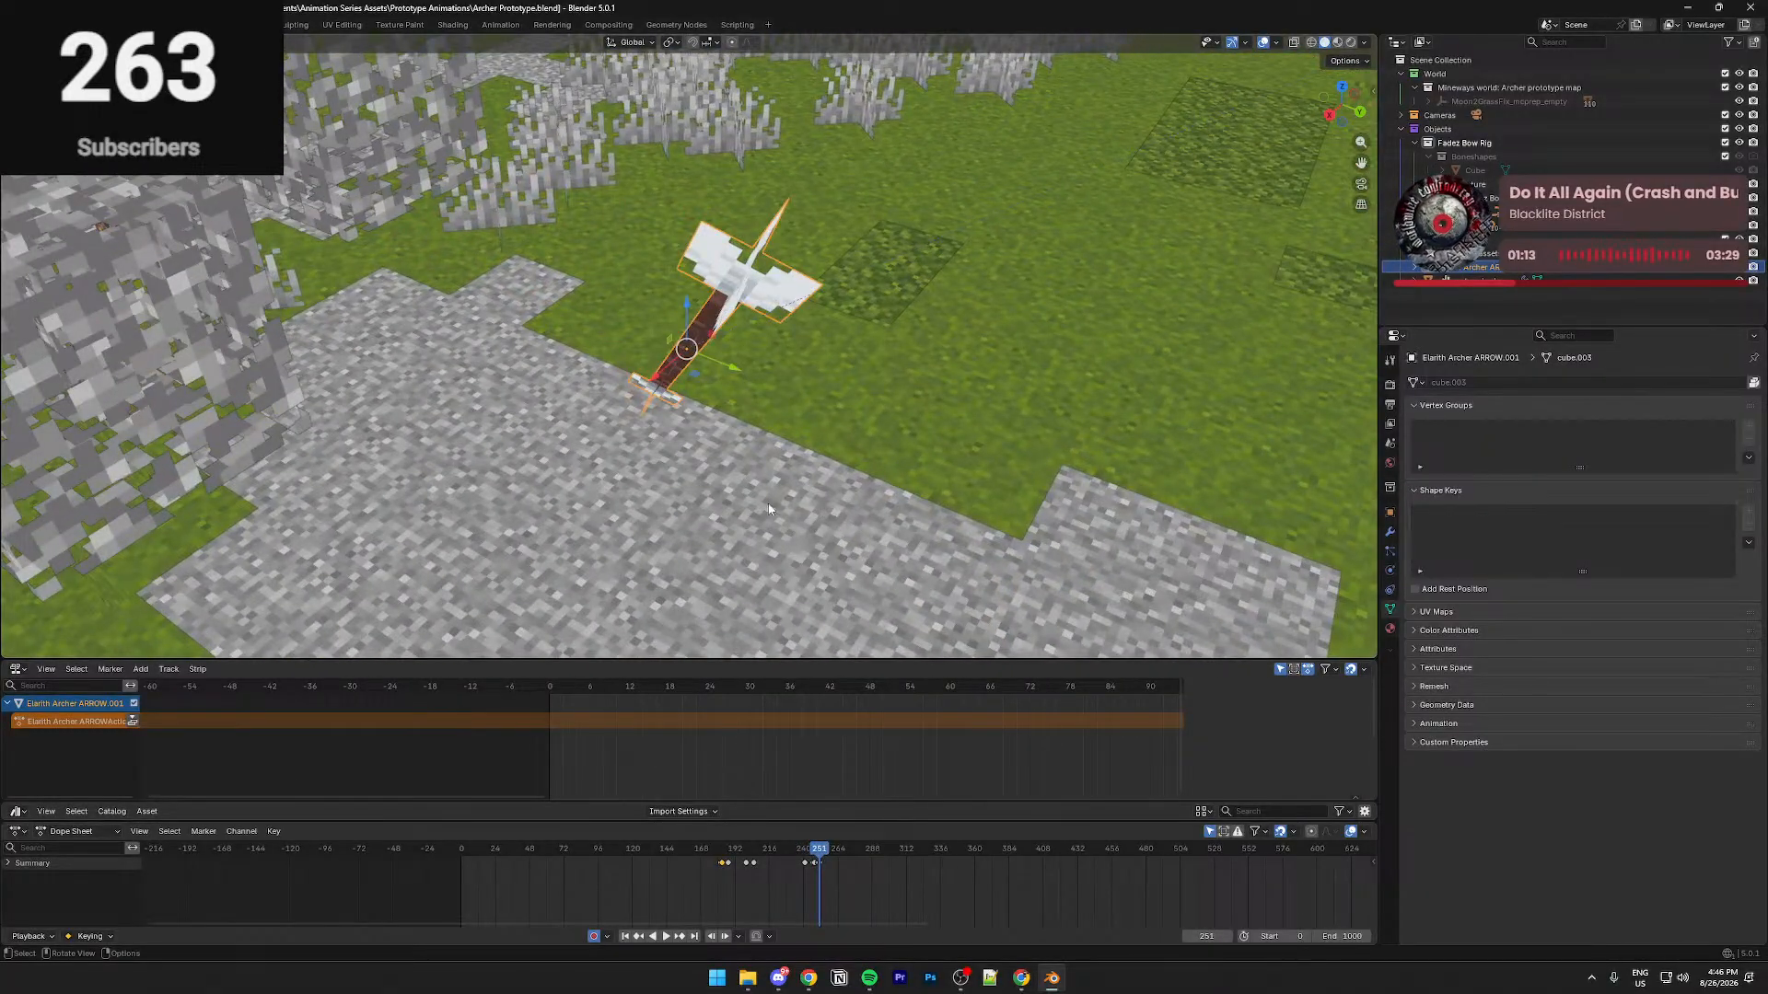
Step forward to frame 259 to examine the arrow's motion after it passes the brown-haired character
mouse_move(806, 368)
middle_mouse_down()
mouse_move(952, 362)
mouse_move(1090, 233)
mouse_move(812, 374)
middle_mouse_up()
key("Right")
key("Right")
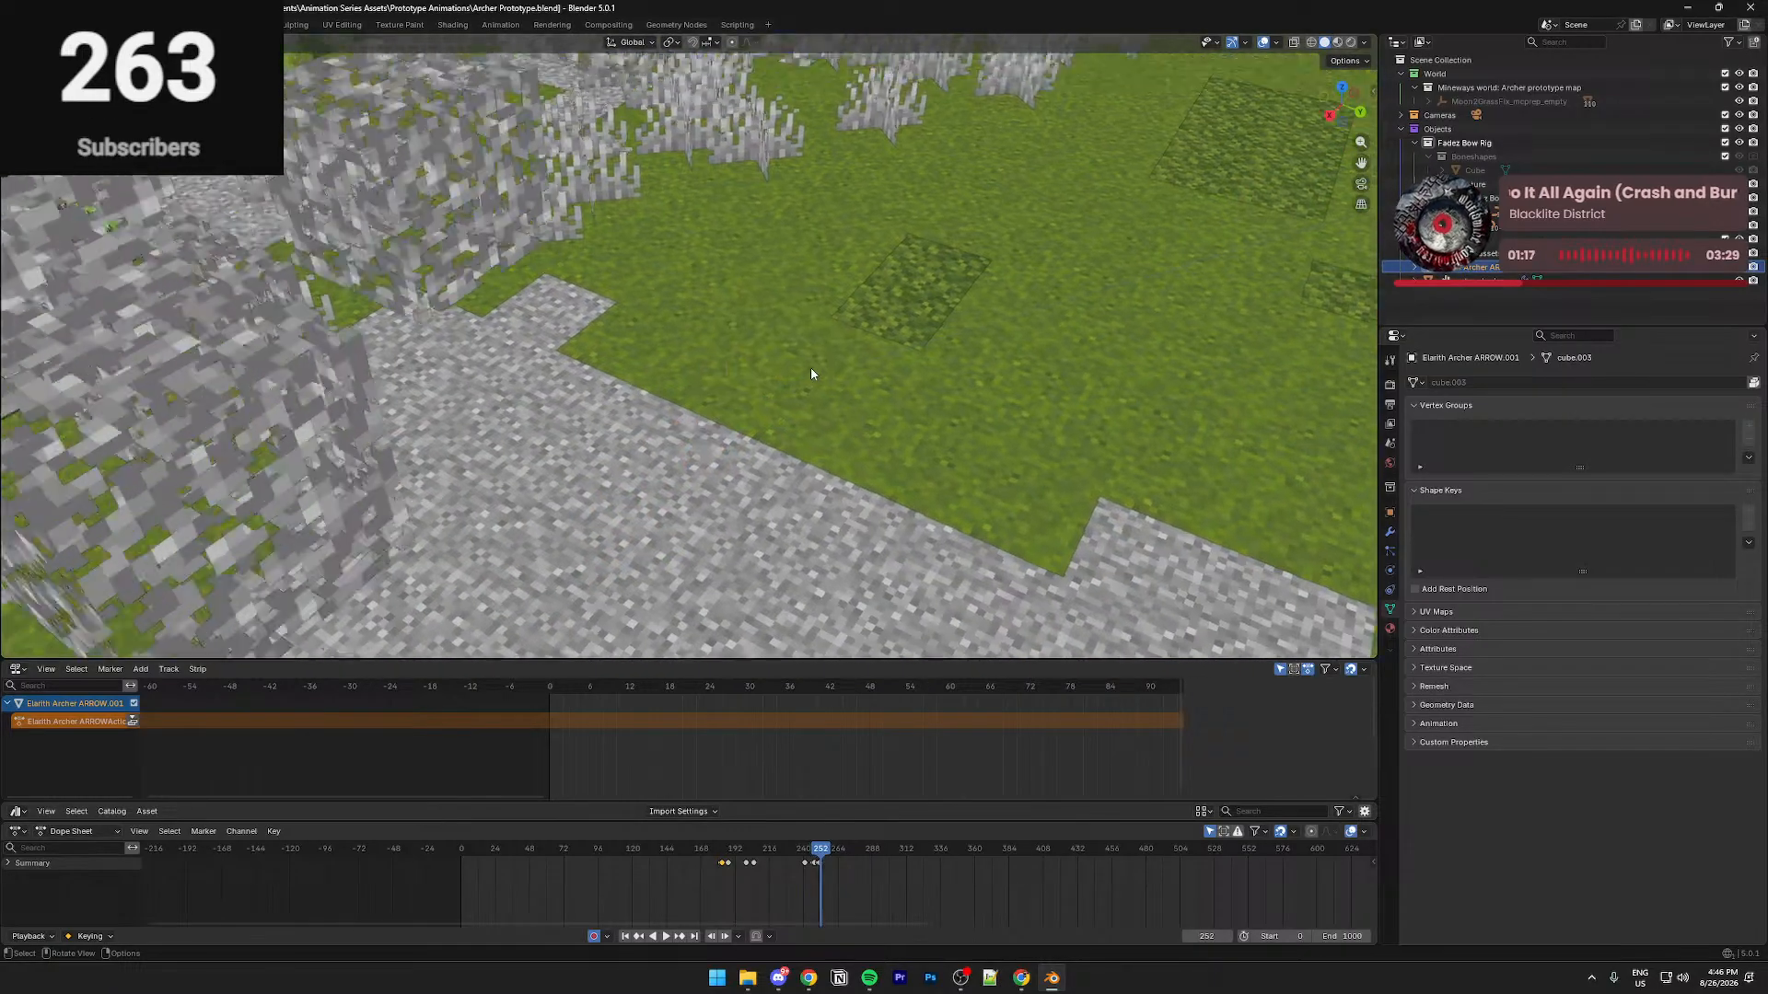
key("Right")
key("Right")
key("Right")
key("Right")
key("Right")
key("Right")
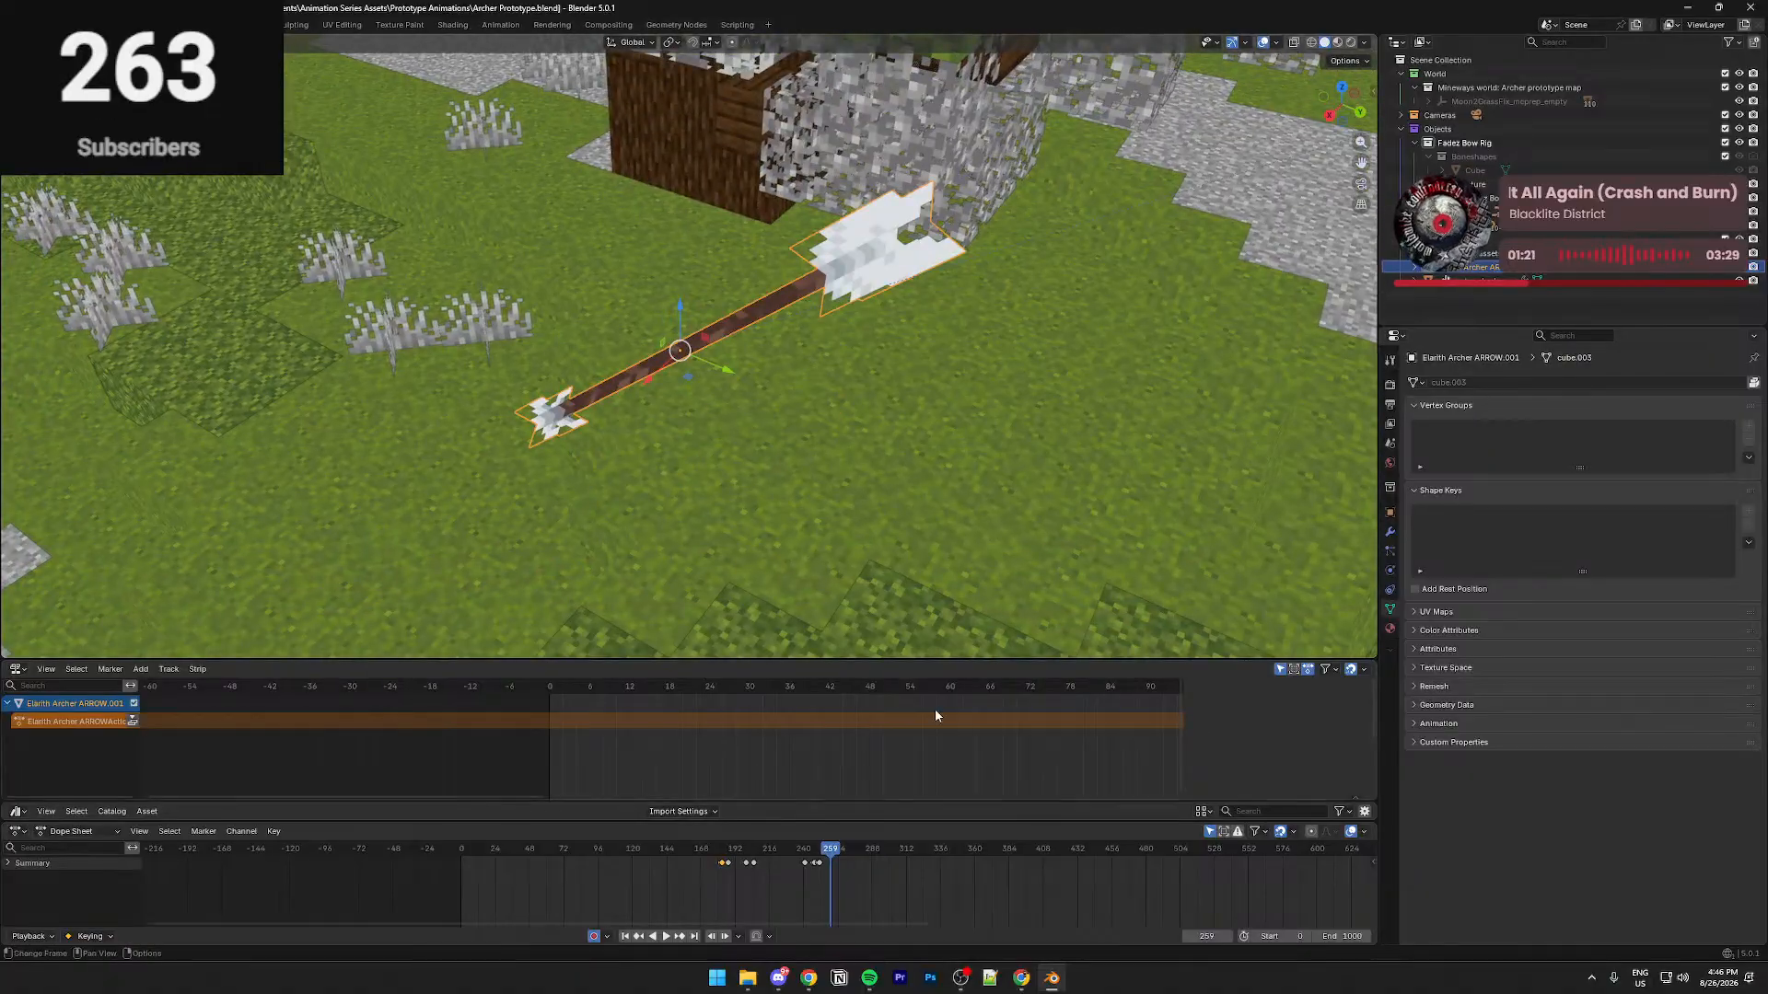
View the archer and wall from a distance and step through the frames around 255 to trace the arrow's path
scroll(985, 892, "down", 5)
scroll(658, 479, "down", 5)
middle_click_drag(626, 451, 353, 424)
key("Right")
key("Left")
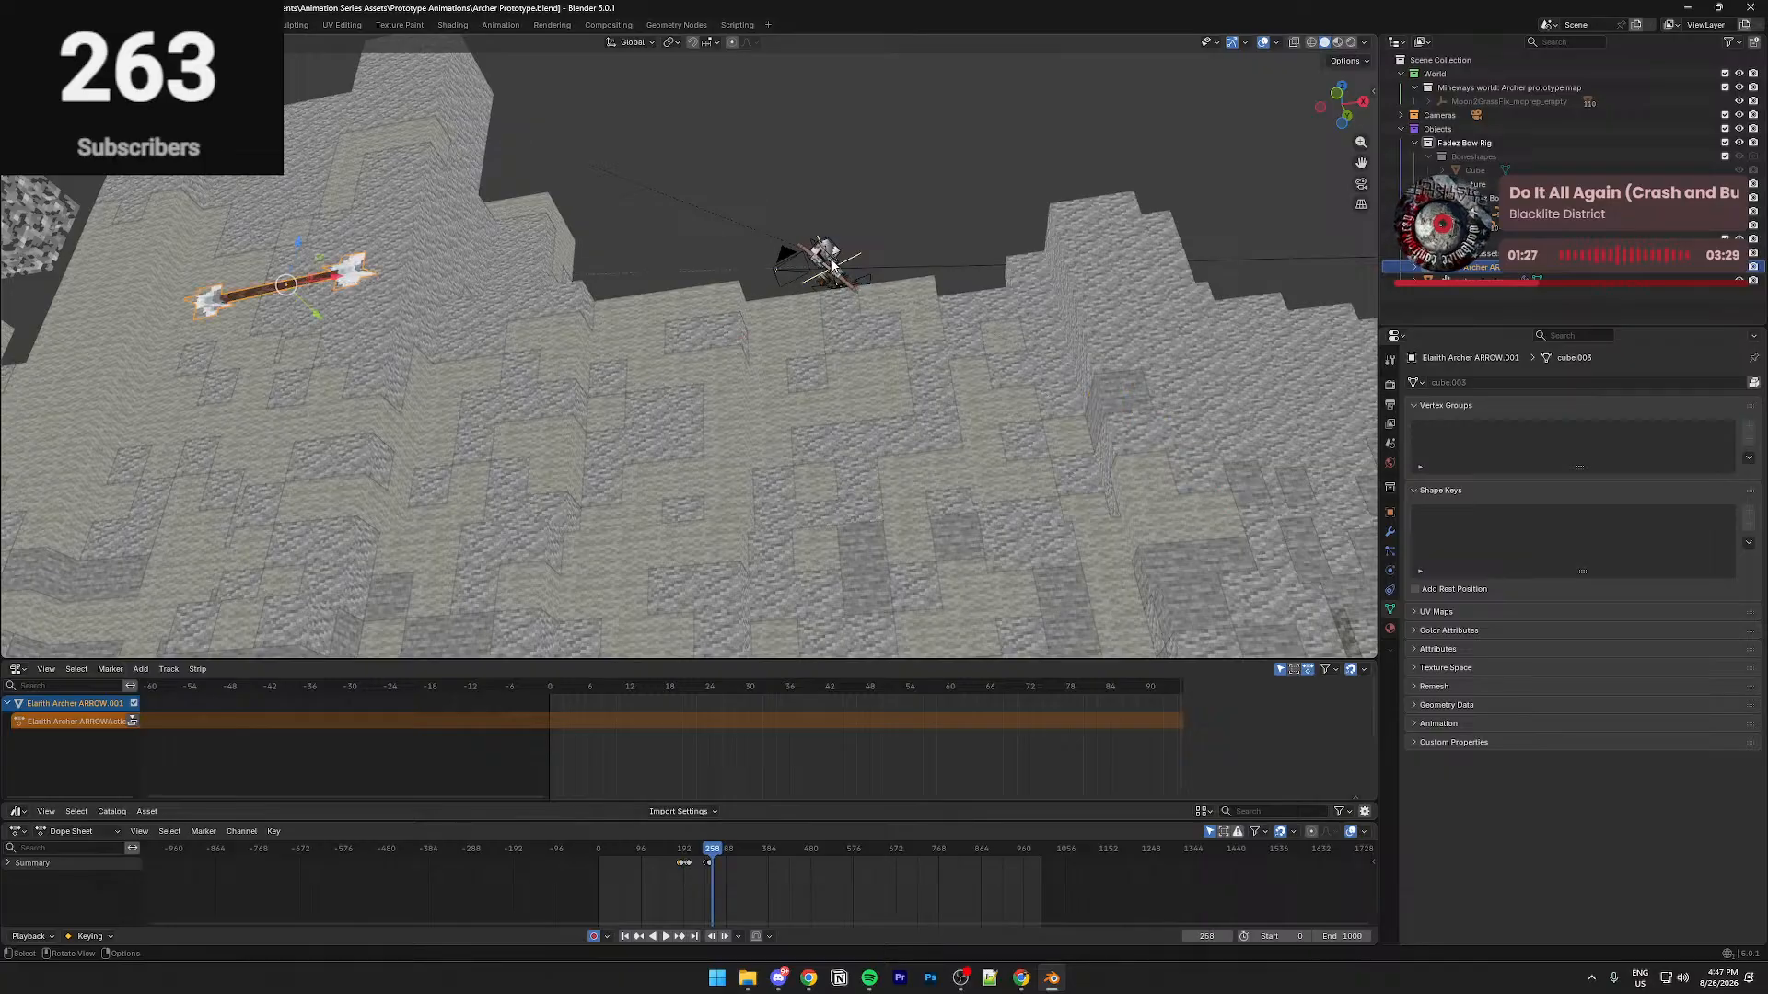
key("Right")
key("Left")
key("Left")
scroll(840, 274, "down", 2)
key("Right")
key("Right")
key("Right")
key("Right")
key("Left")
key("Left")
key("Left")
key("Left")
key("Left")
key("Left")
key("Left")
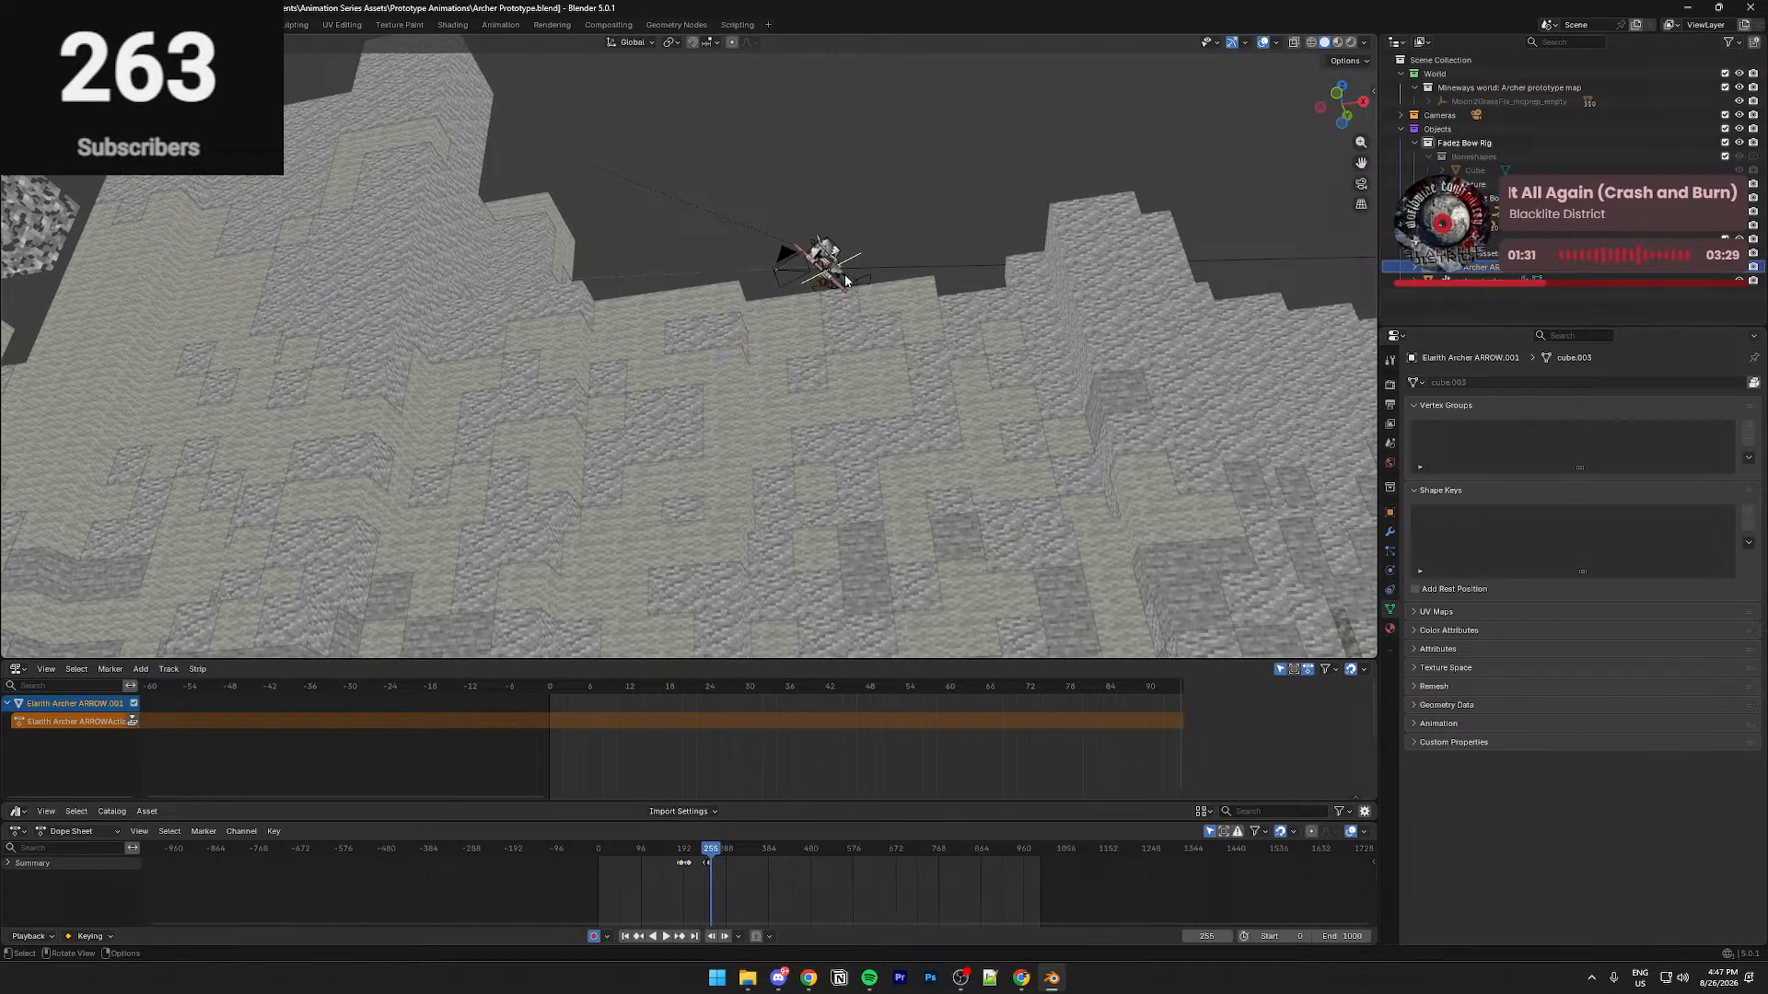
Fly up to the archer on top of the wall at frame 252 and select his left arm's outer piece
key("shift+grave")
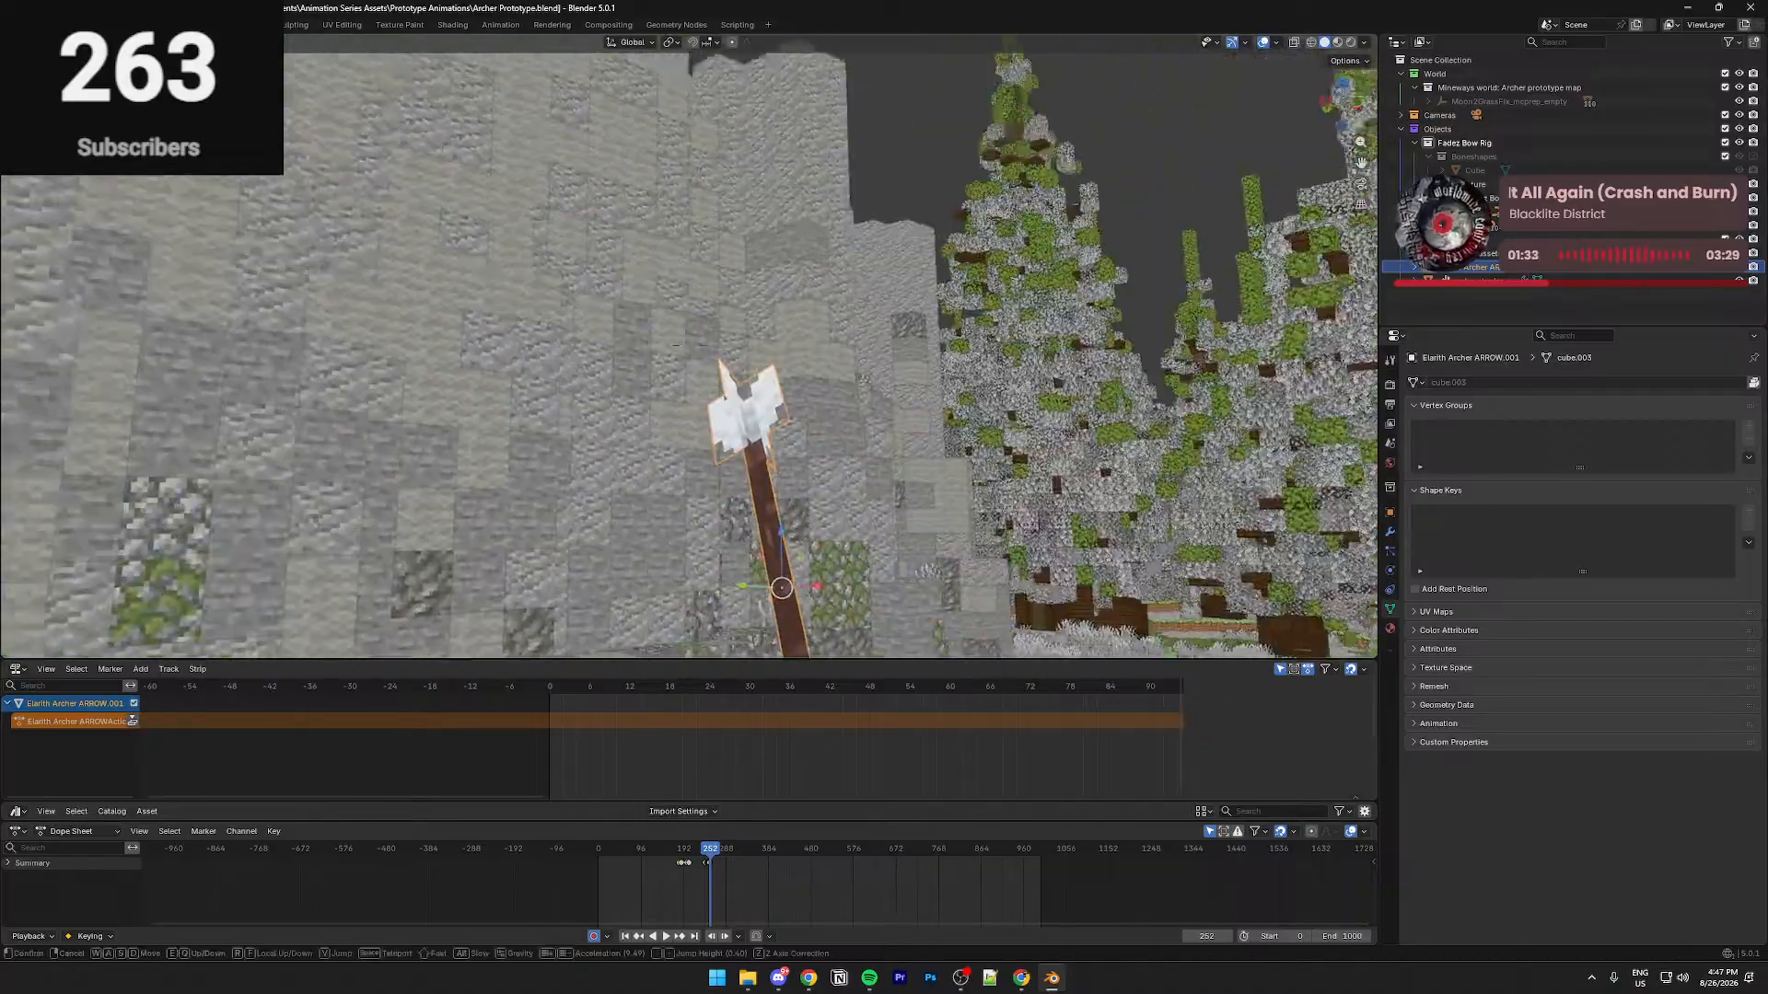
key("w")
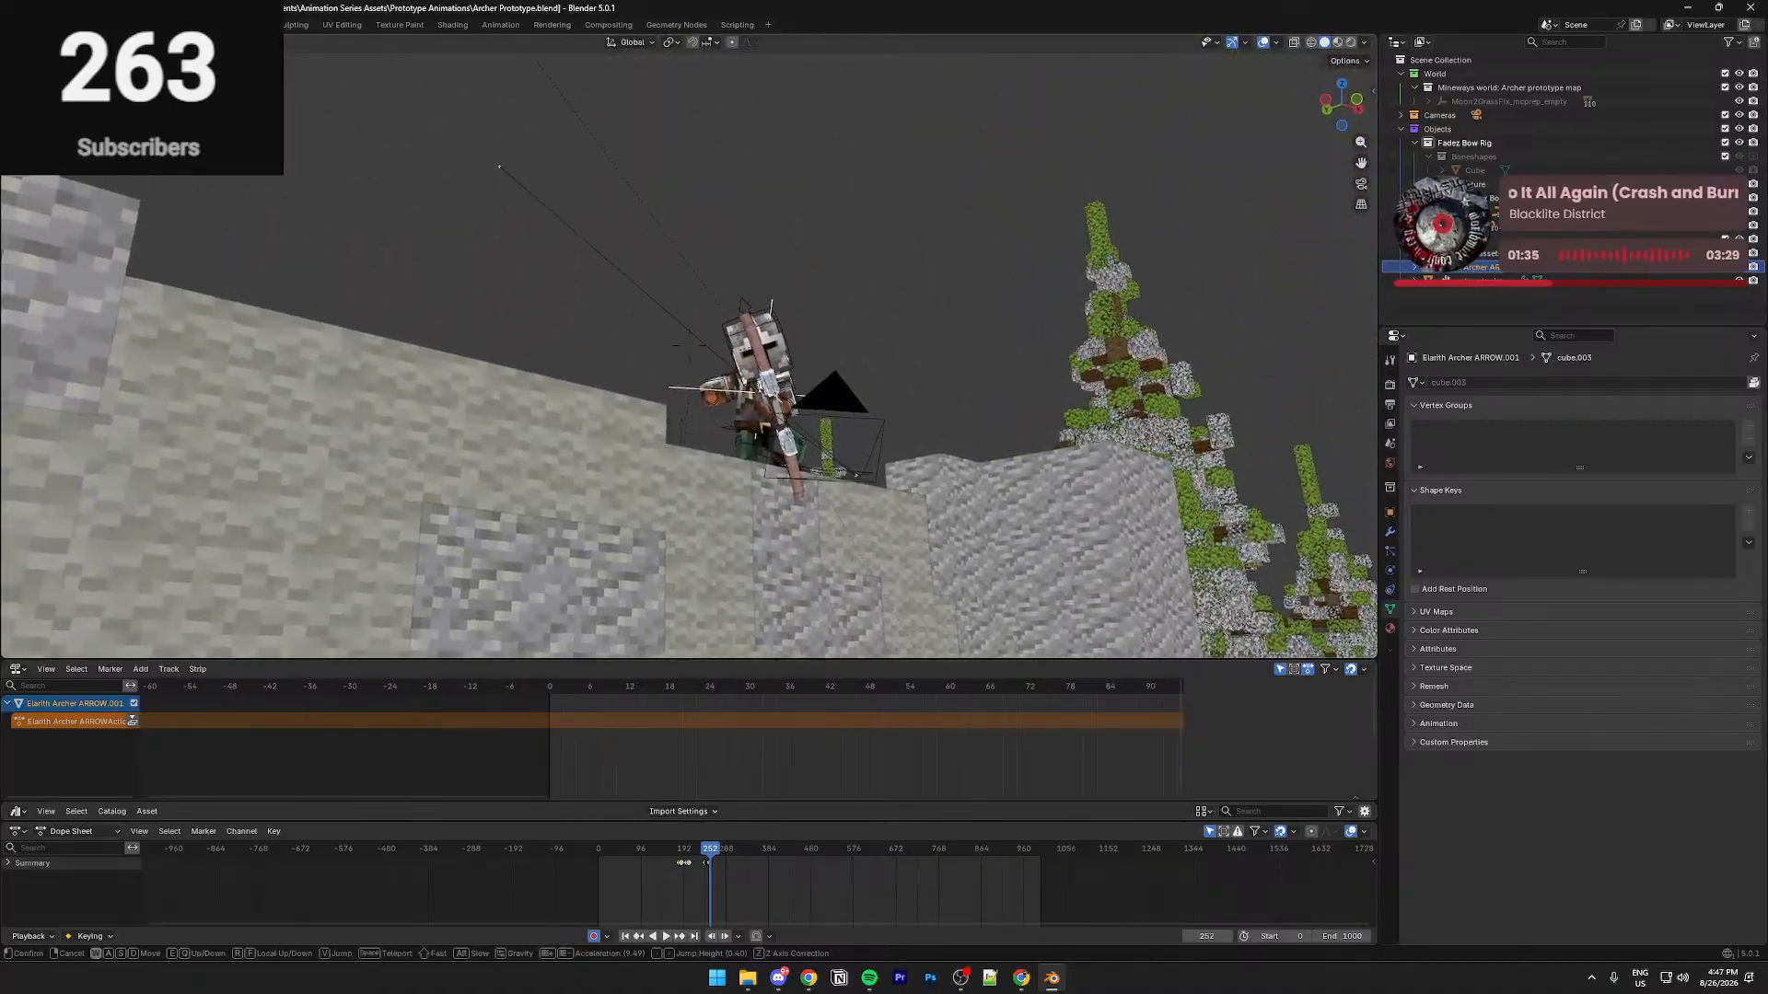
key("w")
key("d")
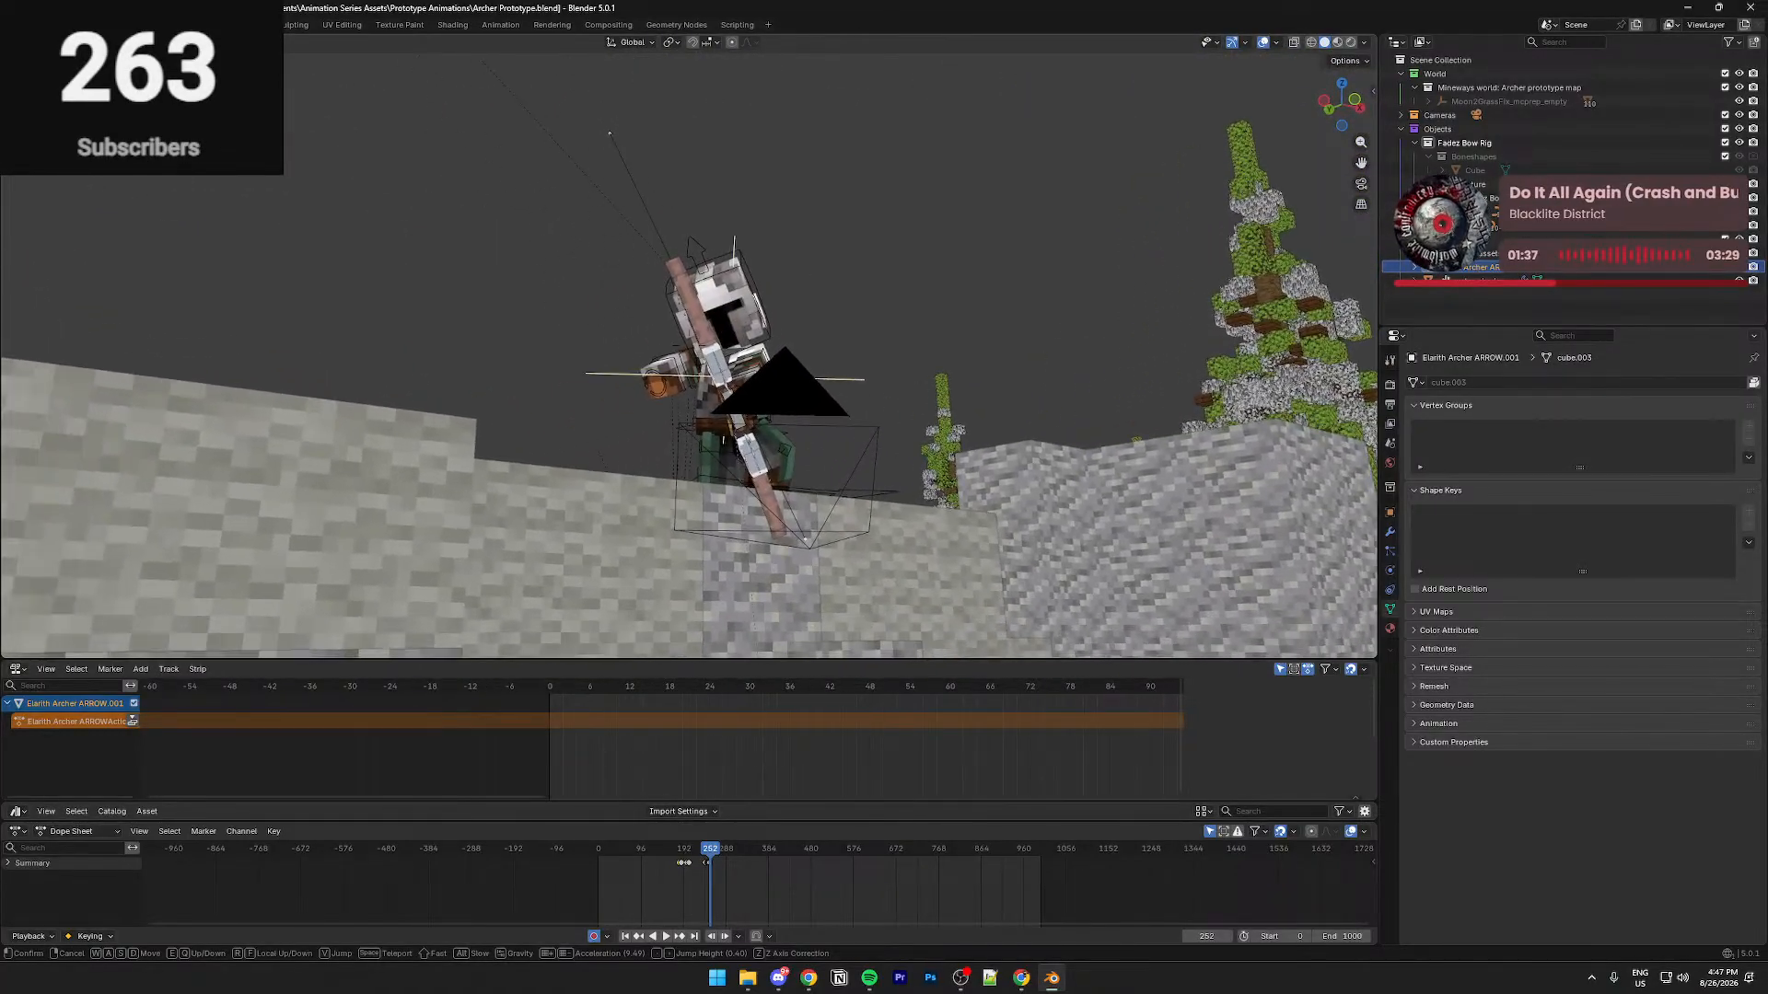
left_click(881, 363)
left_click(1001, 364)
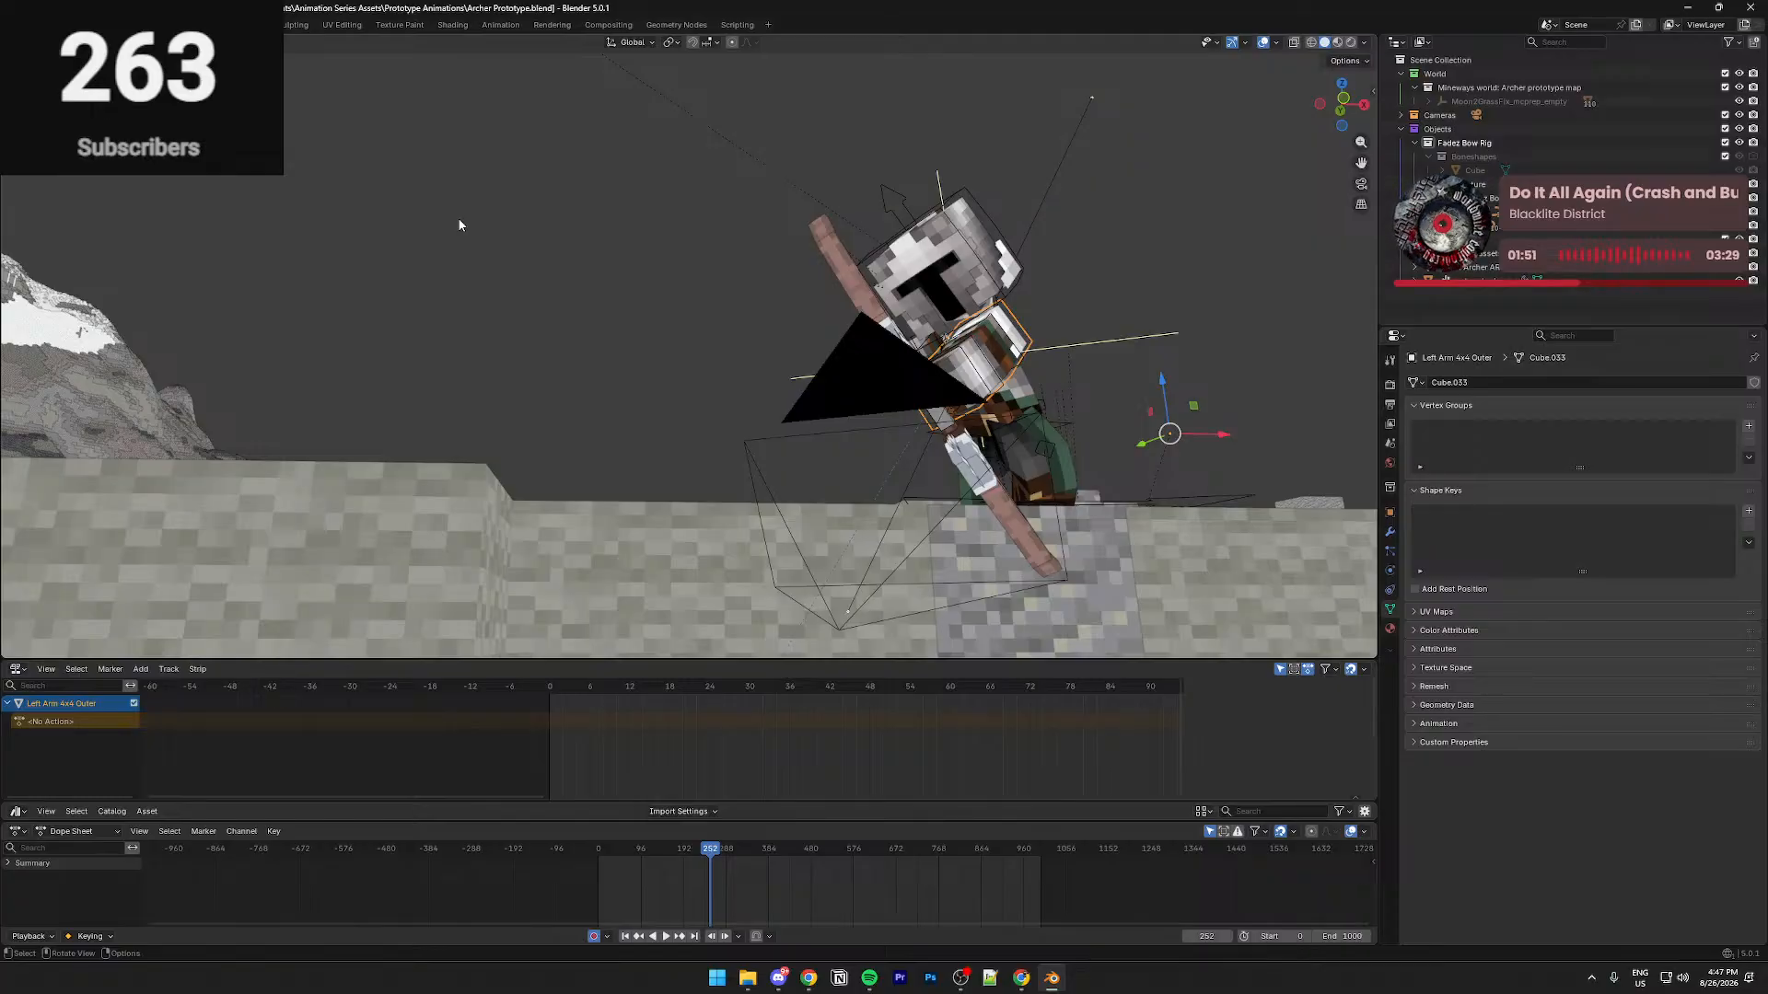
Look down from the archer's position and fly to a side view of the brown-haired character at ground level
middle_click_drag(461, 225, 419, 399)
scroll(552, 322, "up", 4)
scroll(406, 415, "down", 10)
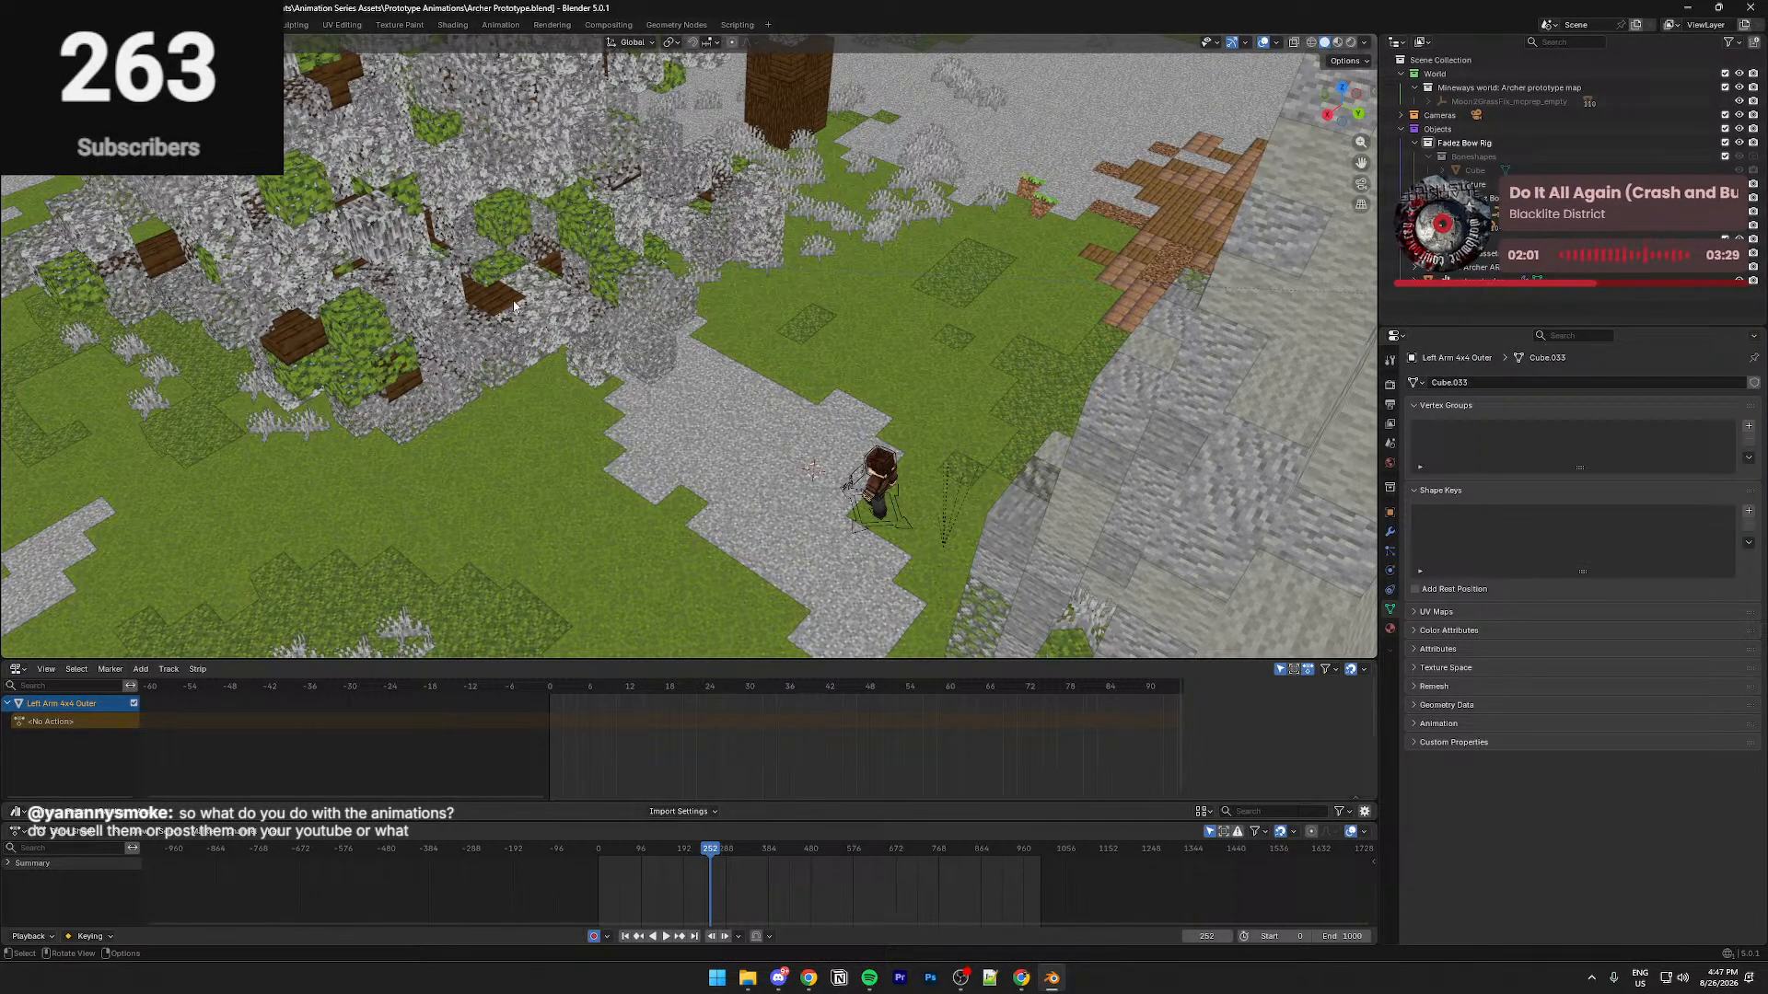
key("shift+grave")
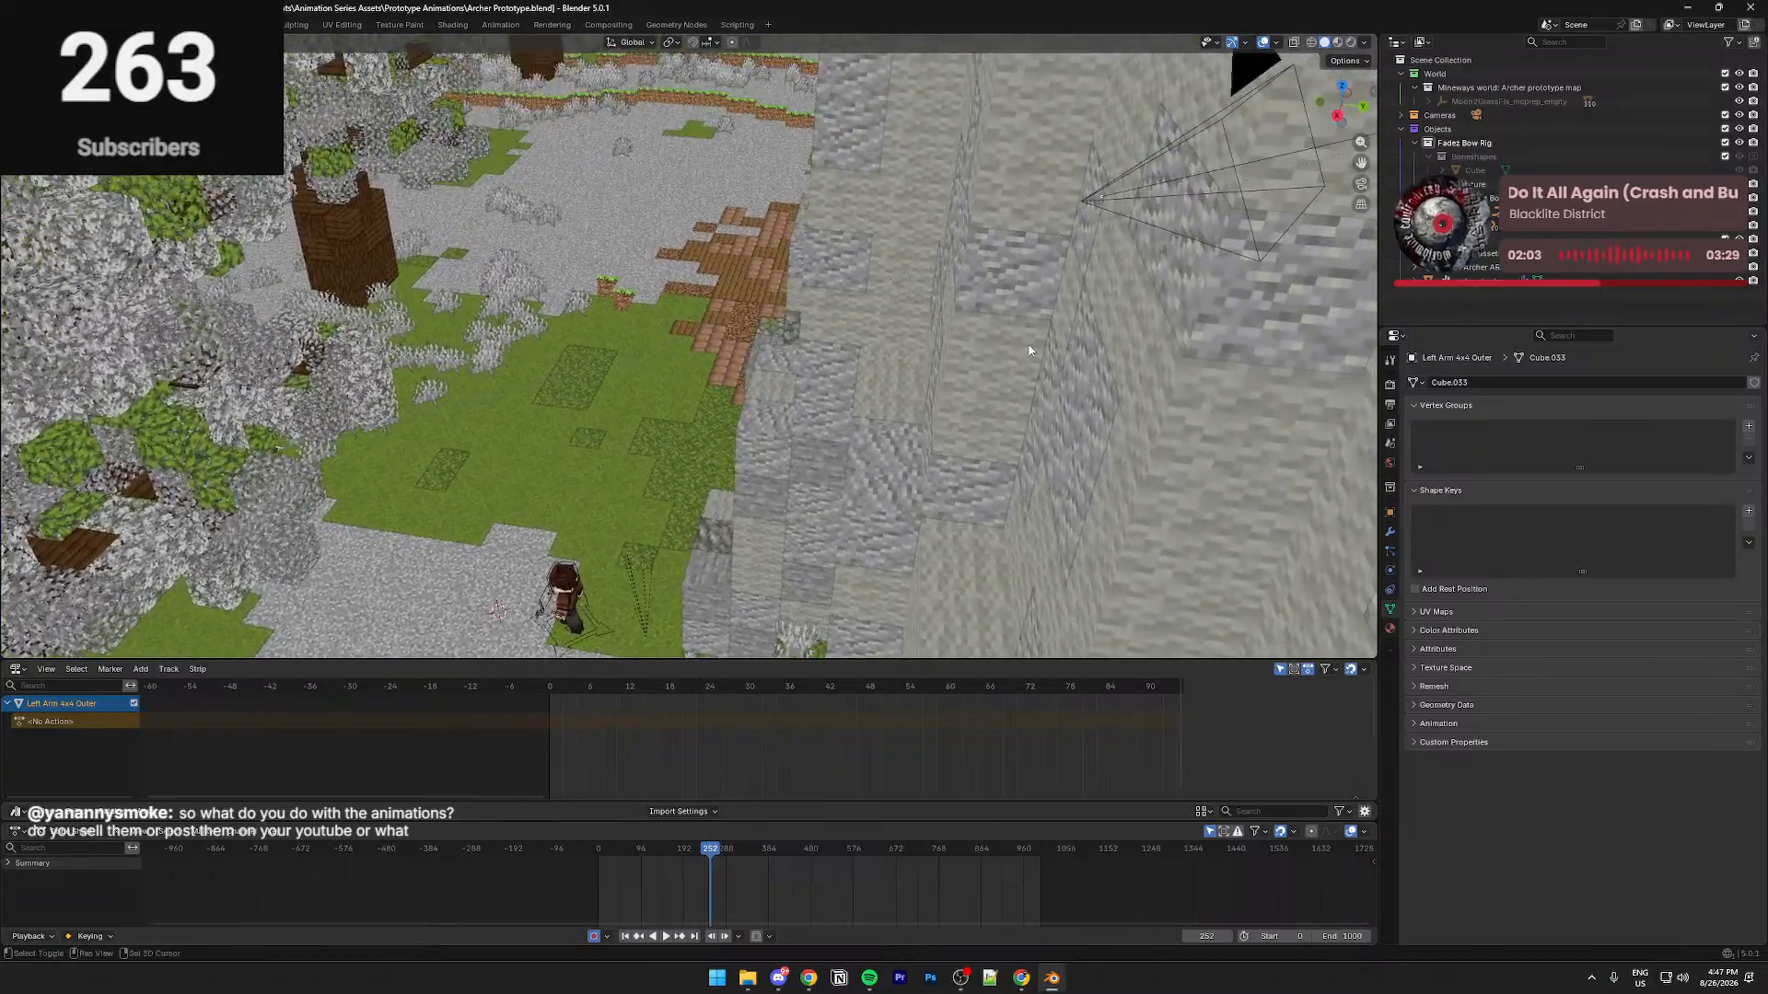
key("w")
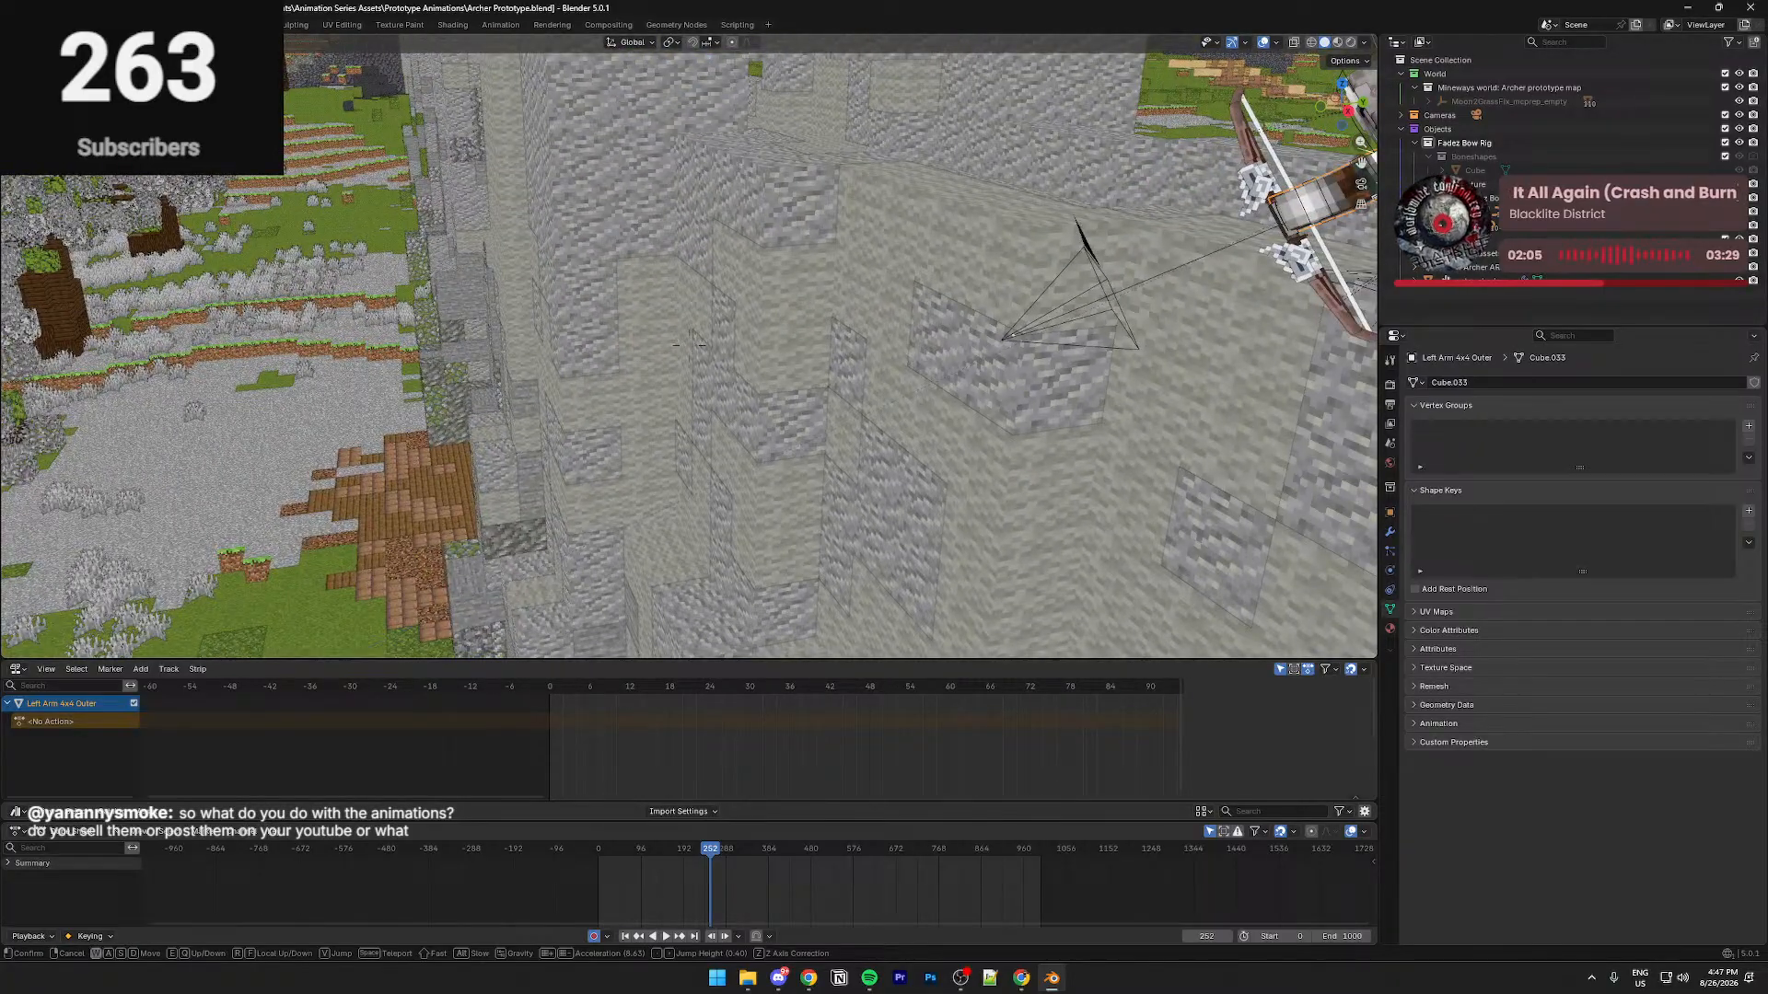
key("w")
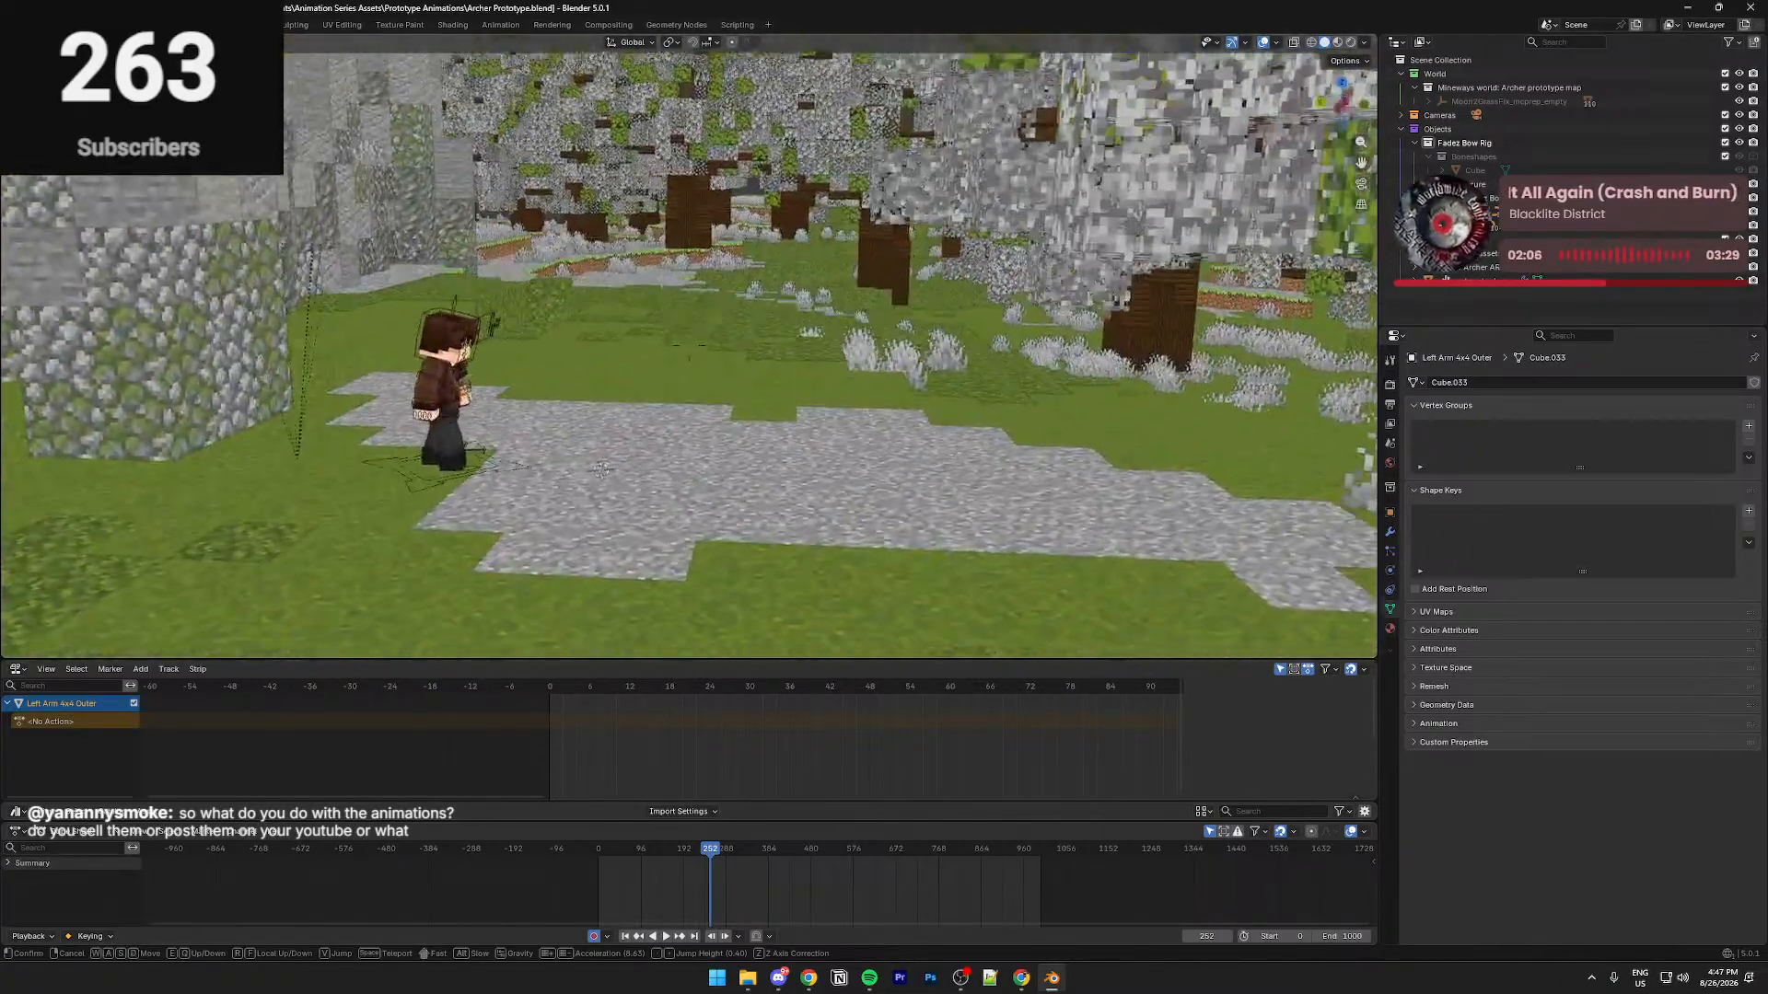
left_click(1022, 360)
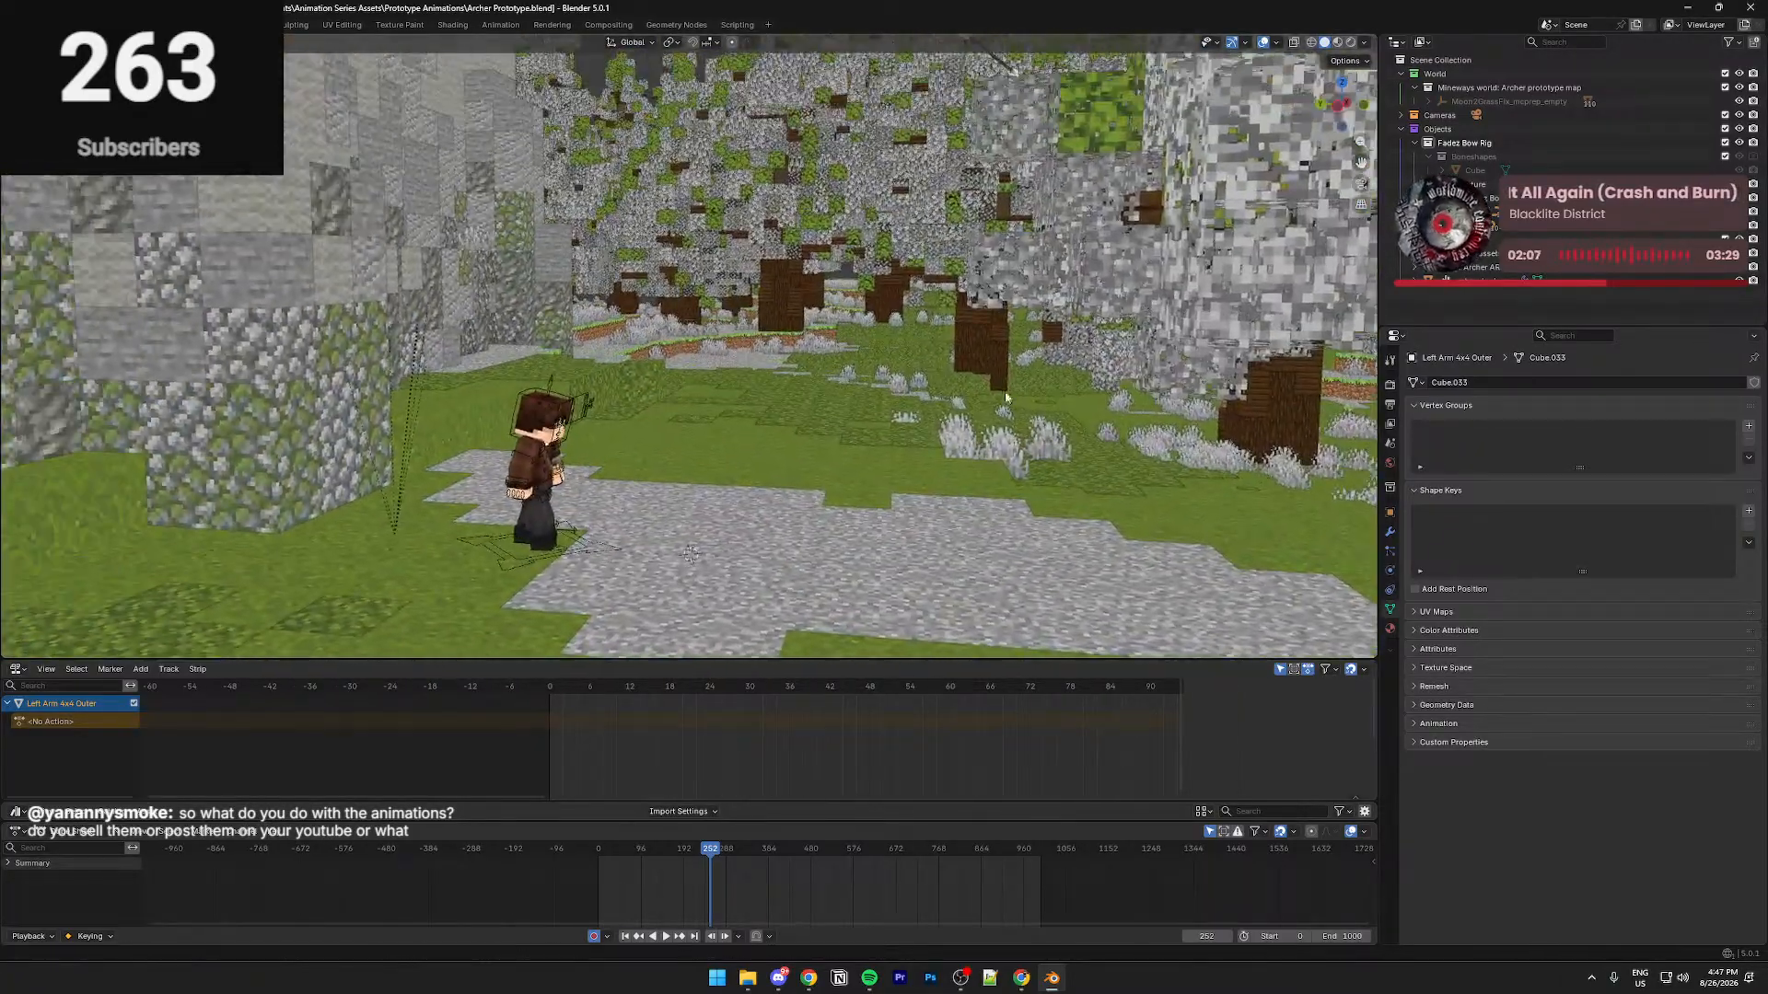
Scrub back to frame 220, fly up to the archer on the wall and select the arrow at his bow
left_click_drag(698, 861, 681, 858)
key("shift+grave")
key("w")
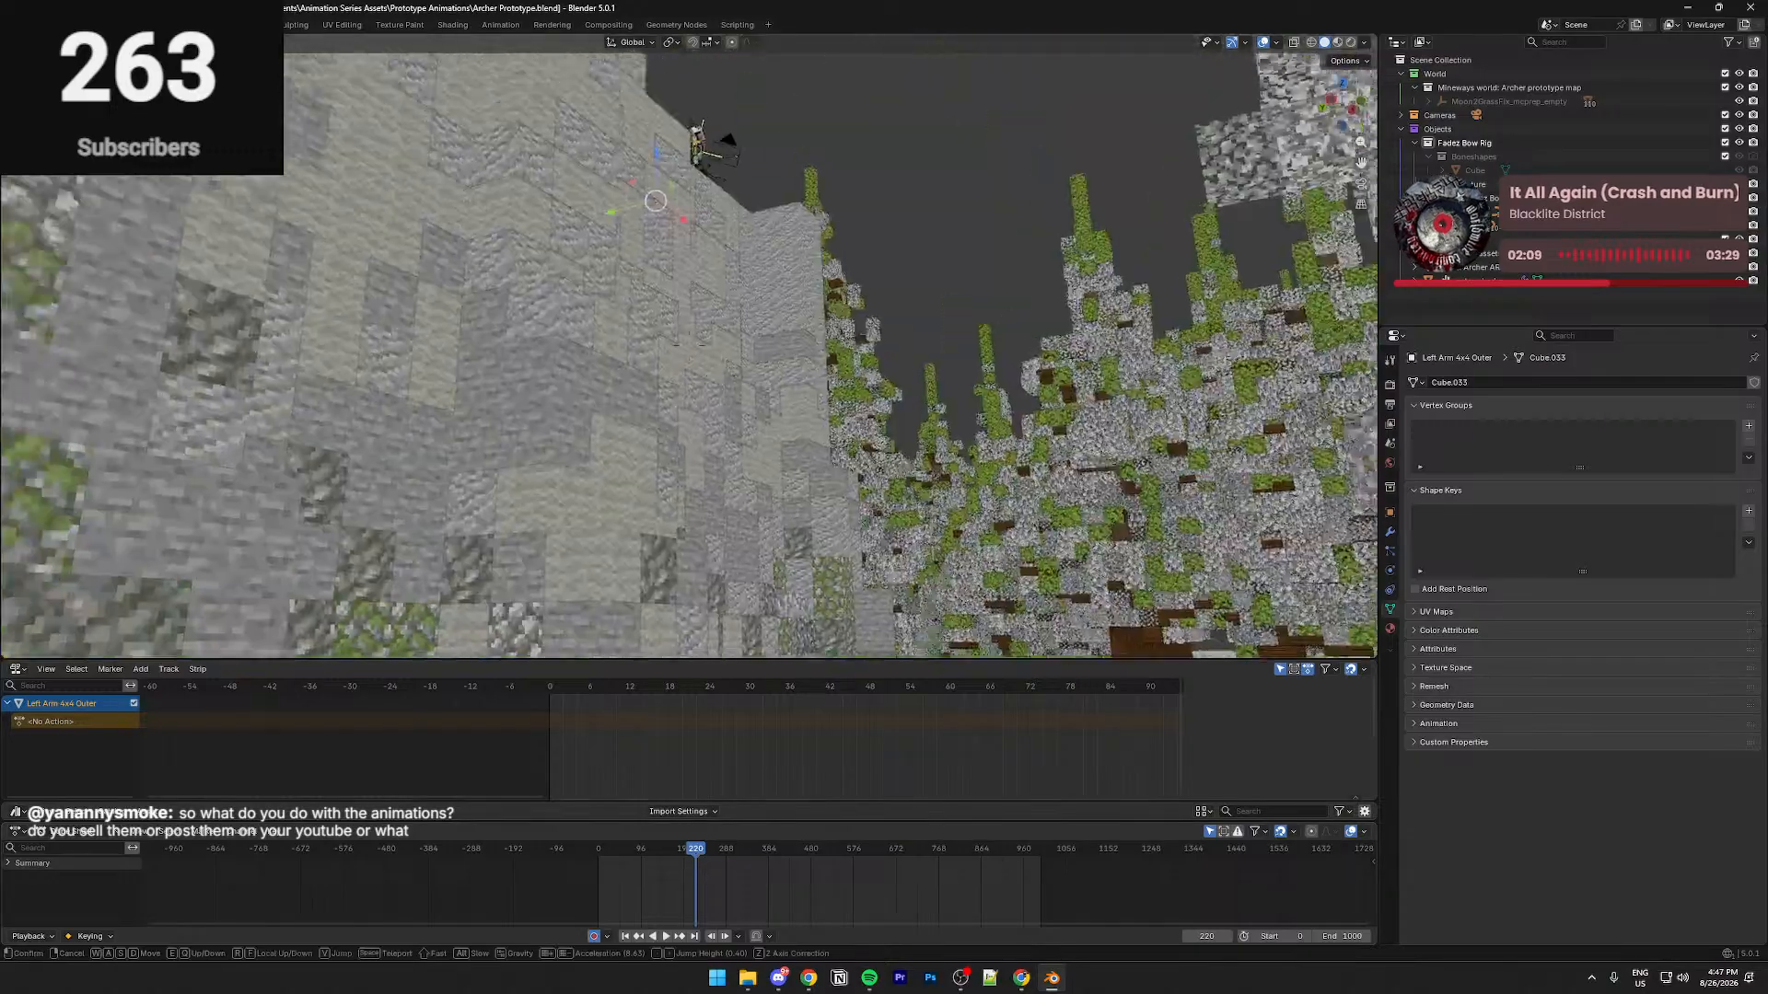
left_click(673, 388)
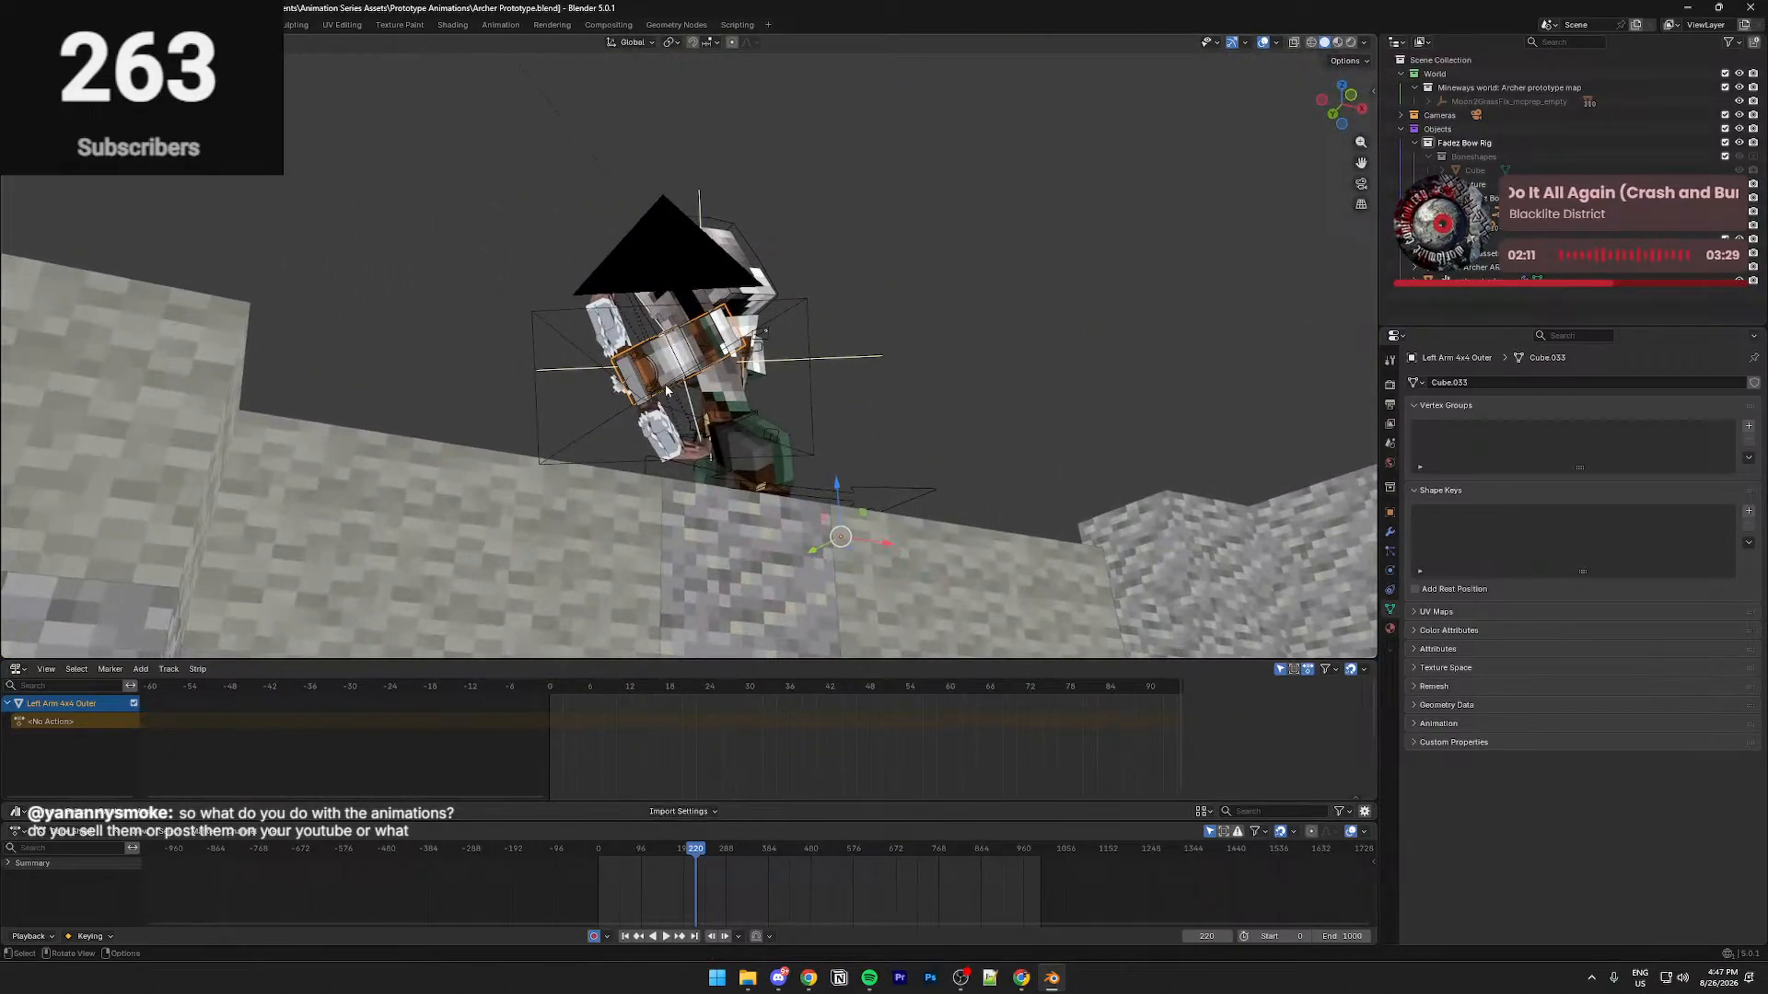
left_click(616, 389)
Inspect the arrow against the archer's bow at frame 248 and enlarge the timeline around the arrow's keyframes
scroll(619, 392, "up", 5)
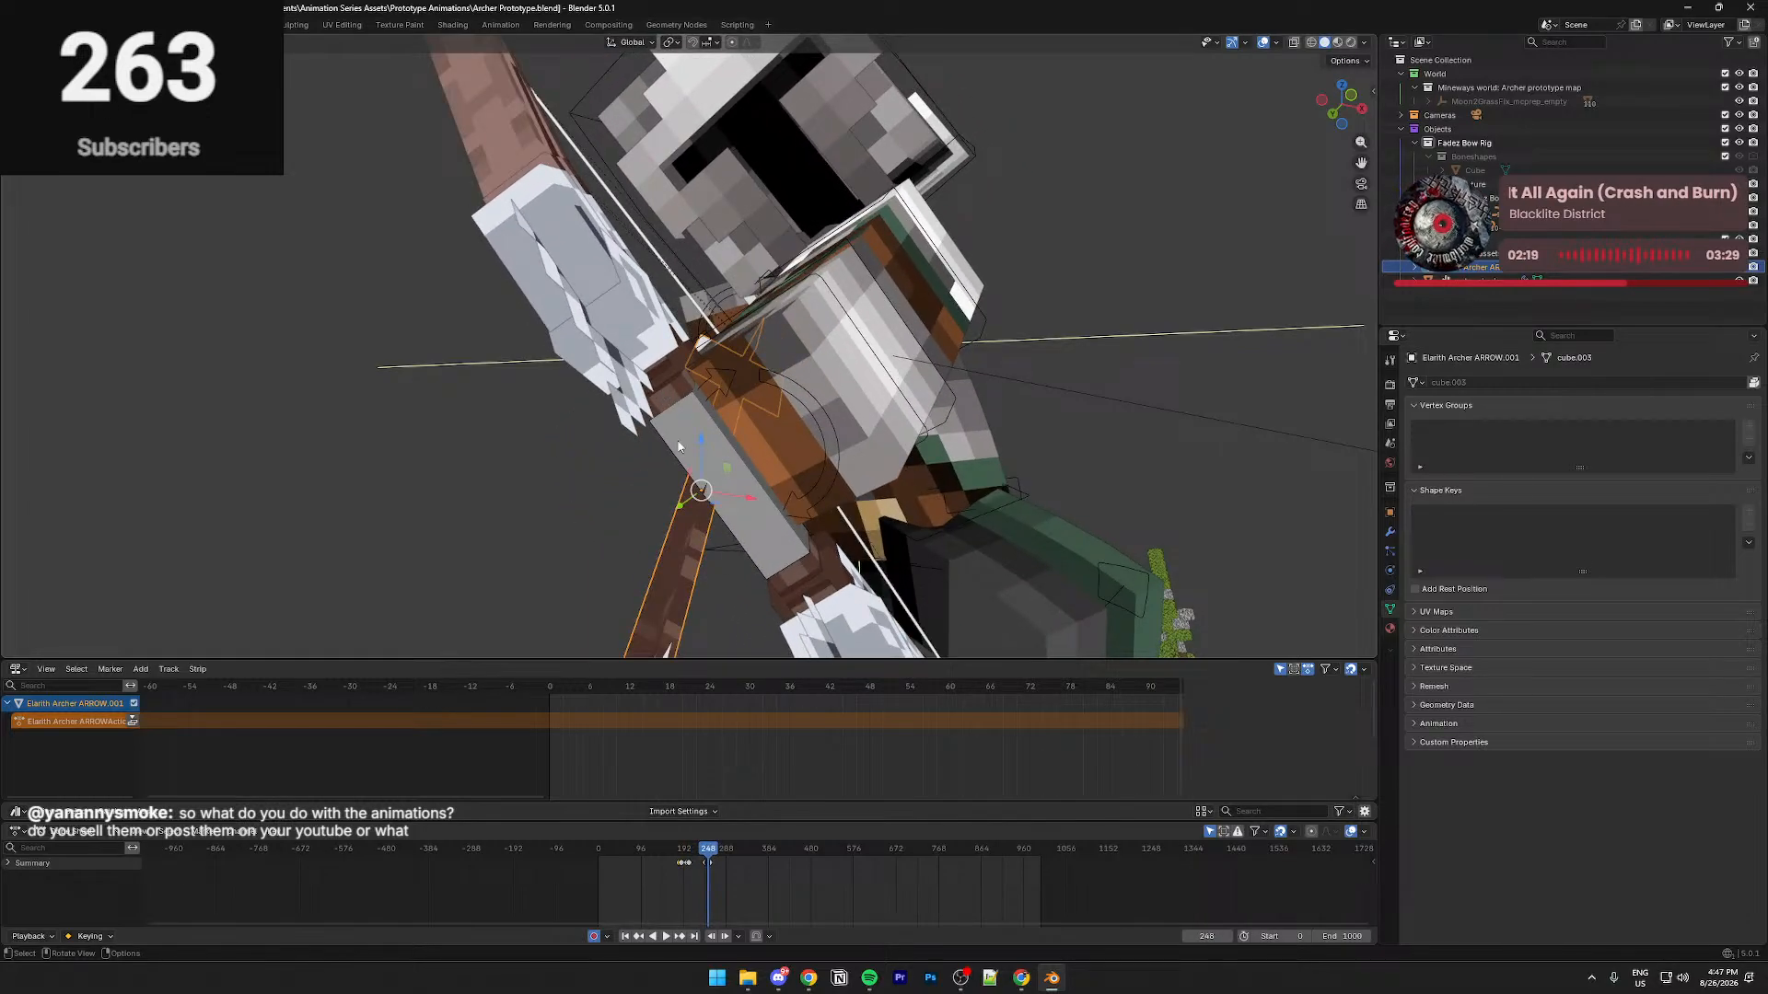
scroll(720, 910, "up", 9)
scroll(409, 865, "down", 1)
middle_click_drag(409, 865, 557, 861)
Fly back from the archer to a high overview of the walled map
key("shift+g")
key("shift+f")
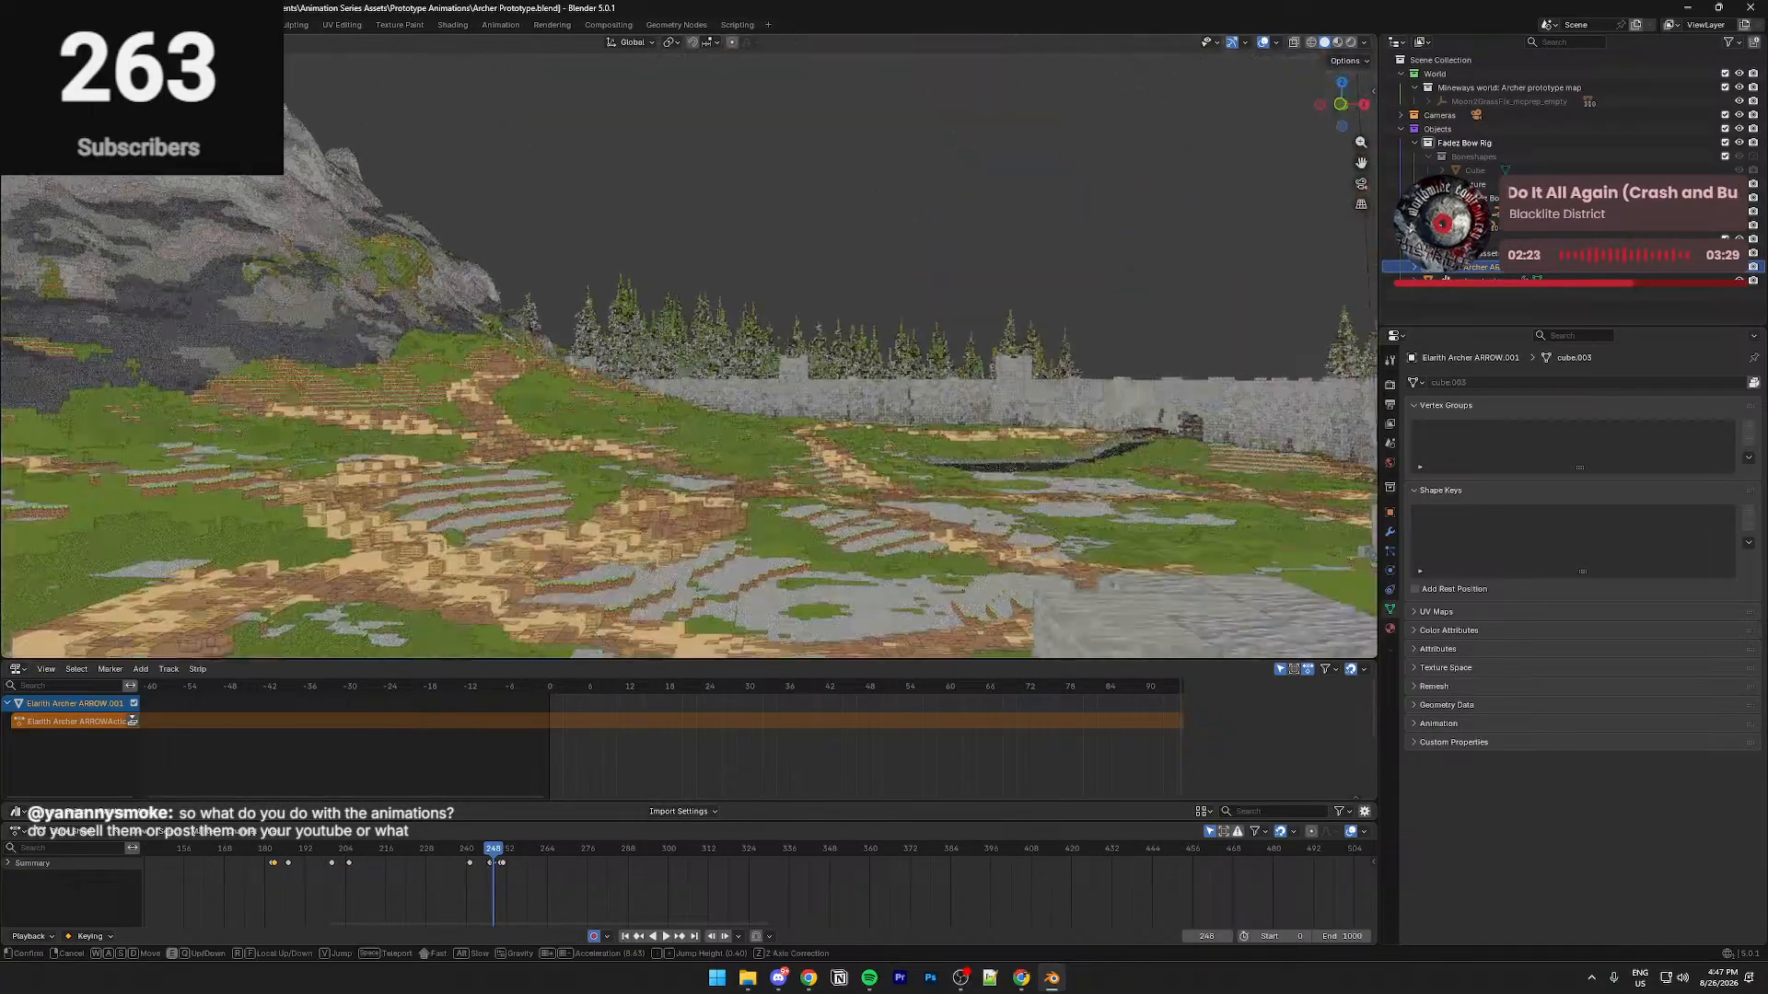
key("s")
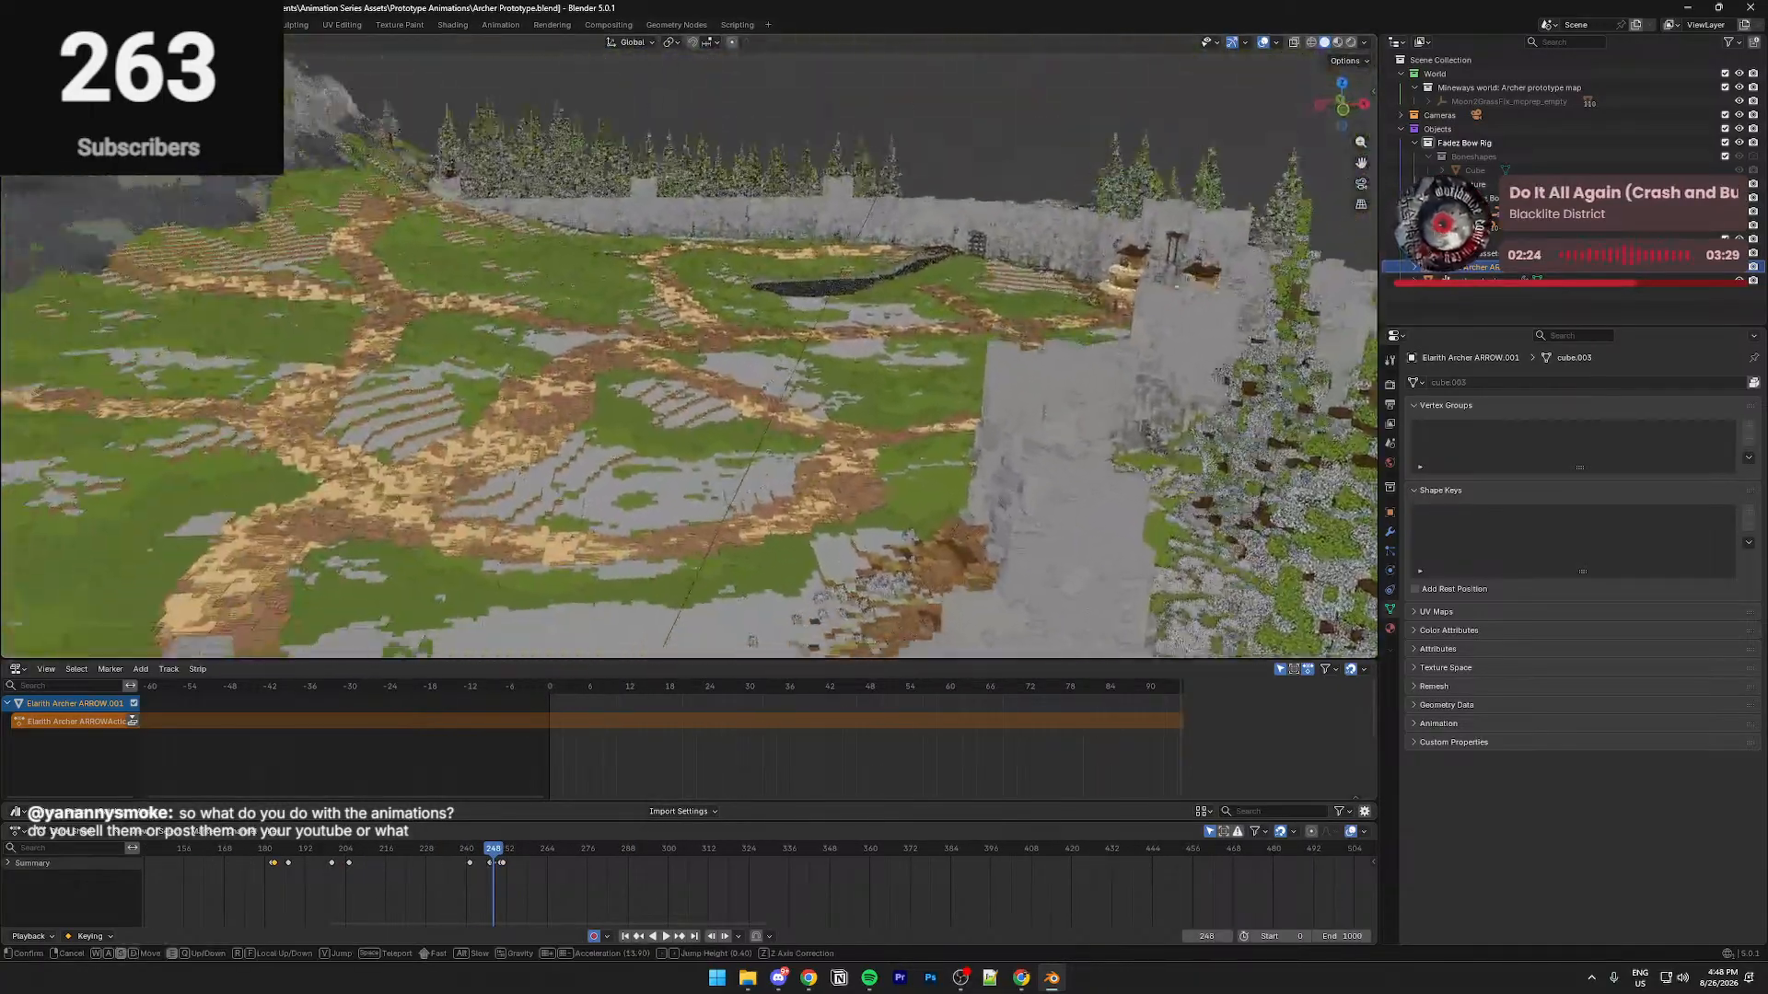
left_click(929, 346)
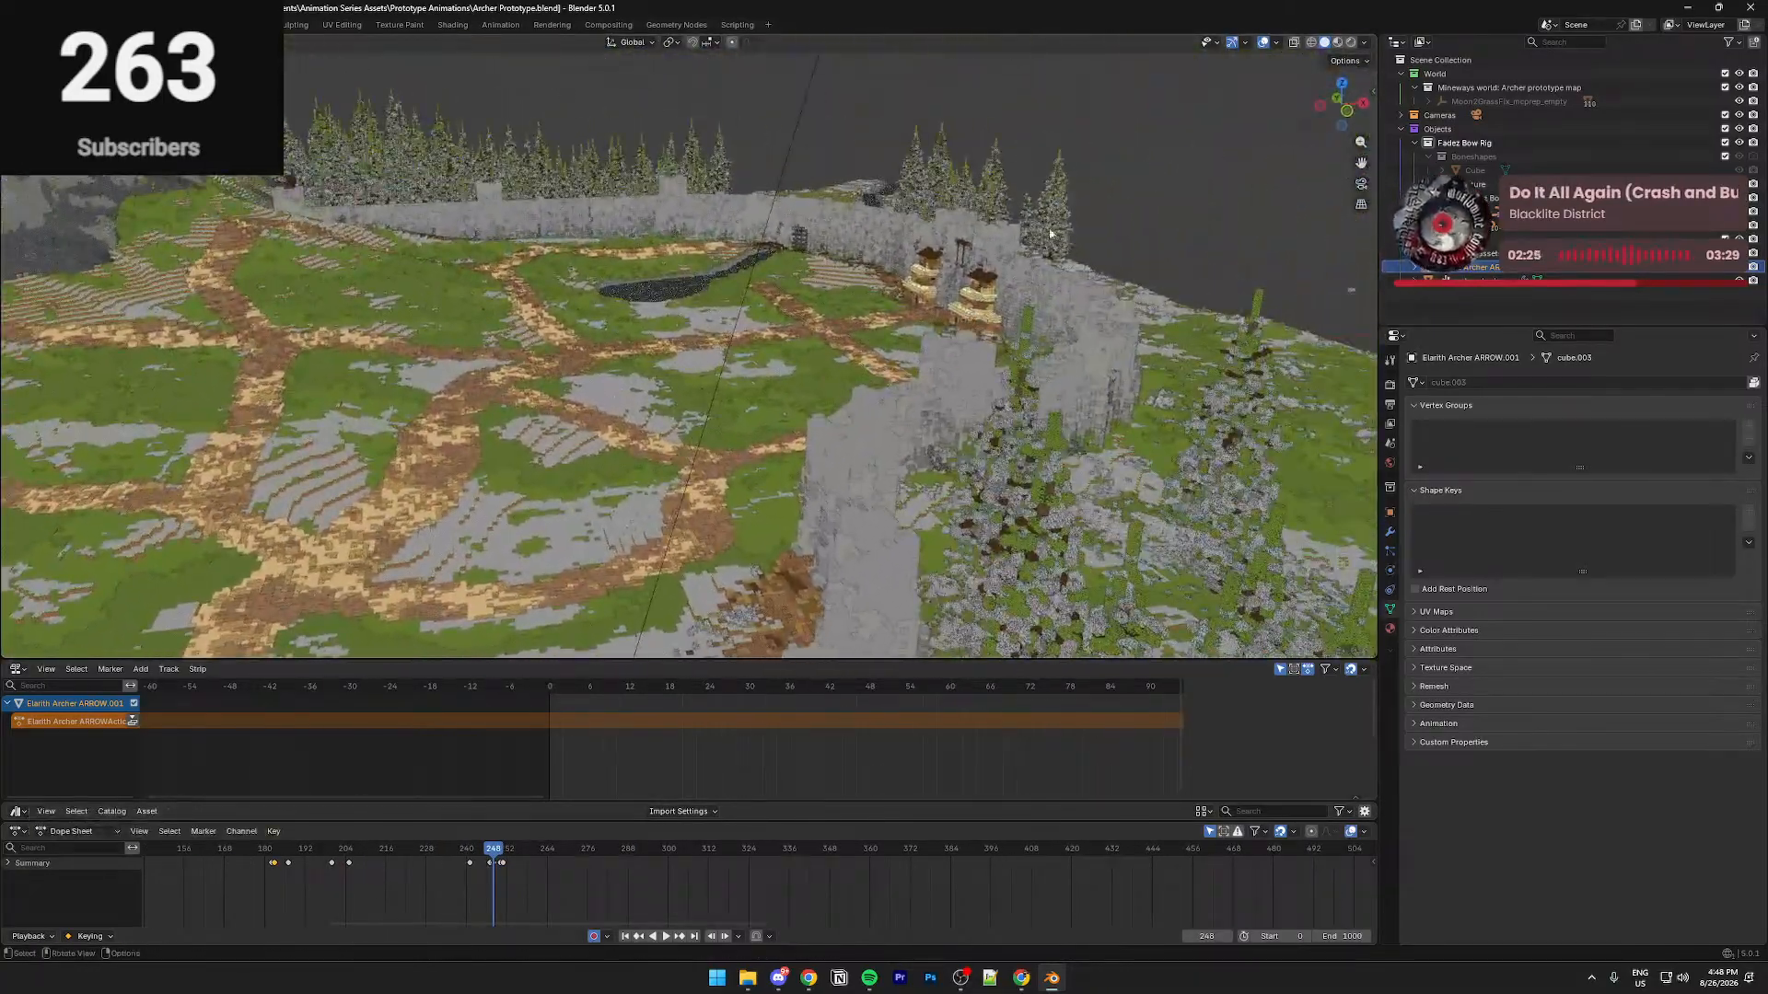
Switch the viewport to Material Preview shading and fly over the walled map and forest to view the textured environment
left_click(1337, 42)
key("shift+f")
key("s")
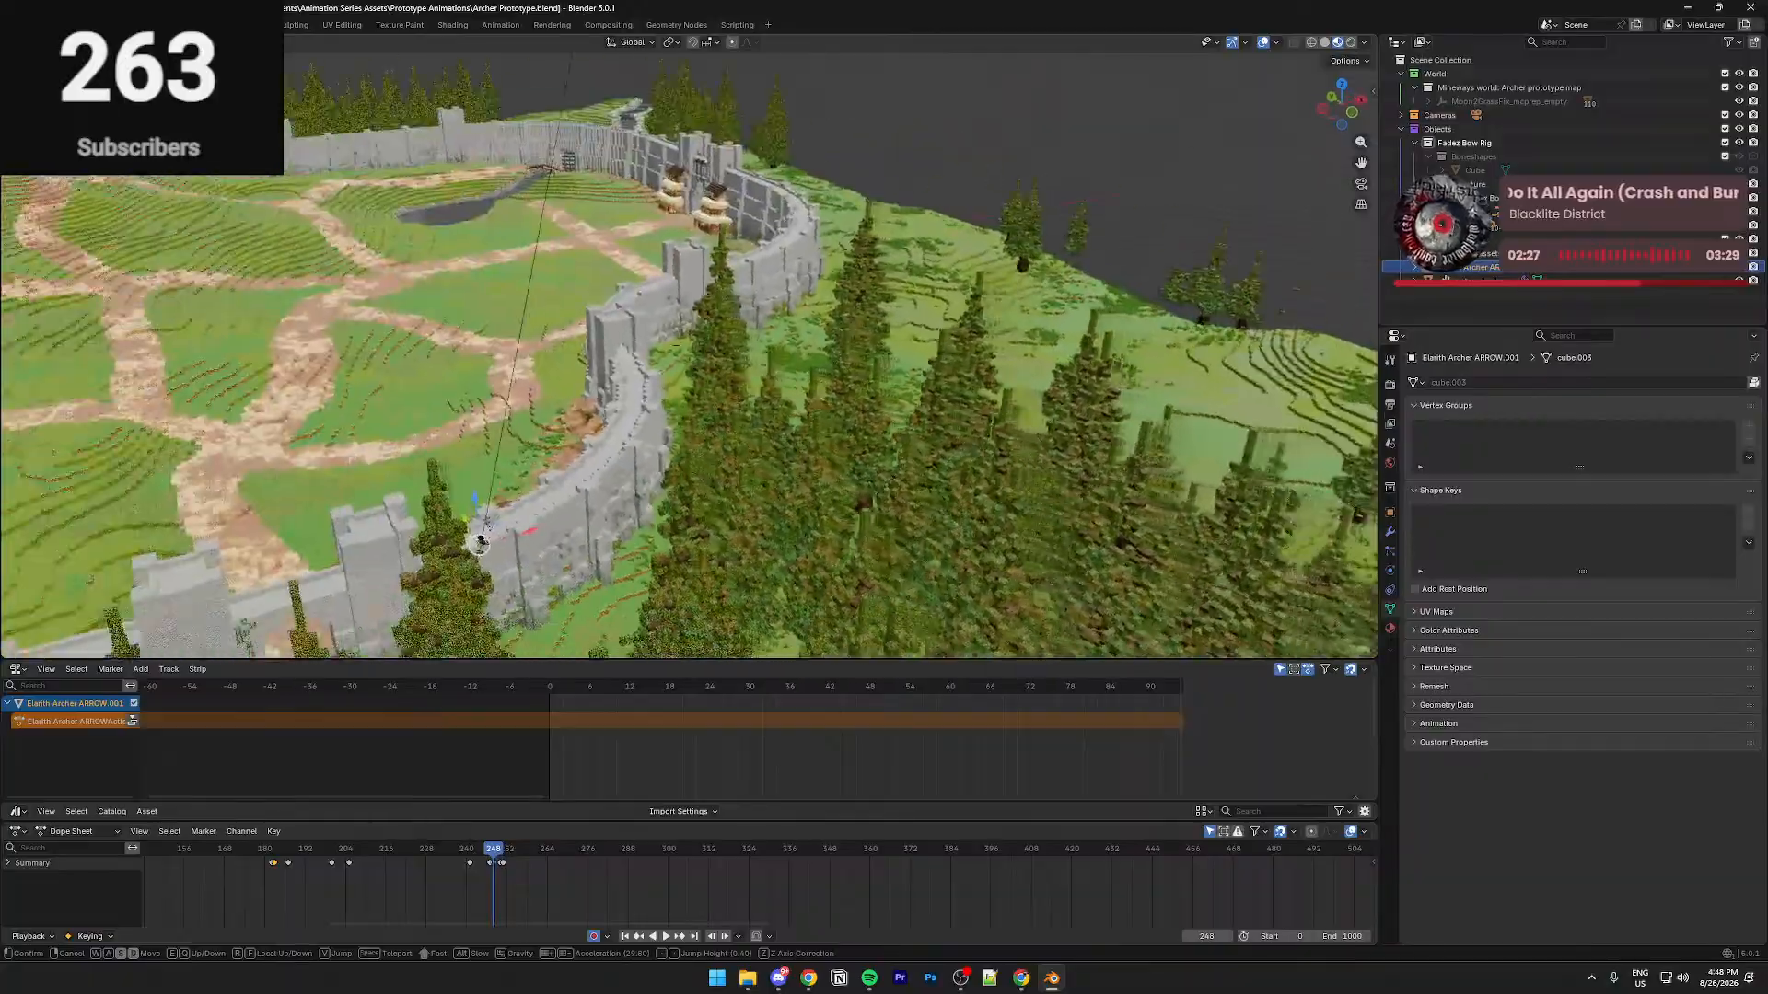
key("s")
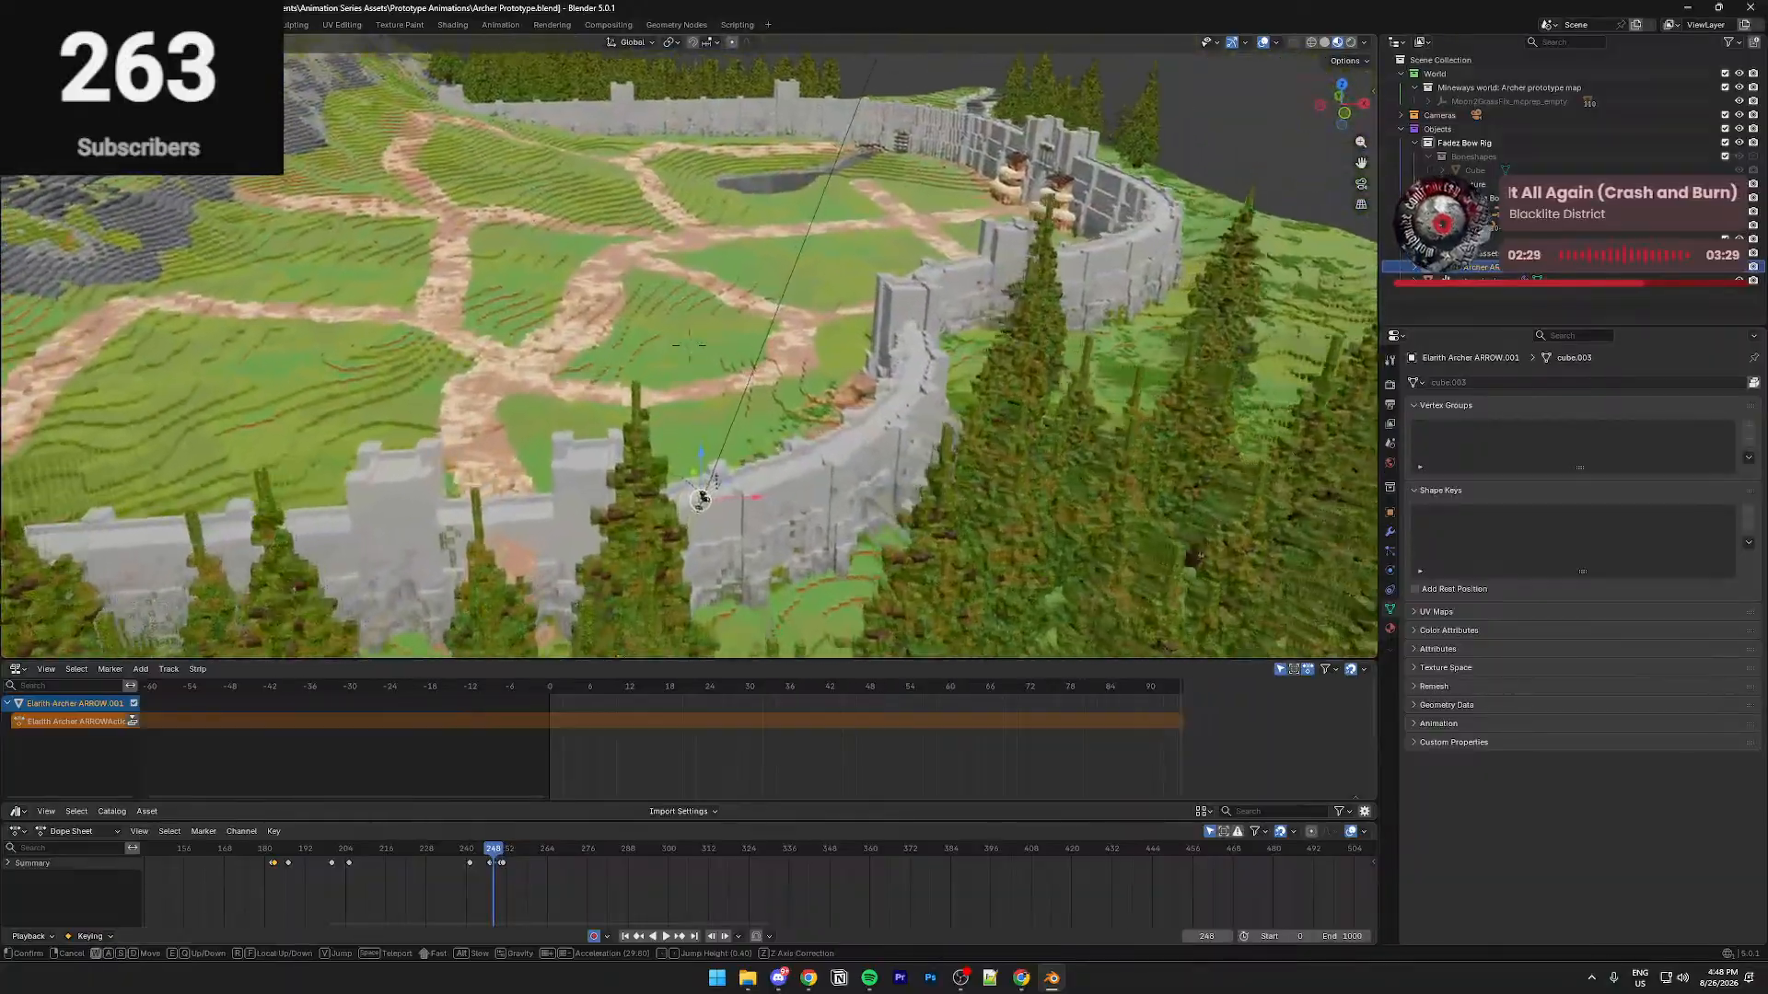
key("w")
left_click(996, 323)
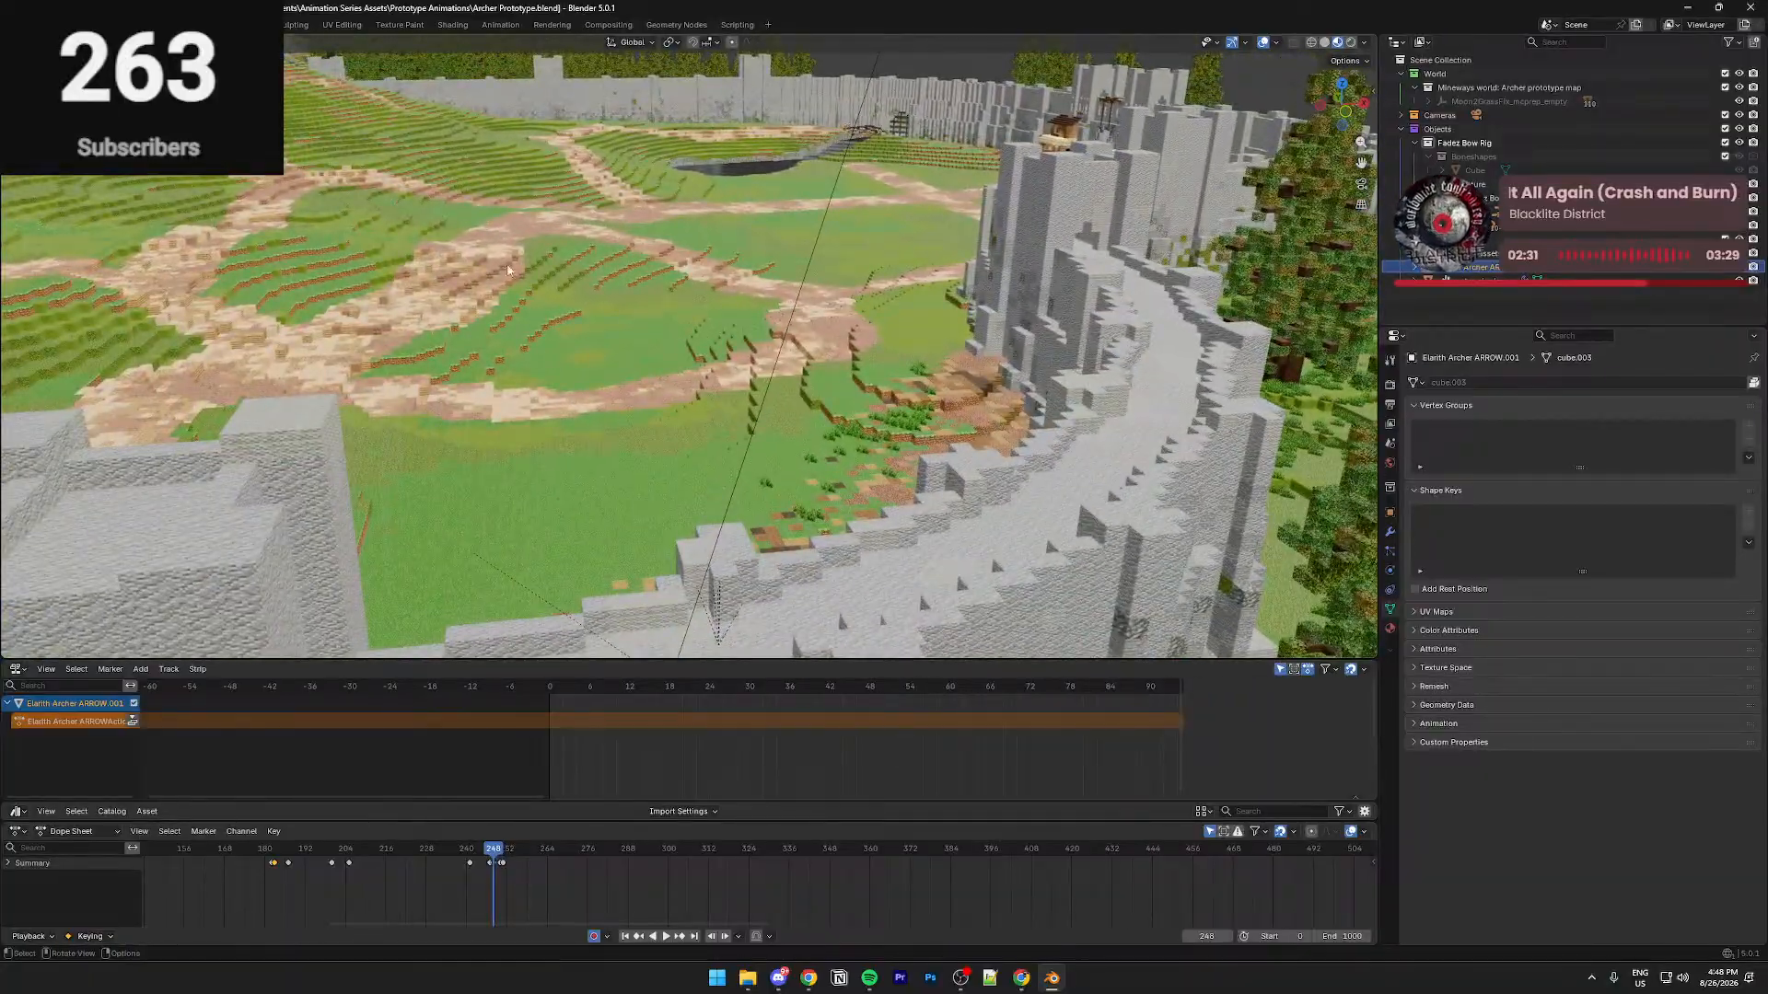
Fly to the archer's wall and follow the selected arrow frame by frame from frame 248 to 252, keeping it framed
key("shift+f")
key("w")
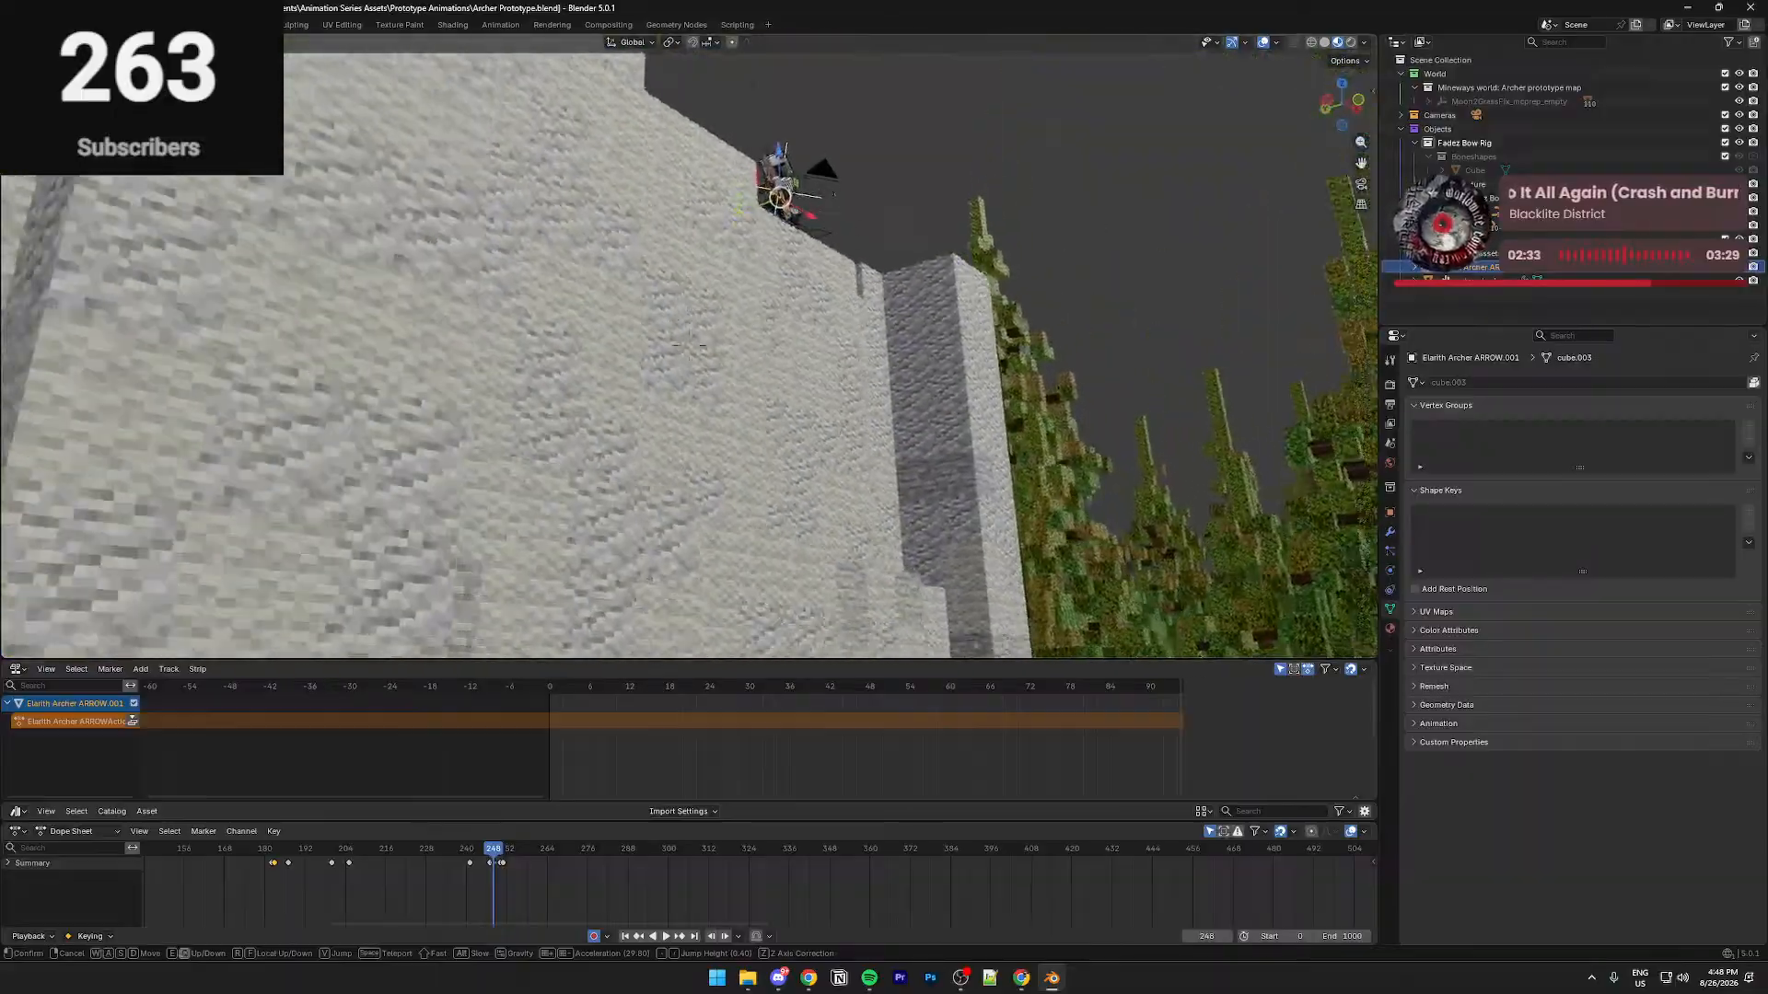
left_click(738, 431)
key("KP_Decimal")
key("Right")
key("Right")
key("Right")
key("KP_Decimal")
key("Right")
key("KP_Decimal")
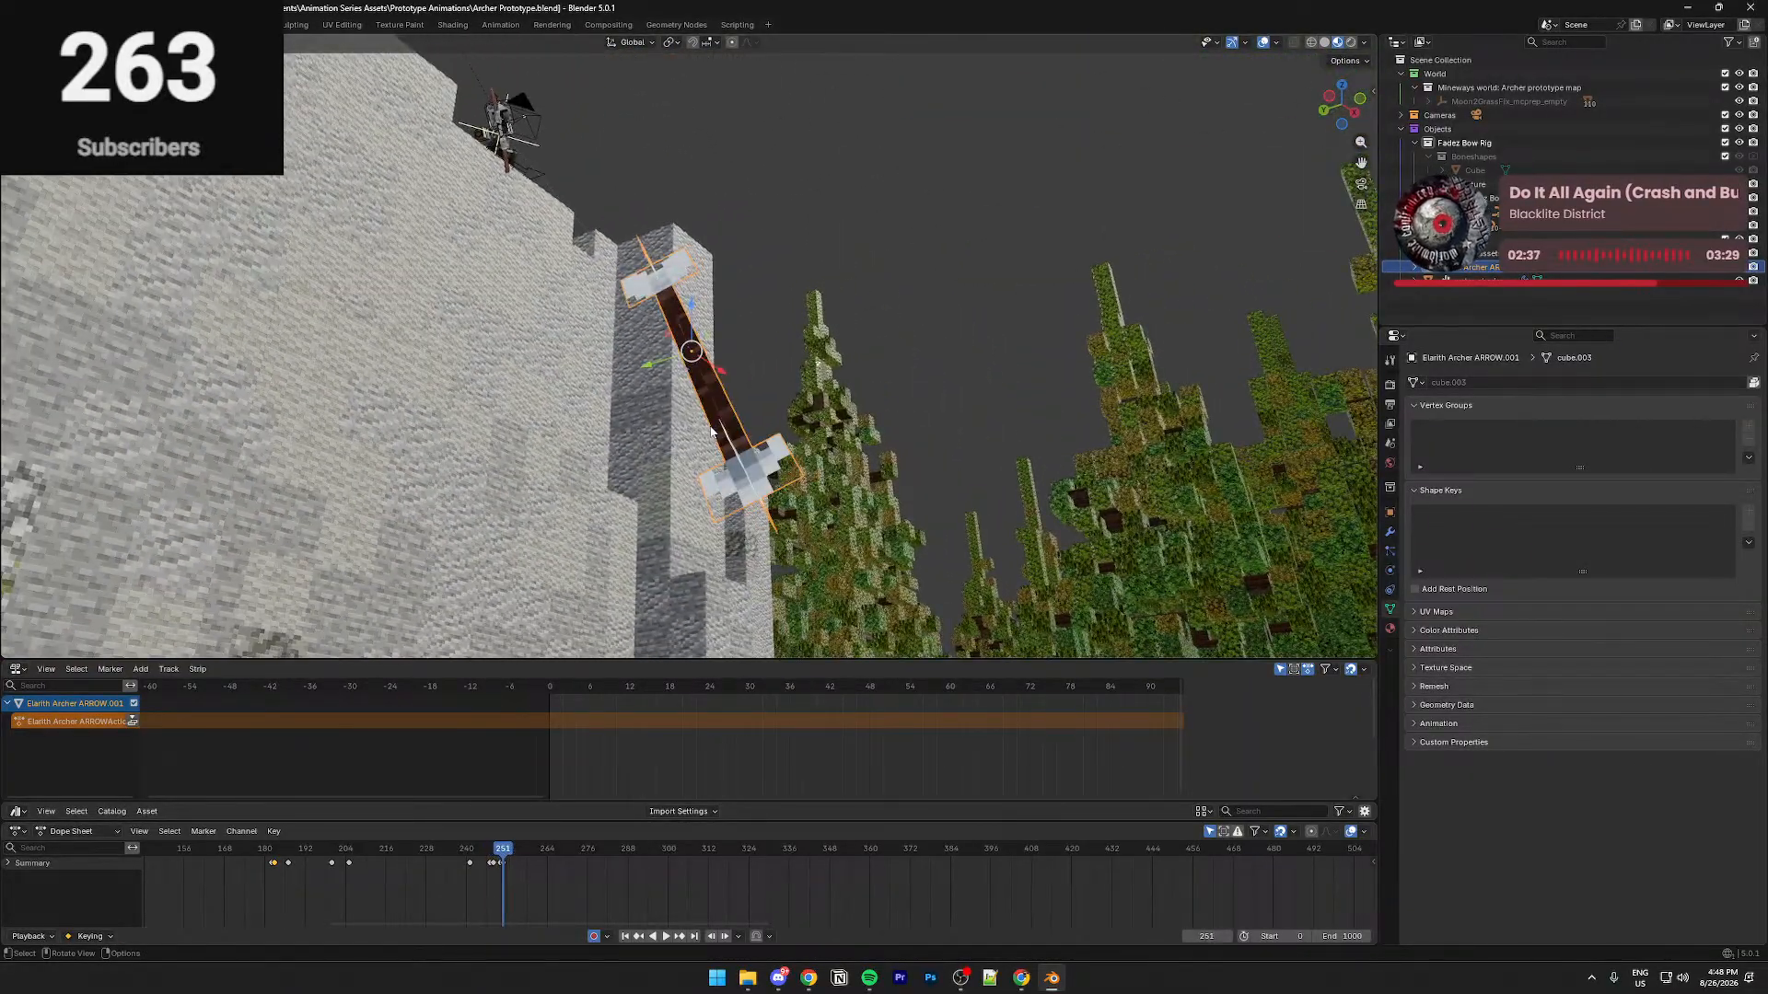
Return to a close view of the archer, show the Dynamic Parent settings, and enlarge the timeline around frame 252
key("shift+grave")
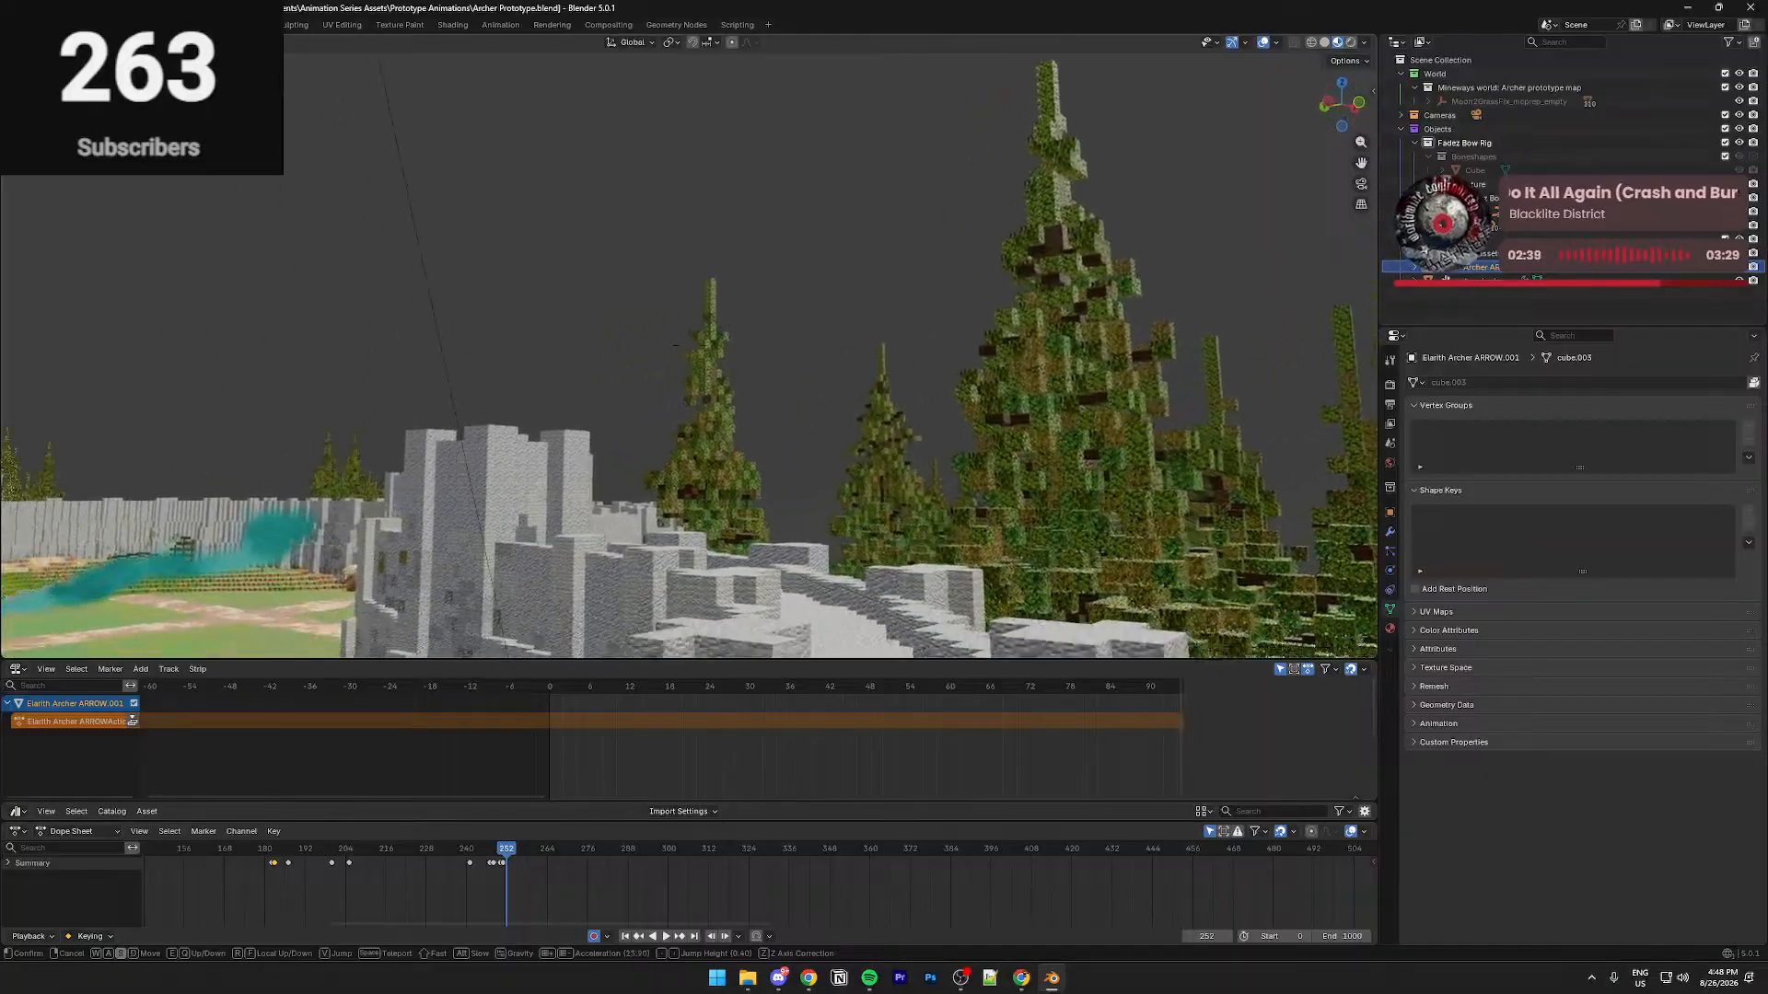
key("Escape")
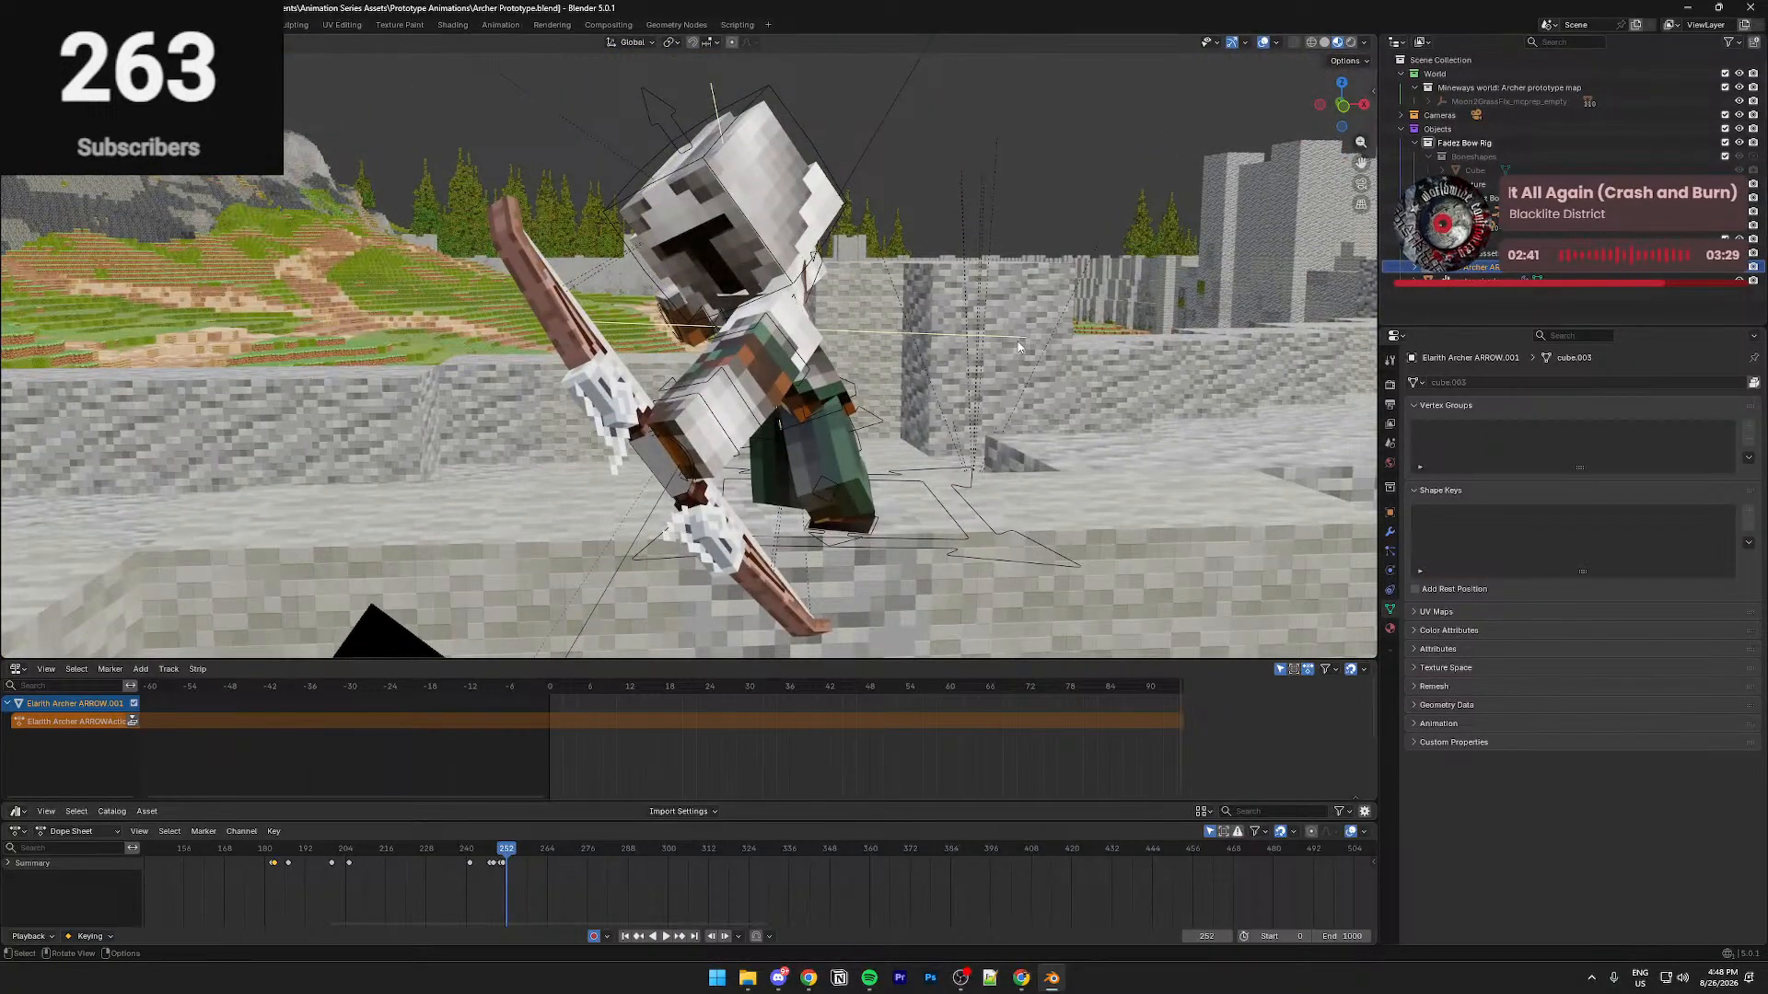
key("n")
key("shift+grave")
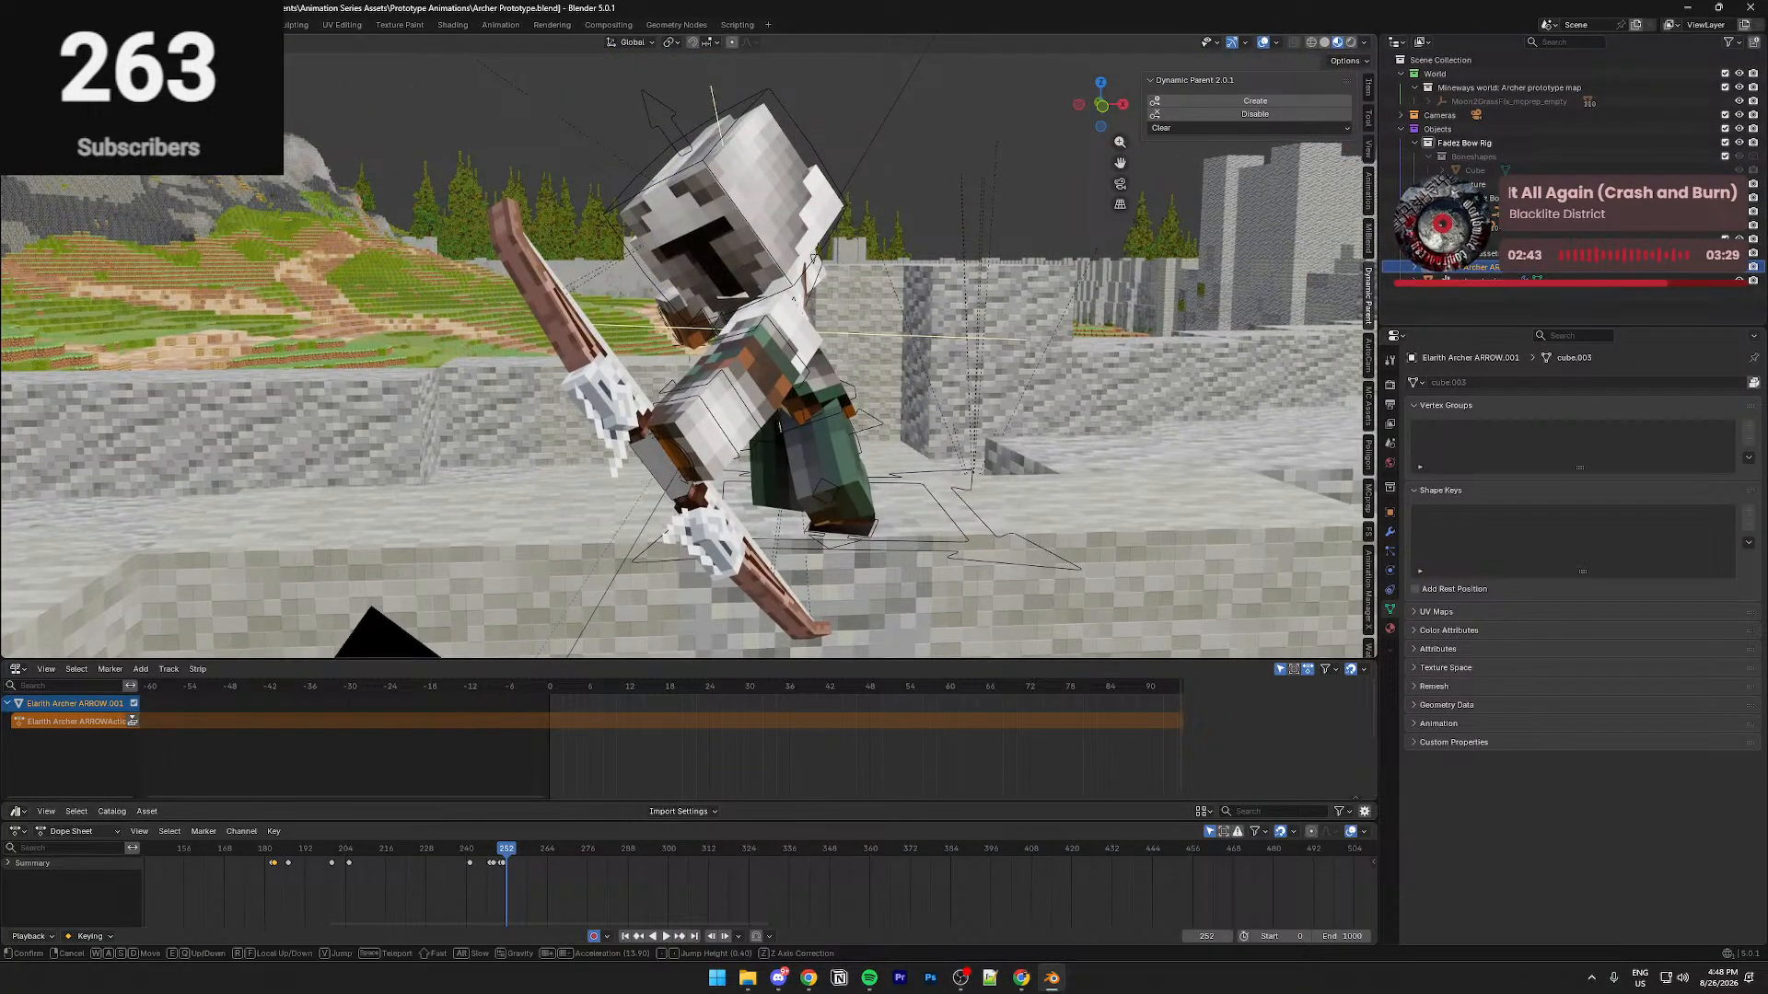
key("Return")
scroll(501, 899, "up", 6)
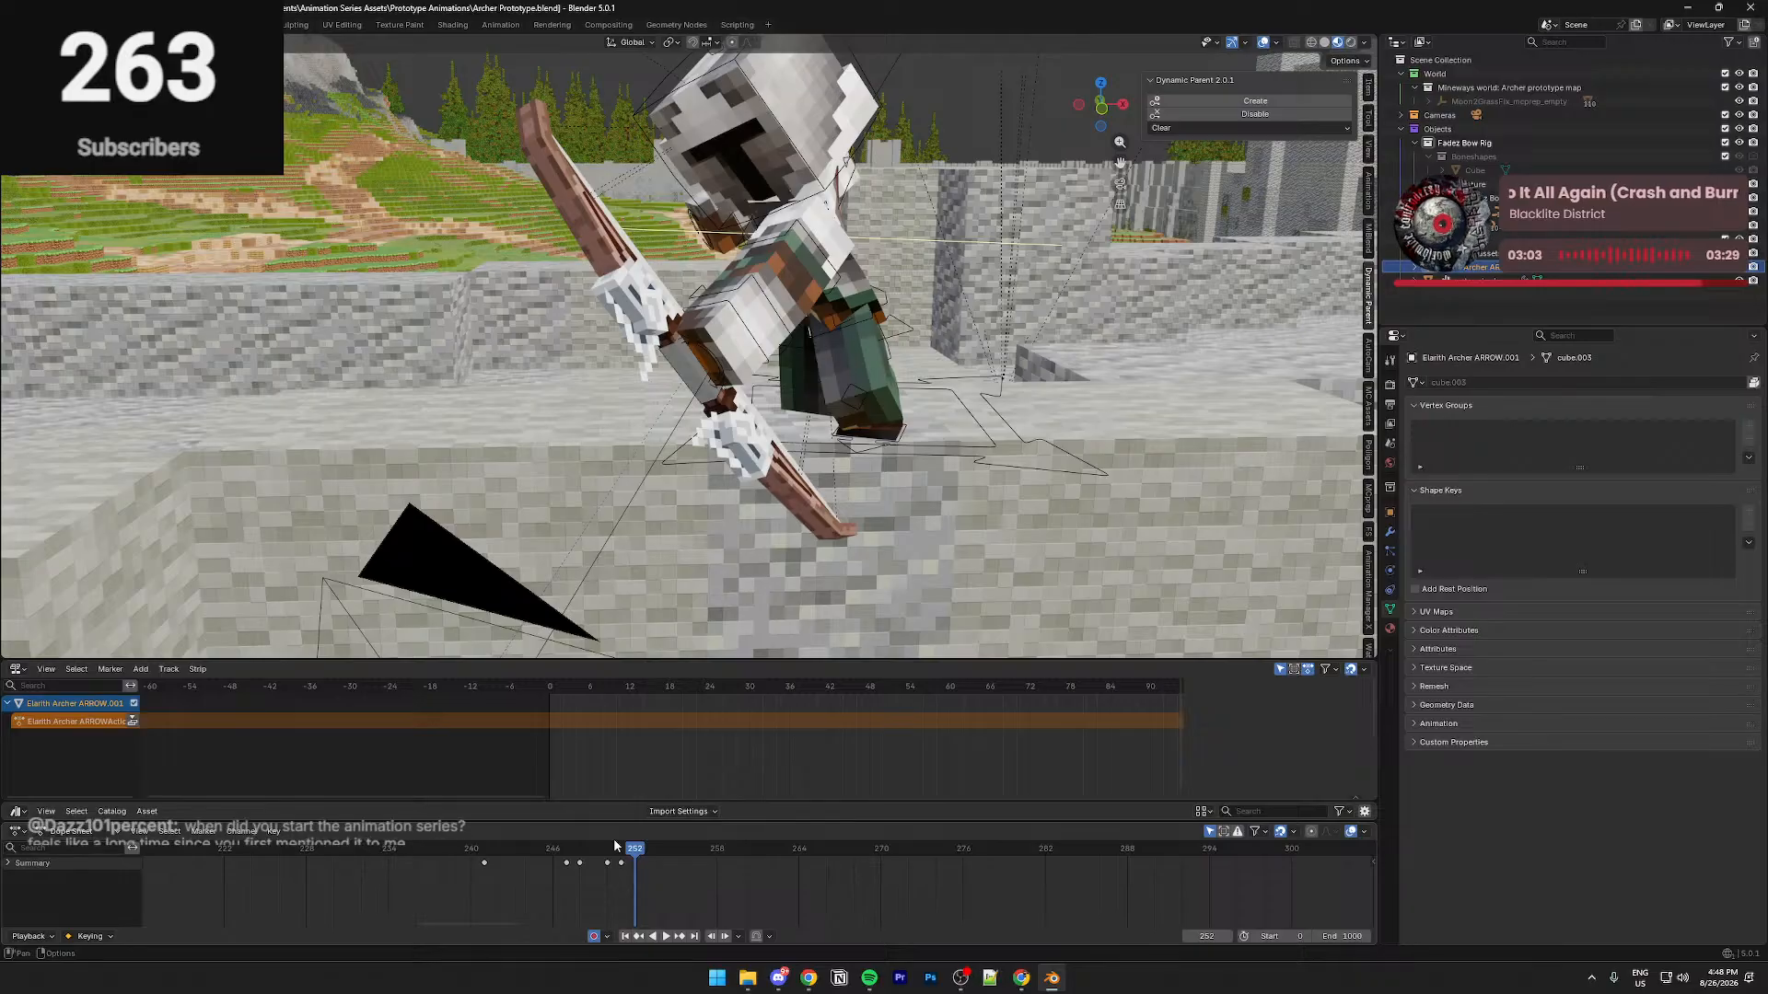
Compare the arrow's position against the bow frame by frame between frames 247 and 251, keeping the arrow in view
key("Left")
key("Left")
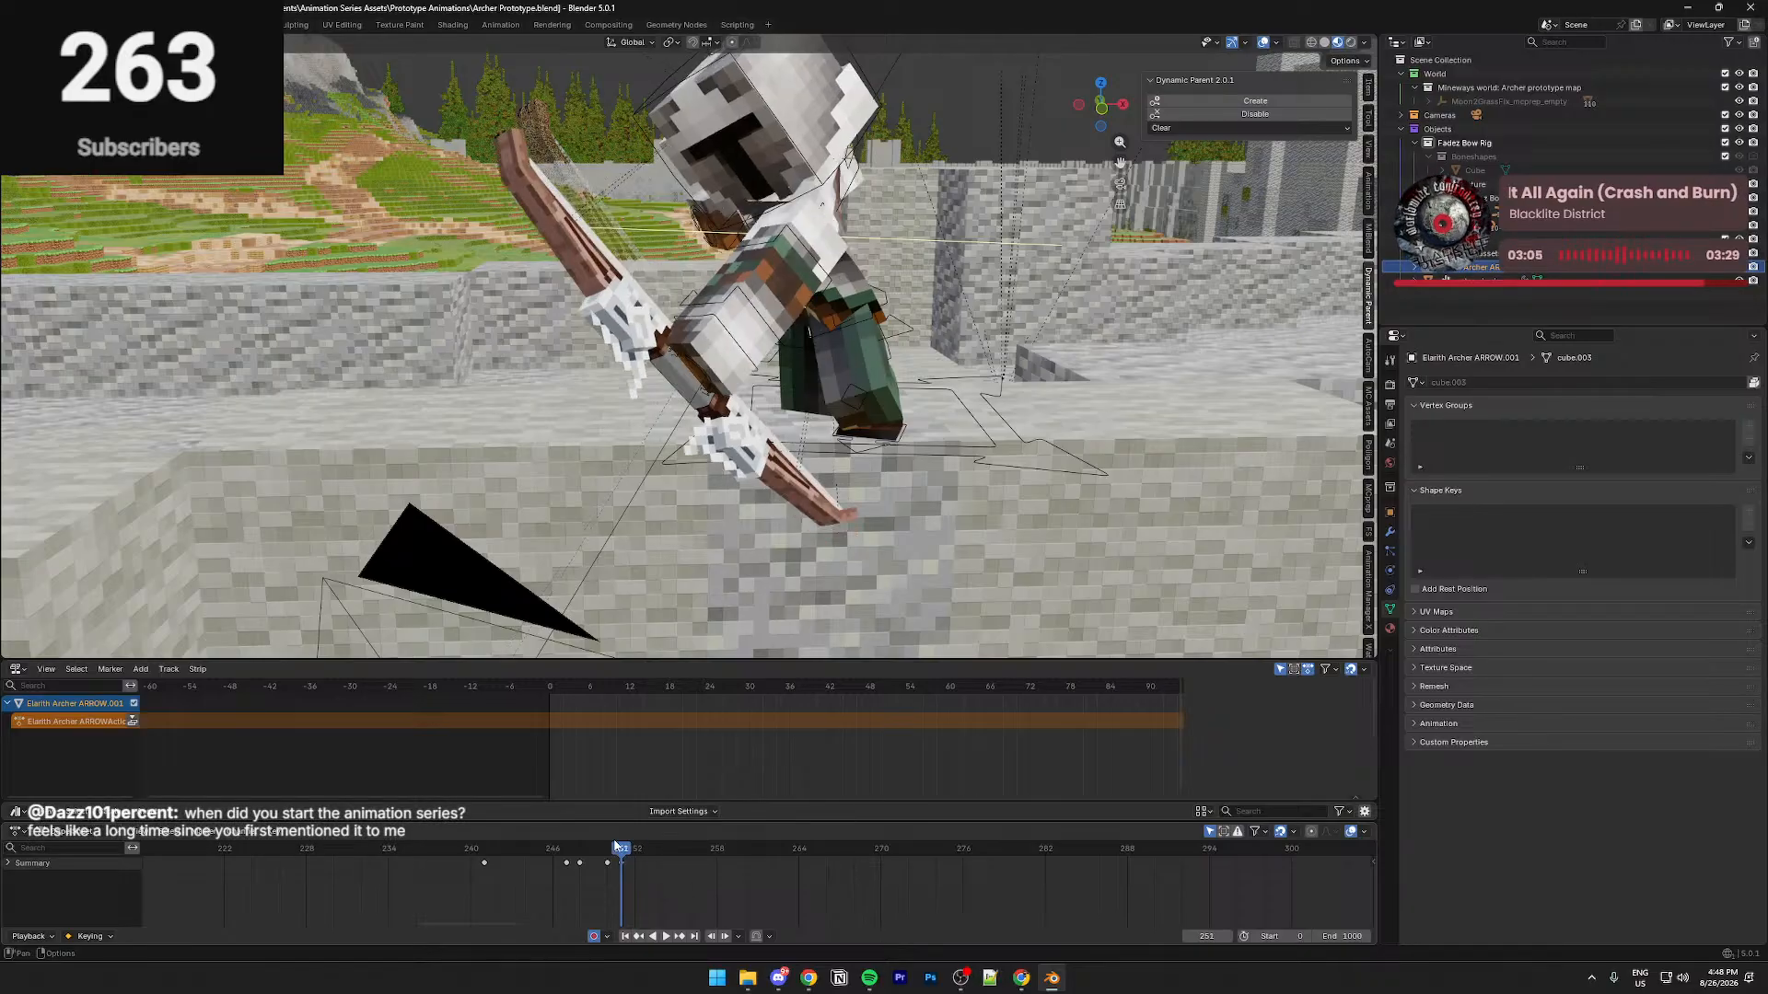
key("KP_Decimal")
middle_click_drag(694, 584, 814, 432)
key("Left")
key("KP_Decimal")
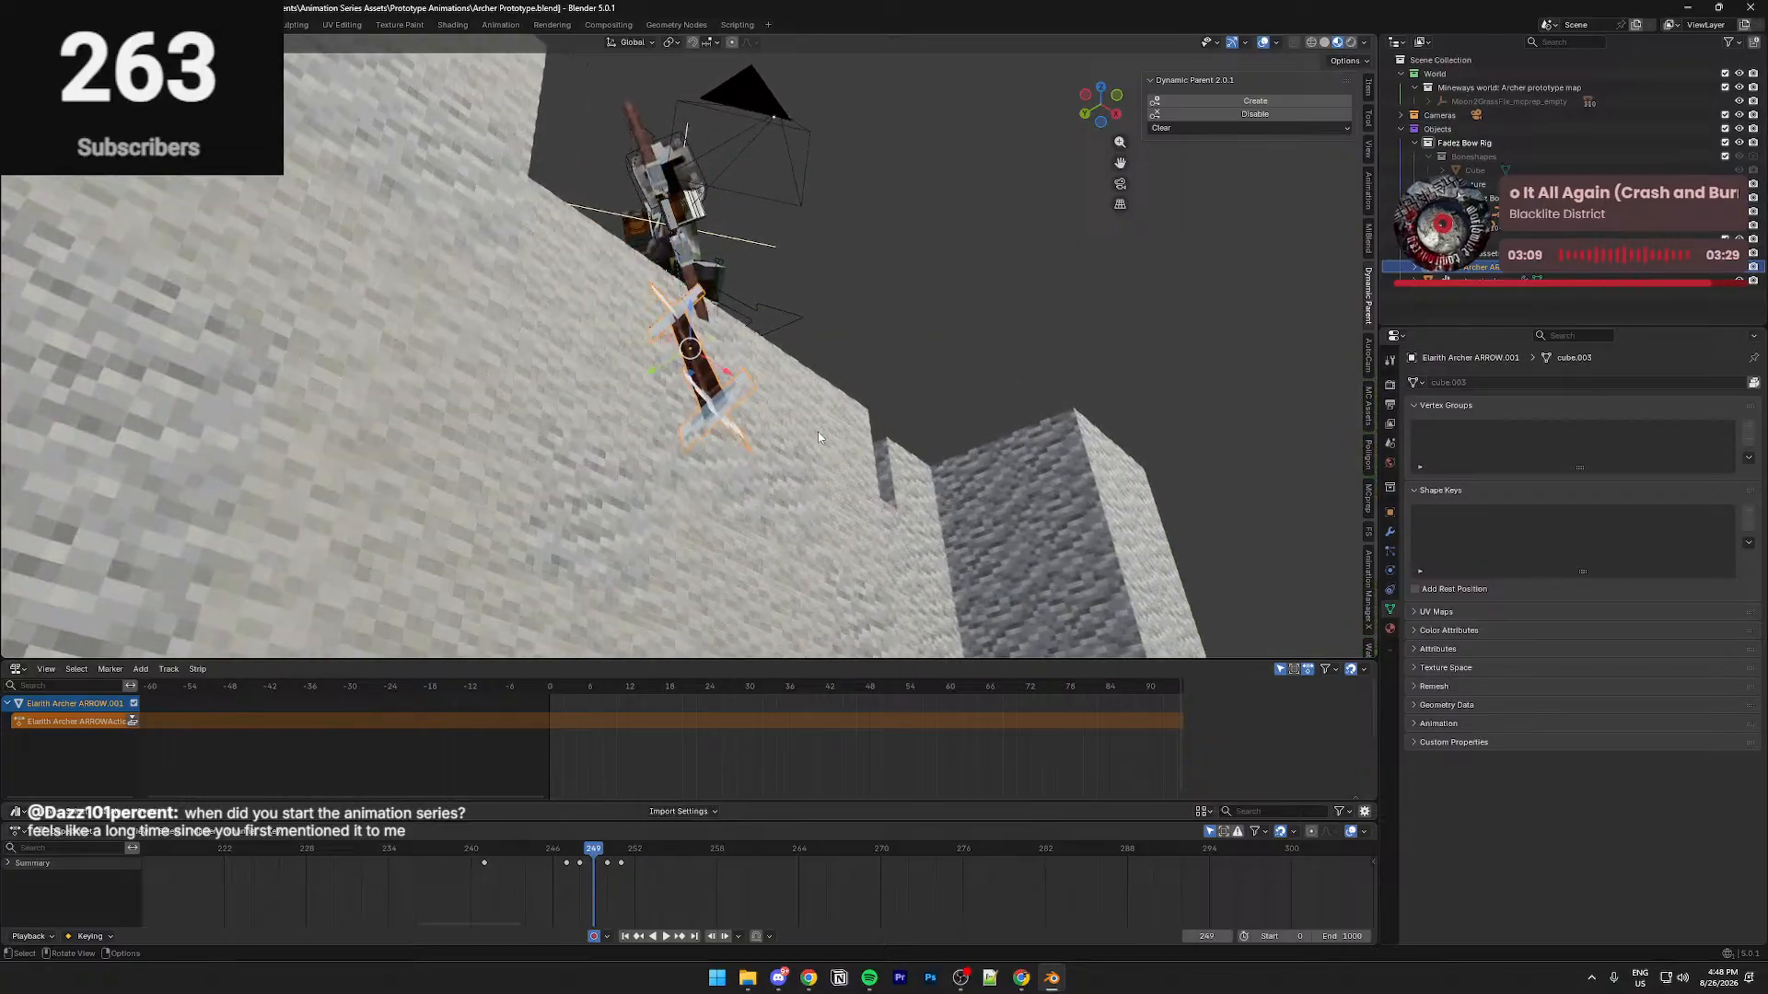
key("Left")
key("KP_Decimal")
key("Right")
key("Right")
key("Right")
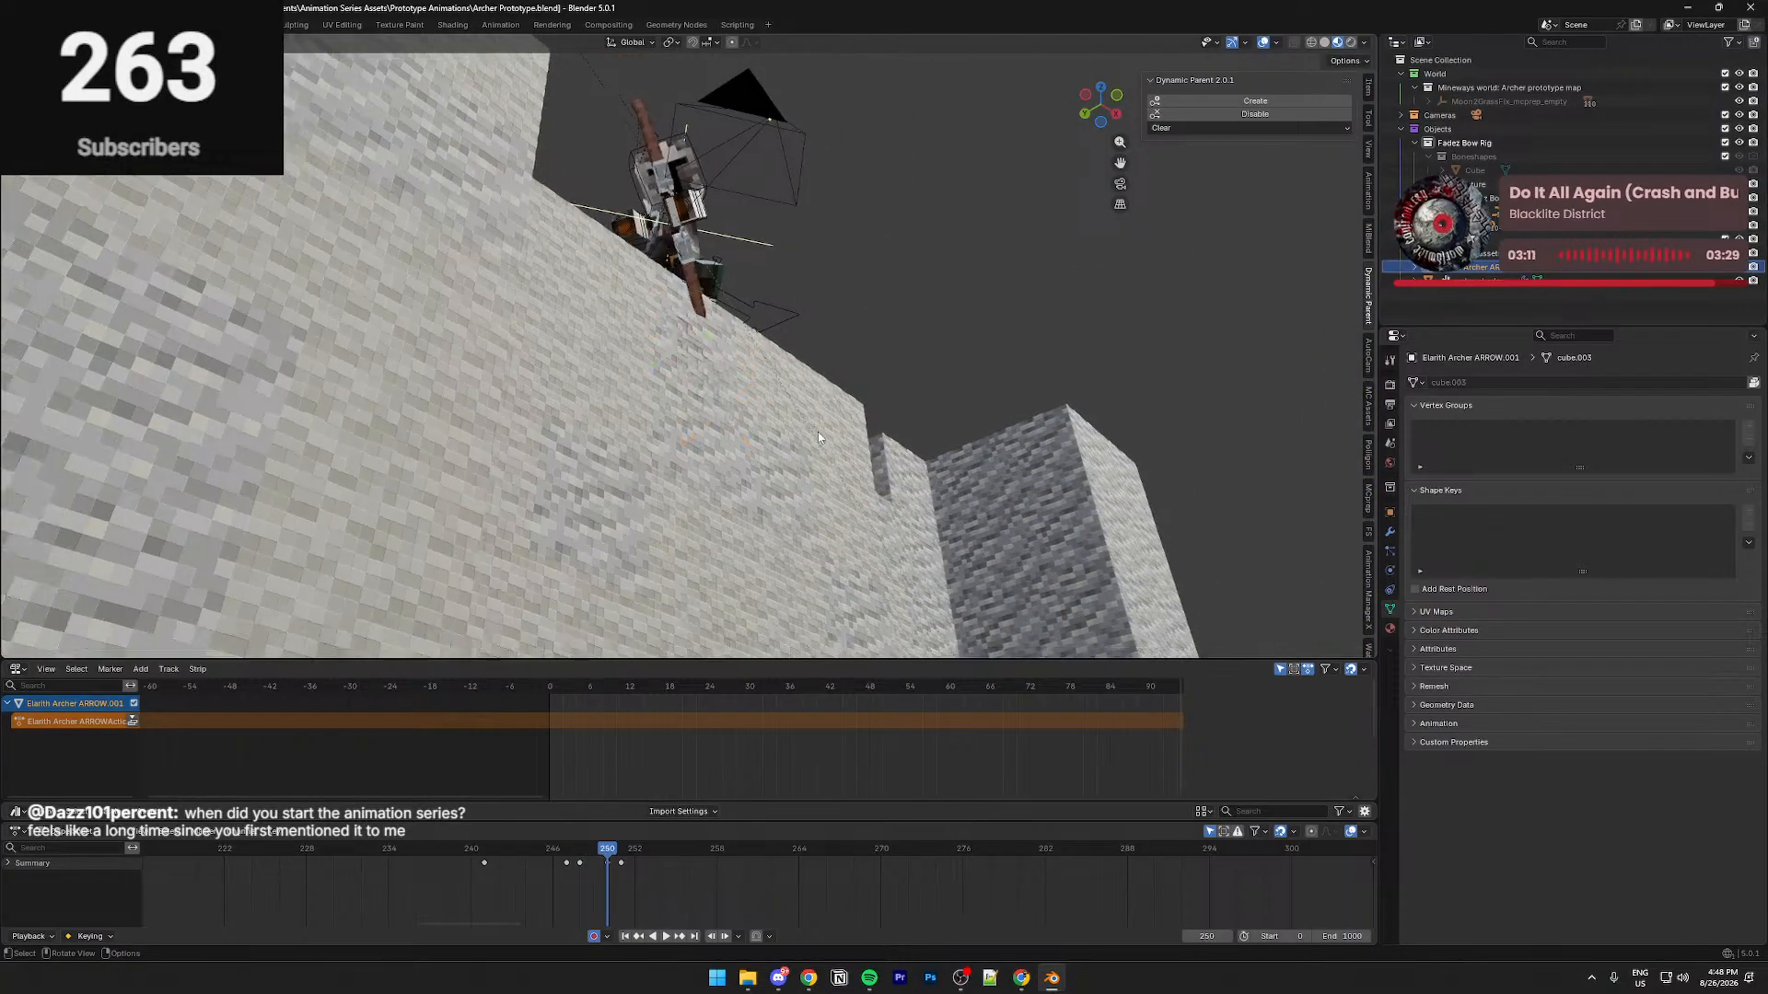
key("Left")
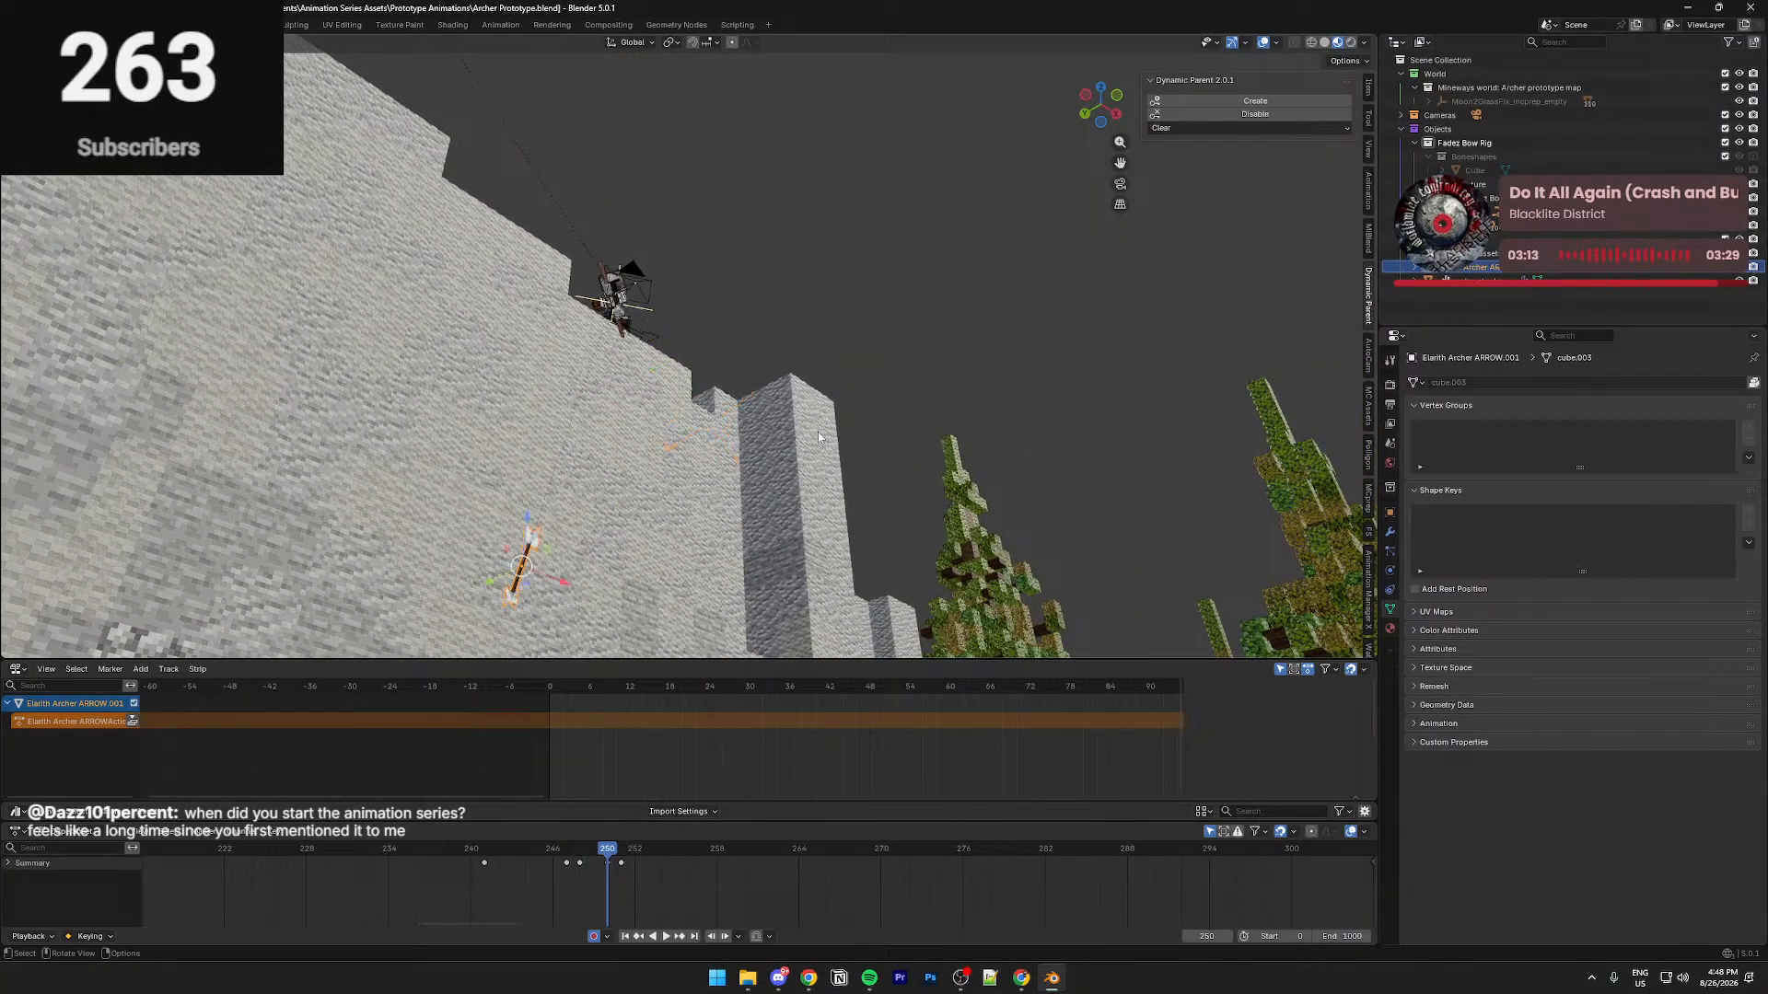
middle_click_drag(817, 432, 838, 394)
key("Right")
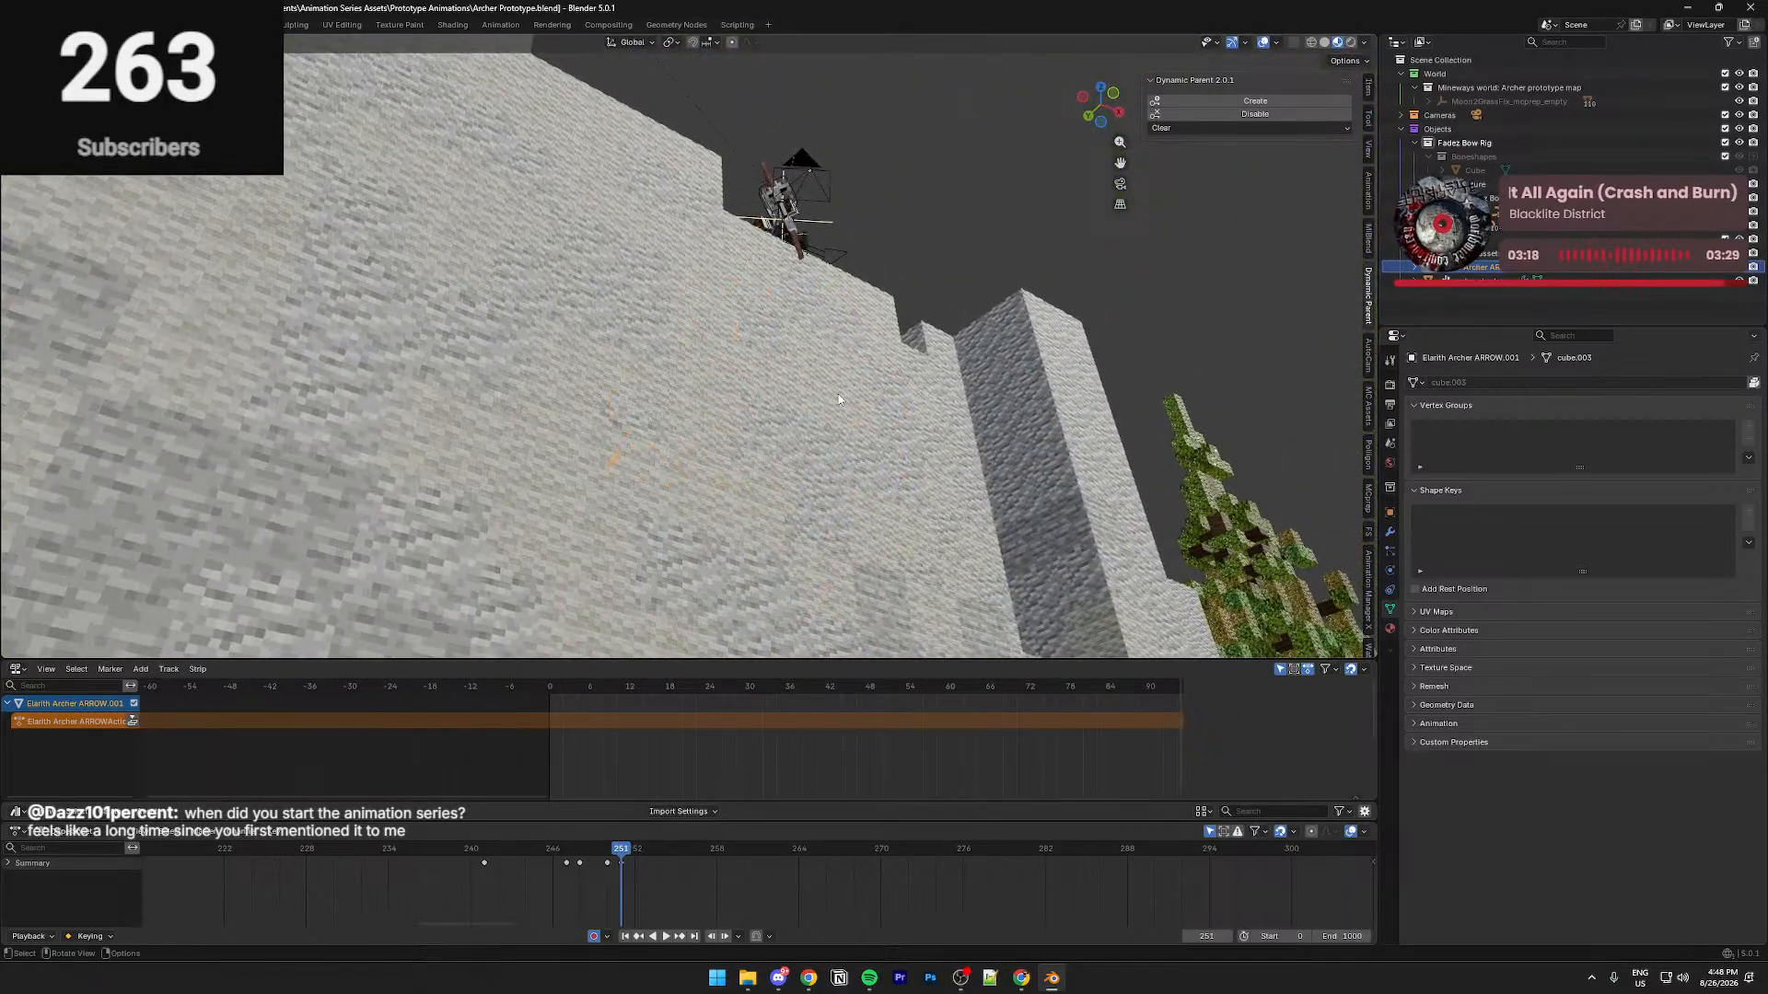
Disable the arrow's dynamic parent at frame 250, and do the same for a bow rig bone in Pose Mode
left_click(1230, 113)
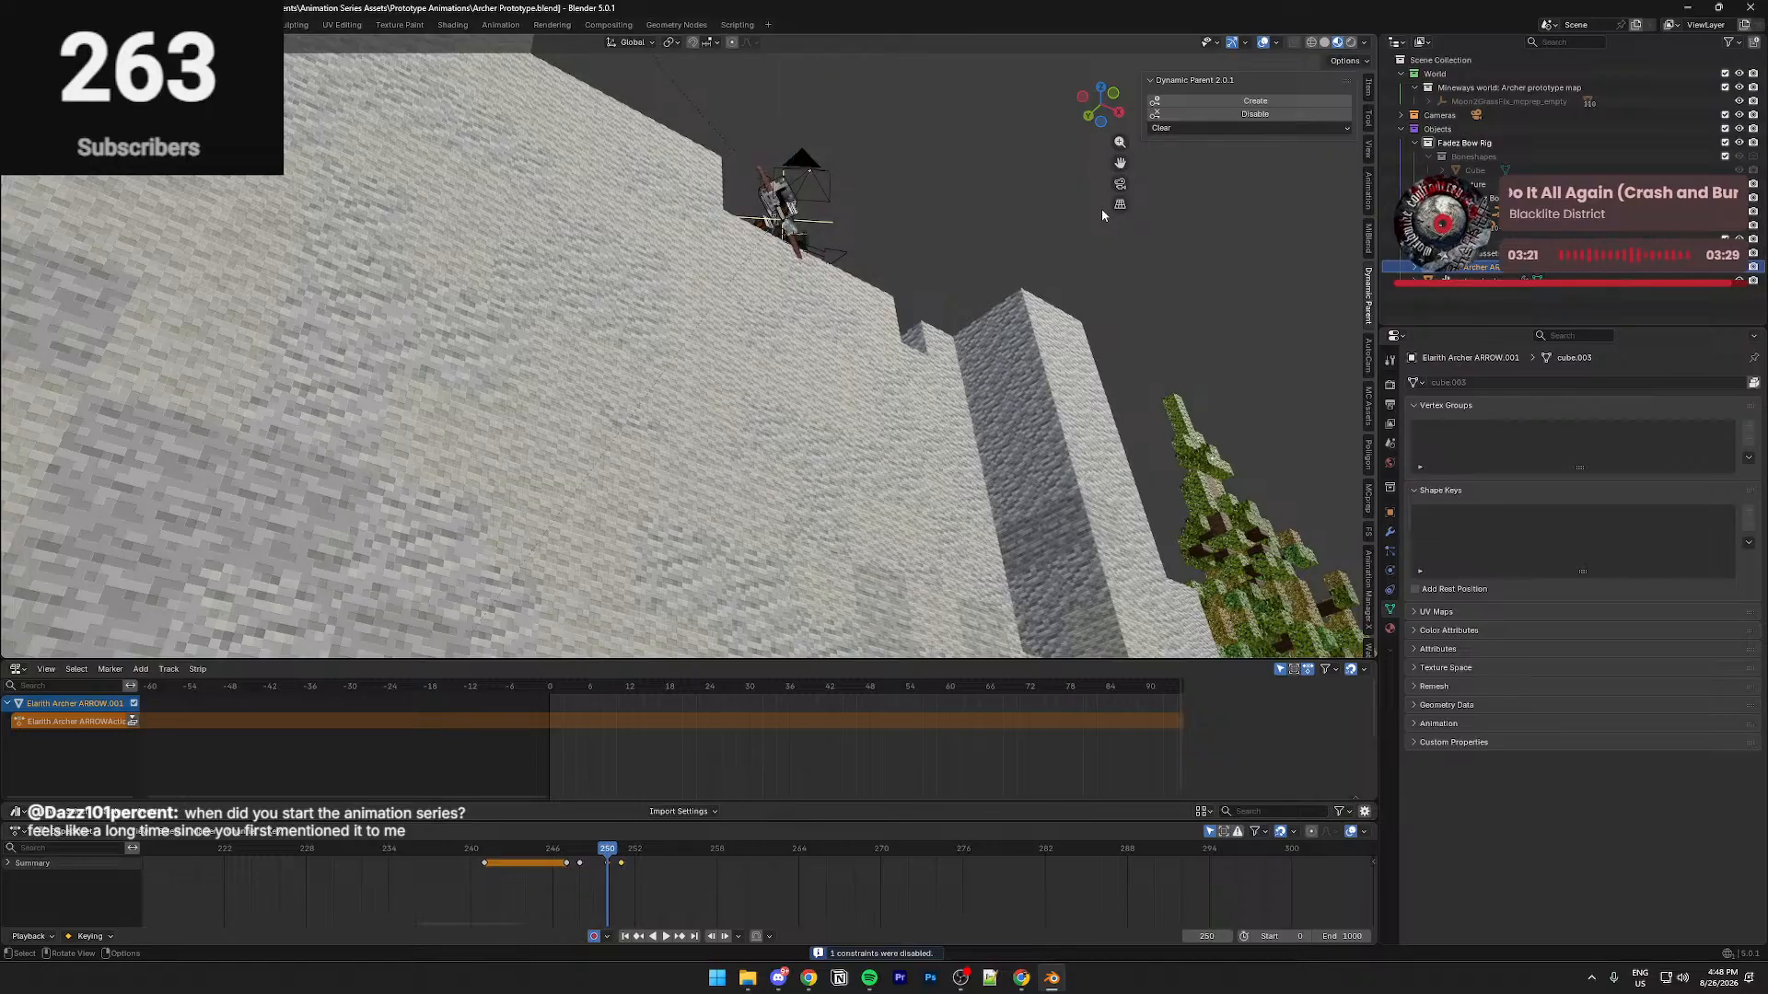
left_click(786, 216)
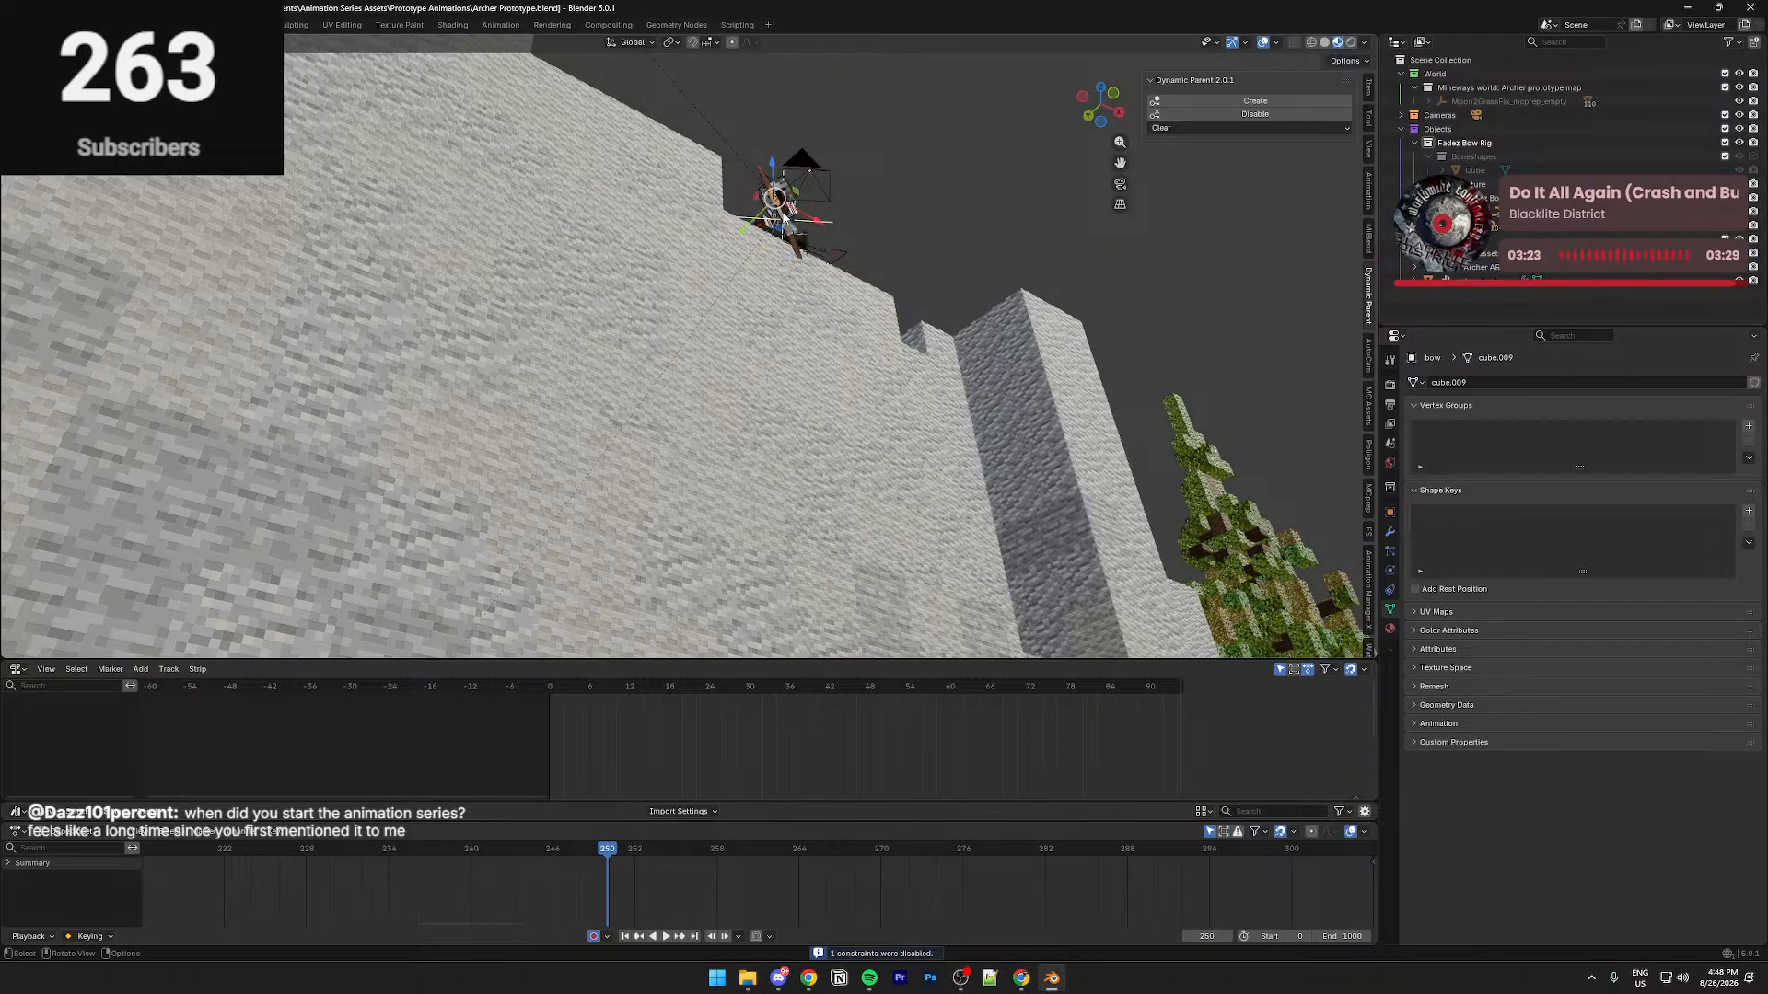
left_click(786, 218)
key("KP_Decimal")
scroll(860, 266, "down", 4)
middle_click_drag(860, 265, 826, 394)
key("ctrl+Tab")
left_click(760, 362)
left_click(1255, 114)
middle_click_drag(1058, 322, 1099, 437)
scroll(1090, 445, "down", 4)
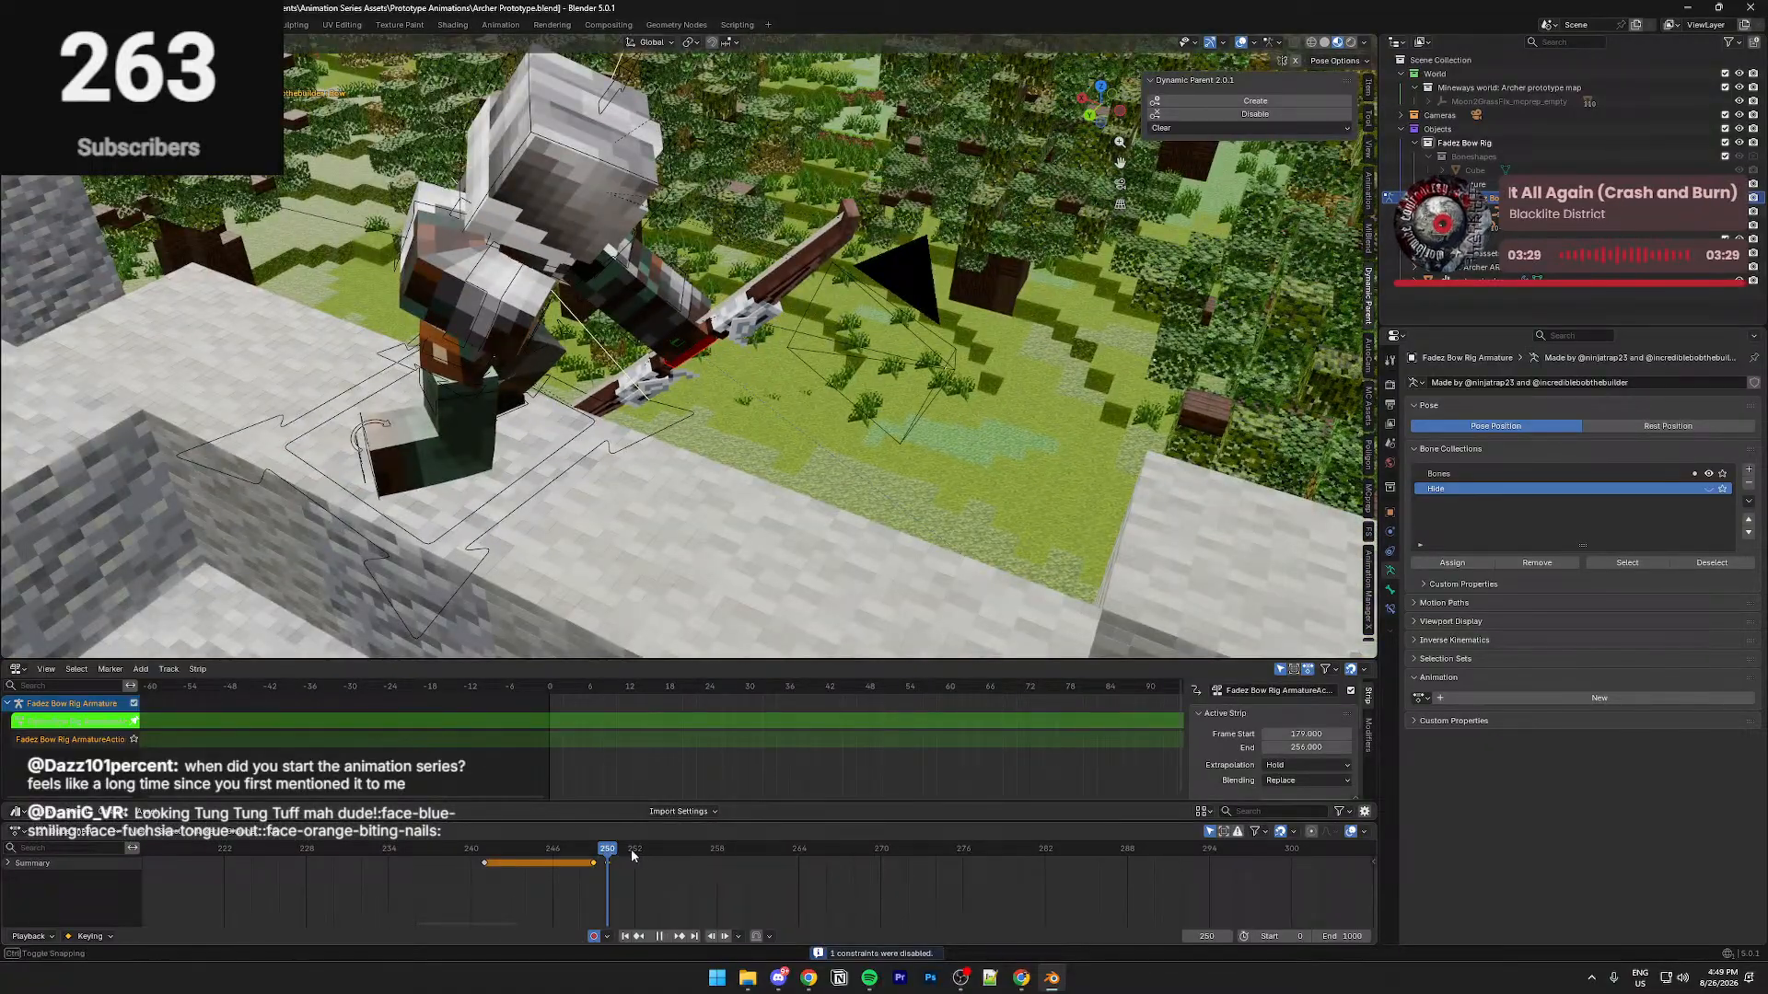
Stop playback, select the arrow beside the second character on the grass, and disable its dynamic parent at frame 250
key("Escape")
left_click(675, 376)
middle_click_drag(676, 376, 633, 406)
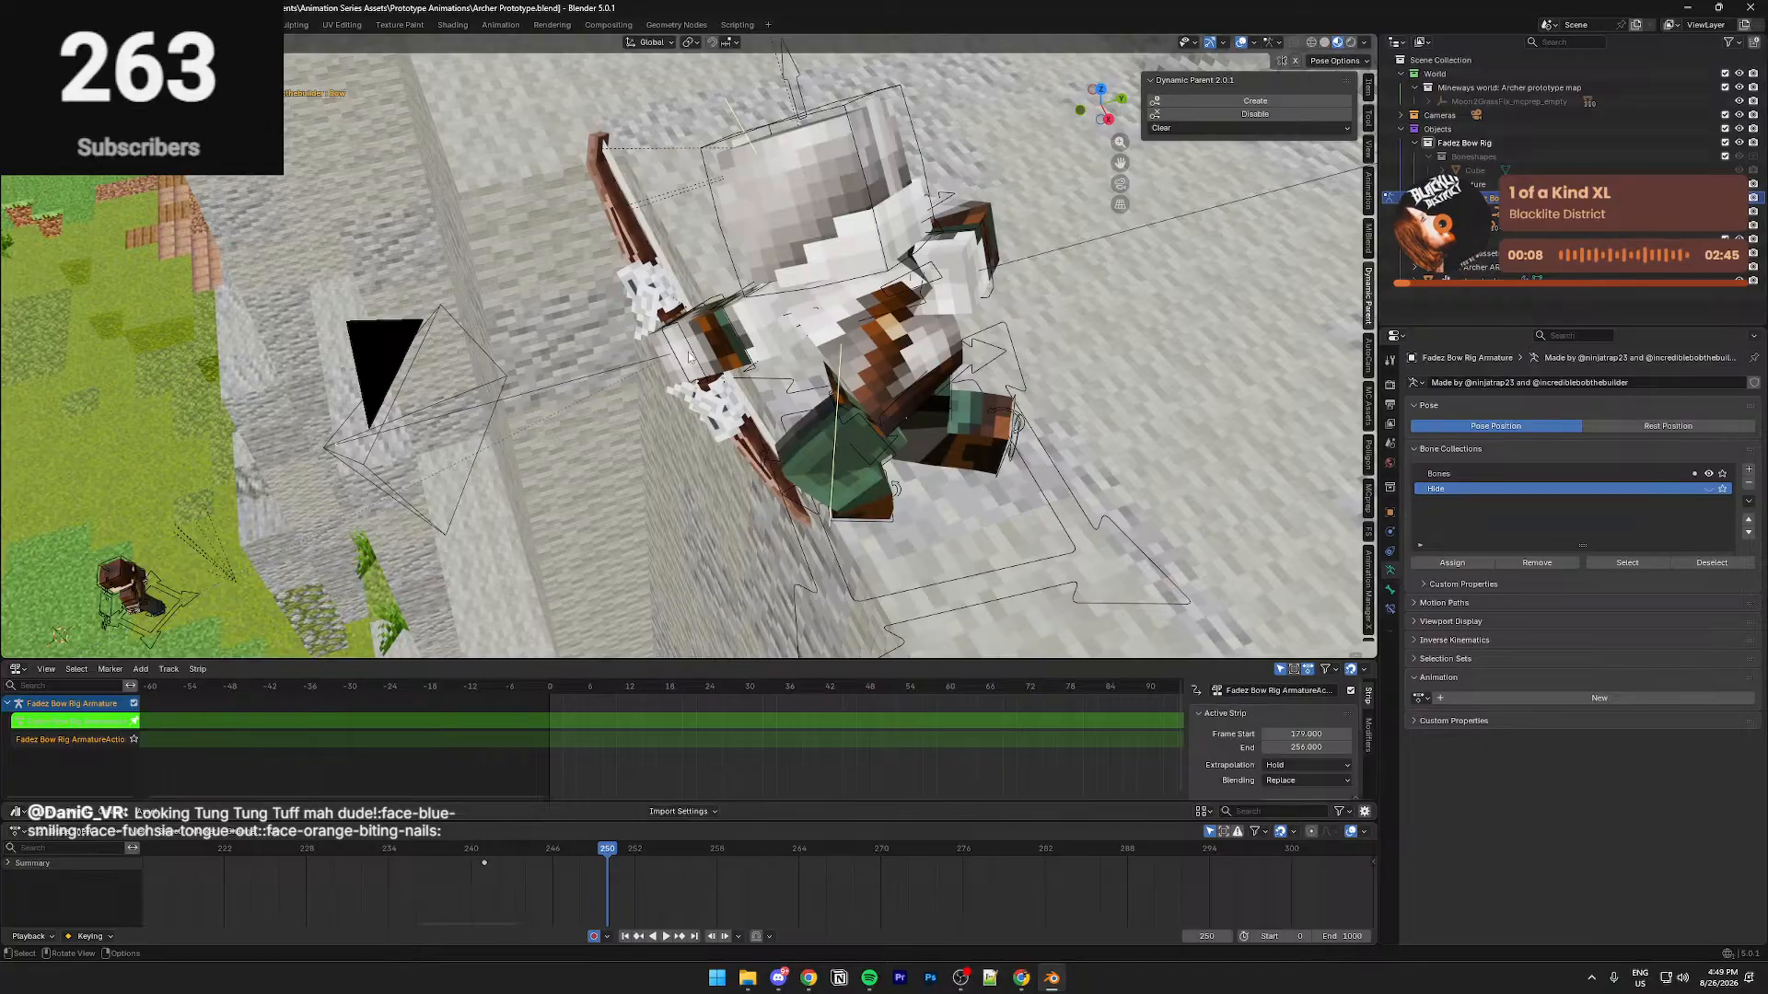
middle_click_drag(317, 537, 218, 531)
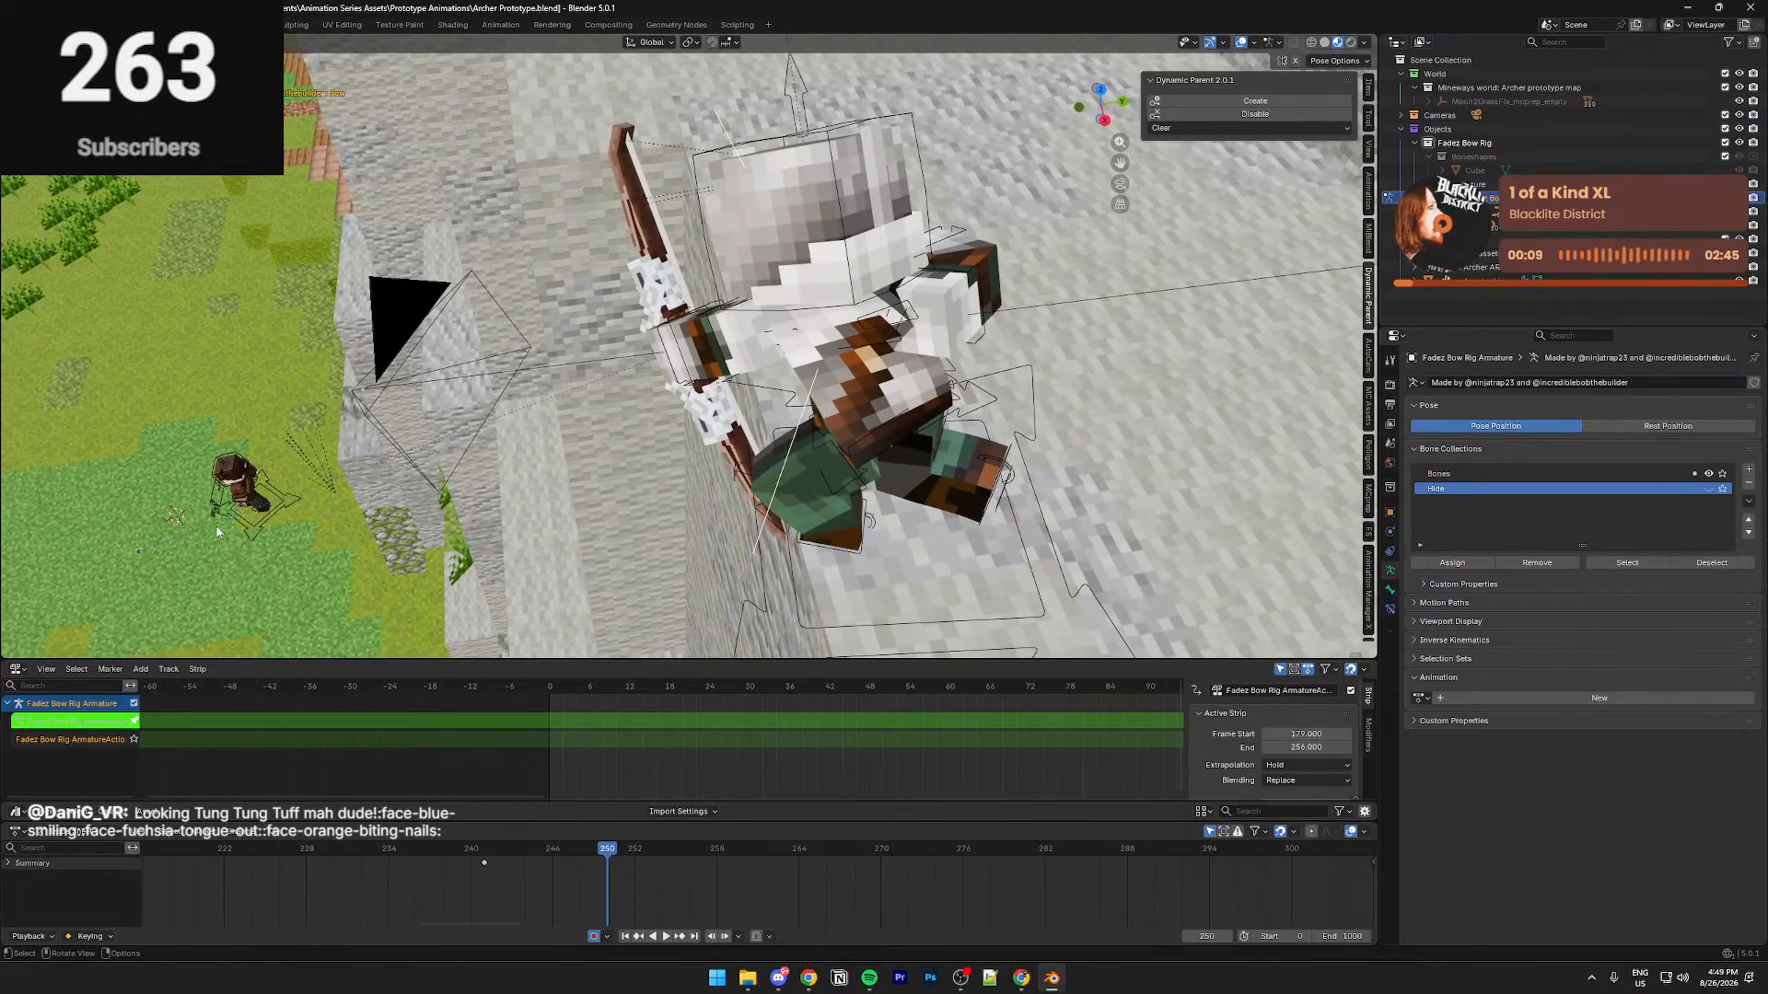
left_click(139, 555)
left_click_drag(614, 868, 607, 860)
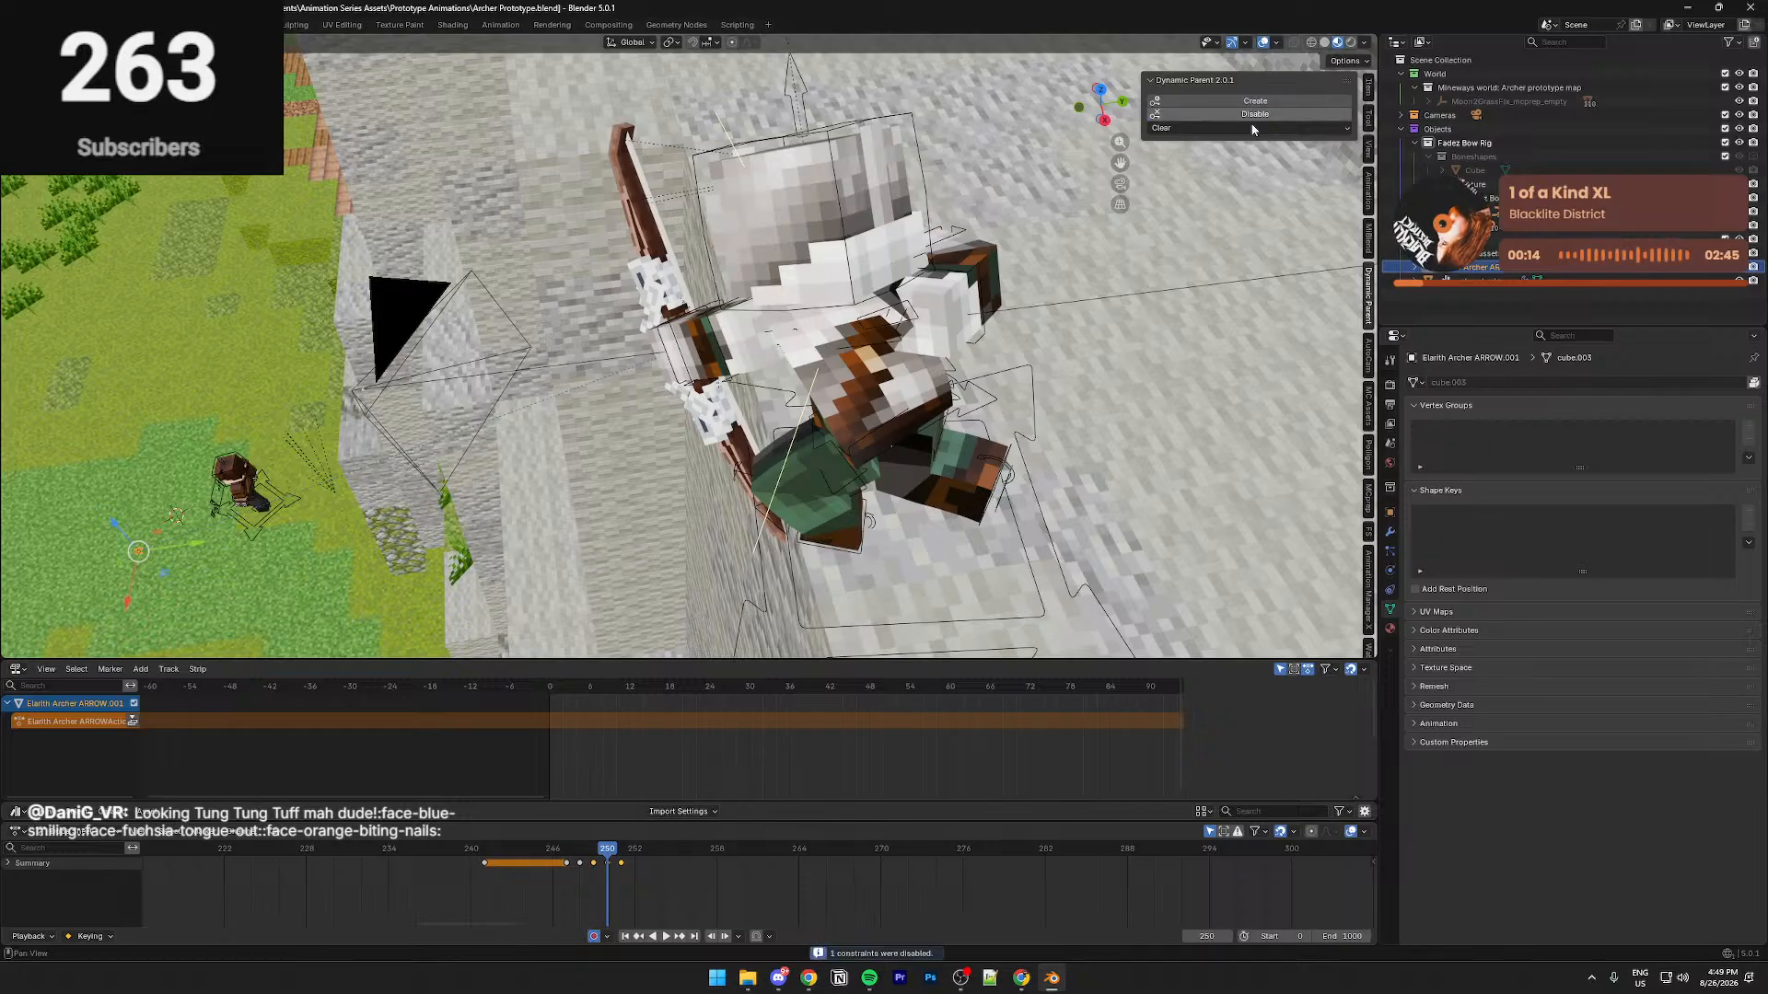
Frame the arrow and step forward from frame 250 to 261 to inspect its flight path
key("KP_Decimal")
middle_click_drag(1225, 415, 959, 360)
key("Right")
key("Left")
key("Right")
key("Right")
key("Right")
key("Right")
key("Right")
key("Right")
key("KP_Decimal")
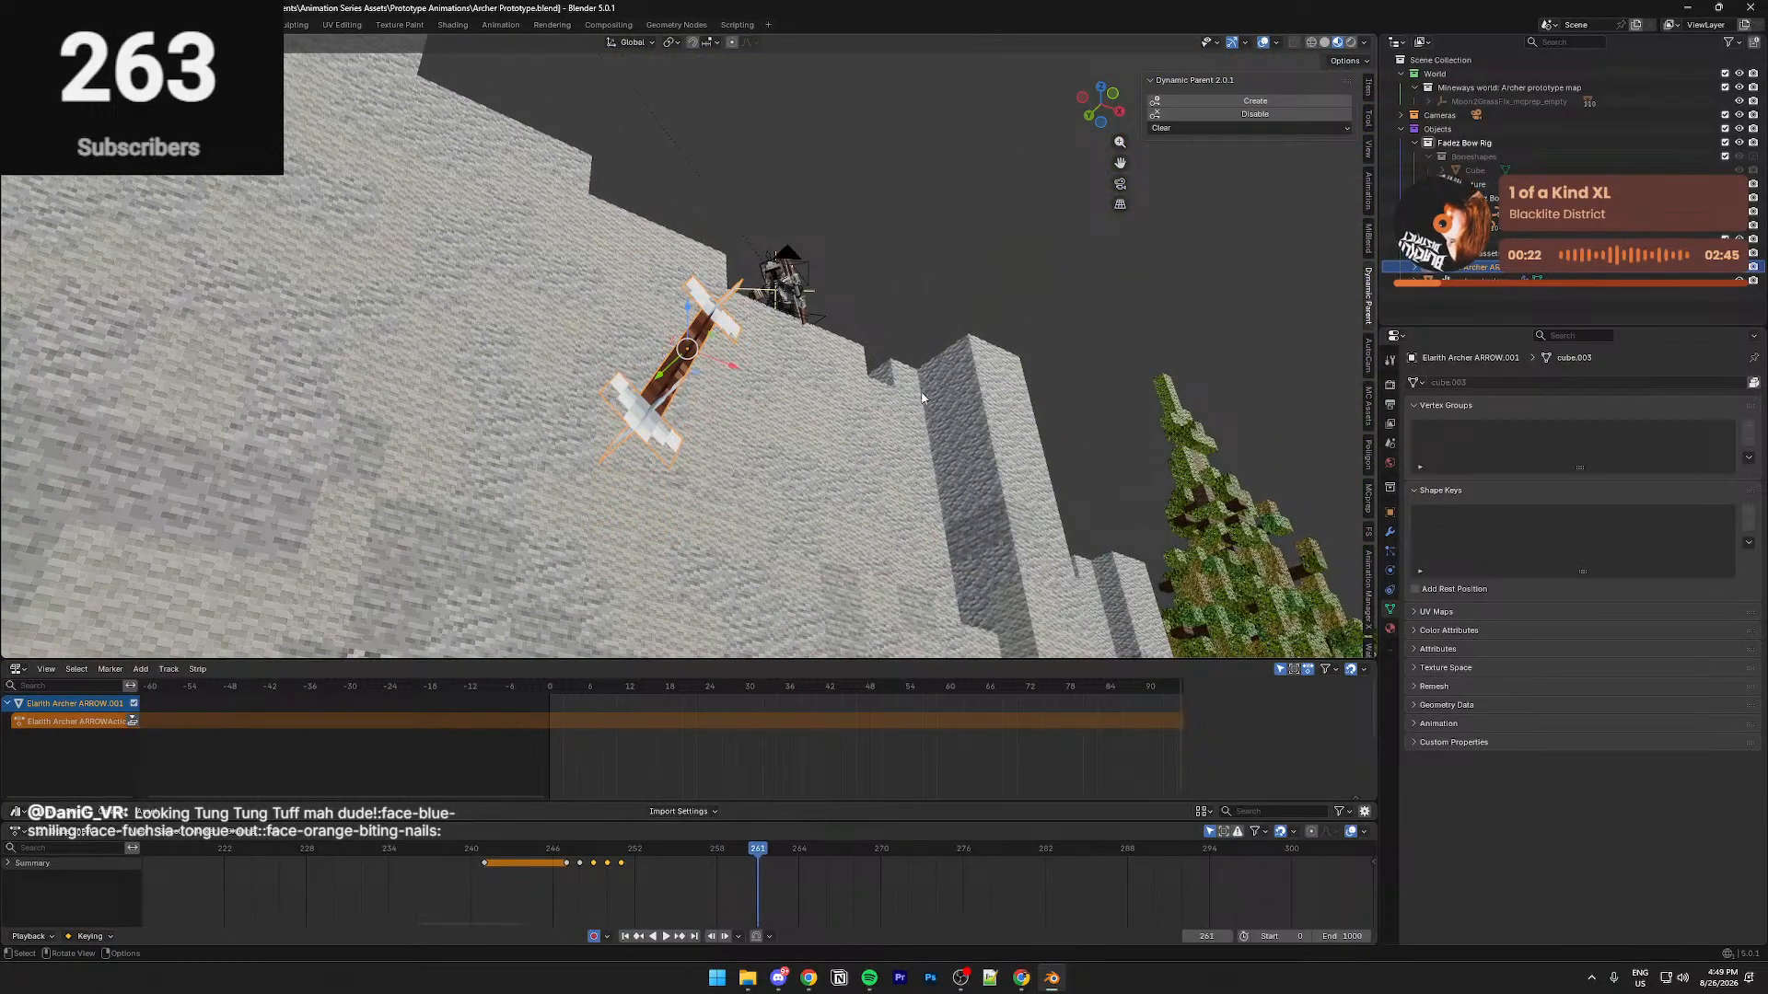
Enlarge the timeline around the arrow's keyframes at frames 247 to 251 and examine the arrow at frame 250
scroll(615, 875, "up", 2)
left_click_drag(615, 875, 571, 881)
scroll(569, 881, "up", 2)
mouse_move(649, 474)
middle_mouse_down()
mouse_move(655, 599)
mouse_move(663, 495)
middle_mouse_up()
mouse_move(504, 852)
left_mouse_down()
mouse_move(521, 852)
mouse_move(506, 853)
left_mouse_up()
scroll(490, 880, "up", 4)
left_click(488, 881)
middle_click_drag(460, 882, 526, 883)
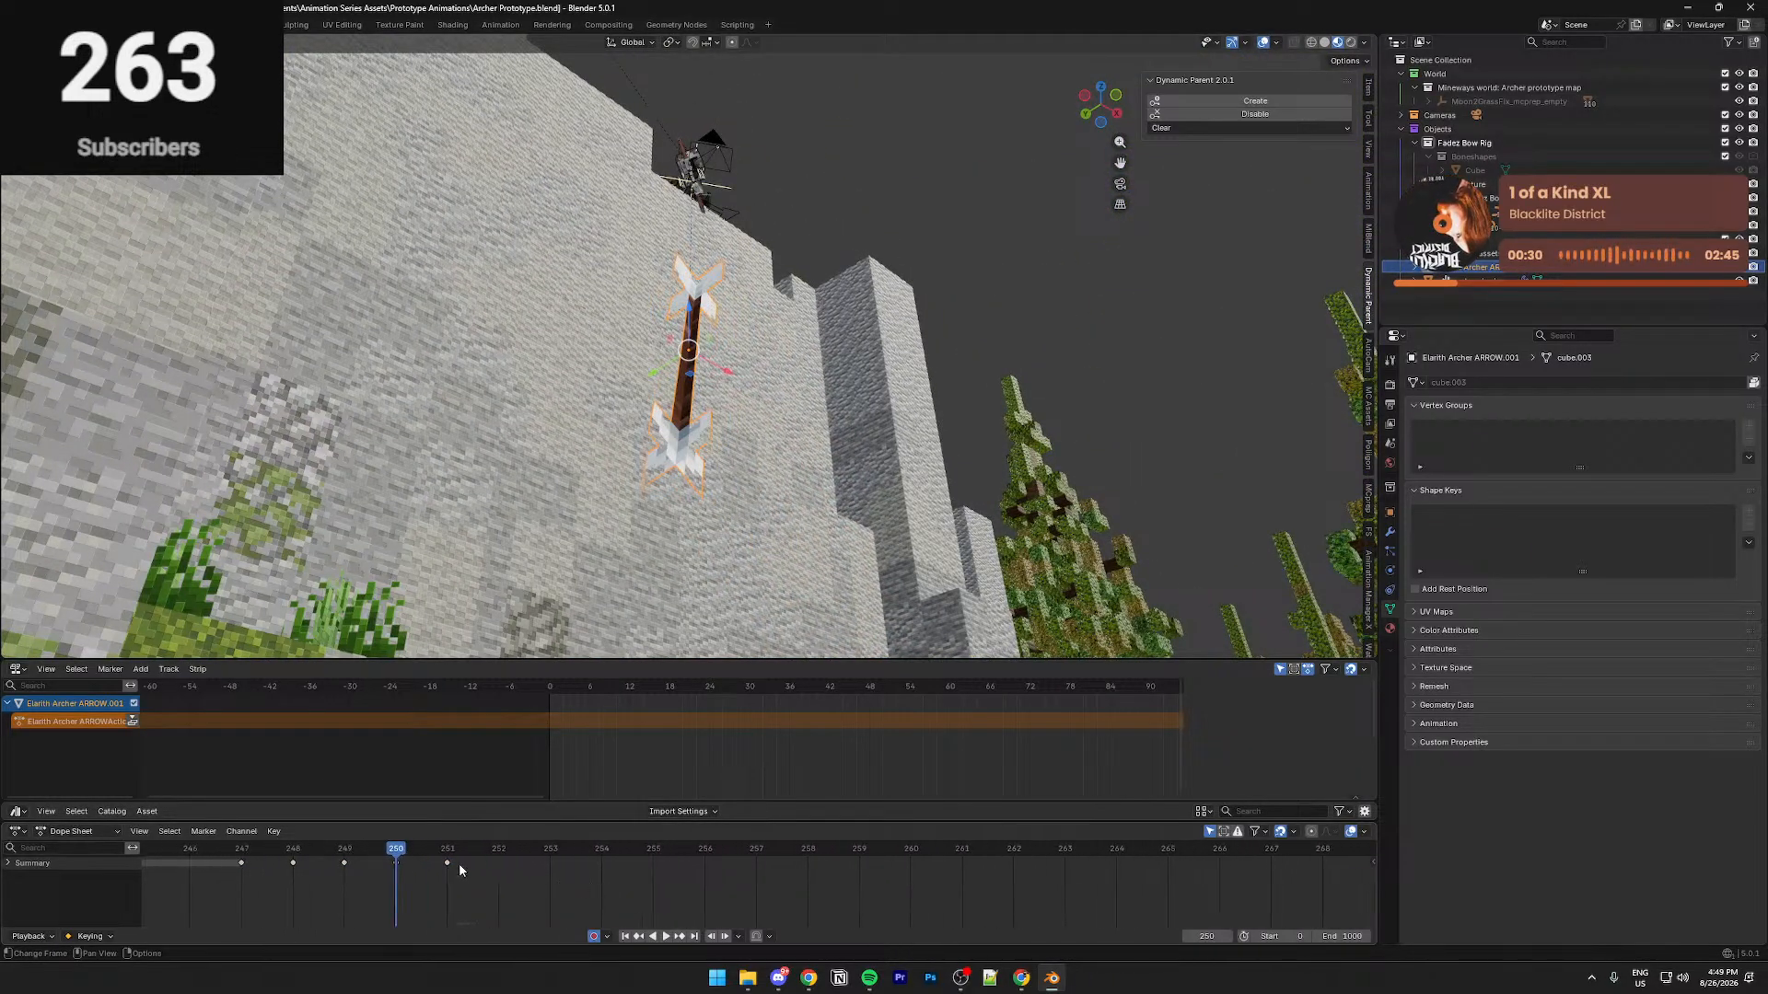
Try moving the arrow's keyframe from frame 251 to frame 250 and compare its position on the neighbouring frames
left_click_drag(450, 871, 398, 872)
key("KP_Decimal")
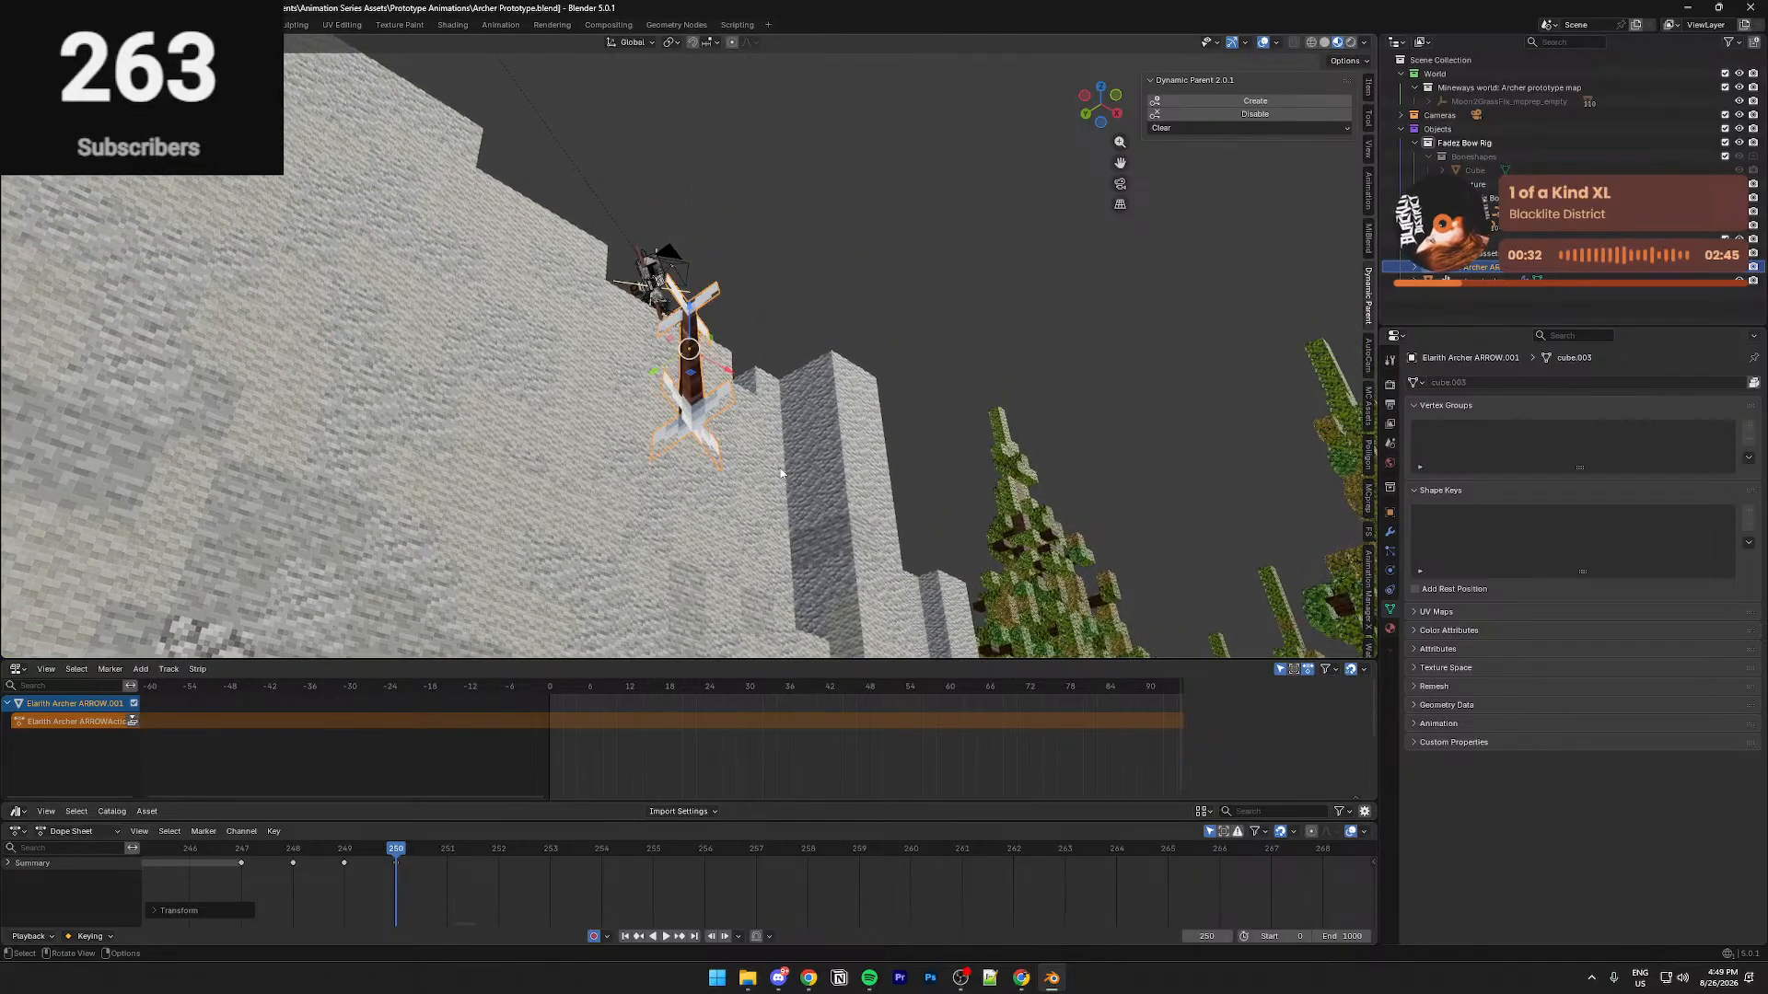
middle_click_drag(779, 482, 780, 473)
key("Left")
key("Right")
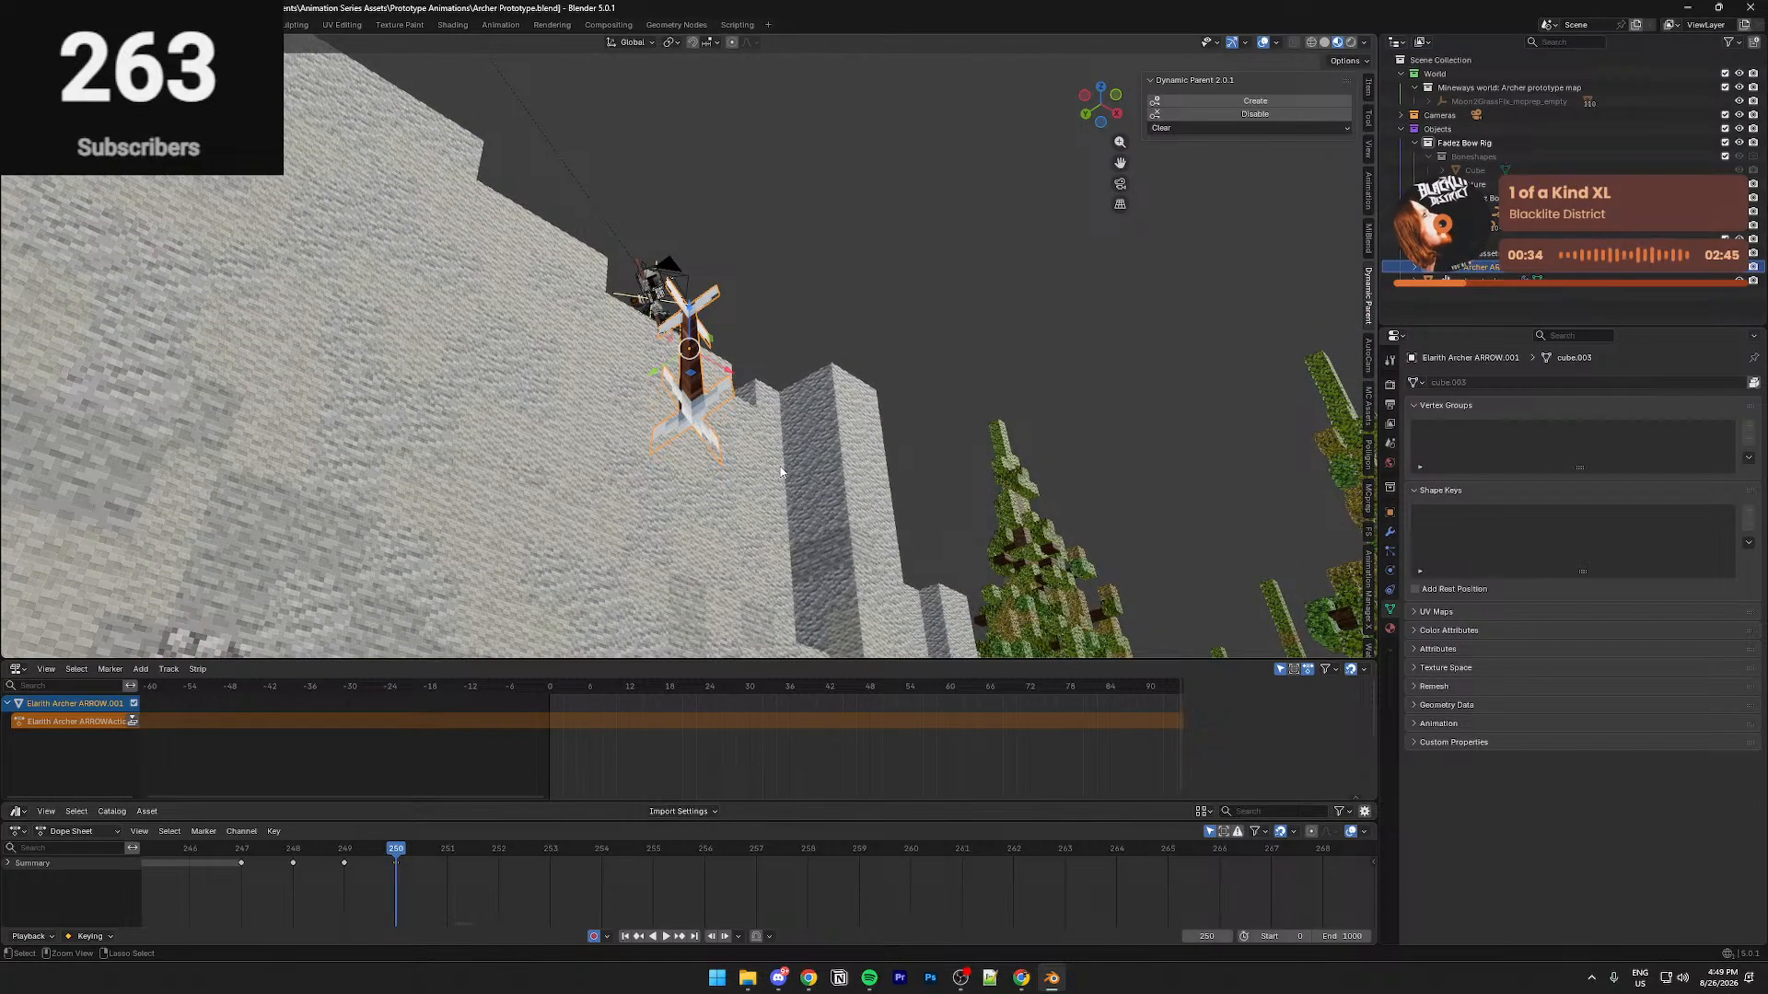
key("KP_Decimal")
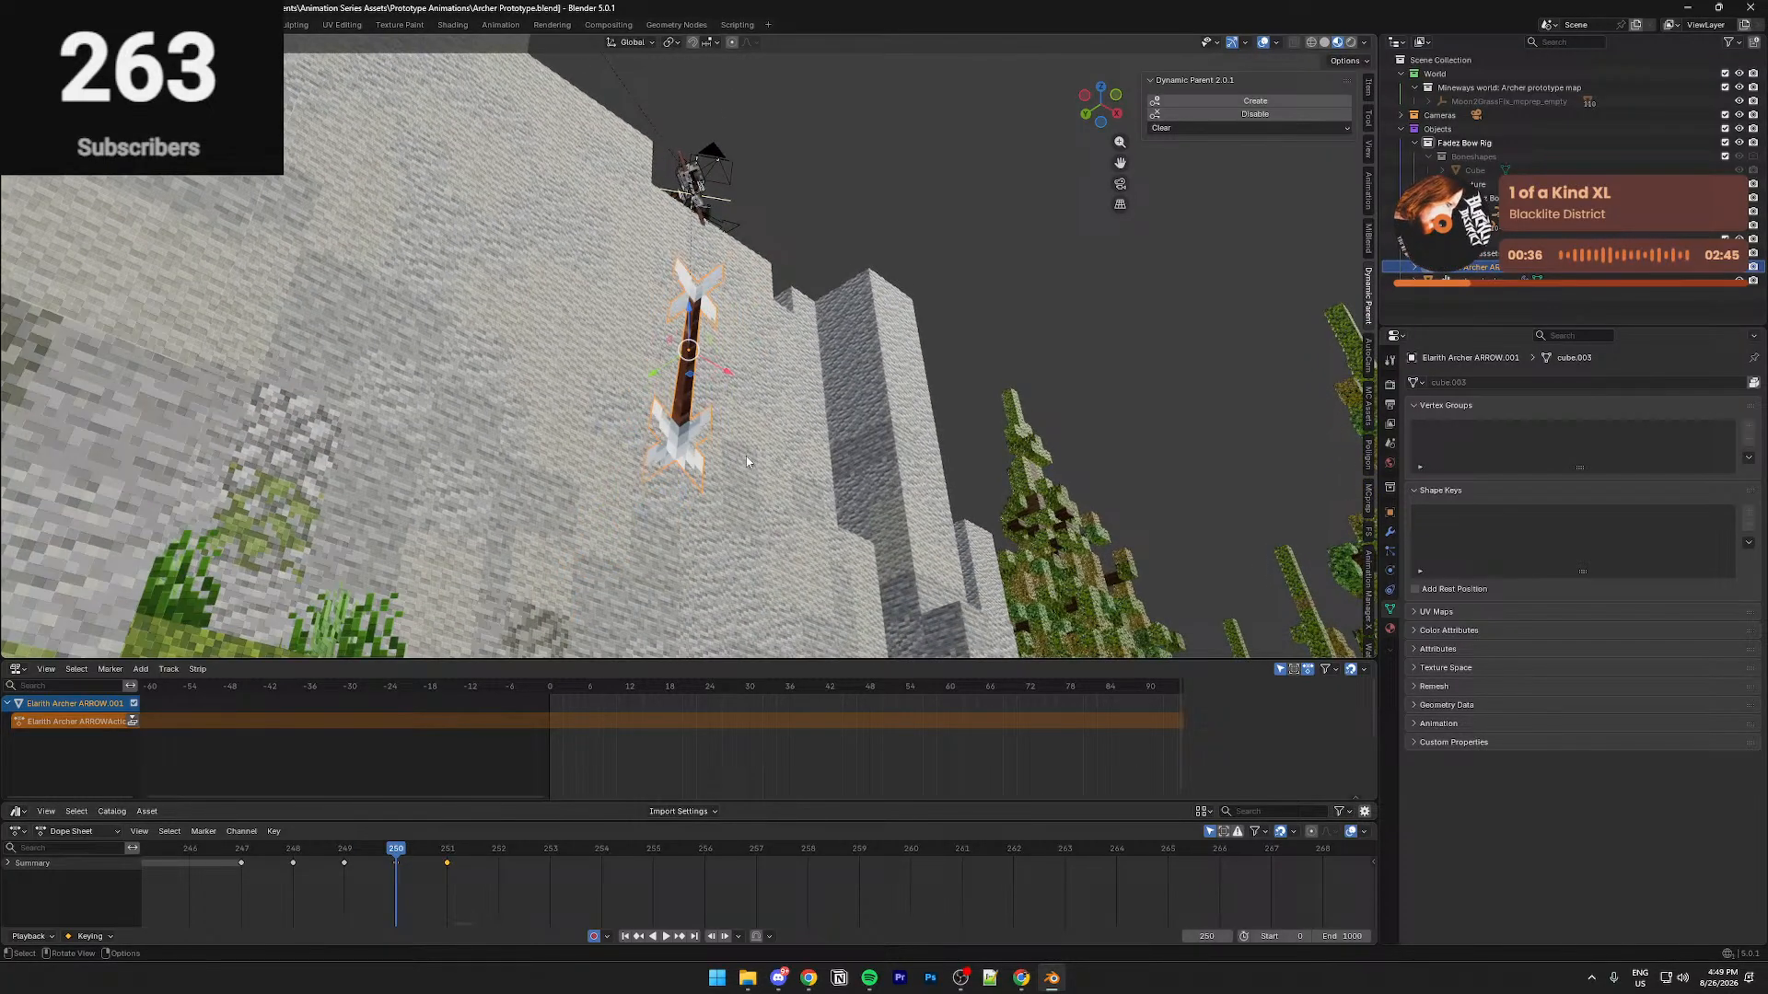
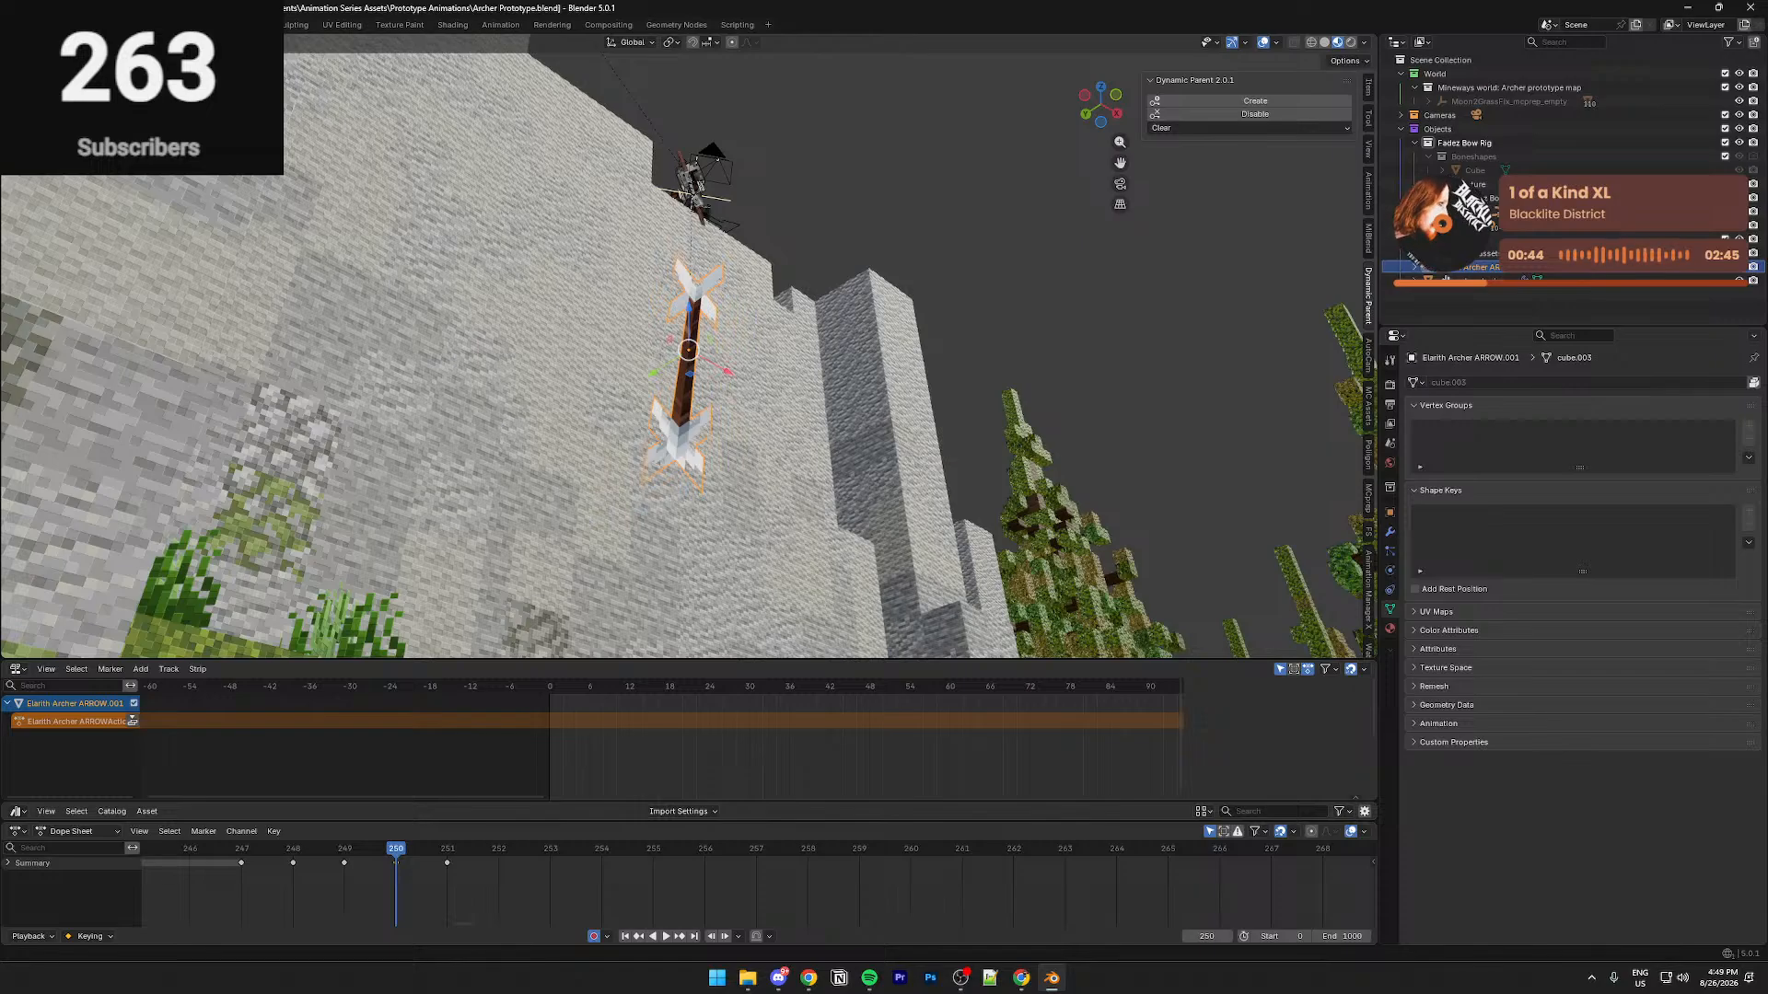
Compare the arrow's position at frames 250 and 251 from a closer angle
middle_click_drag(947, 268, 659, 366)
key("Right")
key("KP_Decimal")
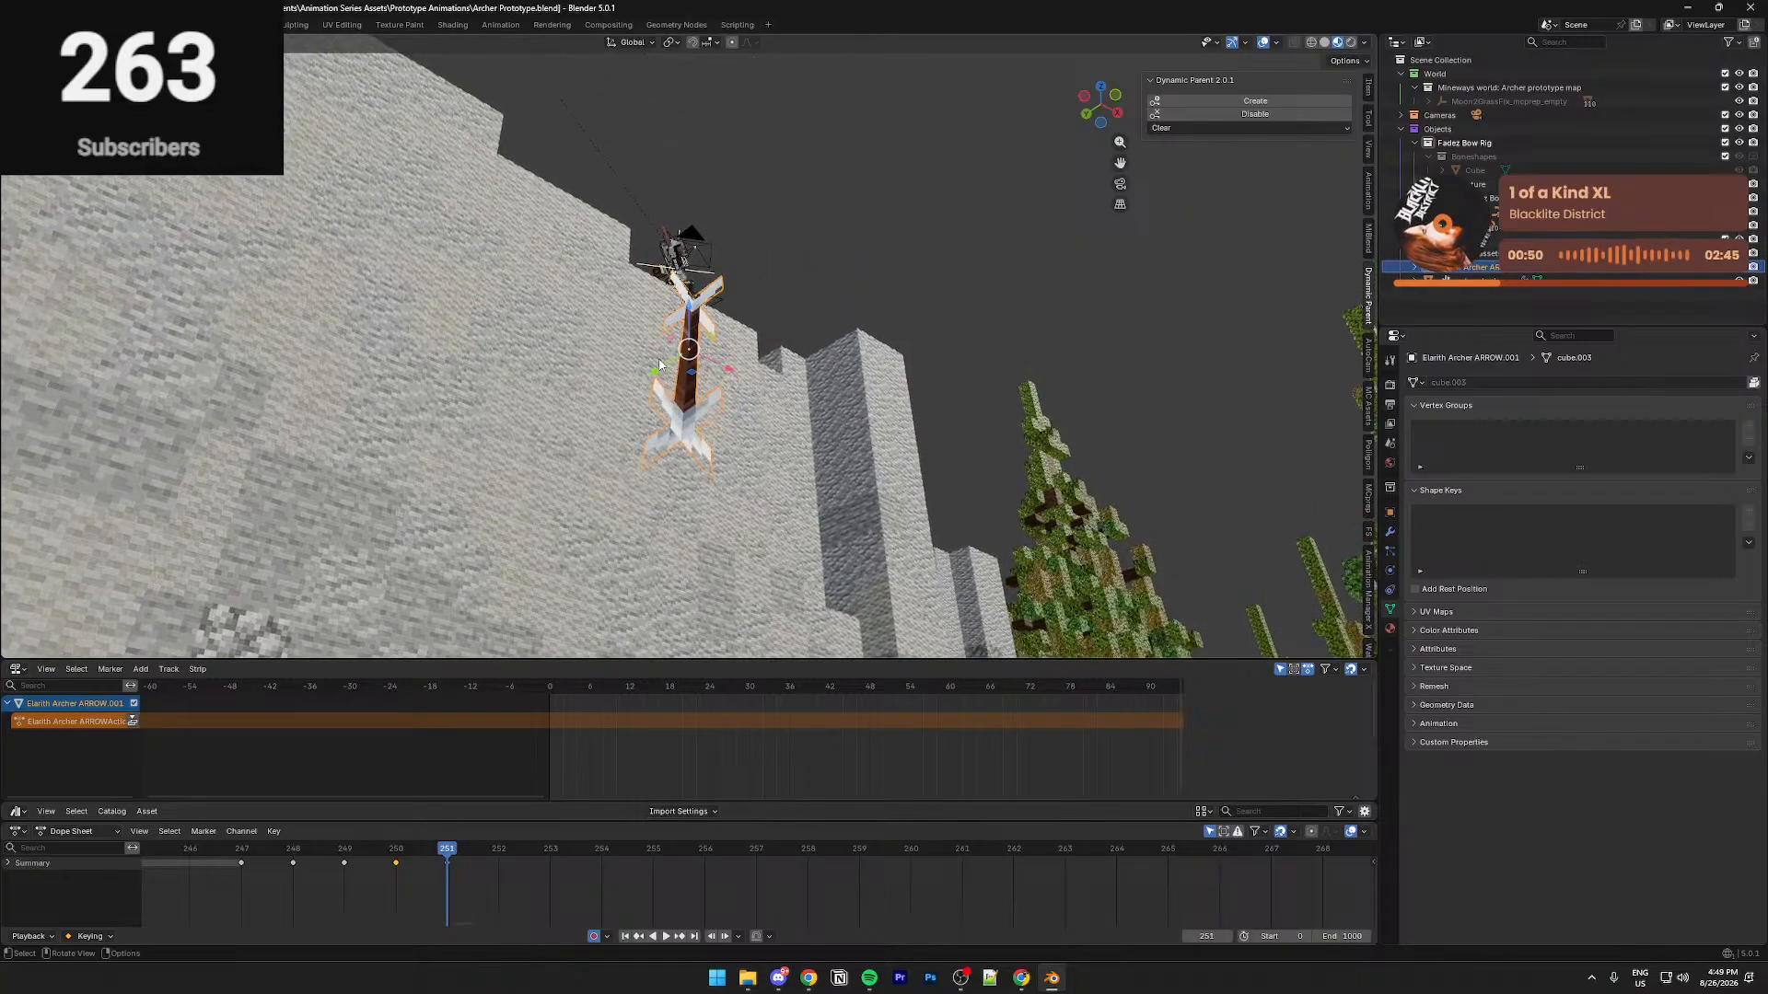
scroll(603, 877, "up", 2)
middle_click_drag(786, 481, 727, 468)
key("Left")
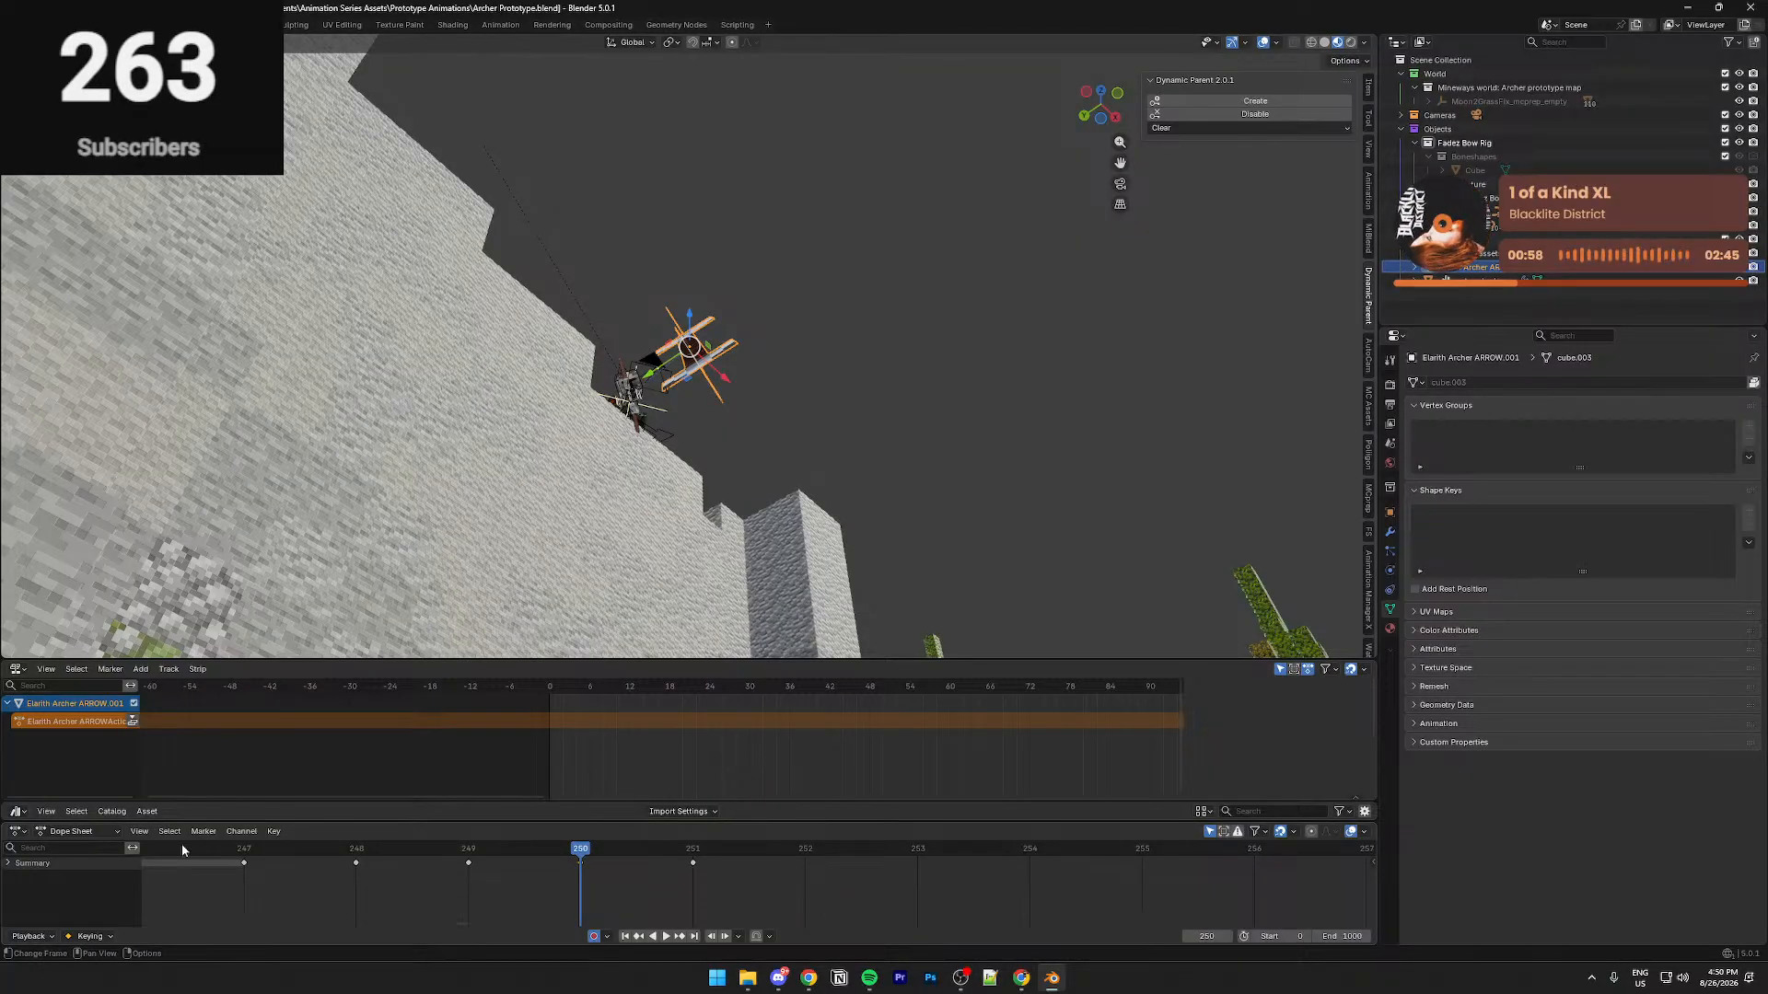
Set the active keying set to Location, Rotation & Scale and insert a keyframe for the arrow at frame 250
left_click(50, 814)
left_click(48, 815)
left_click(275, 831)
left_click(89, 936)
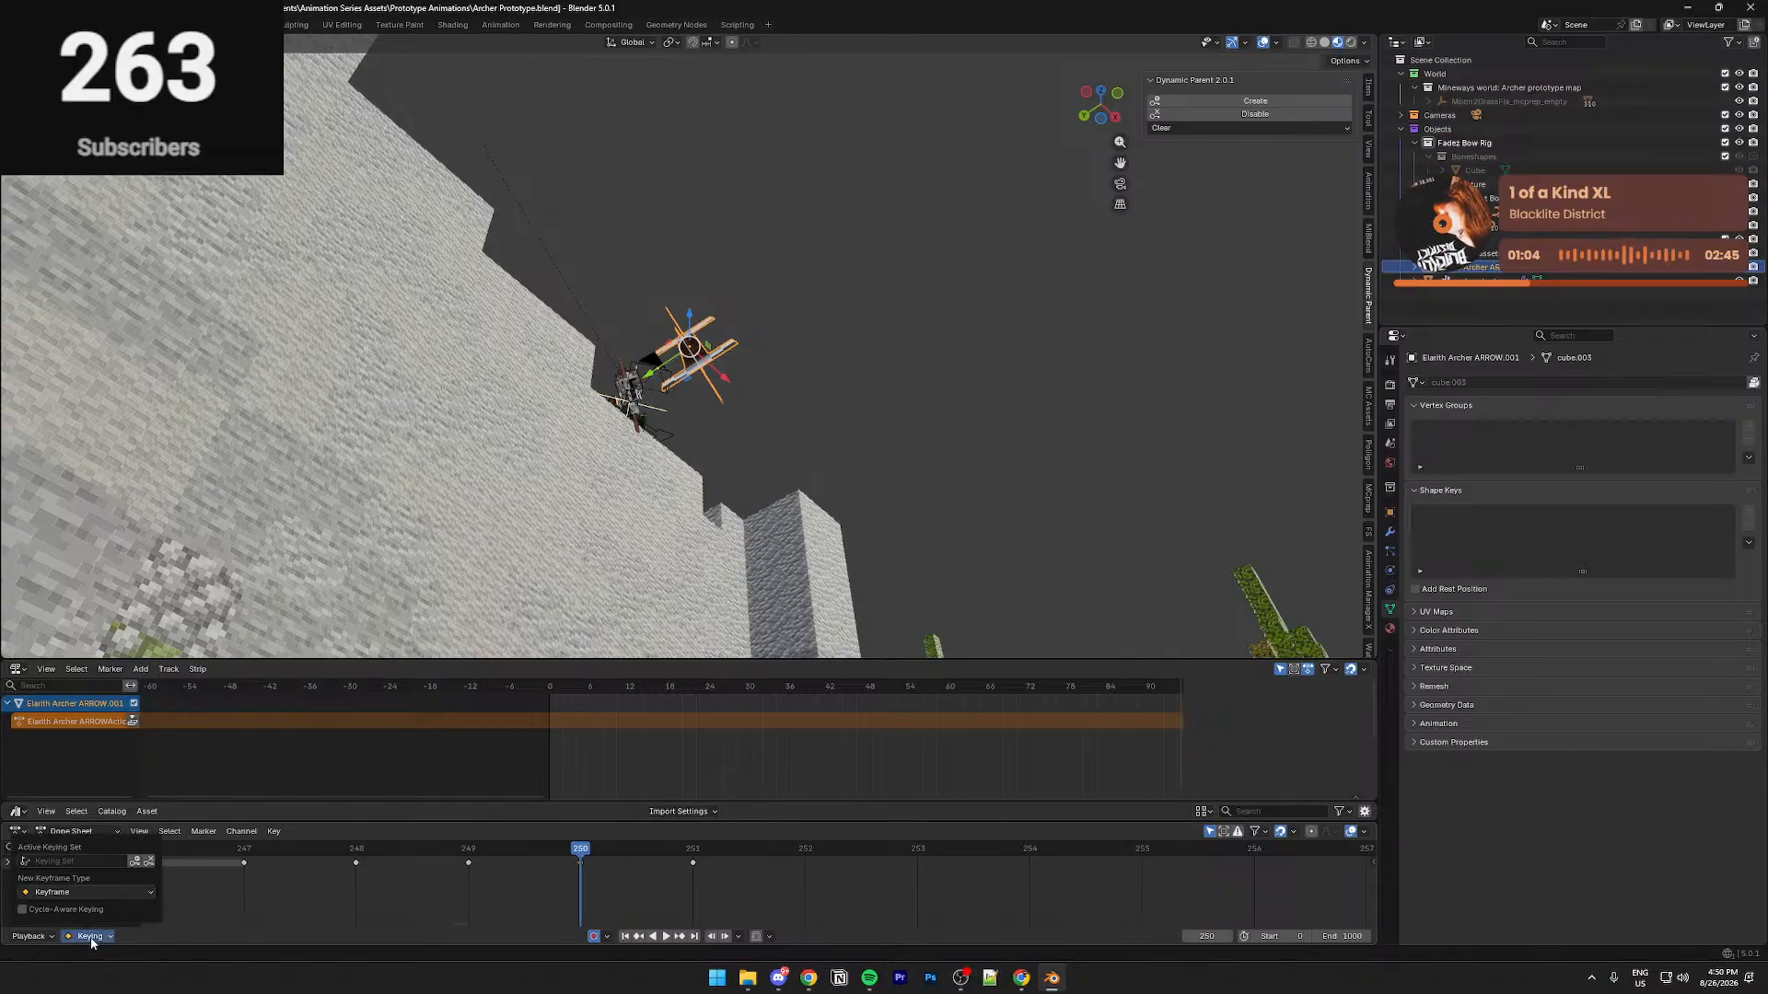
left_click(58, 862)
left_click(107, 784)
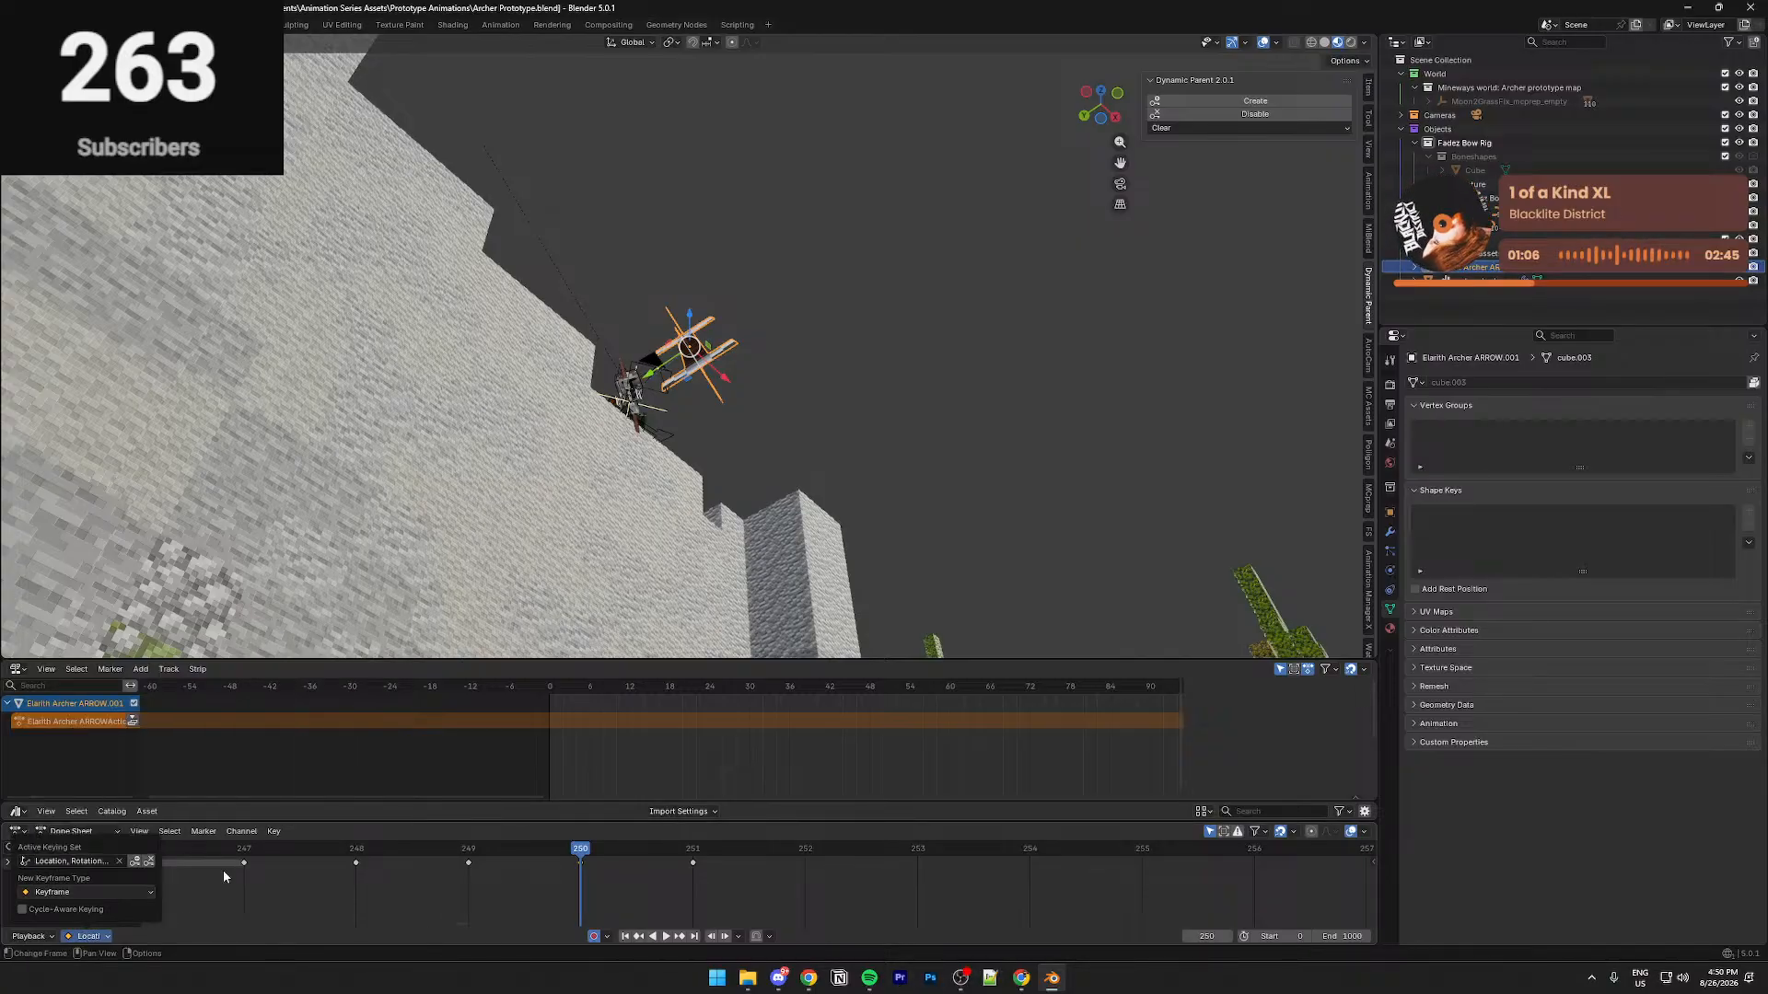
key("i")
Scrub the arrow's flight forward to frame 255 and back to frame 247 to check its release
left_click(610, 847)
middle_click_drag(596, 478, 609, 476)
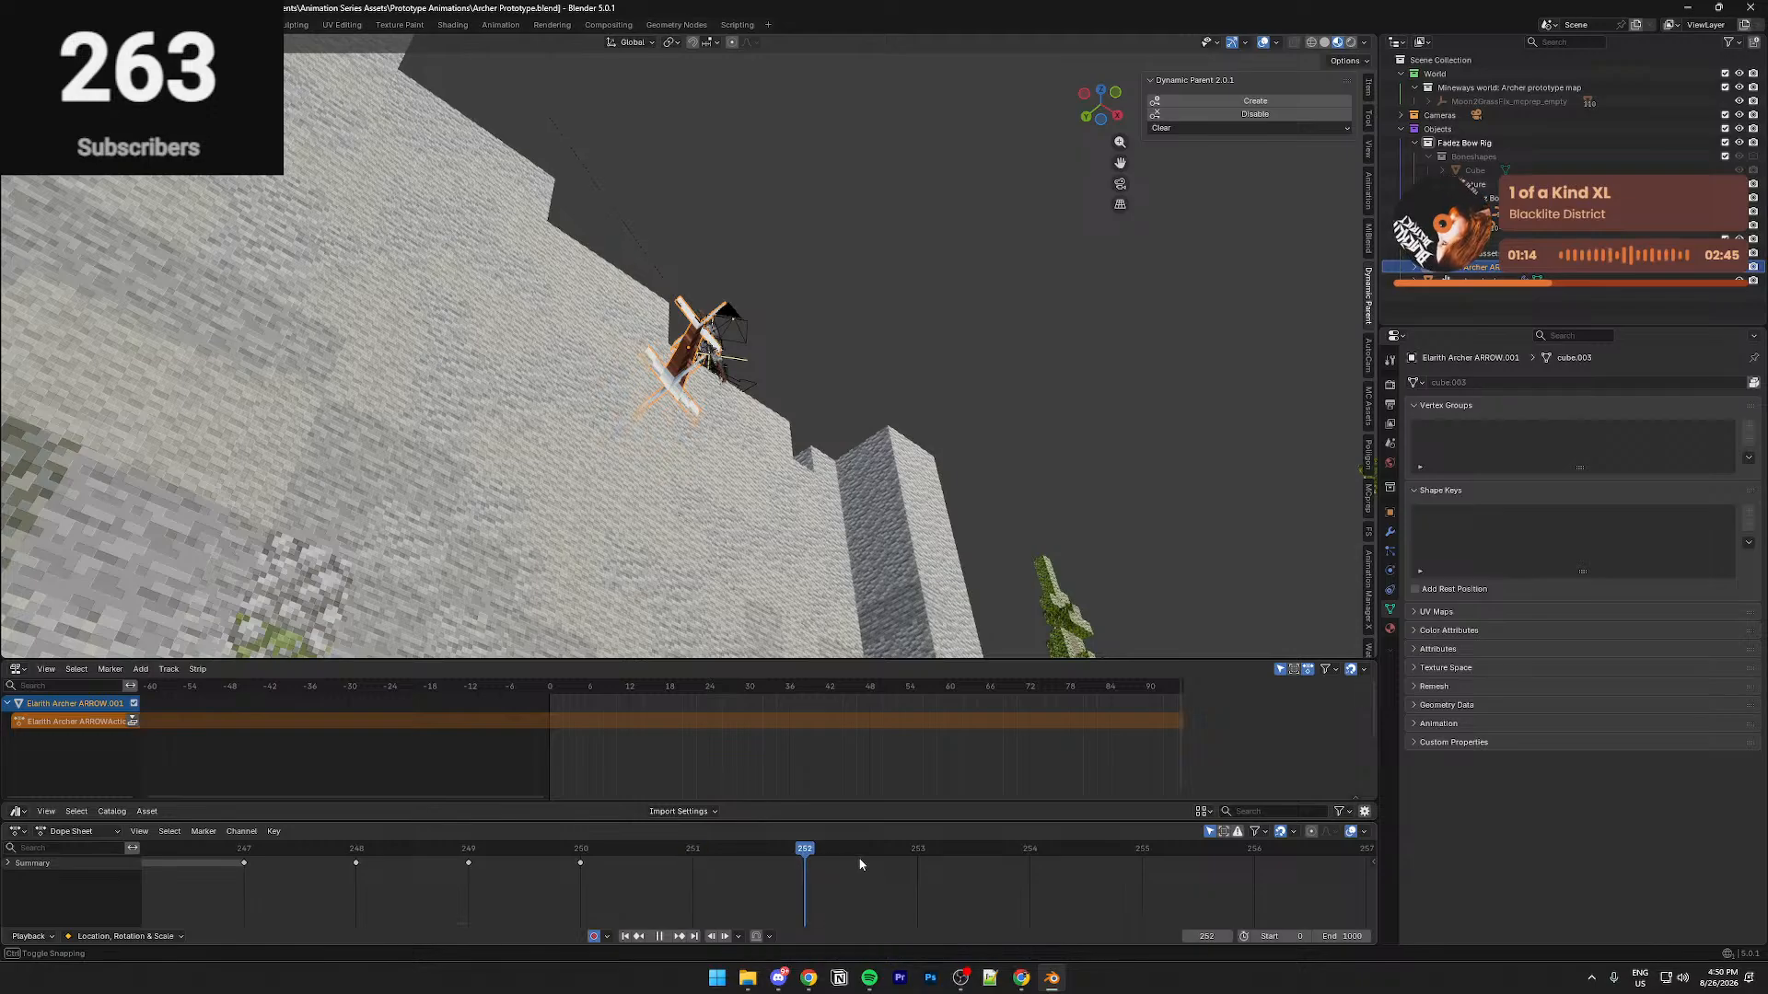
middle_click_drag(773, 367, 749, 401)
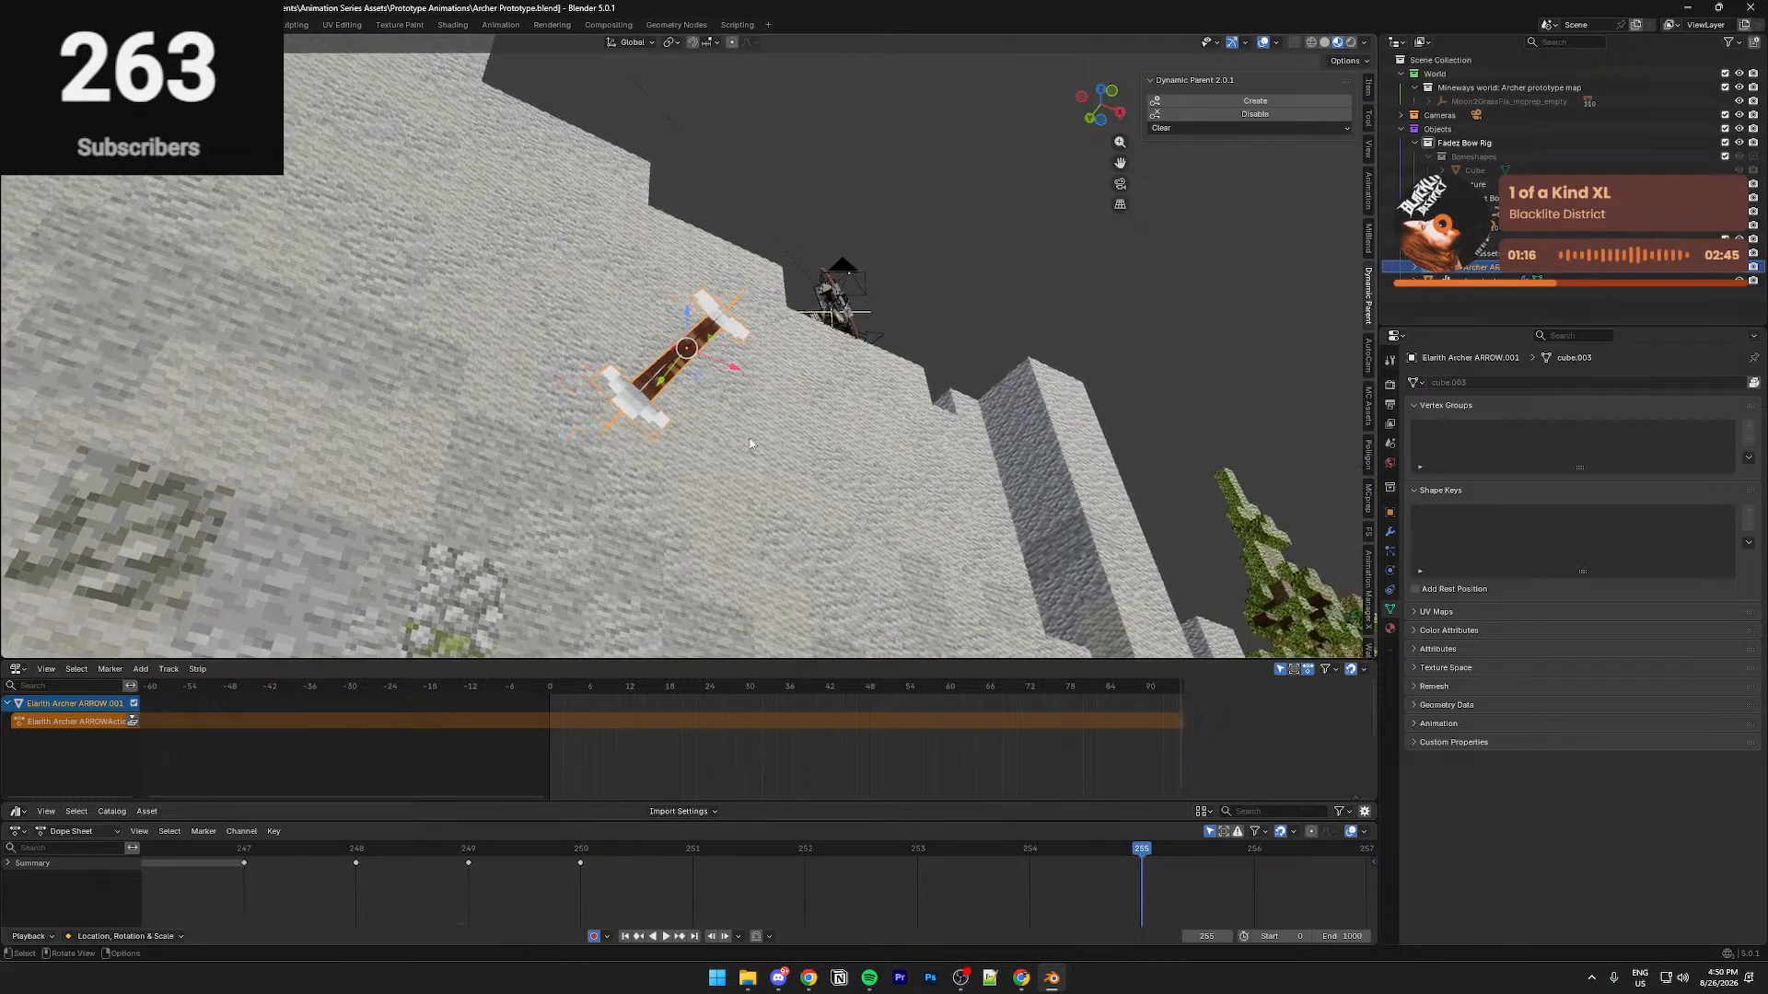
left_click_drag(373, 857, 280, 850)
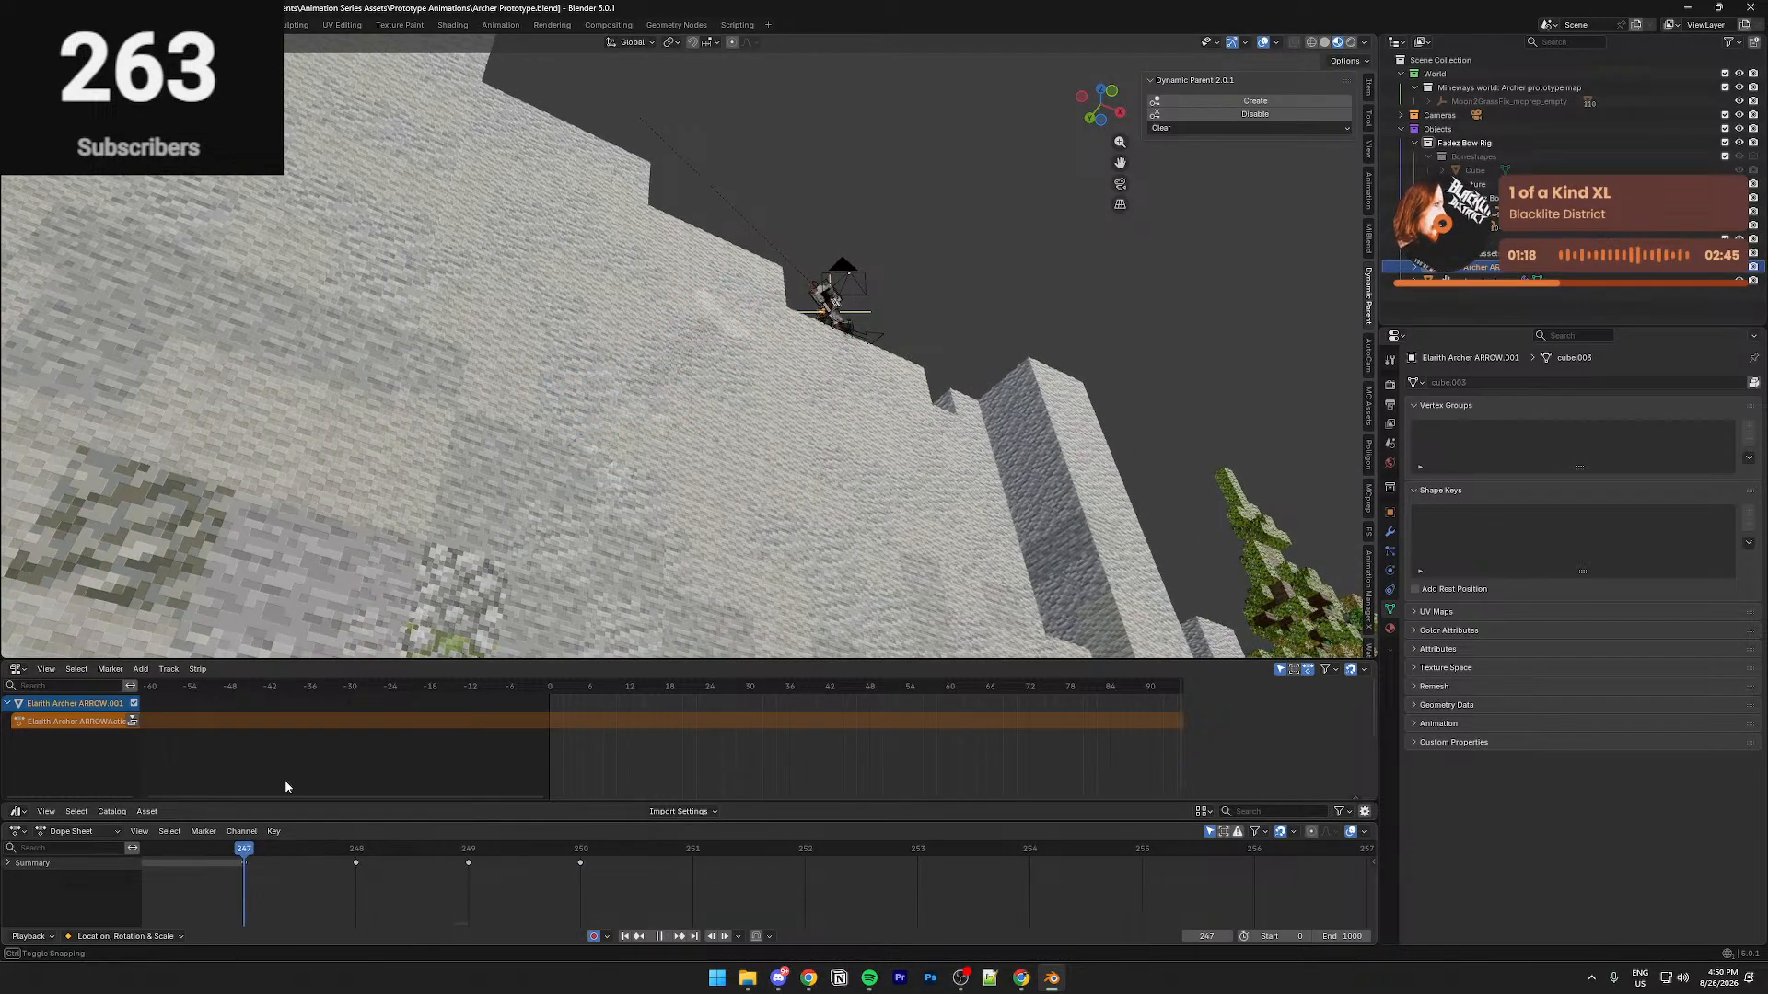
key("KP_Decimal")
Play the bow shot from about frame 240 while viewing the archer from the front
scroll(516, 442, "down", 6)
middle_click_drag(515, 442, 506, 516)
scroll(424, 884, "down", 10)
middle_click_drag(425, 884, 559, 874)
left_click(437, 852)
middle_click_drag(669, 534, 651, 642)
key("space")
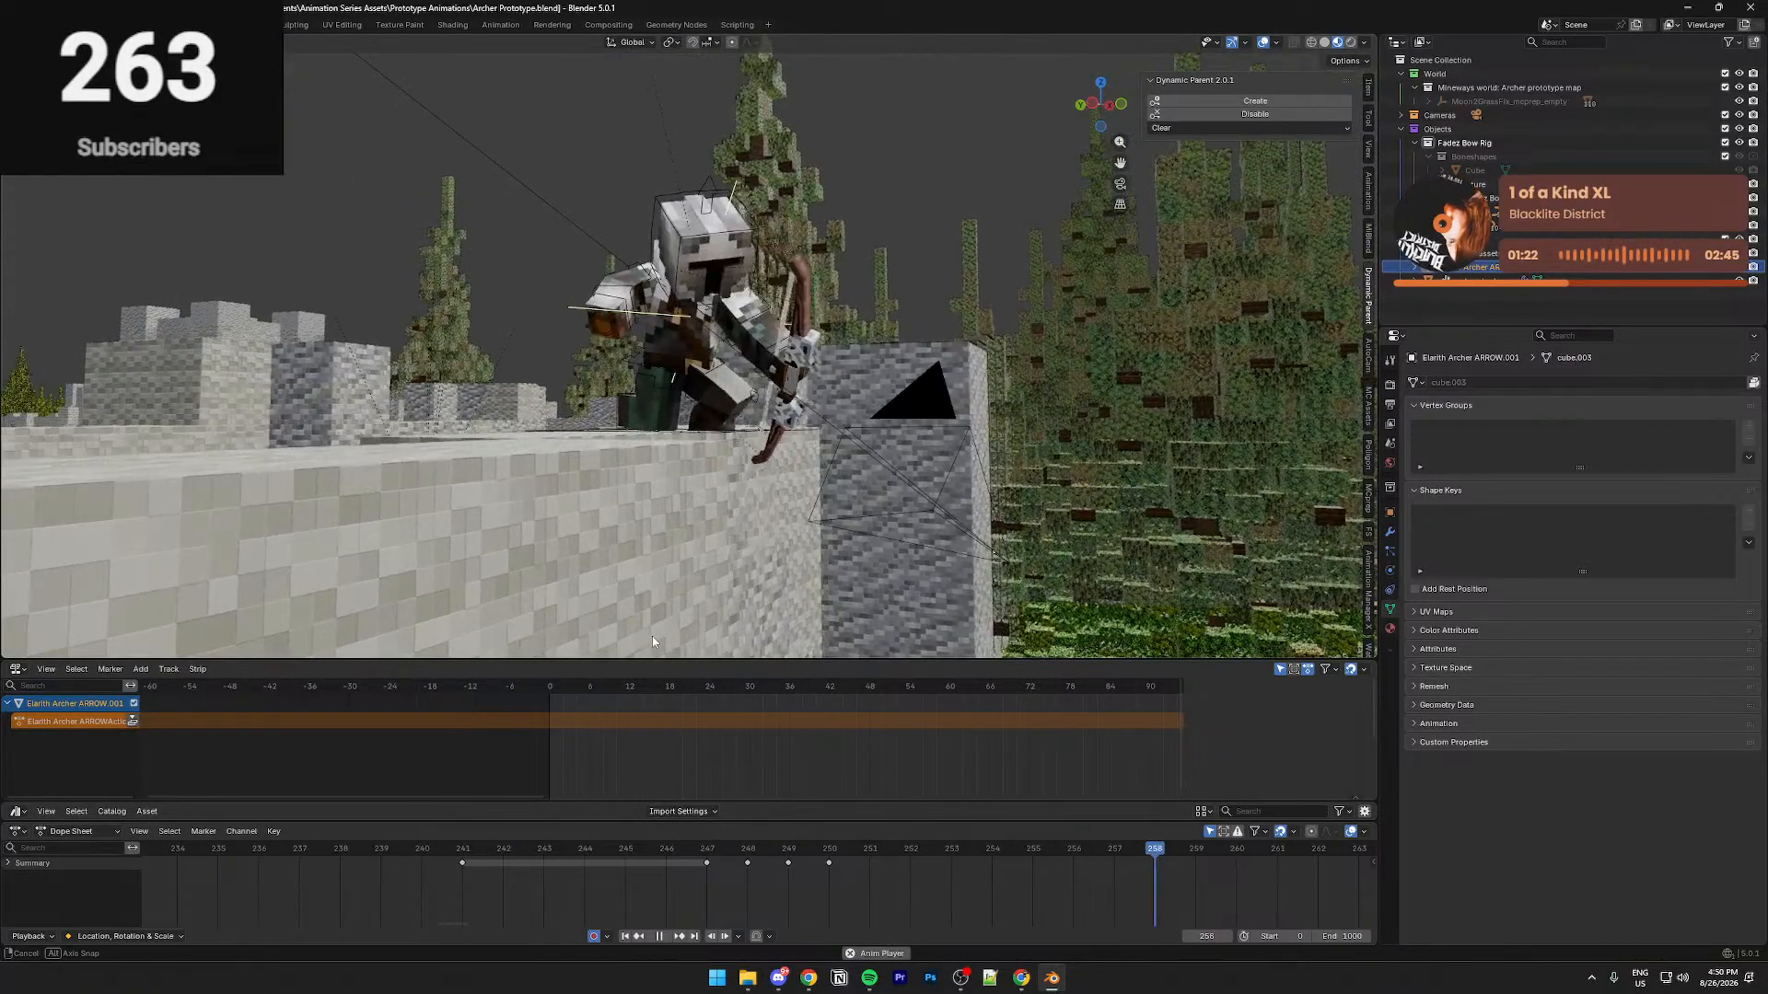
left_click(407, 848)
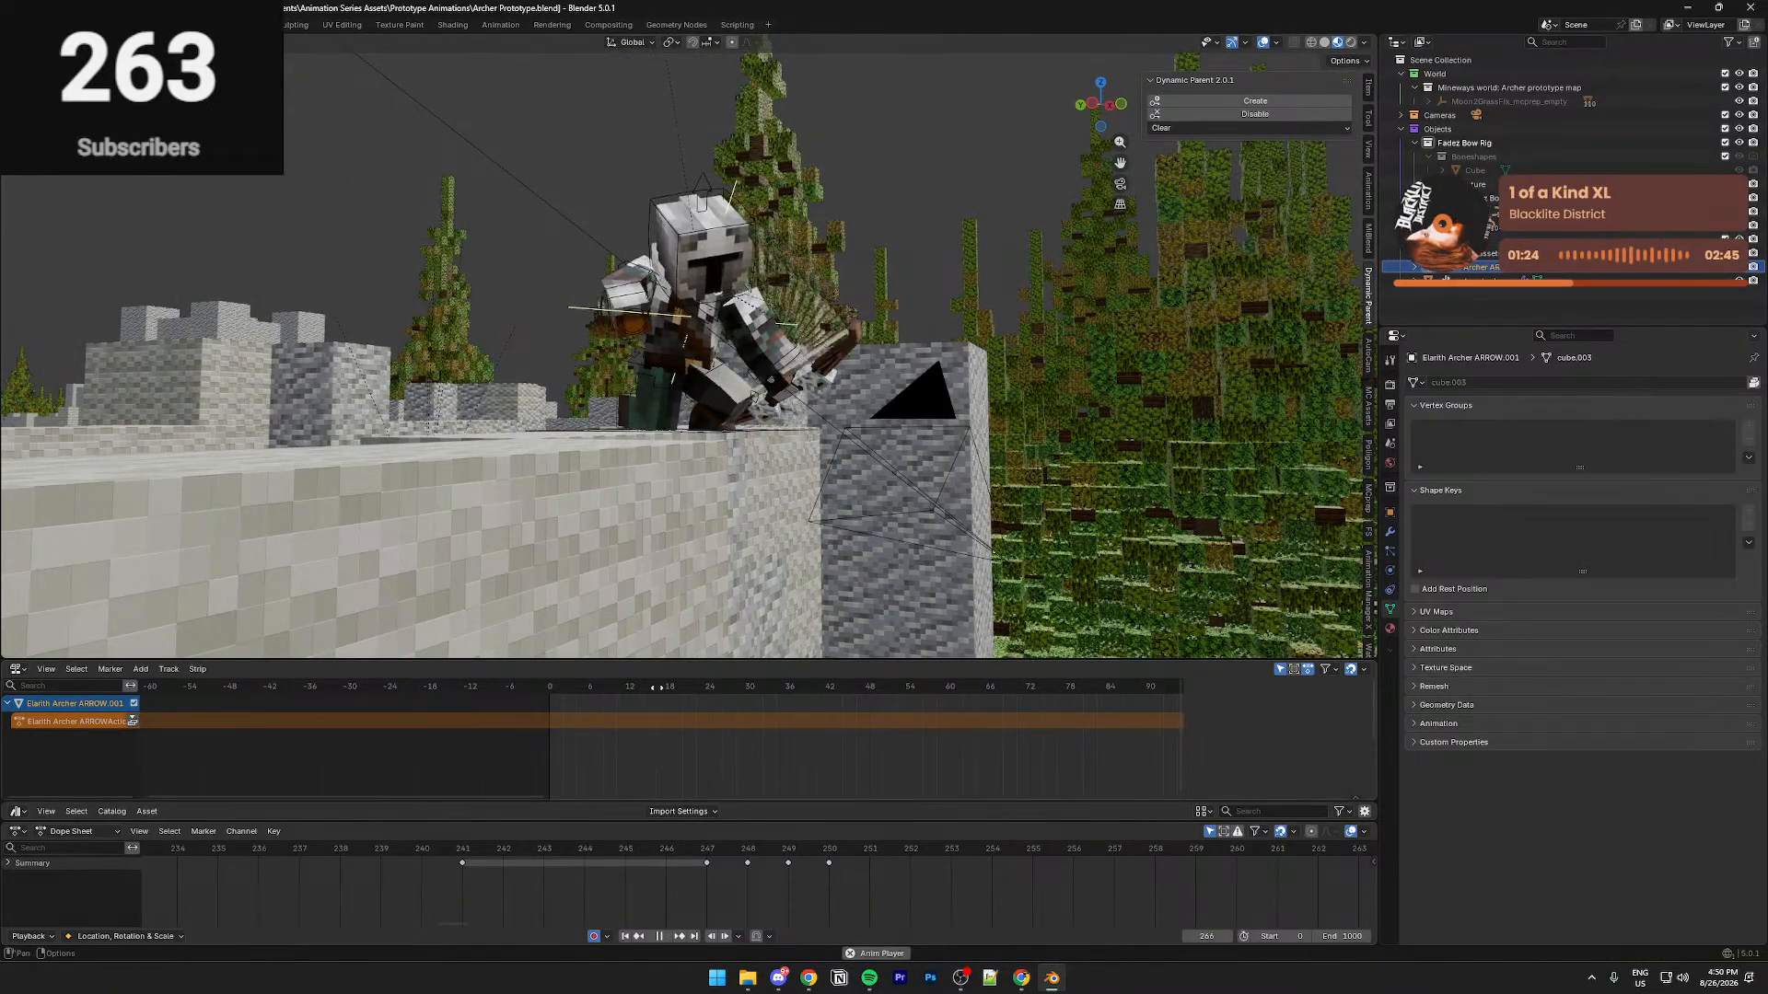
key("space")
Replay the bow shot from about frame 238 in a close side view of the archer
left_click(340, 849)
middle_click_drag(553, 557, 771, 630)
scroll(652, 655, "up", 4)
key("space")
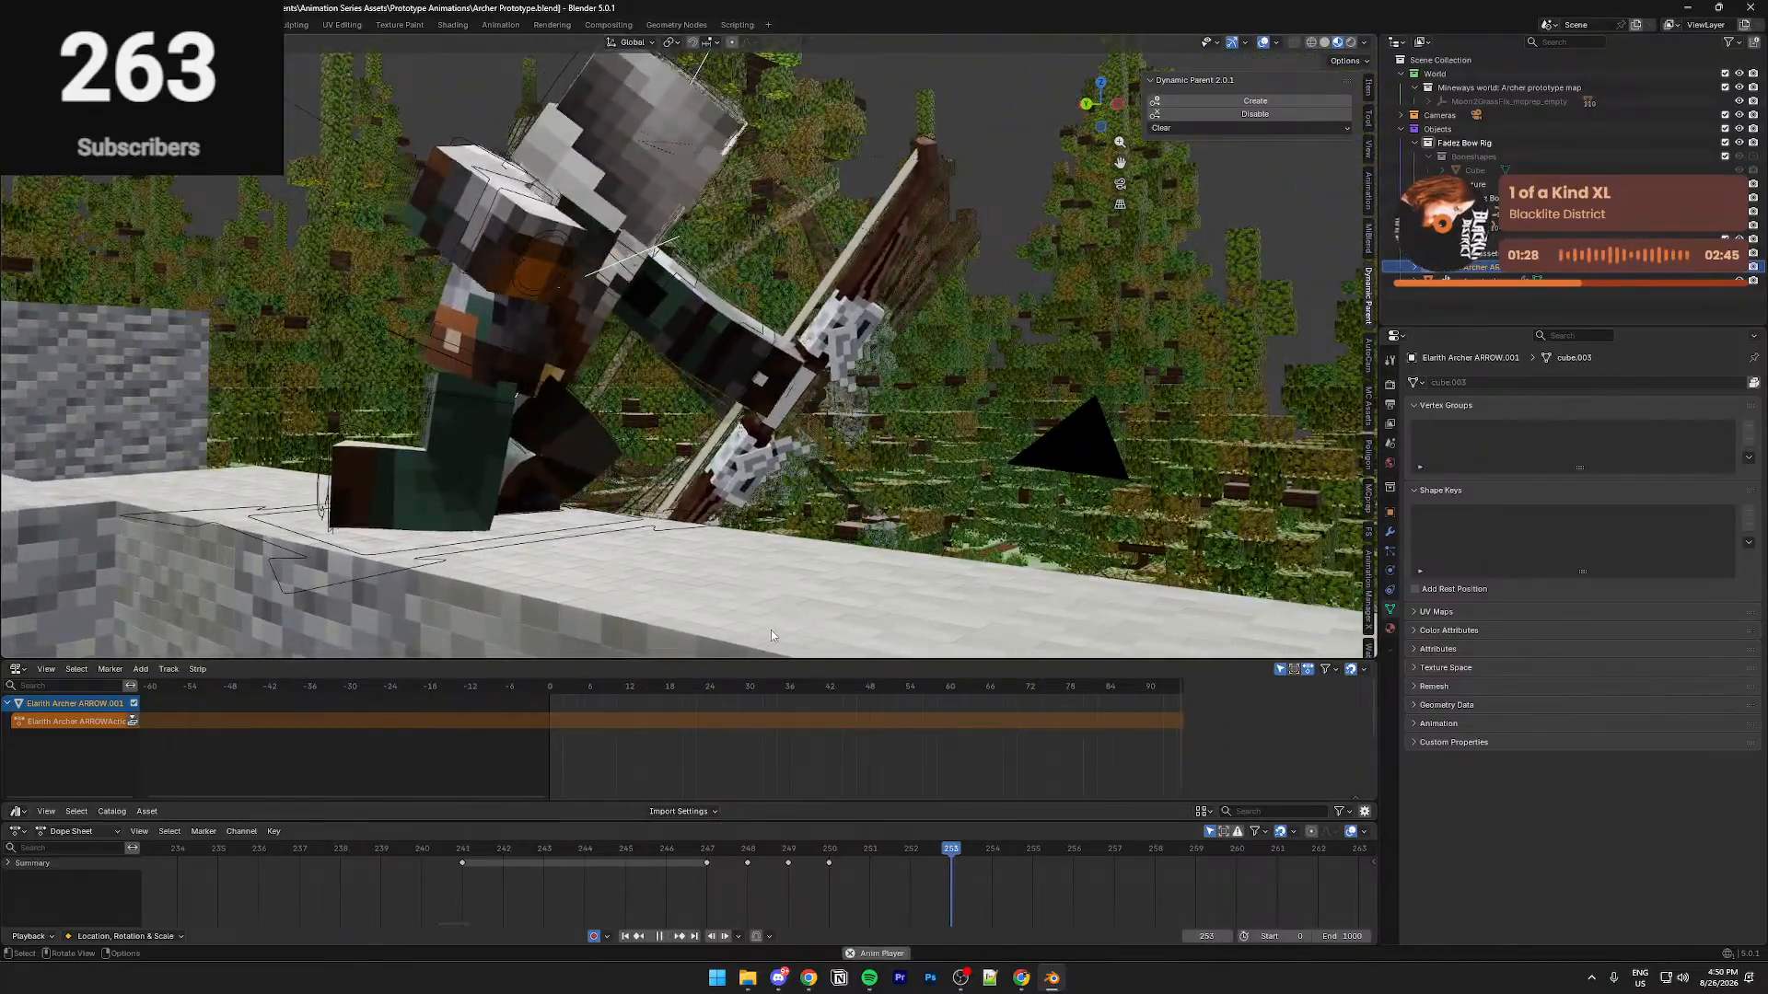
Scrub to frame 249, step back three frames to inspect the release, and replay the shot from frame 239
left_click_drag(461, 848, 785, 844)
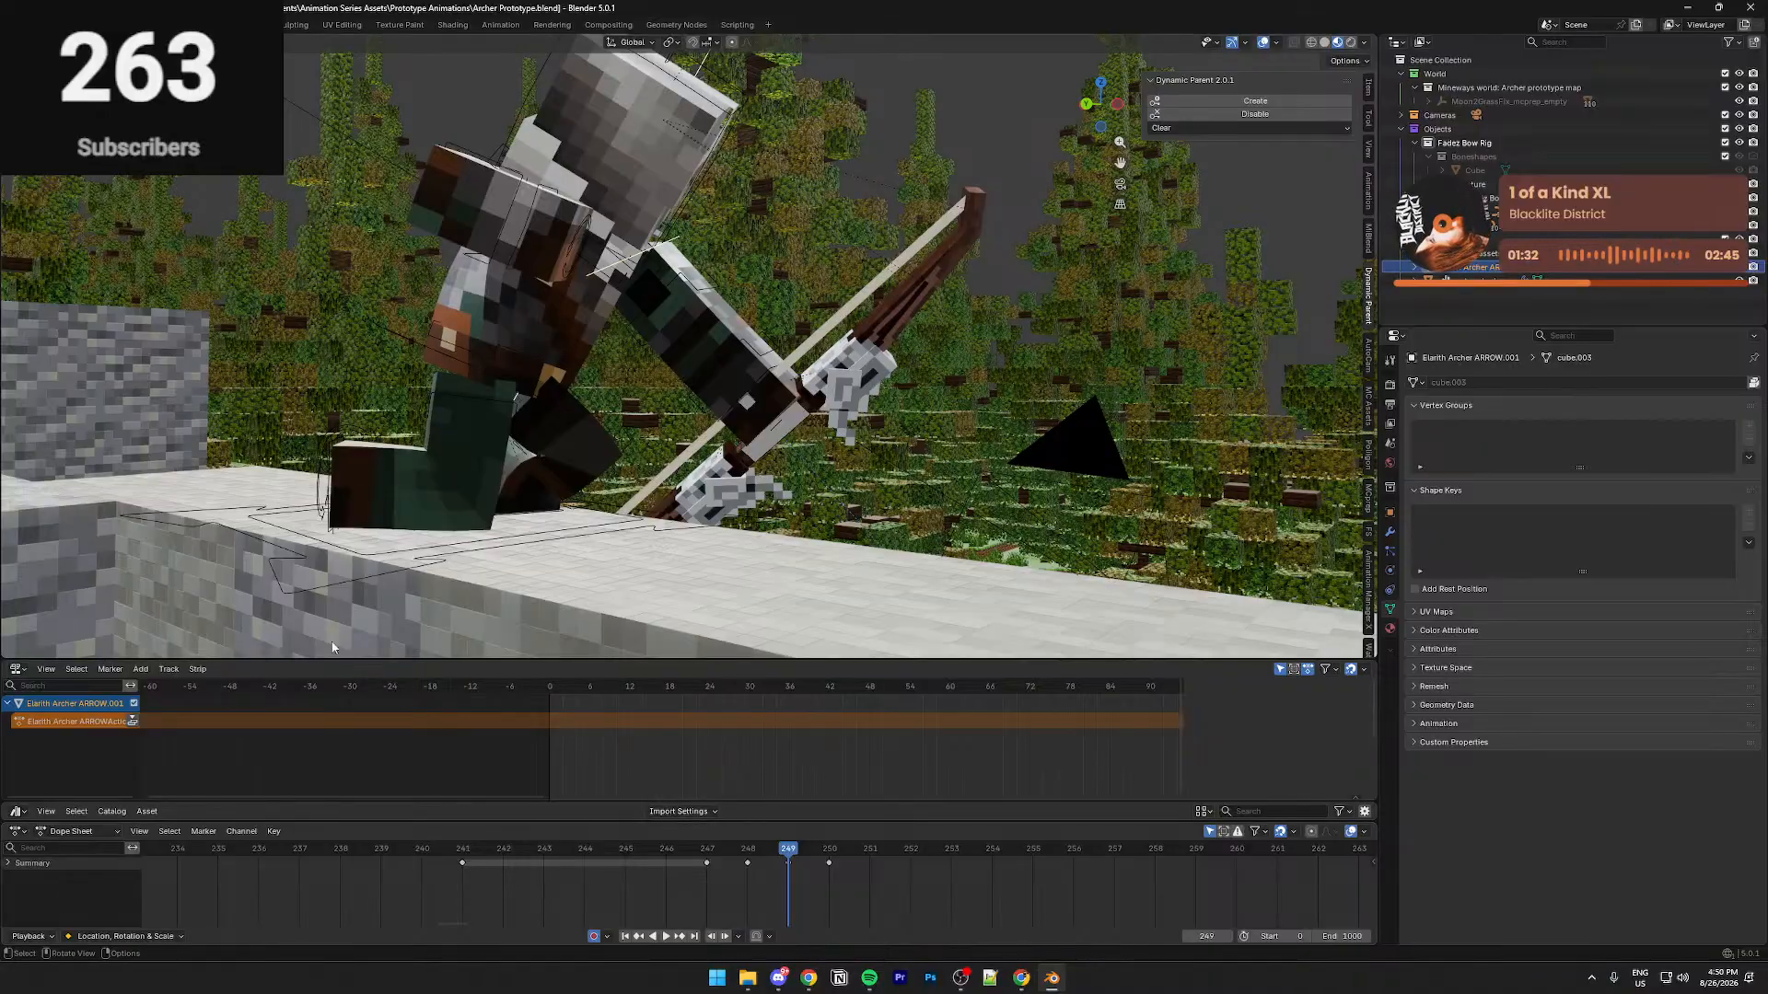
key("Left")
key("Left")
key("Left")
key("space")
left_click(390, 851)
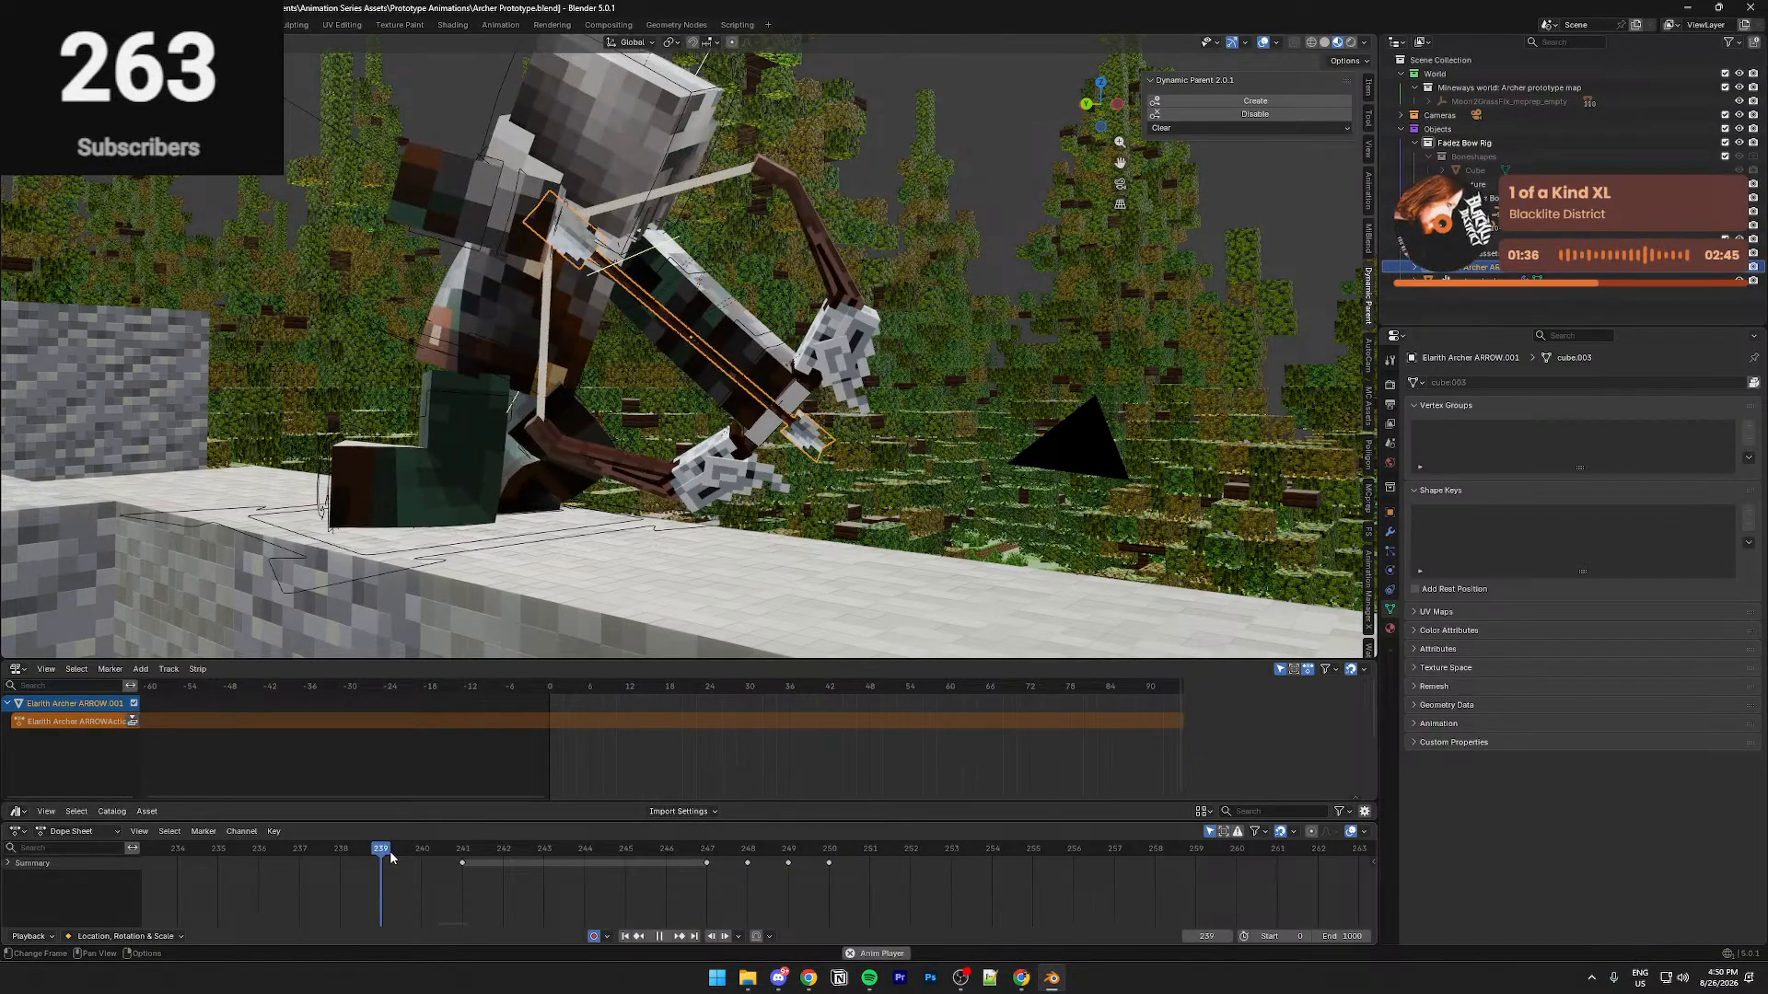
Stop the playback, go to frame 250, select the standing character's rig and zoom in on it in Pose Mode
key("space")
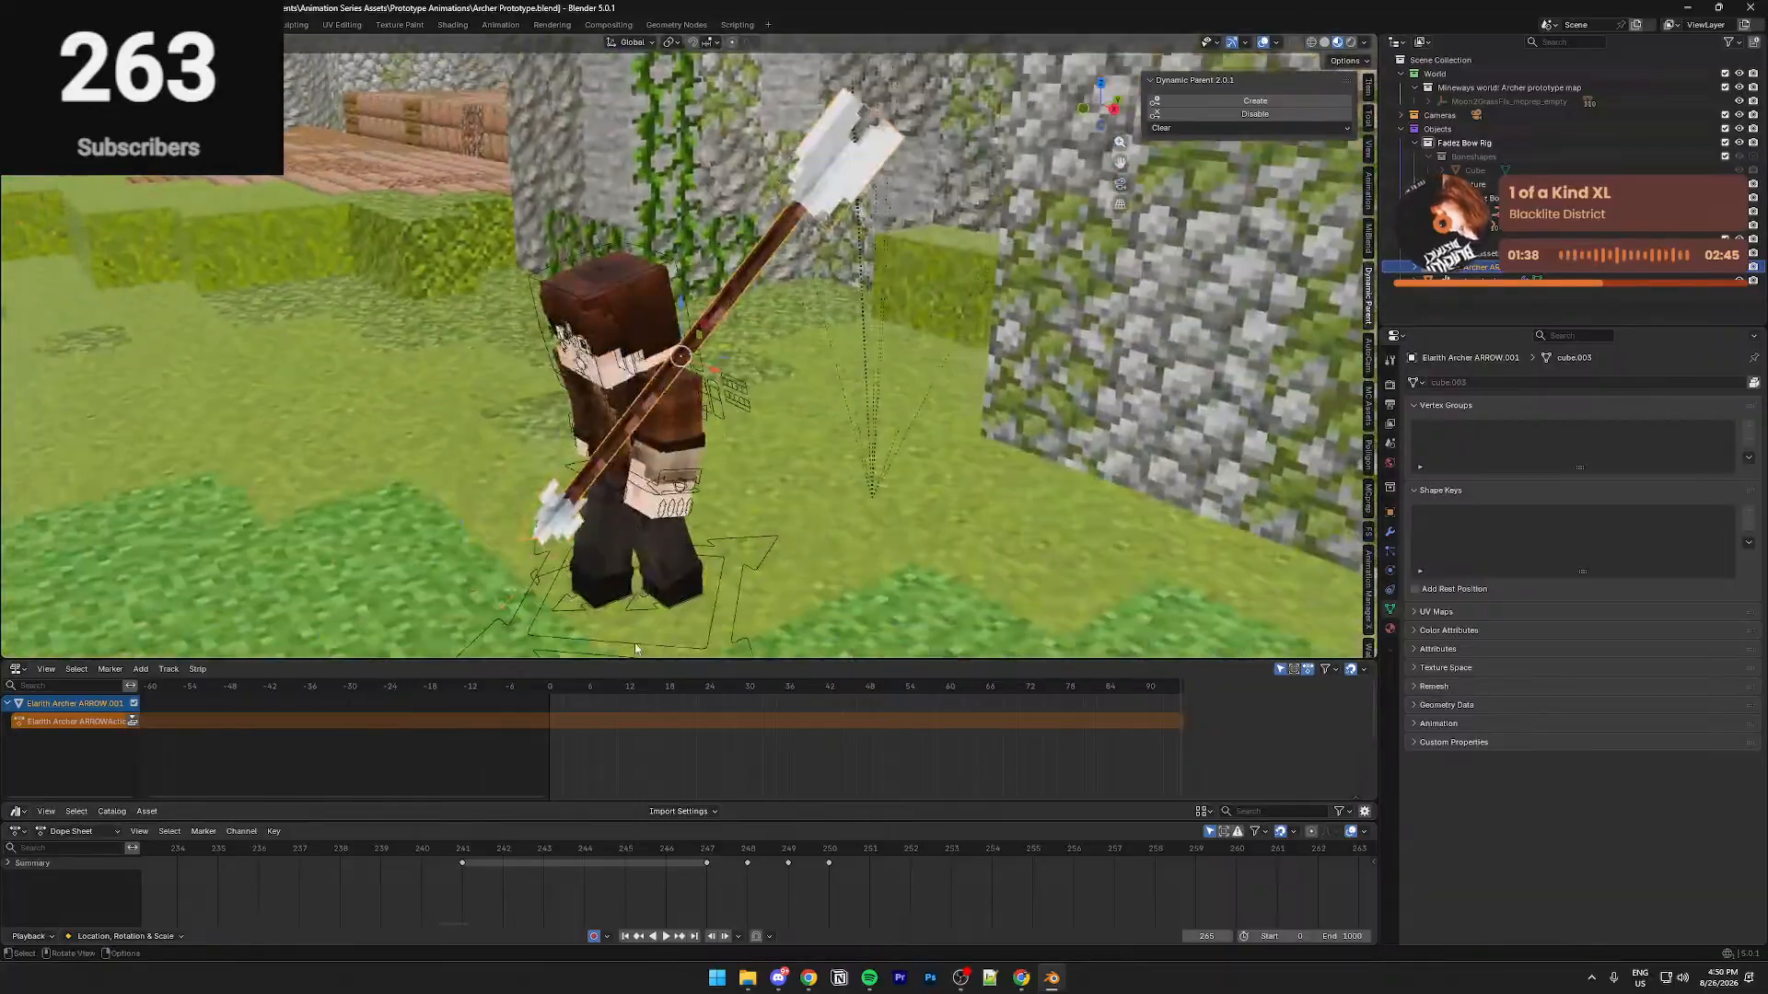
scroll(883, 902, "down", 5)
left_click(711, 854)
left_click(505, 573)
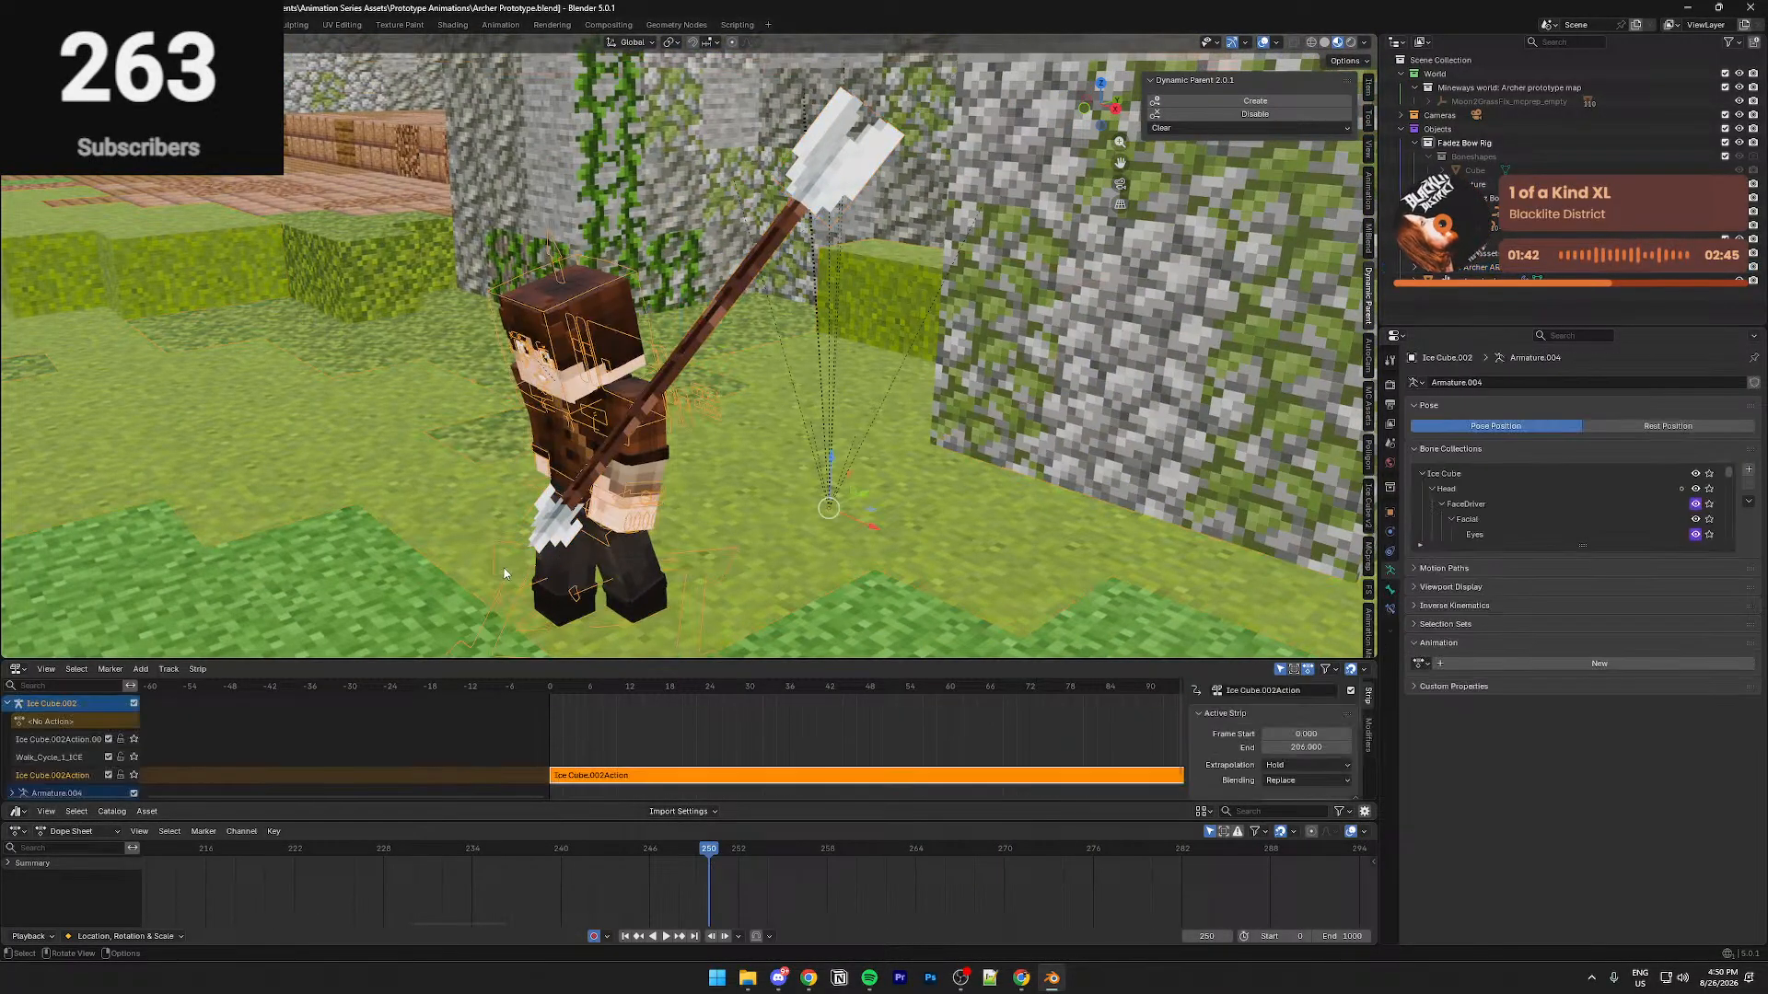
scroll(653, 761, "down", 5)
middle_click_drag(516, 502, 686, 518)
key("KP_Decimal")
key("ctrl+Tab")
key("Tab")
key("Tab")
key("Tab")
key("Tab")
middle_click_drag(872, 529, 870, 523)
Look through the camera and step back frame by frame from frame 250 to review the archer's bow draw
key("KP_0")
key("Left")
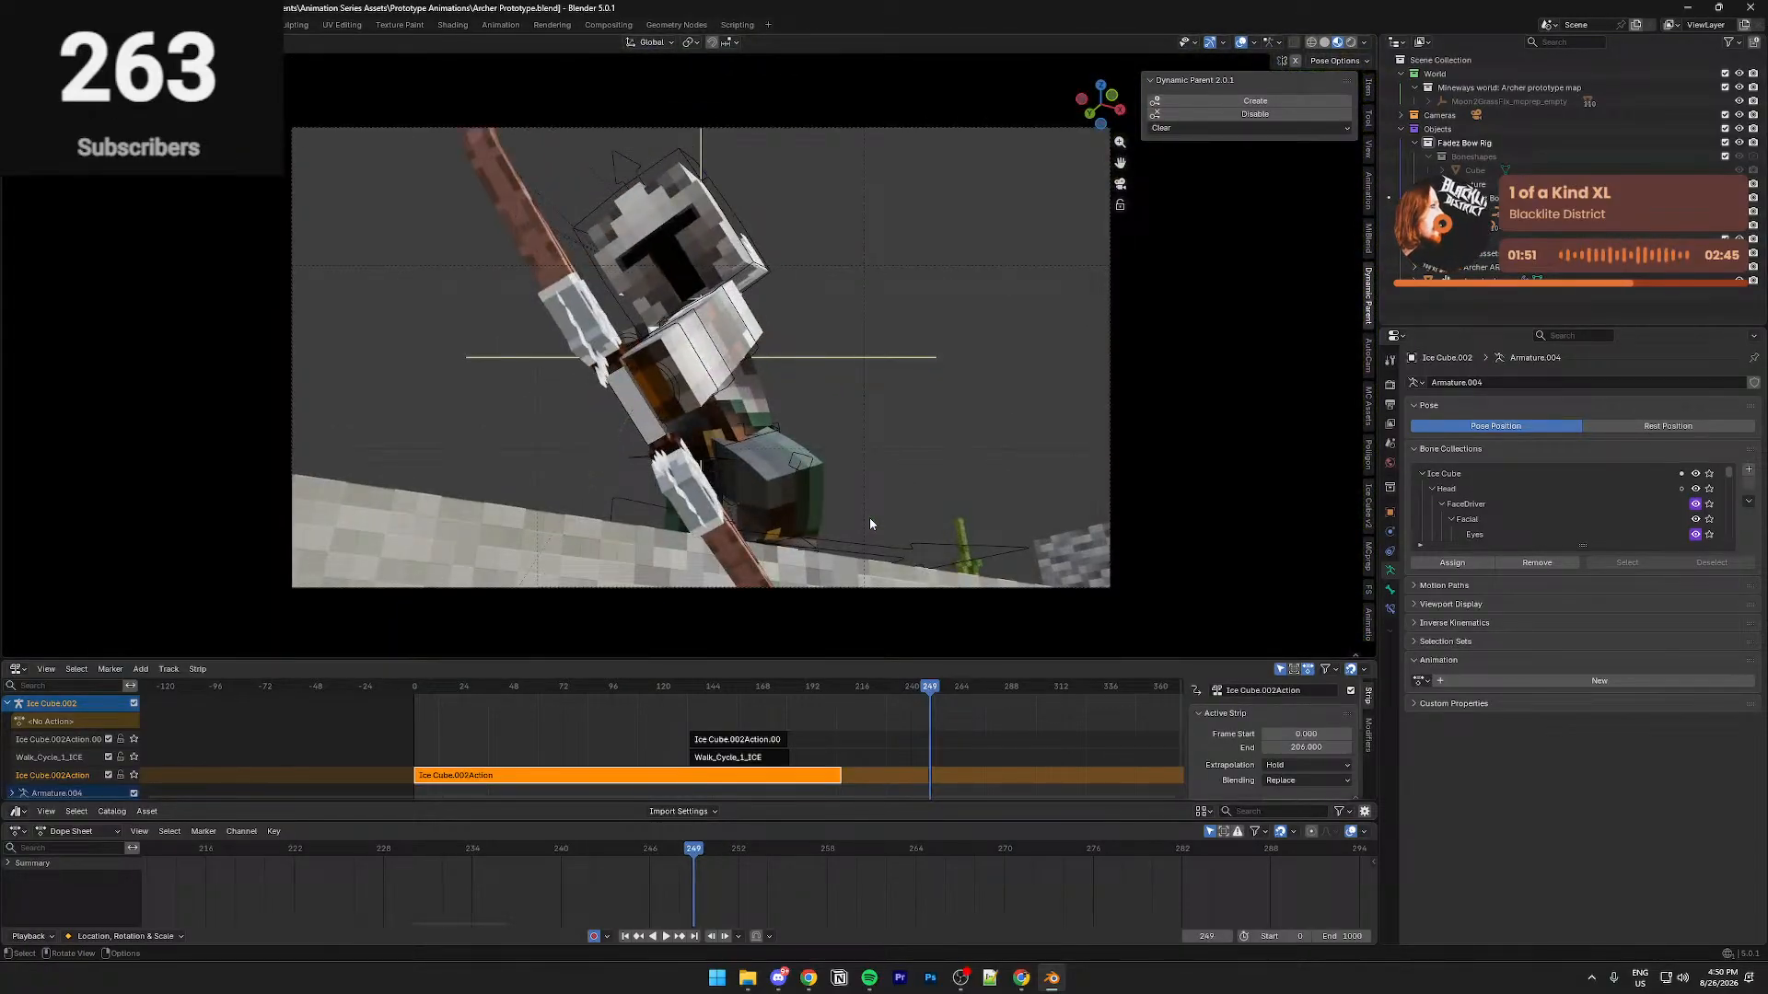
key("Left")
key("Left")
key("Left")
key("Left")
key("Left")
key("Left")
key("Left")
key("Left")
key("Left")
key("Left")
key("Left")
key("Left")
key("Left")
key("Left")
key("Left")
Replay the bow shot from an earlier frame through the camera up to frame 253
left_click_drag(875, 686, 736, 706)
key("space")
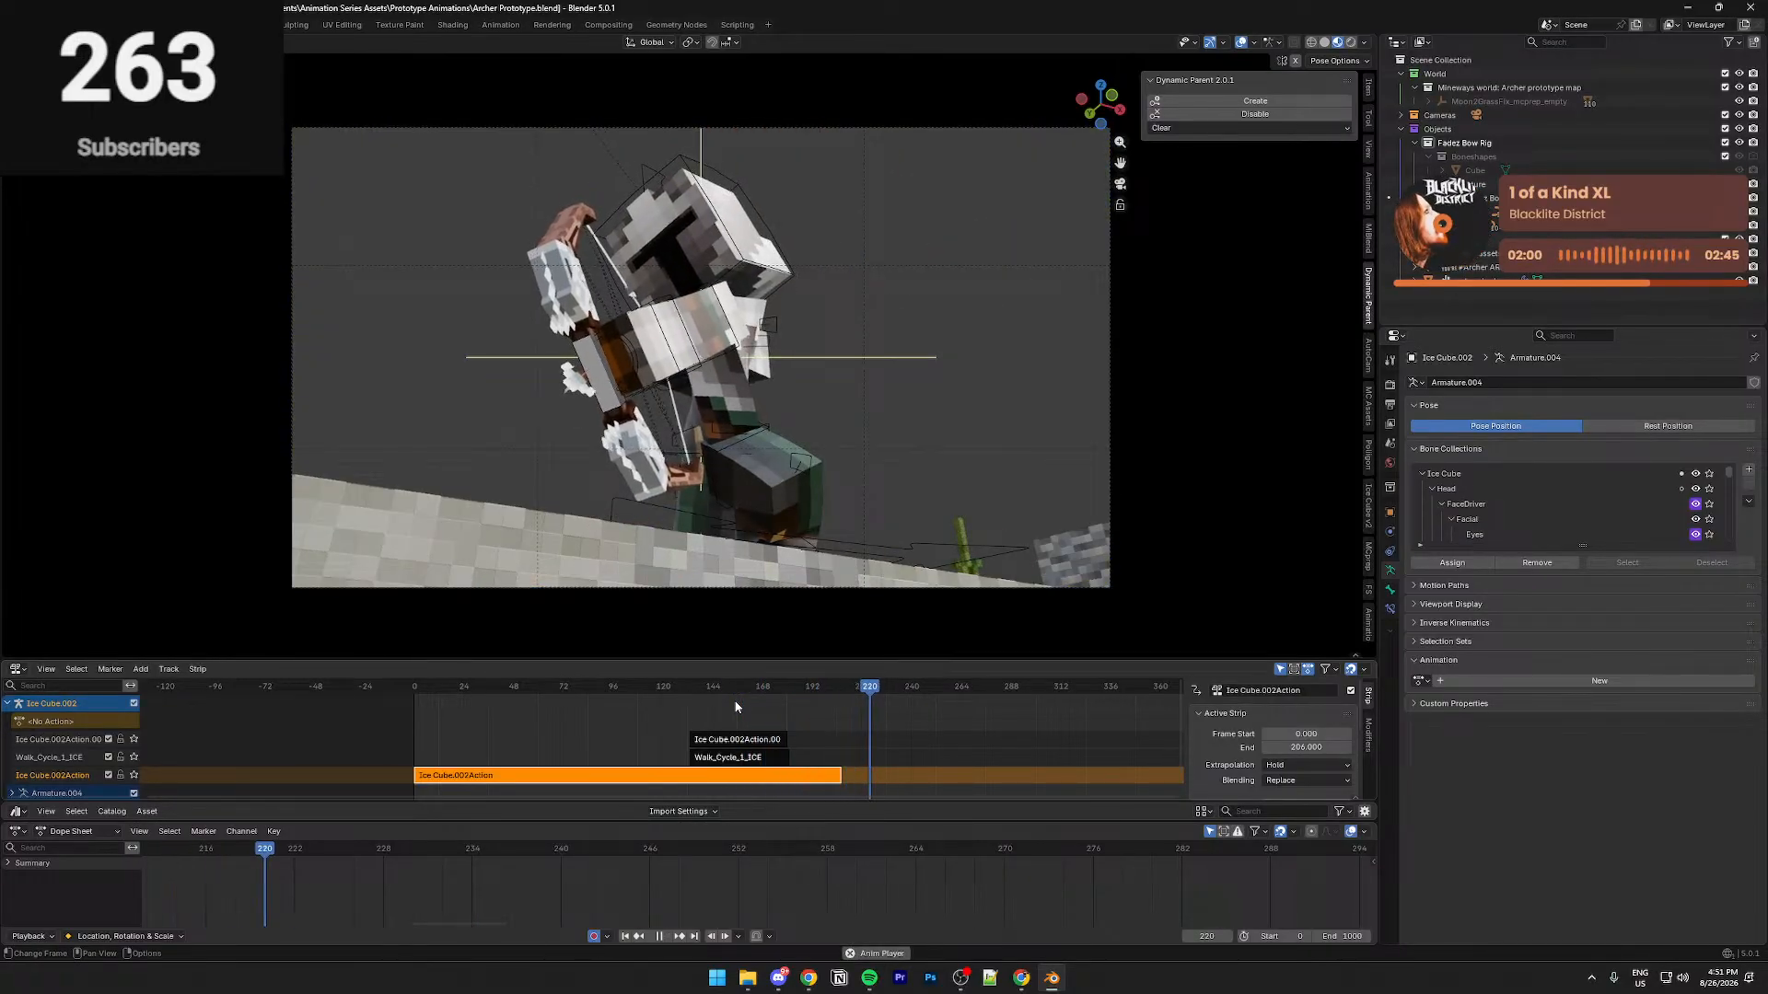
key("space")
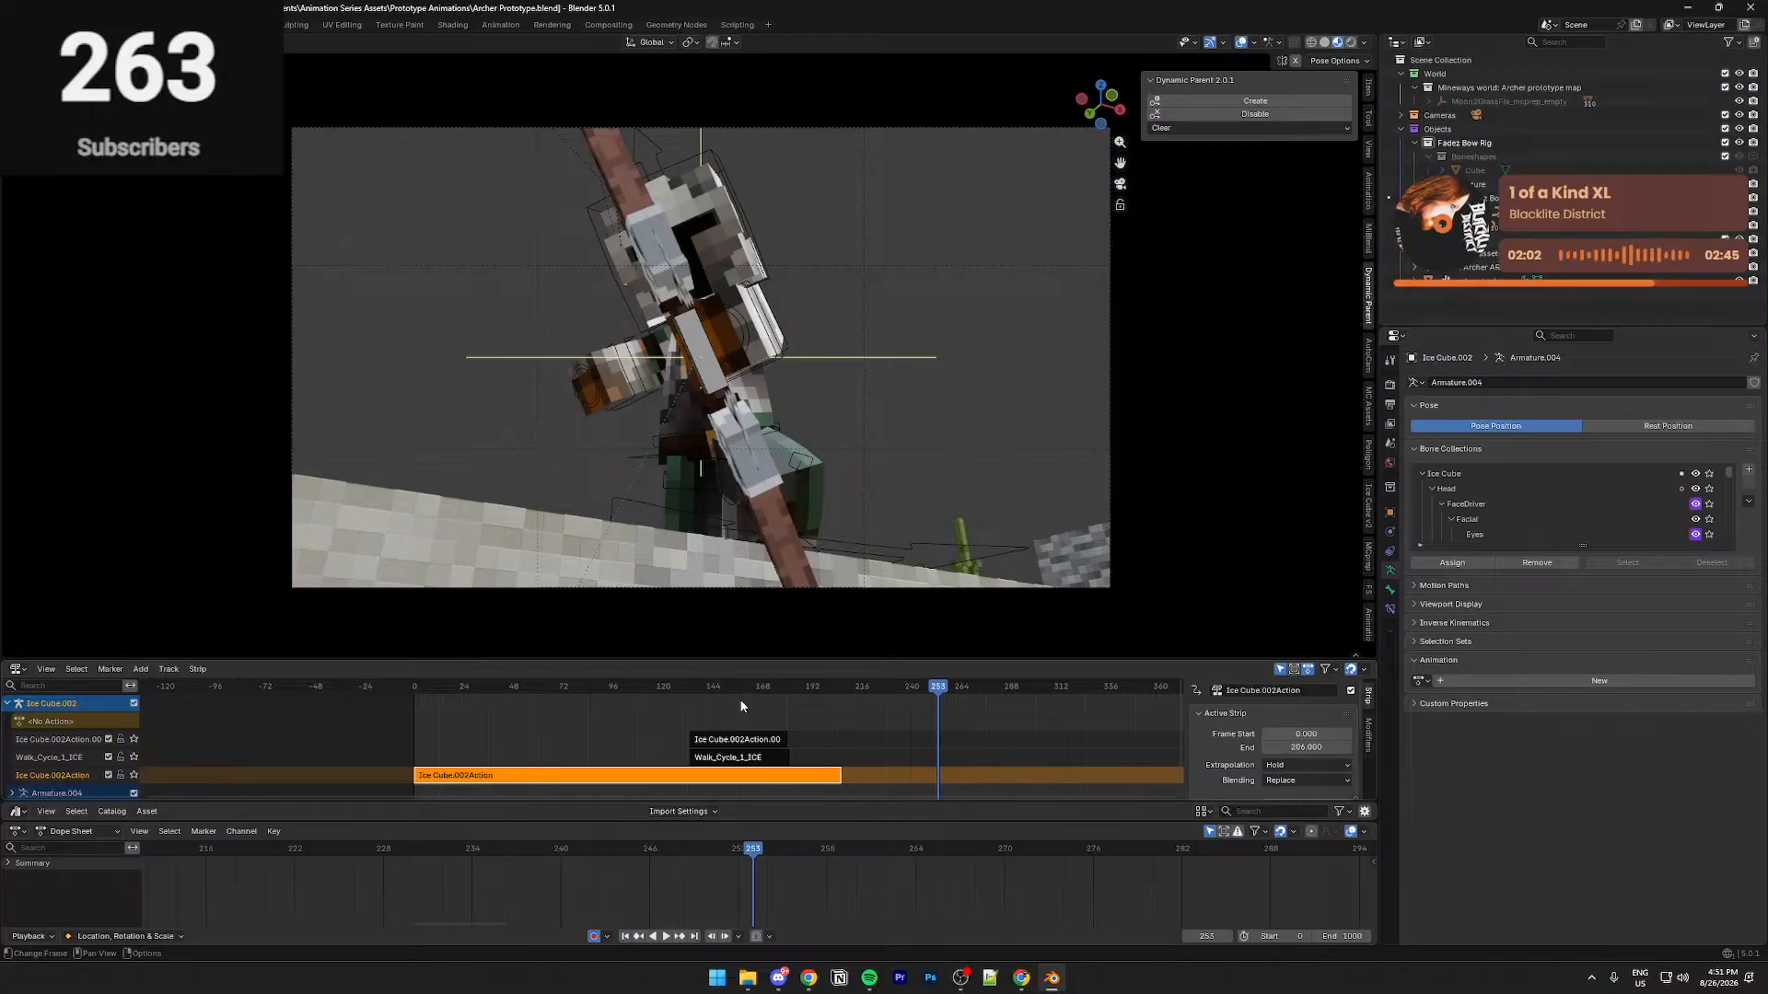
Select the main camera in Object Mode, keyframe its location, rotation and scale at frame 252, and advance to frame 253
left_click_drag(759, 858, 753, 868)
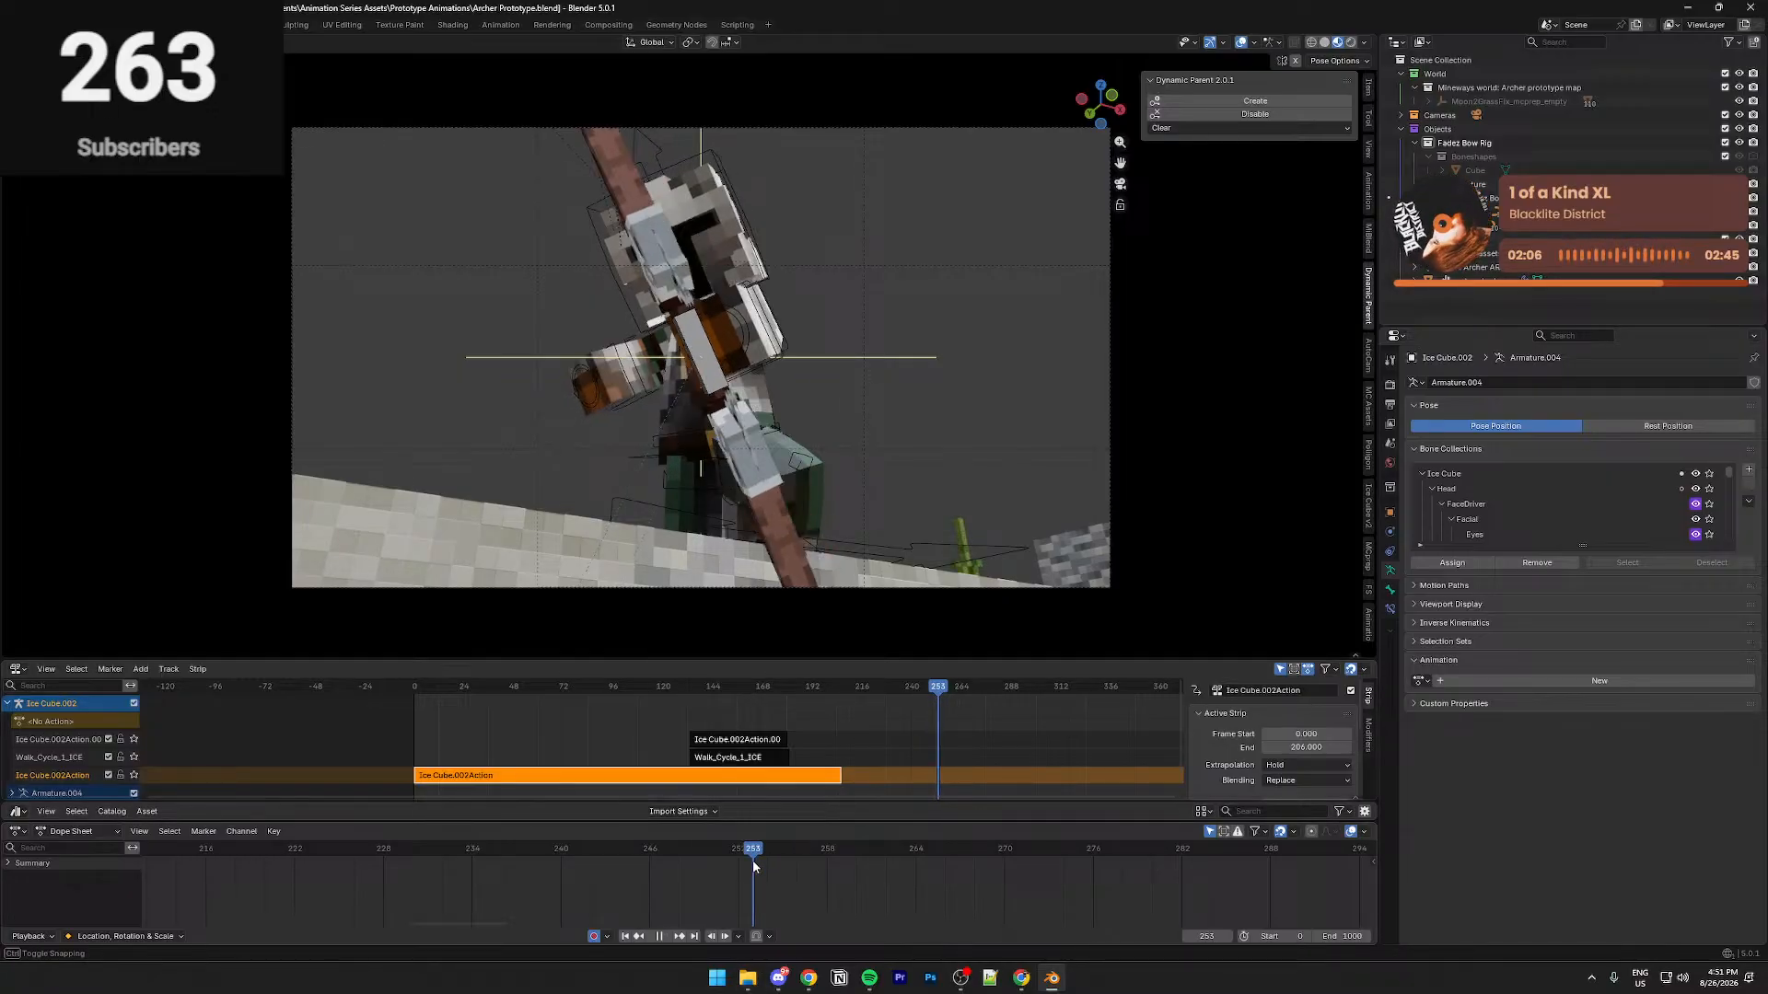
key("ctrl+Tab")
left_click(829, 586)
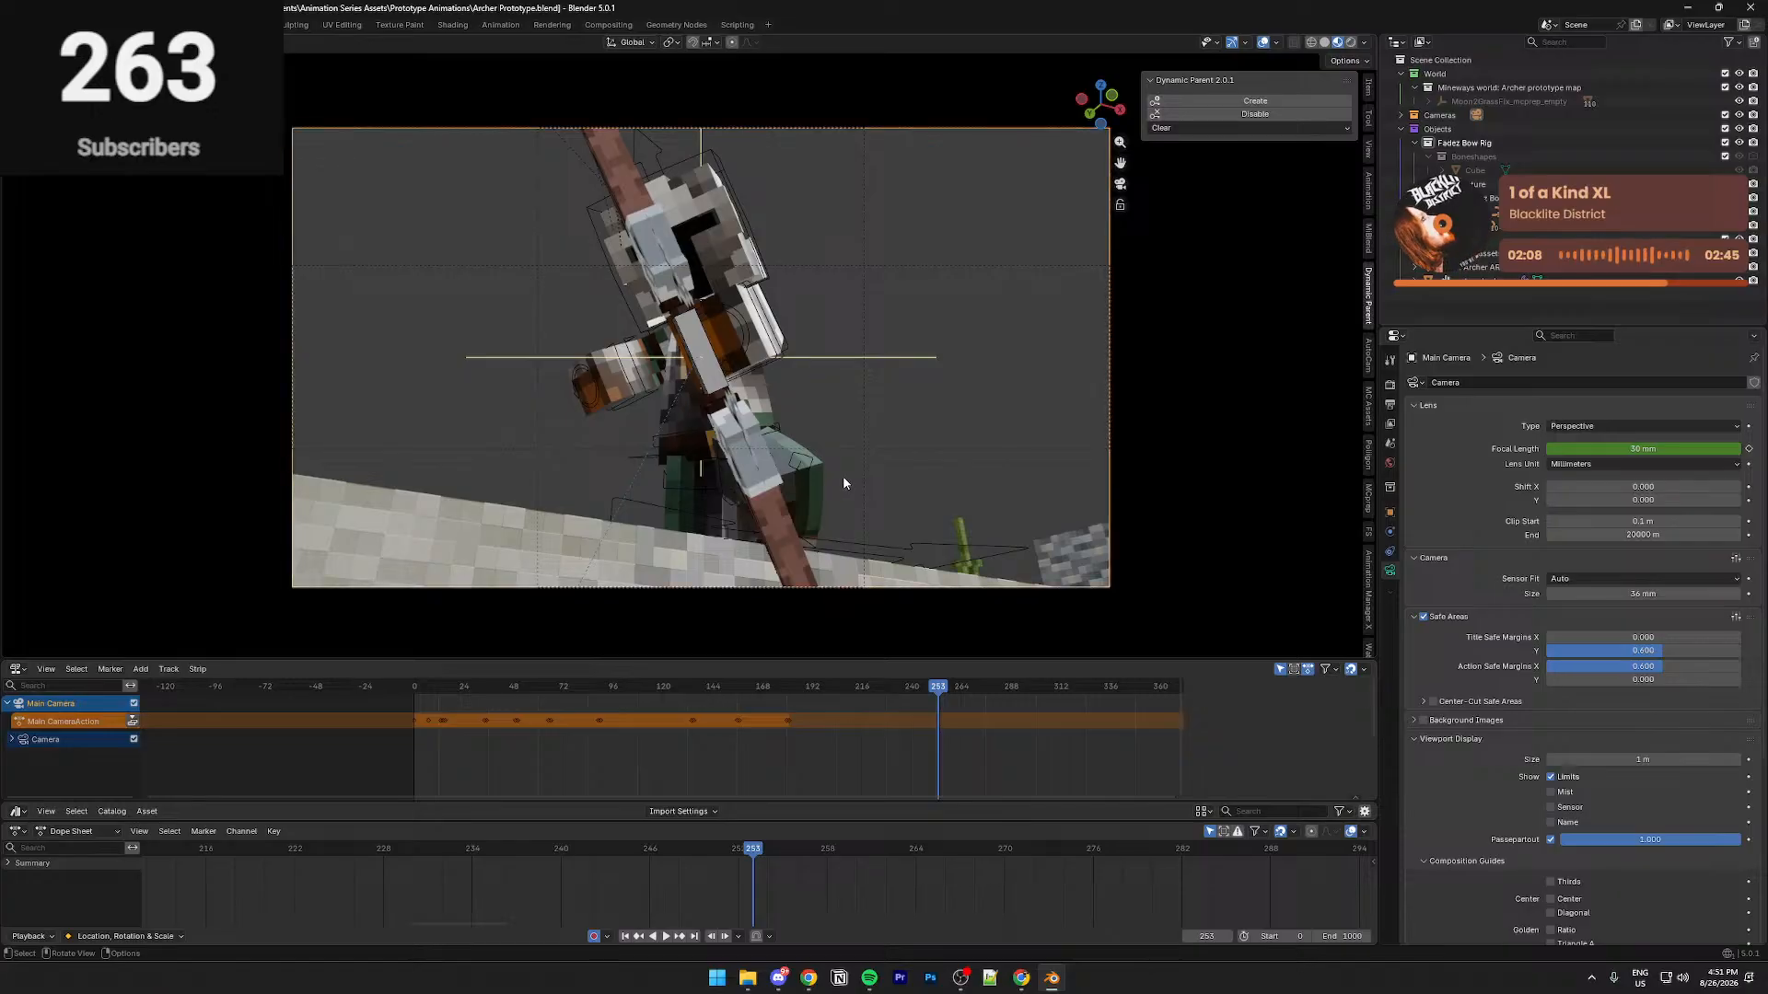
key("i")
left_click_drag(752, 850, 744, 850)
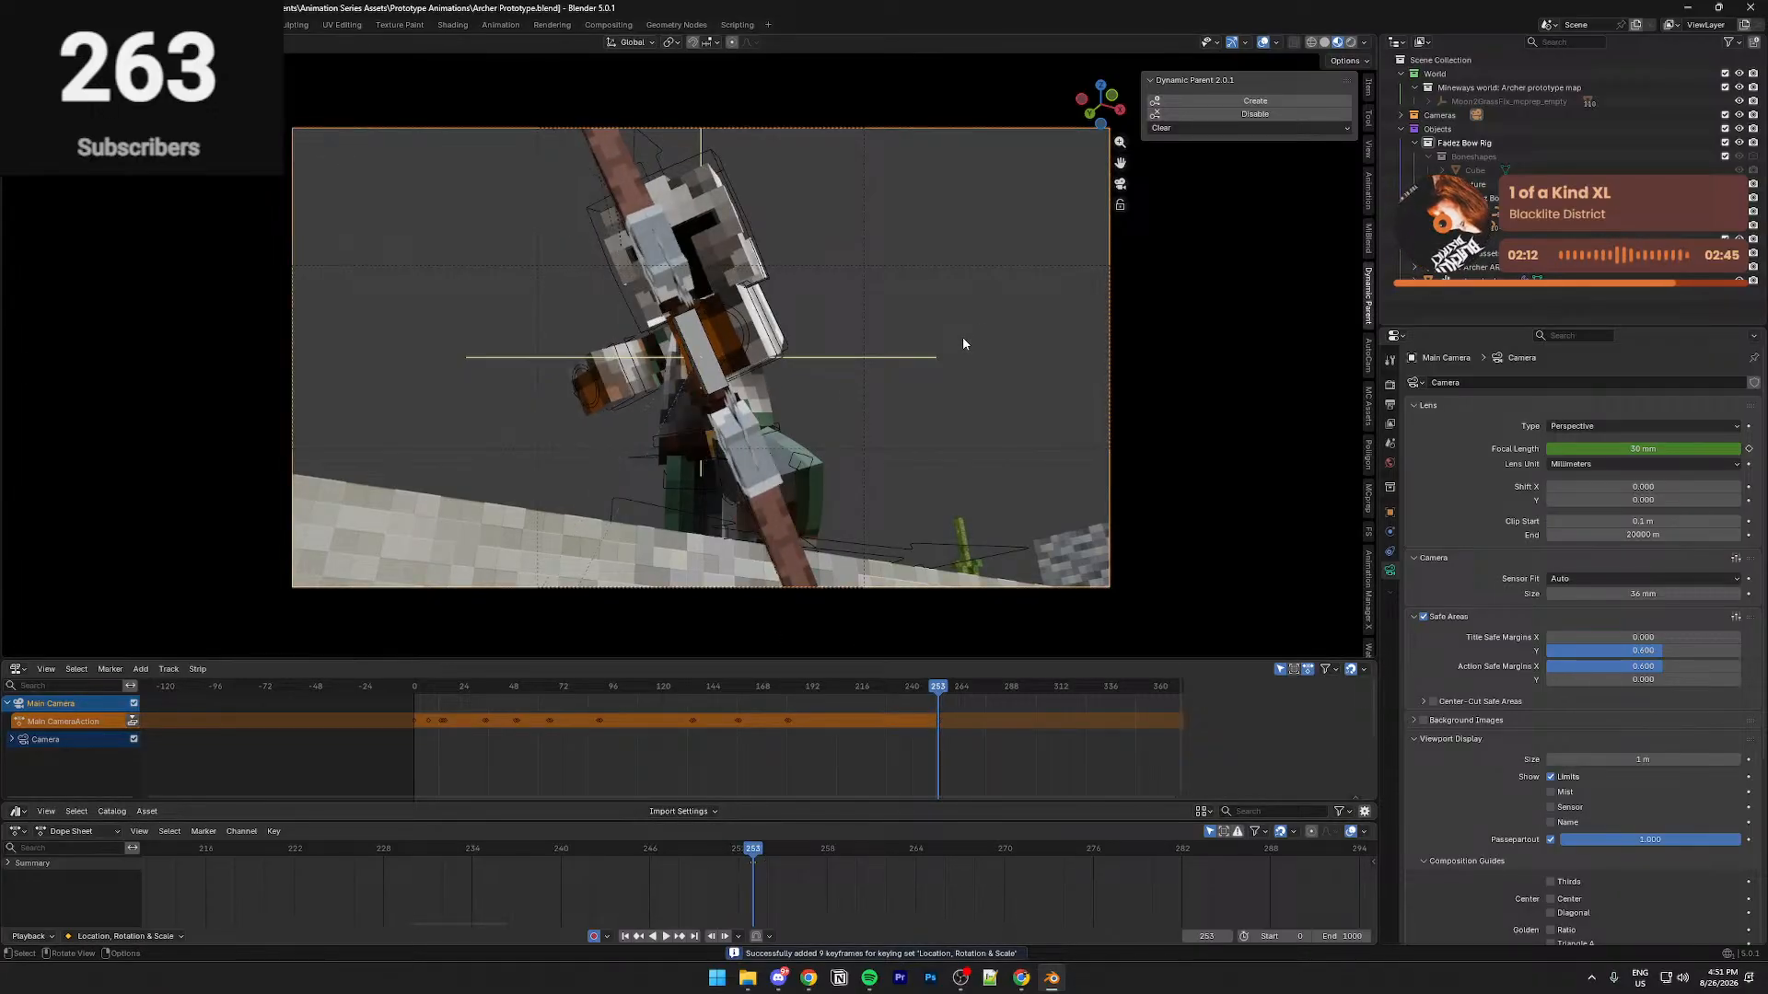
key("Right")
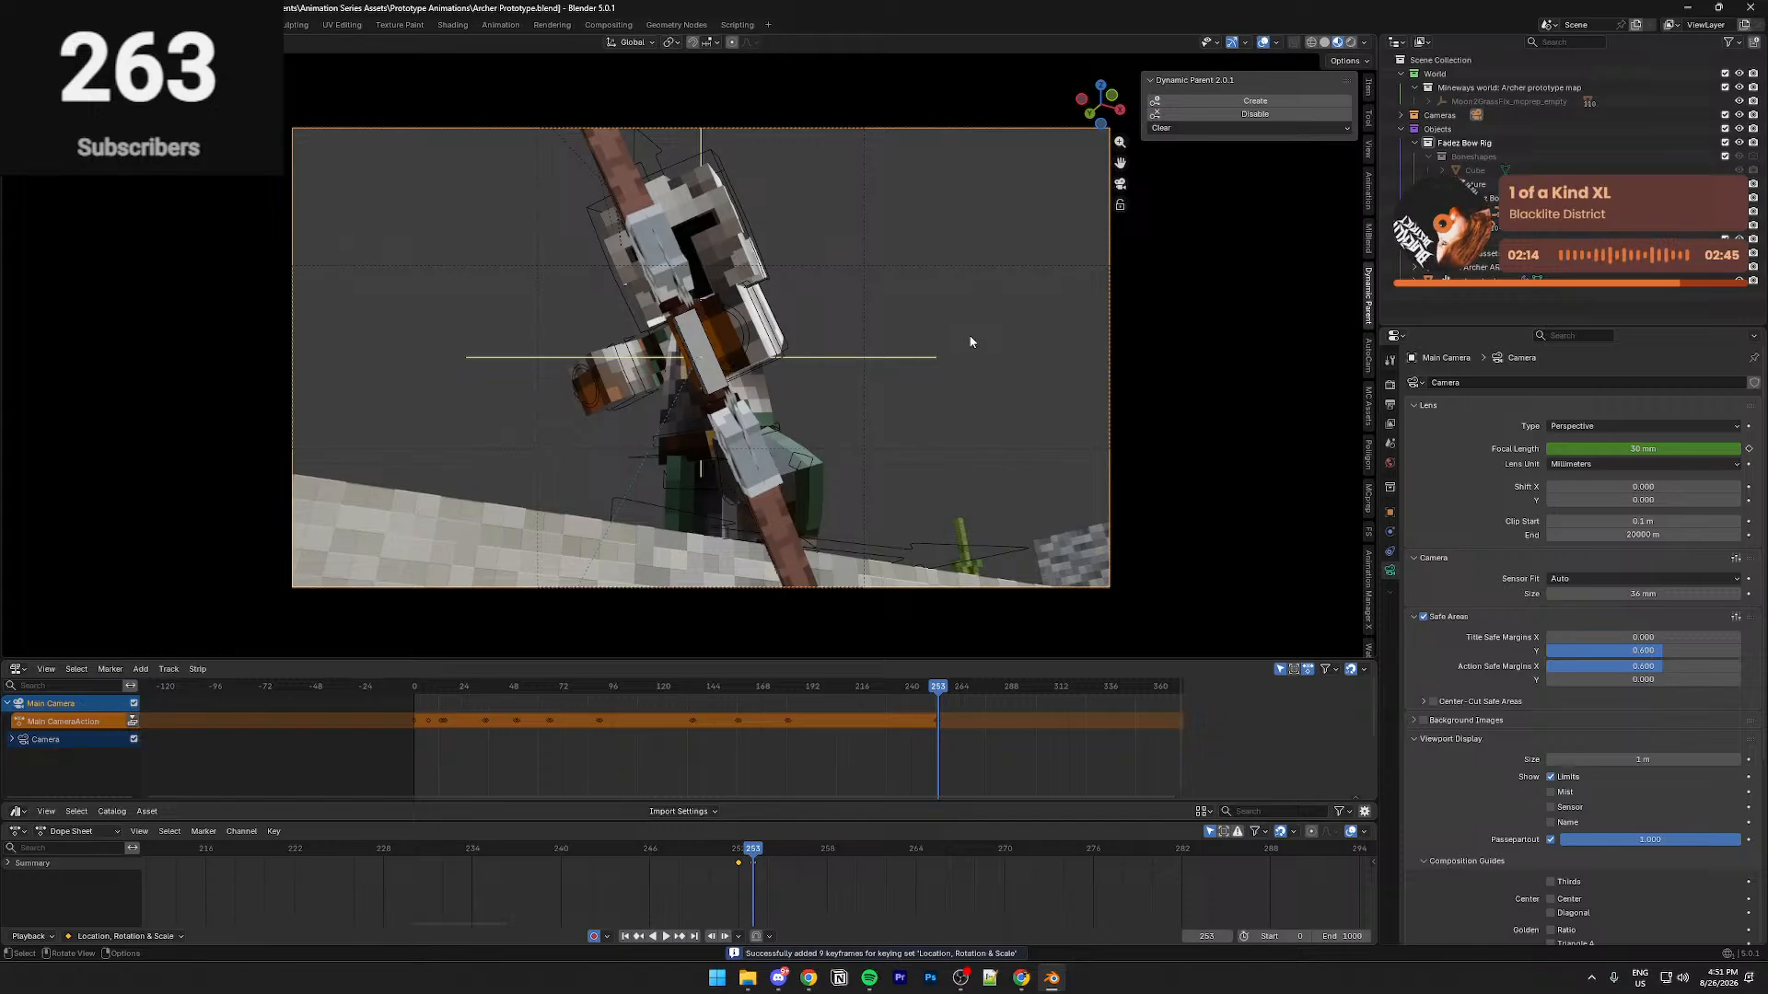
Fly the main camera at frame 253 down to the standing character, looking up at the cliff and the flying arrow
key("shift+grave")
right_click(841, 506)
key("shift+grave")
key("w")
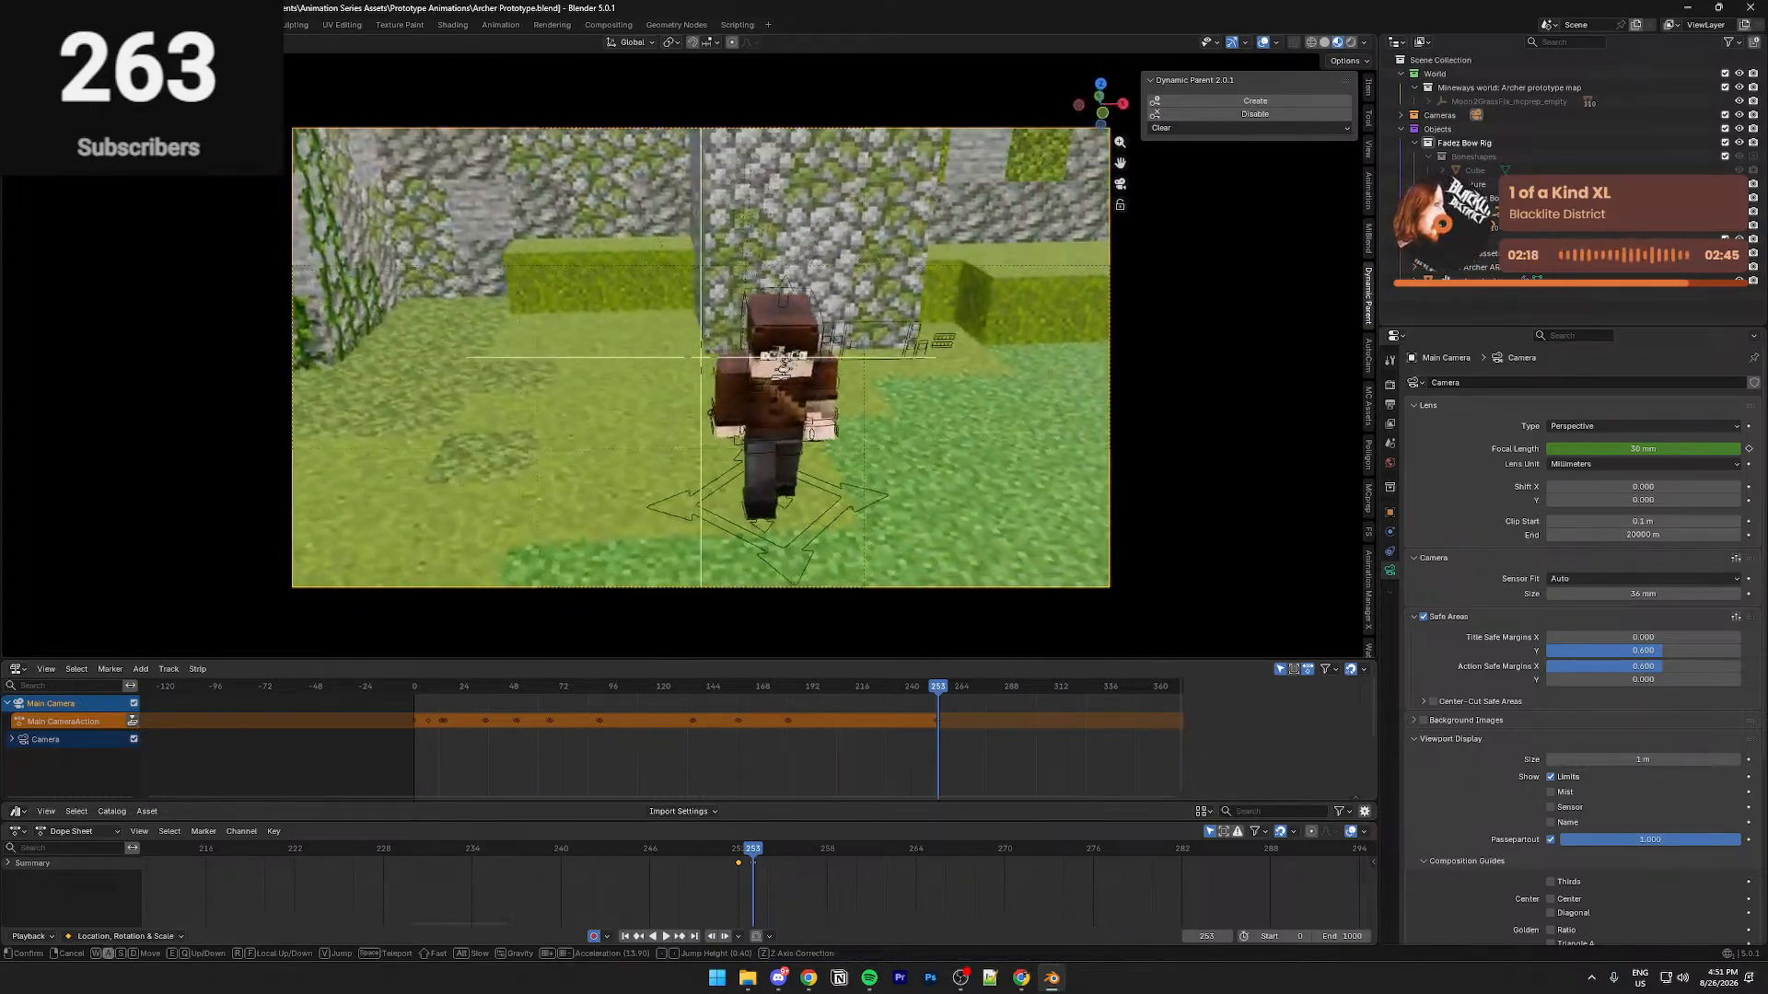
key("d")
right_click(701, 357)
key("shift+grave")
scroll(701, 358, "down", 15)
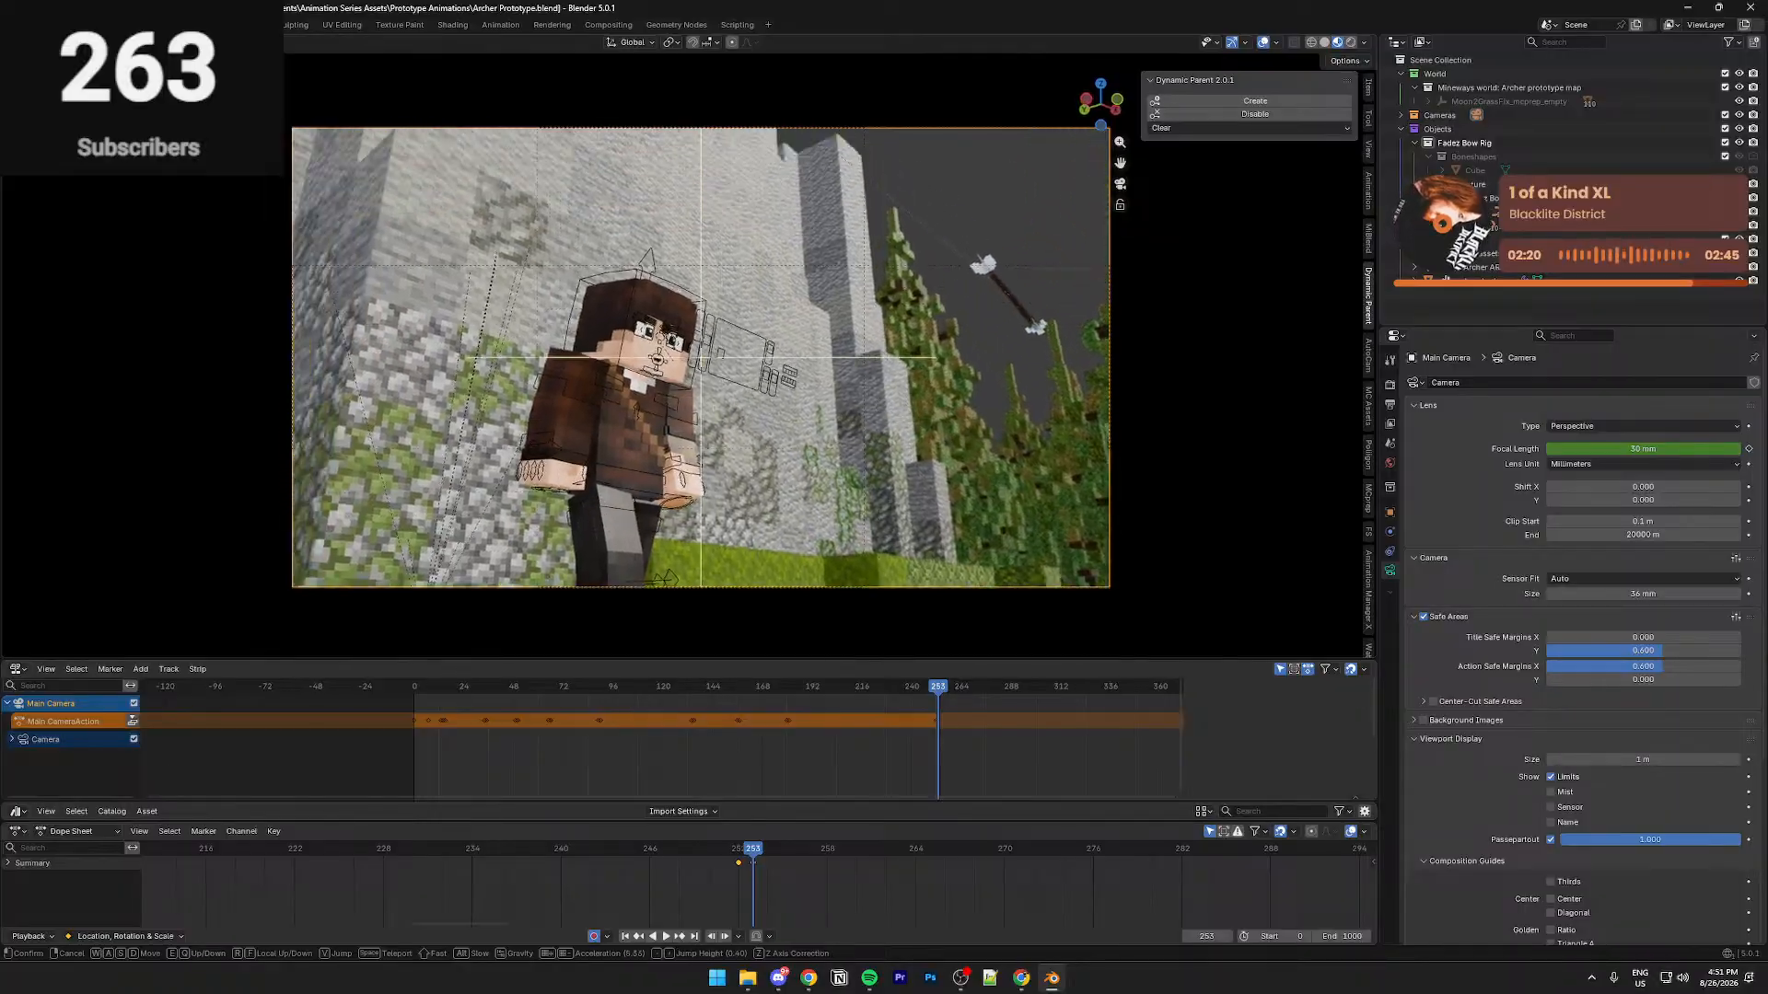
key("d")
left_click(701, 357)
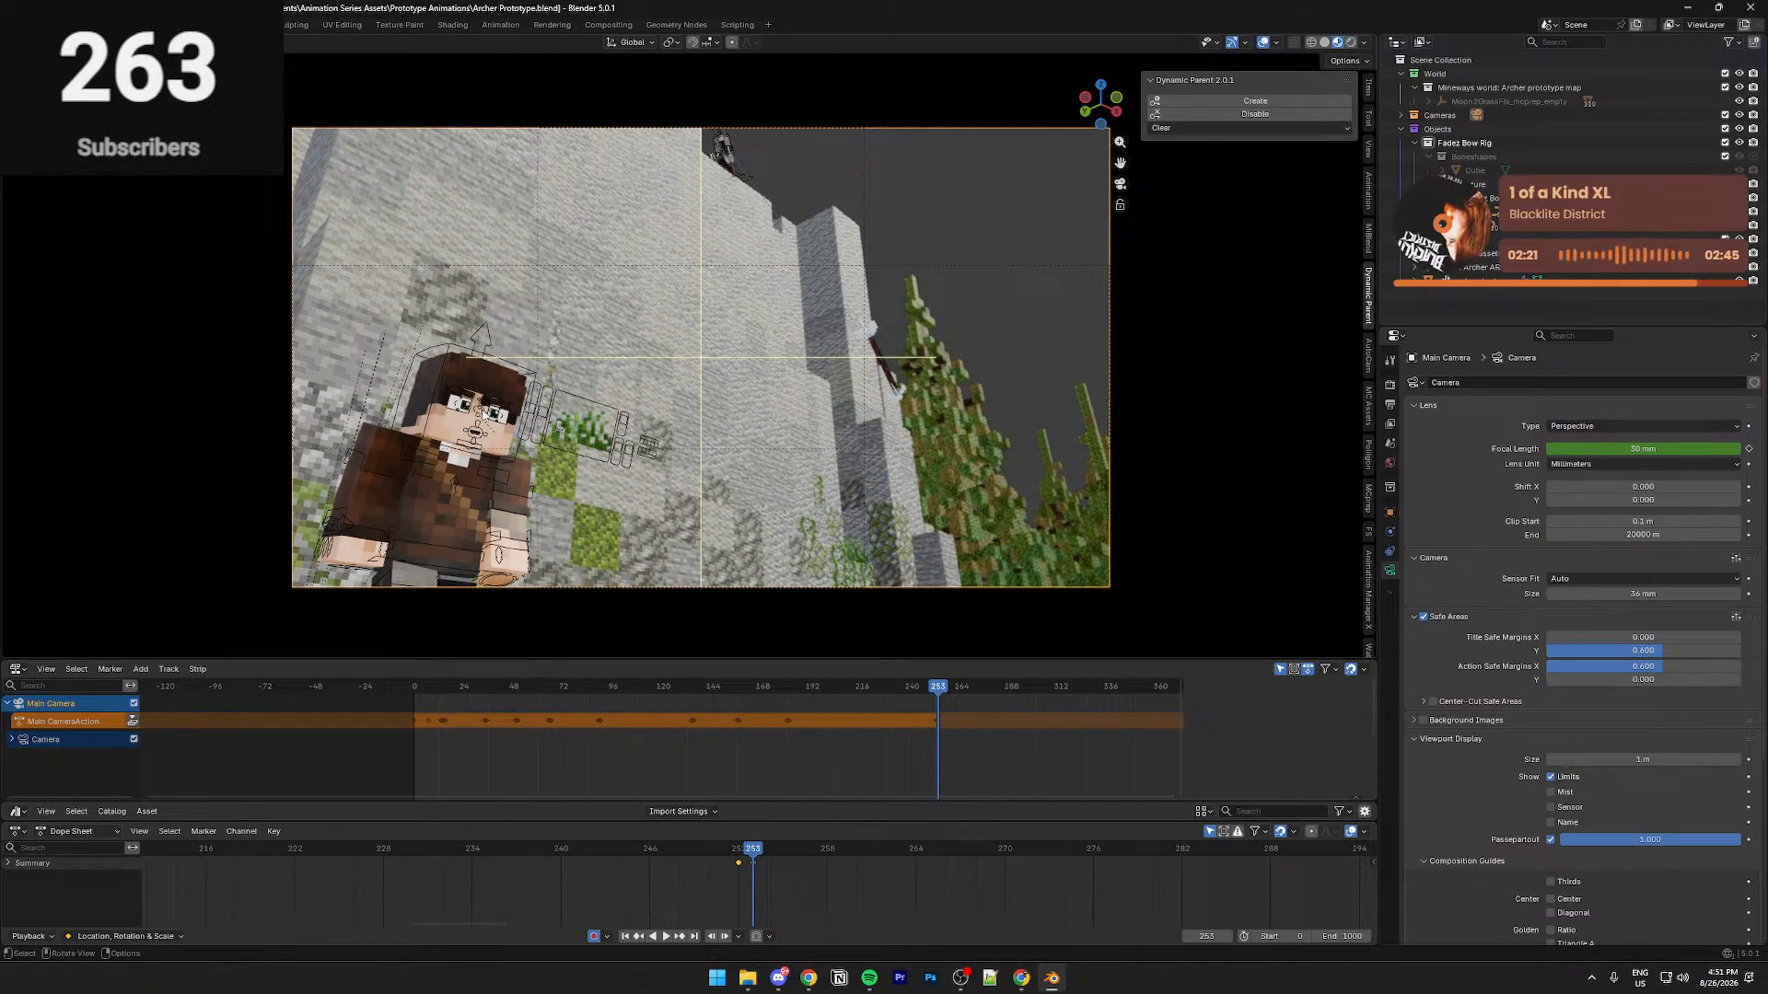
Reframe the camera with the character in the lower-left foreground and the arrow near the centre, and reduce its focal length to about 25 mm
key("s")
scroll(701, 357, "down", 5)
key("q")
key("e")
key("w")
key("s")
key("a")
key("s")
key("w")
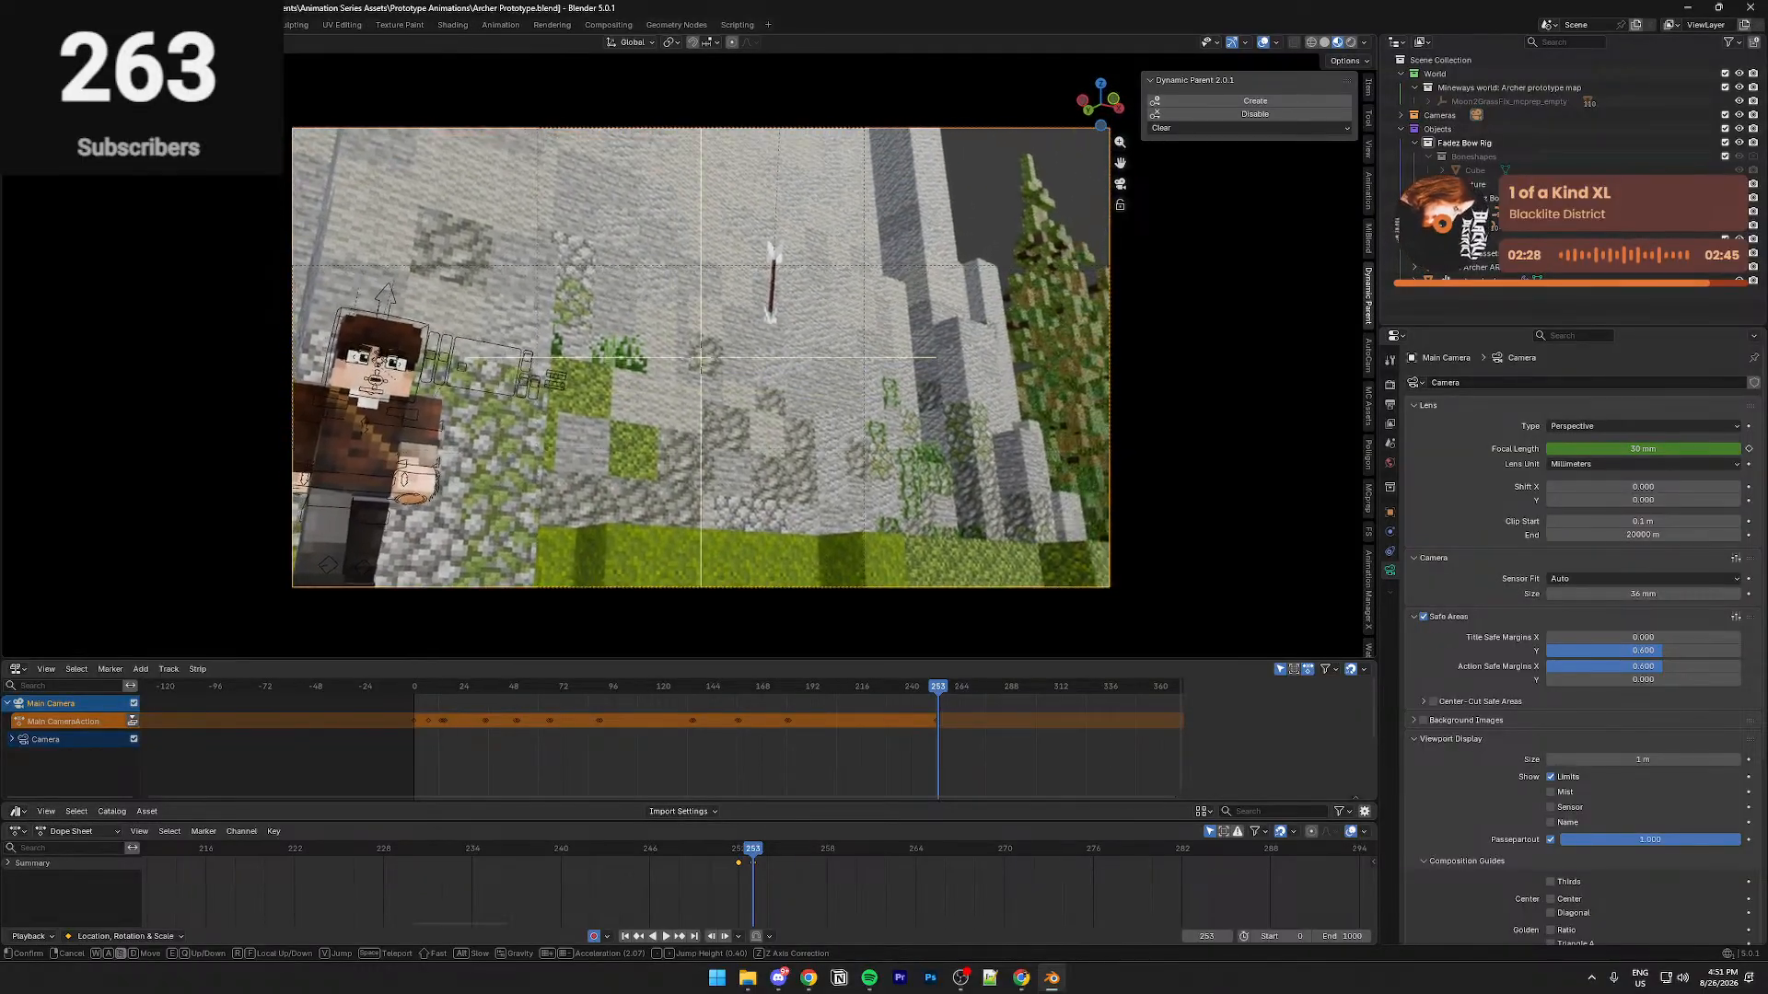
left_click(738, 437)
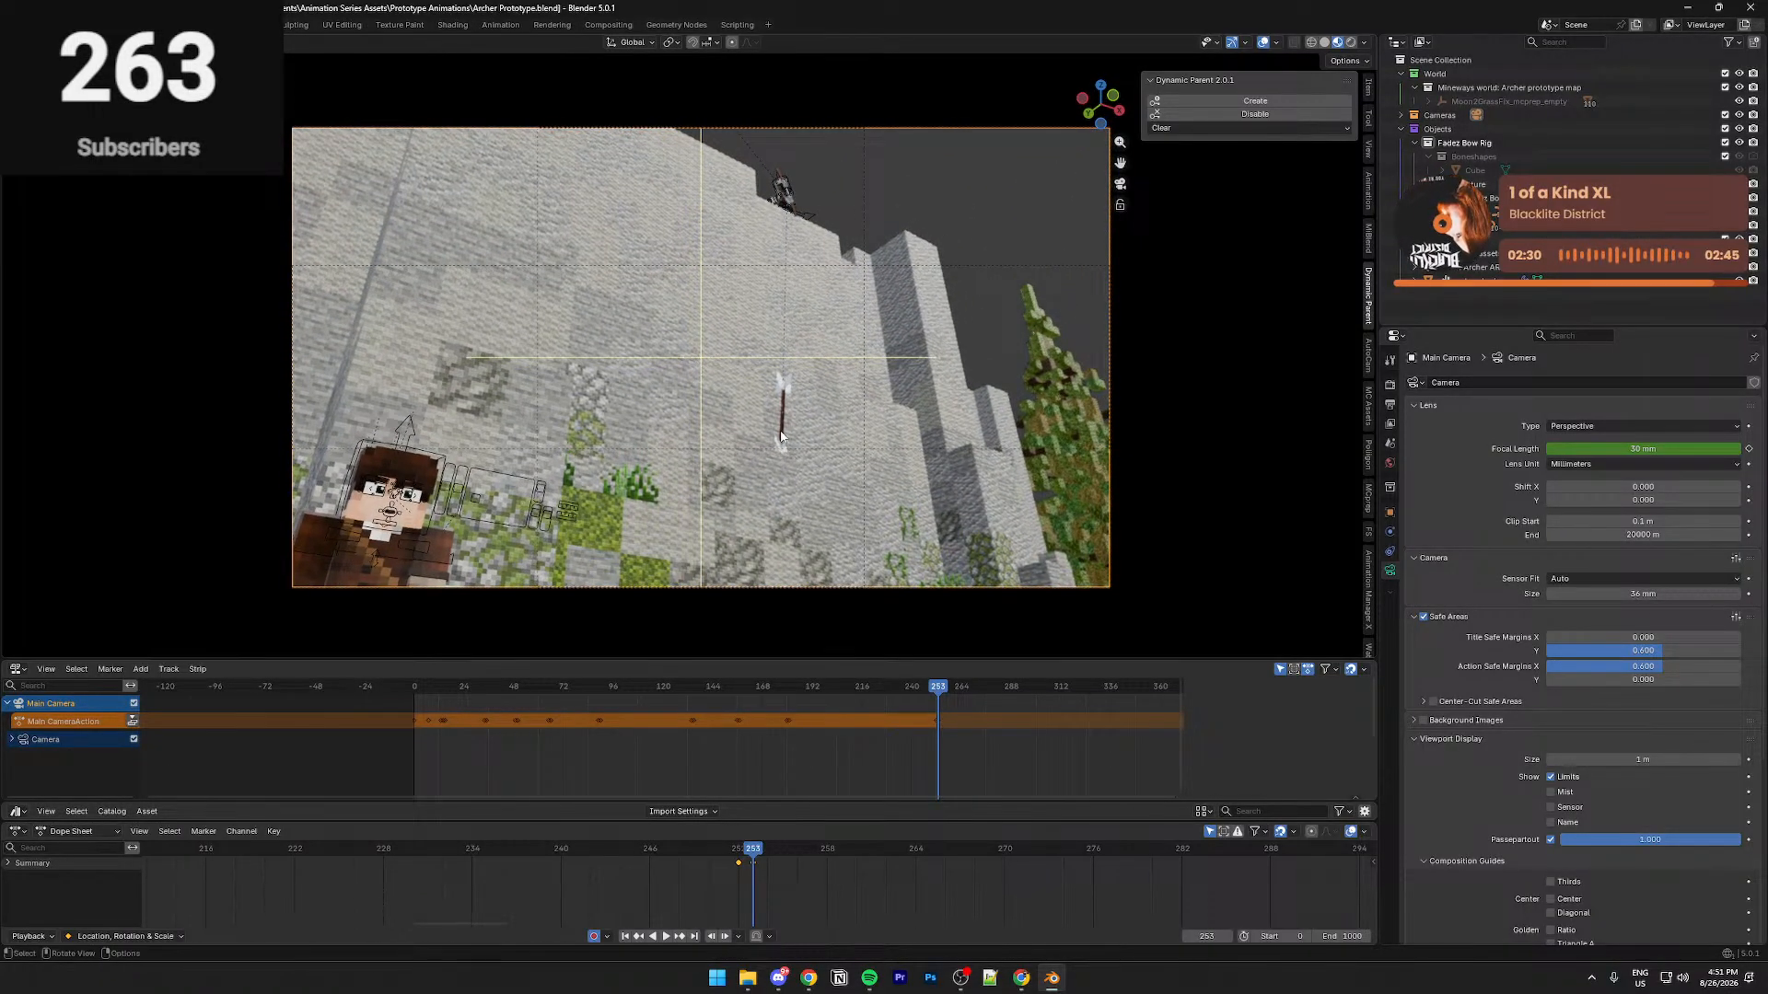
left_click_drag(1640, 450, 1599, 450)
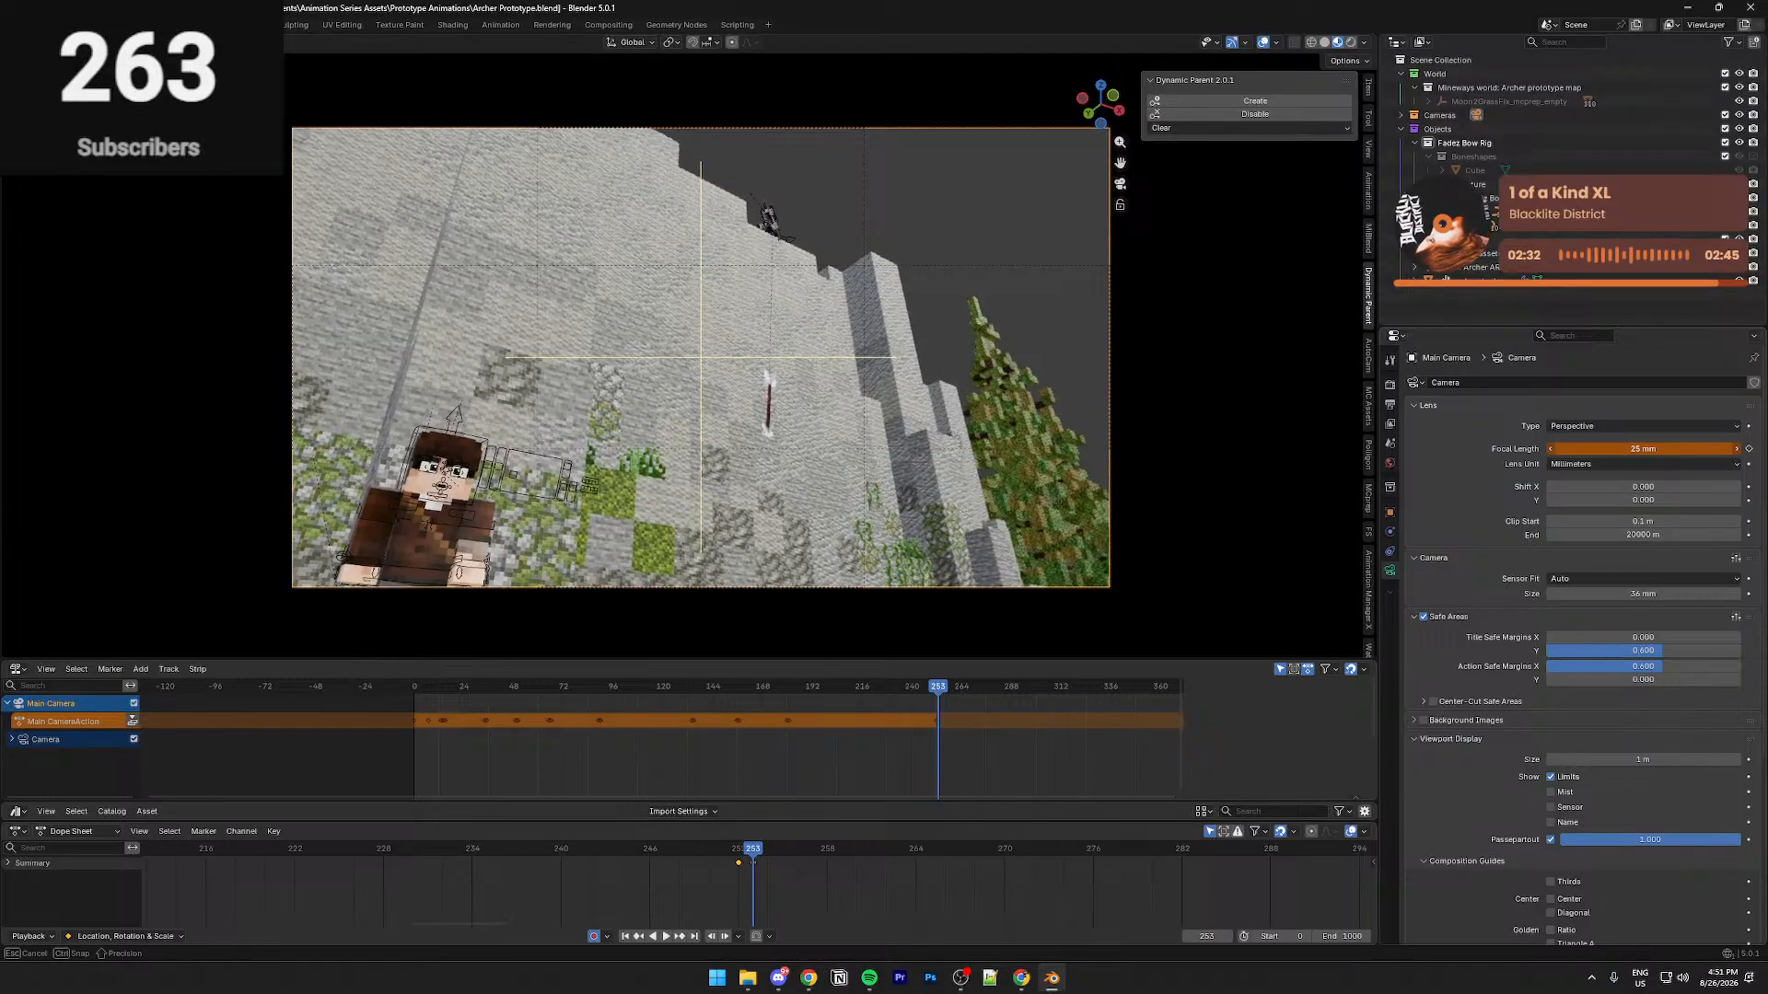
left_click_drag(738, 855, 753, 847)
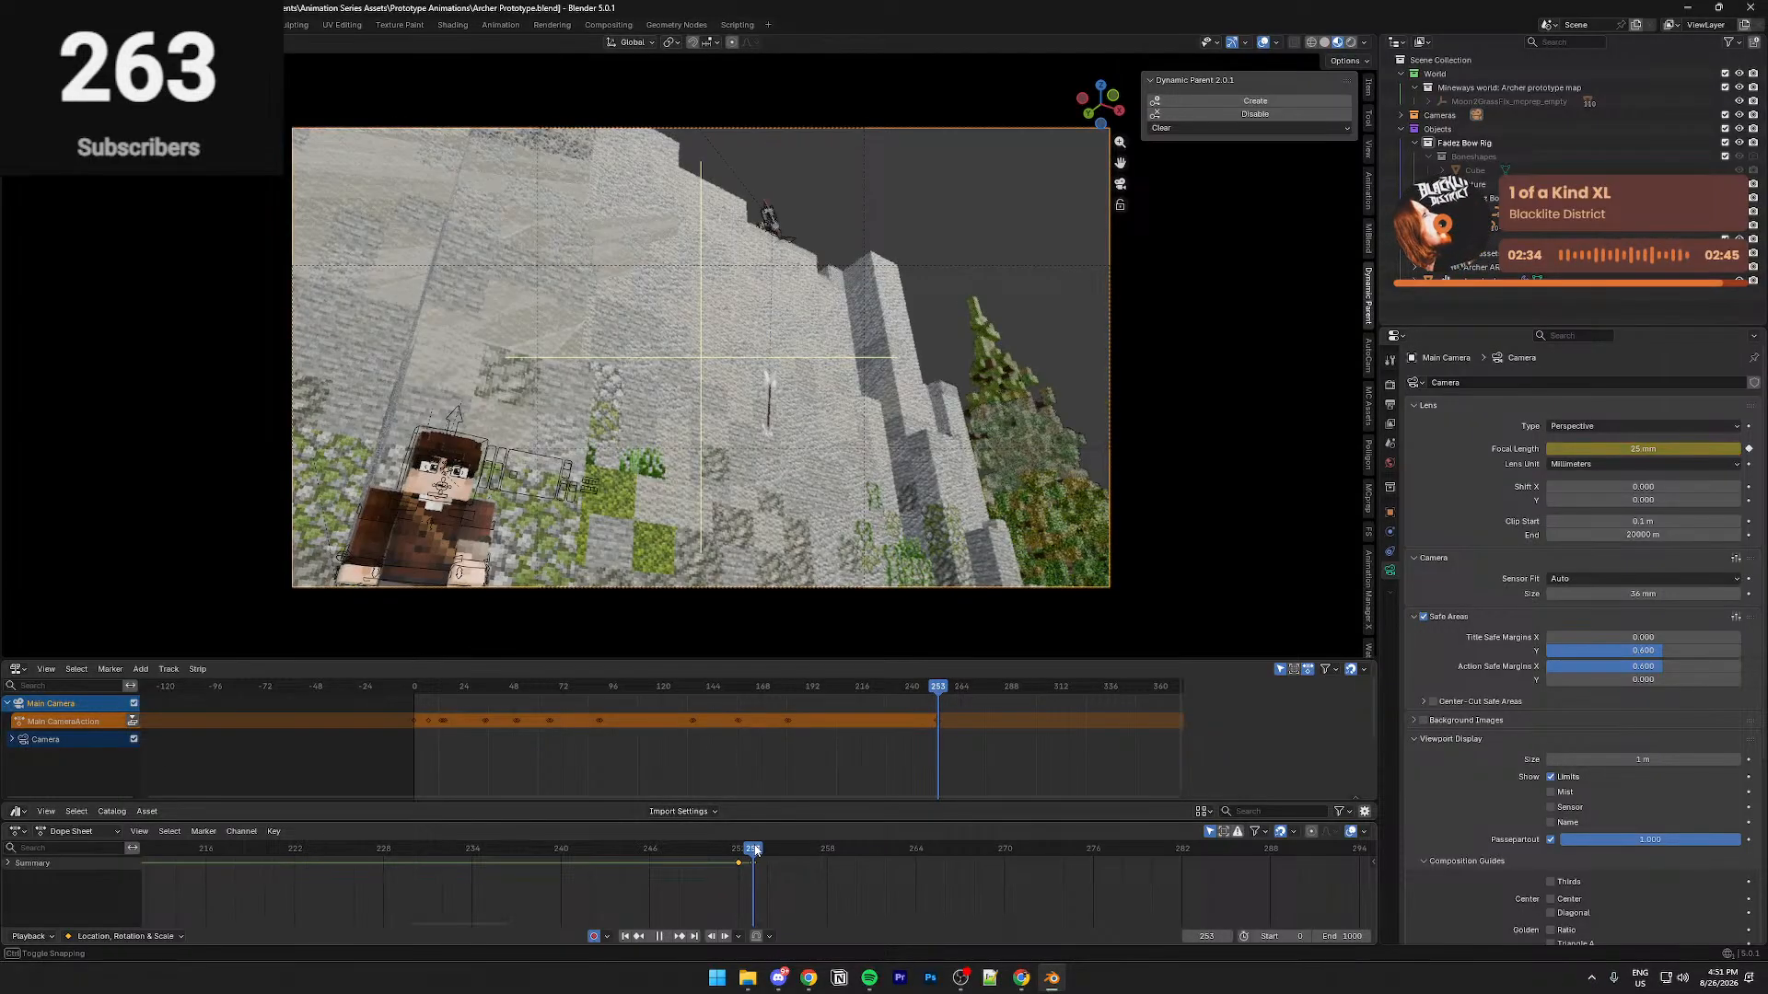
Leave the camera view, select the standing character's rig and switch it to Pose Mode
key("shift+grave")
left_click(726, 476)
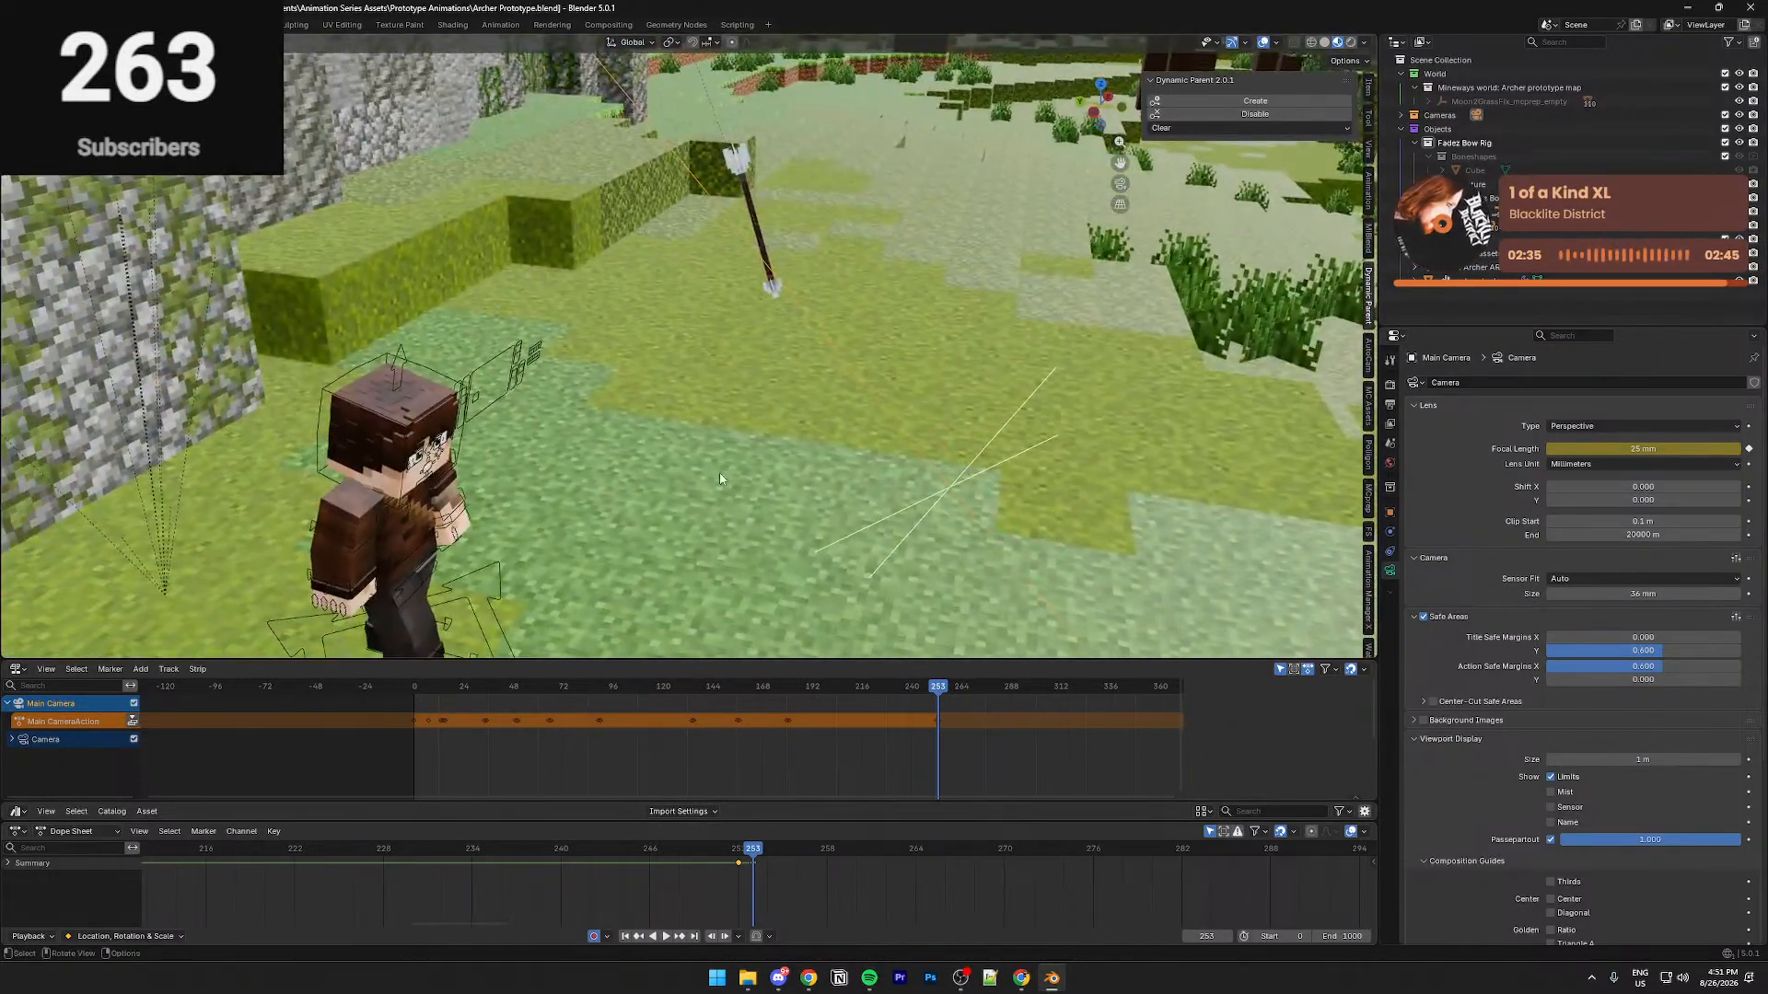
left_click(479, 580)
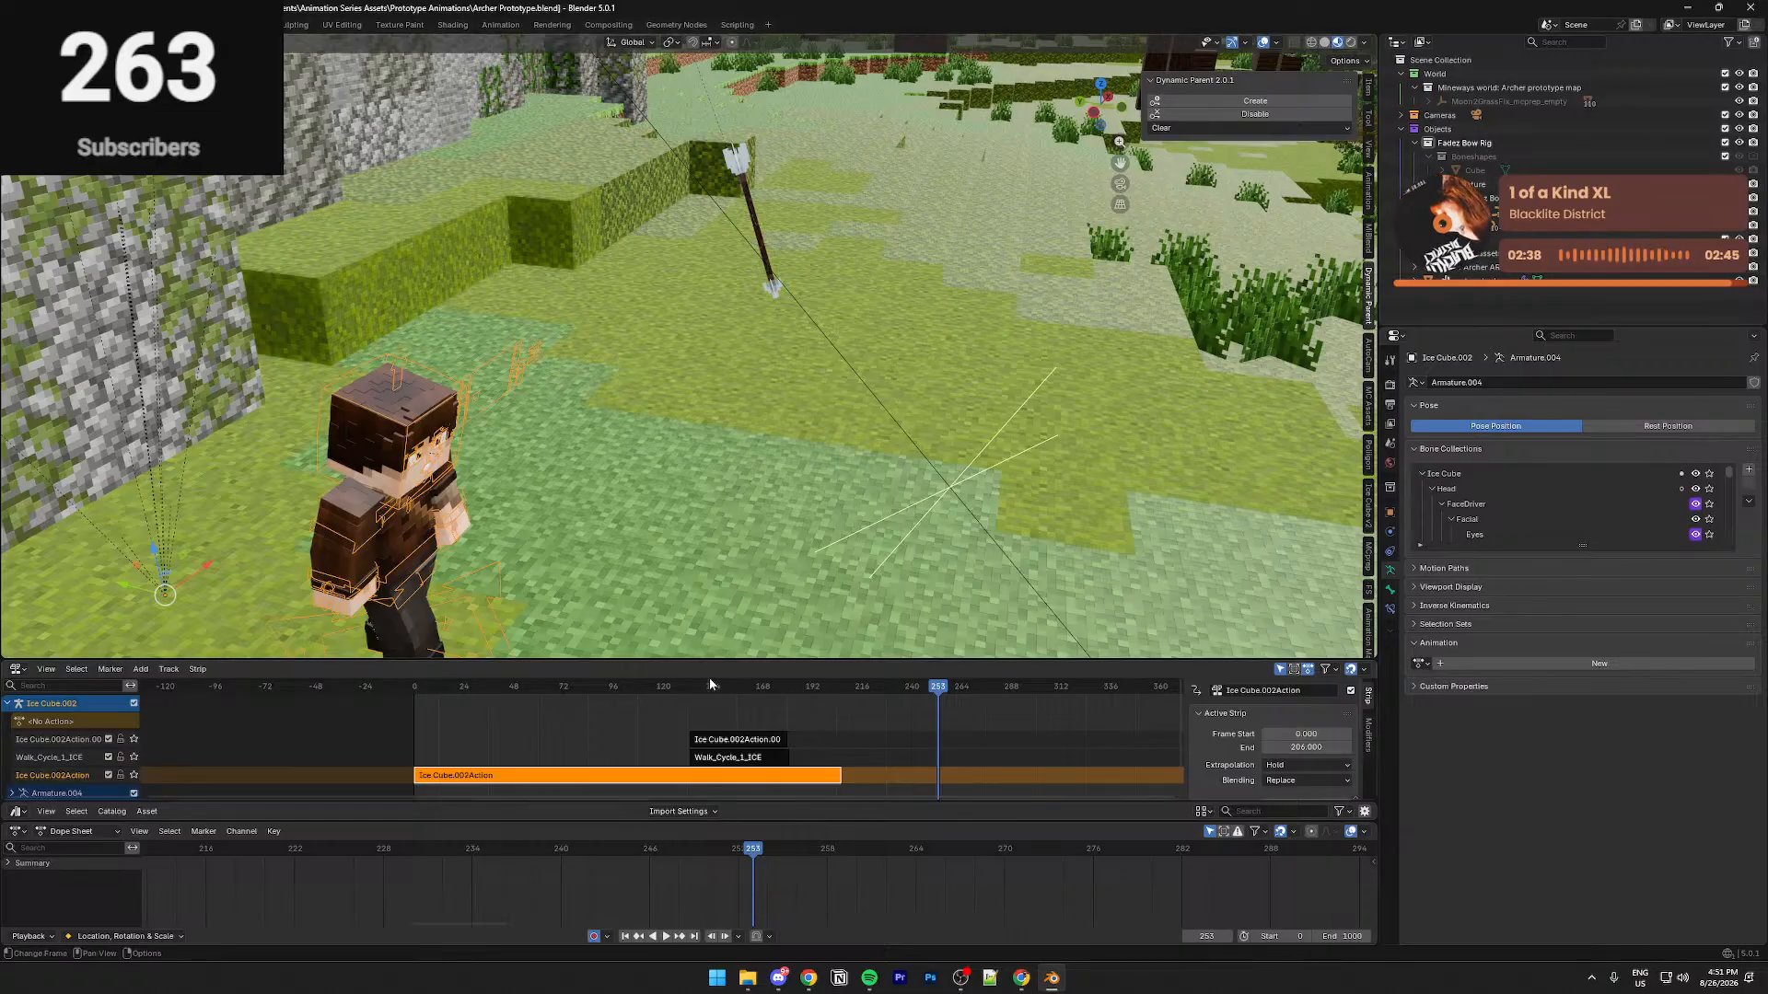
key("ctrl+Tab")
key("Tab")
key("Tab")
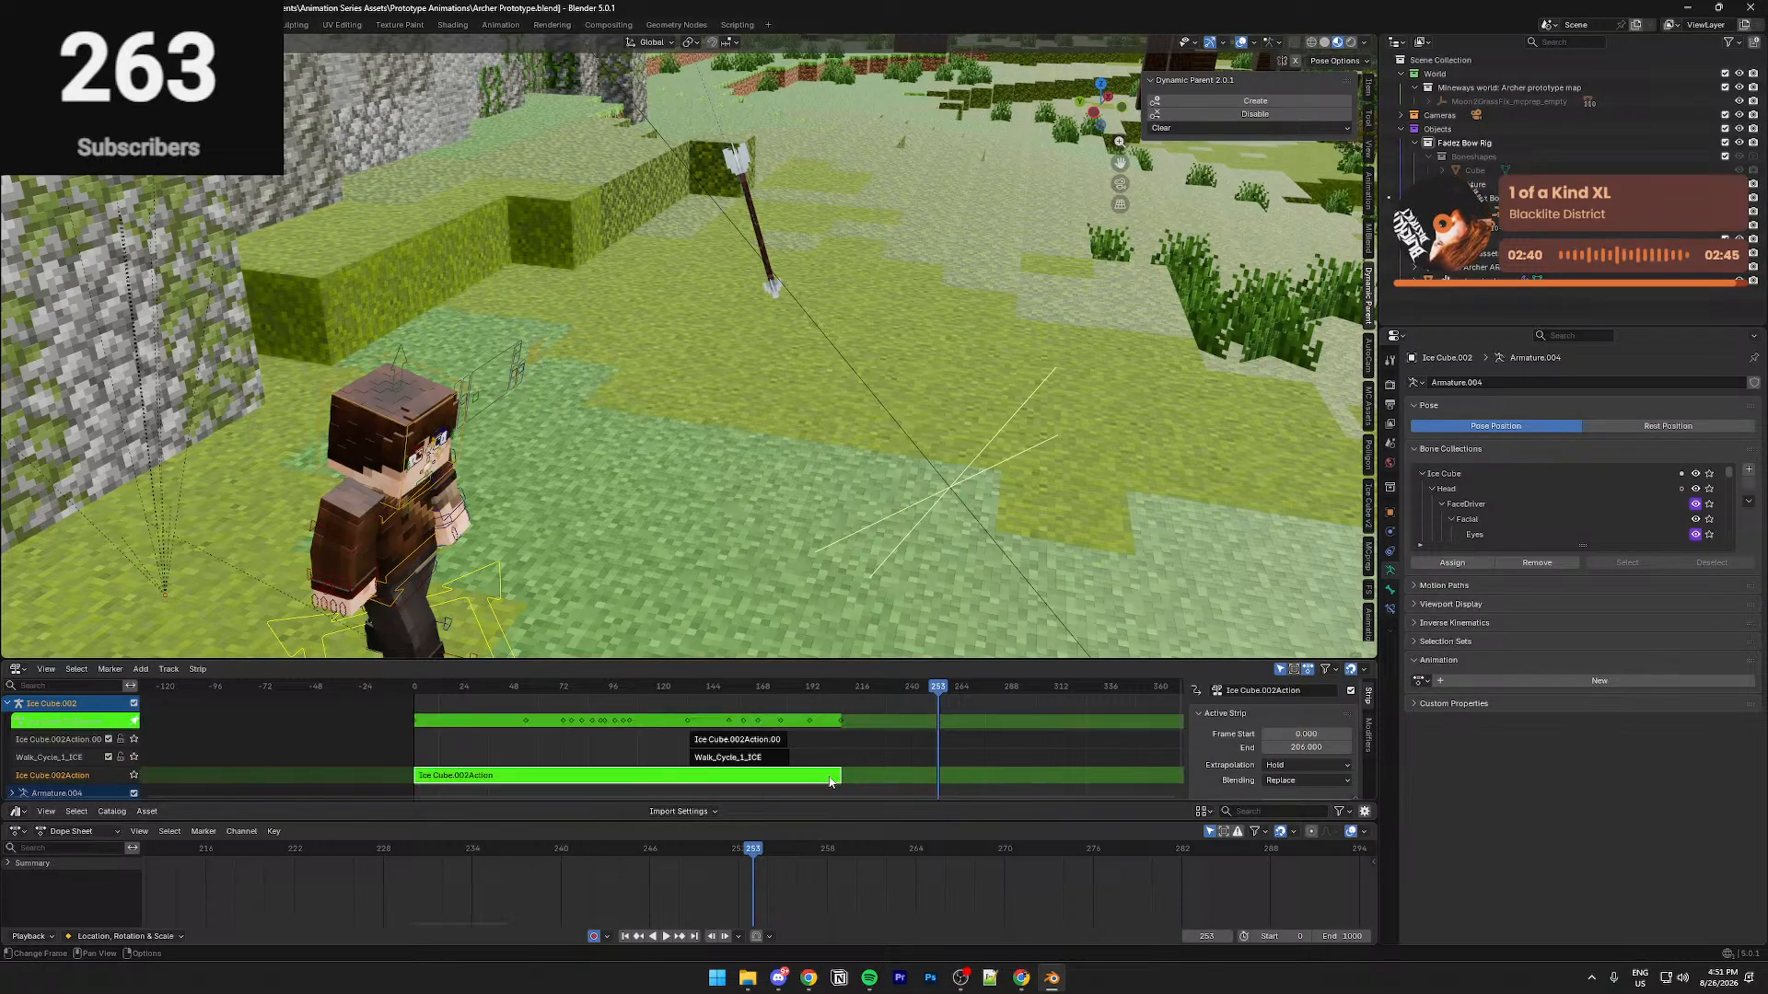
Move the character's root control along the Y axis at frame 253 and check the placement through the camera
key("g")
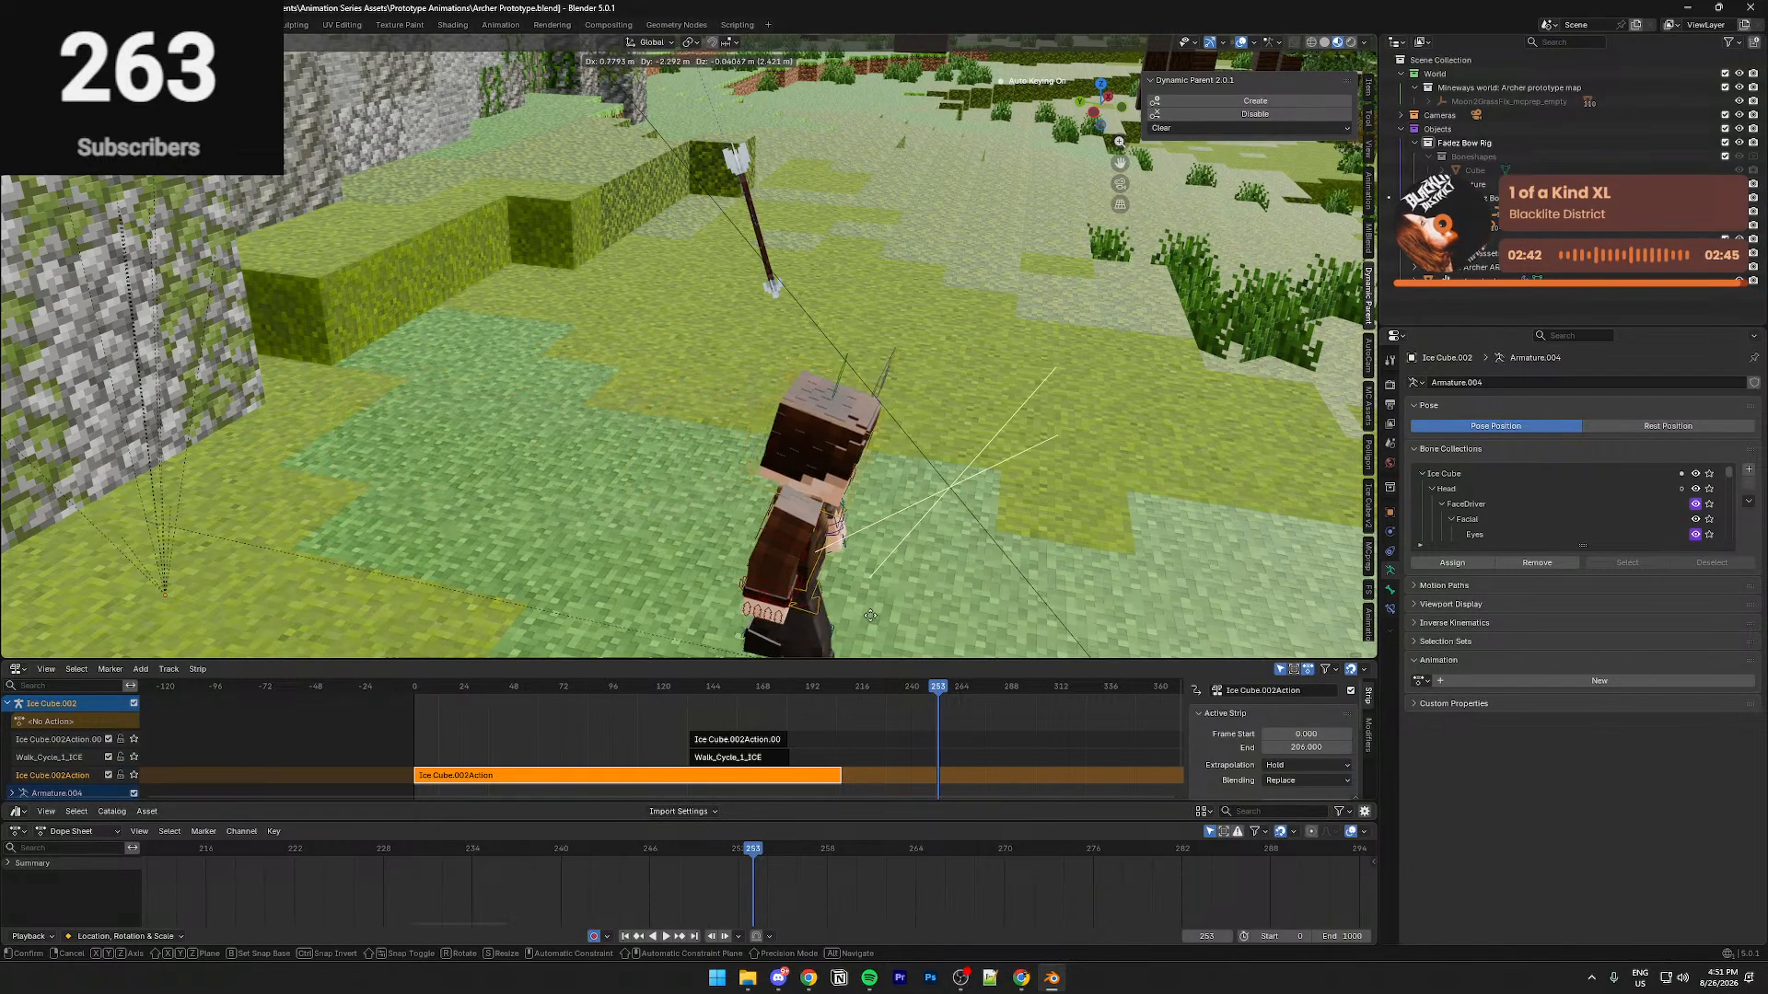
right_click(773, 478)
key("g")
key("y")
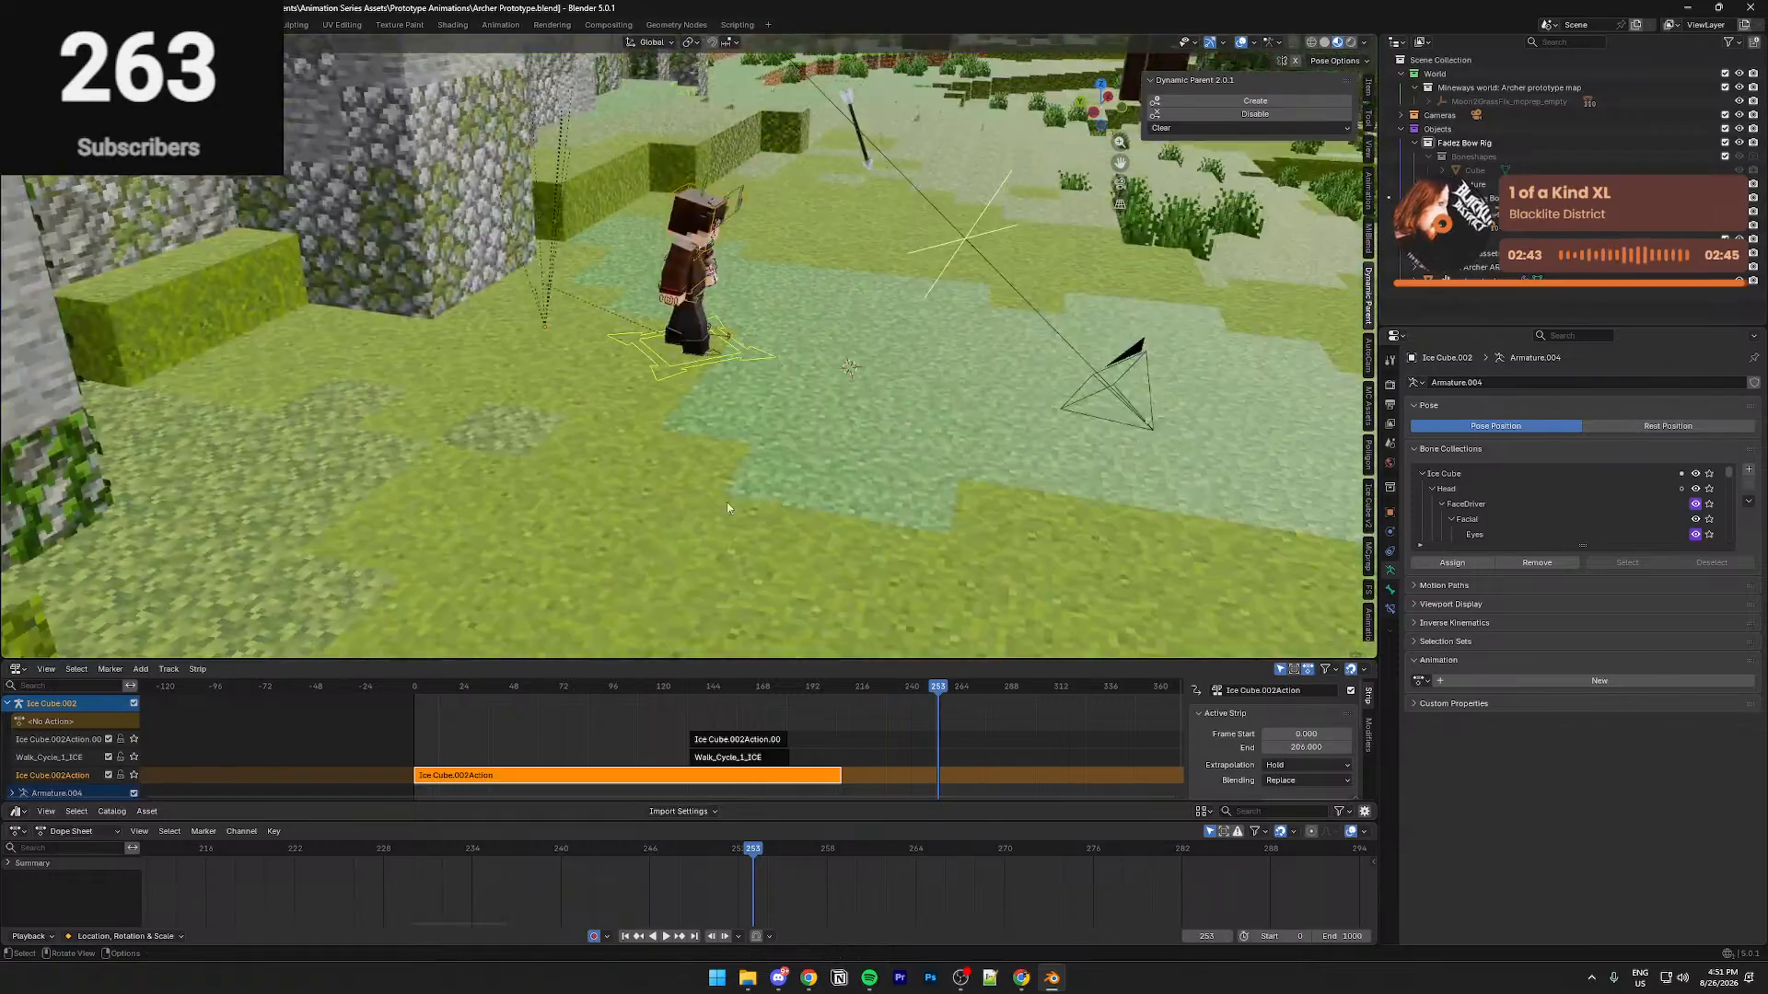
left_click(944, 521)
key("KP_0")
middle_click_drag(836, 456, 676, 589)
key("g")
key("x")
right_click(770, 113)
Examine the standing character's arms and body up close from the side and the front
middle_click_drag(772, 230, 919, 289)
middle_click_drag(759, 501, 687, 456)
middle_click_drag(735, 458, 856, 320)
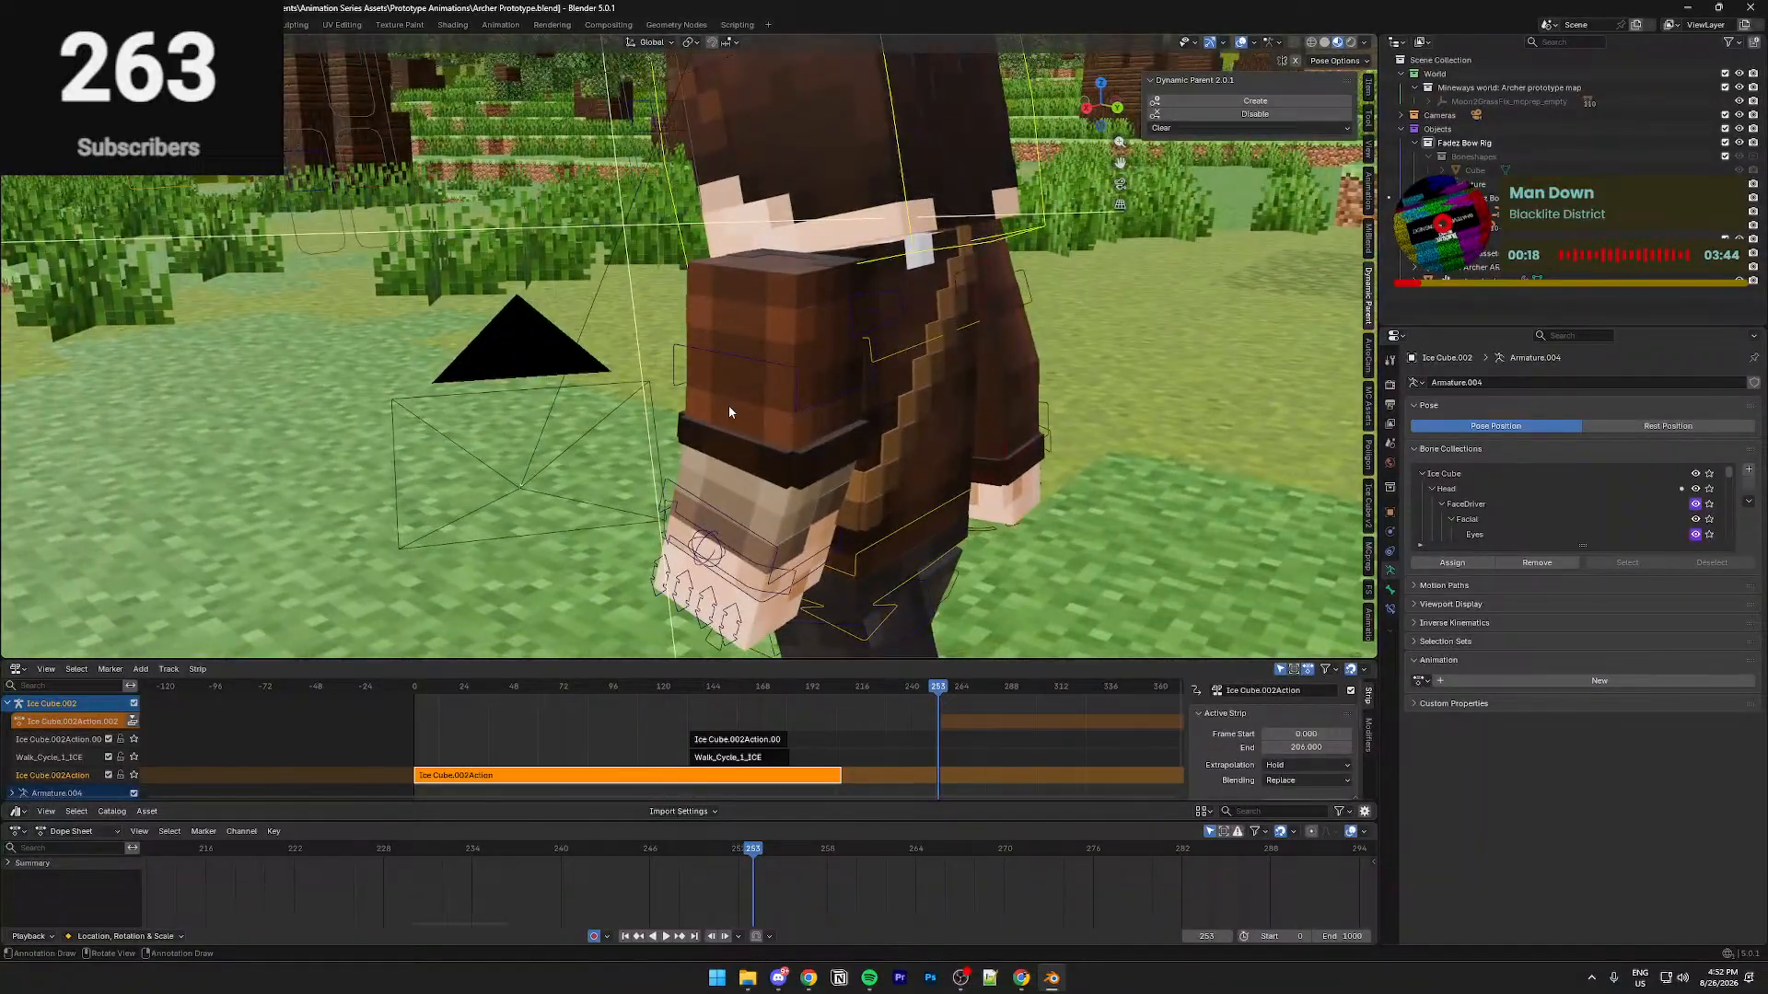
key("s")
right_click_drag(728, 361, 511, 353)
key("w")
key("a")
key("d")
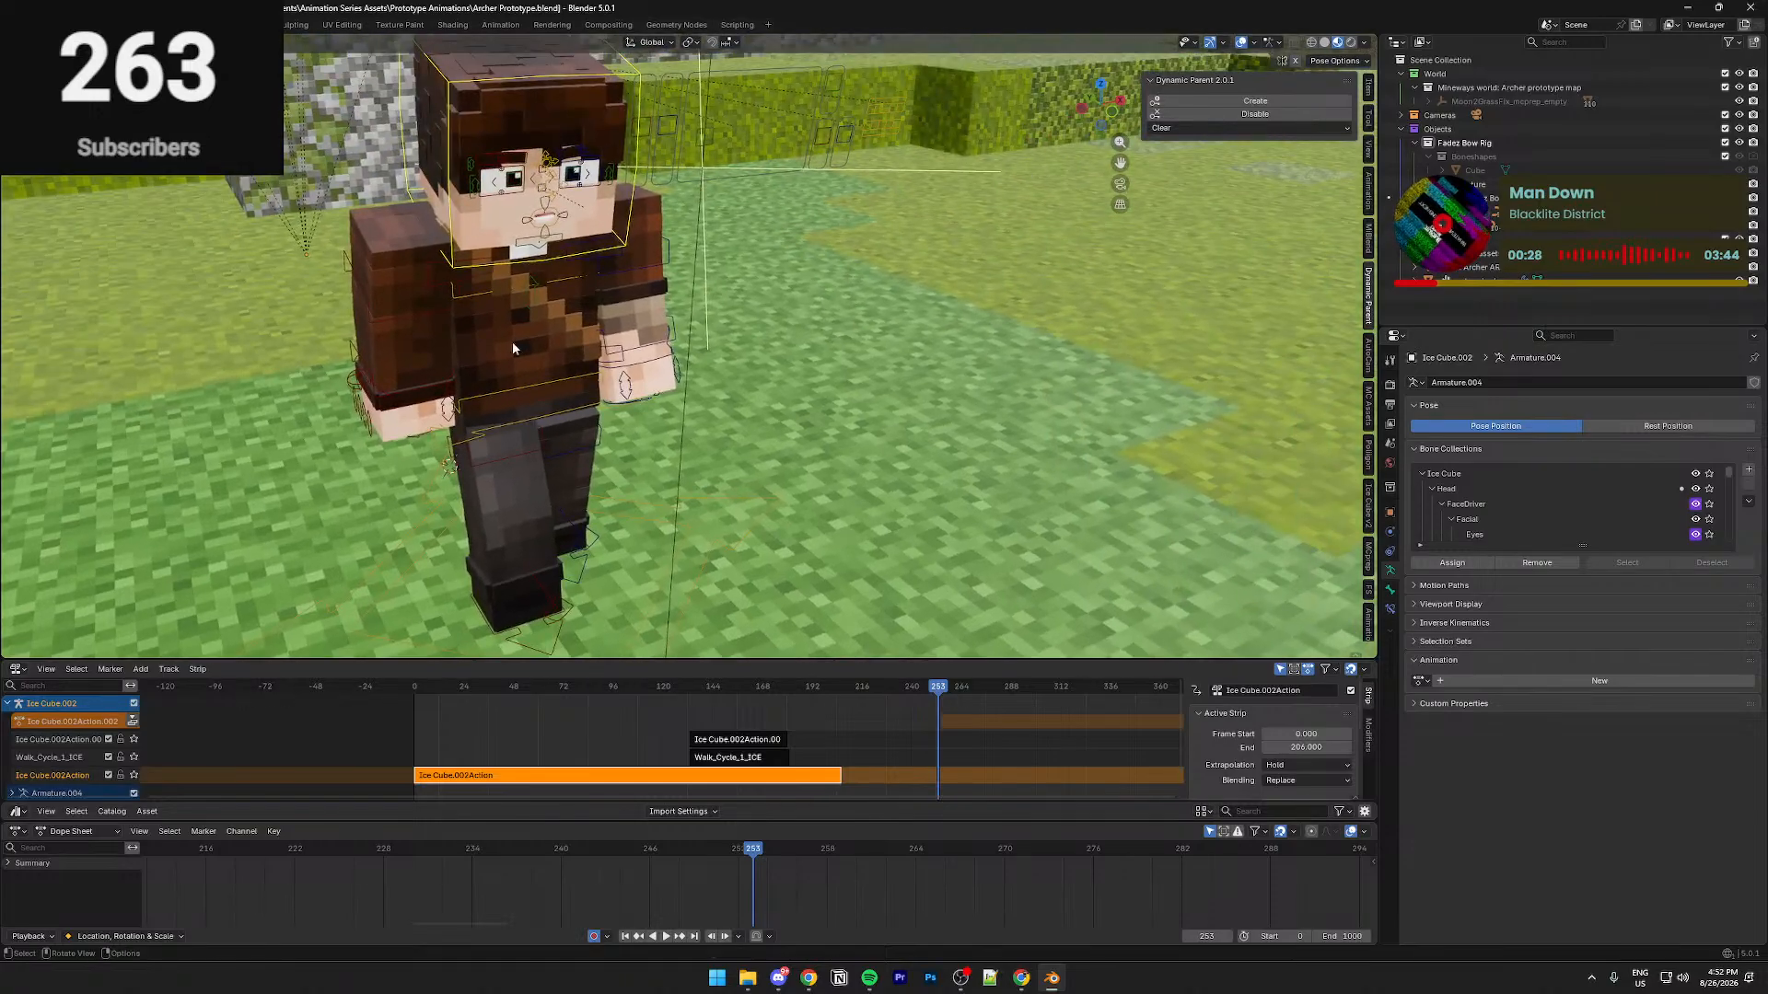
Try to rotate the character's upper body about the global Z axis and undo the last change
key("r")
key("z")
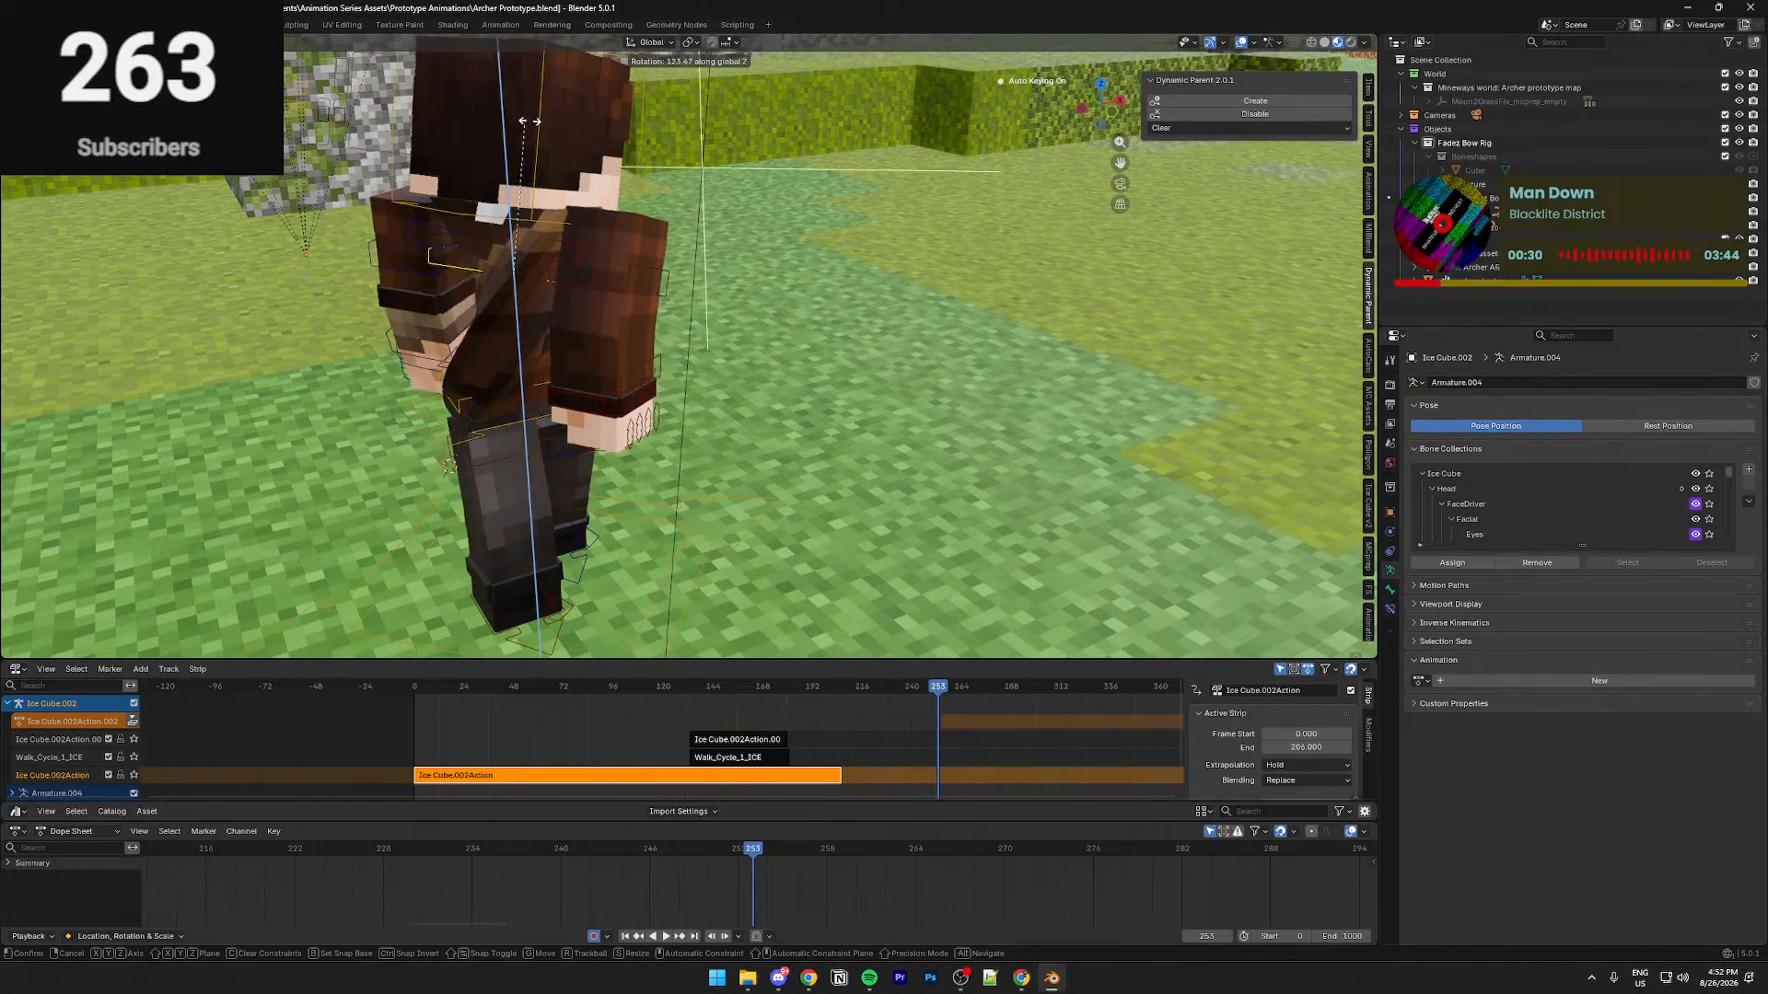
left_click(572, 128)
right_click_drag(572, 128, 431, 511)
key("a")
key("ctrl+z")
Move back to a wider front view of the character and save the file
mouse_move(515, 432)
right_mouse_down()
mouse_move(529, 516)
mouse_move(644, 304)
mouse_move(510, 426)
right_mouse_up()
key("s")
key("ctrl+s")
right_click_drag(673, 364, 614, 540)
key("ctrl+s")
Scrub back from frame 253 and replay the character's animation in the front view, stopping at frame 184
left_click_drag(754, 856, 454, 852)
key("space")
key("space")
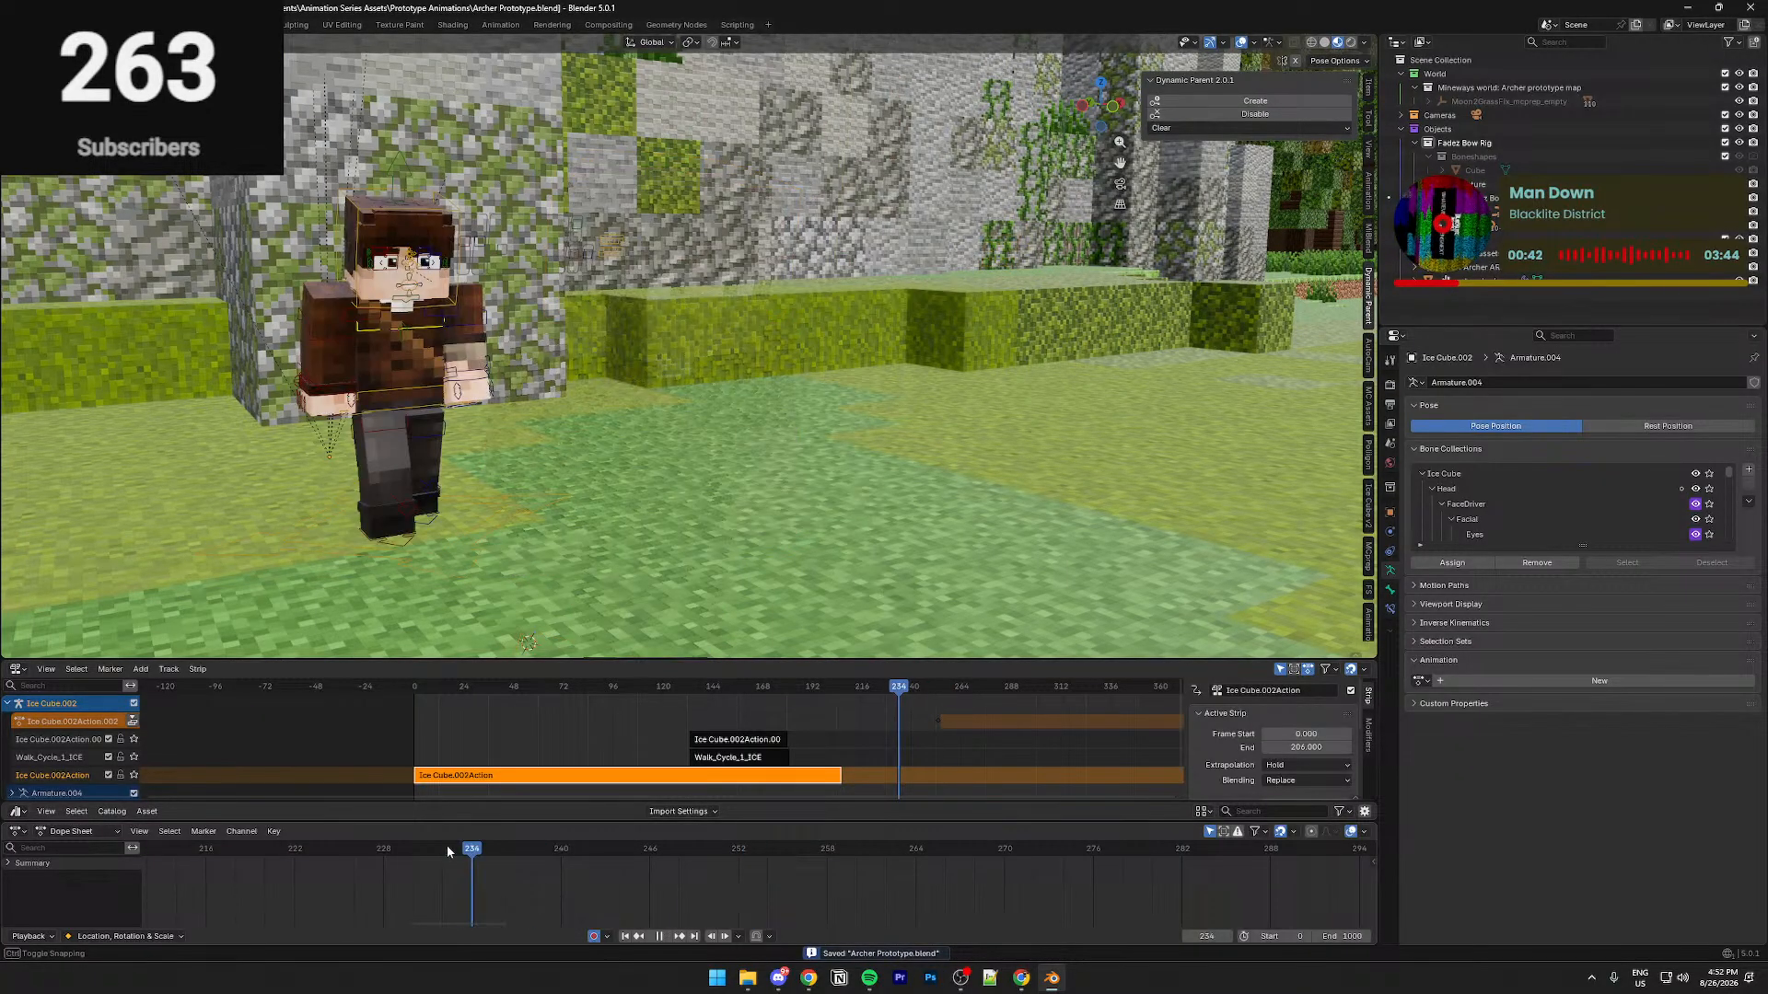
left_click_drag(1300, 842, 556, 858)
key("space")
key("space")
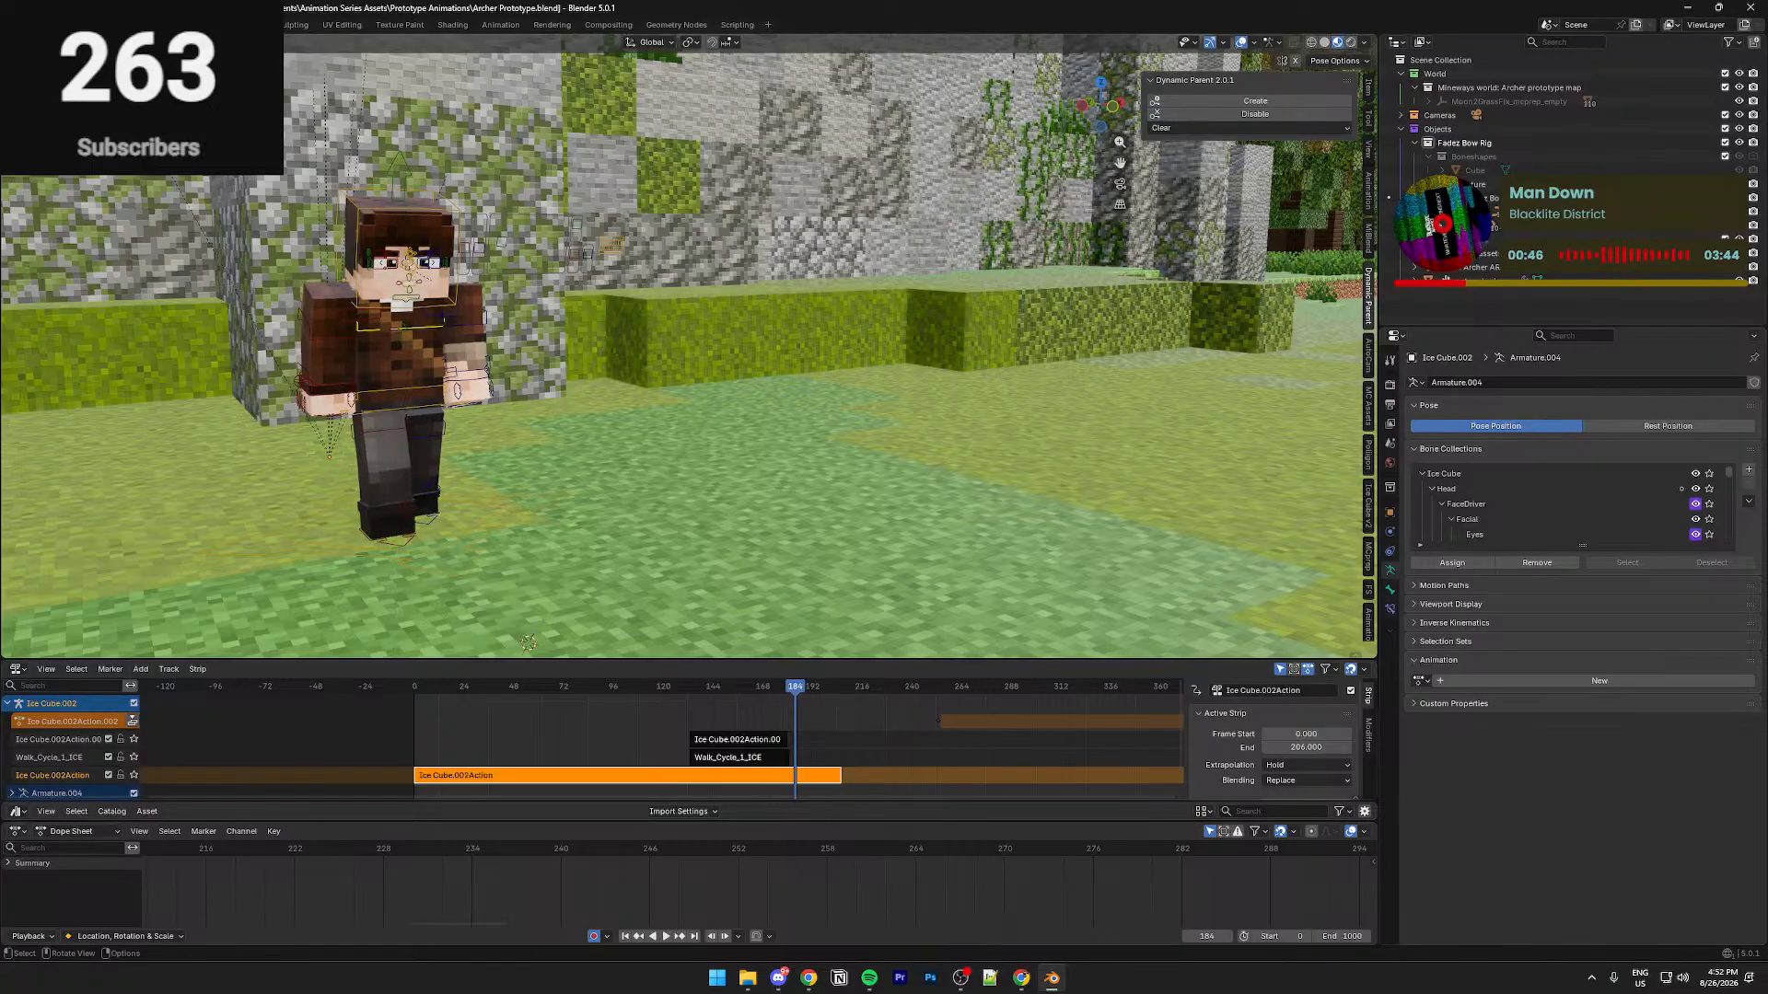
Save the file and switch the viewport to solid shading with the character in a wider view
key("ctrl+s")
left_click(1324, 42)
middle_click_drag(607, 300, 717, 296, "shift")
scroll(716, 295, "down", 2)
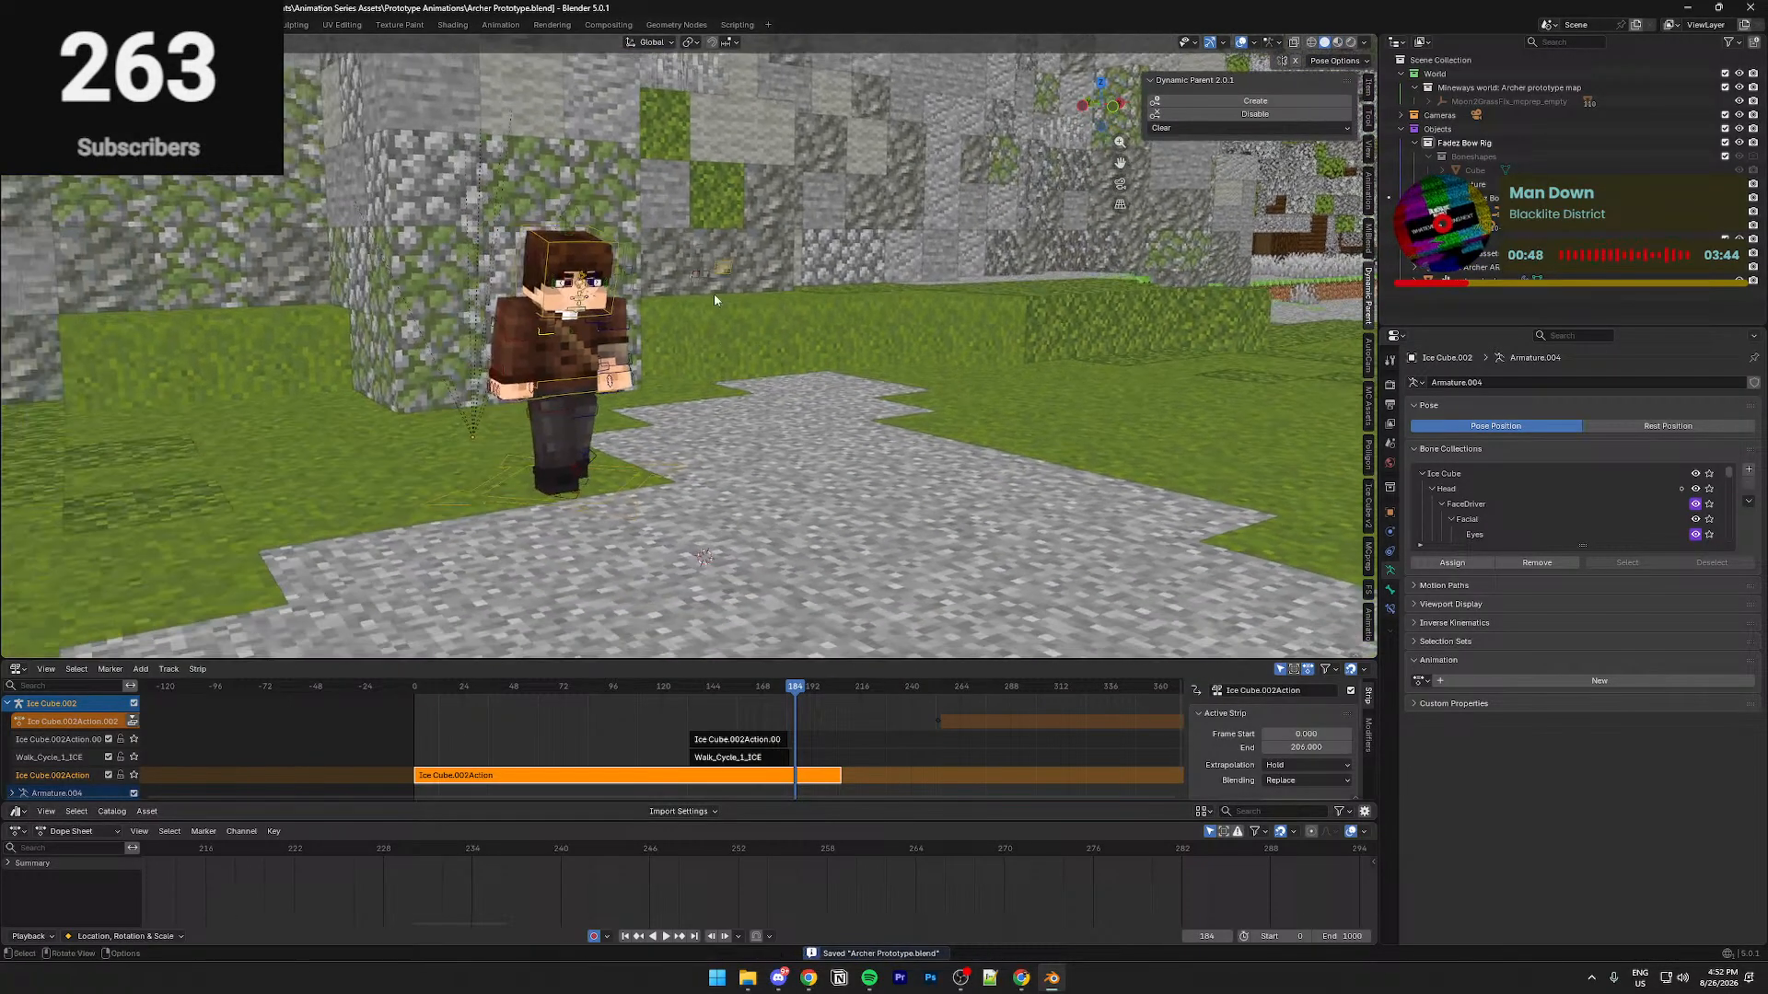
Play the animation on from frame 184, switch to the camera view, and return to frame 253
key("space")
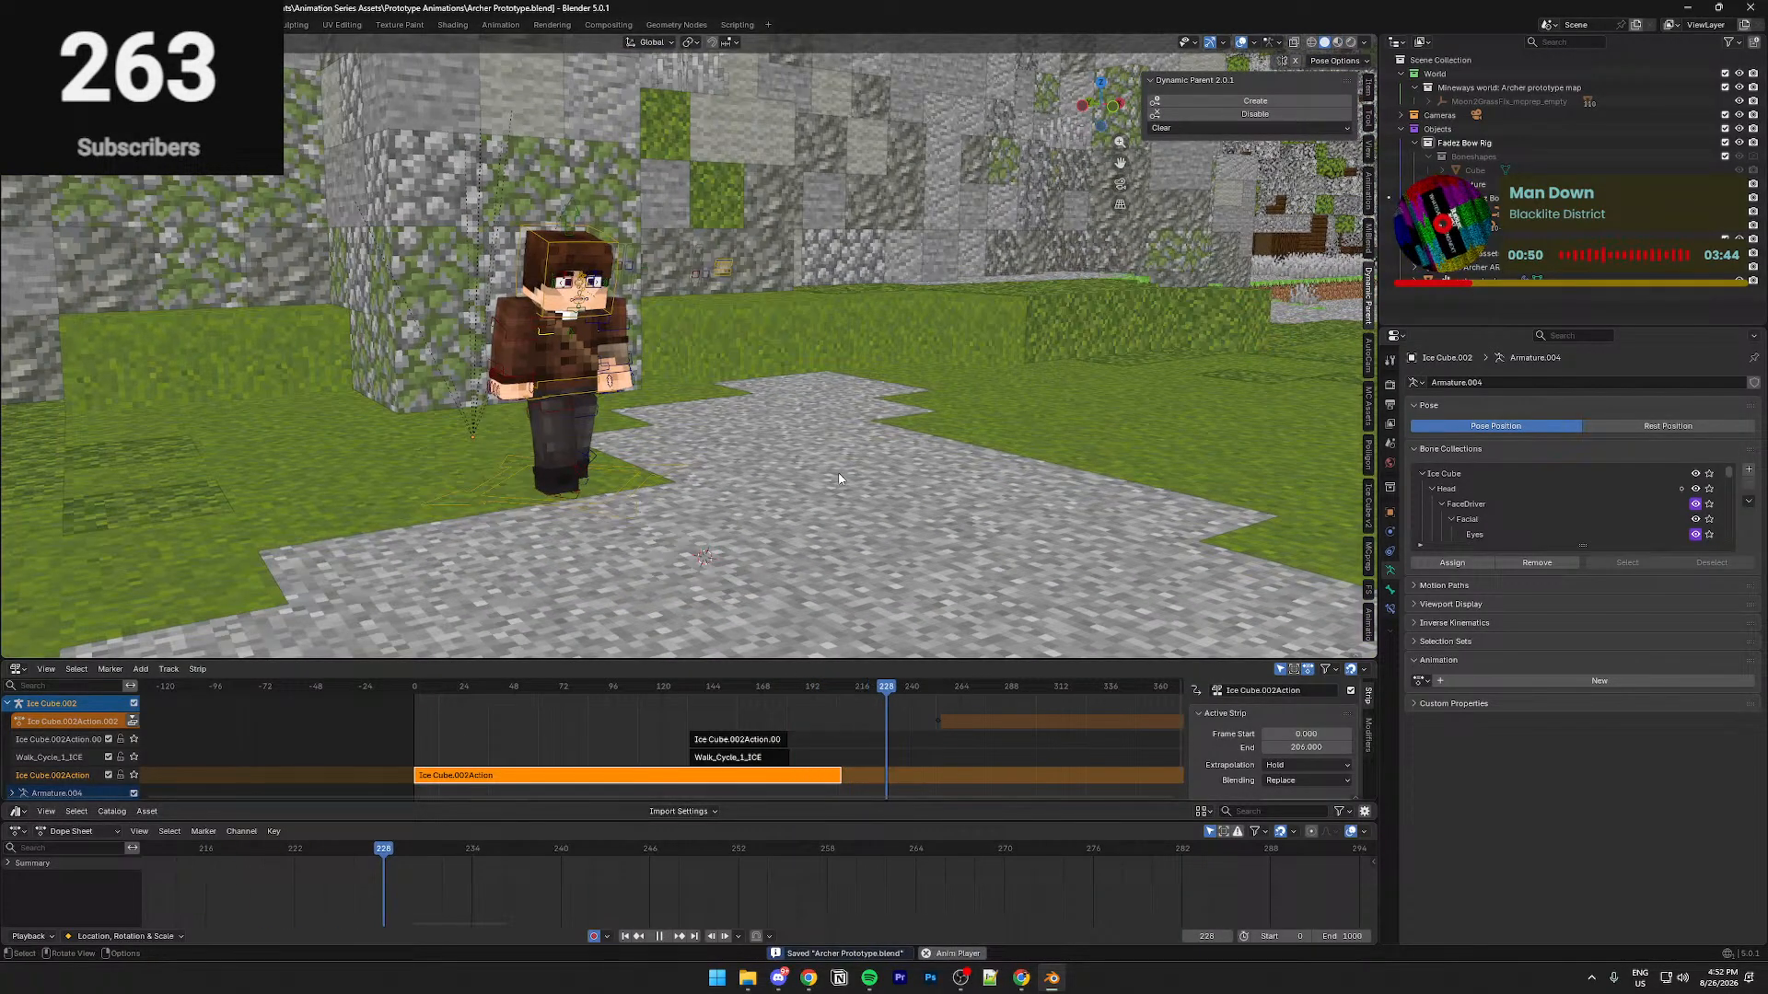
key("KP_0")
key("space")
left_click_drag(864, 848, 753, 869)
Select the flying arrow, go to frame 250 and centre the view on the arrow
middle_click_drag(819, 340, 777, 404)
scroll(778, 468, "down", 3)
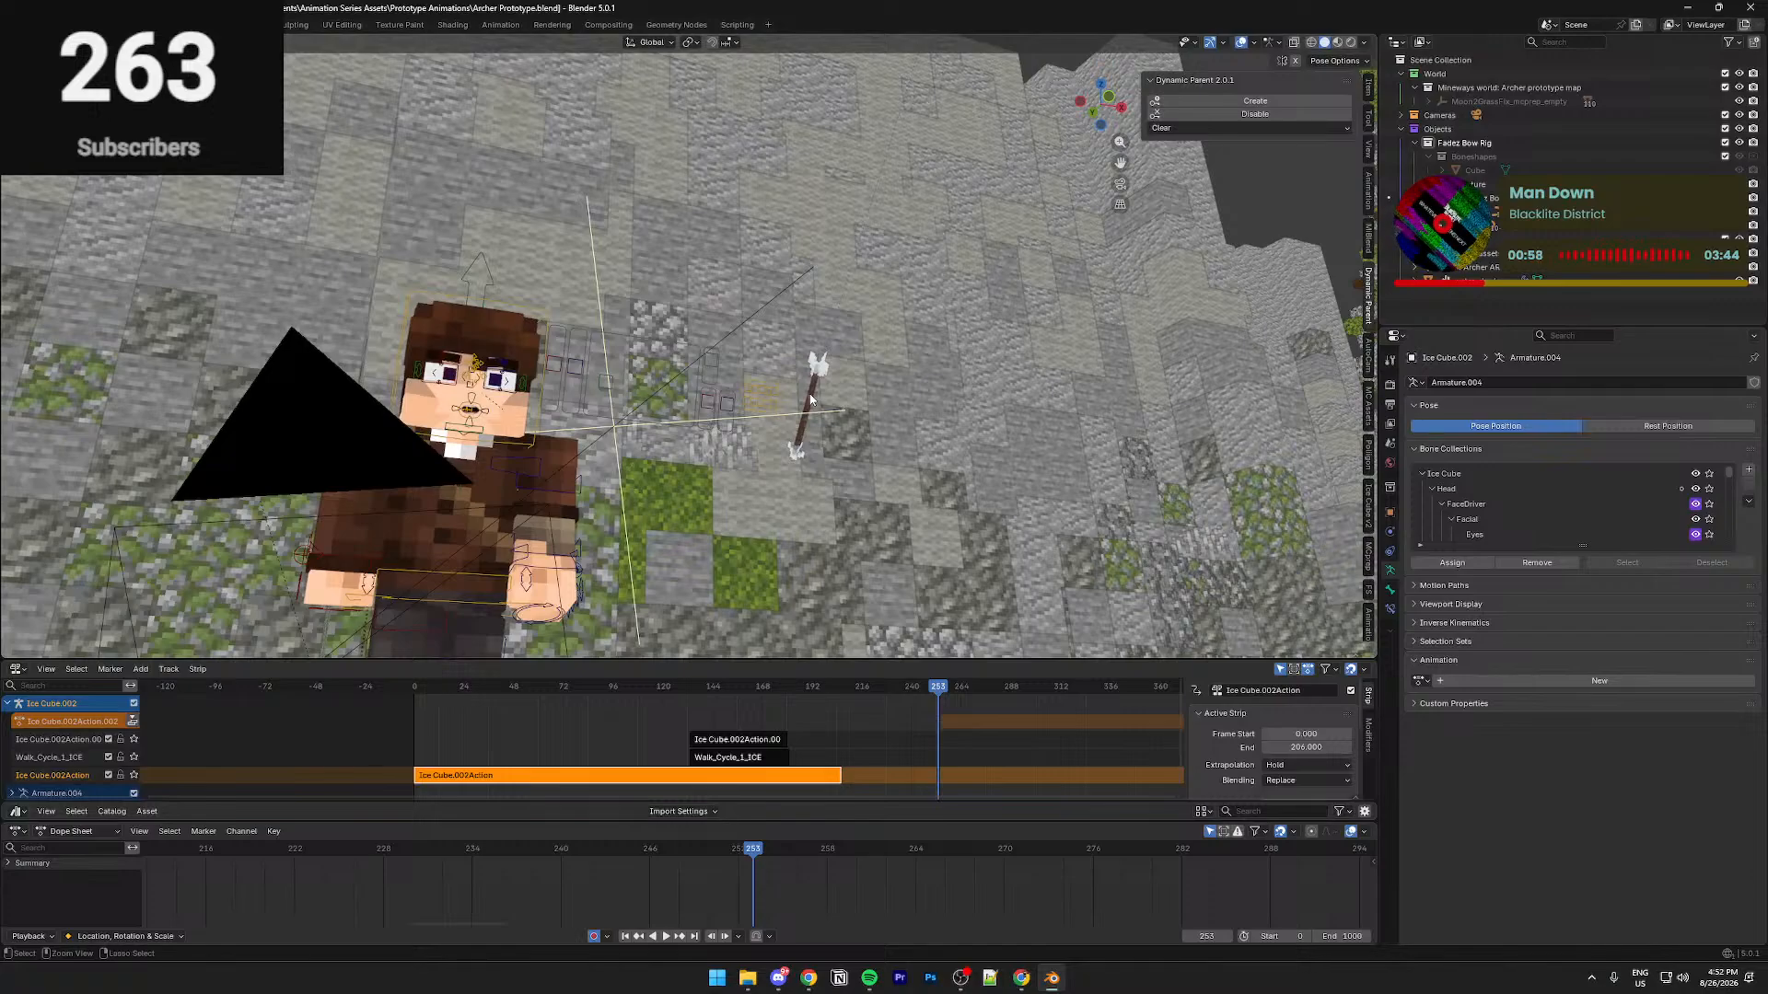
left_click(810, 399)
left_click_drag(736, 850, 708, 855)
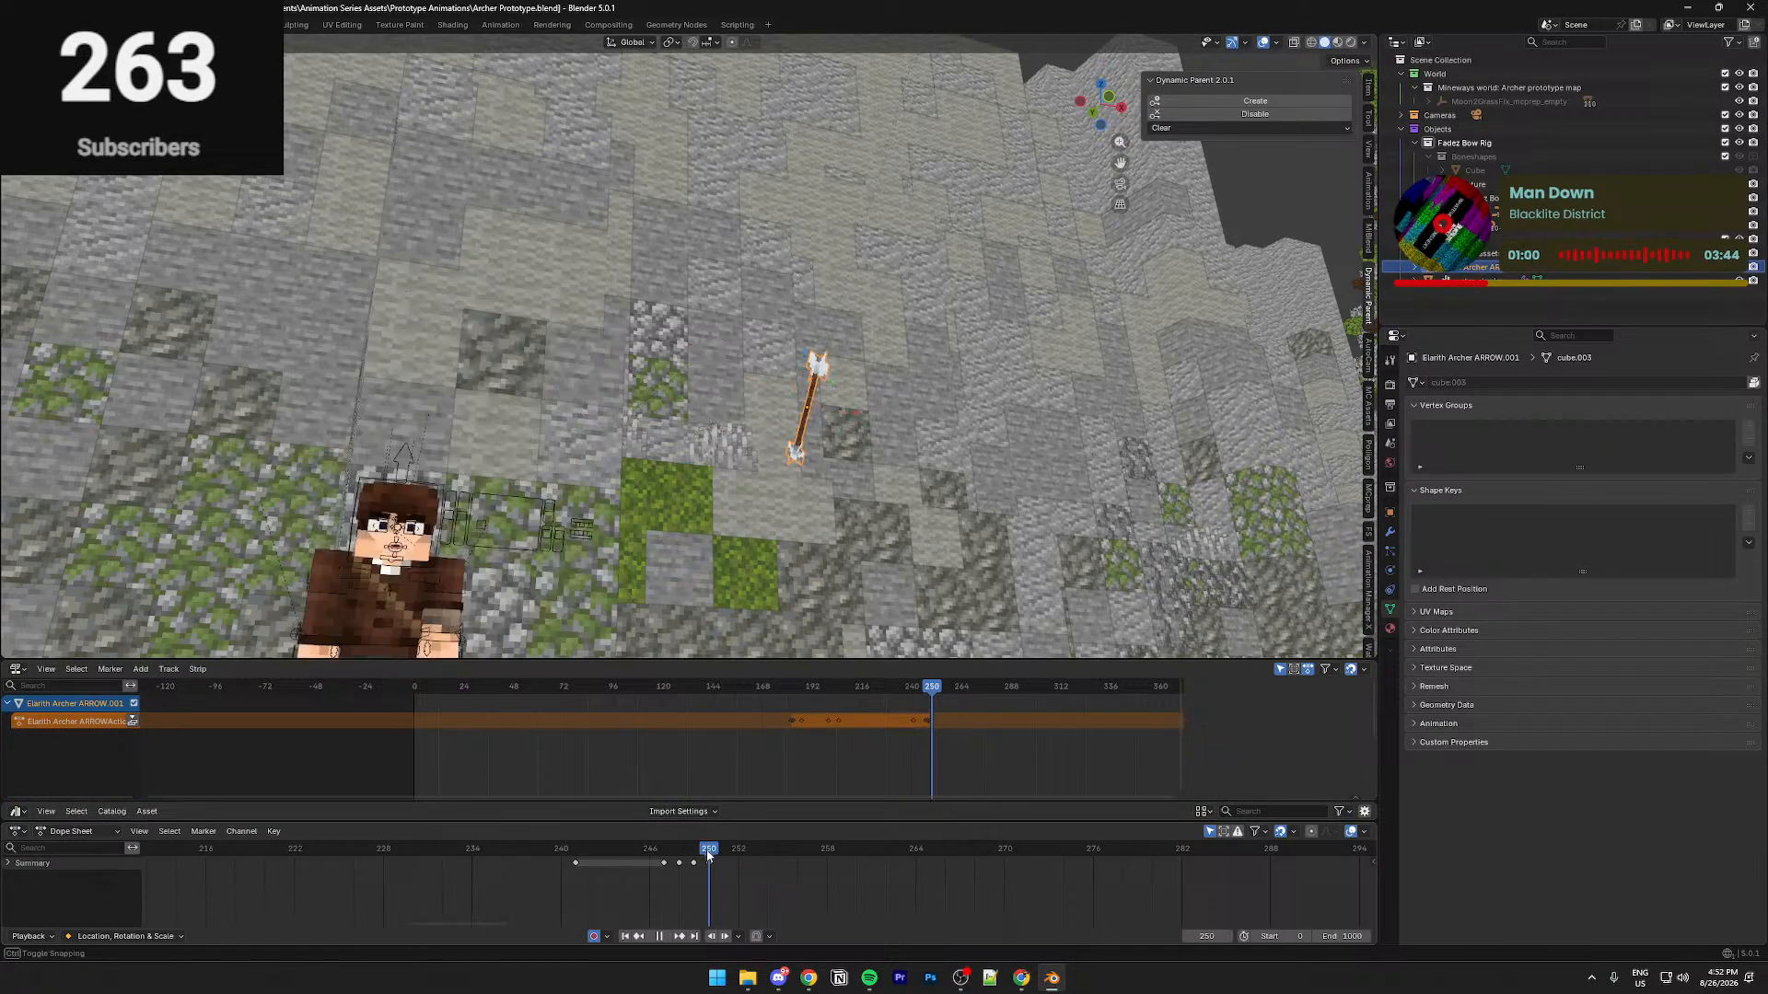
key("KP_Decimal")
middle_click_drag(759, 523, 798, 537)
scroll(792, 497, "down", 6)
scroll(792, 497, "up", 4)
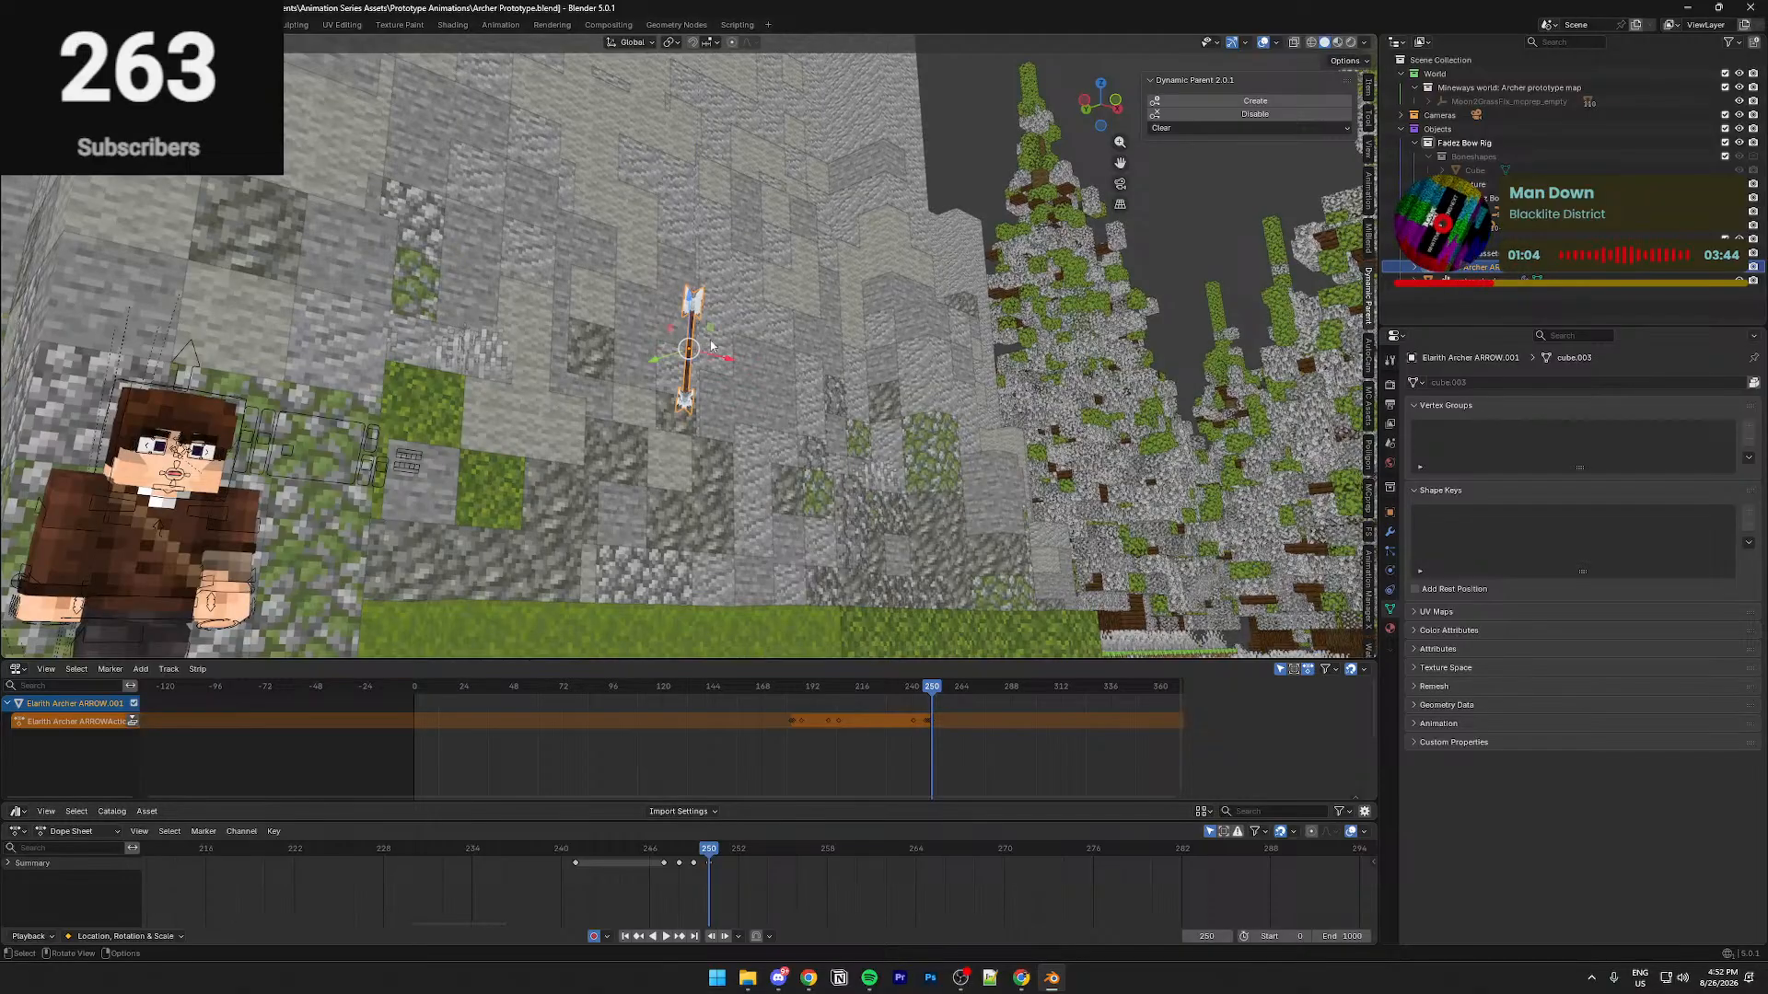
Check frame 250 through the camera and compare it with a free view of the arrow below the archer
key("KP_0")
mouse_move(710, 844)
left_mouse_down()
mouse_move(677, 856)
mouse_move(707, 863)
left_mouse_up()
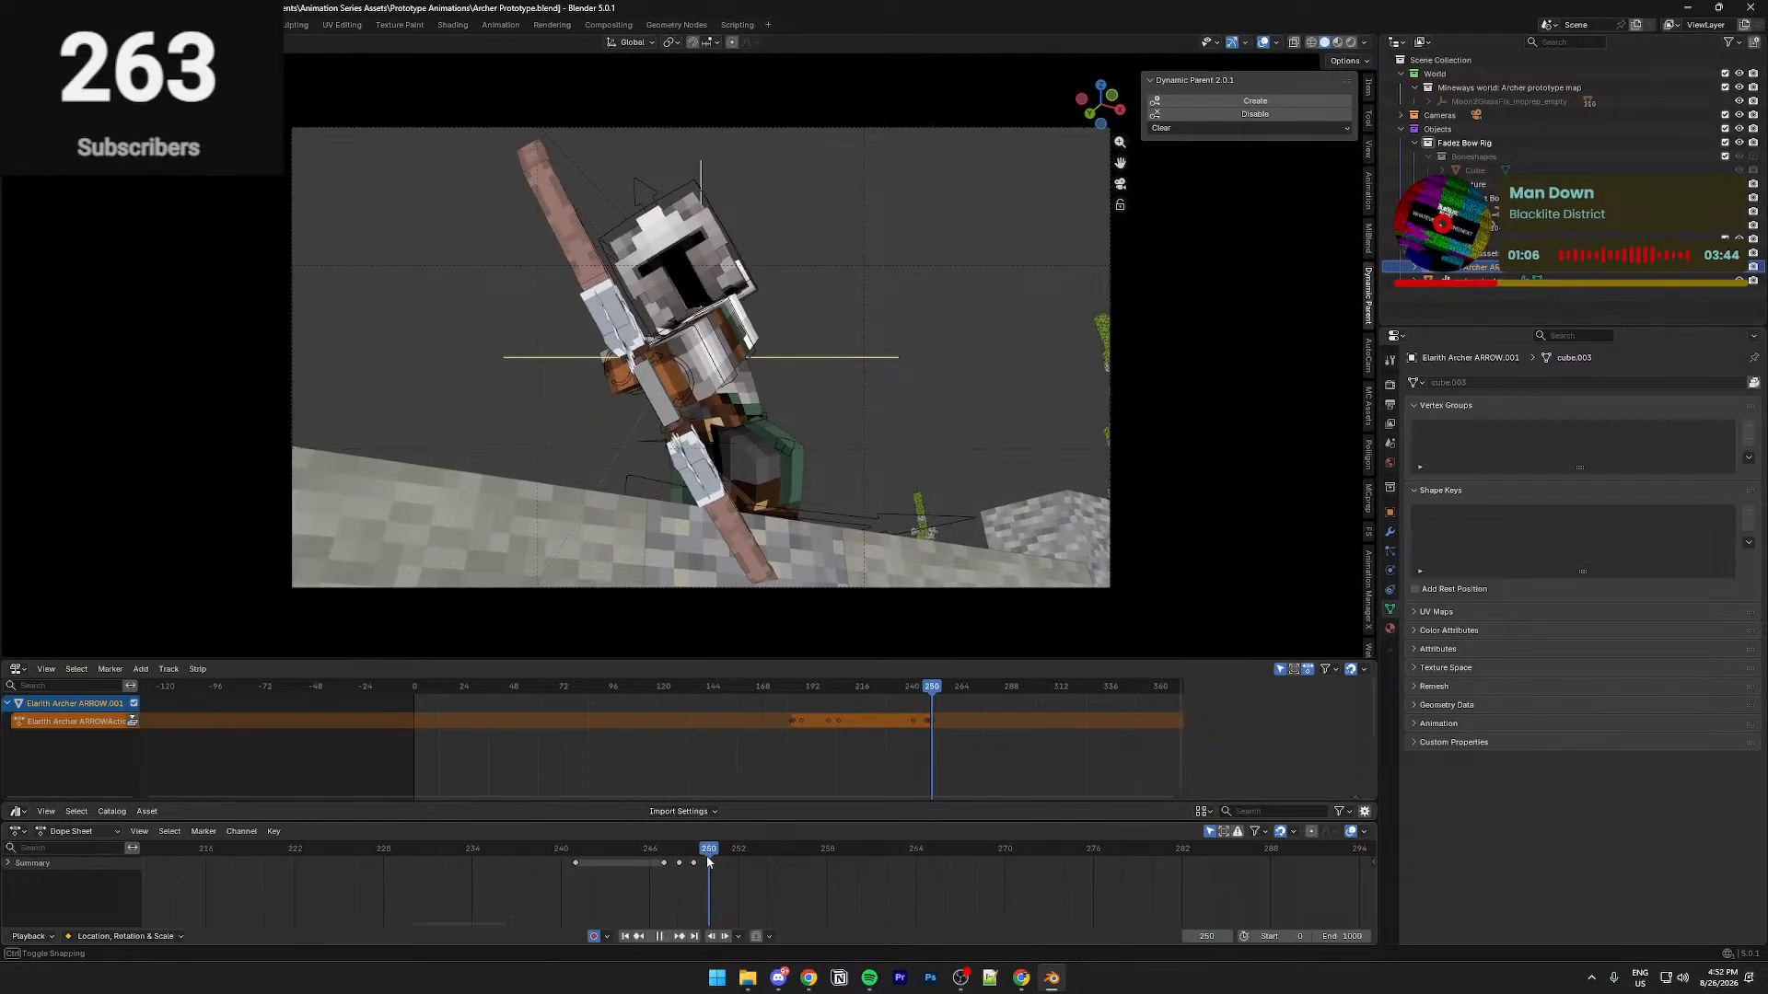
key("shift+grave")
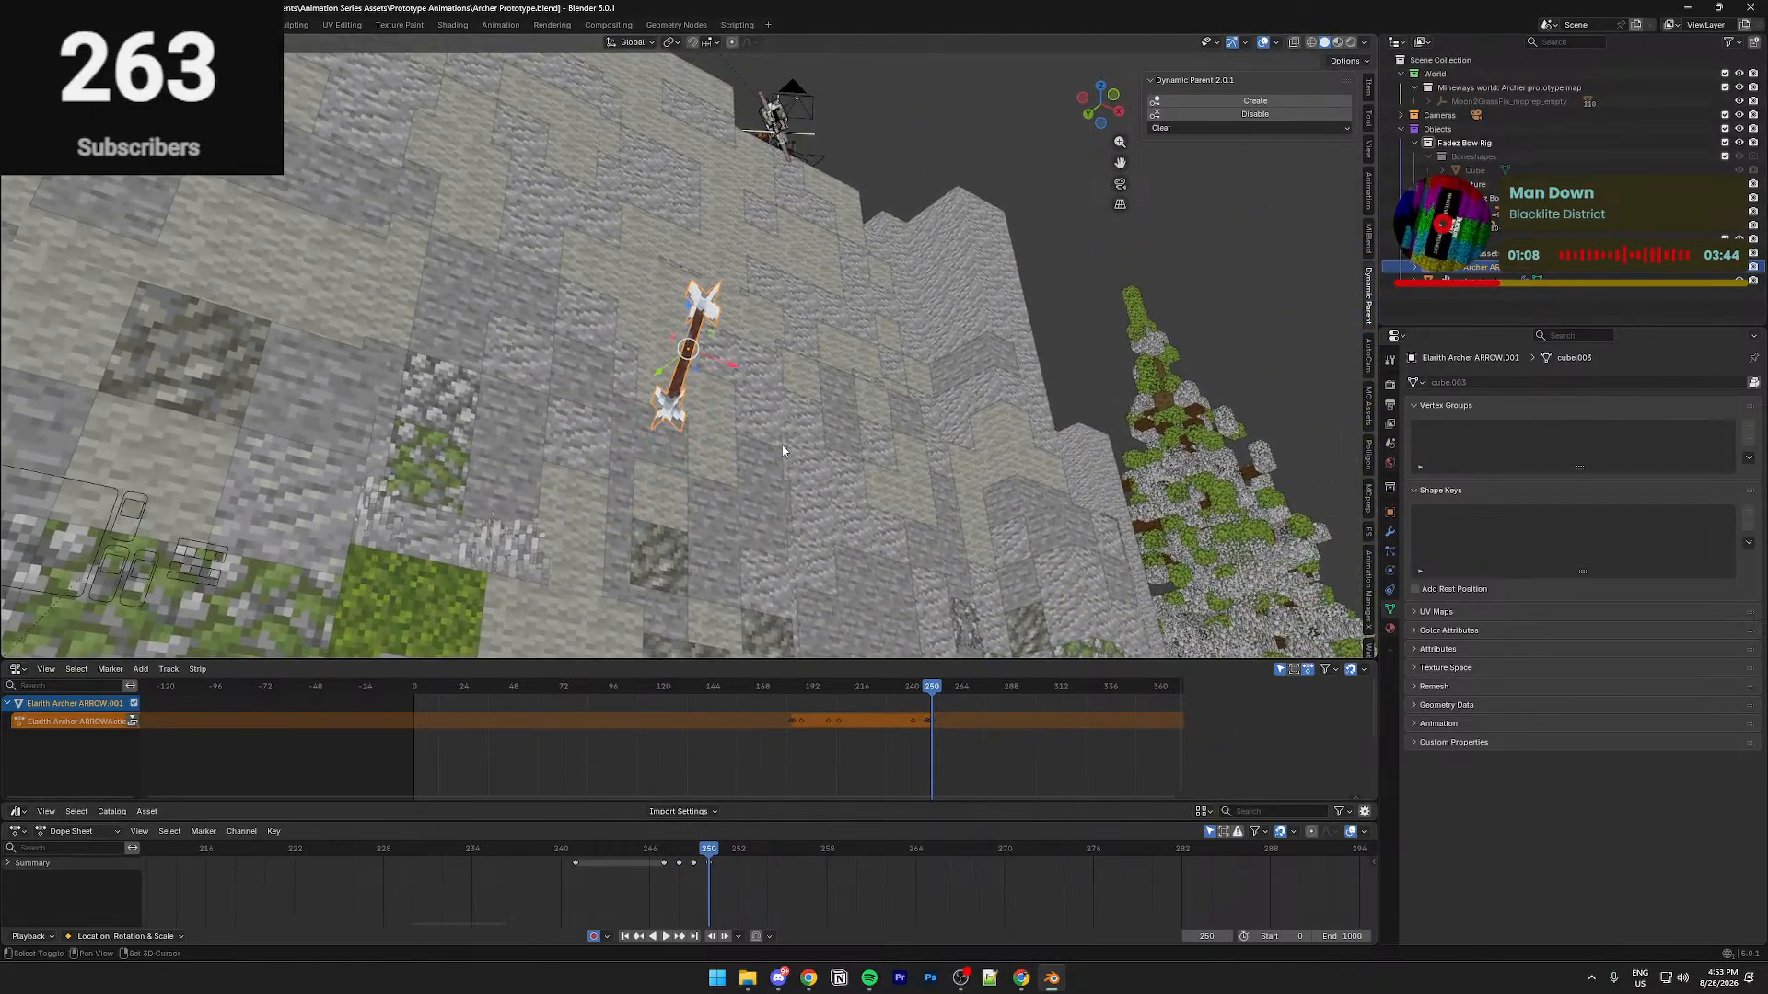
left_click(689, 345)
Replay the arrow's flight from about frame 245 and again from about frame 248
left_click_drag(704, 853, 630, 864)
key("space")
key("space")
left_click(679, 857)
key("space")
key("space")
Replay the arrow's flight from about frames 239 and 248 in a new view, and return to frame 250
key("shift+grave")
left_click(757, 391)
left_click(546, 852)
key("space")
key("space")
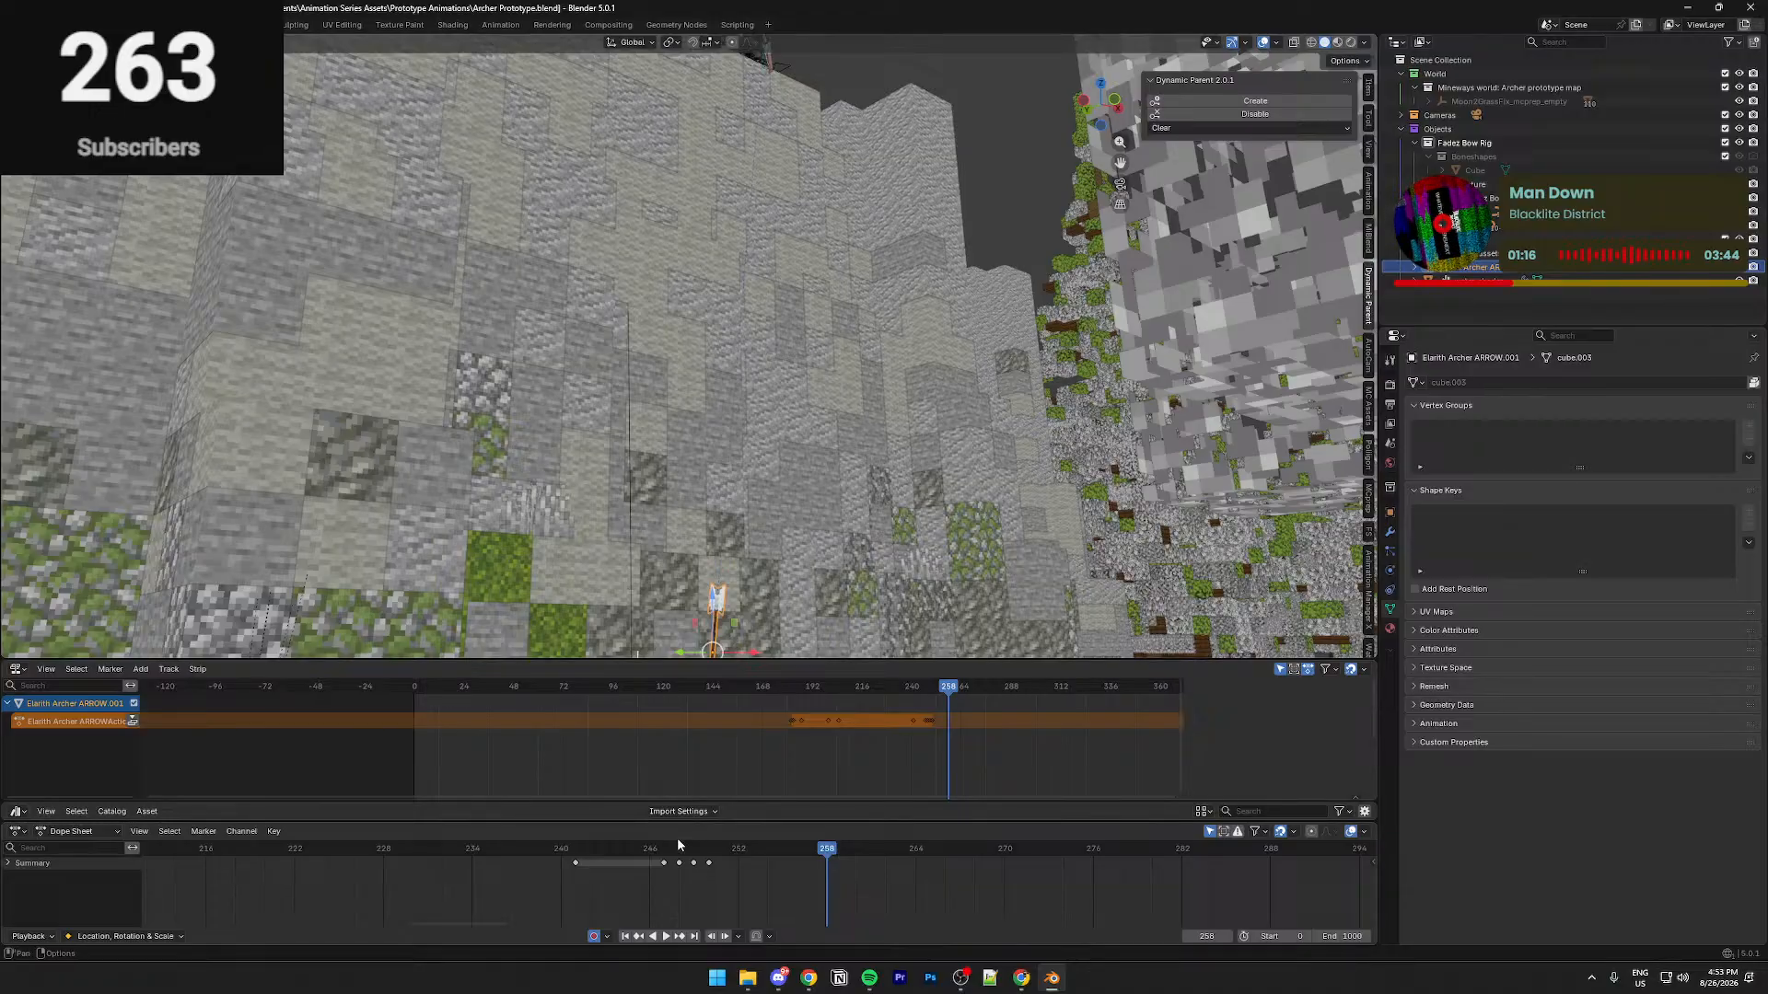
left_click(676, 848)
key("space")
left_click_drag(676, 855, 706, 862)
Examine the arrow's position at frame 250 from a free view above the ground beside the standing character
key("shift+grave")
left_click(676, 516)
key("shift+grave")
left_click(695, 507)
key("shift+grave")
key("w")
left_click(734, 522)
key("g")
right_click(620, 15)
key("shift+grave")
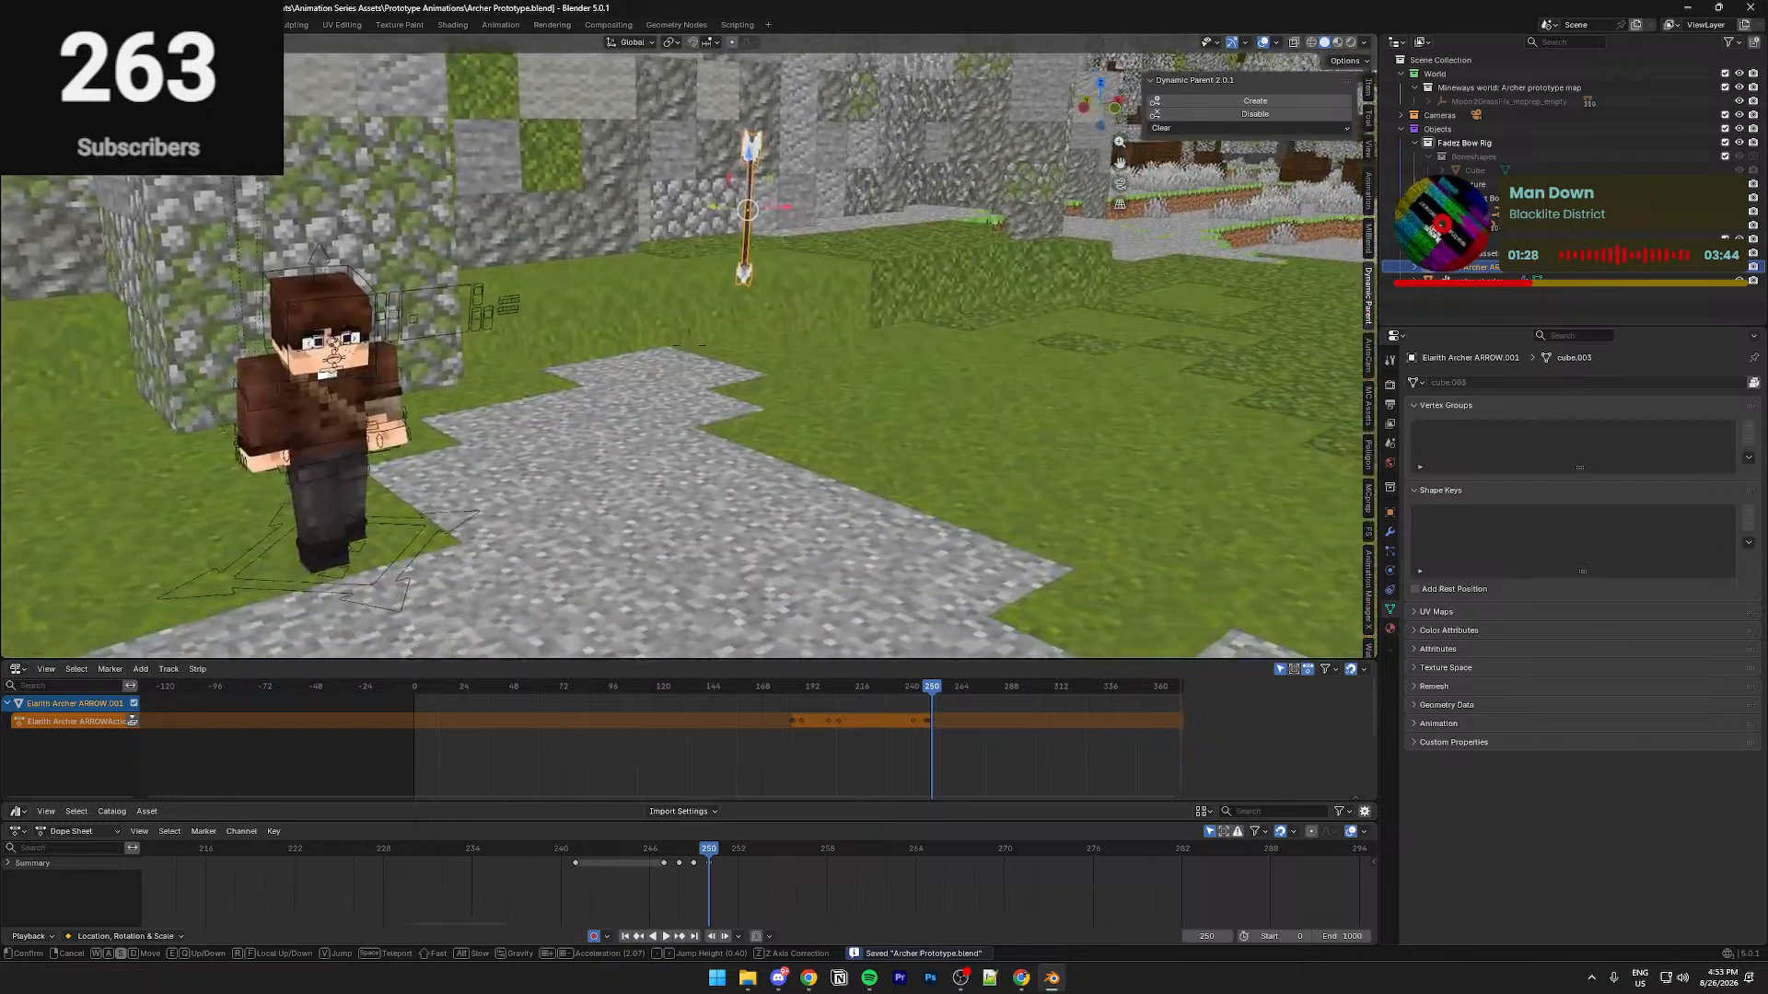
left_click(703, 408)
key("shift+grave")
left_click(833, 584)
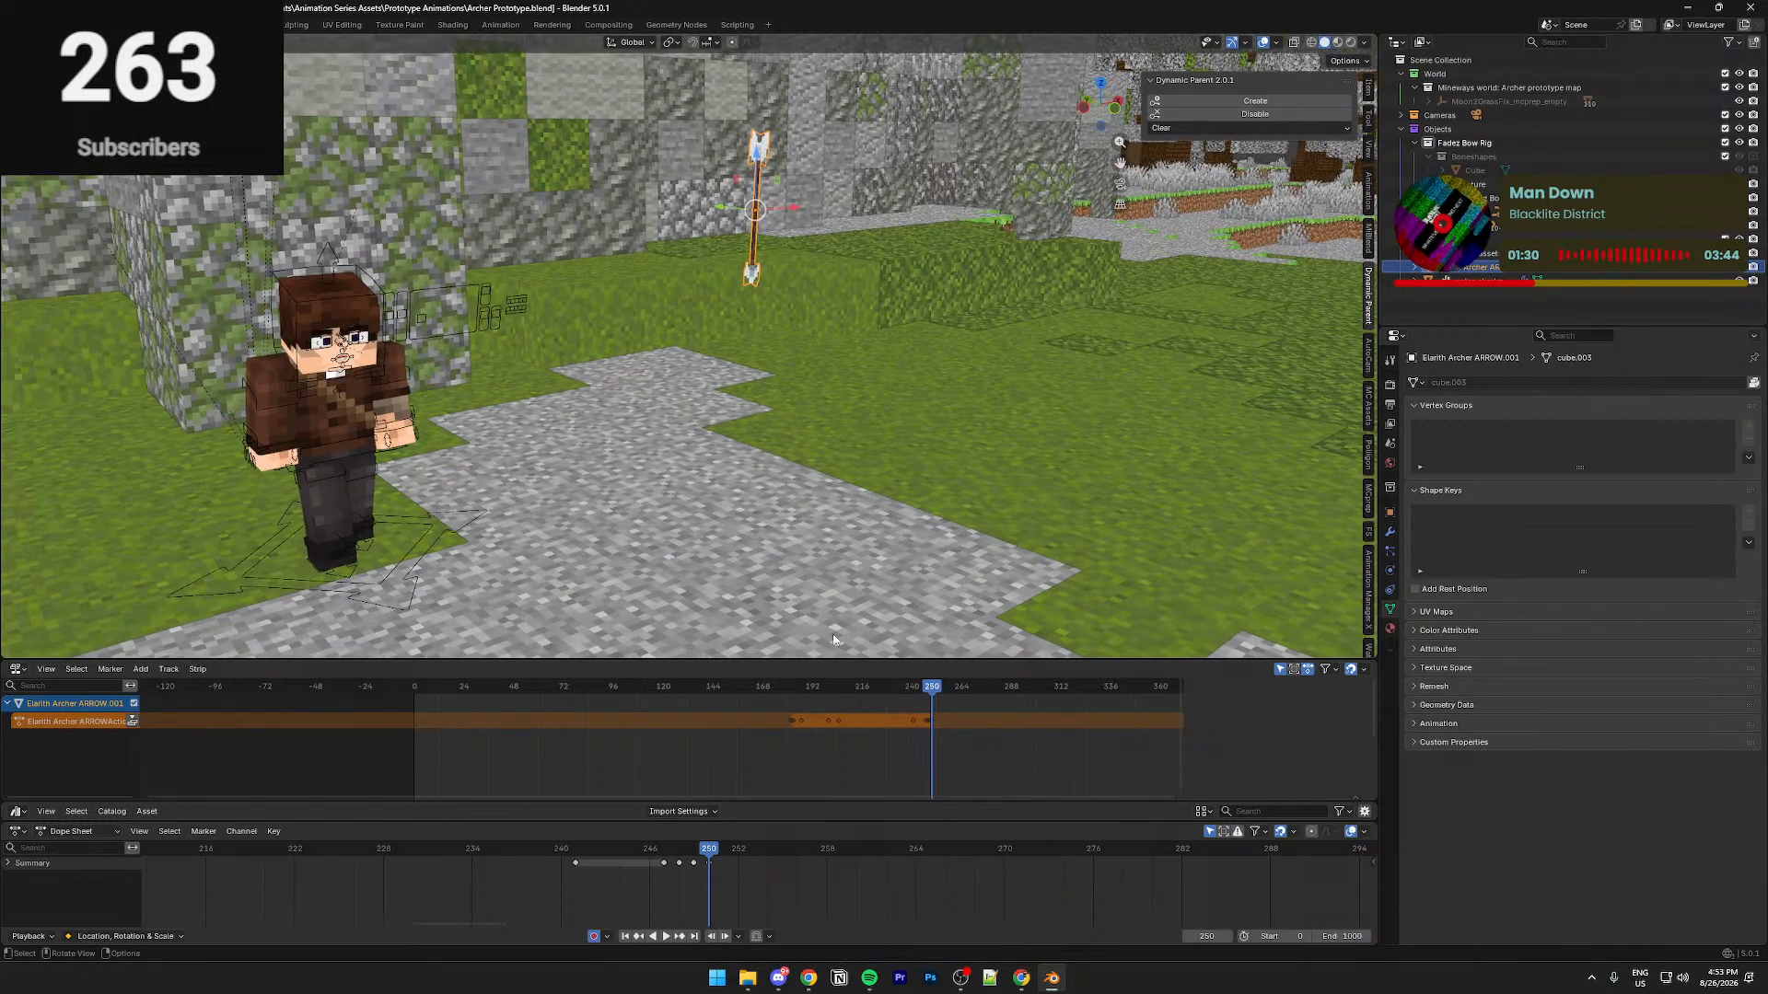
Retime the arrow's final keyframe from frame 250 to frame 253 and play back the flight
left_click_drag(933, 697, 946, 691)
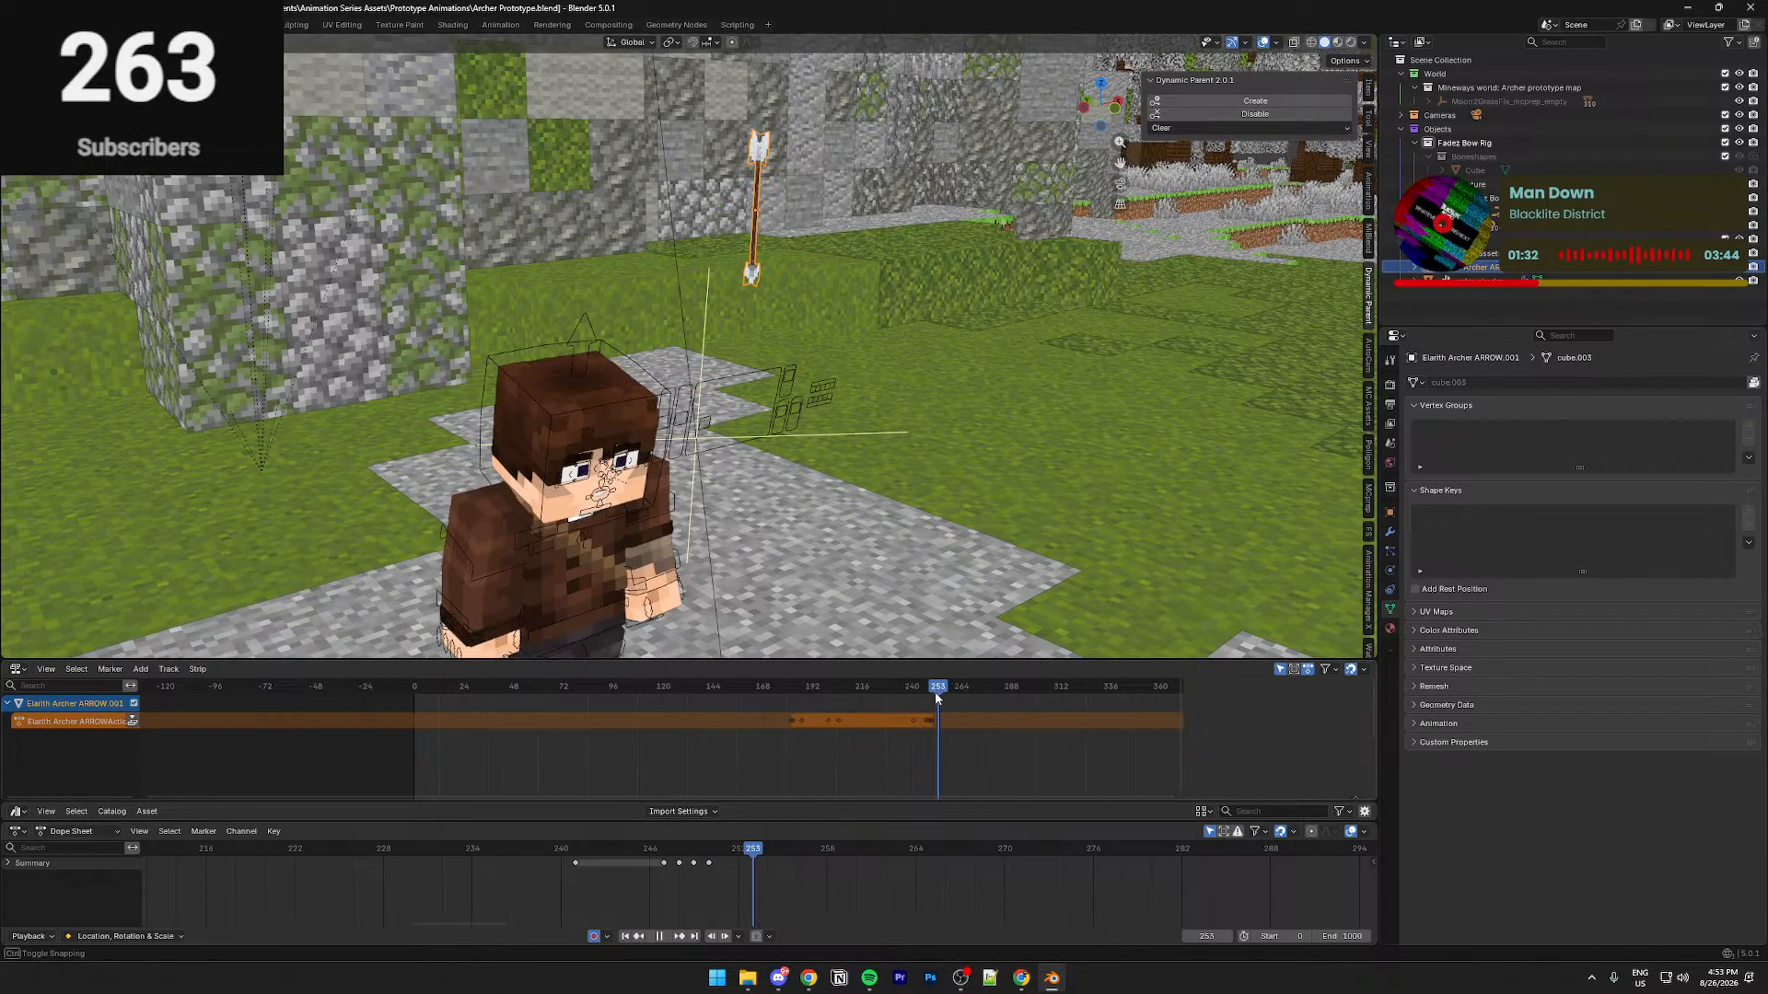
mouse_move(708, 862)
left_mouse_down()
mouse_move(753, 859)
mouse_move(678, 854)
left_mouse_up()
key("space")
key("space")
left_click(754, 852)
key("space")
key("space")
Replay the arrow's flight from about frame 246 and check it through the camera around frame 253
left_click(655, 847)
key("space")
key("space")
key("KP_0")
key("space")
left_click(751, 851)
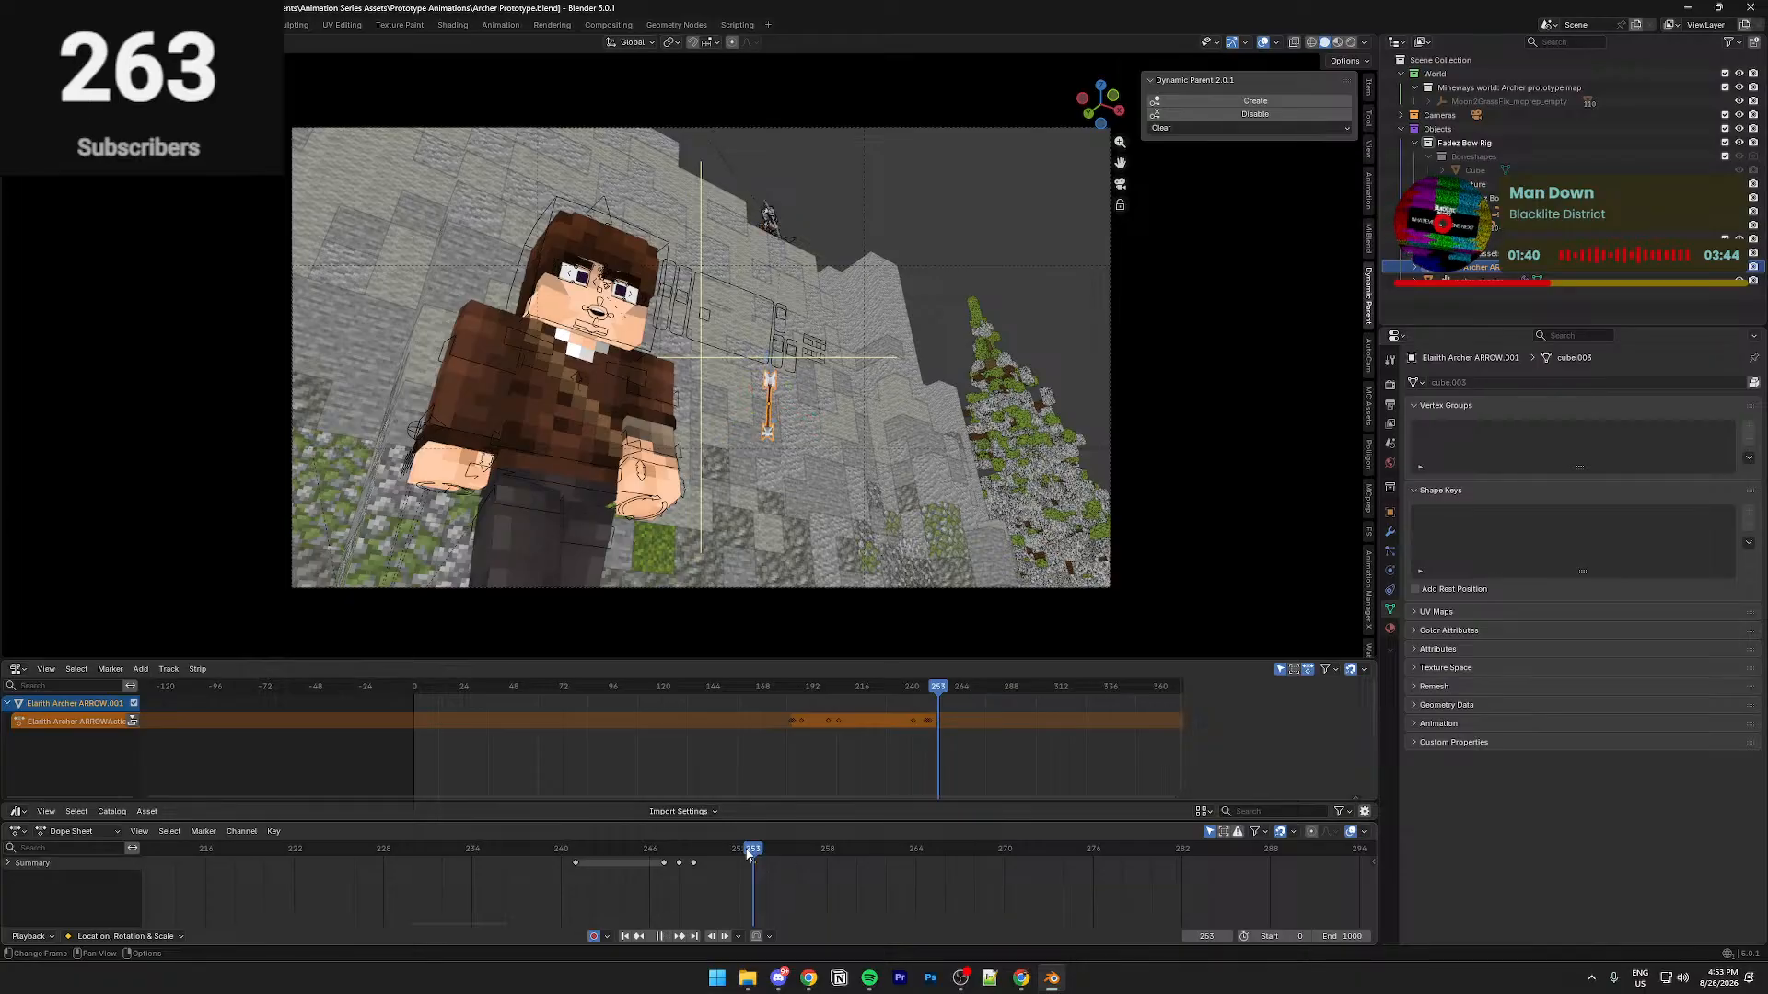
key("space")
At frame 249, move the arrow upward along the global Z axis and rotate it about the X axis
left_click_drag(751, 855, 694, 854)
key("KP_0")
middle_click_drag(782, 391, 778, 503)
key("g")
key("y")
key("y")
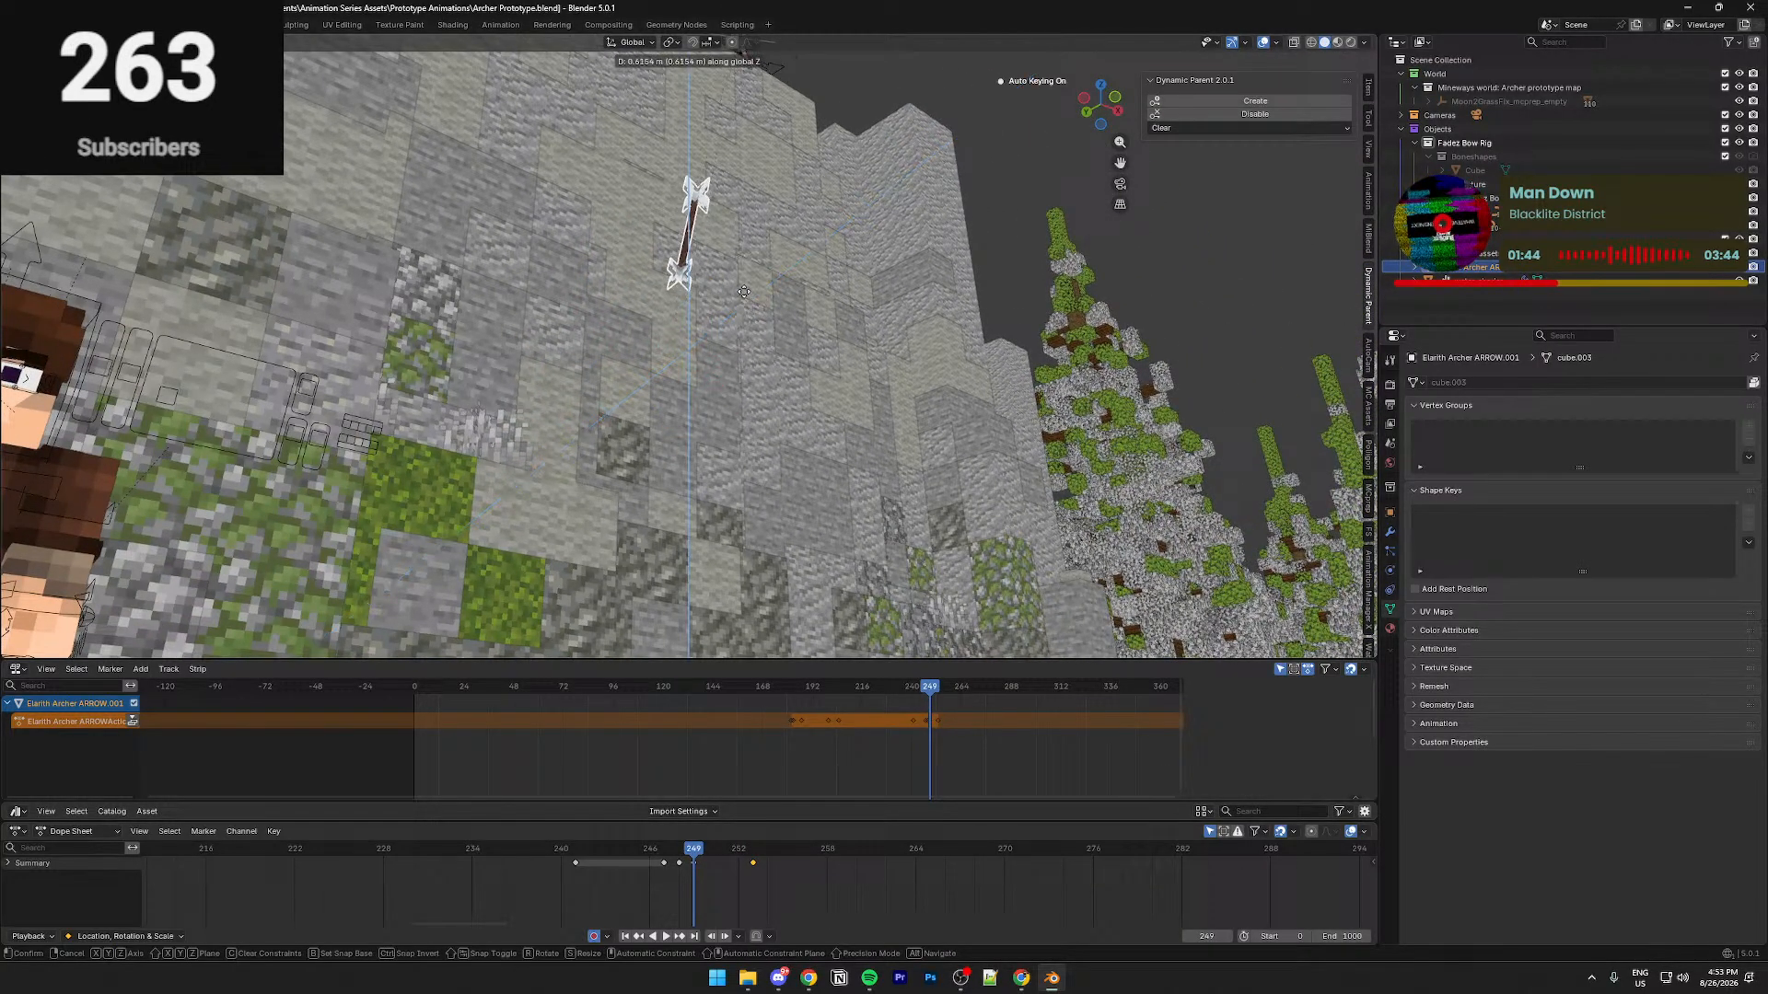
left_click(742, 225)
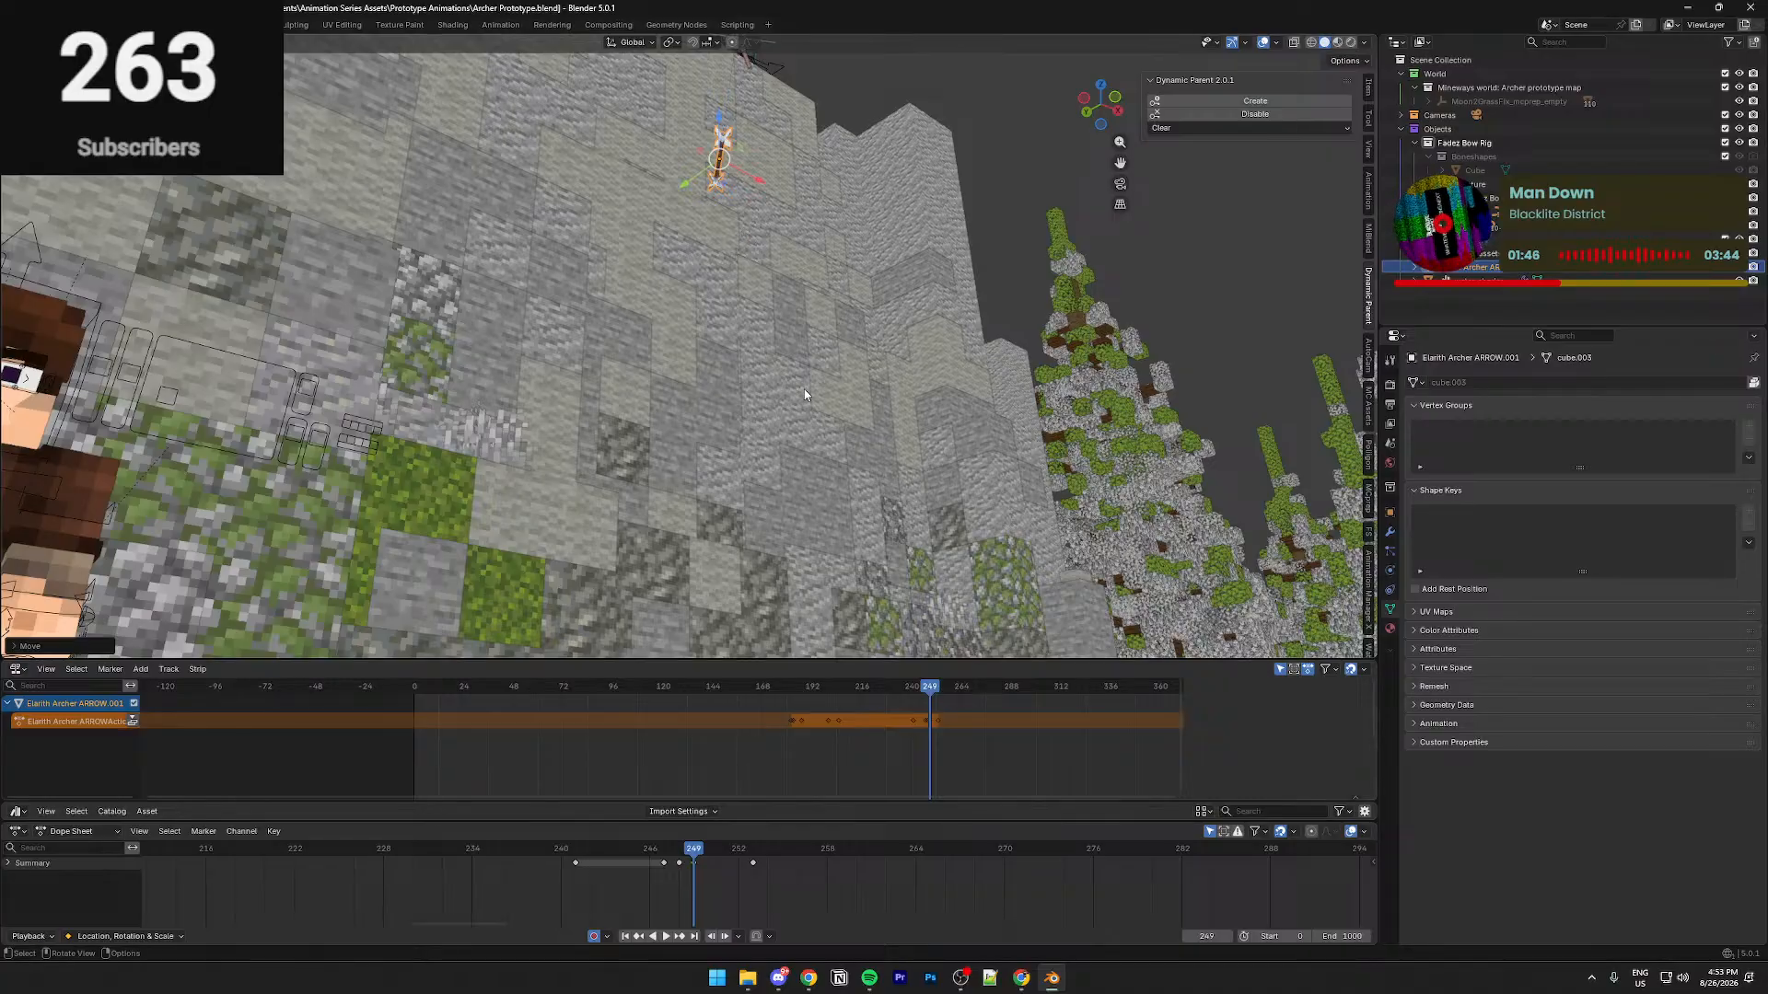
key("r")
key("x")
left_click(813, 295)
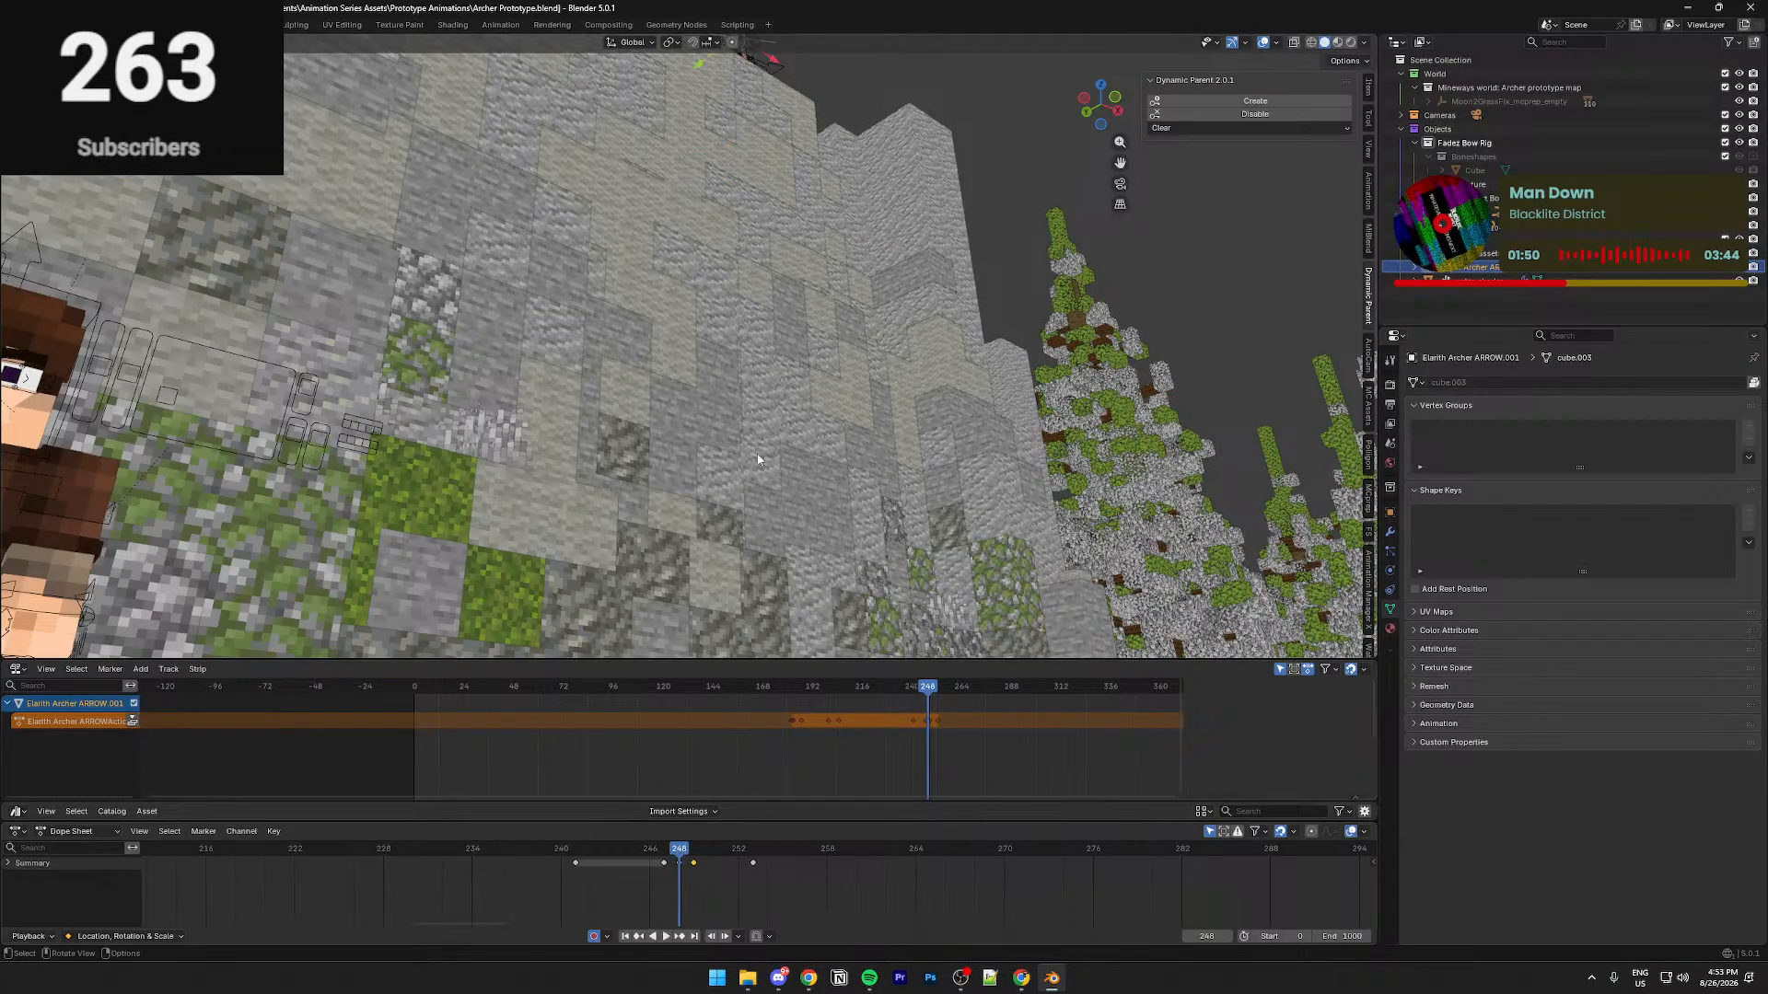
At frame 249, rotate the arrow around its local Z axis and insert a keyframe
key("KP_Decimal")
middle_click_drag(755, 469, 764, 406)
scroll(764, 406, "down", 1)
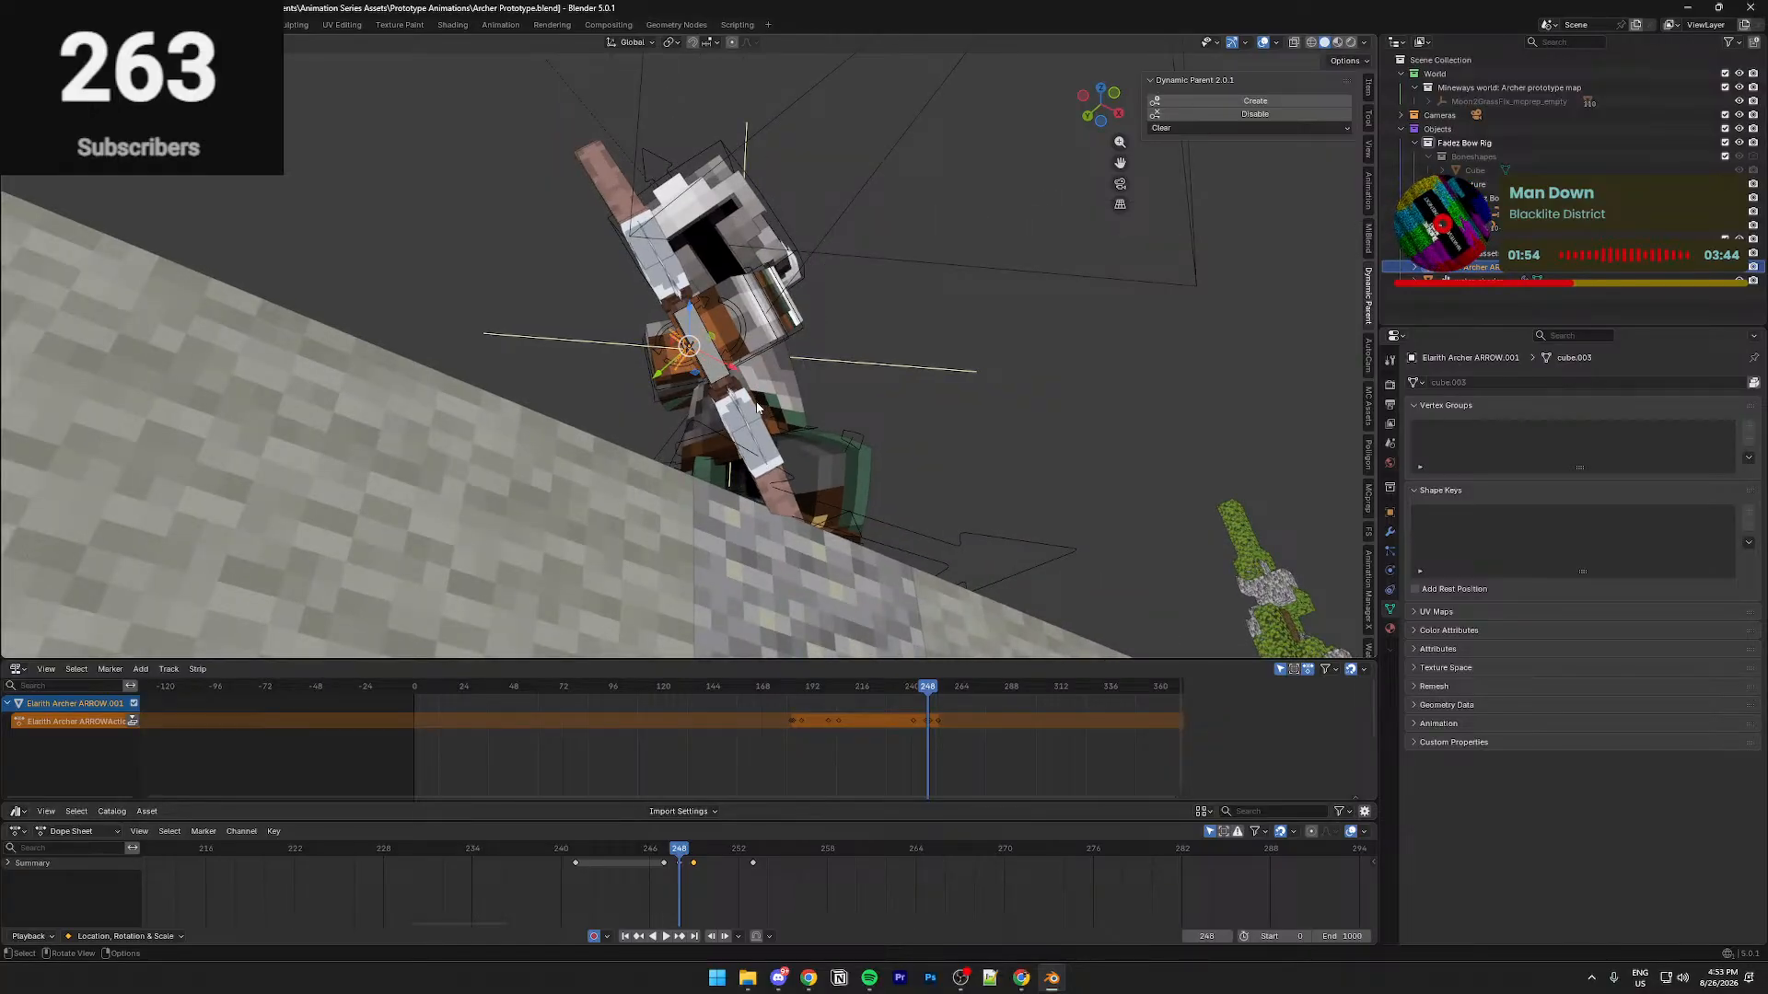
key("Right")
key("KP_Decimal")
middle_click_drag(805, 393, 835, 410)
key("r")
key("x")
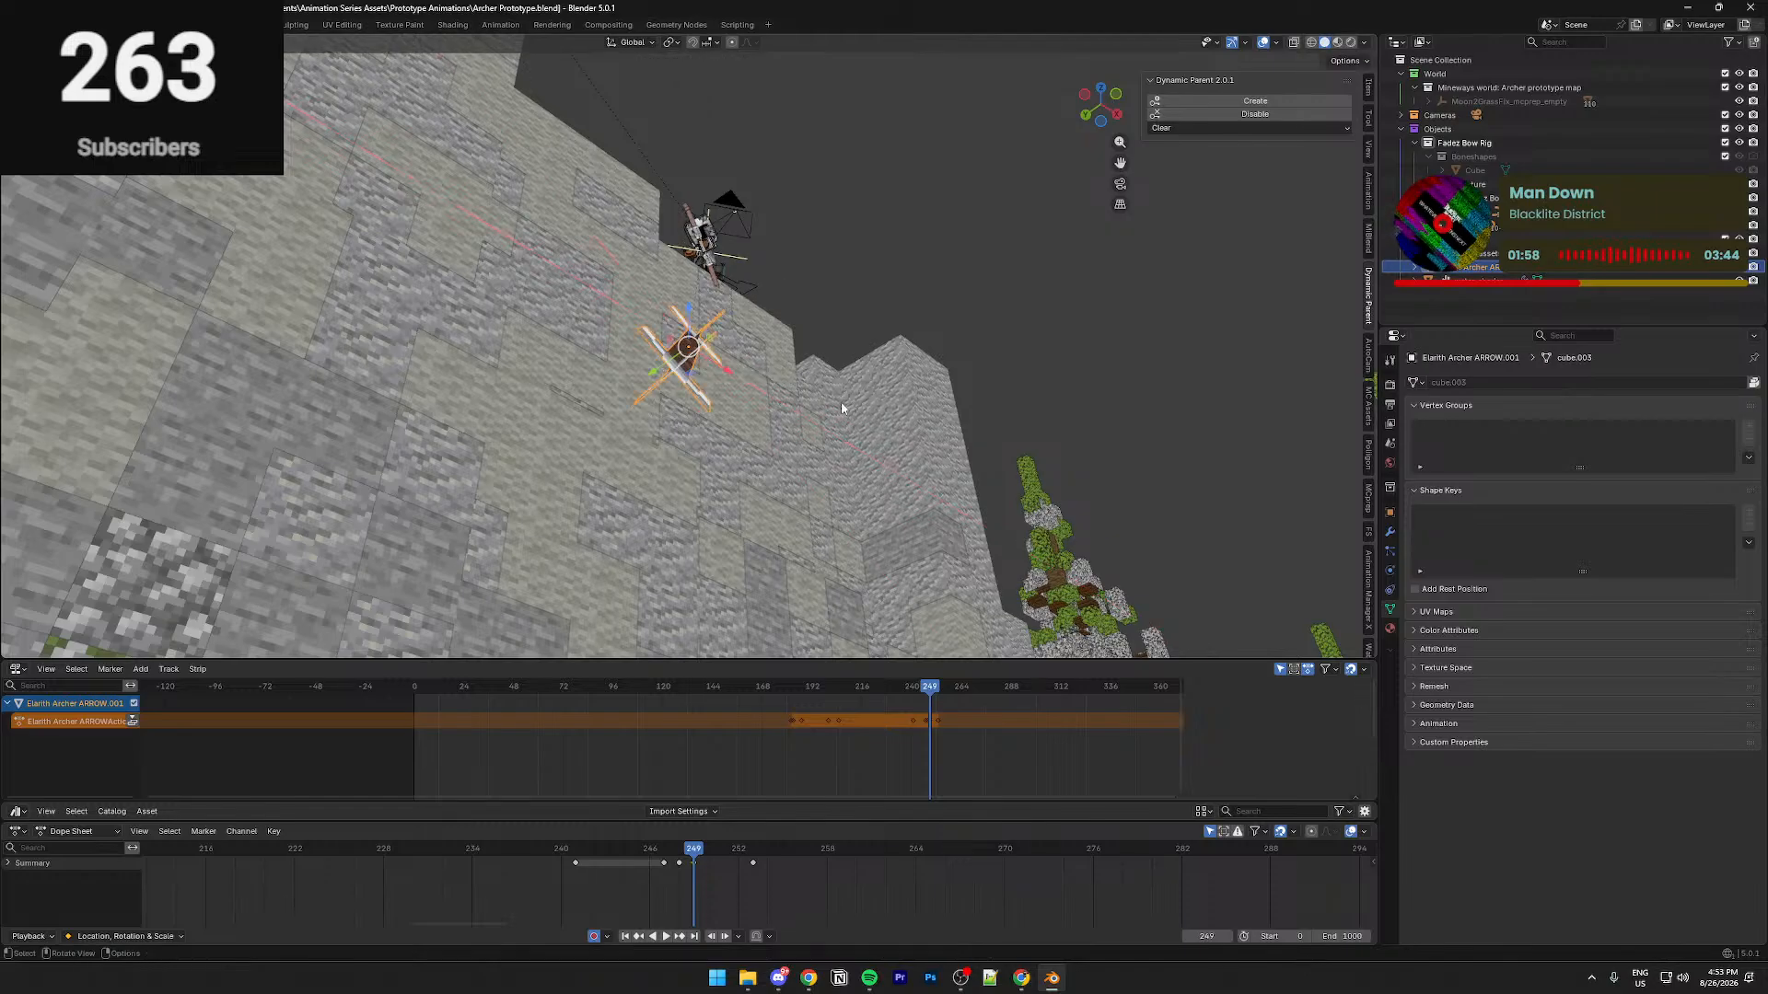
key("z")
key("z")
left_click(877, 444)
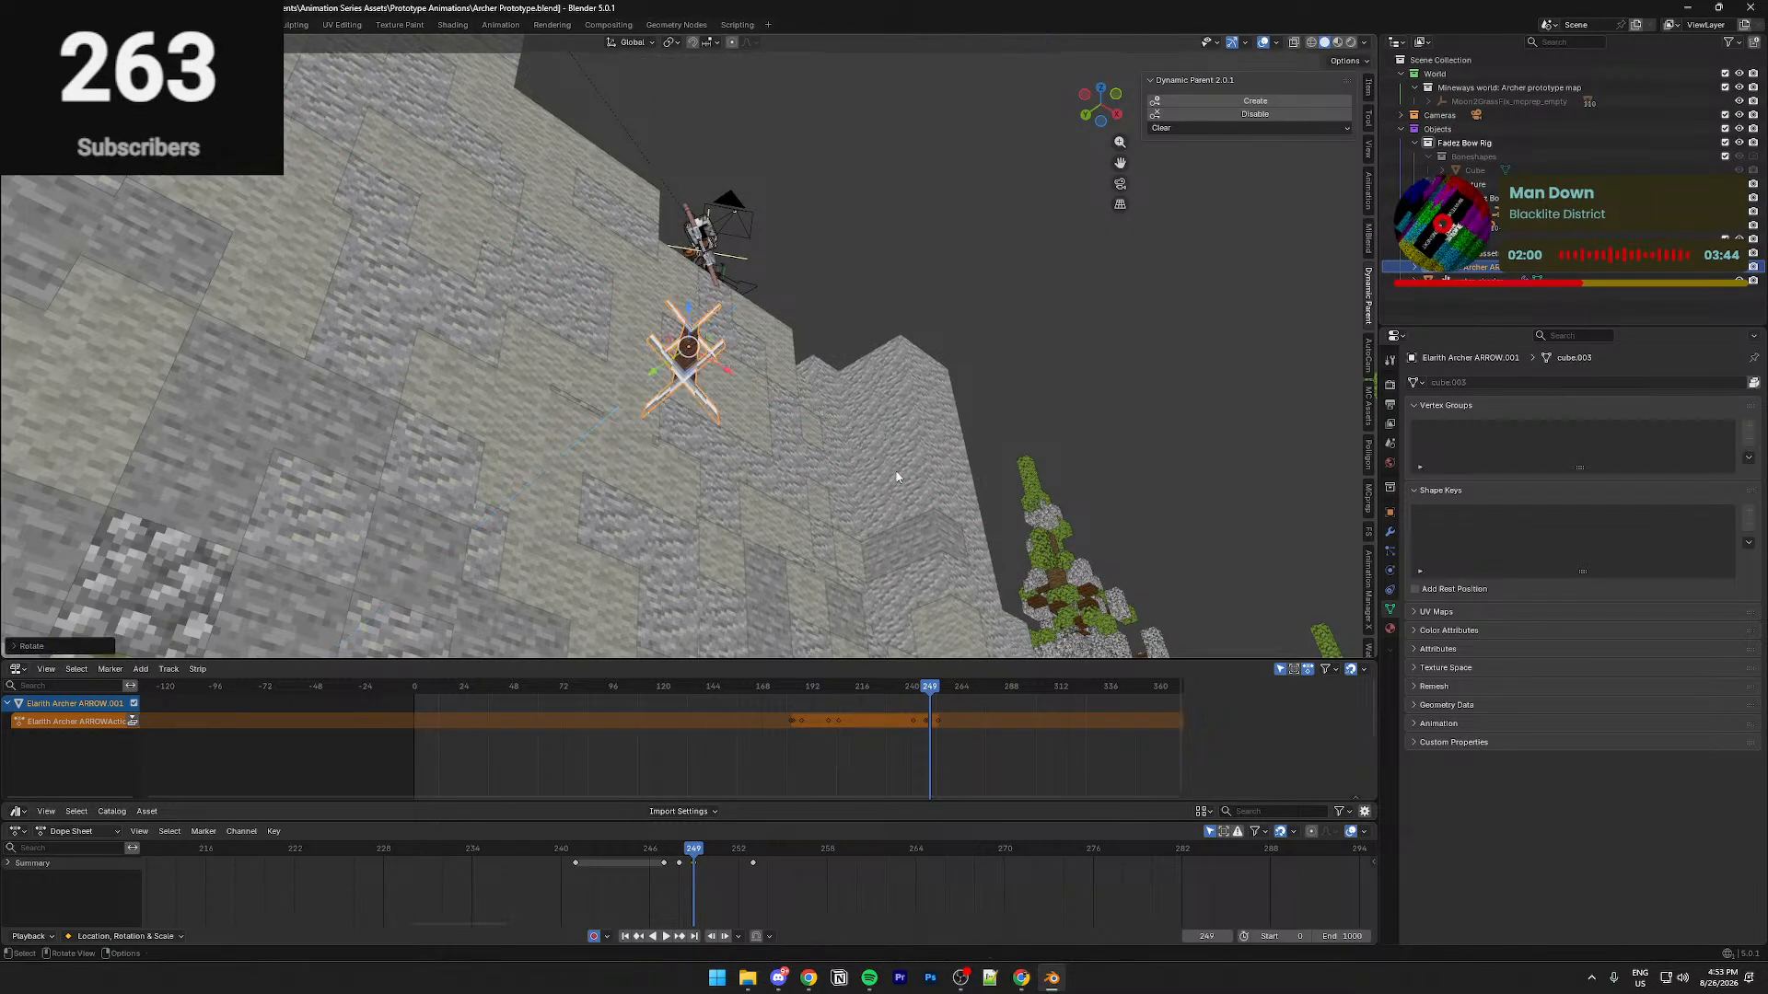
key("i")
At frame 253, move the arrow along the global Z axis to raise its flight path
key("Right")
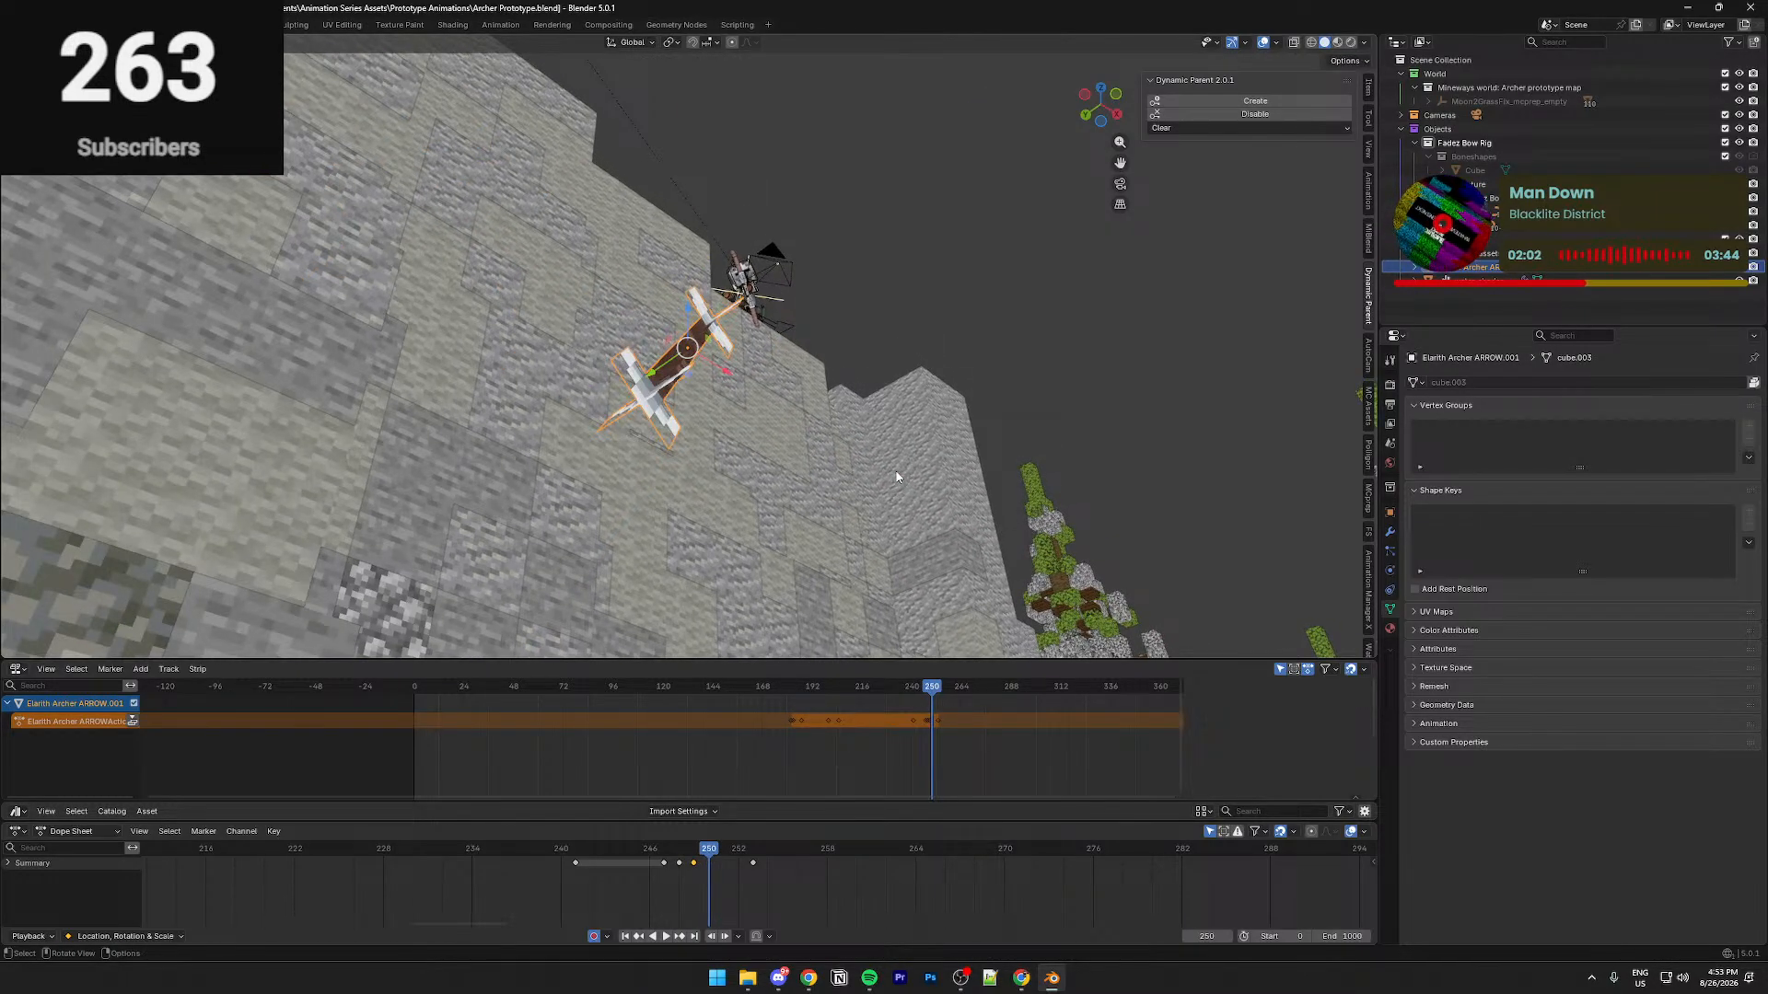
key("Right")
key("Right")
key("Right")
key("Right")
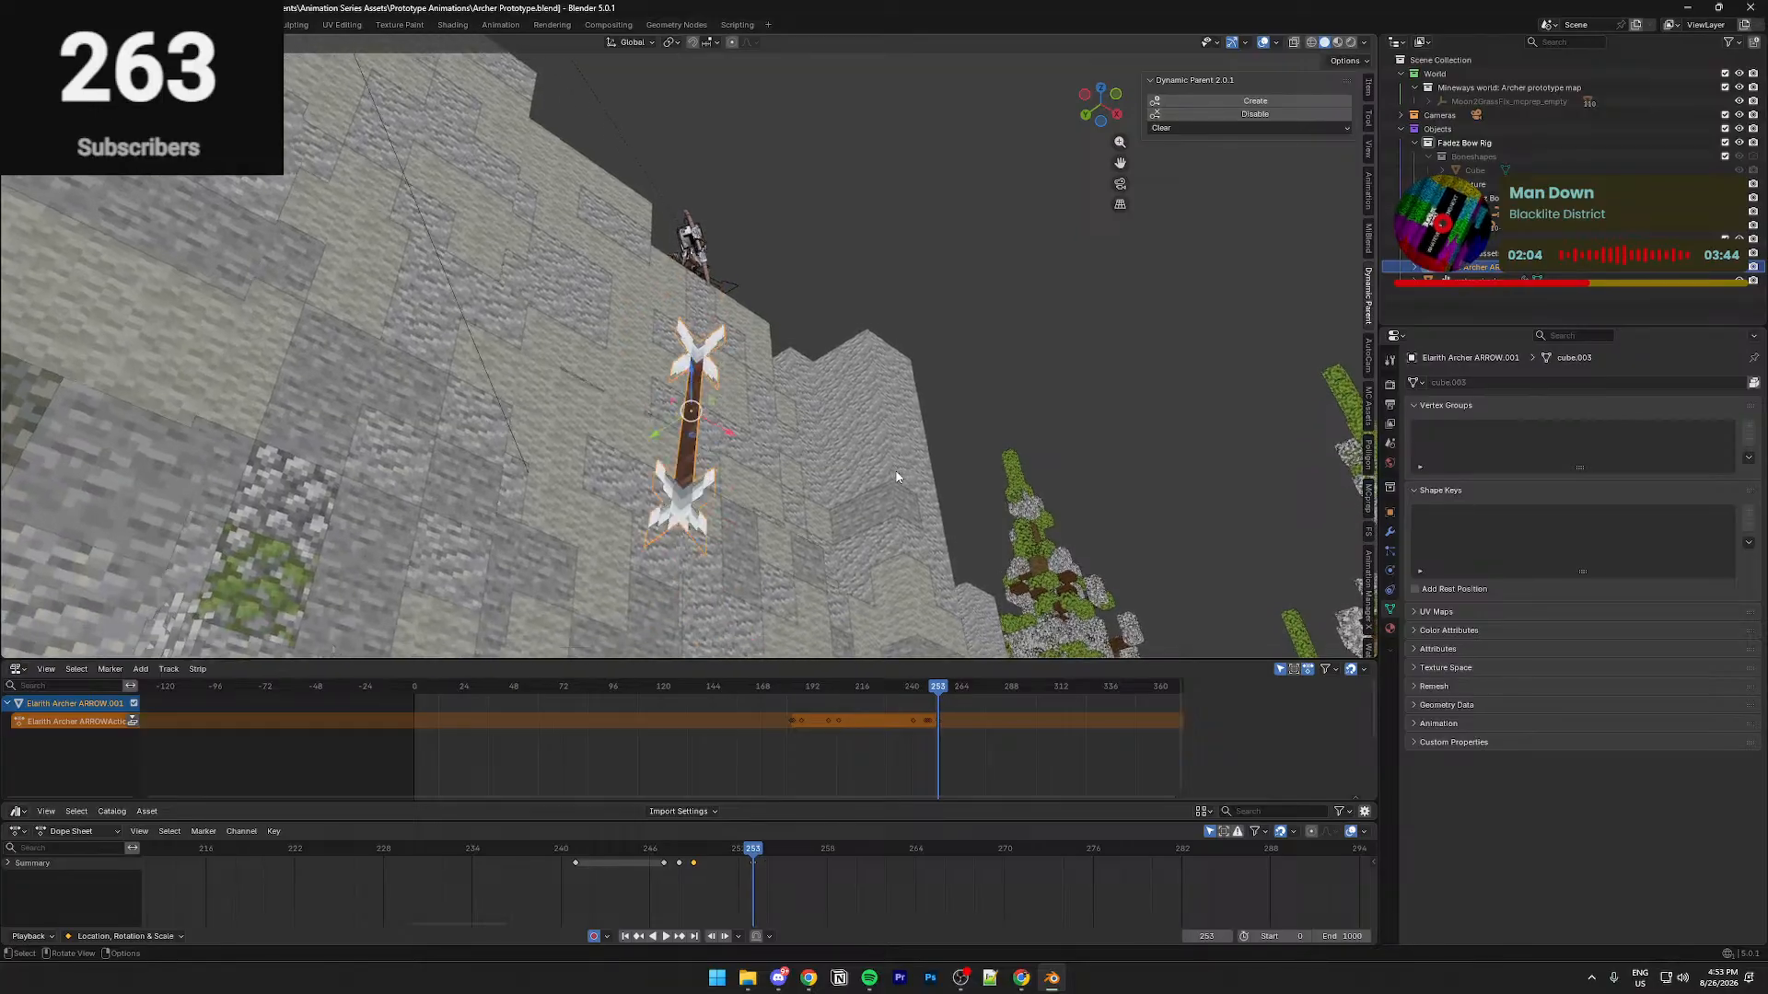
key("KP_0")
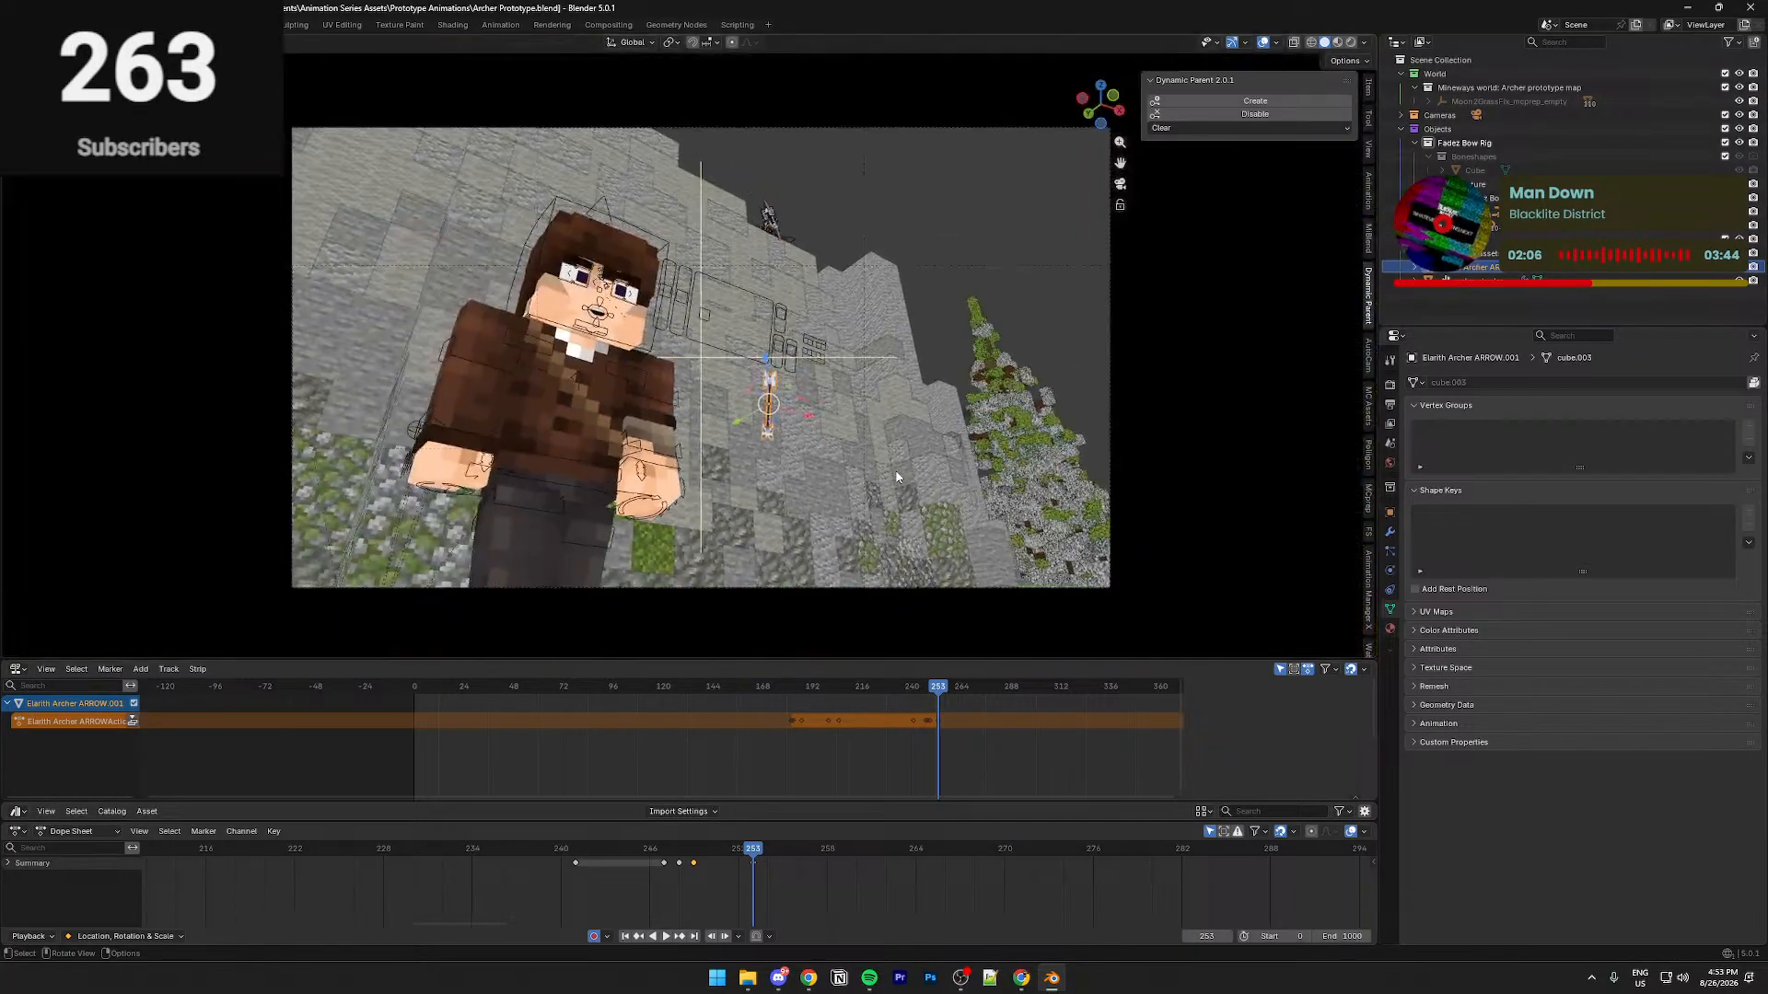
key("KP_0")
scroll(812, 544, "down", 6)
mouse_move(812, 544)
middle_mouse_down()
mouse_move(782, 553)
mouse_move(824, 529)
middle_mouse_up()
key("g")
key("x")
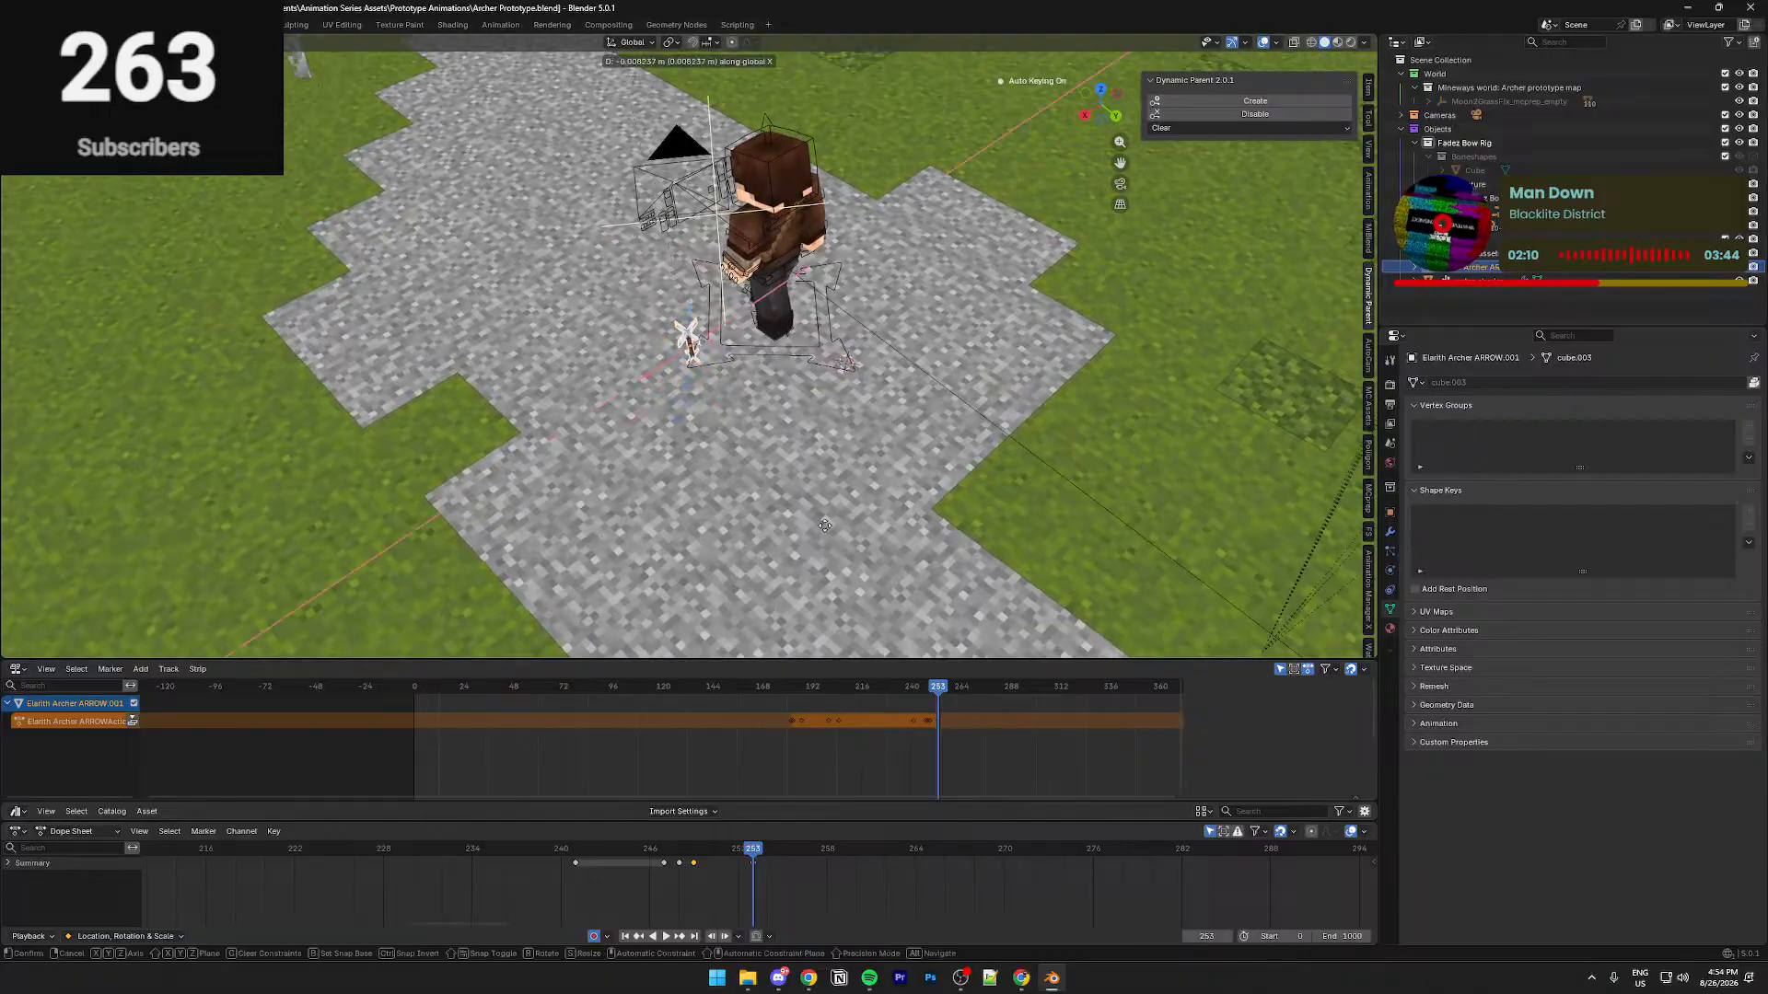
key("z")
left_click(864, 455)
key("z")
right_click(865, 406)
Rotate the arrow around the global X axis and readjust its height along Z at frame 253
middle_click_drag(865, 405, 1068, 356)
key("r")
key("x")
left_click(866, 460)
key("g")
key("z")
left_click(852, 382)
key("r")
key("z")
right_click(1076, 362)
Rotate the arrow around its local Y axis at frame 253 and fine-tune its orientation
key("r")
key("y")
key("y")
key("y")
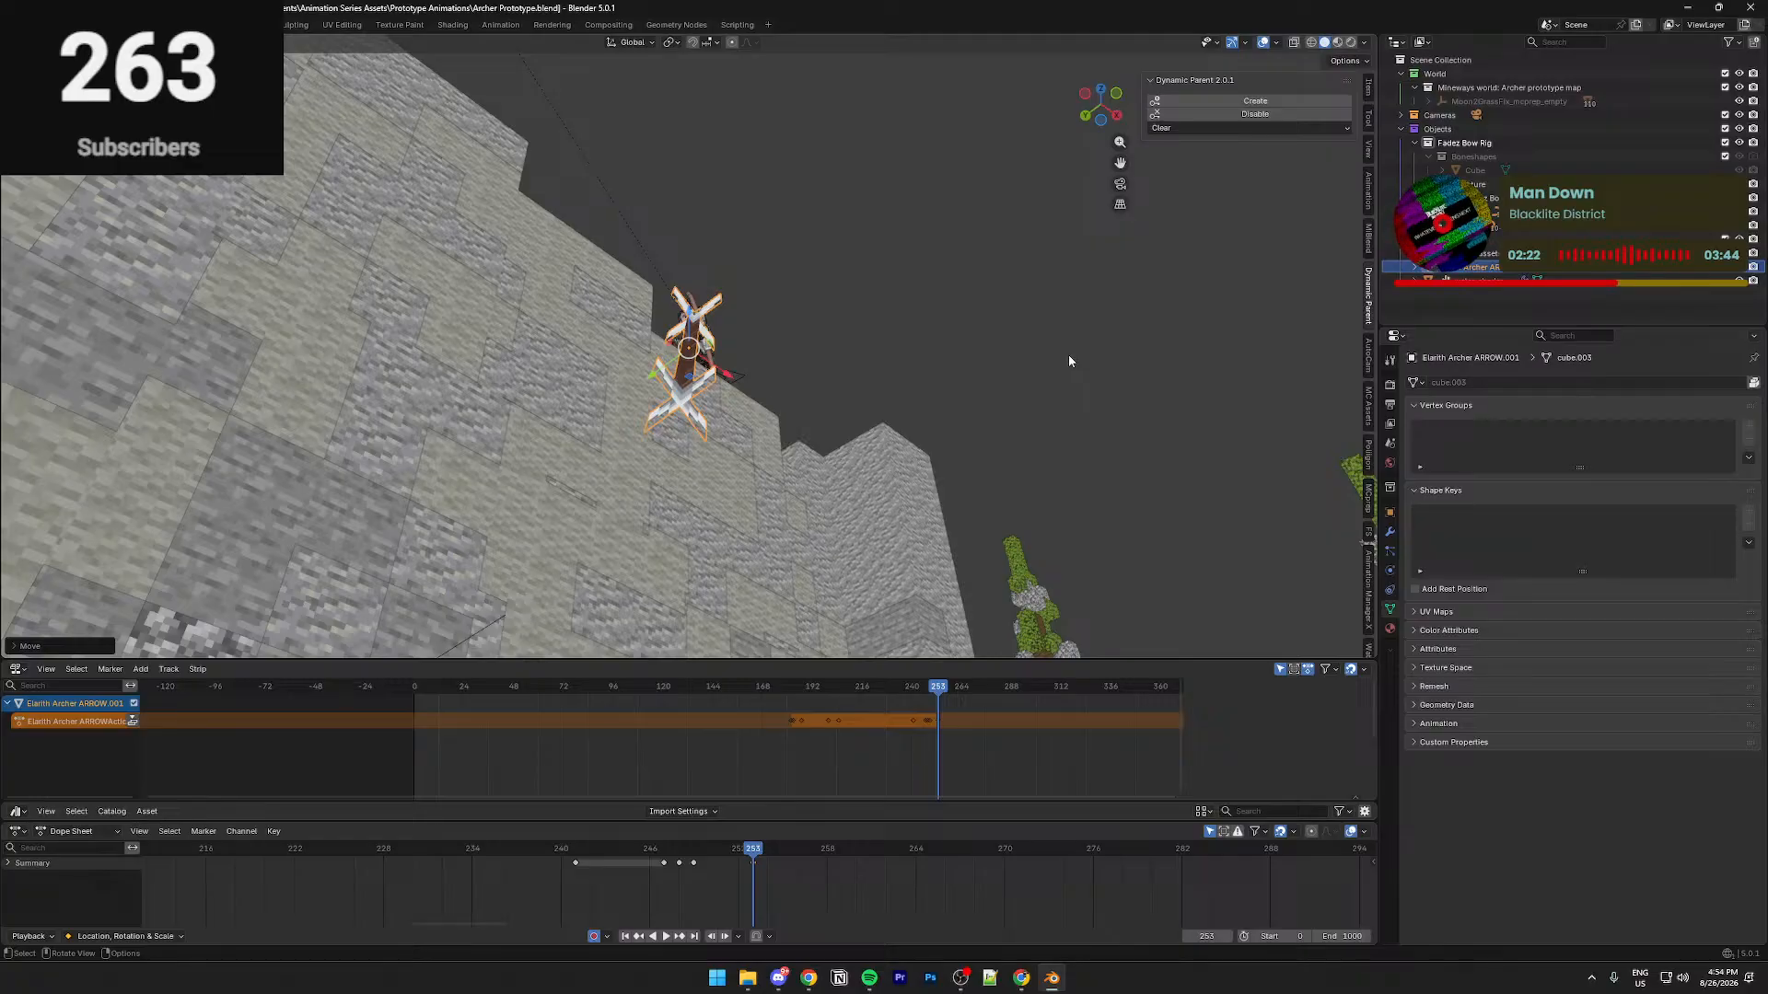
key("y")
left_click(1062, 389)
key("r")
key("x")
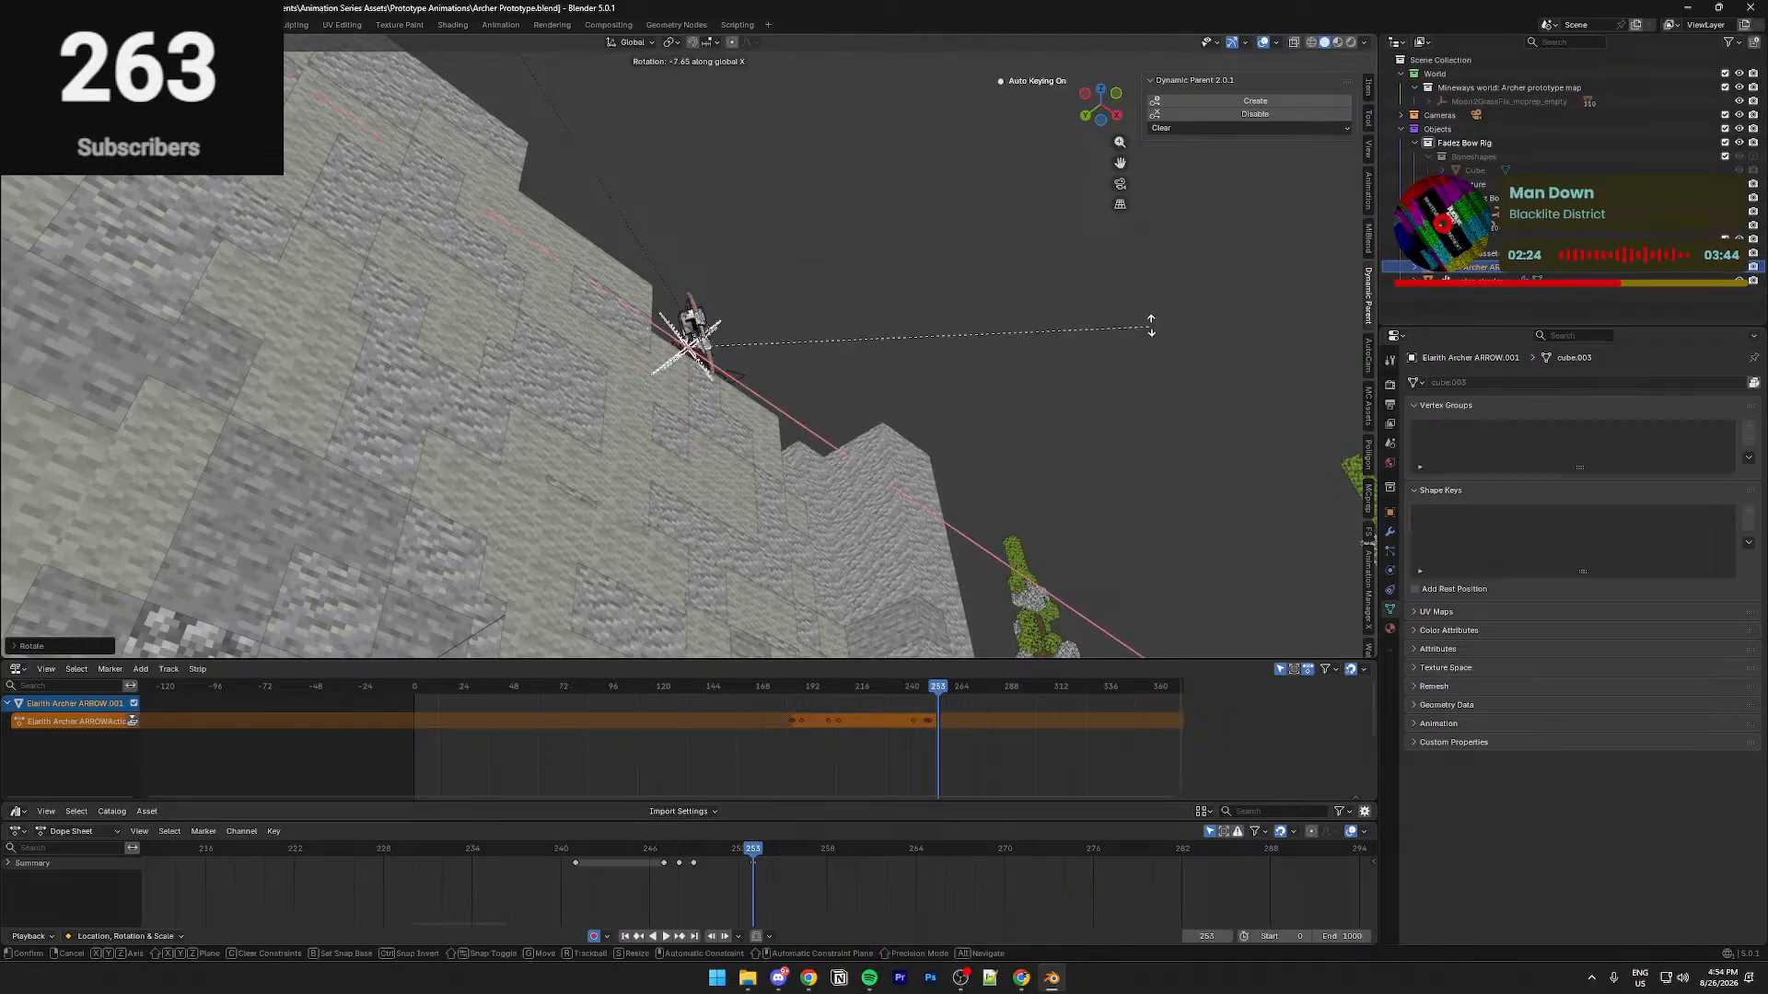
key("z")
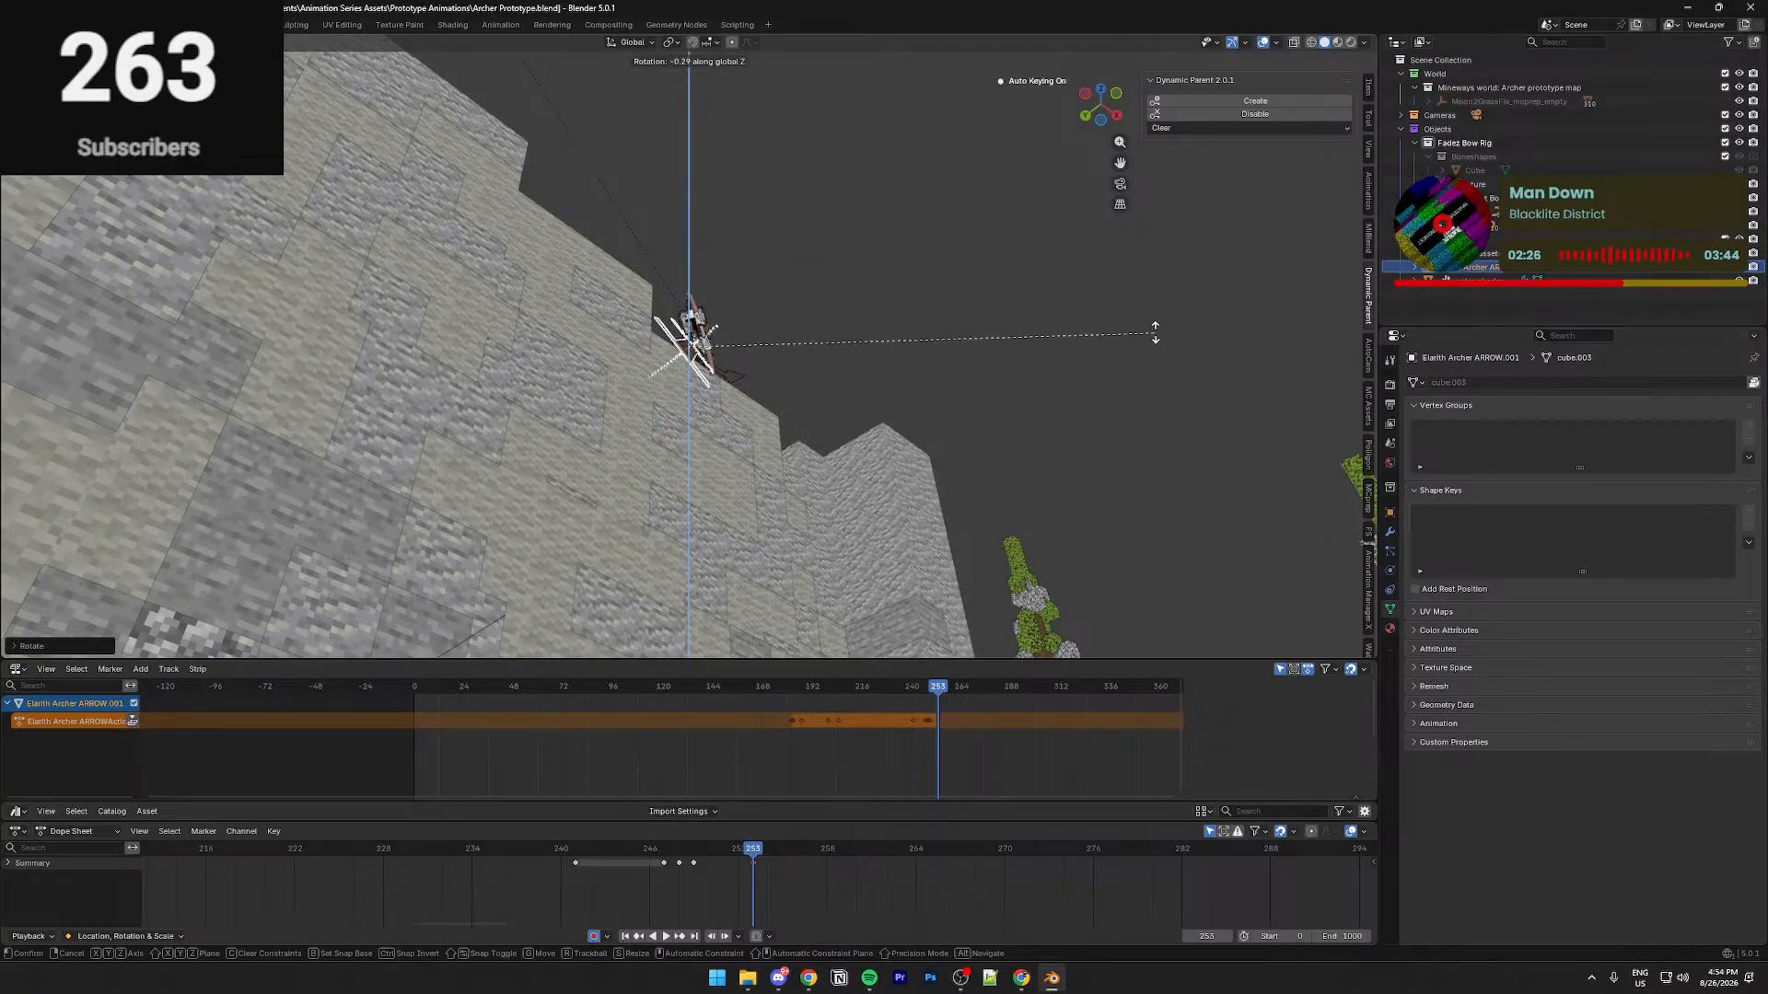
key("y")
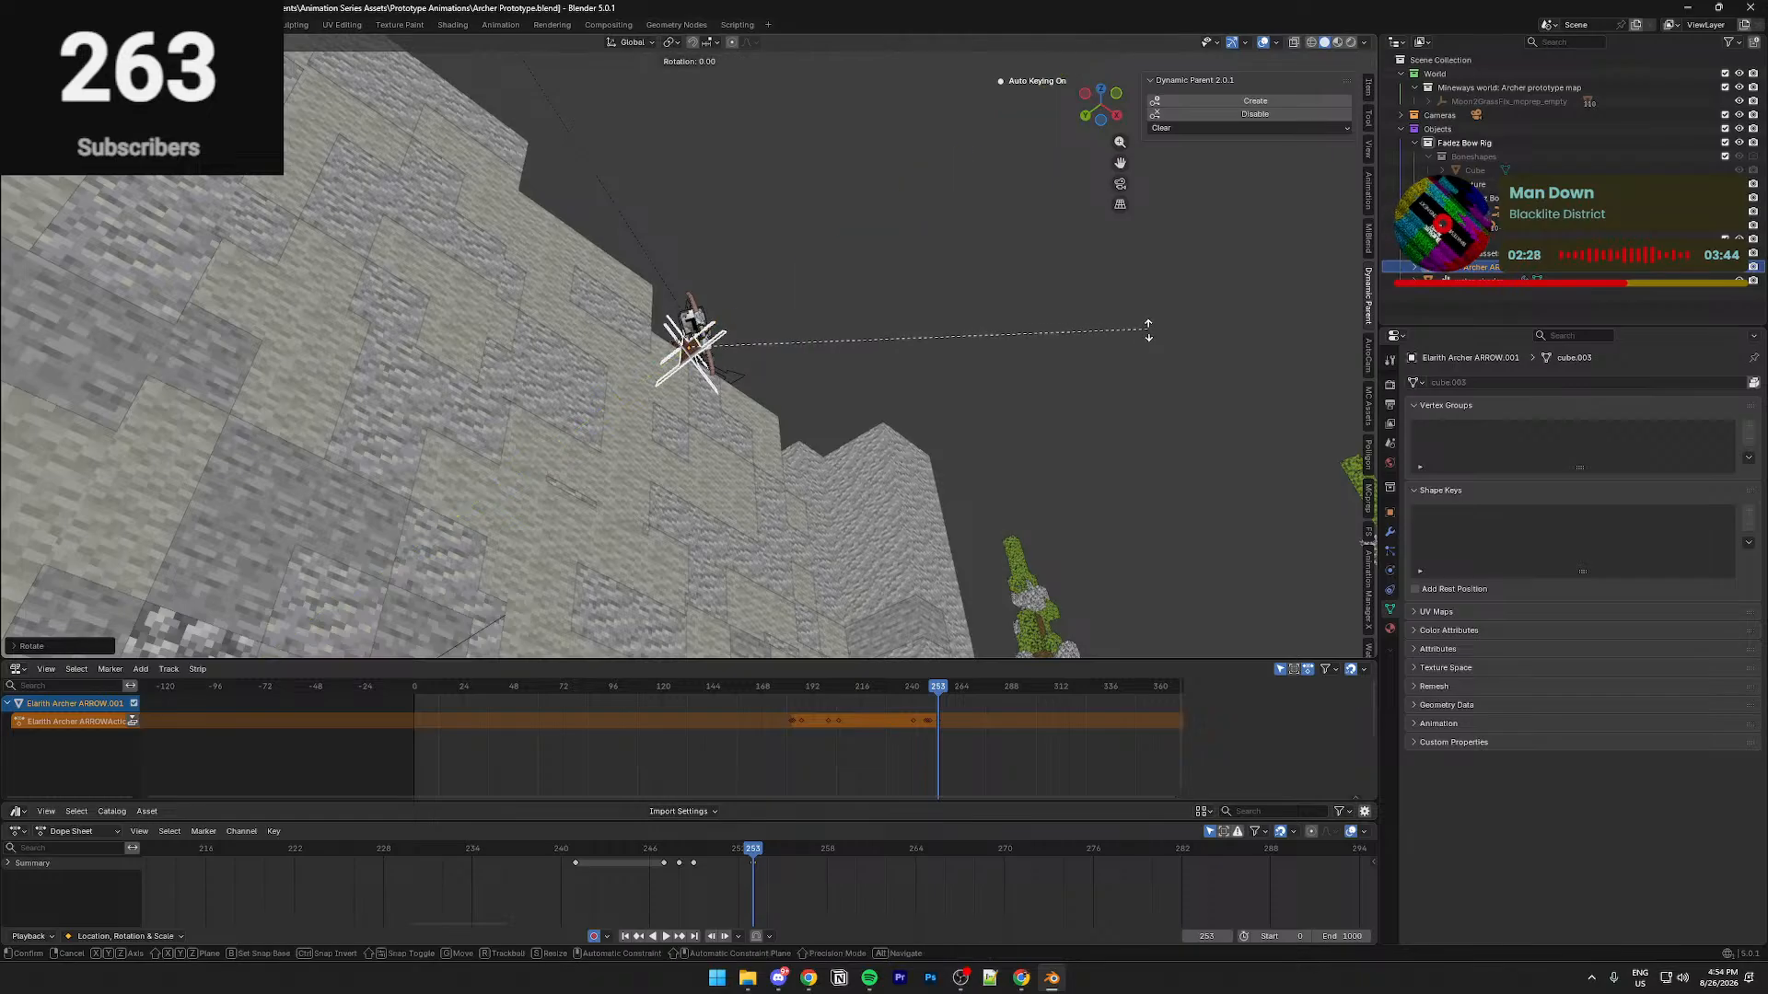
left_click(1150, 322)
Reposition the arrow freely at frame 253 and adjust its height along the Z axis
middle_click_drag(1150, 323, 848, 539)
key("g")
left_click(867, 370)
key("KP_Decimal")
mouse_move(869, 372)
middle_mouse_down()
mouse_move(1125, 335)
mouse_move(1195, 250)
mouse_move(880, 401)
middle_mouse_up()
key("g")
key("z")
left_click(876, 400)
scroll(1125, 335, "up", 7)
scroll(1192, 254, "down", 7)
scroll(1195, 248, "up", 4)
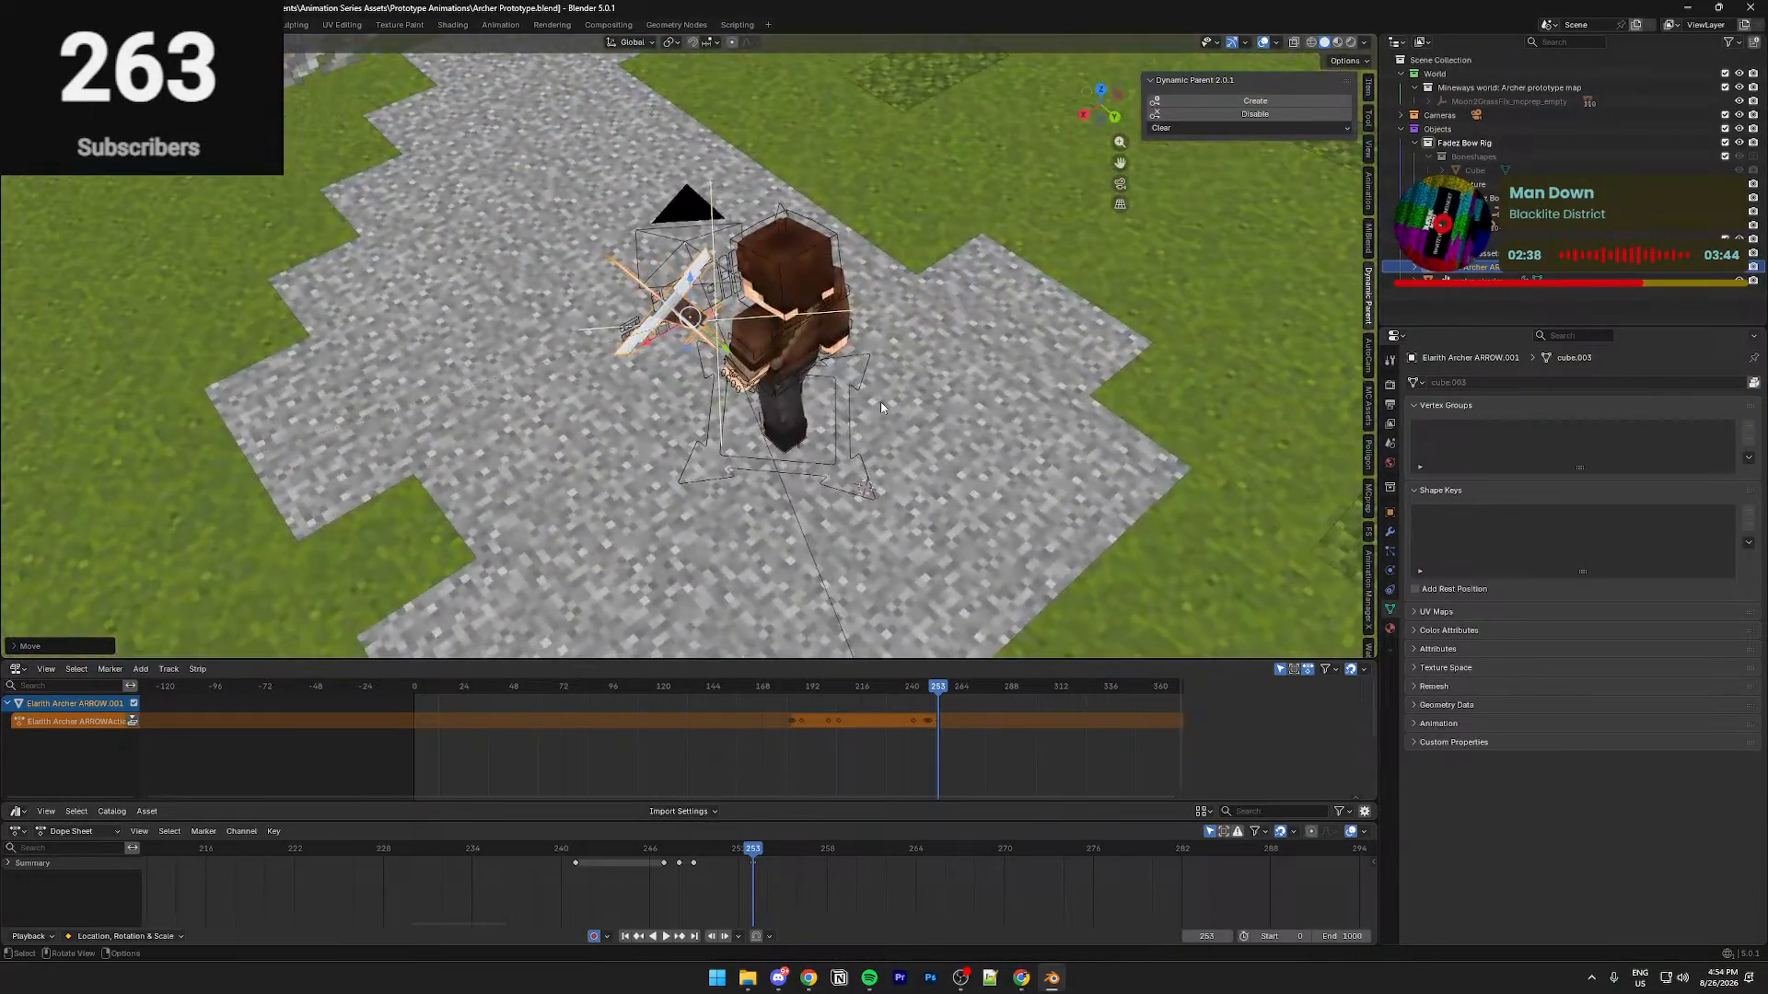
Try moving the arrow along its local Y axis at frame 255 in the camera view
key("KP_0")
scroll(965, 338, "up", 3)
scroll(966, 341, "up", 1)
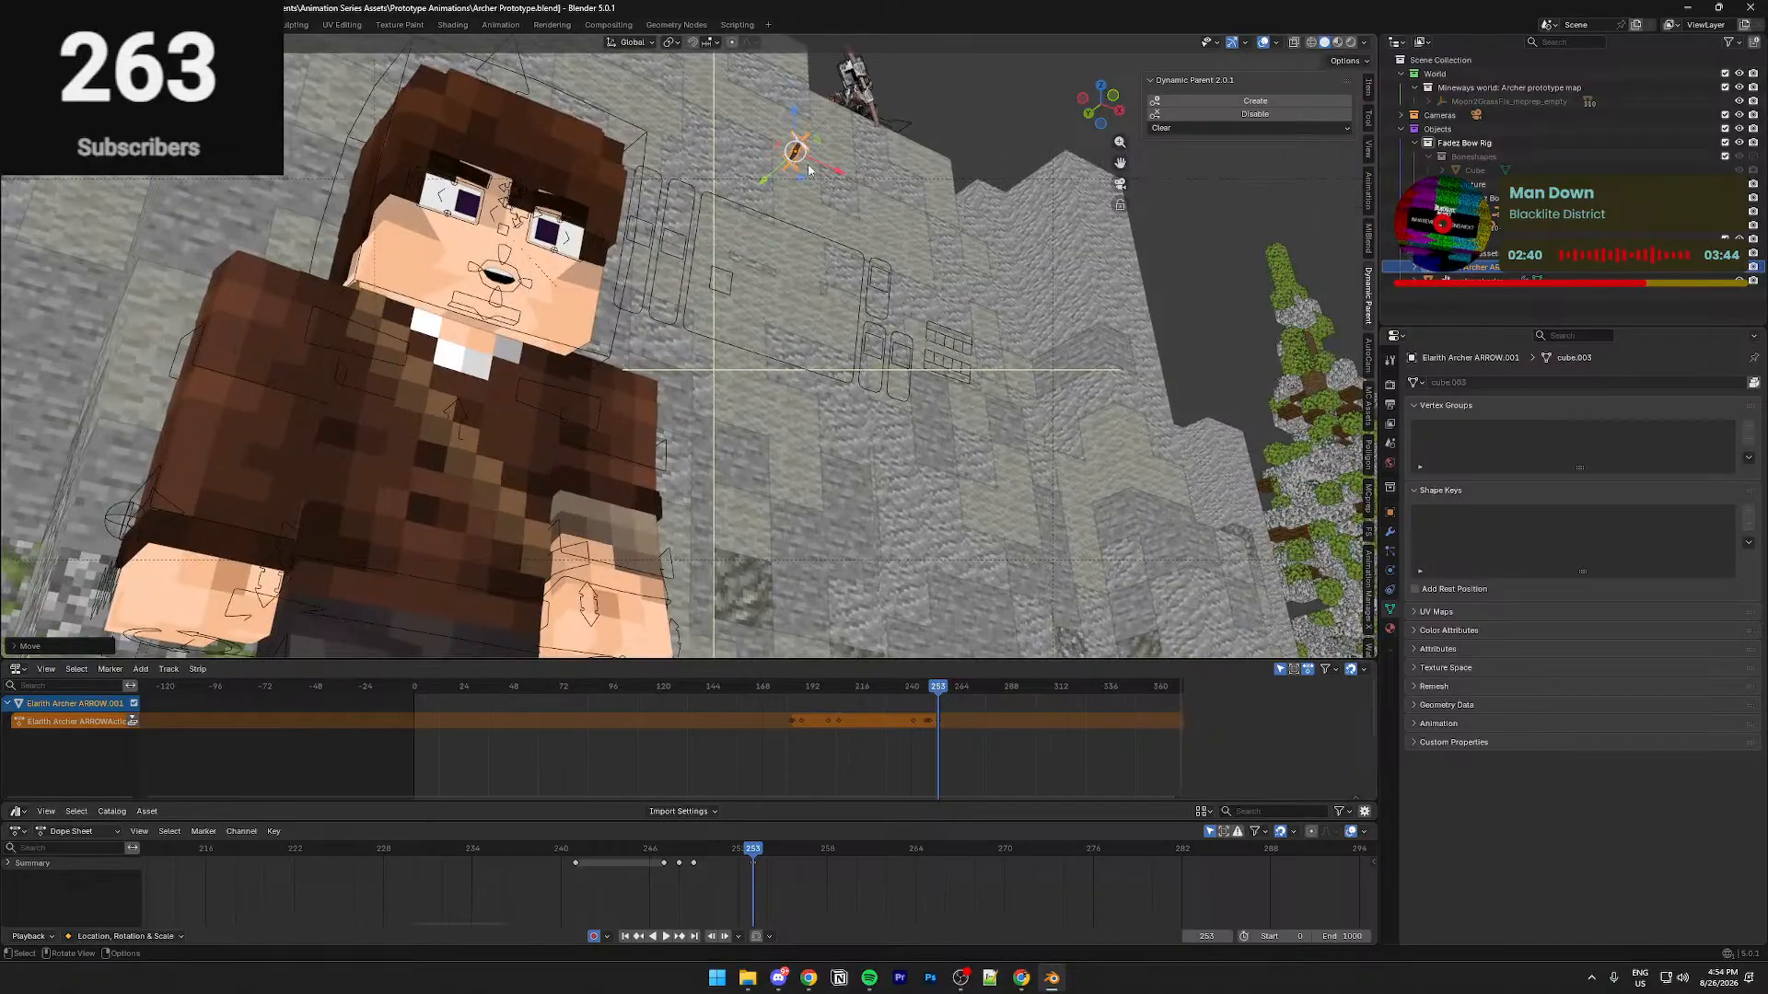
left_click_drag(752, 856, 760, 856)
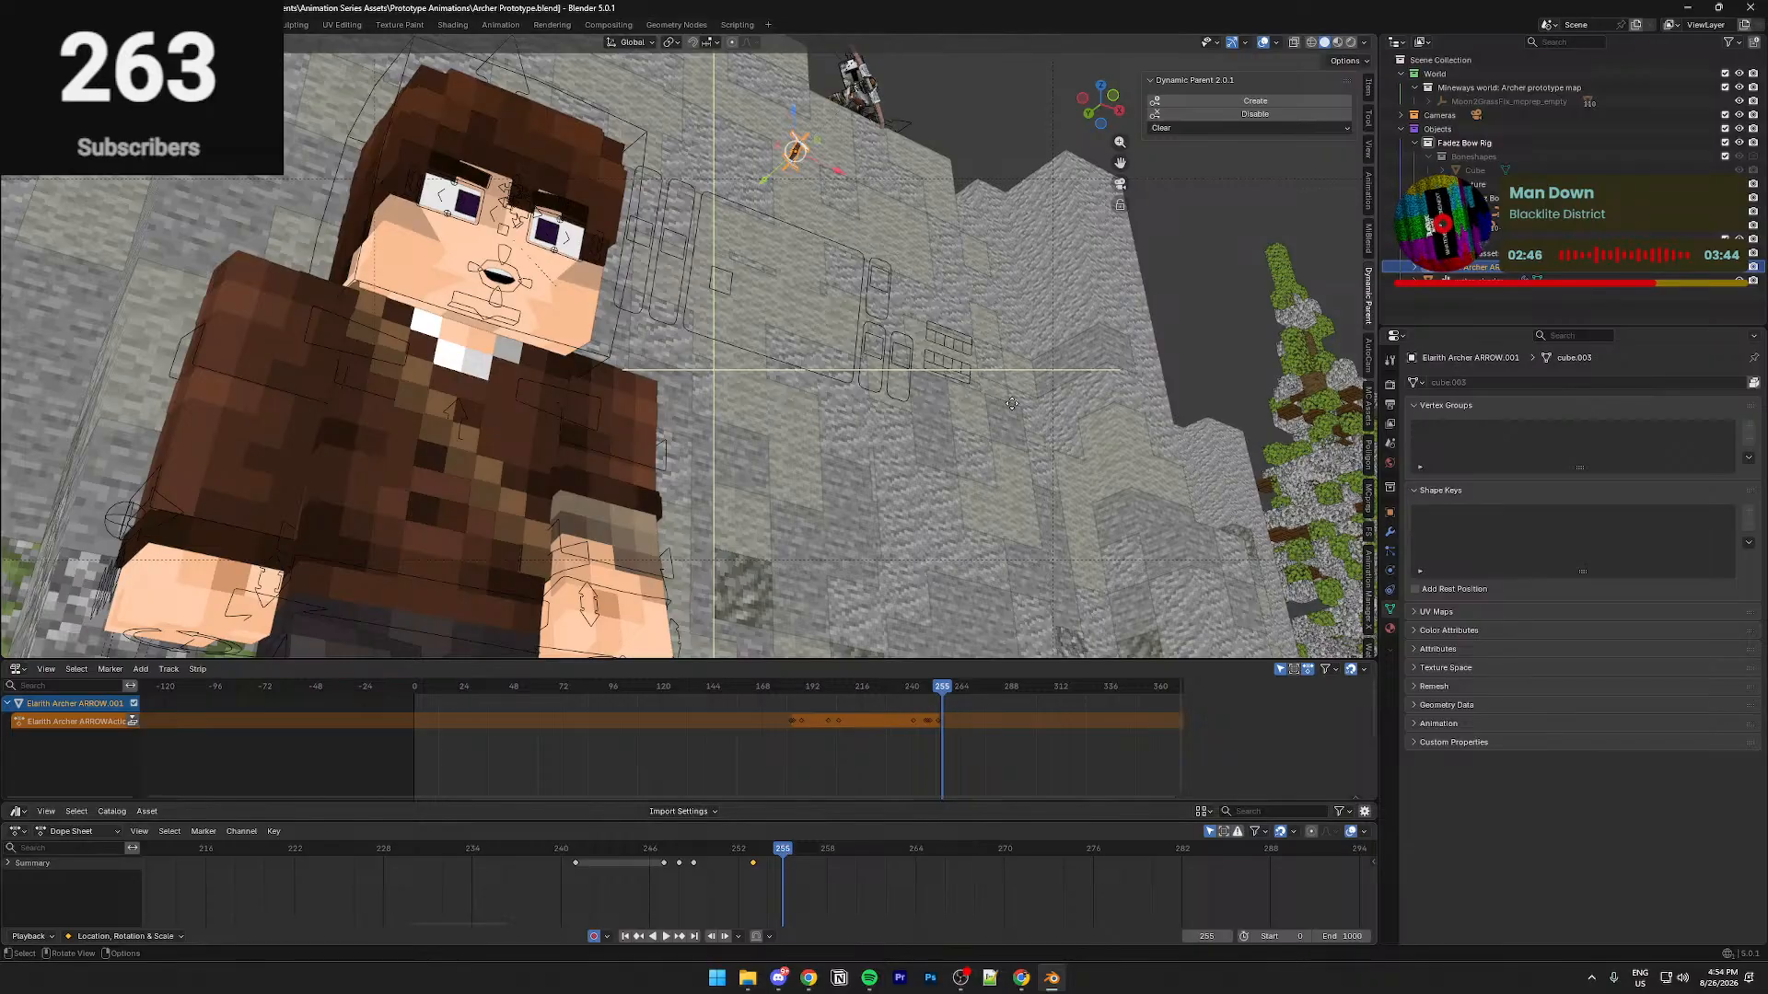
key("g")
key("z")
key("z")
key("y")
key("y")
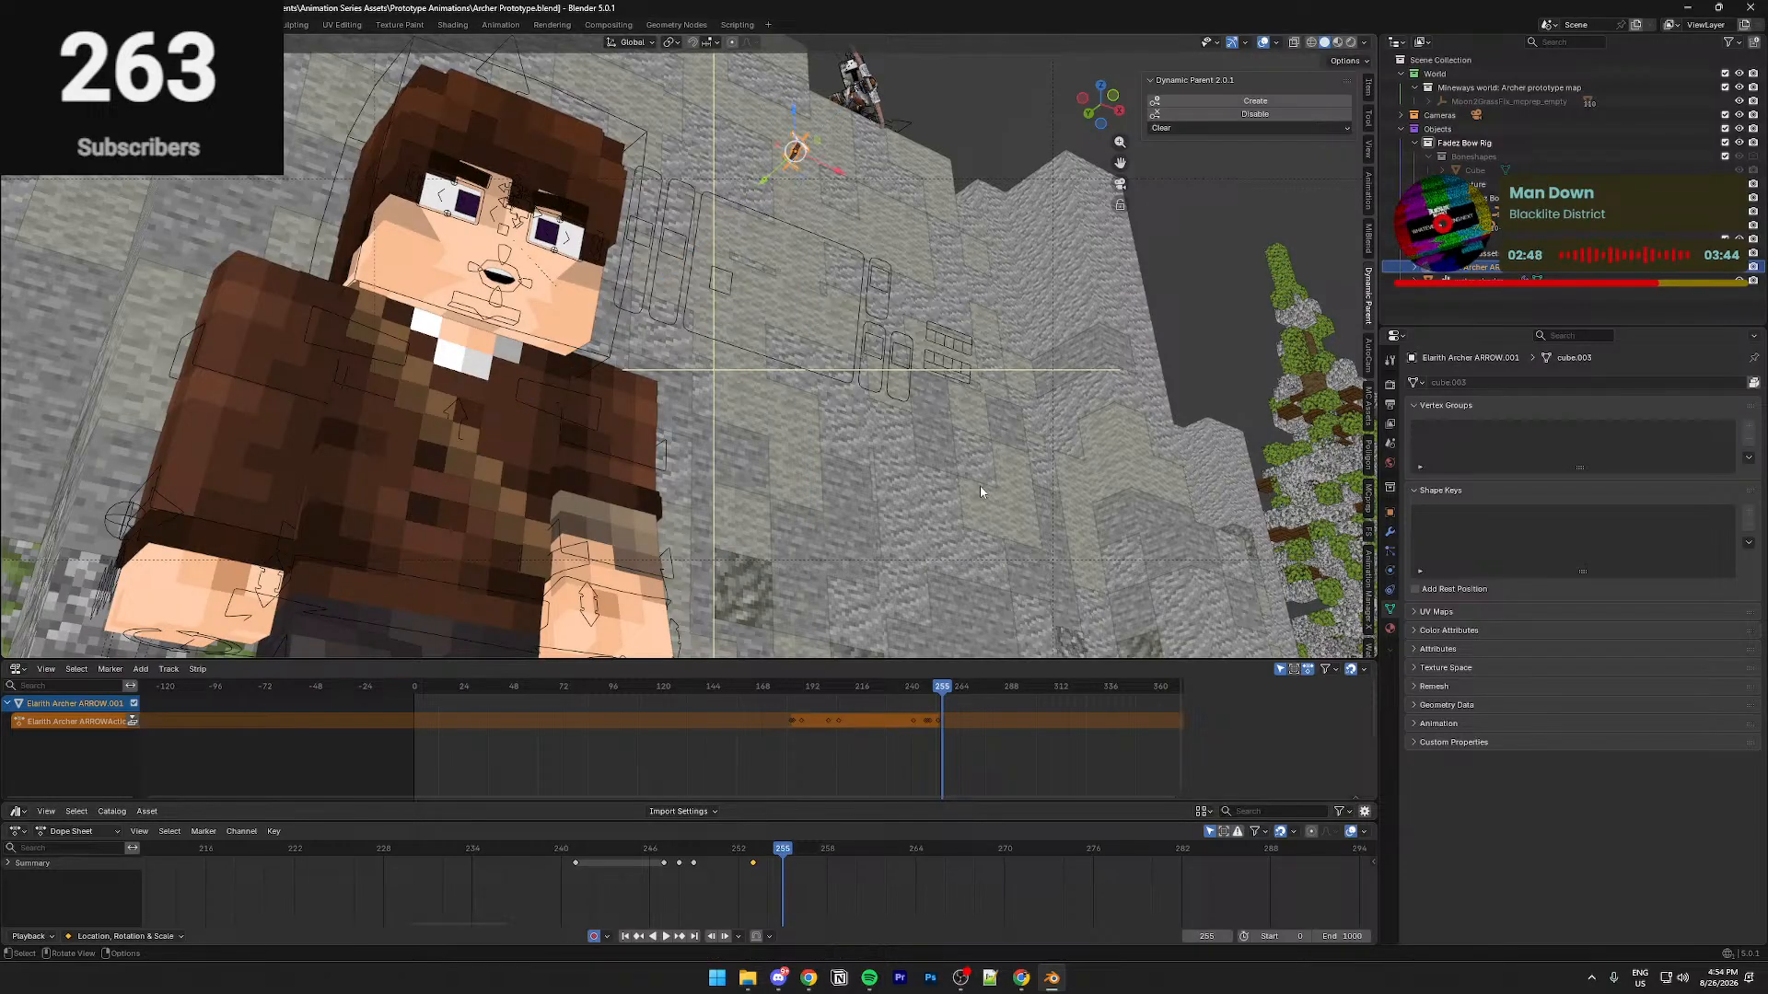
left_click(820, 618)
Return to frame 253 and rotate the arrow around the X and Y axes to correct its aim
middle_click_drag(820, 618, 538, 660)
left_click_drag(783, 854, 753, 852)
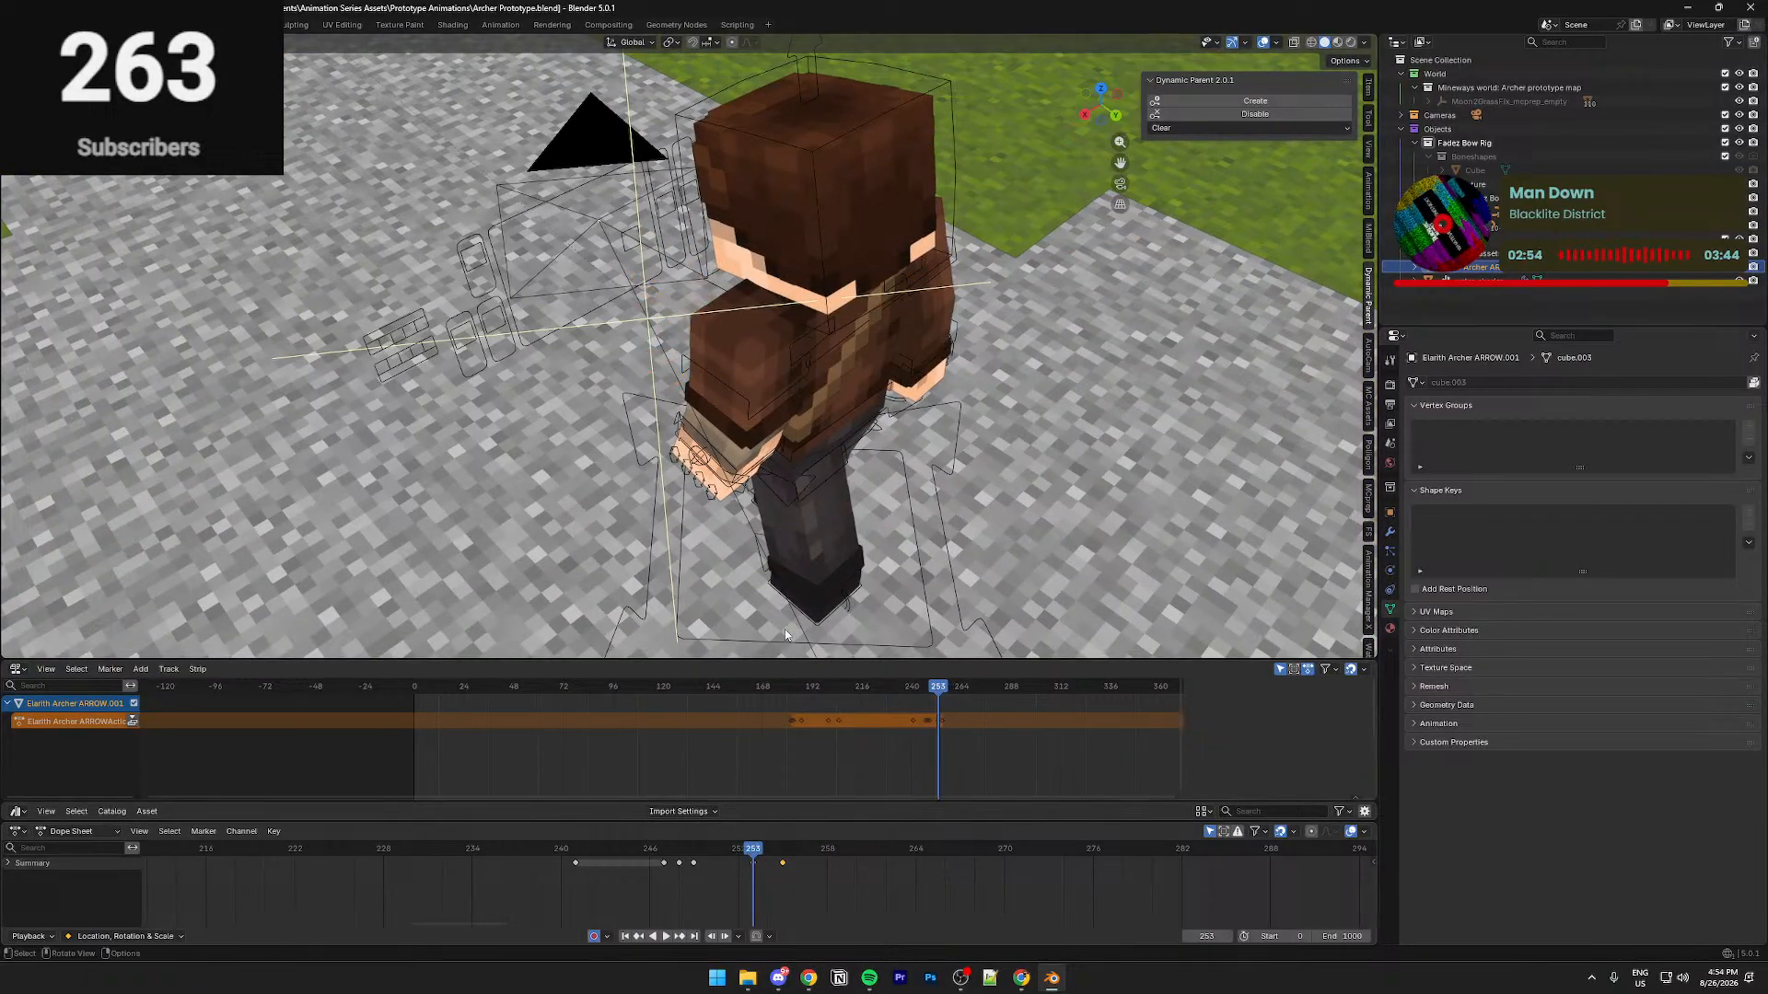
scroll(782, 527, "down", 5)
middle_click_drag(783, 527, 789, 571)
key("r")
key("x")
left_click(783, 573)
key("r")
key("y")
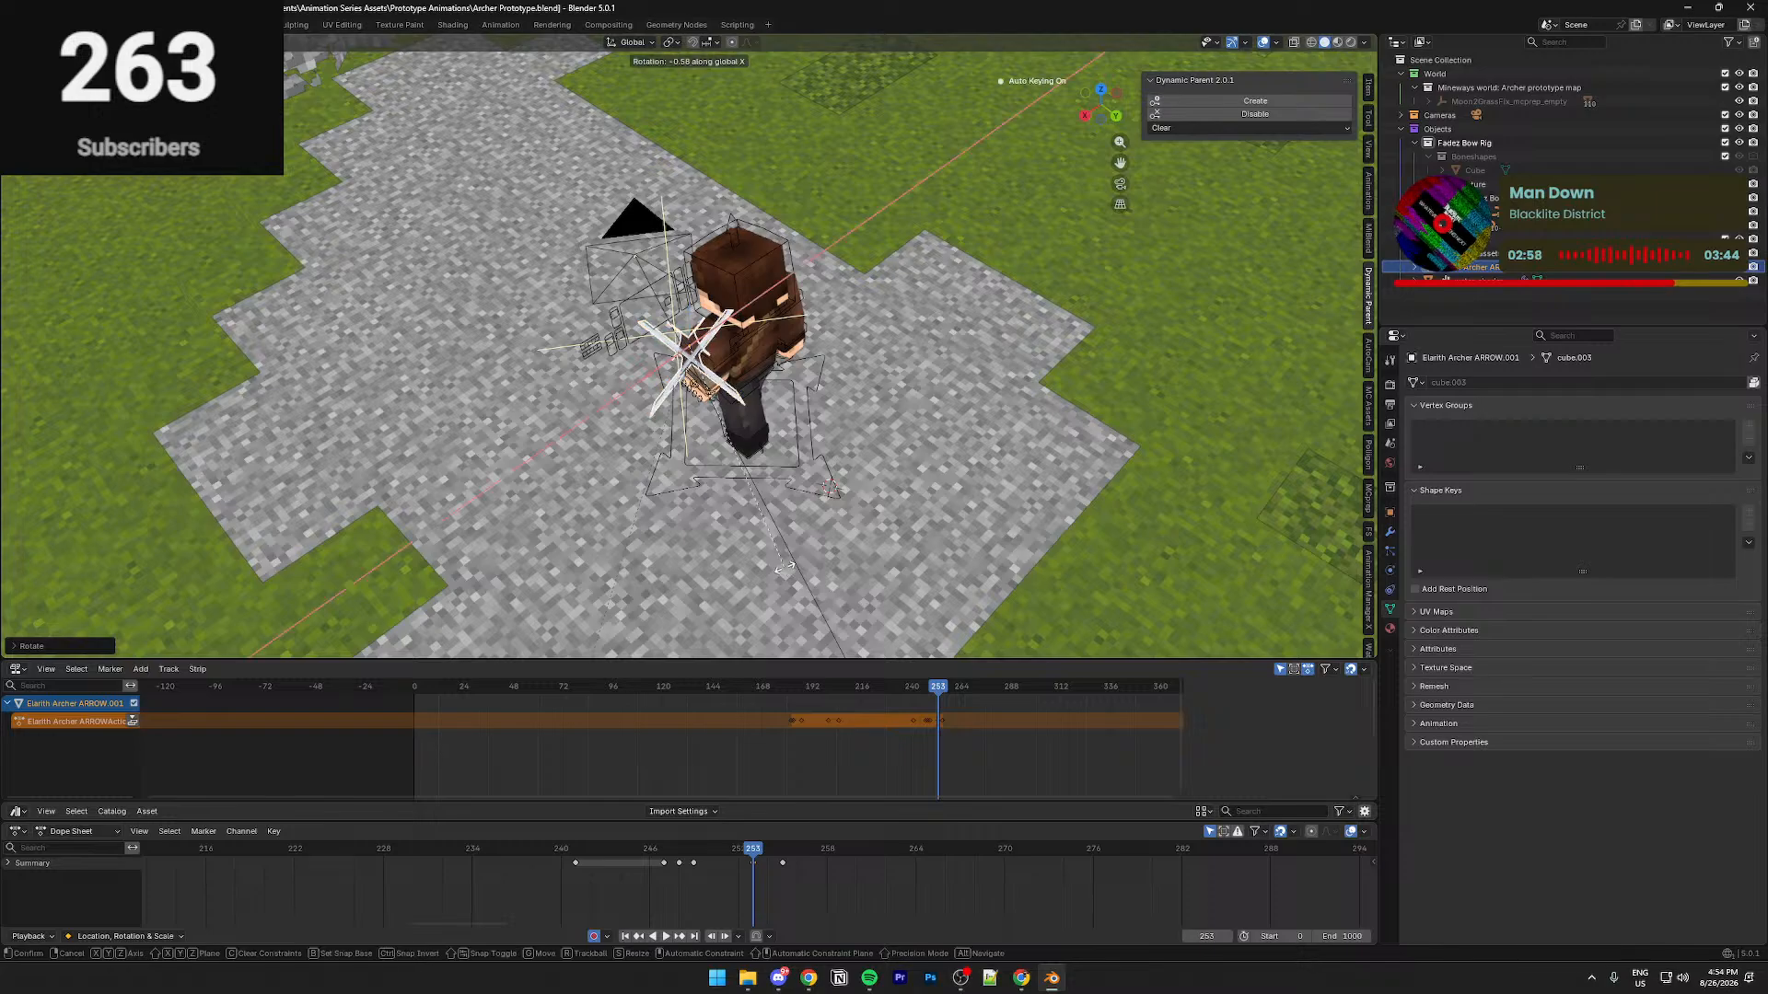
left_click(787, 567)
middle_click_drag(787, 567, 784, 551)
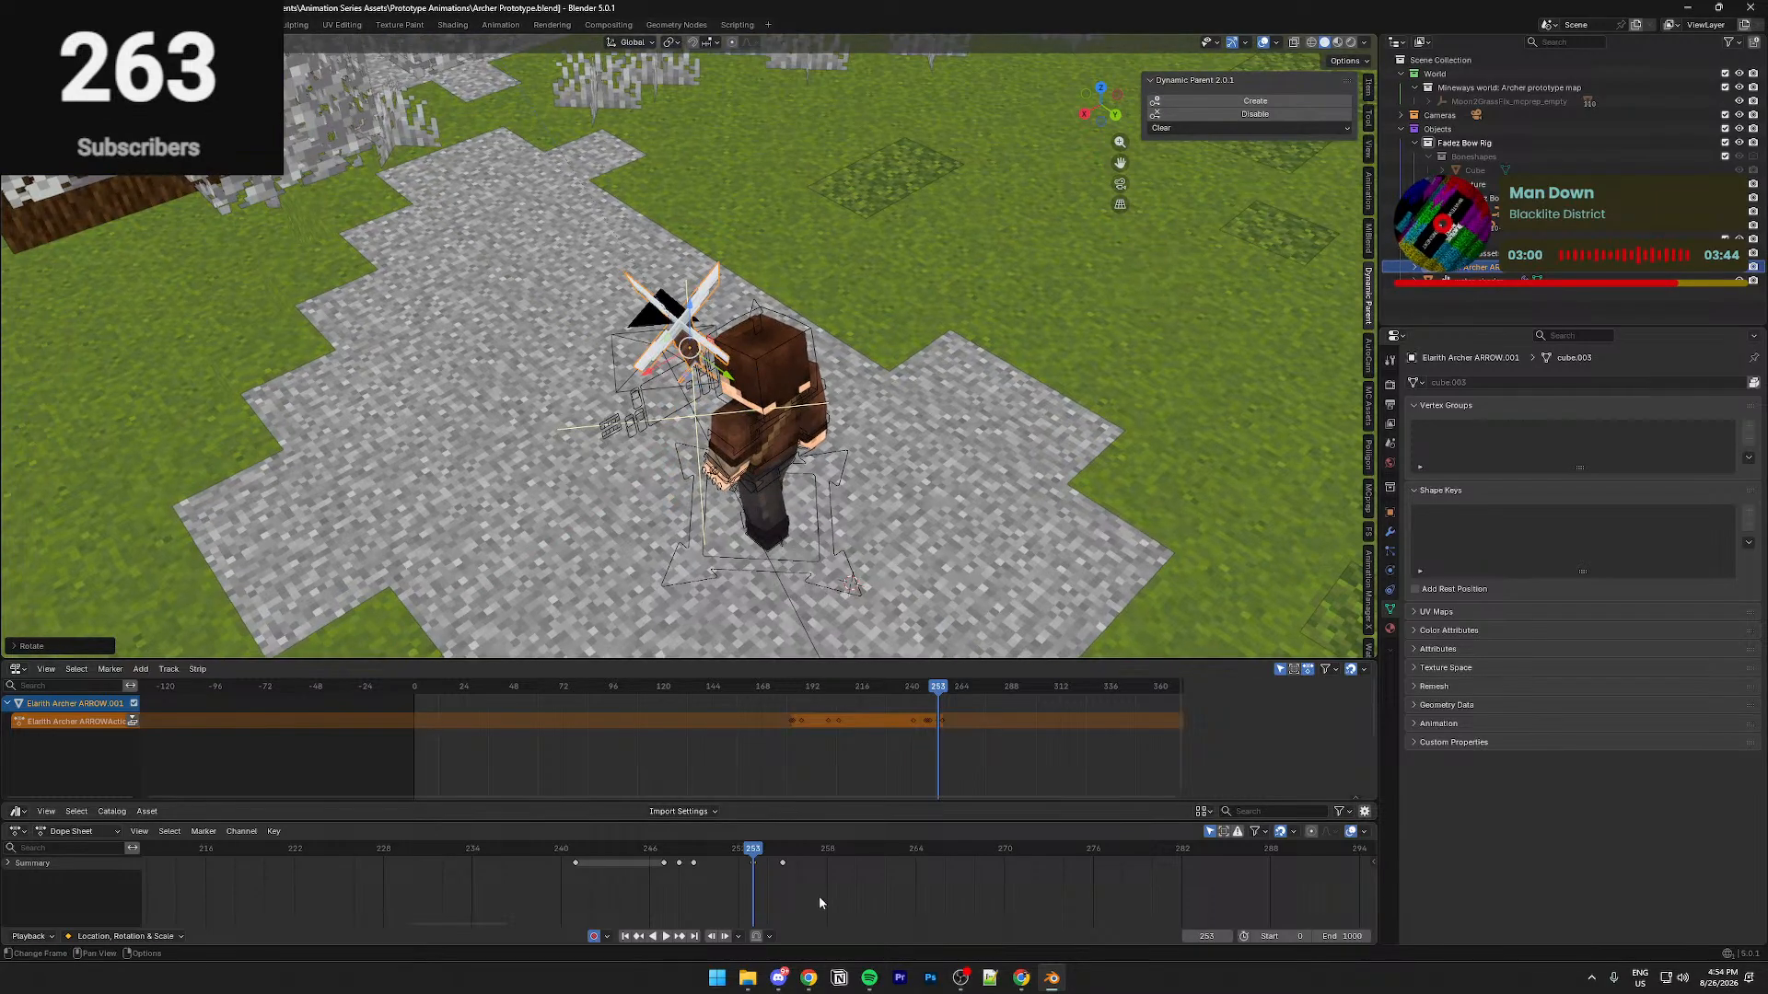
At frame 255, move the arrow along its local Y axis until it reaches the brown-haired character's chest
left_click(757, 855)
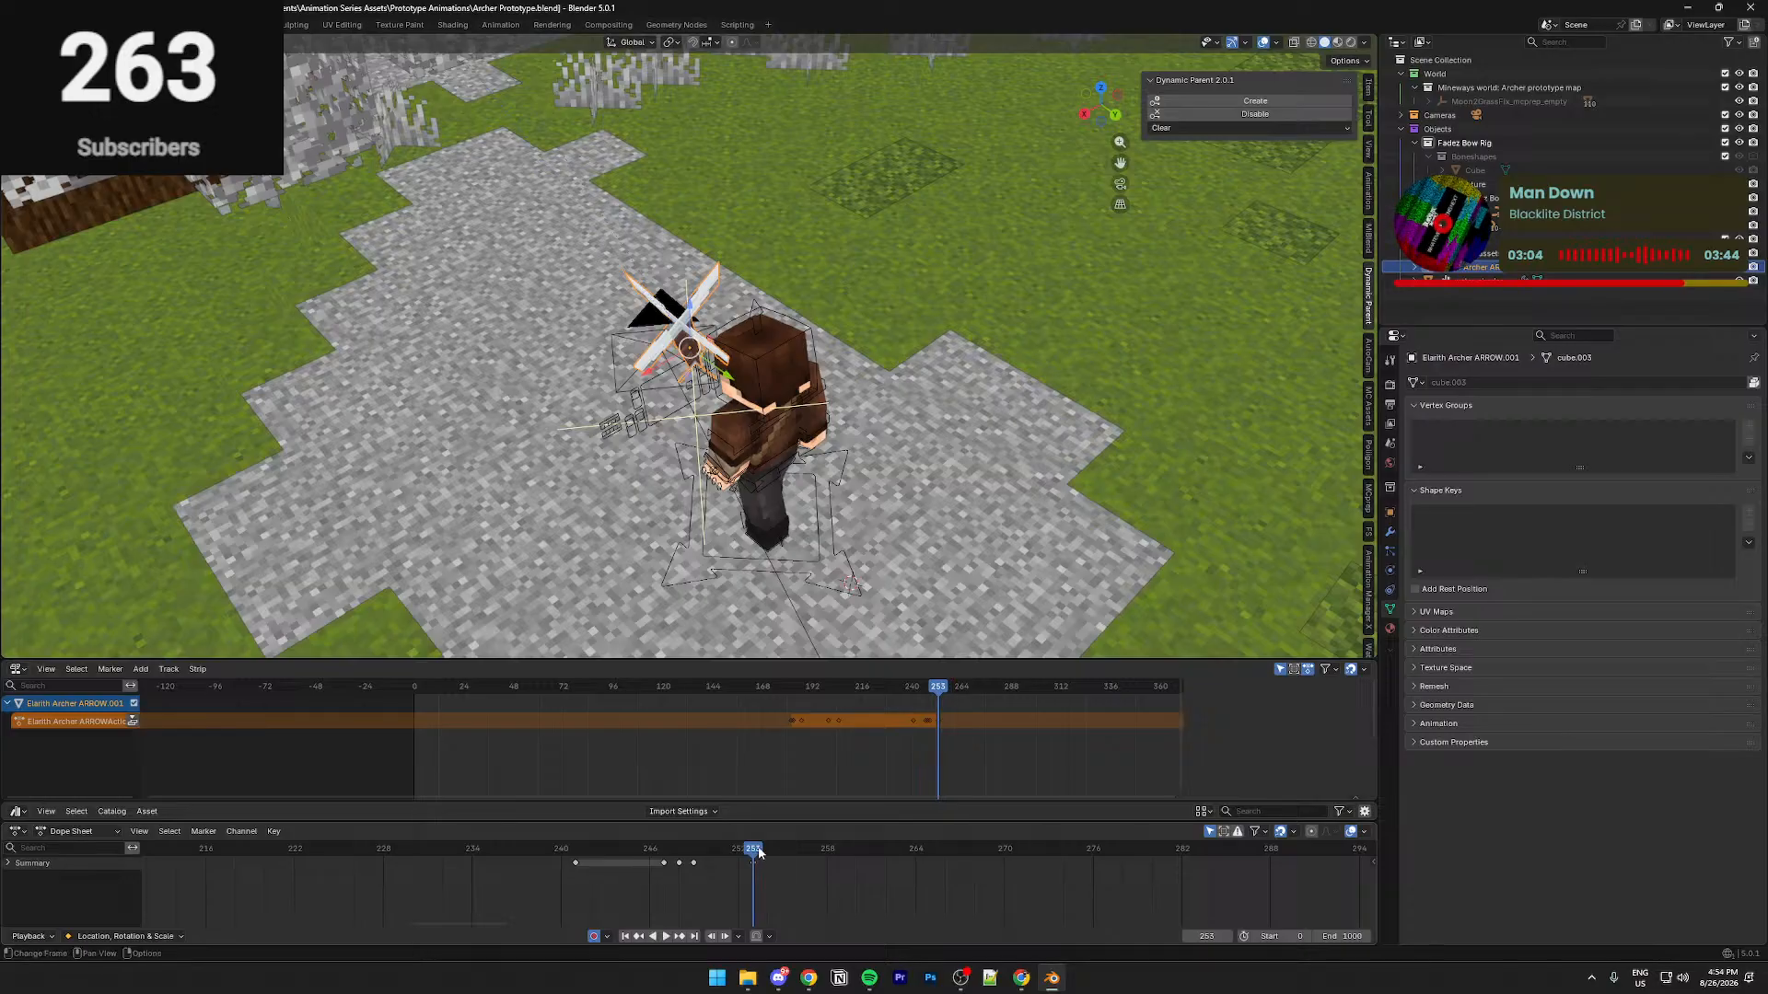
key("g")
key("y")
key("y")
left_click(697, 102)
middle_click_drag(697, 102, 862, 302)
scroll(862, 302, "down", 2)
key("g")
key("y")
key("y")
left_click(635, 517)
key("KP_Decimal")
middle_click_drag(608, 584, 603, 478)
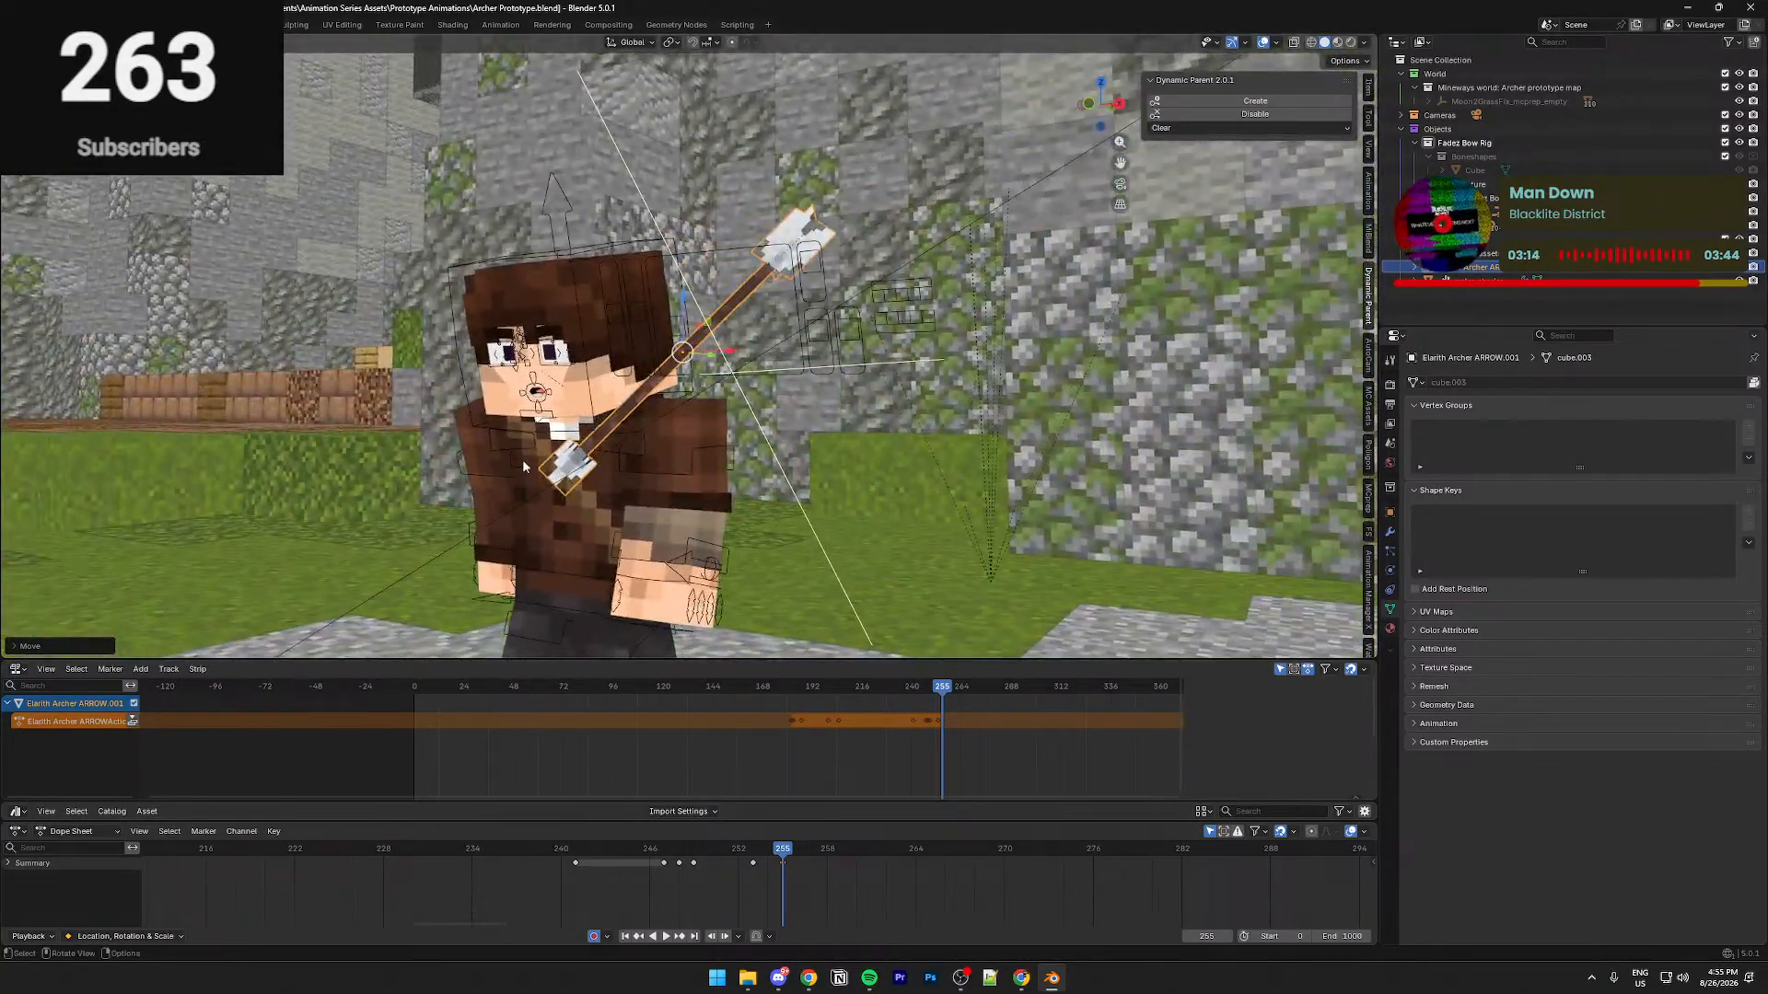
Try rotating the brown-haired character's upper body around its local Z axis at frame 255
left_click(526, 467)
key("g")
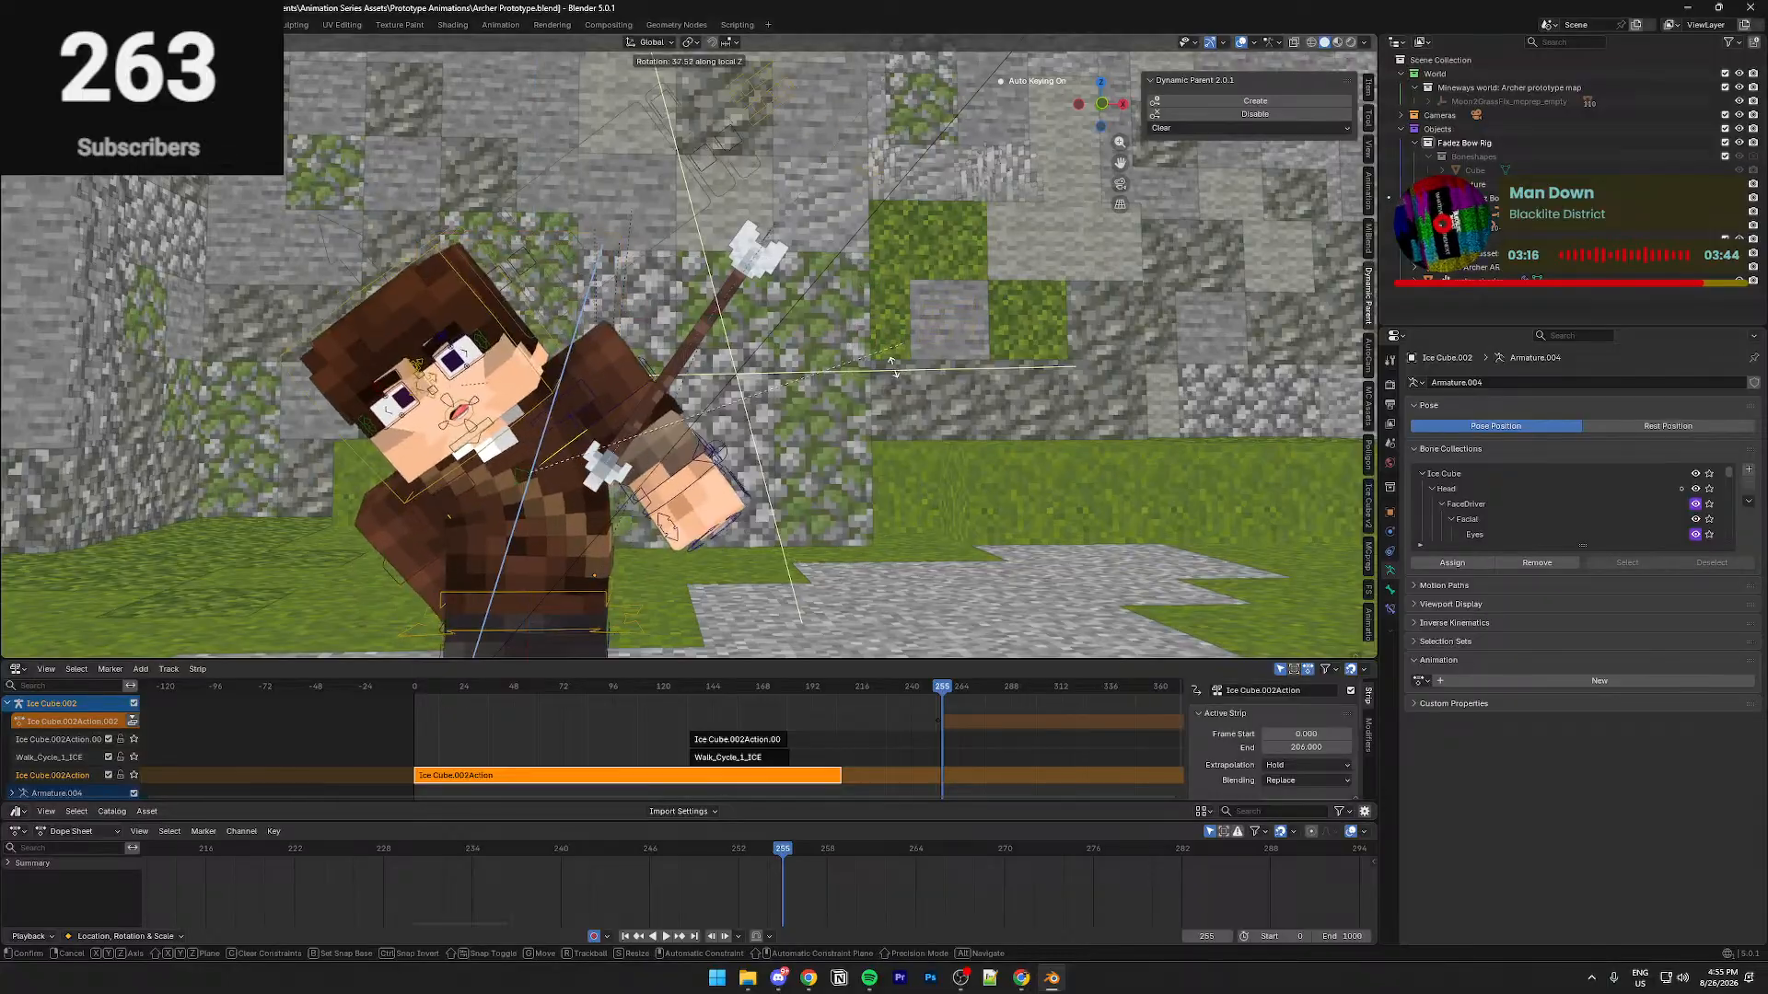
key("z")
left_click(590, 239)
Save the Archer Prototype.blend file
middle_click_drag(884, 415, 749, 440)
key("ctrl+s")
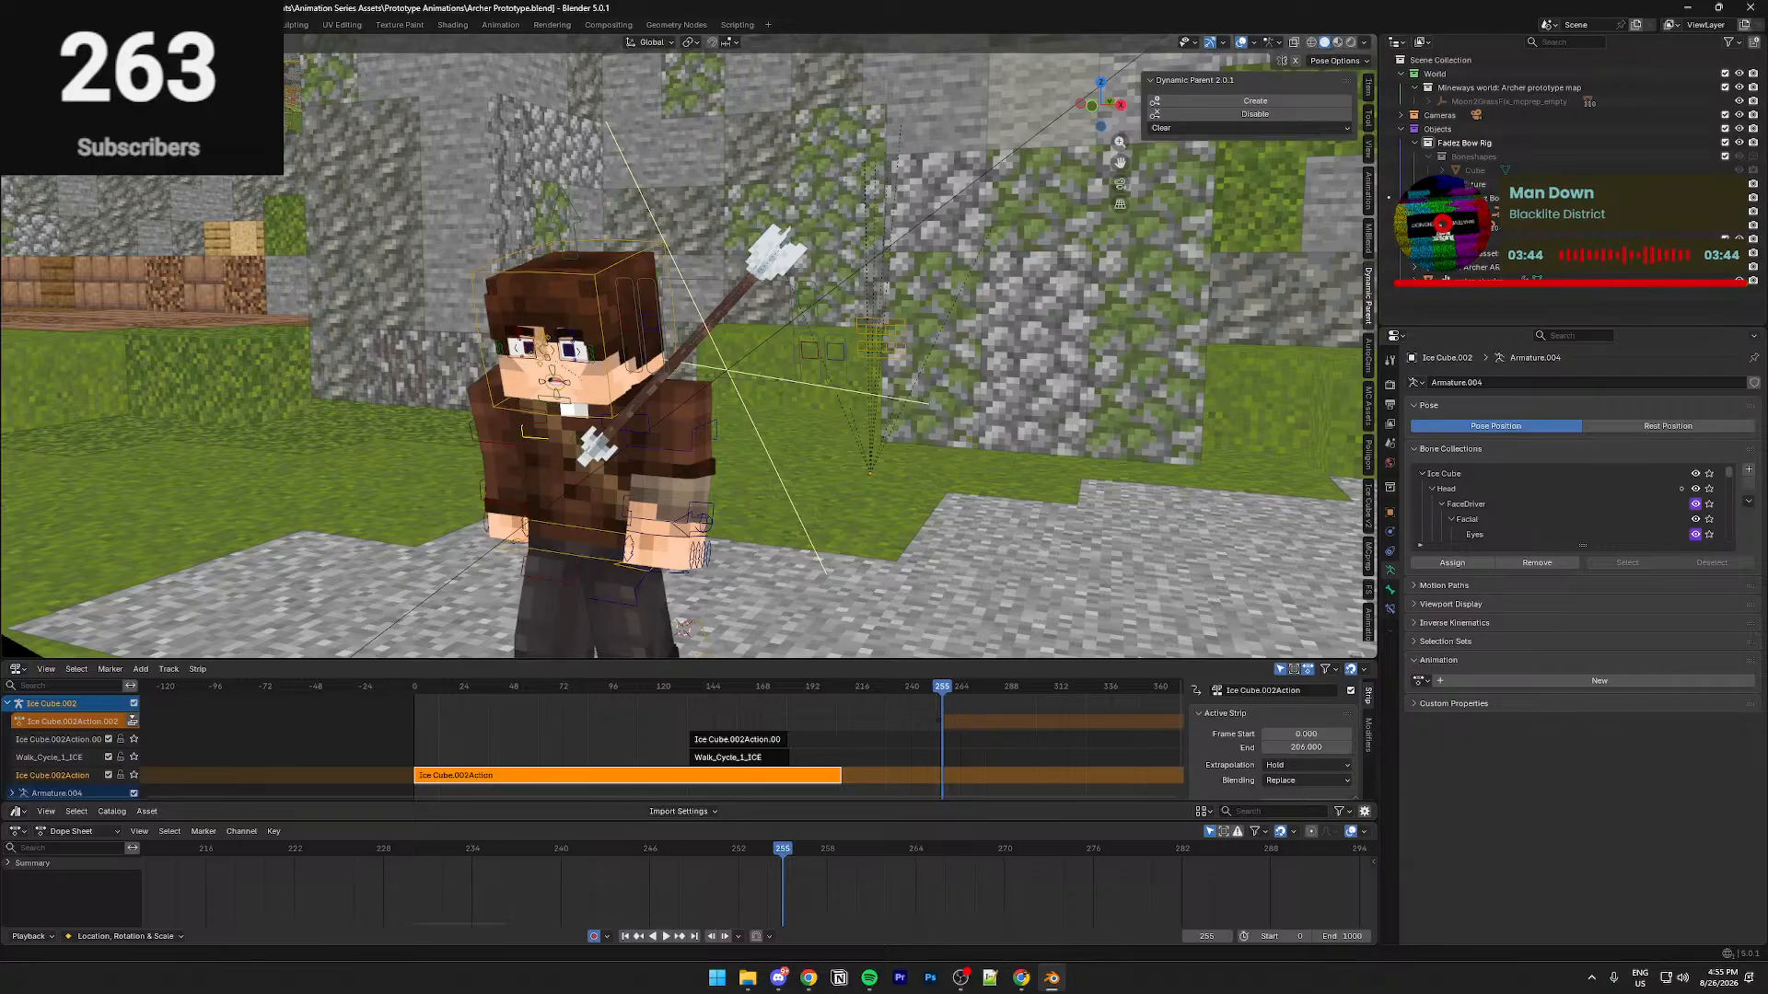
middle_click_drag(398, 516, 556, 475)
scroll(513, 481, "up", 4)
key("ctrl+s")
scroll(556, 475, "down", 4)
middle_click_drag(737, 488, 683, 502)
Examine the arrow's position frame by frame around frames 253 to 256
left_click_drag(789, 844, 769, 854)
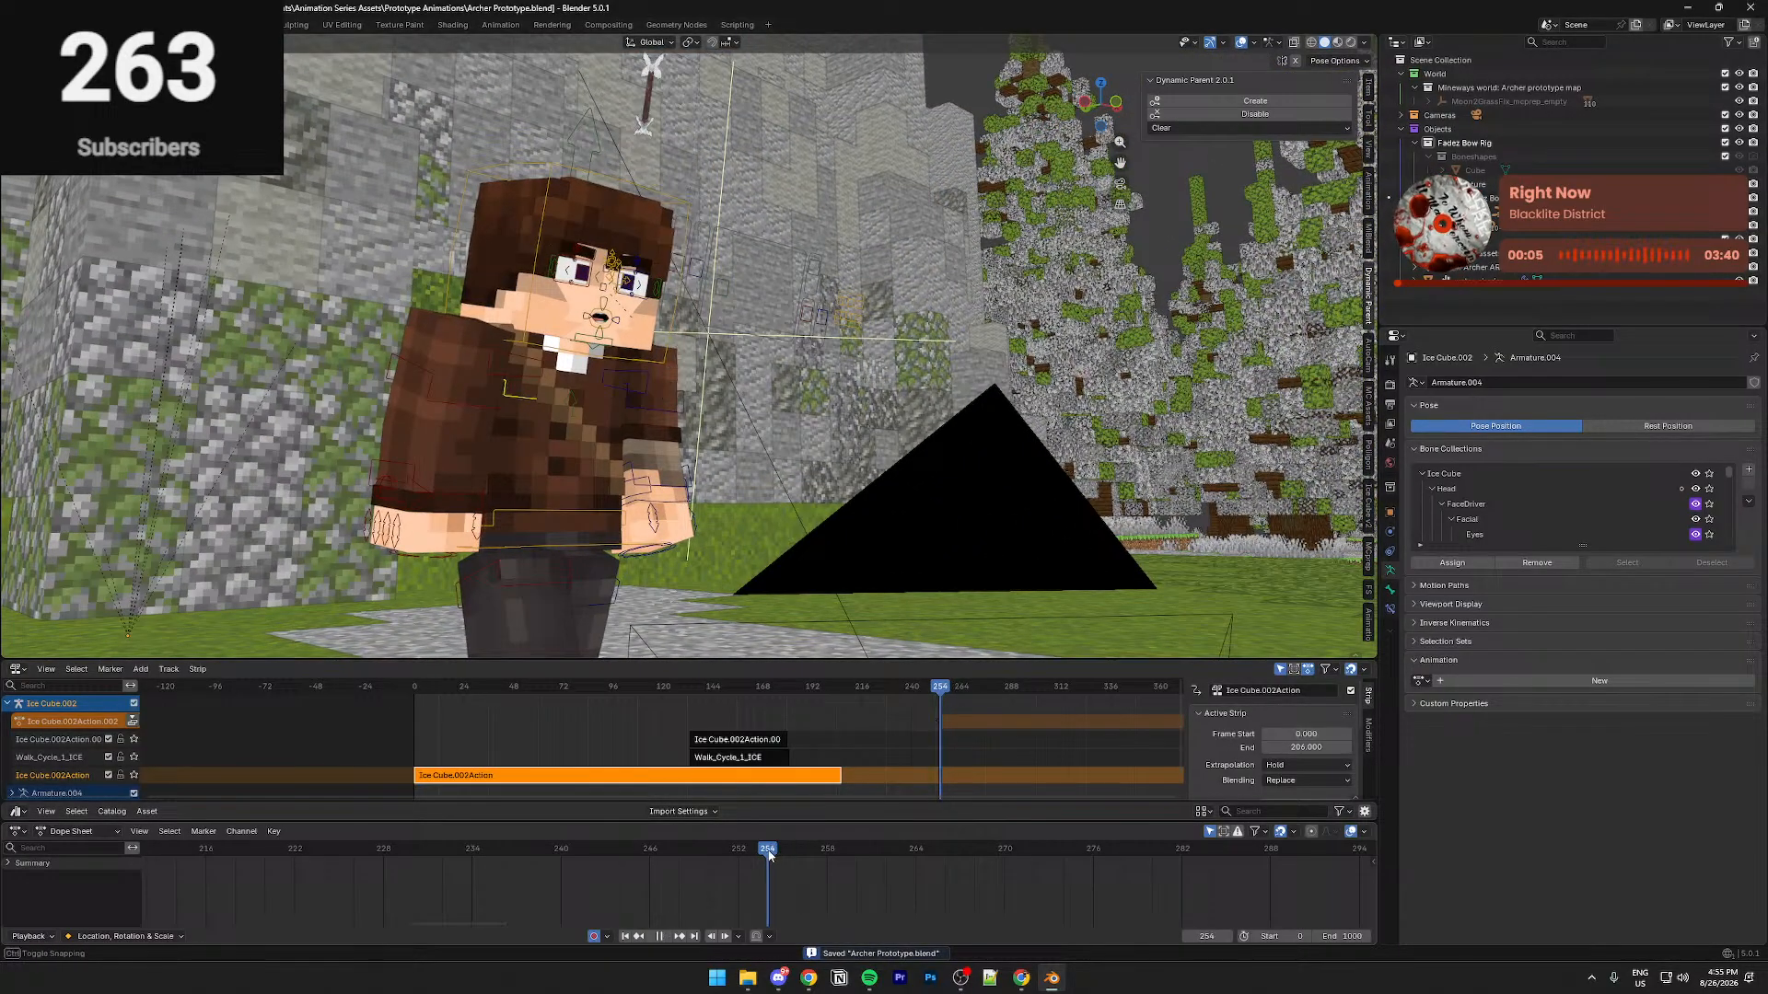
middle_click_drag(747, 548, 737, 473)
key("Right")
key("Right")
key("Left")
key("Left")
key("Left")
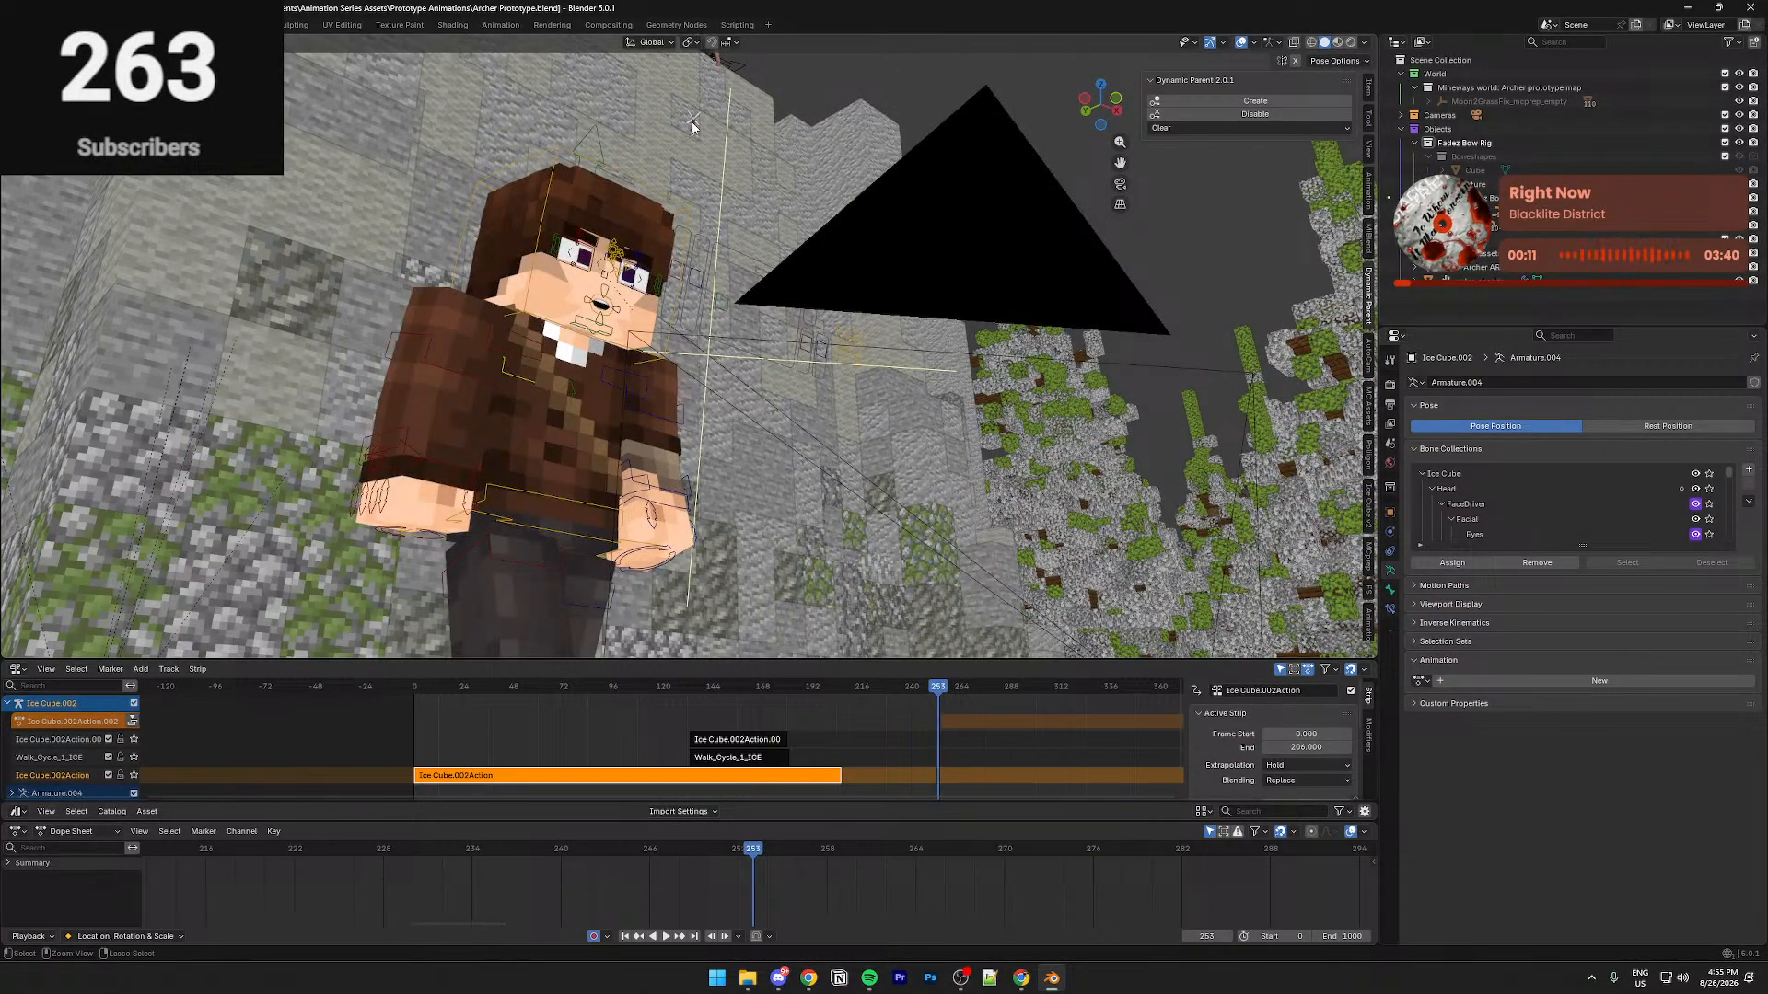
Duplicate the arrow's frame 253 keyframe to frame 254 and move the arrow along its local Y axis there
left_click(692, 126)
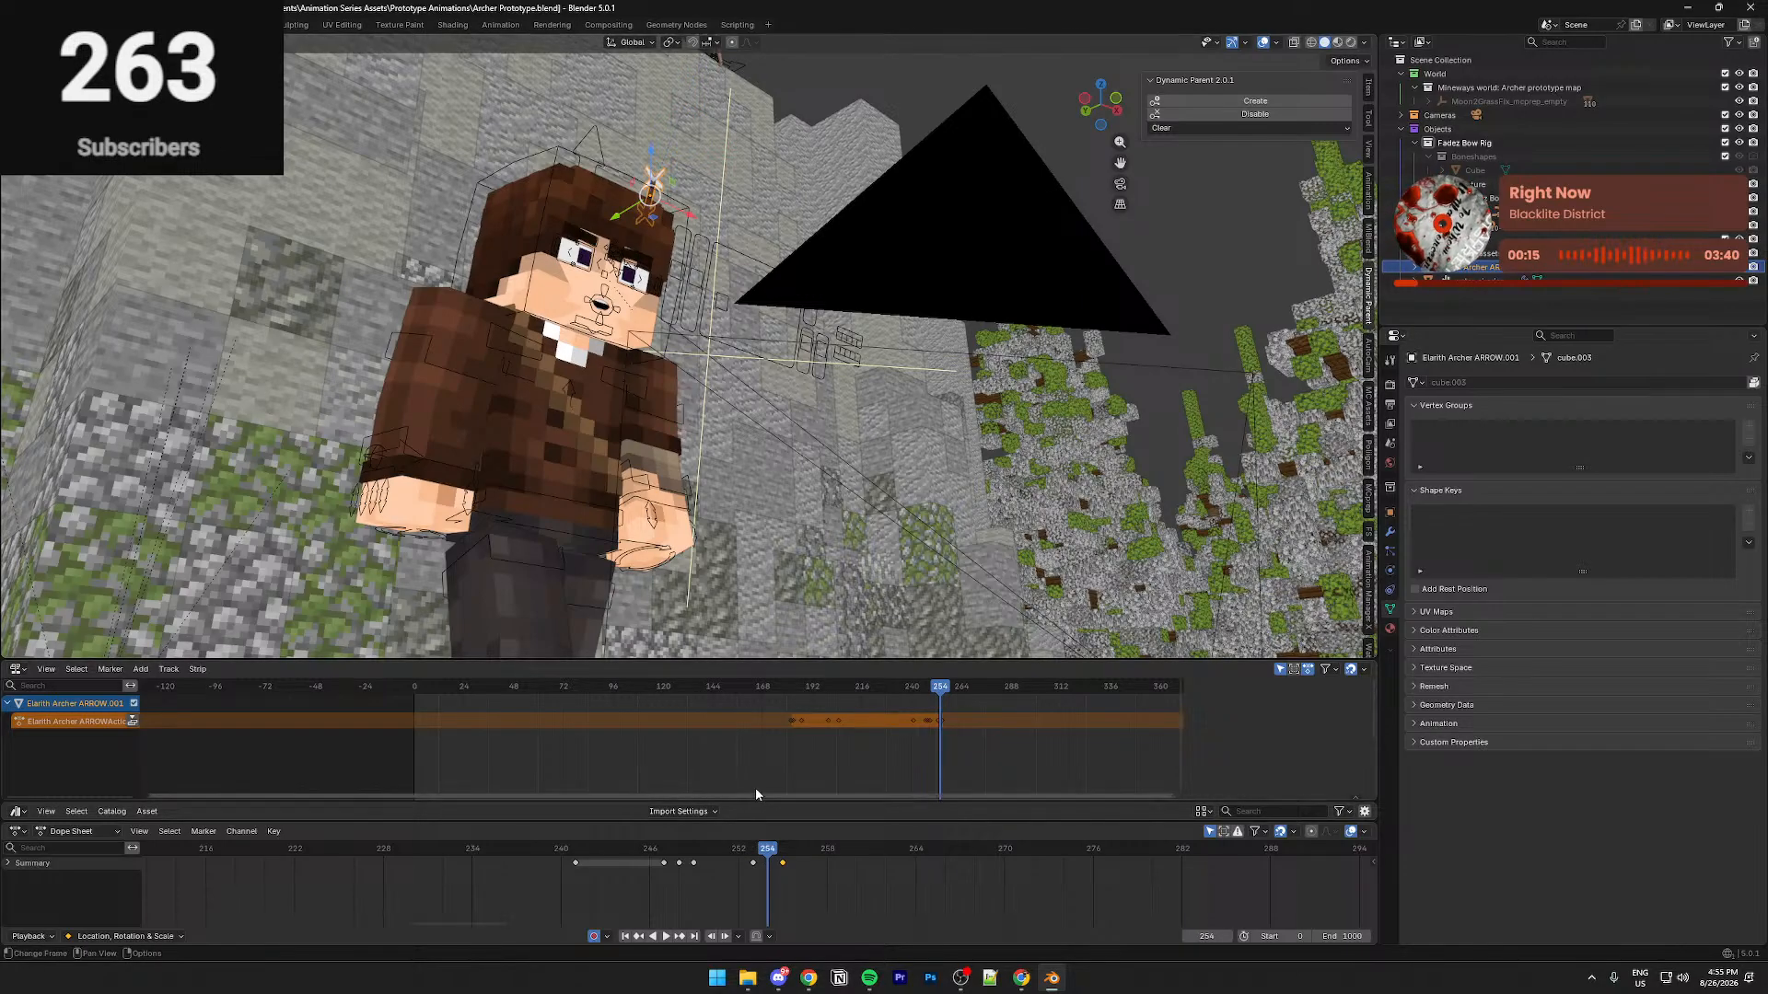
left_click(755, 867)
key("shift+d")
left_click(770, 864)
key("g")
key("y")
key("y")
left_click(791, 470)
Play back the arrow's flight repeatedly through the camera to check its timing from release to impact
key("space")
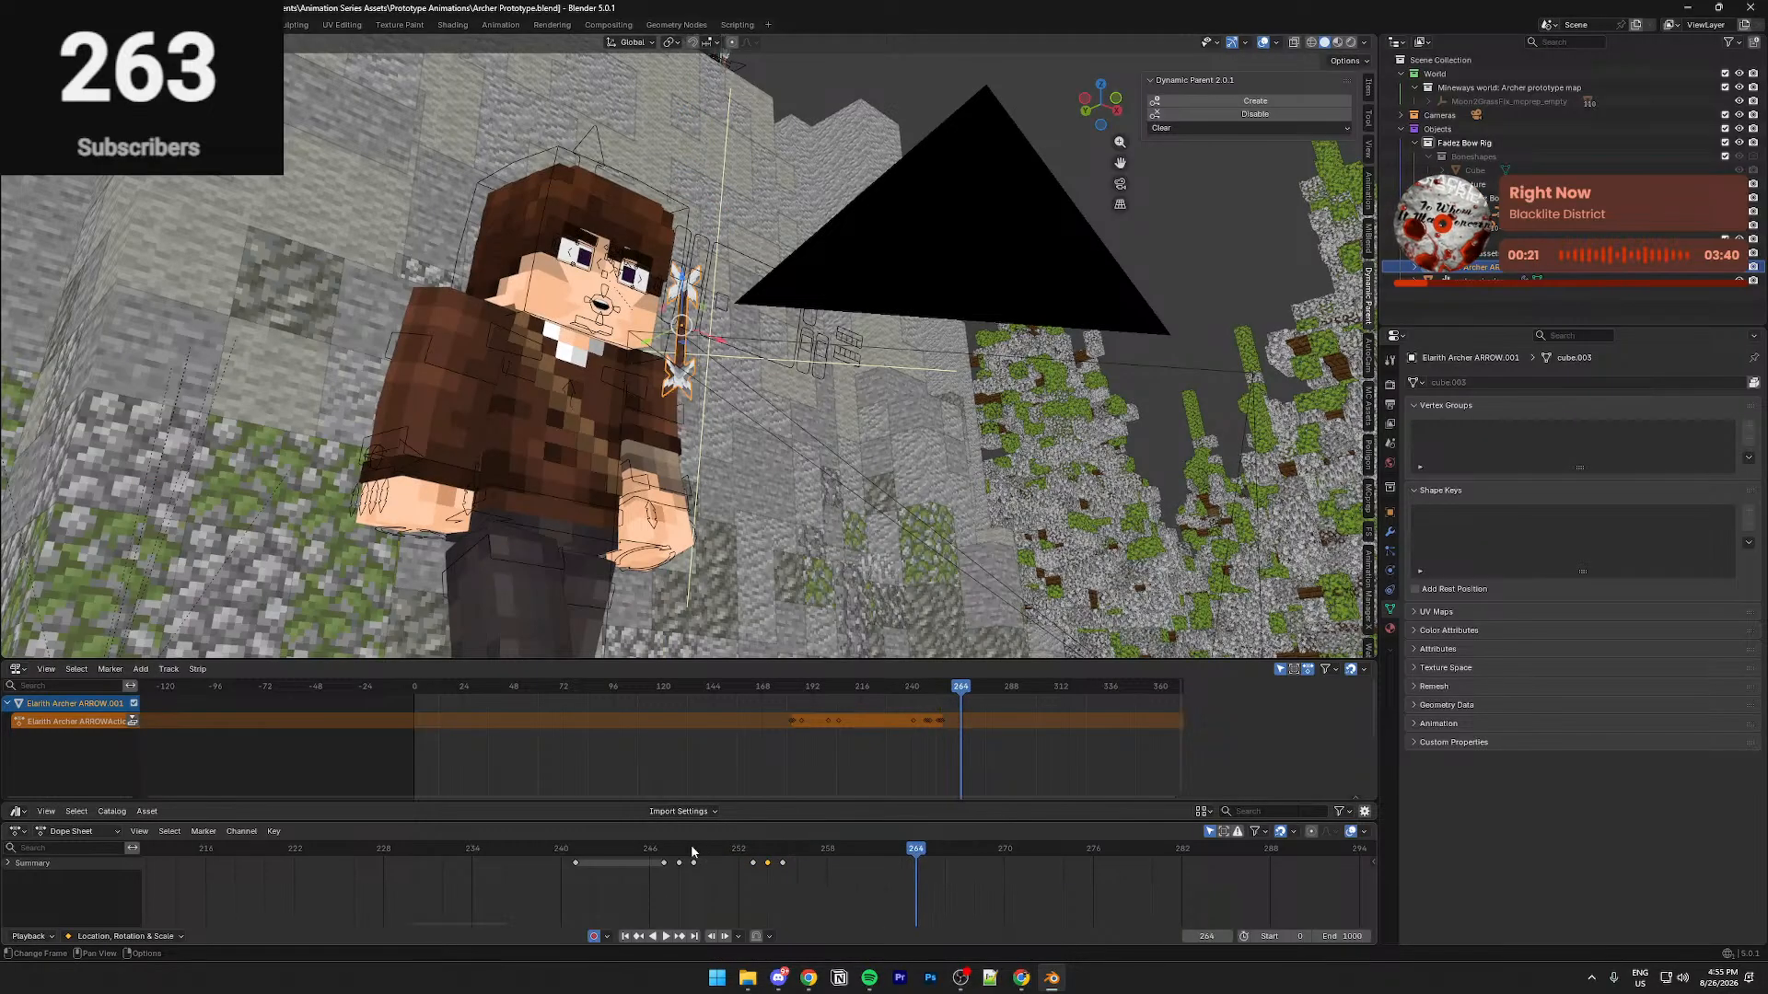
key("space")
left_click(616, 848)
key("KP_Decimal")
key("space")
key("KP_0")
key("space")
left_click(663, 847)
key("space")
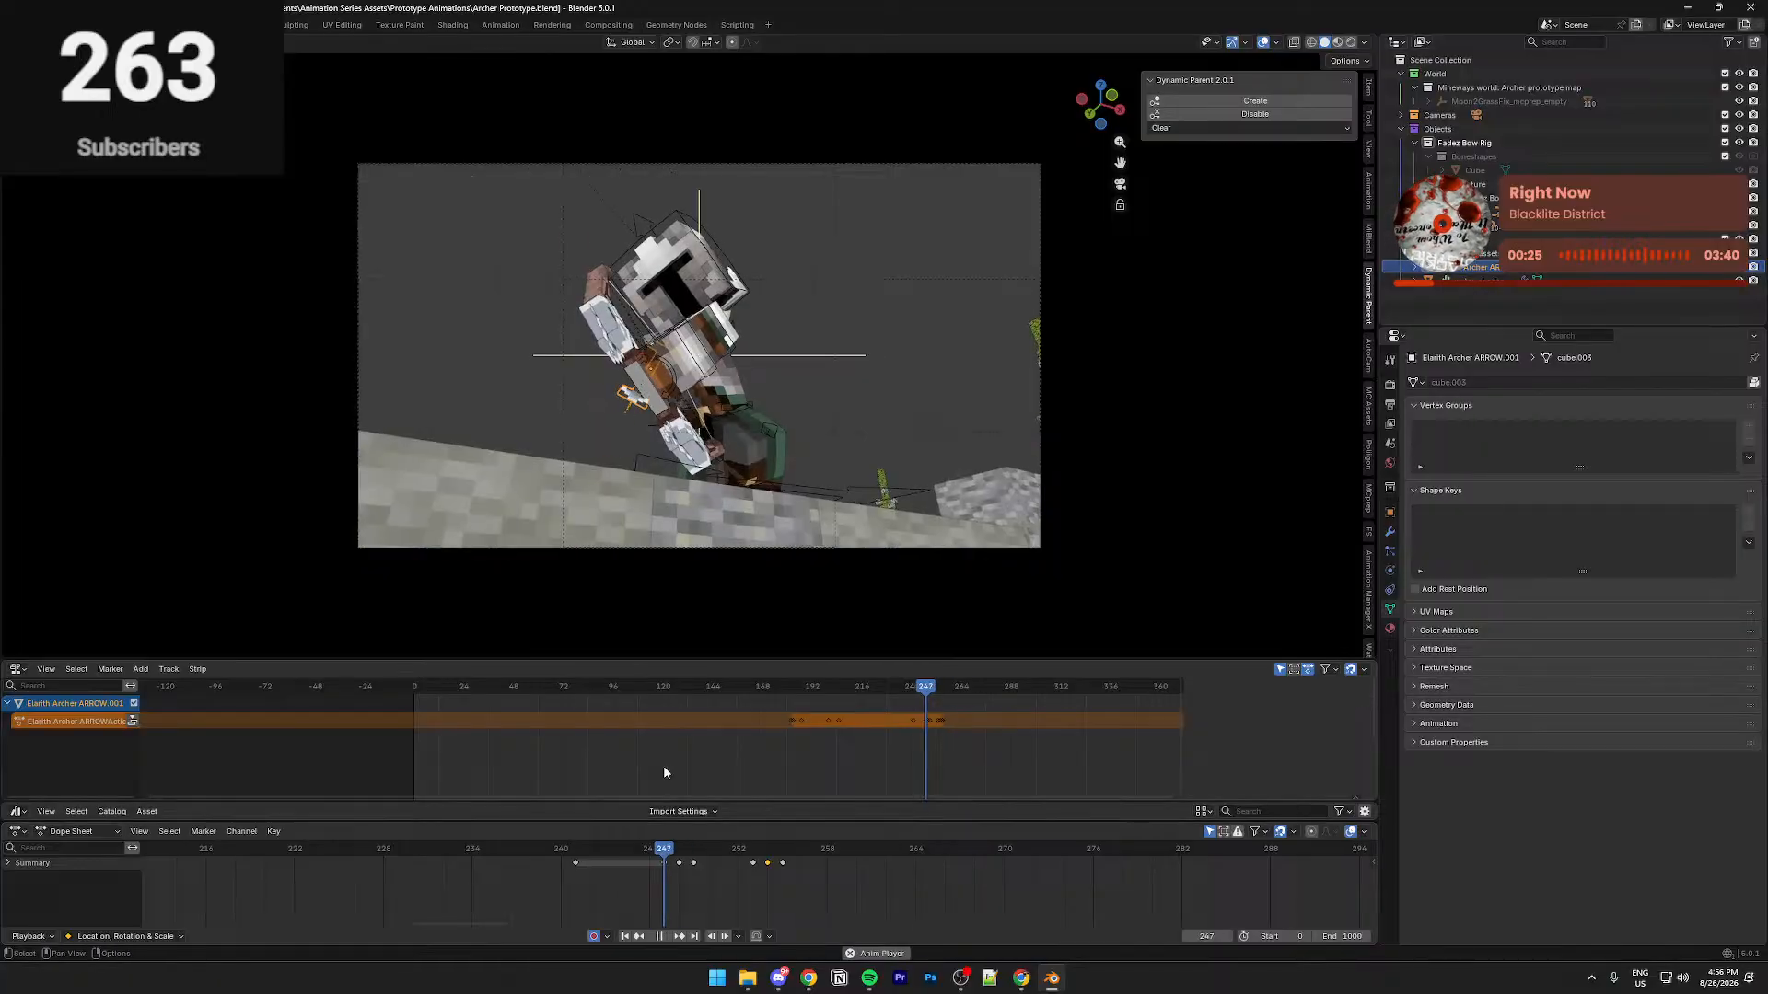
key("space")
left_click(637, 848)
key("space")
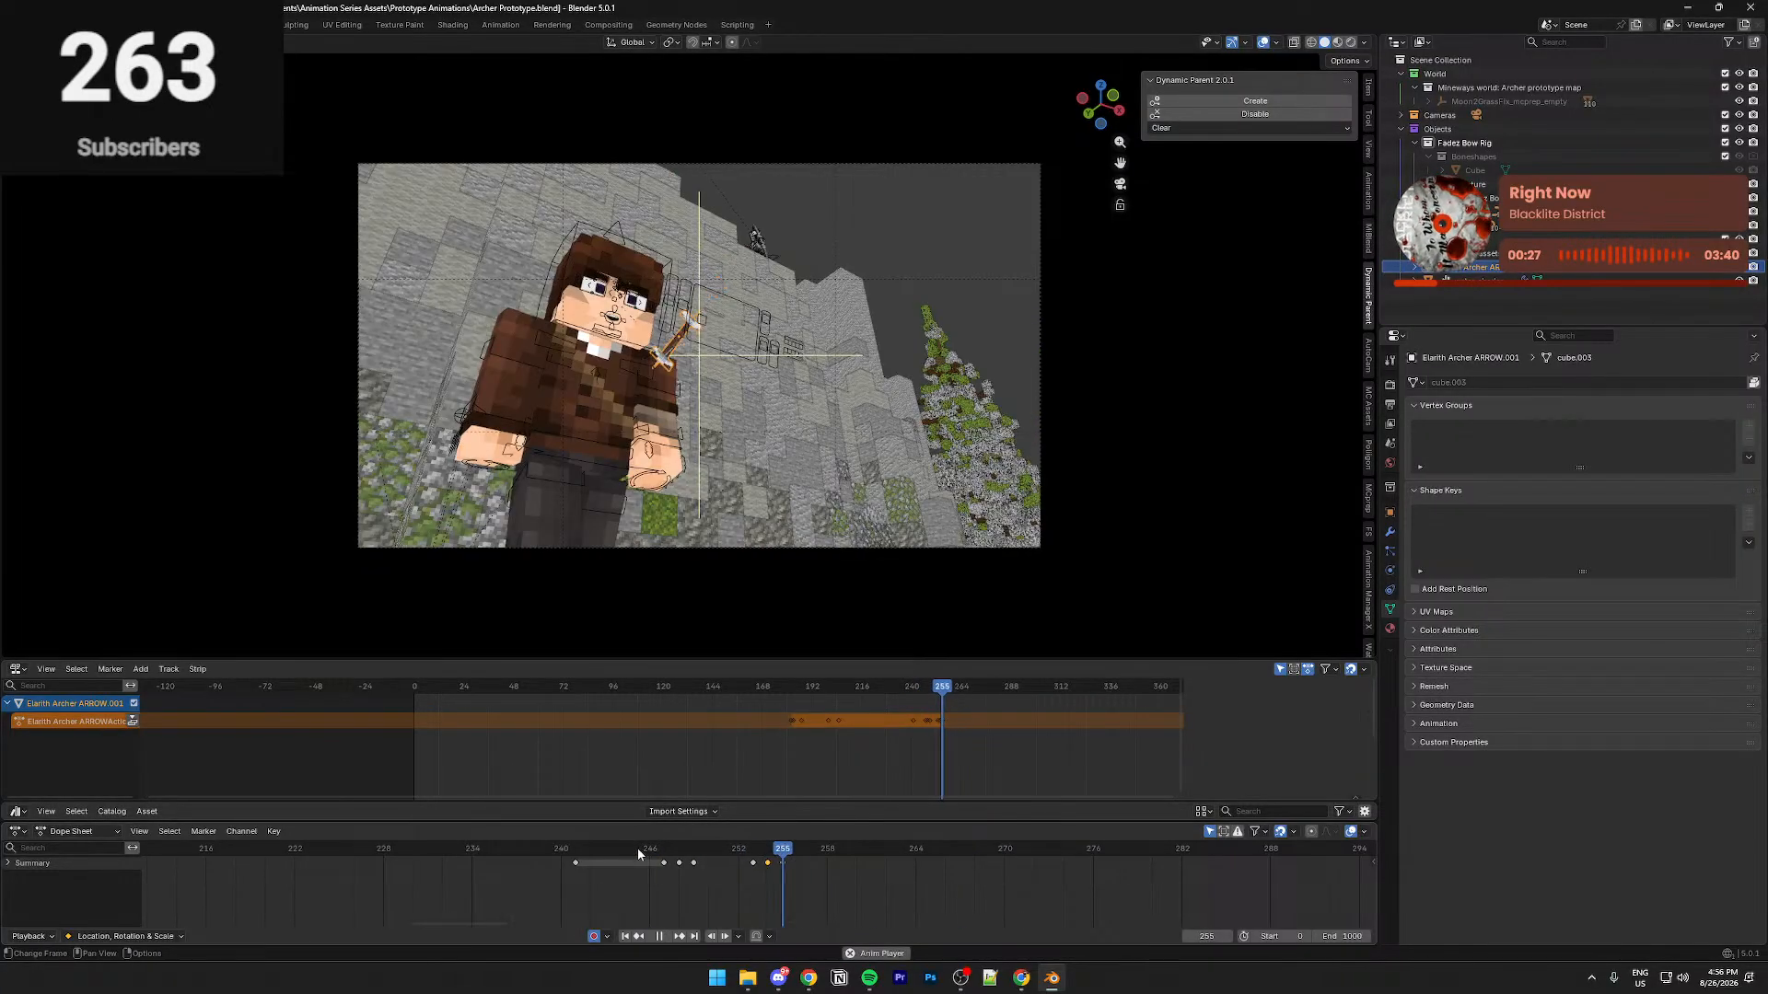
left_click(637, 848)
left_click(637, 848)
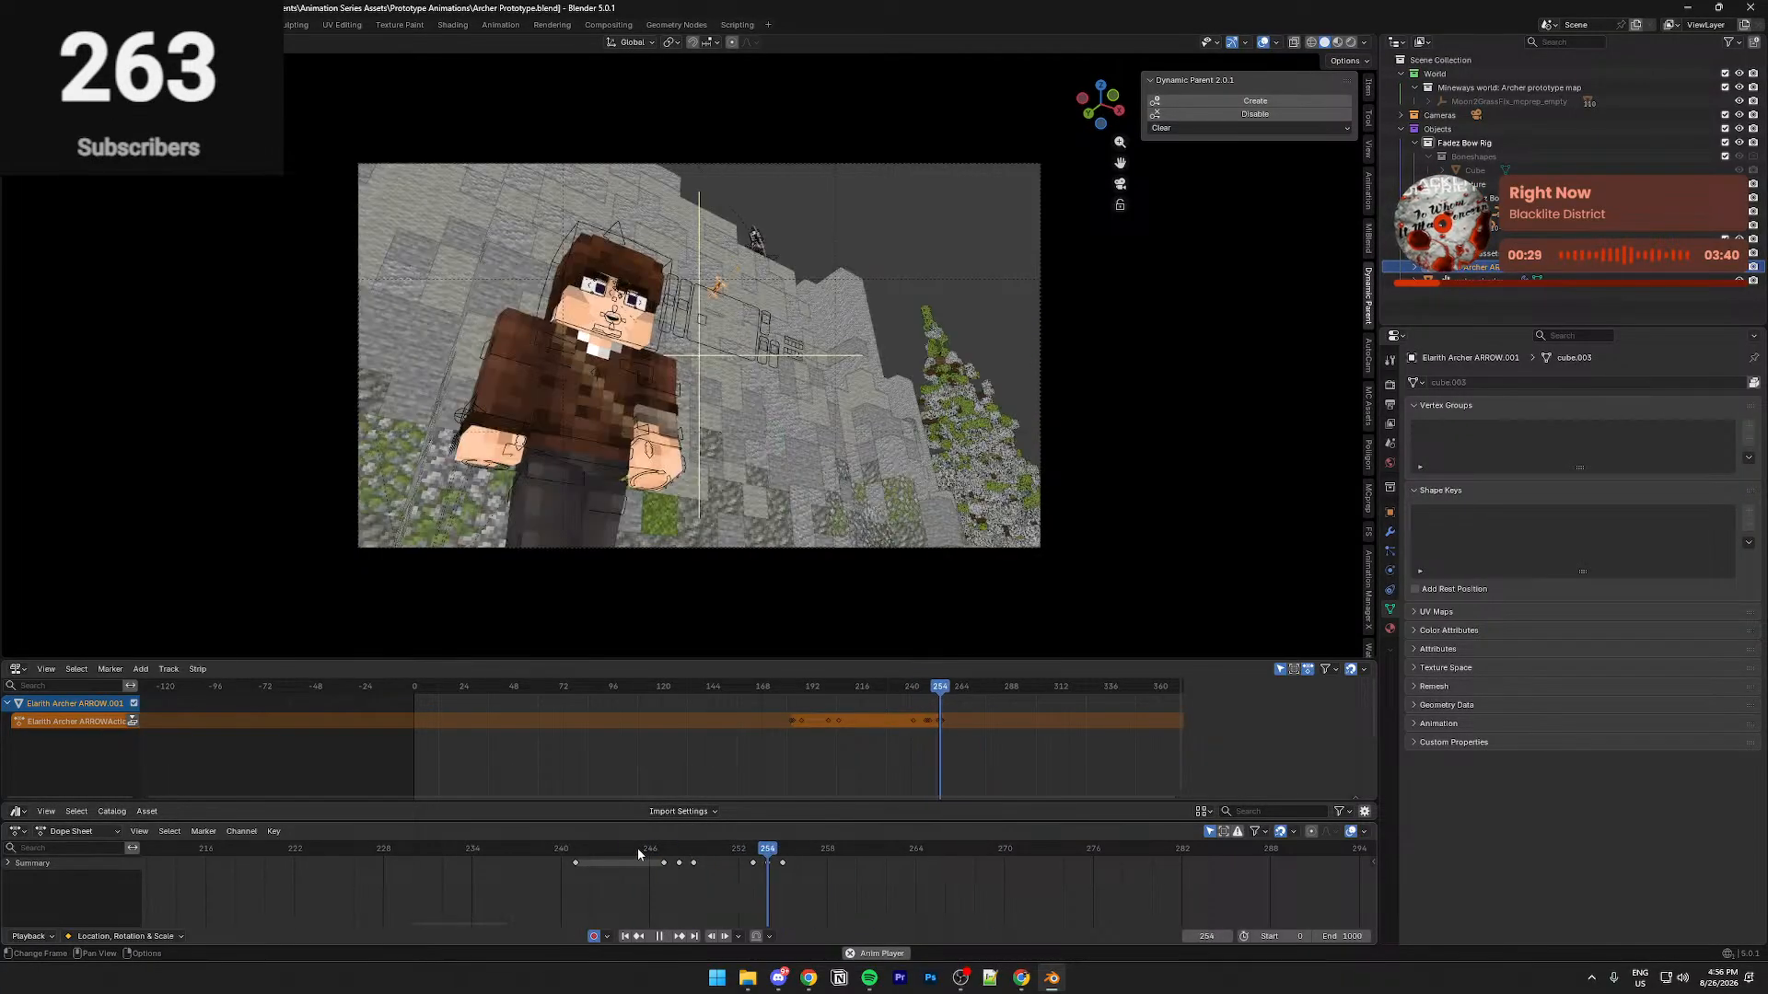
key("space")
Save the file and enter Pose Mode on the brown-haired character's rig at frame 253 in the camera view
key("ctrl+s")
left_click_drag(659, 848, 645, 854)
middle_click_drag(692, 414, 462, 391)
left_click(462, 403)
key("ctrl+Tab")
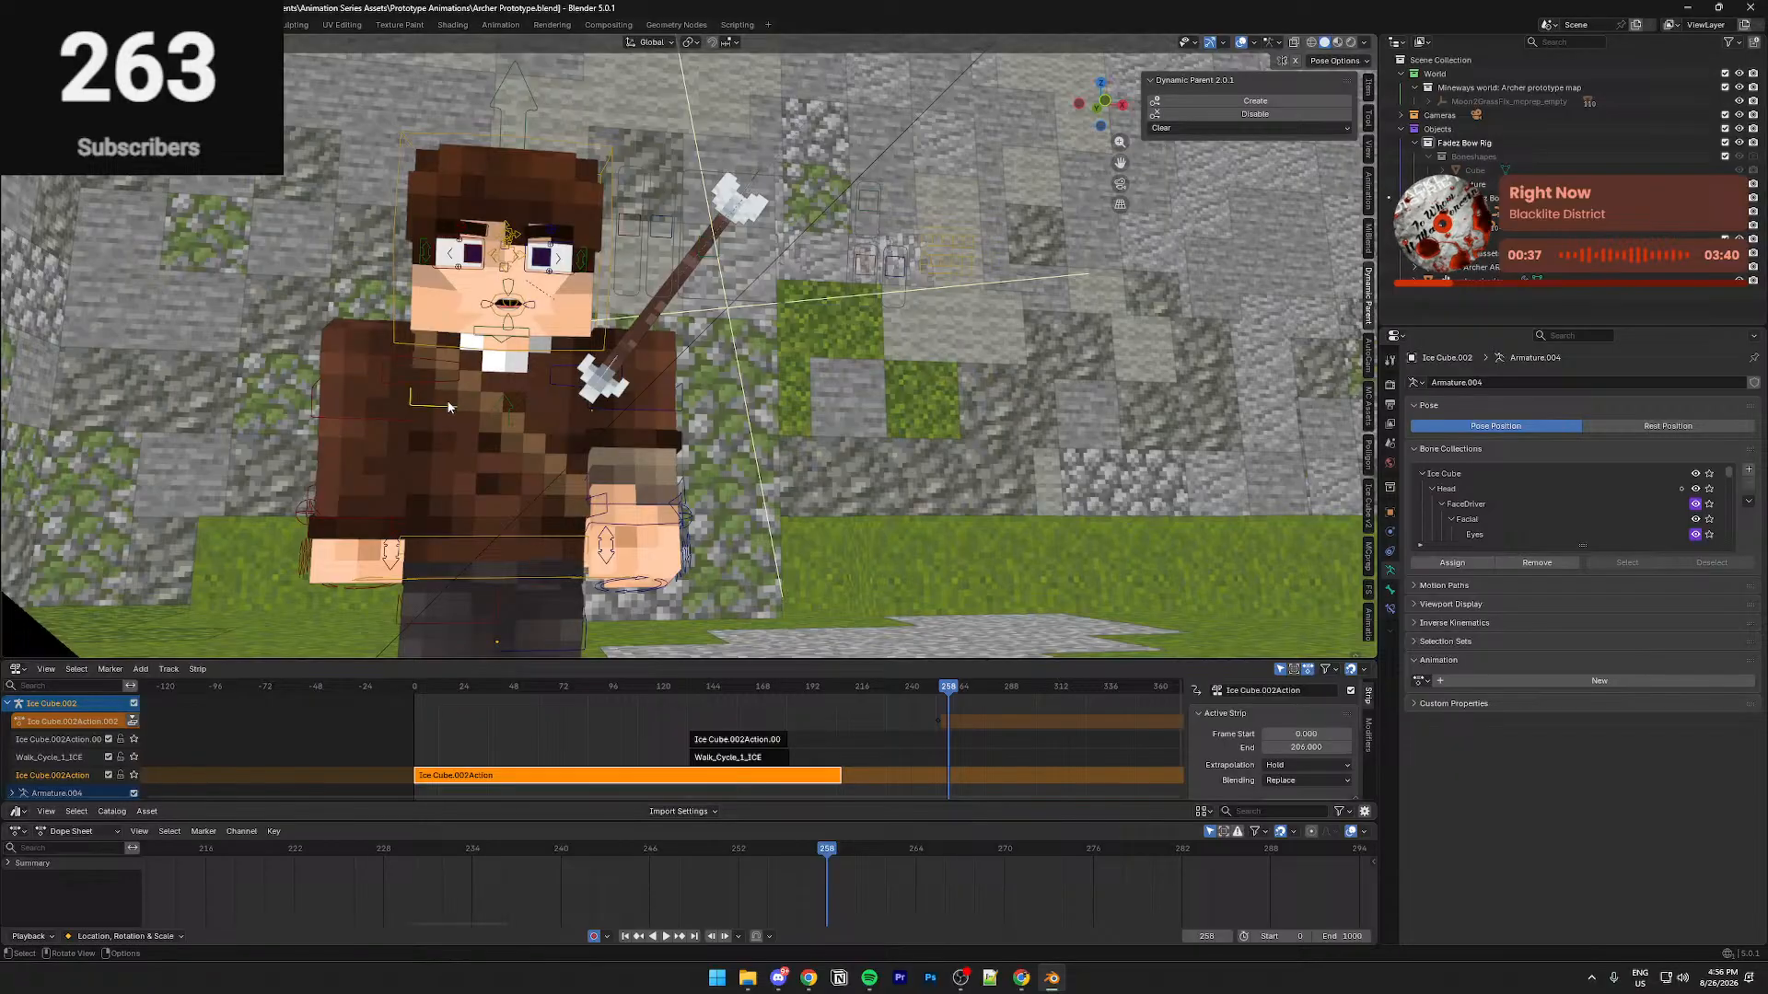
key("KP_0")
left_click_drag(807, 855, 753, 848)
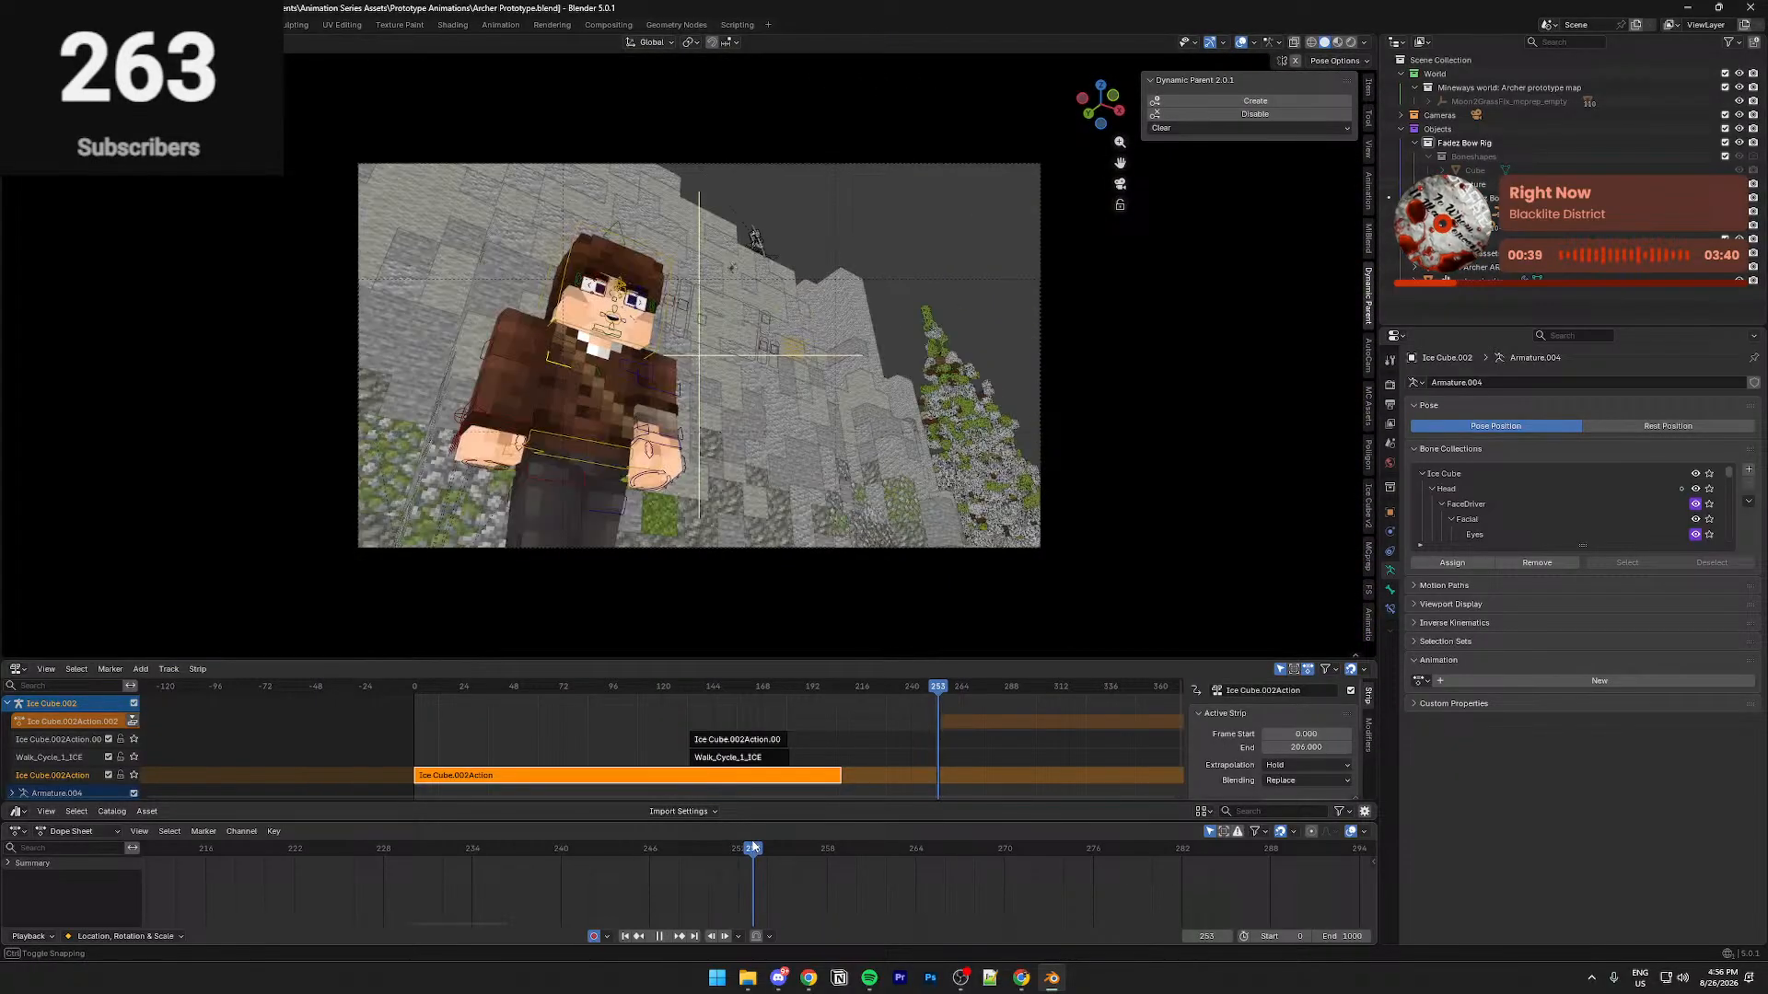
key("r")
key("z")
key("z")
key("x")
key("x")
right_click(750, 506)
Rotate the brown-haired character's torso and head at frame 253, turning him sideways with his head tilted down
key("r")
left_click(619, 341)
key("r")
key("y")
key("z")
left_click(684, 542)
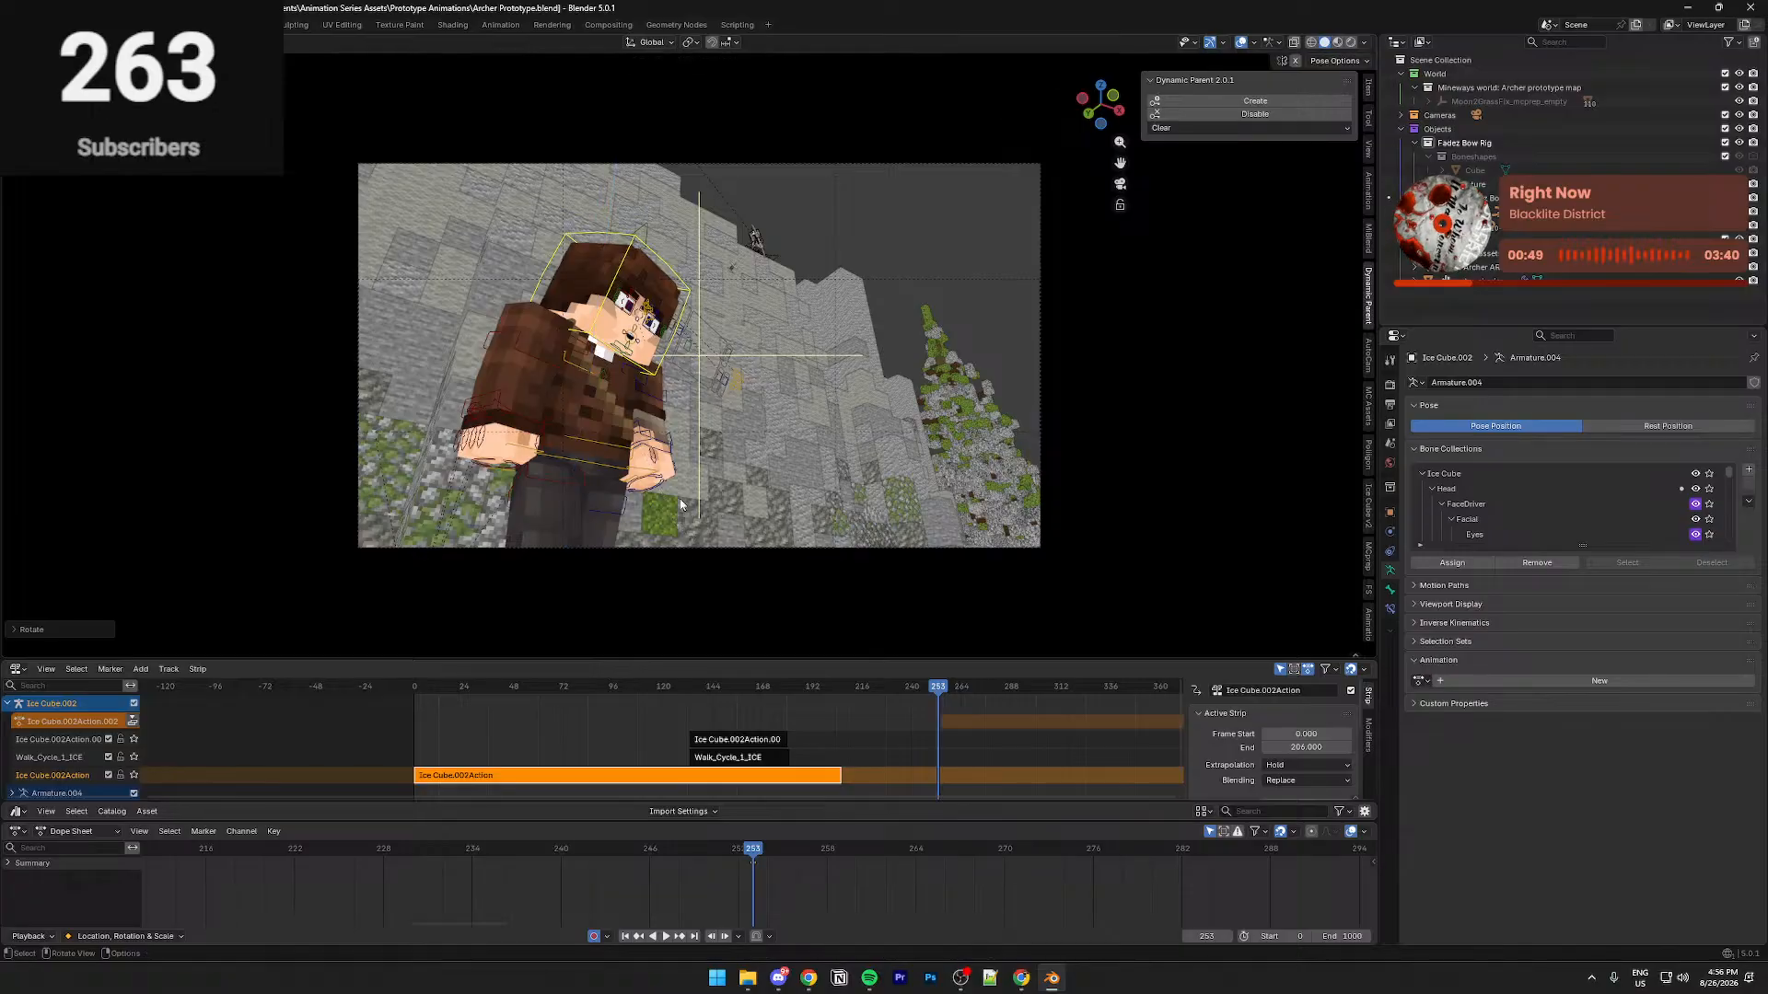
Rotate the brown-haired character's left arm at frame 253, swinging it about X and twisting it about its local Y axis
key("r")
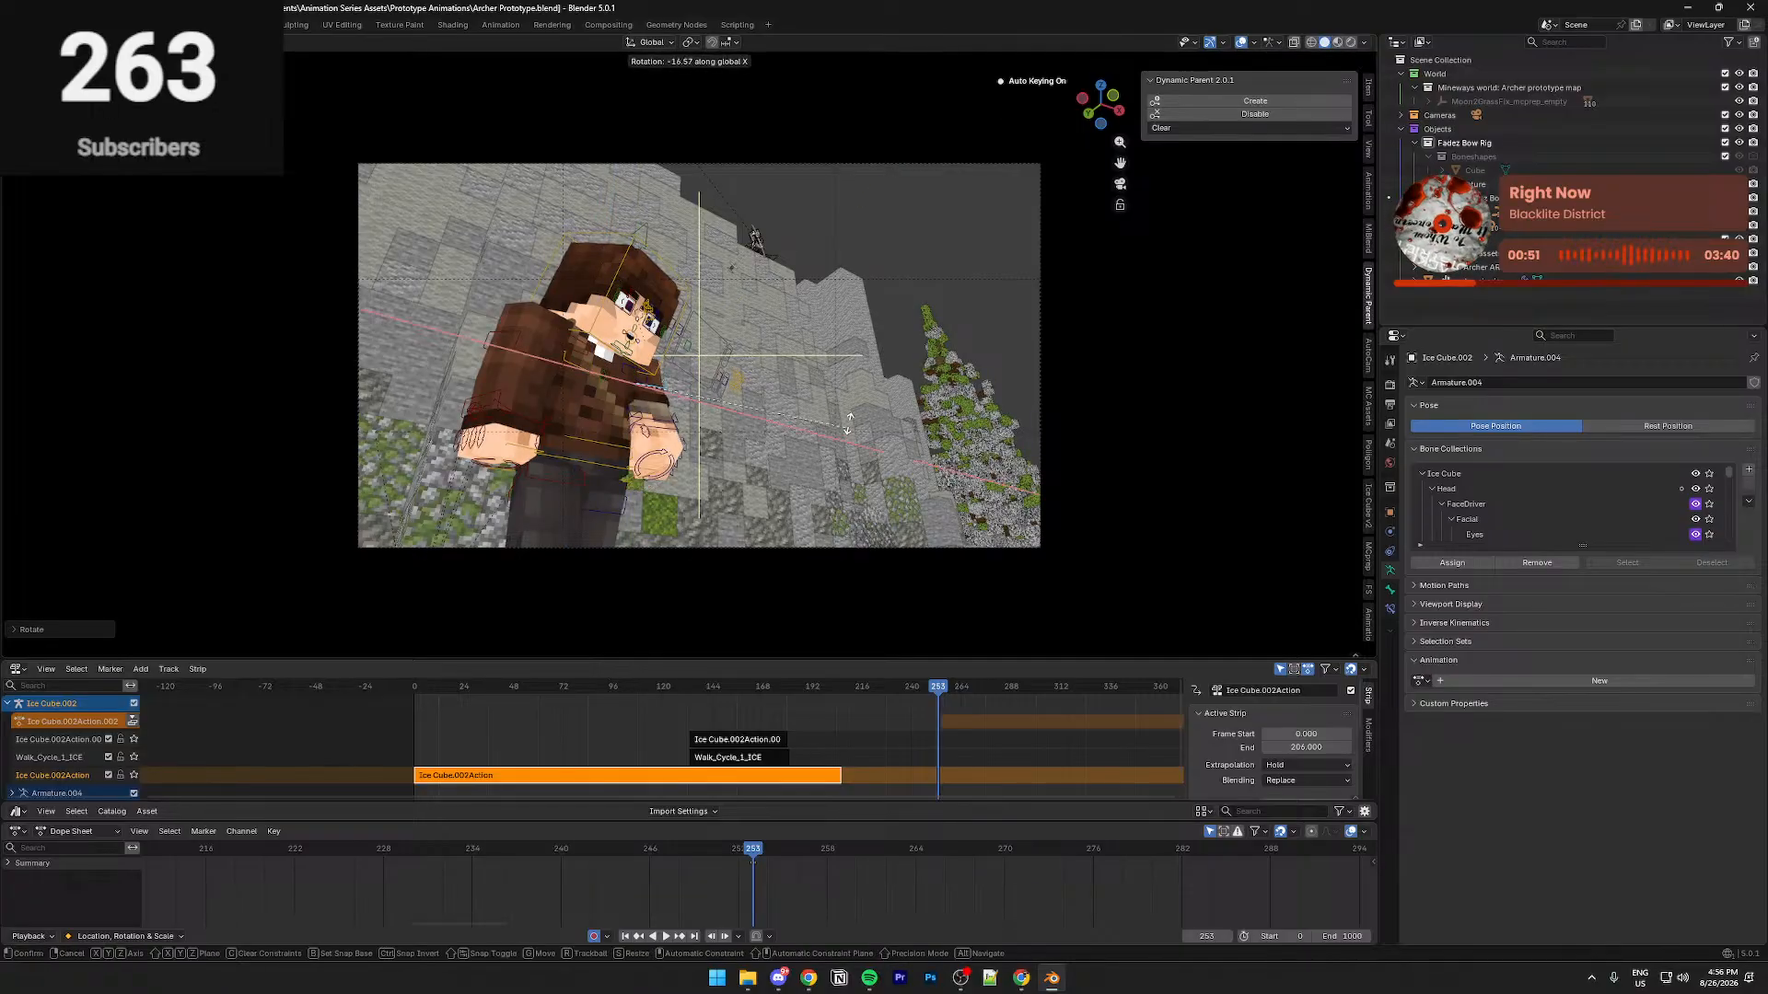
left_click(685, 439)
key("r")
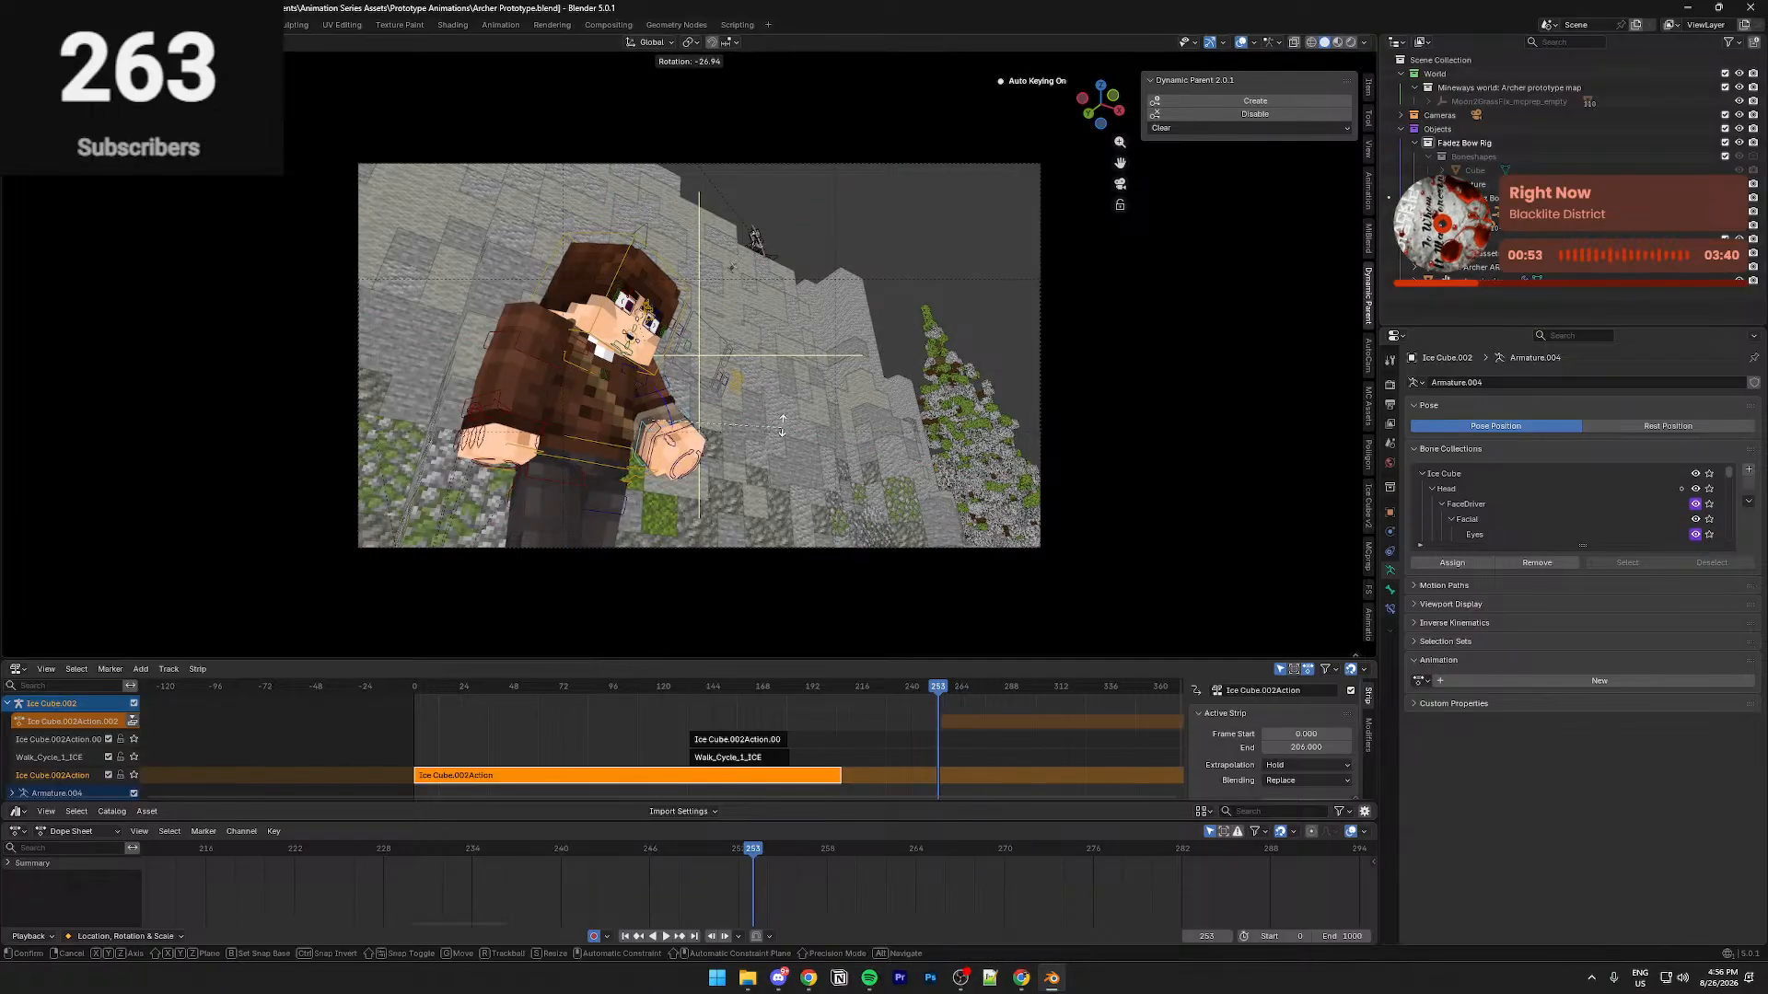
key("y")
key("y")
left_click(833, 359)
Adjust the character's arm rotation further about the X and Z axes at frame 253
key("r")
key("x")
key("x")
key("z")
key("z")
key("z")
left_click(744, 493)
Twist the left arm about its local Y axis and refine its bend from a front view
middle_click_drag(748, 460, 852, 472)
key("r")
key("y")
key("y")
left_click(814, 465)
key("r")
left_click(681, 470)
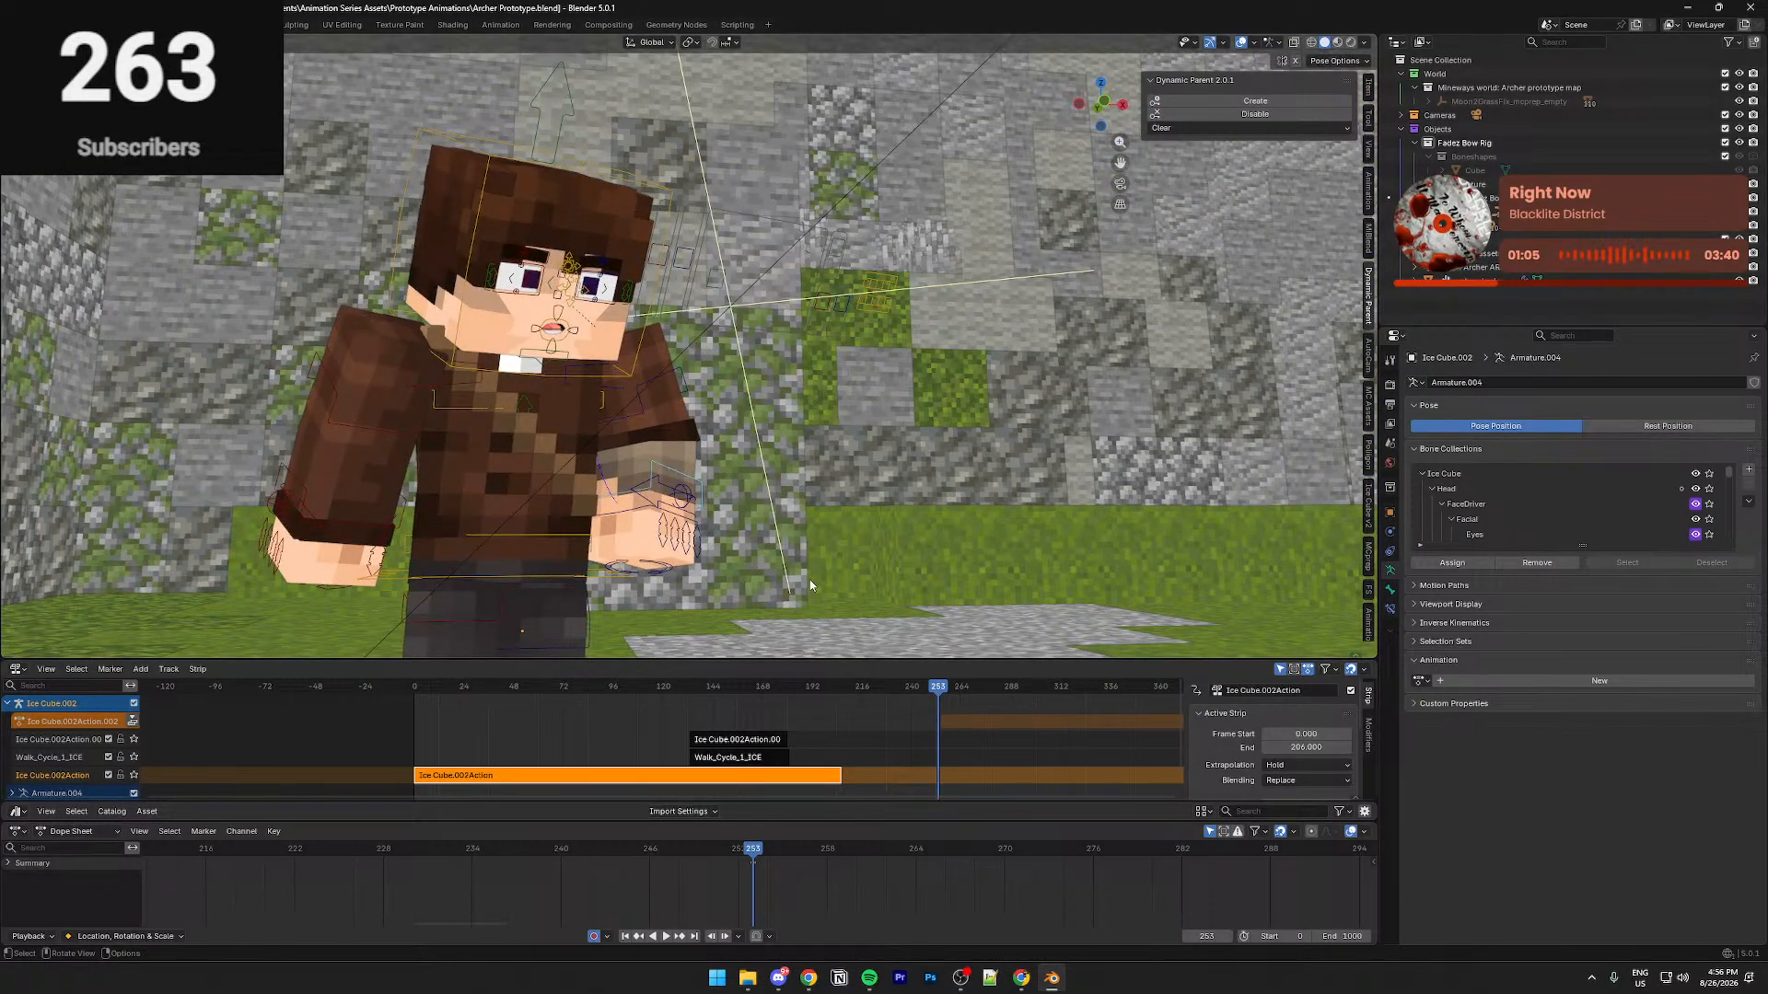
Finish the arm pose with a free rotation and a rotation about Z, and save the file
key("r")
left_click(895, 456)
middle_click_drag(378, 437, 670, 582)
key("r")
key("z")
left_click(870, 552)
key("ctrl+s")
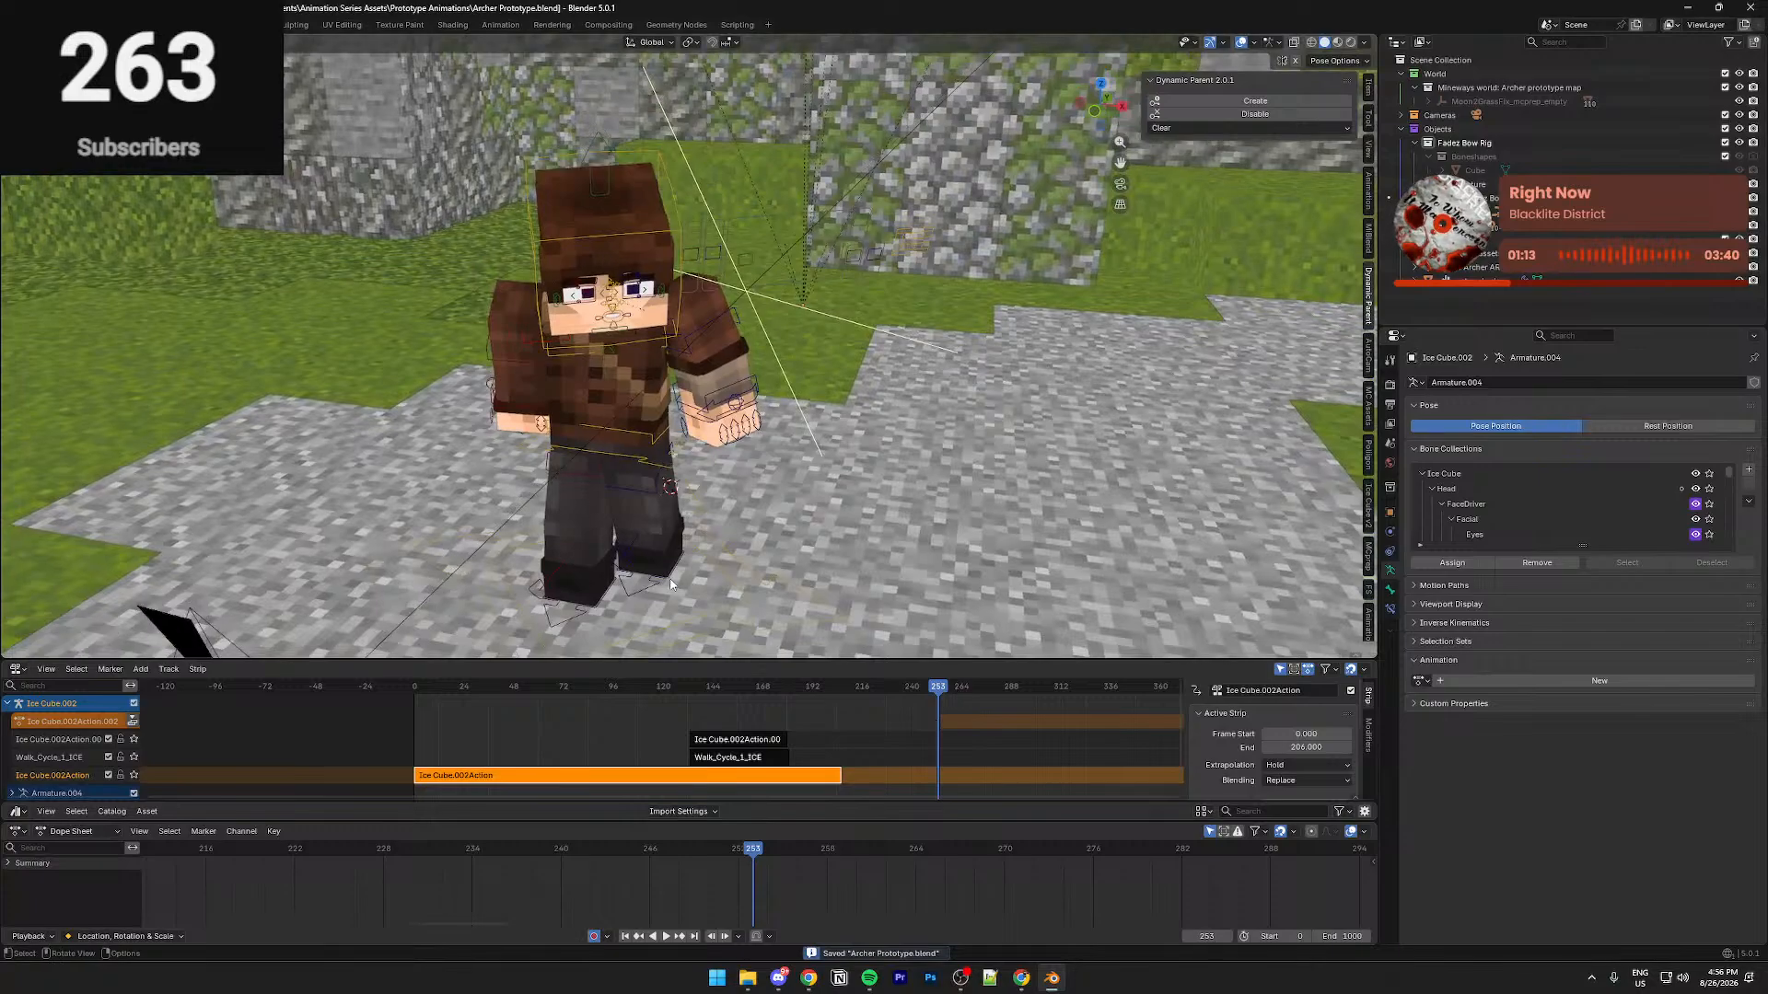
Move the character's left foot outward along global X and turn it about Z
key("g")
key("x")
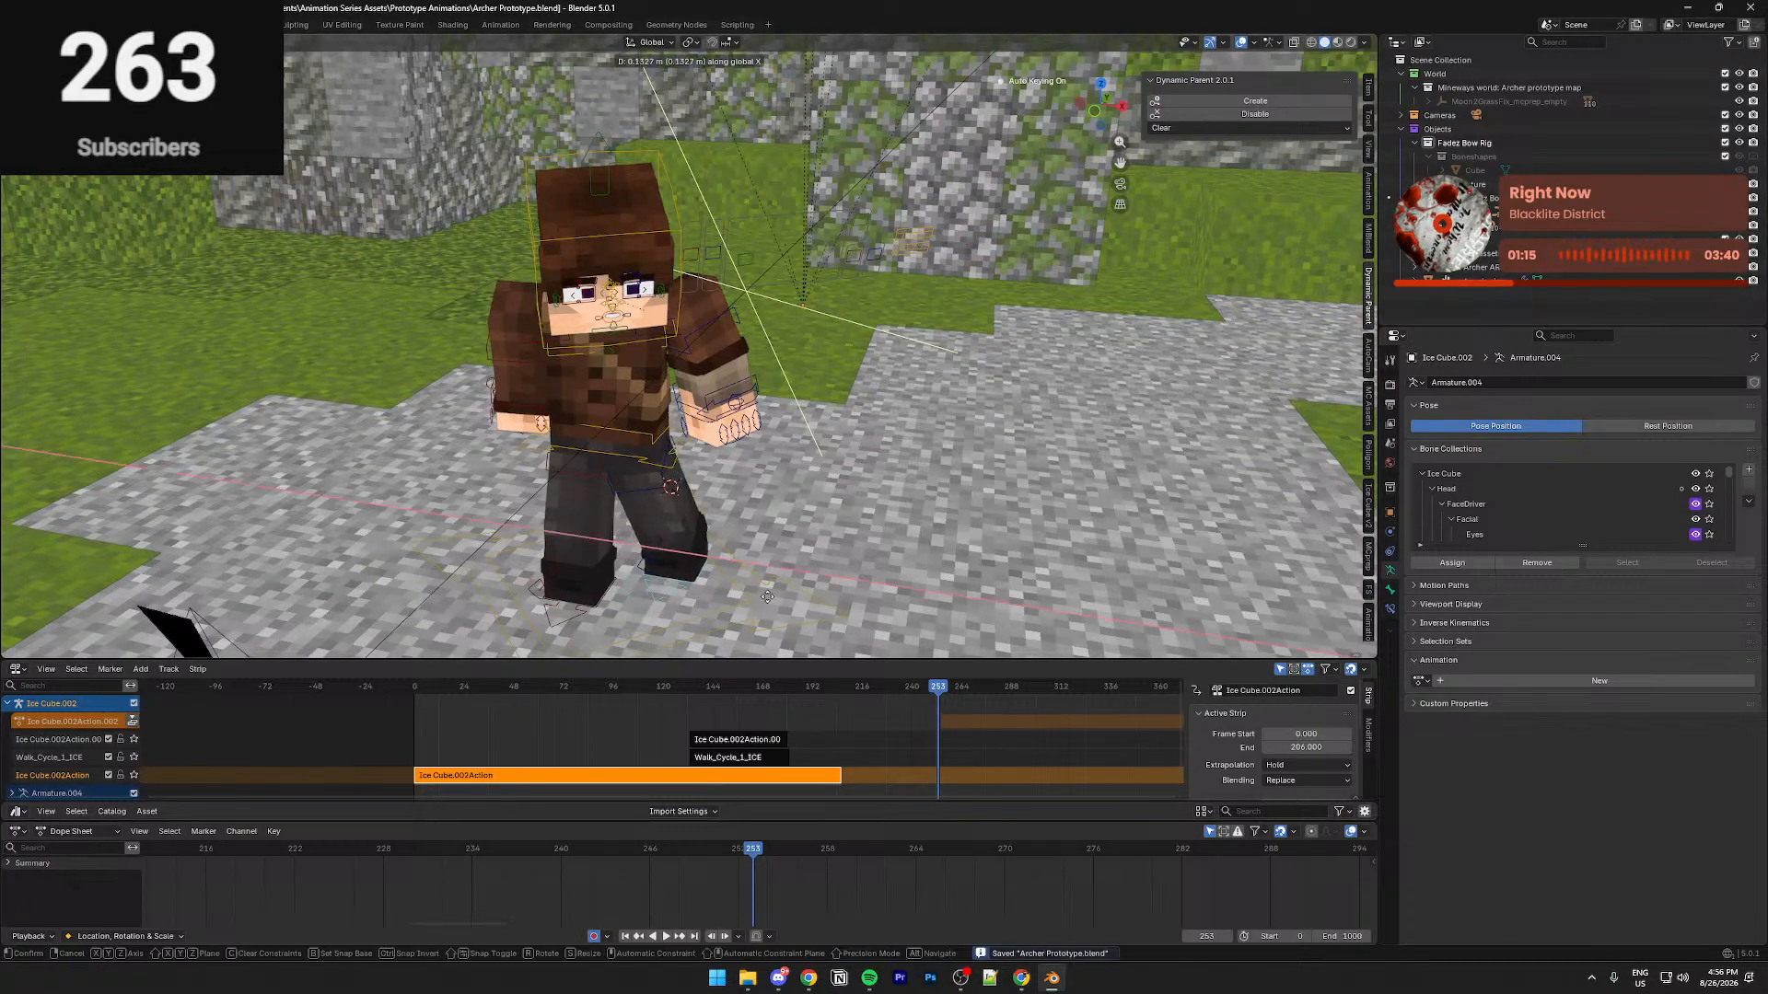
left_click(753, 598)
key("g")
key("r")
key("z")
left_click(780, 594)
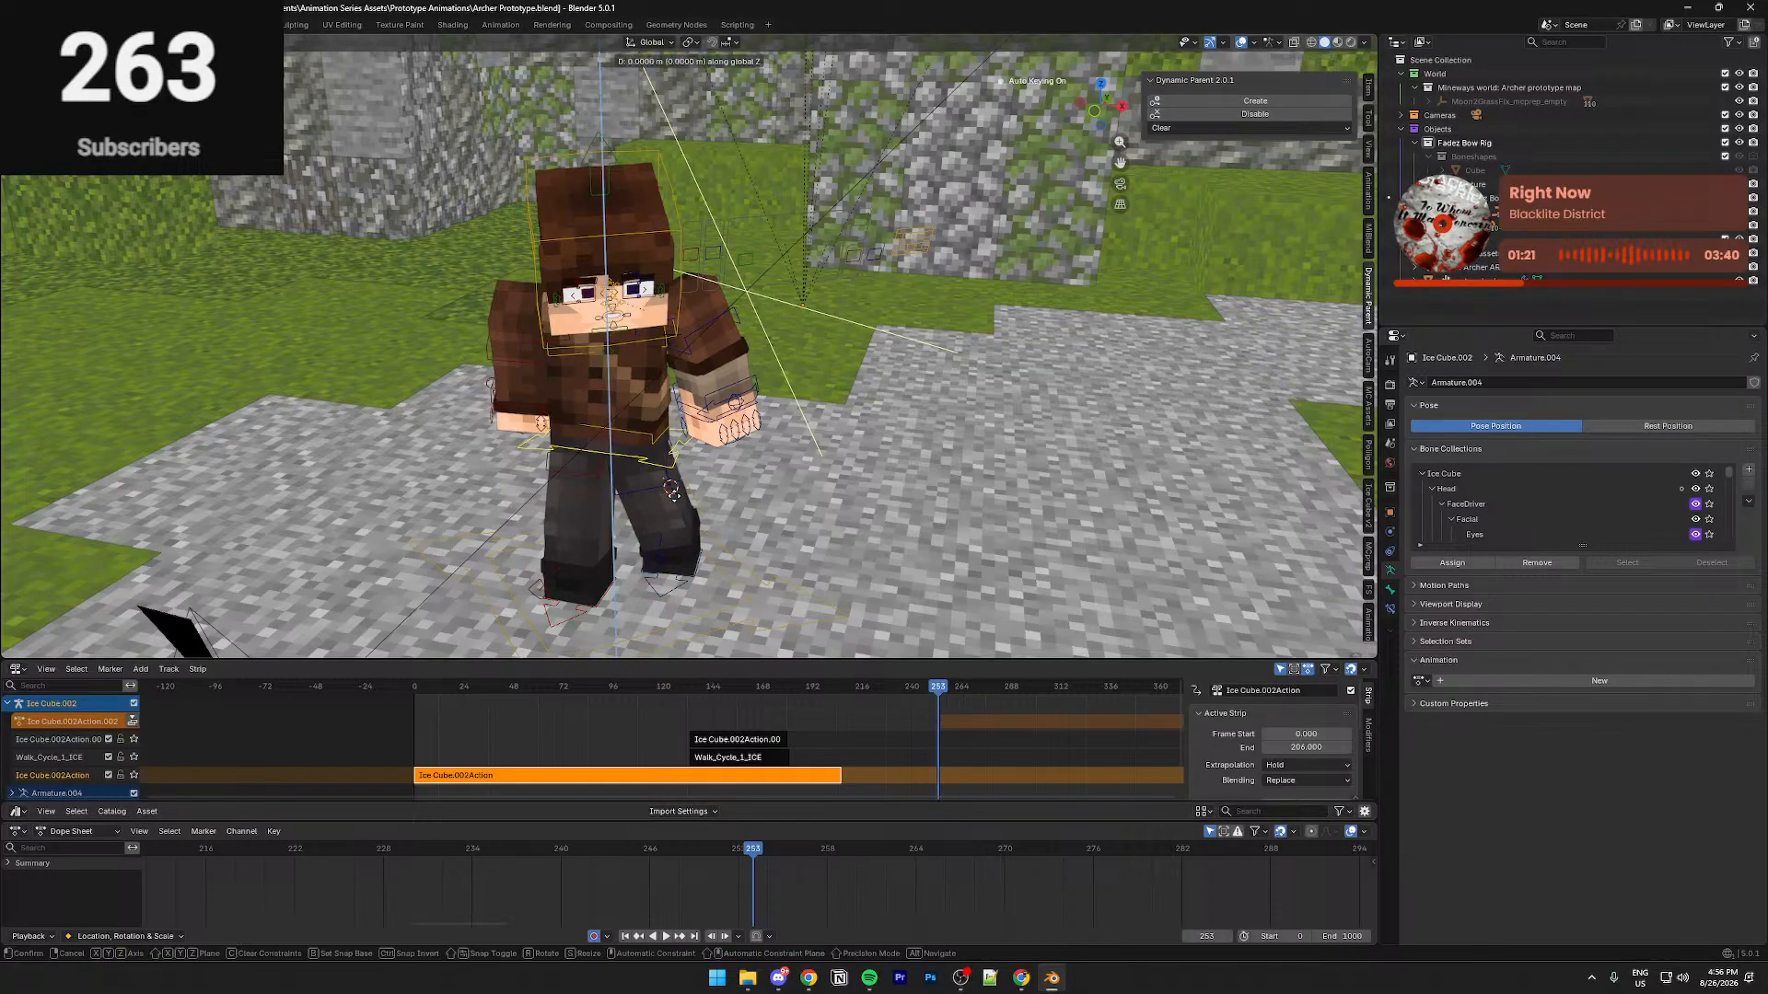
Adjust the hips' position and shift the right foot along global X
key("g")
key("x")
left_click(580, 609)
middle_click_drag(580, 610, 914, 574)
key("g")
key("x")
left_click(919, 578)
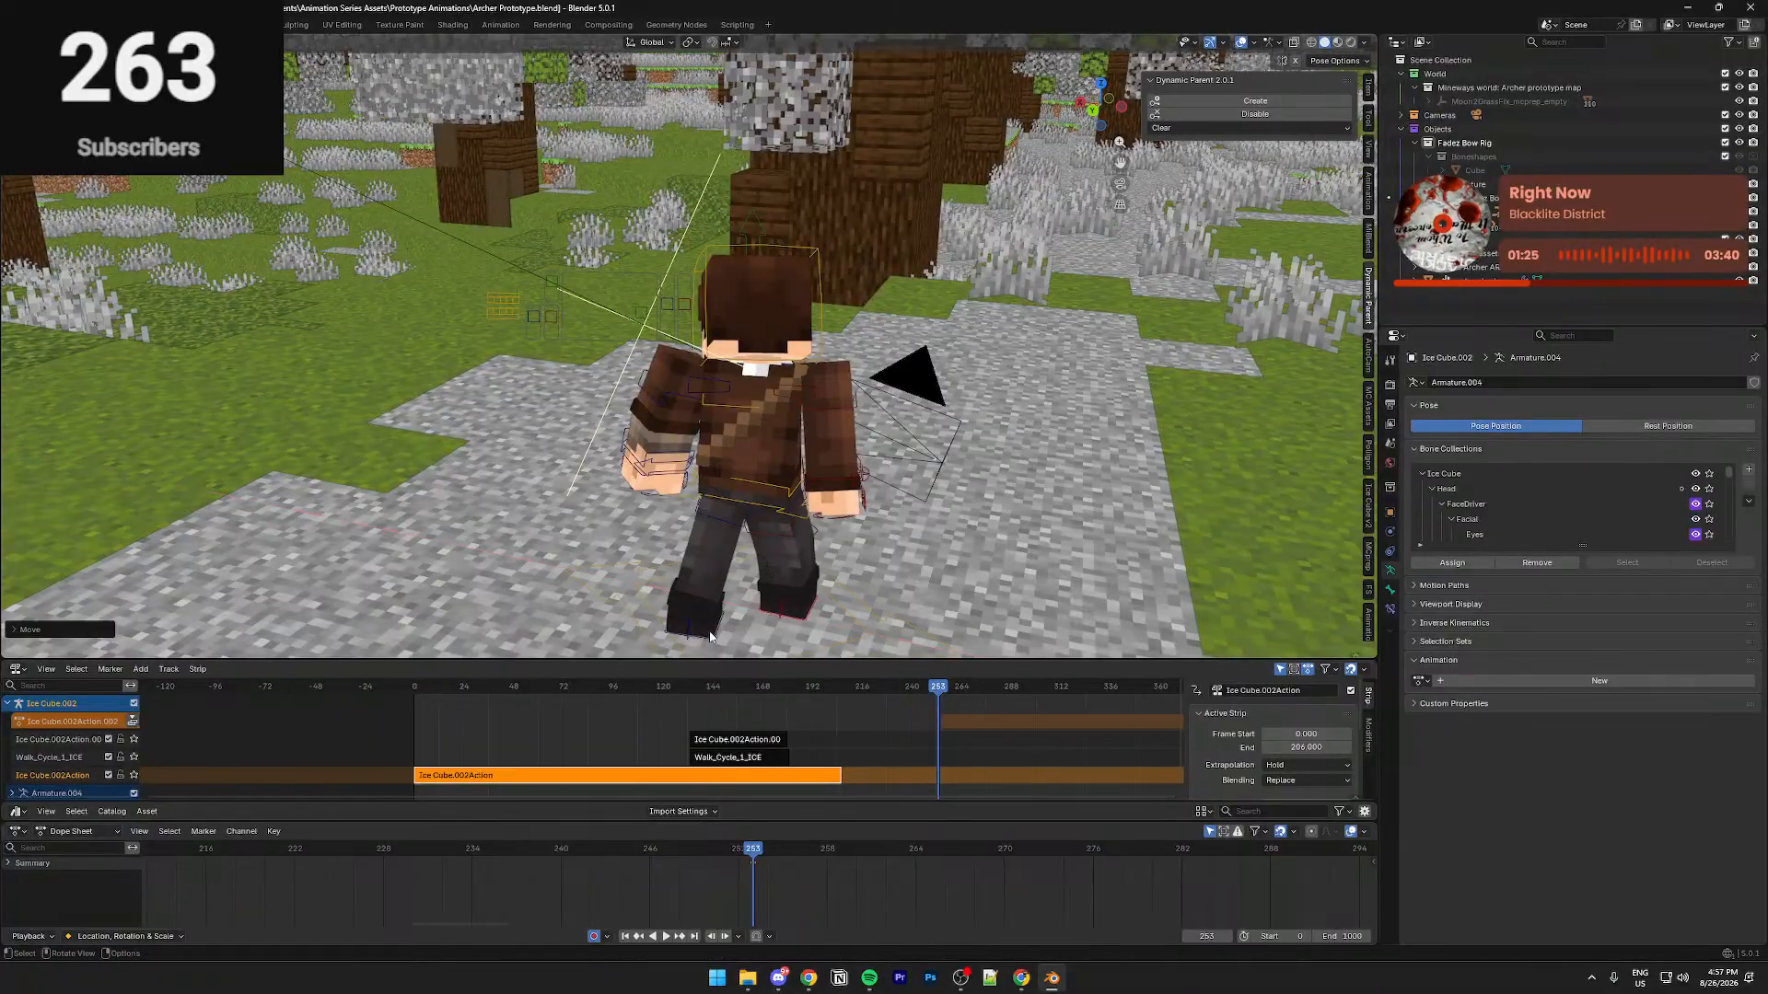
Move the character's left foot along global Y from the rear view
left_click(708, 631)
key("g")
key("x")
key("y")
left_click(732, 624)
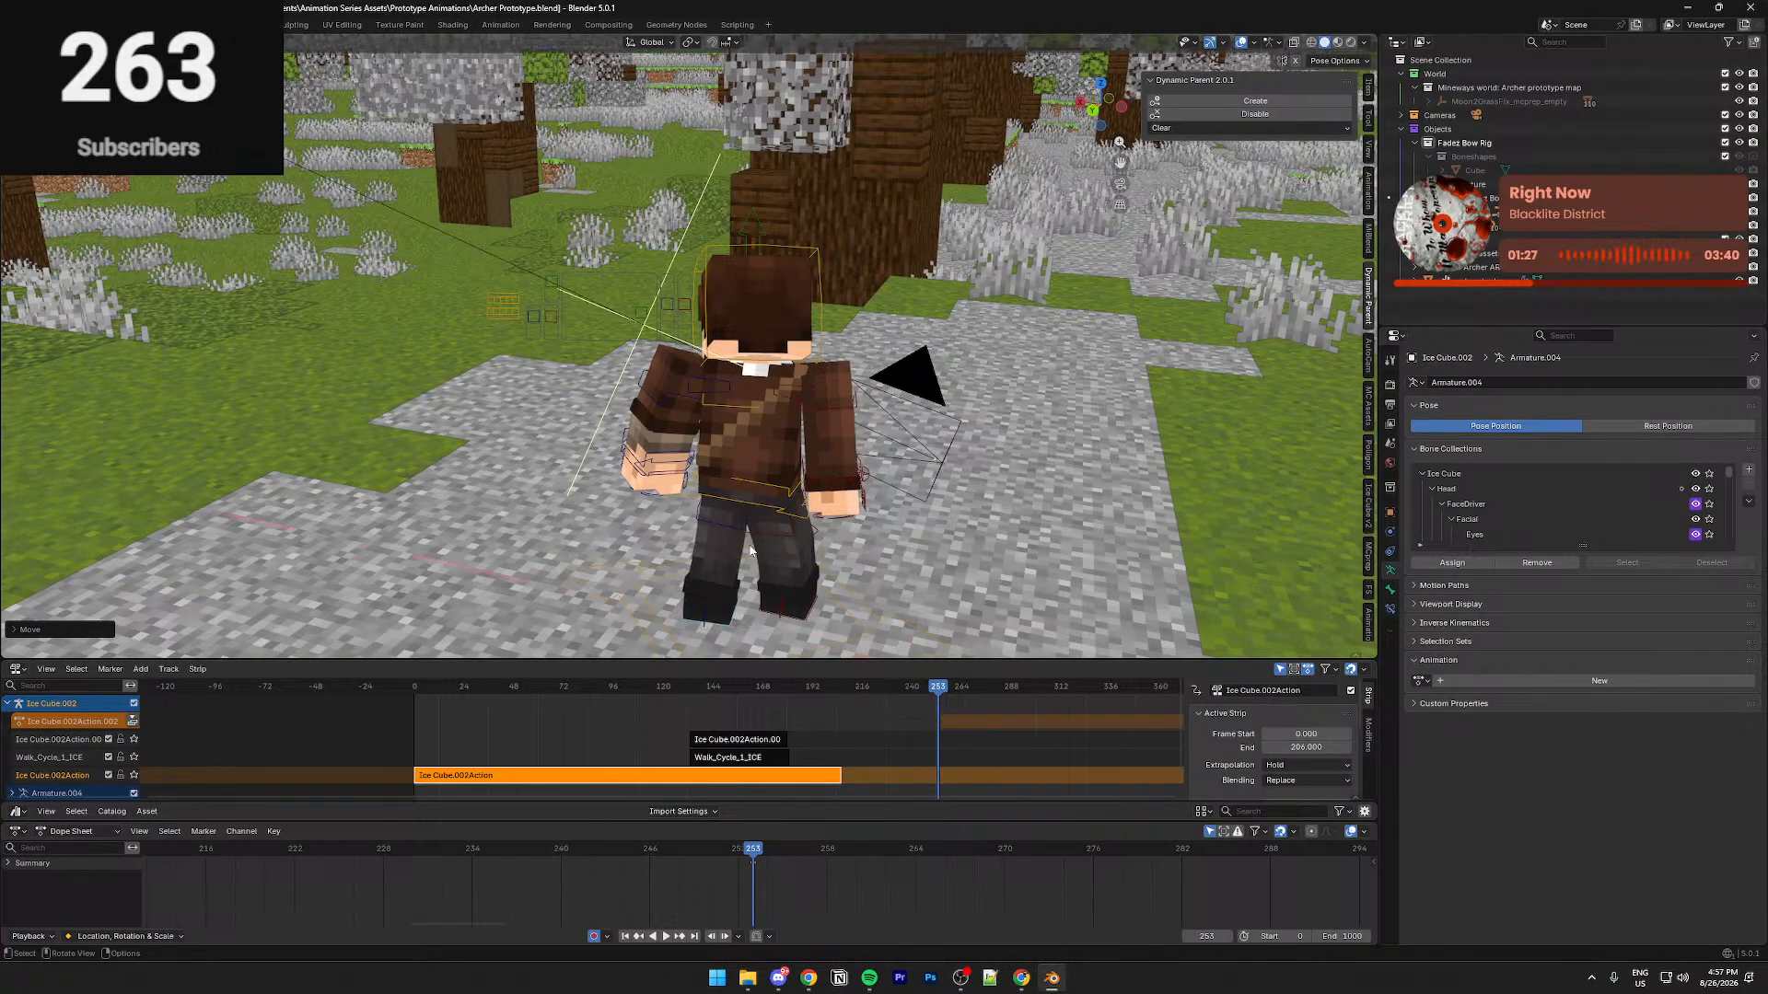
Reposition the foot control along global X and Y and rotate it about X to settle the stance
middle_click_drag(753, 504, 641, 606)
left_click(607, 568)
key("g")
key("x")
left_click(635, 565)
key("g")
key("y")
left_click(652, 554)
key("r")
key("x")
left_click(700, 586)
Rotate the torso a few degrees about X to adjust its forward lean, and save the file
middle_click_drag(770, 537, 718, 434)
key("r")
left_click(649, 502)
middle_click_drag(799, 497, 742, 396)
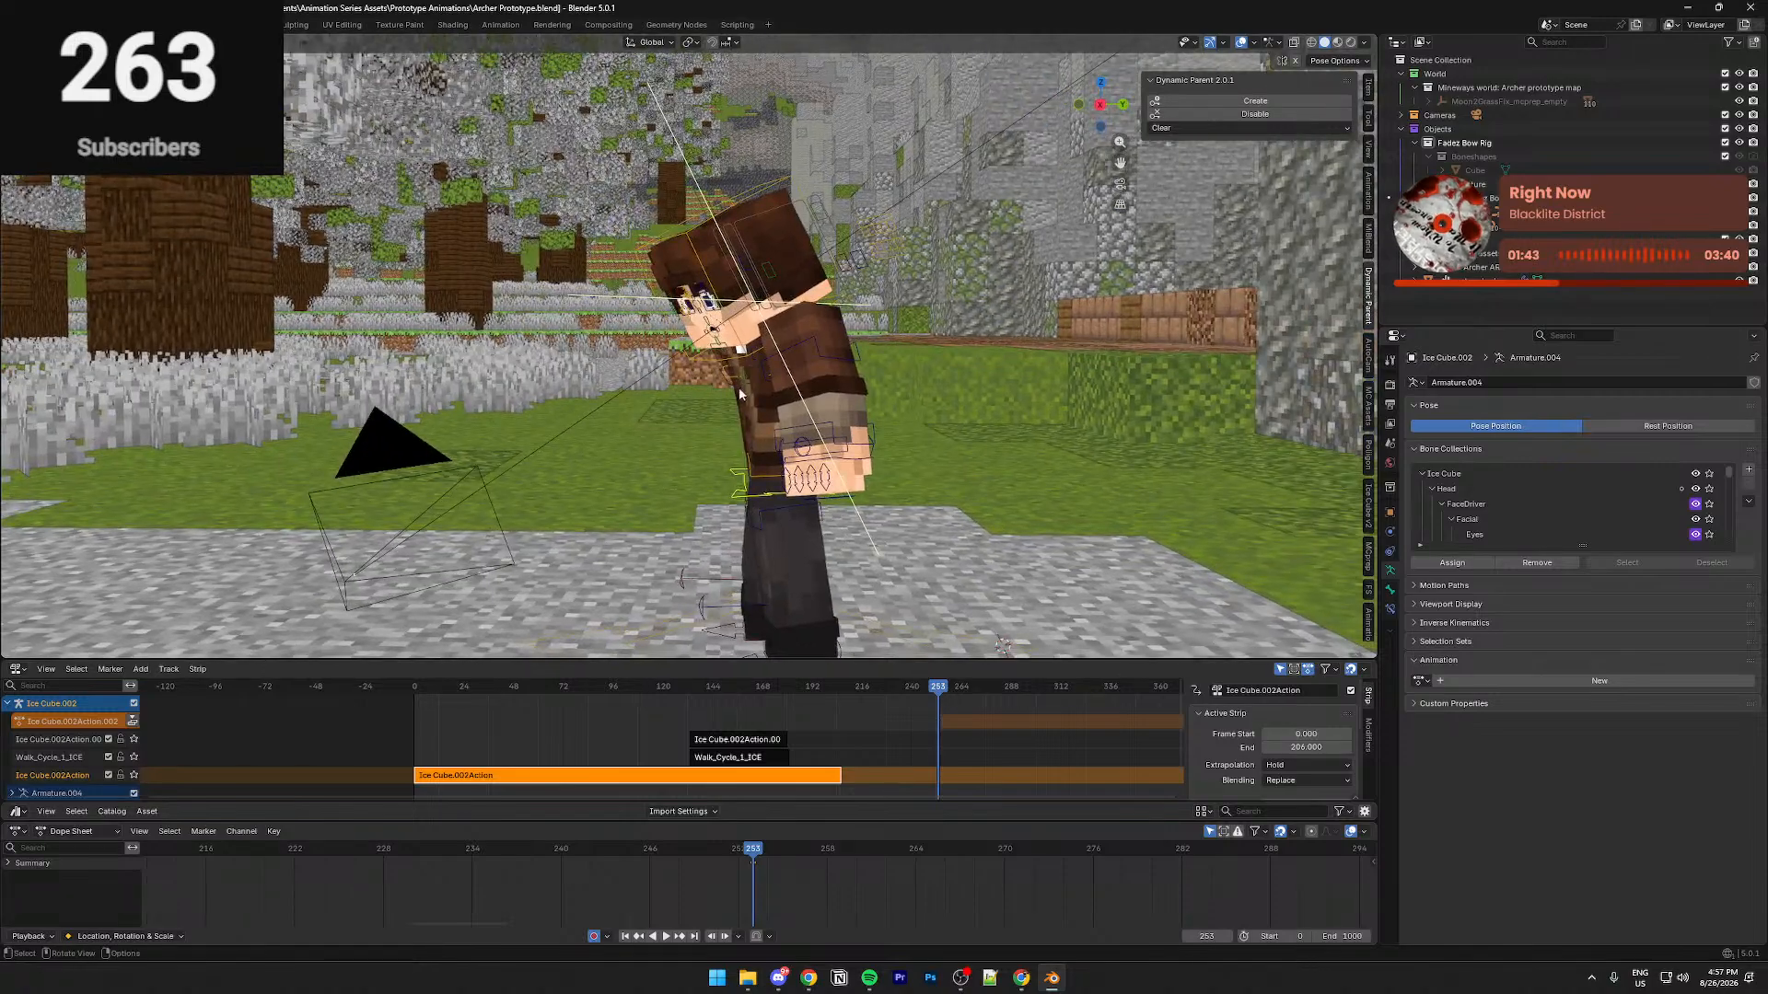
key("r")
key("x")
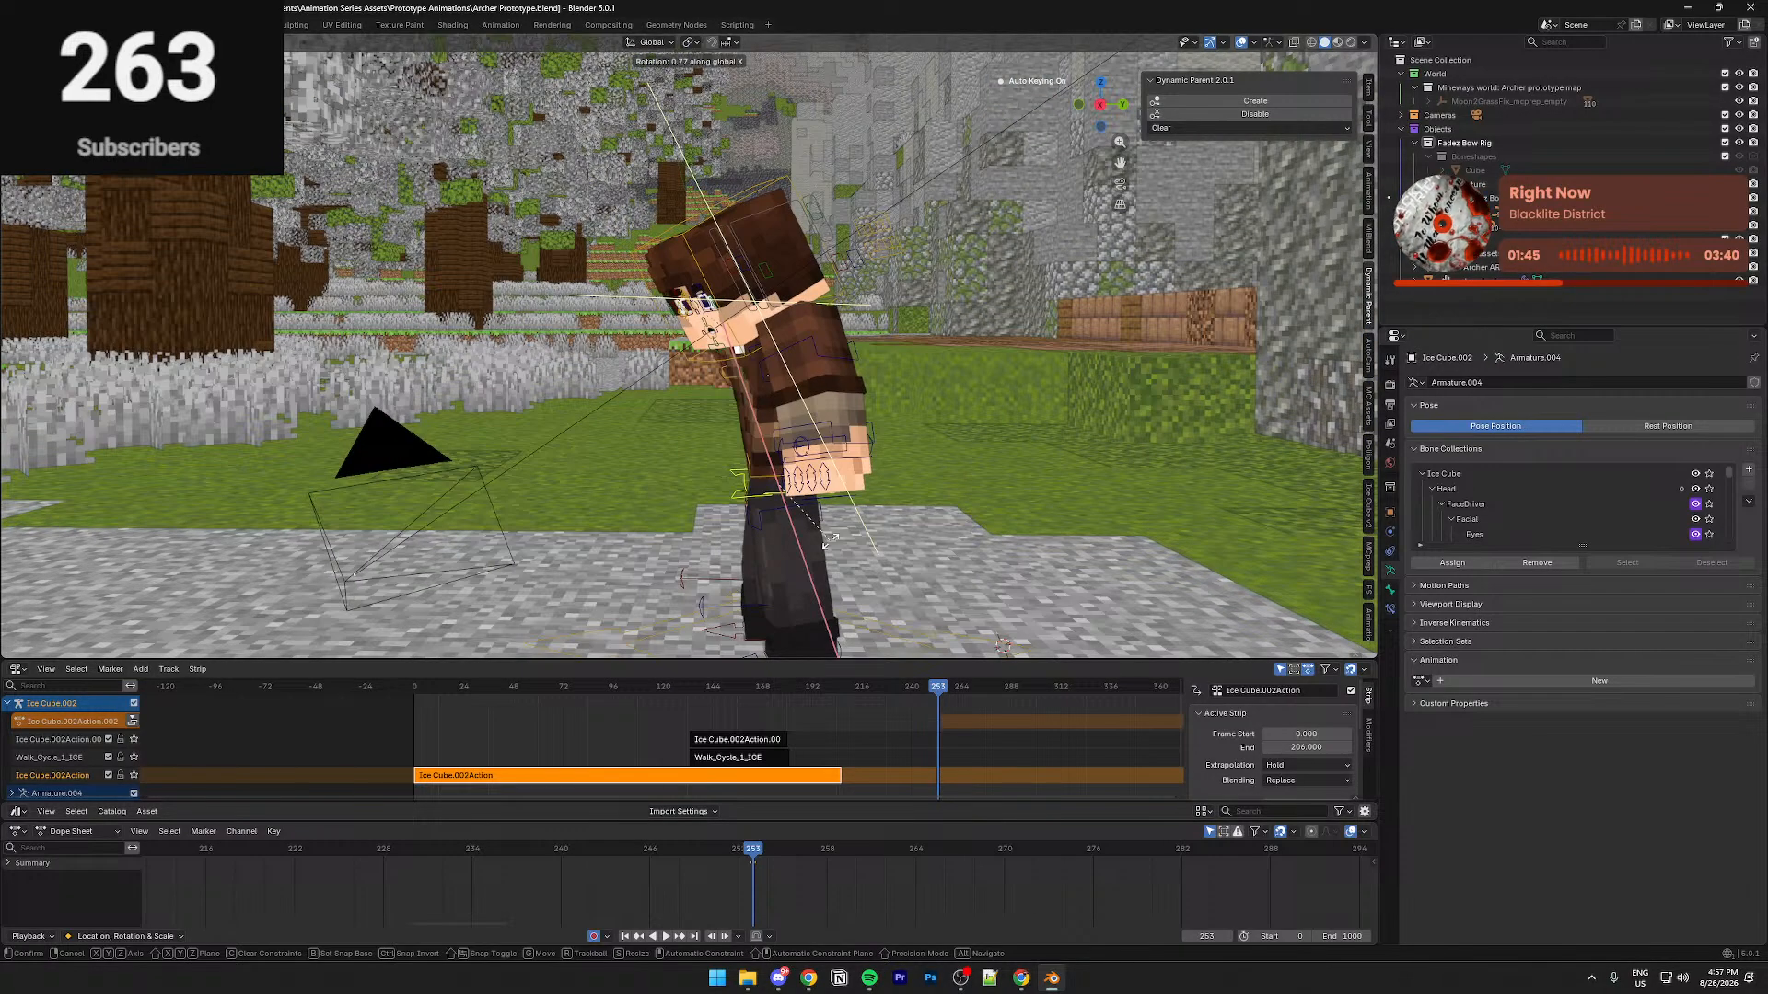
left_click(829, 541)
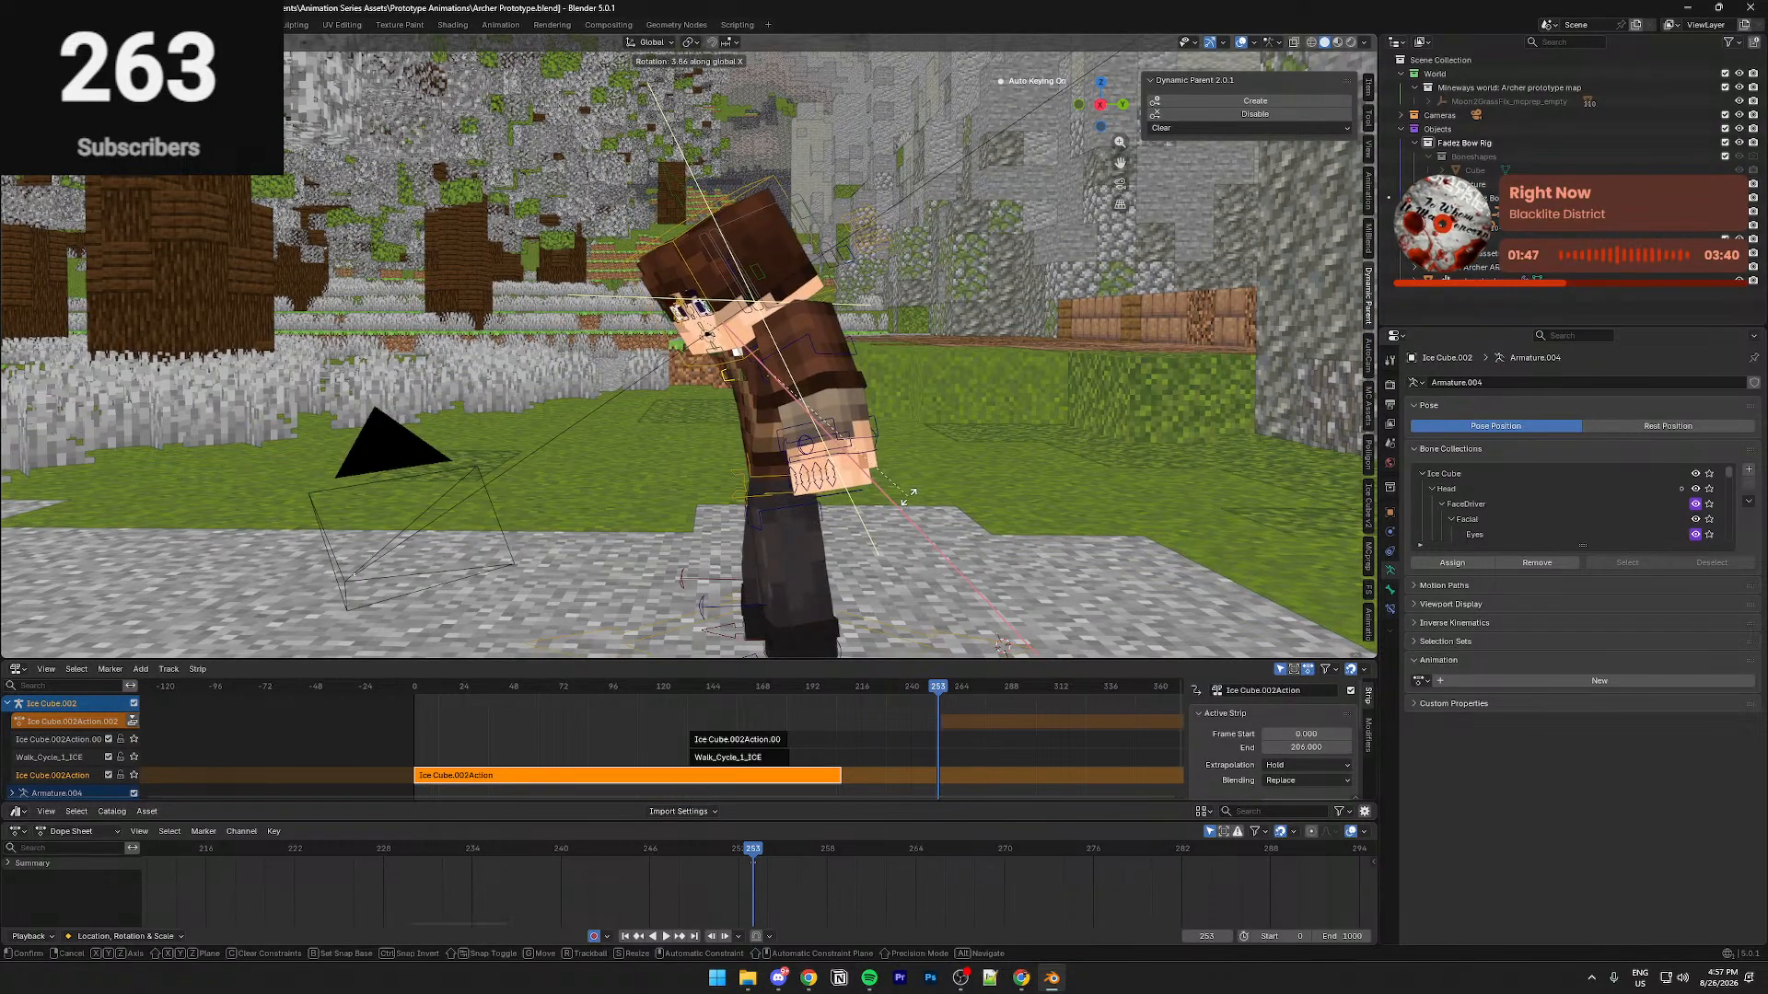
middle_click_drag(916, 502, 1188, 498)
key("ctrl+s")
Move the right foot about 0.1 m along negative global Y and adjust the hips slightly along Z
middle_click_drag(1032, 553, 654, 553)
key("g")
key("y")
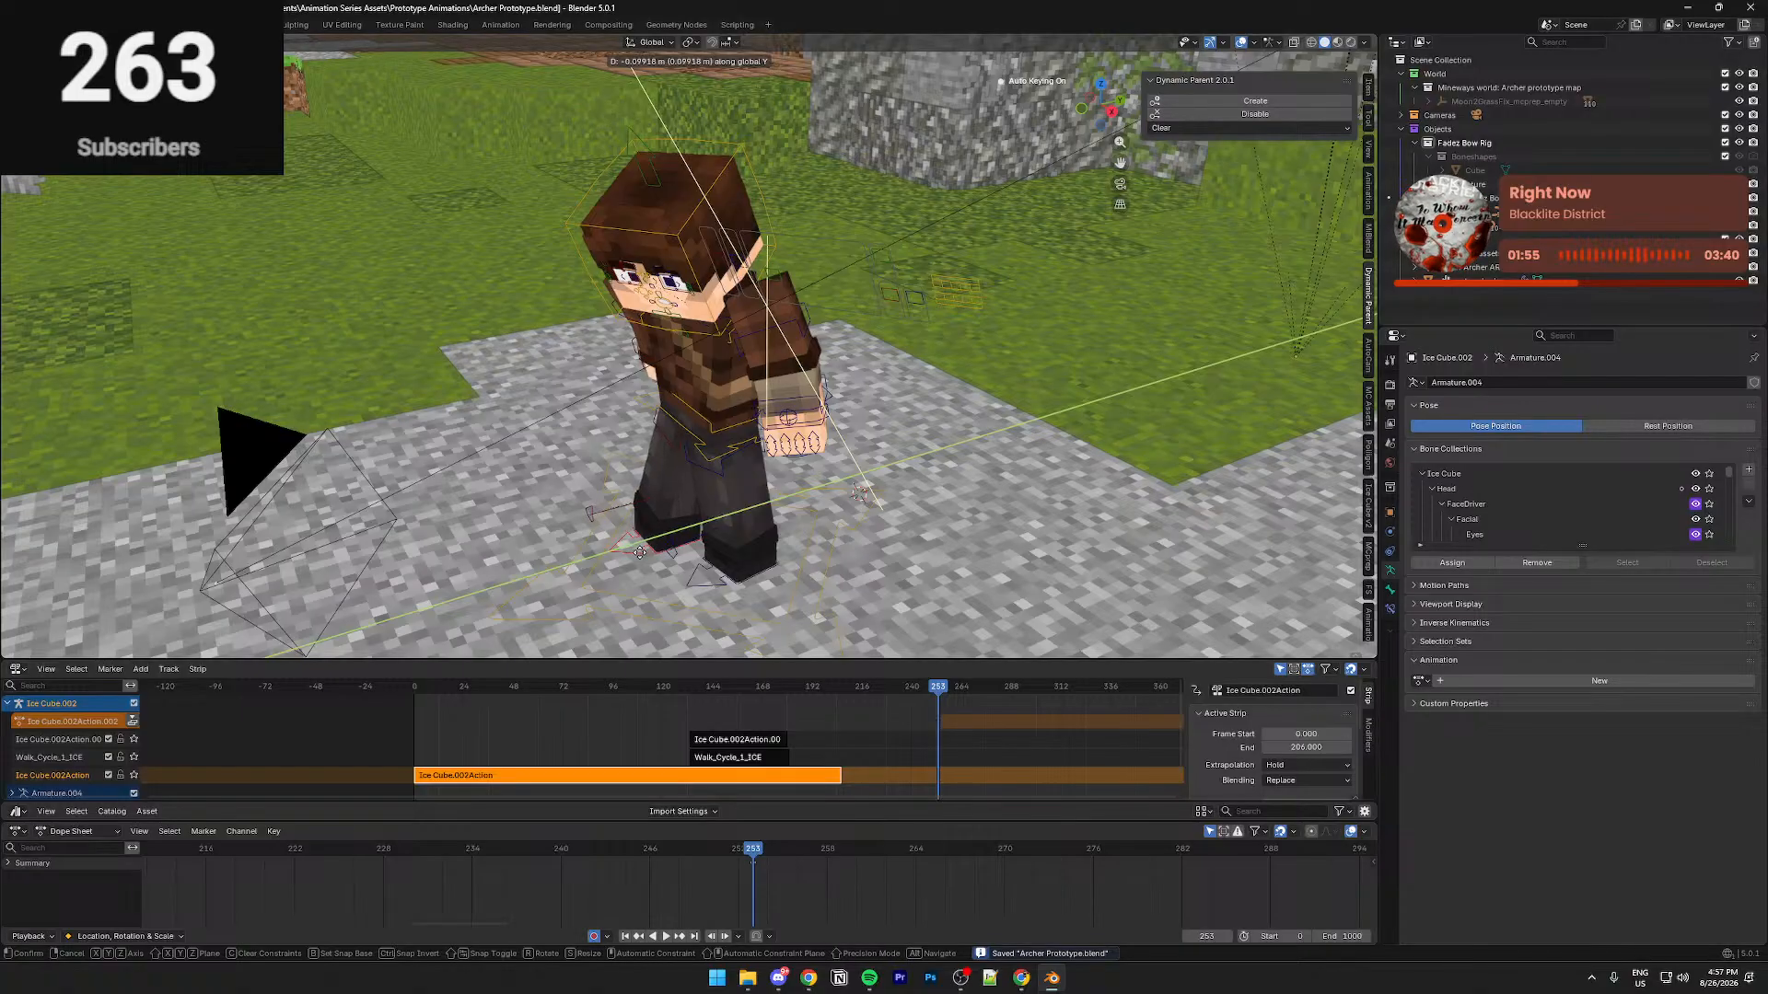
left_click(645, 557)
key("g")
key("z")
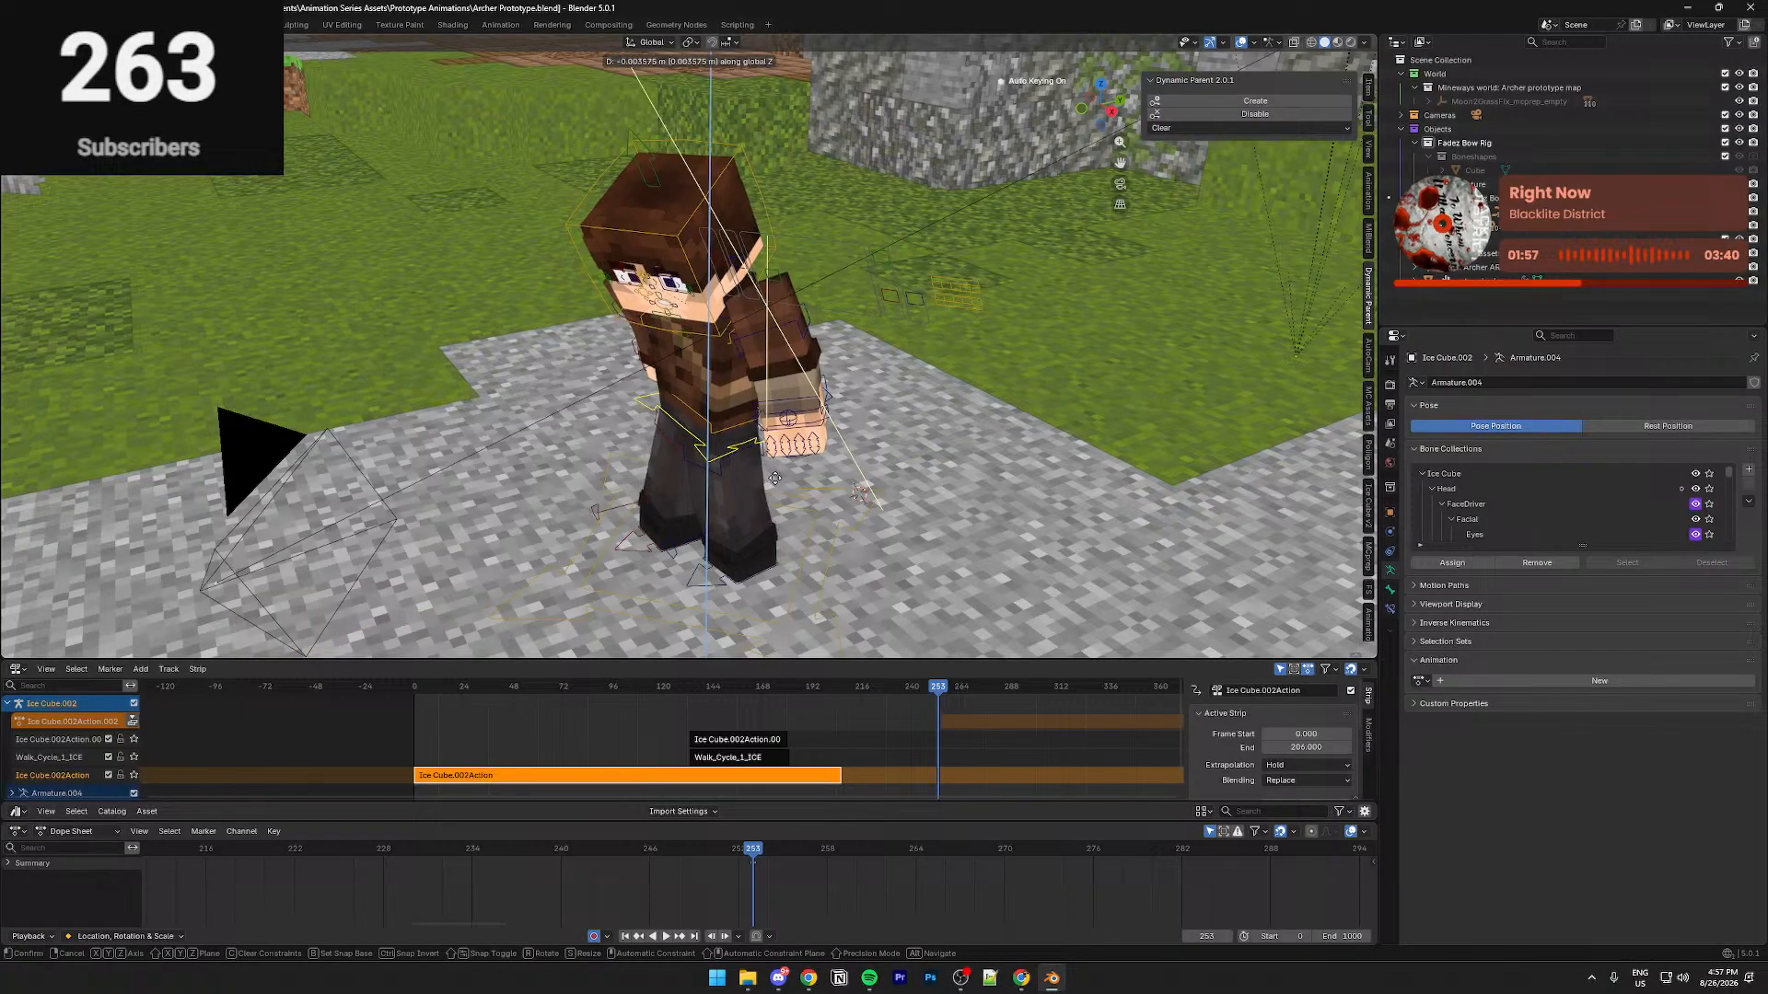
left_click(772, 479)
Fine-tune the torso's rotation about X and Z through the camera, and save the file
key("KP_0")
scroll(722, 505, "up", 3)
key("r")
key("x")
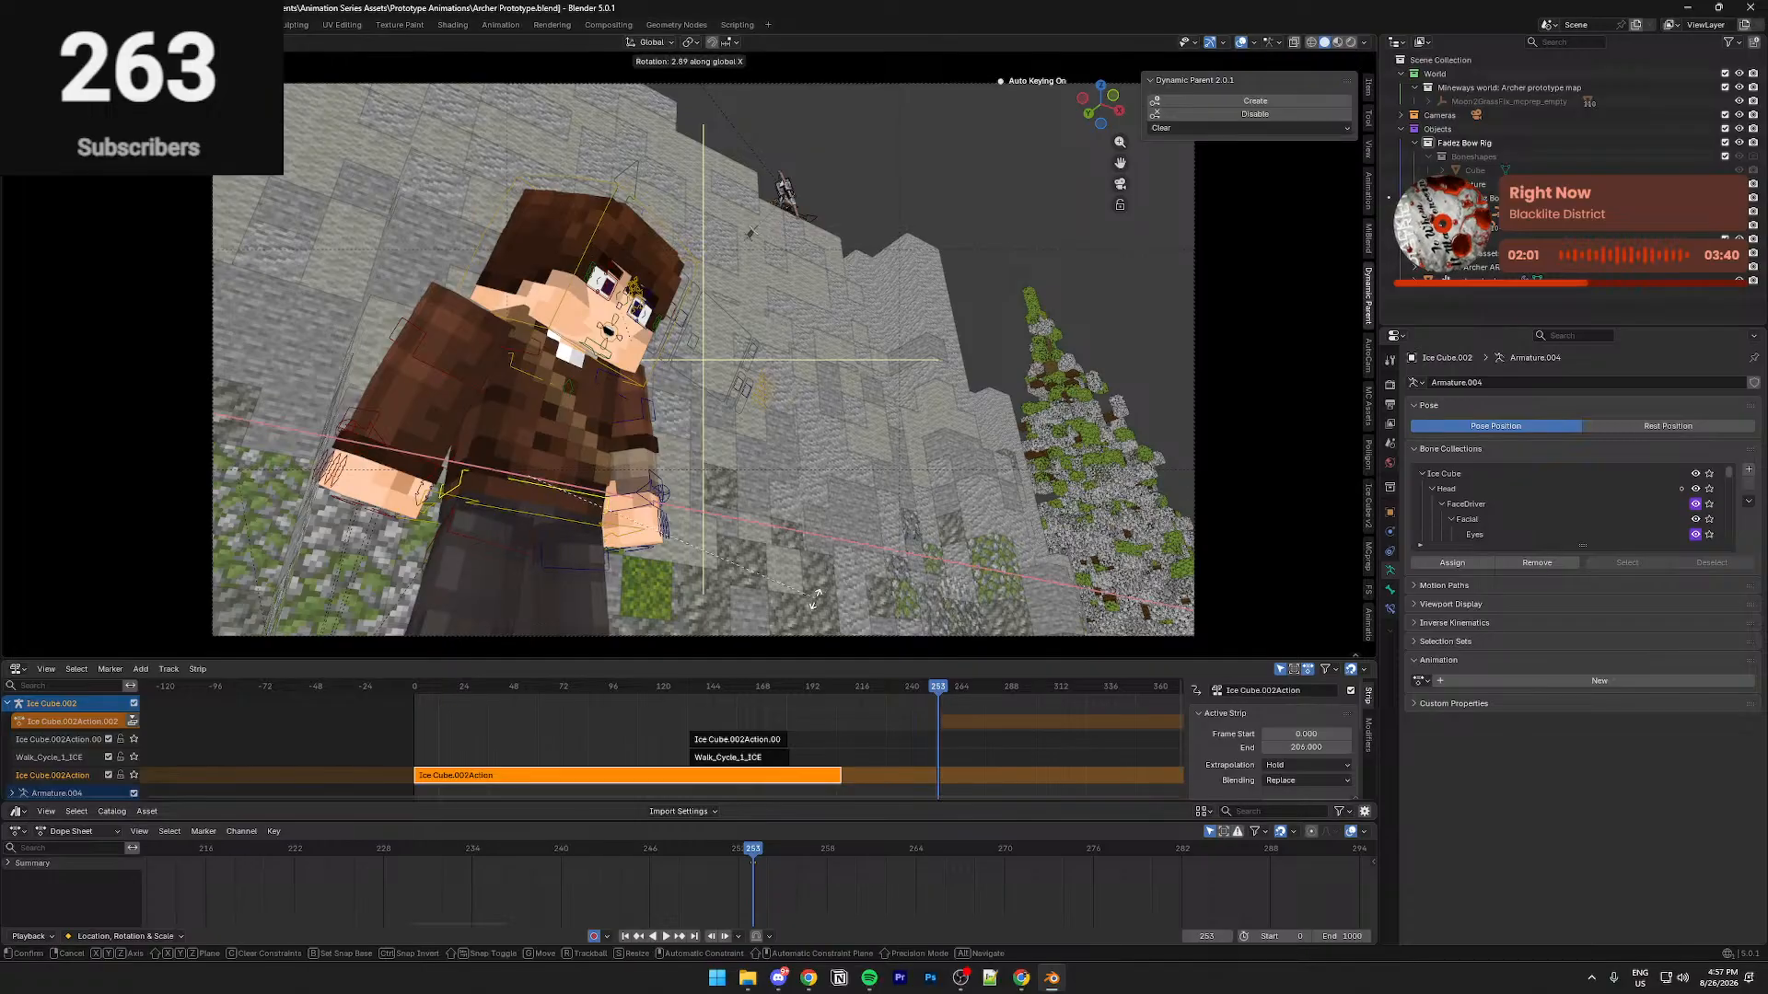
left_click(810, 600)
key("r")
key("z")
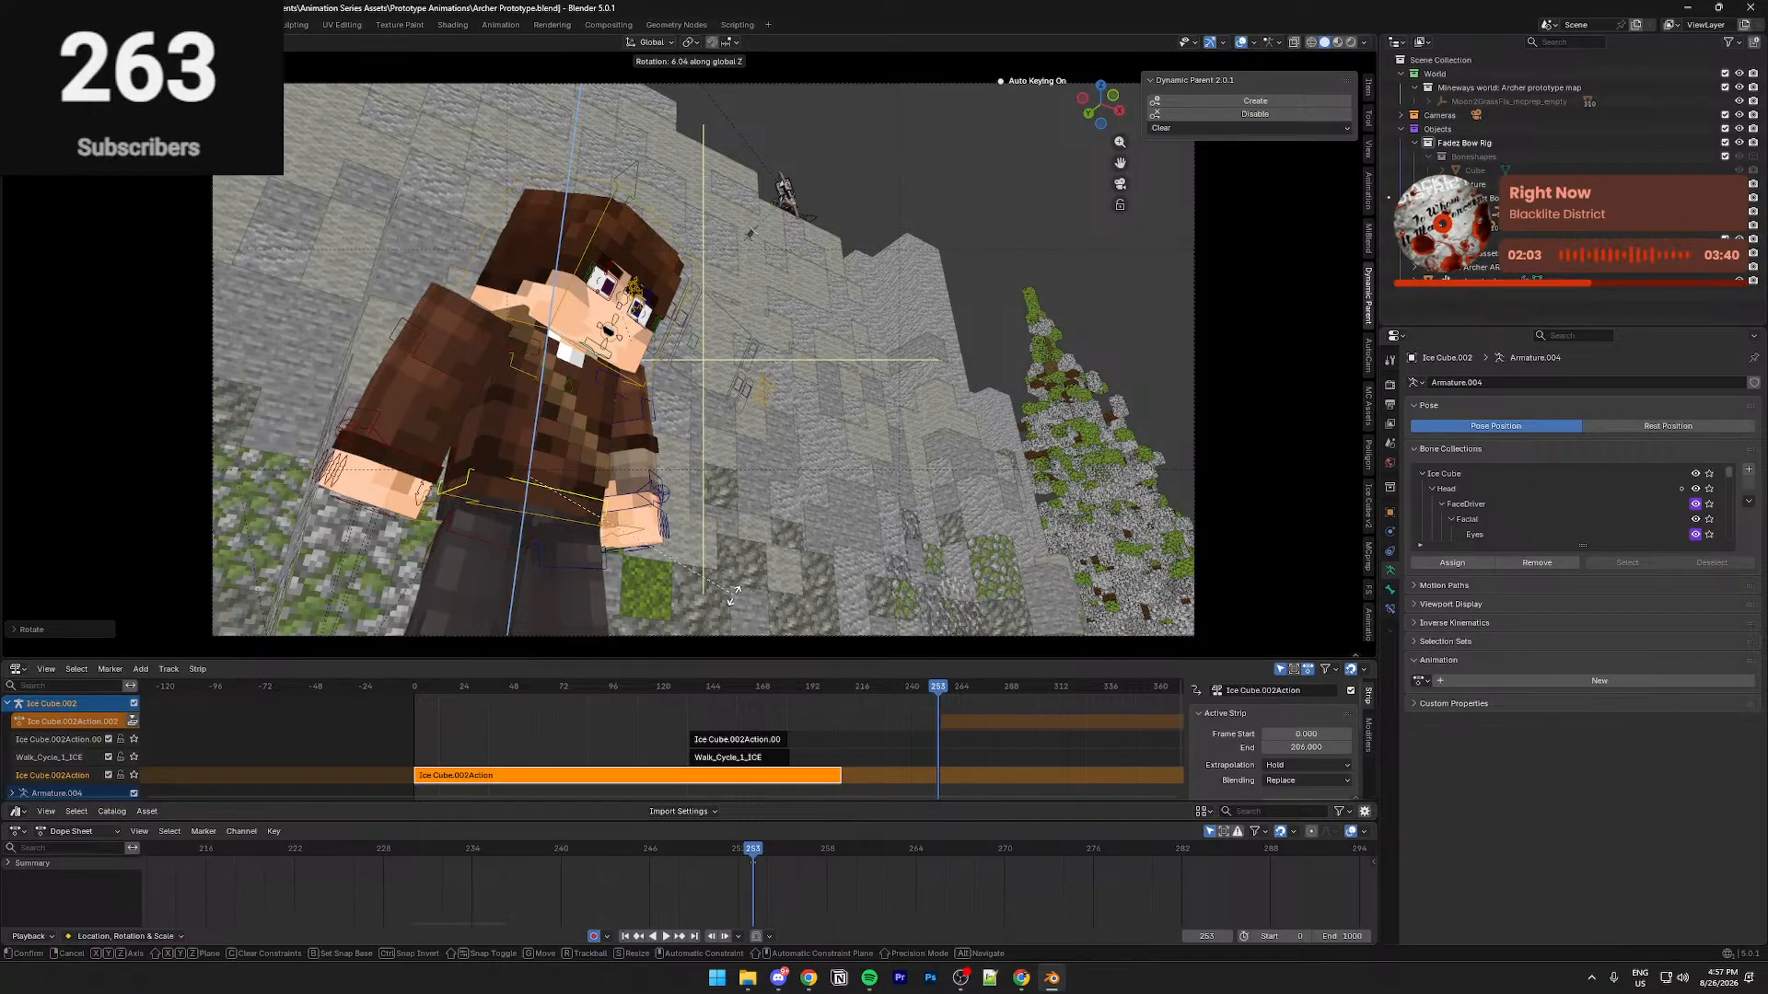
left_click(733, 596)
key("ctrl+s")
Move both of the character's upper eyelid controls together to narrow the eyes at frame 253
middle_click_drag(840, 627, 721, 308)
scroll(721, 303, "up", 4)
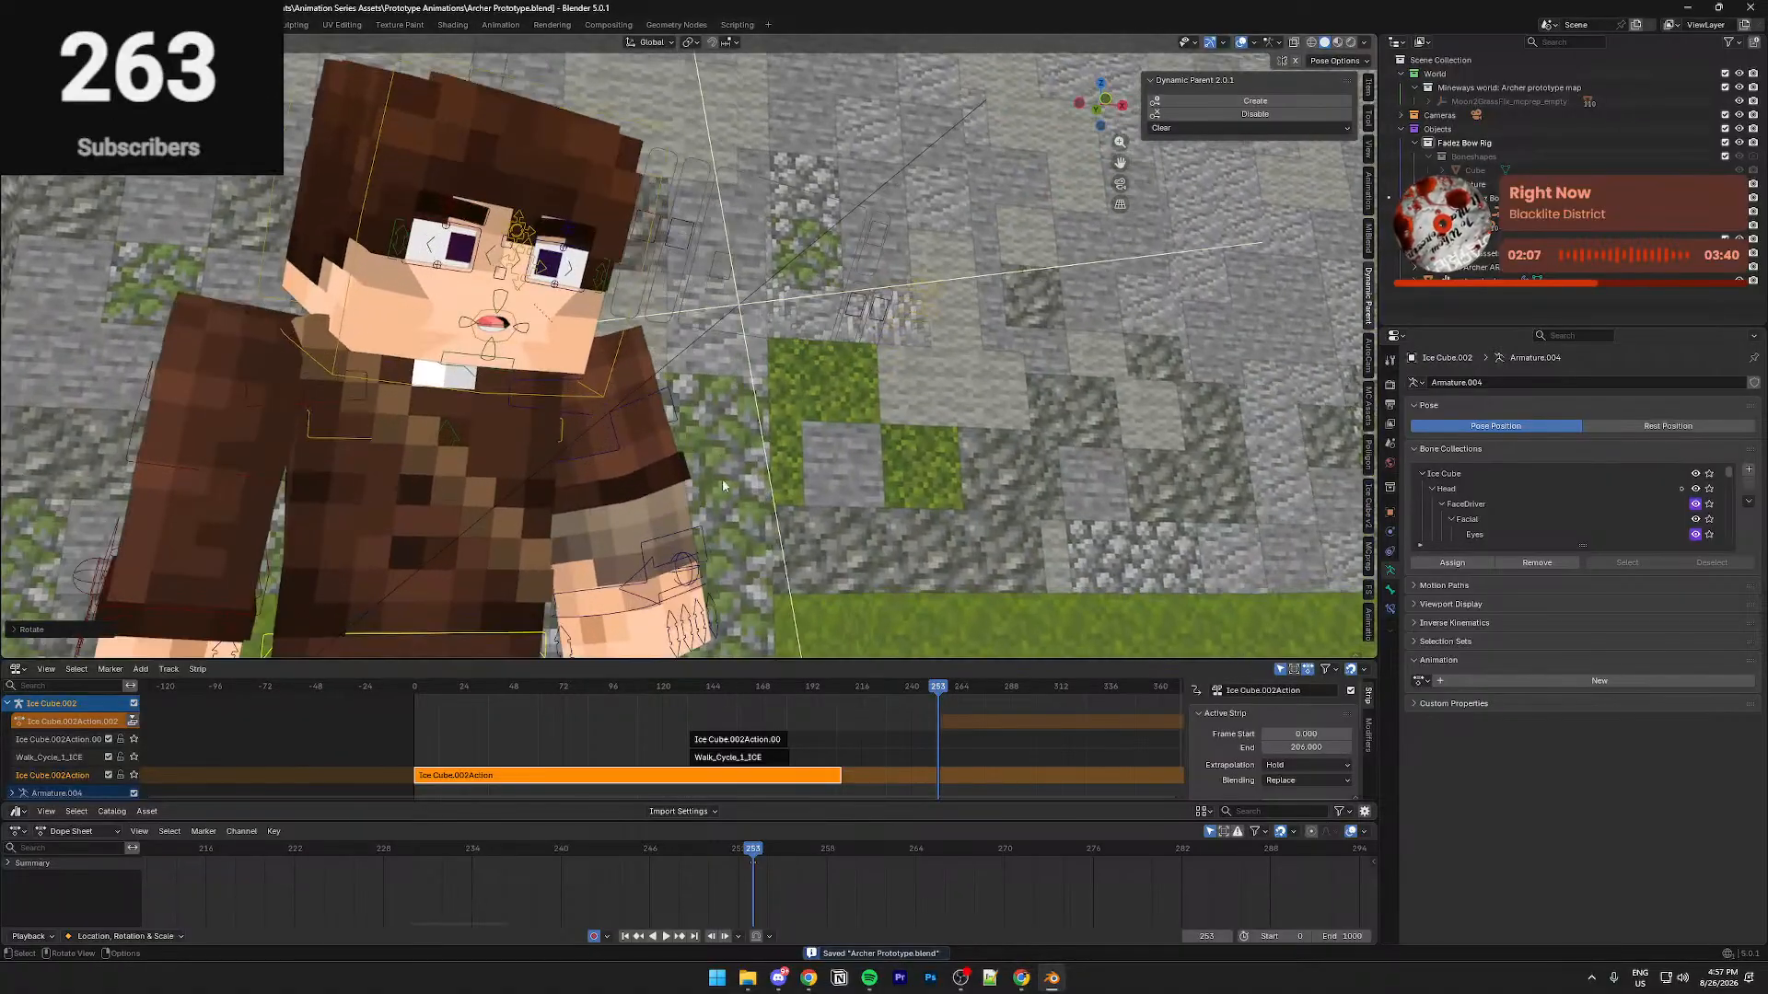
scroll(630, 307, "down", 1)
scroll(645, 313, "down", 2)
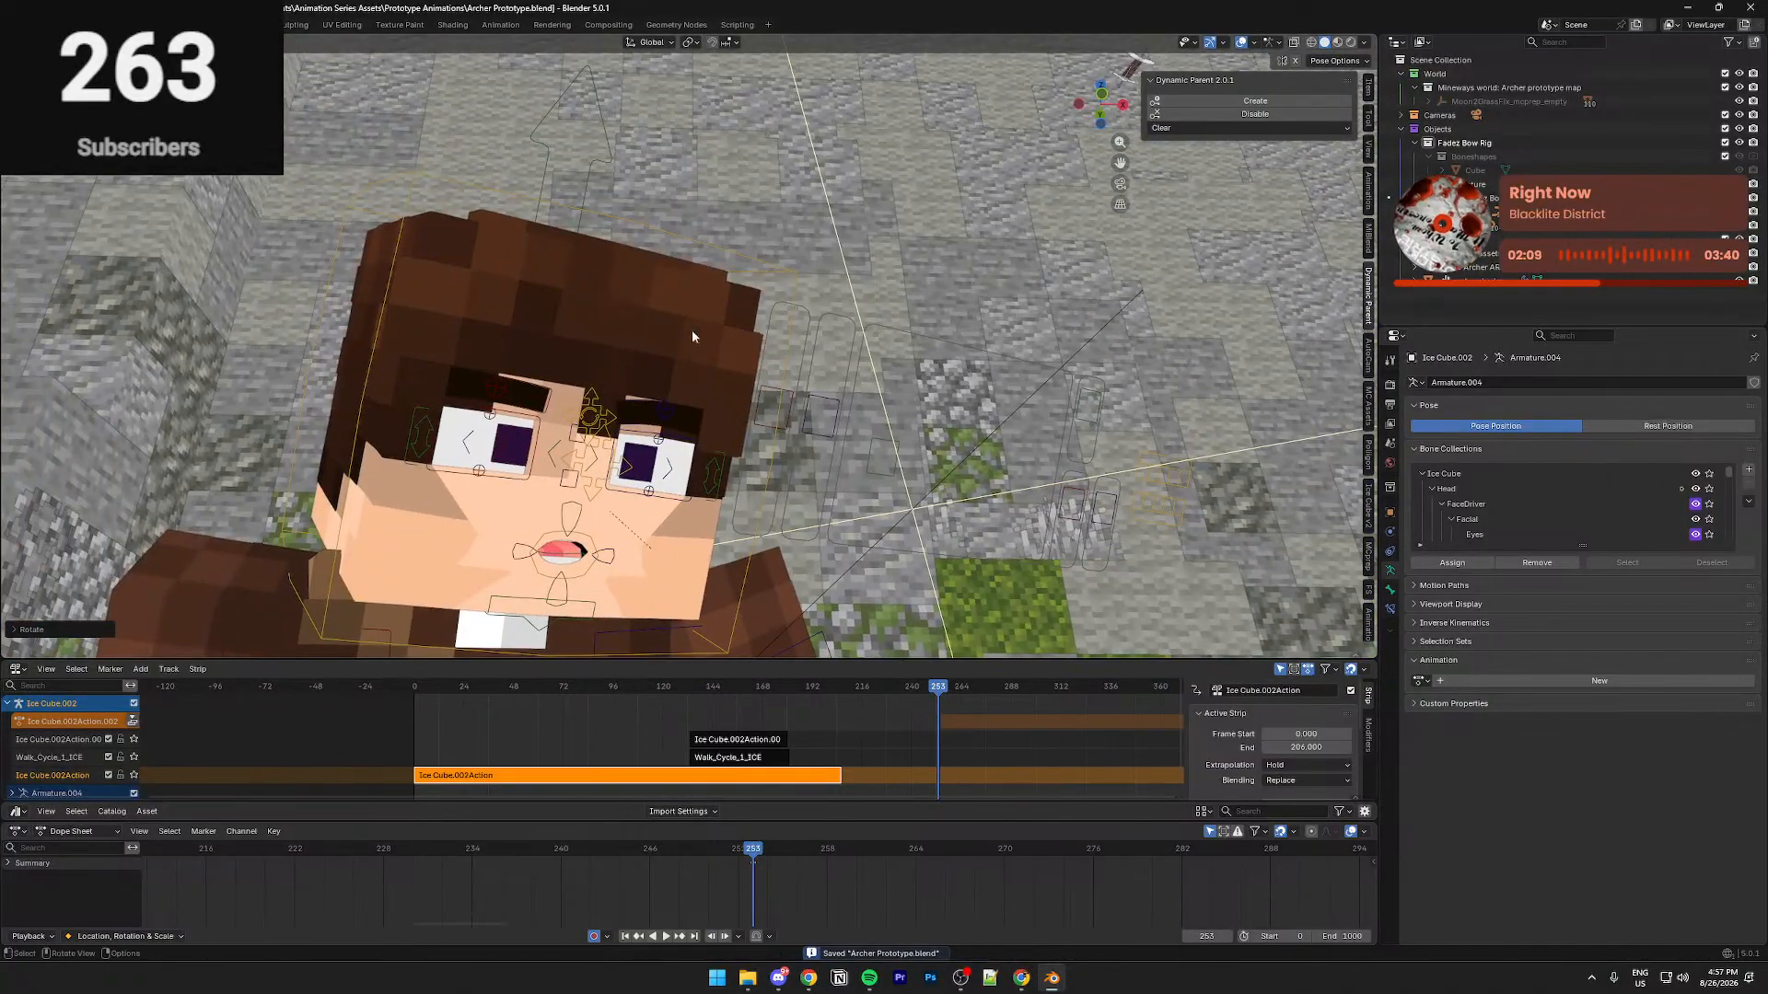
left_click(785, 426)
left_click(812, 431, "shift")
key("g")
left_click(803, 459)
Rotate, move and scale the brow control between the character's eyes
left_click(601, 421)
key("r")
left_click(742, 462)
key("g")
left_click(737, 472)
key("s")
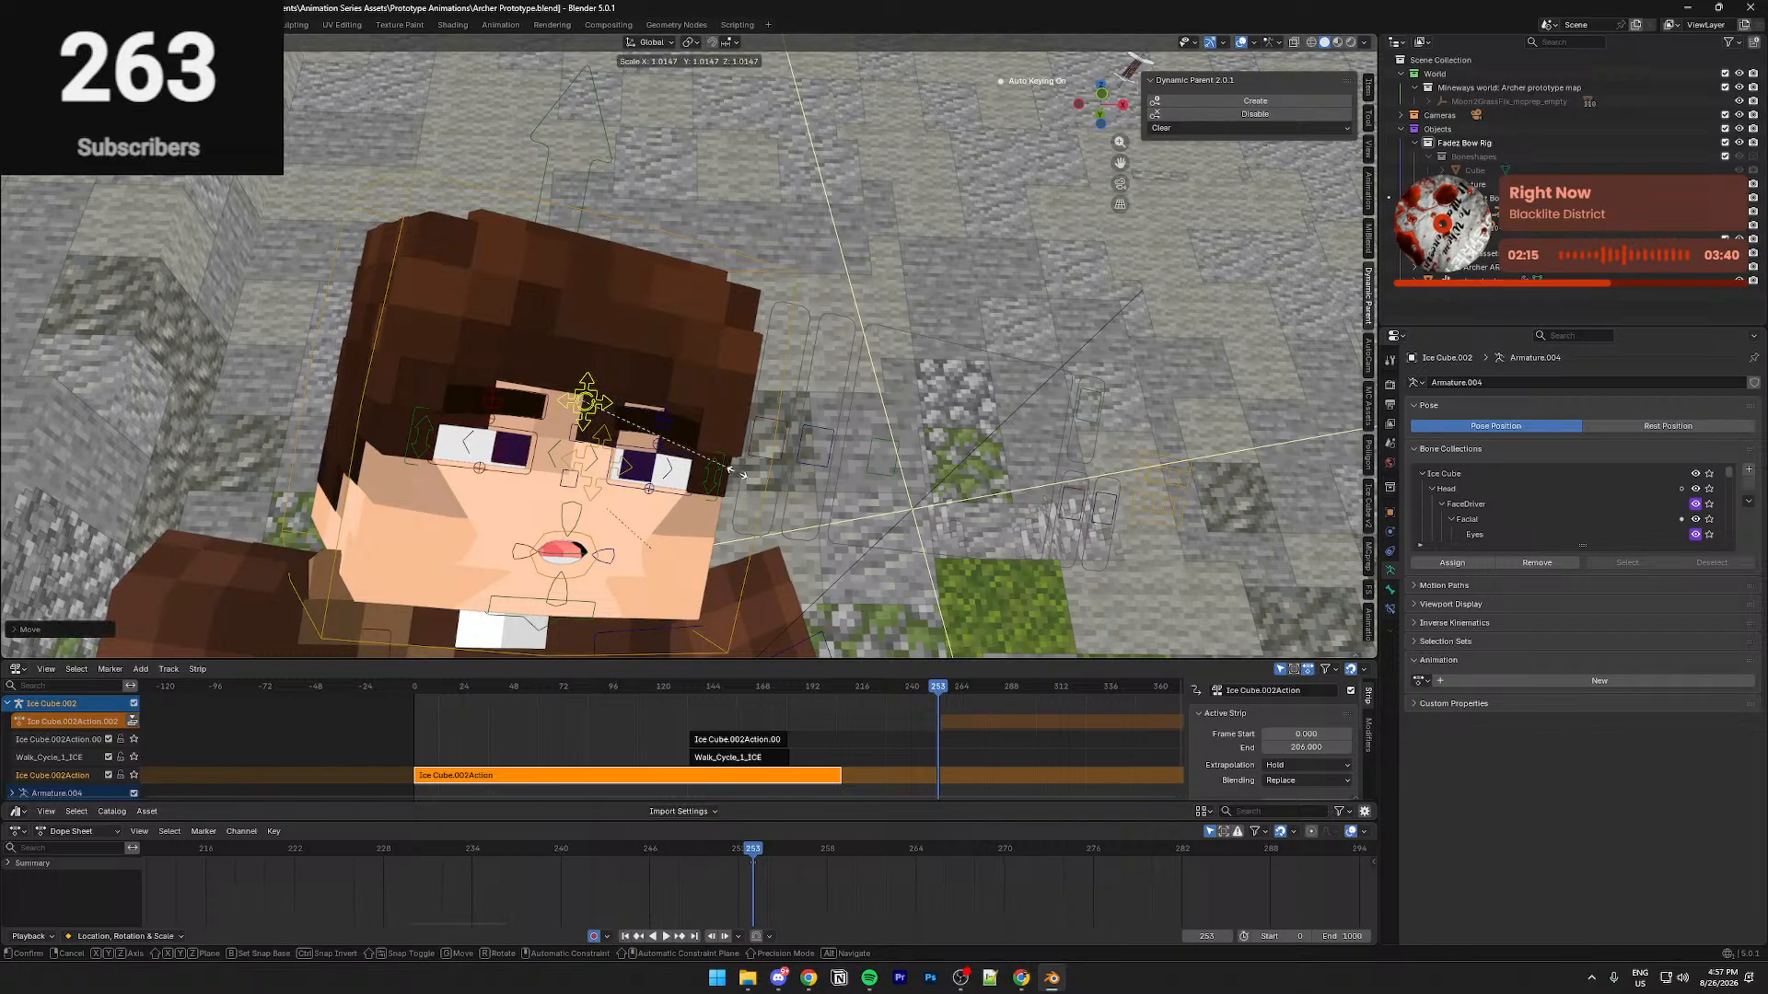
left_click(743, 472)
Reposition the paired eyelid controls and the remaining eye controls to refine the facial expression, and save the file
left_click(771, 456)
left_click(826, 465, "shift")
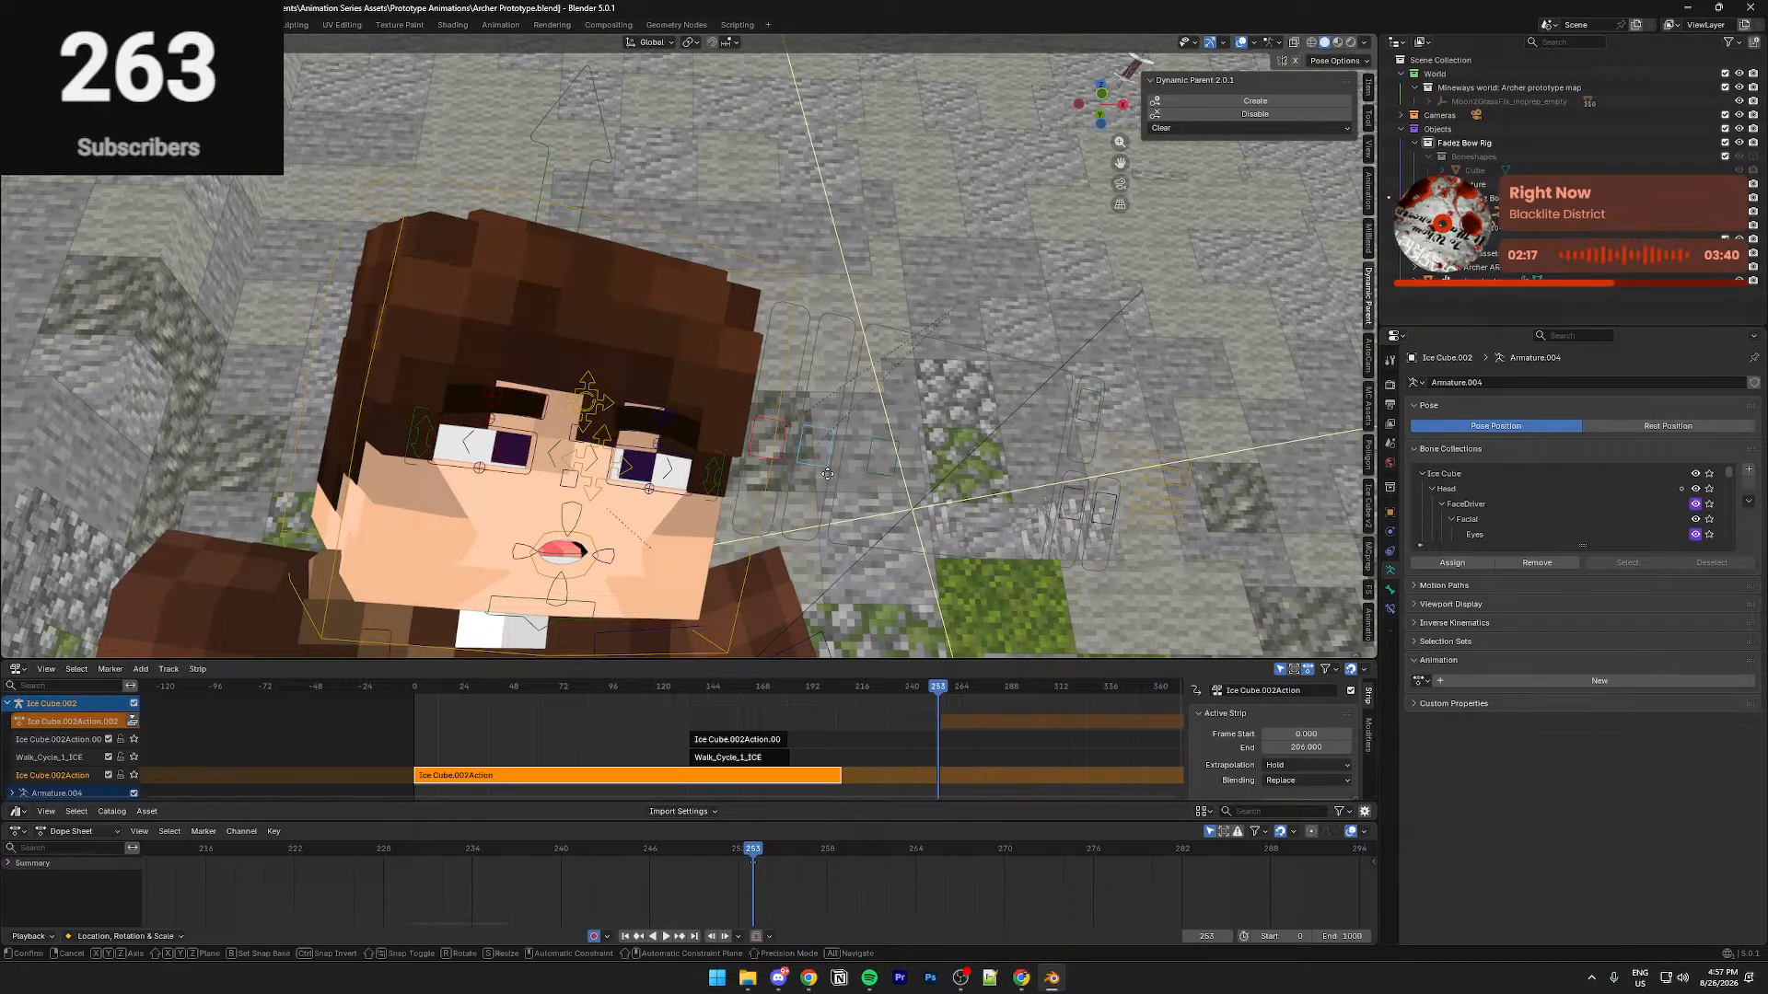
key("g")
left_click(832, 457)
left_click(880, 460)
key("g")
left_click(762, 460)
key("g")
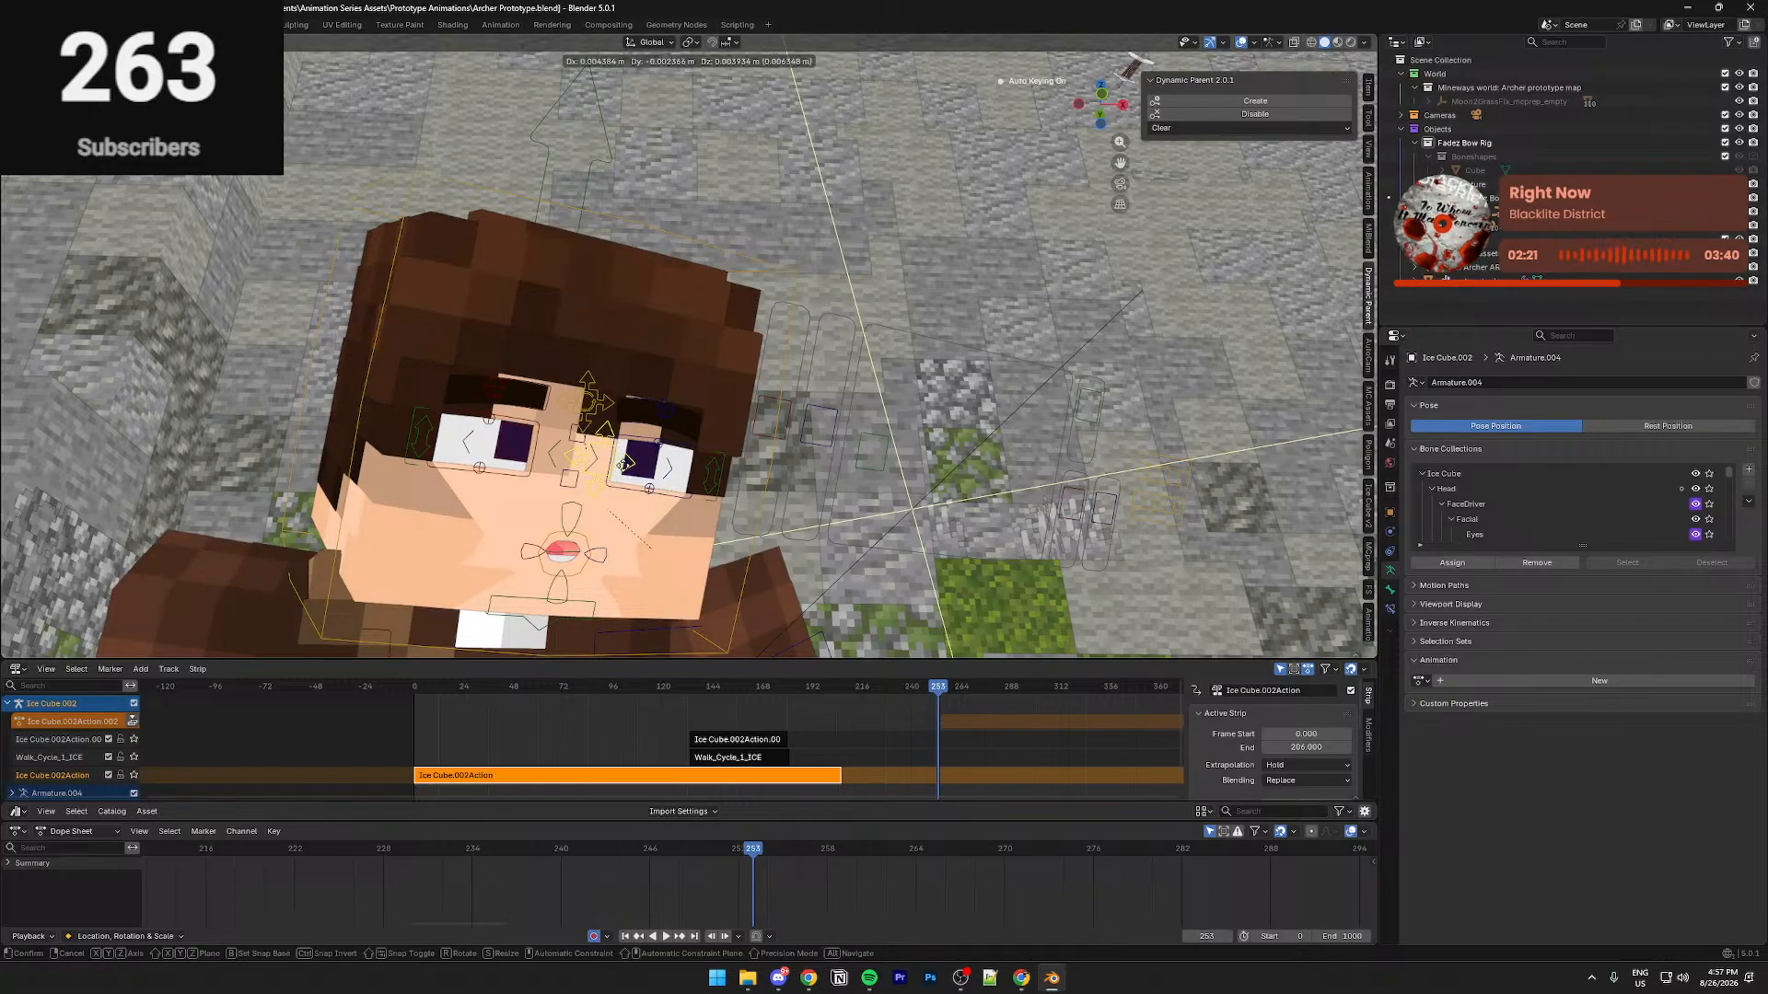
left_click(627, 470)
middle_click_drag(627, 470, 952, 589)
key("ctrl+s")
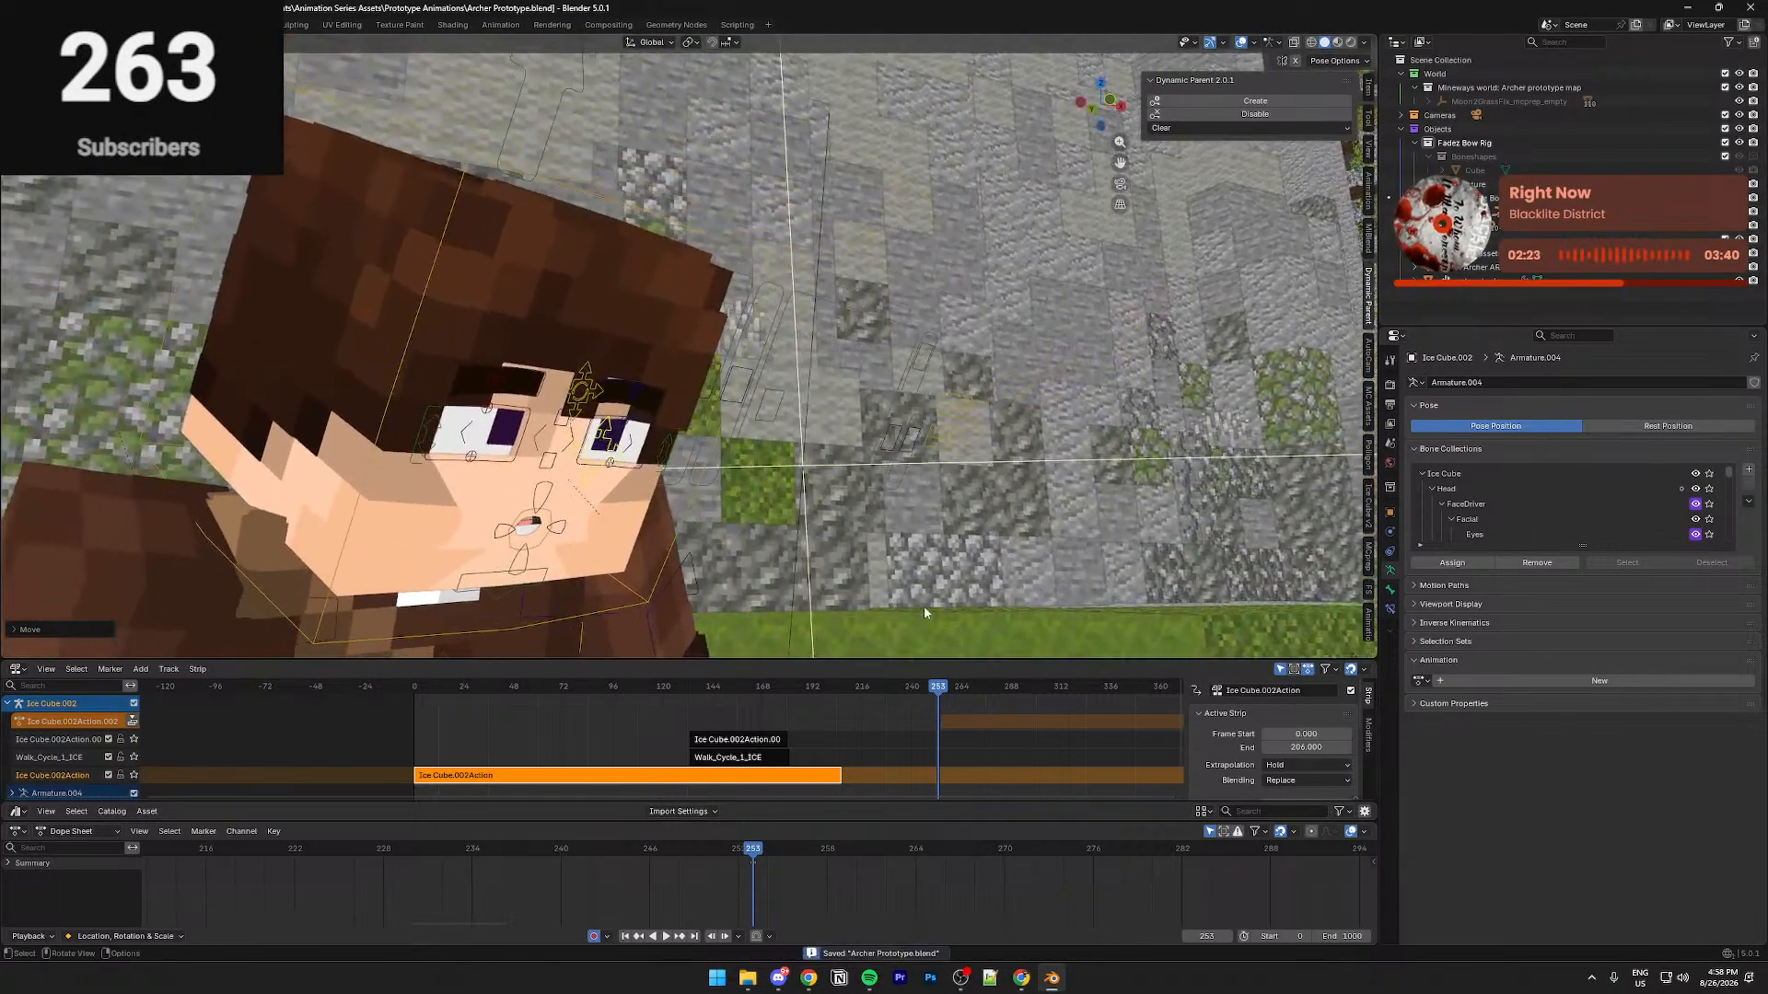
Play back the arrow impact through the camera from shortly before frame 253
key("KP_0")
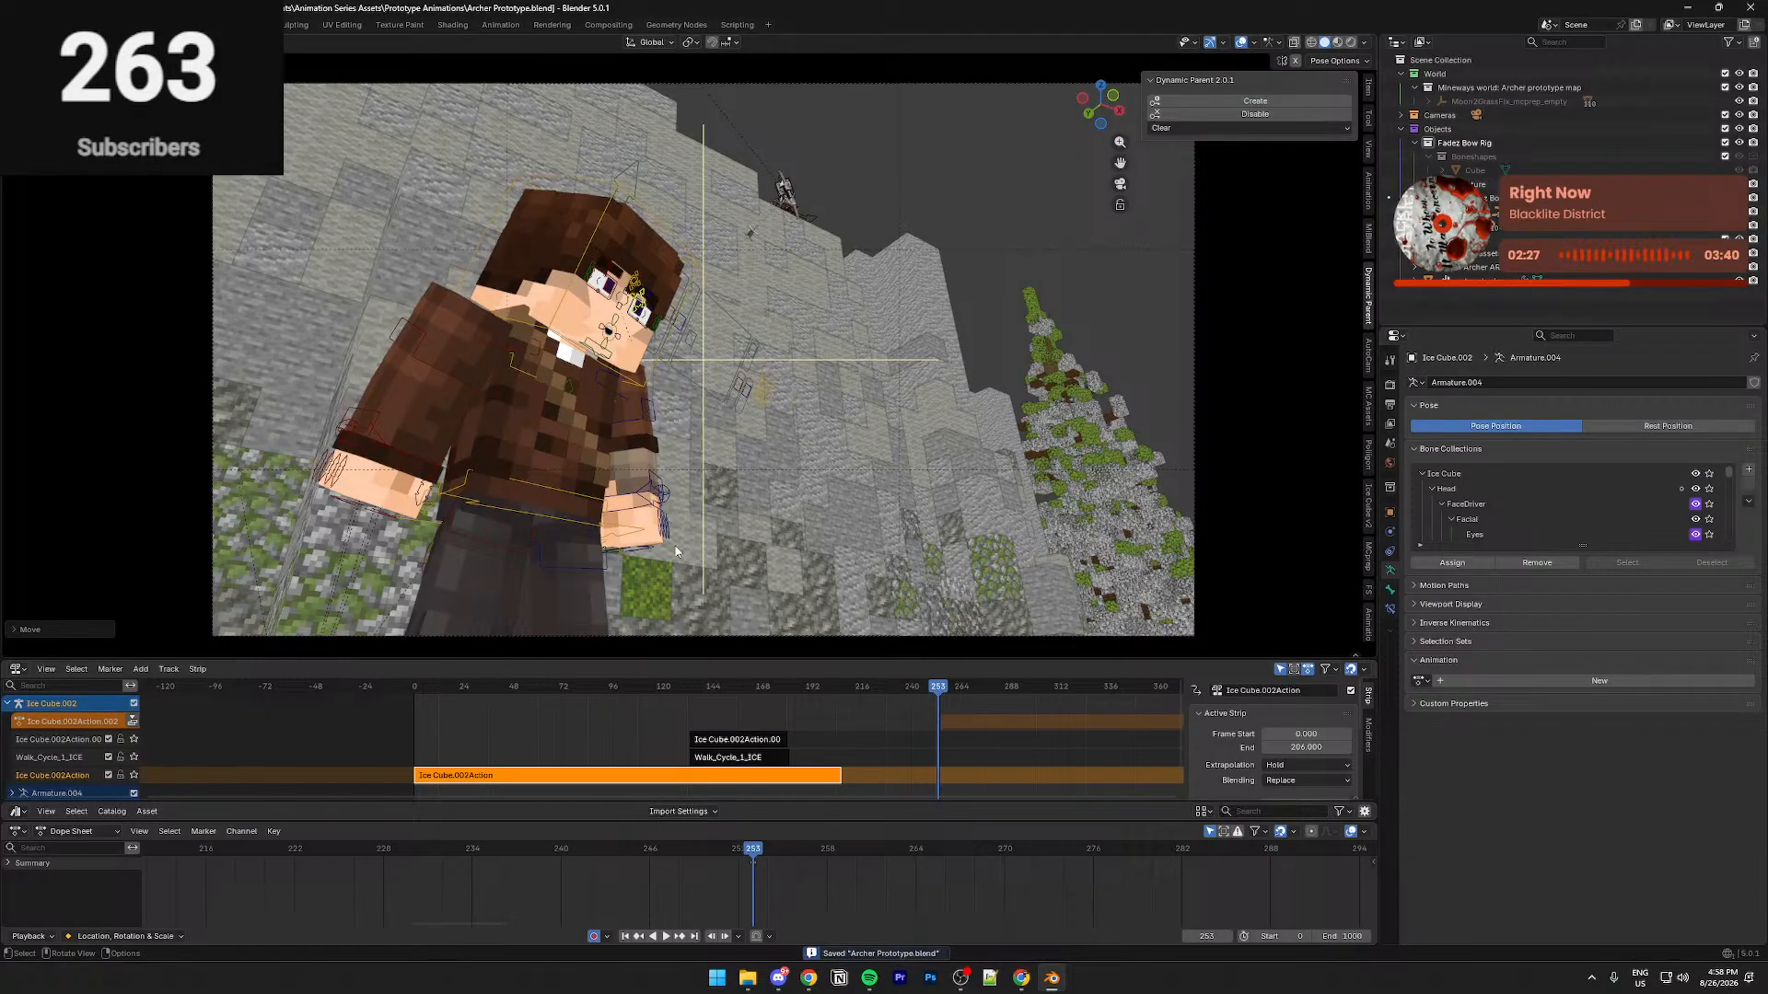
left_click_drag(731, 847, 650, 848)
key("space")
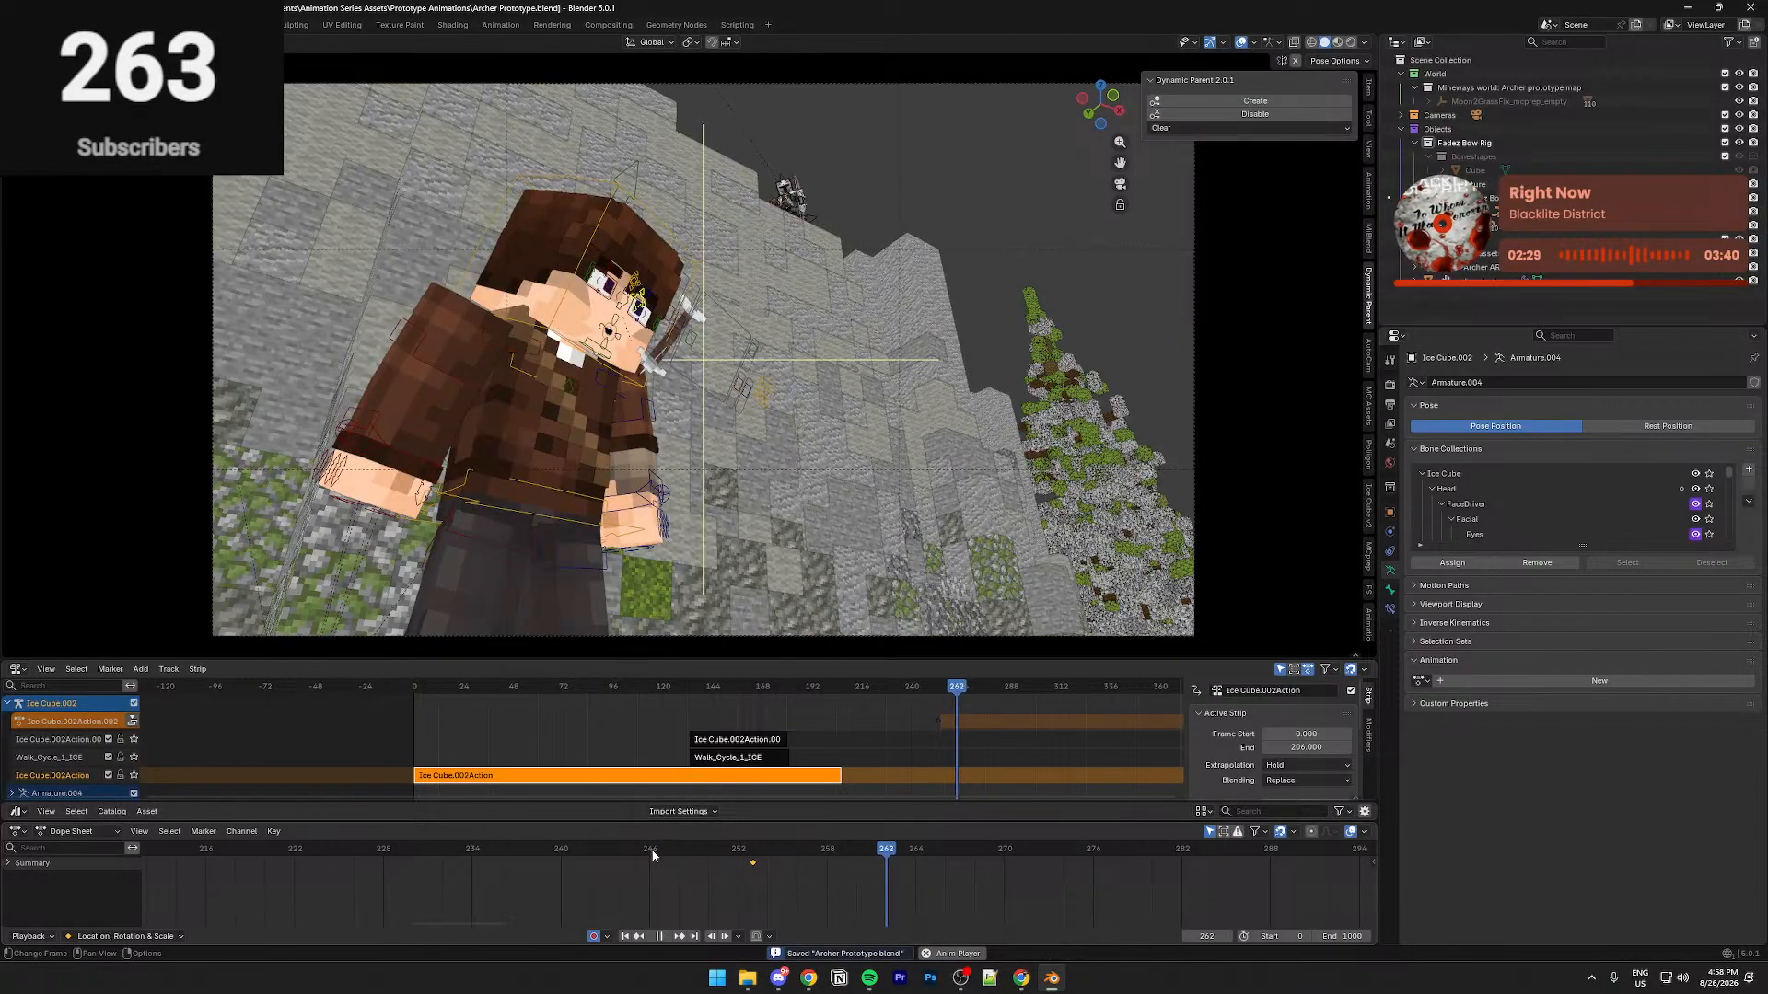
Examine from several angles where the arrow sits against the character's head and torso at frames 266 and 259, saving the file along the way
key("shift+grave")
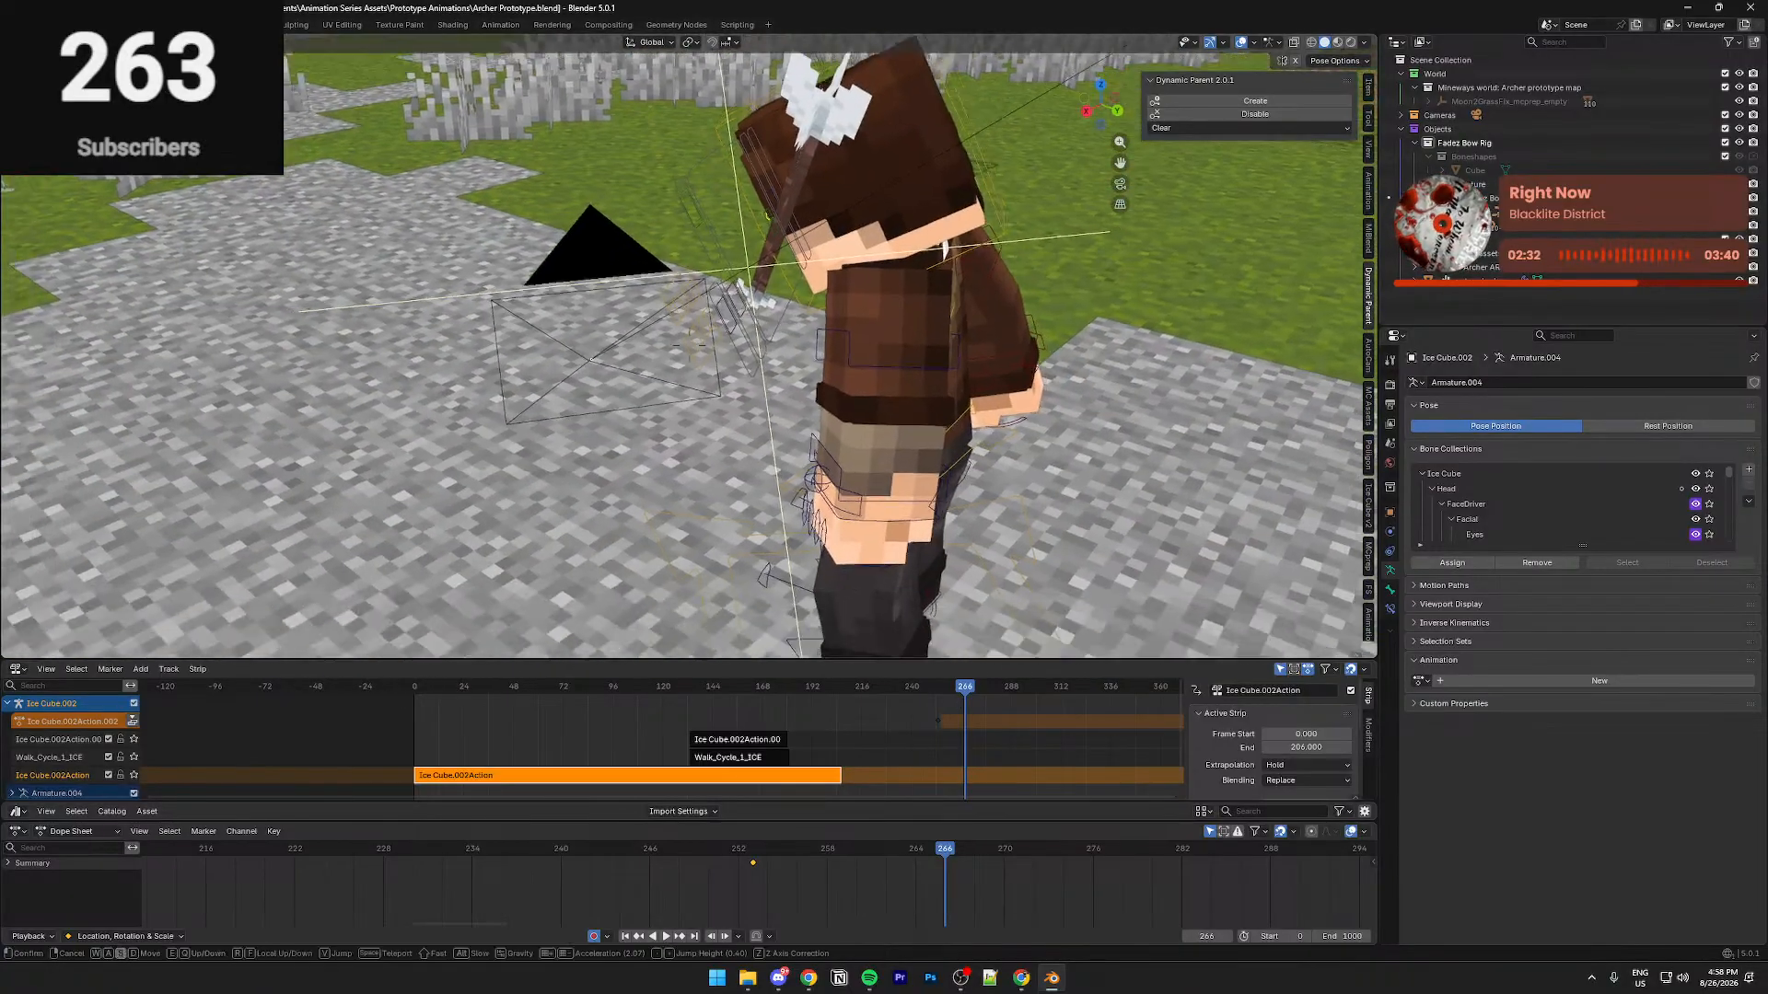
left_click(741, 278)
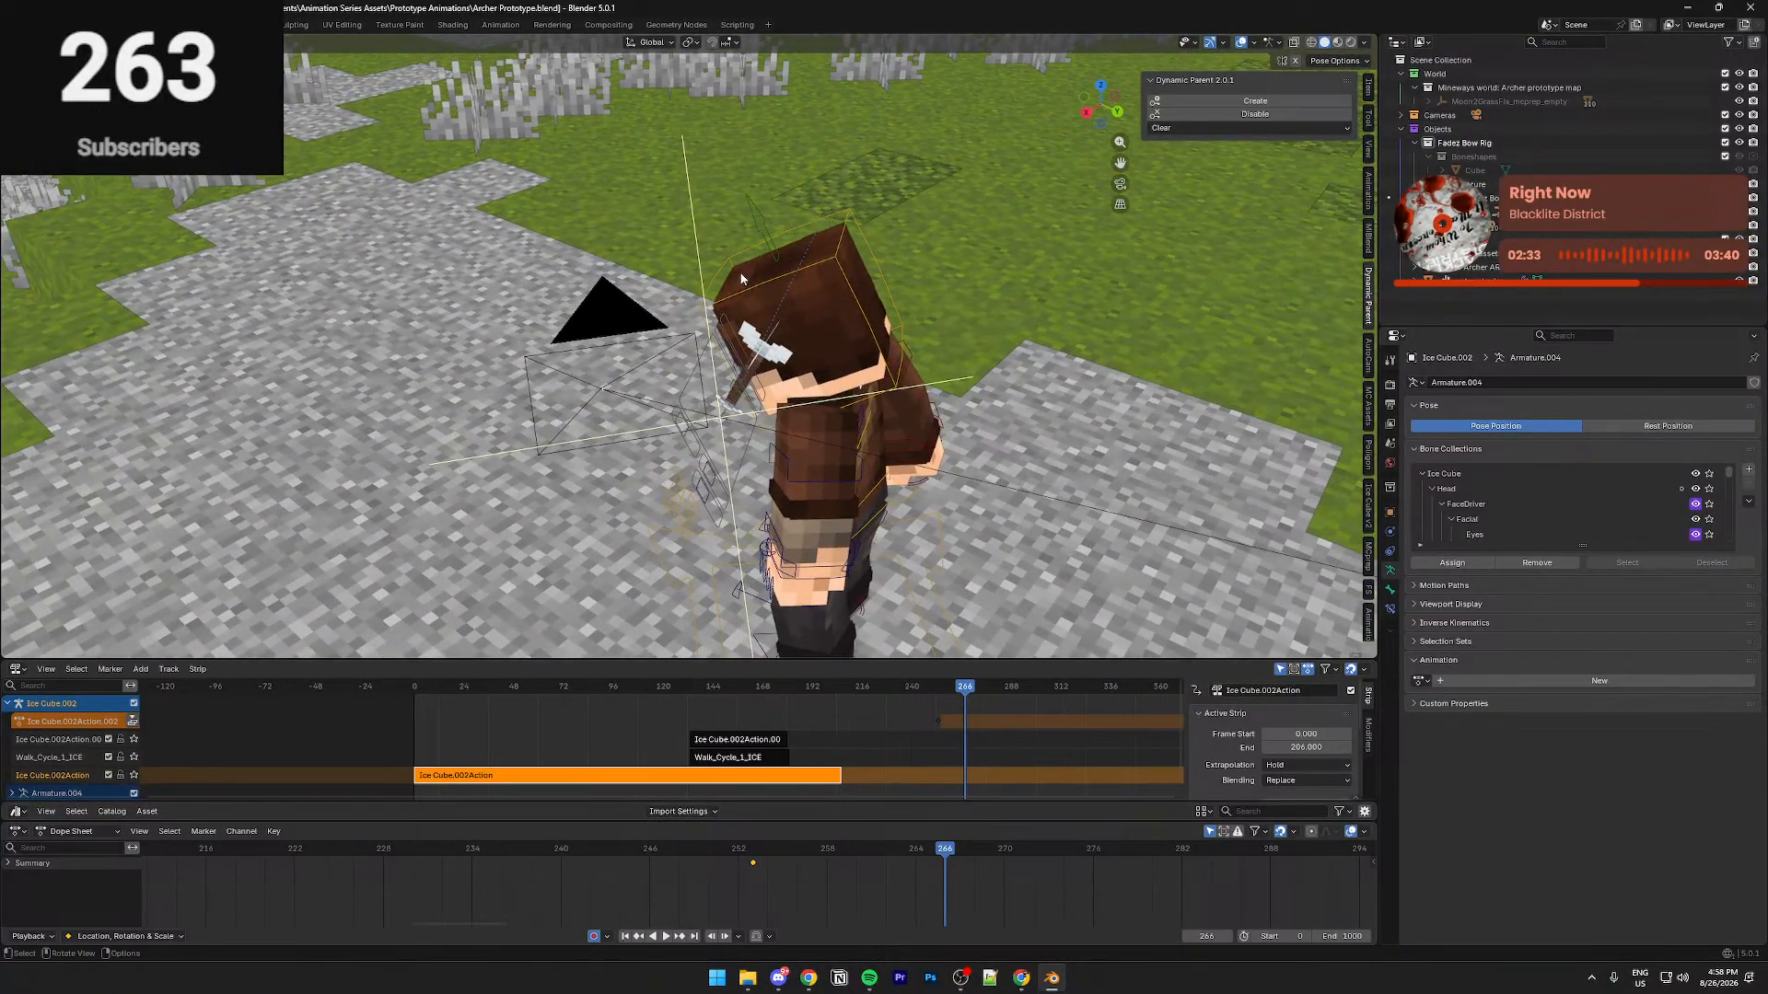
key("shift+grave")
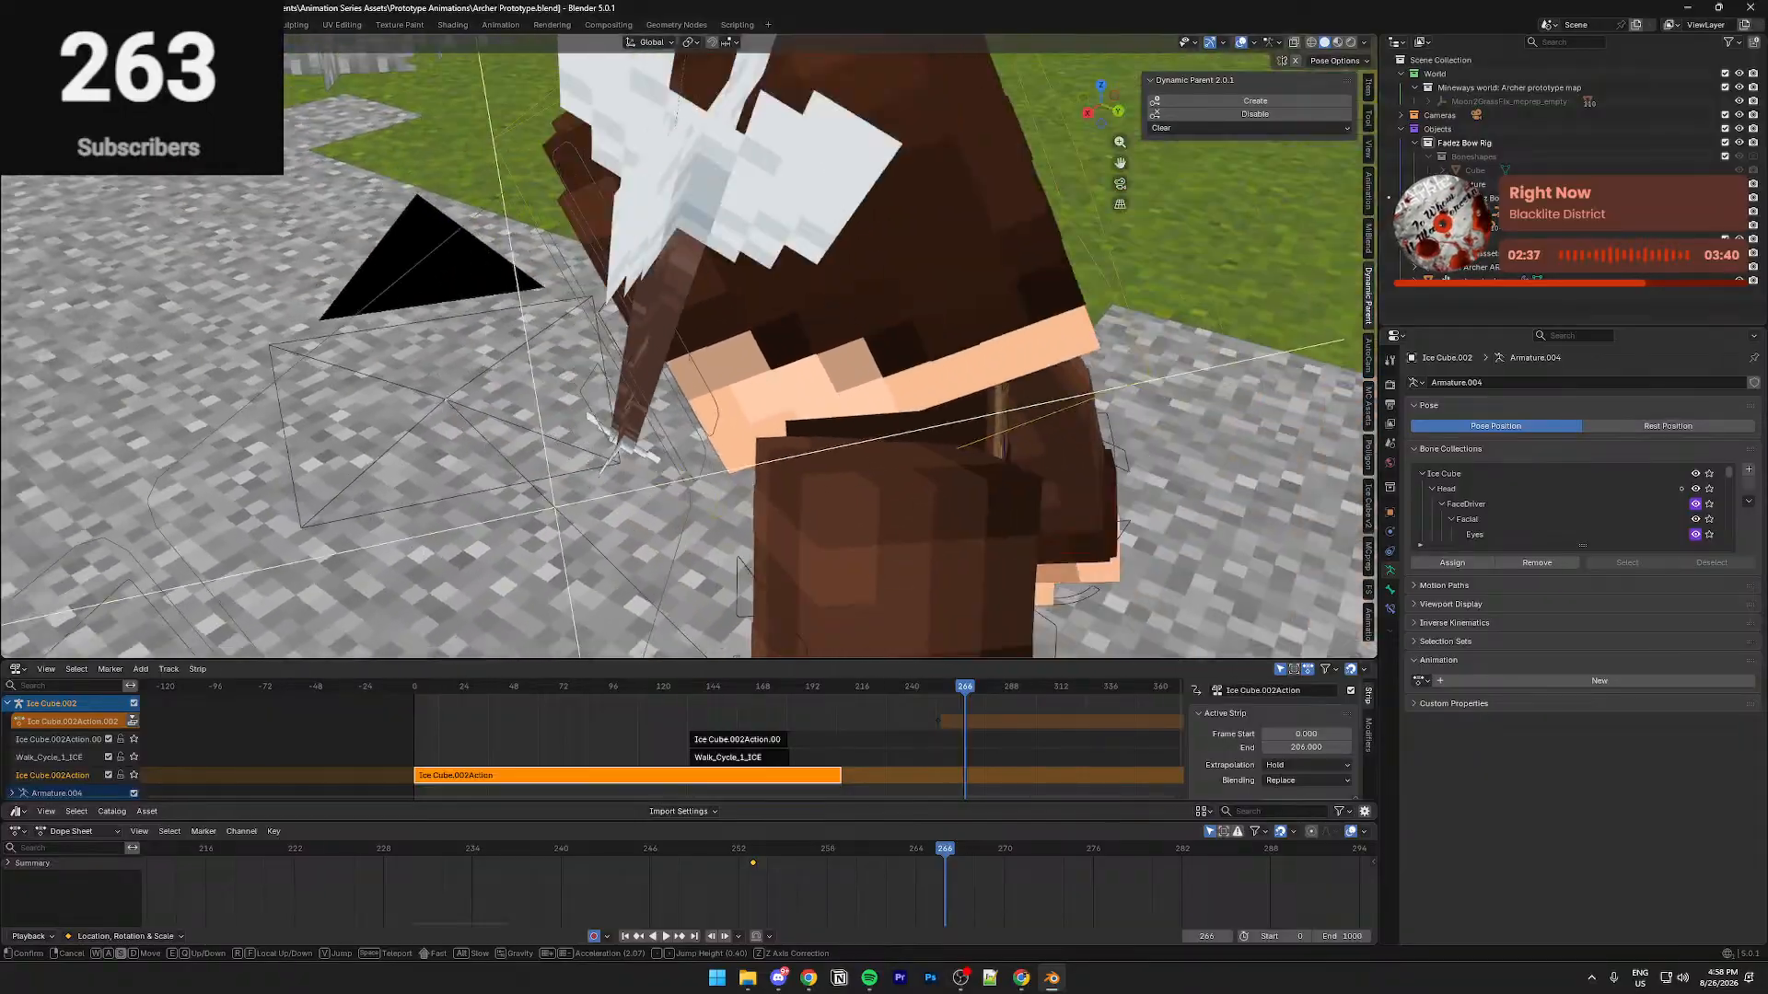
left_click(802, 478)
key("ctrl+s")
middle_click_drag(852, 654, 811, 527)
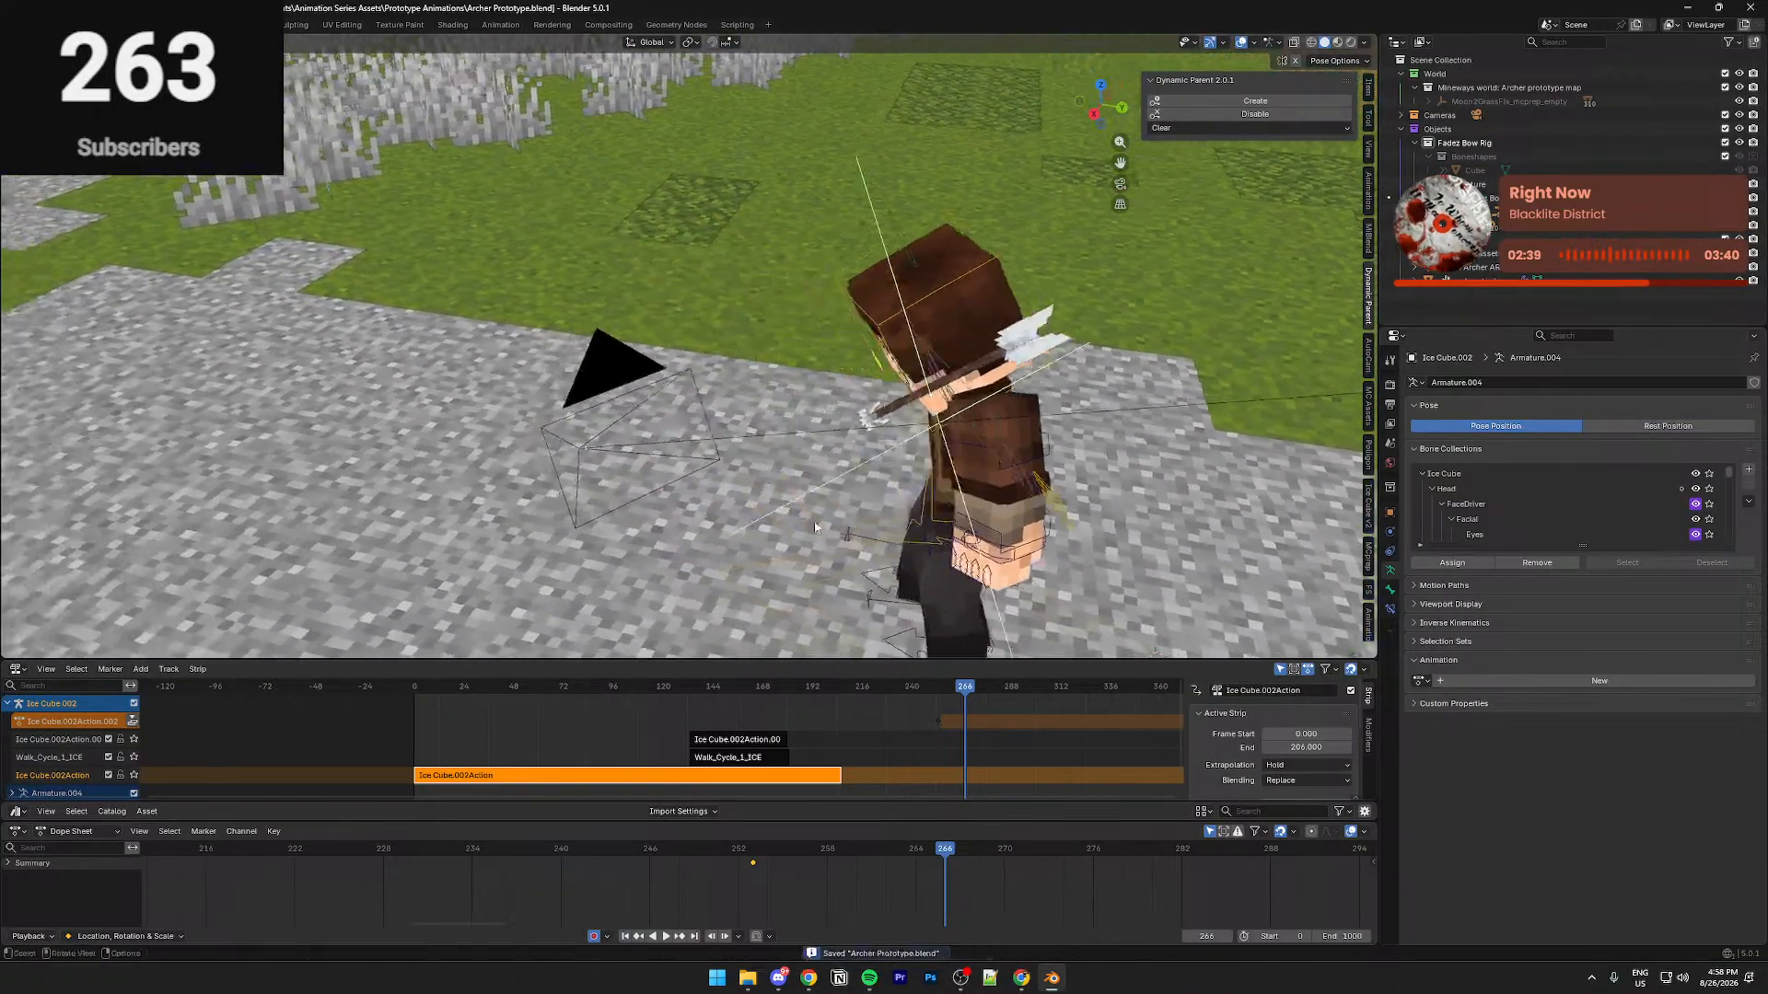
left_click_drag(747, 857, 842, 851)
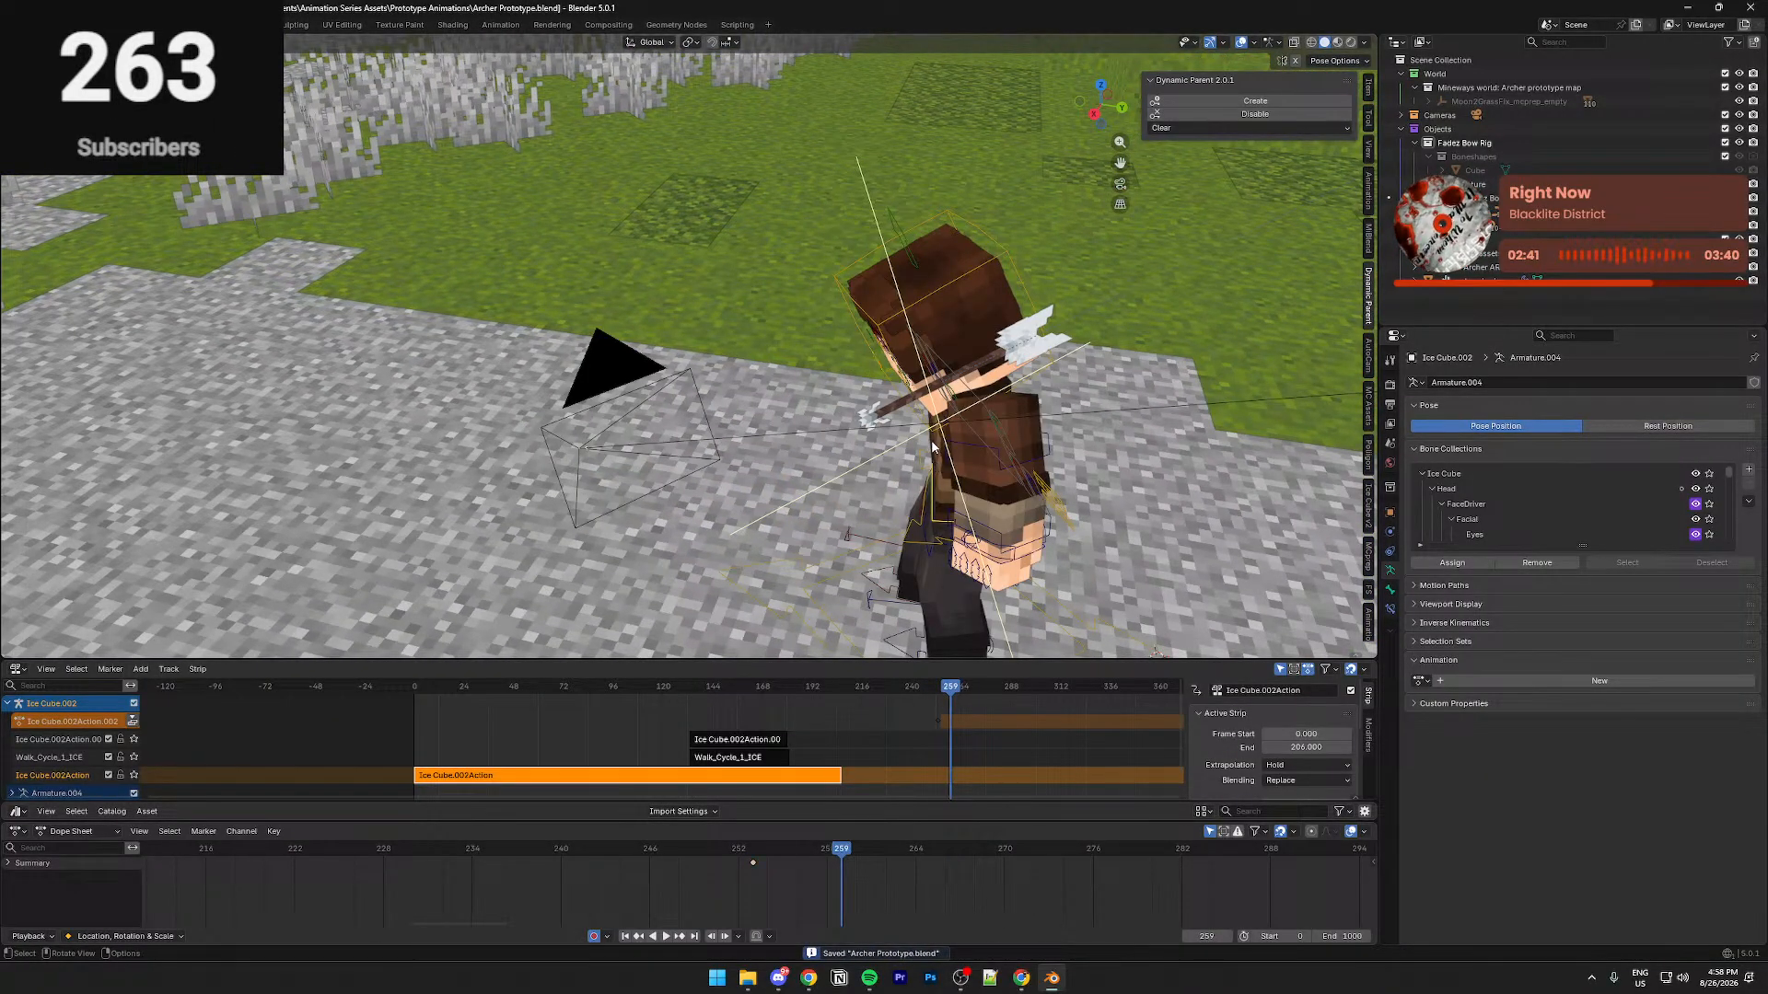
scroll(937, 433, "up", 6)
middle_click_drag(923, 429, 599, 322)
key("ctrl+s")
scroll(564, 338, "down", 6)
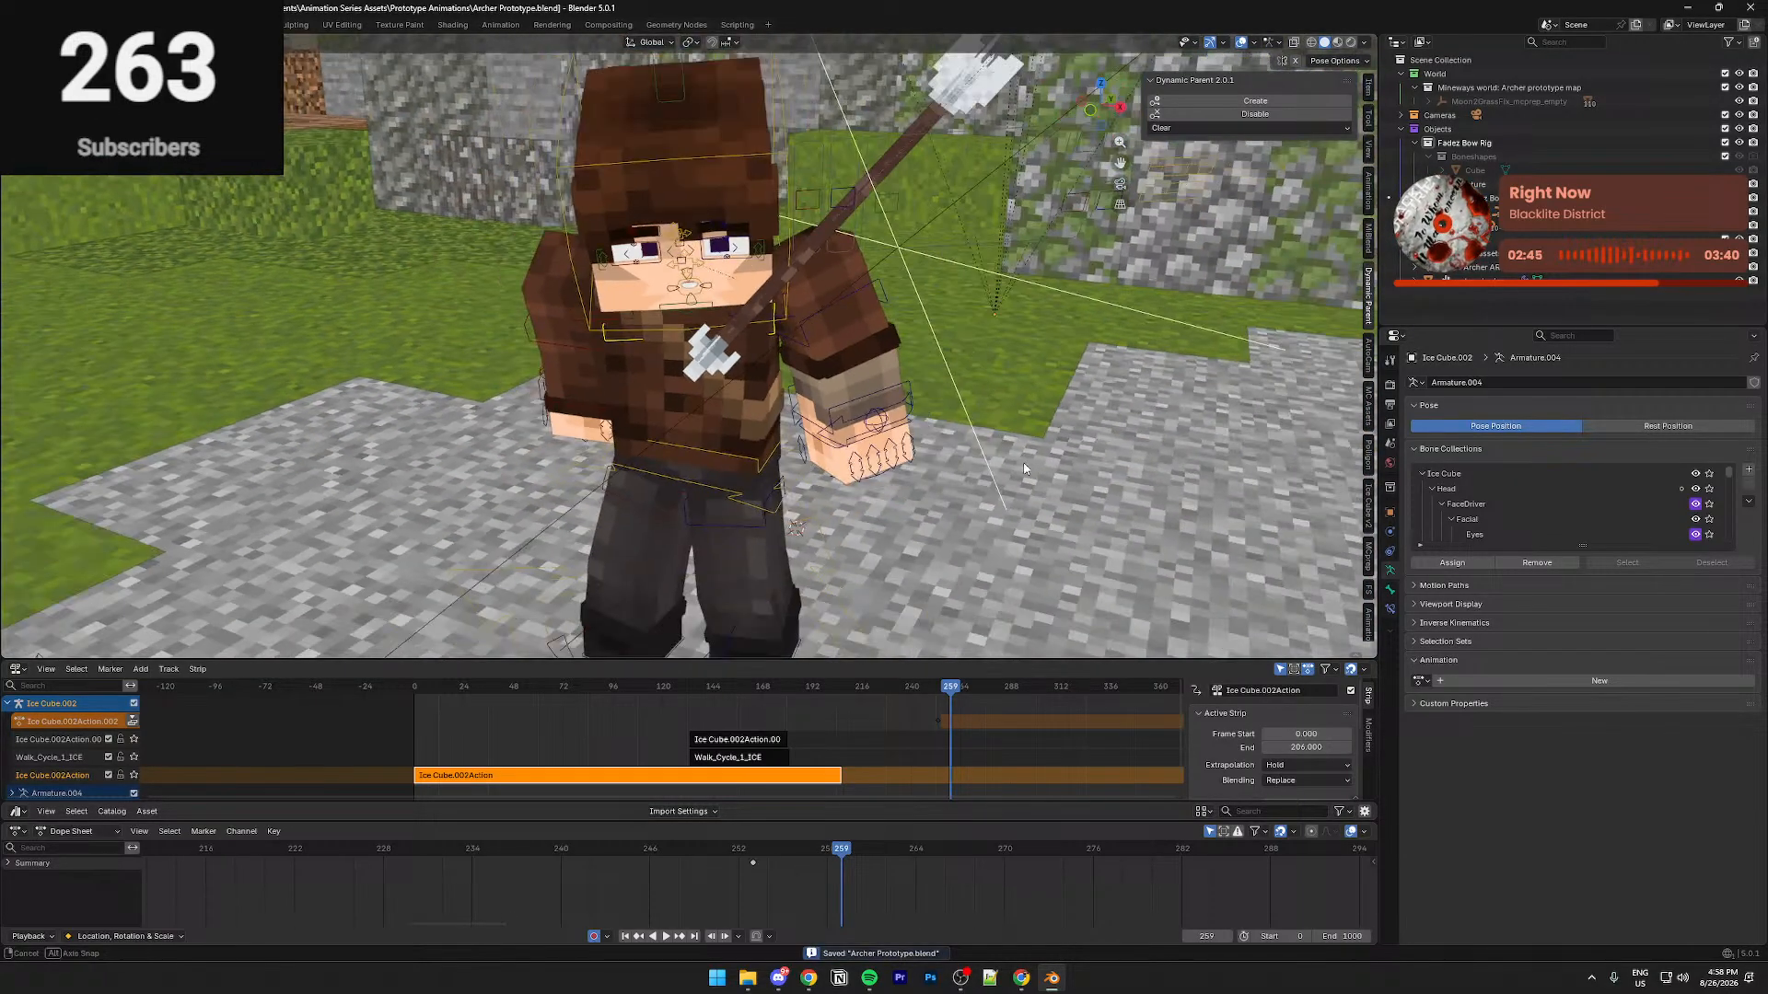
middle_click_drag(1024, 462, 922, 483)
middle_click_drag(976, 589, 902, 598)
Rotate the character's torso toward the front at frame 258, and adjust its turn about Z
left_click(755, 858)
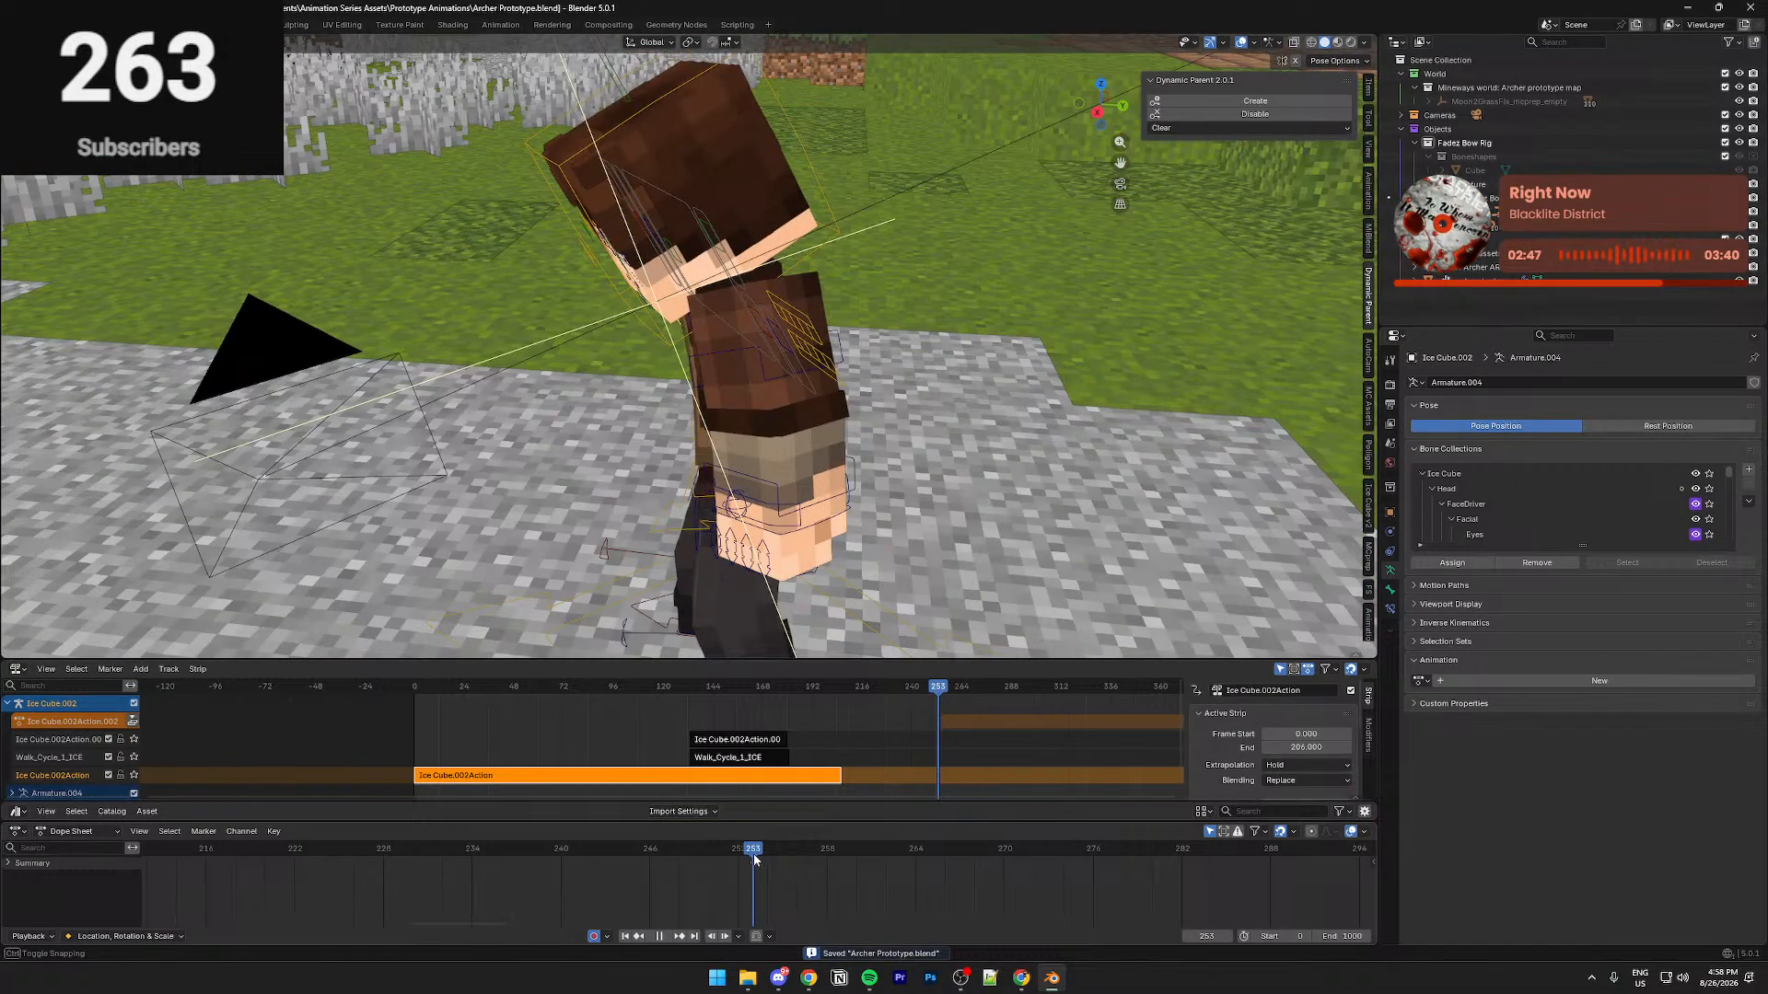
left_click_drag(773, 861, 812, 868)
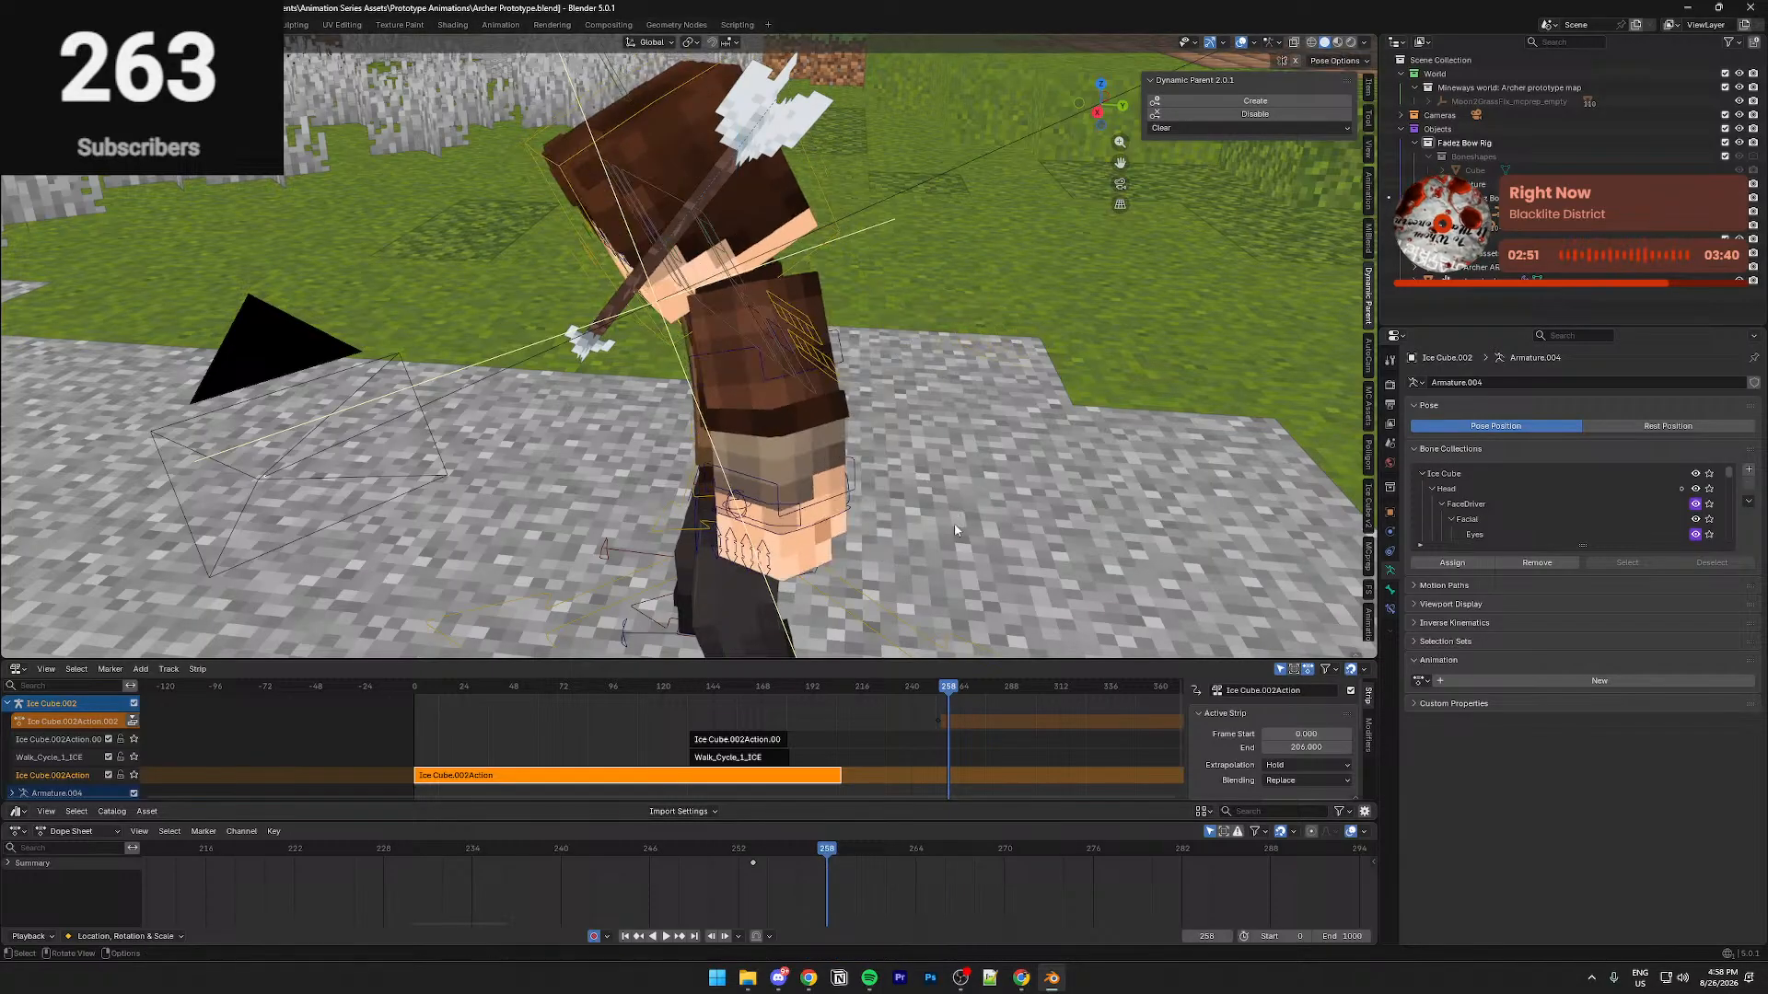
key("r")
left_click(819, 423)
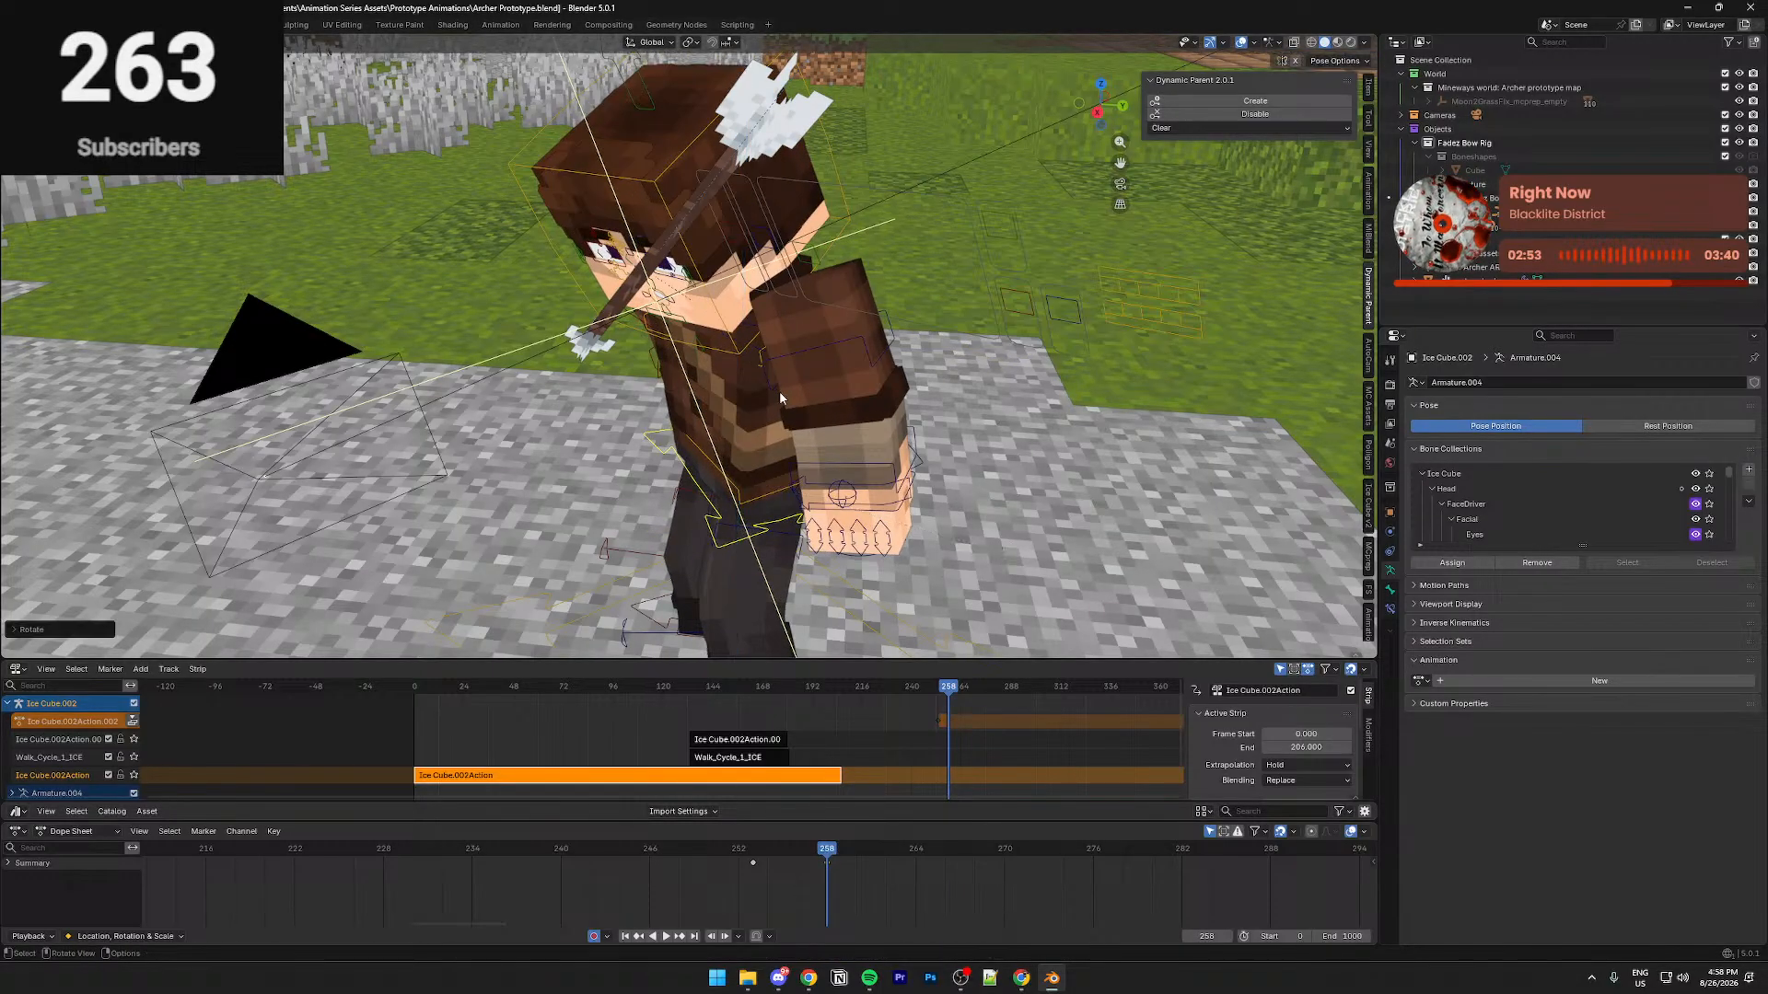
key("r")
key("z")
left_click(935, 483)
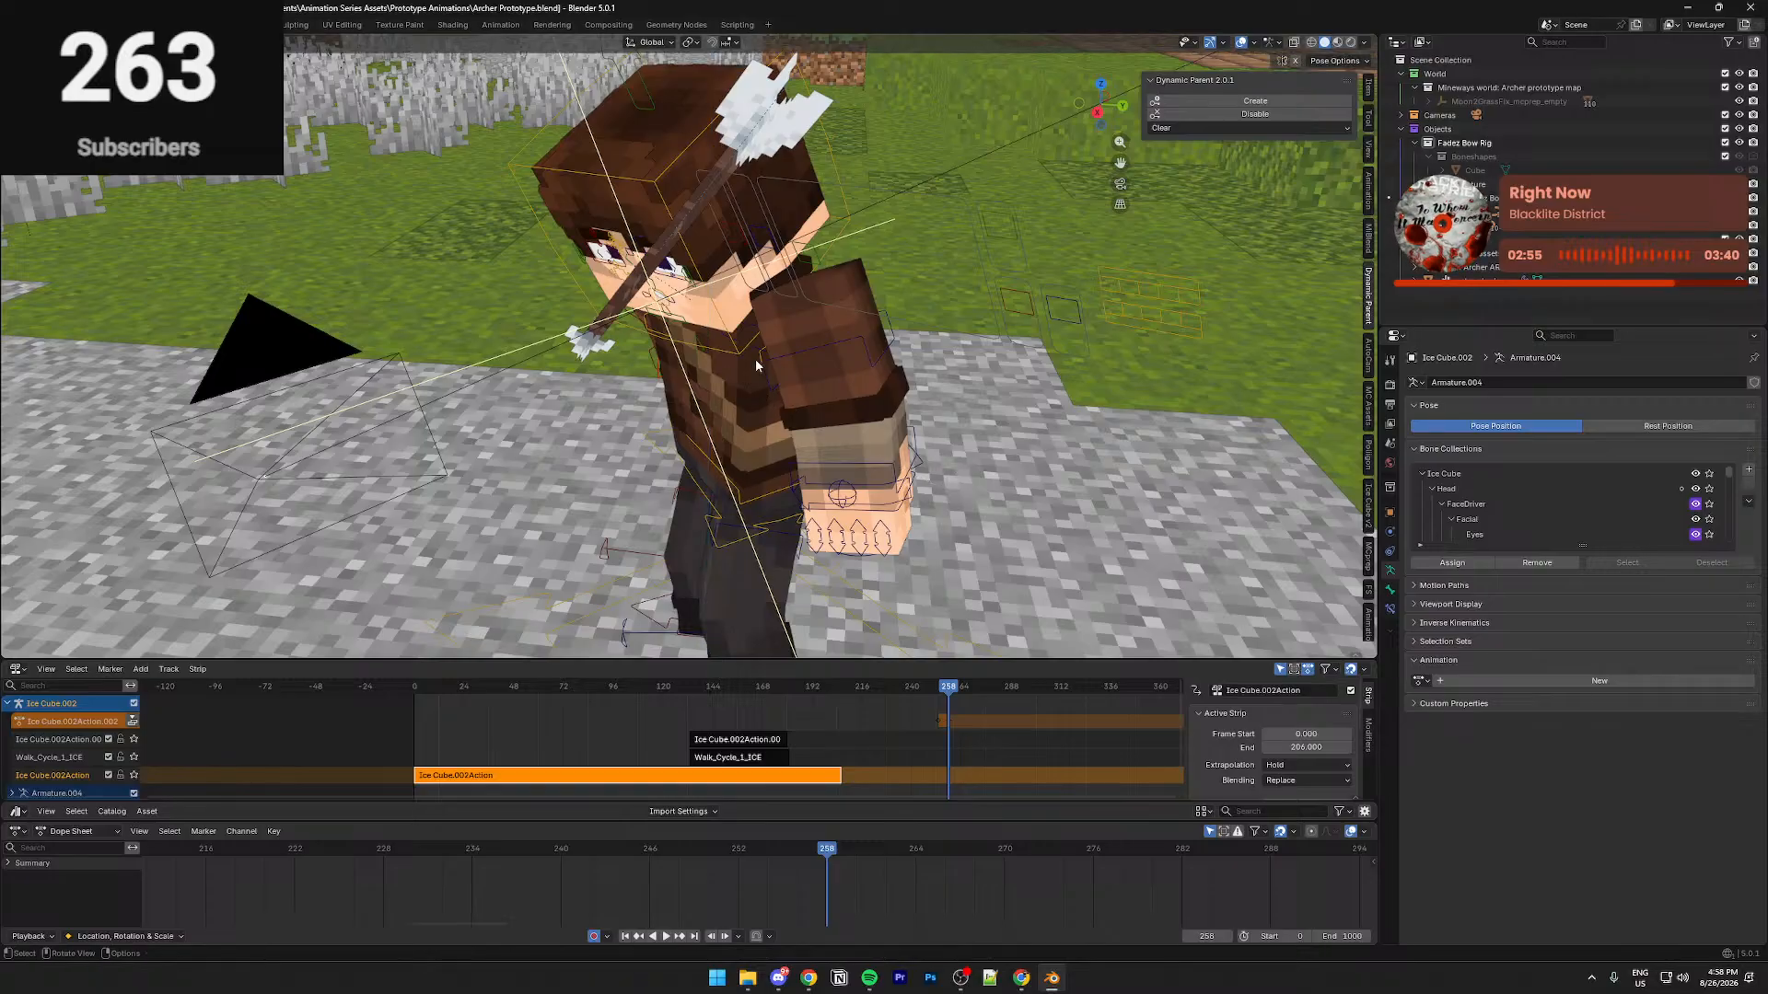
Rotate the character's upper body about its local X axis at frame 258
key("r")
key("x")
key("x")
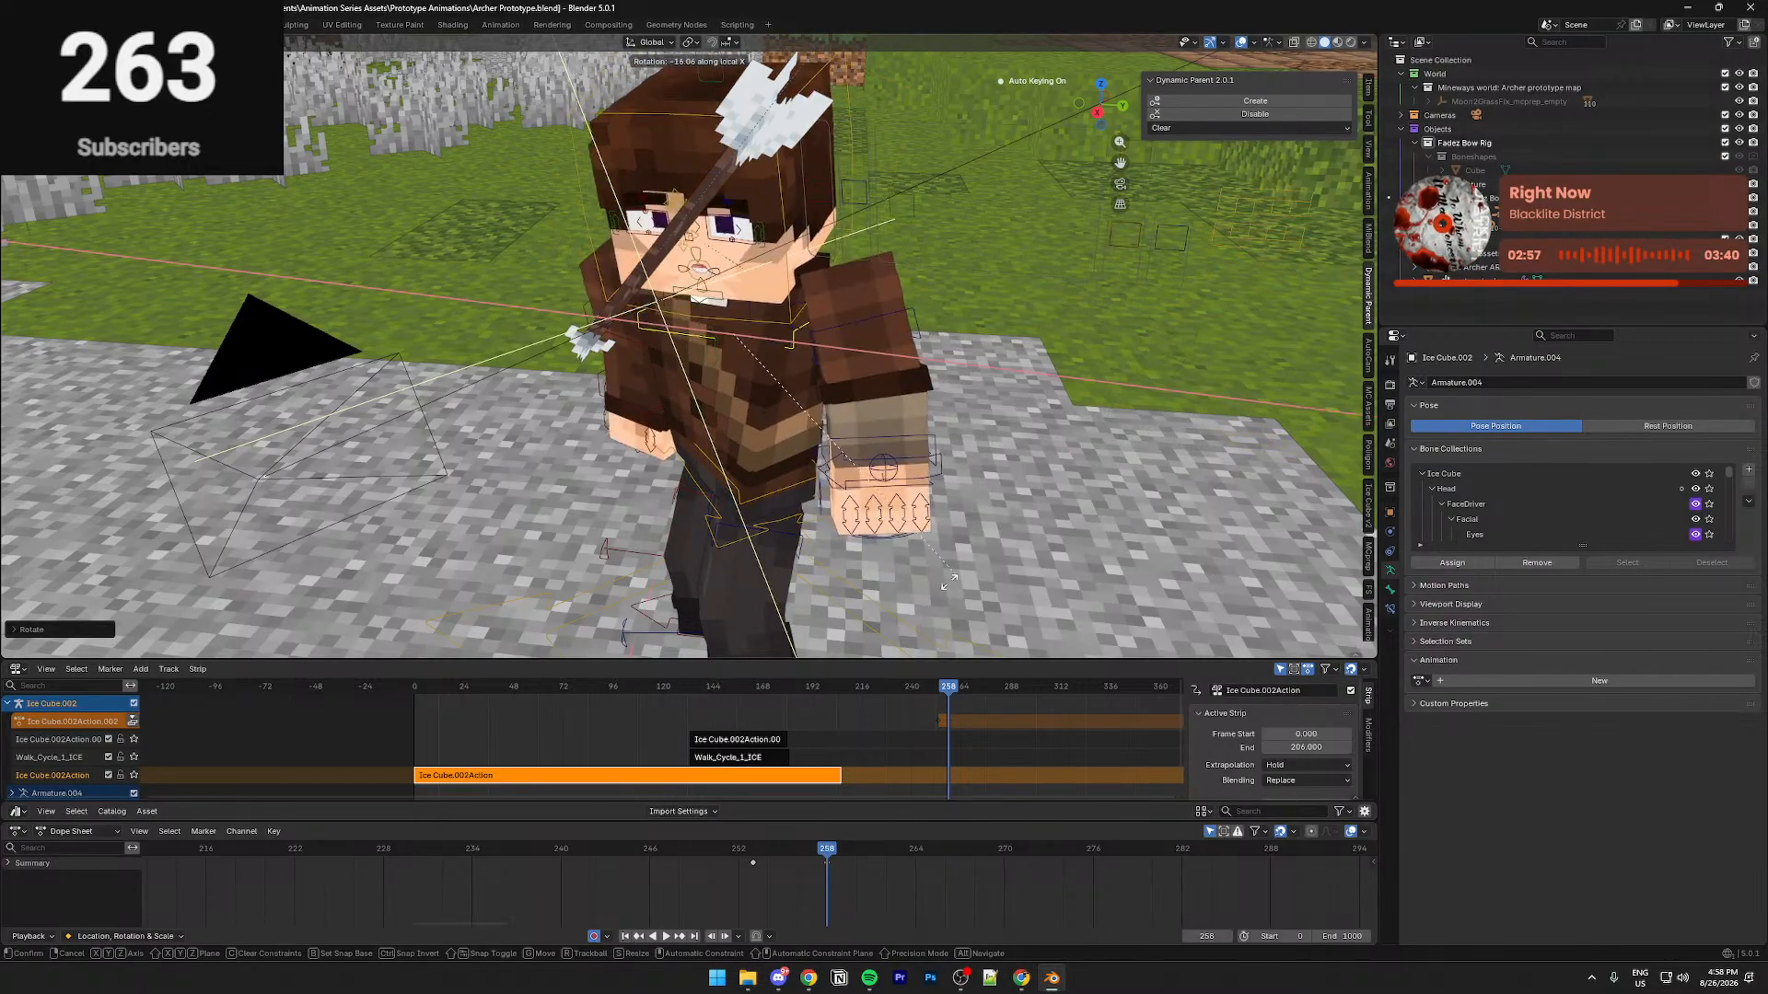
left_click(956, 584)
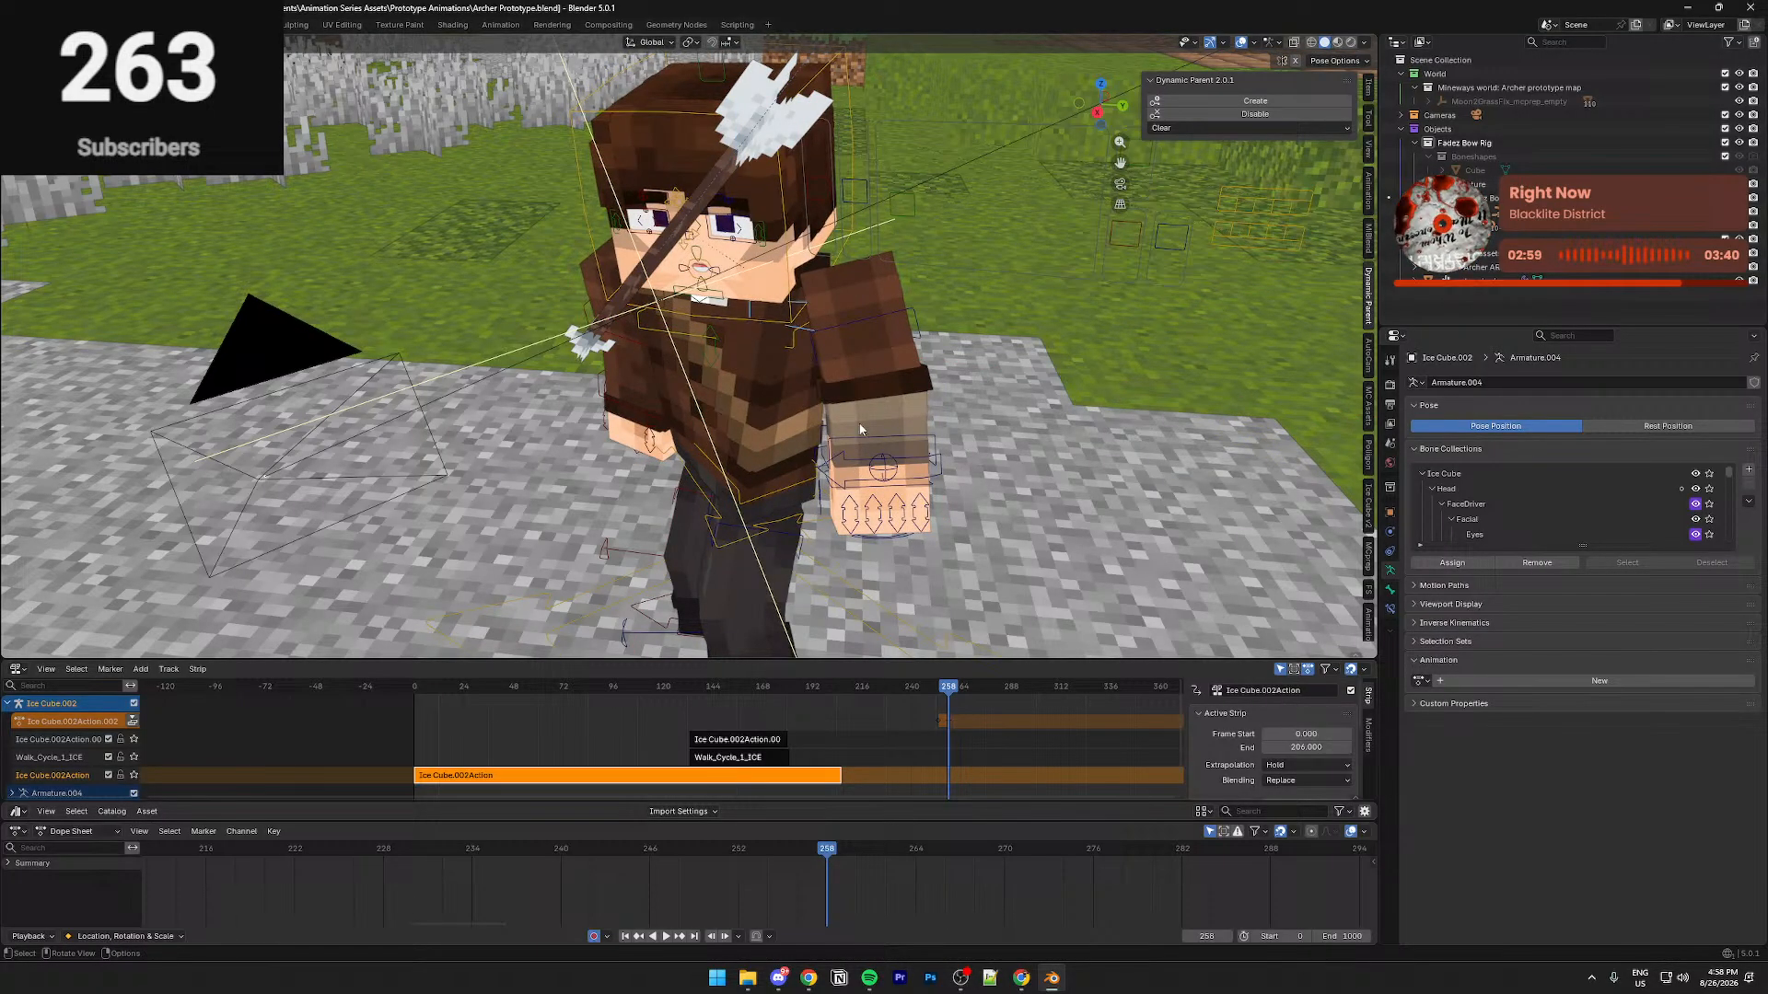
Tilt the character's head about its local X axis and adjust the upper body's turn about Z at frame 258
key("r")
key("x")
key("x")
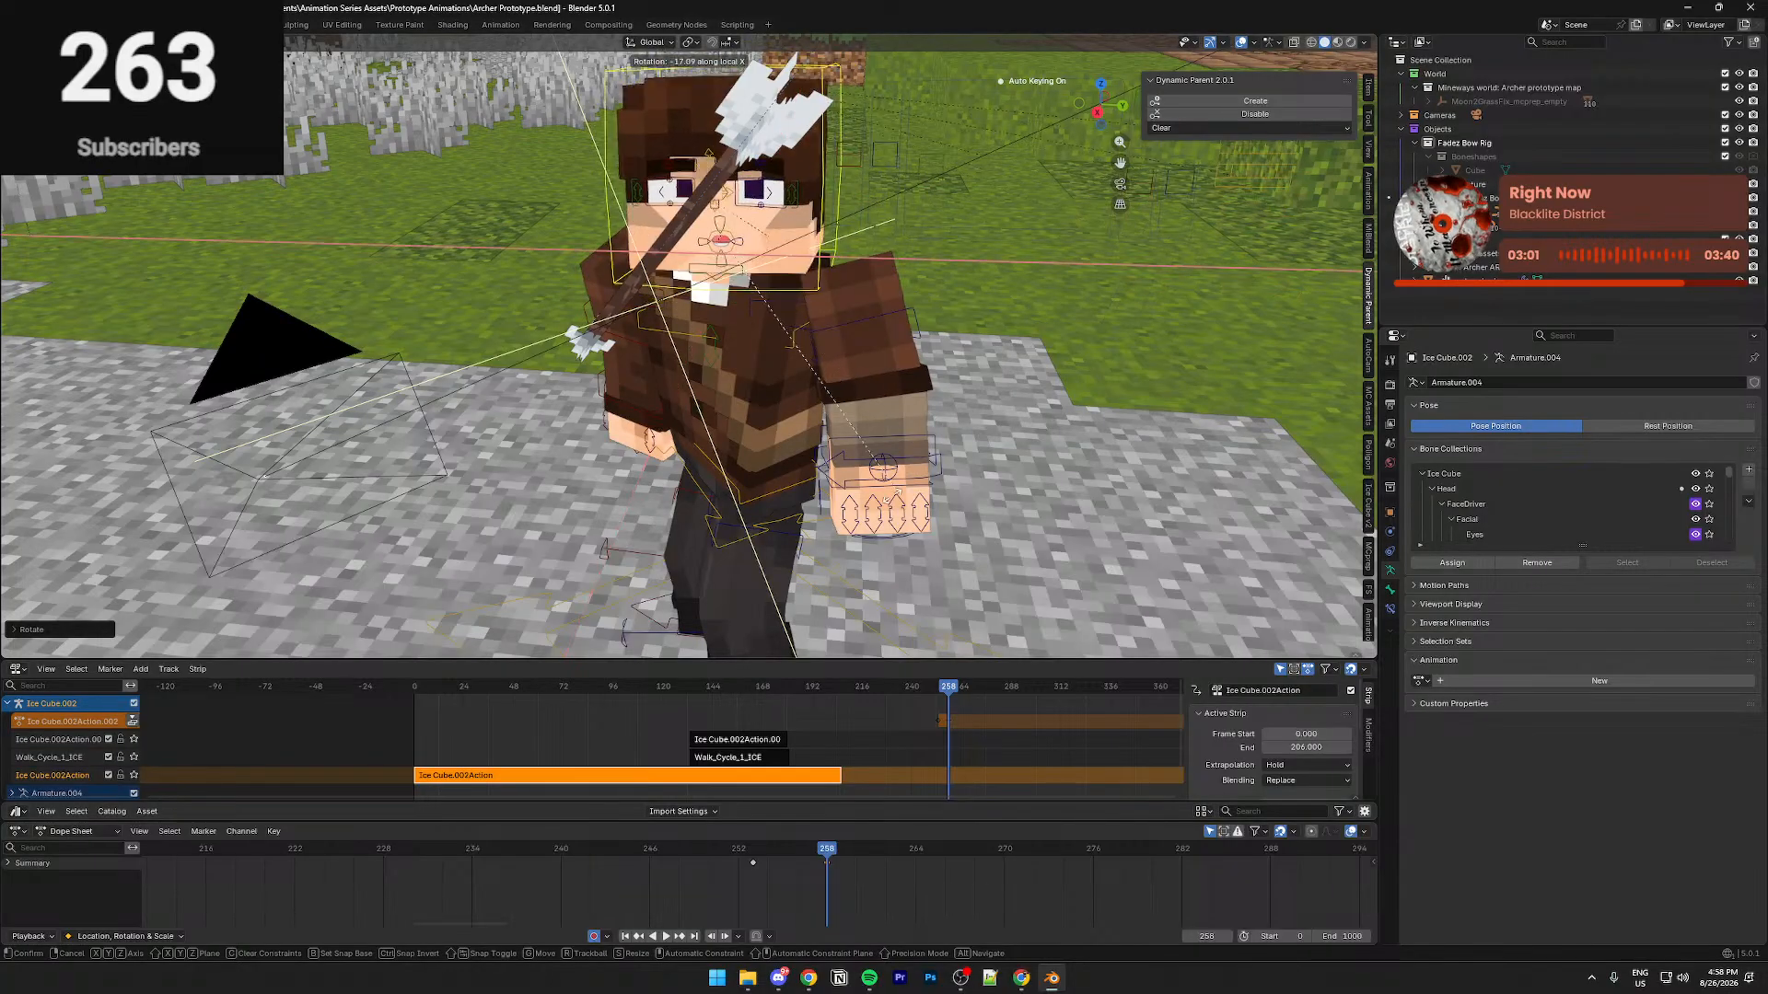
left_click(651, 343)
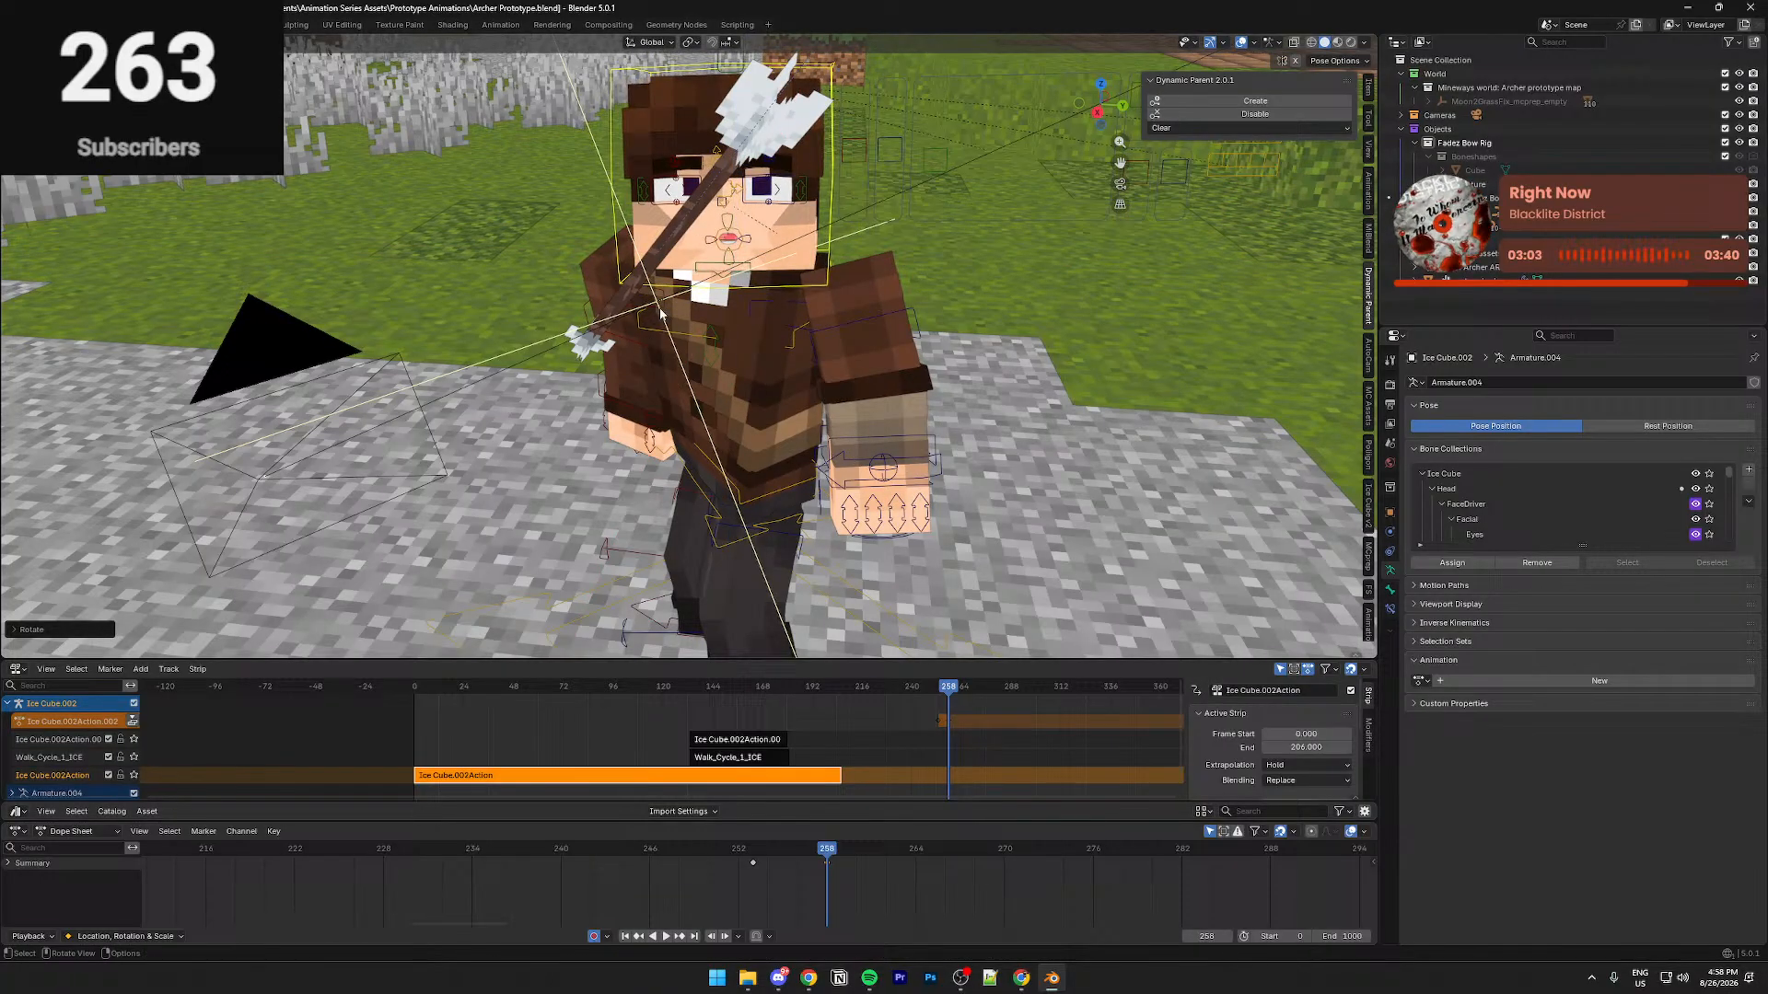
key("r")
key("z")
left_click(925, 460)
Rotate the character's right foot about Z and reposition it along Z and X at frame 258
middle_click_drag(924, 460, 792, 580)
key("r")
key("z")
left_click(836, 556)
key("g")
key("z")
left_click(844, 550)
key("g")
key("x")
key("r")
left_click(843, 612)
middle_click_drag(842, 612, 744, 506)
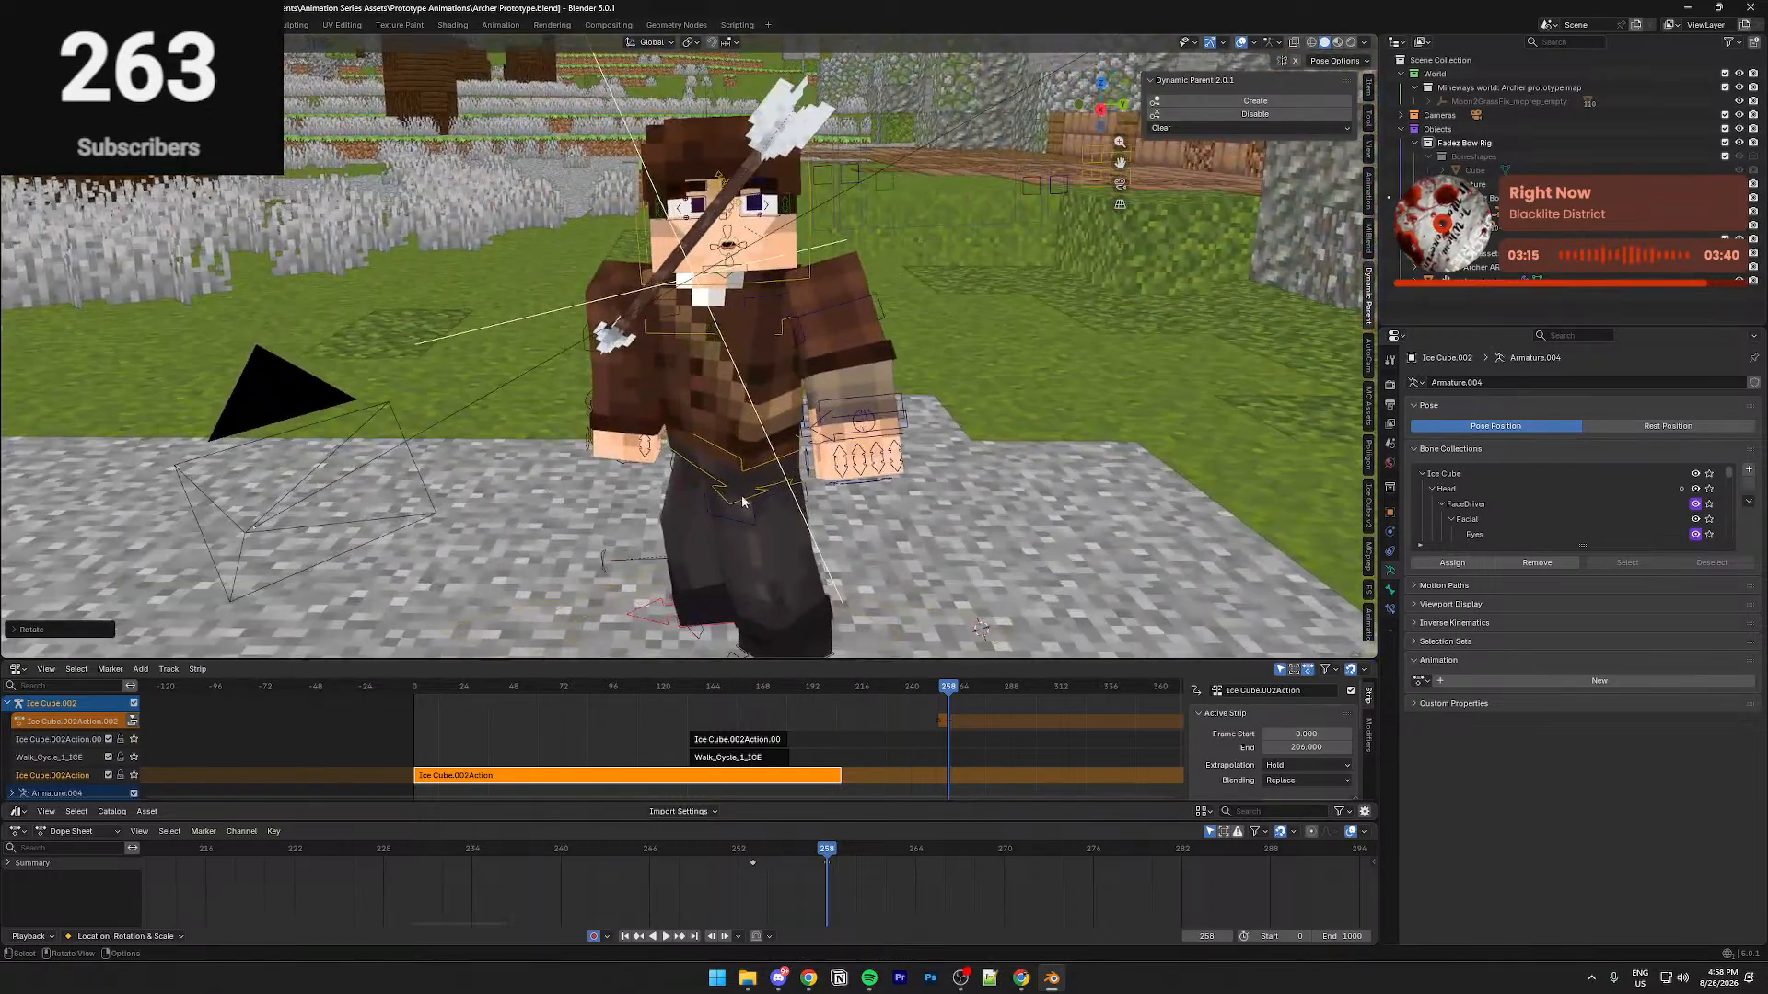
Fine-tune the right foot's turn about Z from two viewing angles and save the file
key("r")
key("z")
left_click(918, 578)
middle_click_drag(918, 579, 810, 576)
key("r")
key("z")
left_click(1020, 565)
key("ctrl+s")
Try clearing the rotation of the character's hip control at frame 258 and undo it
left_click(715, 513)
key("alt+r")
middle_click_drag(718, 513, 813, 529)
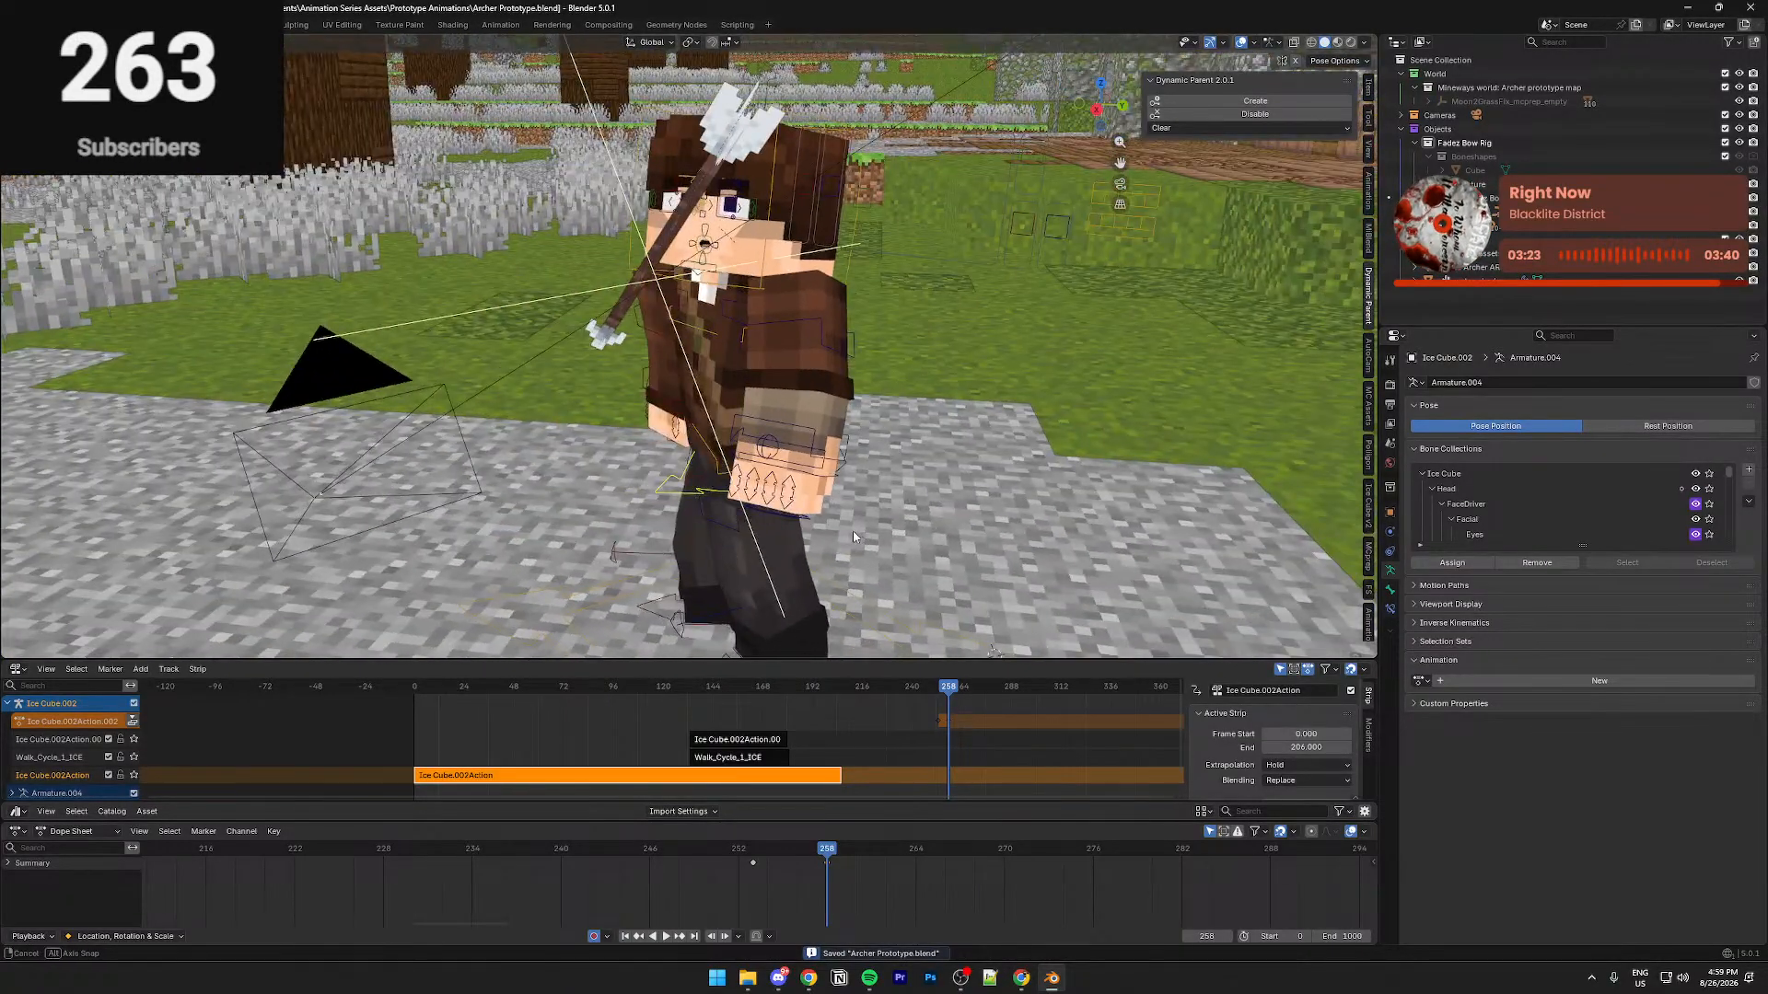
key("ctrl+z")
Rotate the character's hips about their local X axis at frame 258
key("r")
key("x")
key("x")
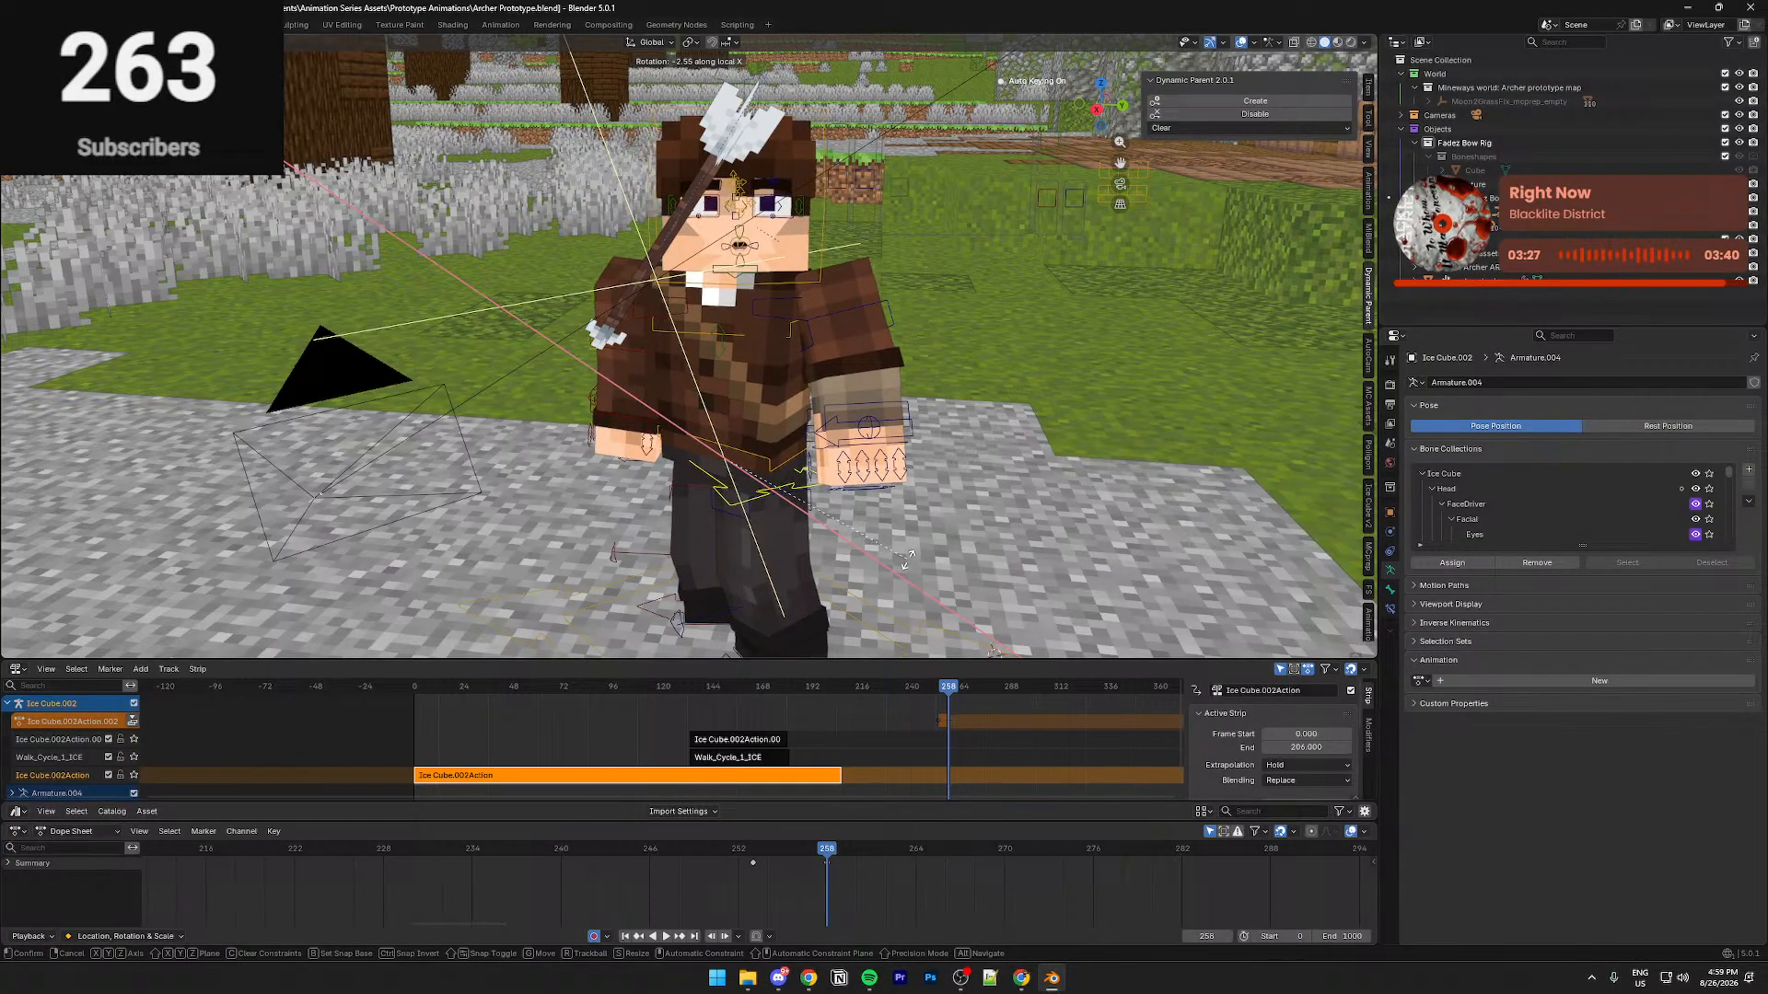
left_click(812, 428)
Rotate the character's left upper arm at frame 258 and save the file
middle_click_drag(882, 435, 816, 326)
left_click(849, 317)
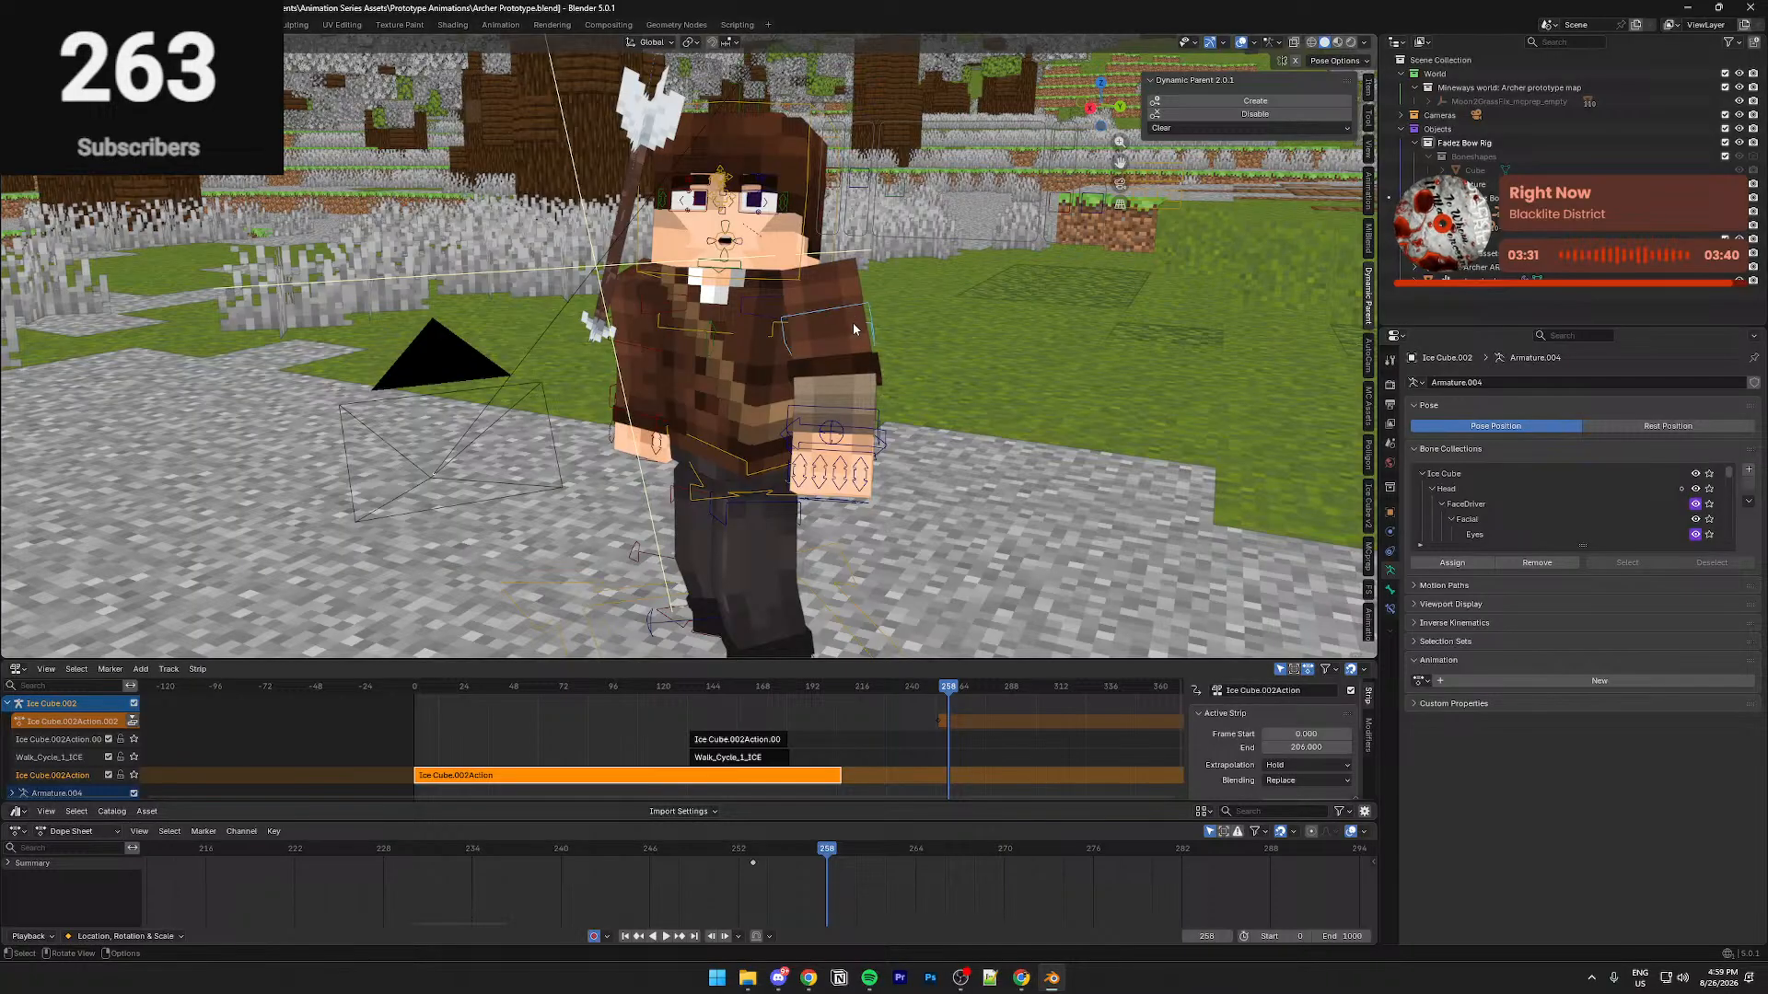
key("r")
left_click(1066, 496)
middle_click_drag(1066, 496, 643, 499)
key("ctrl+s")
scroll(642, 501, "down", 2)
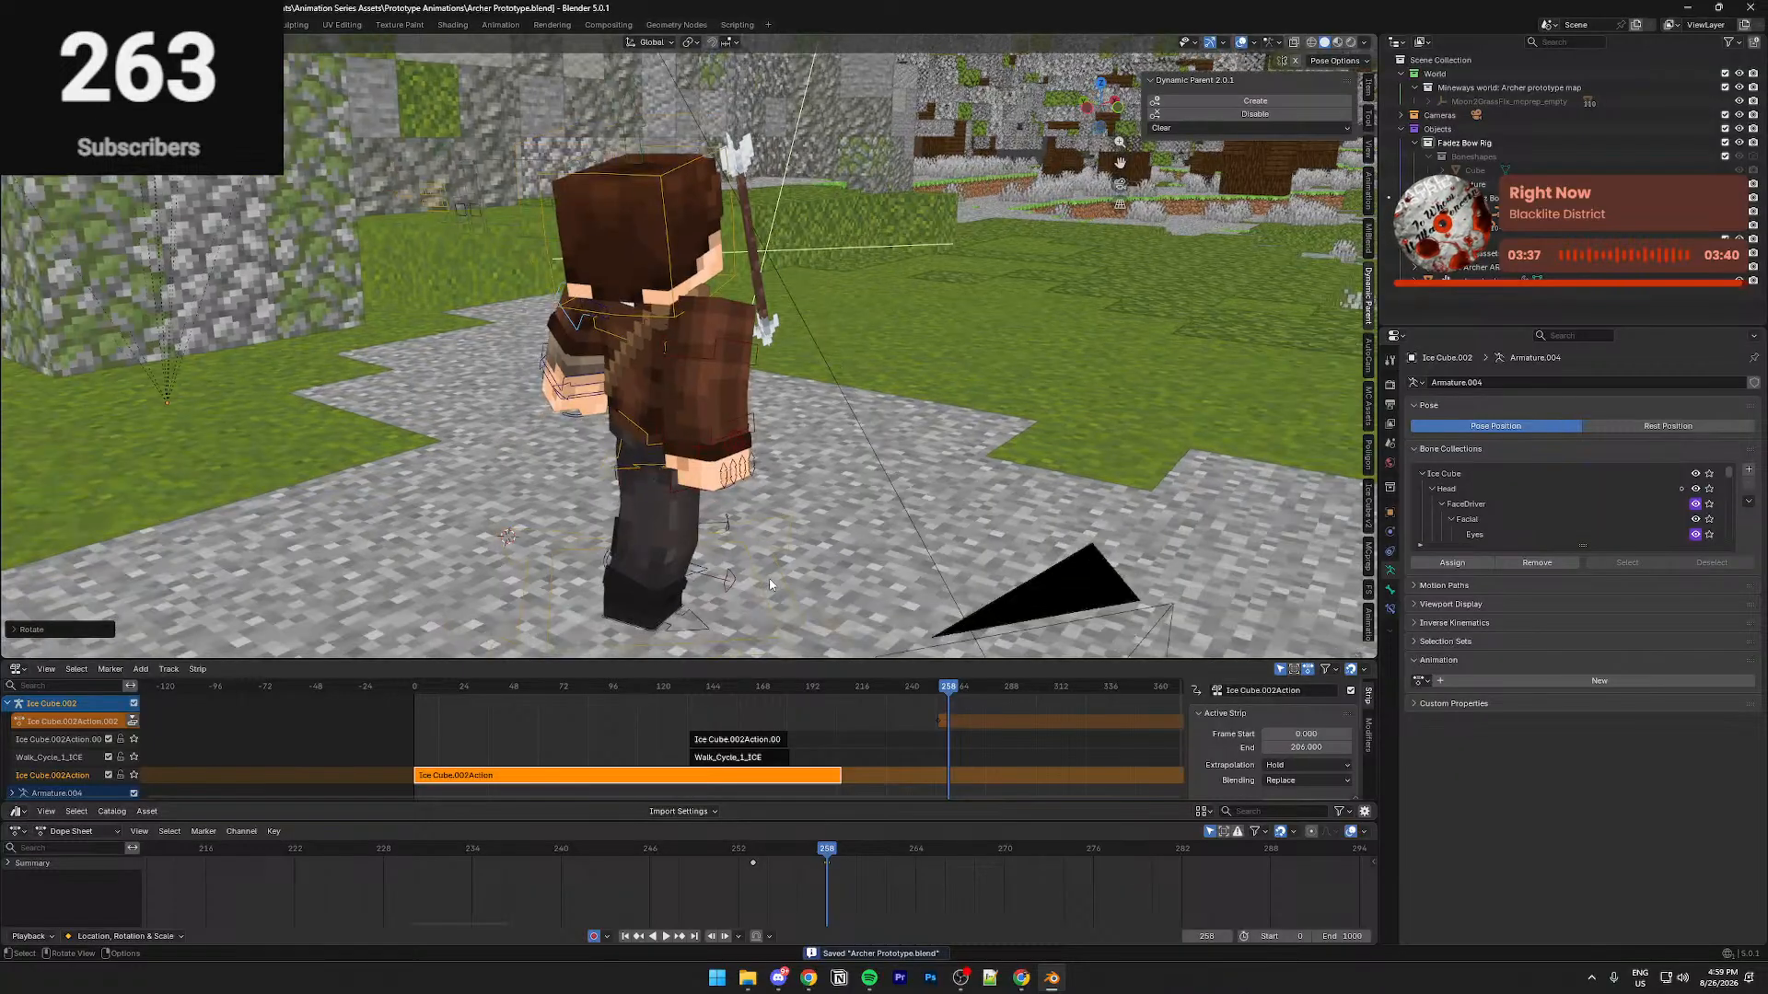
Shift the character's root control slightly along Y and X at frame 253, and scrub forward past frame 258 to check the motion
left_click(773, 574)
left_click(755, 861)
key("g")
key("y")
left_click(830, 552)
key("g")
key("x")
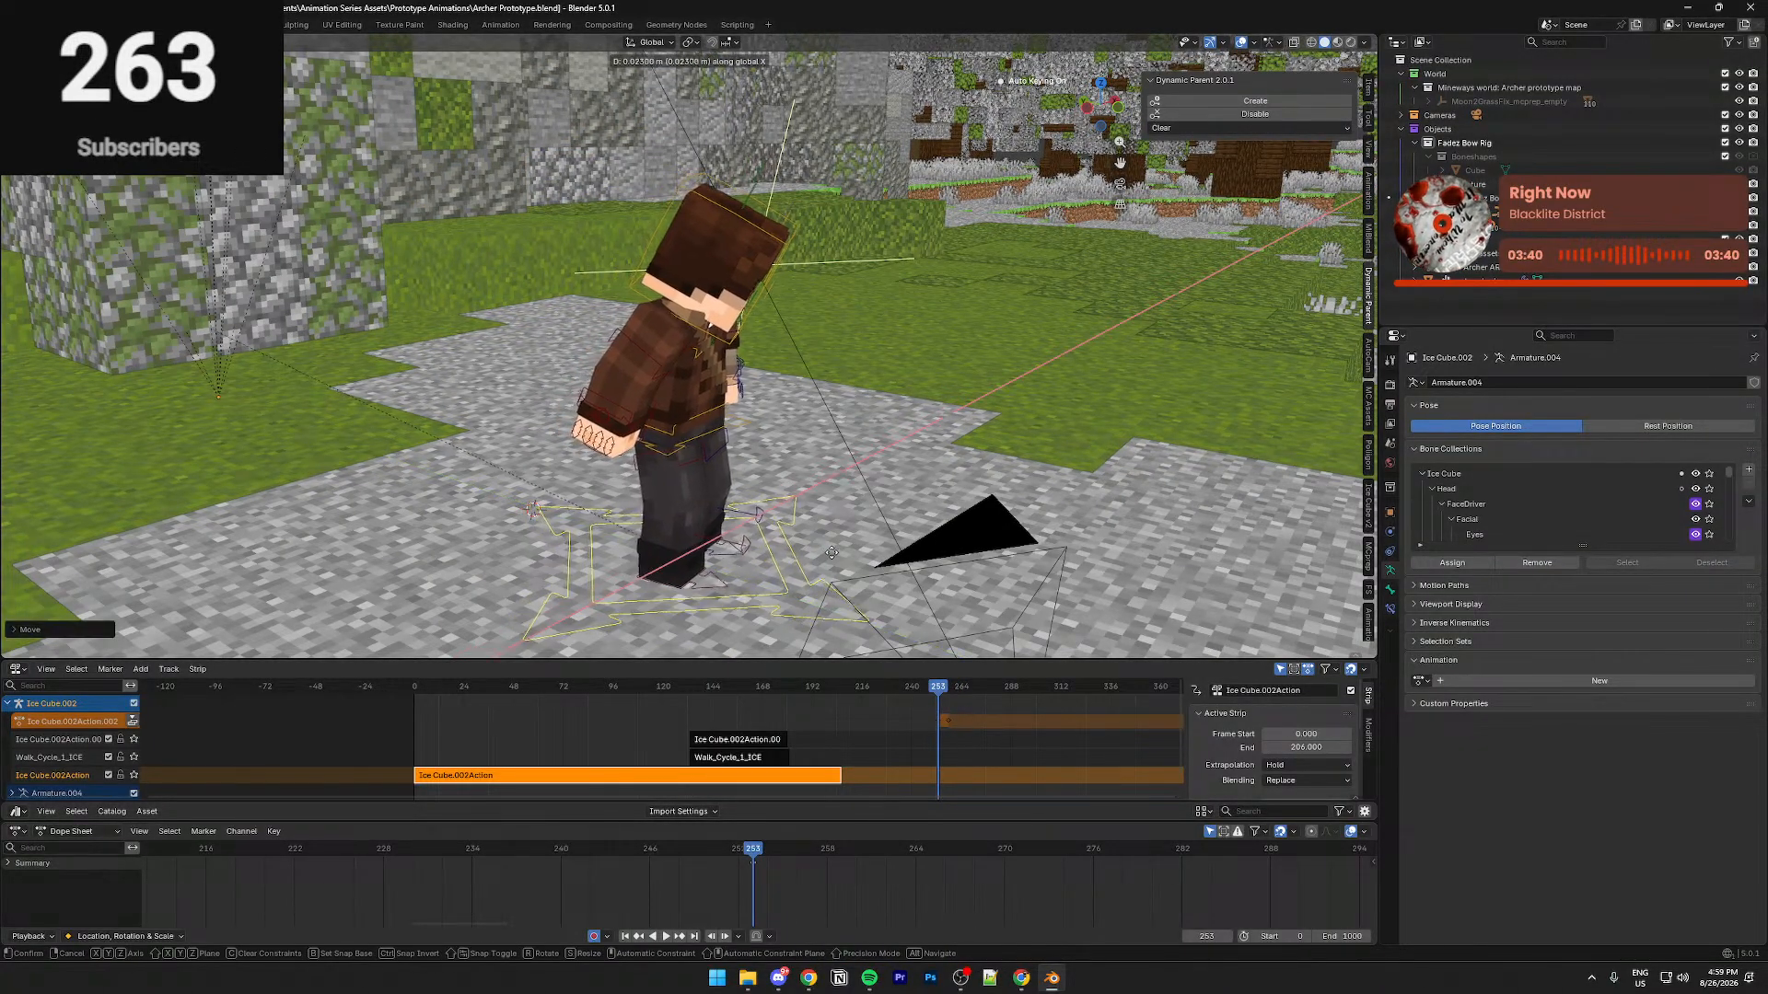
left_click(840, 550)
left_click_drag(756, 858, 851, 859)
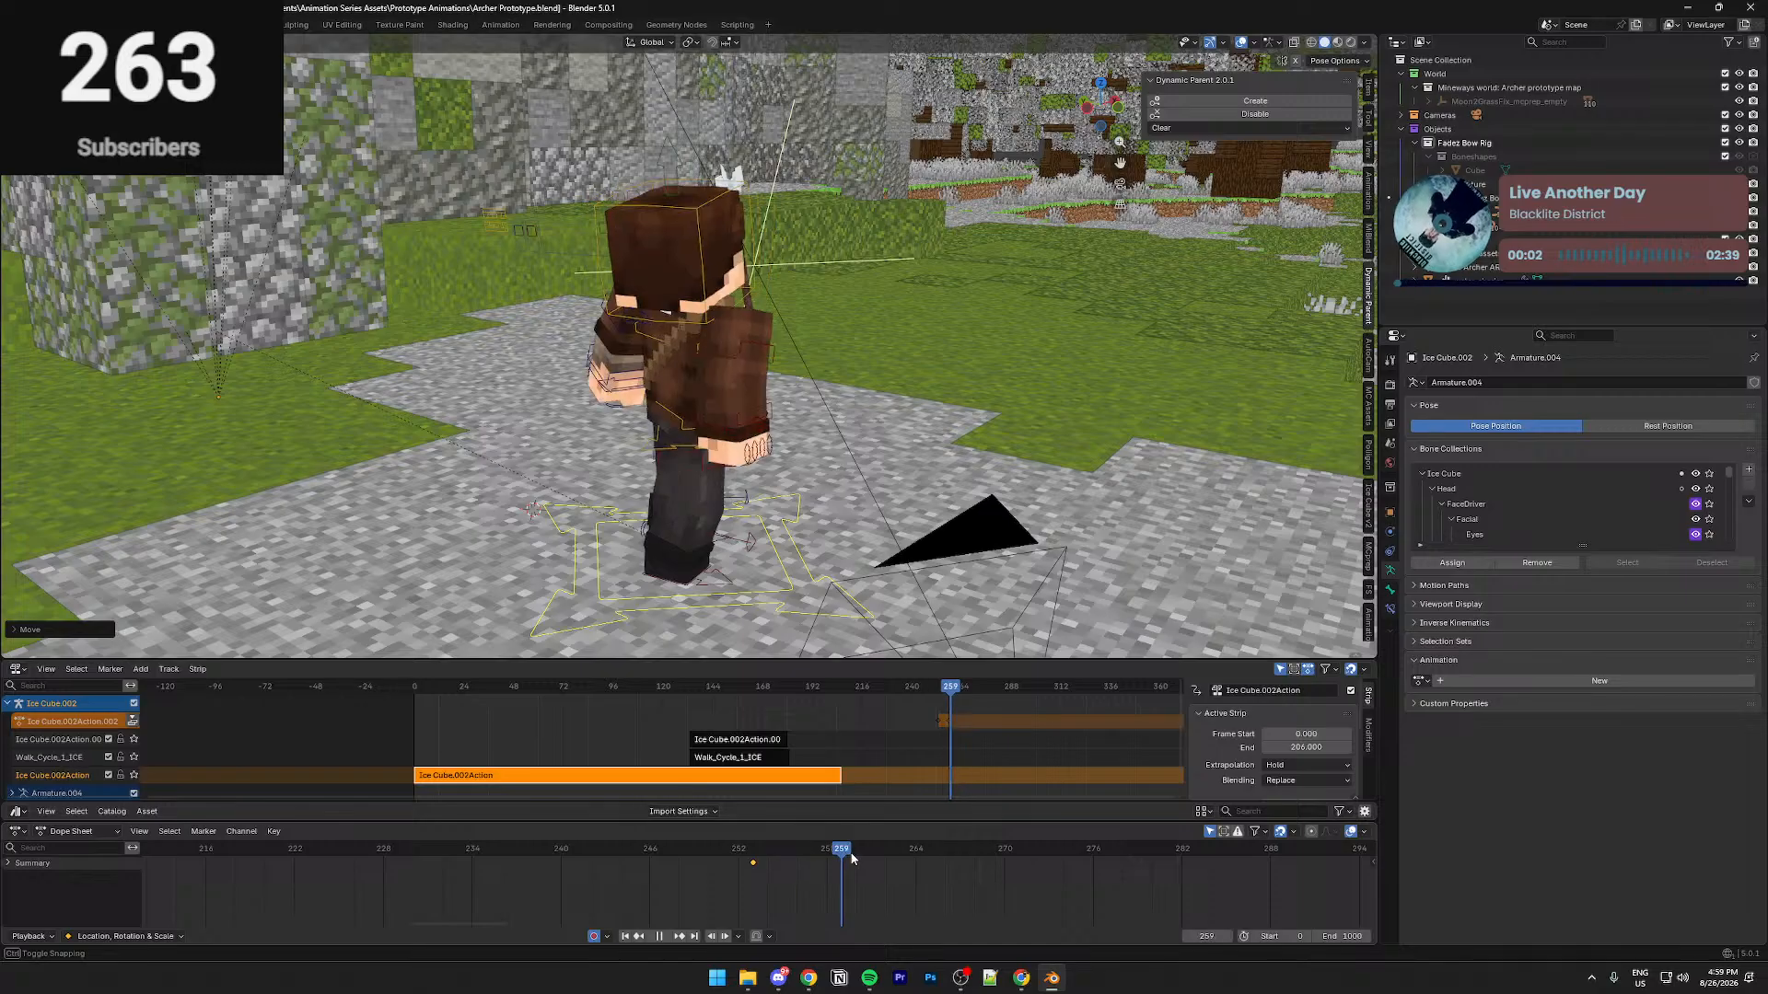
Fly around the character at frame 260 to examine the impact pose up close, and save the file
middle_click_drag(870, 593, 545, 649)
key("shift+grave")
key("a")
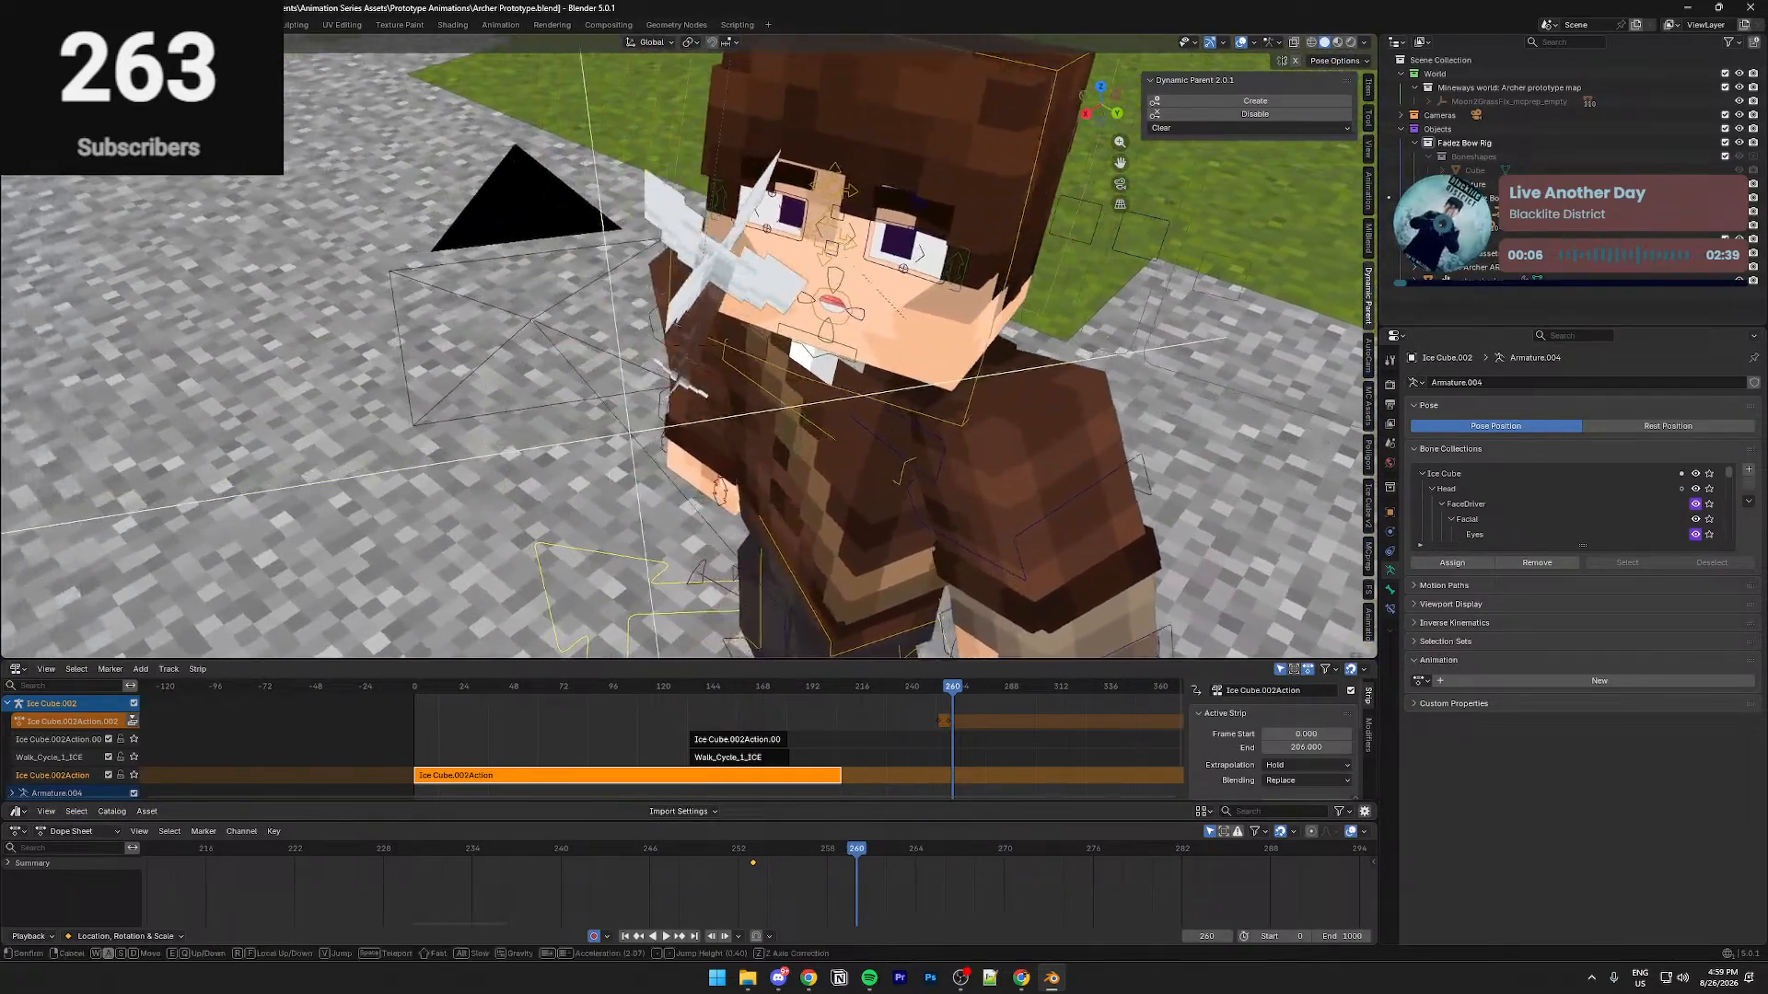
key("w")
key("d")
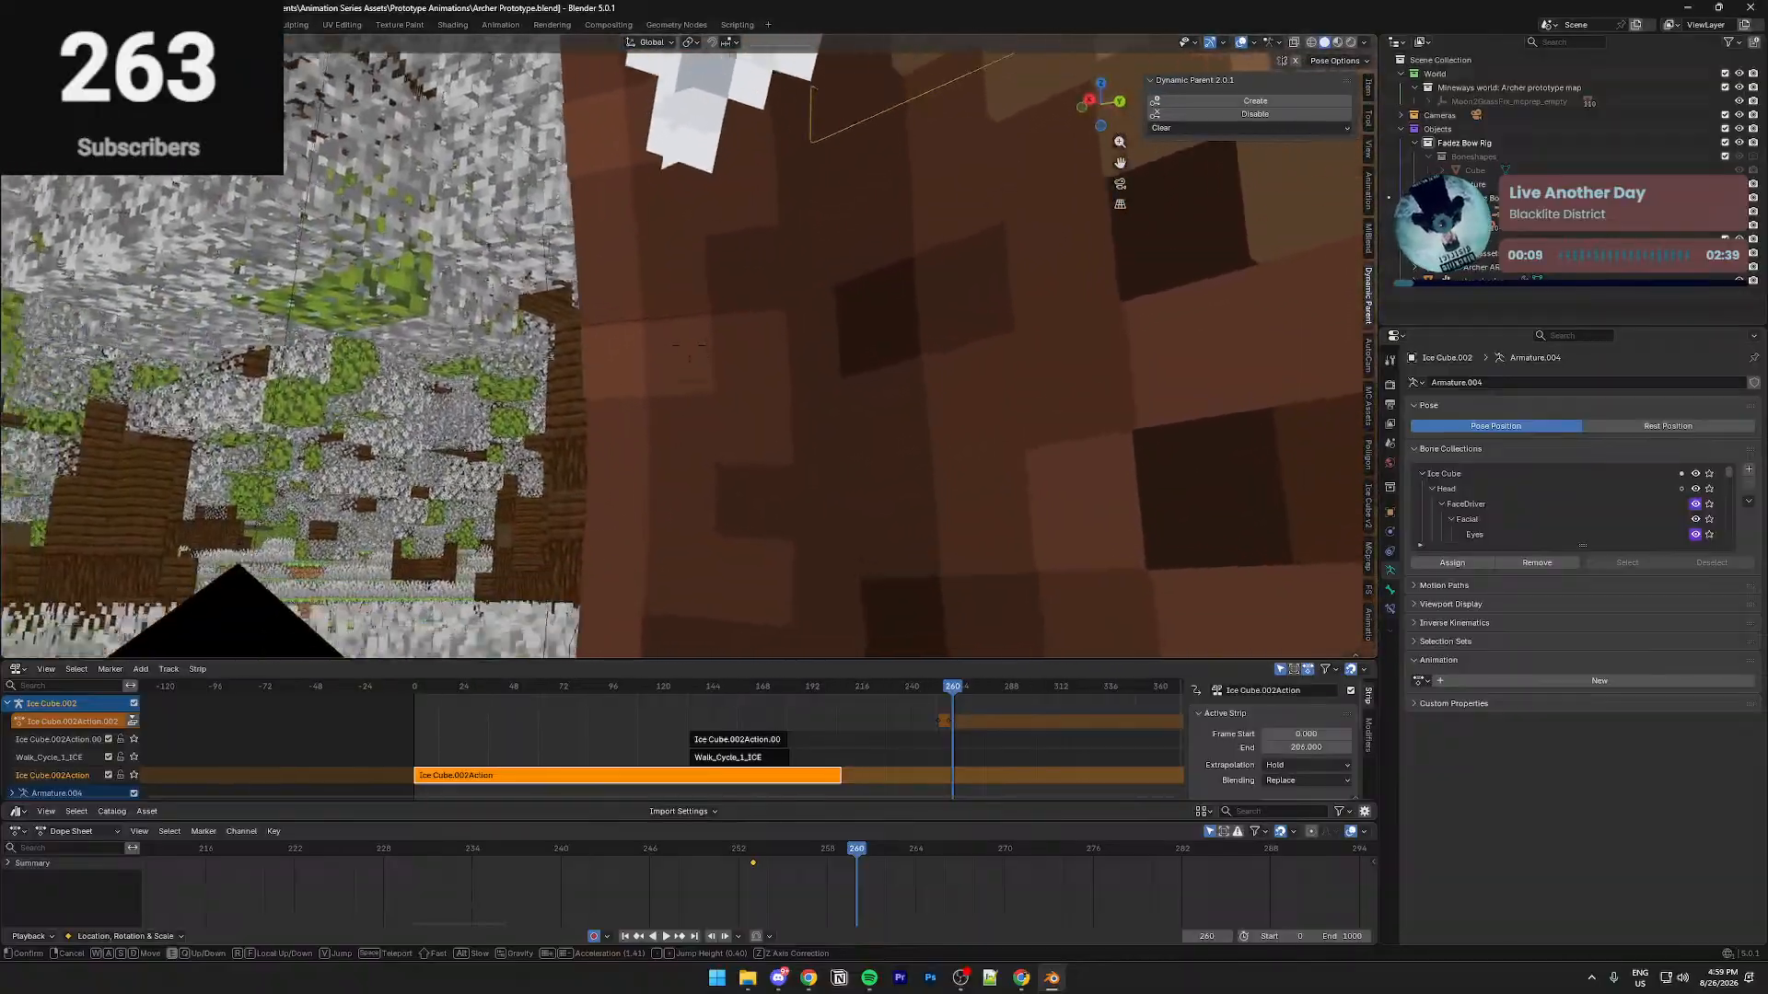
key("s")
right_click(577, 511)
key("ctrl+s")
Play back the arrow impact from shortly before frame 253, both in the free viewport and through the camera
left_click(573, 858)
key("space")
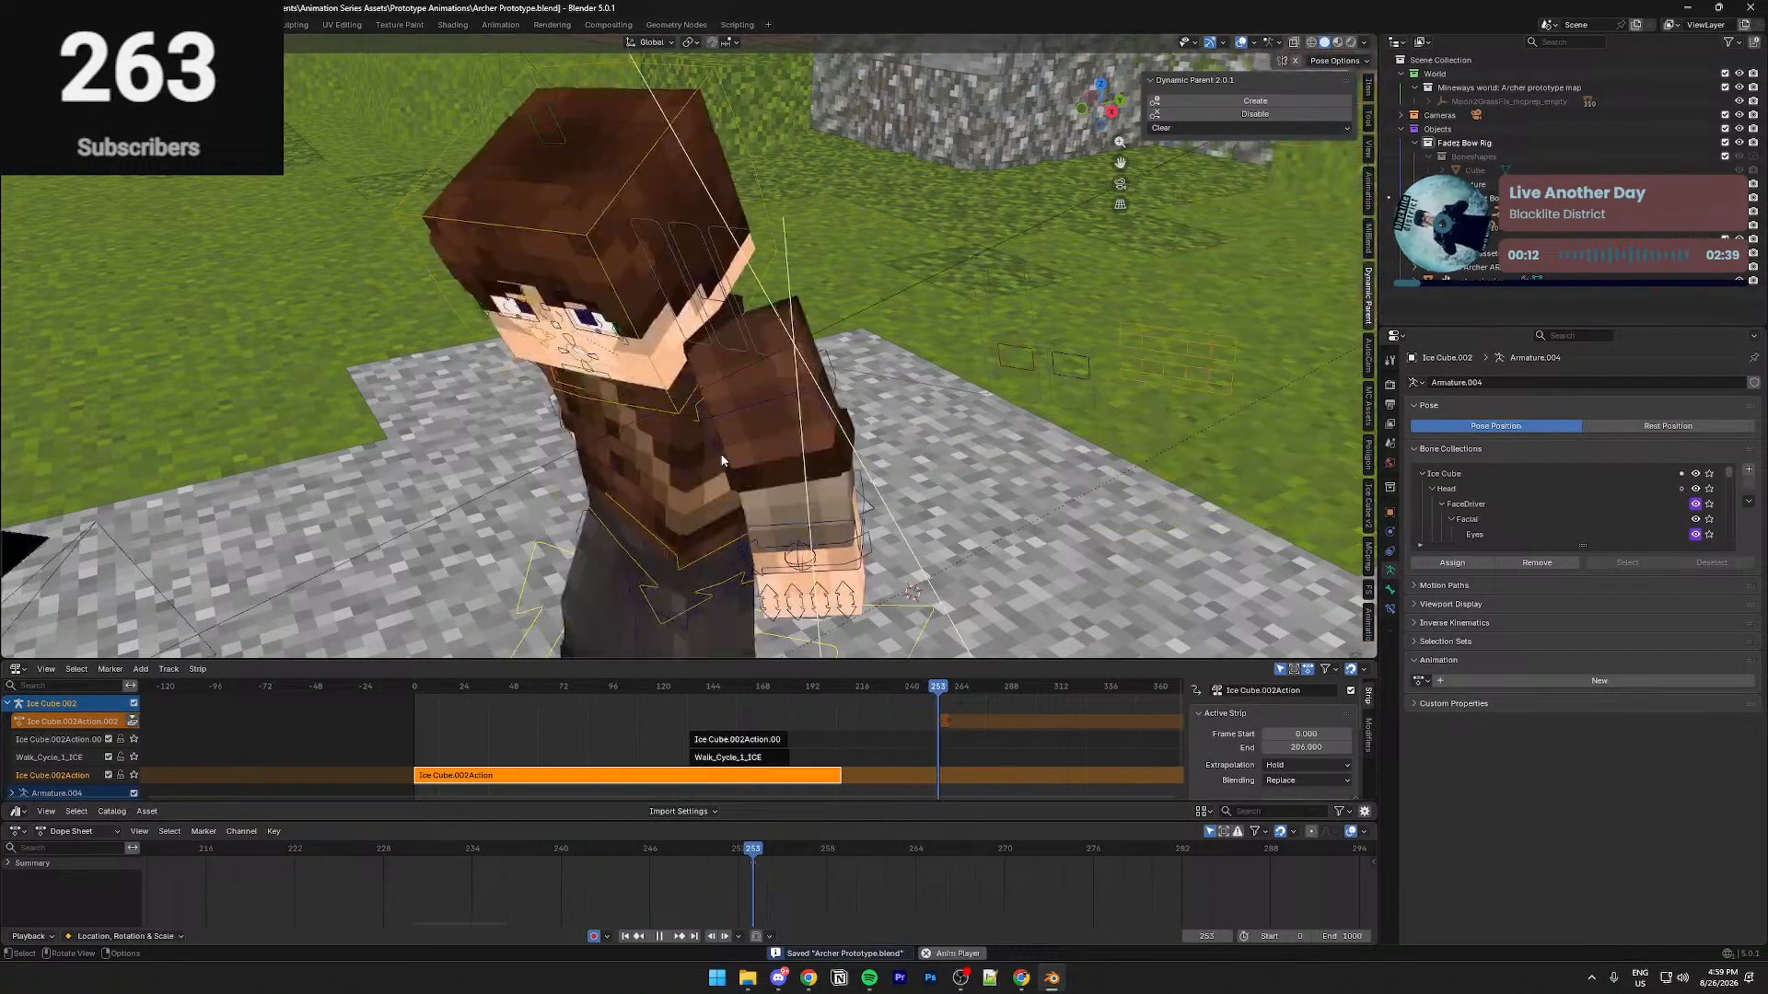
left_click(703, 848)
key("space")
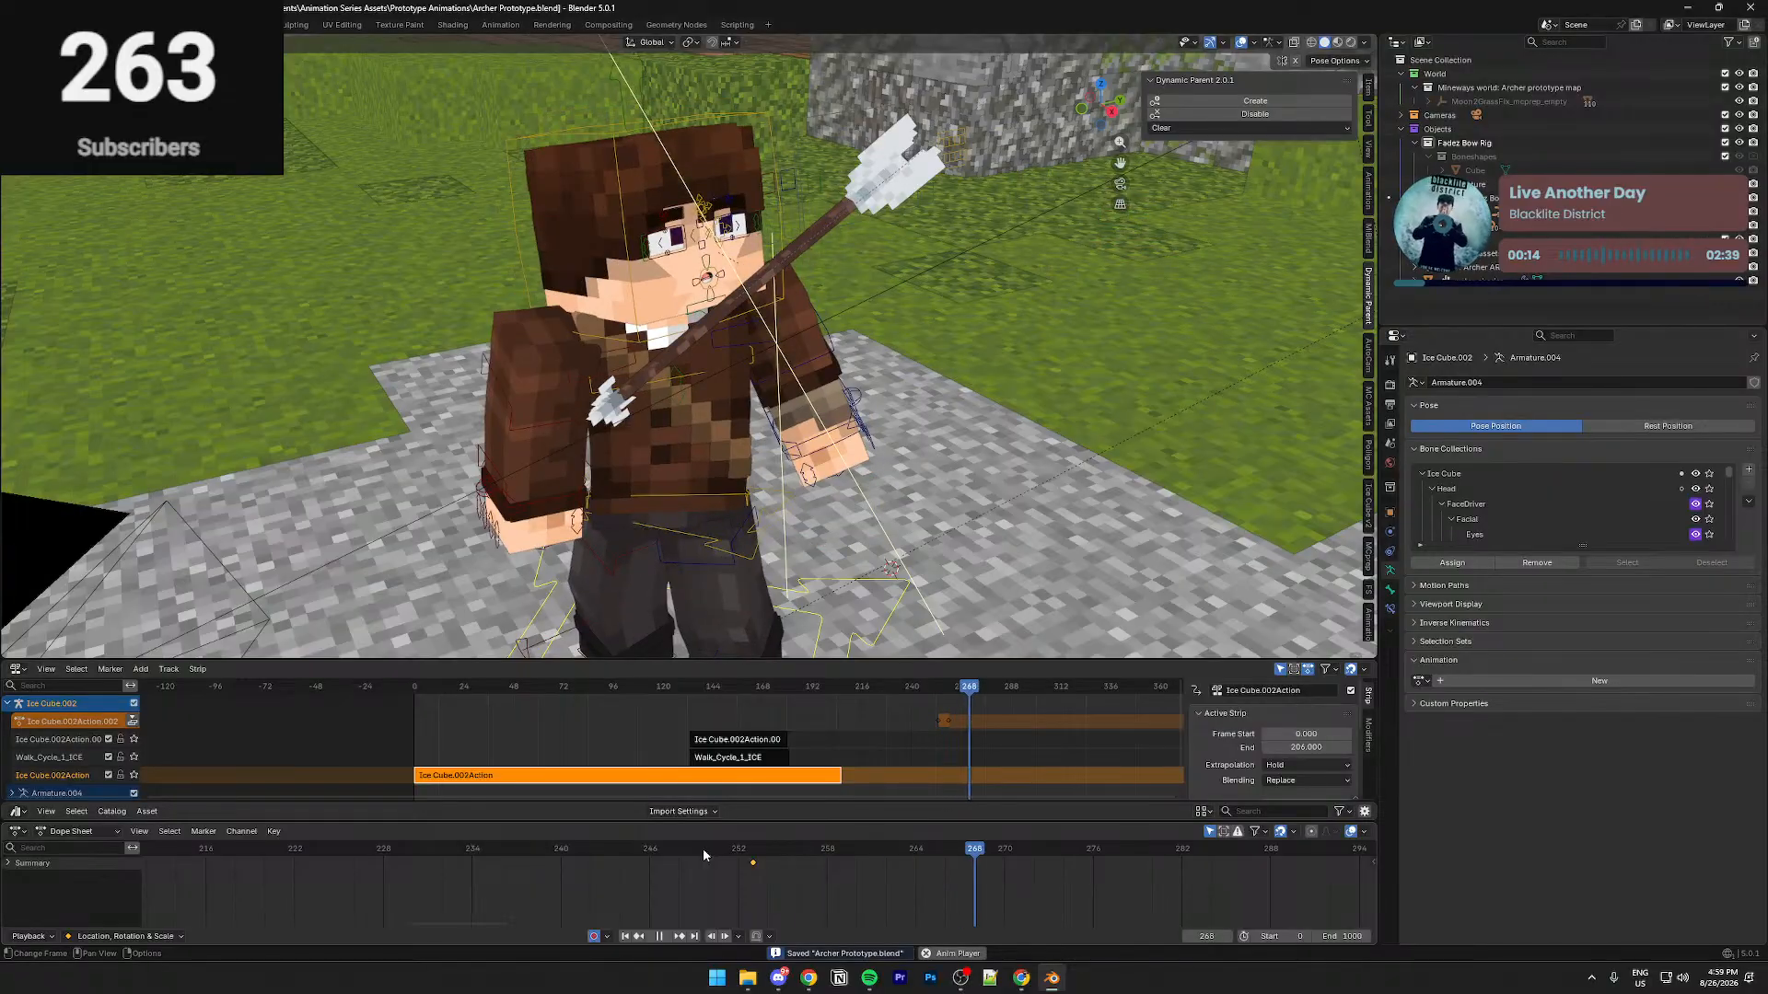
left_click(703, 848)
key("space")
key("KP_0")
left_click(707, 853)
key("space")
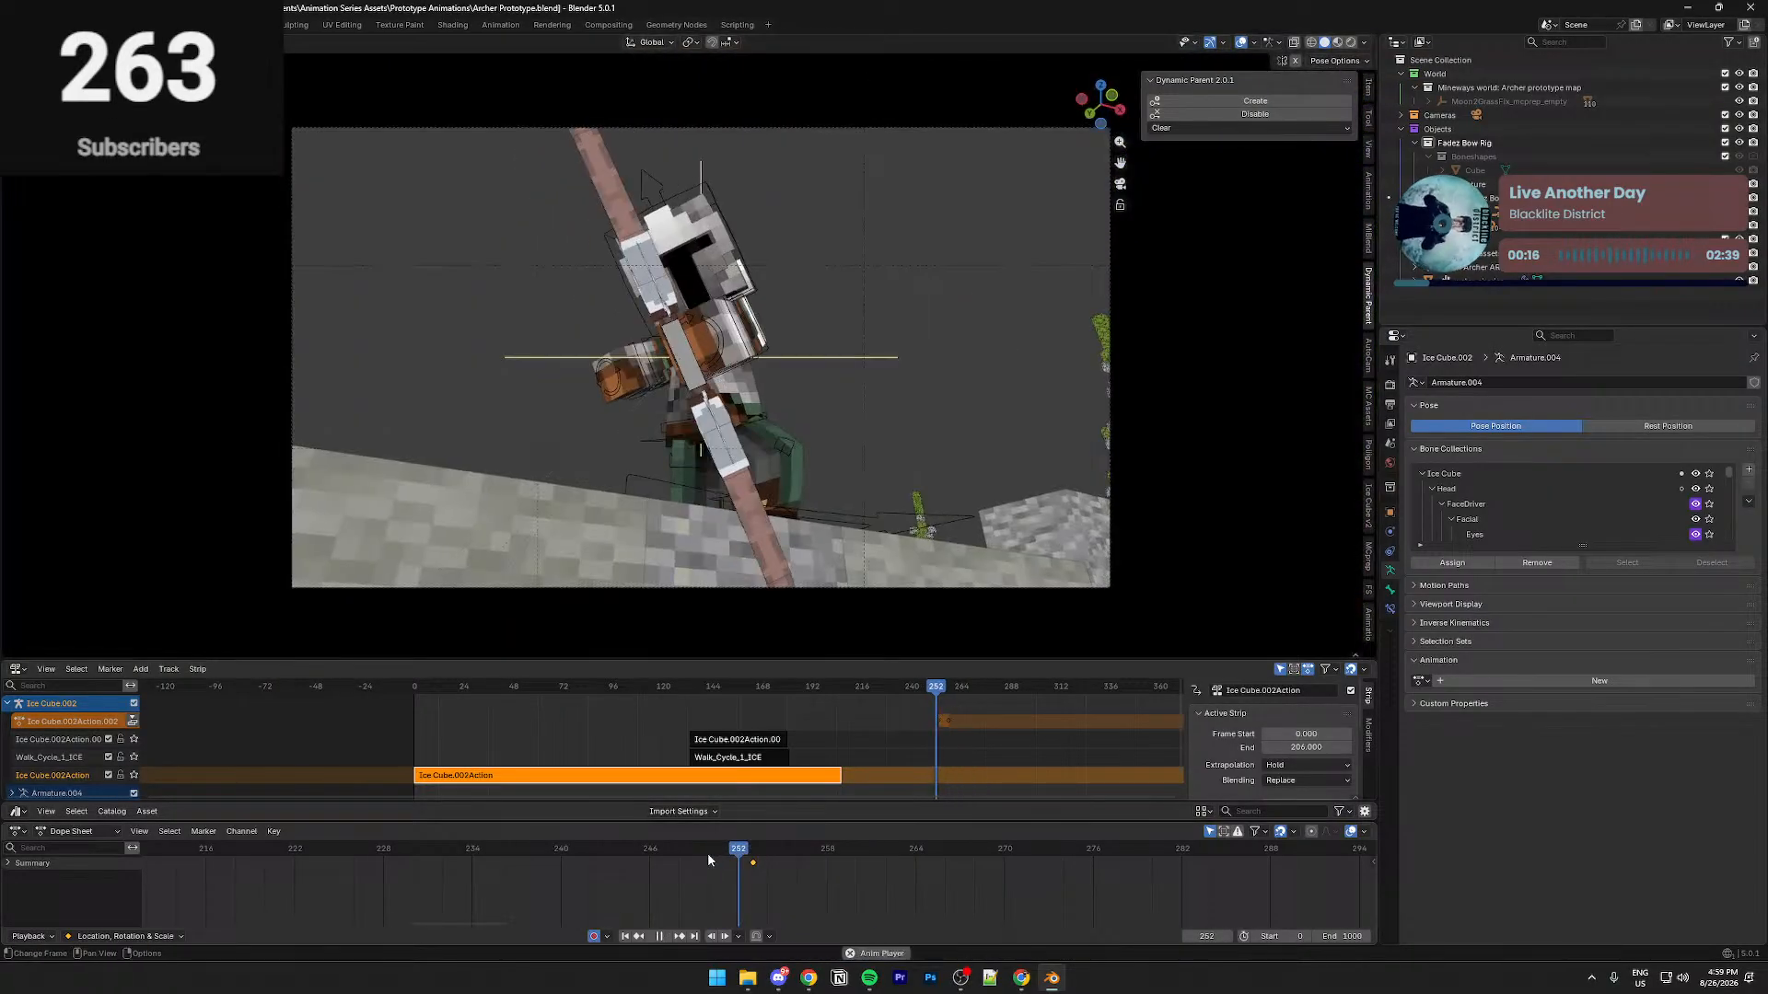
left_click(707, 853)
key("space")
key("space")
key("space")
Scrub from frame 253 to 258 and rotate the character's right foot about Z there
middle_click_drag(764, 451, 794, 610)
scroll(816, 555, "down", 5)
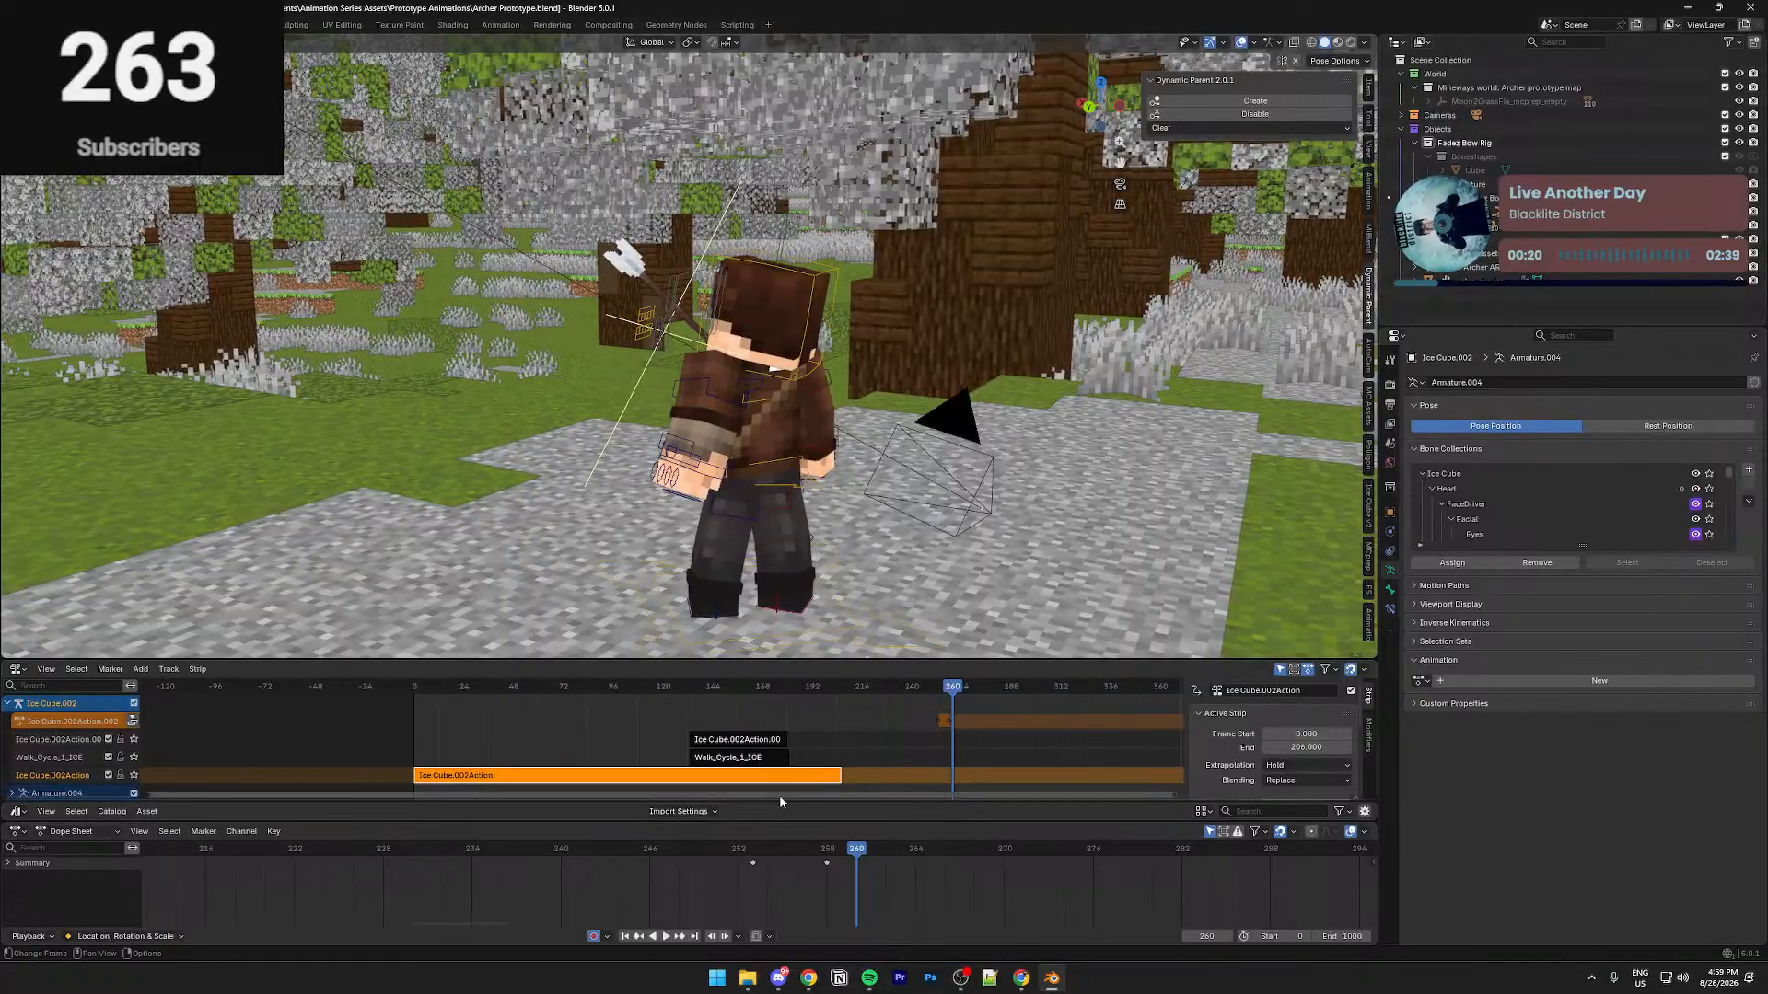
left_click(754, 851)
middle_click_drag(879, 518, 686, 593)
key("space")
left_click(801, 854)
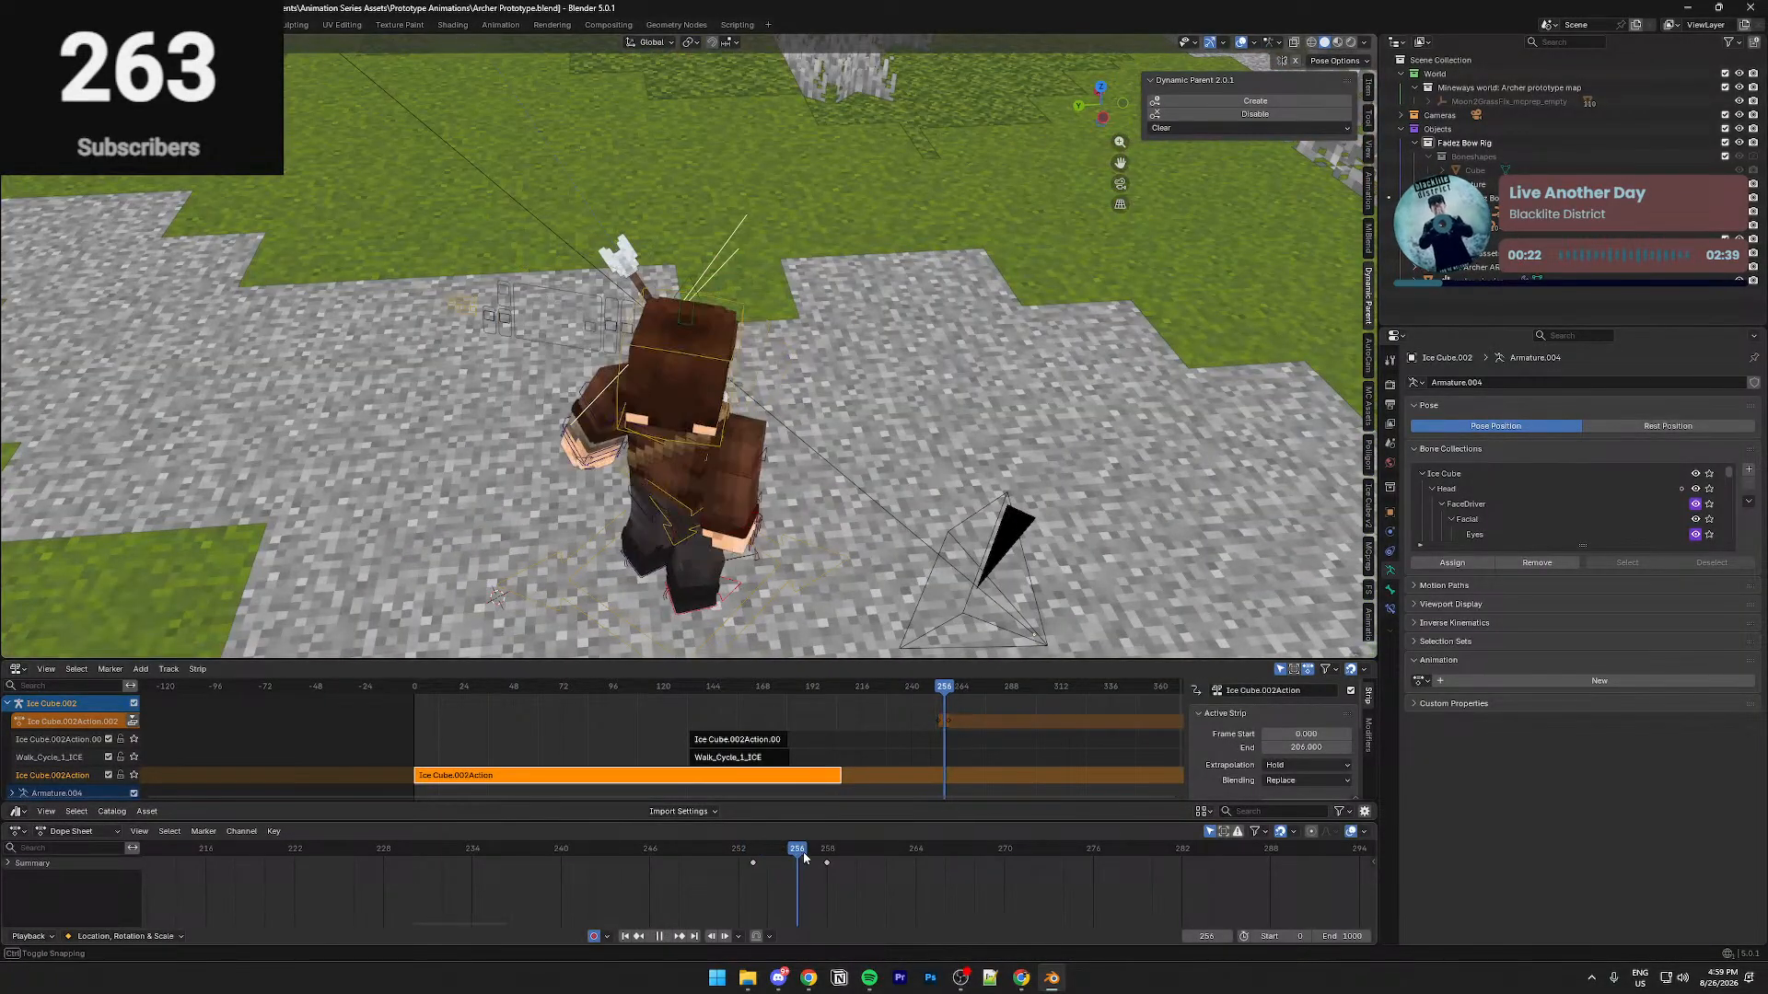
left_click_drag(801, 856, 825, 856)
key("r")
key("z")
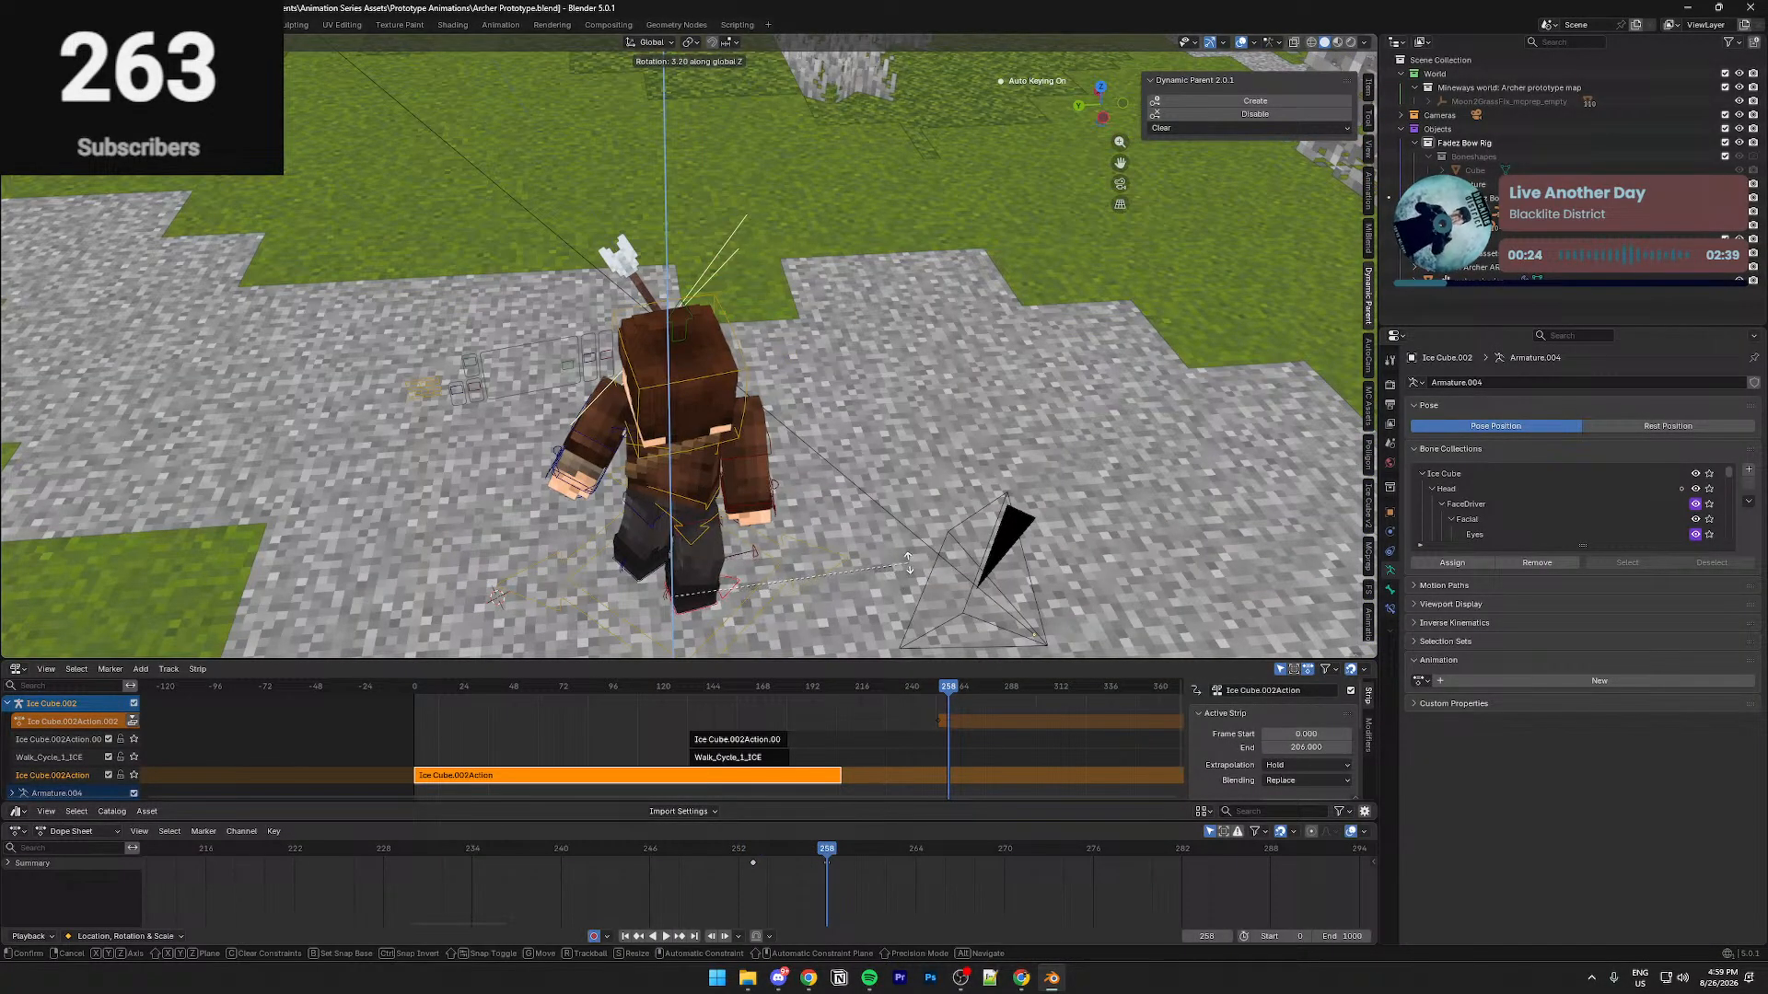
left_click(900, 549)
Refine the right foot's turn about Z at frame 258, move it along Y, and save the file
middle_click_drag(901, 549, 750, 611)
key("r")
key("z")
left_click(898, 622)
key("g")
key("y")
left_click(865, 611)
middle_click_drag(865, 611, 783, 565)
key("ctrl+s")
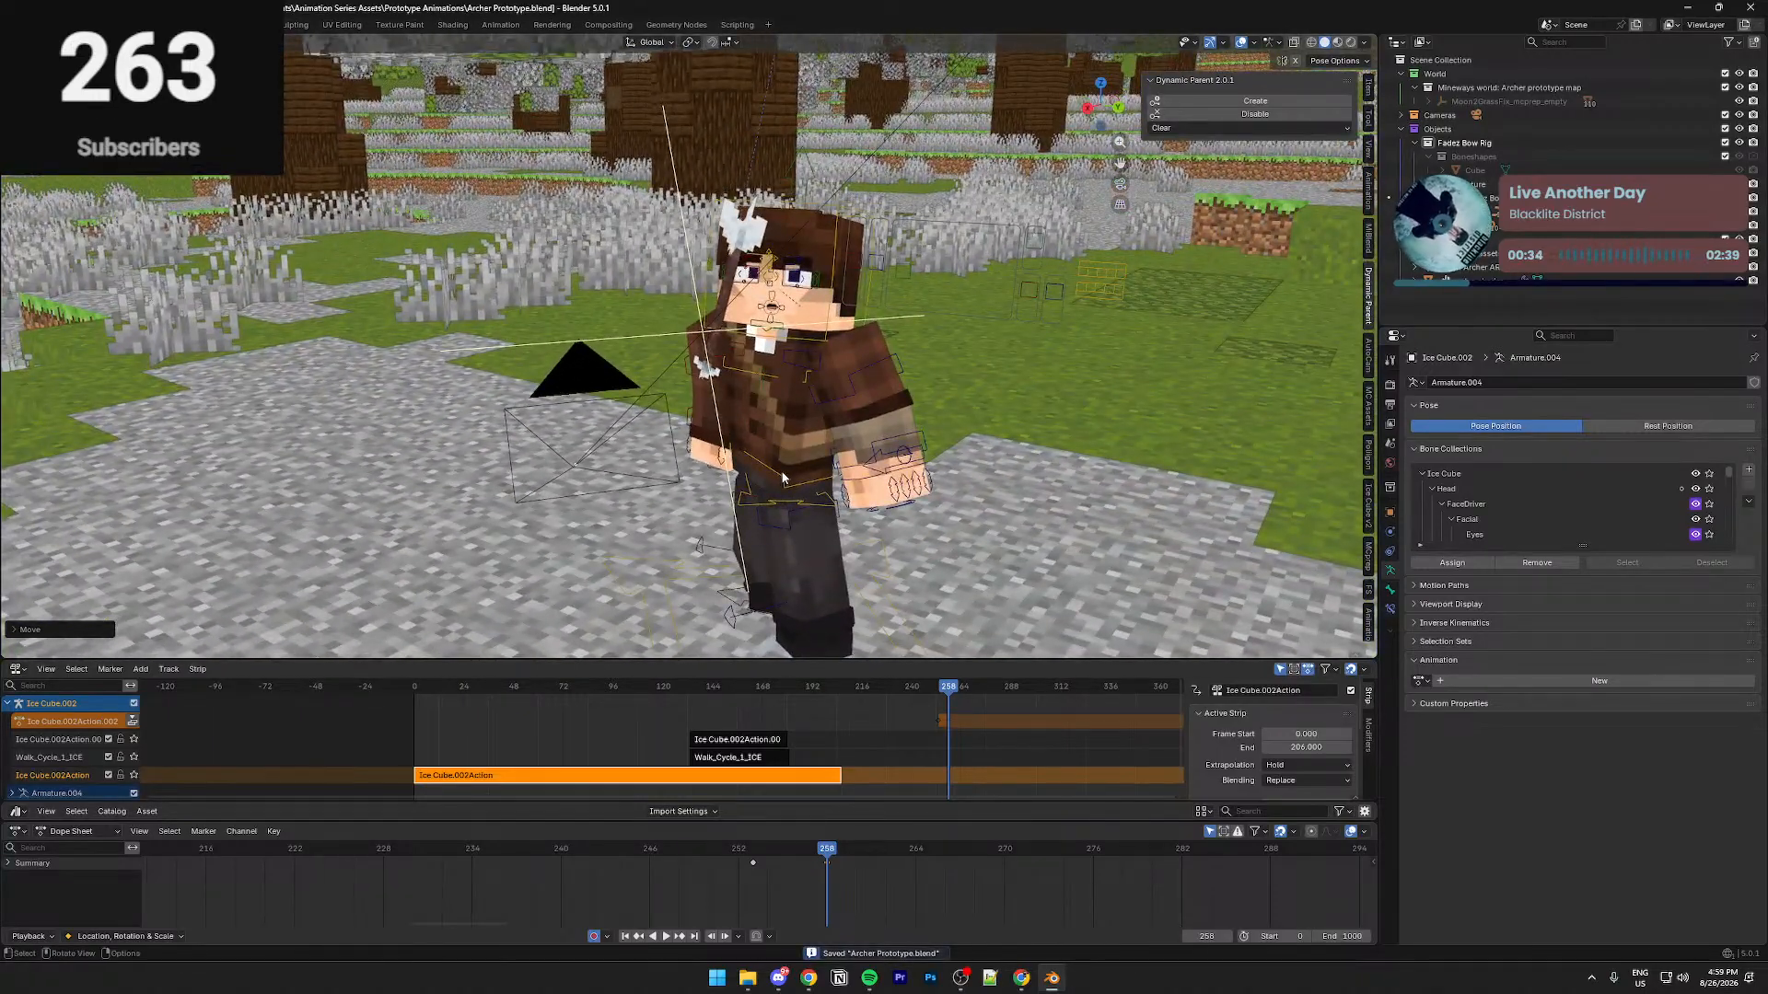
Rotate the character's lower torso about the global X axis at frame 258, adjust it from a second angle, and save
key("r")
key("z")
key("x")
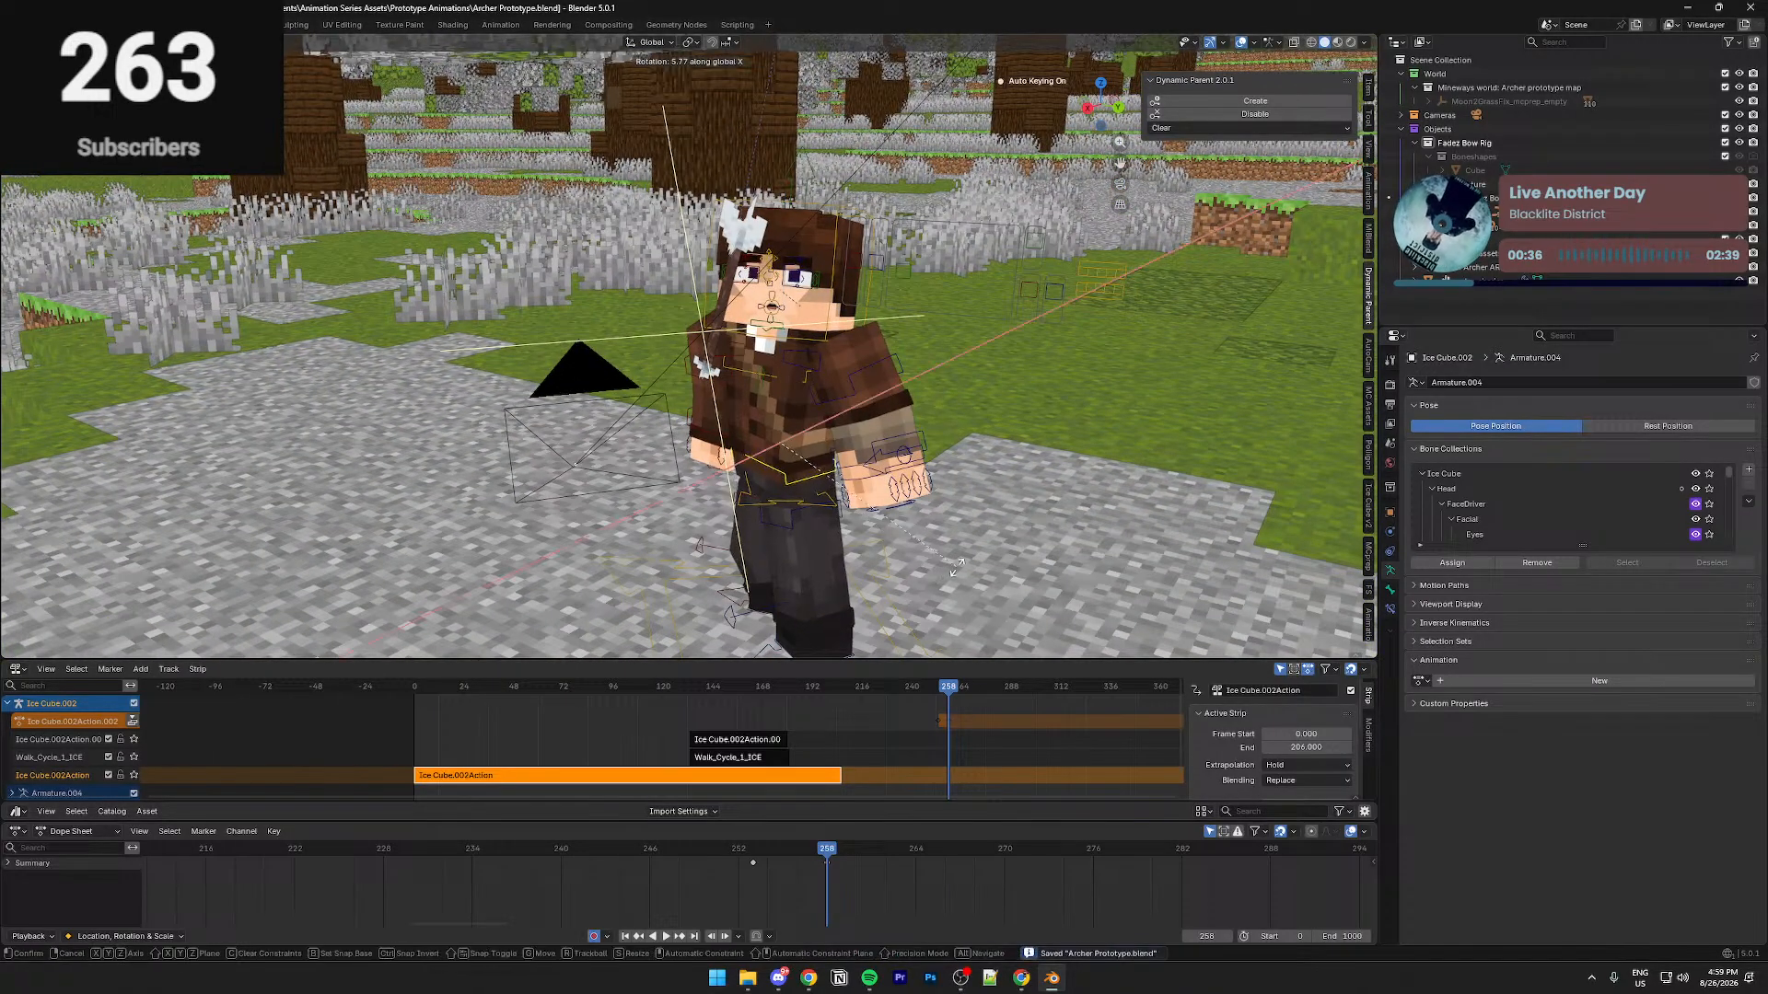
left_click(970, 566)
mouse_move(969, 566)
middle_mouse_down()
mouse_move(908, 558)
mouse_move(1141, 589)
mouse_move(829, 576)
mouse_move(832, 559)
middle_mouse_up()
key("r")
key("x")
left_click(870, 572)
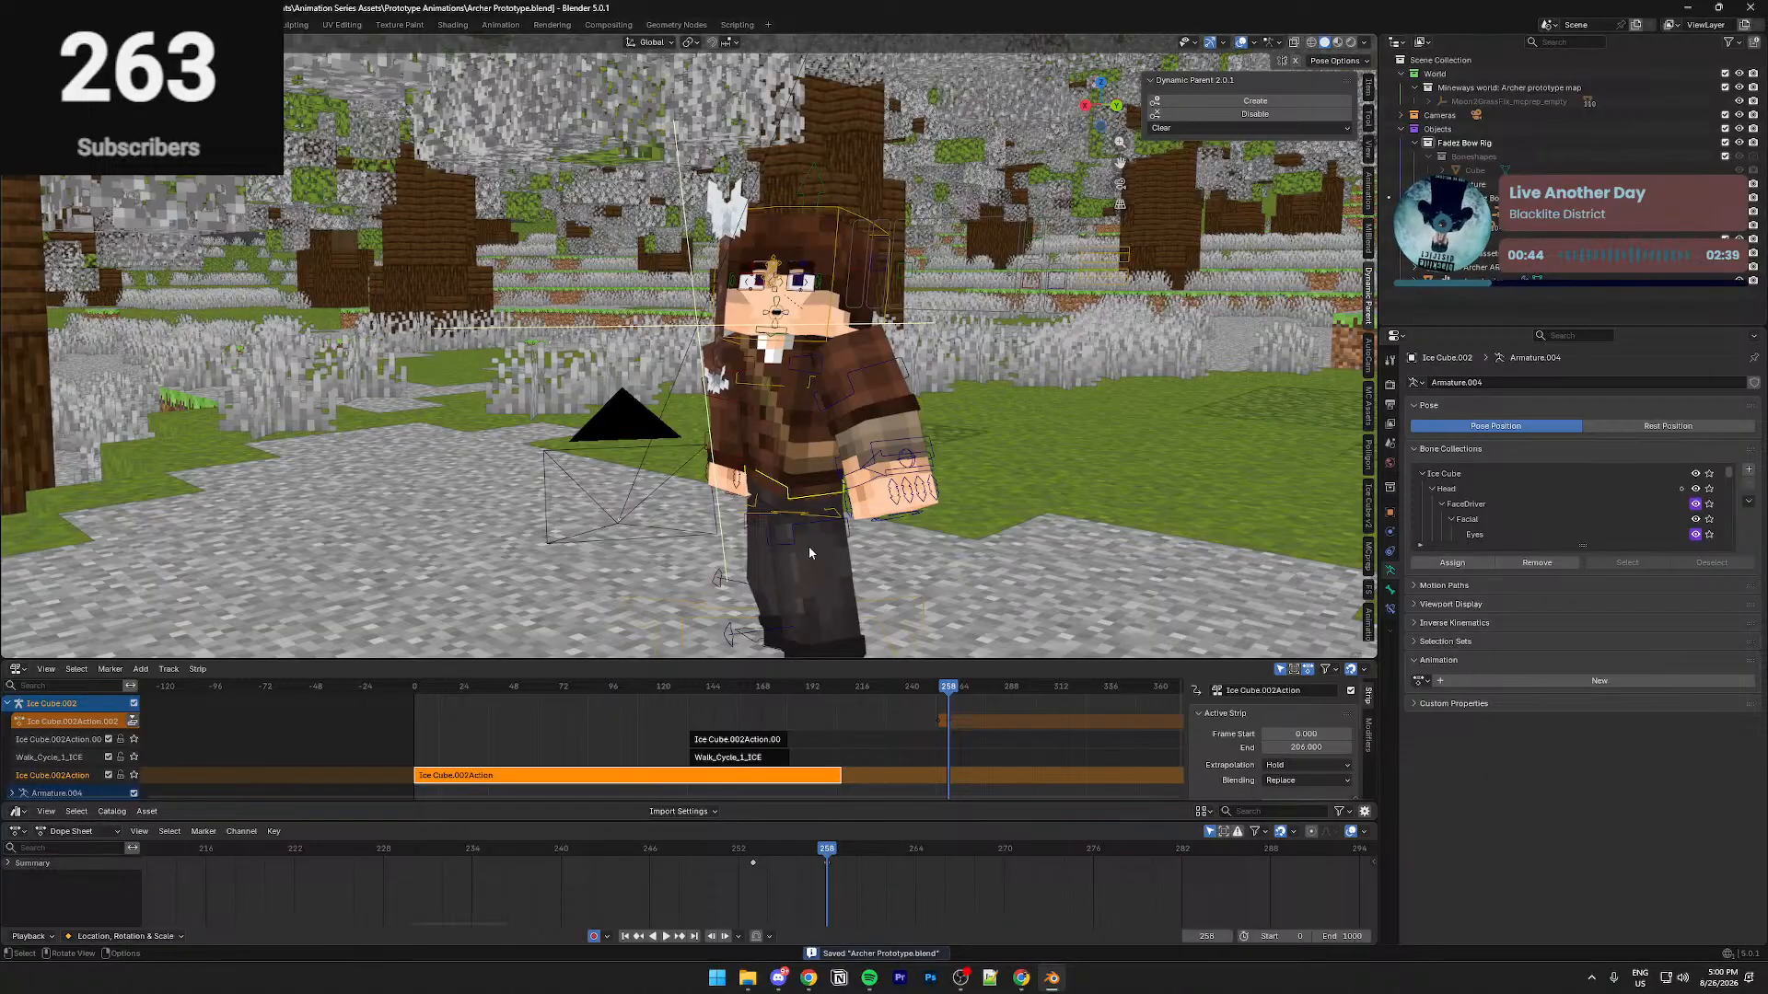
middle_click_drag(680, 546, 798, 534)
key("ctrl+s")
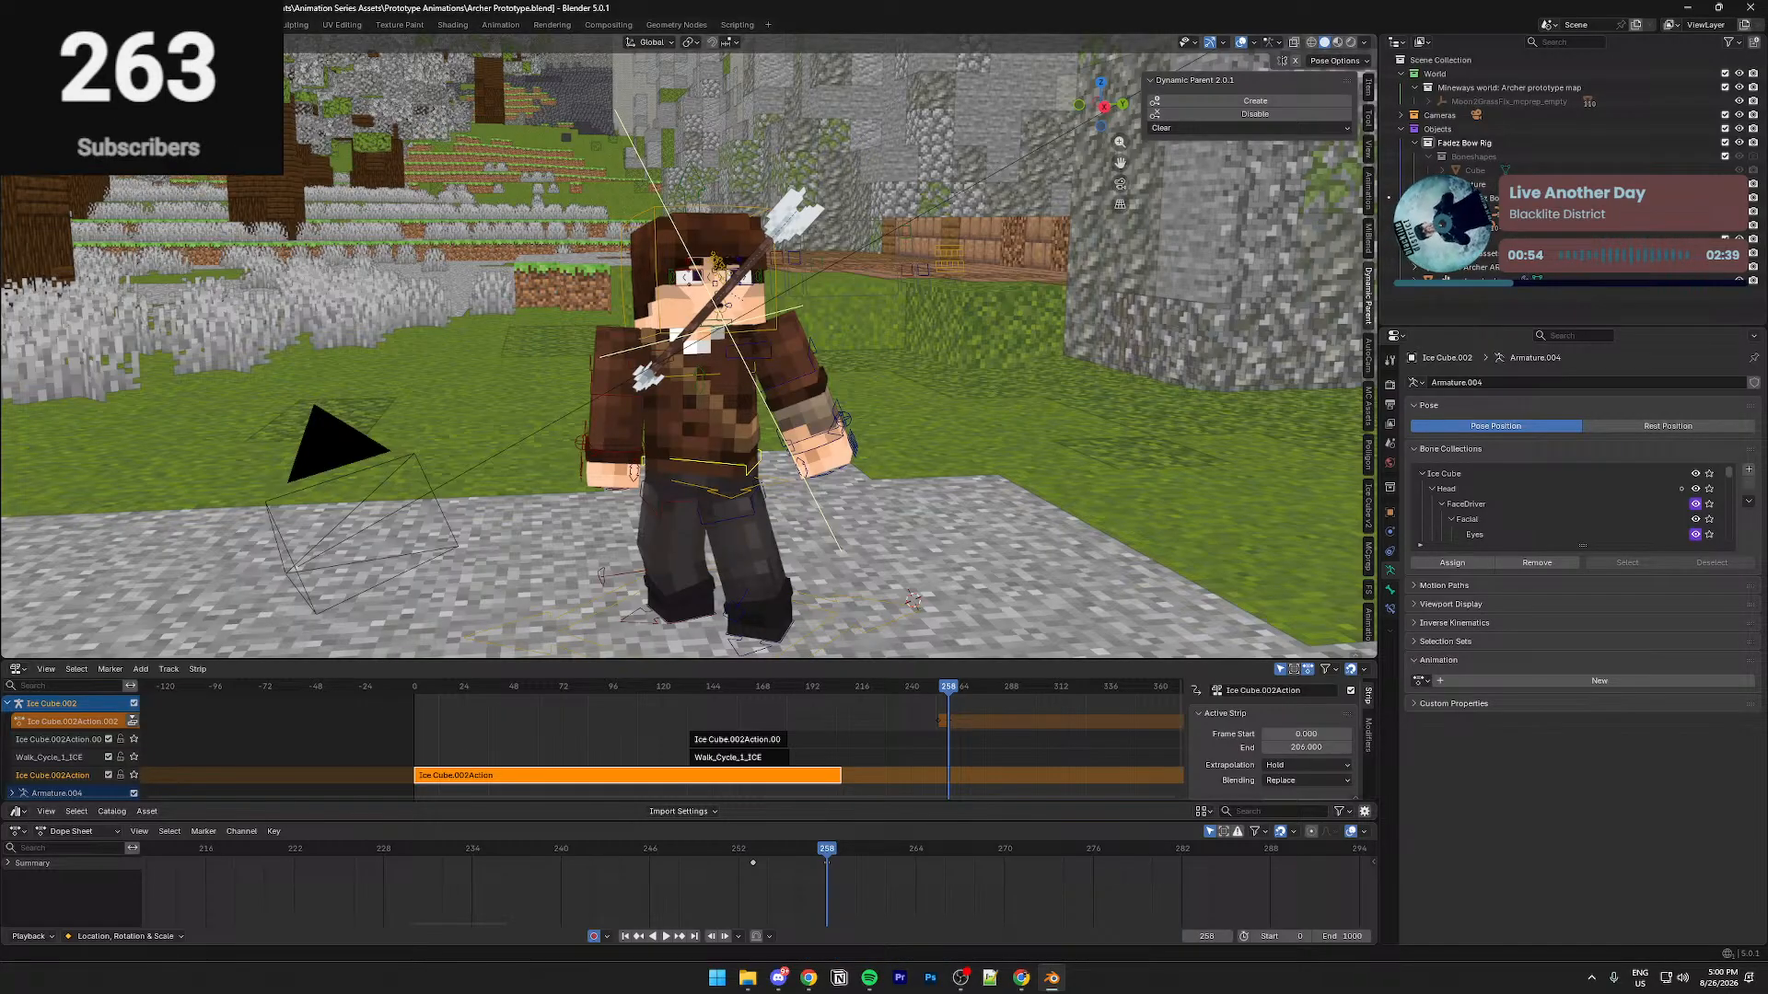
Examine the adjusted frame 258 pose from several angles and close up, saving the file along the way
middle_click_drag(365, 509, 389, 502)
key("ctrl+s")
middle_click_drag(623, 510, 502, 553)
scroll(689, 515, "up", 5)
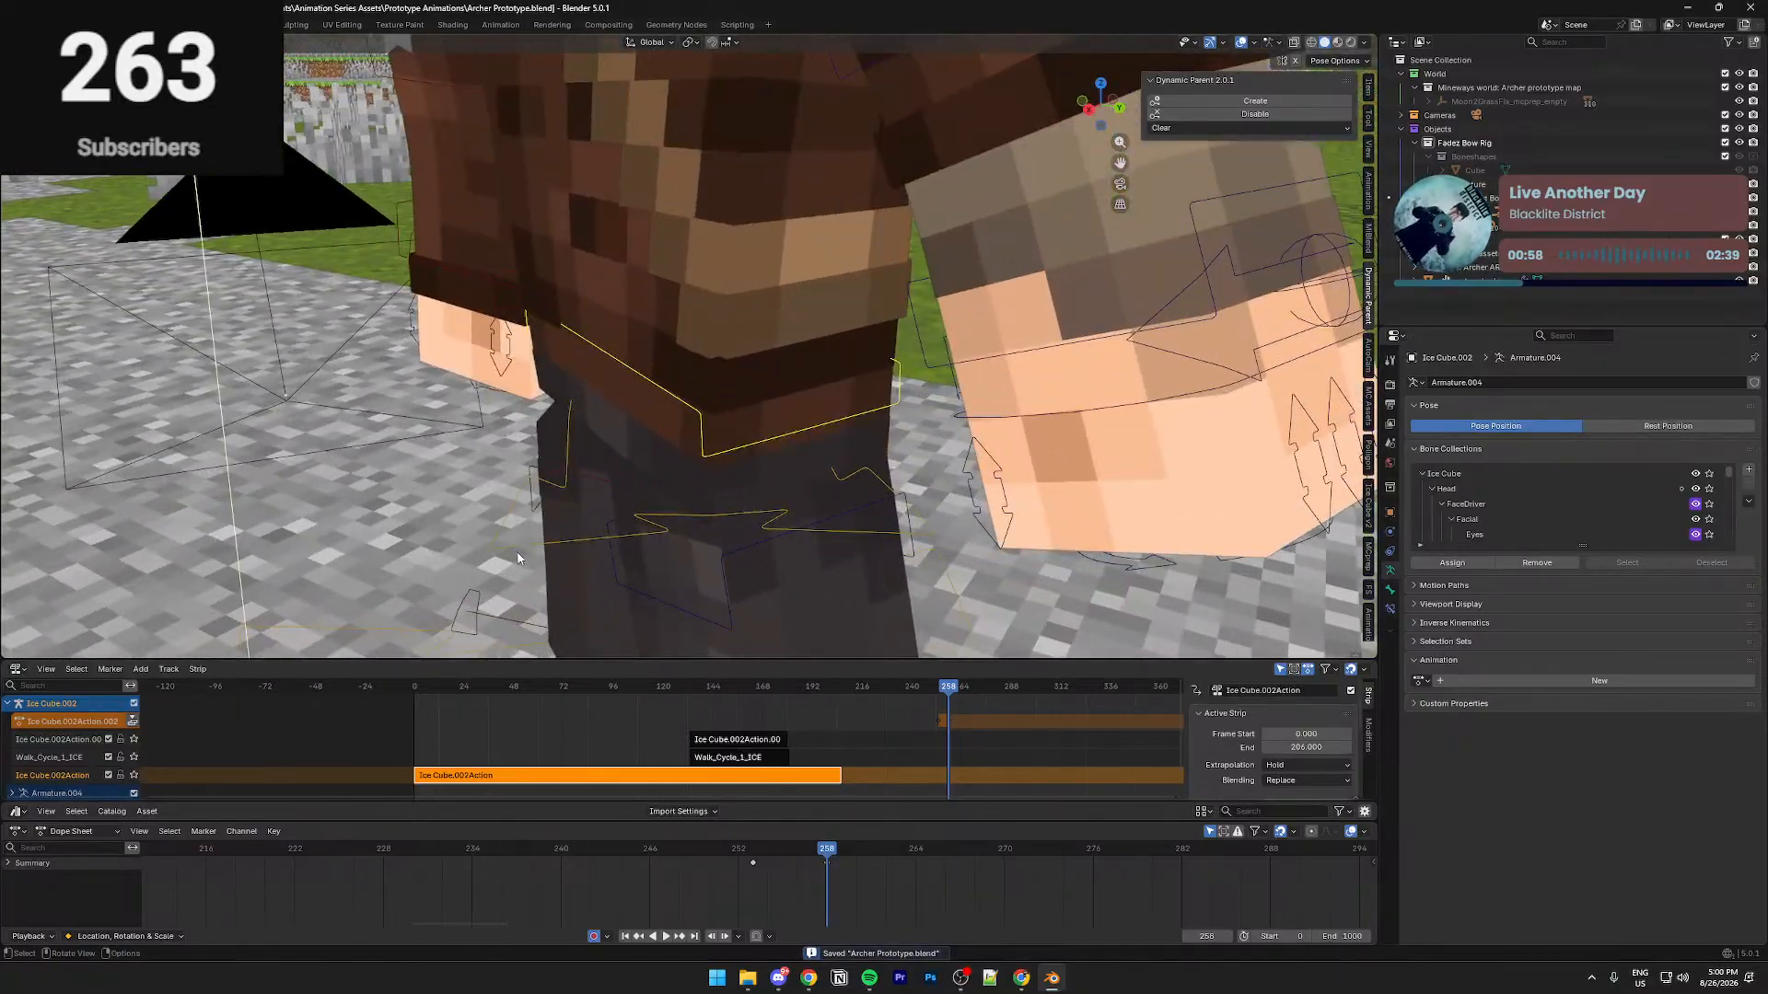
key("shift+grave")
key("s")
left_click(497, 536)
key("ctrl+s")
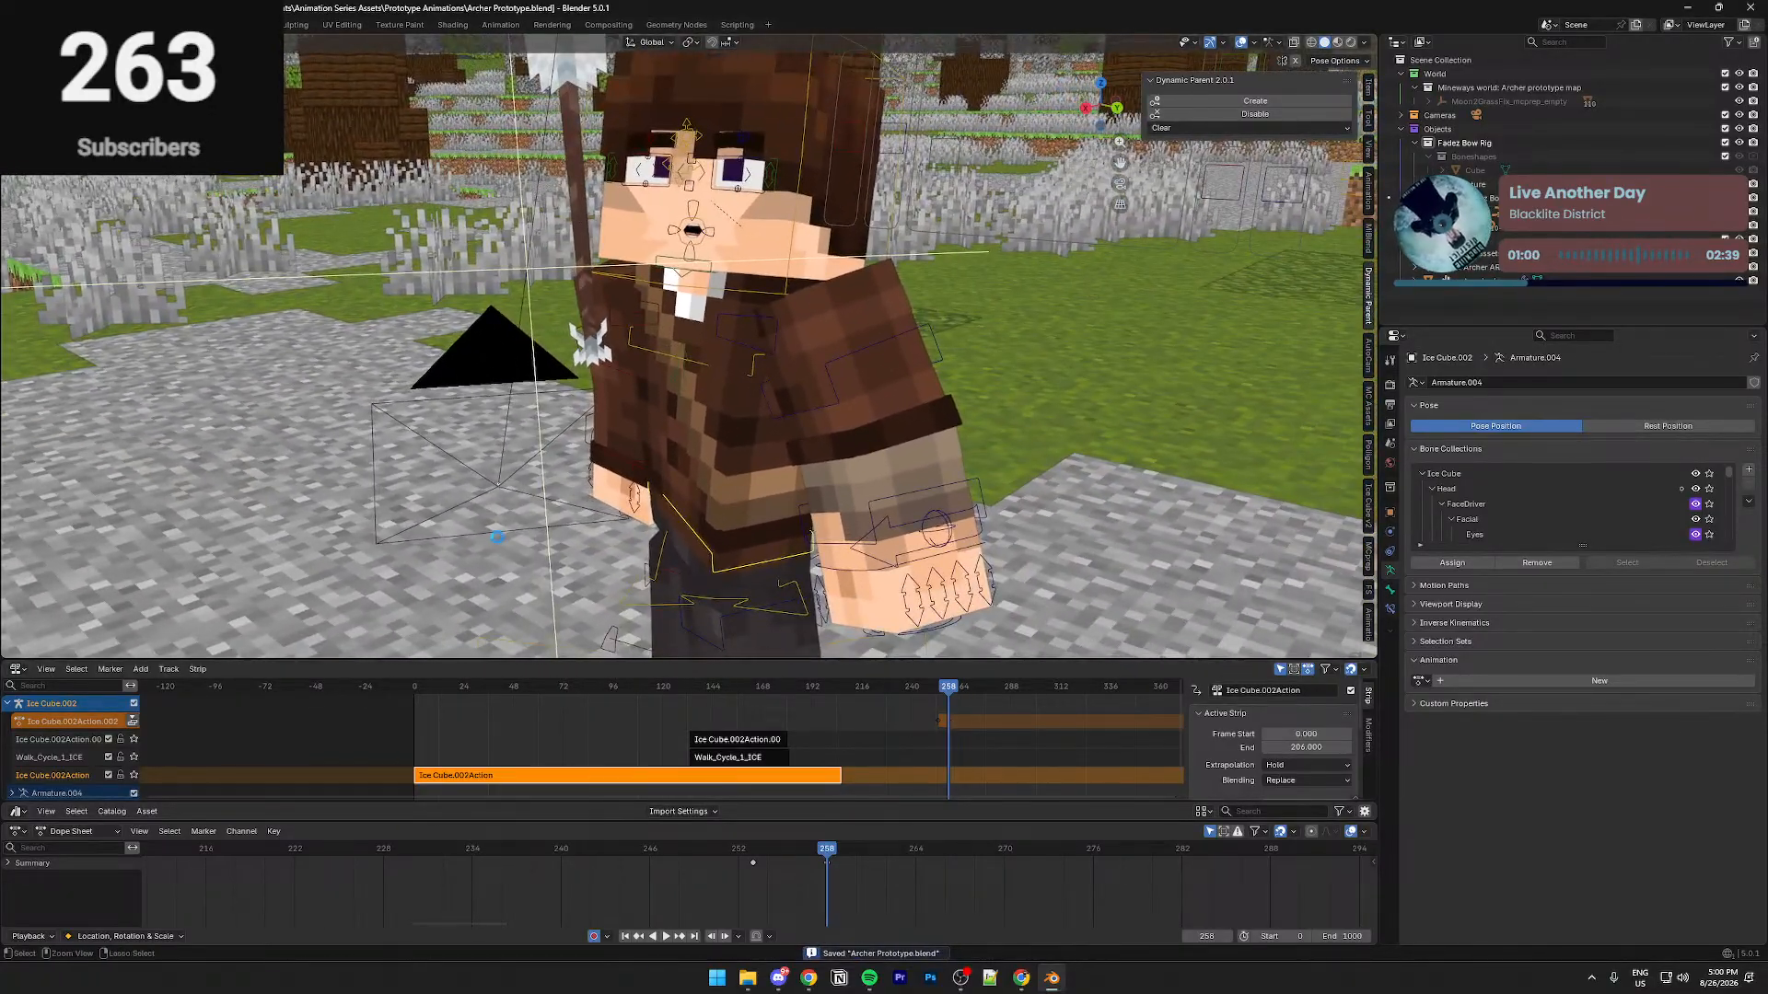
Play back and scrub the impact motion from frame 248 through frame 259
key("space")
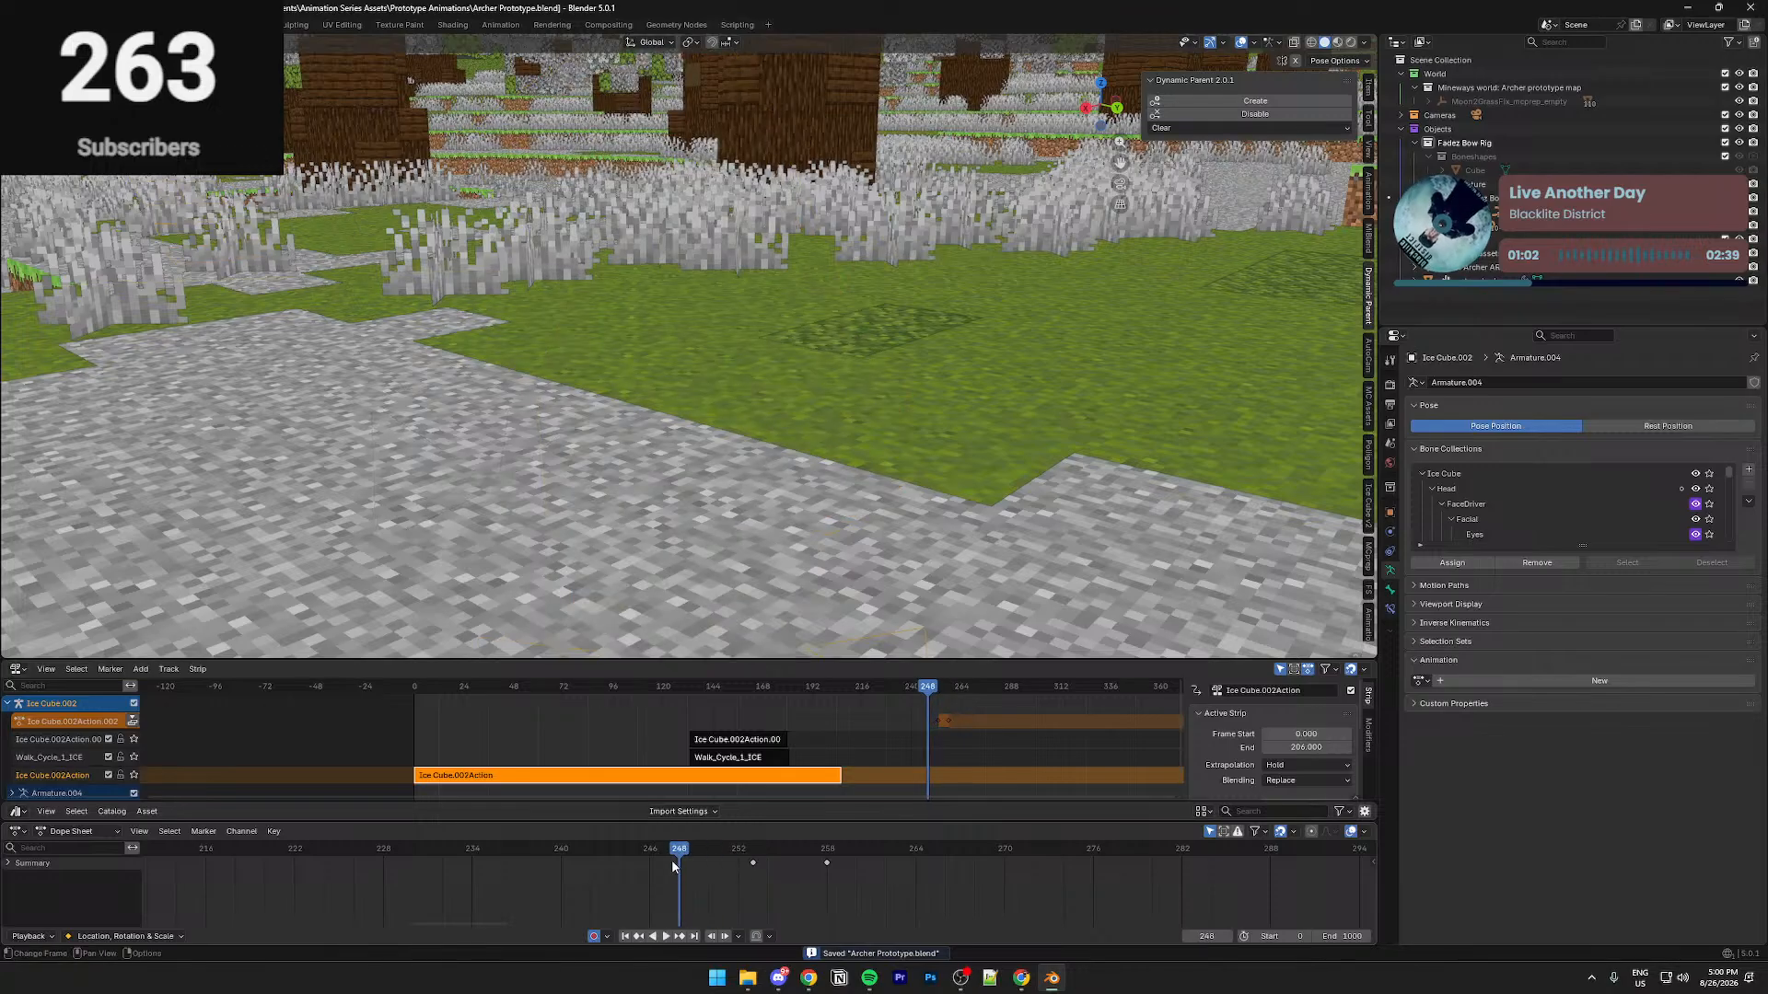
key("space")
left_click(751, 854)
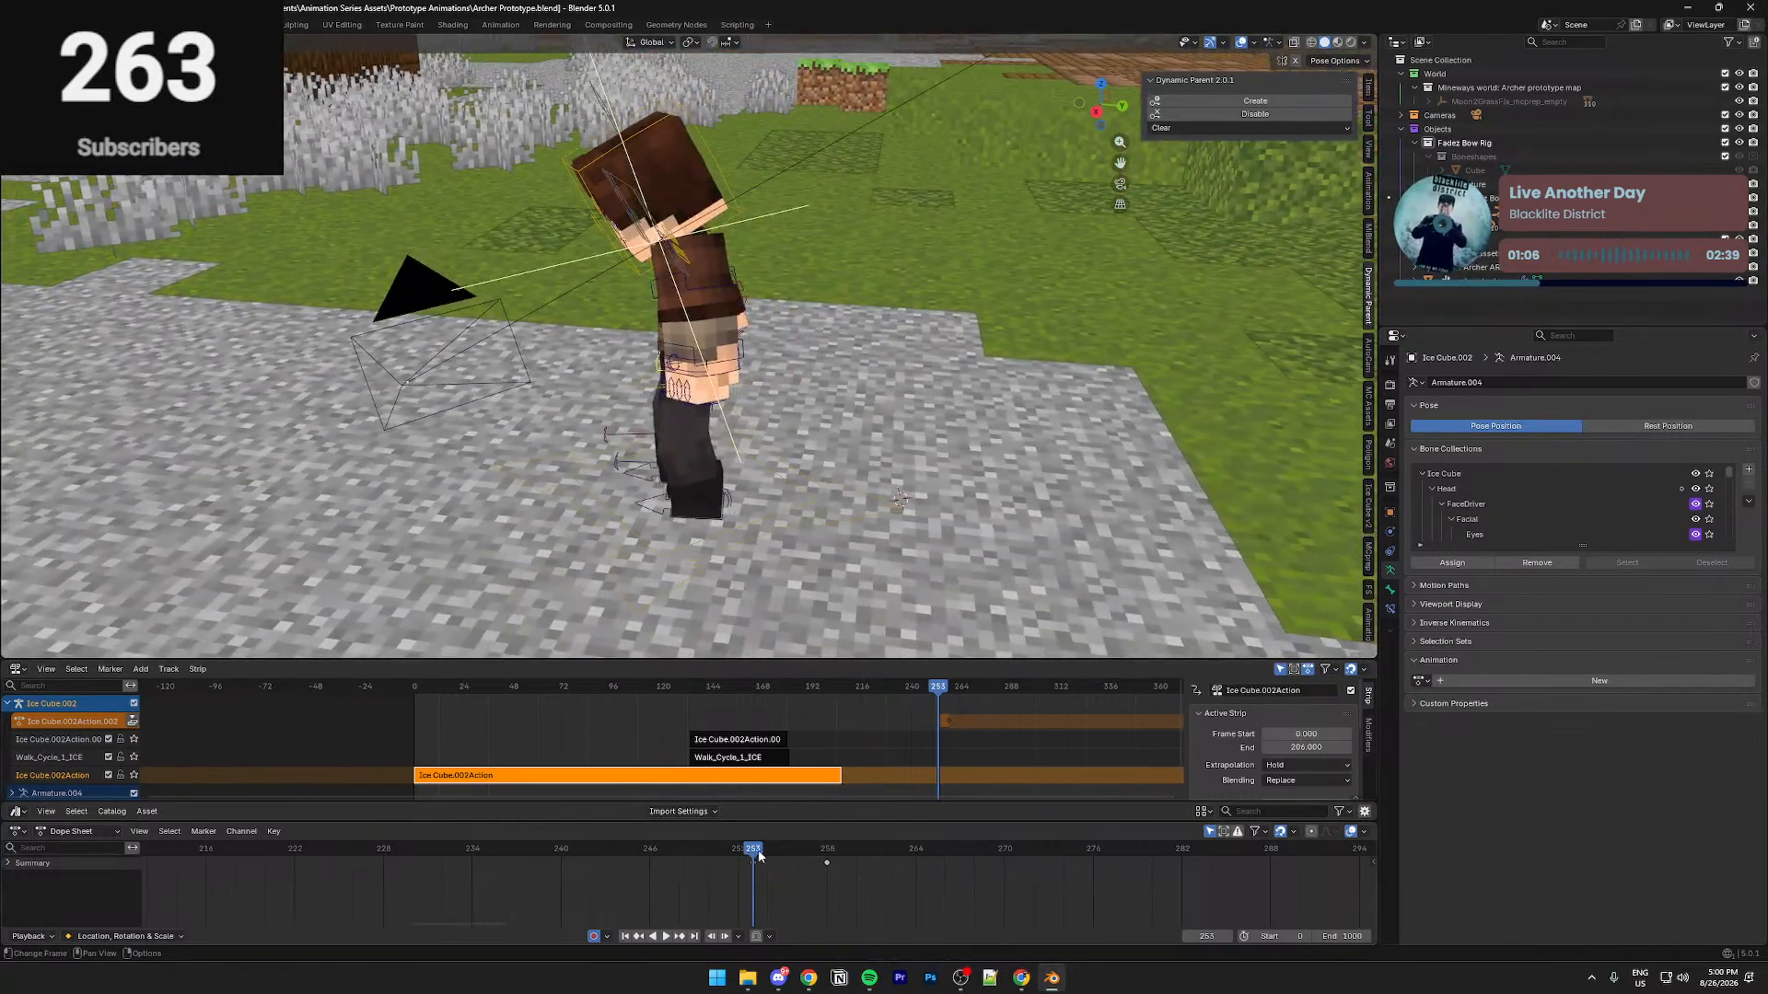
left_click_drag(758, 856, 836, 853)
key("space")
key("space")
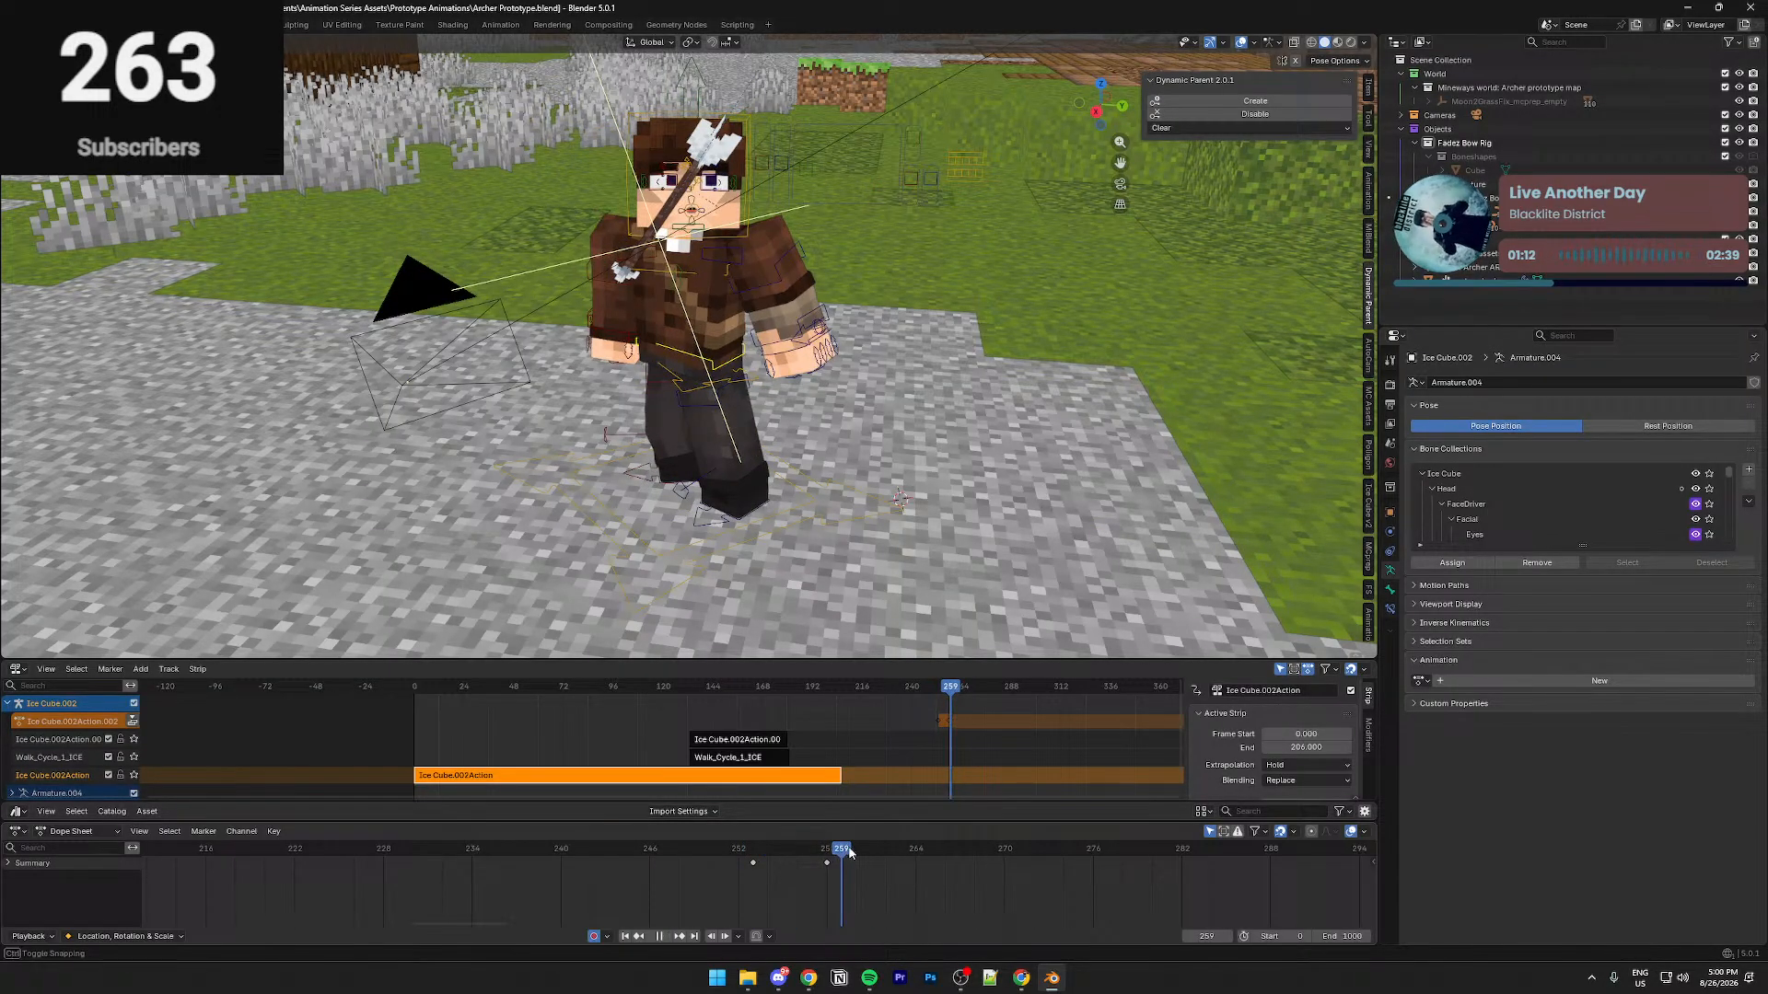
Turn the character's hips about the global Z axis at frame 261
middle_click_drag(534, 421, 631, 426)
middle_click_drag(790, 449, 769, 511)
key("r")
key("z")
left_click(692, 388)
left_click(691, 390)
key("r")
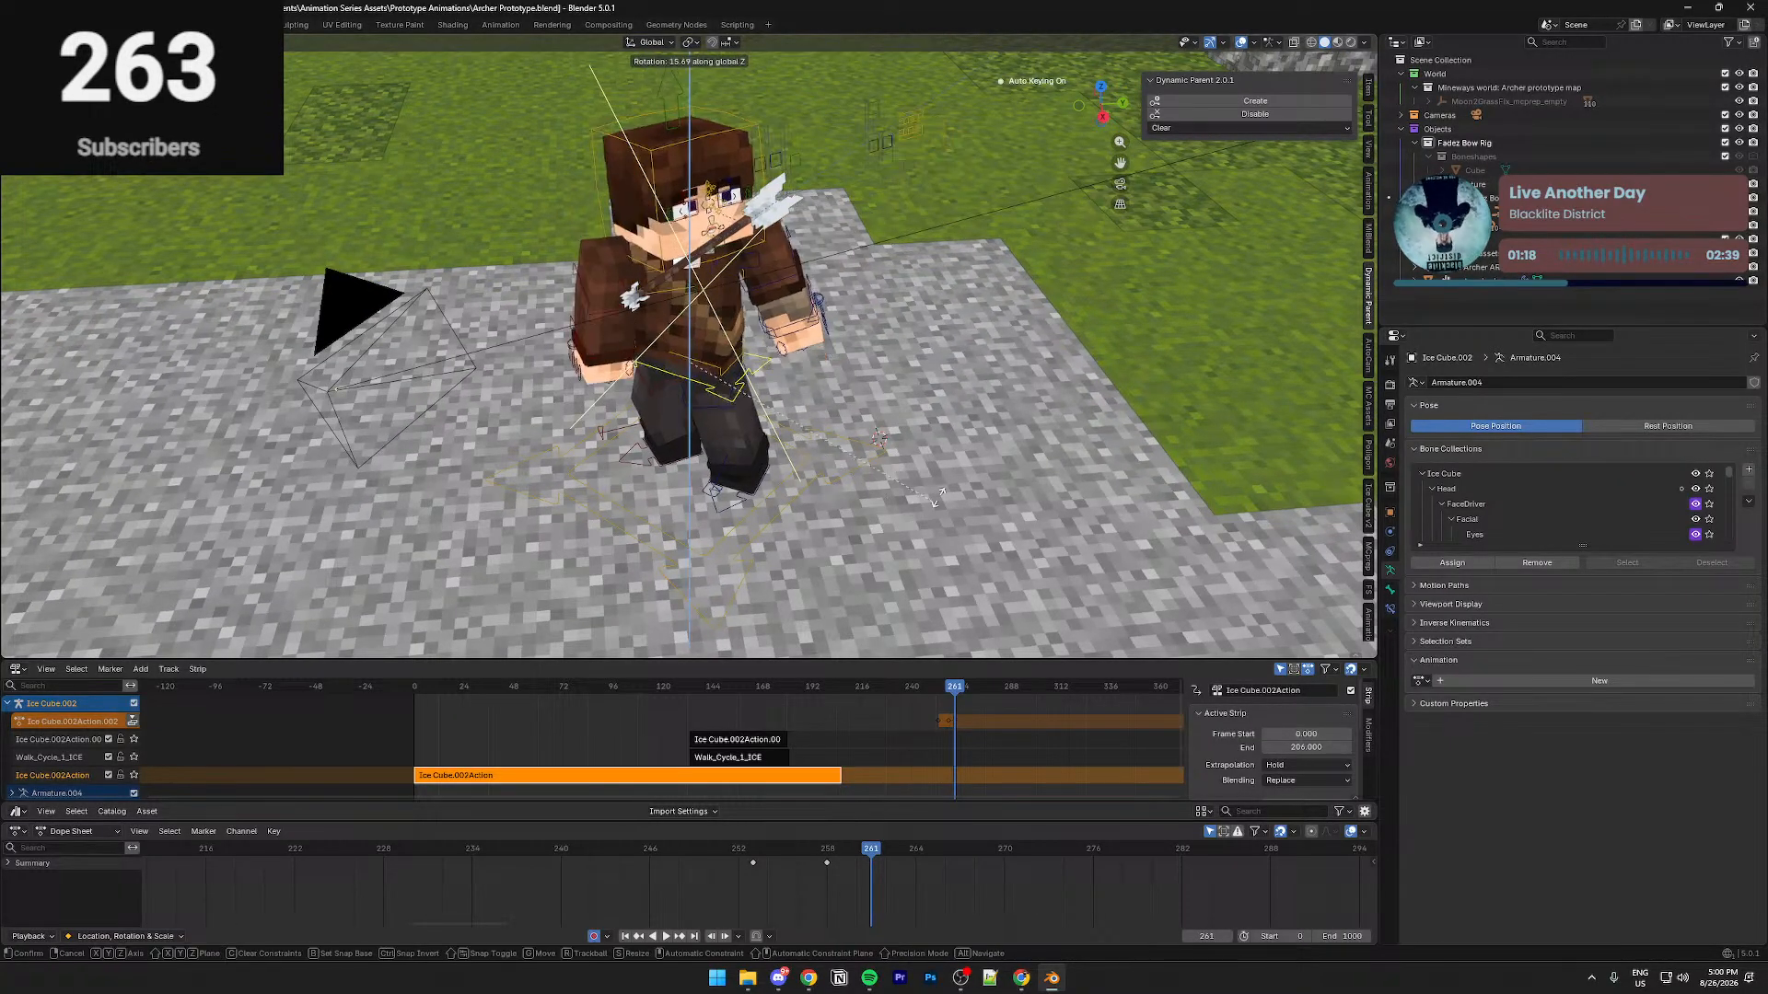
left_click(699, 457)
Rotate the character's right foot about Z at frame 261
key("r")
key("z")
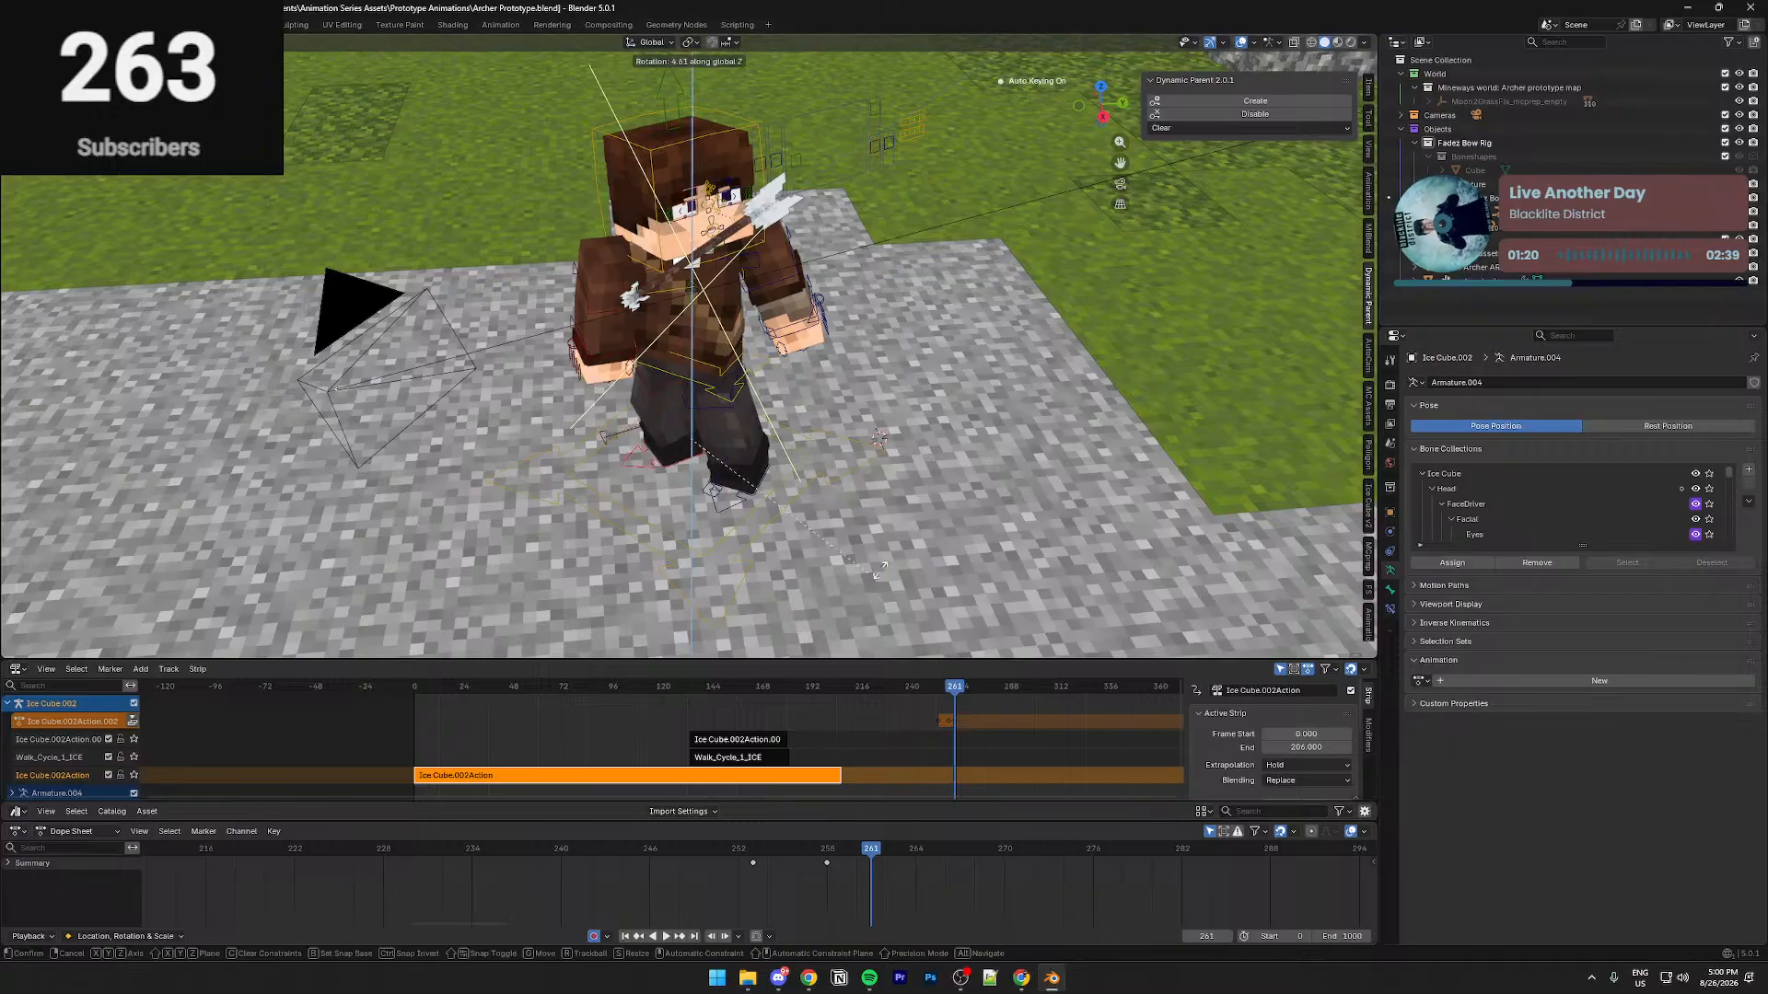
left_click(908, 545)
middle_click_drag(790, 502, 728, 467)
key("r")
key("z")
left_click(719, 330)
right_click(691, 280)
key("Escape")
key("r")
key("z")
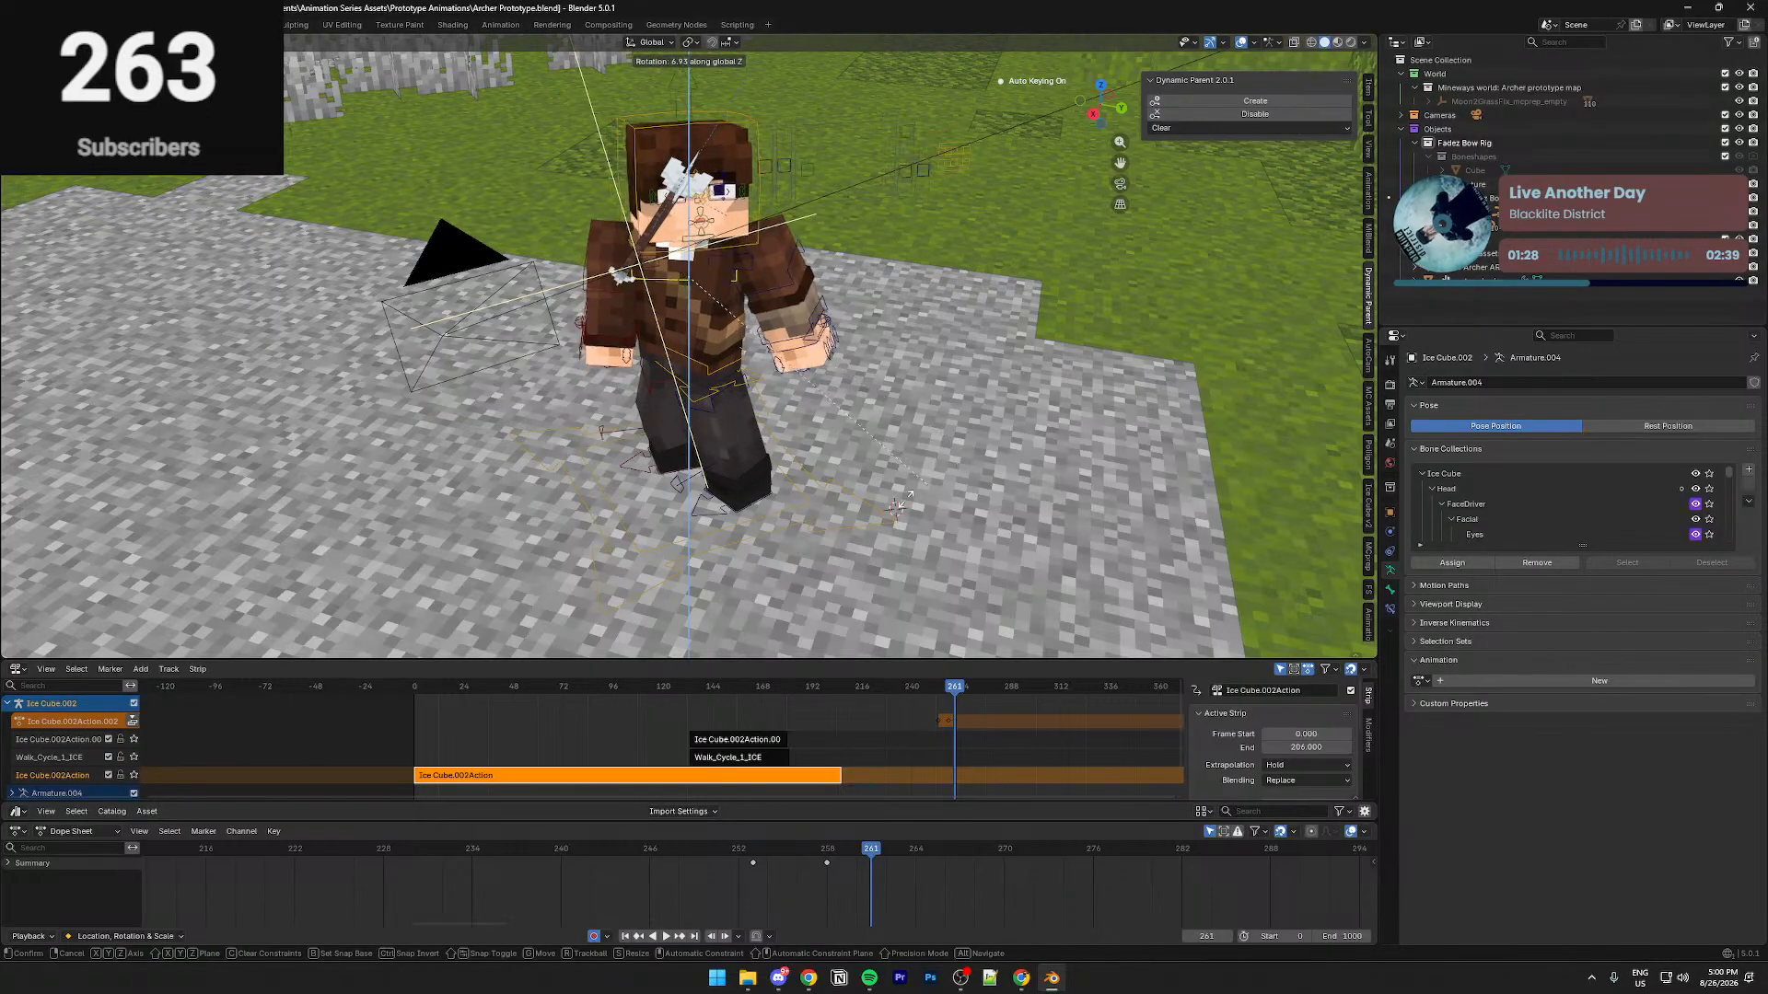
right_click(762, 512)
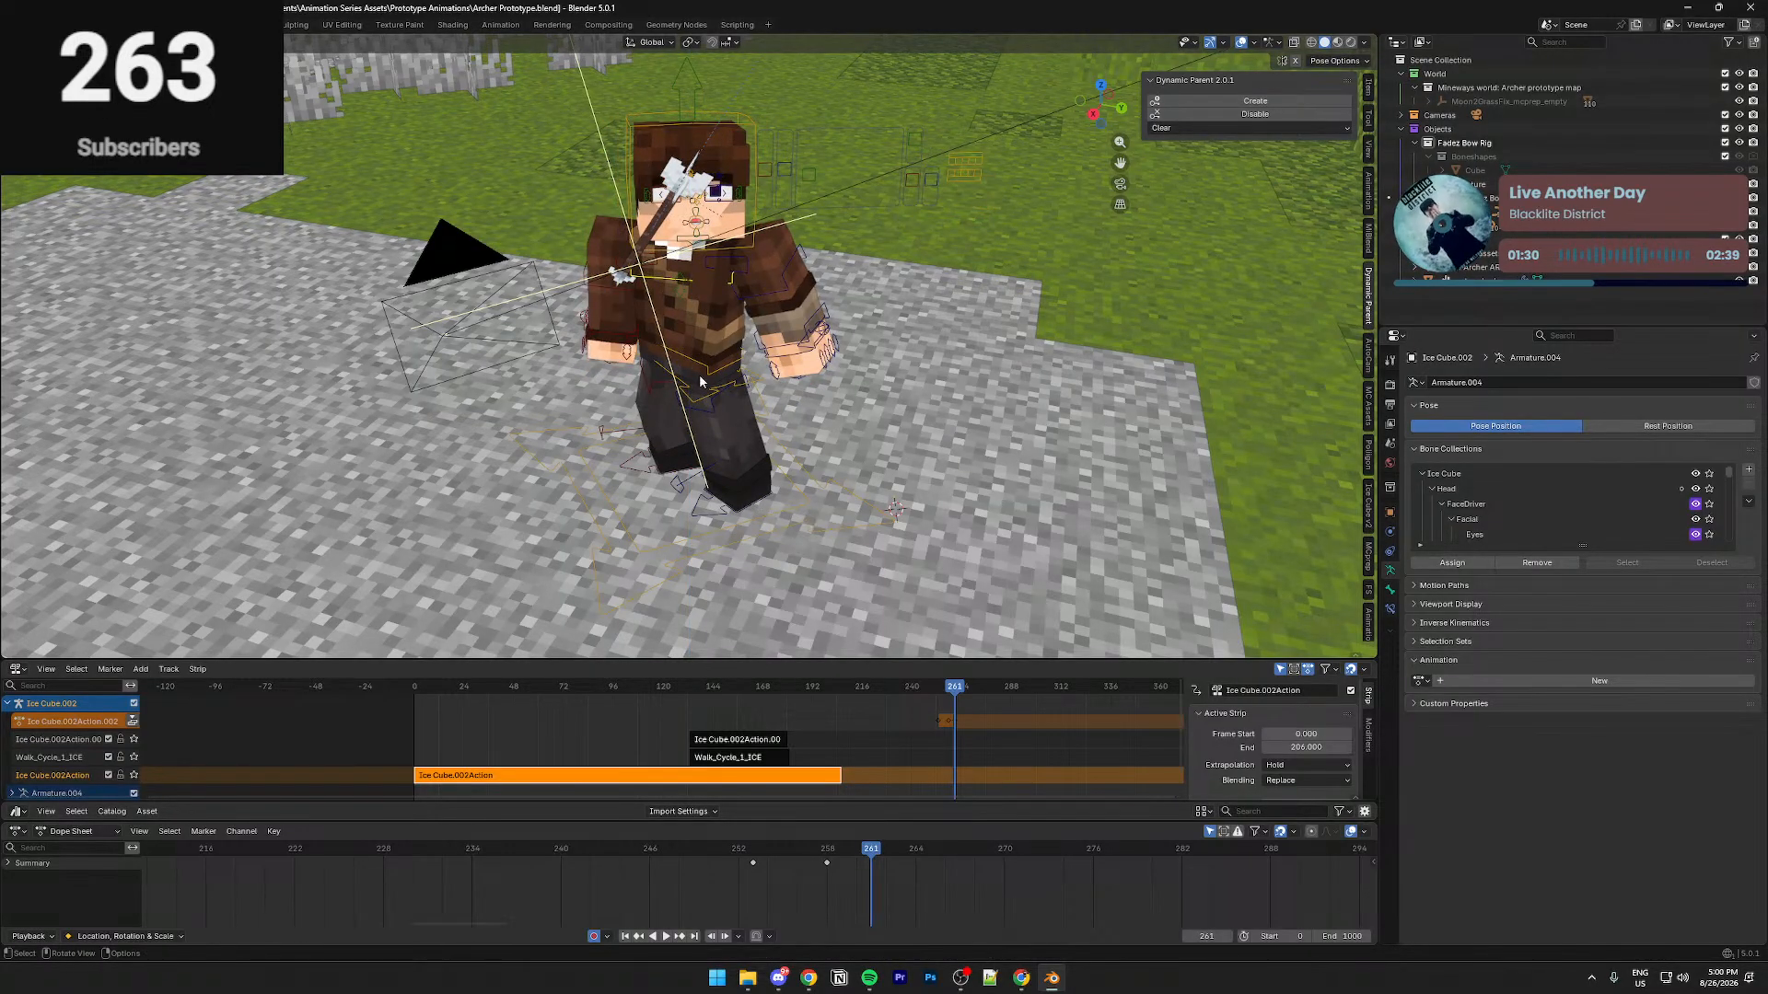
Readjust the turn of the character's hips about Z in two passes at frame 261
key("r")
key("z")
left_click(944, 527)
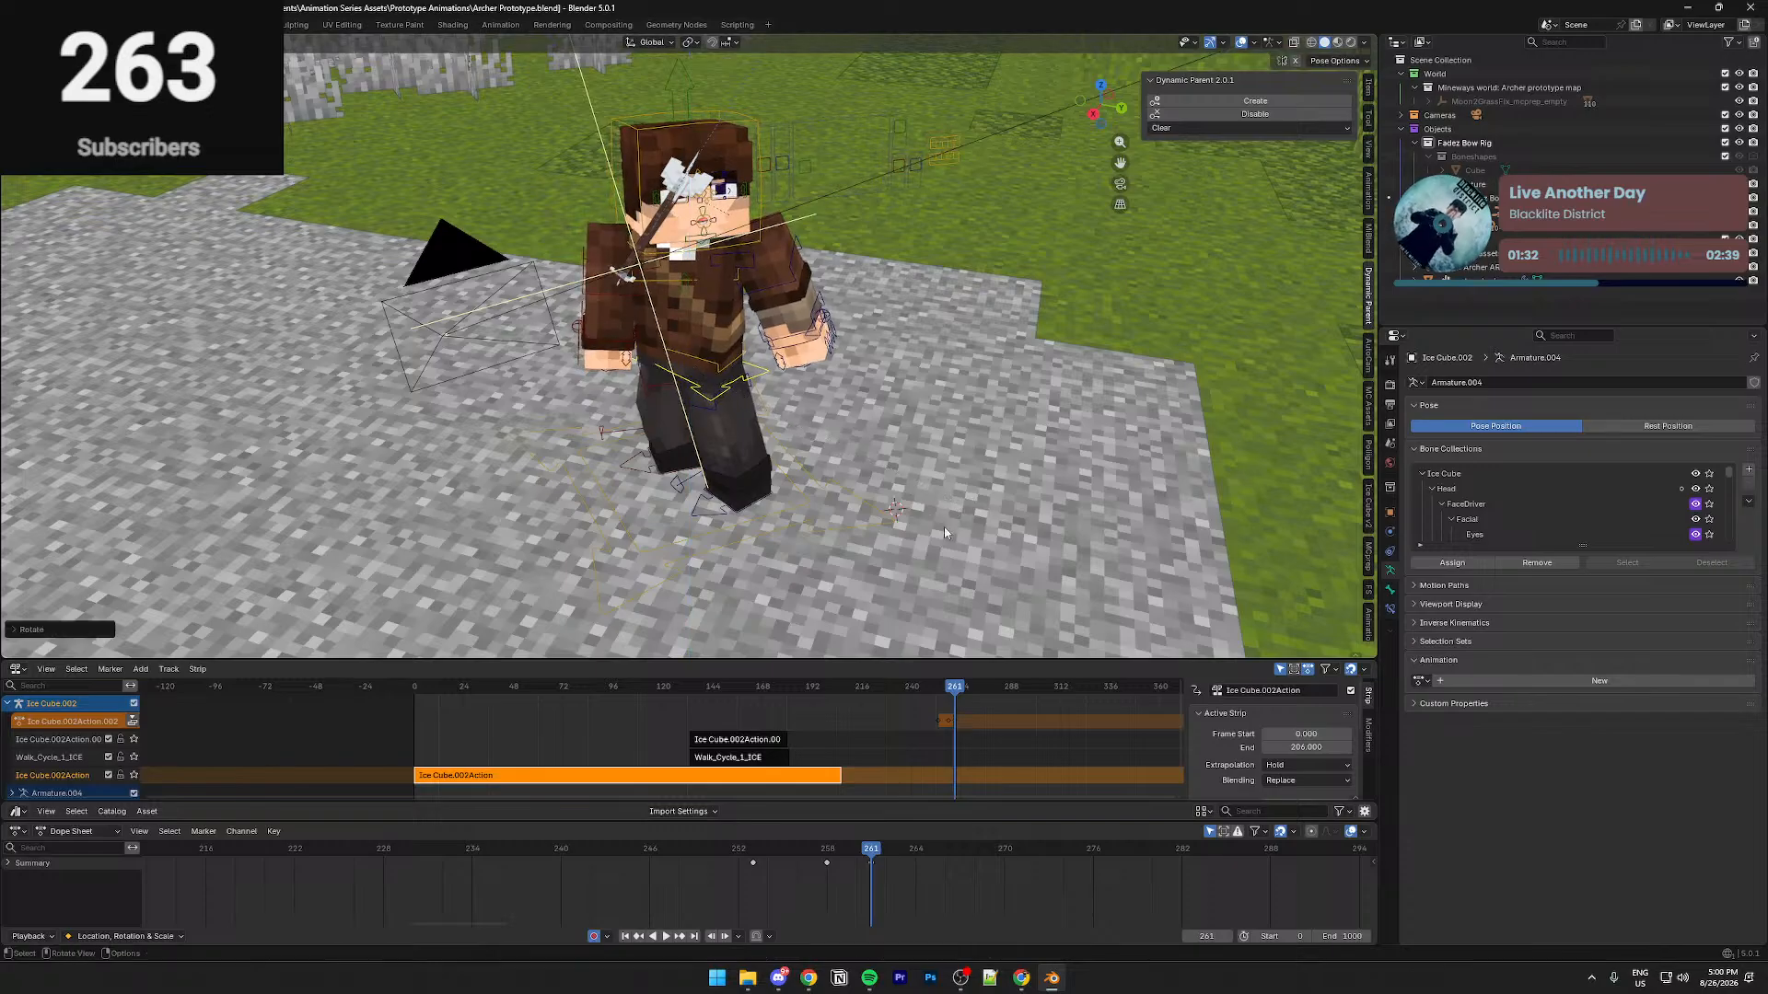
key("r")
key("z")
left_click(861, 553)
Adjust the rotation of the character's left arm at frame 261, checking it from several angles
middle_click_drag(860, 553, 774, 291)
key("r")
key("z")
left_click(820, 460)
key("r")
key("z")
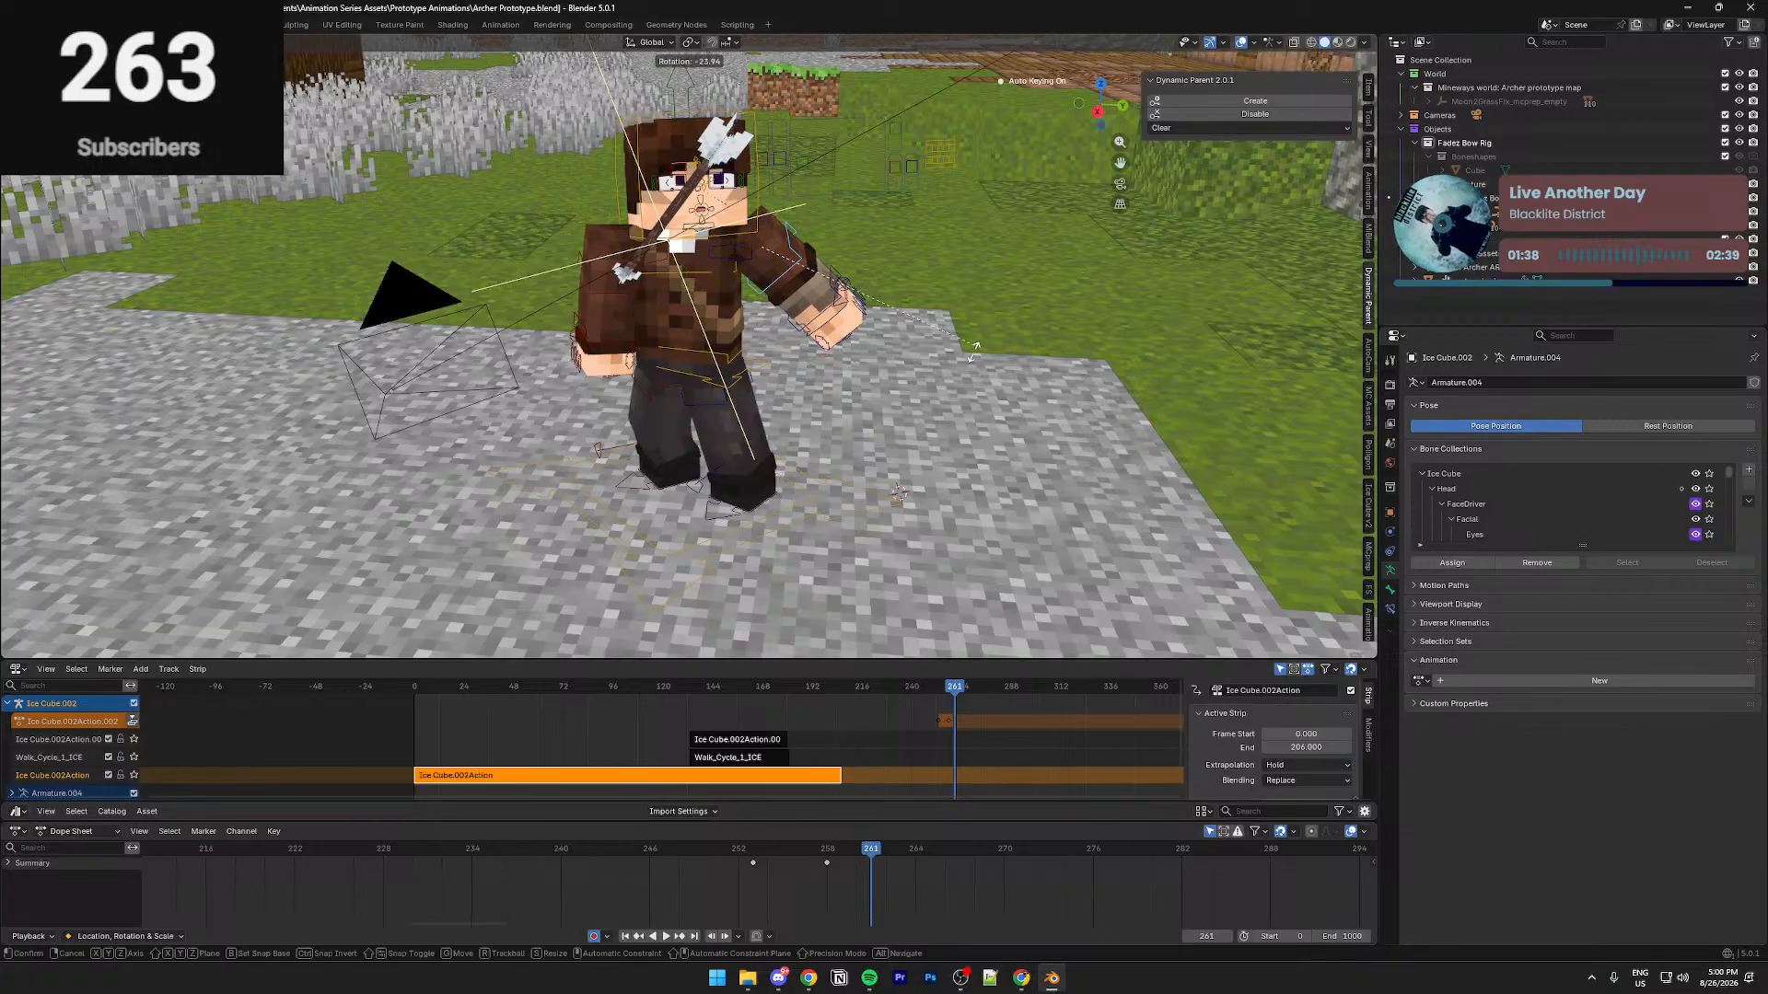
left_click(930, 440)
middle_click_drag(930, 440, 891, 309)
key("r")
key("z")
left_click(943, 455)
Rotate the character's waist and freely tilt the head at frame 261
left_click(704, 362)
key("r")
left_click(718, 354)
left_click(689, 230)
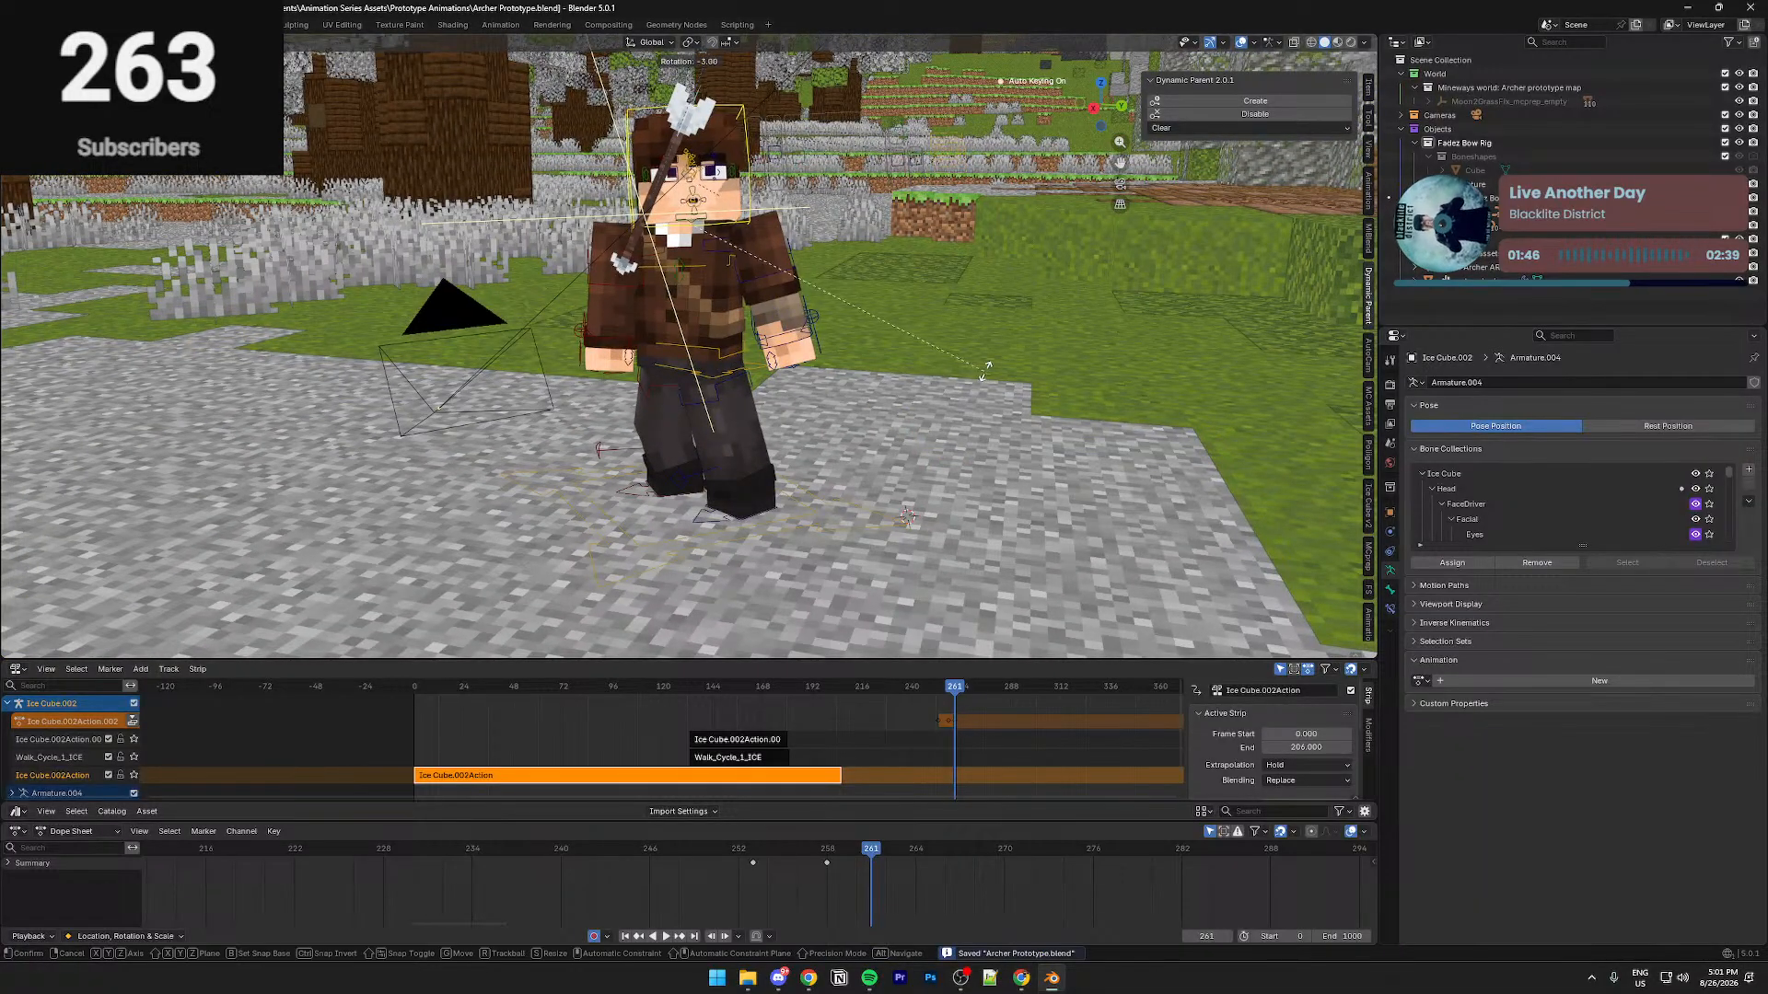
key("r")
key("r")
left_click(970, 377)
middle_click_drag(970, 378, 874, 395)
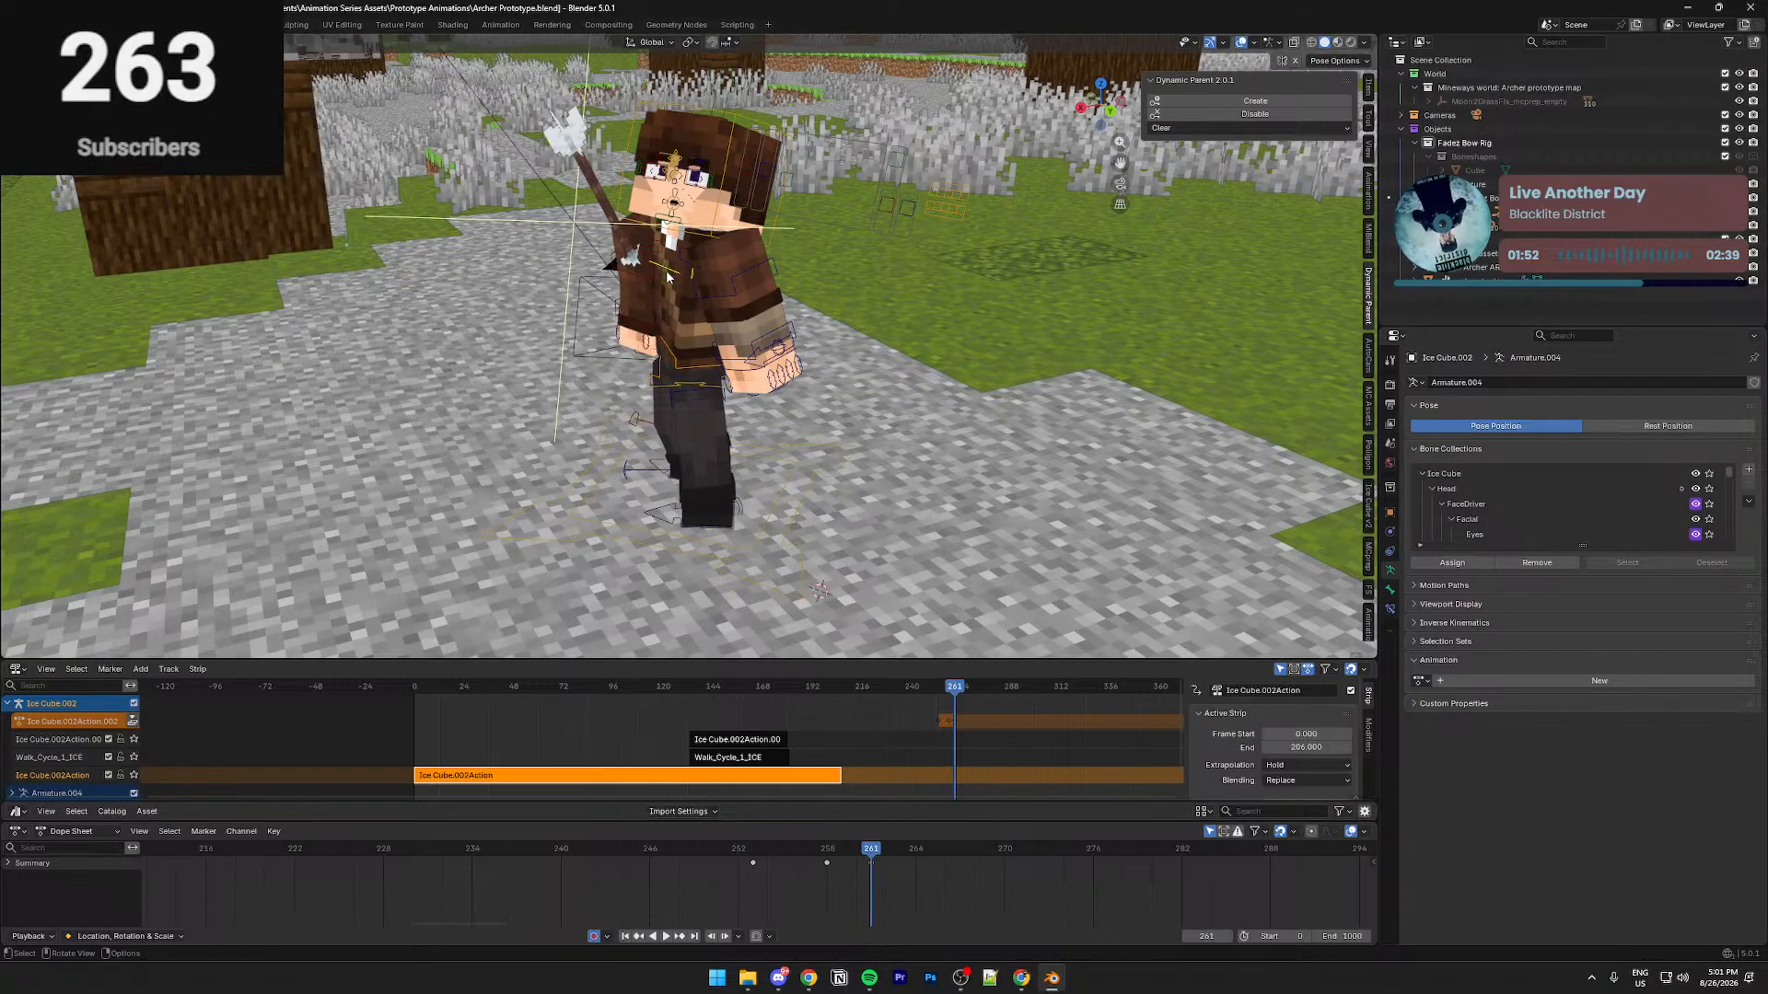
Rotate the character's selected bone slightly about the global Y axis at frame 261 and save the file
key("r")
key("y")
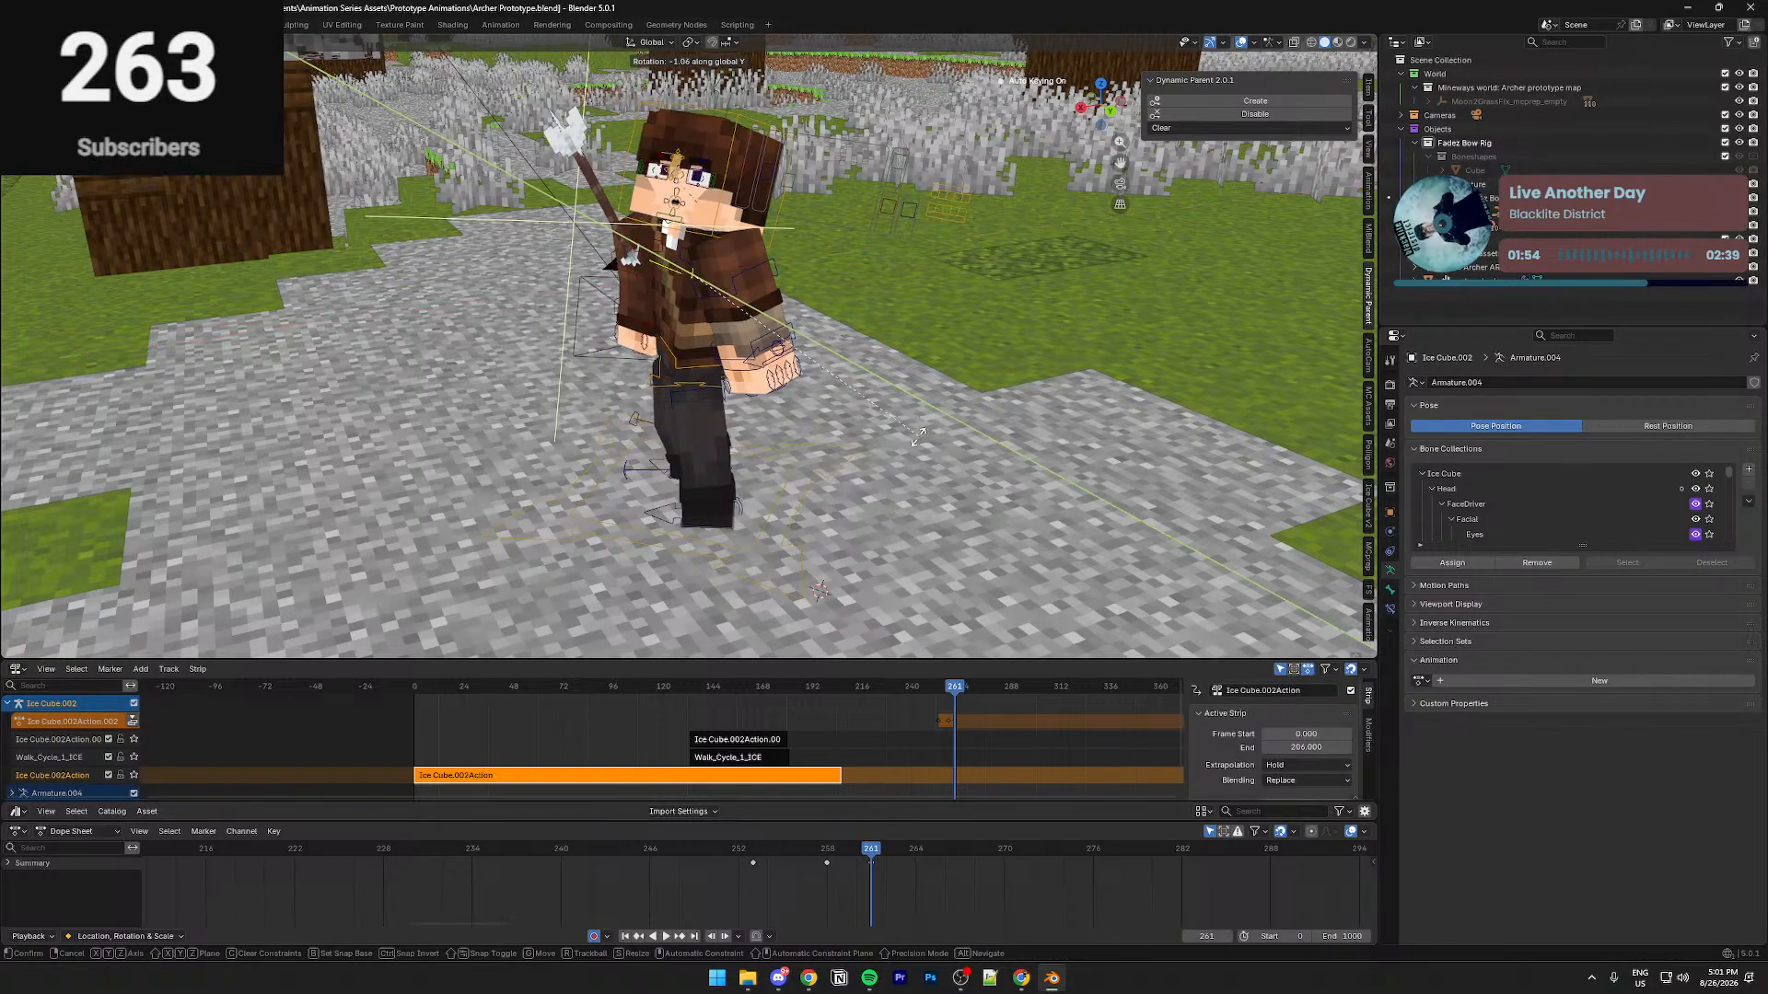
left_click(916, 440)
middle_click_drag(916, 440, 1092, 419)
key("ctrl+s")
Play back the arrow hit from shortly before frame 253 to check the character's reaction
left_click(719, 850)
key("space")
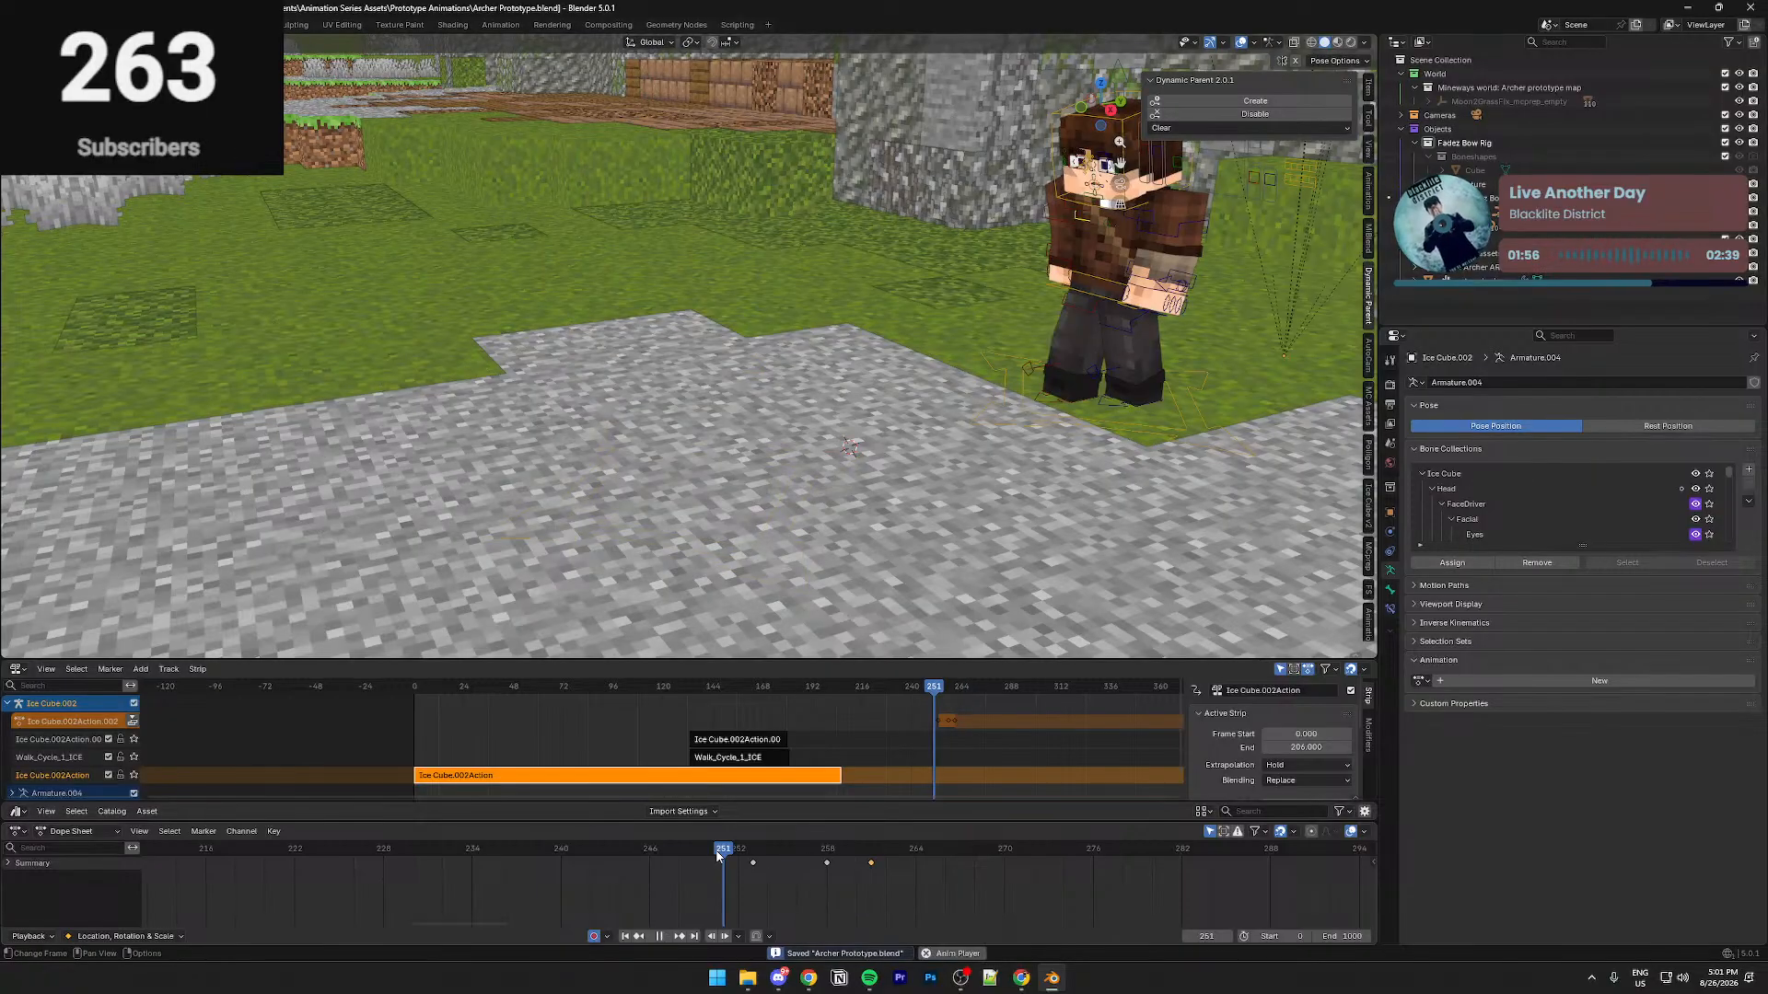
left_click(715, 849)
left_click(671, 848)
left_click(666, 849)
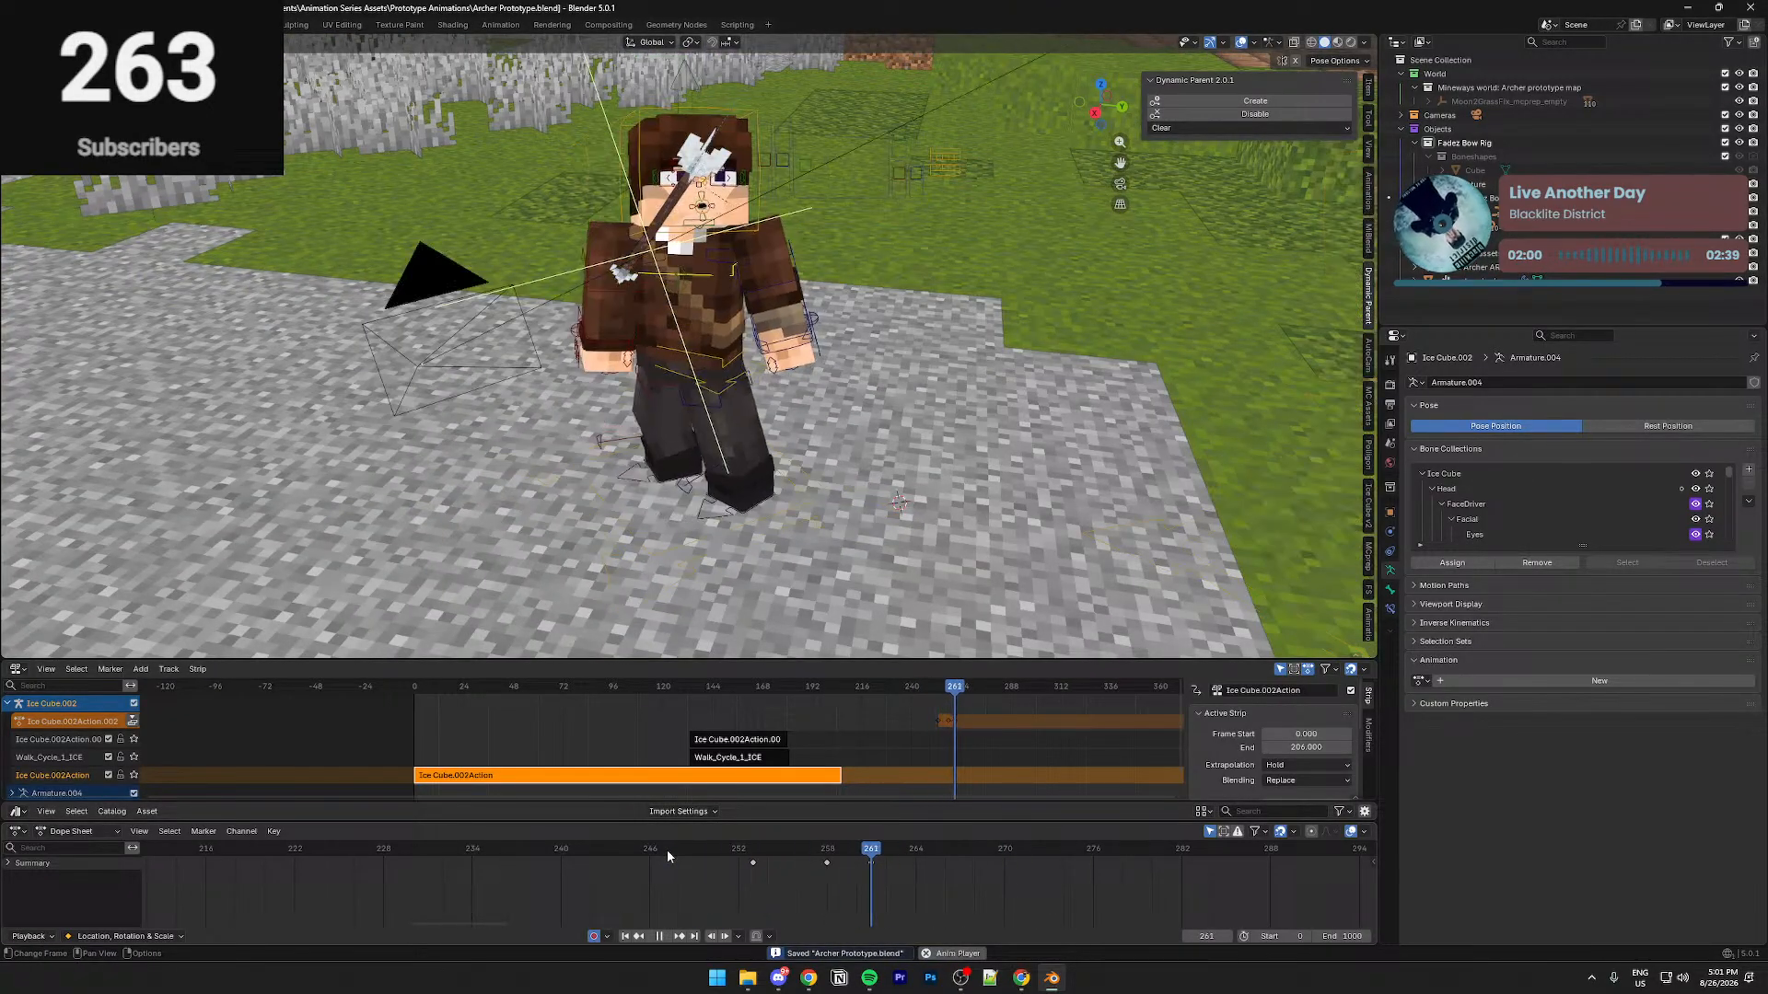
key("space")
Switch to the camera view and play the shot from about frames 240 and 223
left_click(561, 851)
key("KP_0")
key("space")
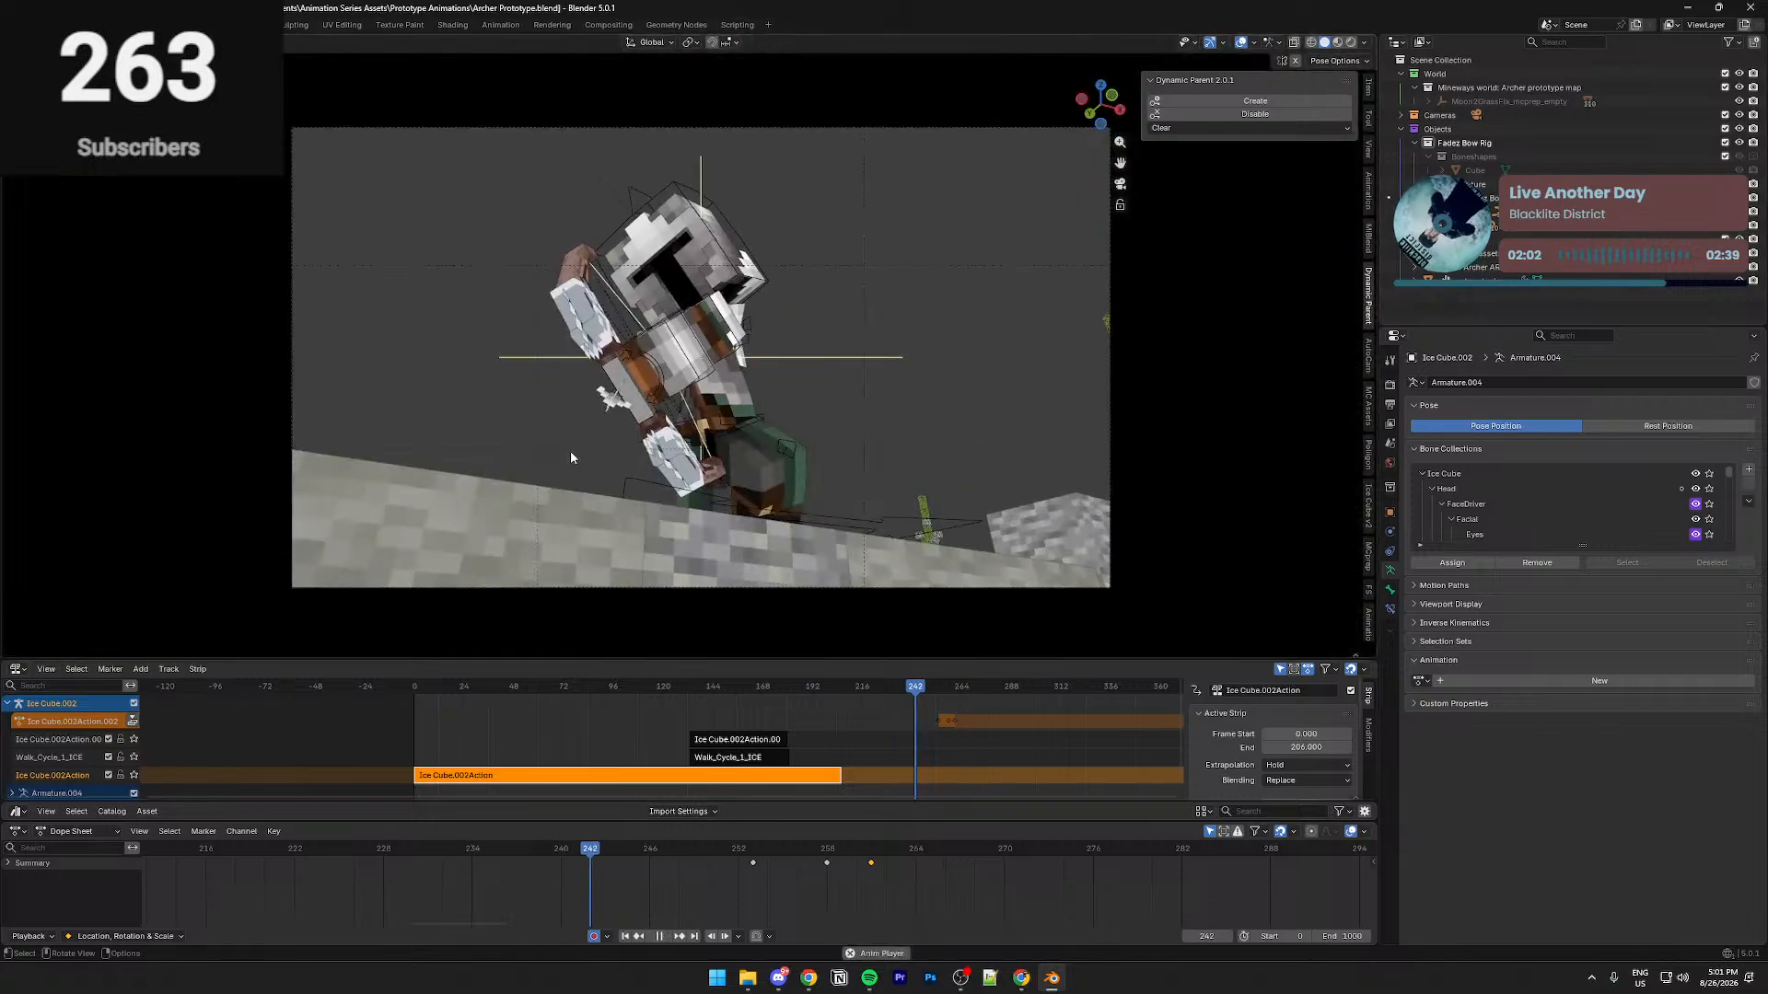
left_click(310, 852)
key("space")
key("space")
key("space")
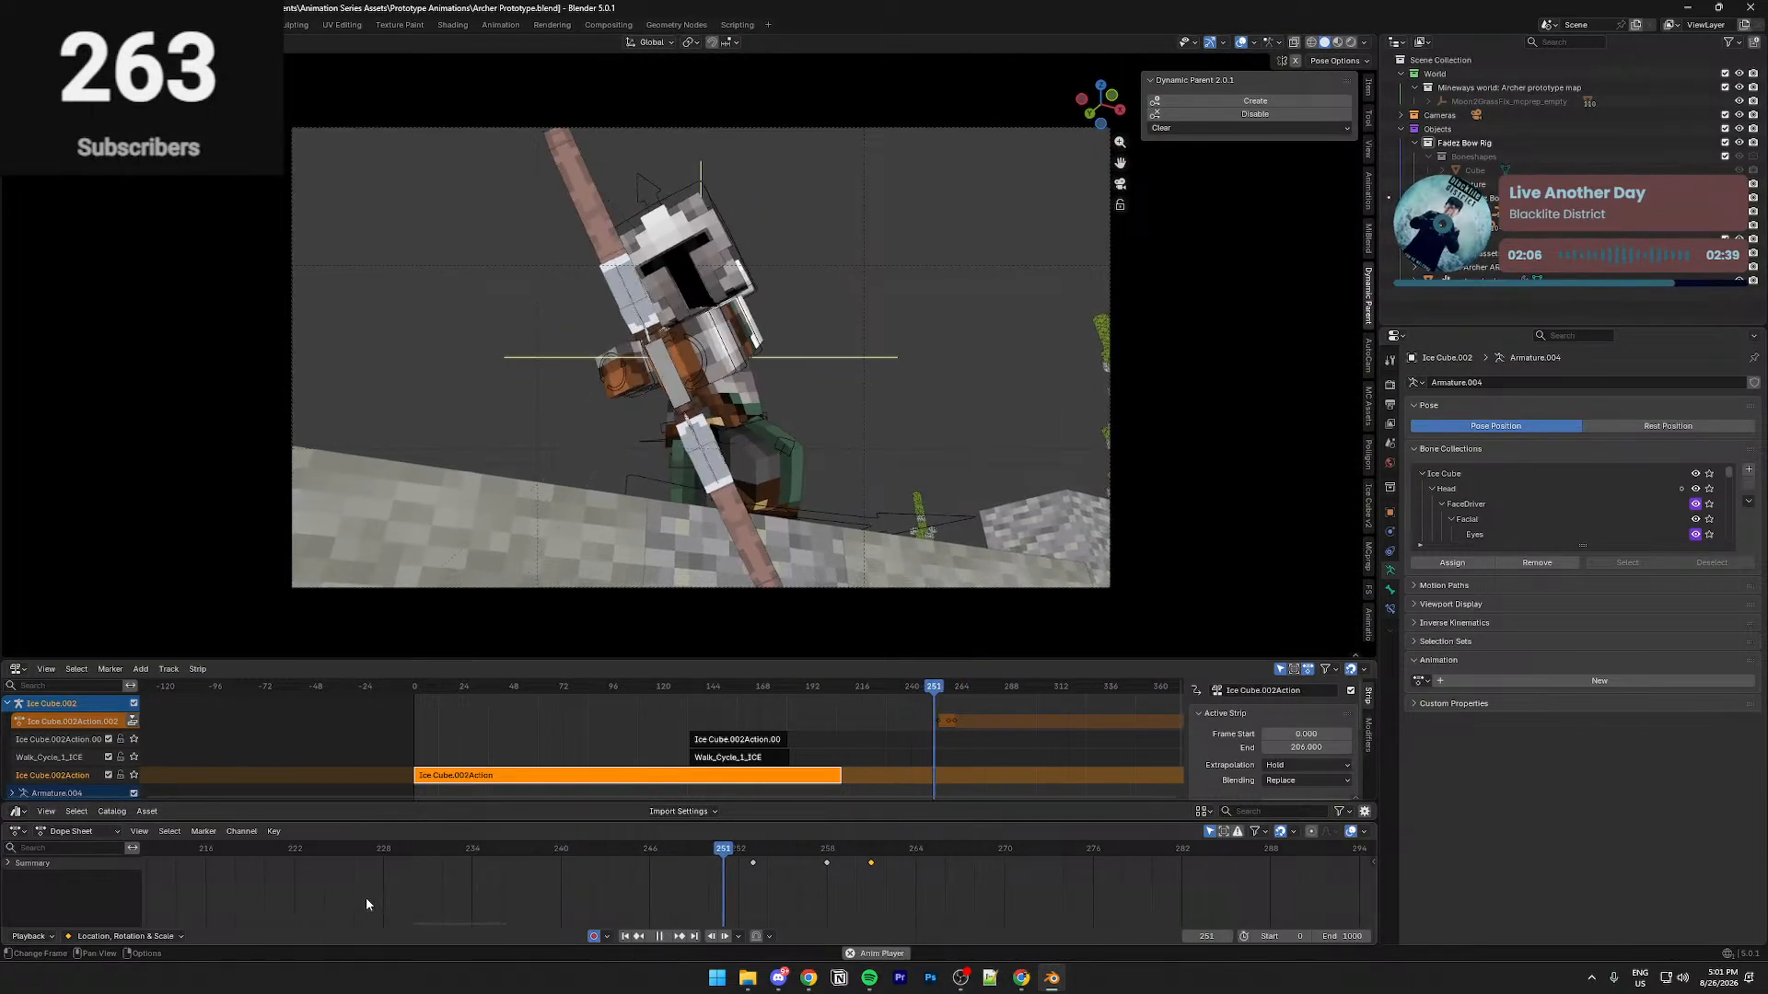
key("space")
Scrub and play the arrow impact through the camera between frames 250 and 260, examining the arrow closely
left_click_drag(711, 854, 856, 858)
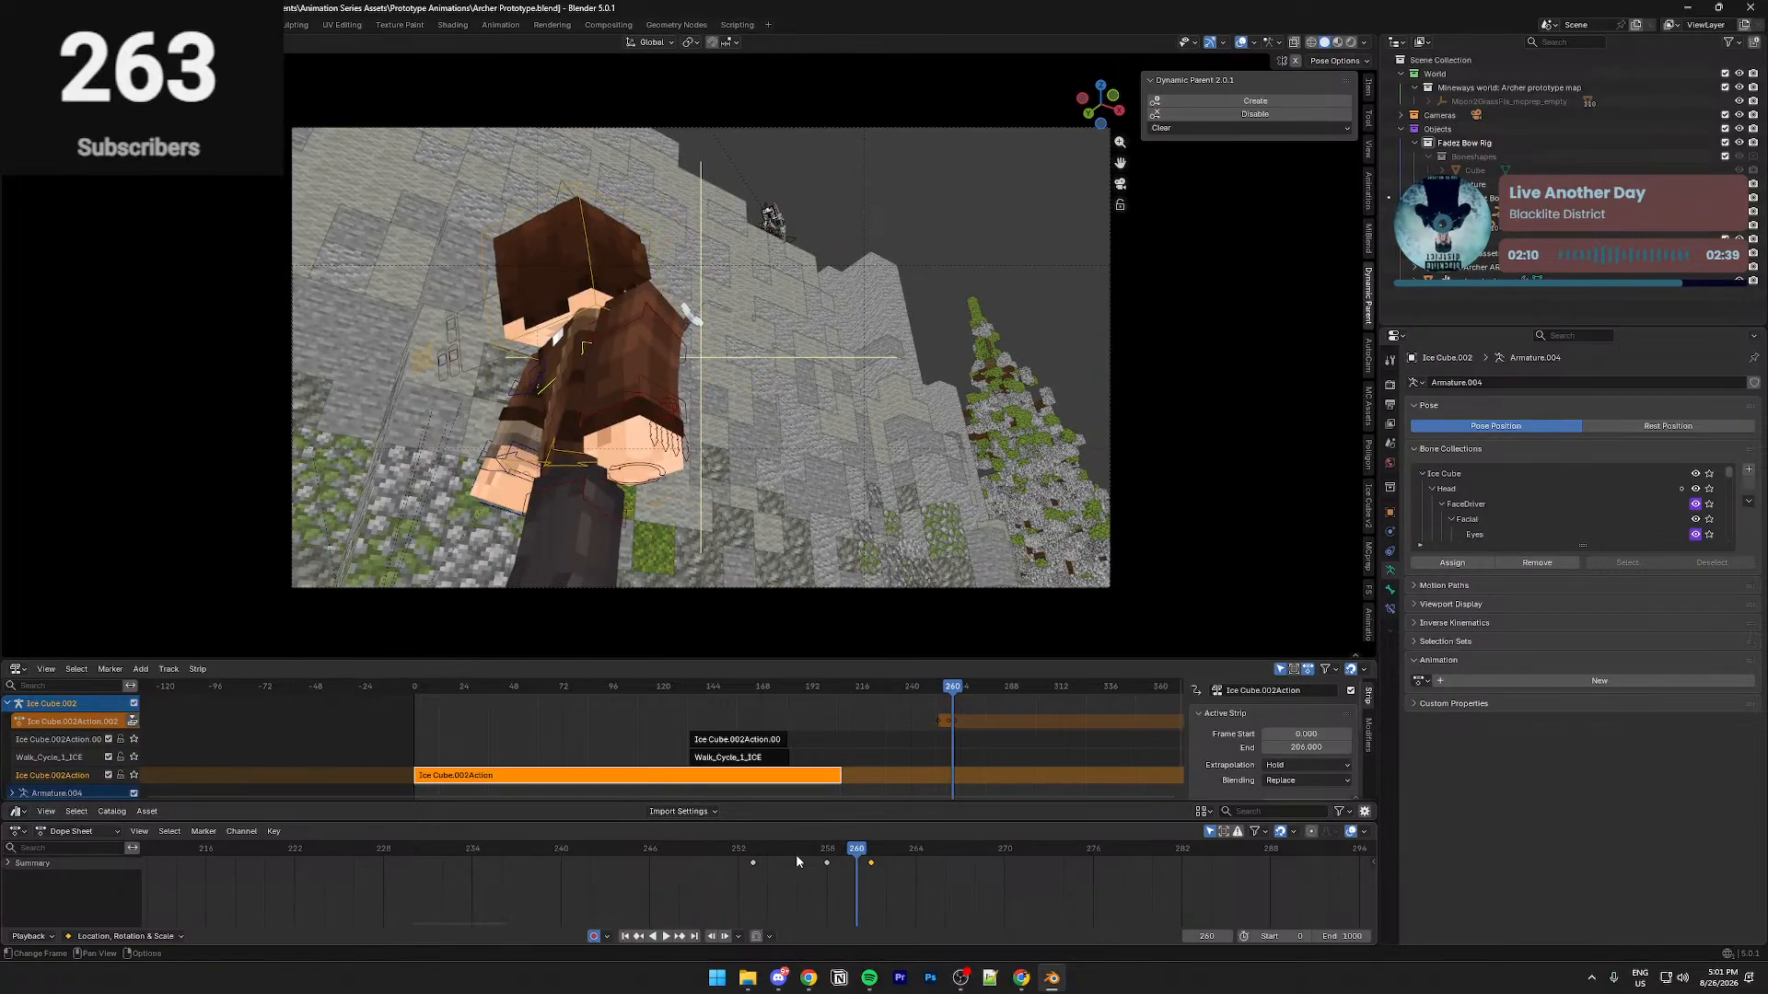
left_click(658, 858)
key("space")
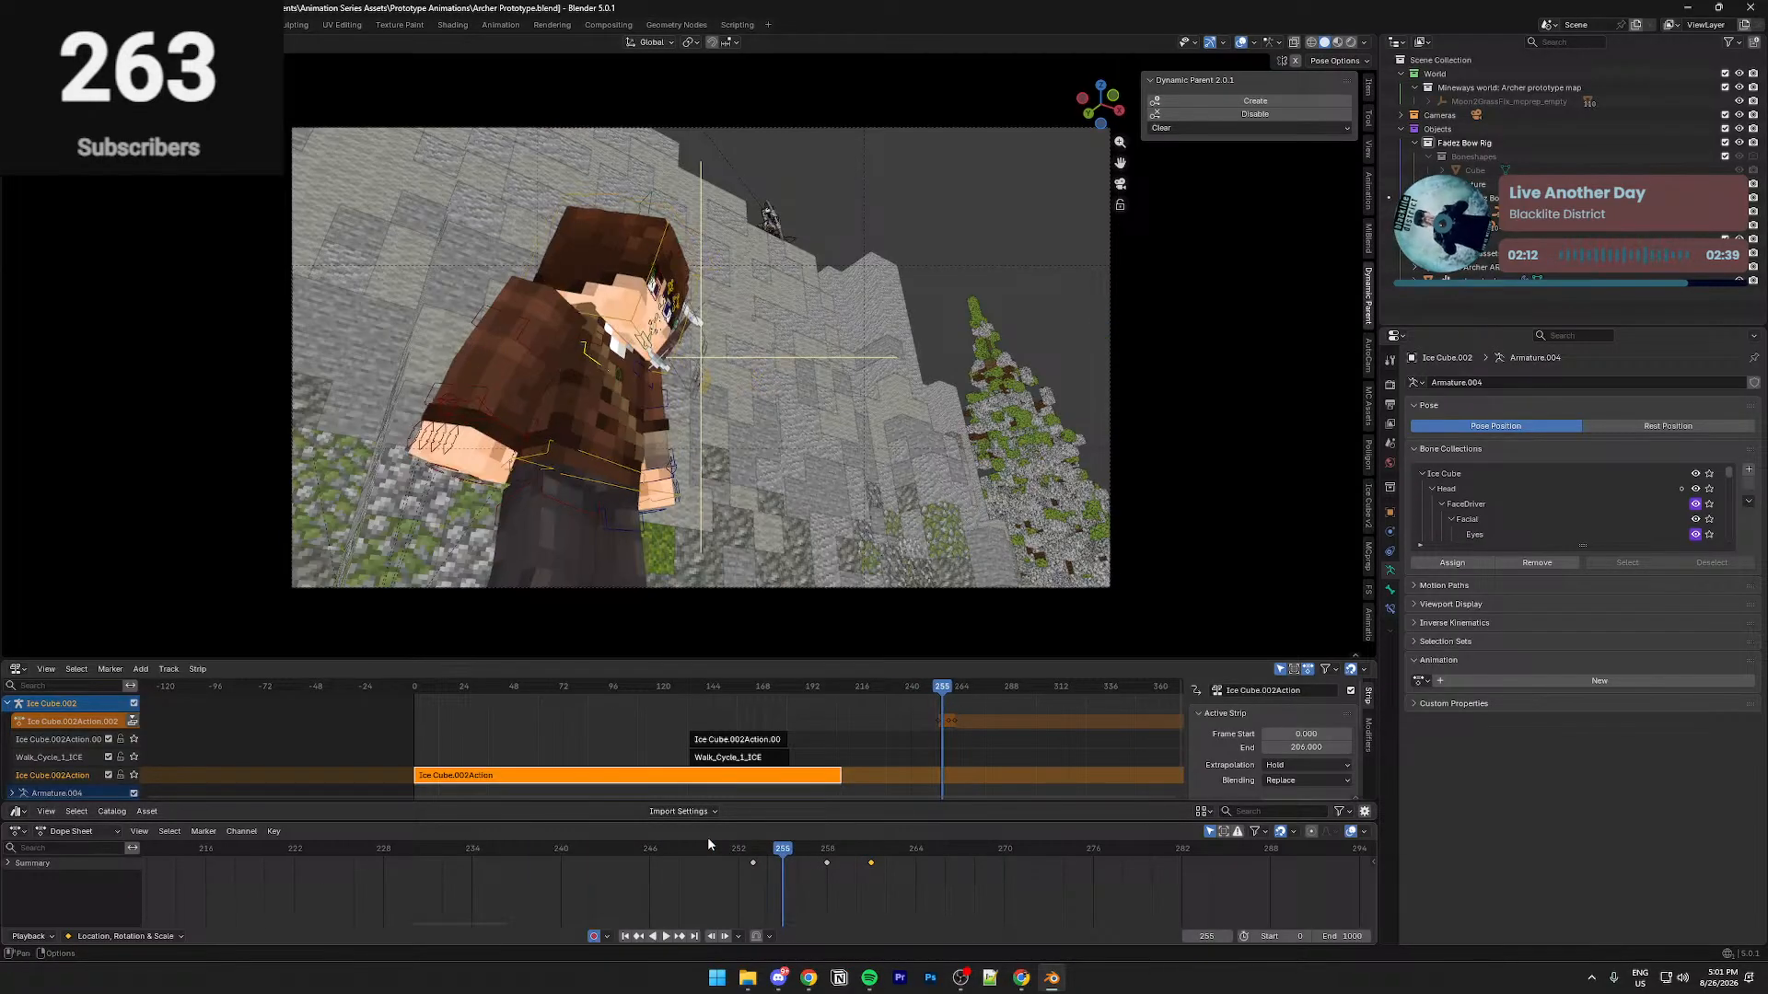
left_click_drag(768, 858, 708, 857)
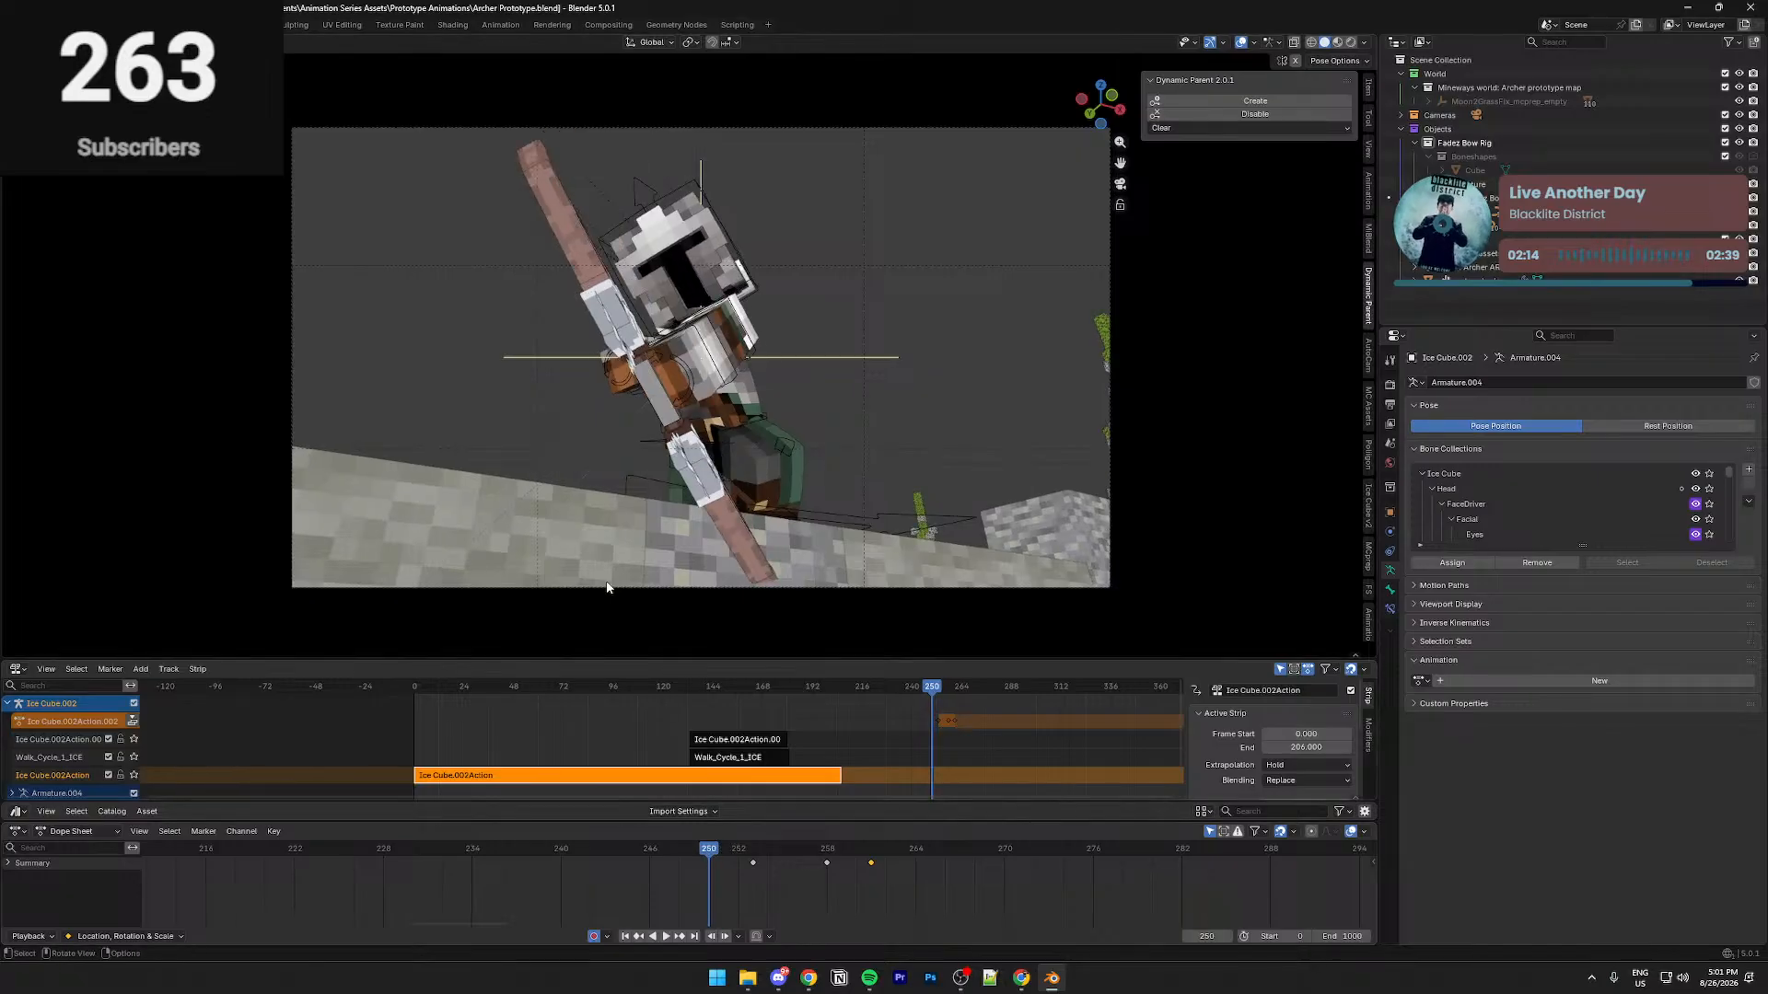
key("space")
scroll(808, 315, "up", 11)
middle_click_drag(808, 314, 531, 228, "shift")
scroll(530, 228, "down", 5)
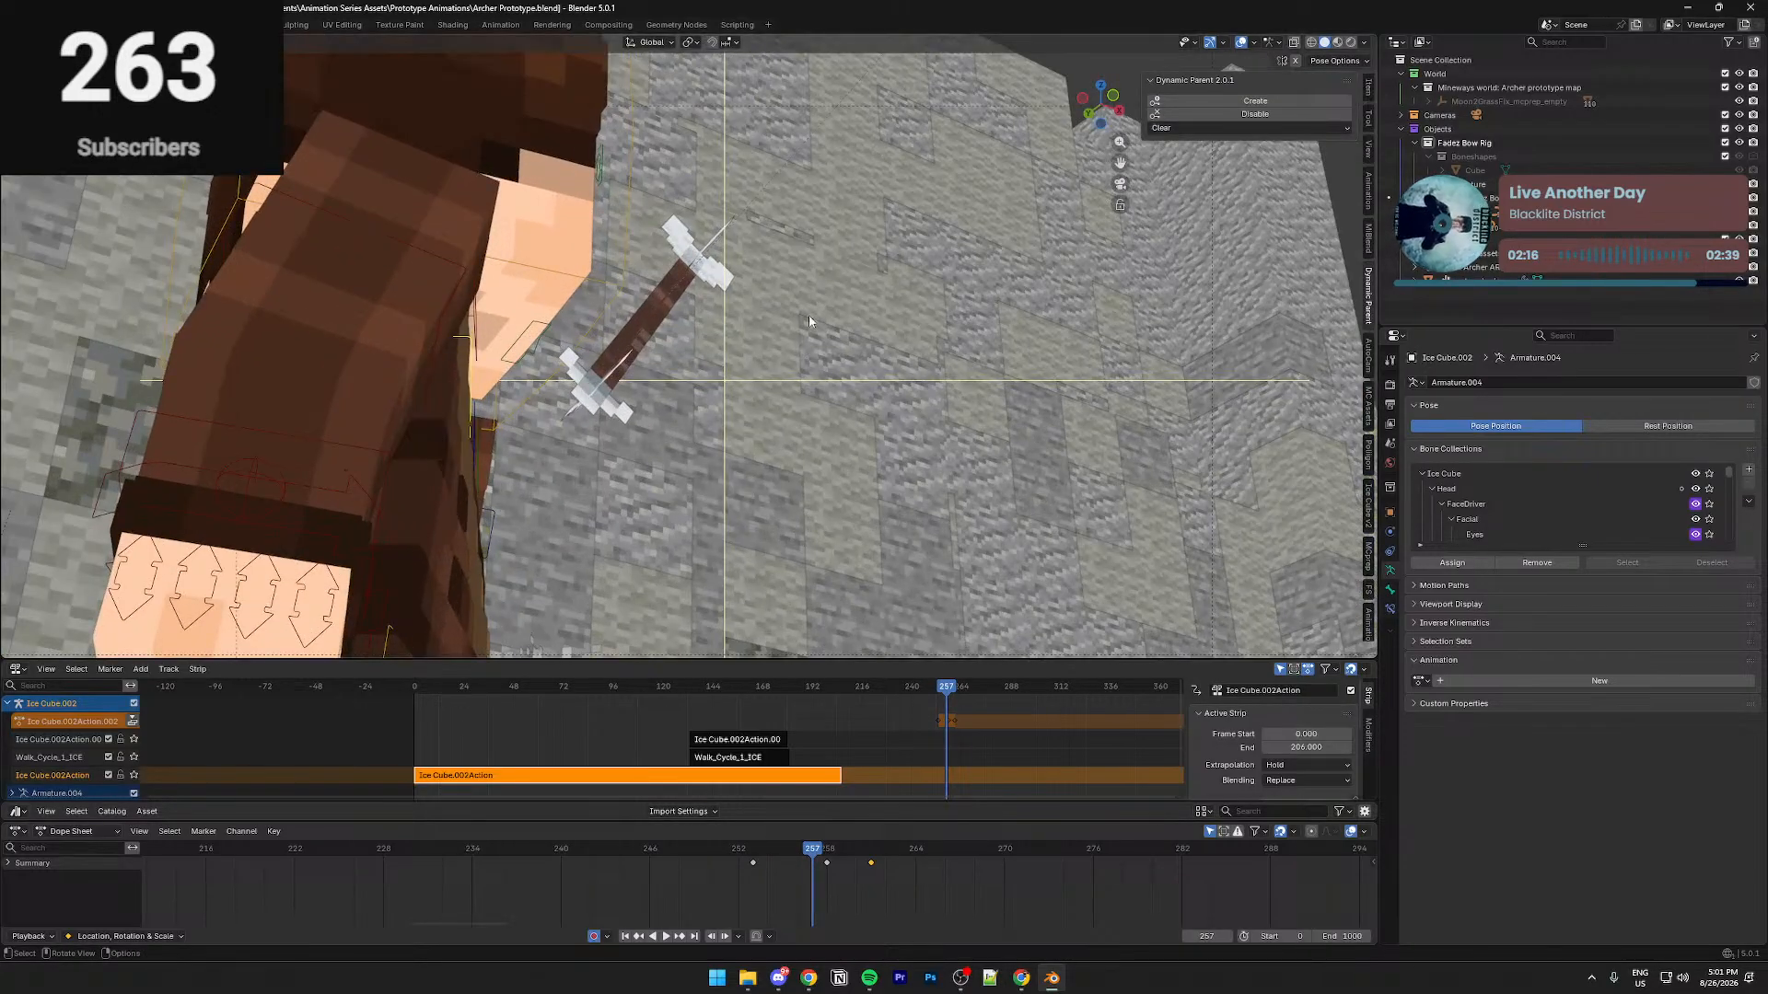
scroll(530, 228, "down", 5)
Replay the shot from about frame 246 and advance frame by frame from 252 to 256
left_click(650, 844)
key("space")
left_click(650, 844)
left_click(650, 844)
key("space")
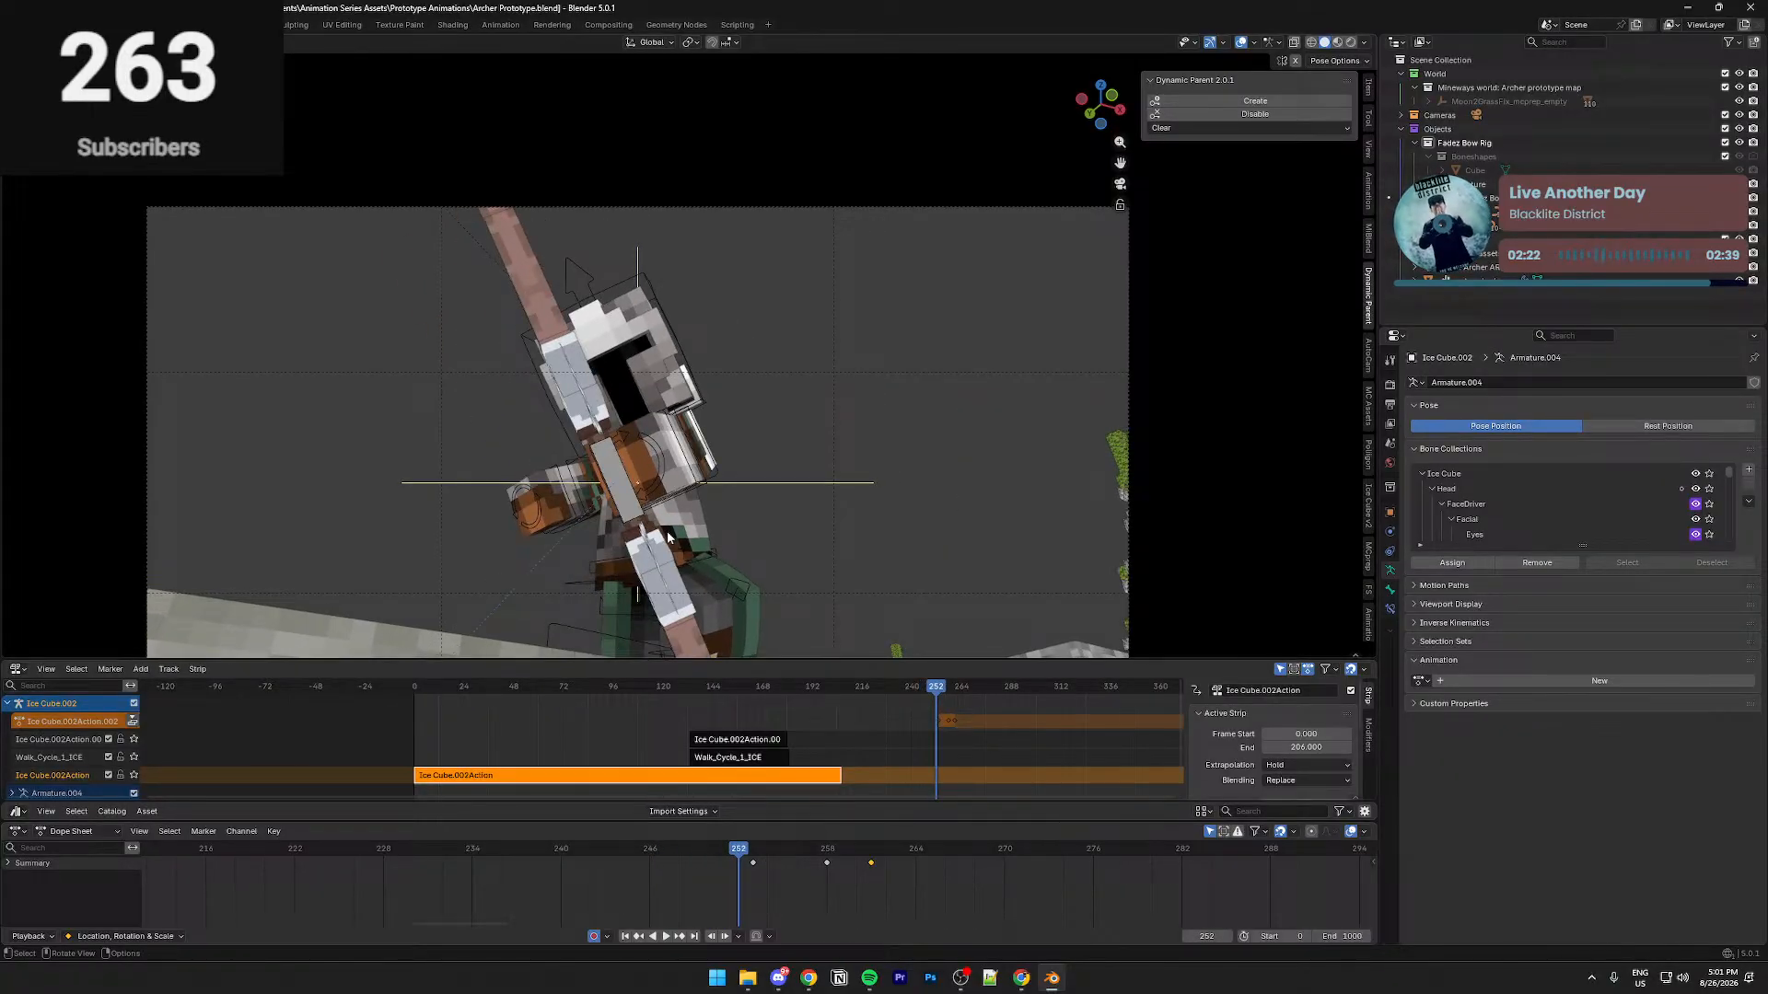
key("Right")
key("Right")
key("Right")
key("Right")
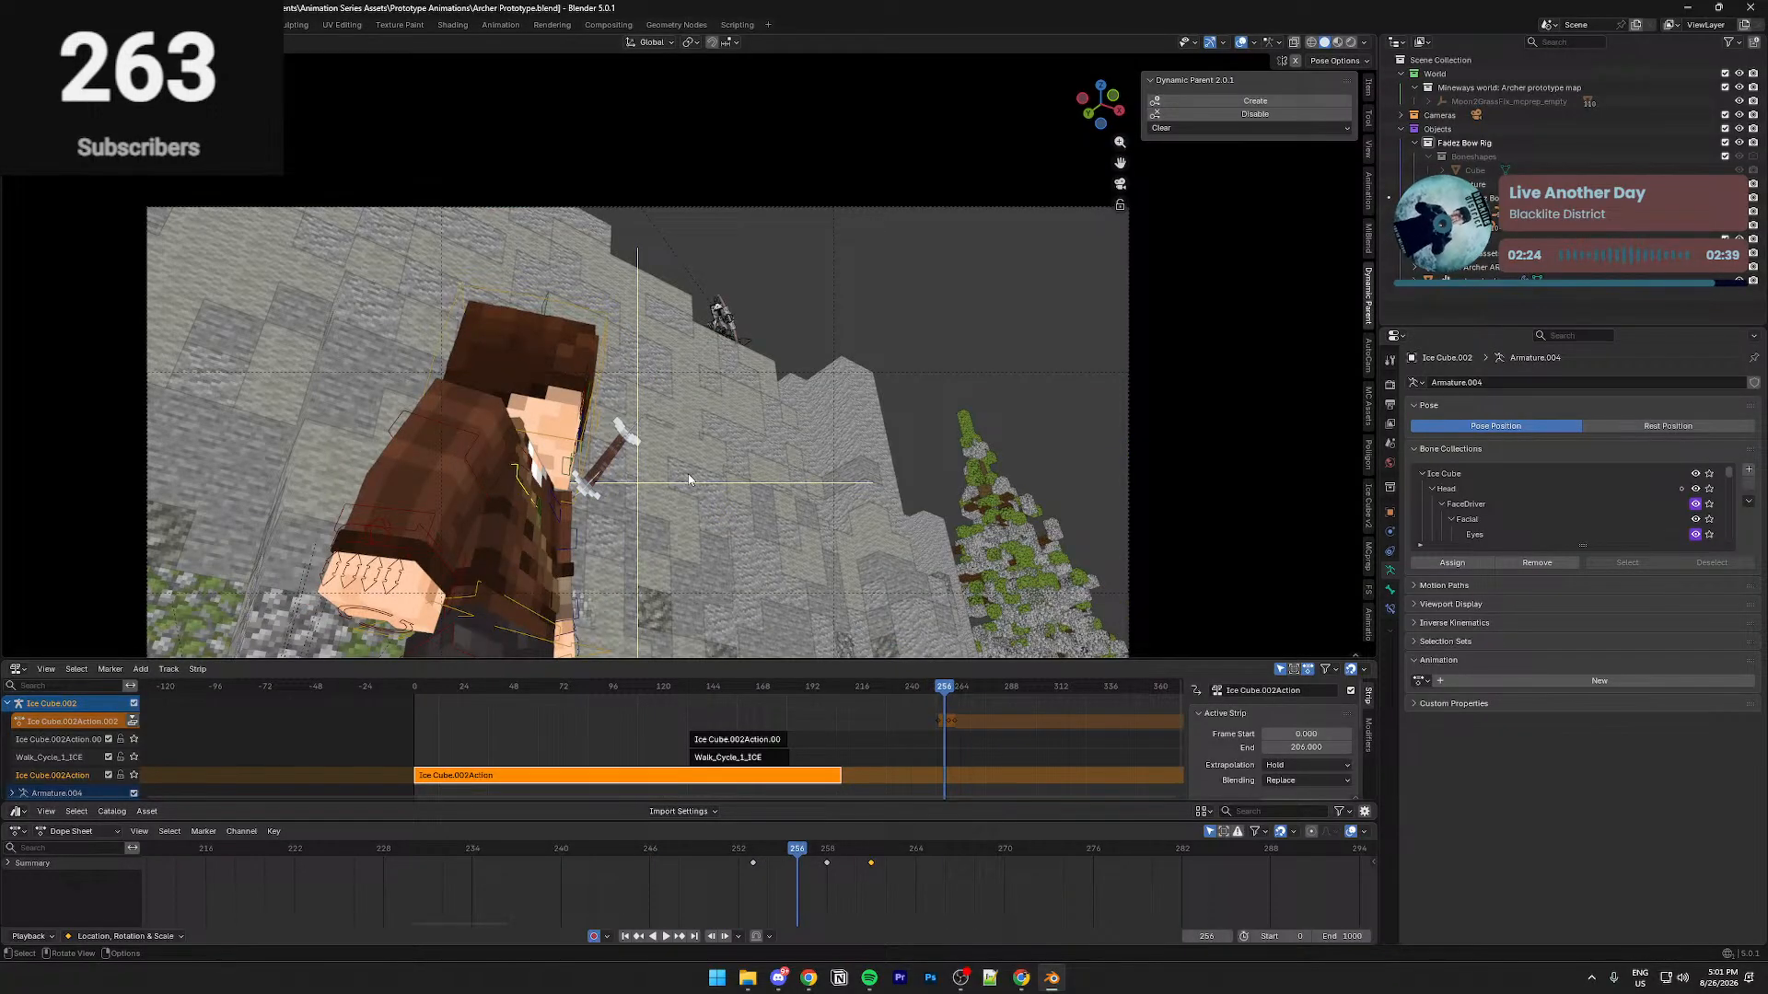
Play past the impact outside the camera view and examine the character at frame 253 from several angles
key("space")
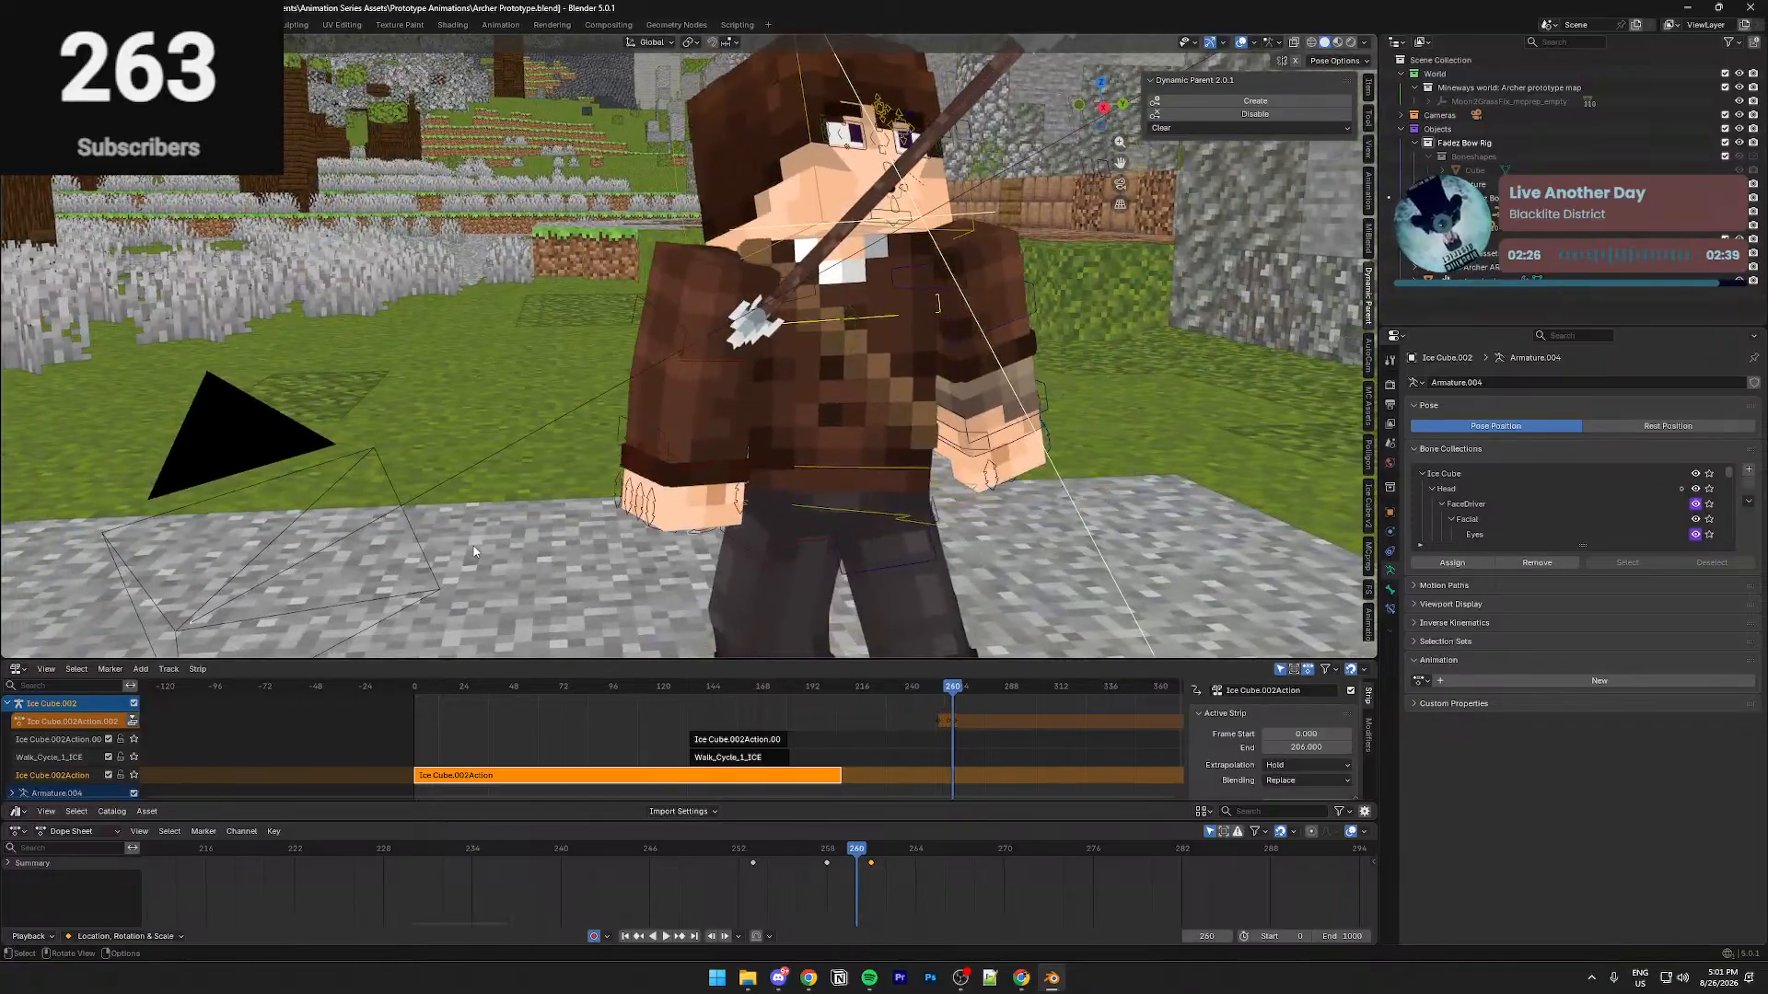
middle_click_drag(525, 523, 681, 497)
left_click(752, 850)
scroll(700, 552, "down", 3)
middle_click_drag(617, 570, 716, 626)
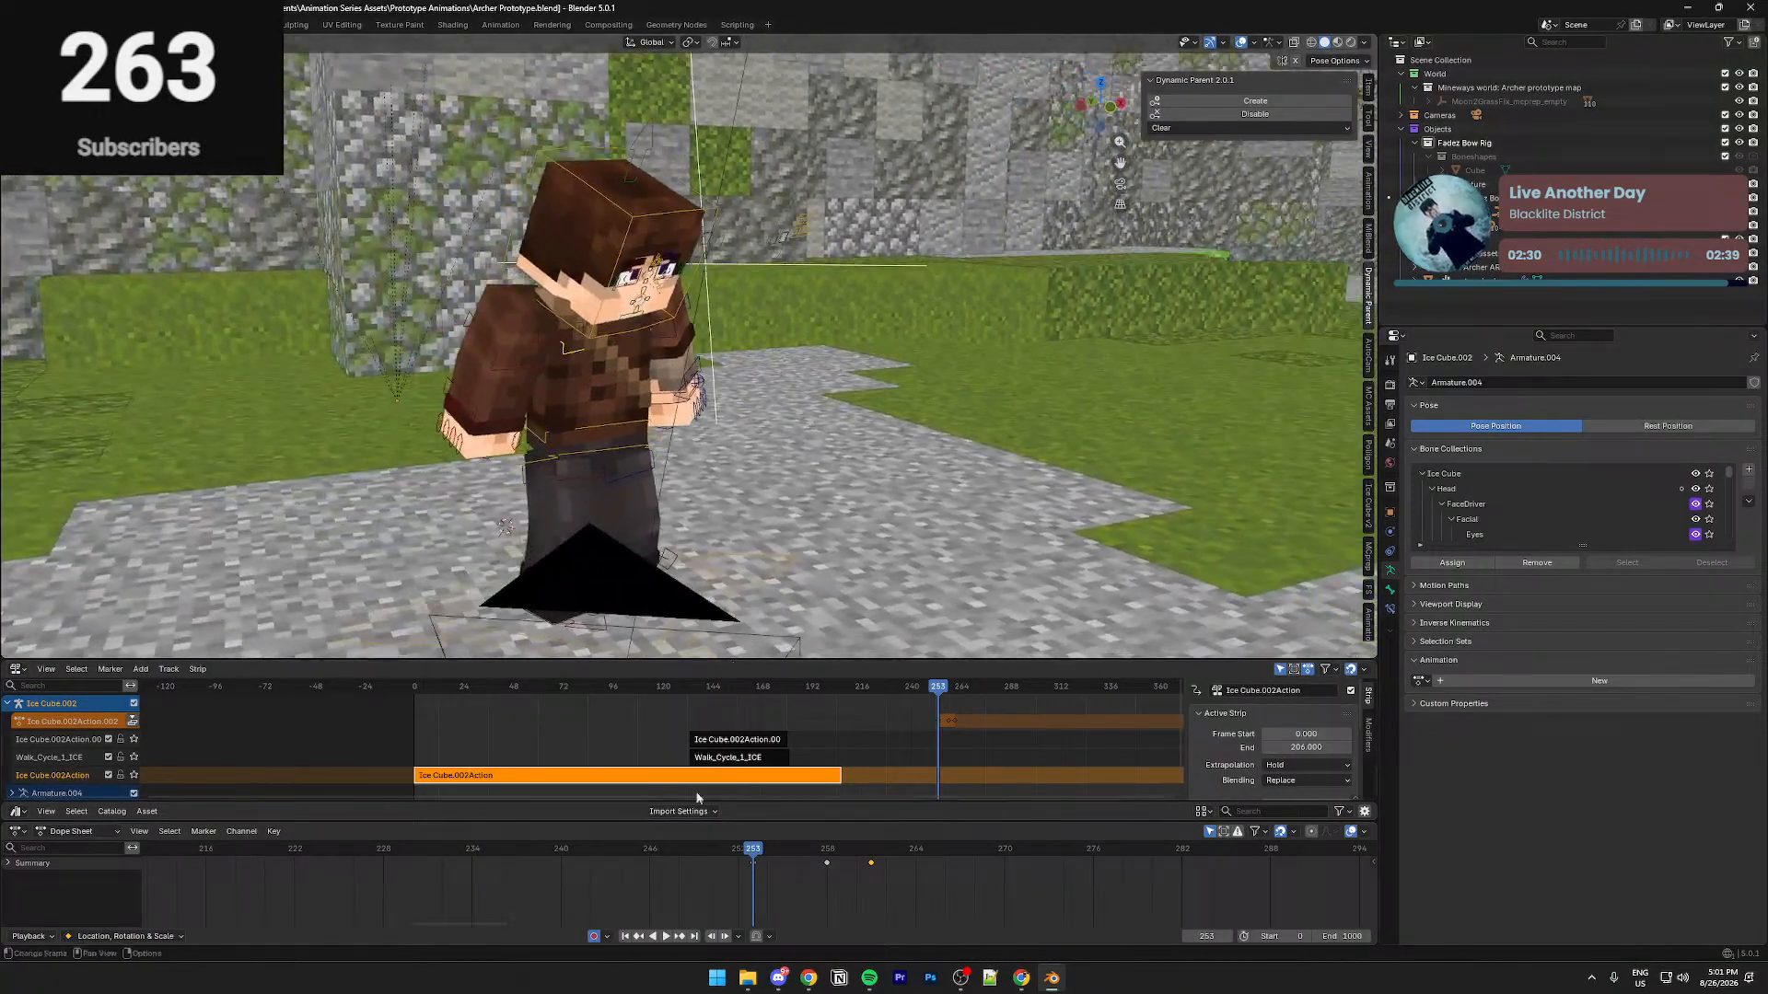
middle_click_drag(580, 438, 552, 350)
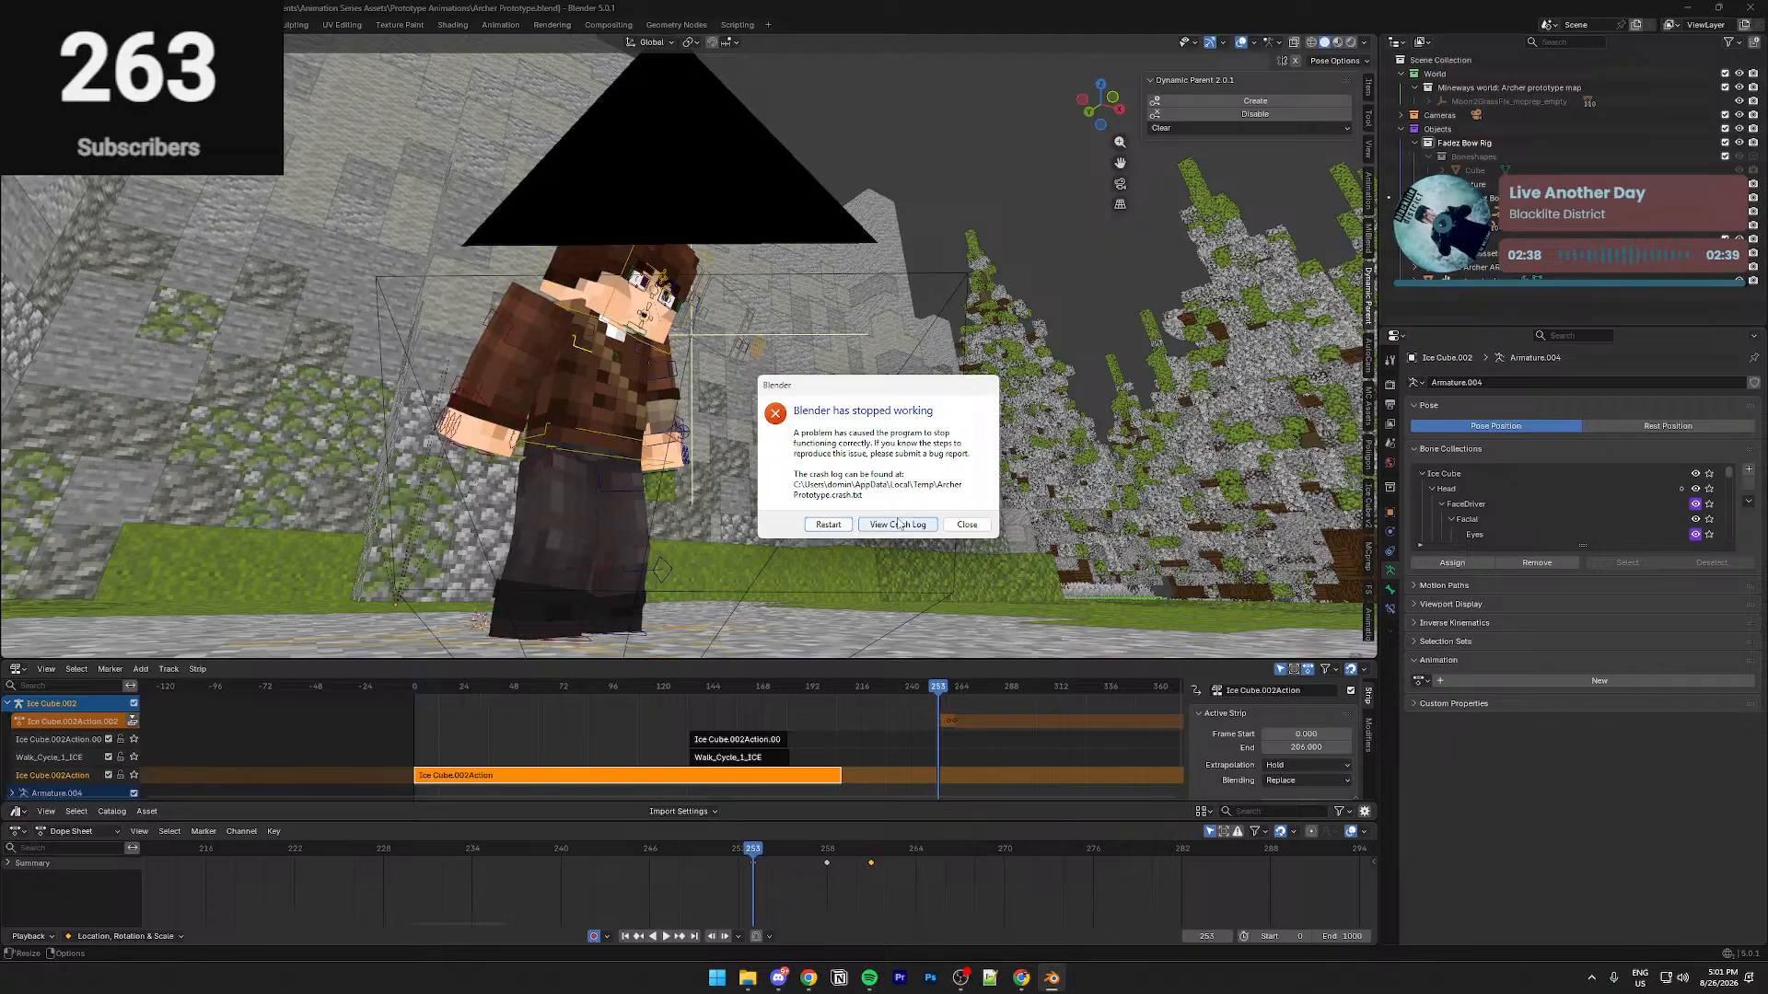
Restart the crashed program with the archer file and allow execution of the file's Python scripts
left_click_drag(846, 386, 586, 397)
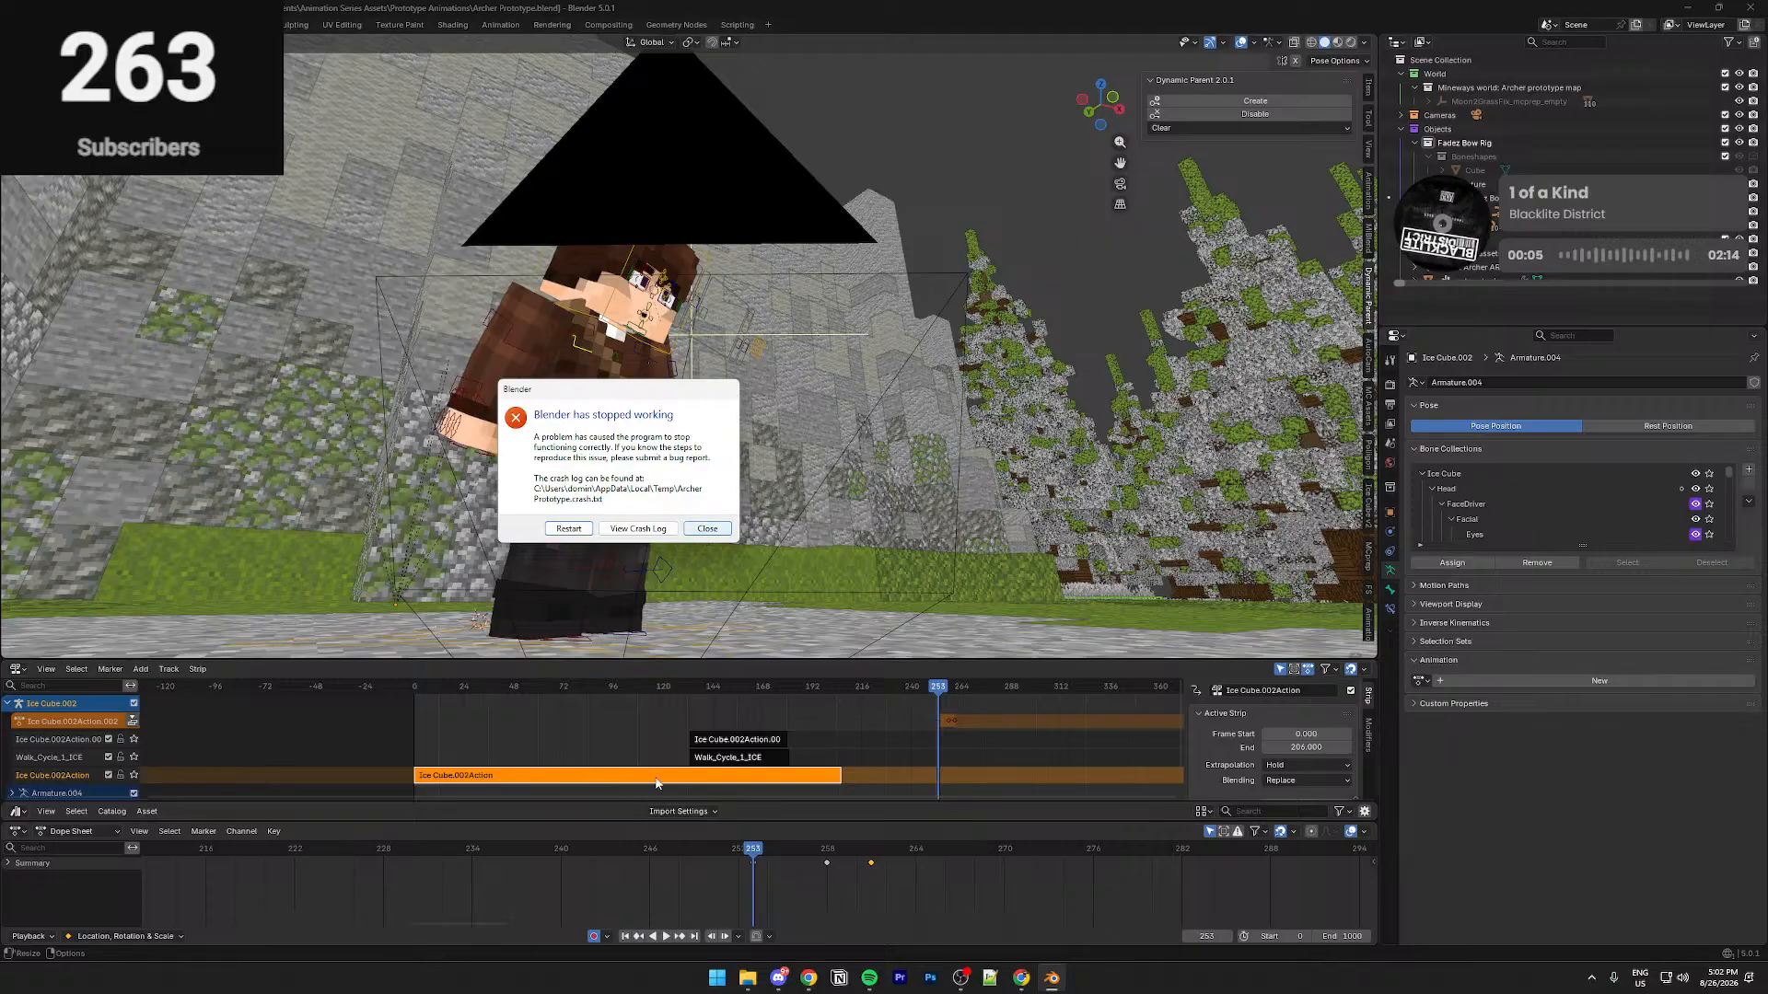
left_click(721, 983)
type("task")
key("Return")
left_click(1068, 977)
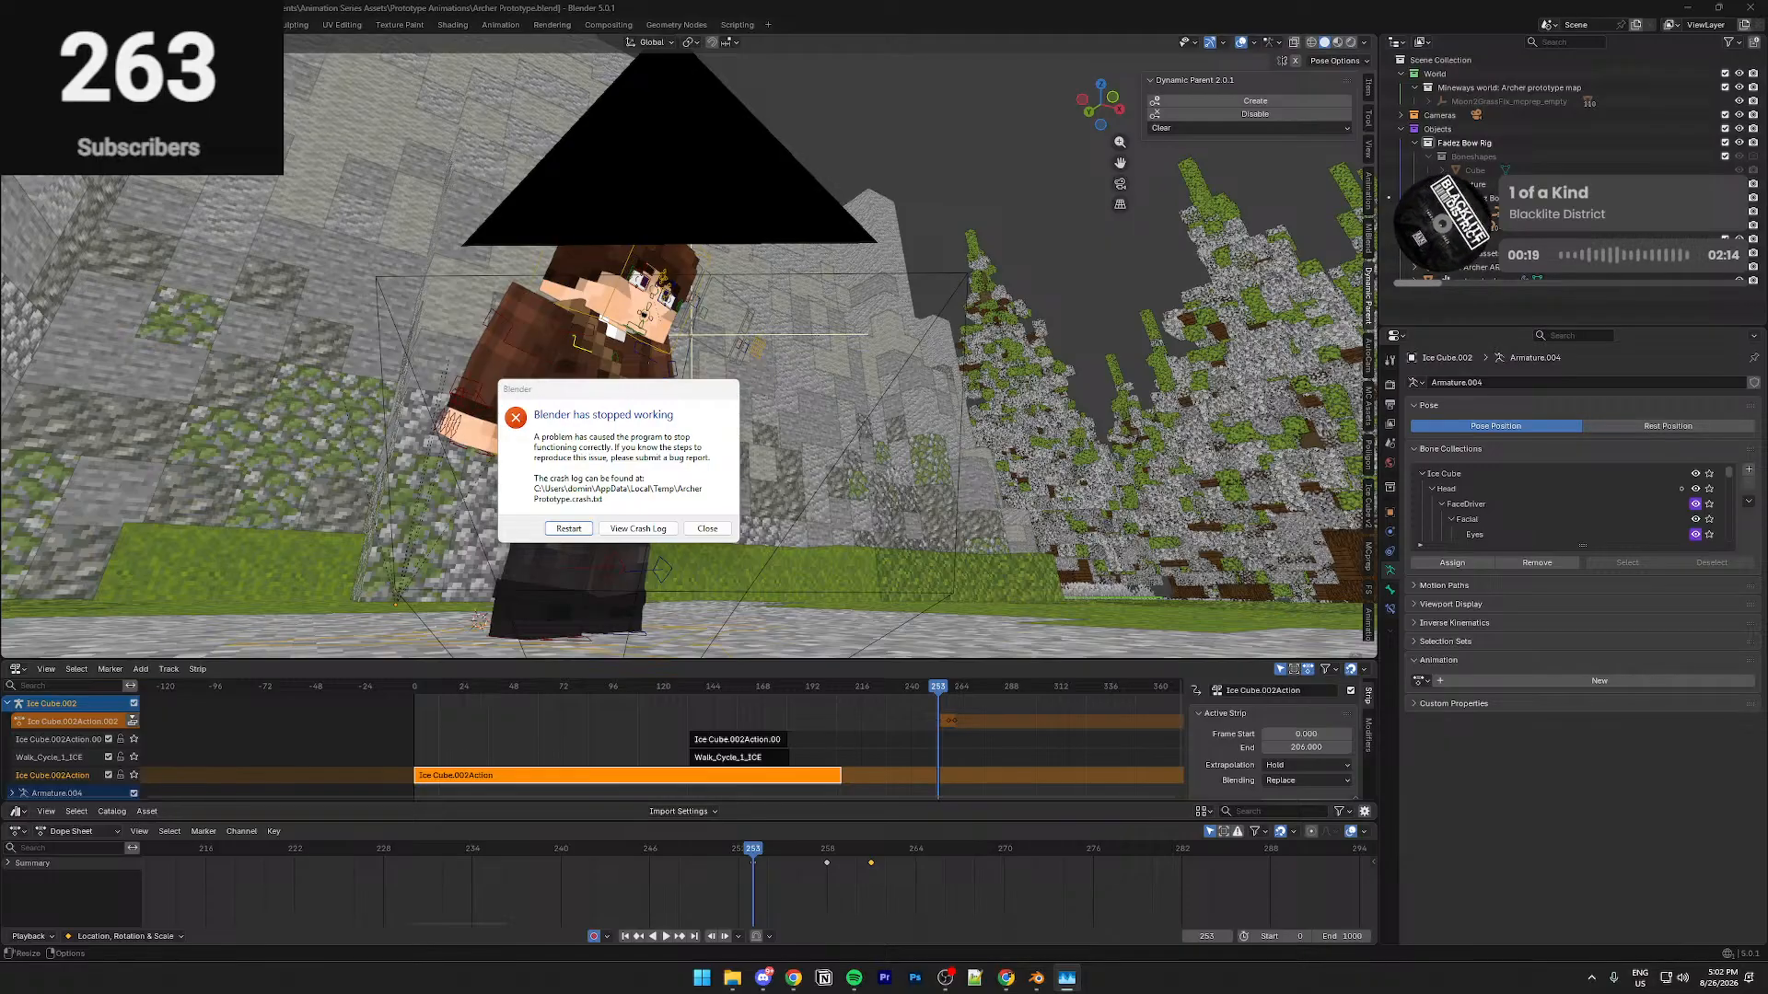
left_click(568, 529)
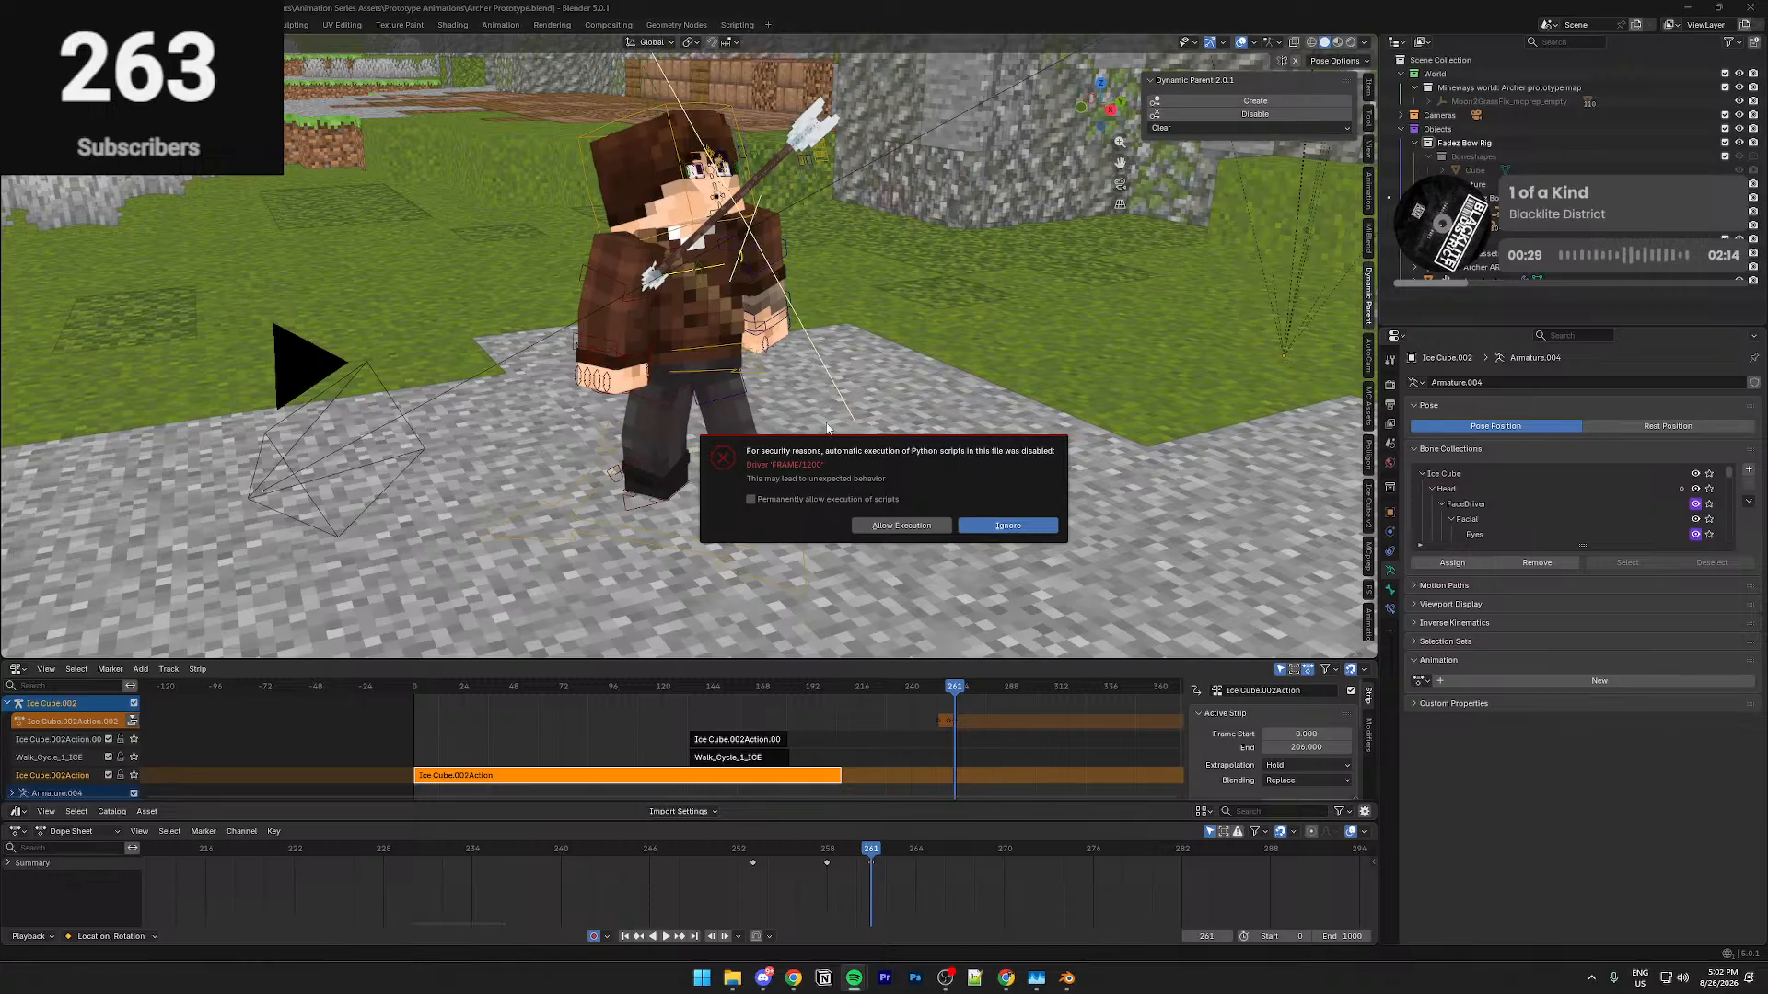
left_click(864, 527)
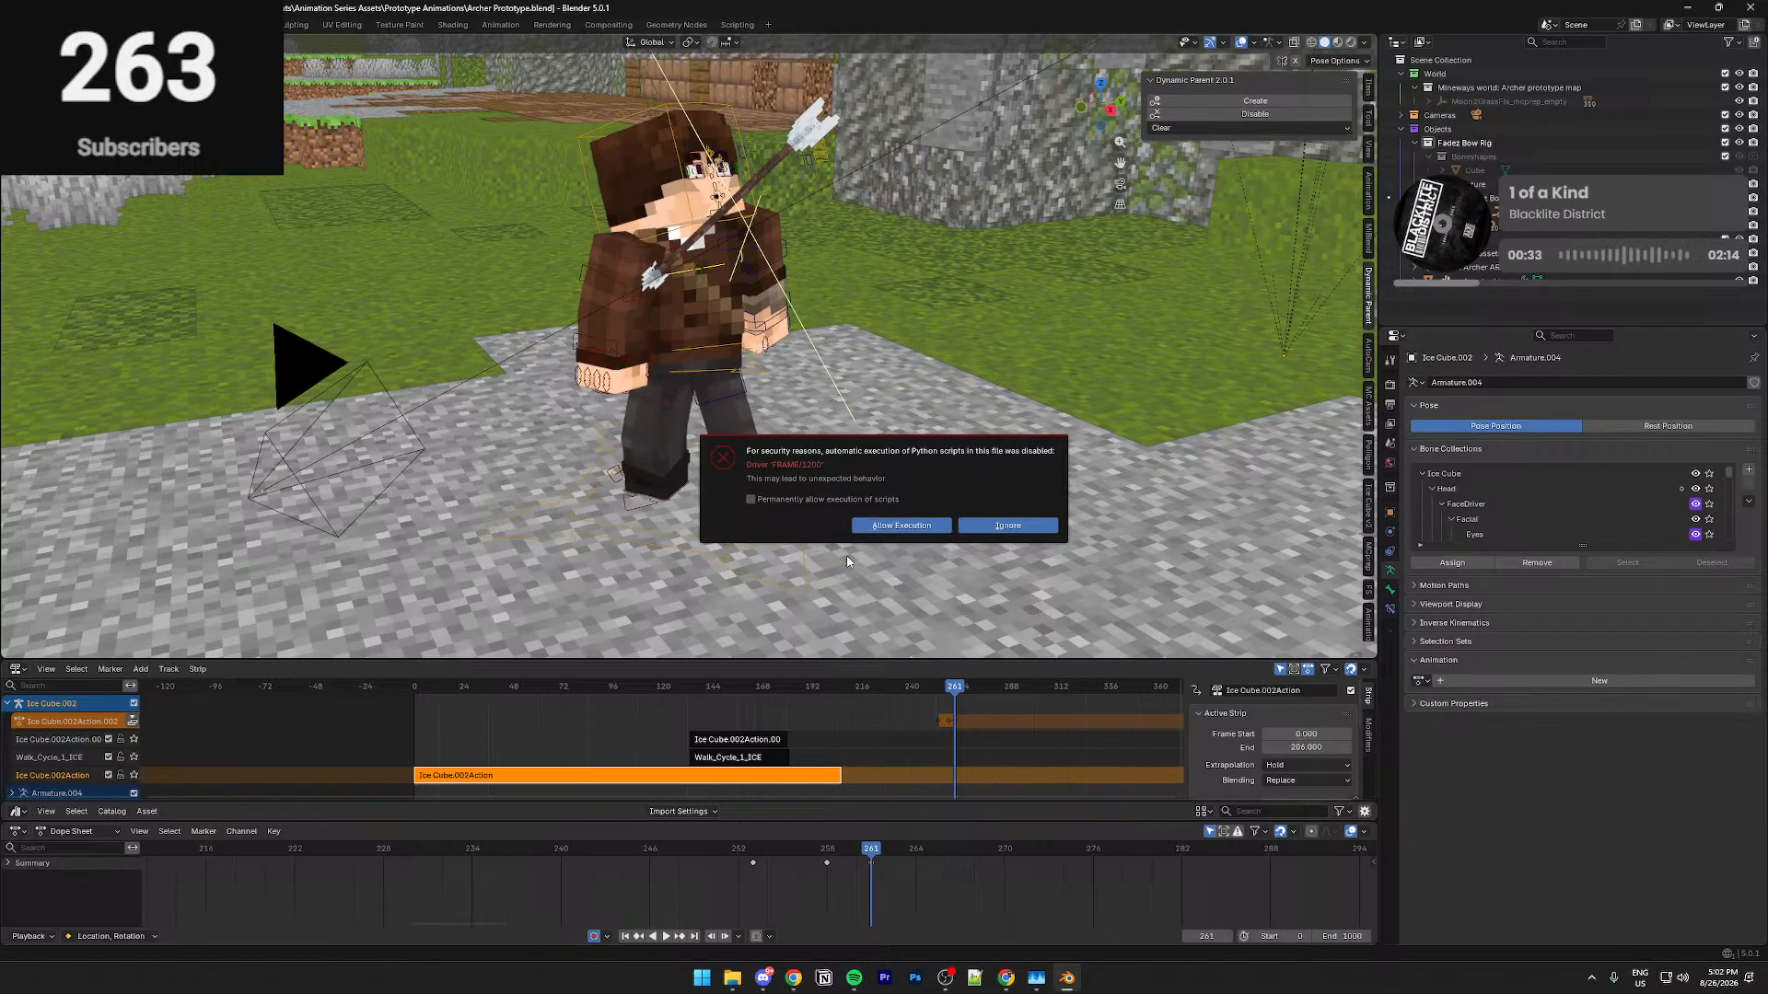
left_click(34, 24)
Examine the character's pose from several angles while playing and scrubbing the frames leading up to the hit
middle_click_drag(898, 576, 855, 628)
left_click_drag(851, 858, 726, 855)
key("space")
key("space")
middle_click_drag(599, 507, 840, 427)
middle_click_drag(635, 469, 820, 345)
left_click_drag(721, 859, 738, 860)
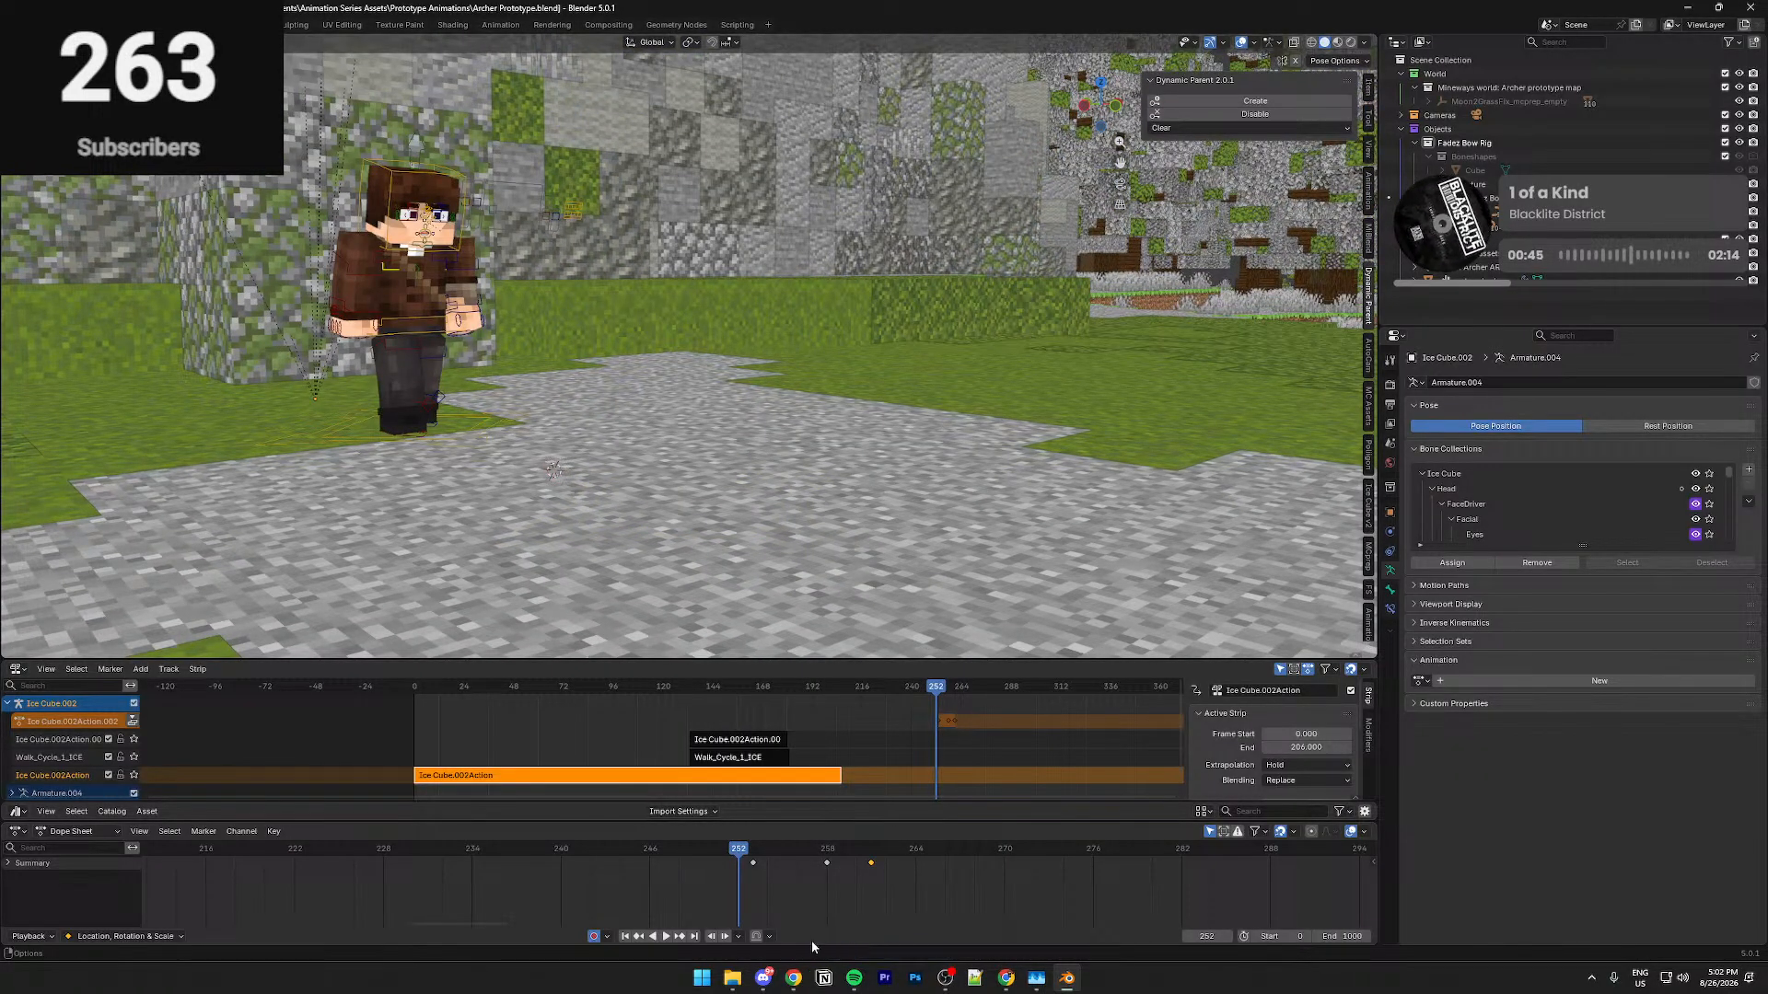
Play the shot through the camera from about frame 221 past the arrow impact
scroll(663, 478, "down", 5)
key("KP_0")
left_click(280, 854)
key("space")
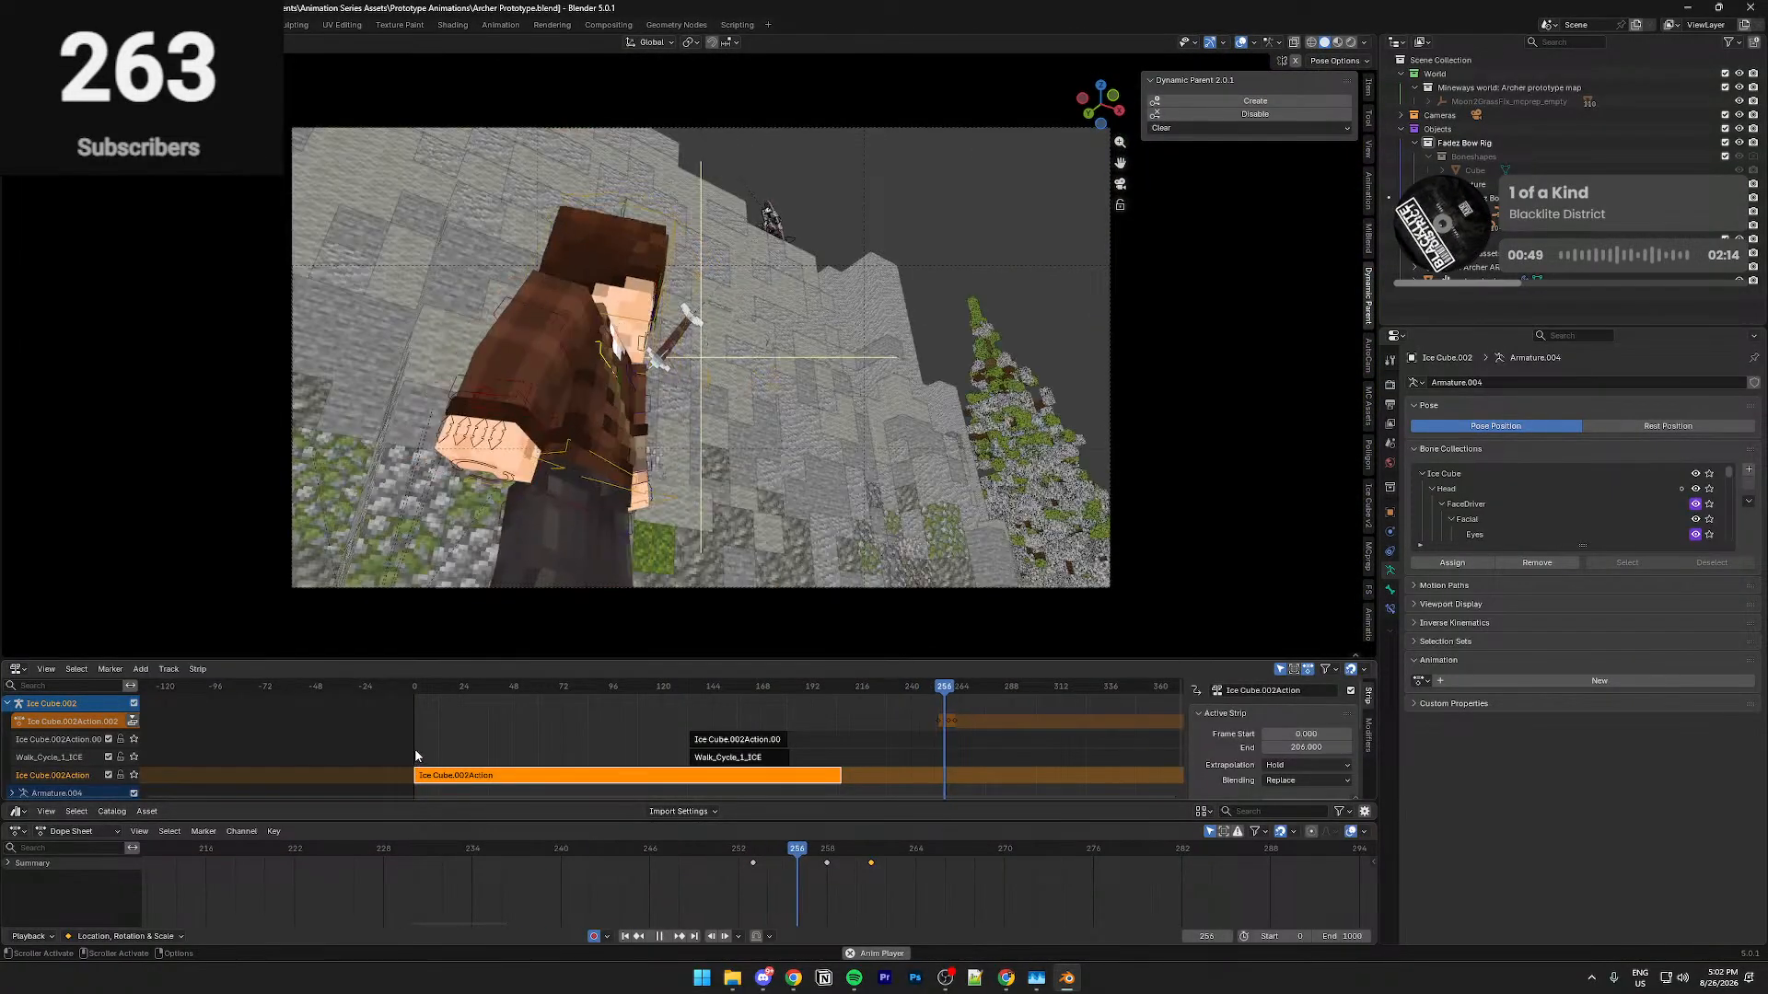
key("space")
Replay the arrow impact several times from about frames 249, 251 and 255 to judge the reaction timing
left_click(723, 848)
key("space")
key("space")
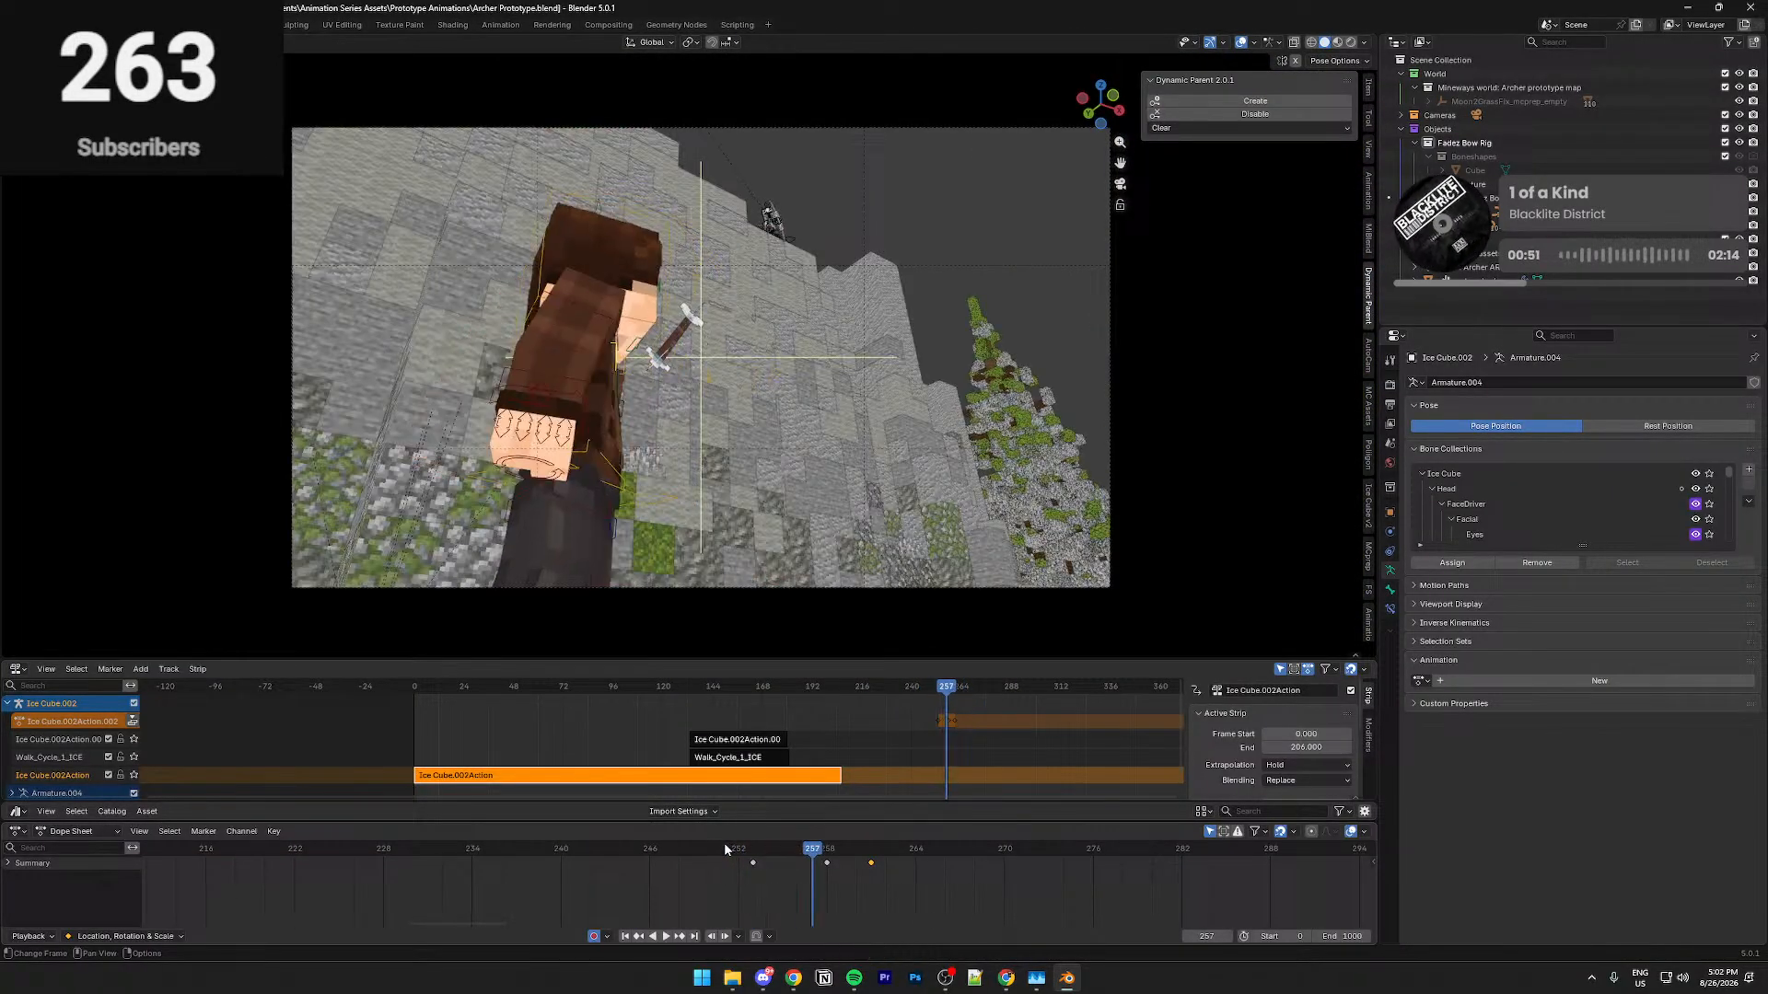
left_click(725, 849)
key("space")
key("space")
left_click(782, 846)
key("space")
left_click_drag(710, 855, 697, 856)
left_click(698, 856)
key("space")
Insert a keyframe for the character's pose at frame 261
left_click(871, 849)
key("i")
left_click(886, 849)
Replay the hit from about frame 251 at a different viewing angle and scrub past frame 258
middle_click_drag(699, 516, 549, 524)
left_click(724, 854)
key("space")
key("space")
left_click(725, 854)
key("space")
key("space")
left_click_drag(827, 848, 852, 843)
Select the arrow and review its flight through the camera
middle_click_drag(867, 522, 745, 258)
left_click(744, 273)
scroll(939, 398, "down", 5)
middle_click_drag(939, 398, 833, 571)
scroll(798, 866, "up", 2)
key("g")
left_click_drag(726, 876, 667, 858)
left_click(979, 866)
key("KP_0")
key("space")
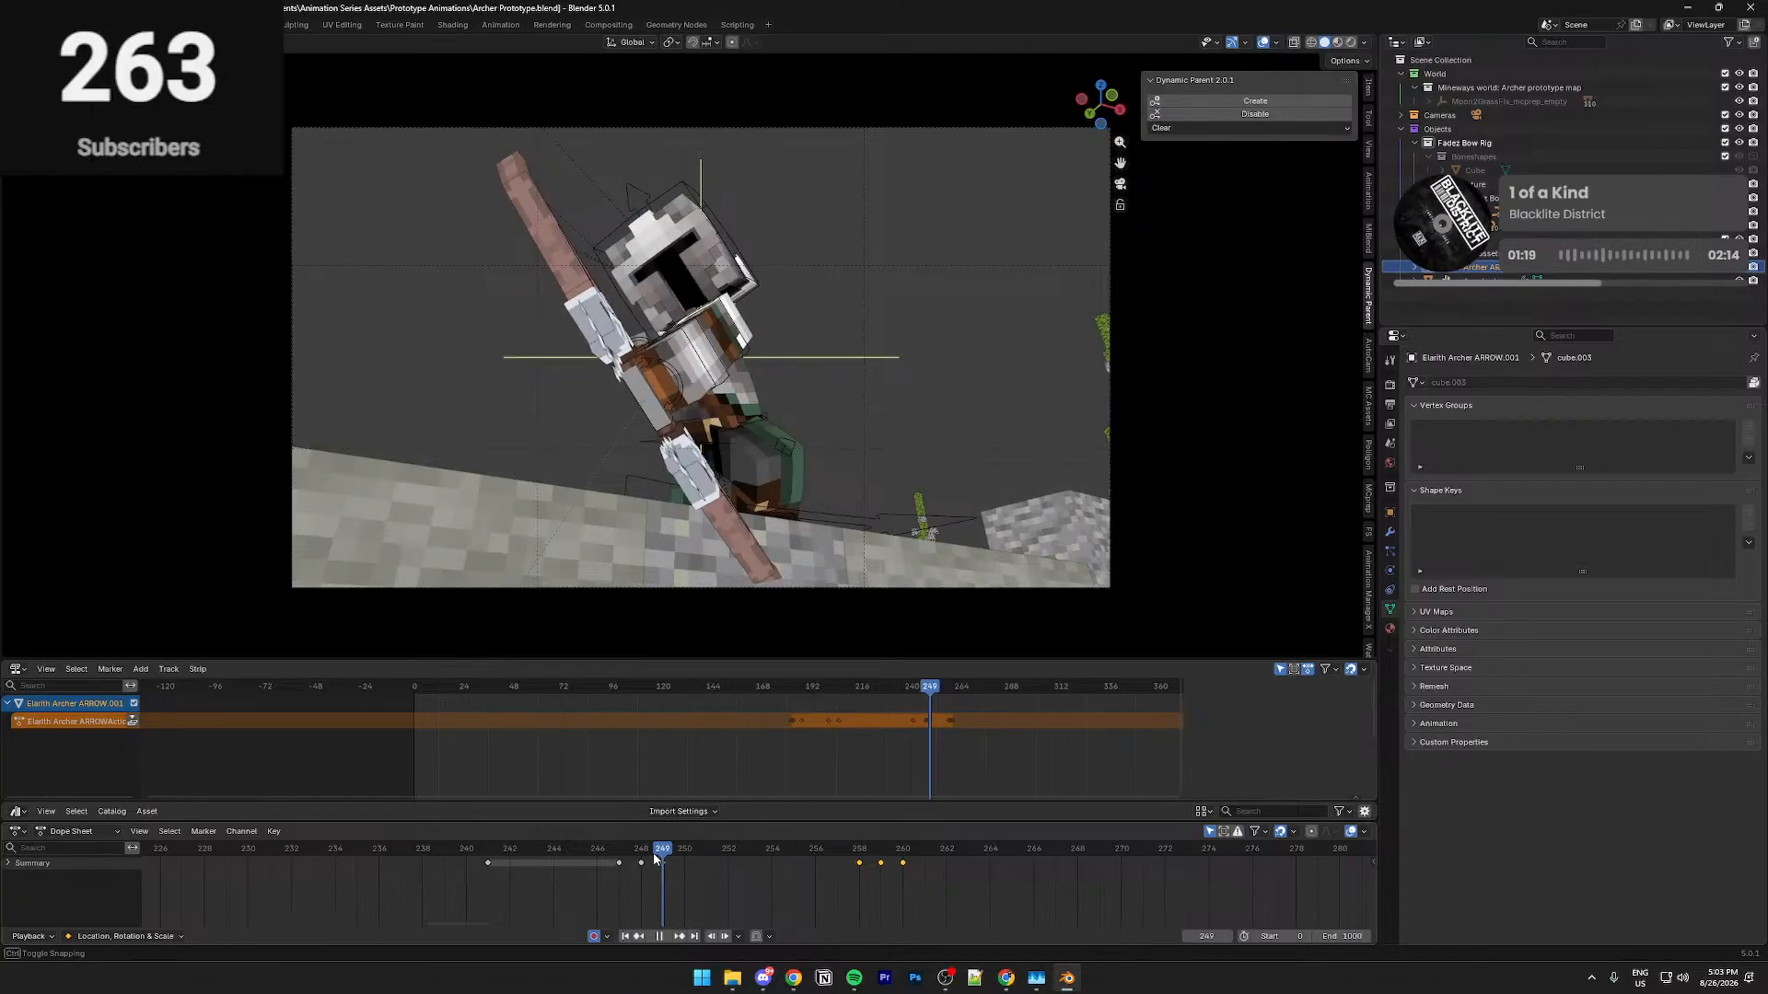
Disable the arrow's dynamic parent constraint at frame 249 and insert a keyframe for the arrow
key("KP_Decimal")
scroll(802, 412, "down", 5)
middle_click_drag(802, 412, 812, 370)
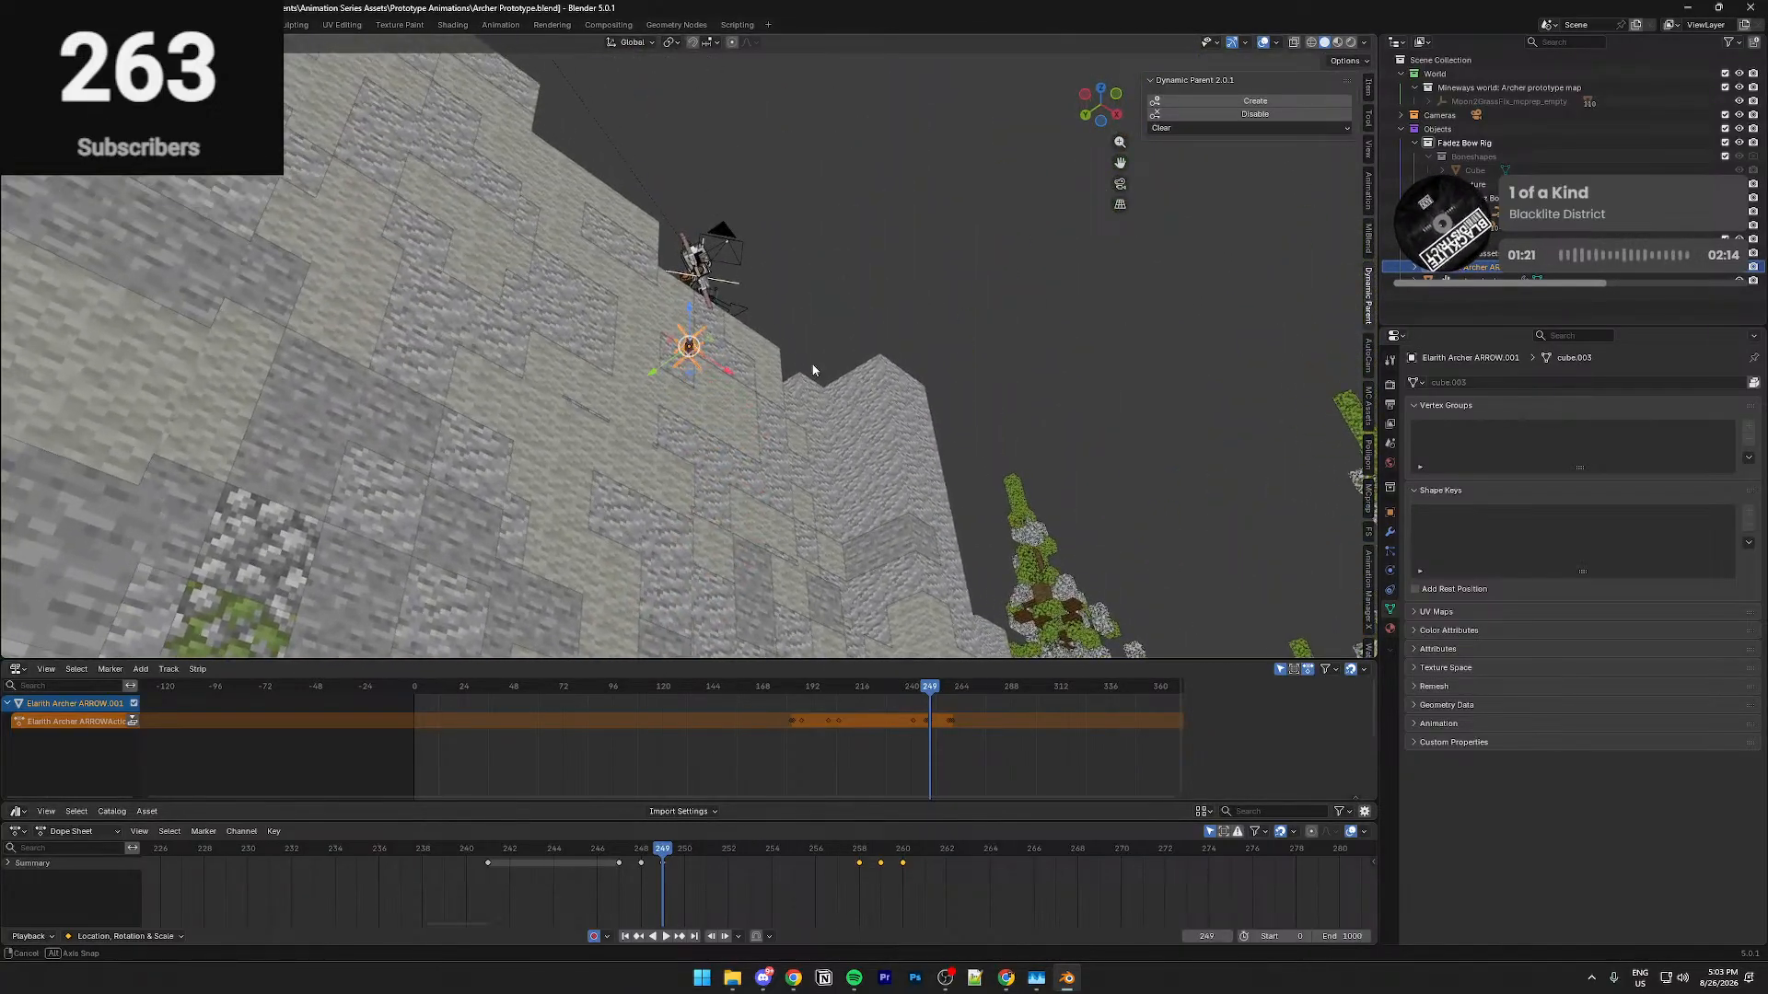
left_click_drag(659, 858, 643, 858)
key("KP_Decimal")
middle_click_drag(762, 410, 765, 525)
key("Right")
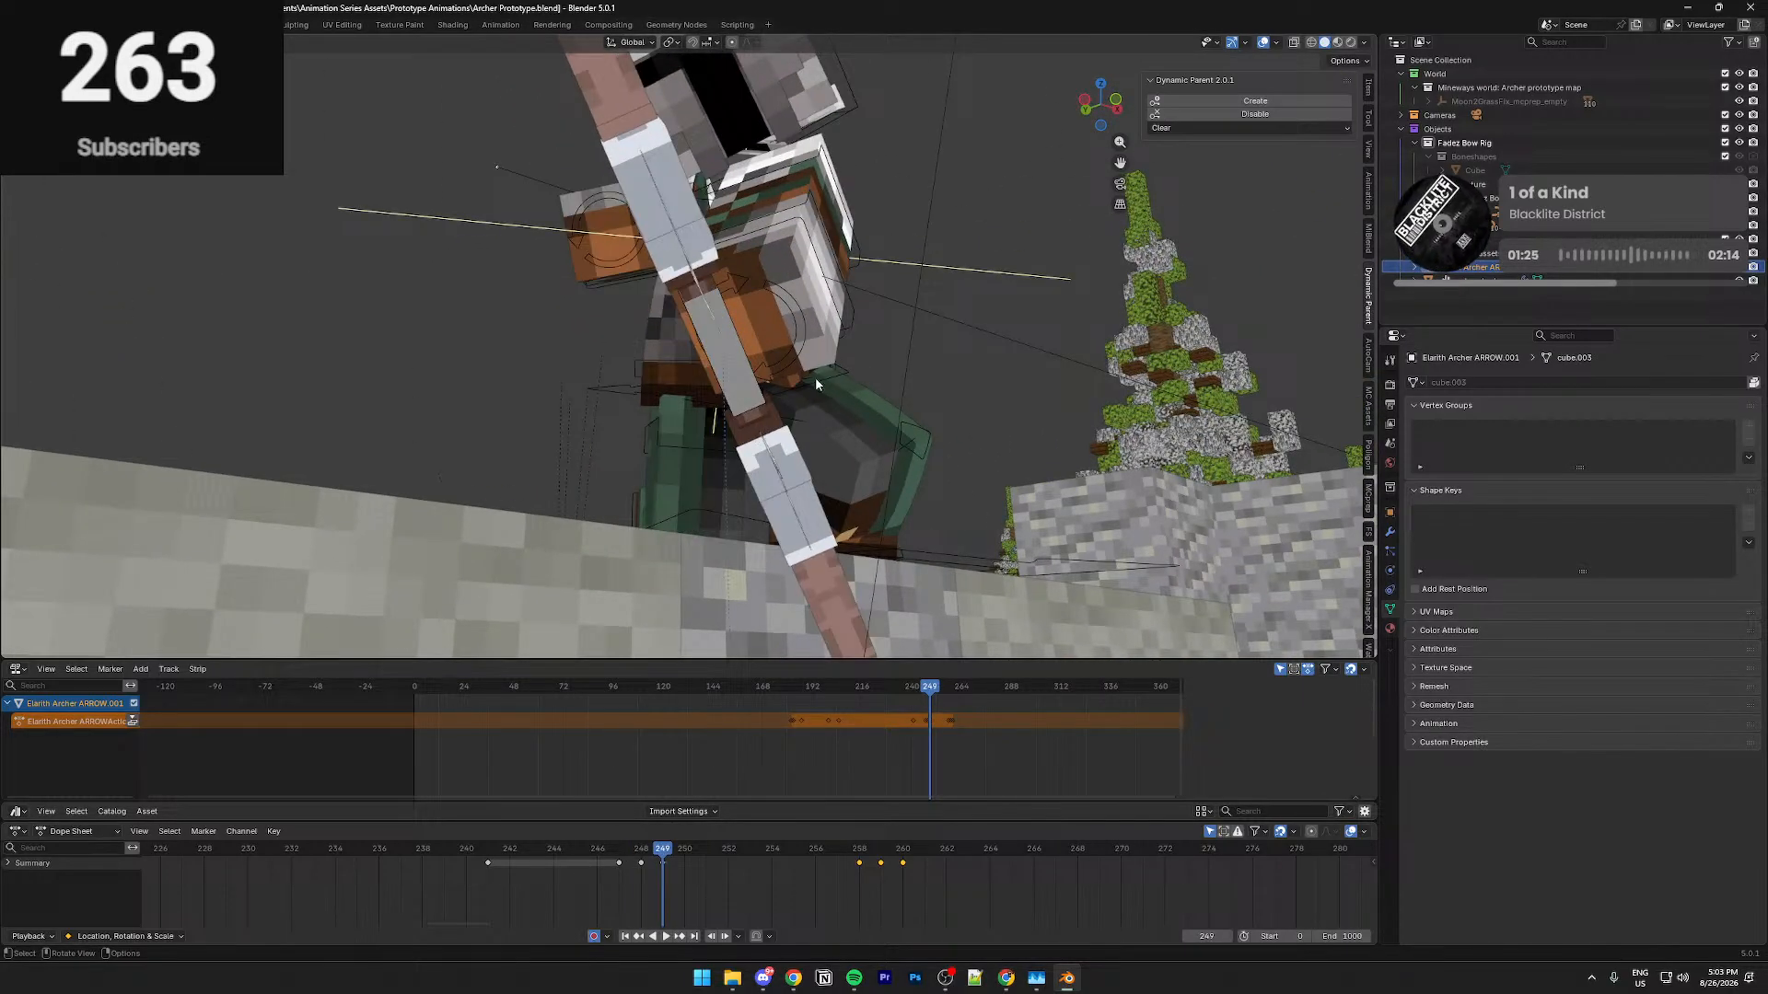
left_click(1227, 115)
key("KP_Decimal")
middle_click_drag(958, 370, 953, 331)
key("i")
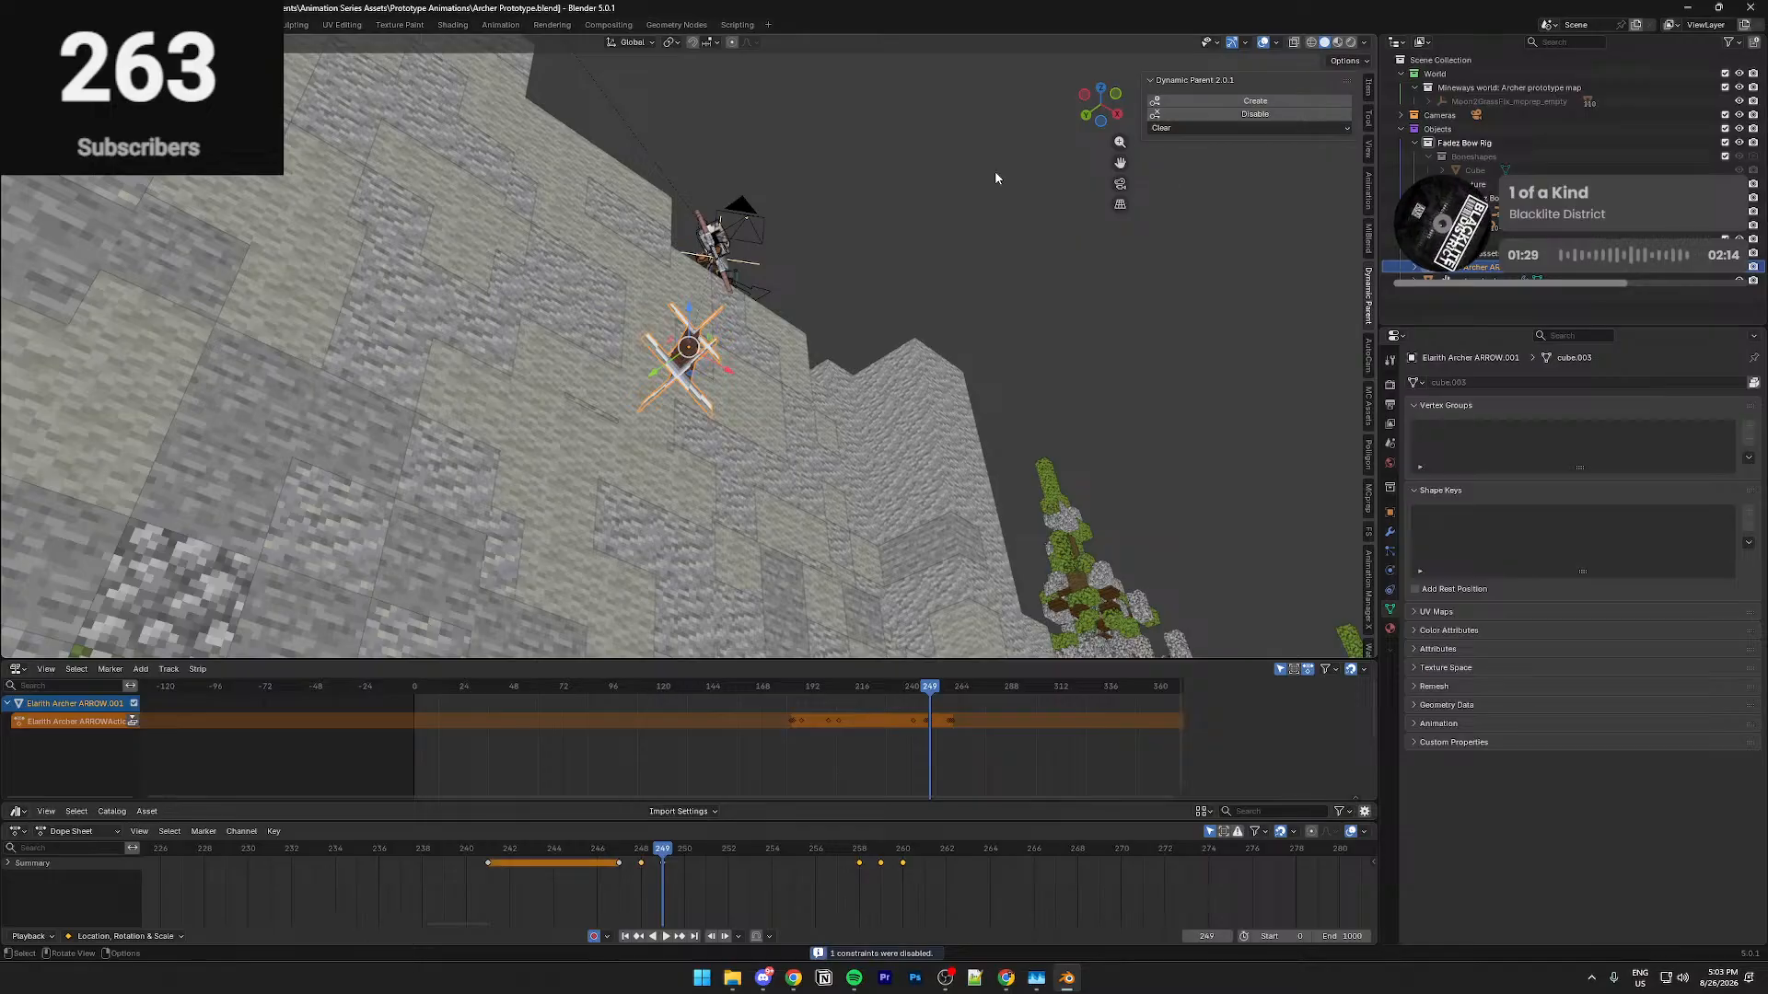
Step forward and backward through the frames after 249 to examine the arrow's flight path
key("Right")
key("Right")
key("Right")
key("Right")
key("Right")
key("Right")
key("Right")
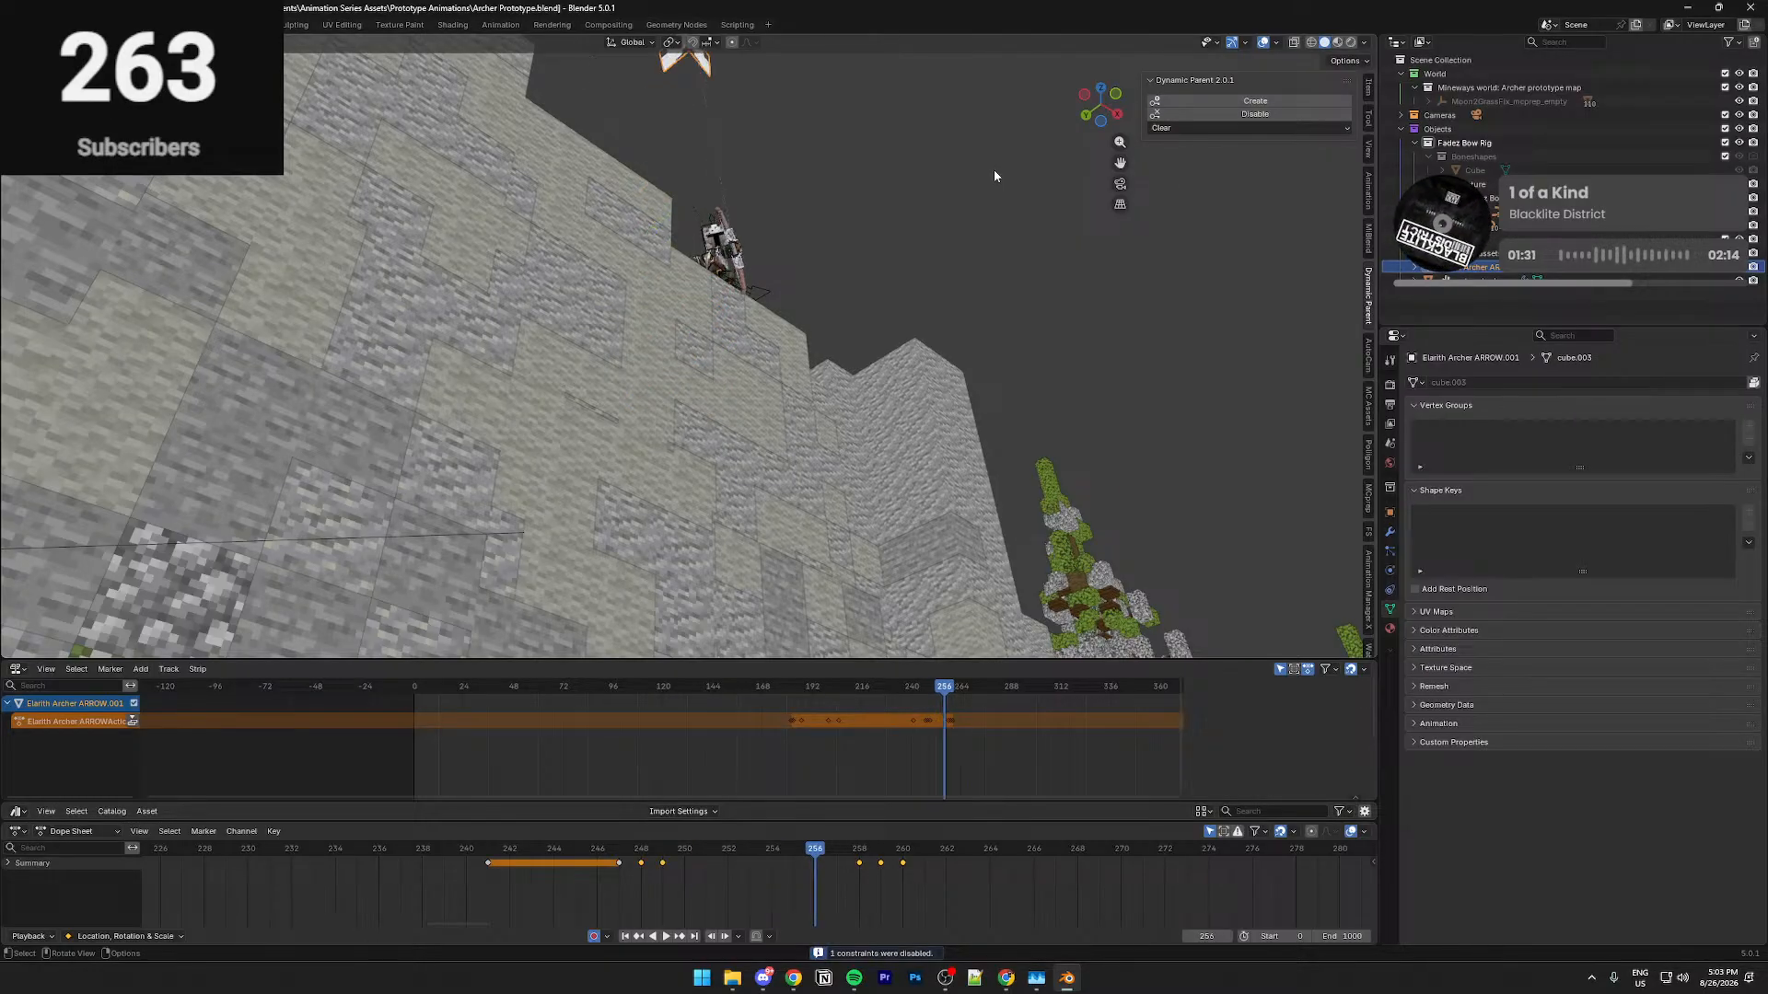
key("Left")
key("Left")
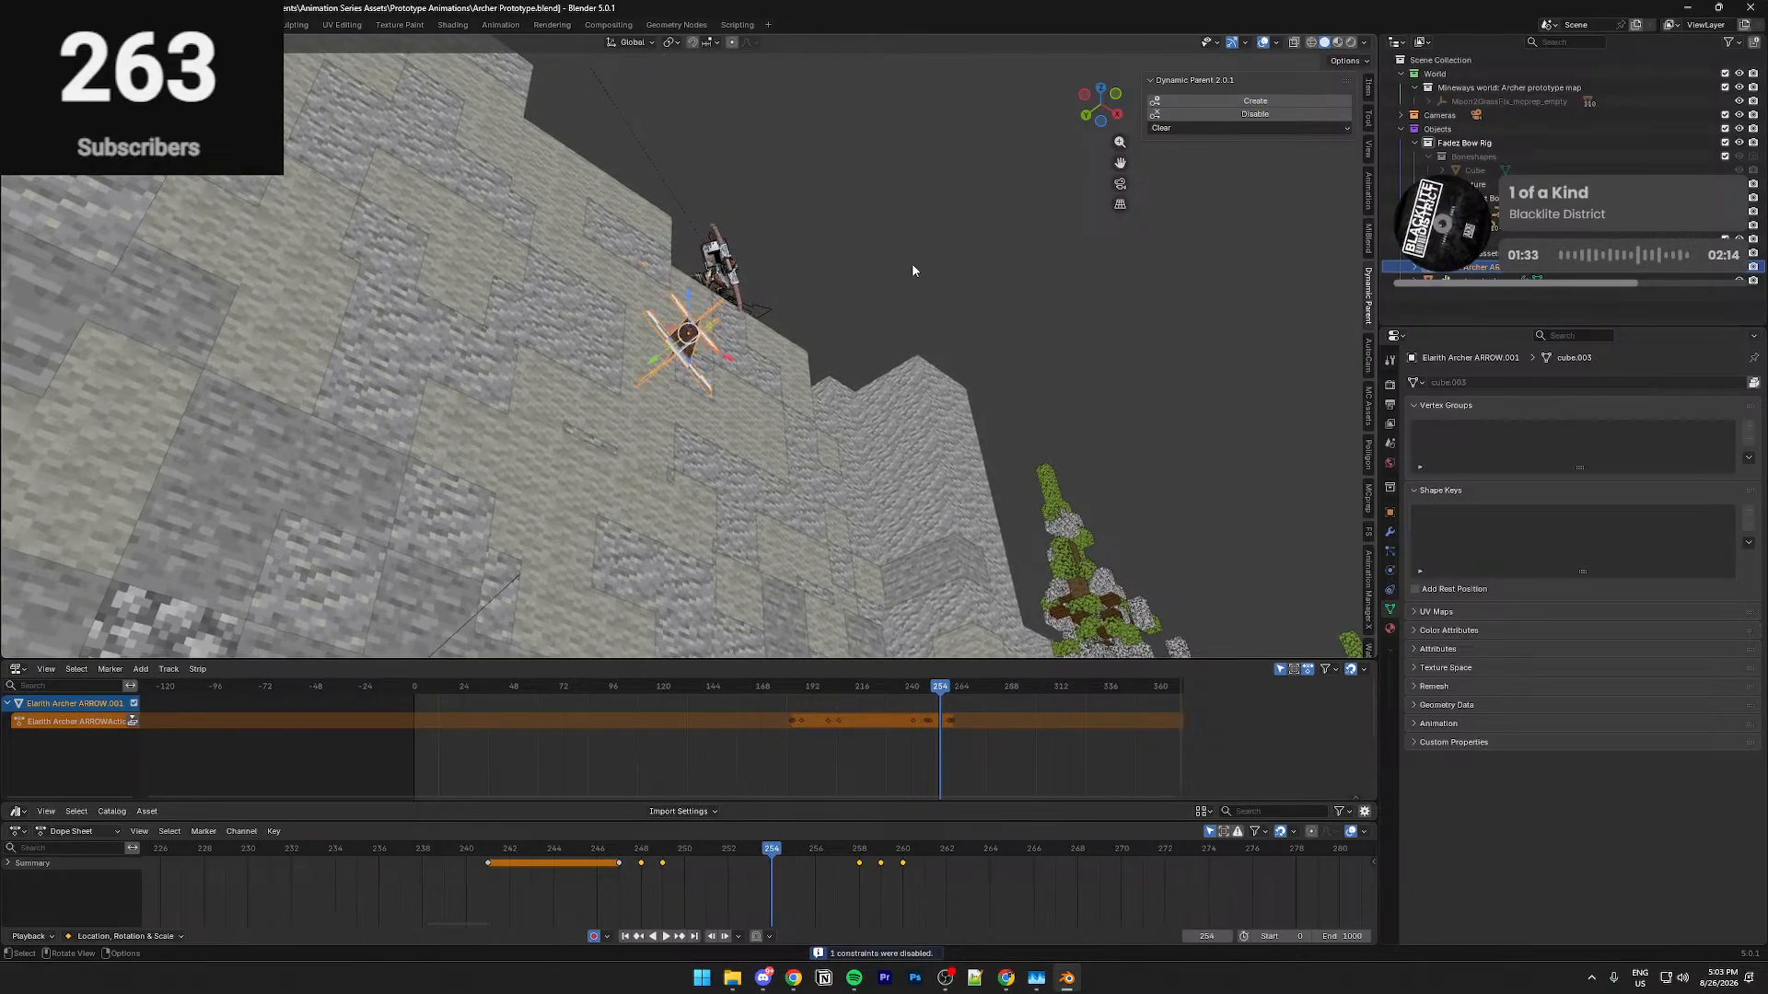
key("Right")
key("Right")
key("Right")
key("Right")
key("Right")
key("Right")
key("Left")
key("Left")
key("Left")
key("Left")
key("Left")
Play and scrub the arrow's flight from its release at frame 249 to frame 258
middle_click_drag(932, 279, 649, 536)
key("space")
key("KP_Decimal")
left_click(663, 853)
key("KP_Decimal")
scroll(755, 475, "down", 6)
left_click_drag(670, 853, 860, 866)
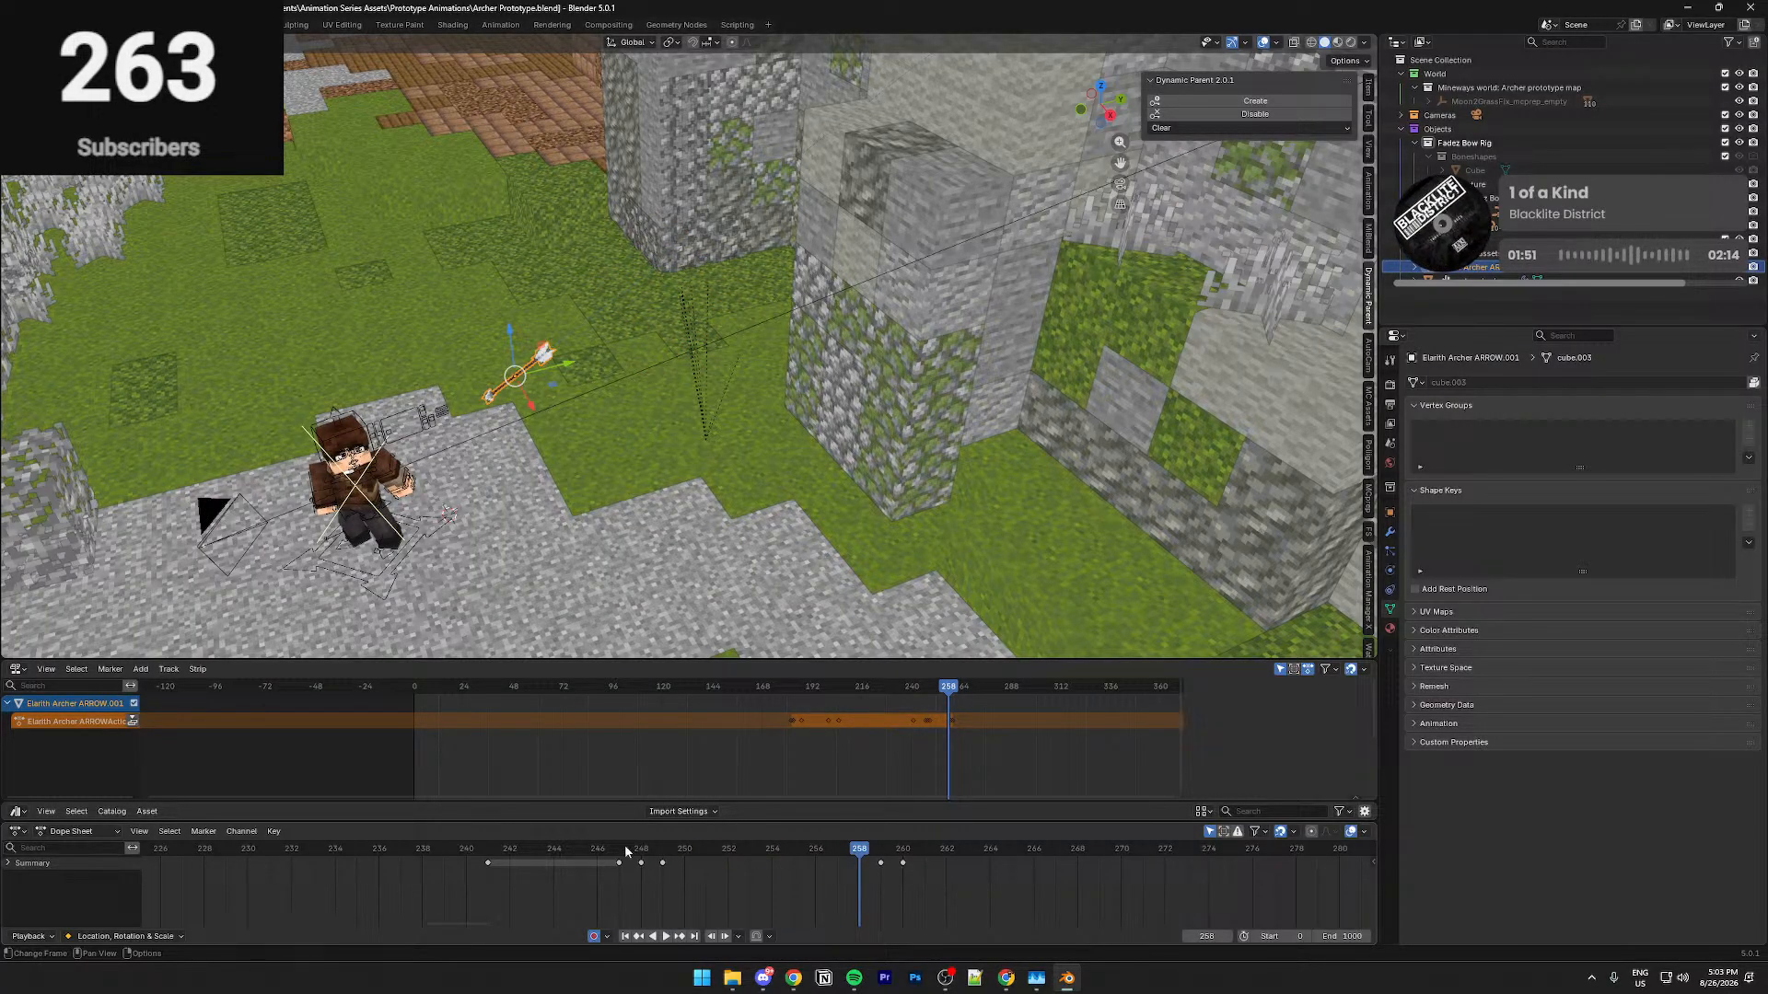
left_click(589, 848)
key("space")
key("Escape")
Compare the arrow's position and angle at frames 247, 248 and 258
middle_click_drag(641, 523, 886, 364)
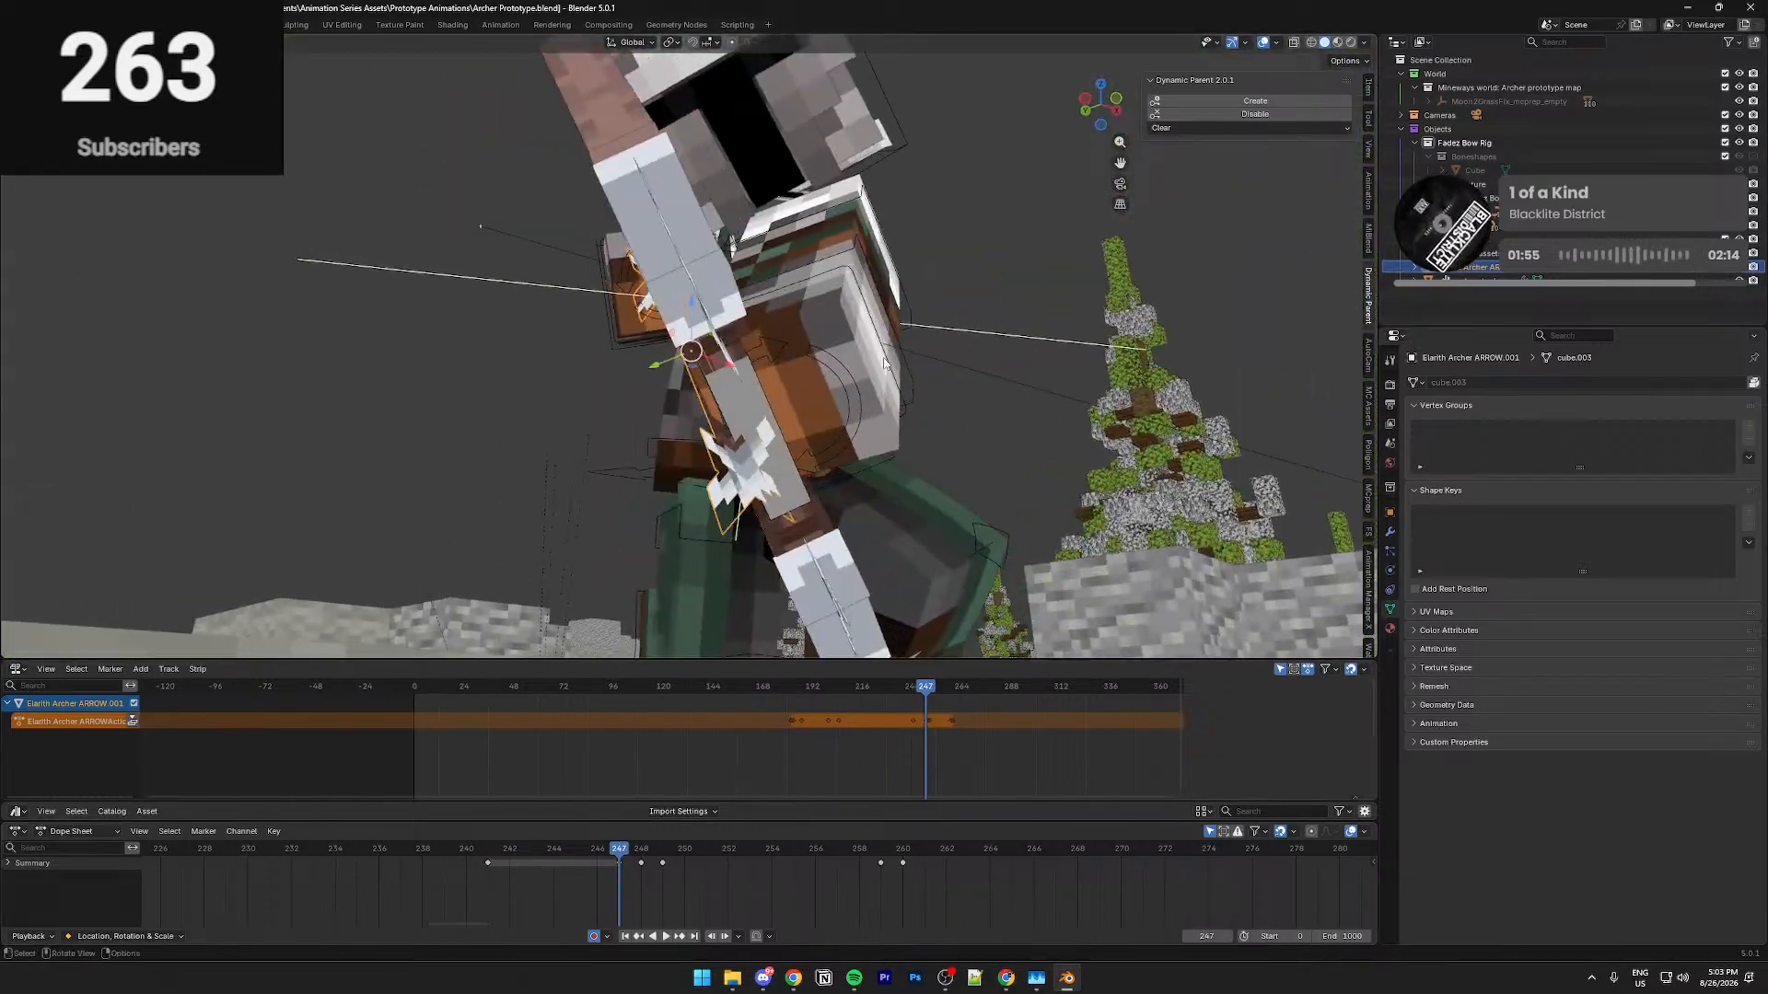
key("Right")
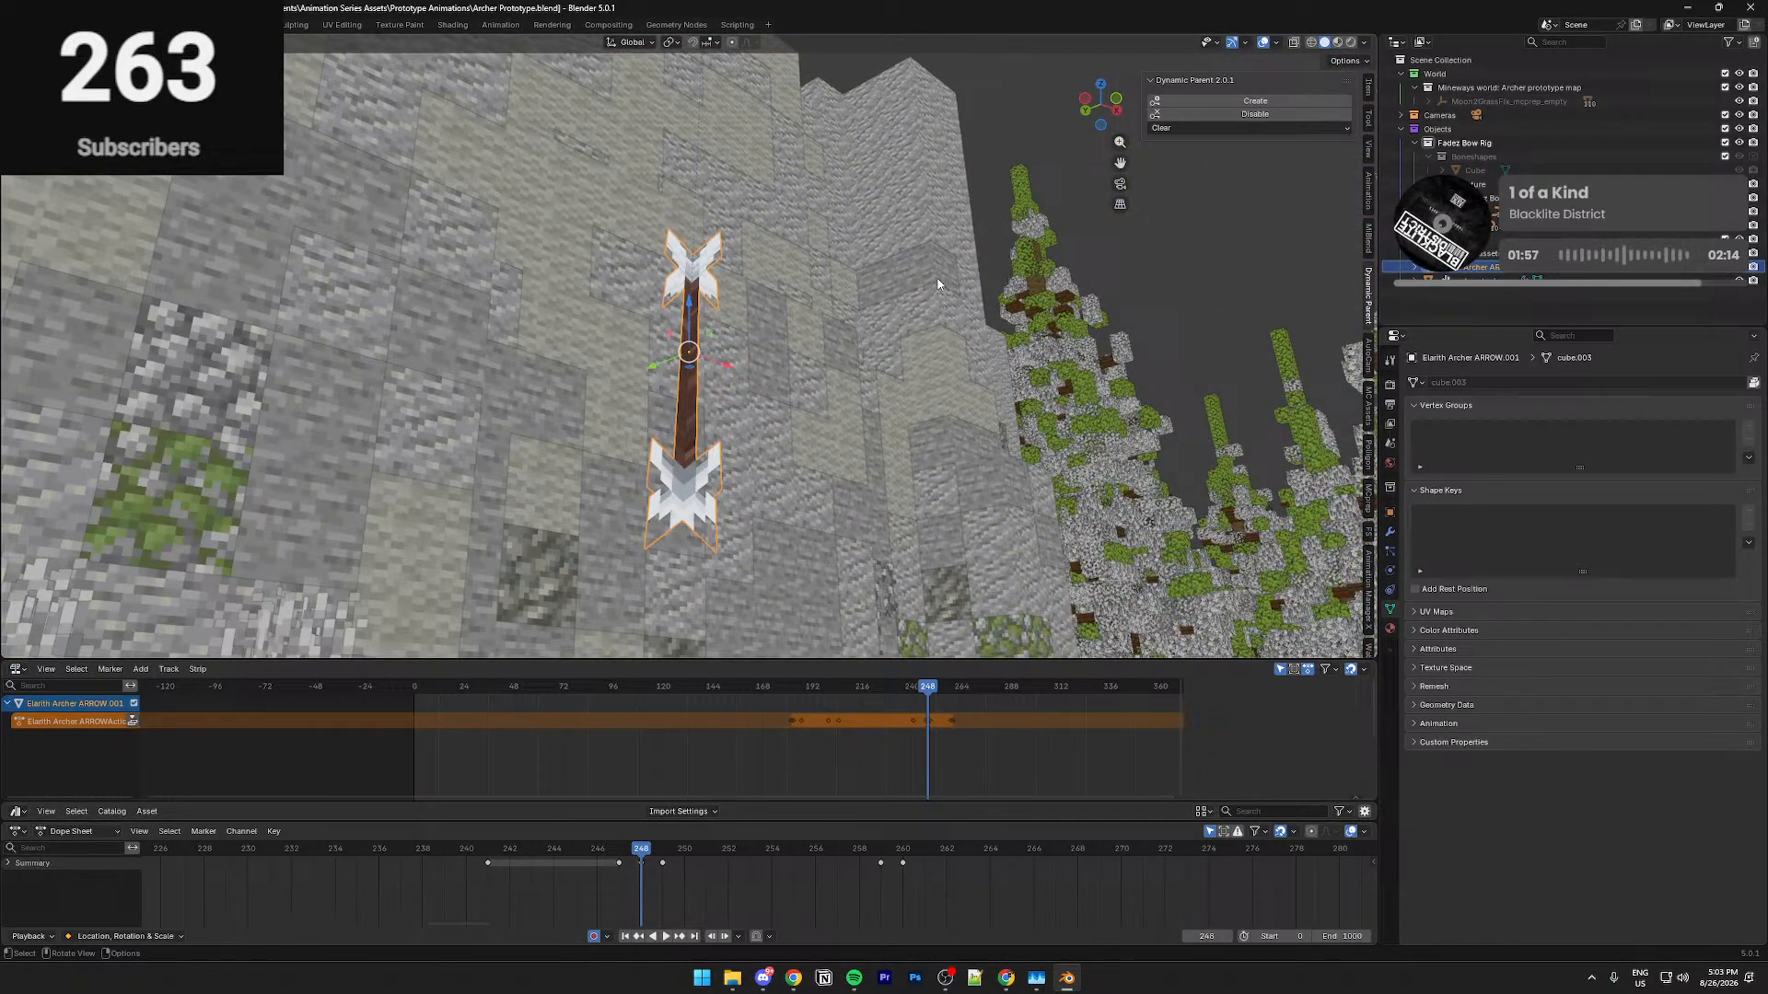
key("ctrl+Right")
middle_click_drag(918, 305, 907, 305)
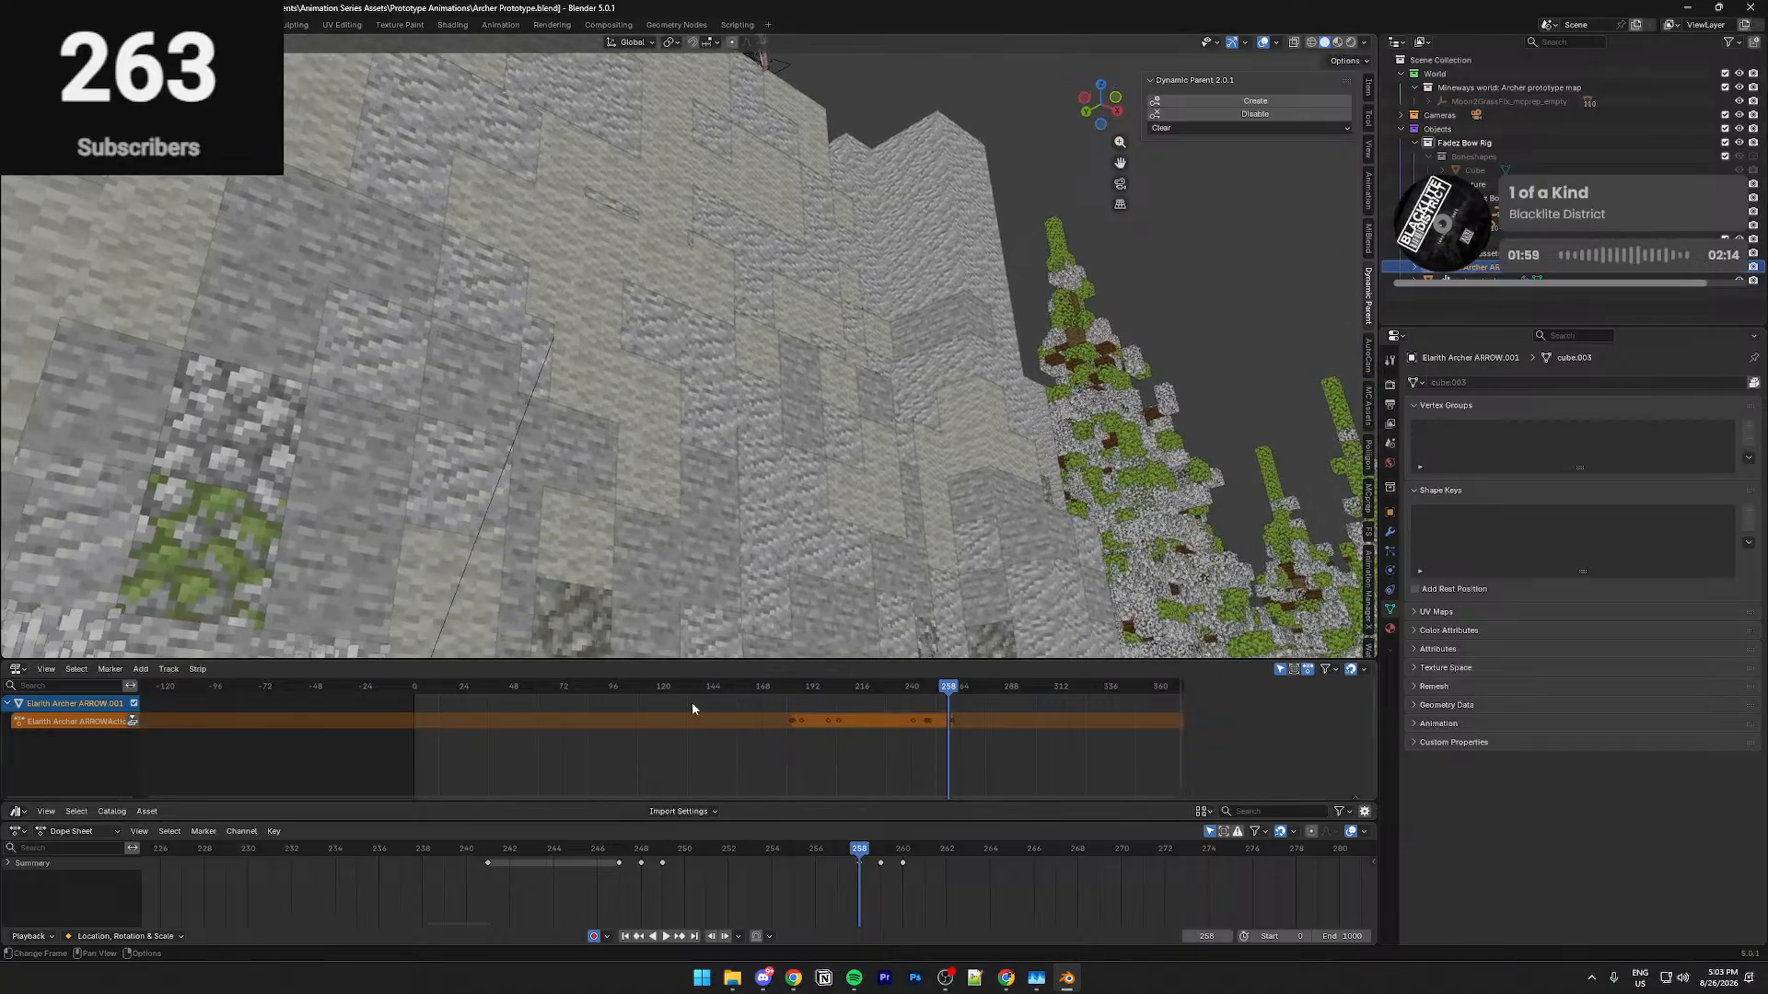
left_click(619, 851)
key("KP_Decimal")
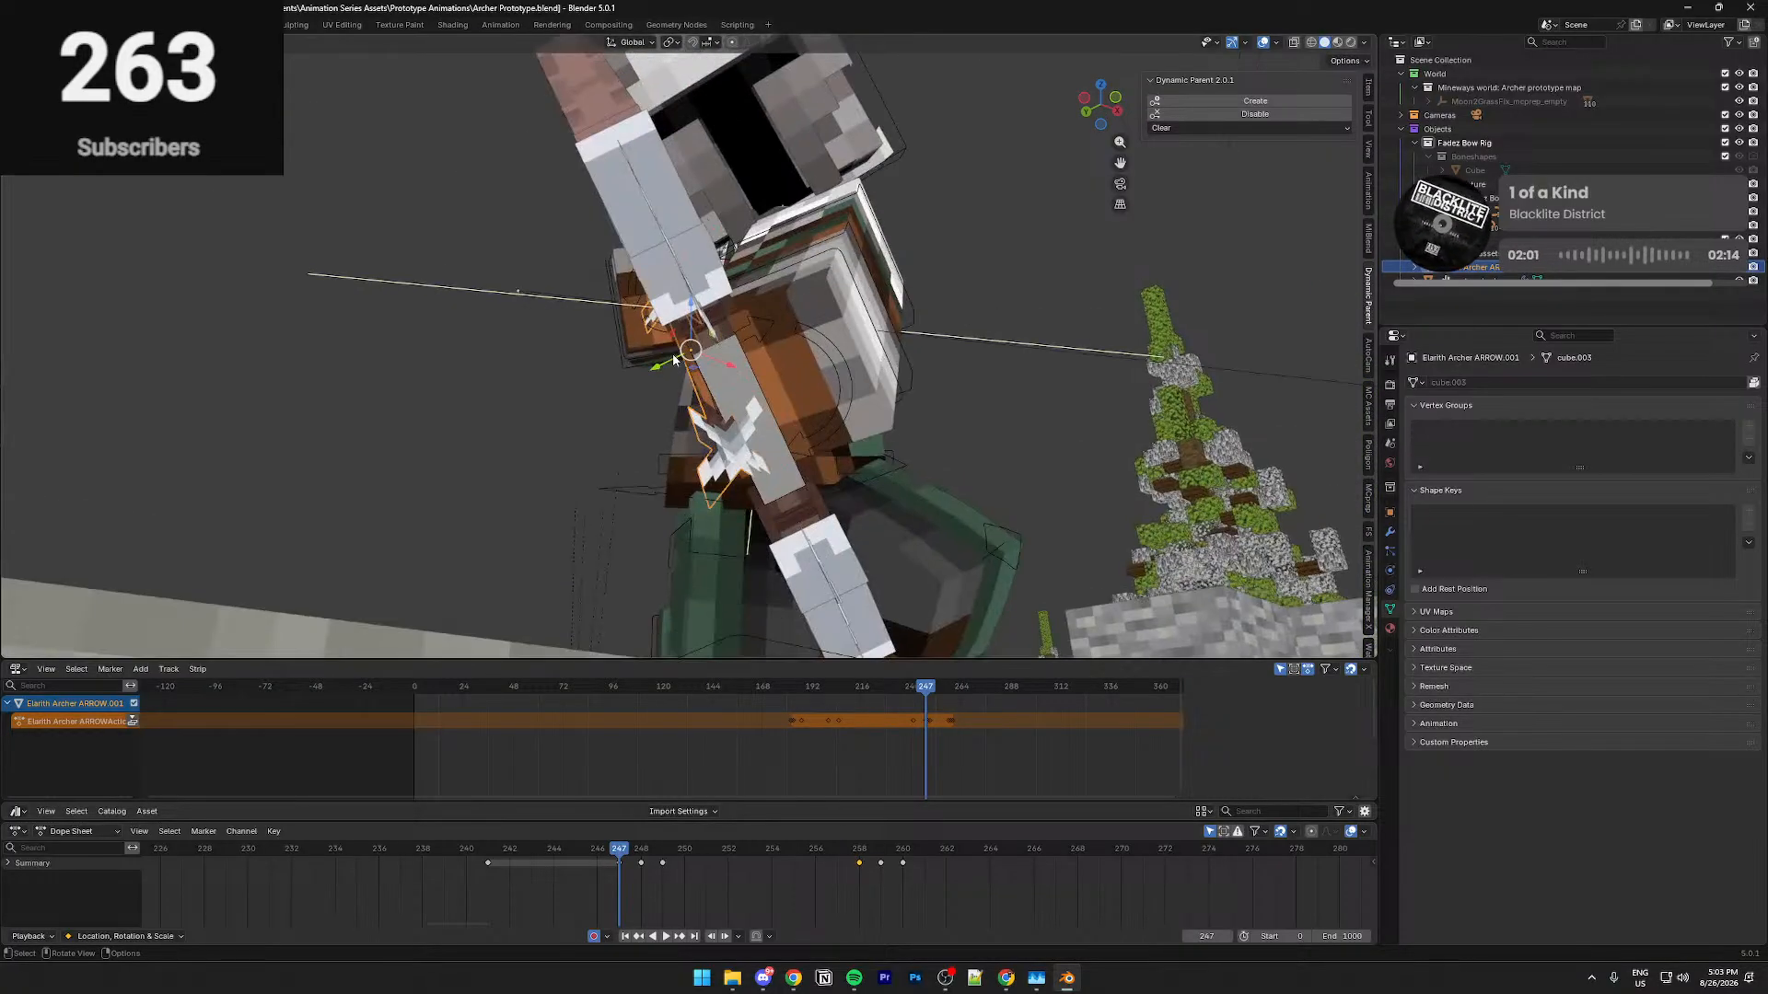
Move the arrow along the global Z axis at frame 248
key("Right")
key("KP_Decimal")
mouse_move(799, 327)
middle_mouse_down()
mouse_move(801, 387)
mouse_move(810, 322)
middle_mouse_up()
key("g")
key("z")
key("z")
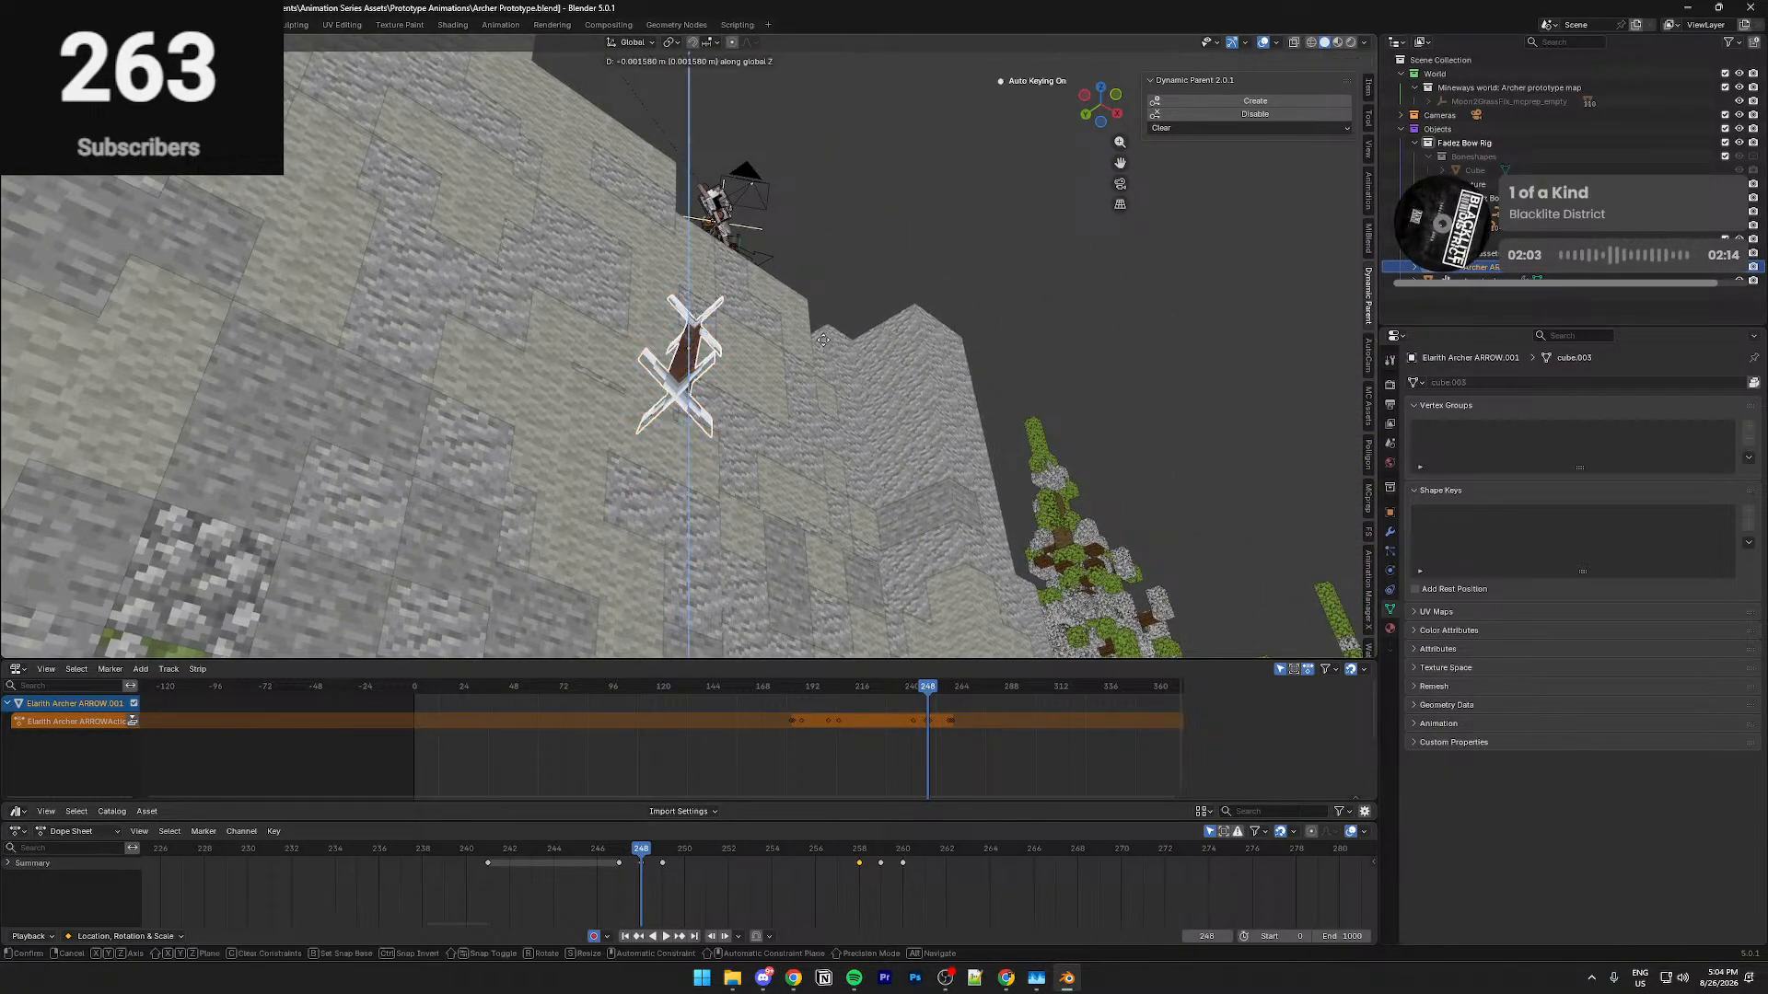
left_click(801, 261)
Shift the arrow along the global Y axis at frame 248
scroll(825, 308, "up", 1)
mouse_move(829, 311)
middle_mouse_down()
mouse_move(833, 331)
mouse_move(830, 315)
middle_mouse_up()
key("g")
key("y")
key("y")
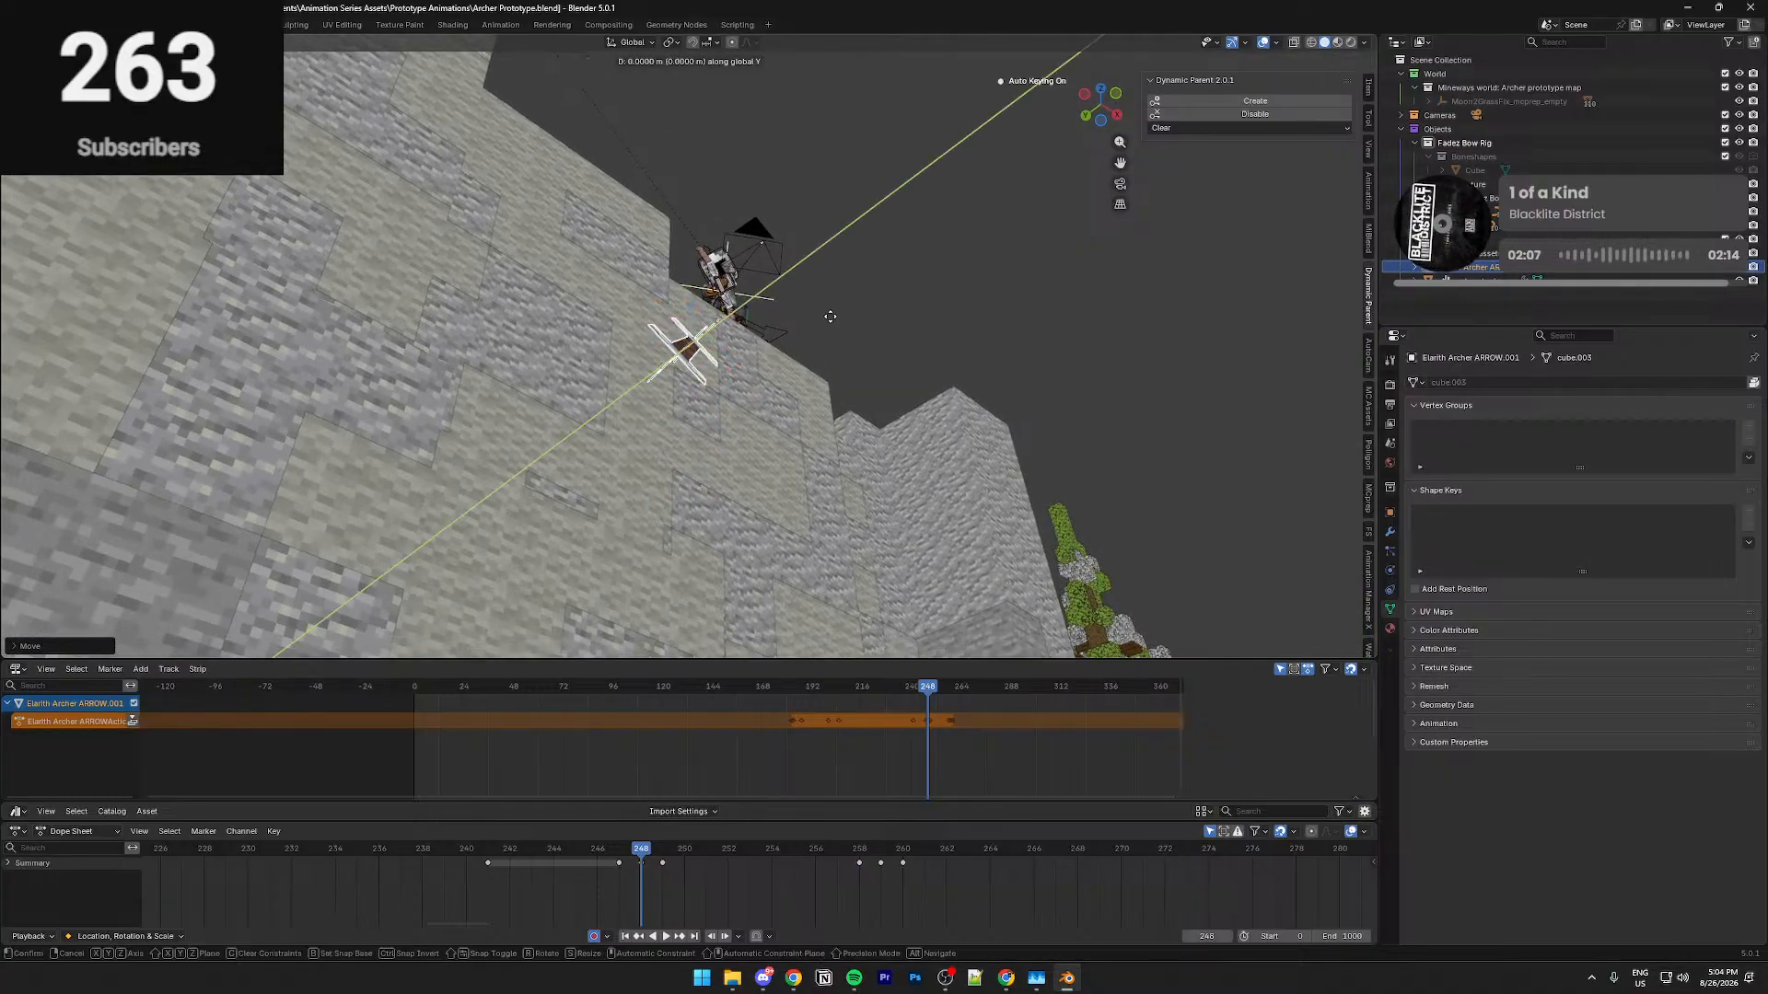
Rotate the arrow around its local Z axis at frame 248
key("r")
key("x")
key("z")
key("z")
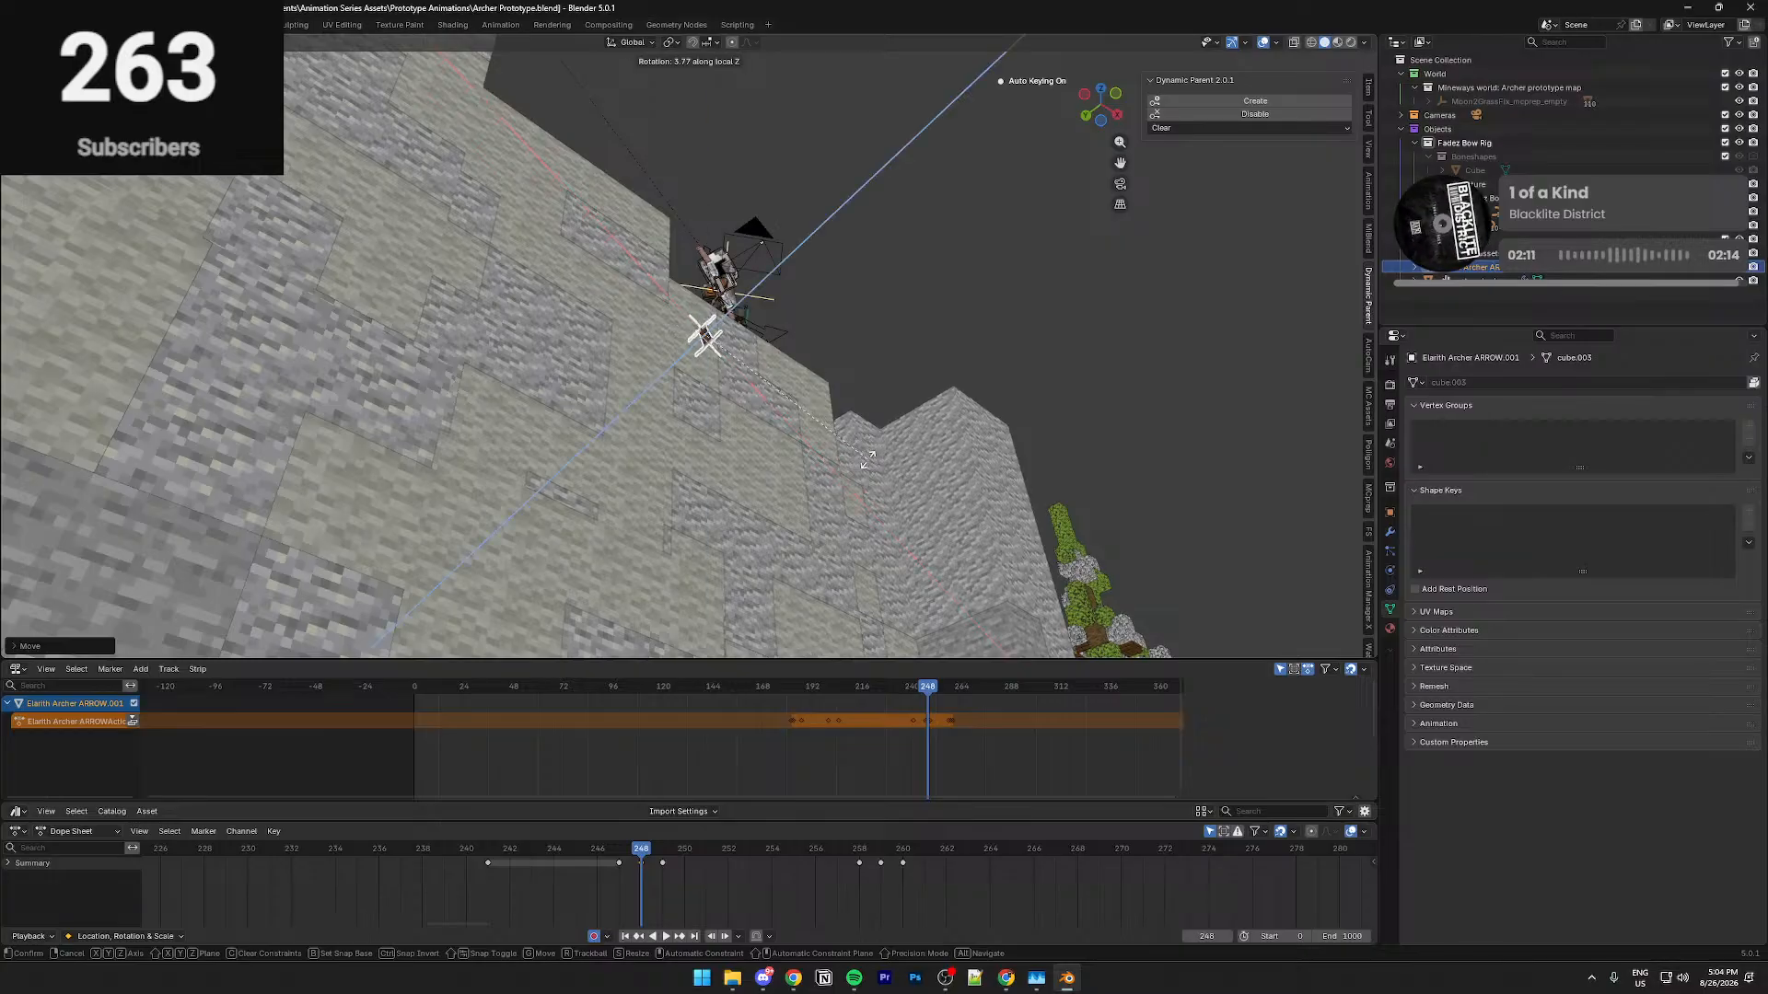
key("z")
key("r")
left_click(868, 494)
key("KP_Decimal")
Move the arrow along the global Y axis at frame 249 to line it up with its frame 248 position
mouse_move(868, 486)
middle_mouse_down()
mouse_move(889, 473)
mouse_move(878, 493)
middle_mouse_up()
key("Right")
key("Left")
key("KP_Decimal")
key("Right")
key("KP_Decimal")
key("g")
key("y")
left_click(807, 538)
Check the arrow's flight across frames 248 to 252 and save the file
key("KP_Decimal")
key("Left")
key("KP_Decimal")
key("Right")
key("KP_Decimal")
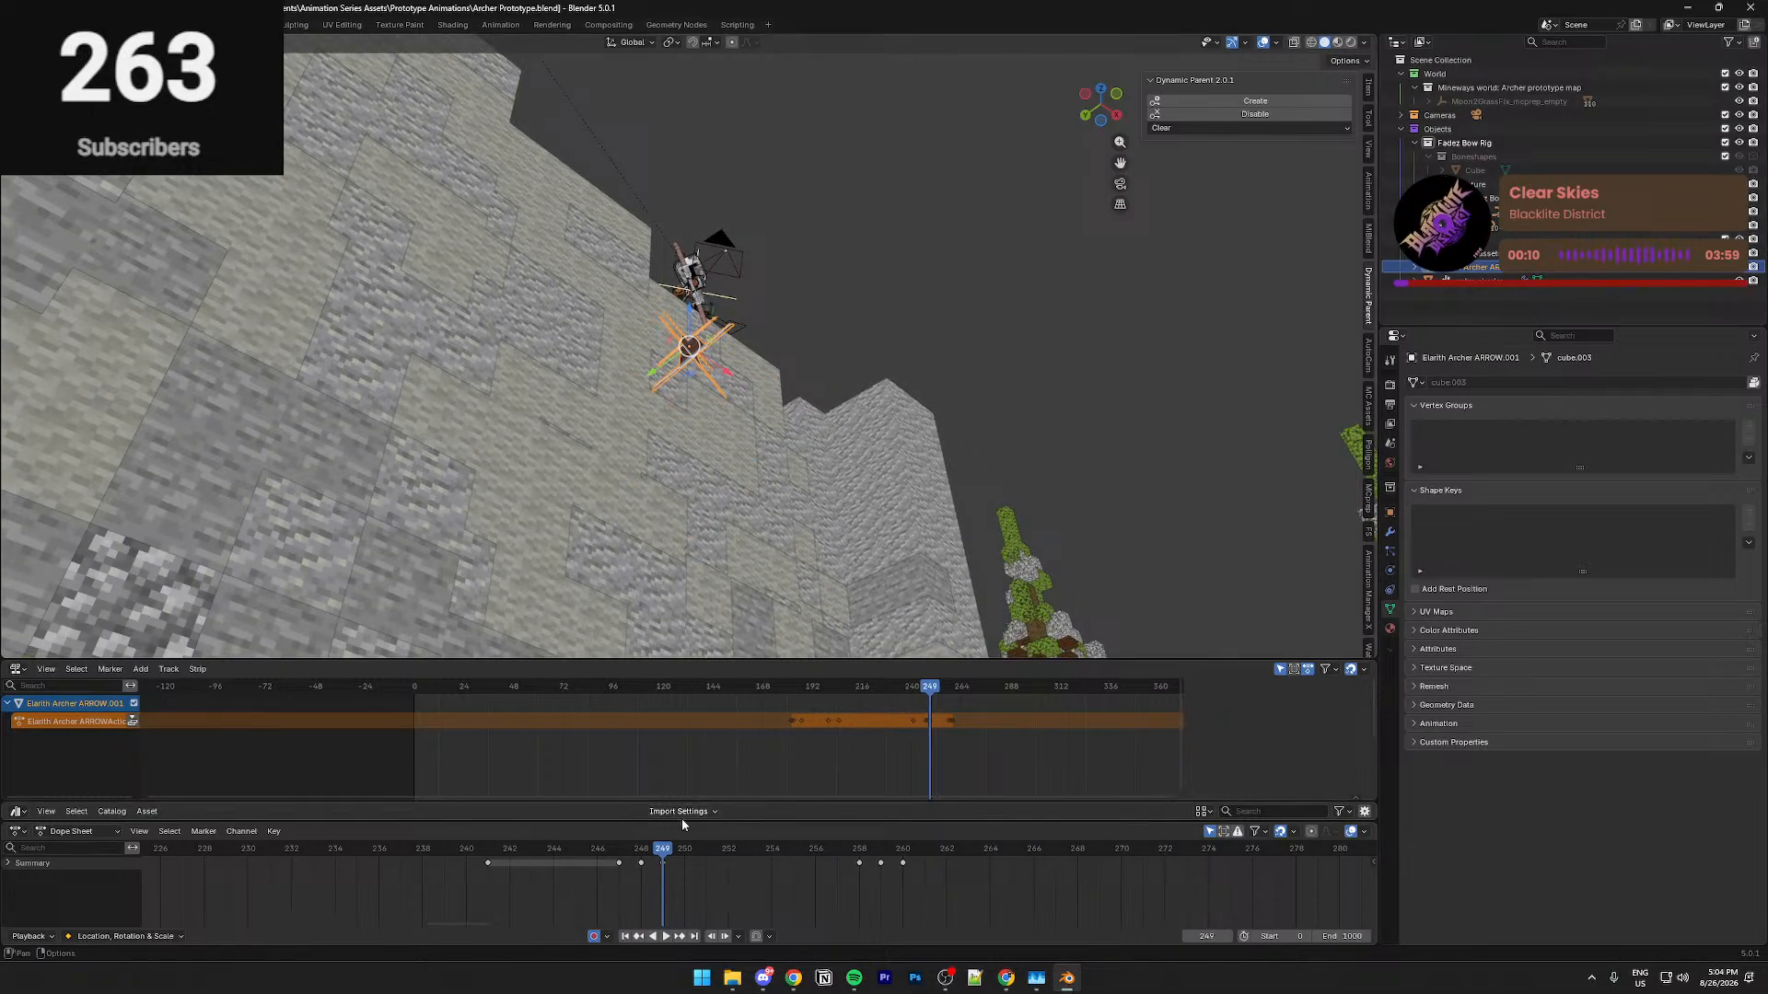
key("Right")
key("KP_Decimal")
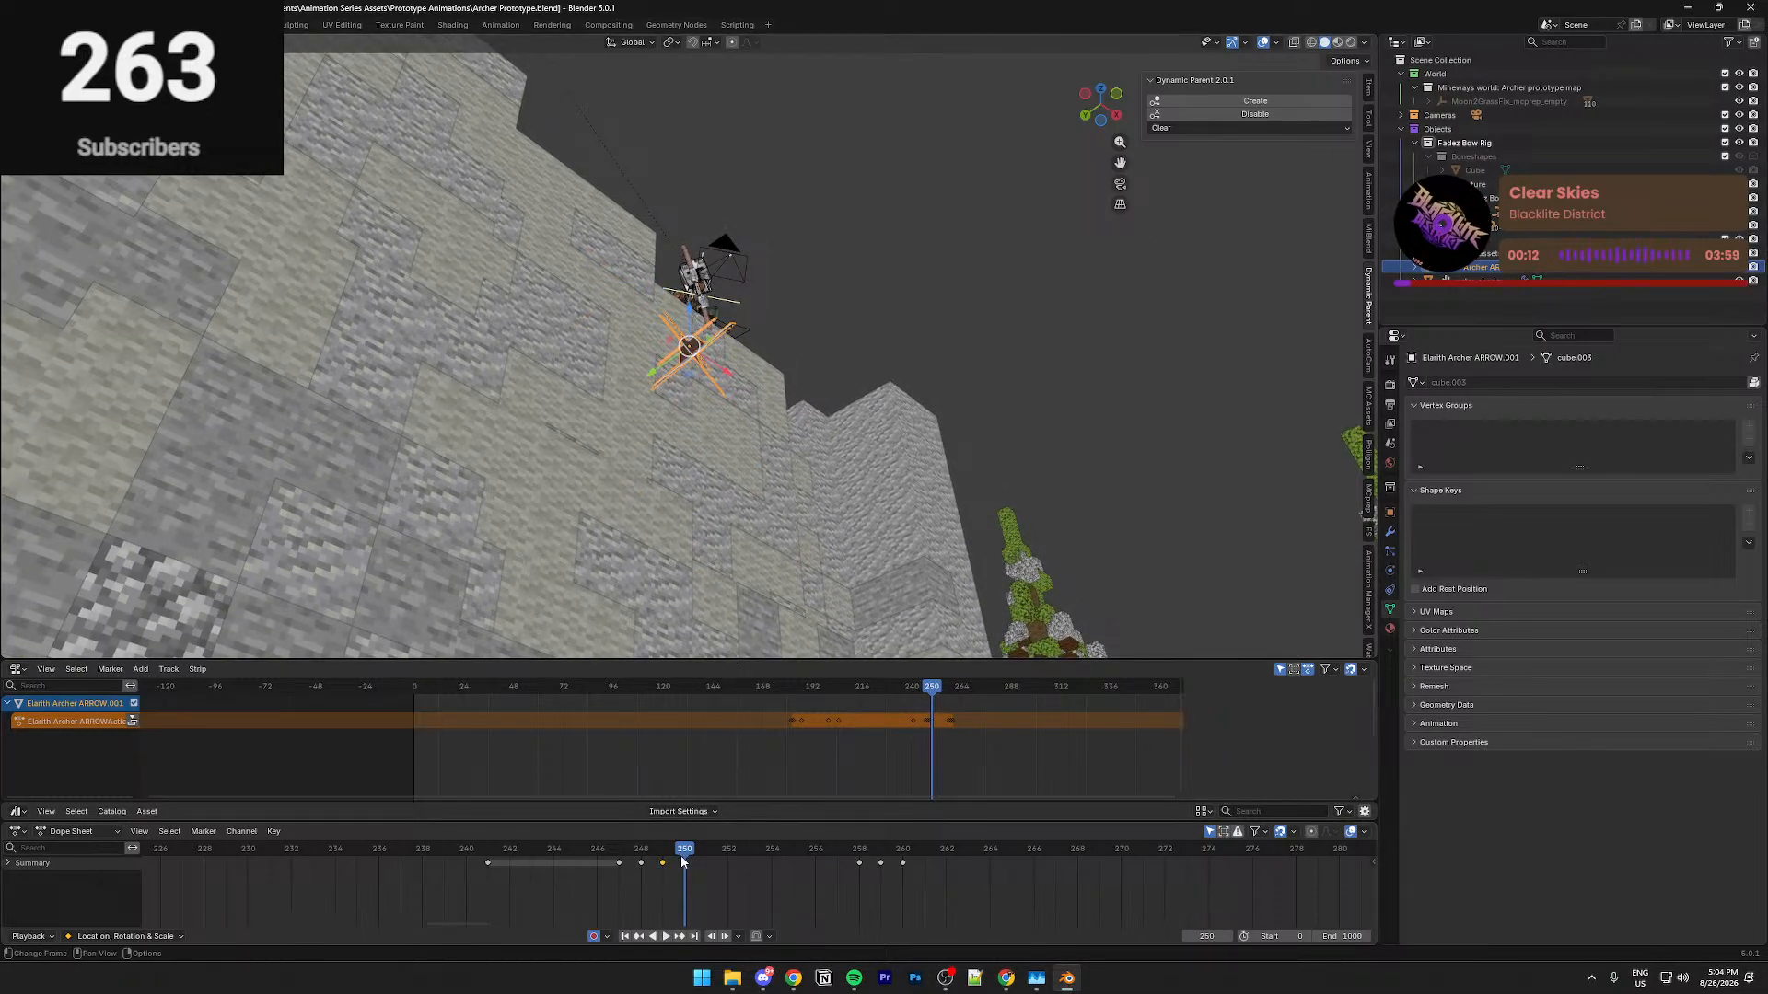
key("space")
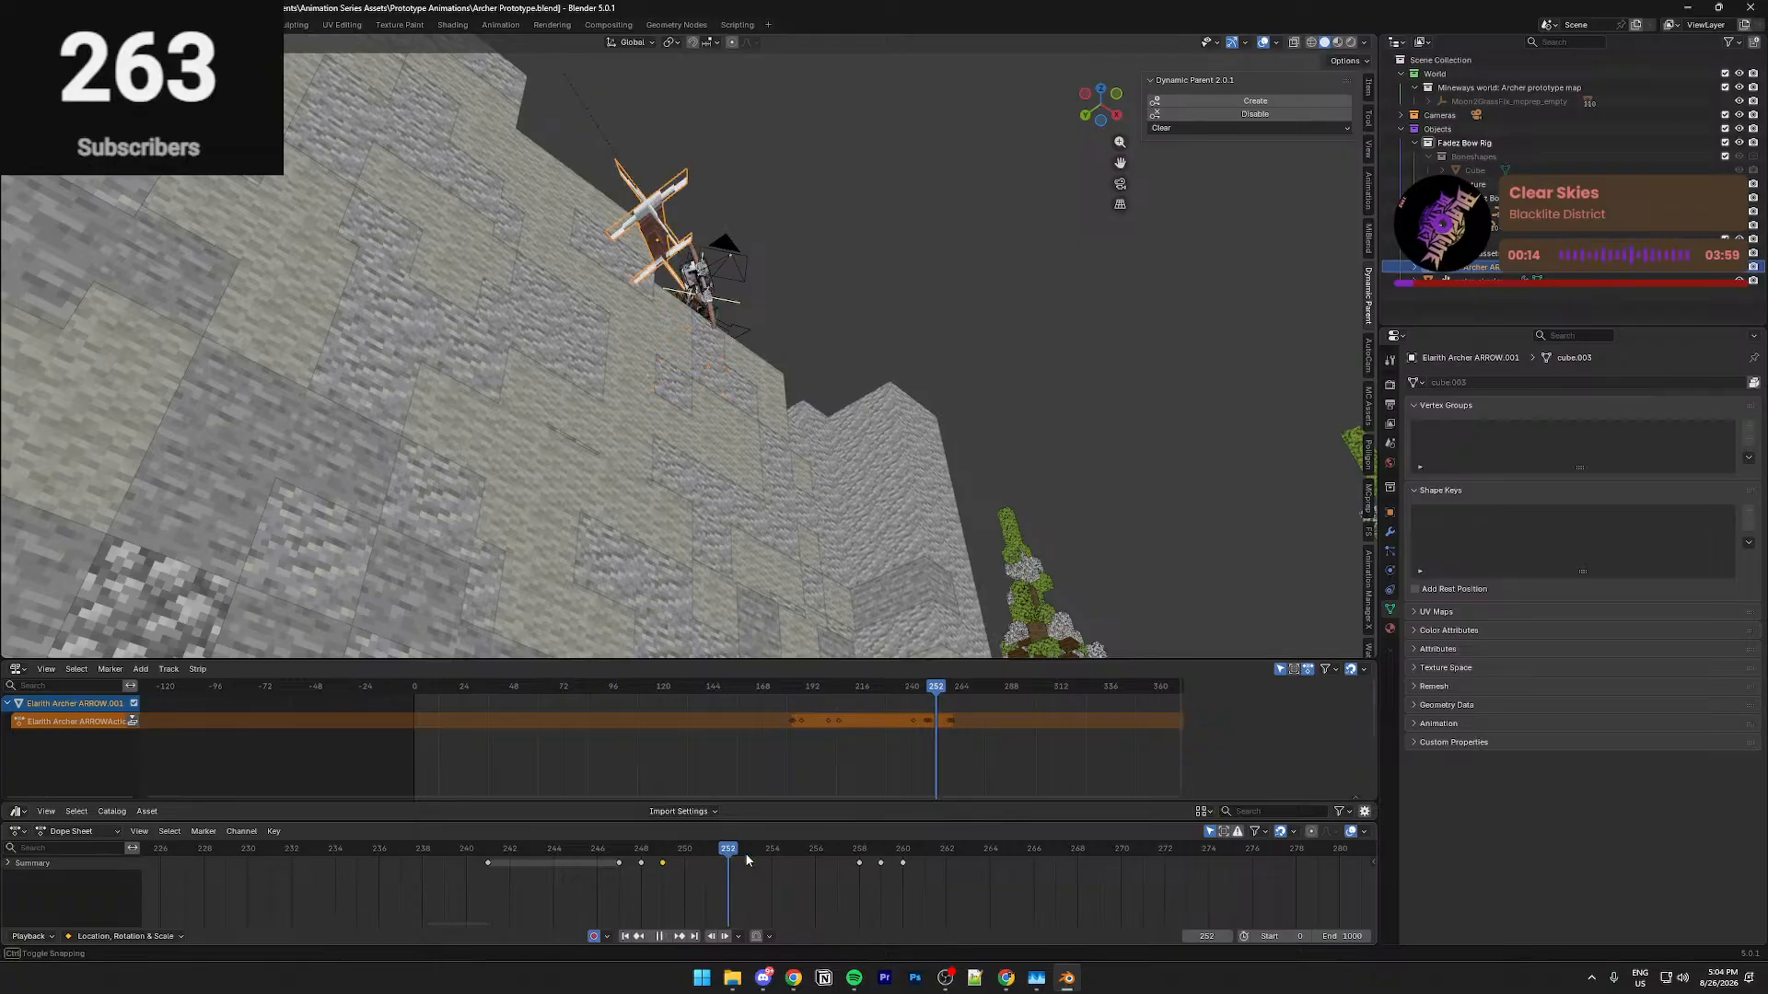
left_click(671, 873)
key("space")
key("KP_0")
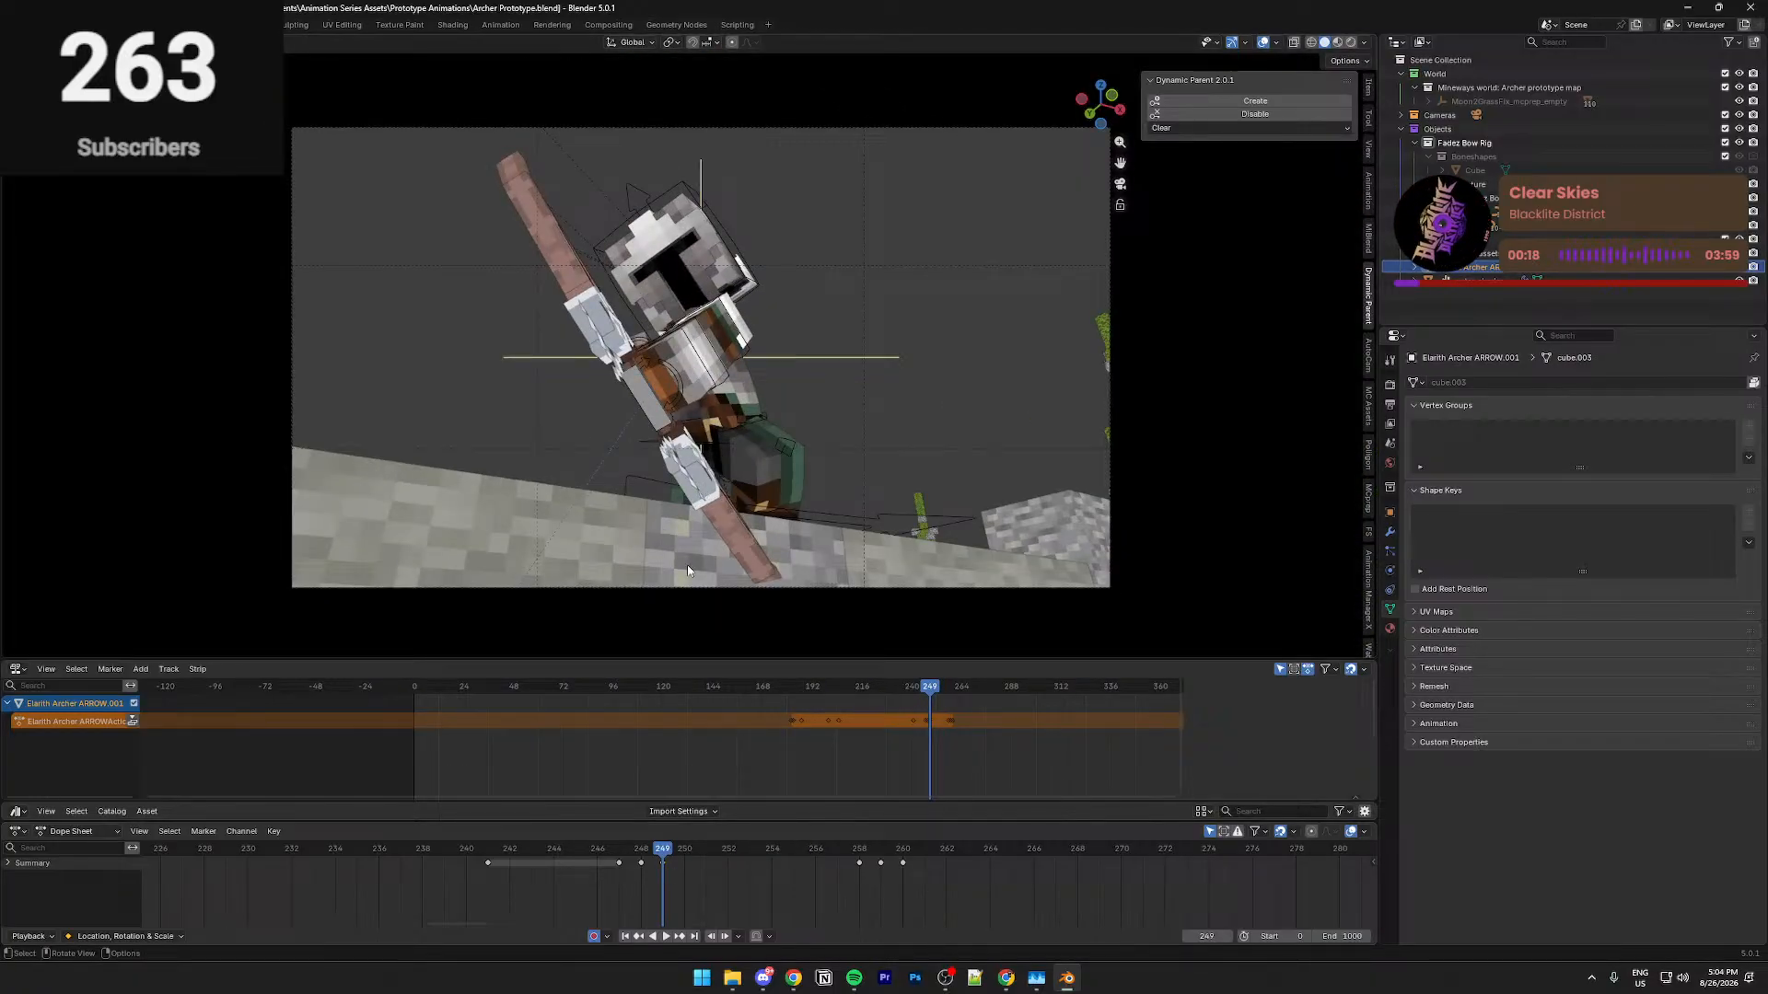
key("ctrl+s")
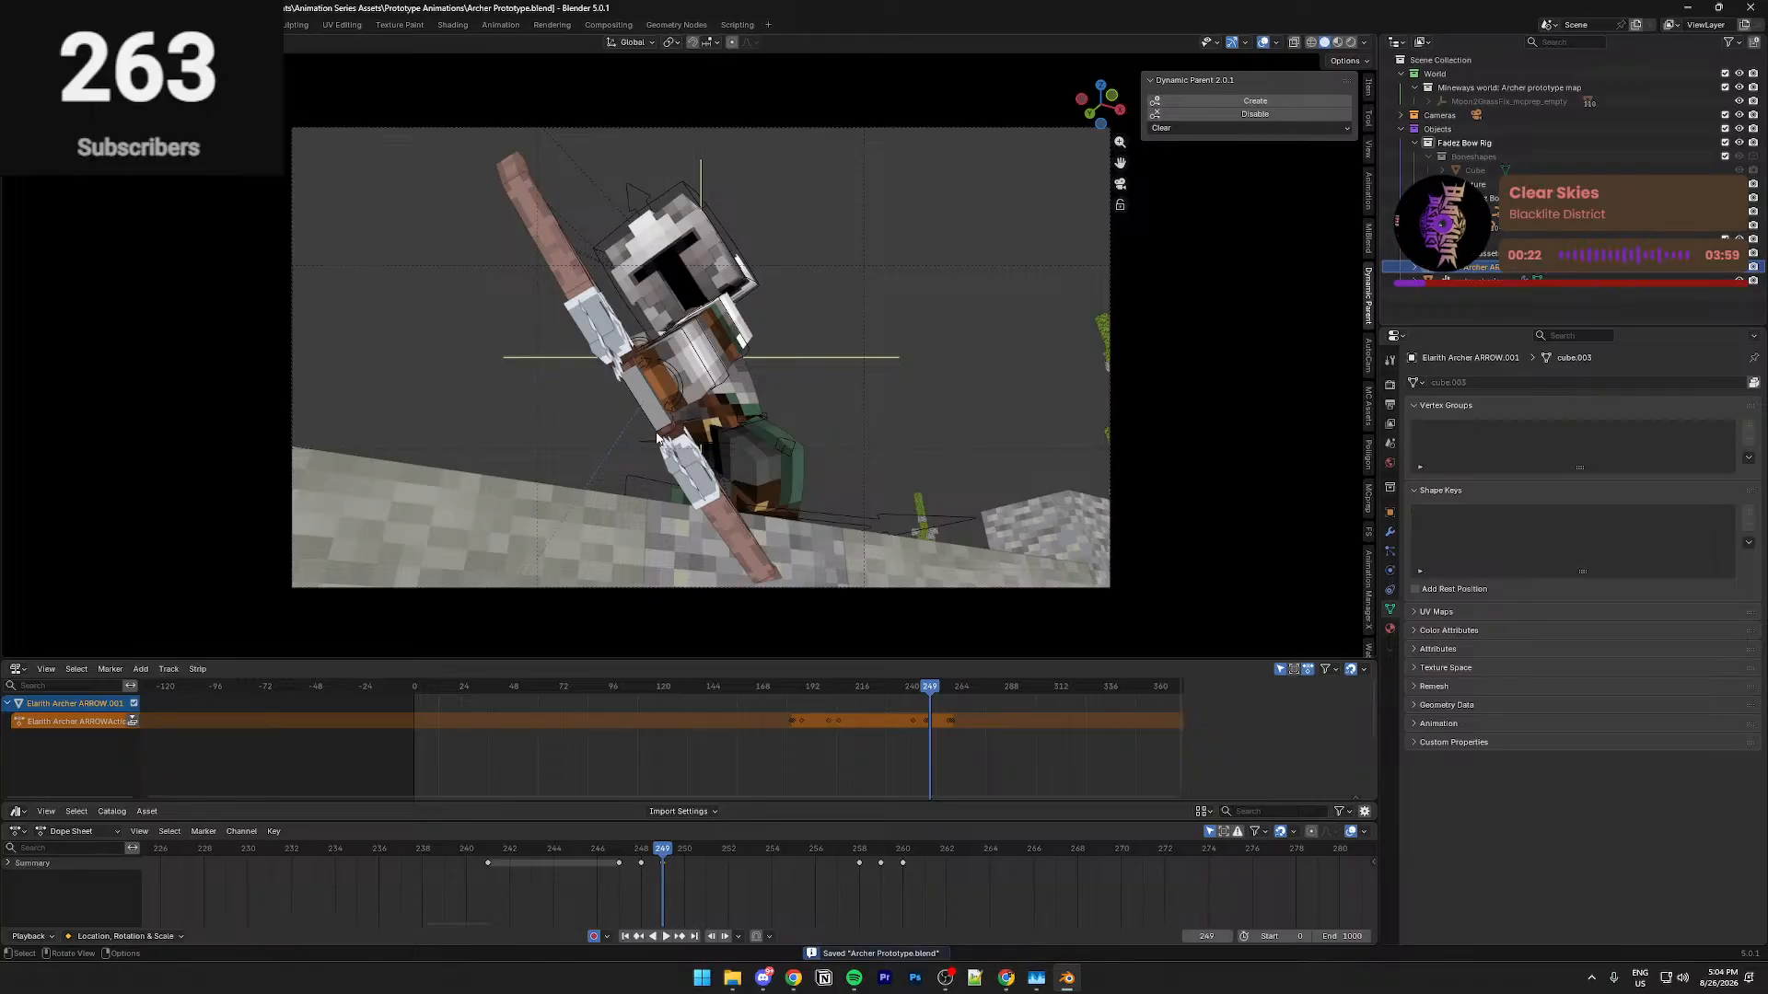
Play the animation through the camera from frame 0 to frame 290 and save the file
middle_click_drag(495, 431, 370, 494)
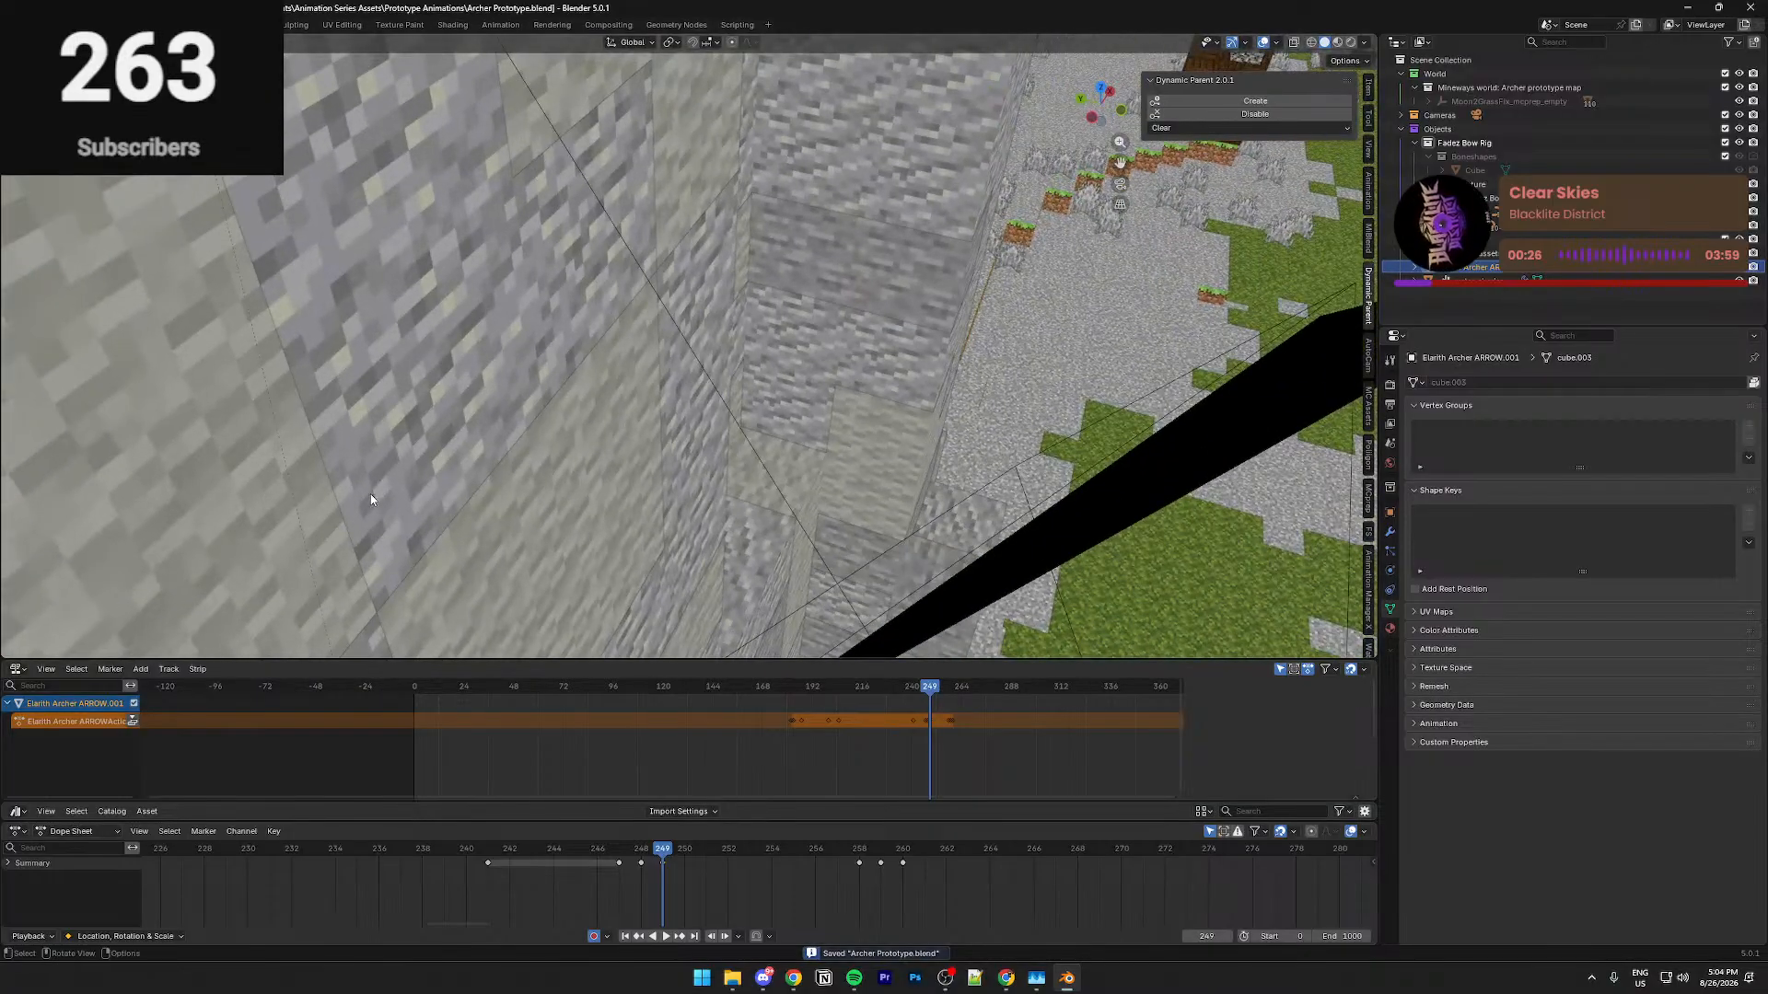
key("KP_0")
scroll(273, 880, "down", 10)
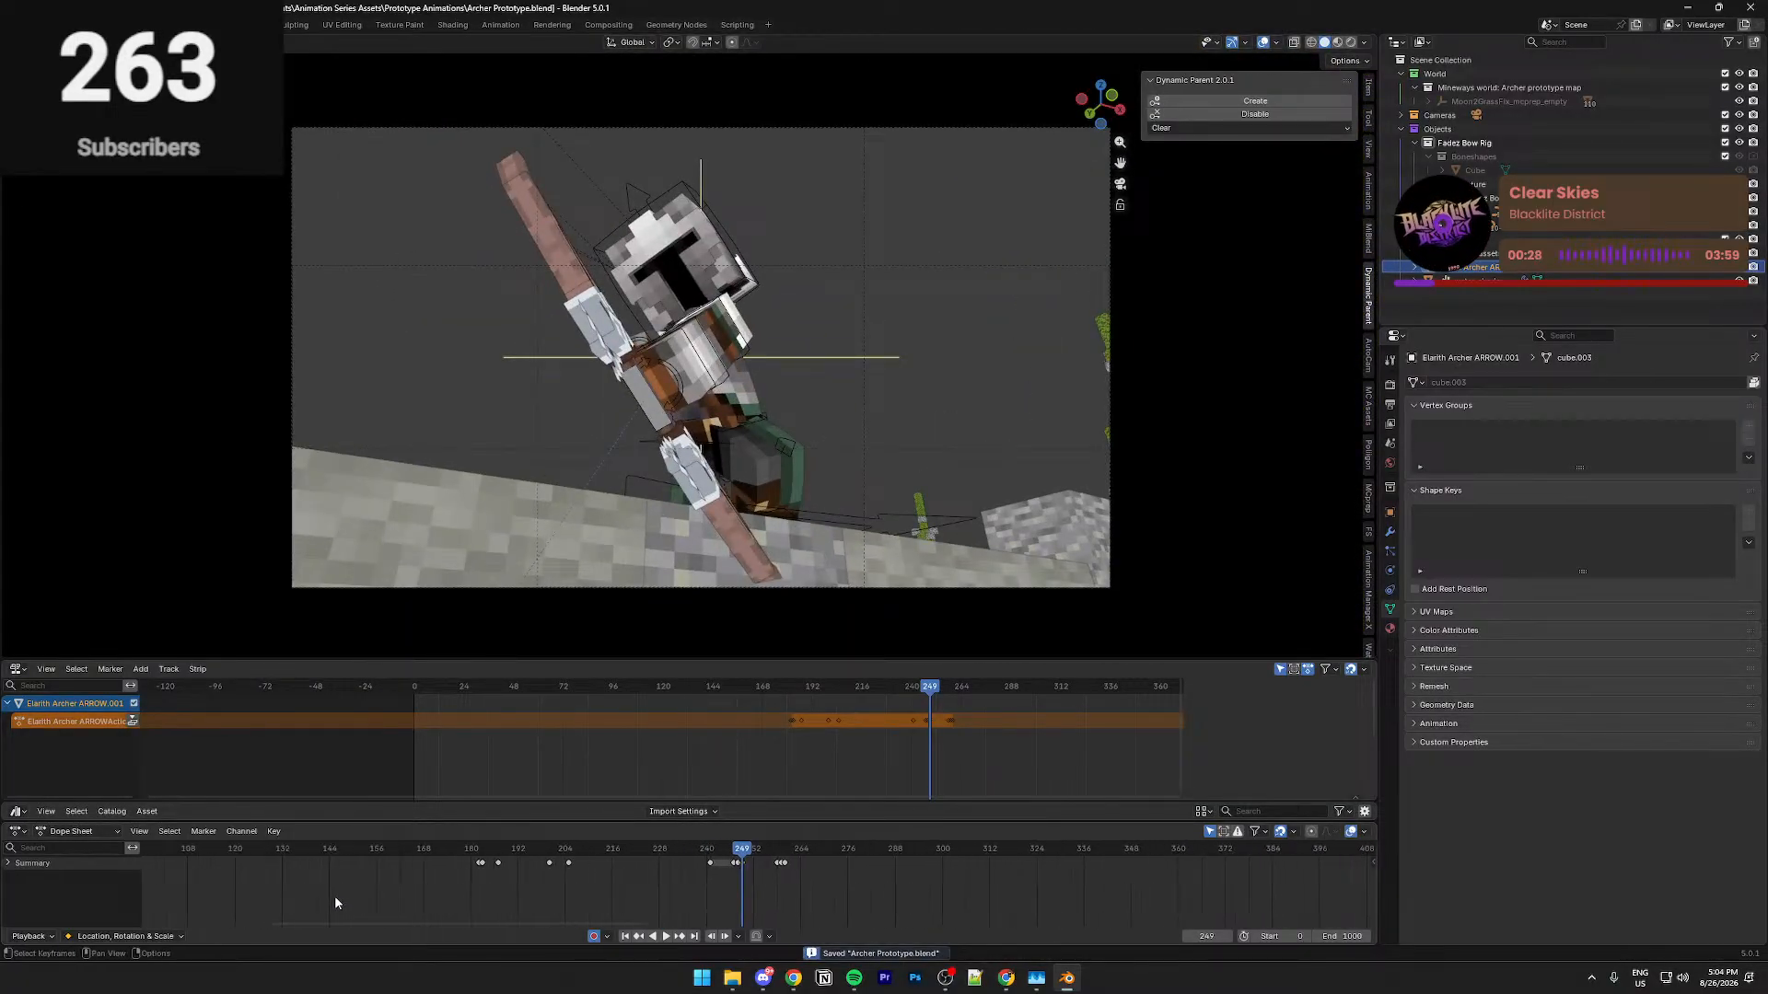
left_click(399, 847)
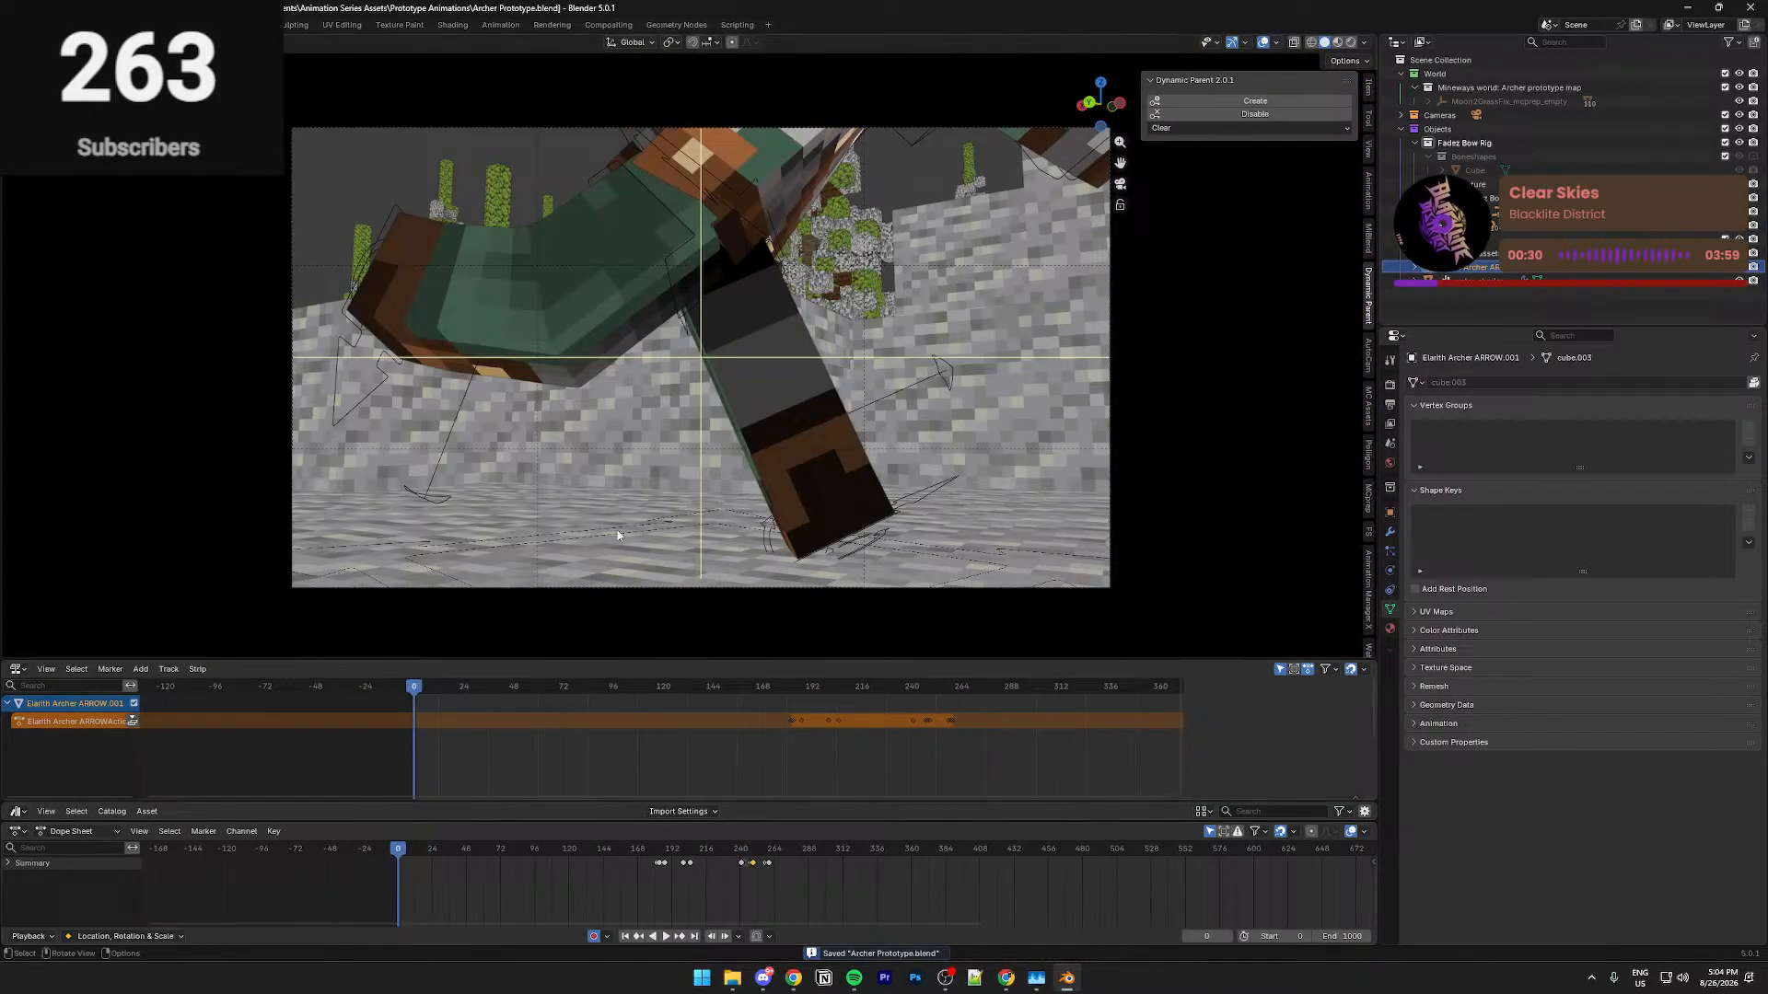
key("space")
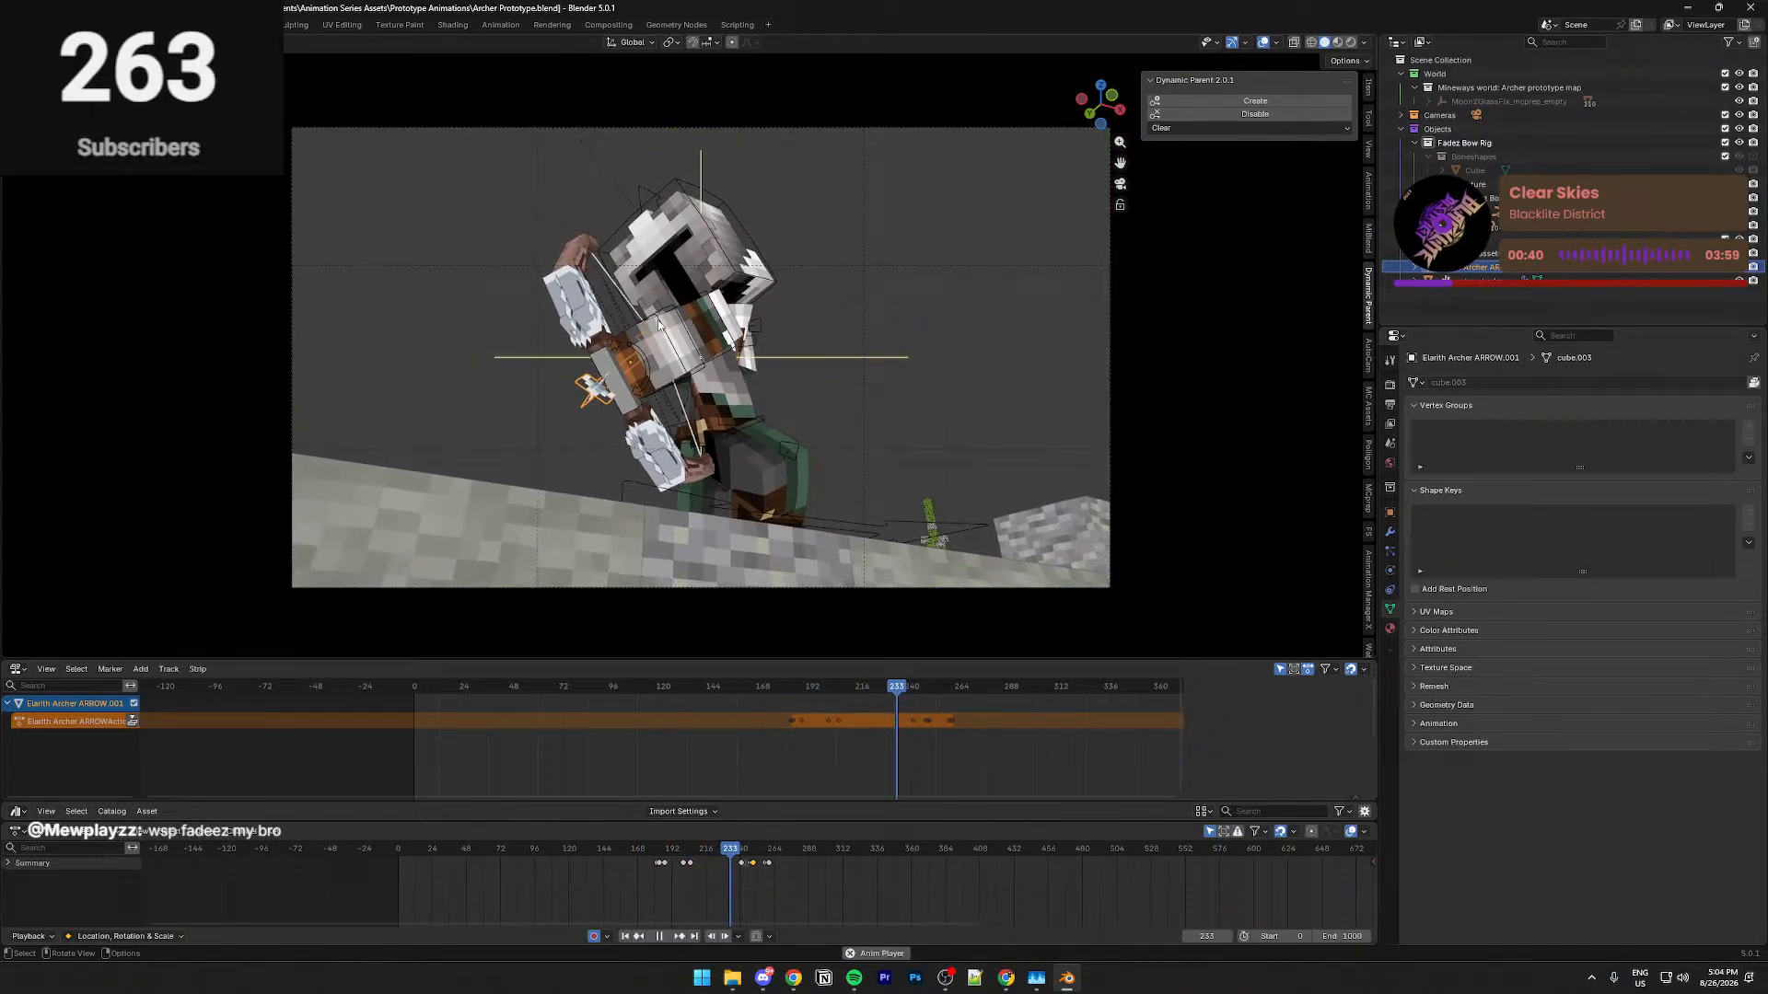
key("space")
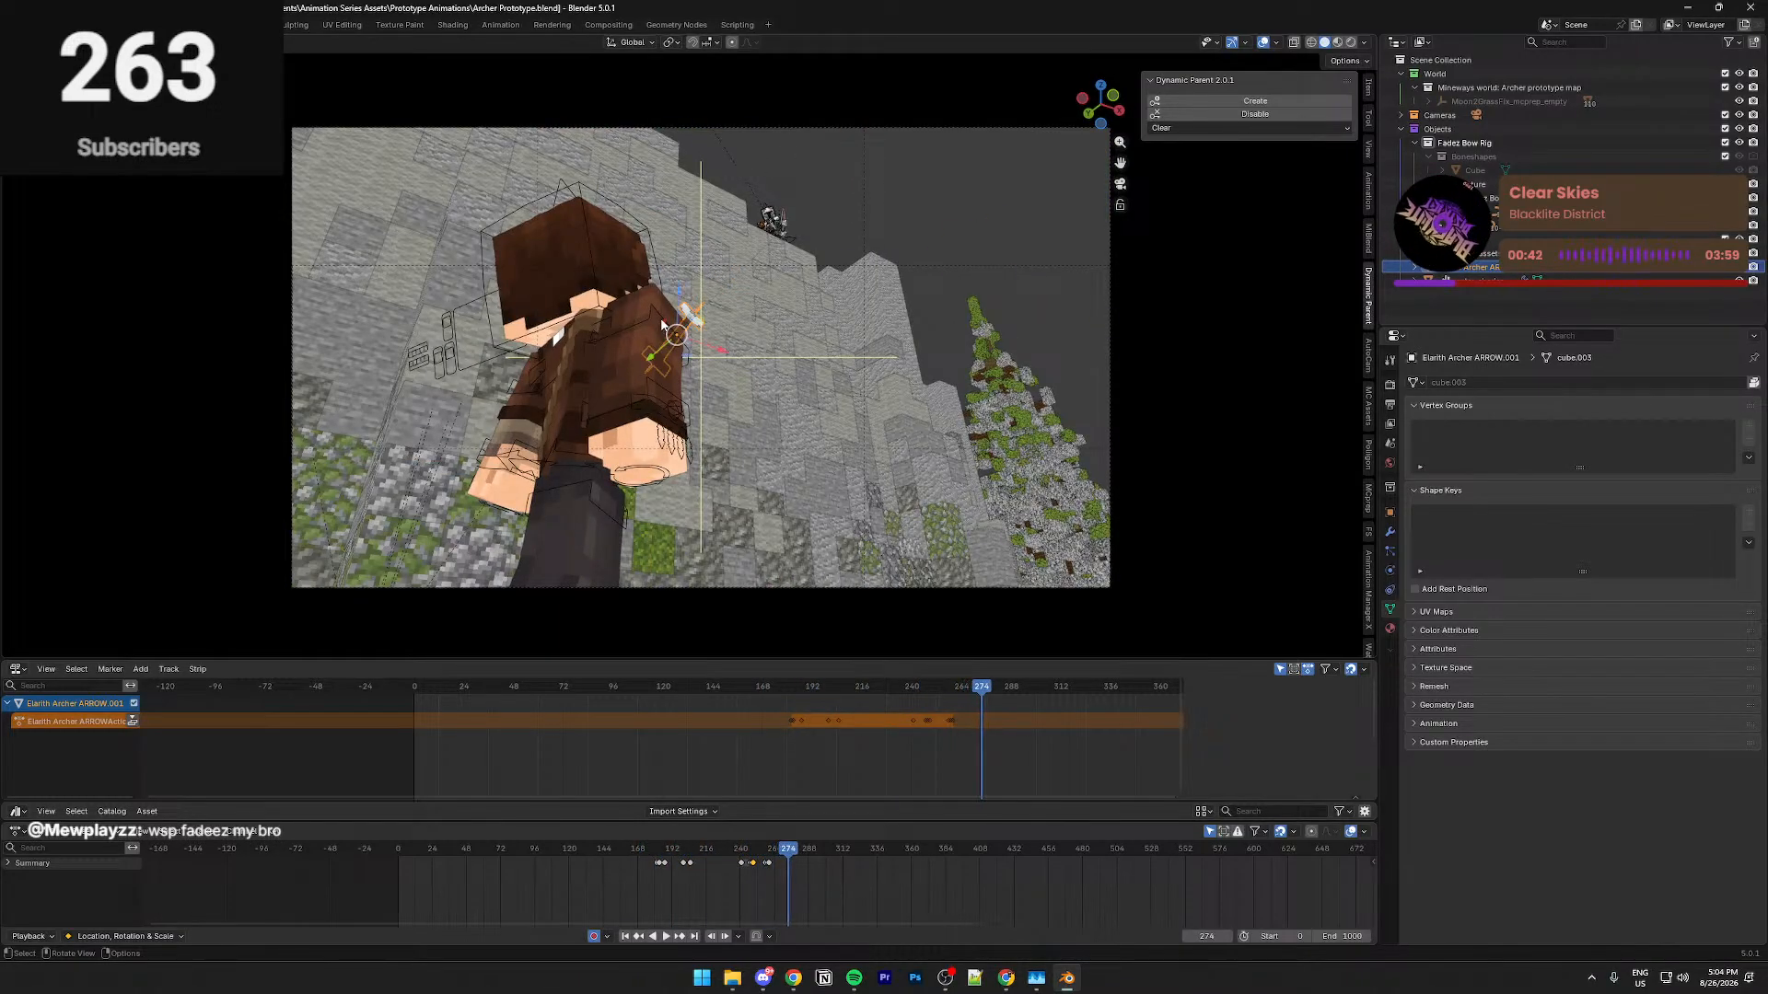
key("space")
key("space")
key("ctrl+s")
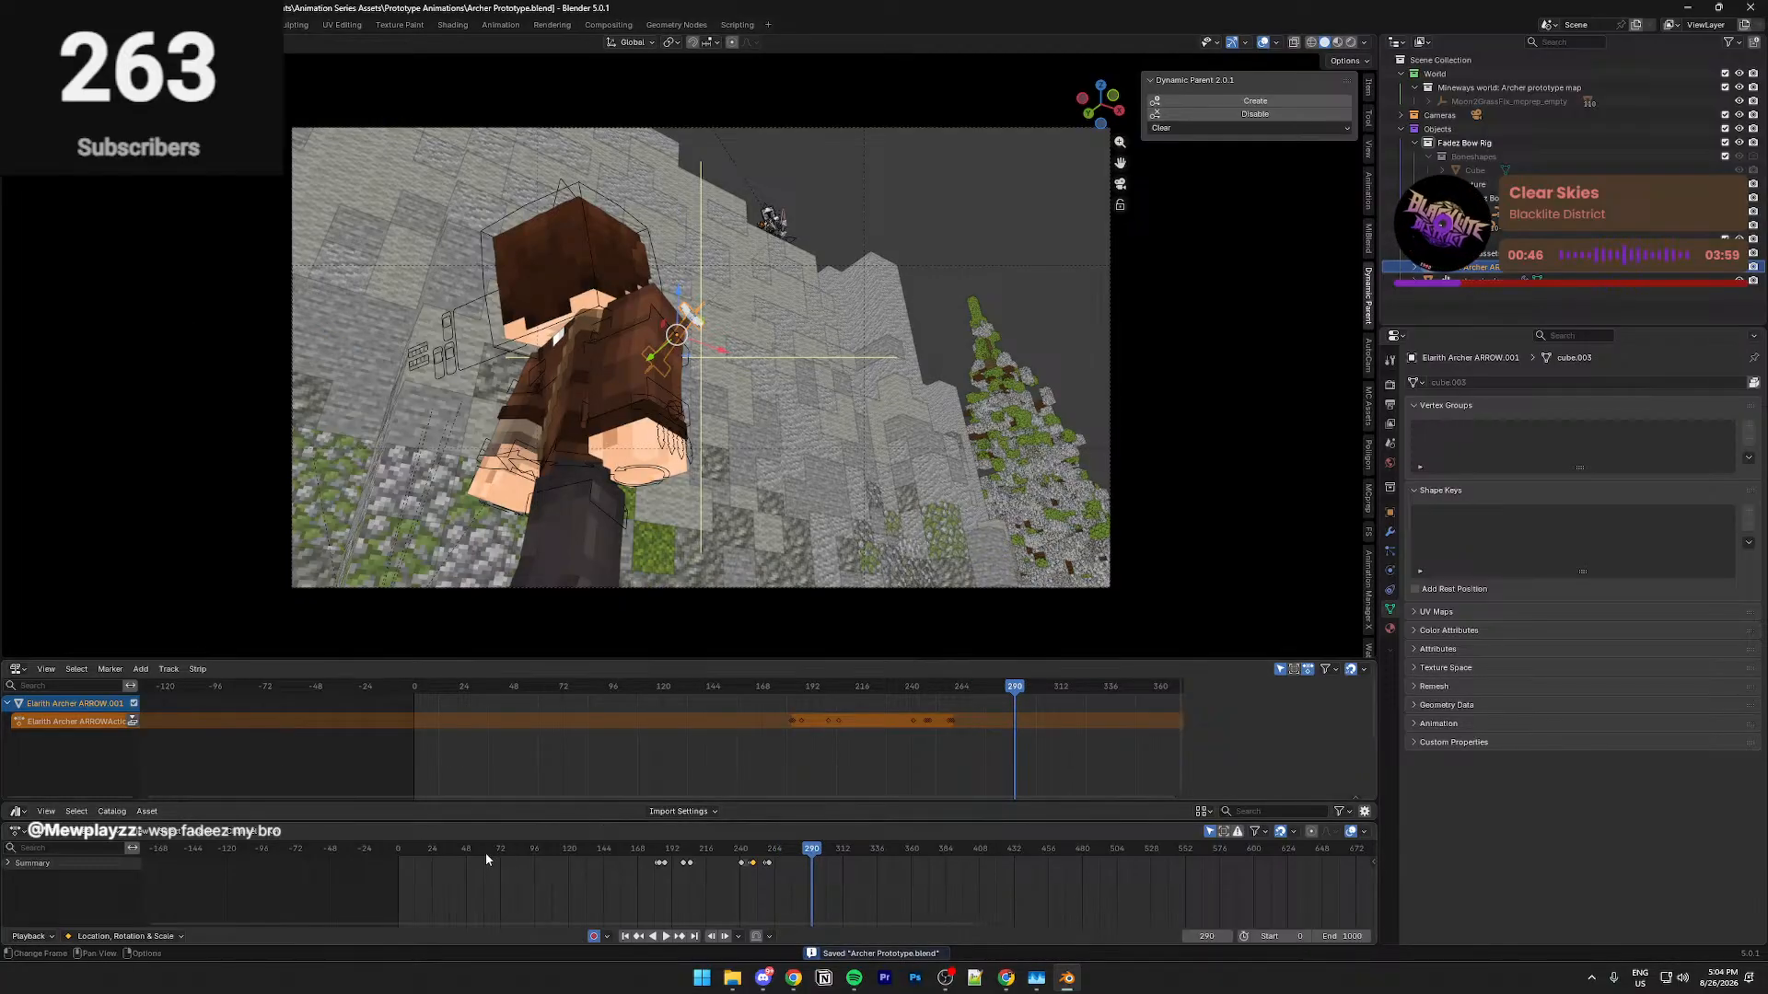
Inspect the arrow lodged in the brown-haired character in Material Preview shading at frame 290 and save the file
mouse_move(871, 476)
middle_mouse_down()
mouse_move(633, 470)
mouse_move(633, 493)
mouse_move(539, 498)
middle_mouse_up()
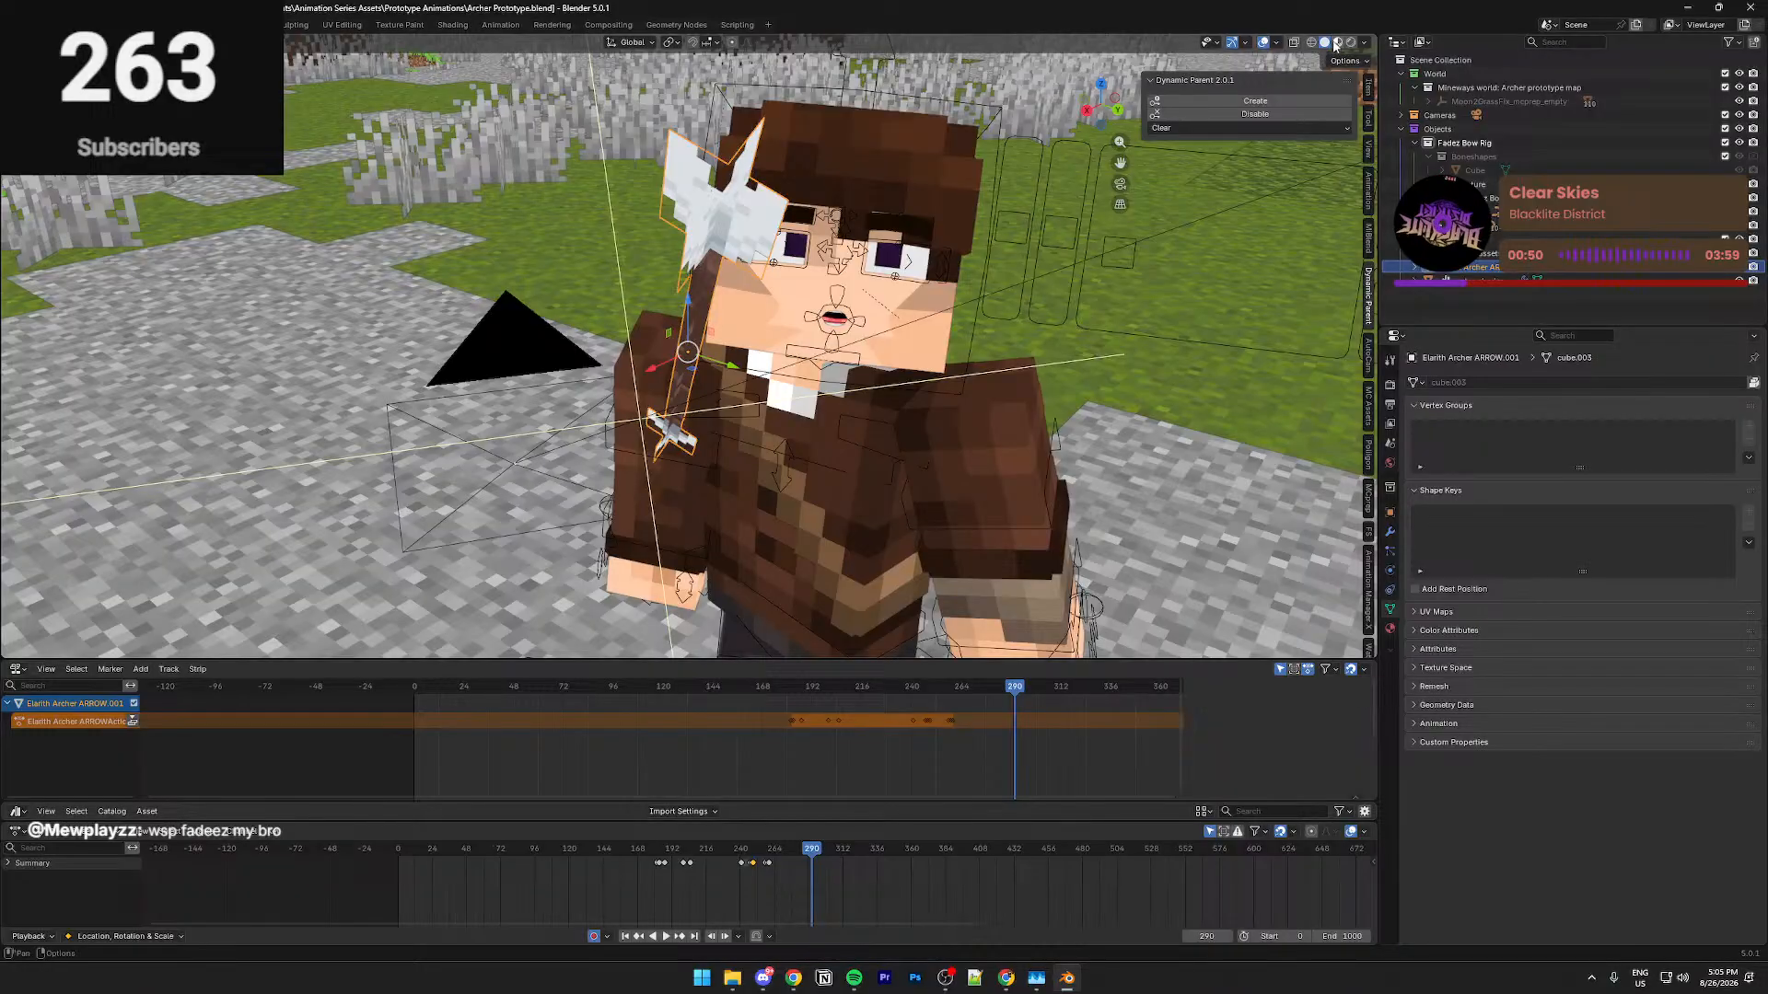
left_click(1337, 42)
middle_click_drag(1105, 276, 654, 488)
middle_click_drag(695, 417, 714, 416)
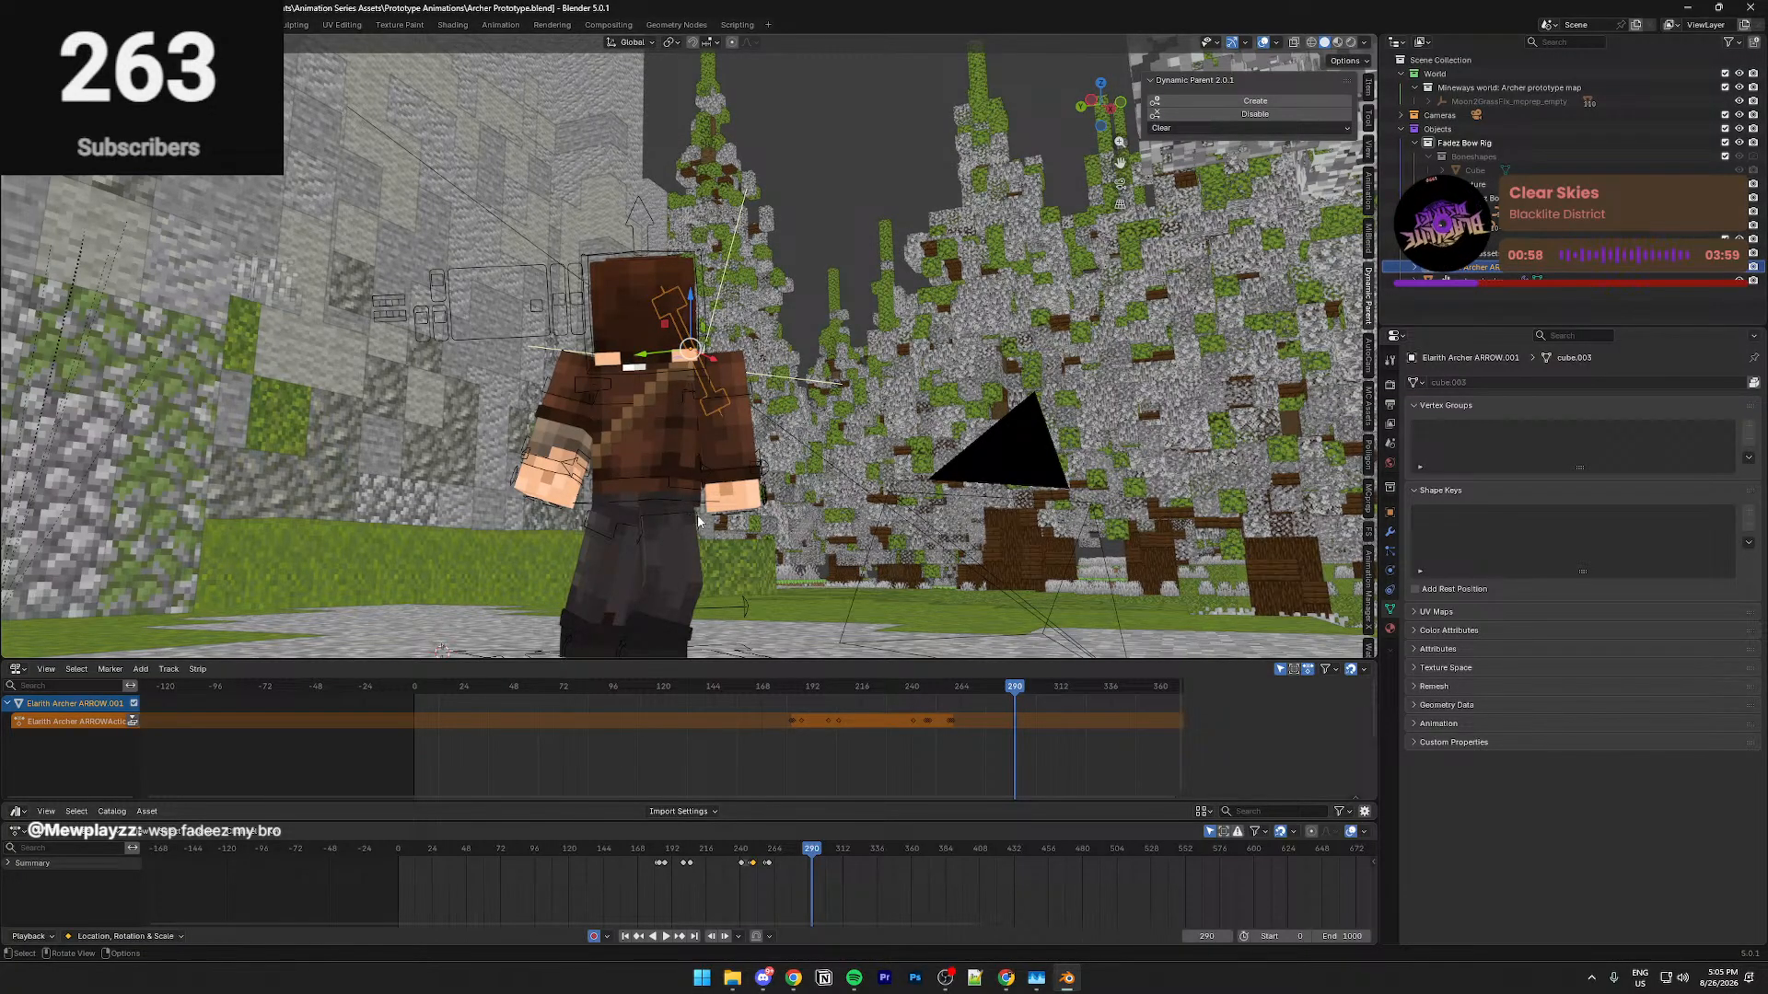
scroll(698, 521, "down", 2)
middle_click_drag(698, 522, 698, 480)
scroll(667, 555, "down", 5)
scroll(651, 564, "up", 5)
key("KP_0")
key("ctrl+s")
Examine the arrow up close around the impact at frames 290, 260 and 258, including its line back to the archer
scroll(683, 484, "up", 2)
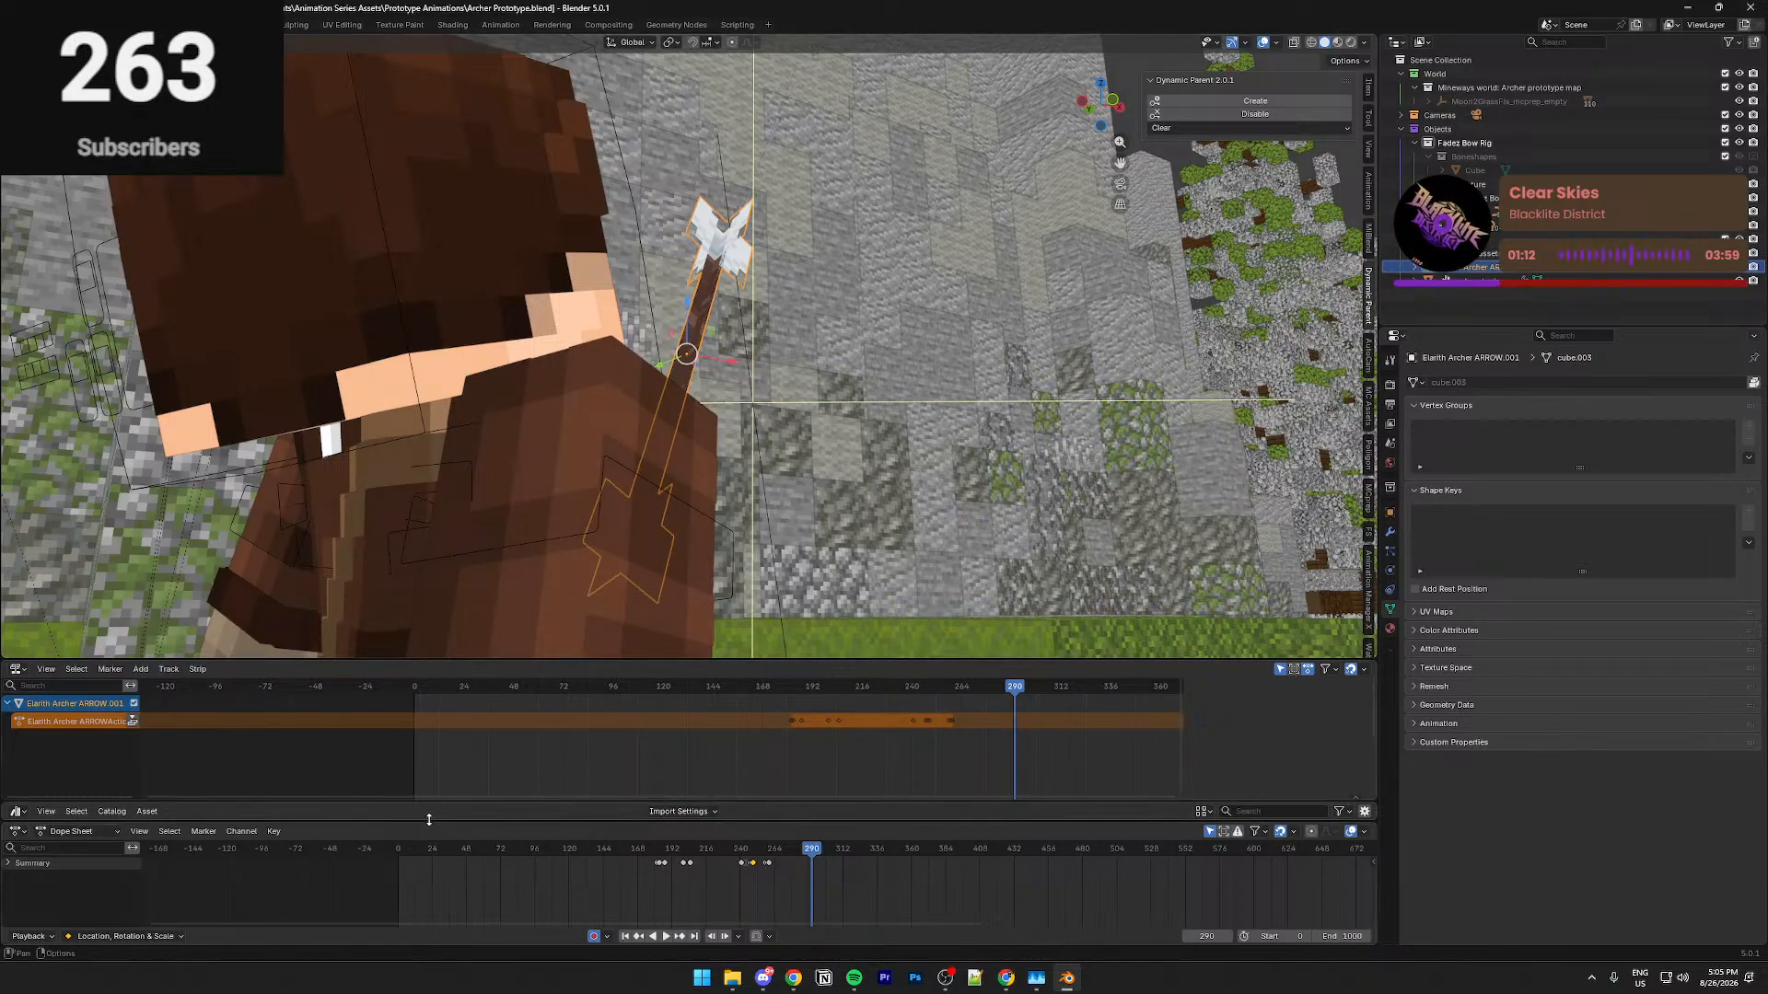
key("shift+grave")
key("w")
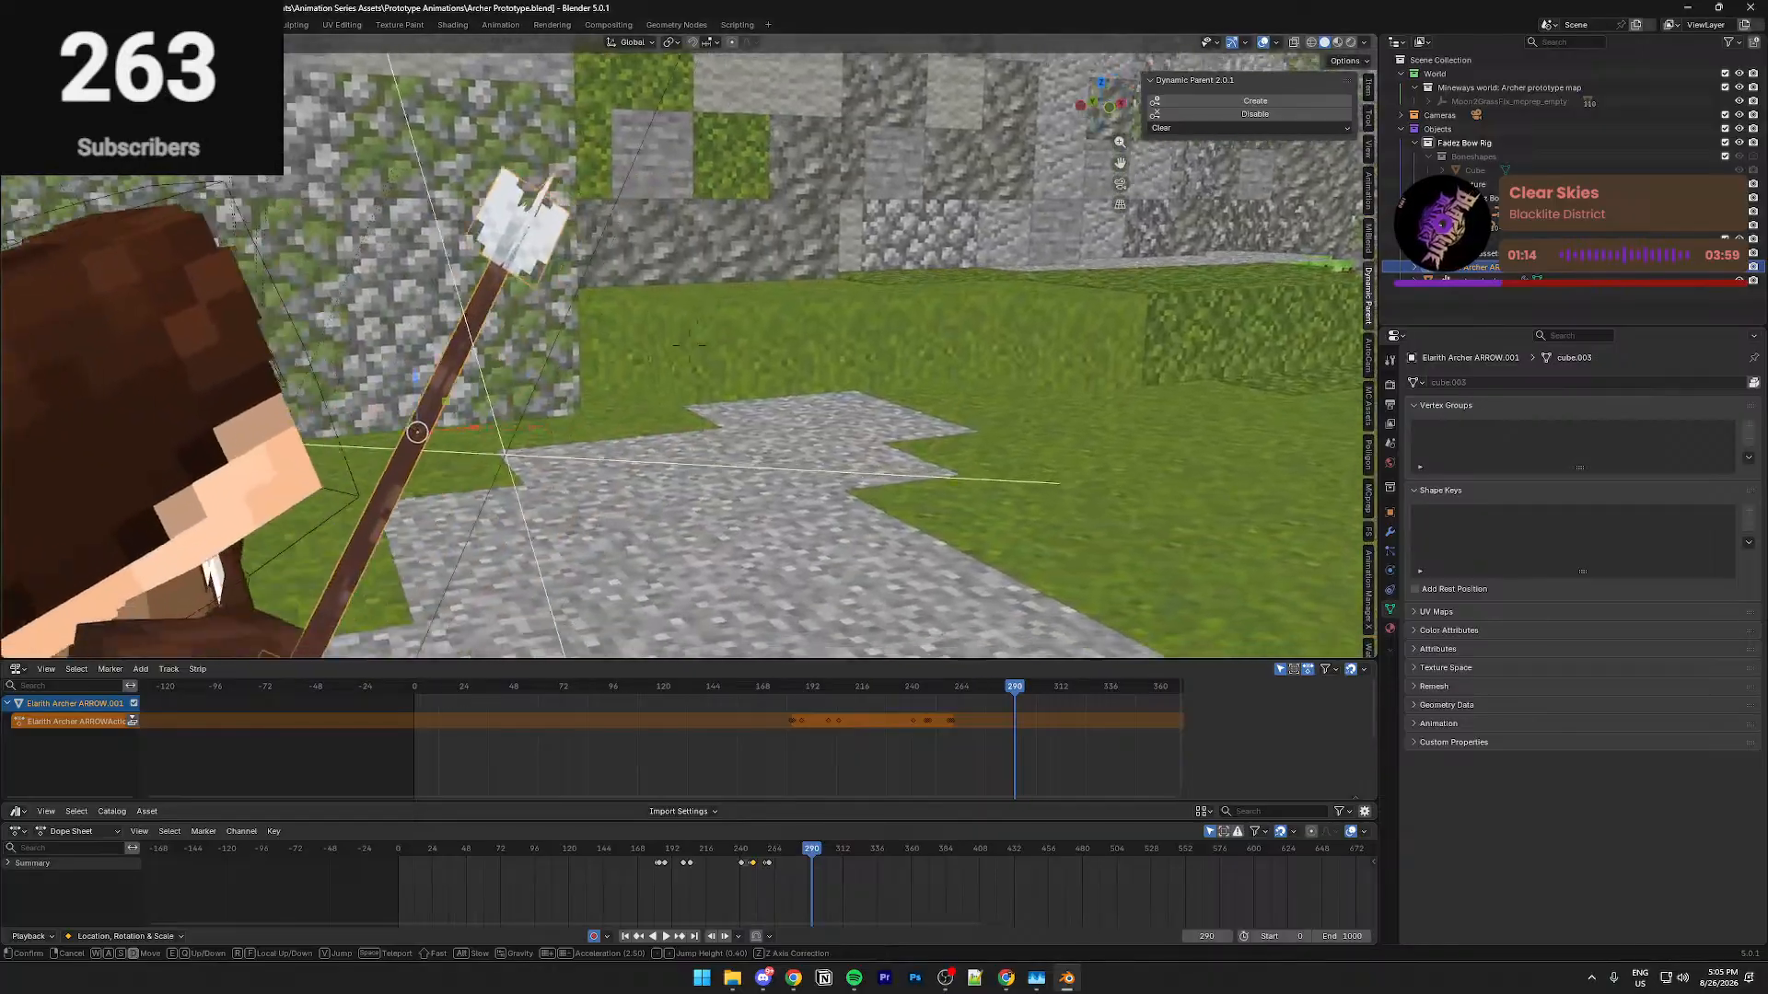
left_click(688, 345)
mouse_move(754, 847)
left_mouse_down()
mouse_move(742, 858)
mouse_move(768, 865)
left_mouse_up()
scroll(774, 891, "up", 3)
scroll(775, 892, "up", 12)
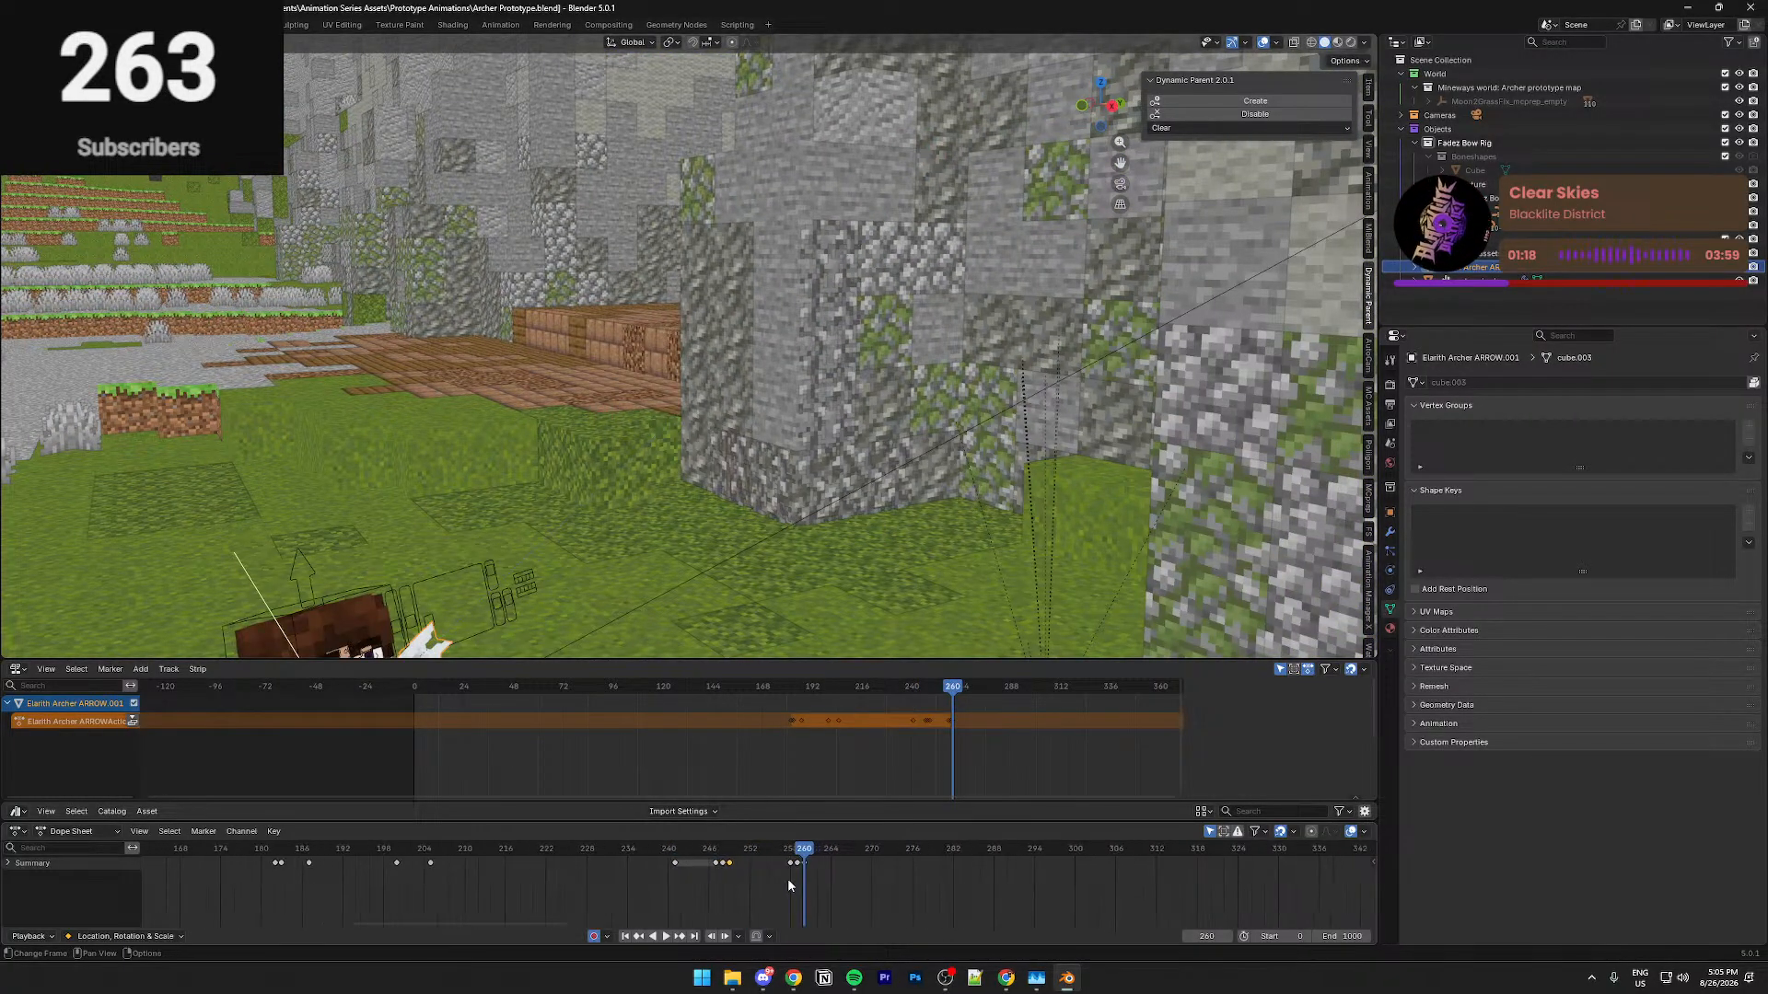
left_click(809, 855)
key("KP_Decimal")
middle_click_drag(888, 469, 609, 525)
key("shift+grave")
key("s")
right_click(998, 429)
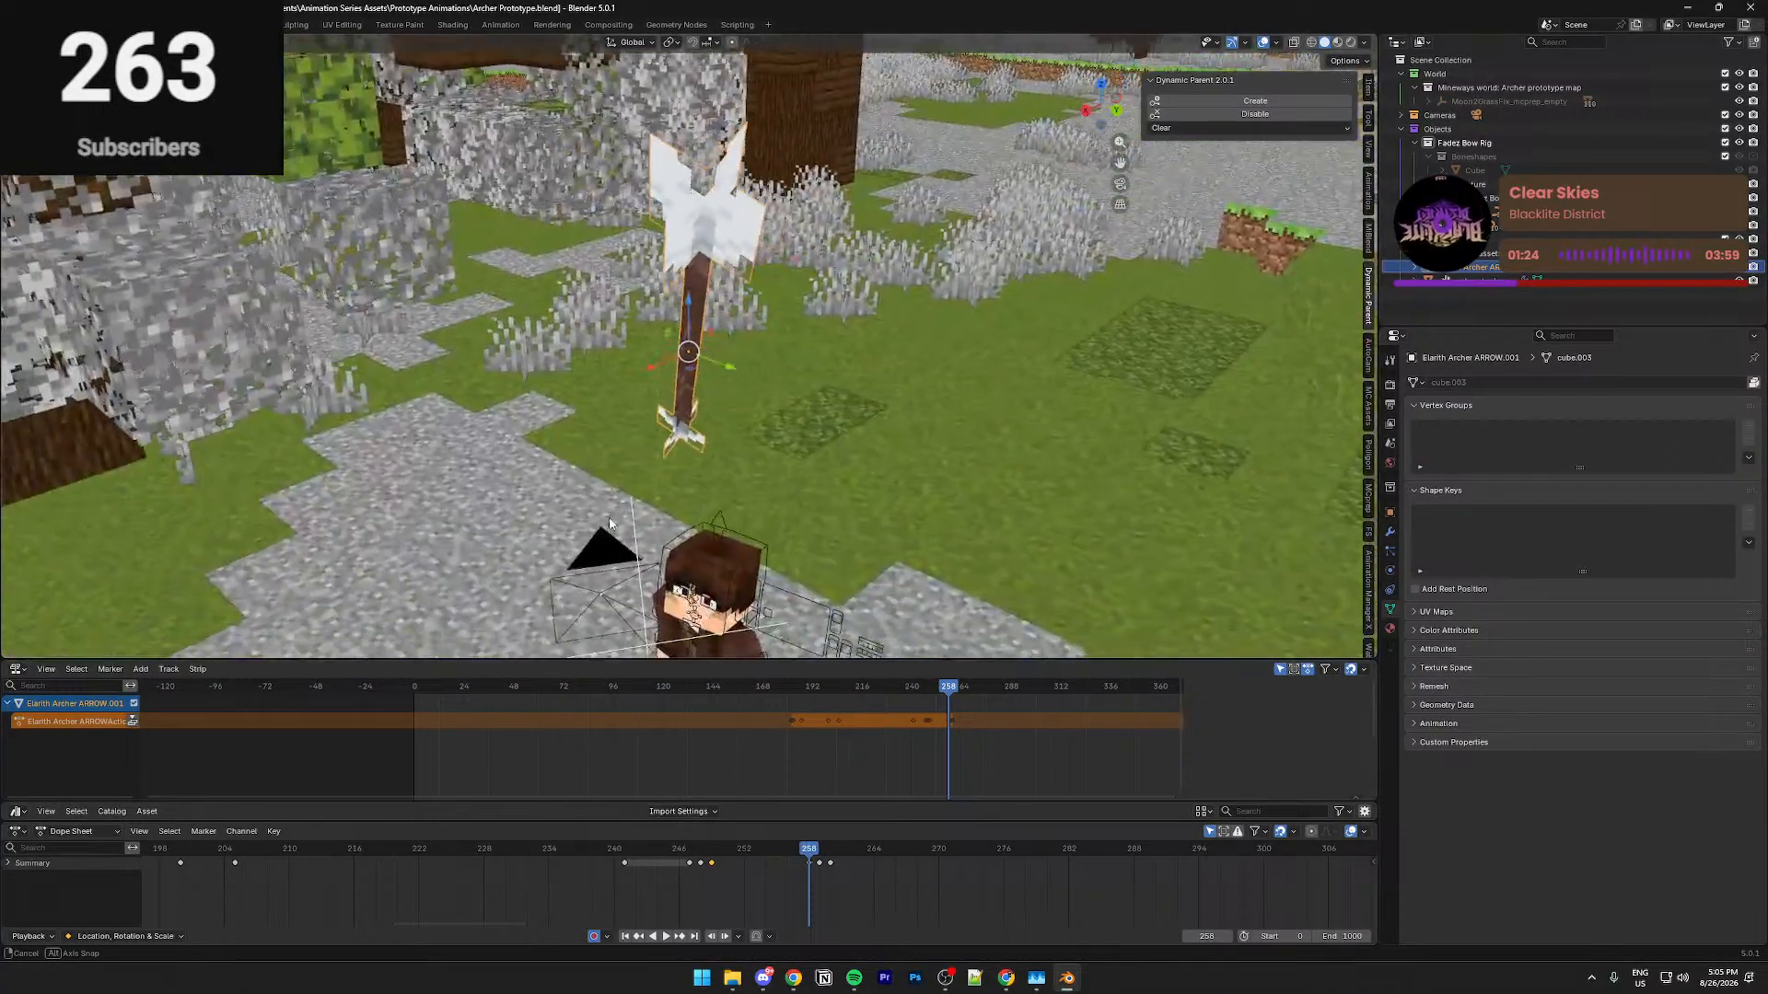
middle_click_drag(608, 410, 958, 300)
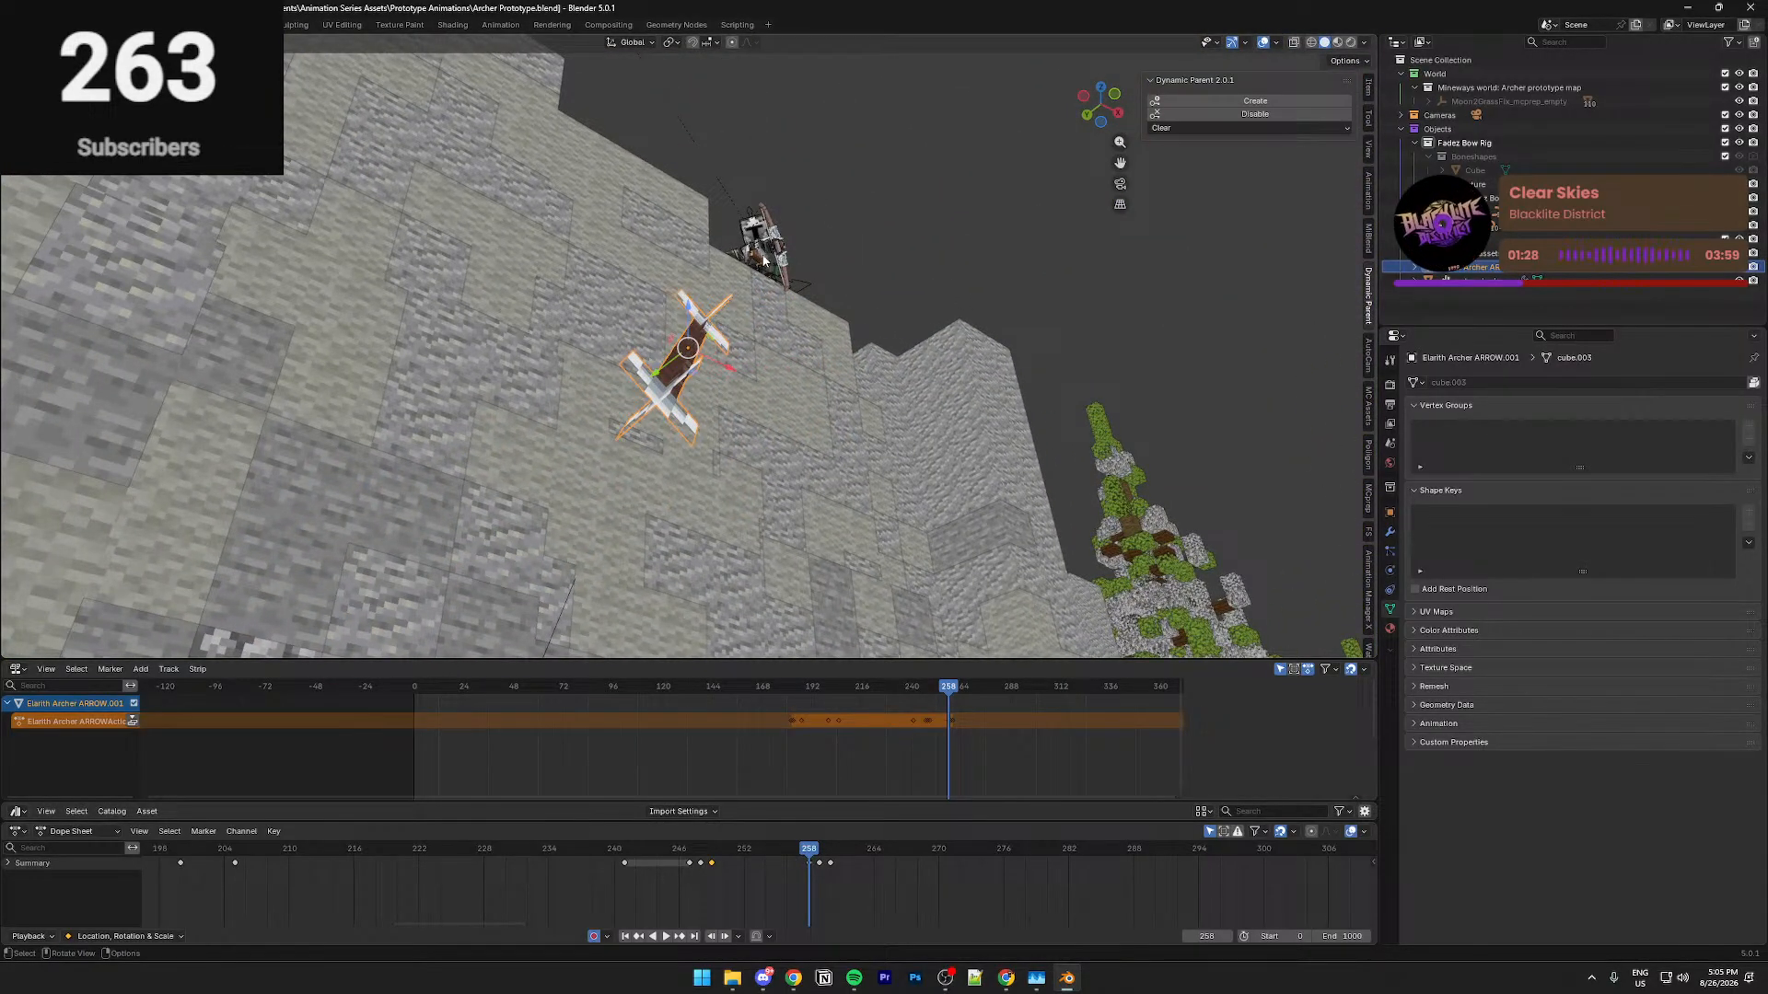
Play the arrow's release and impact through the camera and scrub to frame 255
key("KP_0")
left_click_drag(808, 851, 681, 857)
key("space")
key("space")
key("space")
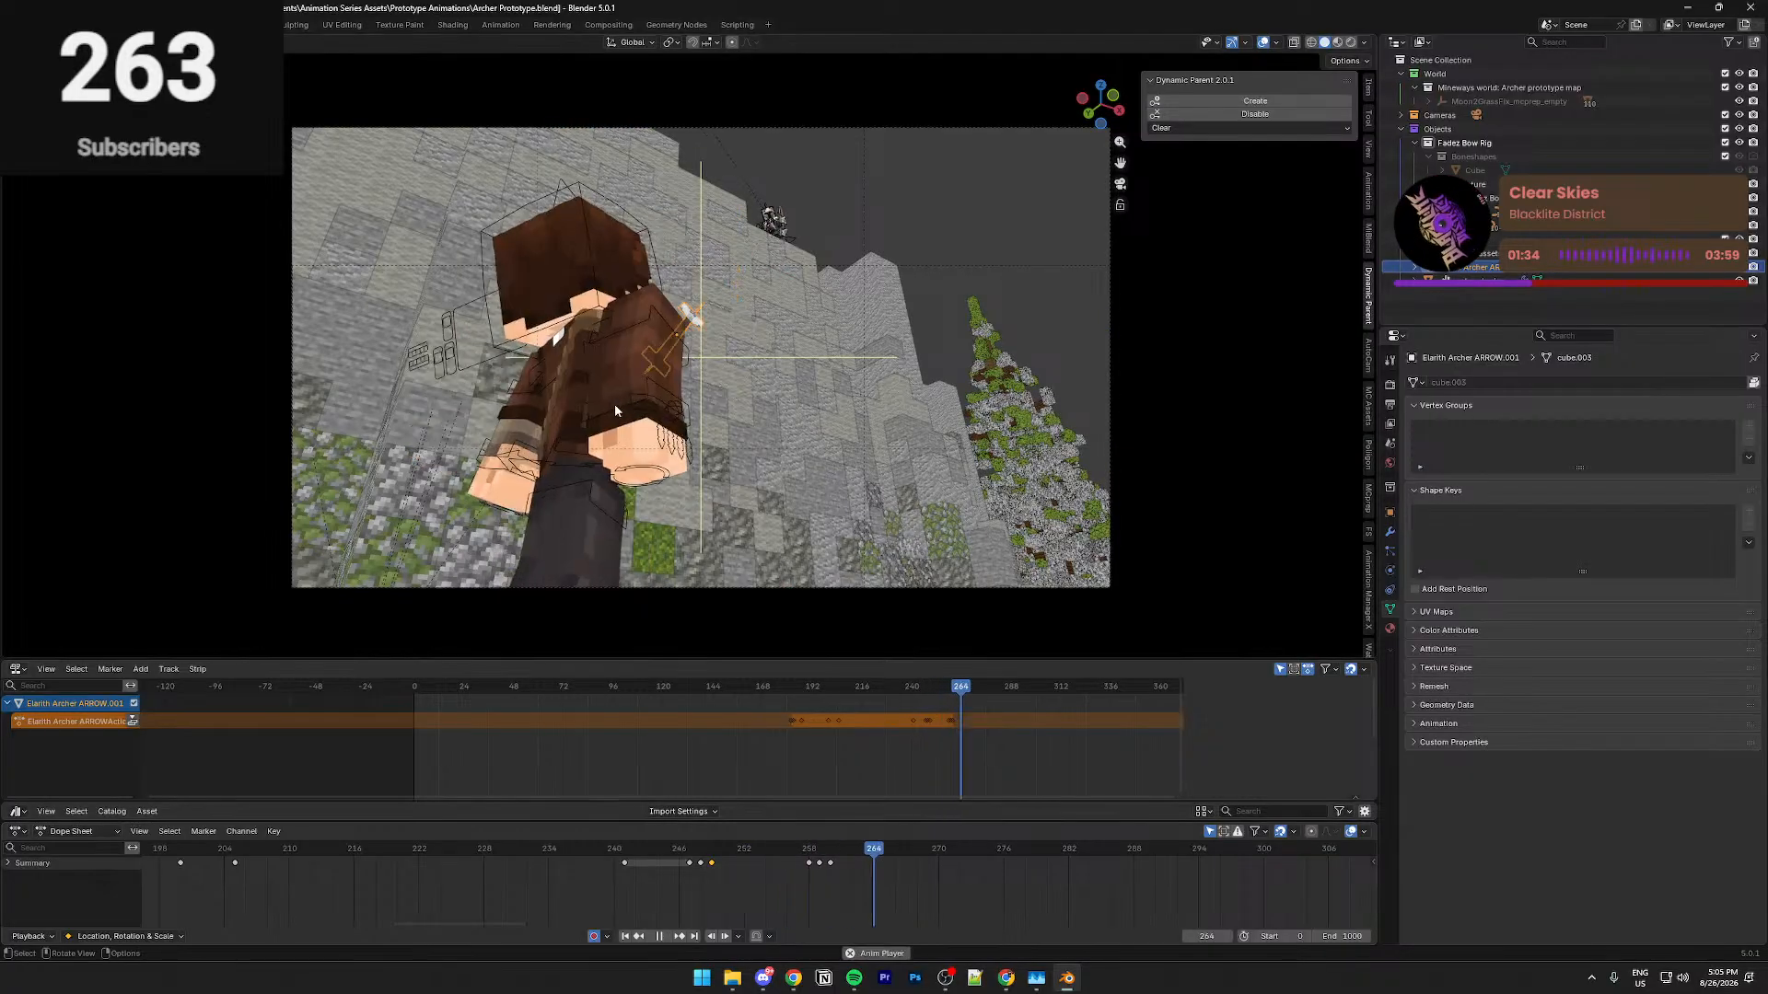
key("space")
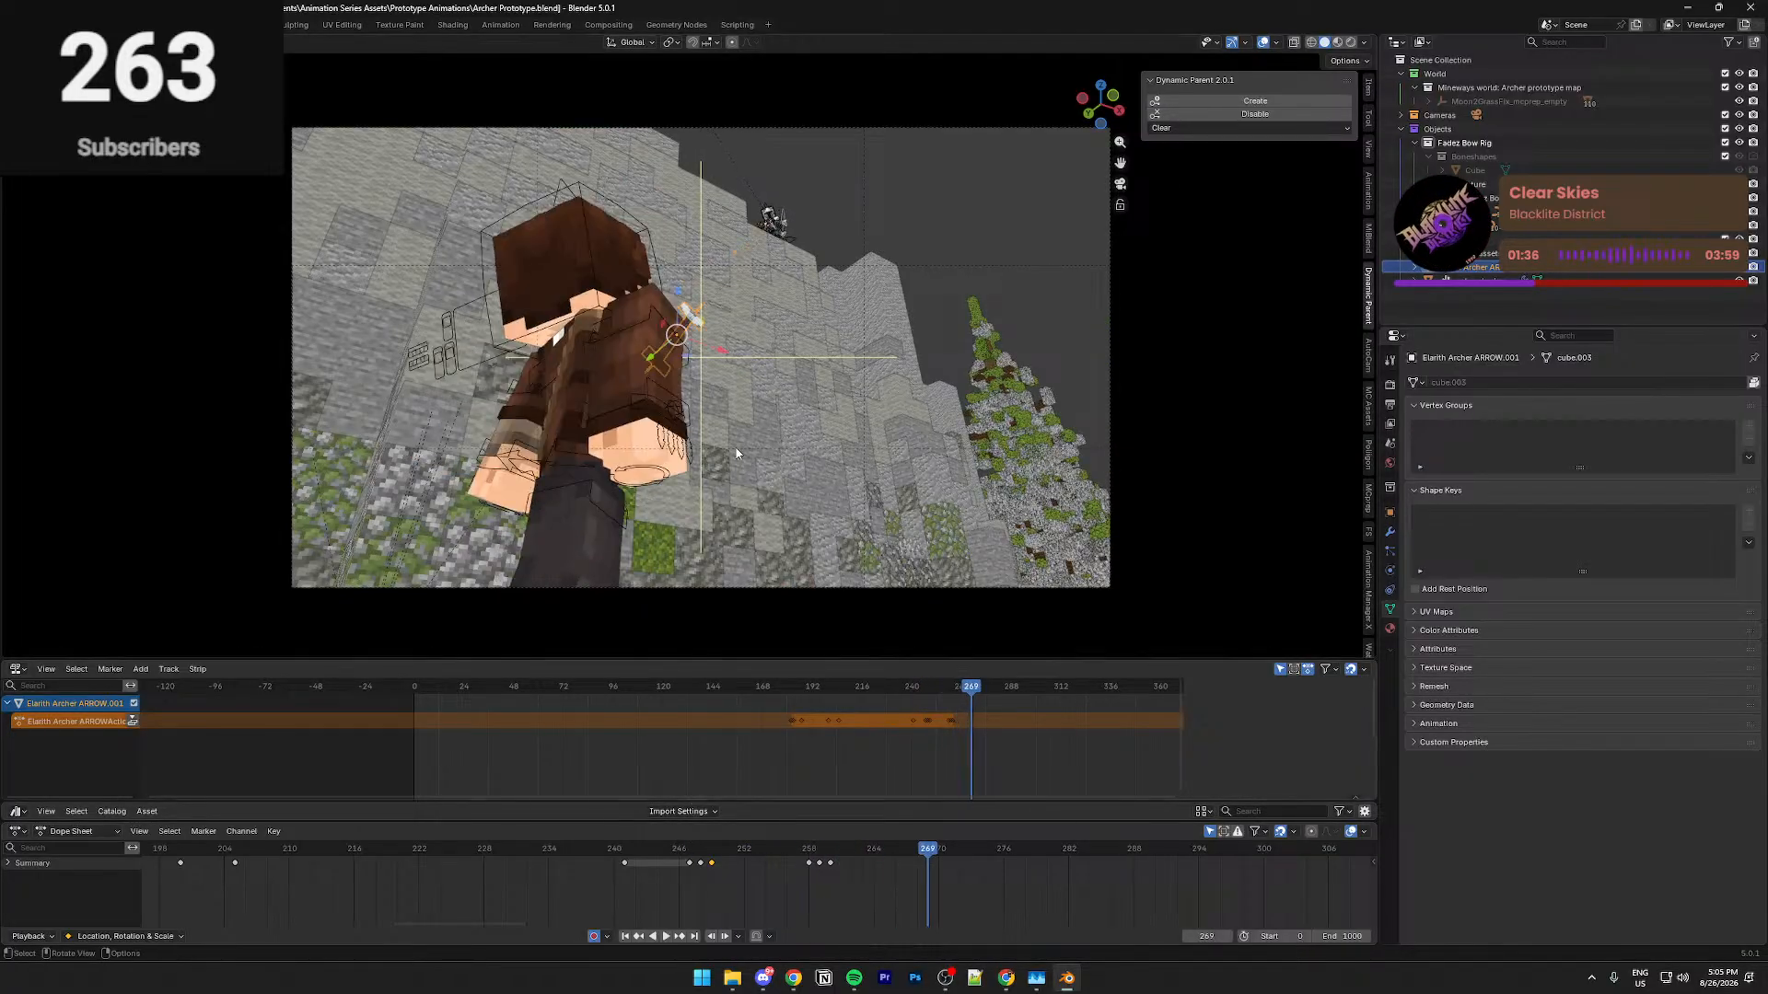
left_click_drag(706, 856, 776, 845)
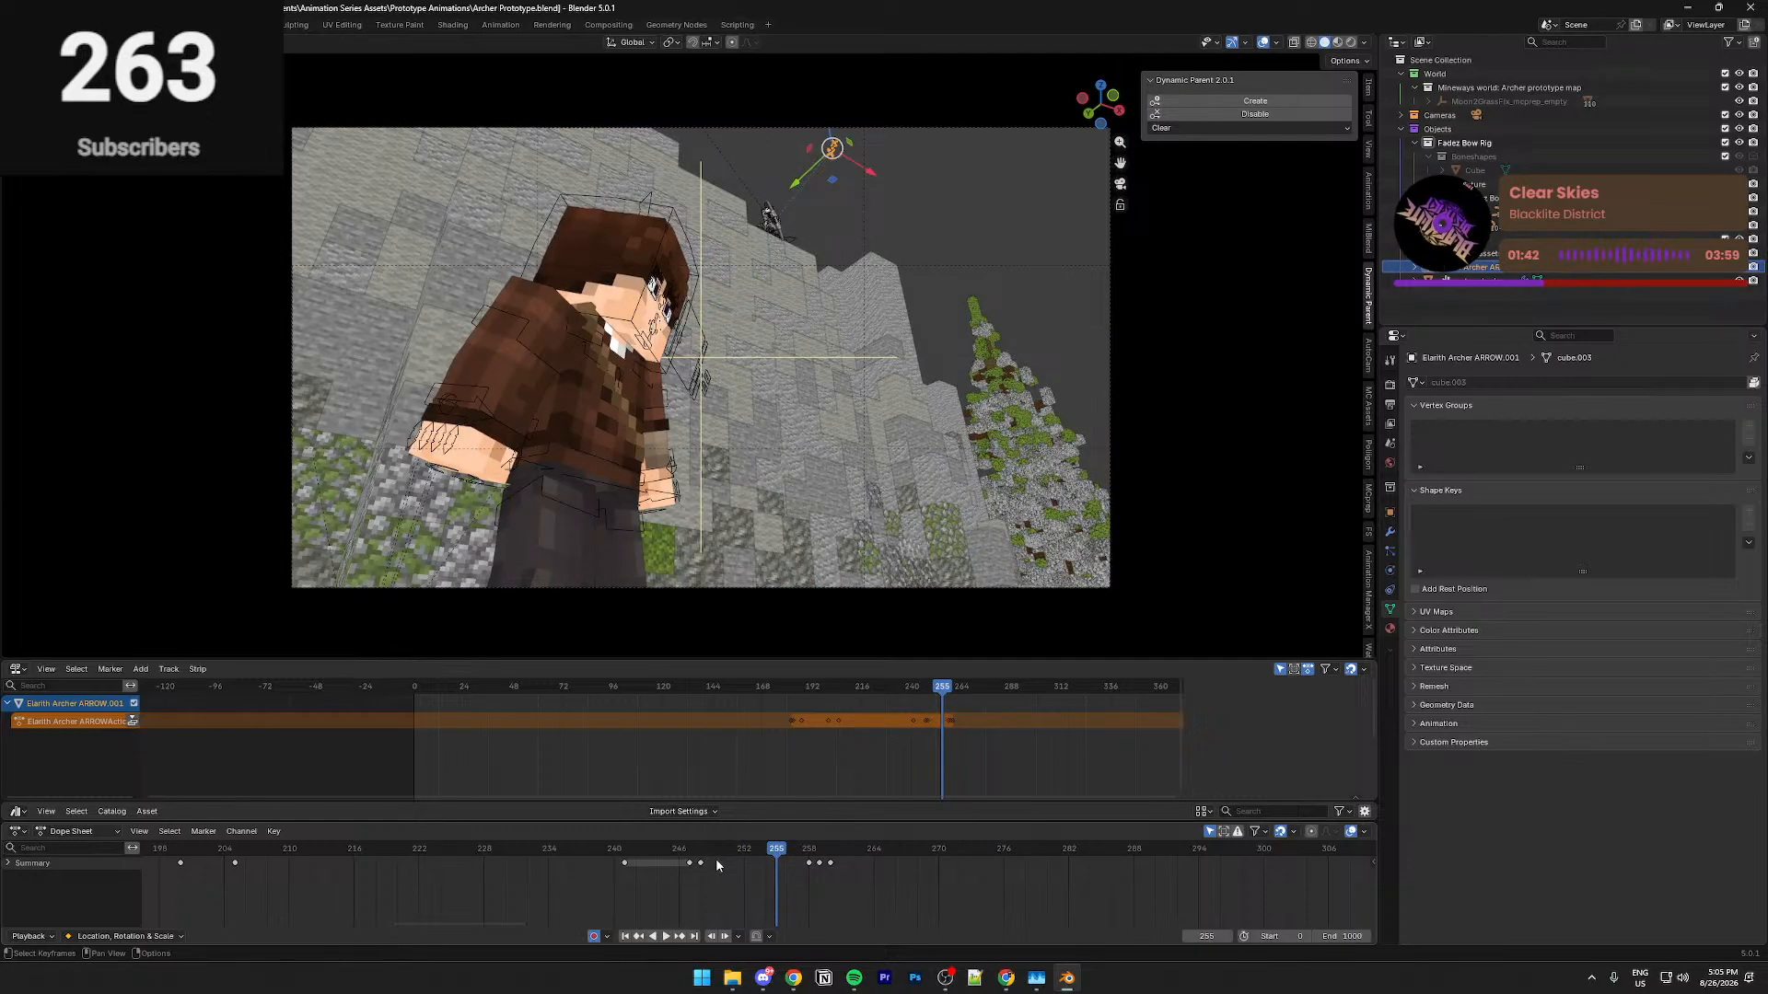
Try deleting one of the arrow's release keyframes around frames 248–249 and undo the deletion
left_click(711, 863)
key("Delete")
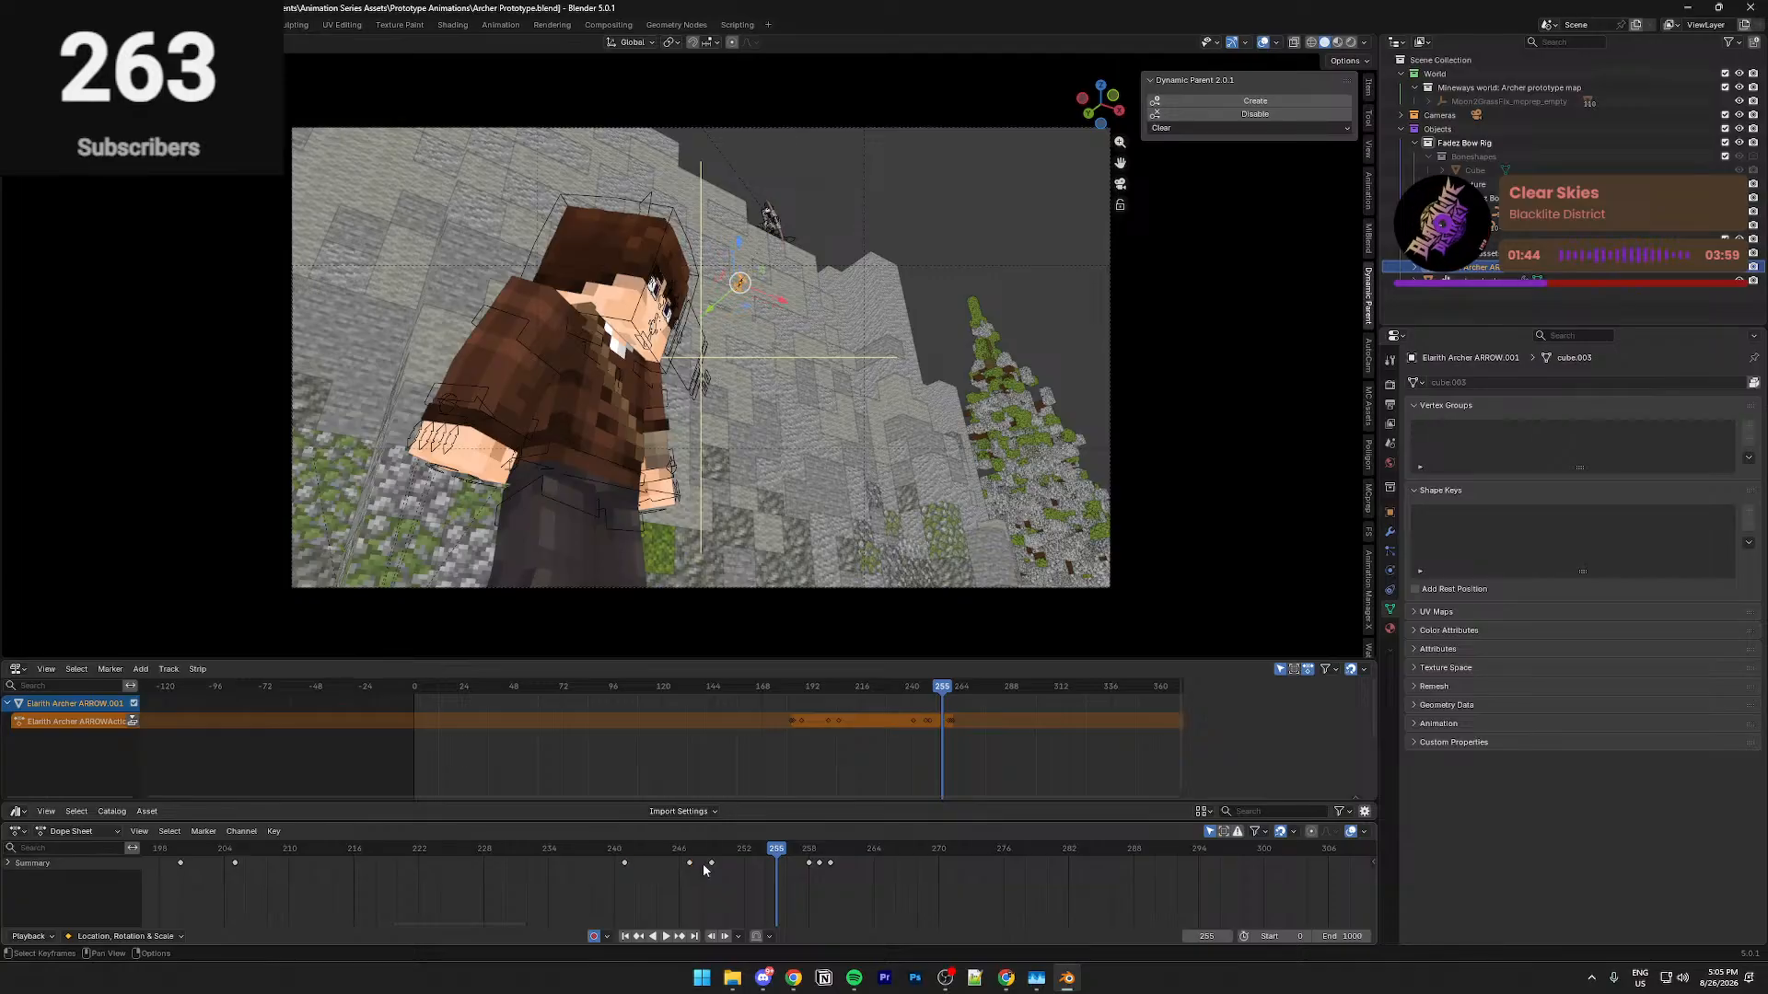
mouse_move(678, 849)
left_mouse_down()
mouse_move(625, 856)
mouse_move(701, 856)
left_mouse_up()
key("ctrl+z")
key("ctrl+z")
key("ctrl+z")
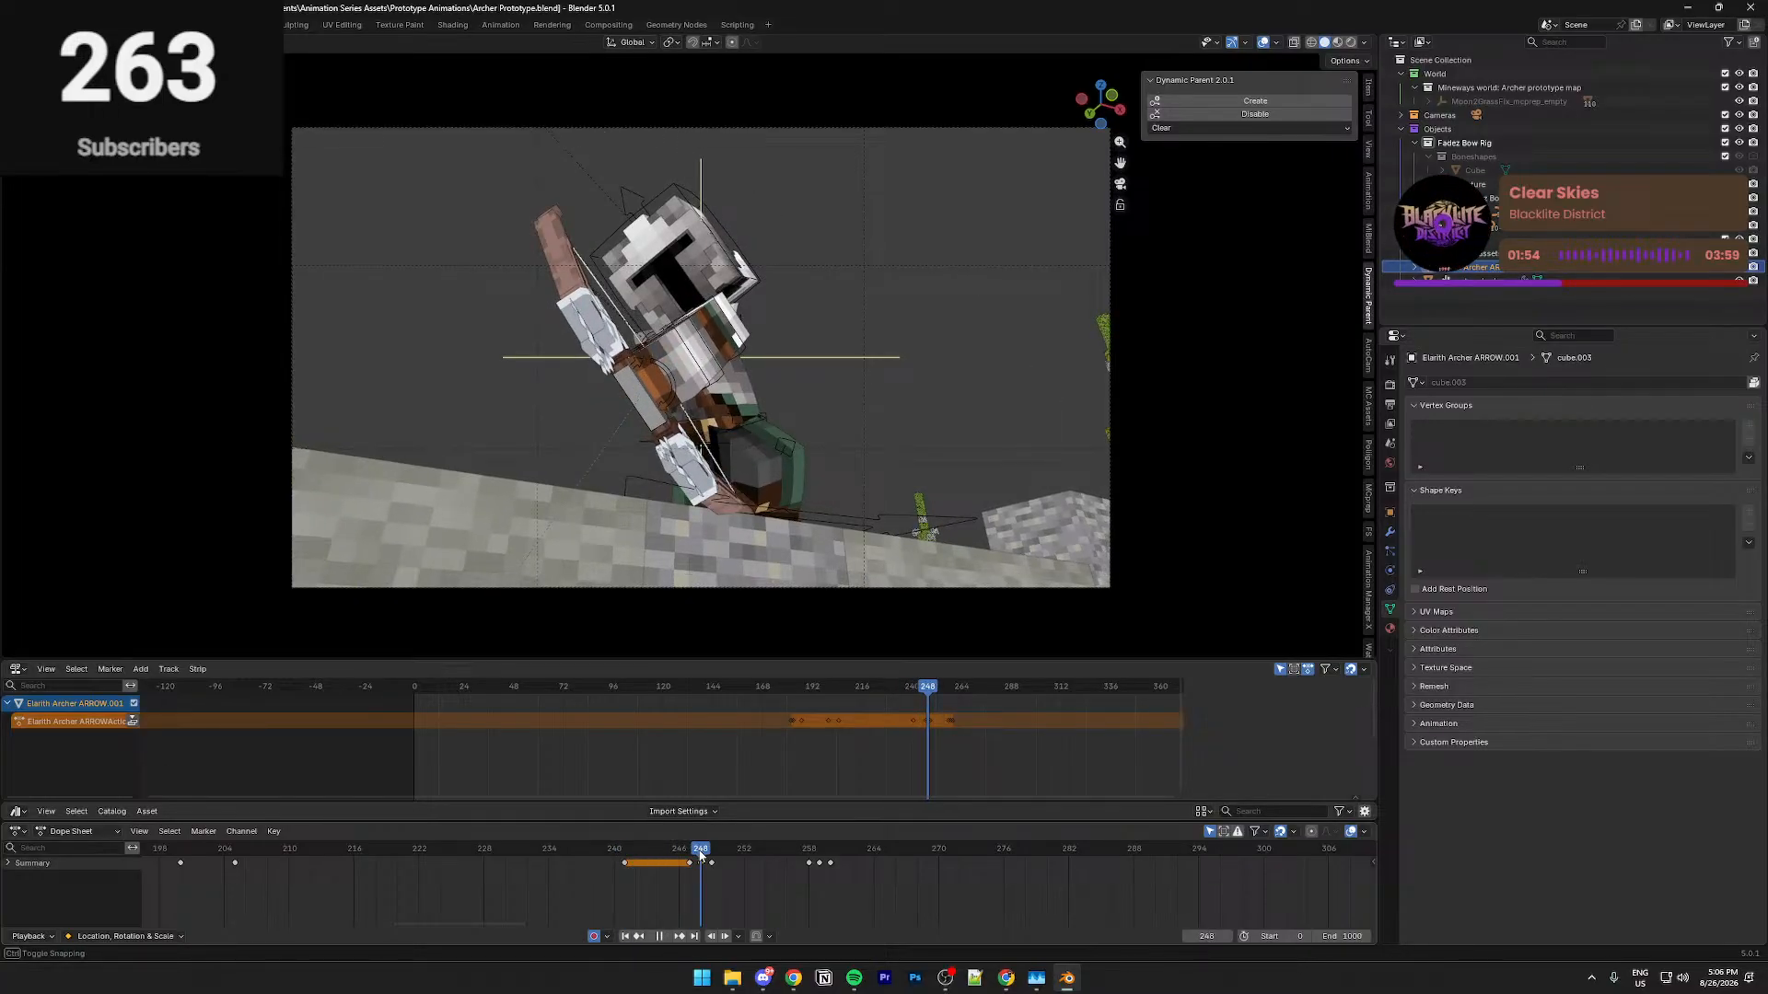
Compare the arrow's position and angle at frames 248, 249 and 250 and save the file
key("ctrl+s")
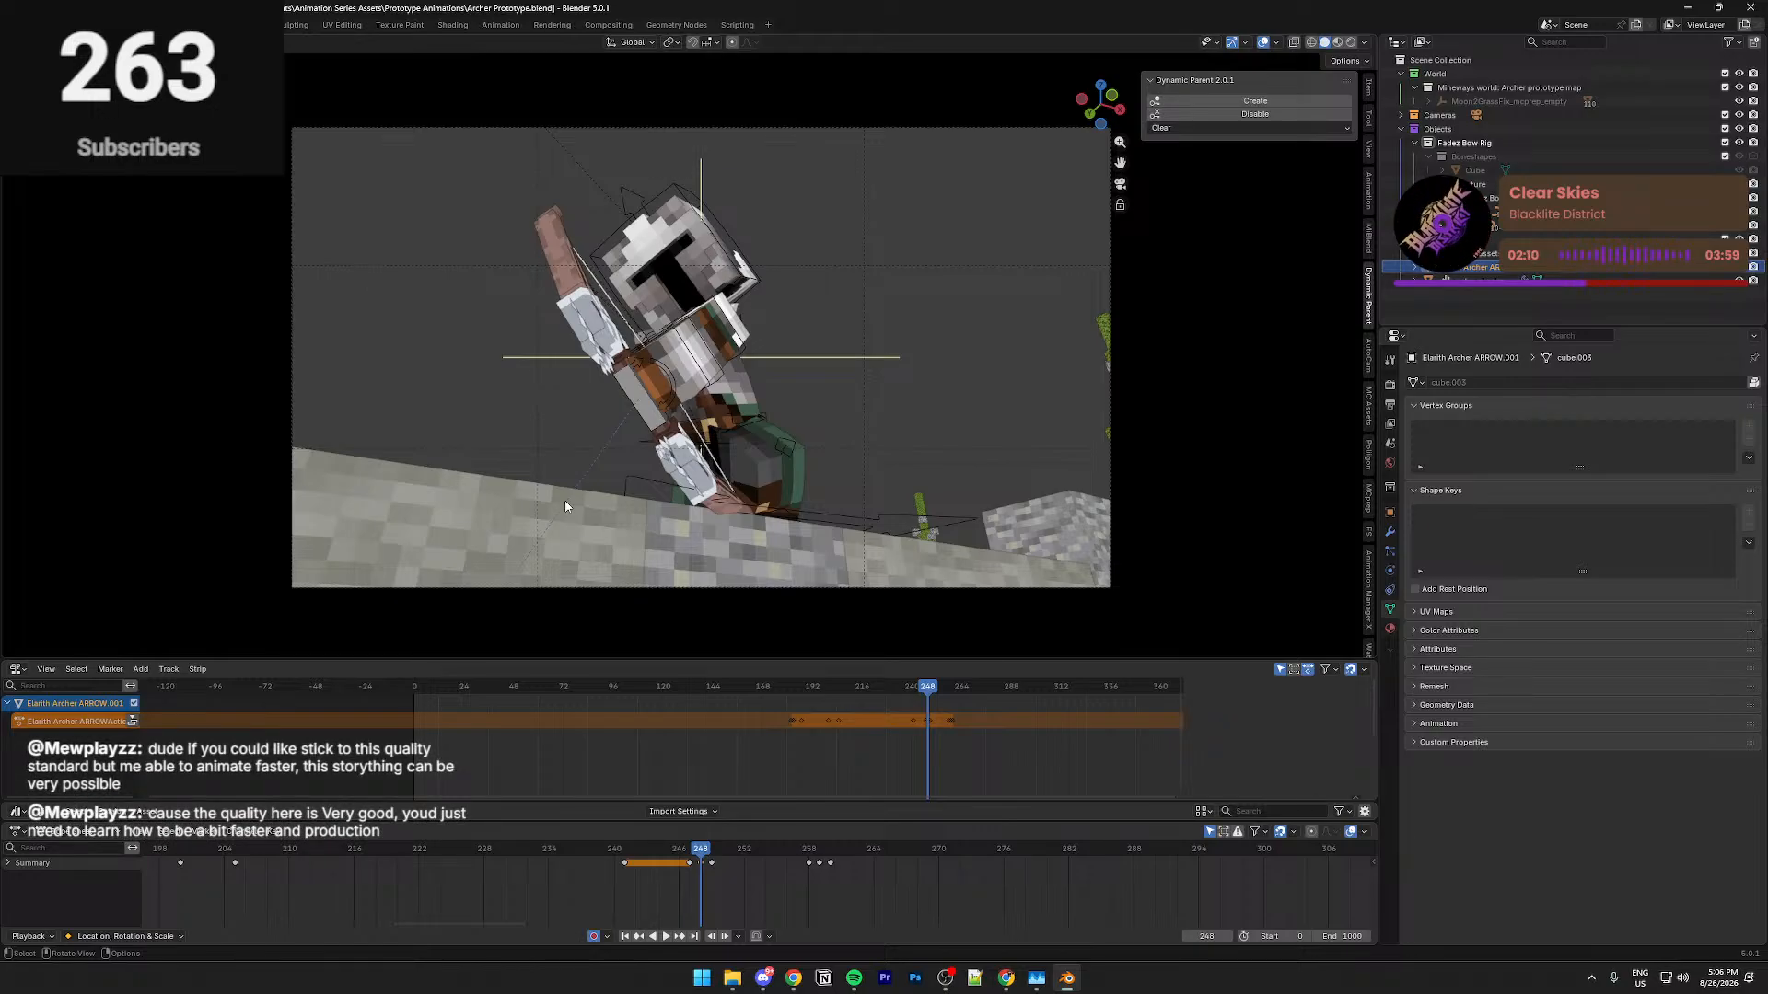
key("ctrl+s")
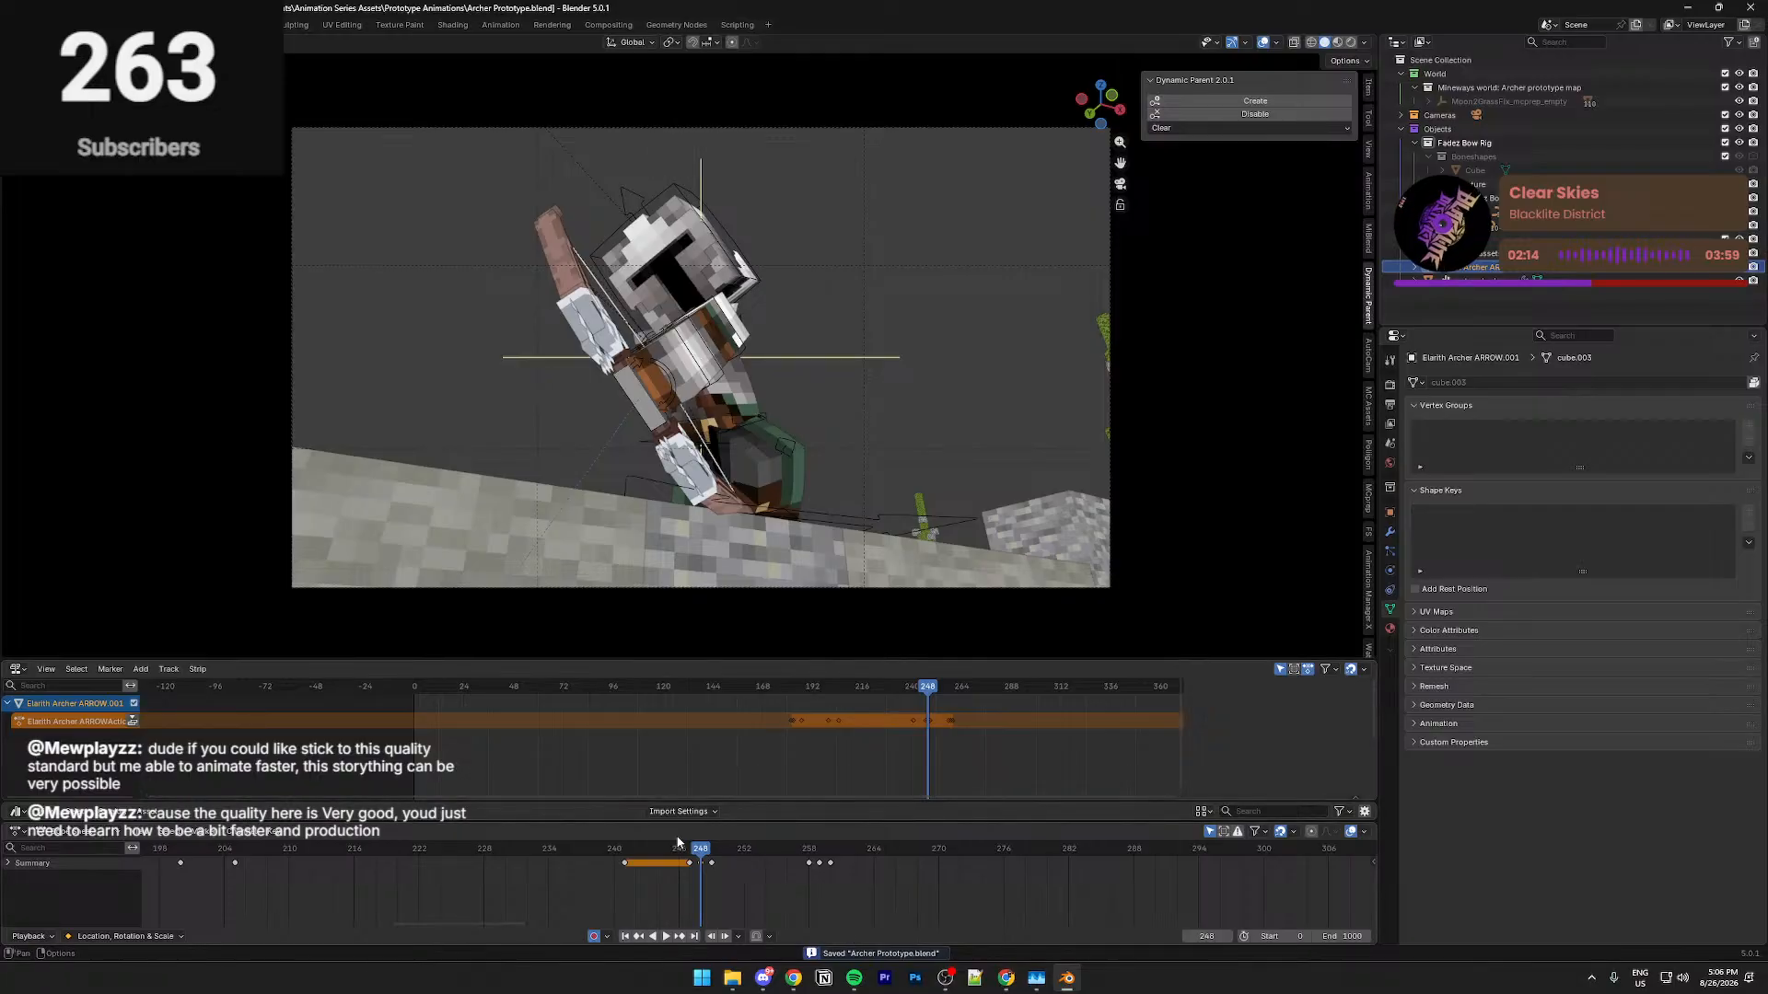
key("Right")
key("KP_Decimal")
scroll(757, 501, "down", 5)
middle_click_drag(755, 503, 767, 475)
key("Left")
key("KP_Decimal")
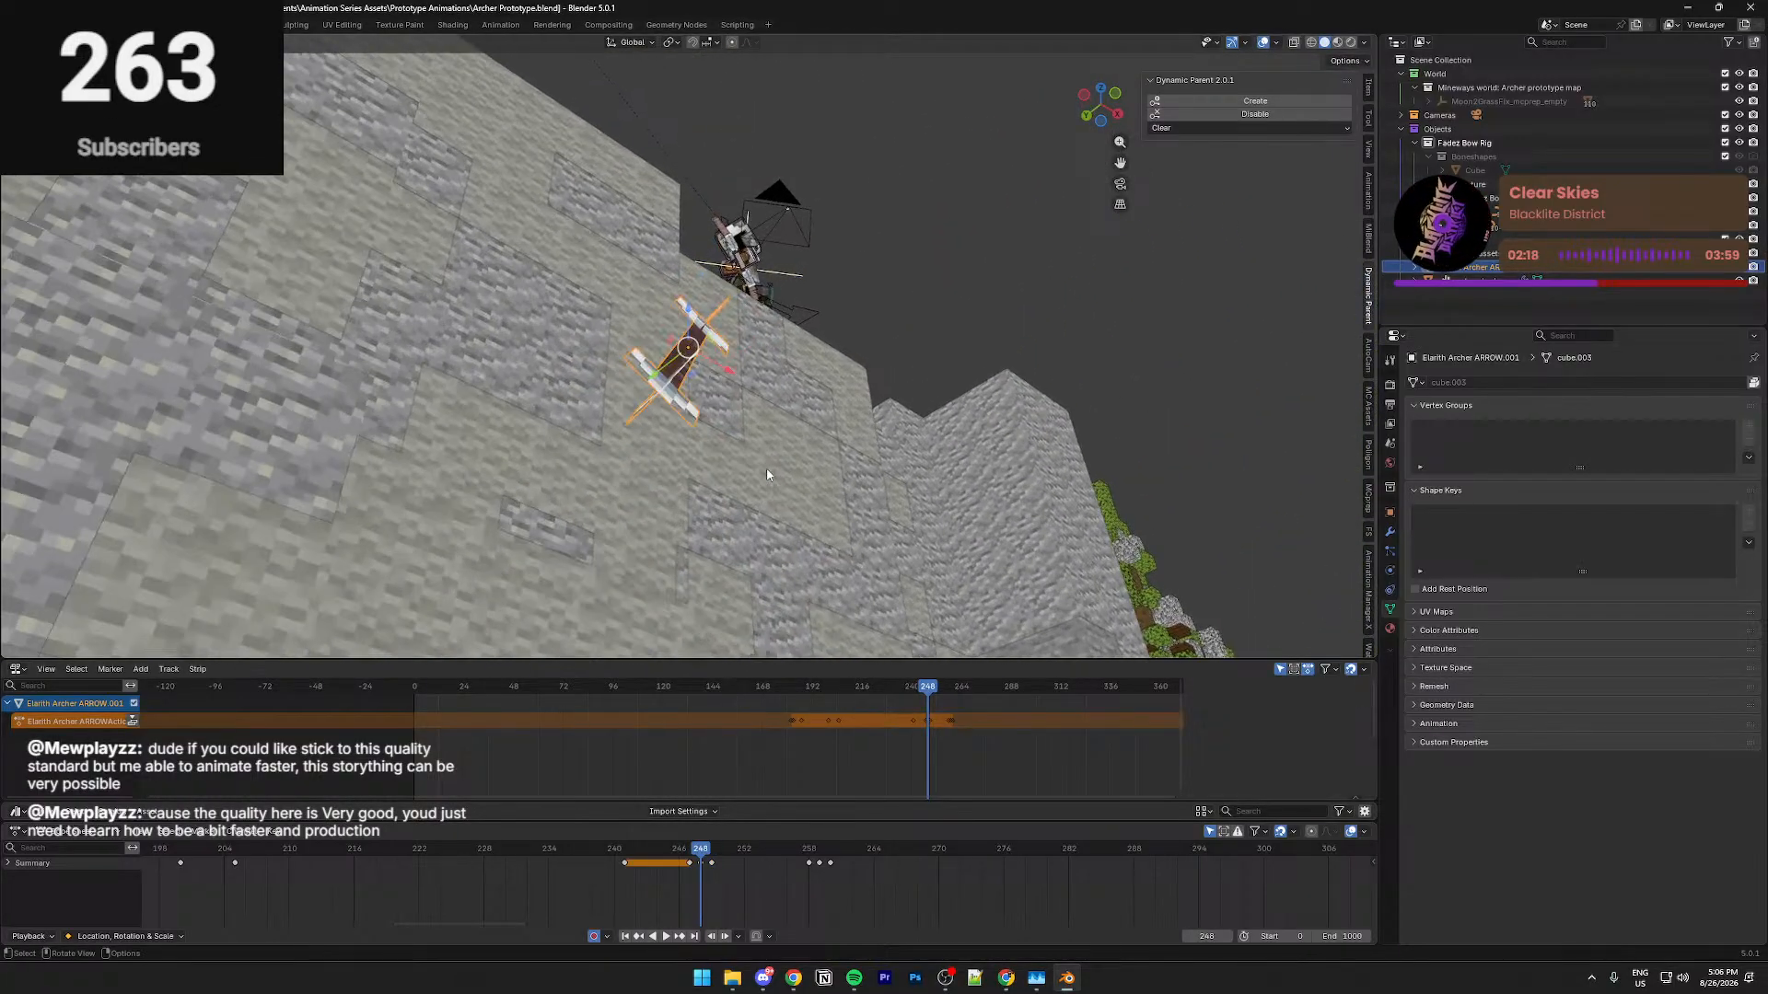
left_click(712, 857)
key("KP_Decimal")
middle_click_drag(737, 571, 757, 571)
left_click(717, 857)
left_click_drag(716, 857, 722, 856)
key("KP_Decimal")
middle_click_drag(720, 438, 469, 589)
key("ctrl+s")
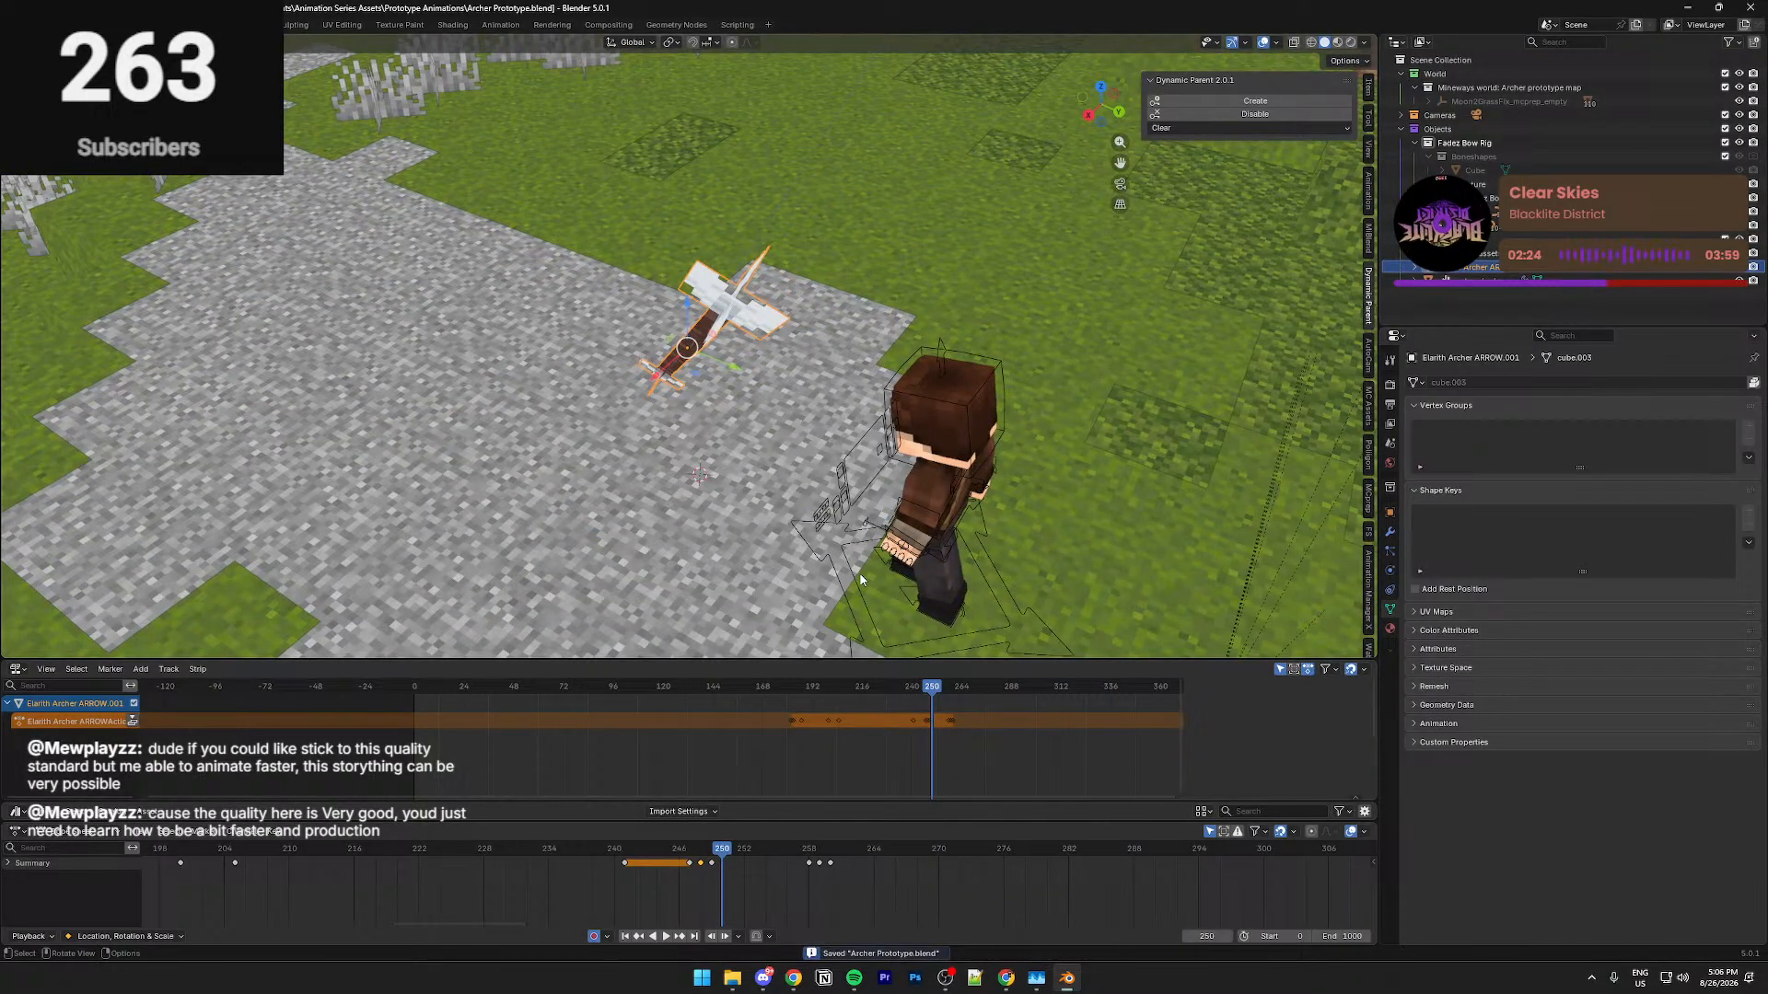
middle_click_drag(663, 544, 810, 278)
Replay the whole shot through the camera from the start to frame 270 and save the file
key("KP_0")
scroll(309, 853, "down", 9)
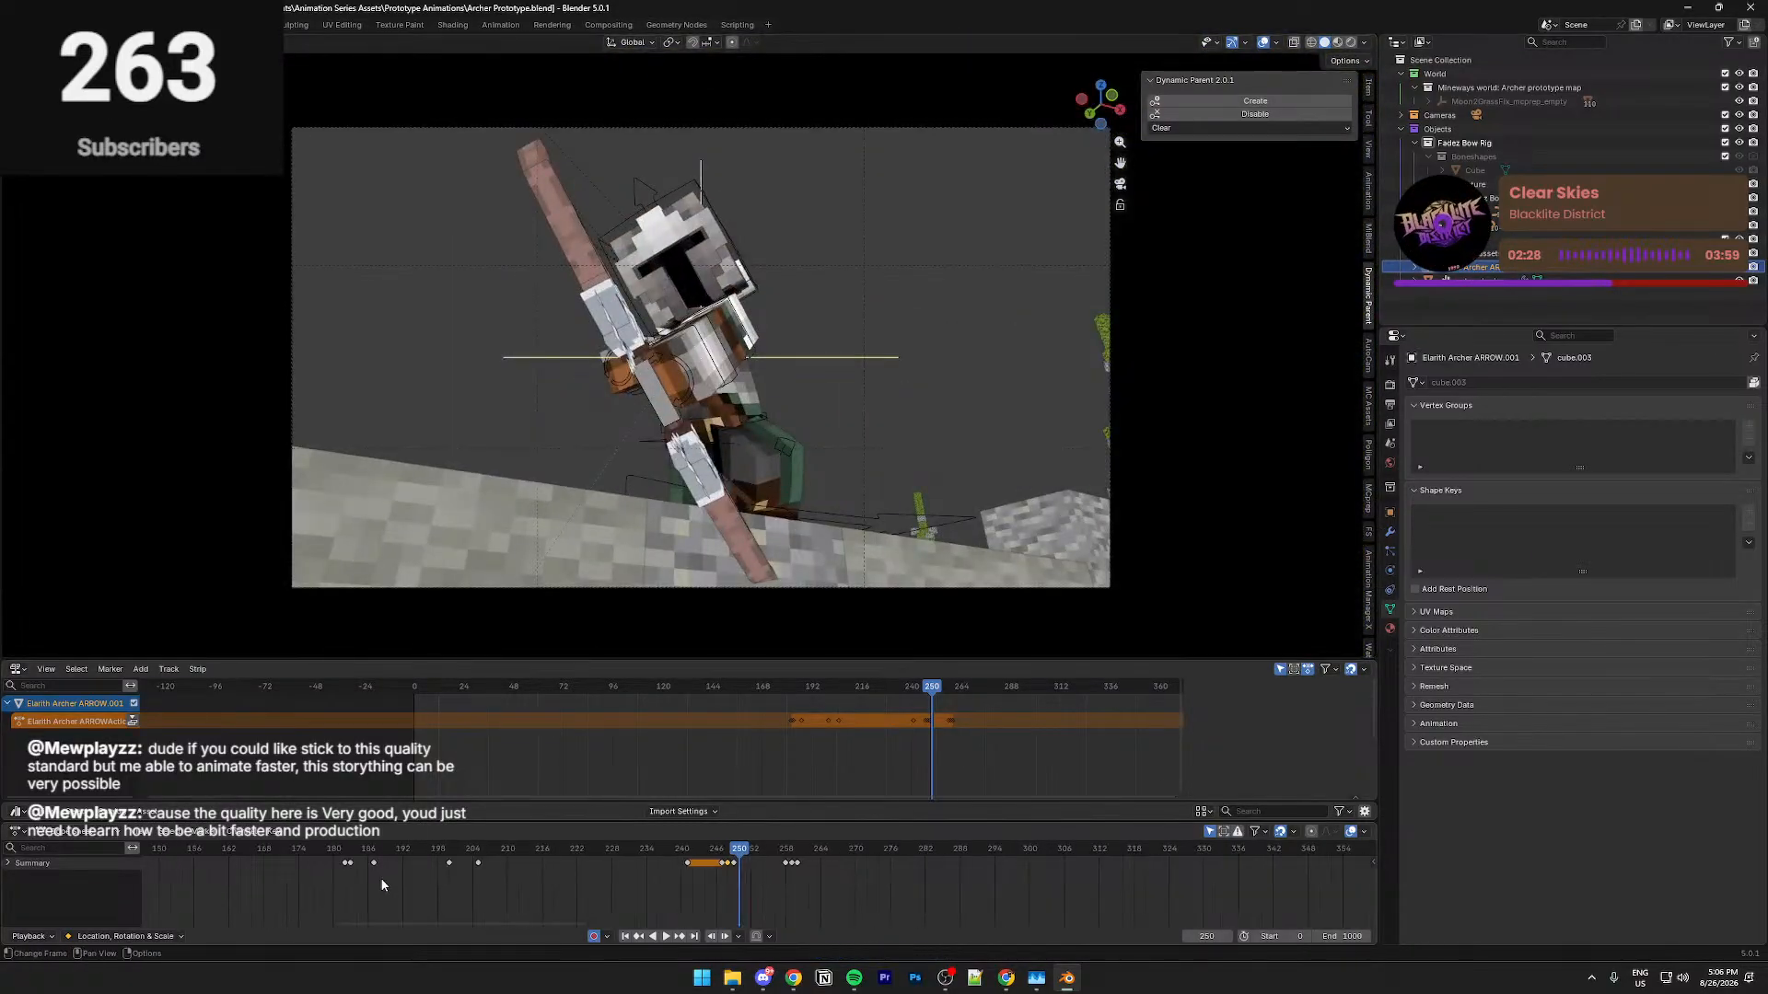
key("shift+Left")
key("space")
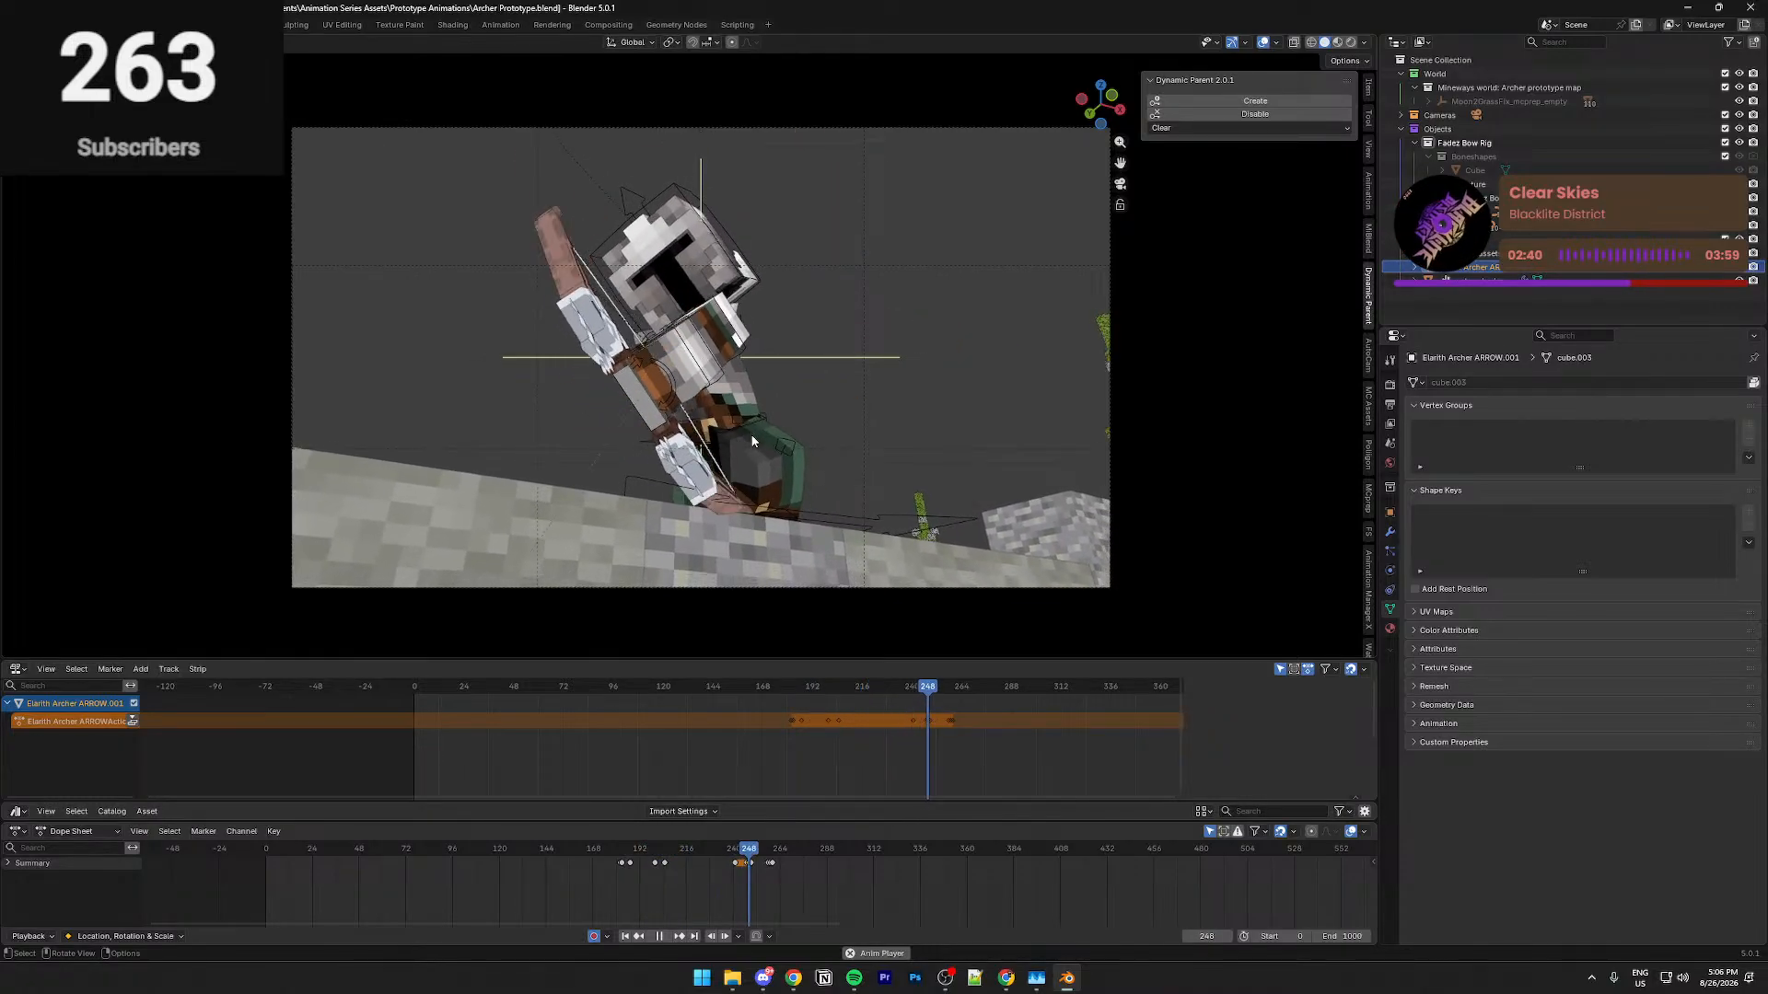
key("space")
key("ctrl+s")
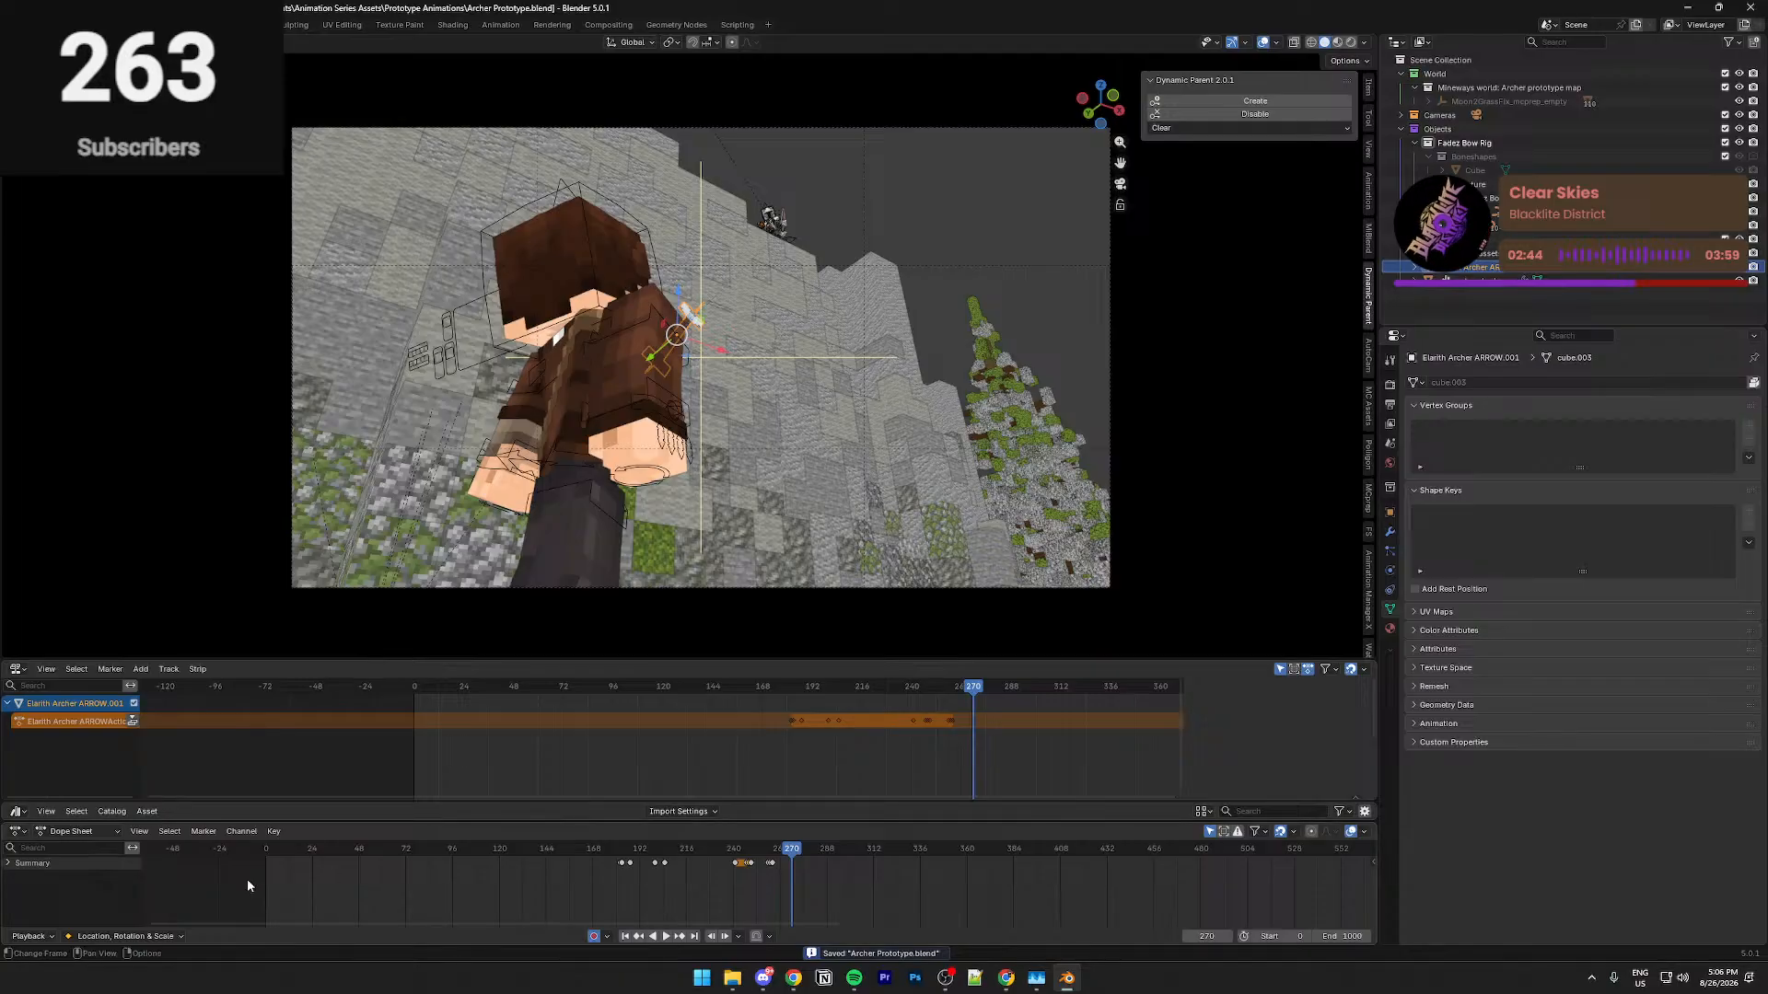
Scrub and replay the archer's draw, the release and the impact through frame 258
left_click_drag(342, 842, 1097, 861)
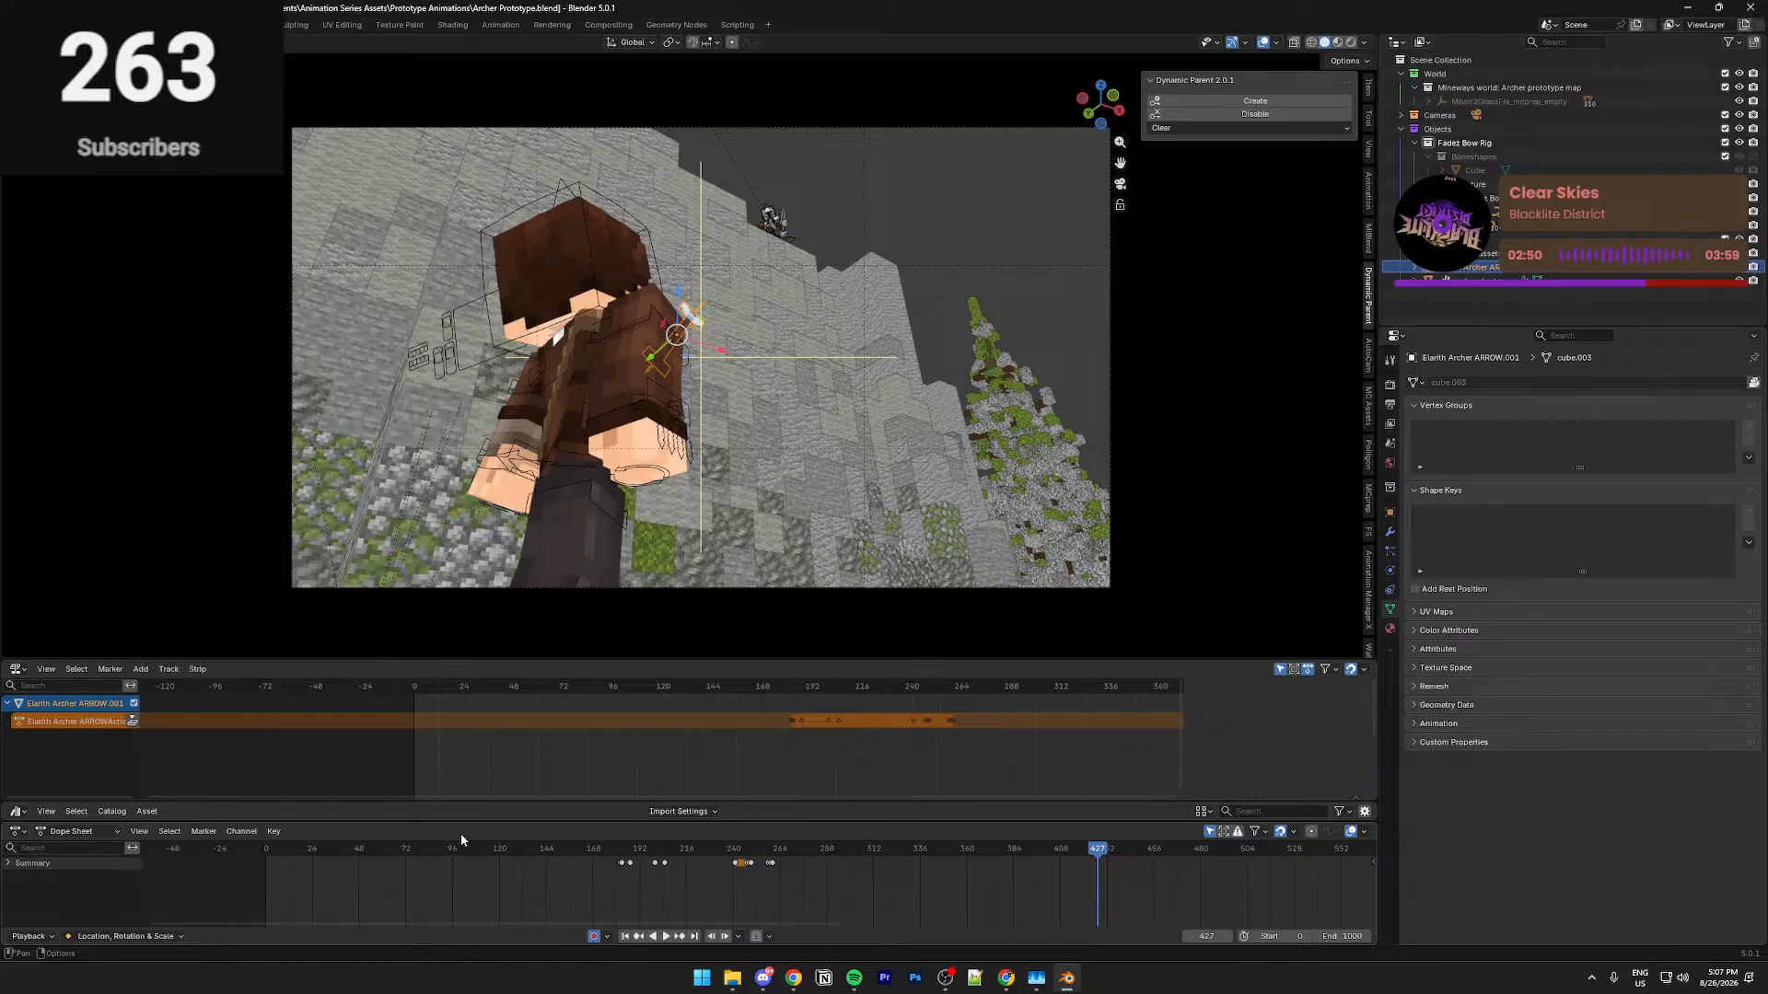
left_click_drag(586, 849, 631, 851)
scroll(635, 873, "up", 3)
key("space")
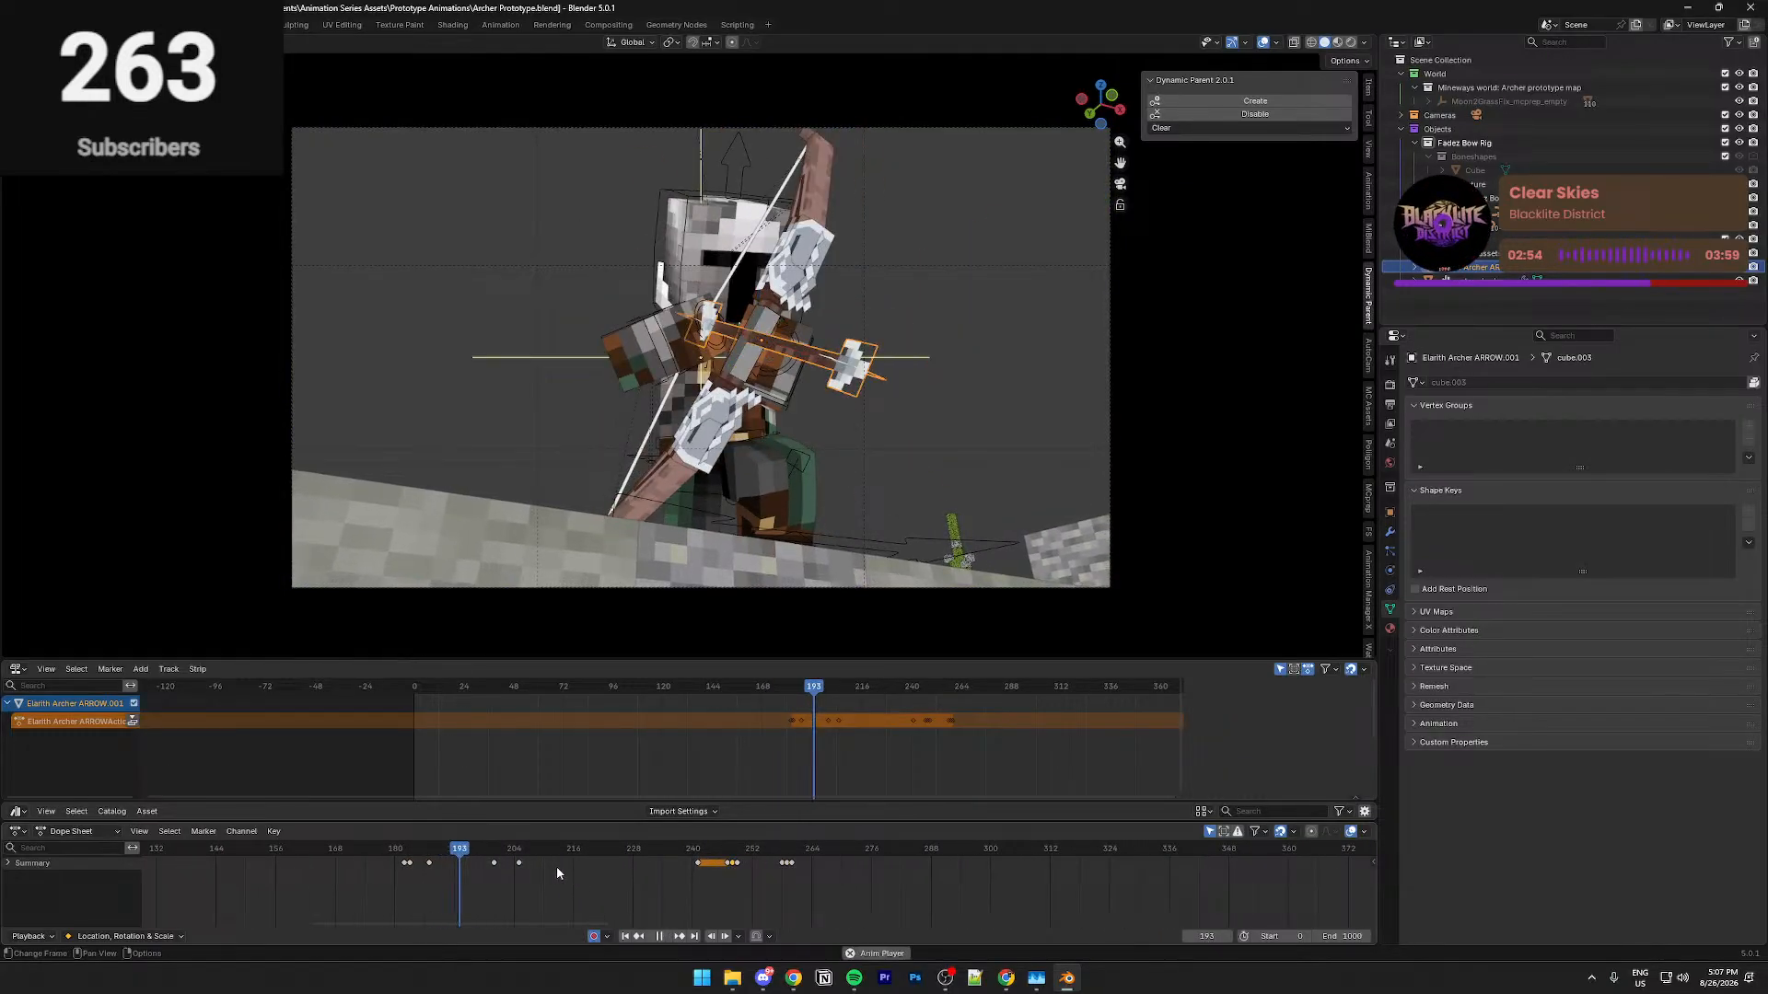
key("space")
left_click_drag(628, 855, 687, 850)
key("space")
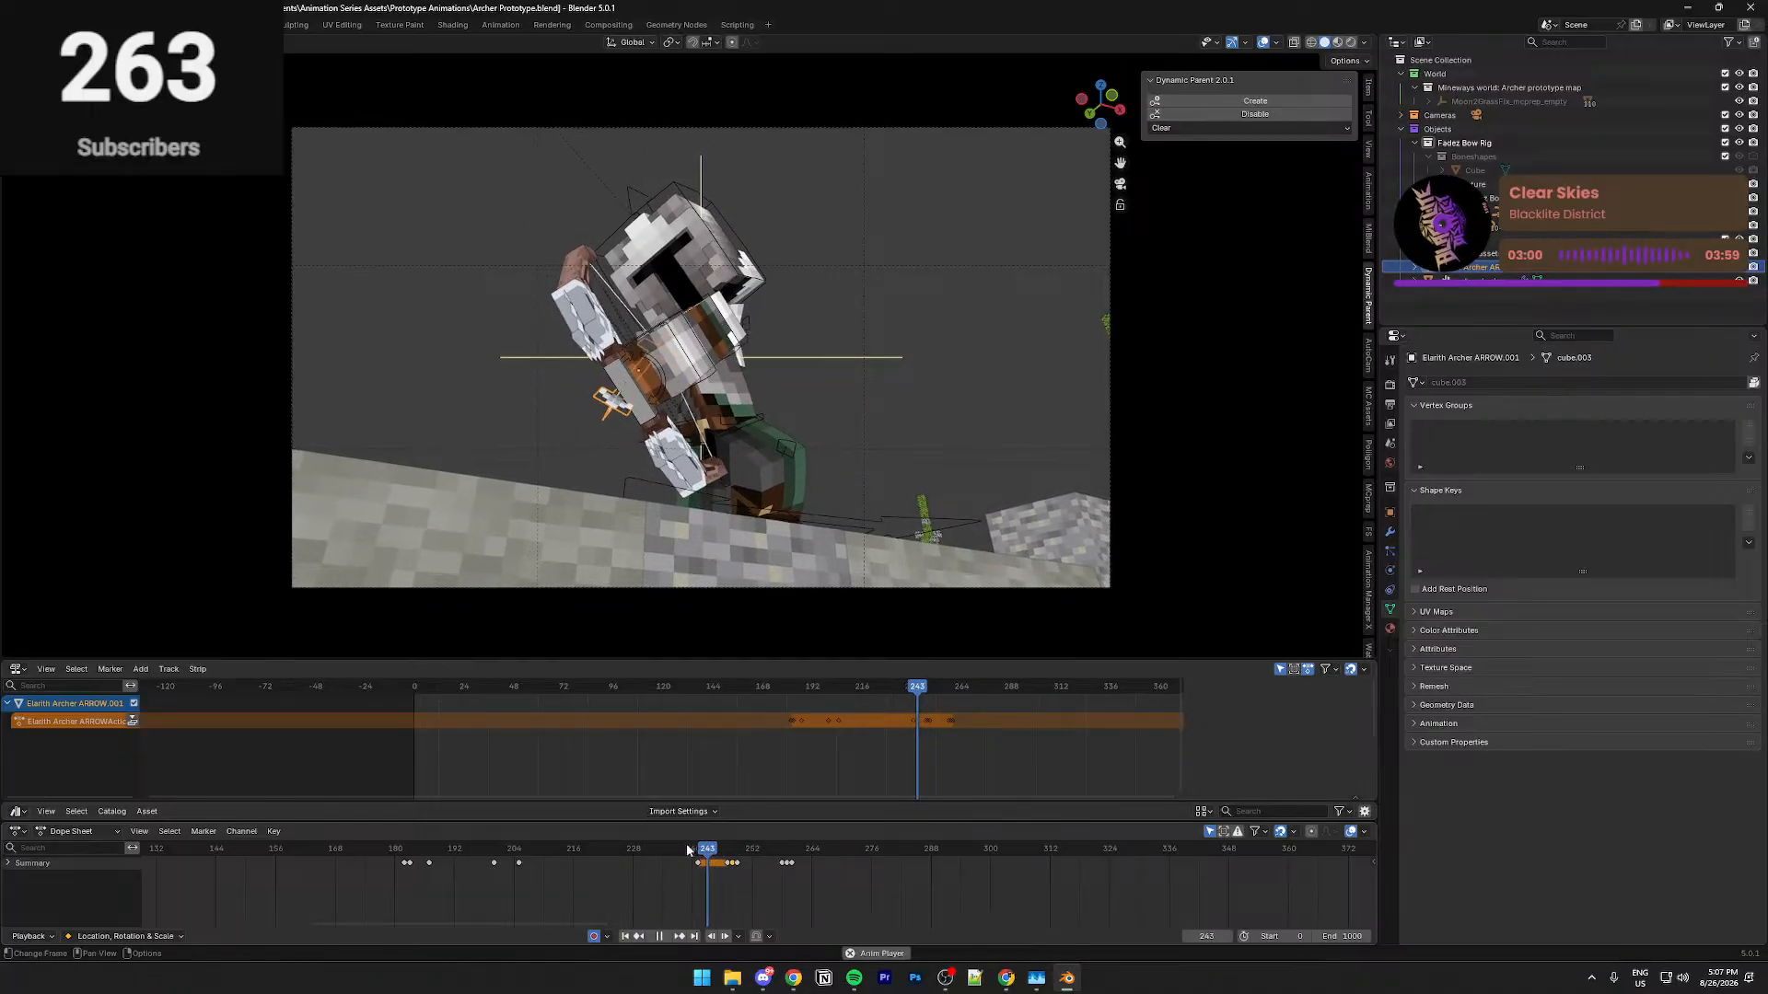
key("space")
key("space")
key("space")
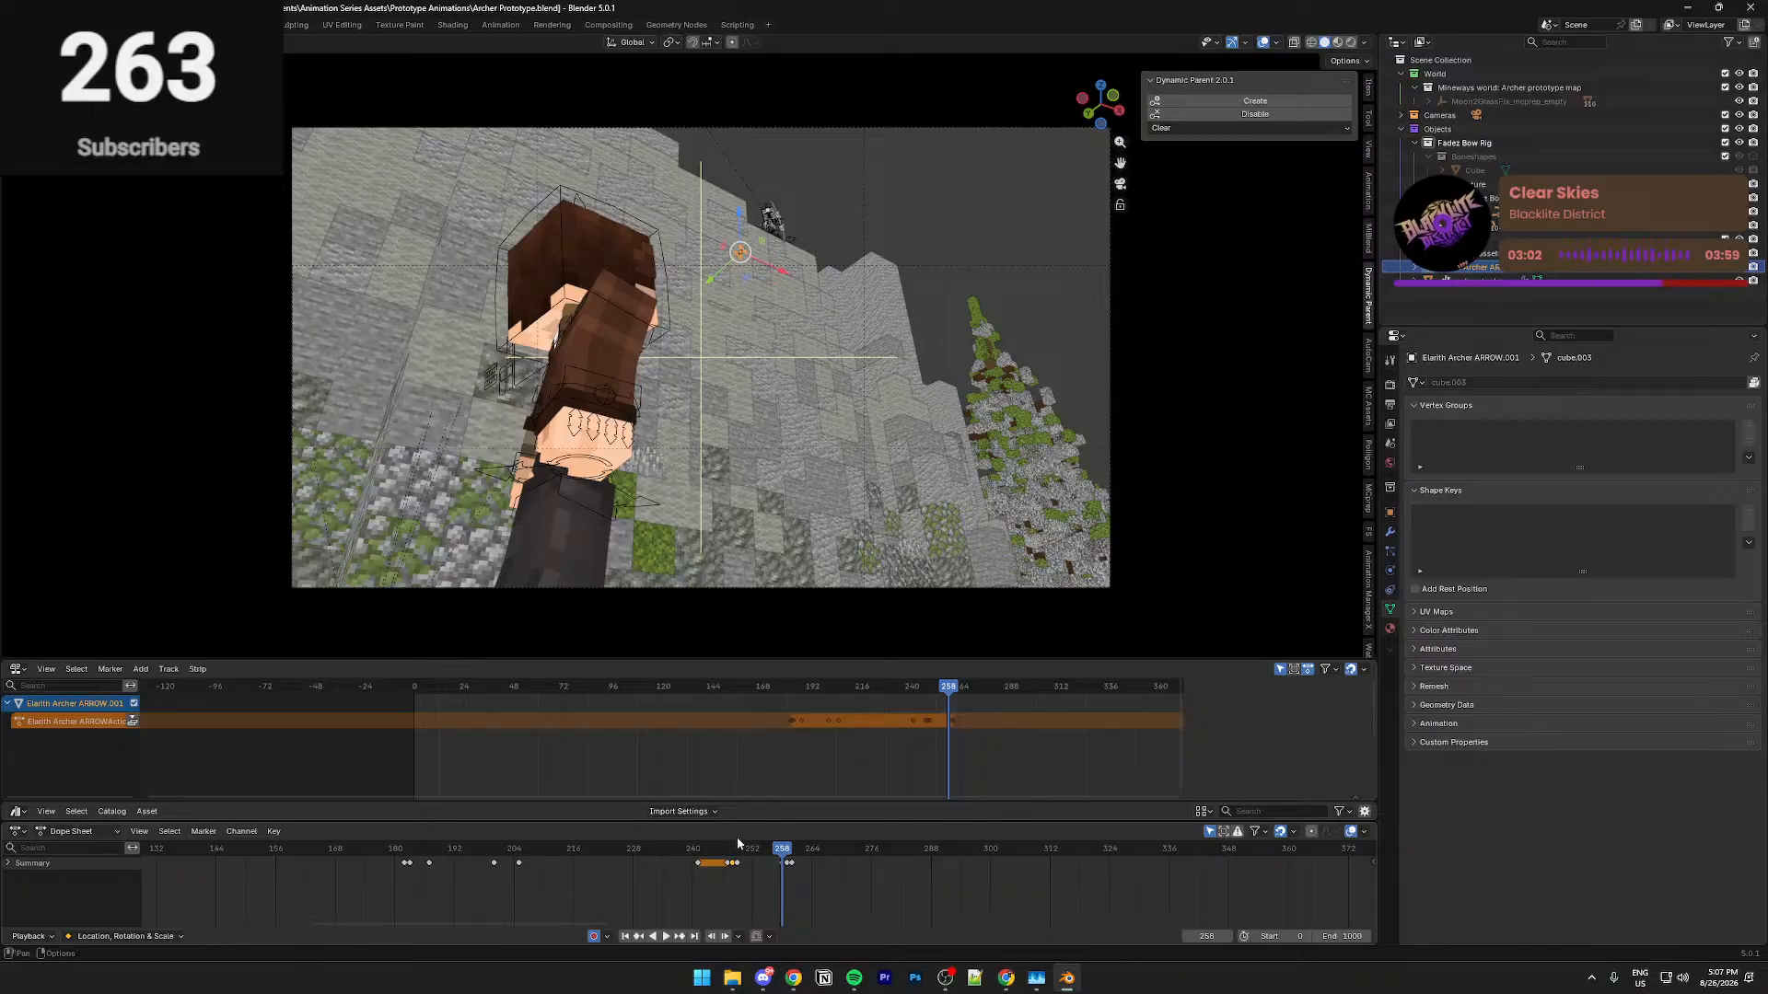
Scrub and replay the arrow's release and flight through the camera between about frames 243 and 258
left_click(735, 846)
key("space")
left_click_drag(759, 848, 719, 855)
key("space")
key("space")
key("space")
left_click(718, 855)
key("space")
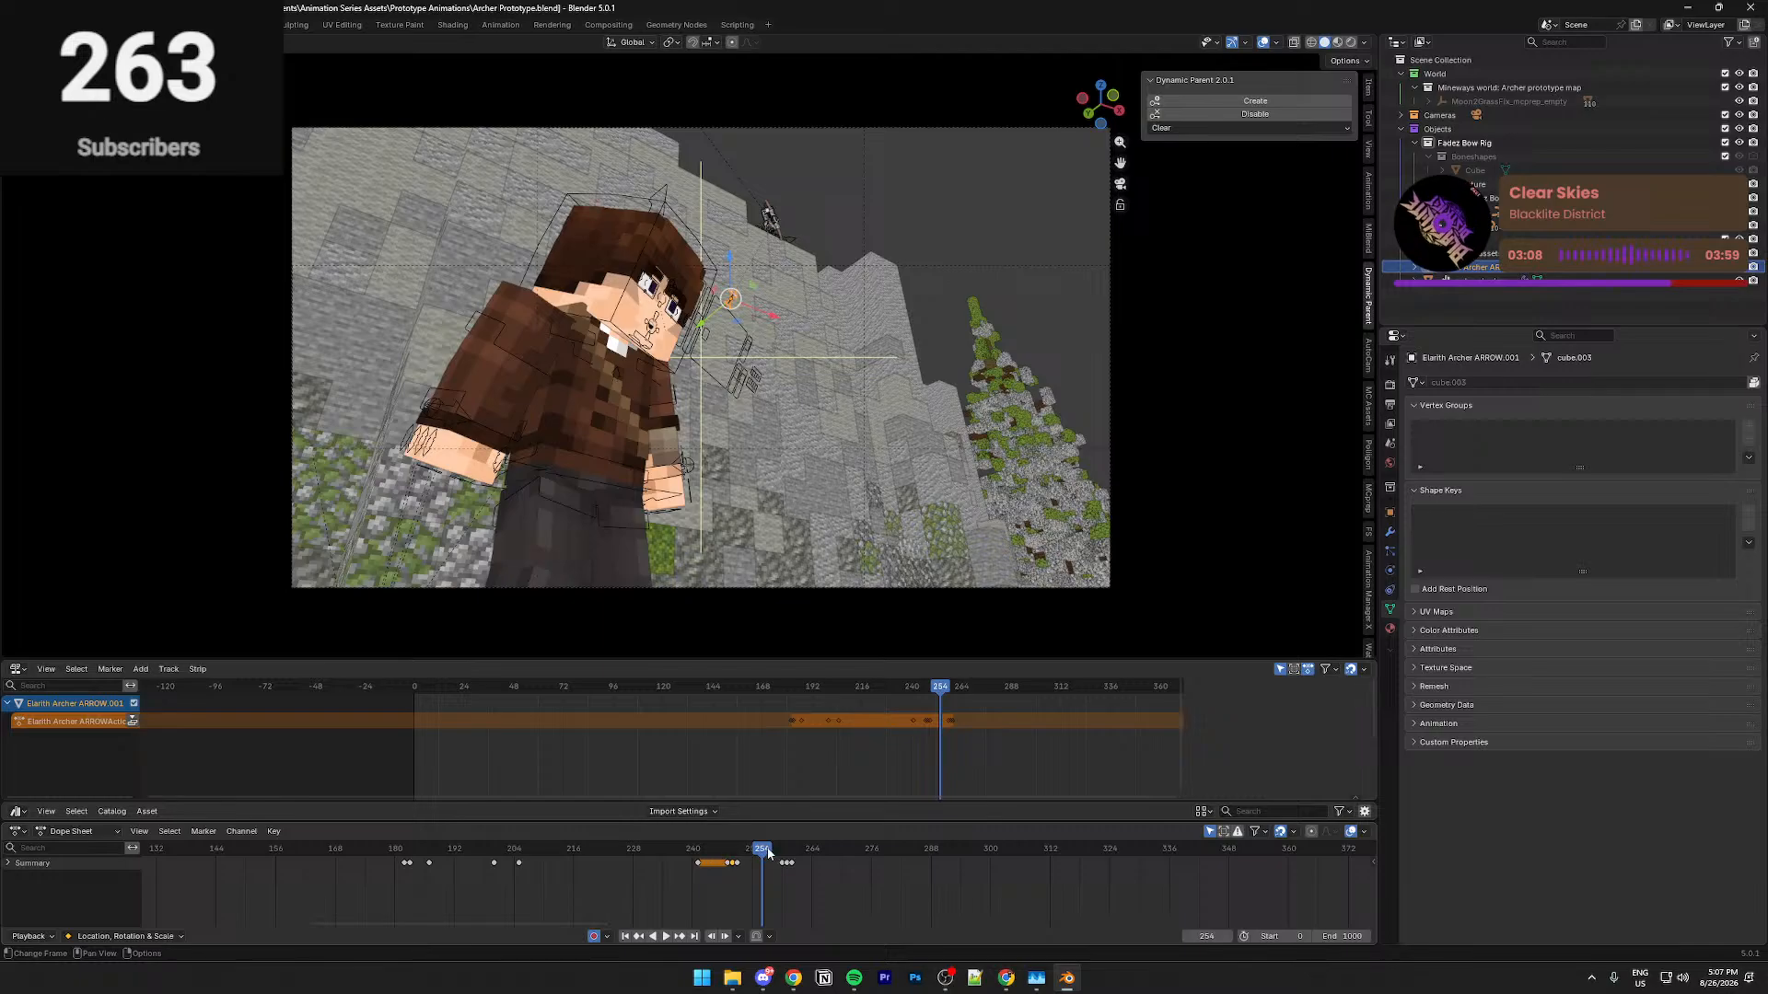
left_click_drag(763, 855, 721, 861)
key("space")
key("space")
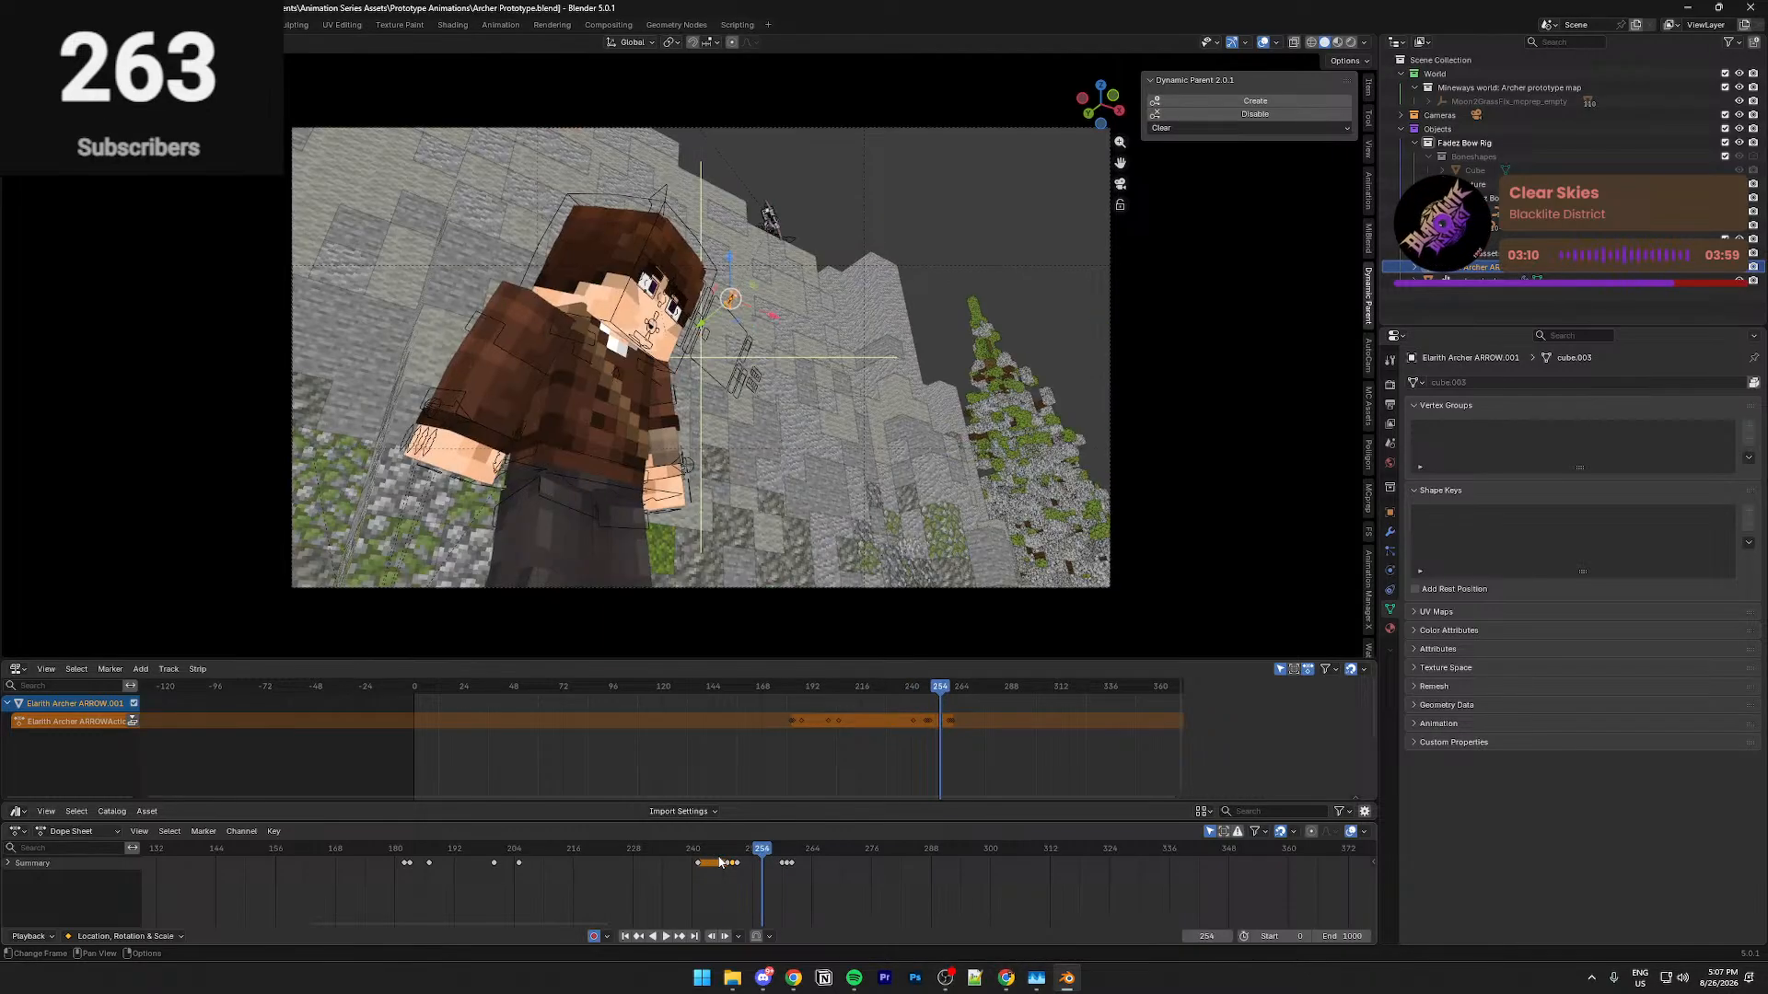
Focus on the arrow and try disabling its dynamic parent at frame 254, checking the arrow at frame 252
scroll(755, 877, "up", 20)
key("KP_Decimal")
middle_click_drag(770, 405, 833, 318)
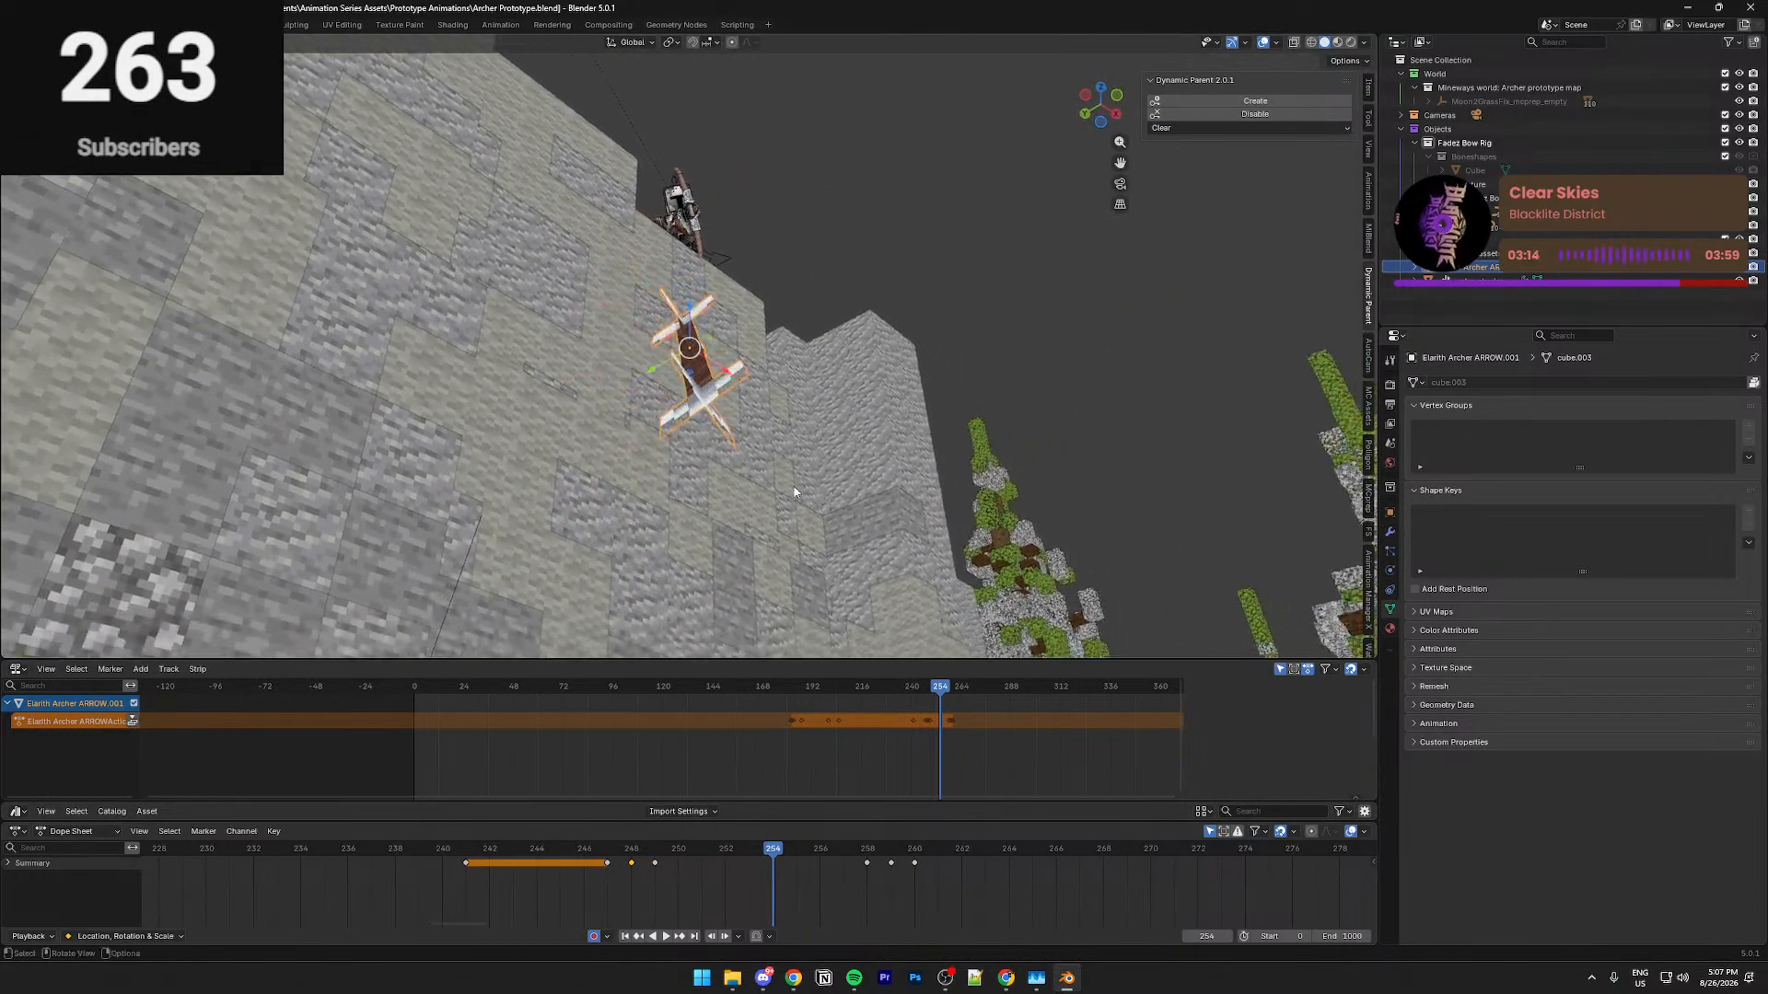
left_click(1223, 113)
middle_click_drag(849, 516, 829, 543)
left_click_drag(769, 847, 723, 848)
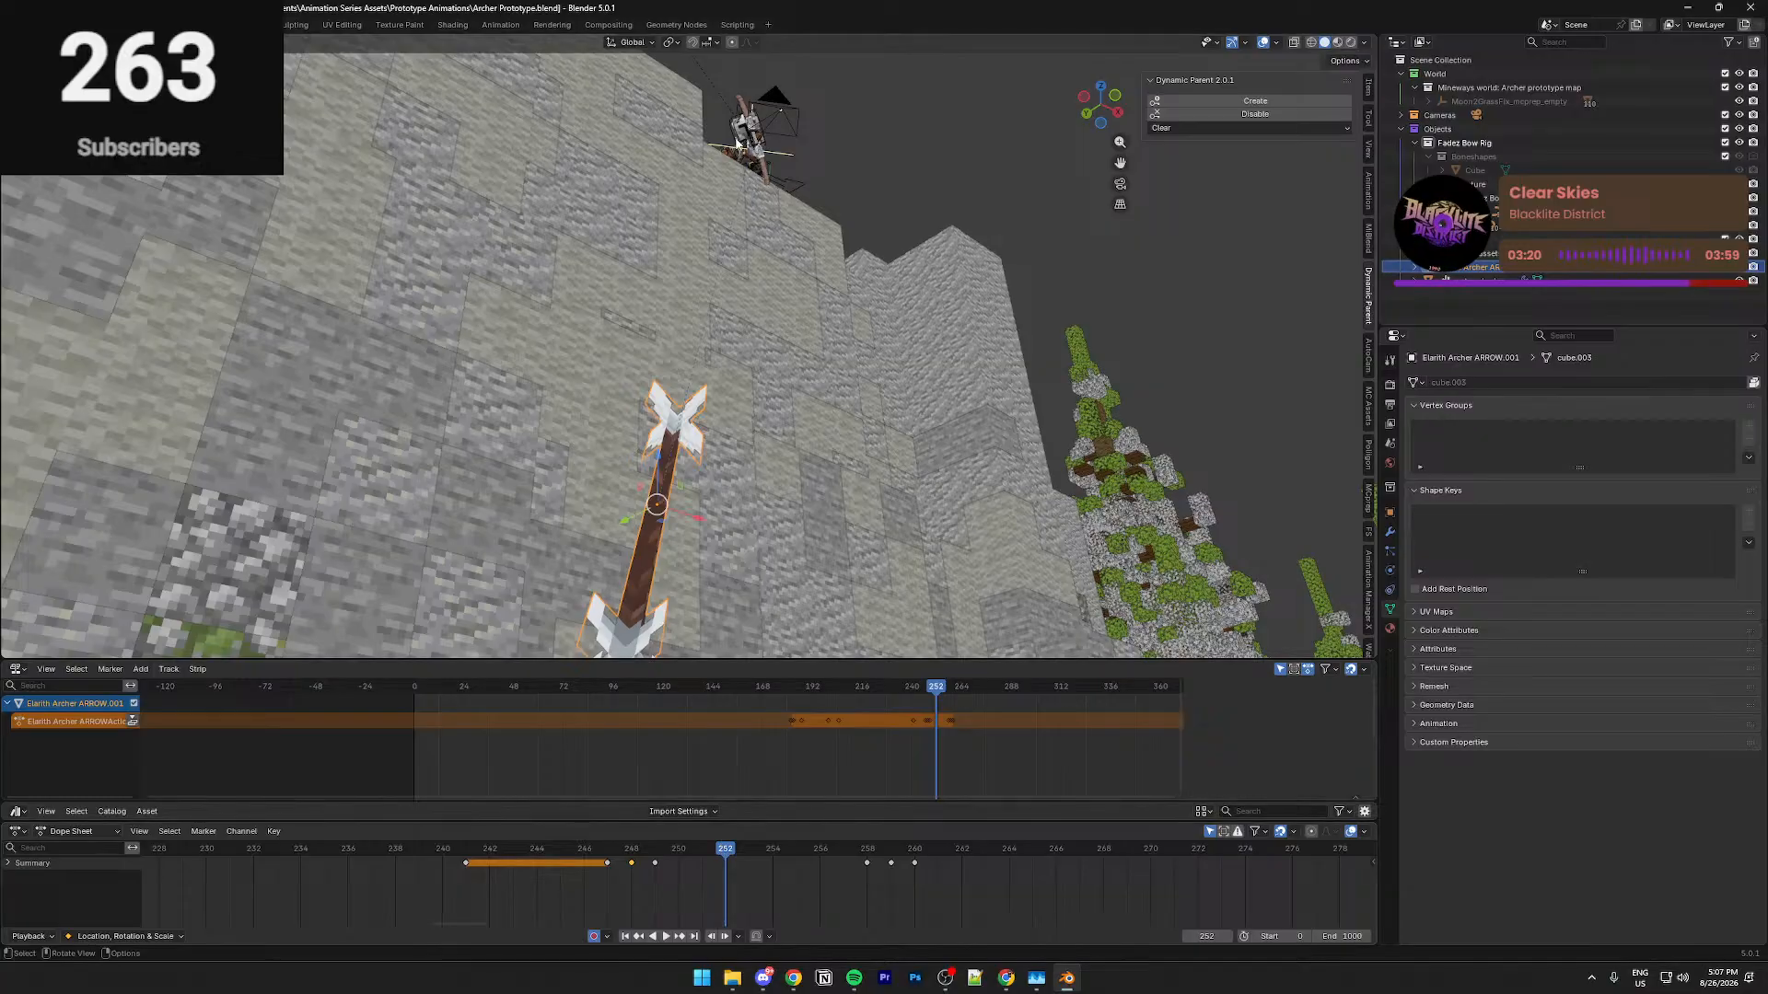
Select the arrow and open its object constraints to examine its dynamic parent link to the bow rig
left_click(748, 164)
left_click(746, 153)
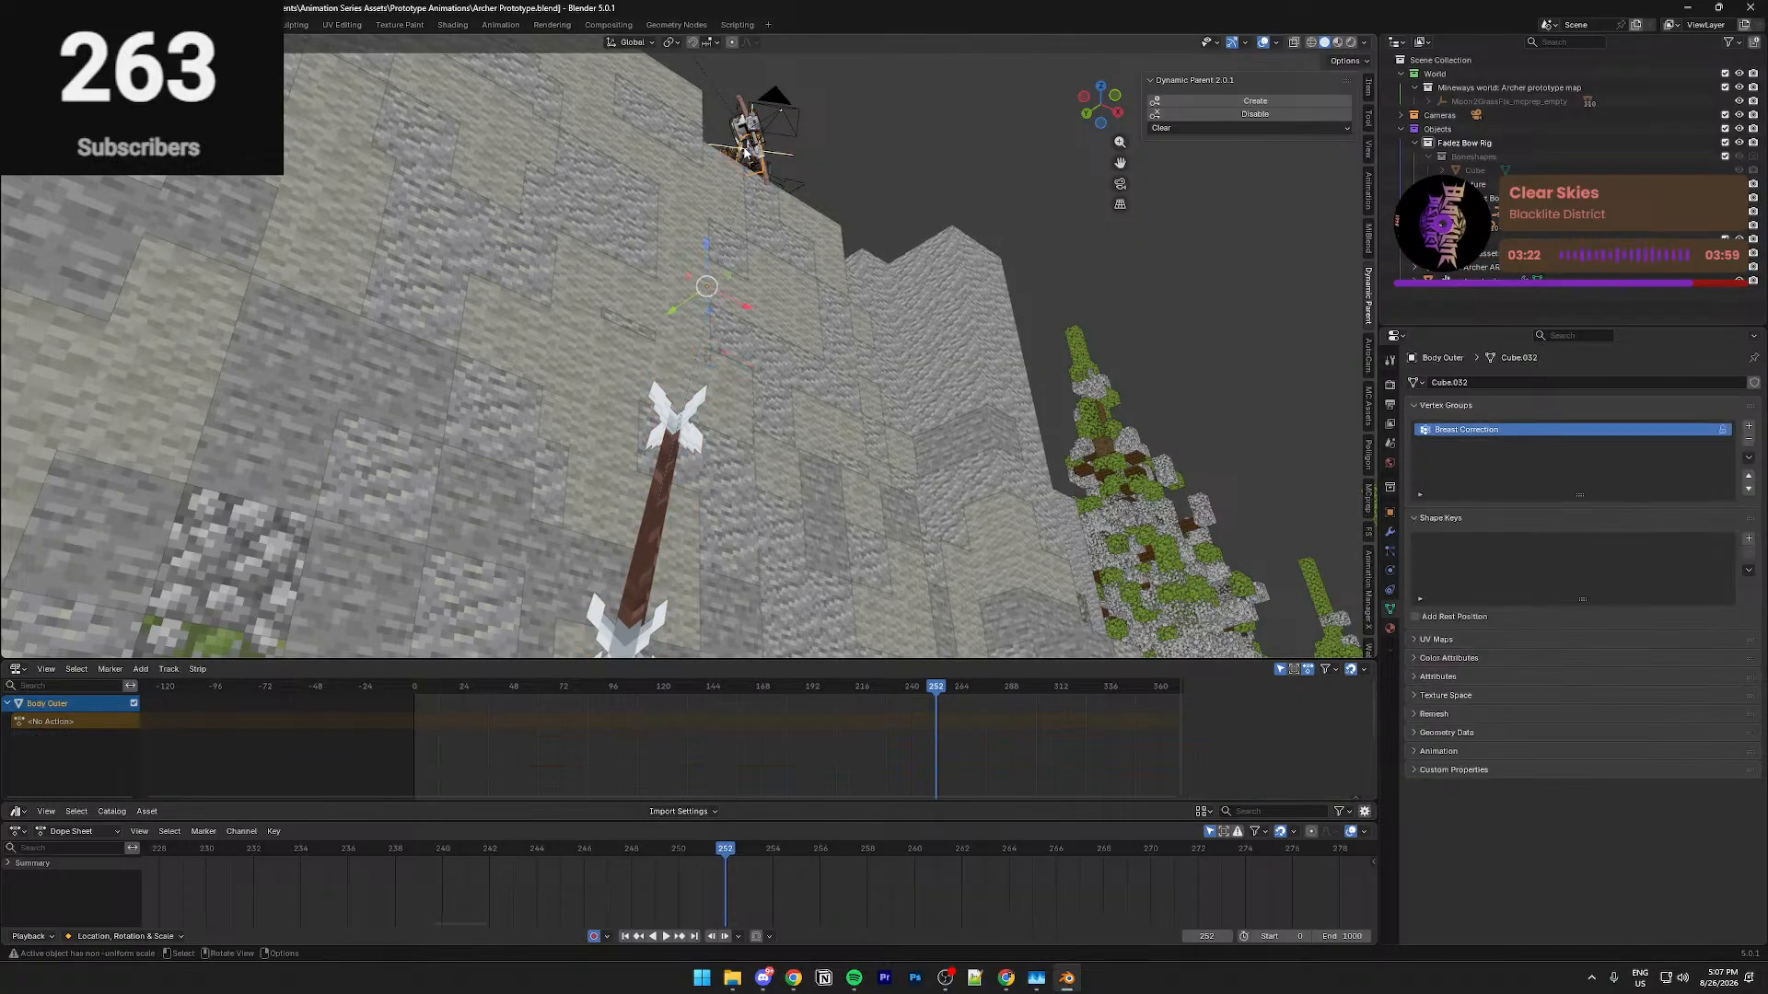
left_click(665, 514)
left_click(1389, 512)
left_click(1390, 532)
left_click(1391, 571)
left_click(1389, 590)
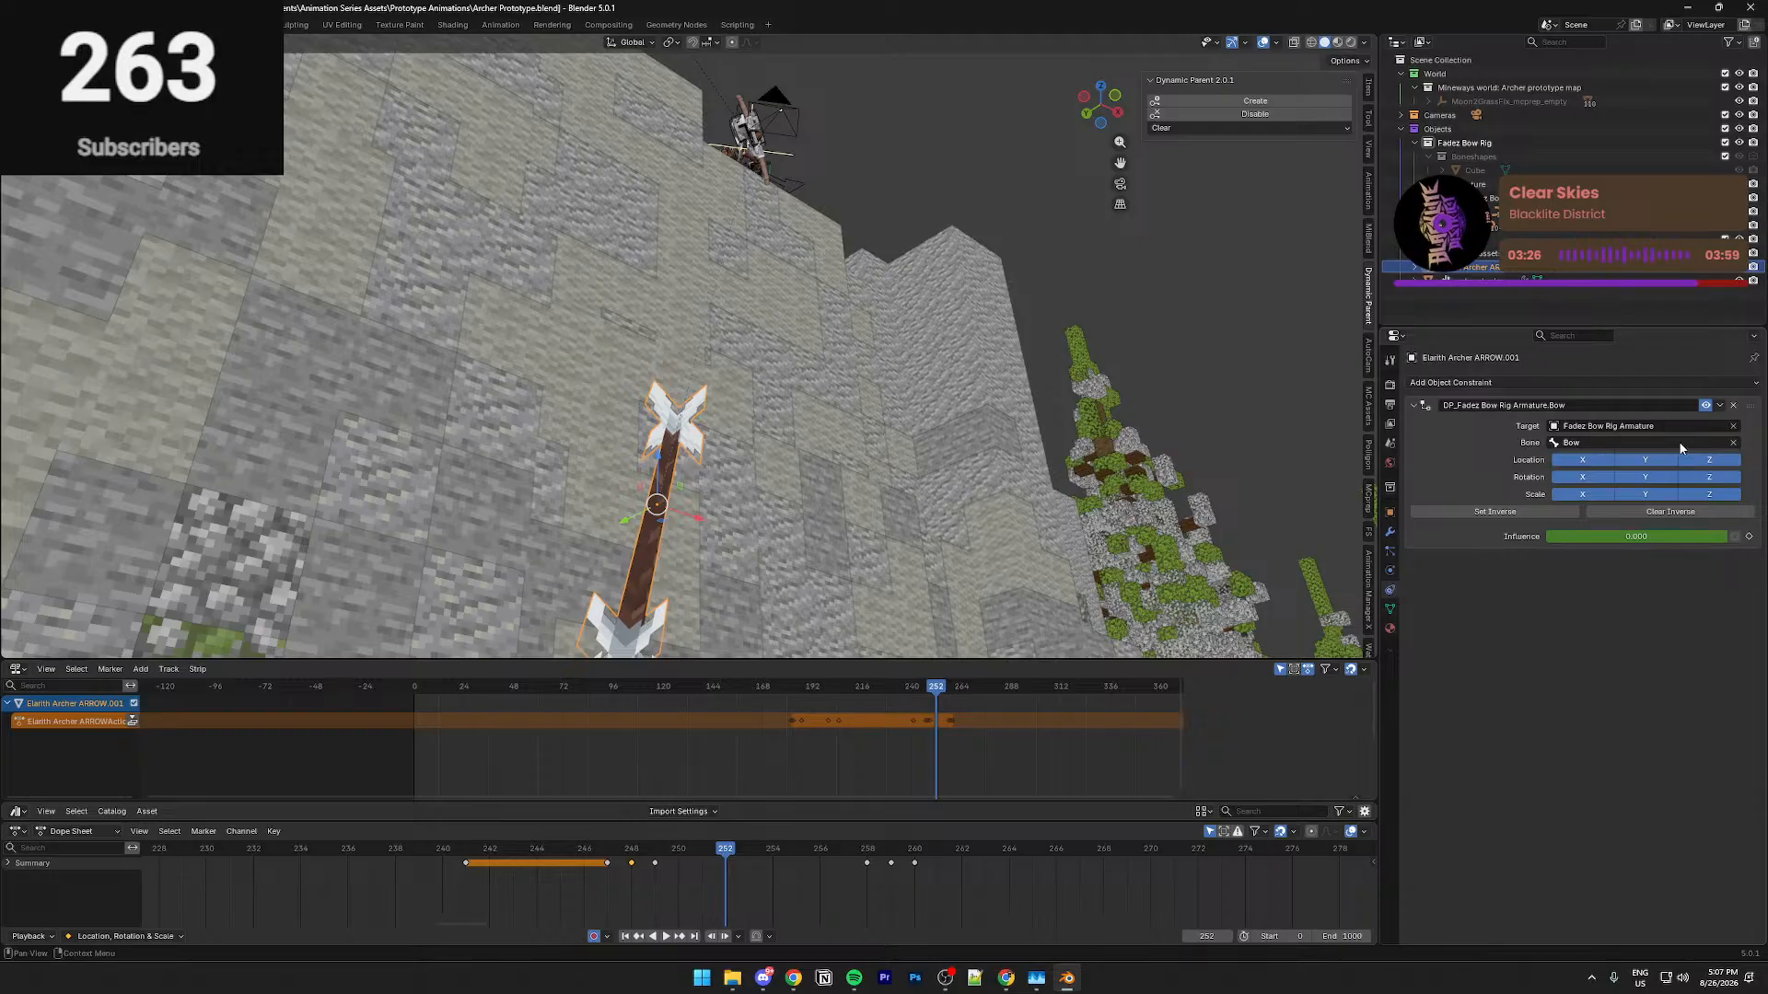
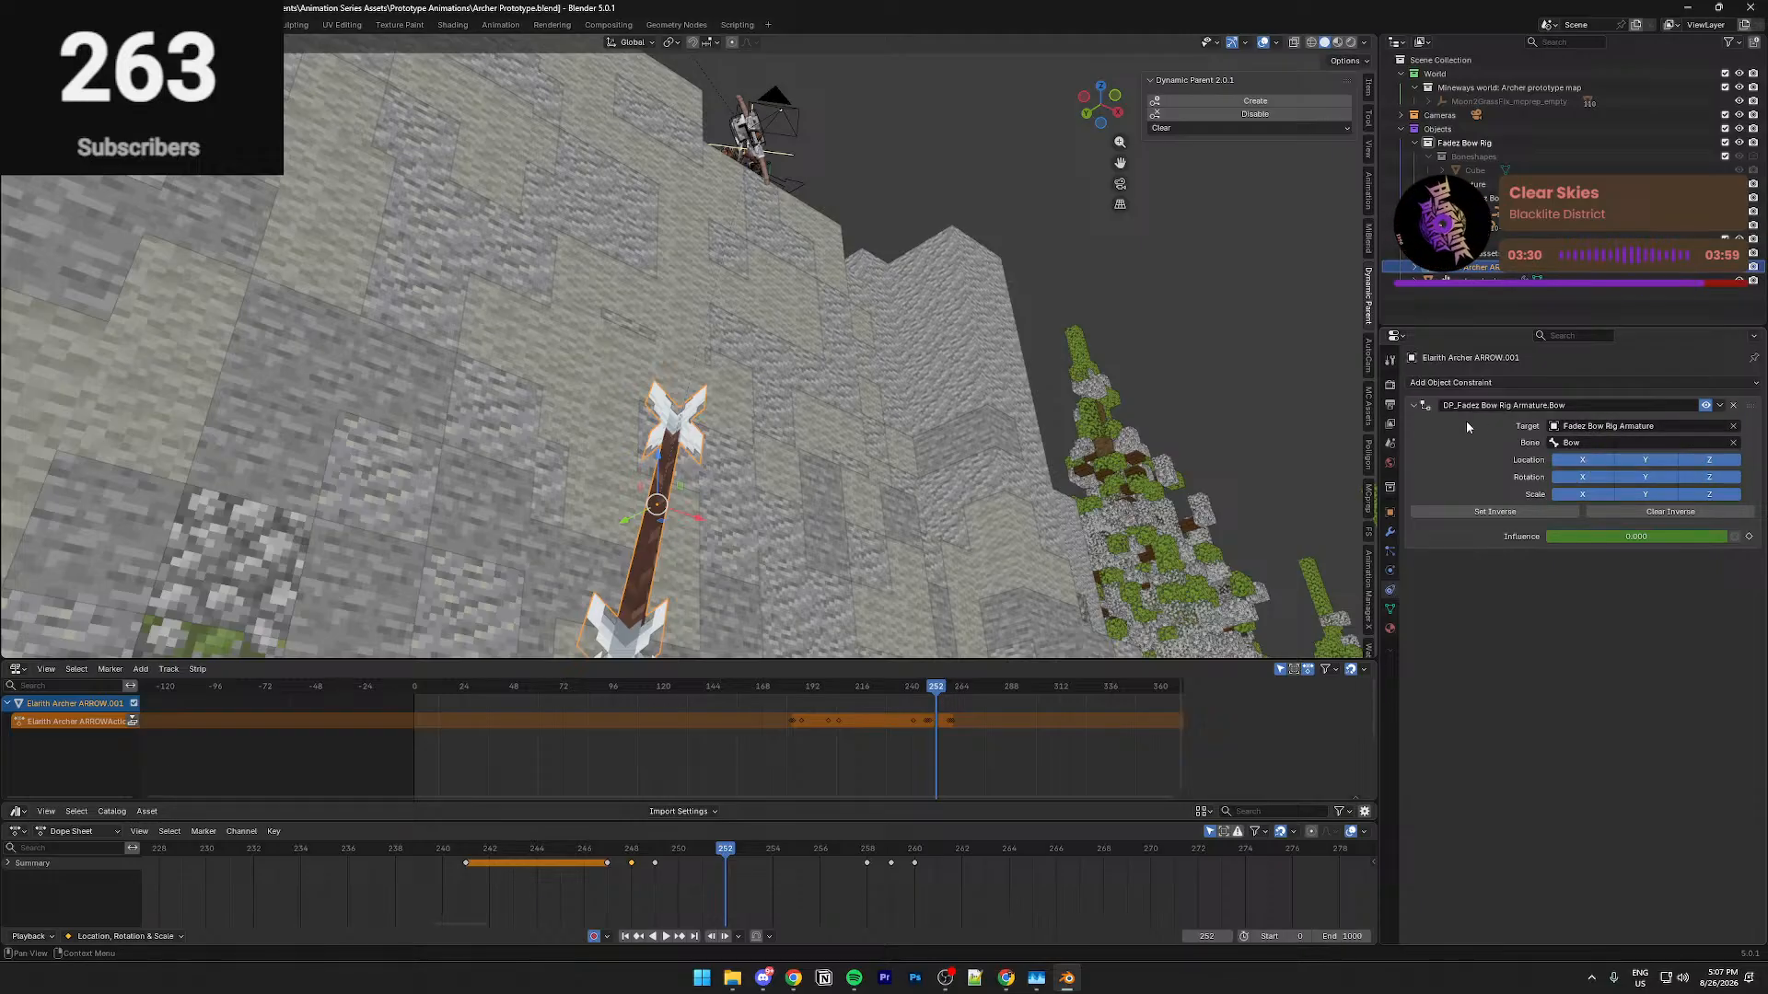
Try raising the influence of the arrow's bow constraint at frame 252 and undo the change
left_click_drag(1597, 540, 1676, 540)
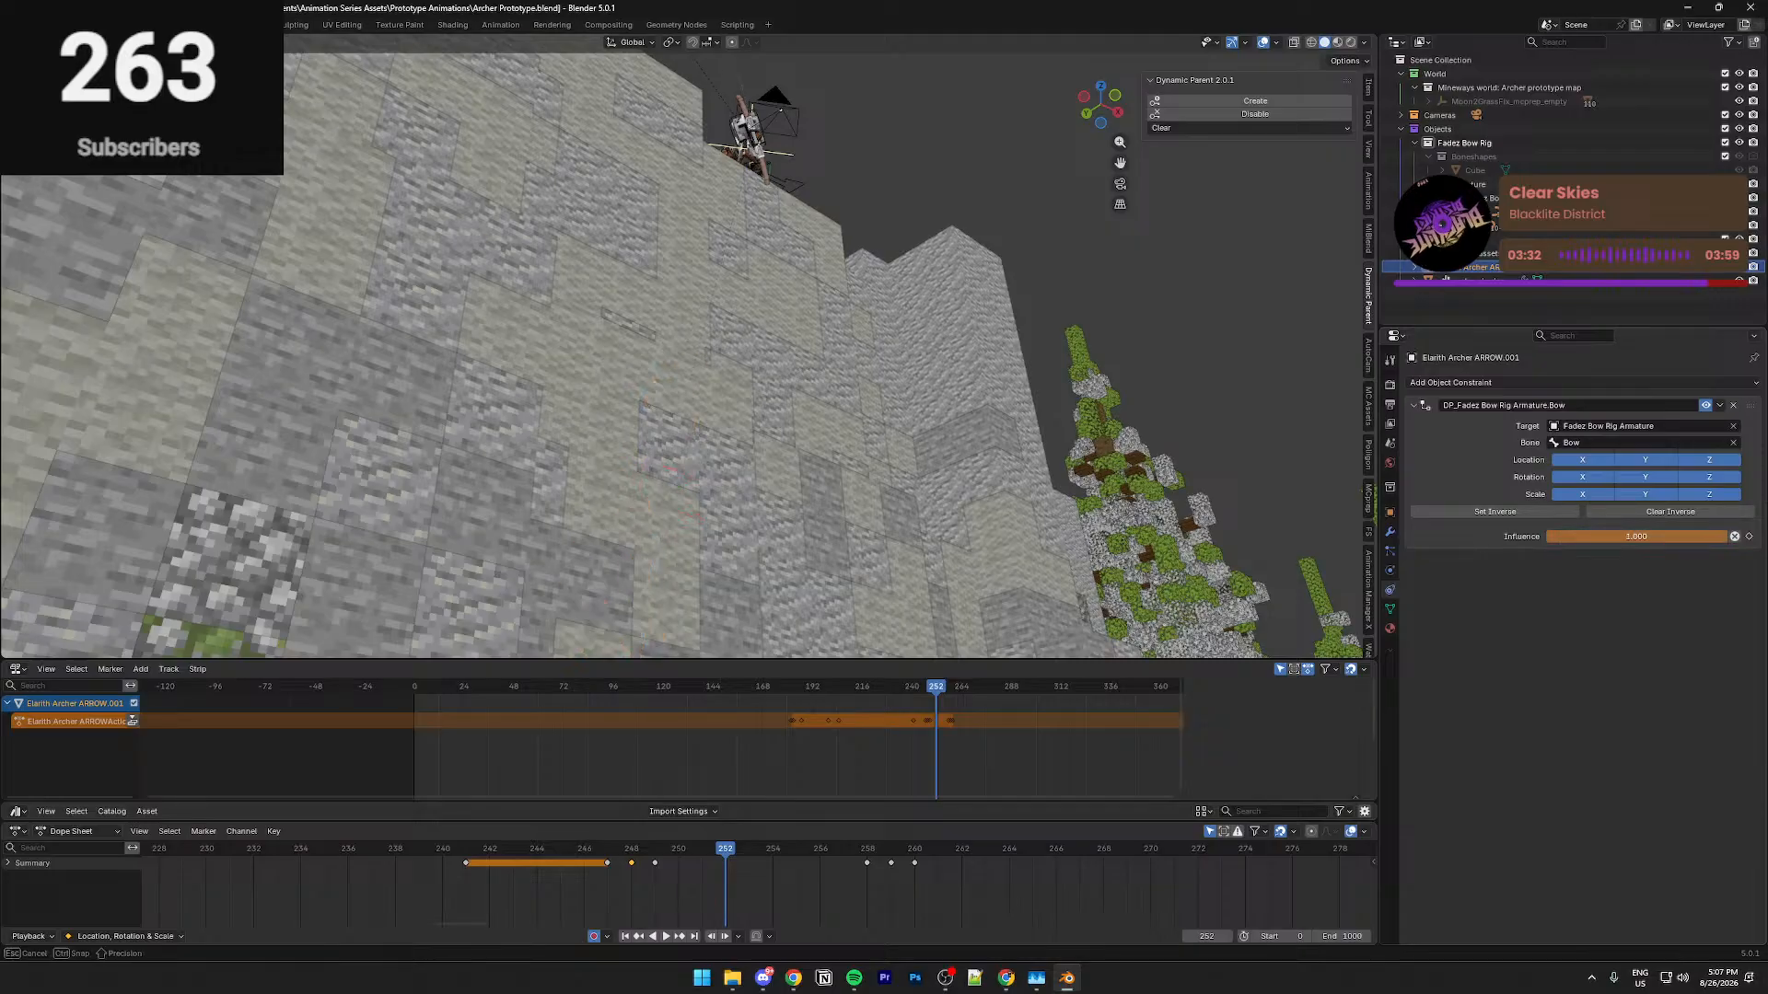
key("KP_Decimal")
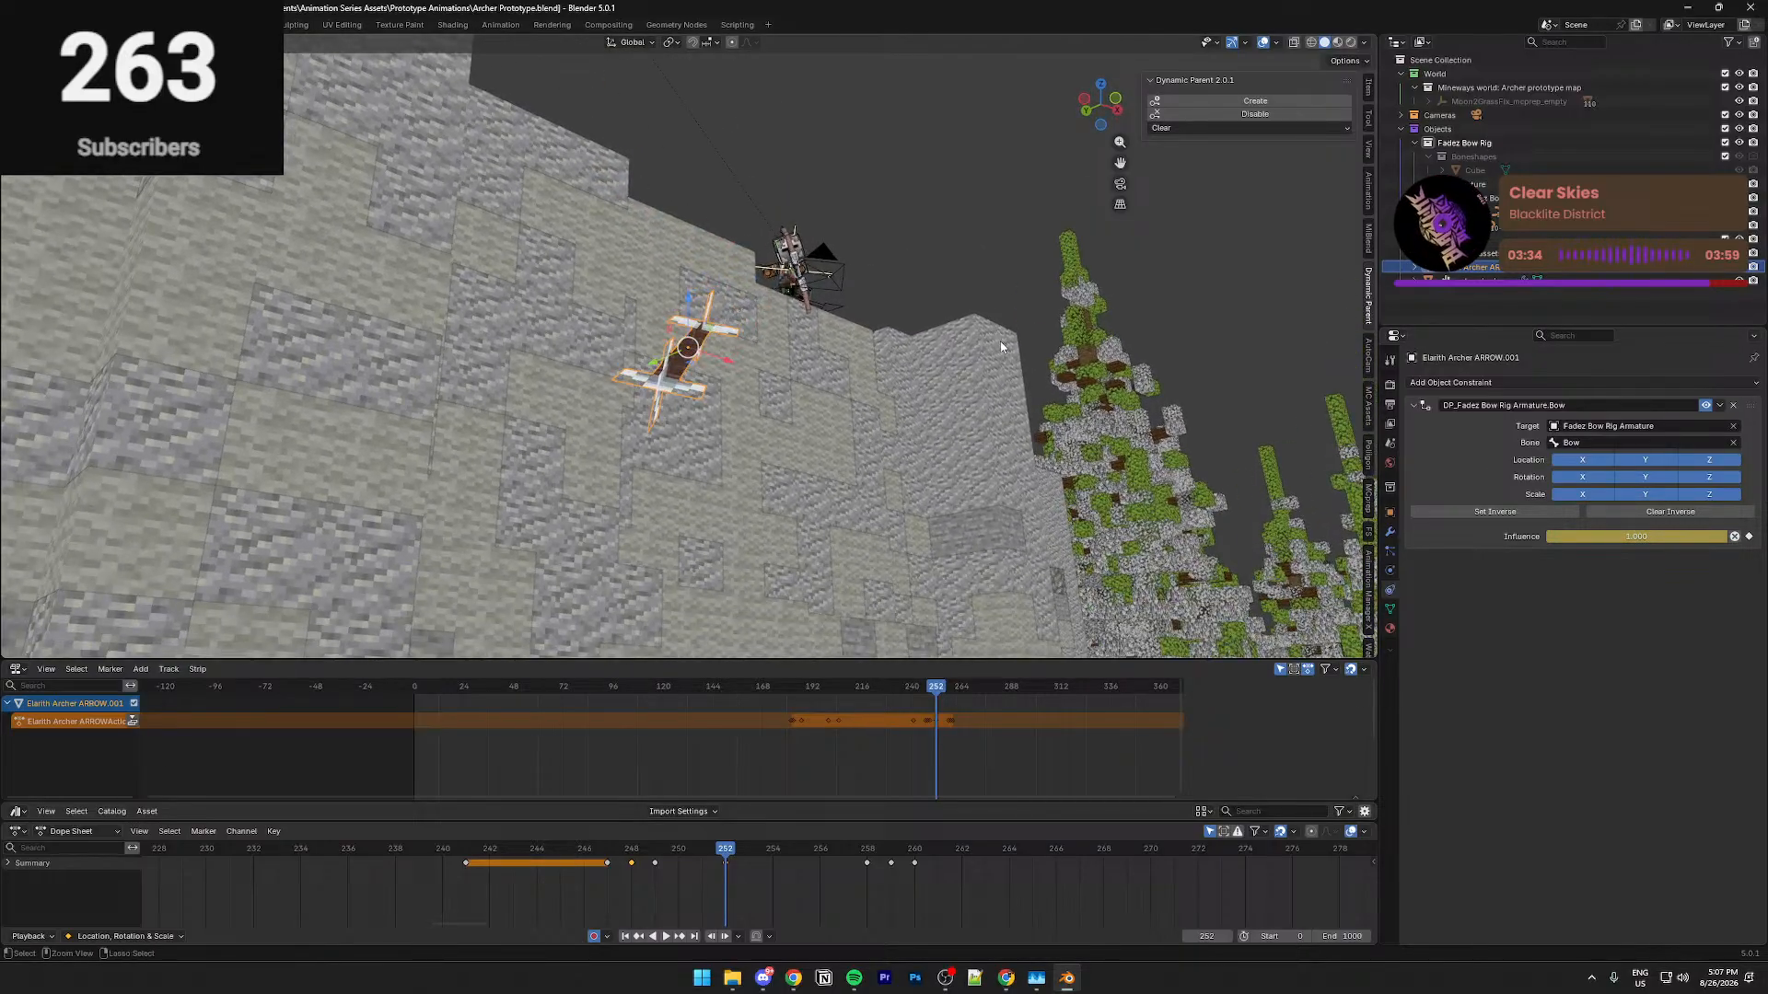
key("ctrl+z")
key("KP_Decimal")
Try setting the influence of the arrow's bow constraint to 0 at frame 248, undoing the first change
left_click_drag(725, 848, 632, 851)
left_click_drag(1713, 536, 1545, 536)
middle_click_drag(891, 399, 890, 360)
key("KP_Decimal")
middle_click_drag(992, 335, 971, 353)
key("ctrl+z")
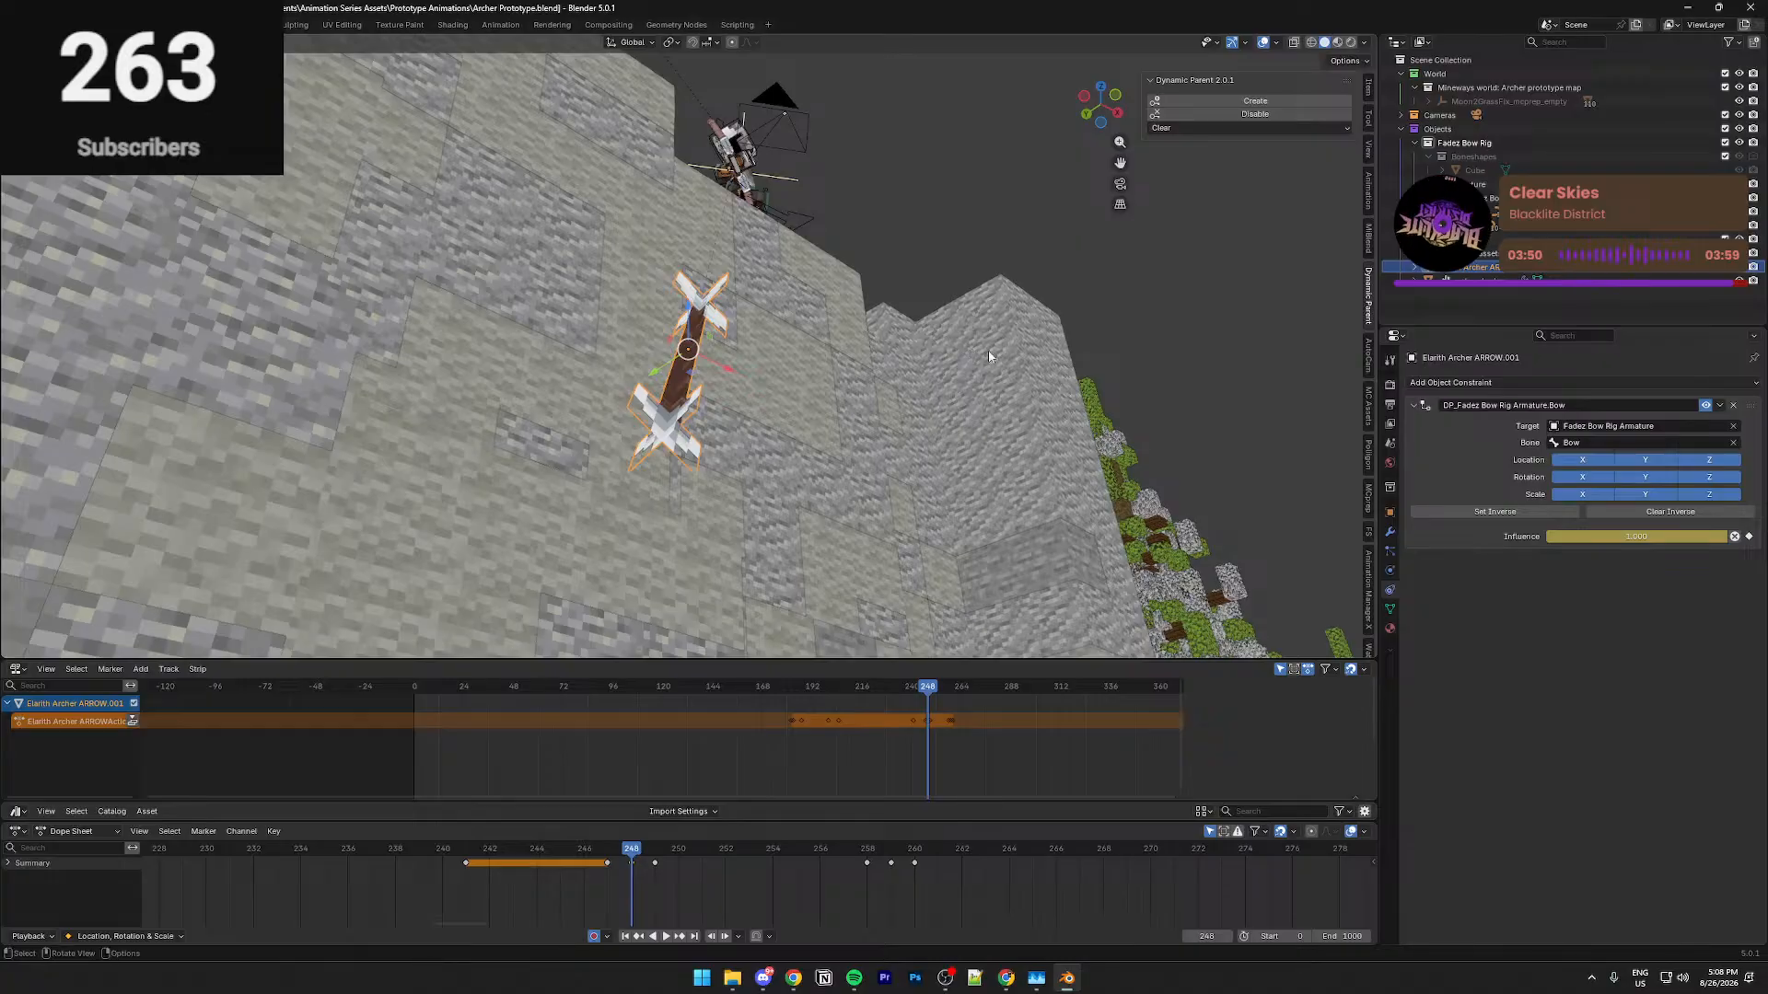
left_click(1620, 536)
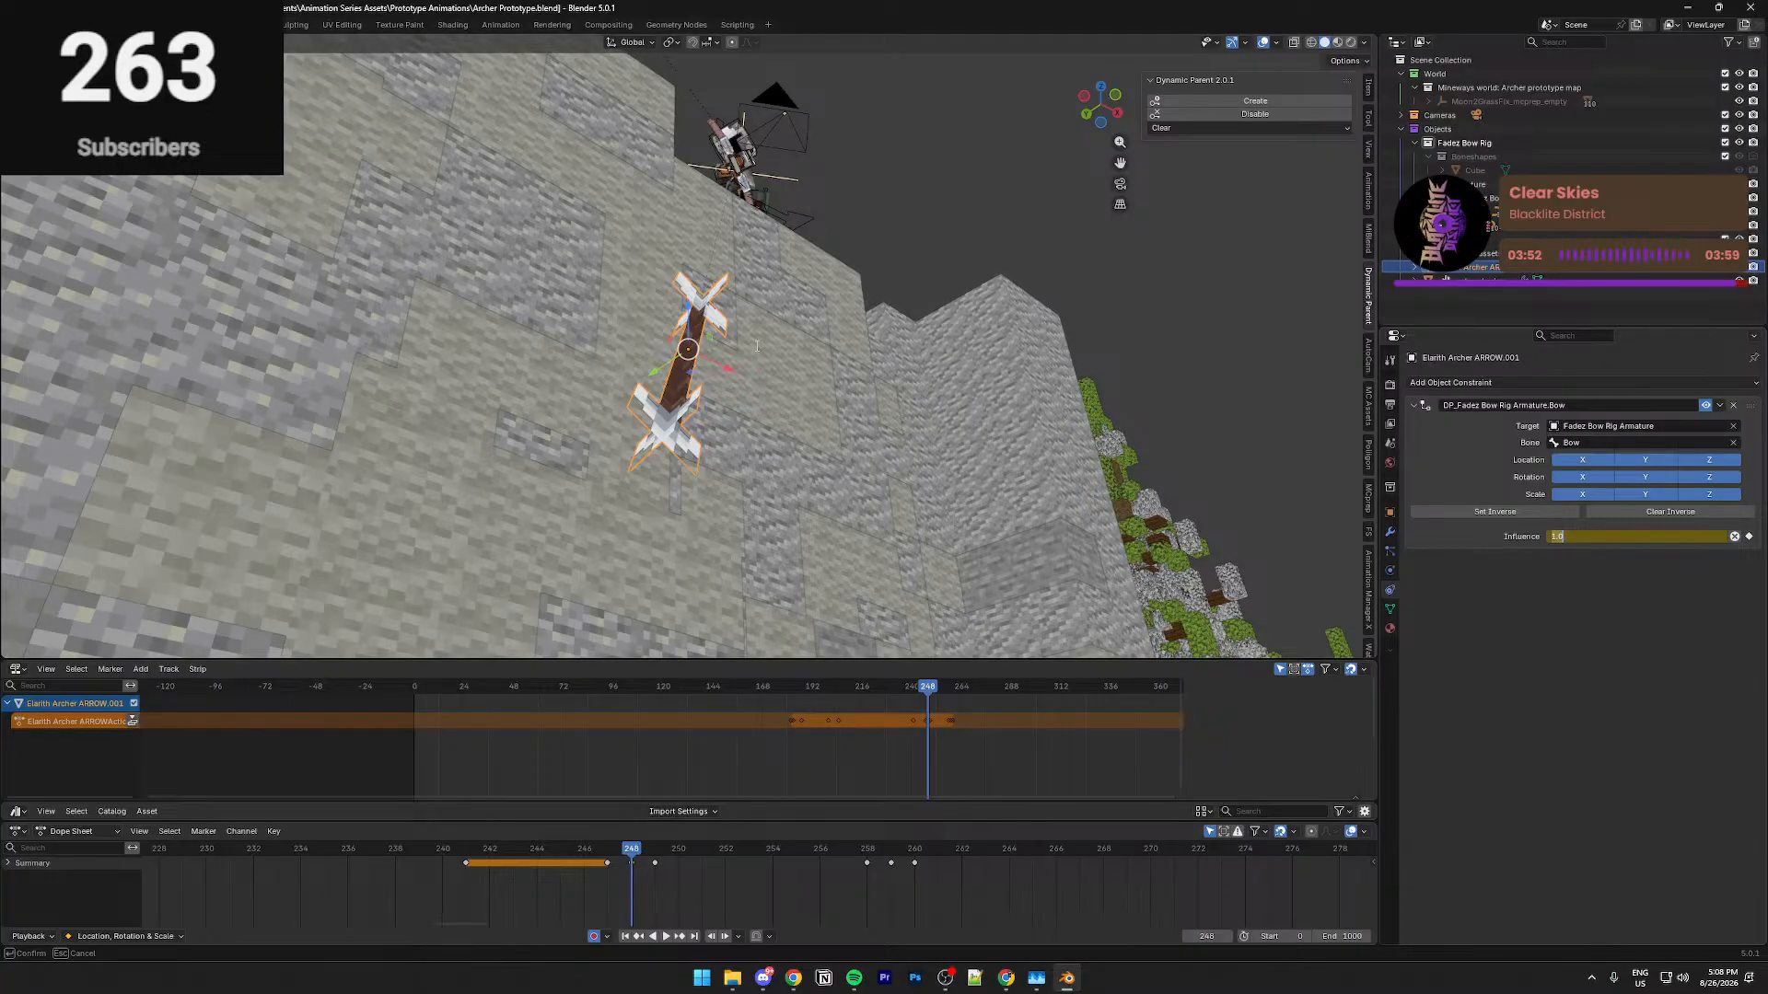
type("0")
key("Return")
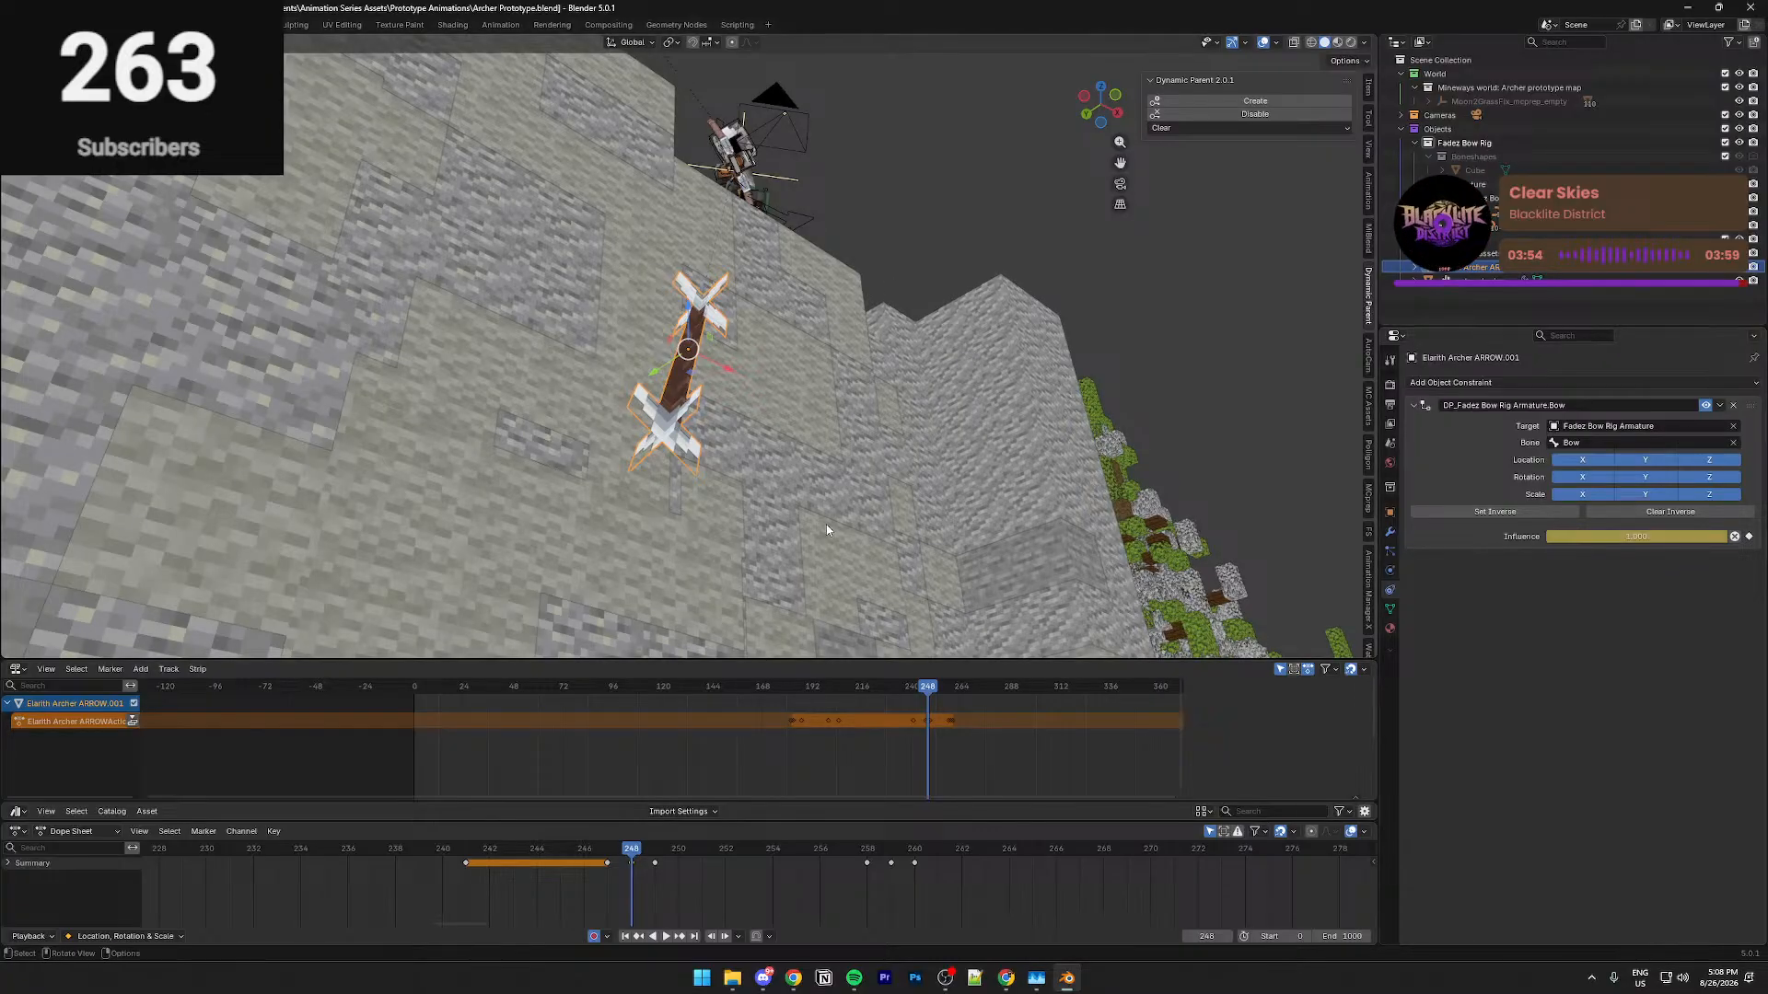
Try changing the arrow constraint's influence at frame 249 and cancel the change
key("Right")
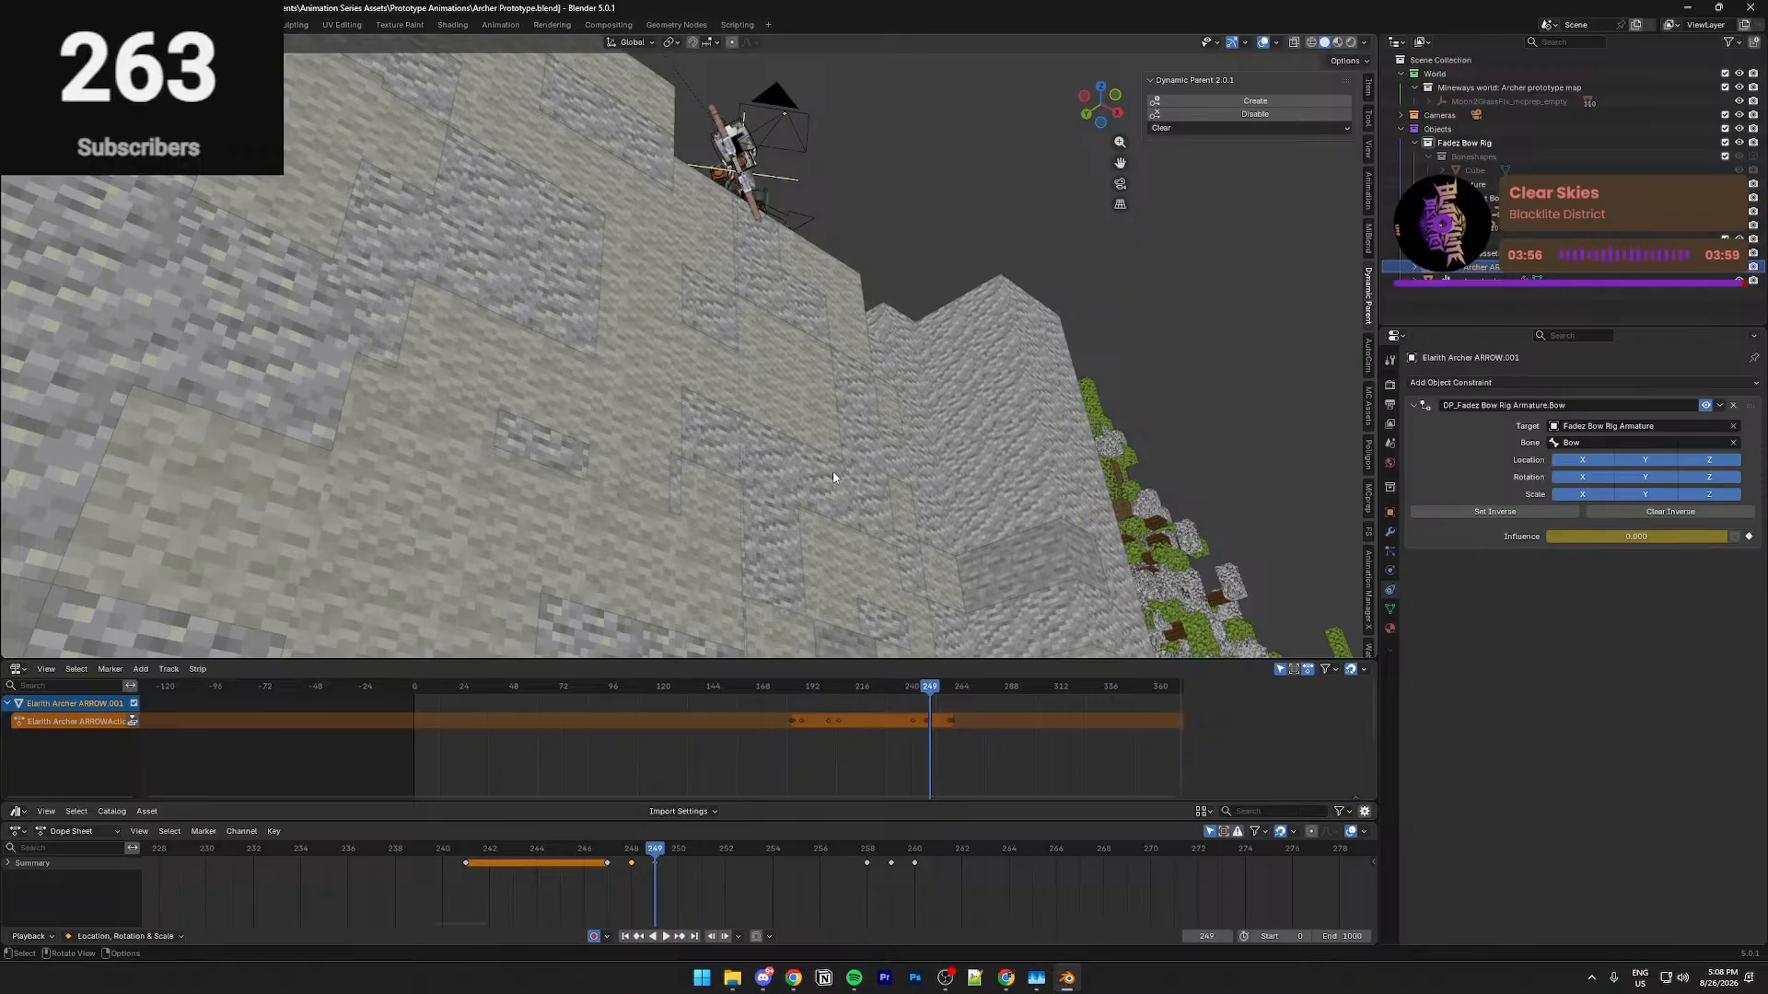
key("KP_Decimal")
scroll(834, 475, "down", 4)
middle_click_drag(834, 475, 842, 457)
left_click_drag(1588, 536, 1763, 536)
key("Escape")
Step back and forth between frames 249 and 259 to examine how the arrow moves relative to the archer
key("Right")
key("Right")
key("Left")
key("Left")
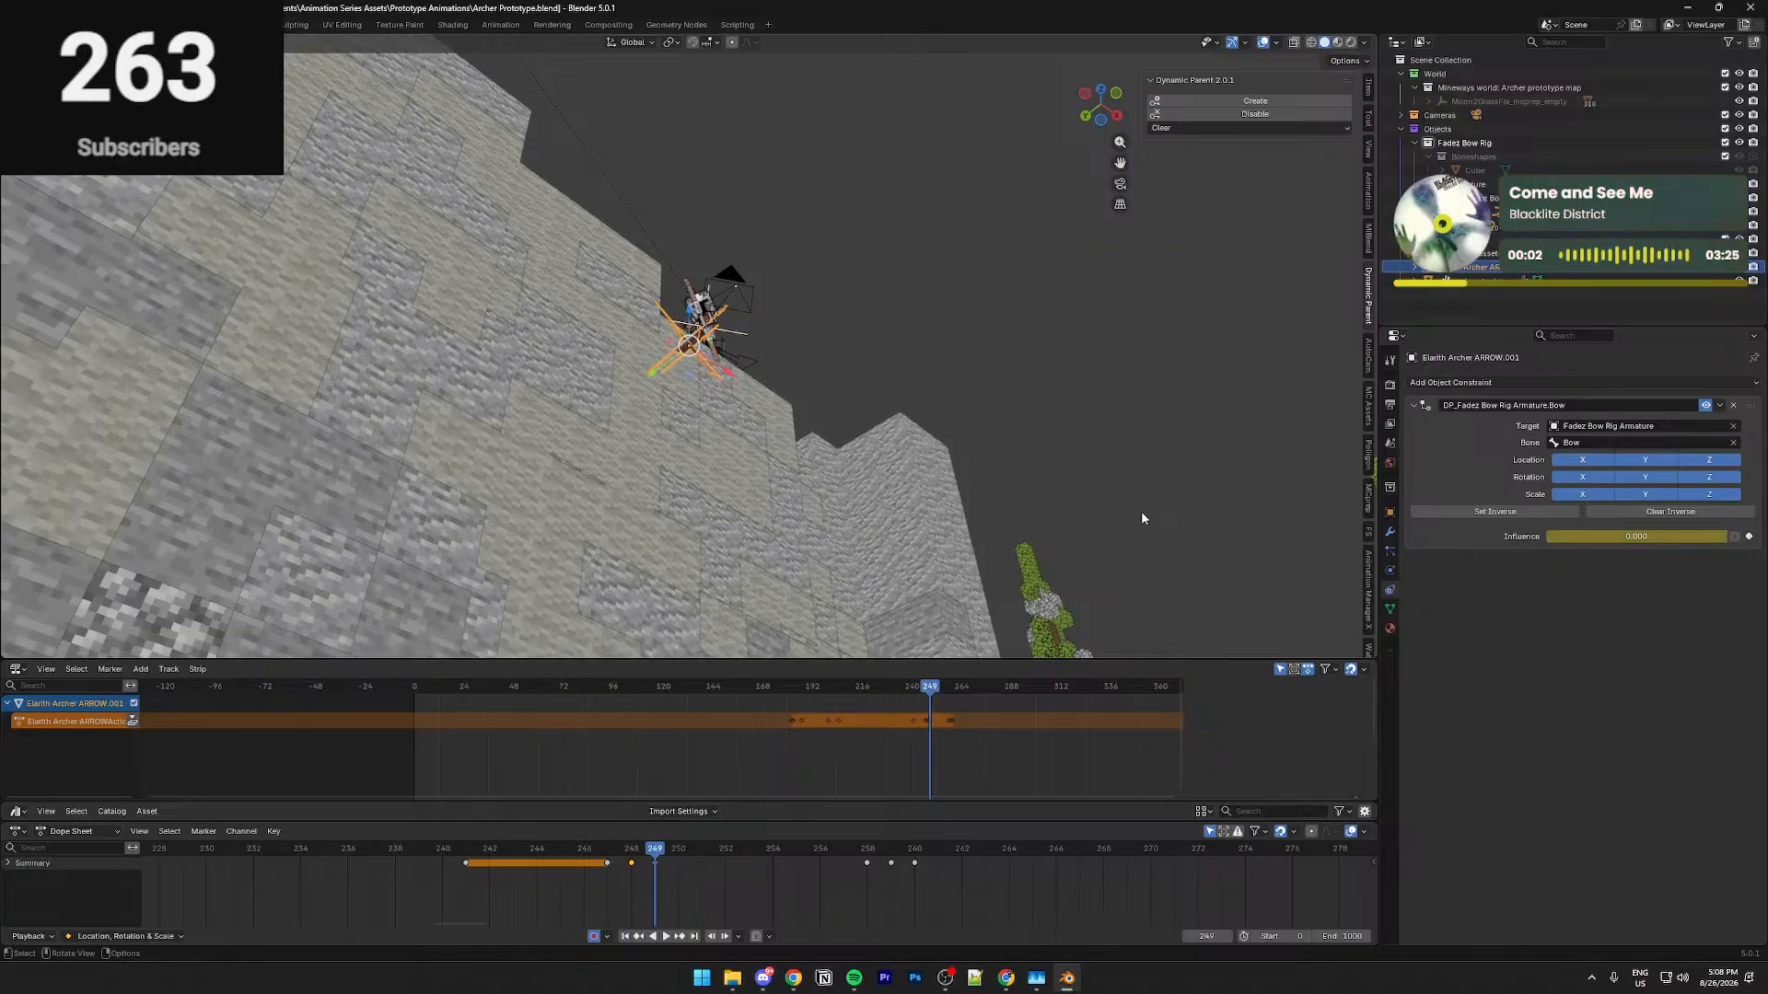
key("Right")
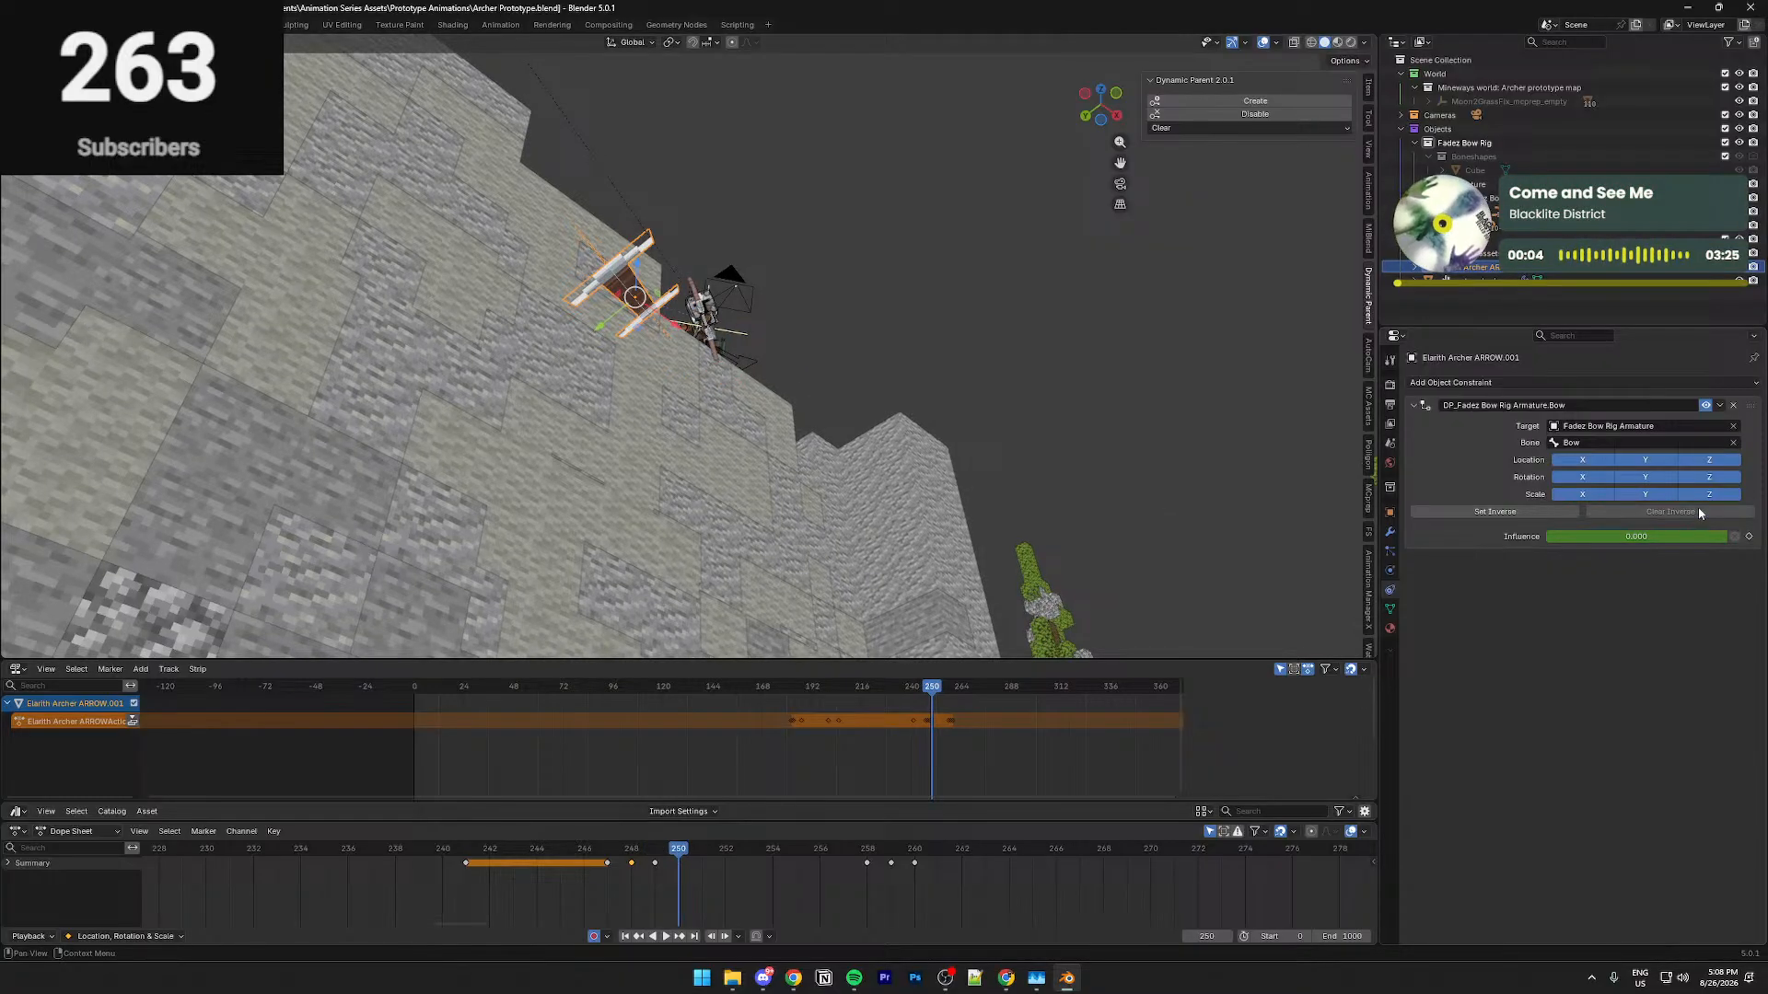
key("Right")
key("Right")
key("Right")
key("Right")
key("Right")
key("Right")
key("Right")
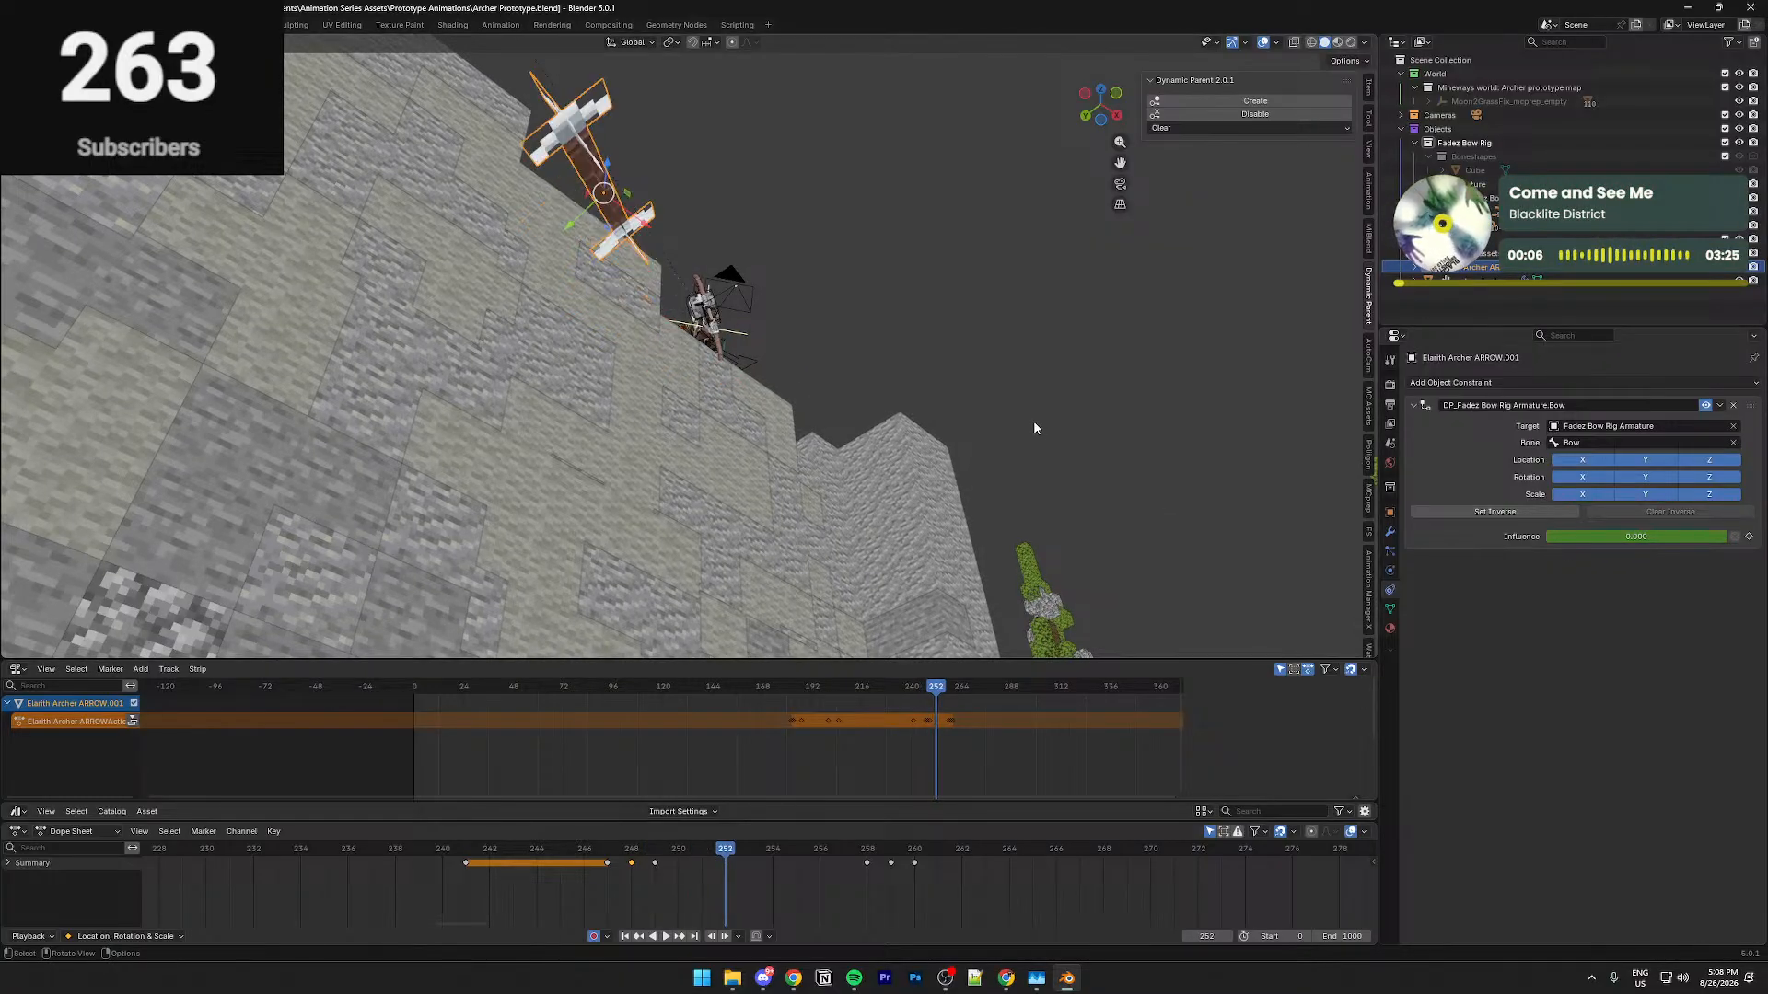
key("Left")
key("Left")
key("Left")
key("Left")
key("Left")
key("Left")
key("Left")
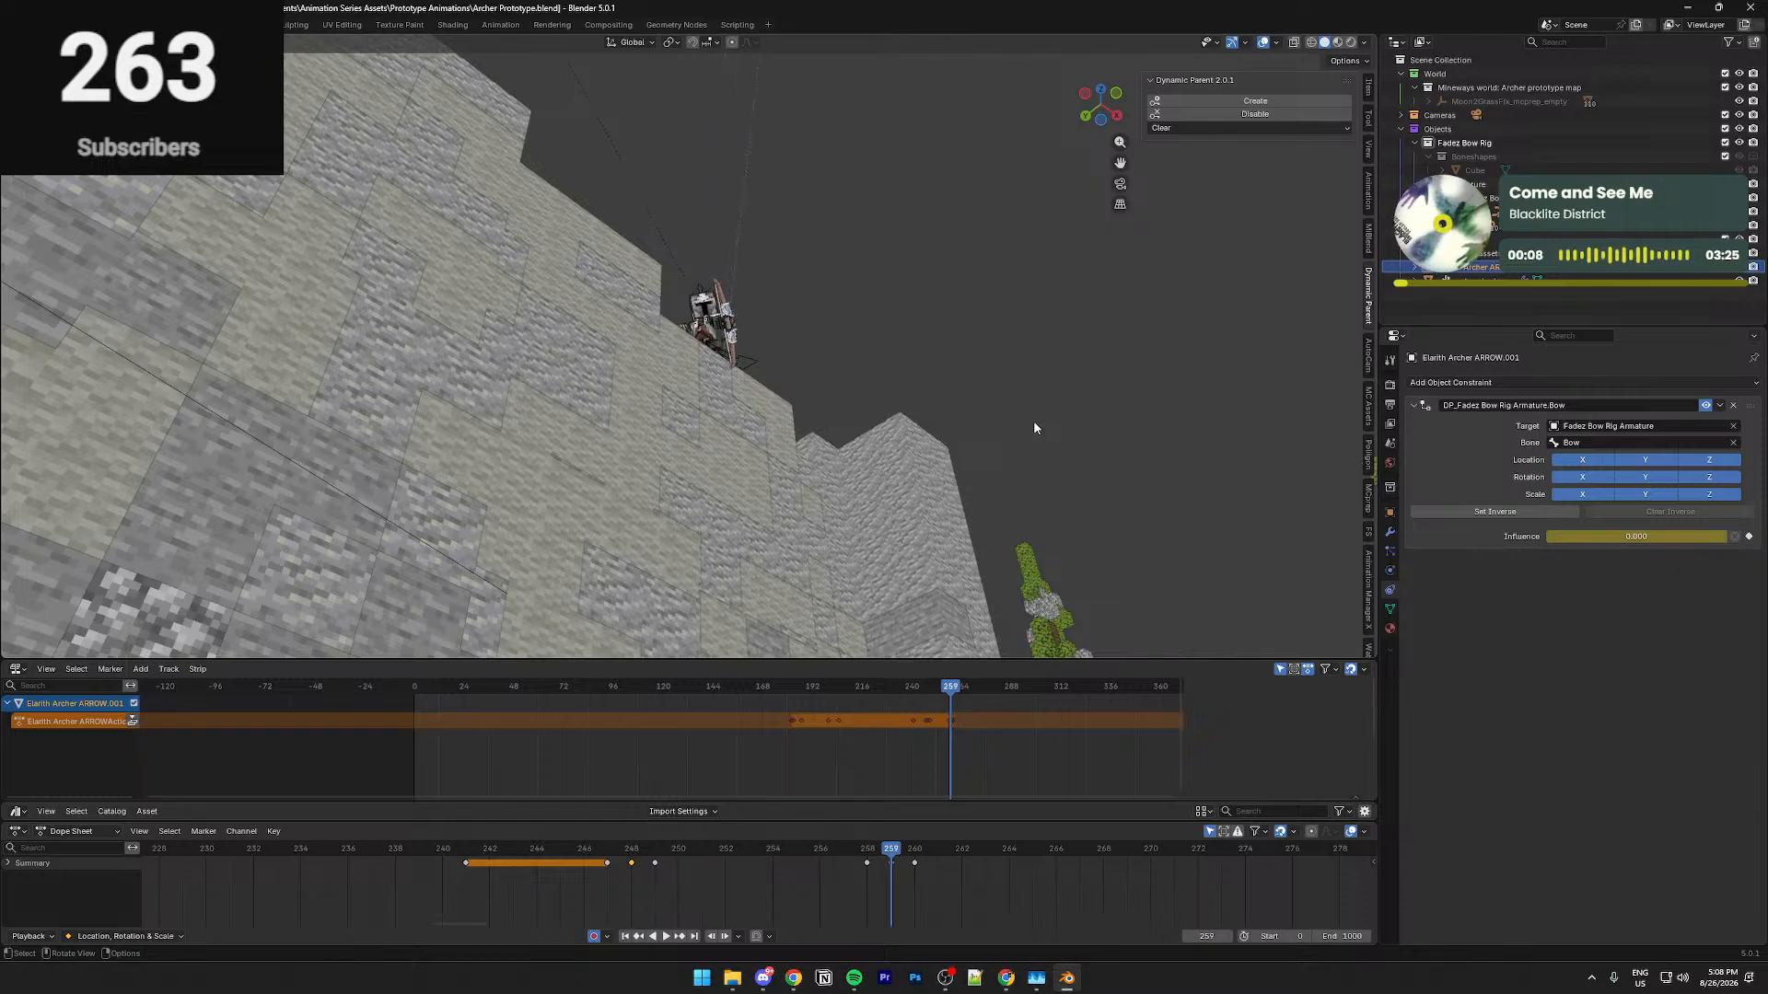
key("Right")
key("Right")
key("Right")
key("Right")
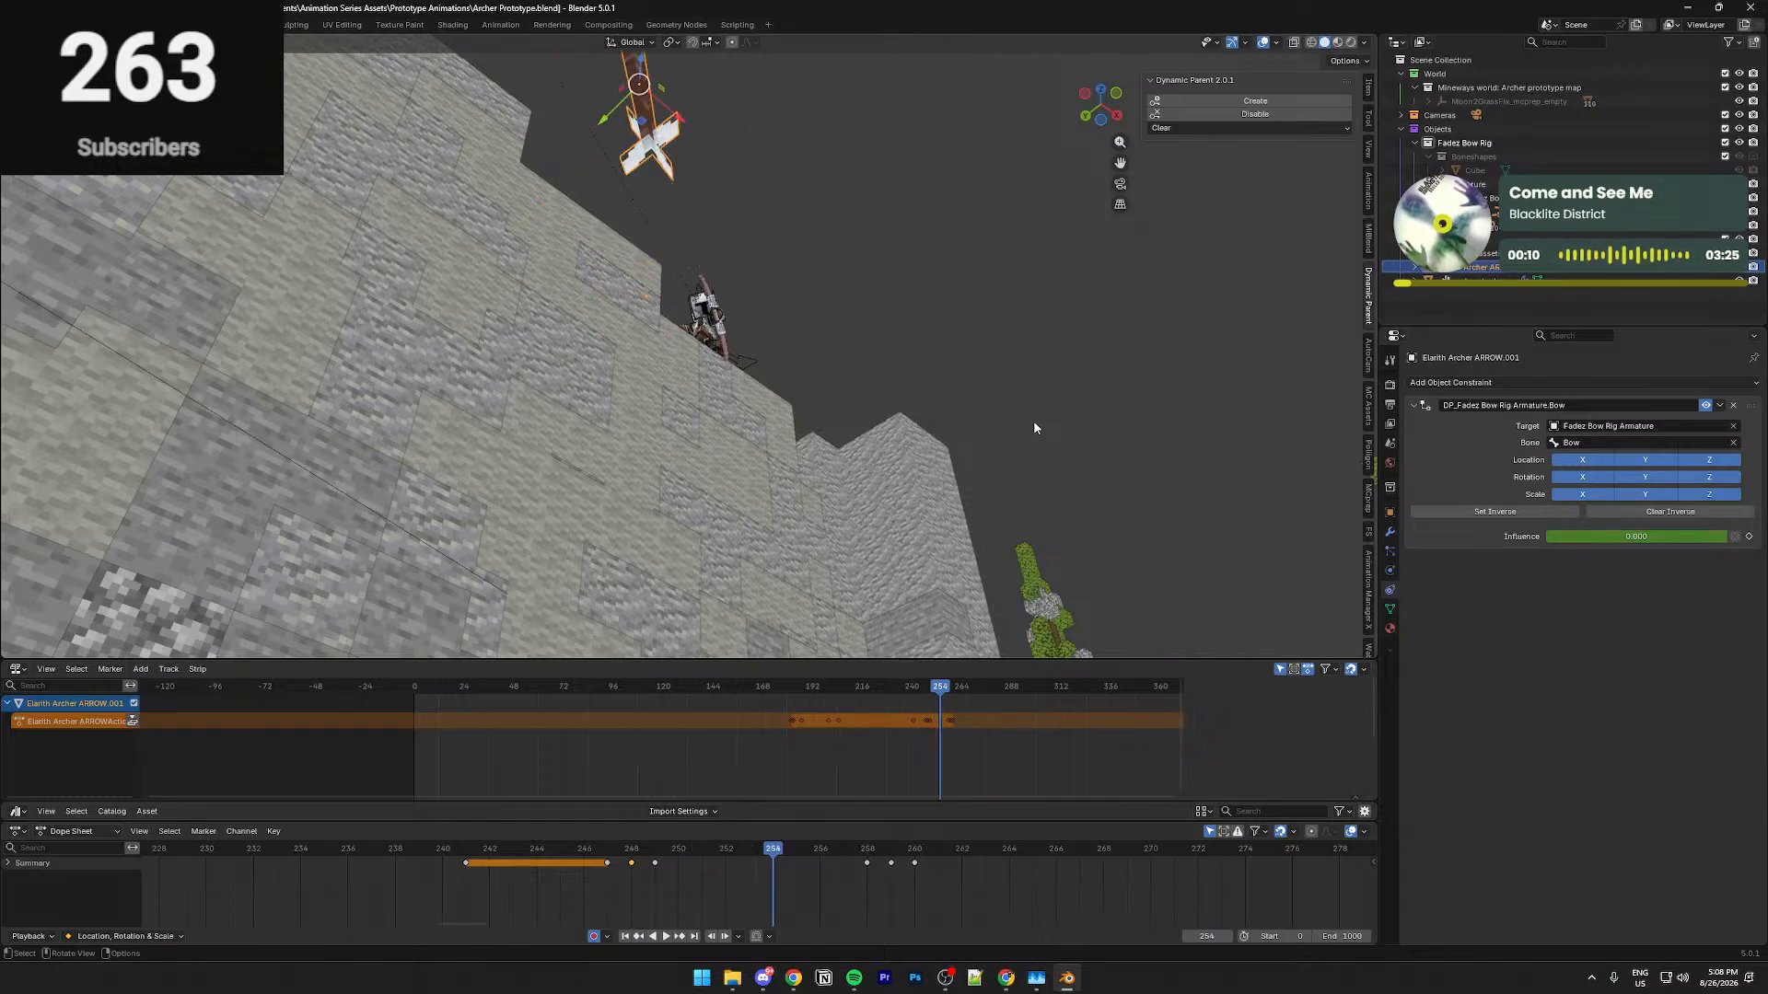
Select the Fadez bow rig armature at frame 254, try rotating it, cancel, and switch it to Pose Mode
left_click(720, 329)
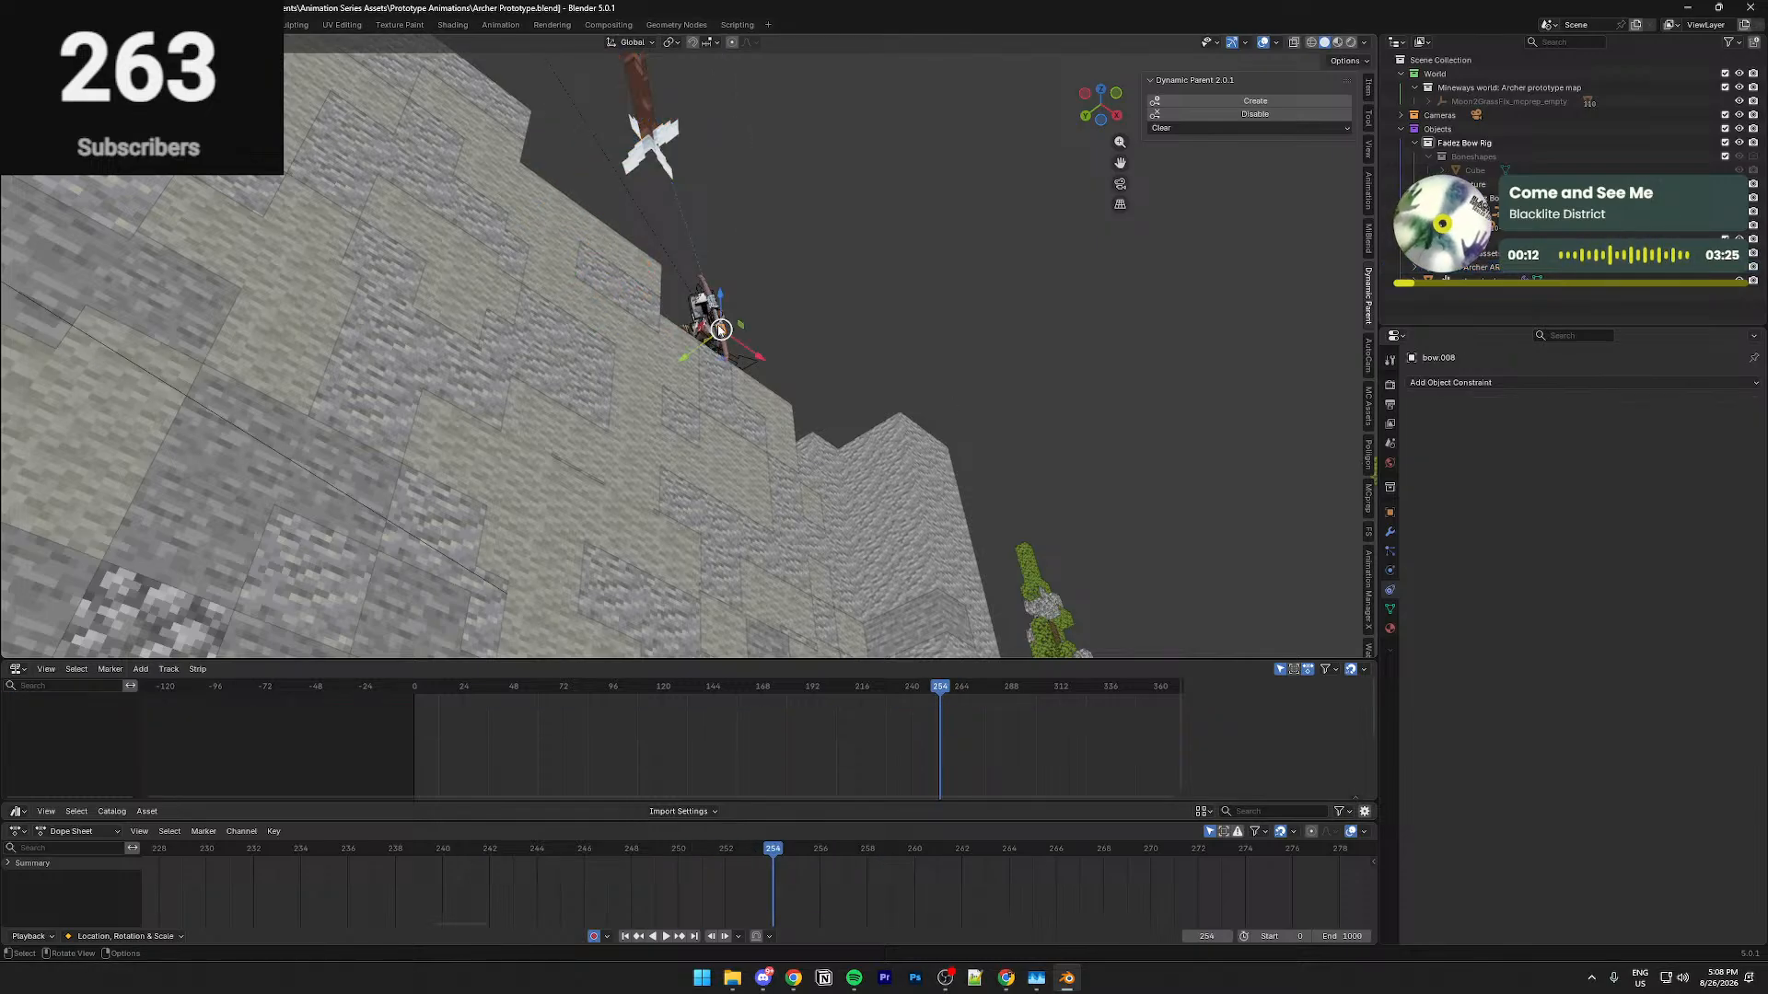
left_click(720, 326)
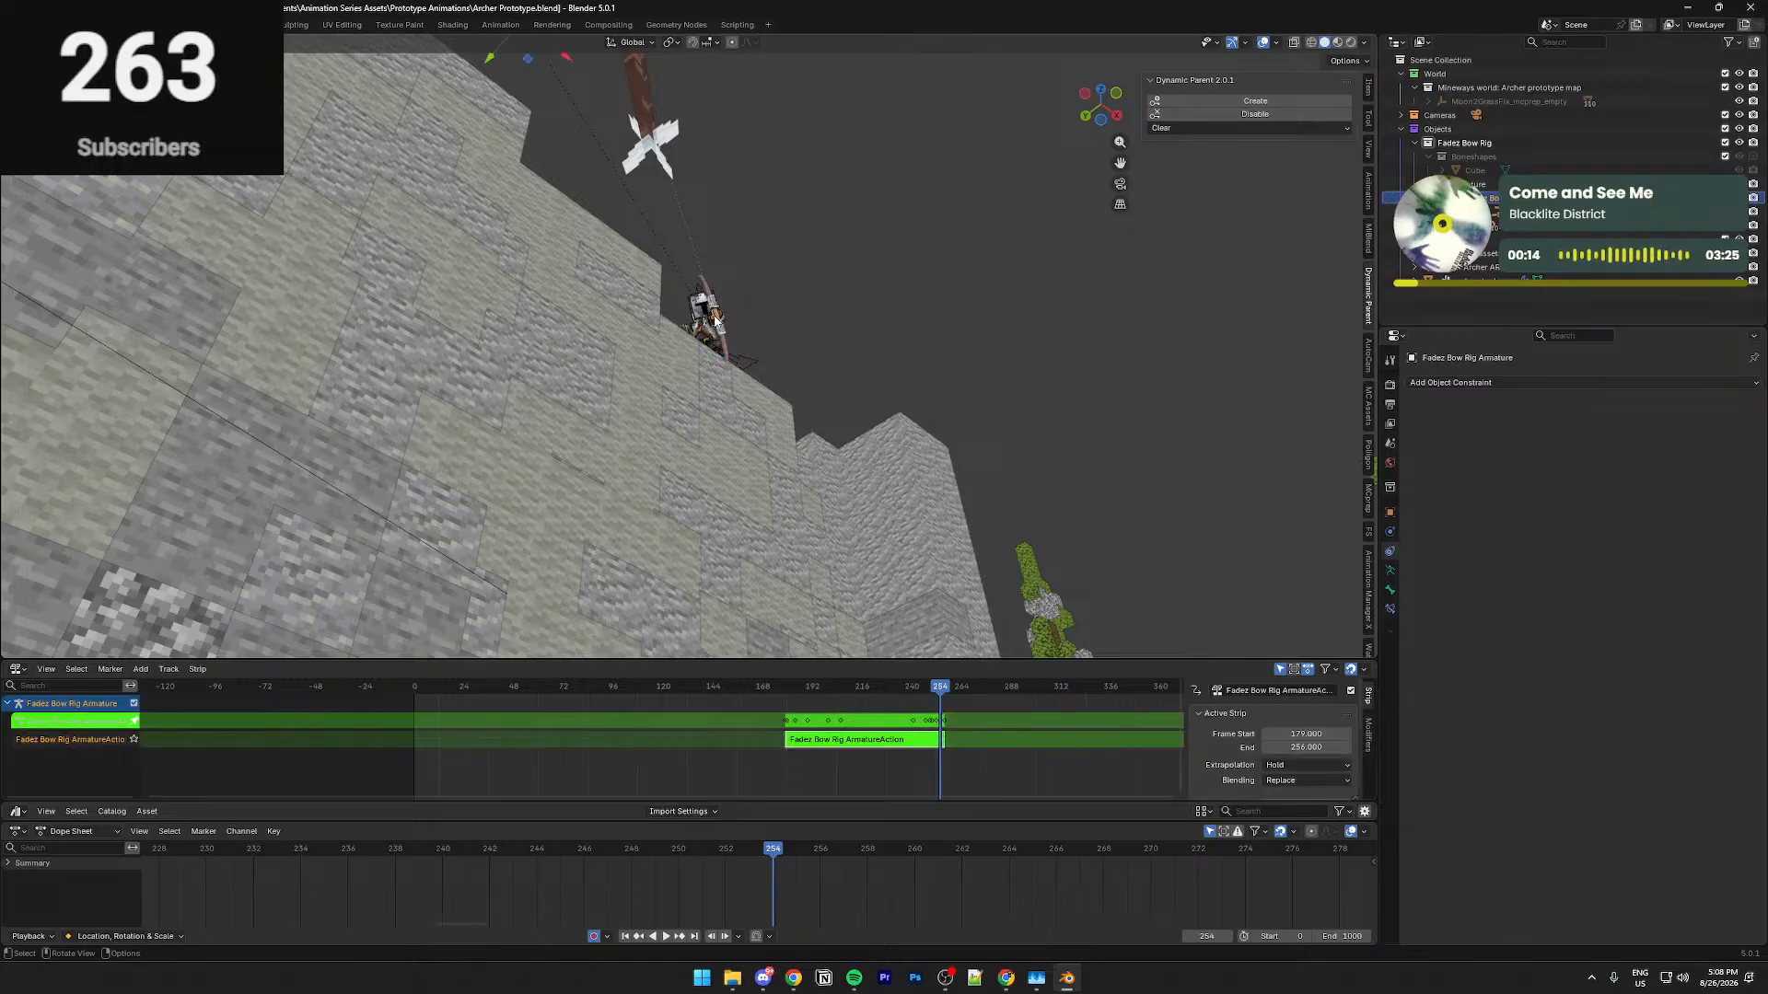
key("r")
right_click(863, 350)
key("KP_Decimal")
middle_click_drag(924, 395, 743, 448)
key("ctrl+Tab")
scroll(743, 445, "down", 8)
middle_click_drag(847, 423, 806, 406)
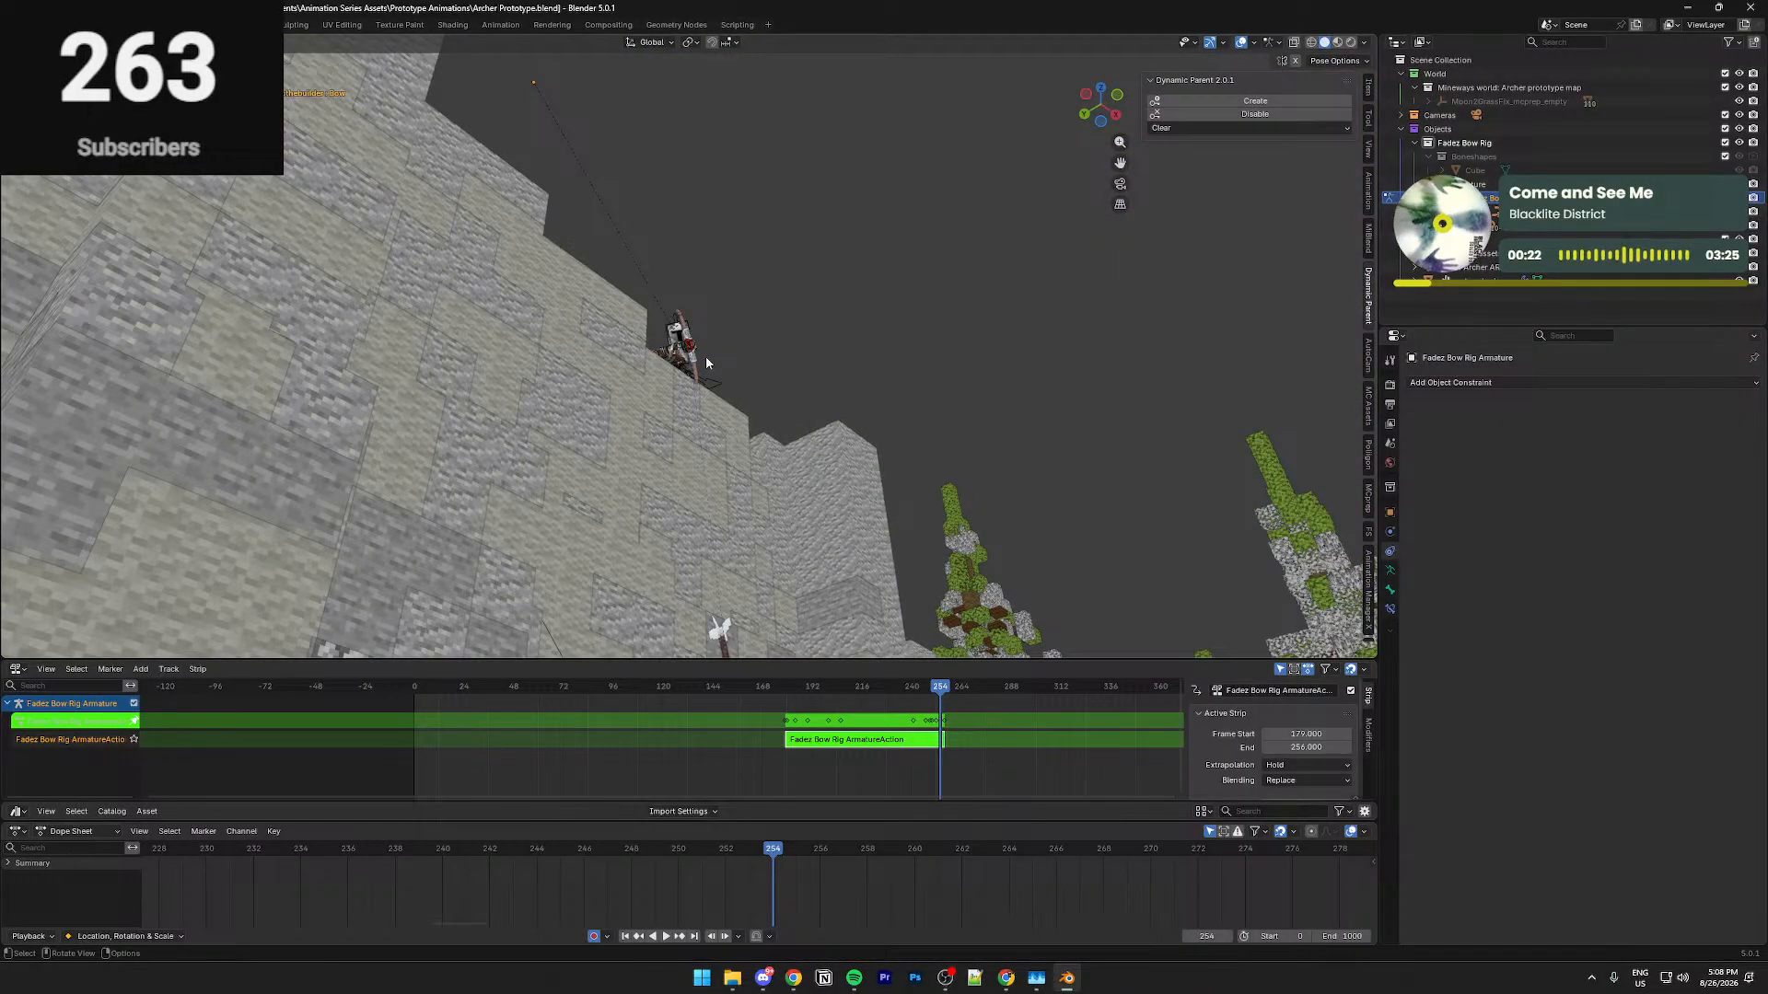
Try rotating and moving the bow bone at frame 254 and cancel the transform
key("r")
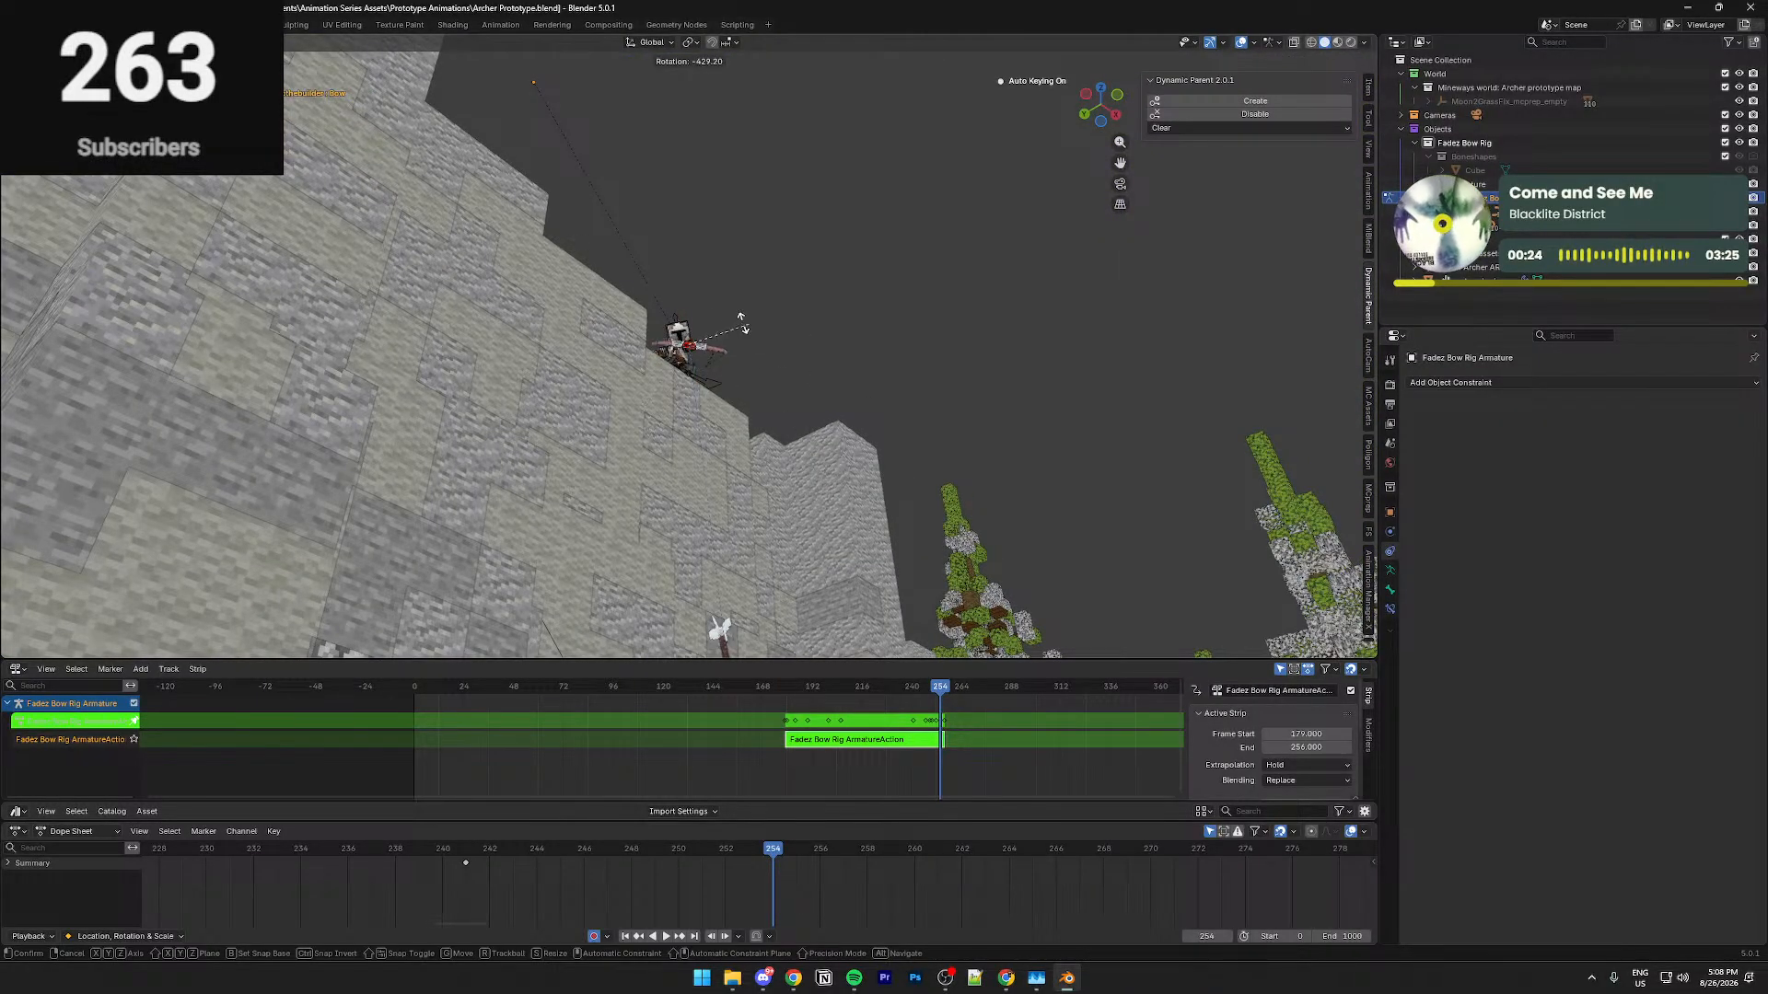
key("z")
key("z")
key("g")
right_click(732, 436)
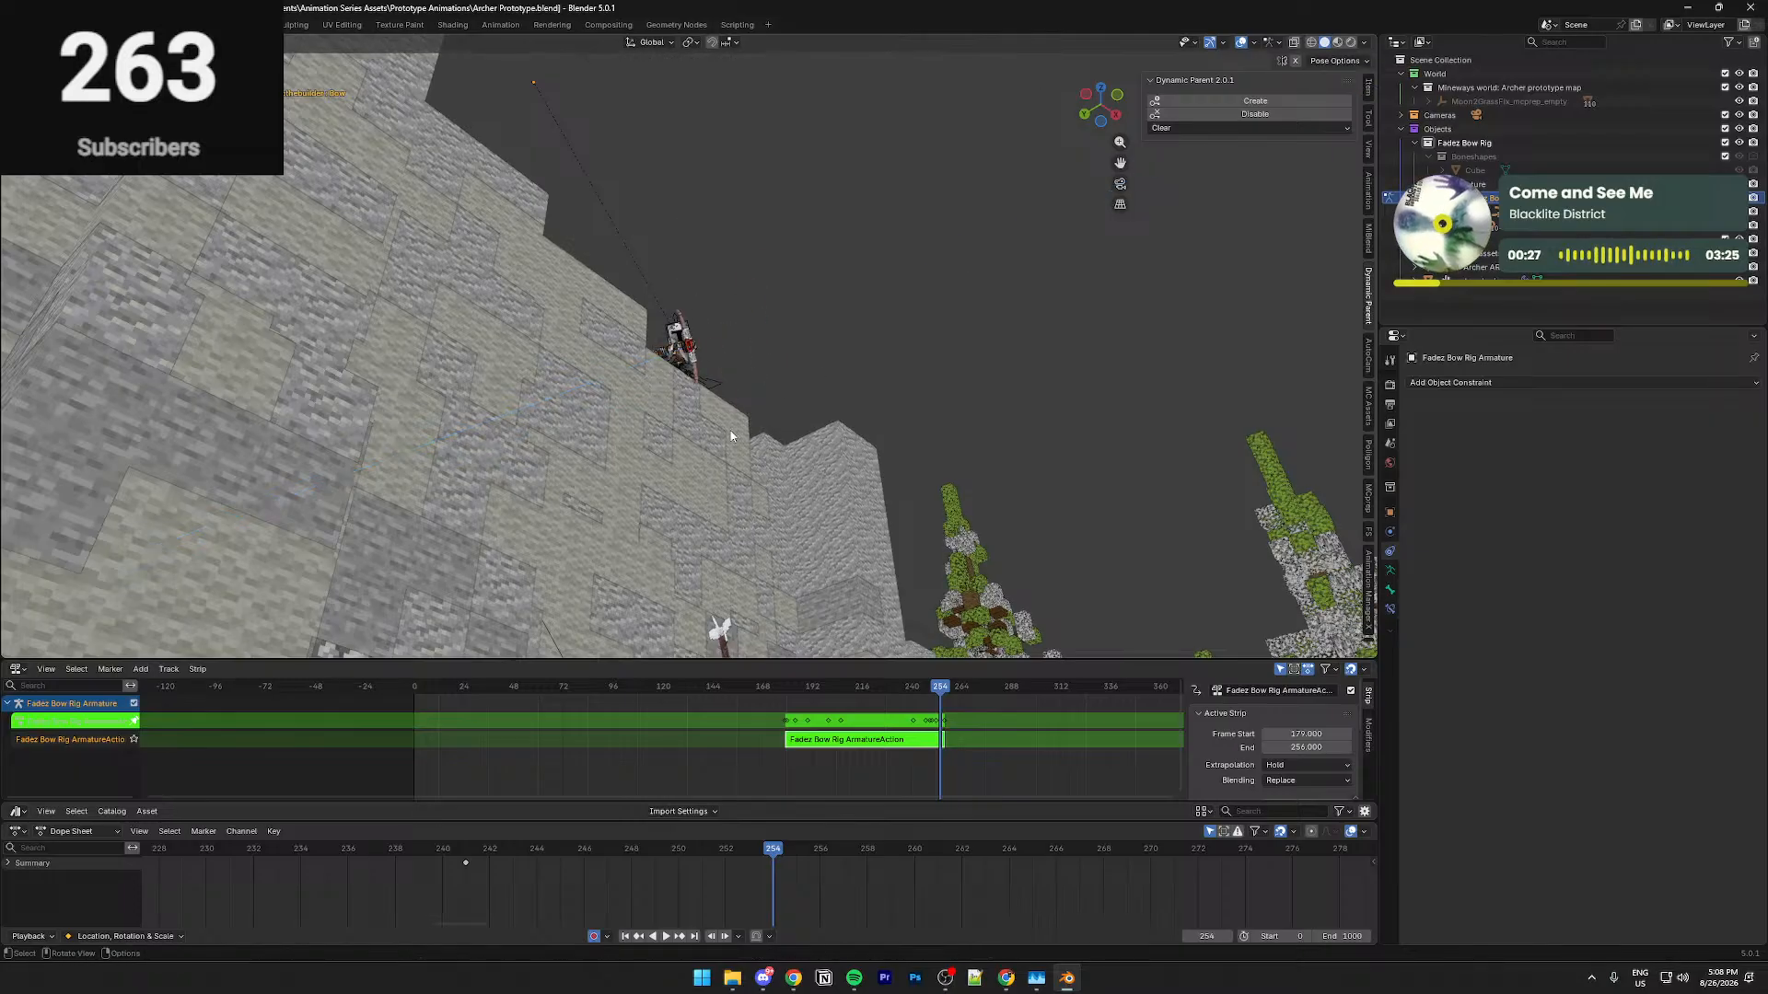
Try rotating a control of the archer's Ice Cube rig at frame 254 and cancel the rotation
left_click(705, 369)
key("r")
key("x")
key("z")
right_click(686, 350)
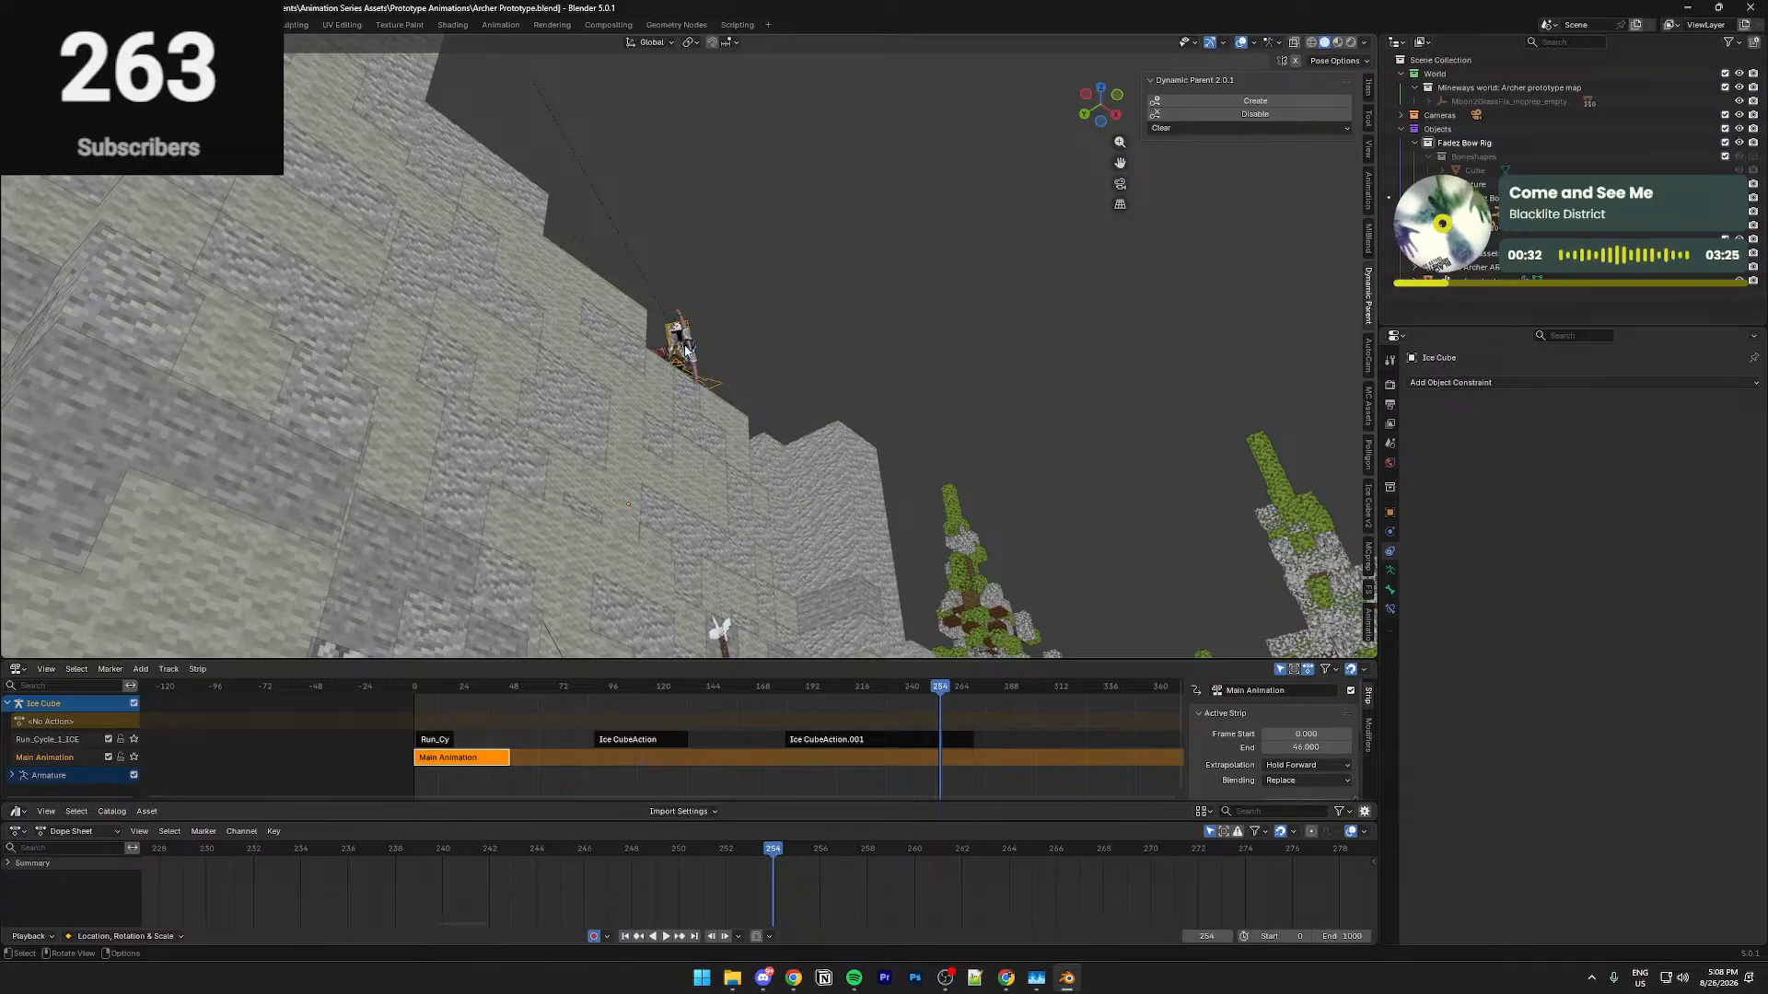
left_click(725, 367)
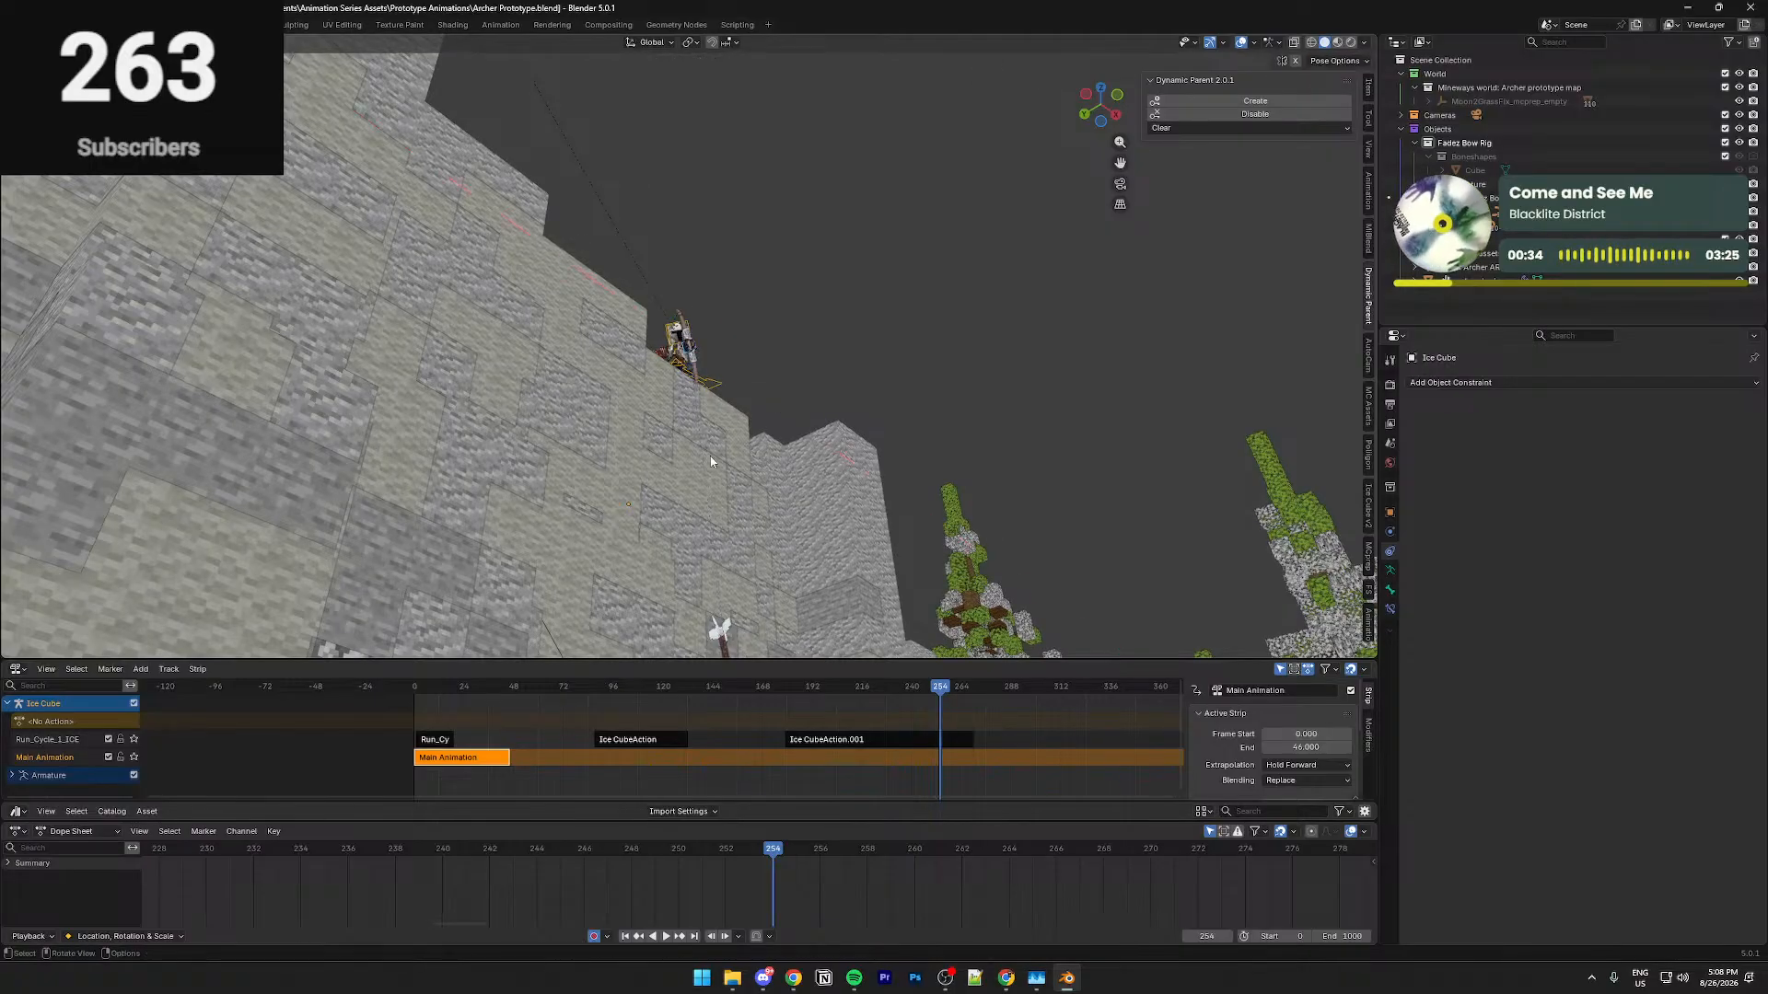
Select the arrow and delete its keyframes at frames 258, 259 and 260
left_click(725, 631)
key("KP_Decimal")
mouse_move(867, 849)
left_mouse_down()
mouse_move(830, 850)
mouse_move(861, 857)
left_mouse_up()
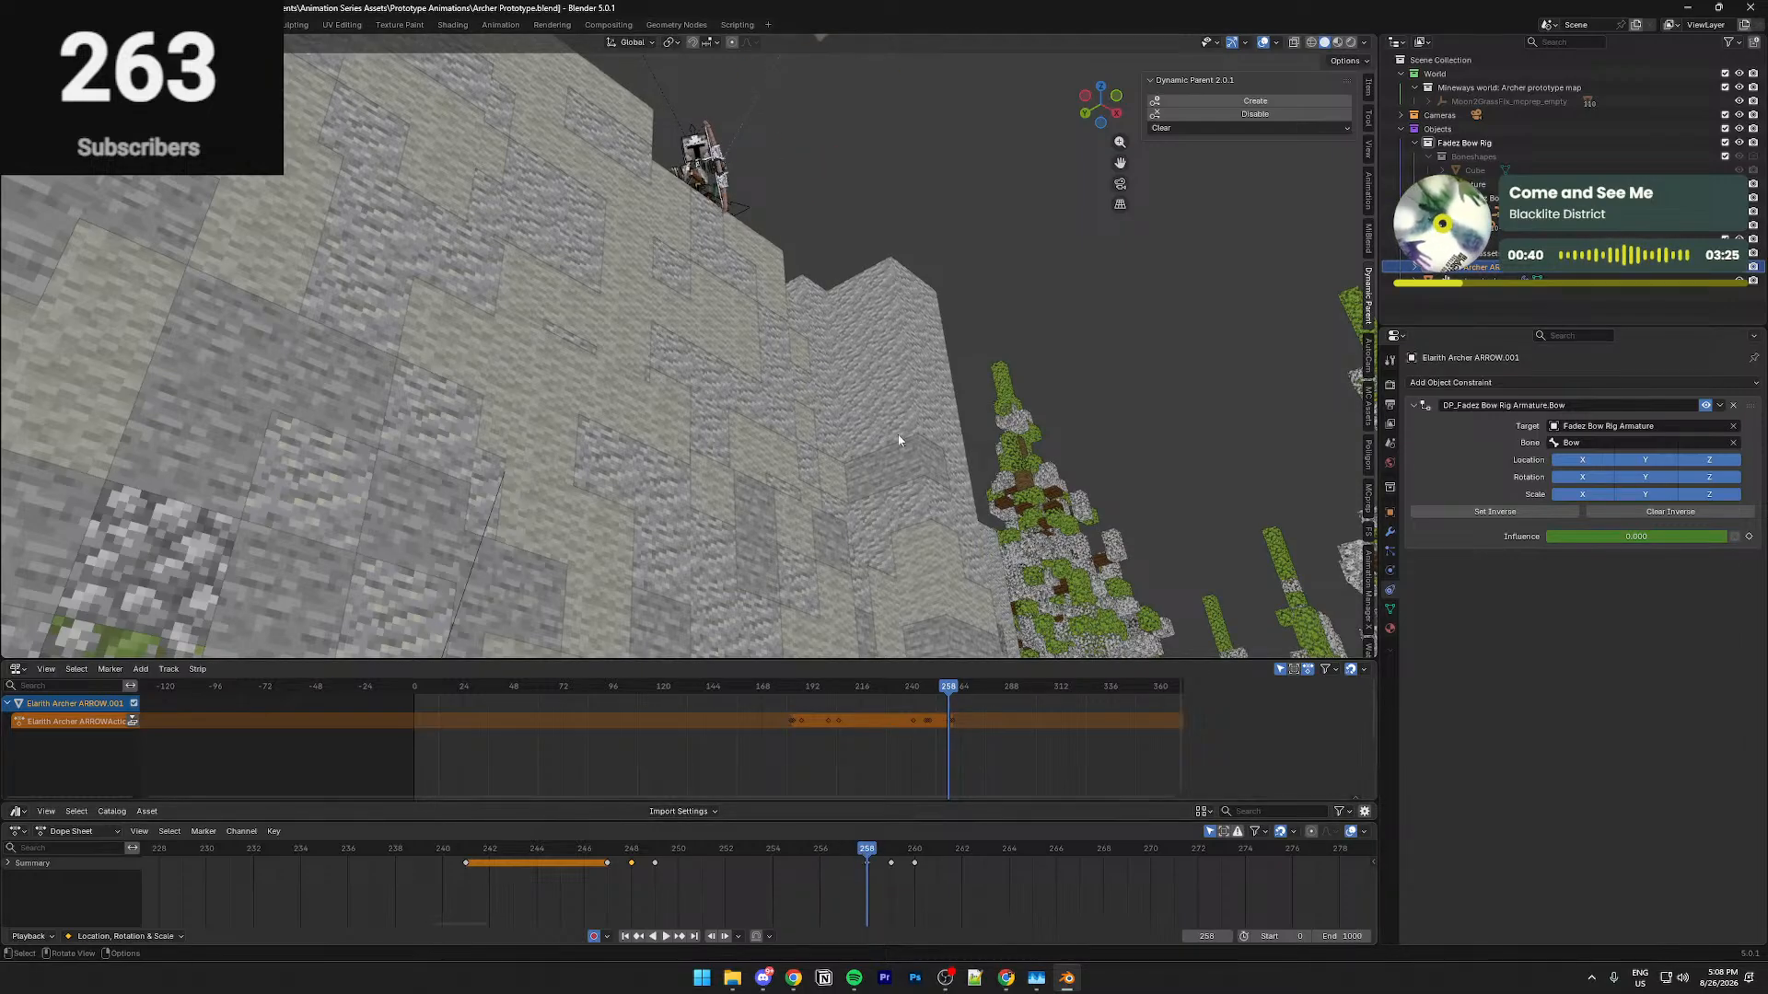
middle_click_drag(895, 442, 896, 440)
mouse_move(868, 860)
left_mouse_down()
mouse_move(669, 848)
mouse_move(893, 858)
left_mouse_up()
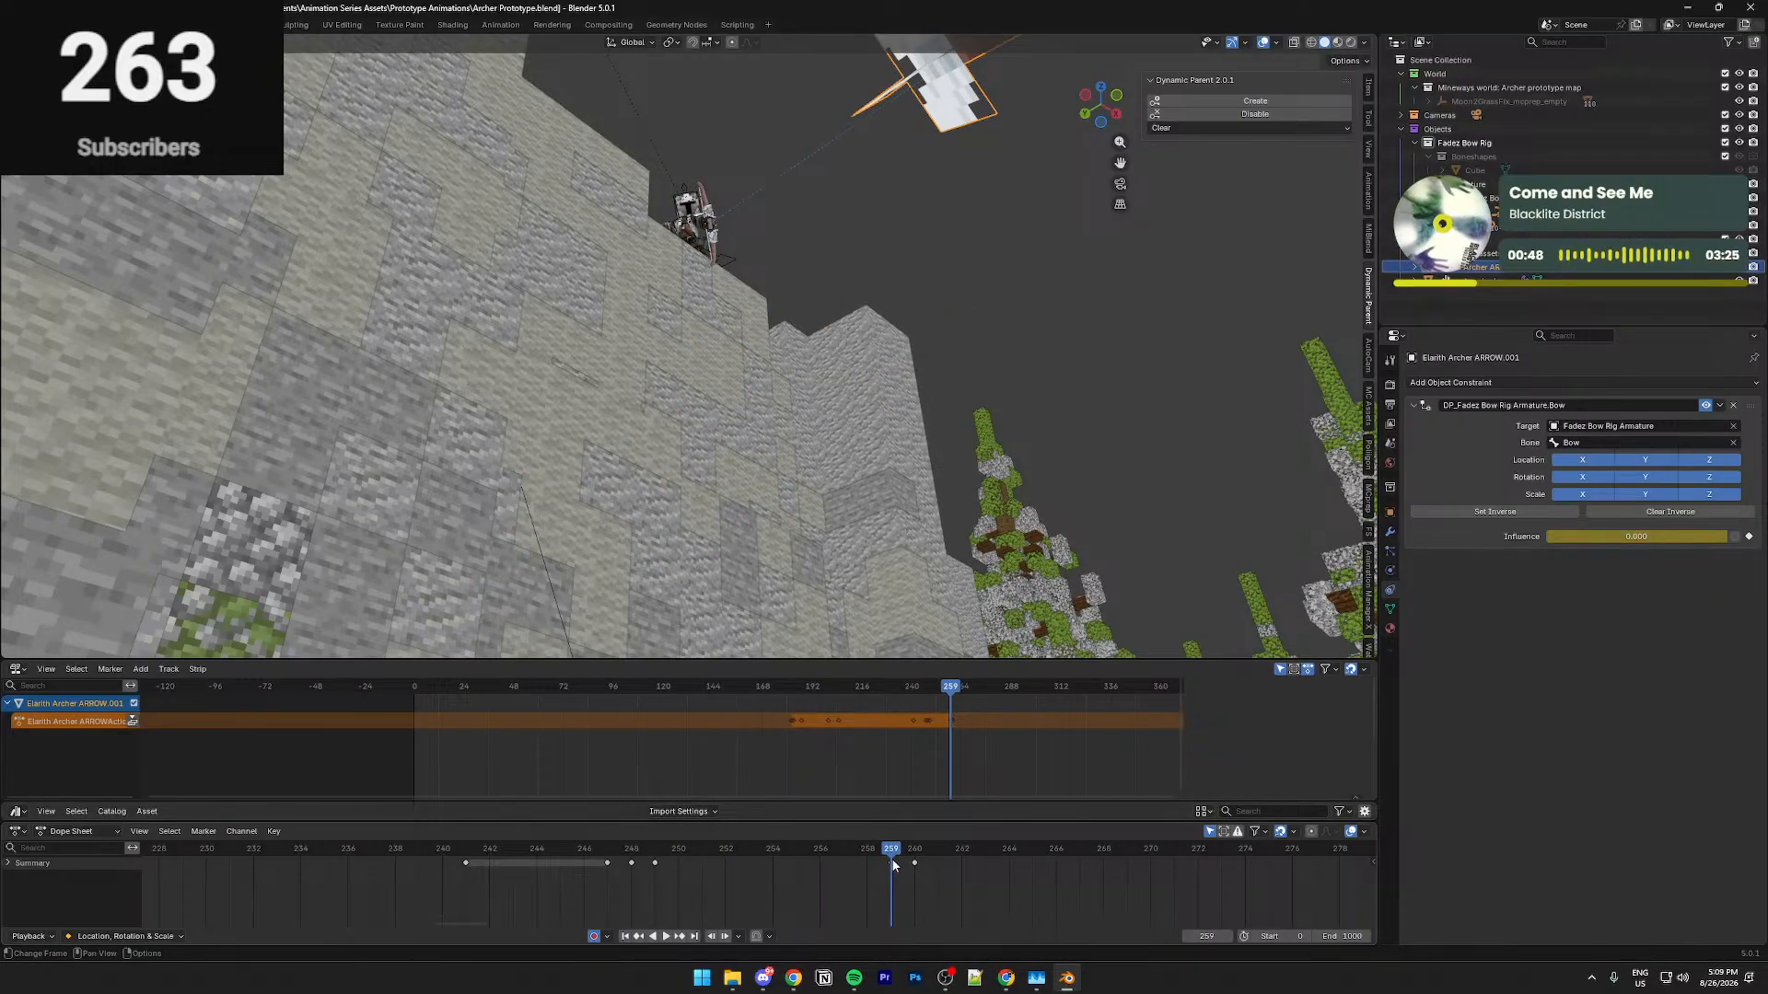
key("Delete")
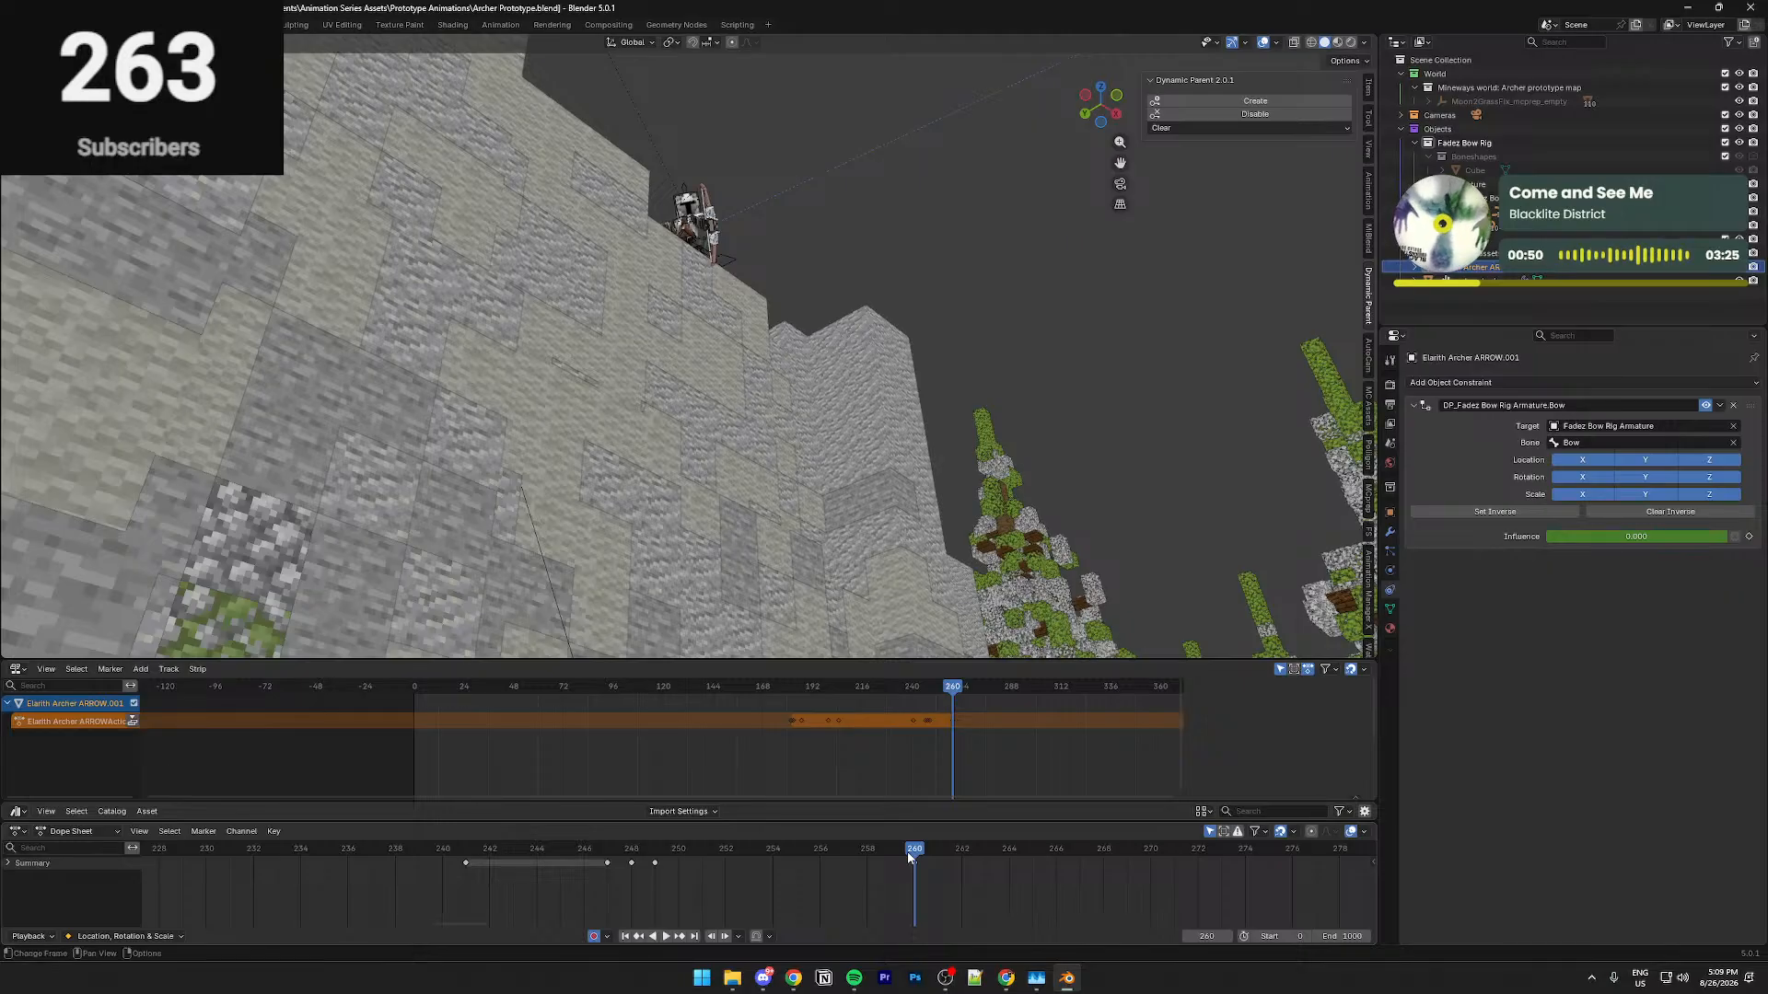
Replay the arrow's release and flight in the free view and through the camera, and save the file
left_click(608, 850)
key("space")
key("space")
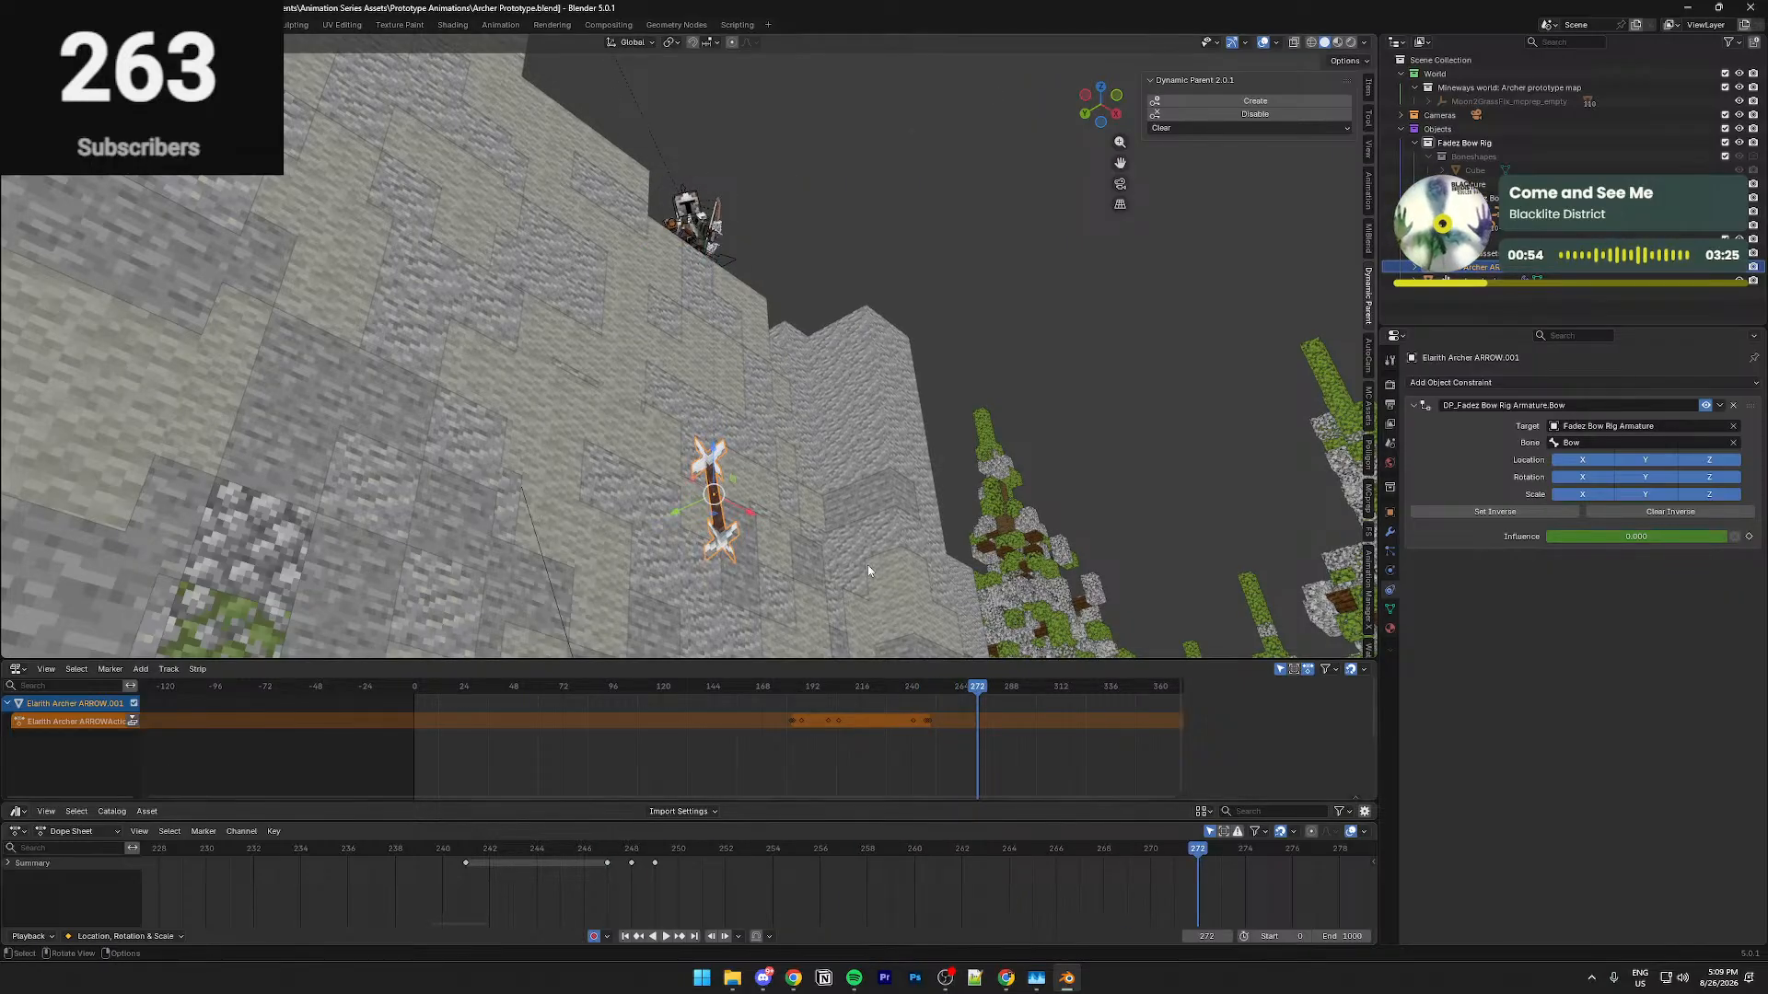
middle_click_drag(848, 577, 873, 548)
left_click(494, 848)
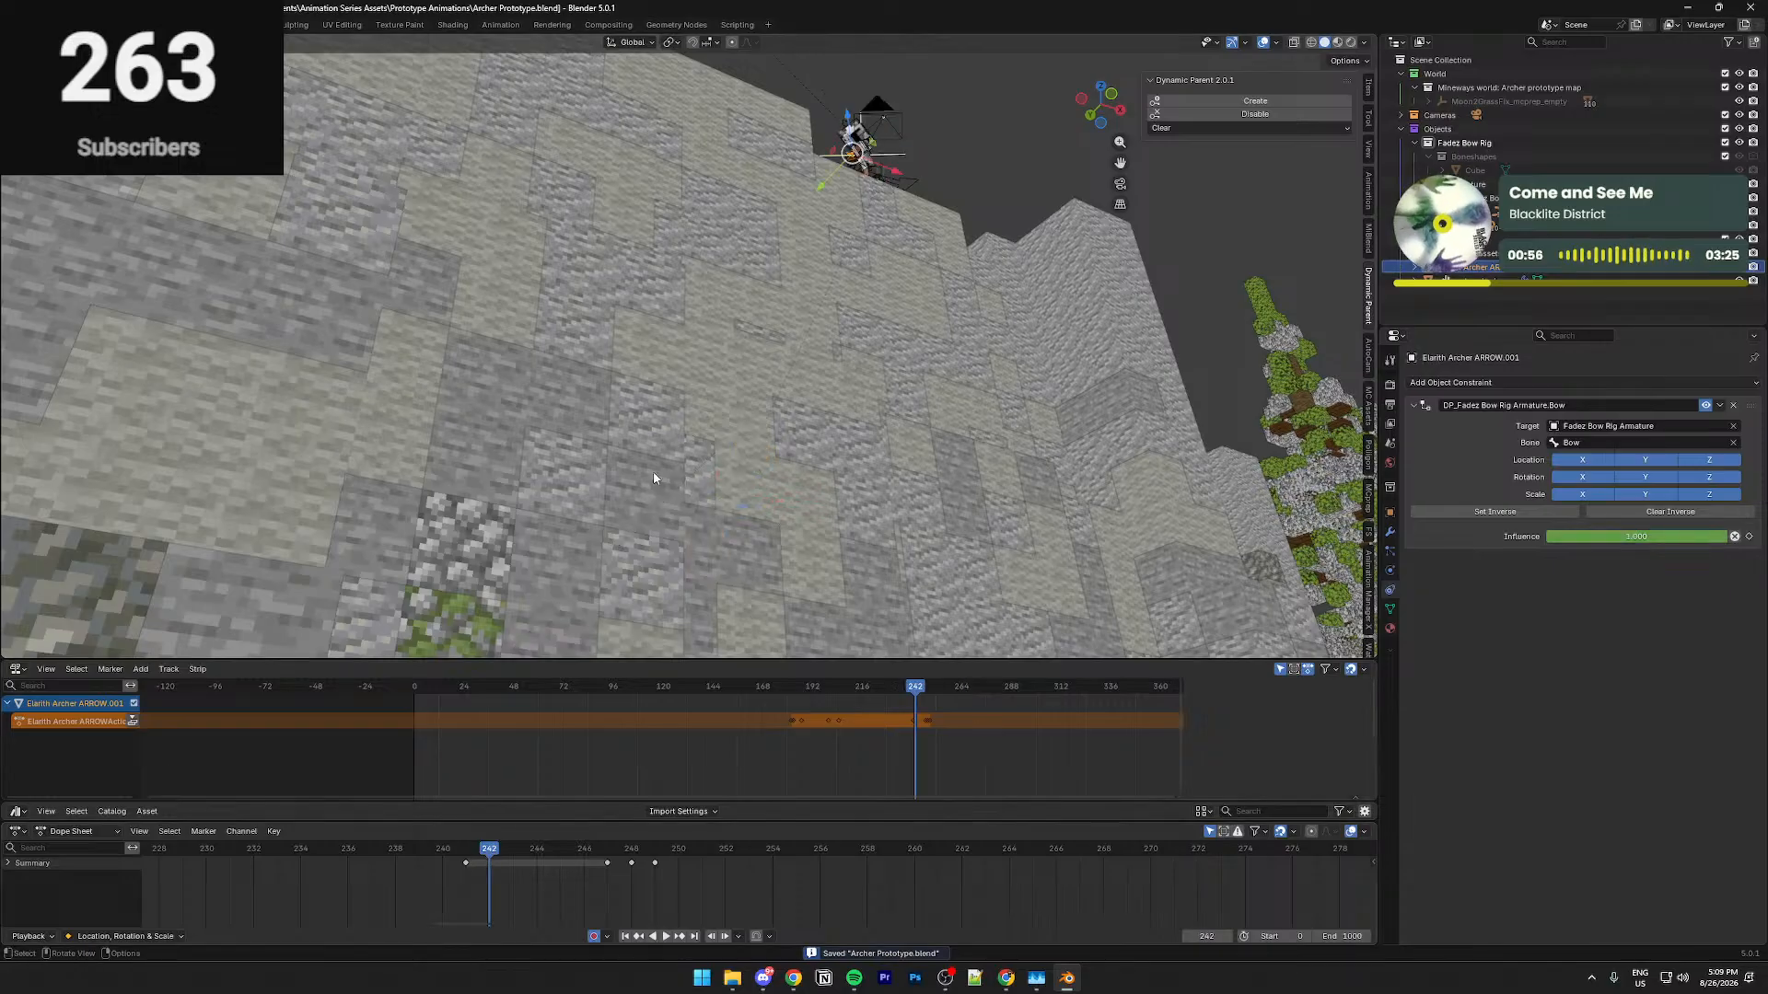
key("KP_0")
key("space")
key("space")
Focus on the arrow around frames 249–251 and examine its position beside the brown-haired character
left_click_drag(606, 849, 649, 856)
middle_click_drag(803, 483, 518, 640)
scroll(770, 515, "down", 3)
key("KP_Decimal")
scroll(785, 521, "down", 7)
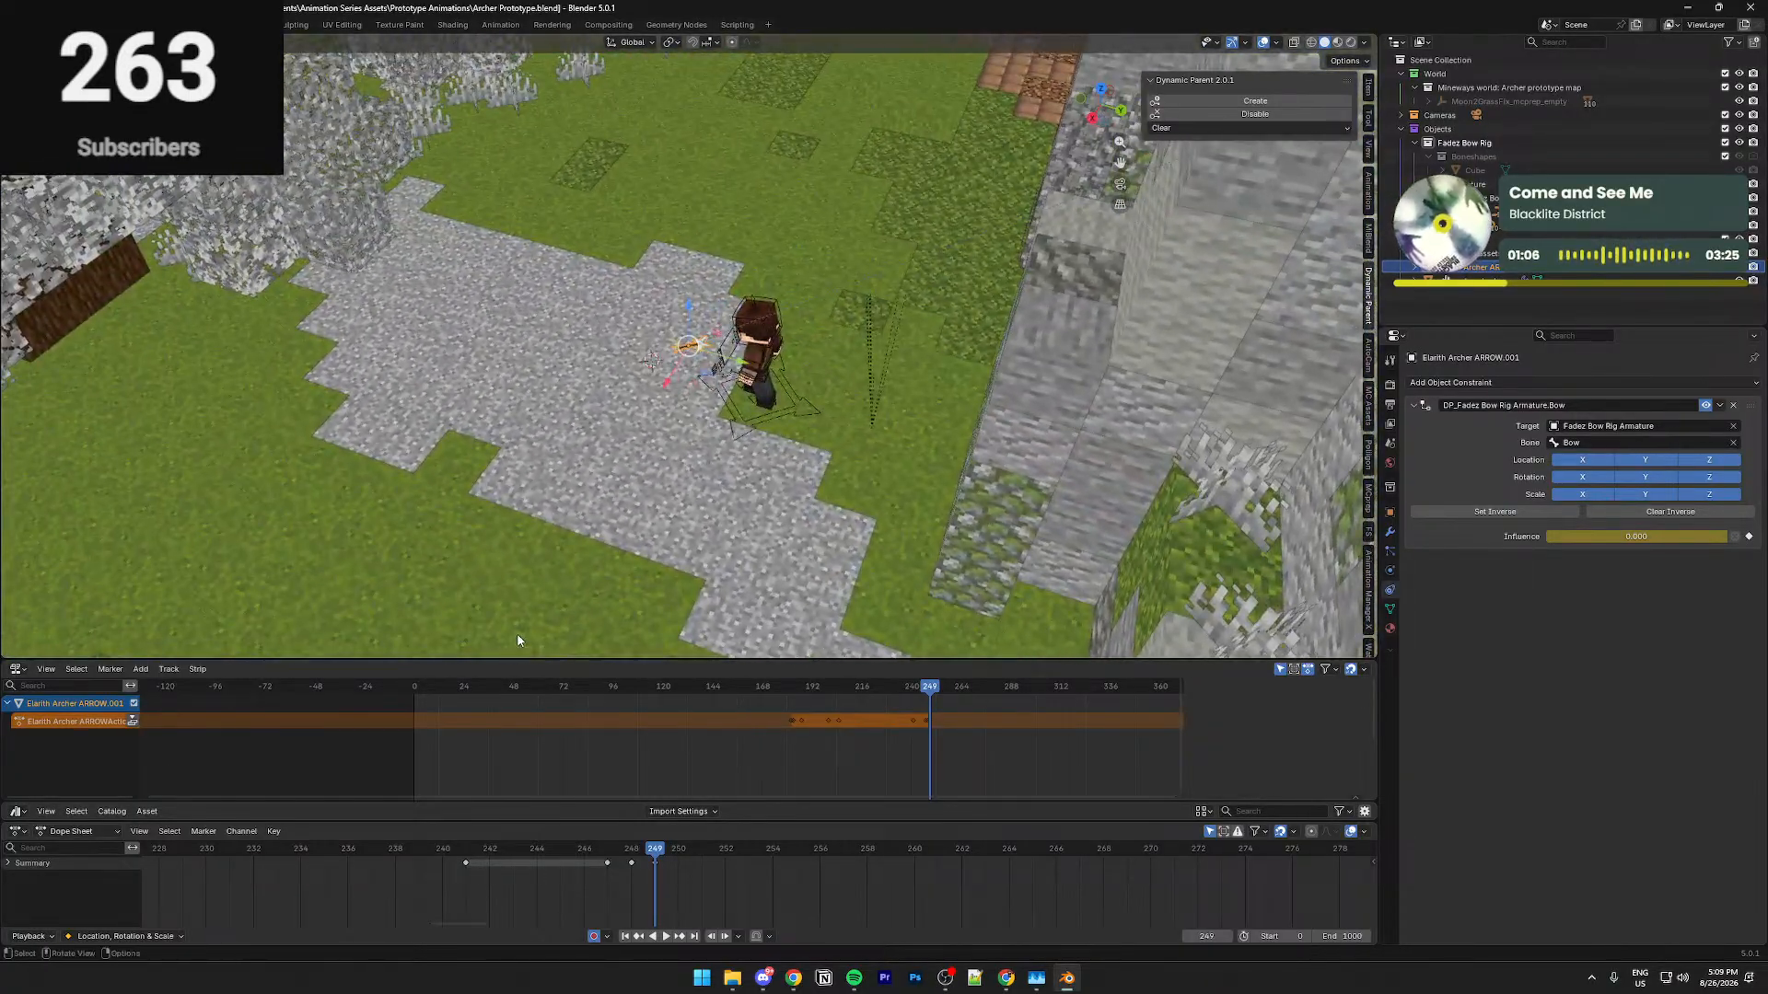
key("Left")
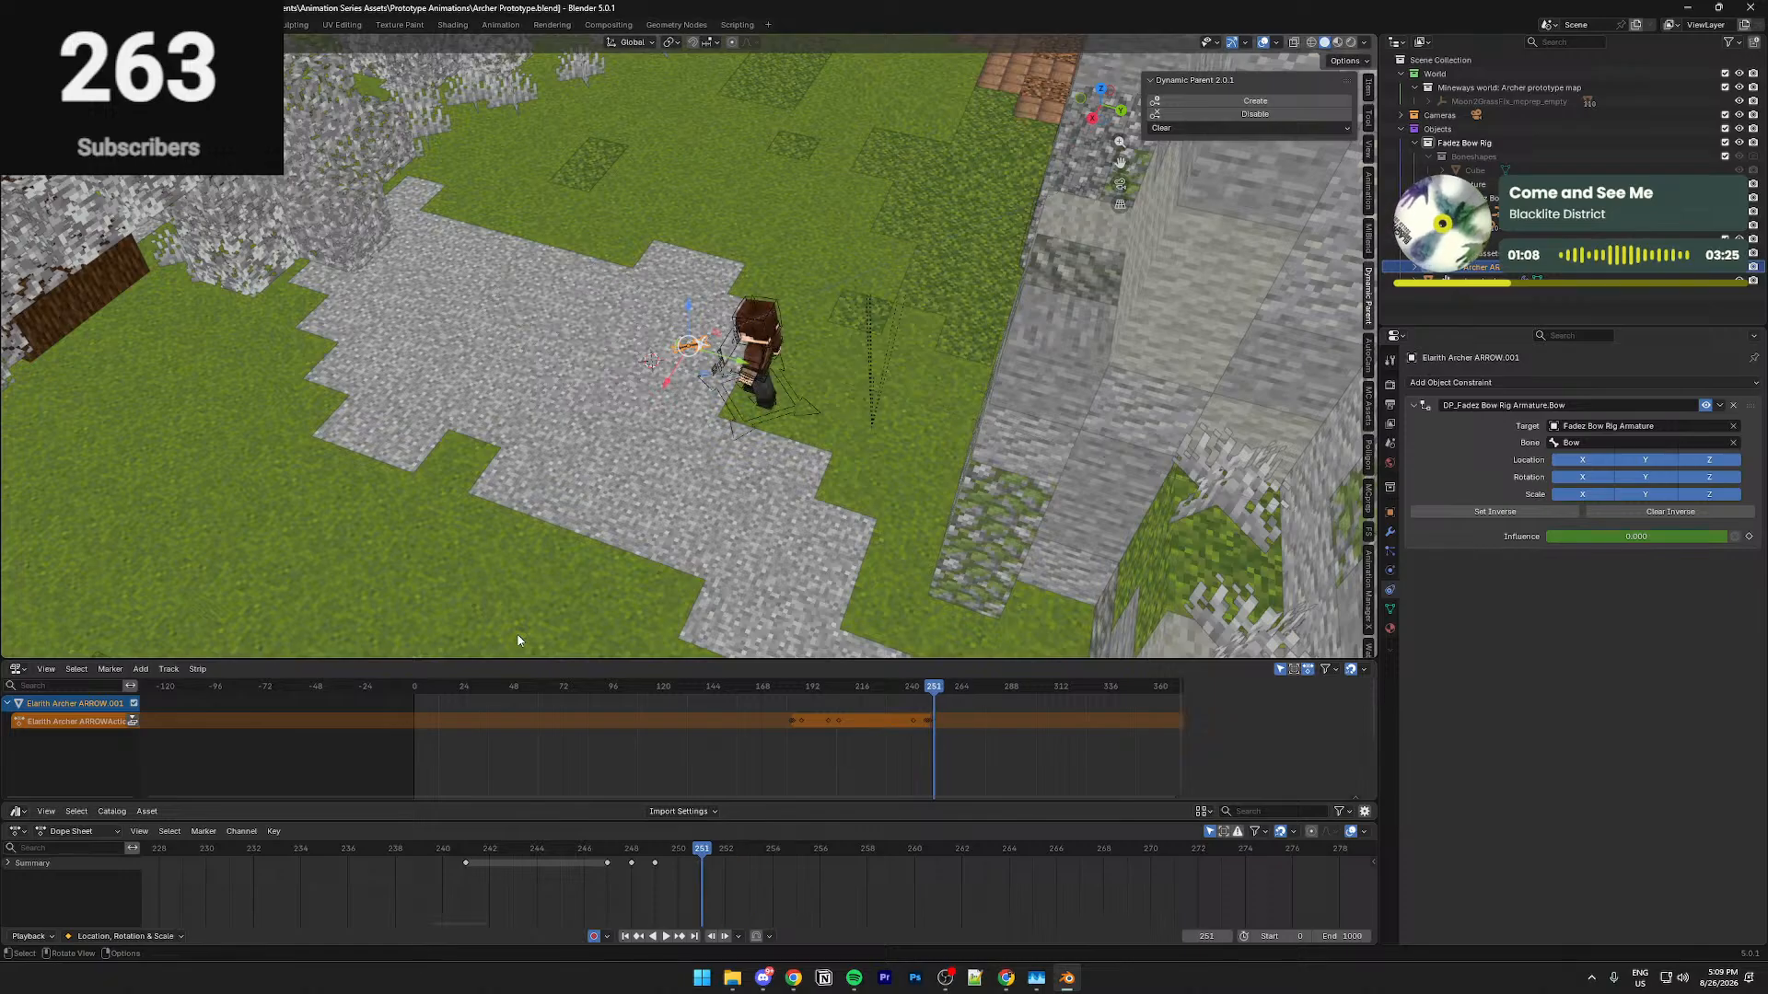
Step through frames 247–251 in the camera view to examine the arrow at the archer's release
middle_click_drag(611, 559, 673, 802)
key("KP_0")
key("Left")
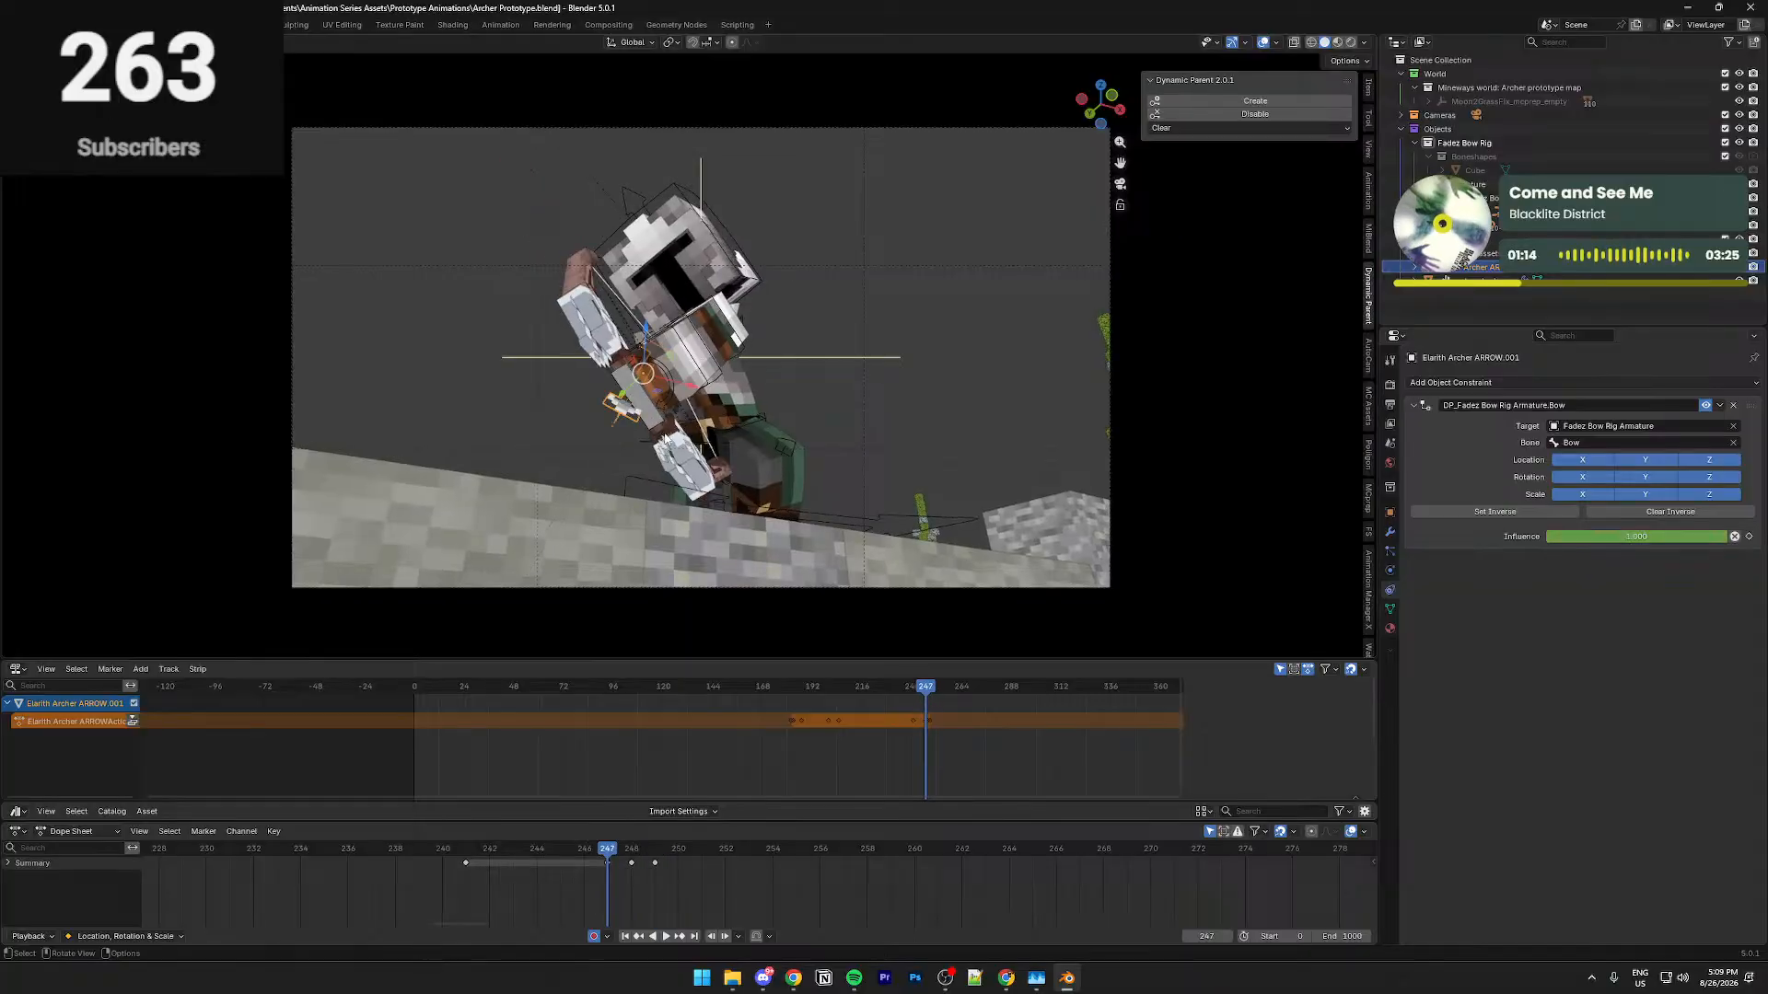
key("Right")
middle_click_drag(665, 438, 688, 406)
key("KP_0")
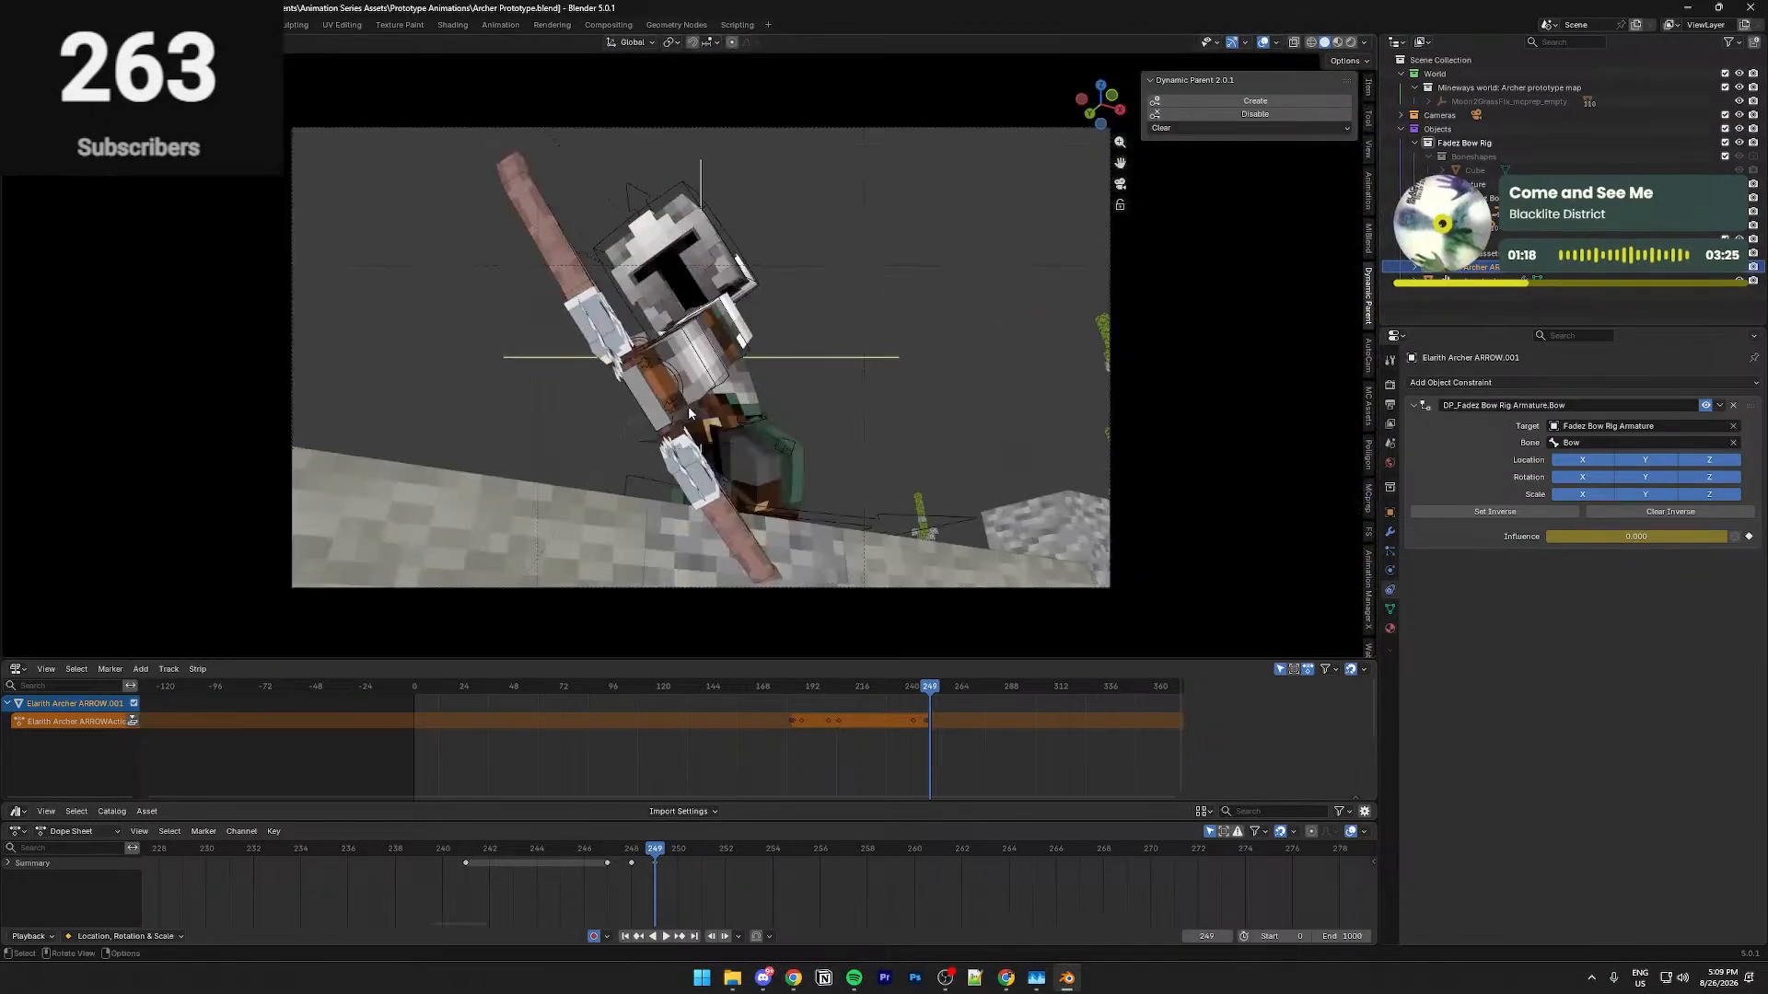
key("Right")
key("Right")
key("Right")
key("Right")
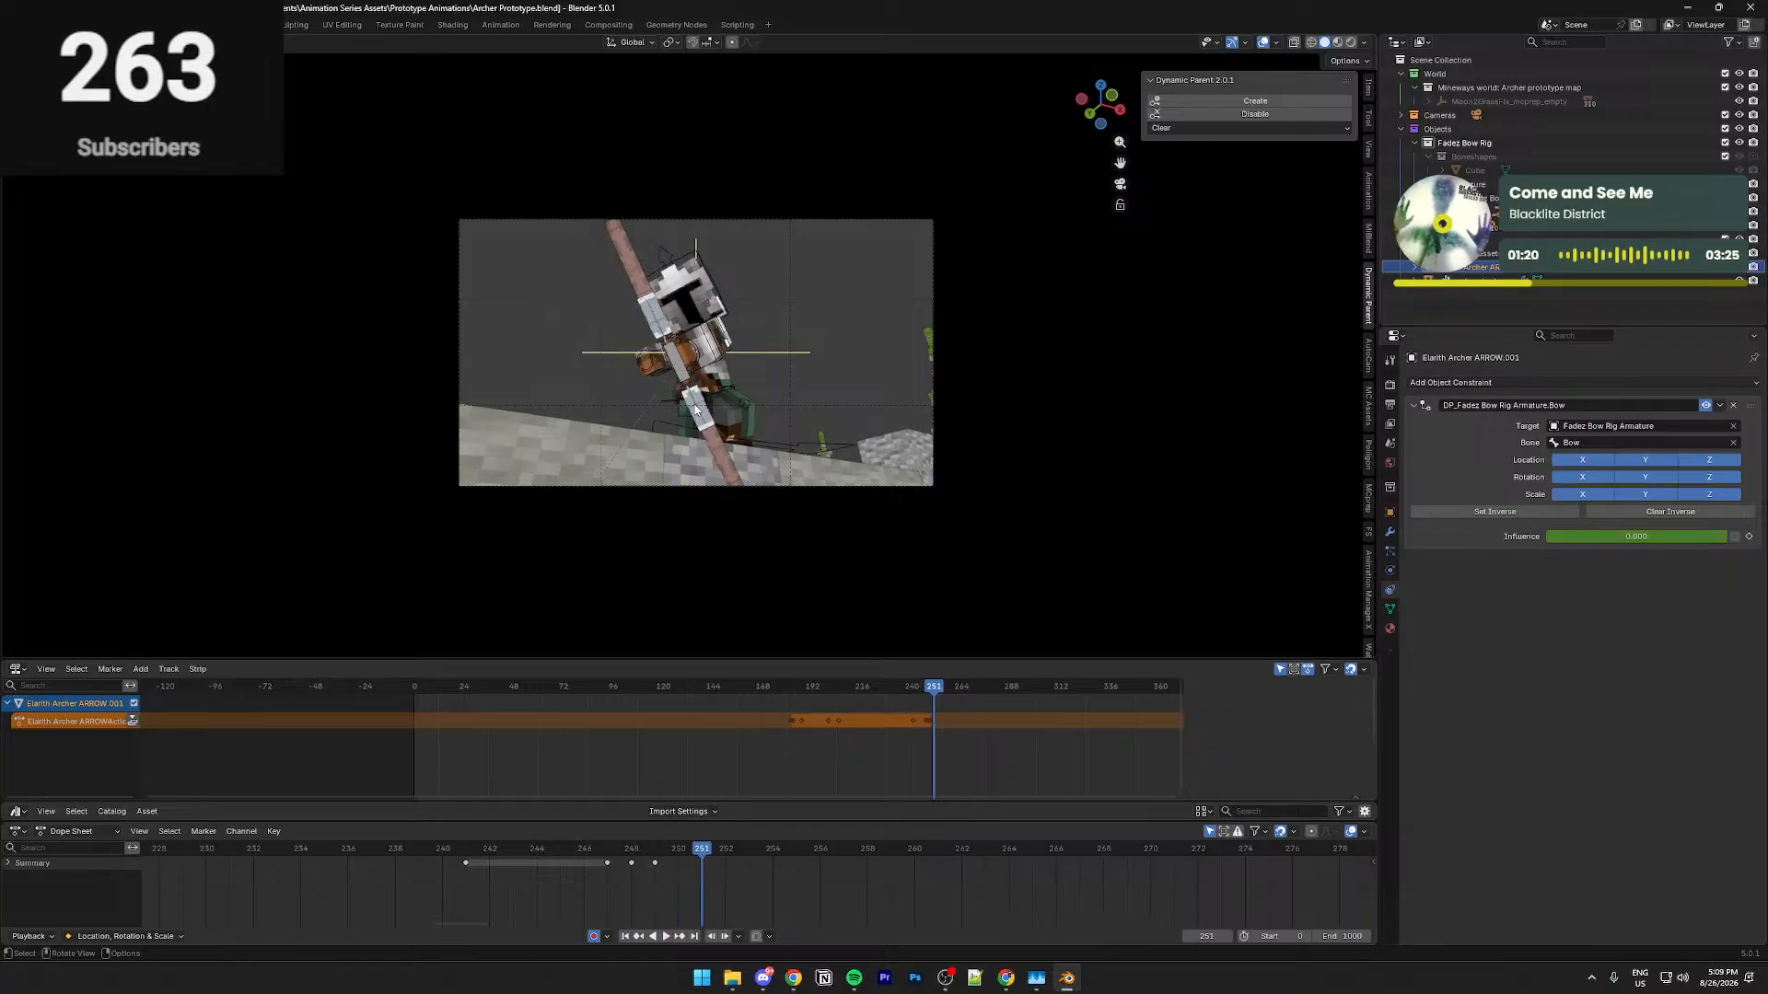
At frame 253, move the arrow along global X and its local Y axis beside the brown-haired character
key("Home")
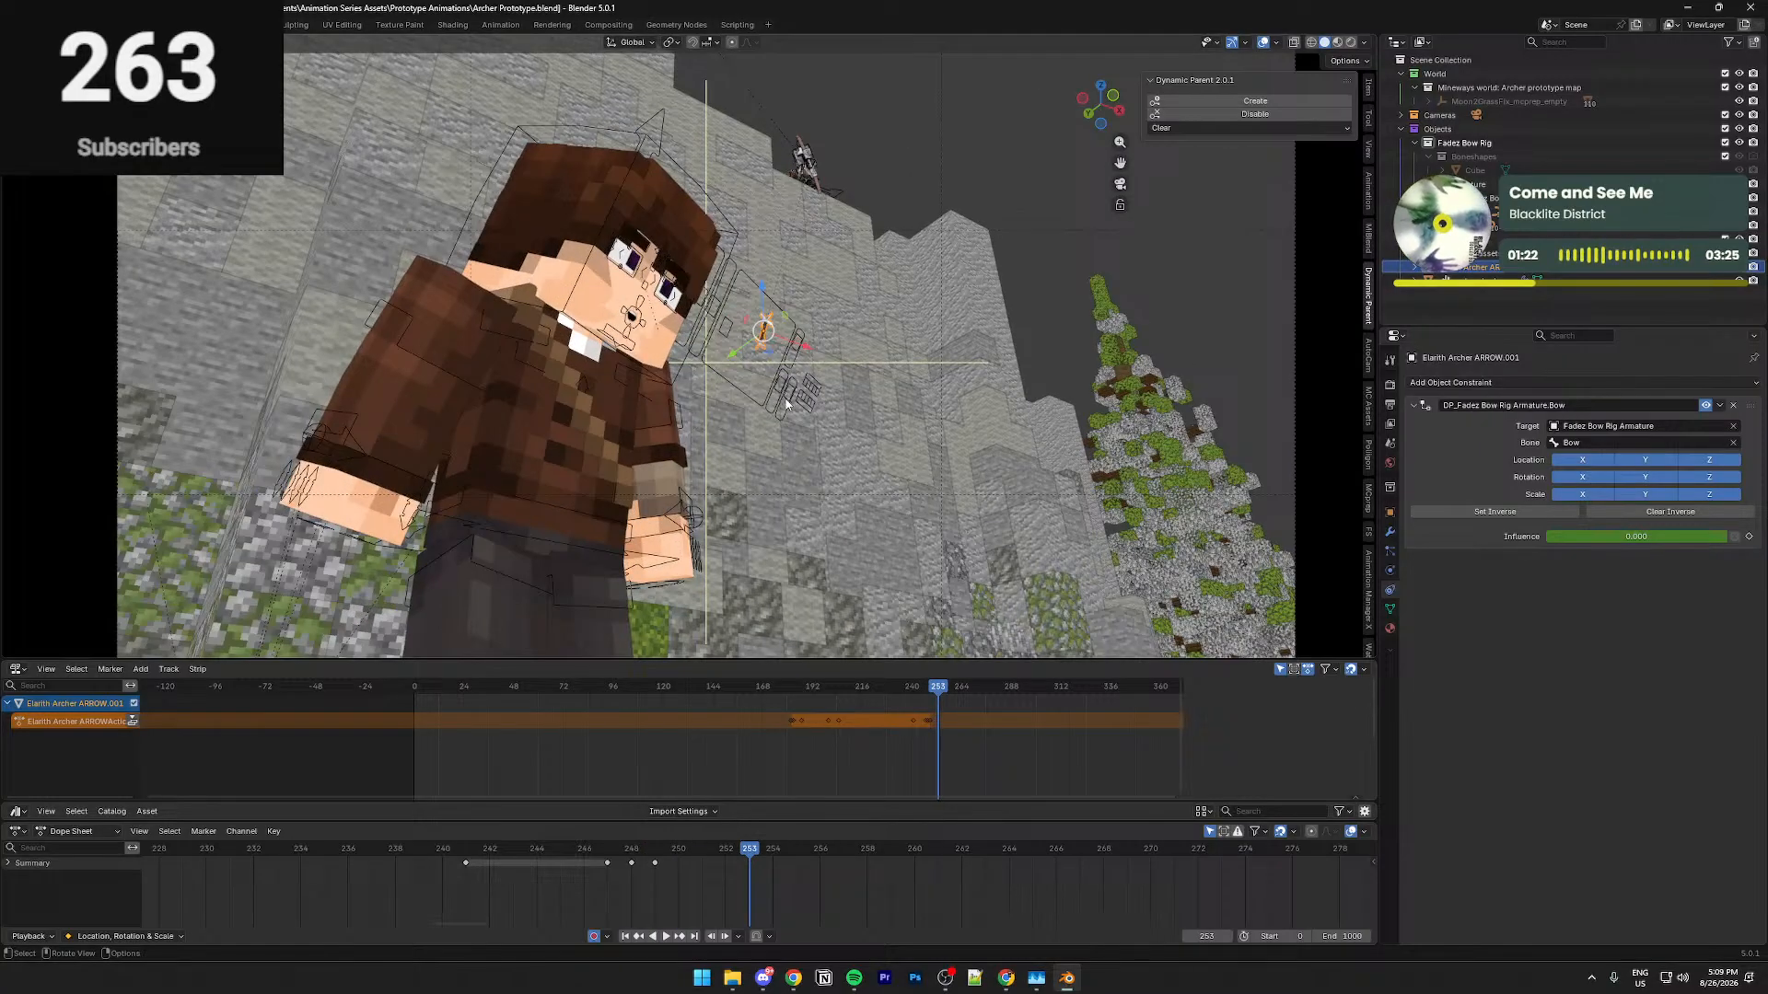
key("g")
key("z")
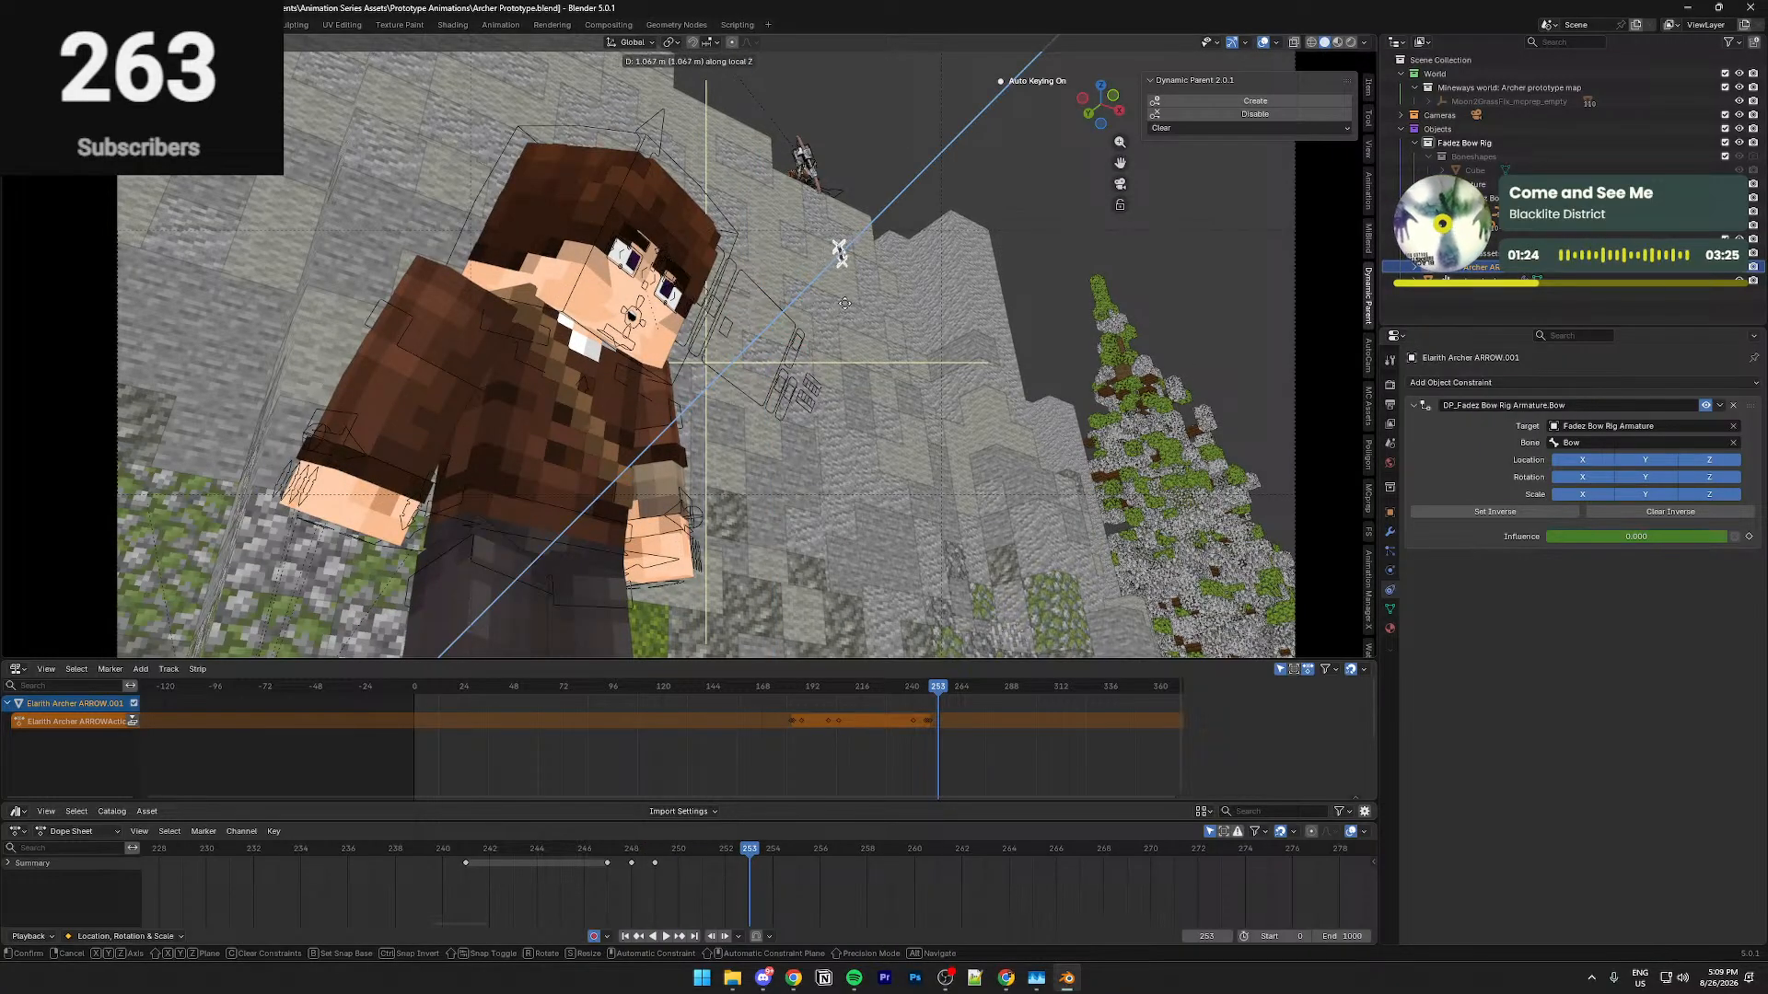
key("y")
key("y")
key("x")
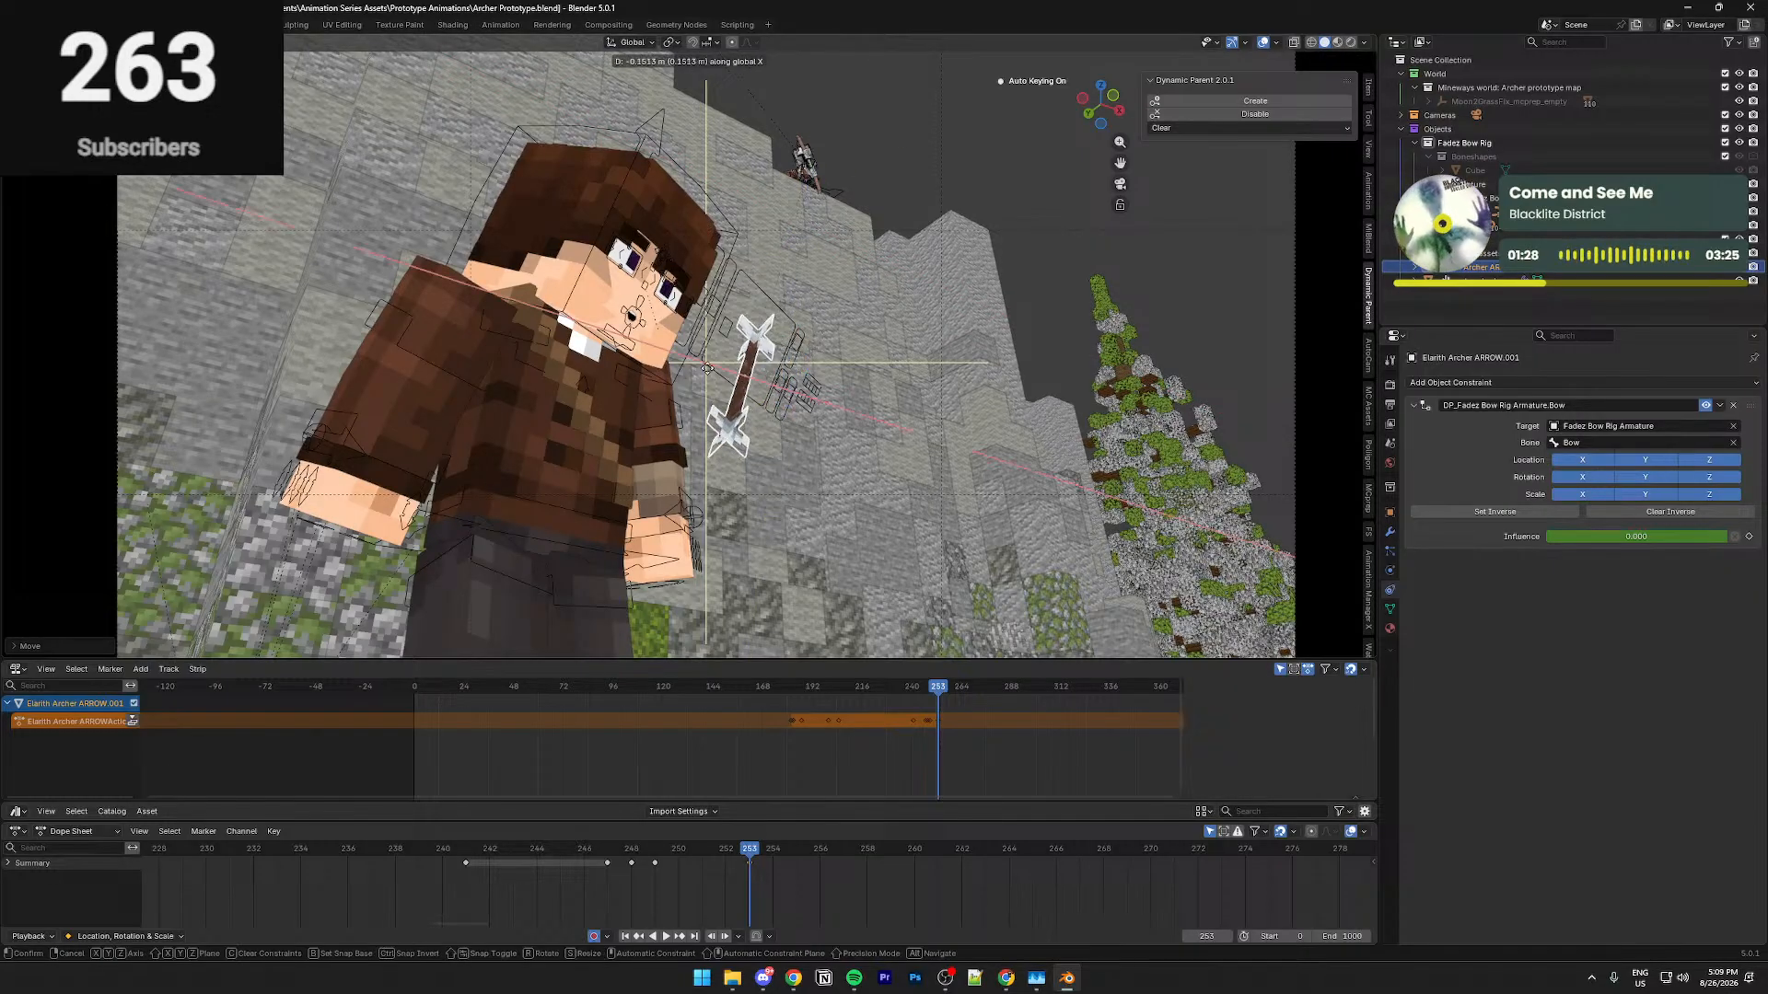
key("z")
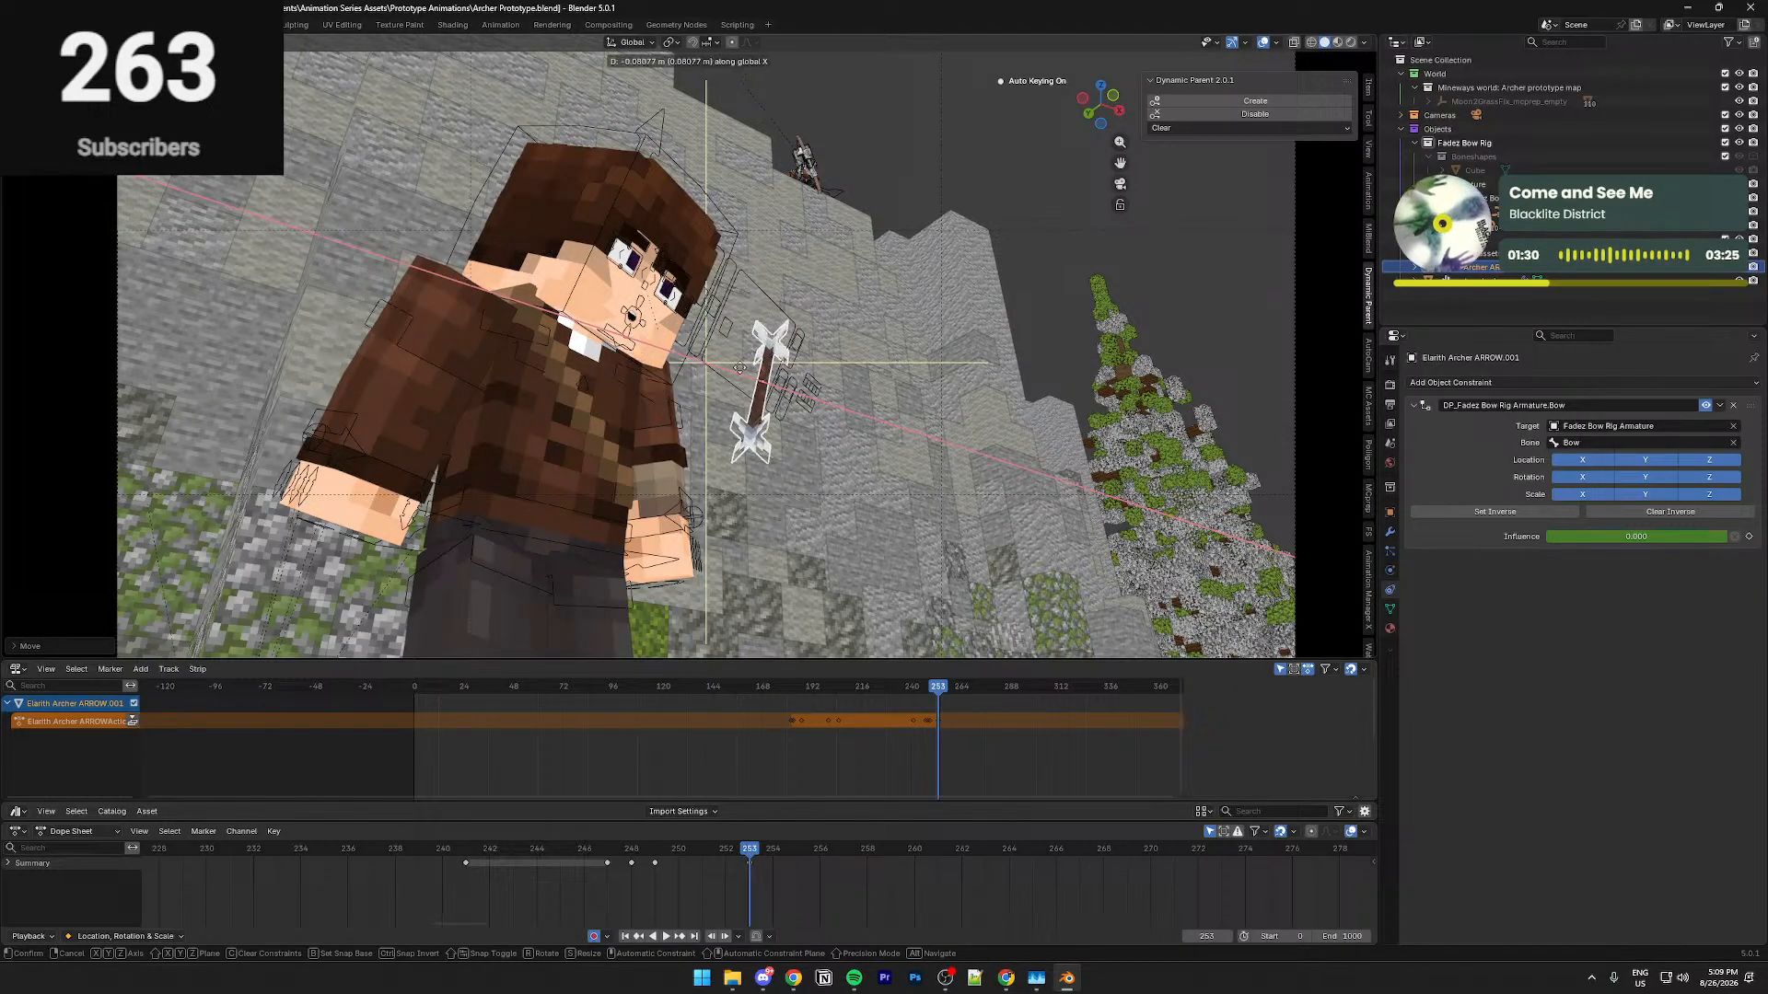
key("y")
key("y")
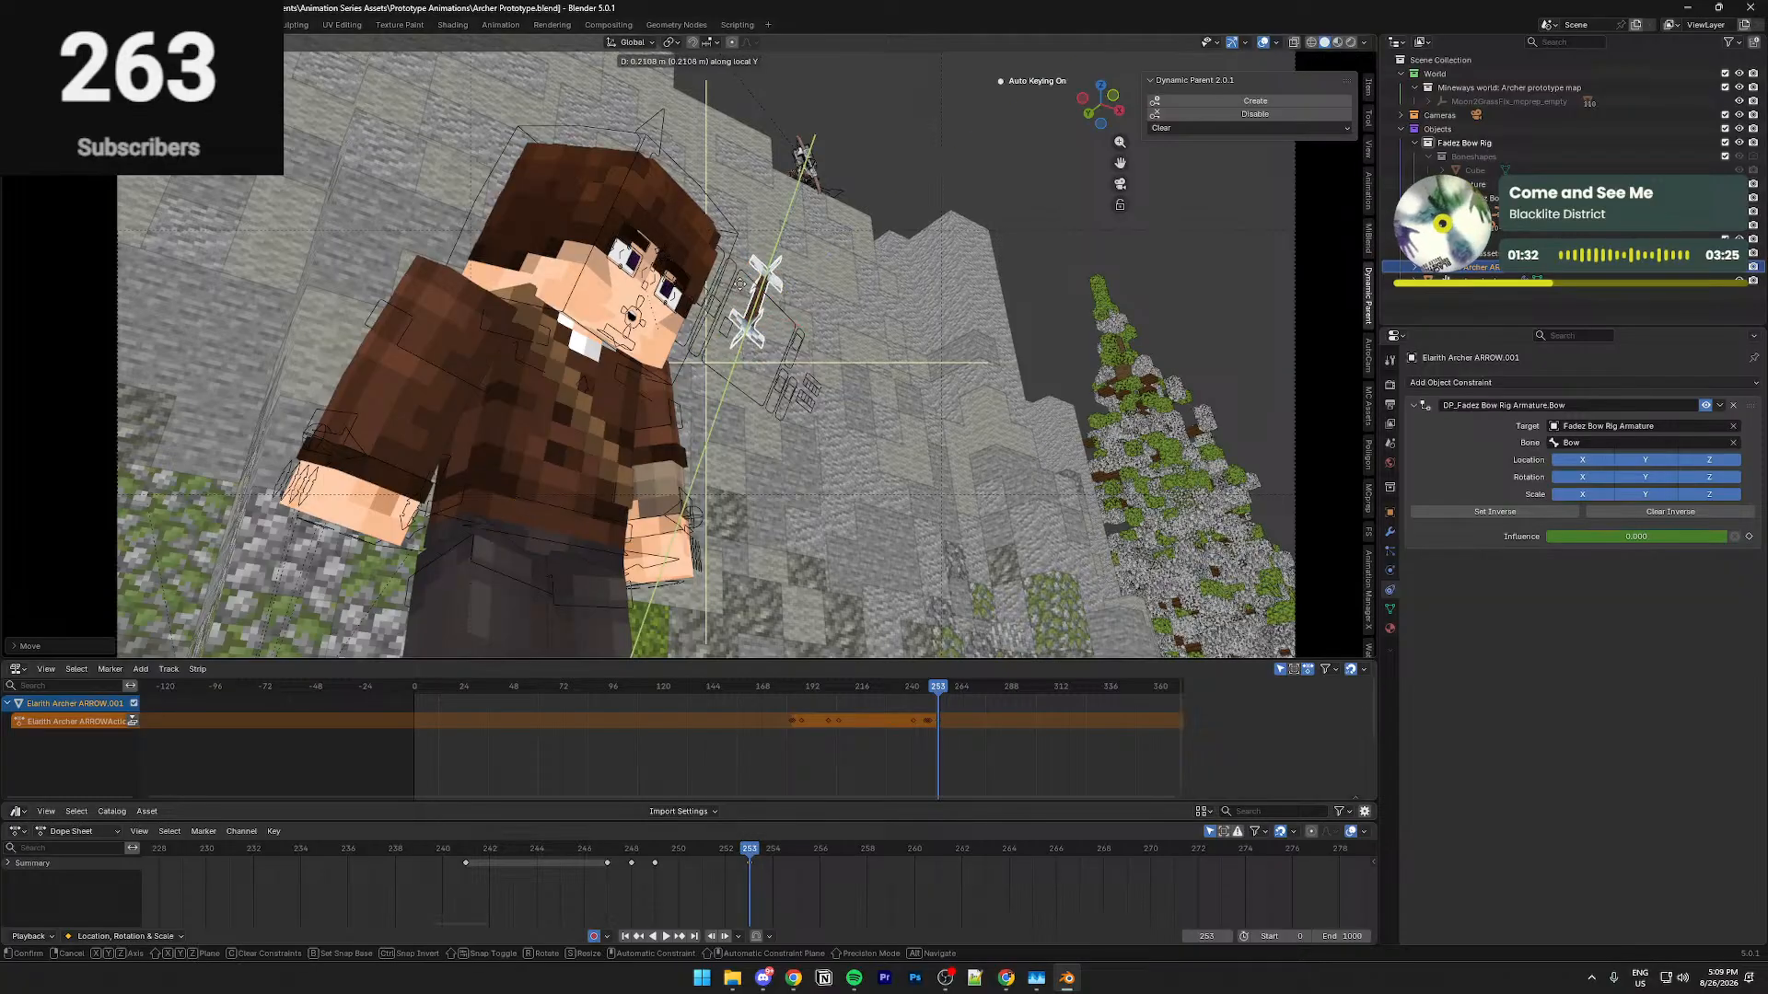
left_click(806, 252)
middle_click_drag(806, 252, 601, 541)
At frame 260, move the arrow along its local Y axis and the global Y axis into the brown-haired character's torso
key("KP_Decimal")
left_click_drag(760, 857, 914, 862)
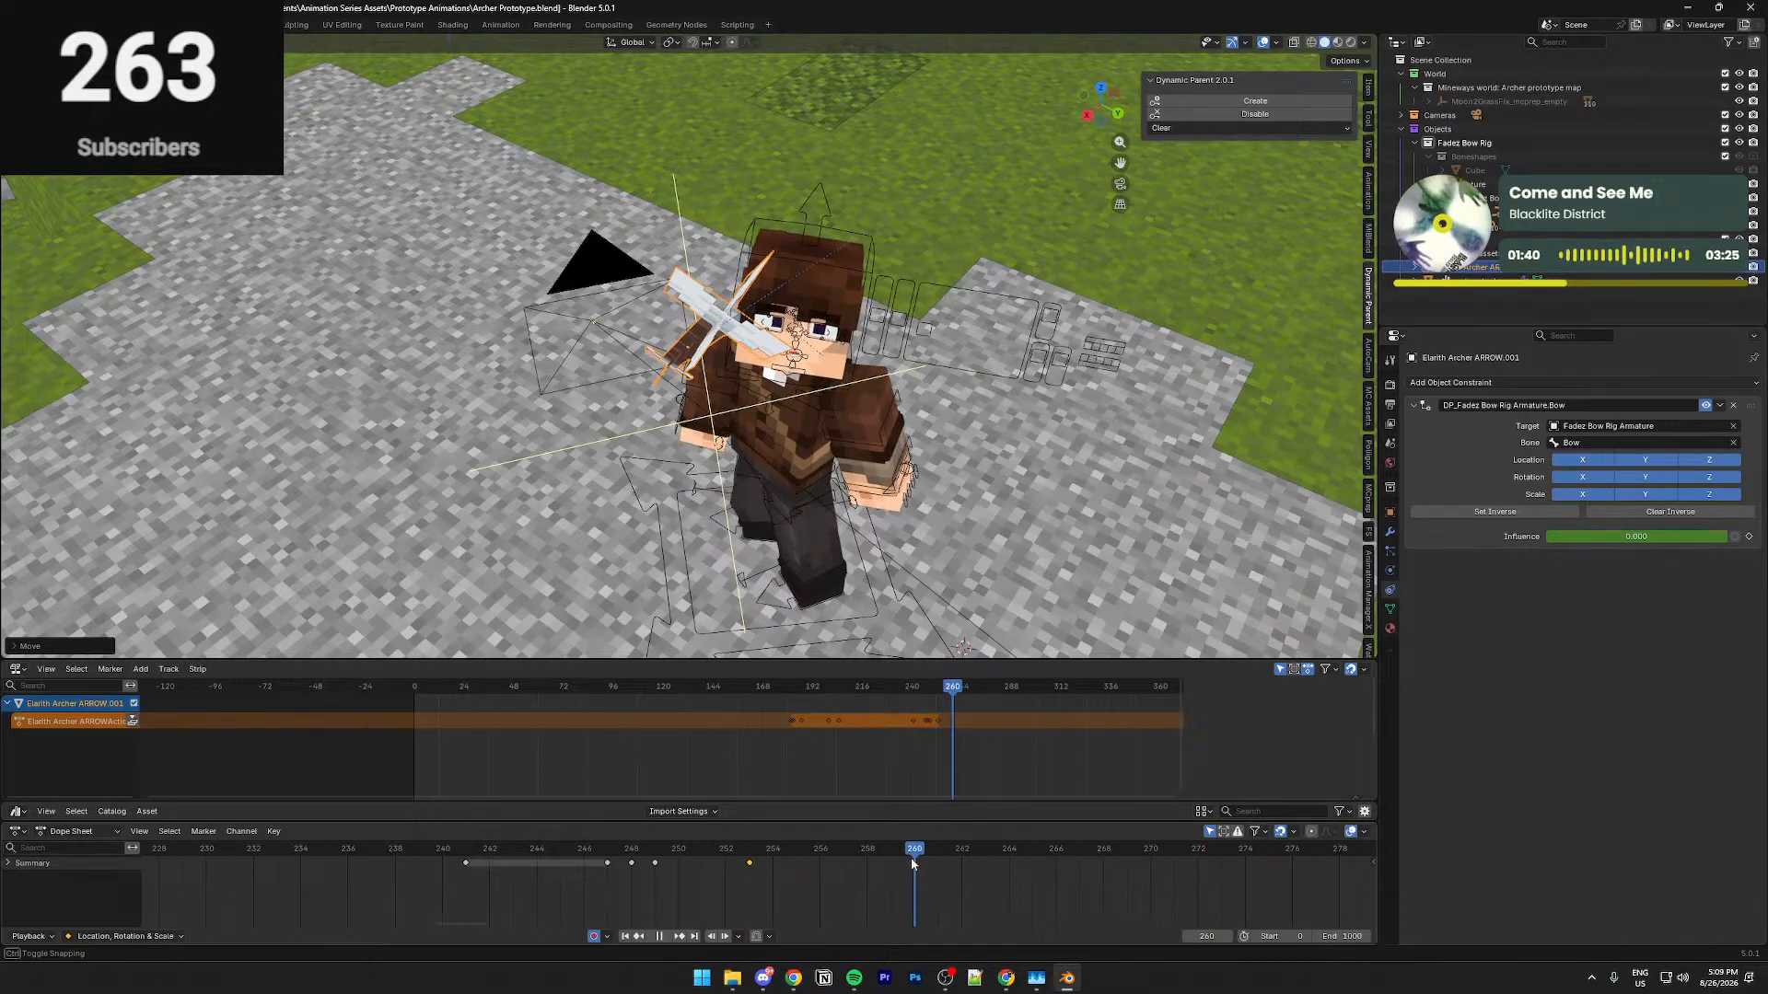
middle_click_drag(810, 343, 783, 370)
key("g")
key("y")
key("y")
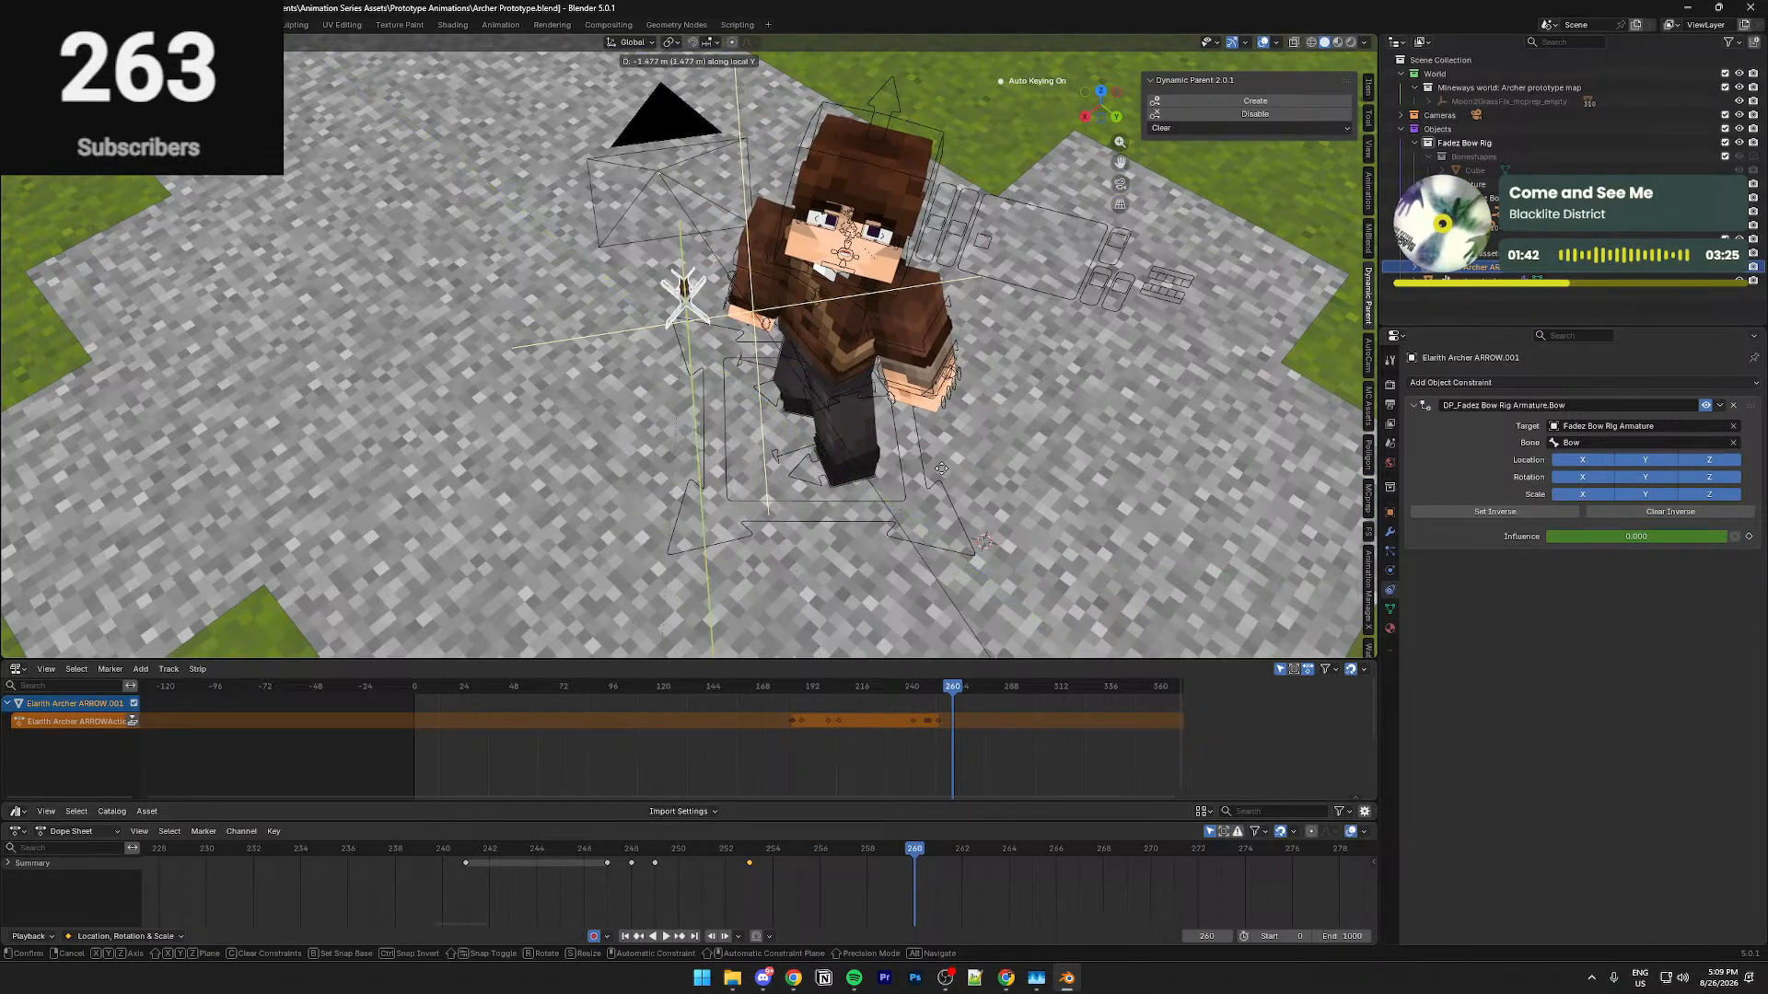
left_click(977, 457)
key("g")
key("x")
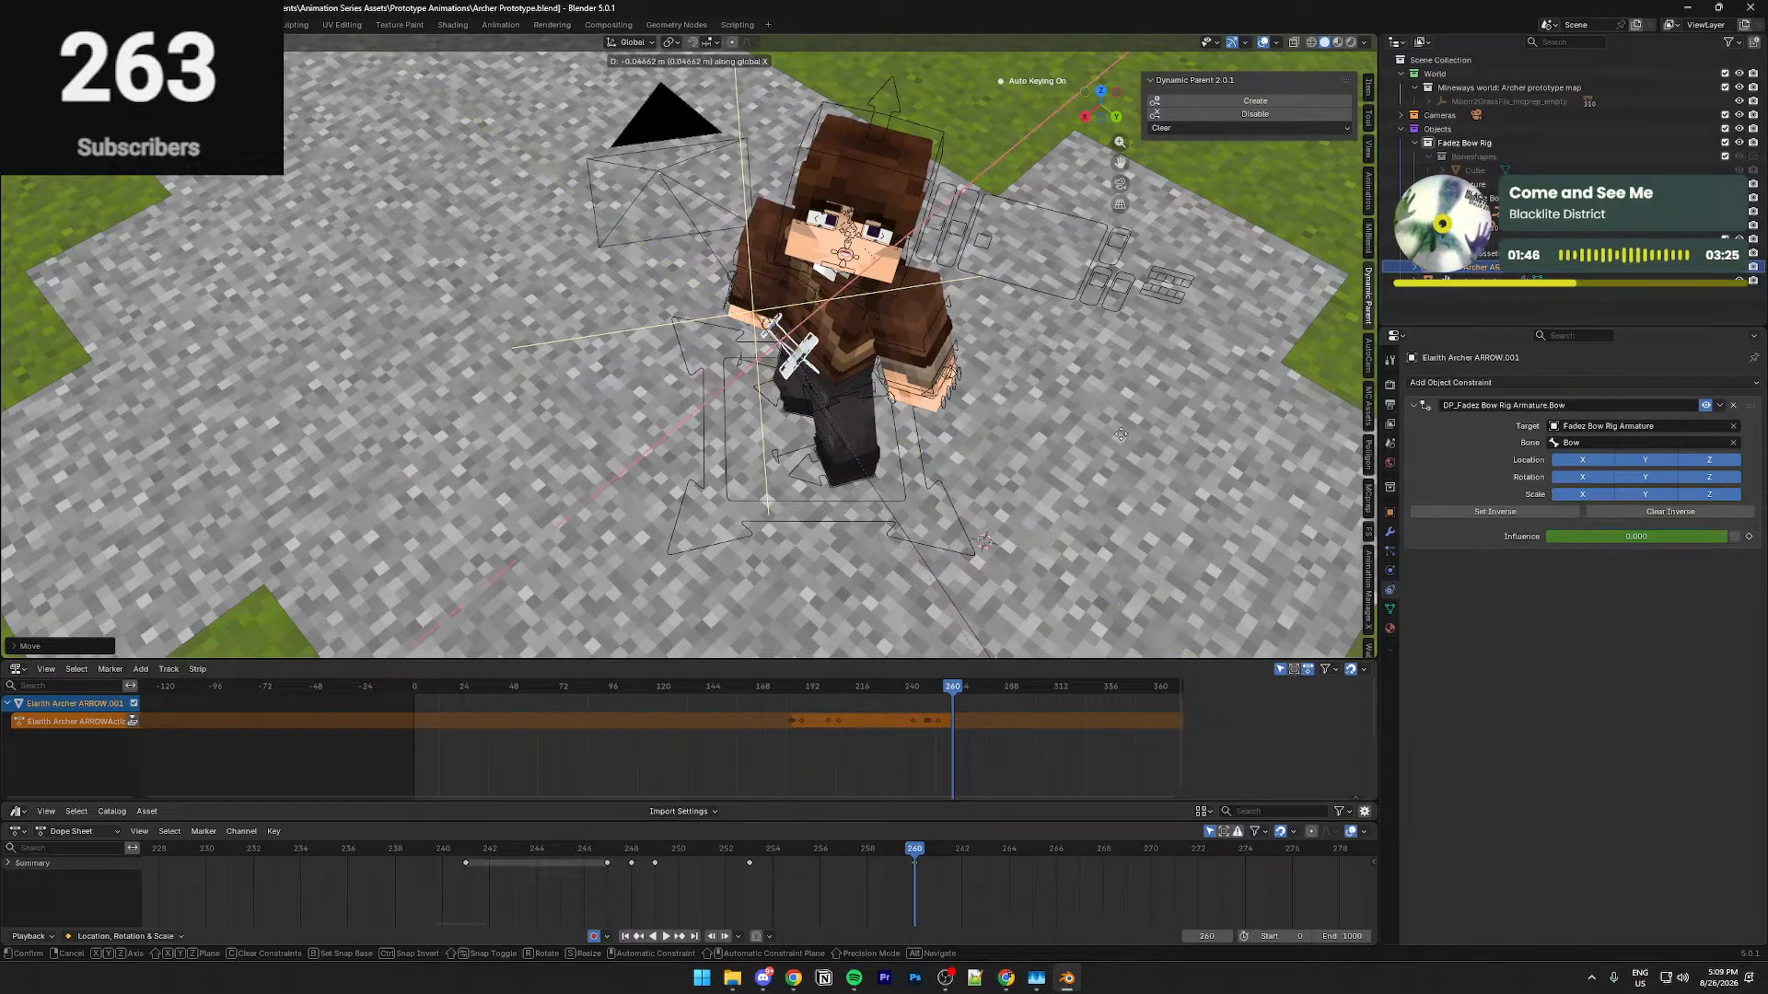
key("y")
left_click(1087, 333)
Examine the arrow's position against the character's body at frame 260 and save the file
key("KP_Decimal")
middle_click_drag(921, 497, 873, 466)
scroll(807, 495, "down", 4)
key("ctrl+s")
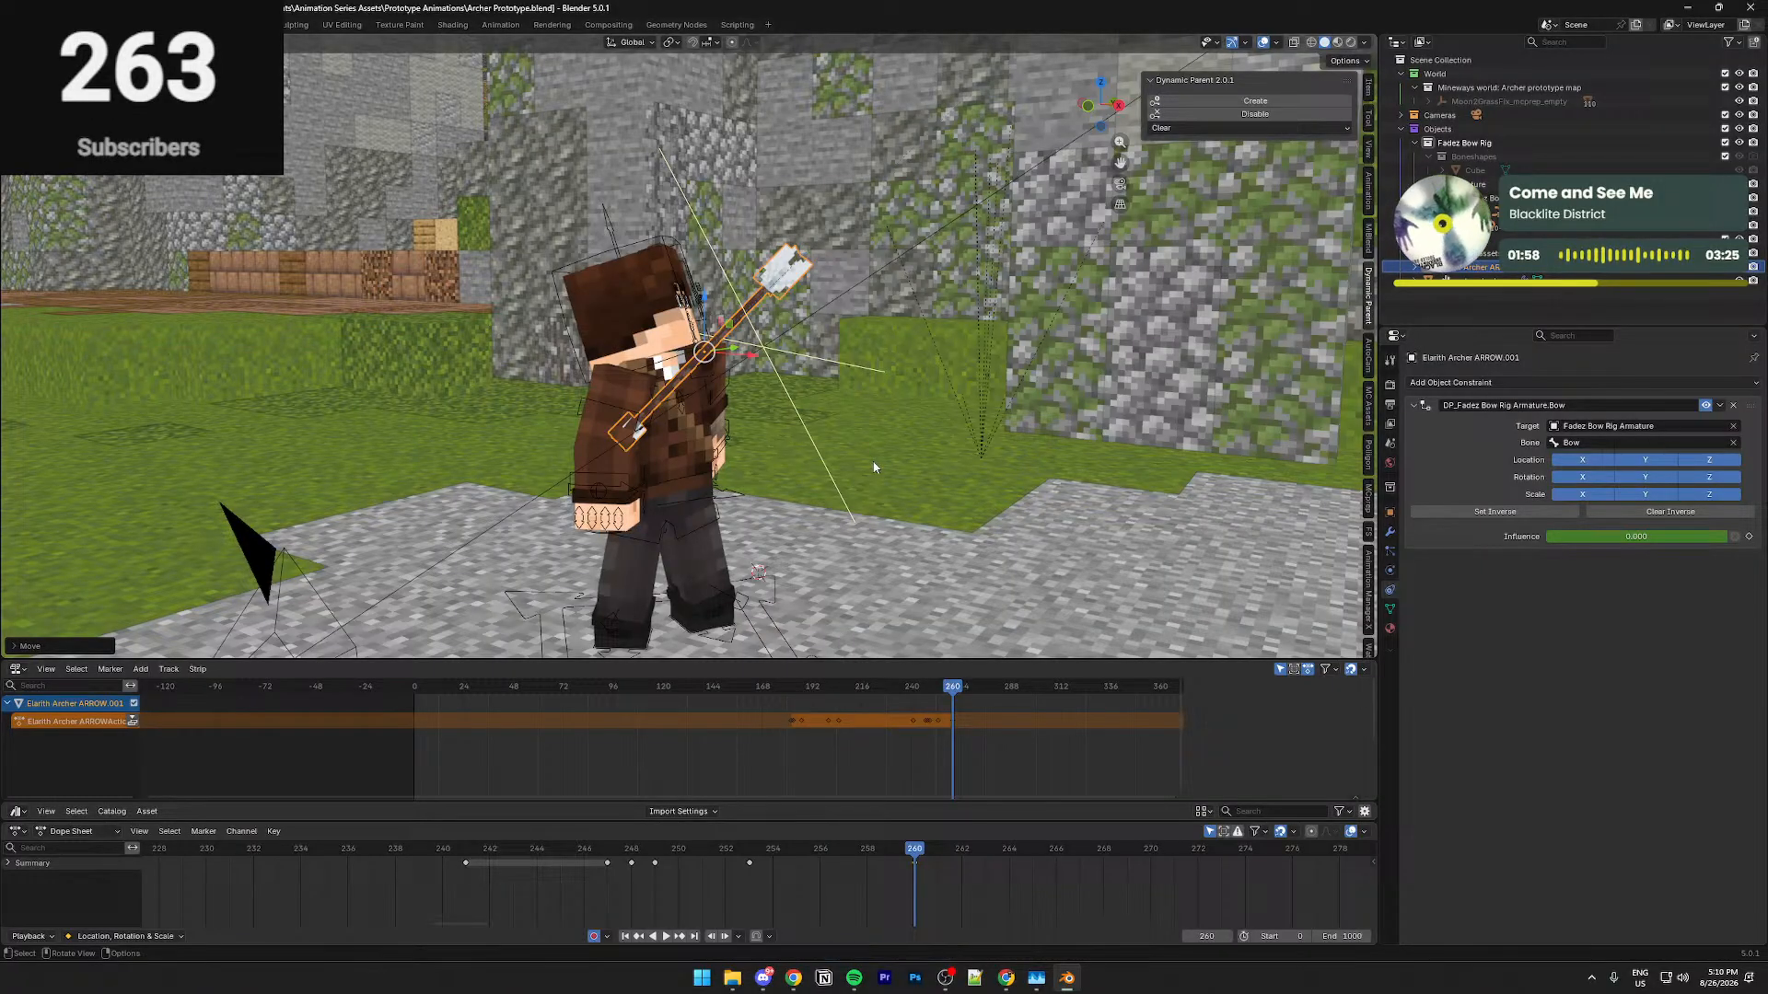
Delete the arrow's keyframe at frame 253 and set the interpolation between frames 249 and 260 to Linear
left_click_drag(921, 851, 749, 852)
key("KP_Decimal")
middle_click_drag(850, 485, 644, 580)
left_click_drag(762, 852, 814, 863)
left_click(915, 864, "shift")
key("t")
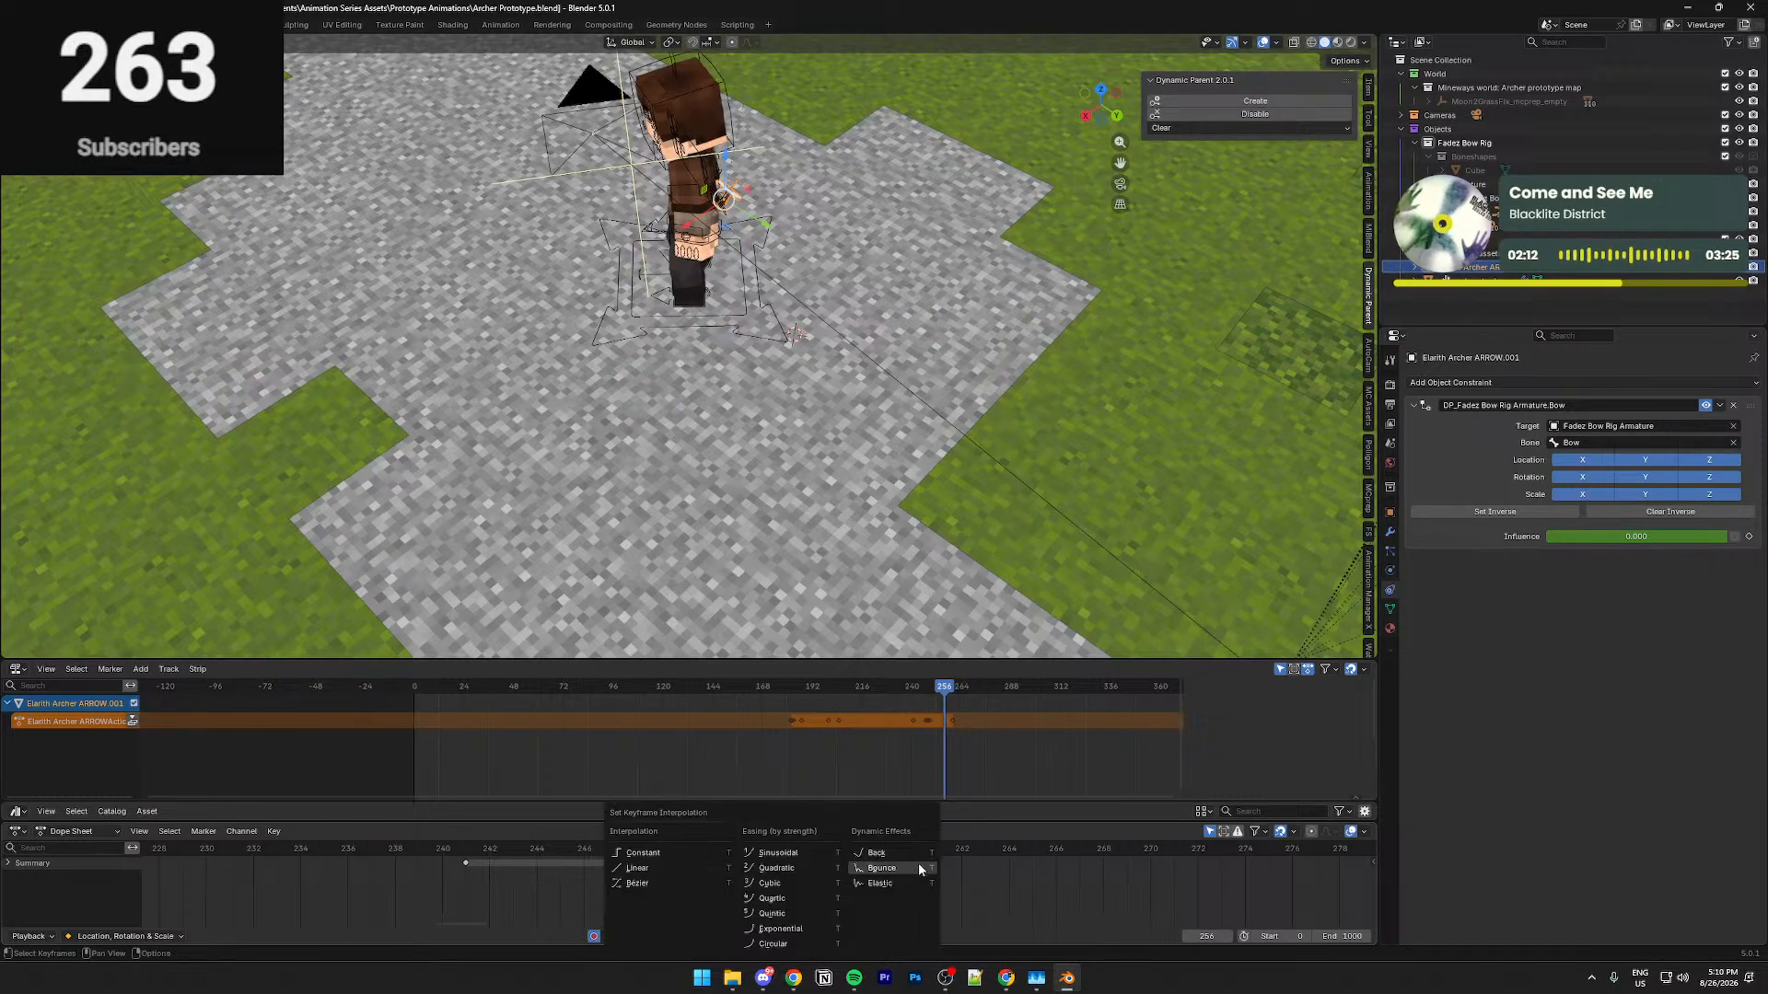
left_click(688, 870)
Replay the arrow's flight from frame 249, inspect it up close at frame 260, and save the file
left_click(656, 854)
key("space")
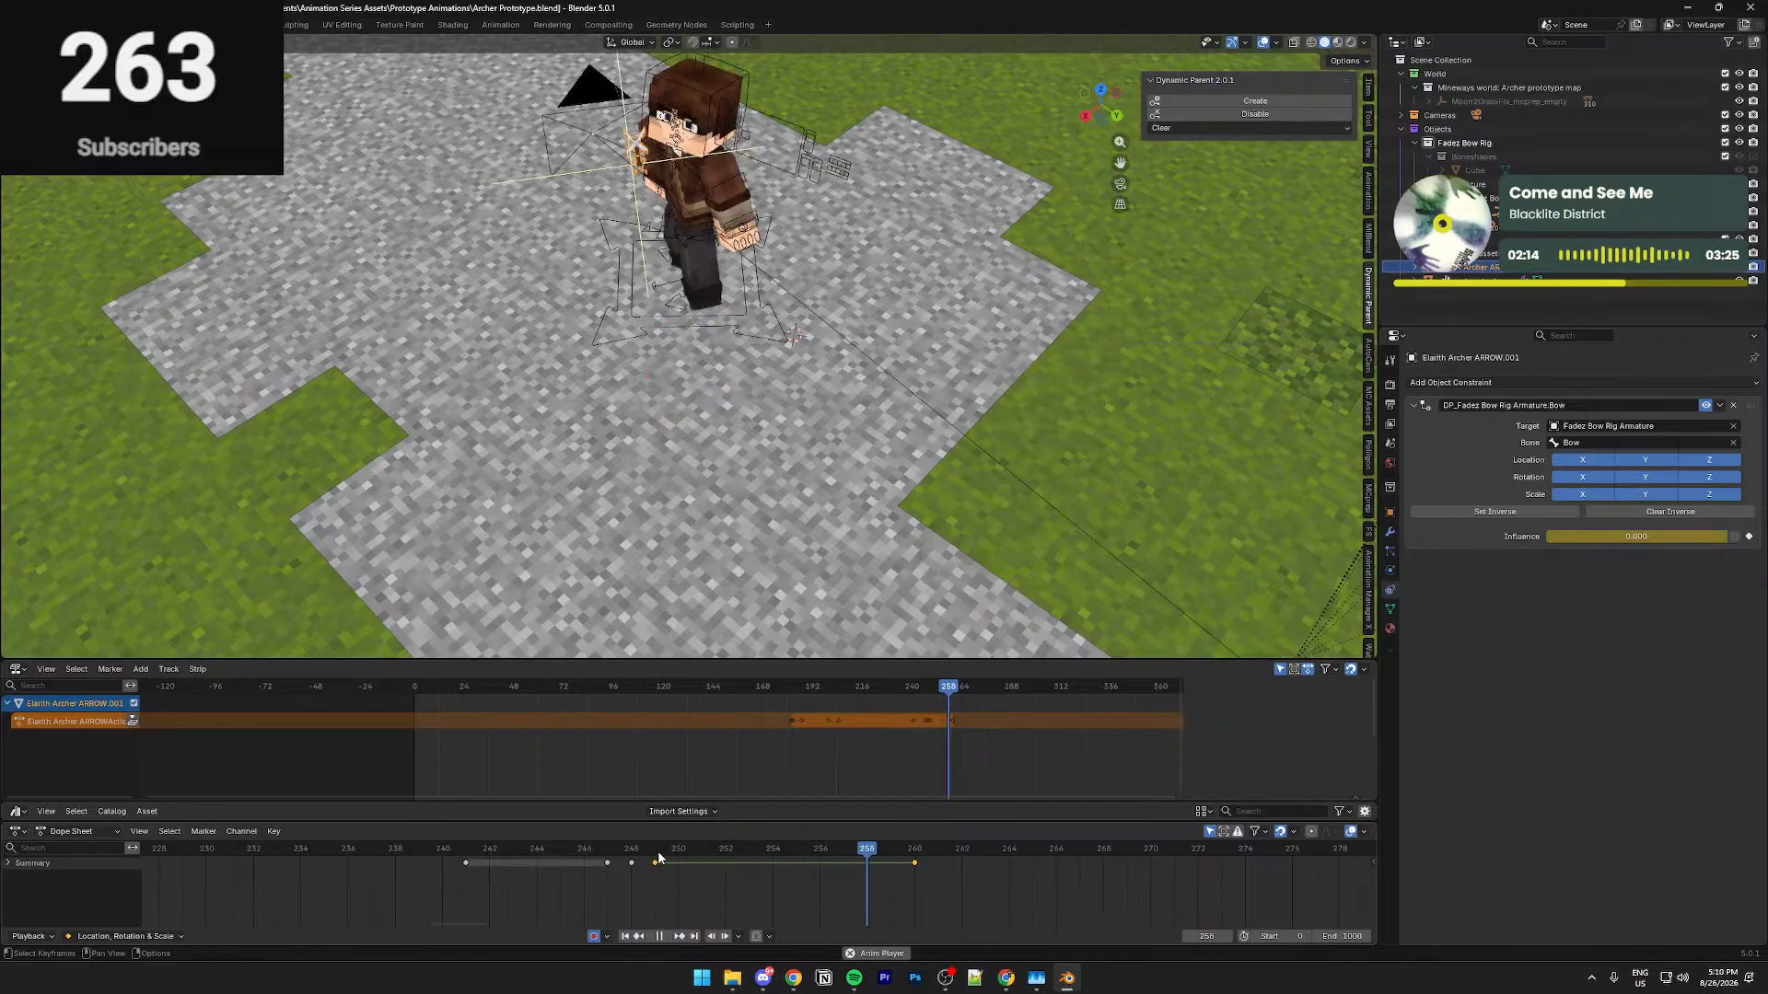
left_click_drag(826, 863, 925, 869)
key("KP_Decimal")
middle_click_drag(751, 363, 1040, 267)
key("ctrl+s")
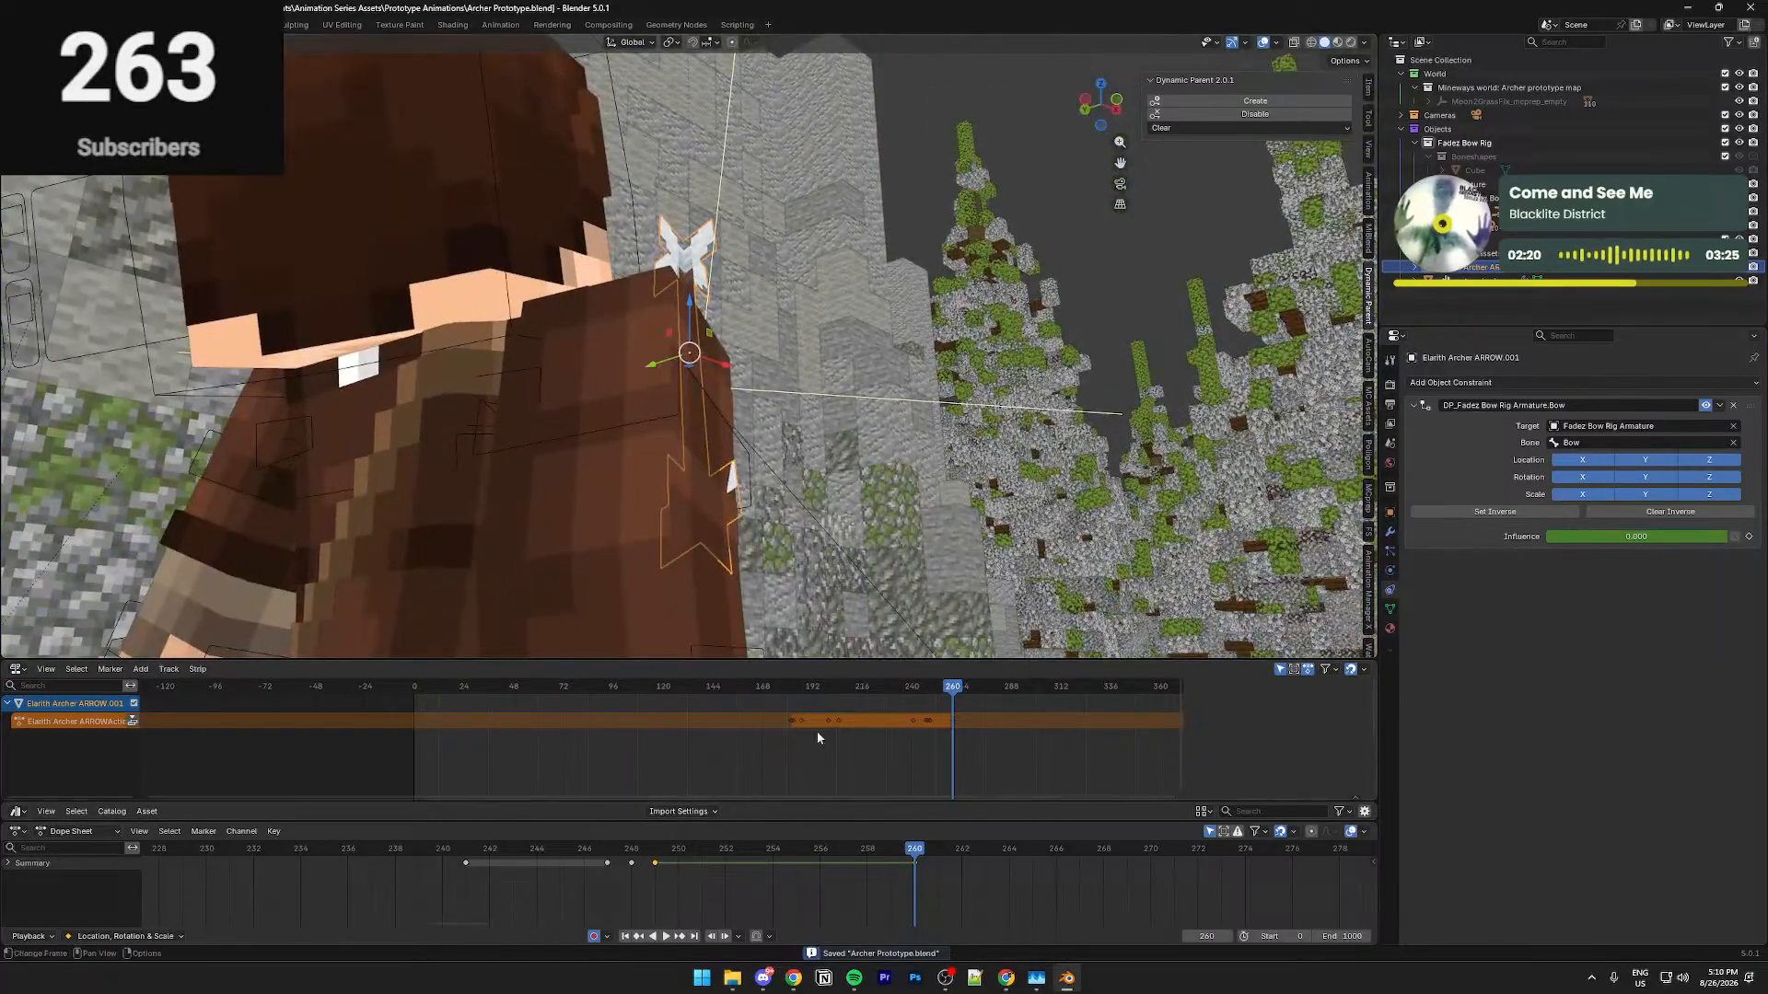
At frame 249, raise the arrow along global Z in front of the cliff below the archer
left_click(656, 851)
middle_click_drag(769, 503, 792, 451)
key("g")
key("z")
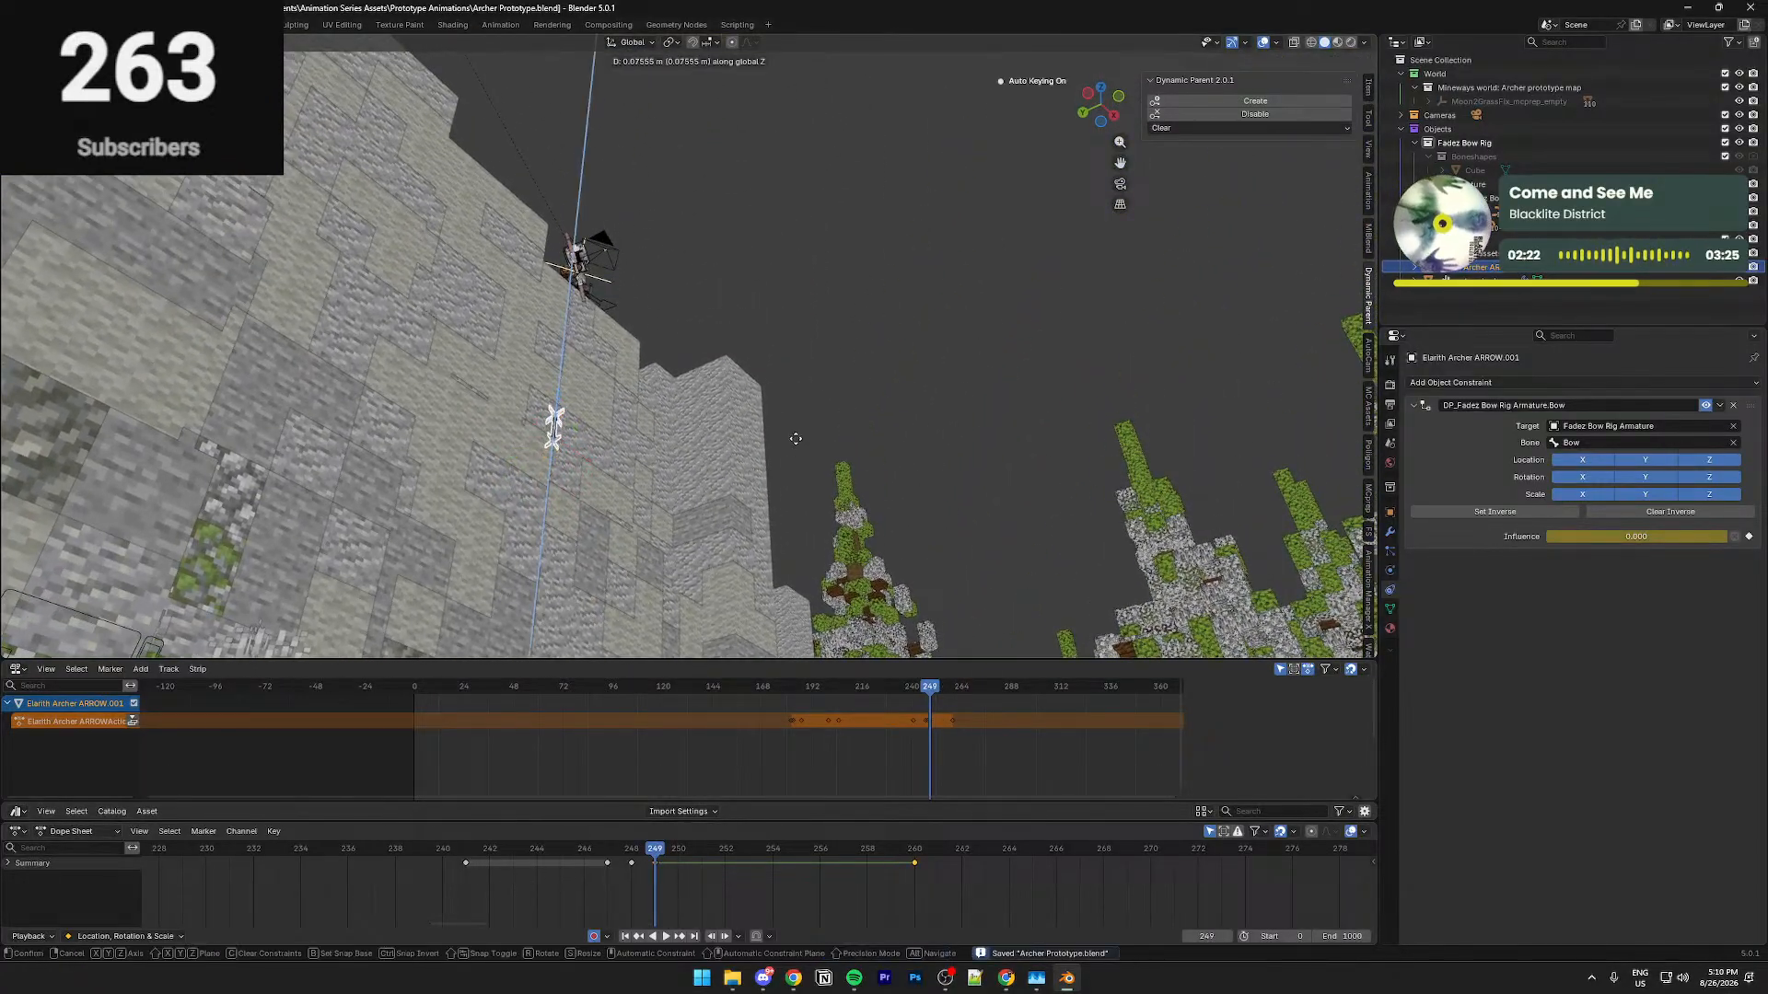
key("z")
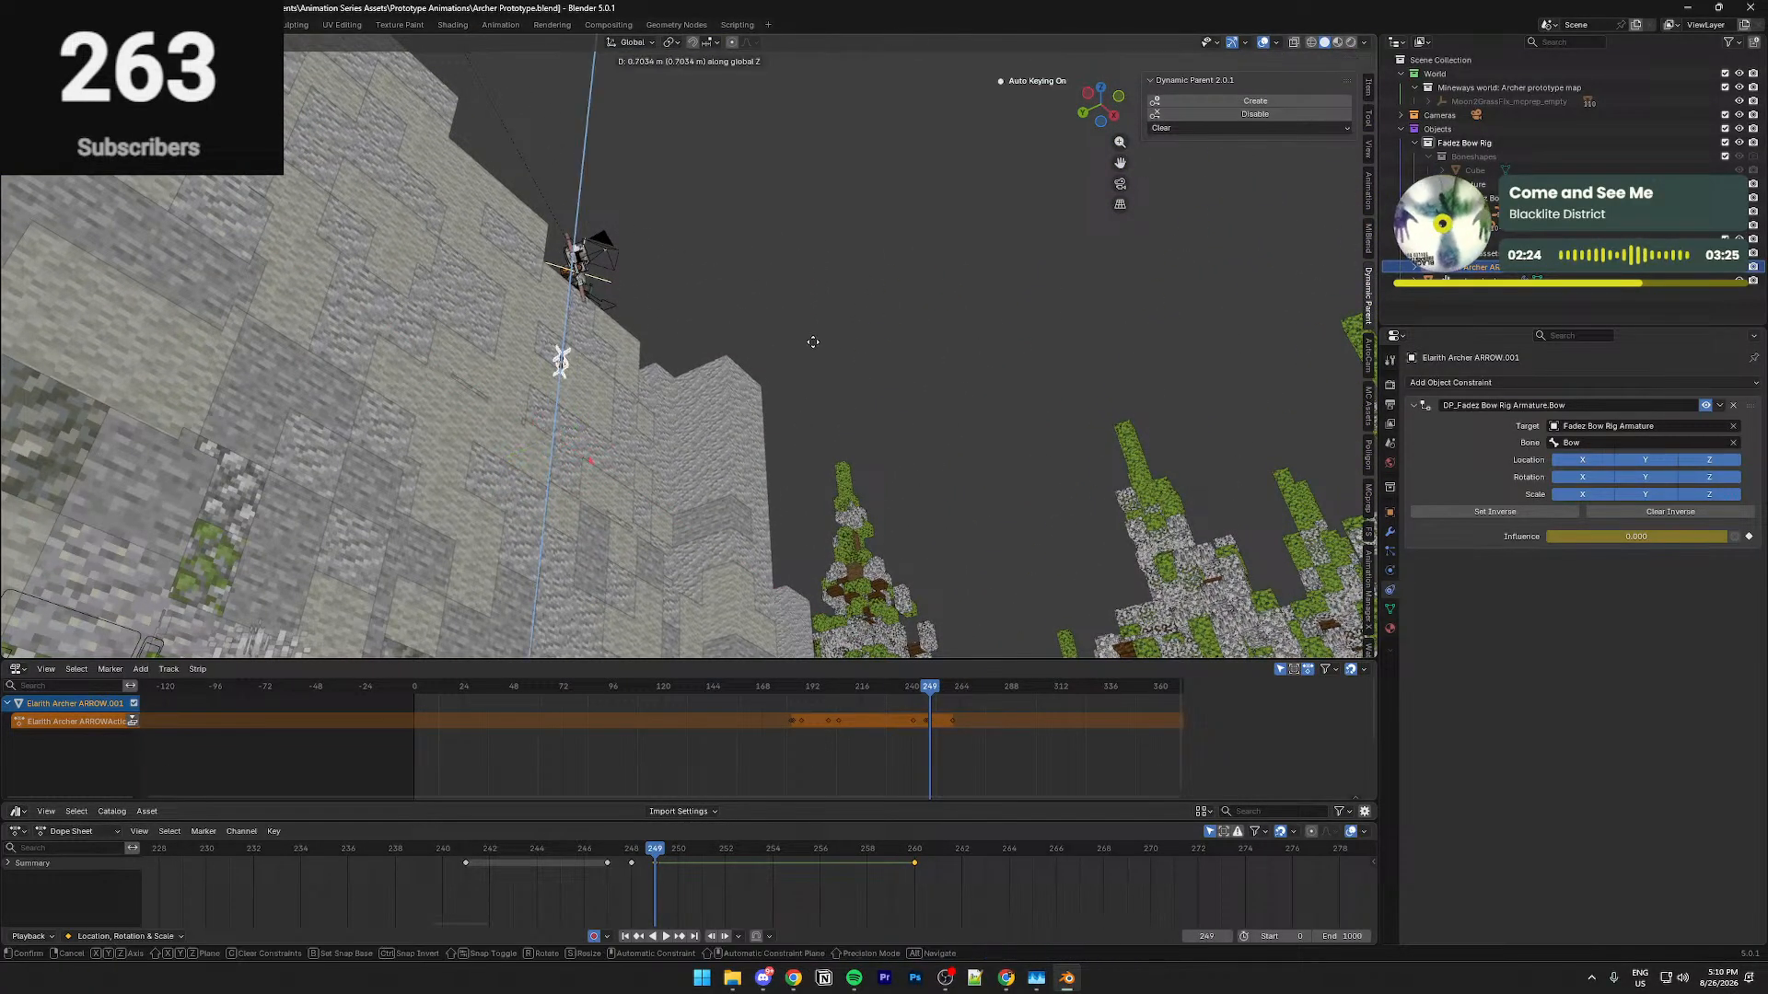
left_click(816, 294)
Replay the arrow's release and flight through the camera from around frame 247
middle_click_drag(830, 318, 971, 451)
key("KP_0")
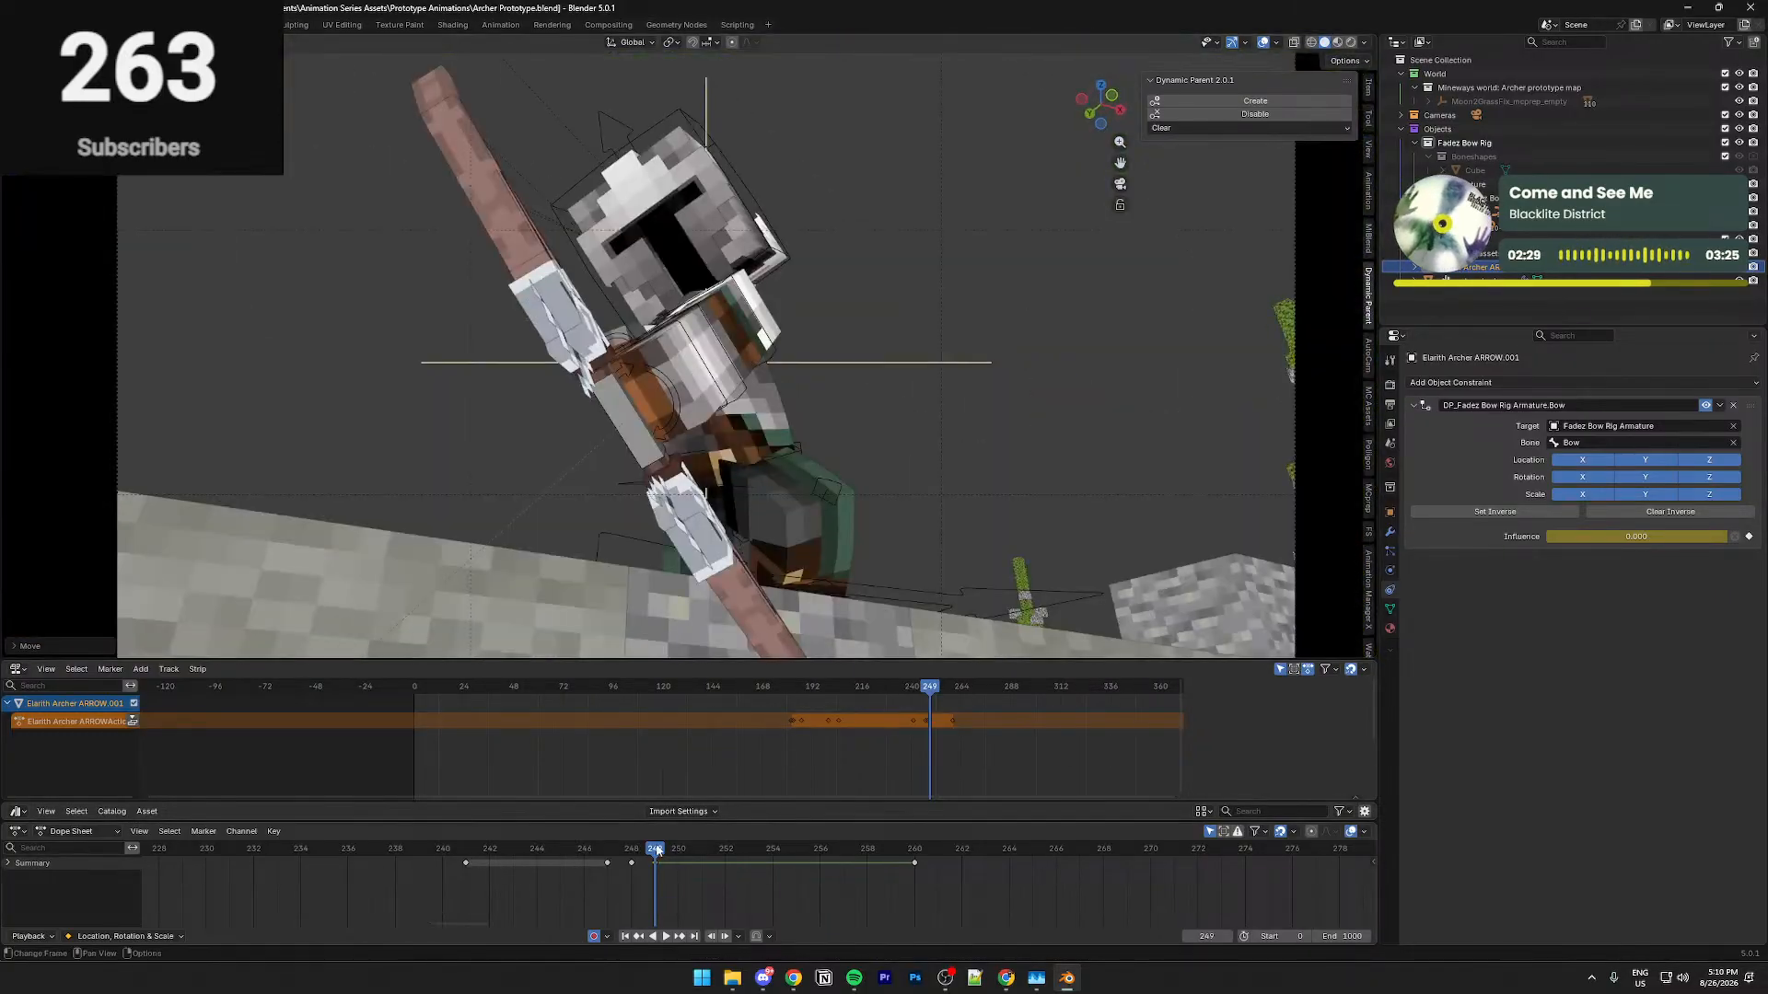
left_click_drag(659, 851, 620, 862)
key("space")
key("space")
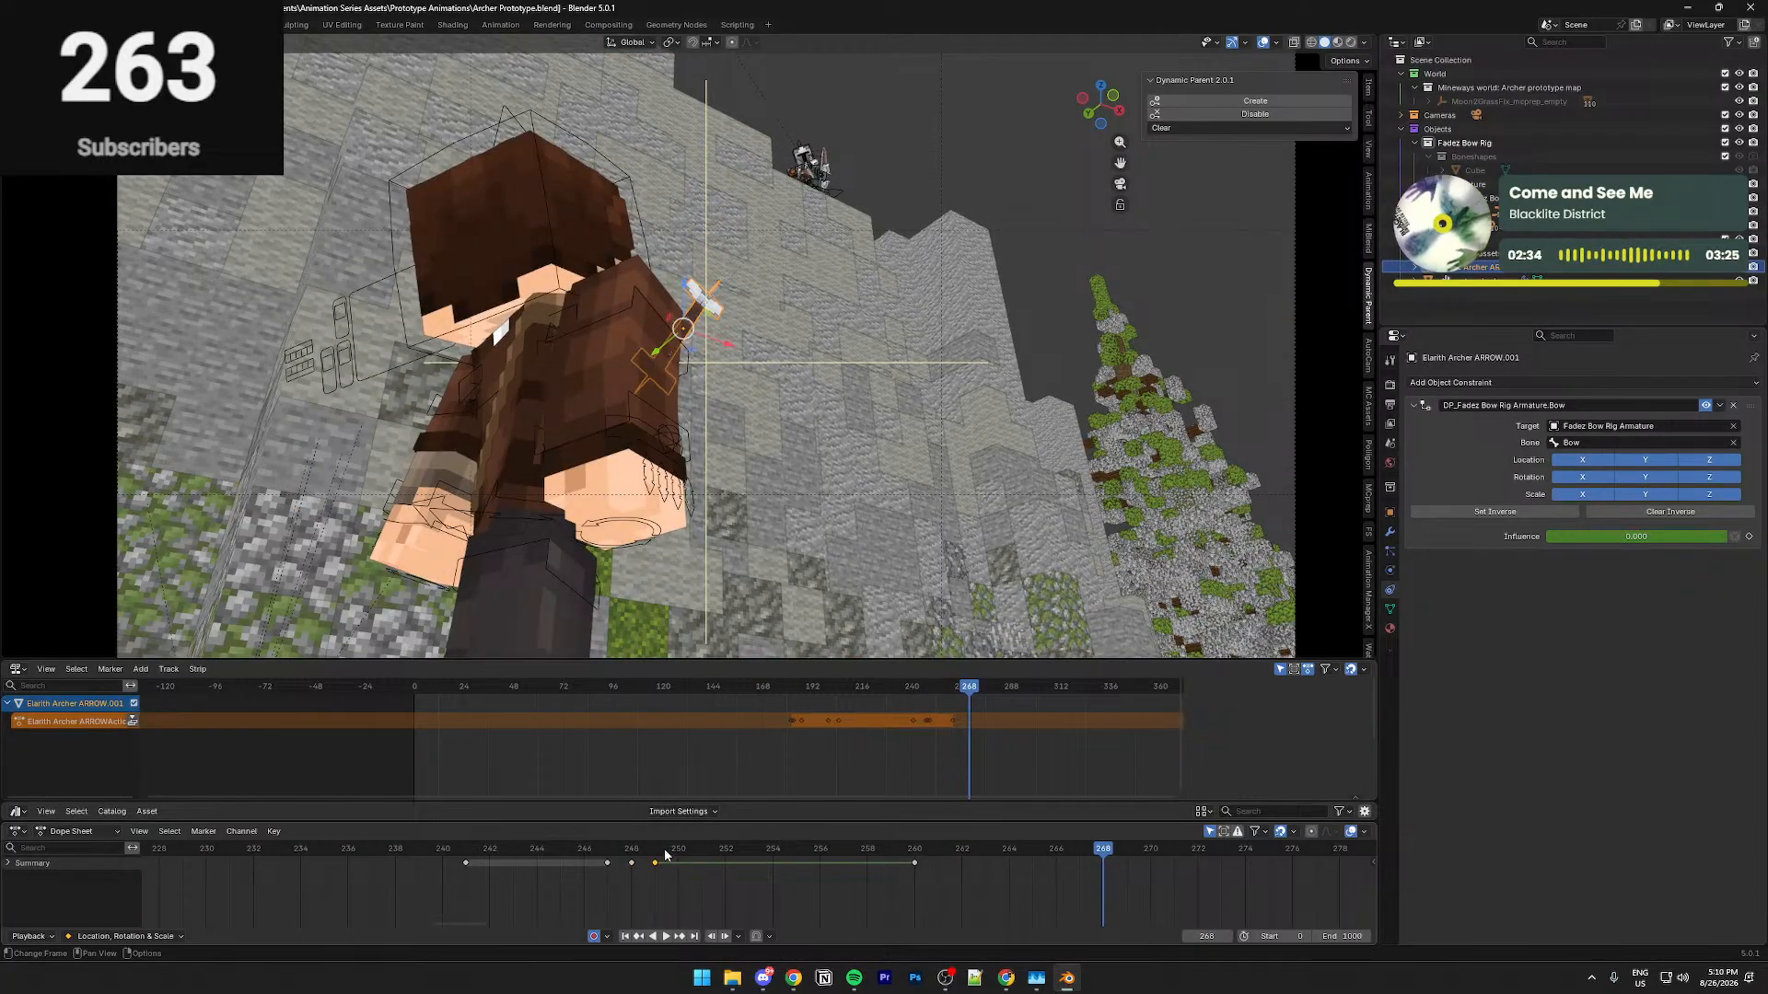
key("space")
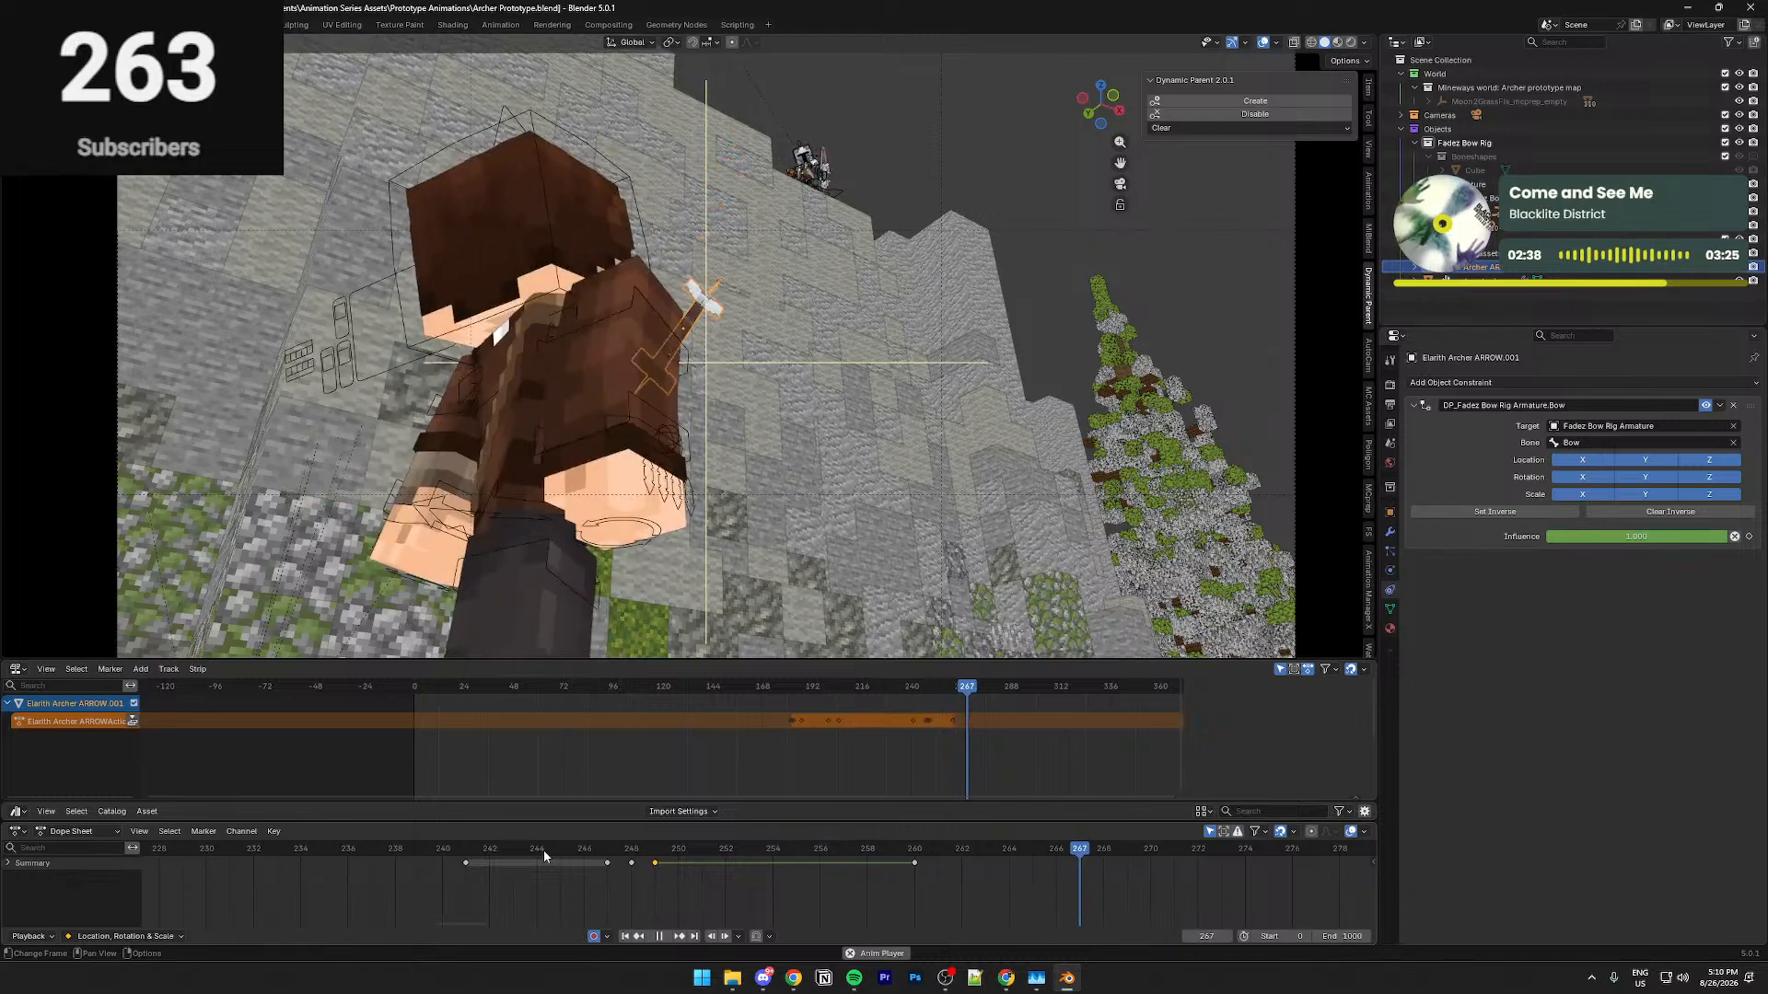
At frame 249 in the free view, move the arrow along its local Y axis and then along global X
left_click(658, 865)
key("KP_0")
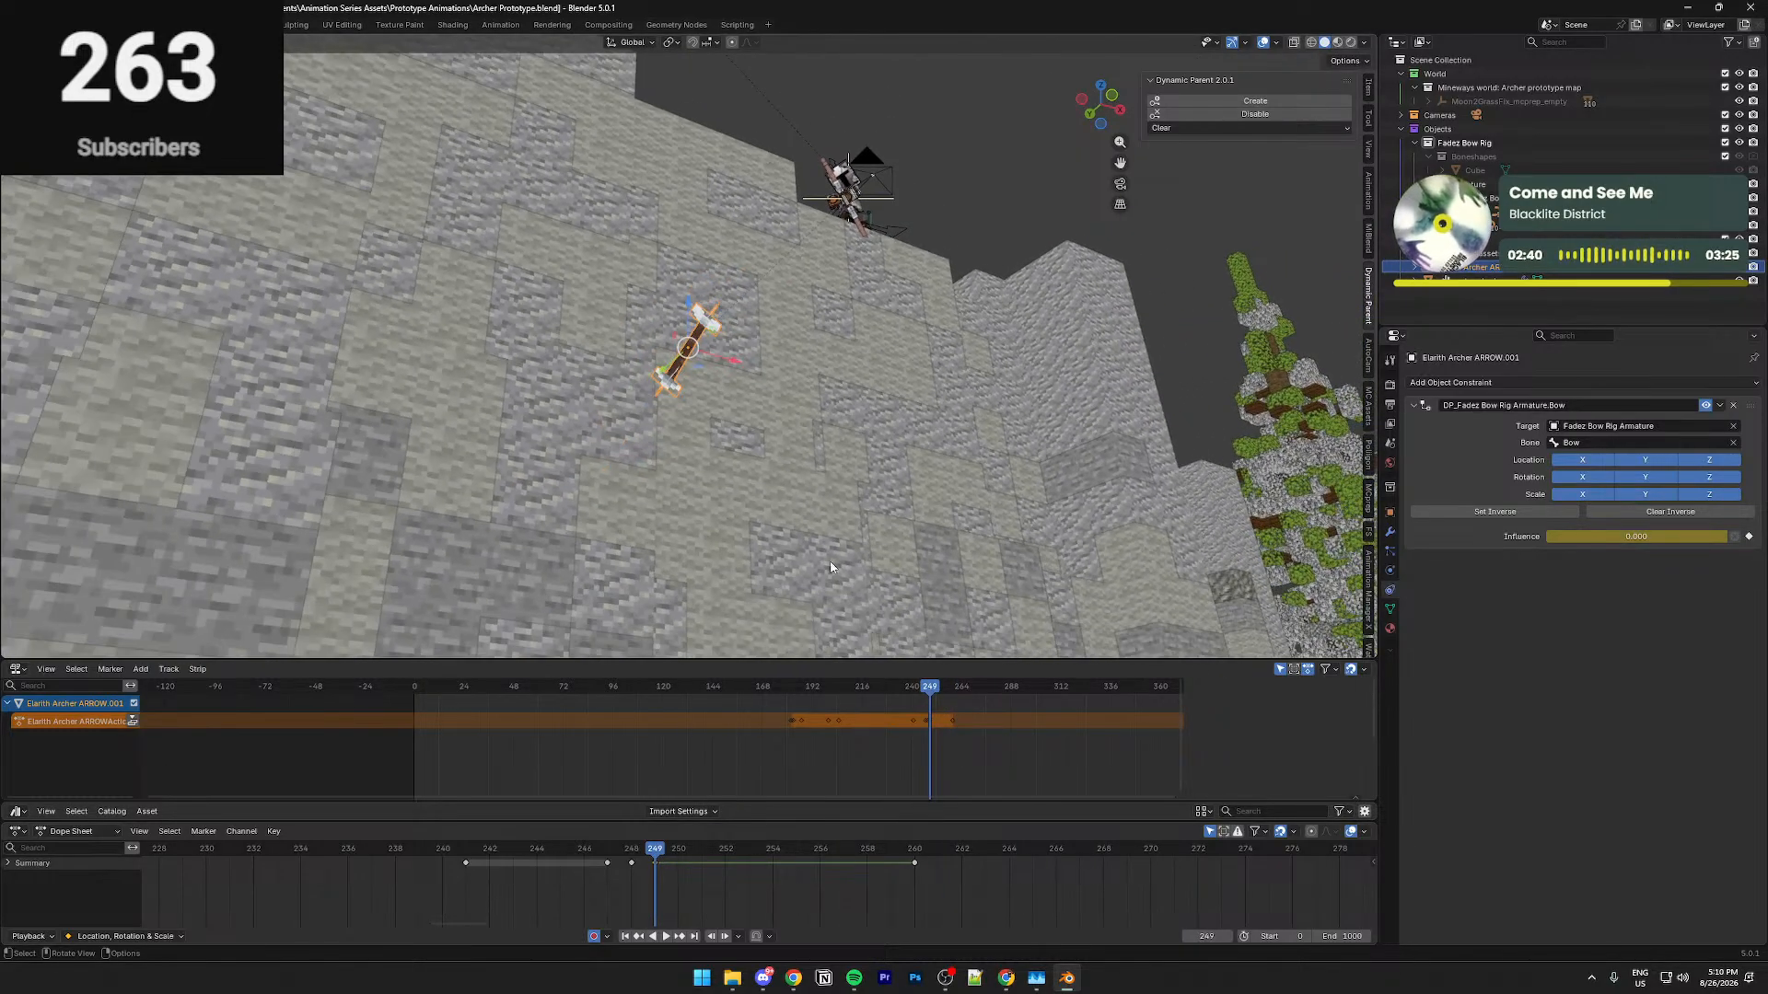
key("g")
key("y")
key("y")
left_click(945, 442)
middle_click_drag(945, 442, 996, 433)
key("g")
key("x")
left_click(1017, 452)
Shift the arrow closer to the archer along its local Y axis at frame 249 with two further moves
key("g")
key("y")
key("y")
left_click(997, 410)
key("KP_Decimal")
key("g")
key("y")
key("y")
left_click(1050, 318)
Review the arrow's release around frames 245–254 through the camera and in the free view
middle_click_drag(1049, 319, 1064, 286)
key("KP_0")
key("space")
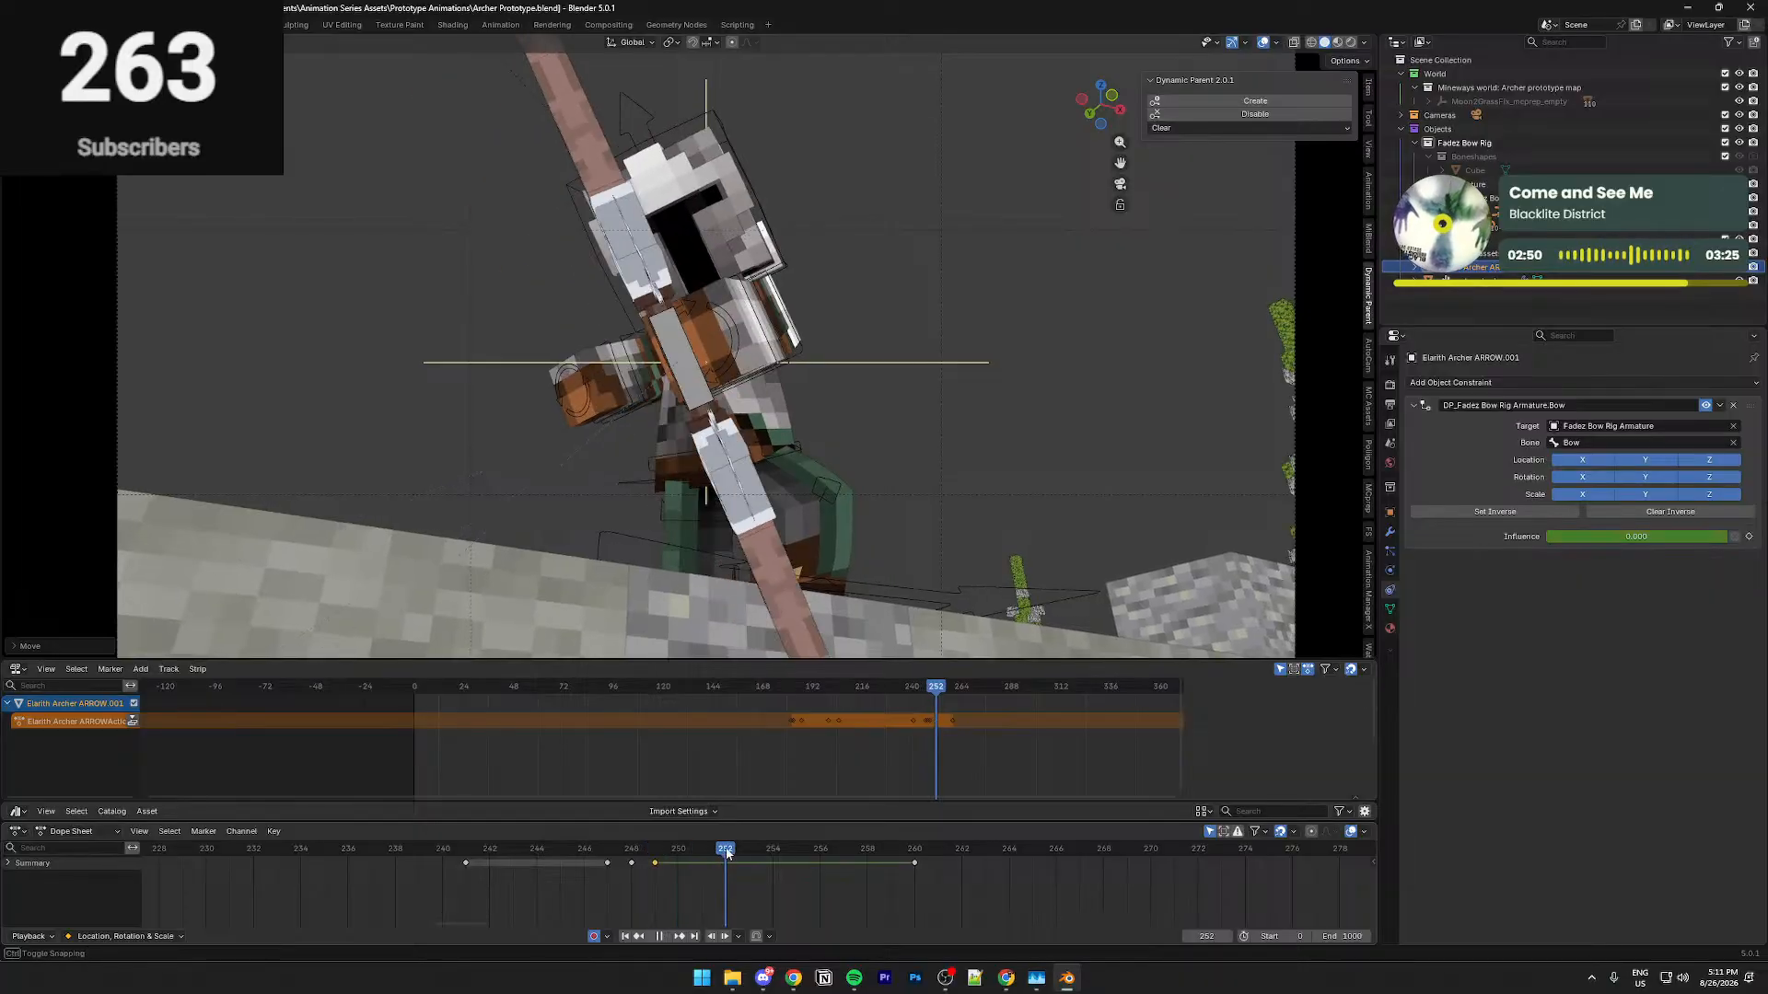
left_click(649, 851)
key("space")
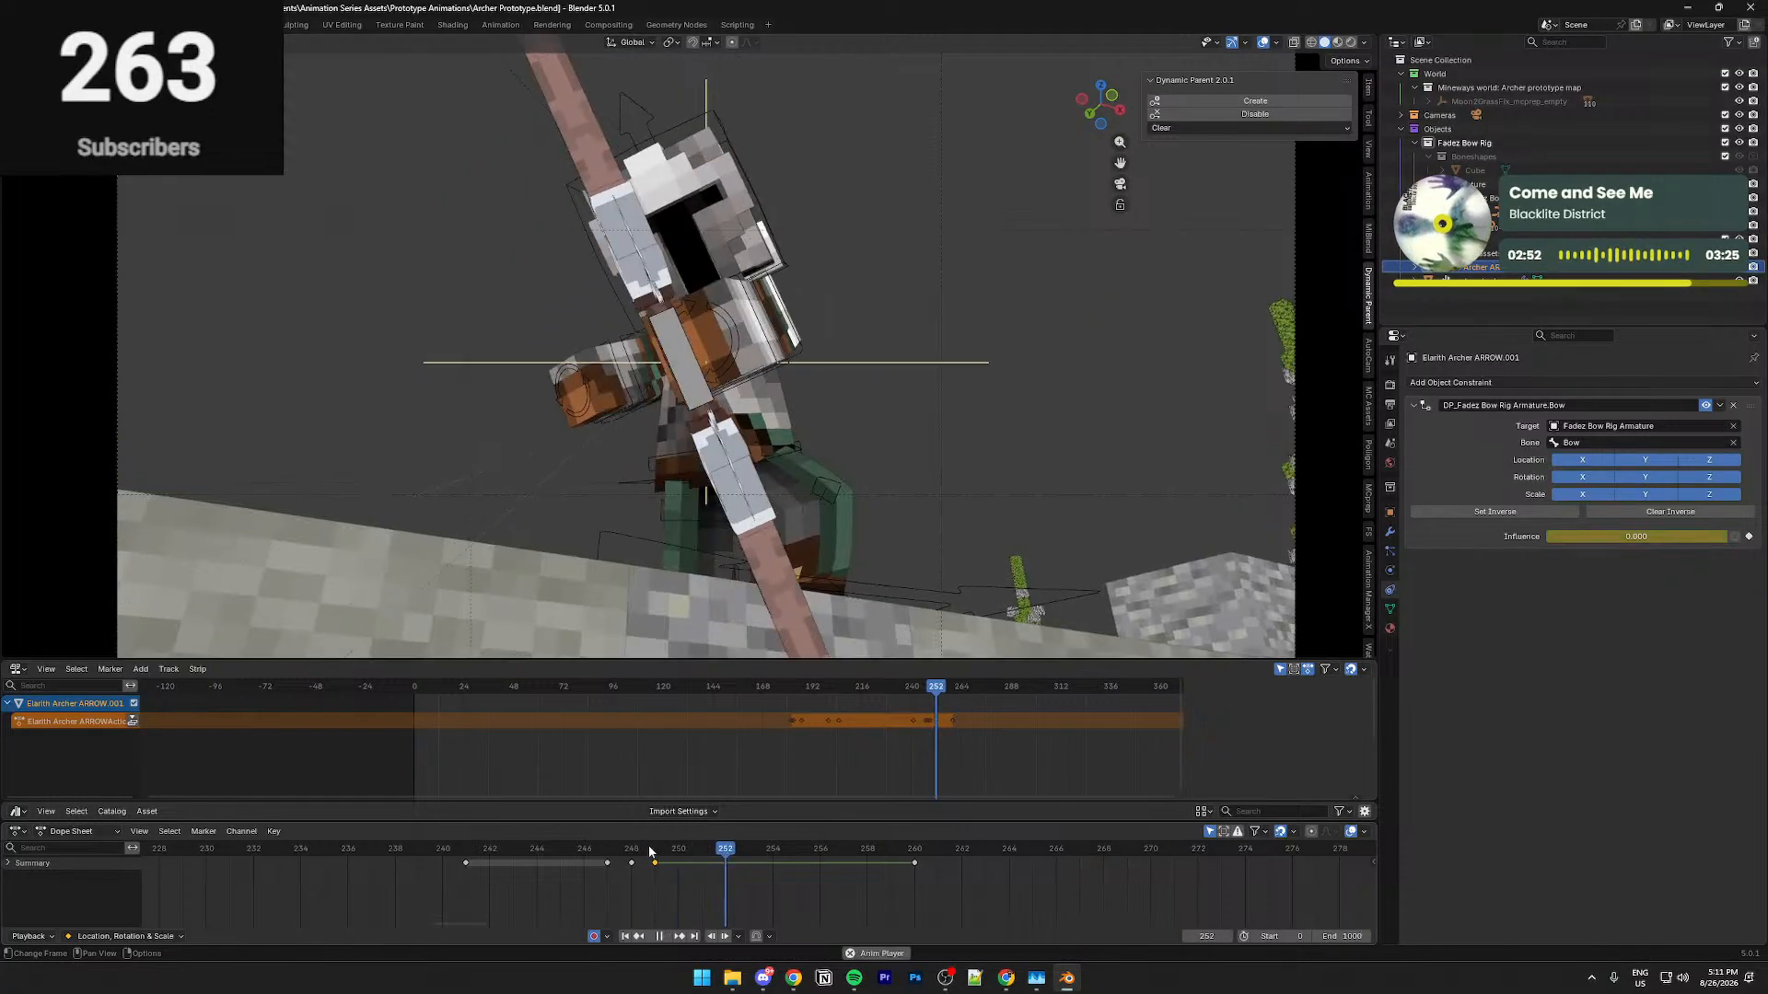
left_click(570, 852)
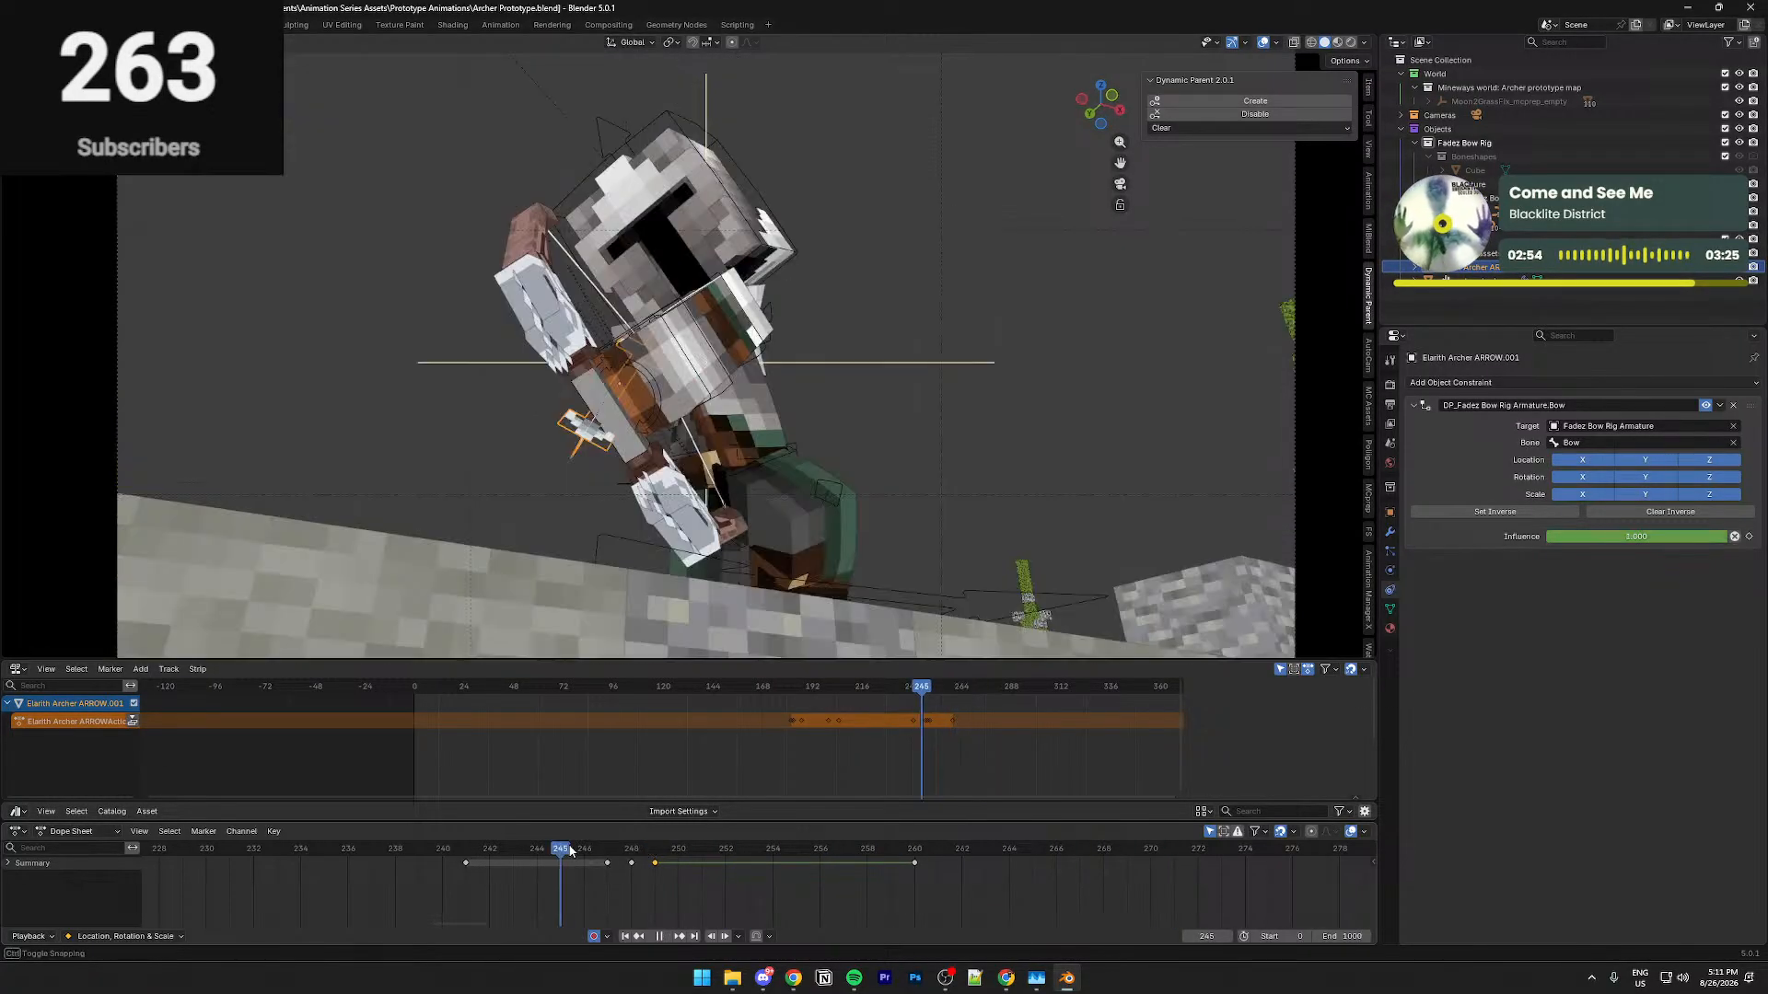
middle_click_drag(787, 432, 667, 556)
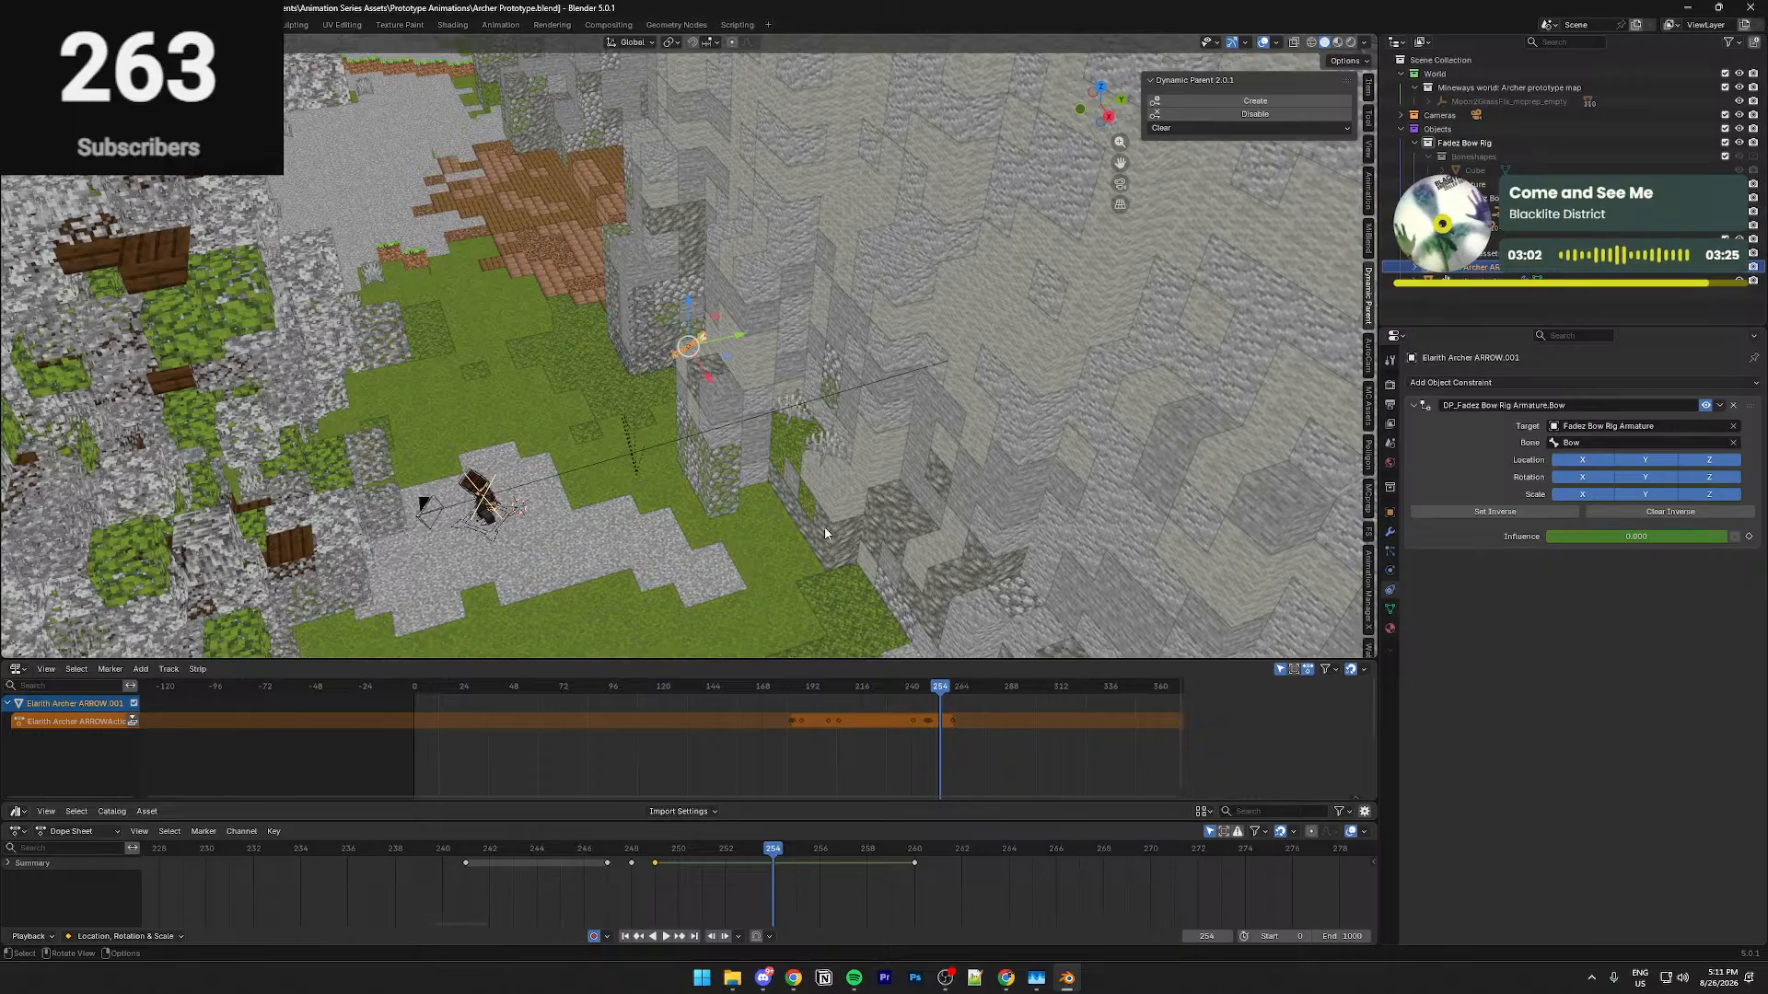
At frame 248, move the arrow along its local Y axis near the archer
key("KP_0")
left_click_drag(660, 849, 630, 854)
middle_click_drag(718, 515, 759, 563)
key("g")
key("y")
key("y")
left_click(787, 421)
Inspect the arrow at frame 249 below the archer and replay its release from around frame 246 several times
key("KP_Decimal")
middle_click_drag(788, 426, 787, 456)
left_click_drag(642, 854, 653, 854)
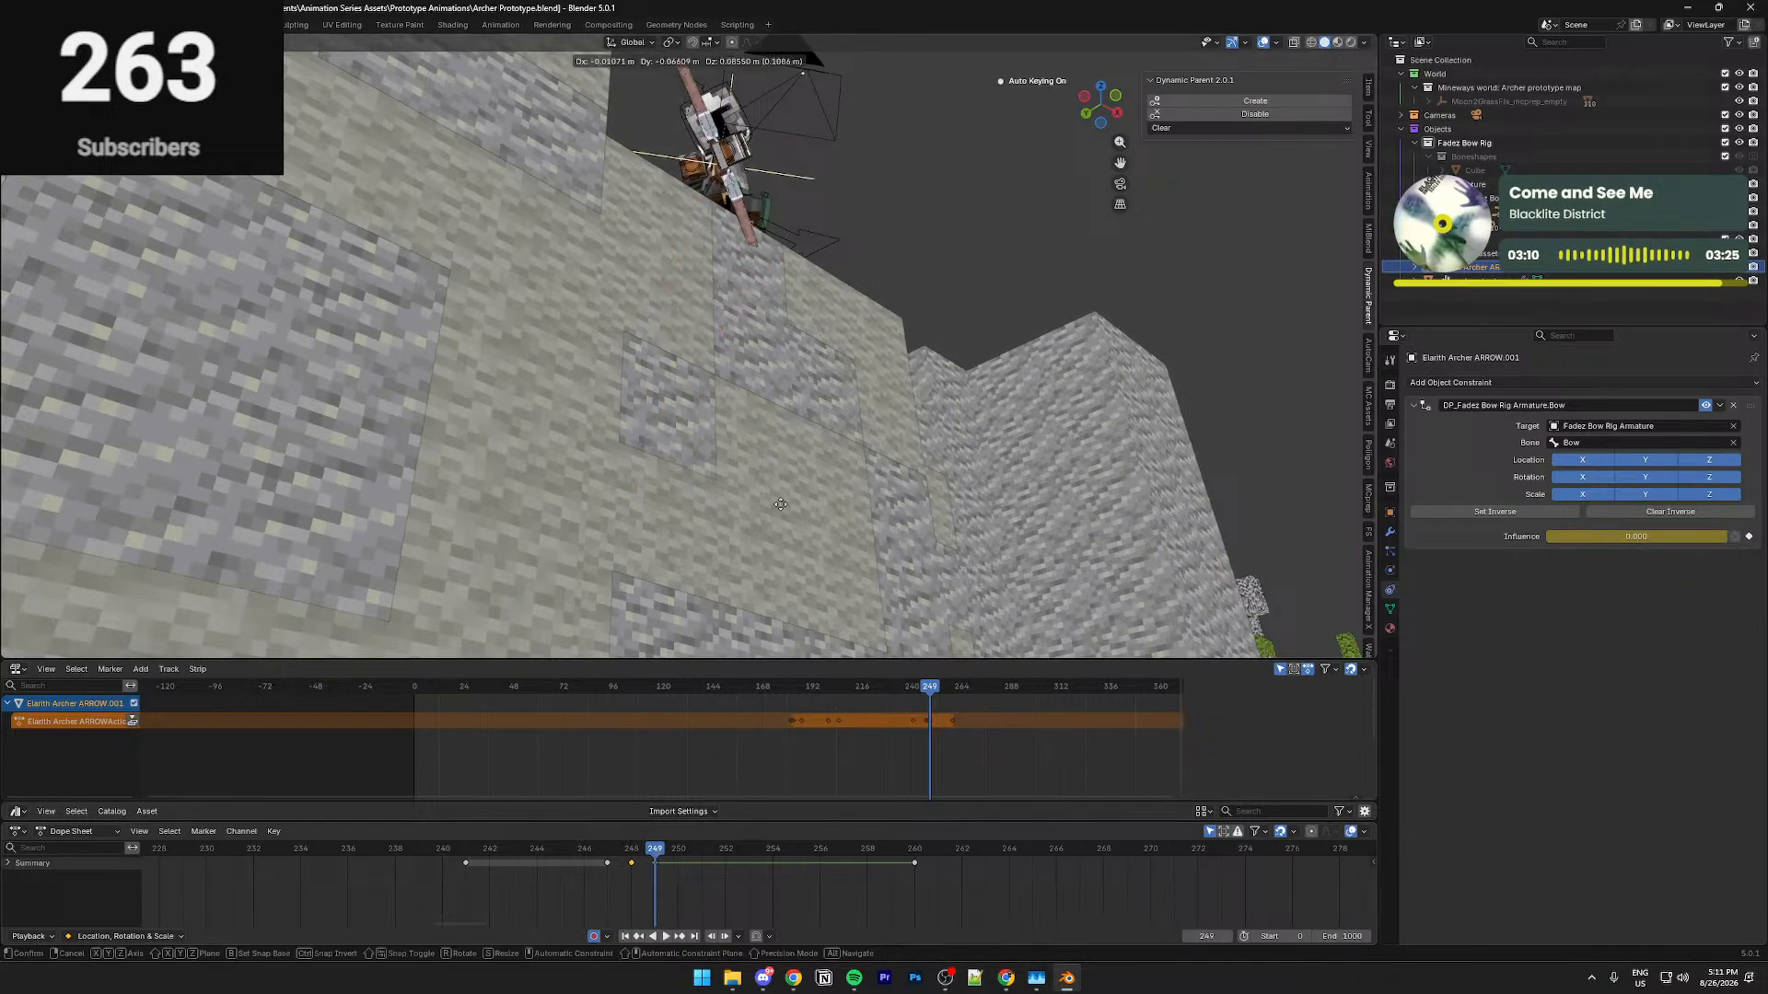
key("KP_Decimal")
middle_click_drag(776, 499, 761, 545)
scroll(761, 545, "down", 4)
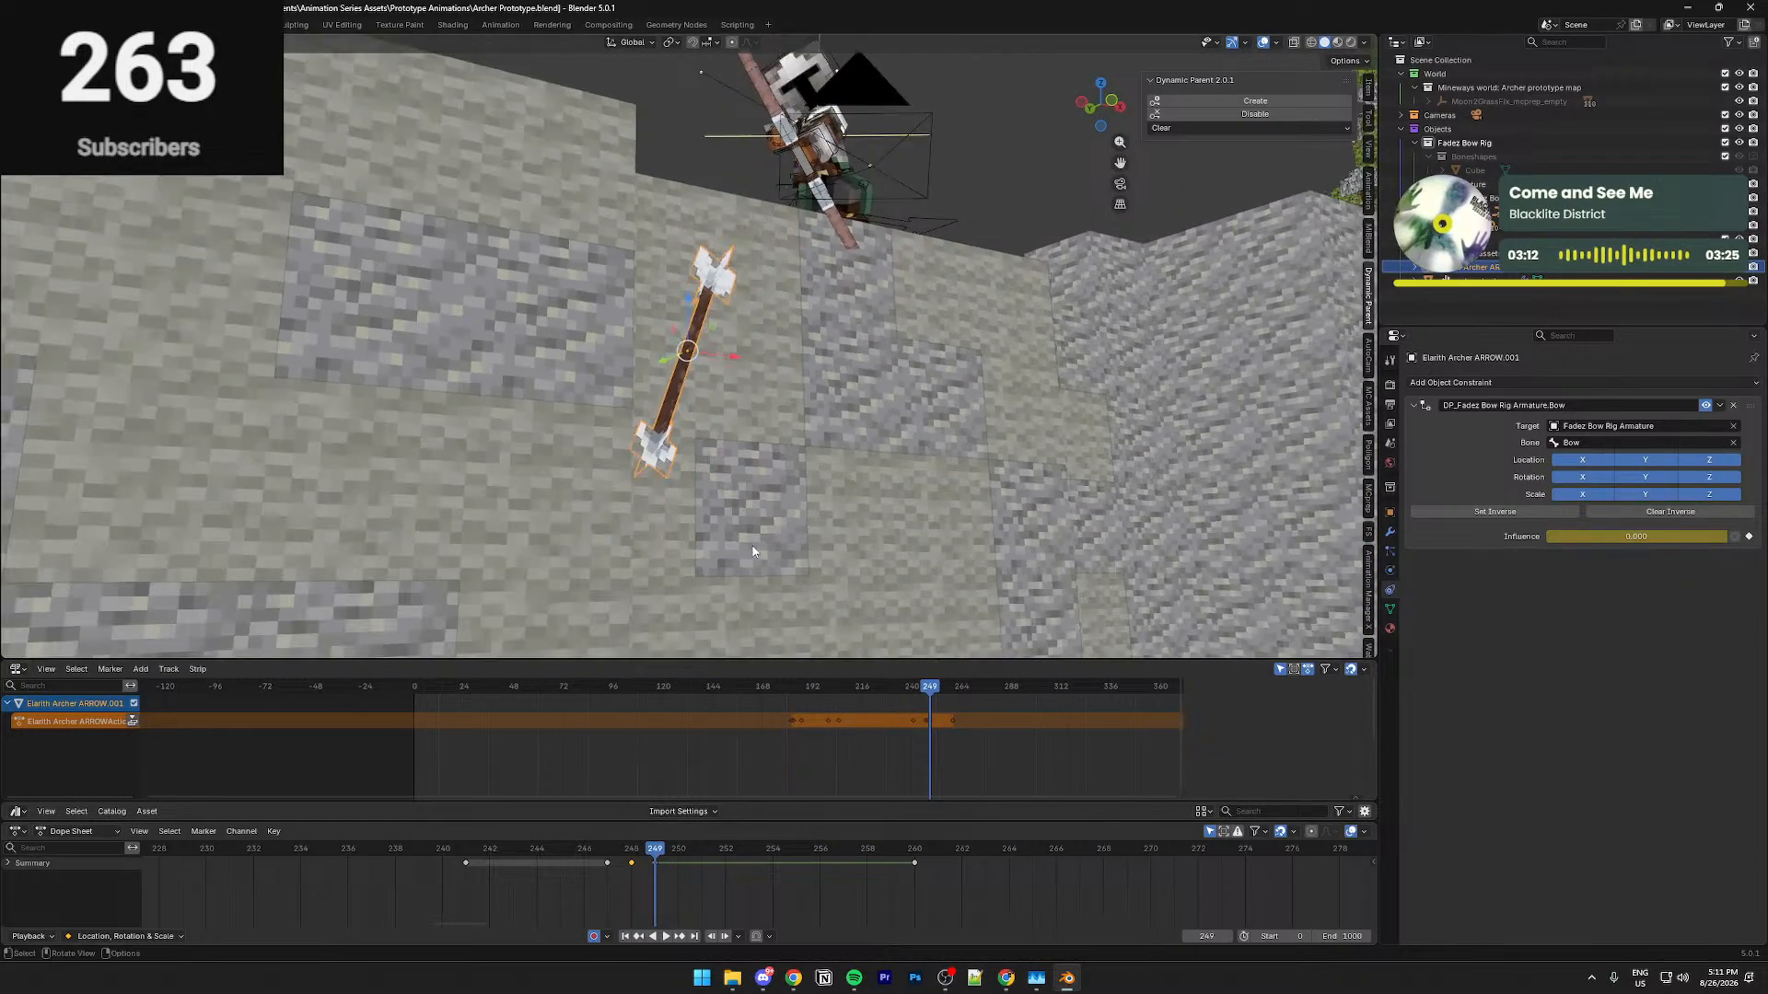
left_click_drag(638, 852, 579, 853)
key("space")
key("space")
scroll(695, 589, "down", 5)
left_click(599, 852)
key("space")
key("space")
left_click(592, 854)
key("space")
Move the arrow farther along its local Y axis toward the archer at frame 248
left_click_drag(597, 853, 634, 860)
key("g")
key("y")
key("y")
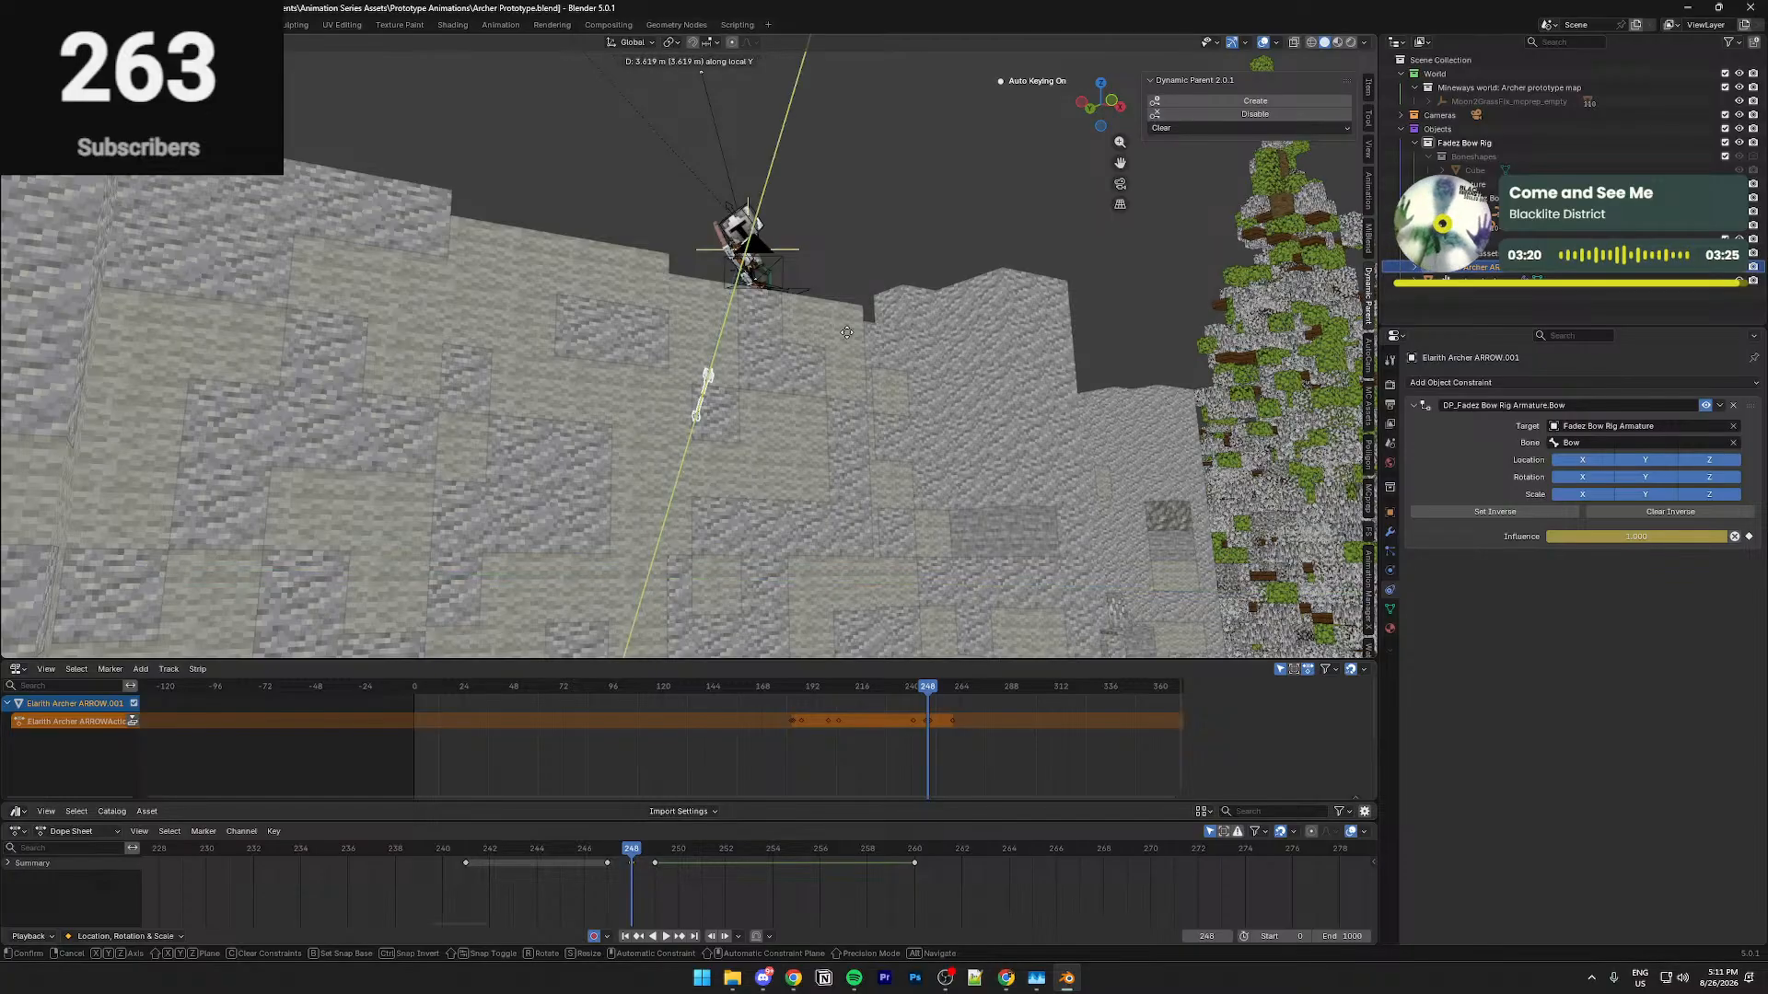
left_click(863, 278)
key("KP_Decimal")
scroll(840, 350, "down", 10)
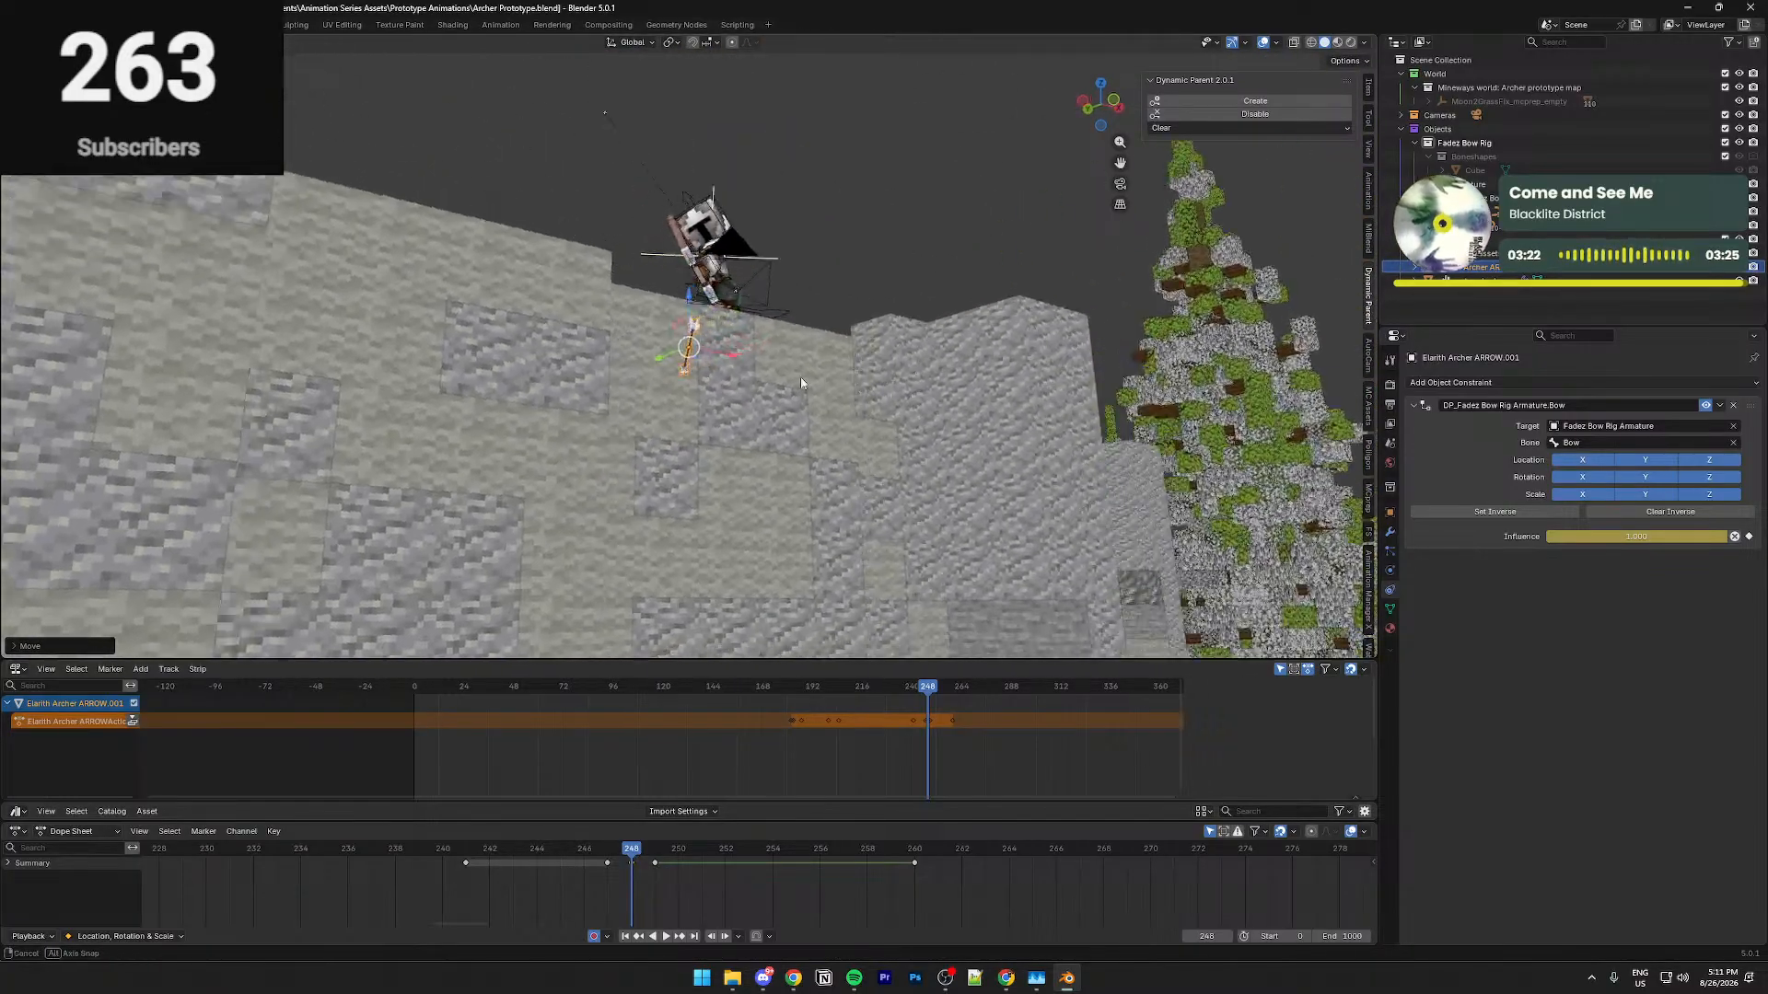
At frame 249, reposition the arrow freely near the archer's bow and adjust it along global Z in the camera view
key("KP_0")
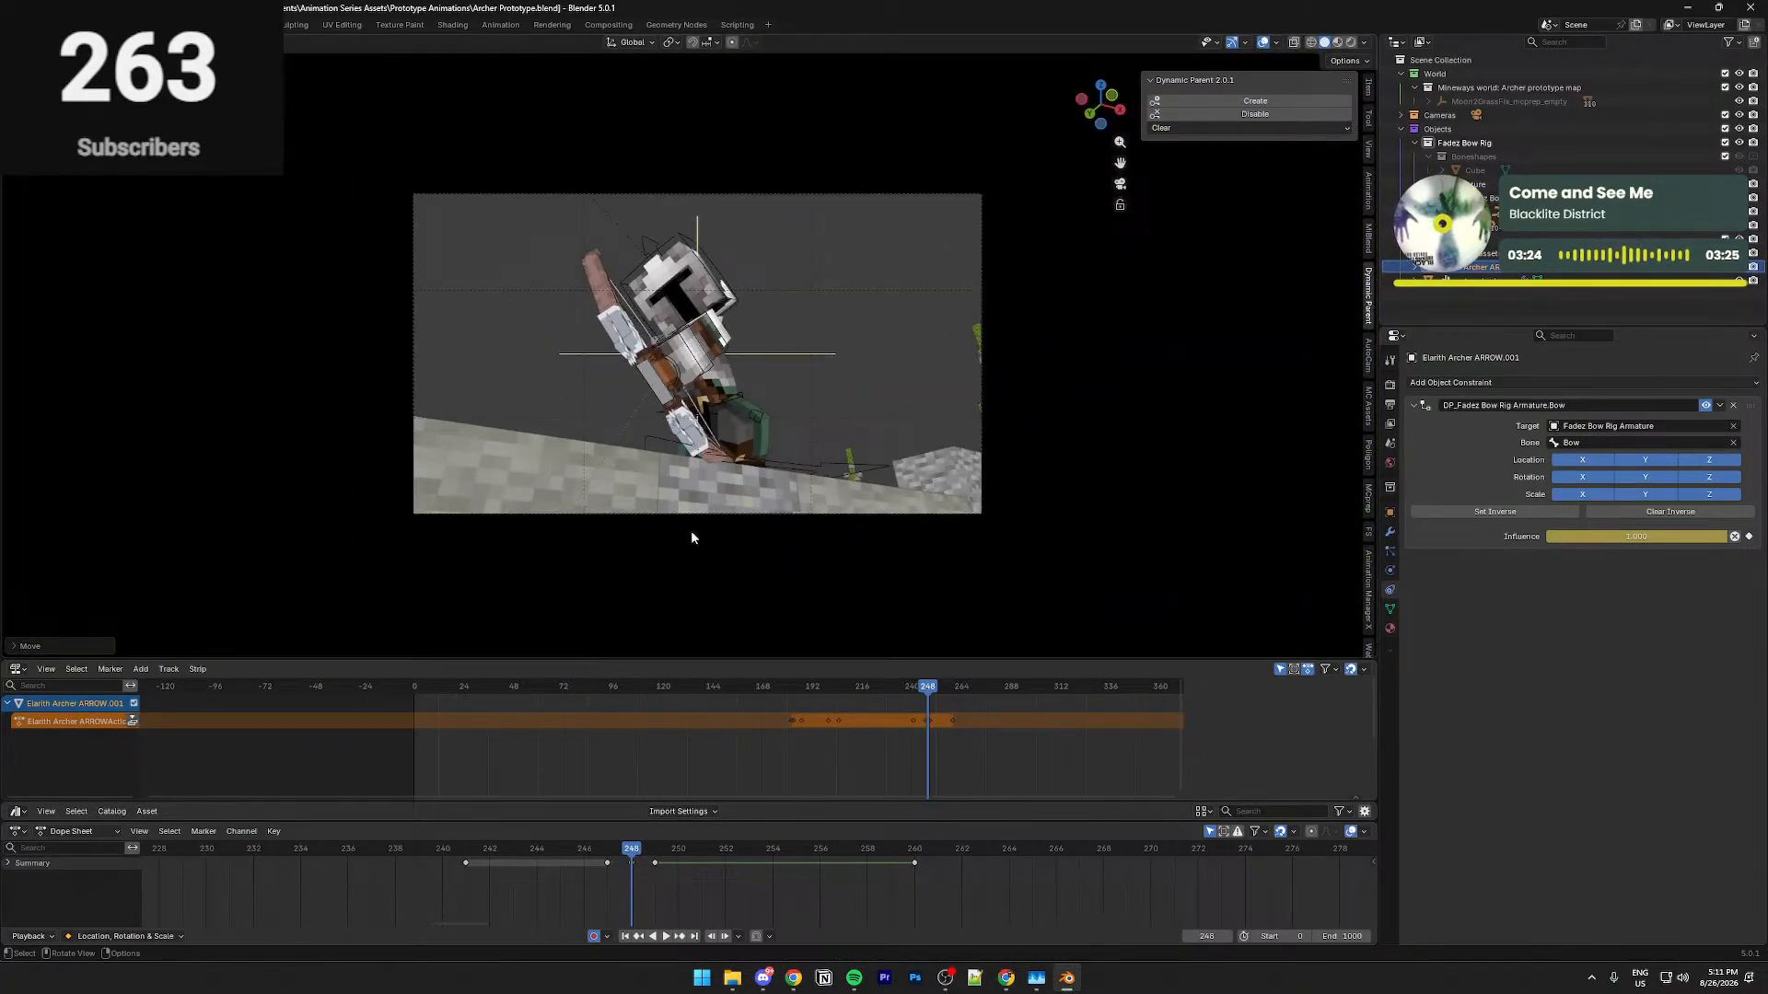
left_click_drag(630, 851, 655, 851)
middle_click_drag(727, 451, 742, 447)
scroll(742, 446, "down", 6)
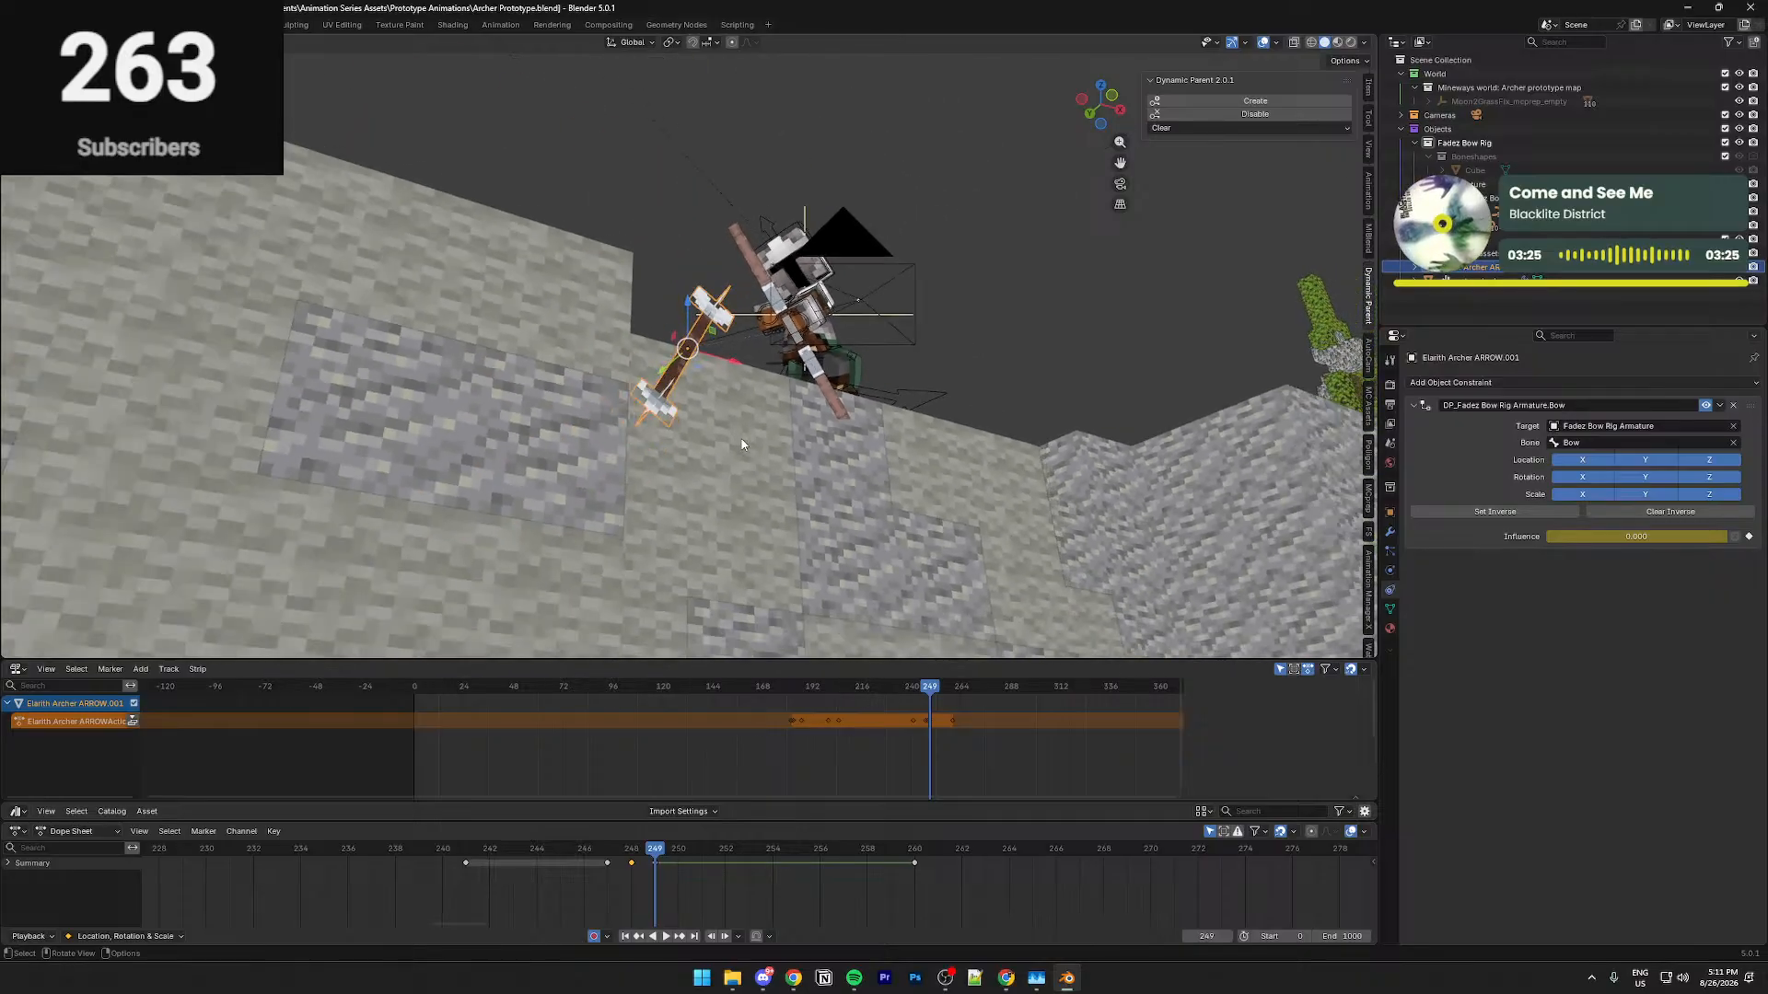
key("g")
left_click(801, 377)
key("KP_0")
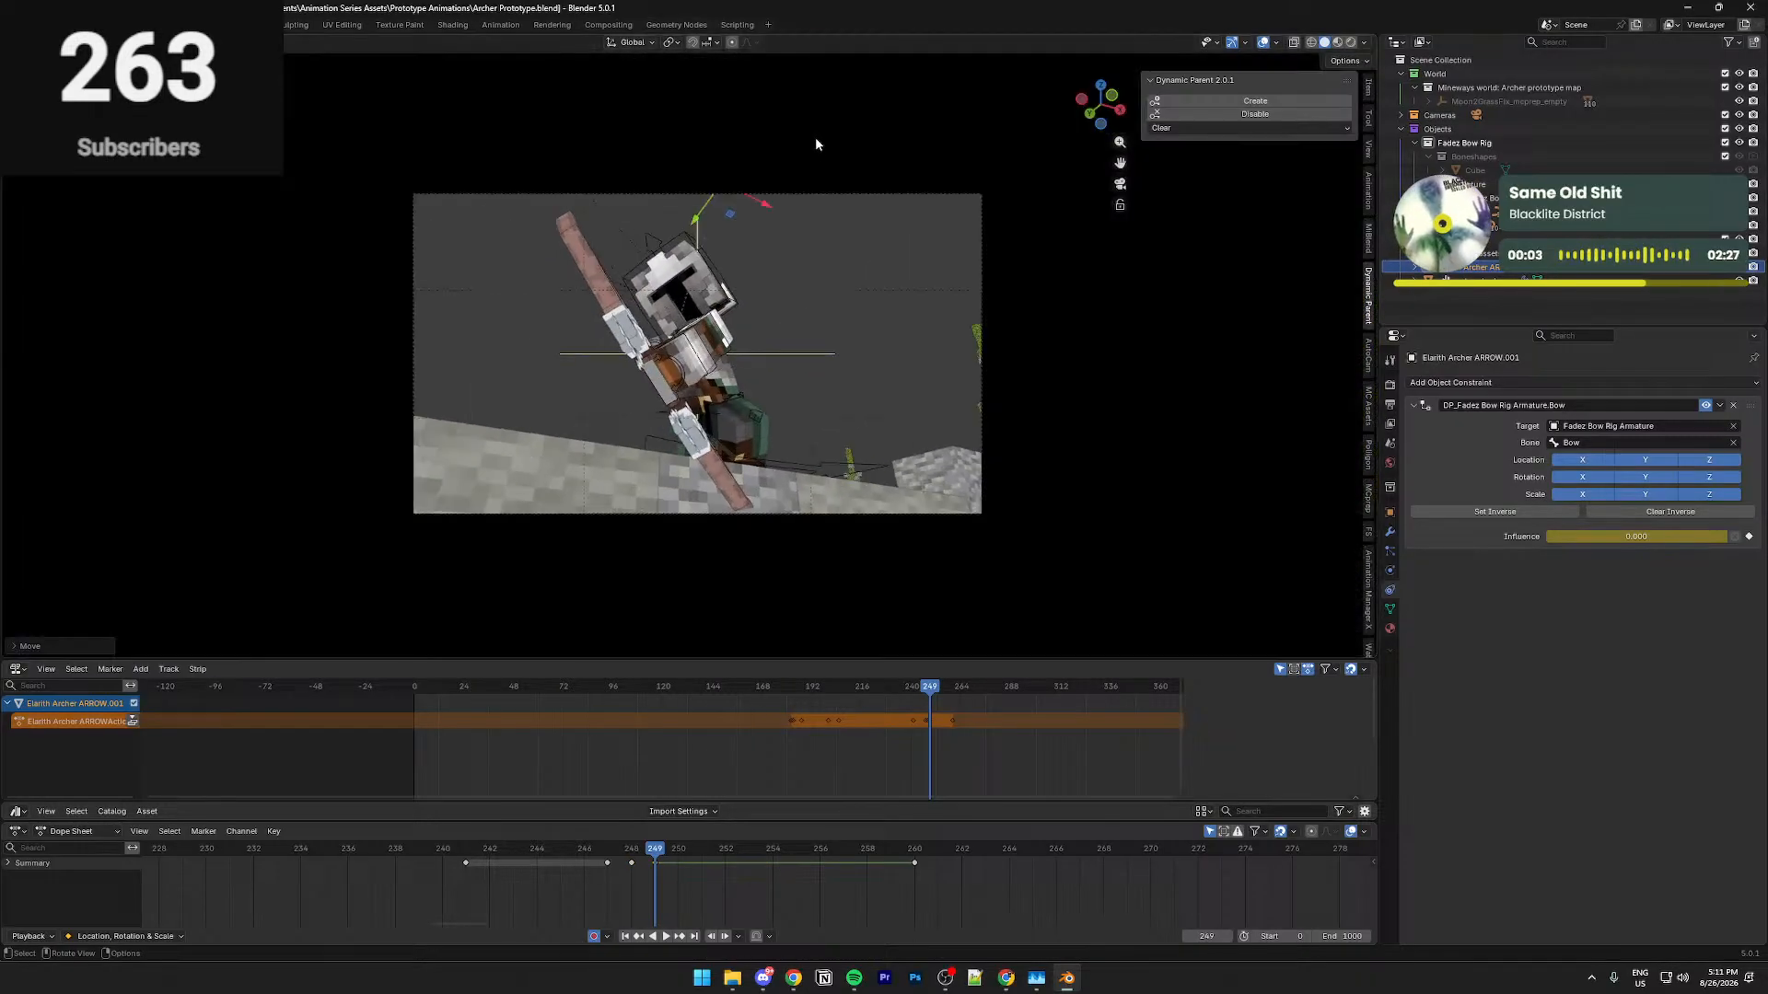
key("g")
key("z")
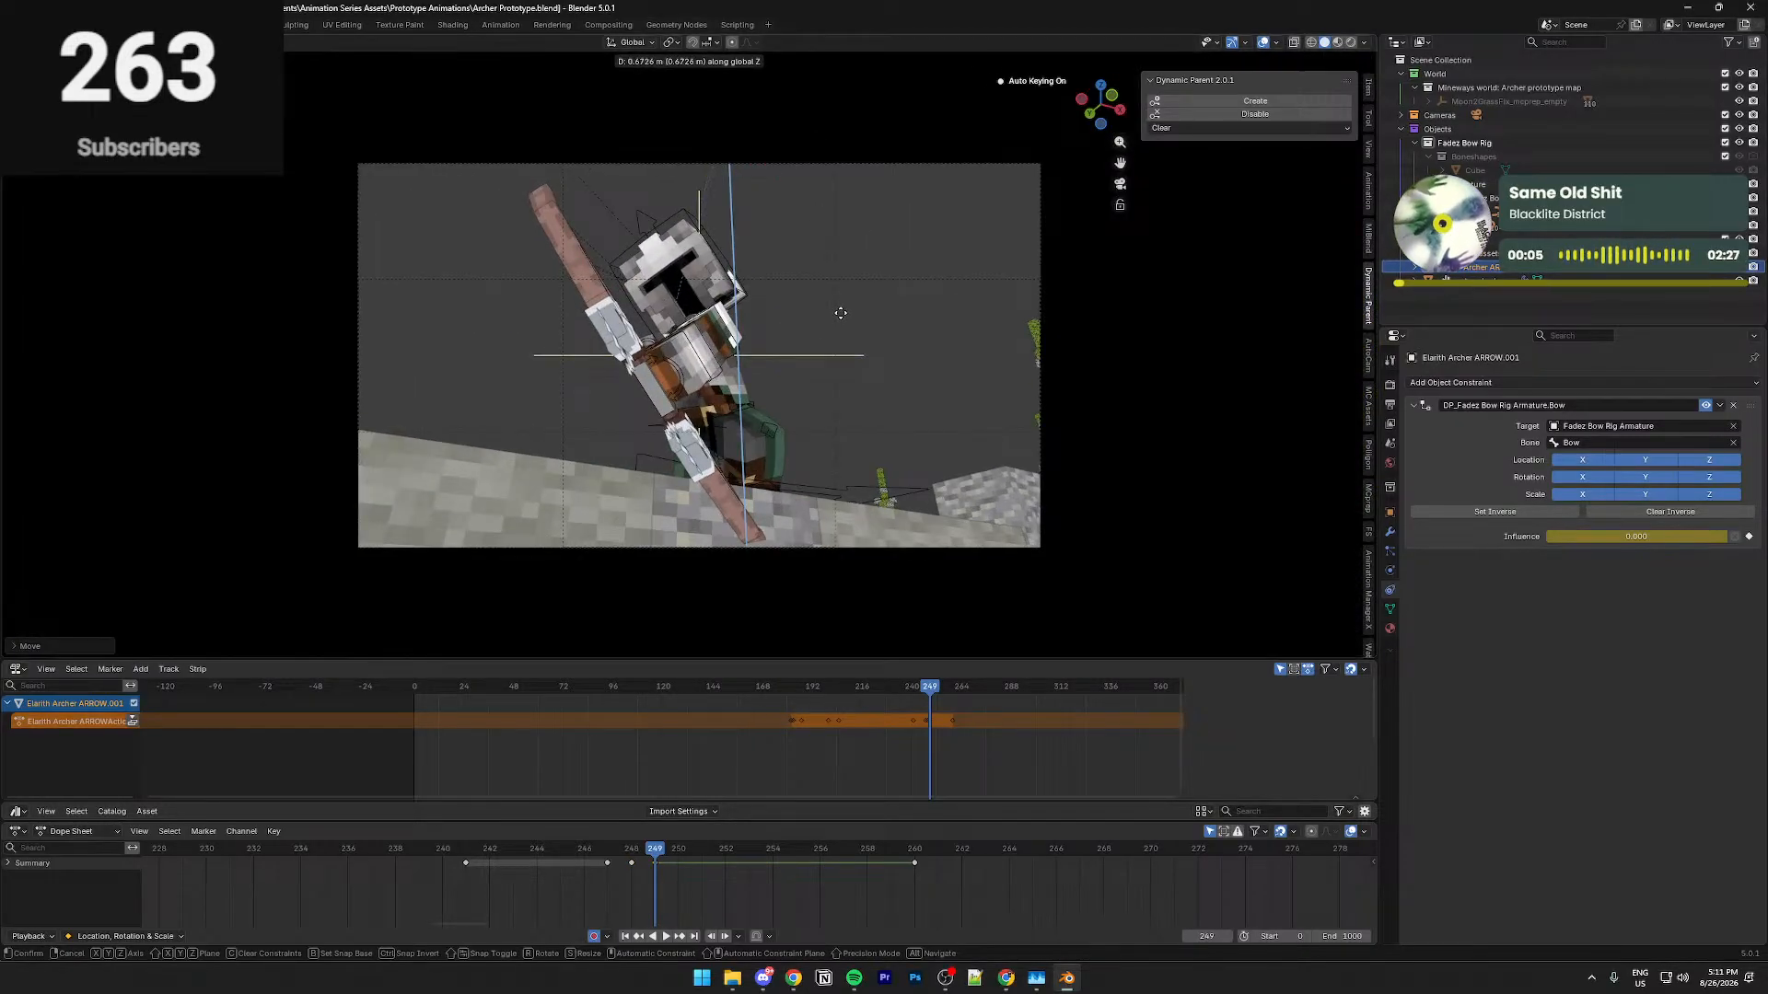
left_click(768, 182)
Save the file and replay the archer's shot through the camera
left_click_drag(660, 854, 758, 860)
key("space")
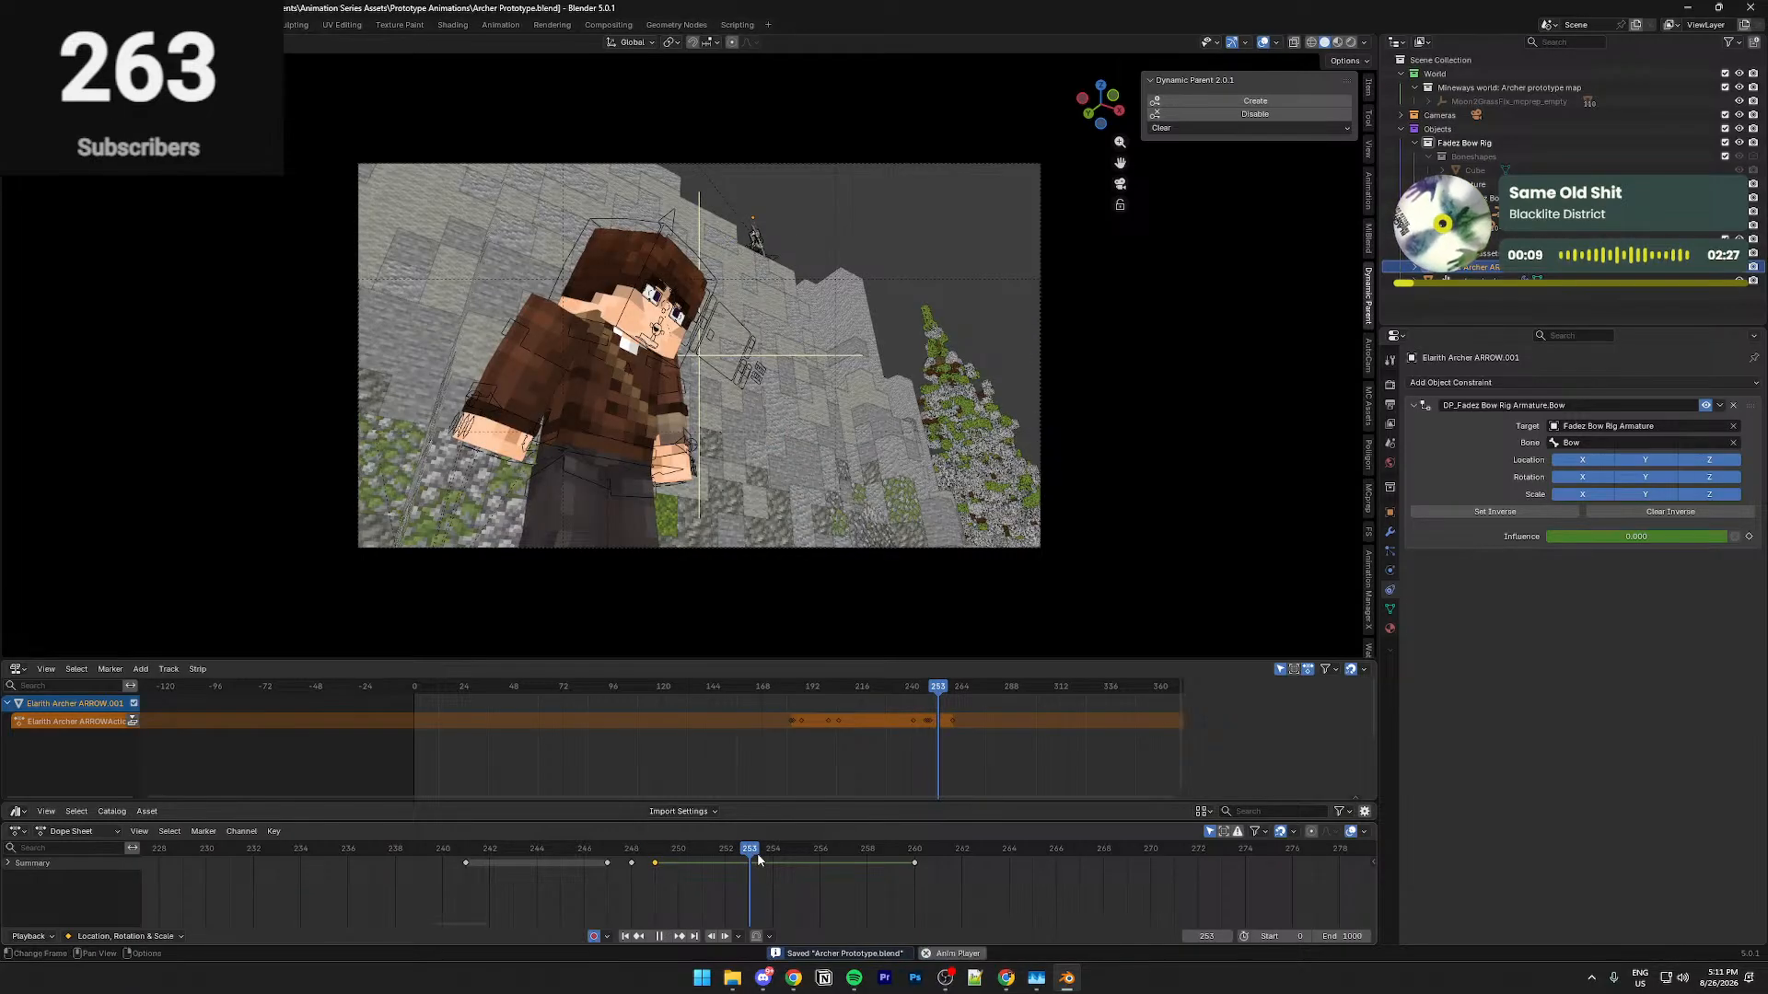
key("space")
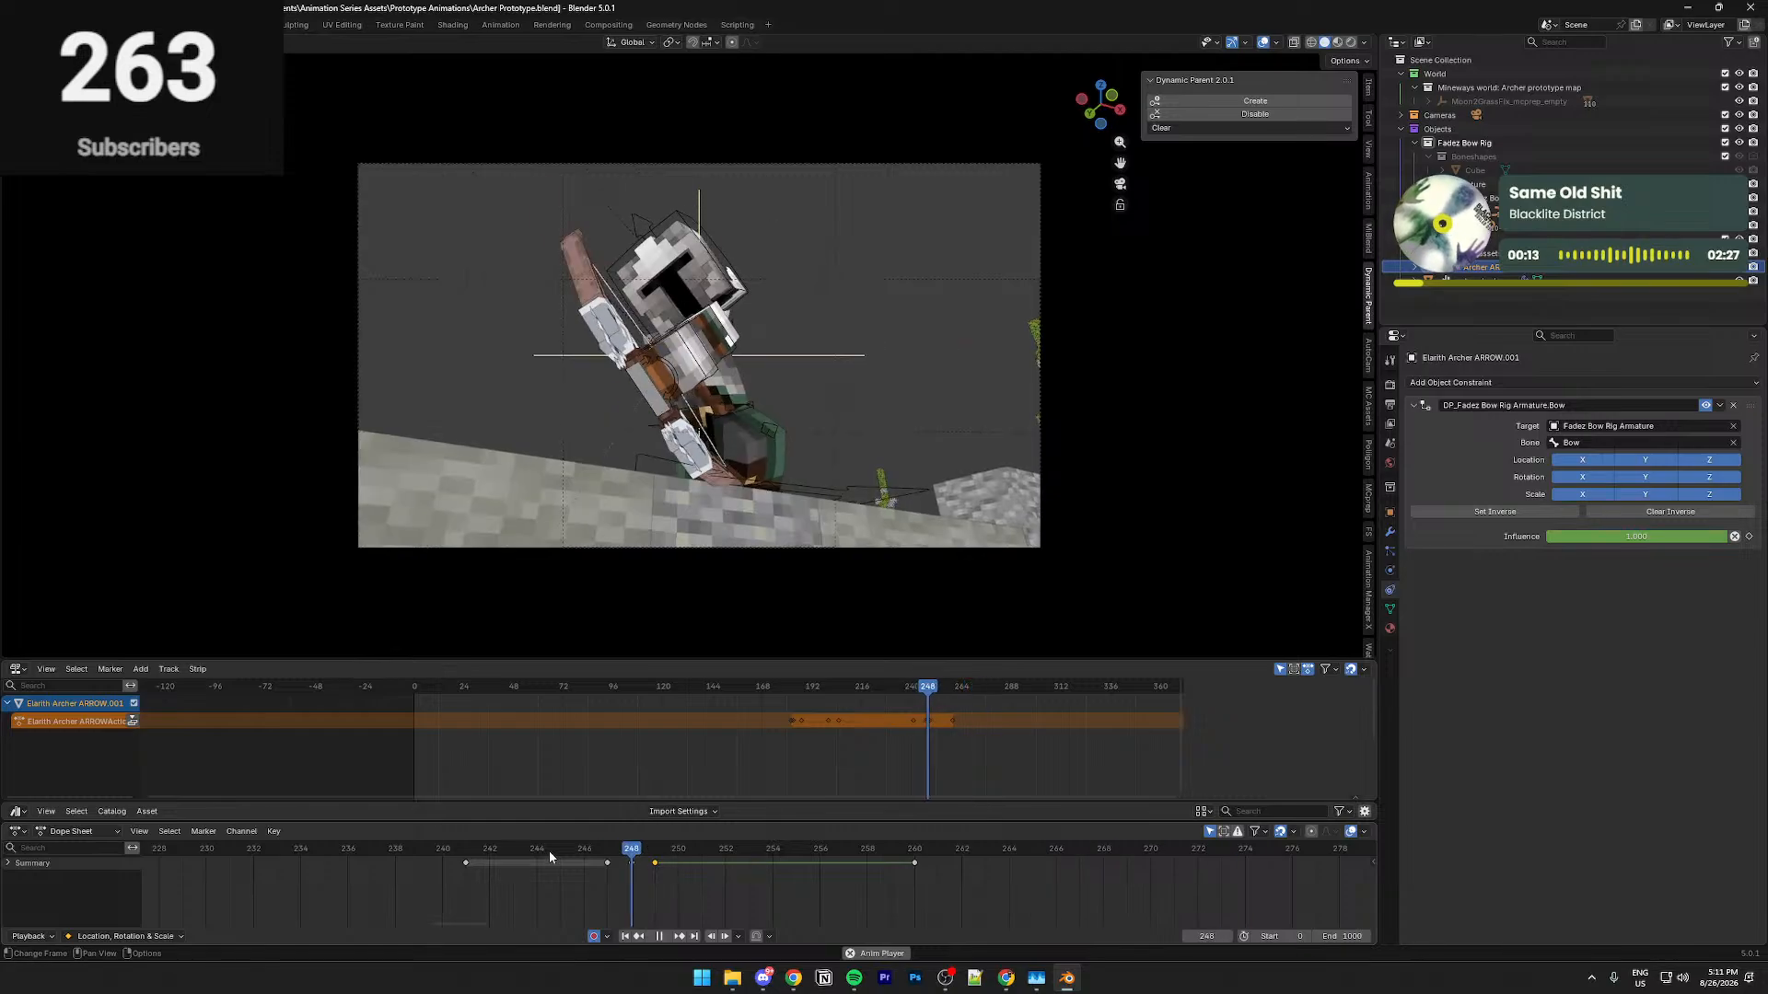
key("space")
Try moving the arrow's final keyframe from frame 260 to frame 254 and replay the shot
left_click(902, 849)
left_click_drag(916, 868, 770, 869)
key("space")
left_click(611, 849)
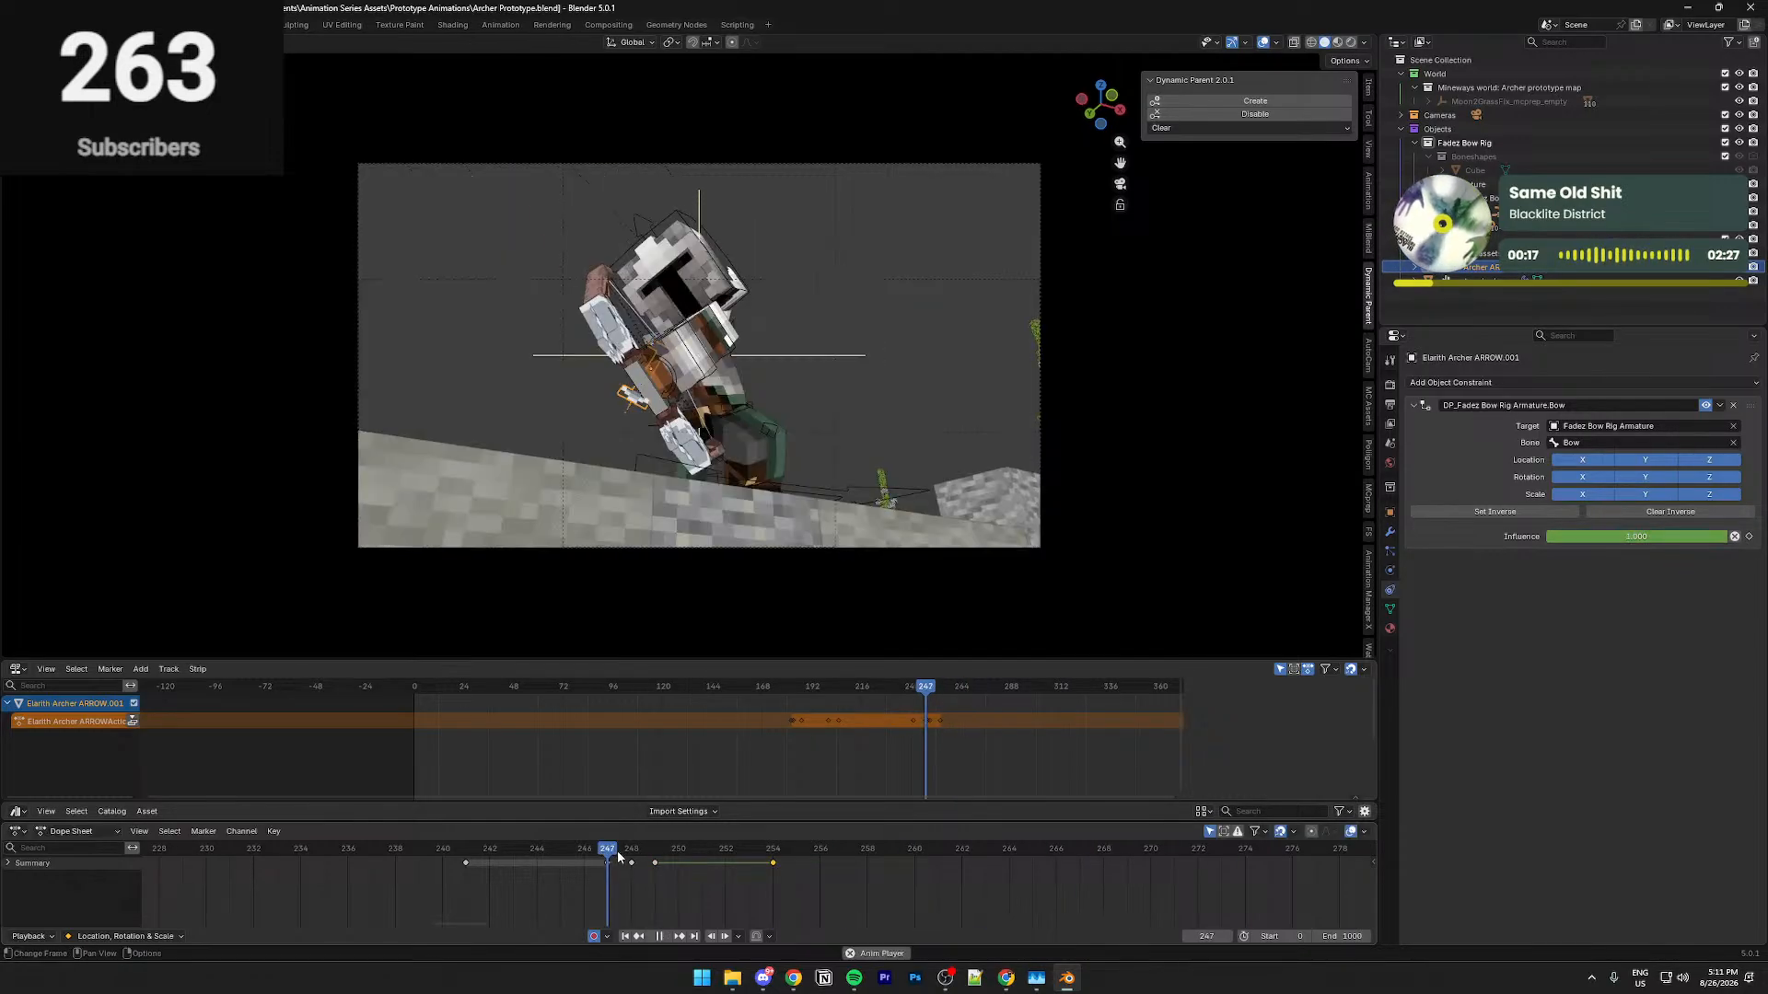
Stop playback, undo the final keyframe's retiming, and save the file
key("Escape")
key("ctrl+z")
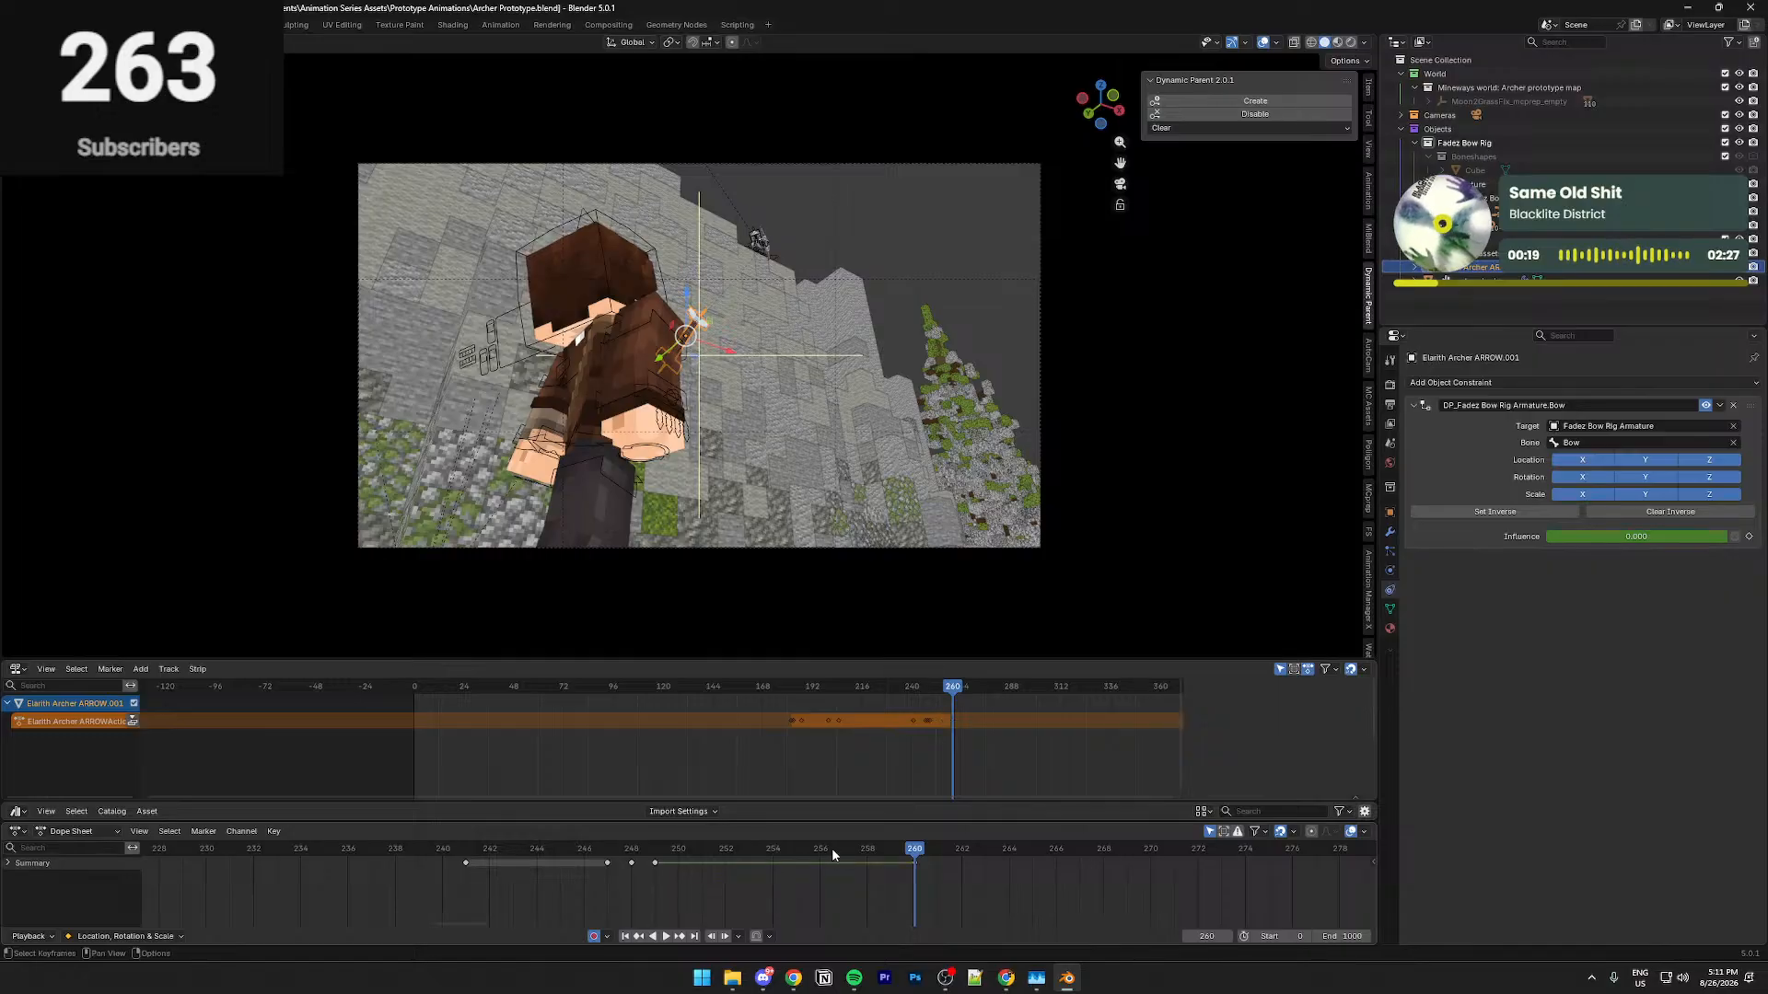
key("ctrl+s")
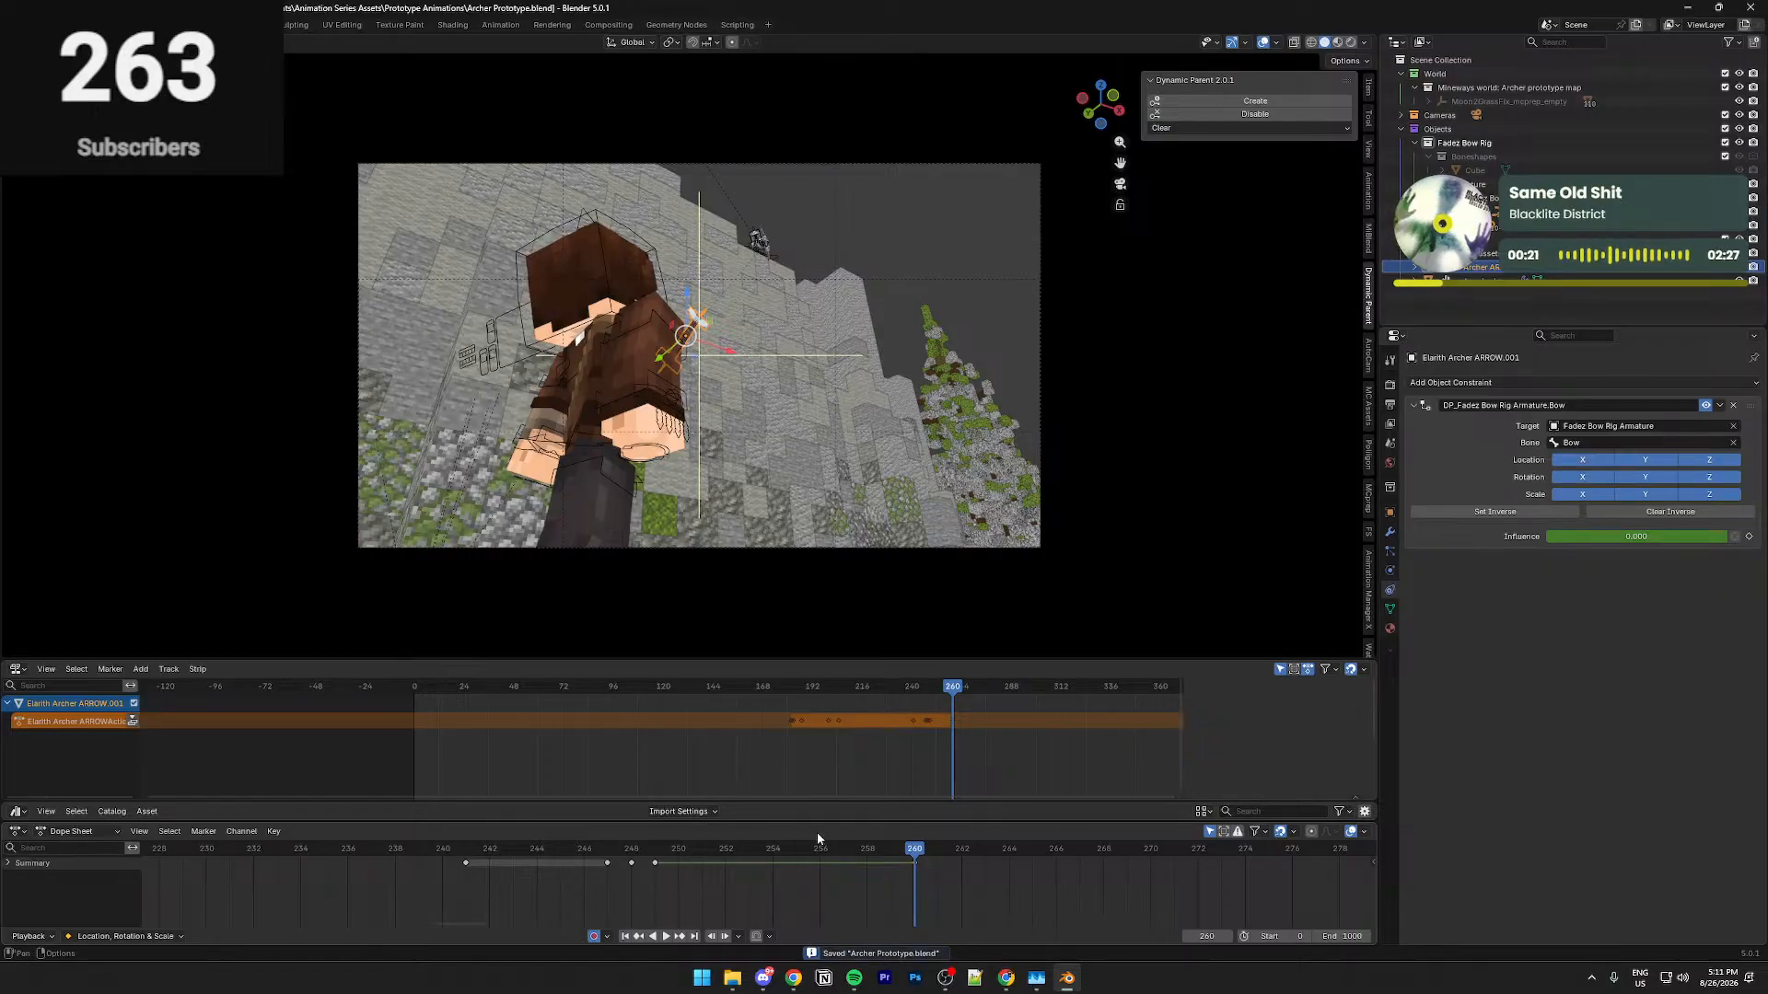
Shift the brown-haired character's reaction keyframes five frames earlier, placing them on frames 248, 253 and 256
left_click(613, 317)
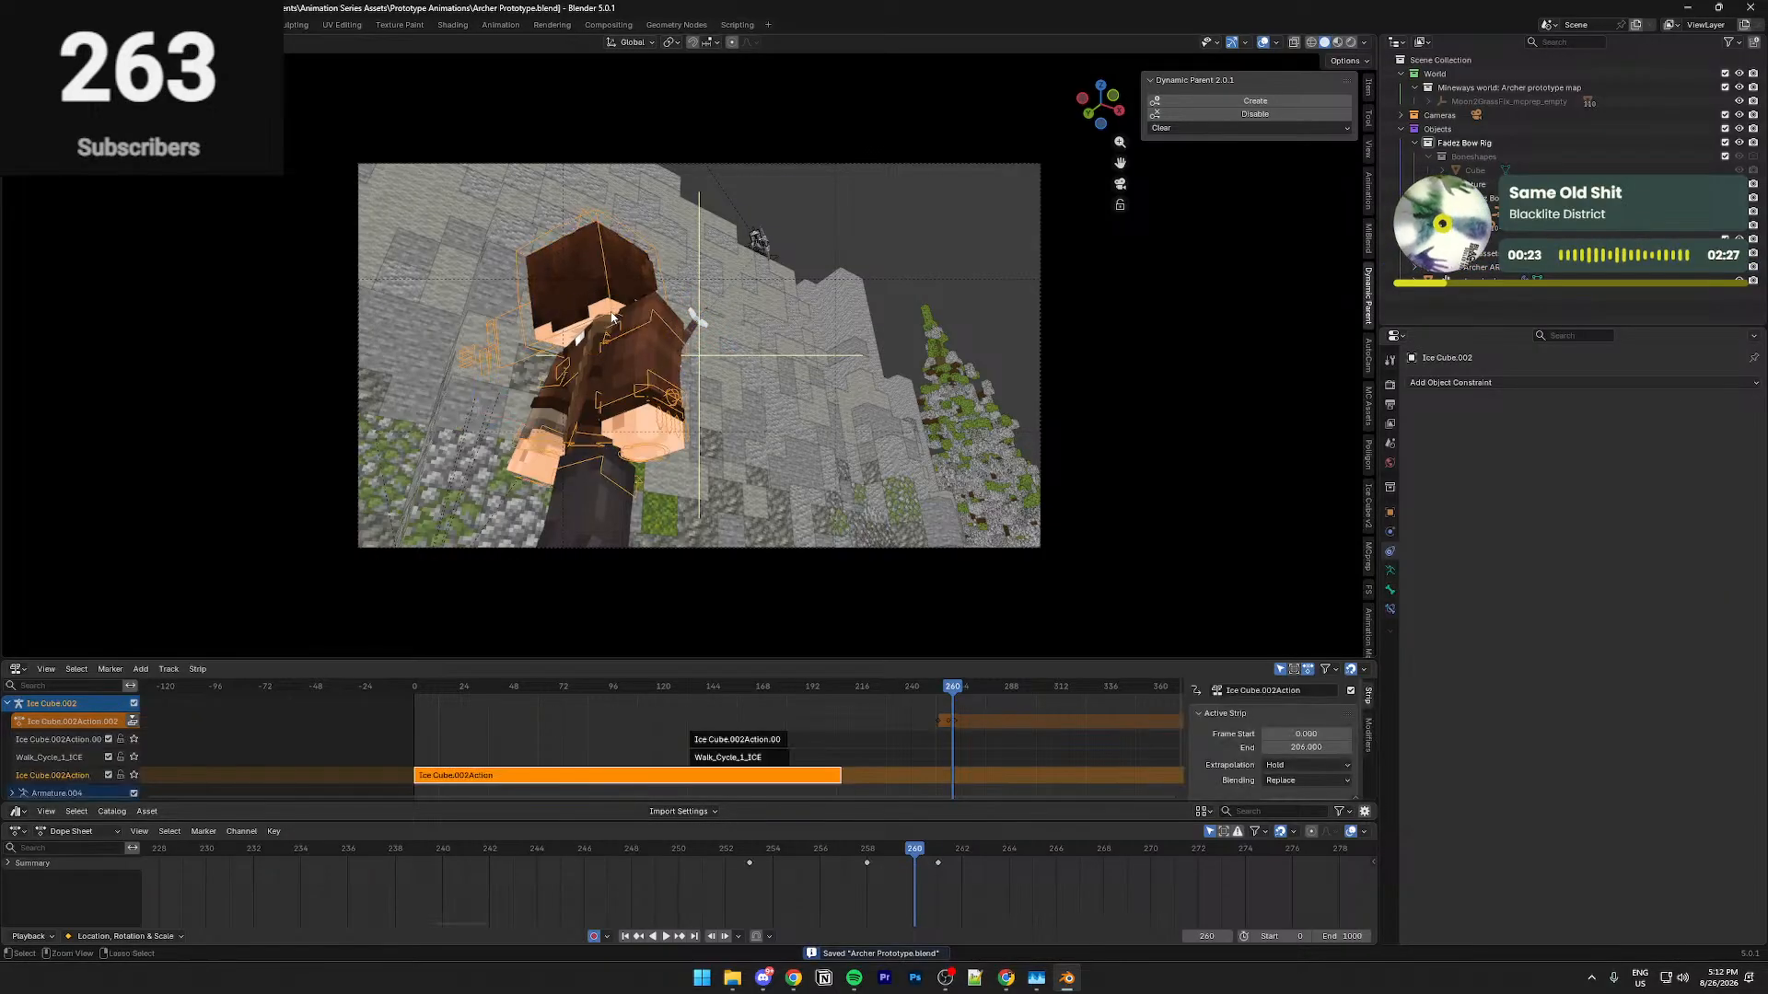
left_click(612, 313, "ctrl")
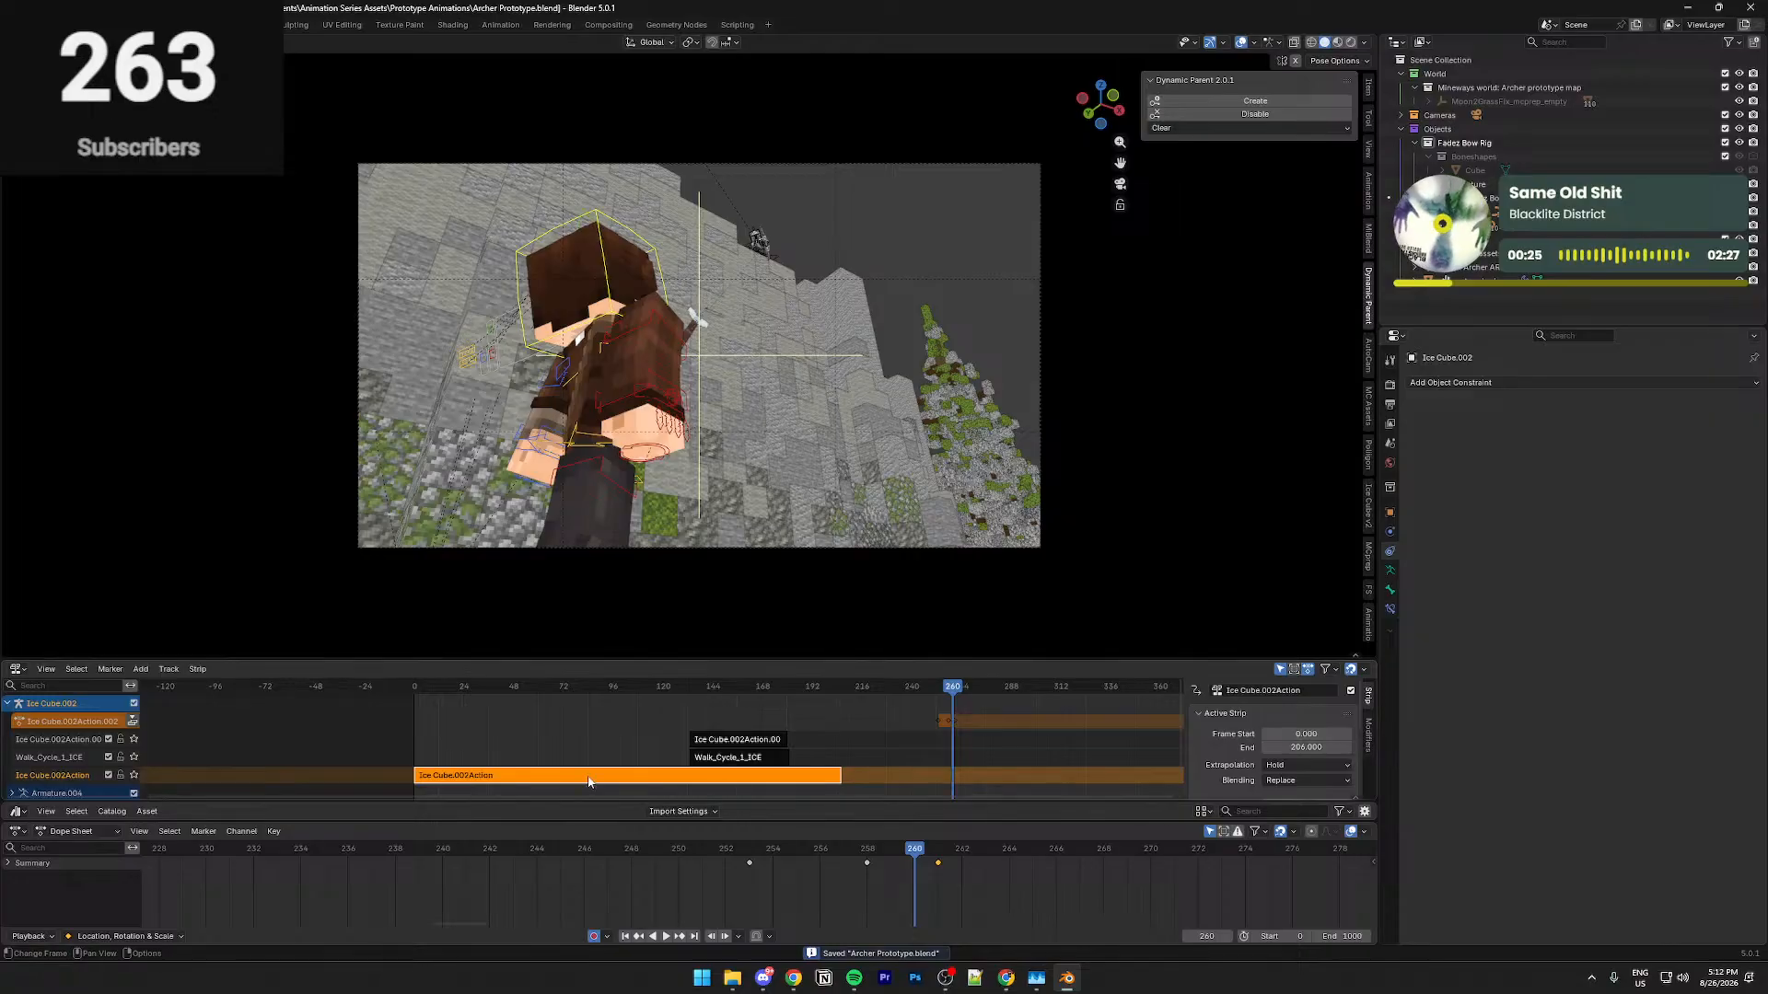
left_click_drag(930, 853, 822, 865)
key("g")
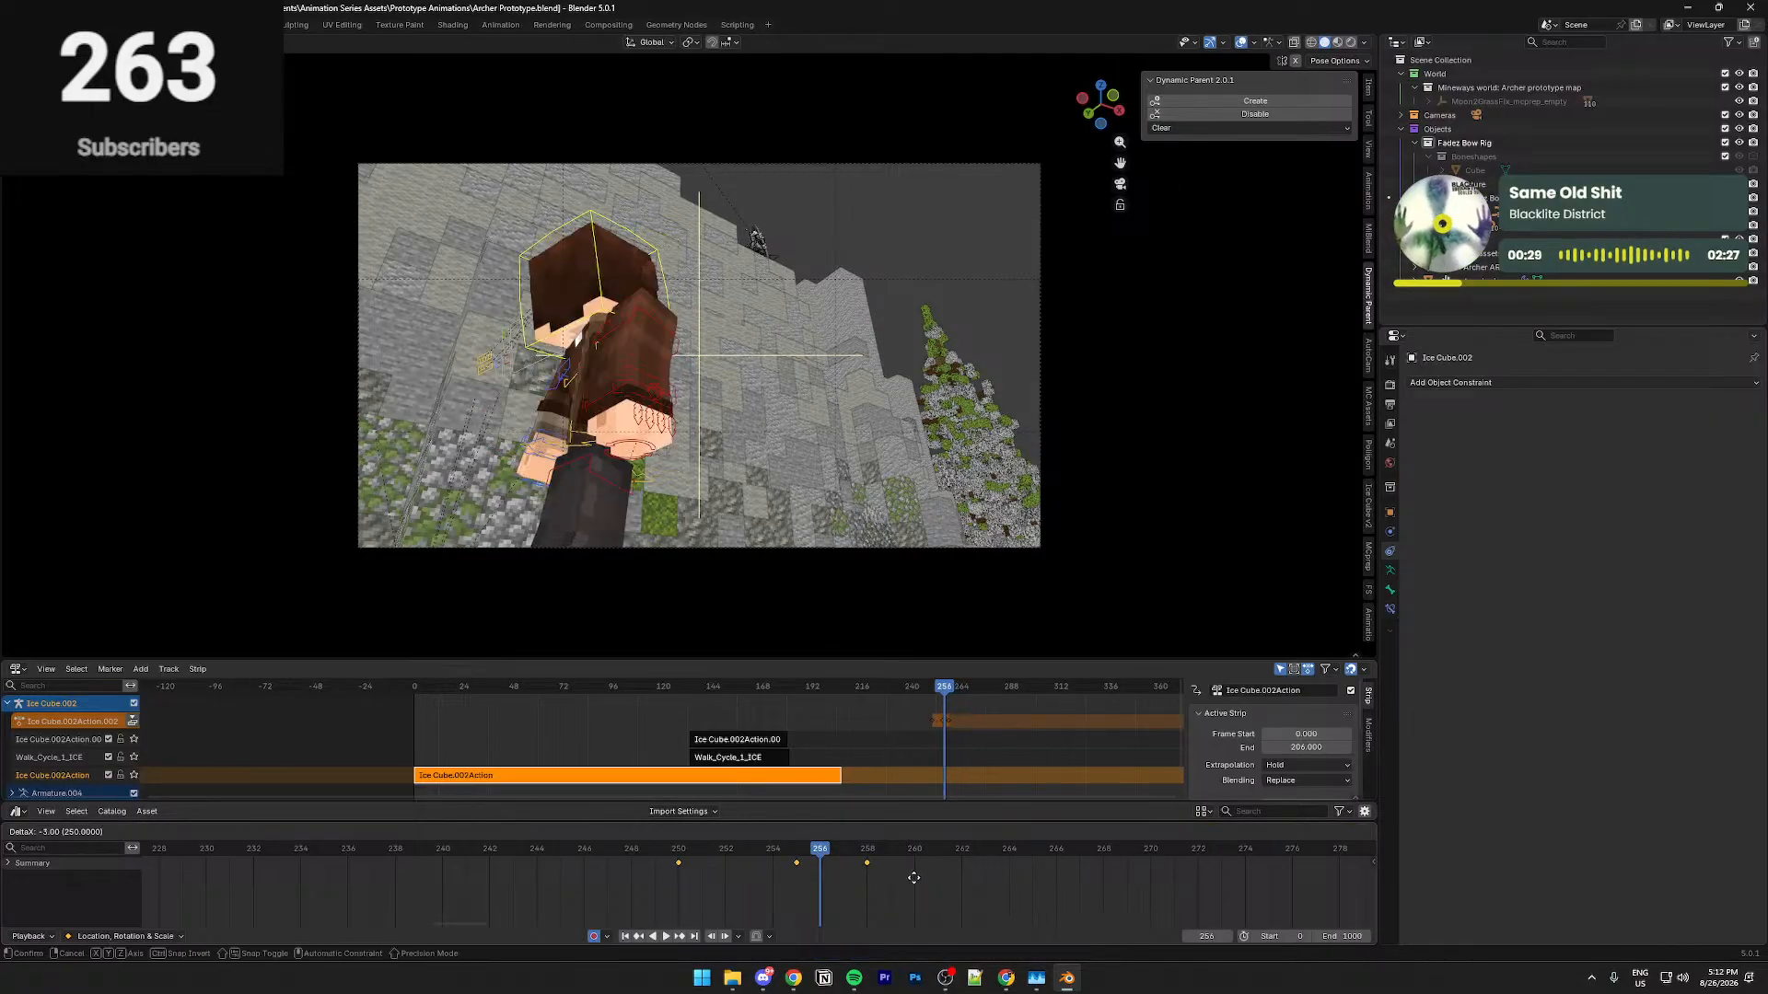
left_click(886, 876)
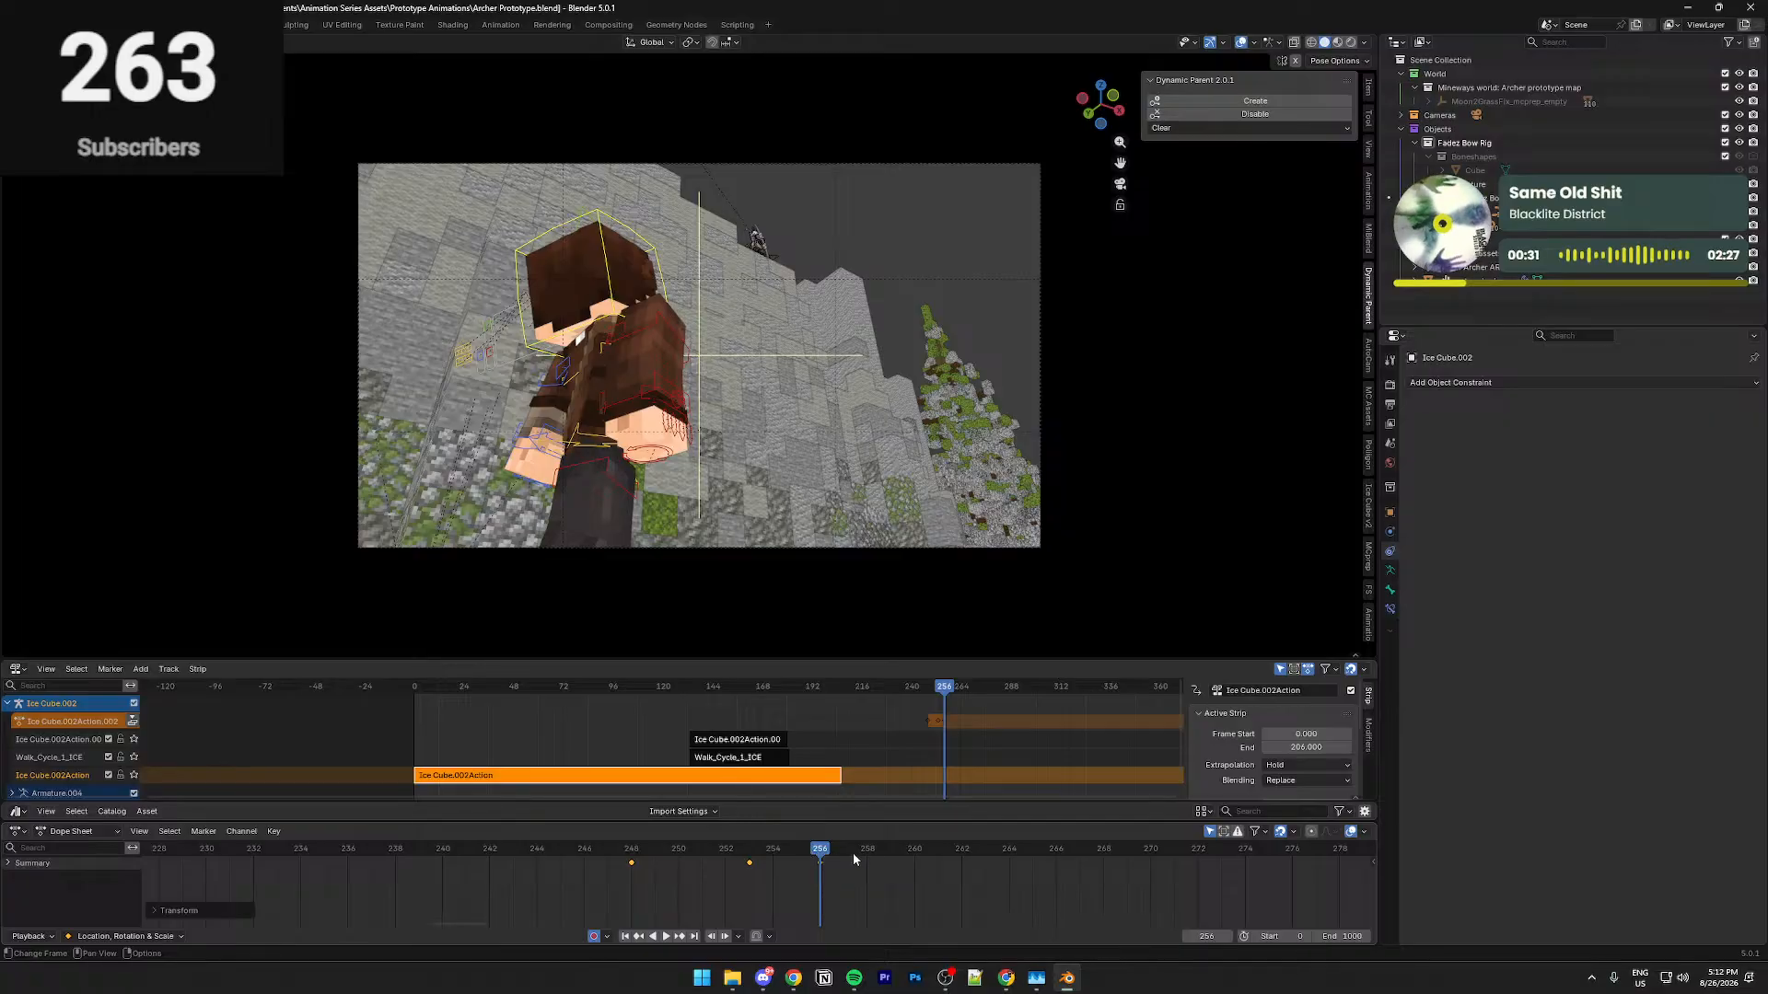
Save the file and move the arrow's final keyframe to frame 256, ending in the camera view
left_click(645, 405)
middle_click_drag(644, 405, 357, 594)
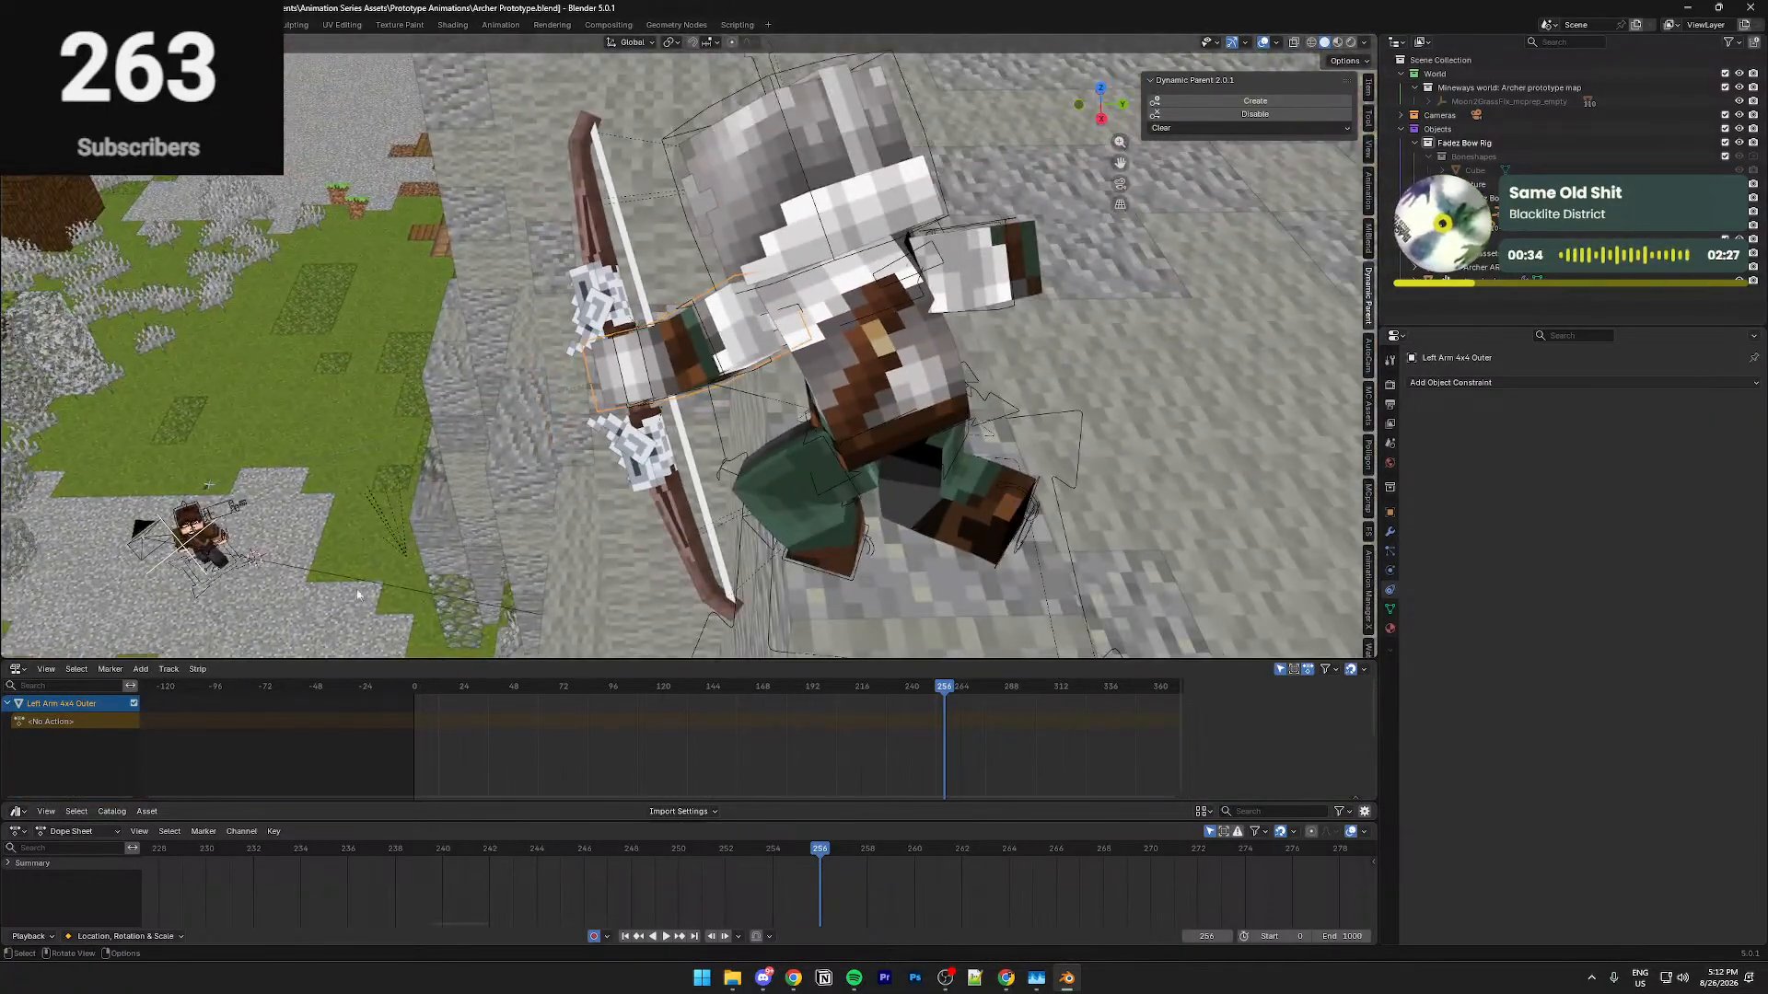
left_click(210, 494)
key("KP_Decimal")
key("ctrl+s")
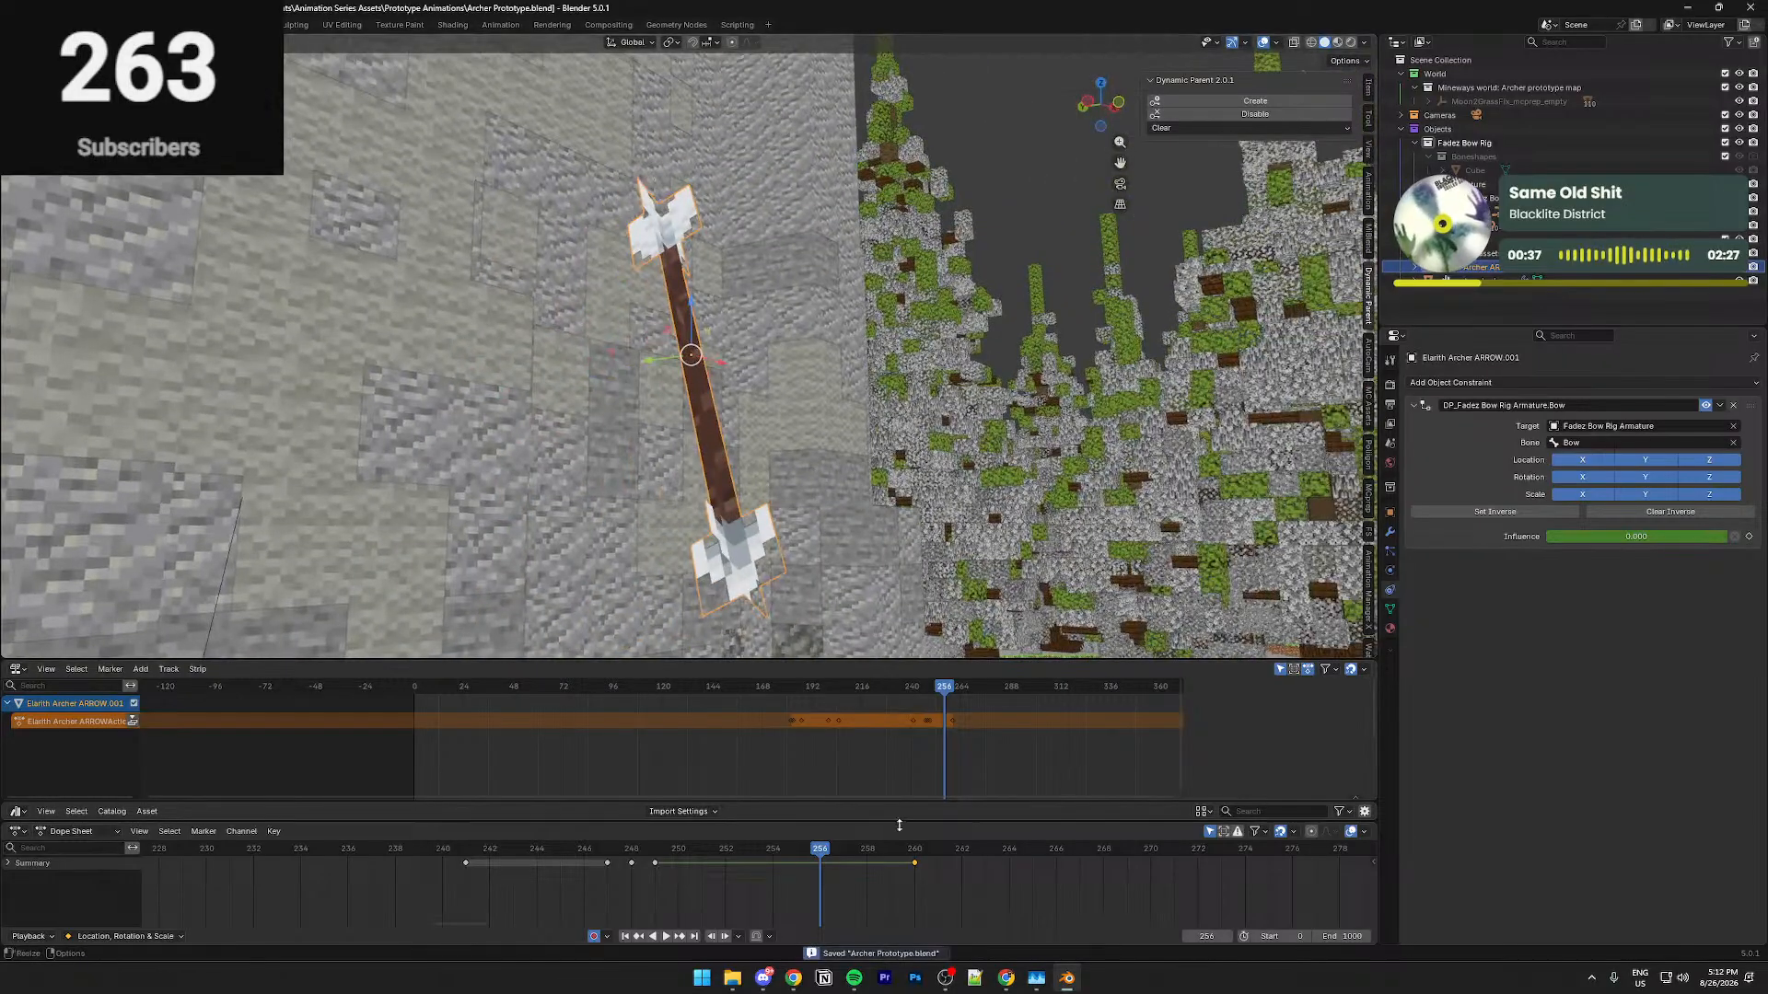
left_click_drag(912, 866, 820, 865)
key("KP_0")
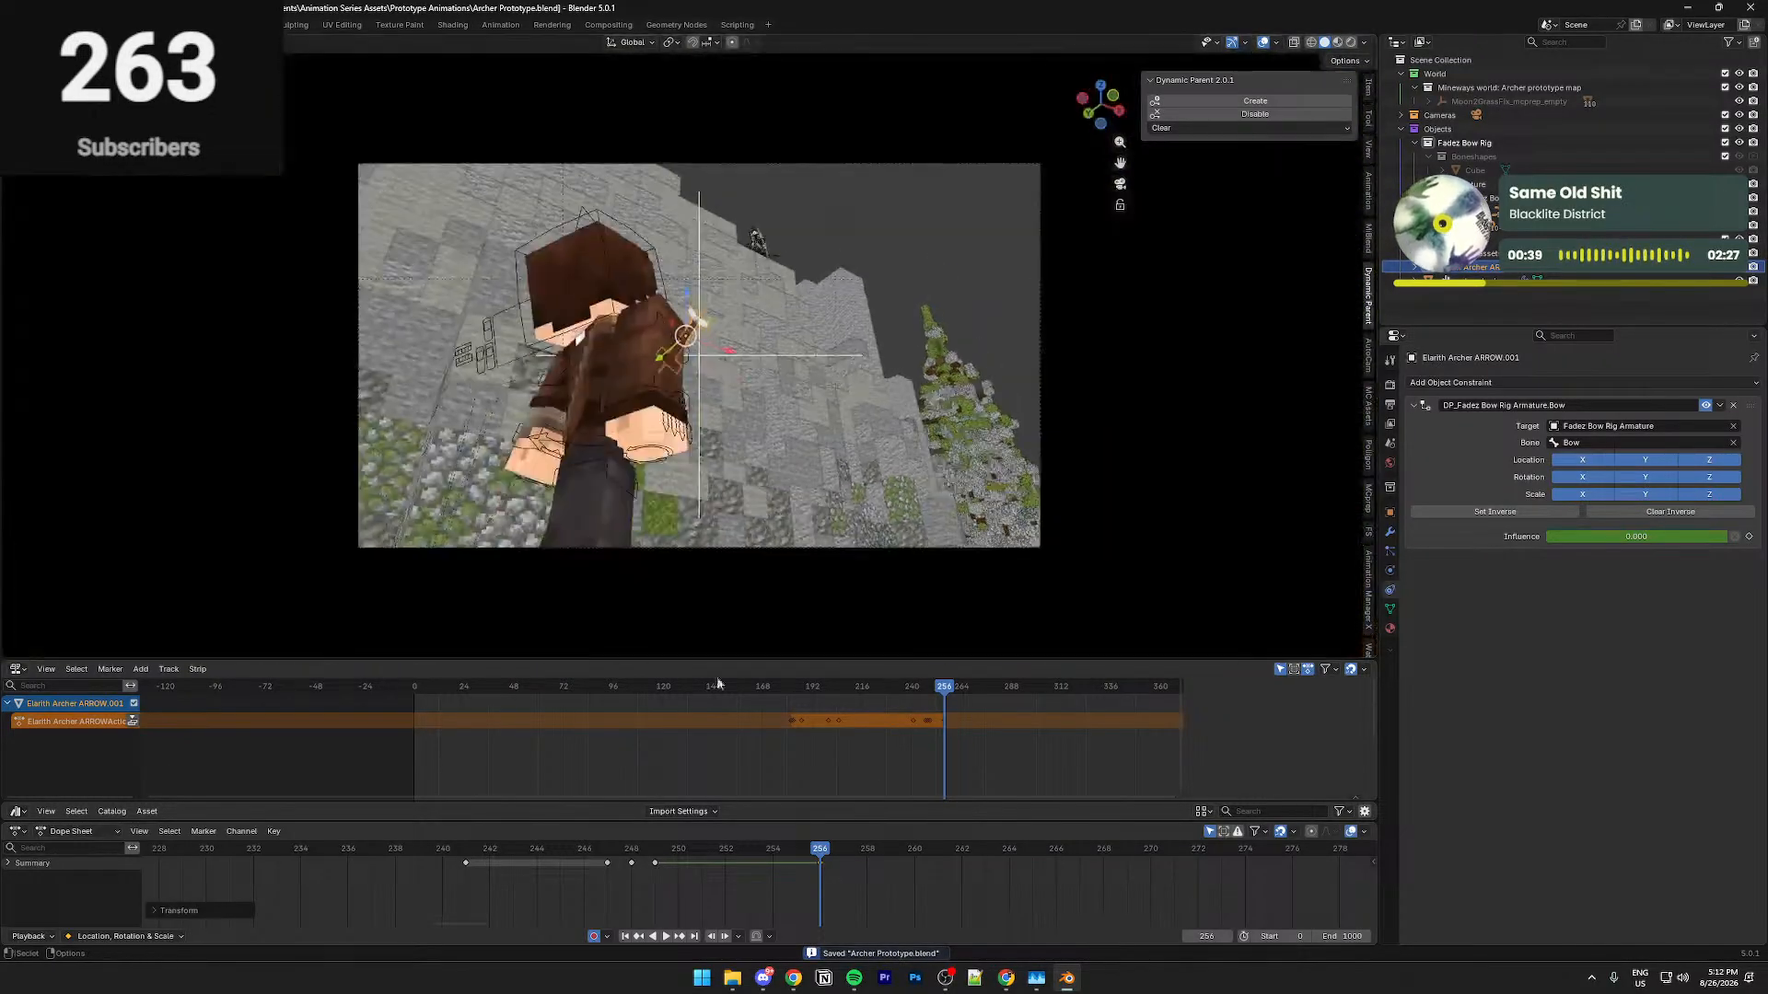
Replay the archer's shot through the camera several times, with the viewport overlays hidden for a clean look
key("space")
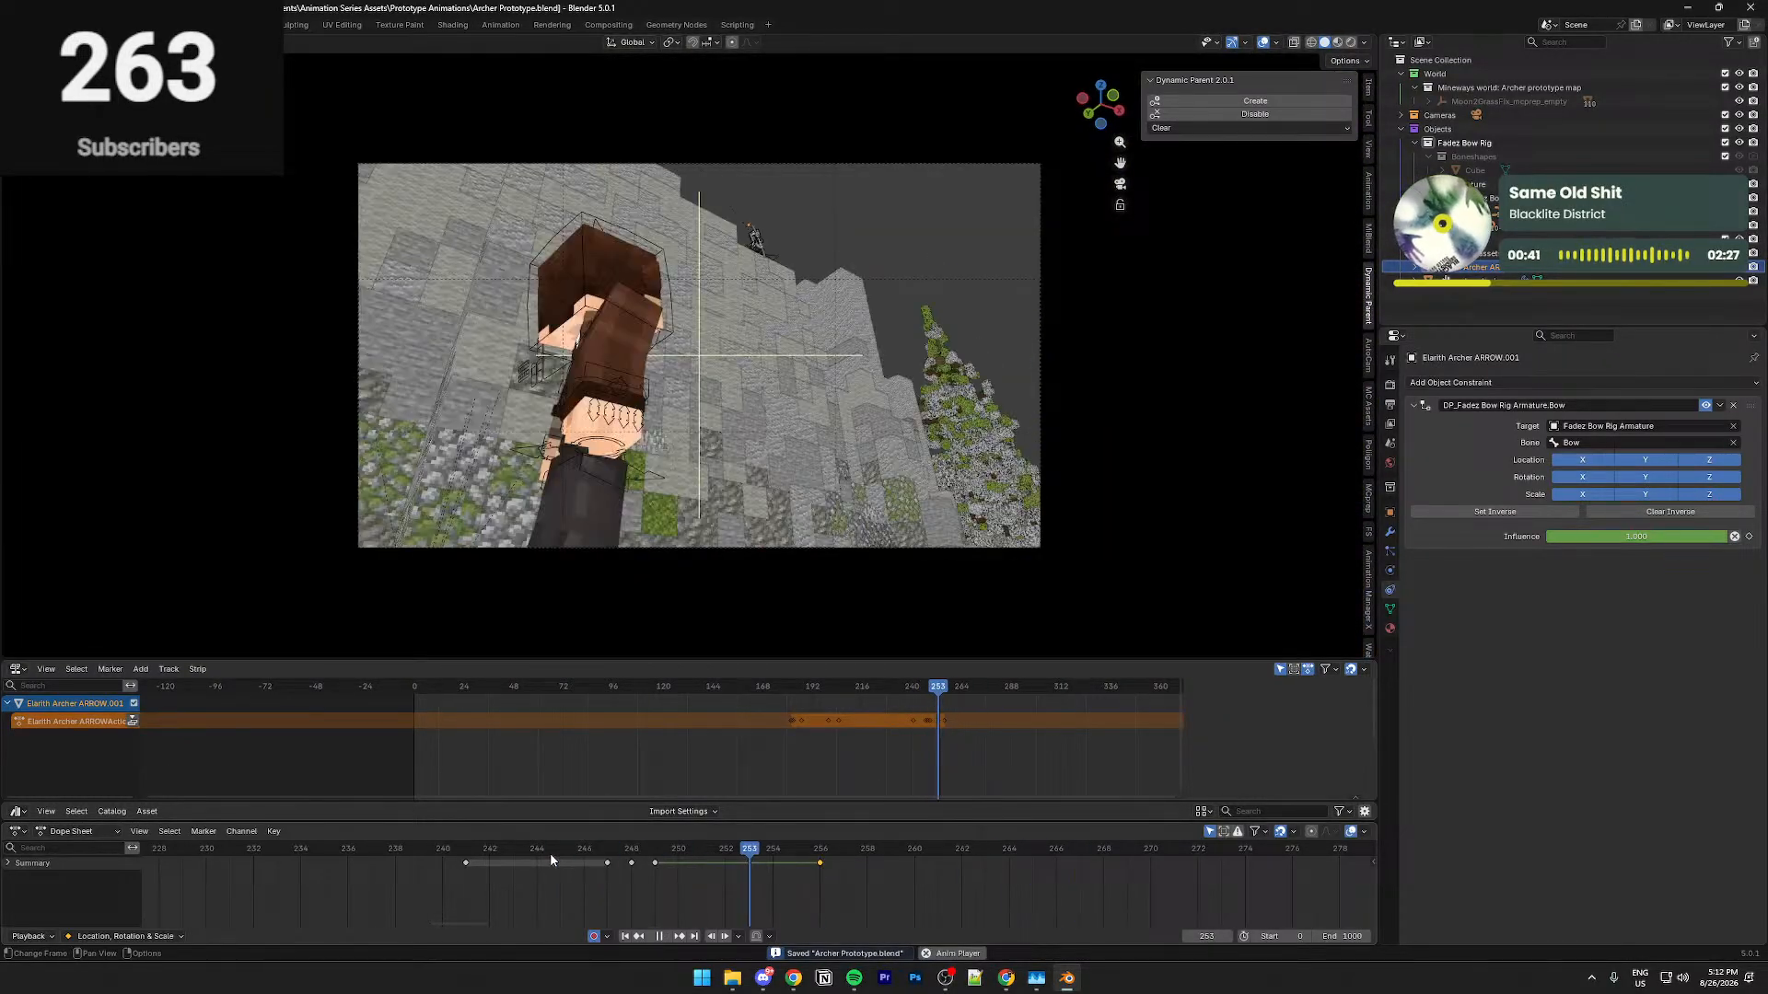
left_click(433, 848)
left_click(434, 848)
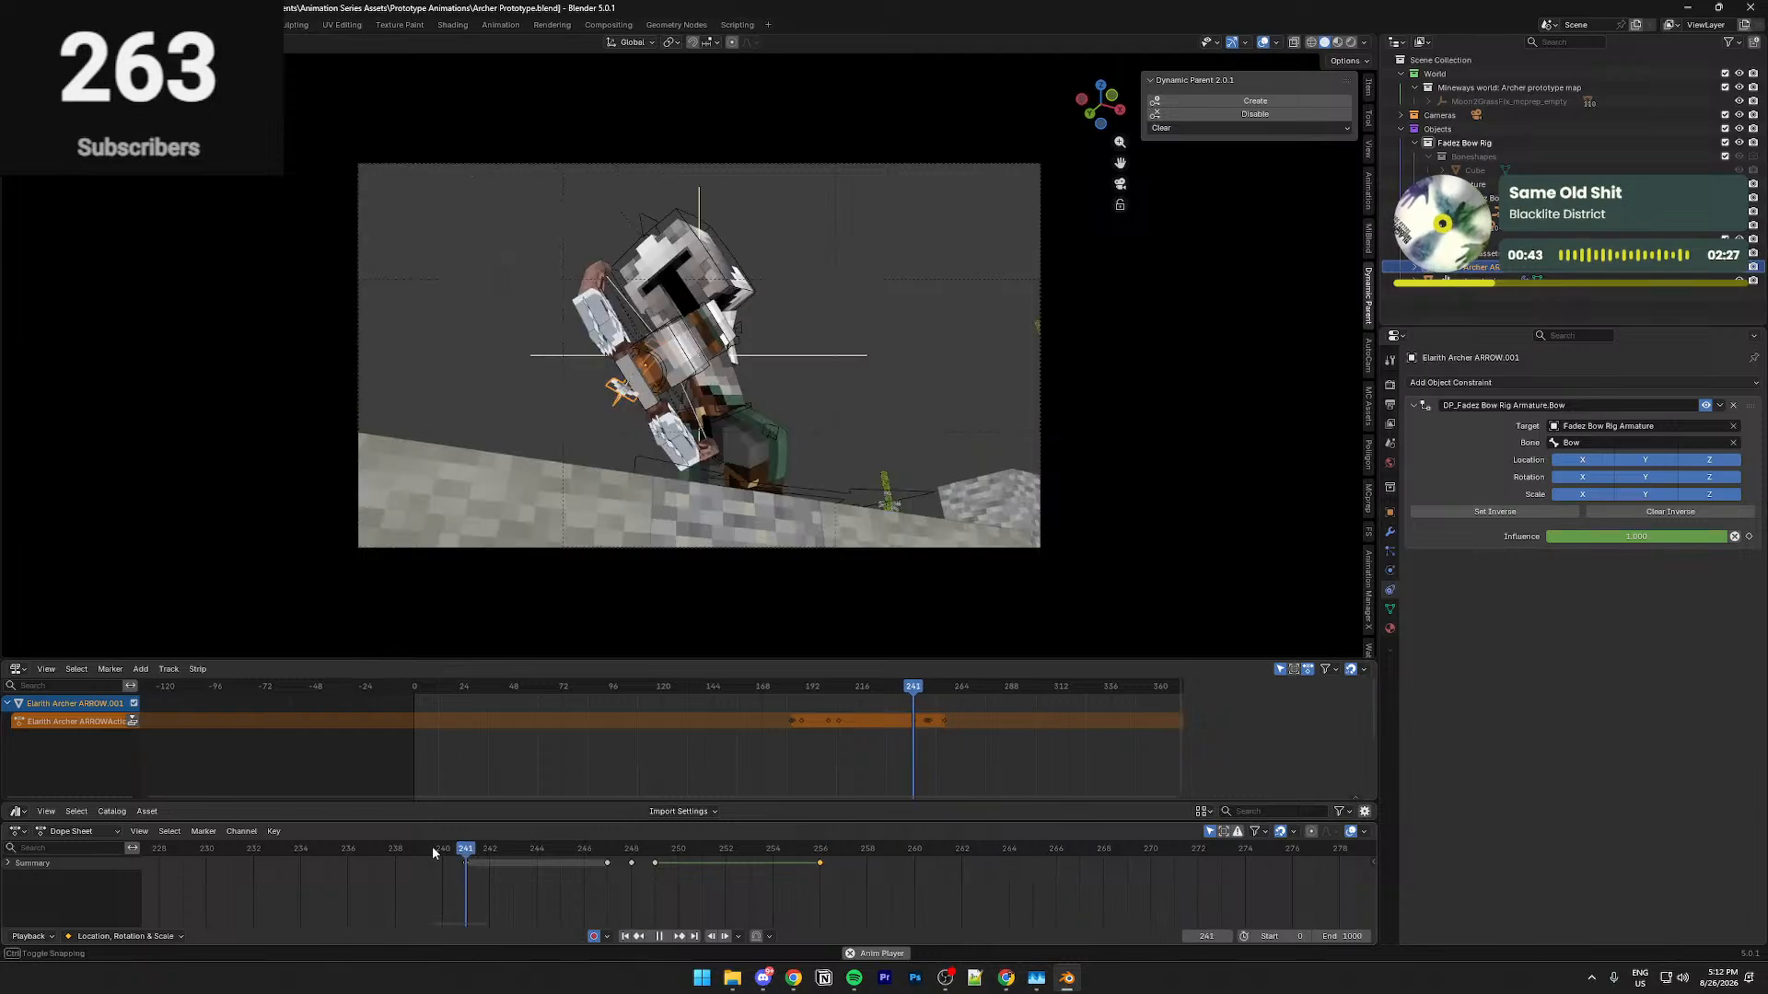
key("space")
left_click(1262, 43)
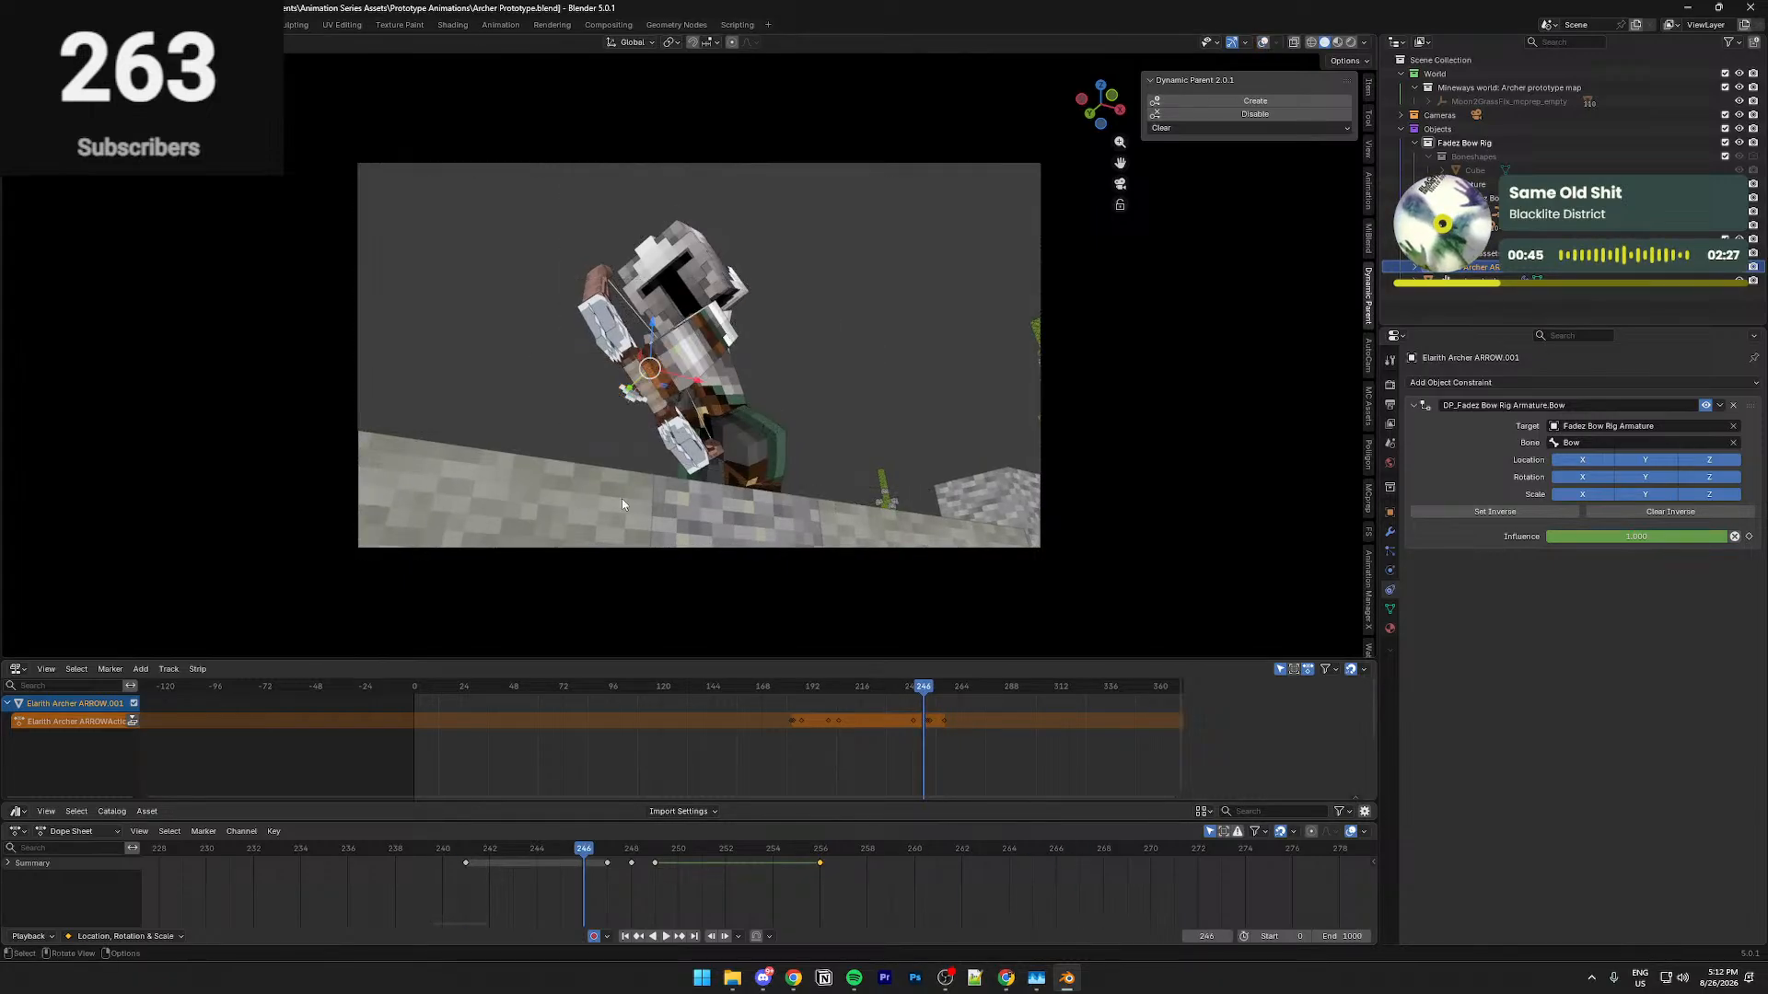
left_click(331, 849)
key("space")
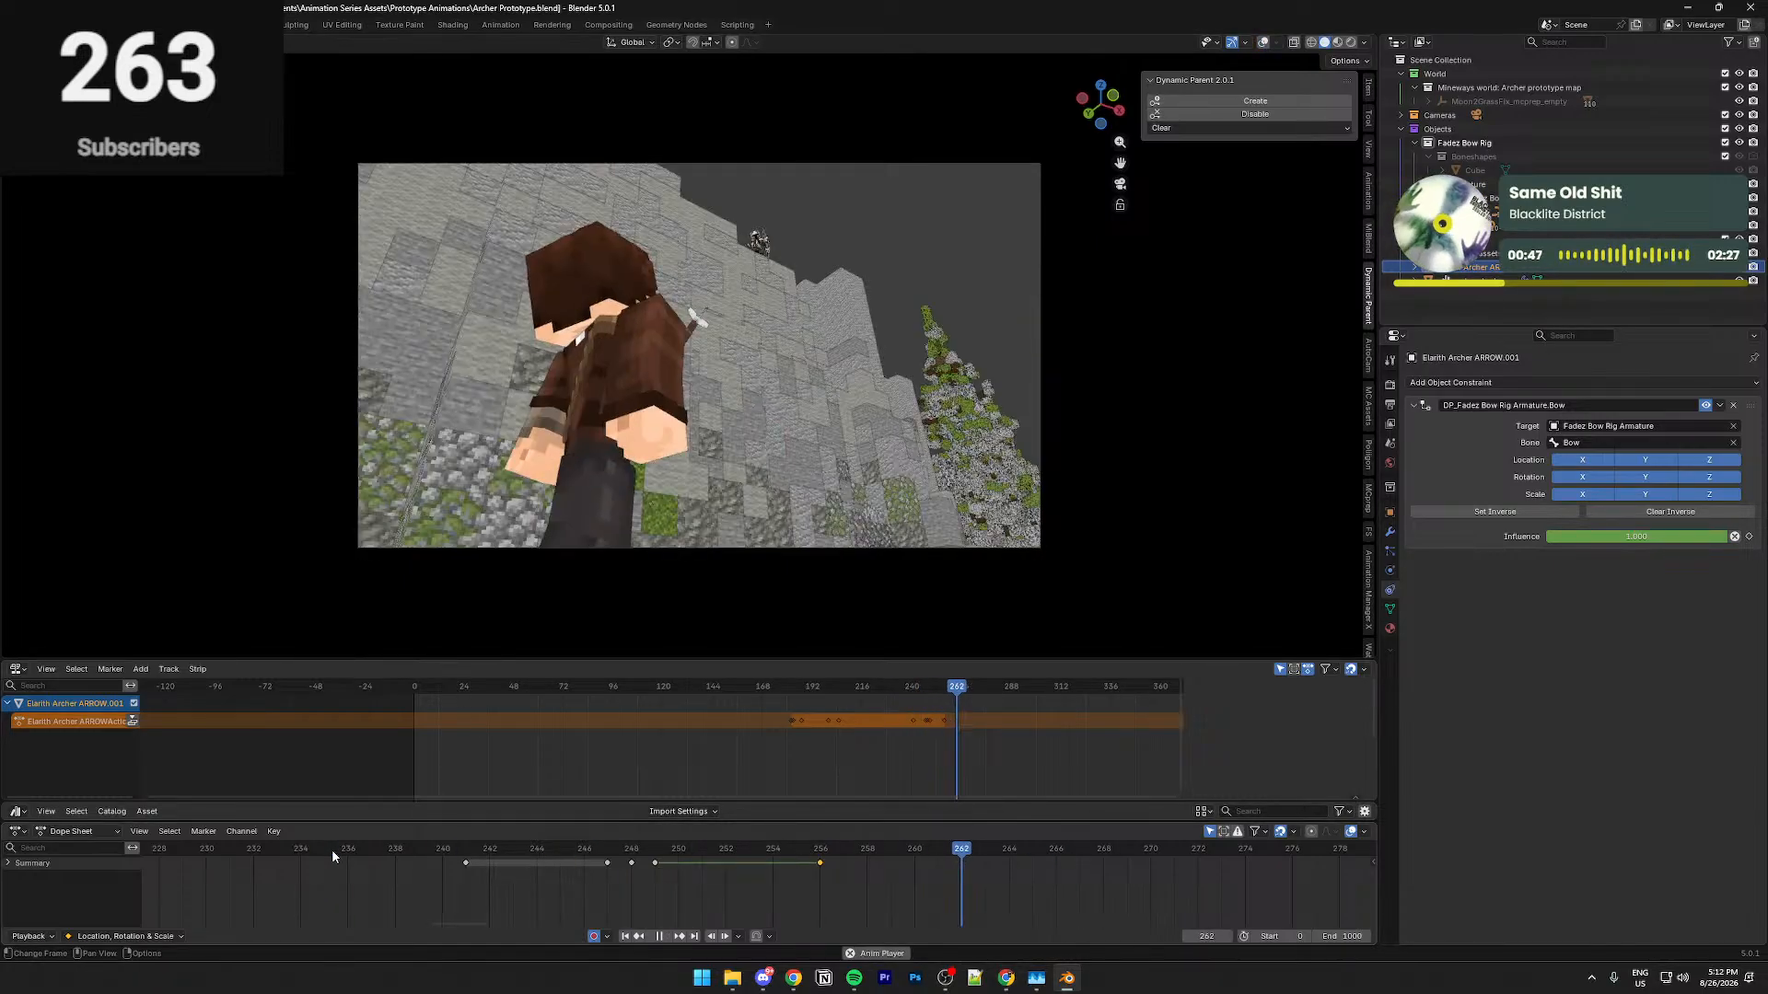
left_click(331, 849)
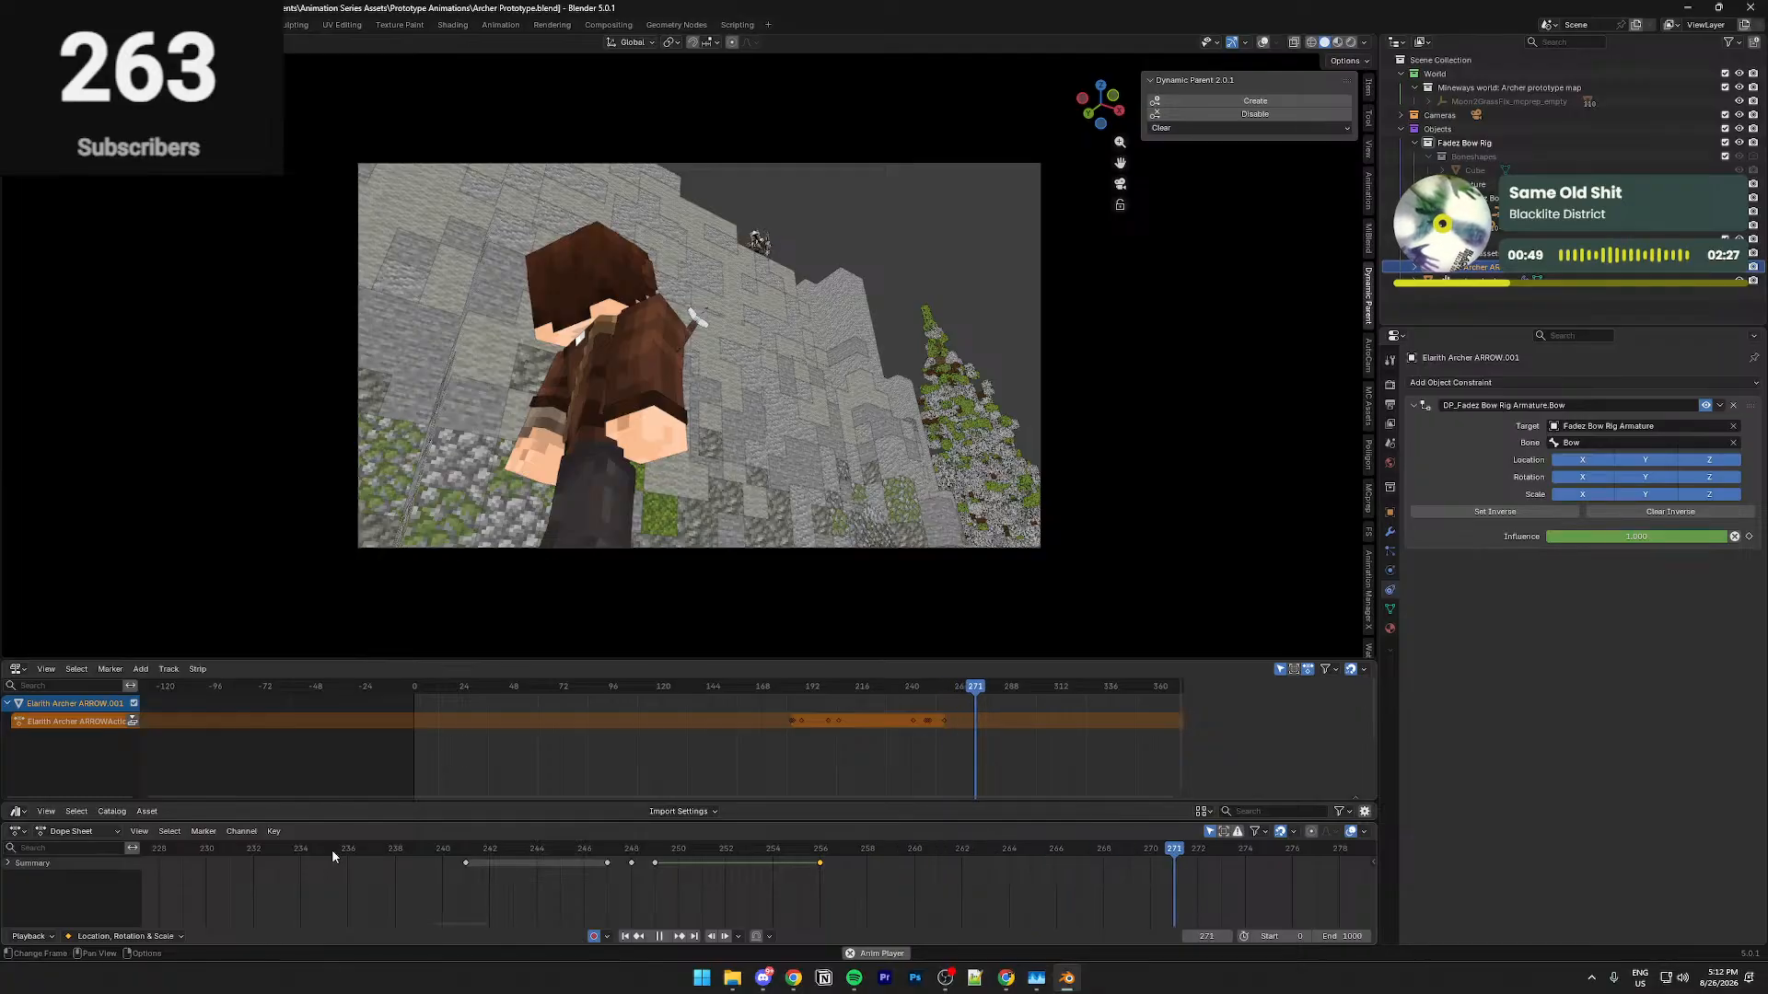
left_click(199, 845)
key("space")
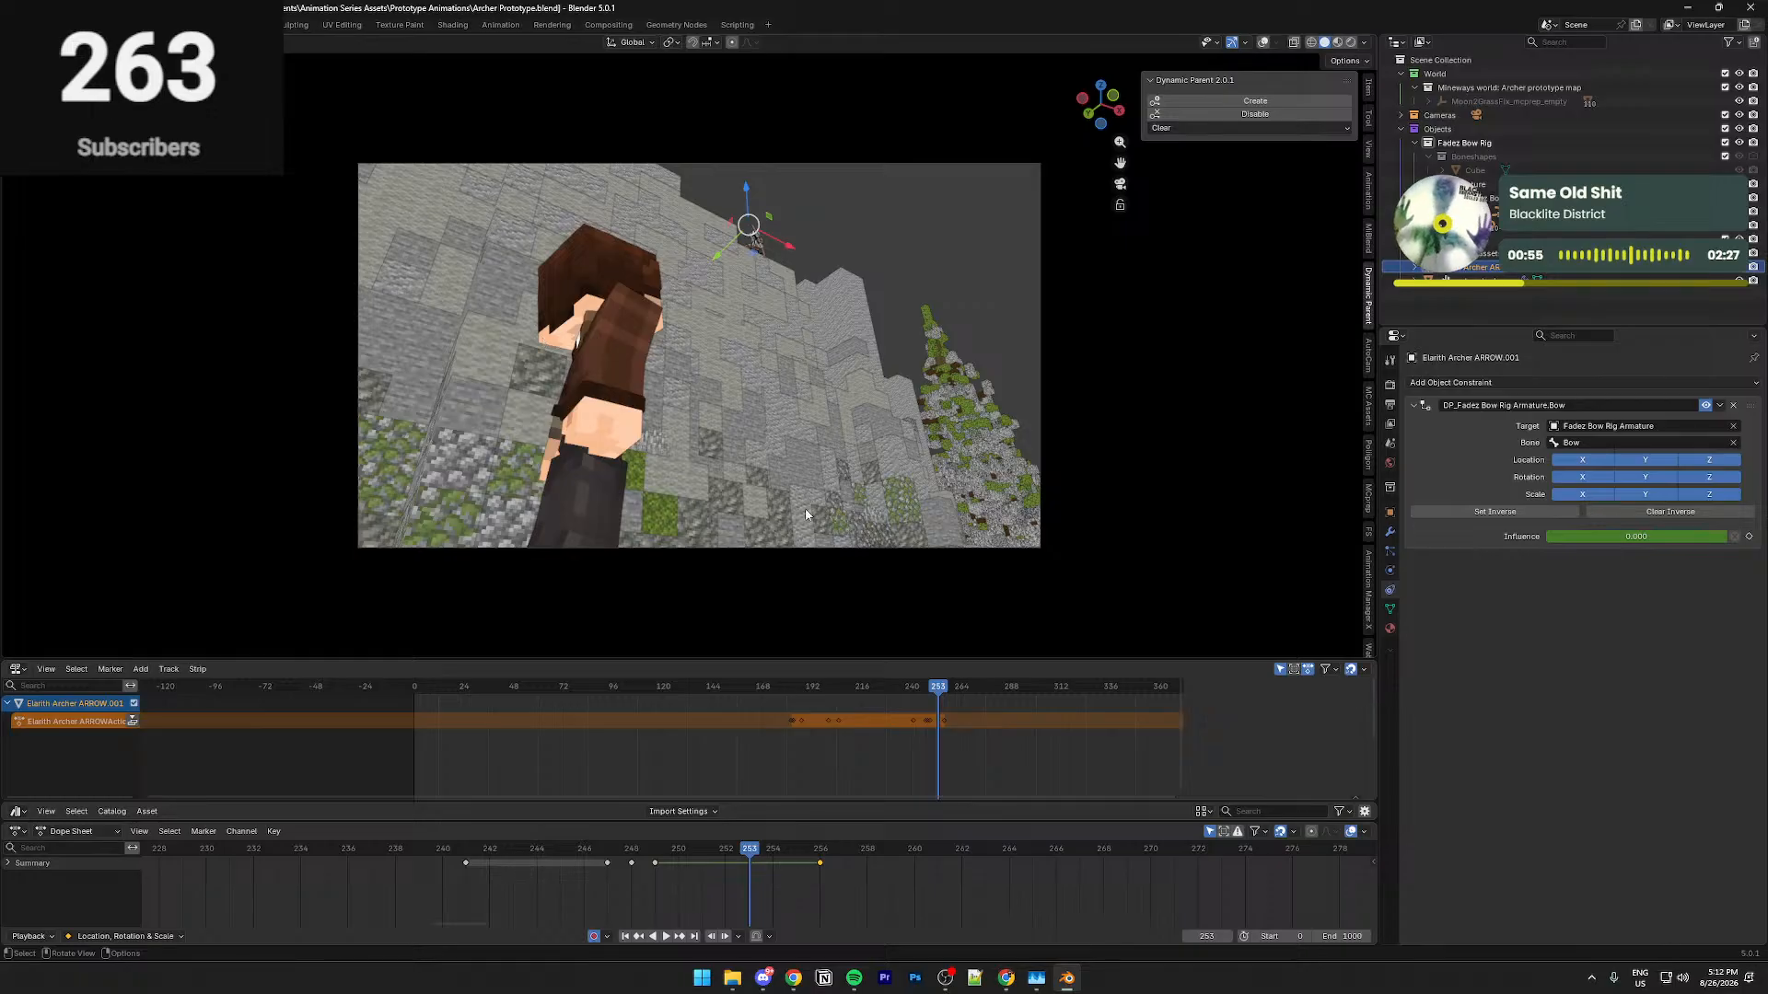
Show the viewport overlays again and move the Main Camera's cut keyframes to frames 248 and 249
left_click(653, 852)
key("space")
left_click_drag(652, 856, 718, 854)
left_click(719, 549)
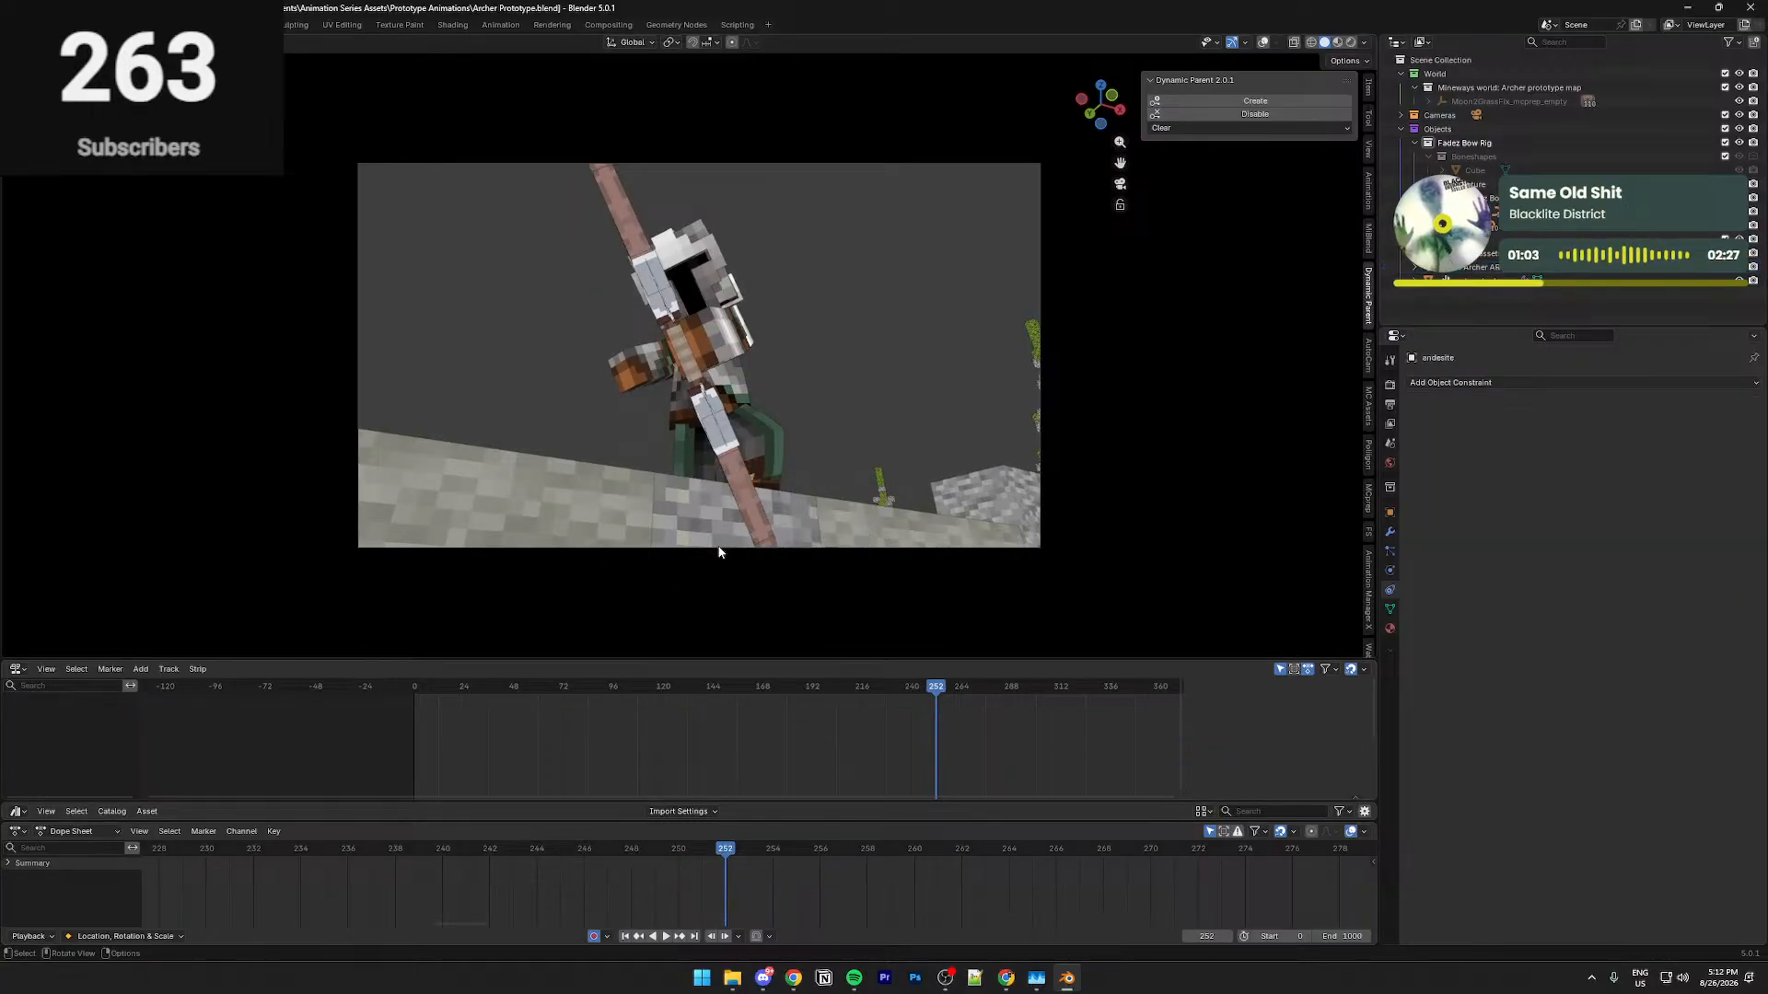
left_click(1264, 43)
left_click(748, 549)
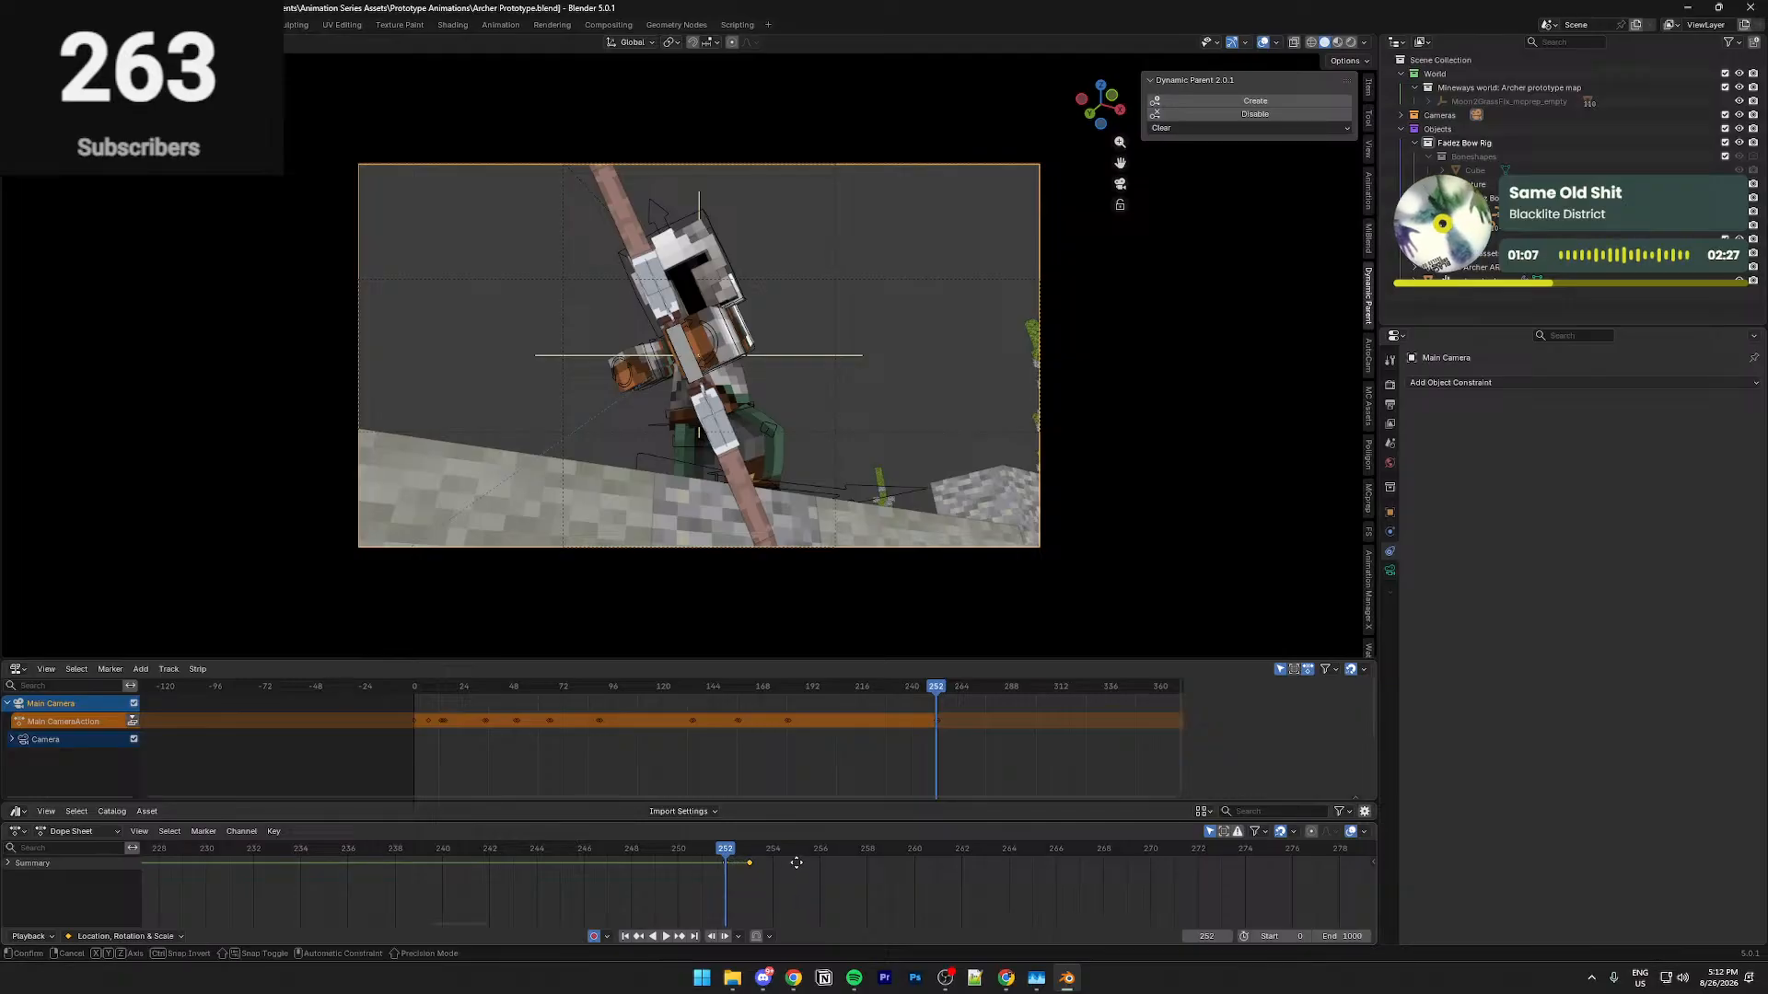
left_click(706, 870)
Replay the shot around the camera cut at frames 248 and 249 to check its timing
left_click_drag(637, 849, 499, 845)
key("space")
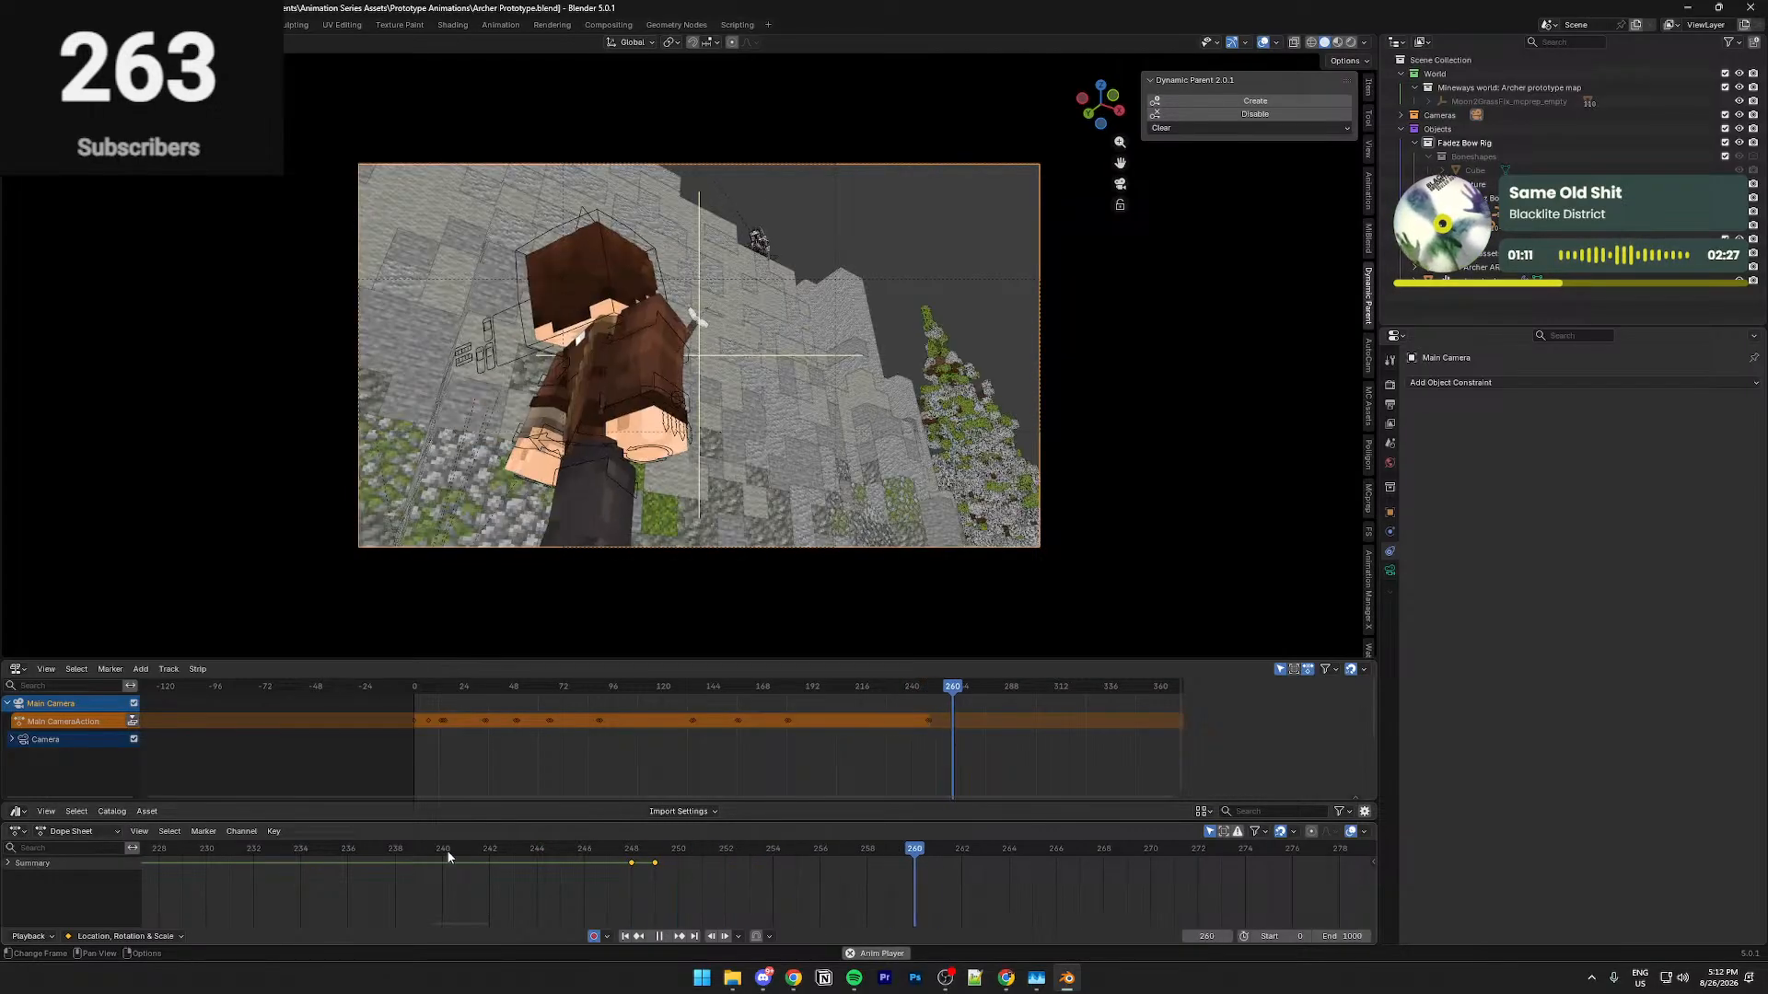
left_click(550, 849)
key("space")
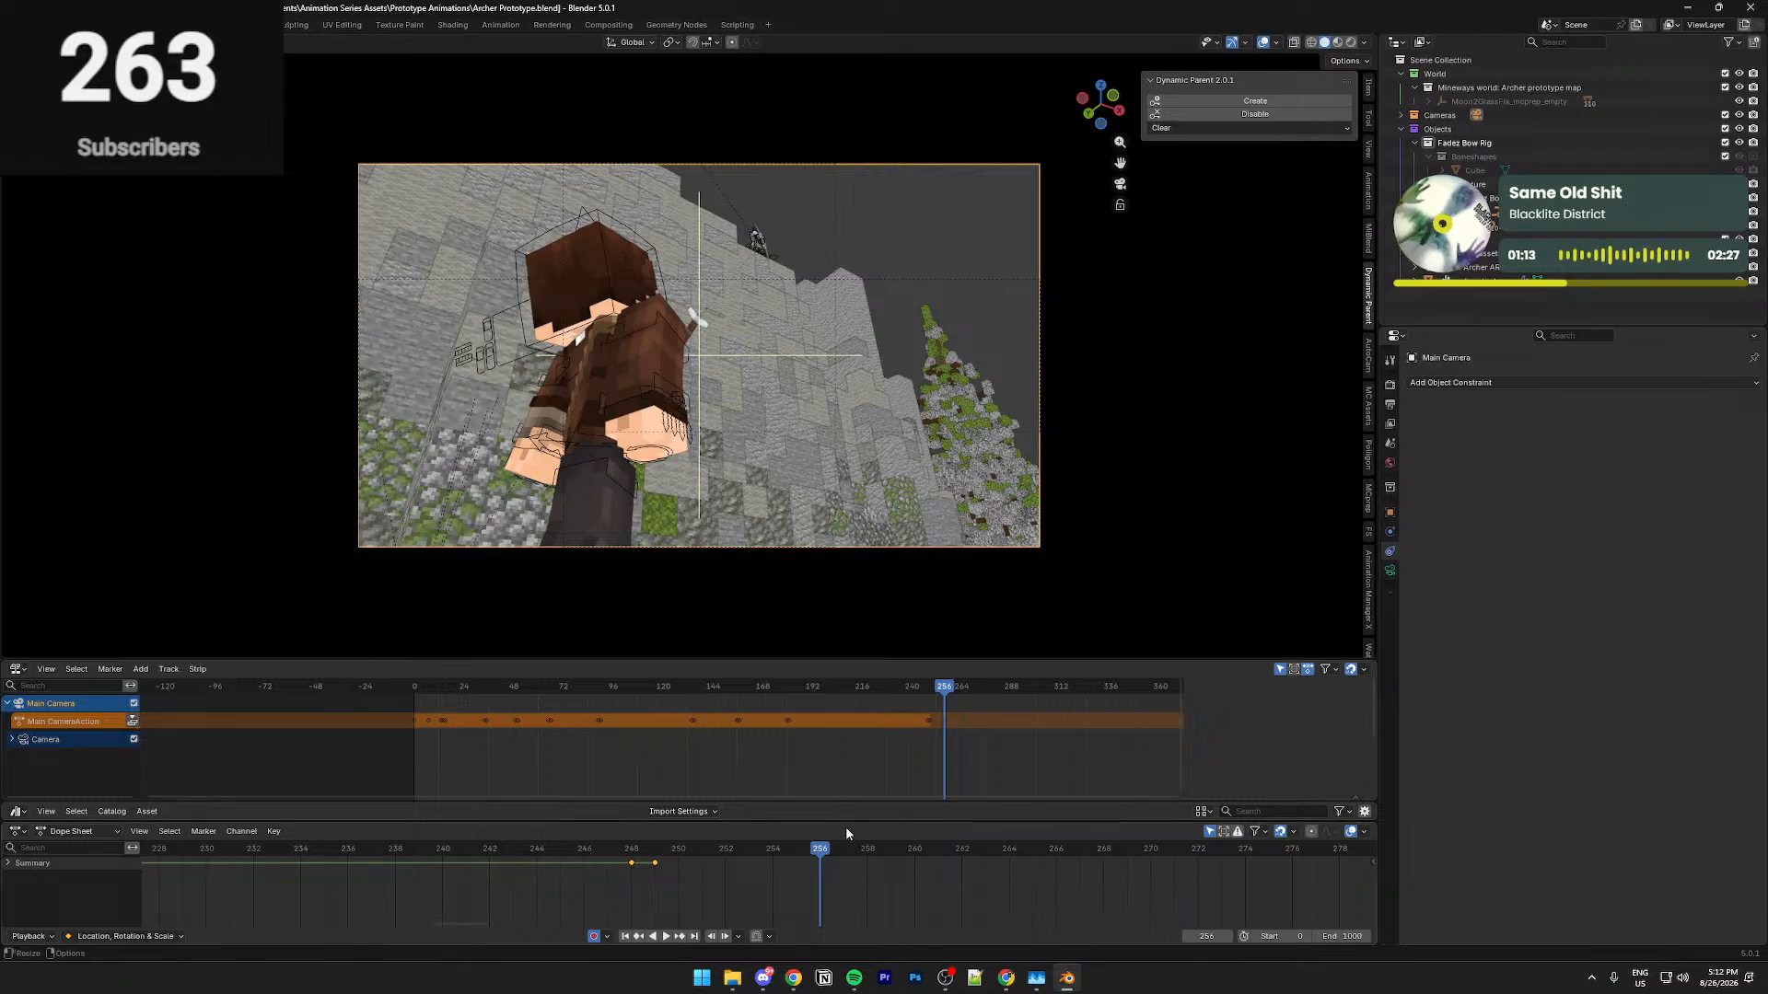
key("Down")
key("Down")
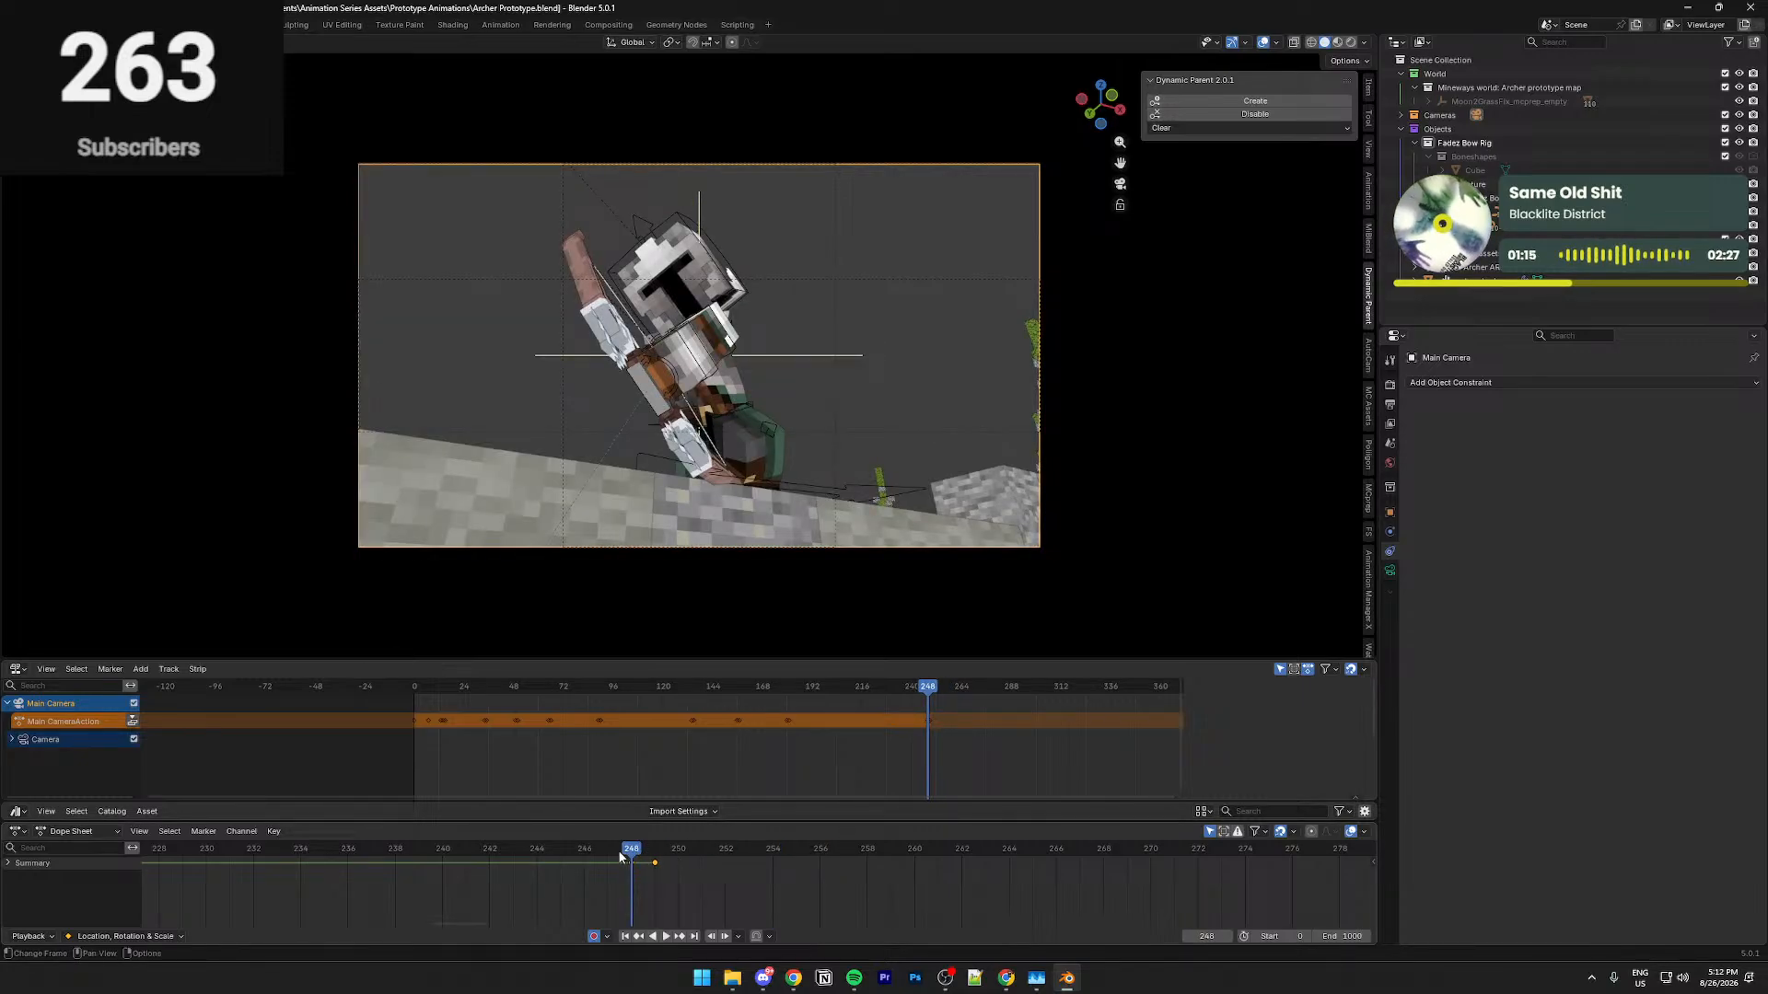
key("space")
left_click(272, 848)
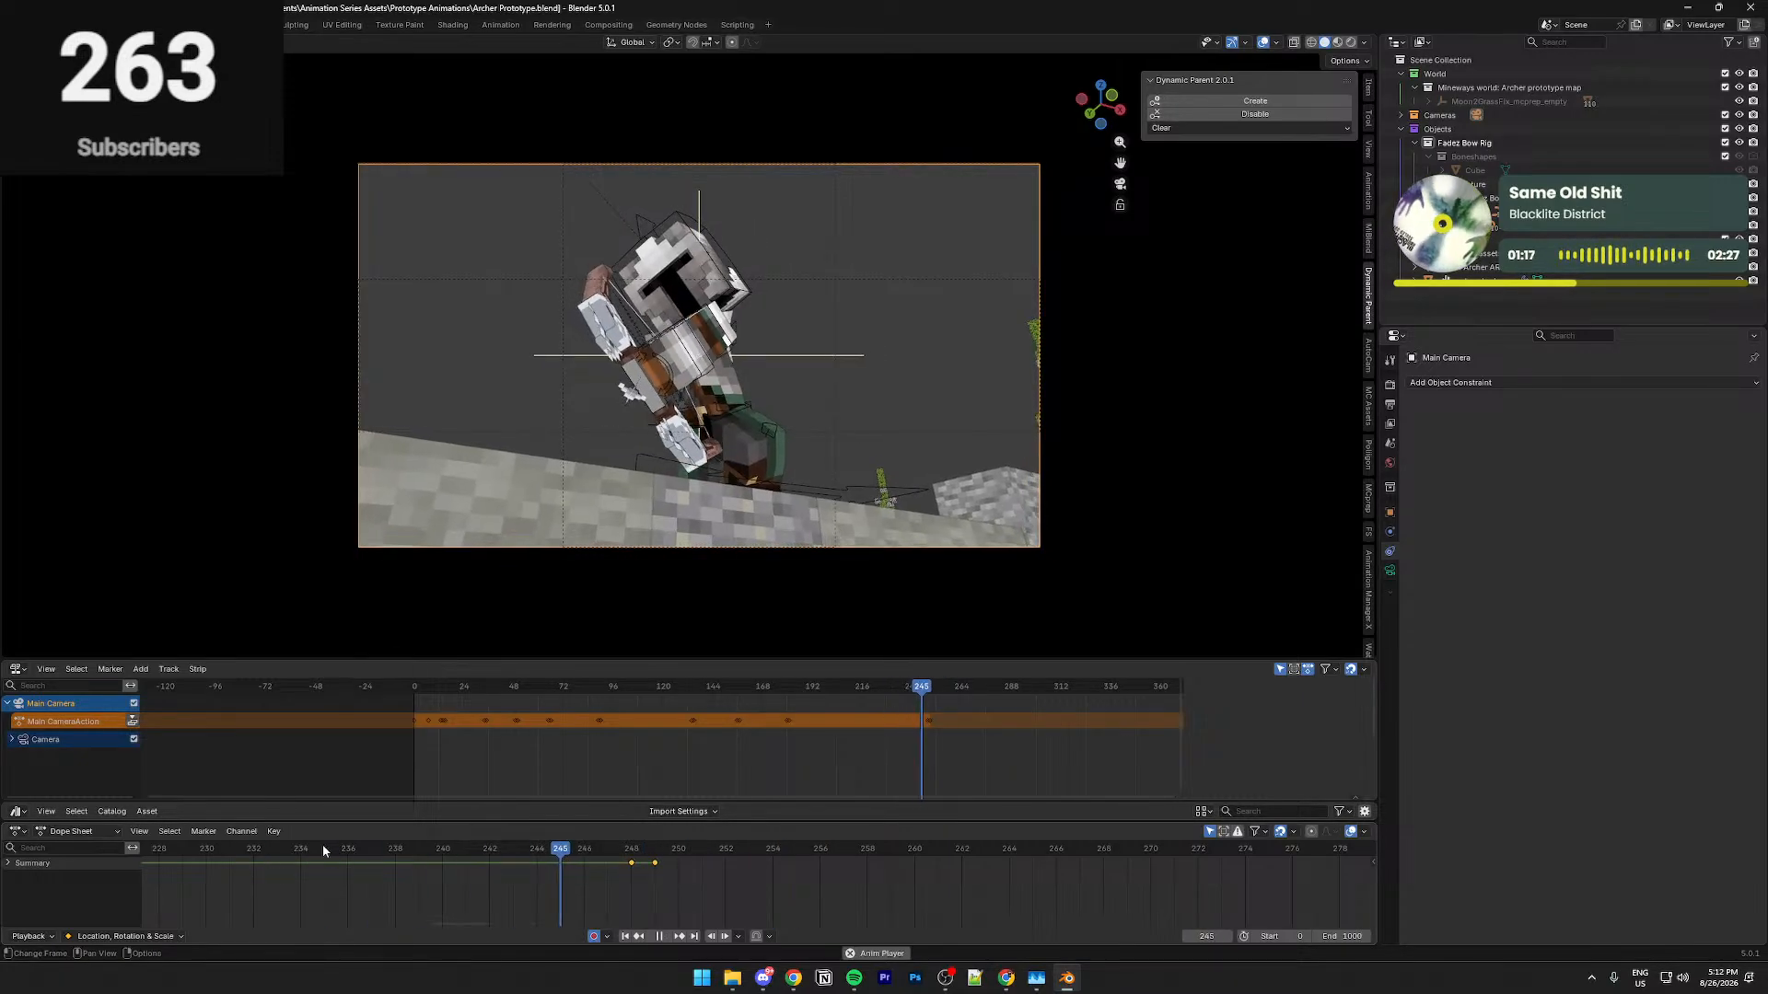
key("space")
Fly around the brown-haired character, the archer and the arrow in mid-flight to examine the arrow's path at frame 252
key("shift+grave")
key("w")
key("e")
key("s")
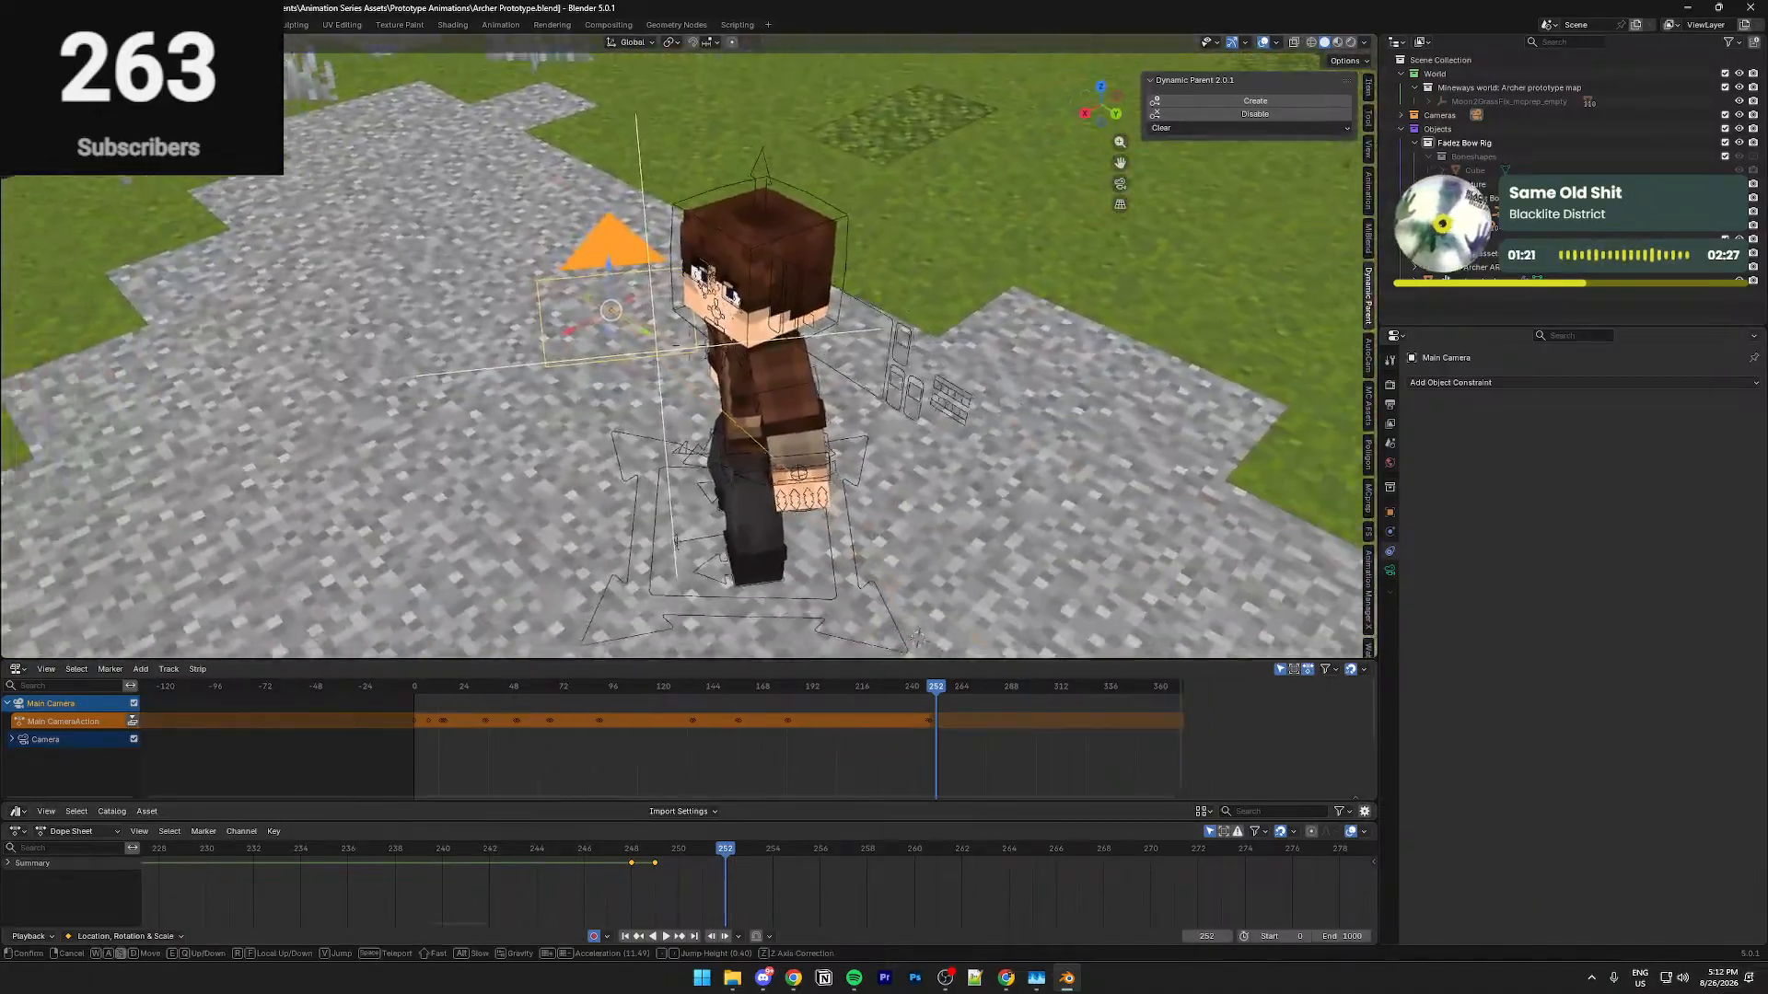
key("s")
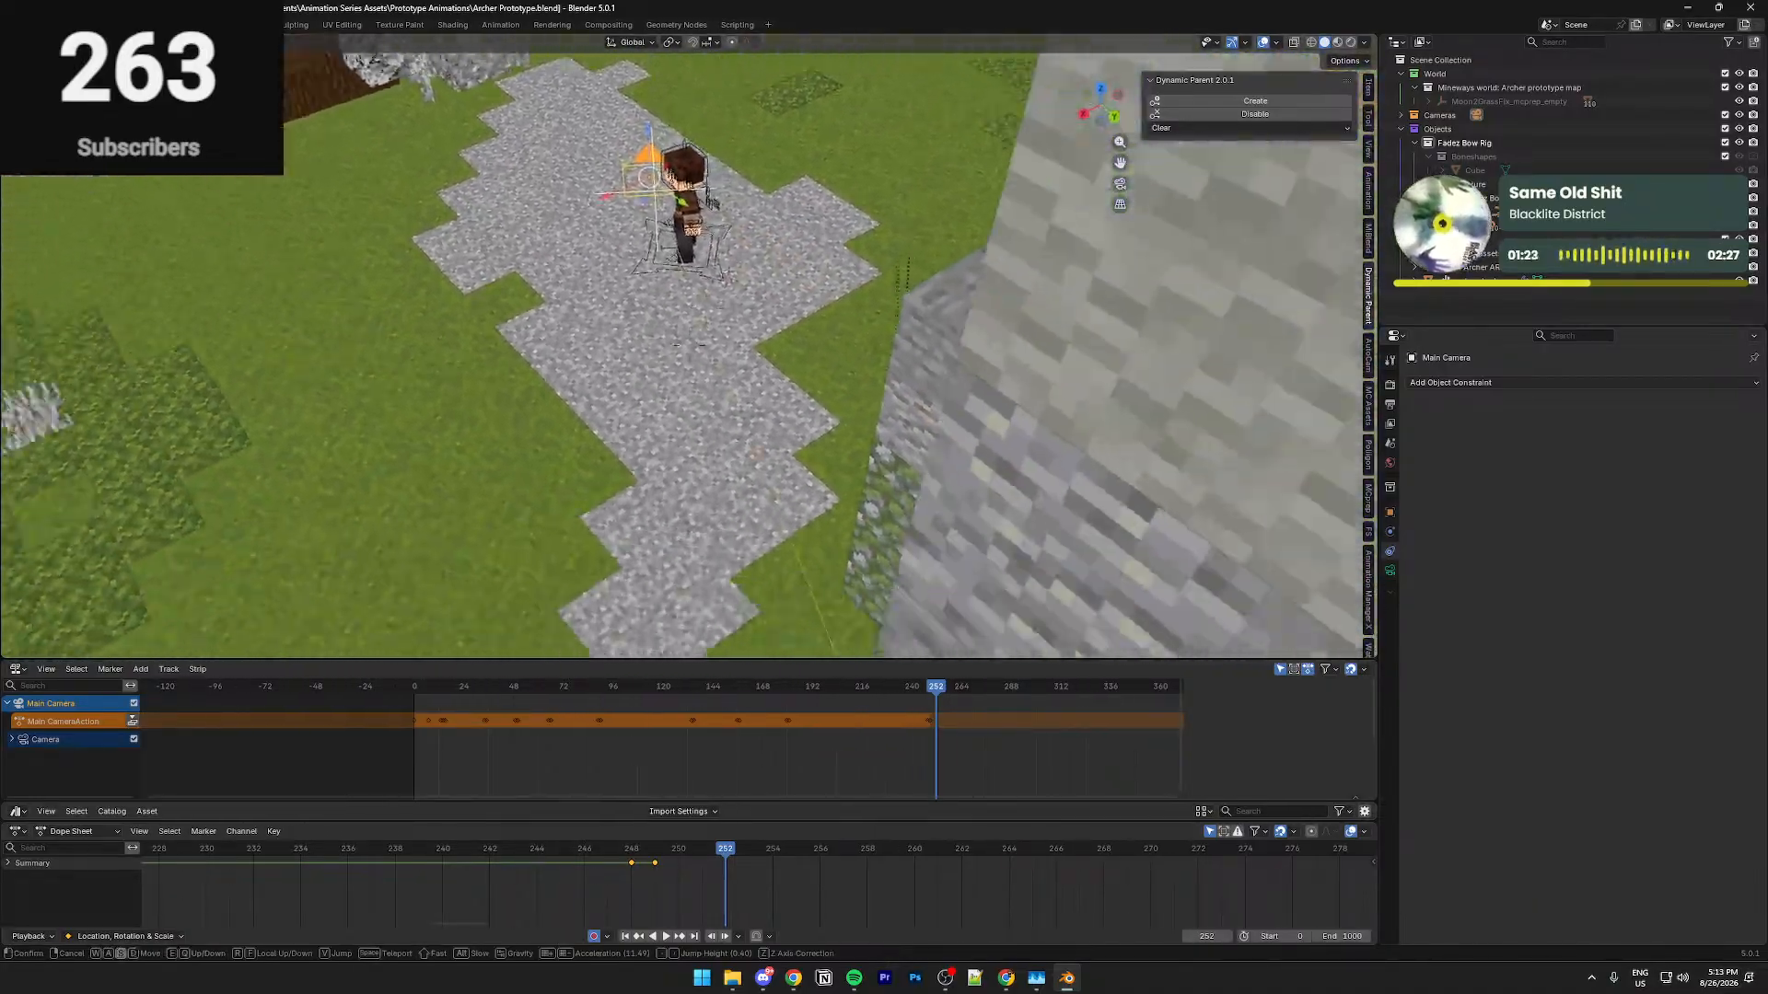
key("w")
key("d")
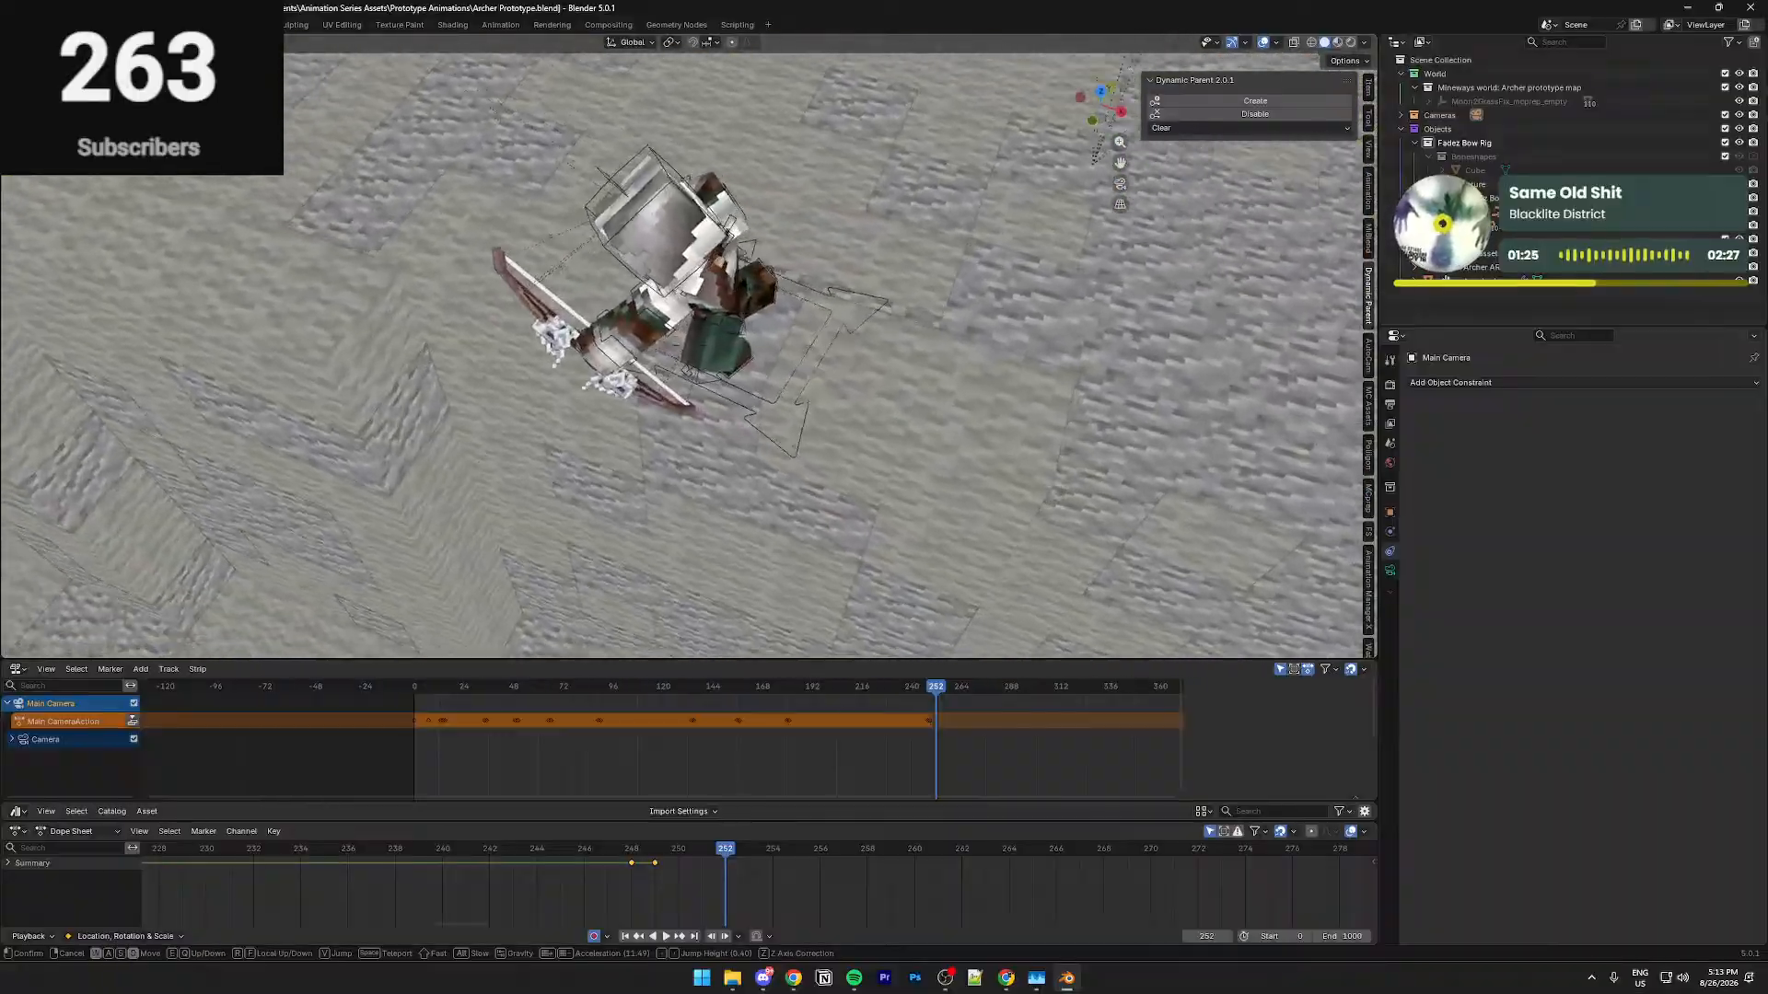
key("w")
scroll(689, 356, "down", 13)
key("a")
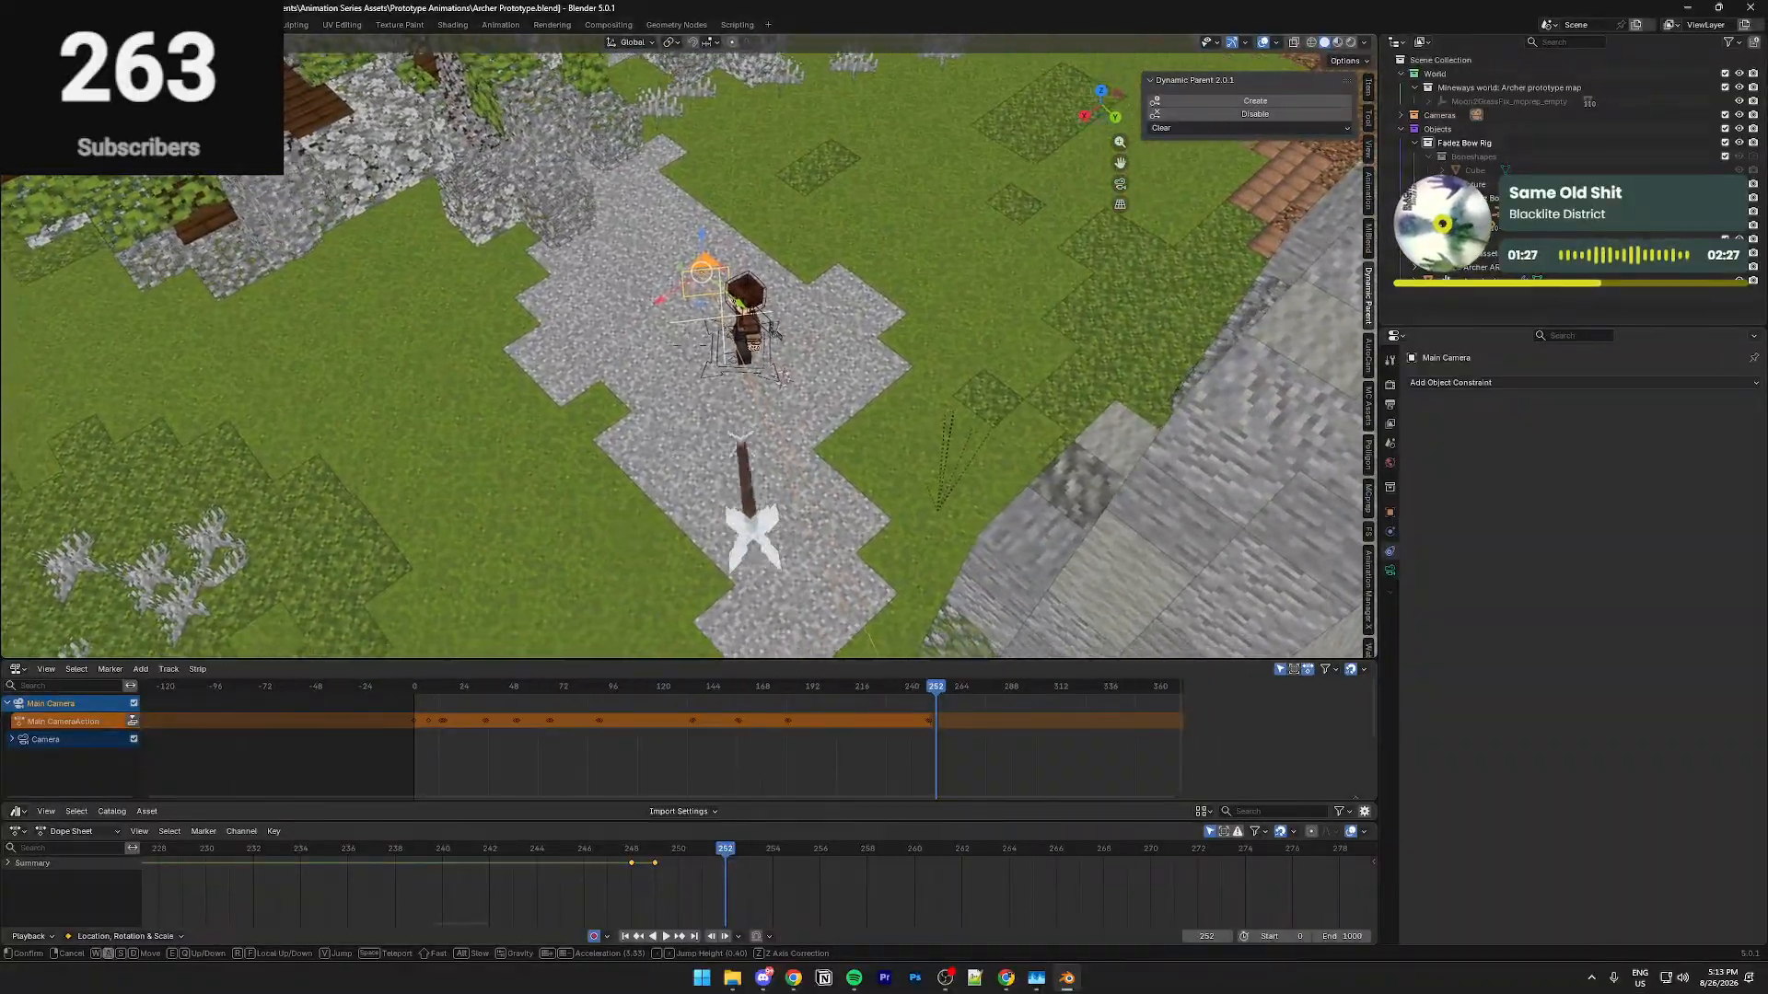
key("w")
scroll(689, 355, "down", 2)
key("e")
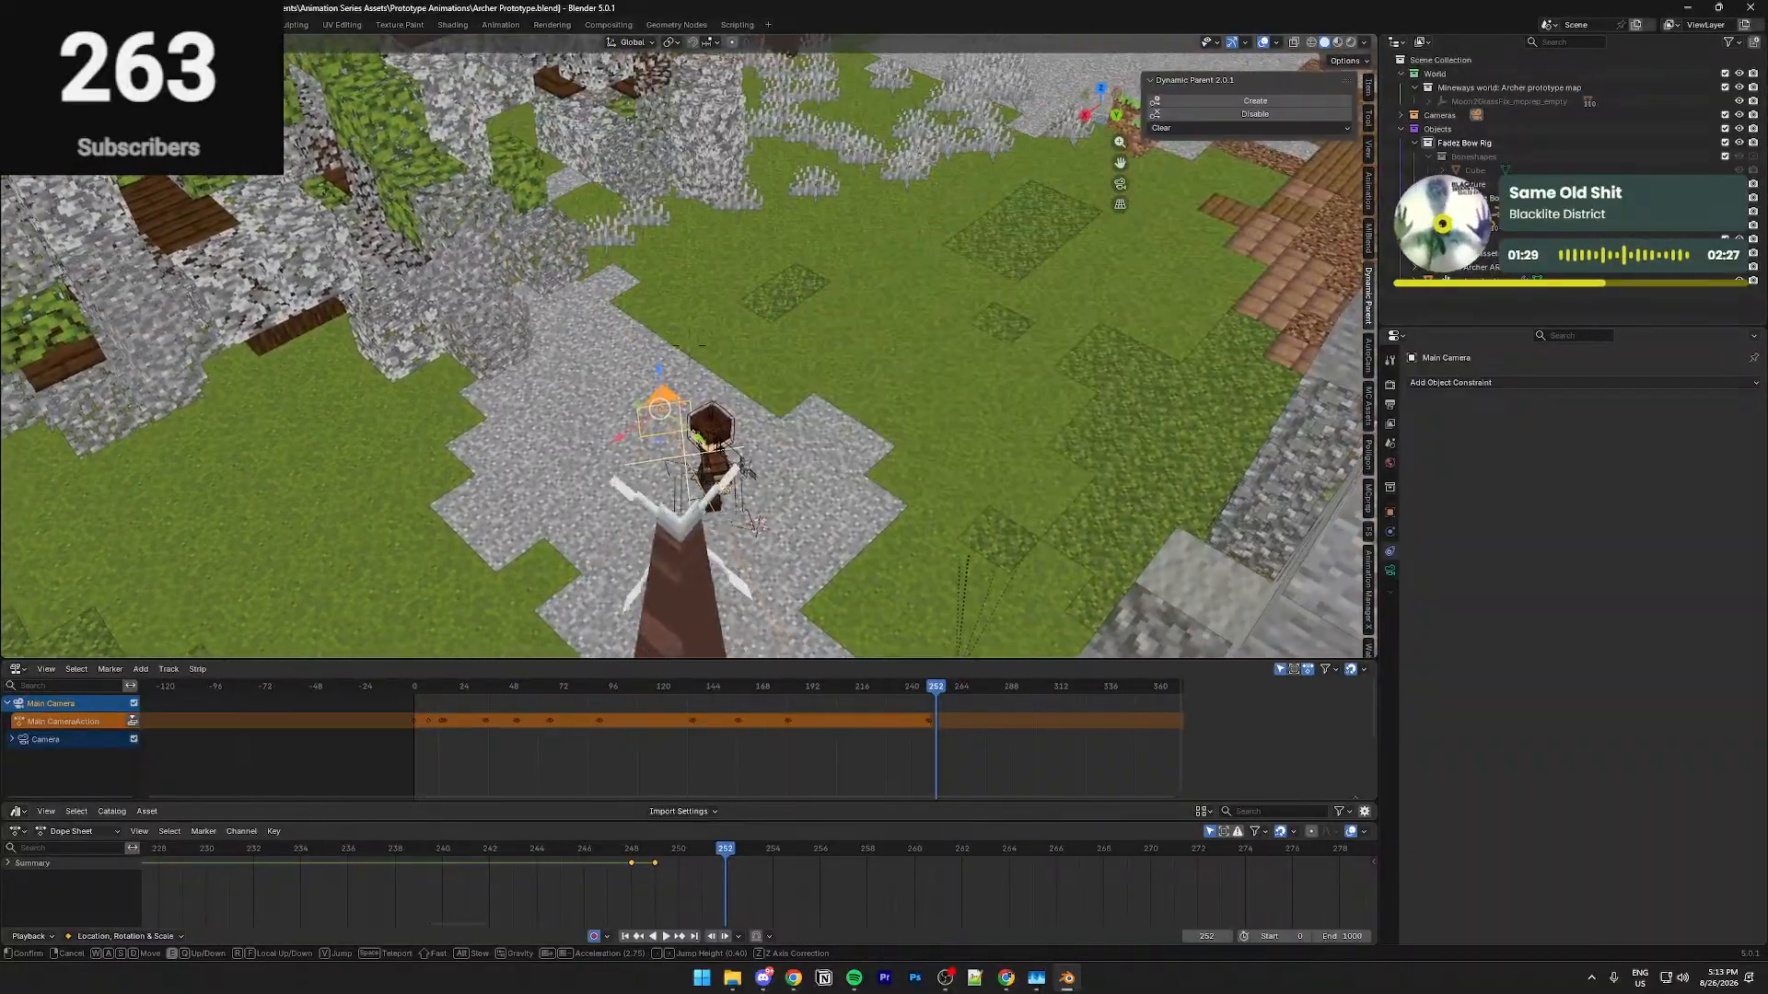
key("w")
key("s")
key("w")
key("s")
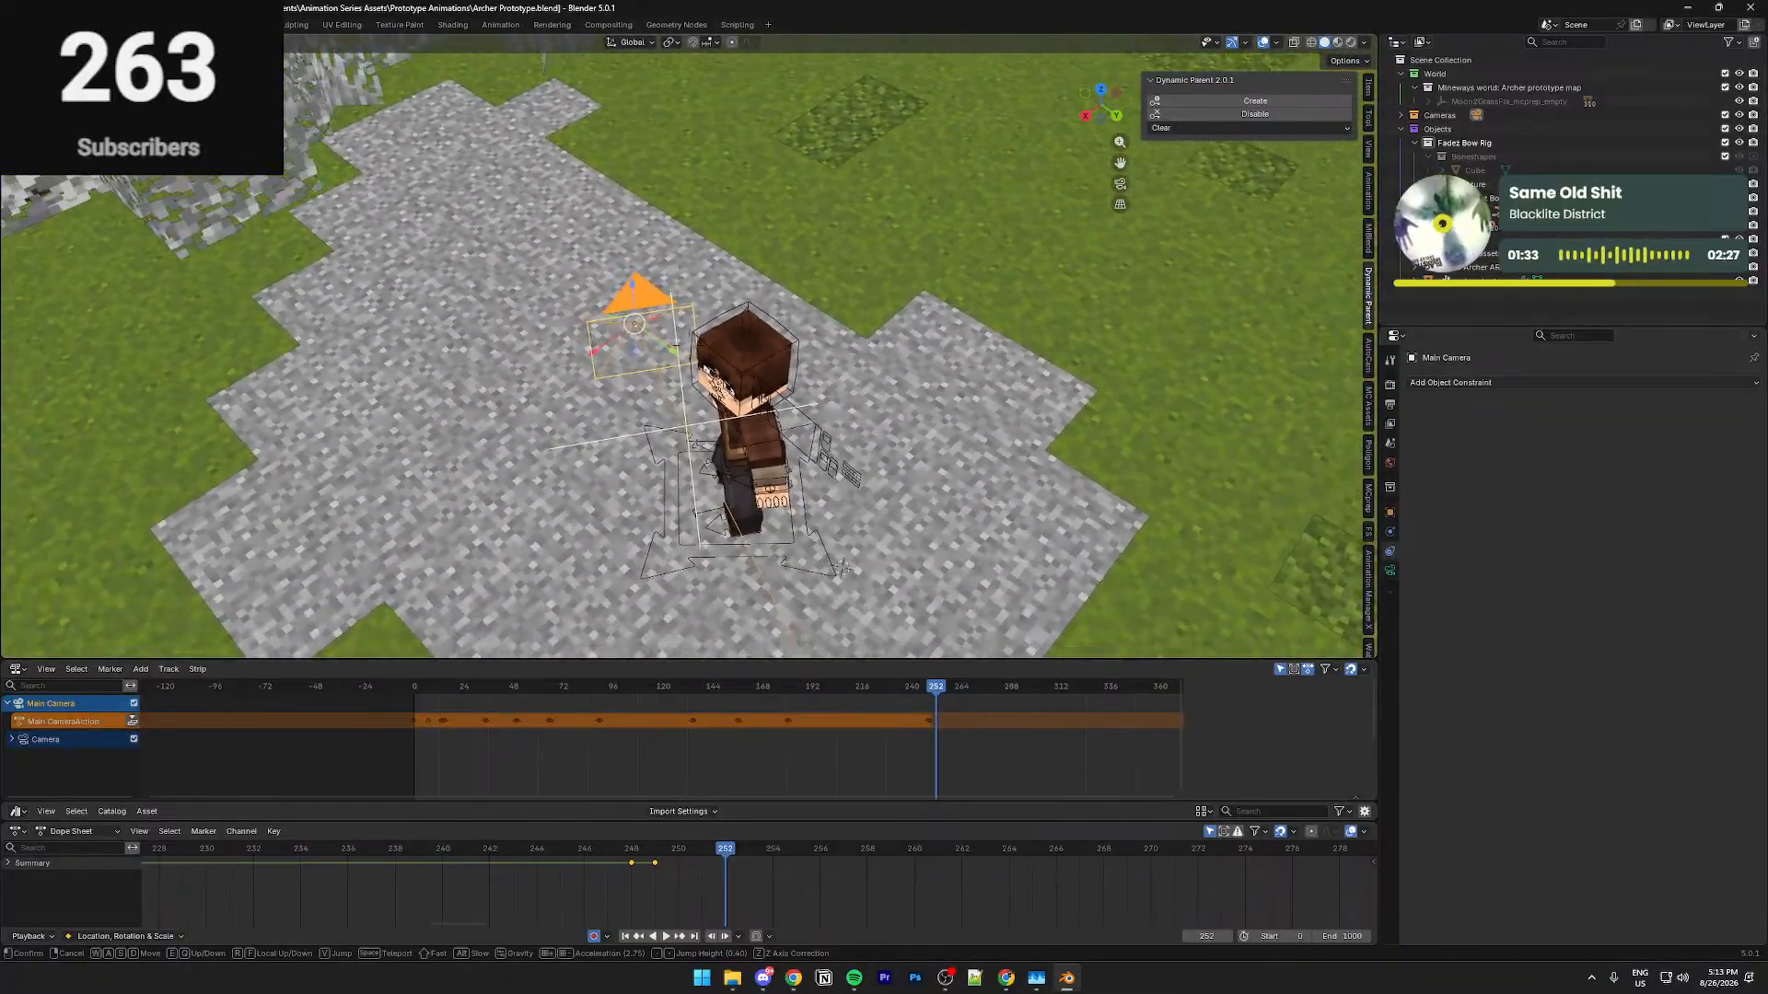
left_click(609, 512)
Focus the view on the Main Camera, save the file, and return to the camera view
middle_click_drag(610, 512, 669, 532)
key("KP_Decimal")
key("ctrl+s")
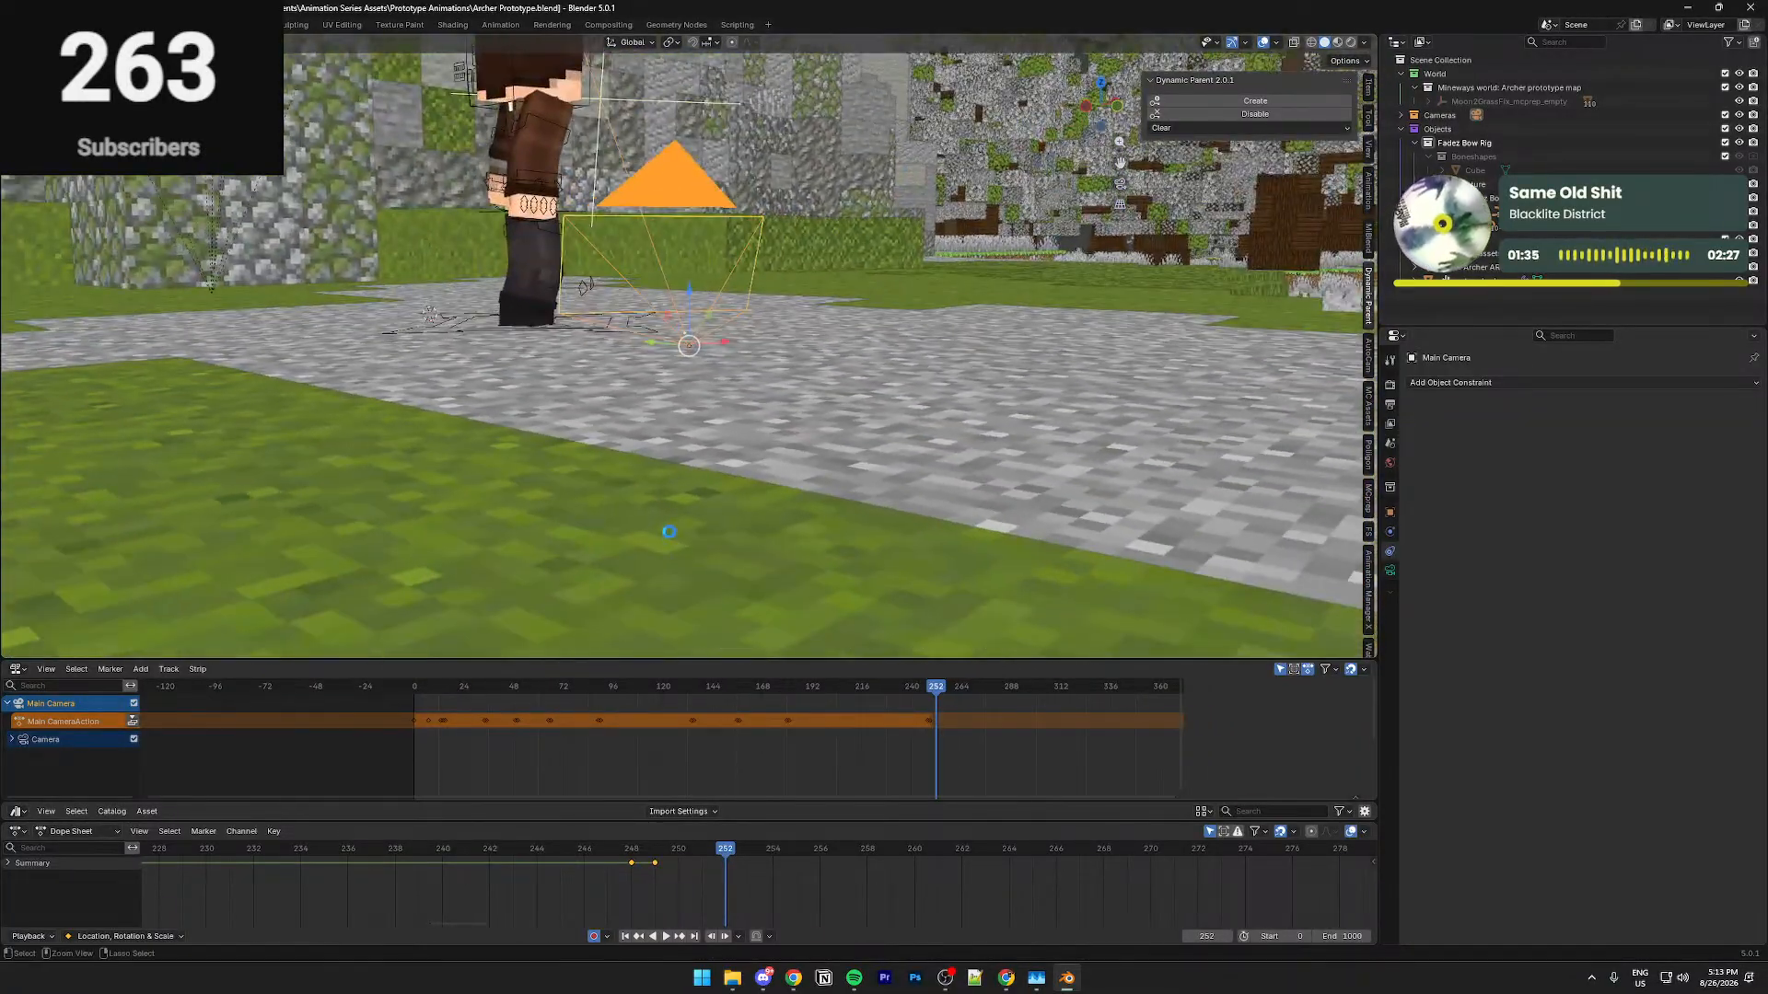
key("KP_0")
Replay the shot from several frames and try retiming the Main Camera's cut keyframes
left_click_drag(725, 852, 396, 860)
key("space")
key("space")
left_click(508, 847)
key("space")
key("space")
left_click(602, 847)
key("g")
left_click(706, 881)
Replay the shot and move the Main Camera's cut keyframes to frames 254 and 255
key("space")
key("space")
left_click(556, 846)
key("space")
key("space")
key("g")
left_click(807, 885)
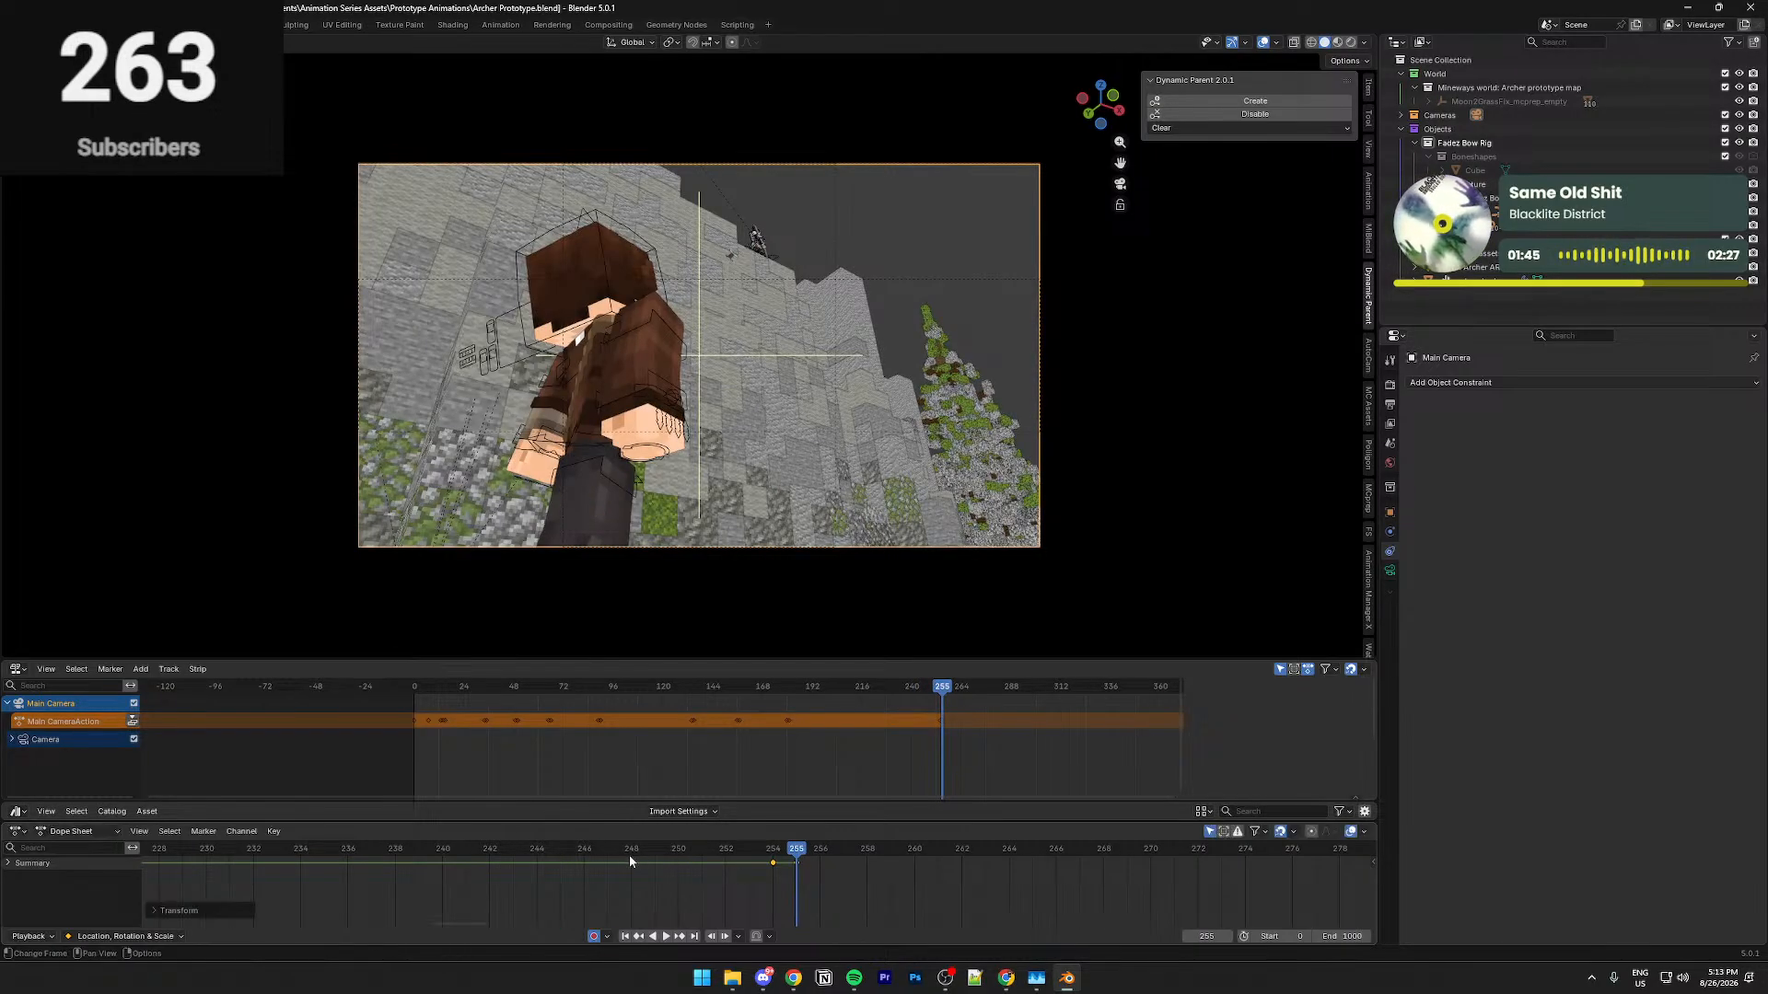
Replay the shot and scrub frames 253 to 255 to check the camera cut against the arrow's flight
left_click(545, 849)
key("space")
key("space")
left_click(751, 851)
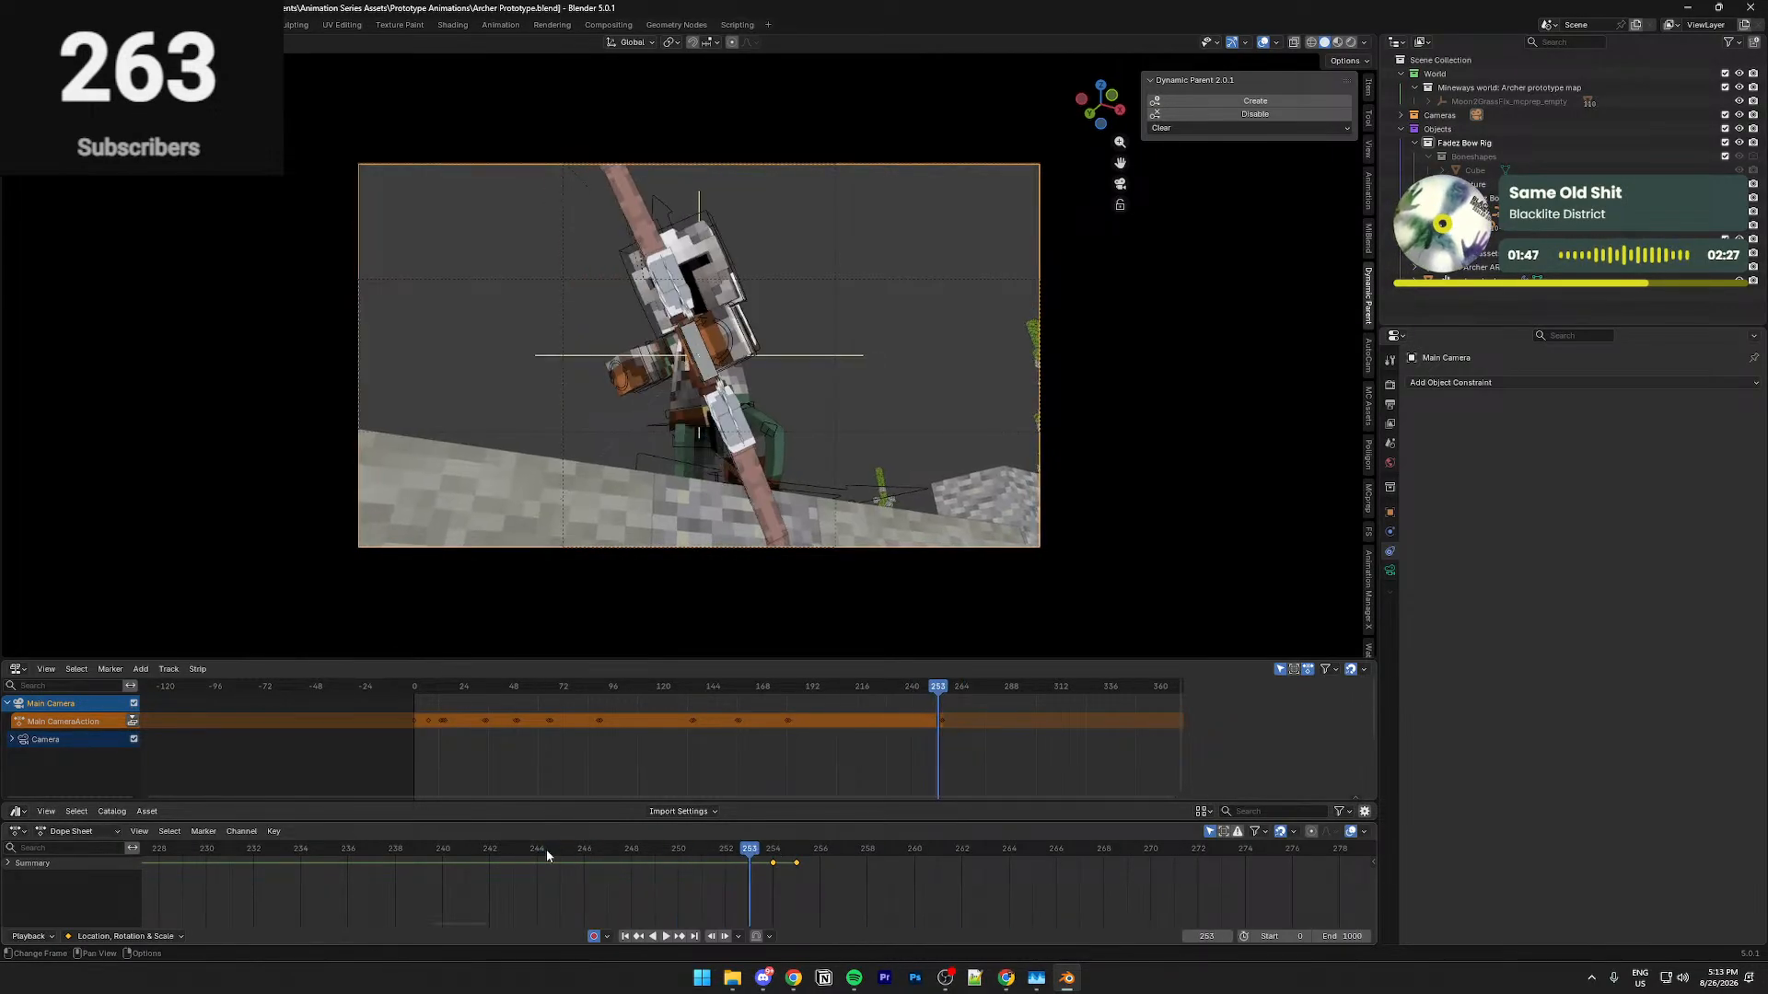
left_click_drag(754, 855, 789, 847)
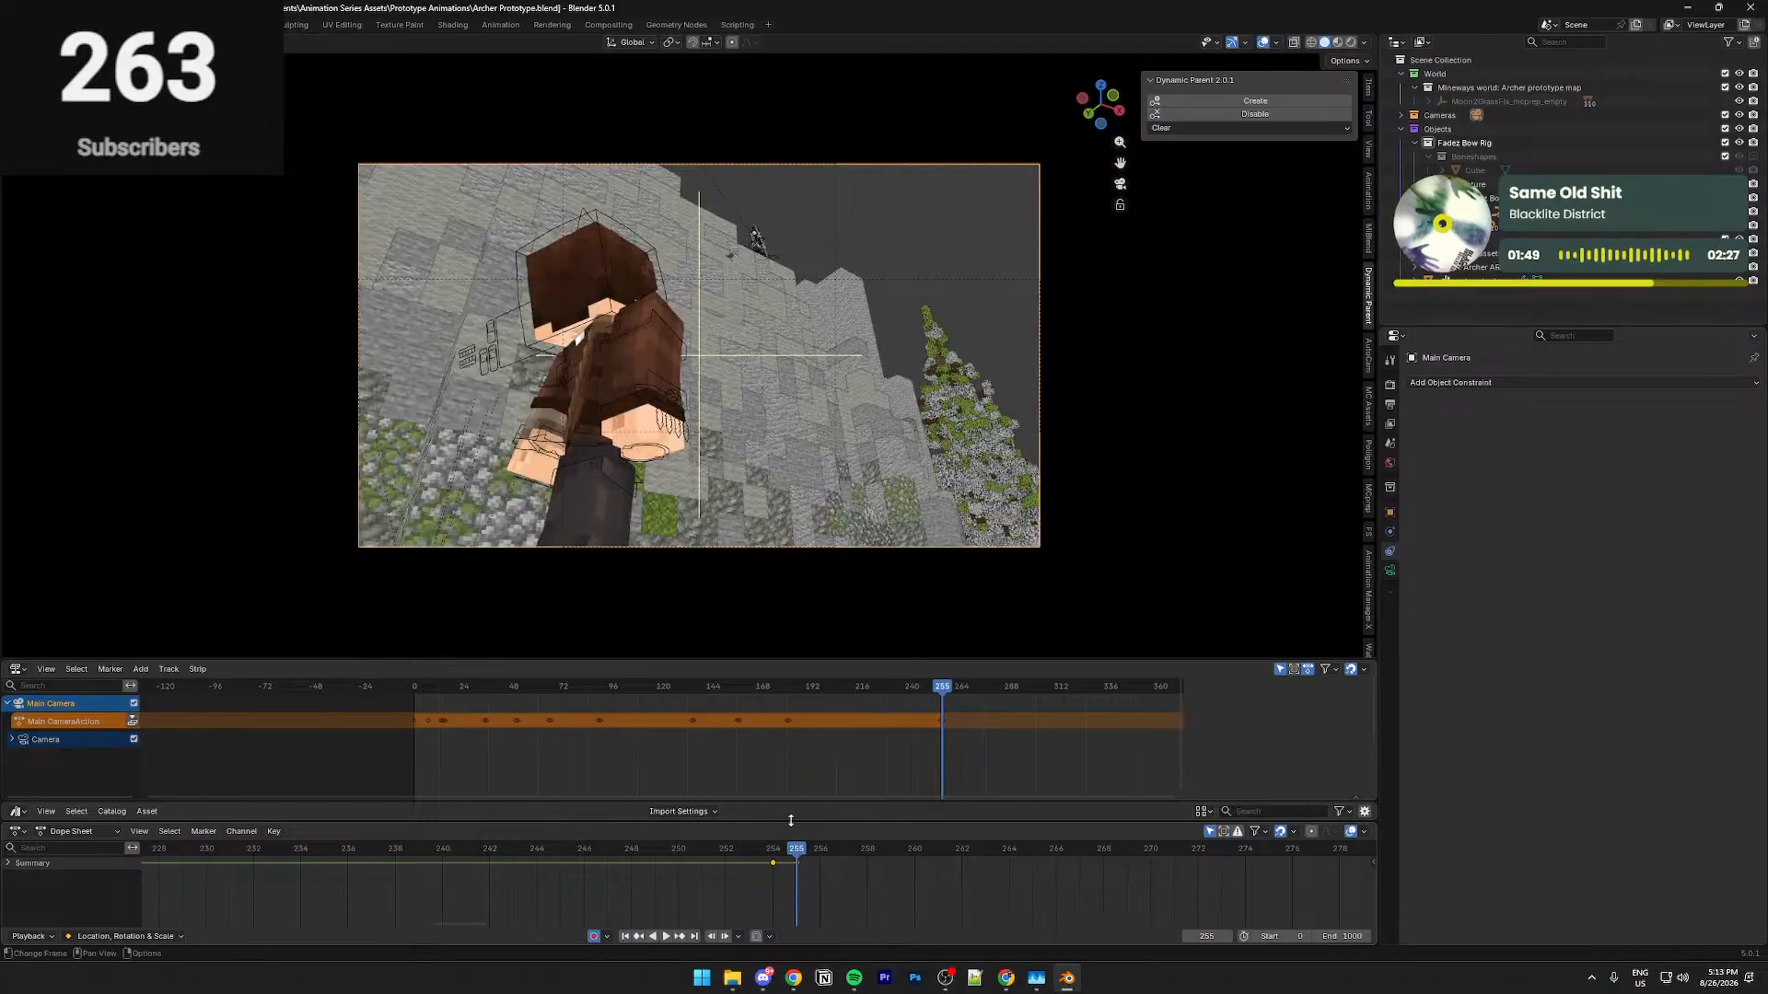
Check the character's keyframes, replay the shot, and move the Main Camera's cut keyframes to frames 256 and 257
left_click(596, 331)
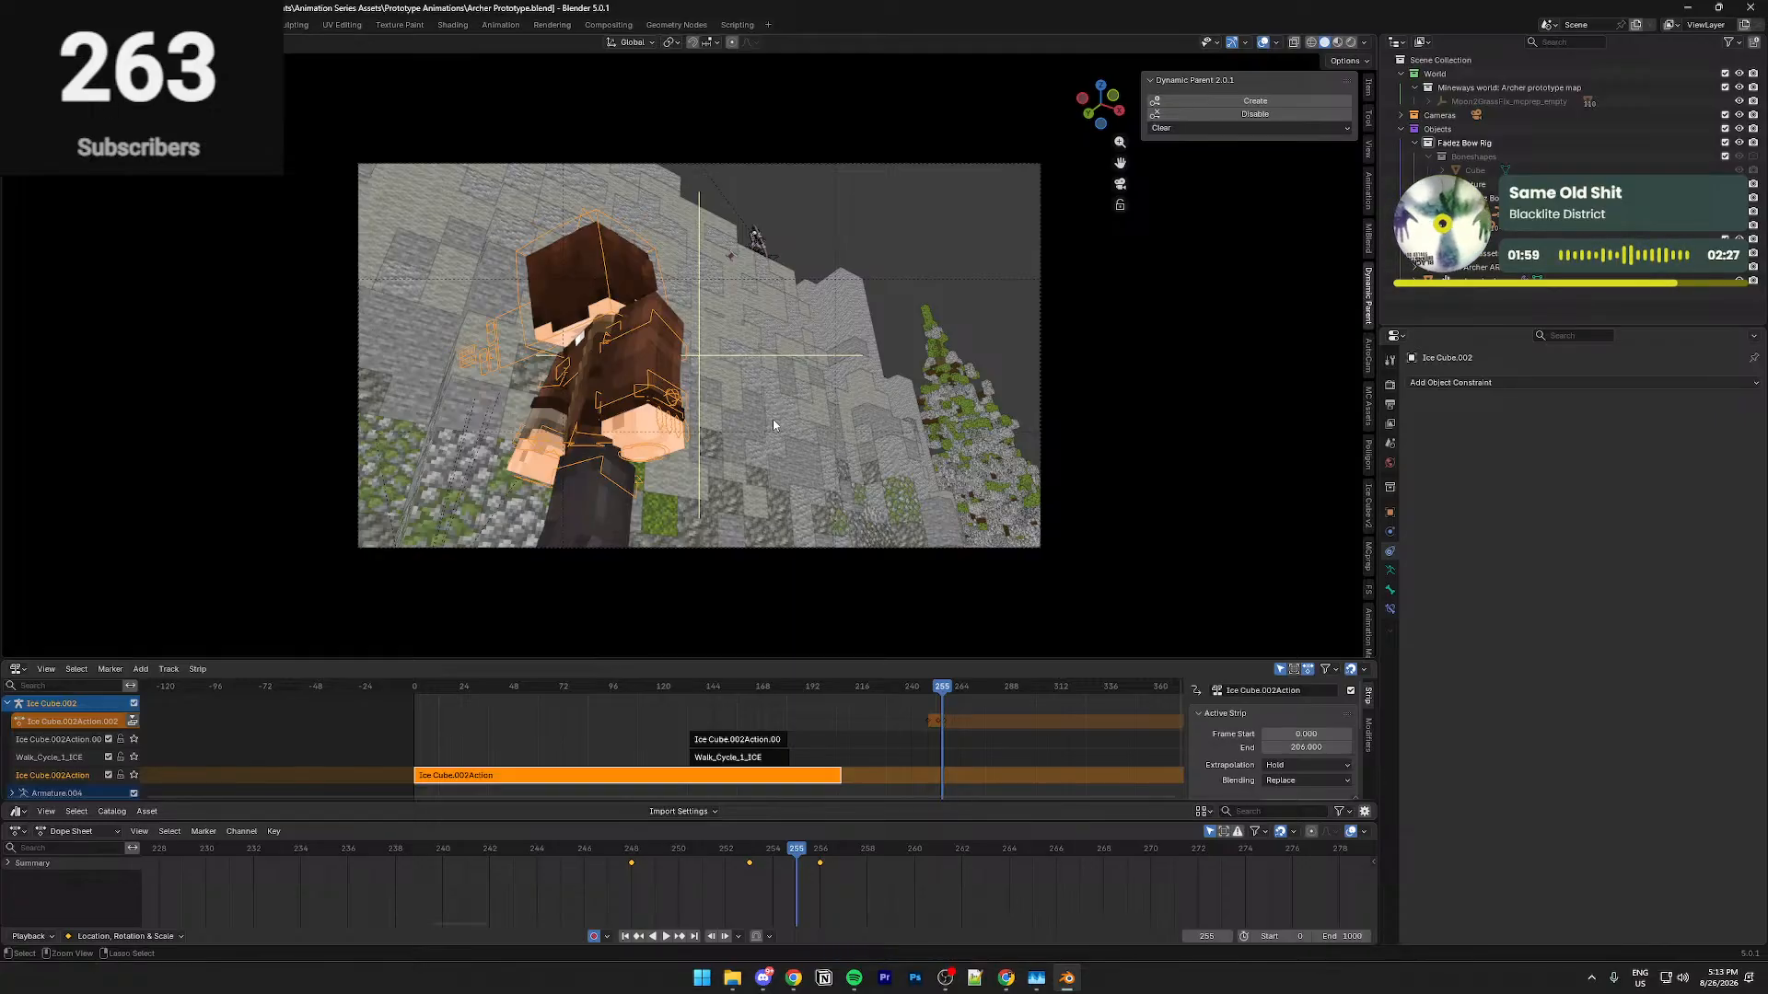
left_click(709, 545)
left_click_drag(788, 856, 414, 844)
key("space")
left_click_drag(608, 853, 790, 853)
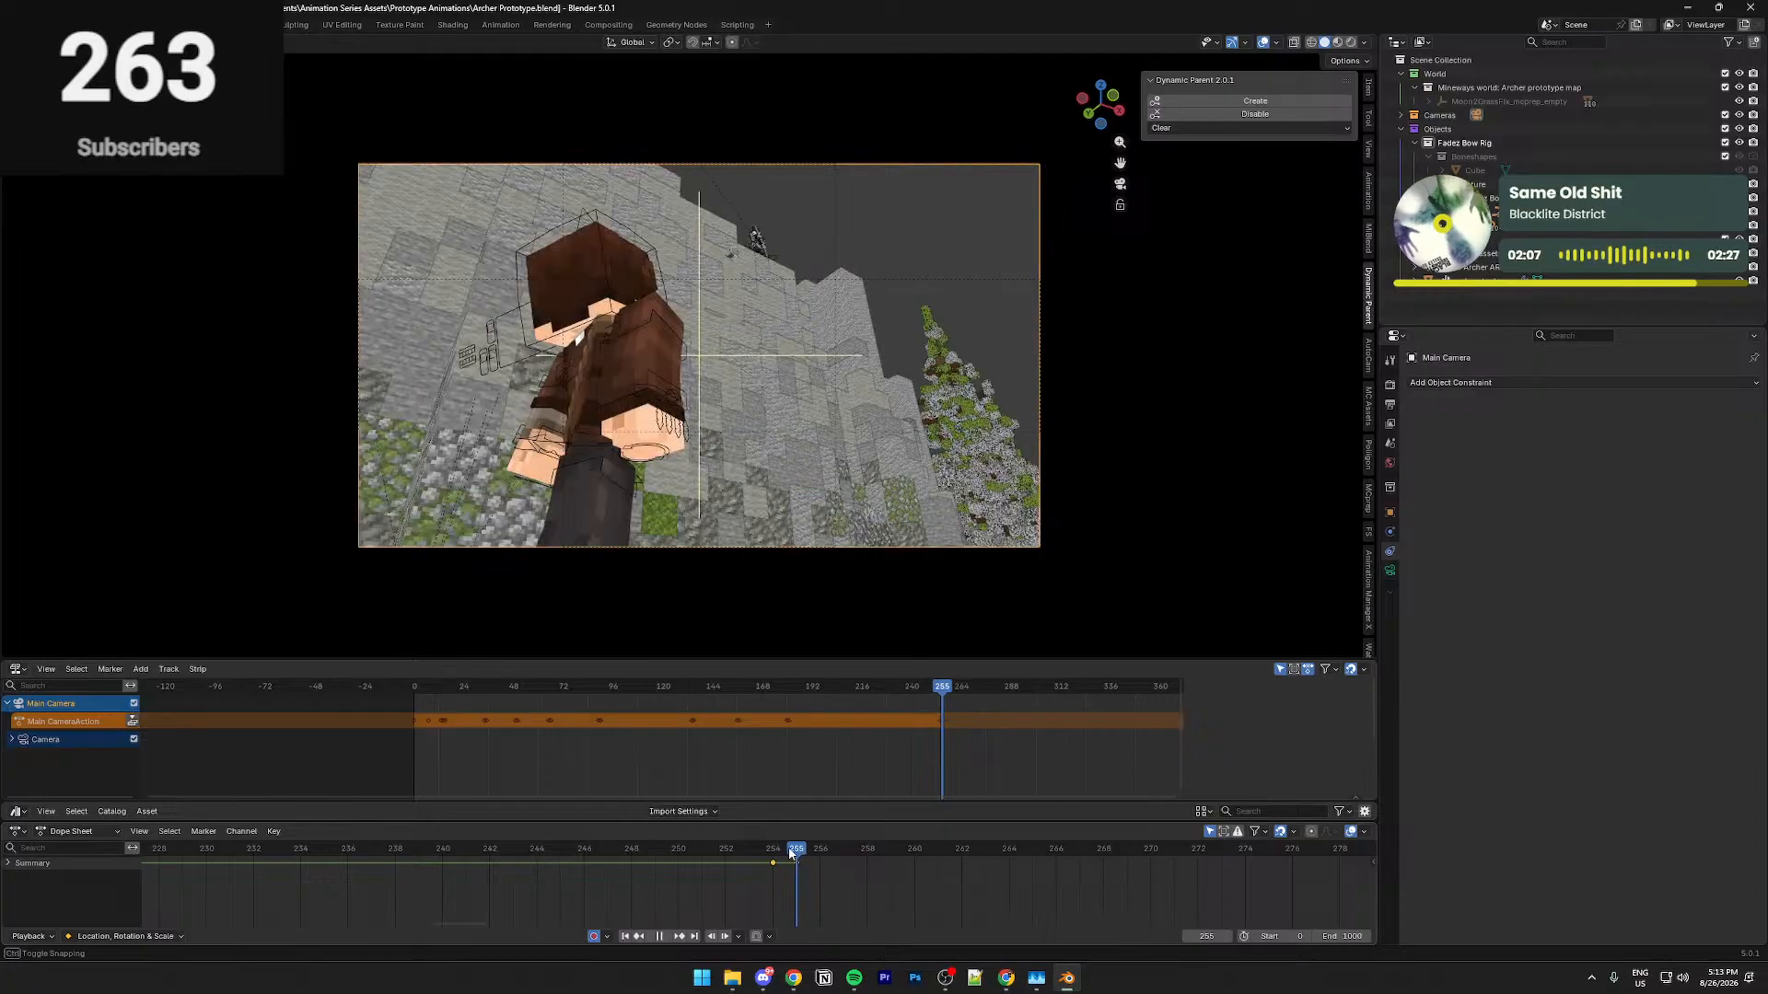
key("g")
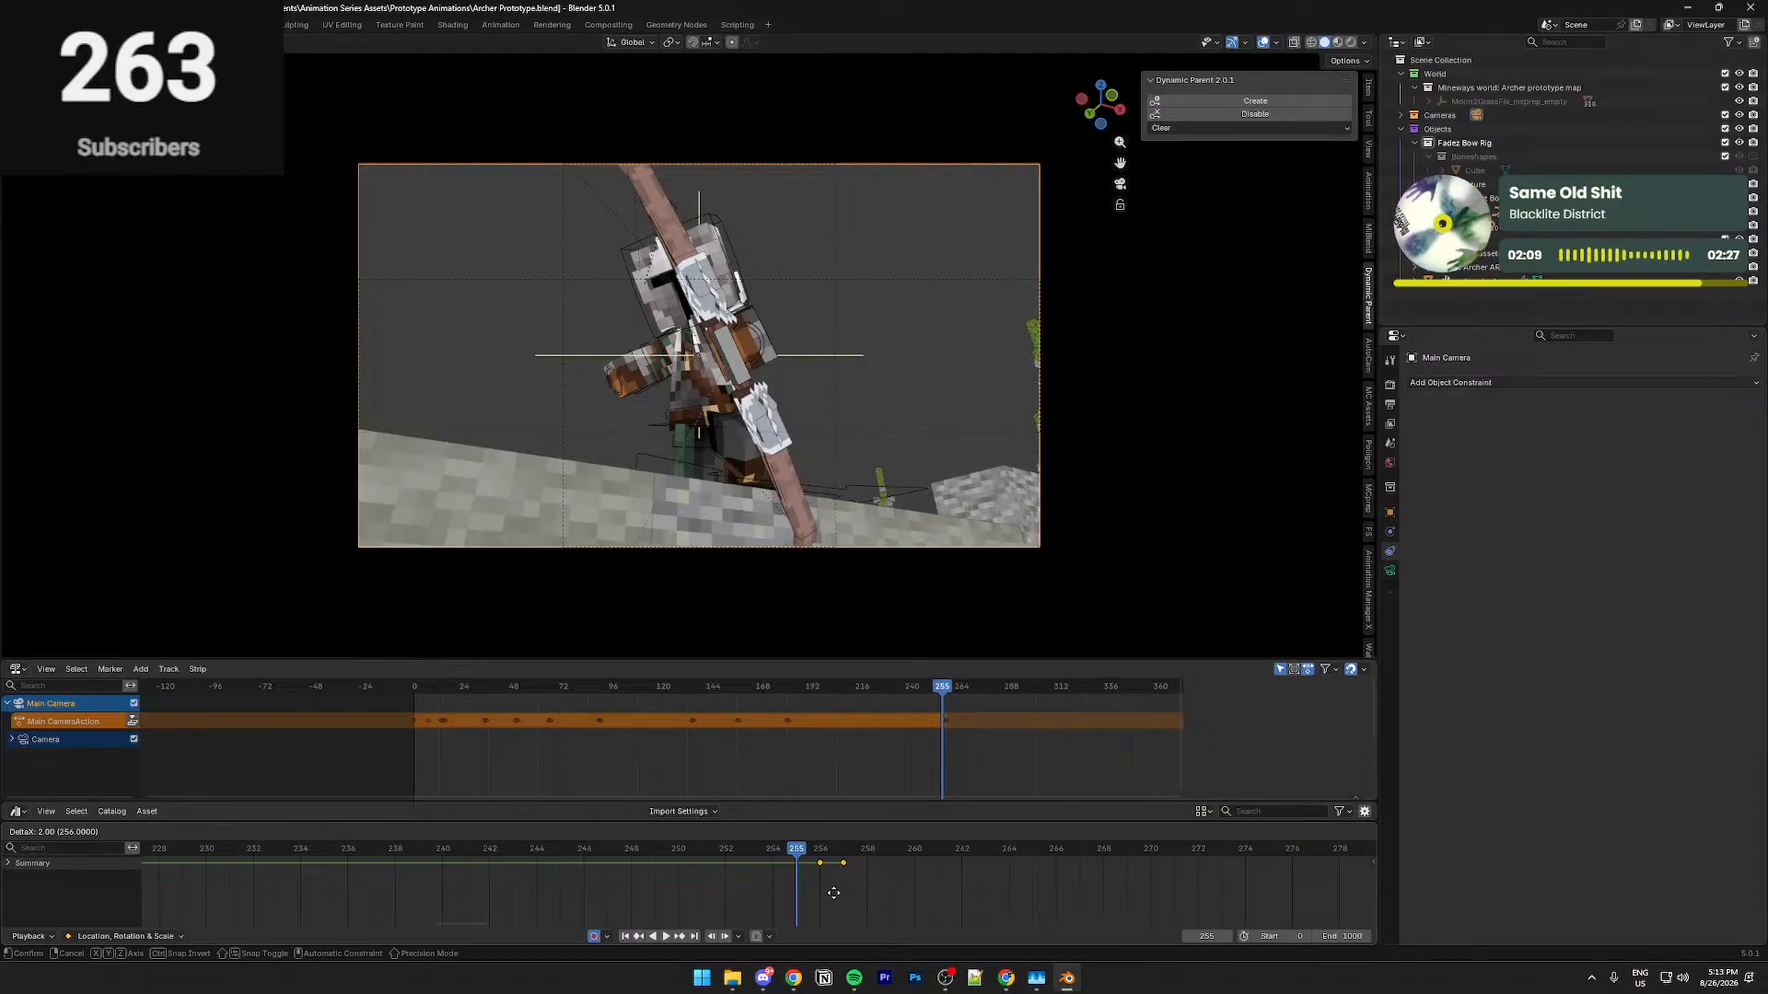
left_click(833, 893)
Replay the shot, move the Main Camera's cut keyframes to frames 255 and 256, and scrub across the cut
key("space")
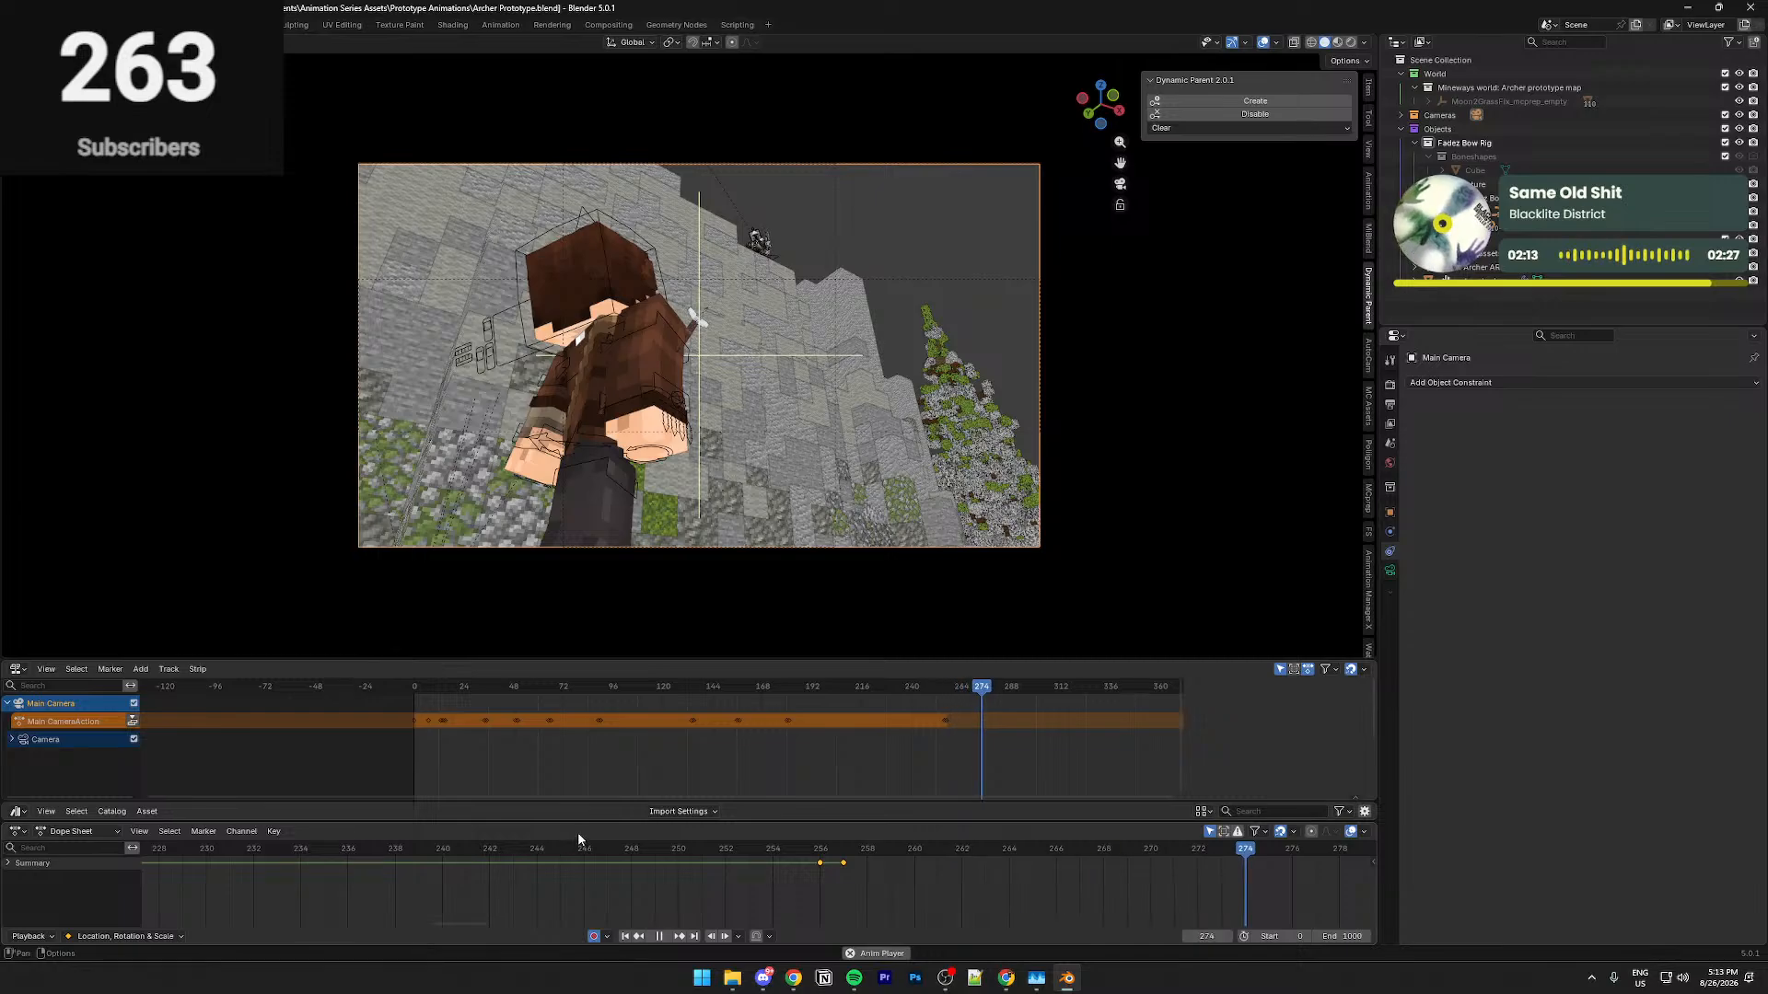
key("space")
key("g")
left_click(738, 872)
left_click_drag(710, 849, 819, 854)
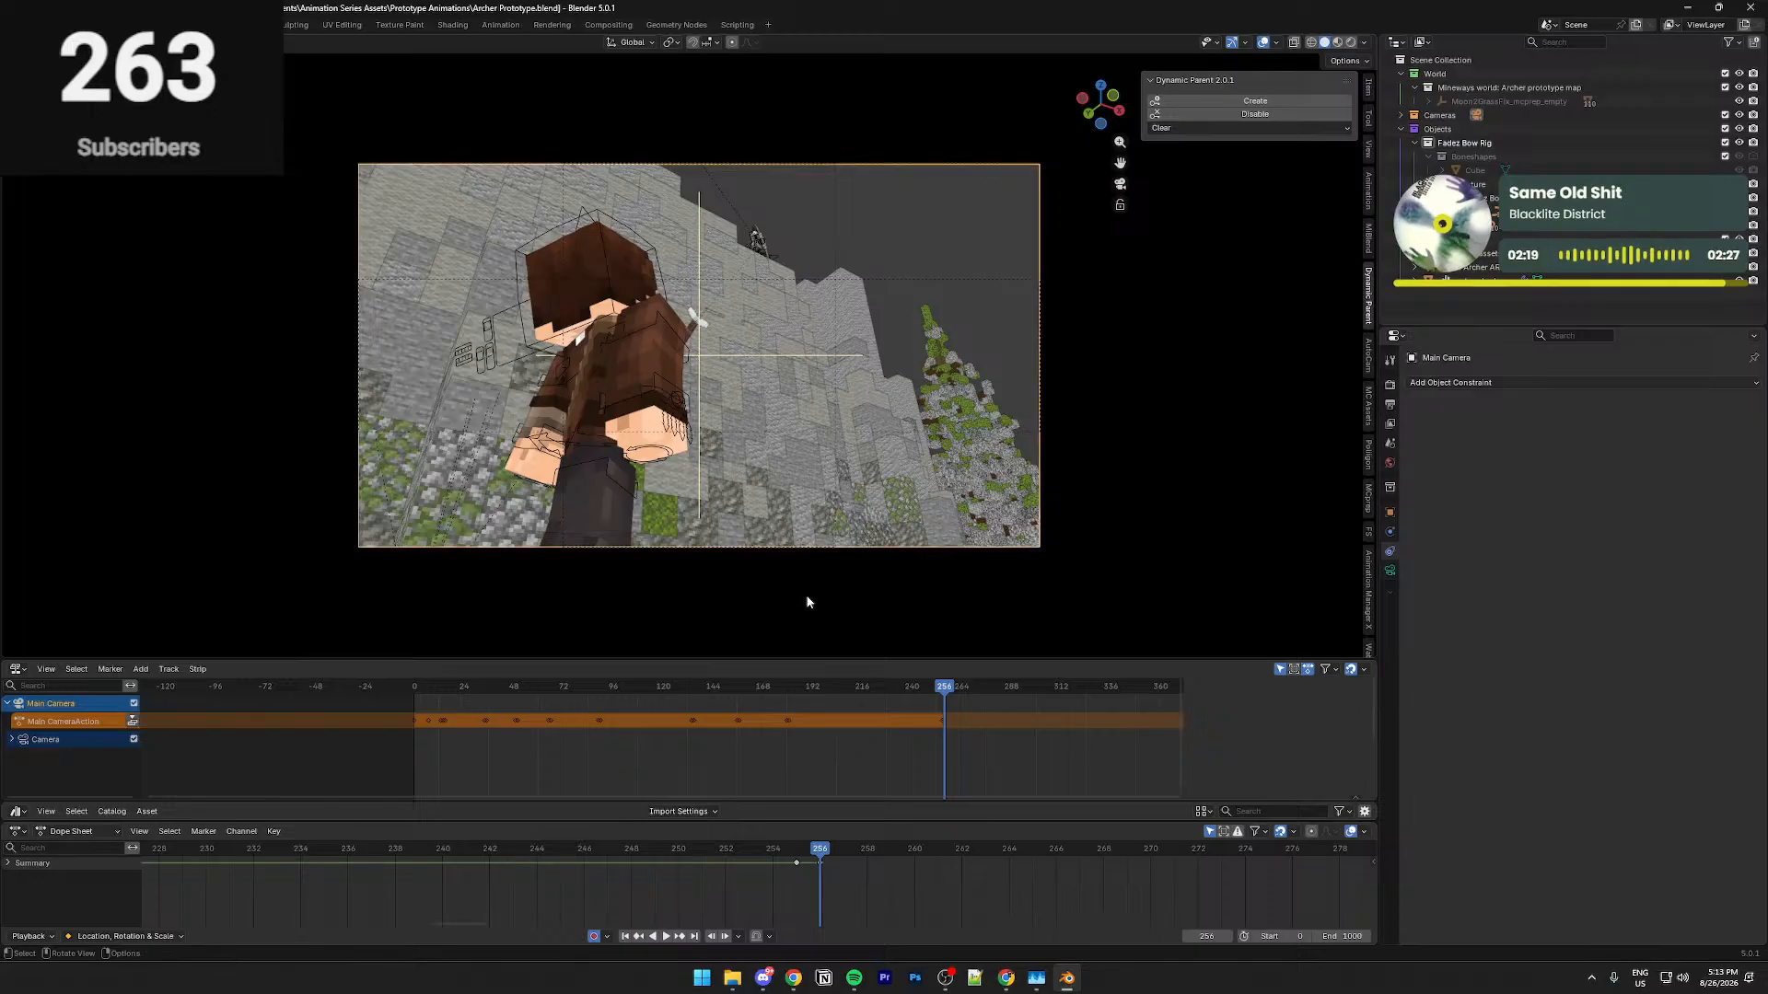
At frame 256, fly the Main Camera to a high angle looking down at the brown-haired character on the gravel path, and save the file
key("shift+grave")
key("s")
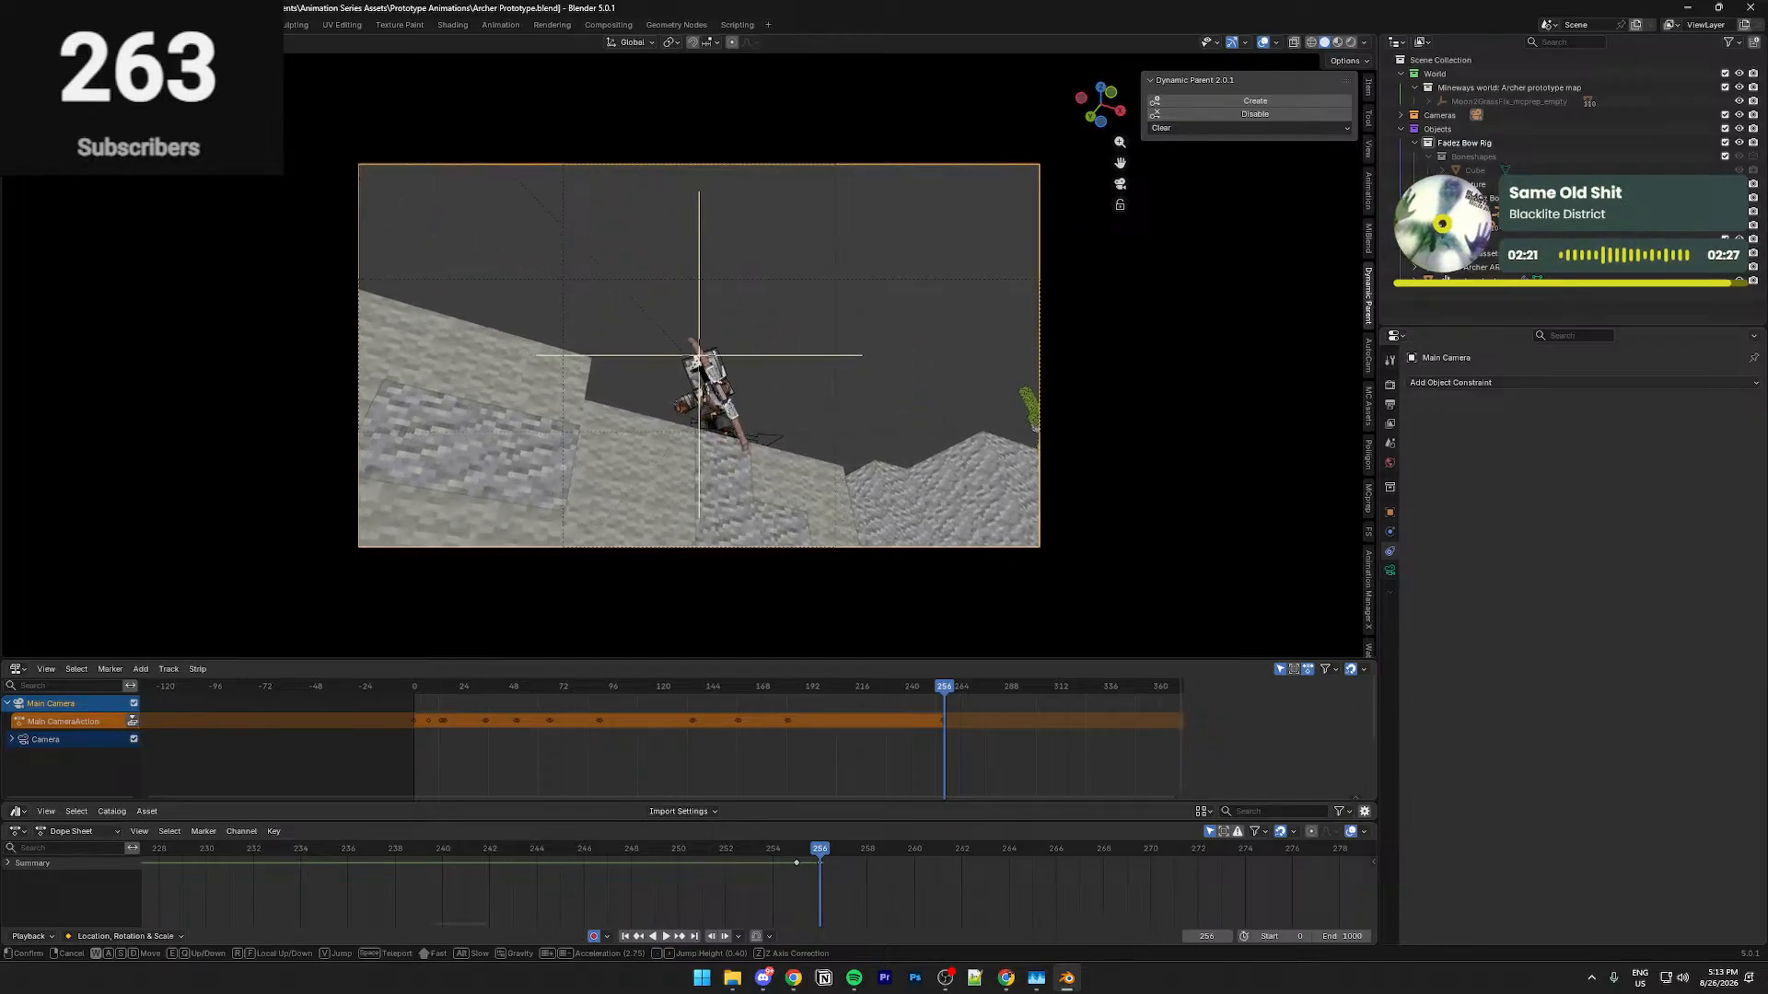
key("w")
left_click(832, 506)
left_click_drag(816, 853, 819, 854)
key("shift+grave")
key("w")
key("w")
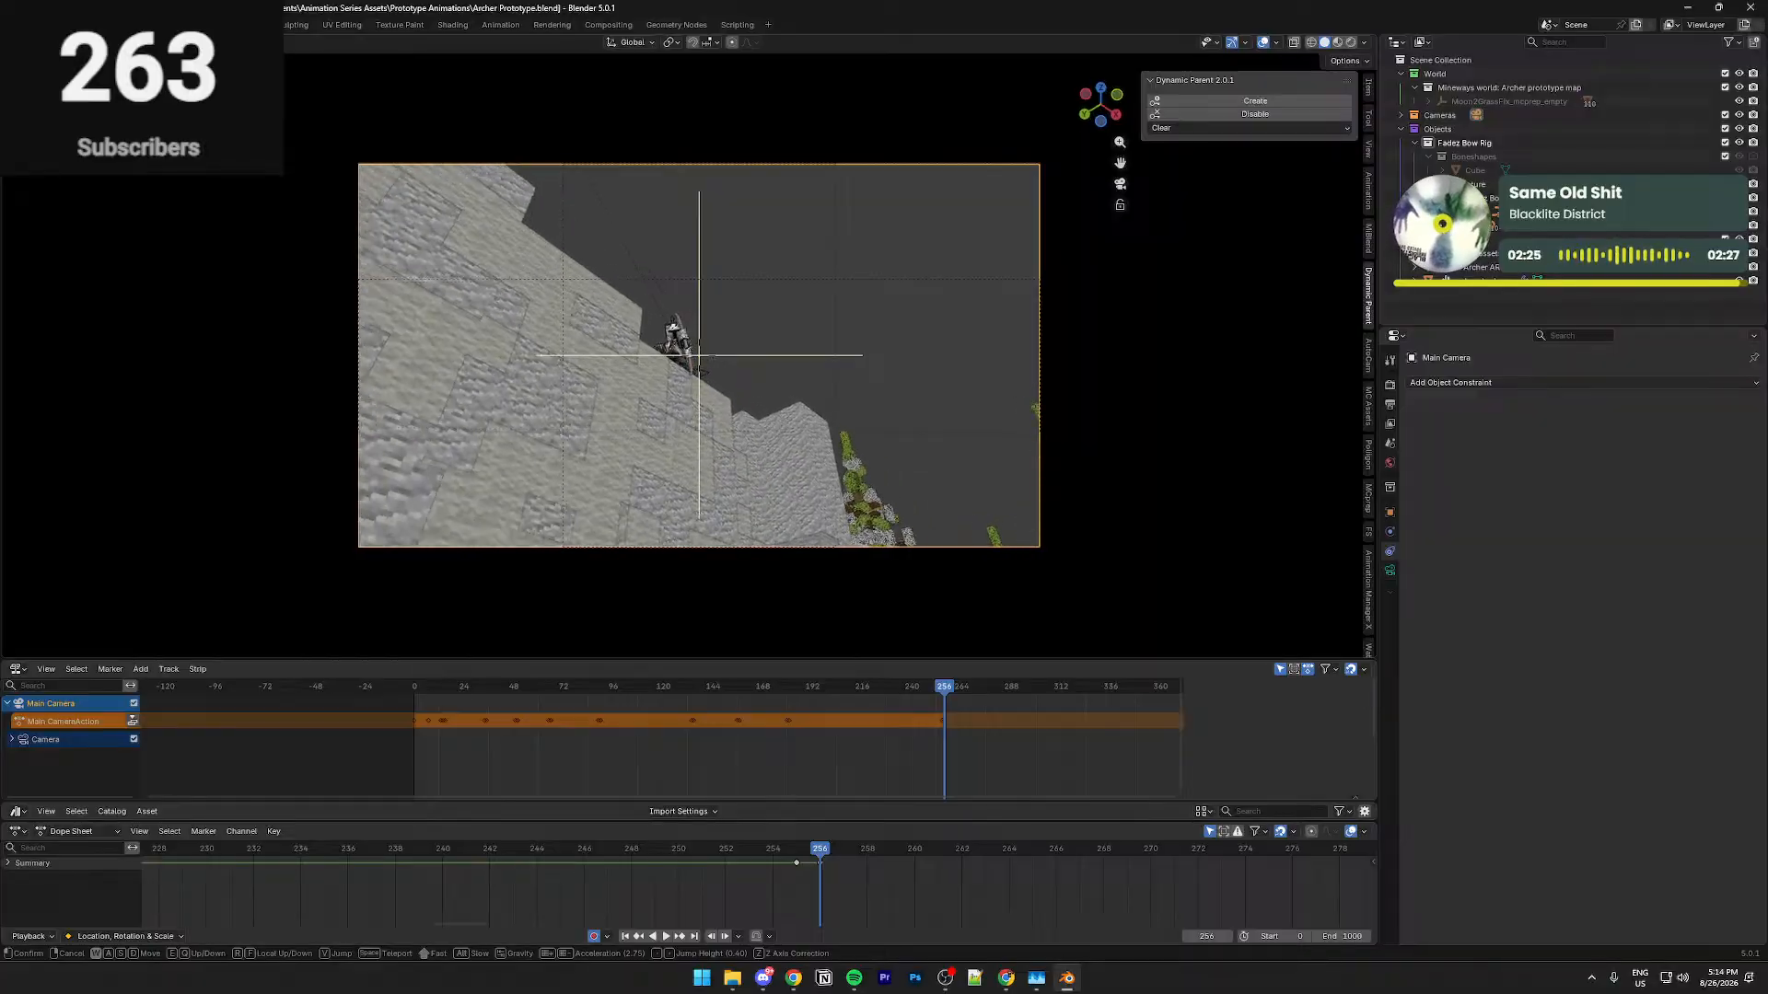
key("s")
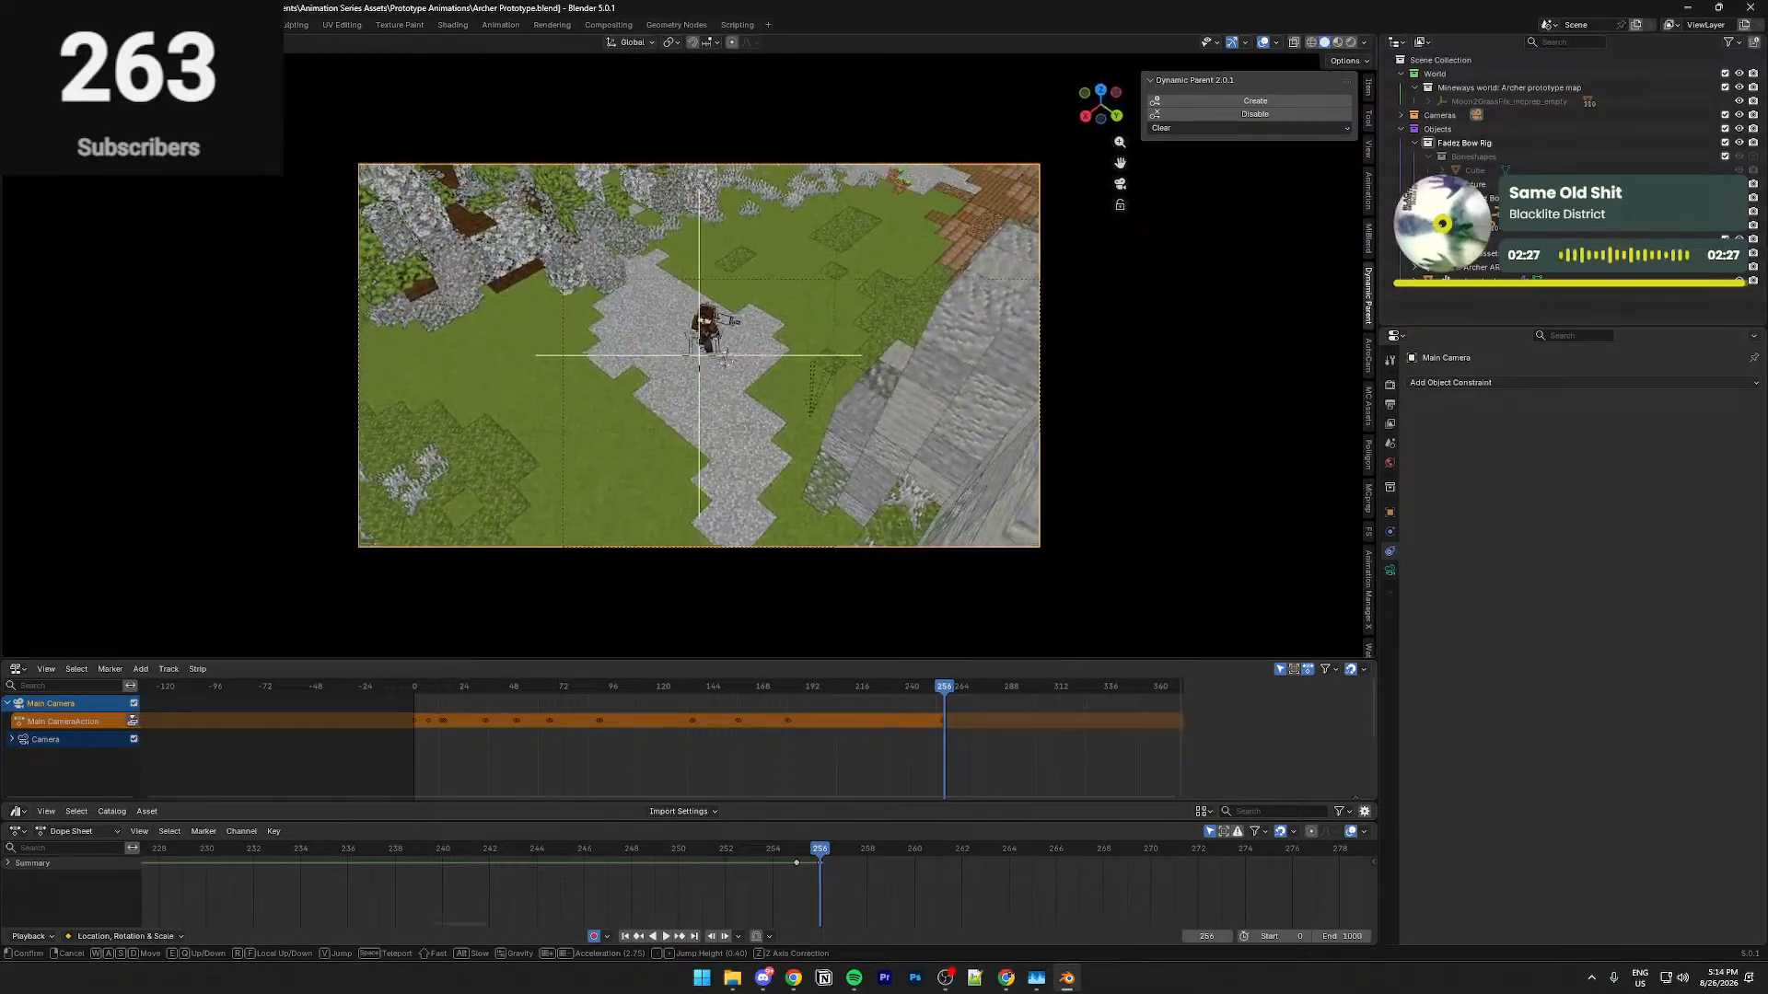
key("w")
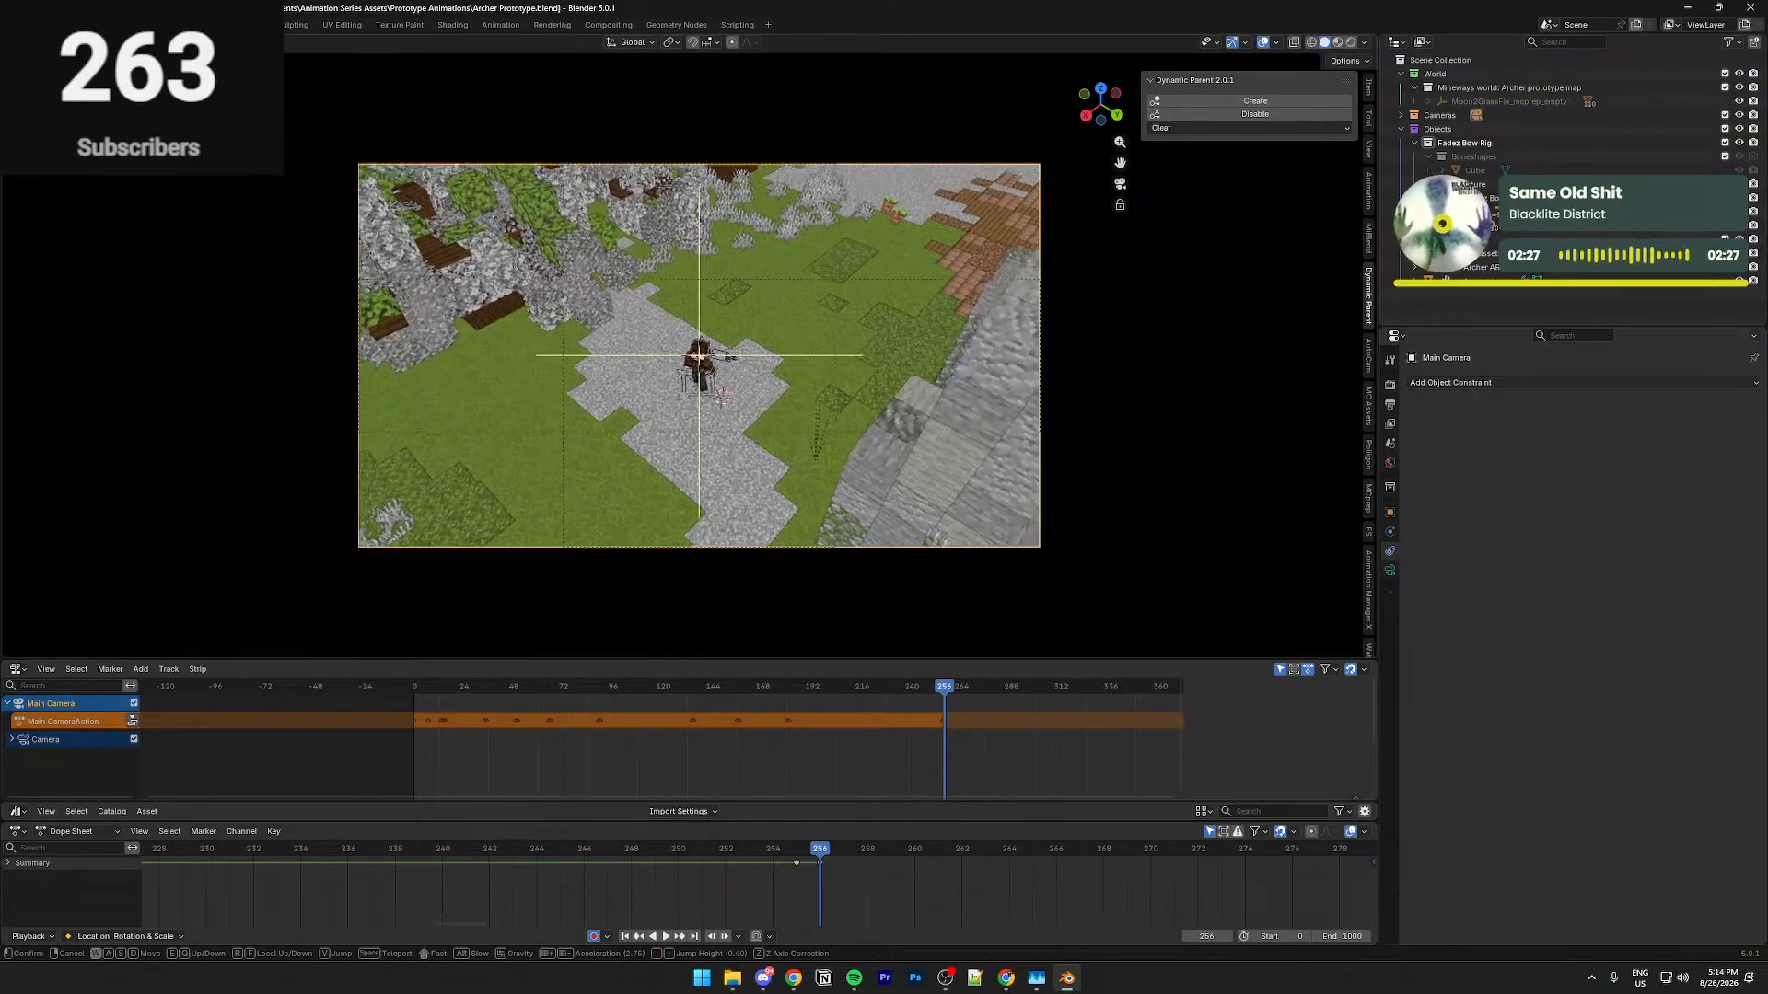
key("w")
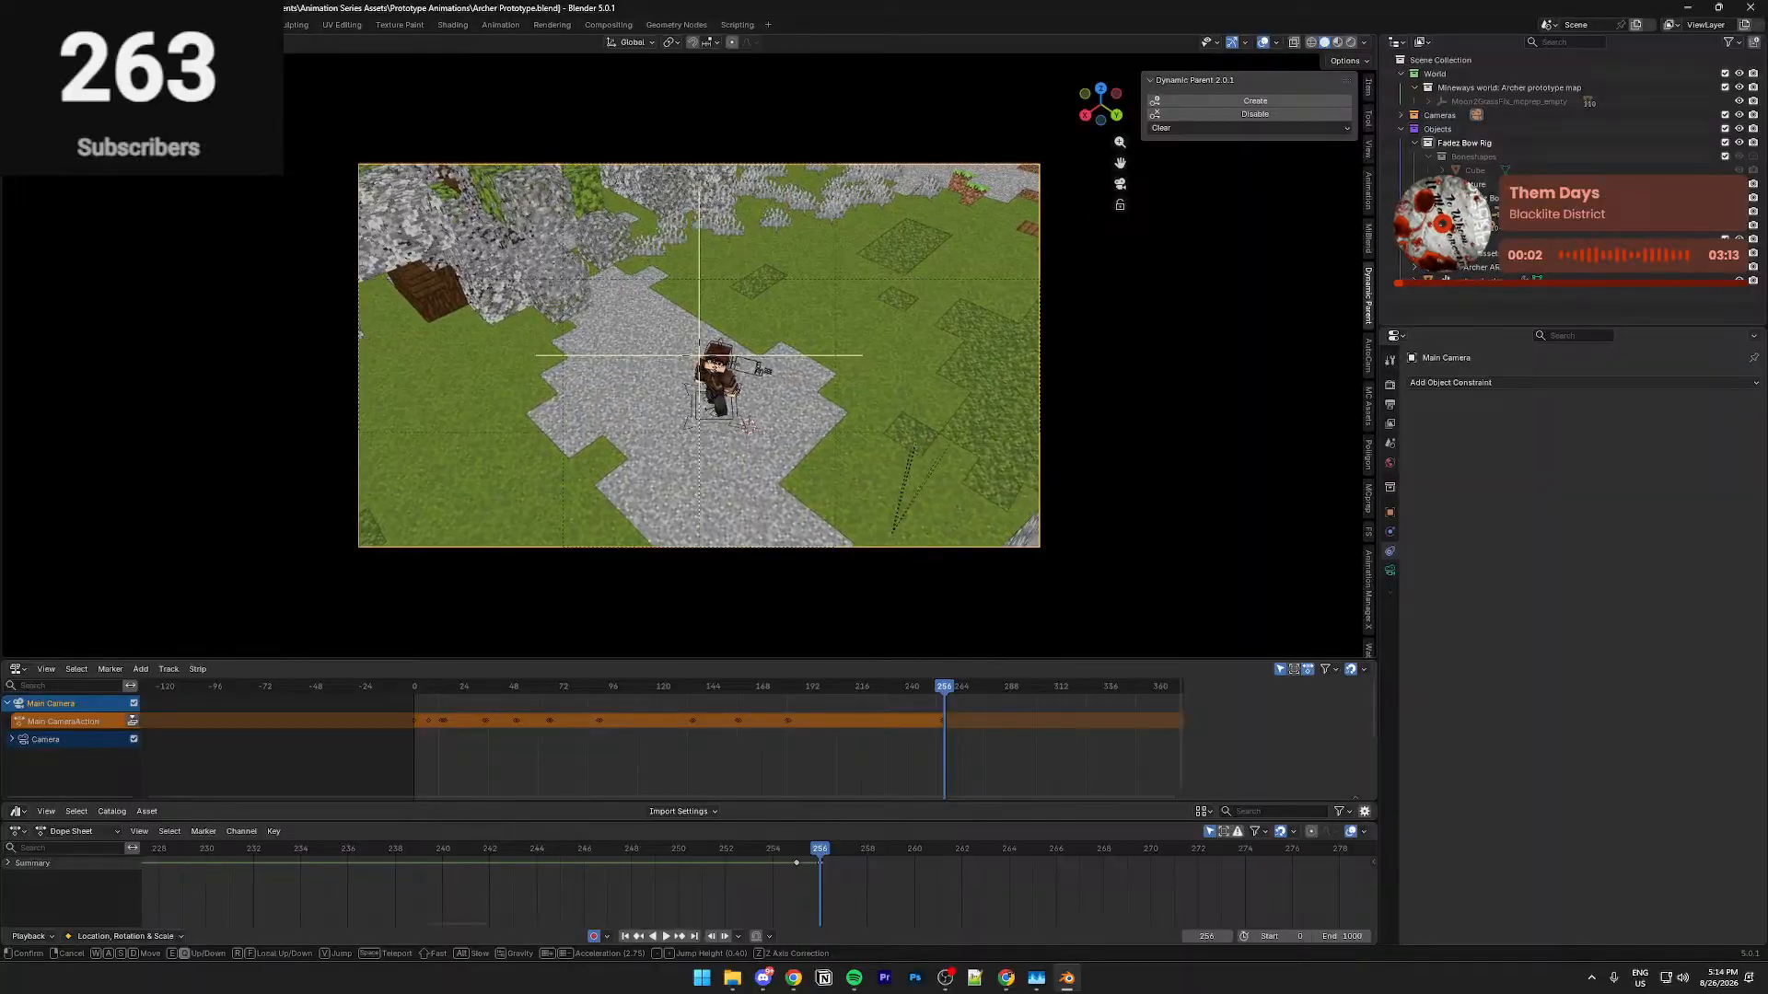
left_click(918, 353)
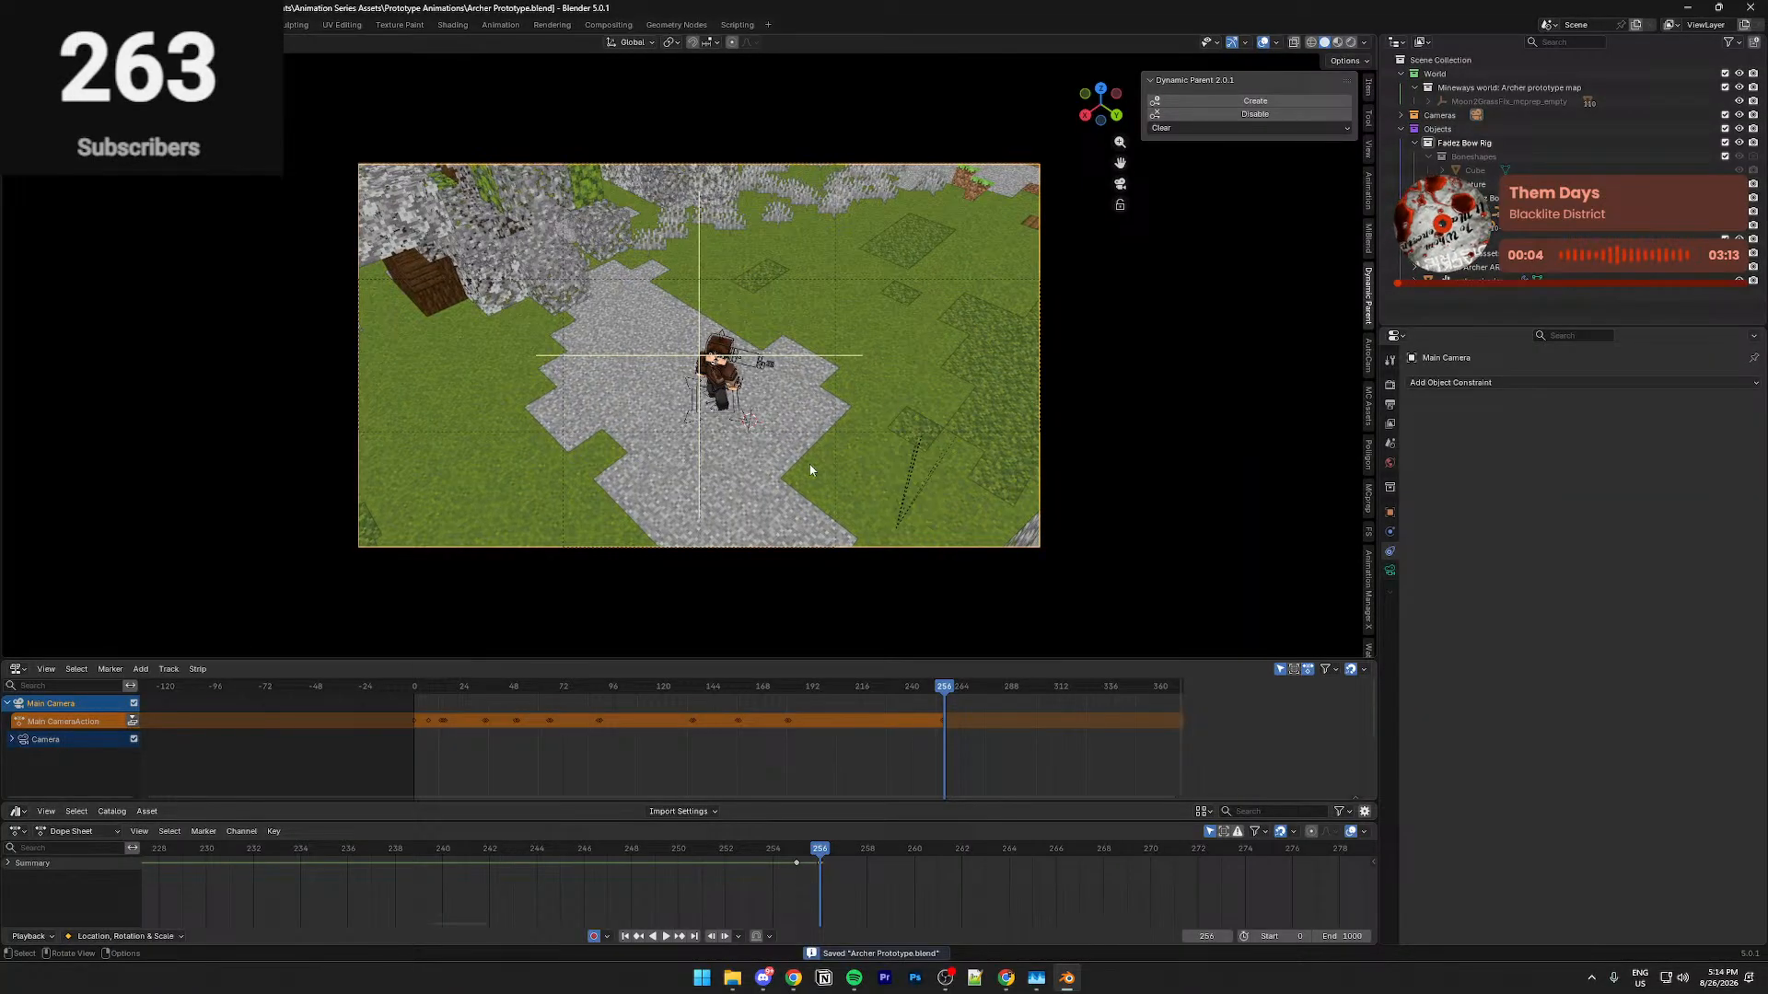
Select the arrow beside the brown-haired character's shoulder
scroll(810, 469, "up", 4)
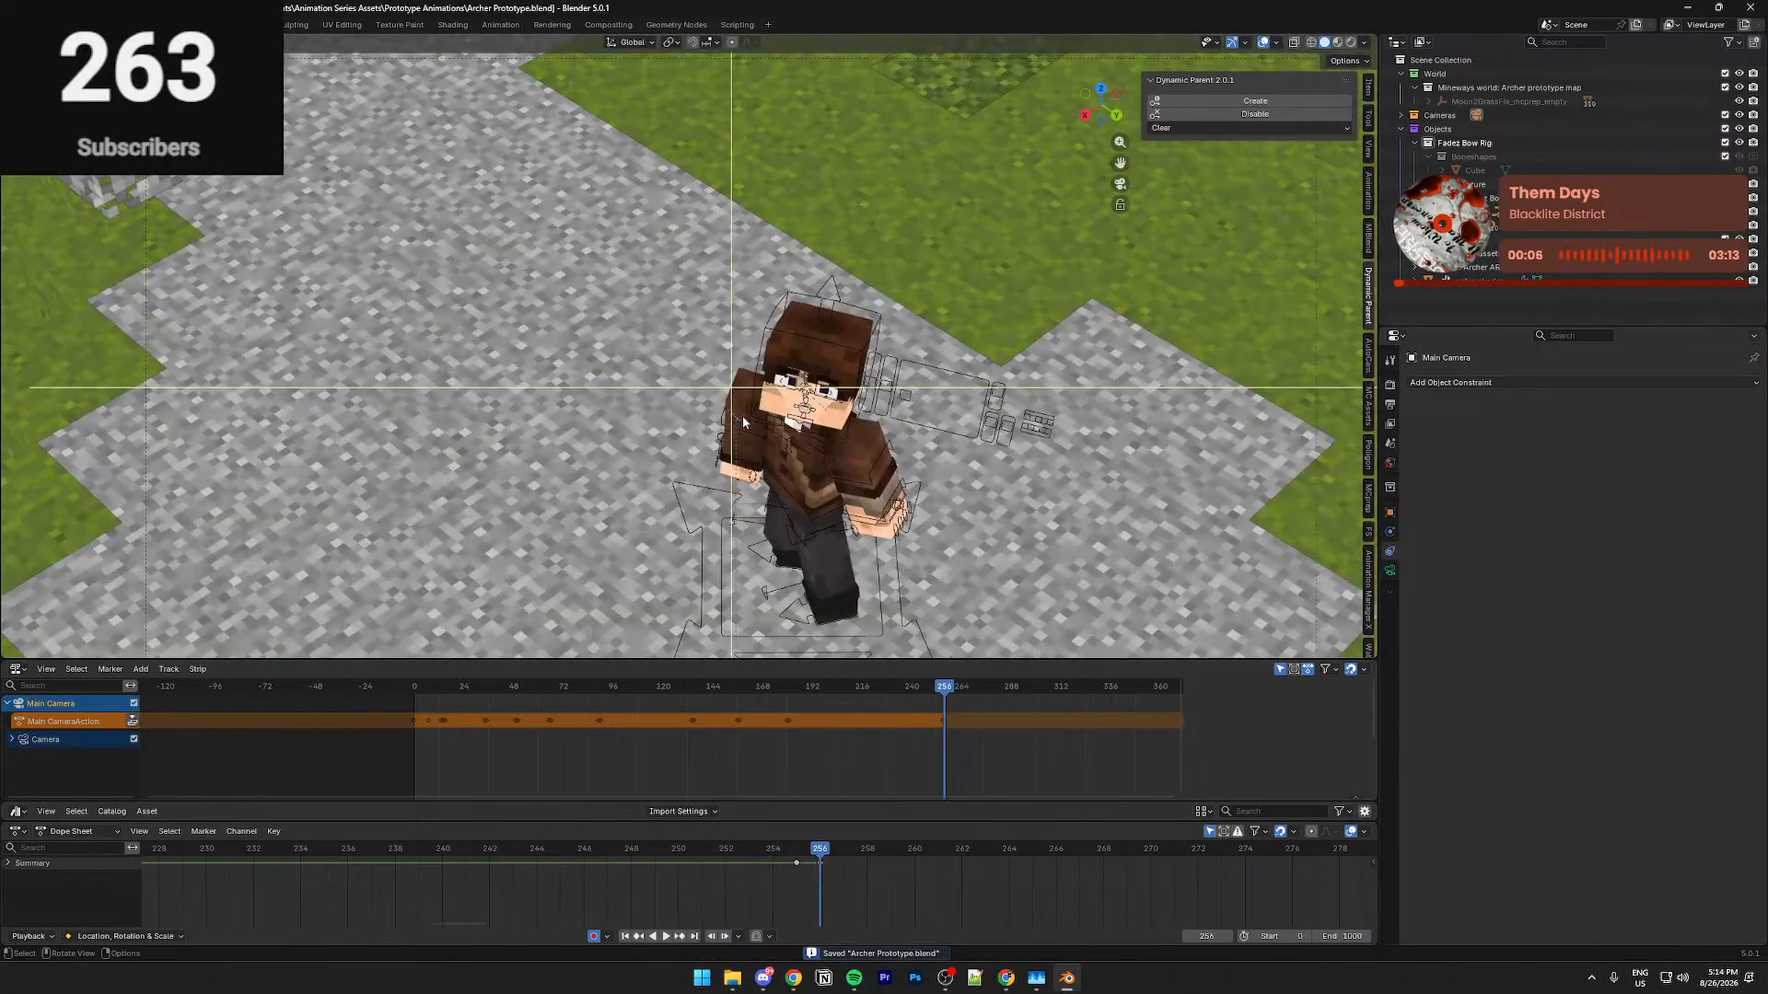
left_click(744, 422)
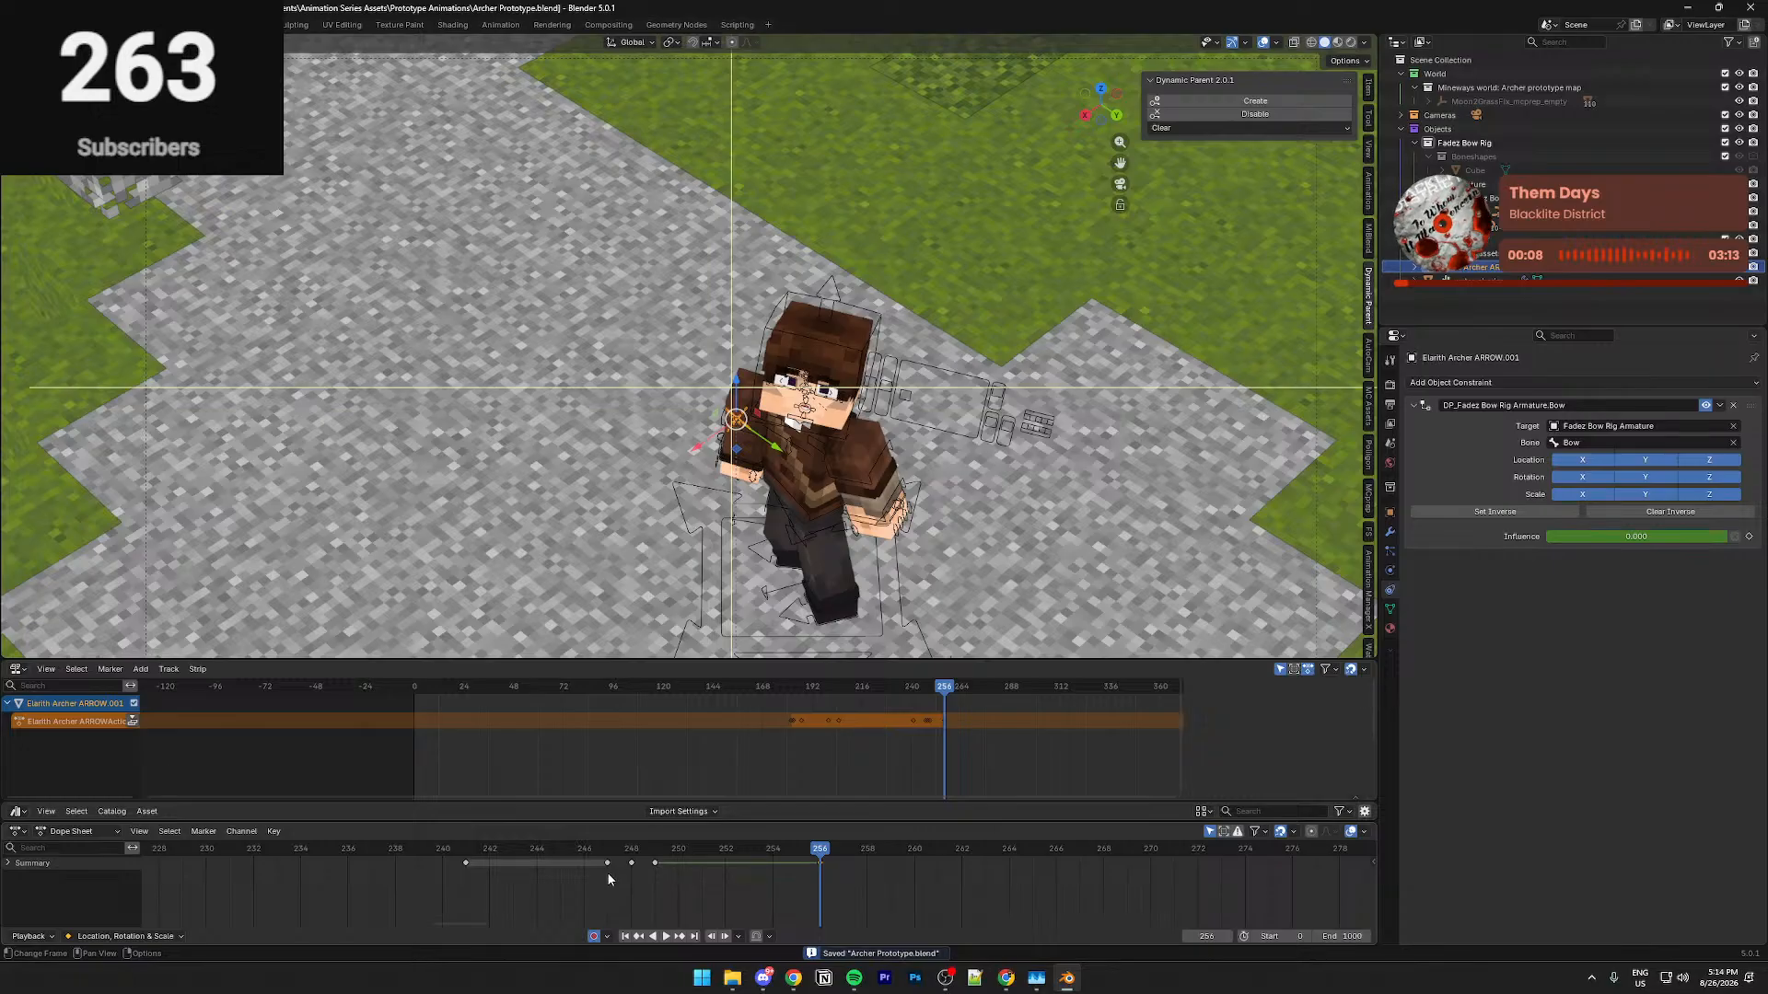
At frame 256, move the arrow about 11.34 m along its local Y axis
left_click_drag(592, 875, 684, 868)
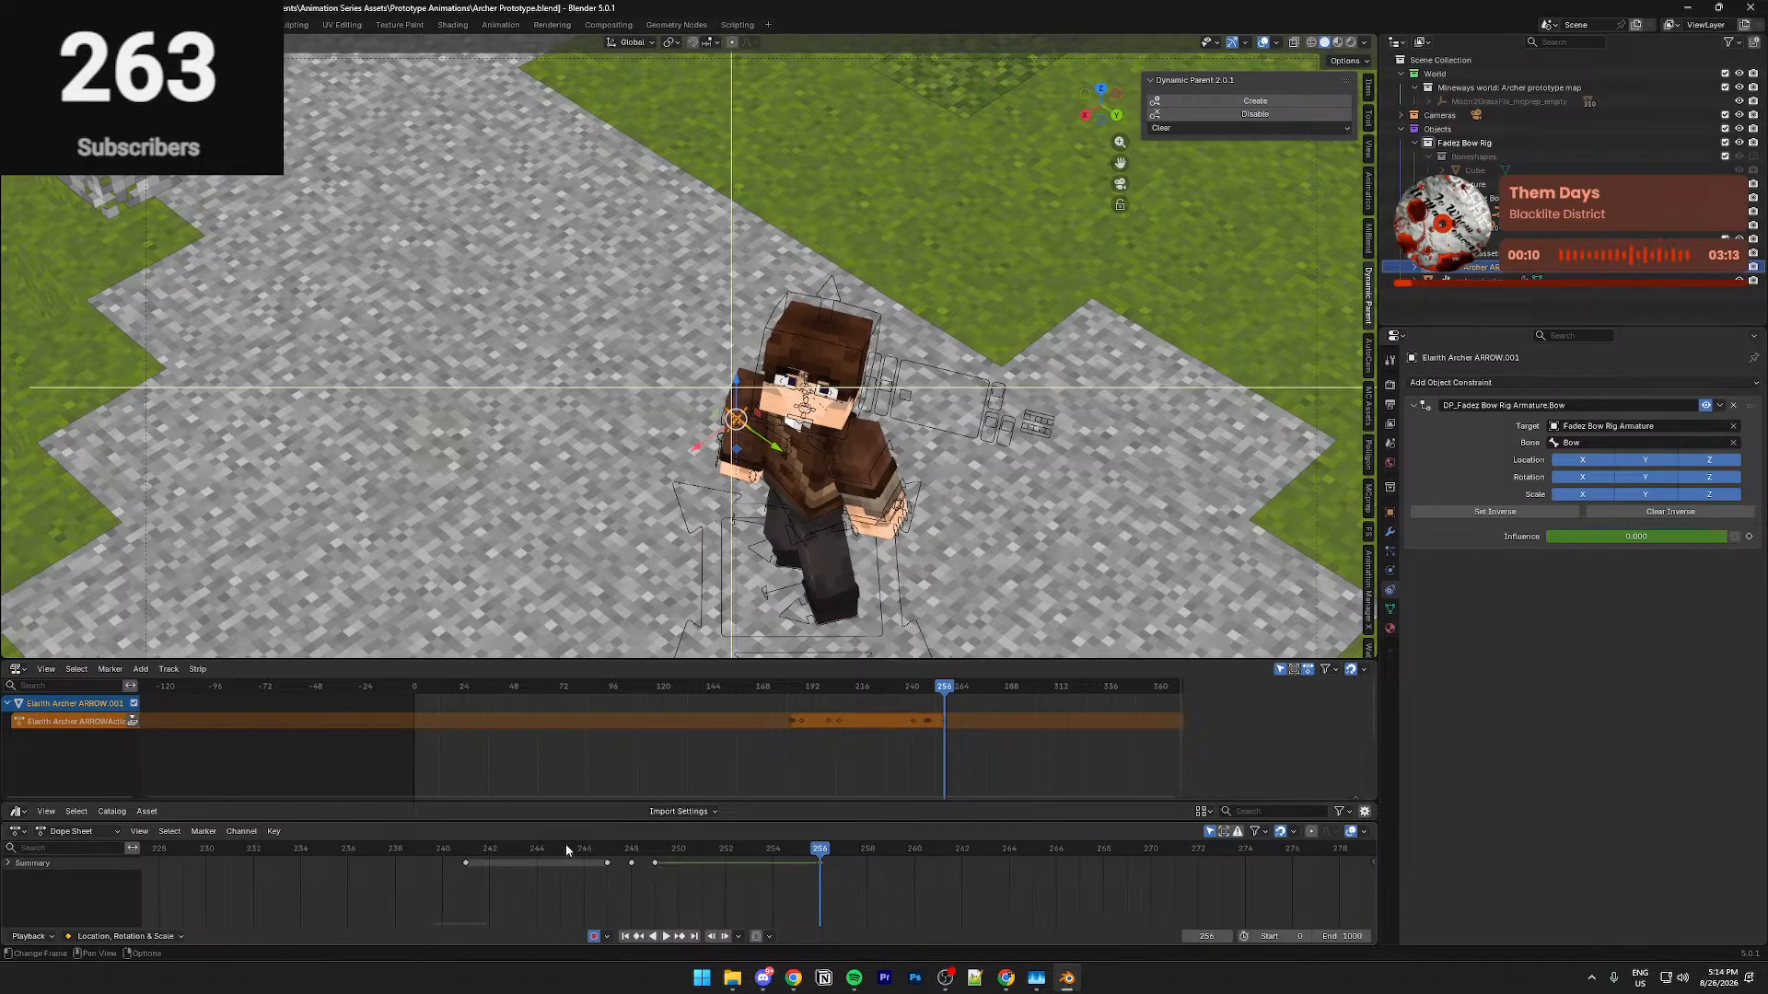
left_click(467, 848)
scroll(615, 549, "down", 7)
left_click_drag(469, 849, 636, 851)
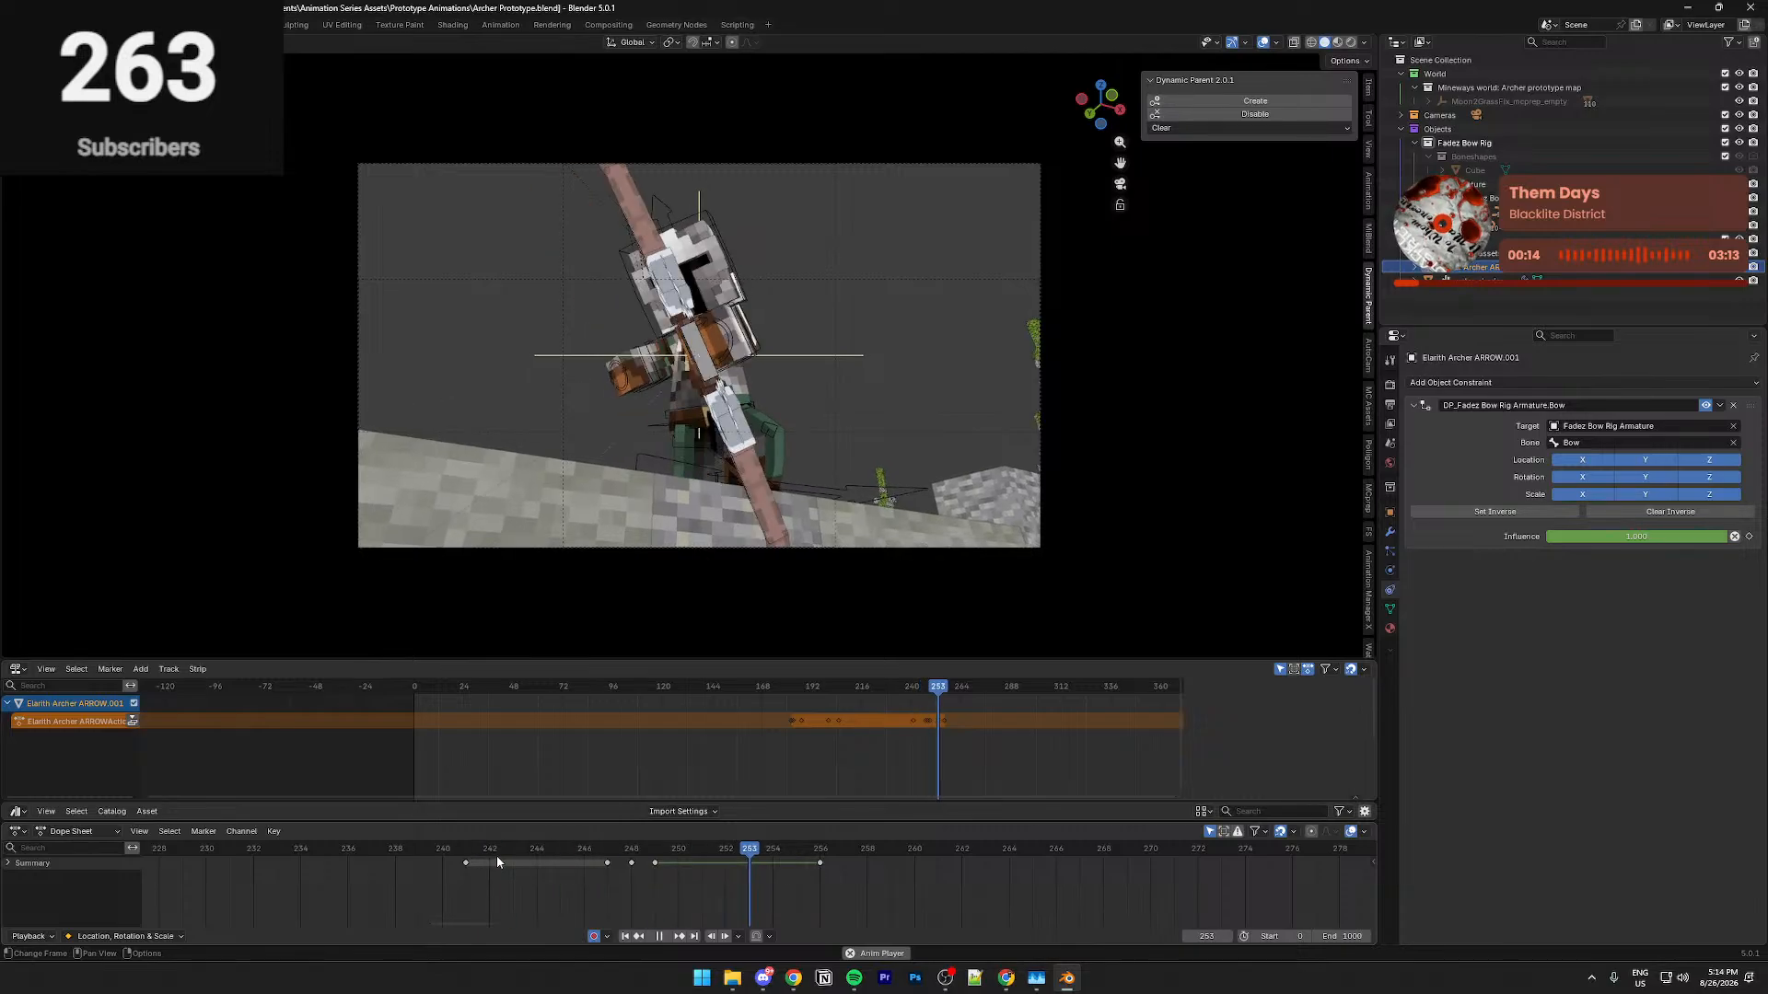
key("space")
left_click_drag(797, 842, 839, 856)
key("g")
key("z")
key("z")
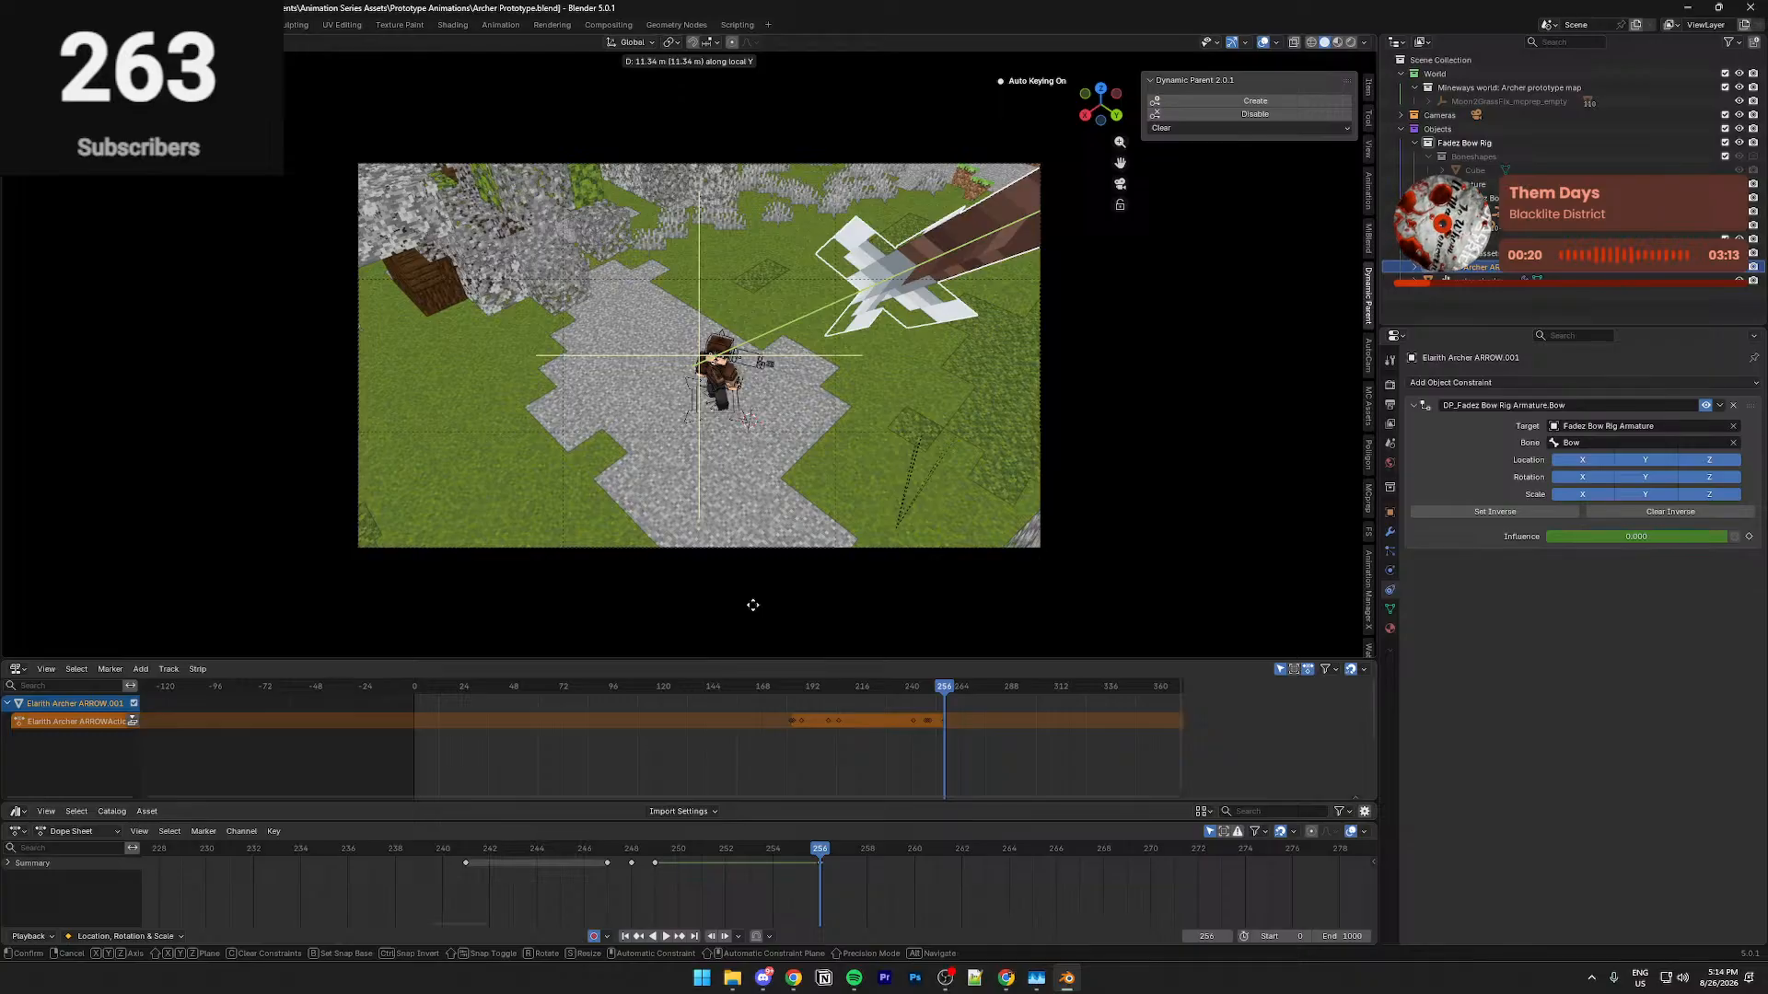
left_click(753, 605)
scroll(722, 412, "up", 5)
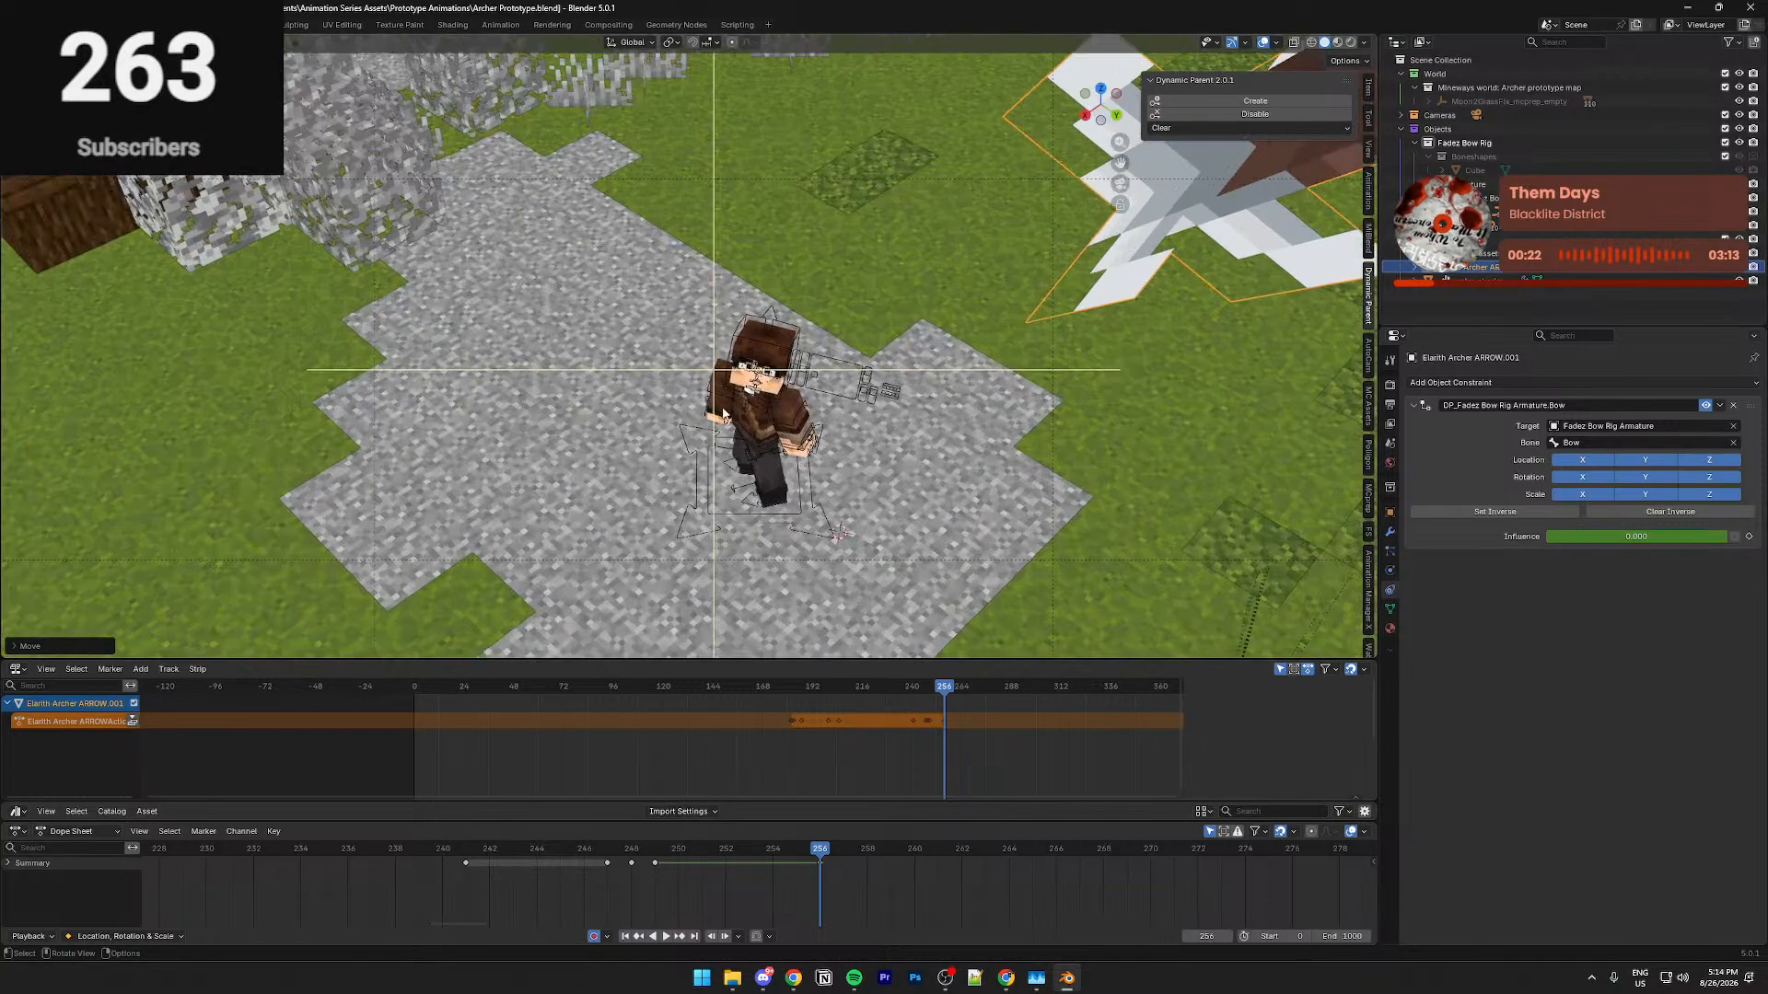
scroll(722, 412, "up", 2)
key("KP_0")
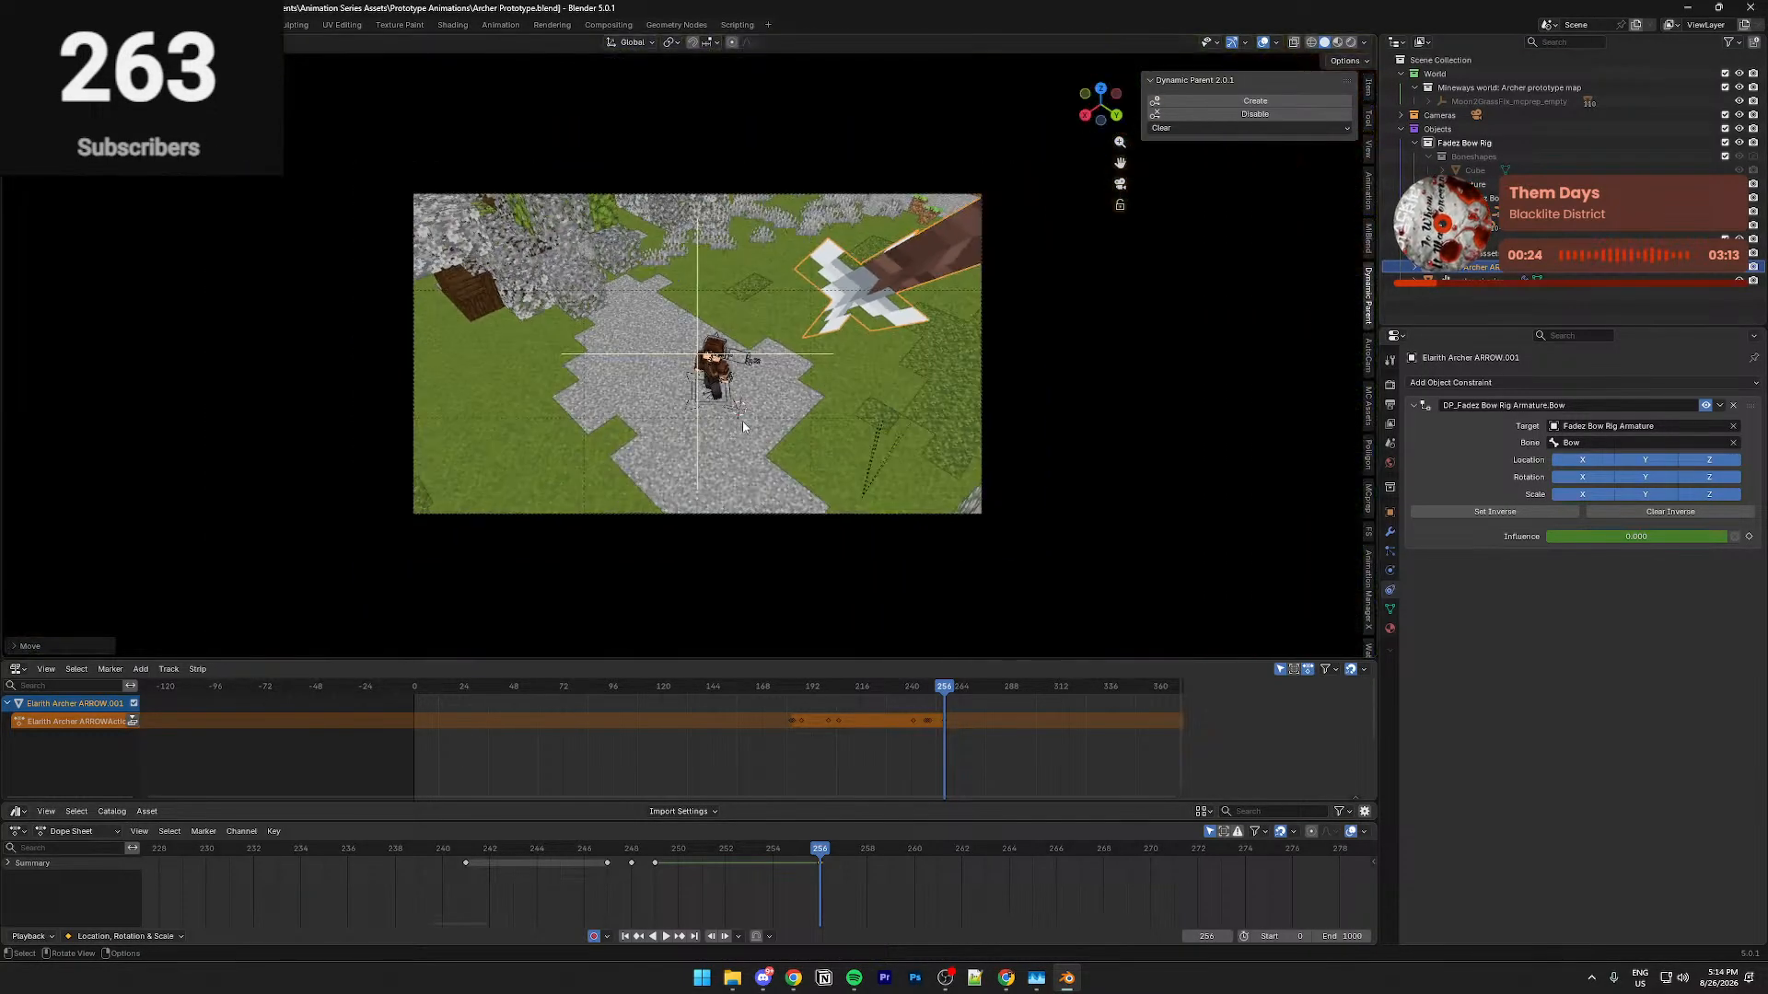
key("g")
key("x")
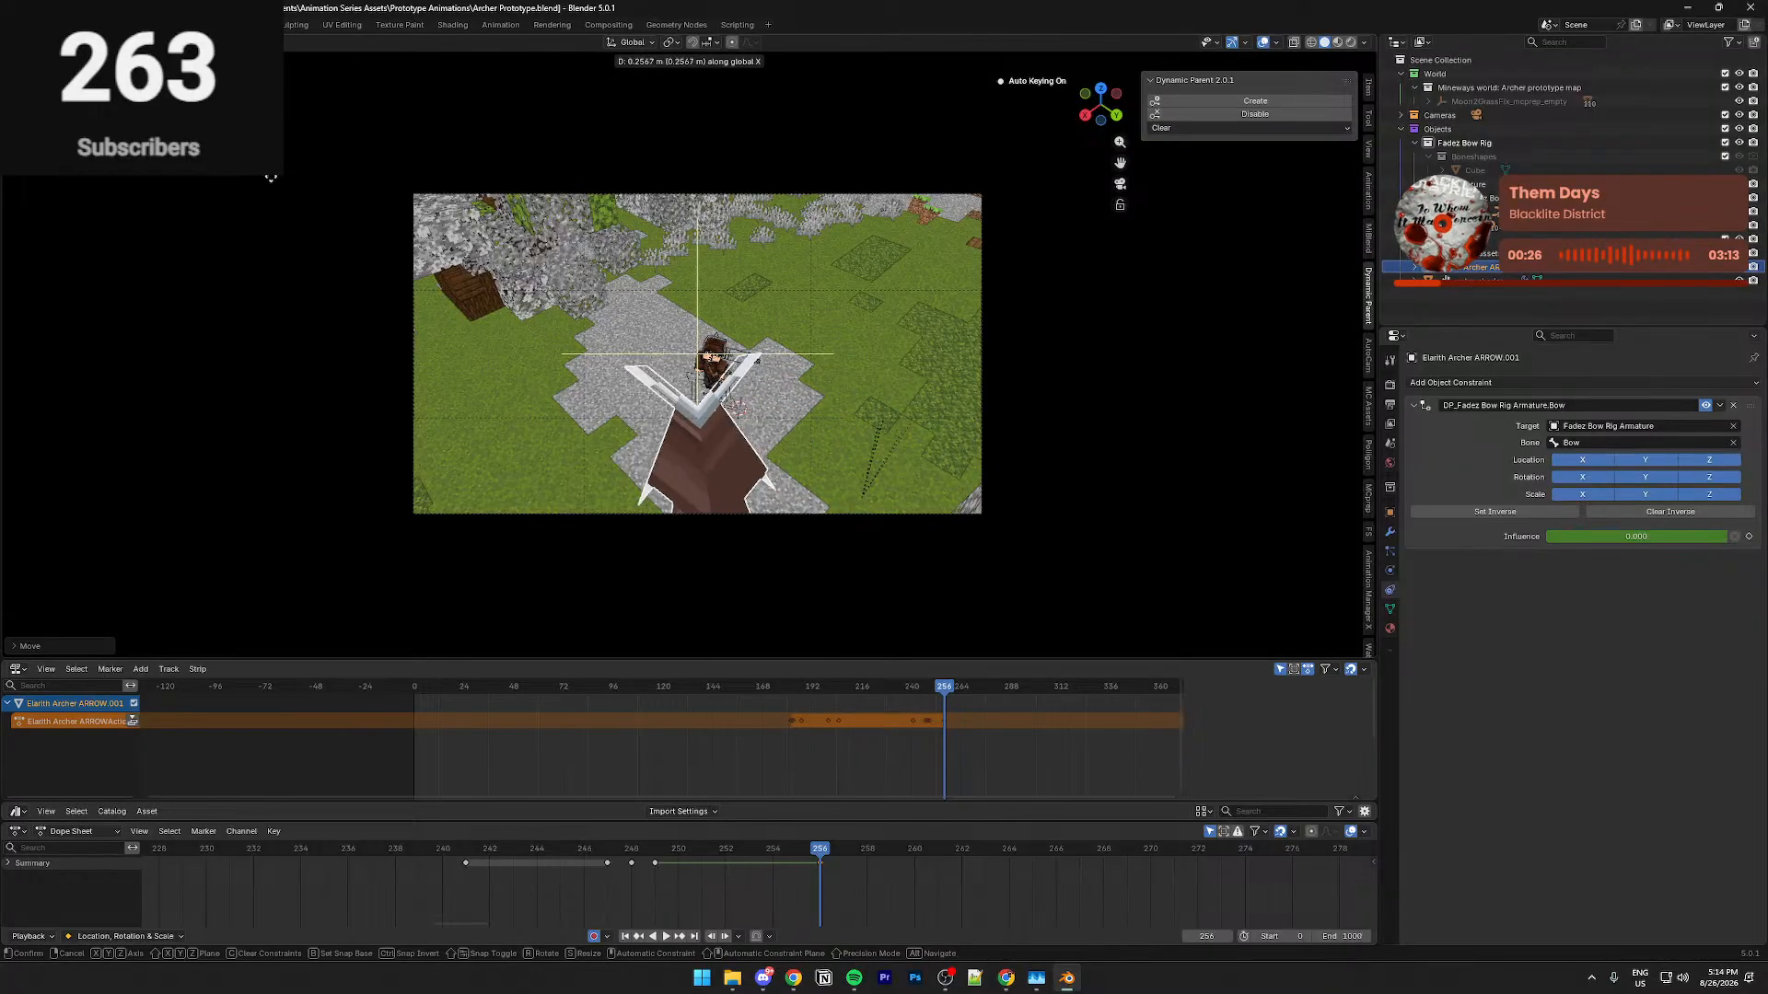
right_click(772, 172)
Move the arrow freehand to the lower middle of the camera view and shift it about 0.31 m along its local Y axis
key("g")
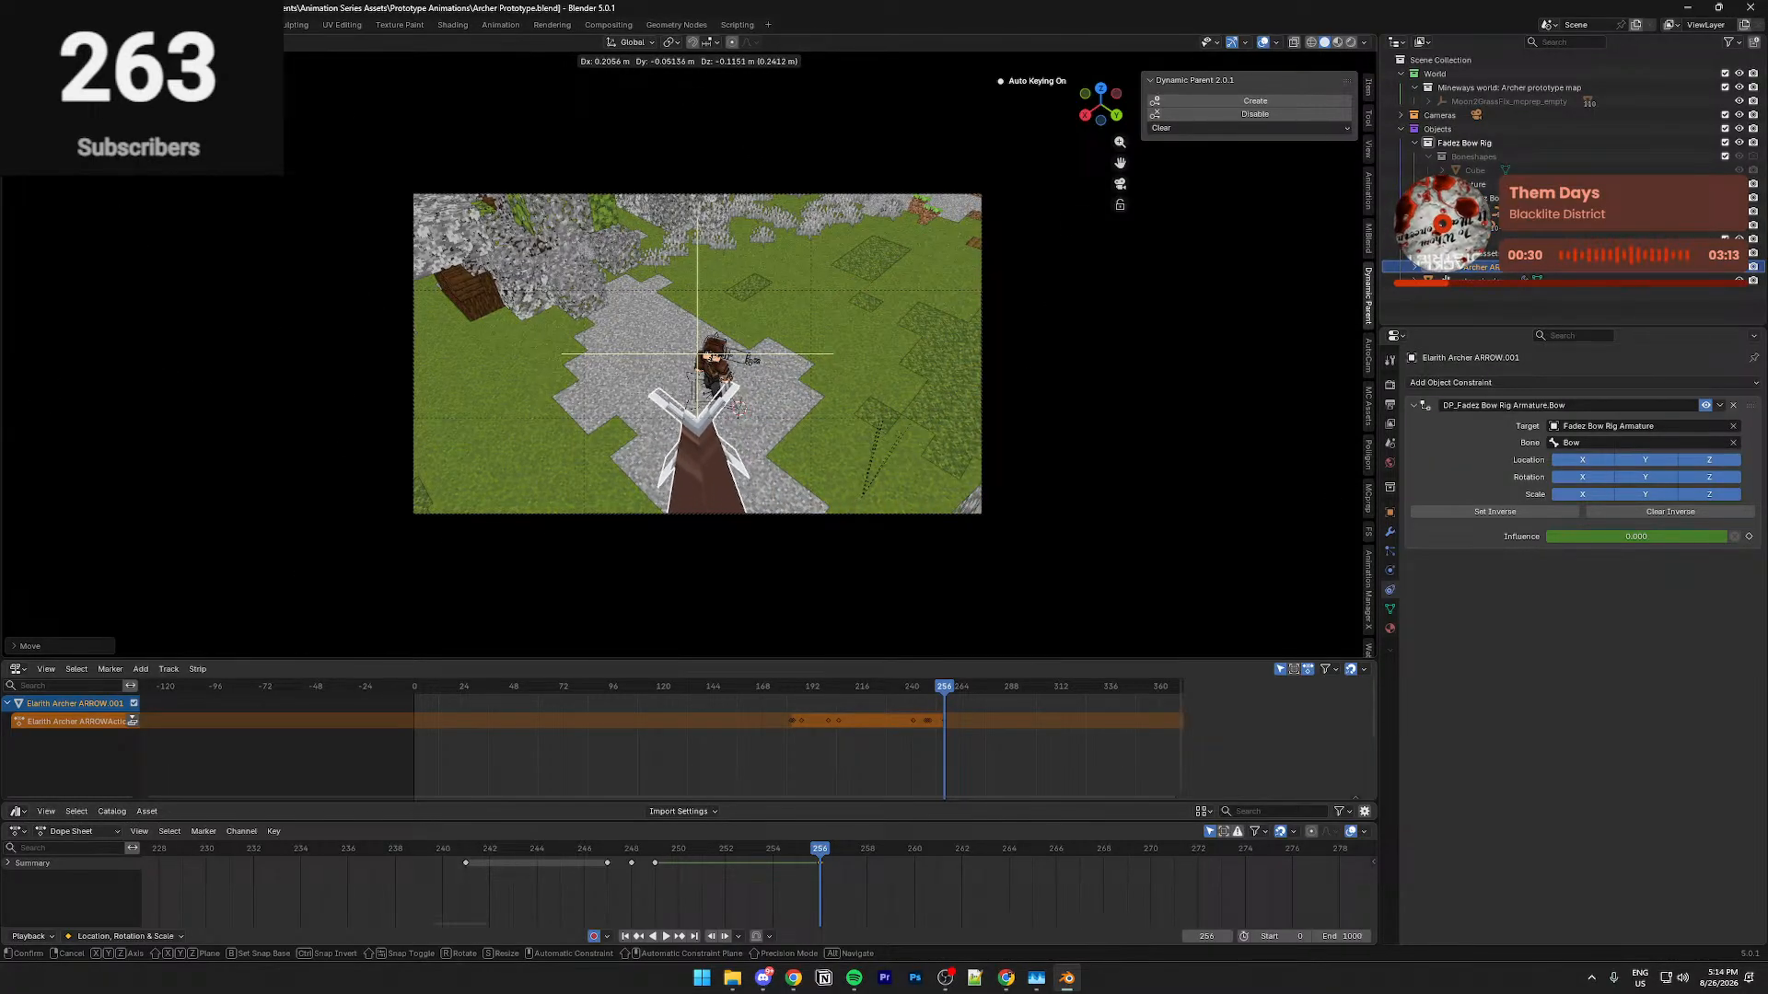
left_click(128, 614)
key("g")
key("y")
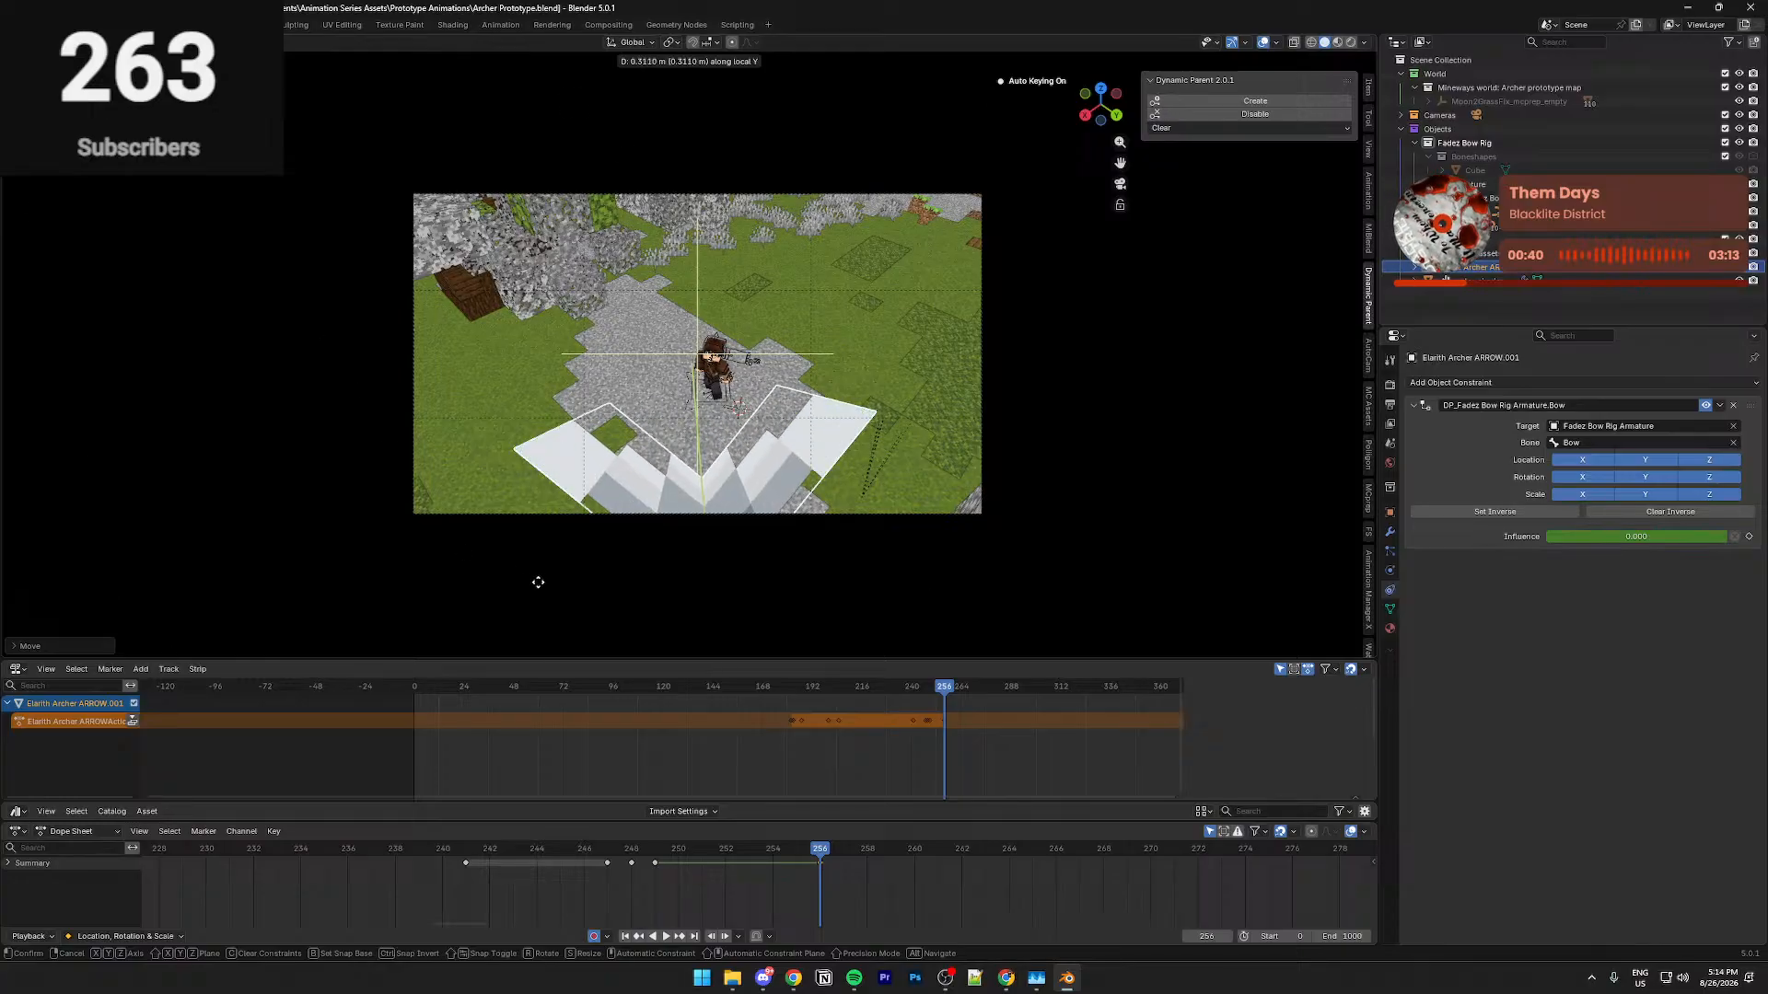
left_click(585, 531)
Pull the arrow slightly back along its local Y axis at frame 256 and save the file
key("g")
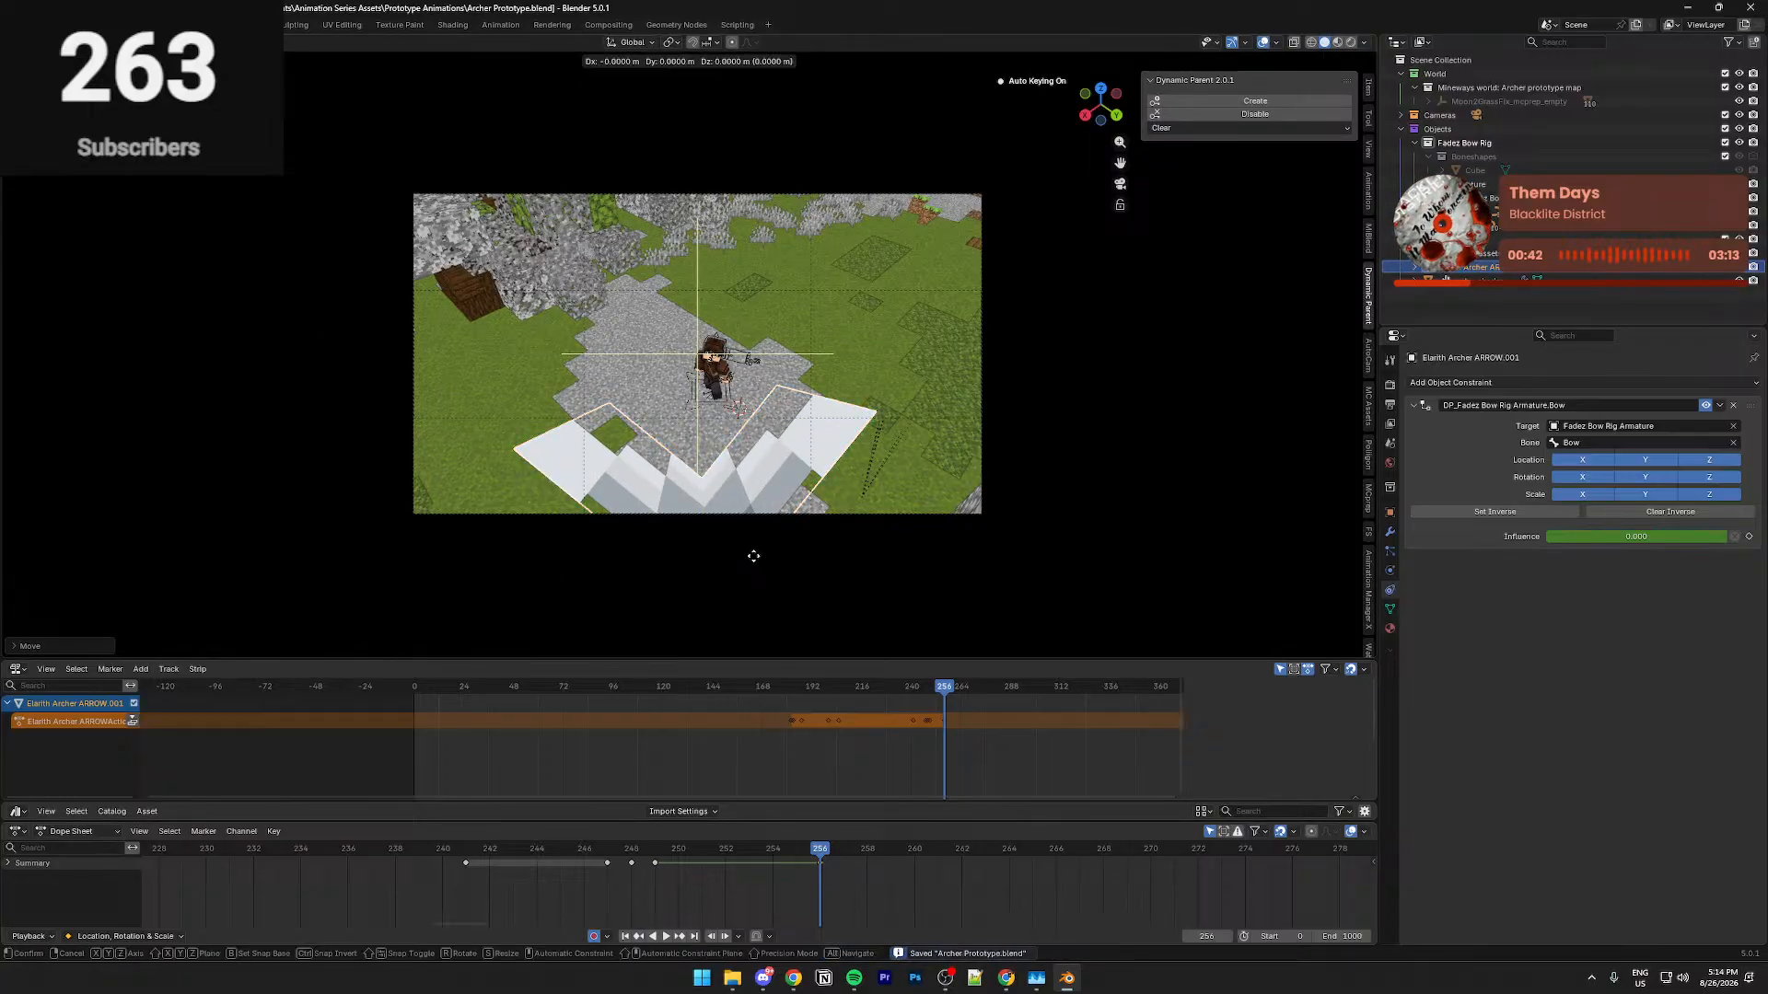
key("y")
key("y")
left_click(695, 434)
key("ctrl+s")
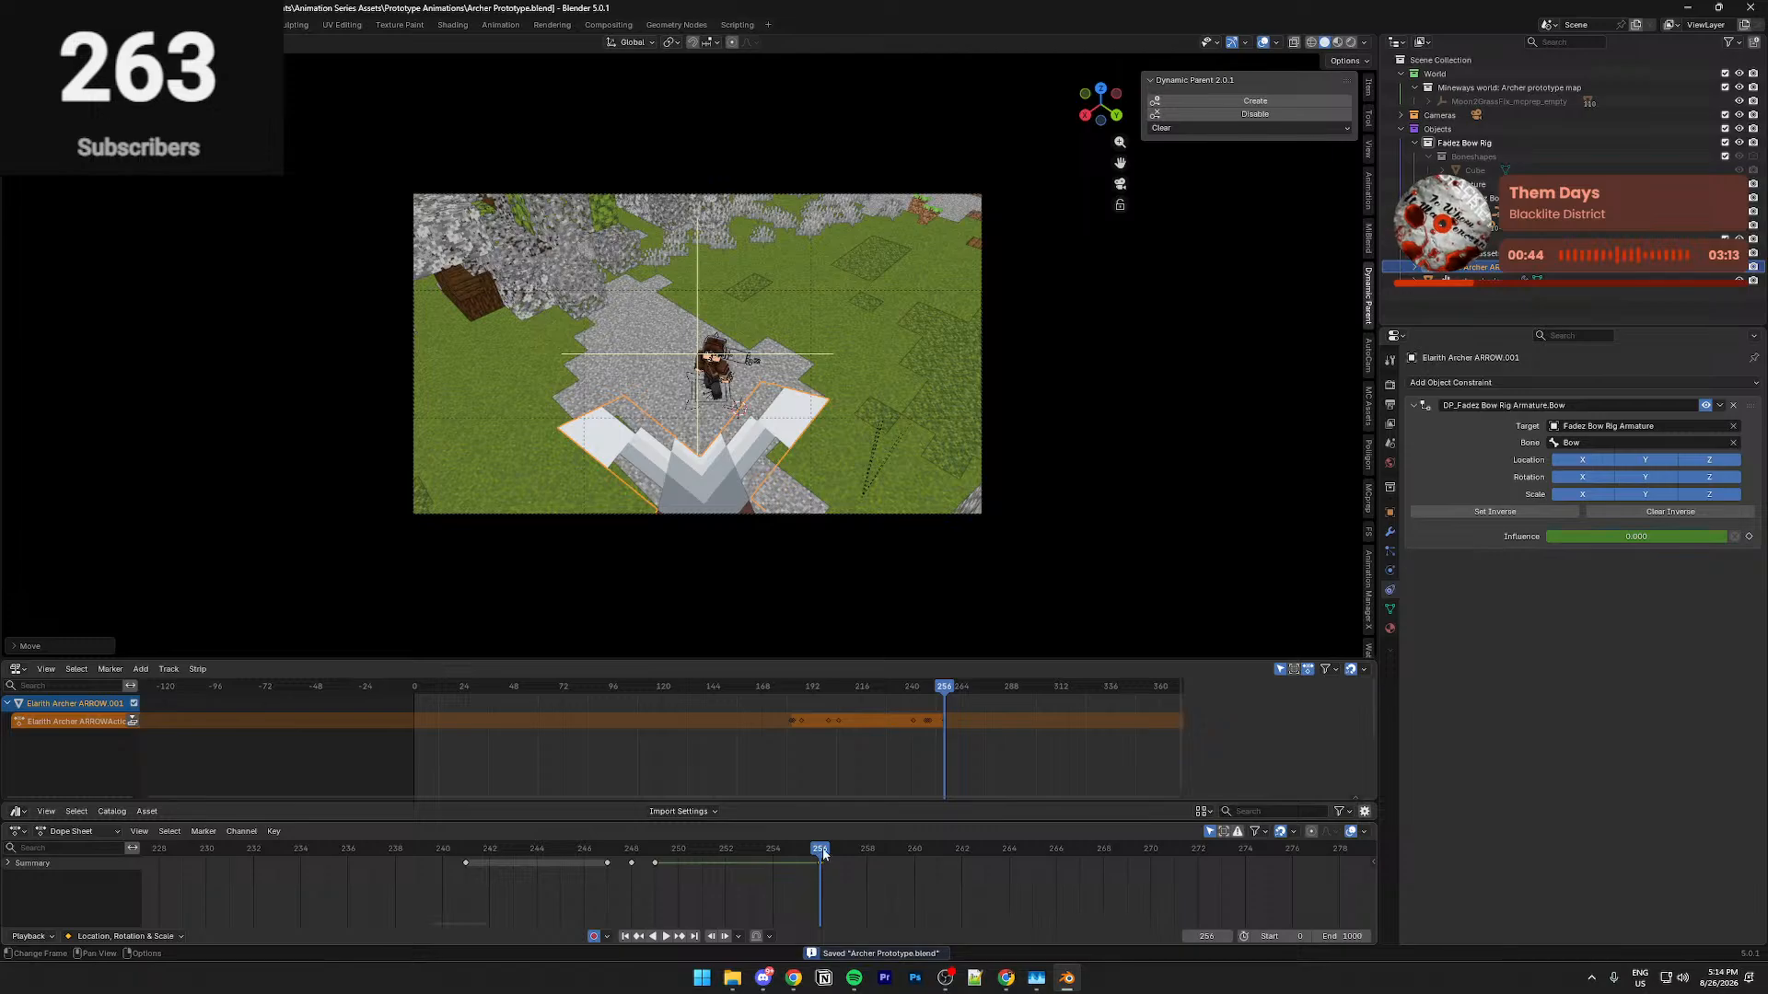
At frame 260, move the arrow along its local Y axis until it is beside the archer
left_click_drag(842, 852, 780, 770)
key("space")
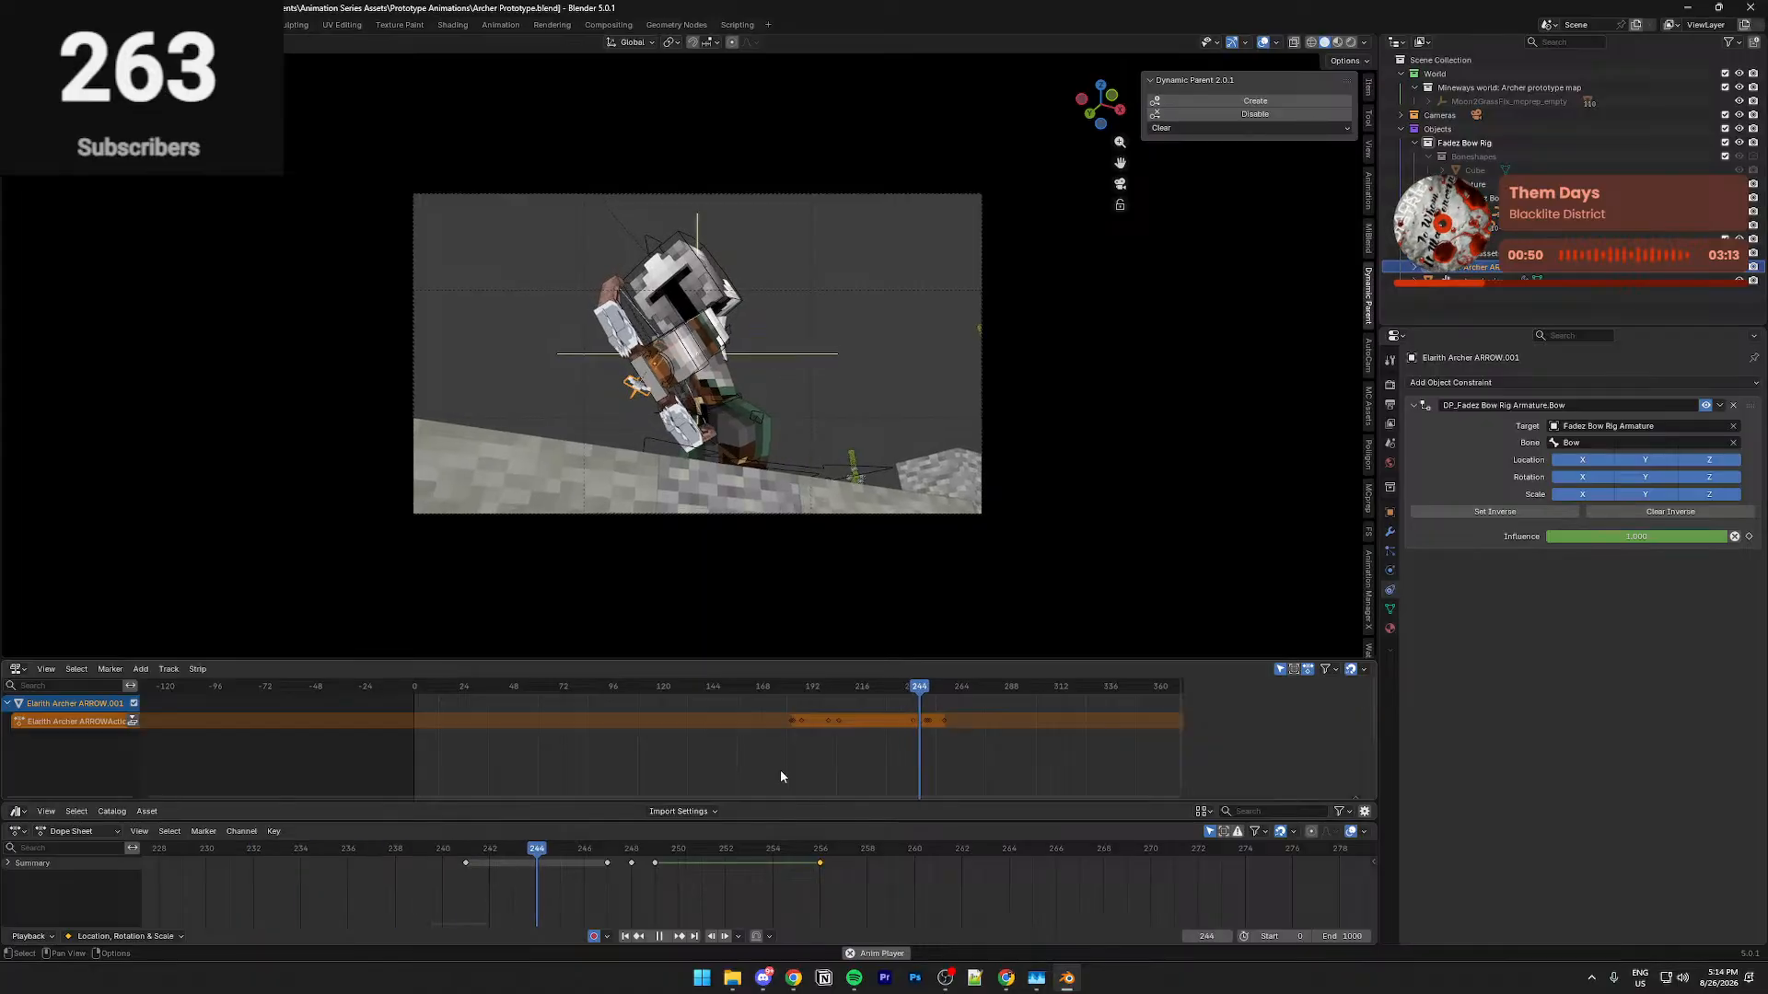
left_click(822, 859)
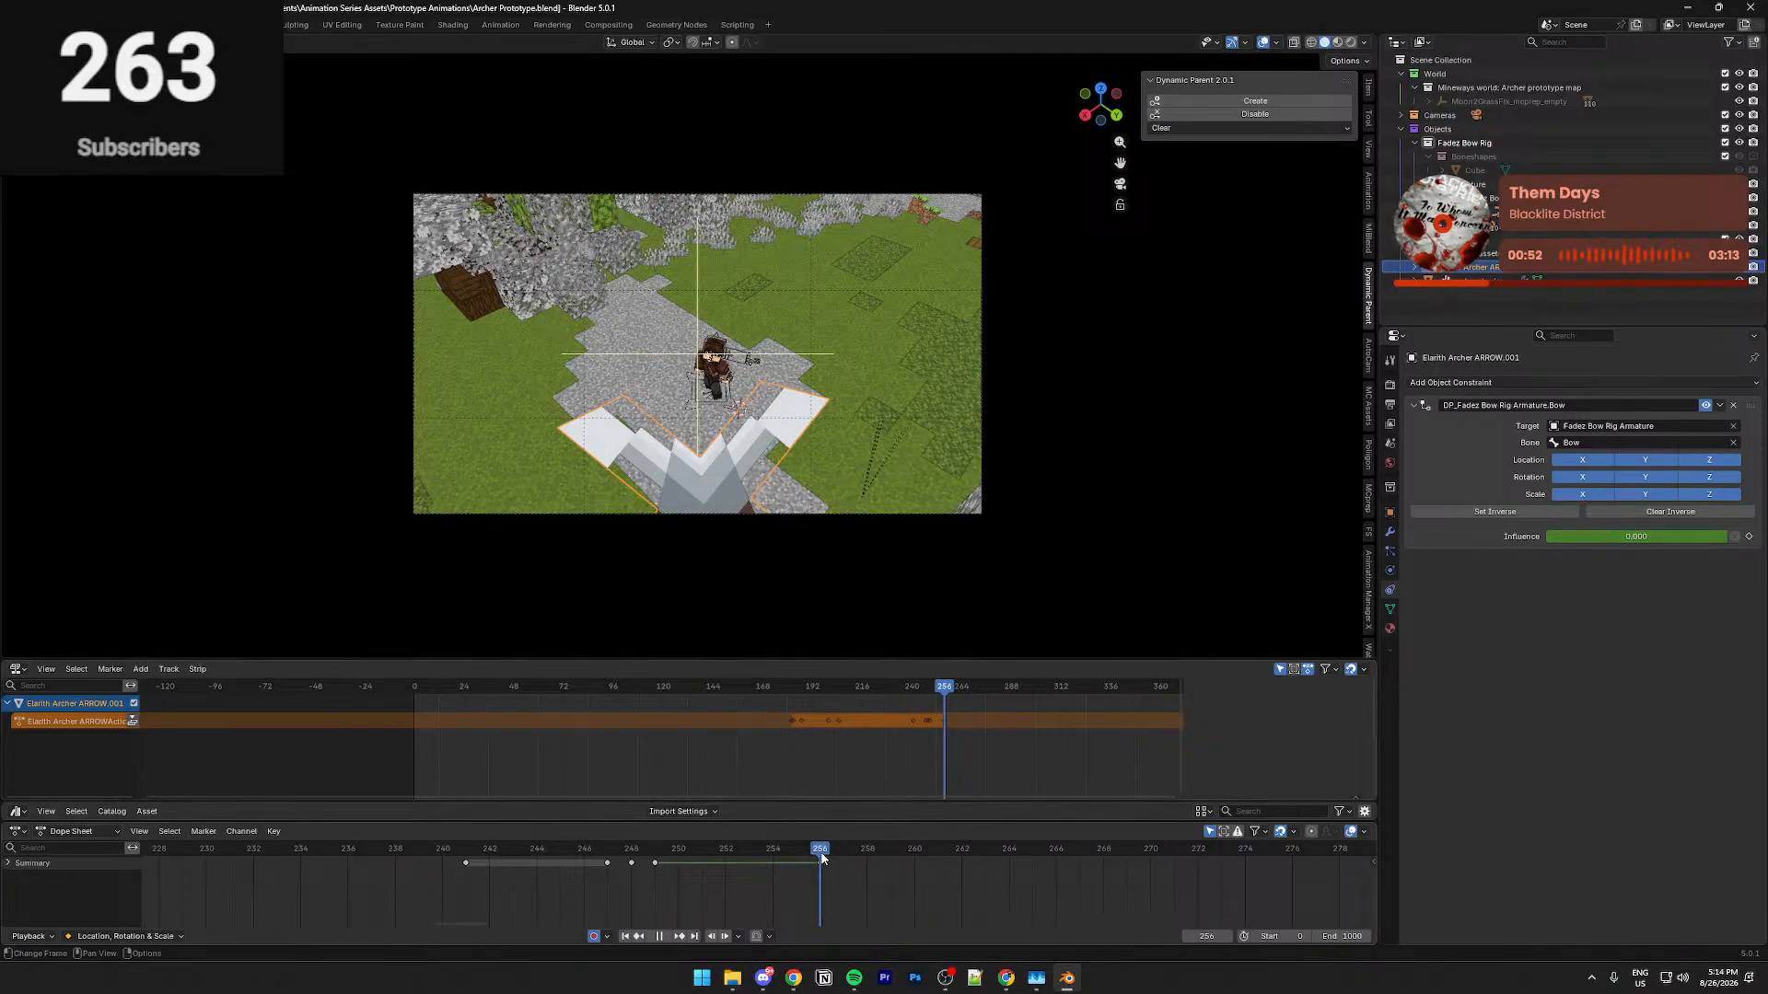
key("g")
key("y")
key("y")
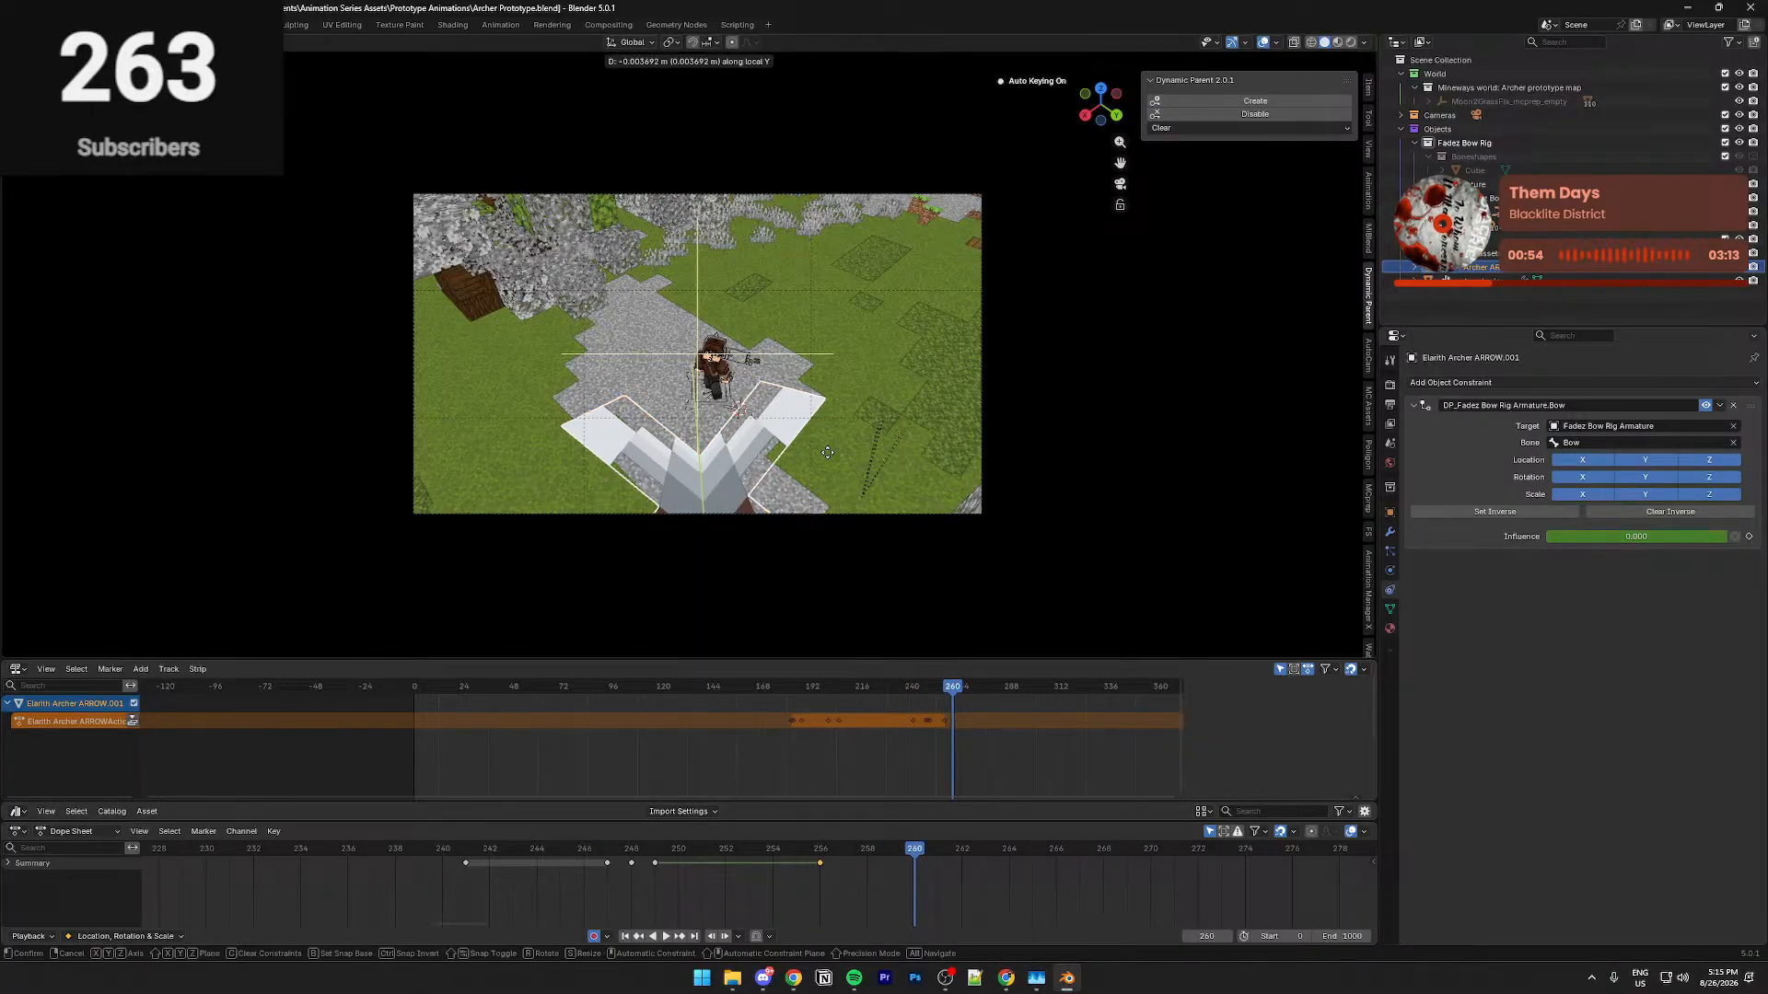
left_click(478, 317)
middle_click_drag(582, 360, 645, 373)
key("g")
key("y")
key("y")
left_click(428, 432)
Fine-tune the arrow's frame 260 position so it sits against the archer's shoulder beside the chest, and save the file
key("KP_Decimal")
middle_click_drag(502, 461, 913, 523)
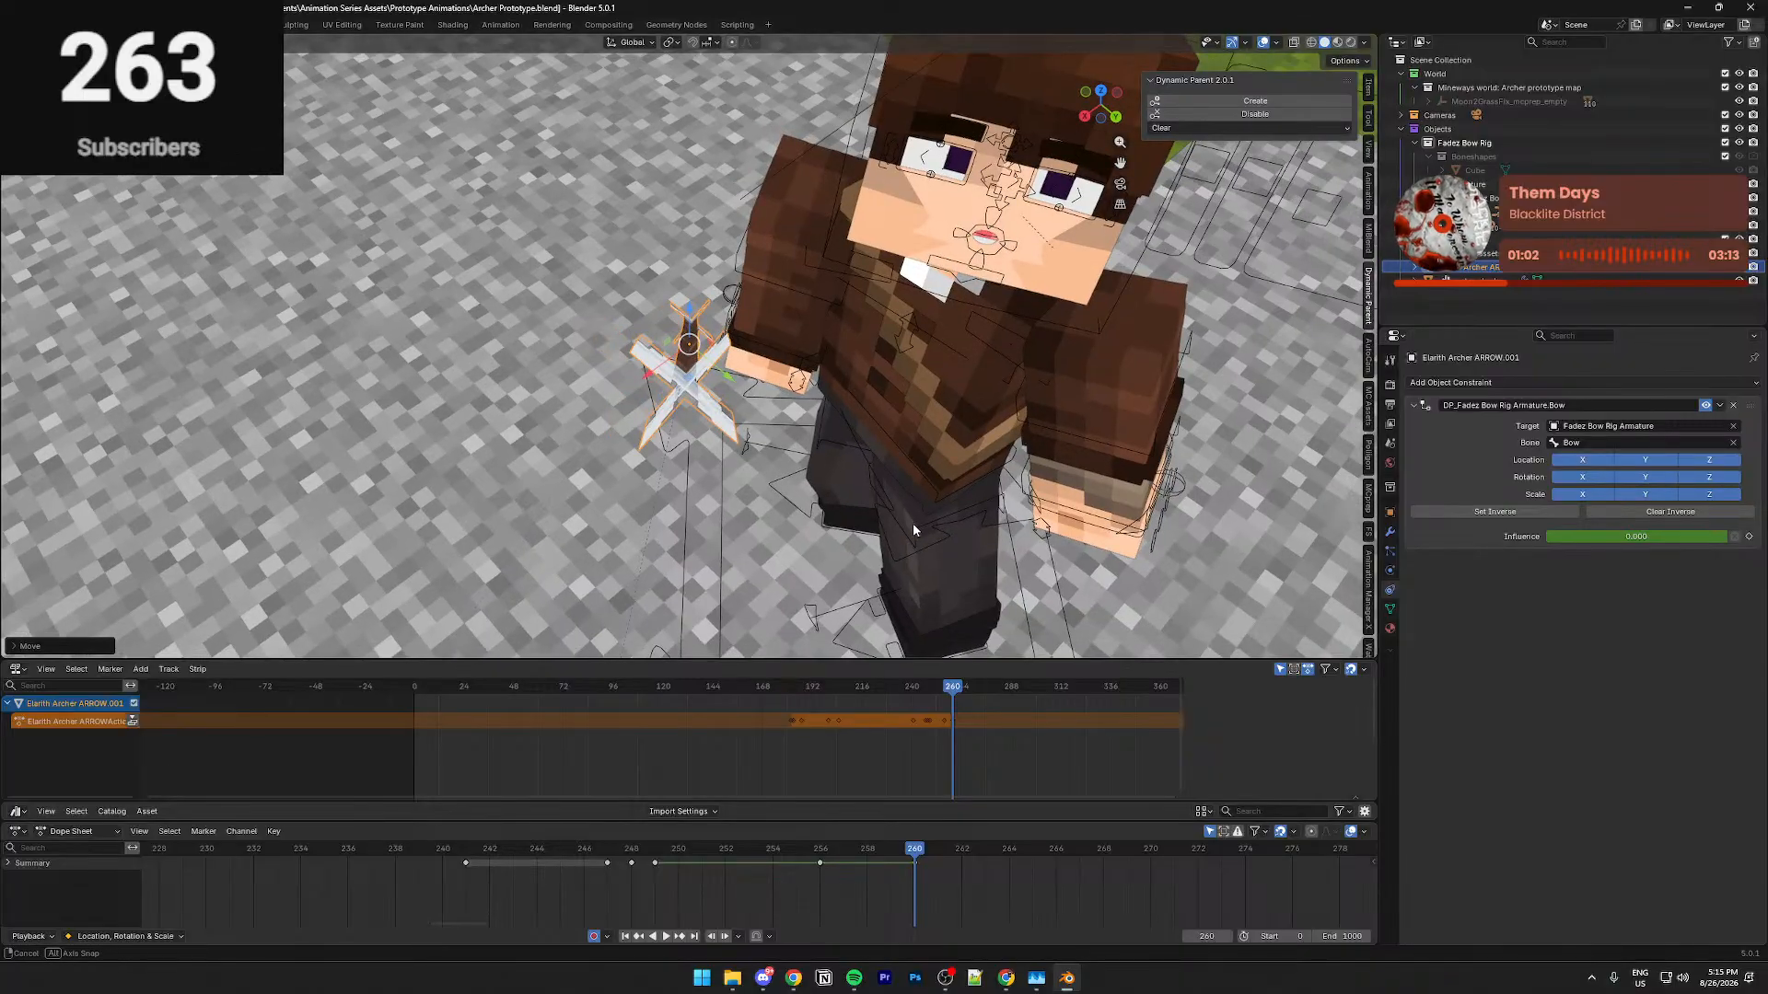
key("g")
key("y")
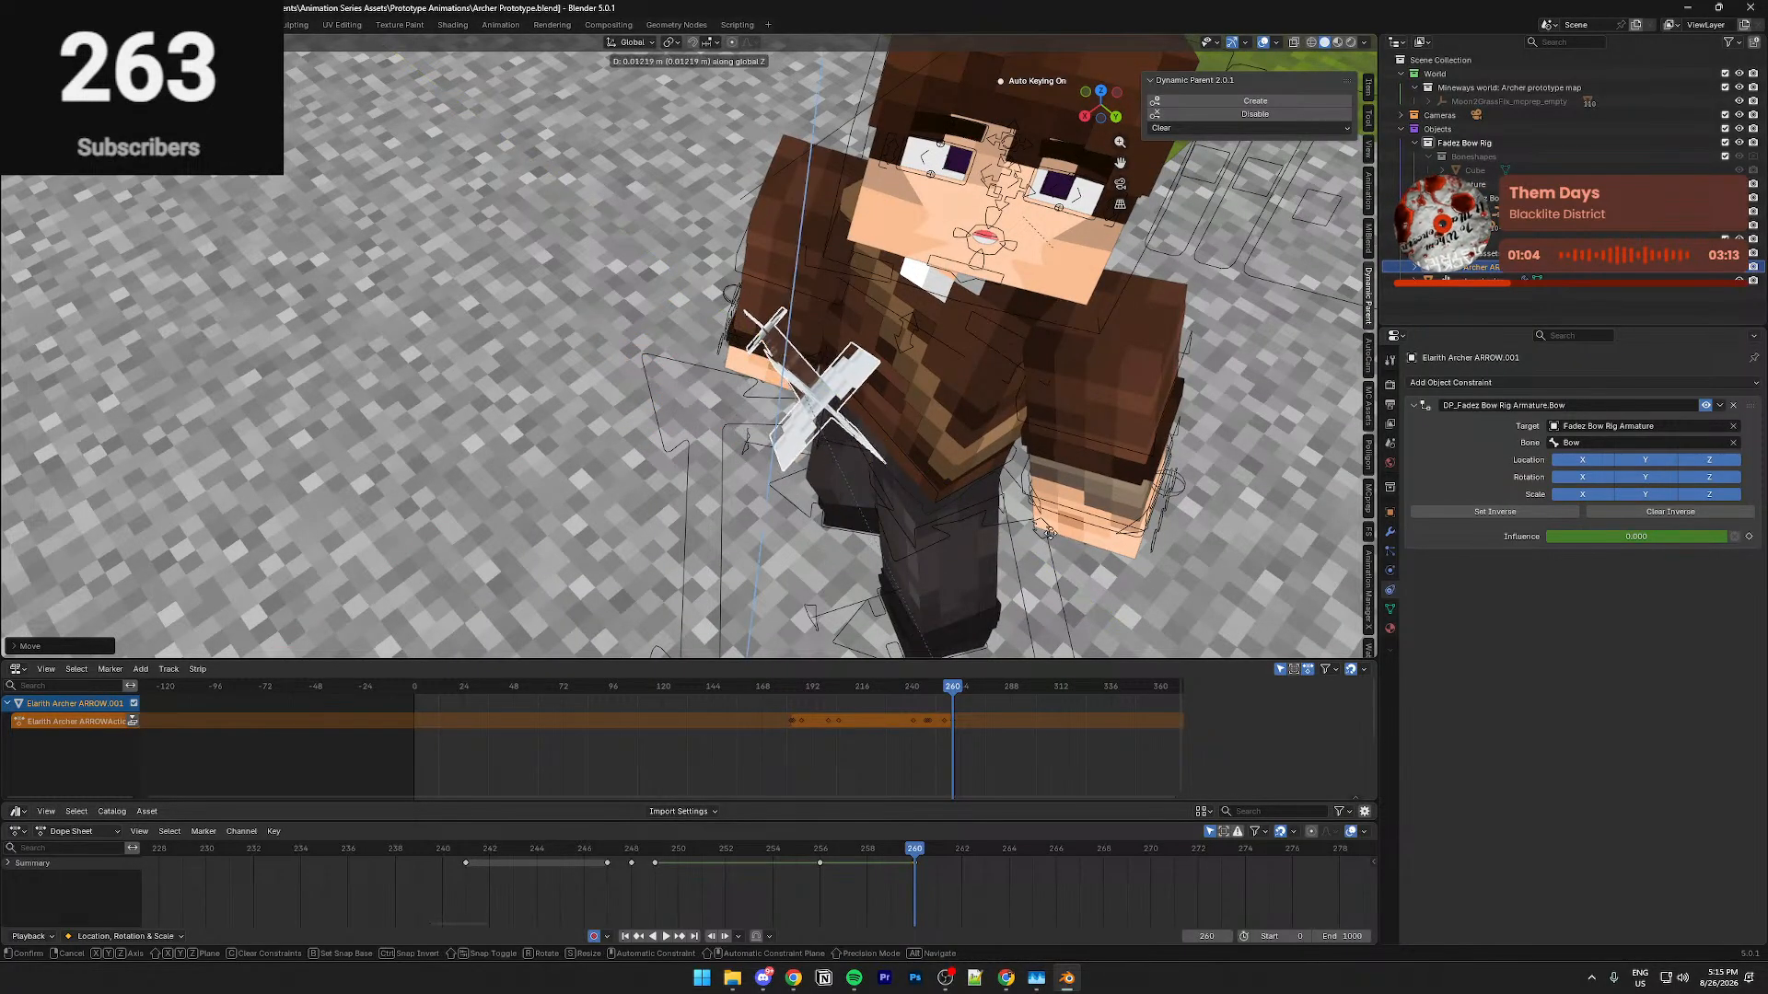
key("x")
middle_click_drag(1005, 534, 947, 527)
left_click(943, 523)
key("ctrl+s")
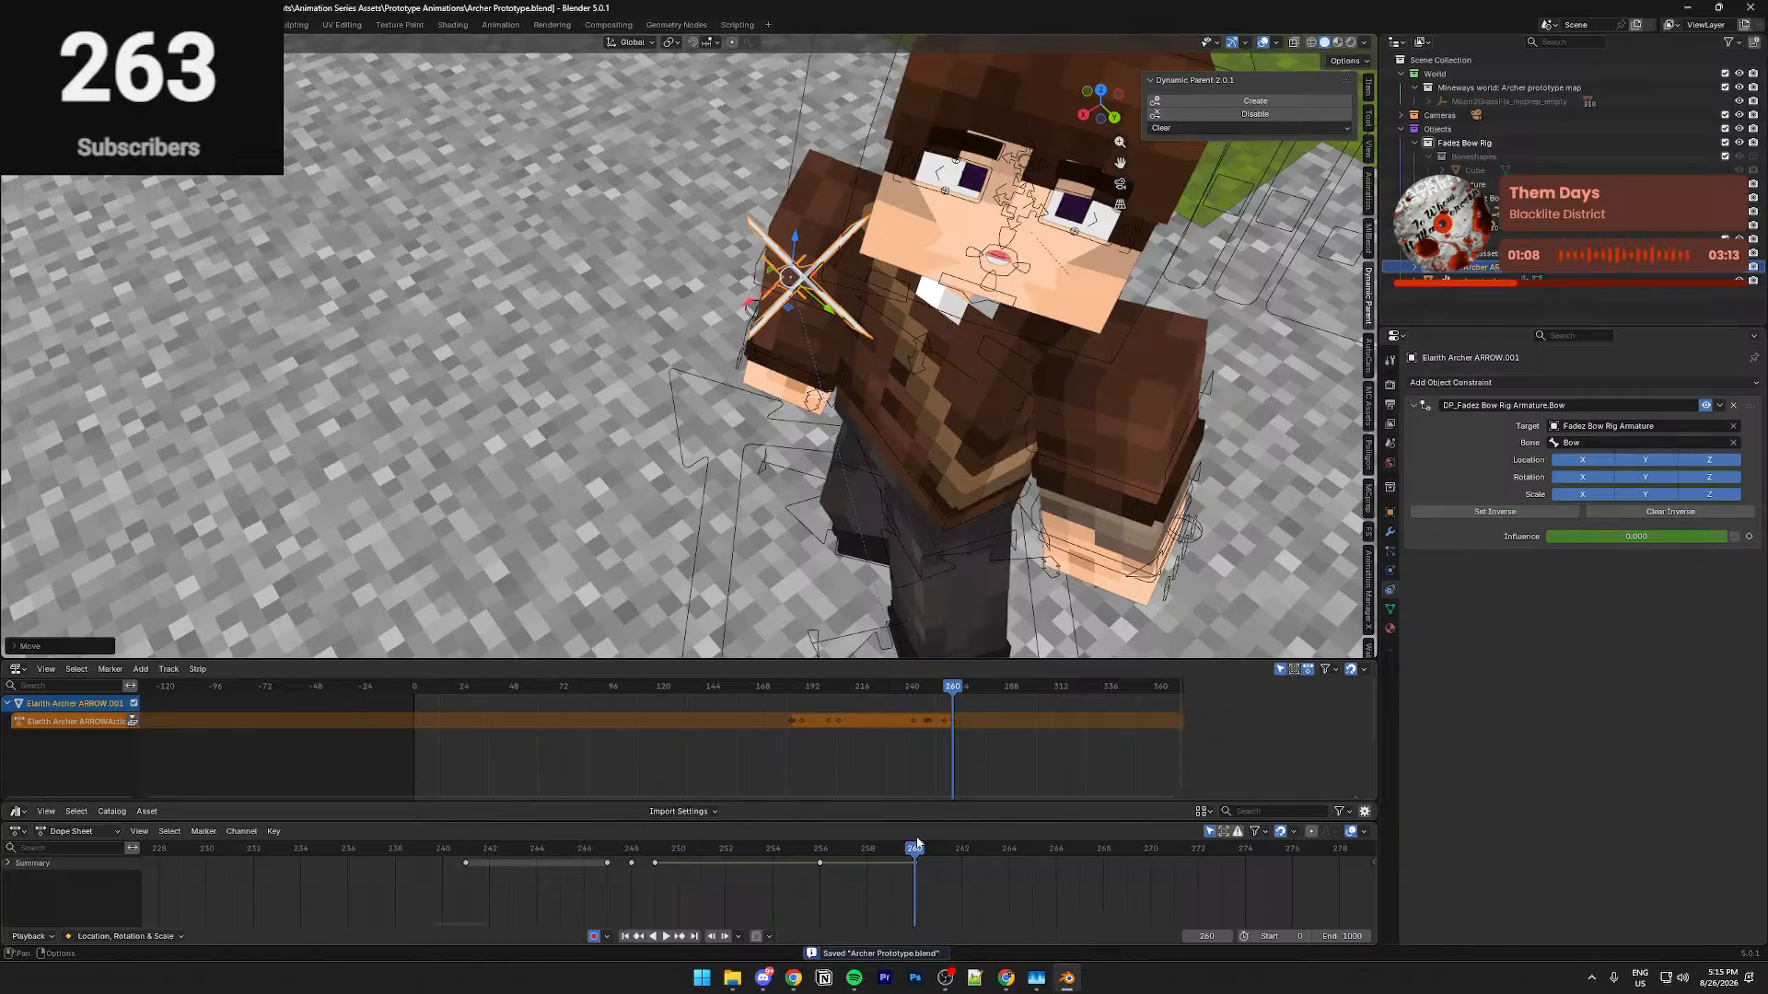
At frame 260, move the main camera about 9.96 m along its local Z axis toward the archer
left_click(367, 870)
key("space")
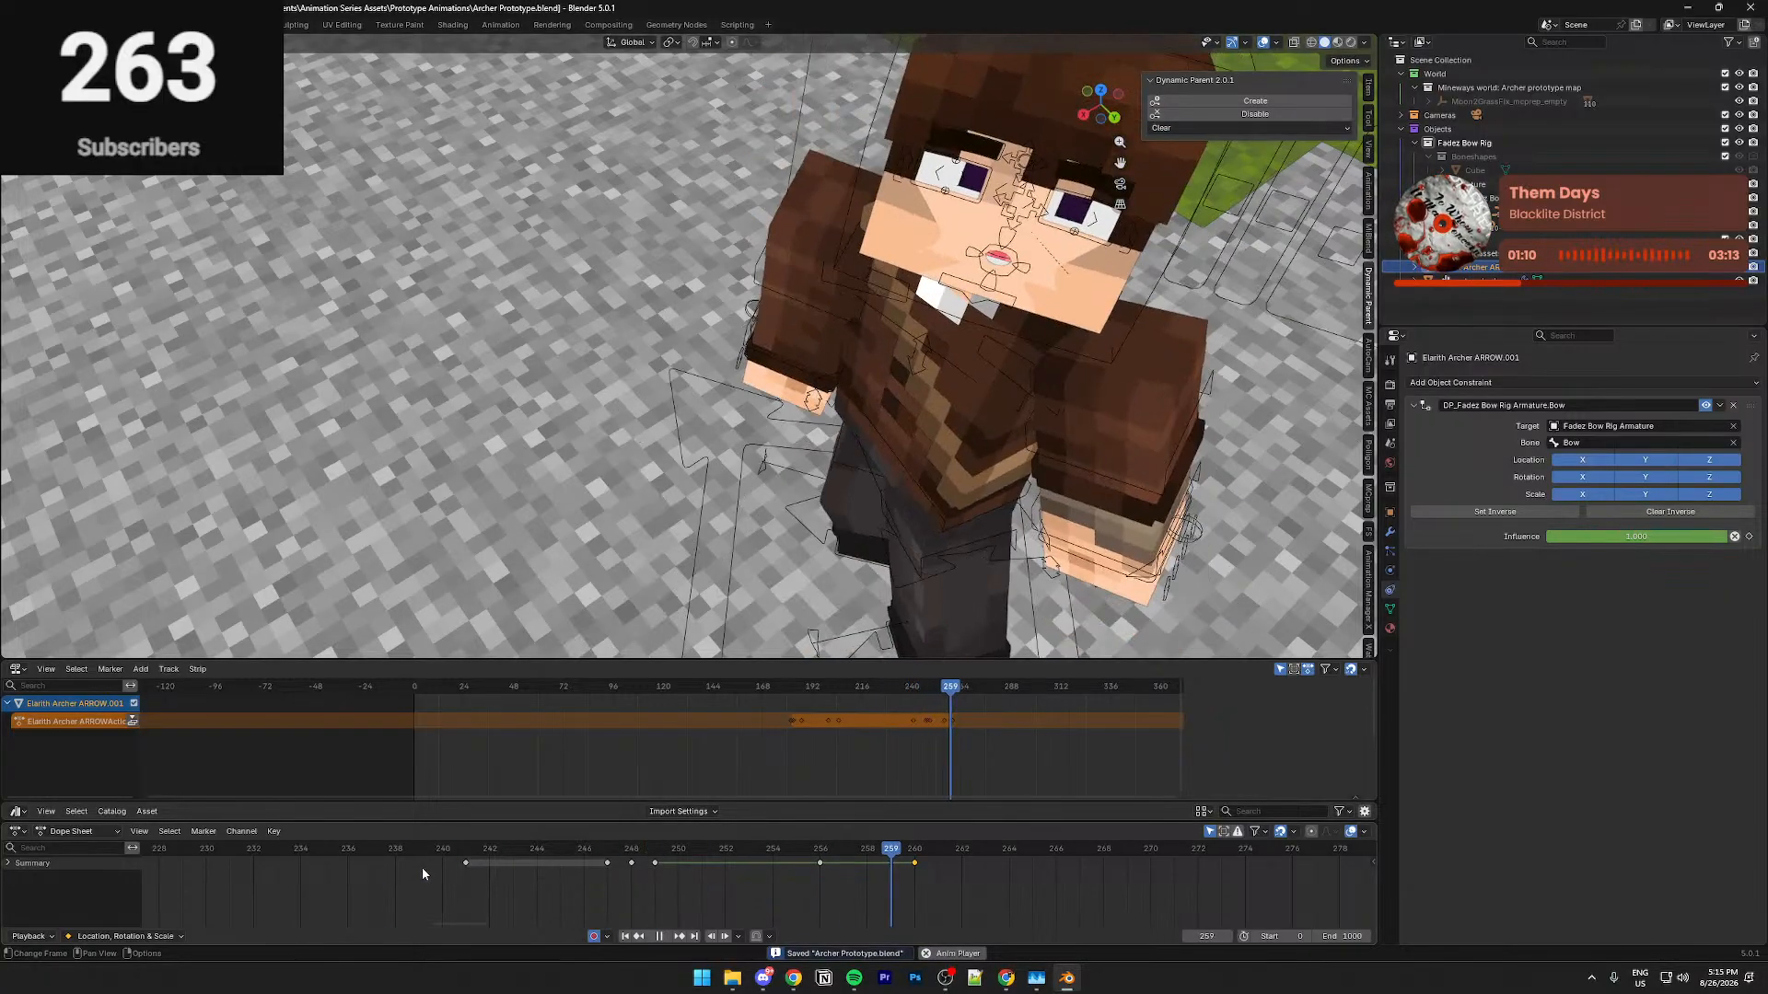
key("space")
key("KP_0")
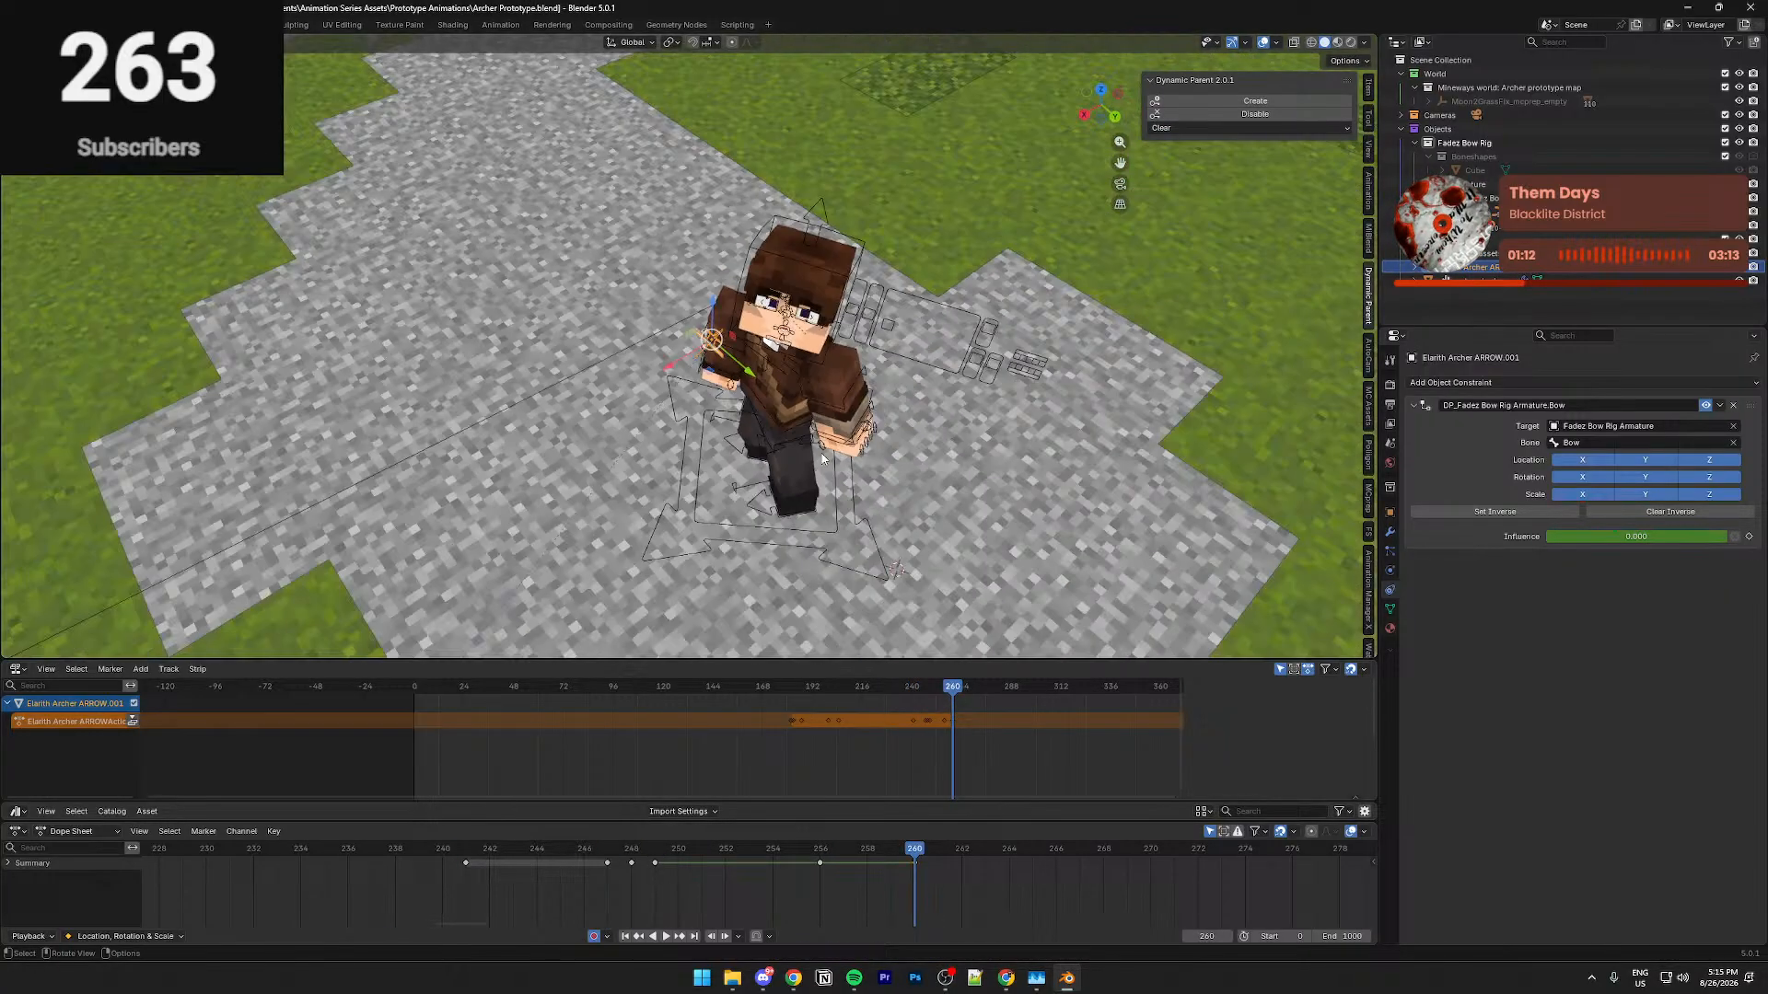
scroll(812, 496, "up", 8)
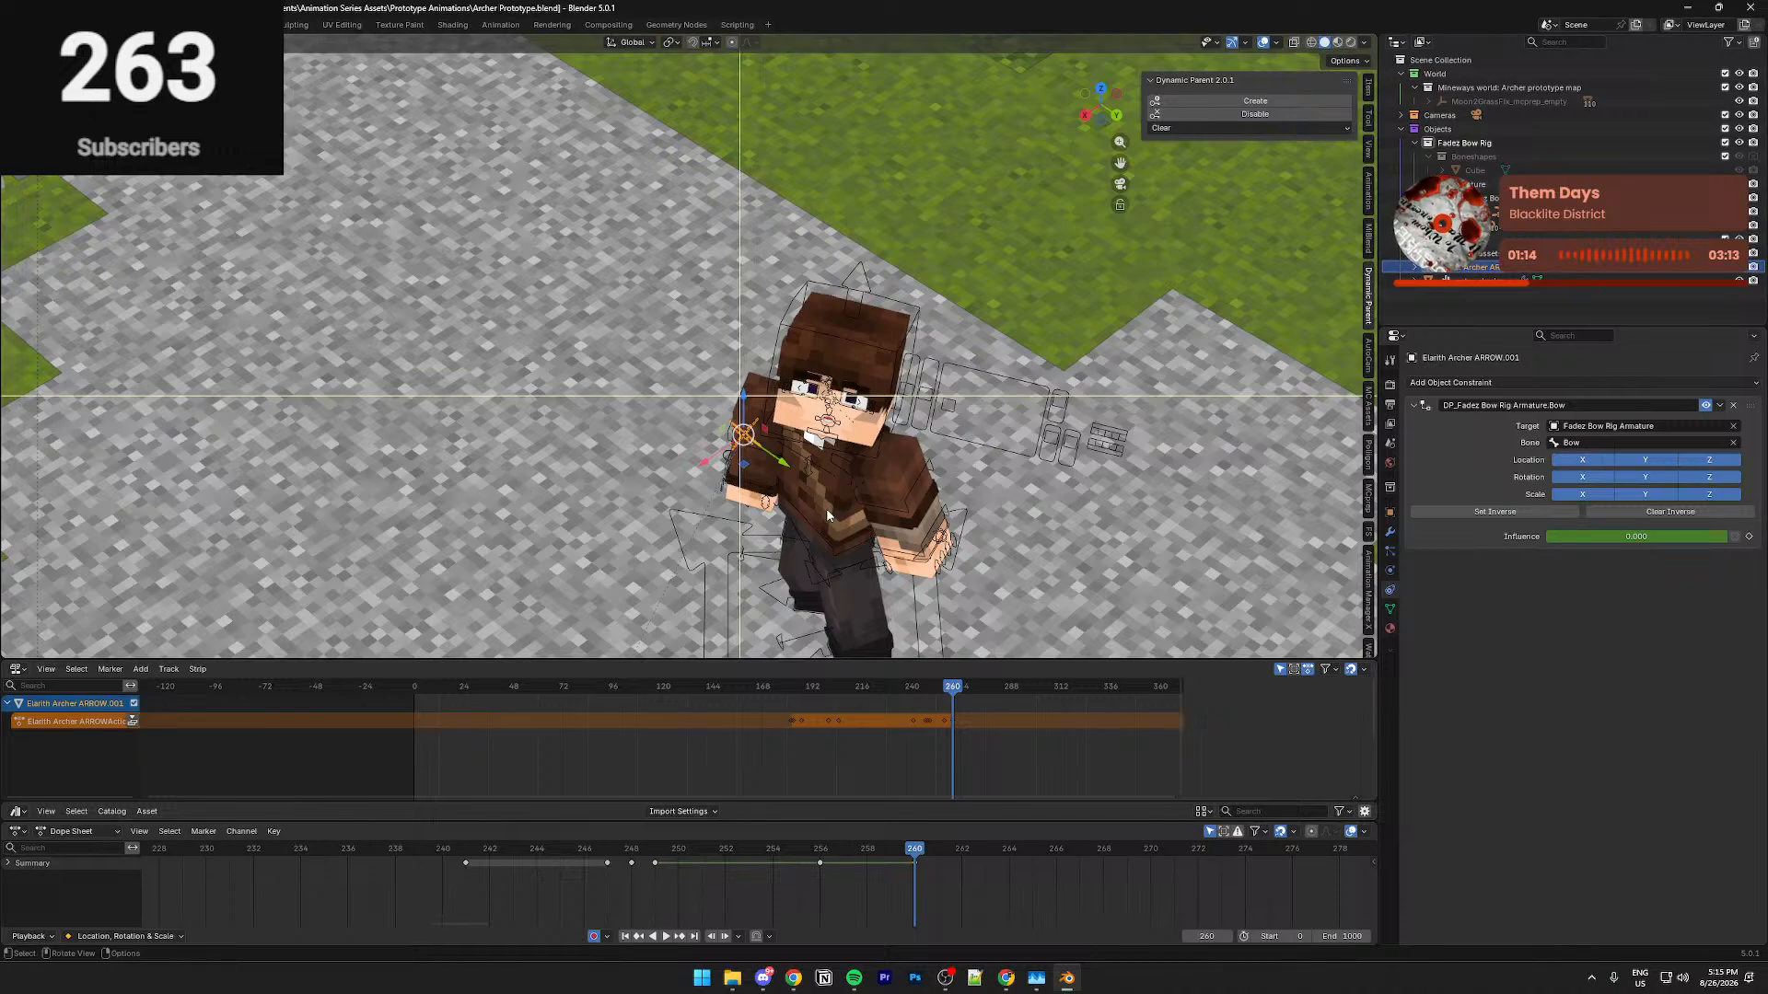
scroll(824, 525, "down", 8)
left_click(761, 490)
key("g")
key("z")
key("z")
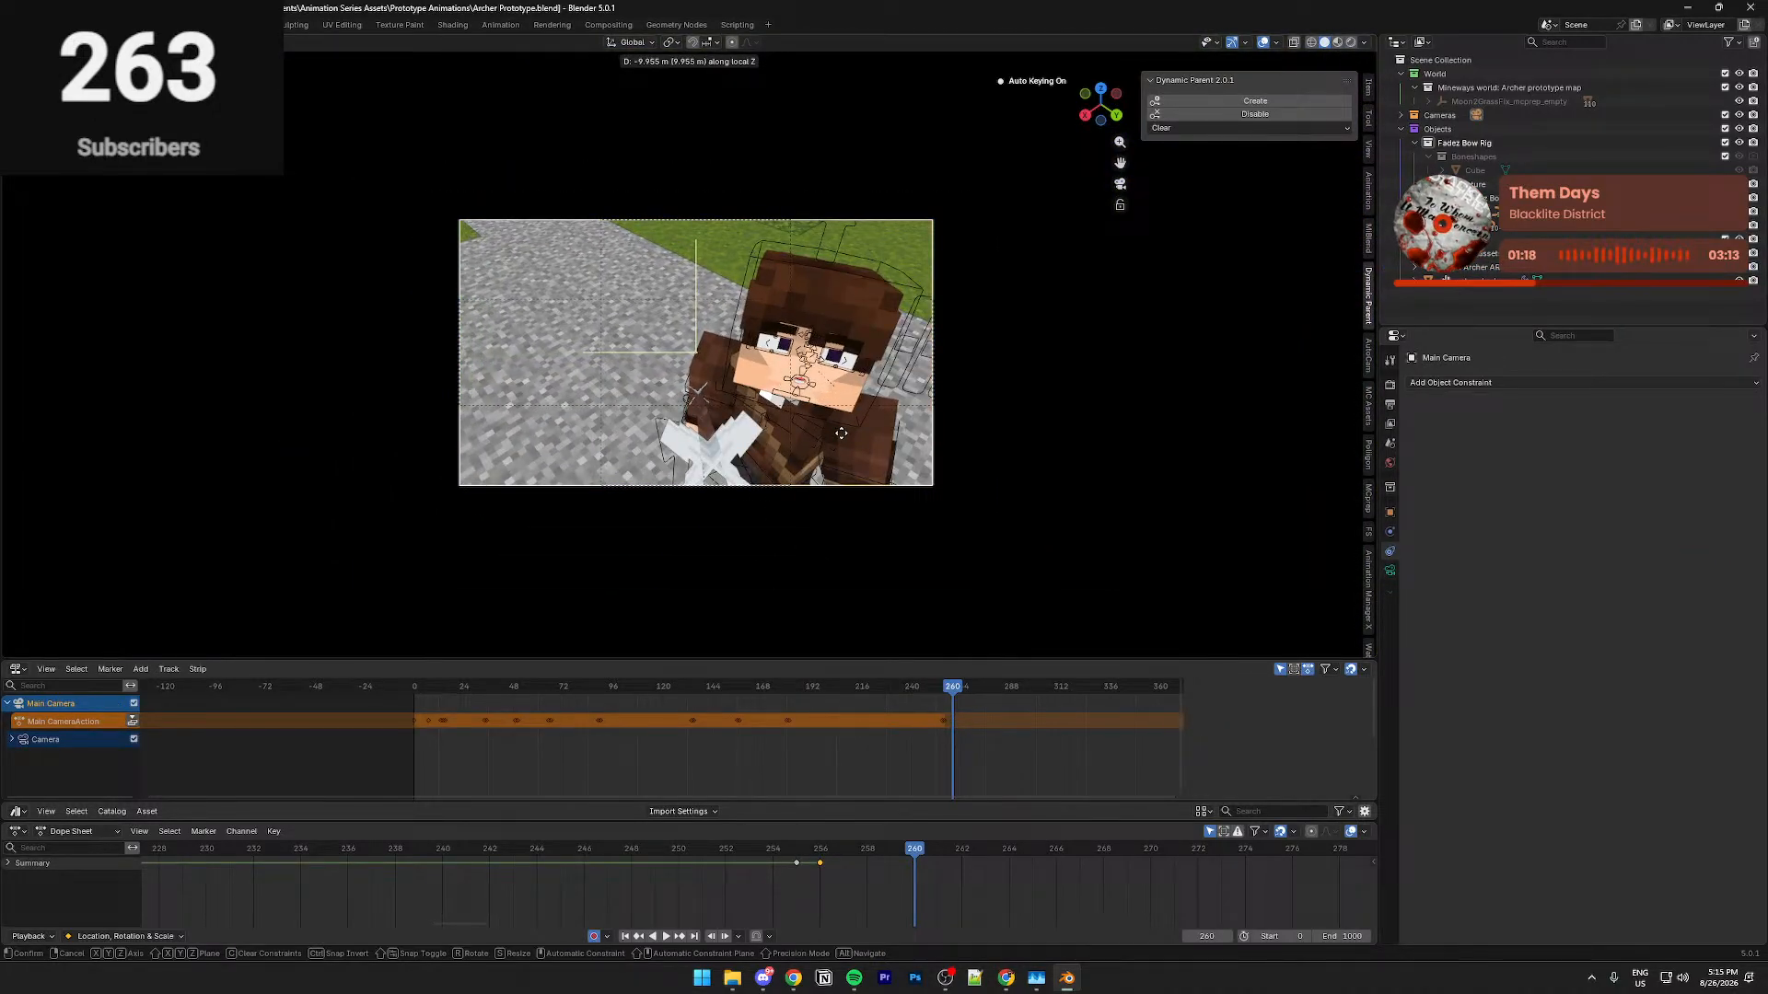
left_click(840, 433)
Review the shot between frames 256 and 260 and change the interpolation of the camera keyframes around frame 256
key("space")
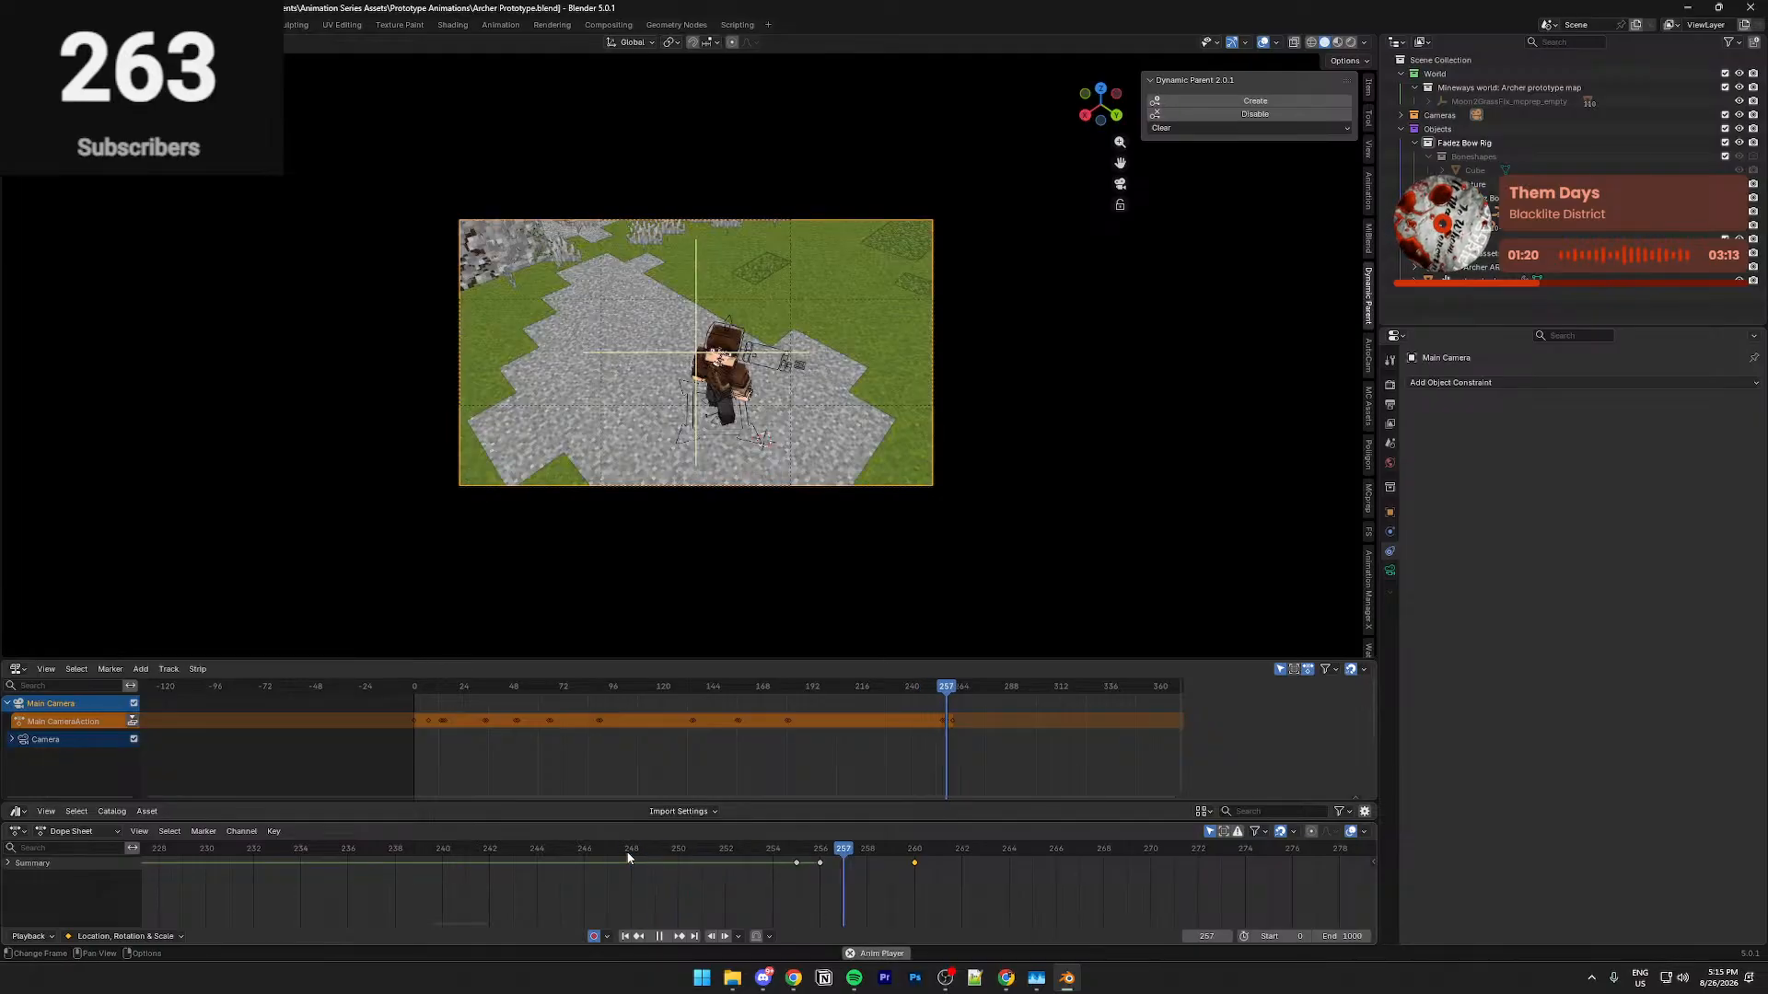
left_click_drag(616, 850, 818, 891)
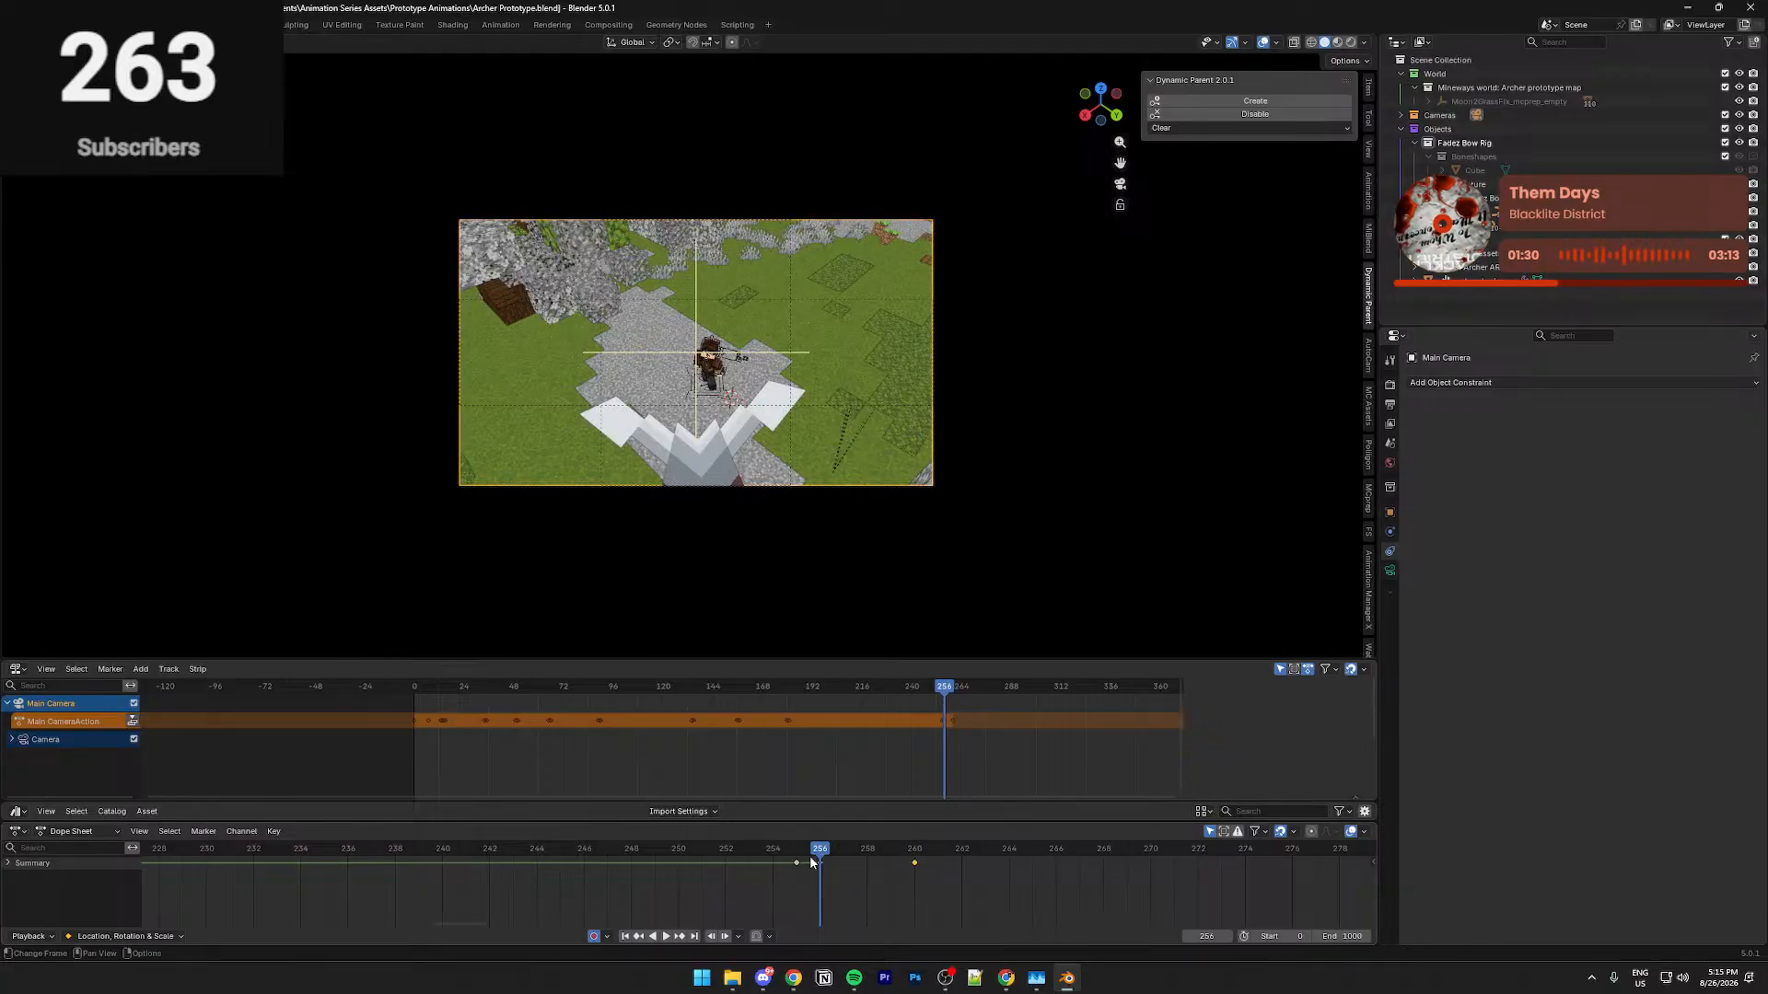
left_click_drag(809, 862, 912, 852)
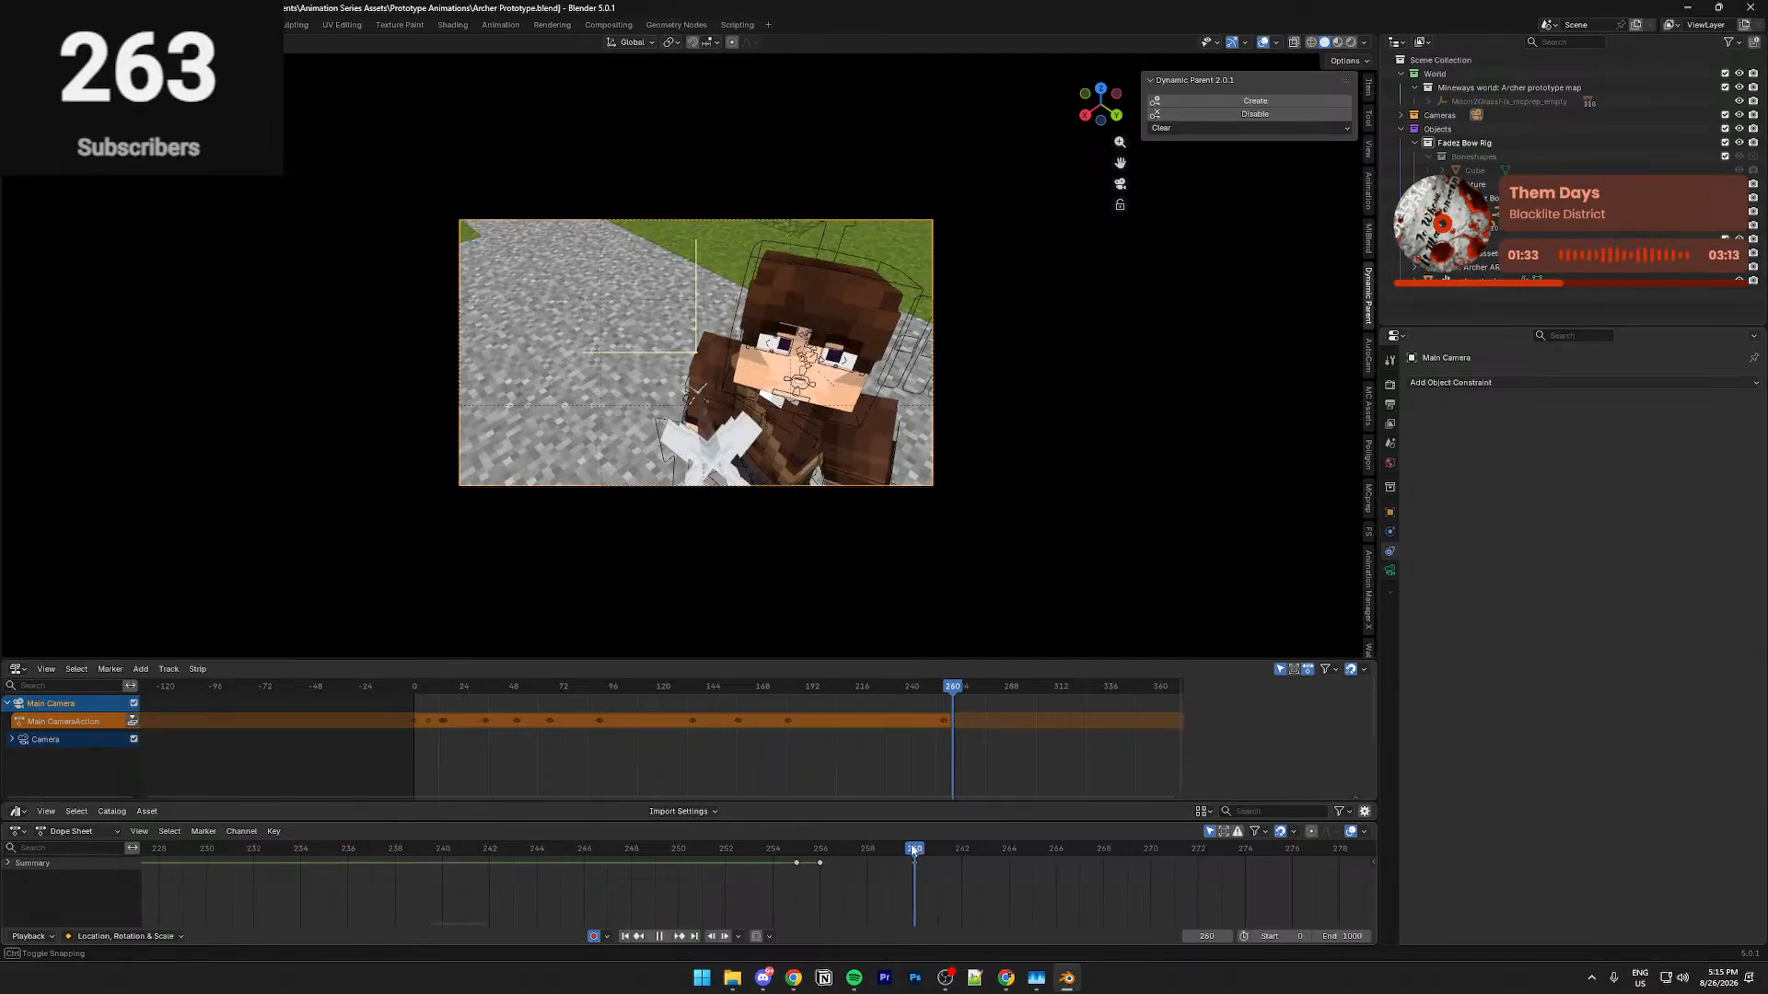
key("t")
left_click(862, 860)
key("t")
left_click(855, 862)
key("space")
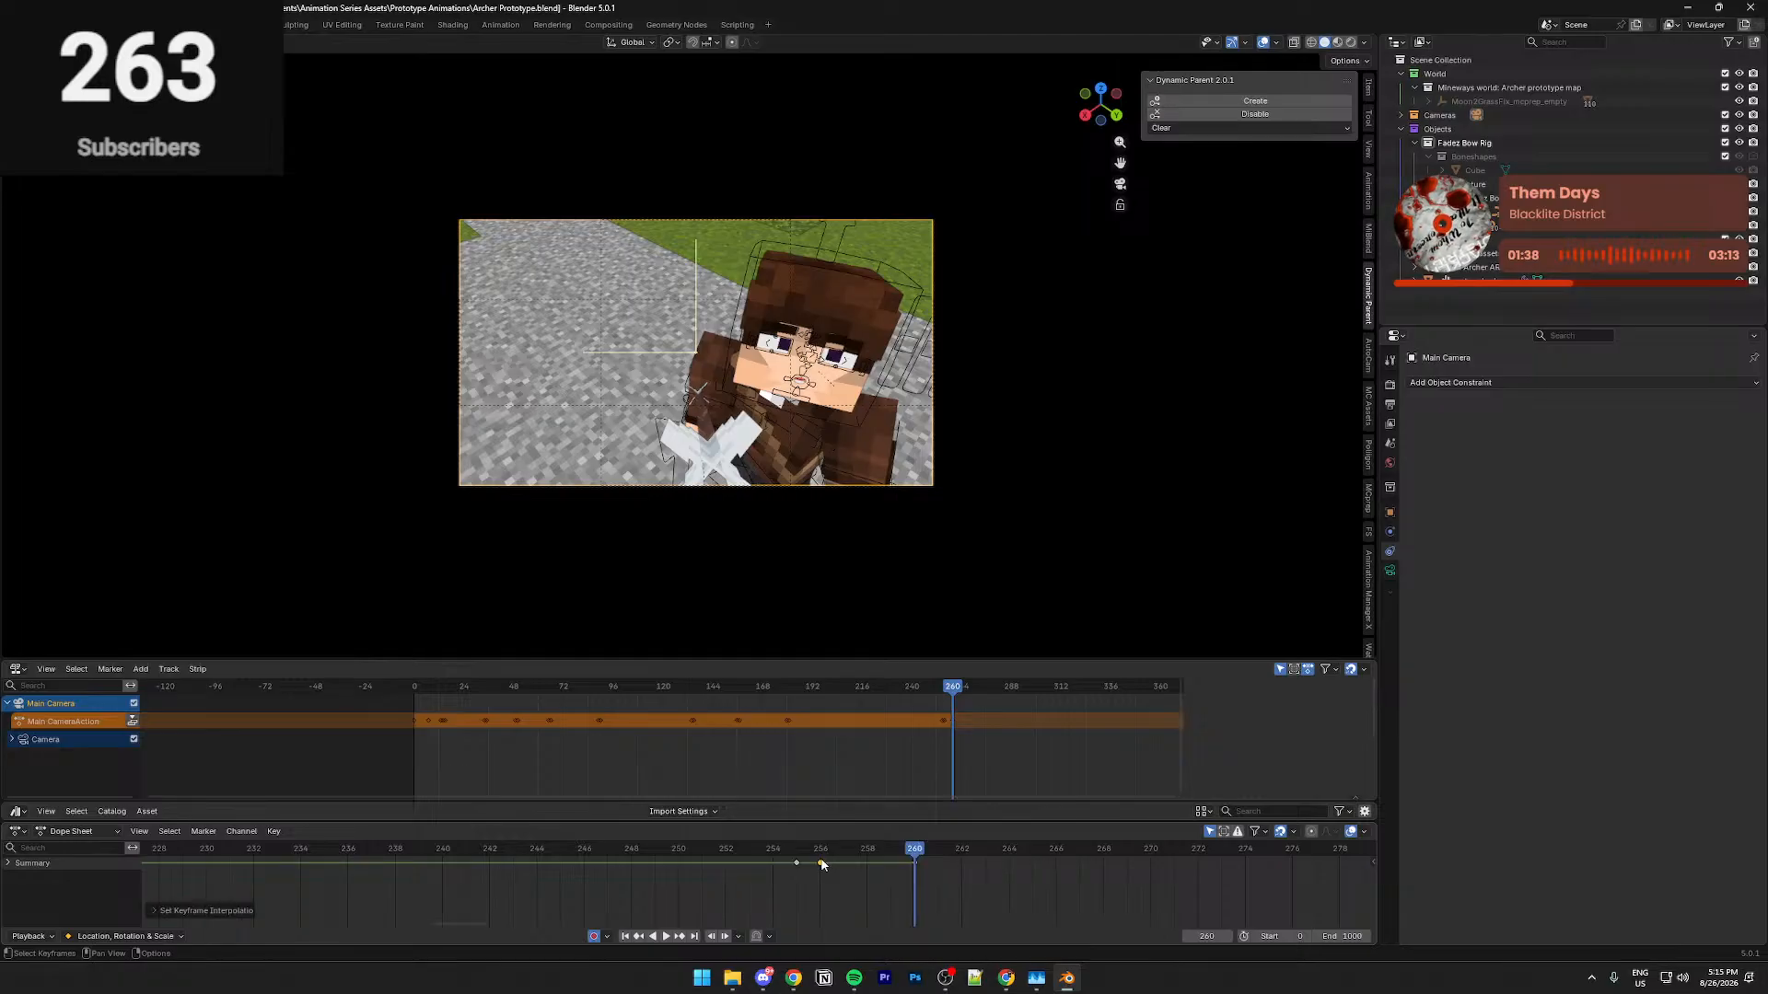
At frame 260, fly the main camera to a close frontal view of the archer and arrow, and save the file
left_click_drag(743, 847, 915, 854)
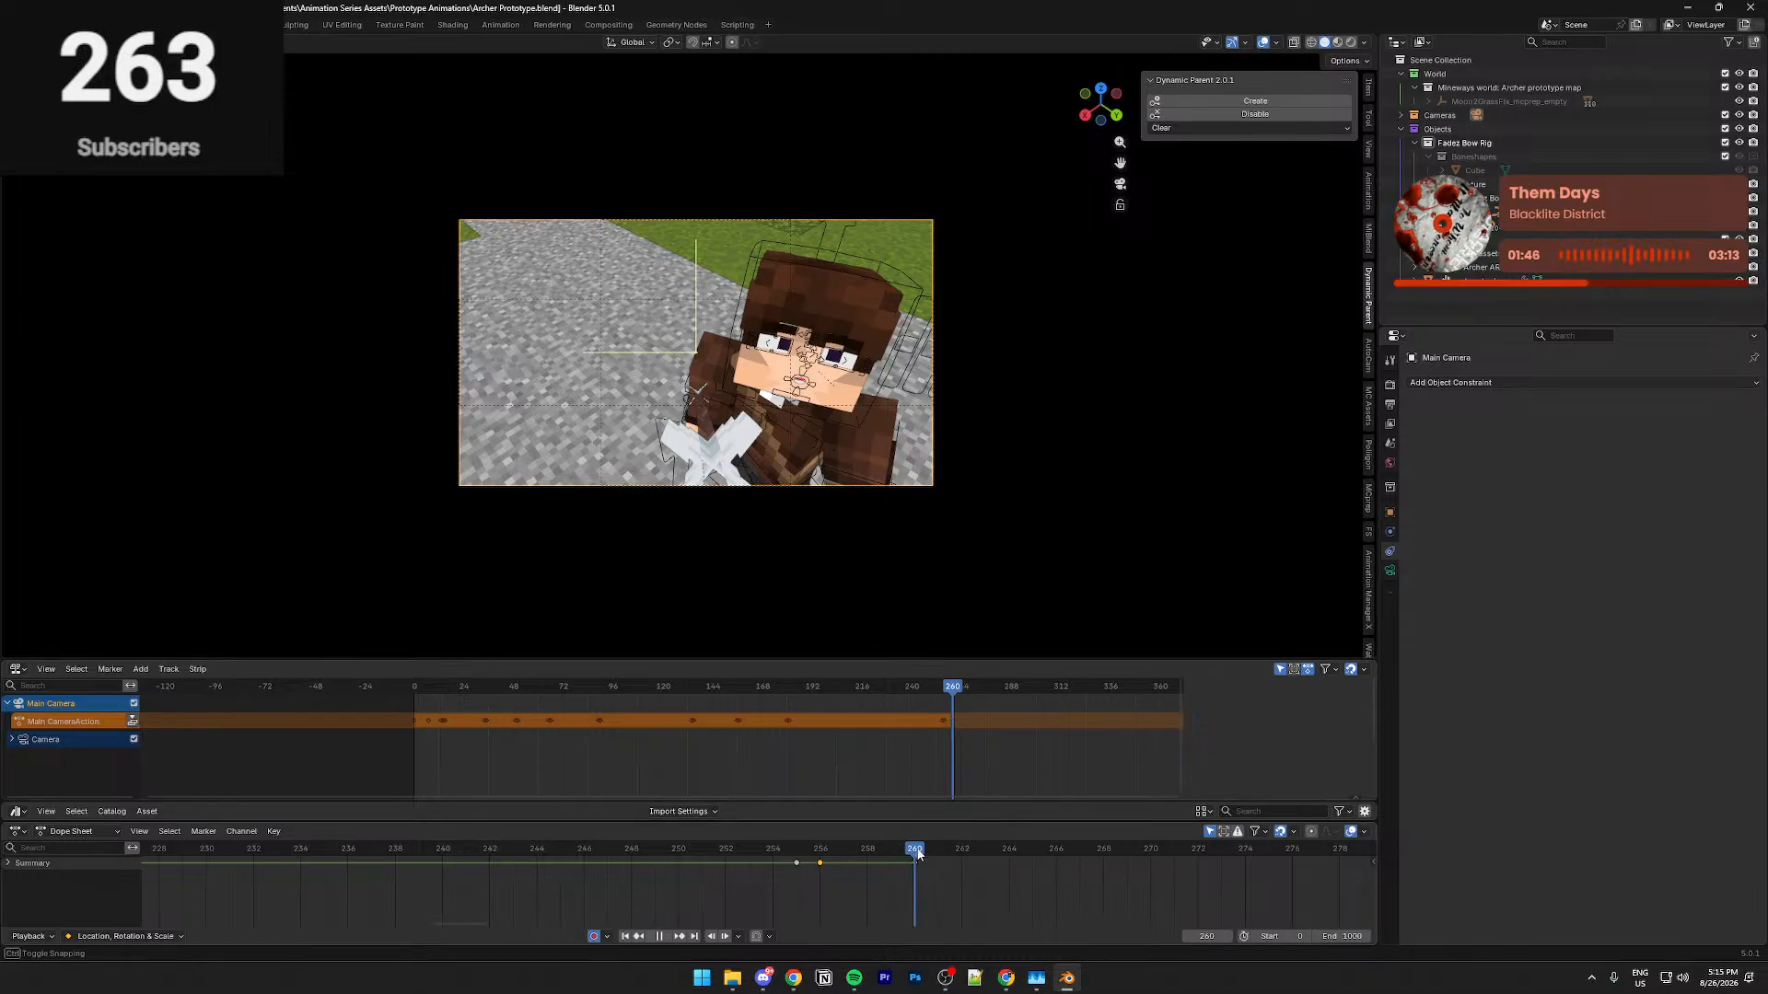
key("shift+grave")
key("s")
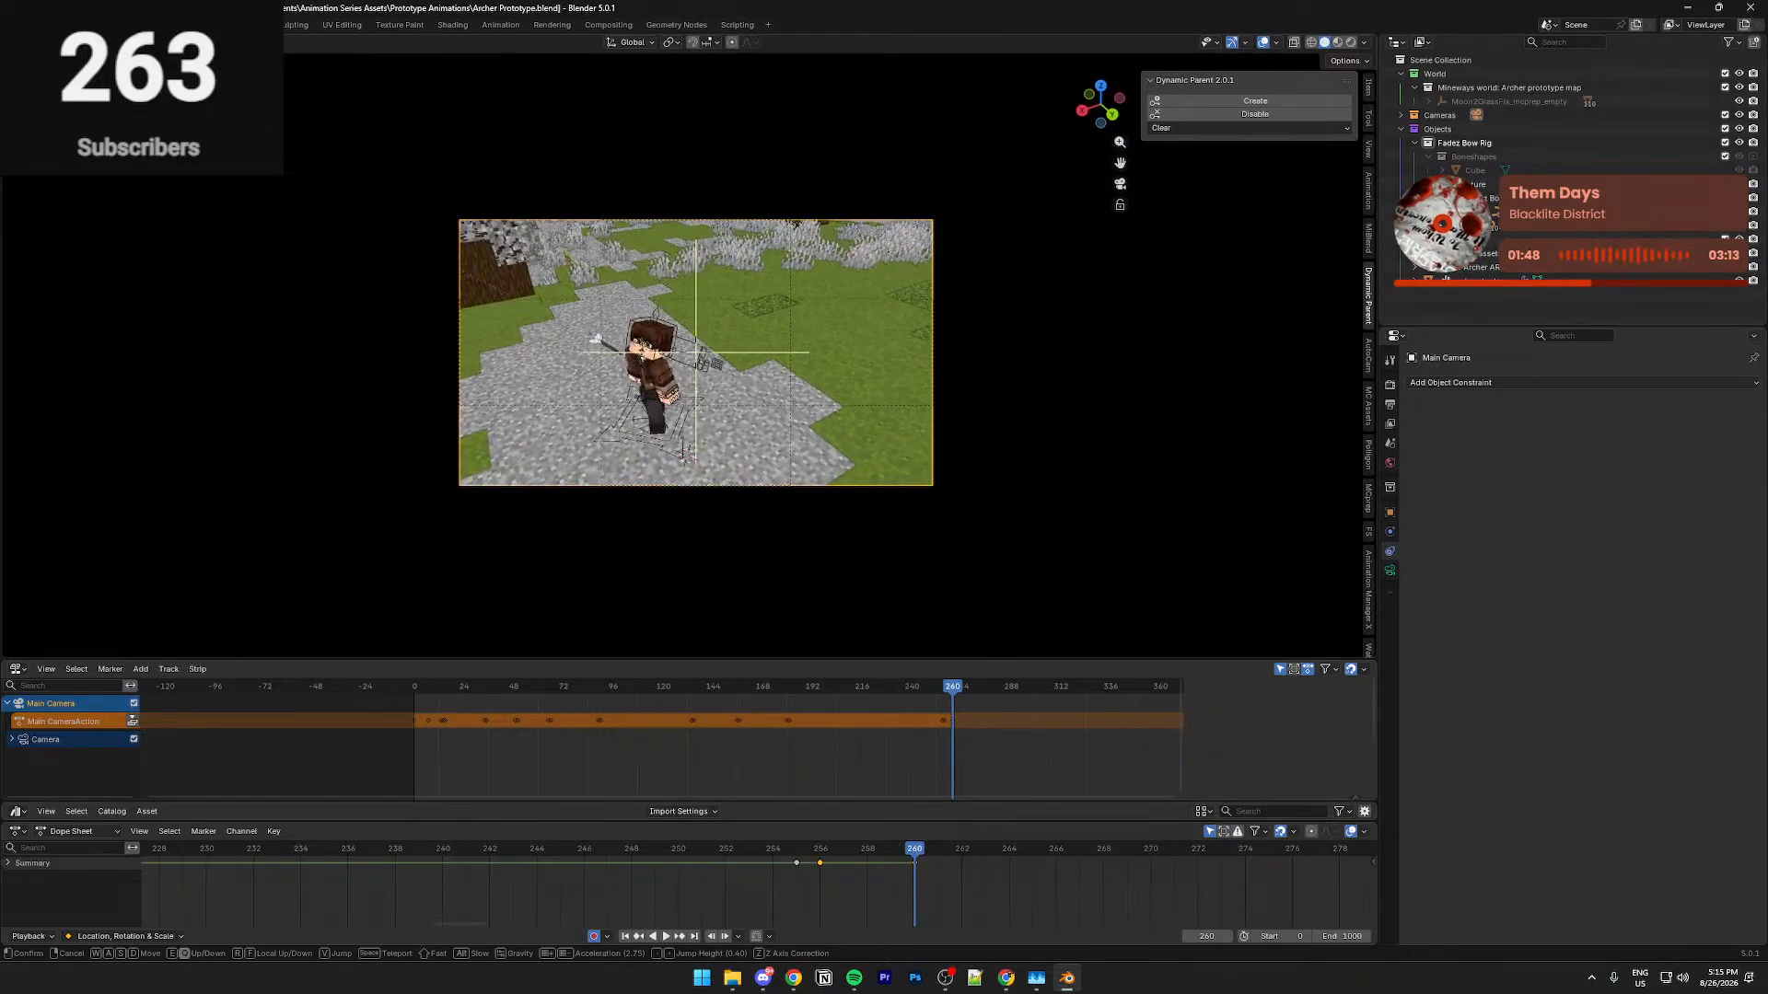
key("s")
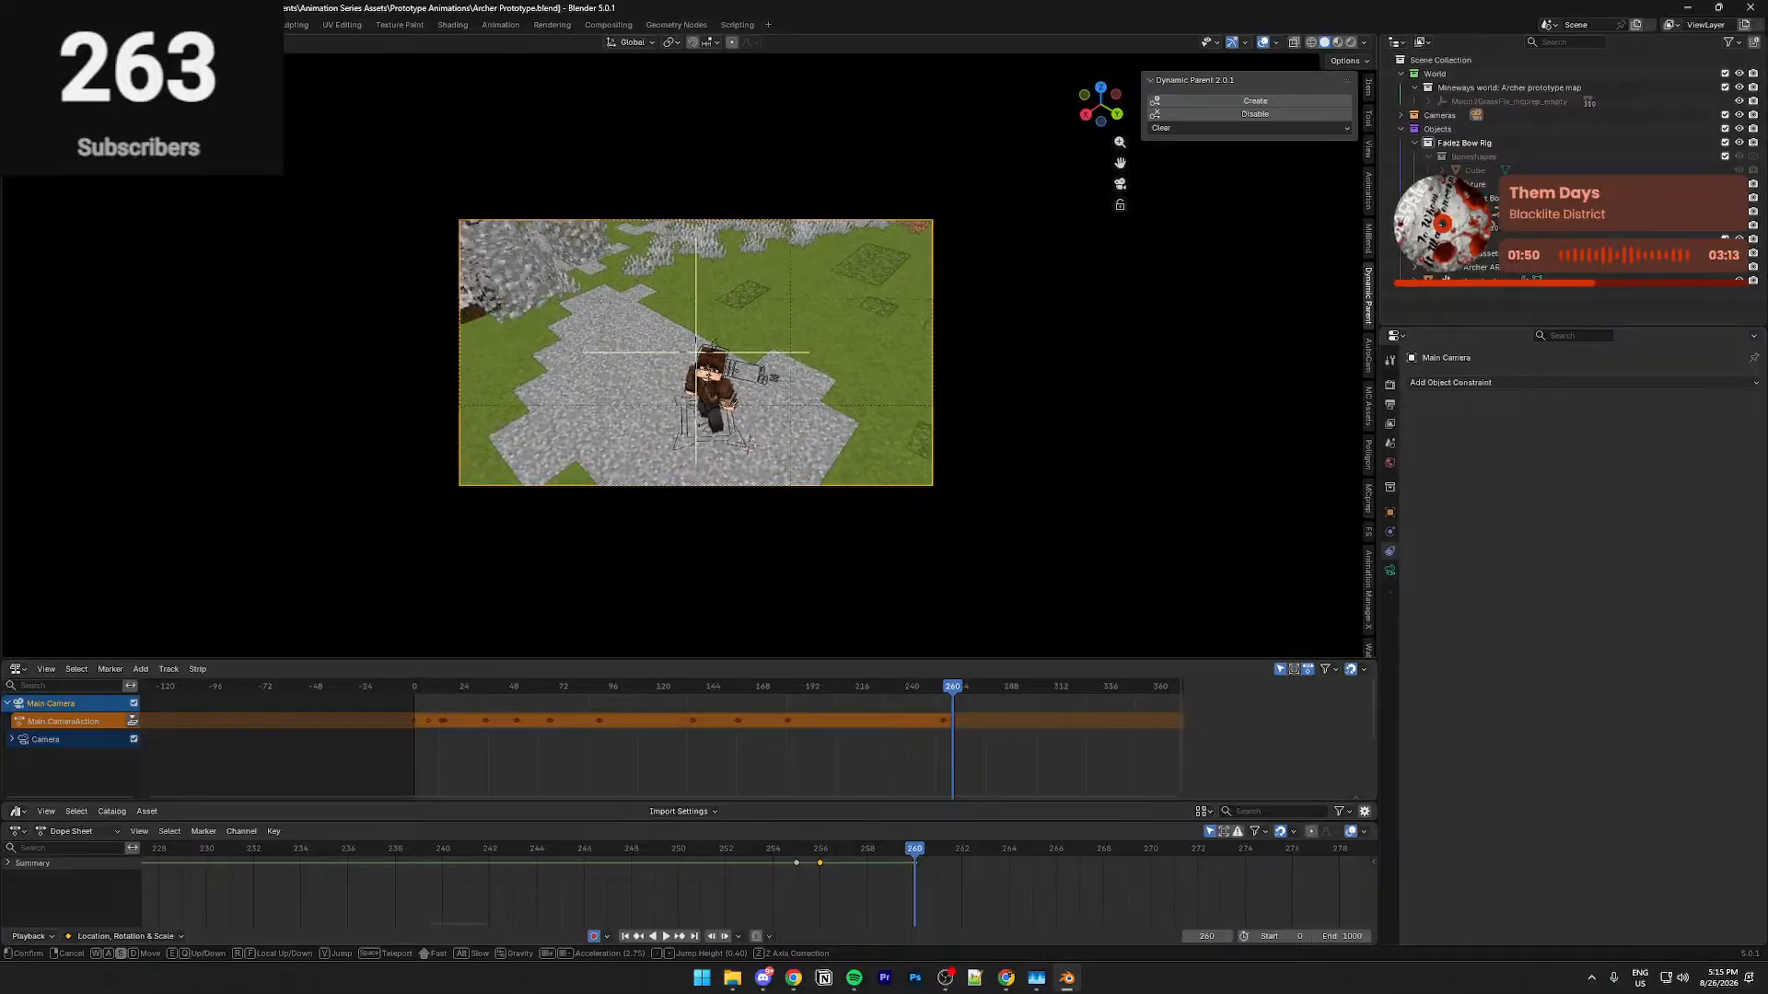
key("w")
left_click(847, 471)
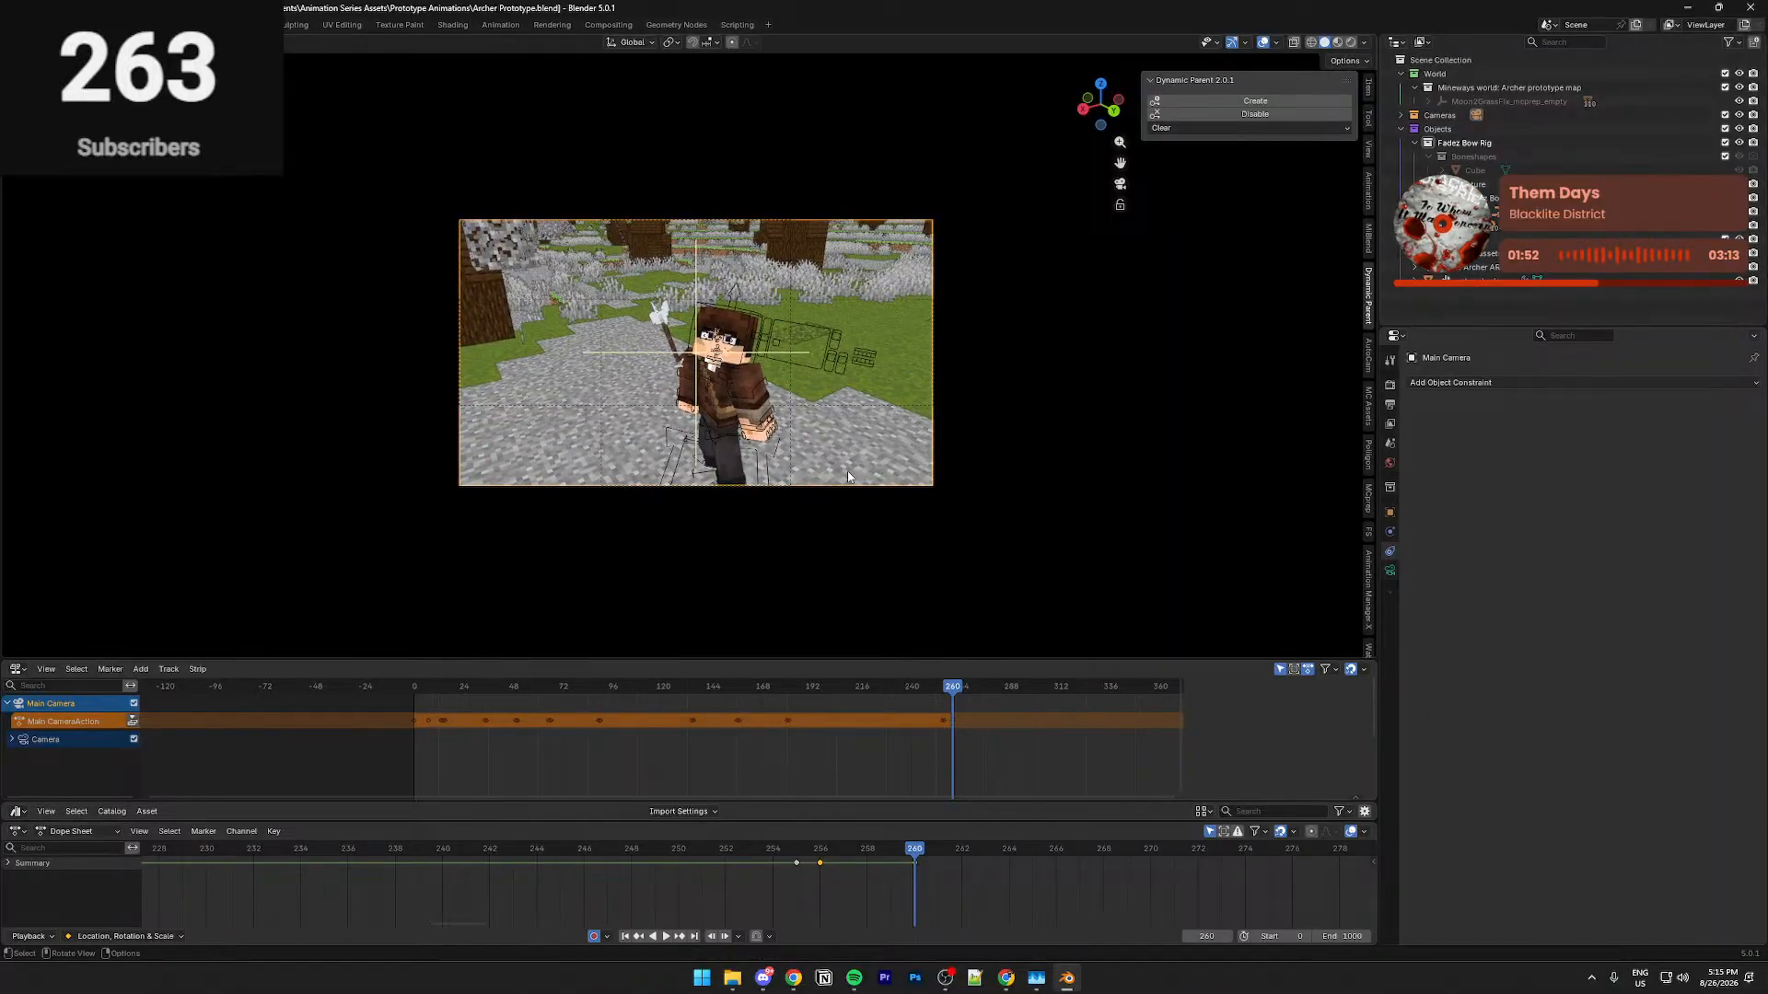
key("shift+grave")
key("a")
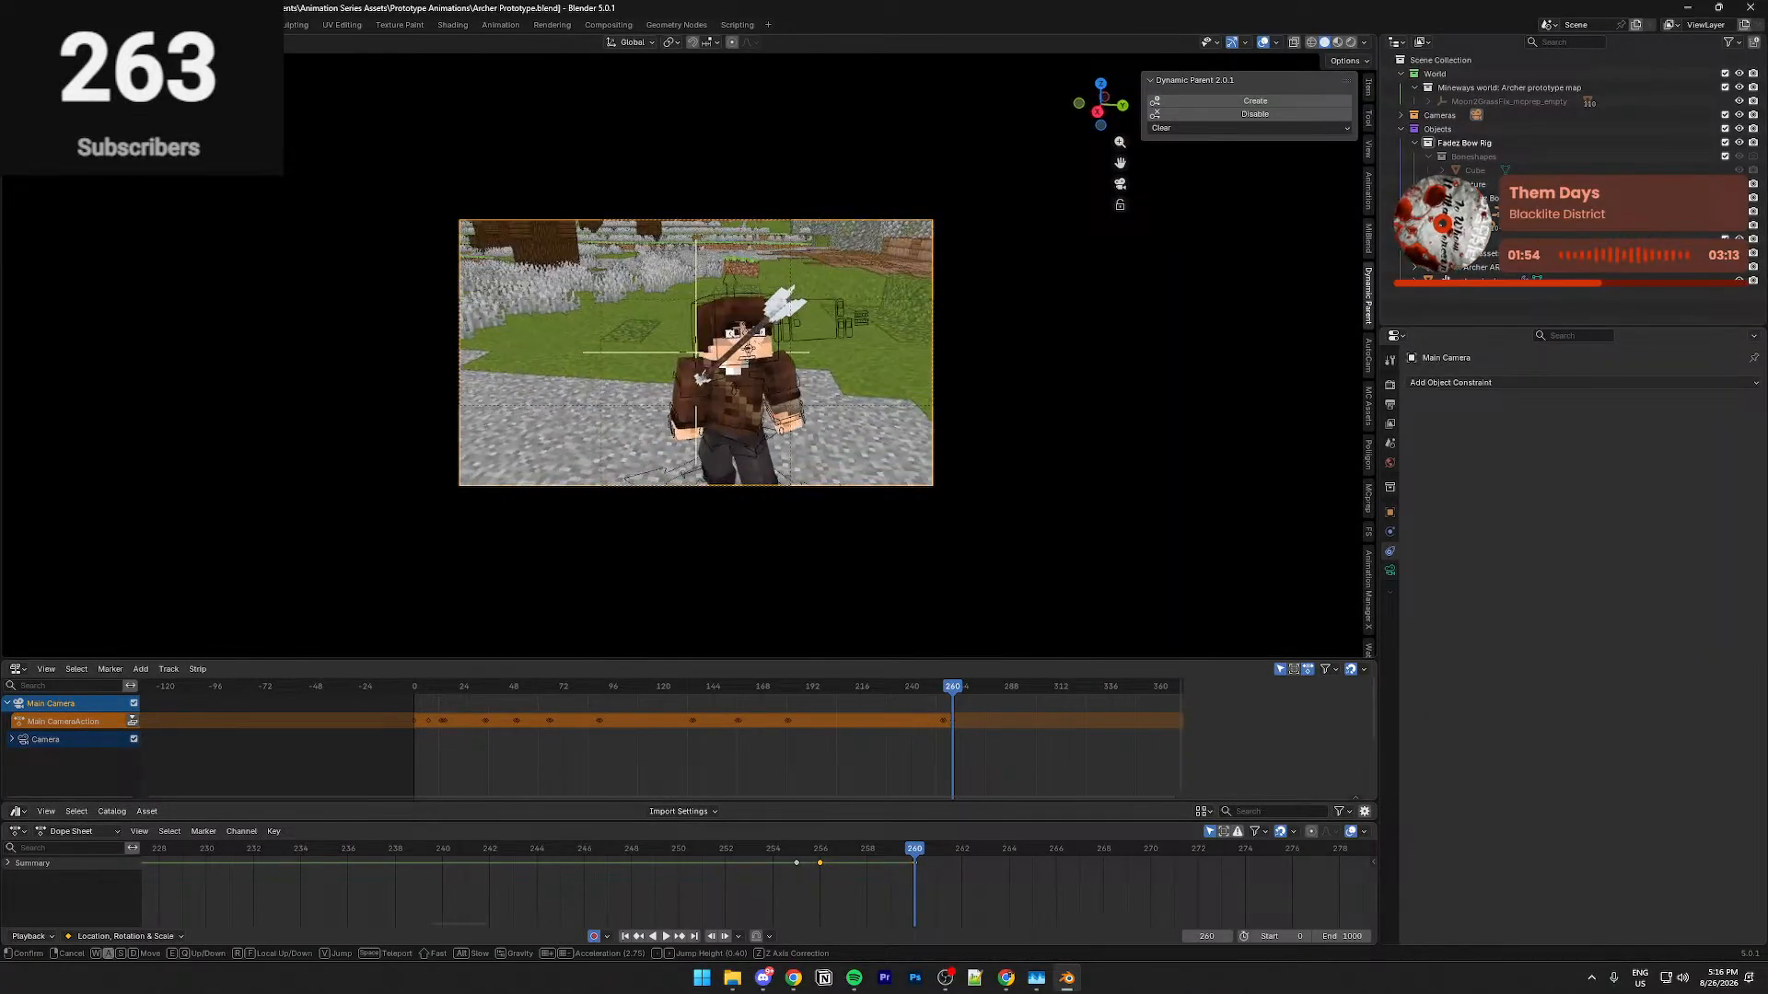
left_click(963, 529)
key("ctrl+s")
At frame 256, fly the main camera to a low-angle view framing the archer on the left against the stone wall
left_click_drag(914, 853, 819, 869)
key("space")
key("shift+grave")
key("s")
key("a")
key("d")
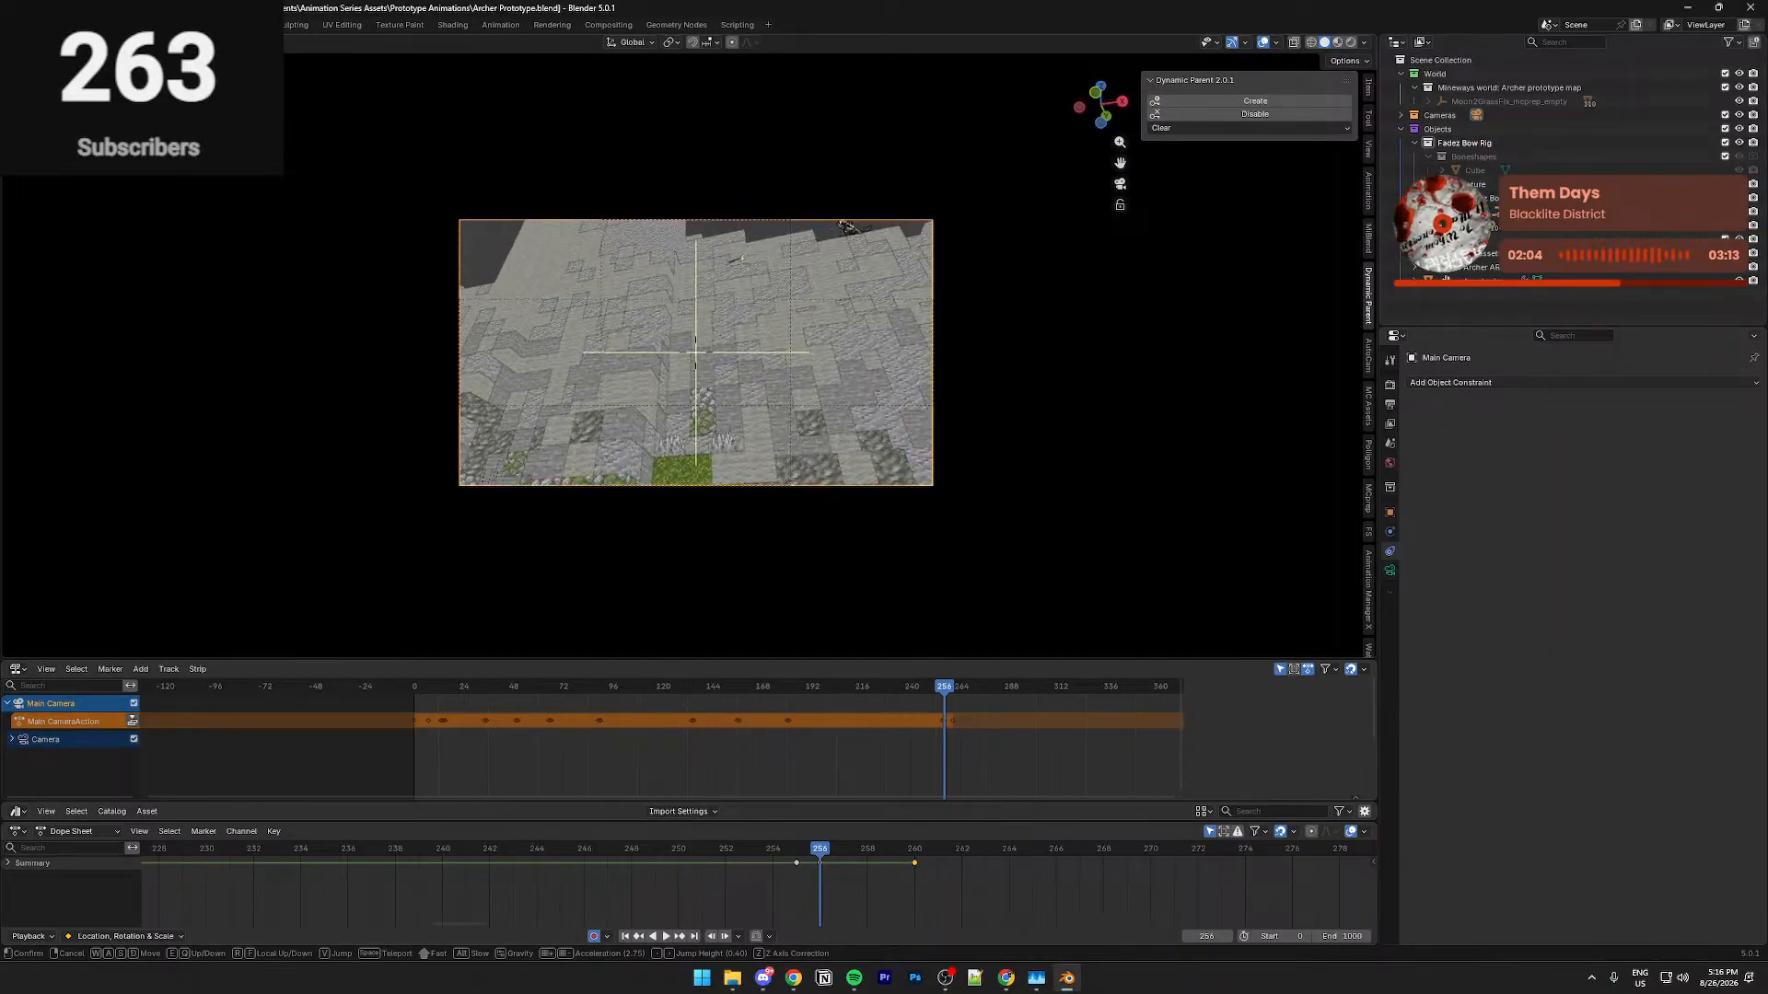
key("s")
key("d")
key("w")
key("a")
key("w")
key("q")
scroll(696, 352, "down", 10)
key("a")
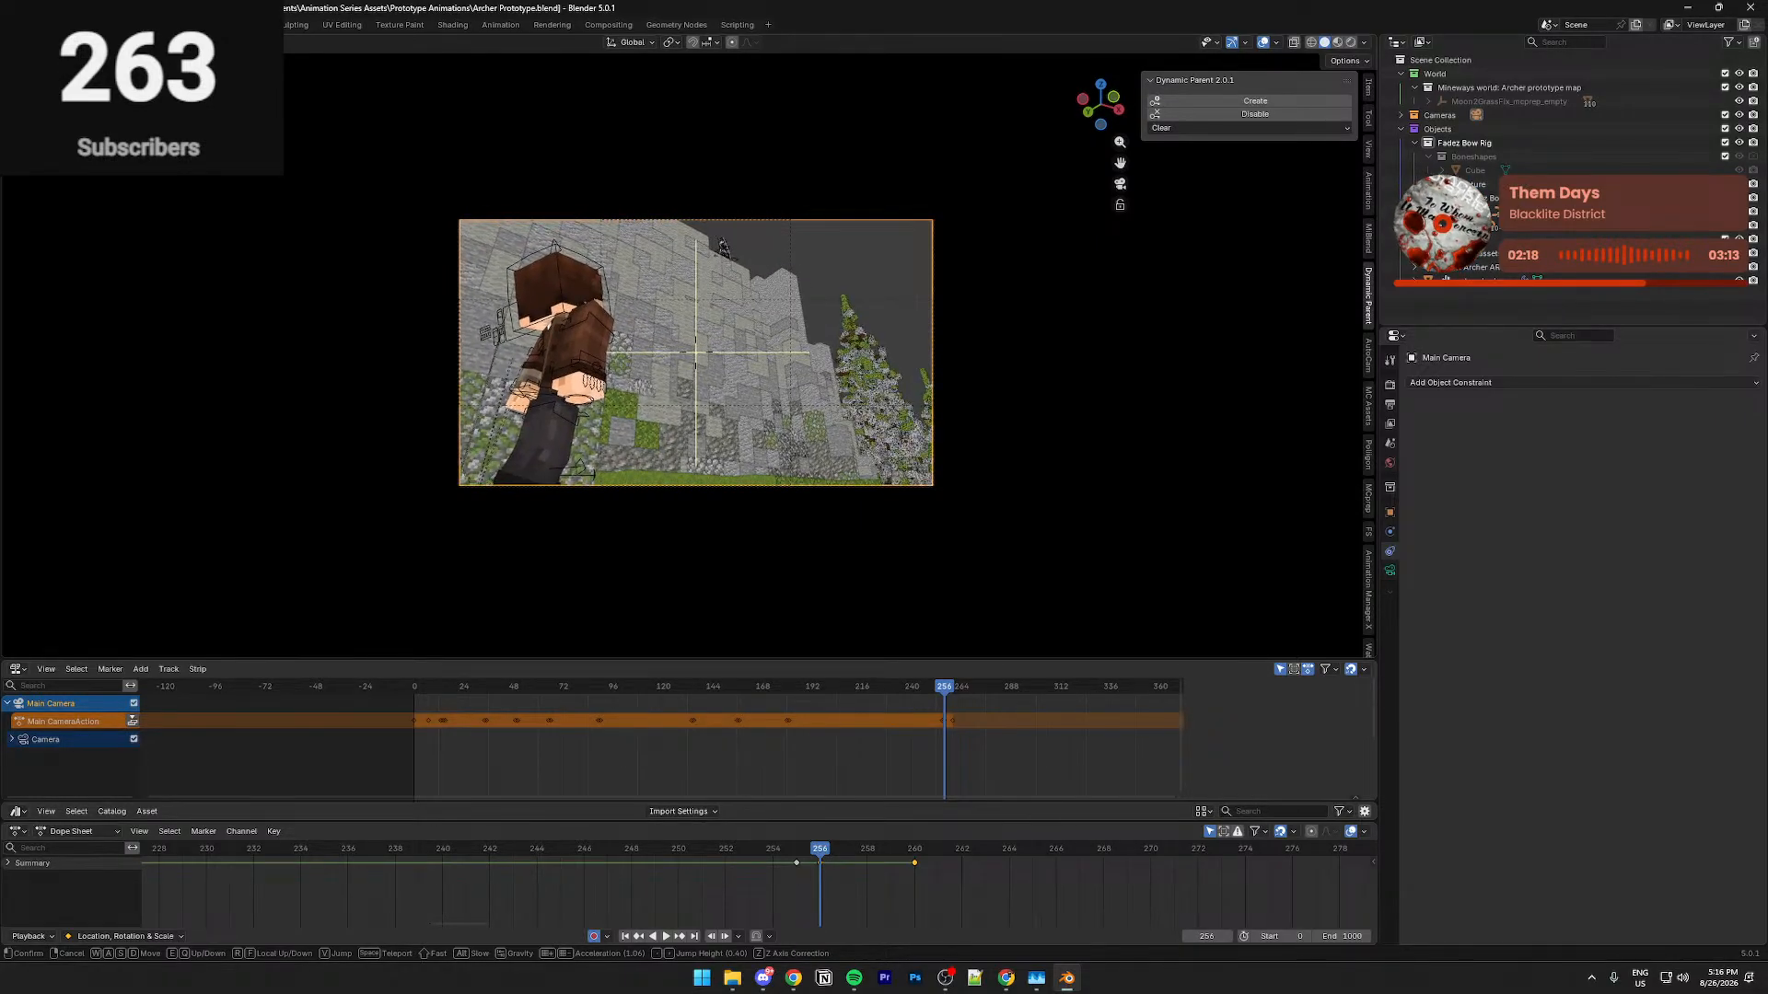
left_click(859, 580)
Delete the main camera's keyframe at frame 260 and play the shot back
left_click_drag(825, 851, 914, 848)
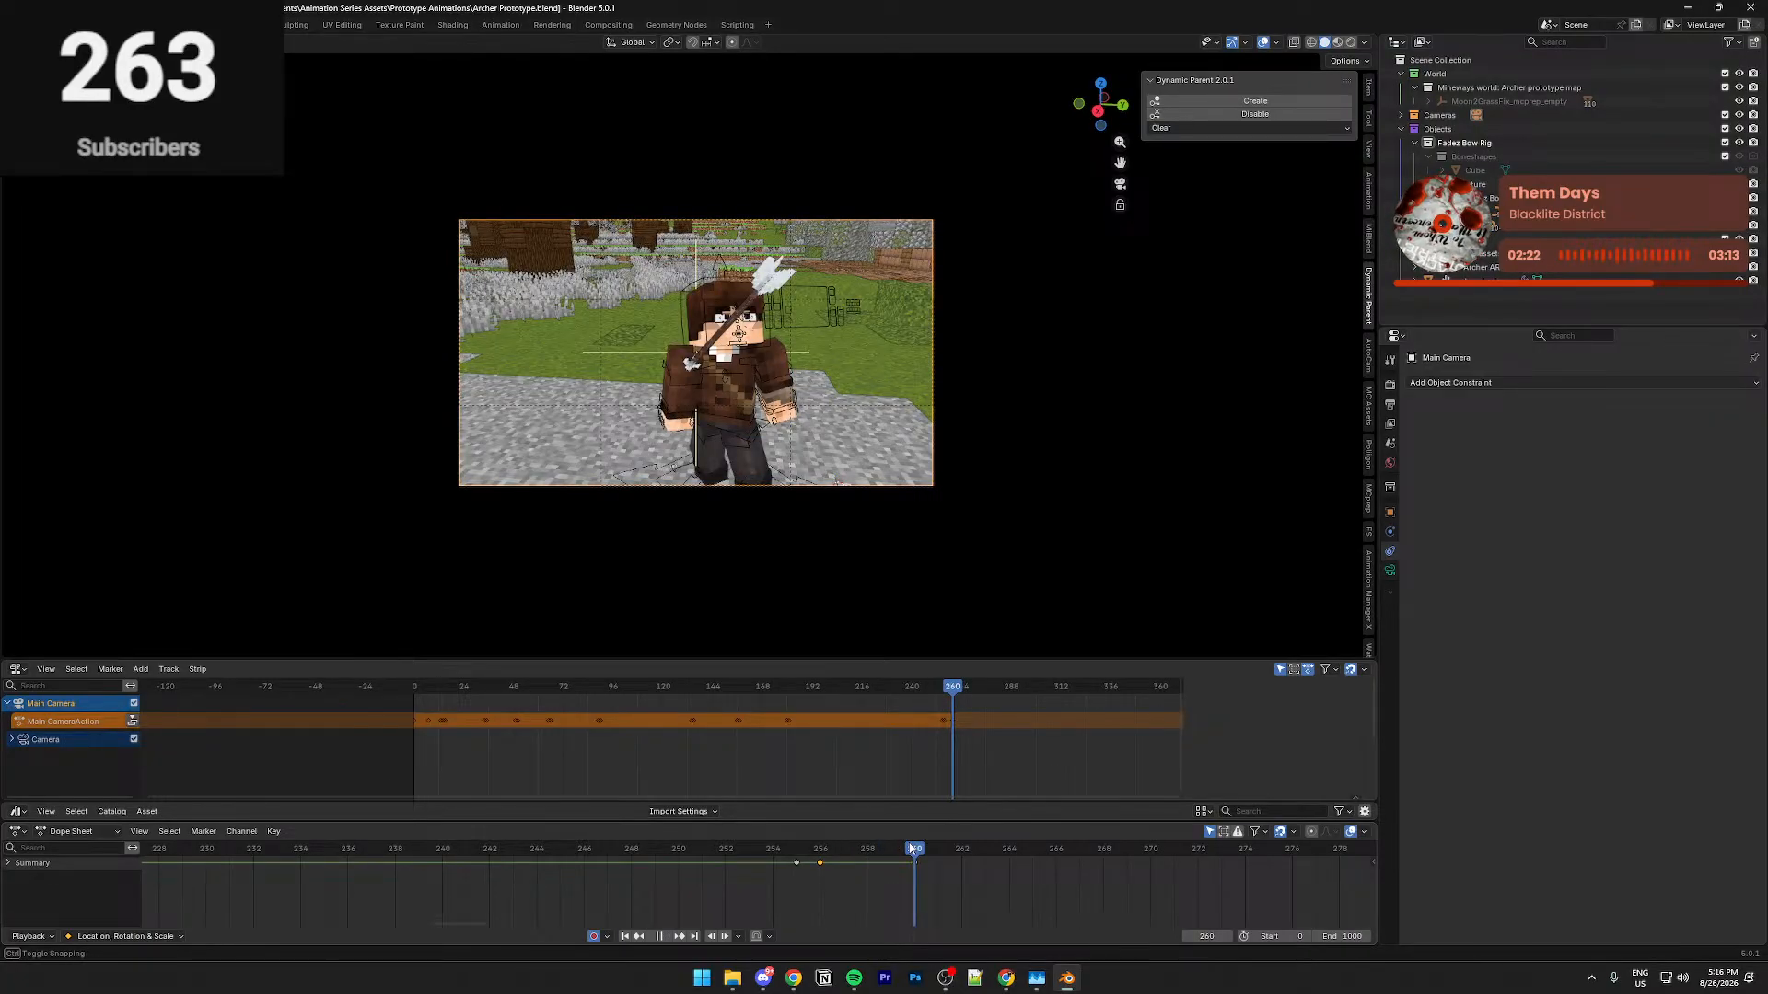
key("i")
key("space")
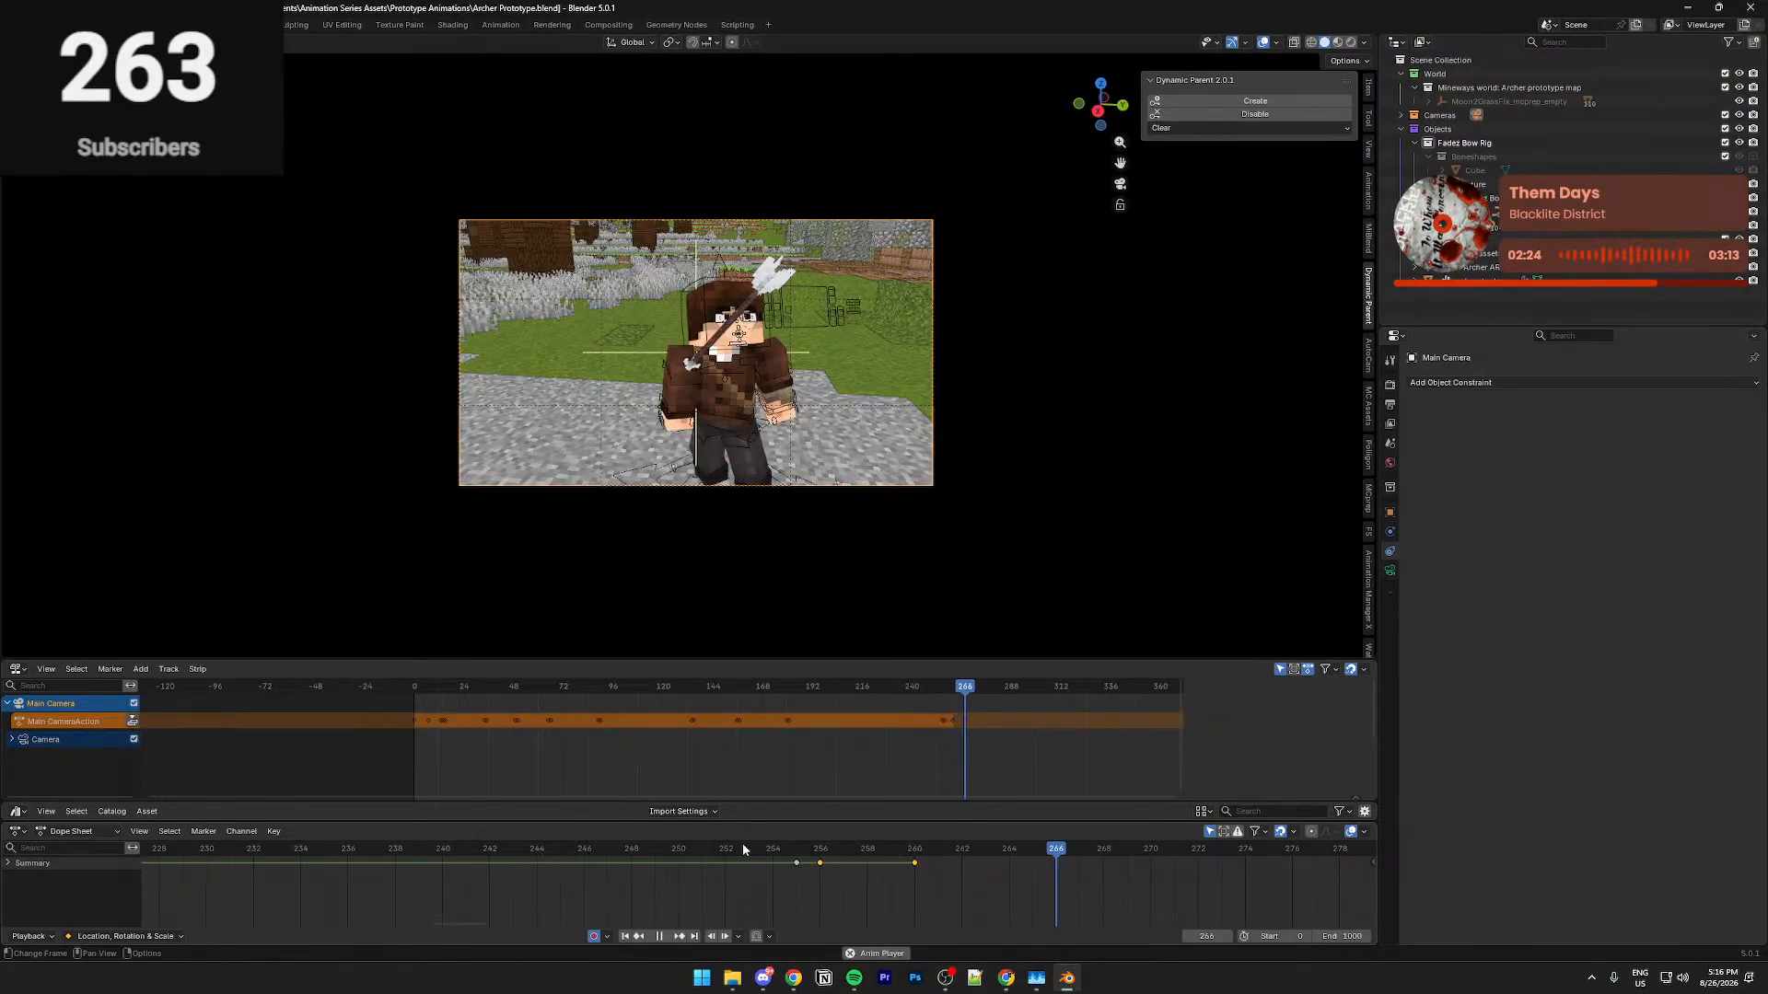
key("space")
left_click(915, 862)
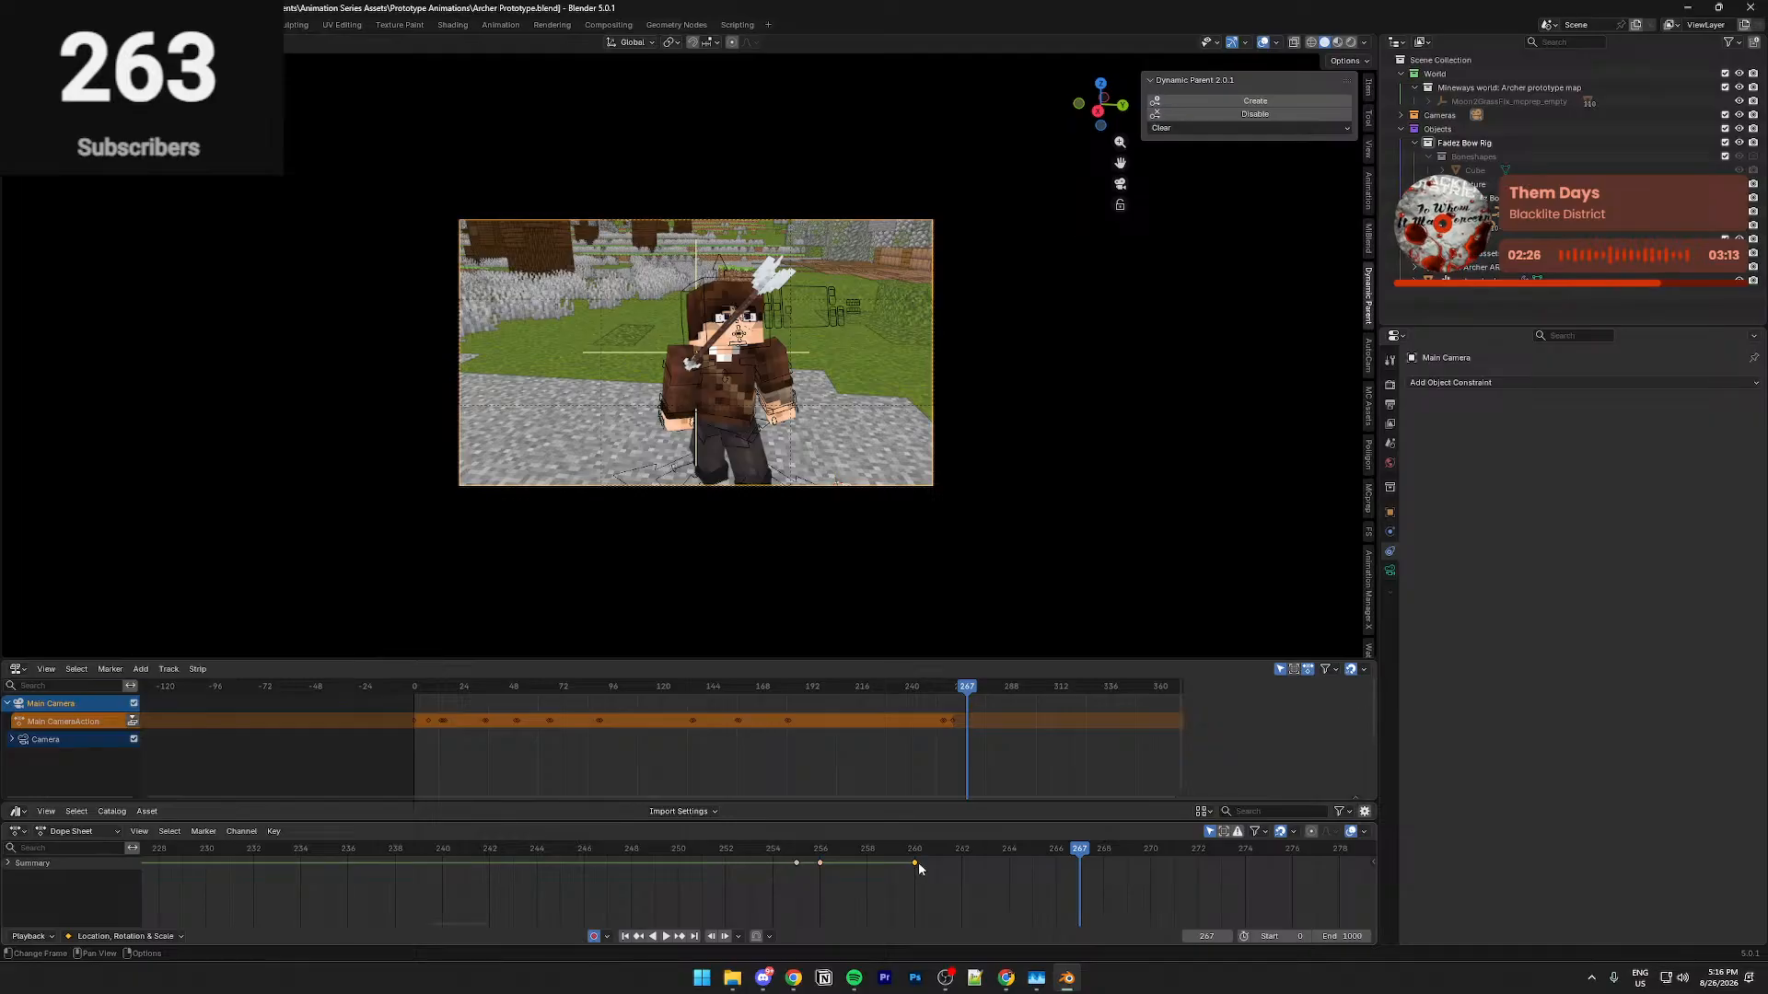
key("Delete")
left_click_drag(589, 853, 469, 853)
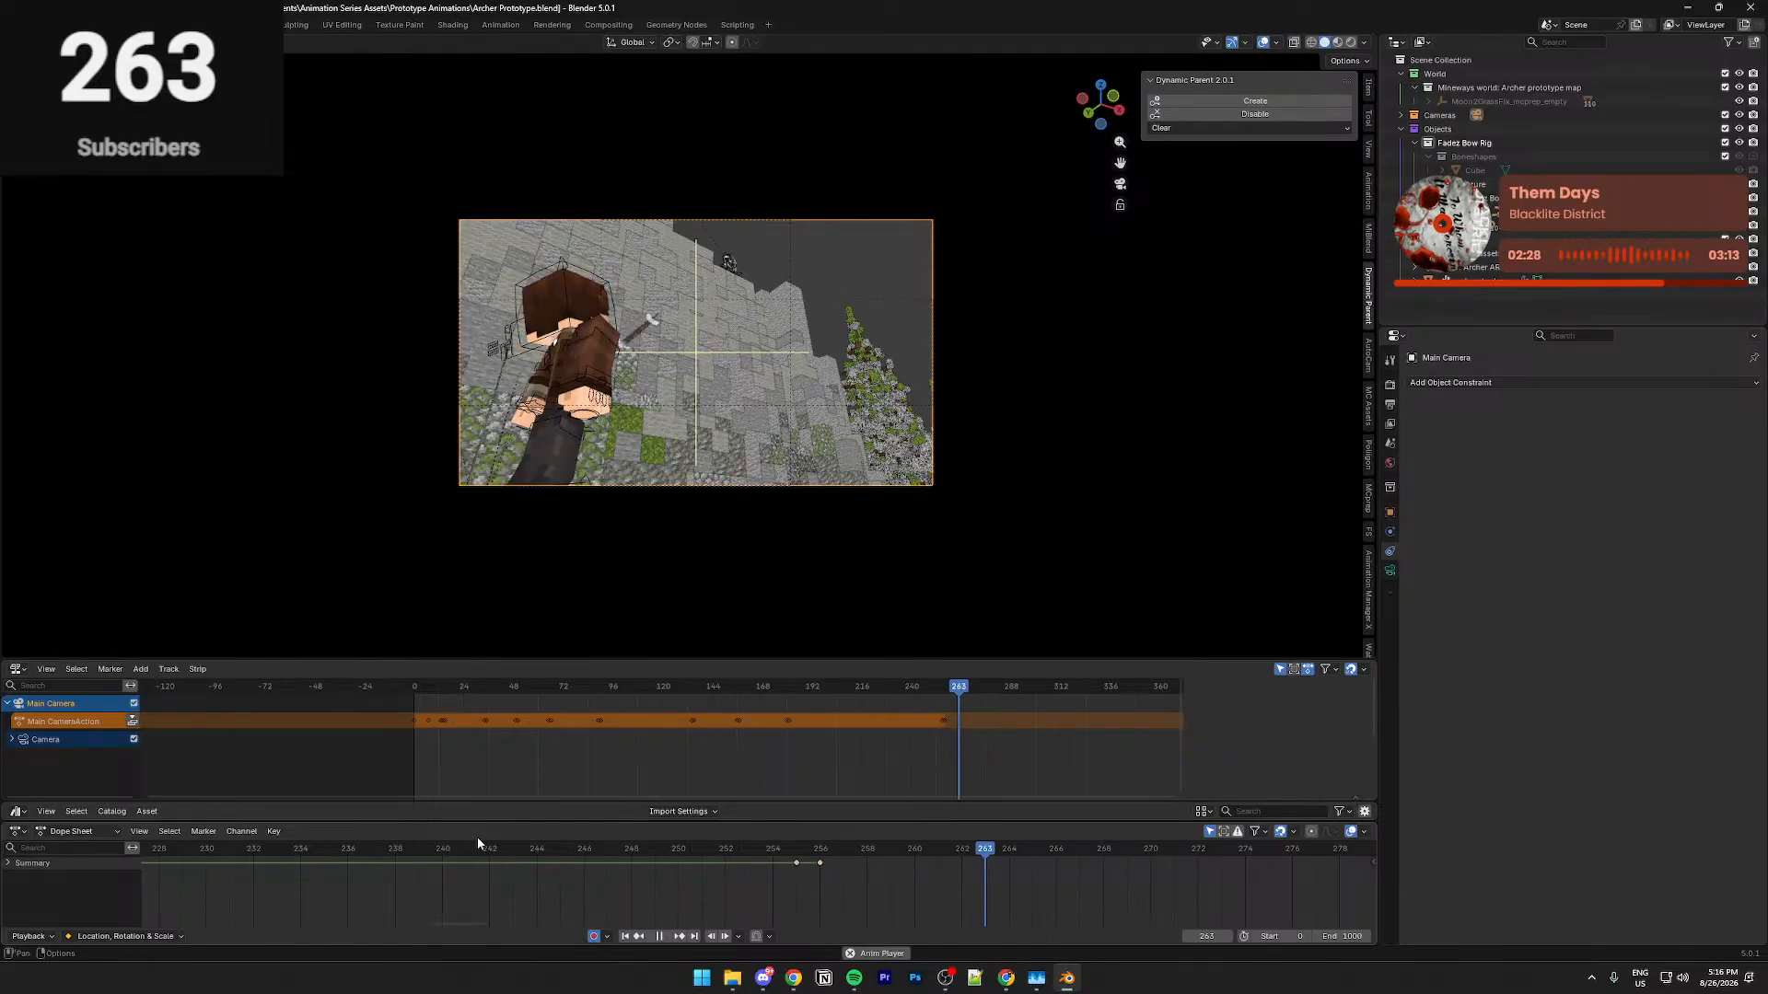
Replay the shot through the main camera from about frame 244
key("space")
left_click(550, 855)
key("space")
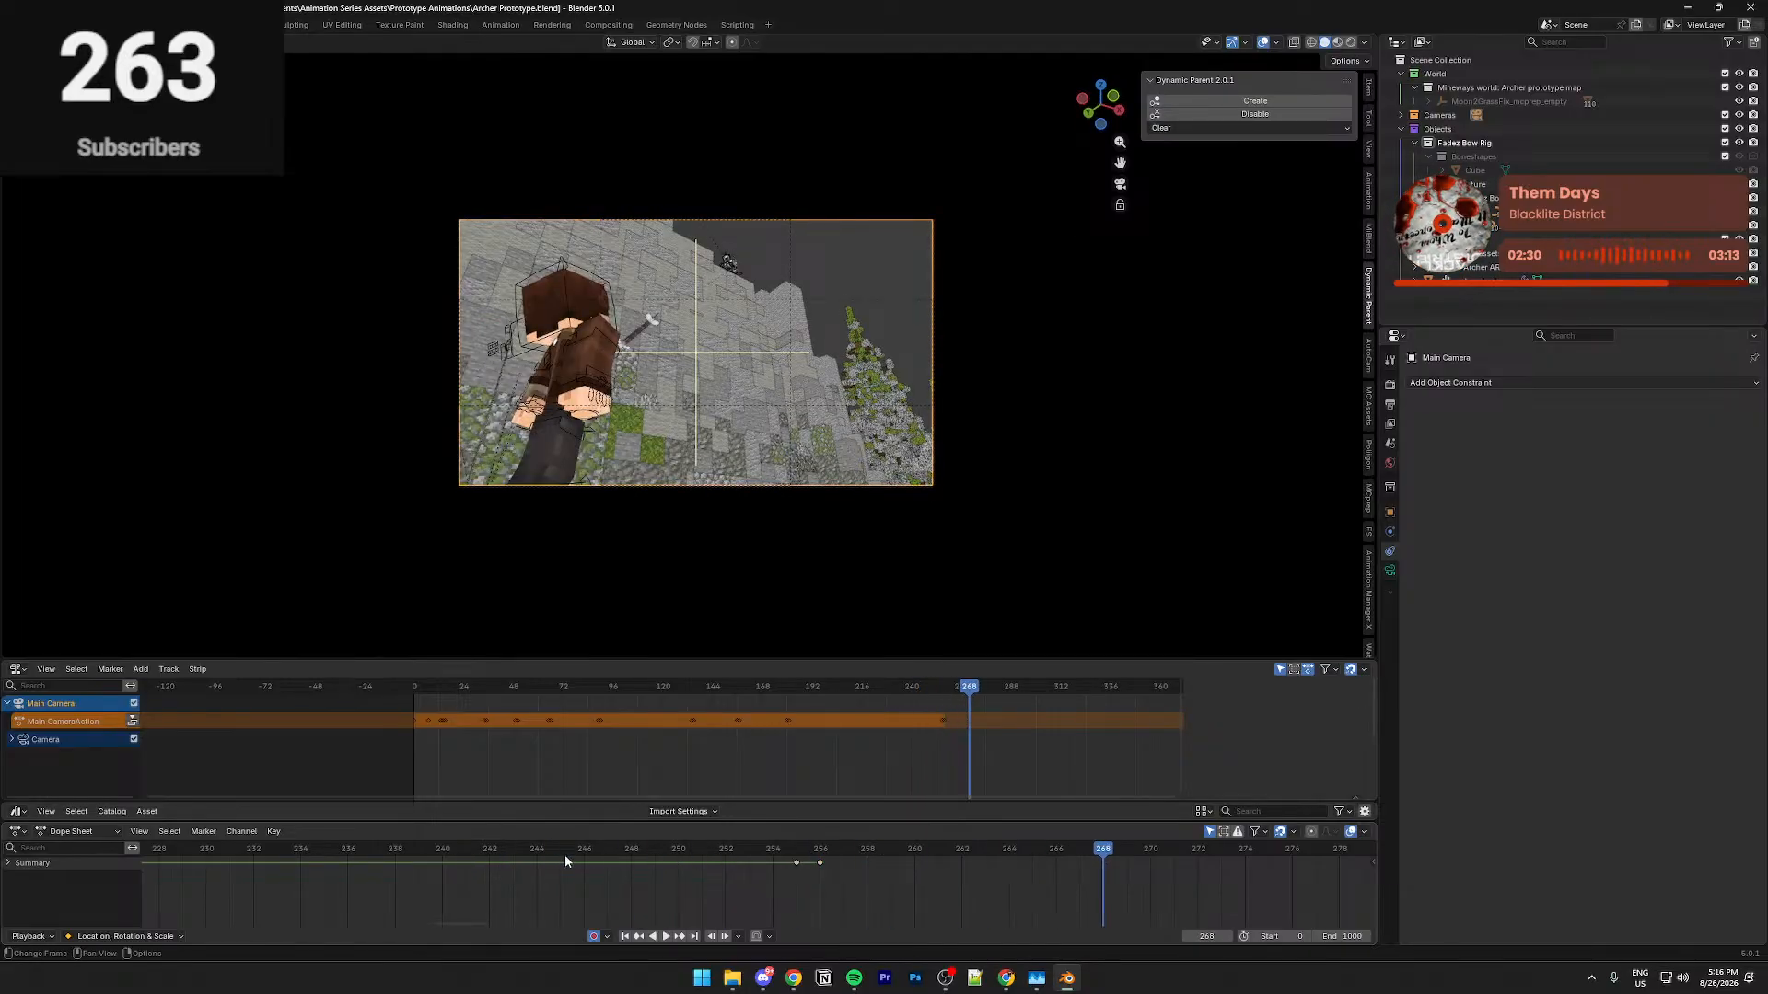
Select the brown-haired character's Ice Cube.002 rig, frame it in the viewport, review its motion and enter Pose Mode
left_click(562, 335)
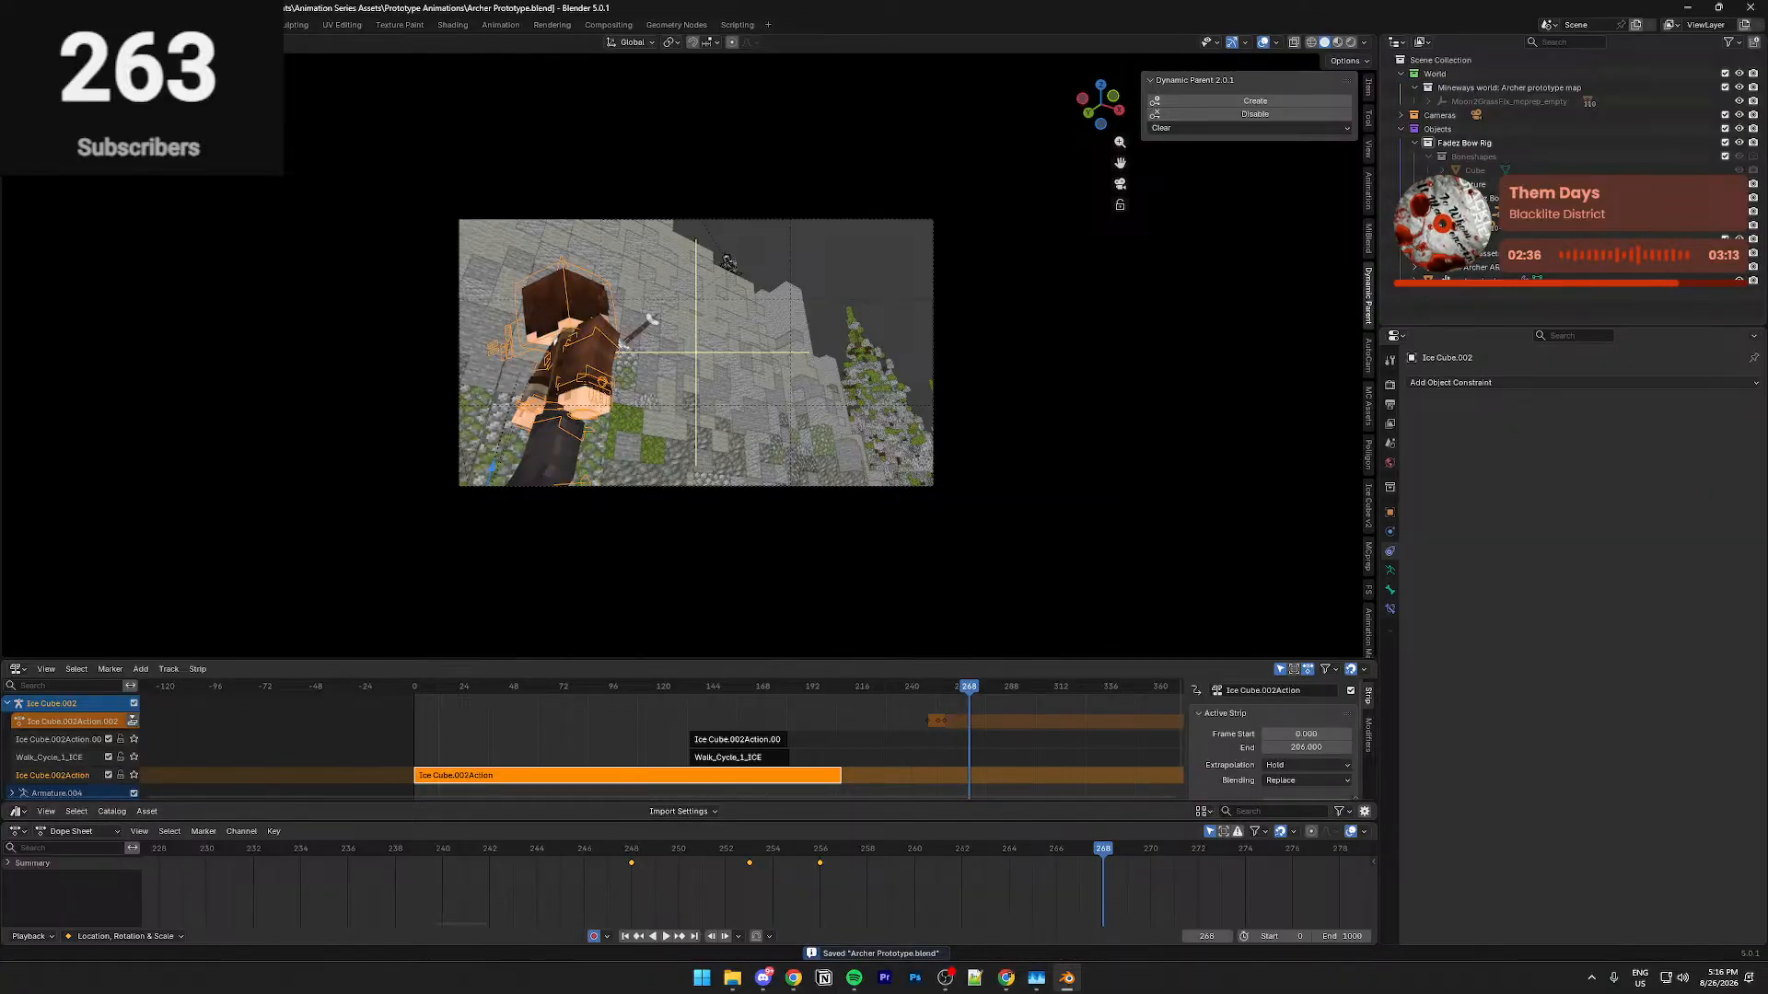
scroll(683, 858, "down", 1)
left_click_drag(684, 852, 809, 866)
middle_click_drag(783, 460, 824, 516)
key("KP_Decimal")
scroll(459, 909, "down", 2)
key("space")
left_click(434, 856)
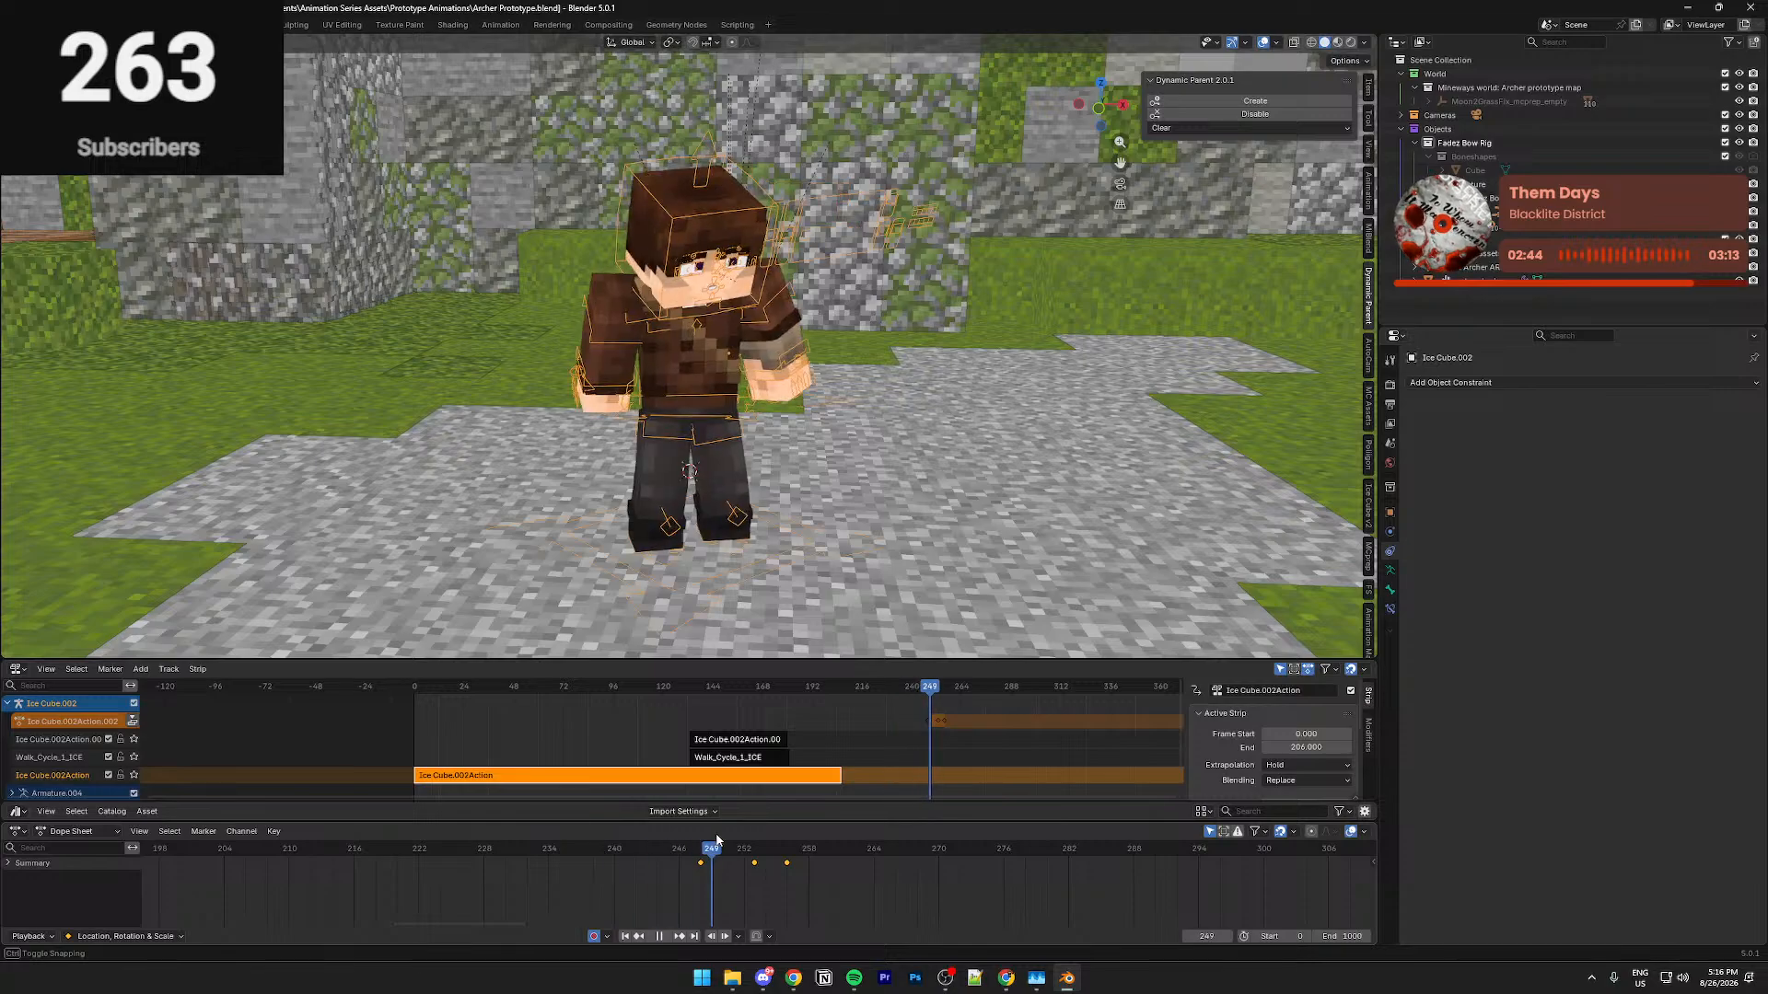
key("space")
key("ctrl+Tab")
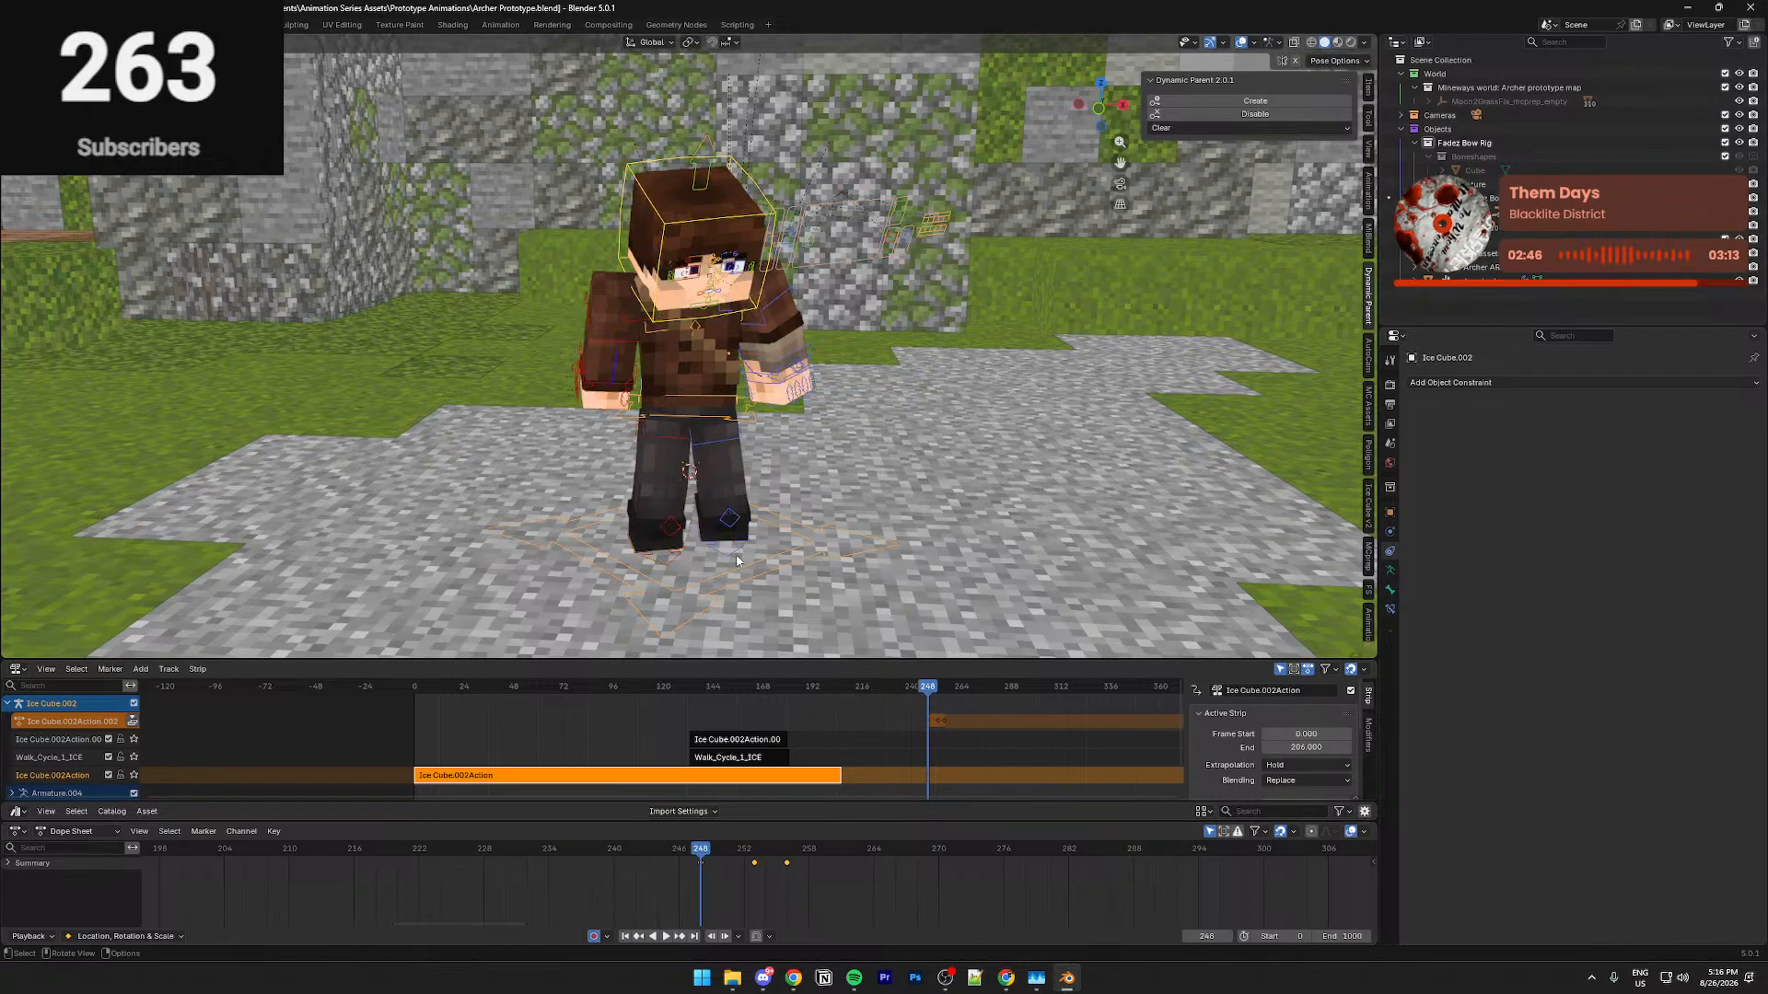
Shift the rig's three keyframes 8 frames forward to start at frame 256, and check the timing in camera view
left_click_drag(674, 896, 835, 855)
key("g")
left_click(874, 842)
middle_click_drag(870, 437, 747, 584, "shift")
key("KP_0")
left_click_drag(707, 848, 743, 843)
key("ctrl+z")
key("ctrl+z")
middle_click_drag(687, 504, 664, 572)
mouse_move(706, 850)
left_mouse_down()
mouse_move(784, 880)
mouse_move(763, 855)
mouse_move(838, 851)
mouse_move(677, 855)
mouse_move(714, 845)
left_mouse_up()
key("KP_0")
key("space")
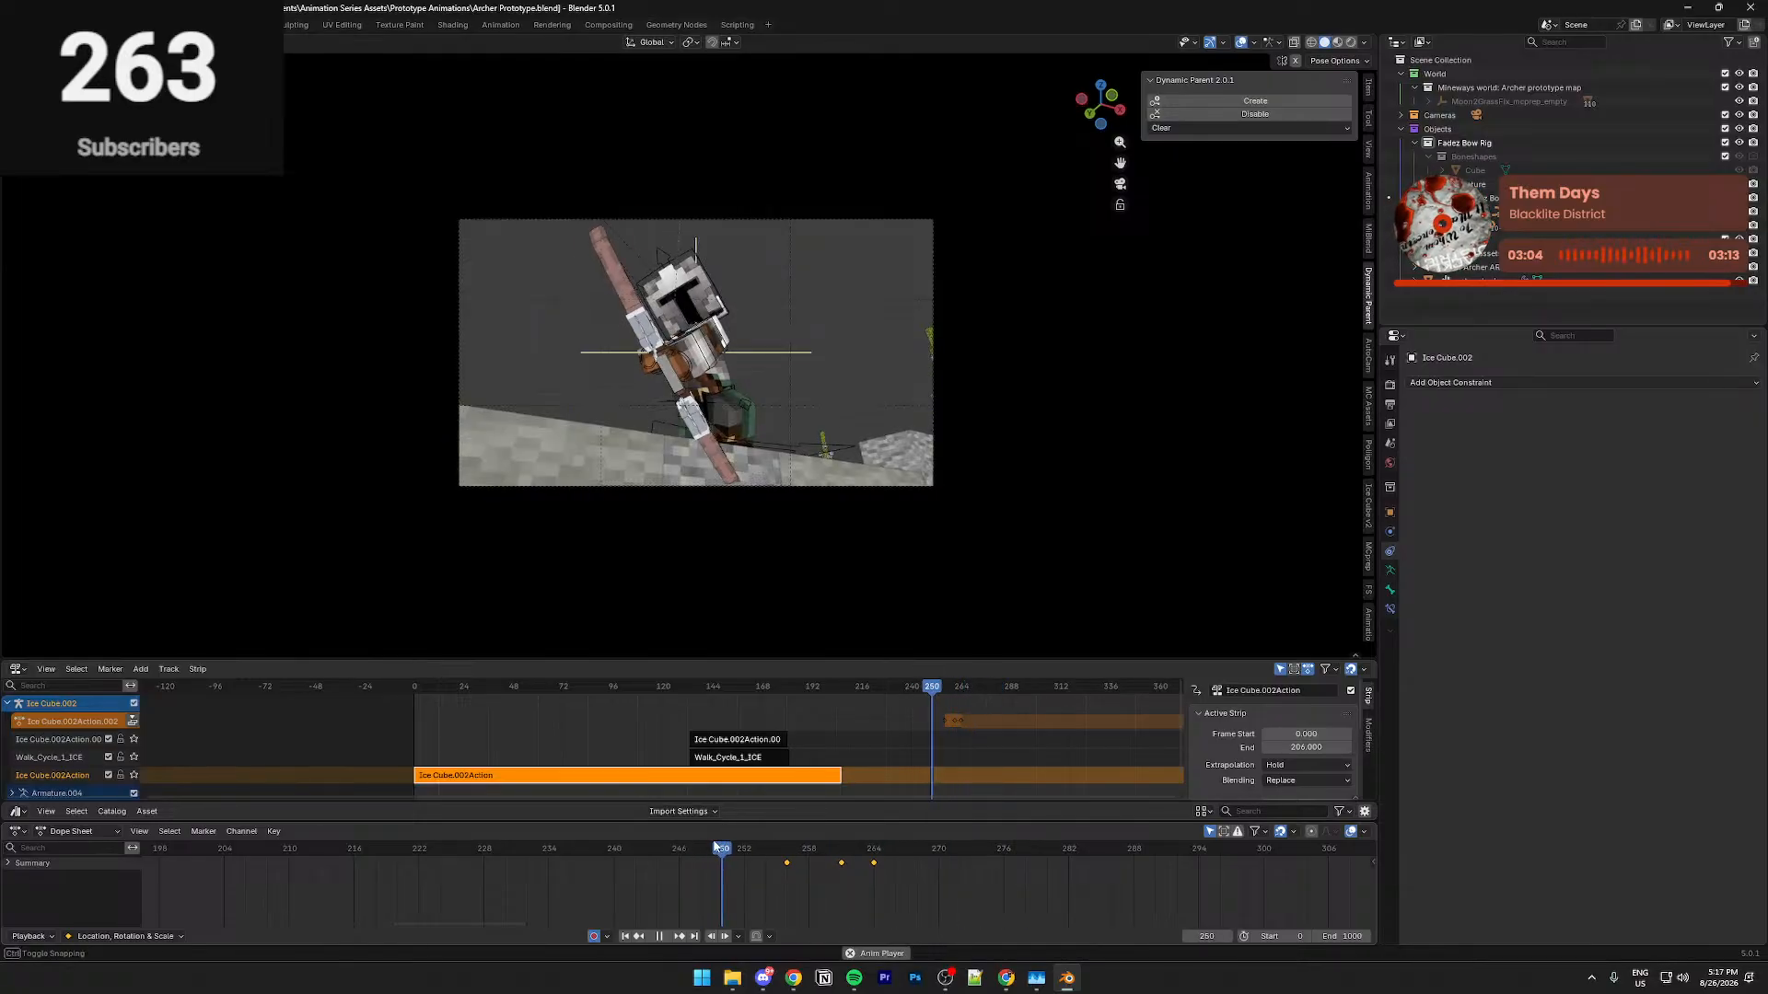
Shift the rig's keyframes one frame earlier to start at frame 255, and replay the shot
key("space")
key("g")
left_click(801, 875)
left_click(681, 848)
key("space")
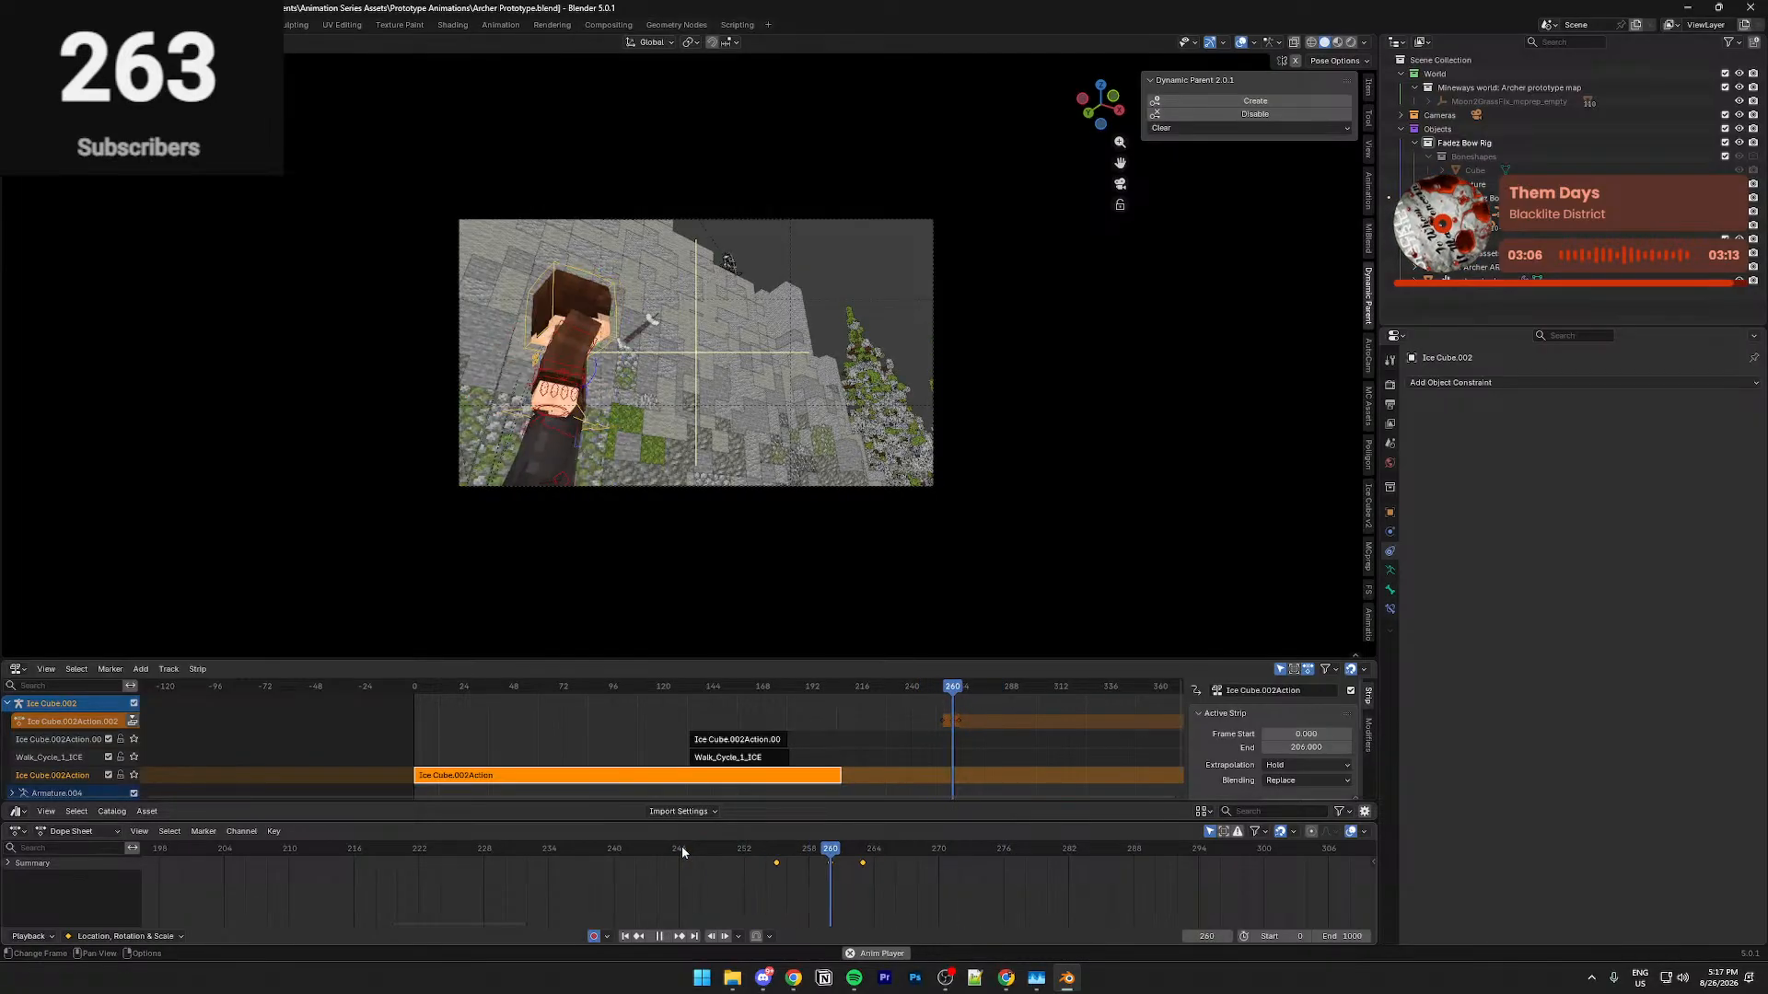
Move and compress the rig's keyframes to span frames 256 to 261, and replay the shot
key("space")
key("g")
left_click(842, 898)
key("s")
left_click(832, 900)
left_click(724, 849)
key("space")
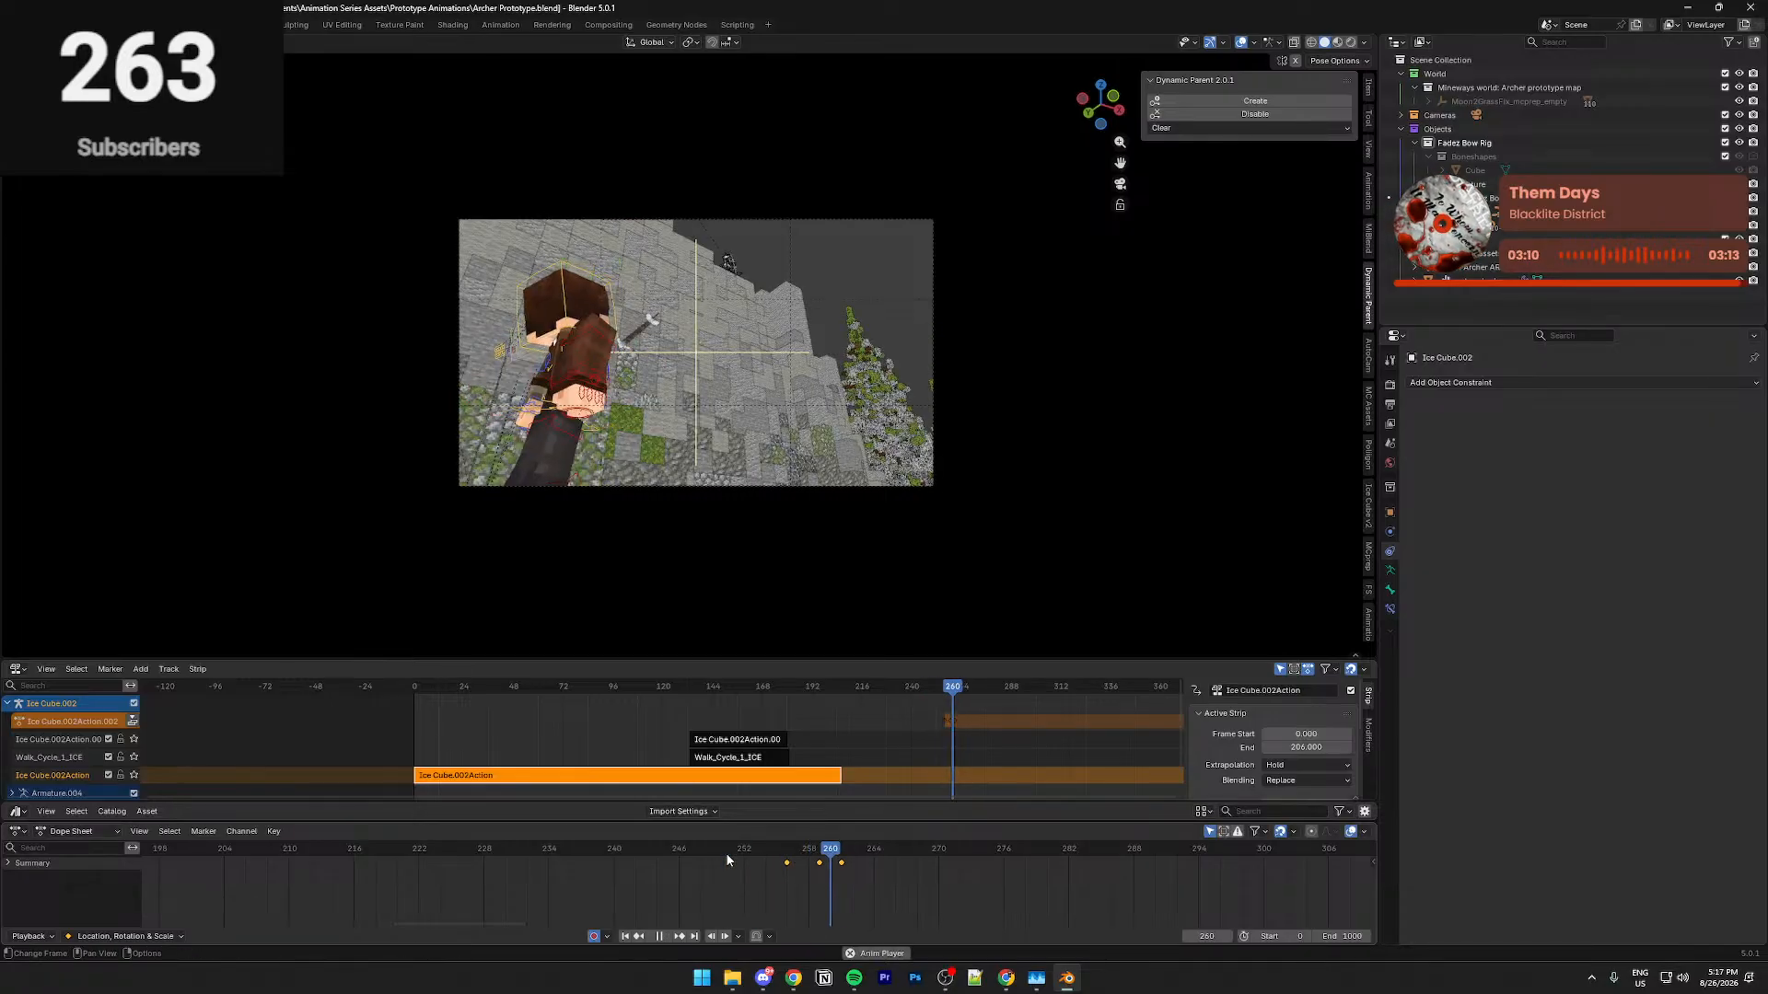
Scrub through the retimed reaction, play the shot from an earlier frame up to frame 204, and save the file
left_click(721, 849)
left_click_drag(720, 847, 848, 834)
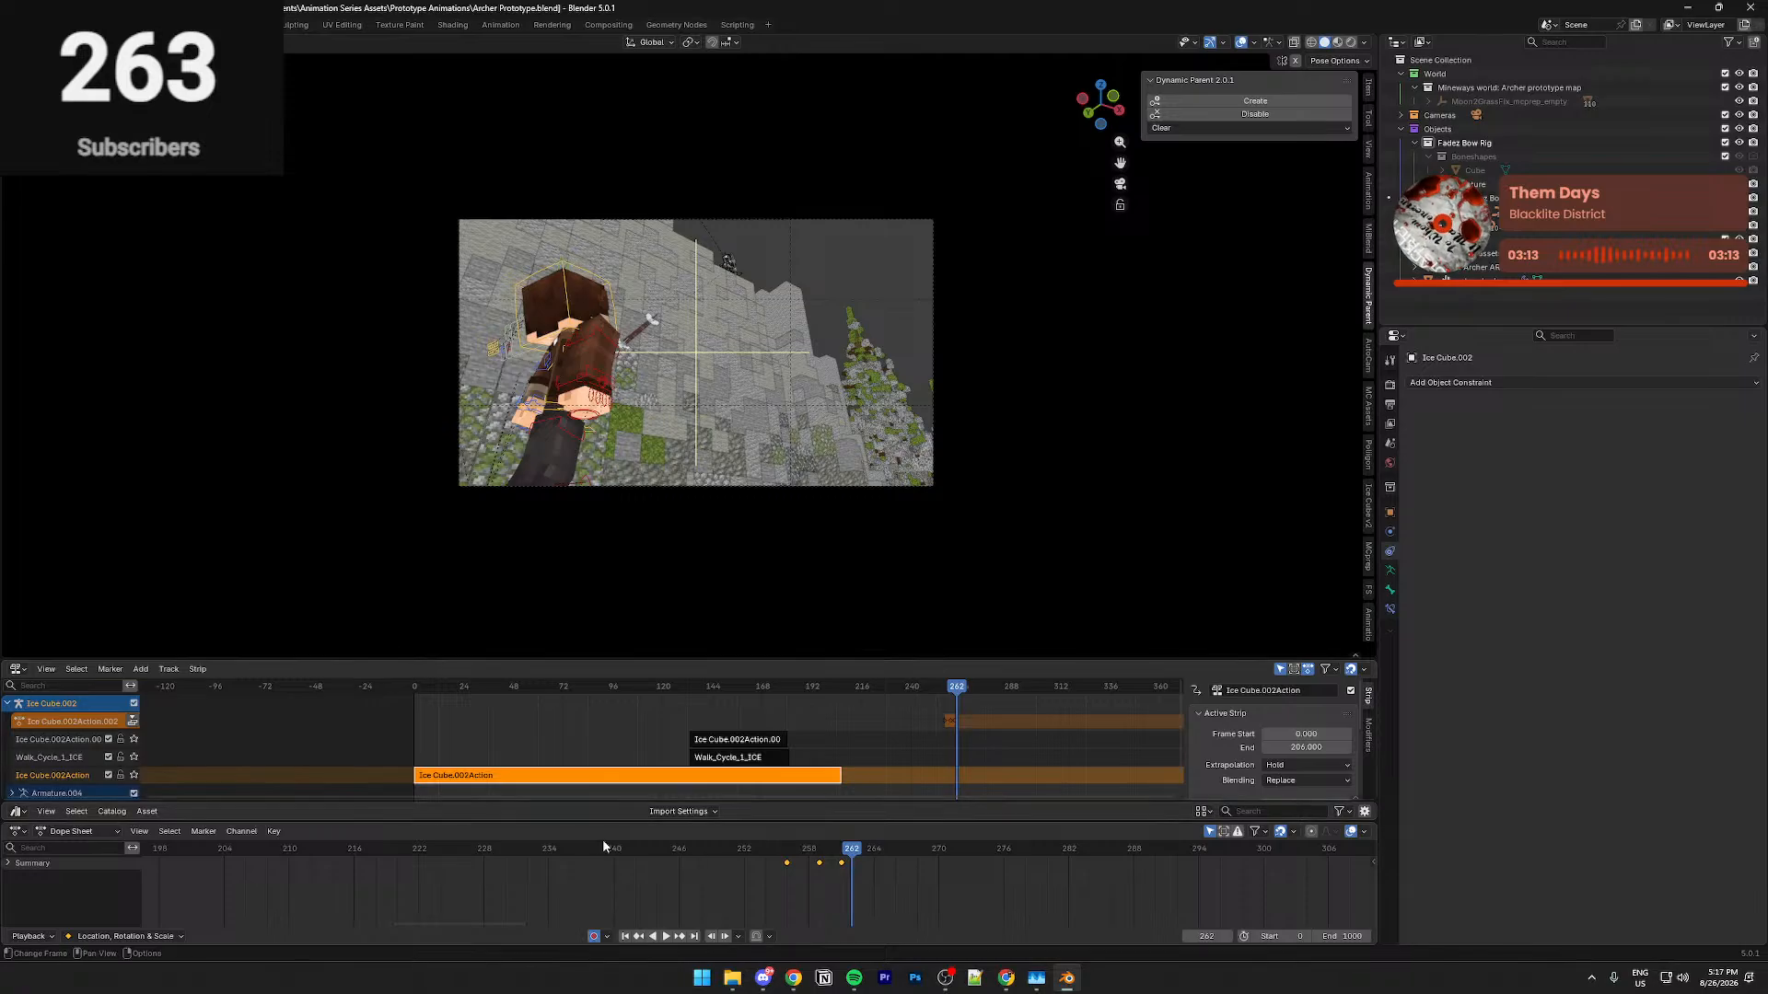
left_click(506, 848)
key("space")
key("space")
left_click_drag(604, 847, 922, 792)
key("space")
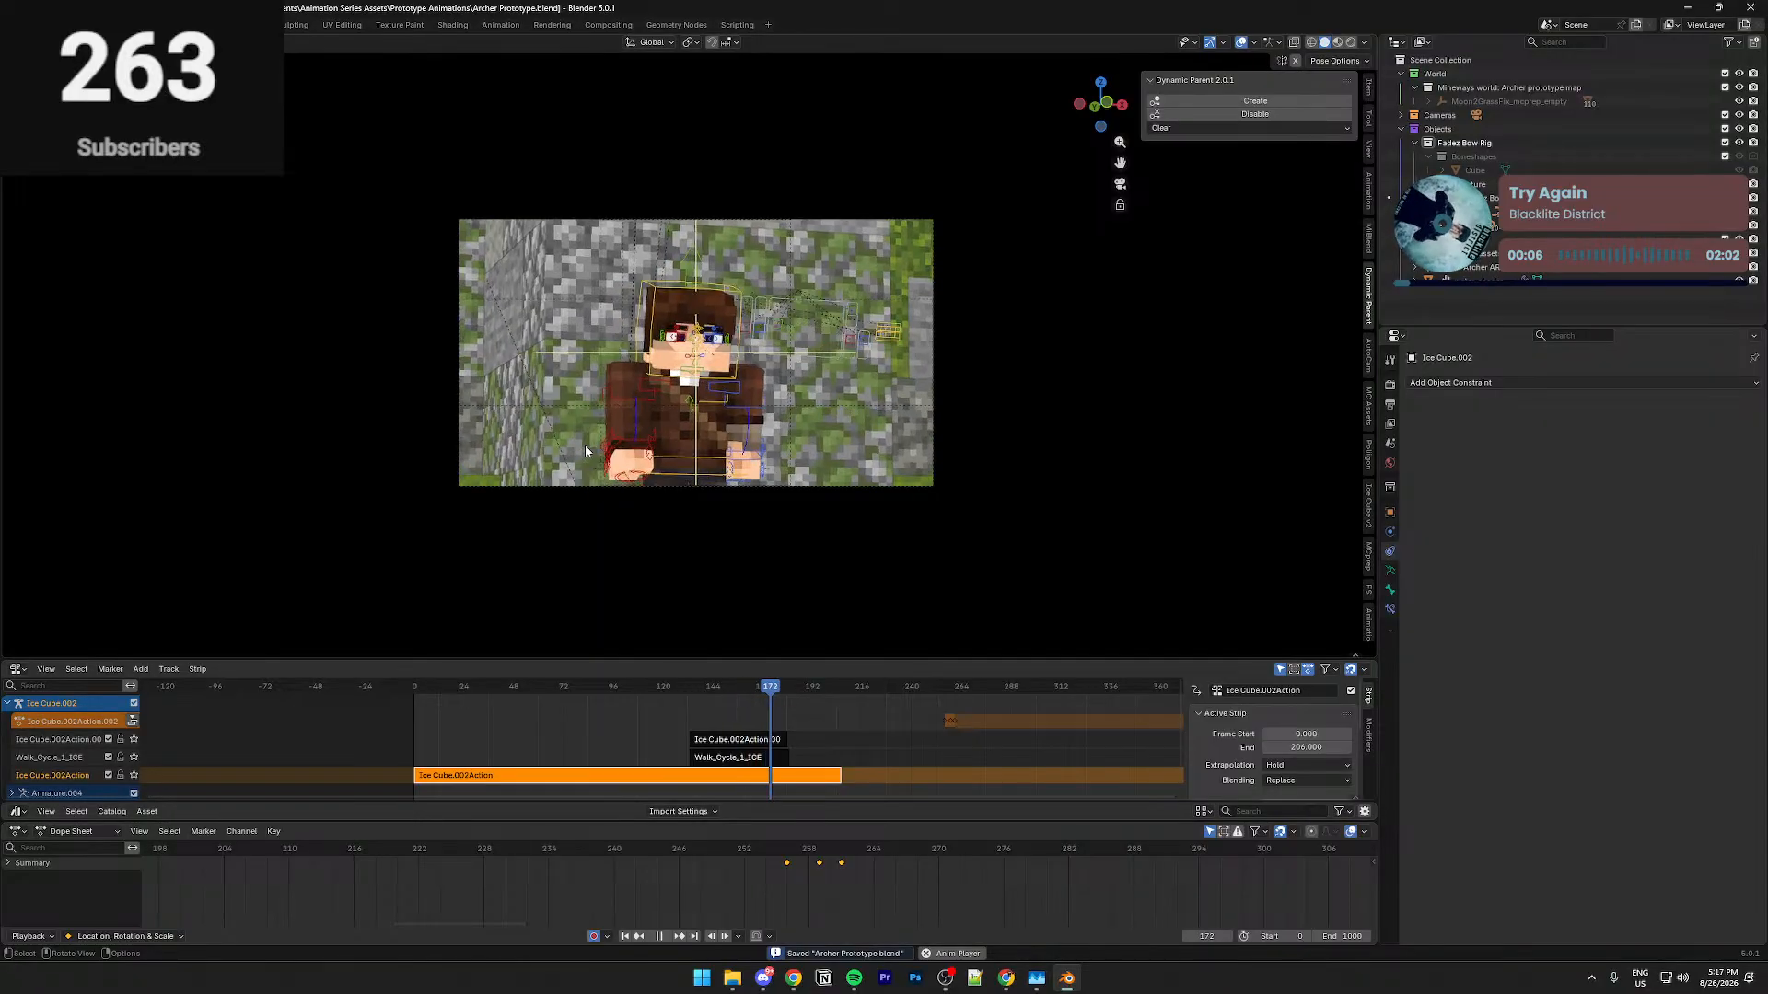
key("space")
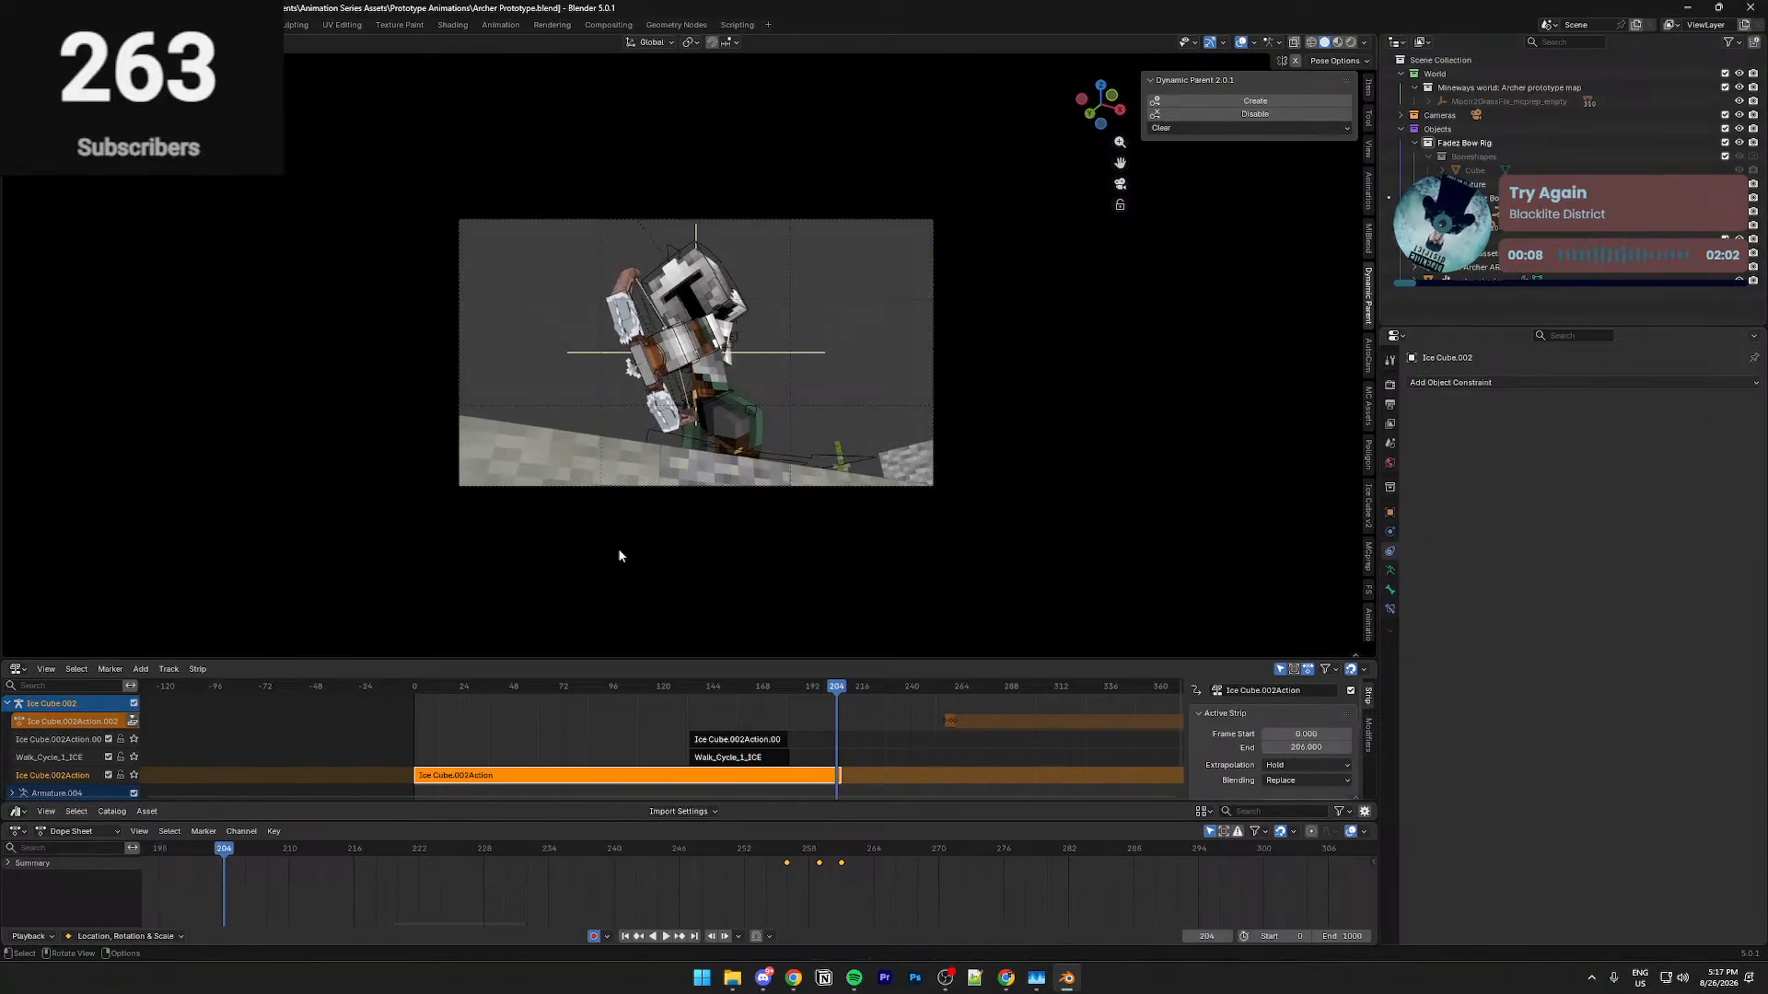
Select the main camera and insert a Location, Rotation & Scale keyframe at frame 204
left_click(587, 486)
scroll(237, 864, "down", 6)
middle_click_drag(270, 873, 414, 879)
scroll(408, 877, "up", 7)
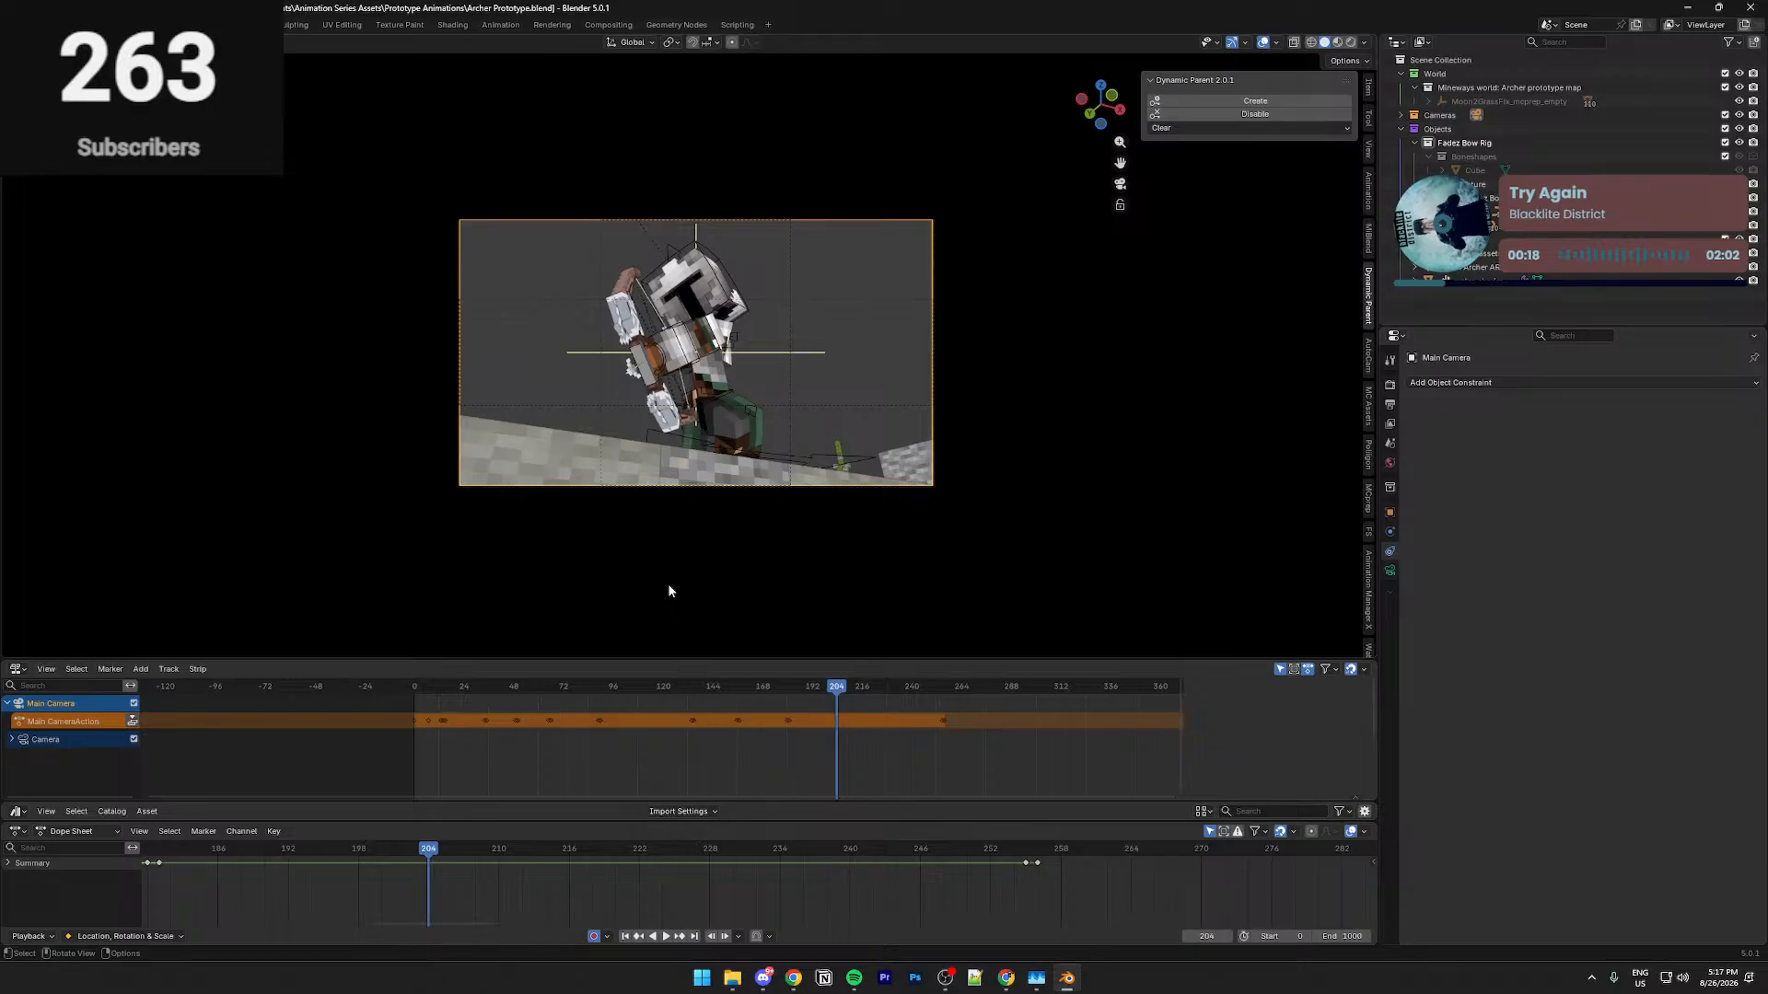
left_click(68, 834)
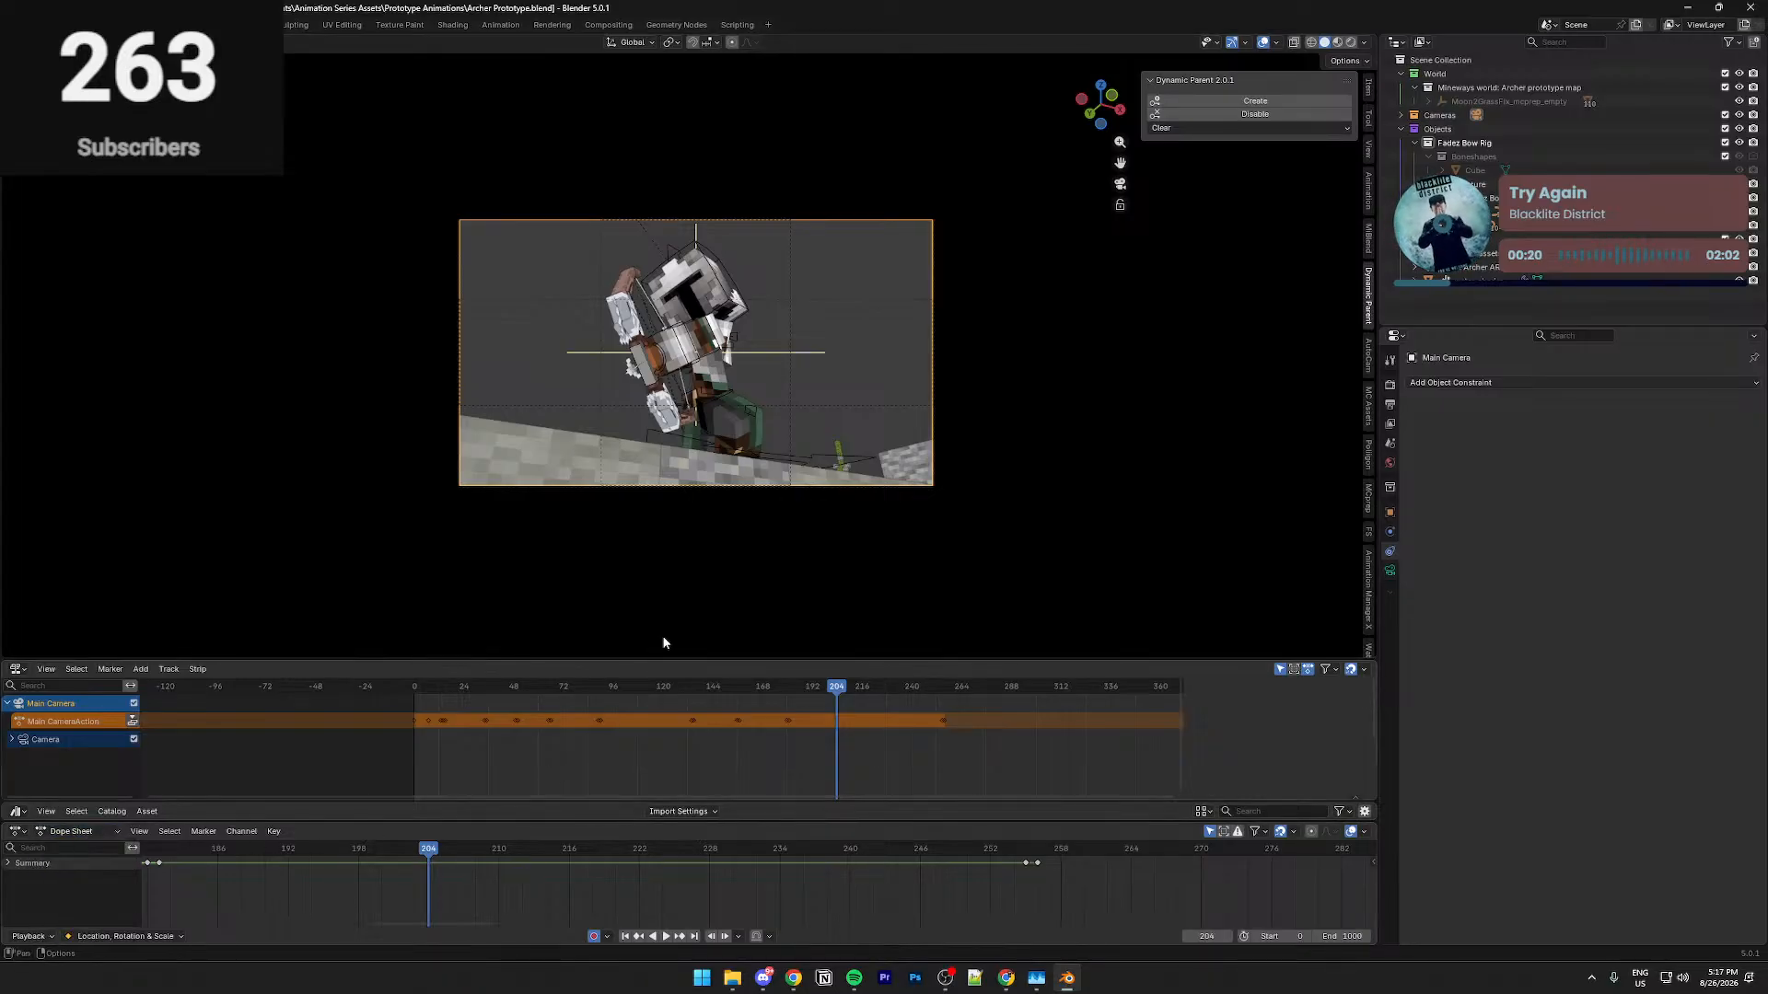
key("i")
At frame 205, fly the main camera to a low-angle view of the helmeted bowman with a tree on the right
left_click_drag(433, 856, 442, 856)
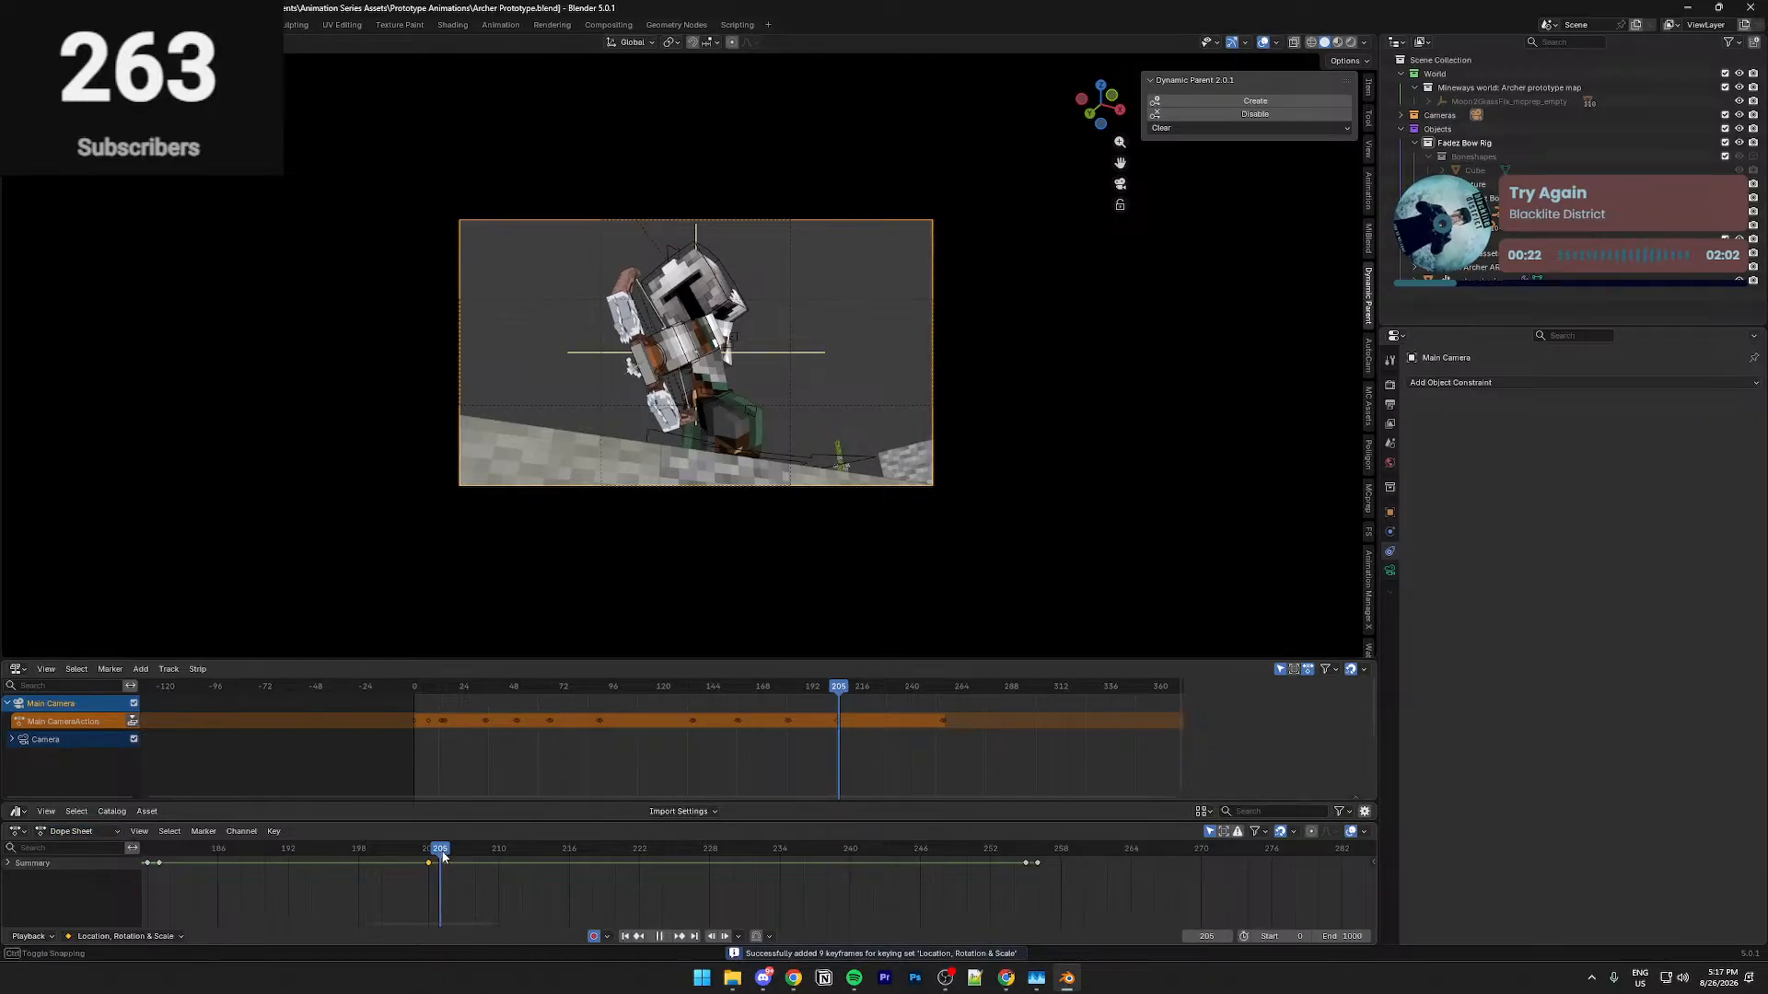
key("shift+grave")
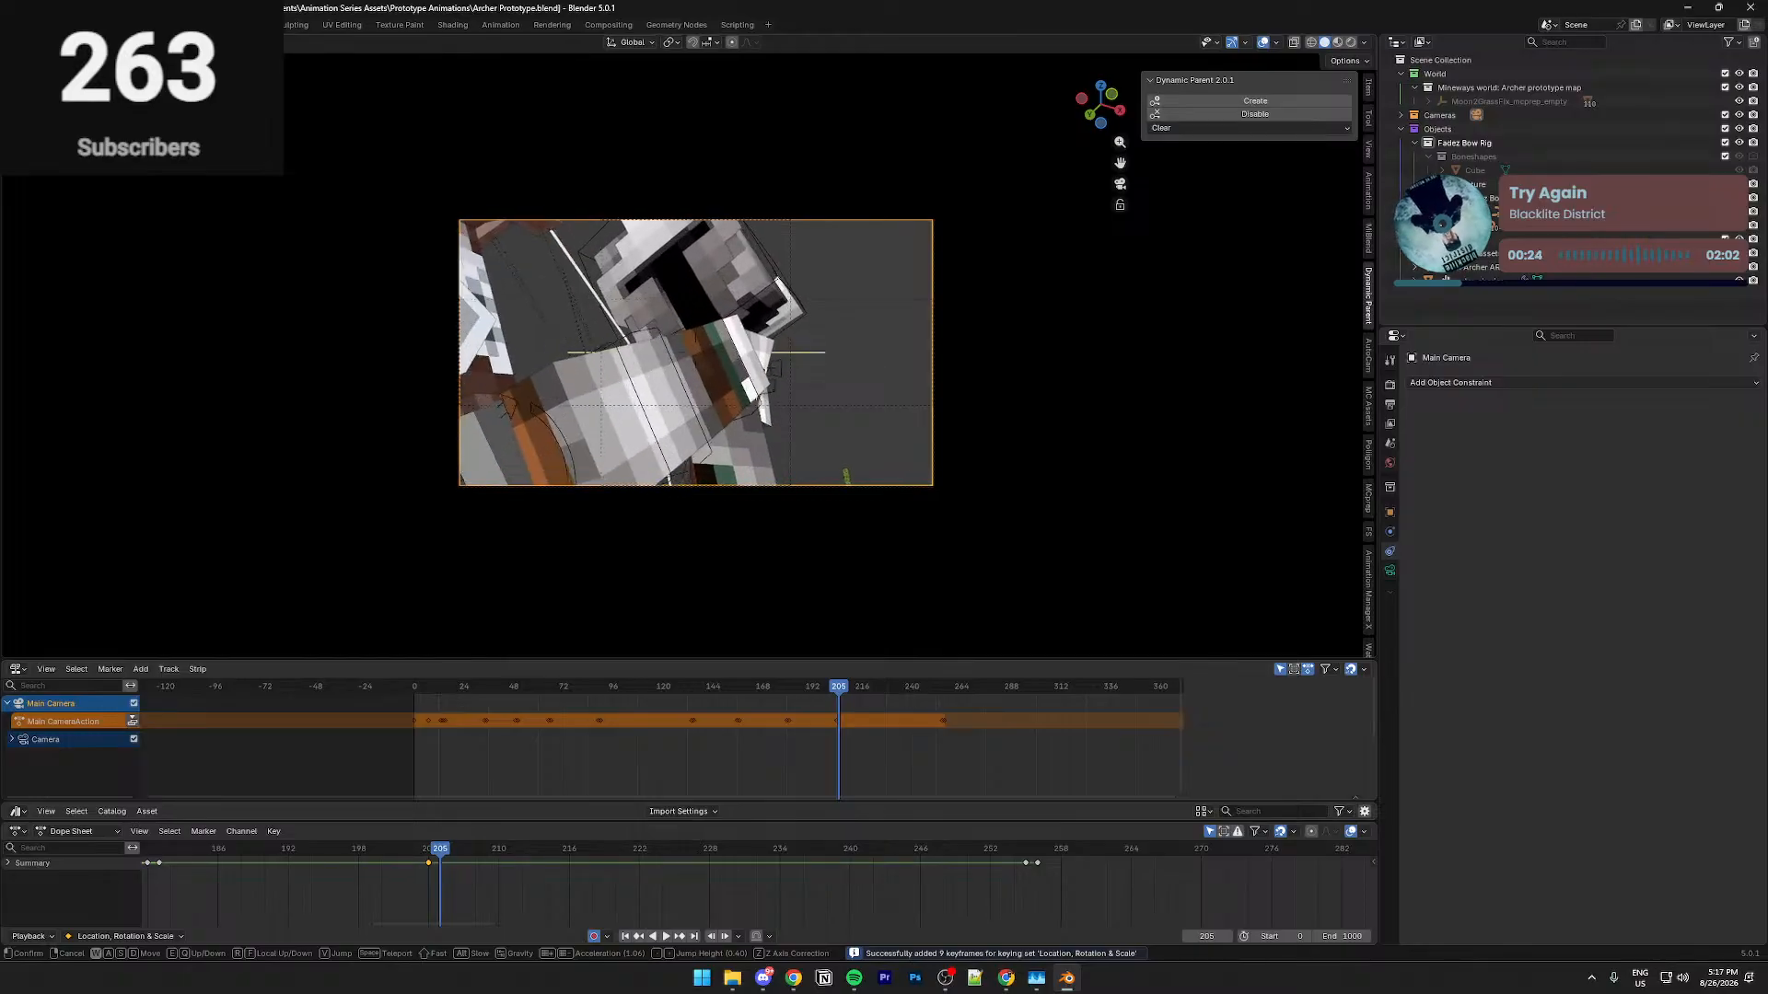
key("d")
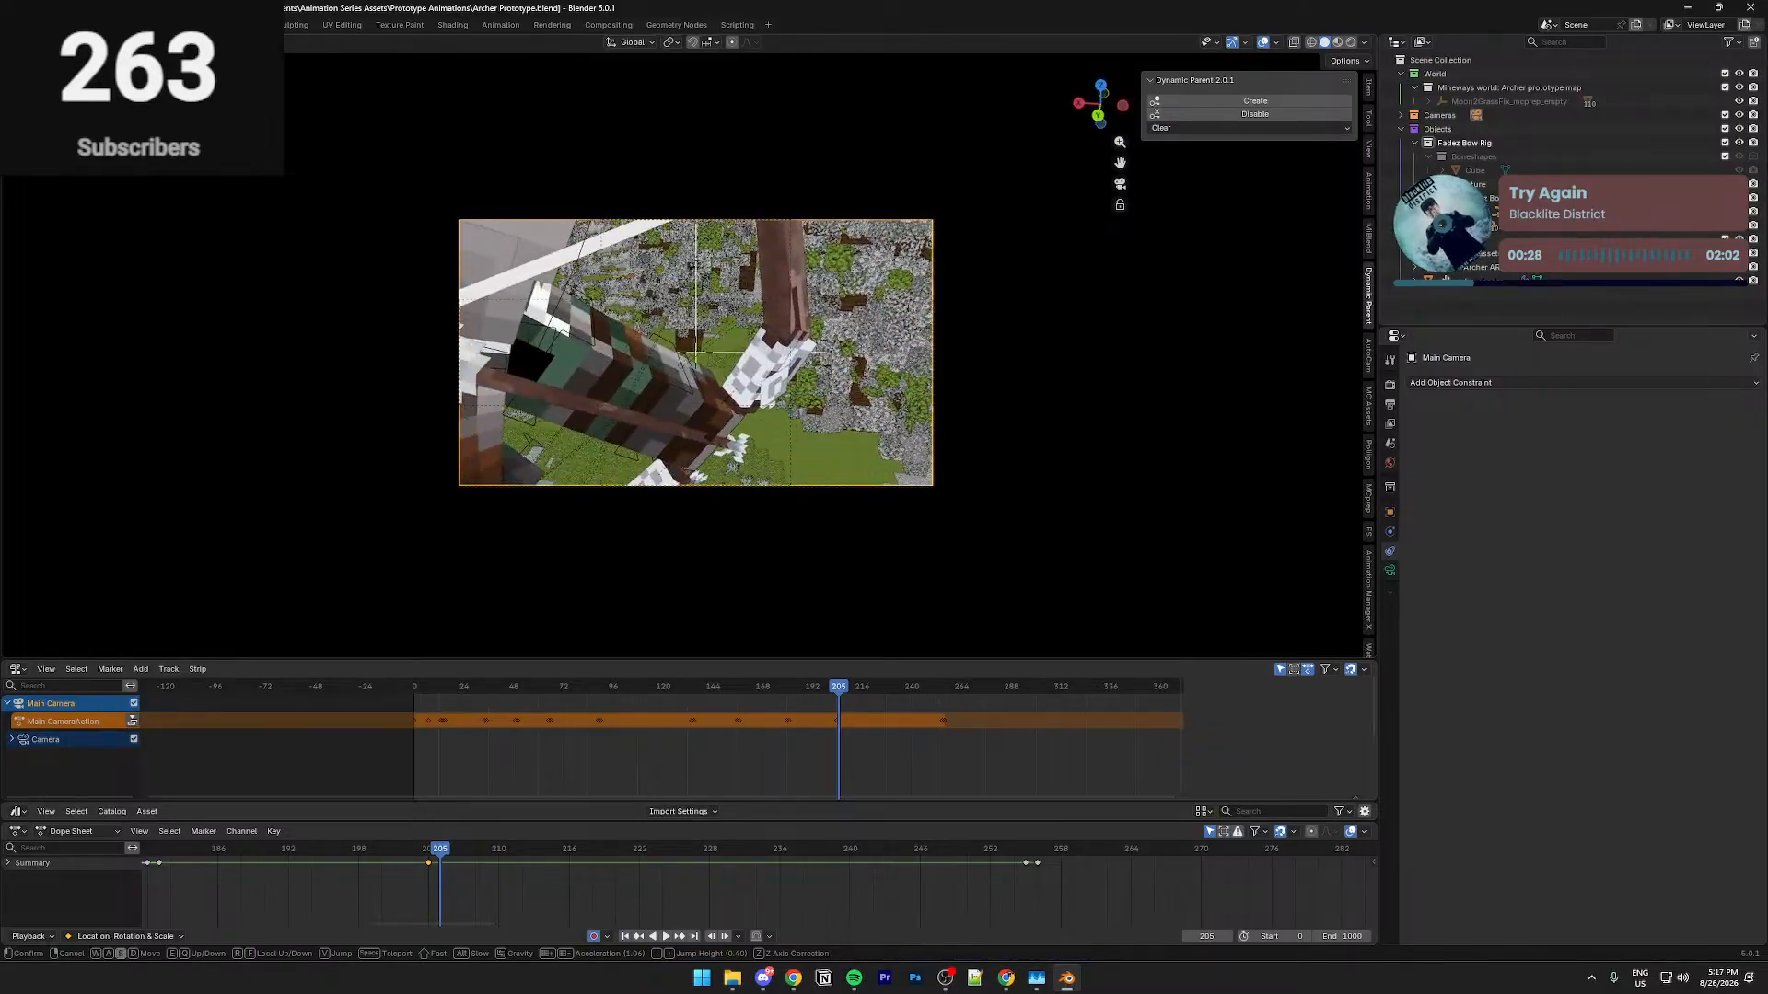
key("s")
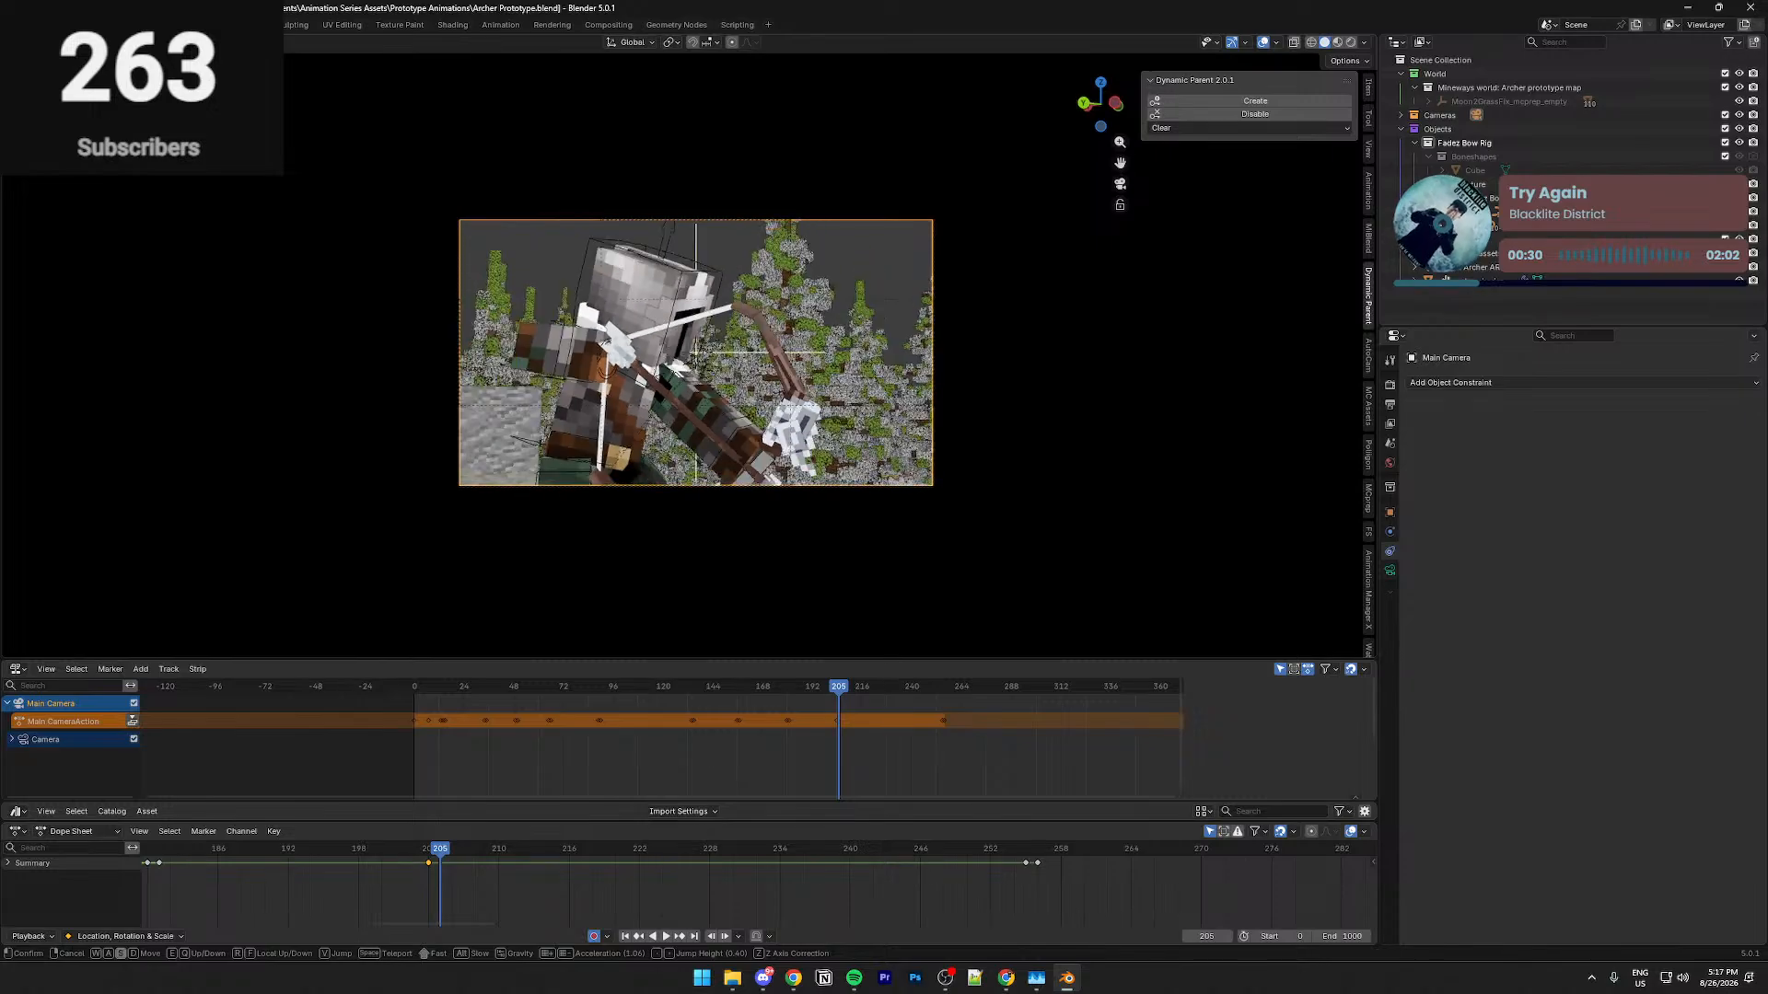
key("d")
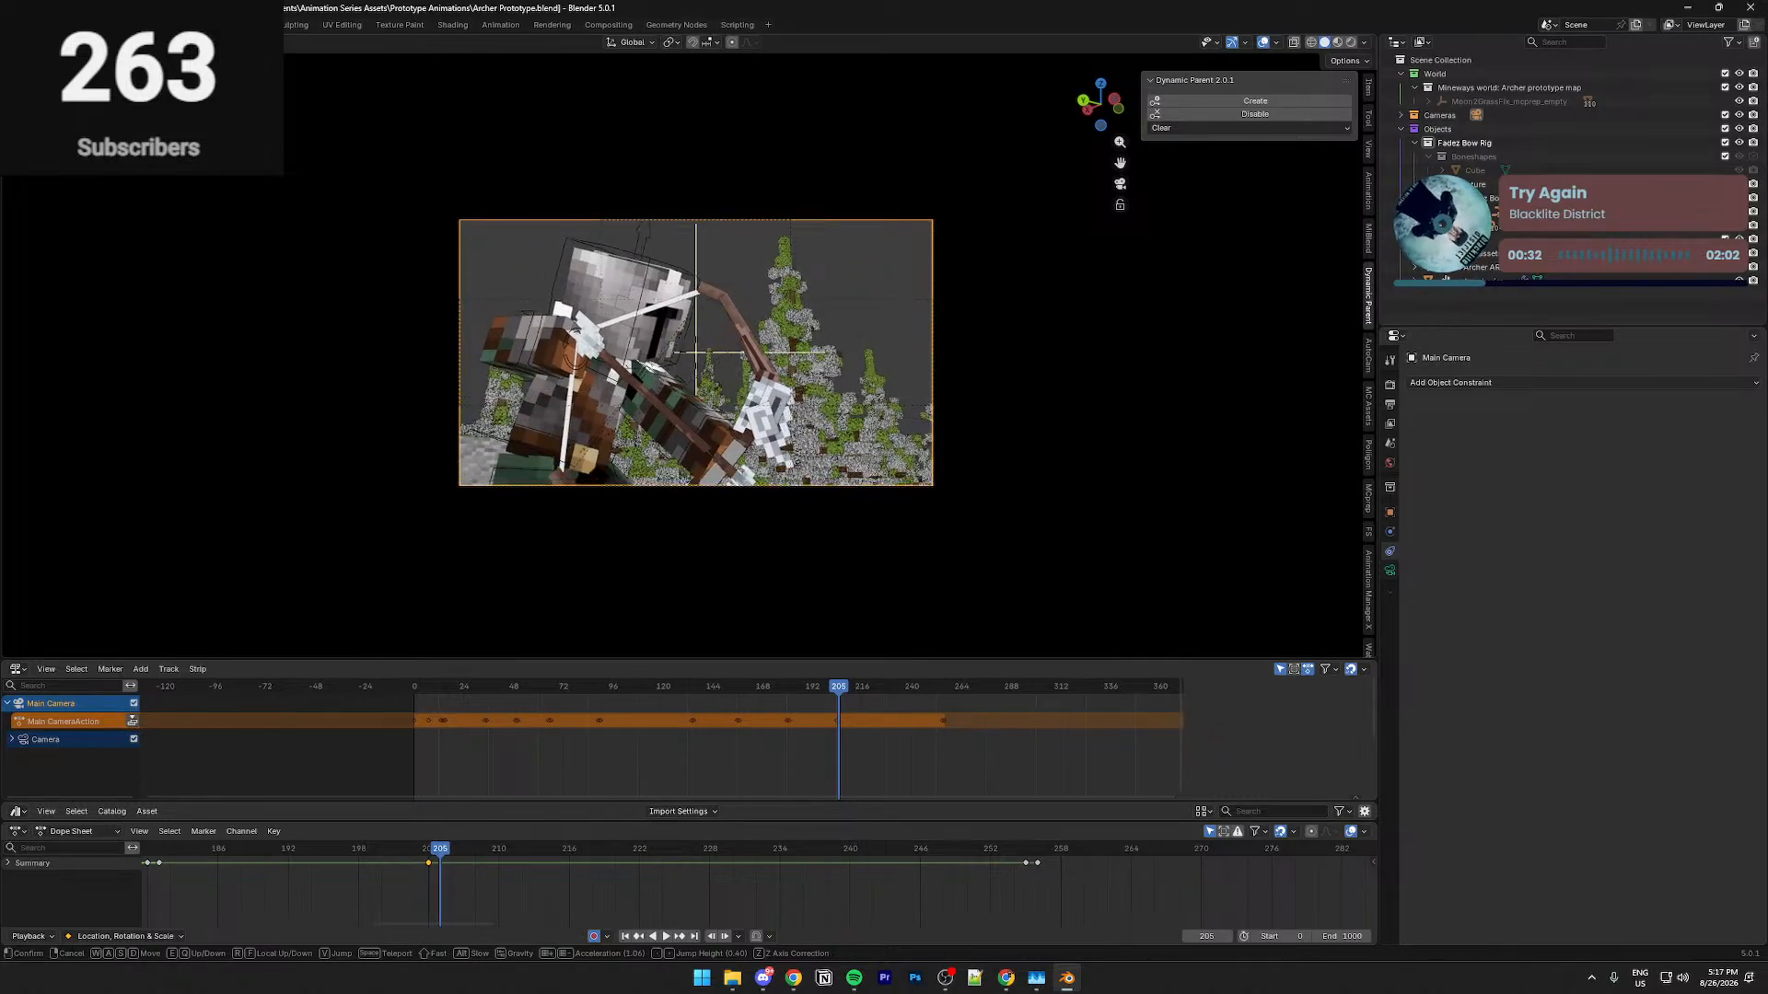
key("a")
key("q")
key("a")
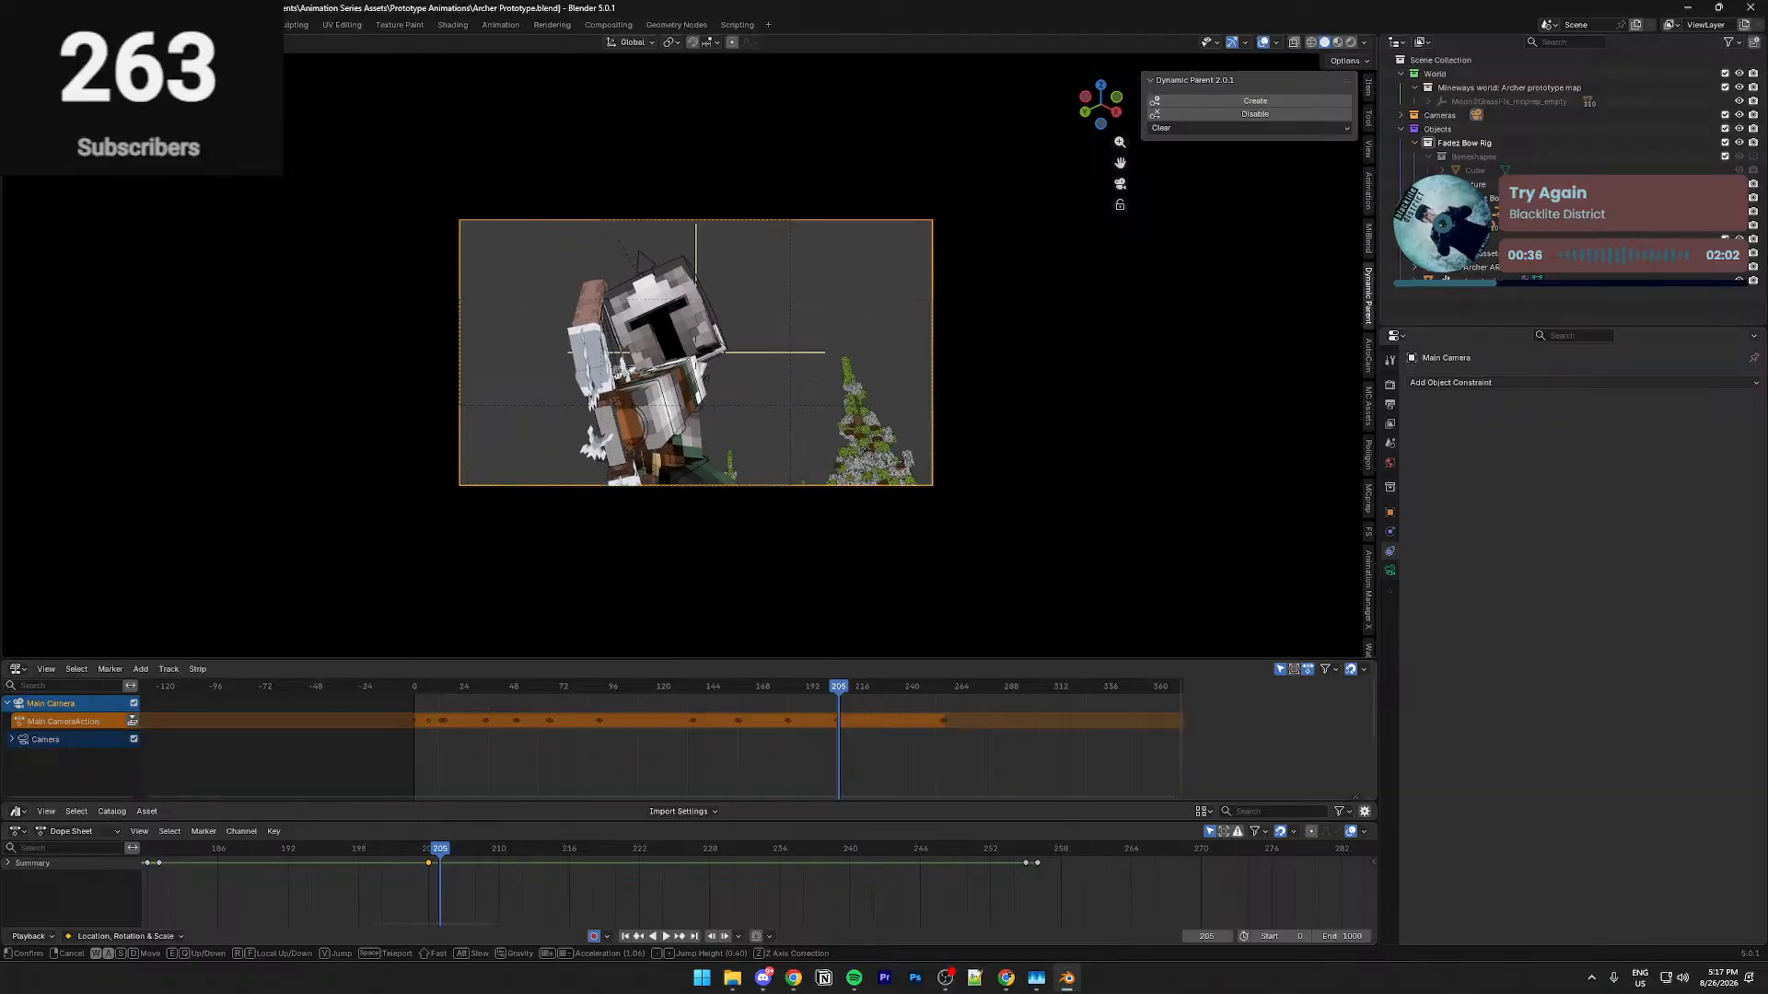
key("d")
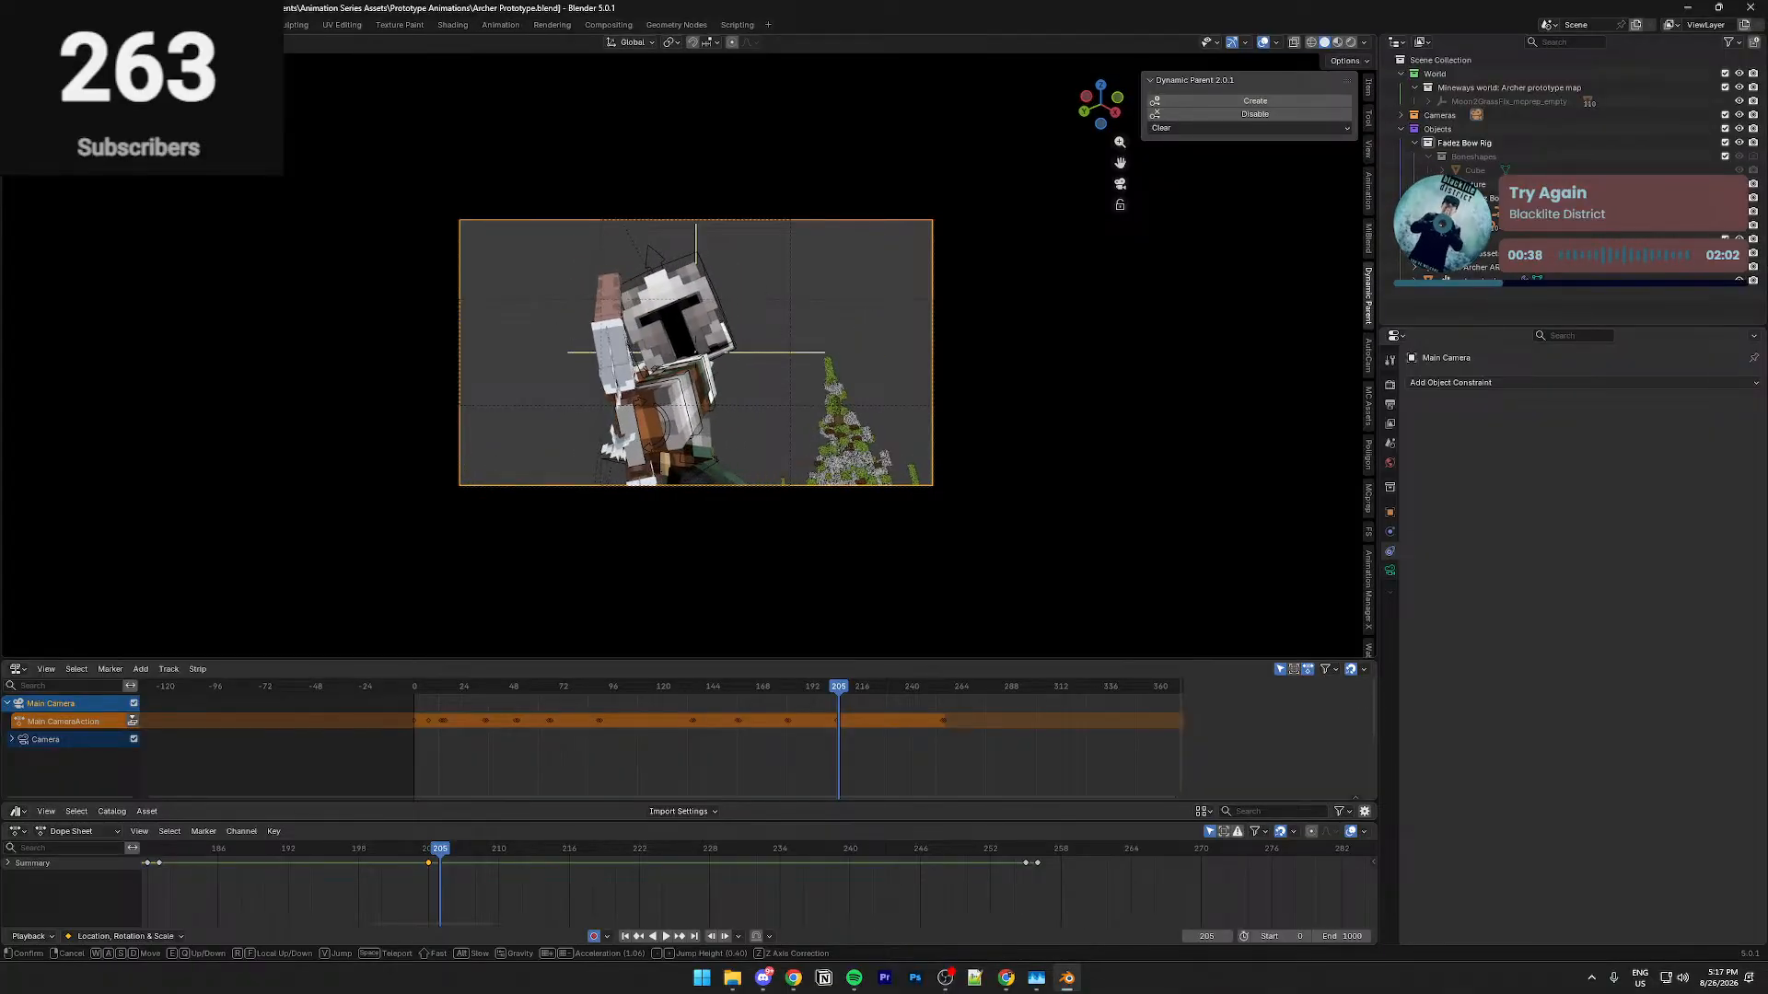
left_click(695, 352)
Duplicate the main camera's frame 205 keyframe to frame 255 and play the shot back
left_click_drag(442, 856, 1027, 883)
key("shift+d")
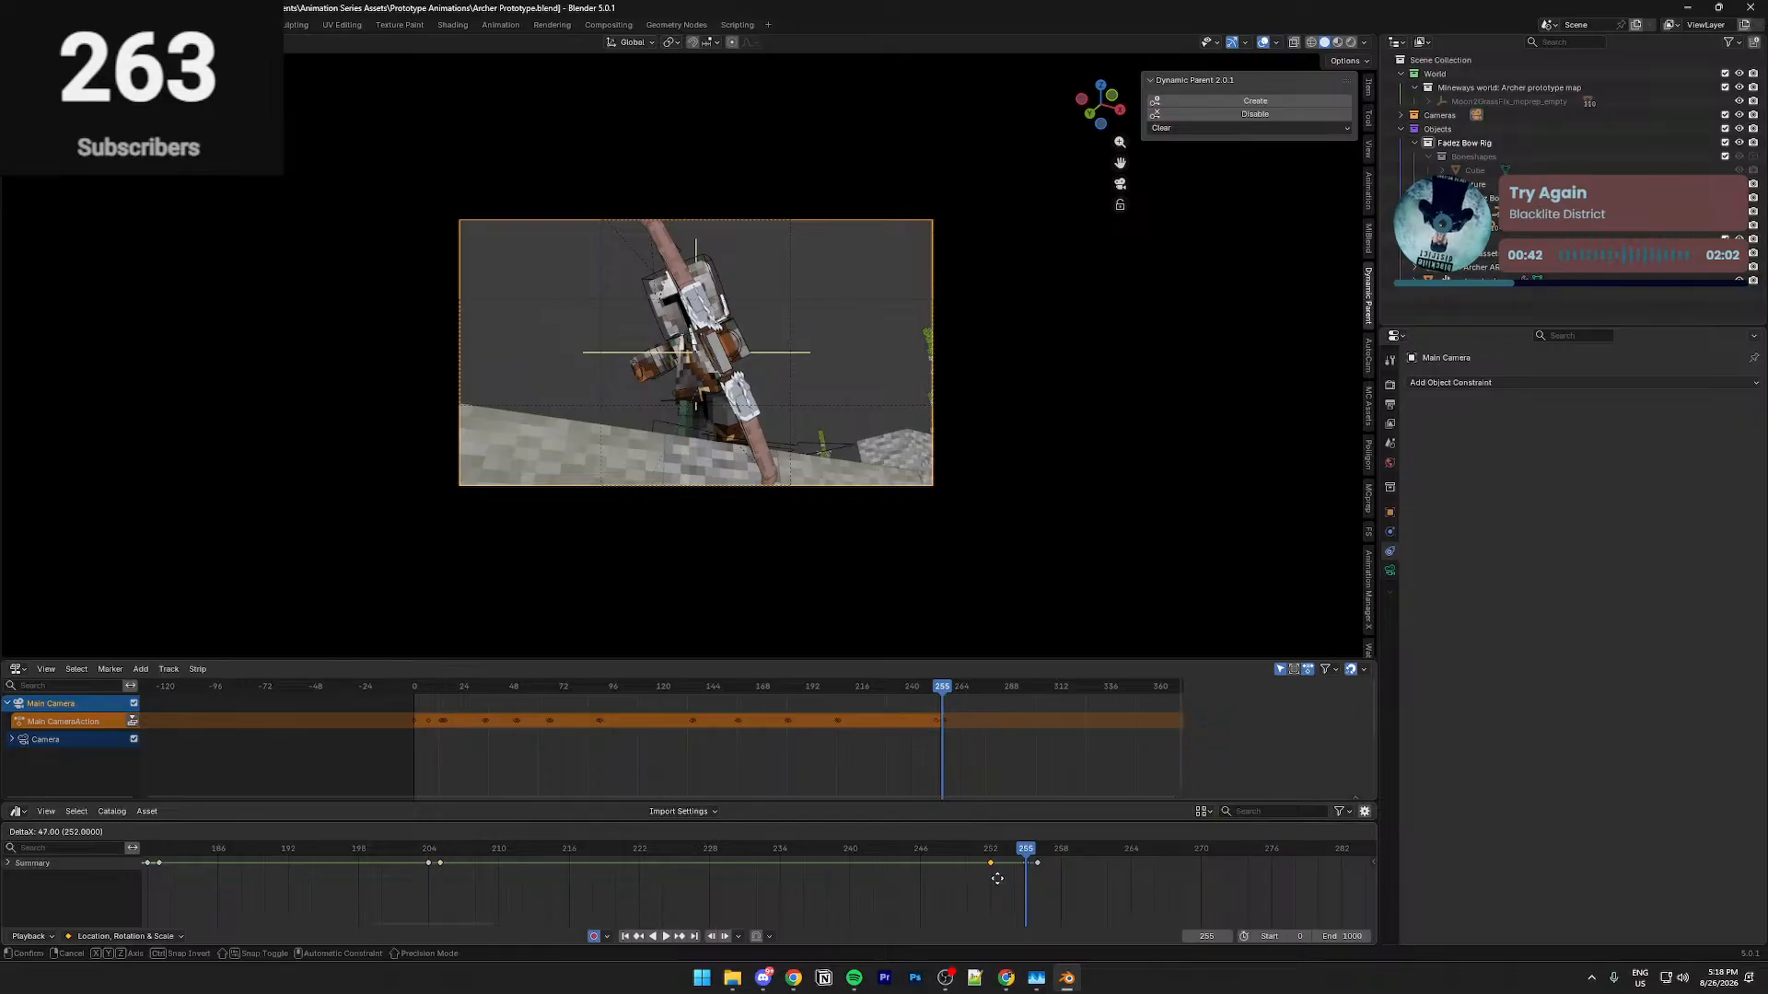
left_click(994, 882)
left_click(436, 854)
key("space")
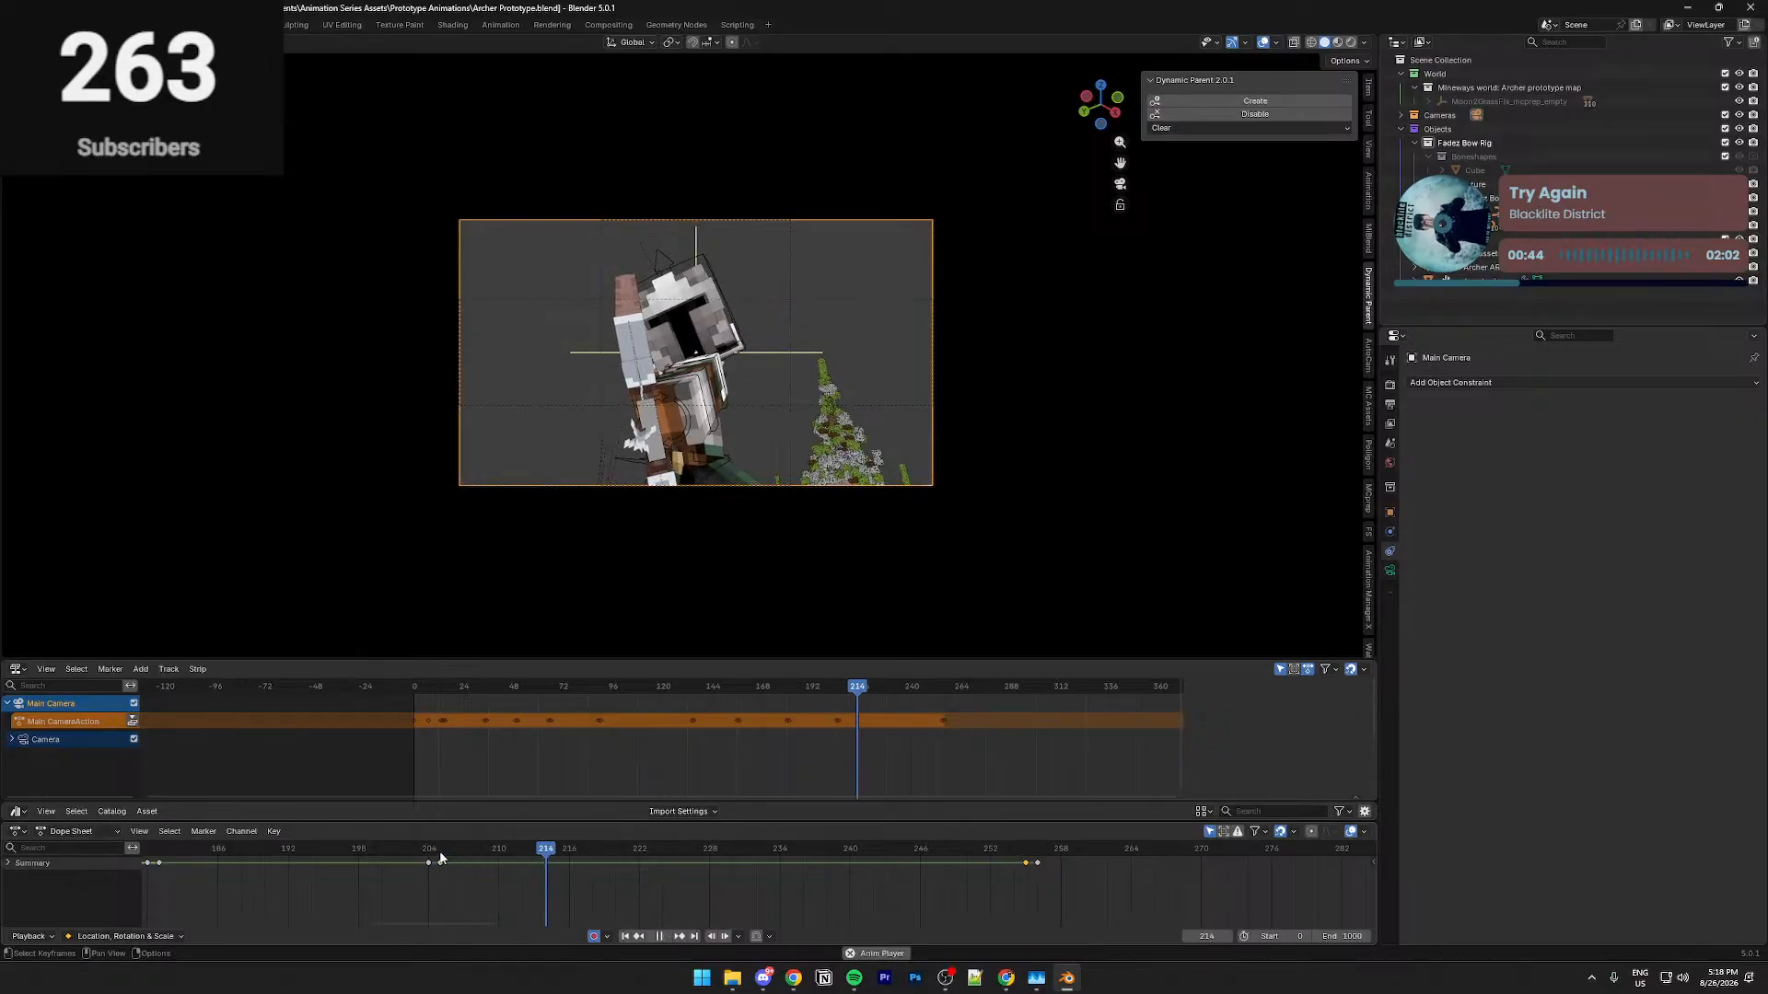
At frame 242, key the main camera with nearly the same low-angle framing of the helmeted bowman
left_click_drag(825, 847, 860, 856)
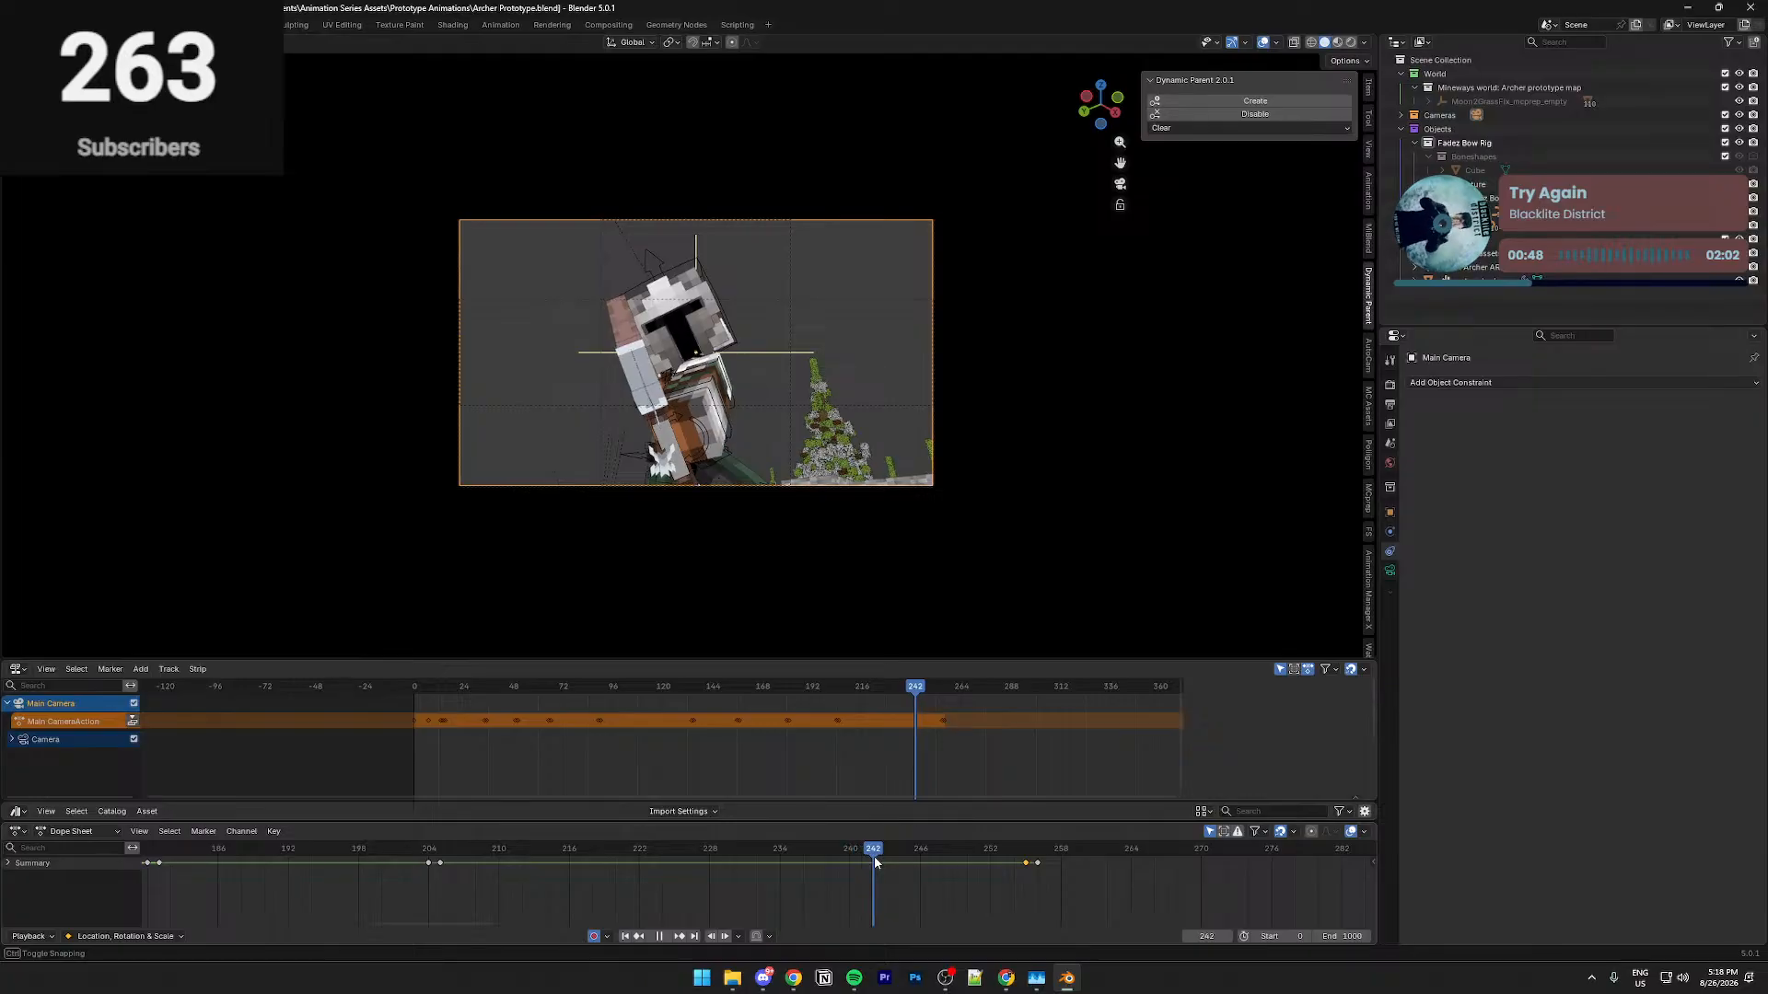
key("shift+grave")
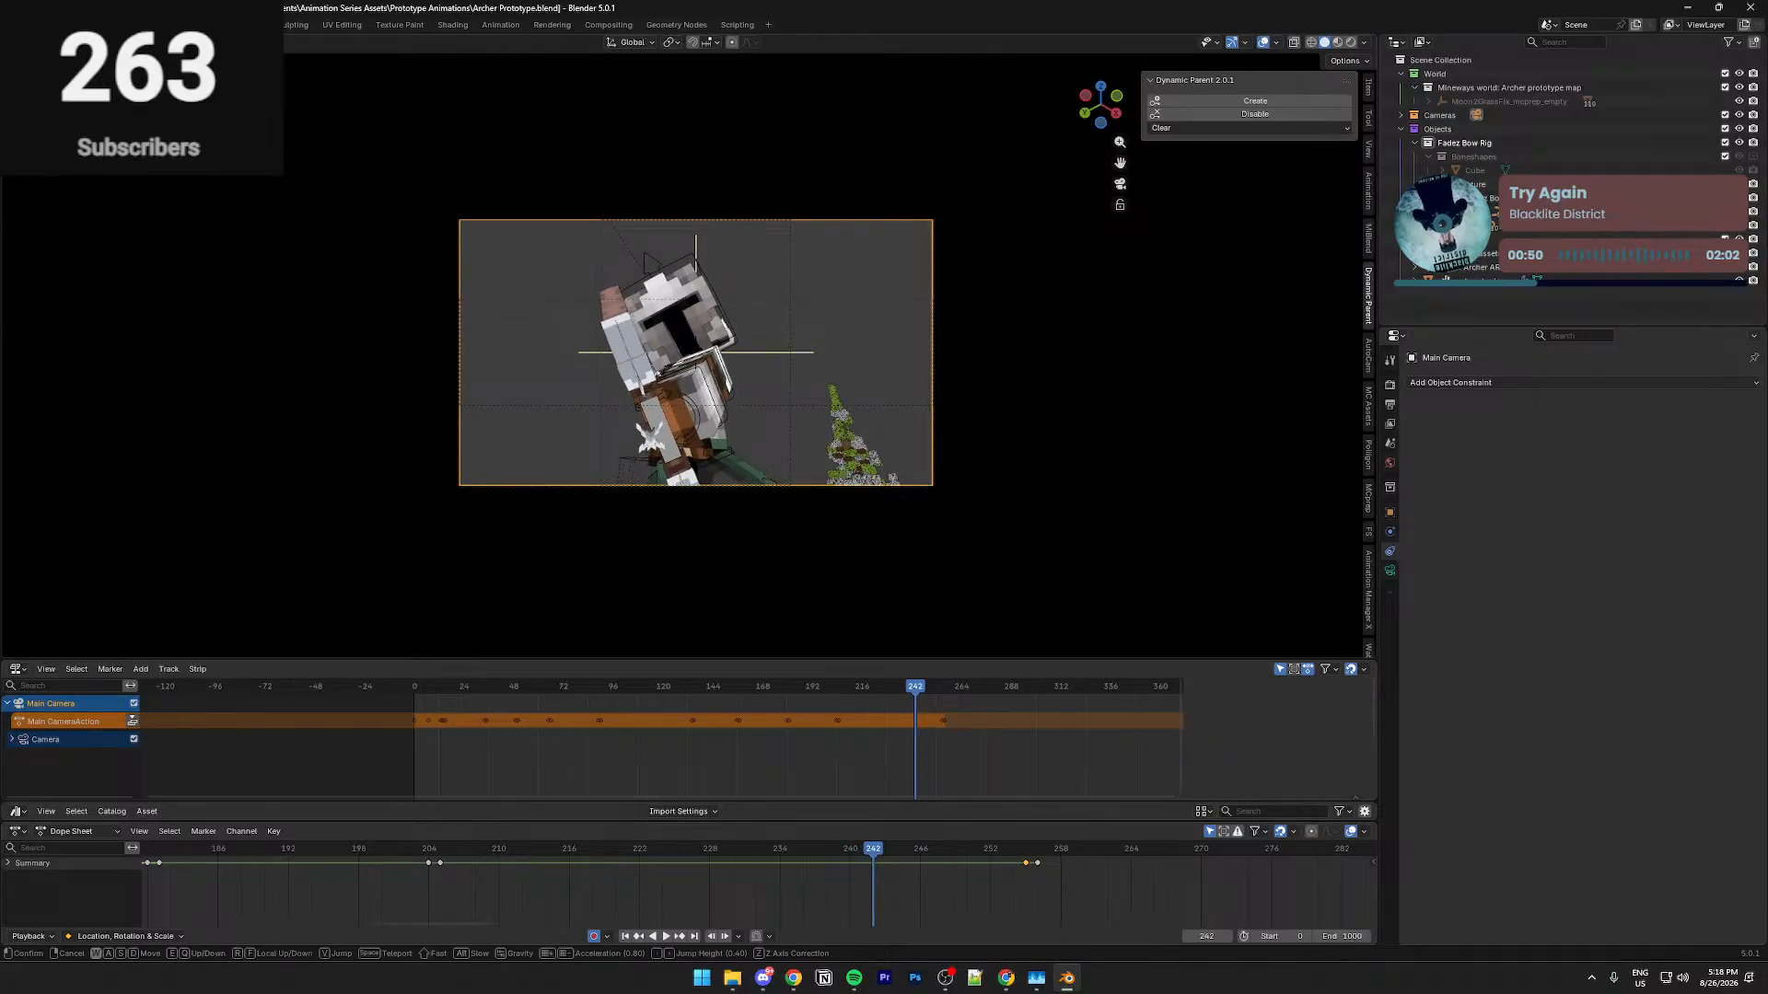
left_click(696, 353)
At frame 243, fly the main camera to a high view past the helmeted bowman, looking down at the distant character
key("shift+grave")
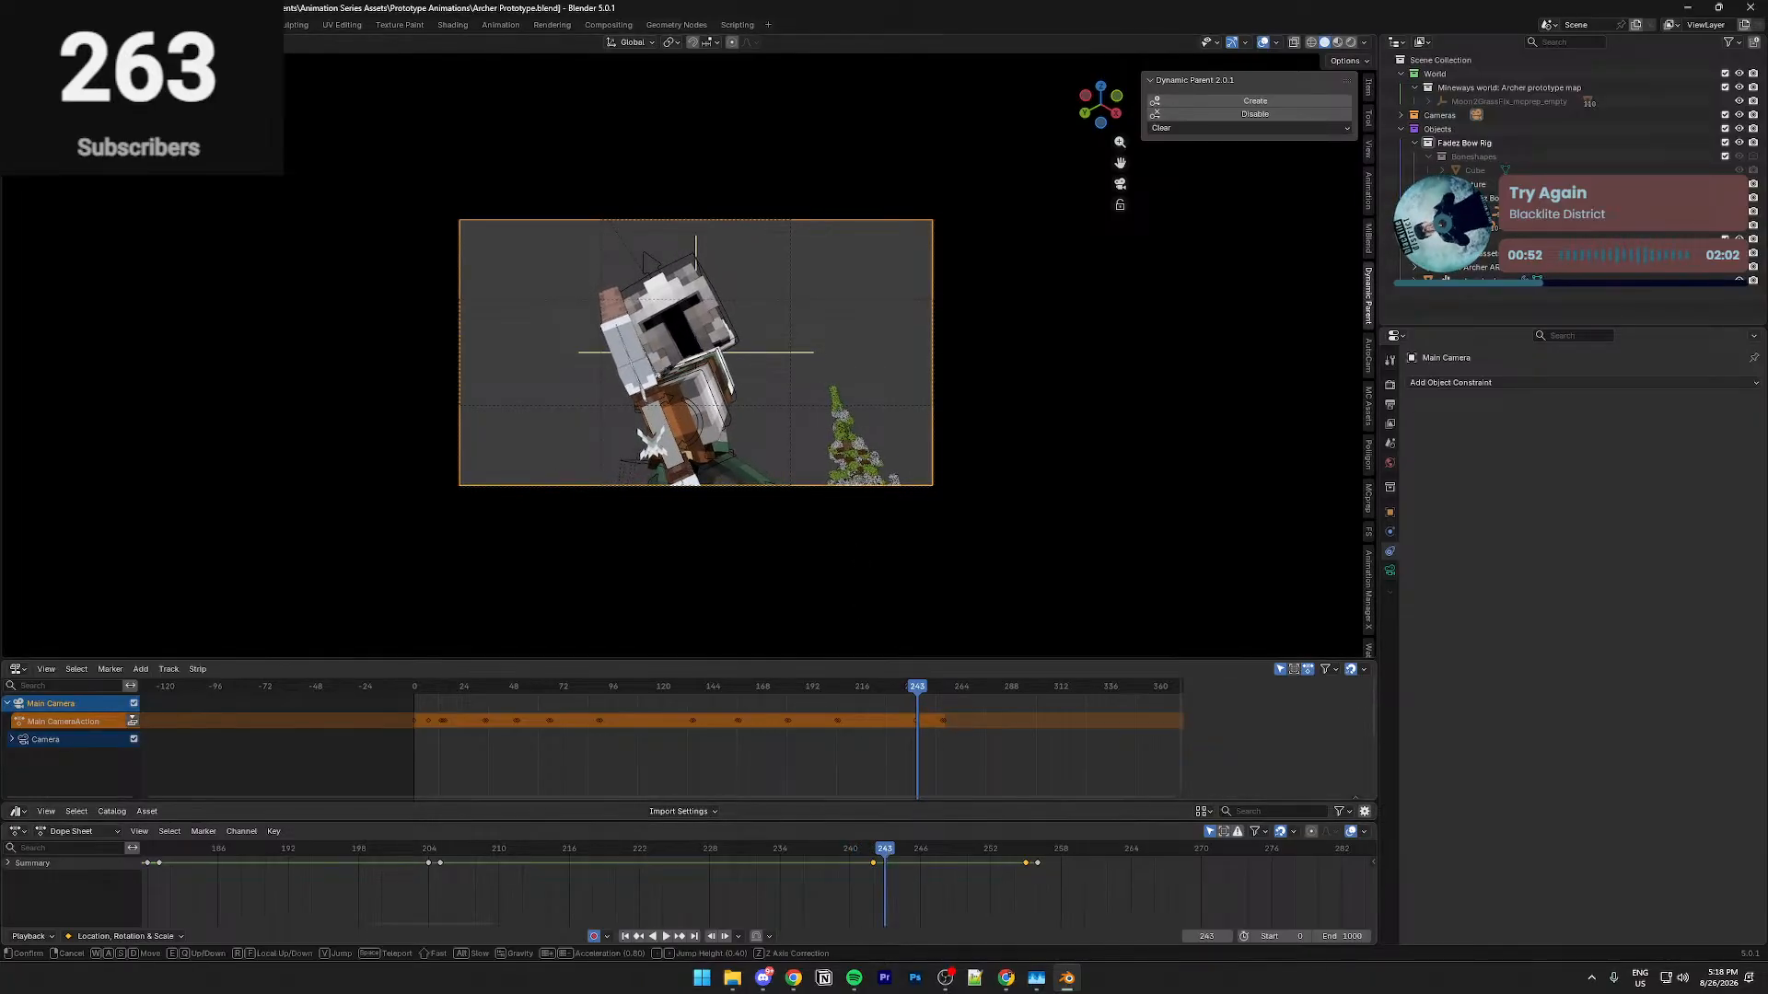
key("a")
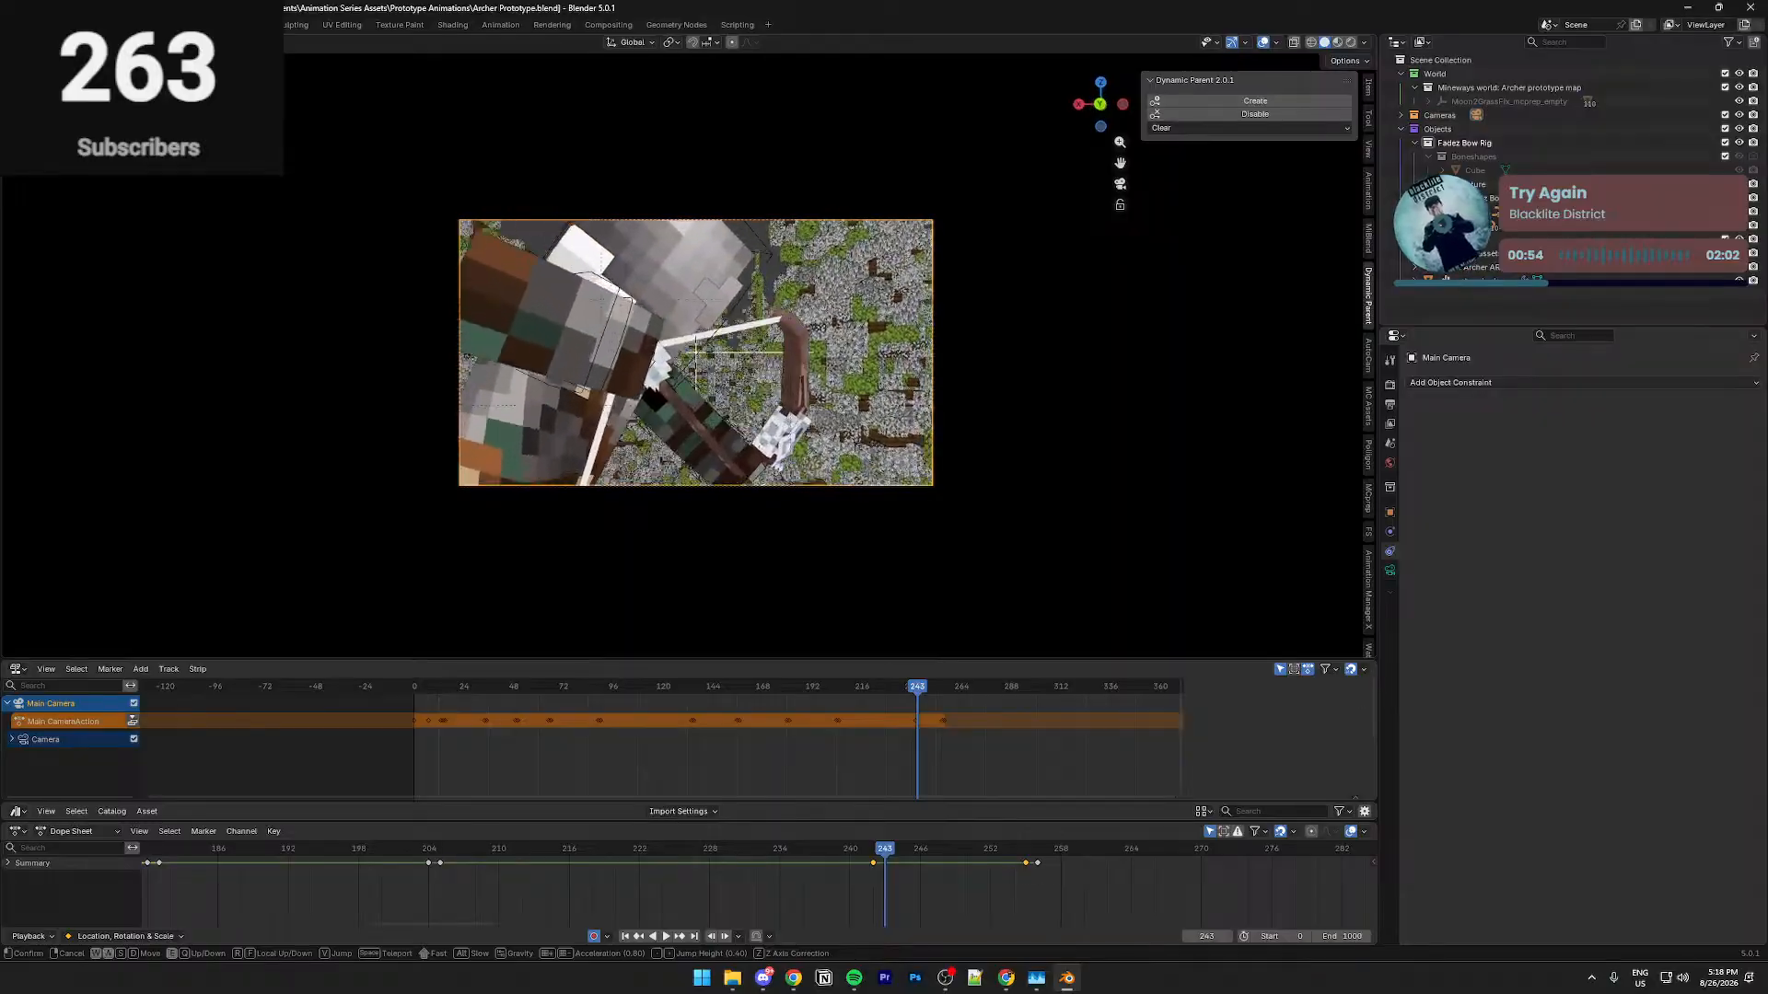
key("a")
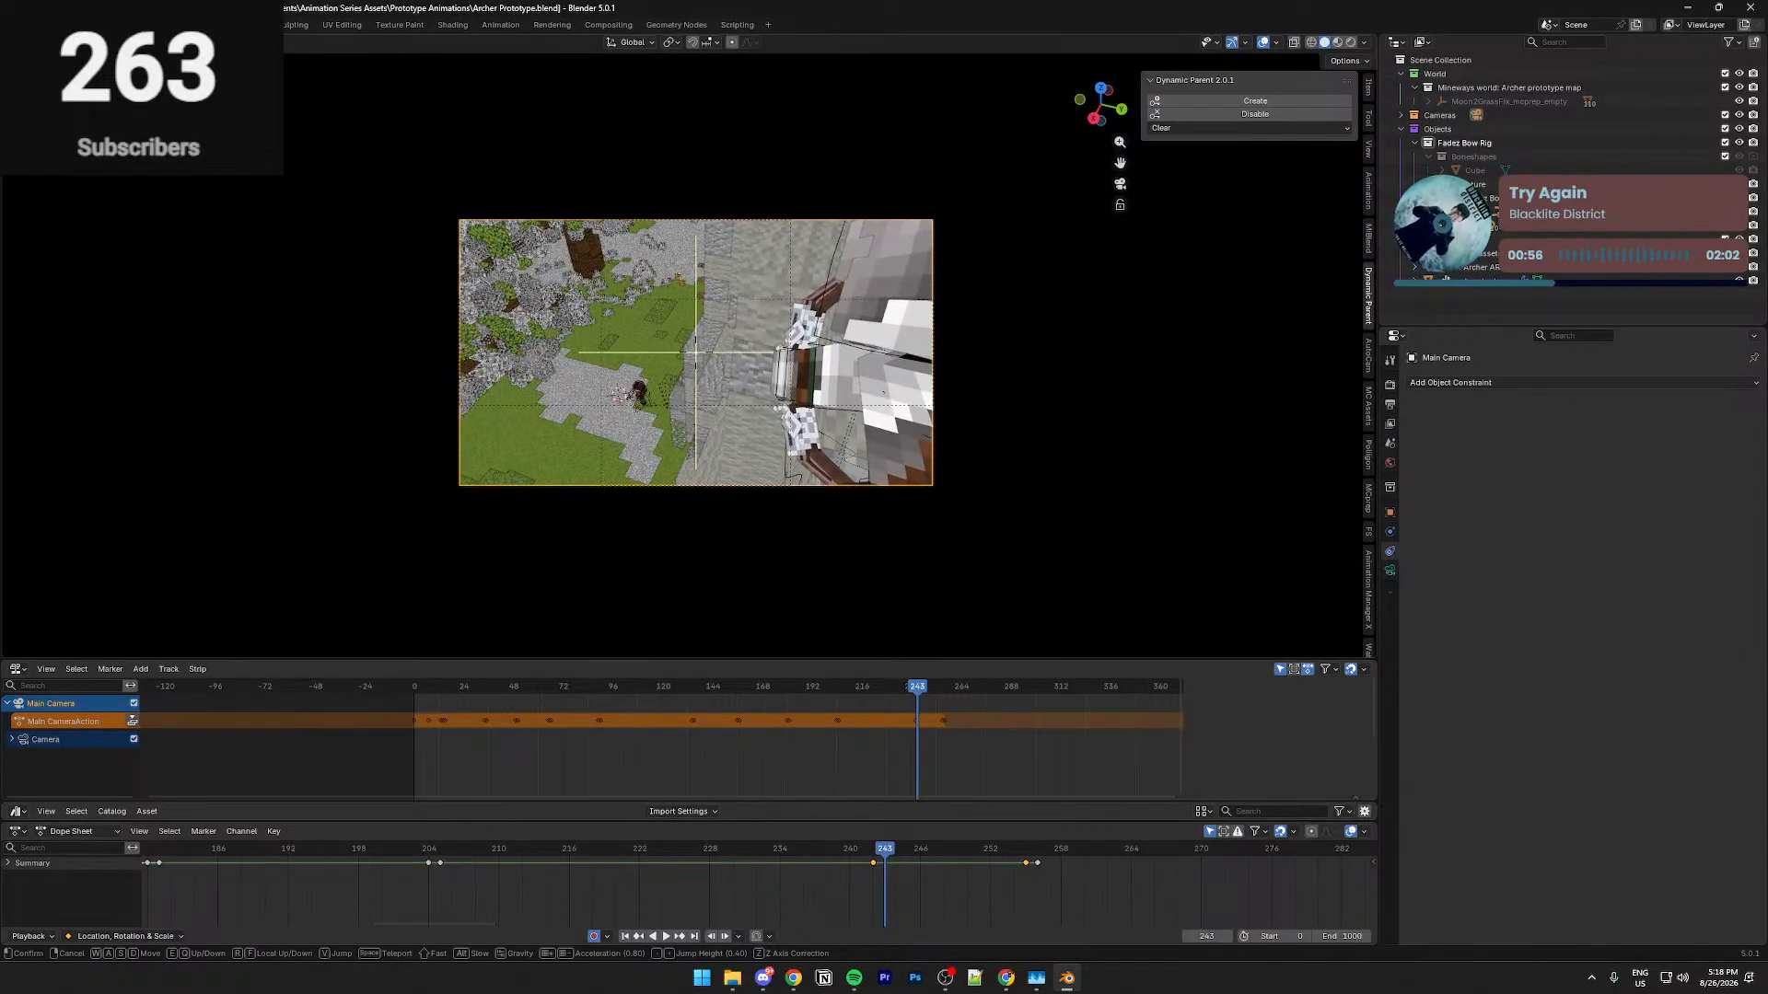
key("s")
key("d")
key("a")
key("d")
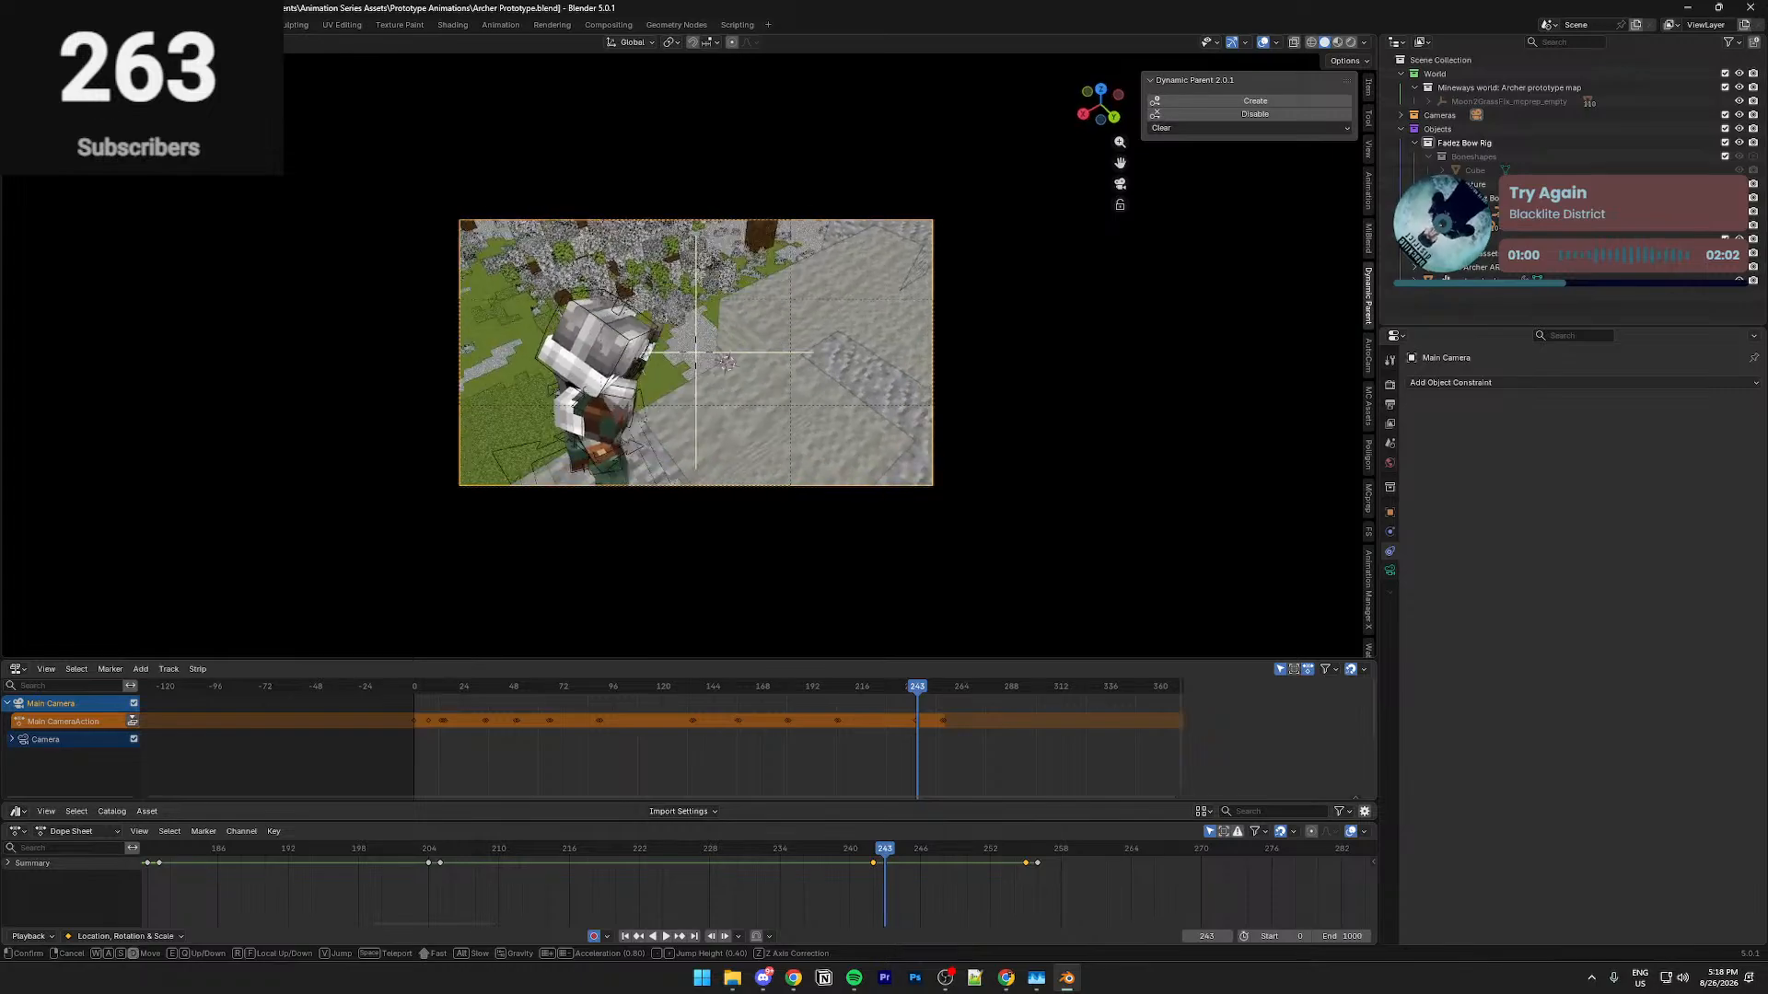
key("a")
key("w")
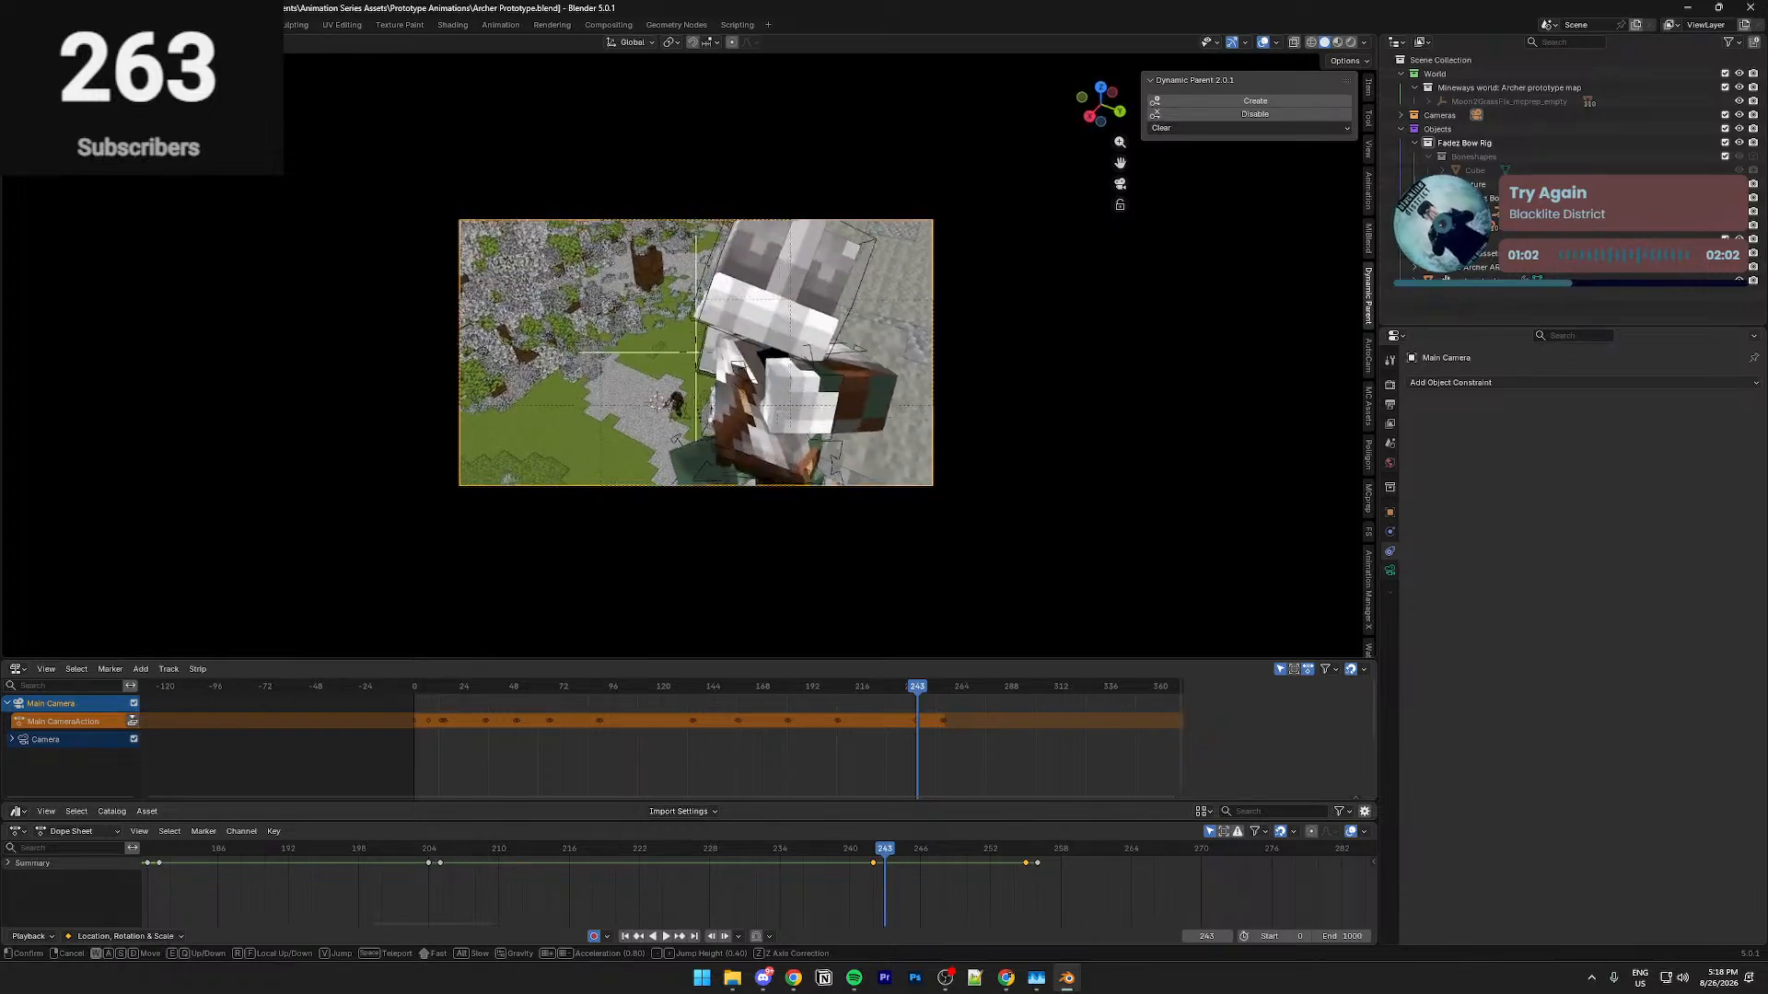
scroll(696, 353, "down", 4)
scroll(696, 352, "down", 4)
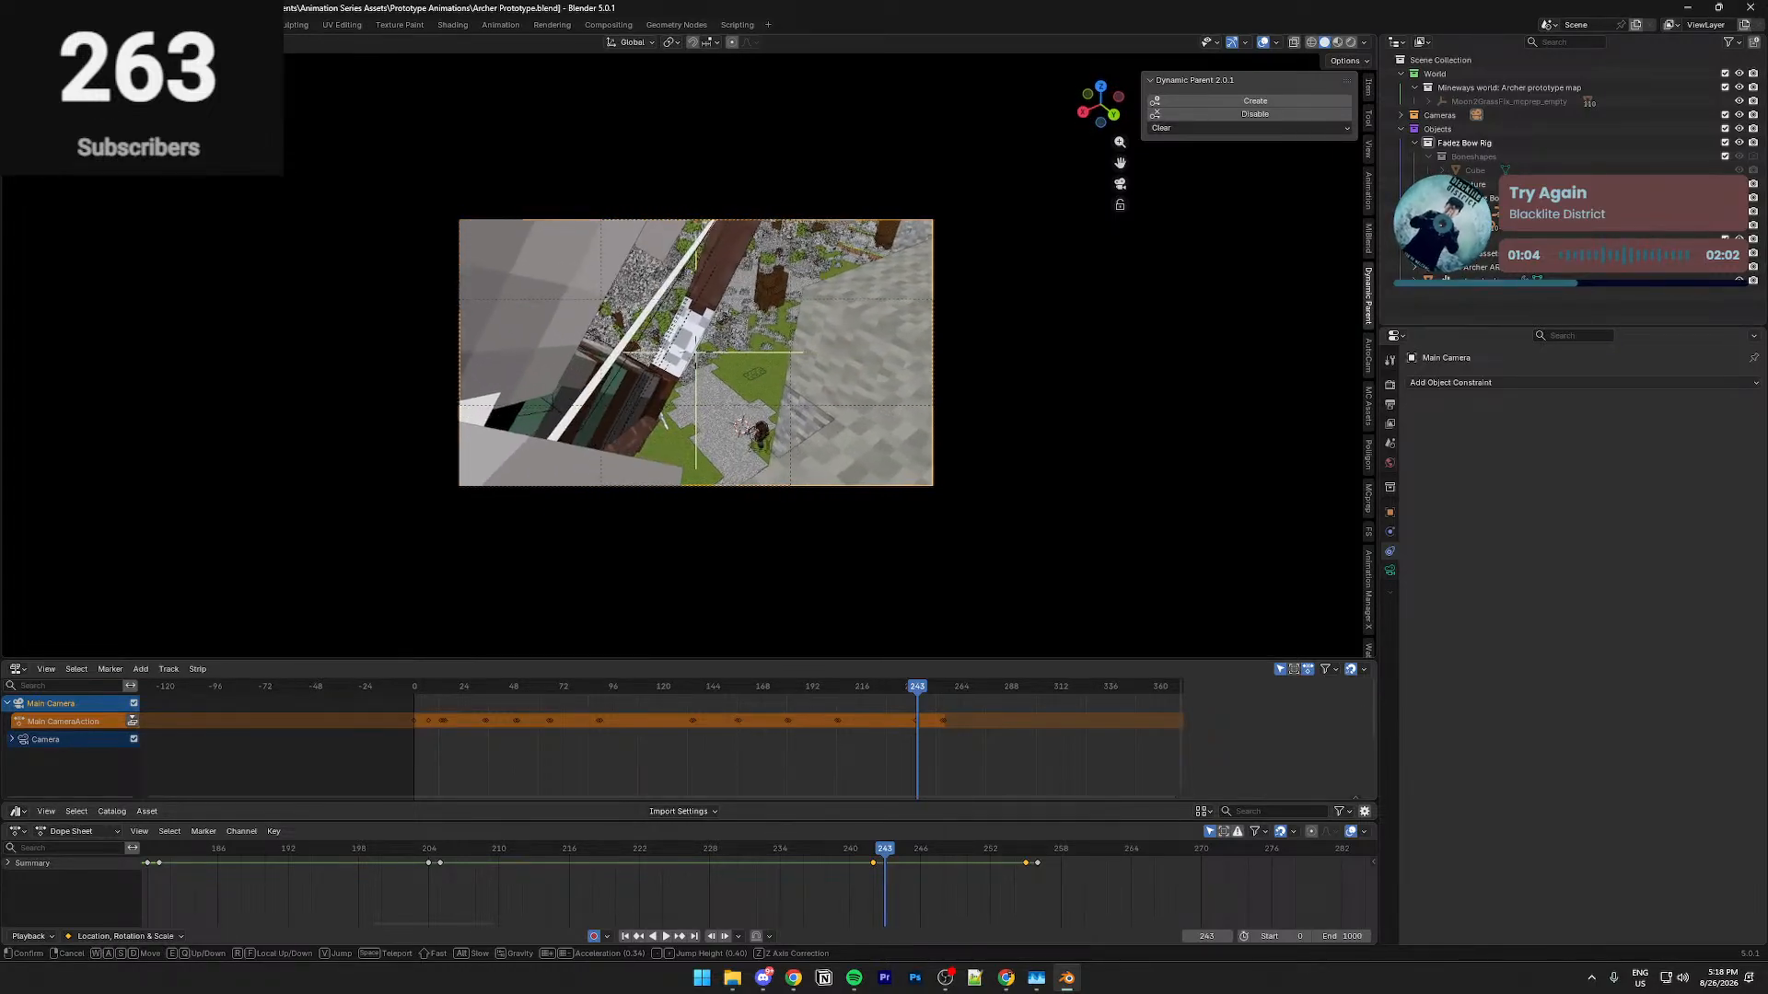
left_click(893, 731)
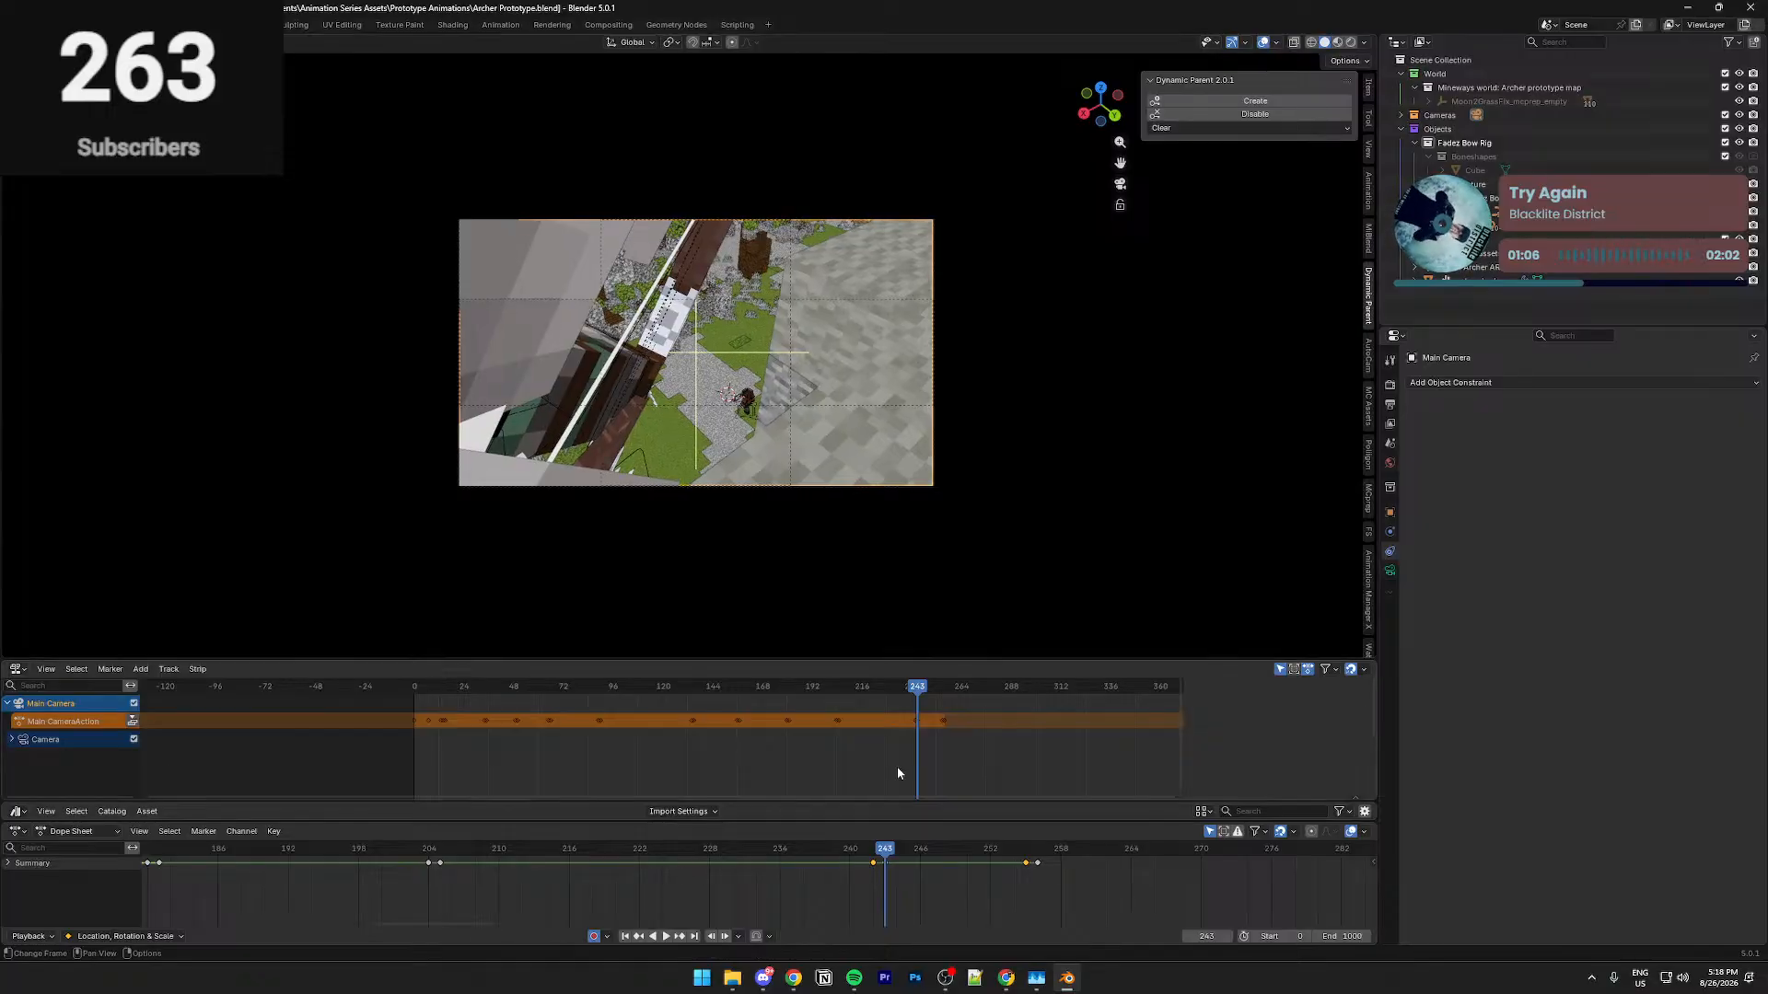
Duplicate the main camera's frame 243 keyframe to frame 255 and play the shot back
left_click_drag(890, 849, 1026, 850)
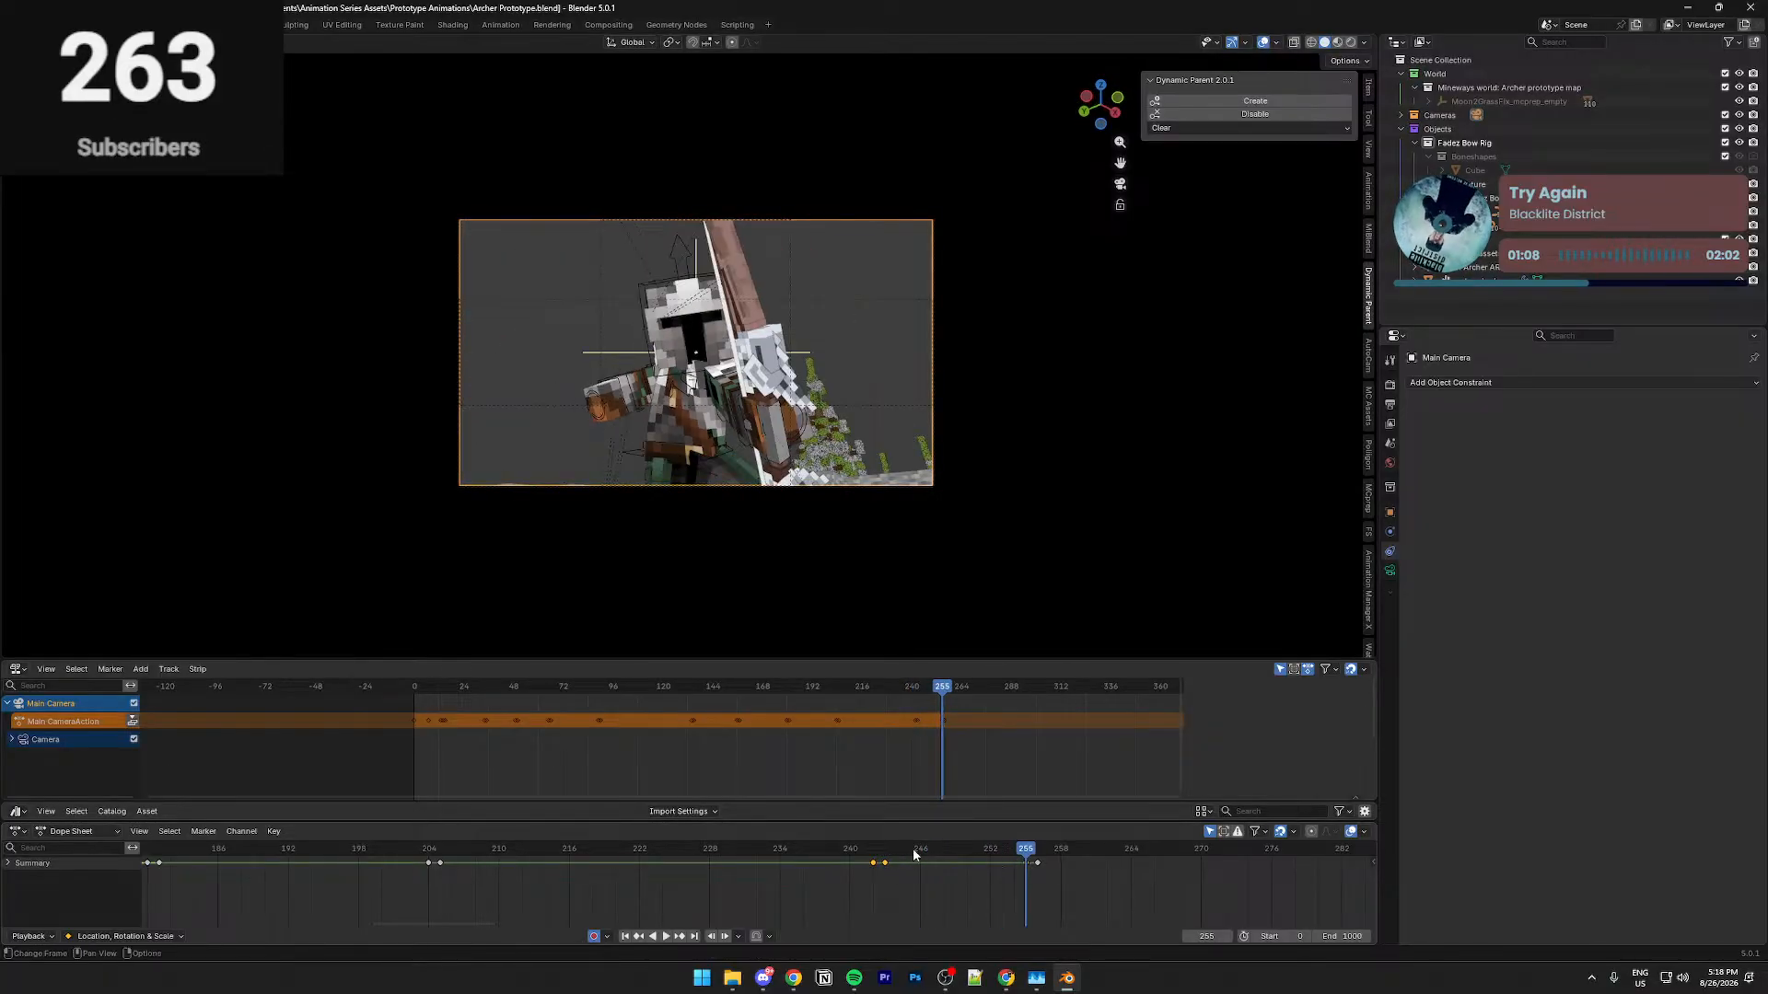
key("shift+d")
left_click(1030, 886)
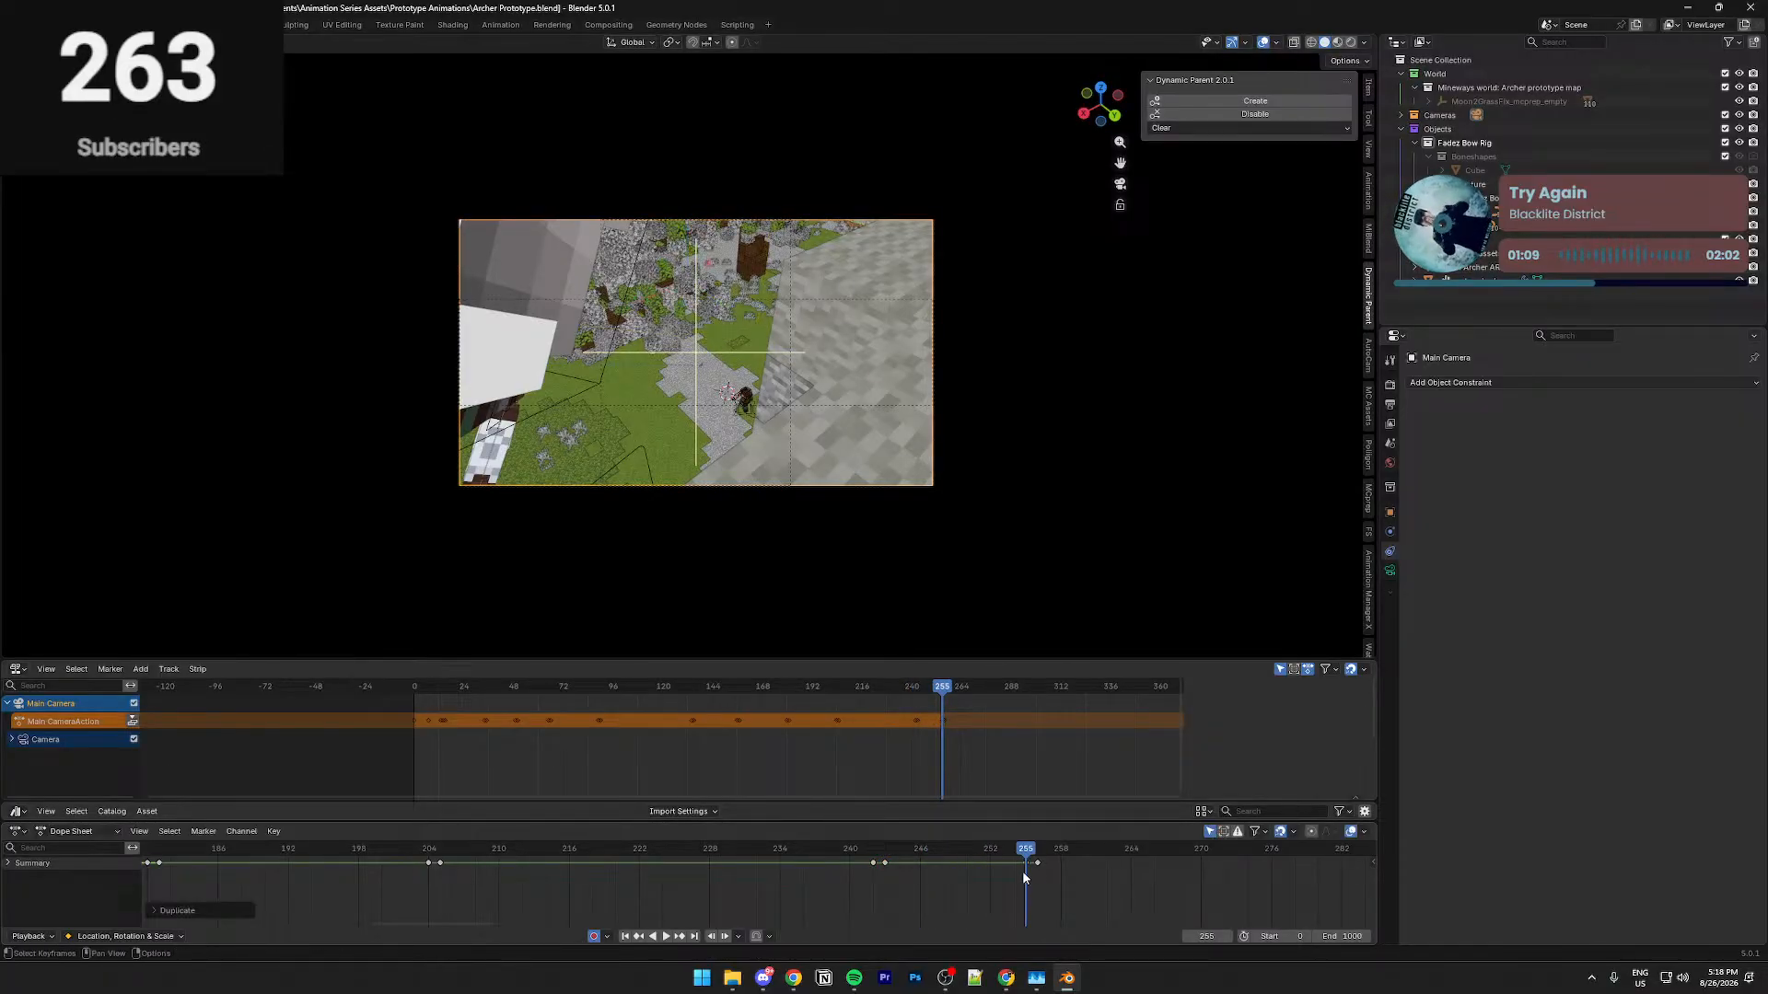
key("shift+grave")
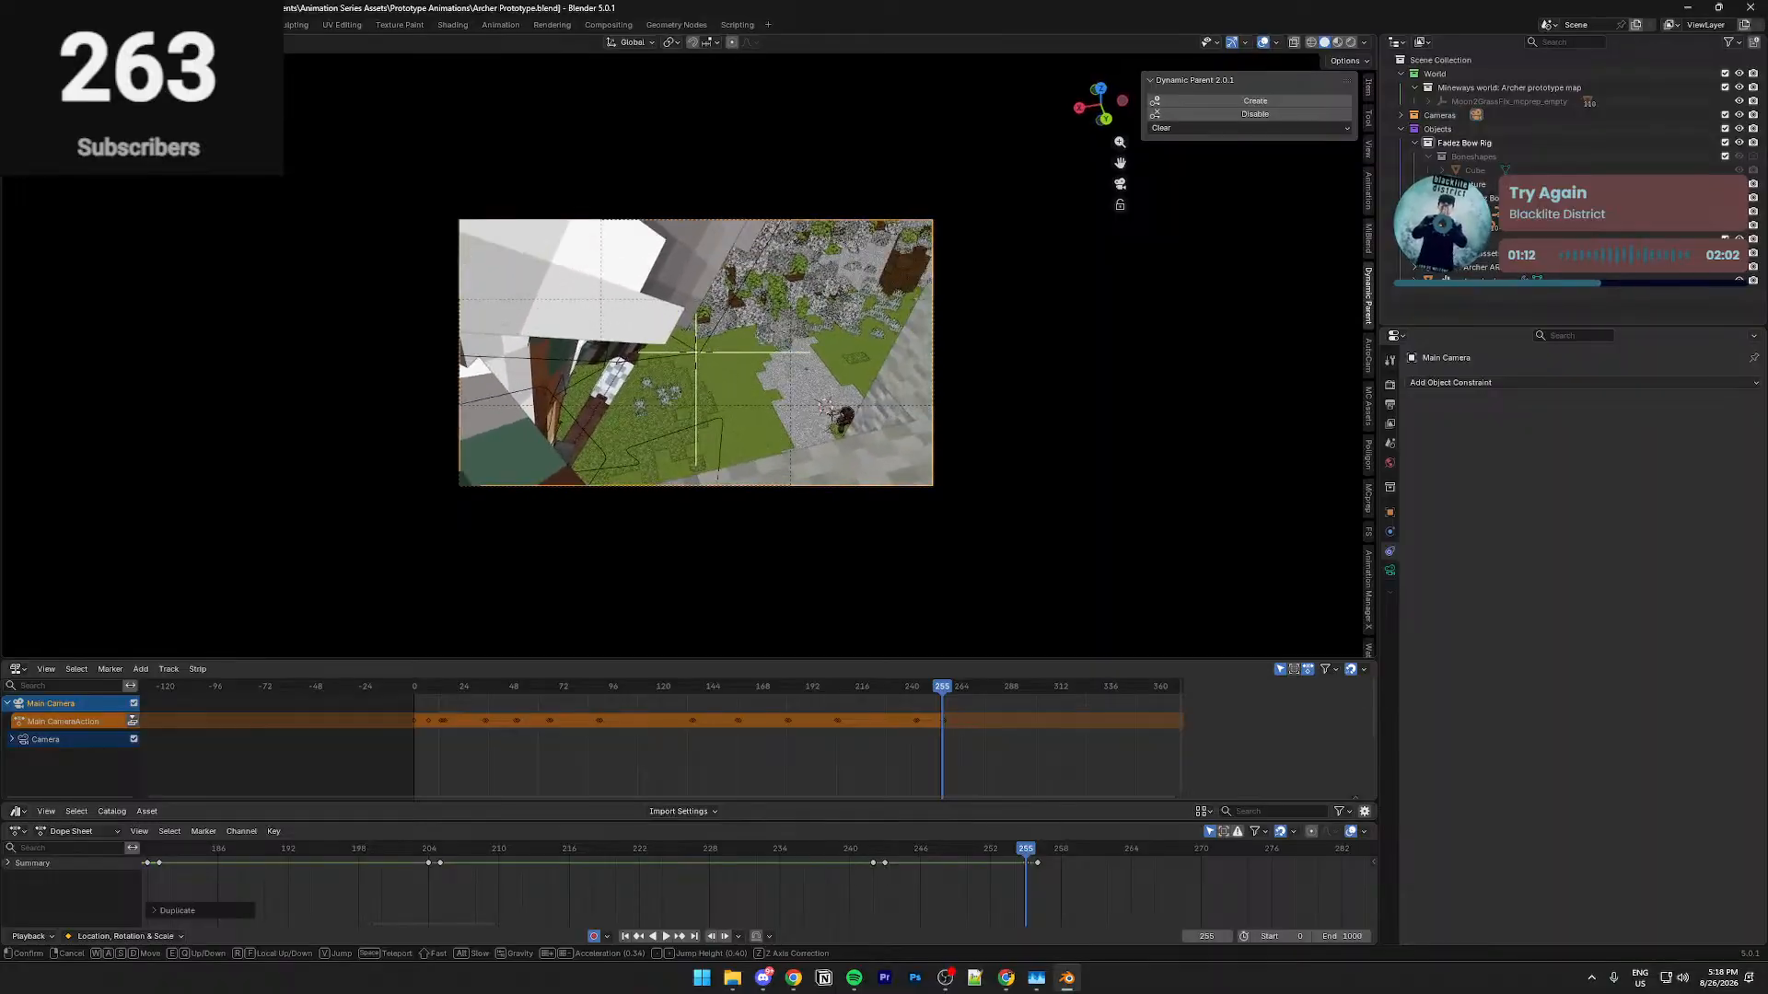
left_click(899, 536)
left_click_drag(873, 848, 485, 859)
key("space")
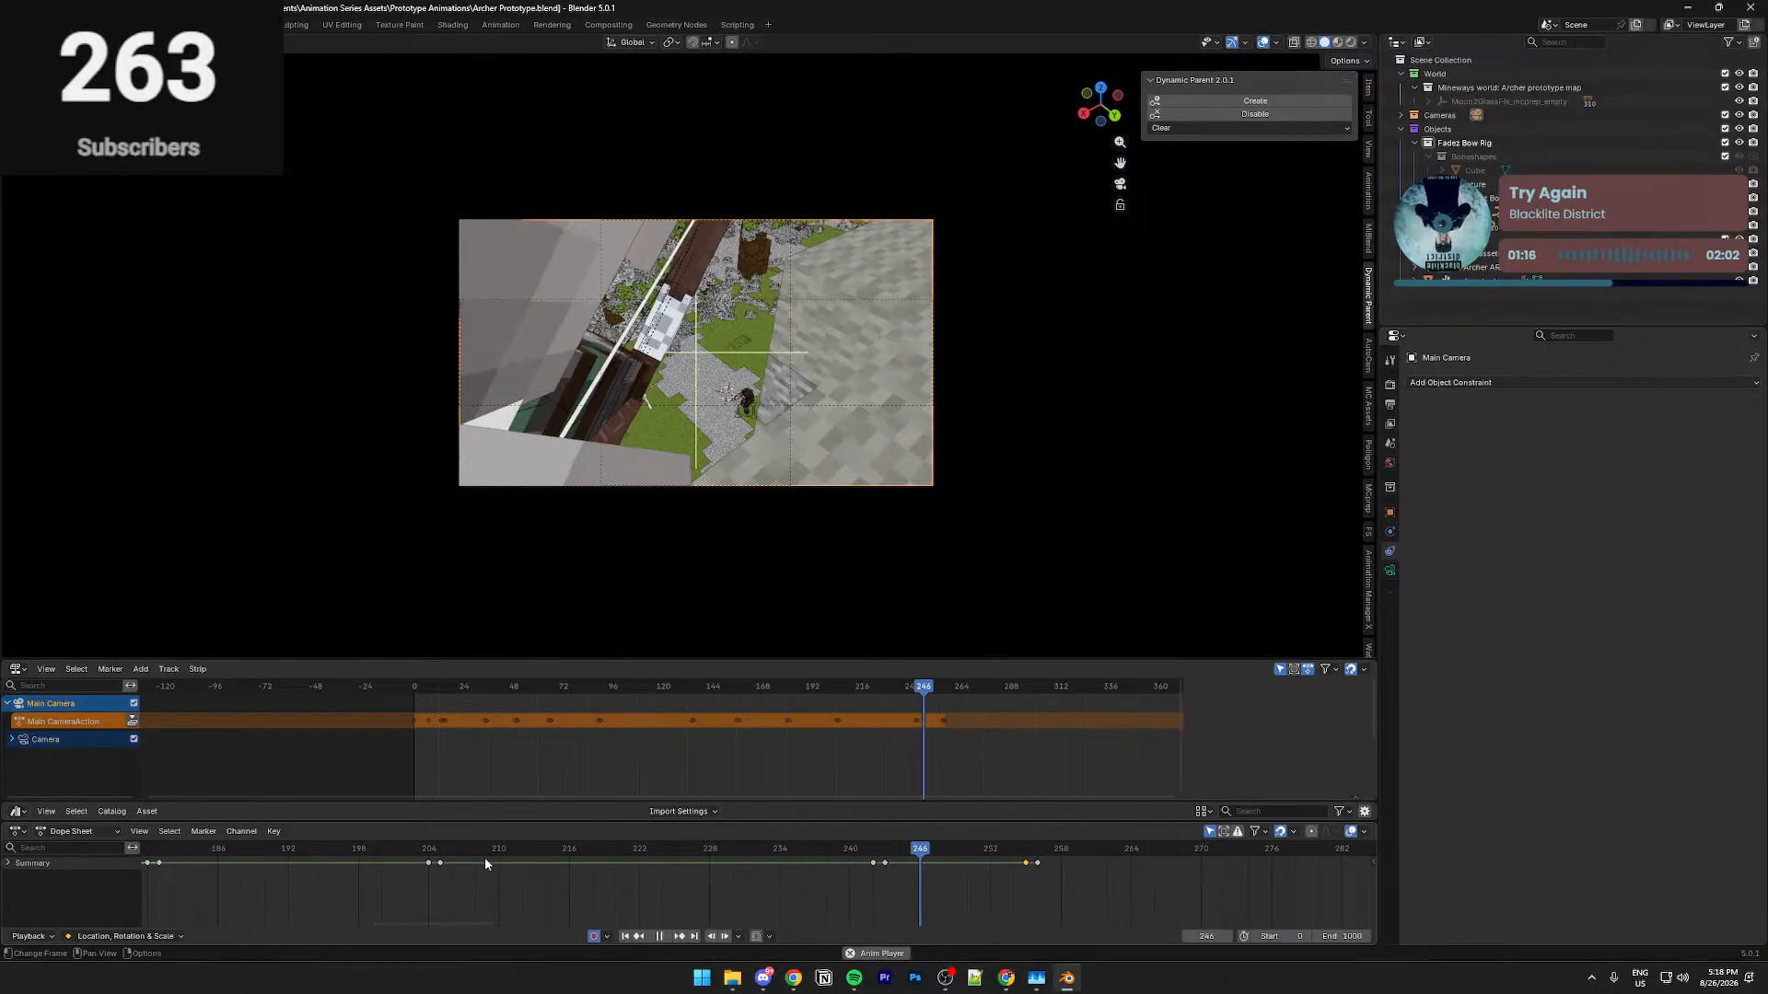
key("space")
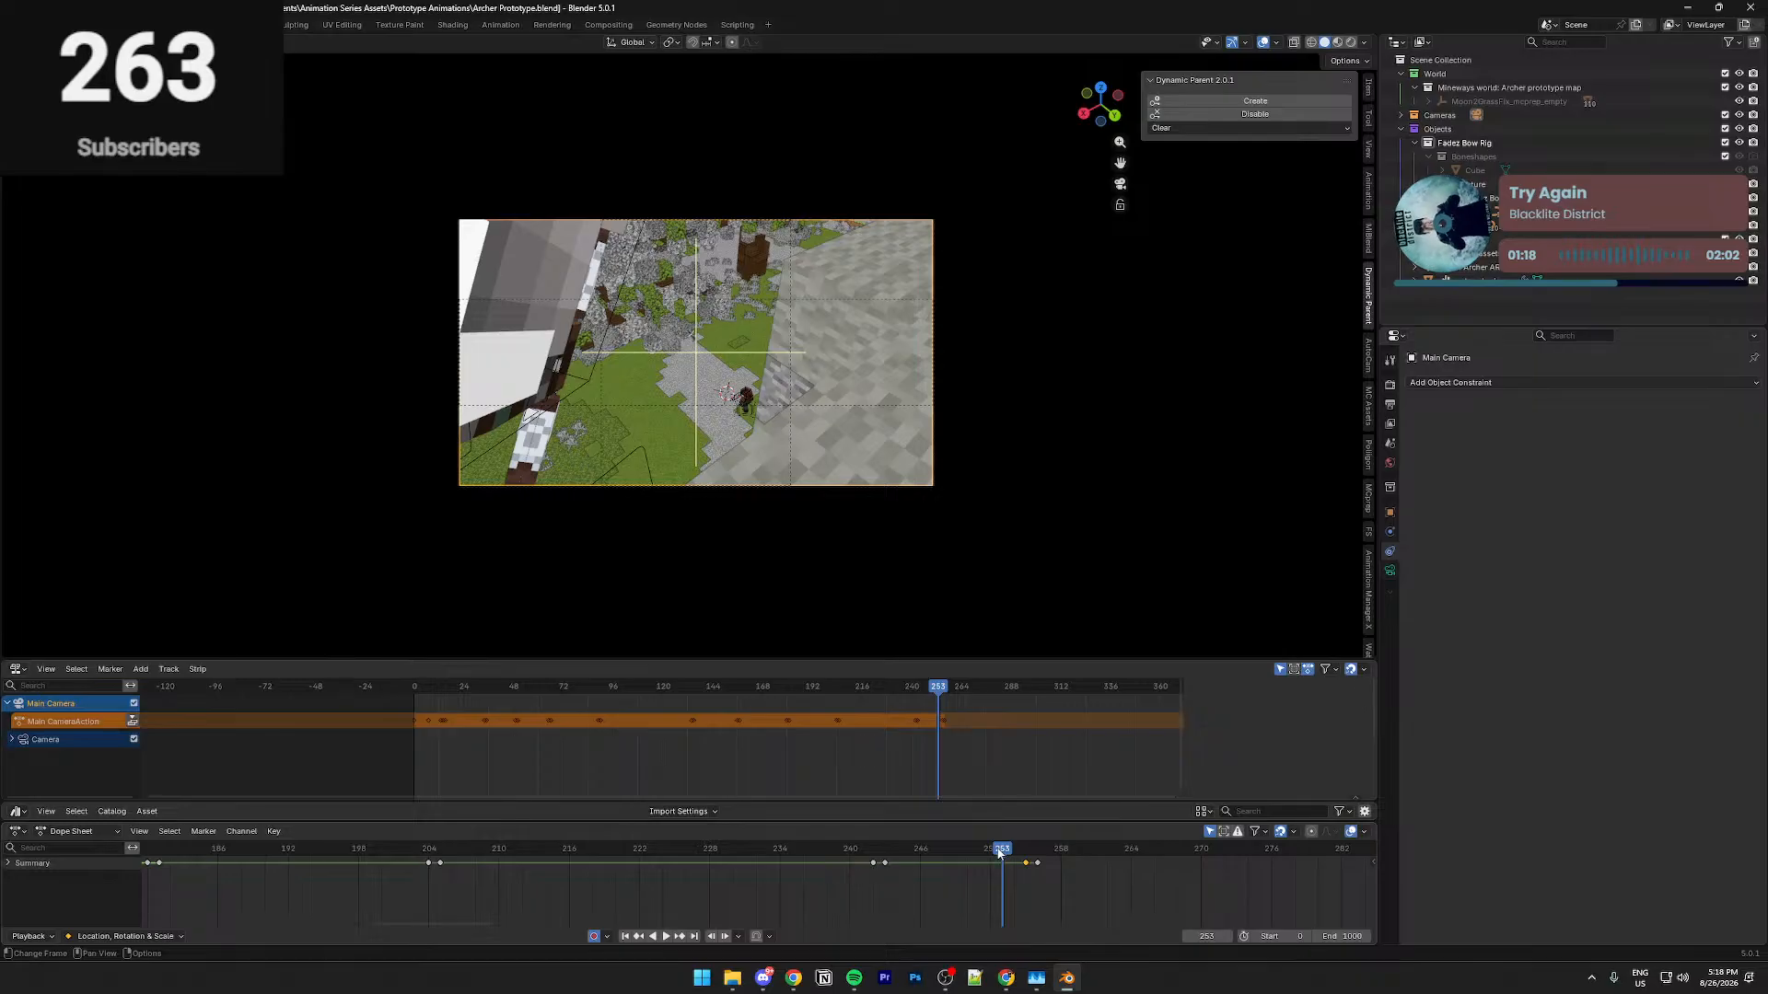
Move the main camera's last two keyframes to frames 254 and 255 and replay the shot from frame 181
left_click_drag(1027, 865, 1110, 869)
left_click_drag(1030, 873, 390, 849)
key("space")
left_click(178, 845)
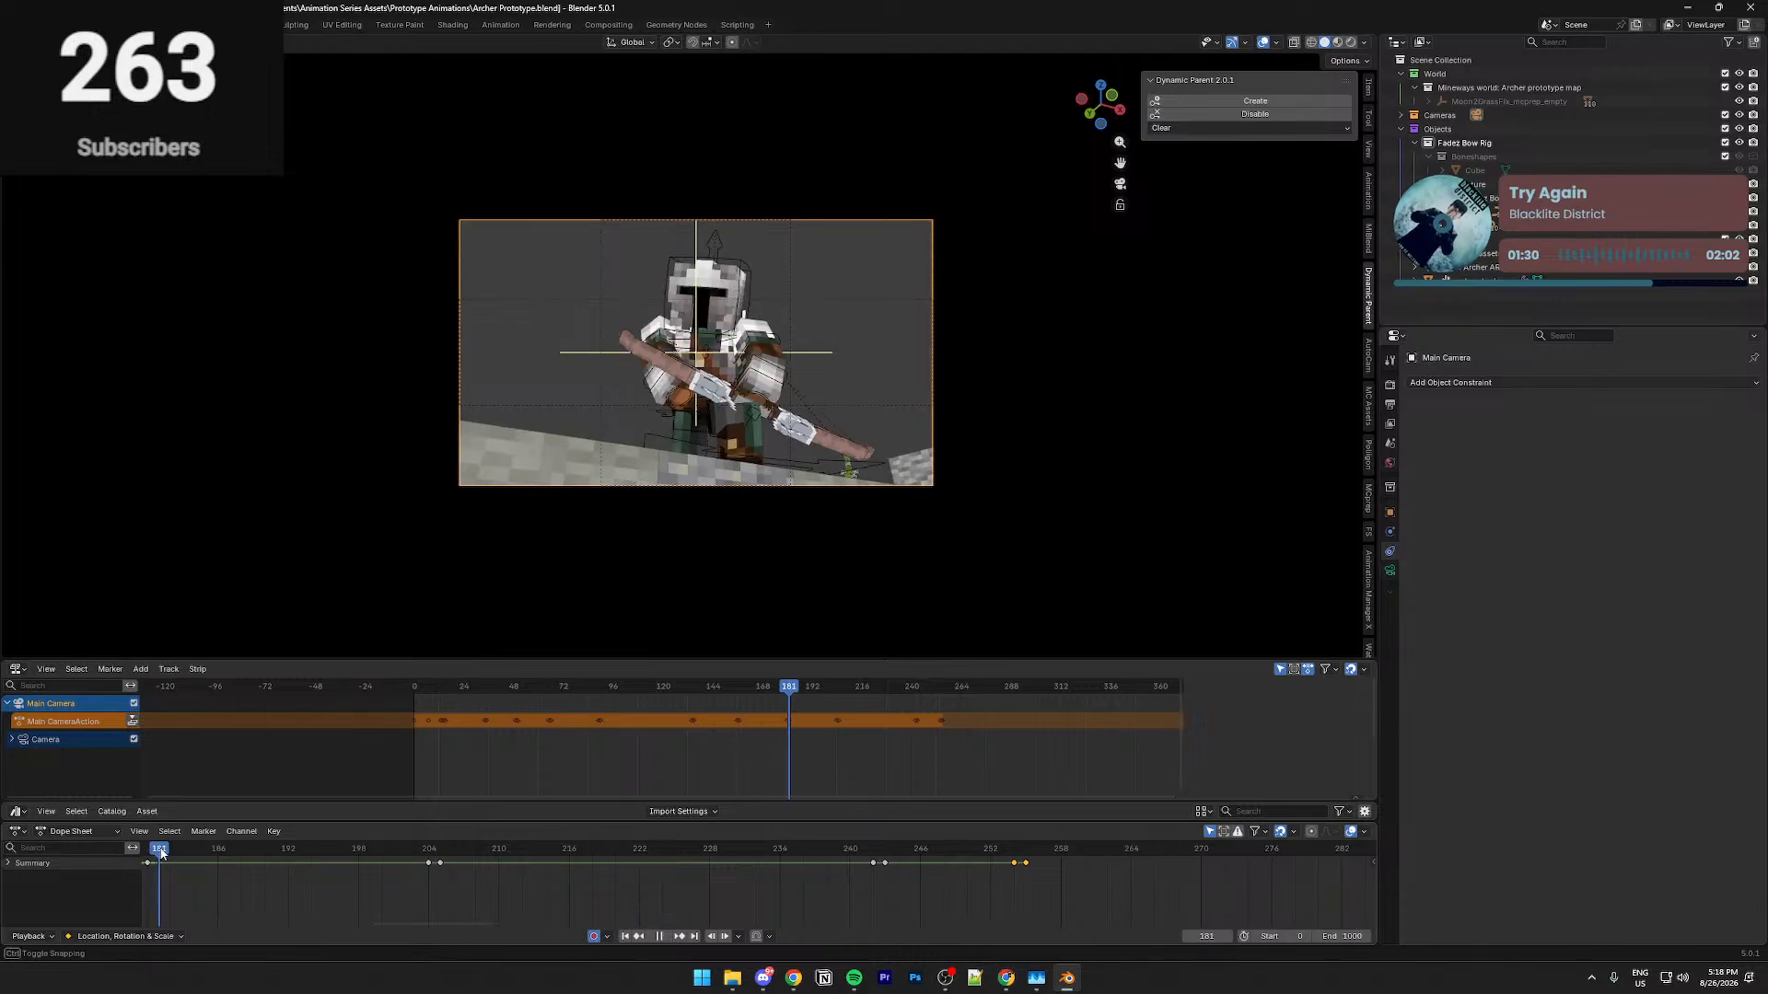
key("space")
left_click_drag(220, 854, 159, 851)
key("space")
key("space")
Play back the shot through the close-up of the brown-haired character and the low-angle bowman cut, up to frame 199
left_click_drag(423, 848, 442, 851)
scroll(463, 899, "down", 8)
left_click_drag(587, 851, 266, 851)
key("space")
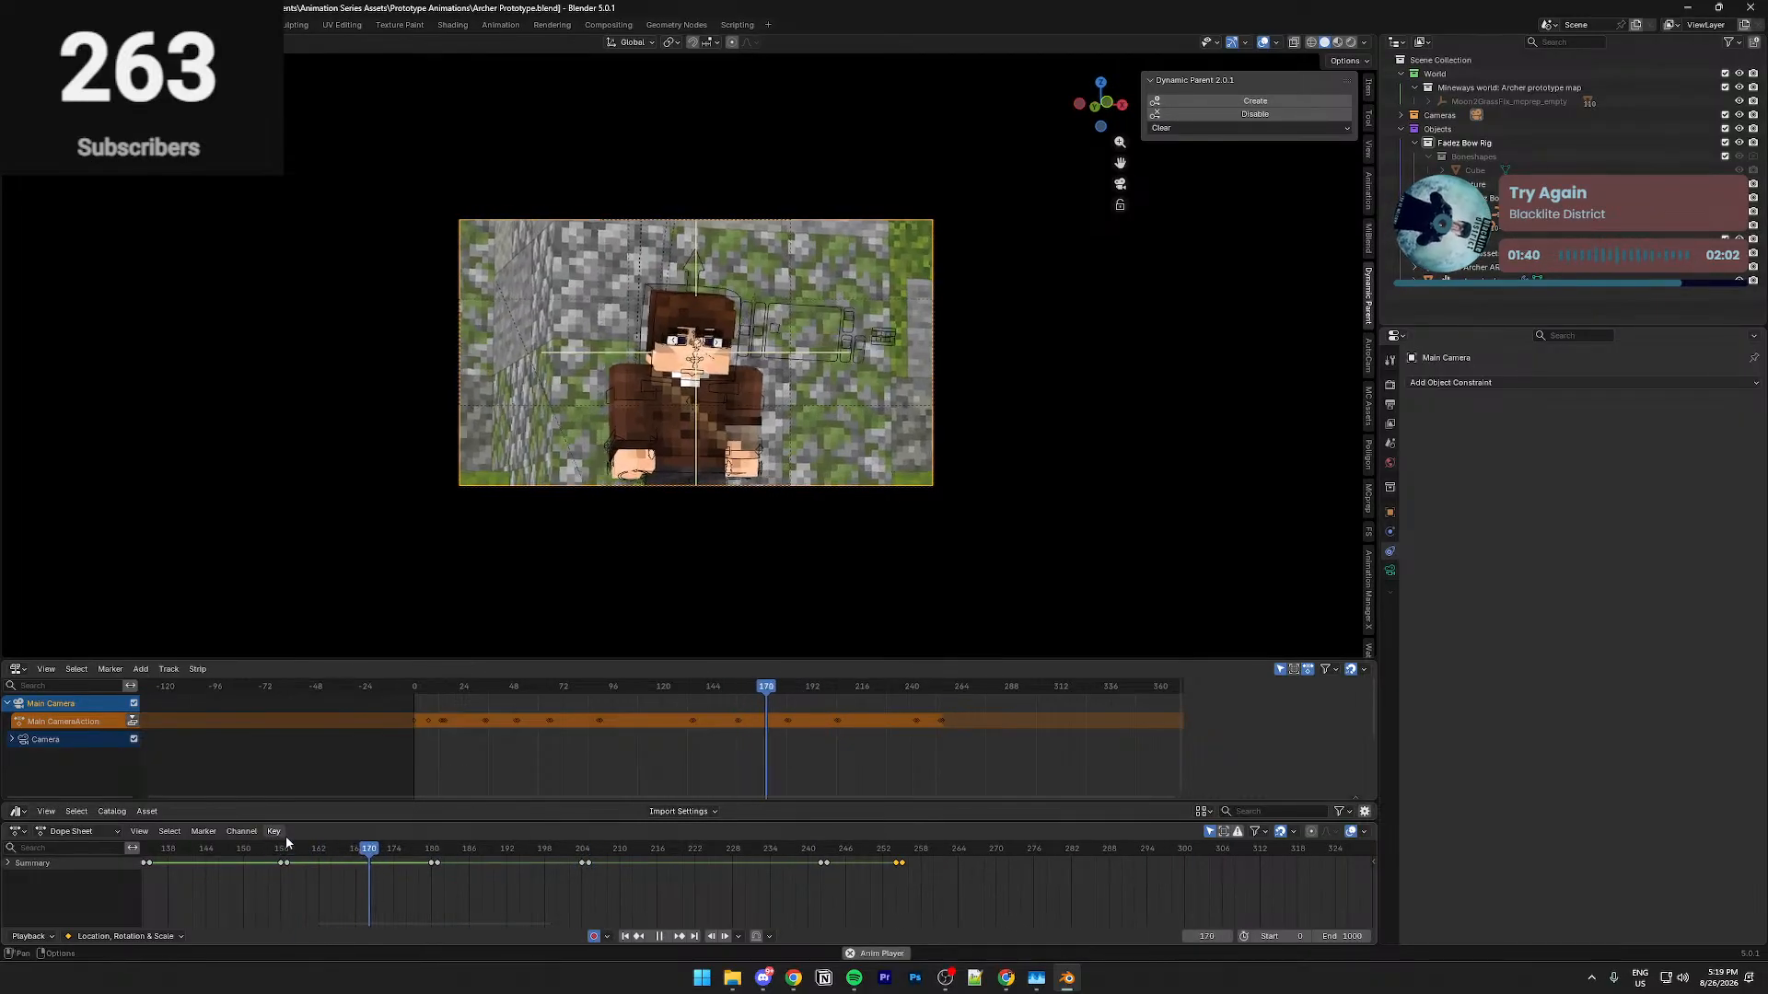
key("space")
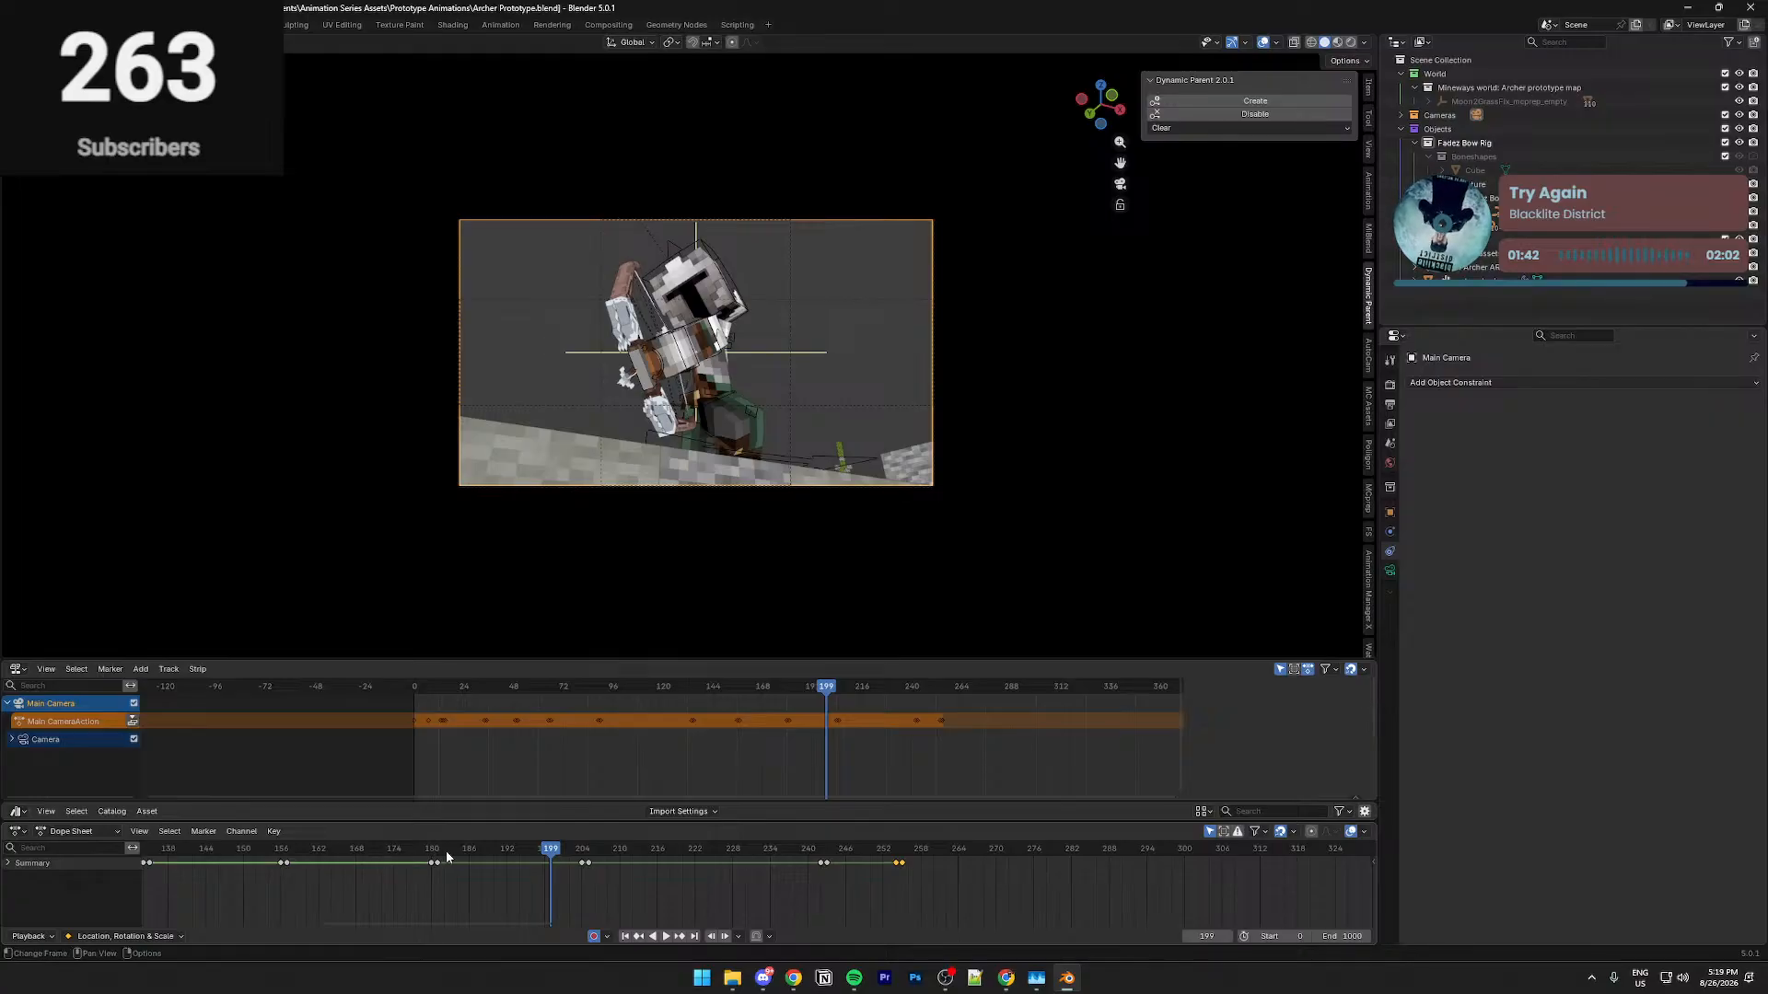
key("space")
At frame 181, fly the main camera to a lower, slightly more distant view of the helmeted bowman above the ledge
left_click_drag(448, 851, 440, 852)
key("shift+grave")
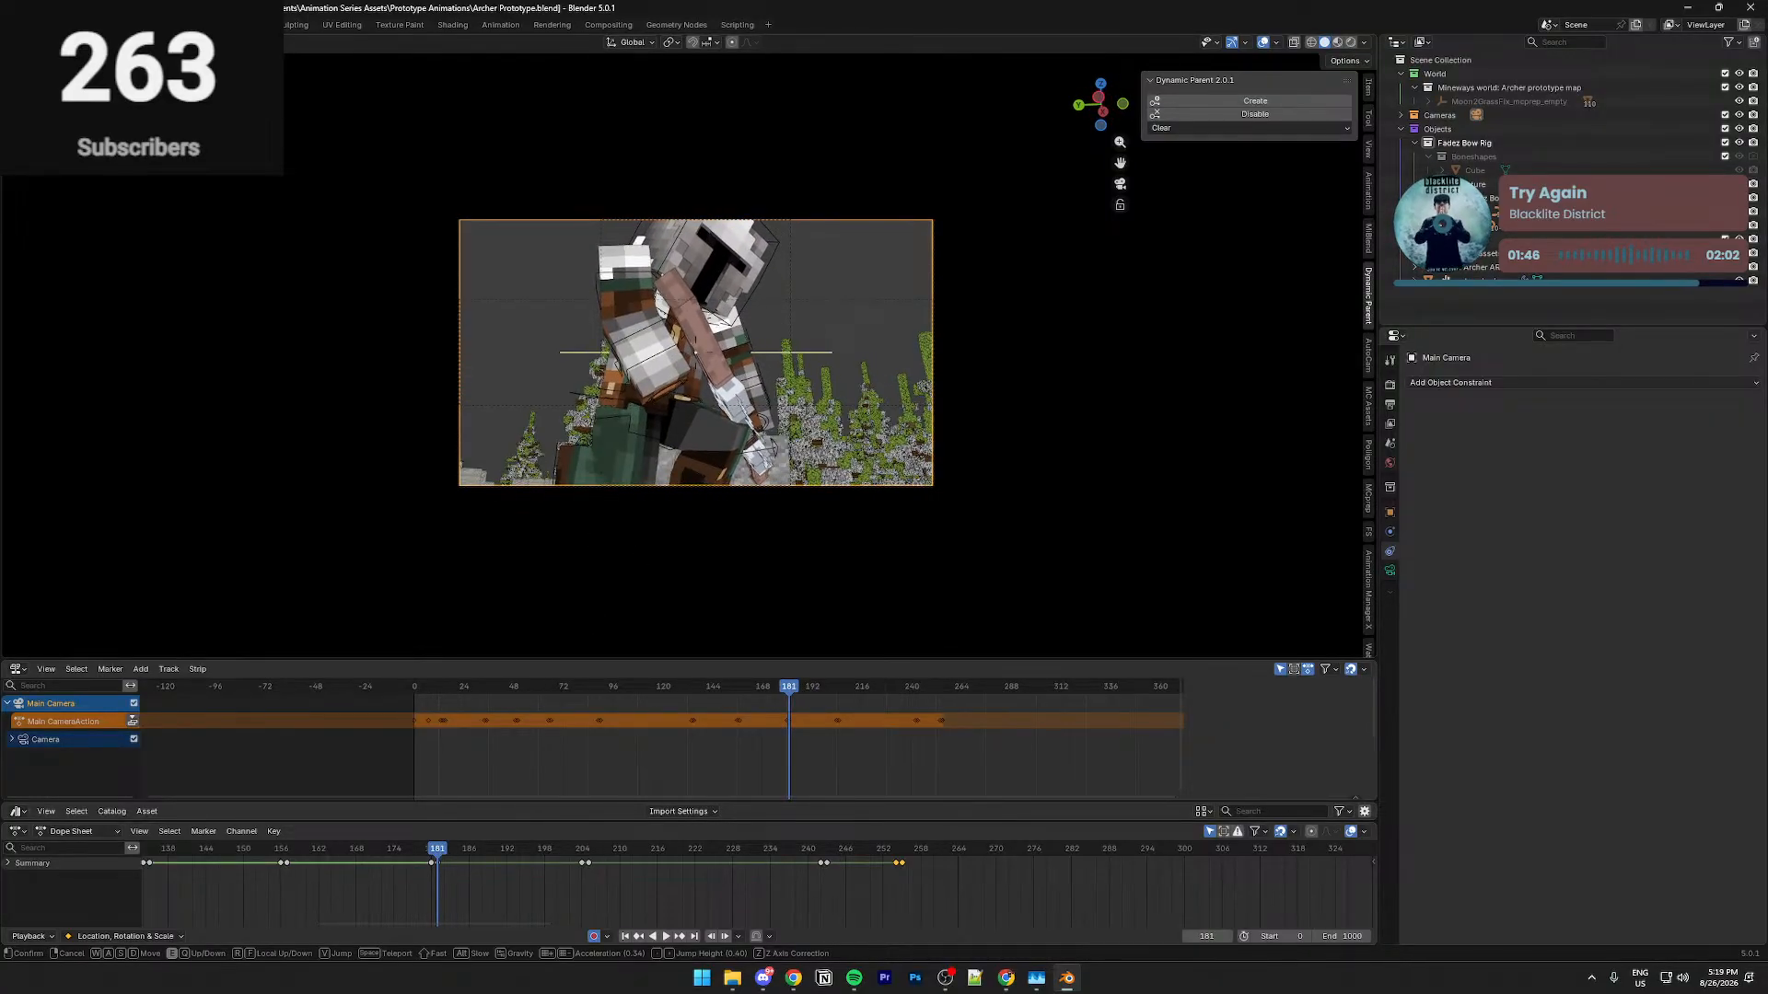
key("q")
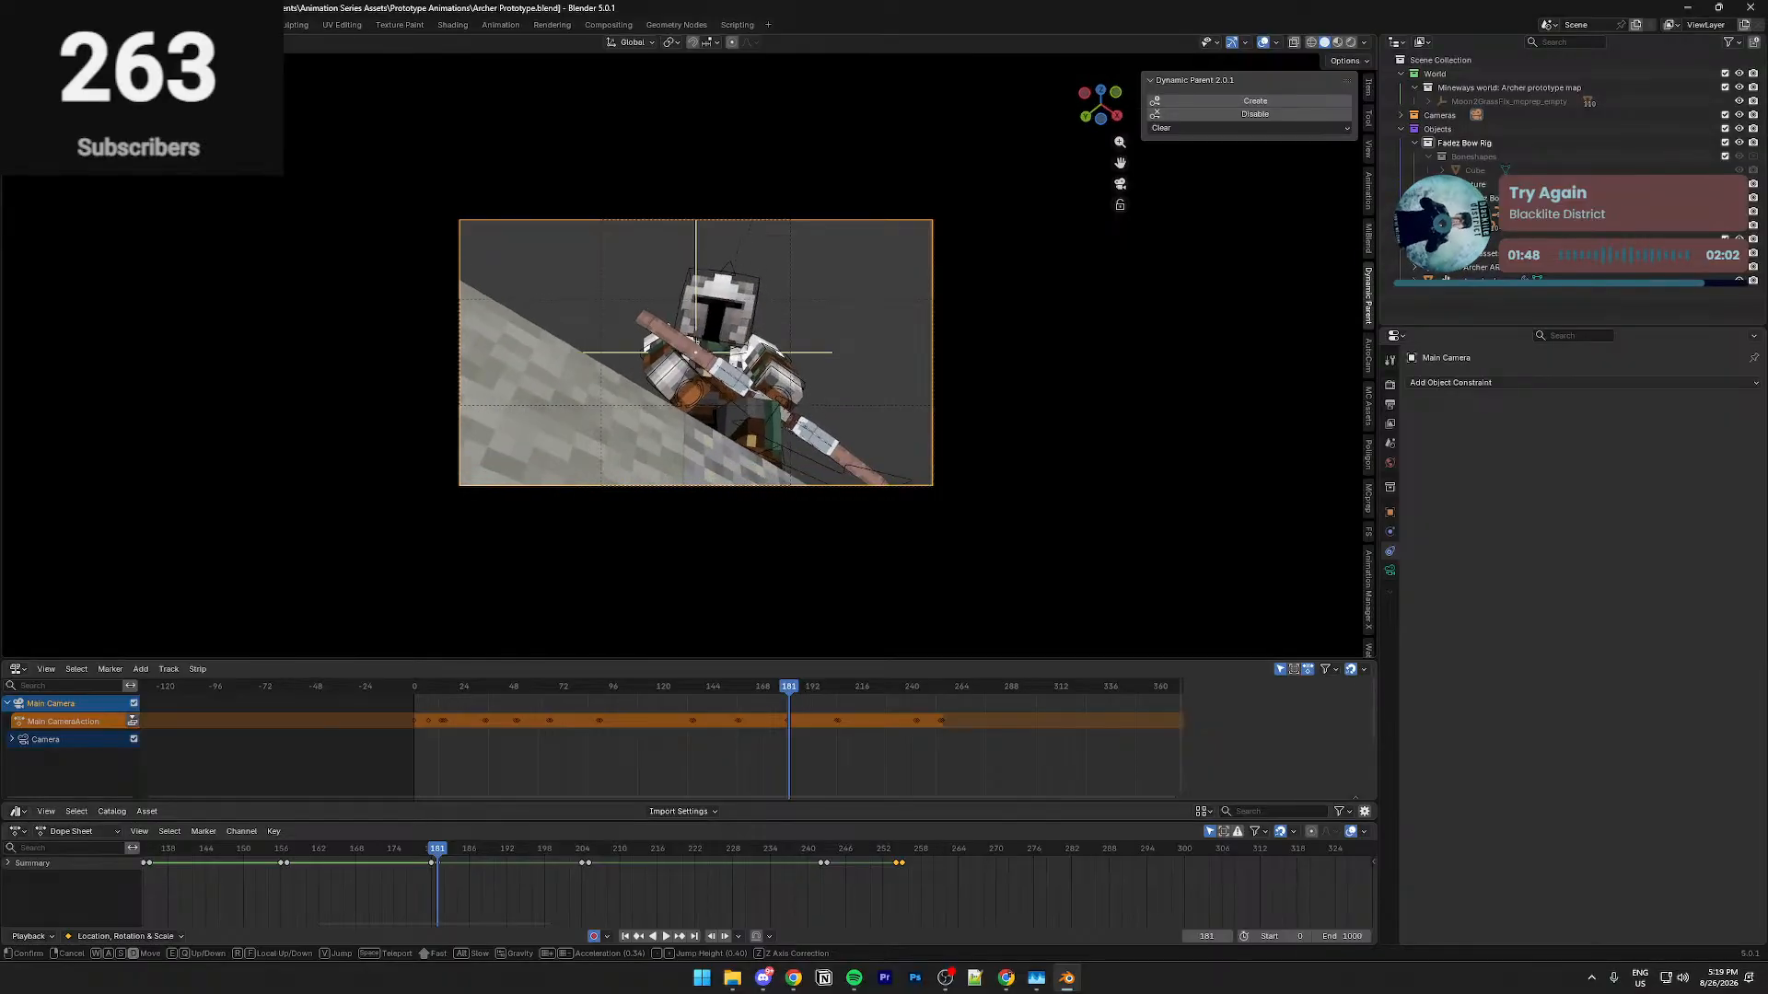
key("s")
left_click(582, 567)
At frame 204, fly the main camera so the helmeted bowman sits lower in the frame
left_click_drag(439, 849, 581, 871)
key("space")
key("space")
left_click(584, 871)
key("shift+grave")
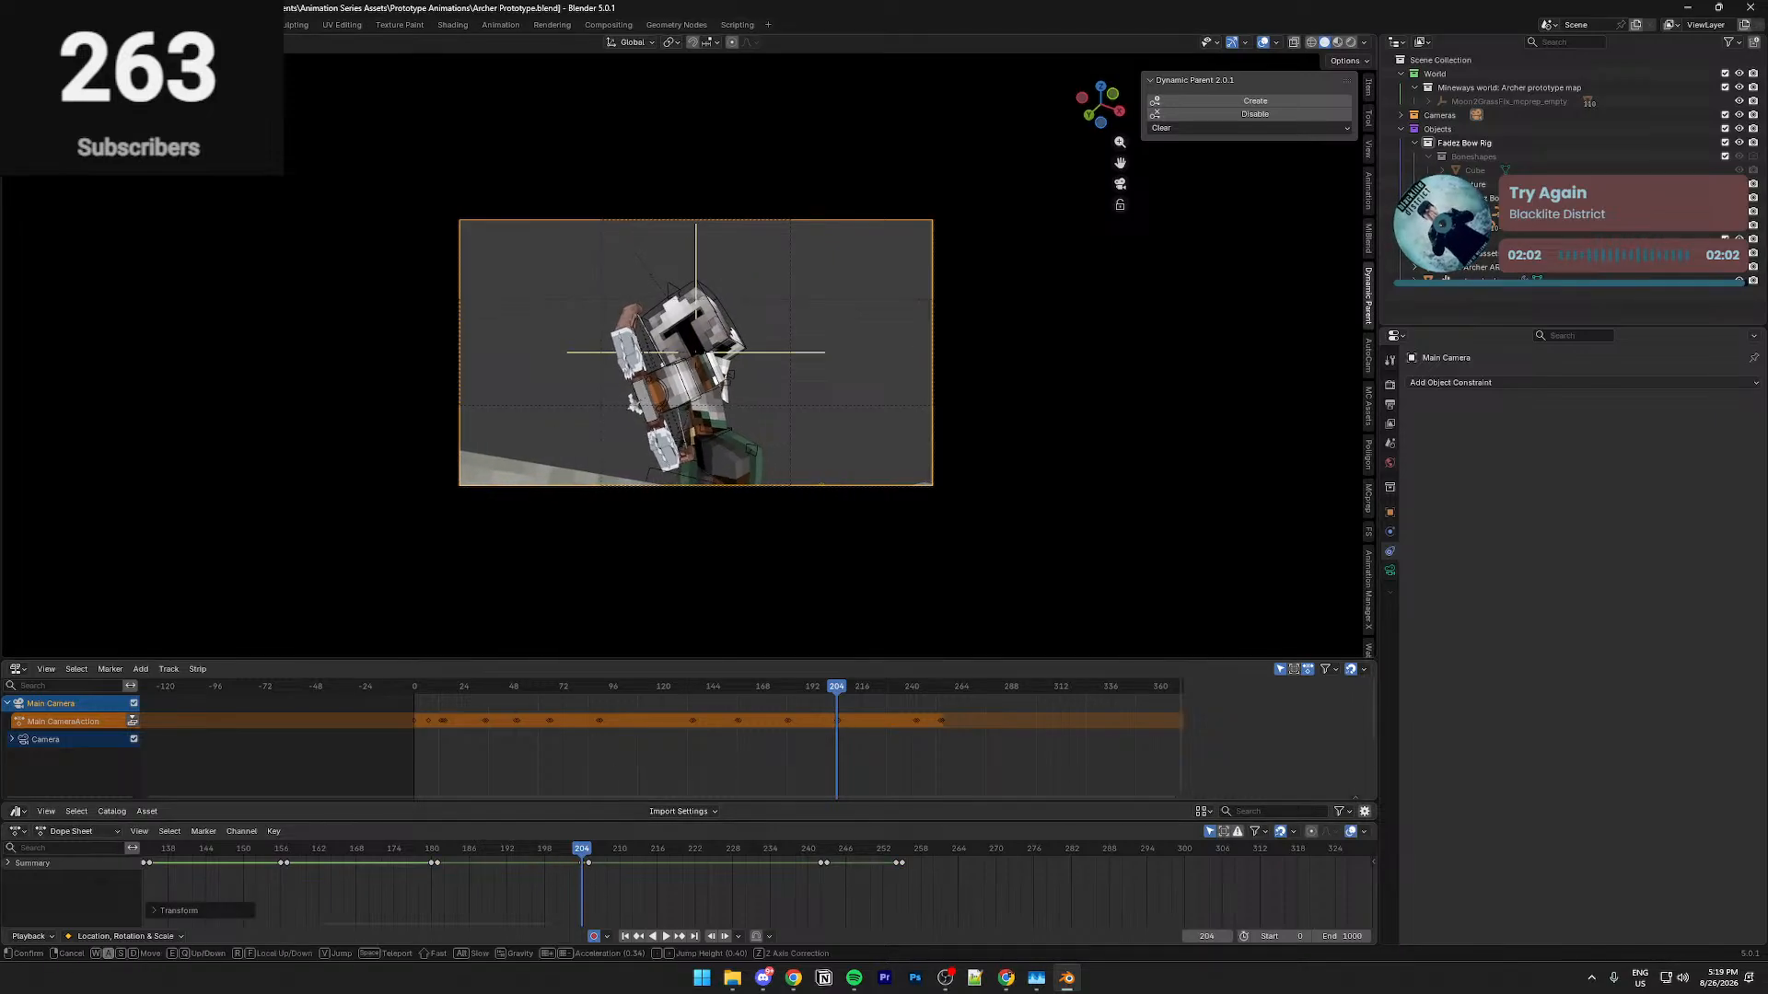
left_click(696, 353)
Play the bowman shot from frame 181 and key the main camera at frame 199
left_click_drag(446, 855, 439, 856)
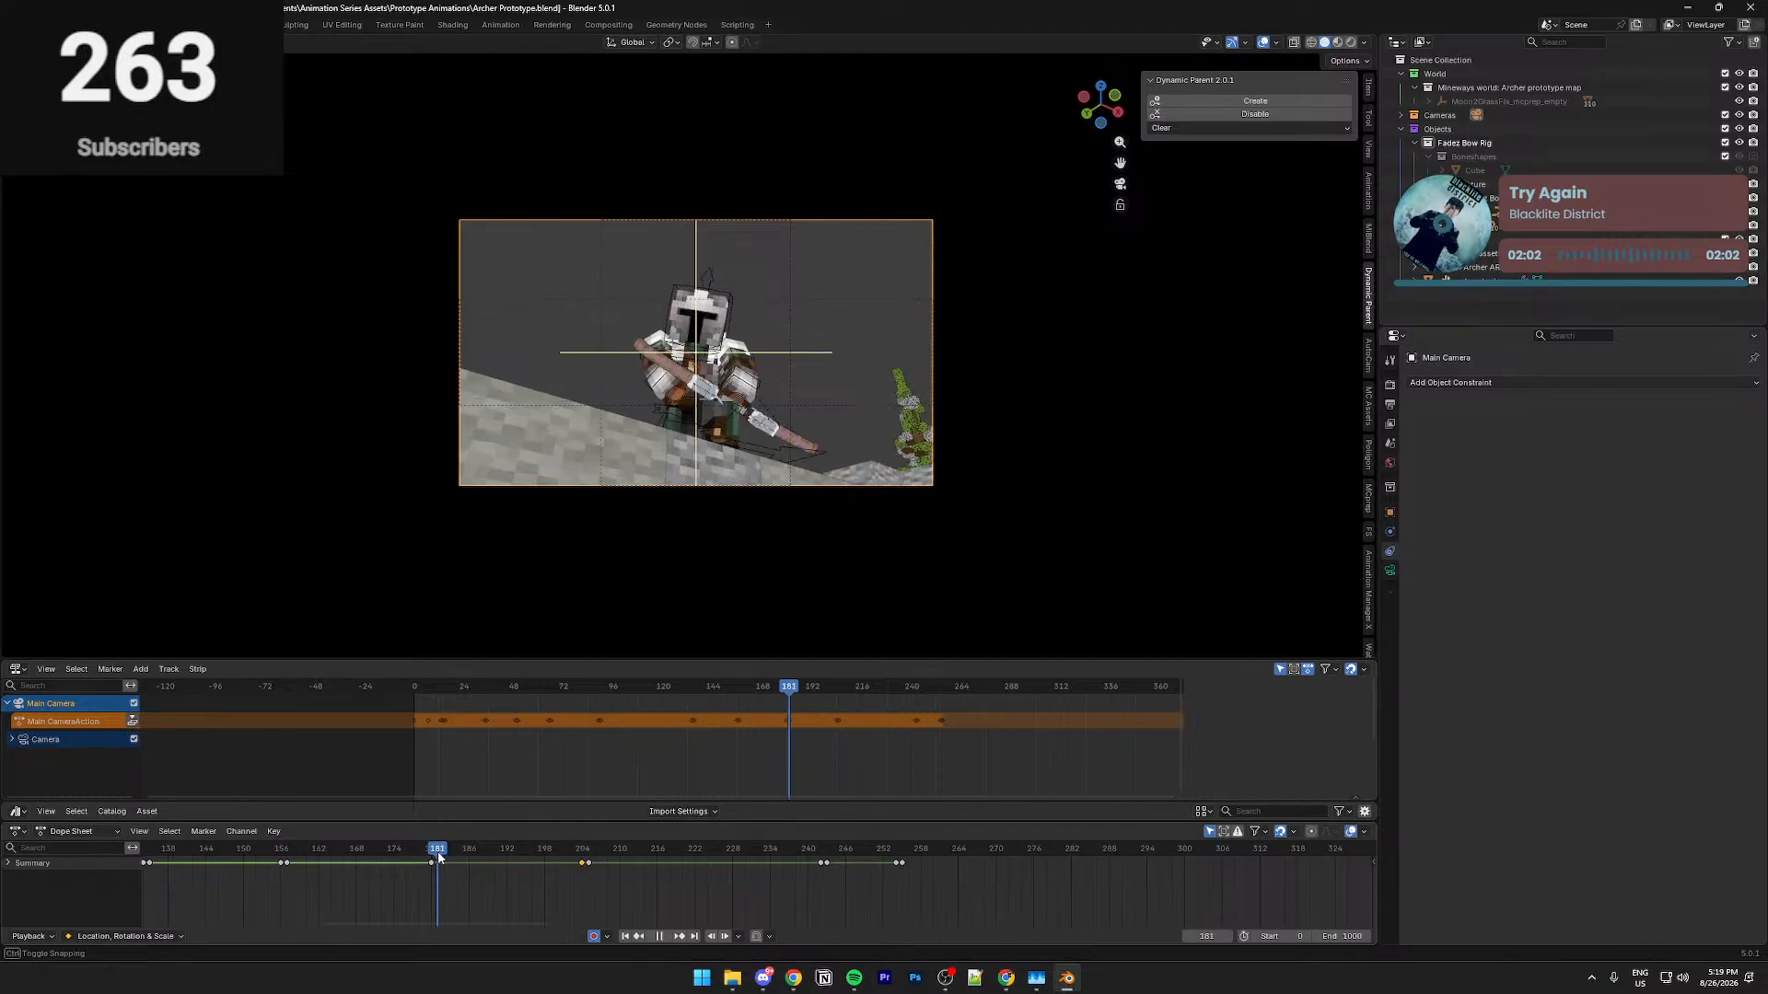
key("space")
left_click(386, 846)
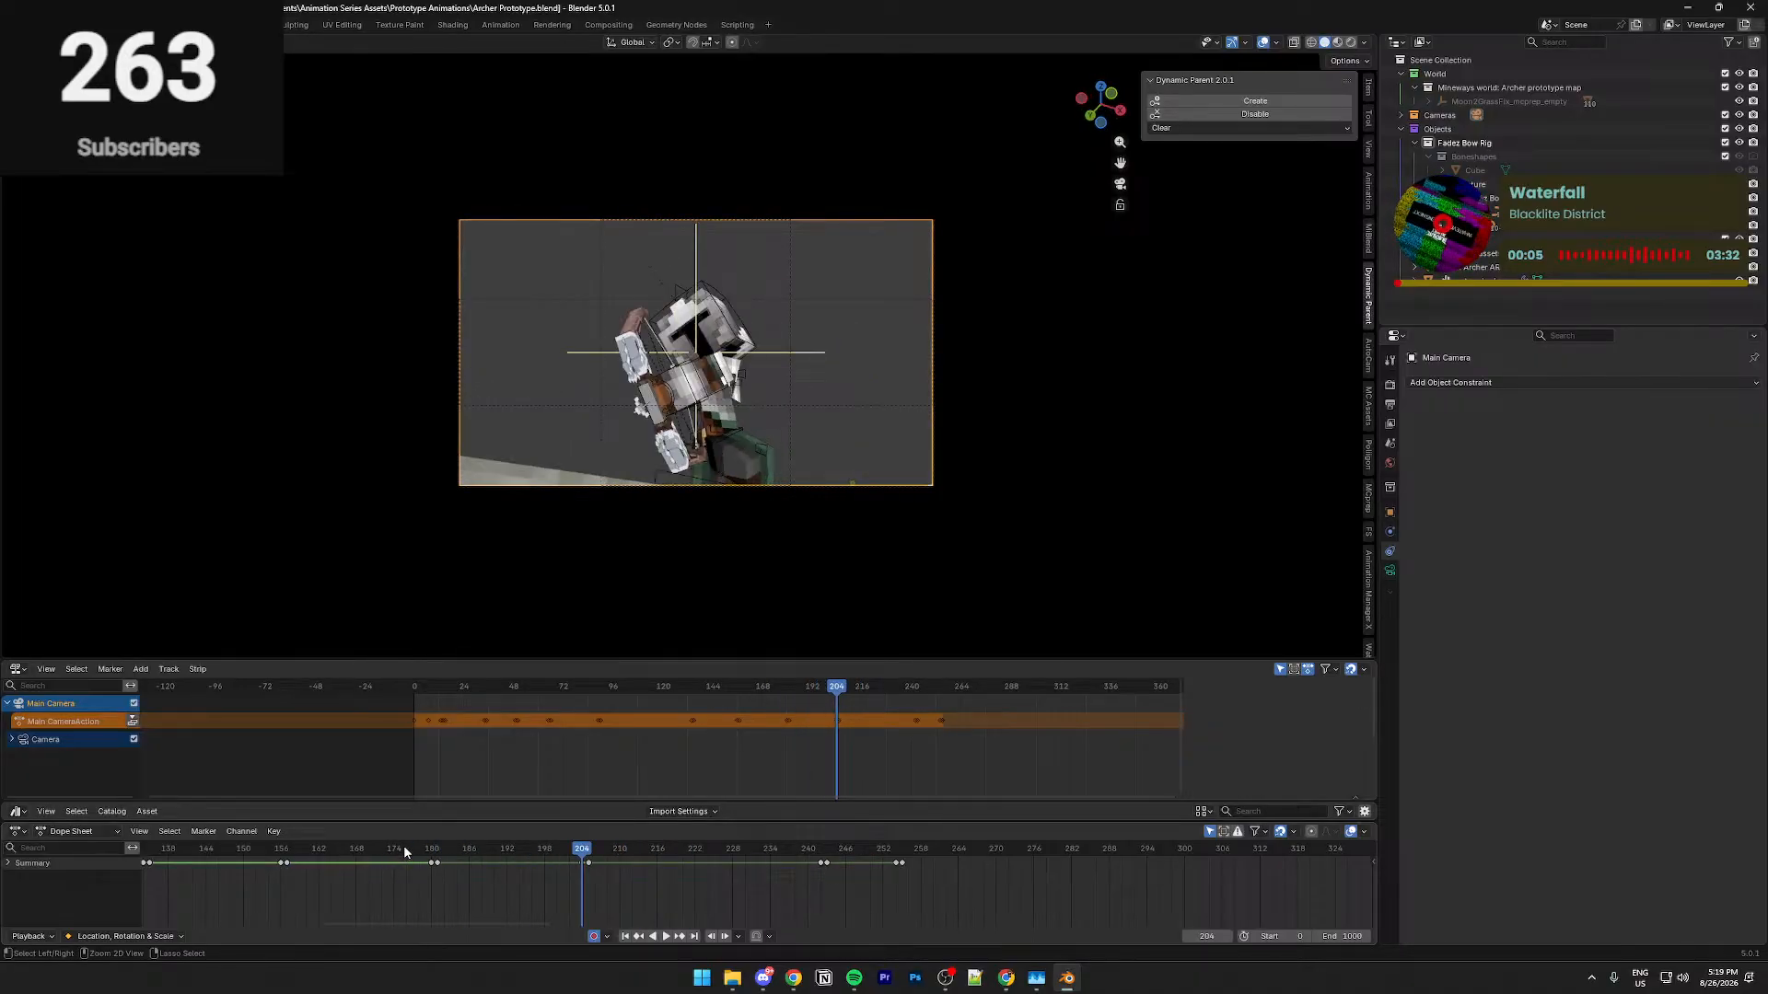
left_click(403, 848)
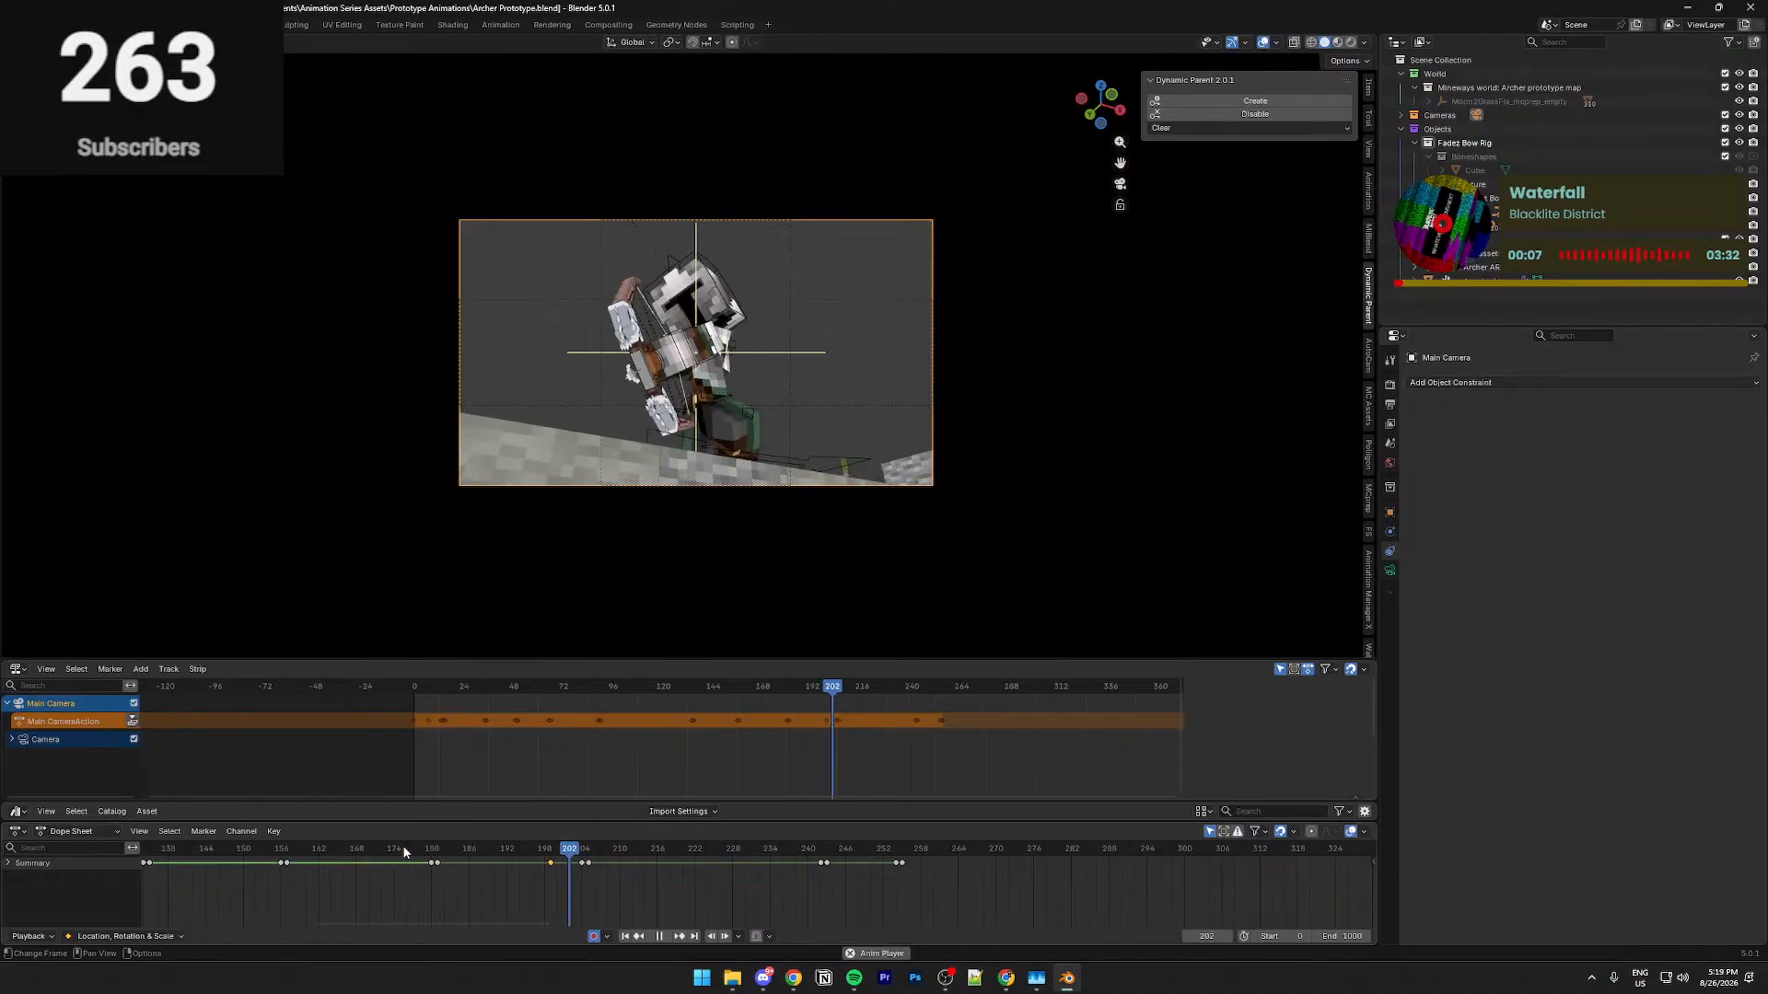
Reframe the main camera at frame 204 with the helmeted bowman slightly lower in the shot, and save the file
left_click(548, 858)
left_click_drag(550, 861, 582, 851)
key("space")
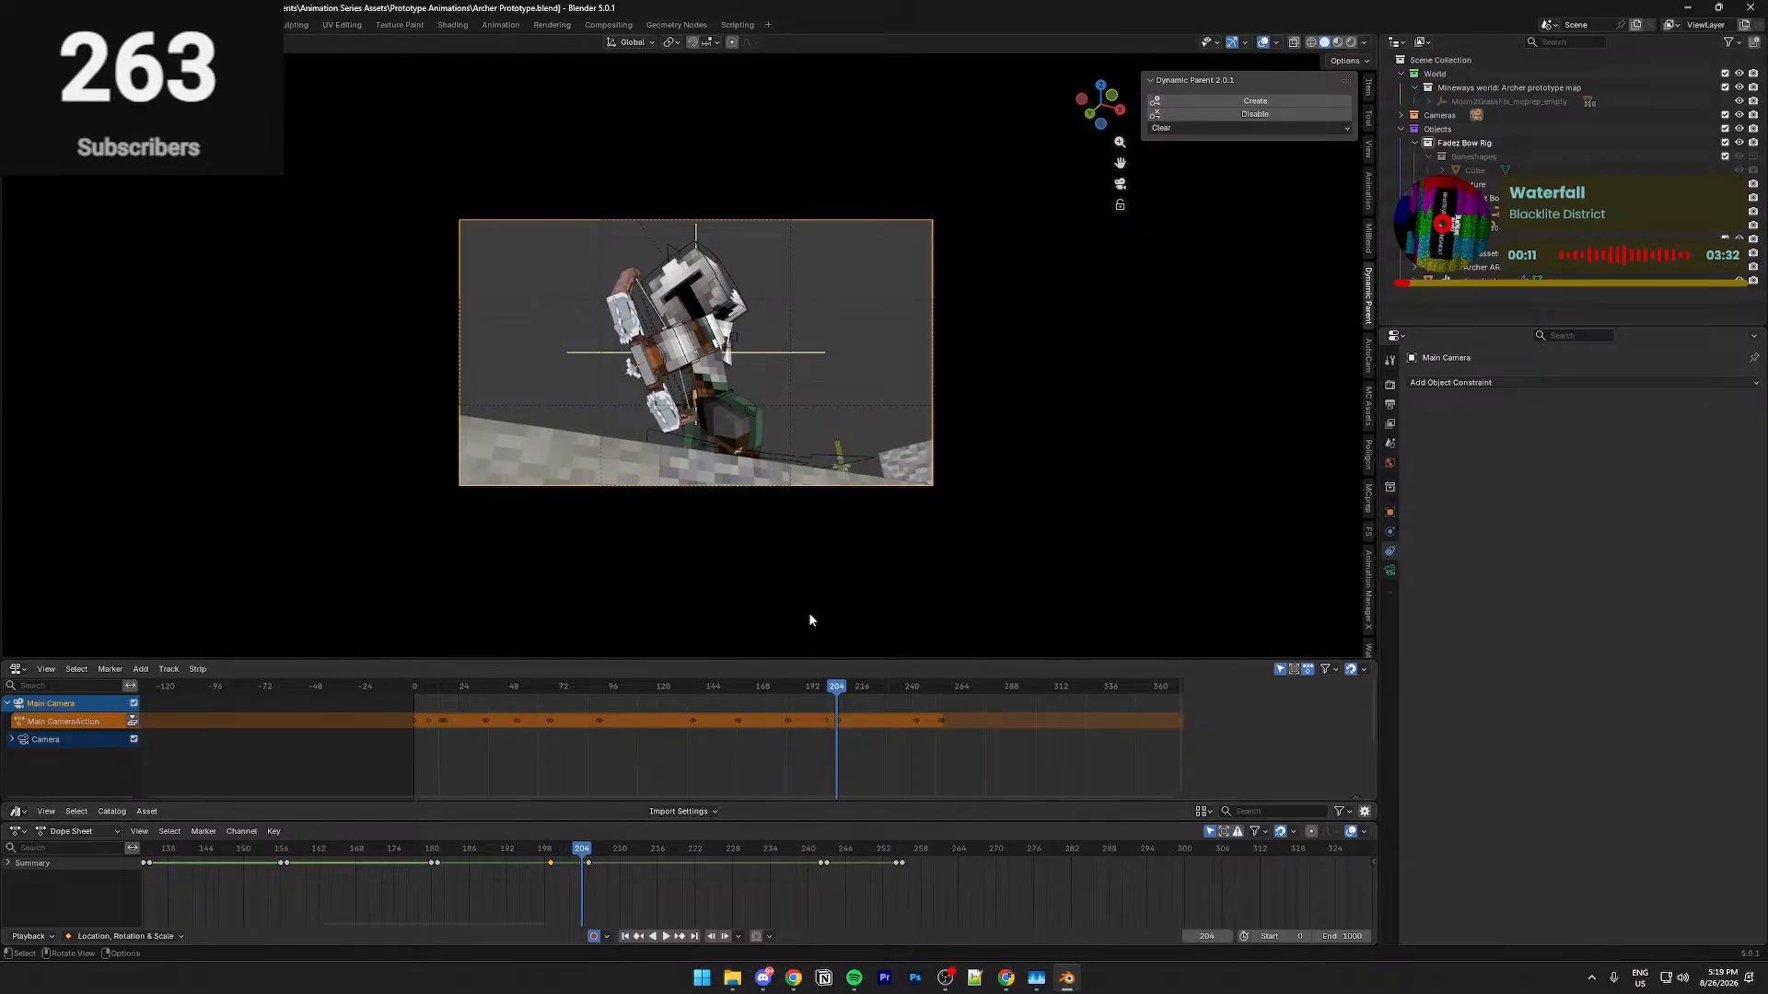
key("shift+grave")
key("ctrl+s")
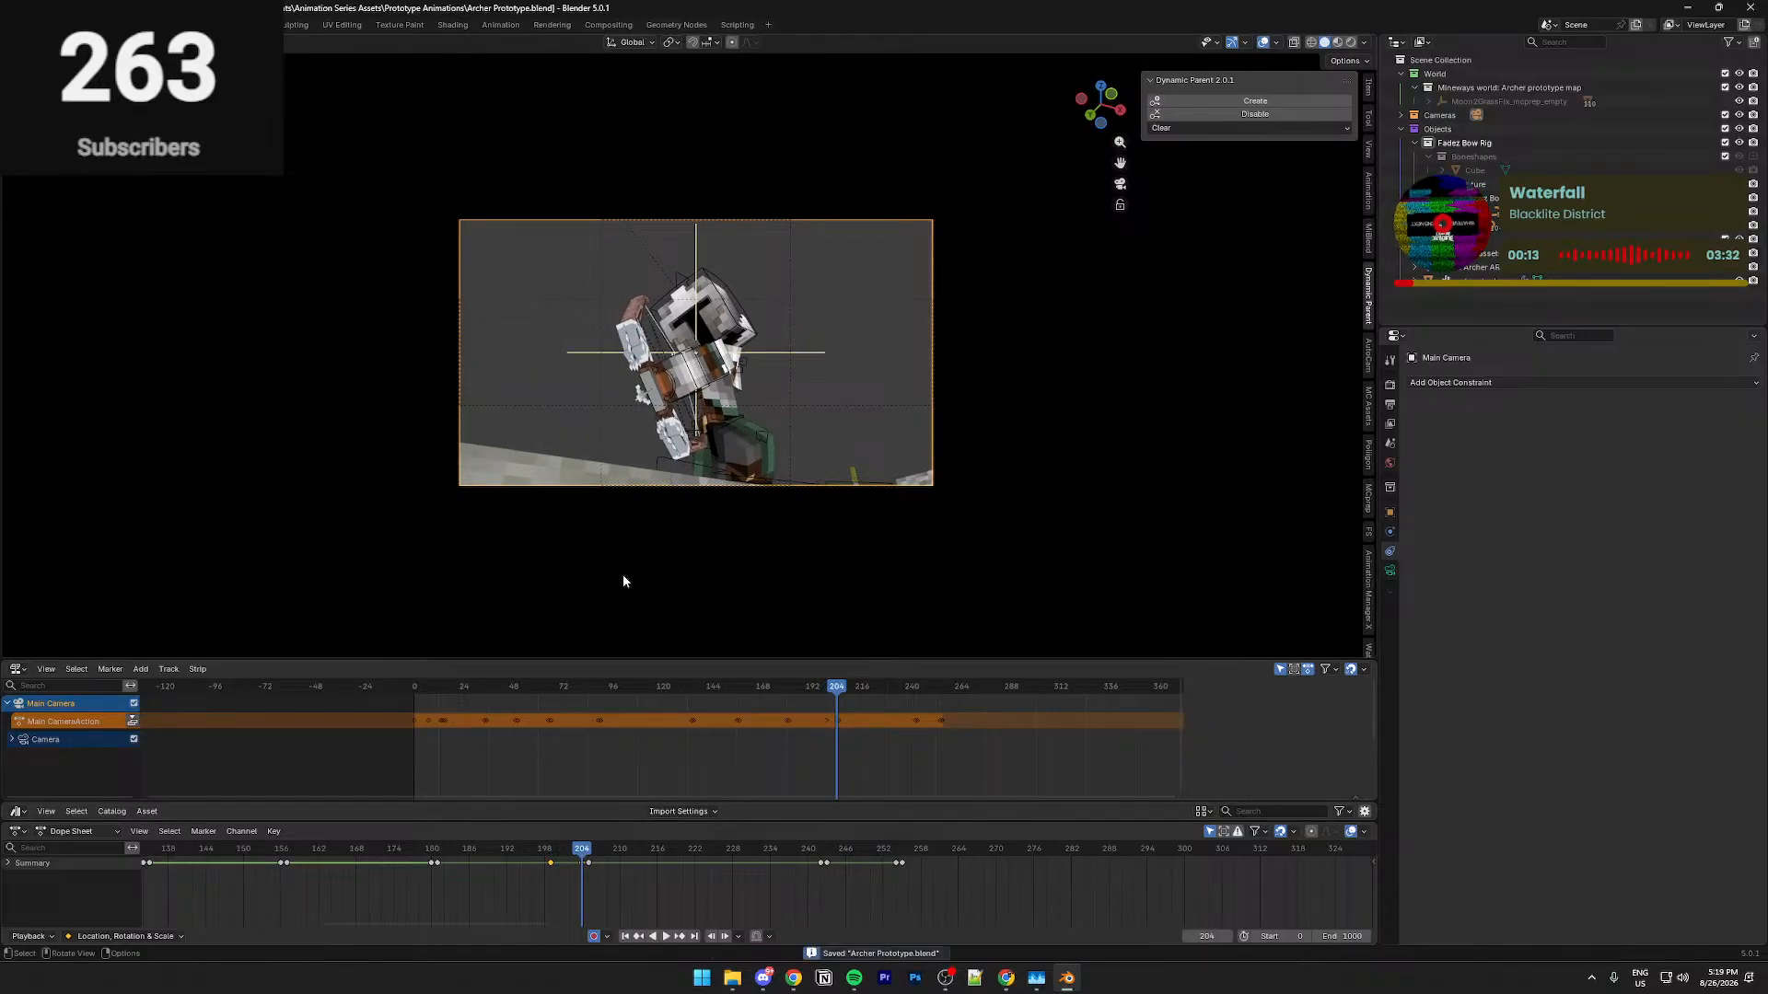
Examine the helmeted bowman's drawn bow and arms up close outside the camera view at frame 204
key("Home")
key("a")
key("e")
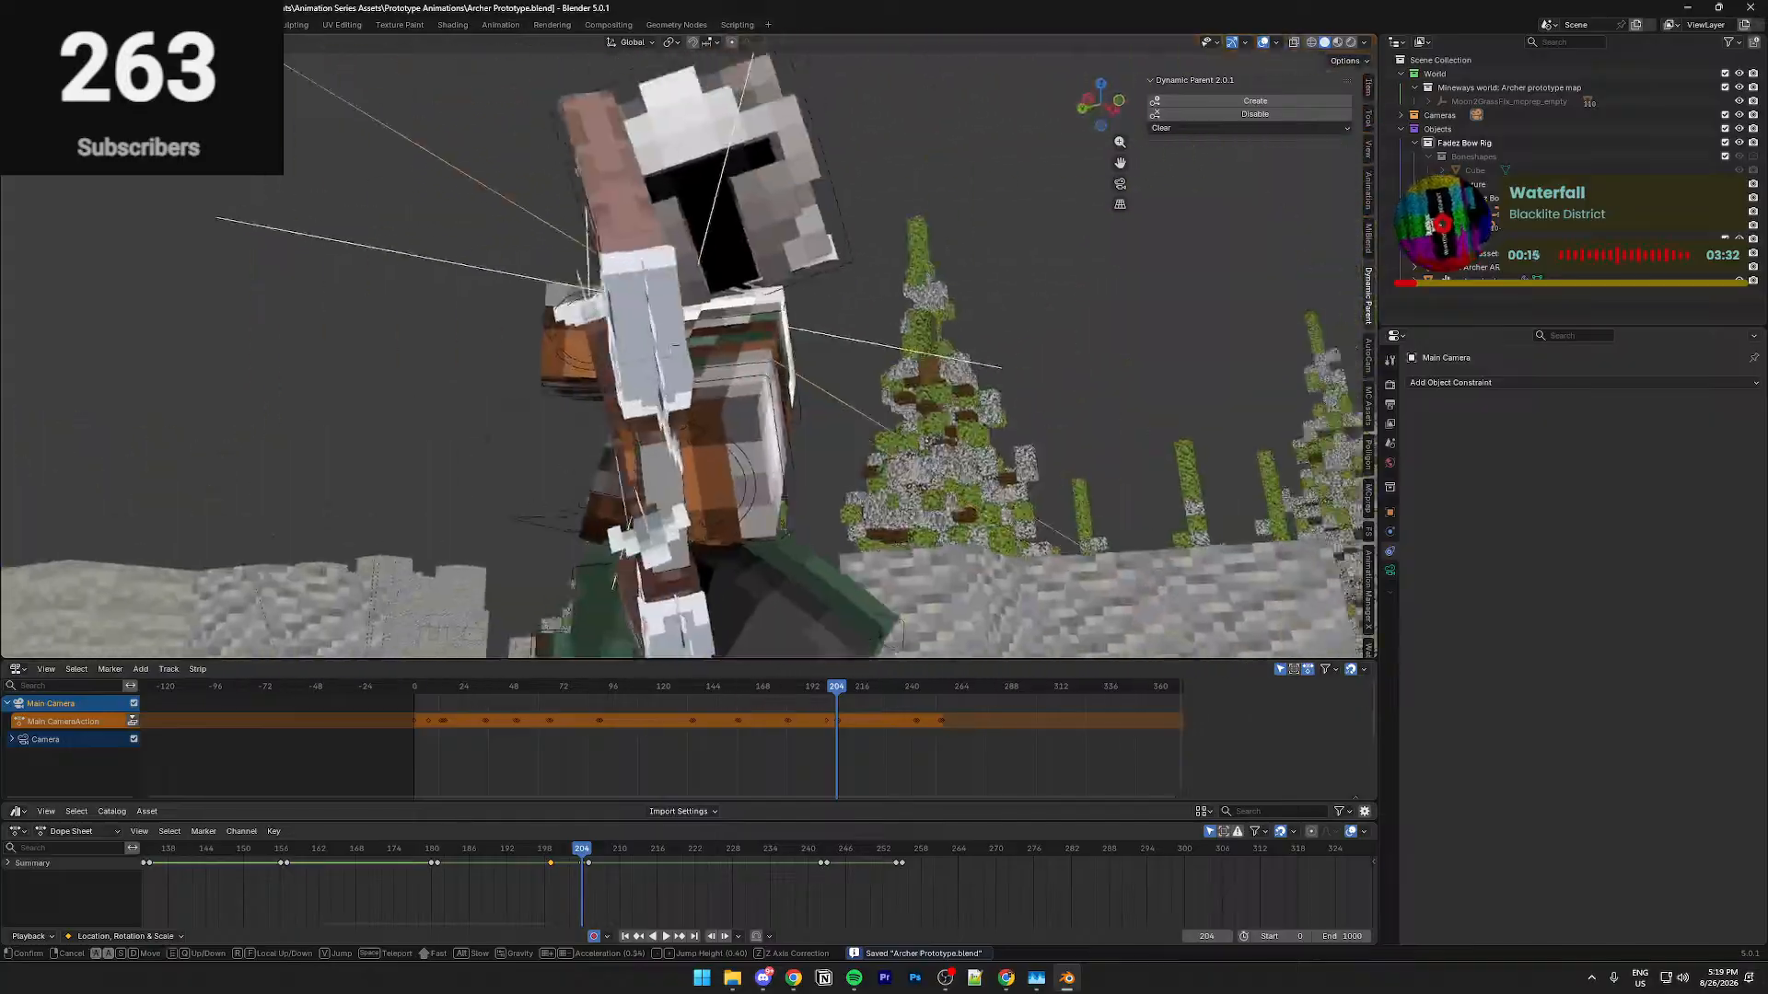
key("w")
left_click(681, 376)
left_click(656, 442)
middle_click_drag(656, 443, 741, 433)
key("KP_Decimal")
scroll(633, 502, "down", 7)
left_click(713, 221)
left_click(718, 205)
key("KP_Decimal")
middle_click_drag(718, 204, 809, 455)
key("ctrl+s")
View the drawn bow from the side and select the Fadez Bow Rig Armature
scroll(519, 380, "down", 3)
left_click(654, 249)
key("KP_Decimal")
left_click(586, 503)
left_click(594, 515)
scroll(516, 505, "down", 12)
key("ctrl+s")
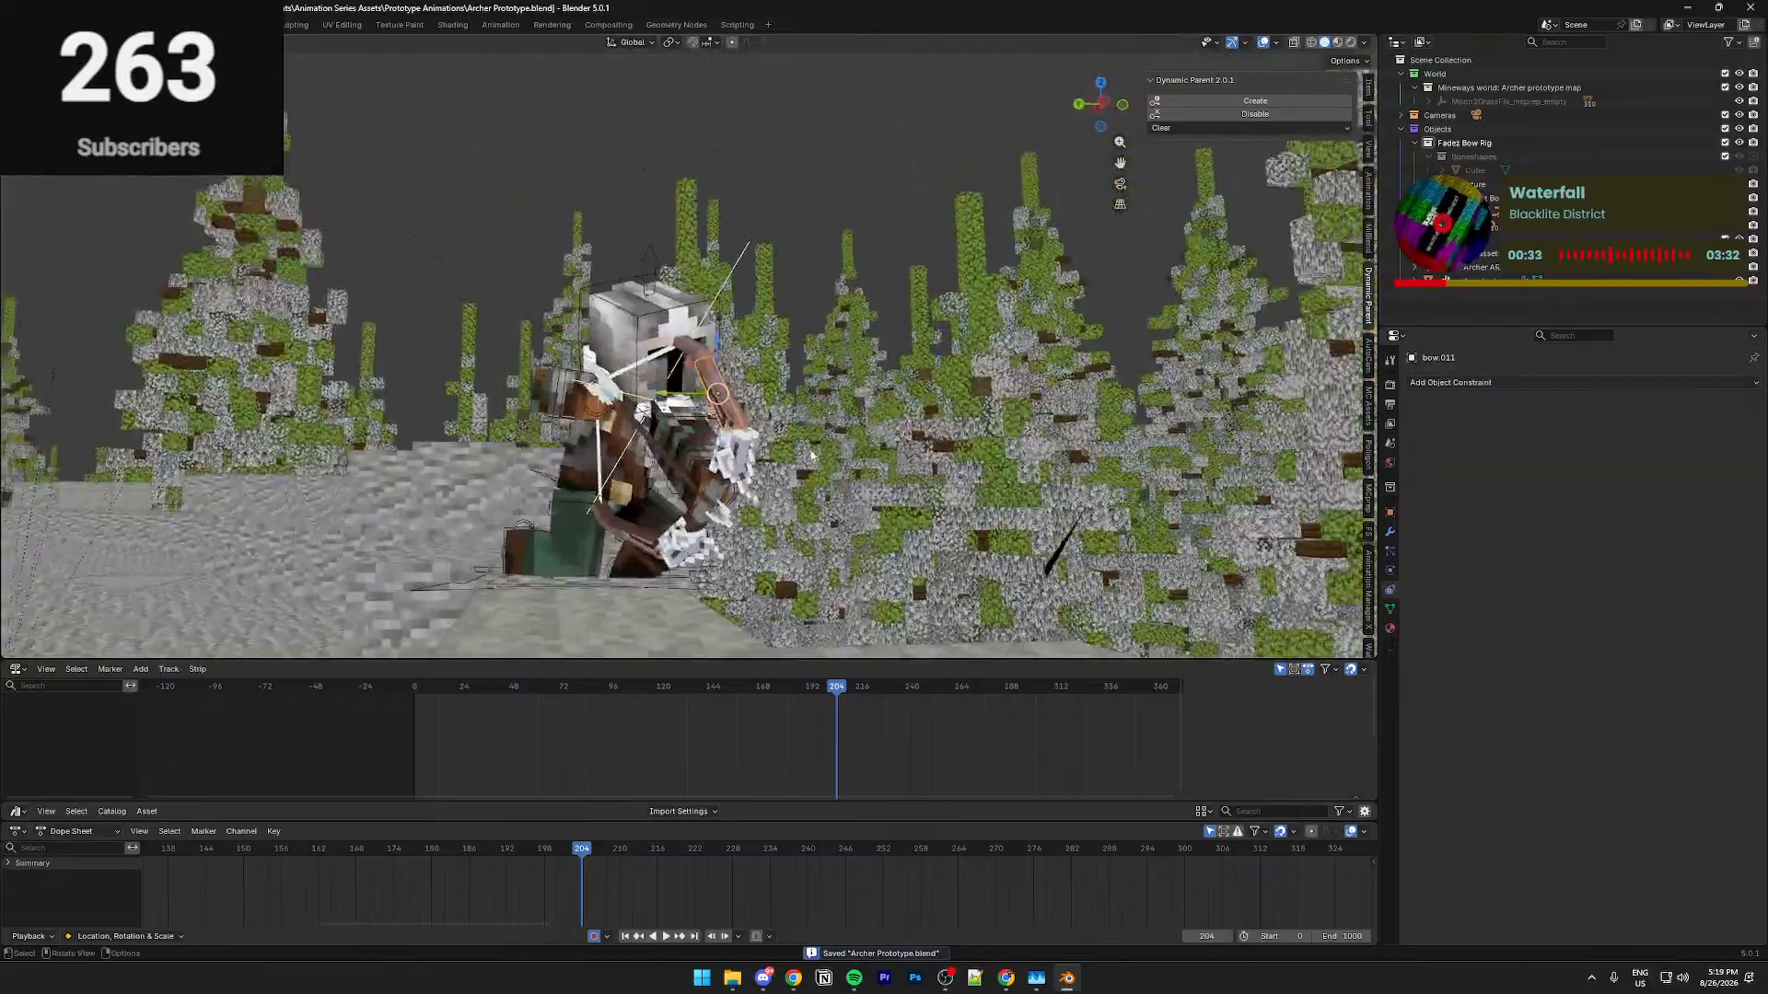
key("KP_Decimal")
scroll(703, 447, "down", 6)
middle_click_drag(603, 318, 700, 285)
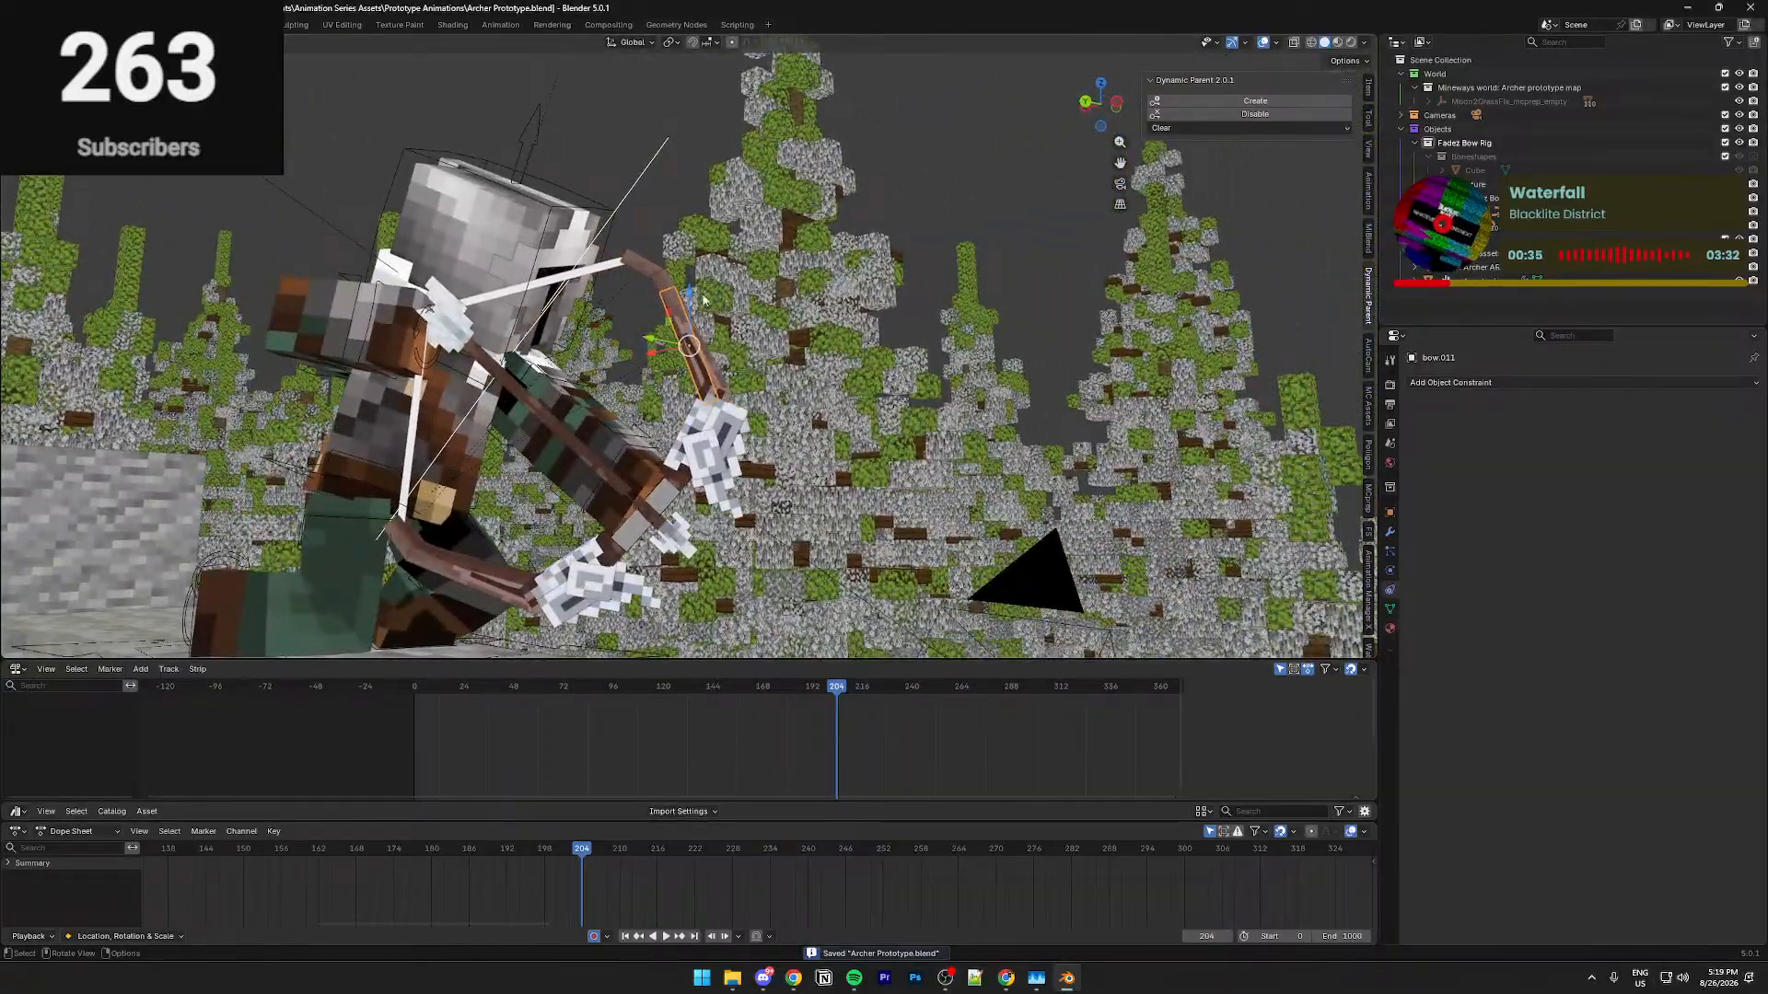
middle_click_drag(493, 575, 577, 584)
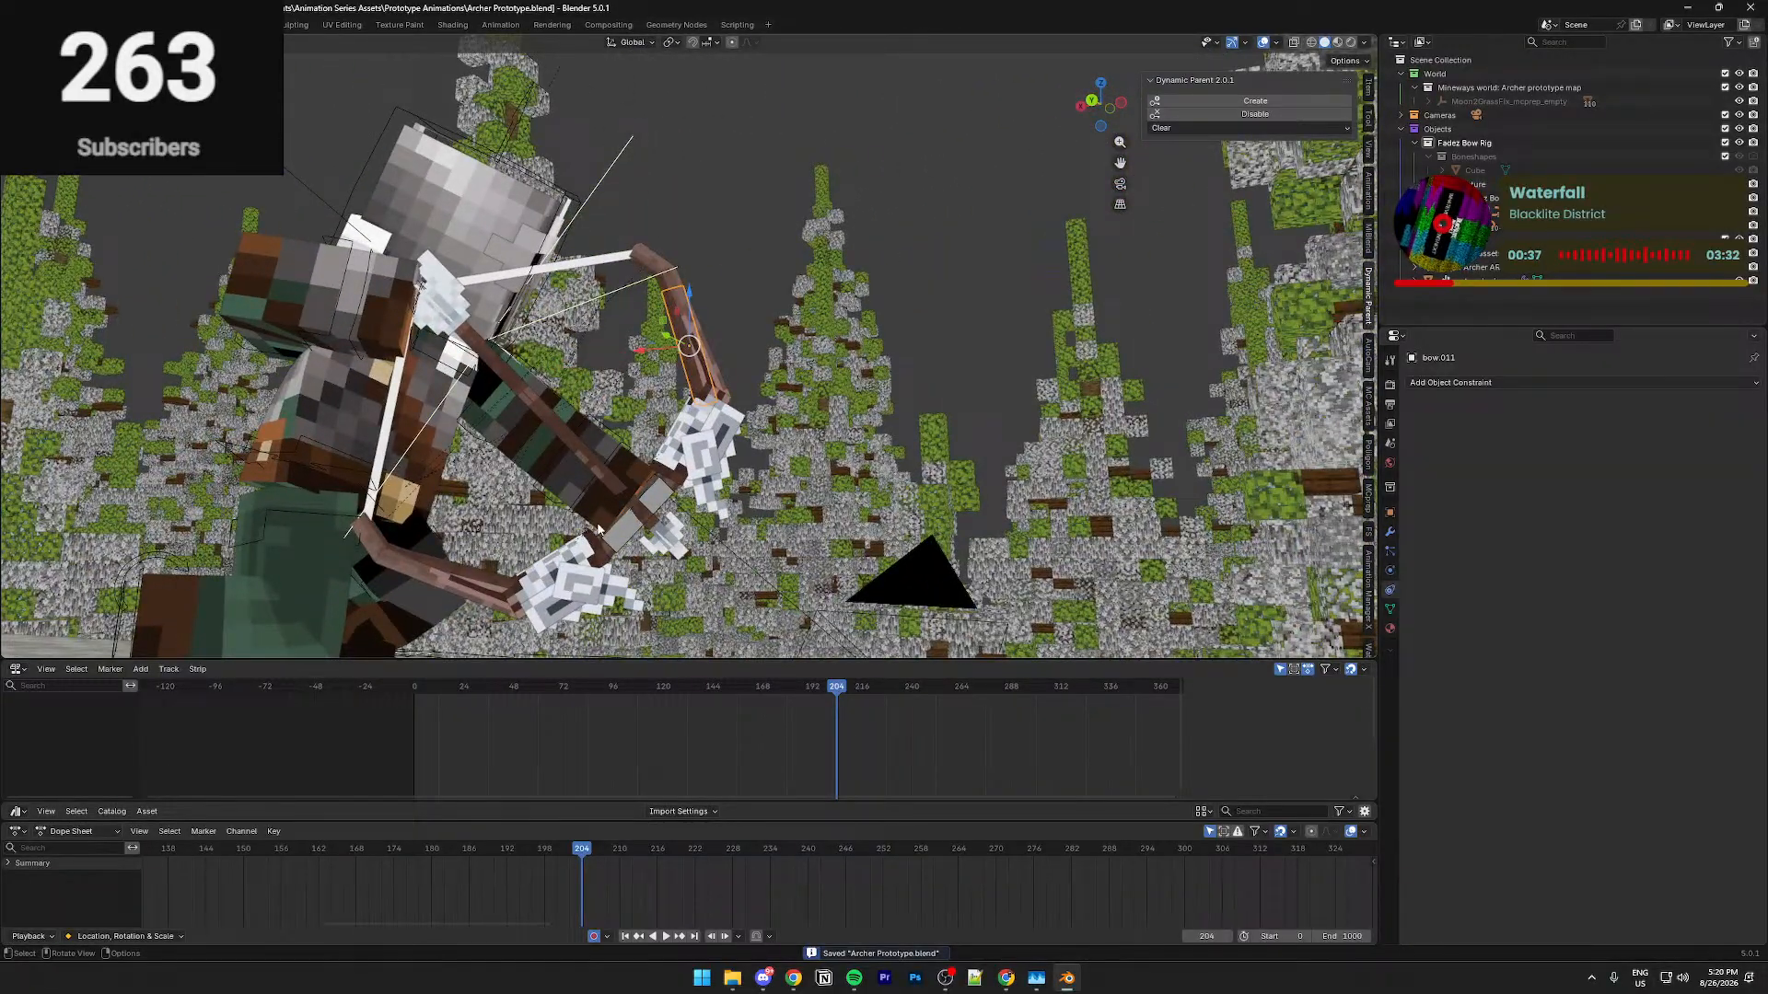
left_click(647, 522)
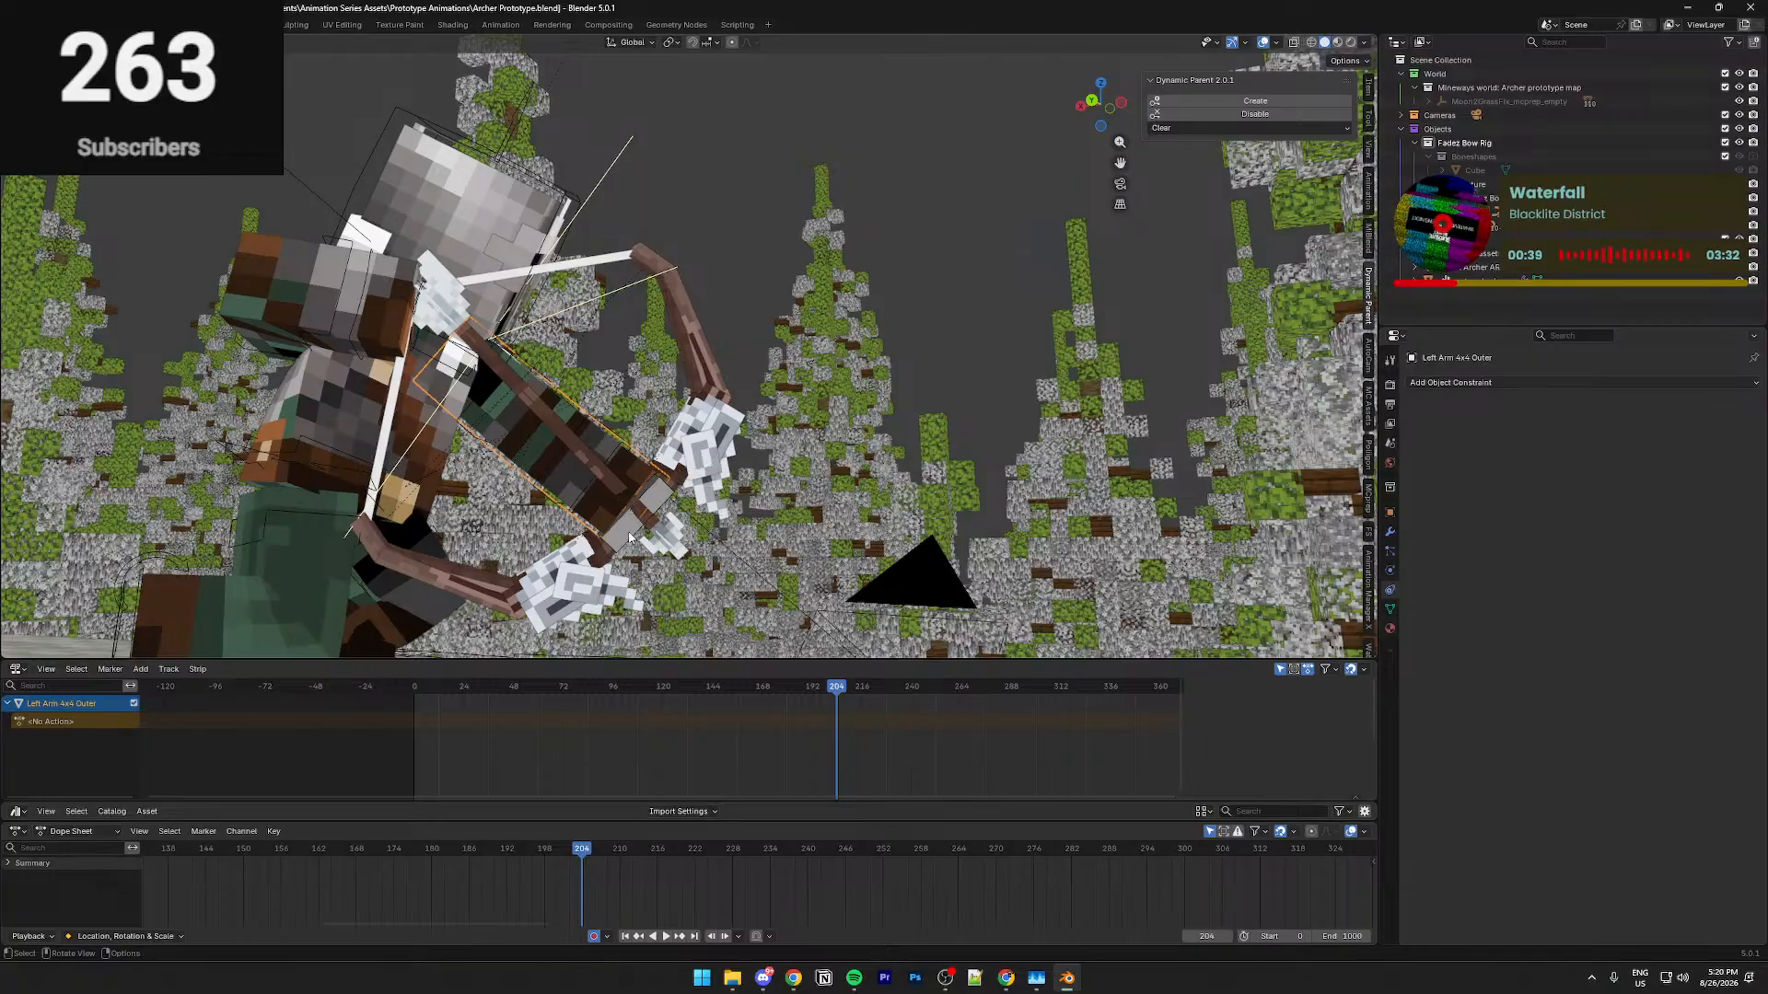
left_click(620, 538)
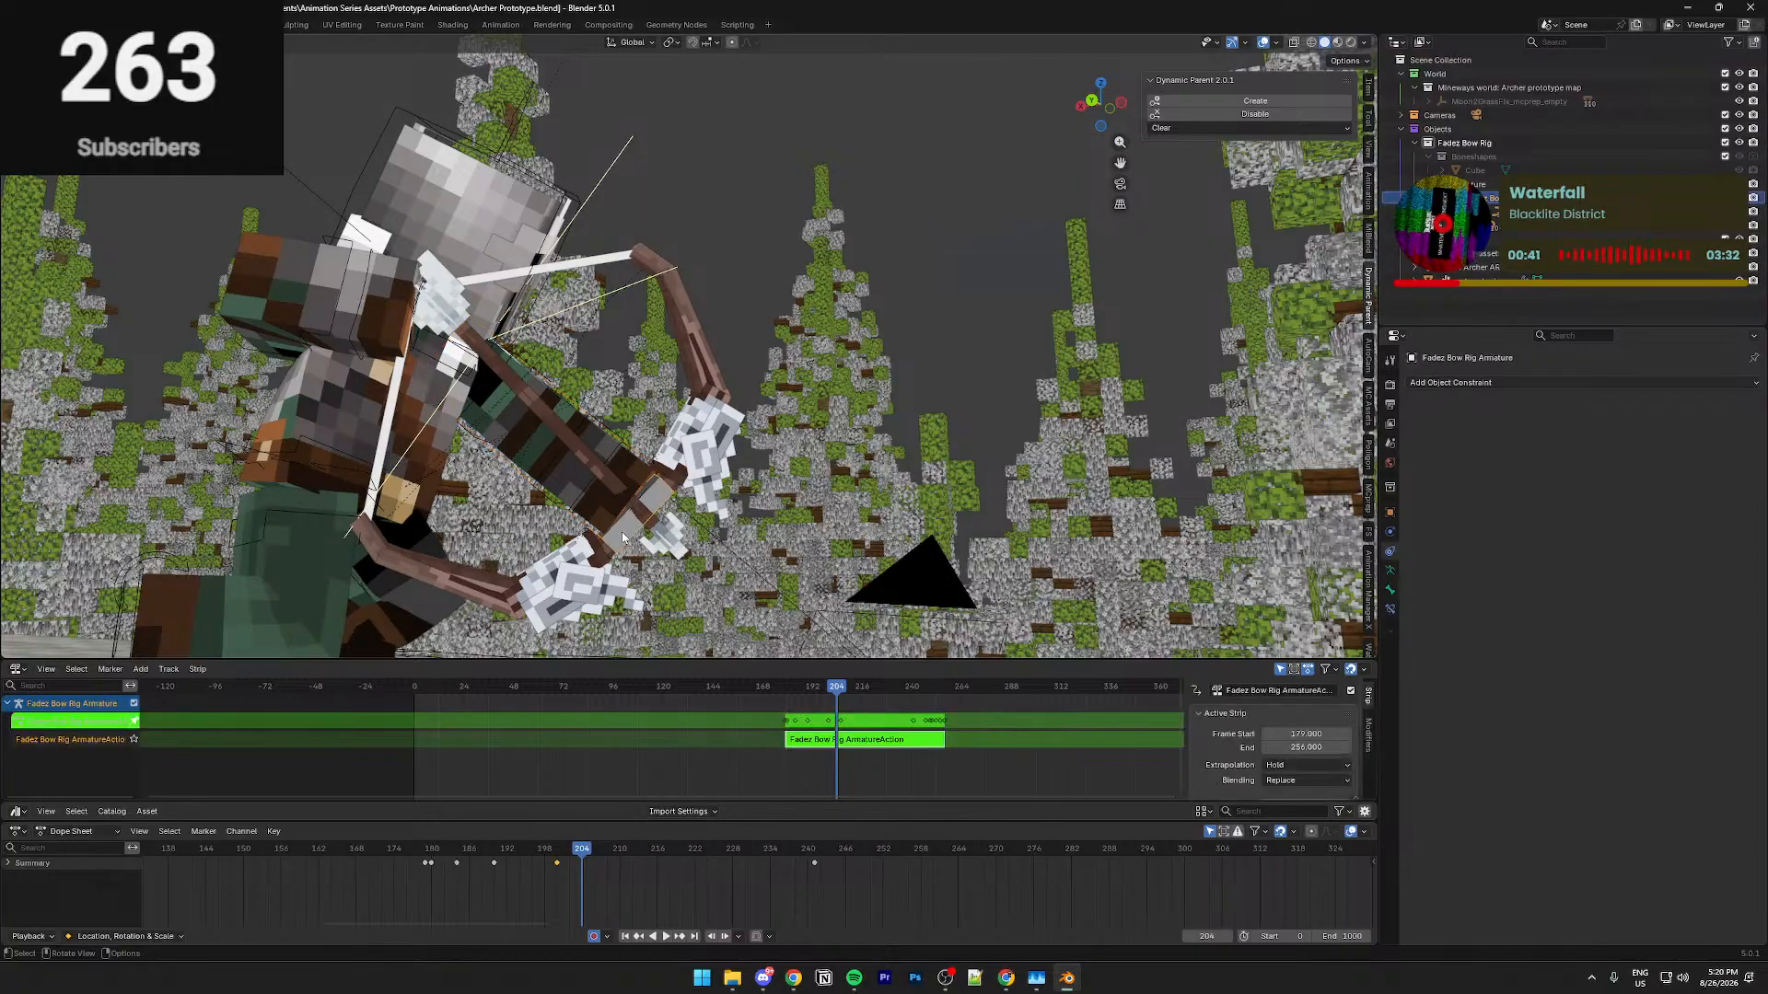
Try to move the bow rig's string control in Pose Mode at frame 204
key("ctrl+Tab")
left_click(416, 309)
key("g")
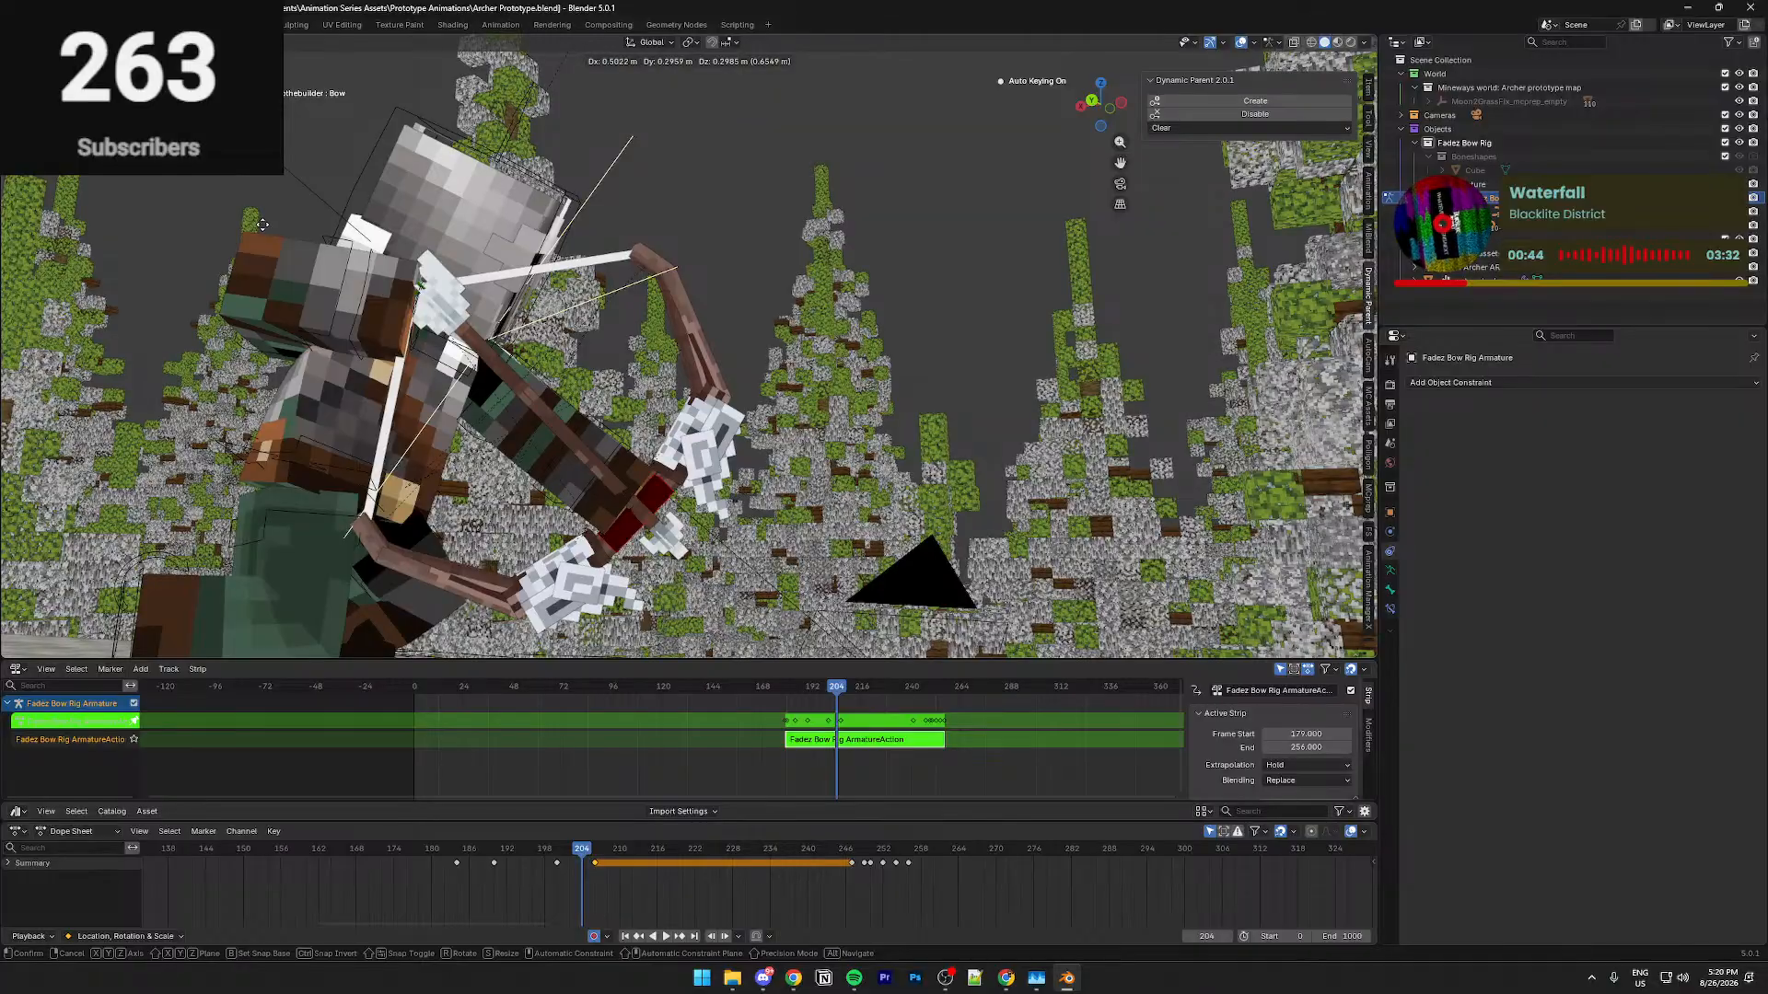
left_click(611, 428)
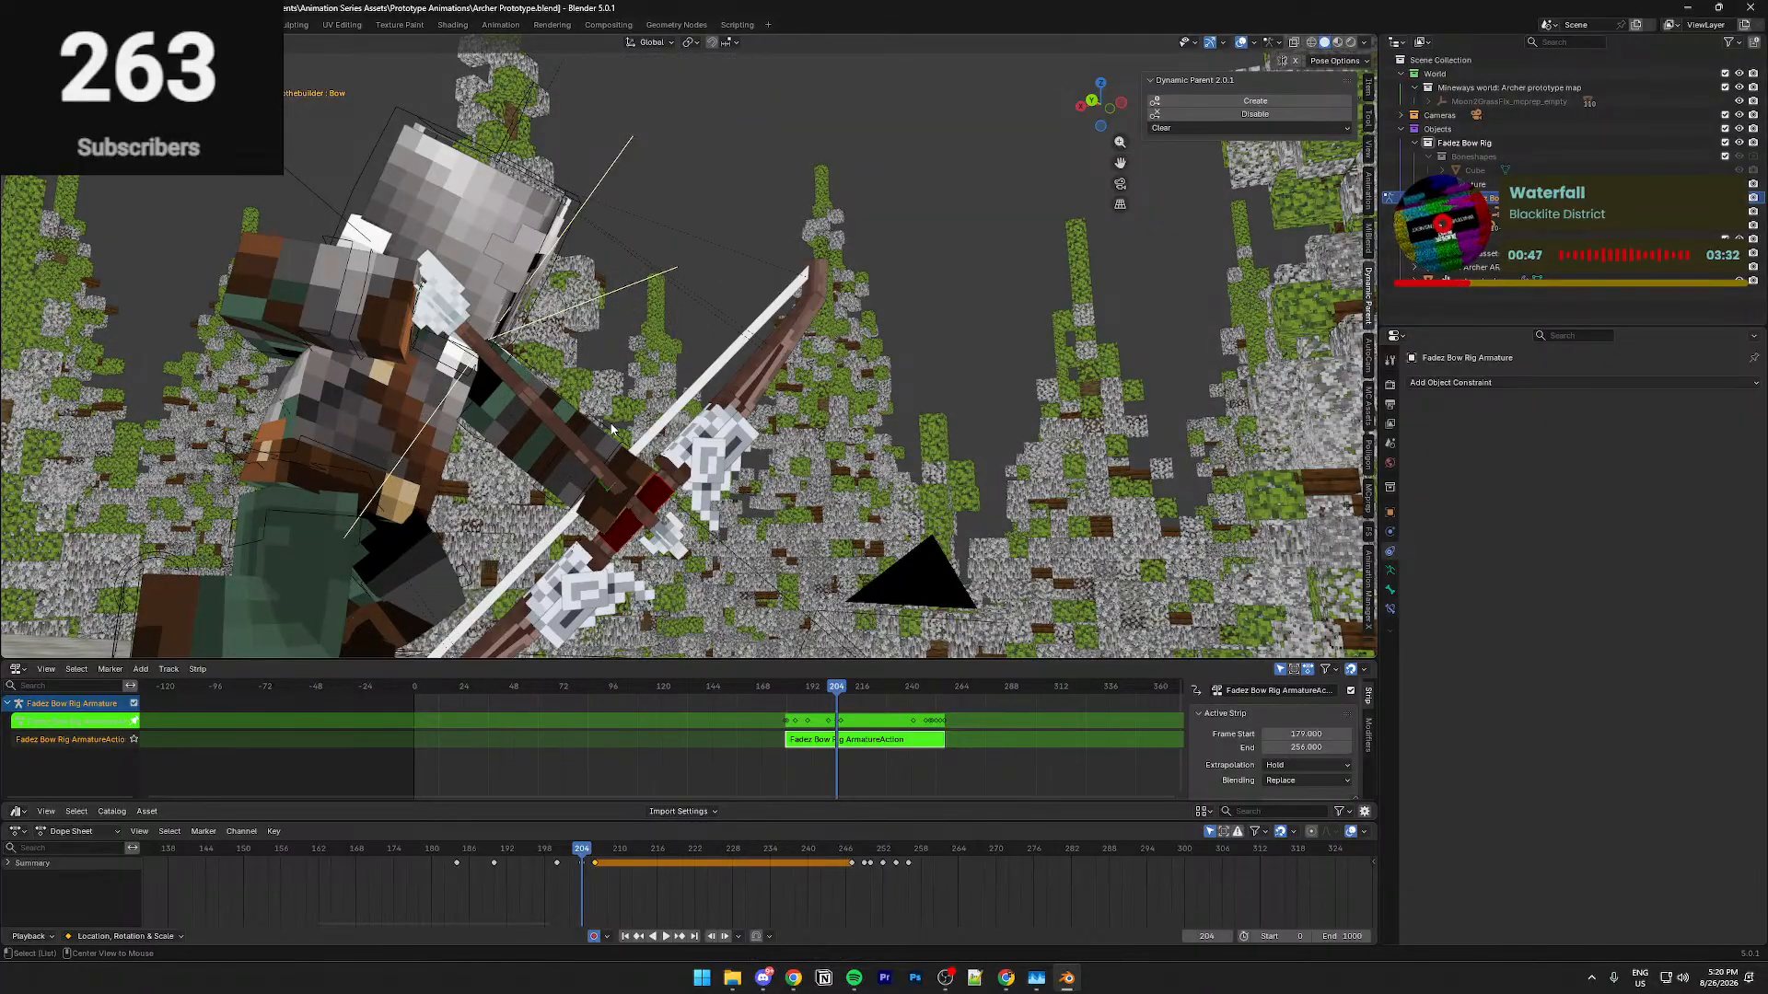
key("g")
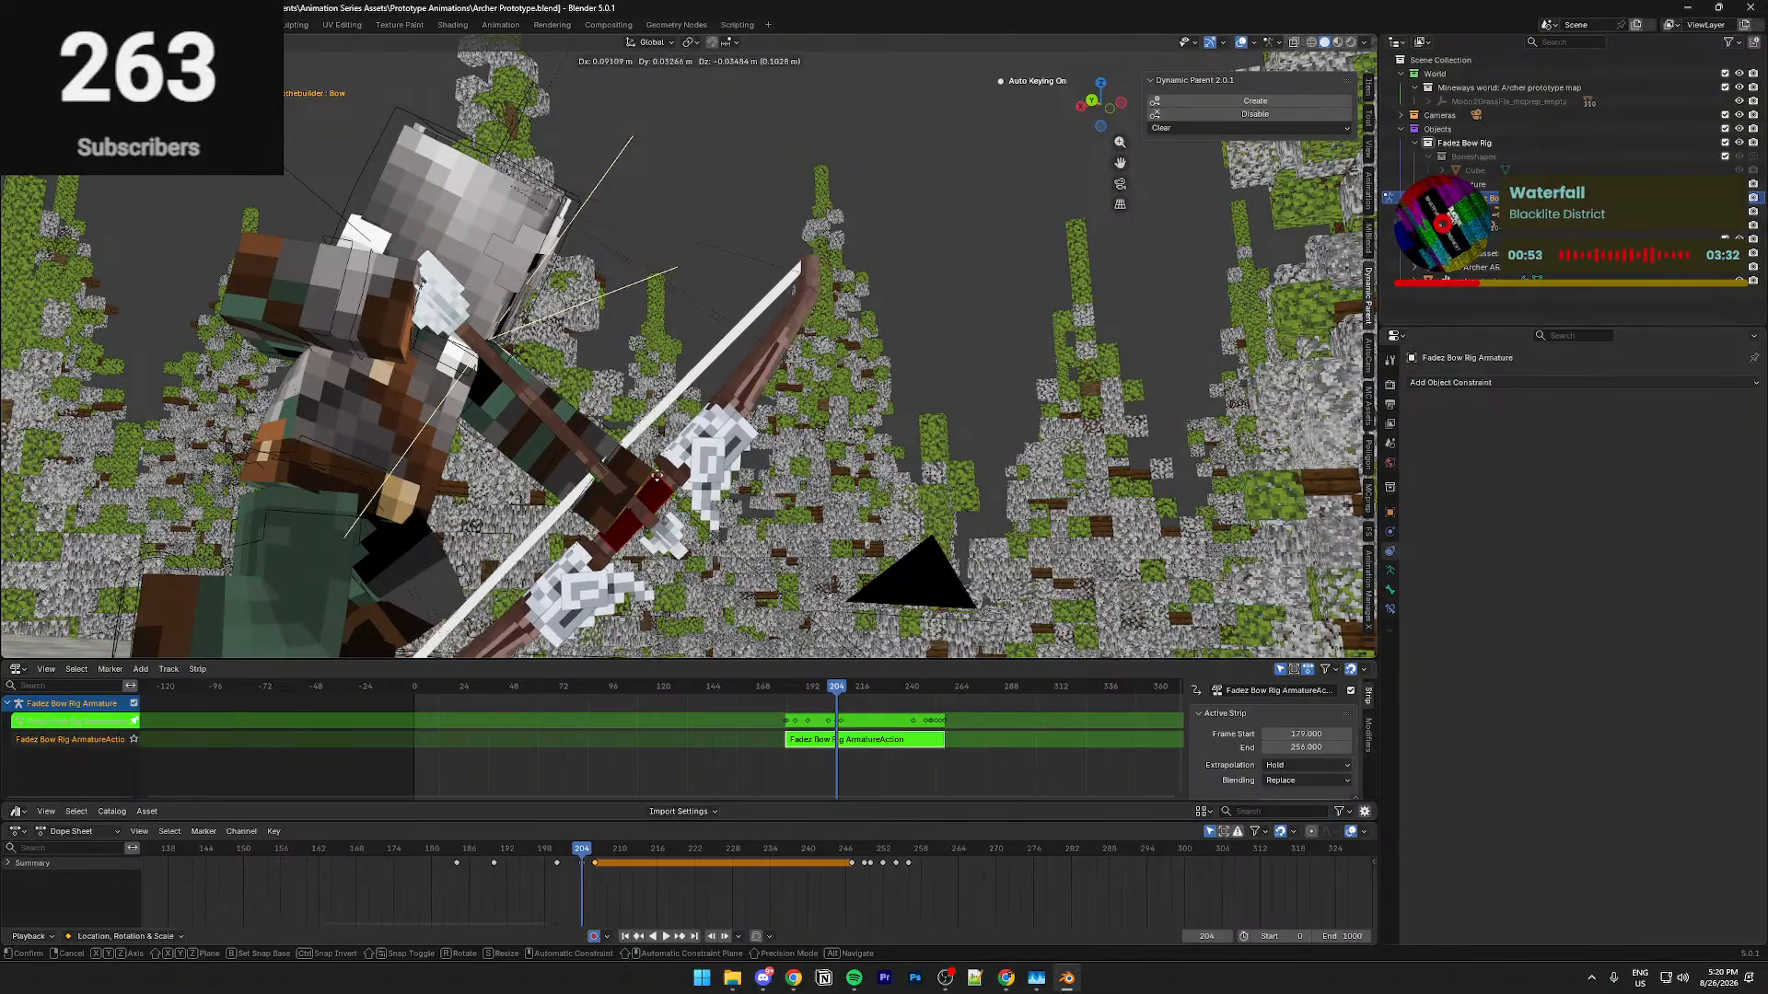
left_click(673, 480)
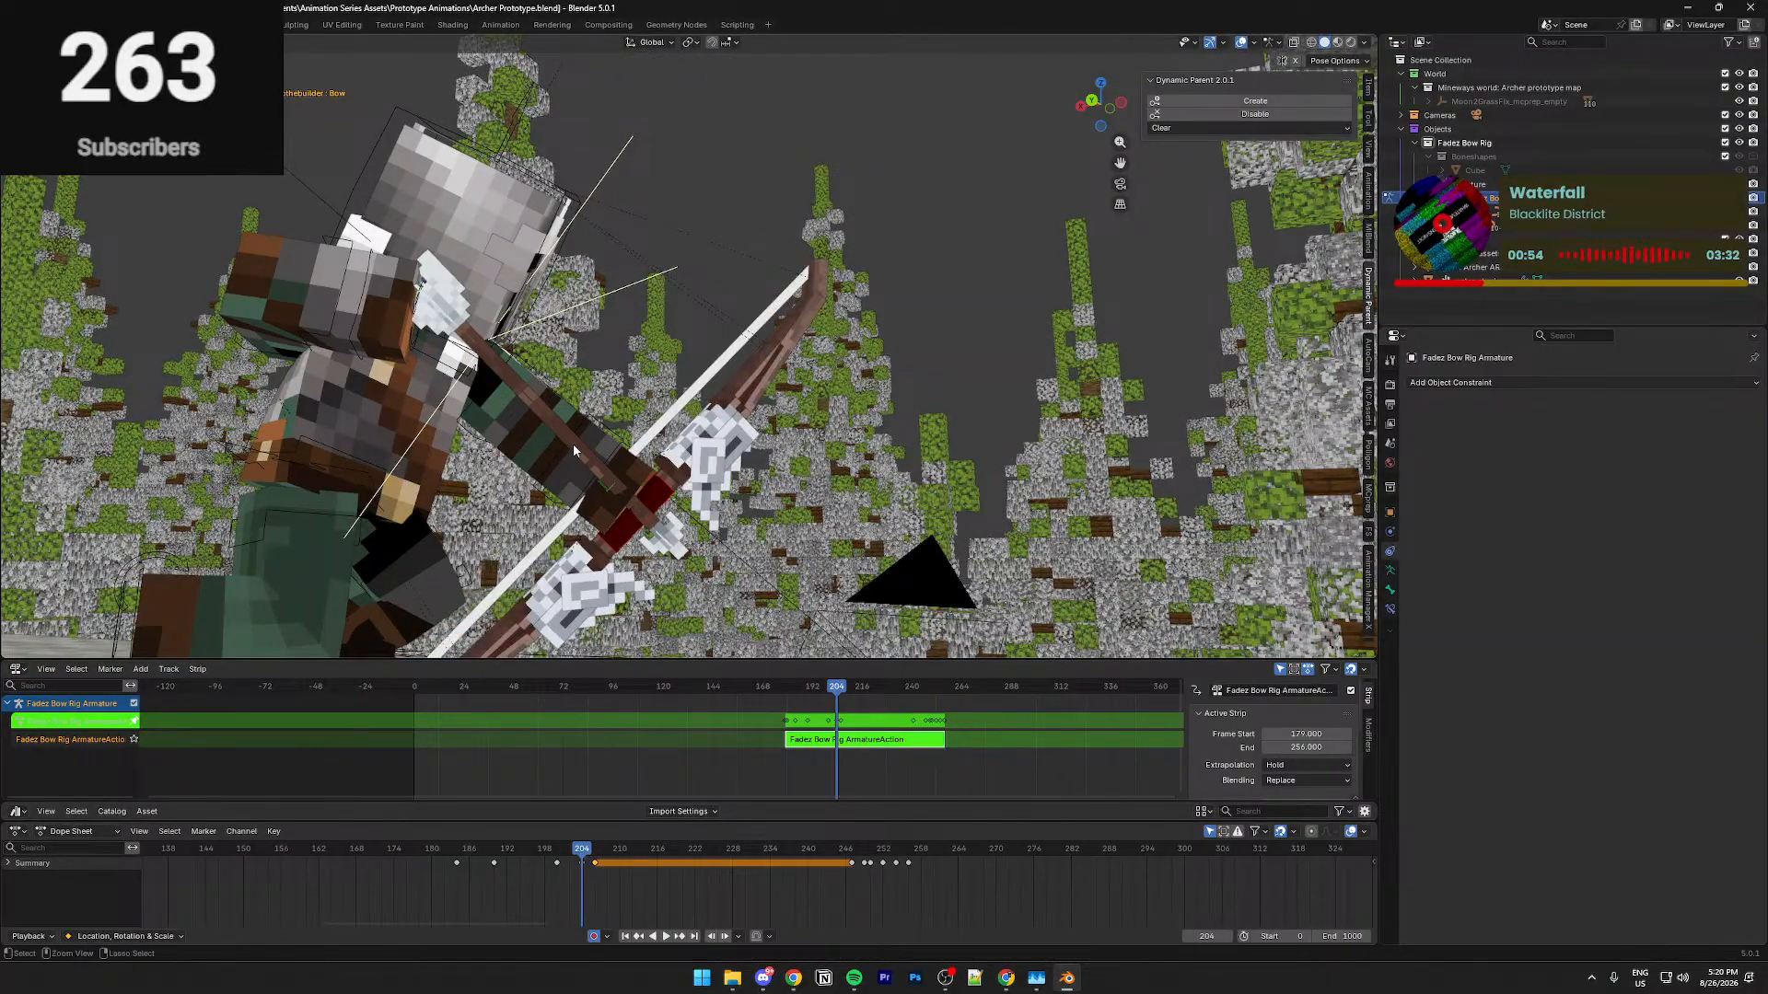
key("ctrl+s")
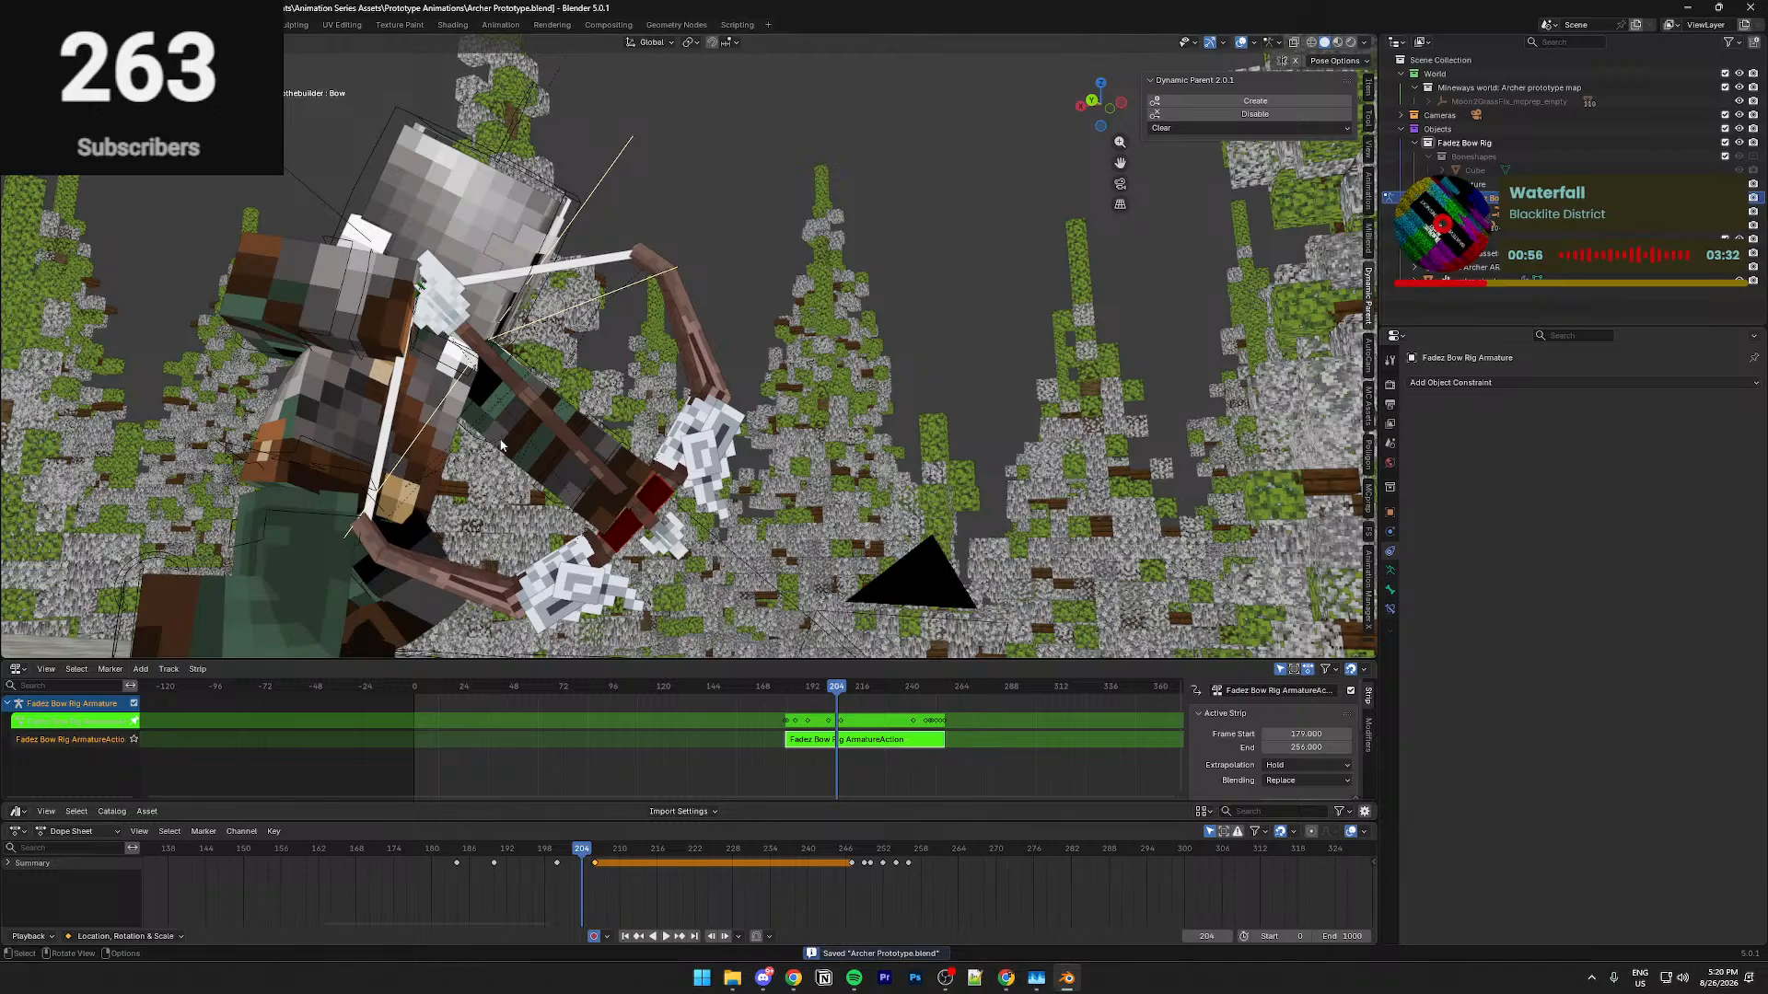
Play back the bow animation from frame 181 to frame 253 and save the file
left_click(436, 853)
key("space")
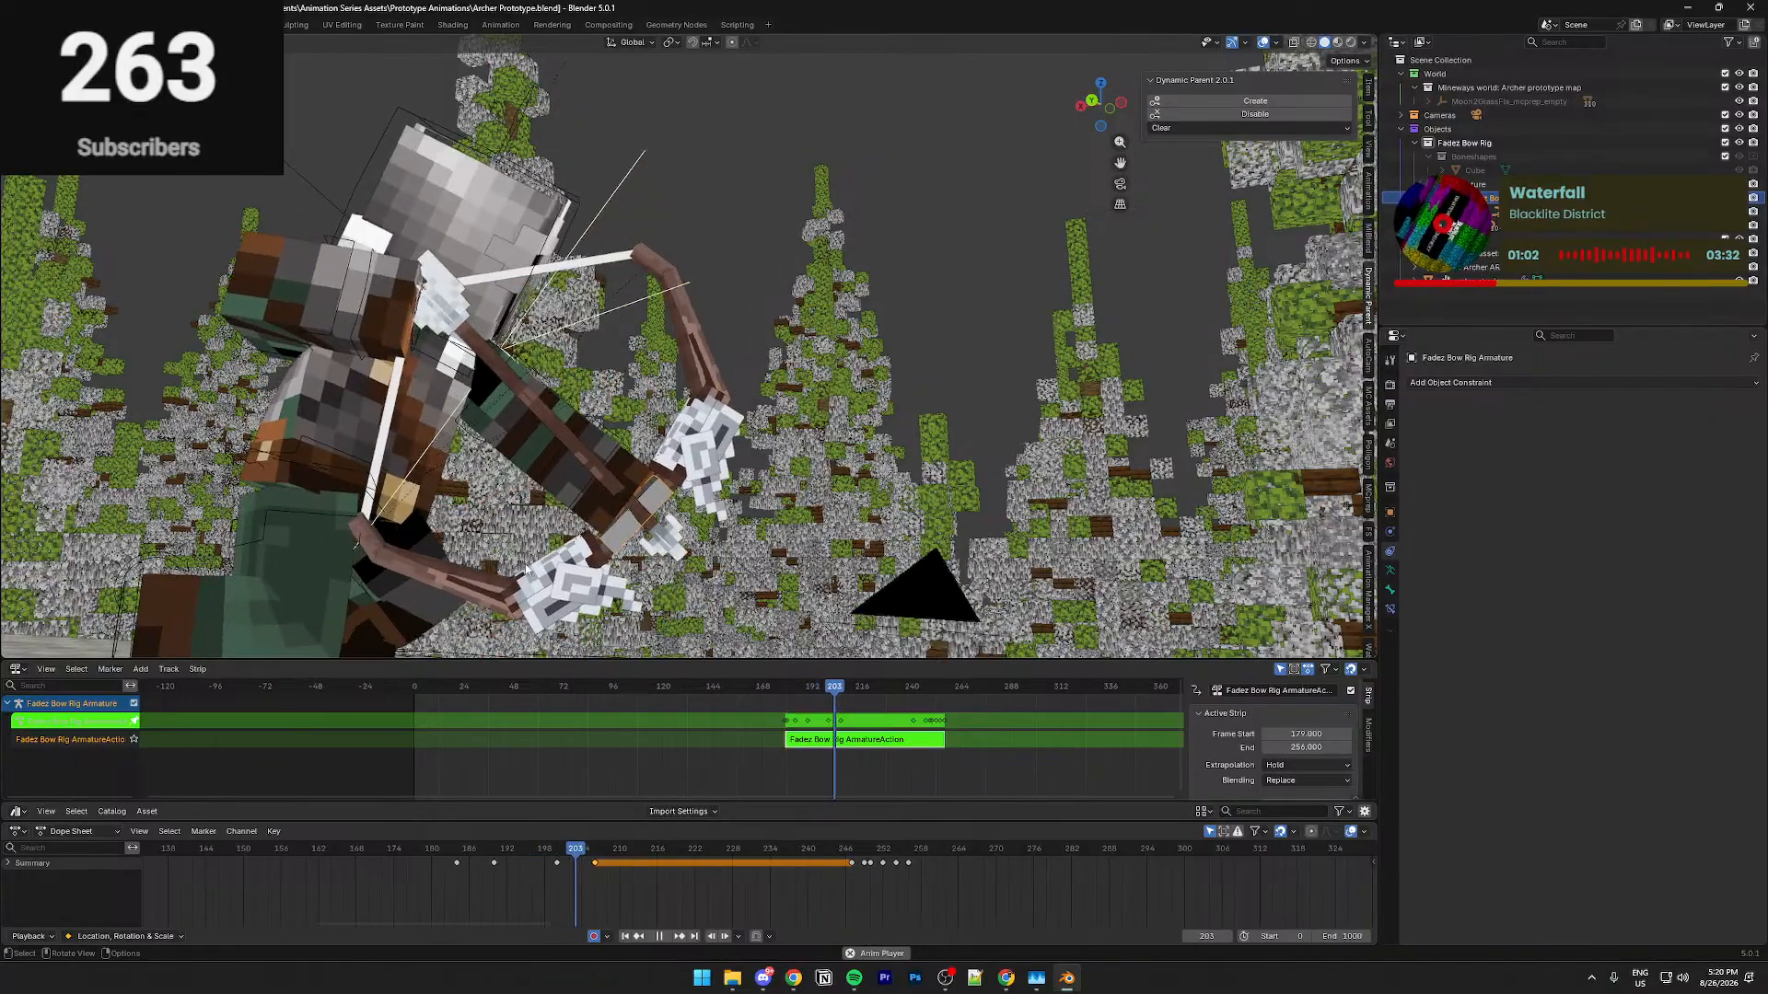
key("space")
key("ctrl+s")
Examine the helmeted bowman's torso, arms and bow from several angles at frame 253
key("shift+grave")
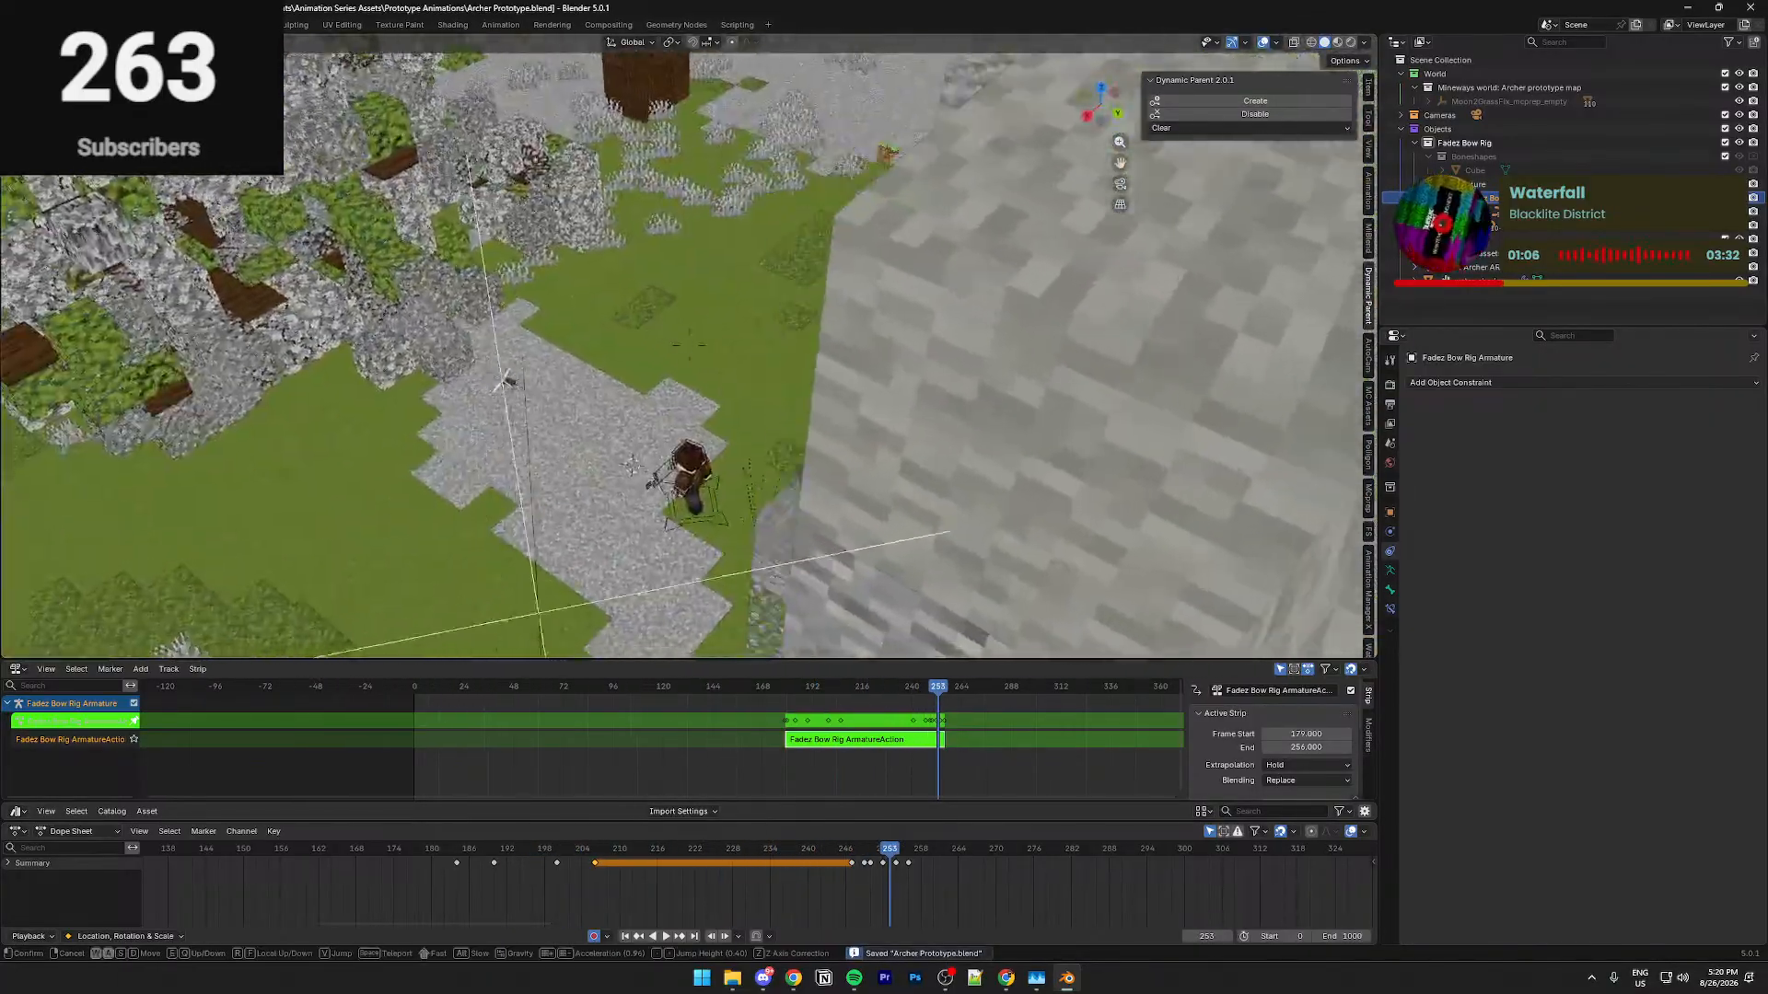
key("w")
left_click(644, 585)
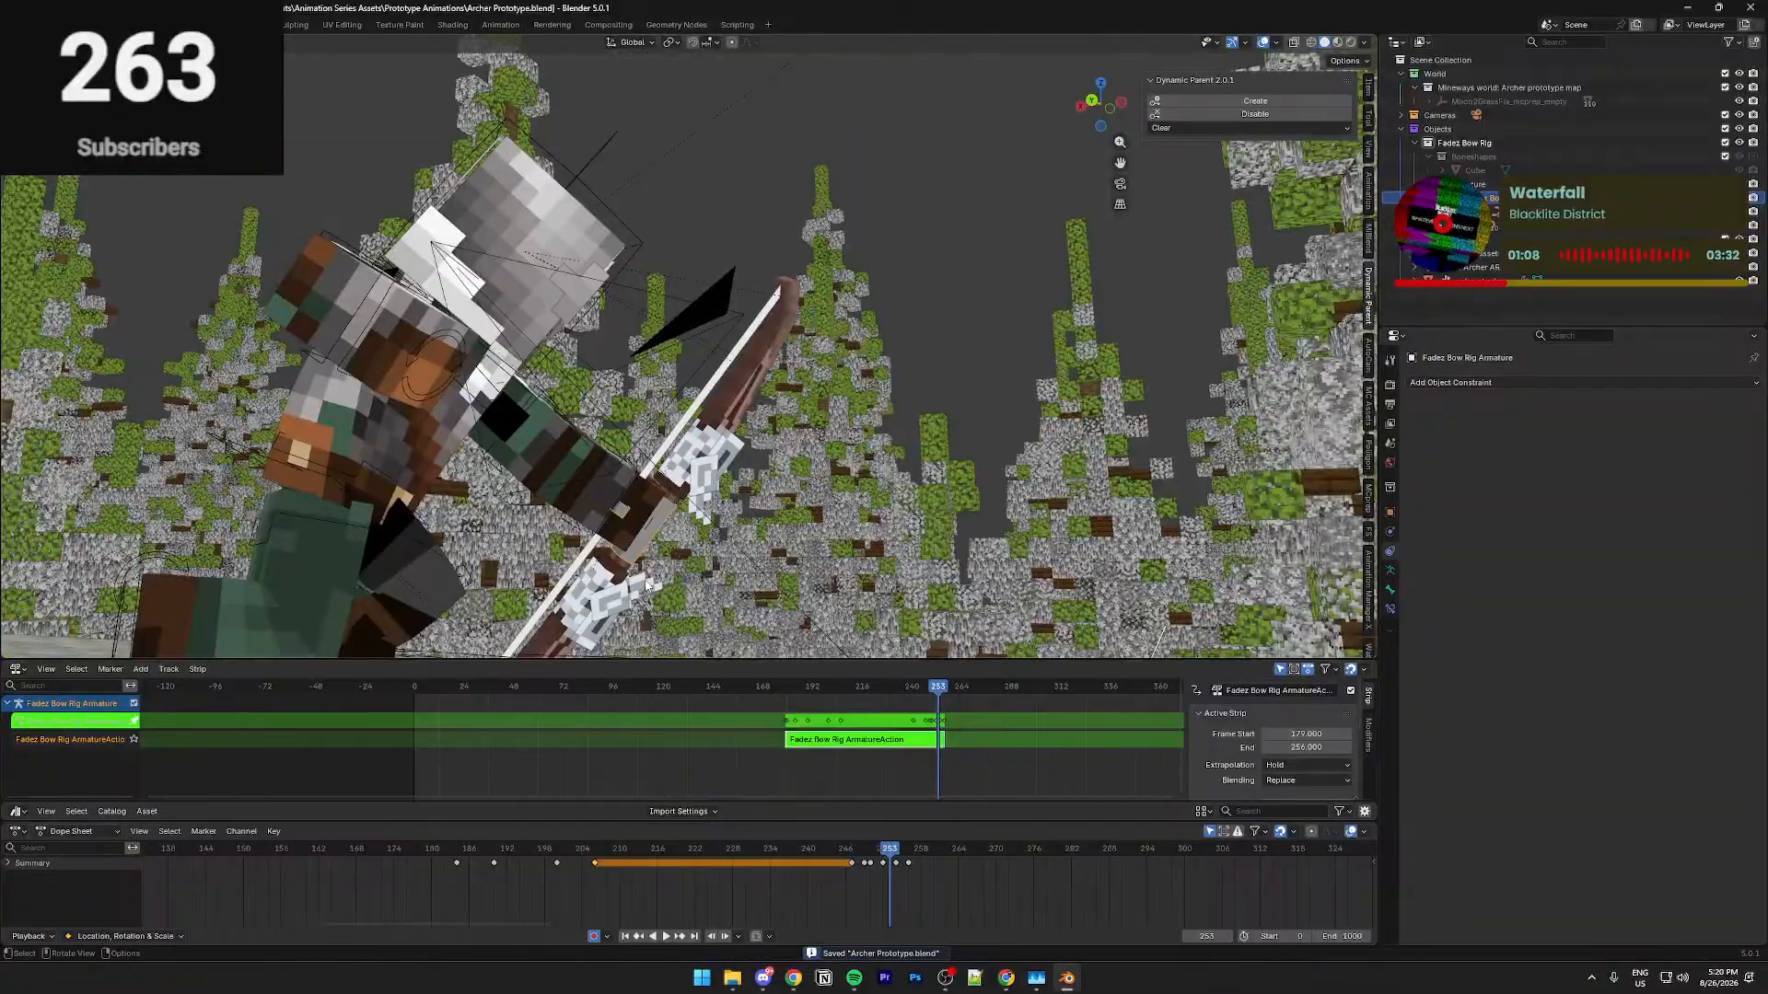
key("shift+grave")
key("d")
left_click(642, 573)
key("ctrl+a")
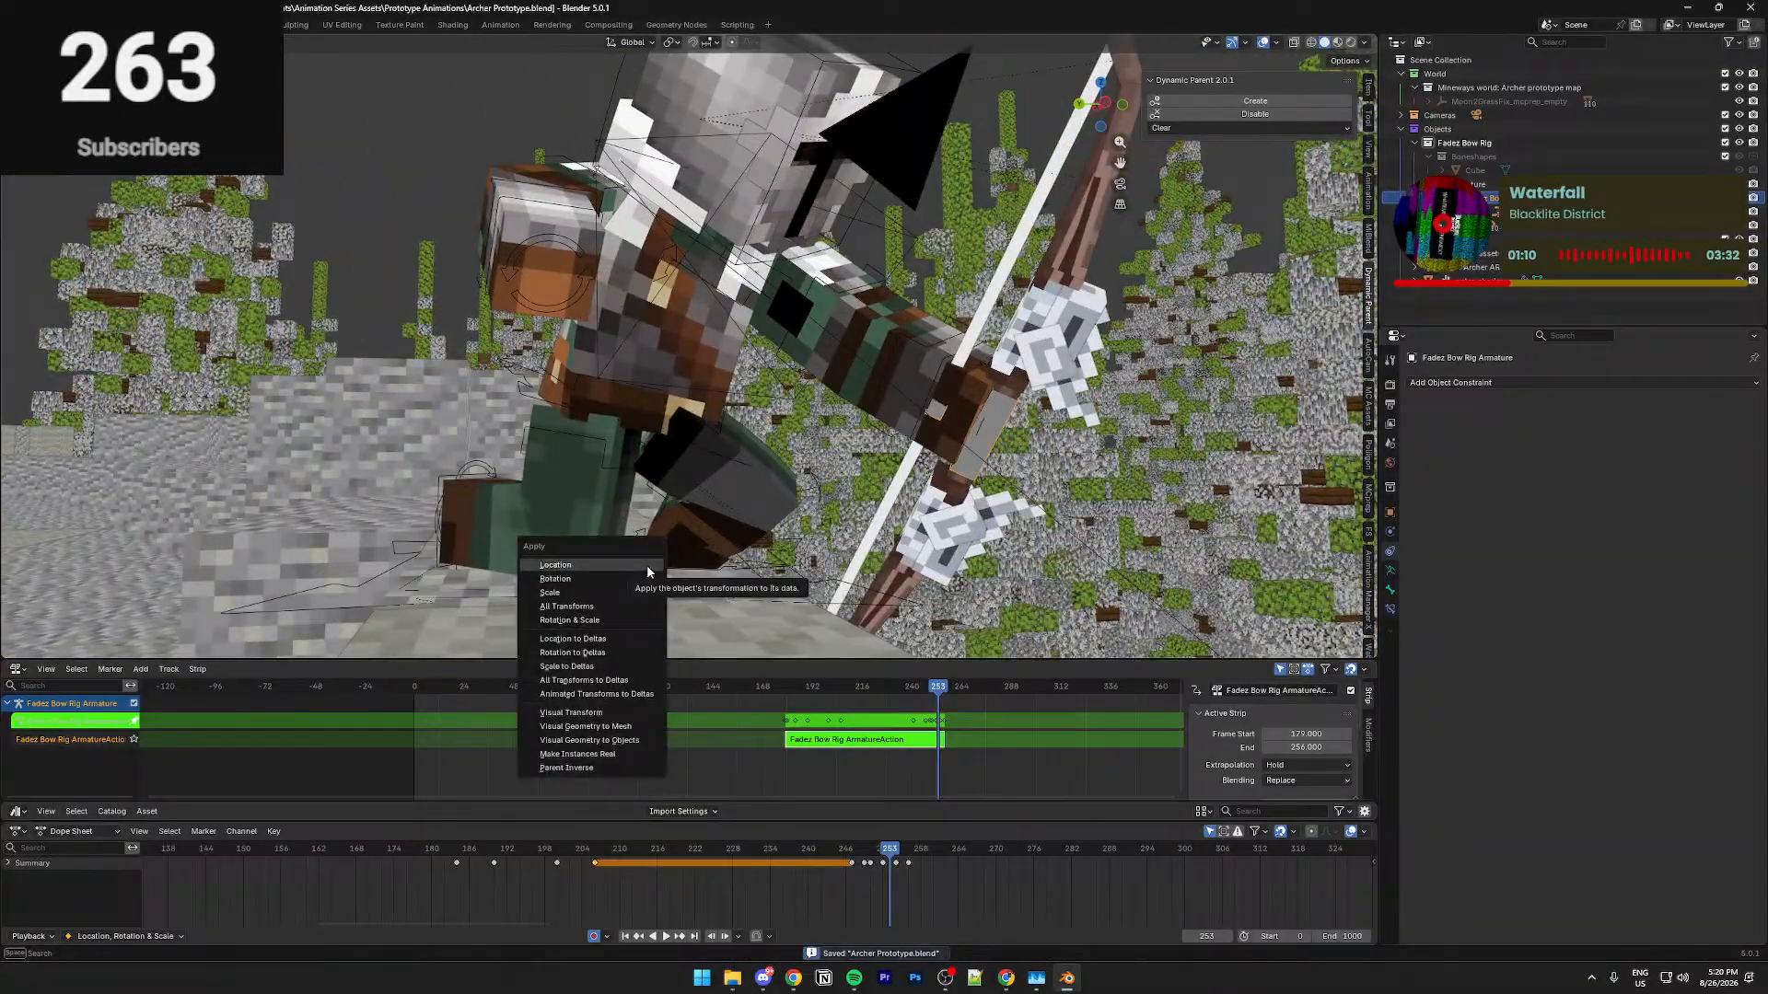
key("Escape")
key("shift+grave")
key("w")
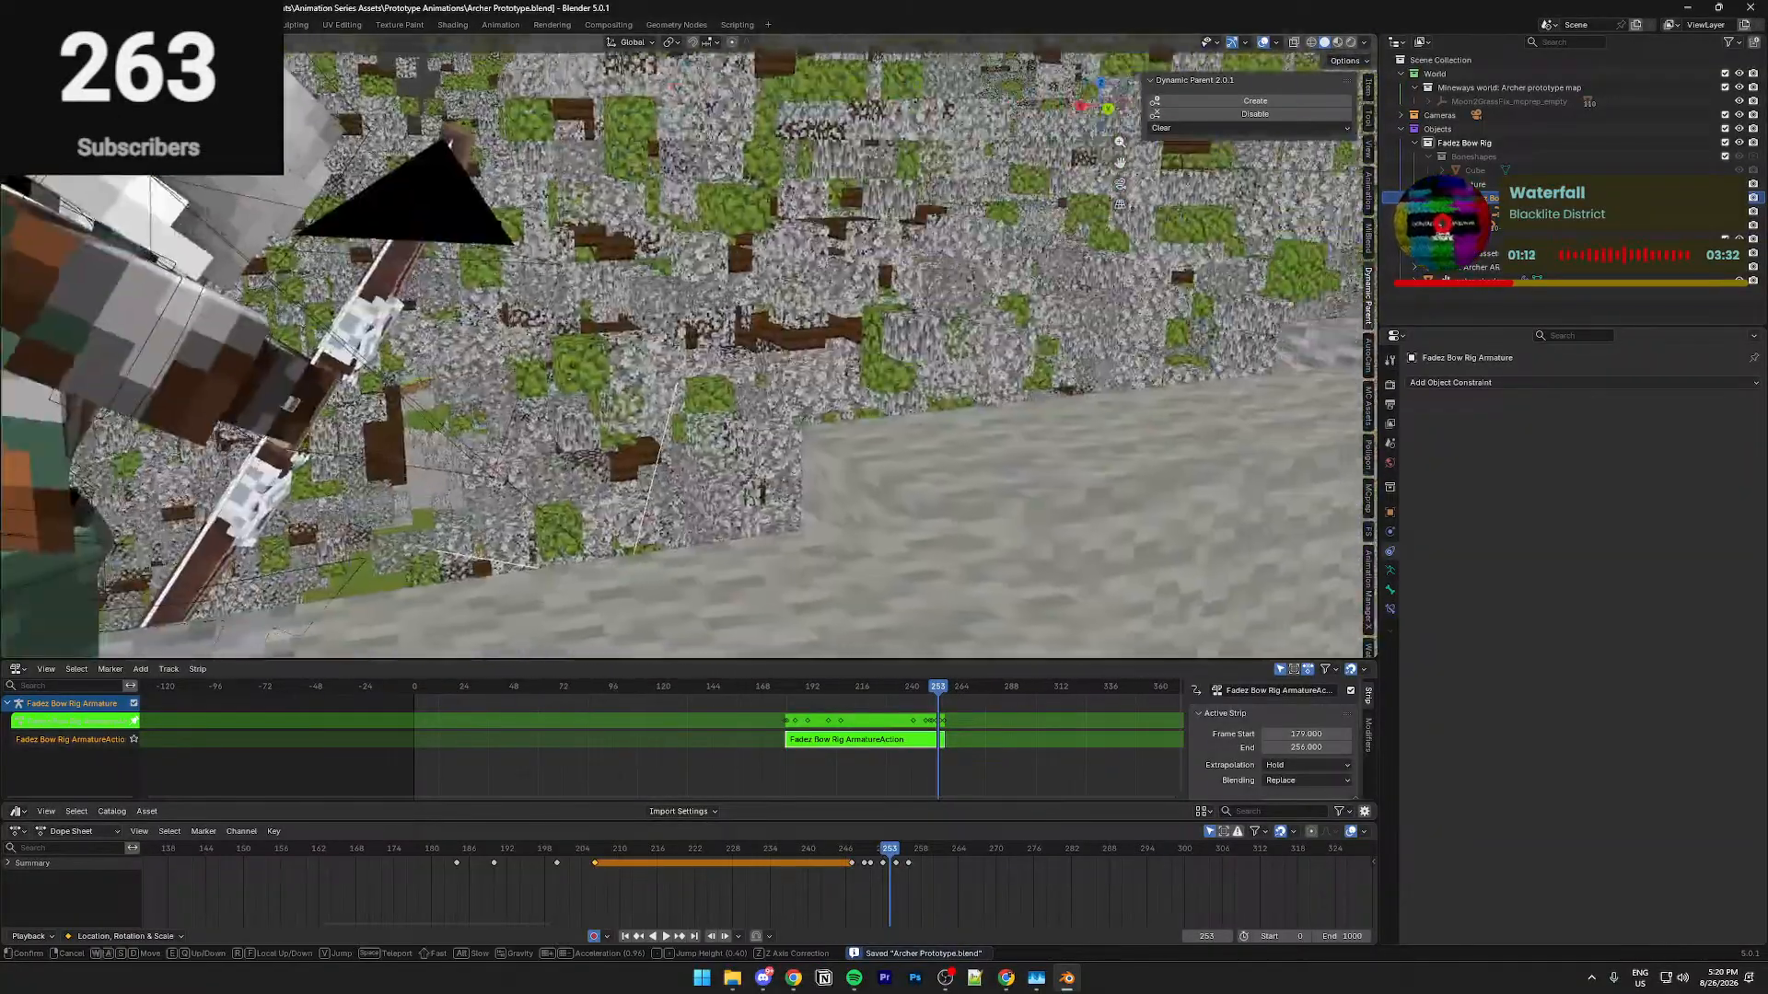
left_click(641, 573)
key("shift+grave")
key("a")
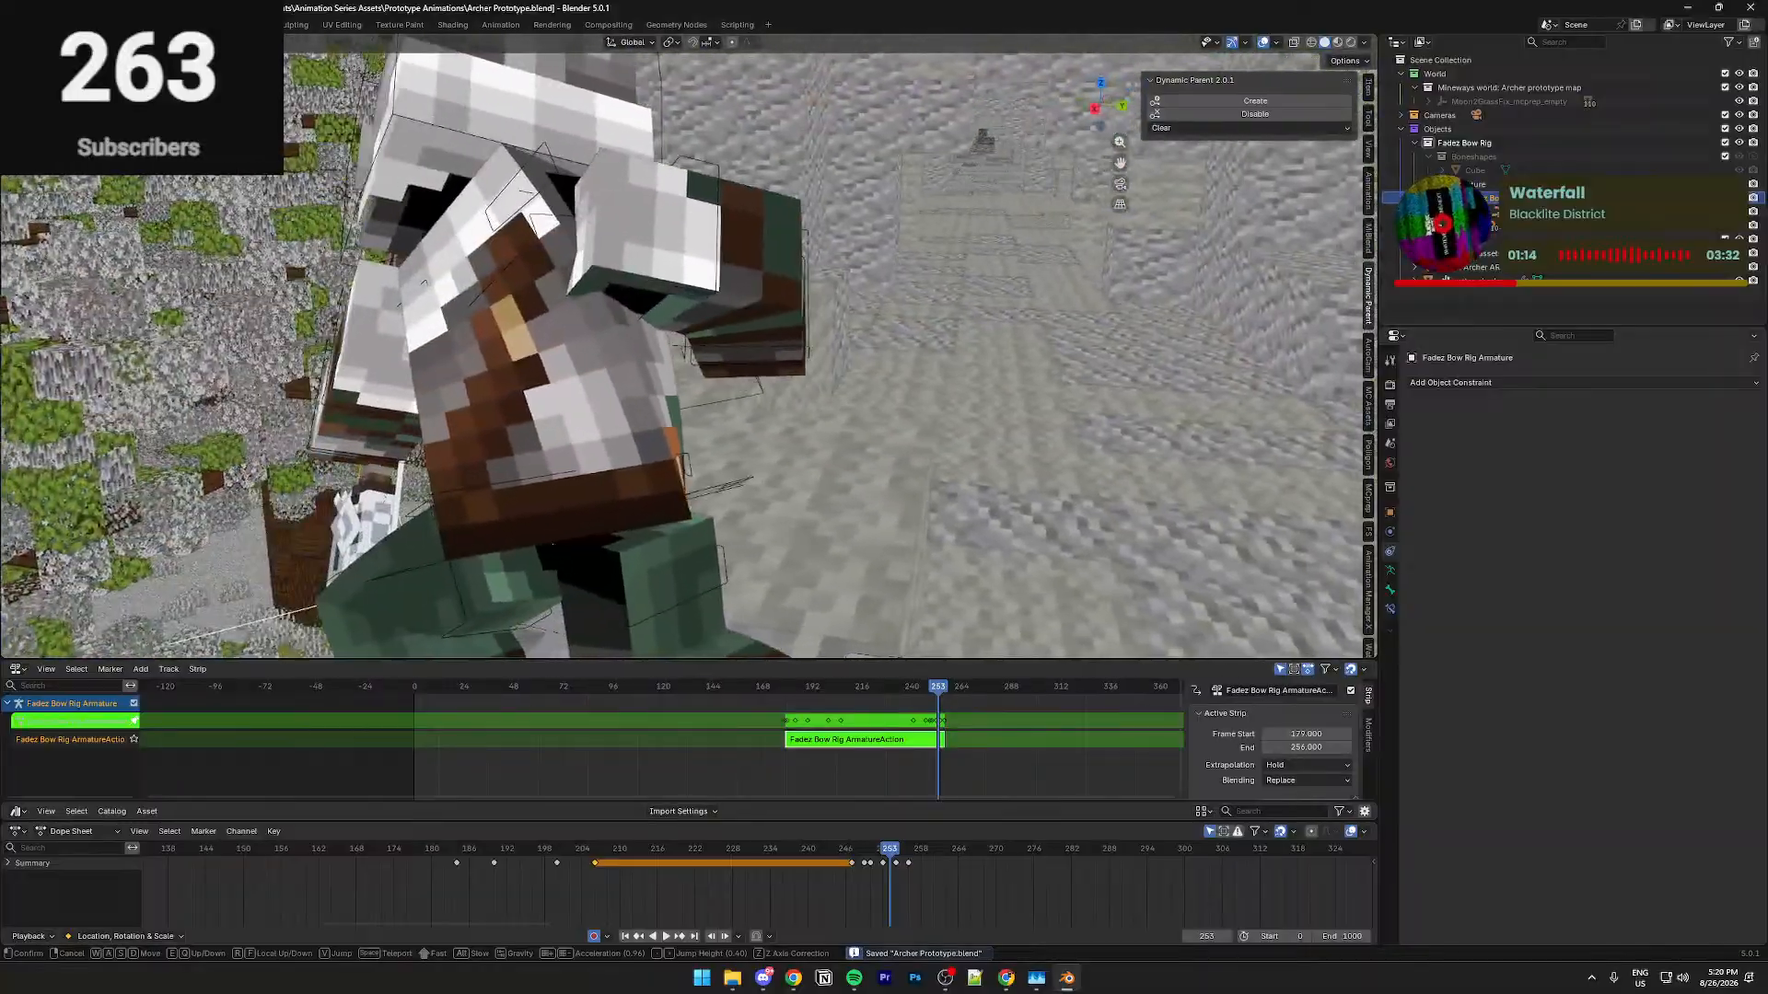
left_click(497, 214)
key("shift+grave")
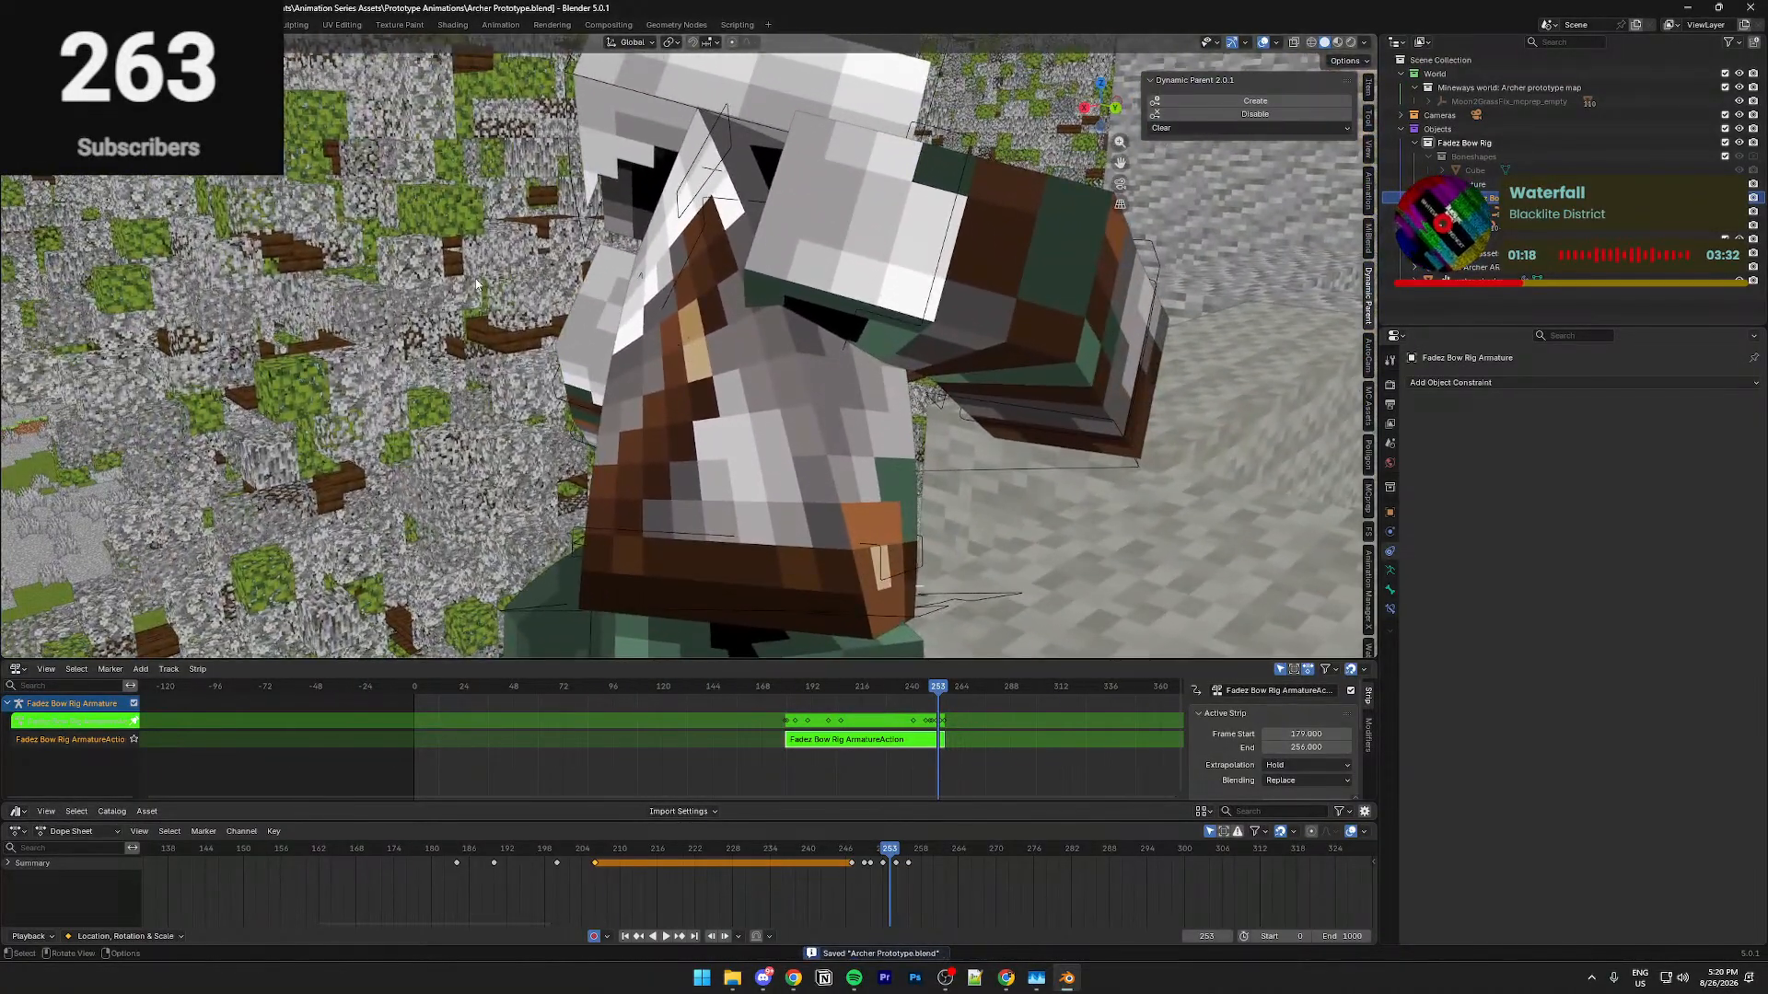
left_click(477, 284)
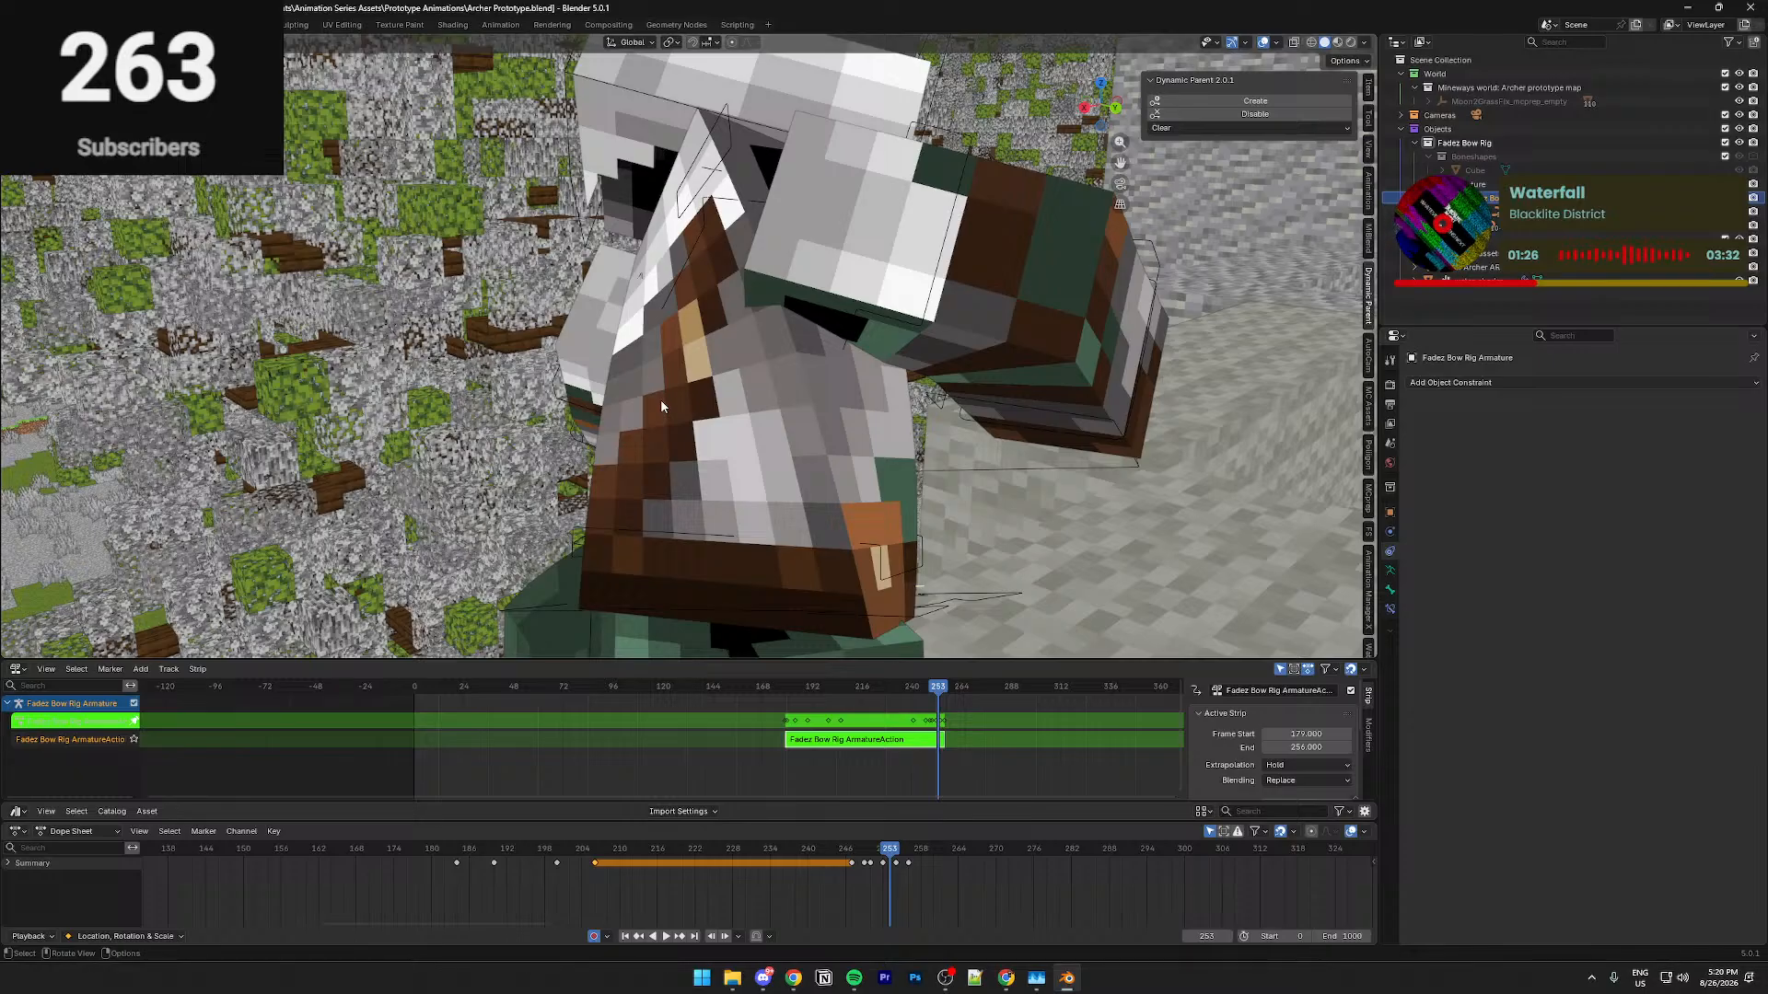
key("shift+grave")
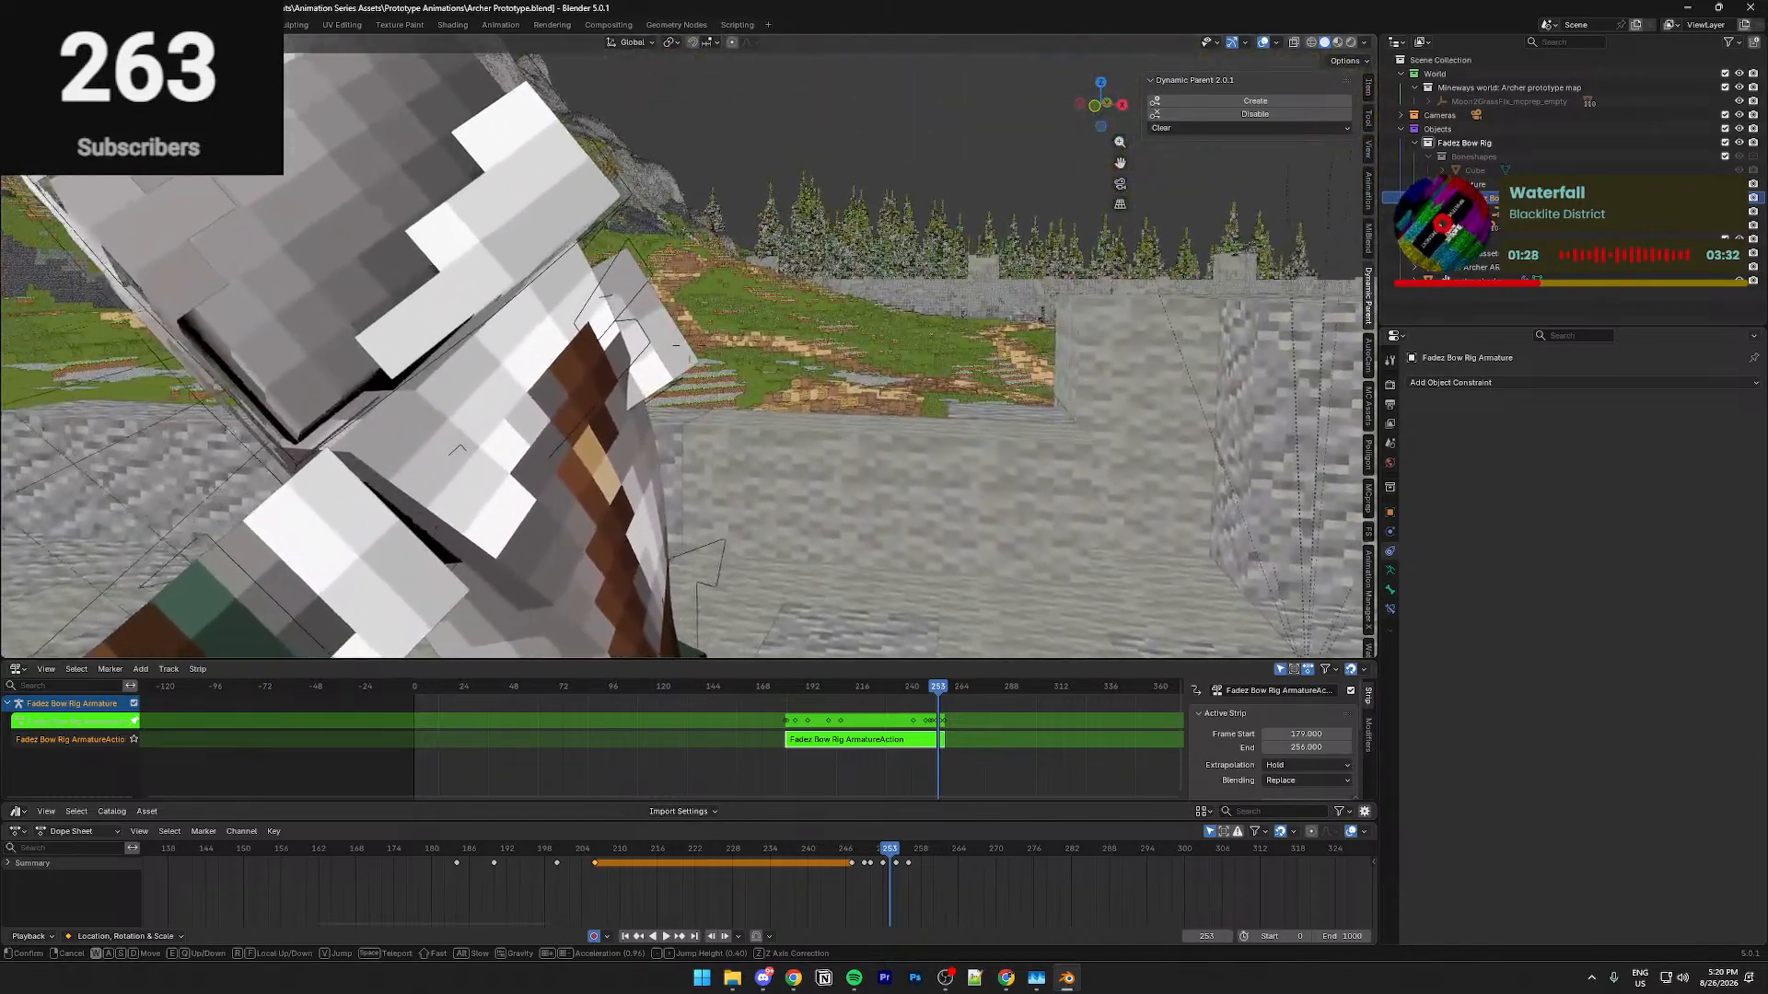
left_click(653, 407)
key("shift+grave")
key("d")
left_click(636, 426)
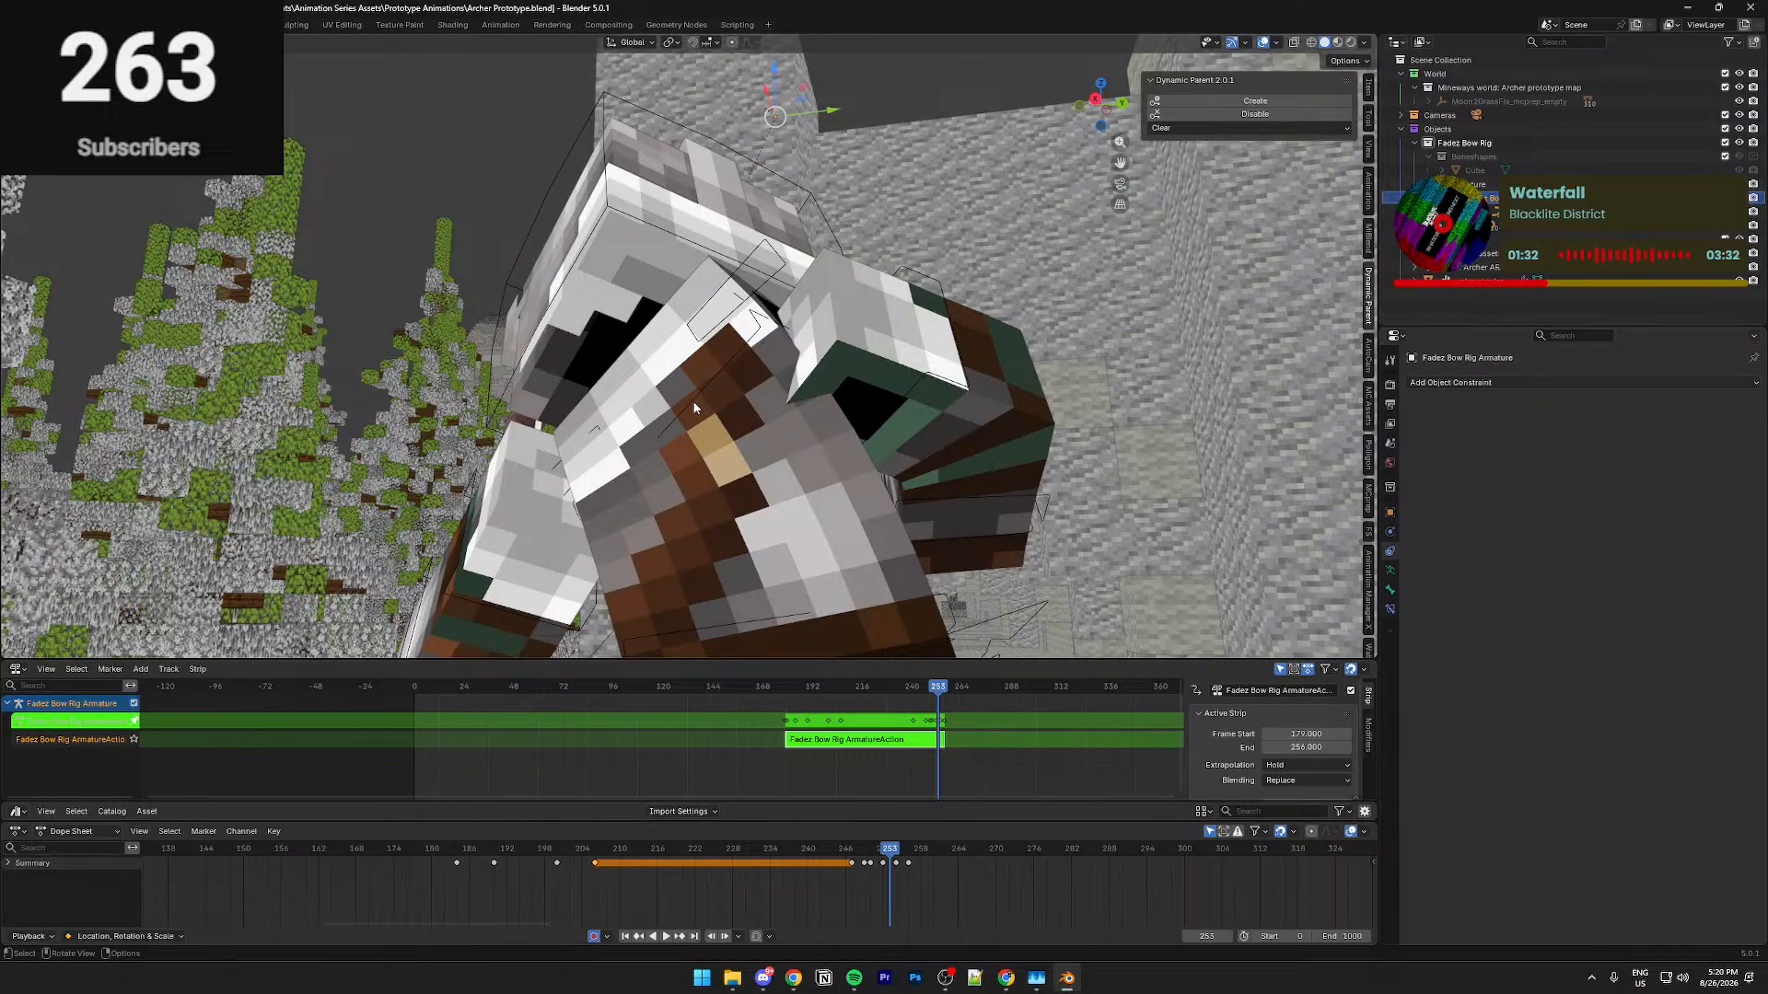
key("shift+grave")
key("d")
left_click(805, 559)
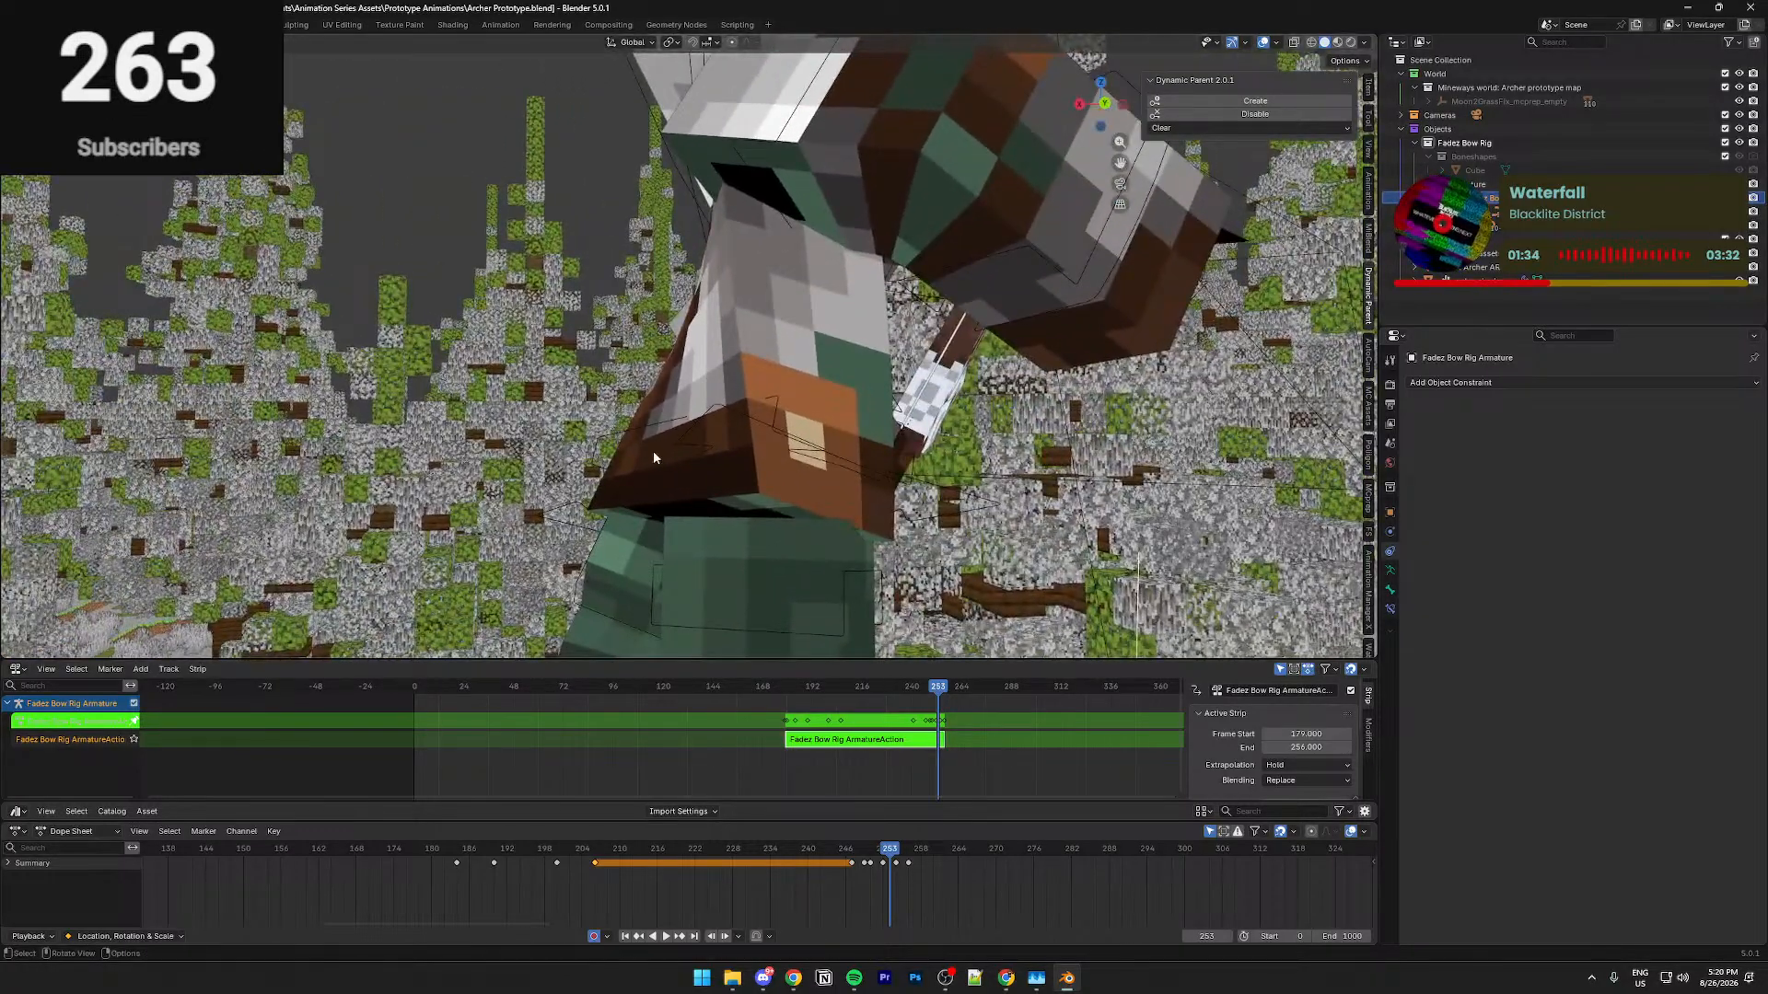
key("shift+grave")
key("w")
left_click(719, 476)
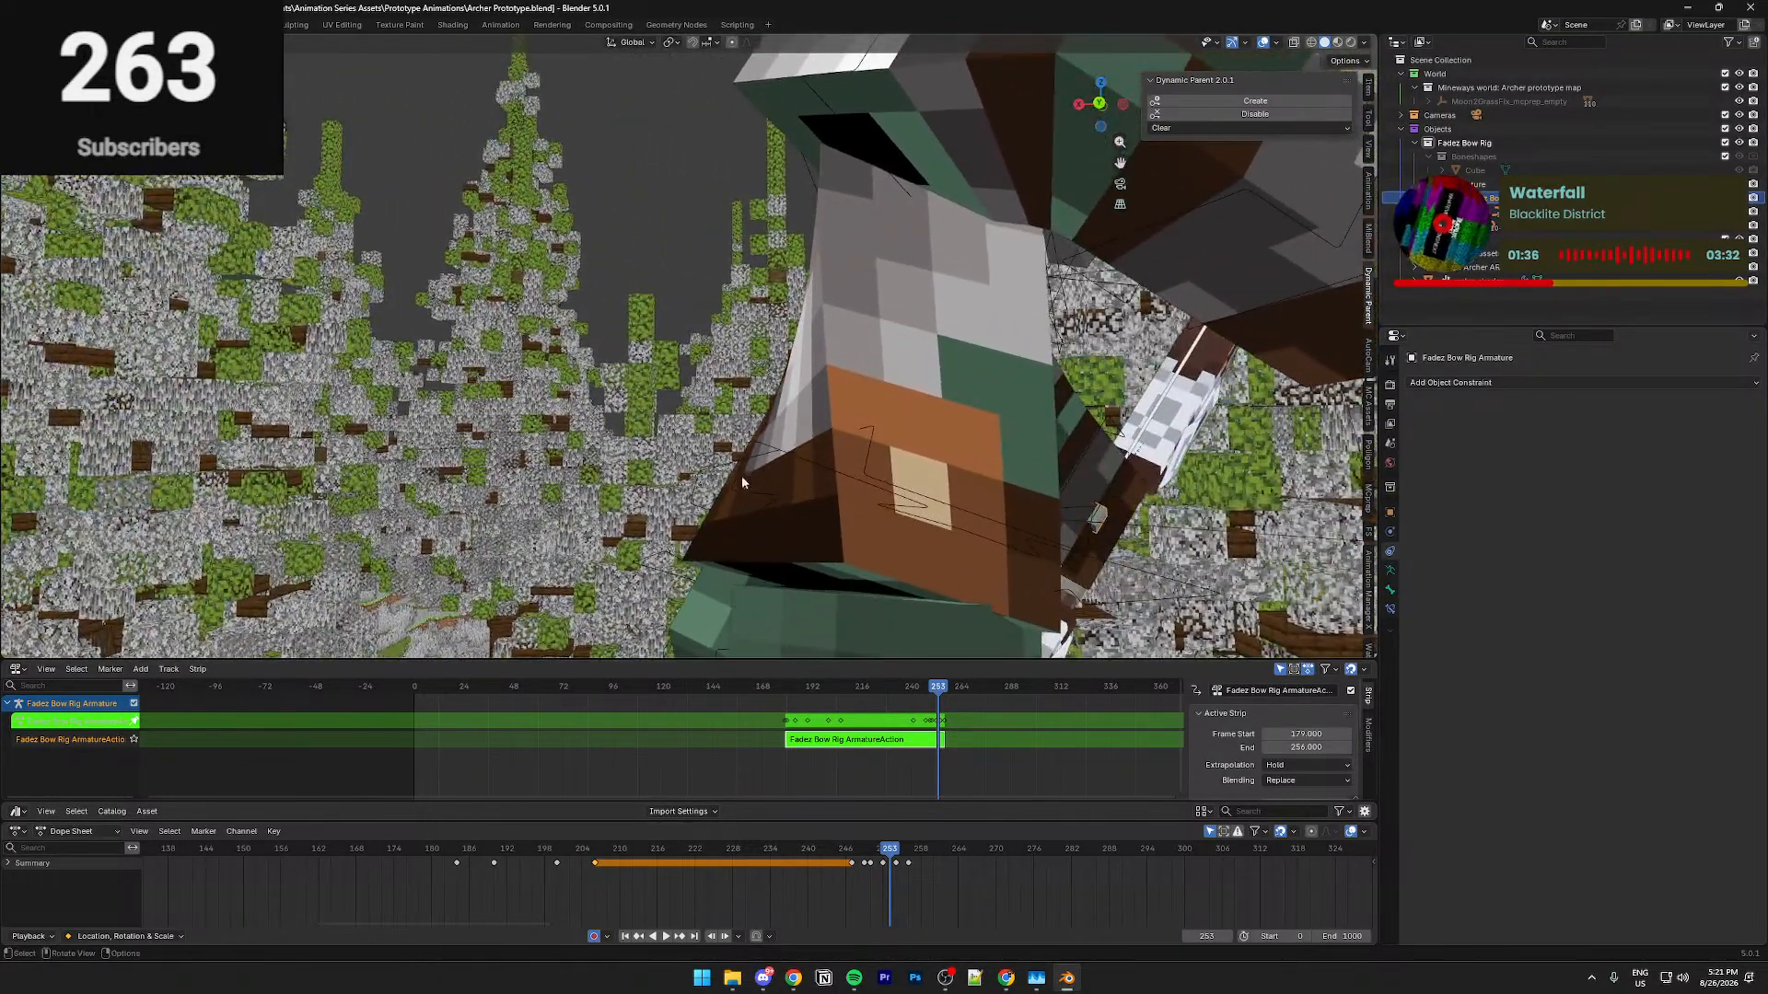
key("shift+grave")
left_click(771, 489)
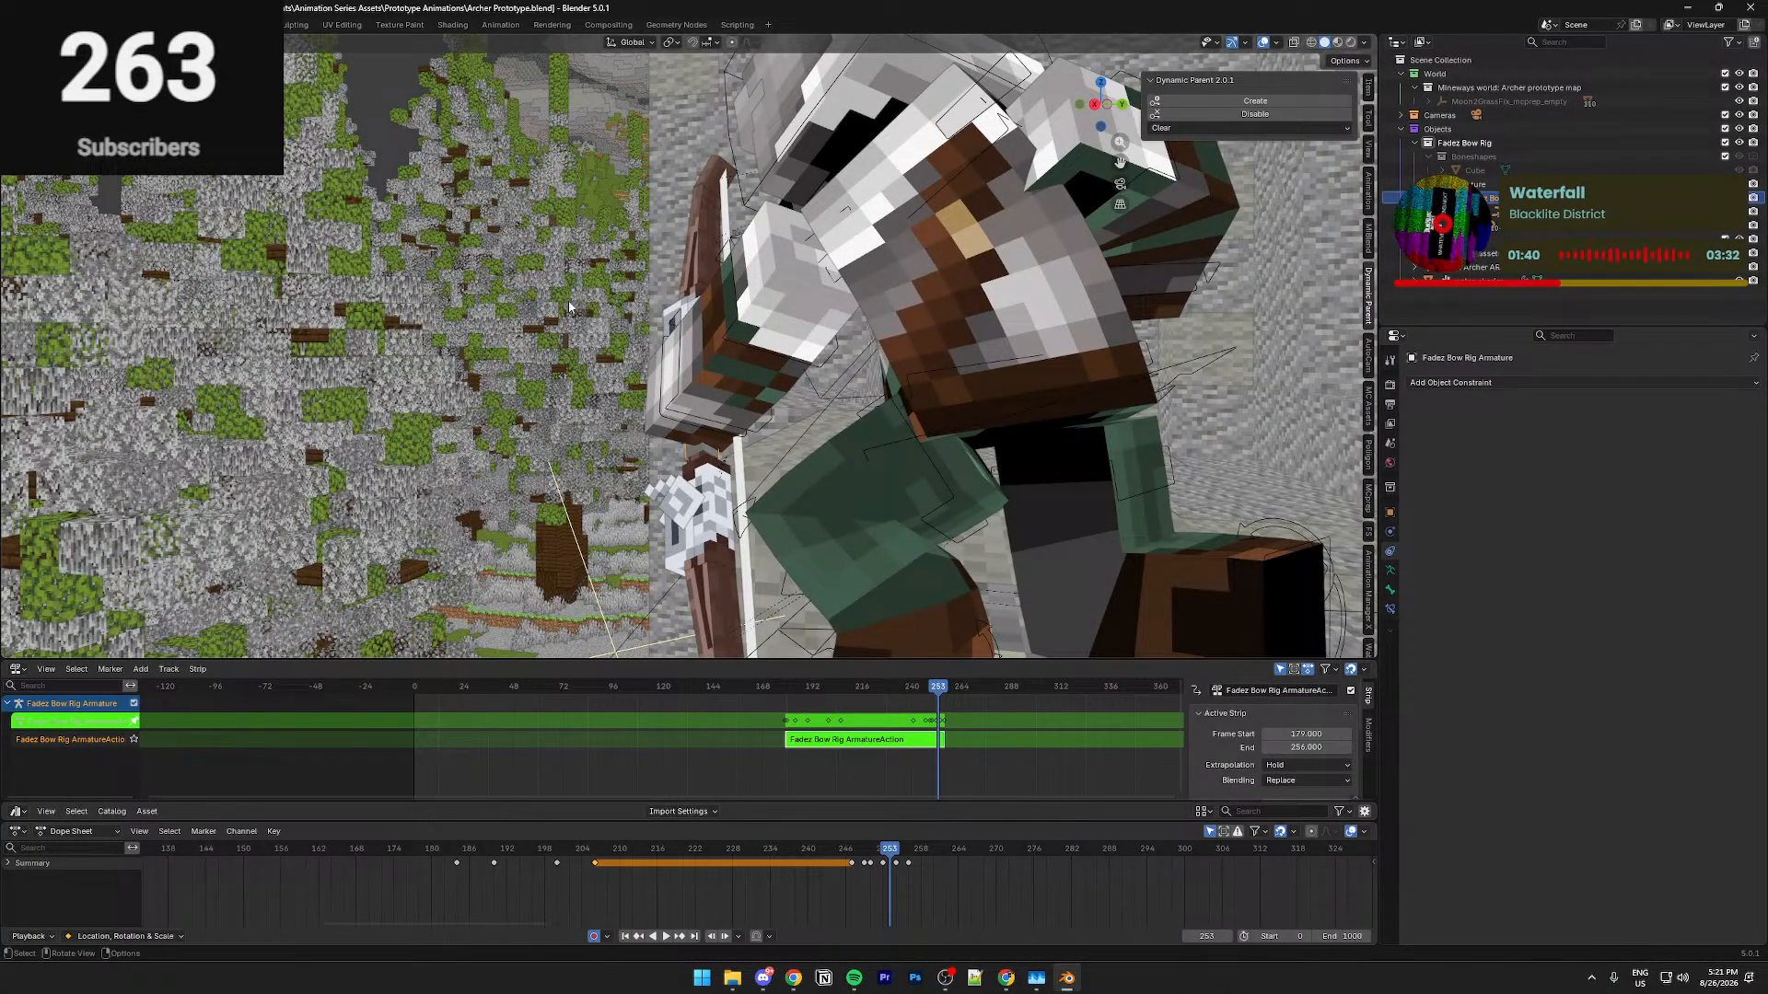
Play back the bow animation through the camera from about frame 183 and save the file
key("KP_0")
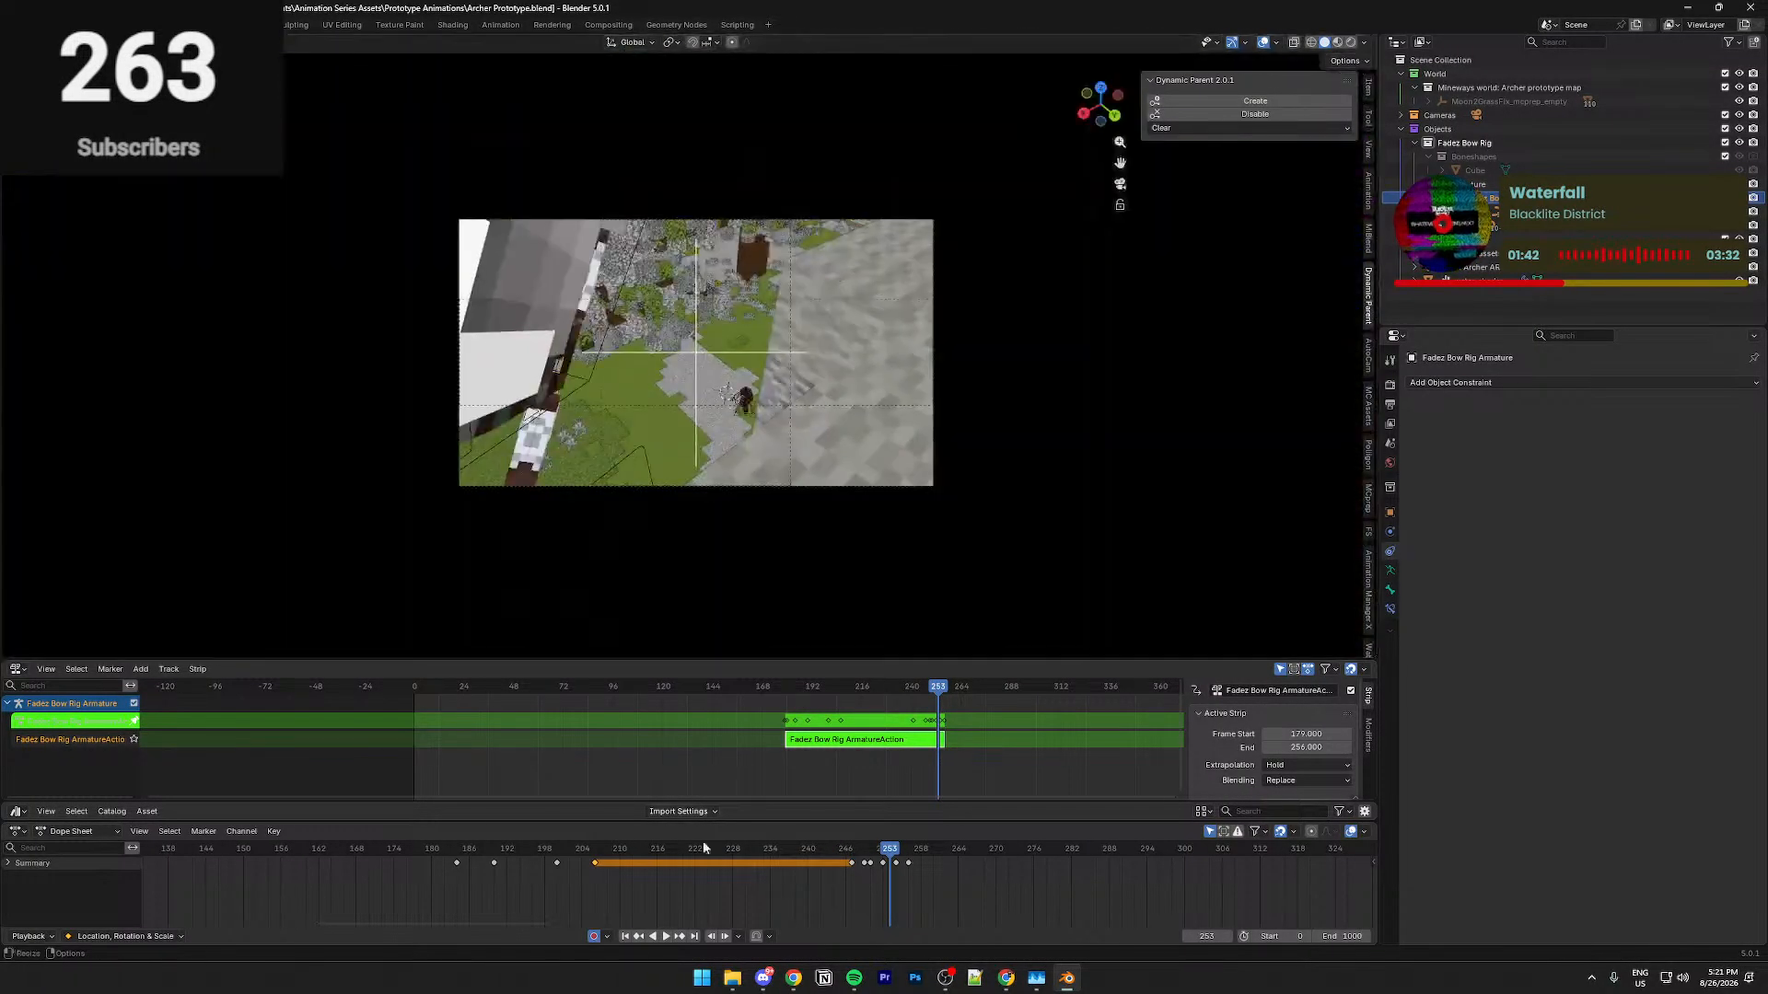
left_click(450, 849)
key("space")
key("space")
key("ctrl+s")
Switch to File Explorer, view the render Nora Test Render Bow and Cloak.png enlarged, and close it
left_click(732, 978)
left_click_drag(845, 9, 0, 276)
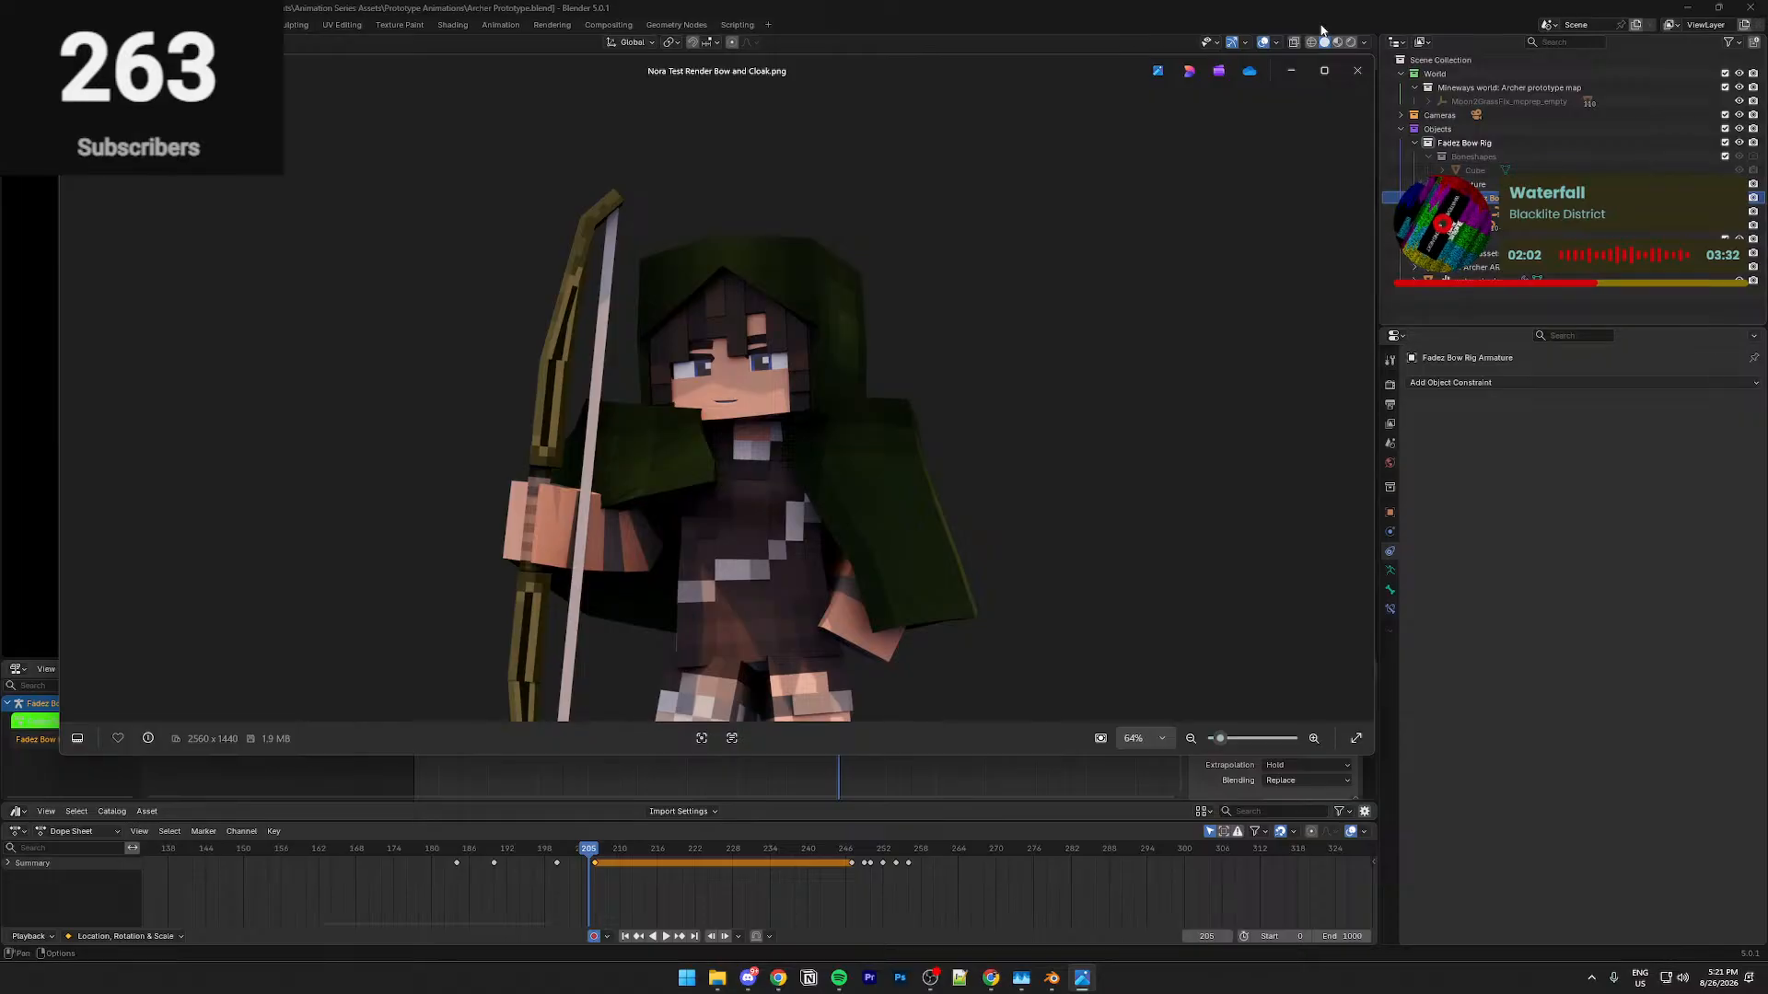
left_click(1324, 70)
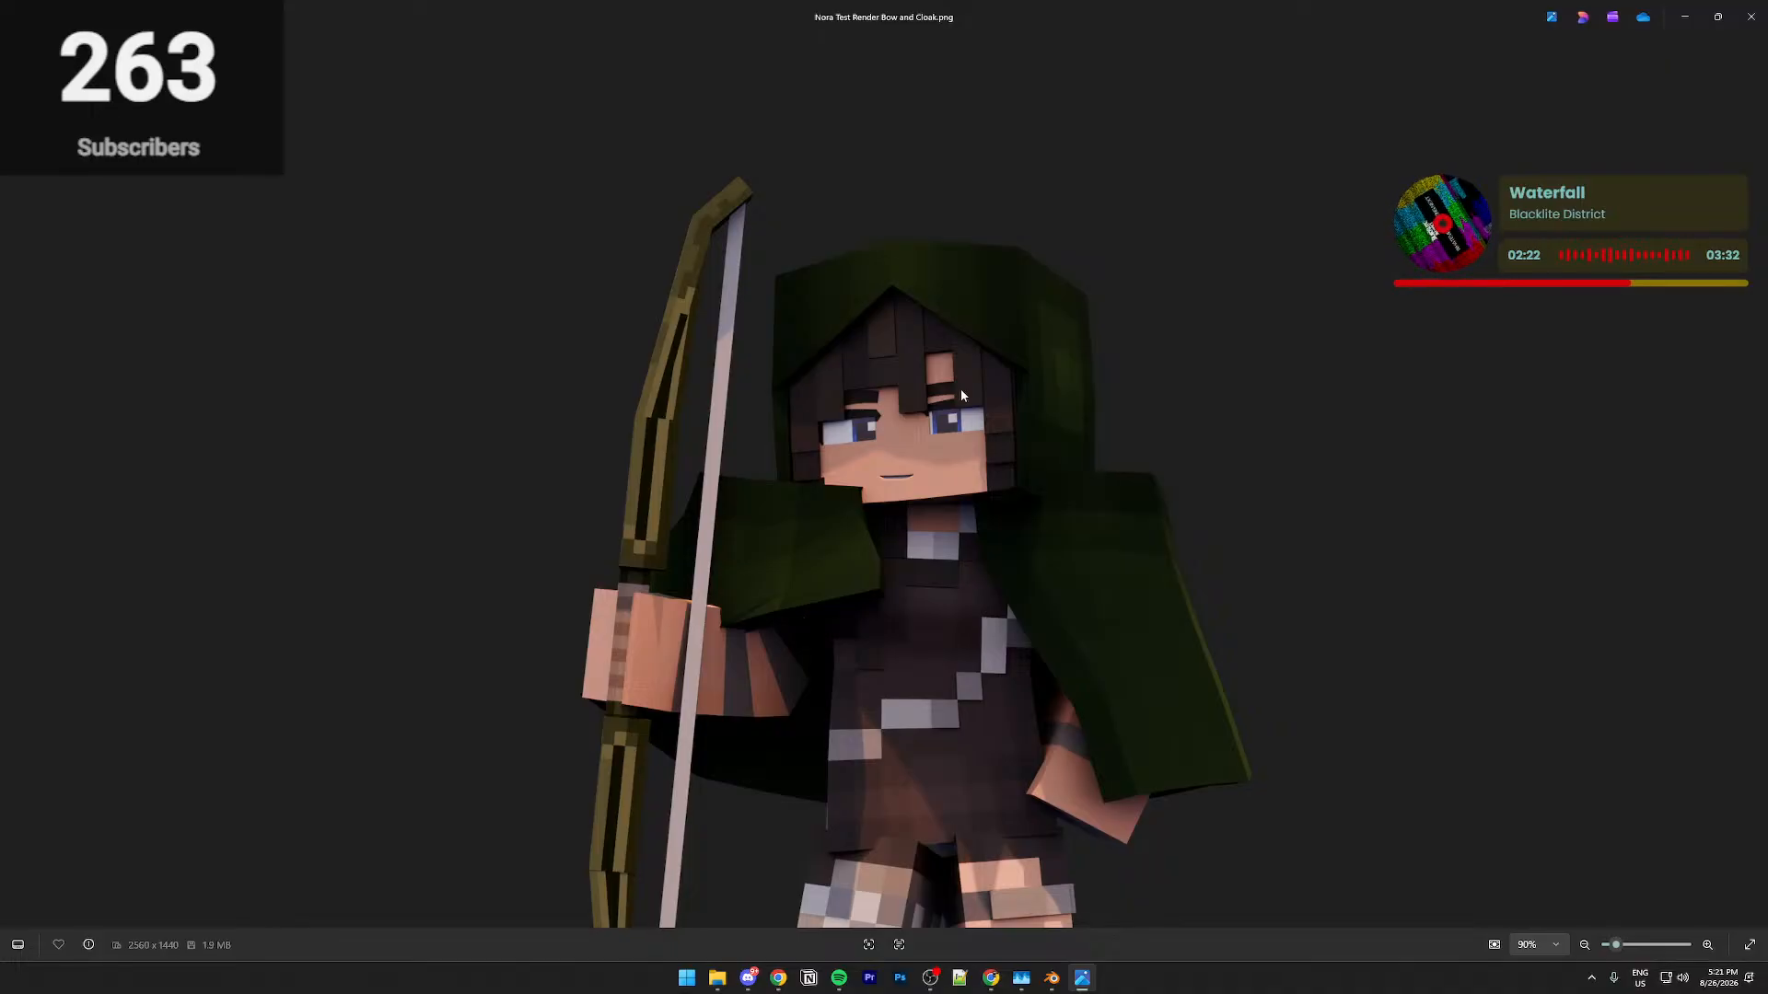
left_click(1750, 17)
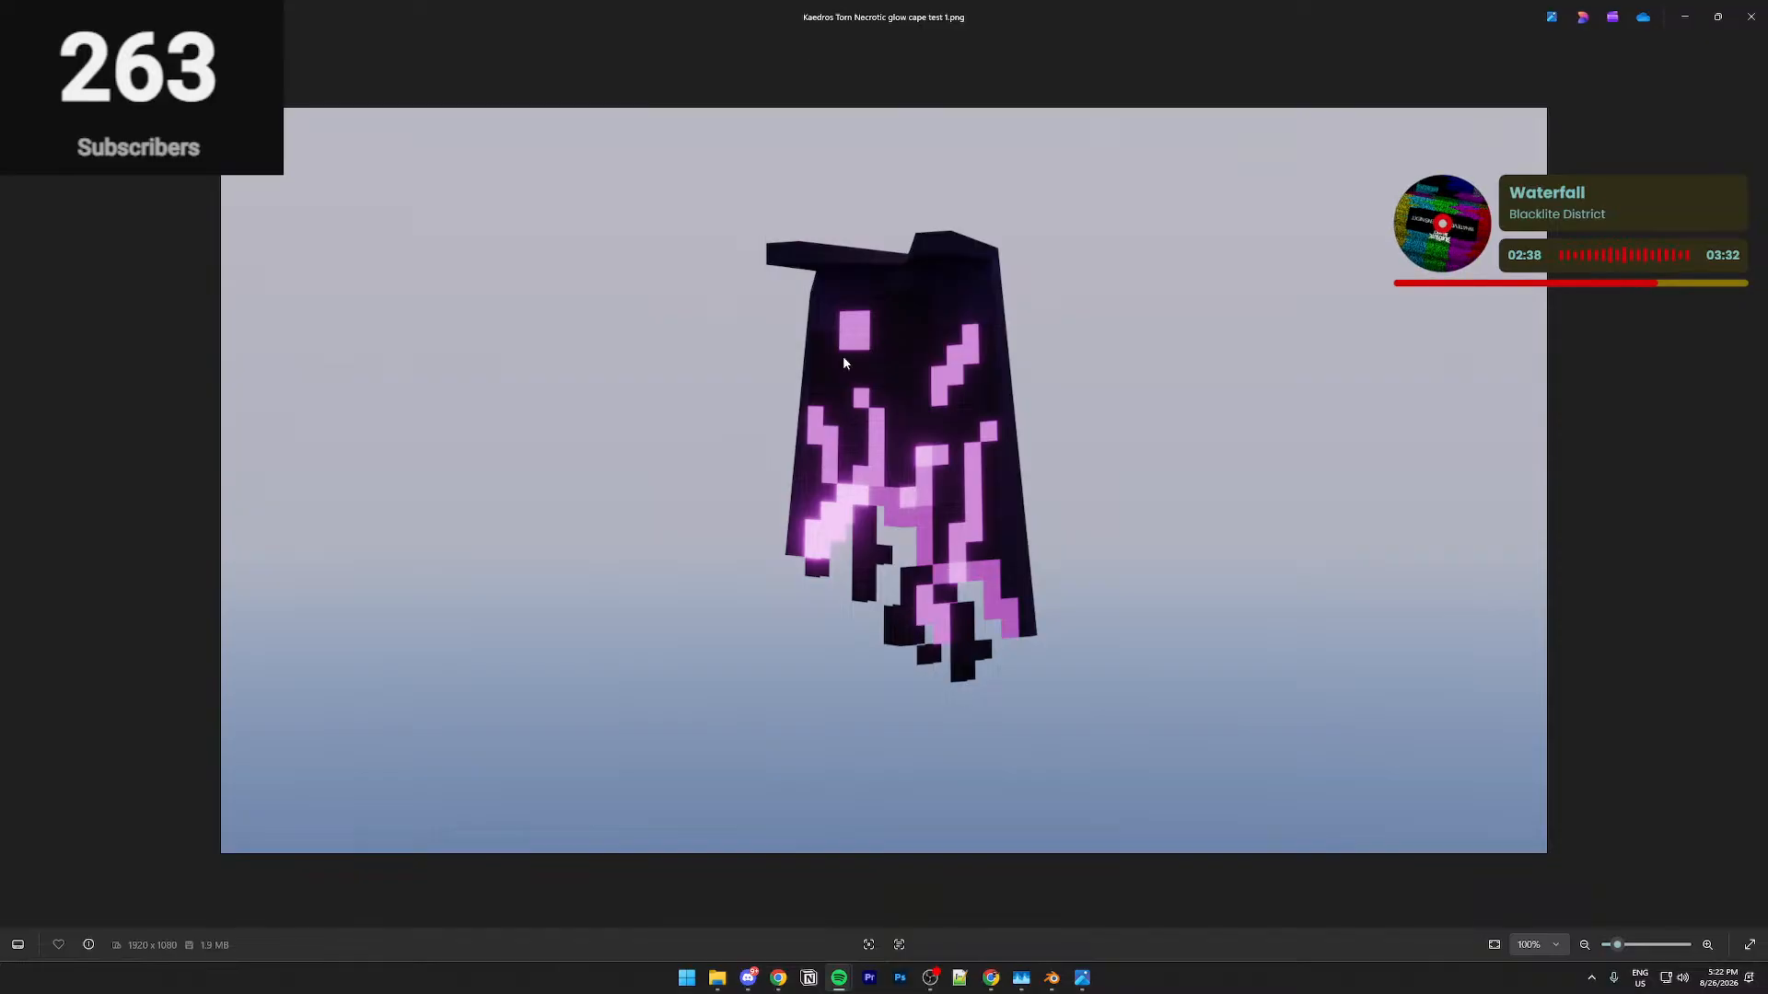
Open the render Percy Extruded no BG 1080p.png and examine the character closely
mouse_move(751, 988)
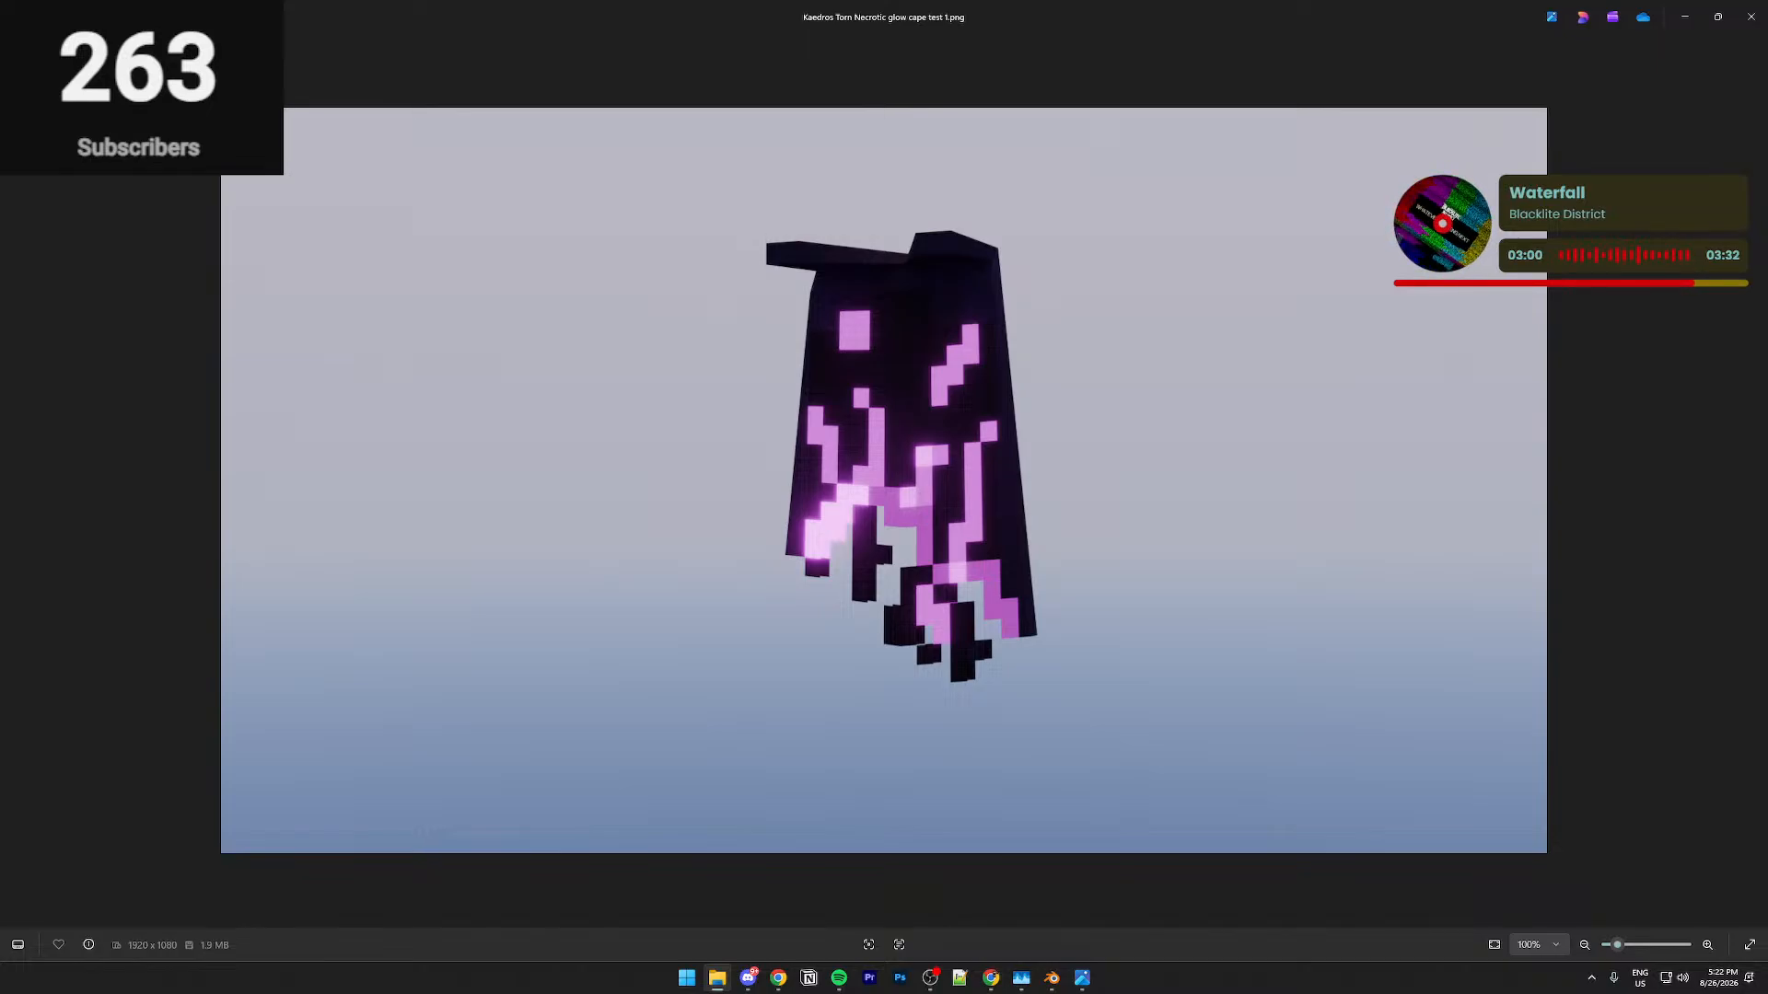
key("Right")
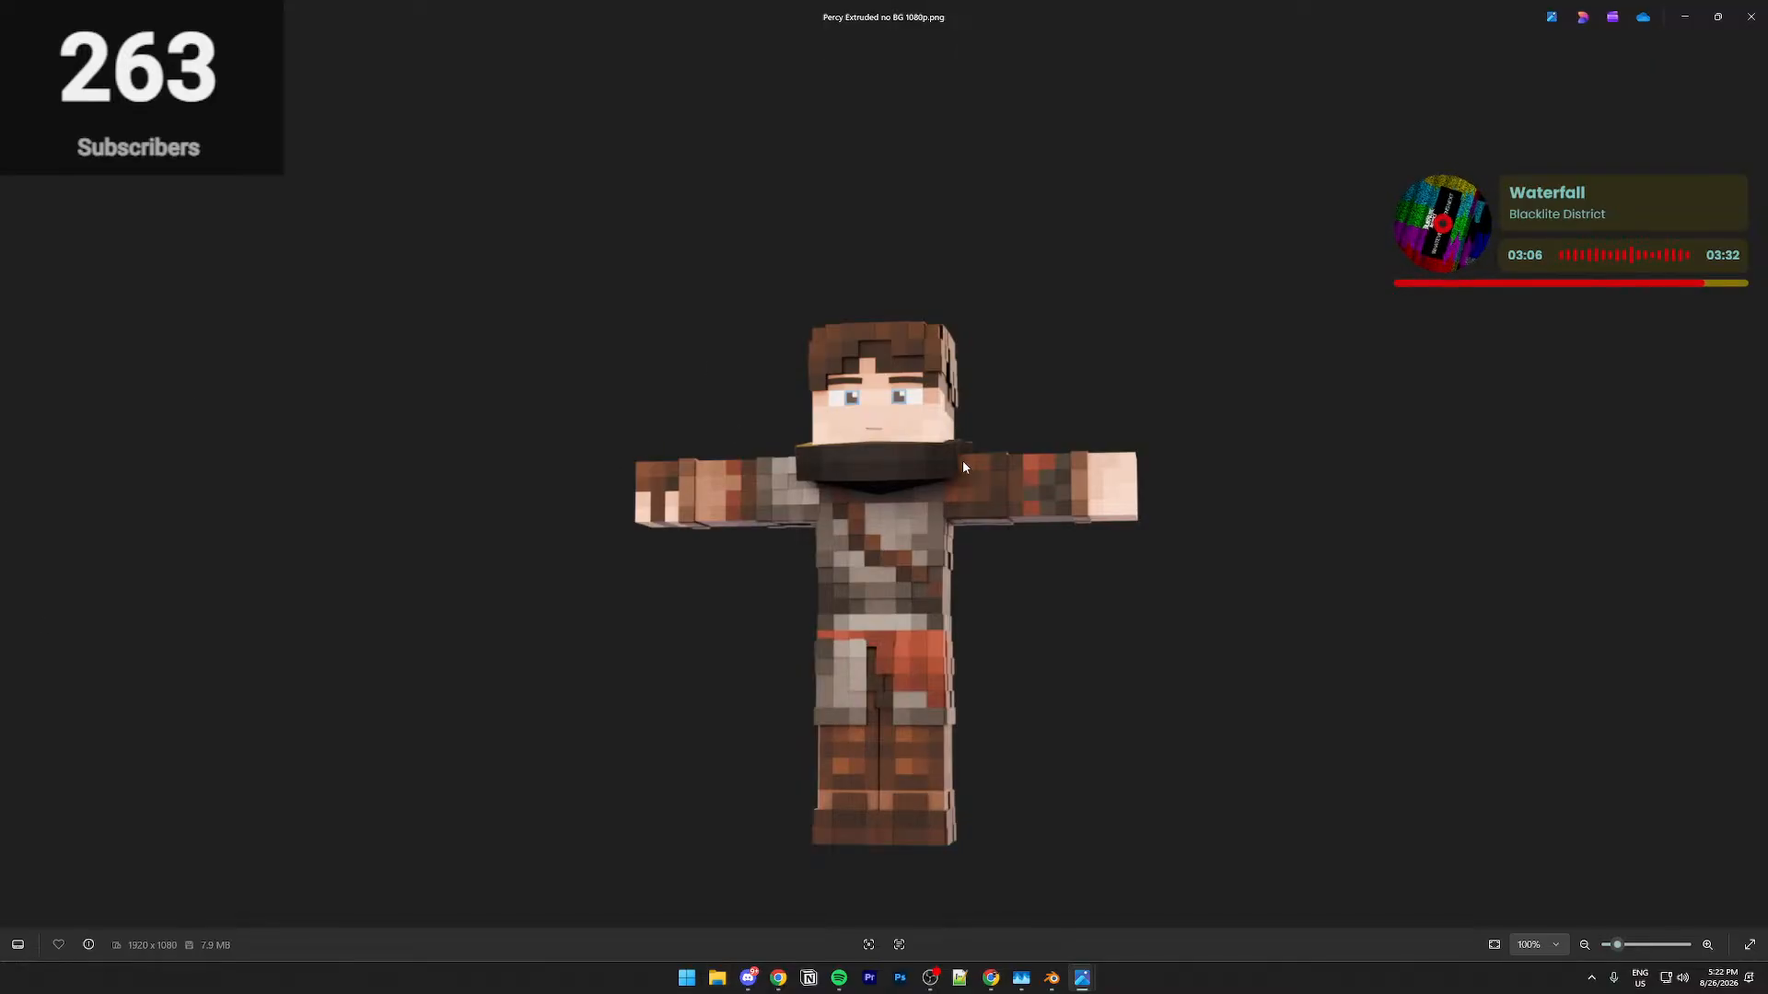
scroll(943, 464, "up", 3)
scroll(943, 464, "down", 3)
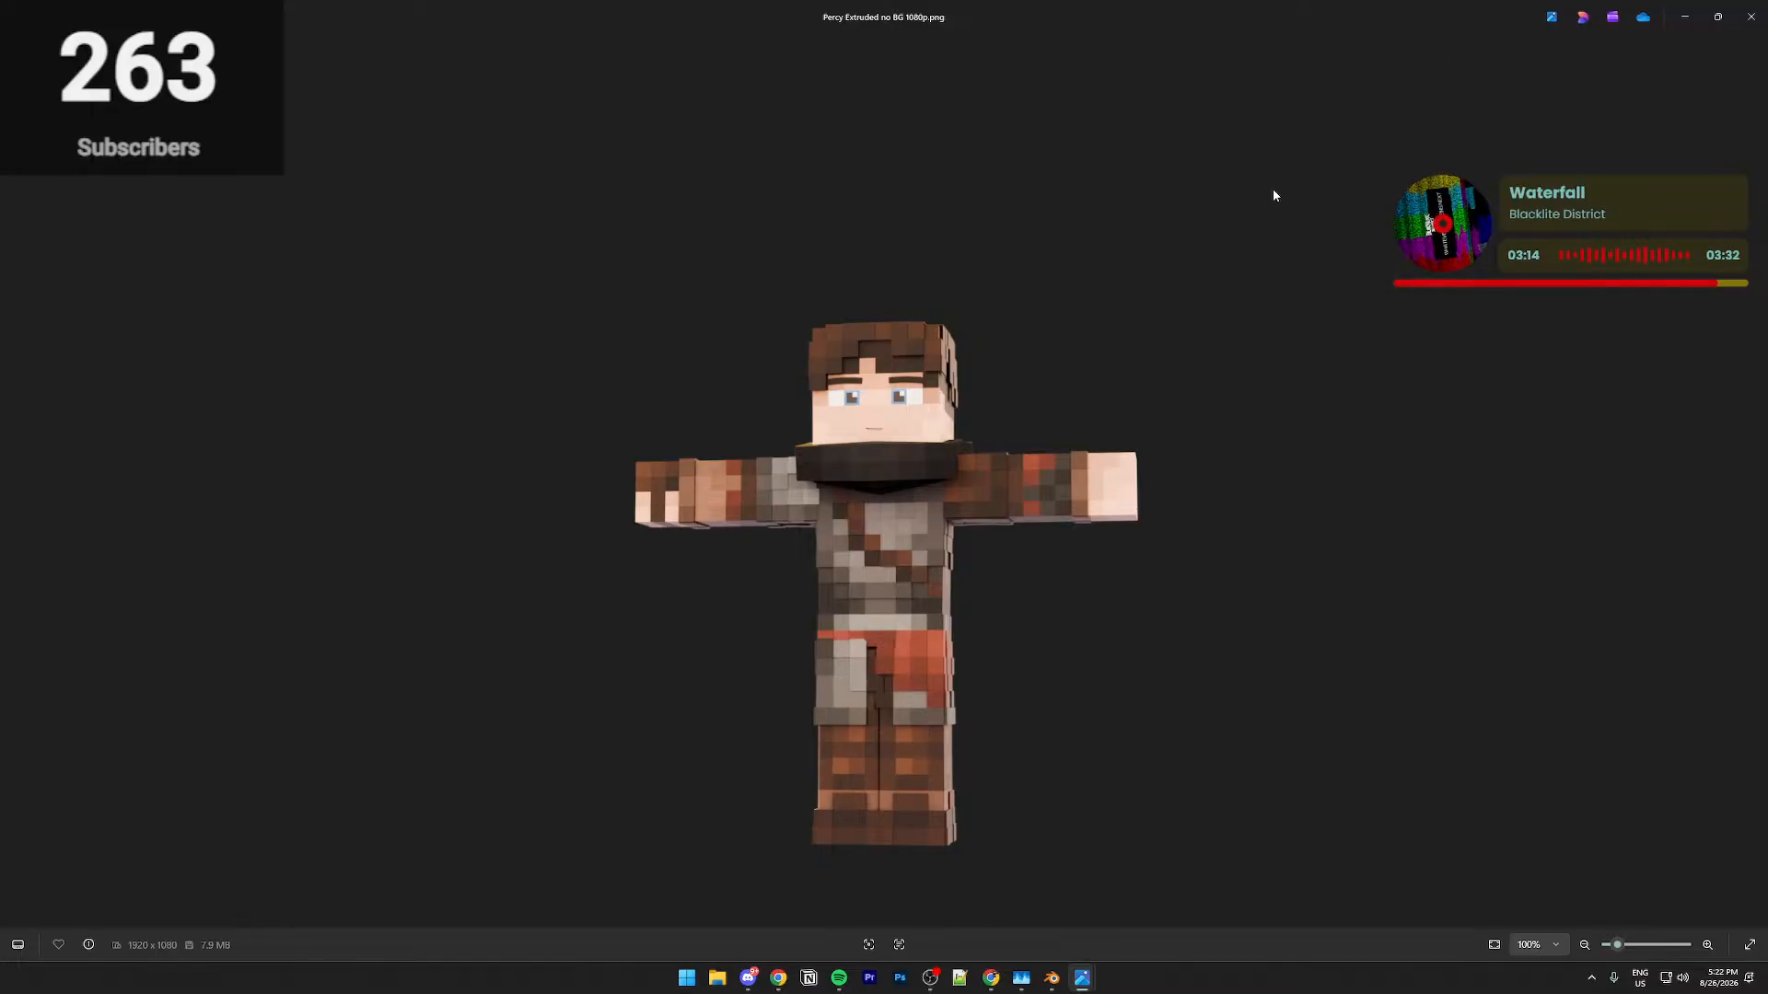
scroll(734, 552, "up", 3)
scroll(930, 587, "down", 3)
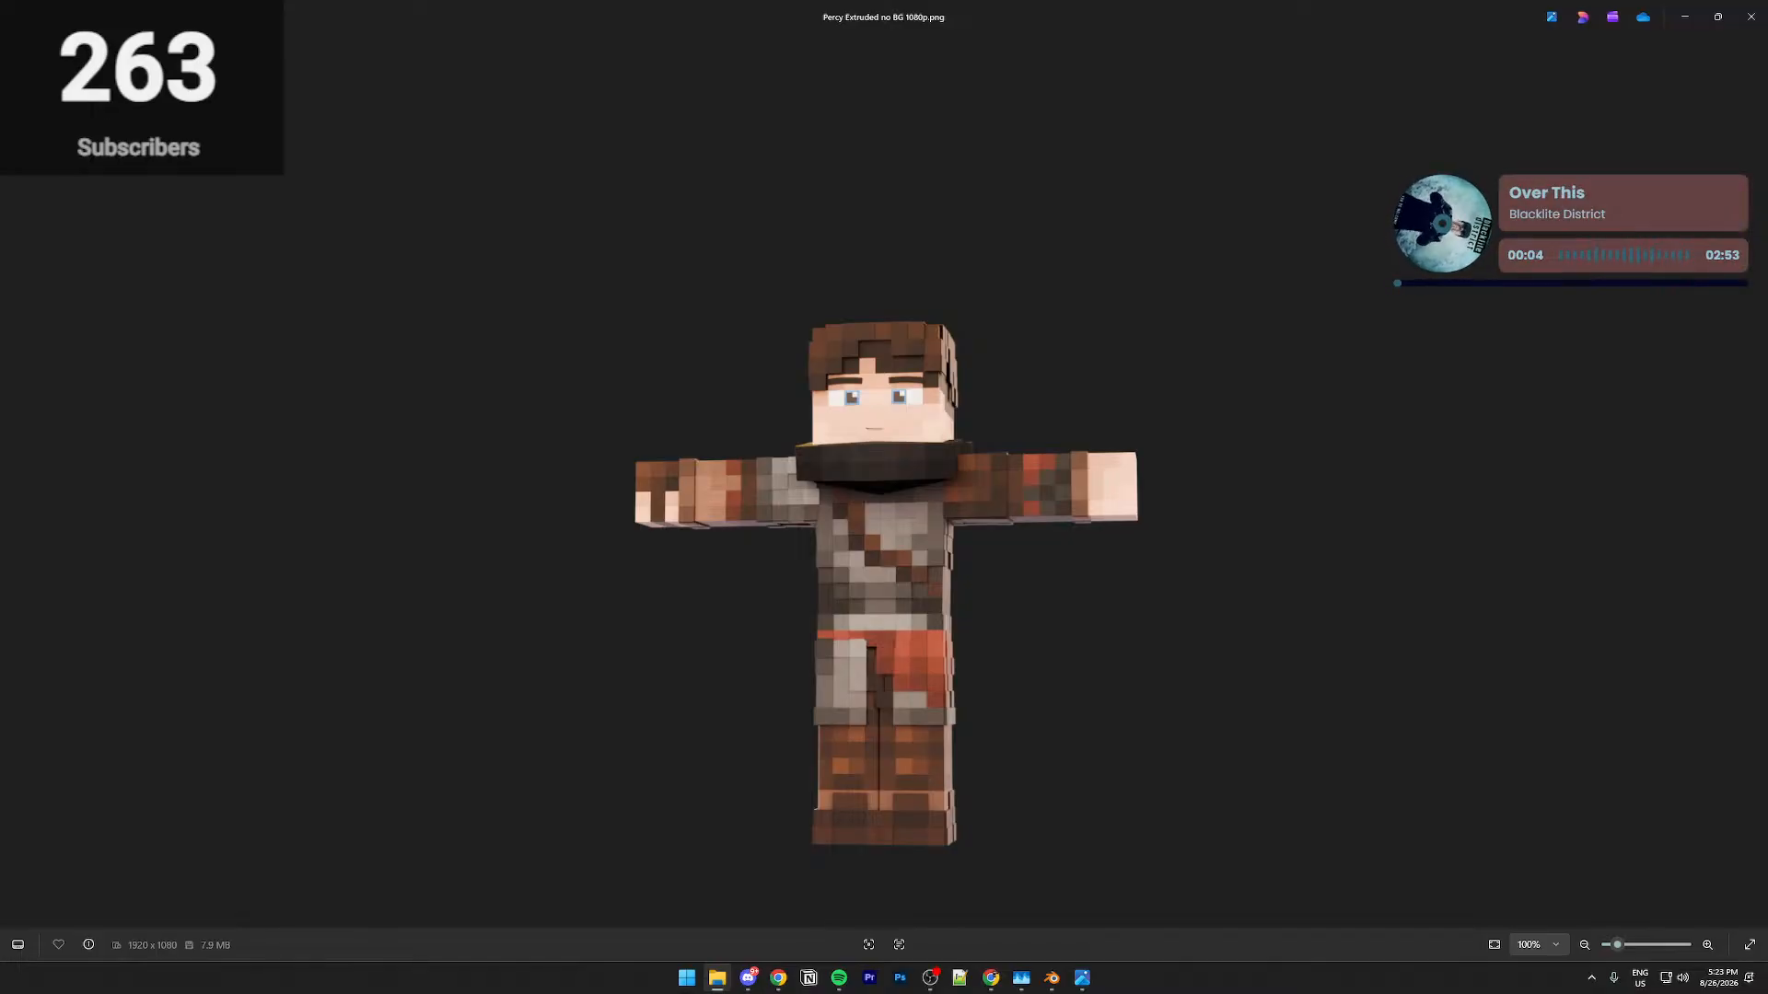
Examine the render Kaedros Torn Cape and Sword UNPOSED.png up close, close all open images and return to Blender
key("Right")
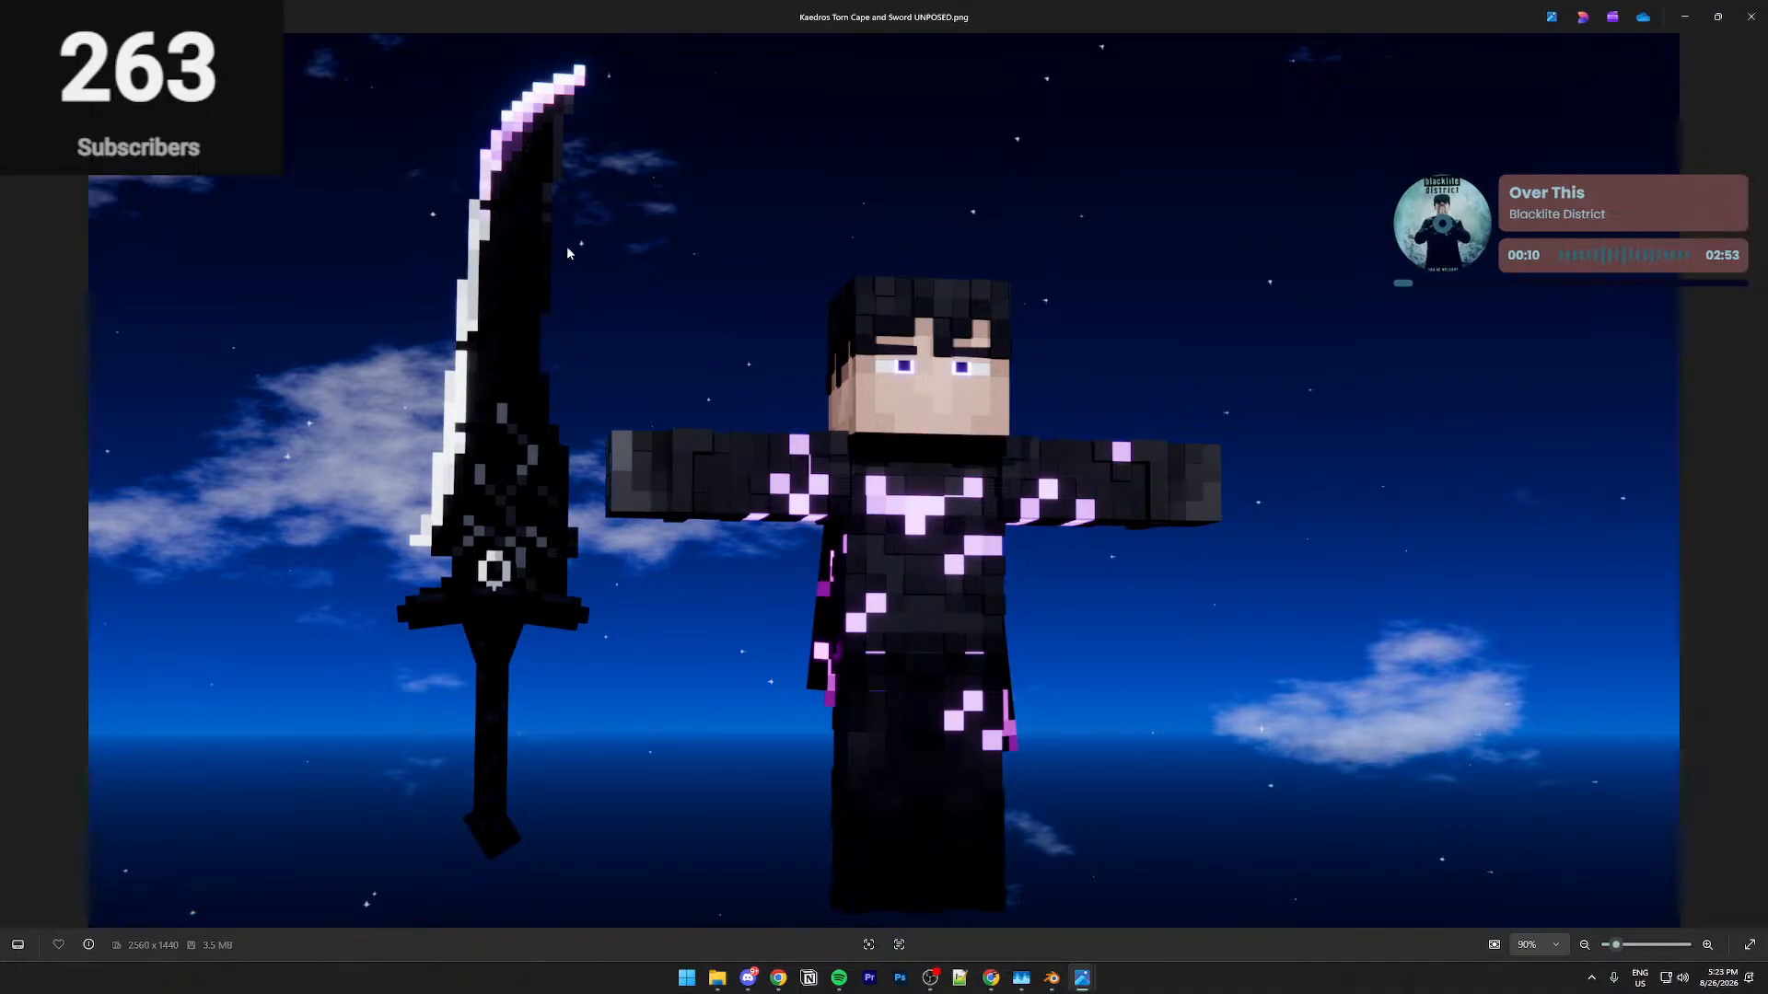
scroll(1032, 599, "up", 5)
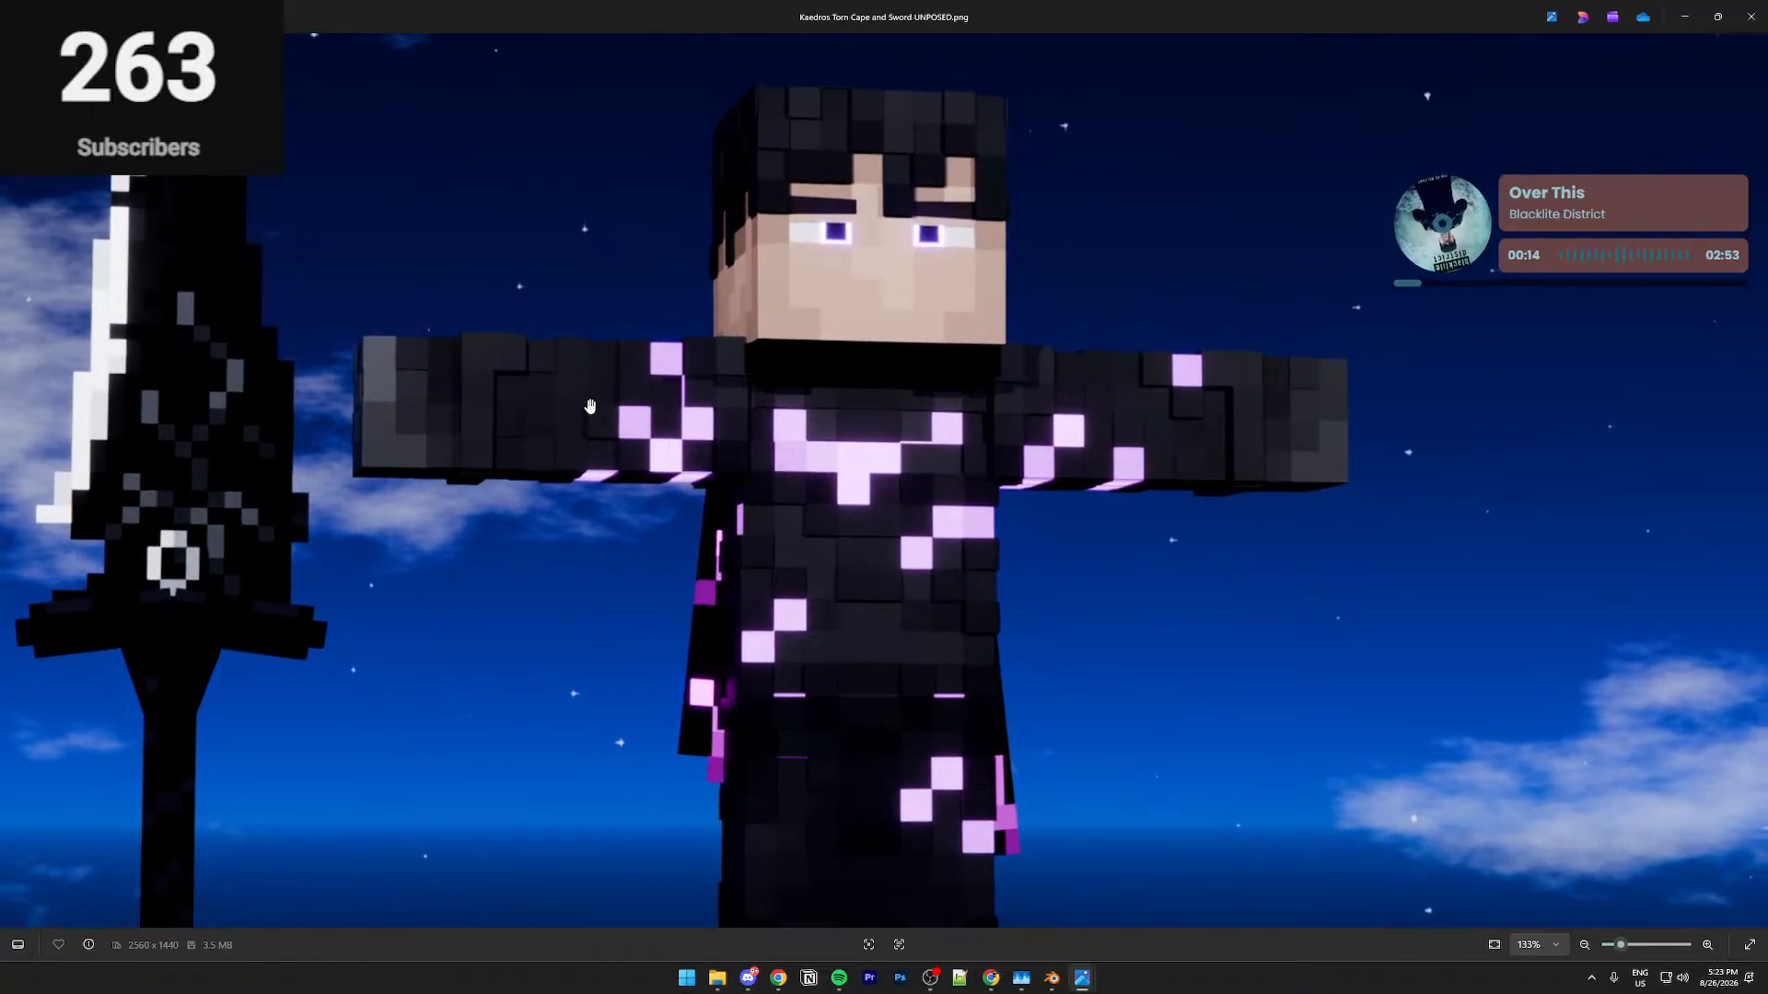
scroll(769, 402, "down", 3)
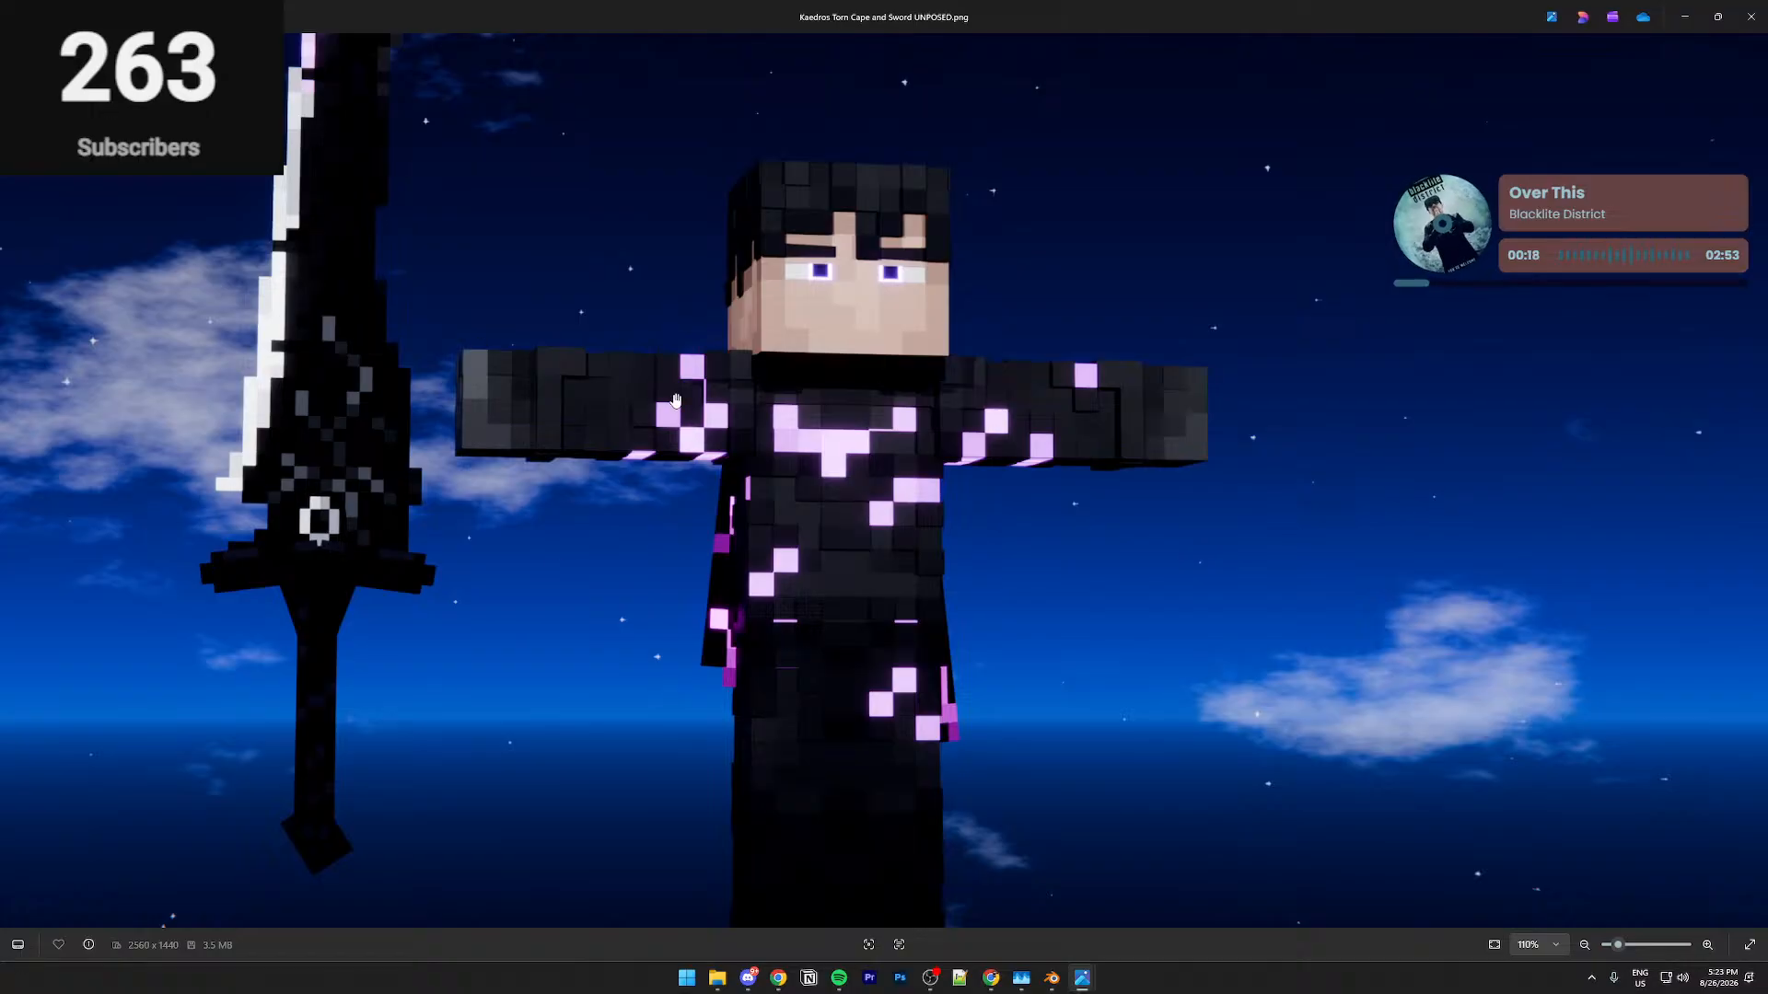
scroll(794, 370, "down", 2)
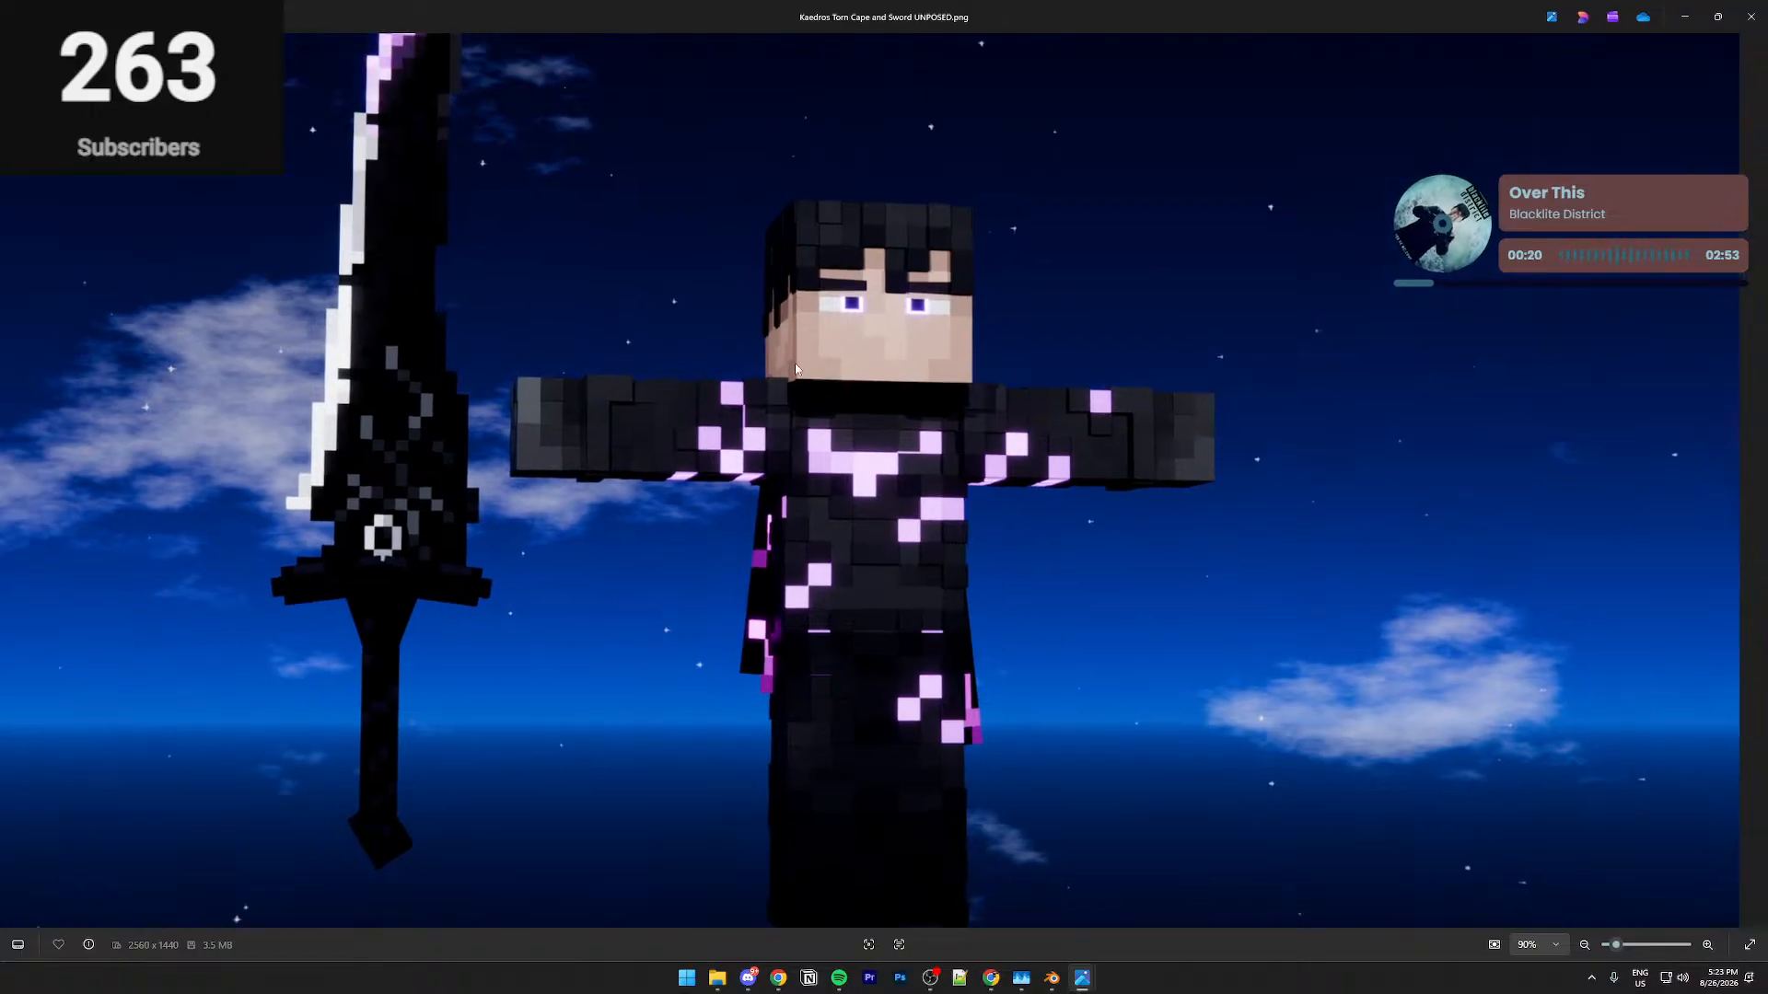
scroll(795, 369, "down", 2)
left_click(1754, 11)
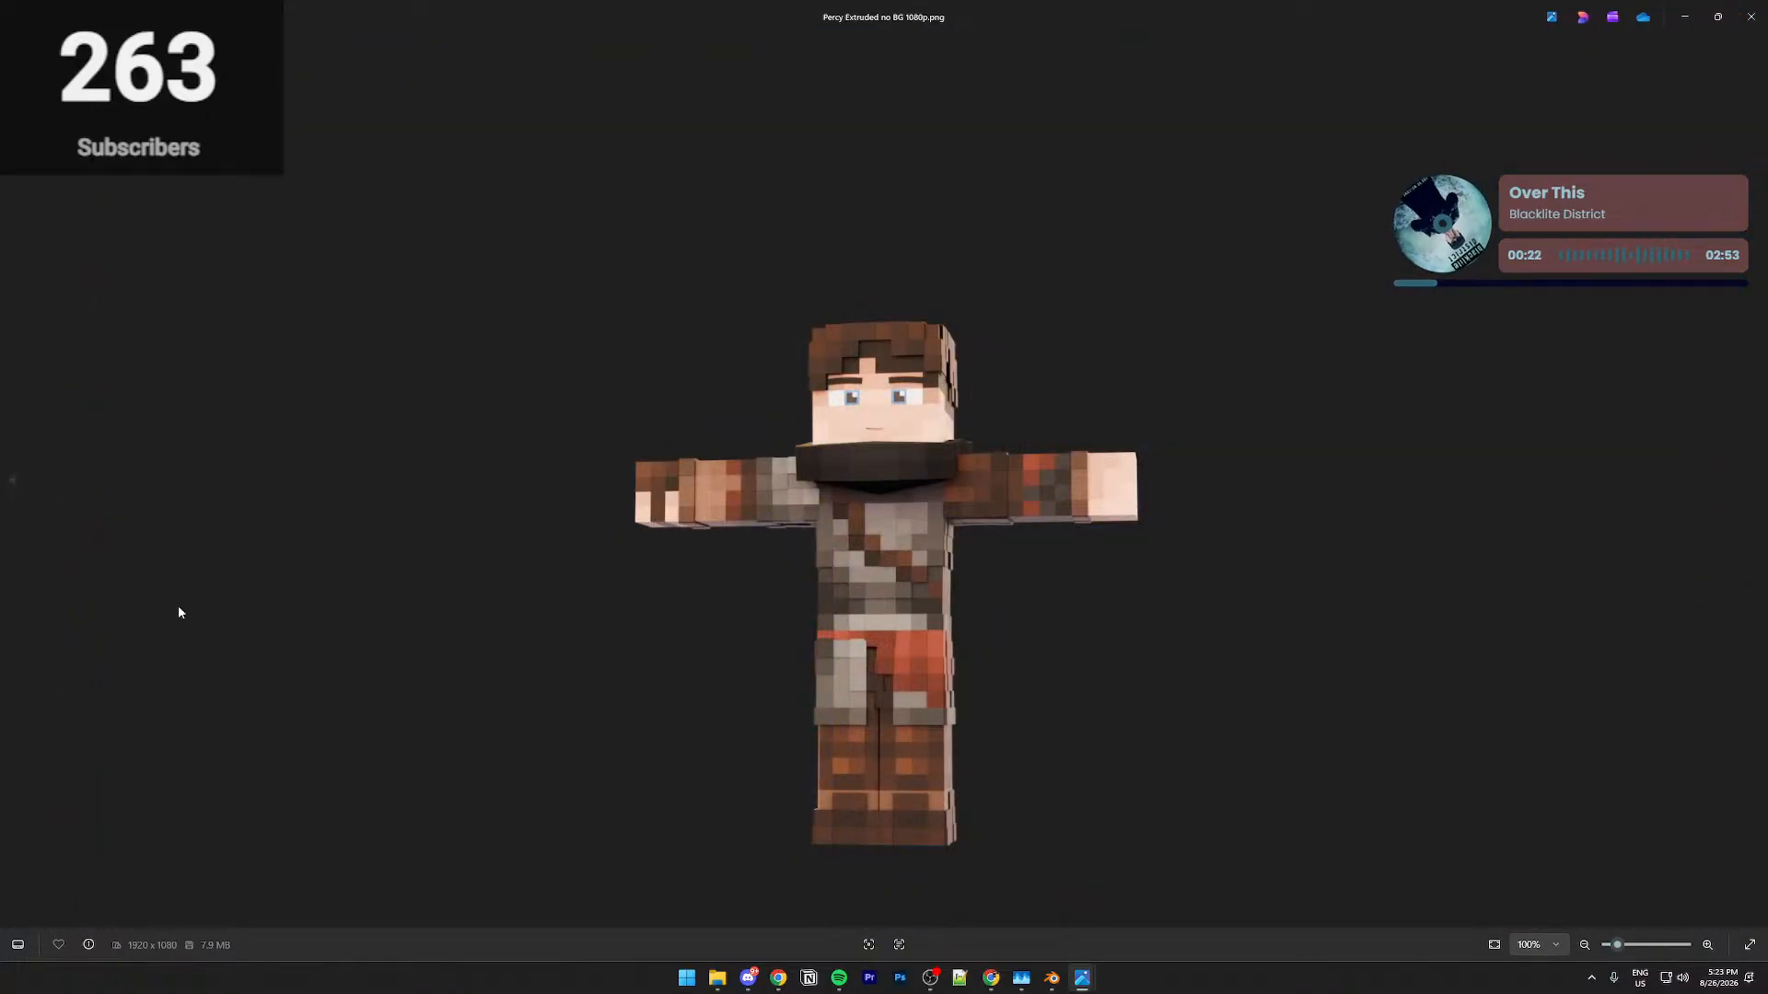
left_click(1751, 16)
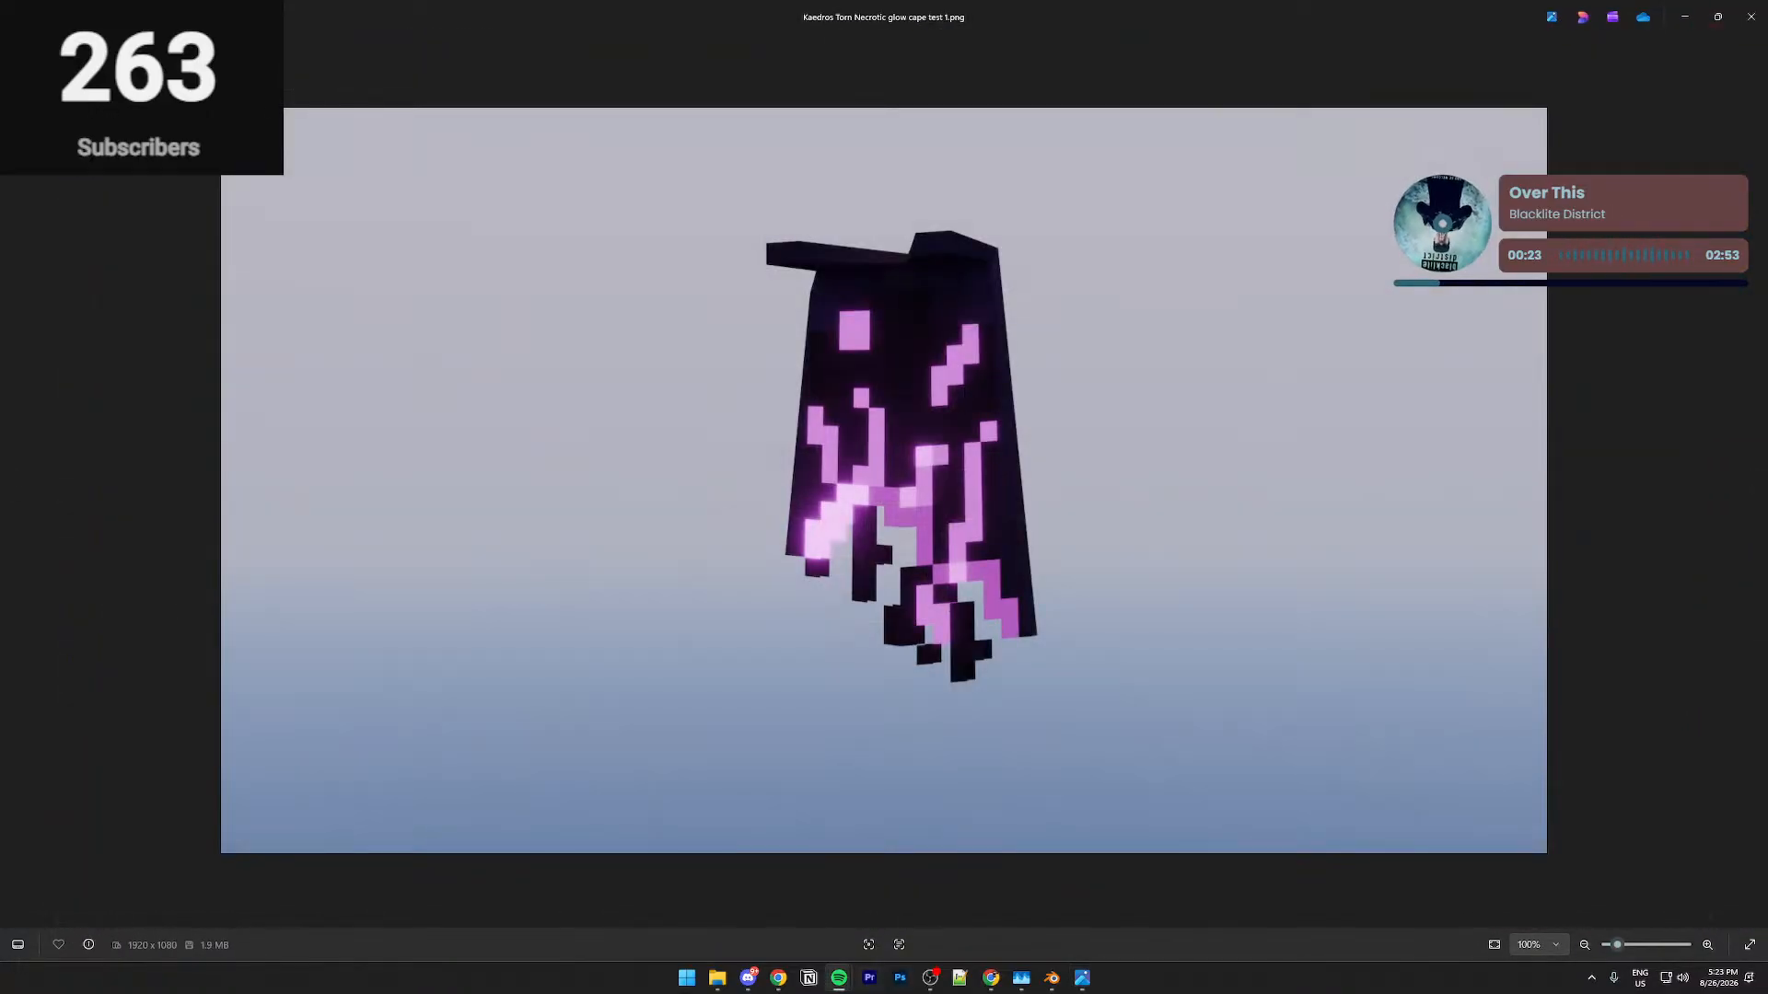
left_click(1751, 18)
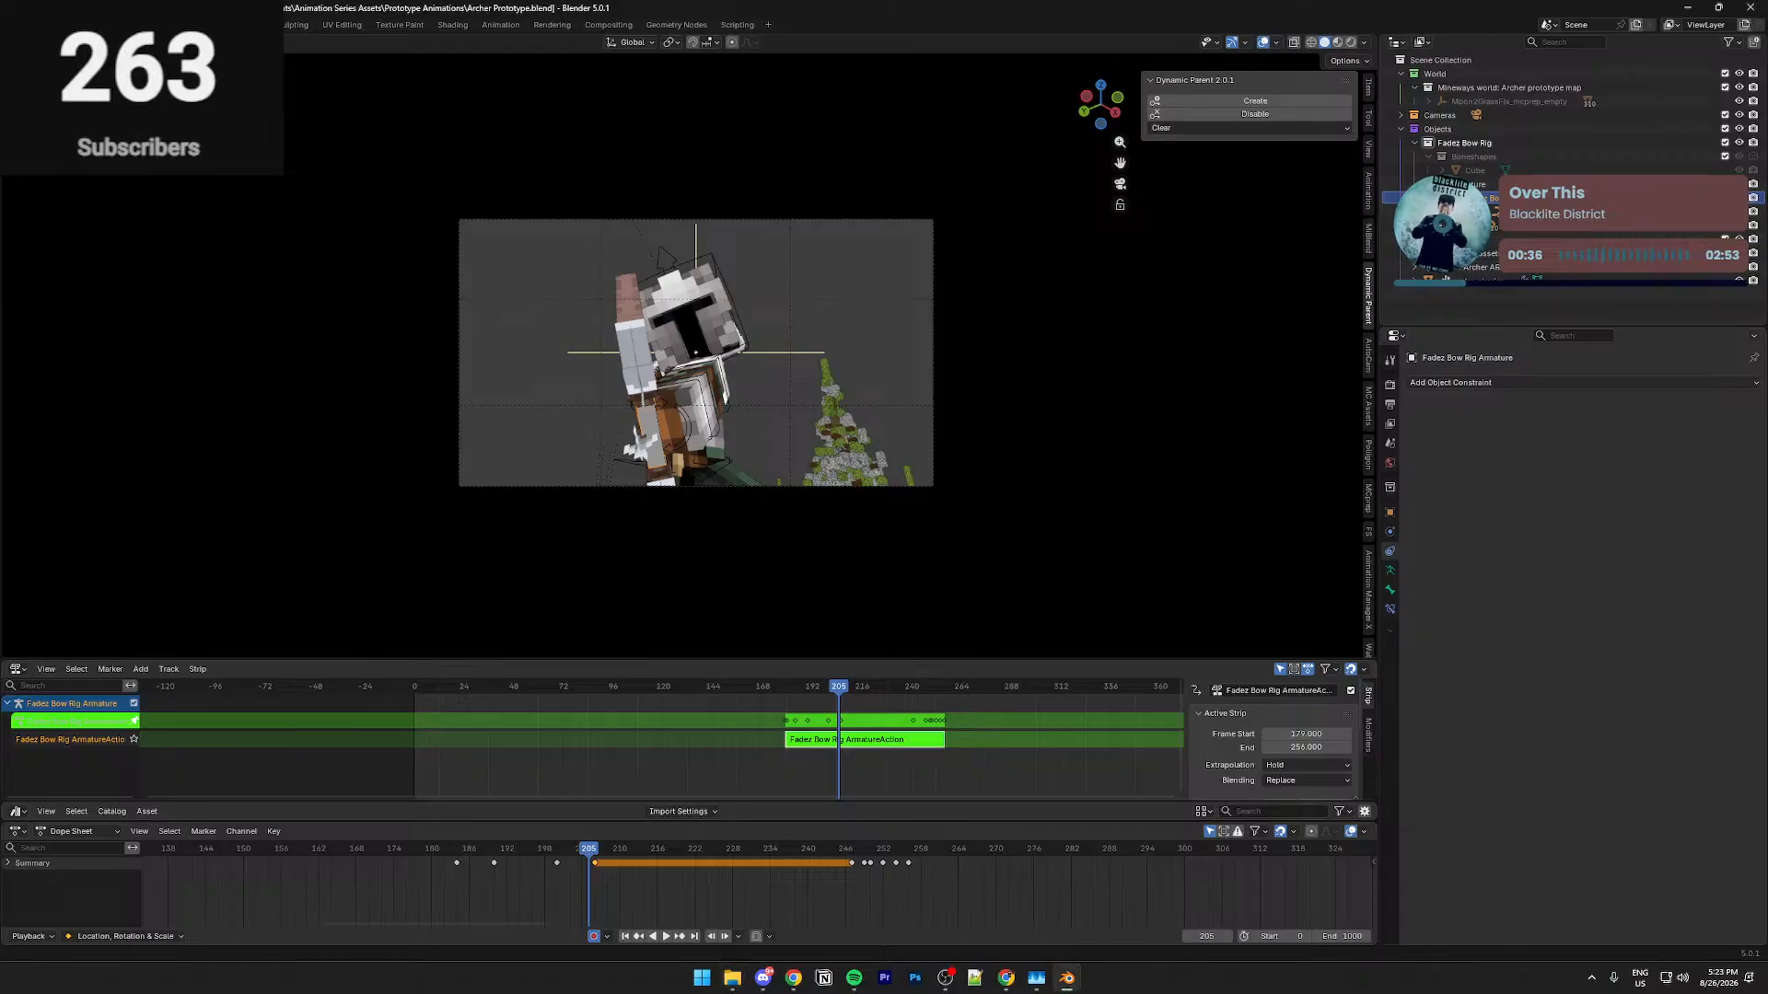
Play back the bow shot through the camera from about frame 181 and scrub around the cut near frame 255
left_click_drag(590, 854, 442, 842)
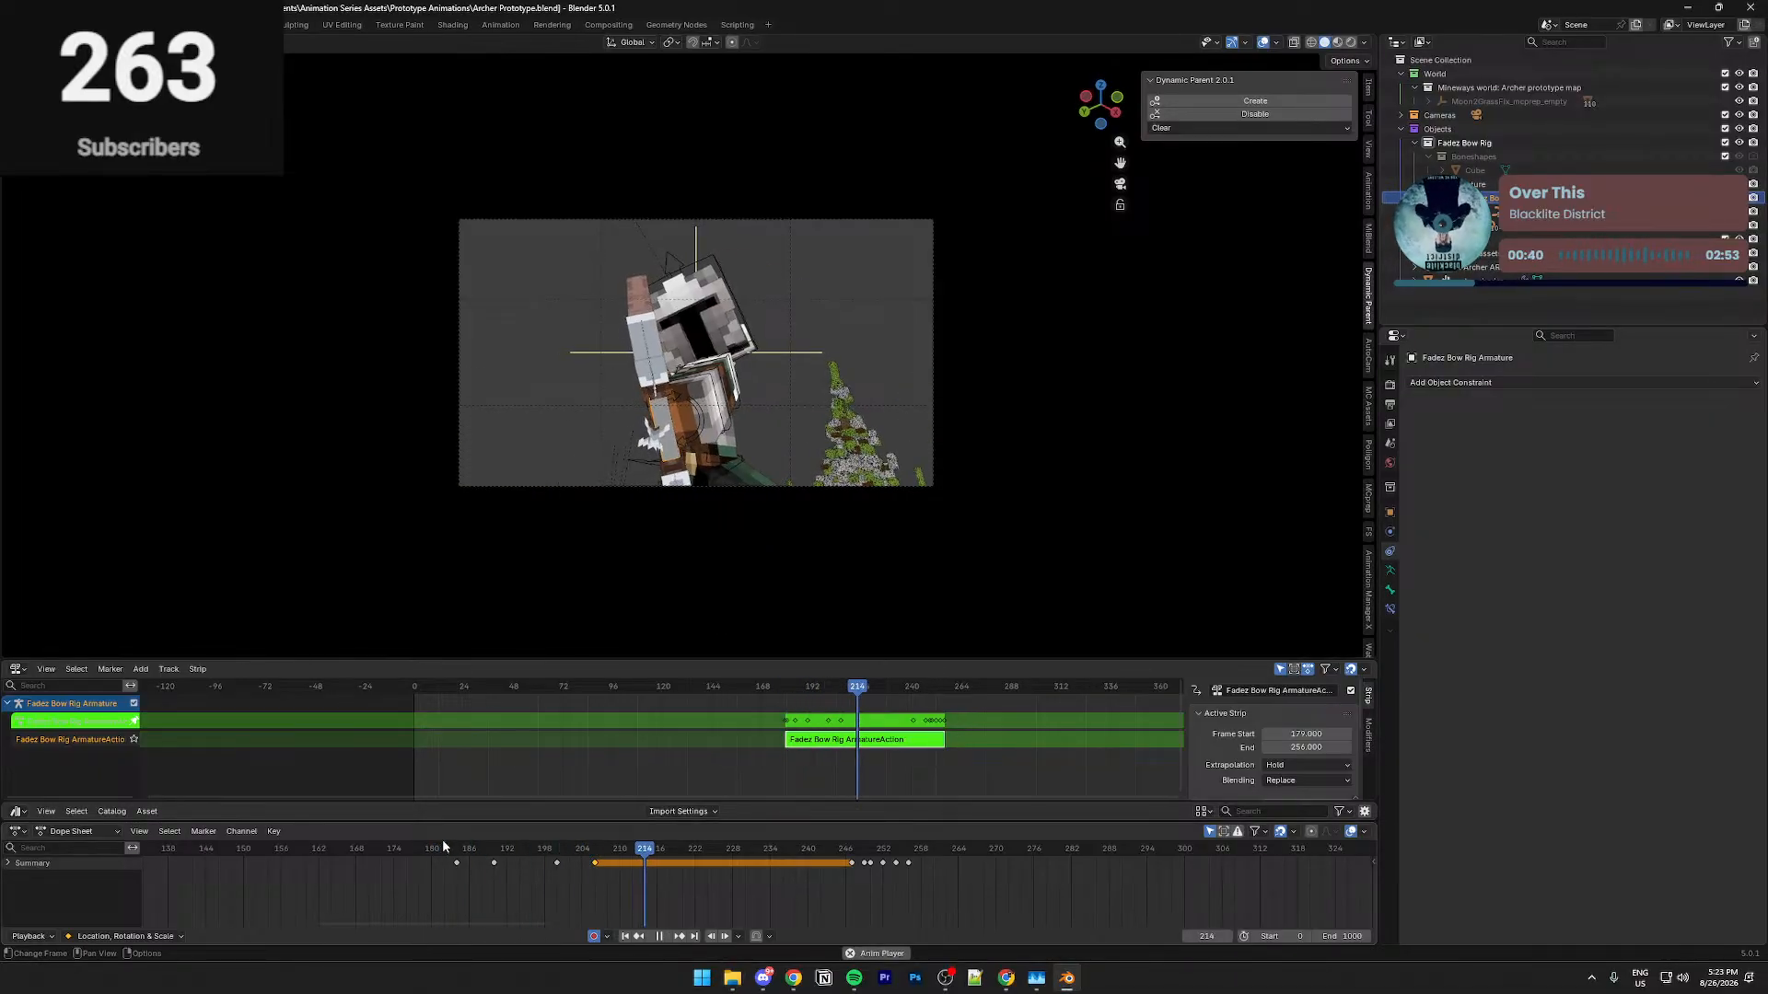
key("space")
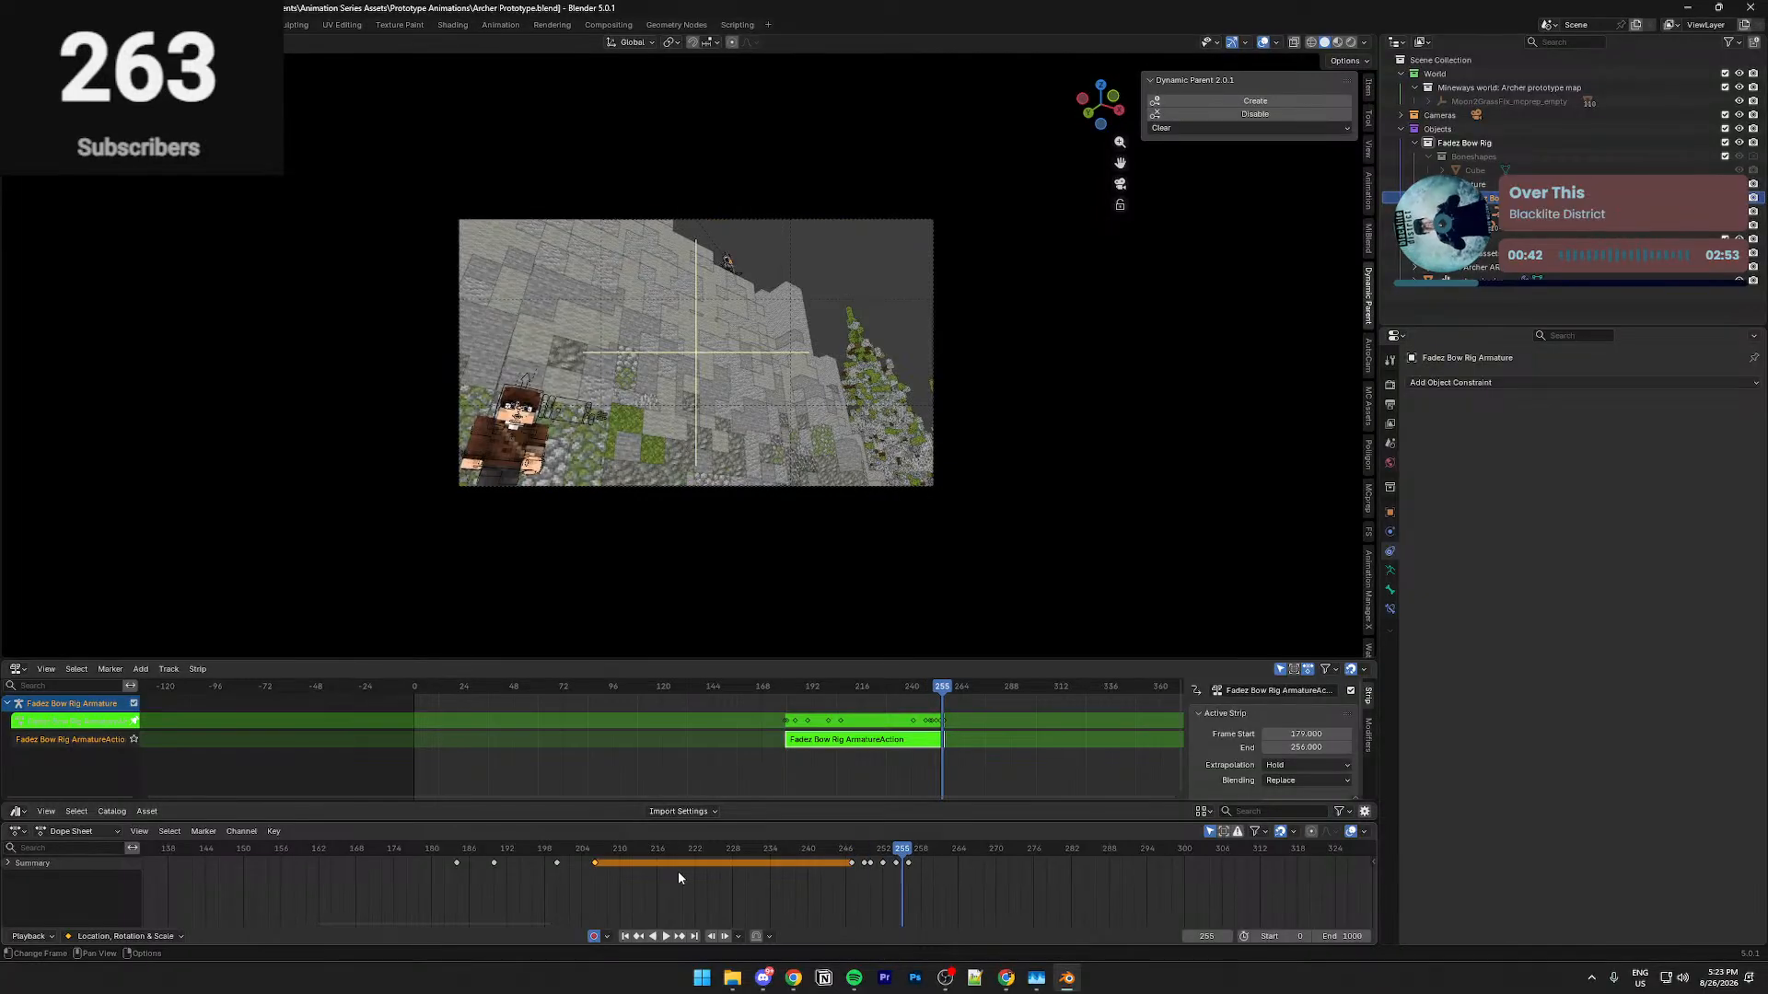
left_click(638, 854)
key("space")
key("space")
left_click_drag(908, 854, 862, 858)
key("space")
Replay the camera cut to the bow close-up several times from about frame 237
left_click(793, 854)
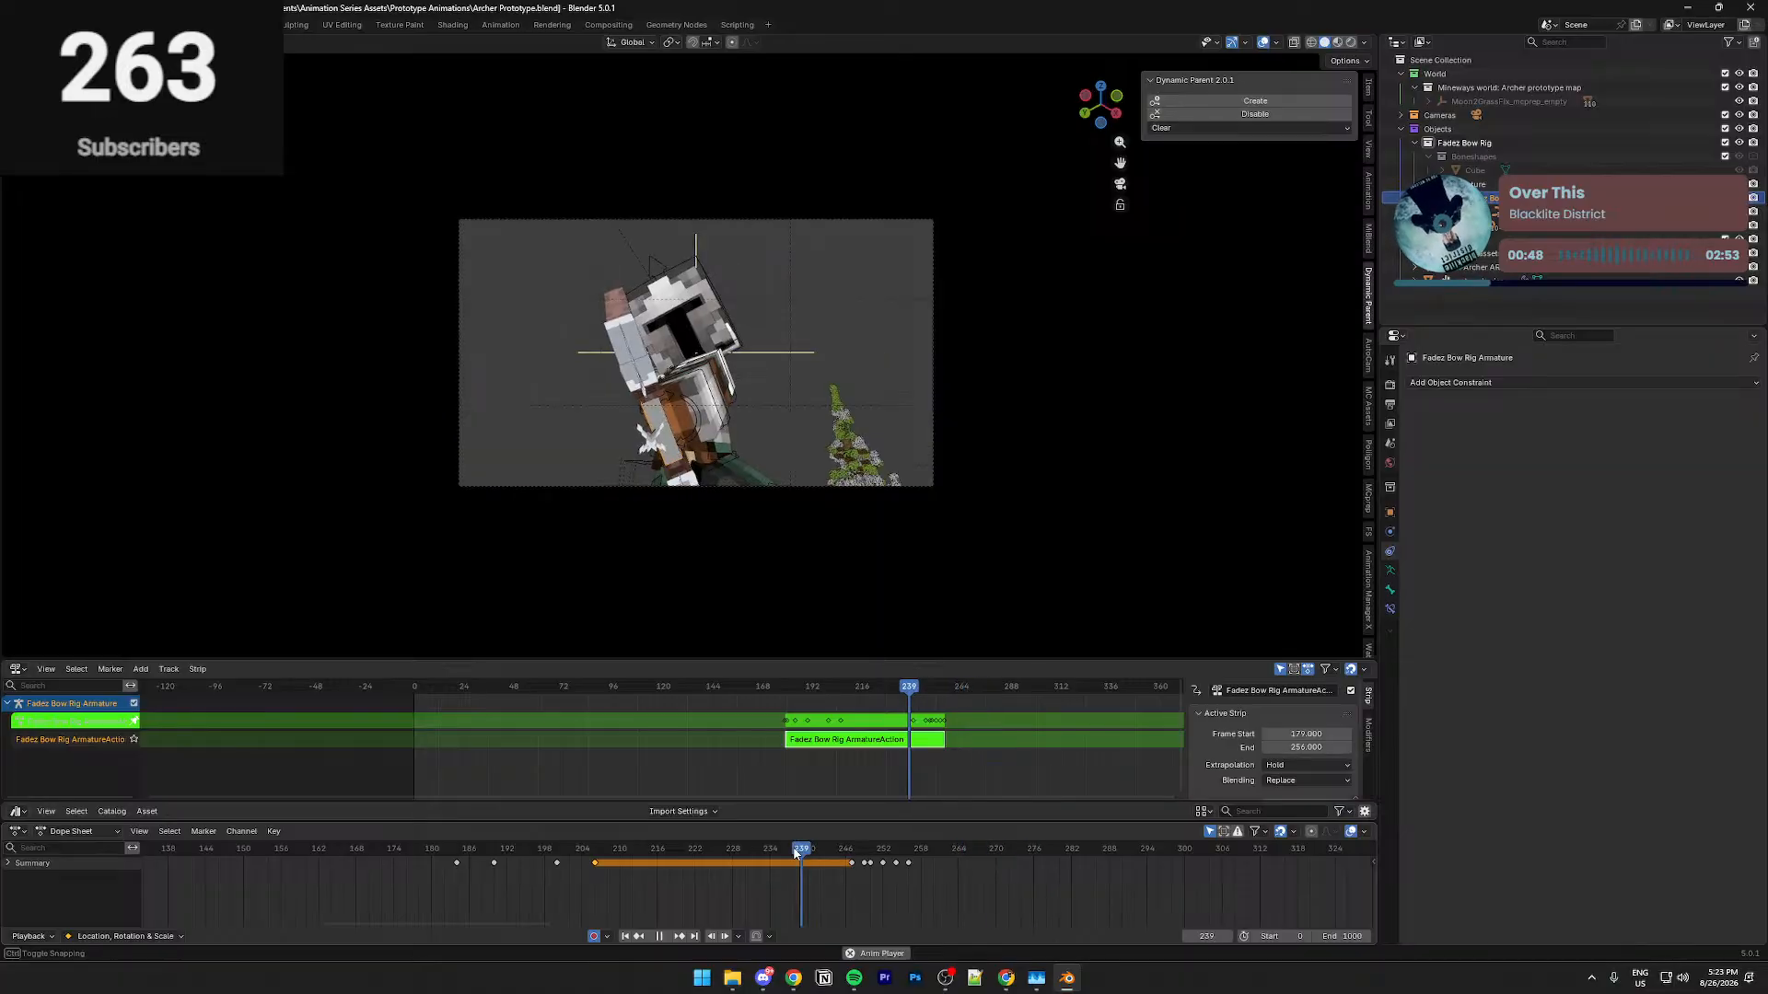
left_click(793, 854)
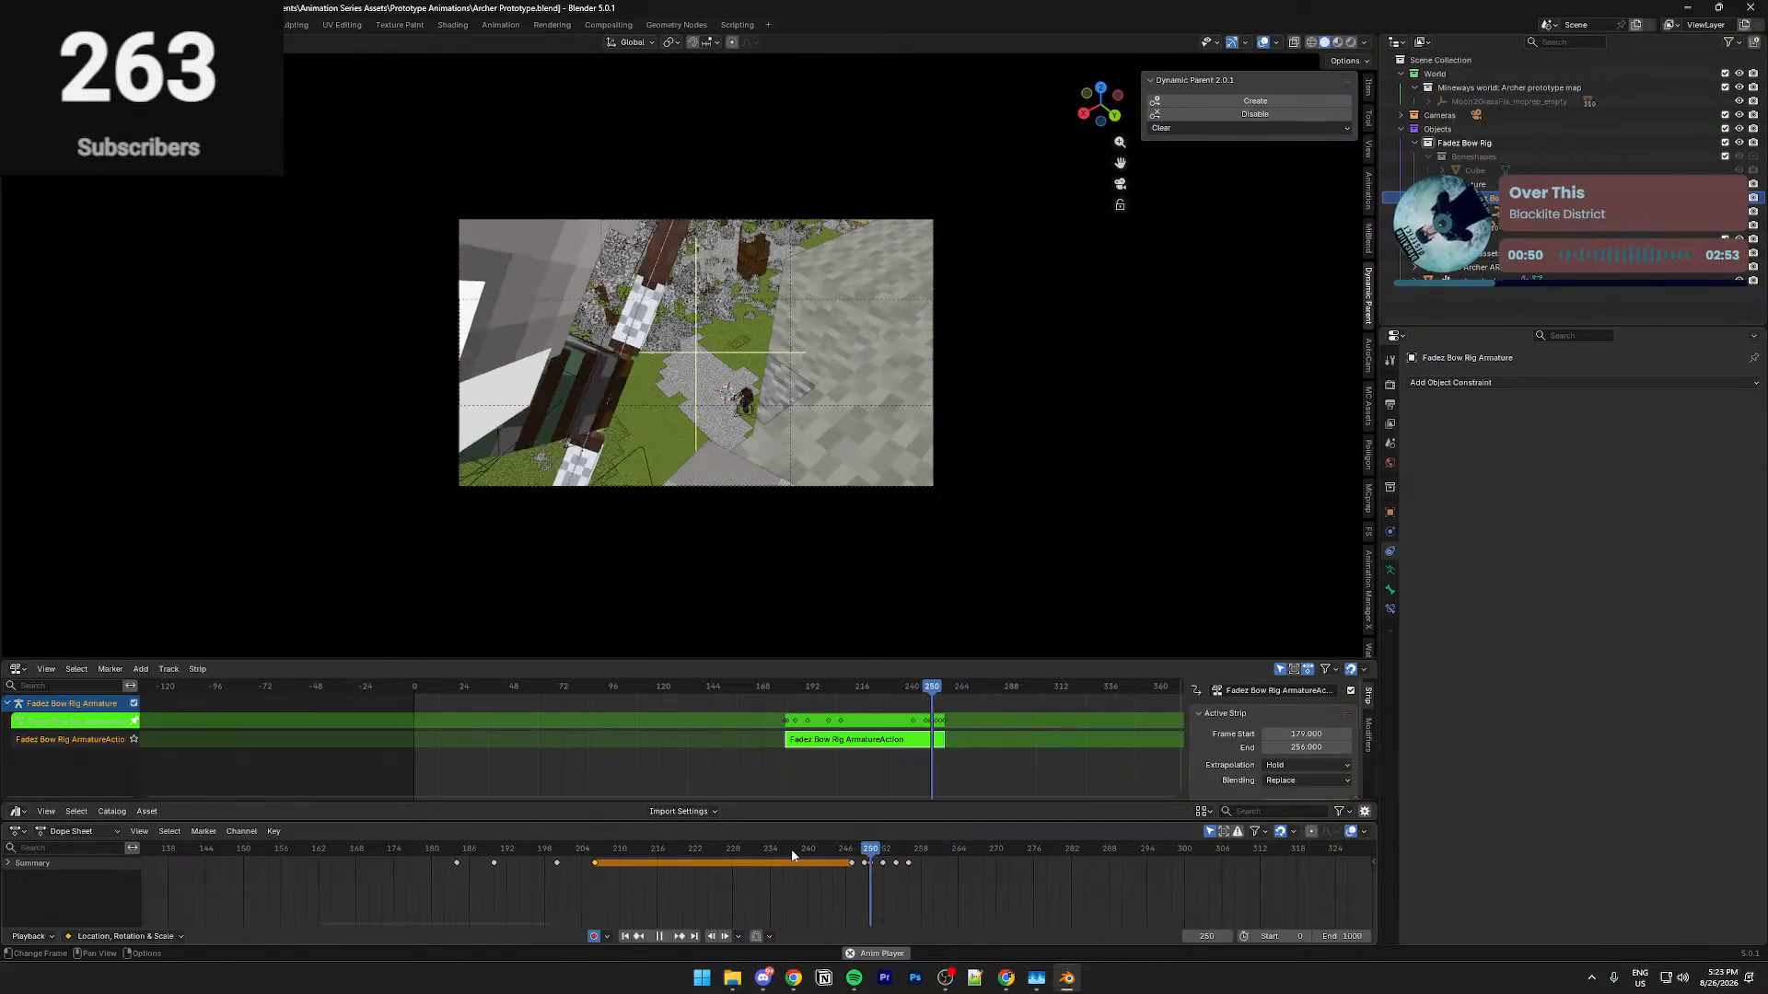
left_click(791, 853)
key("space")
key("space")
left_click(792, 849)
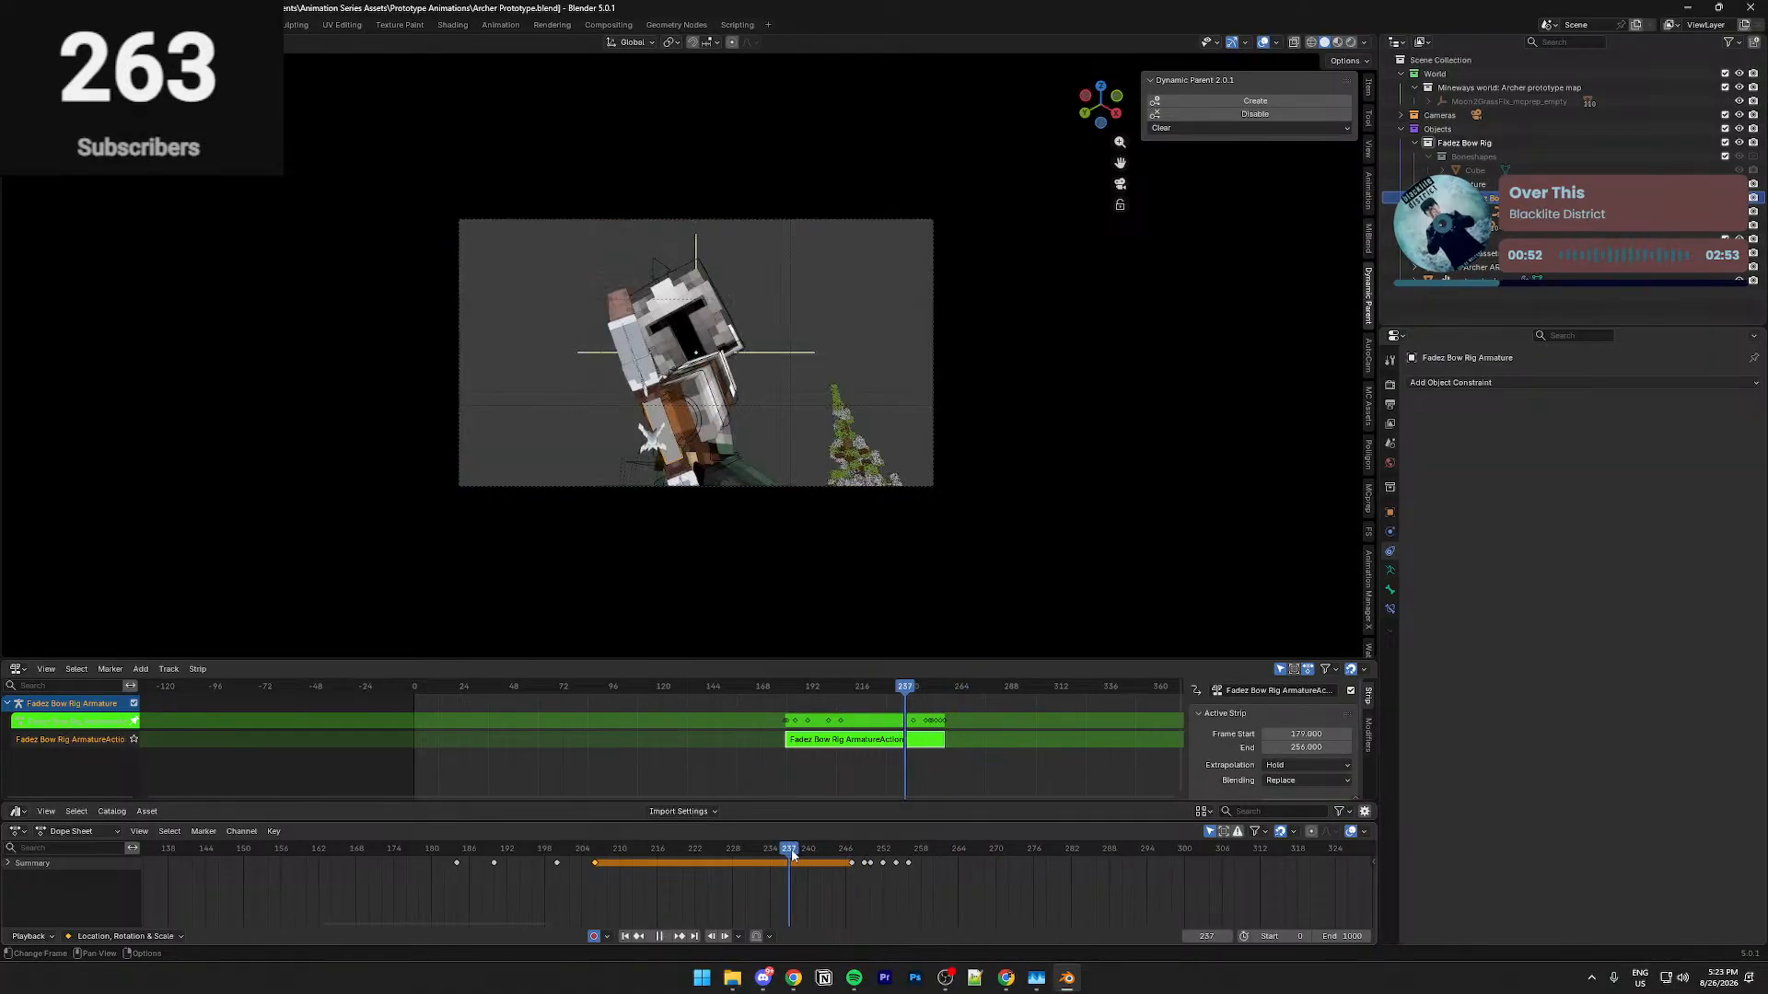
Replay the longer sequence from about frame 180 and again from about frame 190
left_click(432, 849)
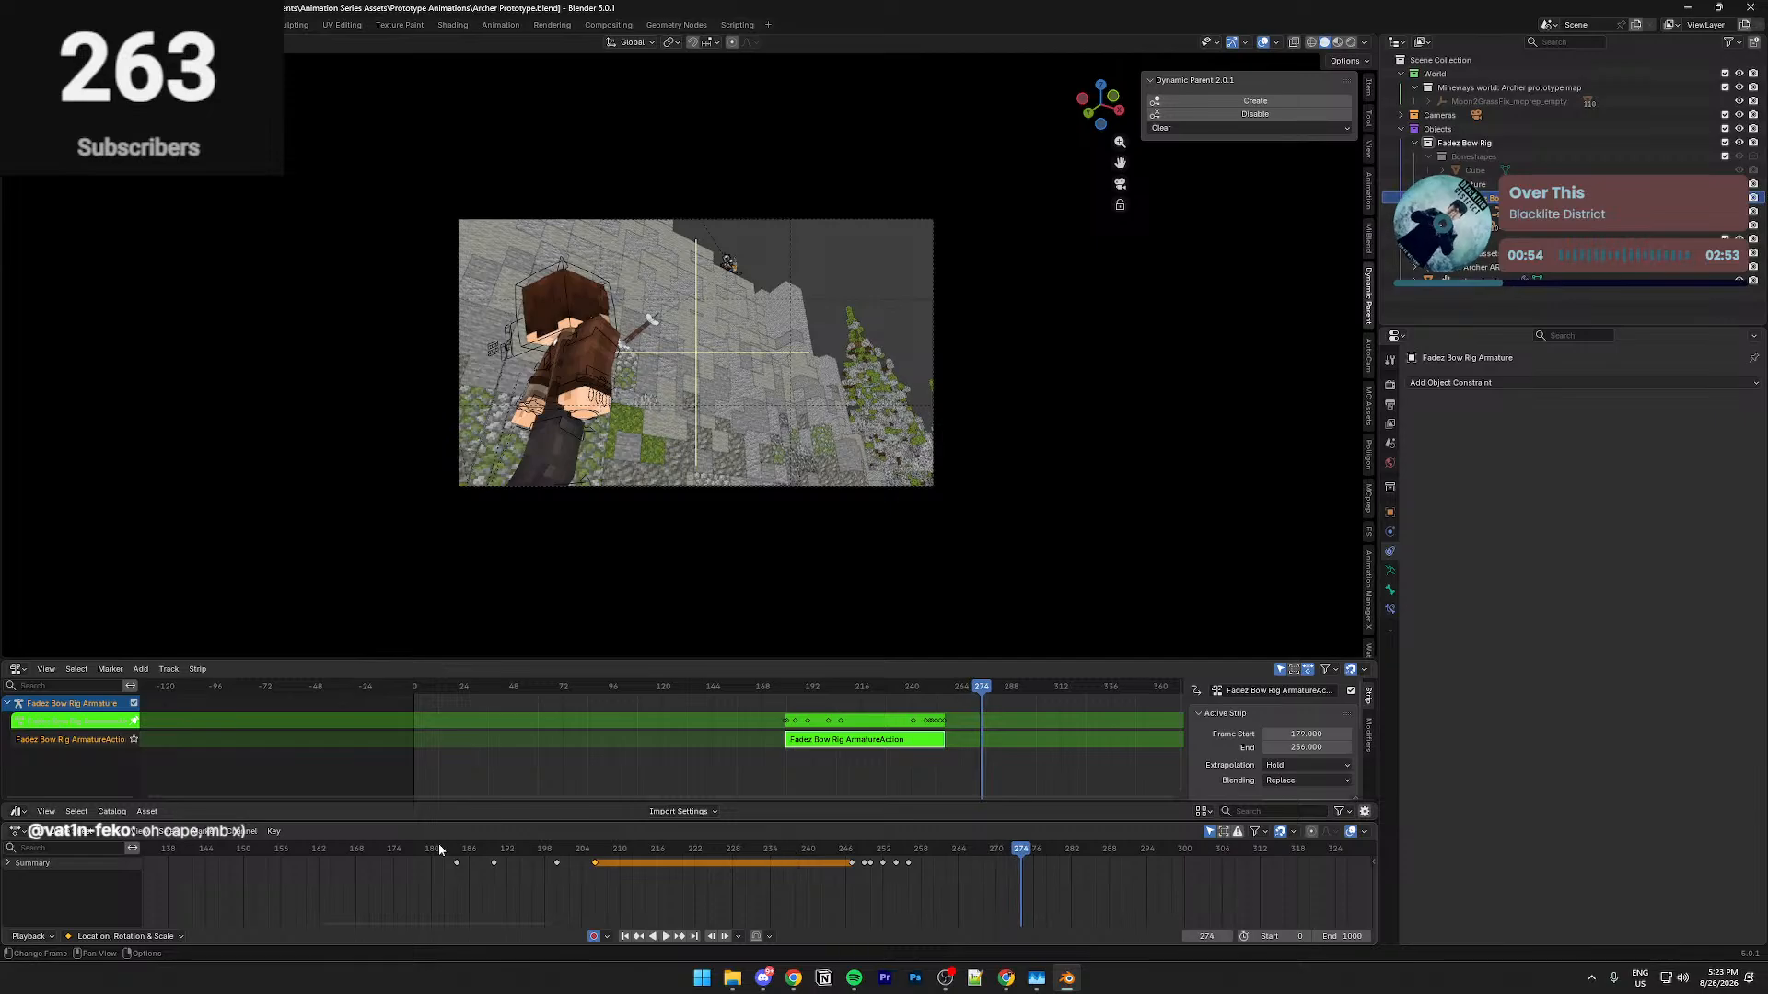
key("space")
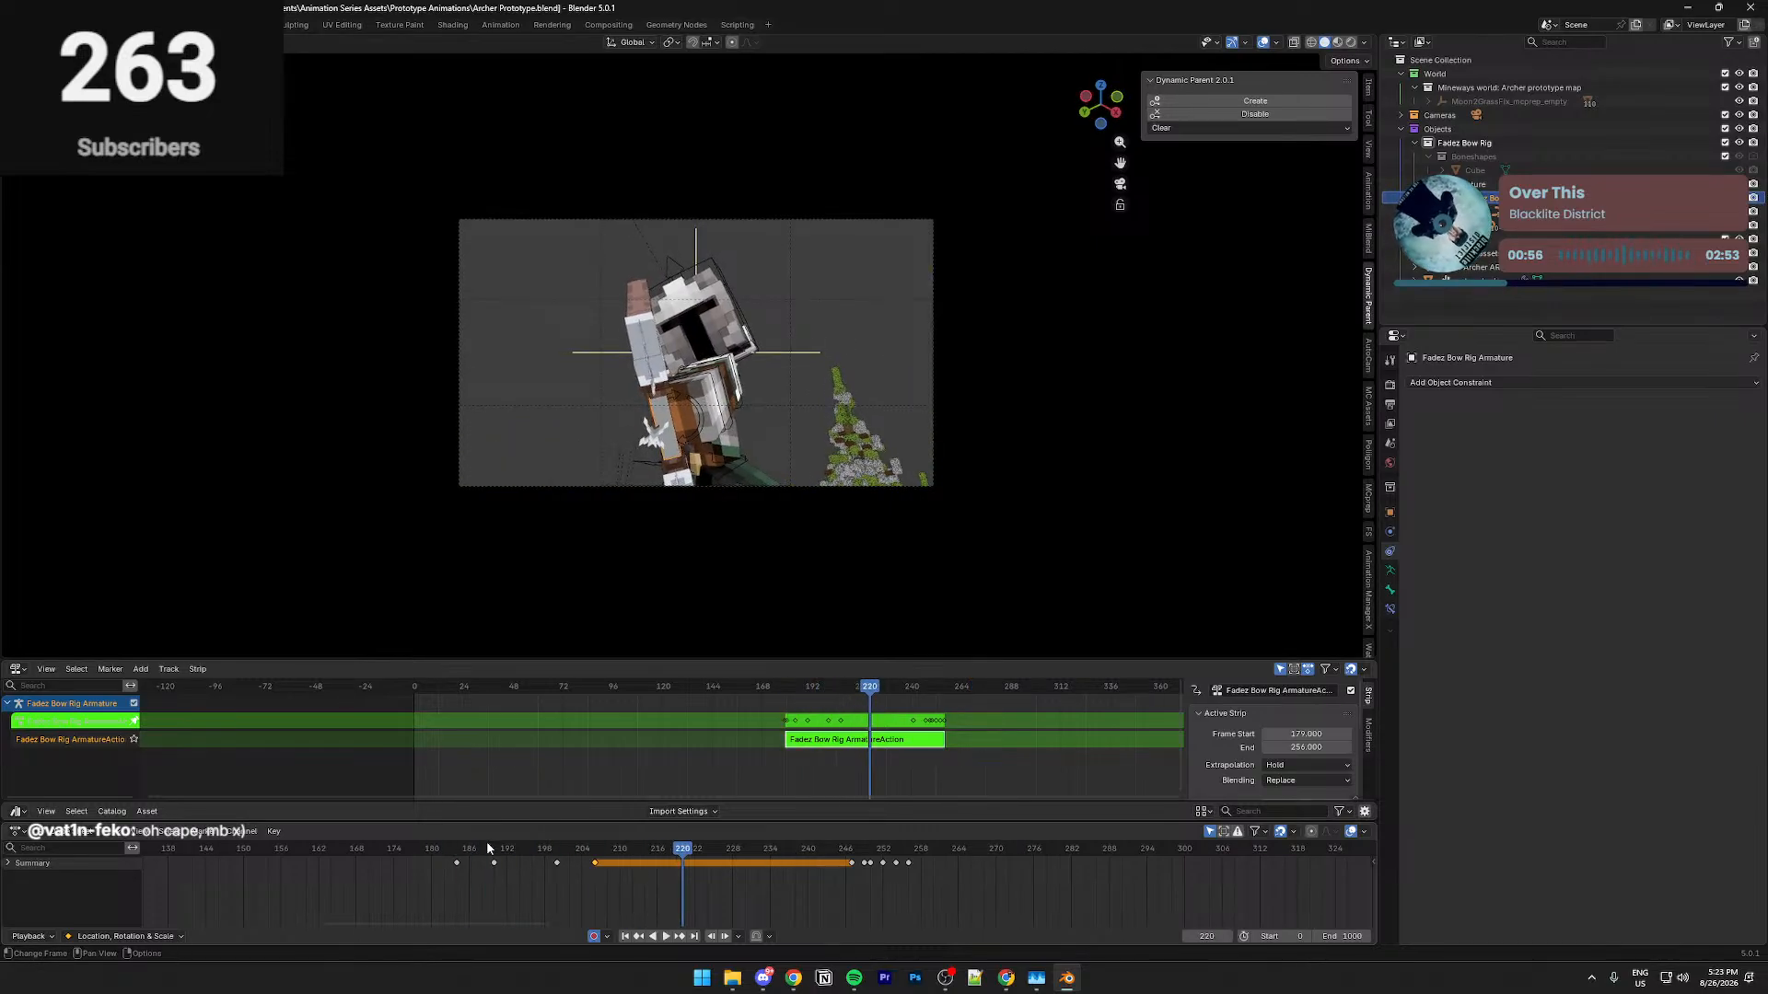
left_click(495, 846)
key("space")
key("space")
Select the Main Camera and review its cut around frame 204 on an enlarged timeline
scroll(526, 882, "up", 8)
scroll(526, 887, "up", 4)
middle_click_drag(526, 887, 901, 888)
left_click_drag(739, 848, 784, 850)
left_click(723, 486)
left_click(723, 486)
key("space")
left_click(701, 848)
left_click(768, 850)
Try duplicating the Main Camera's keyframe at frame 204 to frame 206 and play back the cut
left_click(770, 862)
key("shift+d")
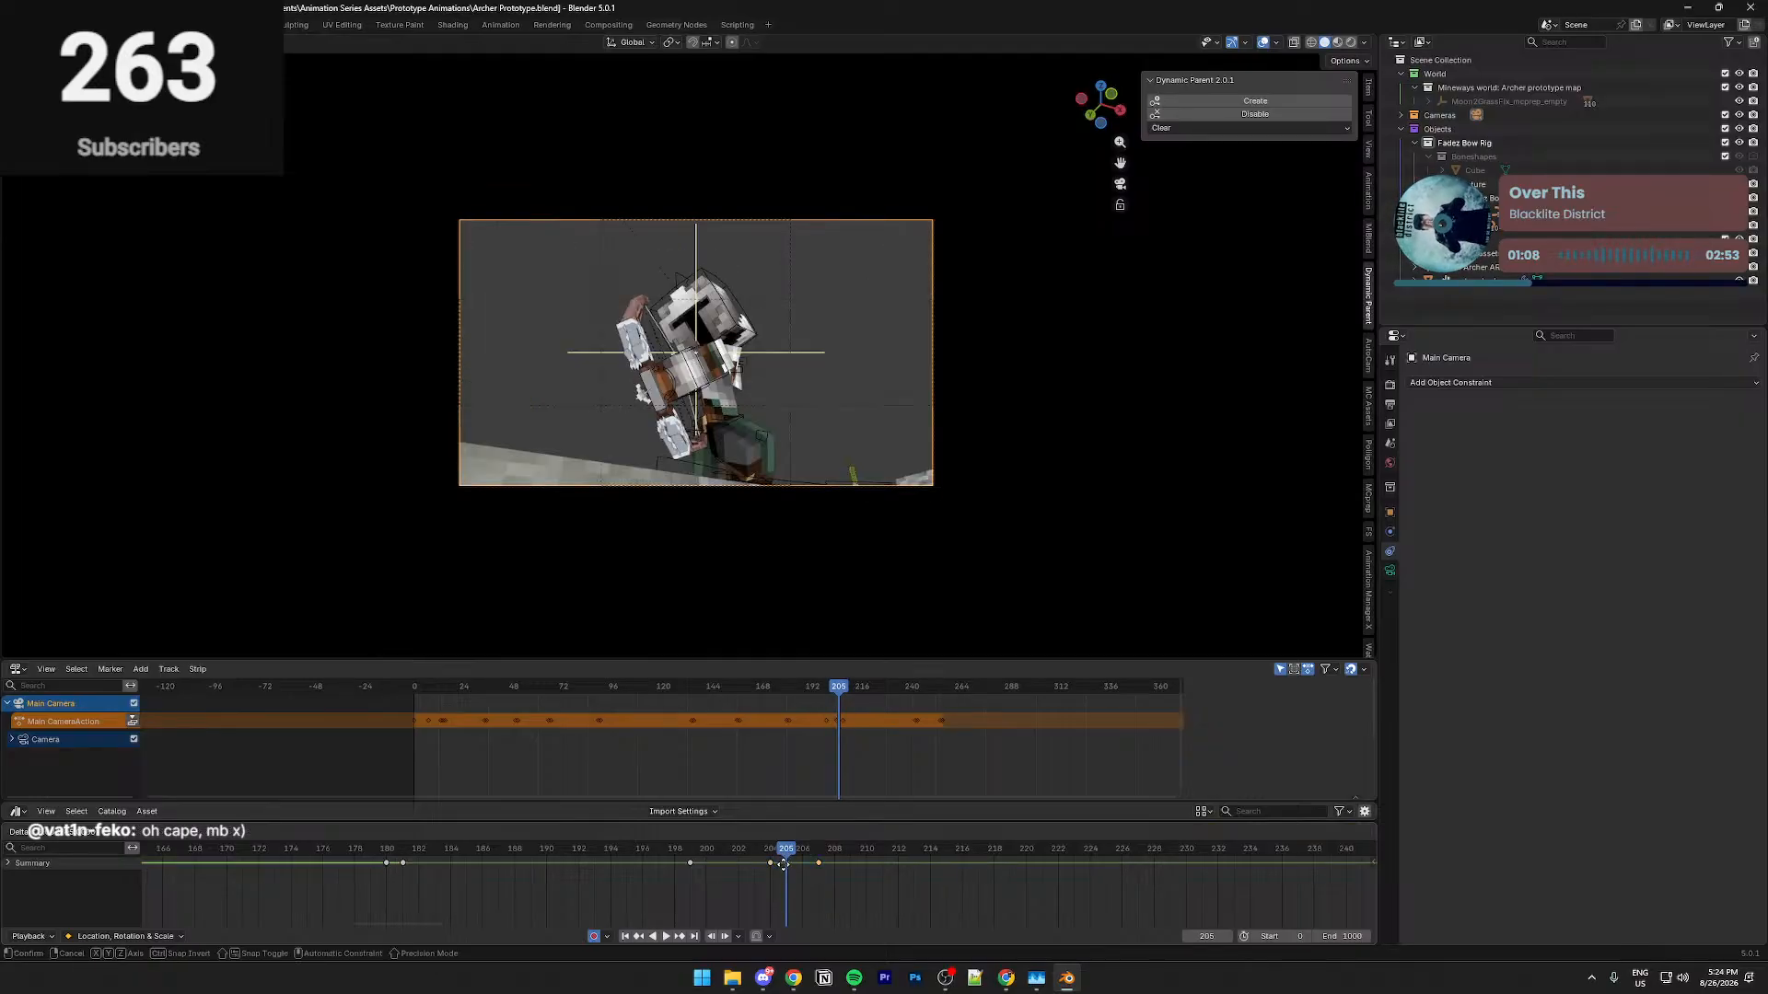
left_click(802, 862)
key("space")
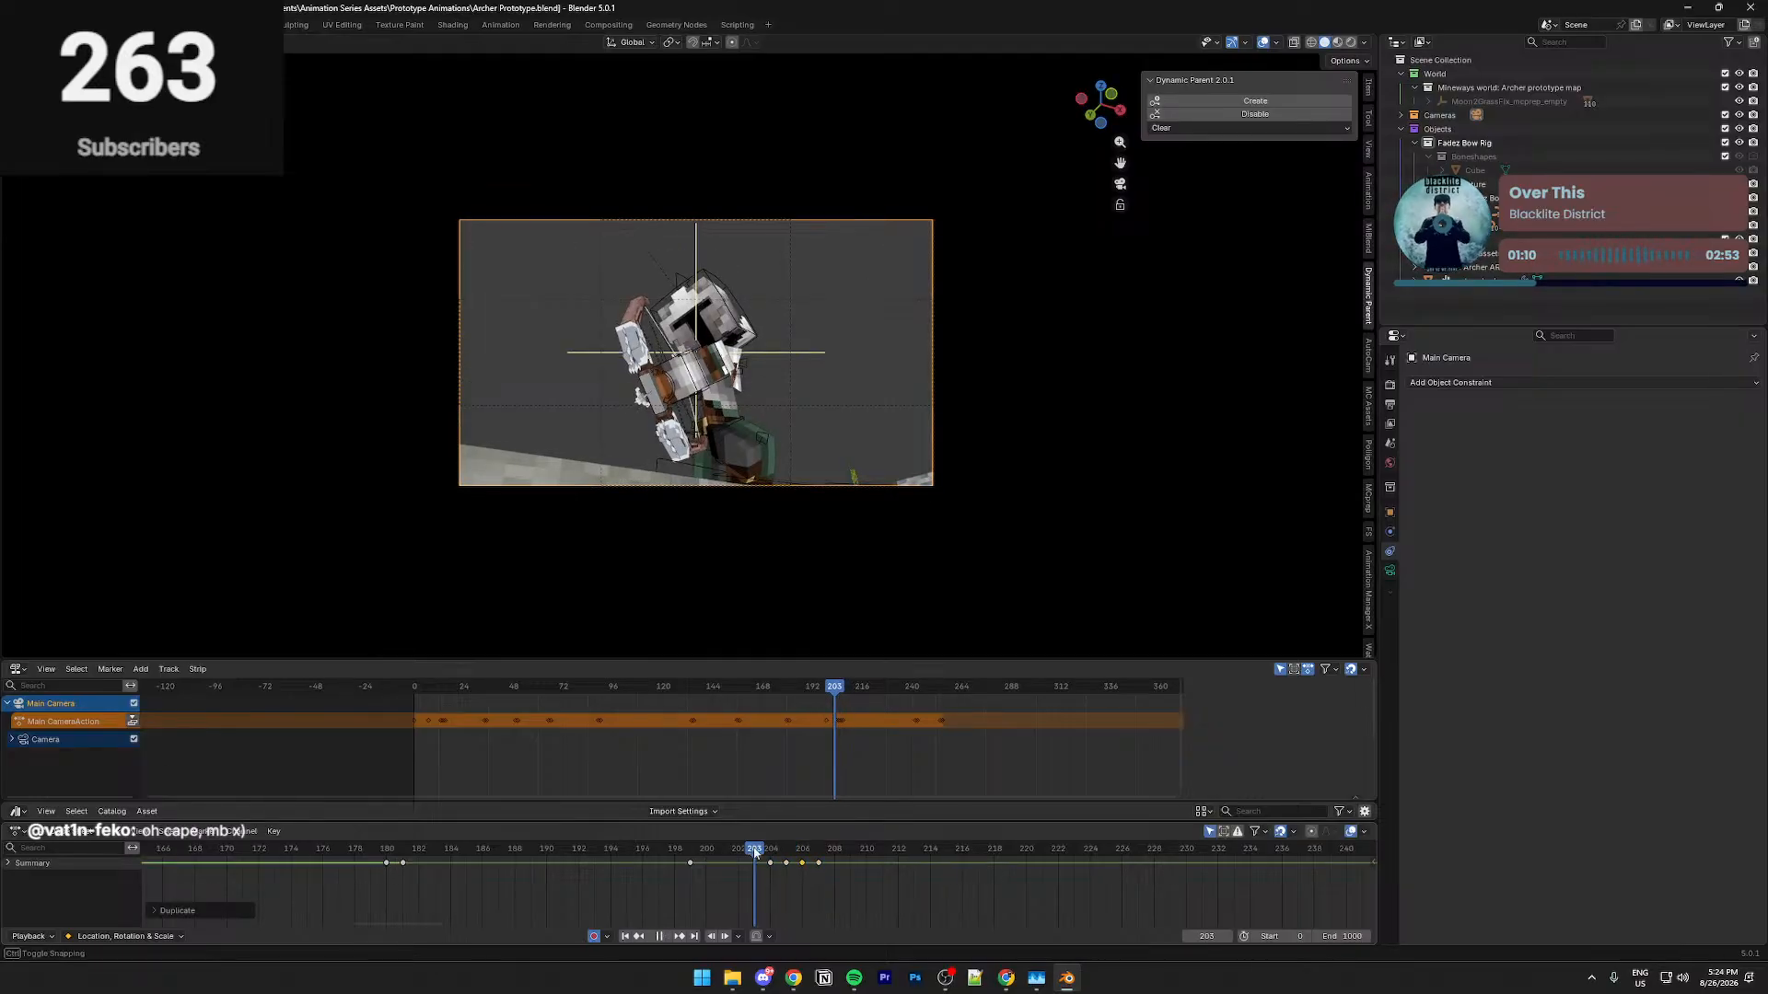
left_click(622, 848)
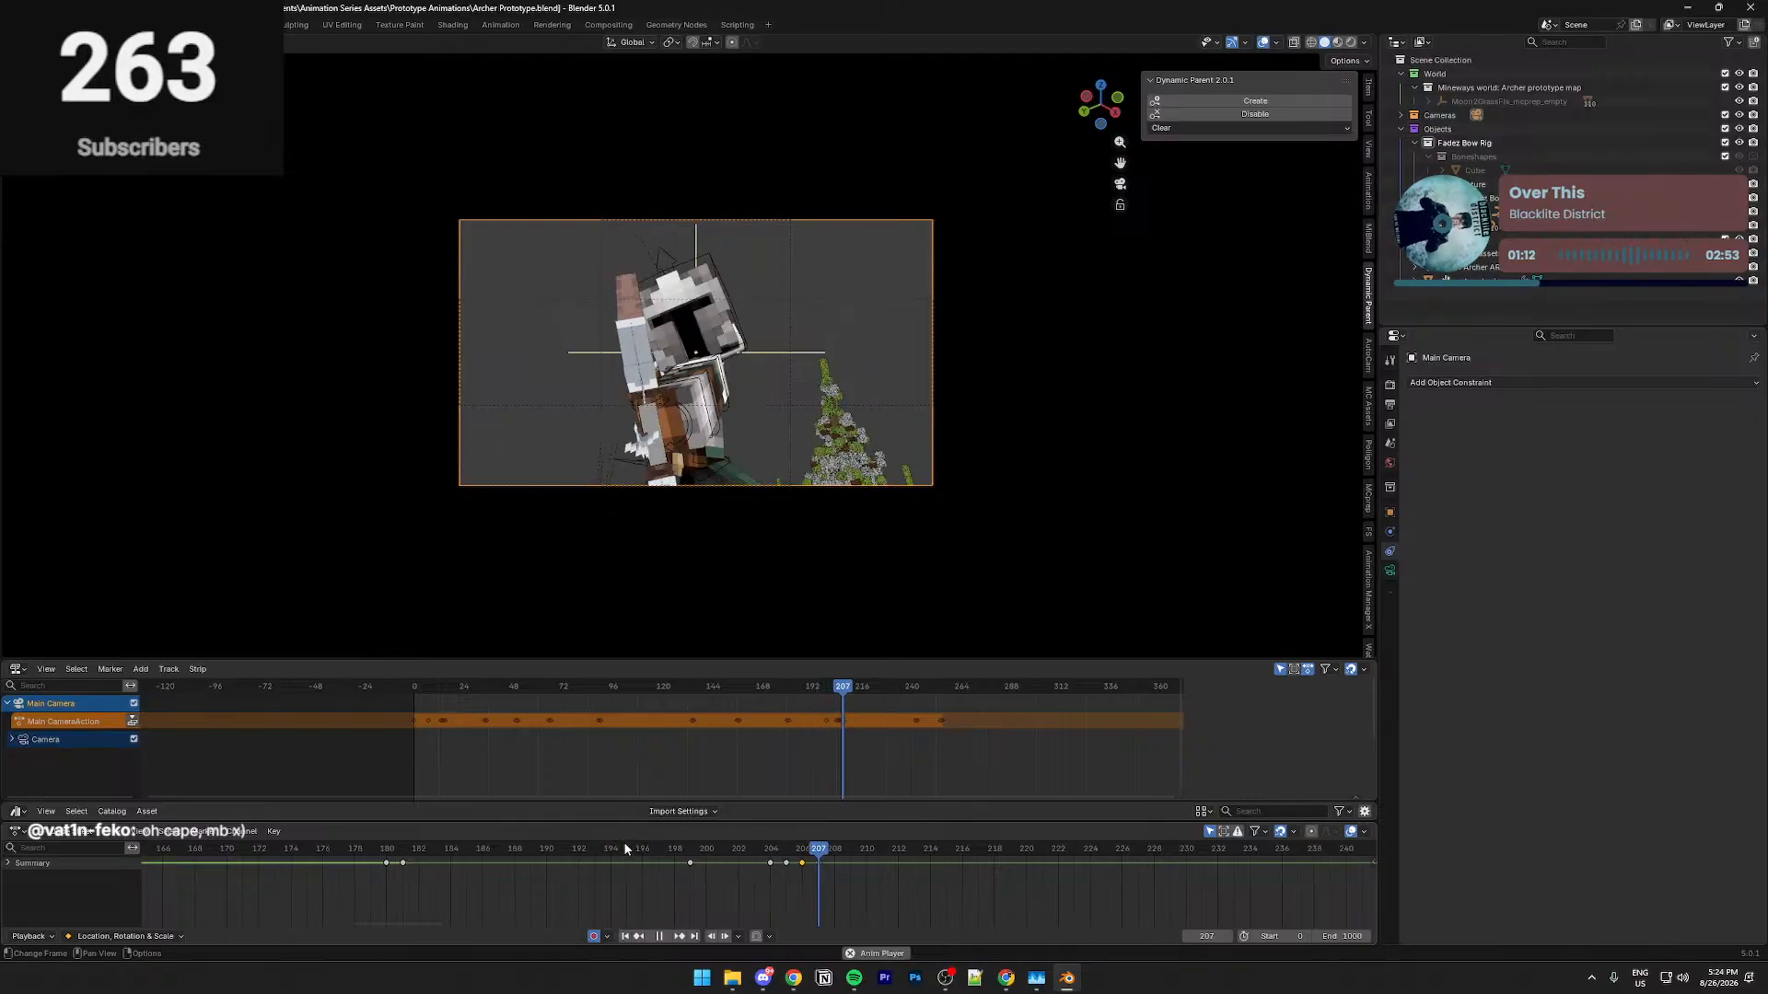
key("space")
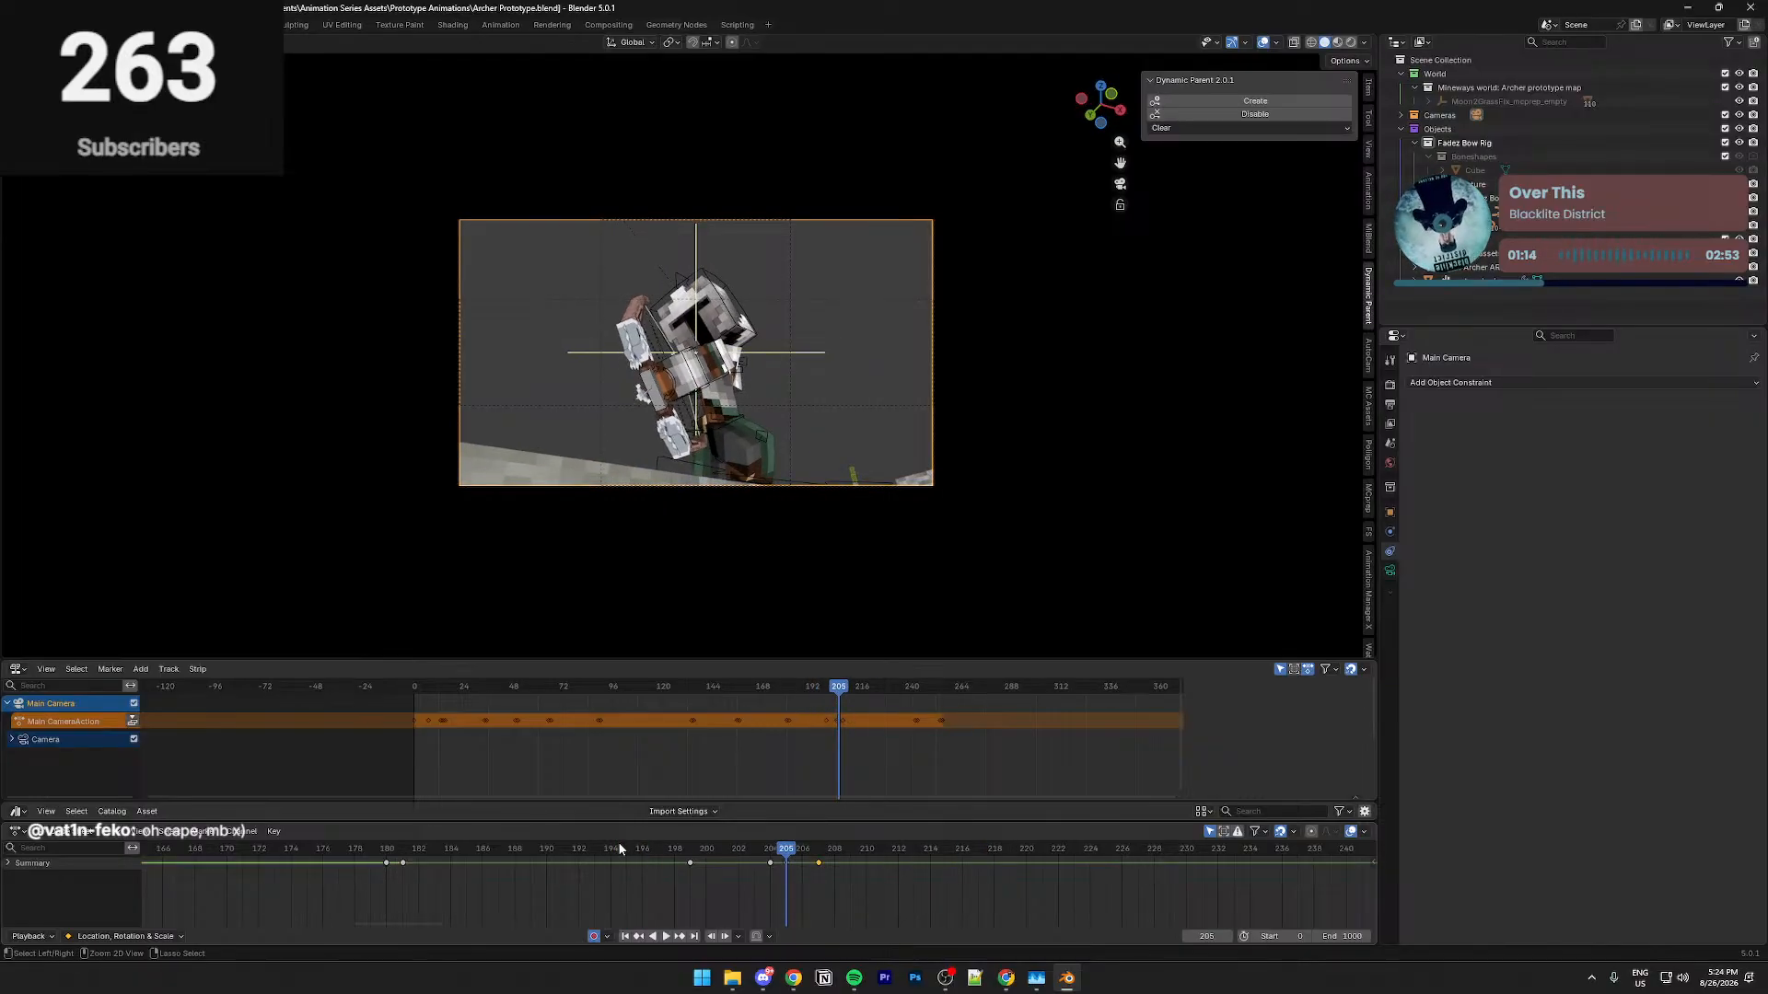
Examine the Main Camera's movement from outside the camera view, stepping frame by frame between frames 204 and 207
left_click(771, 862)
left_click_drag(783, 851, 772, 849)
mouse_move(771, 618)
middle_mouse_down()
mouse_move(792, 615)
mouse_move(784, 632)
middle_mouse_up()
scroll(791, 615, "down", 5)
key("Right")
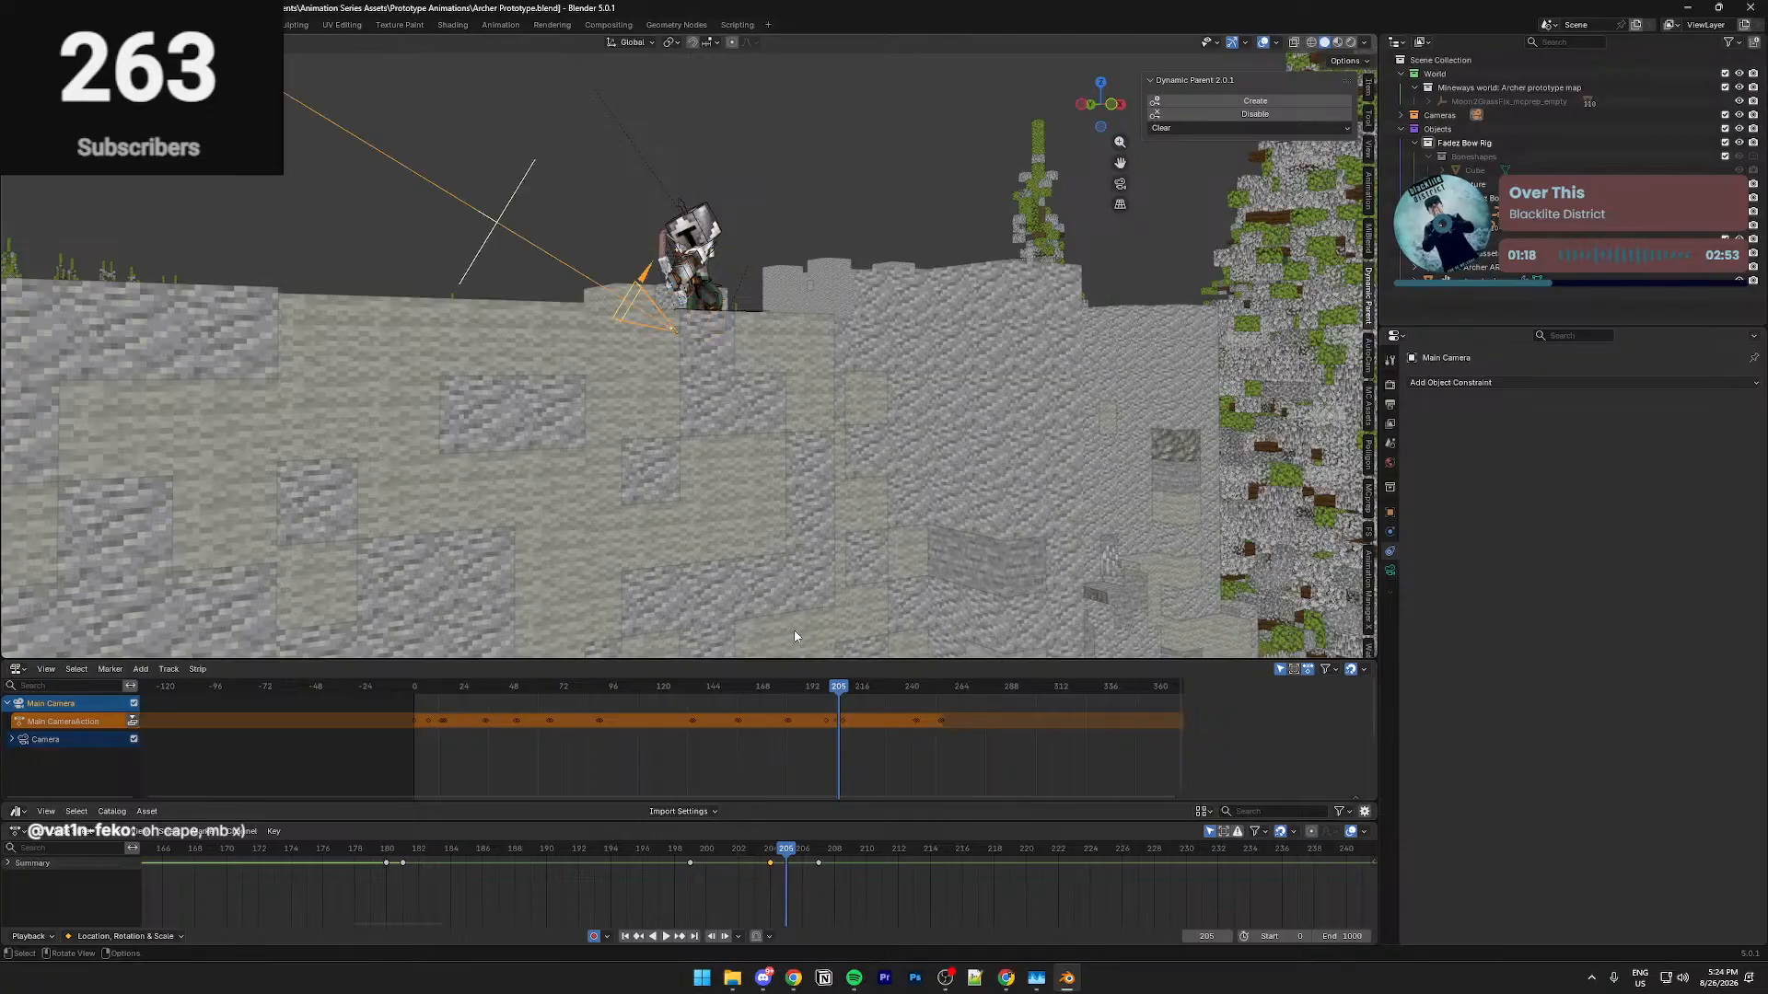
key("Right")
key("Right")
key("Left")
key("Left")
key("Left")
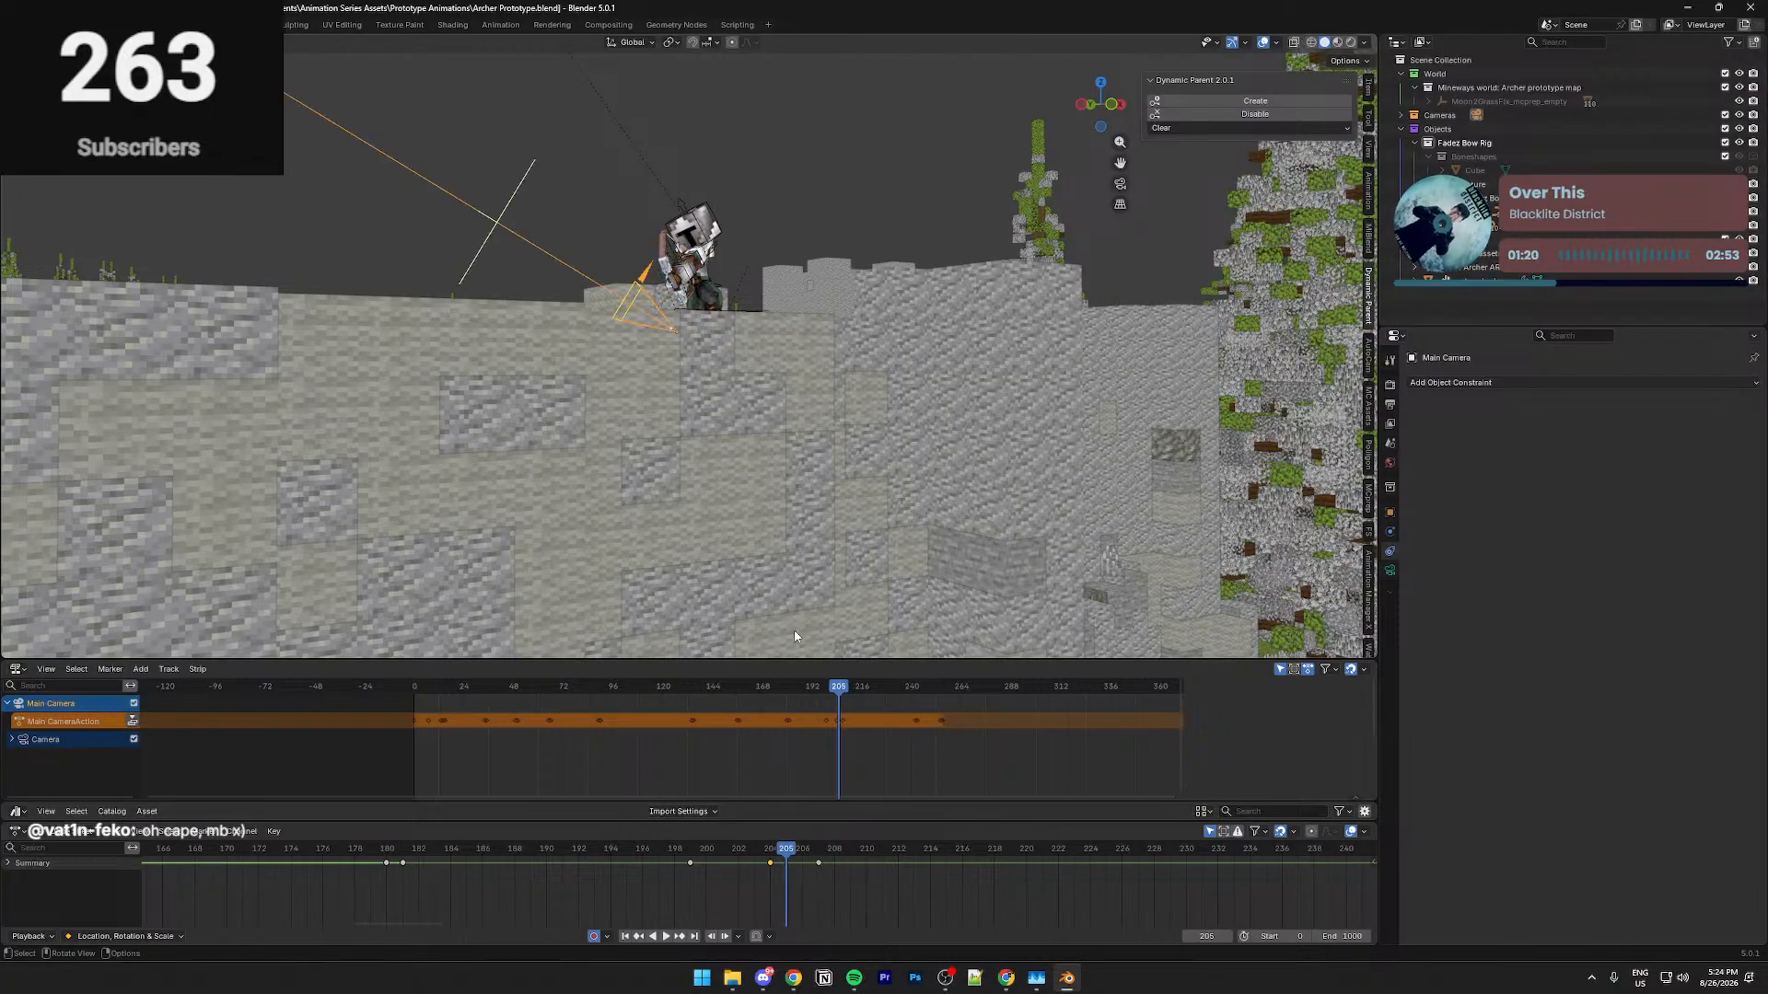
key("Right")
key("Right")
key("Right")
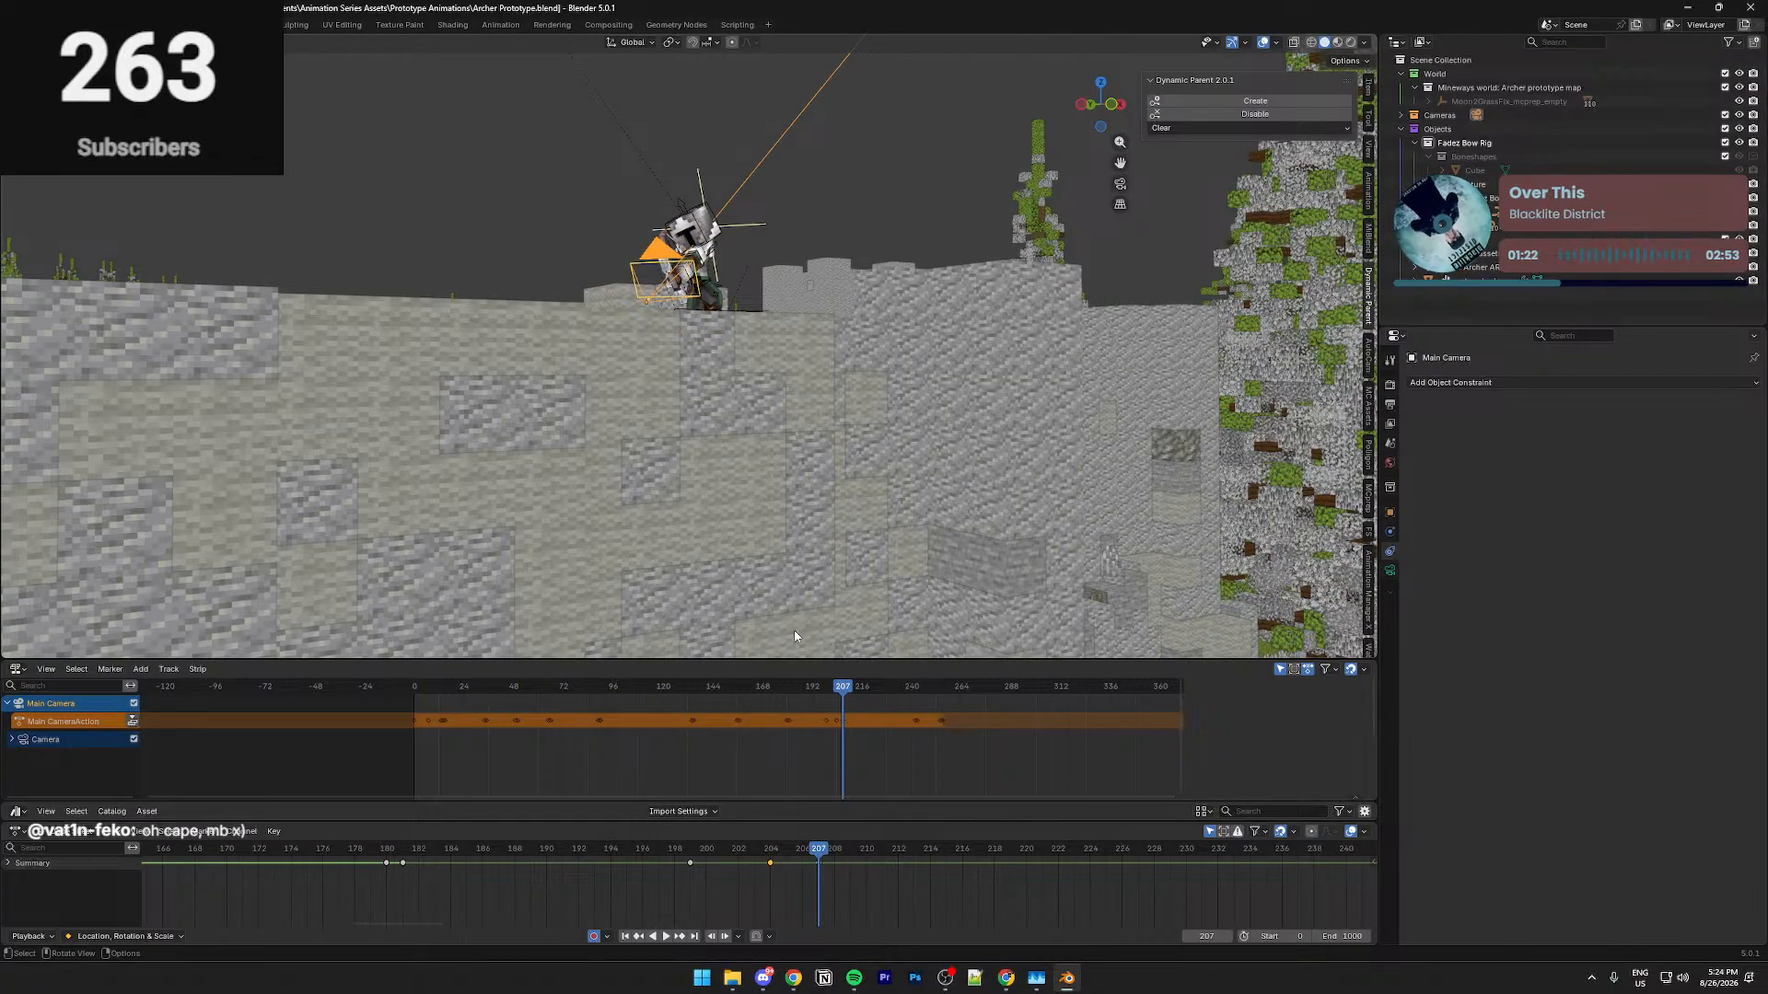
key("Left")
key("Left")
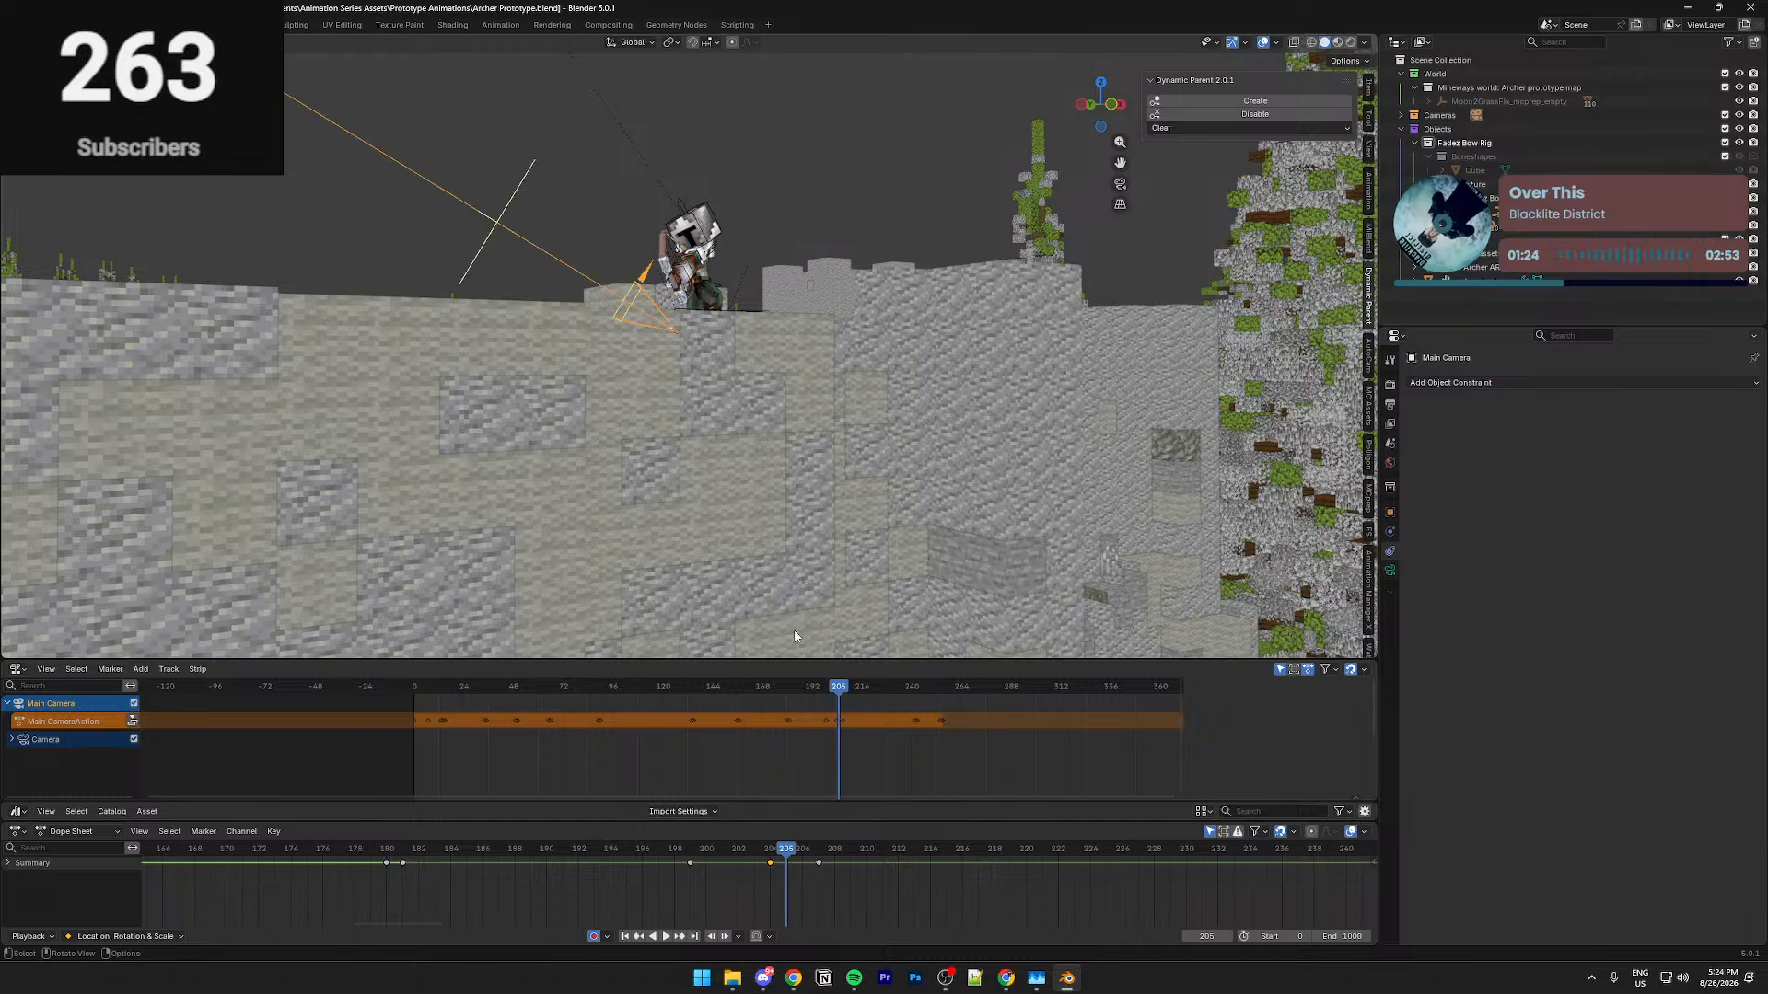
key("Left")
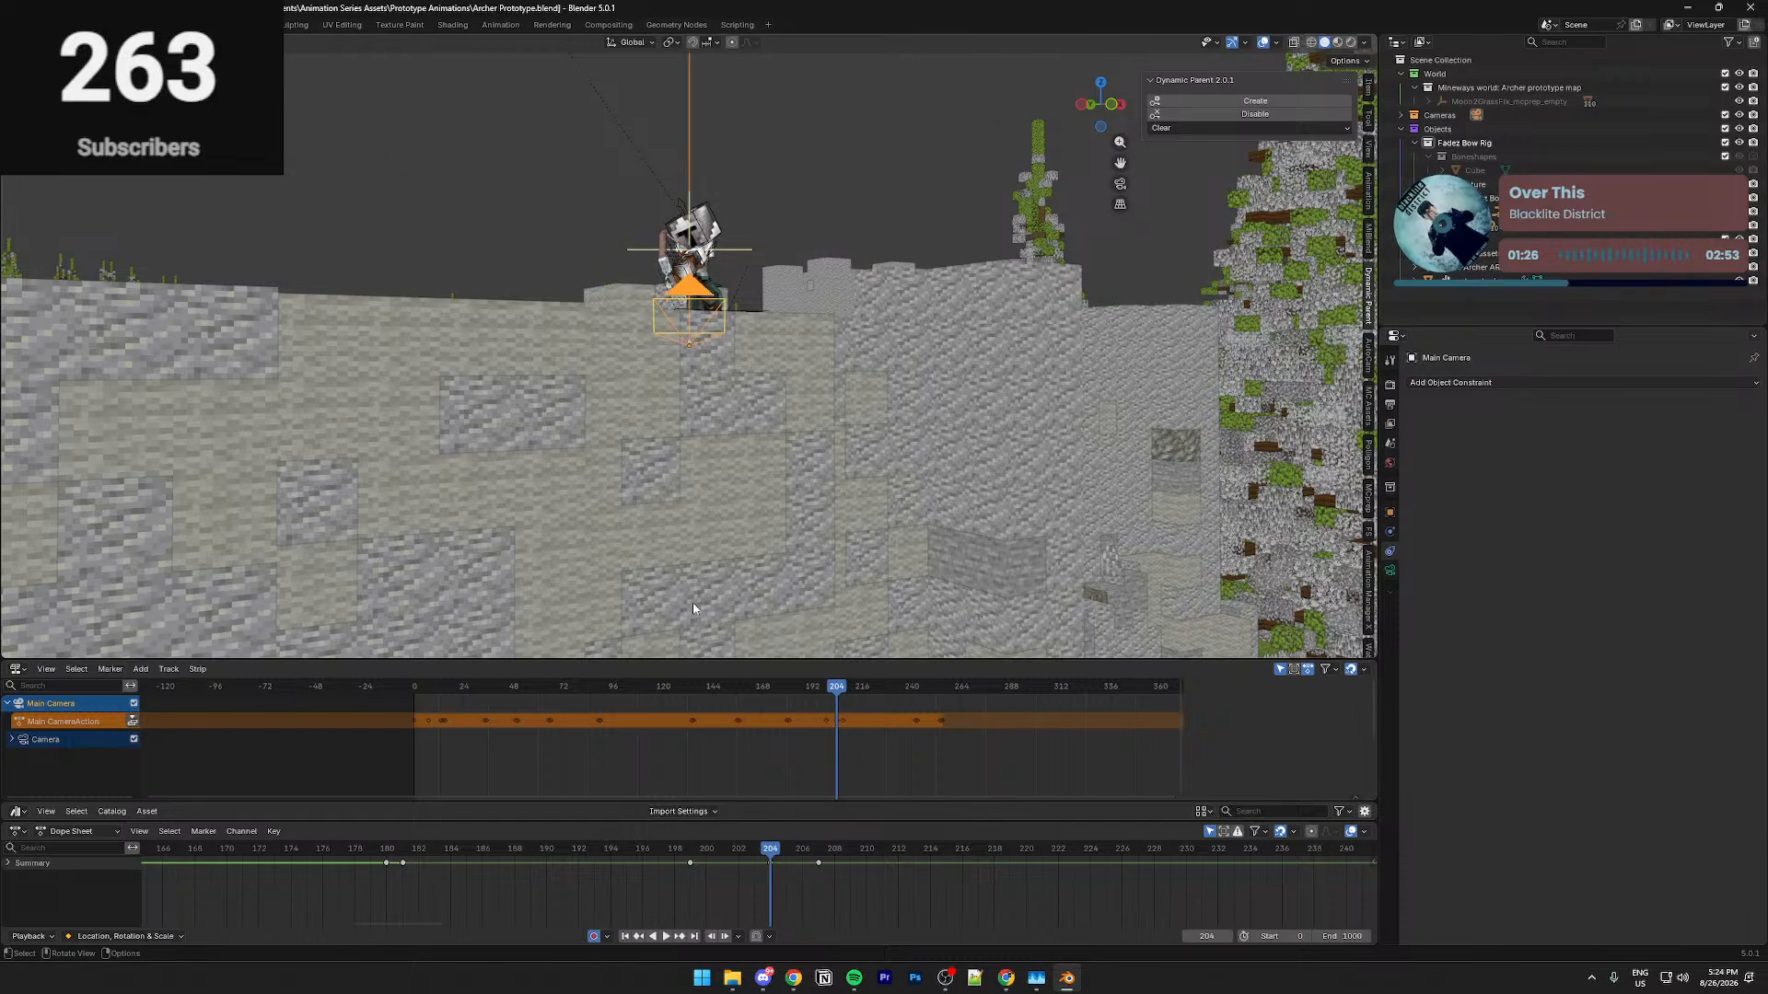
Return to the camera view at frame 204 and change the interpolation of the Main Camera's keyframe there
key("KP_0")
scroll(737, 571, "up", 6)
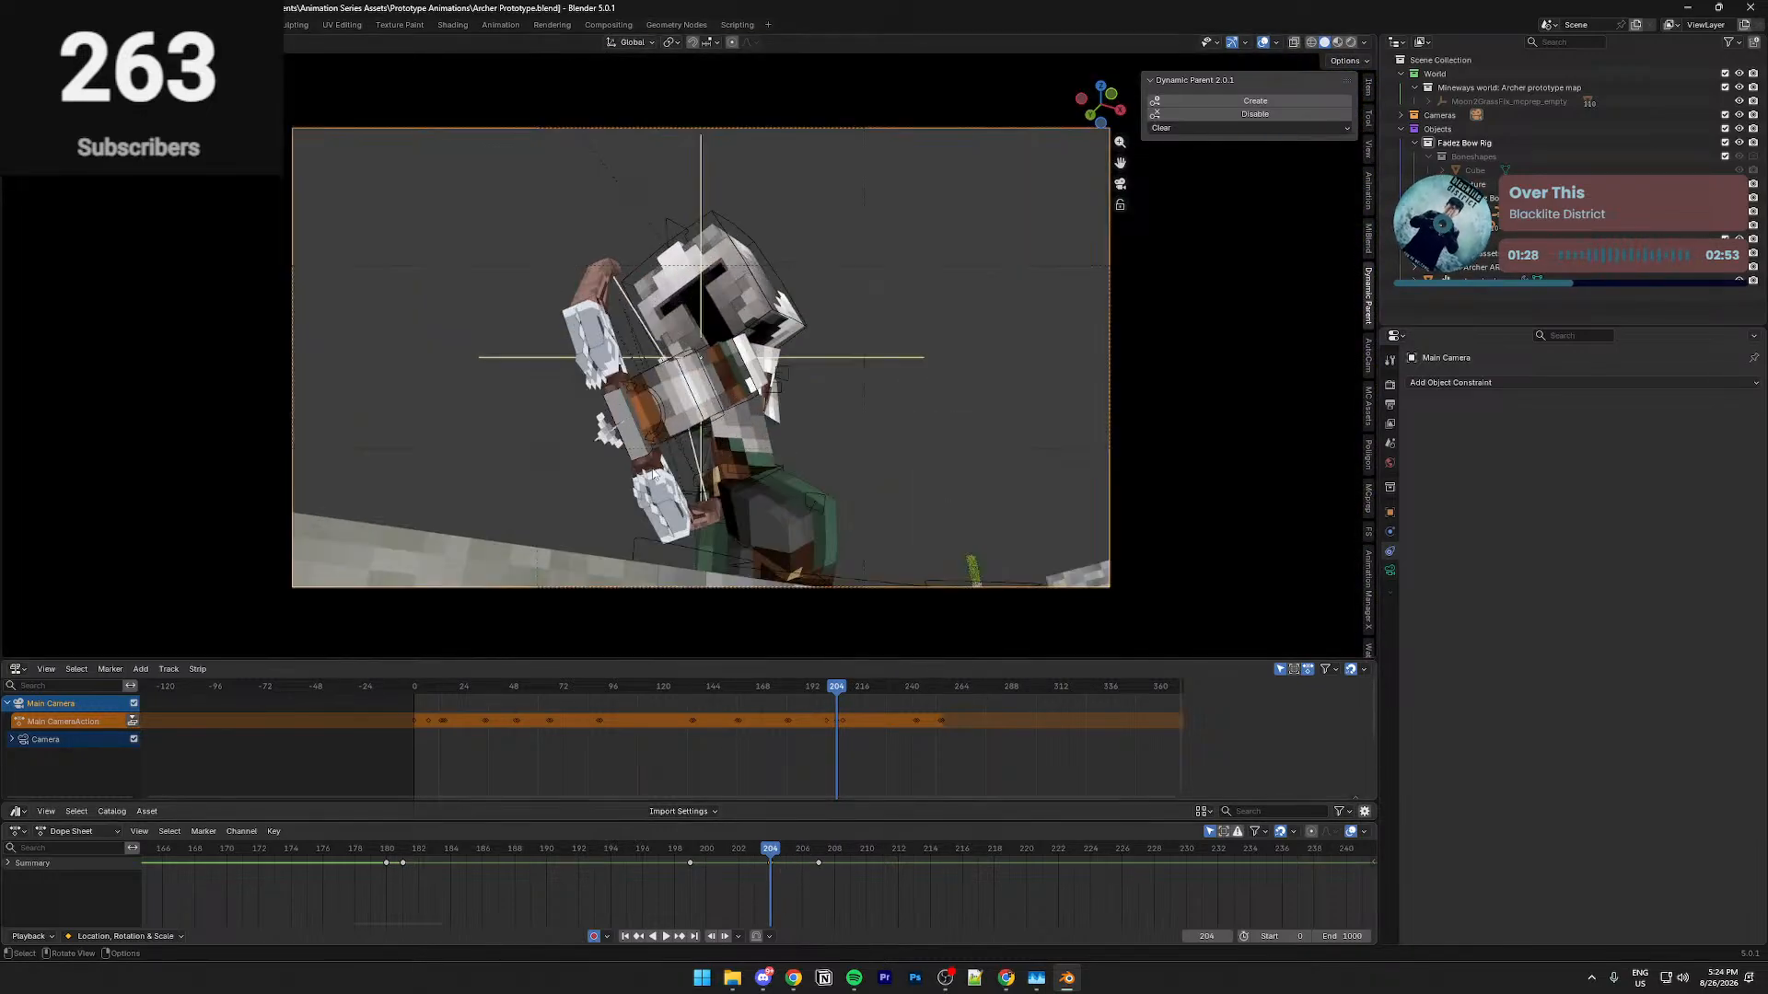
scroll(737, 750, "down", 3)
scroll(732, 617, "down", 3)
mouse_move(772, 850)
left_mouse_down()
mouse_move(414, 857)
mouse_move(769, 877)
left_mouse_up()
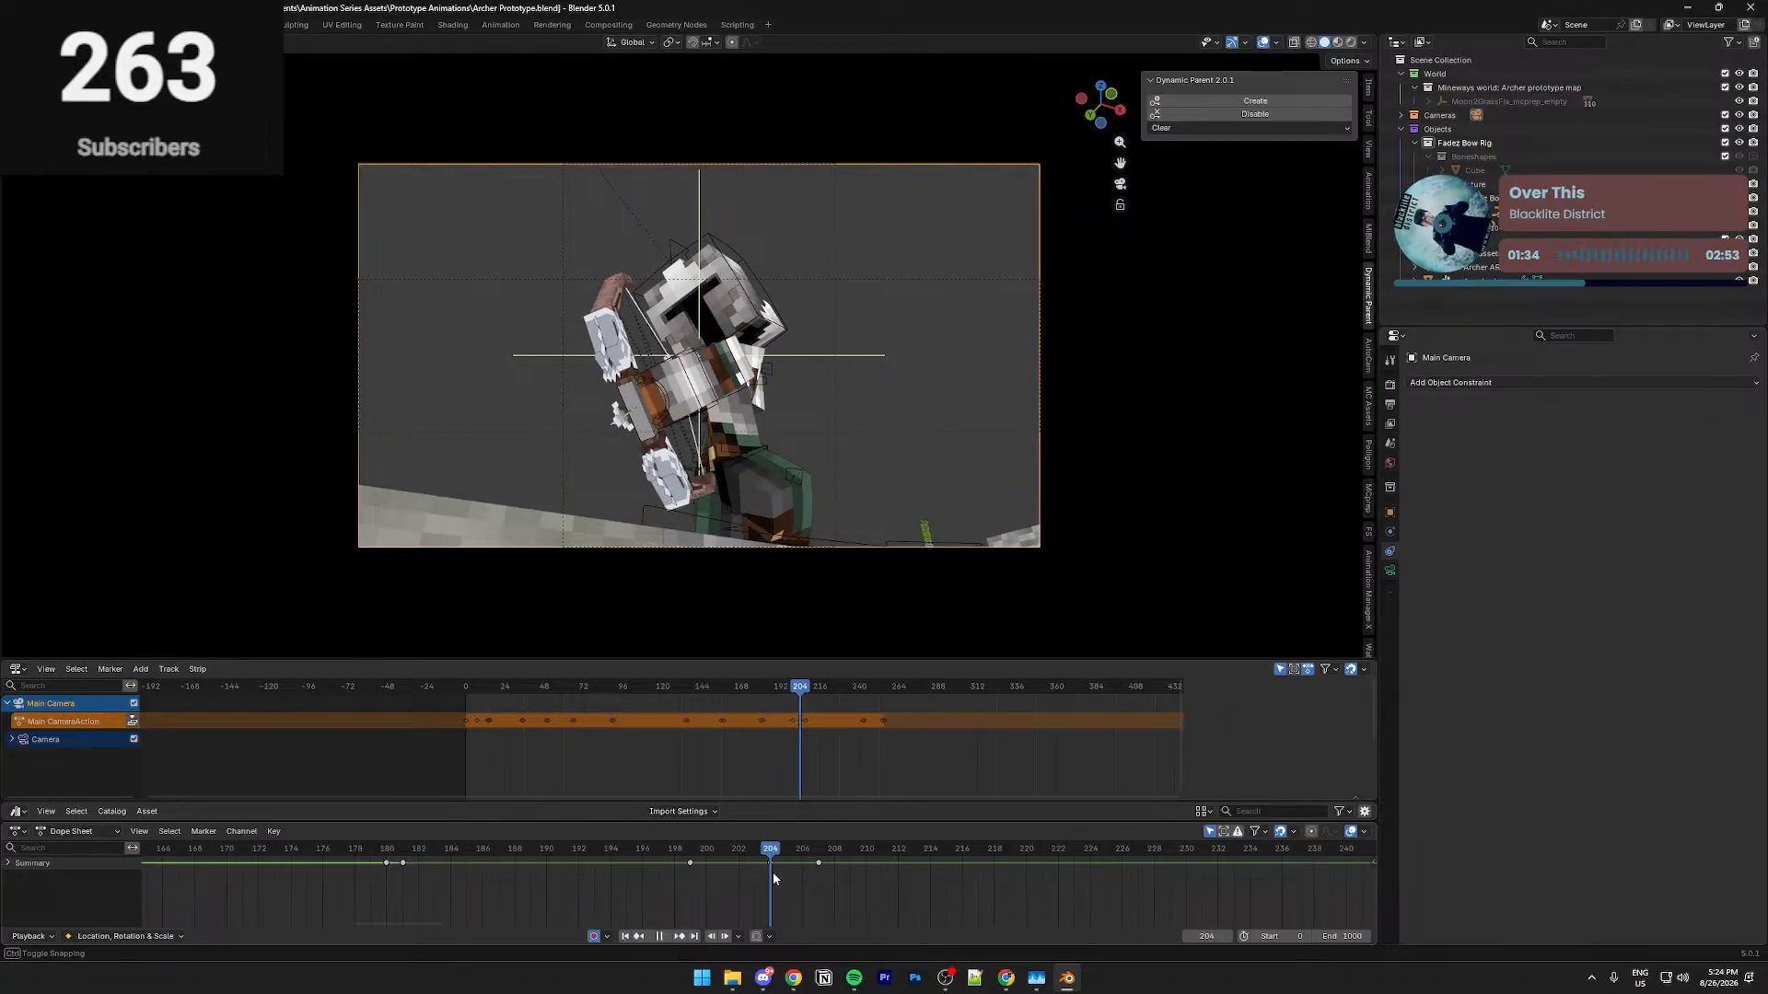
key("t")
left_click(779, 876)
left_click(770, 864)
key("t")
left_click(771, 862)
key("t")
left_click(772, 862)
key("t")
Change the interpolation of the Main Camera's keyframe at frame 207 and play back the cut from frame 204
left_click(816, 863)
left_click_drag(774, 852, 818, 865)
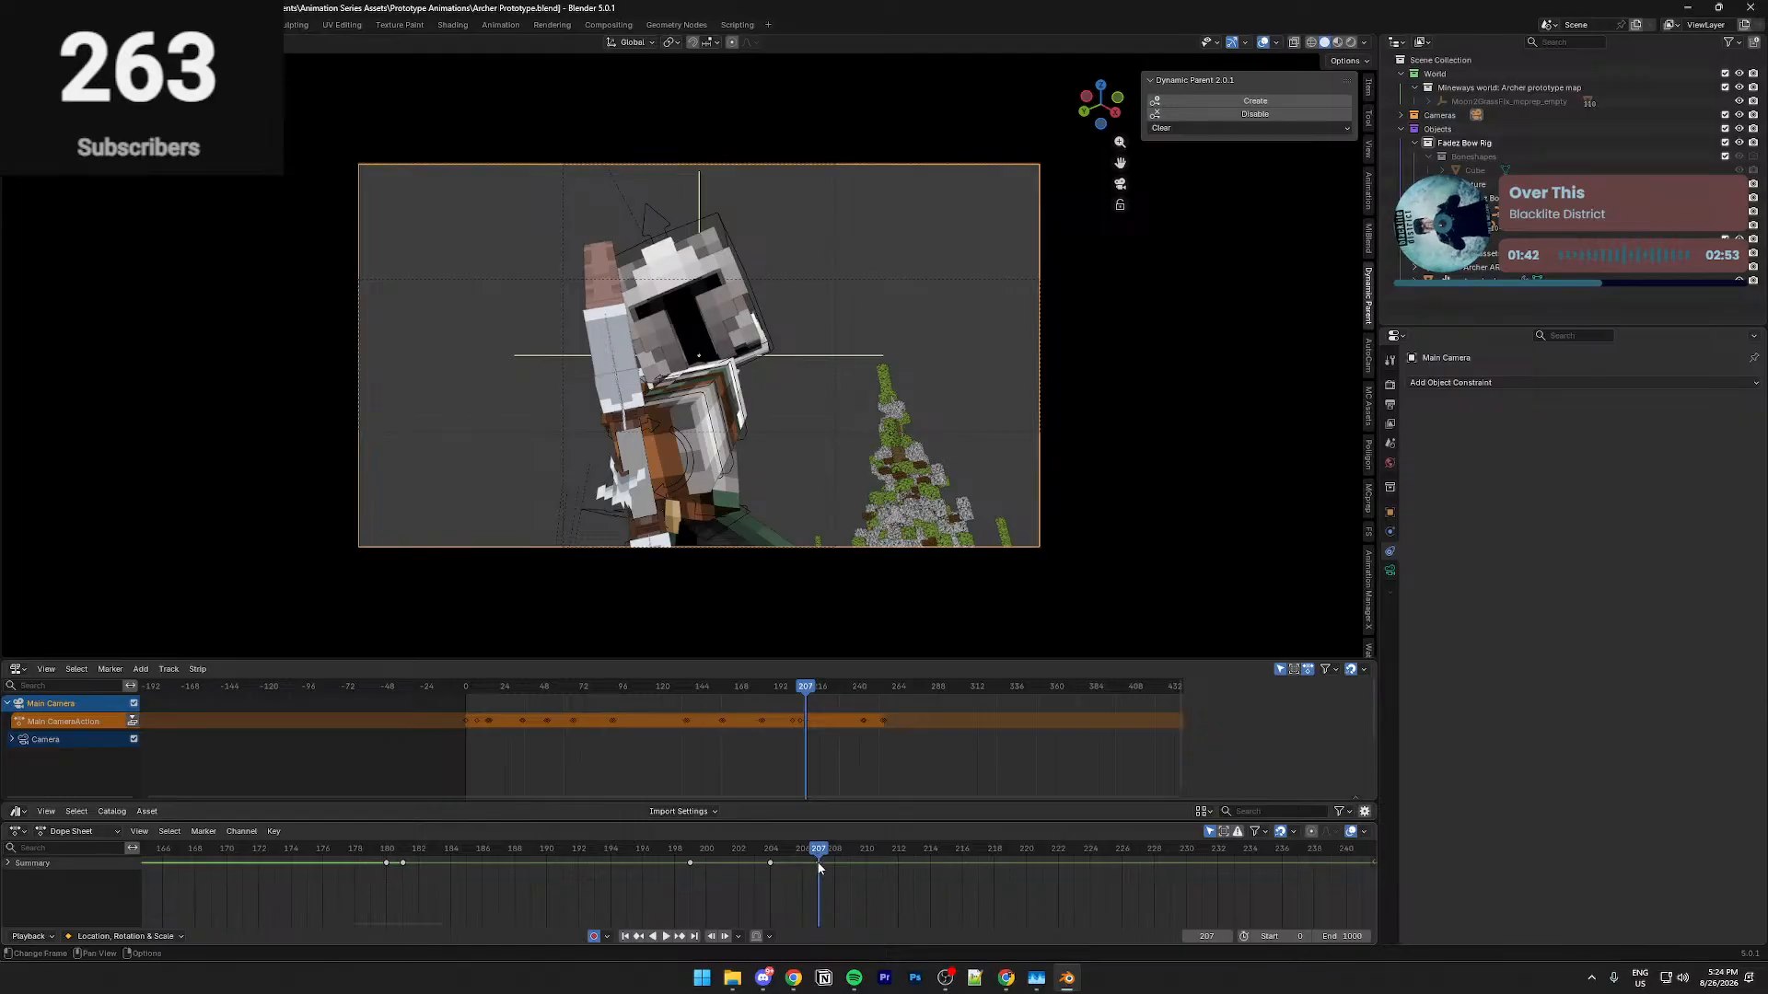
key("t")
left_click(742, 846)
left_click(771, 848)
key("space")
key("space")
Rotate the Main Camera about the global Z axis at frame 205 to frame the helmeted bowman
left_click(771, 852)
mouse_move(772, 852)
left_mouse_down()
mouse_move(798, 856)
mouse_move(785, 863)
left_mouse_up()
key("r")
key("z")
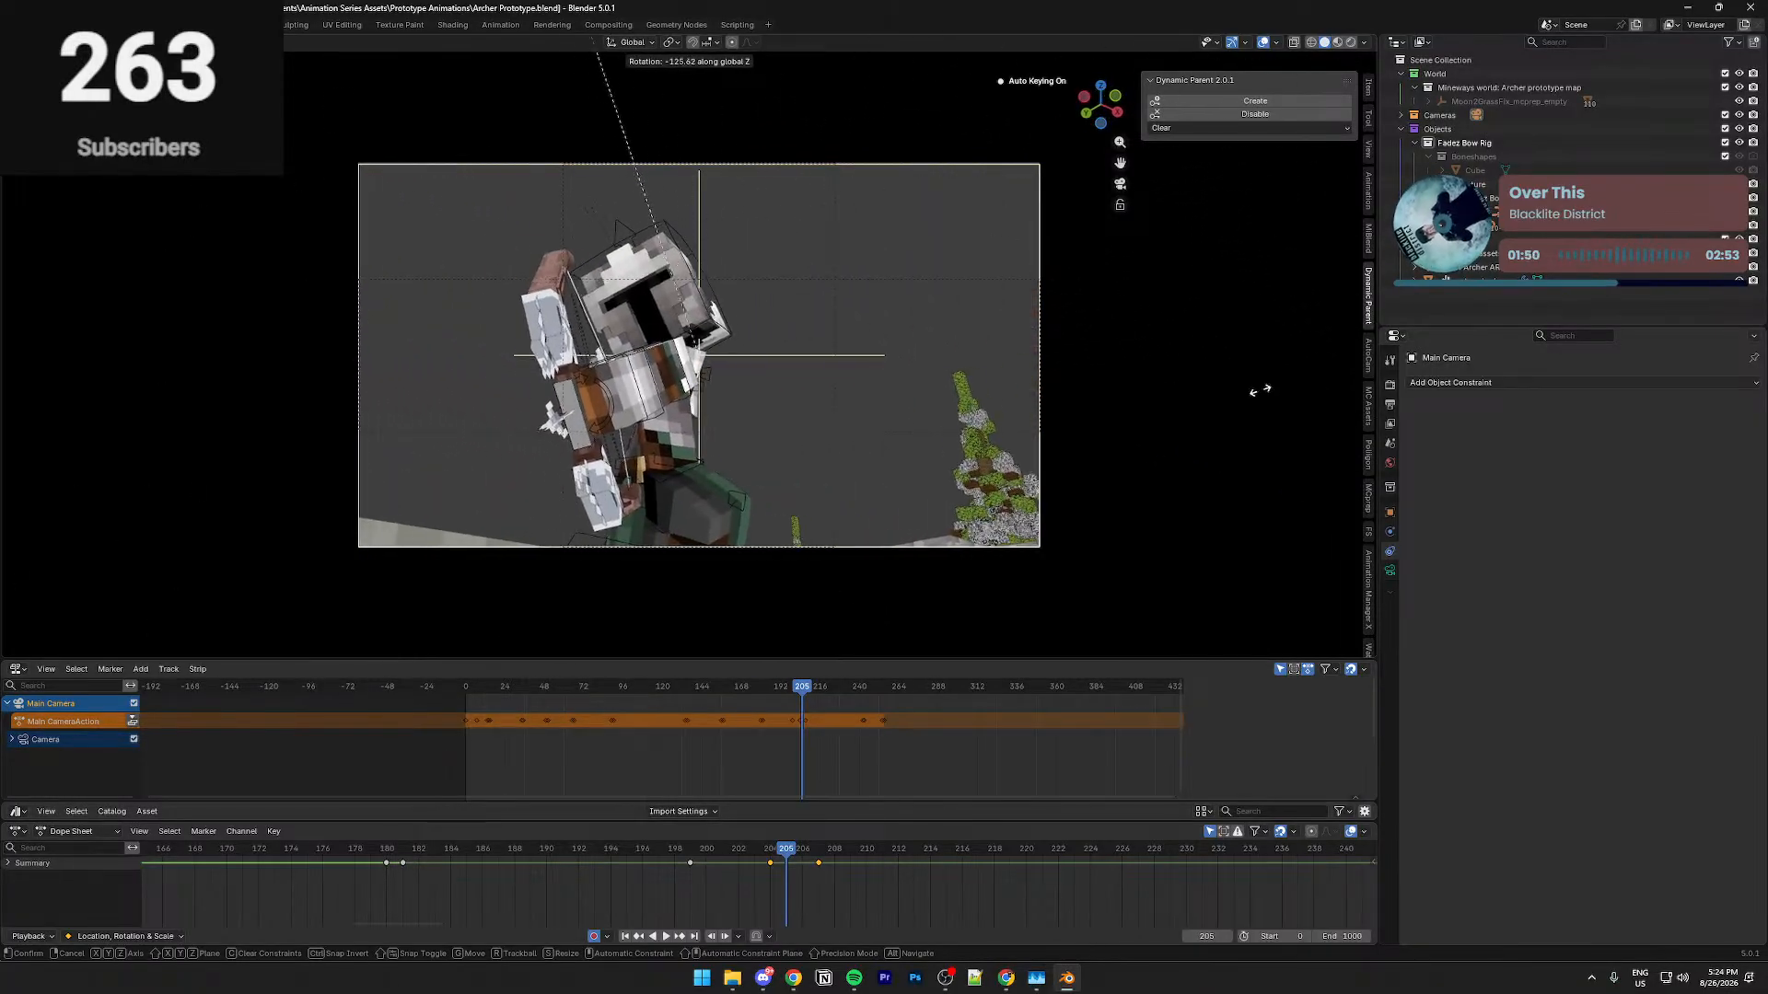
left_click(141, 419)
Rotate the Main Camera about the global Z axis at frame 206 until the helmeted bowman is back near the frame's centre
left_click(807, 861)
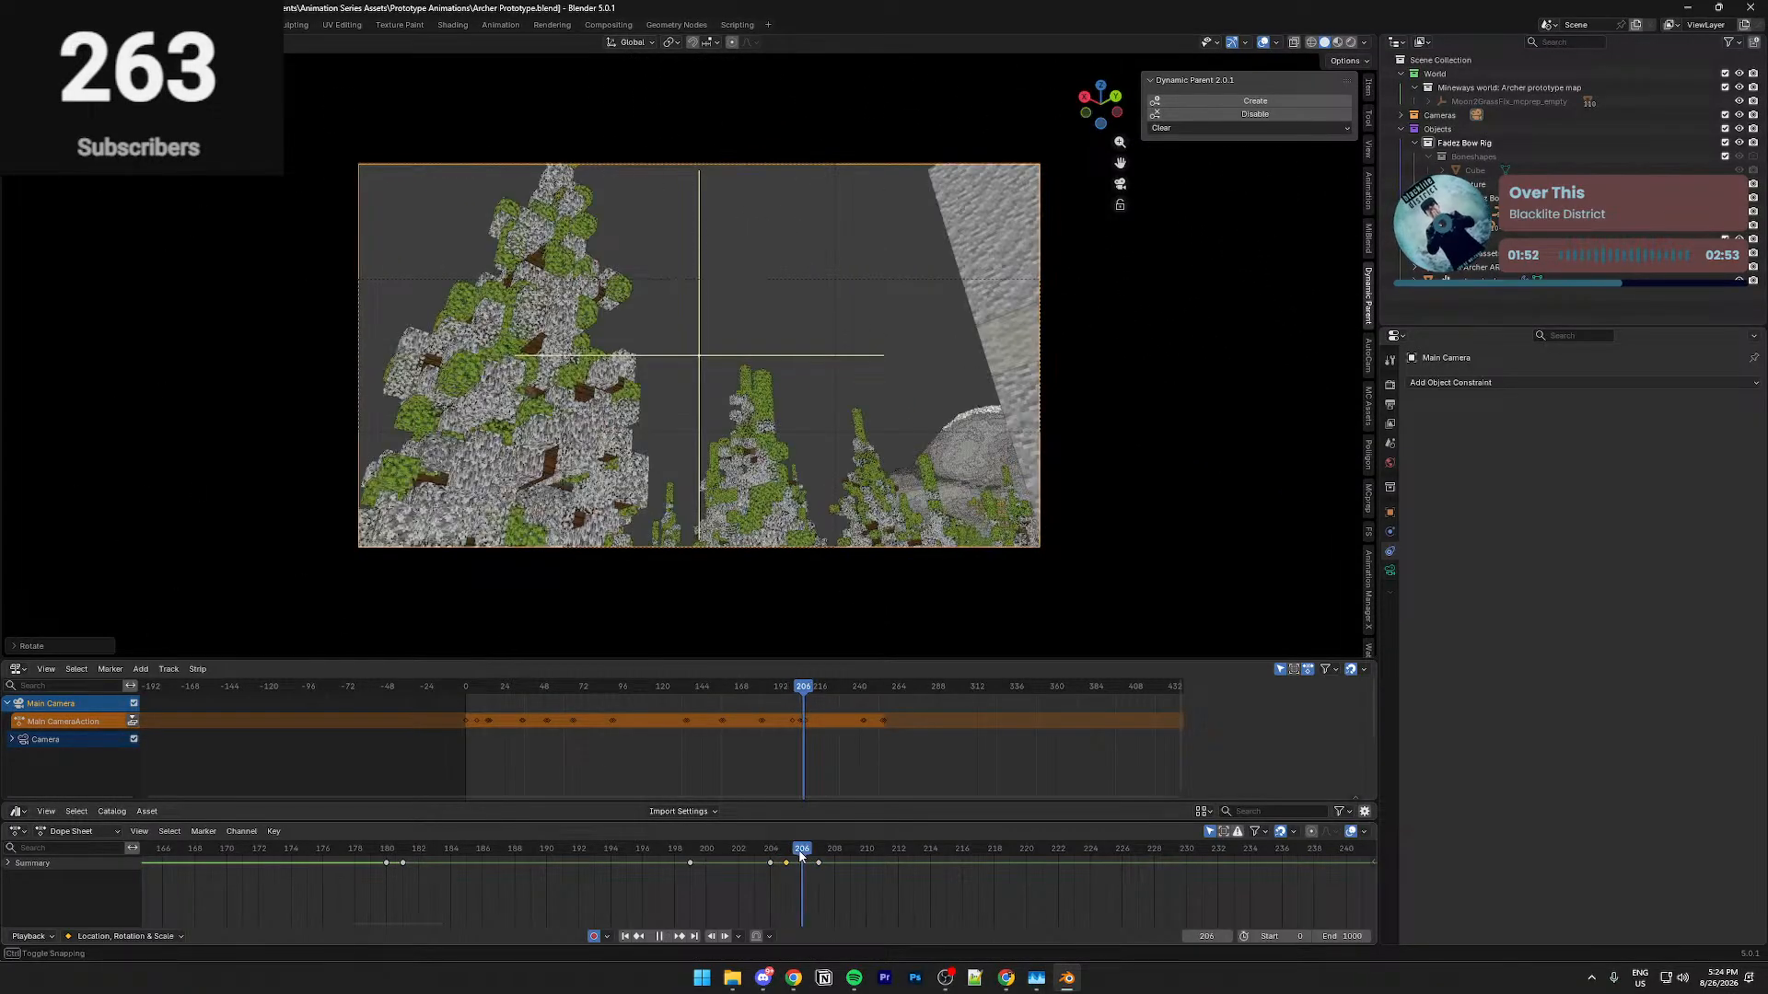
key("r")
key("z")
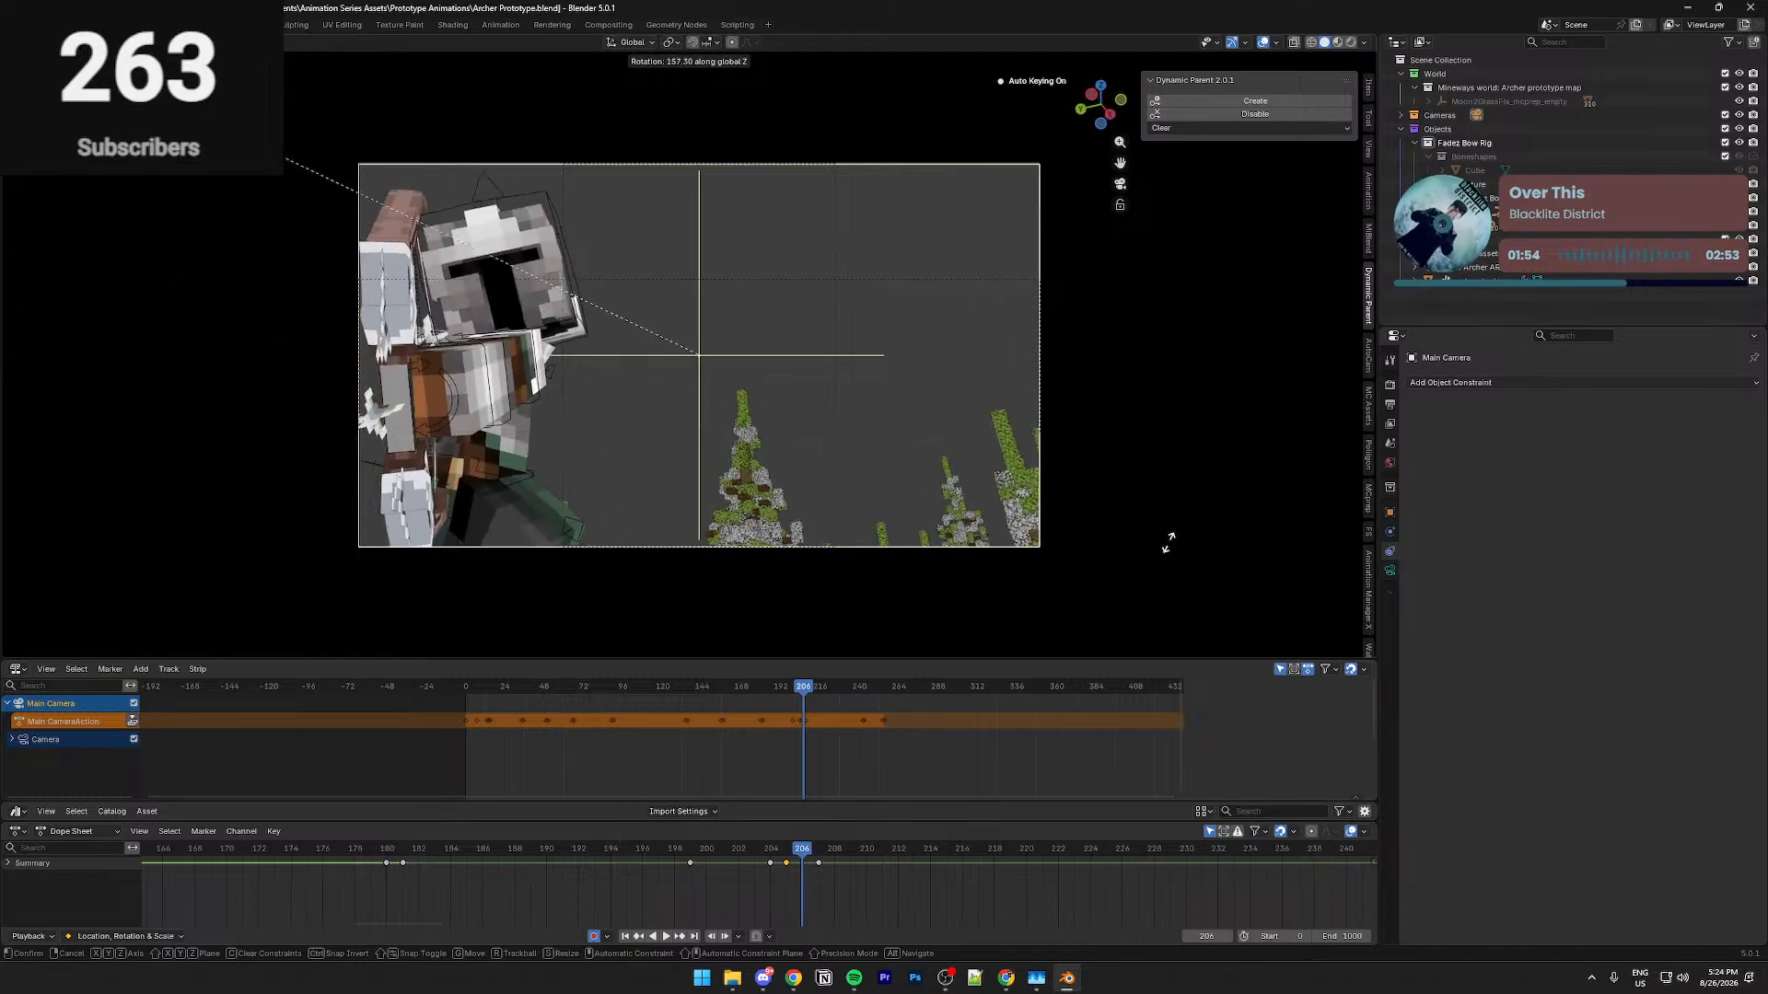
left_click(999, 405)
key("r")
key("z")
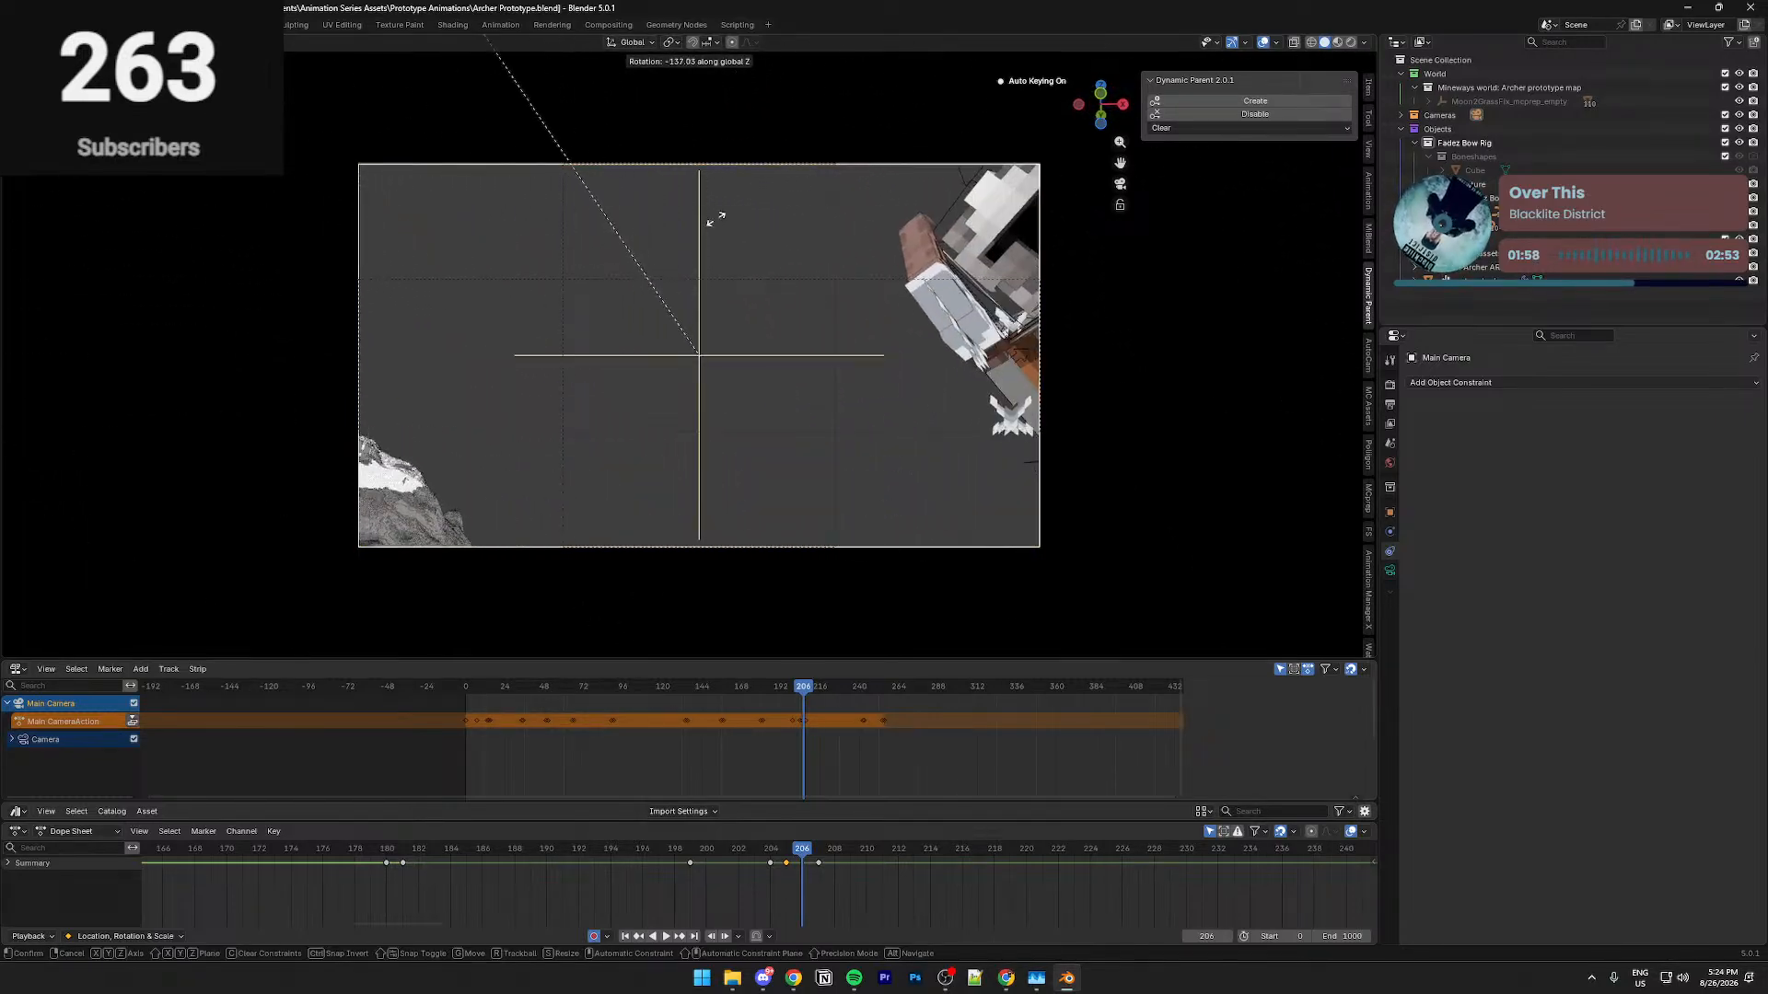
left_click(839, 643)
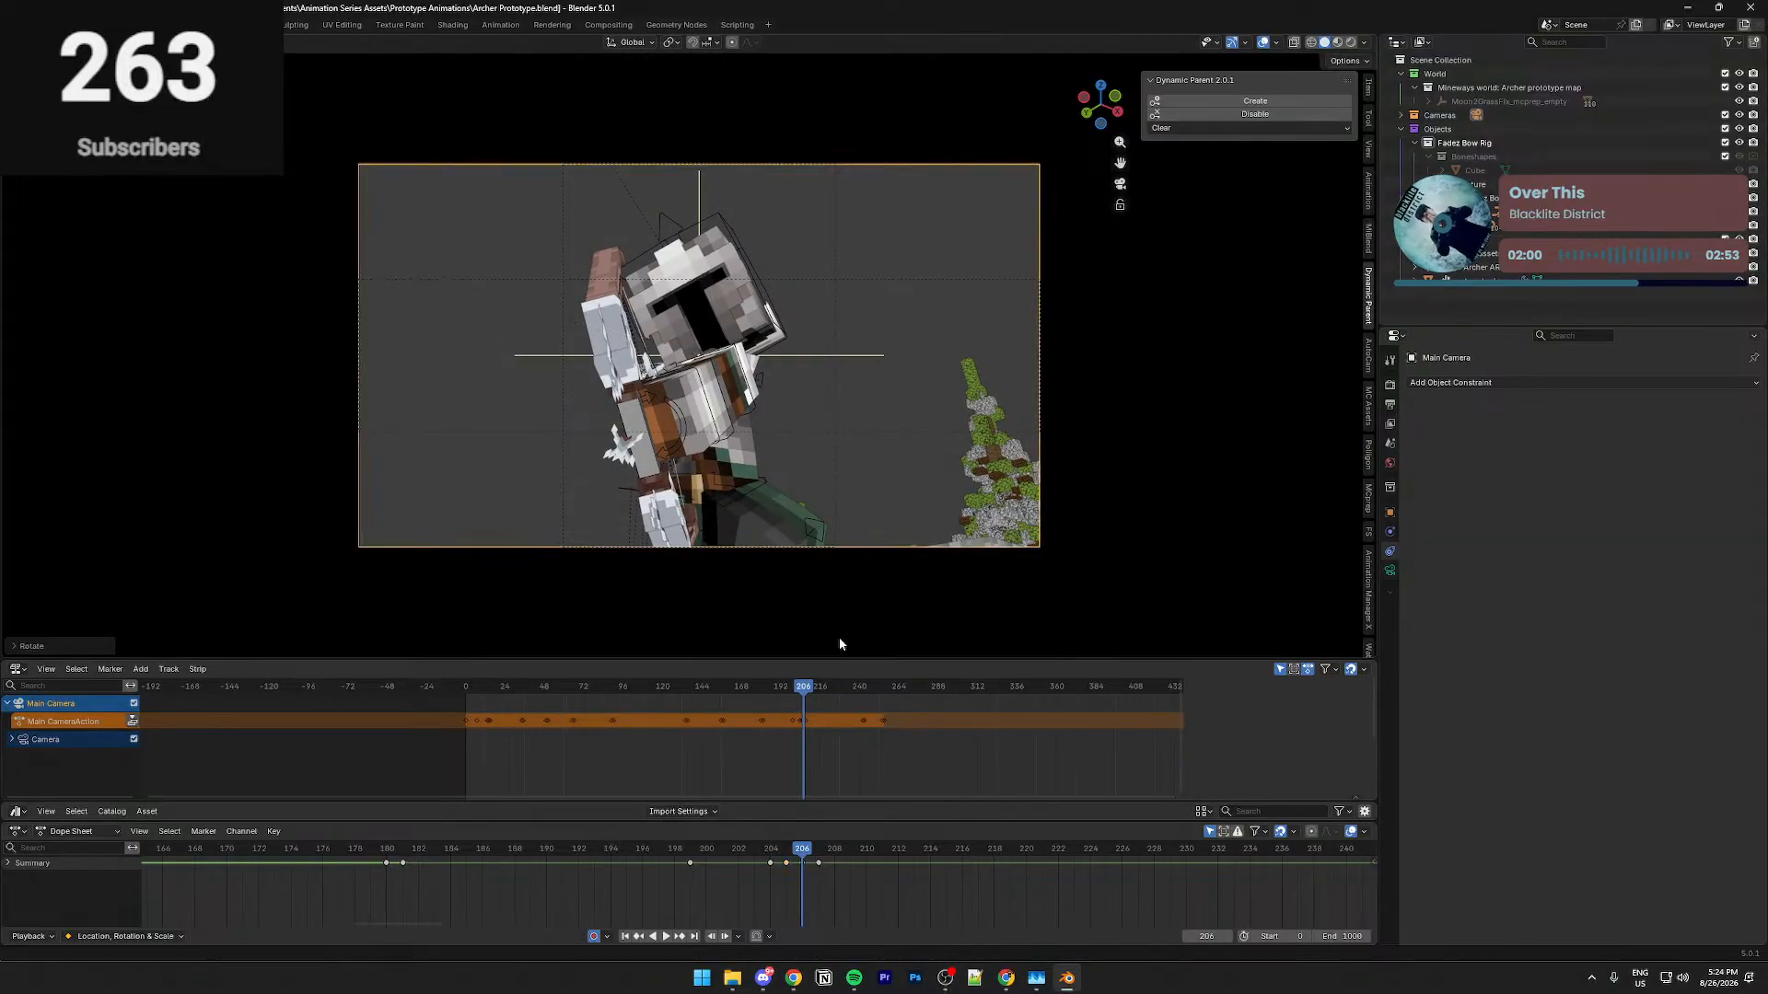
Insert a location, rotation and scale keyframe for the Main Camera at frame 205 and play back the cut
left_click_drag(832, 845, 797, 856)
key("i")
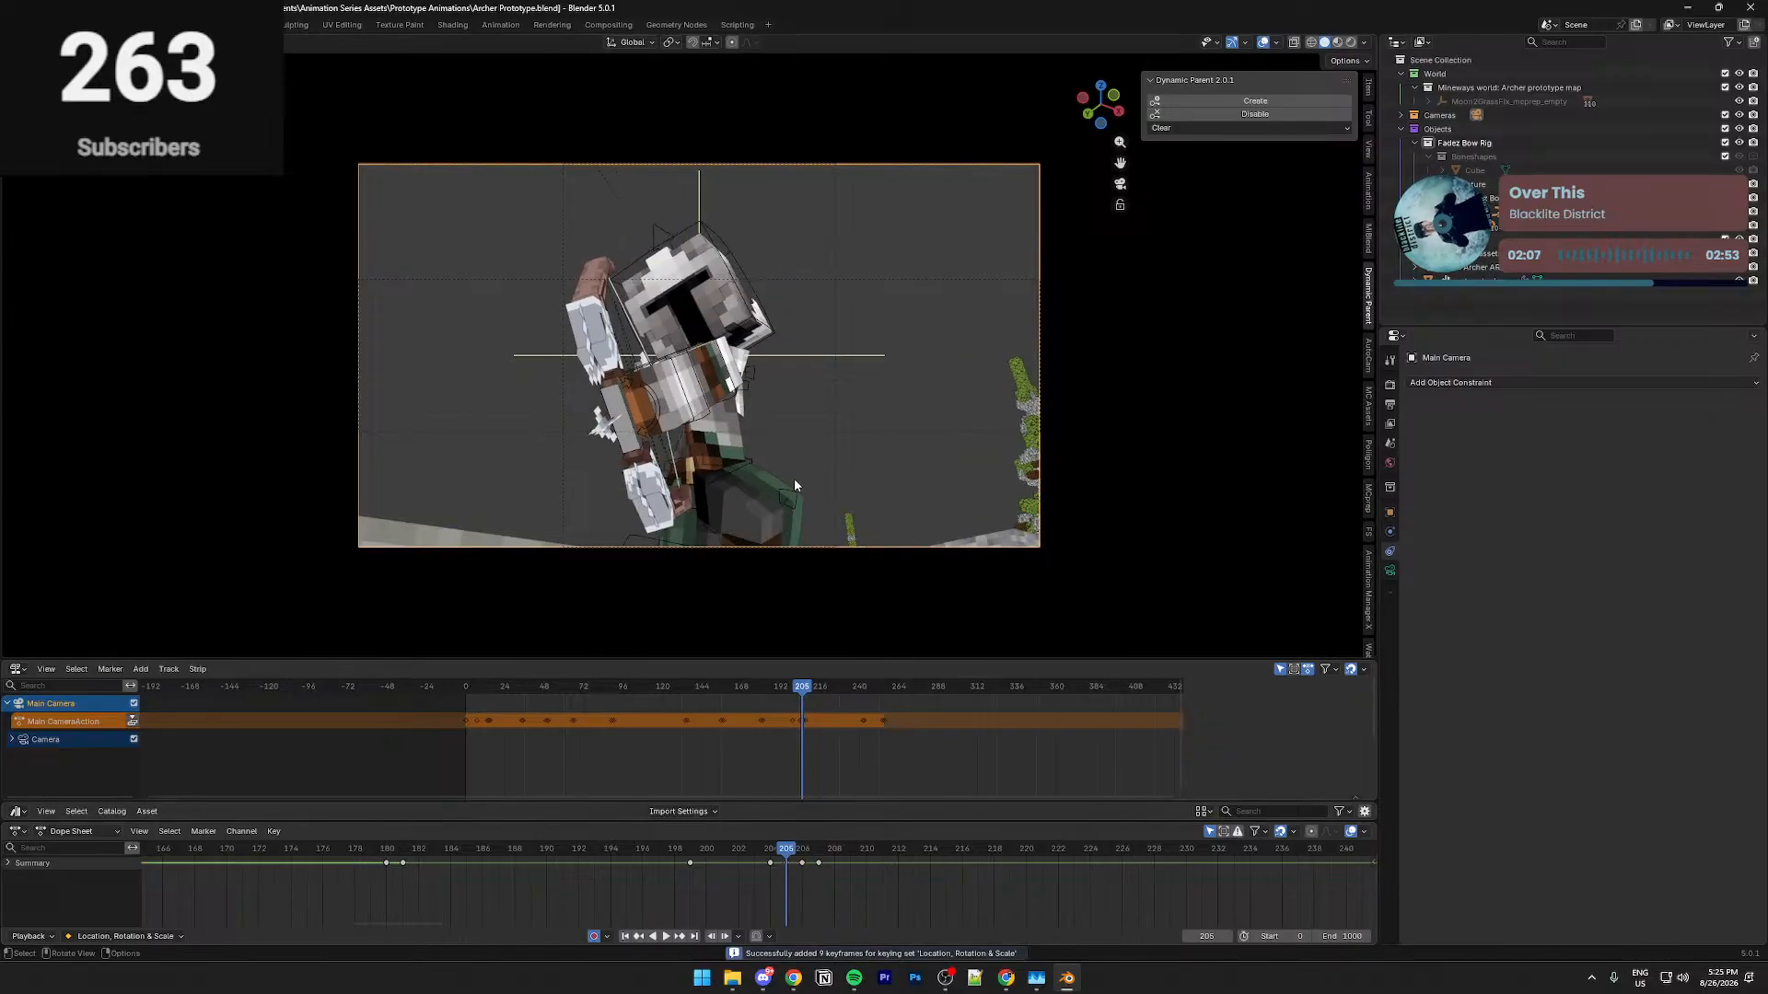
left_click(802, 867)
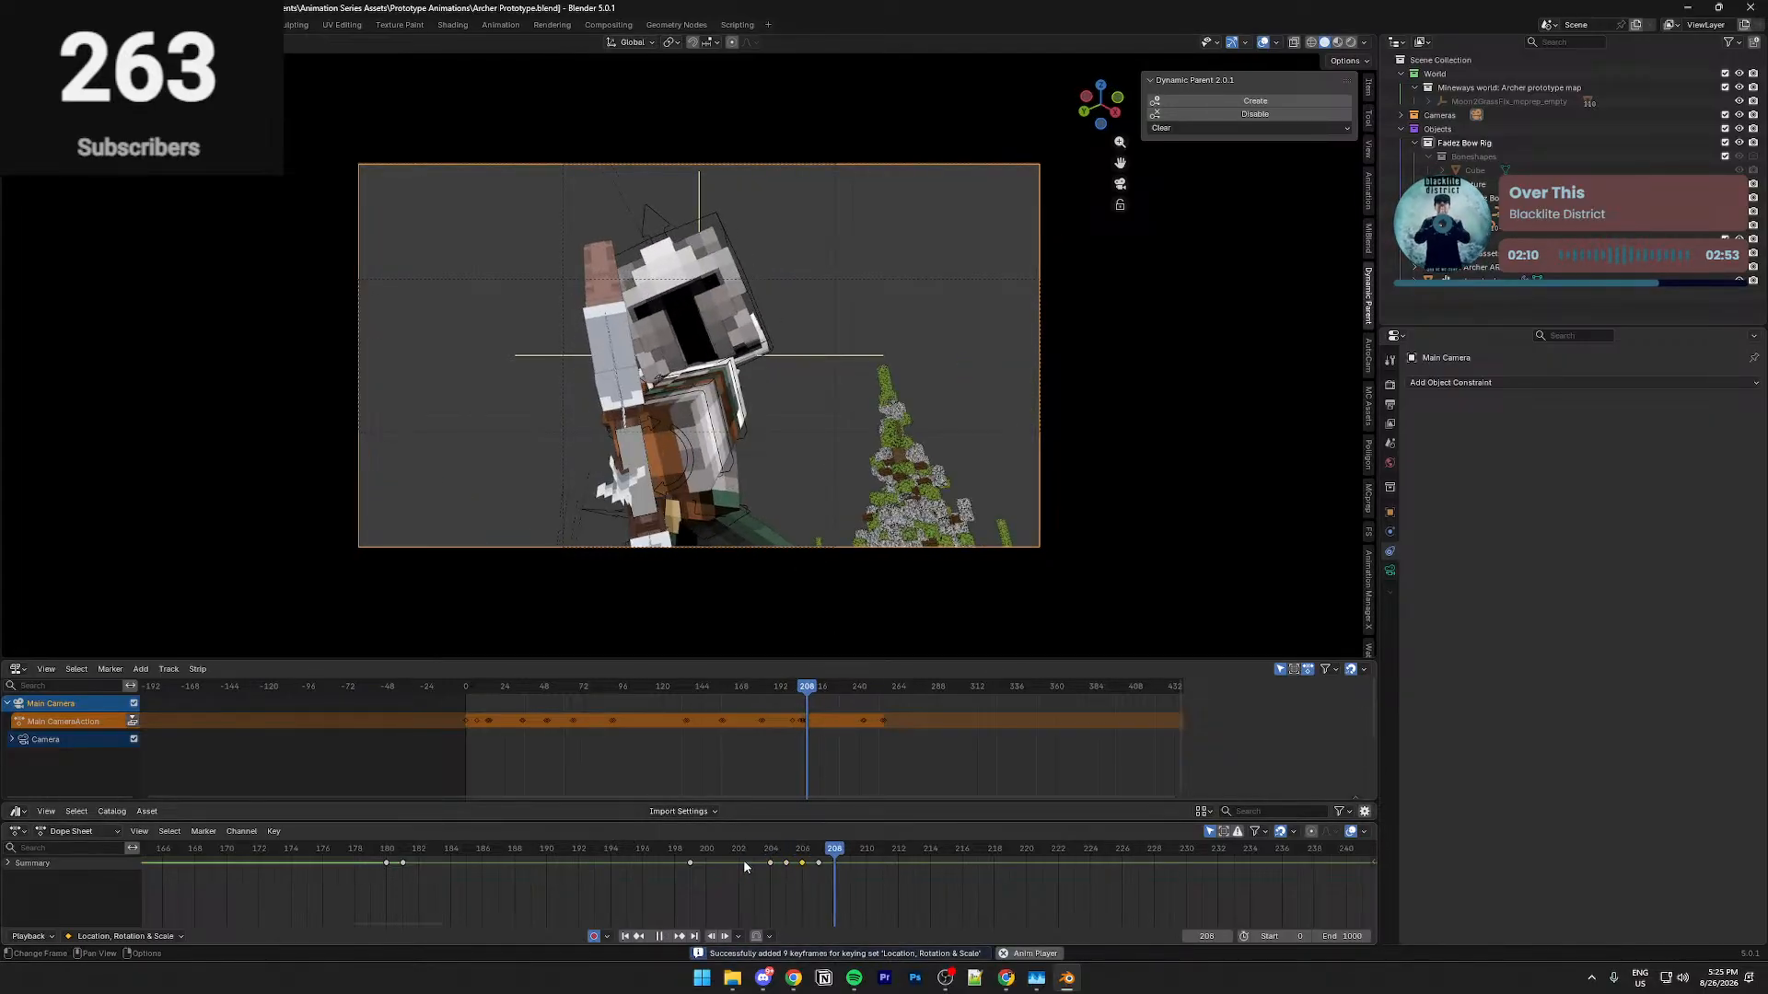
Try scaling the timing of the Main Camera's keyframes around frames 204 to 207, play back the cut and undo the change
left_click_drag(746, 855, 854, 859)
key("s")
left_click(925, 875)
key("space")
key("space")
key("ctrl+z")
key("ctrl+z")
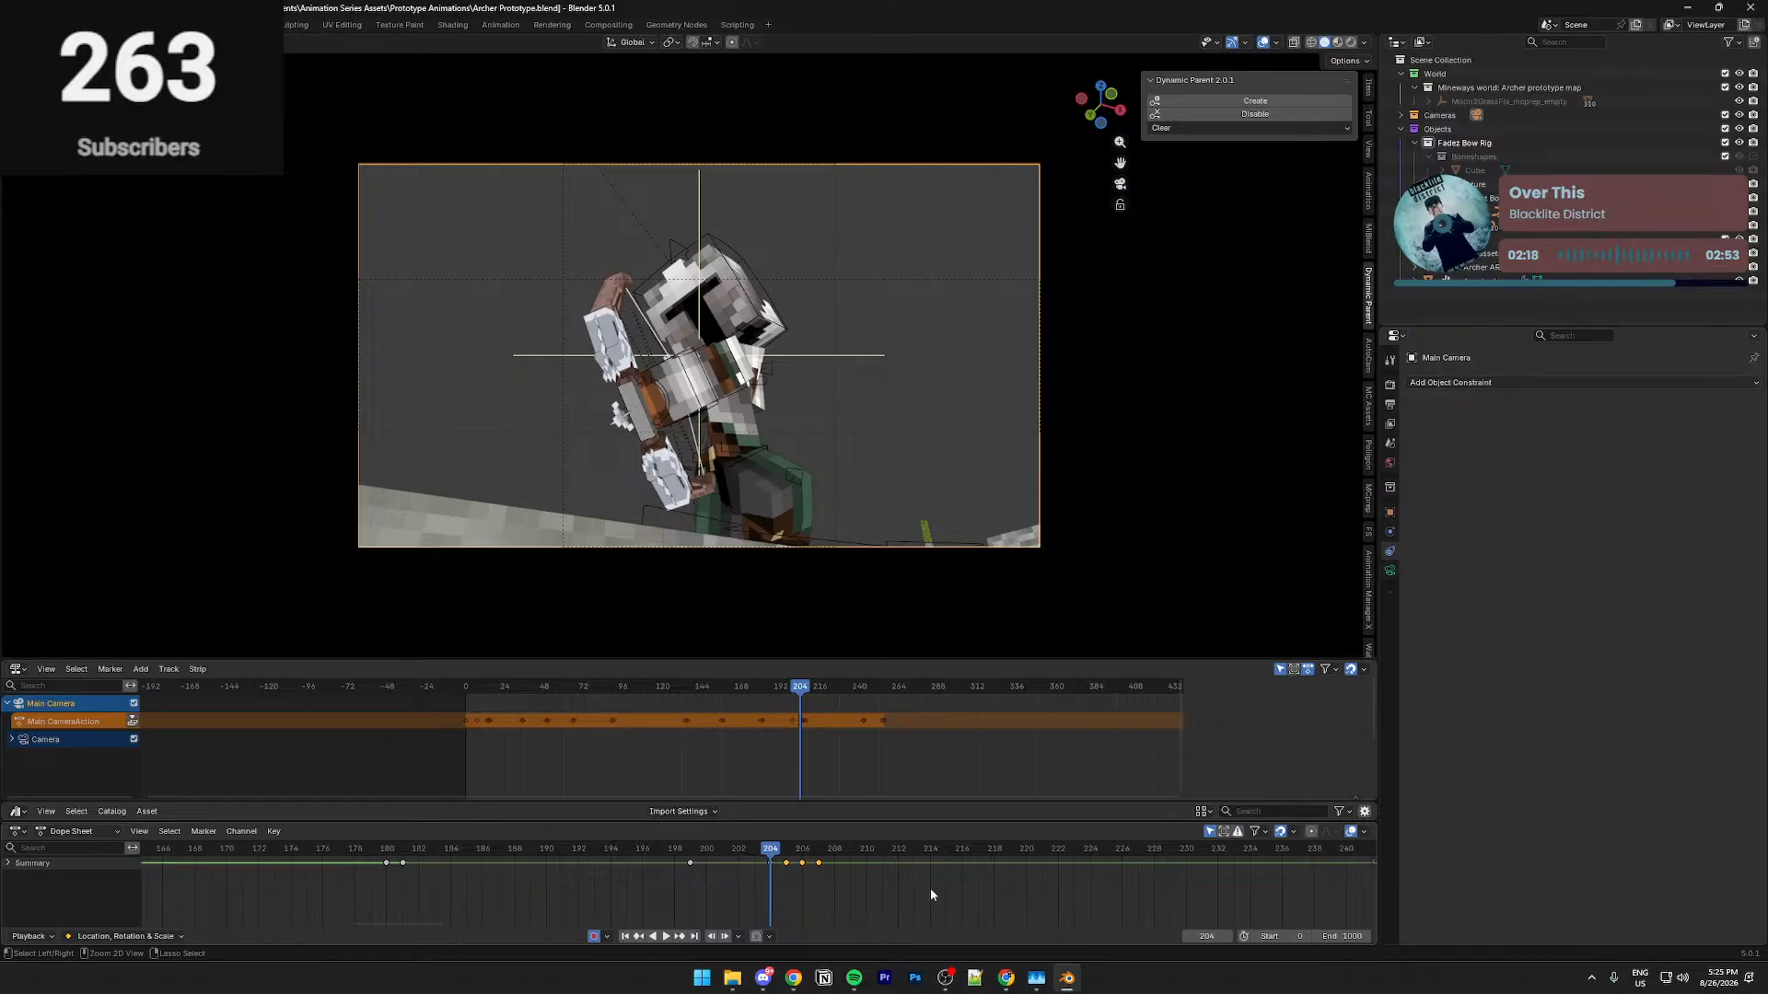
Save the file and reduce the Main Camera's keyframes at frames 205 to 207 to a single one at frame 205
key("ctrl+s")
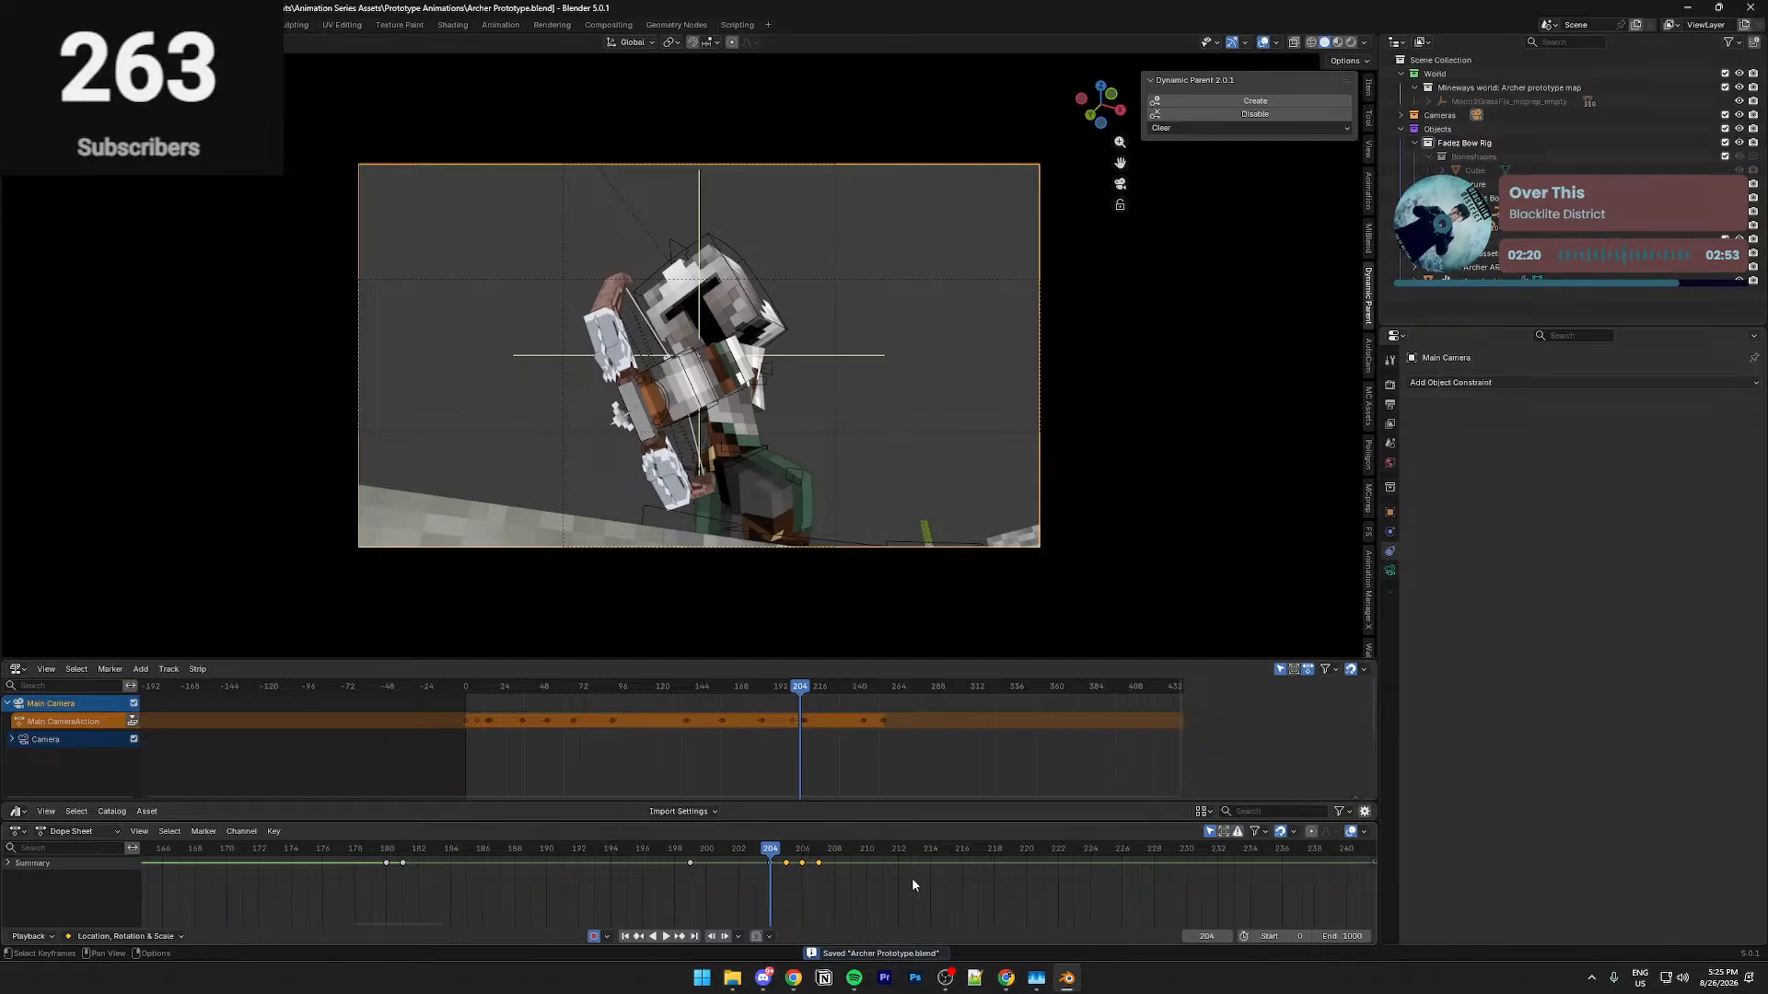
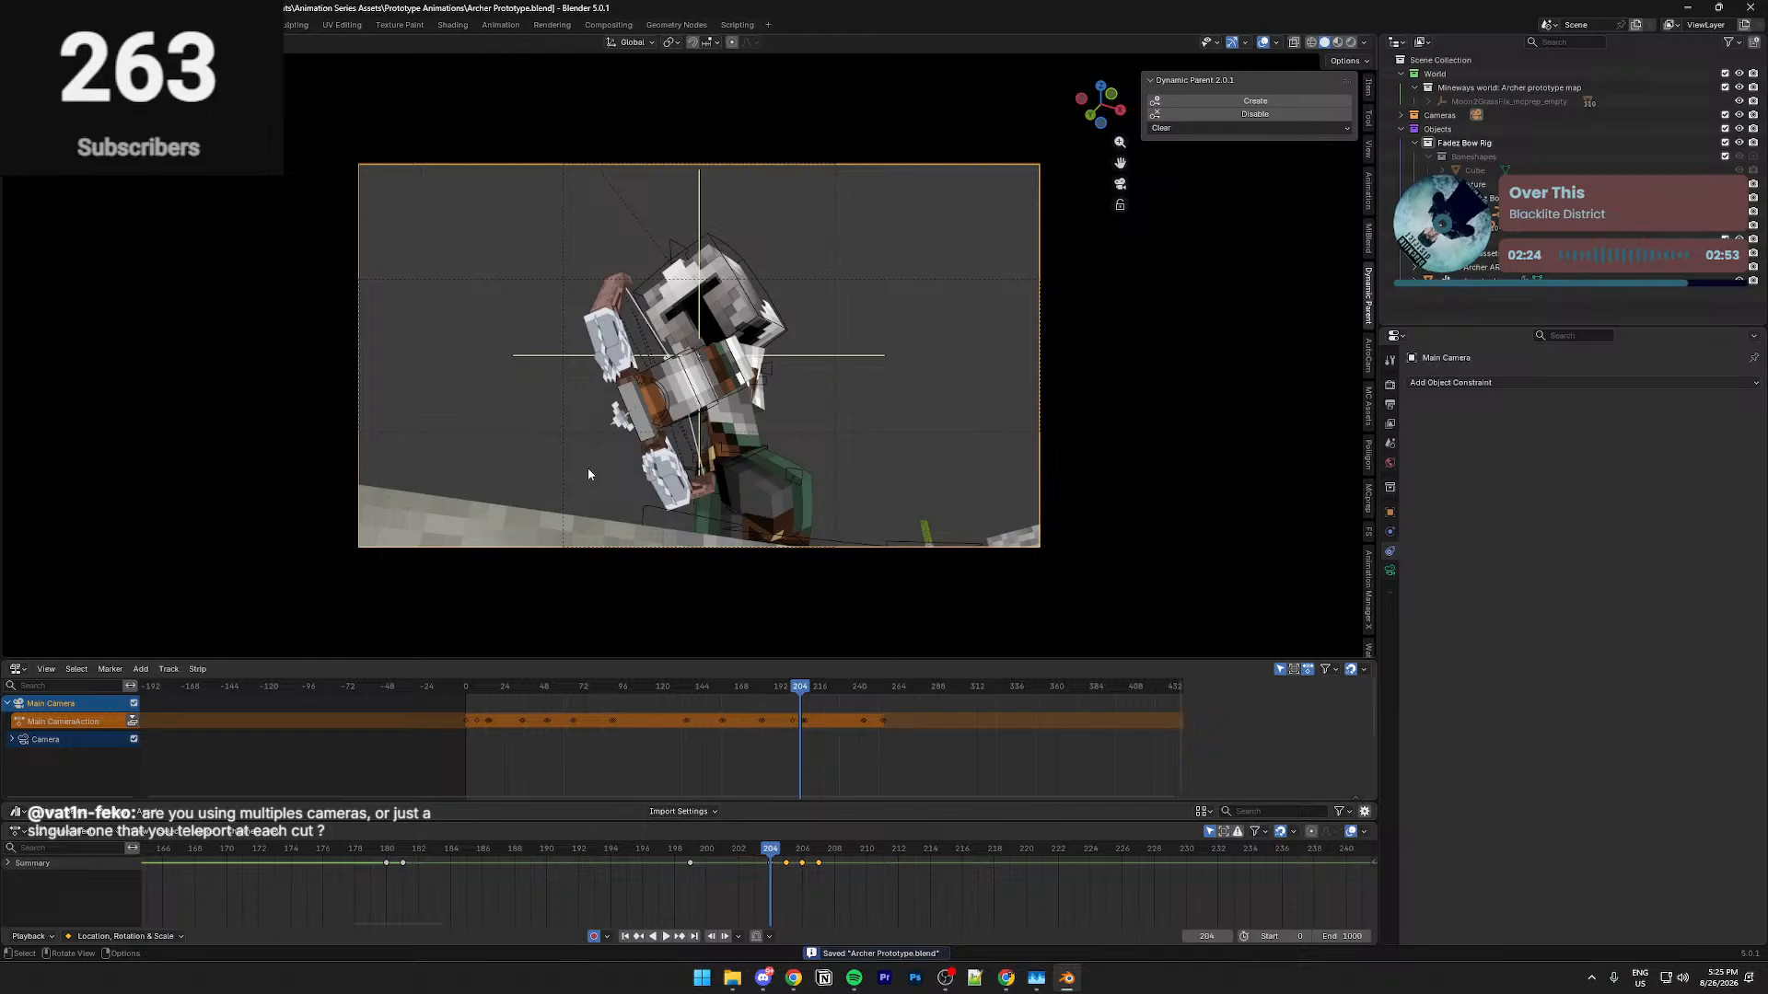
mouse_move(779, 850)
left_mouse_down()
mouse_move(818, 851)
mouse_move(802, 851)
left_mouse_up()
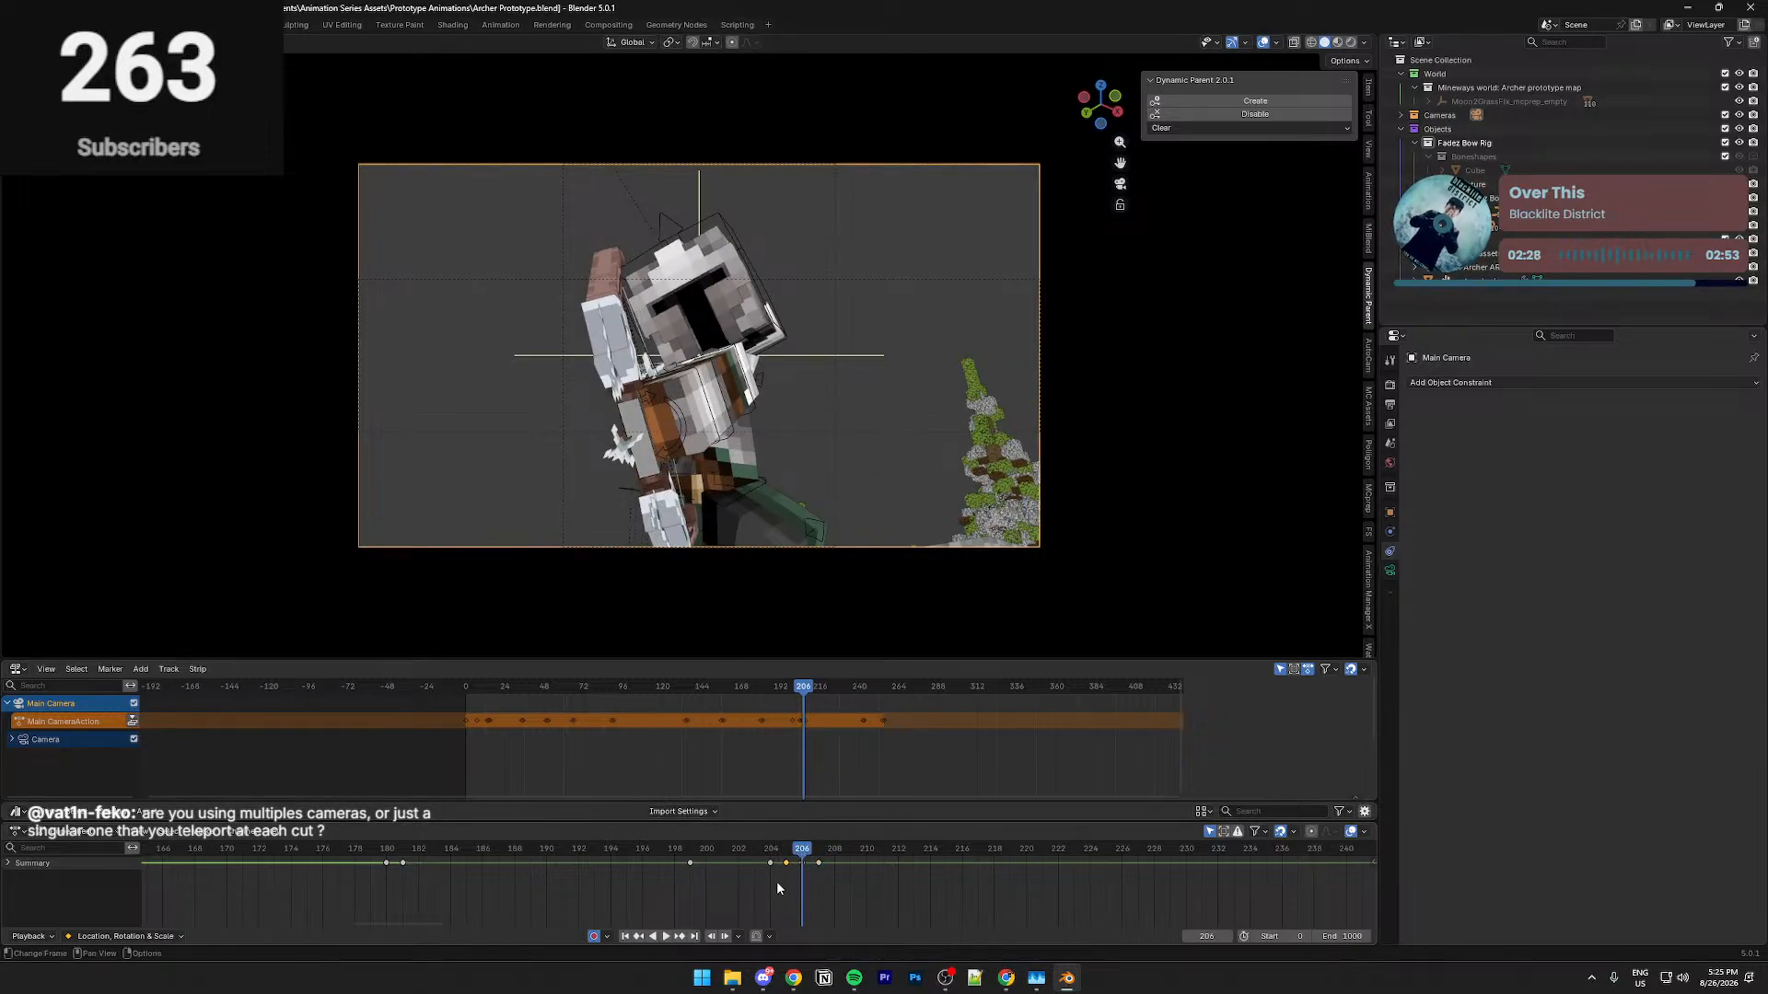
left_click_drag(799, 860, 769, 861)
left_click(781, 874)
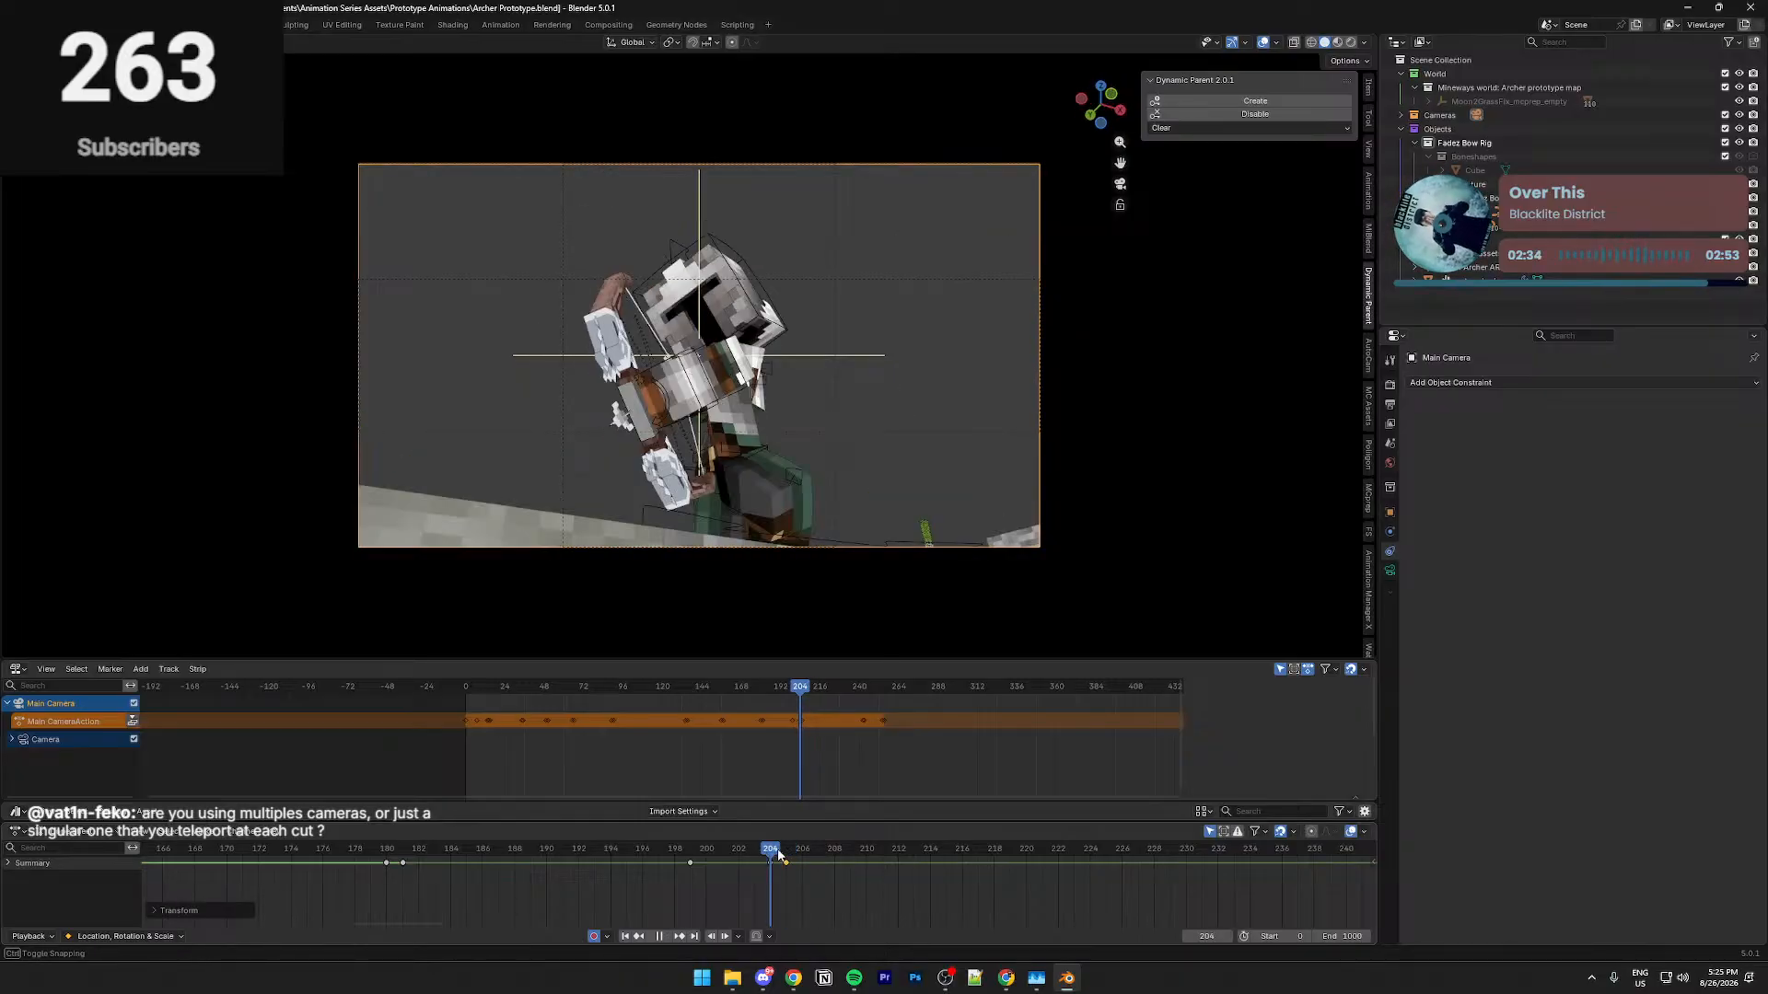
left_click(781, 854)
left_click_drag(781, 854, 769, 859)
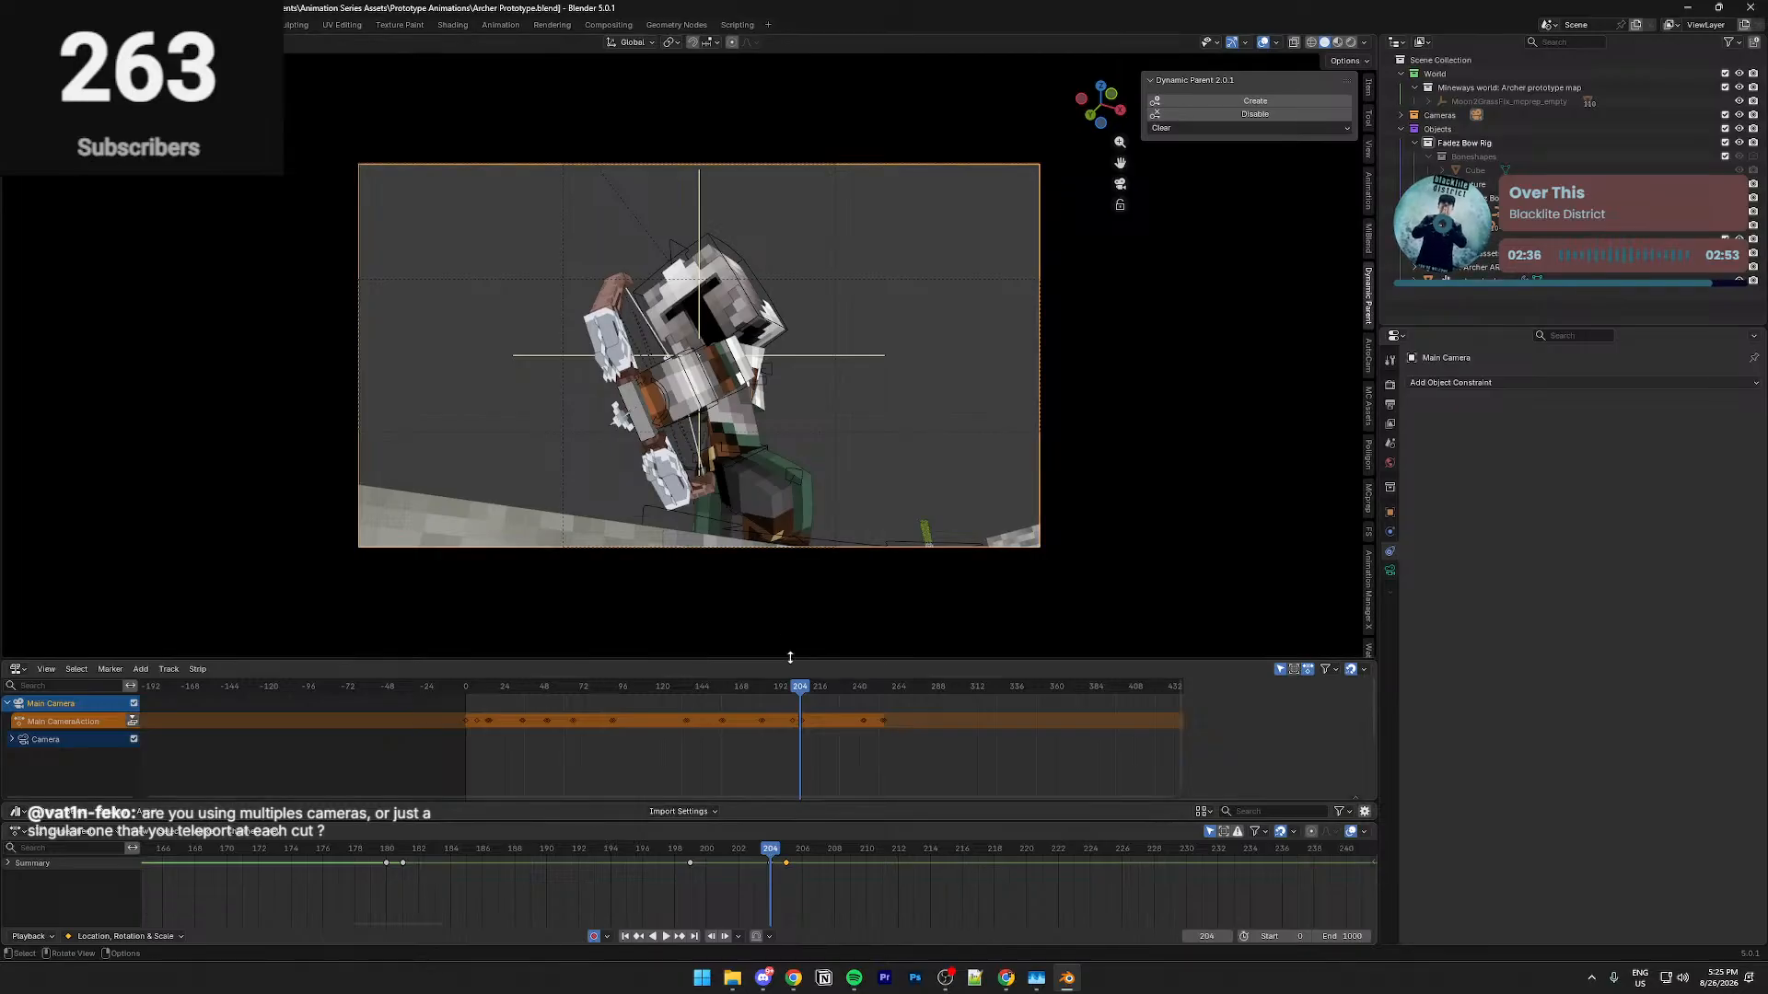
Play back the shot through the camera from before frame 204 to check the tightened cut and the following shots
key("space")
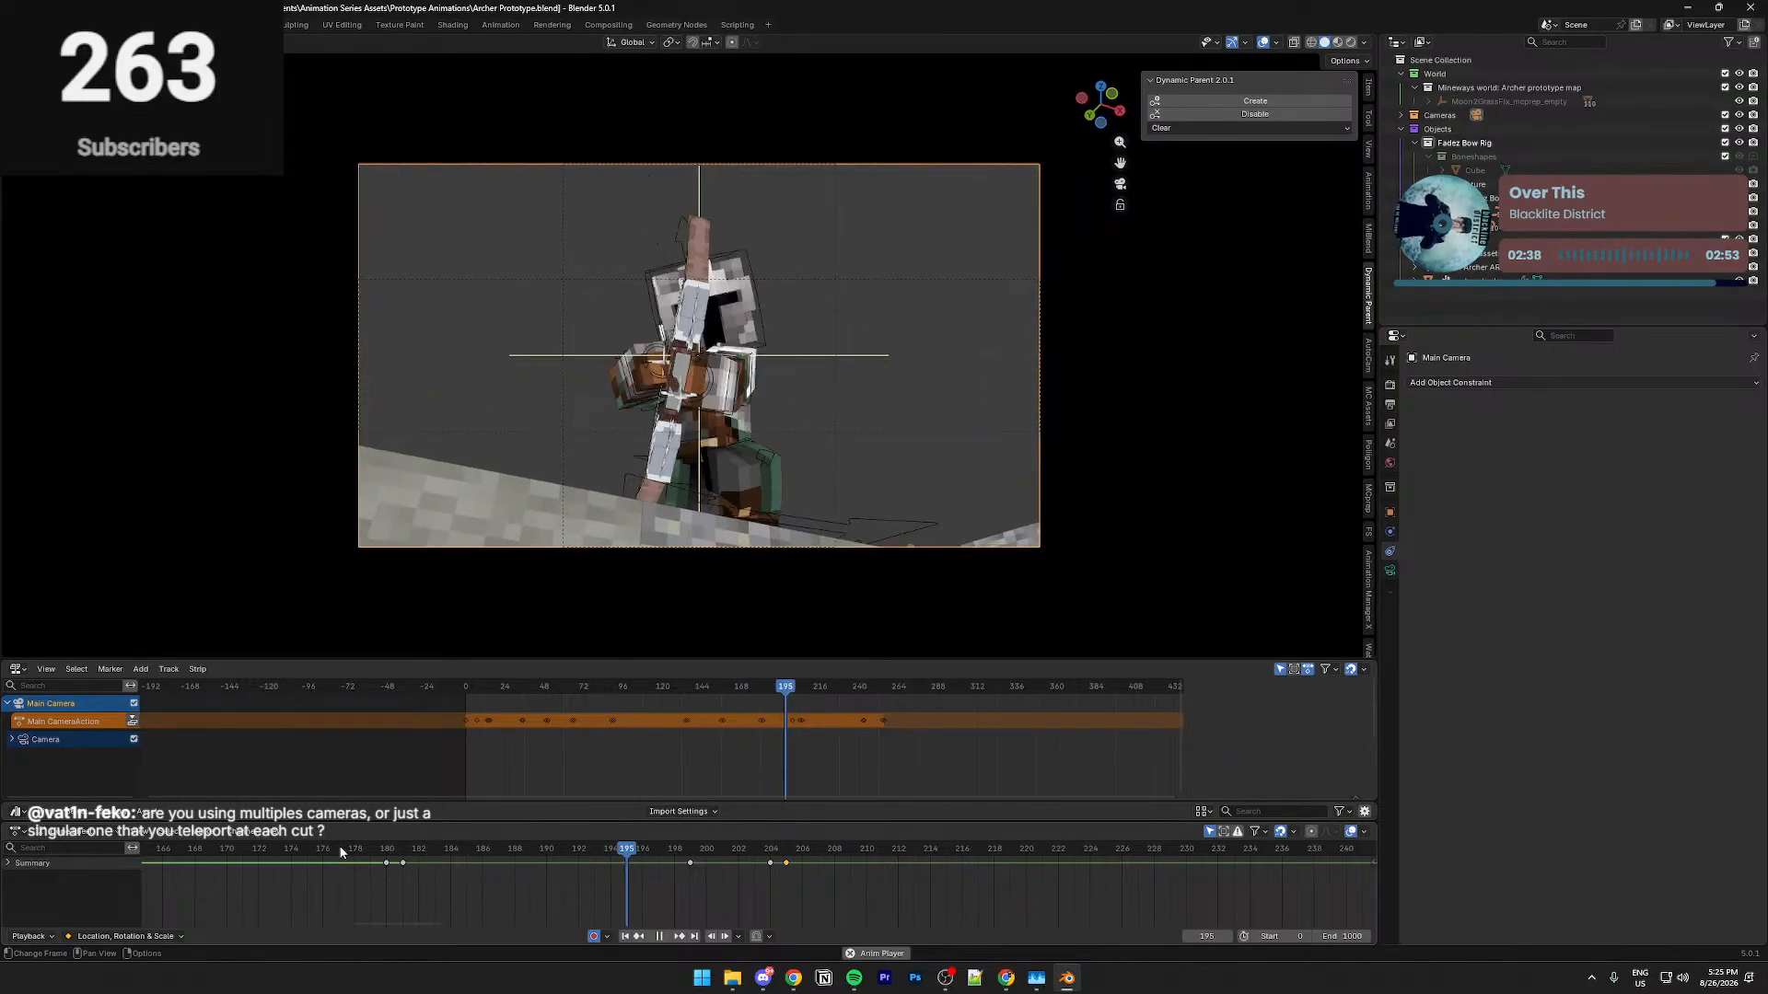
left_click(650, 851)
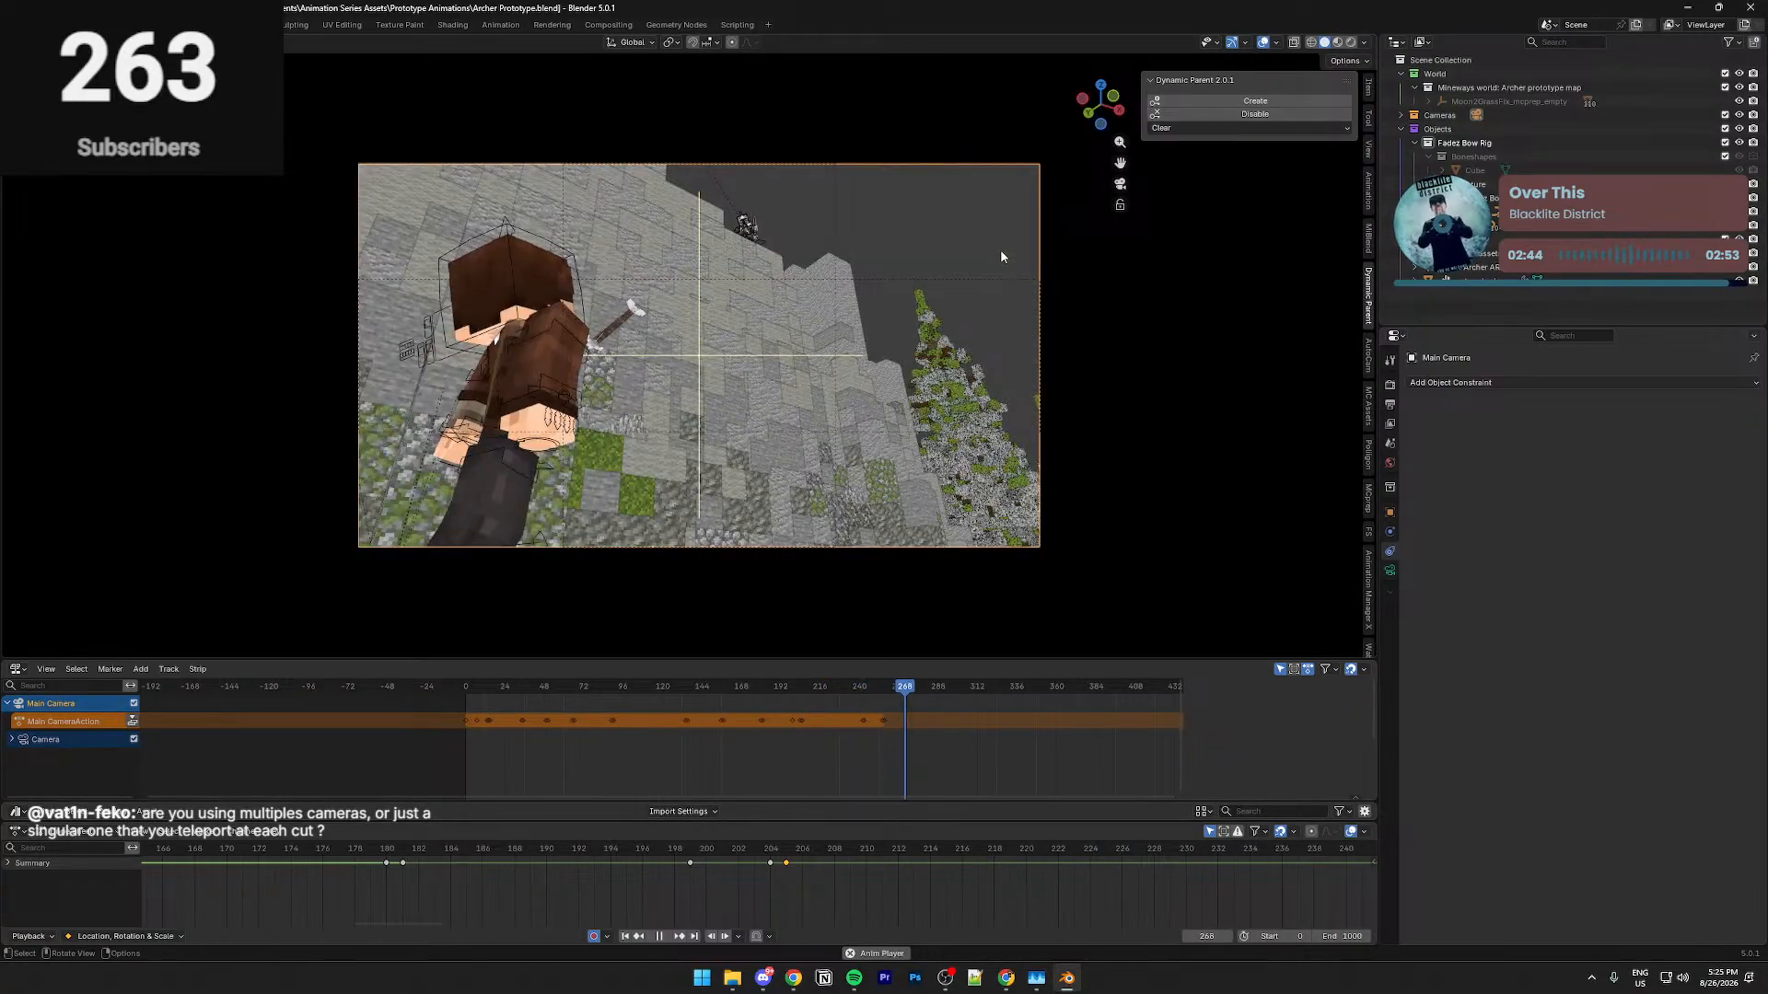
left_click(853, 845)
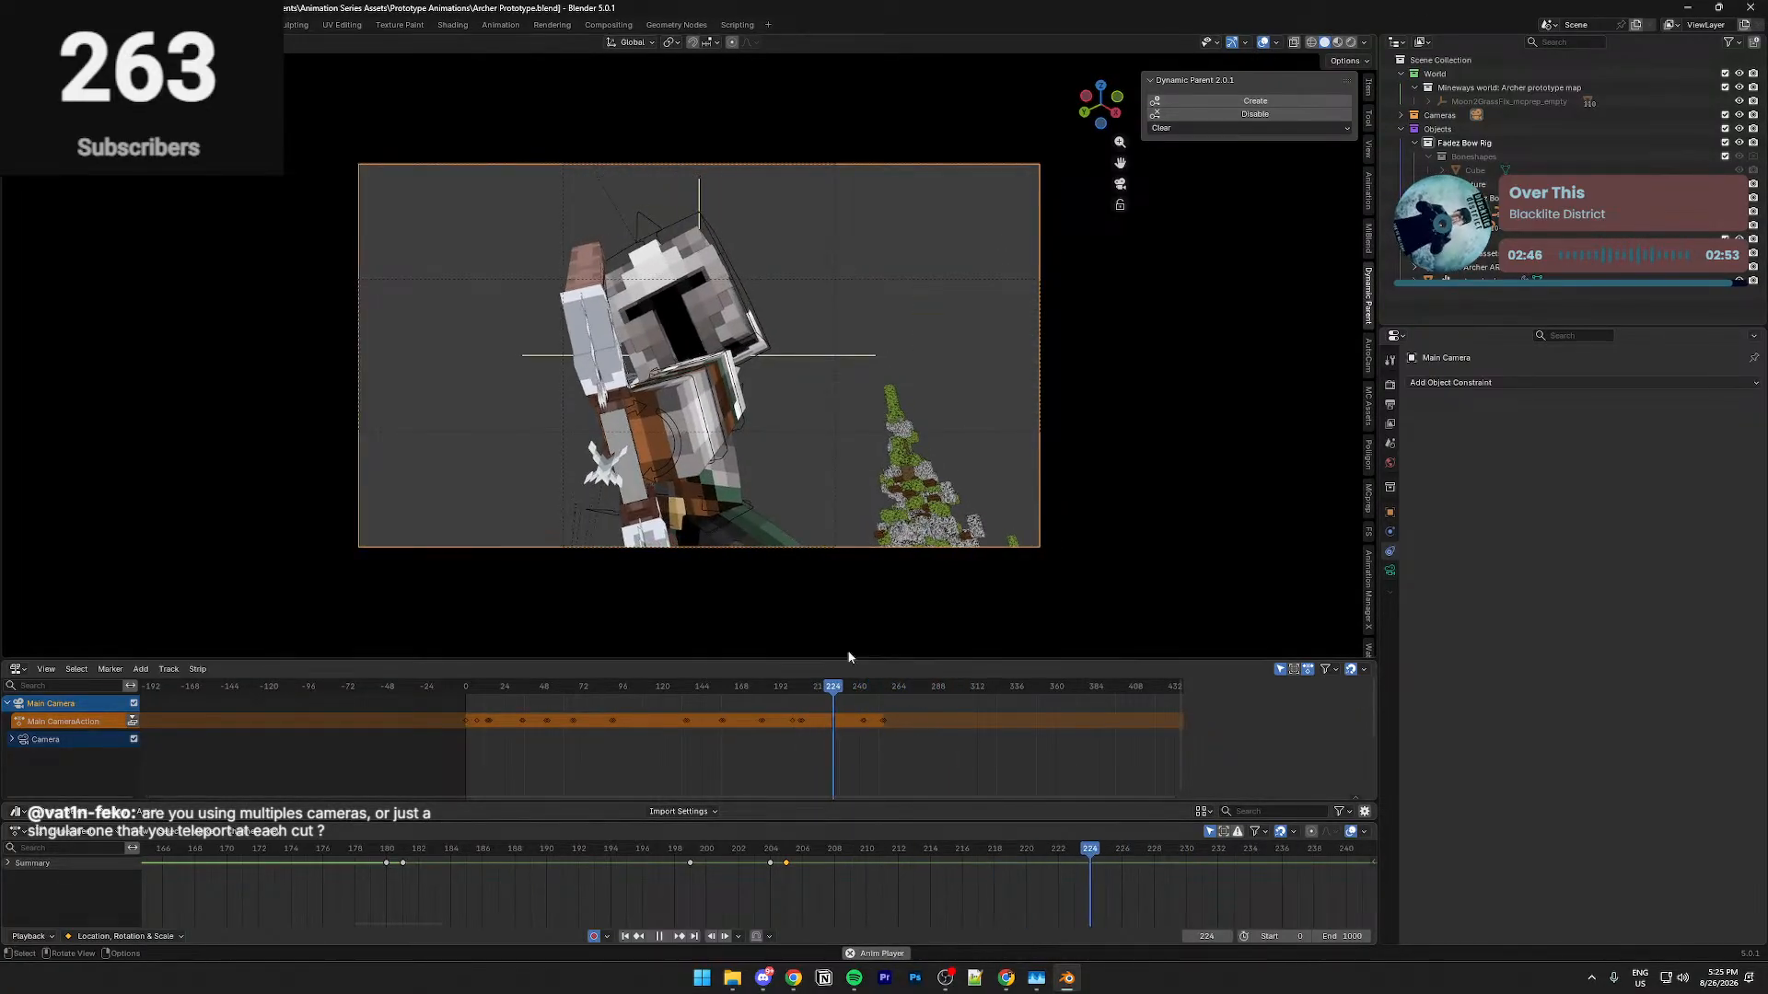
key("space")
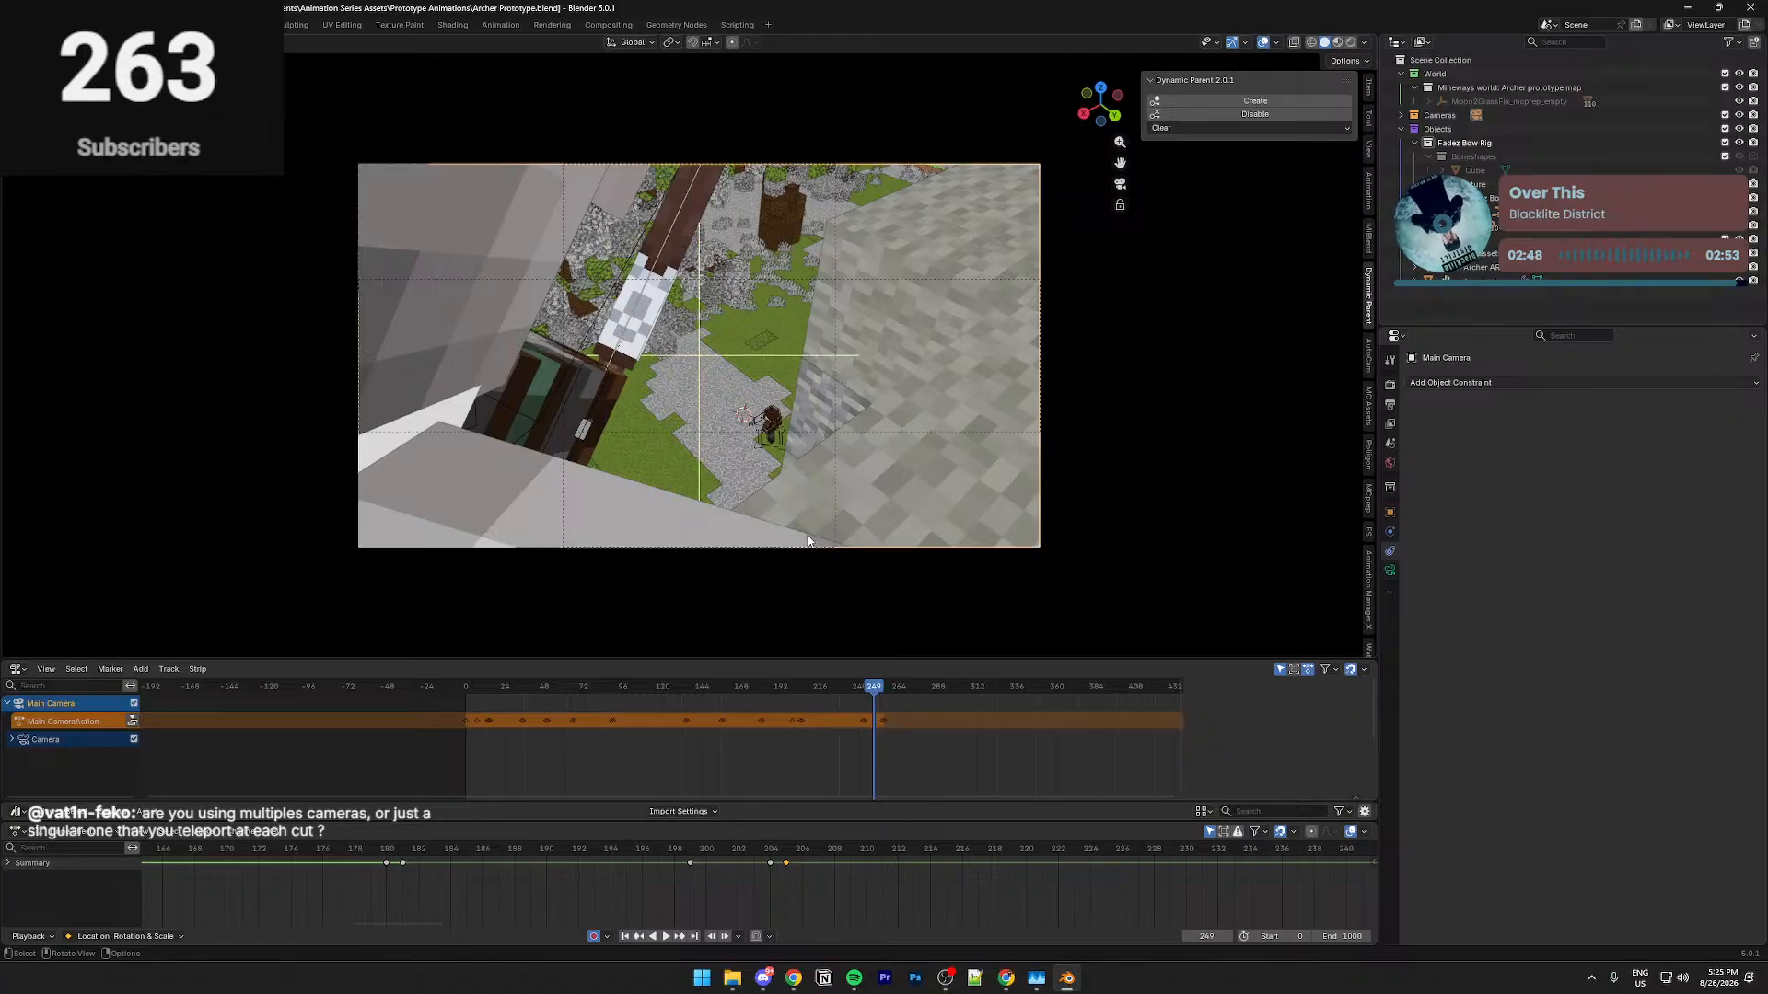
Examine the bow shot in the camera view by stepping and playing through the frames around 249 to 252
key("Left")
key("Right")
key("Right")
key("Right")
key("Right")
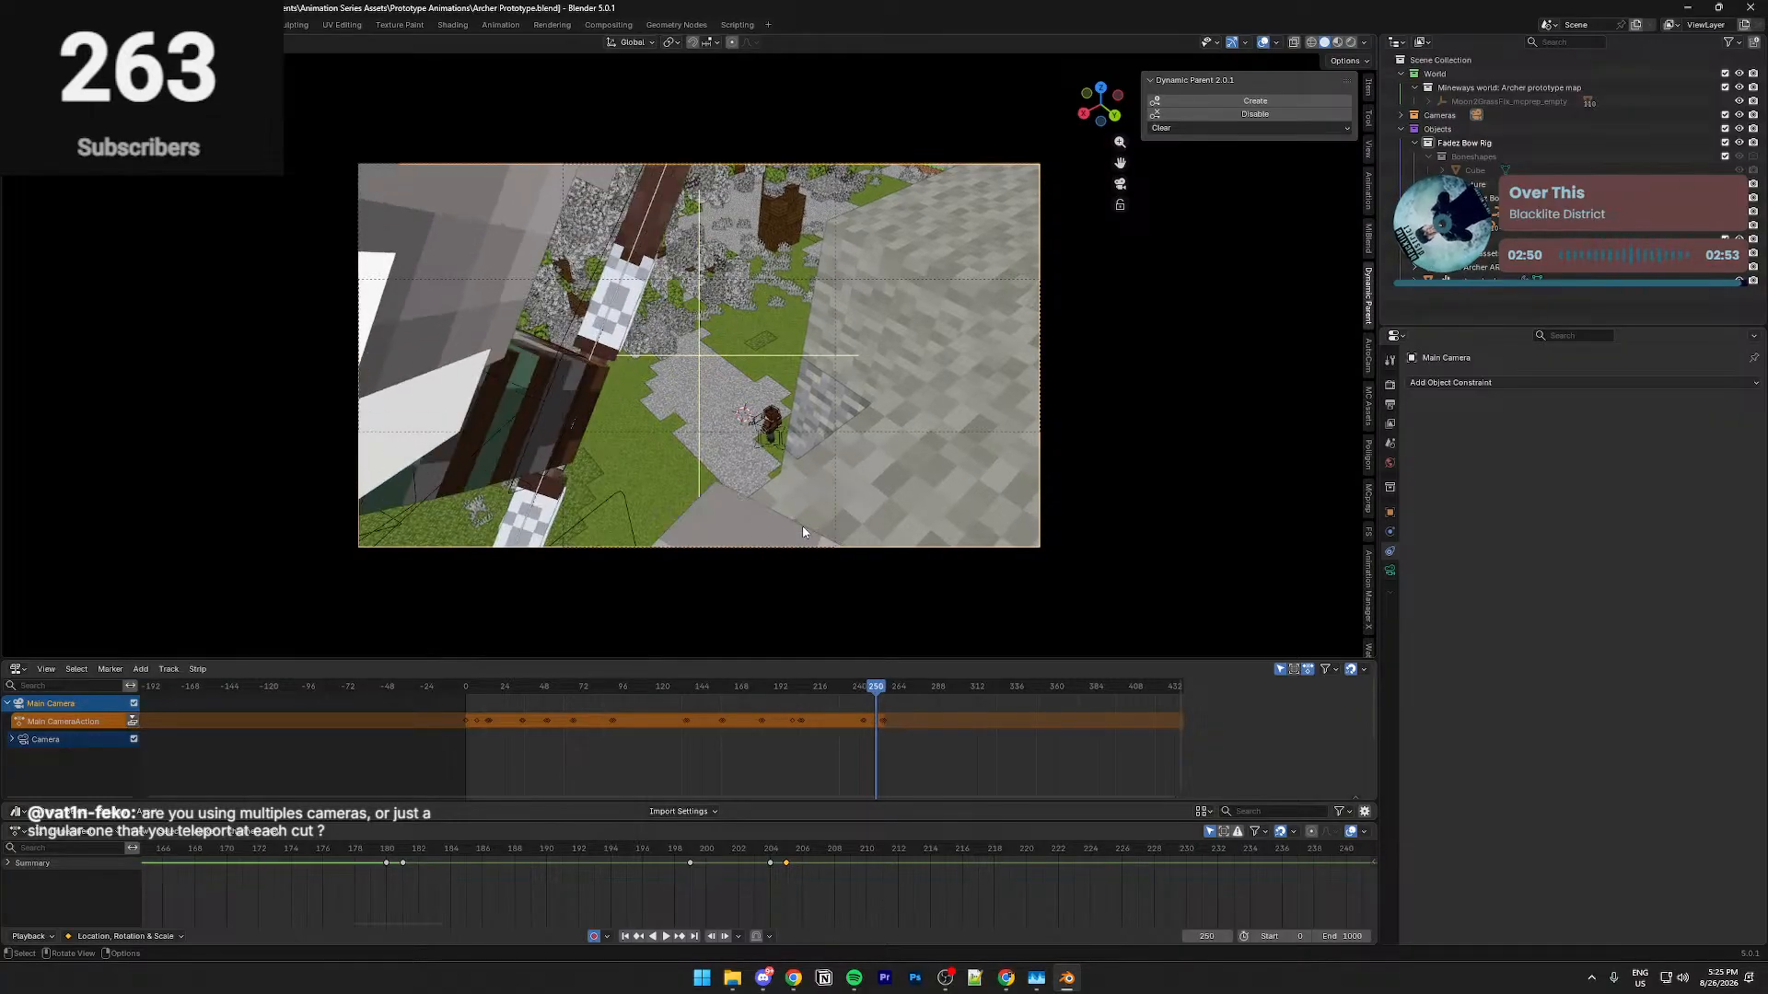
key("Left")
key("Left")
key("Left")
key("Left")
key("space")
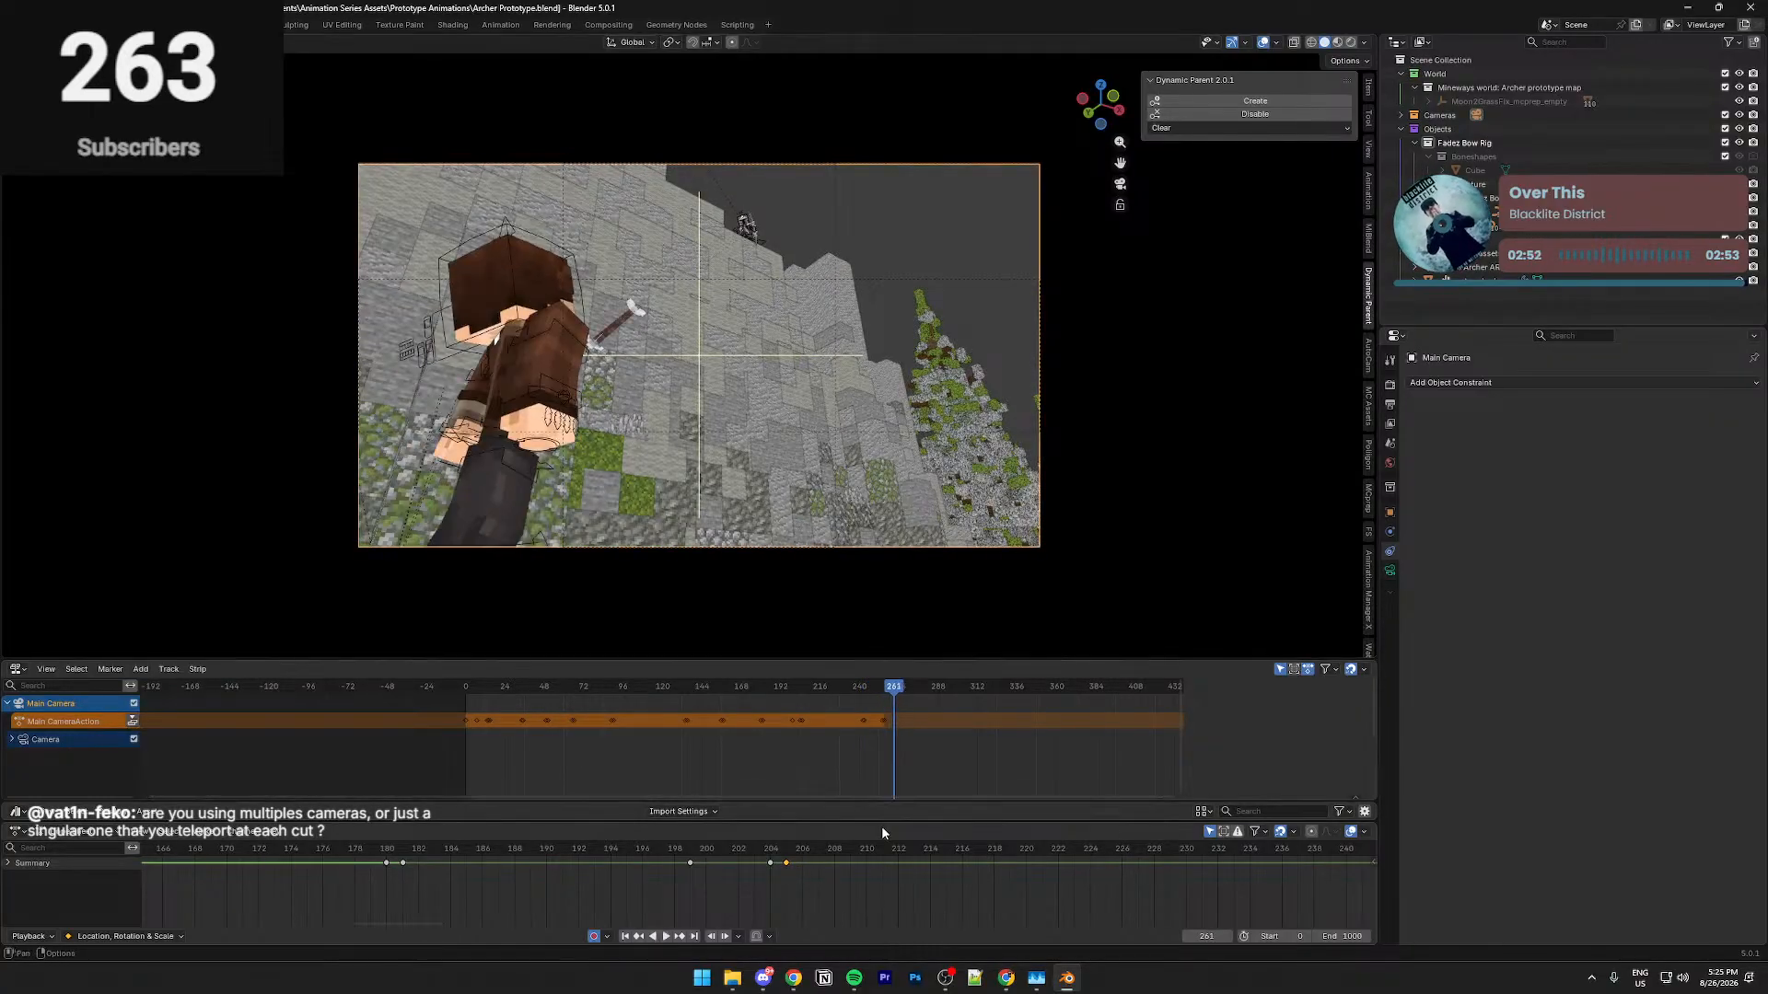
left_click(865, 845)
key("space")
Select the fired arrow ARROW.001 and move it along the global Z axis at frame 249, working outside the camera view
left_click(676, 275)
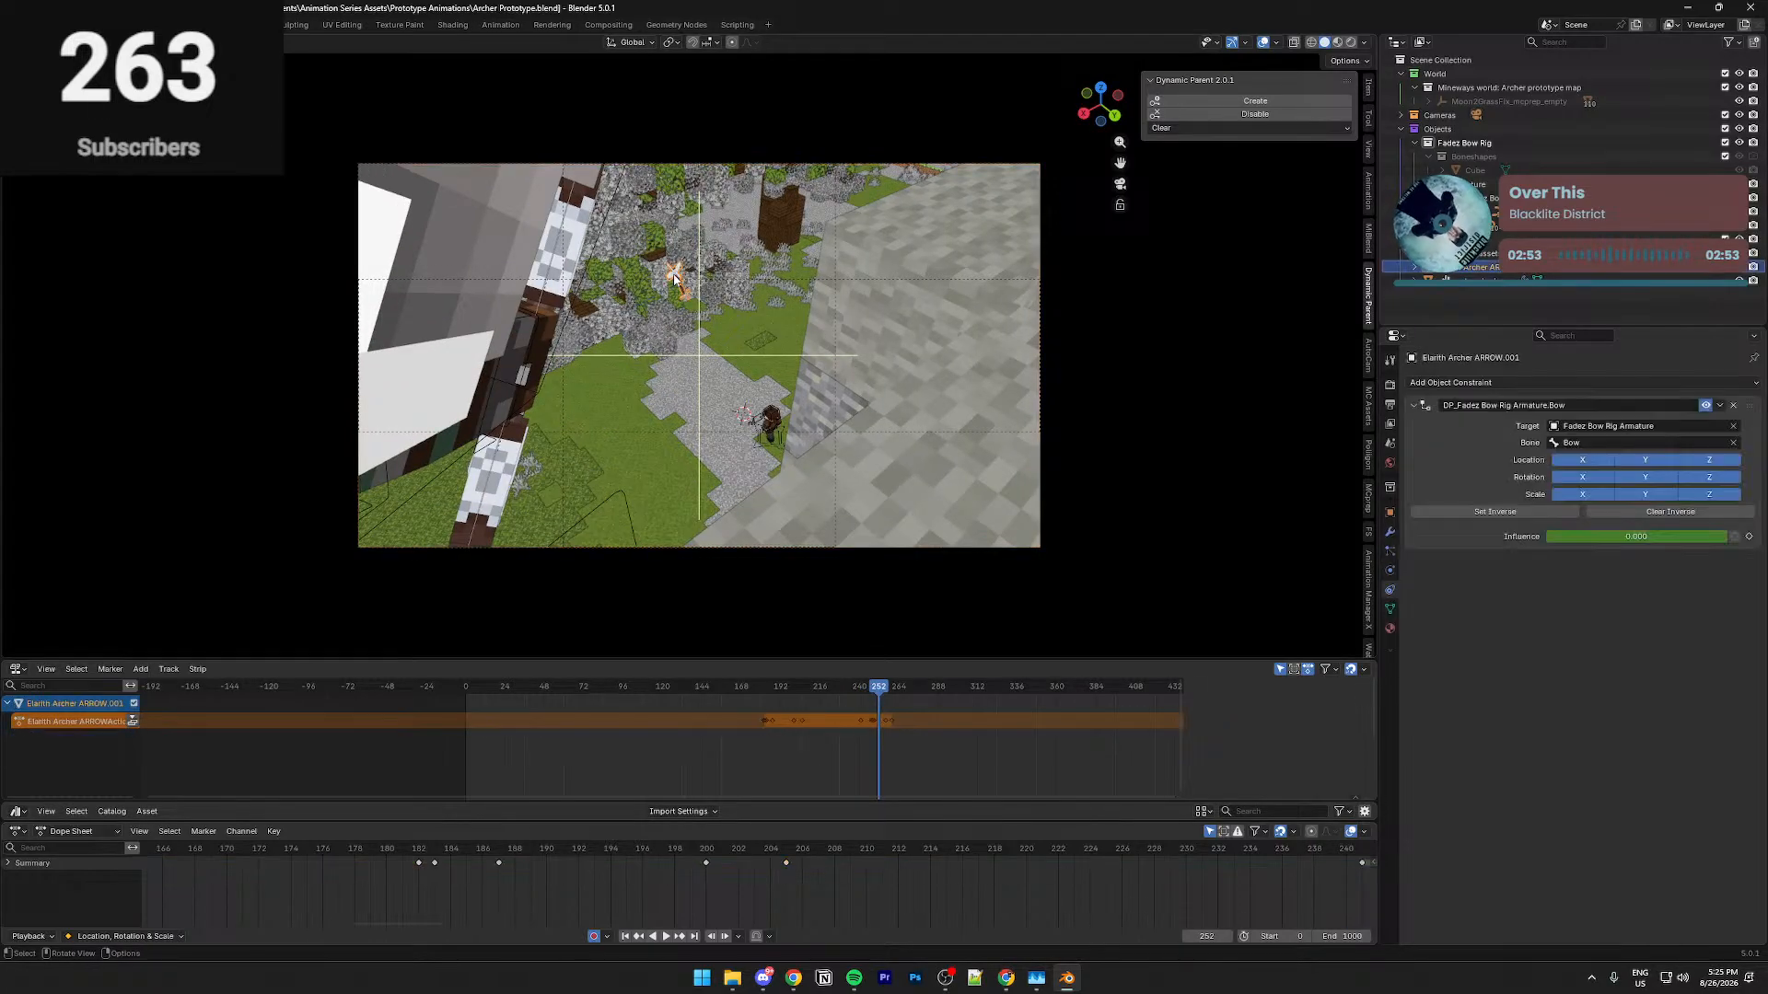
scroll(1024, 924, "down", 5)
middle_click_drag(1243, 907, 811, 908)
middle_click_drag(1010, 883, 766, 892)
scroll(770, 891, "up", 4)
middle_click_drag(810, 432, 790, 468)
scroll(783, 479, "down", 3)
scroll(777, 484, "down", 4)
scroll(792, 469, "up", 4)
middle_click_drag(816, 531, 839, 569)
left_click(735, 852)
scroll(831, 567, "down", 4)
scroll(831, 591, "down", 2)
key("g")
key("z")
left_click(834, 144)
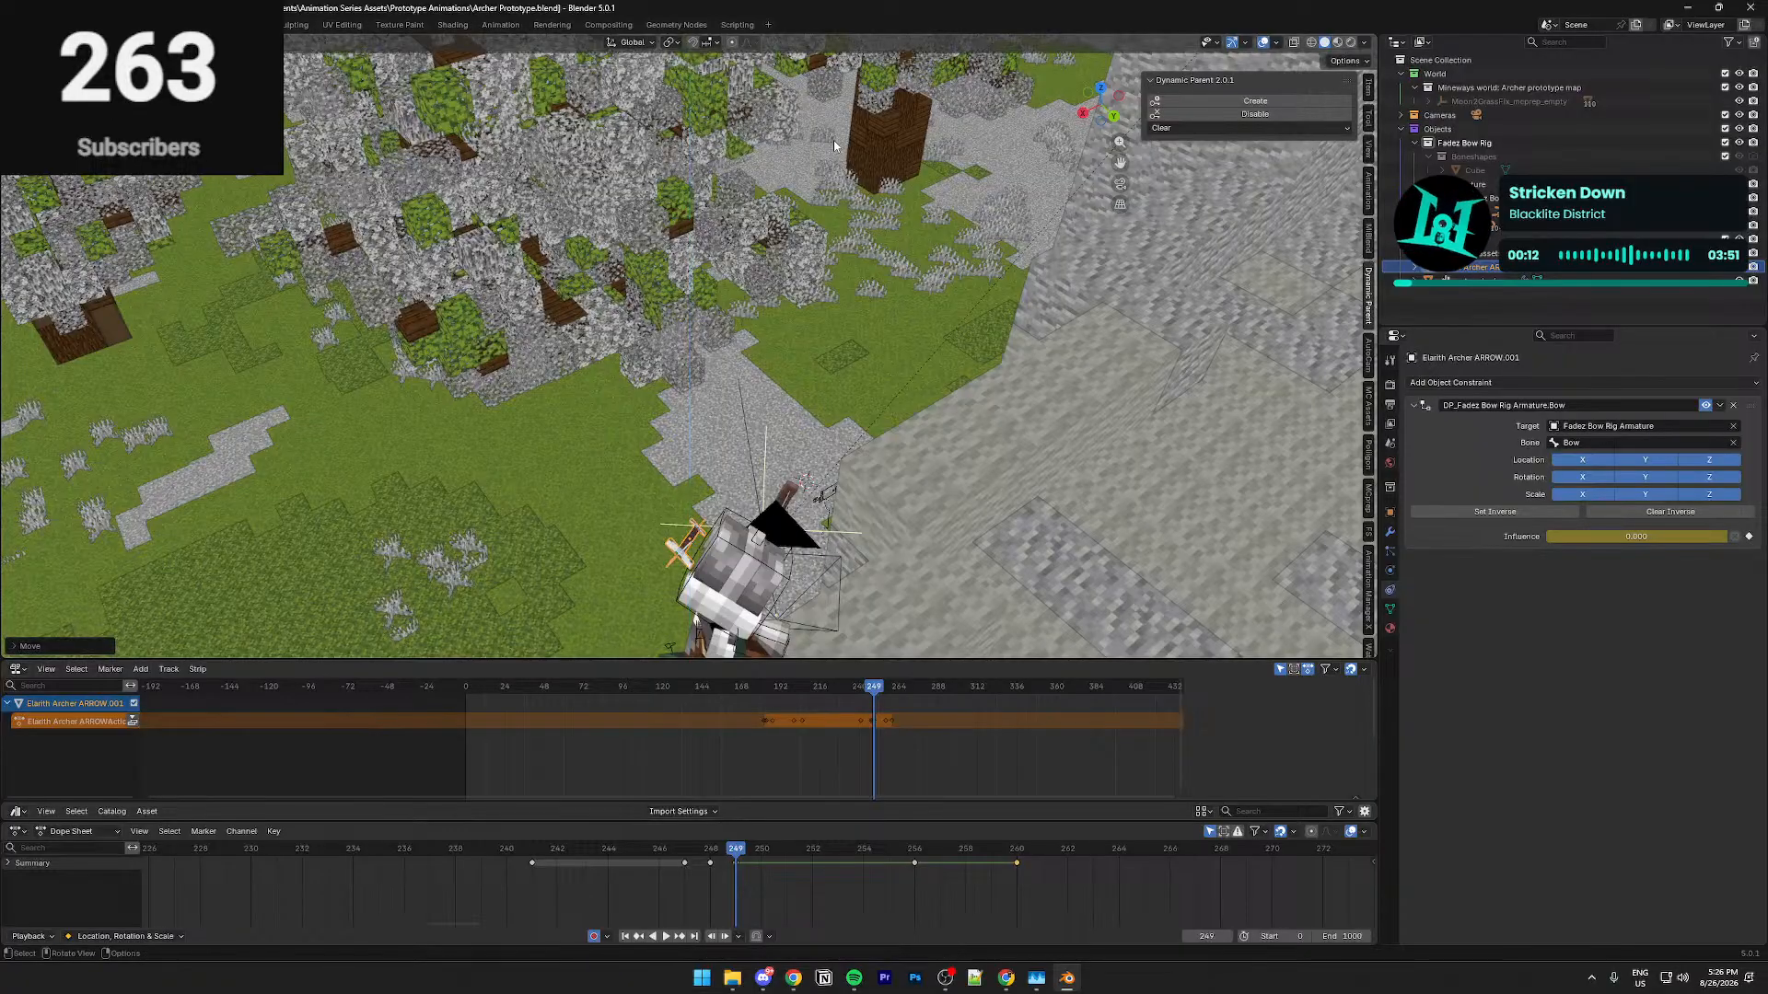
Return to the camera view and move the arrow along its local Y axis at frame 249, back towards the bow
key("KP_0")
mouse_move(760, 853)
left_mouse_down()
mouse_move(789, 856)
mouse_move(651, 854)
mouse_move(736, 855)
left_mouse_up()
key("g")
key("z")
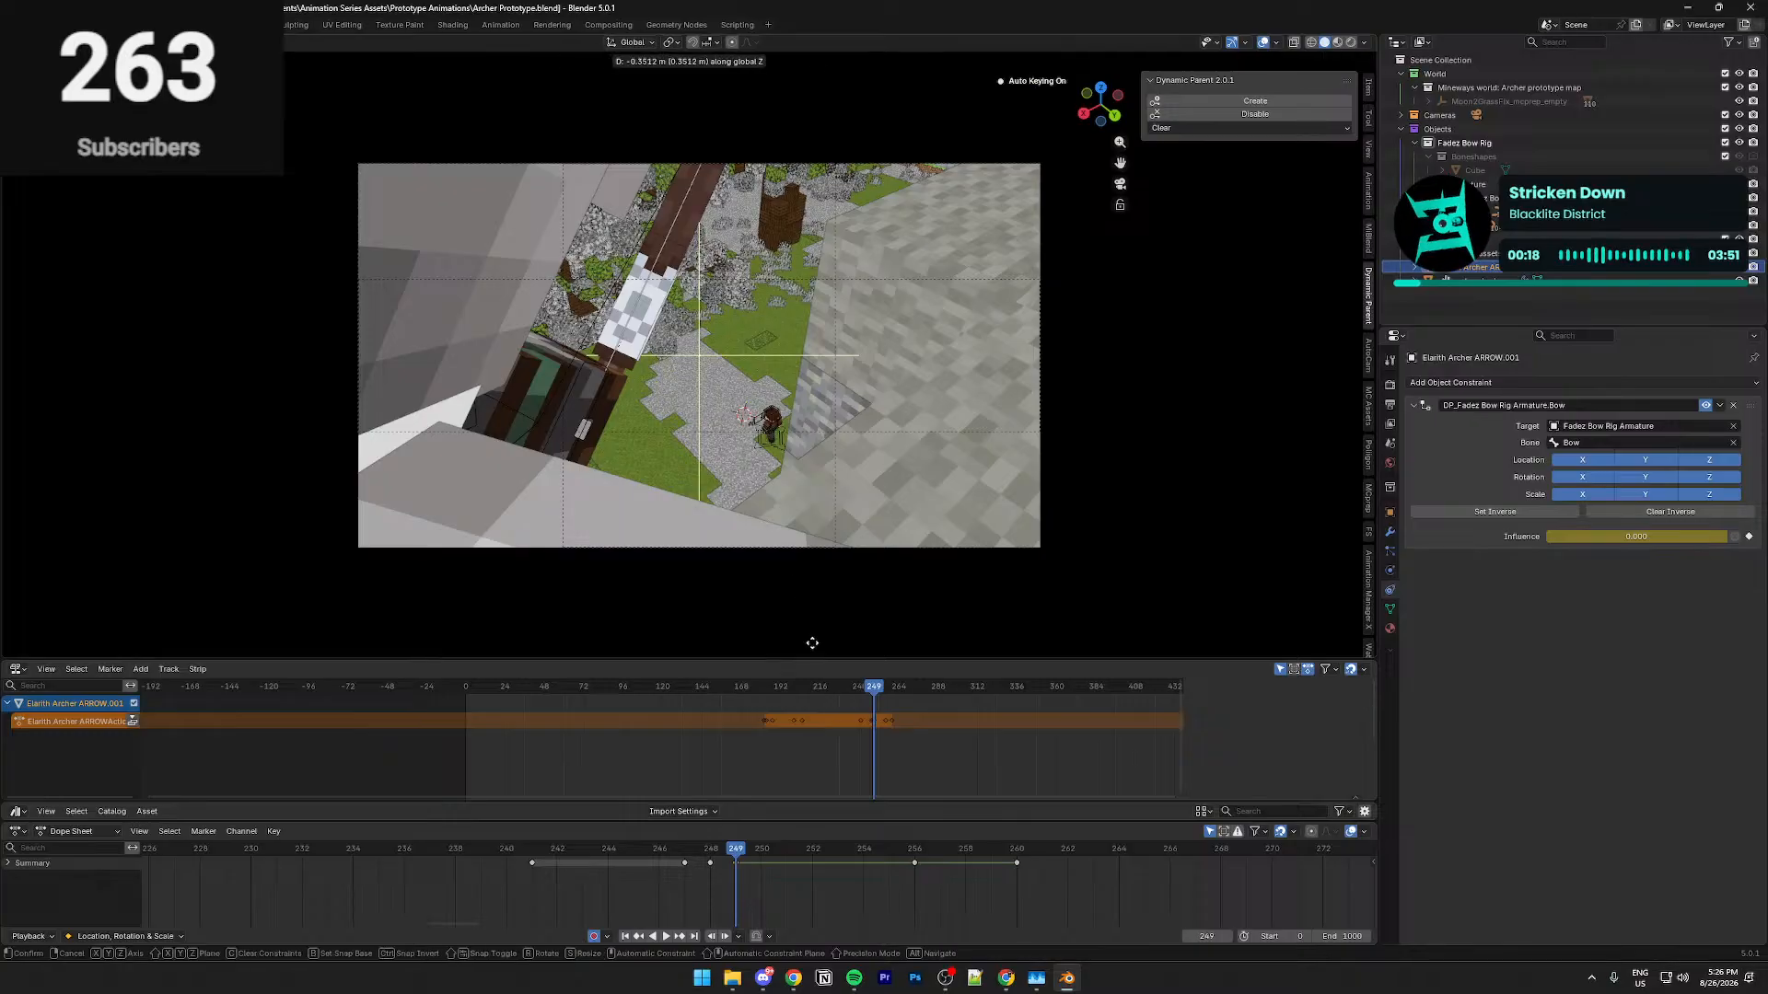
key("y")
key("y")
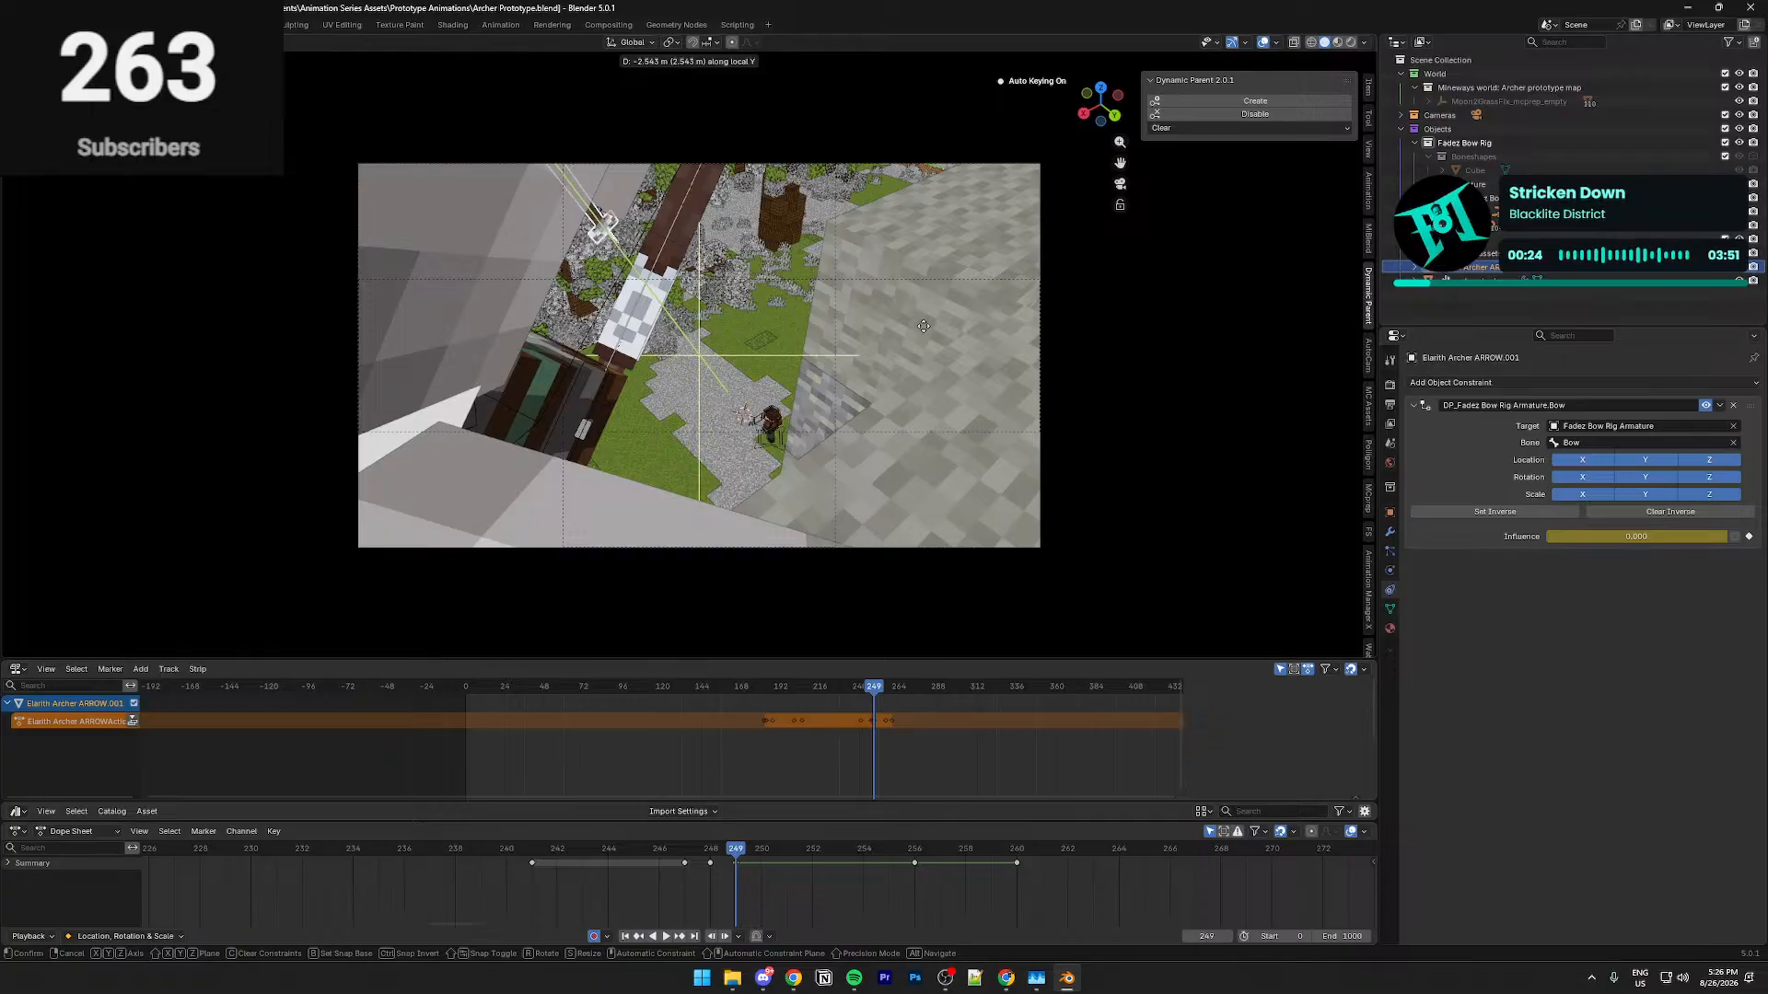
left_click(914, 179)
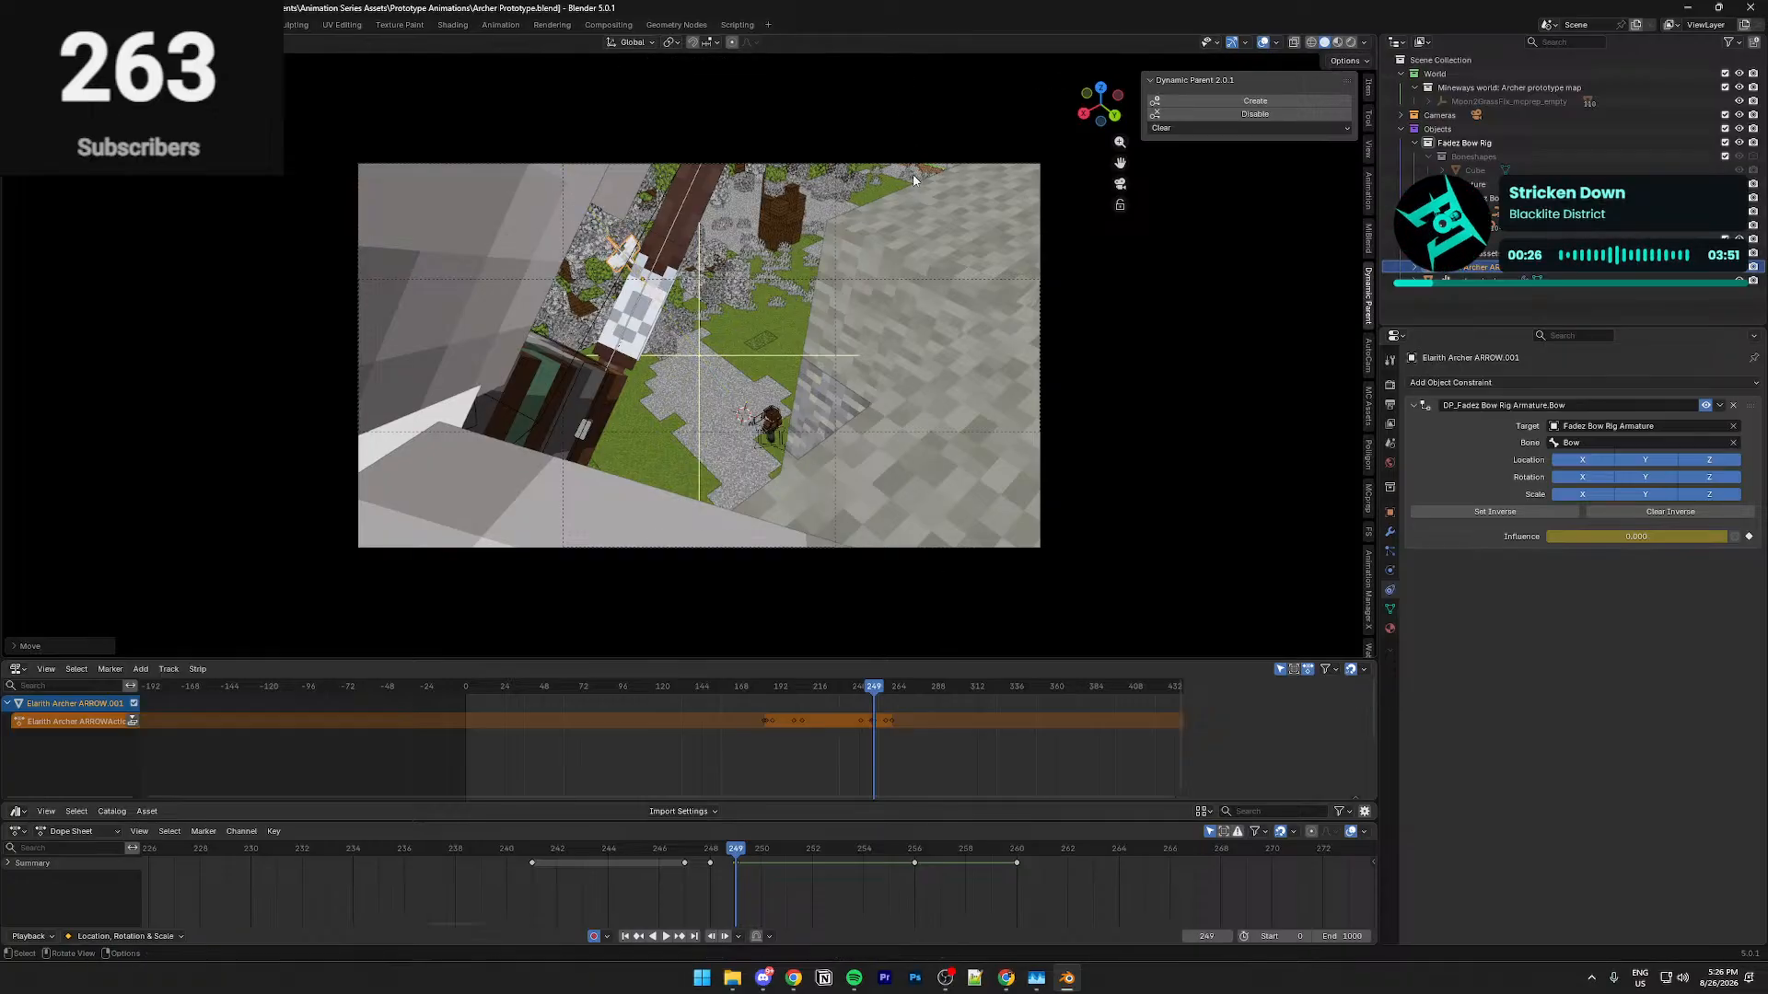
Reposition the arrow beside the bow over the ground at frame 249, finishing with a move along the global Z axis
key("g")
key("z")
key("x")
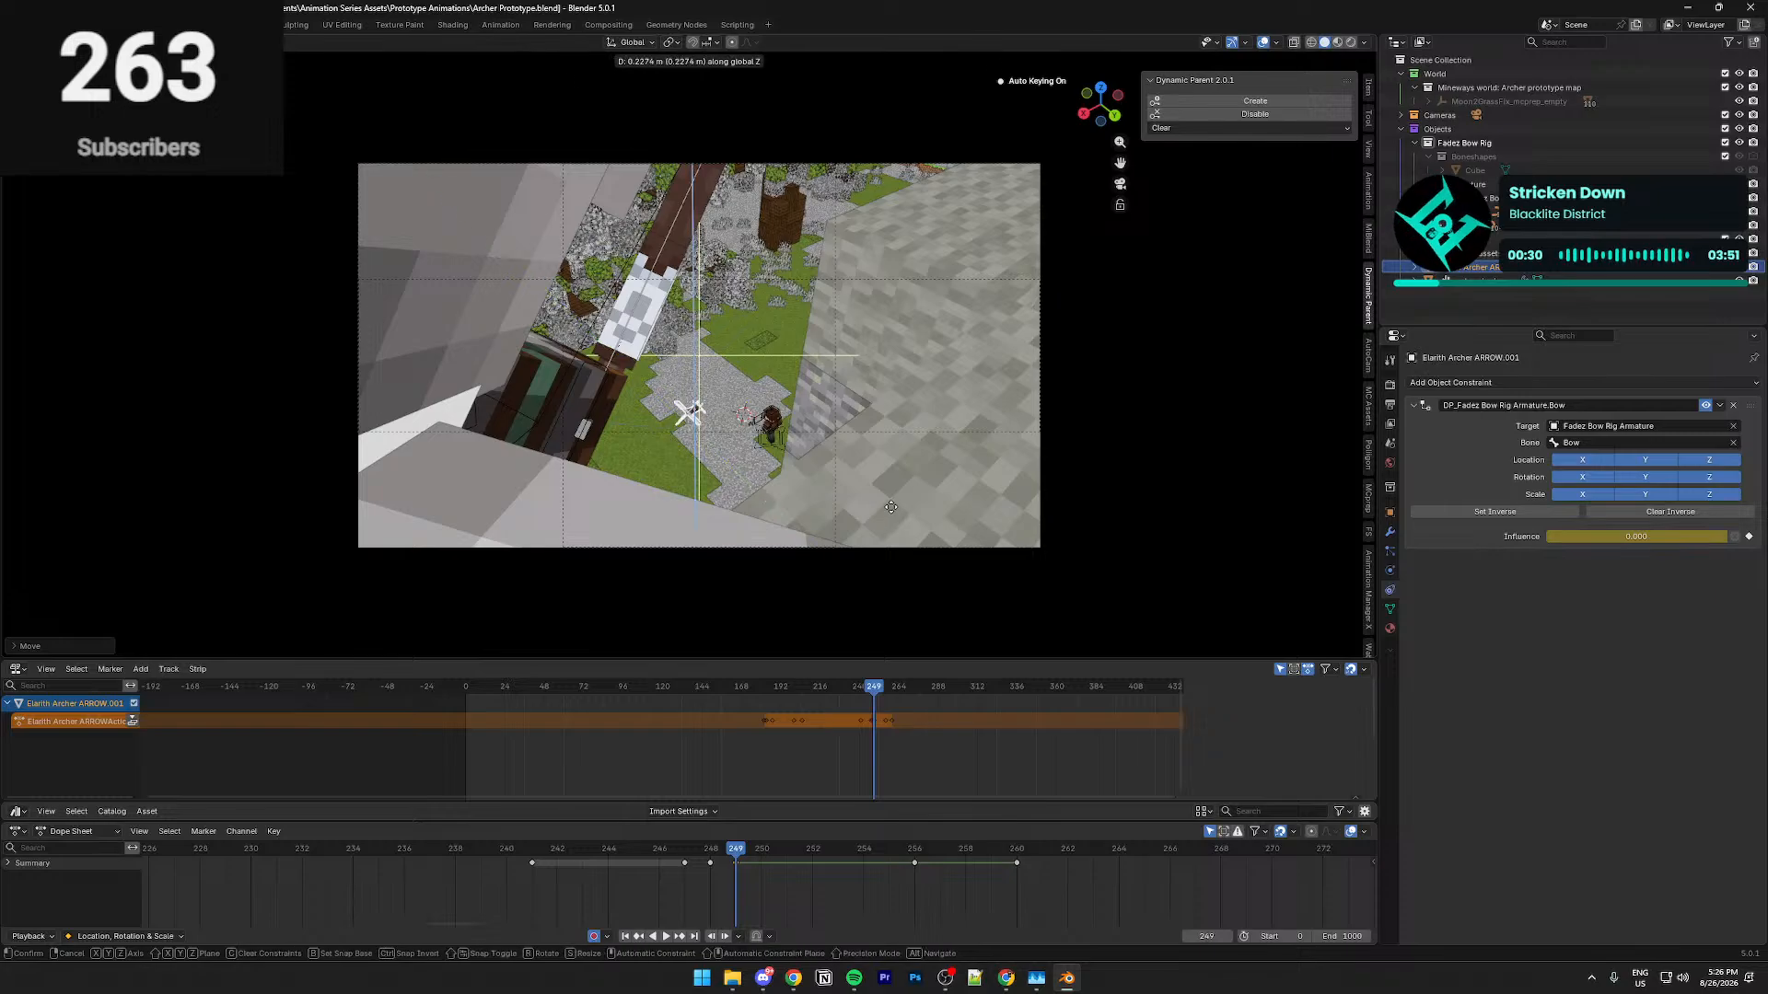
key("y")
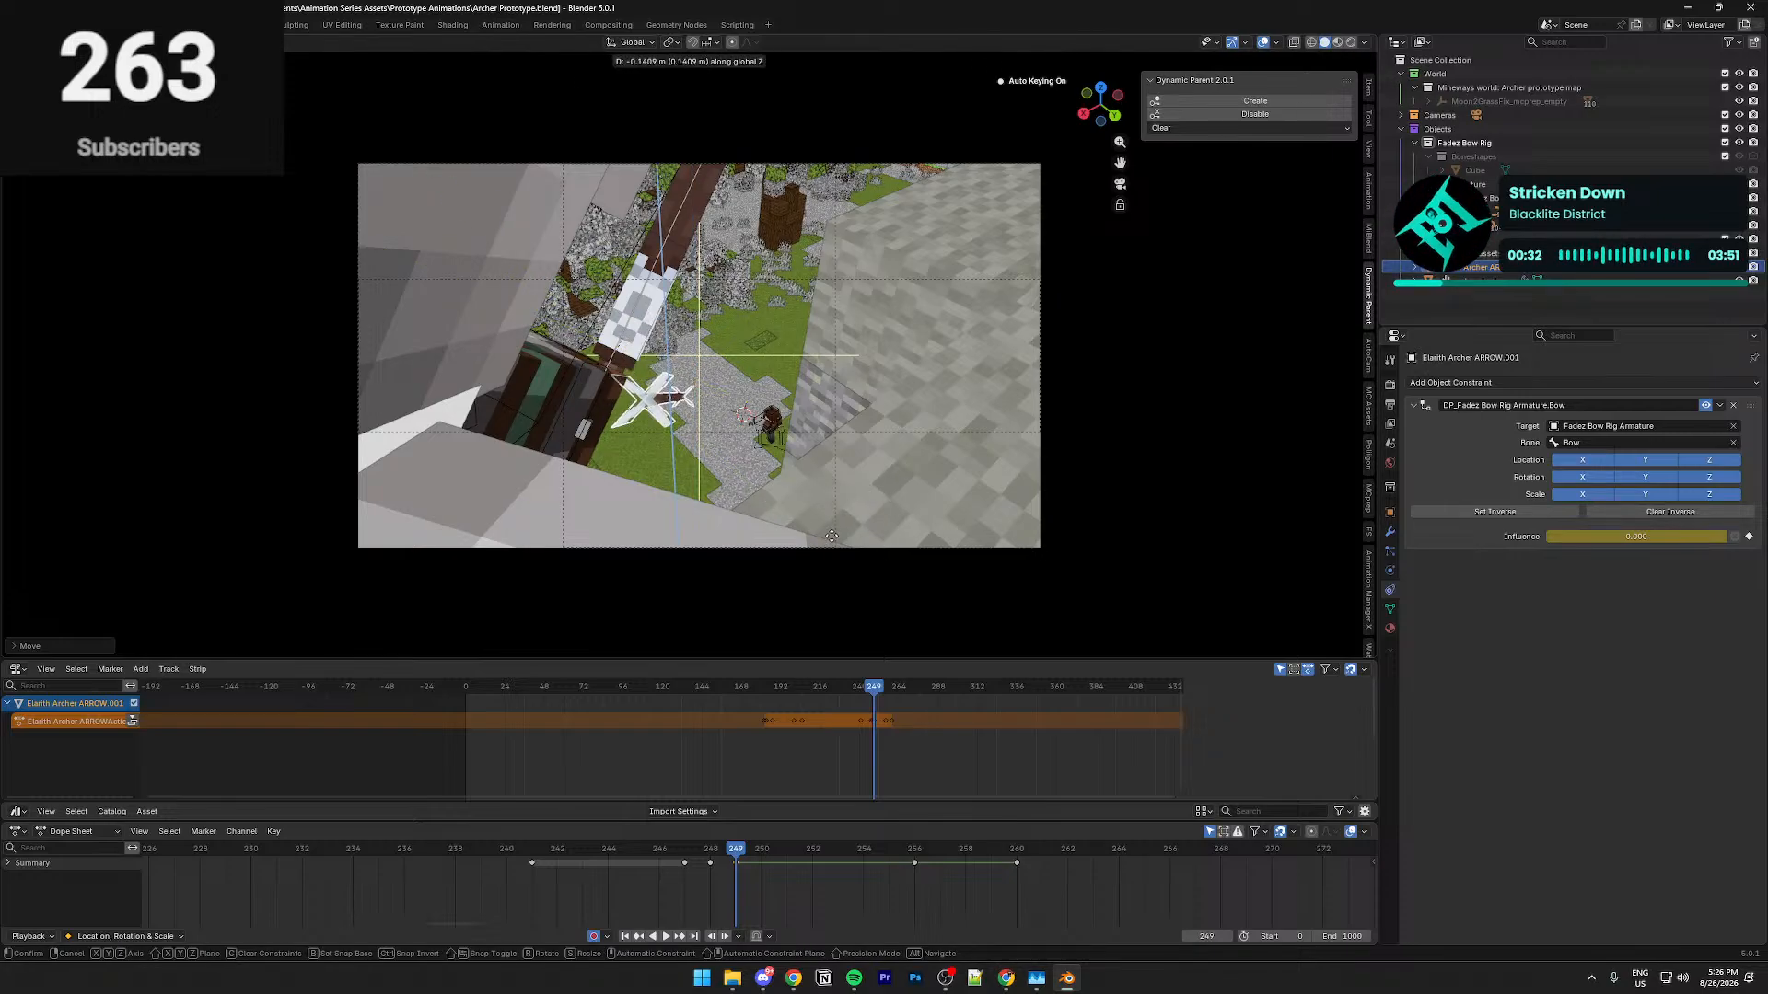
left_click(831, 532)
Rotate the arrow about the global X axis at frame 248 to adjust its aim, working outside the camera view
mouse_move(726, 850)
left_mouse_down()
mouse_move(684, 855)
mouse_move(708, 857)
left_mouse_up()
middle_click_drag(785, 557, 789, 569)
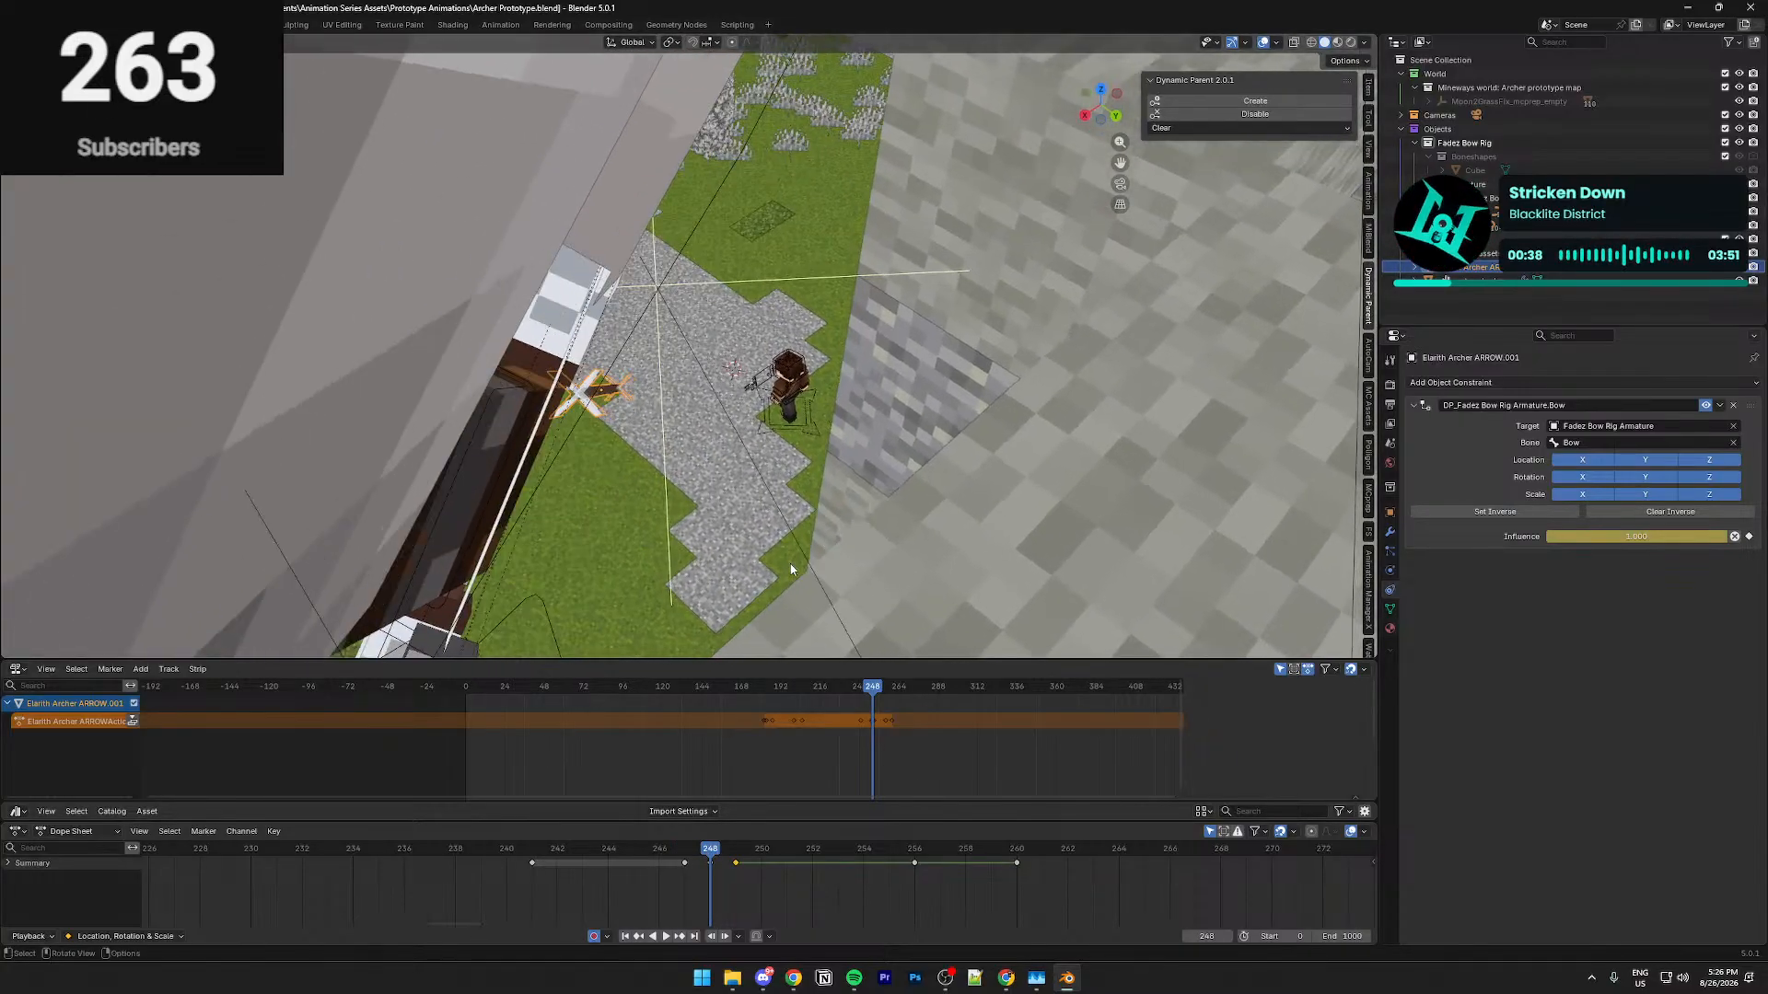
key("r")
key("x")
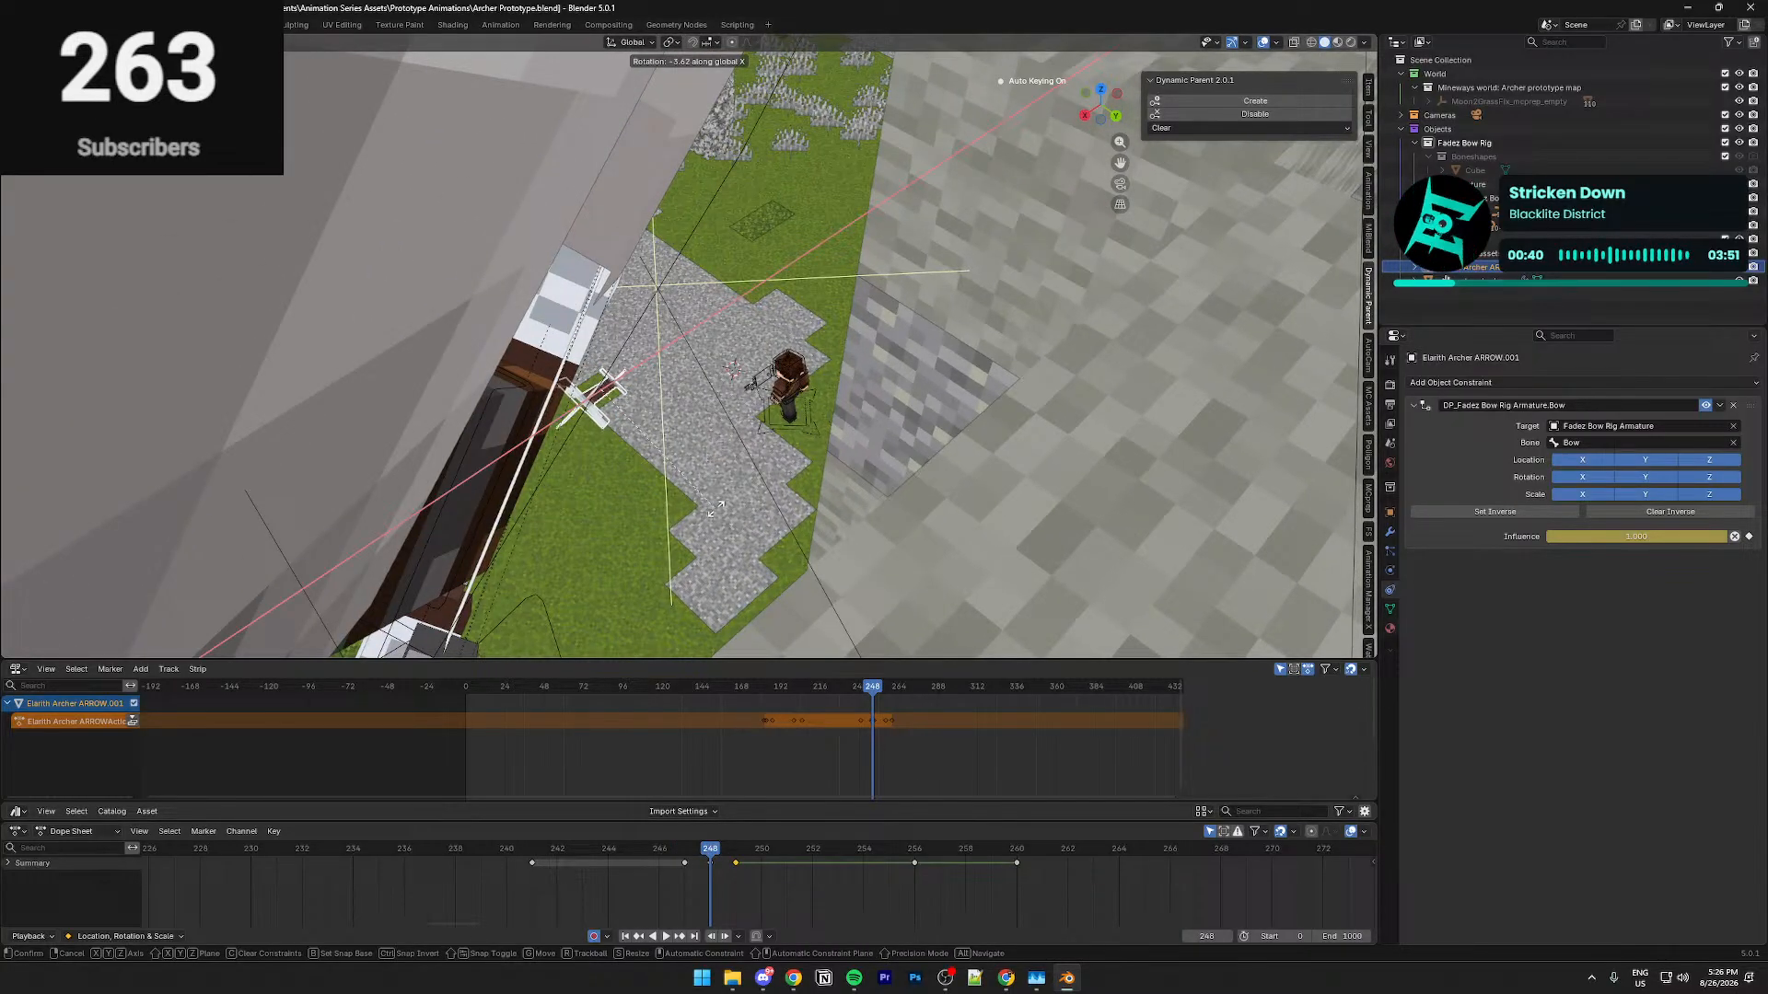
left_click(753, 615)
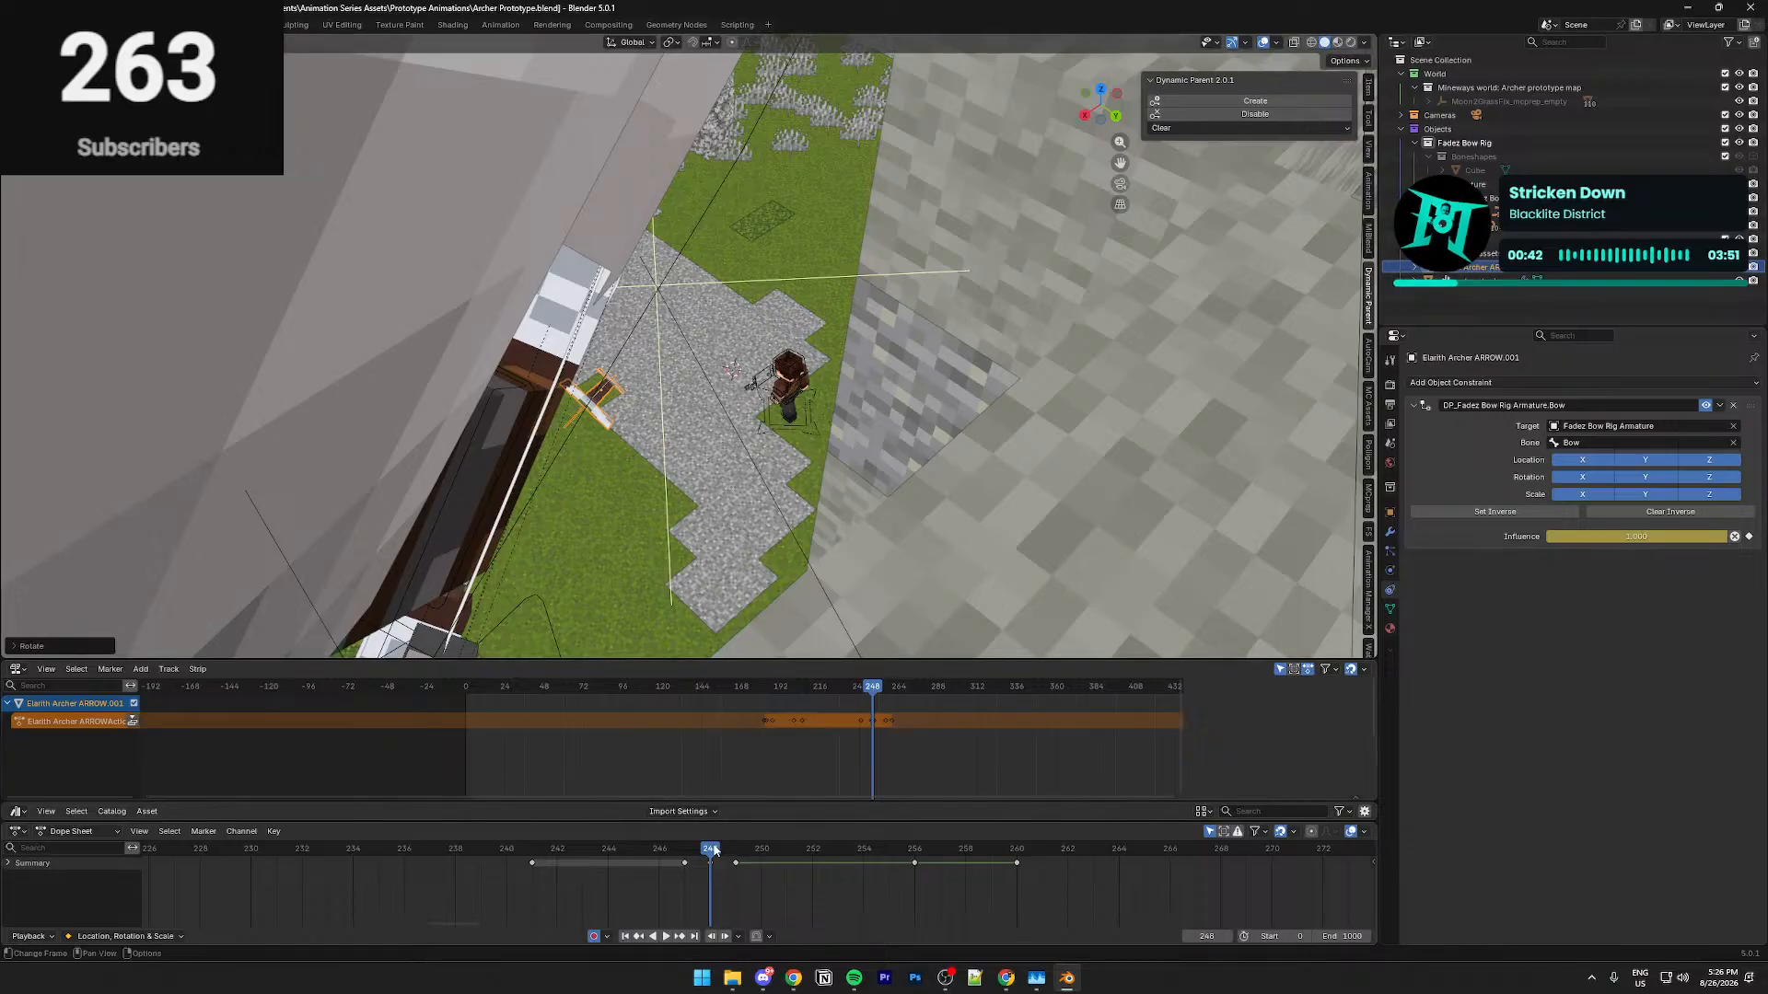
Move the arrow along its local Y axis and the global Z axis at frame 249 so it flies away from the bow
left_click_drag(715, 851, 735, 855)
key("g")
key("y")
key("y")
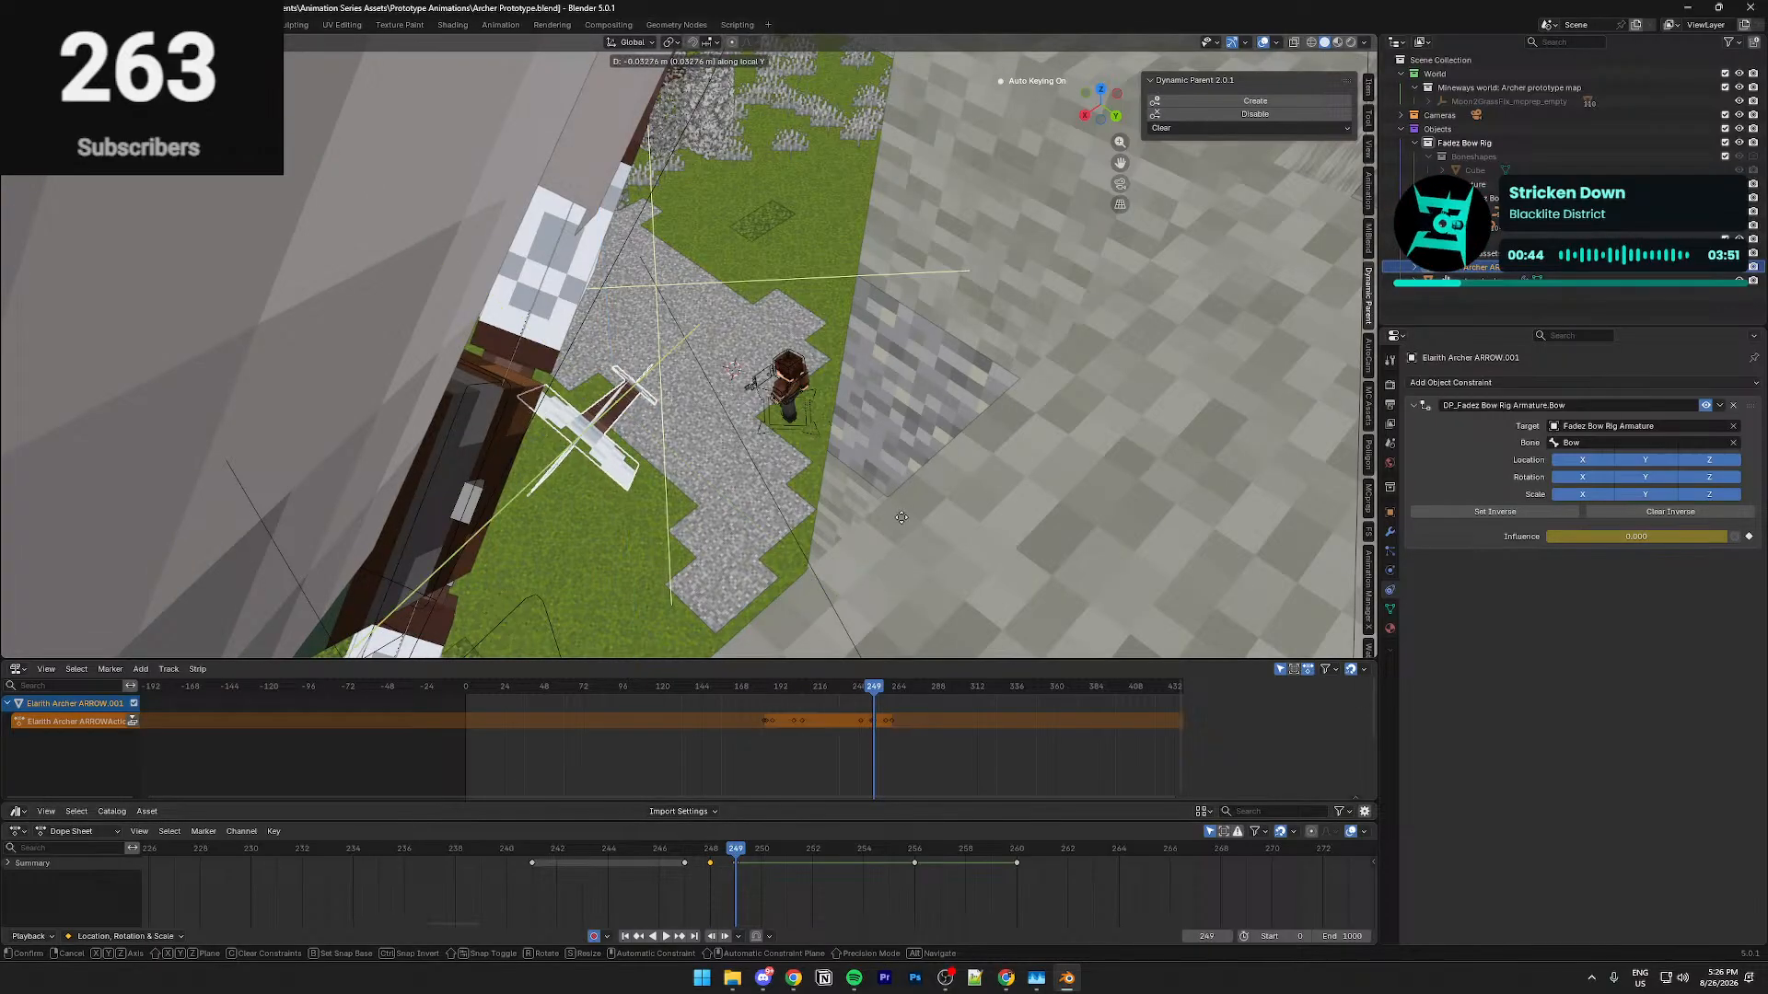
left_click(875, 149)
key("g")
key("z")
left_click(907, 322)
Rotate the arrow about the global X axis at frame 249 in two passes to align it with its flight path
key("r")
key("x")
left_click(928, 344)
key("r")
key("y")
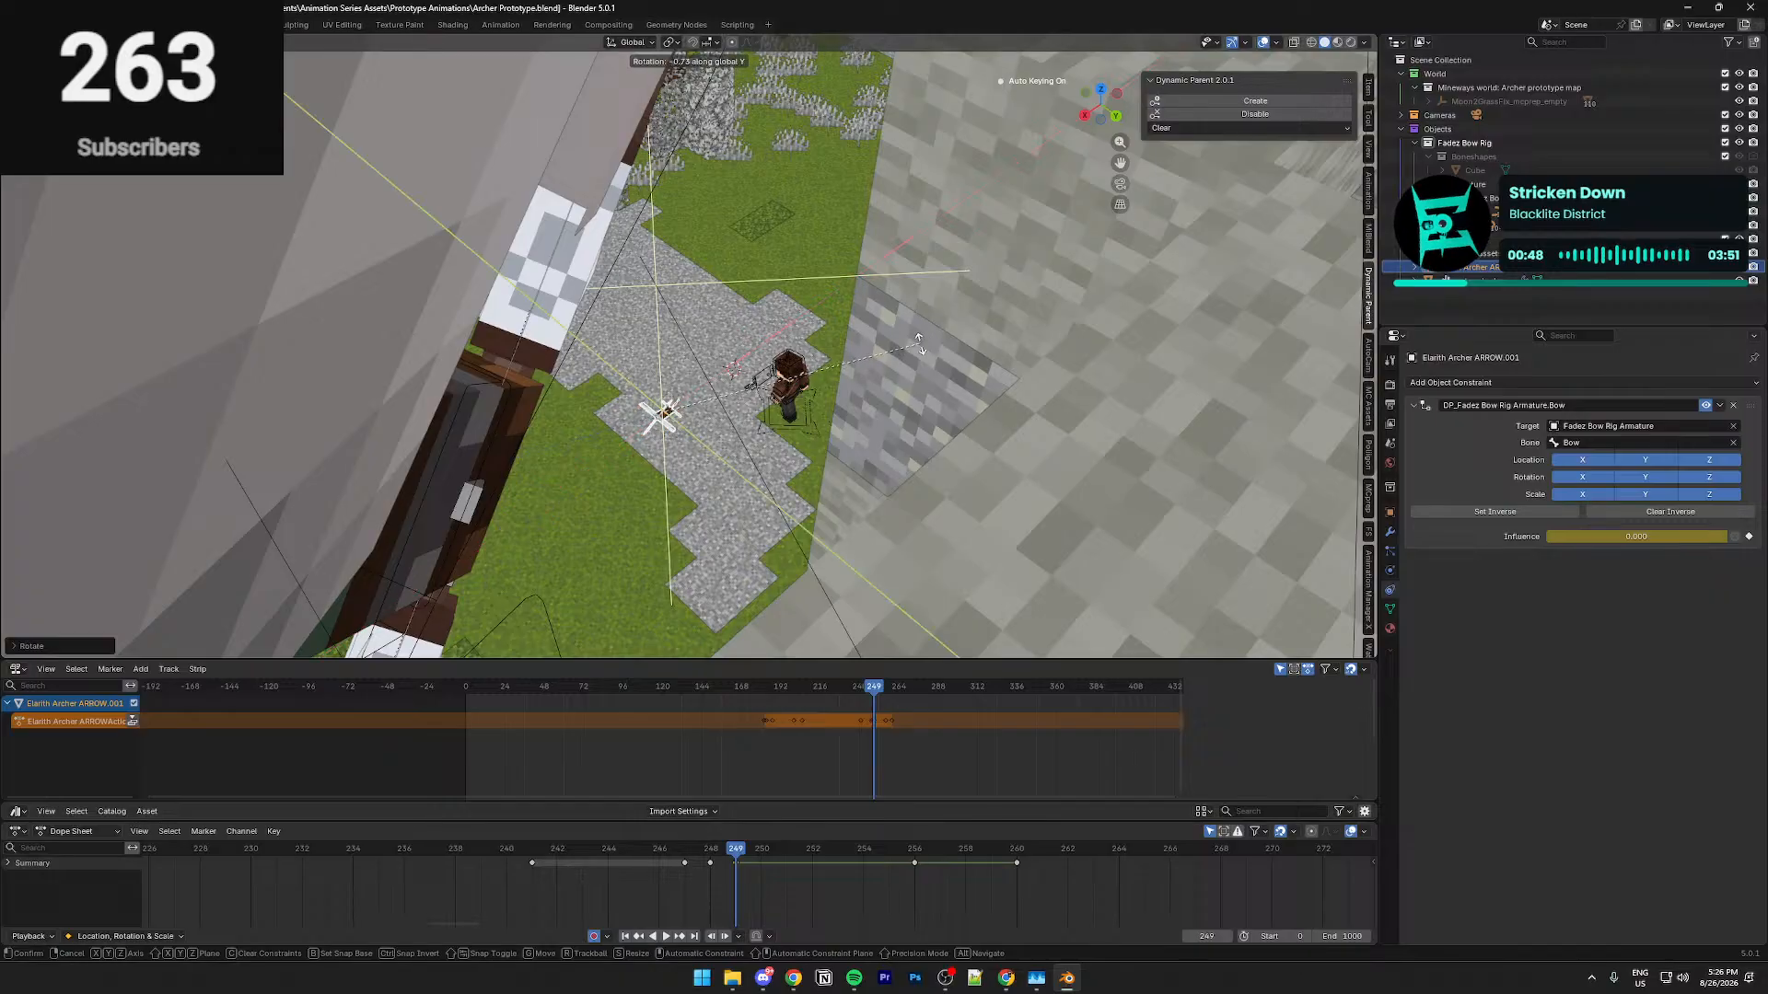
key("x")
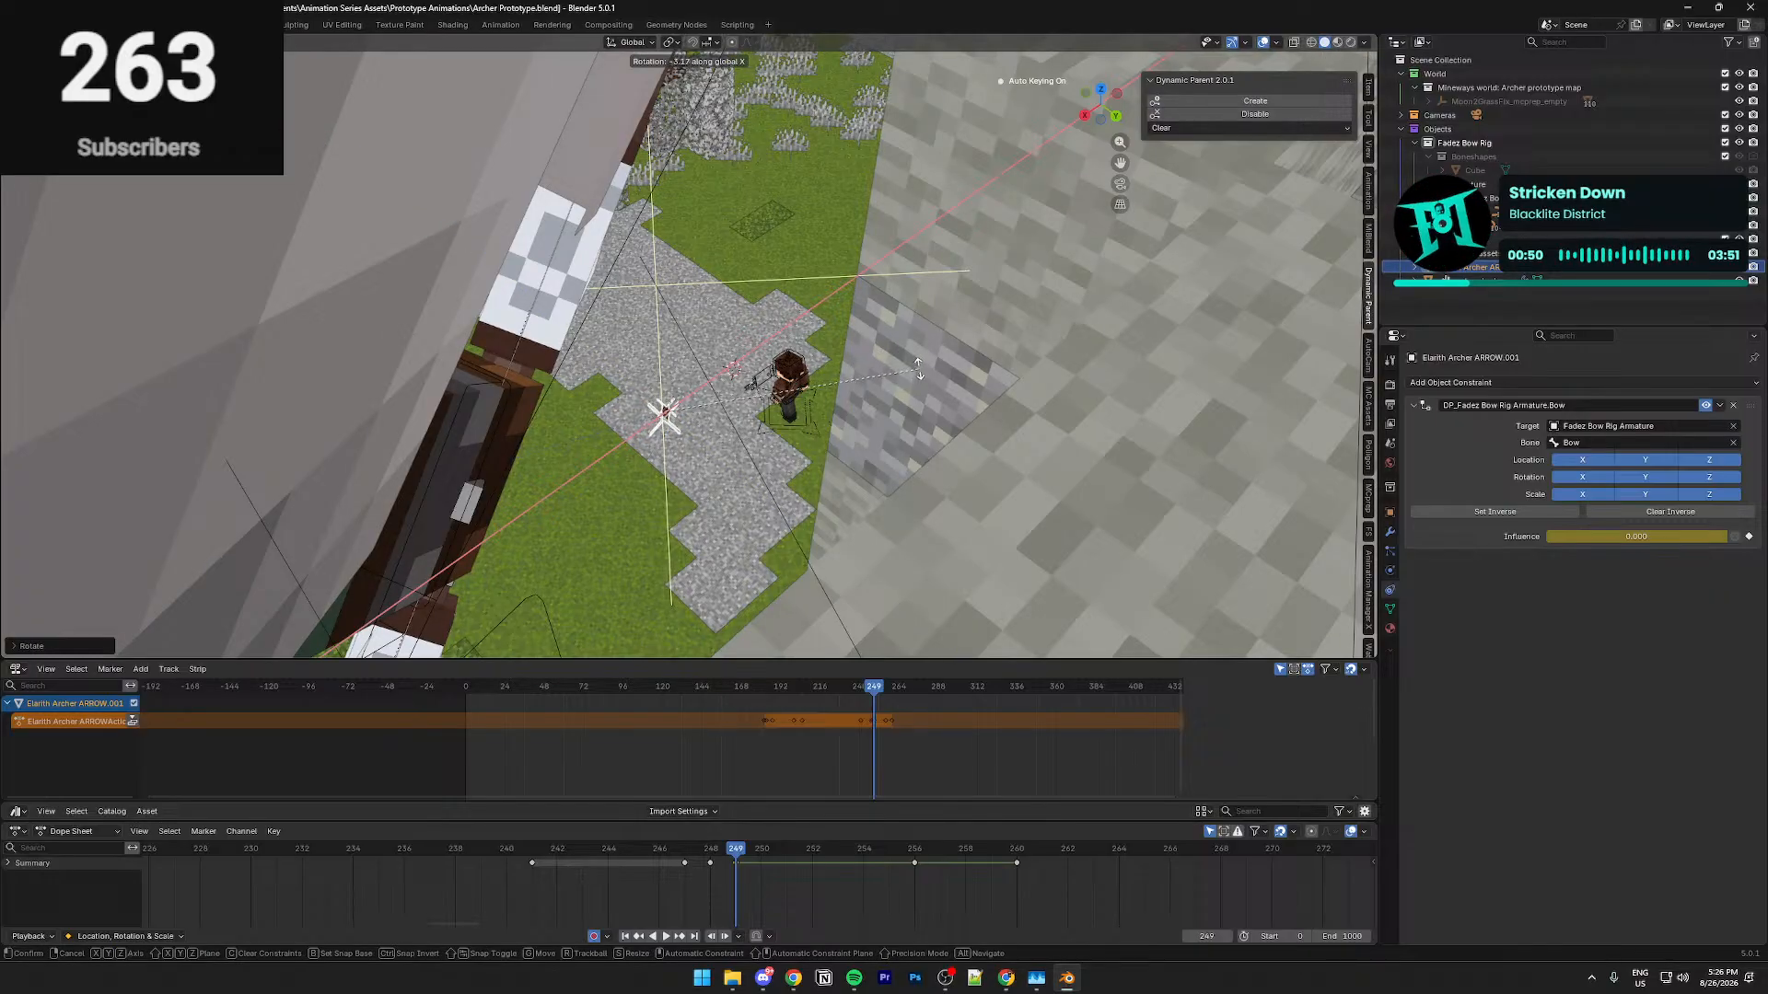
left_click(907, 363)
Return to the camera view, check the arrow between frames 248 and 249 and save the file
key("KP_0")
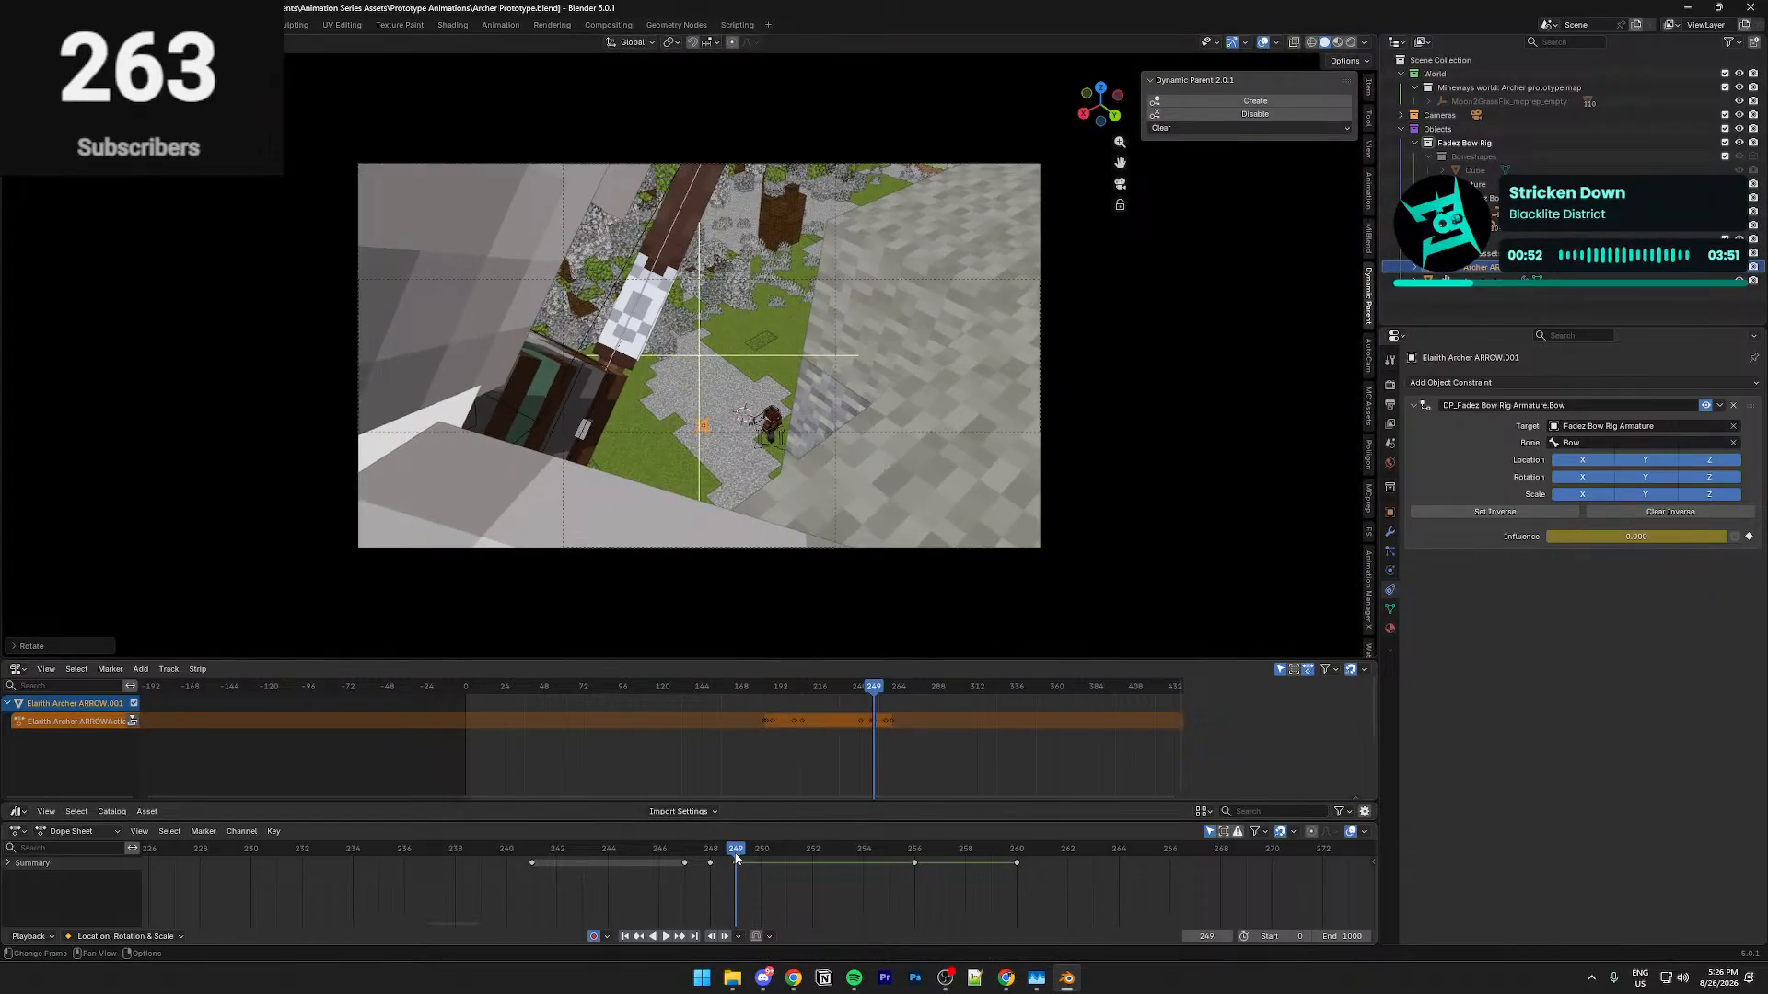
left_click_drag(736, 859, 712, 857)
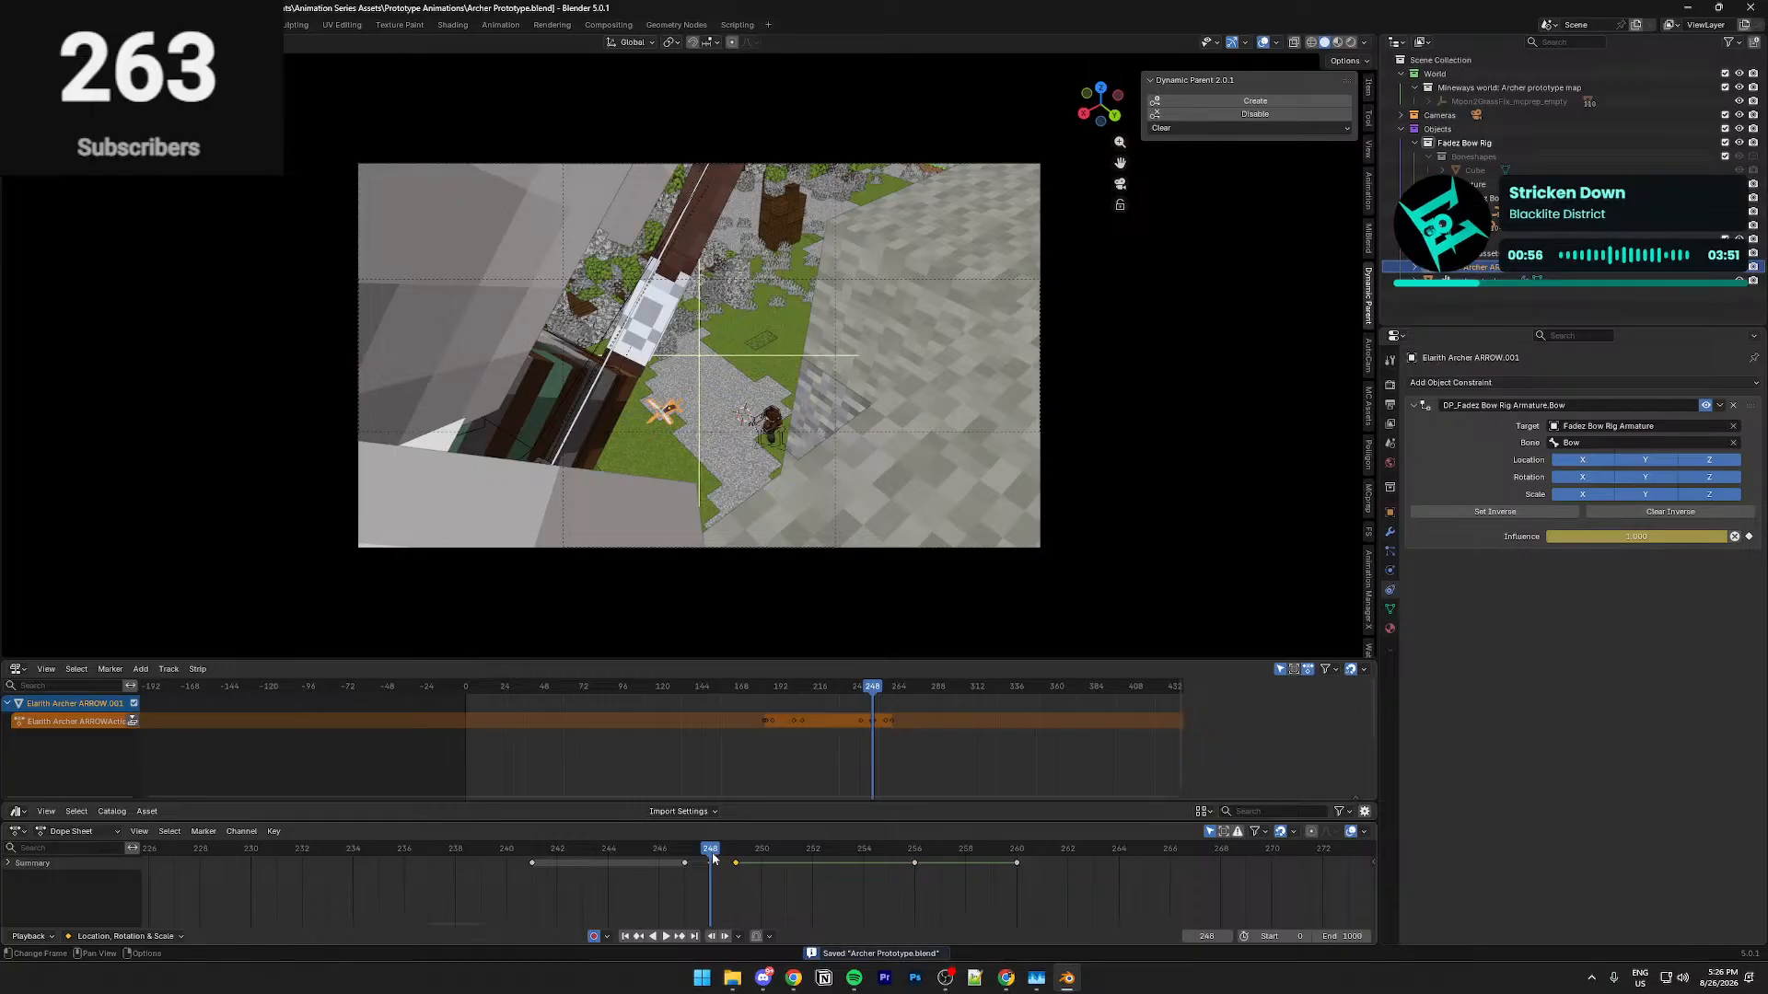
left_click(725, 858)
left_click(710, 862)
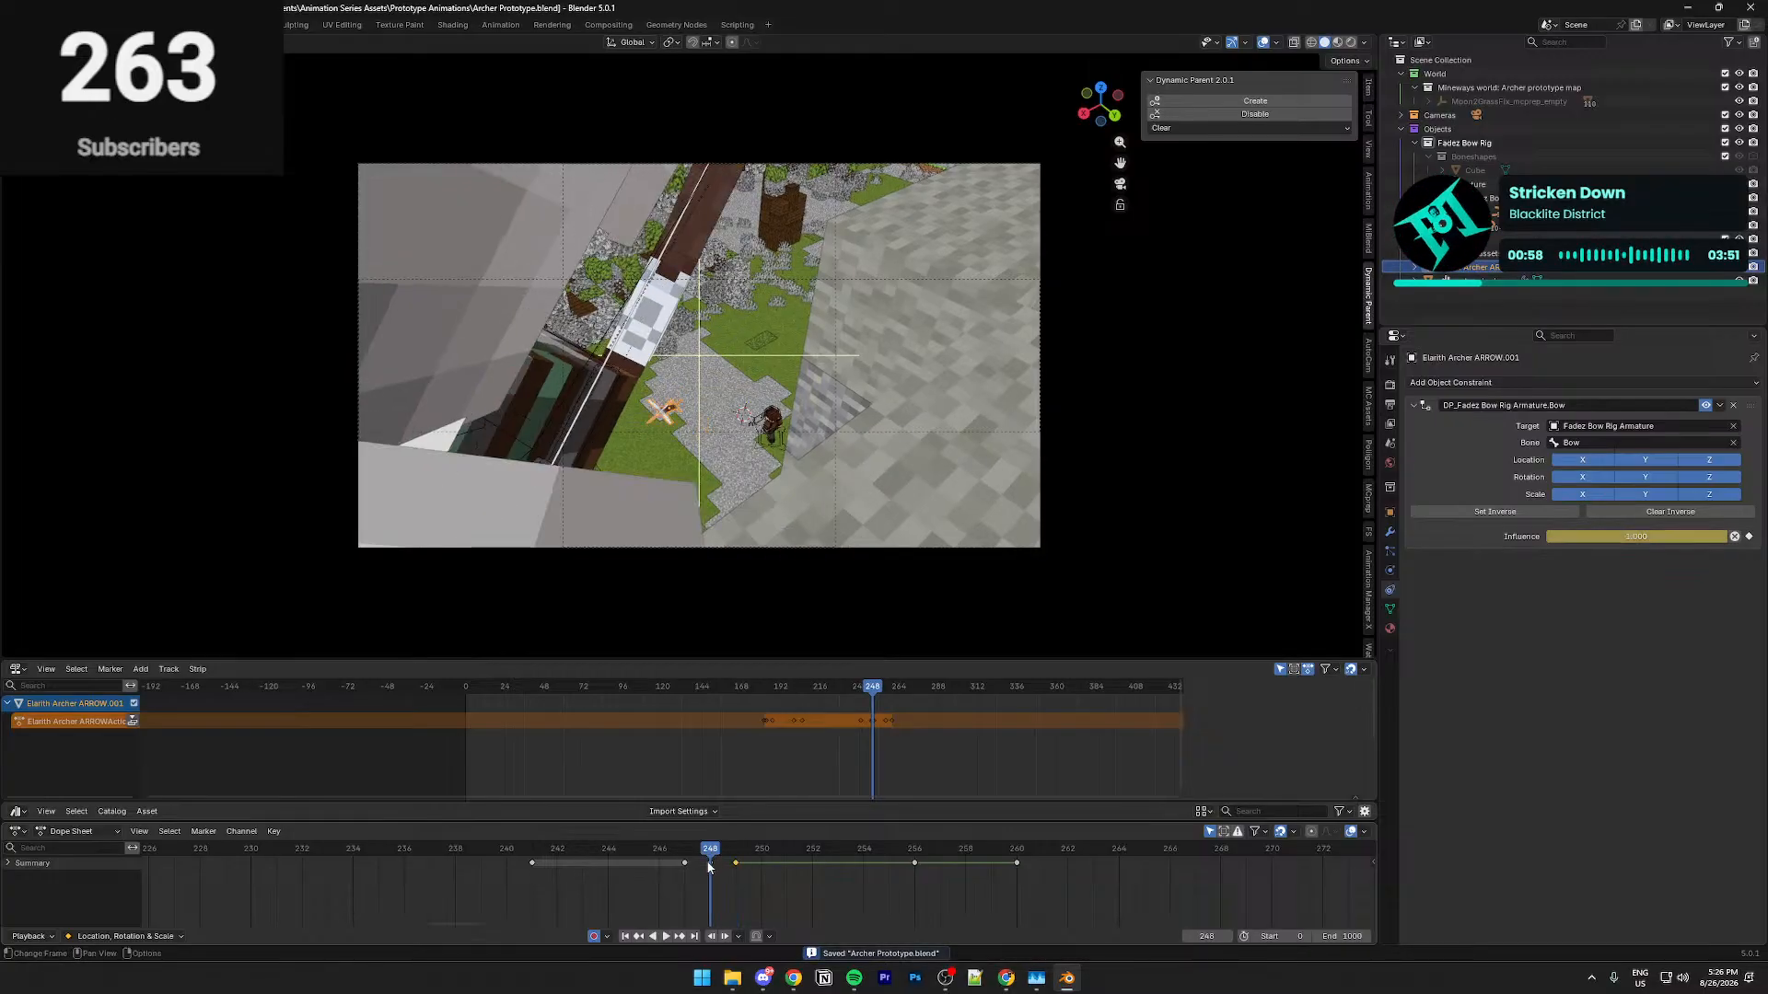
Raise the Main Camera's focal length to about 40 mm at frame 205 and reframe the archer by flying the camera
mouse_move(528, 854)
left_mouse_down()
mouse_move(470, 858)
mouse_move(499, 862)
left_mouse_up()
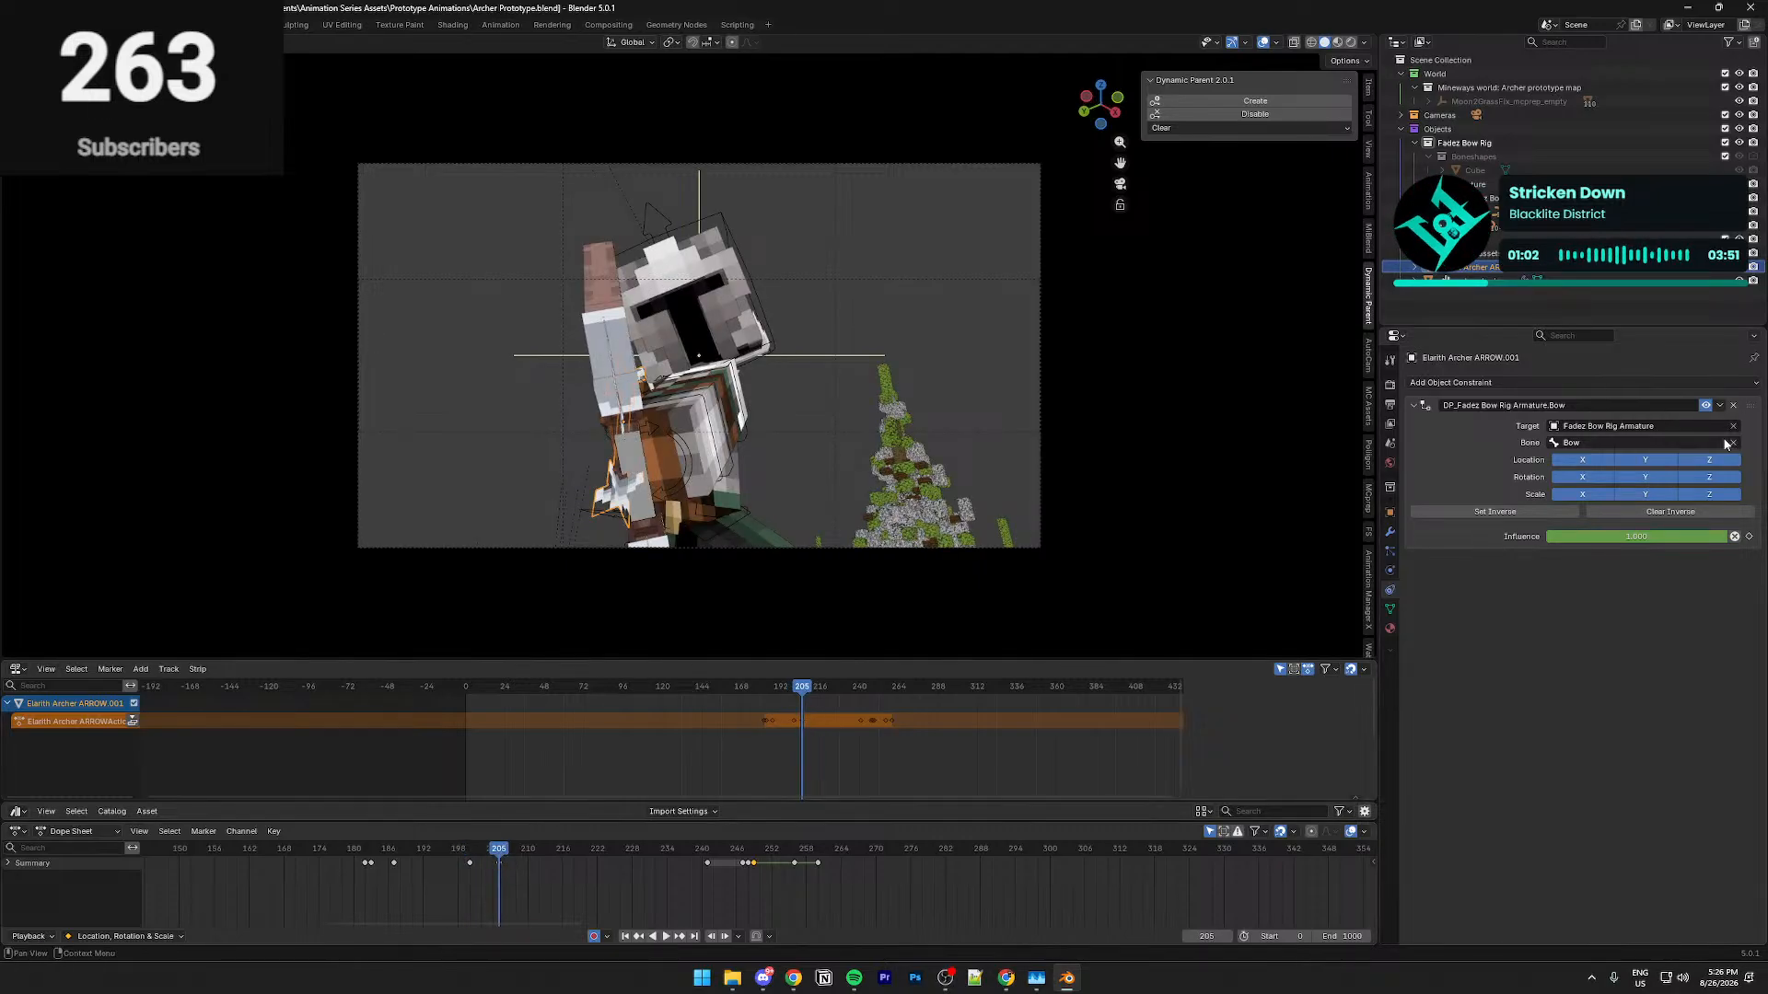
left_click(965, 546)
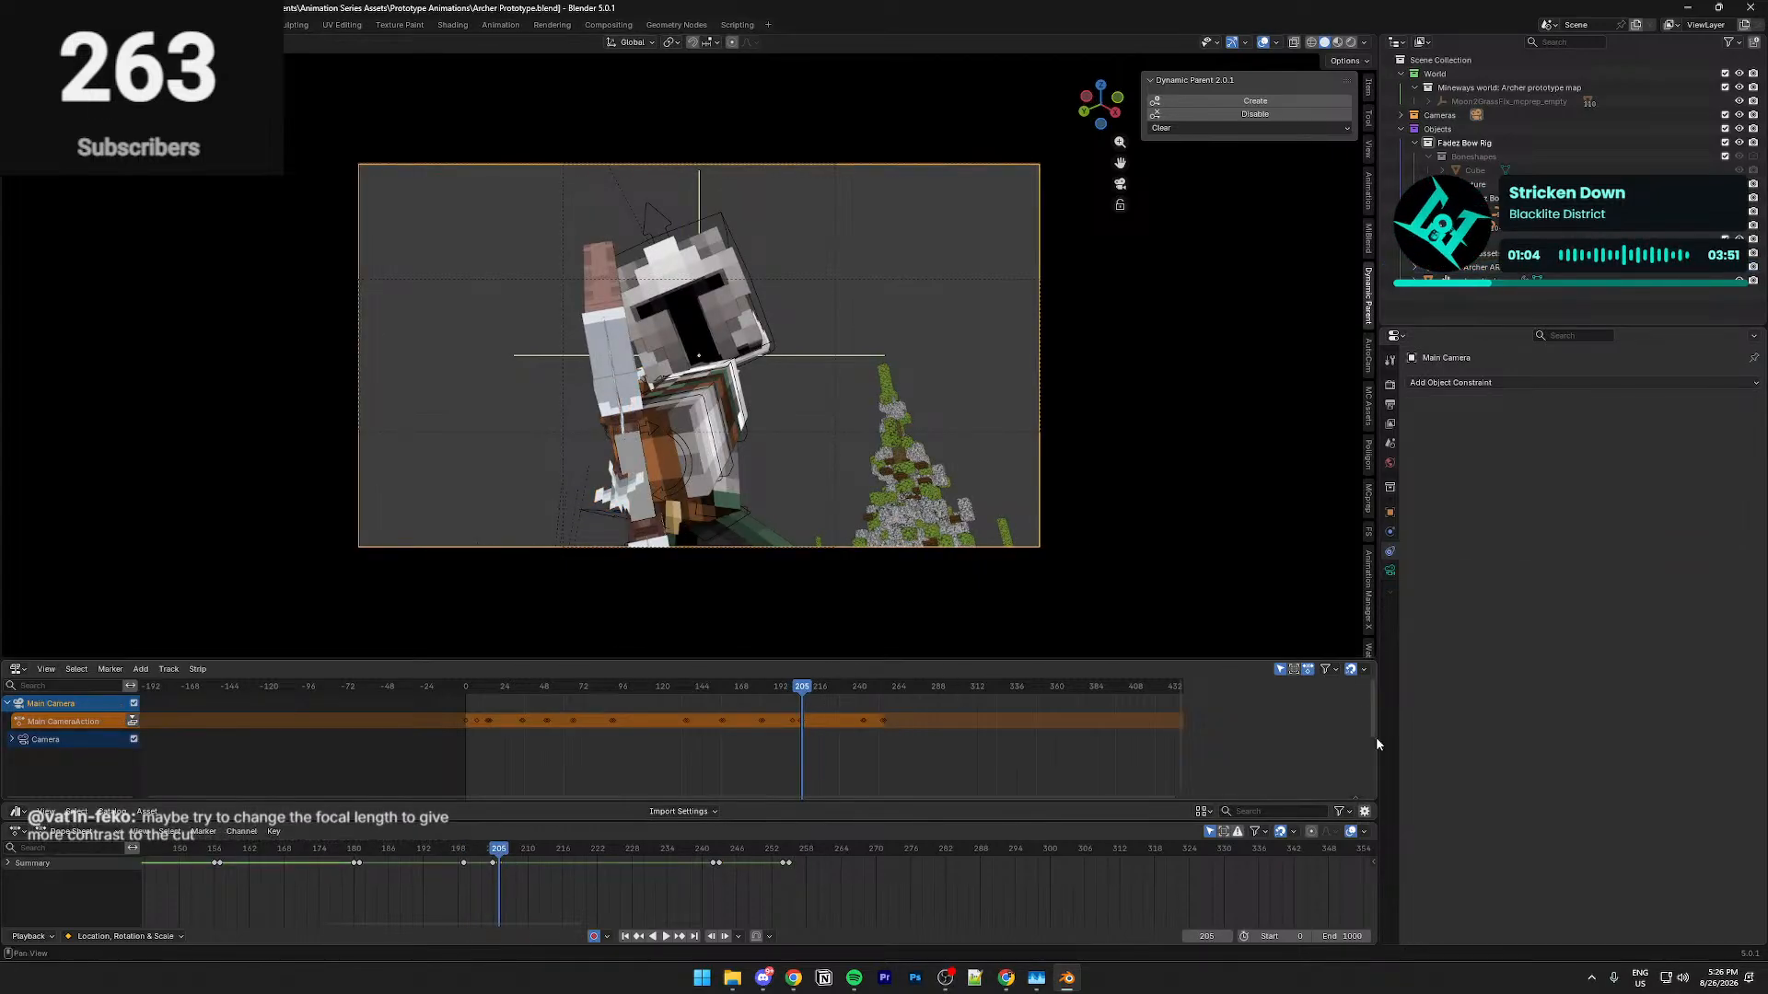
left_click(1390, 570)
left_click_drag(1644, 448, 1717, 448)
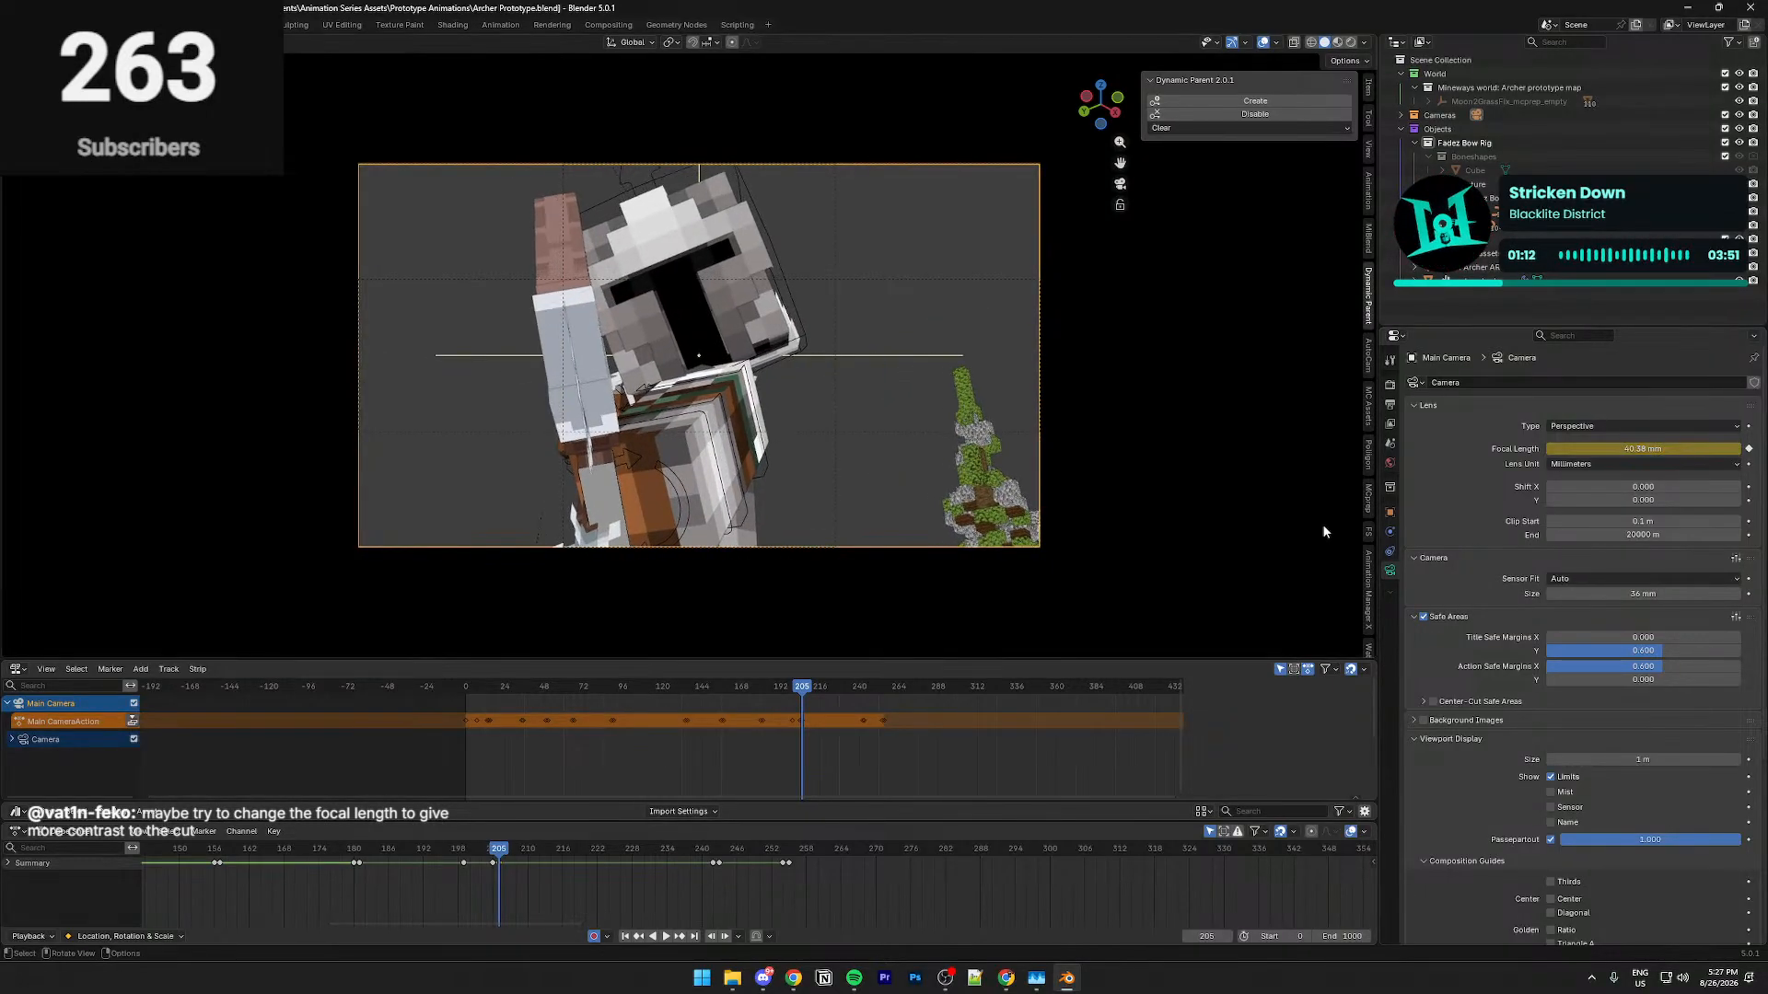
key("shift+grave")
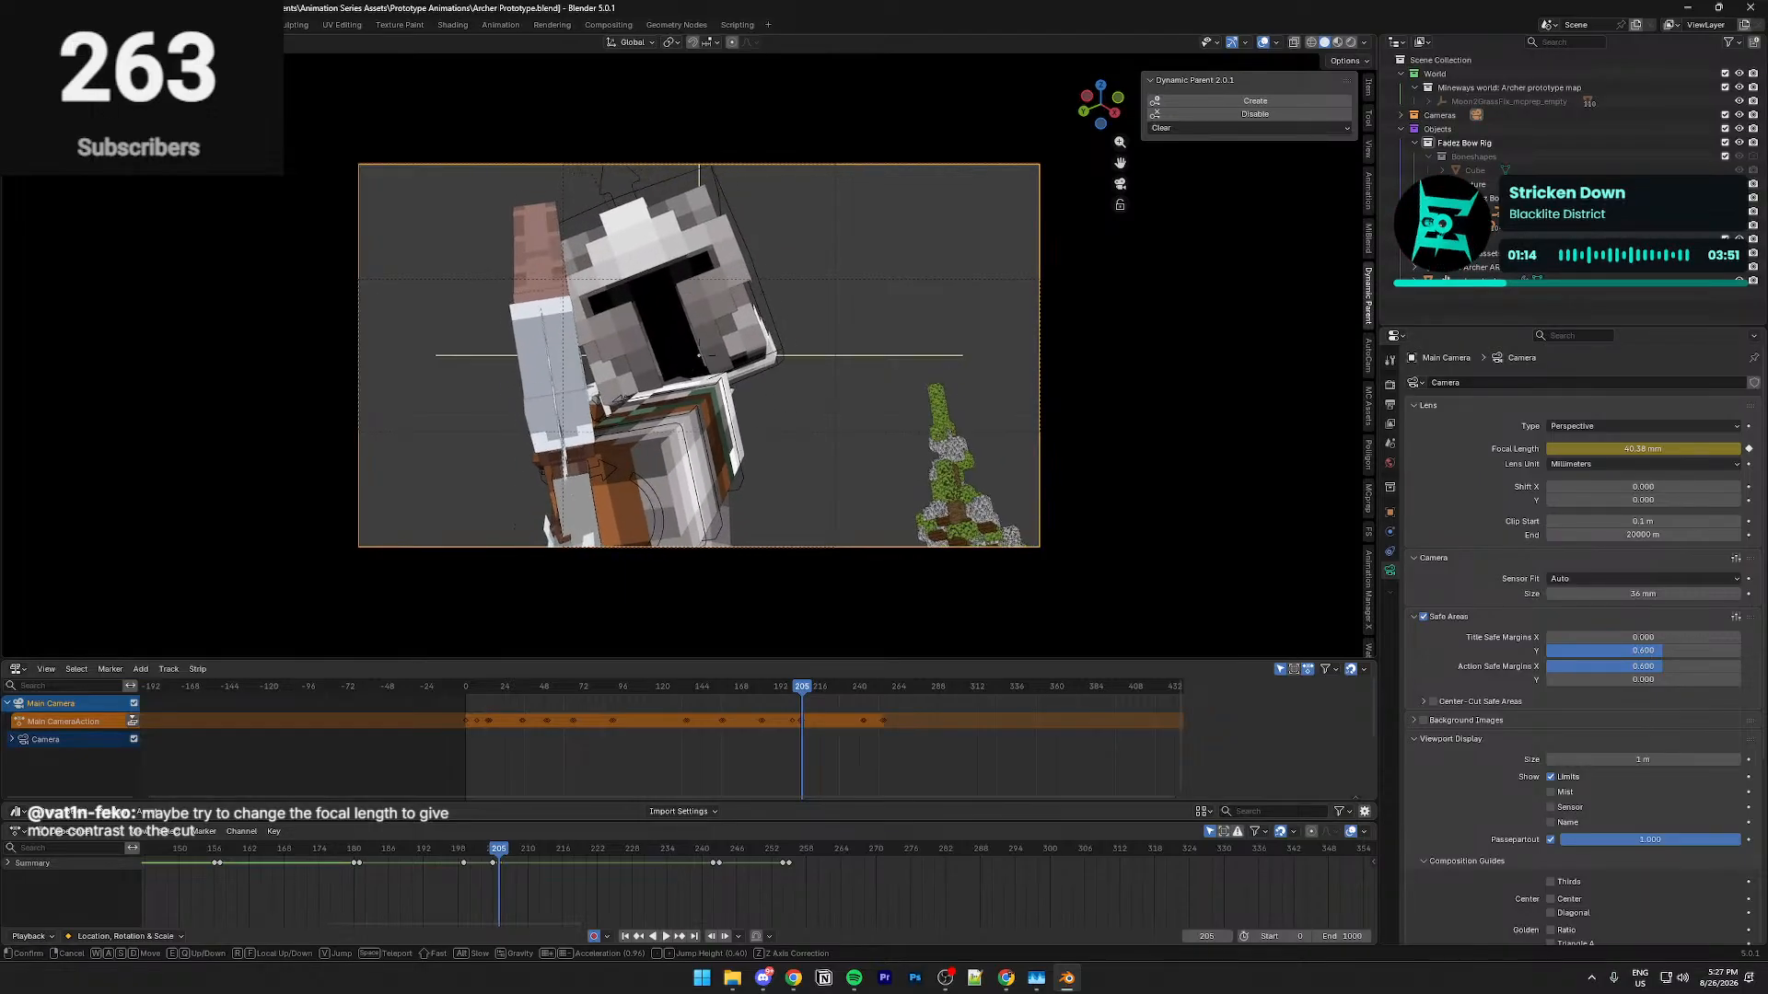
left_click(1083, 607)
Raise the Main Camera's focal length at frame 242 for a tighter shot and lower it at frame 243 for a wider one
left_click_drag(496, 865, 715, 861)
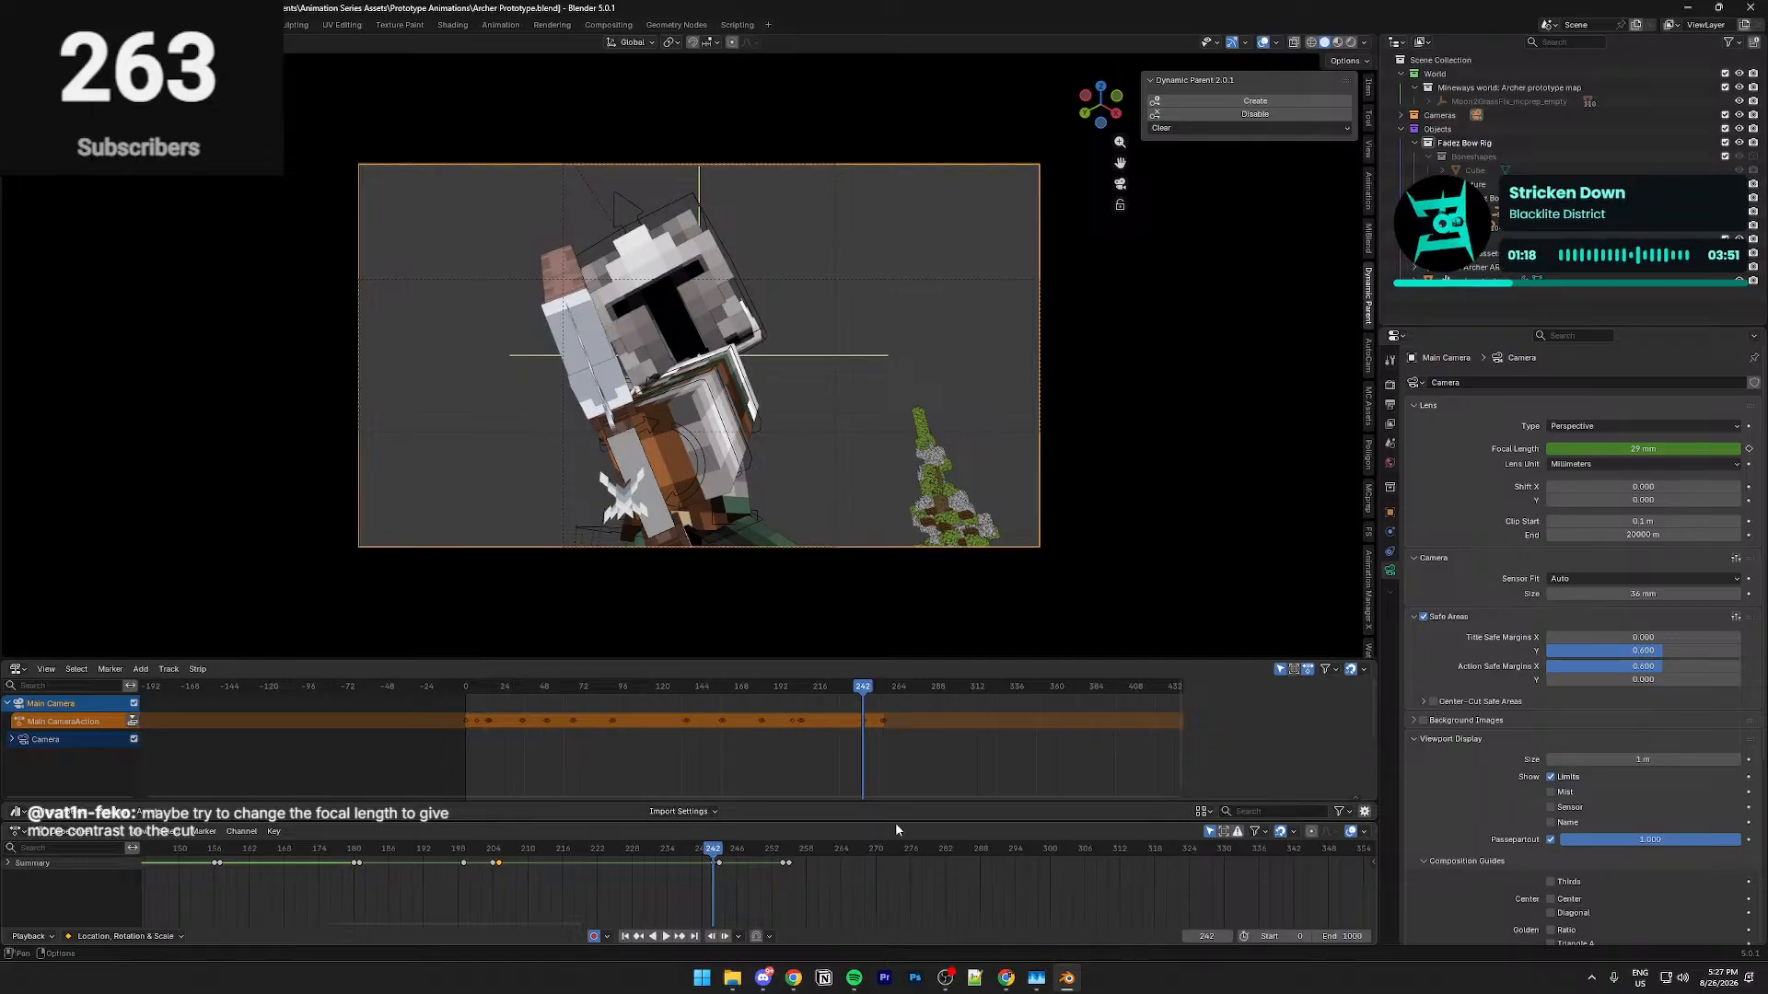
left_click_drag(1658, 453, 1694, 453)
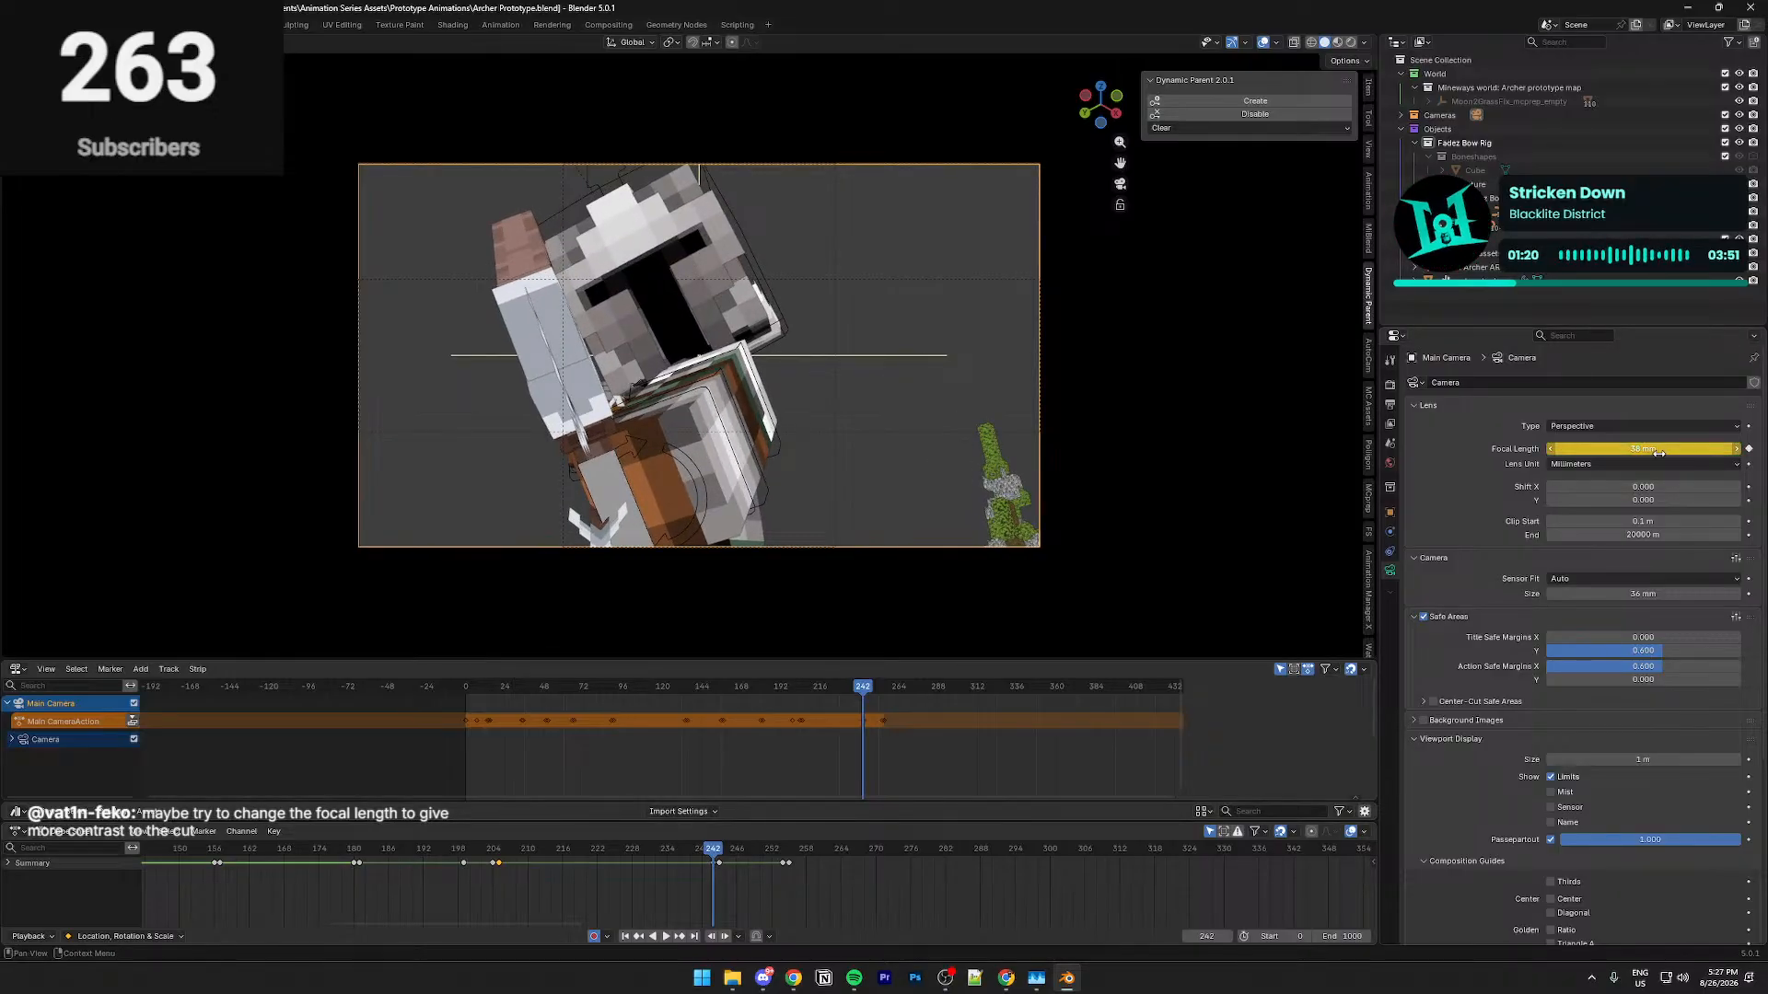
key("space")
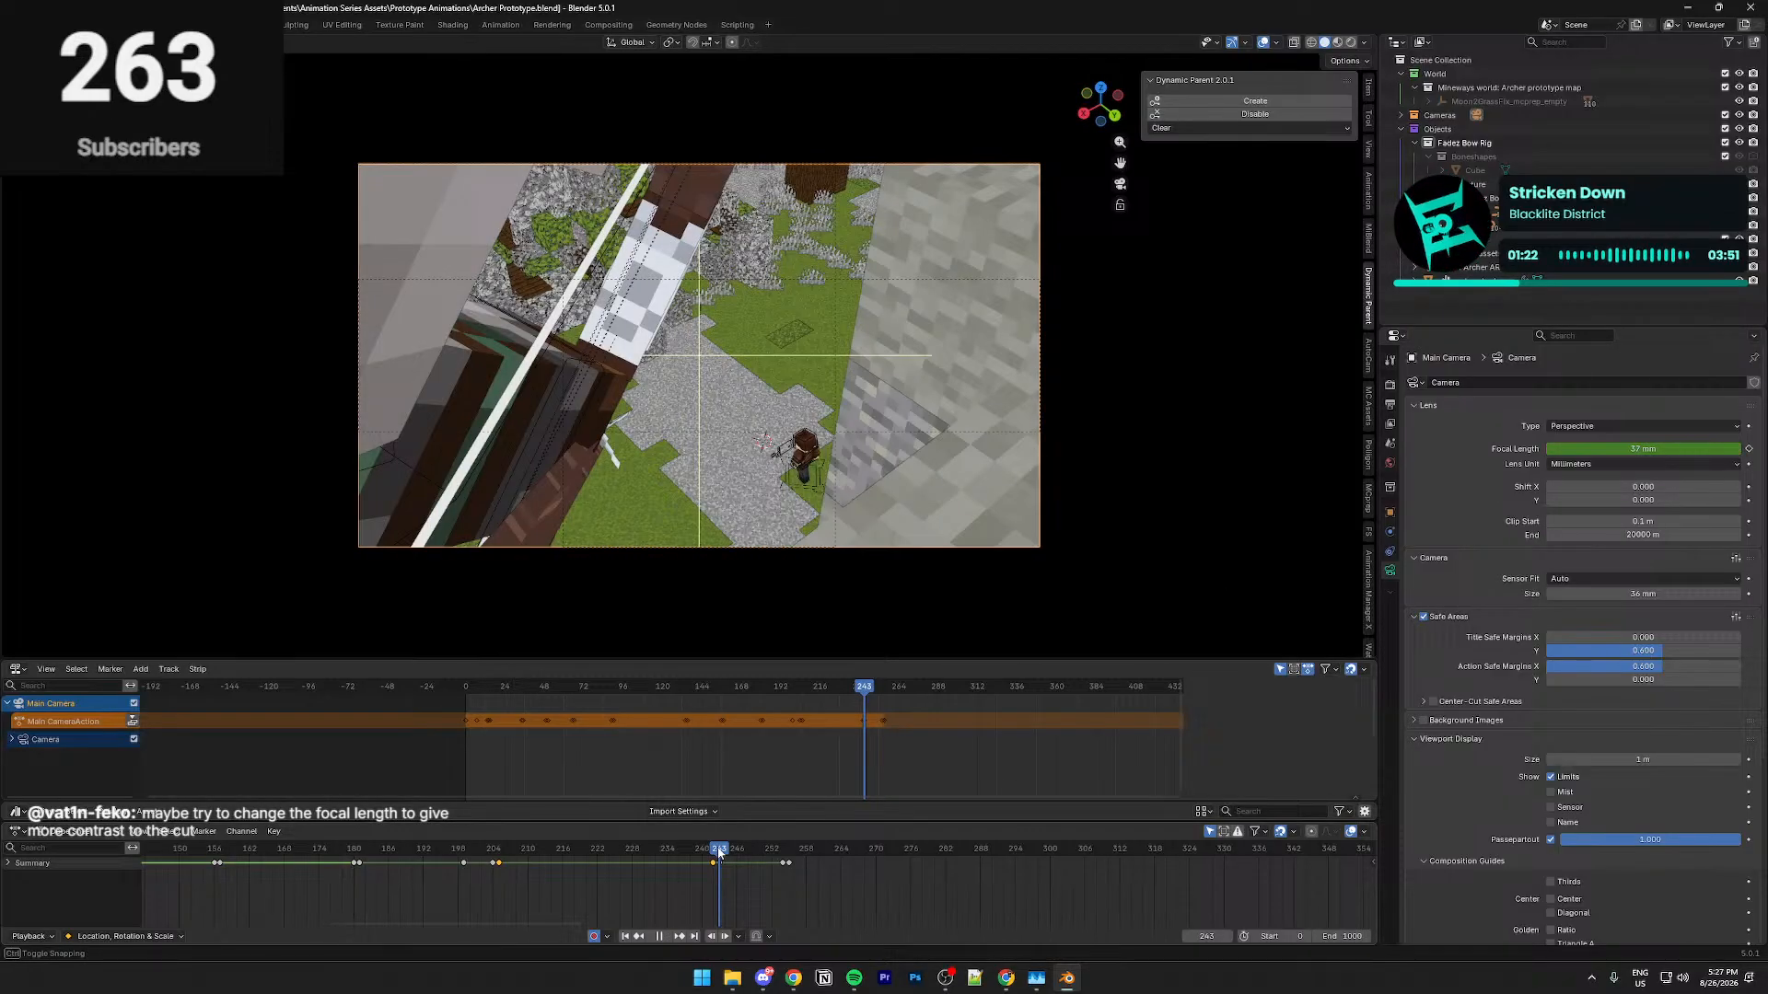
left_click_drag(1643, 449, 1602, 449)
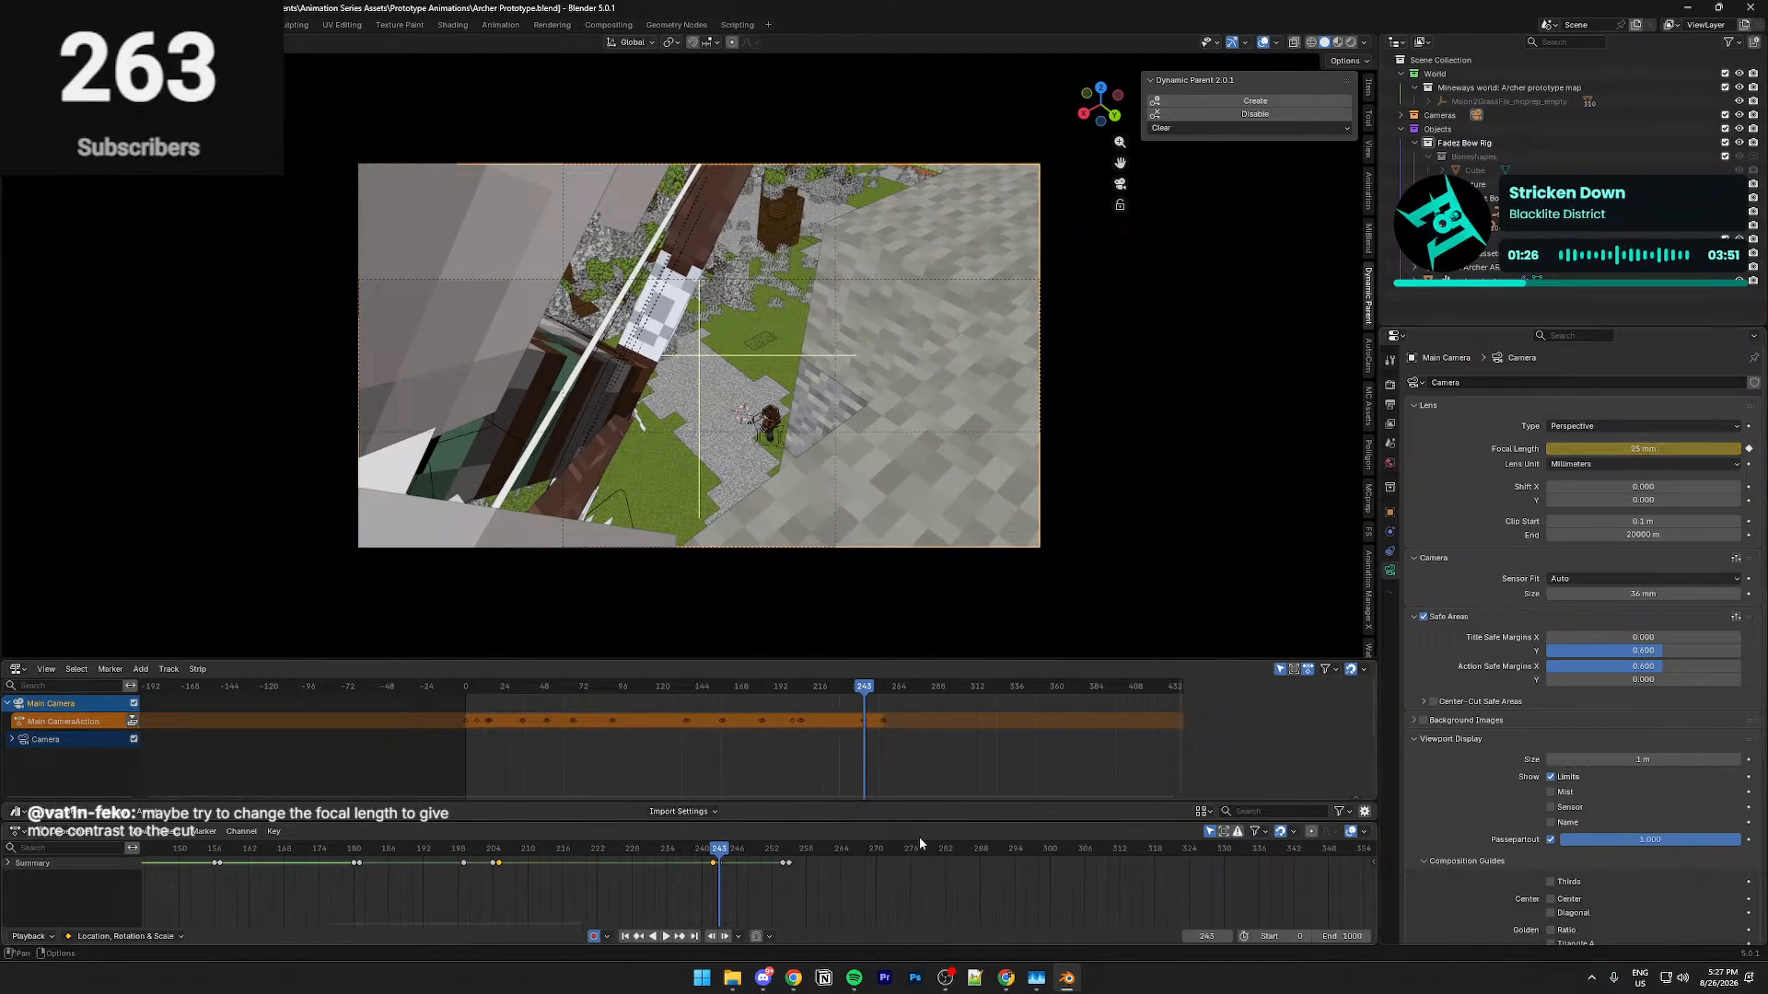
Play back the camera cuts with the new focal lengths several times and save the file
left_click_drag(723, 855, 350, 871)
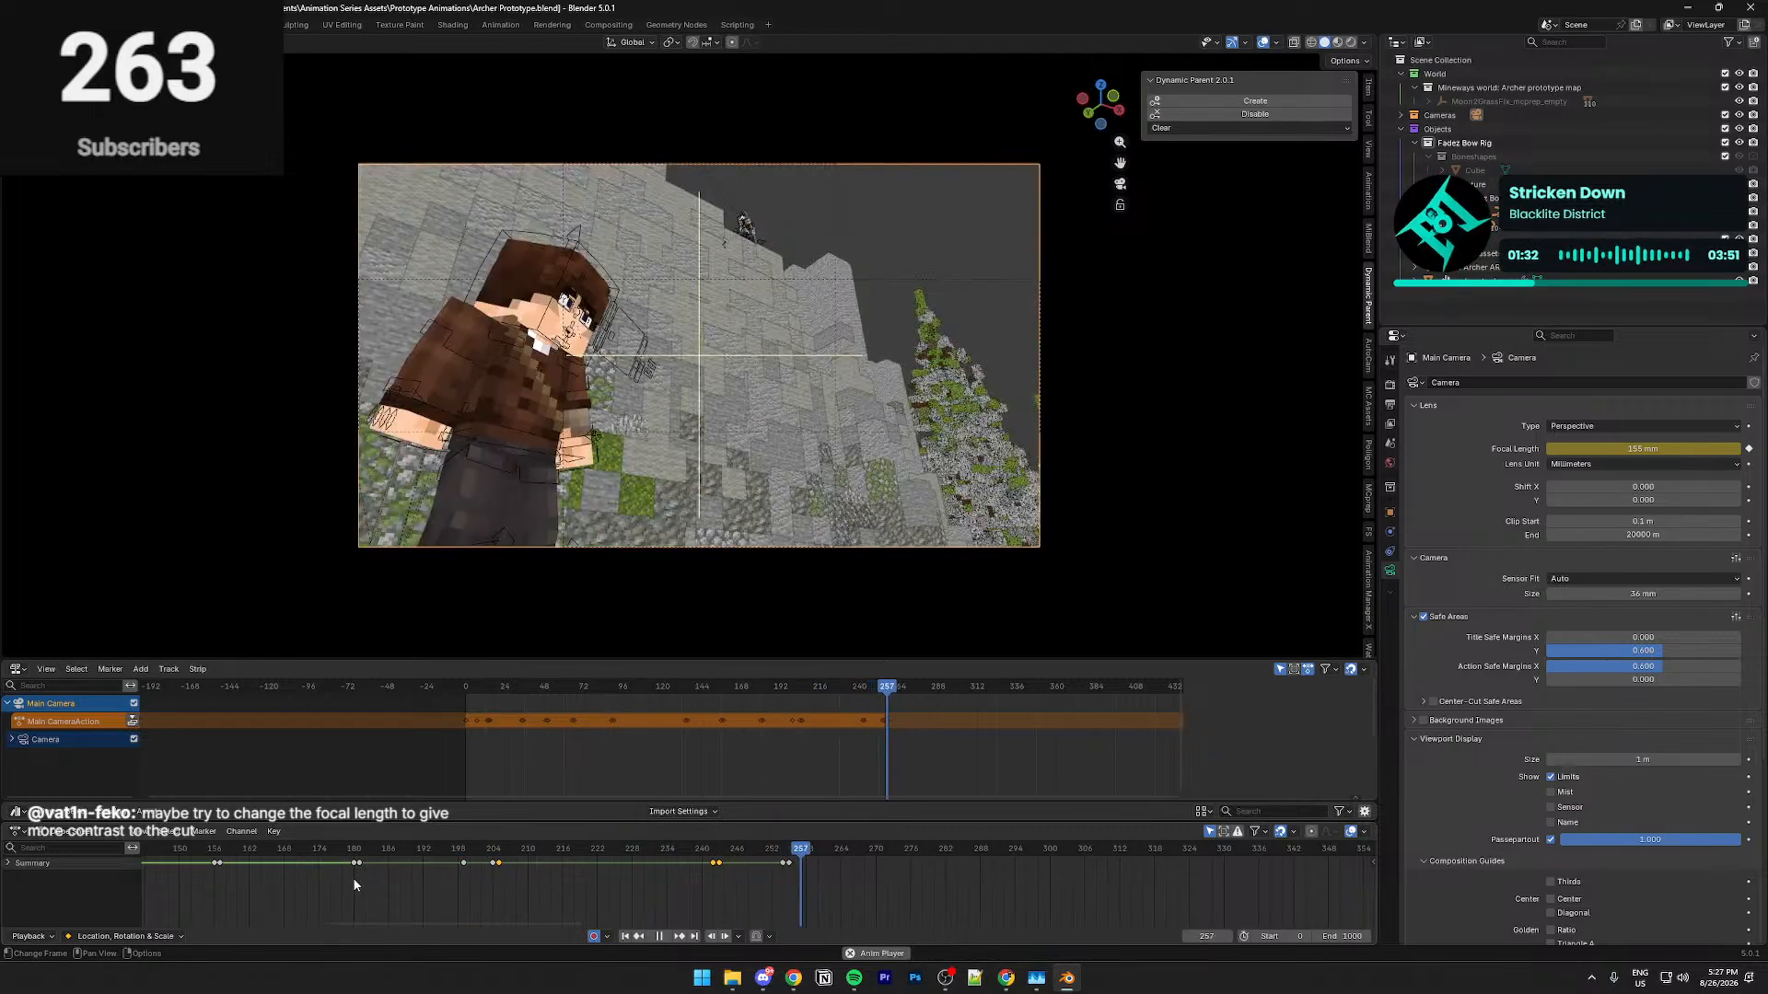
left_click(445, 847)
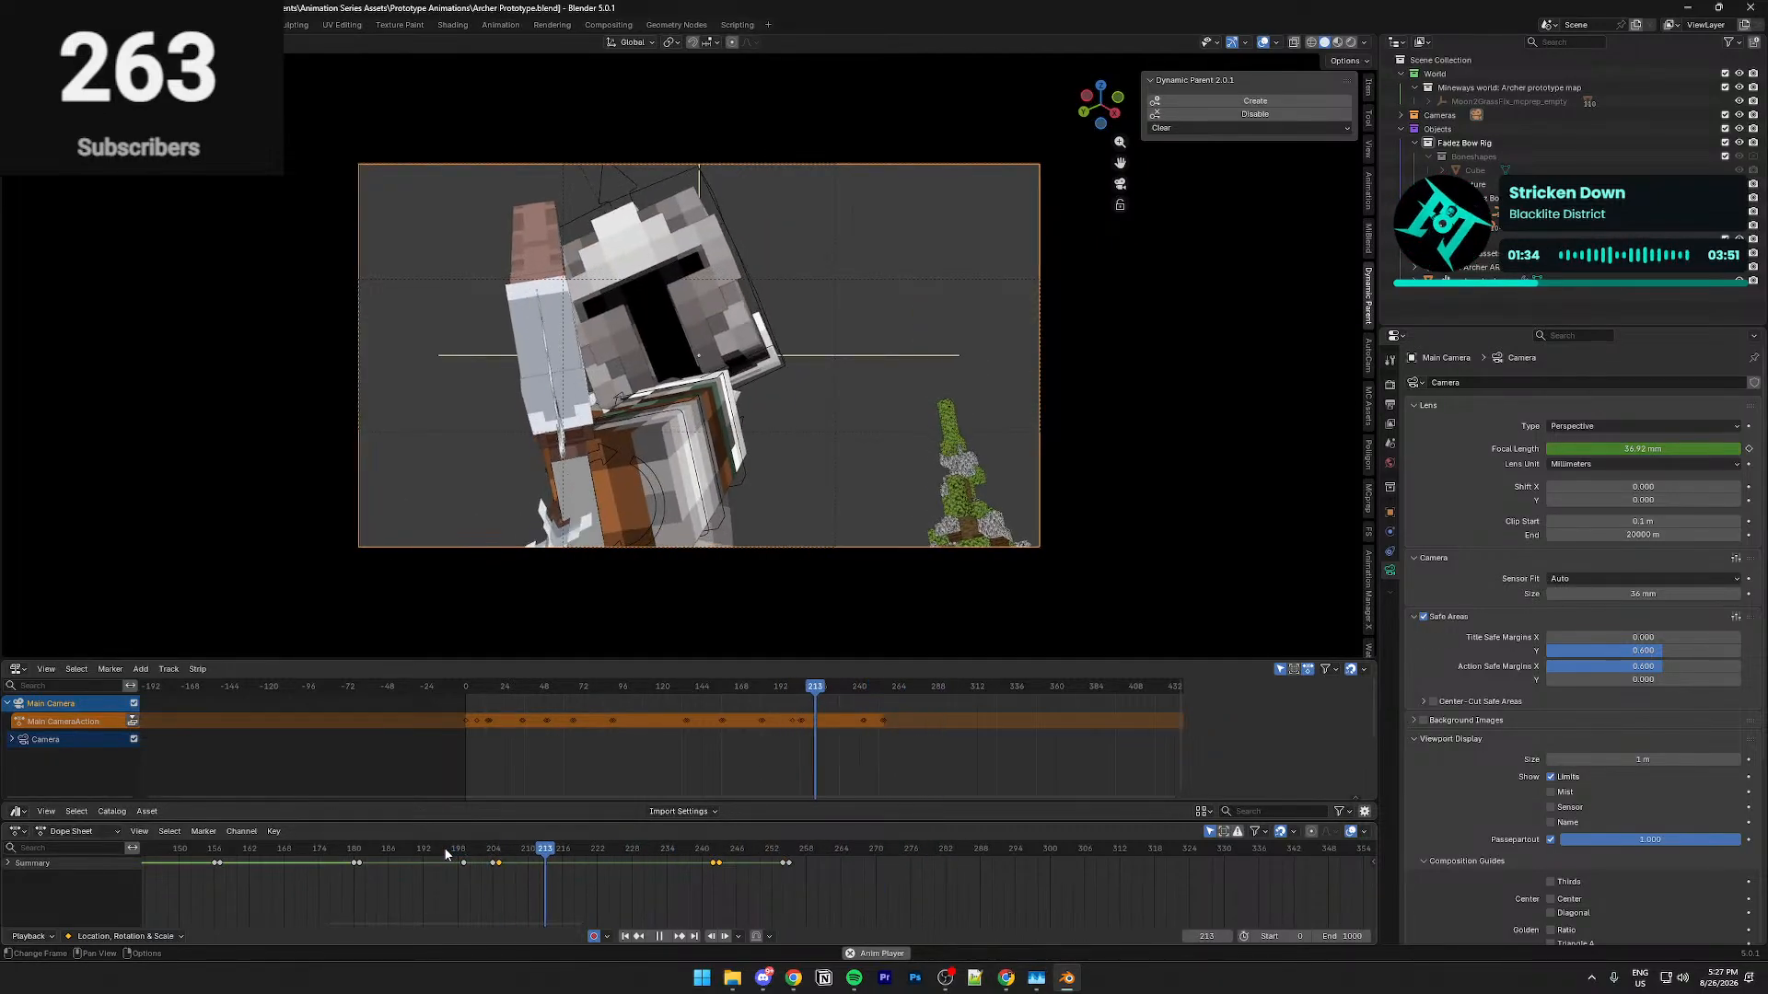
left_click(232, 848)
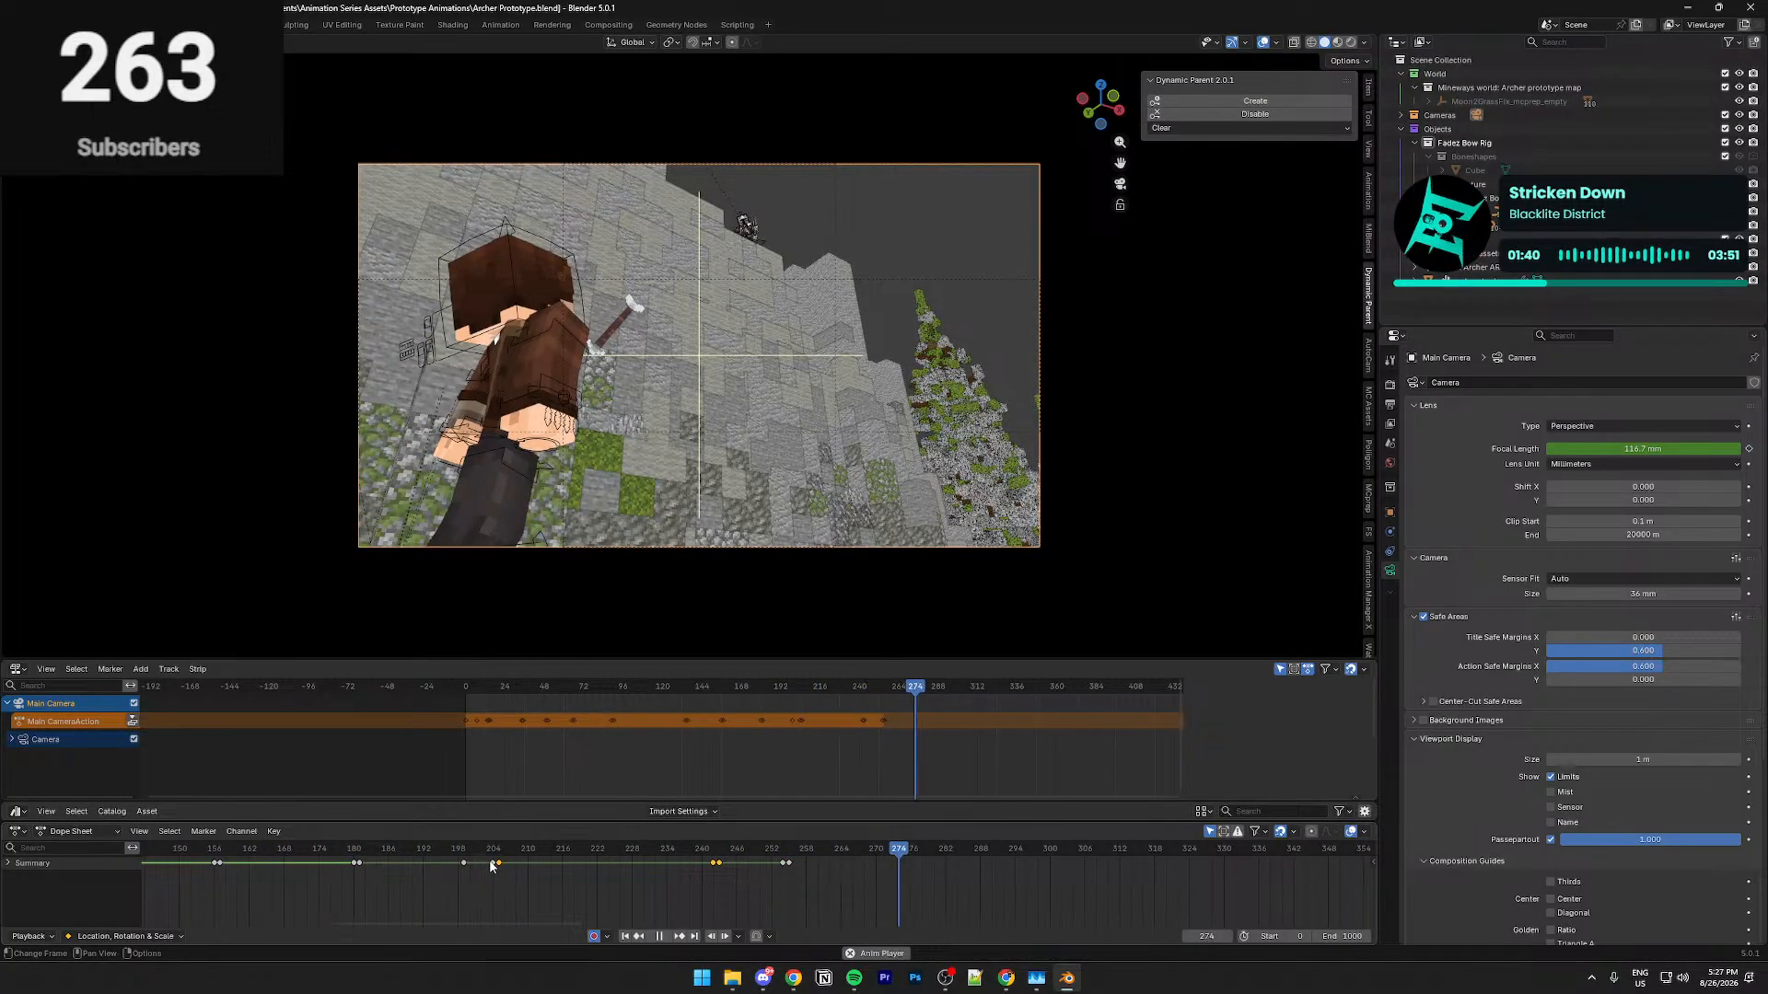
left_click(490, 864)
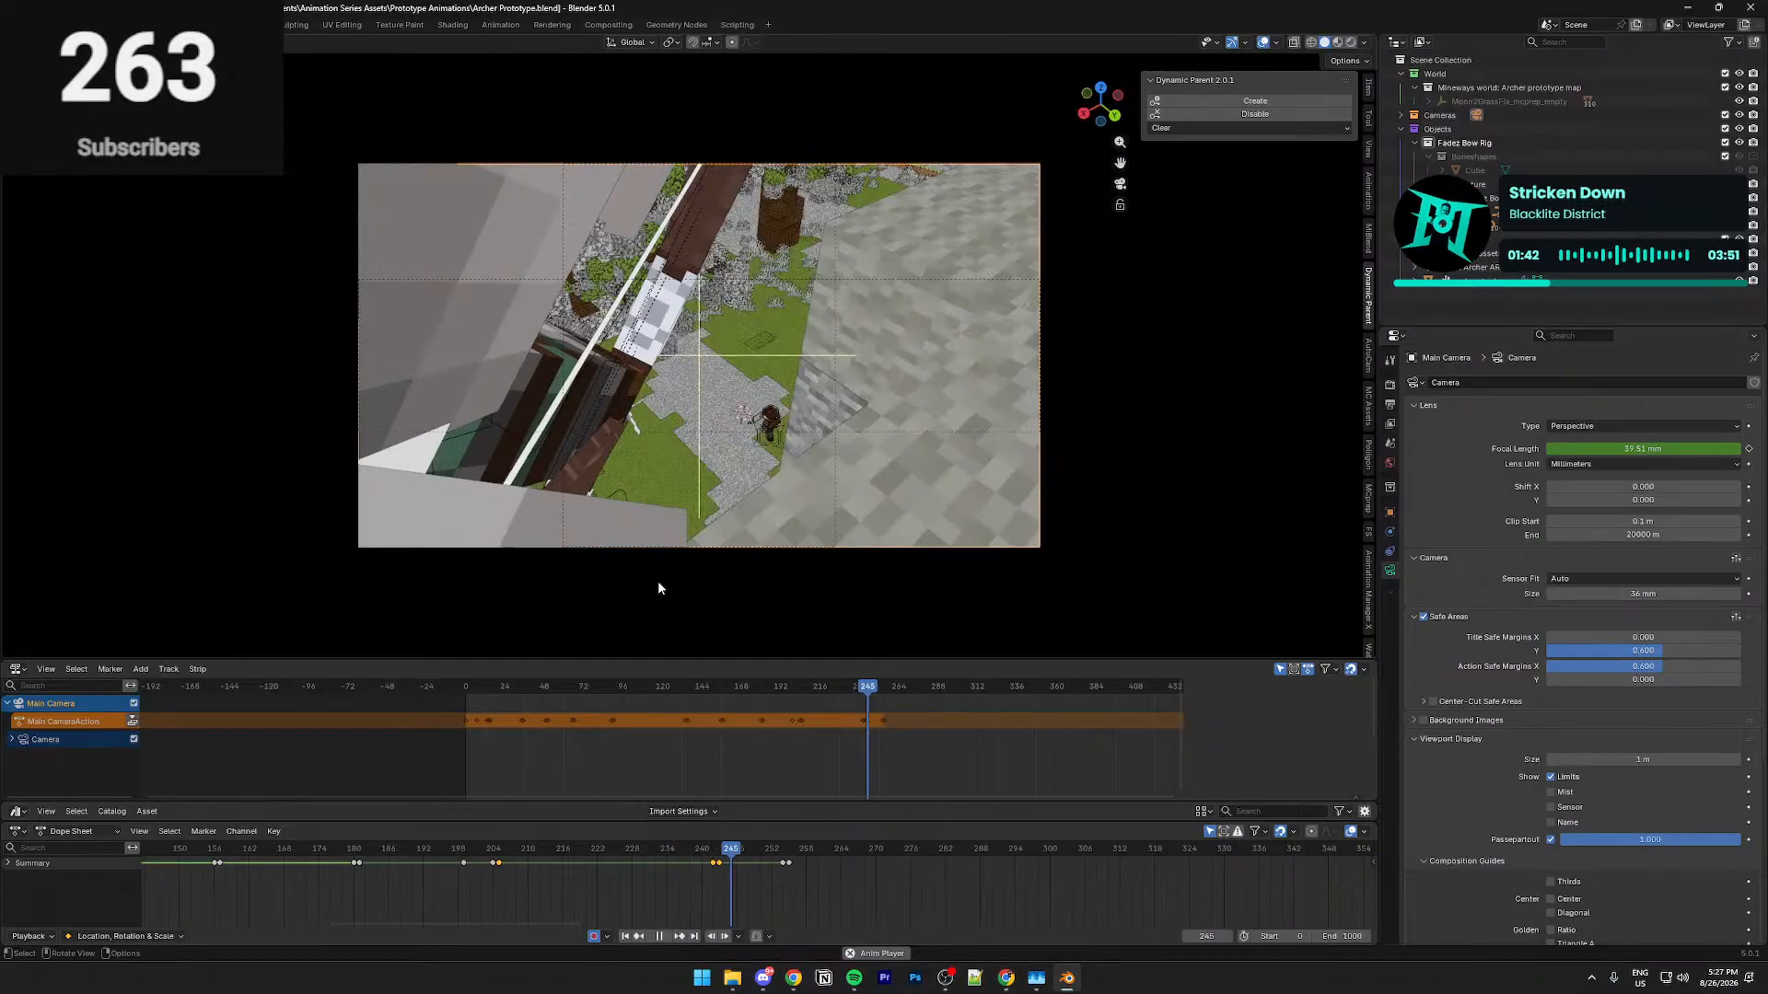
key("space")
key("ctrl+s")
Replay the sequence and step frame by frame from frame 200 to 243 to examine the camera move and cut
scroll(372, 876, "down", 4)
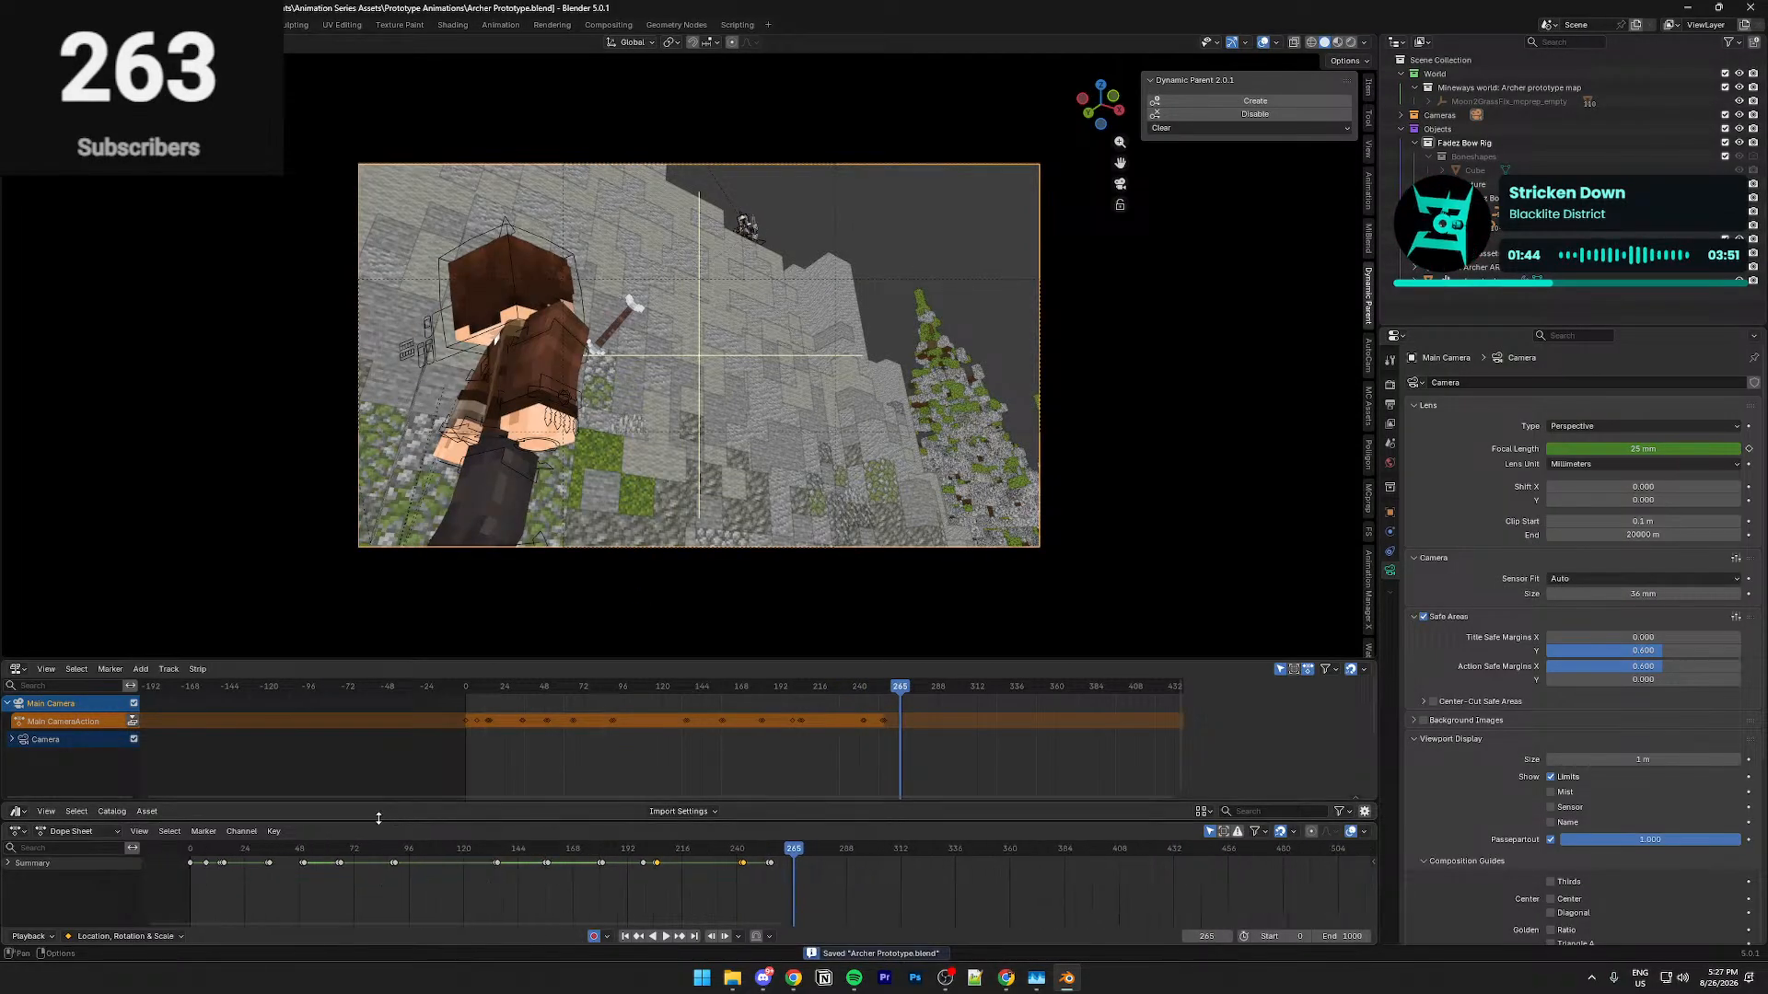
left_click(357, 848)
key("space")
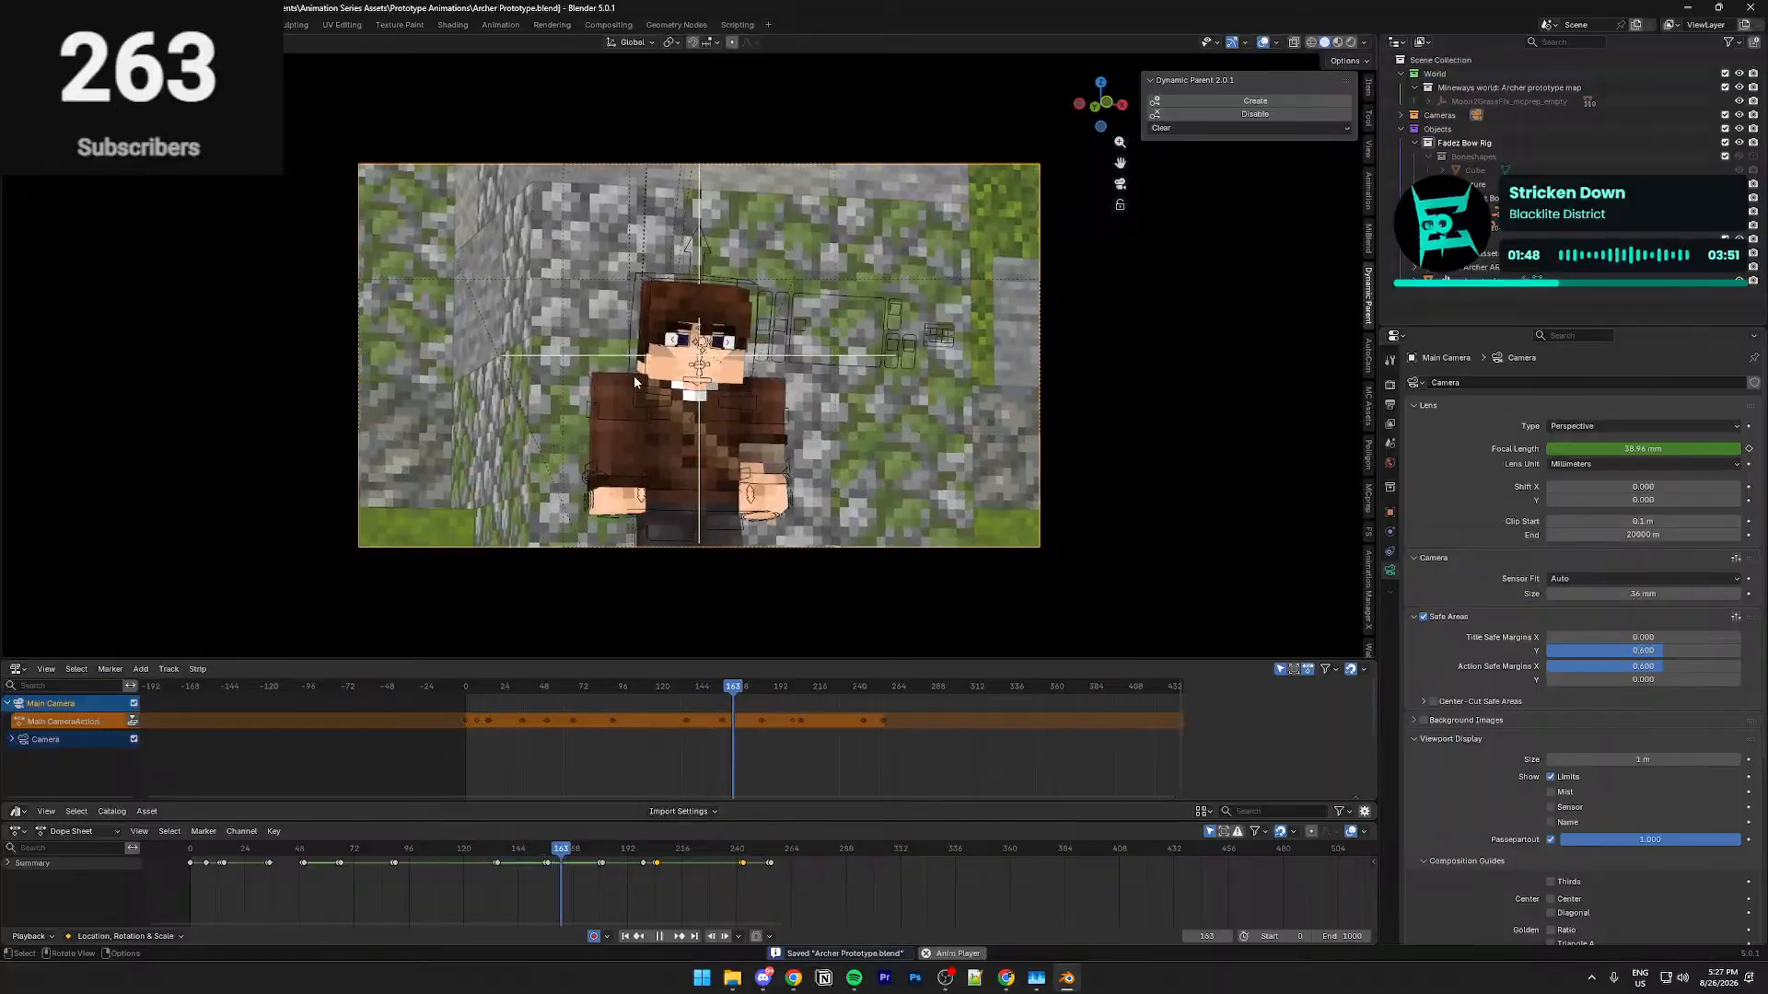
key("space")
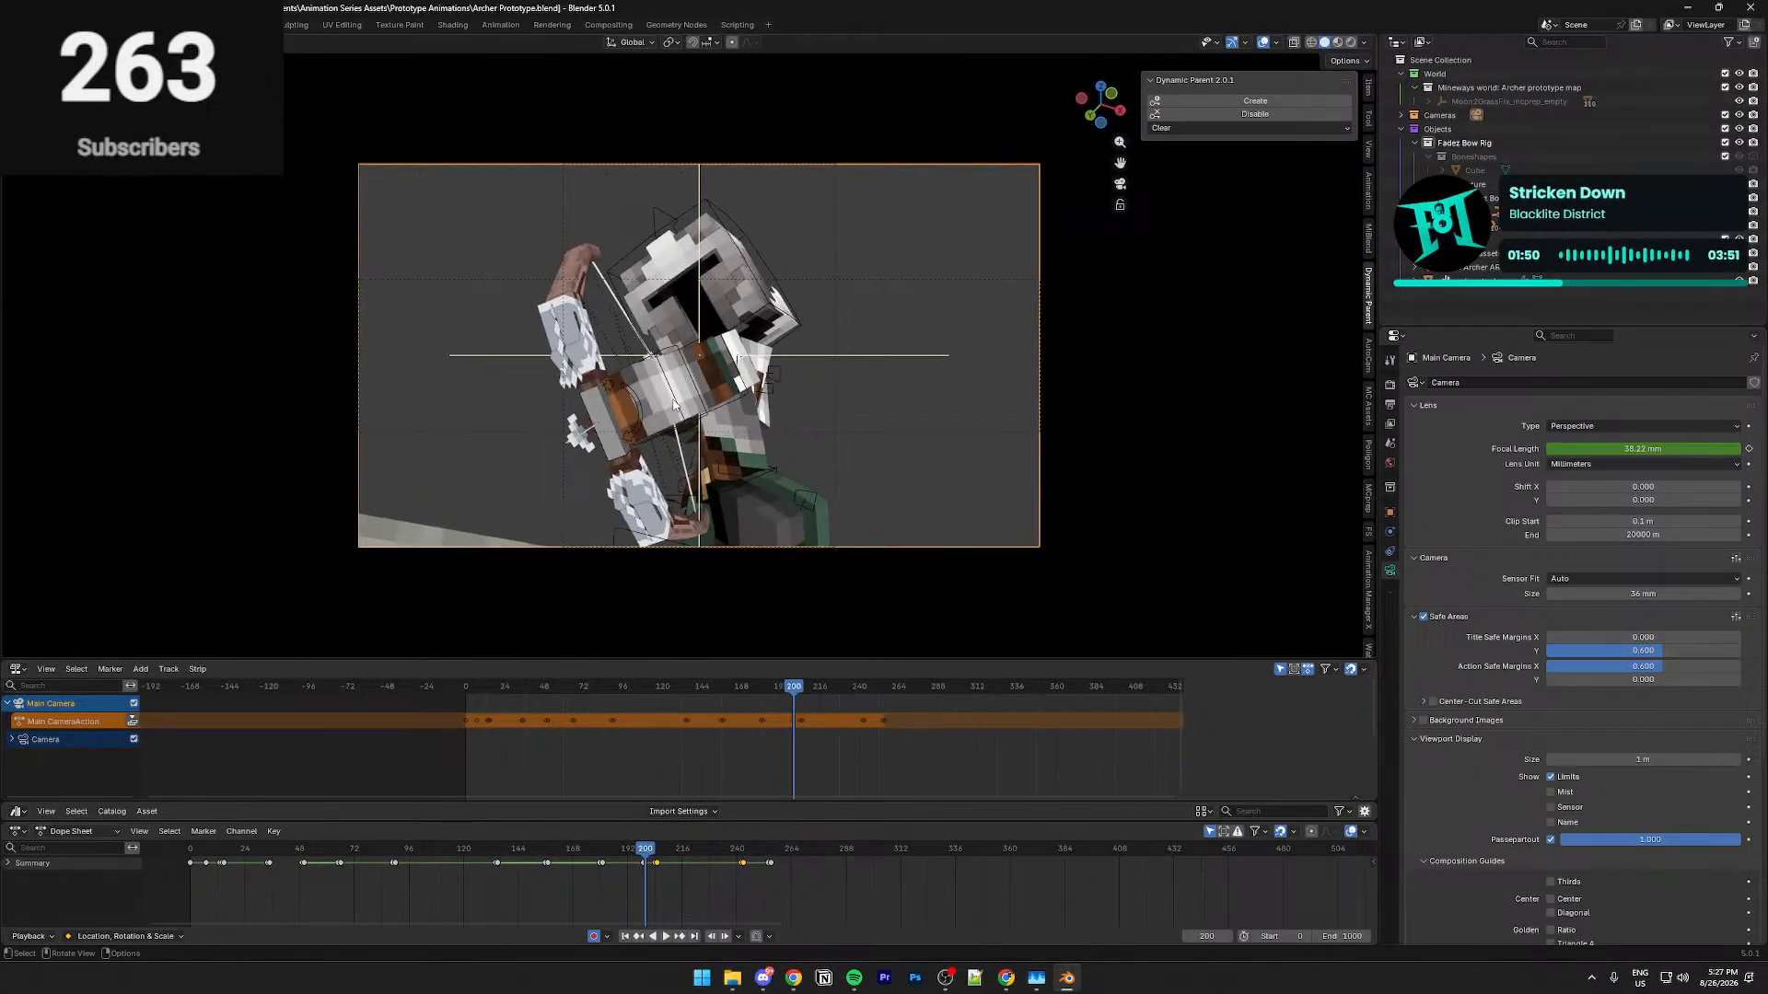
key("Right")
key("Right")
key("Right")
key("Right")
key("Right")
key("Right")
key("Right")
key("Right")
key("Right")
key("Right")
key("Right")
key("Right")
key("Right")
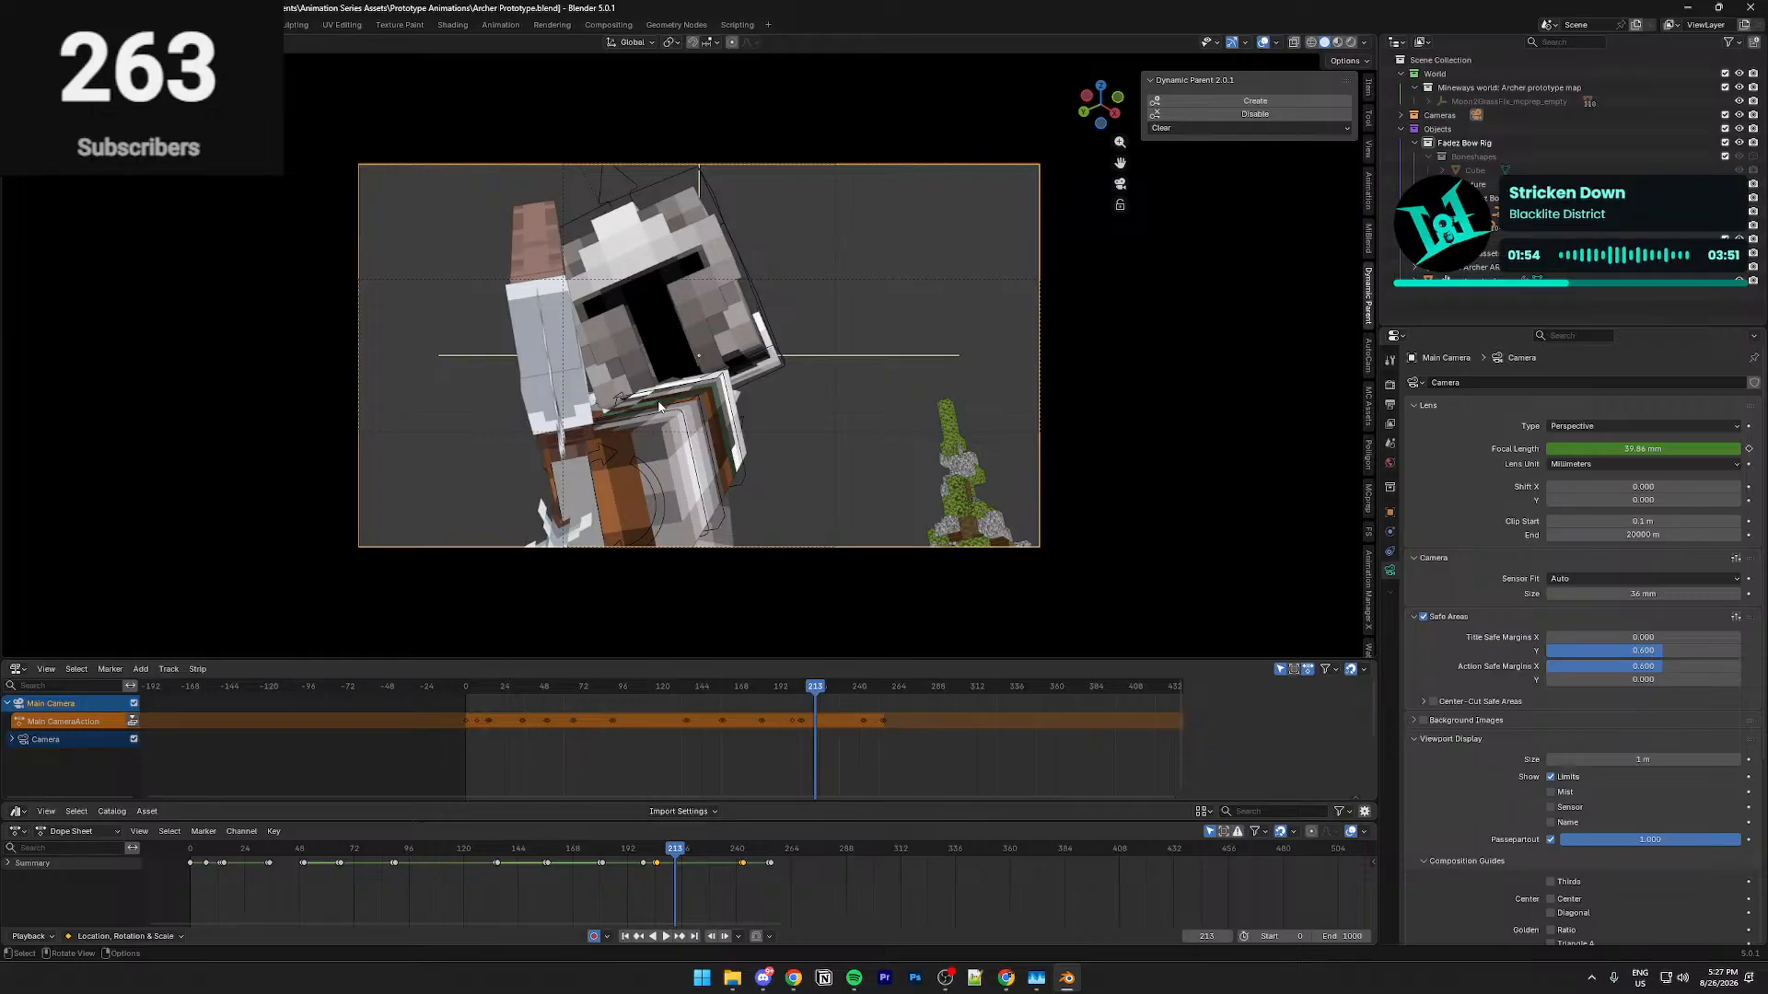
key("Right")
key("Right")
key("Right")
key("Right")
key("Right")
key("Right")
key("Right")
key("Right")
key("Right")
key("Right")
key("Right")
key("Right")
key("Right")
key("Right")
key("Right")
key("Right")
key("Right")
key("Right")
key("Right")
key("Right")
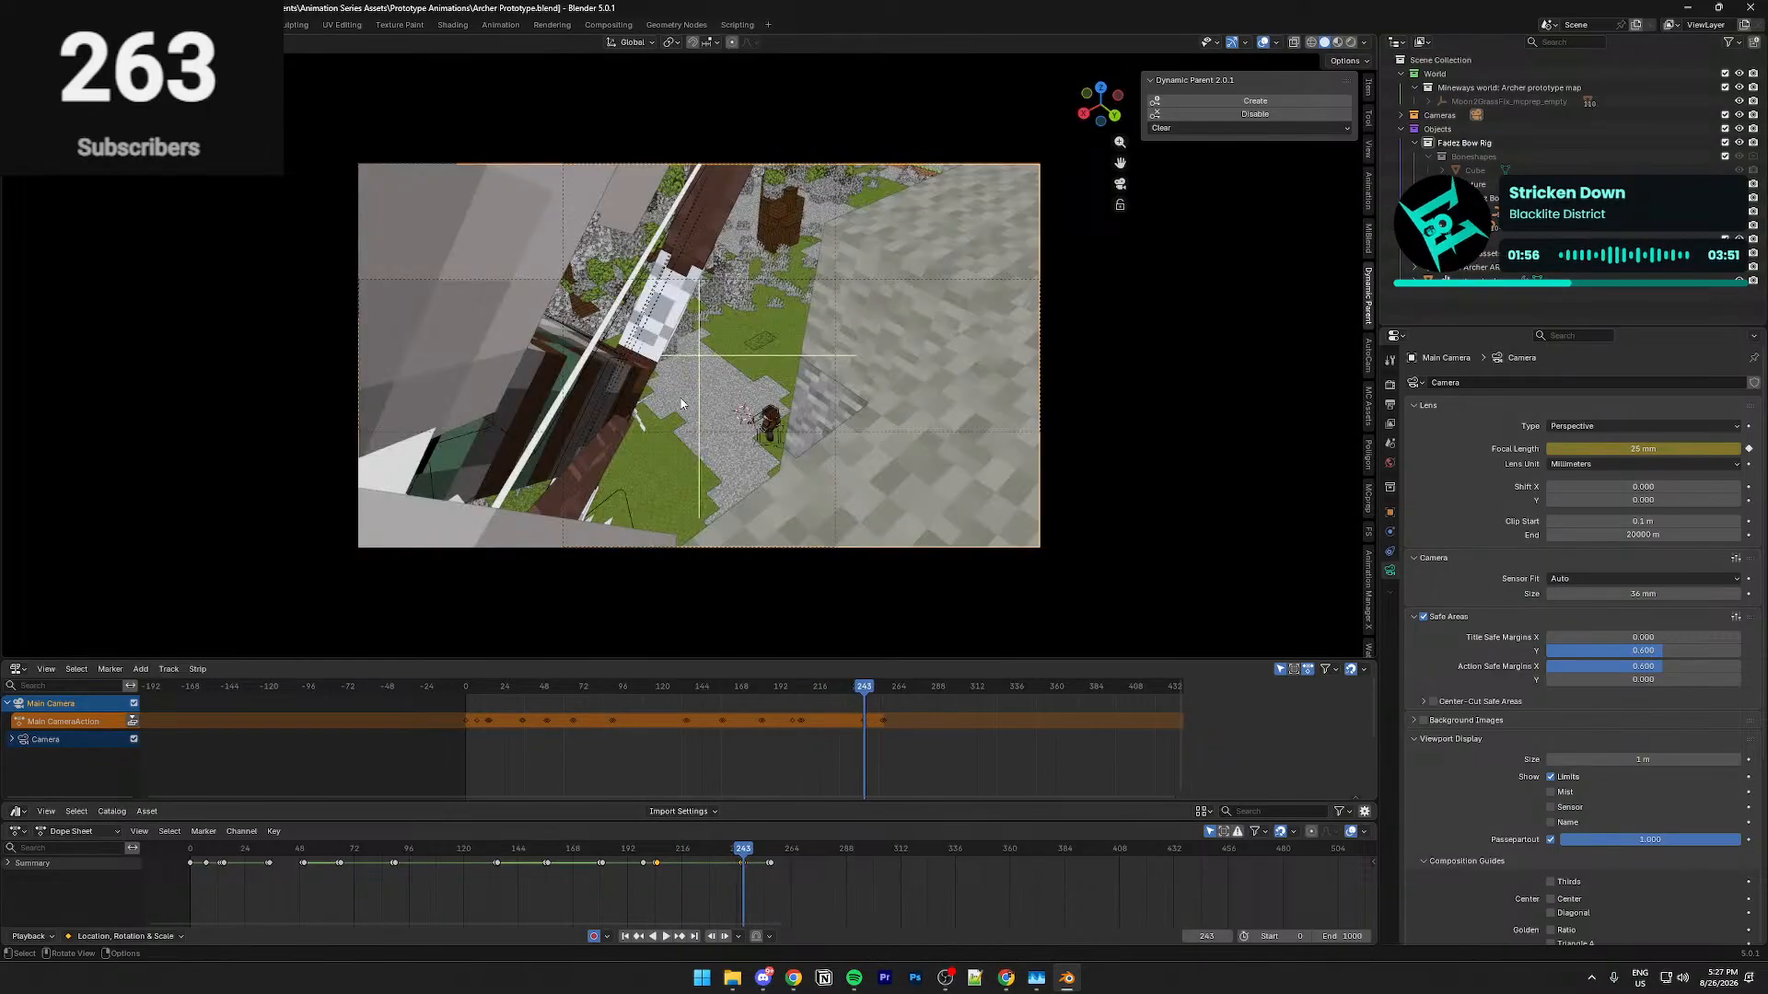
key("space")
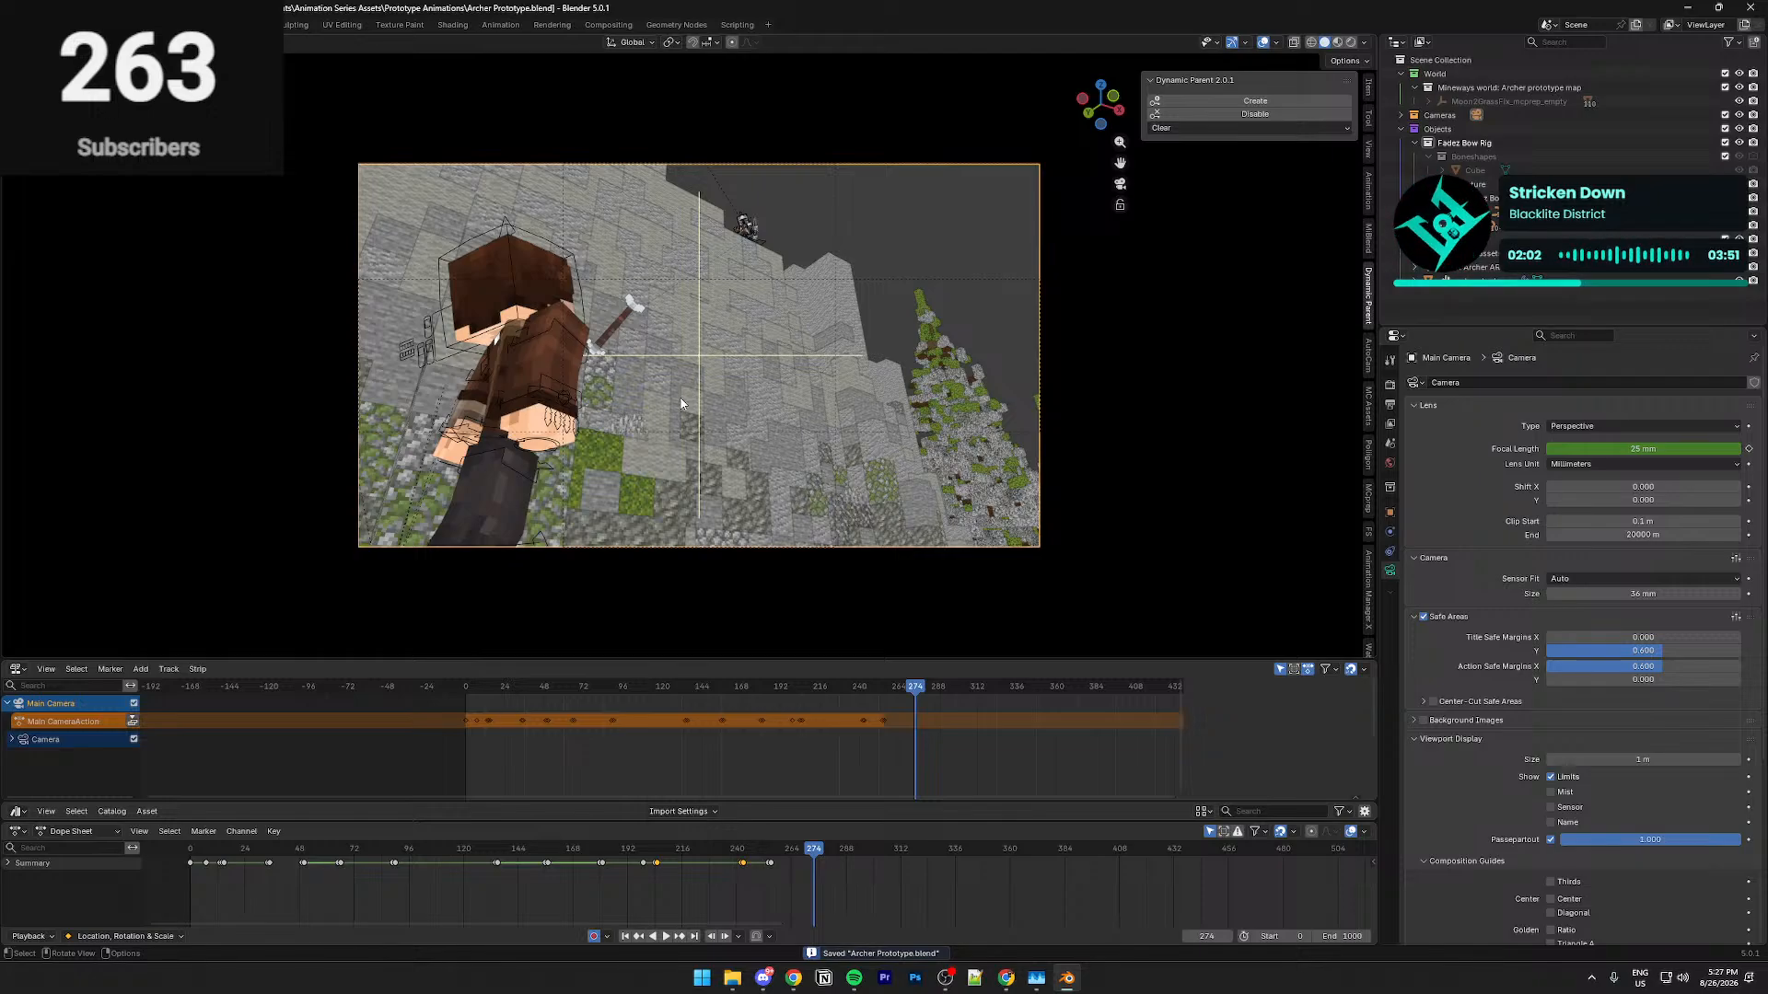
Replay the shot and scrub through the cuts around frames 243 to 258 to examine the arrow's flight up close
left_click(511, 850)
key("space")
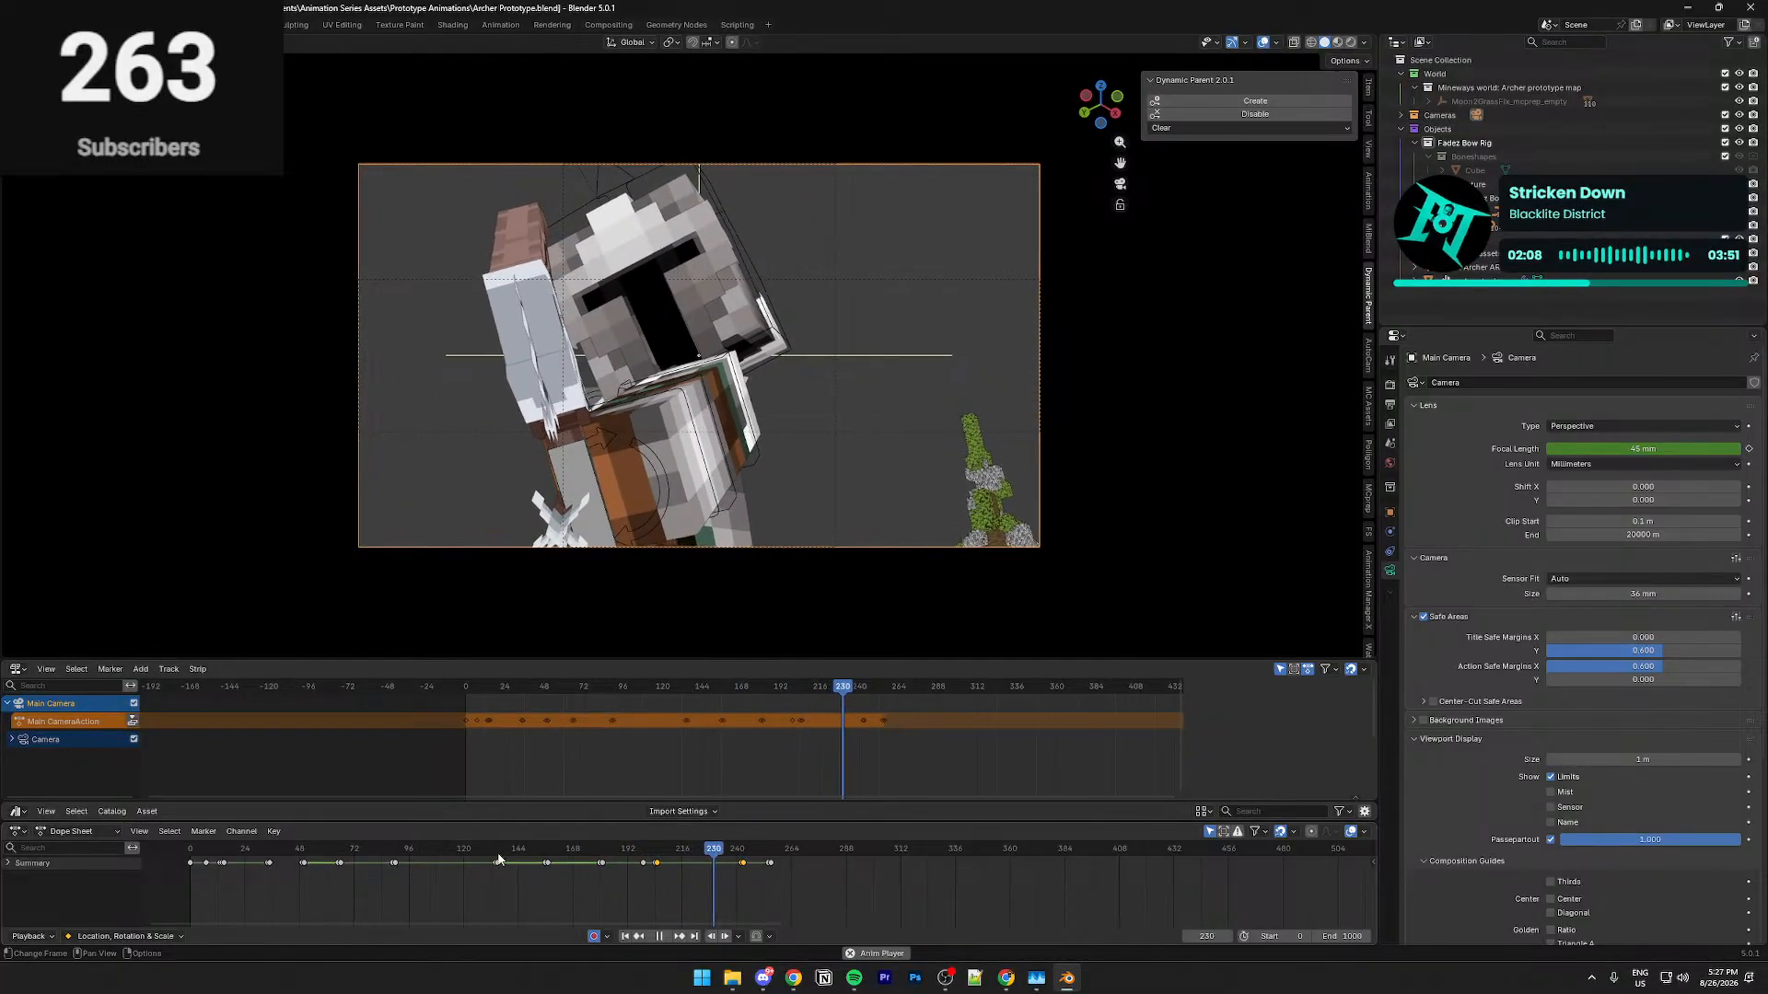
key("space")
left_click_drag(658, 853, 765, 870)
scroll(736, 460, "up", 10)
middle_click_drag(774, 497, 576, 271, "shift")
left_click_drag(760, 855, 772, 853)
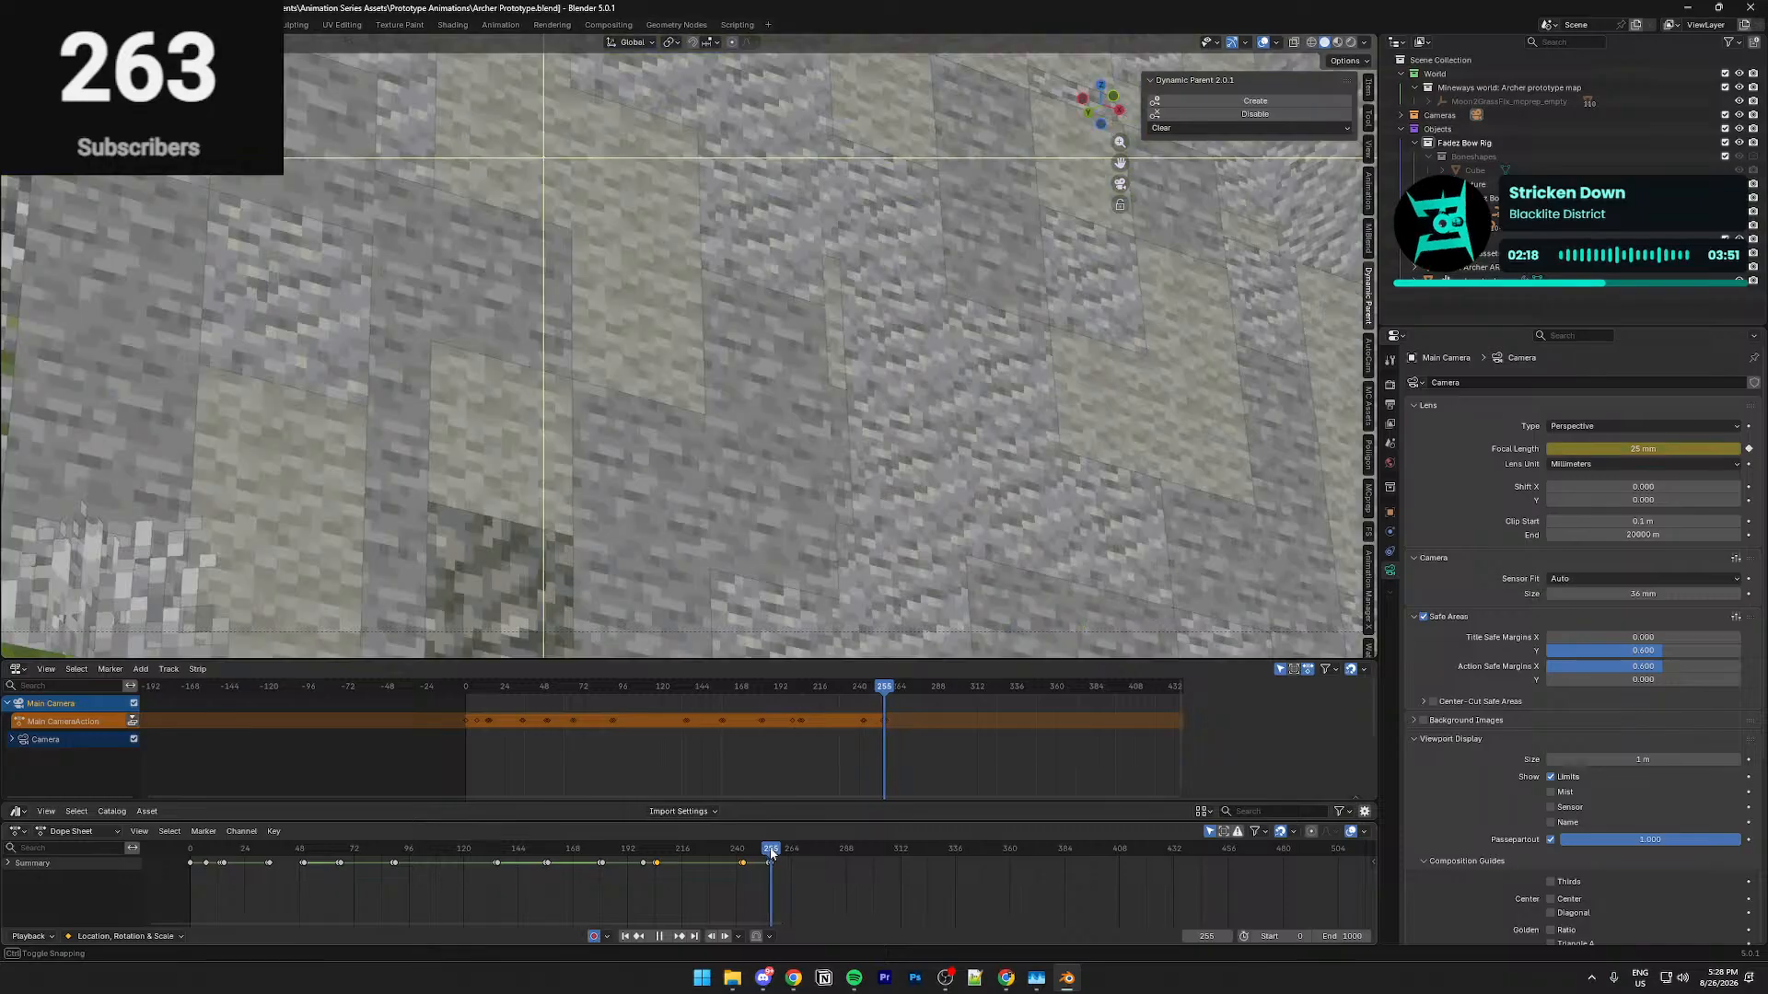
scroll(720, 474, "down", 10)
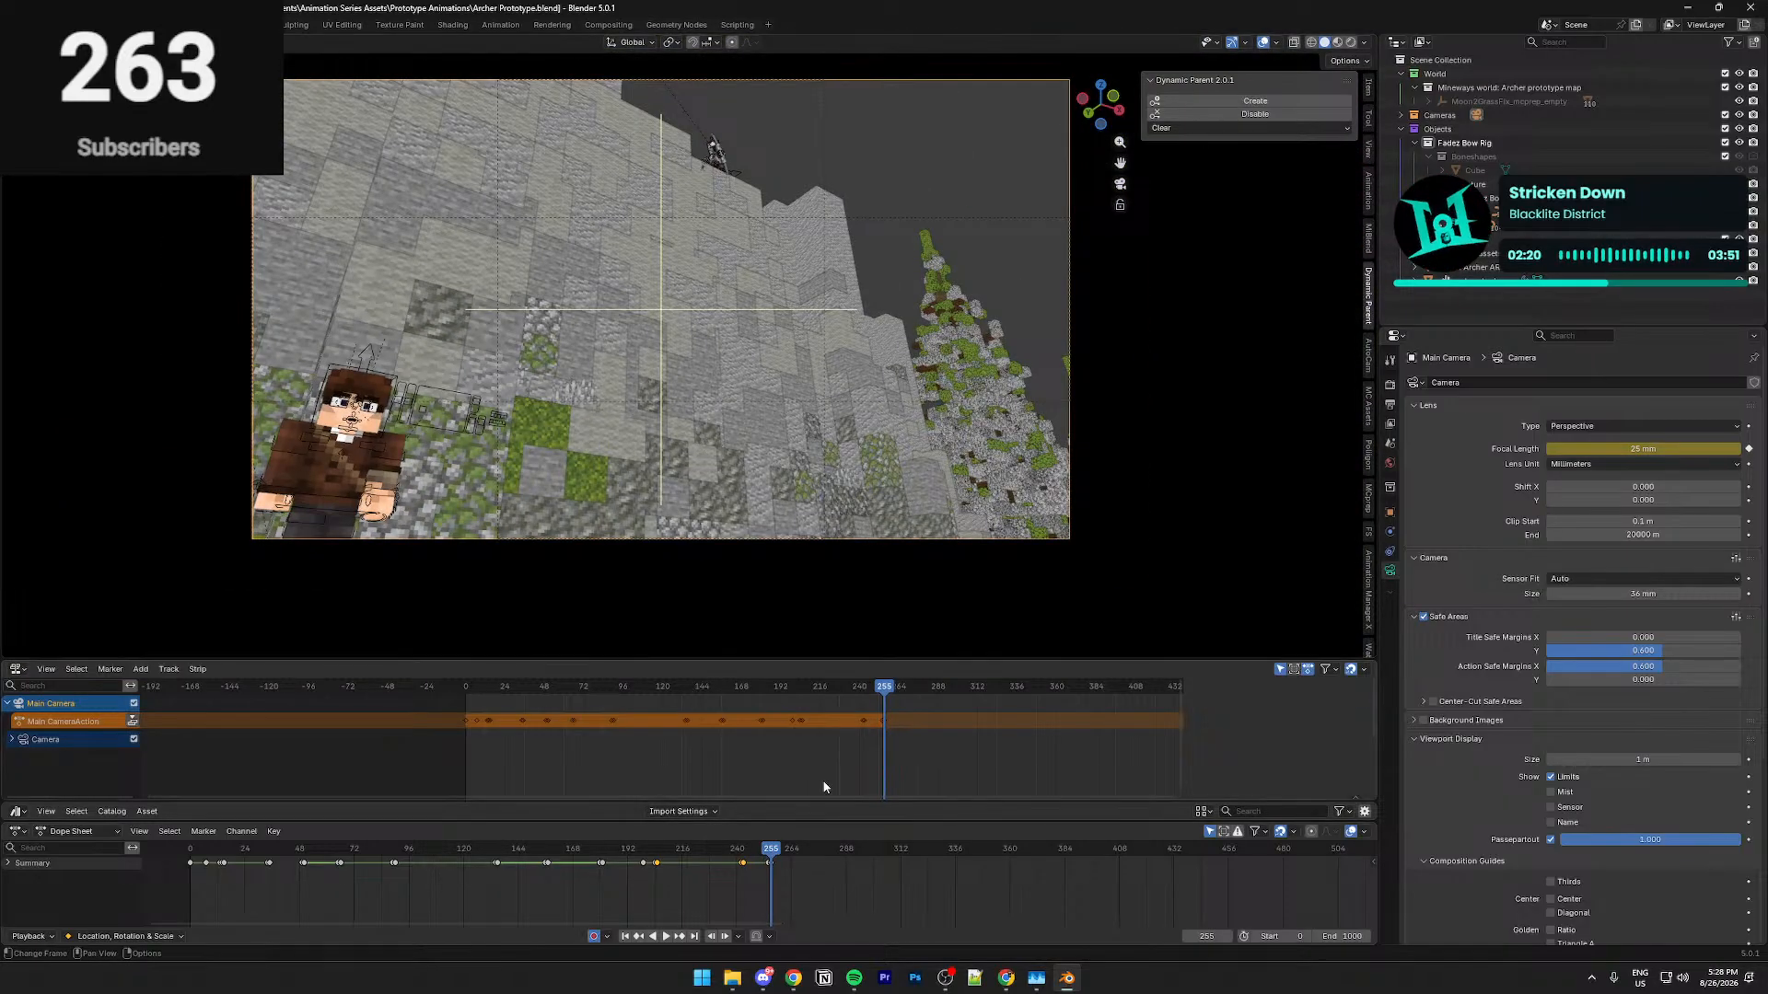
left_click_drag(771, 856, 738, 859)
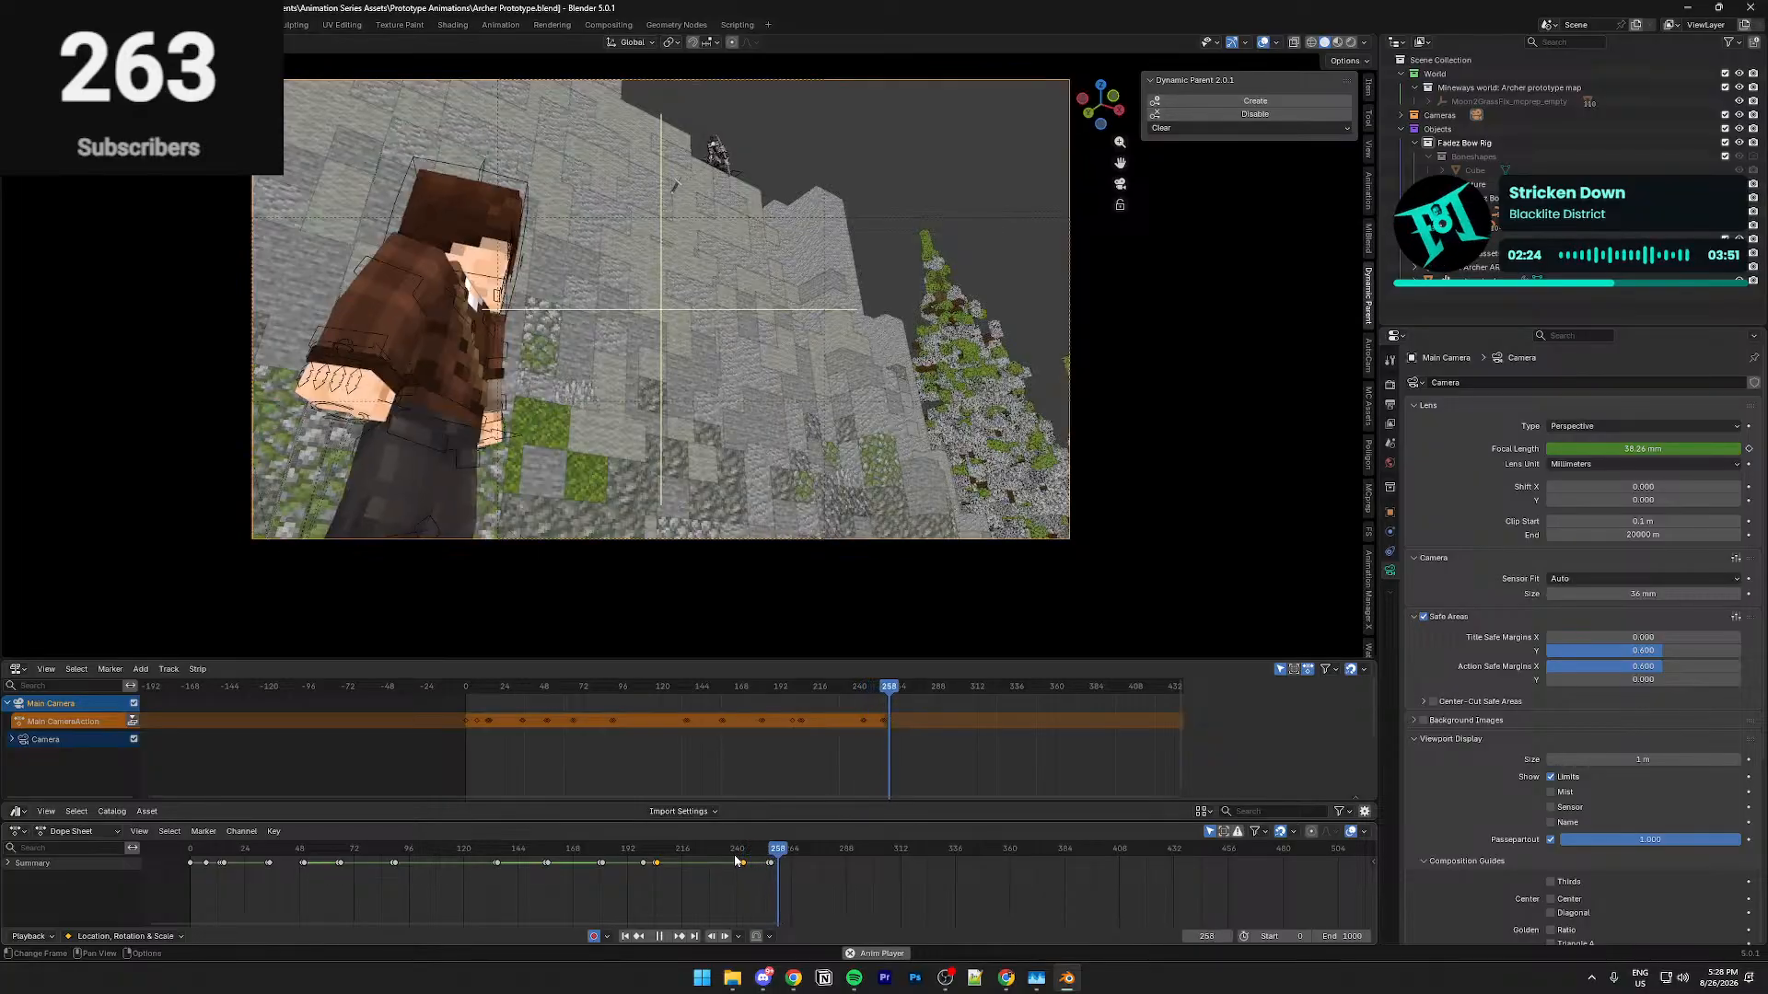
left_click(738, 859)
key("space")
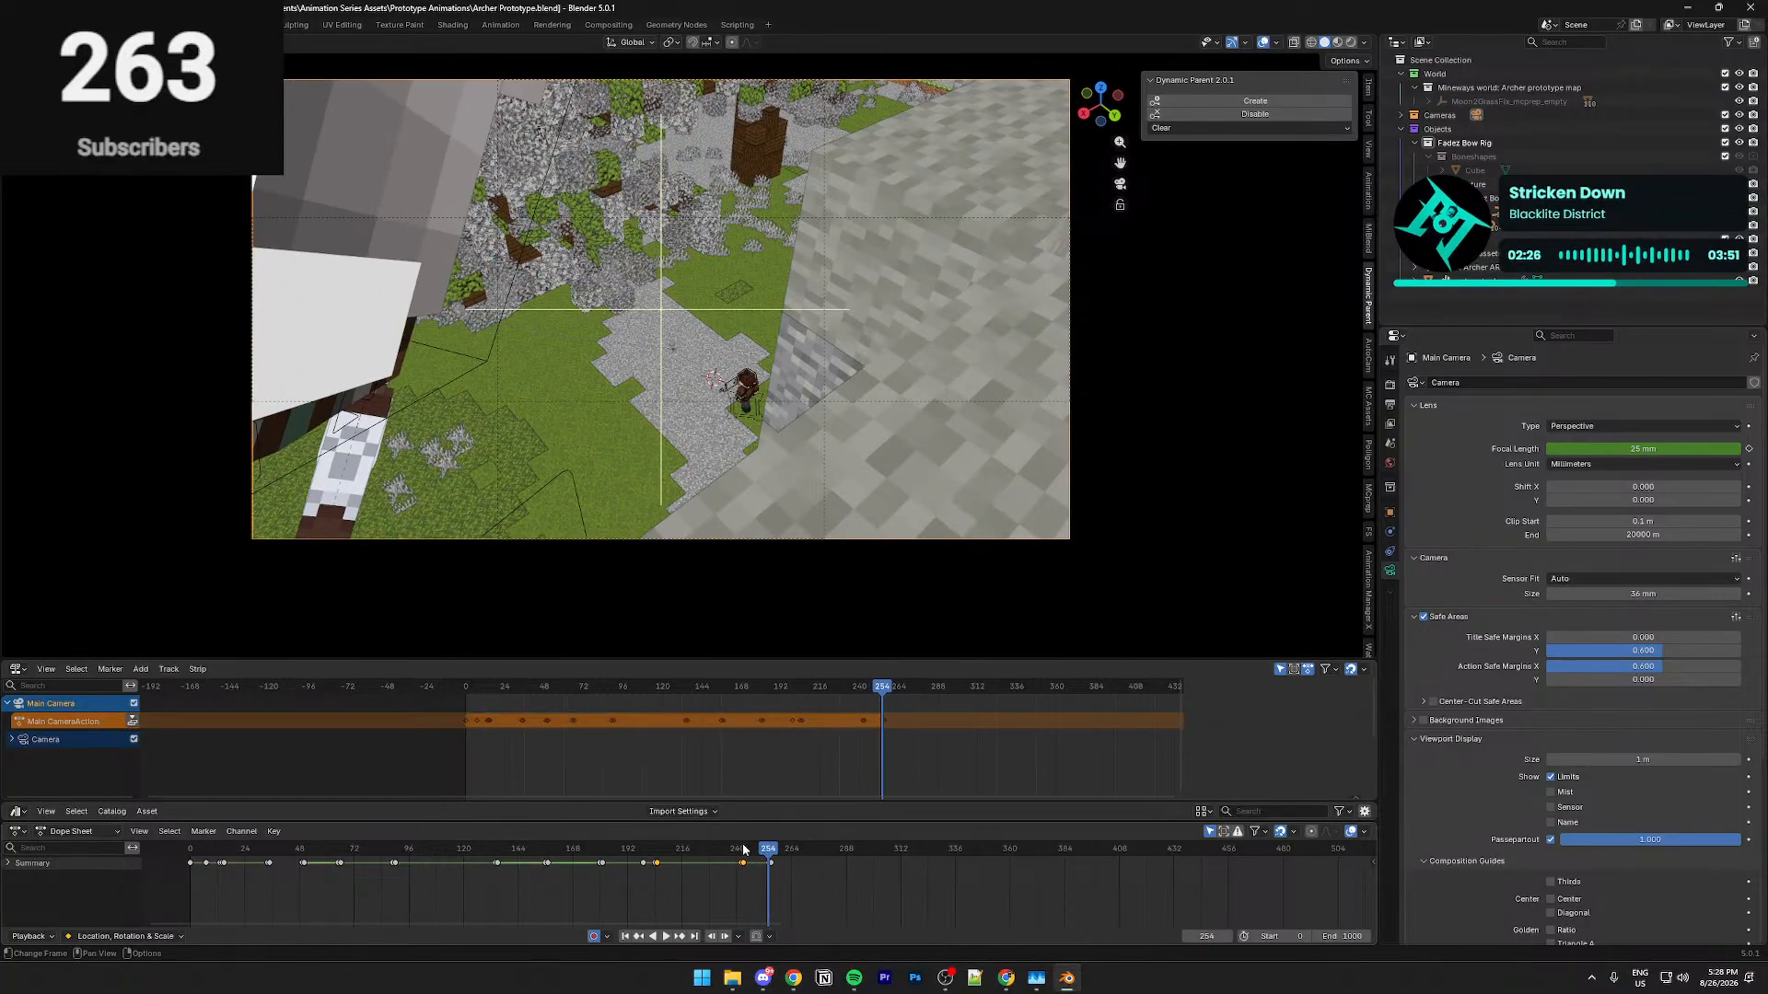
Select the arrow at frame 256 and move it along its local Y axis, farther away from the archer
left_click(674, 351)
scroll(781, 865, "up", 4)
left_click_drag(789, 855, 801, 858)
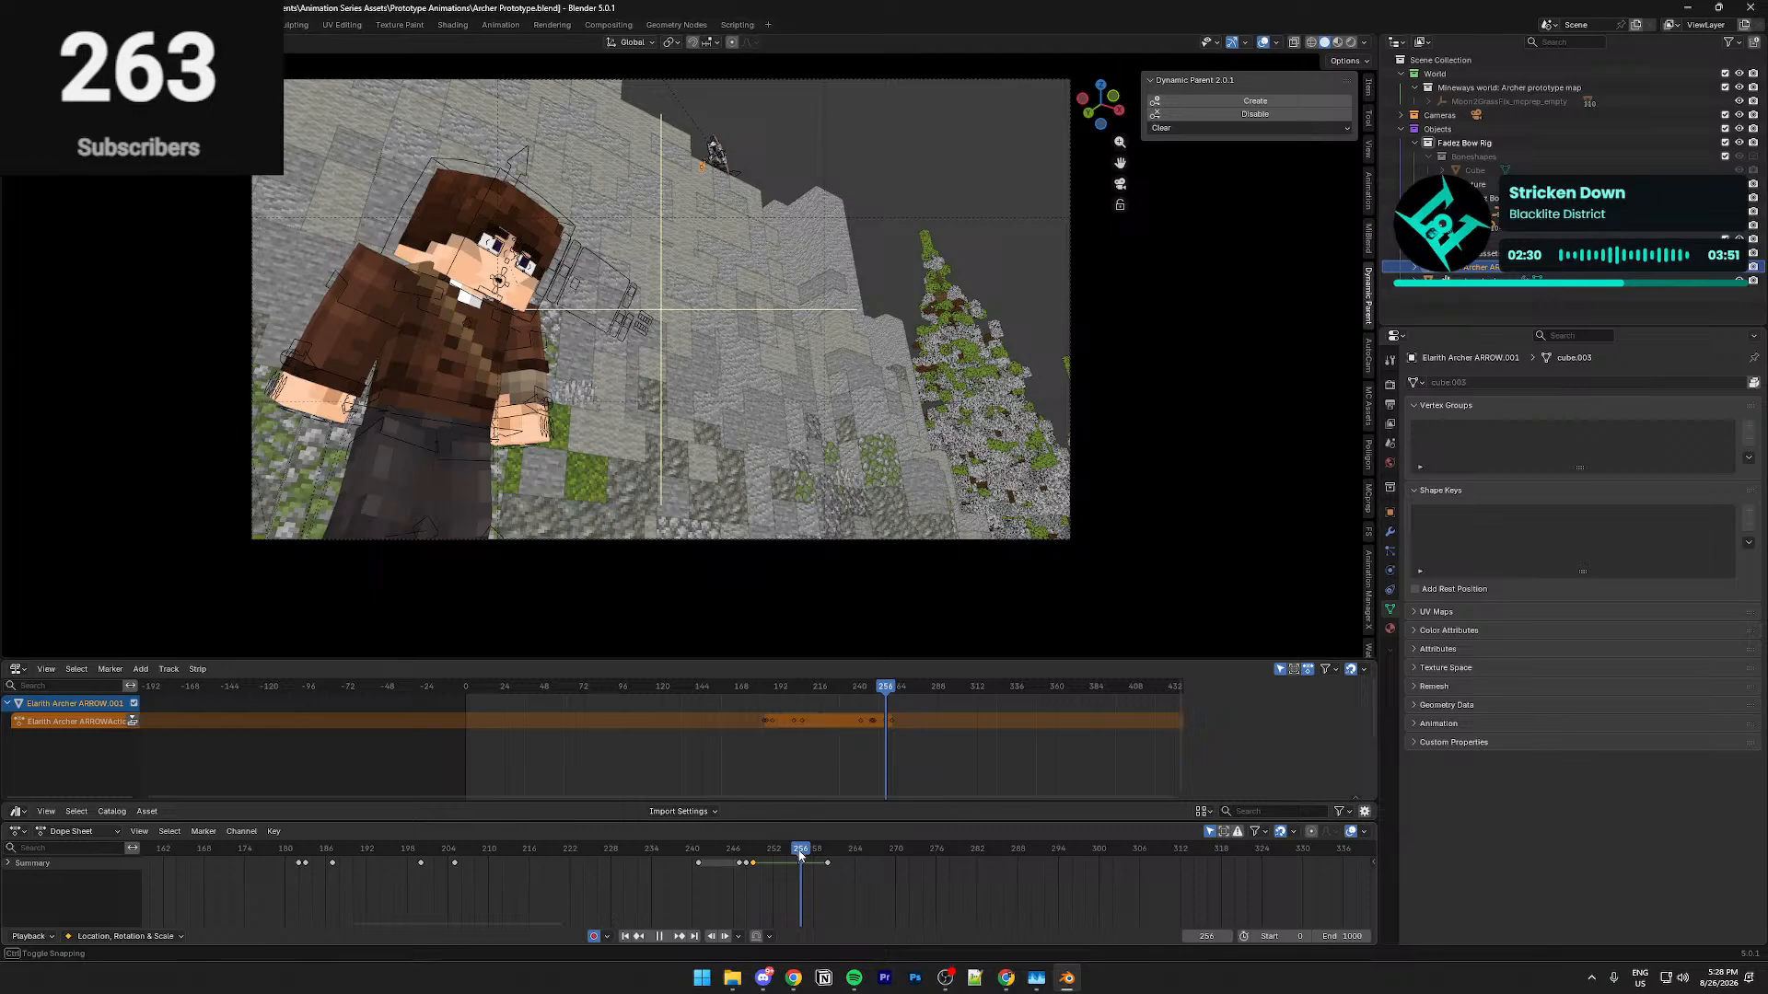
middle_click(772, 414)
key("KP_Decimal")
scroll(771, 451, "down", 10)
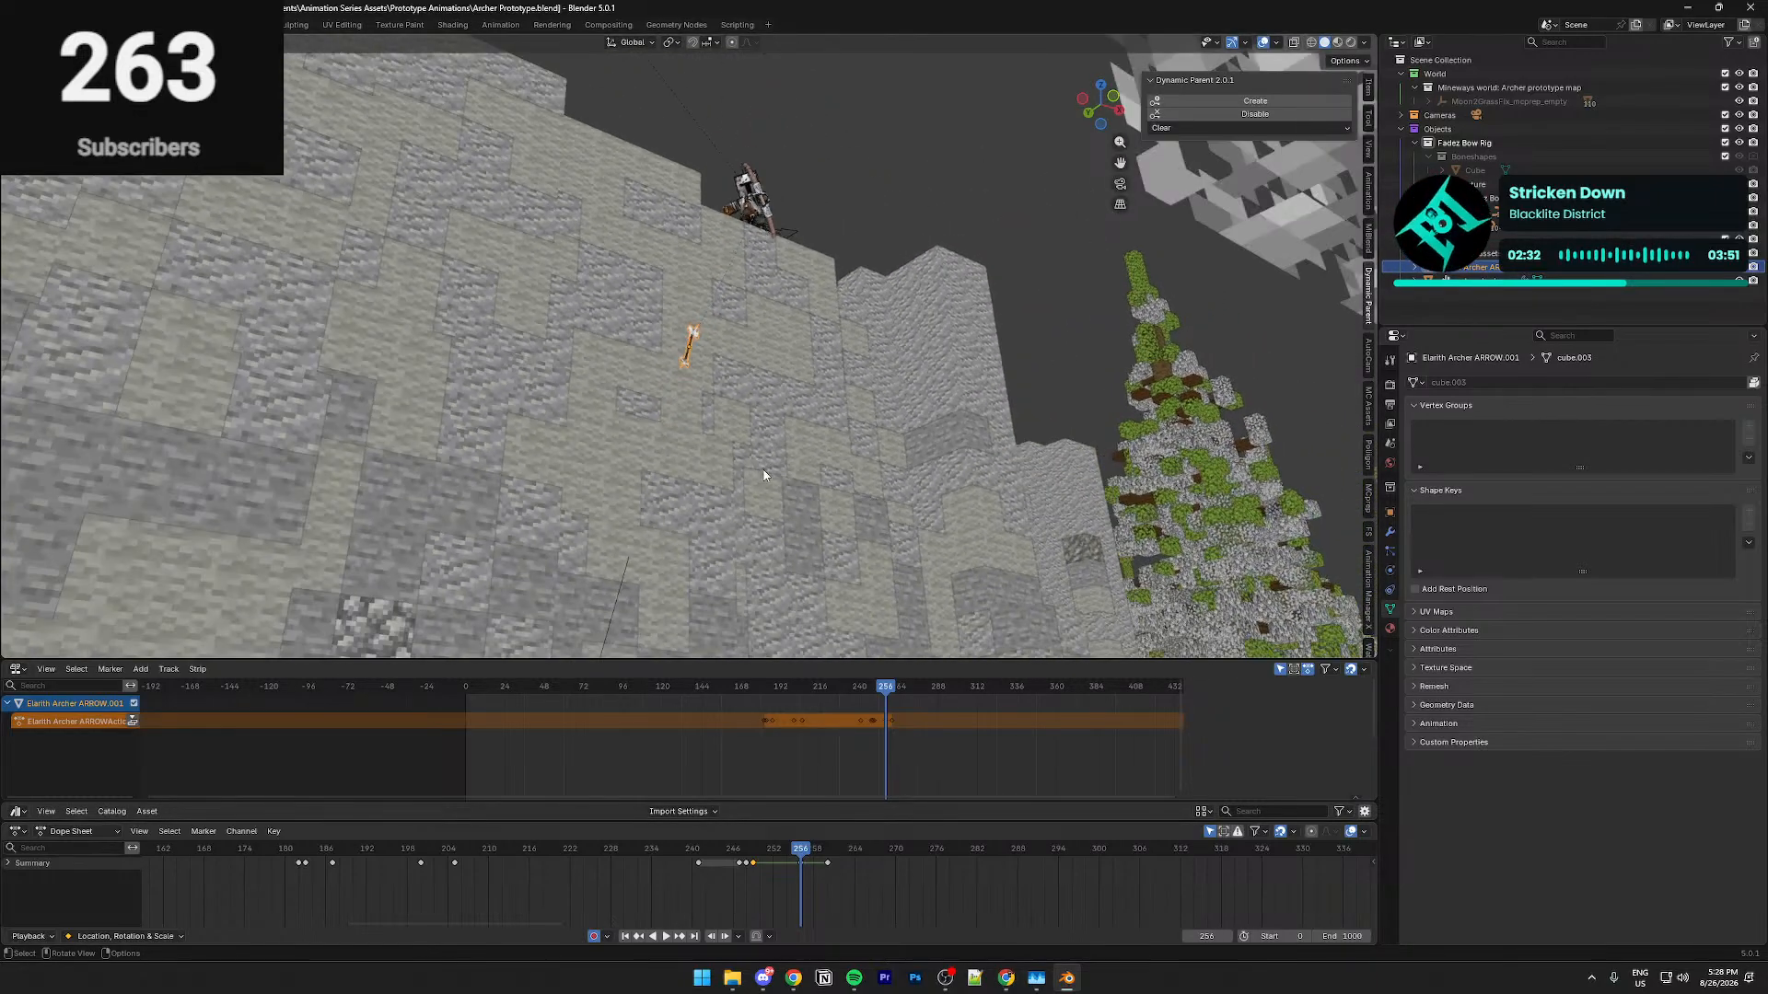
key("g")
key("z")
key("y")
key("y")
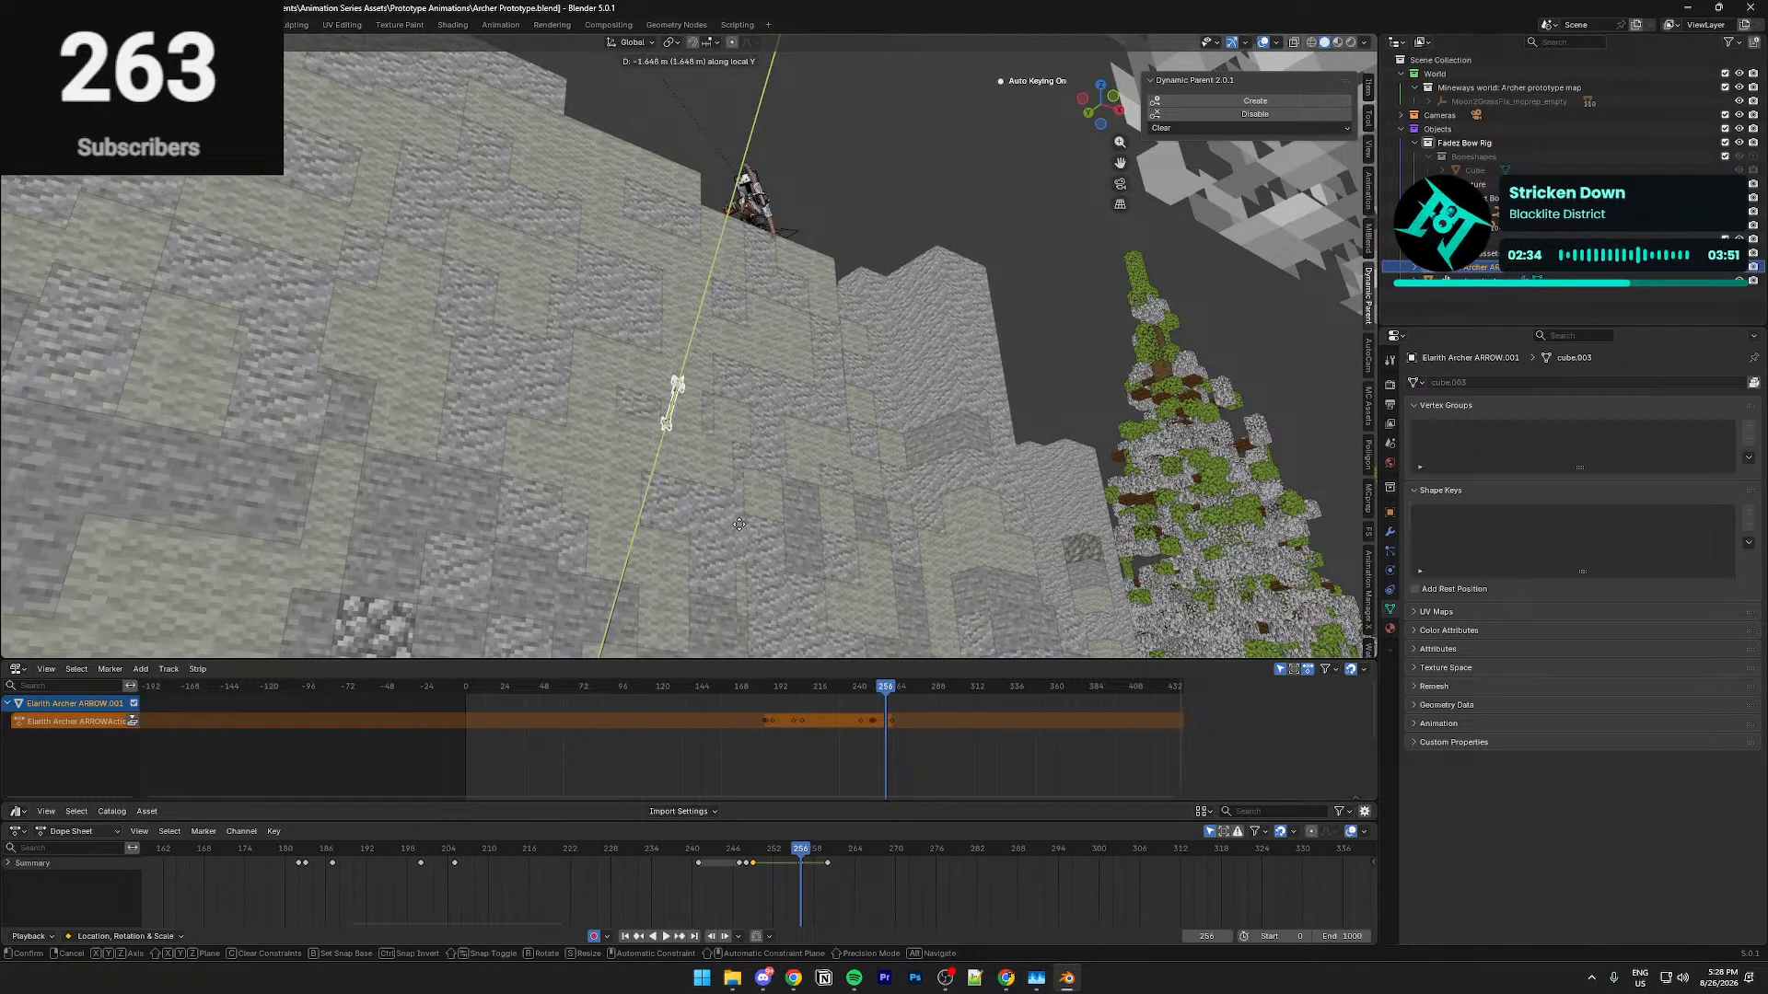
left_click(740, 525)
Check the arrow's flight by scrubbing around frame 256 and playing it back from a free view outside the camera
scroll(753, 513, "down", 4)
key("KP_0")
left_click_drag(804, 860, 797, 854)
middle_click_drag(754, 417, 815, 451)
left_click_drag(793, 852, 675, 846)
key("space")
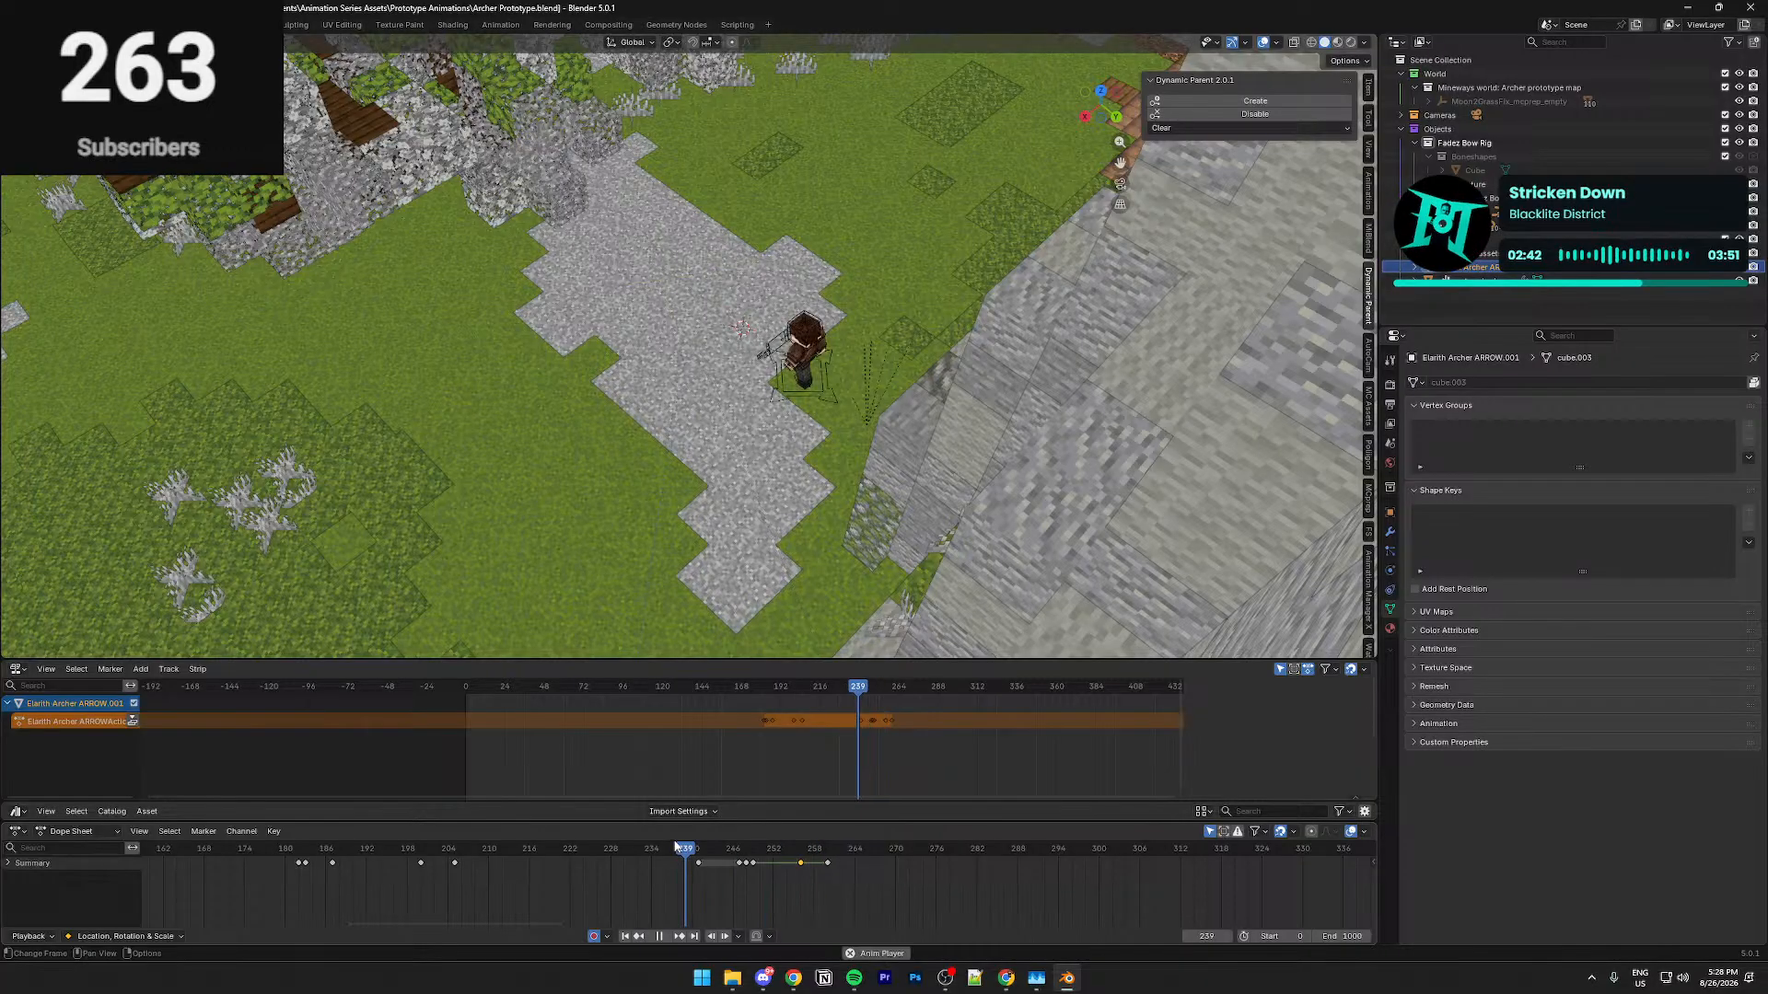
key("space")
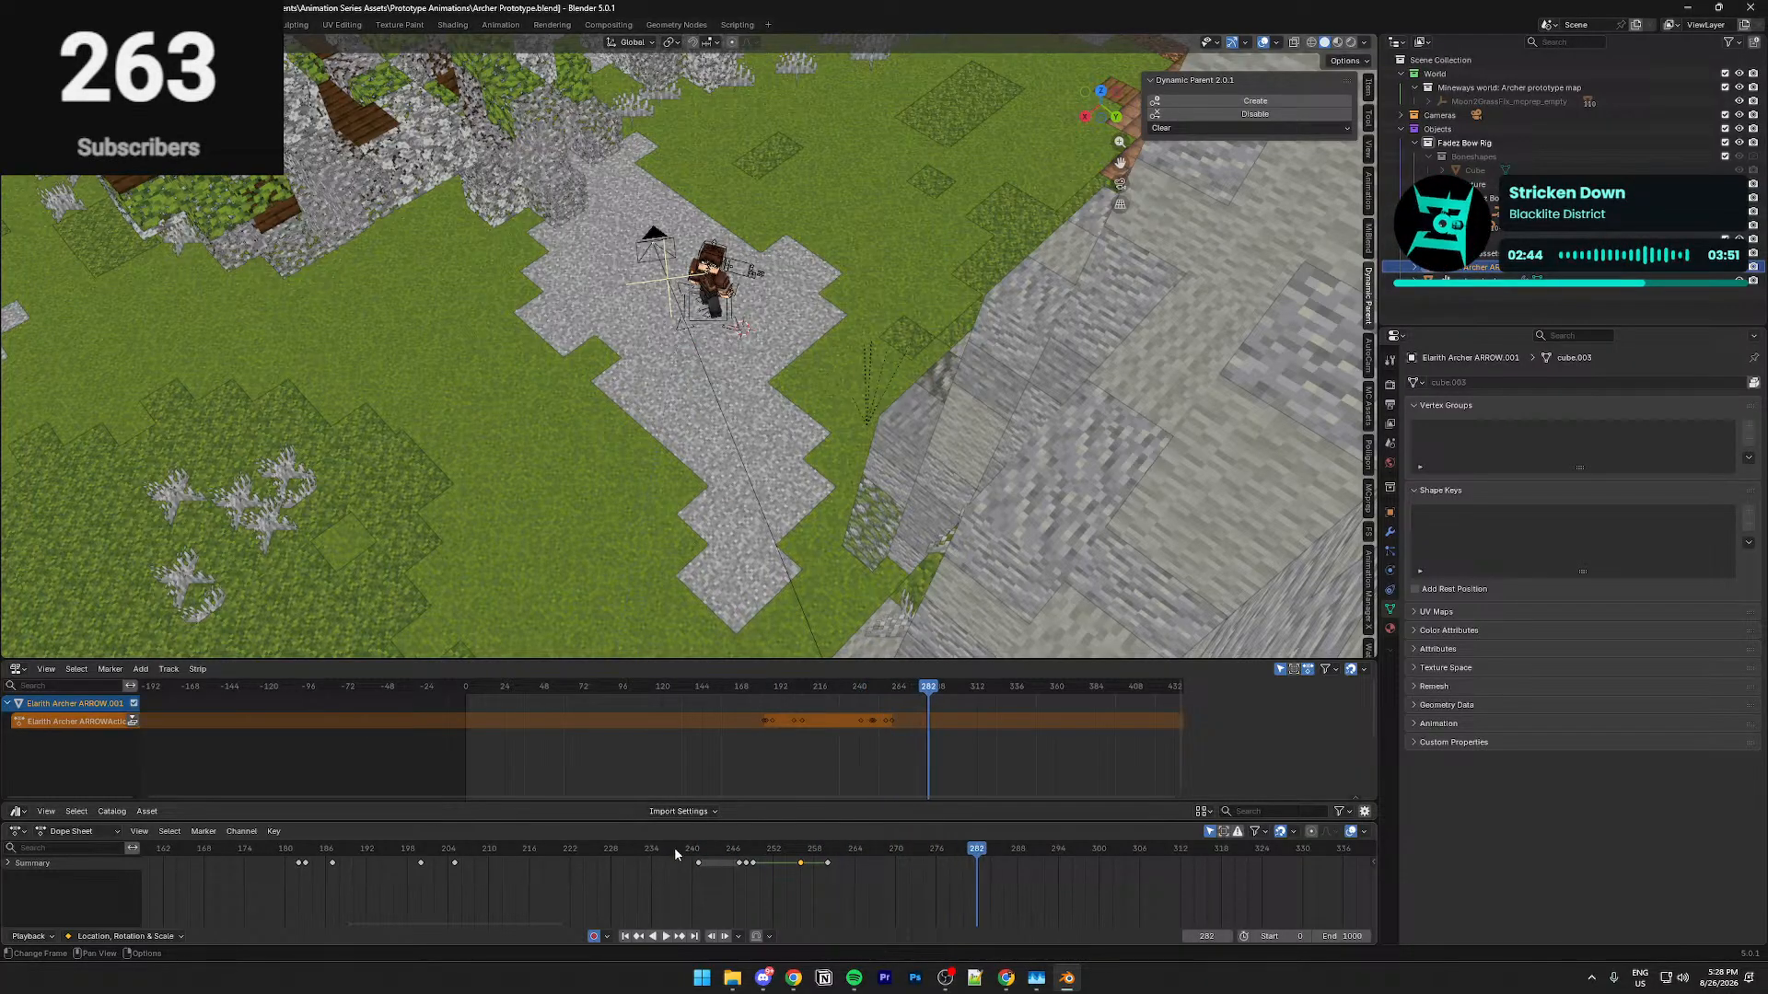
Return to the camera view and replay the arrow's release several times from before frame 241
left_click(637, 849)
key("KP_0")
key("space")
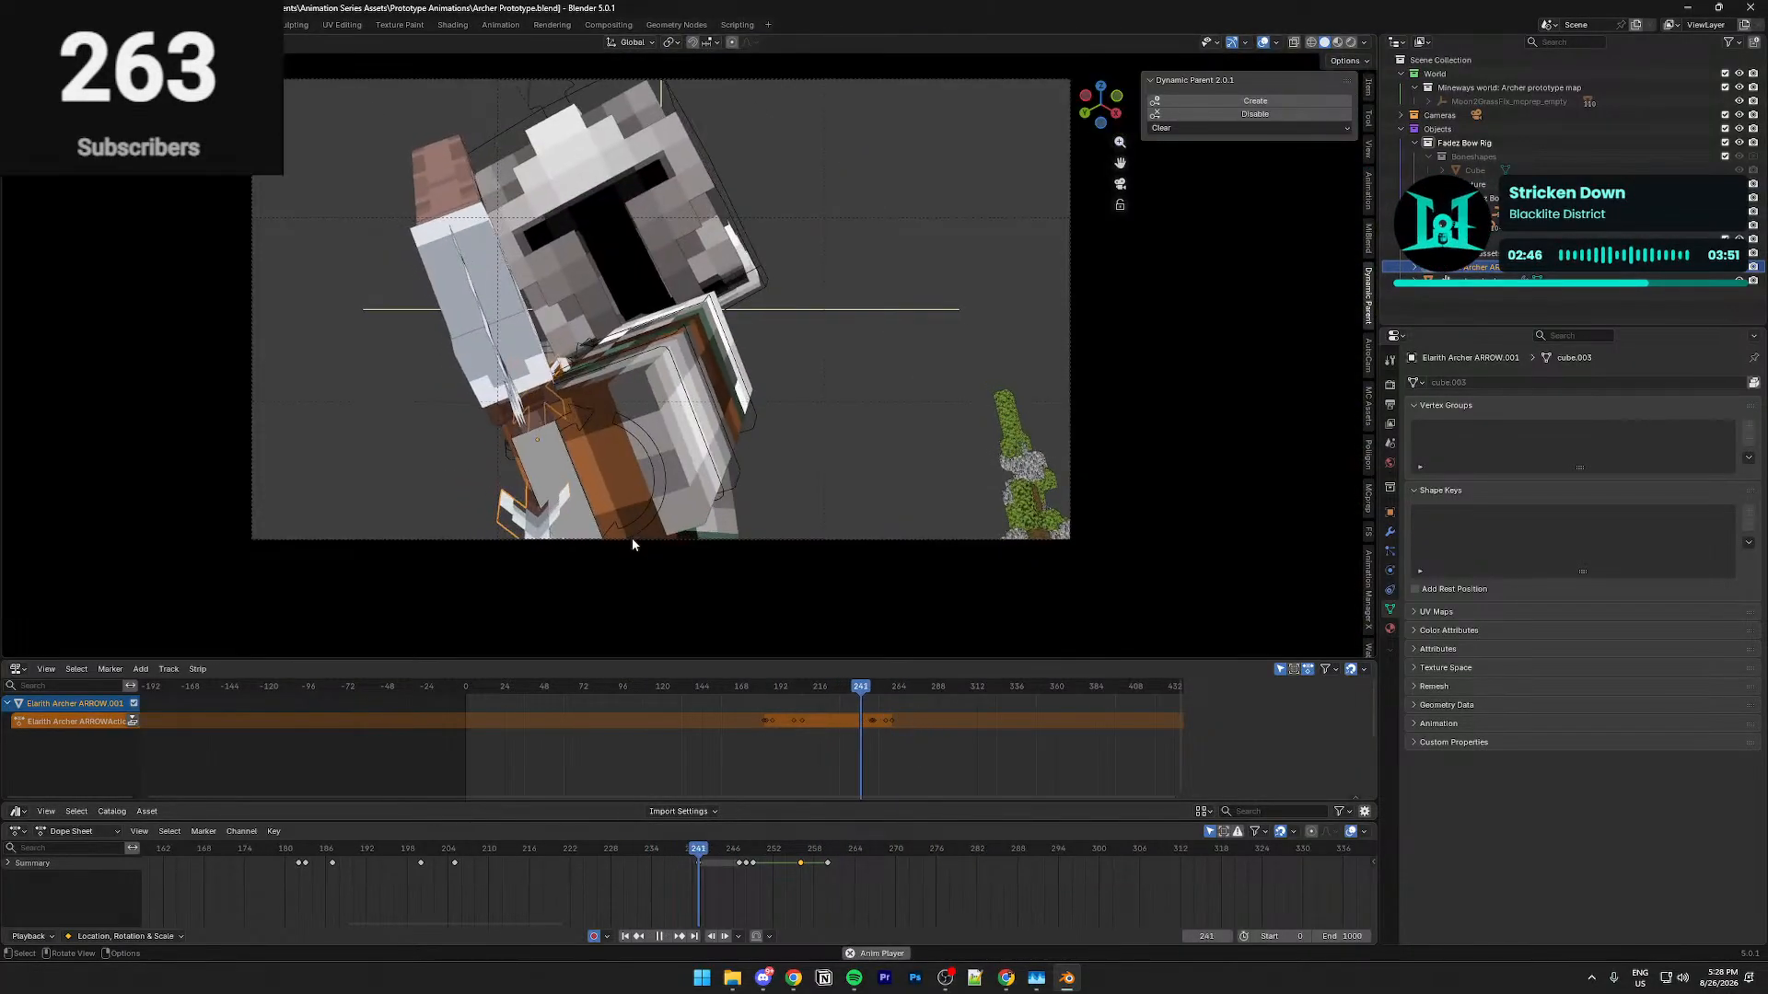
left_click(663, 850)
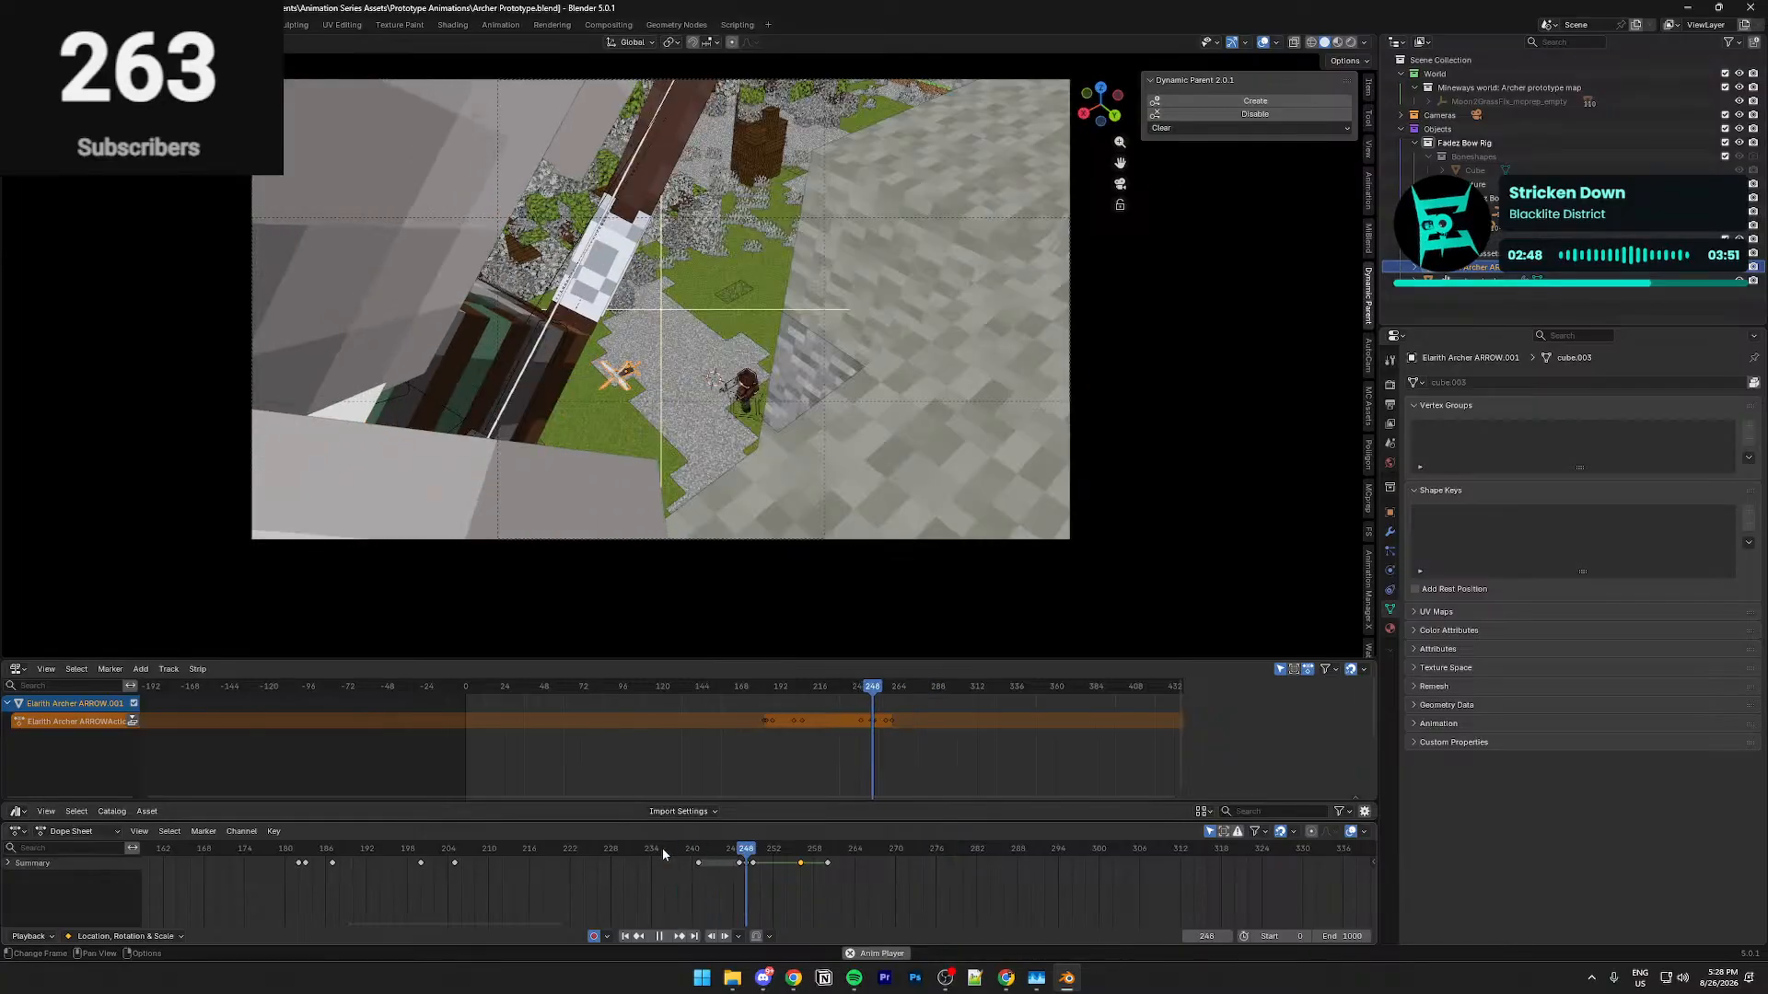
left_click(663, 850)
key("space")
key("space")
Move the arrow along the global X axis at frame 249, check its placement from outside the camera, and save the file
left_click_drag(730, 856, 757, 858)
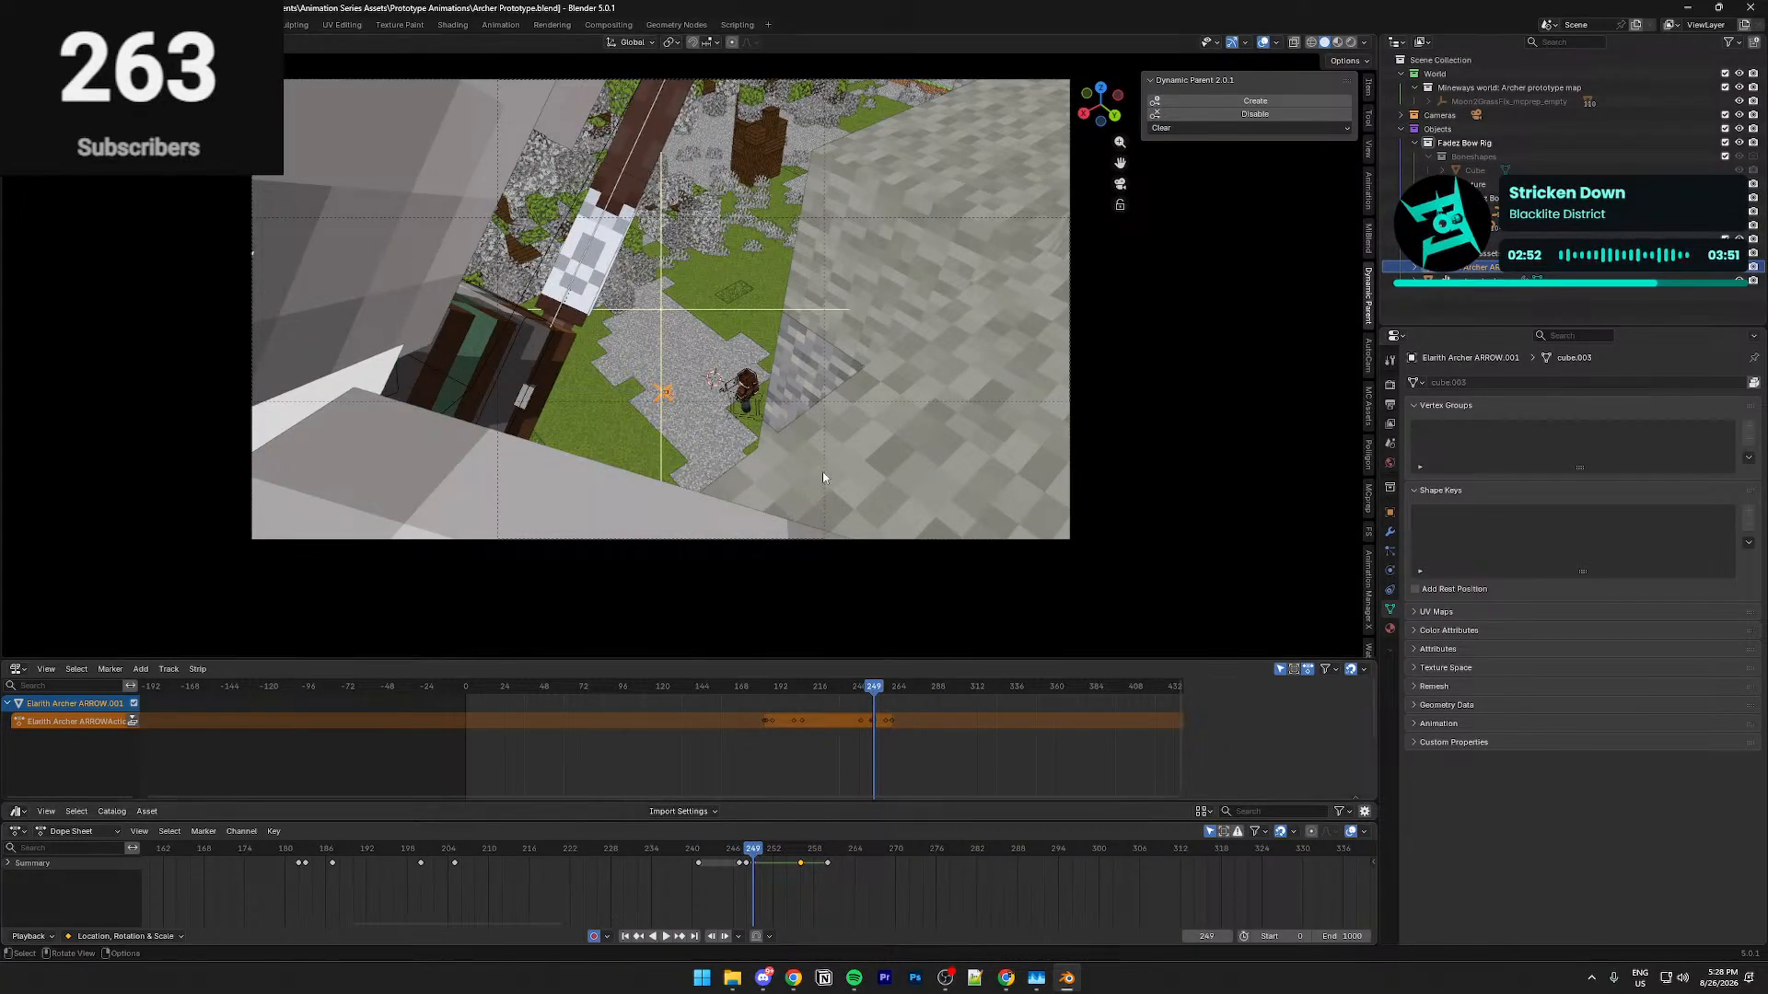
key("g")
left_click(804, 450)
middle_click_drag(804, 450, 810, 502)
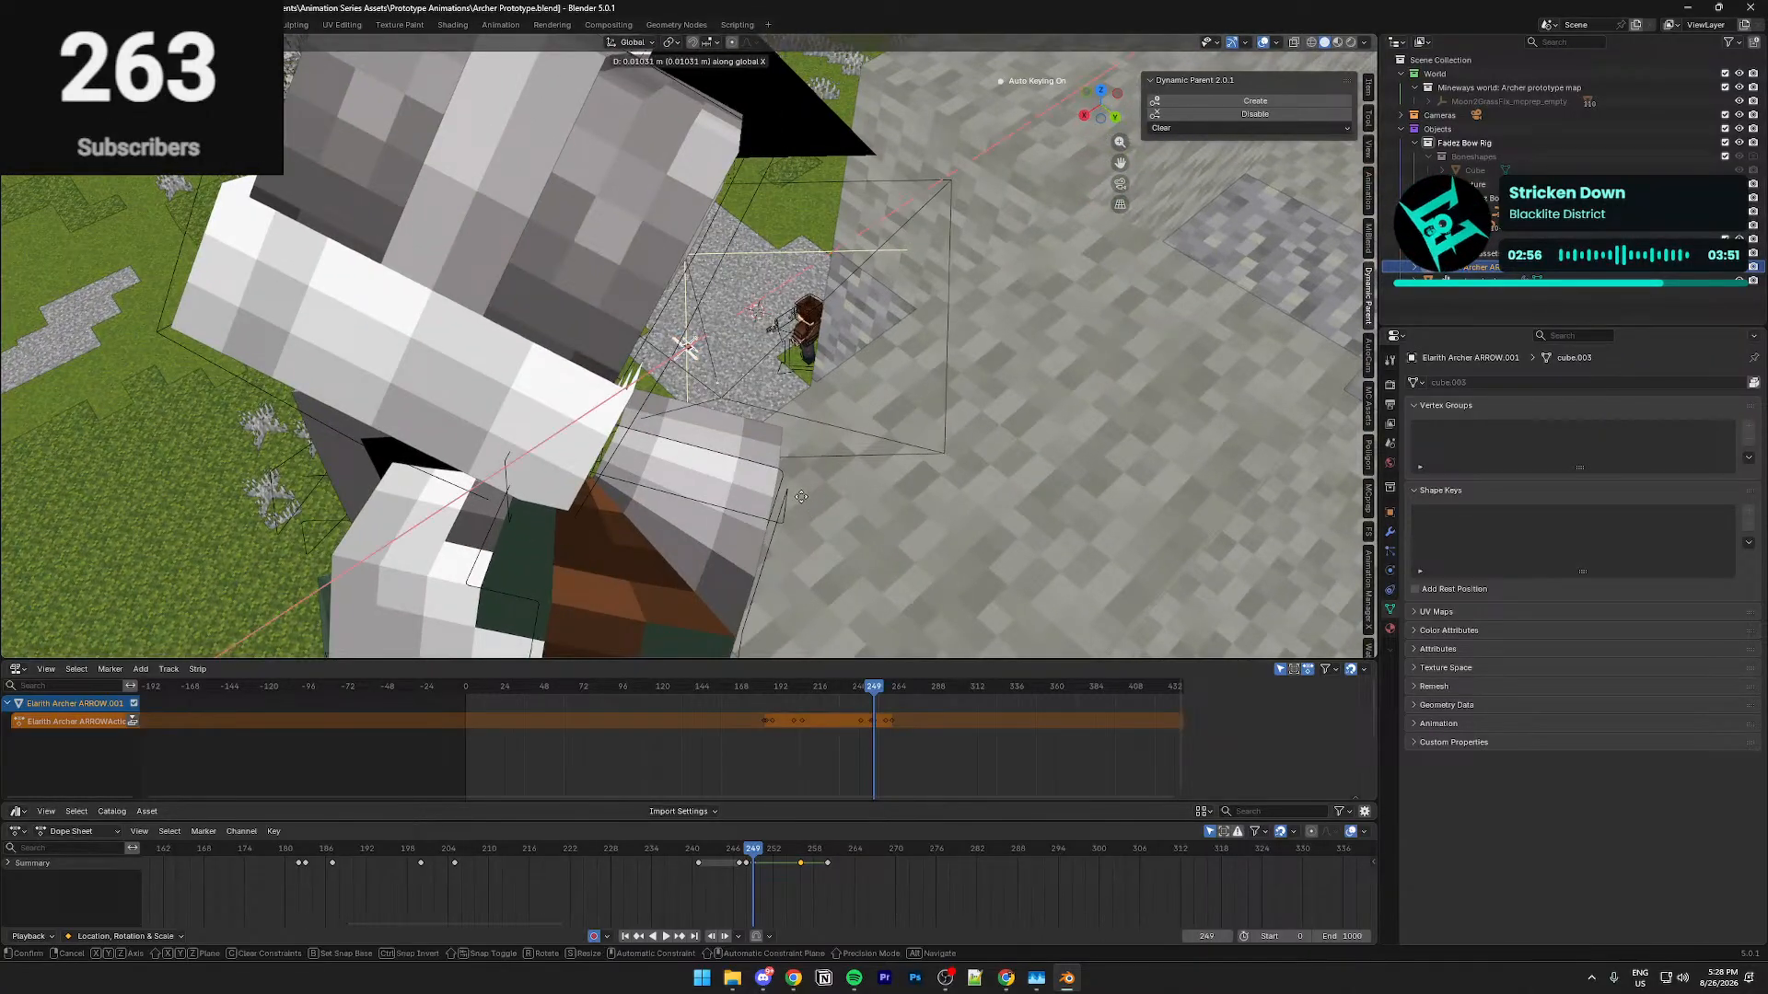
left_click(581, 481)
middle_click_drag(581, 480, 382, 685)
key("ctrl+s")
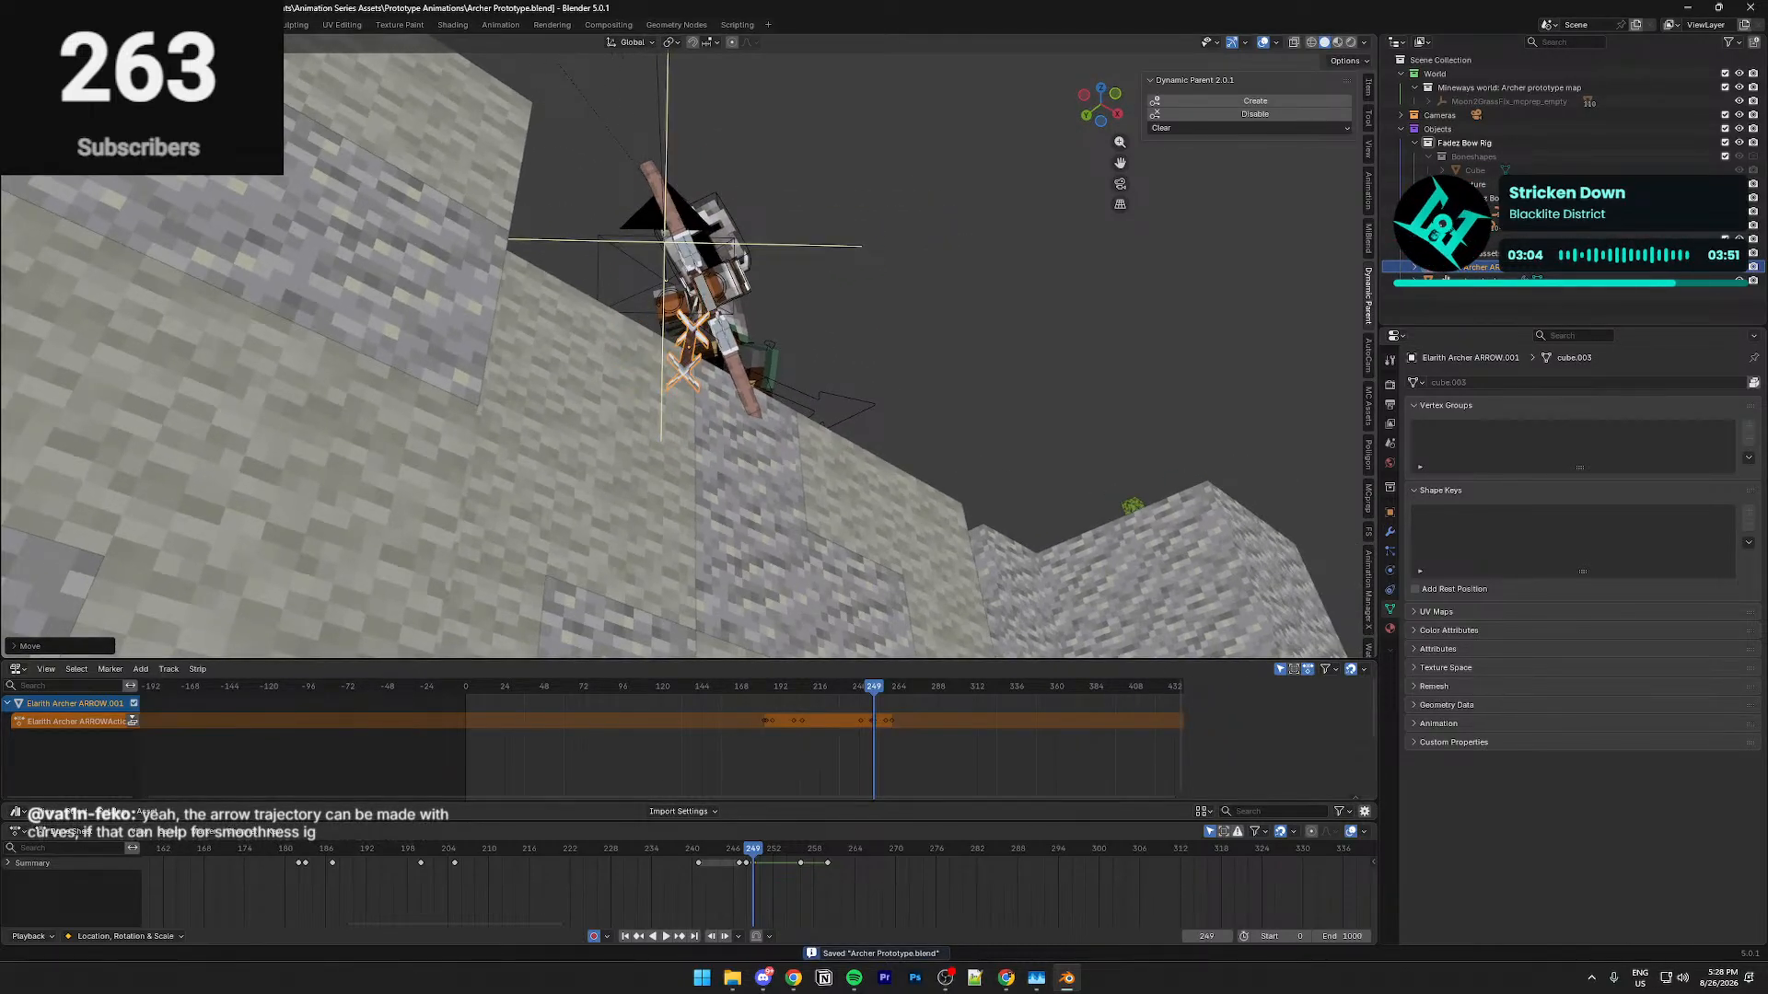
Split the 3D viewport horizontally, turn the new area into a Graph Editor showing the arrow's curves, and save the file
left_click_drag(15, 661, 34, 474)
left_click(18, 482)
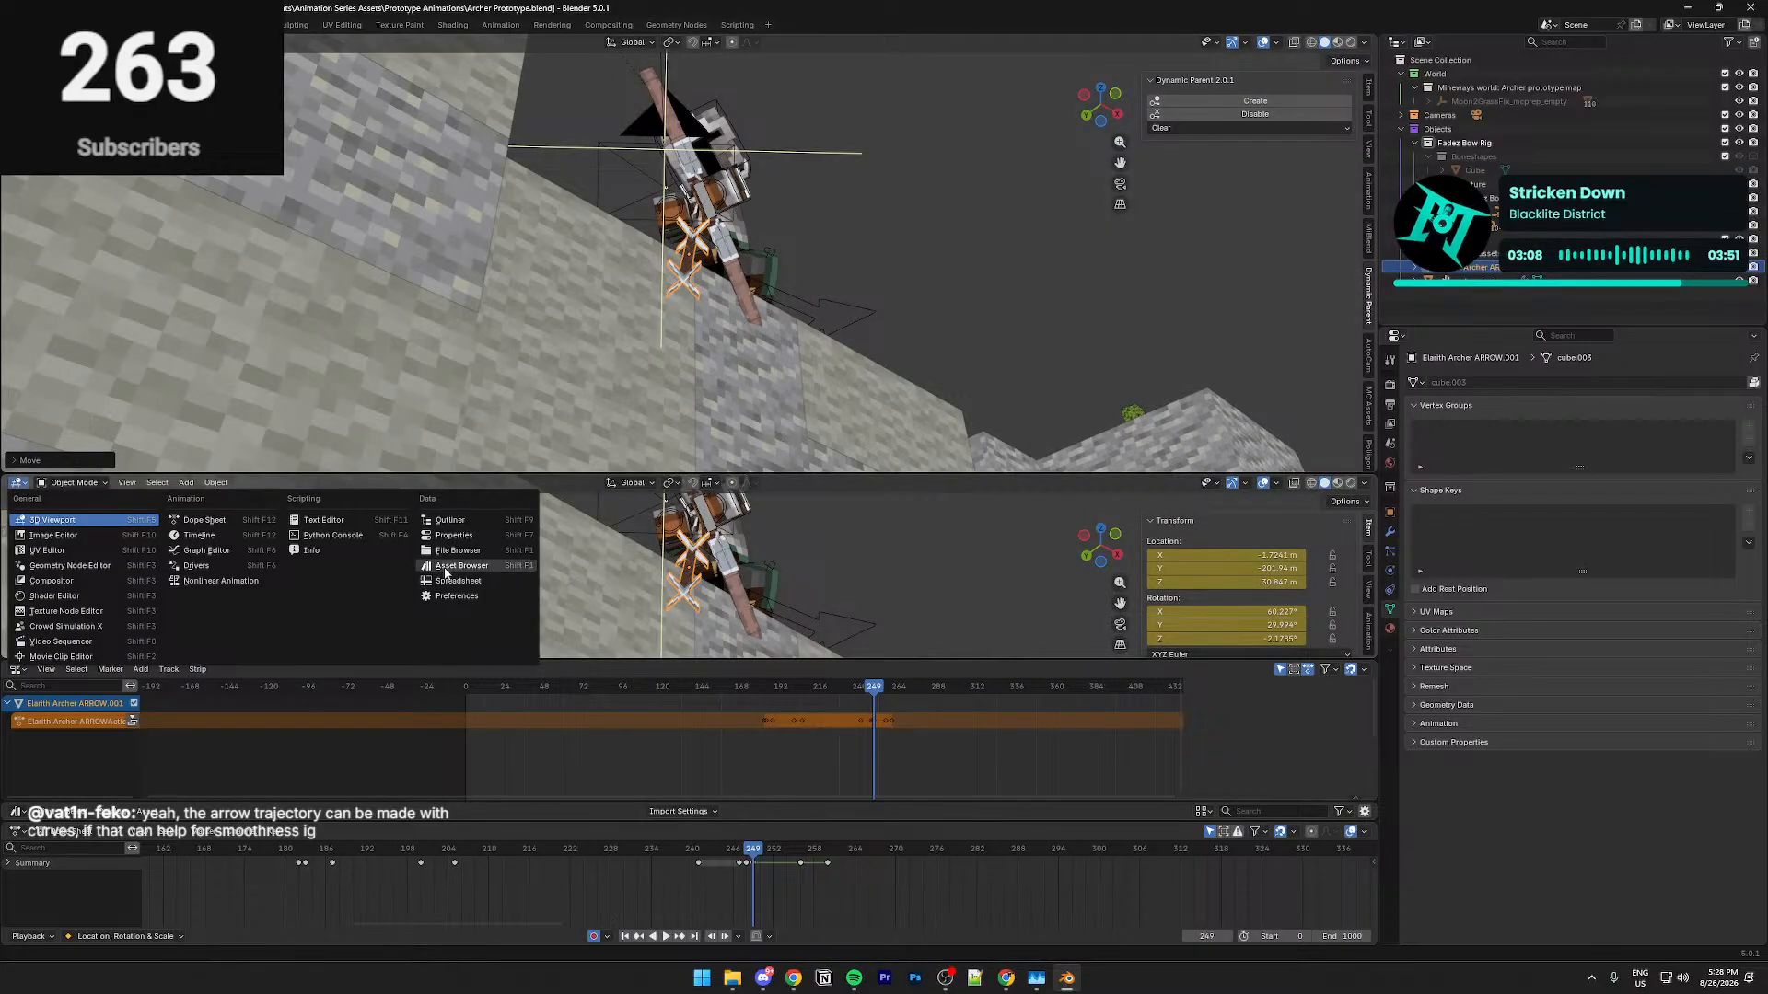
left_click(226, 549)
key("ctrl+s")
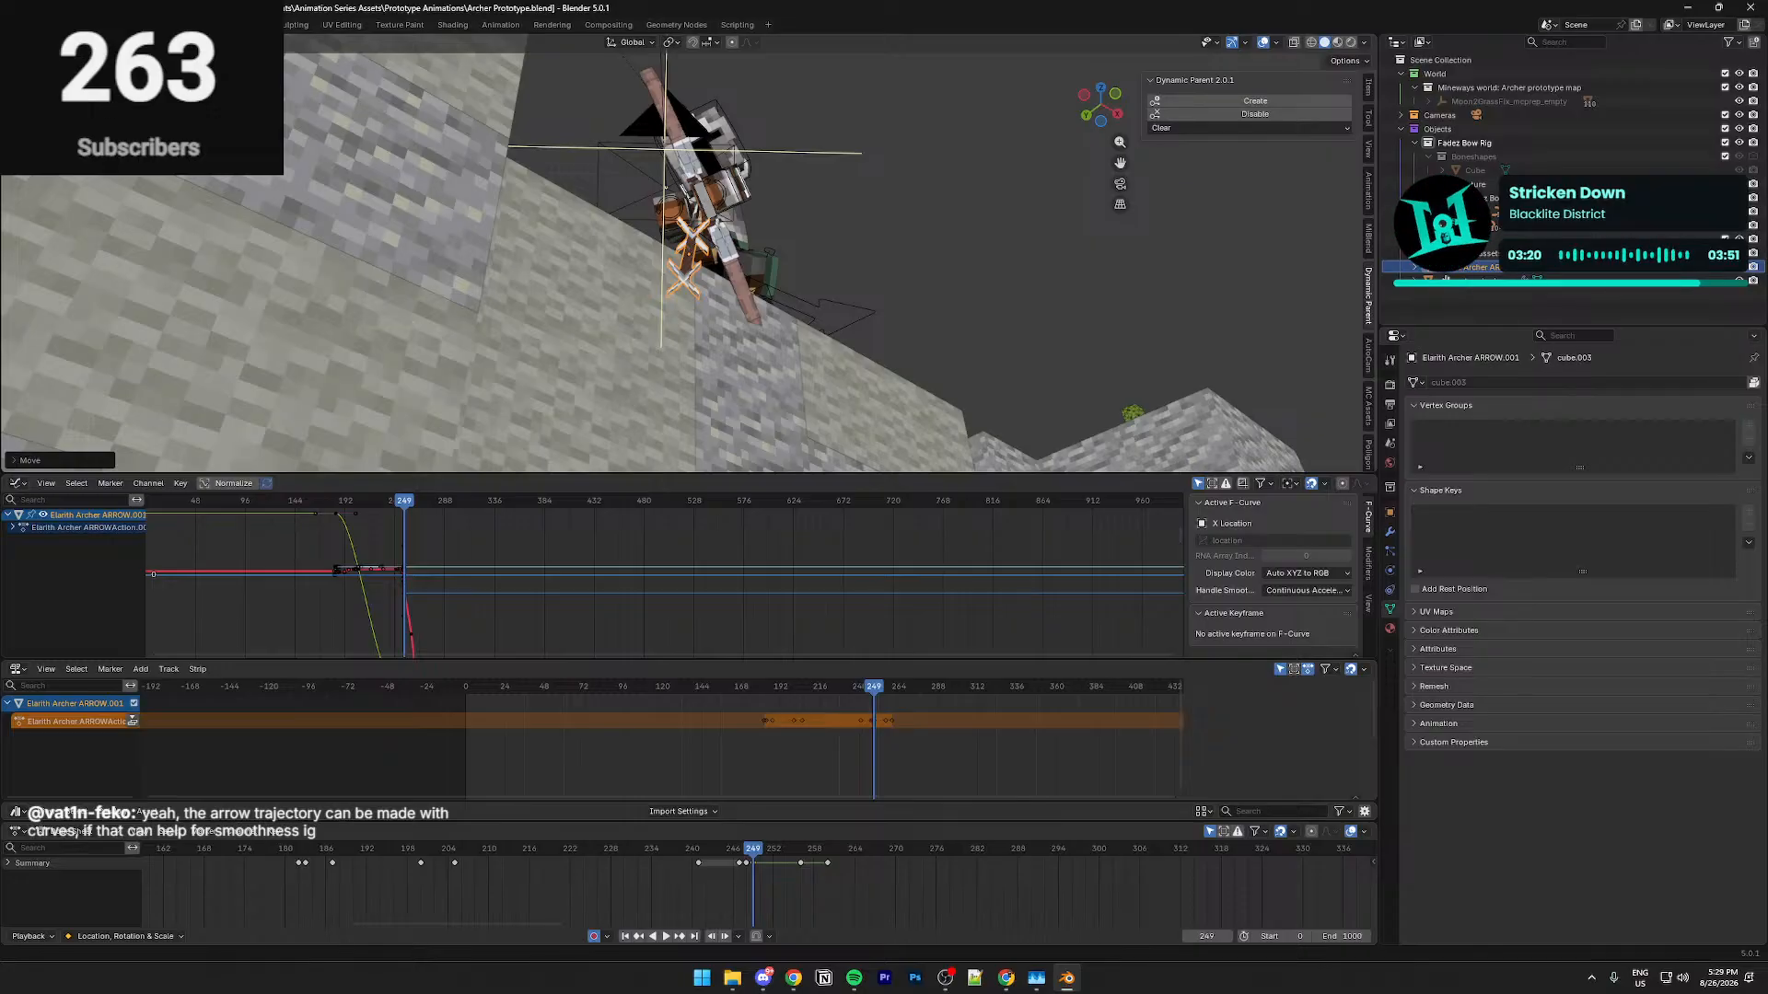
Save the file, expand the arrow action's channels and enable Normalize in the Graph Editor
key("ctrl+s")
scroll(331, 605, "up", 4)
scroll(322, 610, "up", 1)
middle_click_drag(322, 610, 764, 616)
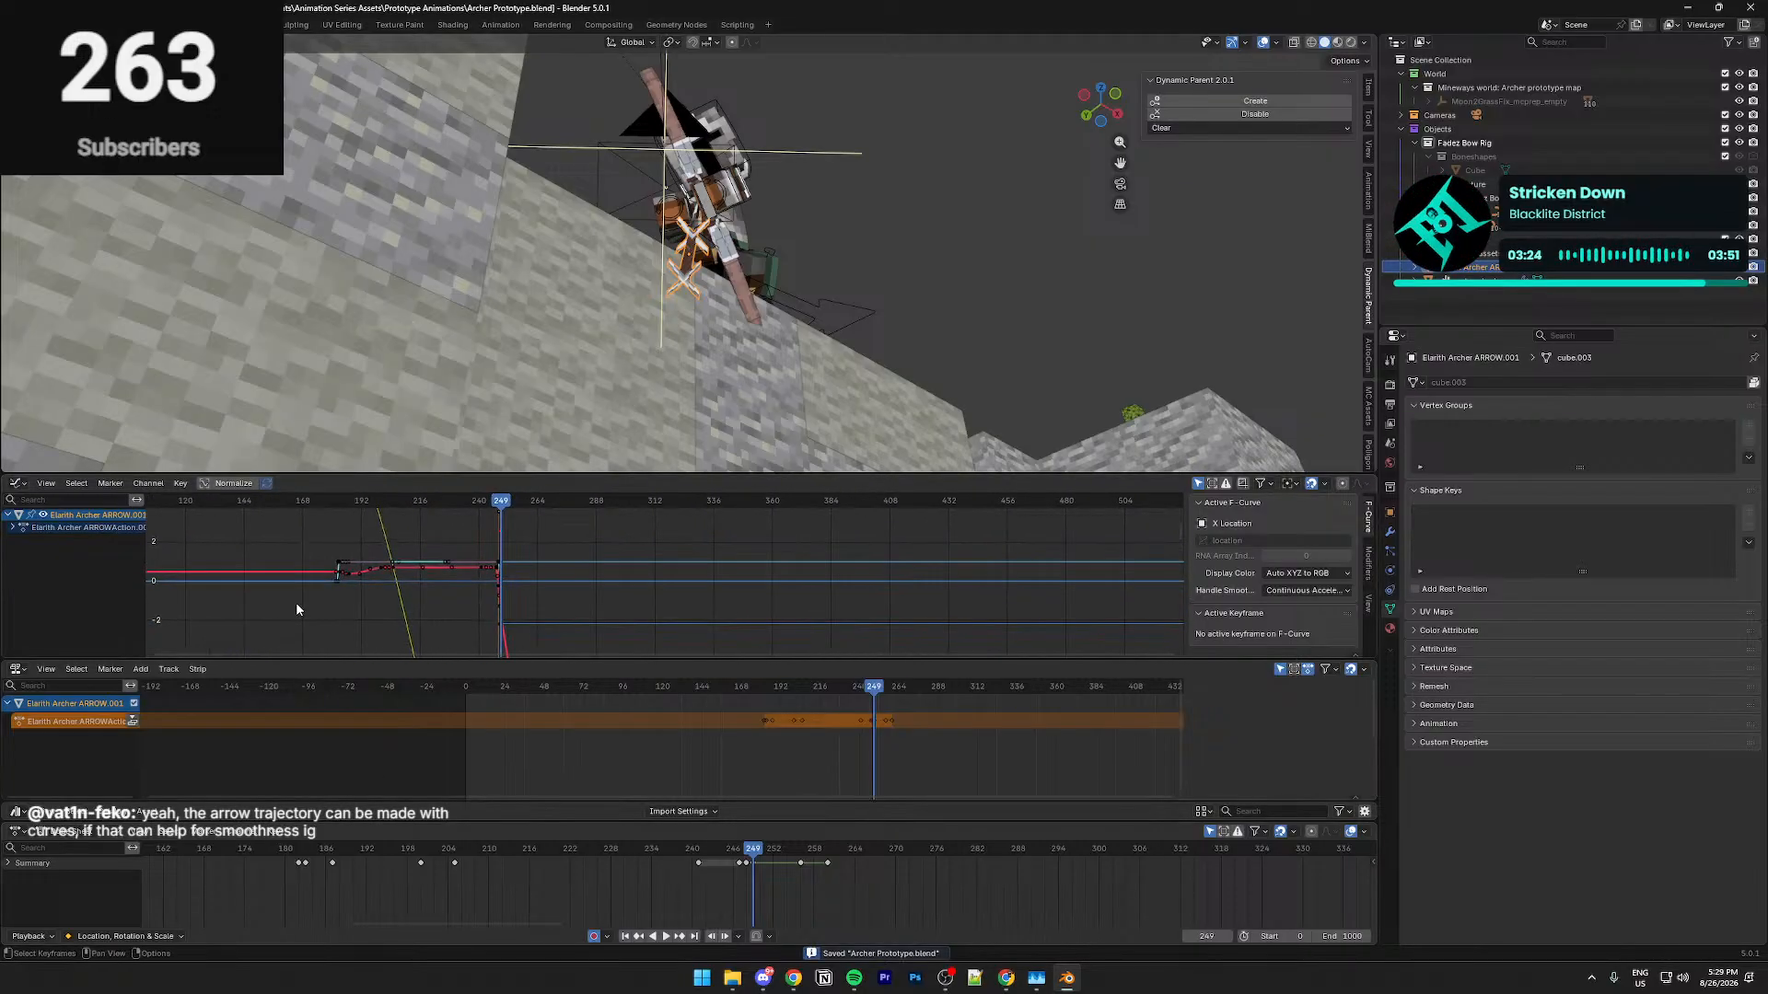
left_click(13, 528)
left_click(233, 482)
middle_click_drag(411, 538, 517, 606)
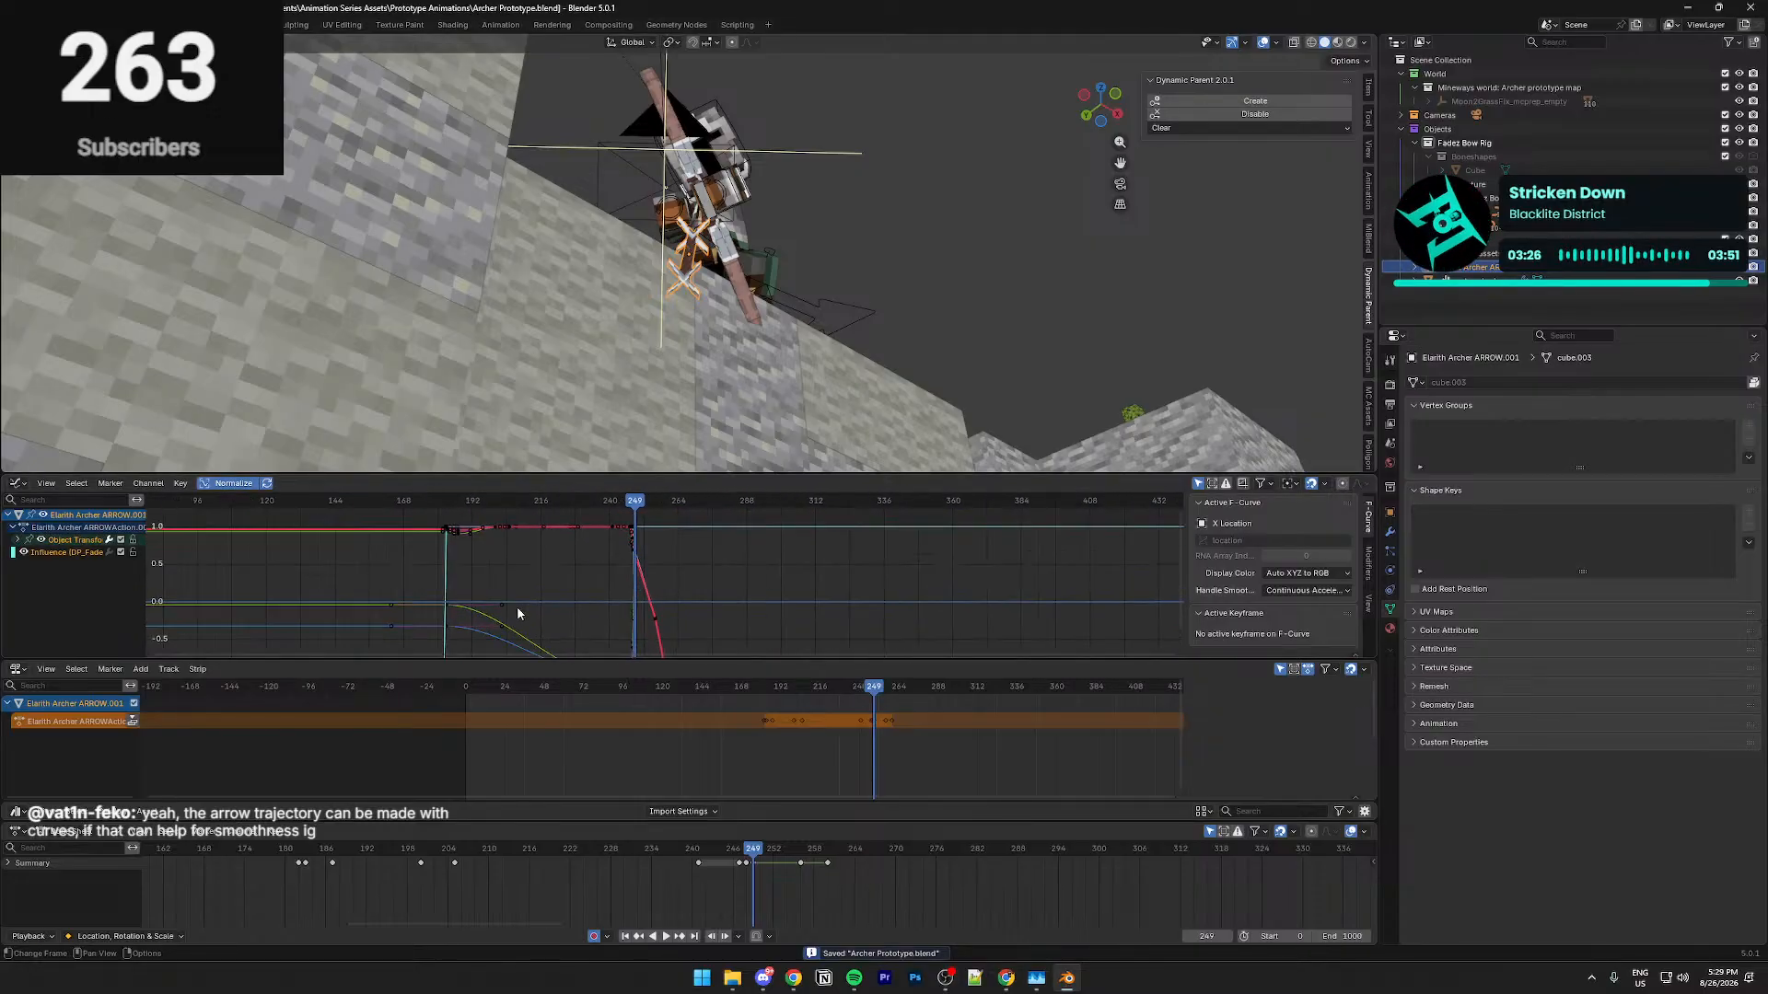
left_click(17, 540)
left_click(16, 540)
left_click(17, 540)
left_click(16, 540)
left_click(17, 541)
left_click(16, 540)
left_click(1197, 486)
left_click(1197, 486)
left_click(1197, 486)
left_click(1197, 487)
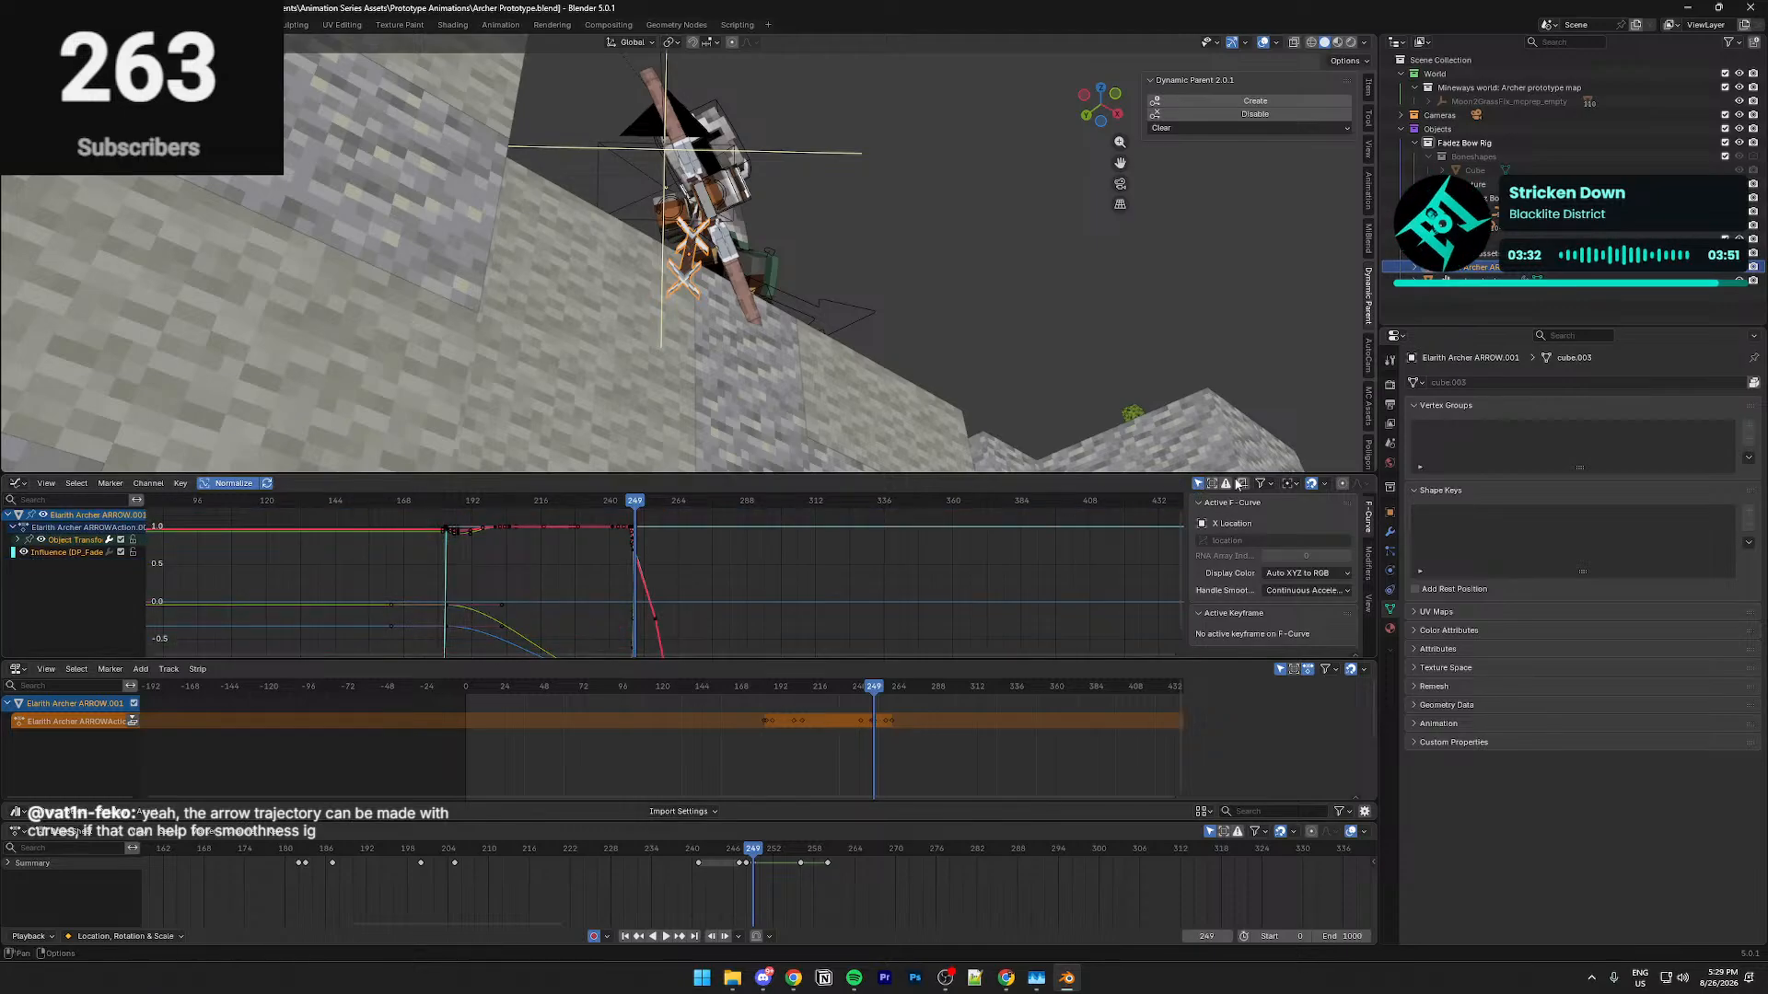
Enlarge the Graph Editor slightly and bring the arrow's curves around frame 249 into close view
mouse_move(748, 474)
left_mouse_down()
mouse_move(744, 439)
mouse_move(728, 460)
left_mouse_up()
scroll(583, 554, "up", 10)
scroll(566, 536, "up", 1)
middle_click_drag(566, 541, 571, 641)
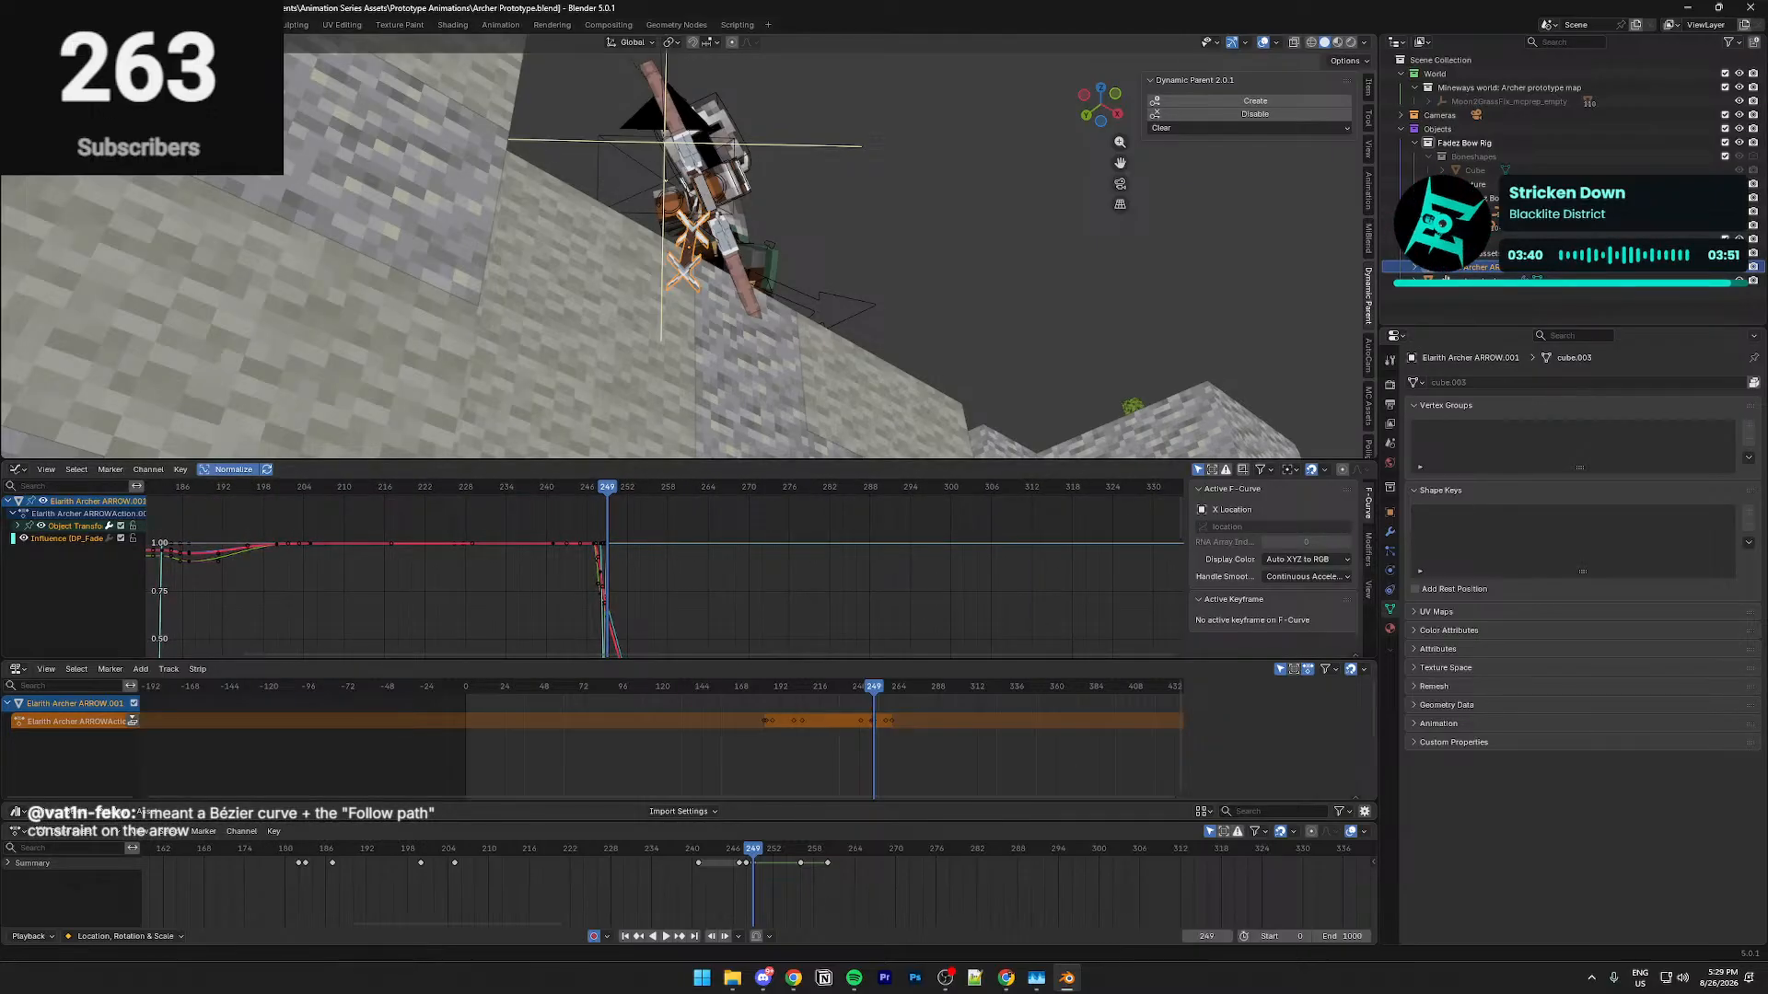
Set the arrow's keyframes from frame 249 to 260 to Bézier interpolation
scroll(705, 428, "down", 3)
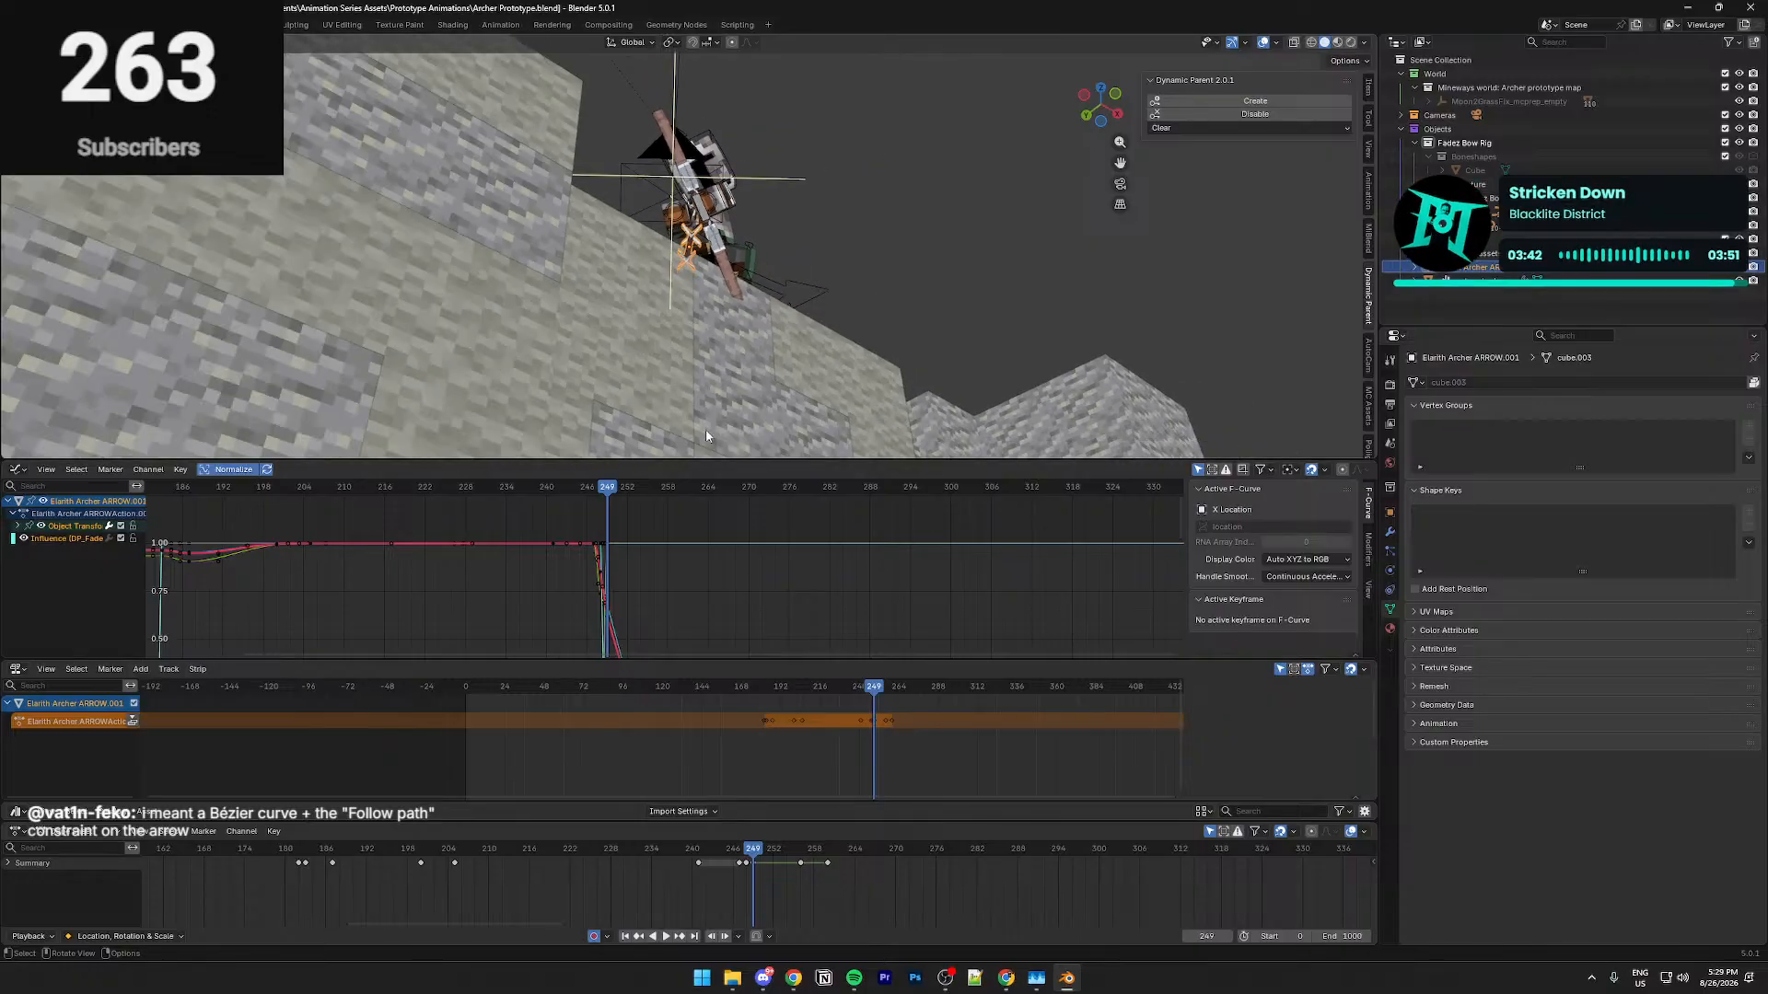
middle_click_drag(737, 372, 770, 368)
scroll(770, 368, "up", 5)
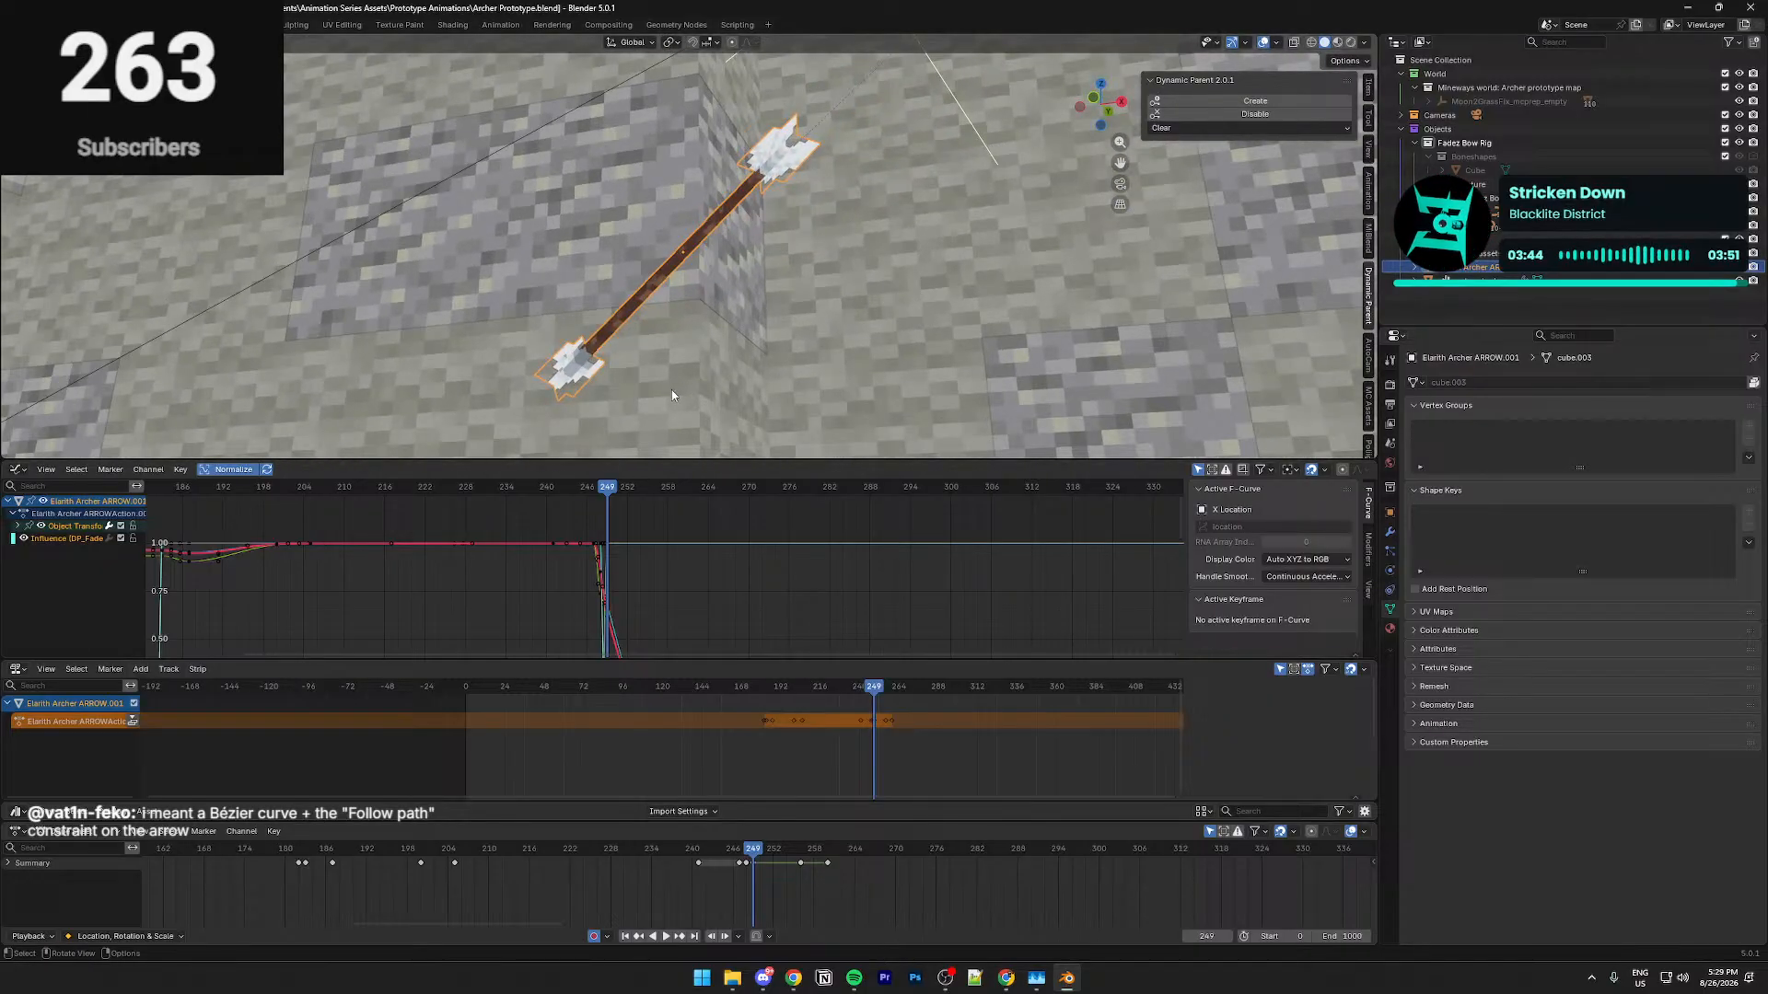
scroll(724, 886, "up", 8)
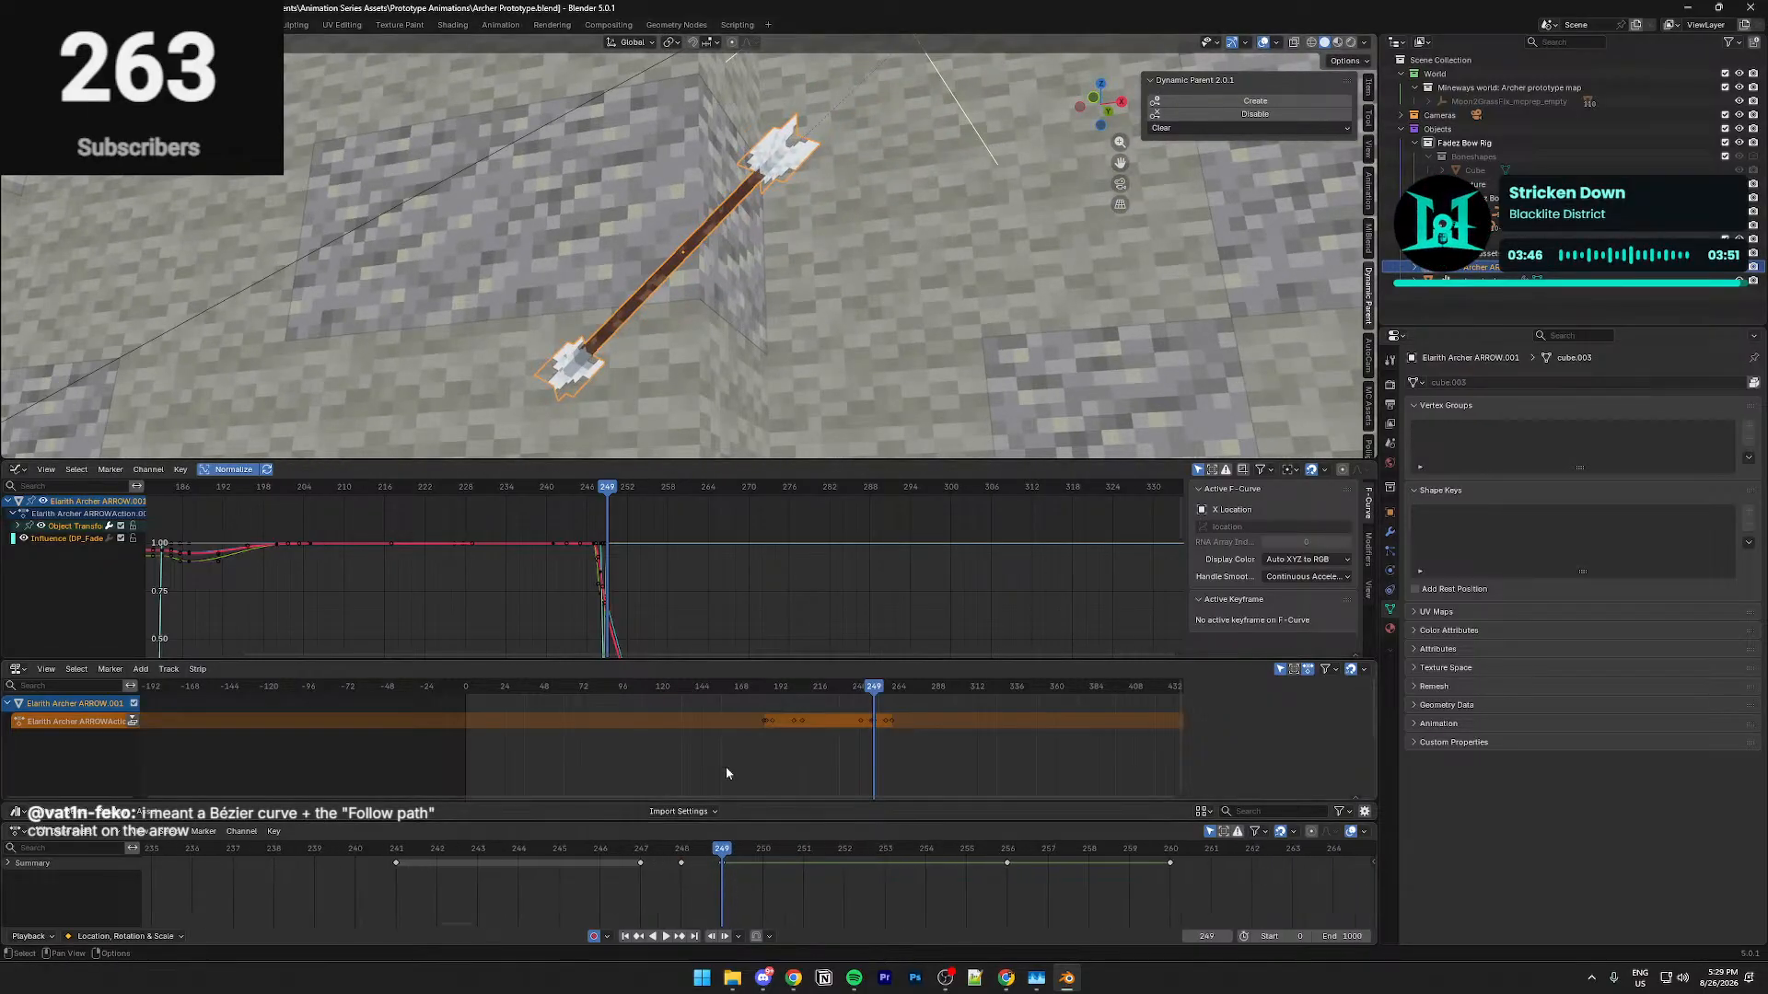
left_click_drag(713, 853, 1200, 853)
key("t")
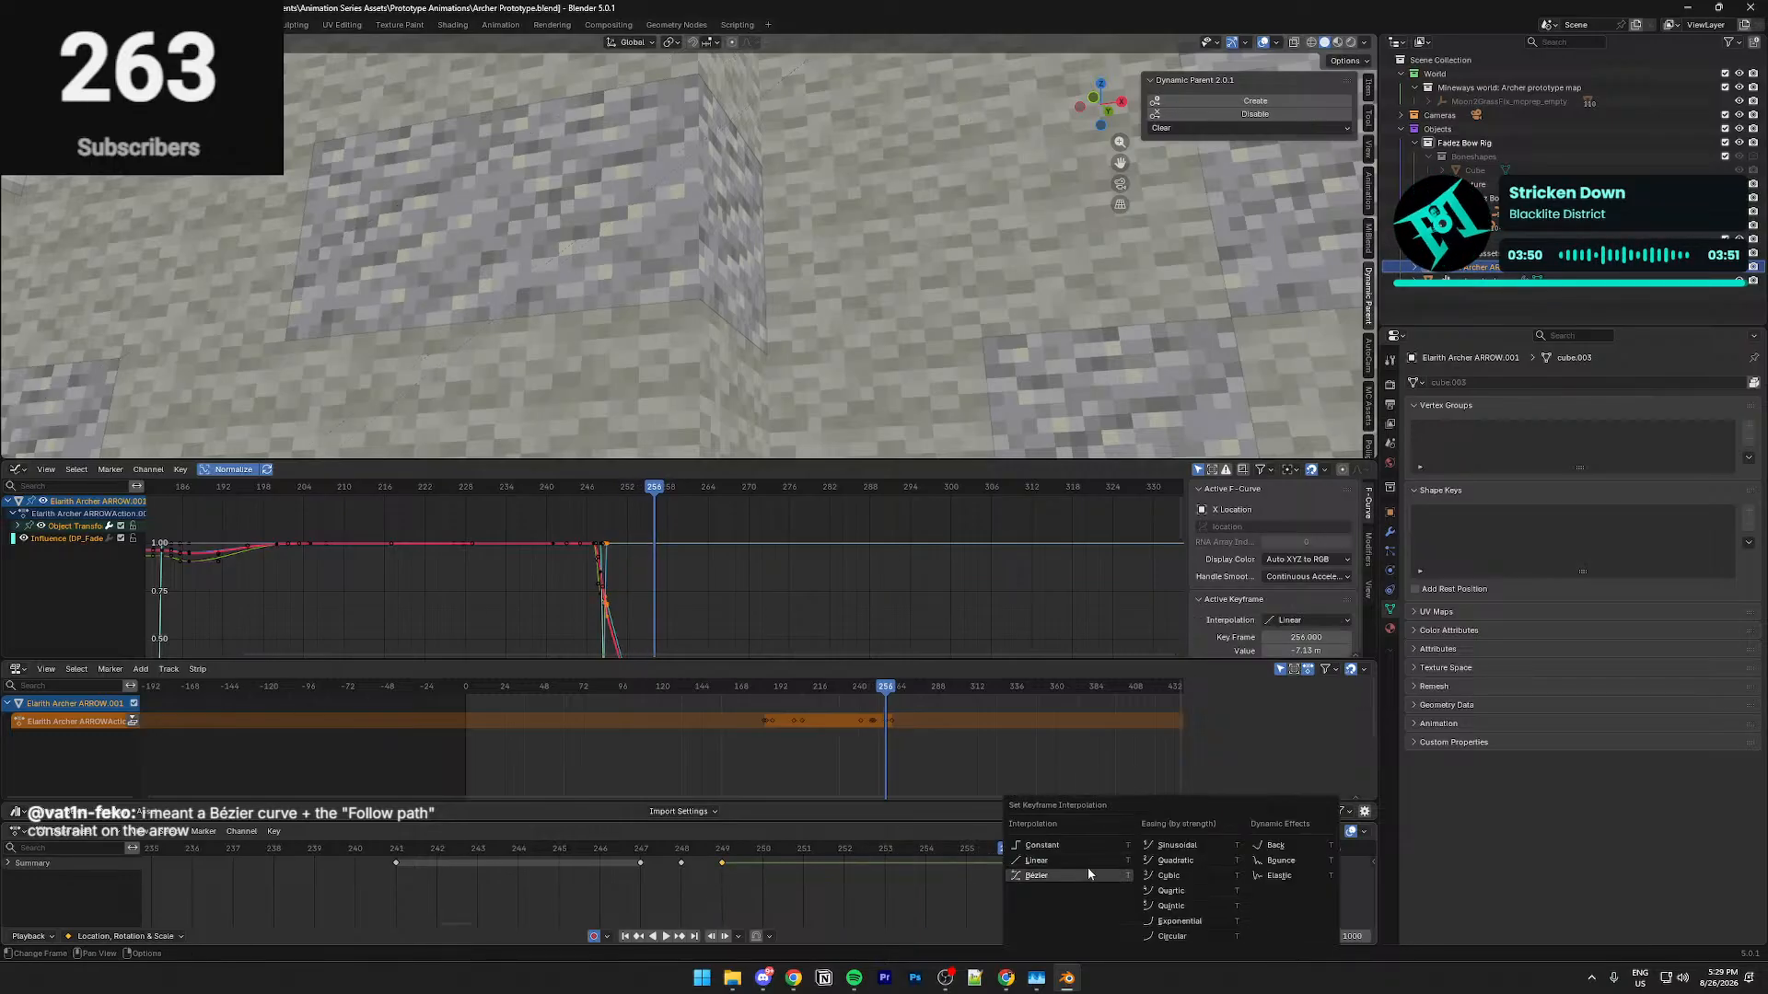
left_click(1037, 875)
Return to frame 249, look through the camera and save the file
left_click(722, 848)
key("KP_0")
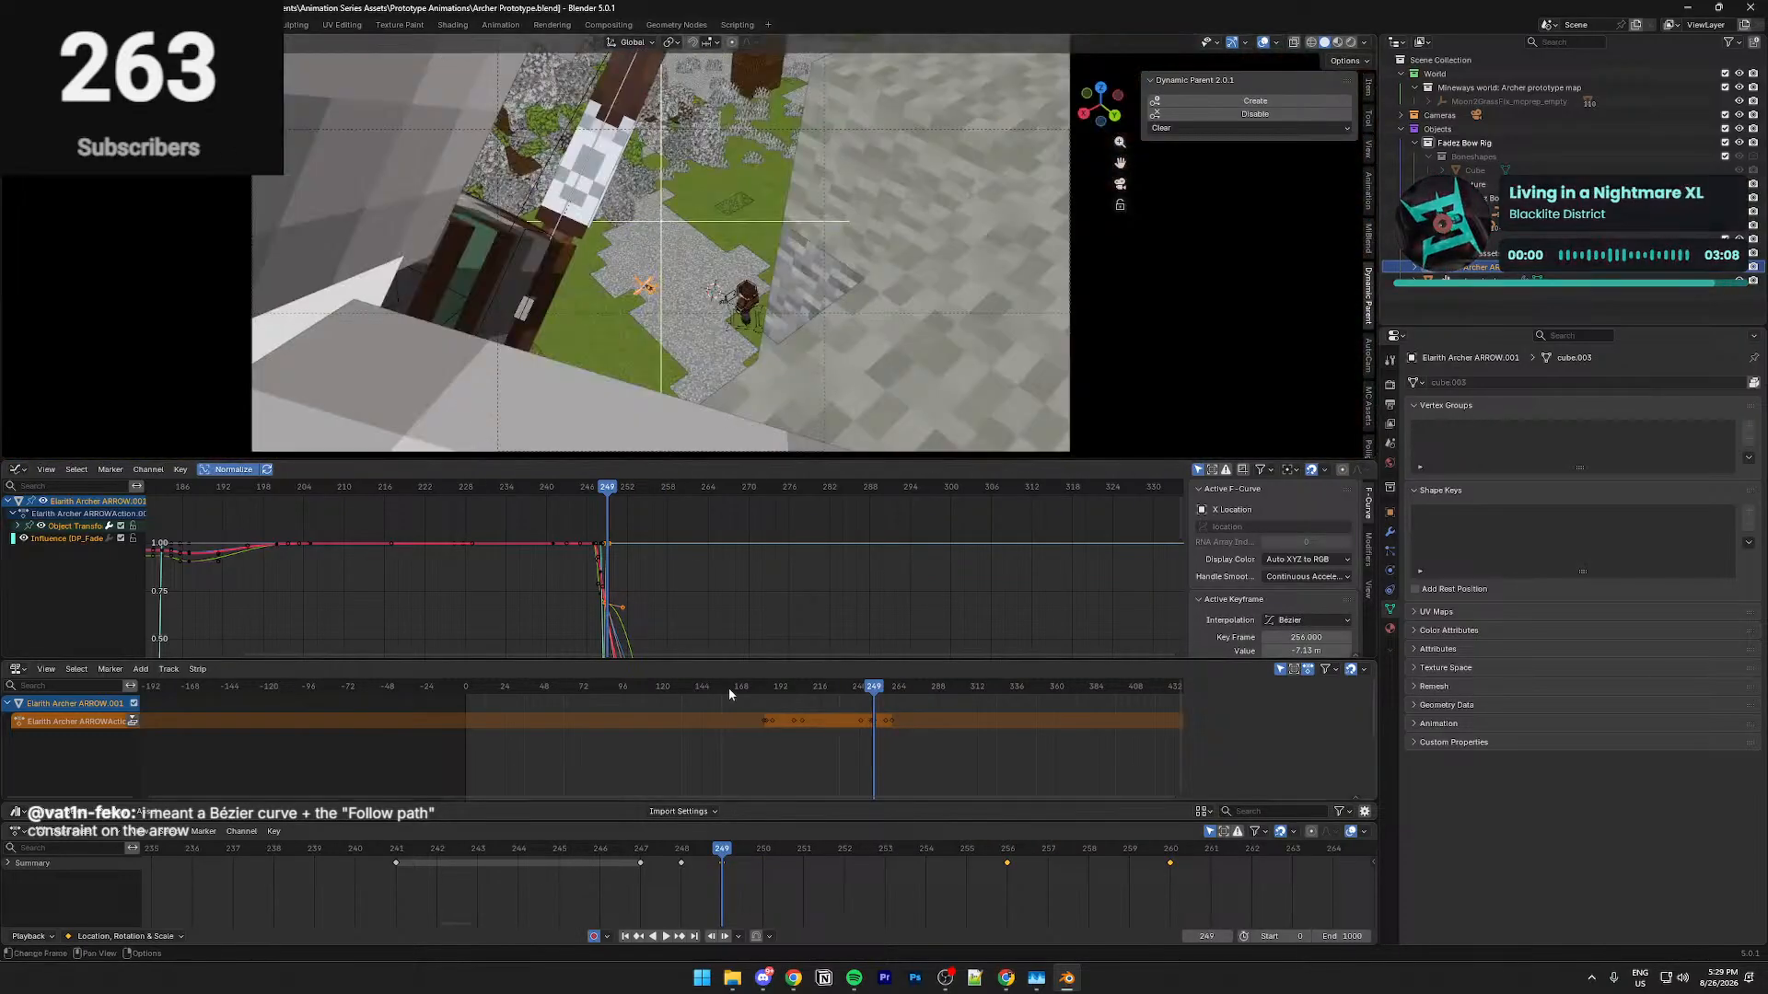
scroll(802, 450, "up", 2)
mouse_move(722, 852)
left_mouse_down()
mouse_move(1456, 854)
mouse_move(679, 855)
mouse_move(717, 849)
left_mouse_up()
key("ctrl+s")
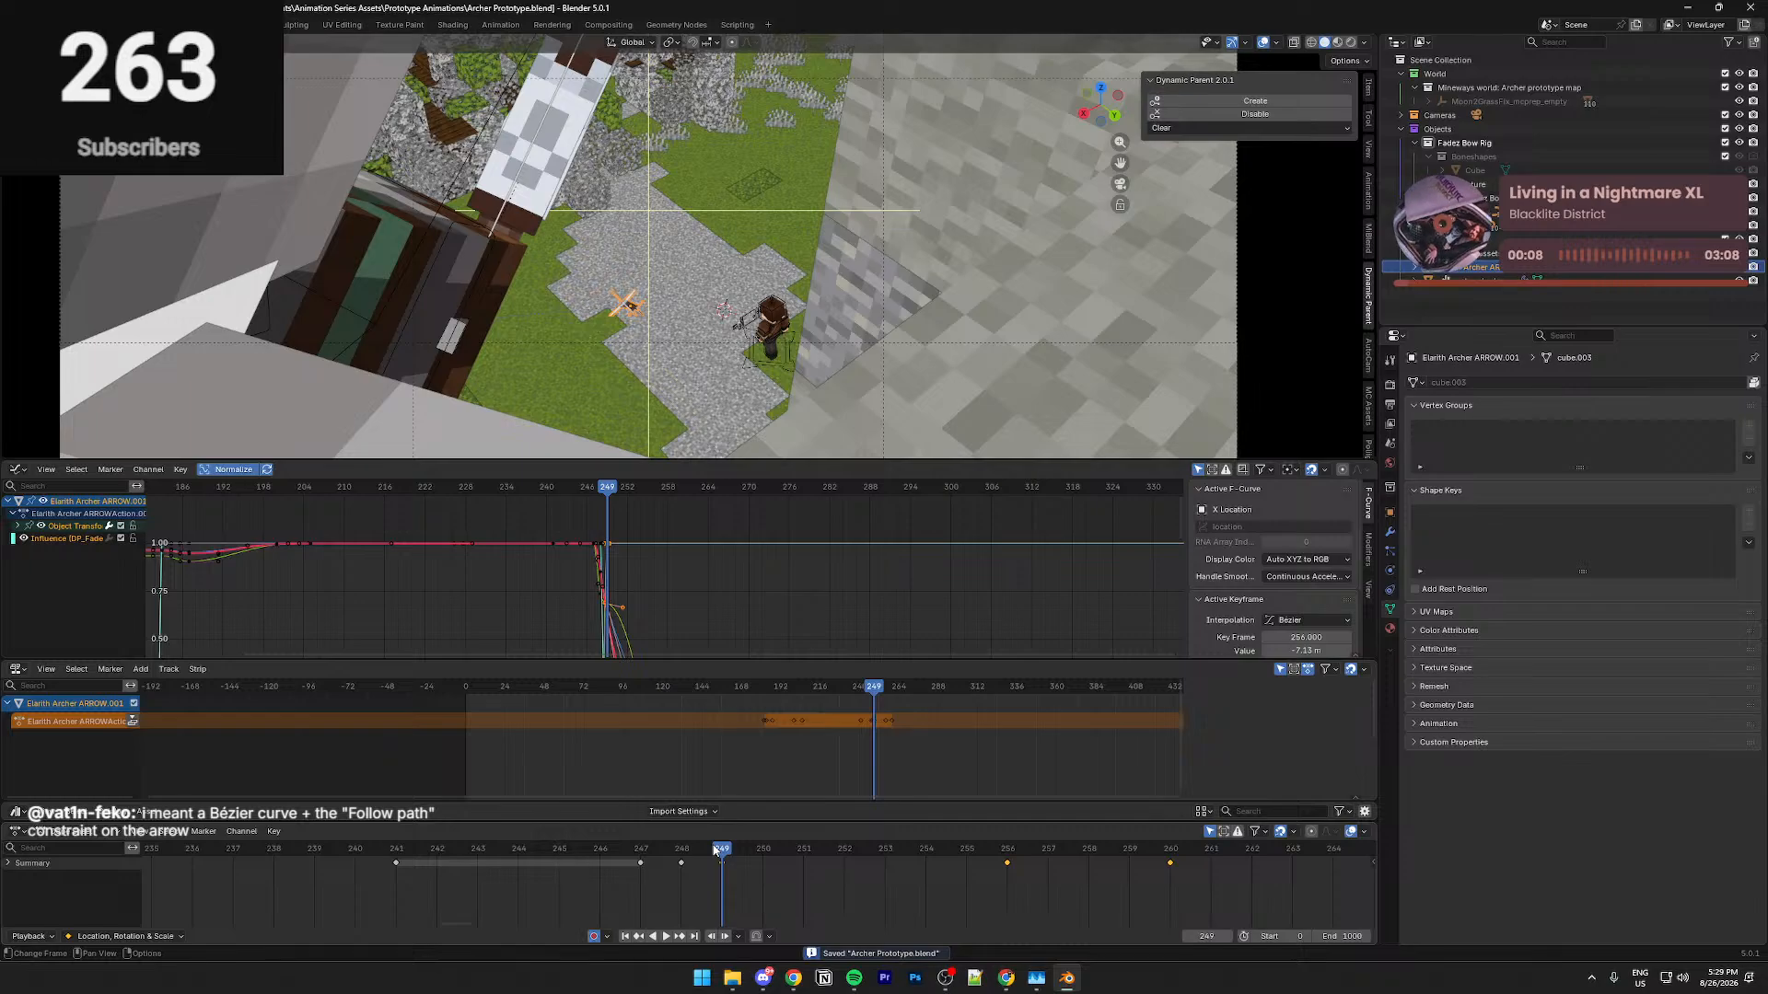
Try linear interpolation on the selected arrow keyframes from frame 249 to 260
scroll(781, 902, "down", 3)
left_click_drag(746, 849, 747, 851)
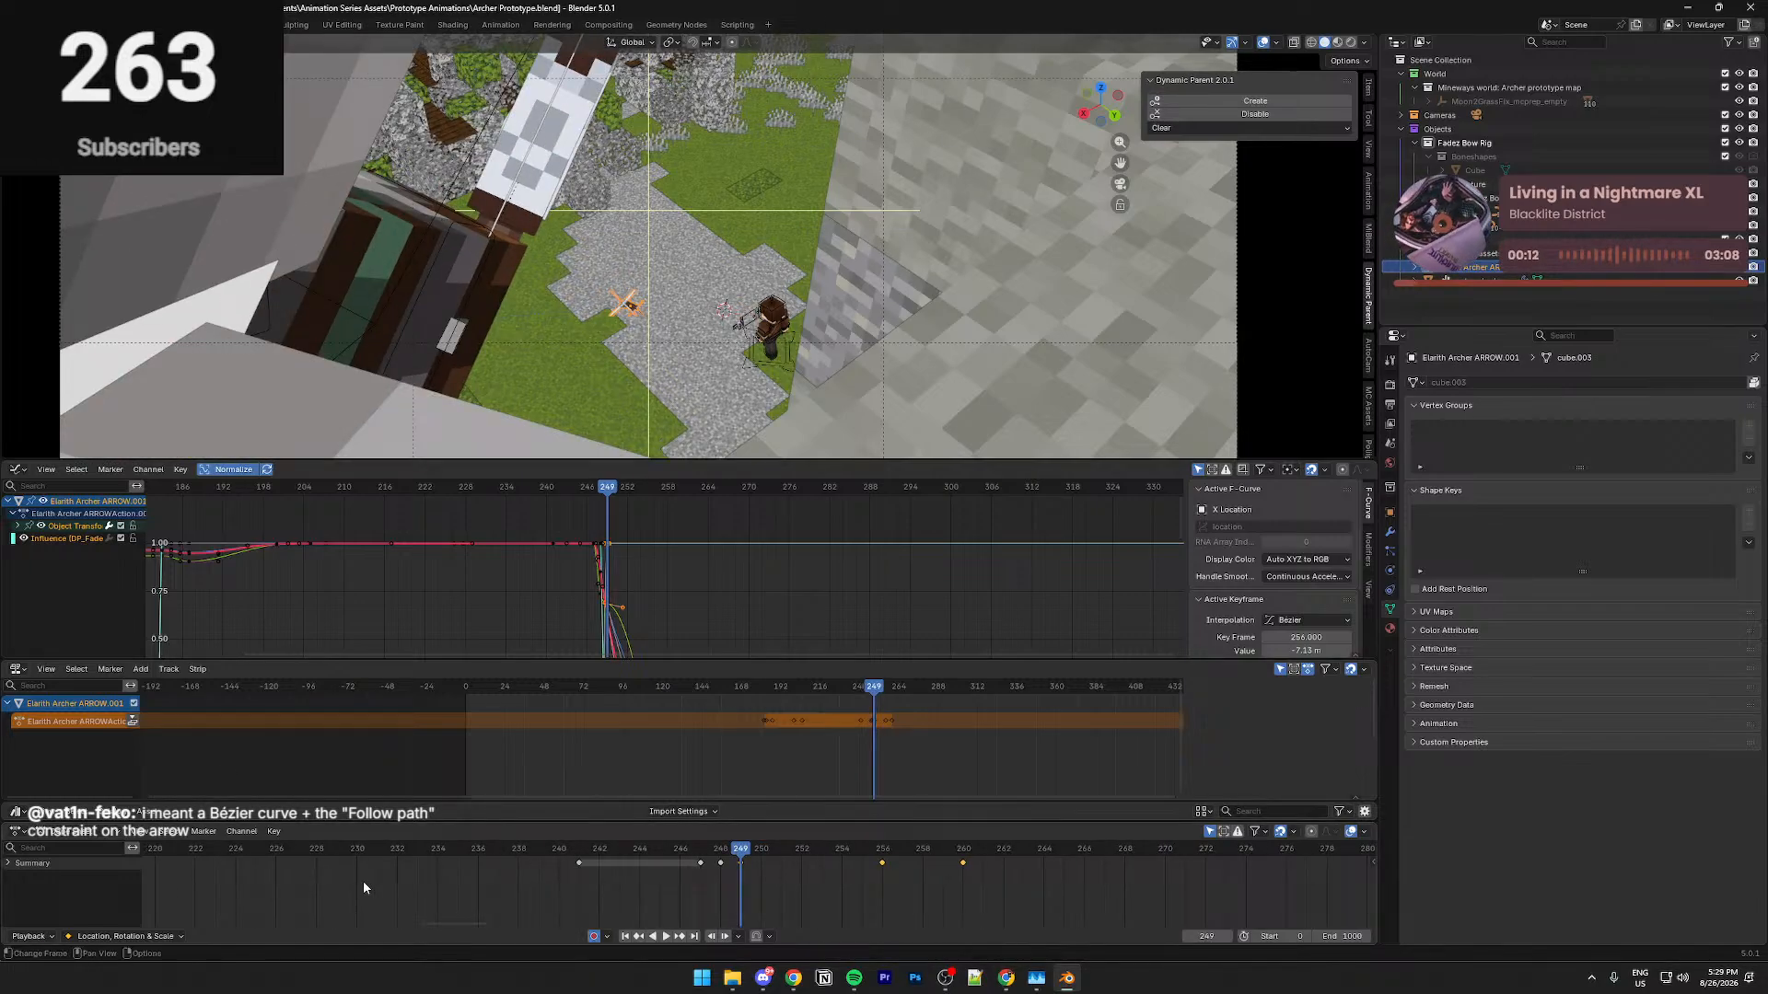
key("t")
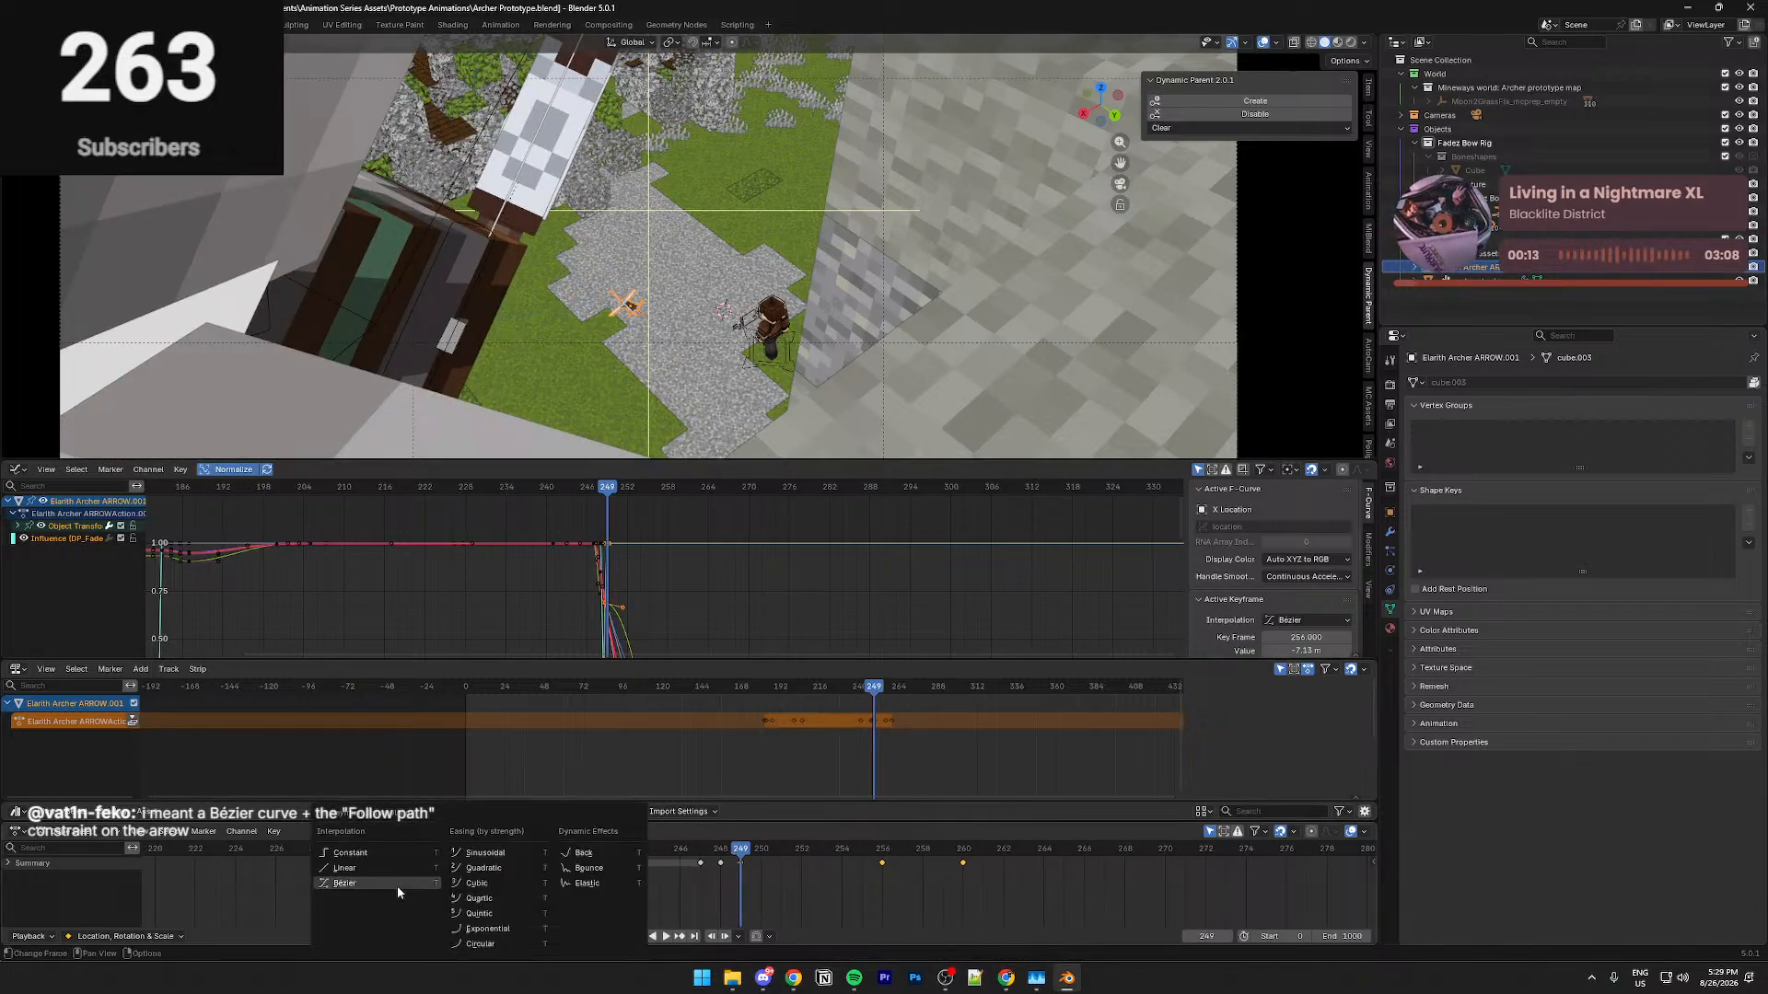
left_click(333, 871)
mouse_move(728, 853)
left_mouse_down()
mouse_move(954, 849)
mouse_move(689, 854)
mouse_move(761, 854)
mouse_move(742, 854)
left_mouse_up()
Play back the arrow's release around frame 249 in the camera view and save the file
scroll(832, 355, "down", 4)
key("space")
key("space")
key("space")
scroll(776, 307, "up", 5)
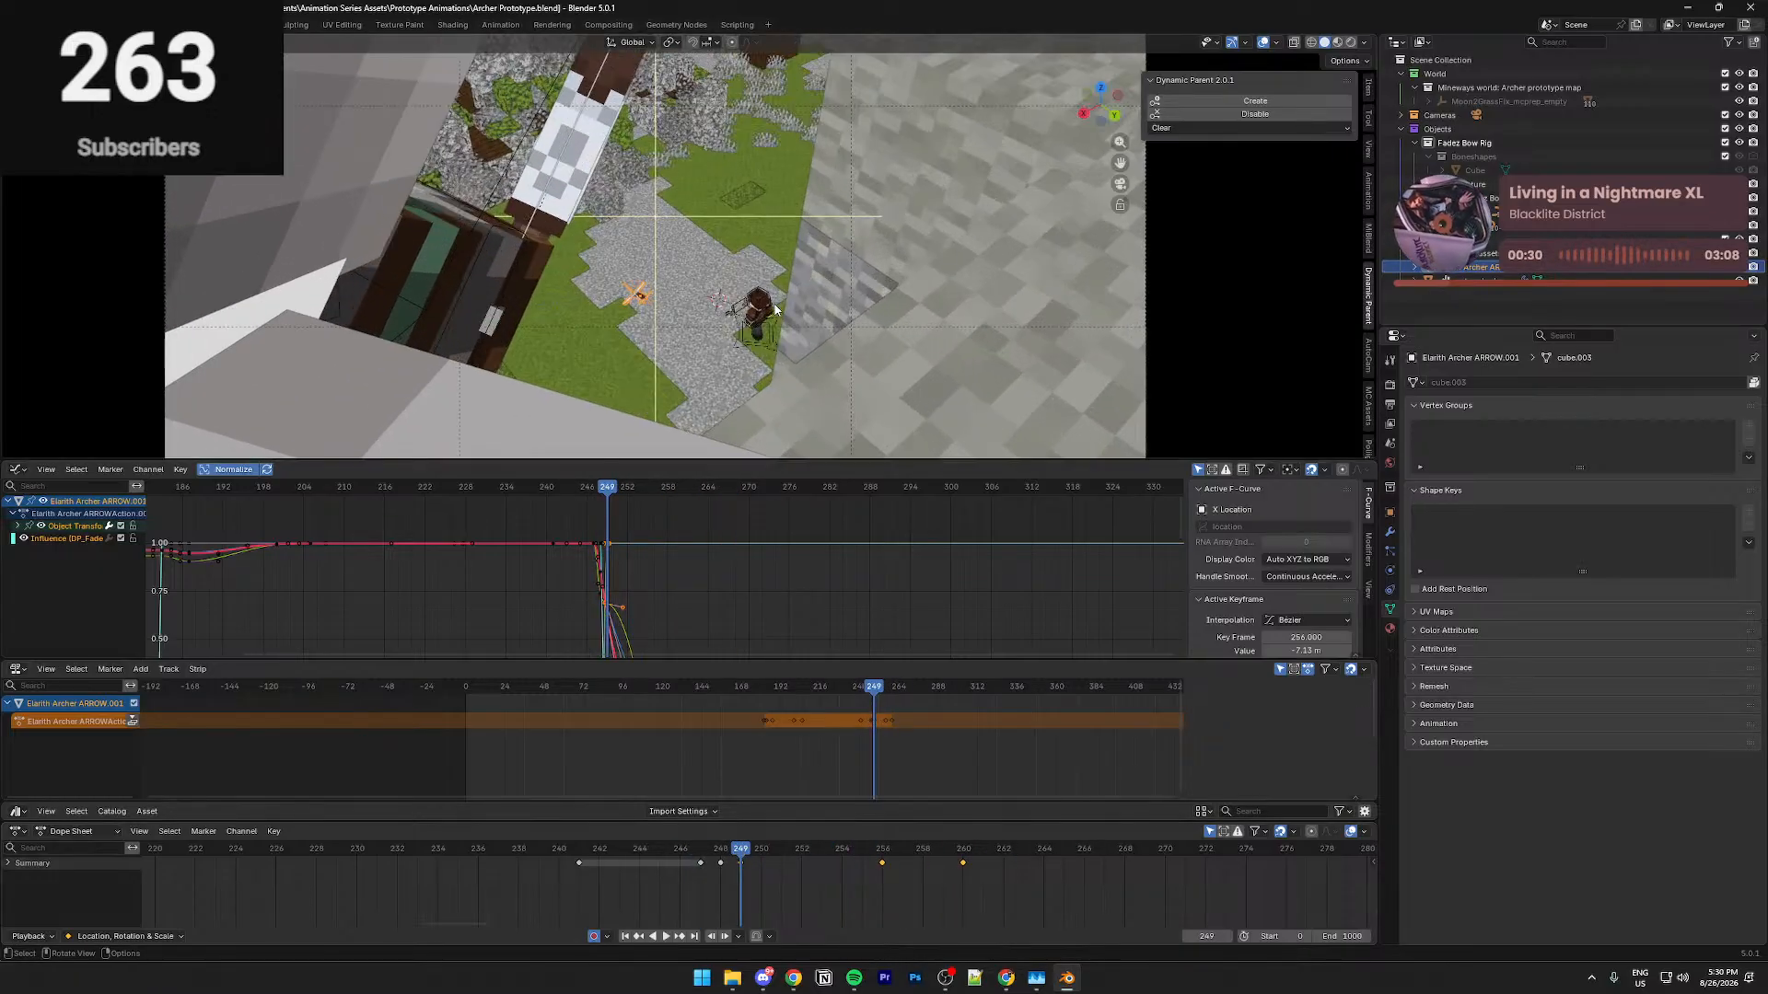
key("ctrl+s")
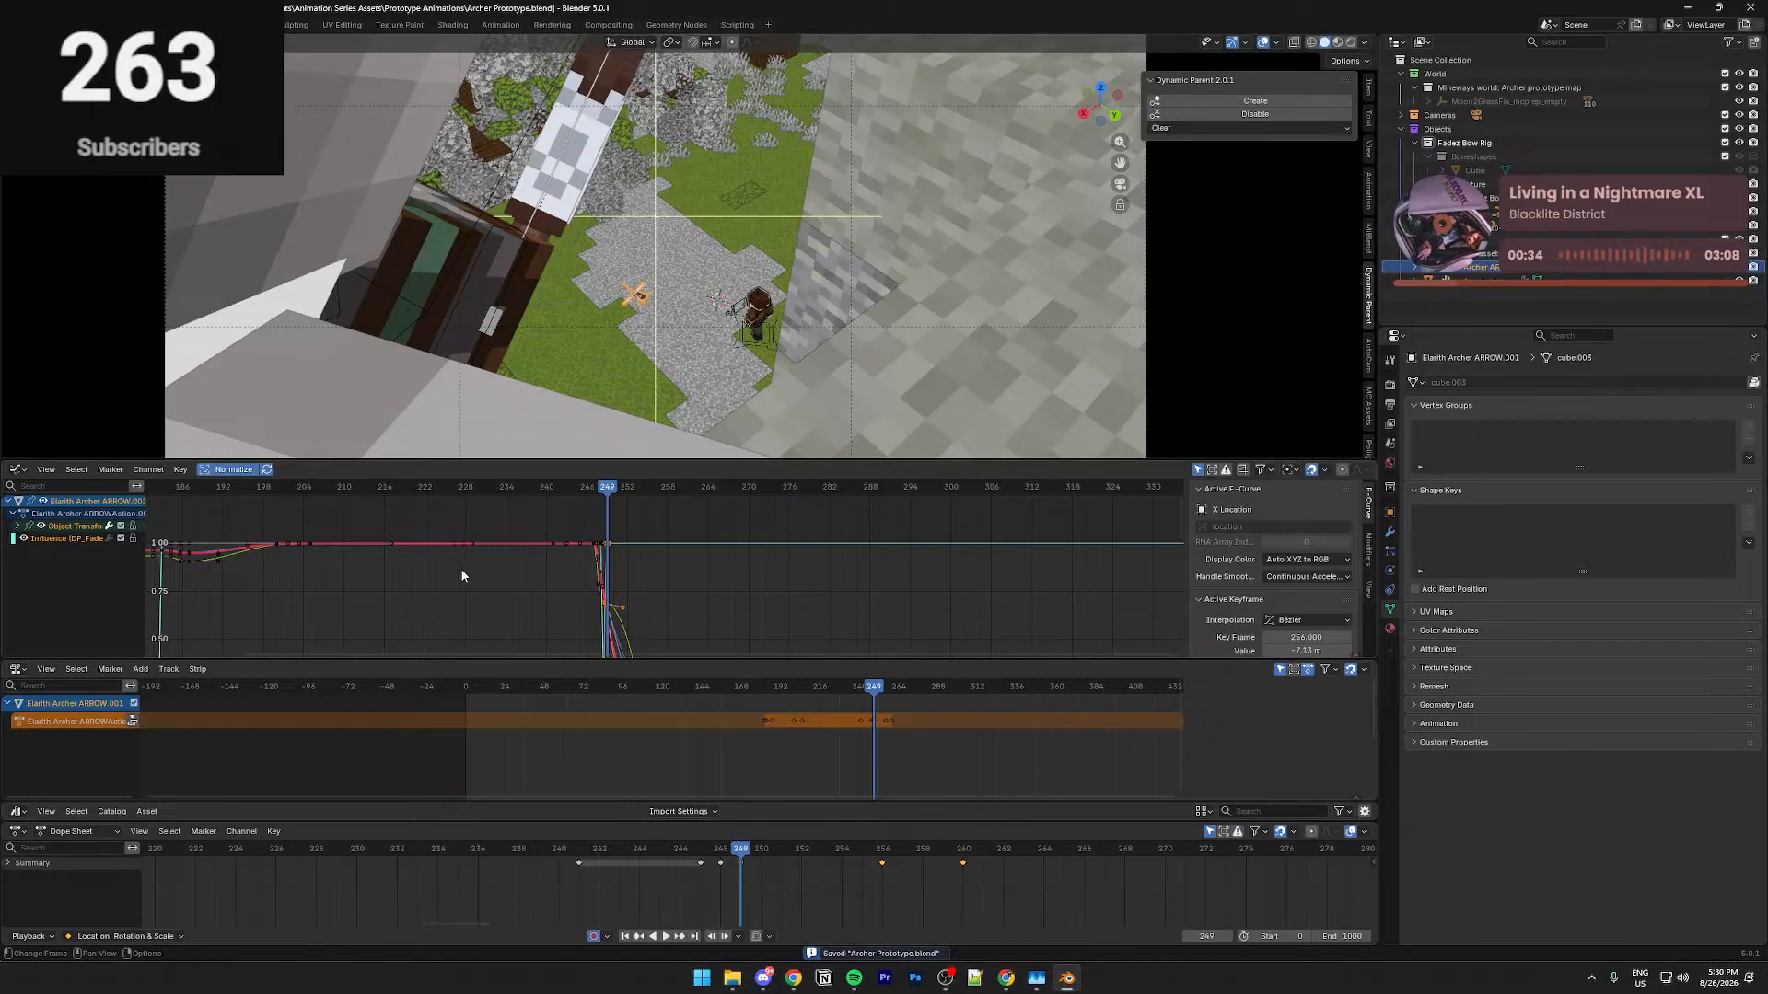
Fly around outside the camera to examine the arrow's position between the archer and the ground target at frame 249, saving along the way
key("shift+grave")
left_click(473, 359)
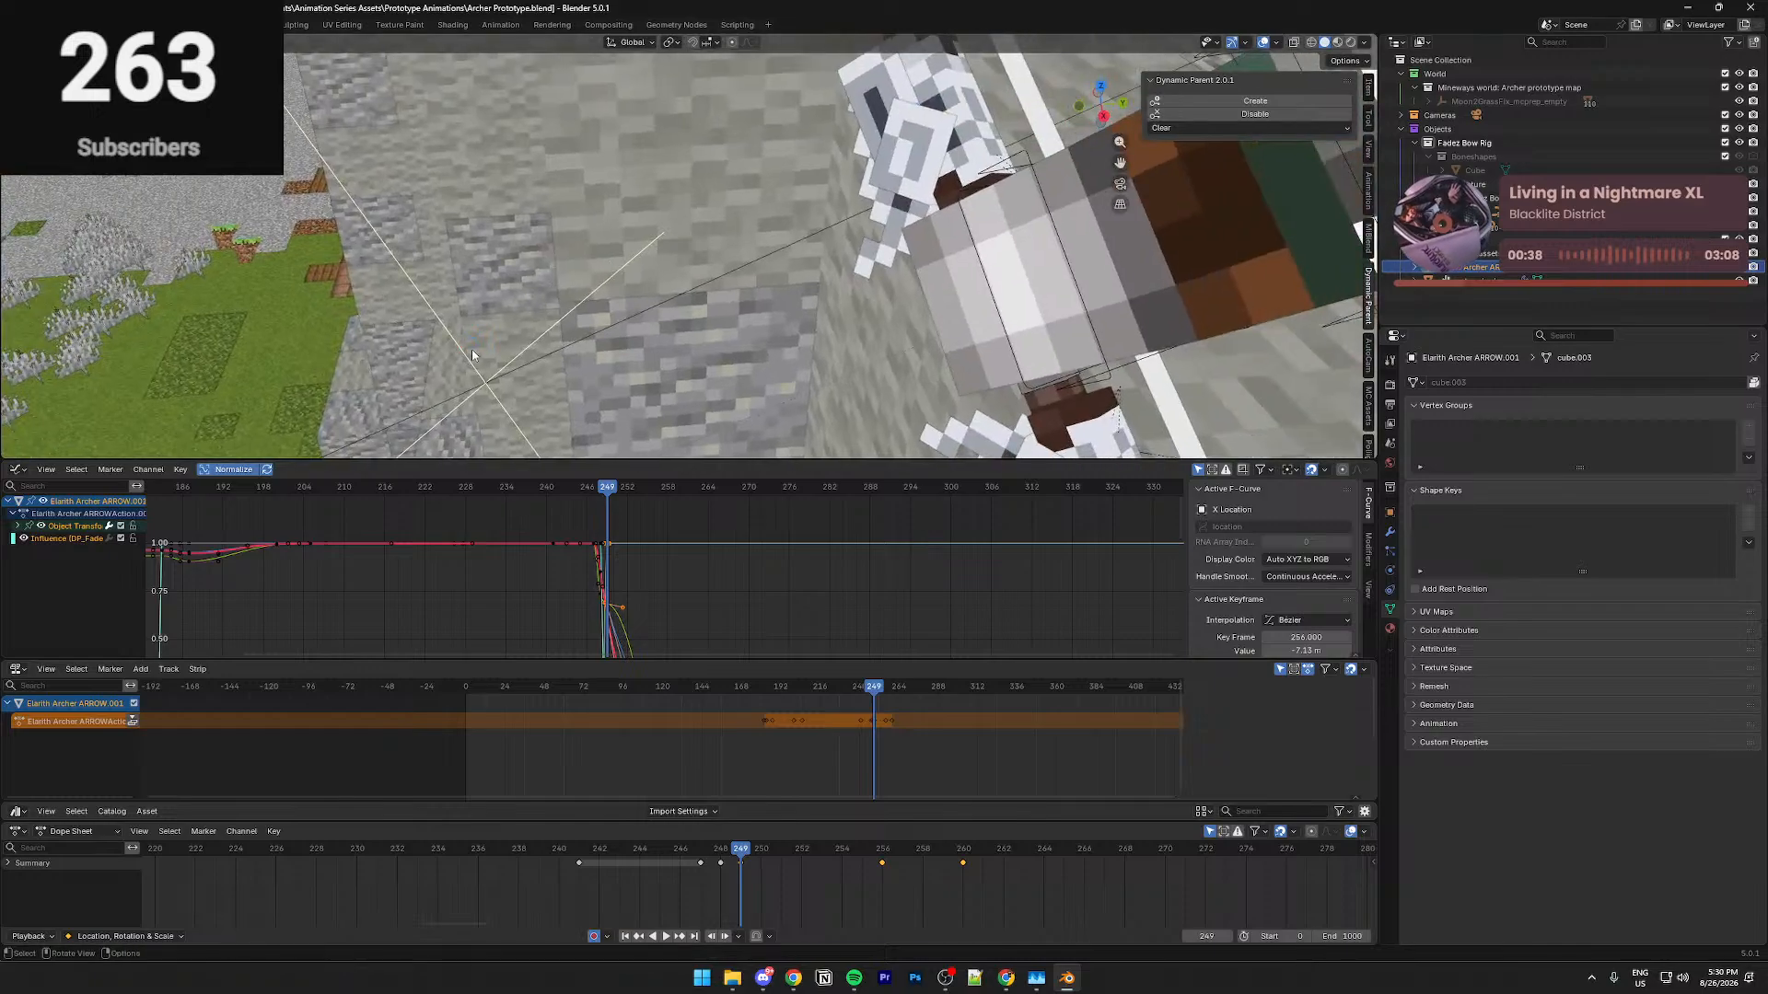
key("ctrl+s")
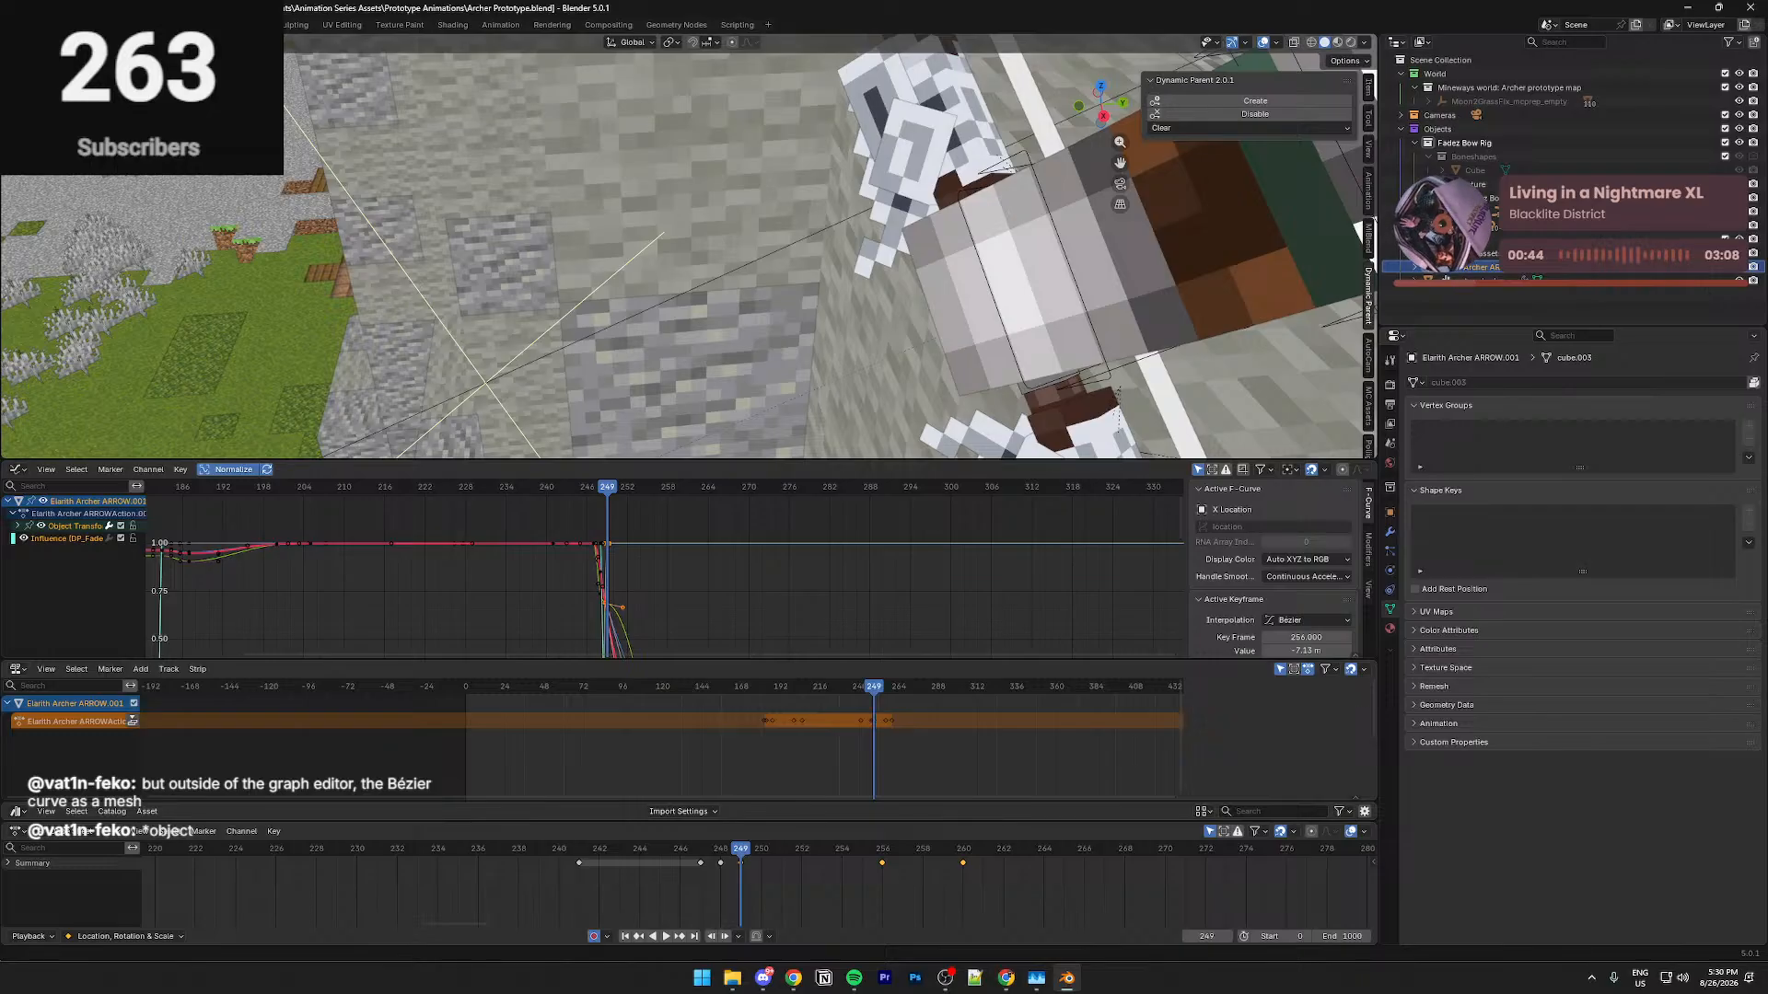
key("shift+grave")
key("s")
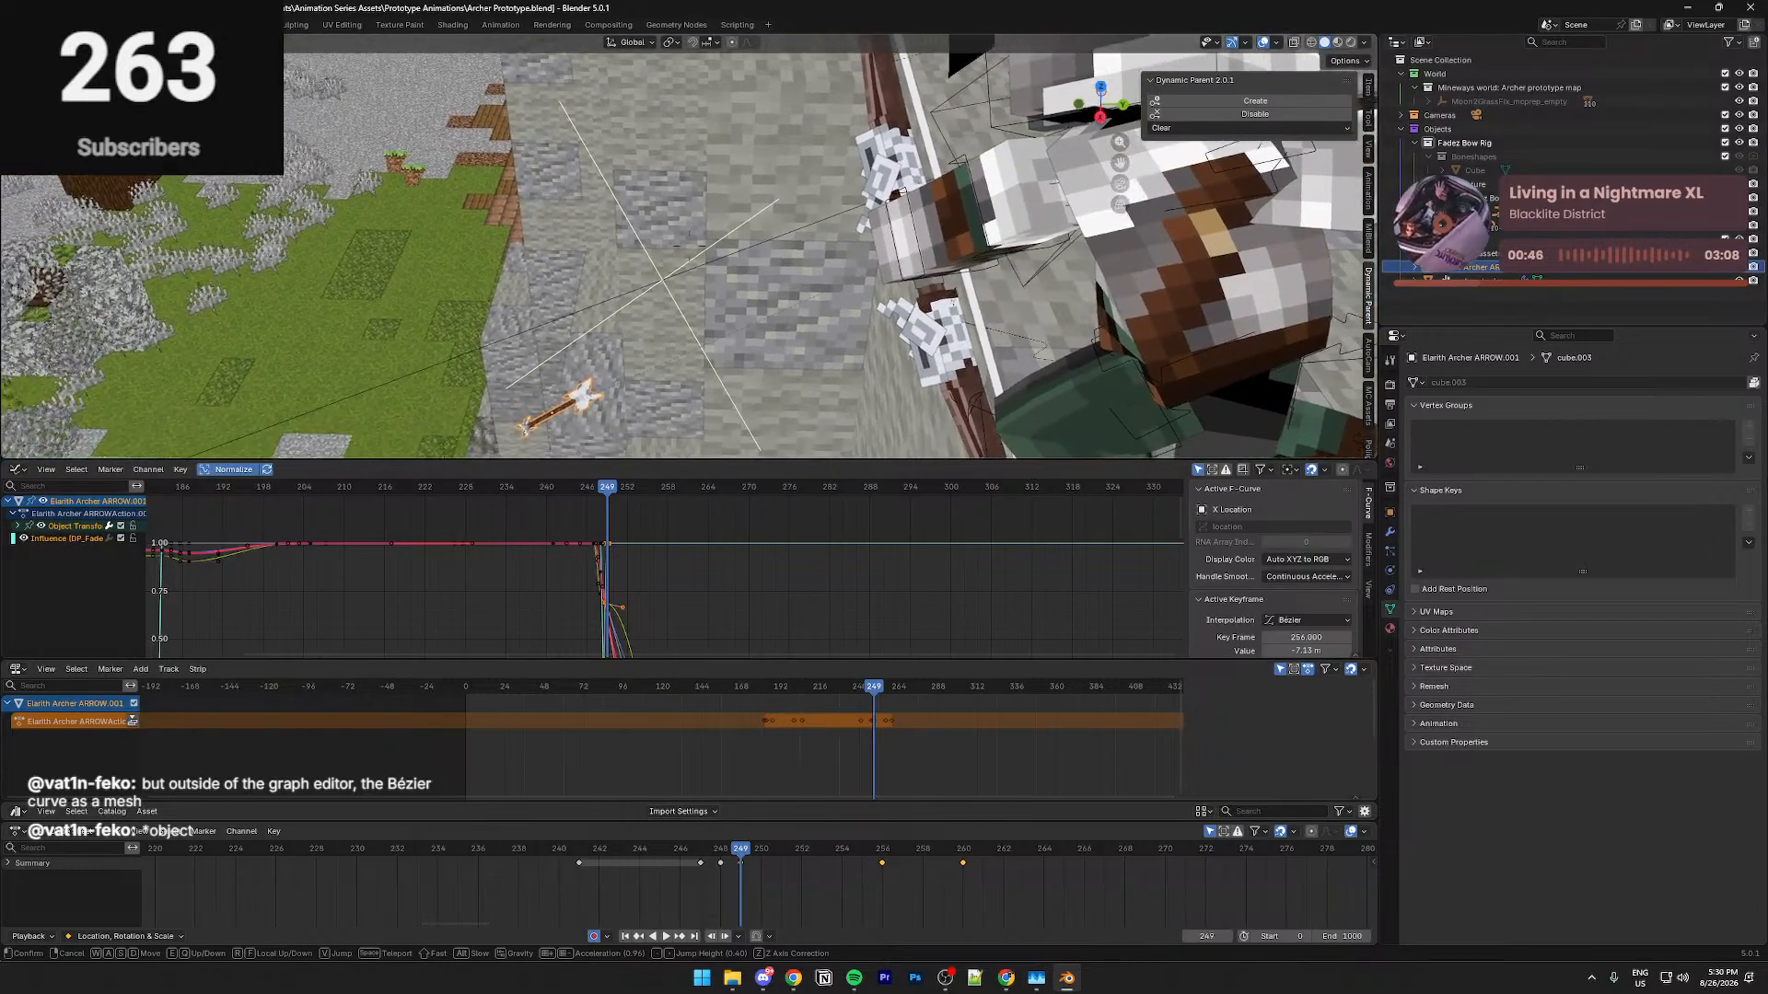
left_click(538, 388)
key("ctrl+s")
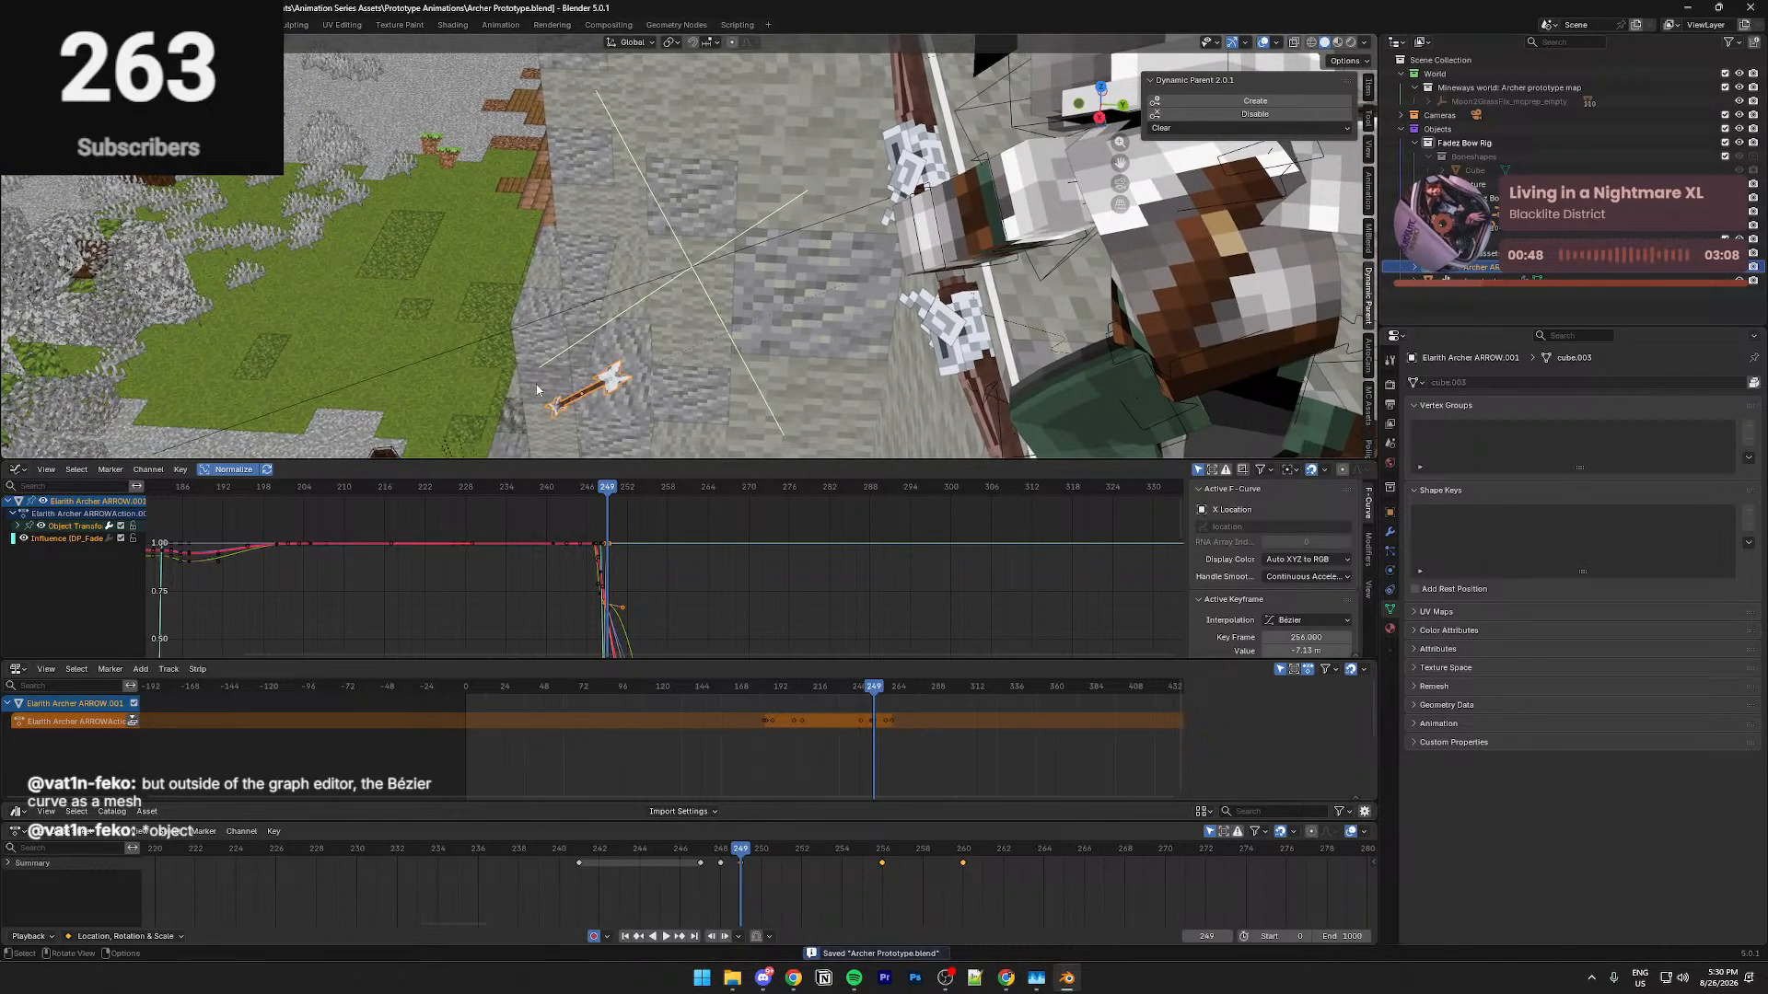
key("shift+grave")
key("s")
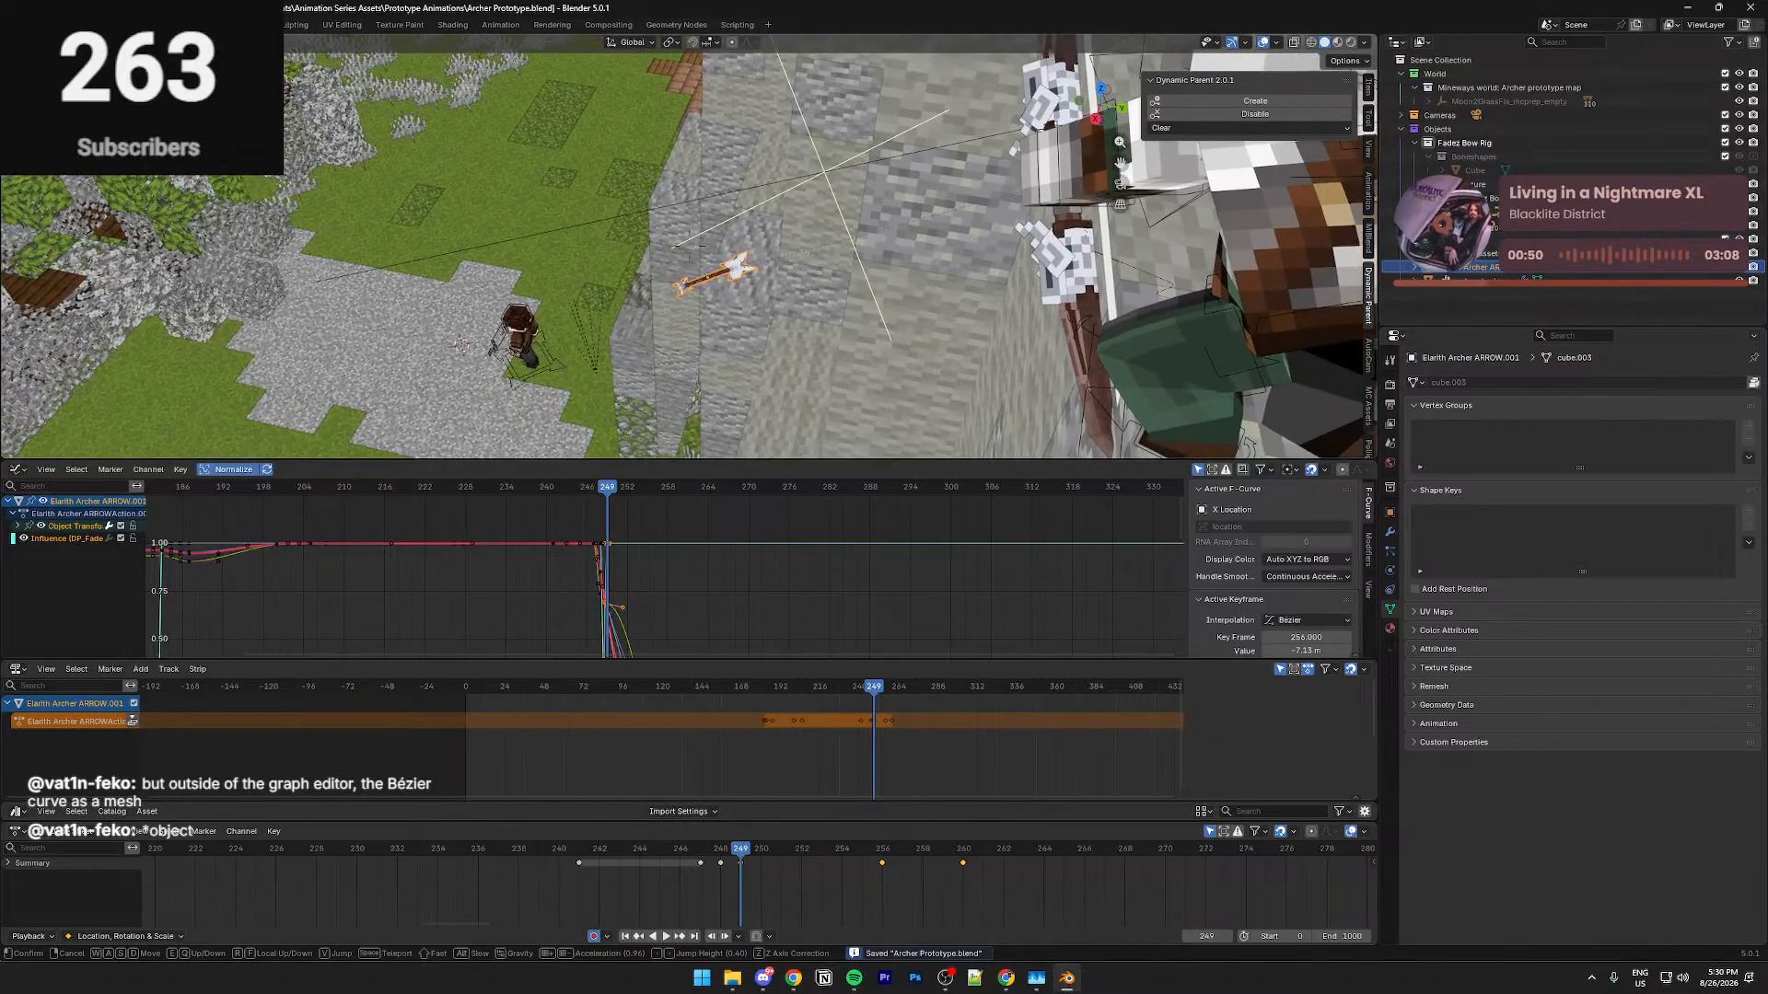
left_click(603, 407)
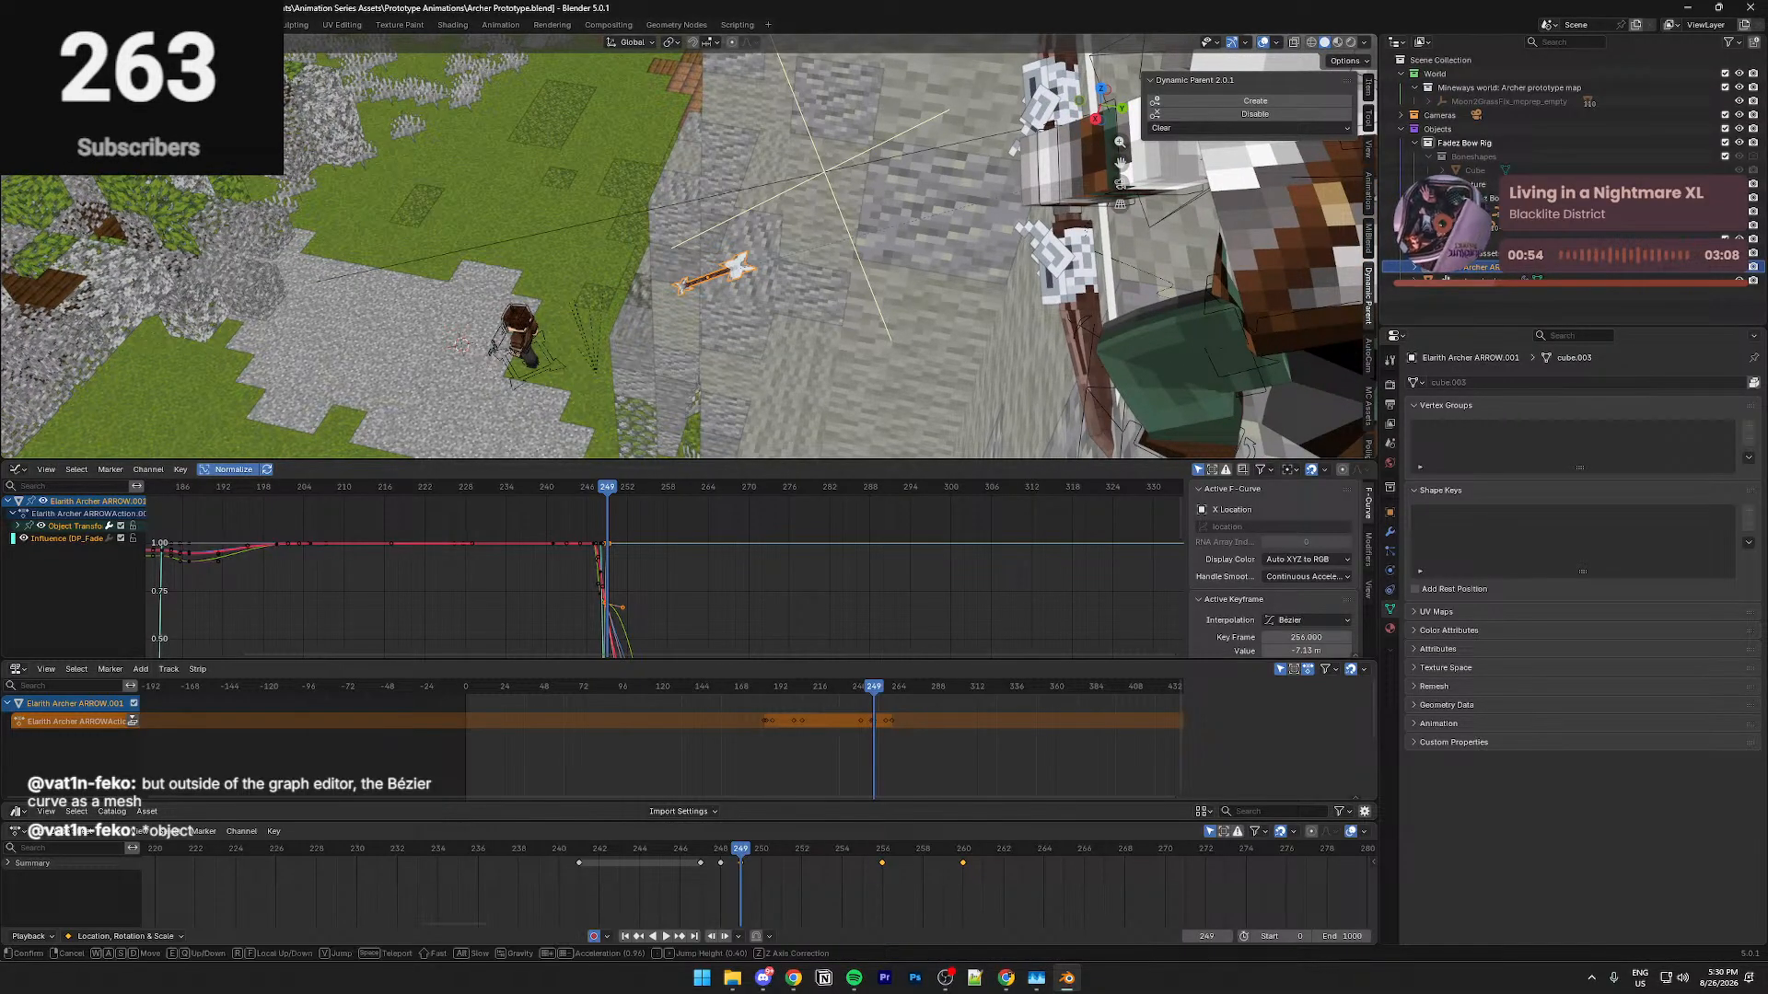
key("shift+grave")
key("w")
left_click(487, 367)
key("ctrl+s")
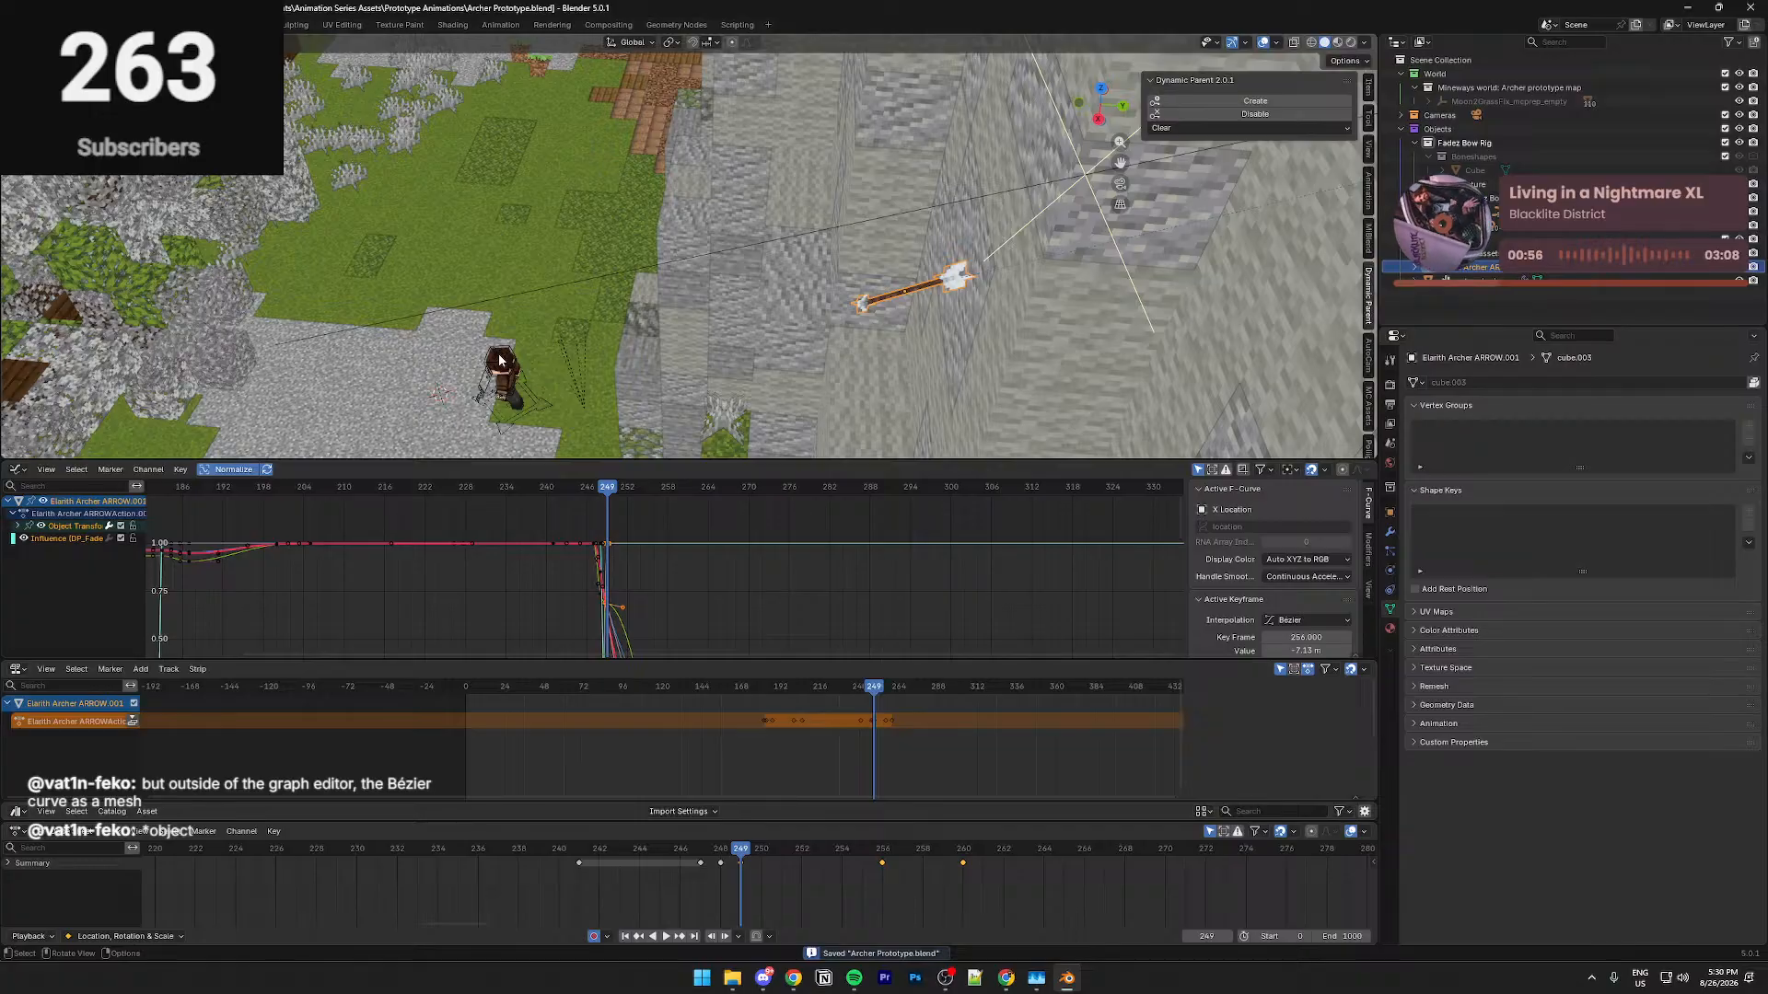
key("shift+grave")
key("w")
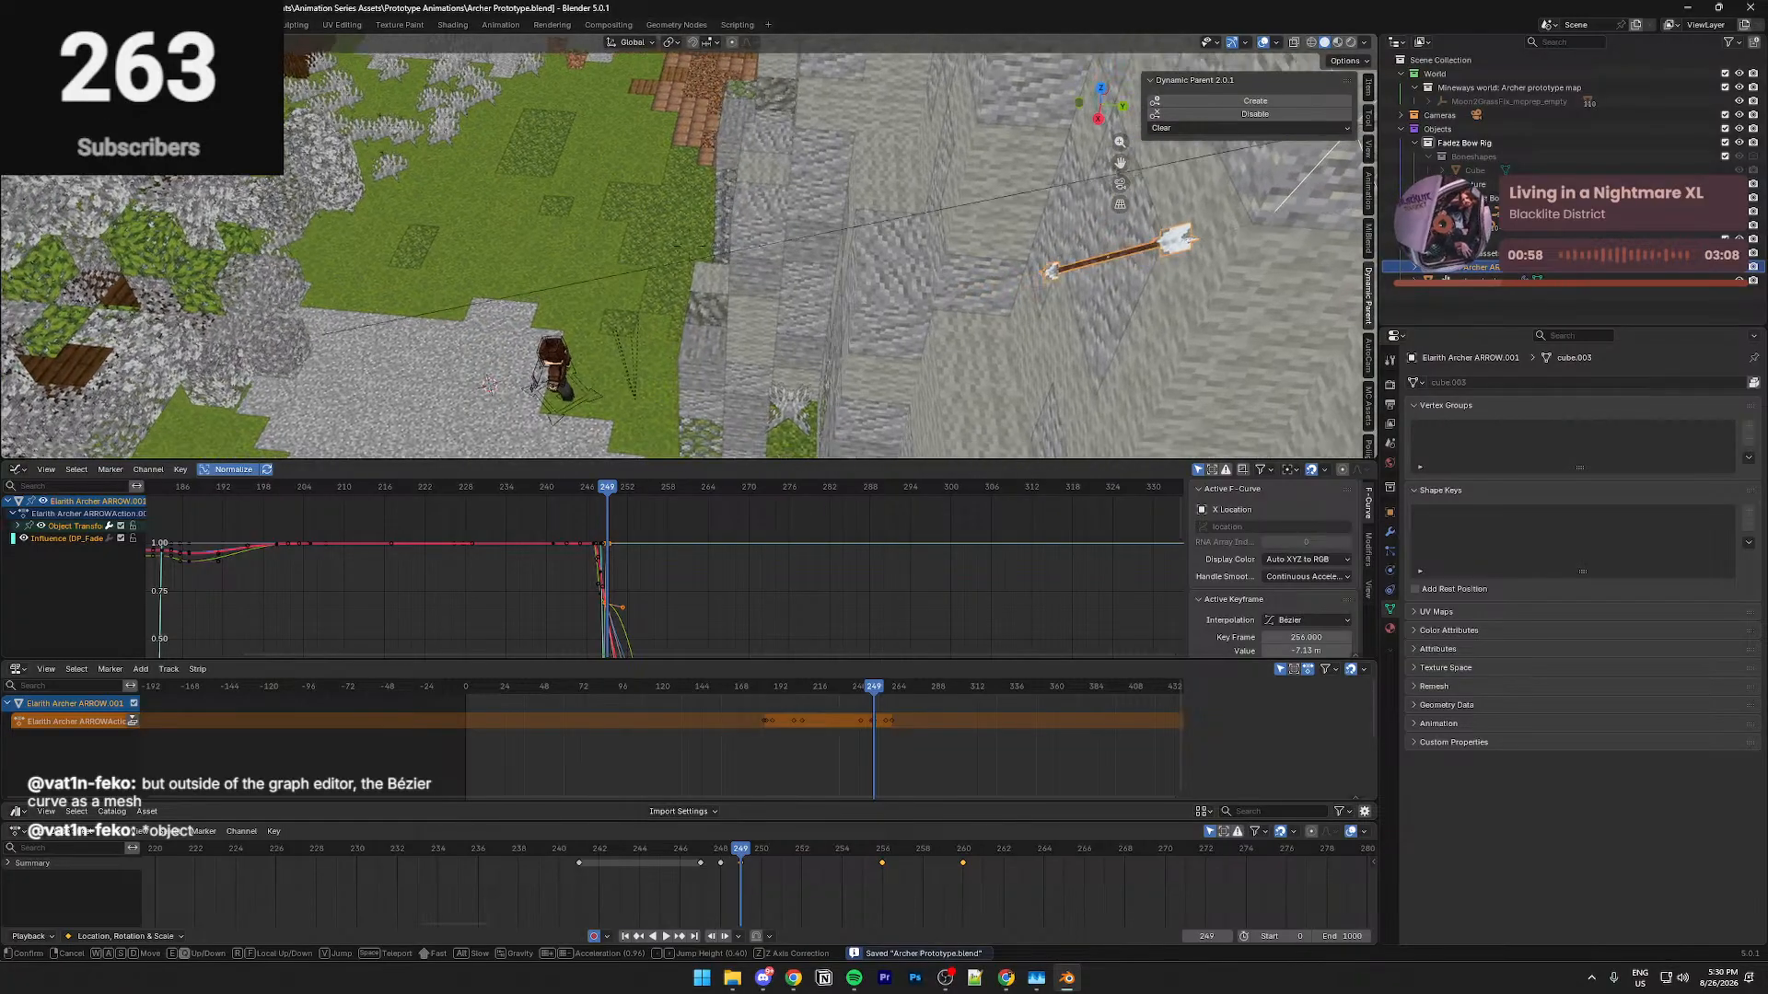
left_click(499, 359)
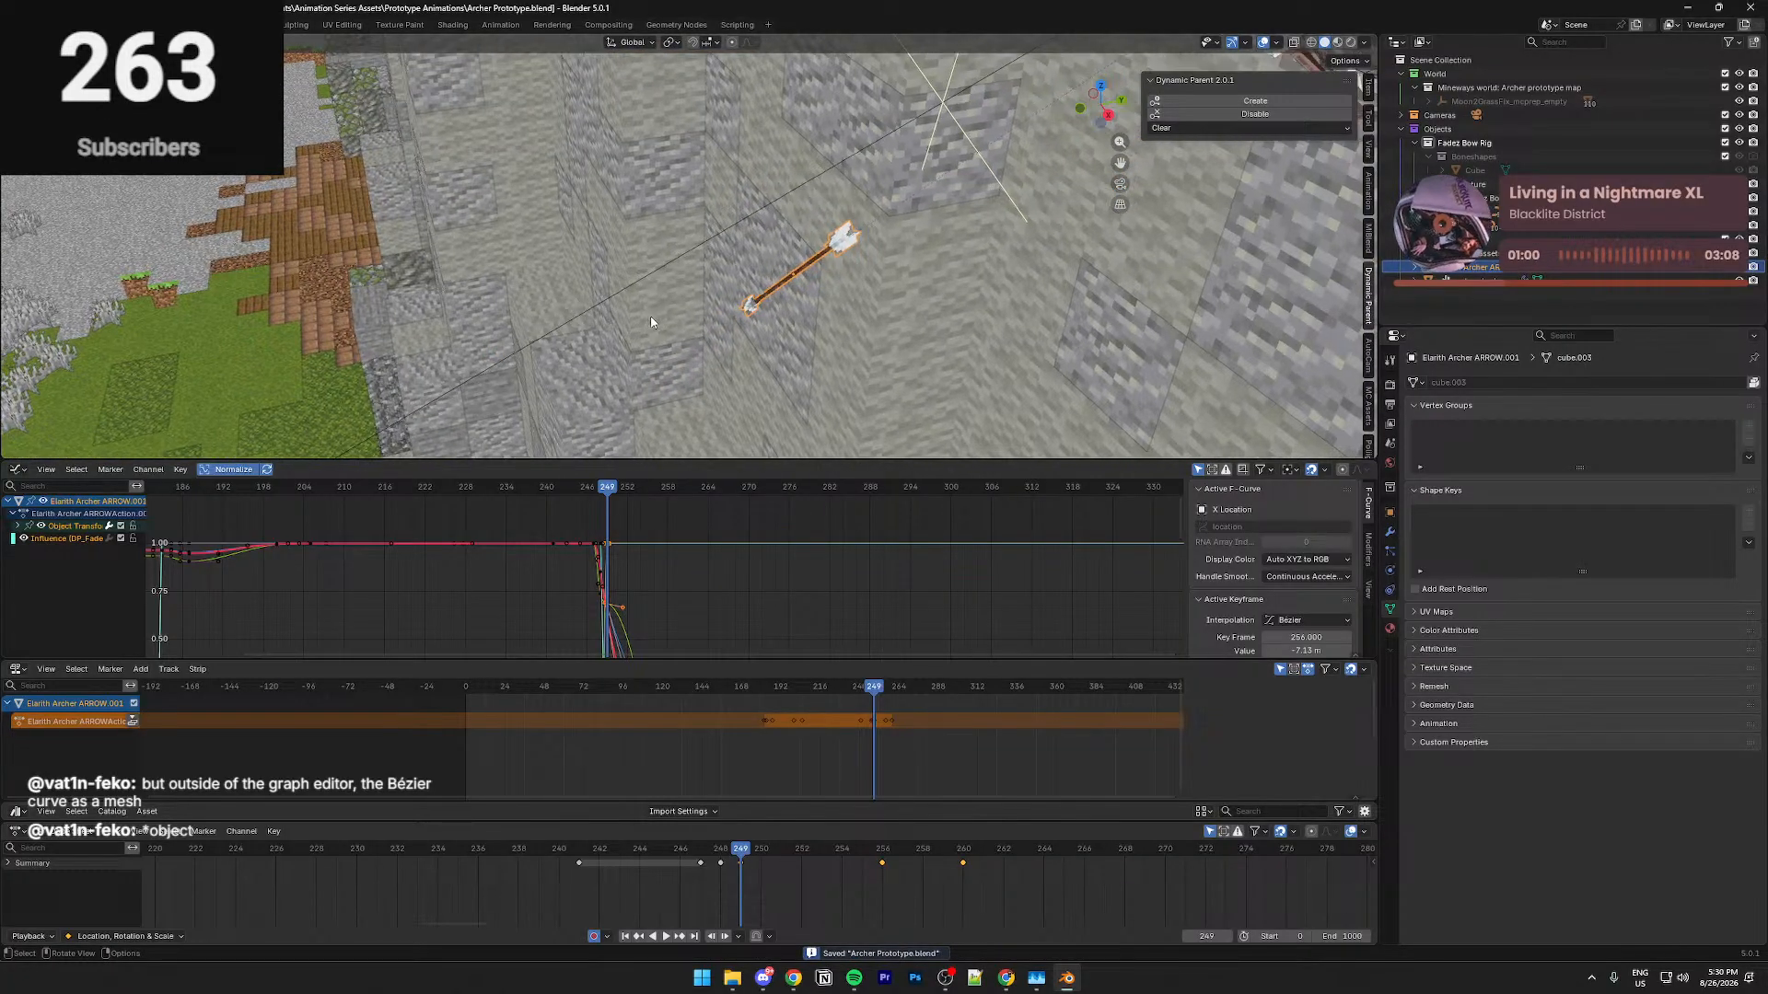
Frame the selected arrow and orbit around it for a close look at its orientation
key("KP_Decimal")
key("n")
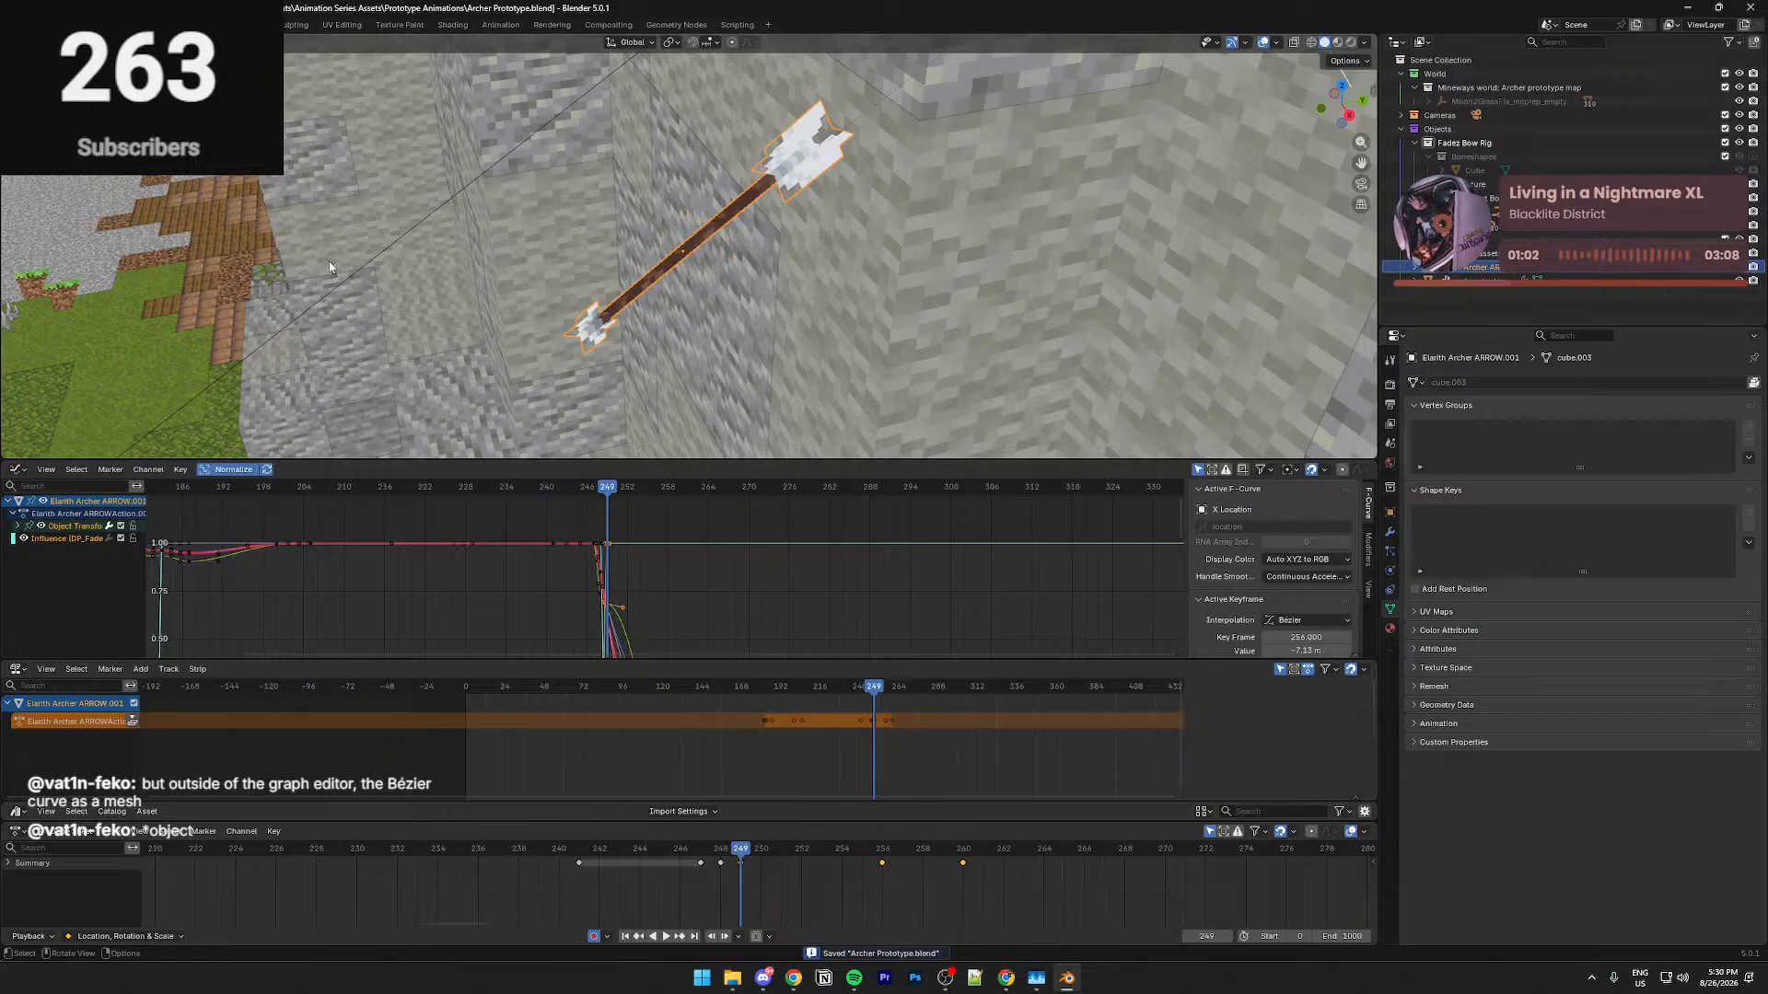
key("n")
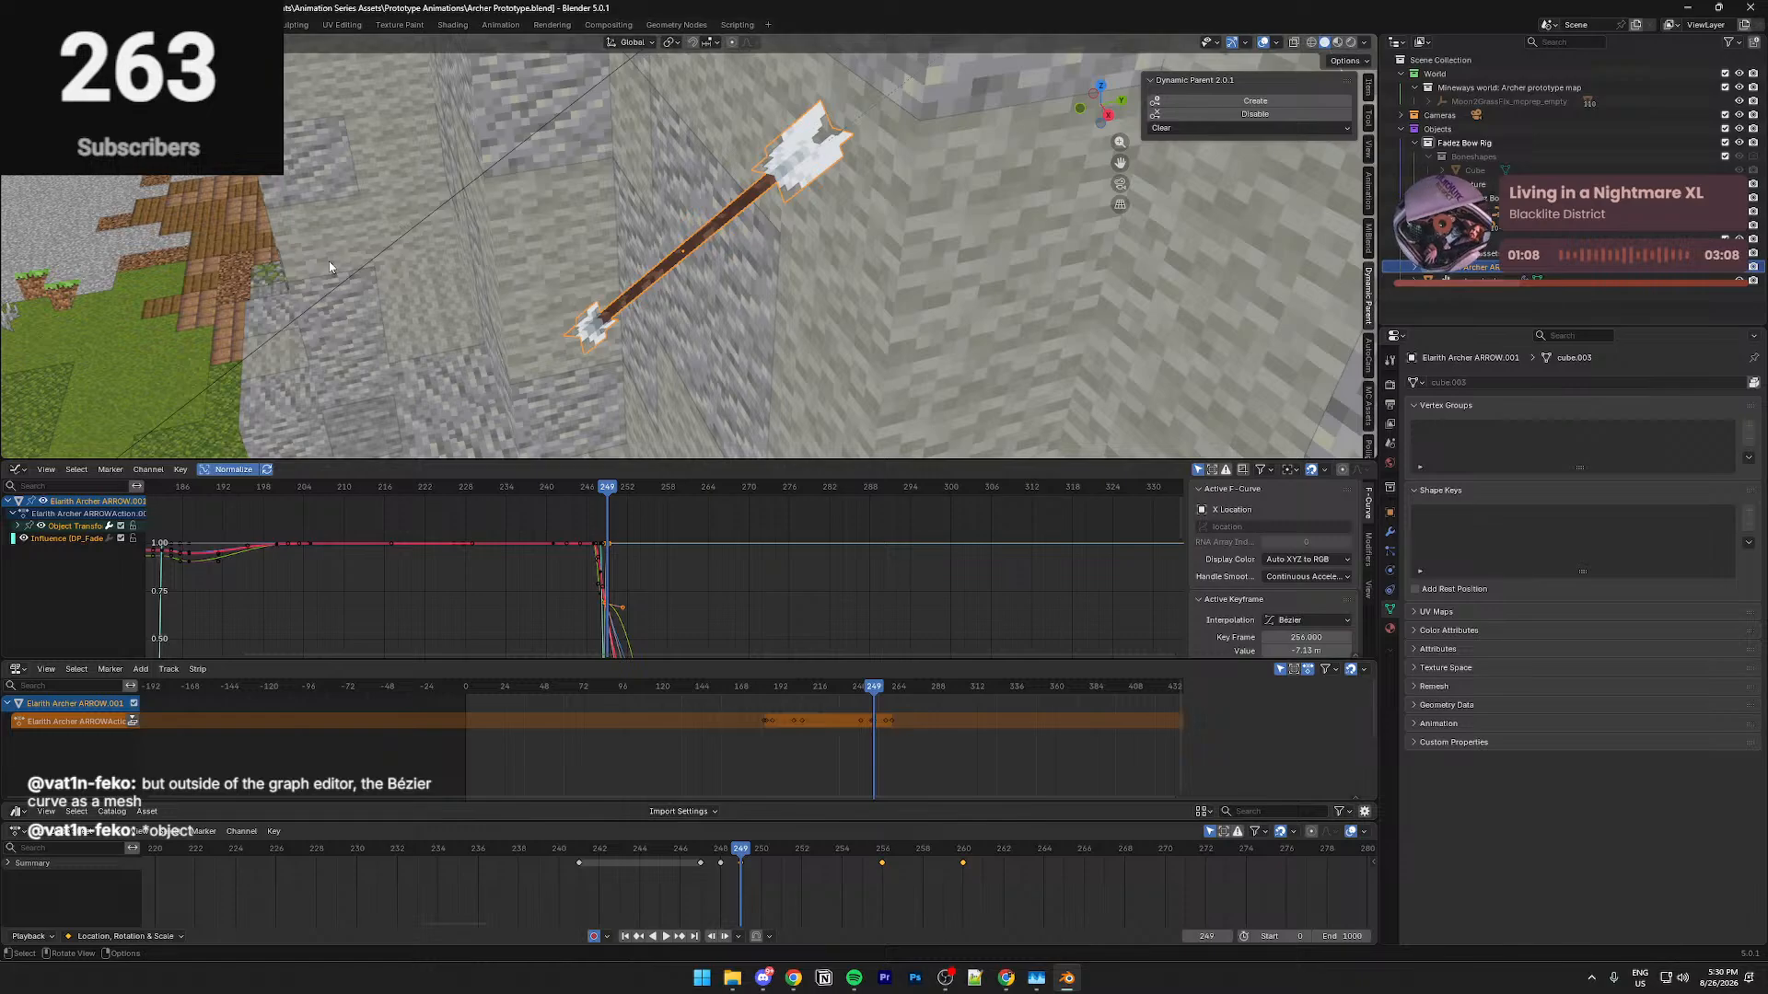
middle_click_drag(329, 262, 663, 288)
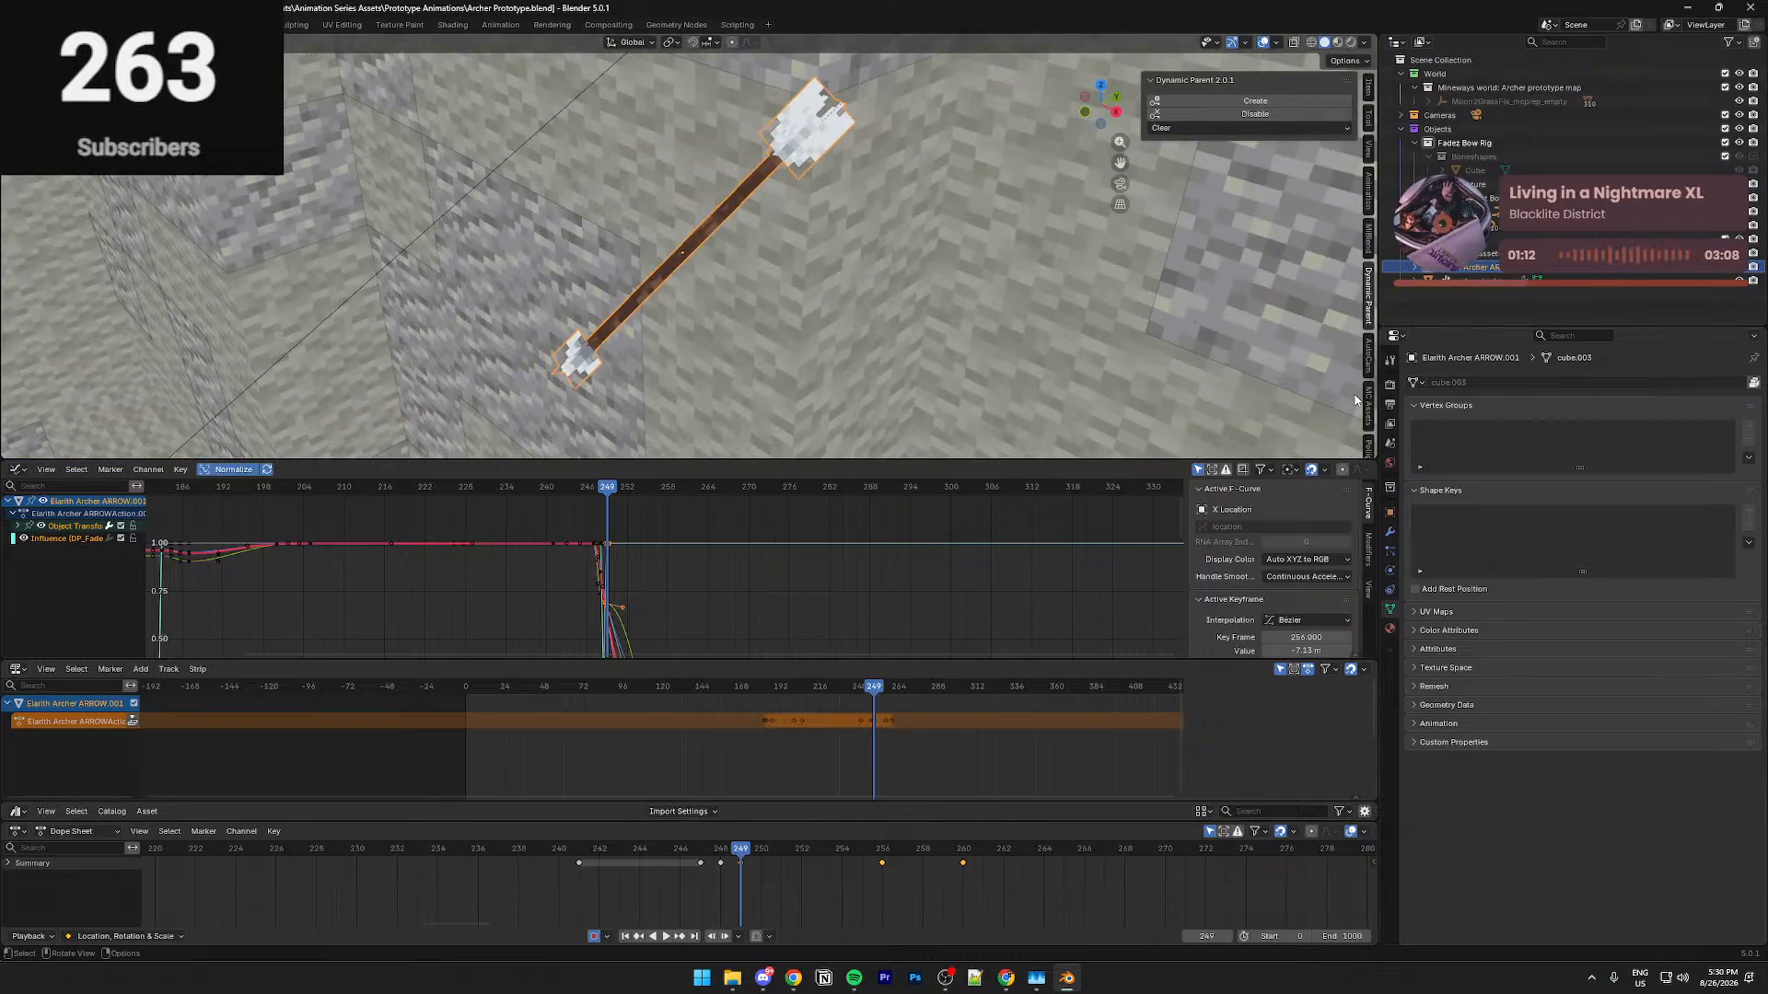
Deselect the keyframes, save the file and calculate the selected arrow's motion path with the Animation Manager X add-on
scroll(1354, 394, "down", 13)
left_click(1367, 381)
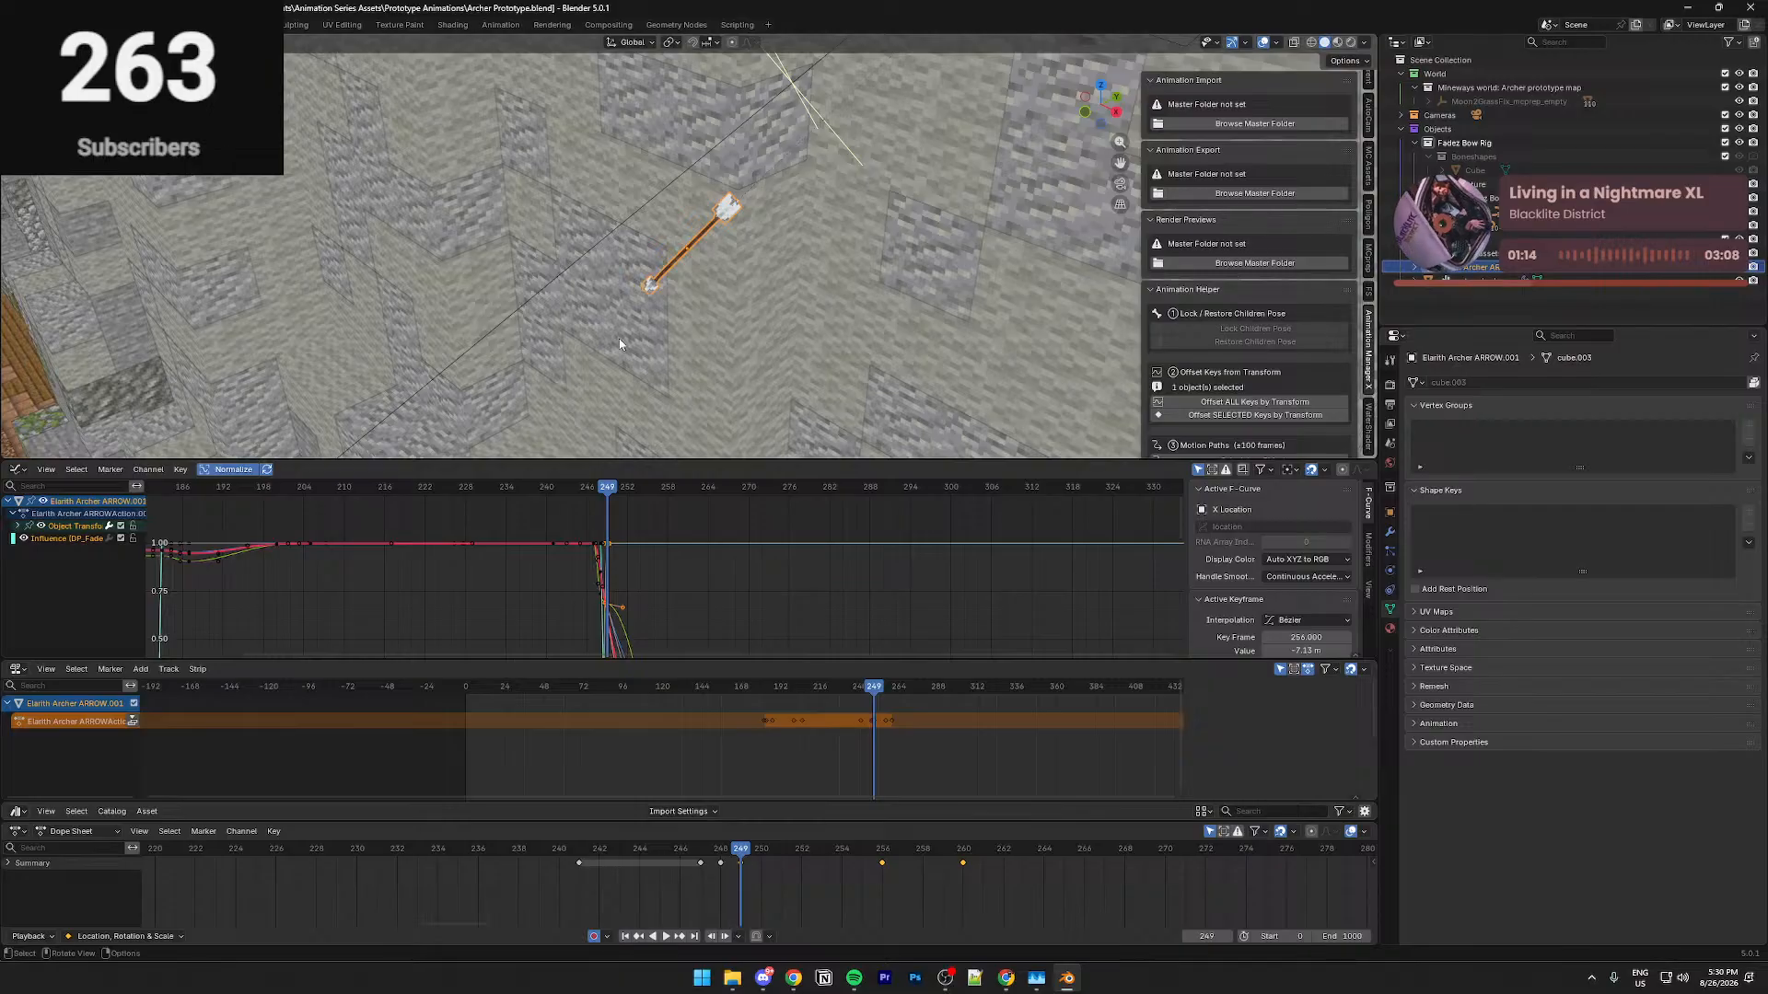
key("ctrl+s")
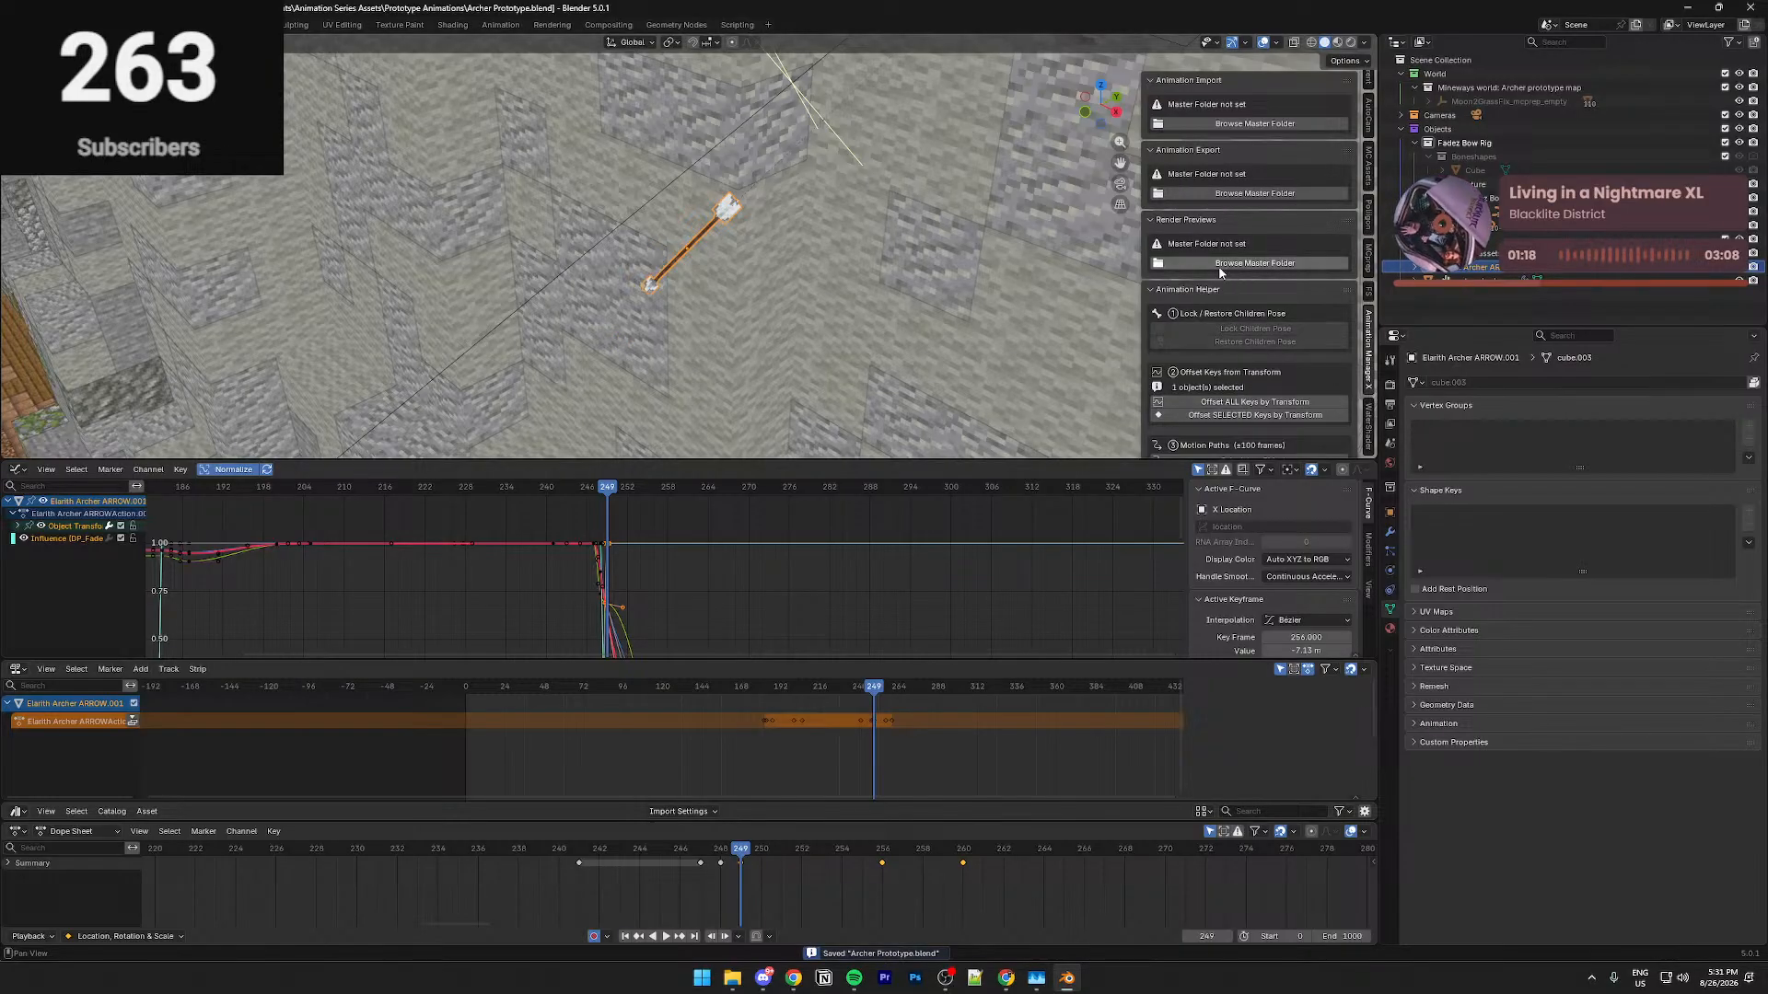
scroll(1218, 343, "down", 2)
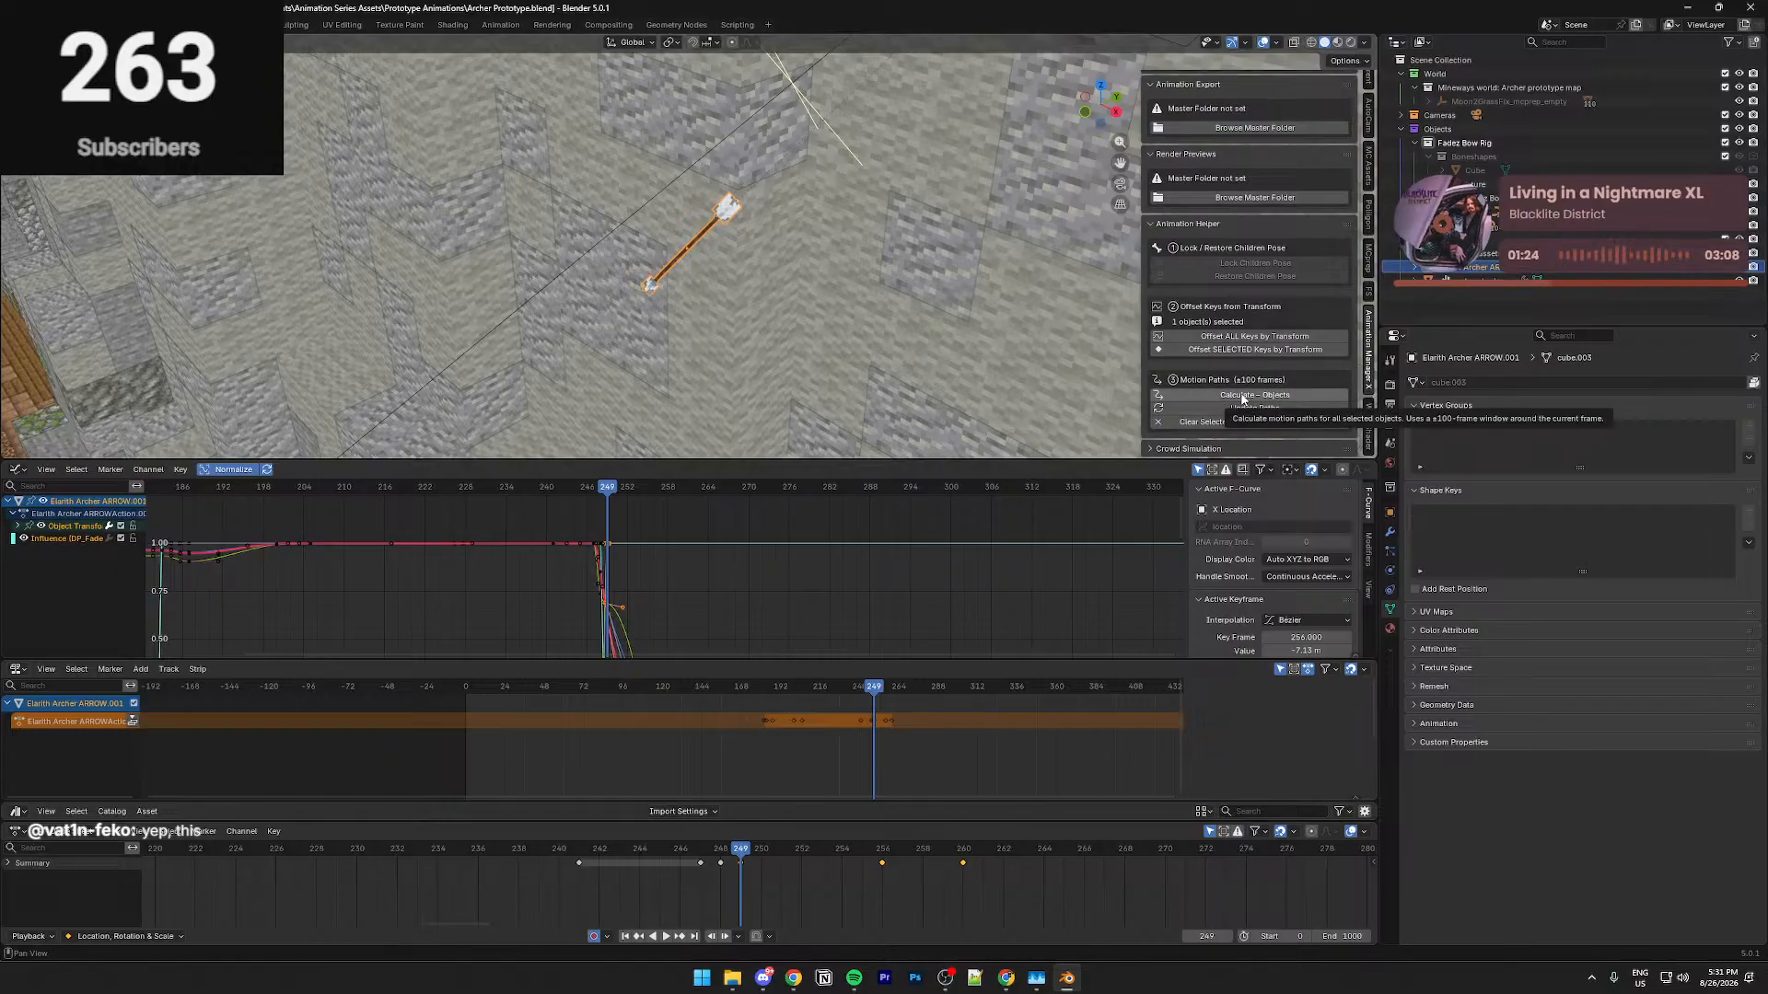
left_click(755, 907)
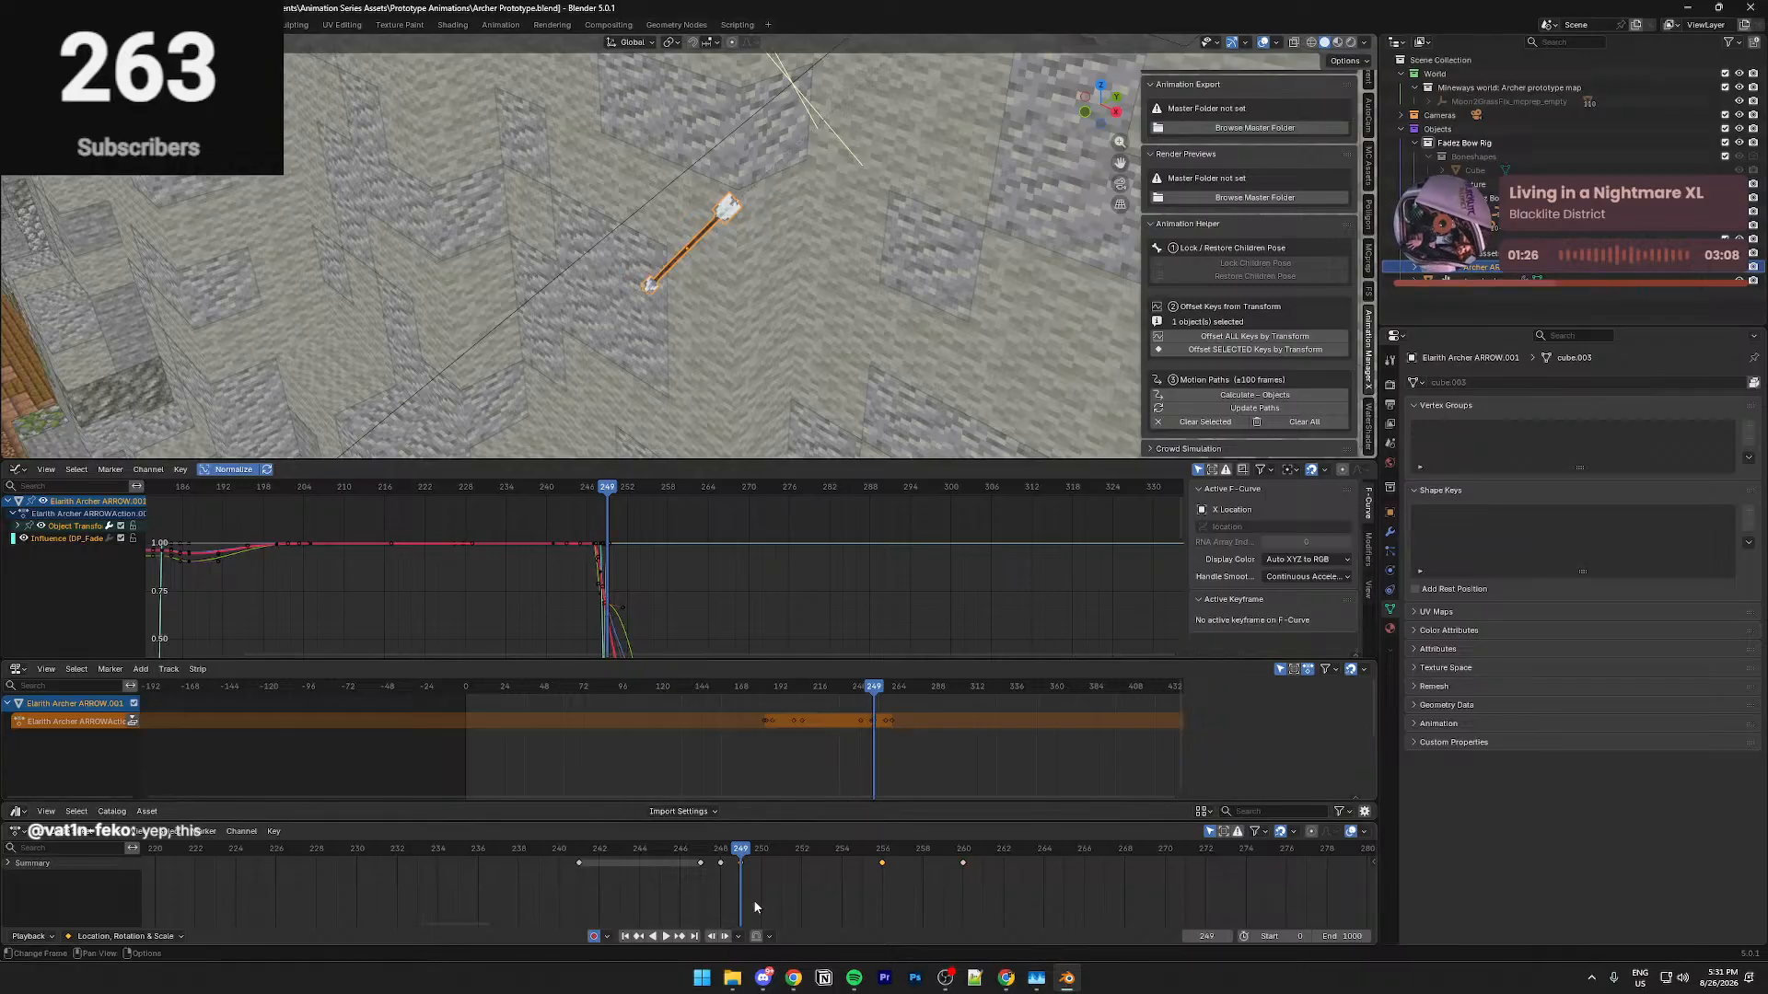
key("ctrl+s")
left_click(1209, 402)
Inspect the arrow's motion path towards the ground target from a free view and save the file
middle_click_drag(884, 332, 709, 391)
scroll(644, 383, "up", 5)
scroll(595, 402, "down", 1)
key("ctrl+s")
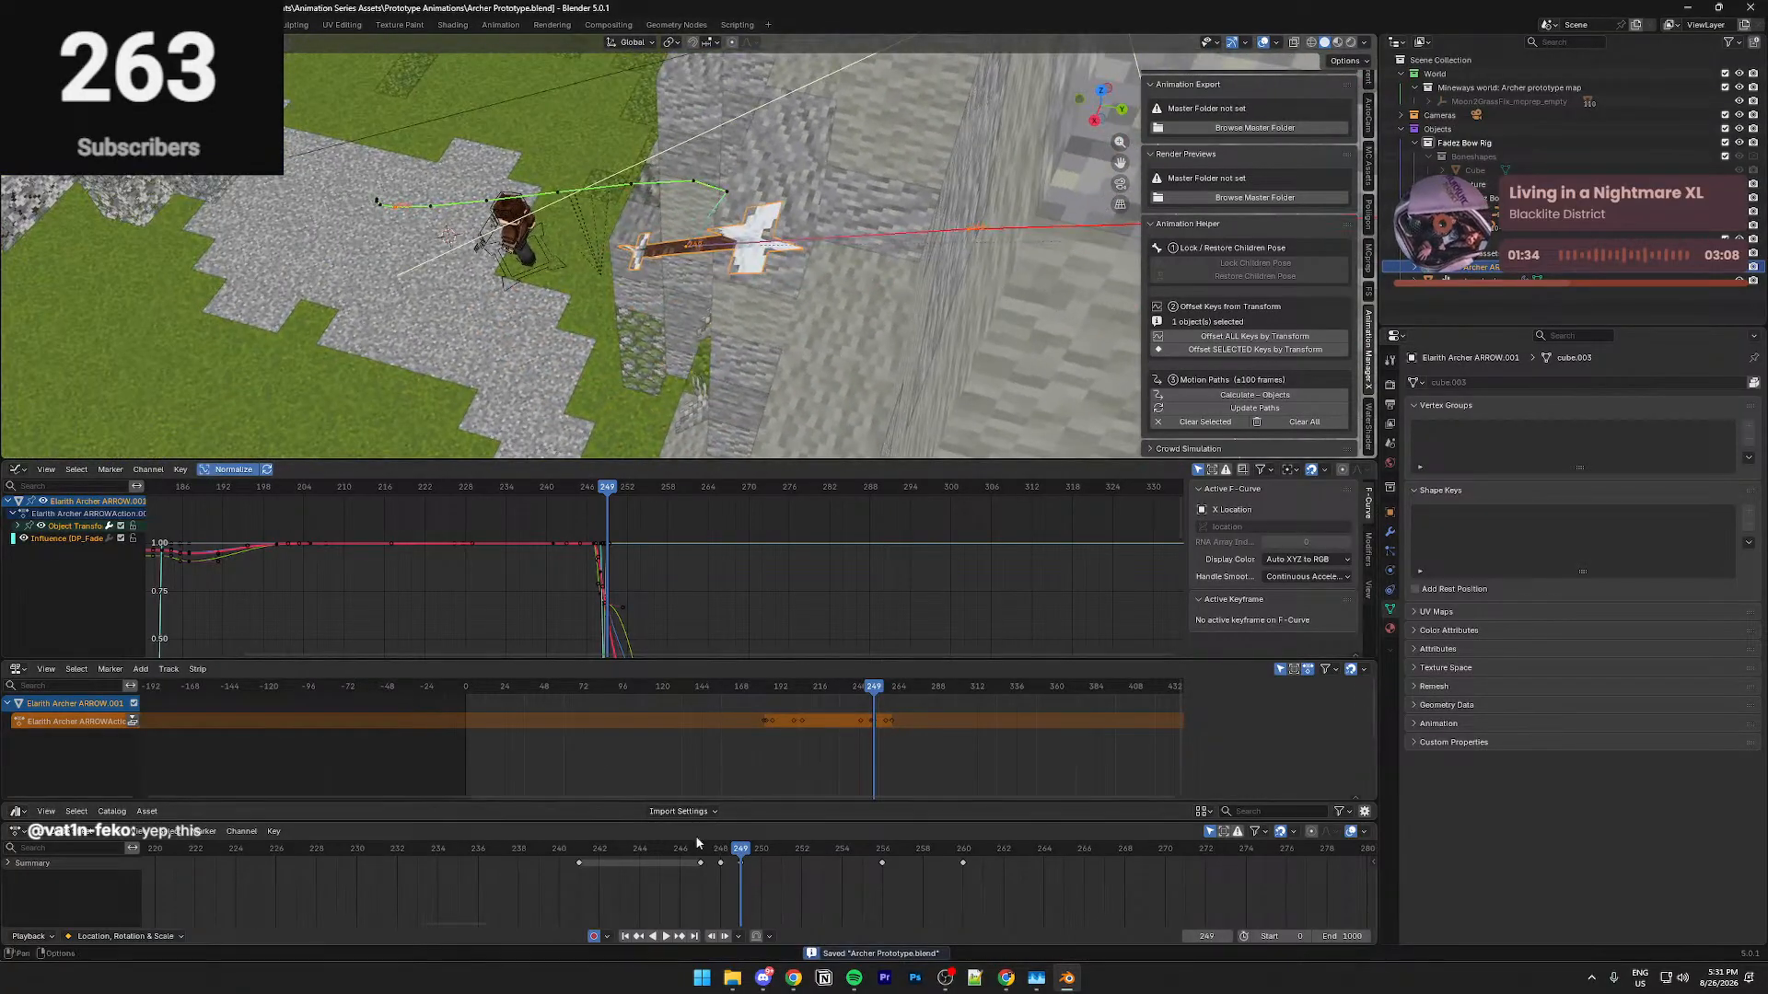
Go back to frame 246, frame the arrow and hide the sidebar to examine its motion path at the bow
left_click_drag(735, 850, 681, 847)
key("KP_Decimal")
middle_click_drag(746, 439, 460, 437)
key("n")
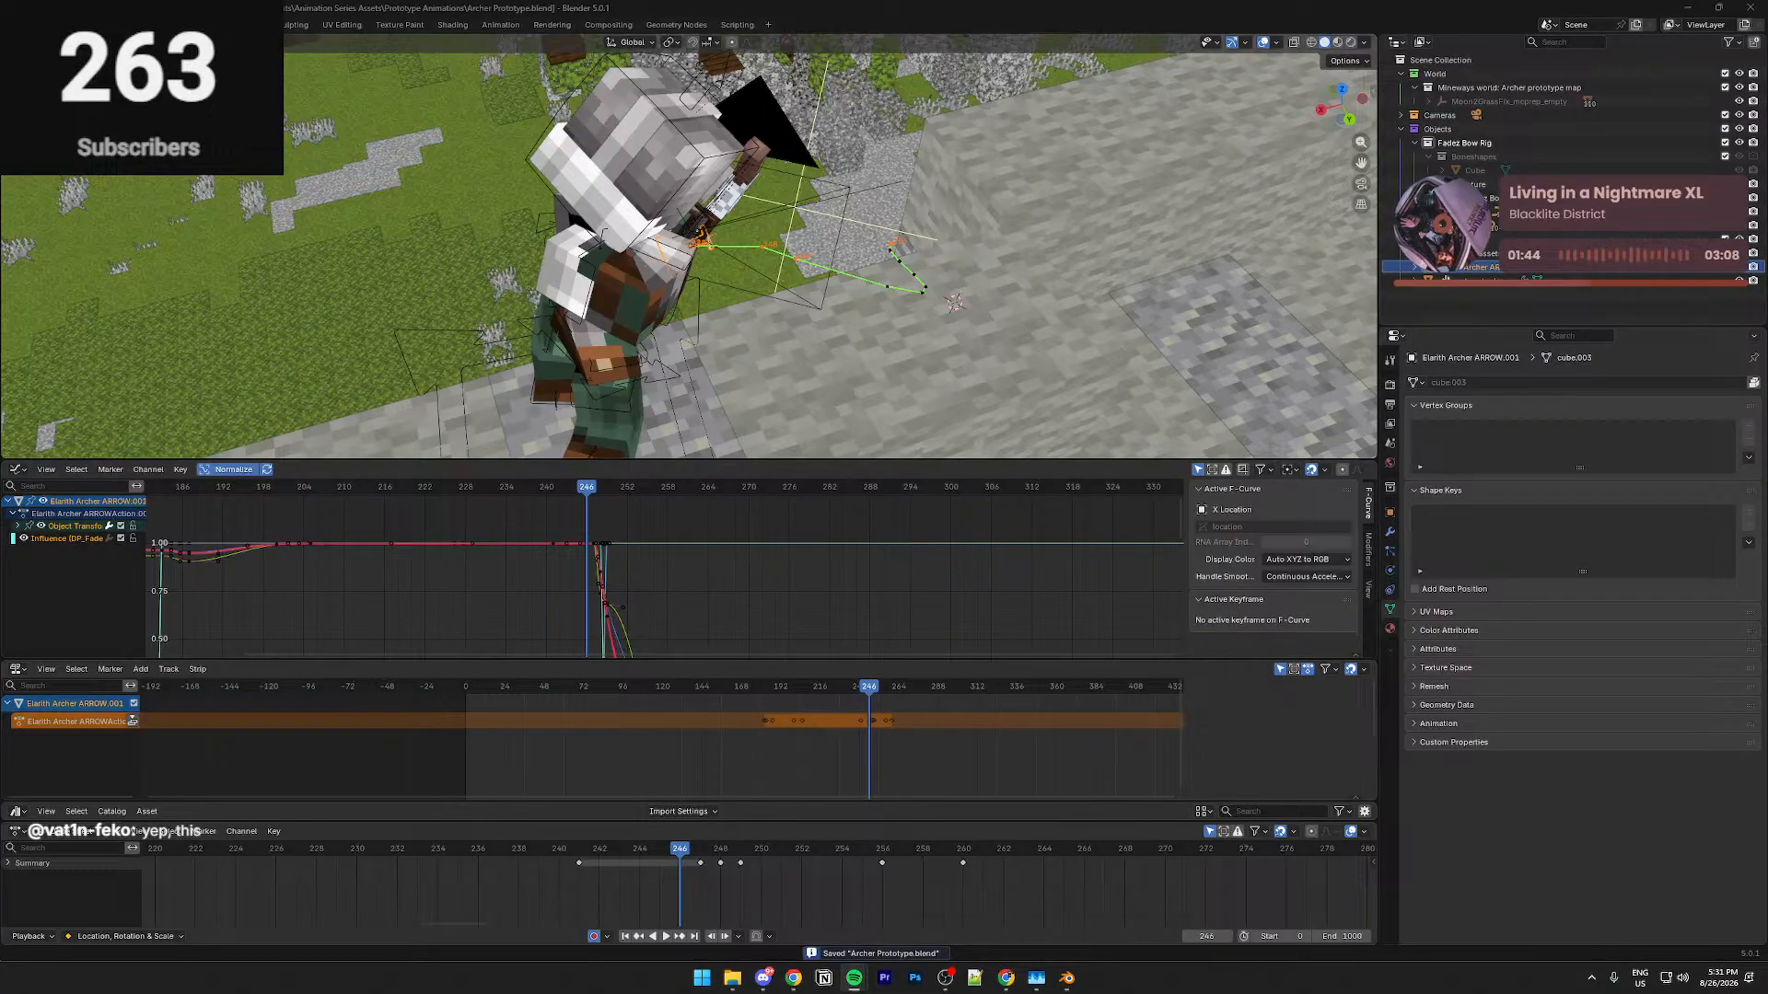
middle_click_drag(466, 238, 565, 408)
middle_click_drag(790, 335, 647, 344)
Advance frame by frame to 249 and examine how the arrow follows its motion path
key("Right")
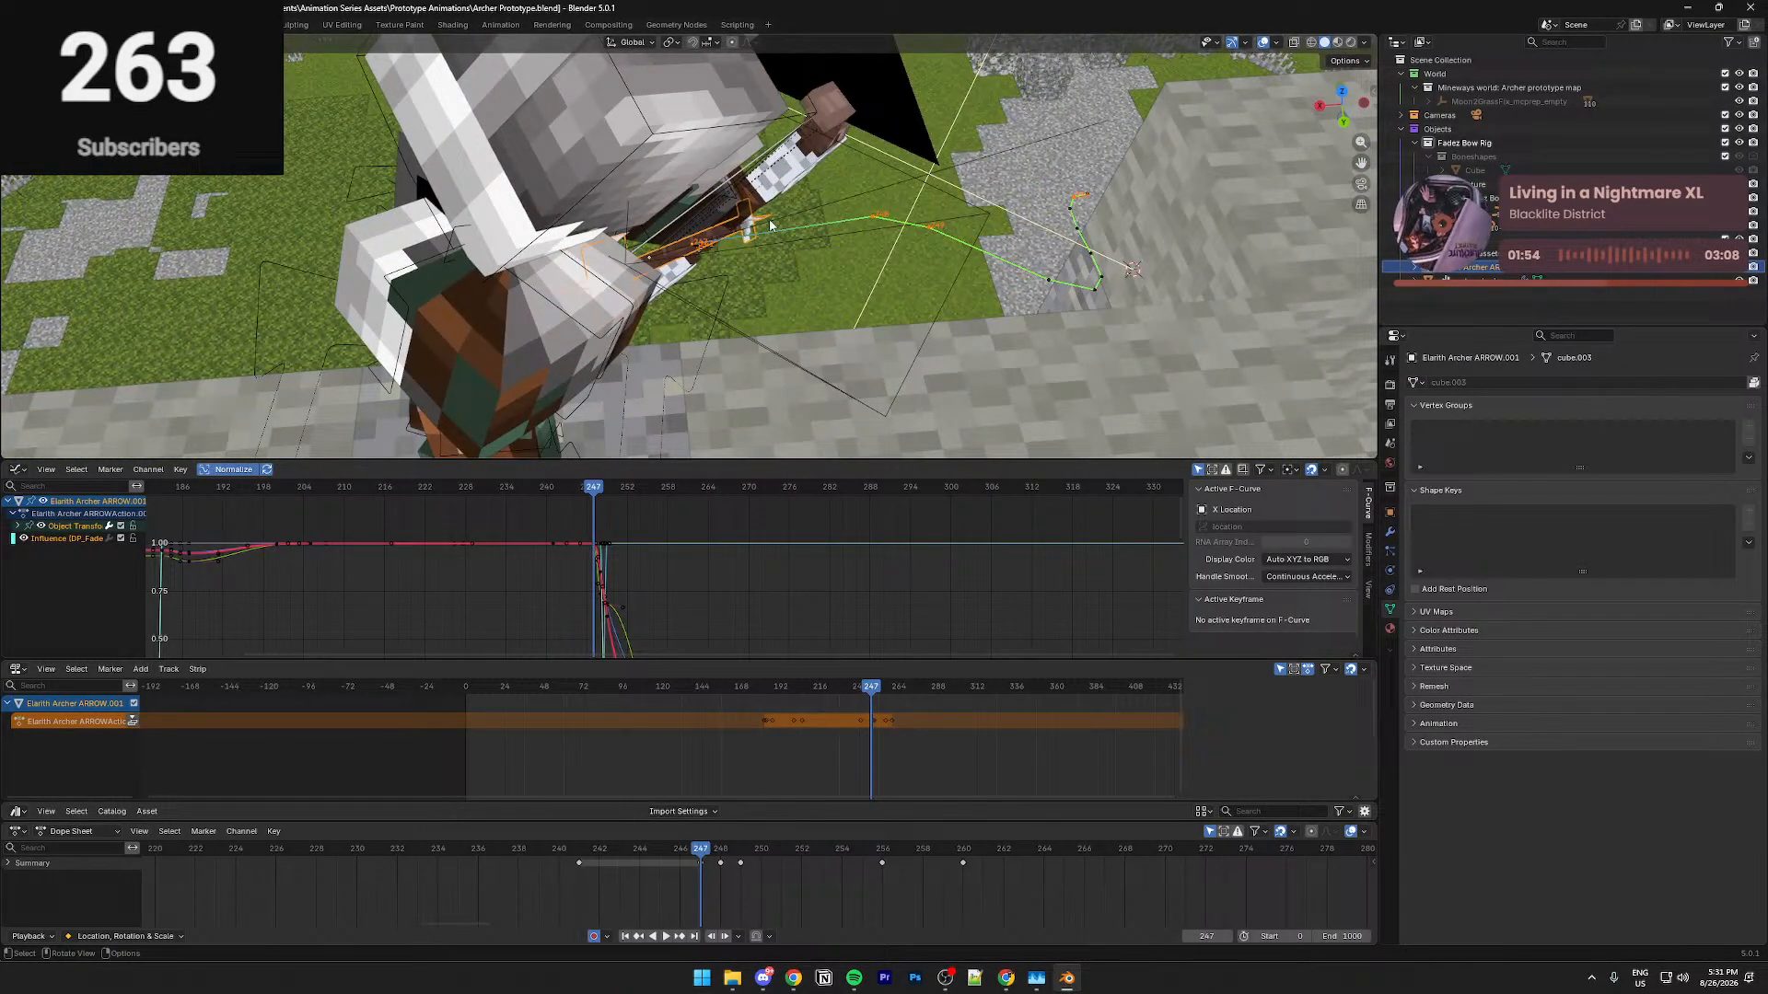
key("Right")
key("Right")
middle_click_drag(838, 280, 917, 281)
scroll(916, 283, "up", 4)
Play the arrow's release from around frame 247 and examine its flight along the motion path from different views
key("space")
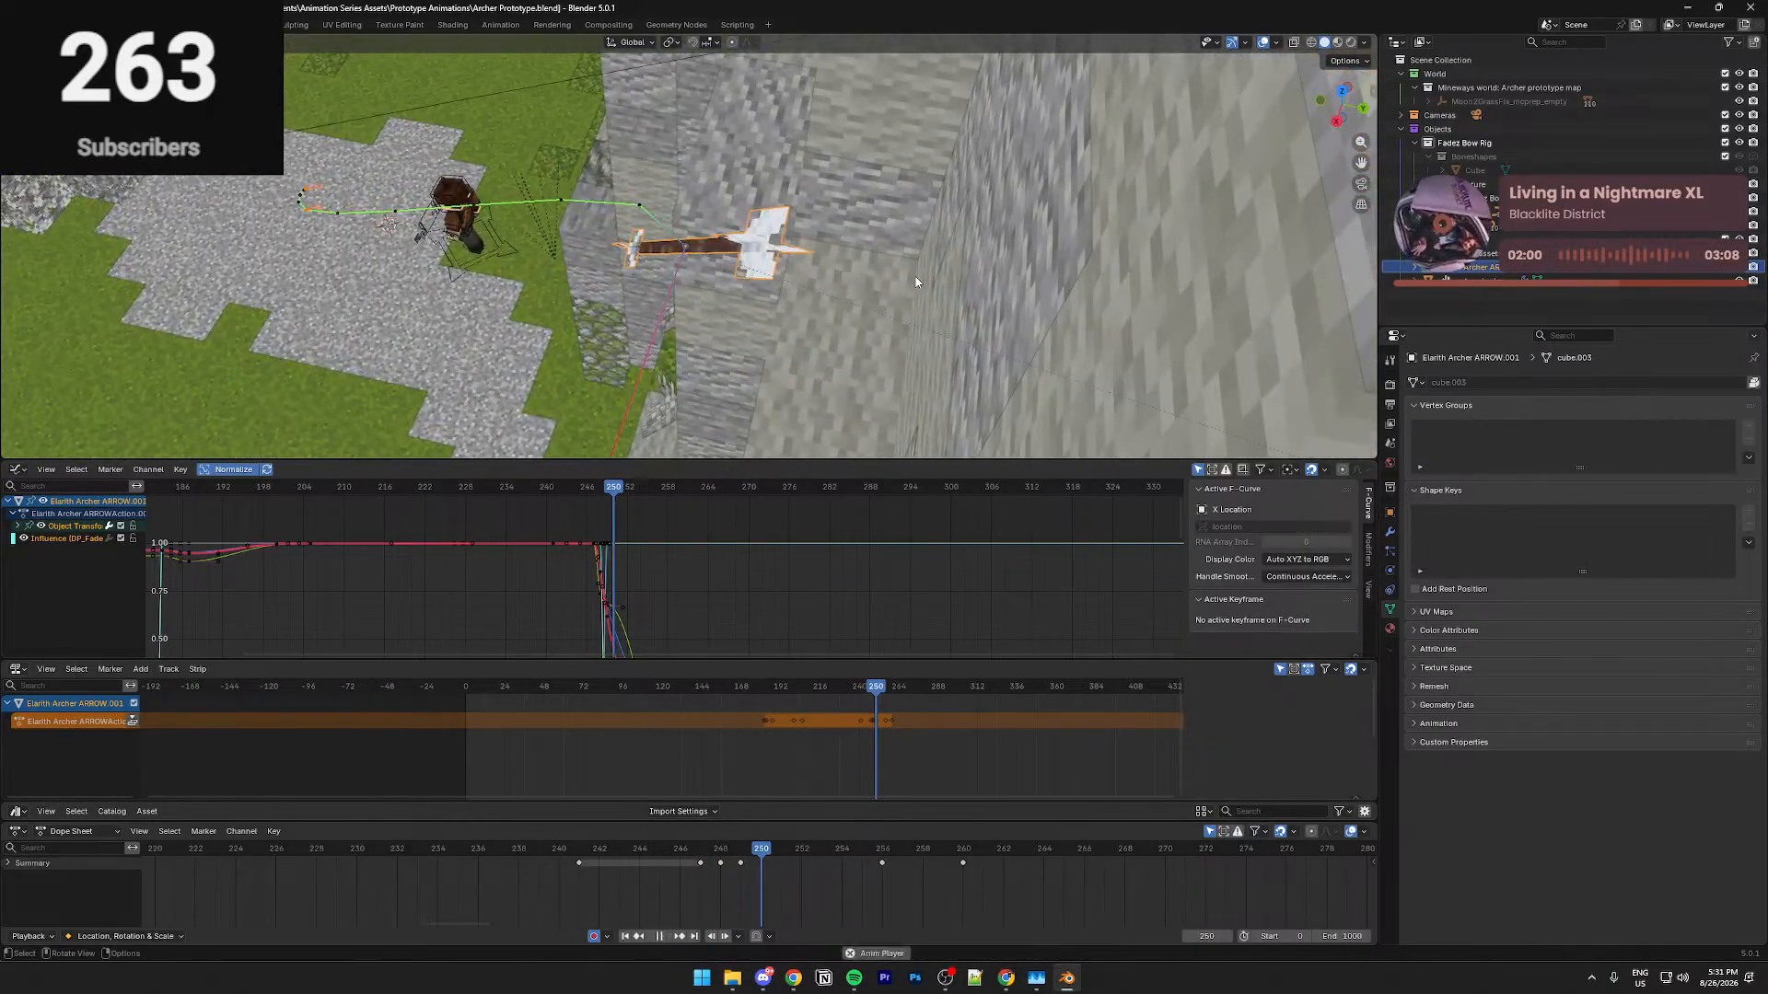
key("space")
left_click_drag(923, 889, 700, 849)
scroll(686, 401, "down", 3)
key("space")
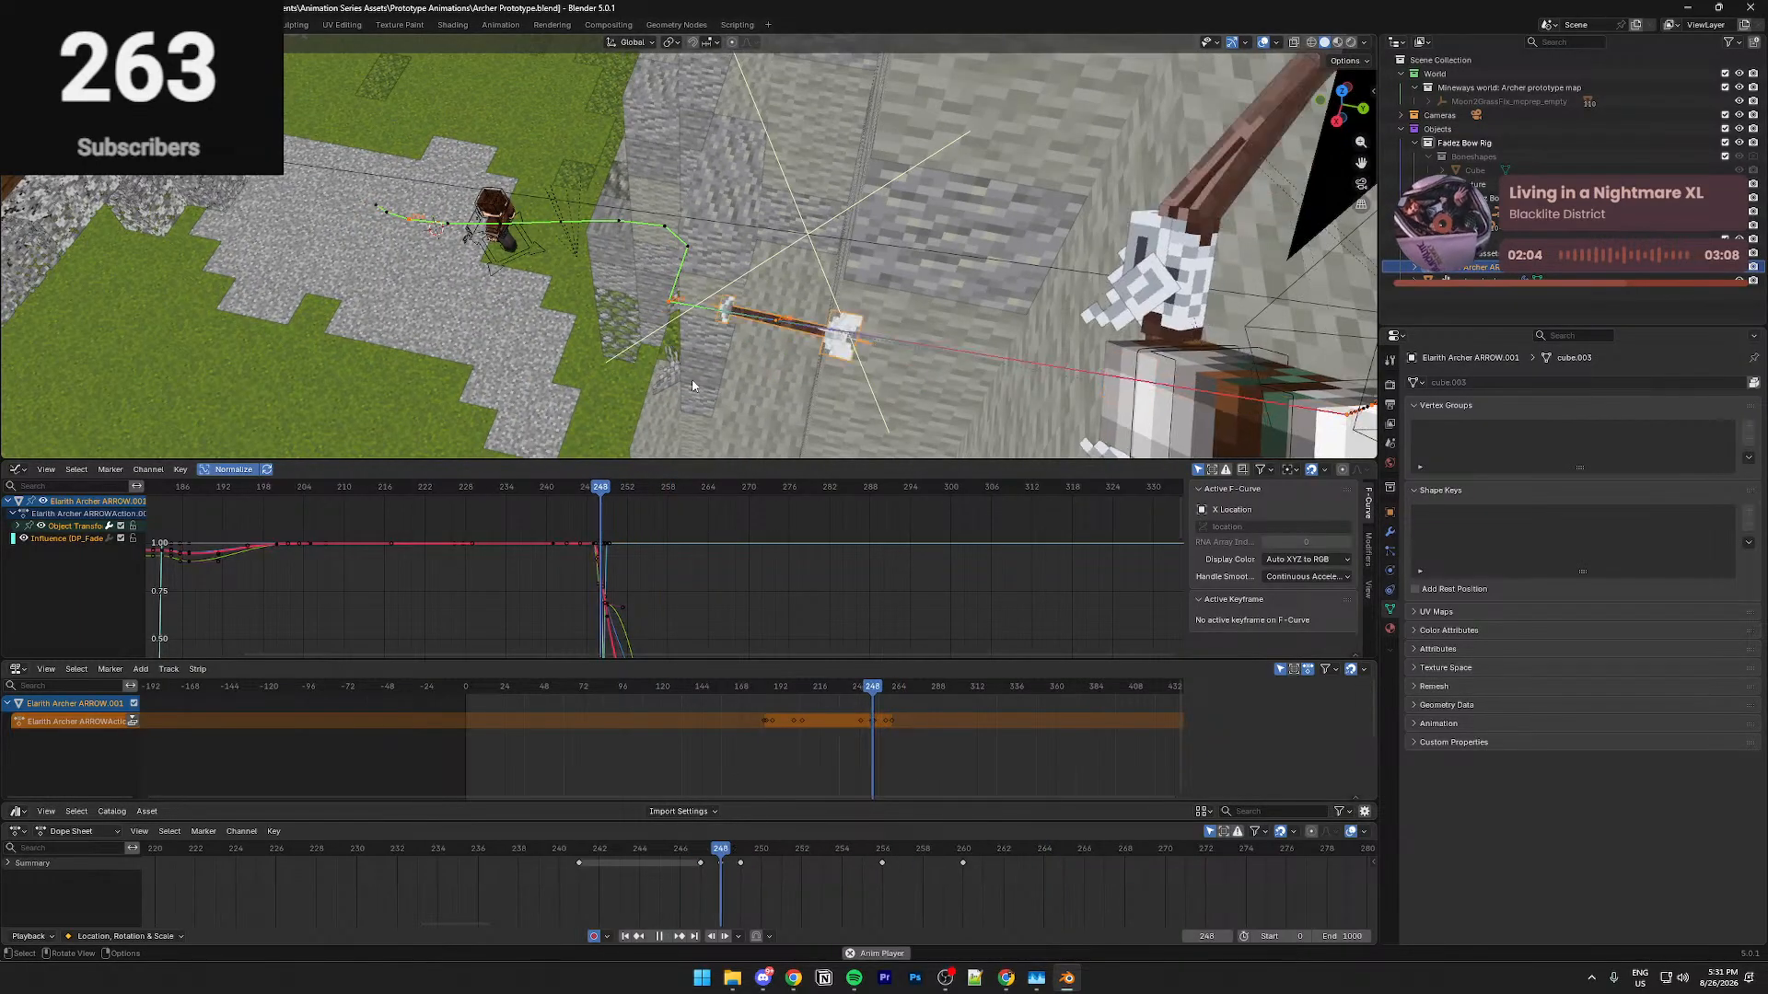
key("space")
scroll(678, 258, "up", 5)
middle_click_drag(678, 258, 782, 150)
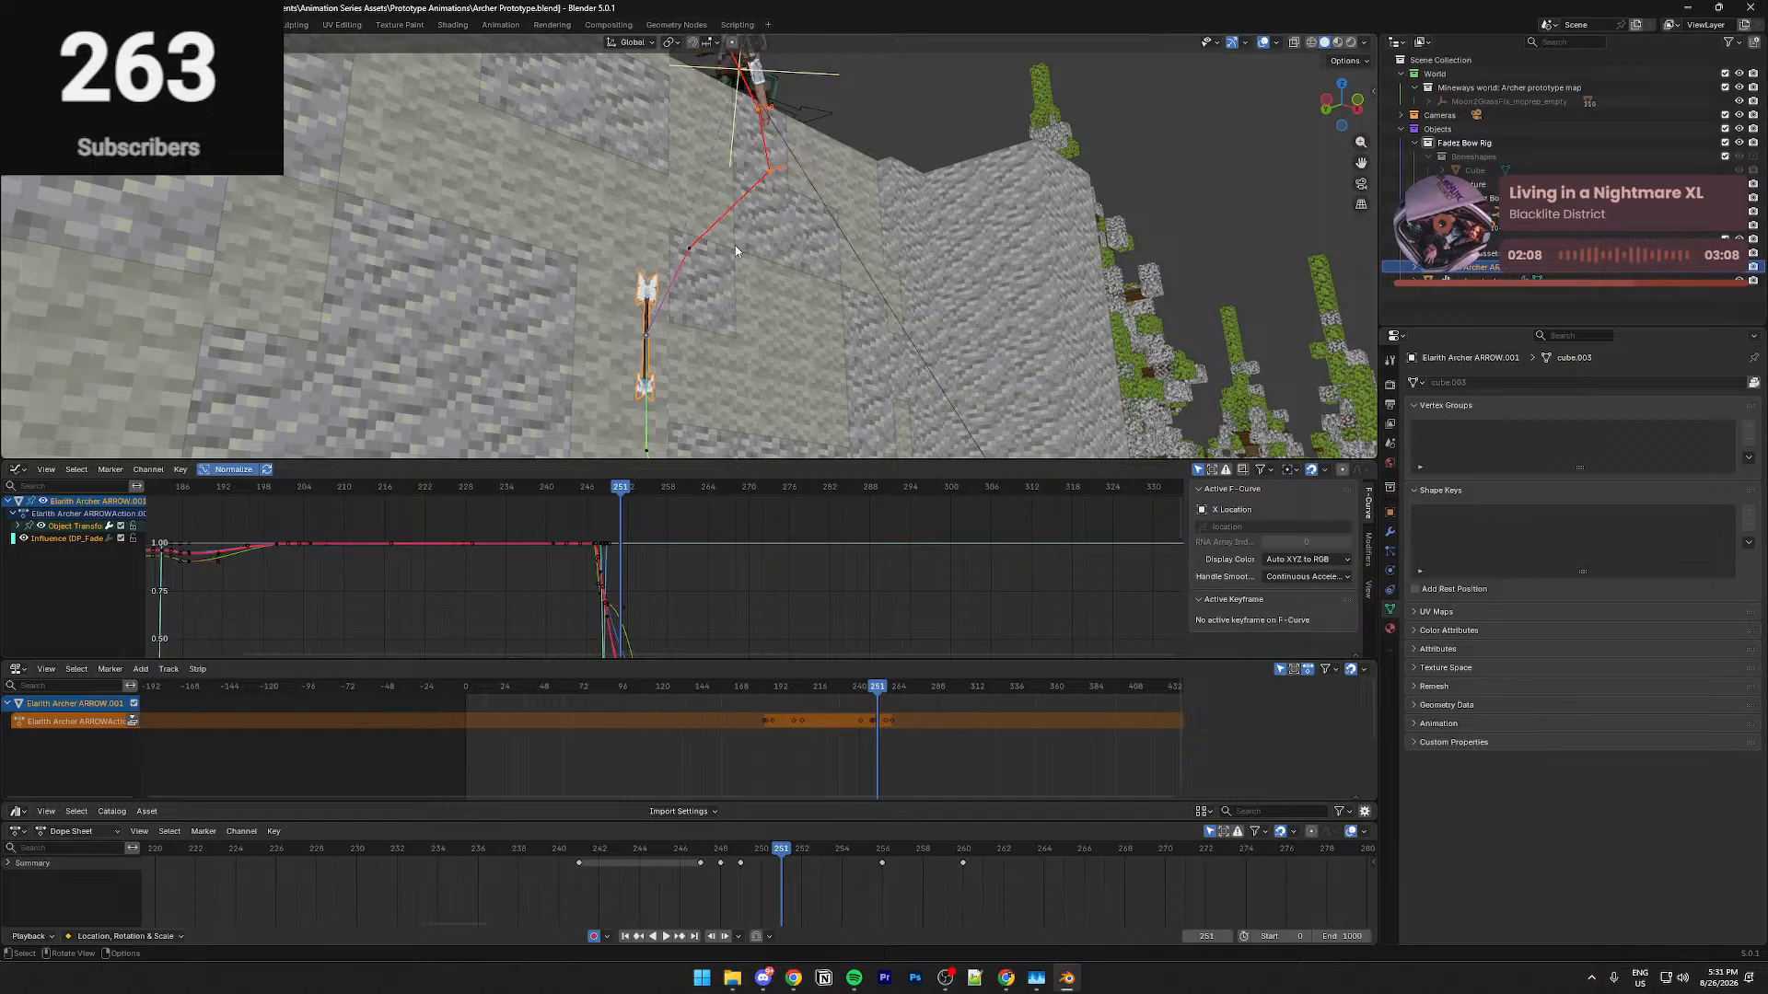
Save the file and shift the arrow along global X at frame 250 to ease the kink in its path
key("ctrl+s")
left_click(689, 253)
left_click(645, 394)
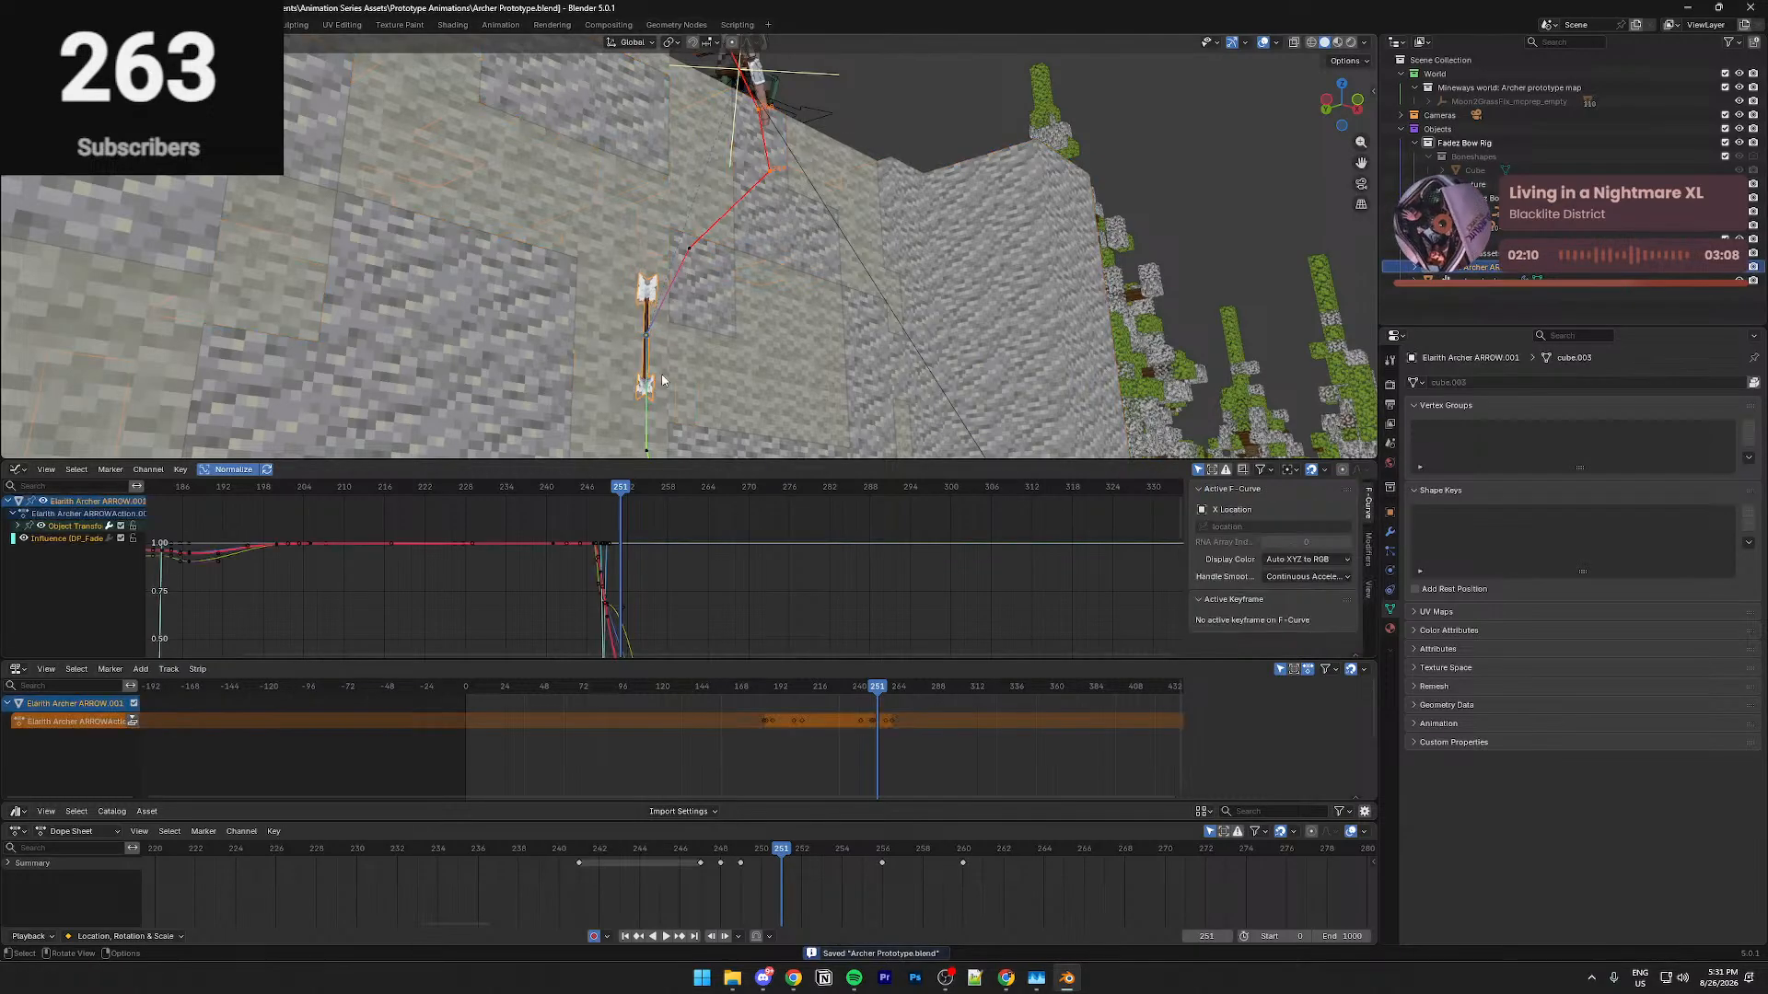
left_click_drag(779, 849, 760, 849)
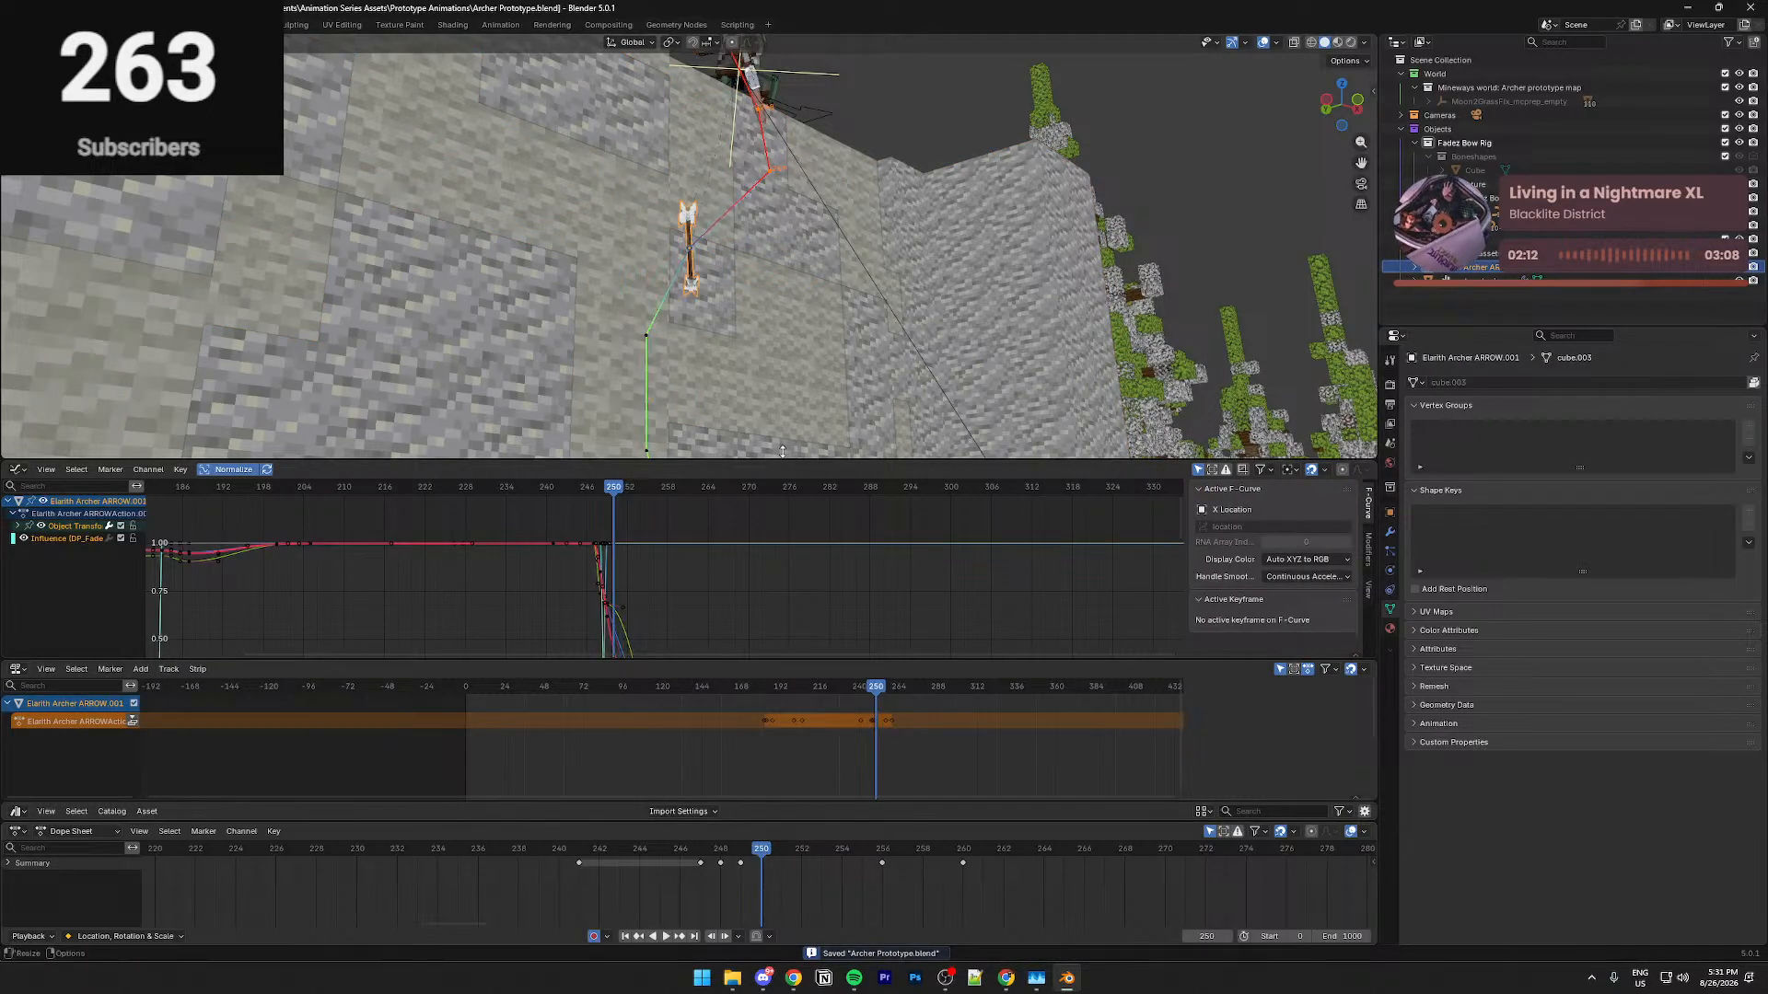
middle_click_drag(877, 356, 907, 339)
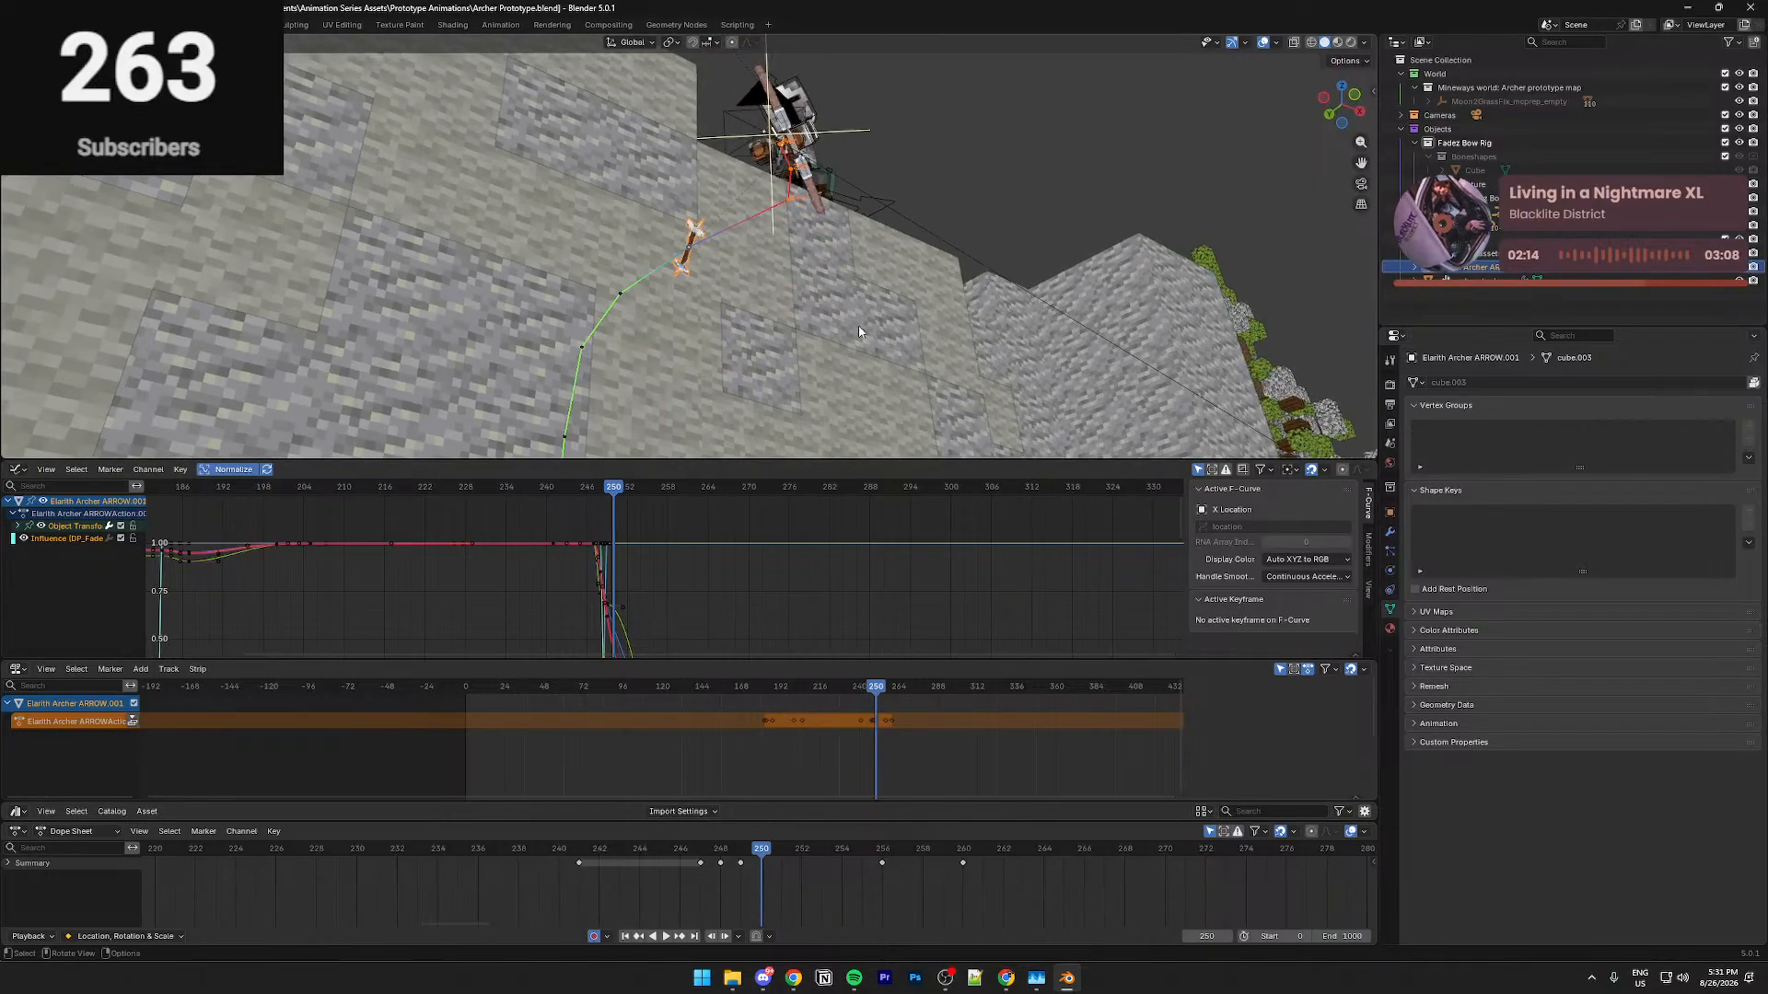
key("g")
key("z")
key("z")
key("x")
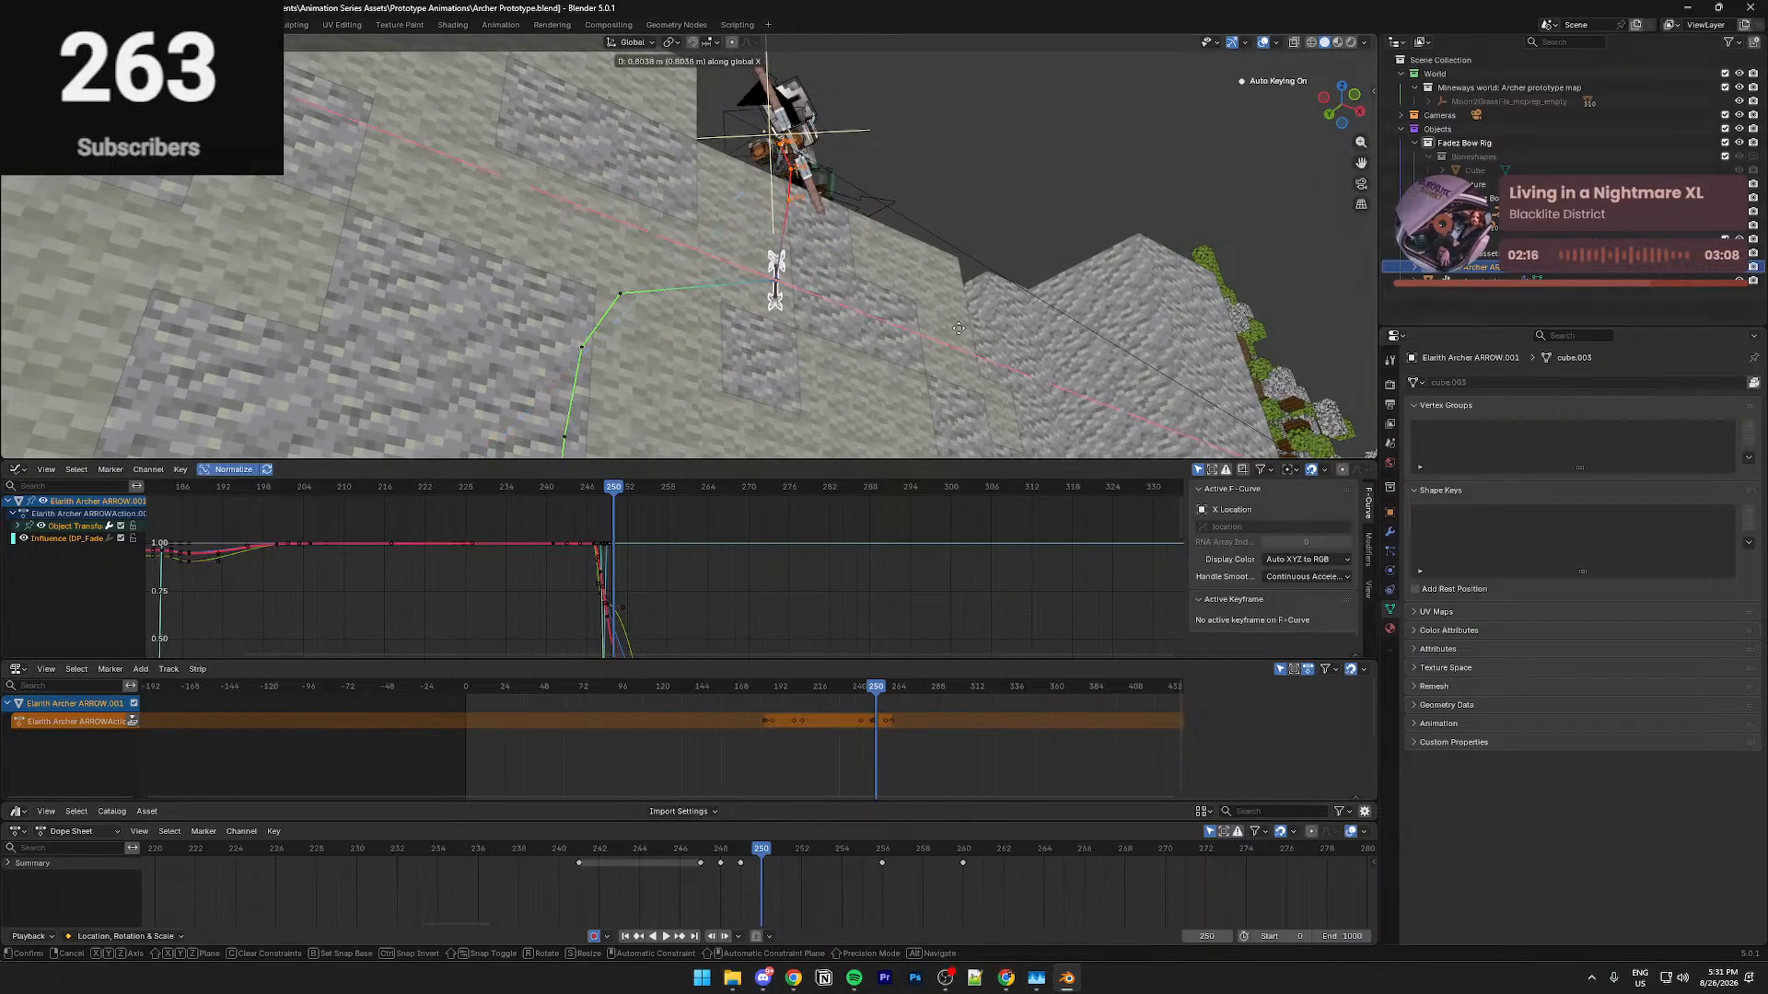
left_click(988, 326)
mouse_move(988, 327)
middle_mouse_down()
mouse_move(966, 261)
mouse_move(983, 313)
middle_mouse_up()
Fine-tune the arrow's position at frame 250 along Z and Y so its path runs smoothly away from the bow
key("g")
key("z")
left_click(970, 267)
key("g")
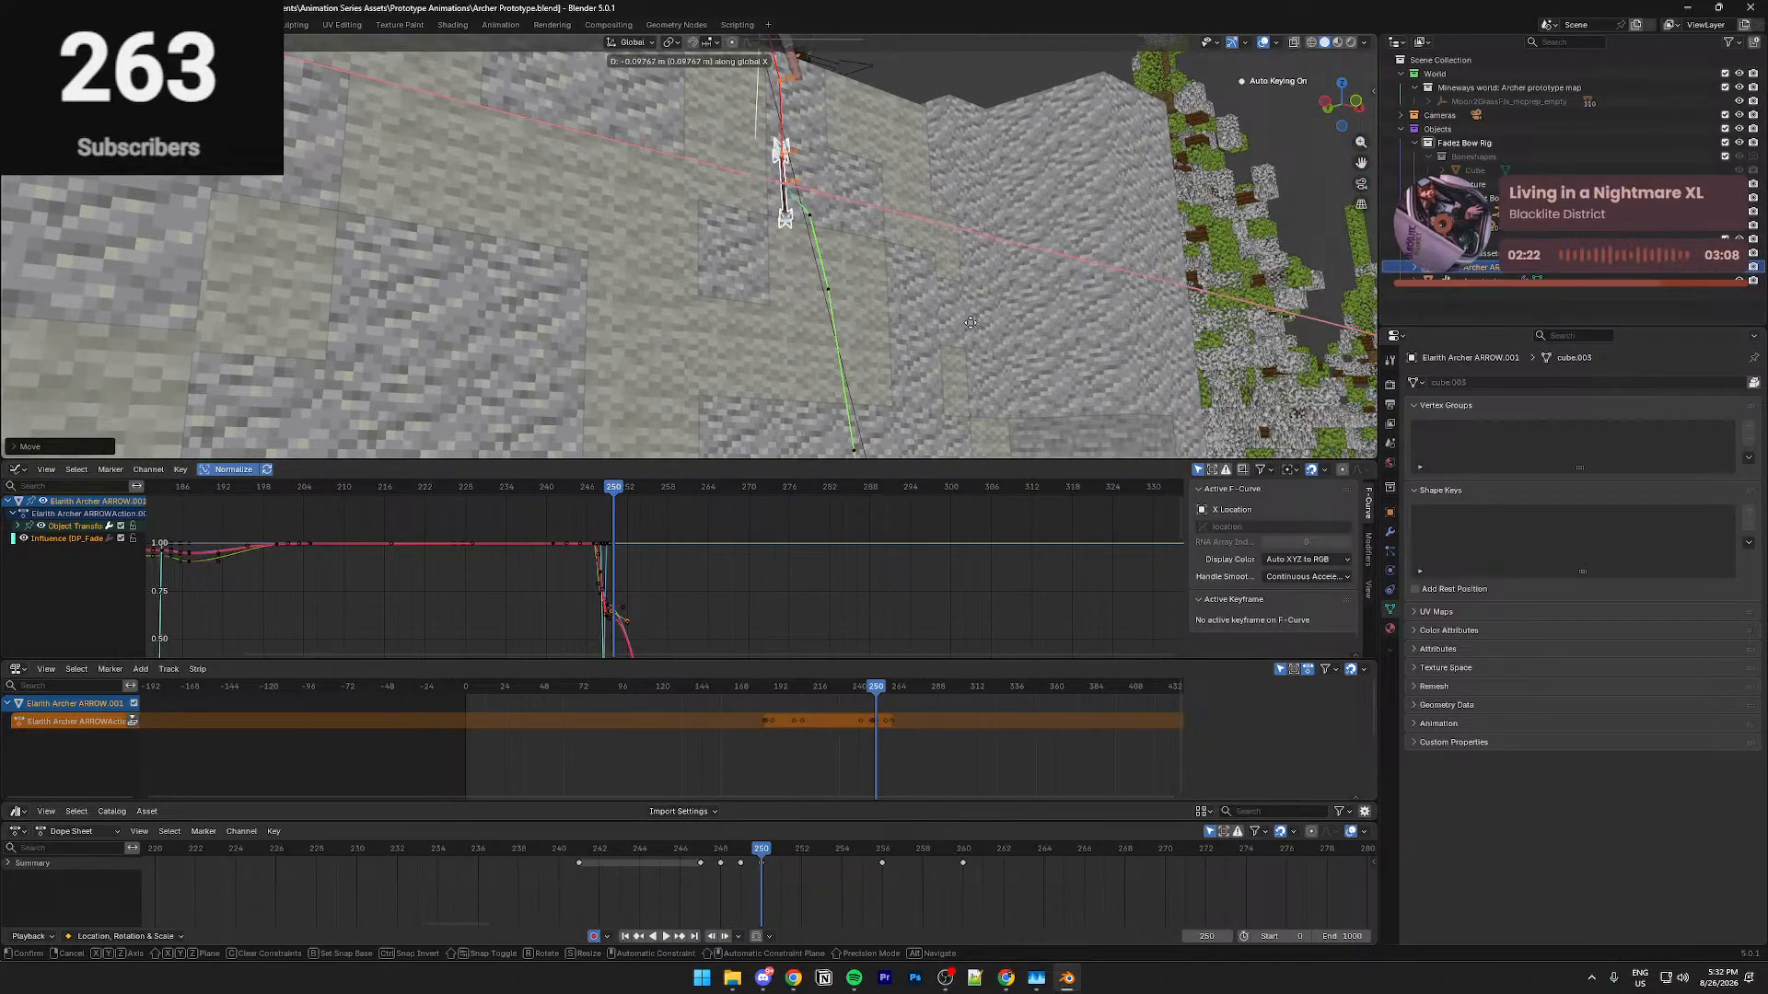
key("y")
key("y")
left_click(964, 370)
mouse_move(964, 370)
middle_mouse_down()
mouse_move(940, 359)
mouse_move(948, 344)
middle_mouse_up()
Advance to frame 253 and reposition the arrow freely to straighten the flight path below the archer
key("Right")
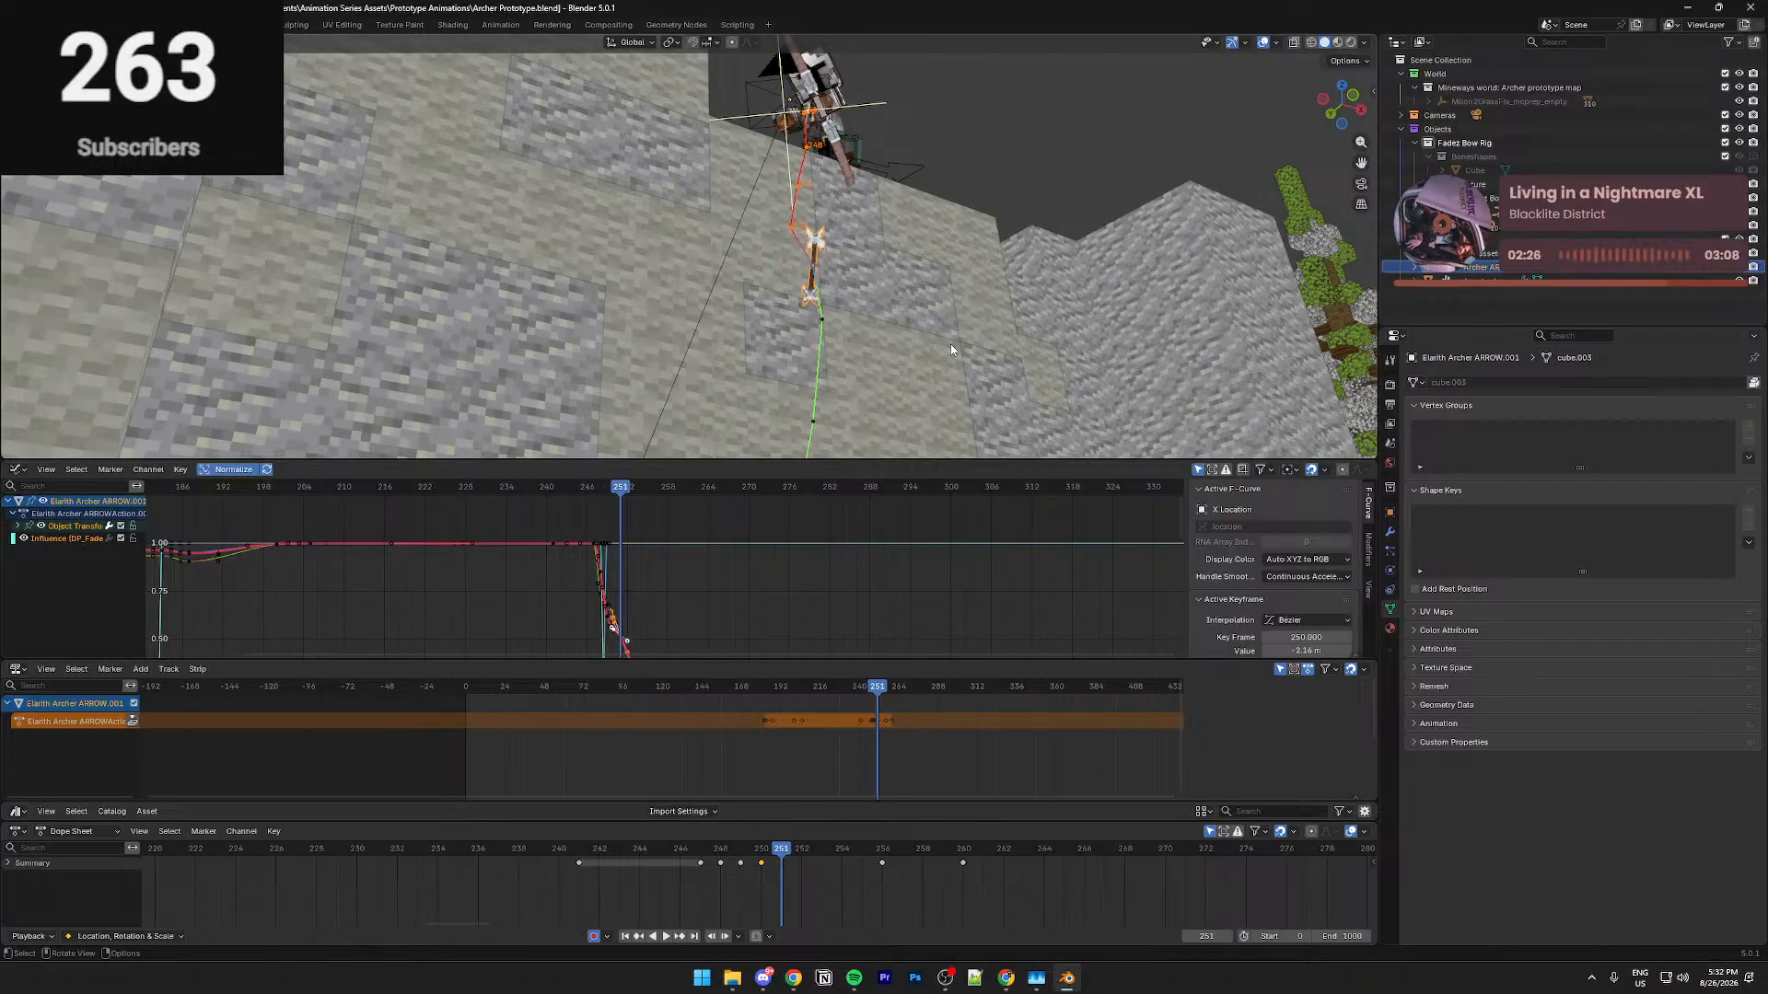
key("Right")
key("Right")
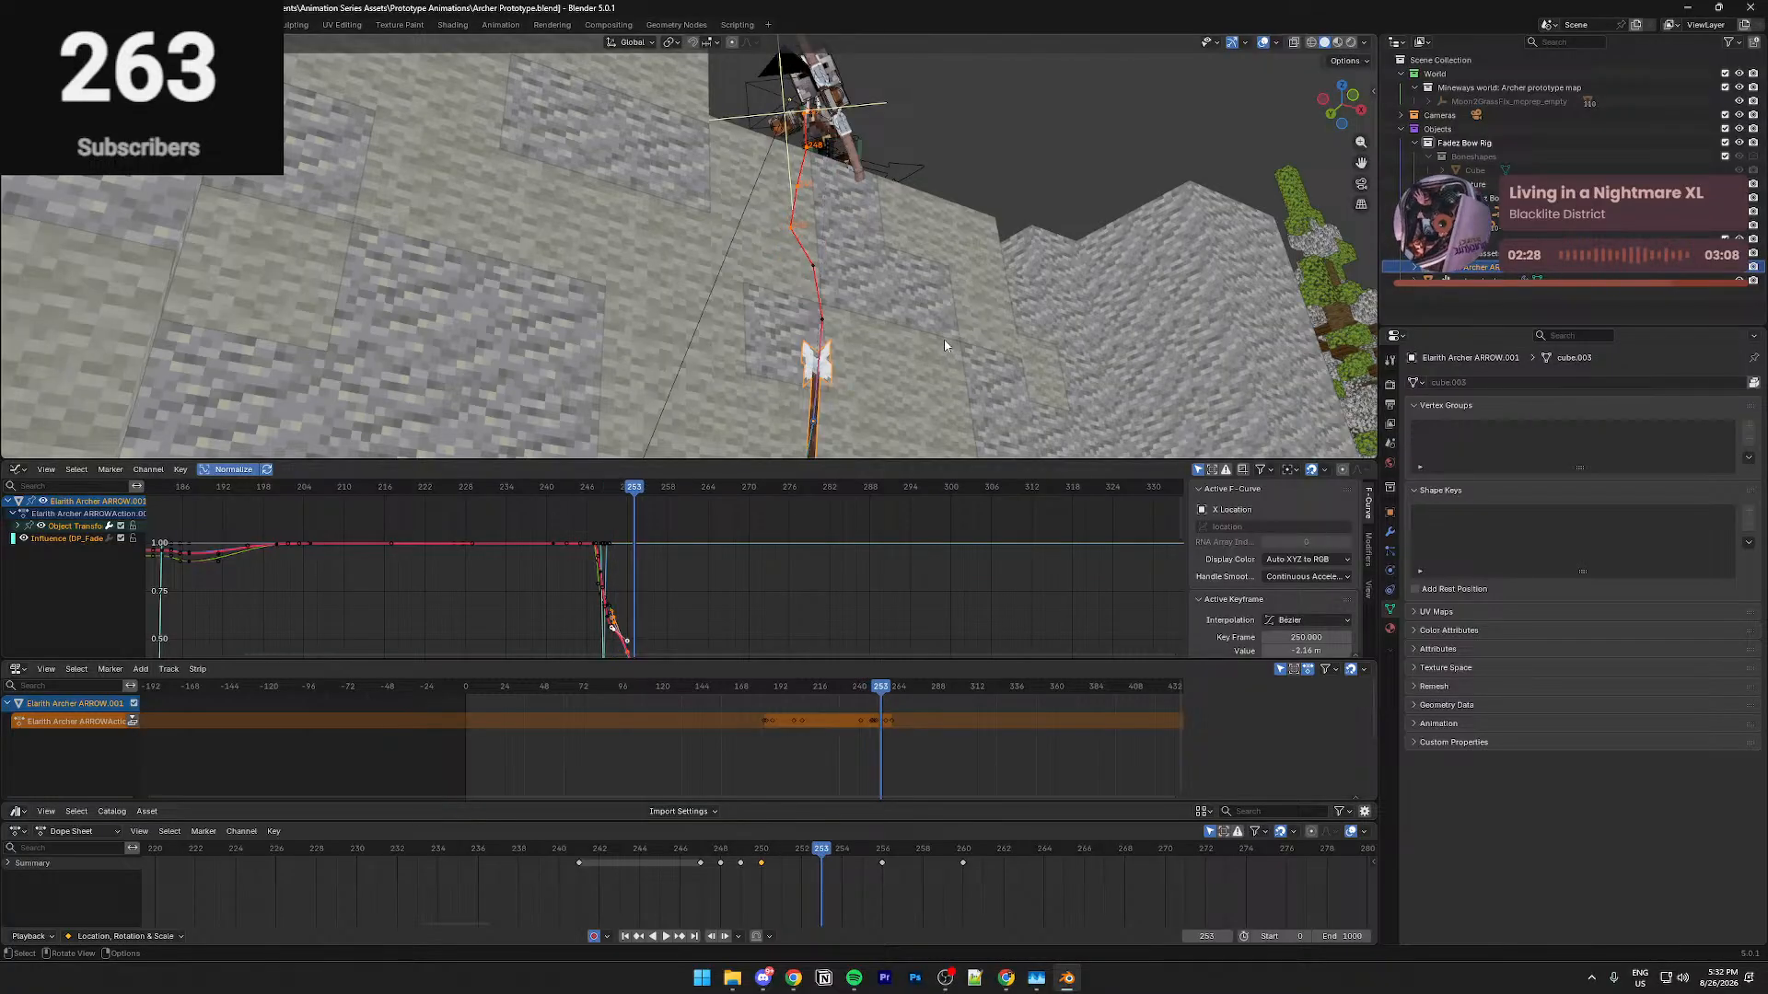
middle_click_drag(935, 346, 906, 405)
key("g")
left_click(901, 364)
key("g")
left_click(897, 400)
key("g")
left_click(889, 422)
Fine-tune the arrow's position at frame 253 along global Z and Y
key("g")
key("z")
left_click(897, 417)
key("g")
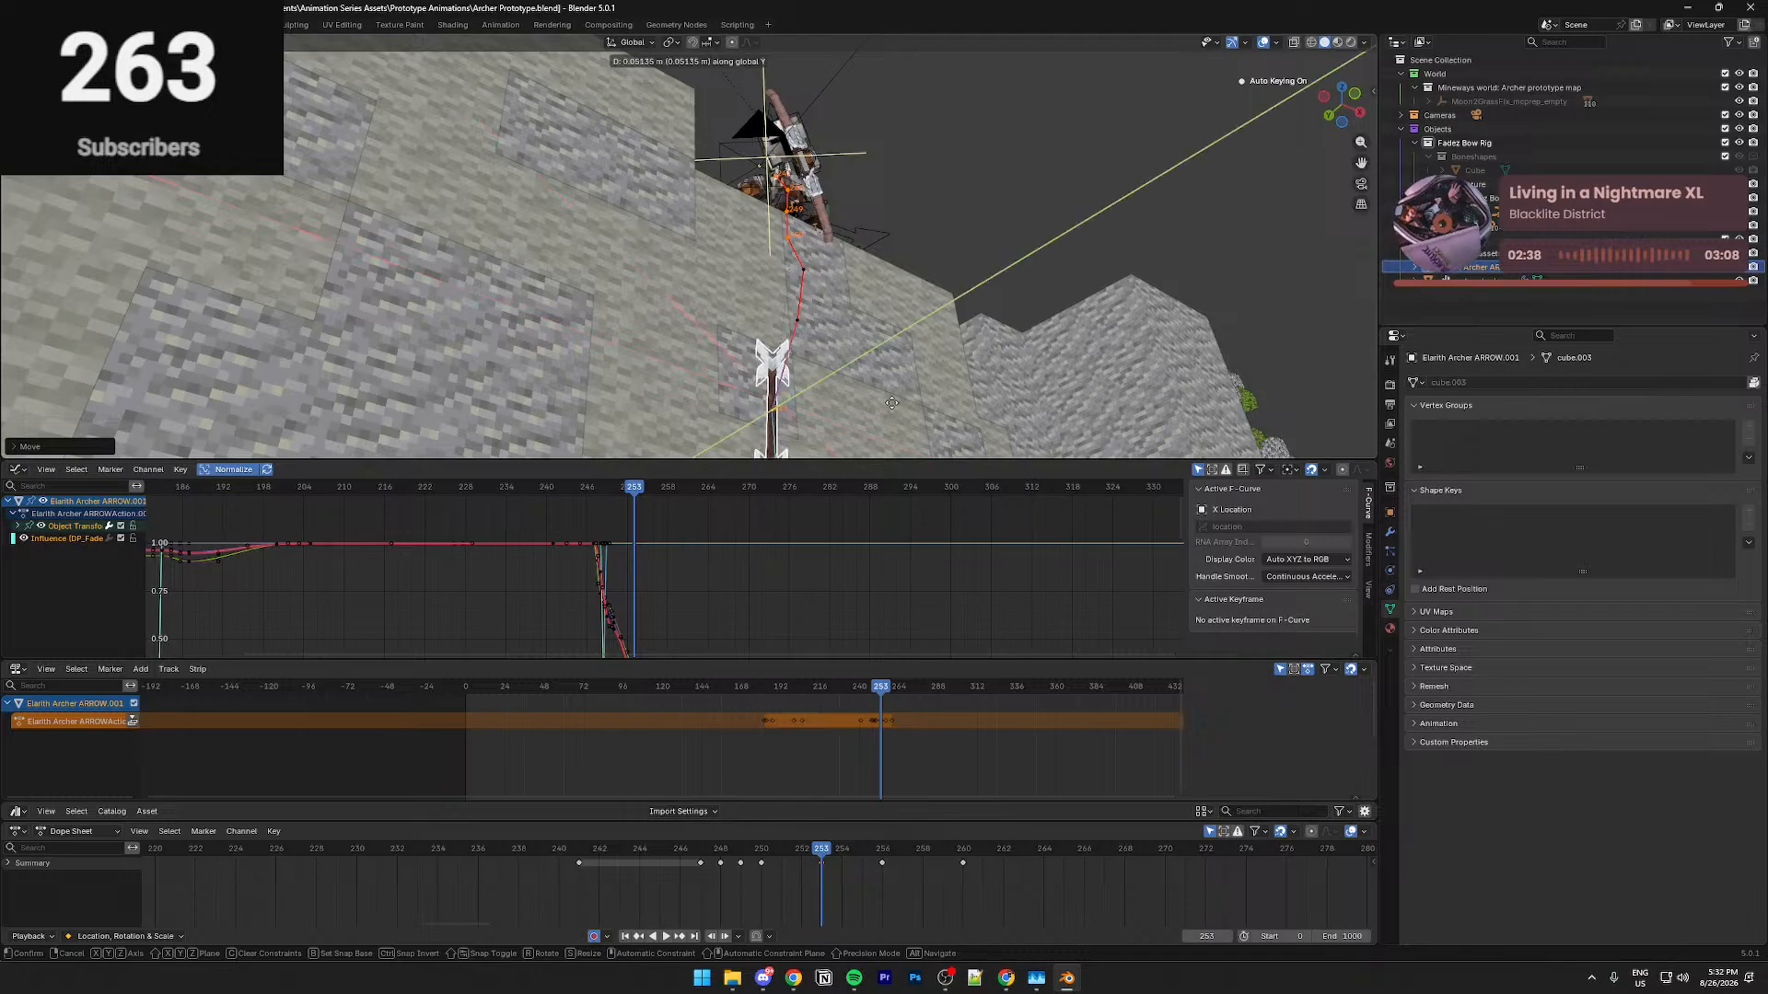
key("y")
left_click(881, 404)
mouse_move(880, 400)
middle_mouse_down()
mouse_move(904, 390)
mouse_move(881, 390)
middle_mouse_up()
Advance one frame, inspect the arrow's whole motion path from near and far, and save the file
key("Right")
scroll(742, 218, "down", 3)
middle_click_drag(742, 219, 660, 492)
key("KP_Decimal")
scroll(742, 340, "down", 7)
scroll(593, 406, "down", 10)
scroll(659, 371, "up", 5)
key("ctrl+s")
middle_click_drag(433, 336, 716, 156)
Go back to frame 244, play the arrow shot through the camera and save the file
left_click_drag(778, 854, 640, 852)
key("space")
key("Escape")
key("KP_0")
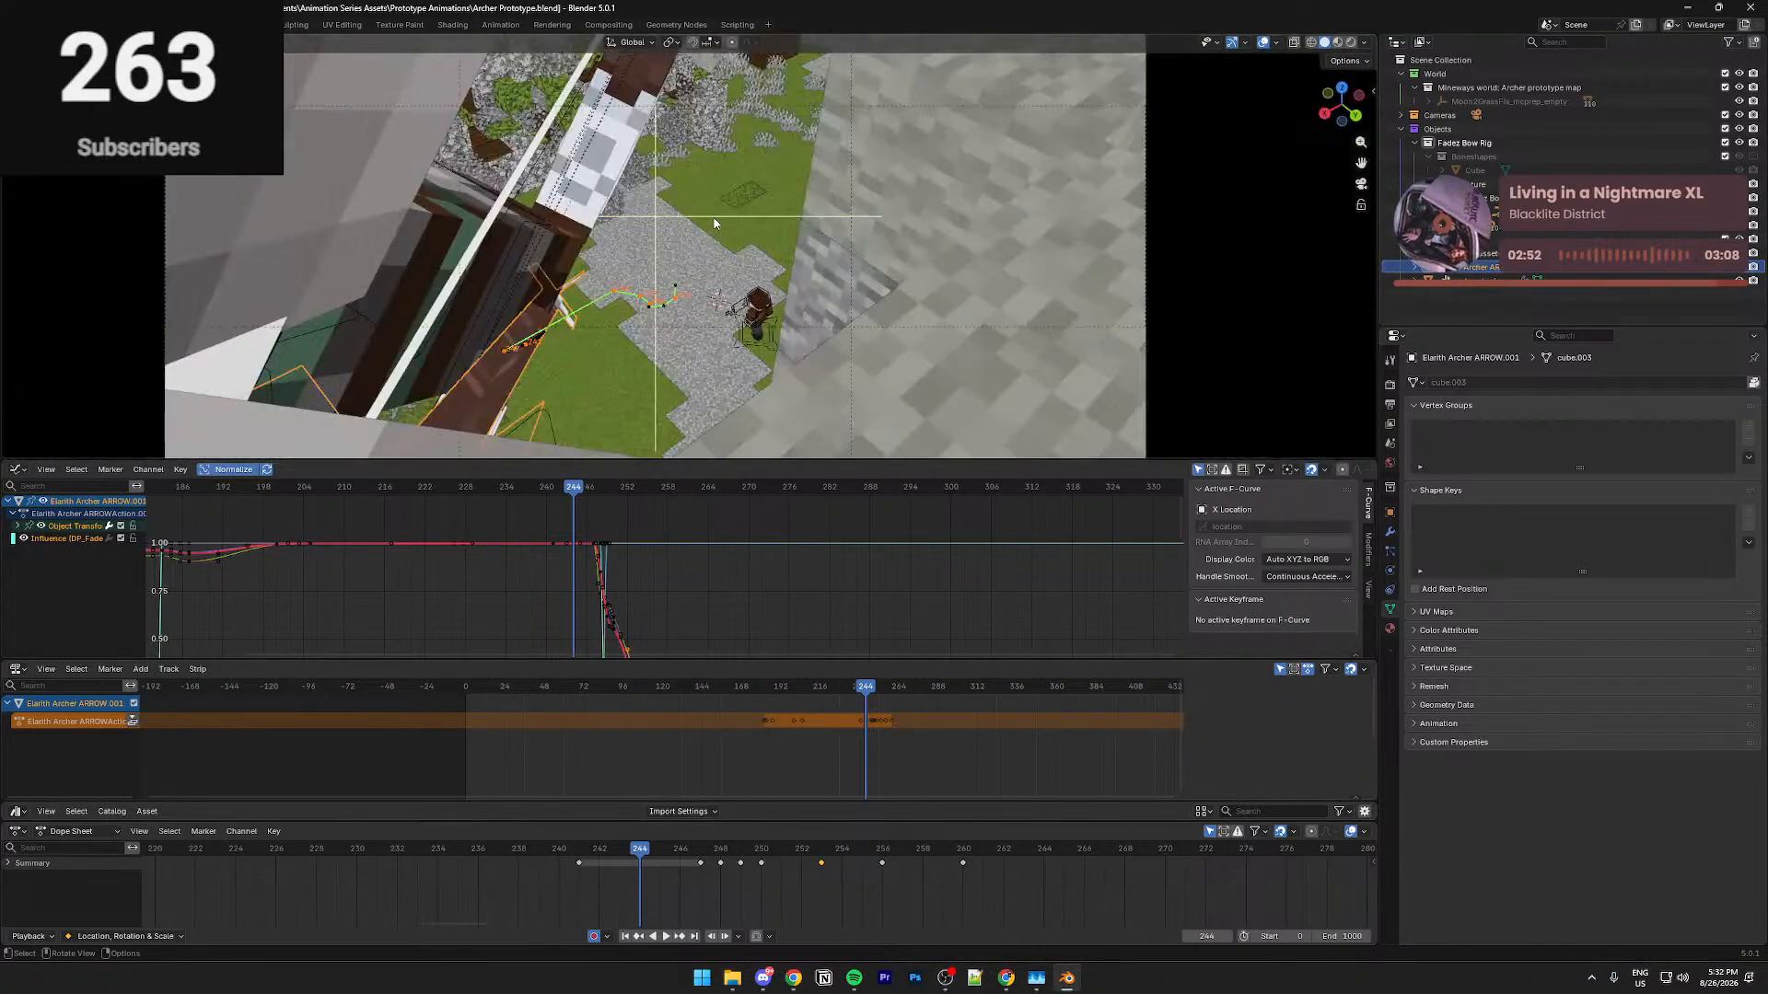
key("space")
left_click(535, 852)
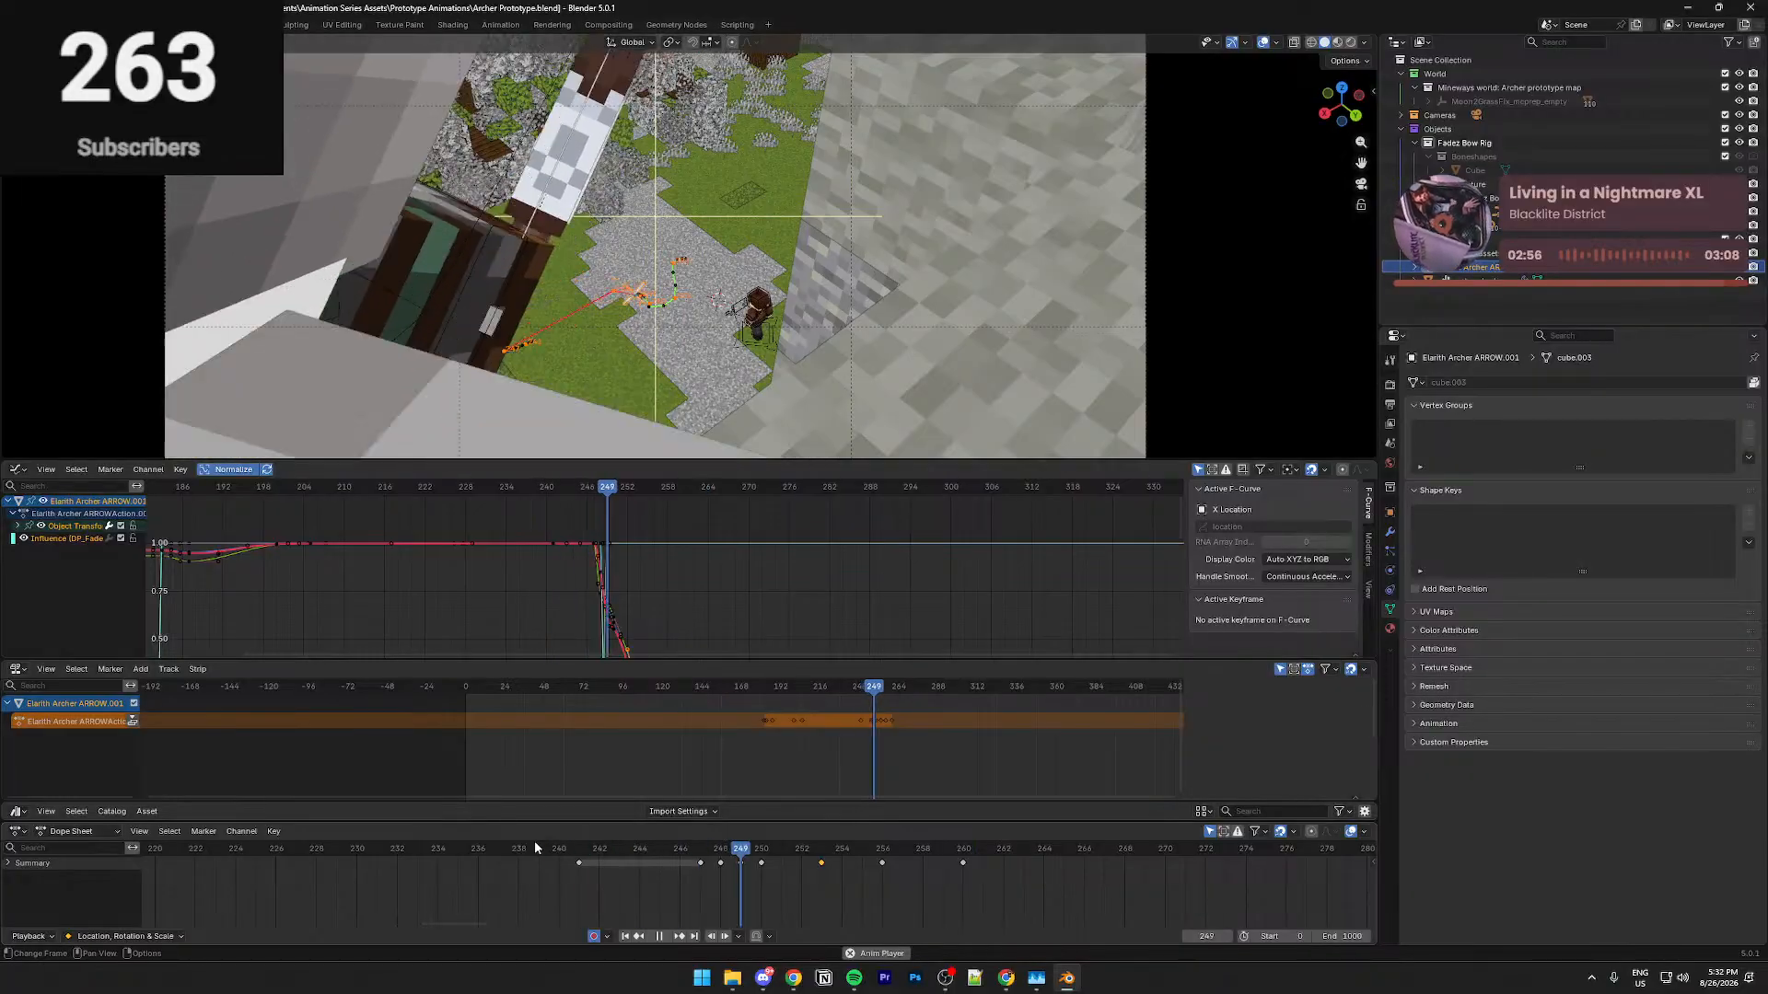
key("space")
key("ctrl+s")
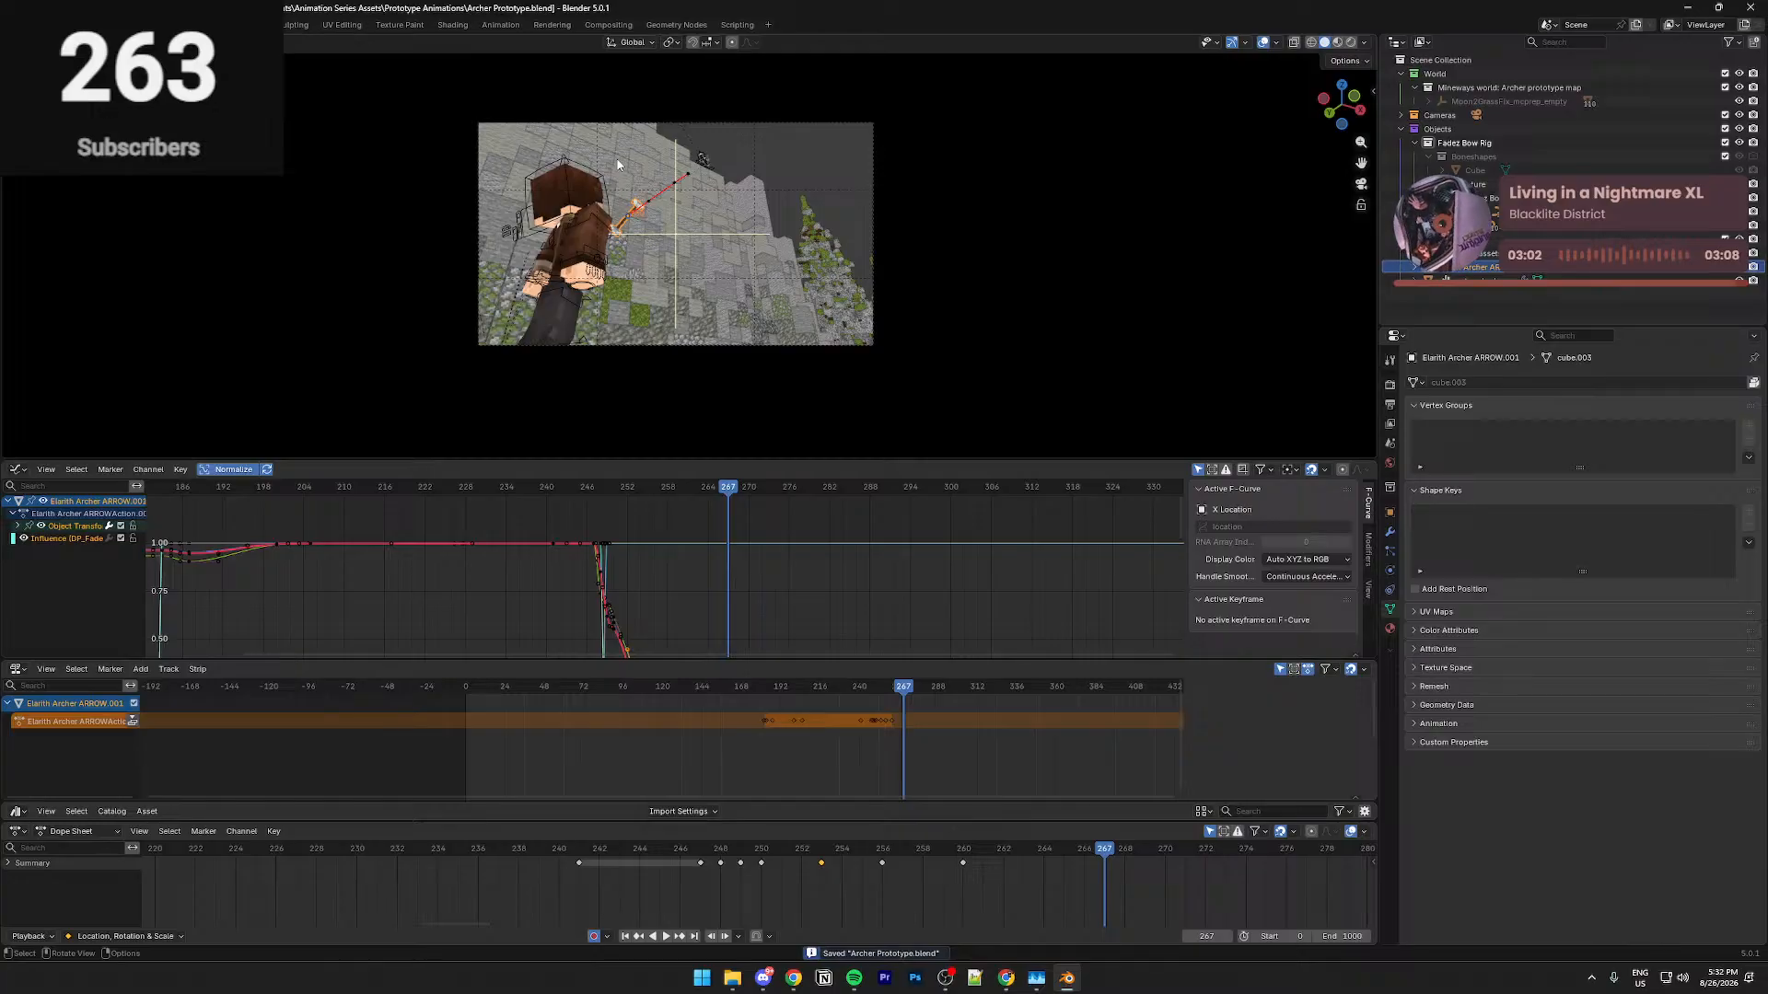
key("ctrl+s")
Show the viewport sidebar and open an asset browser area below the viewport, displaying the Minecraft Animation Library
middle_click_drag(534, 224, 539, 240)
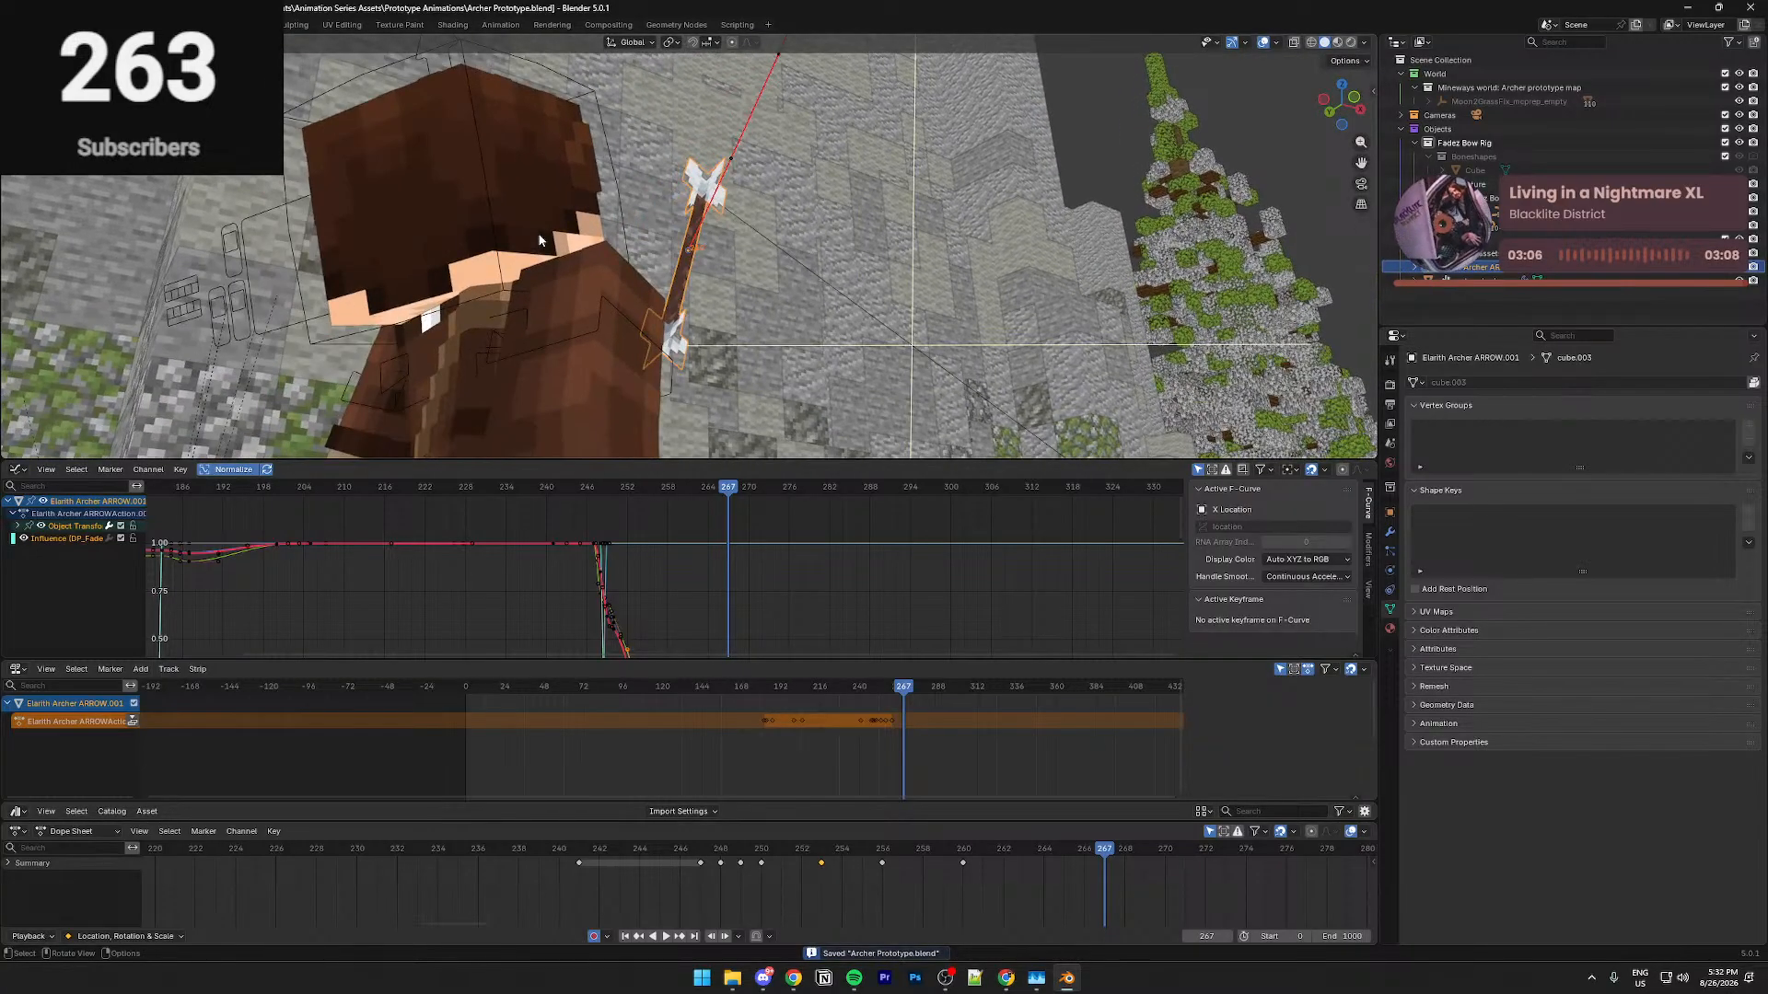
key("n")
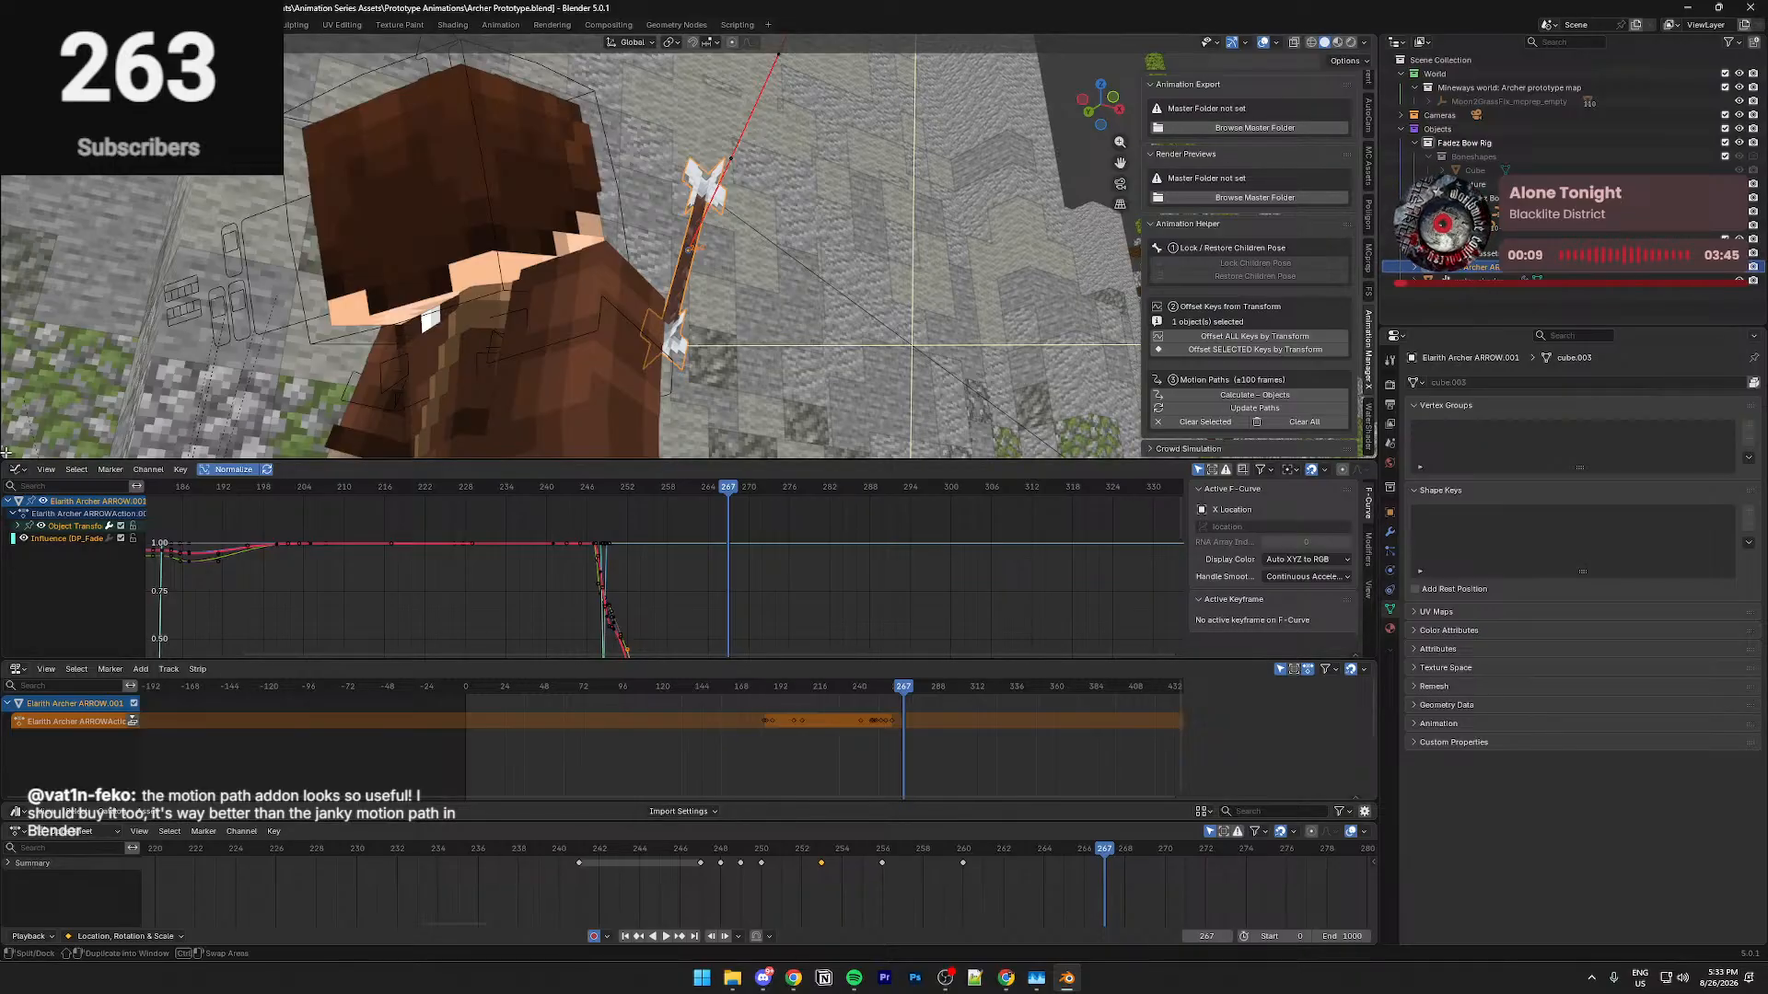
left_click_drag(6, 452, 8, 246)
key("shift+F1")
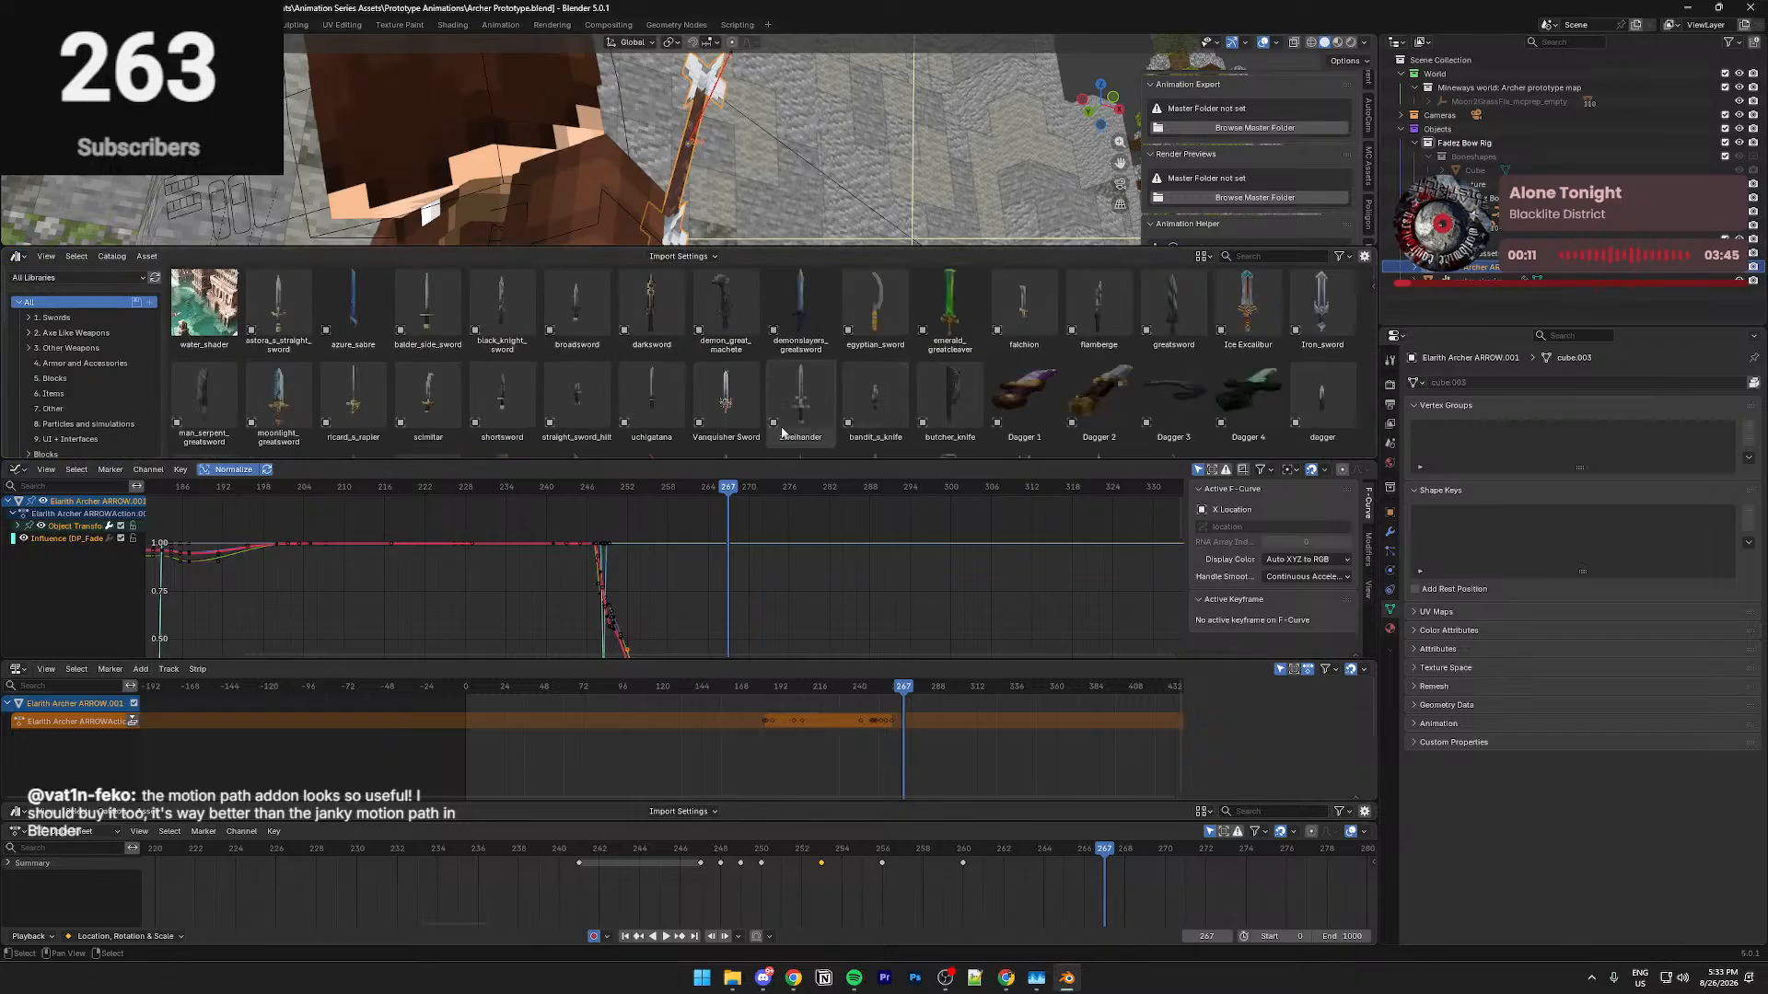
left_click(57, 278)
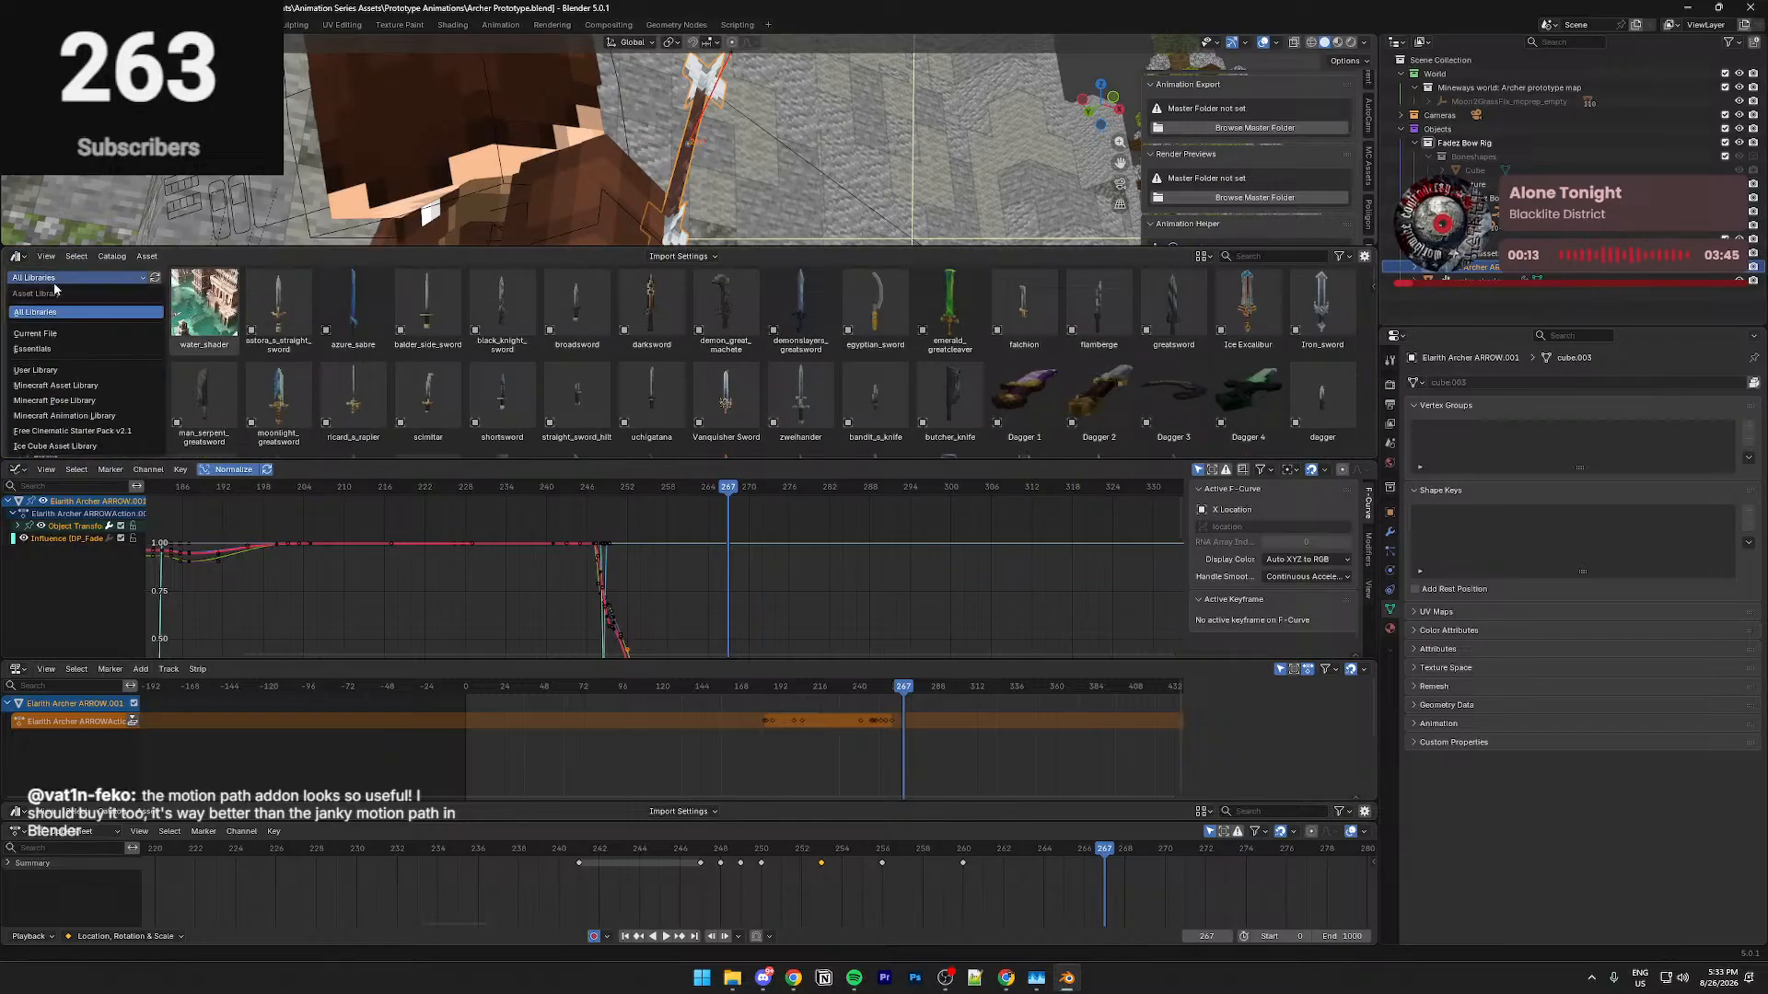
left_click(44, 415)
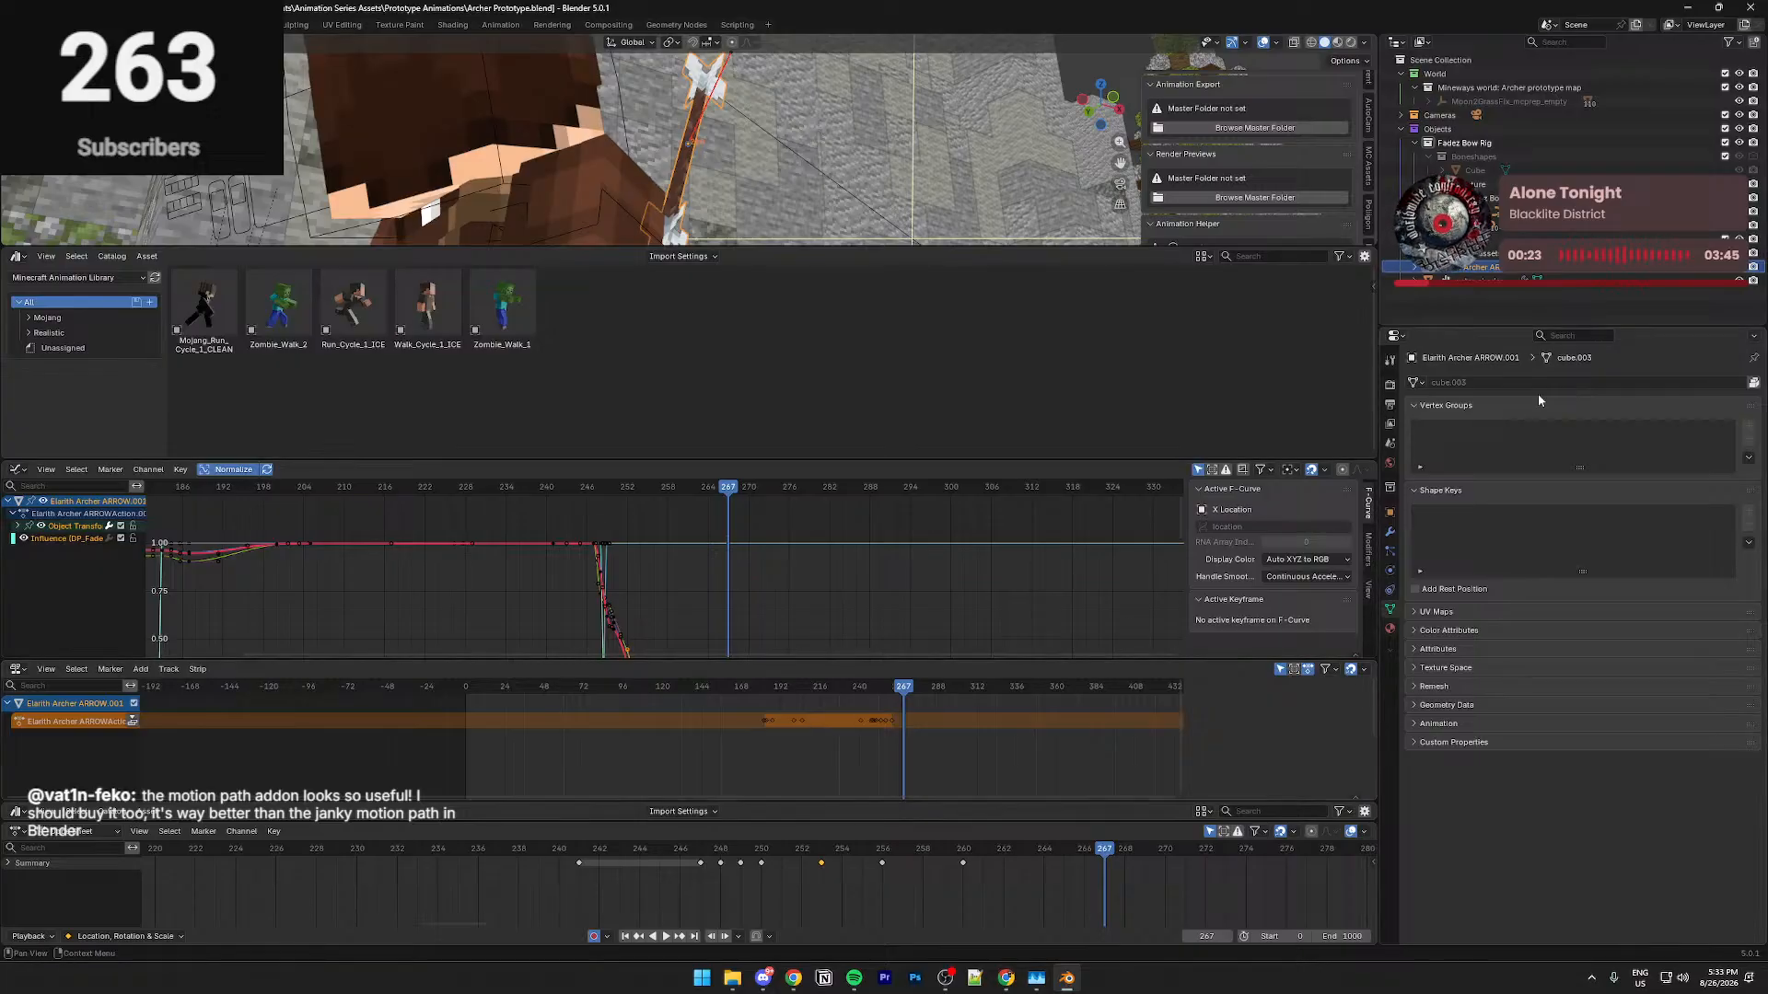
Resize the asset browser area and look through the Animation Manager X tools in the sidebar
left_click_drag(1111, 249, 1111, 440)
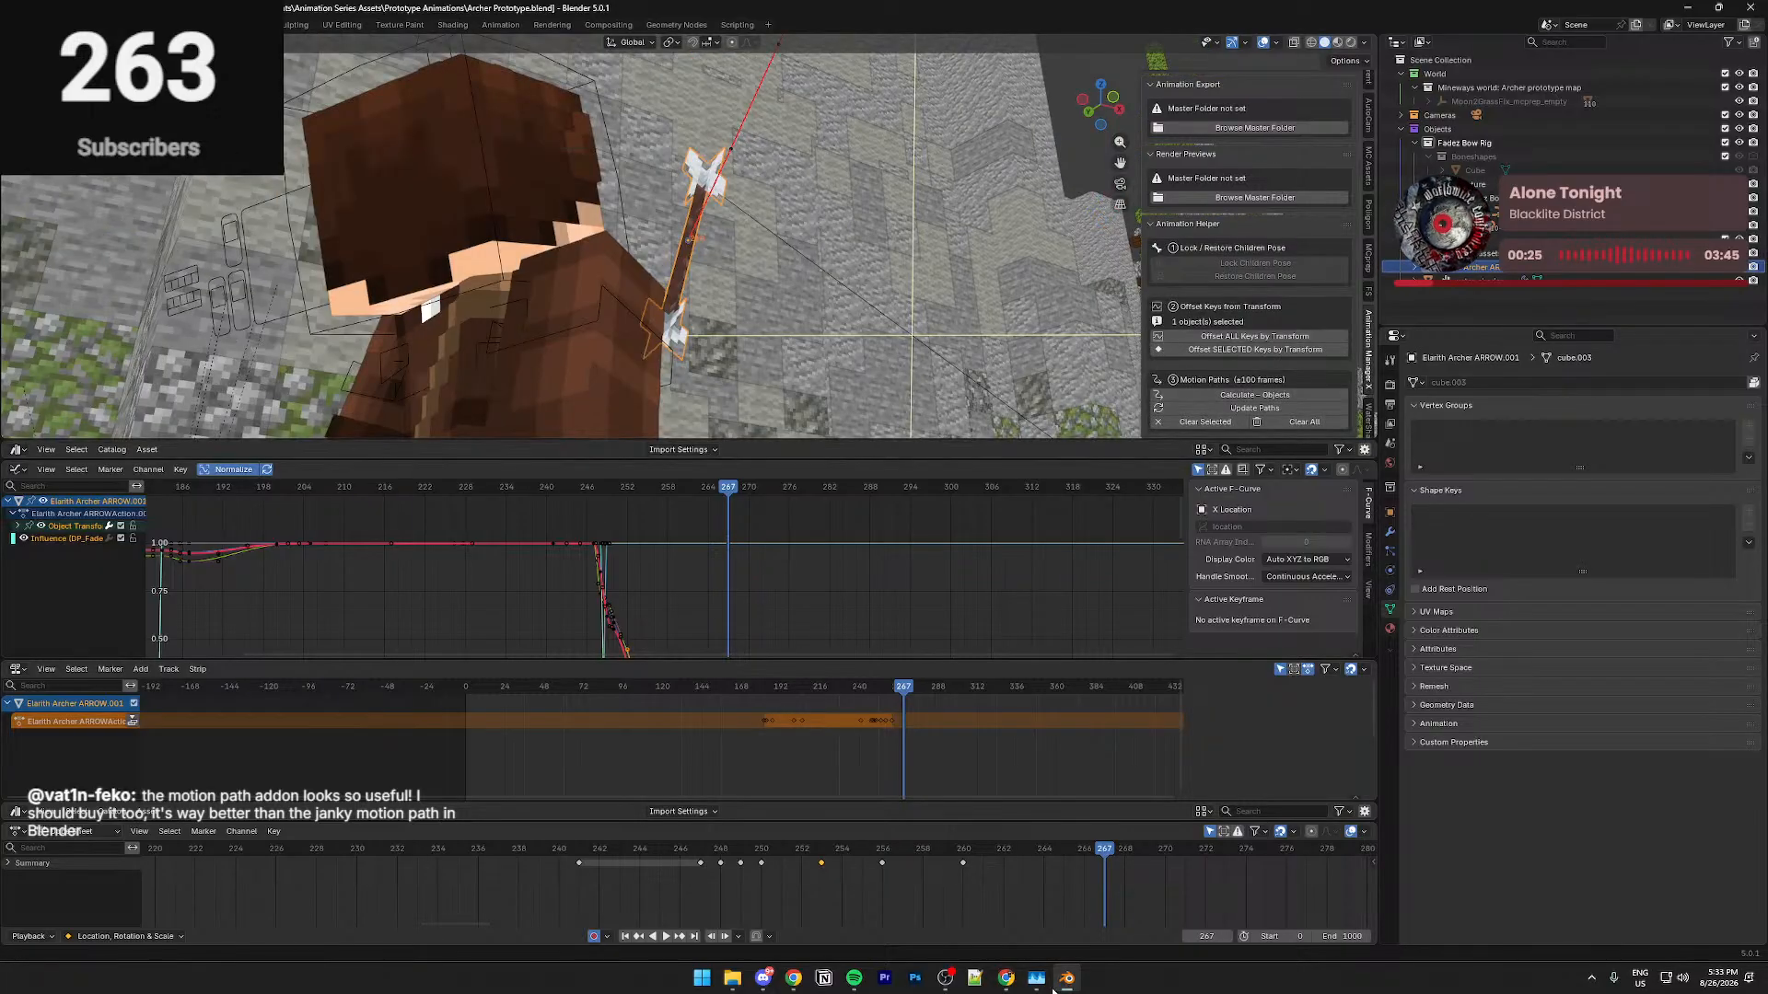
left_click_drag(939, 439, 939, 348)
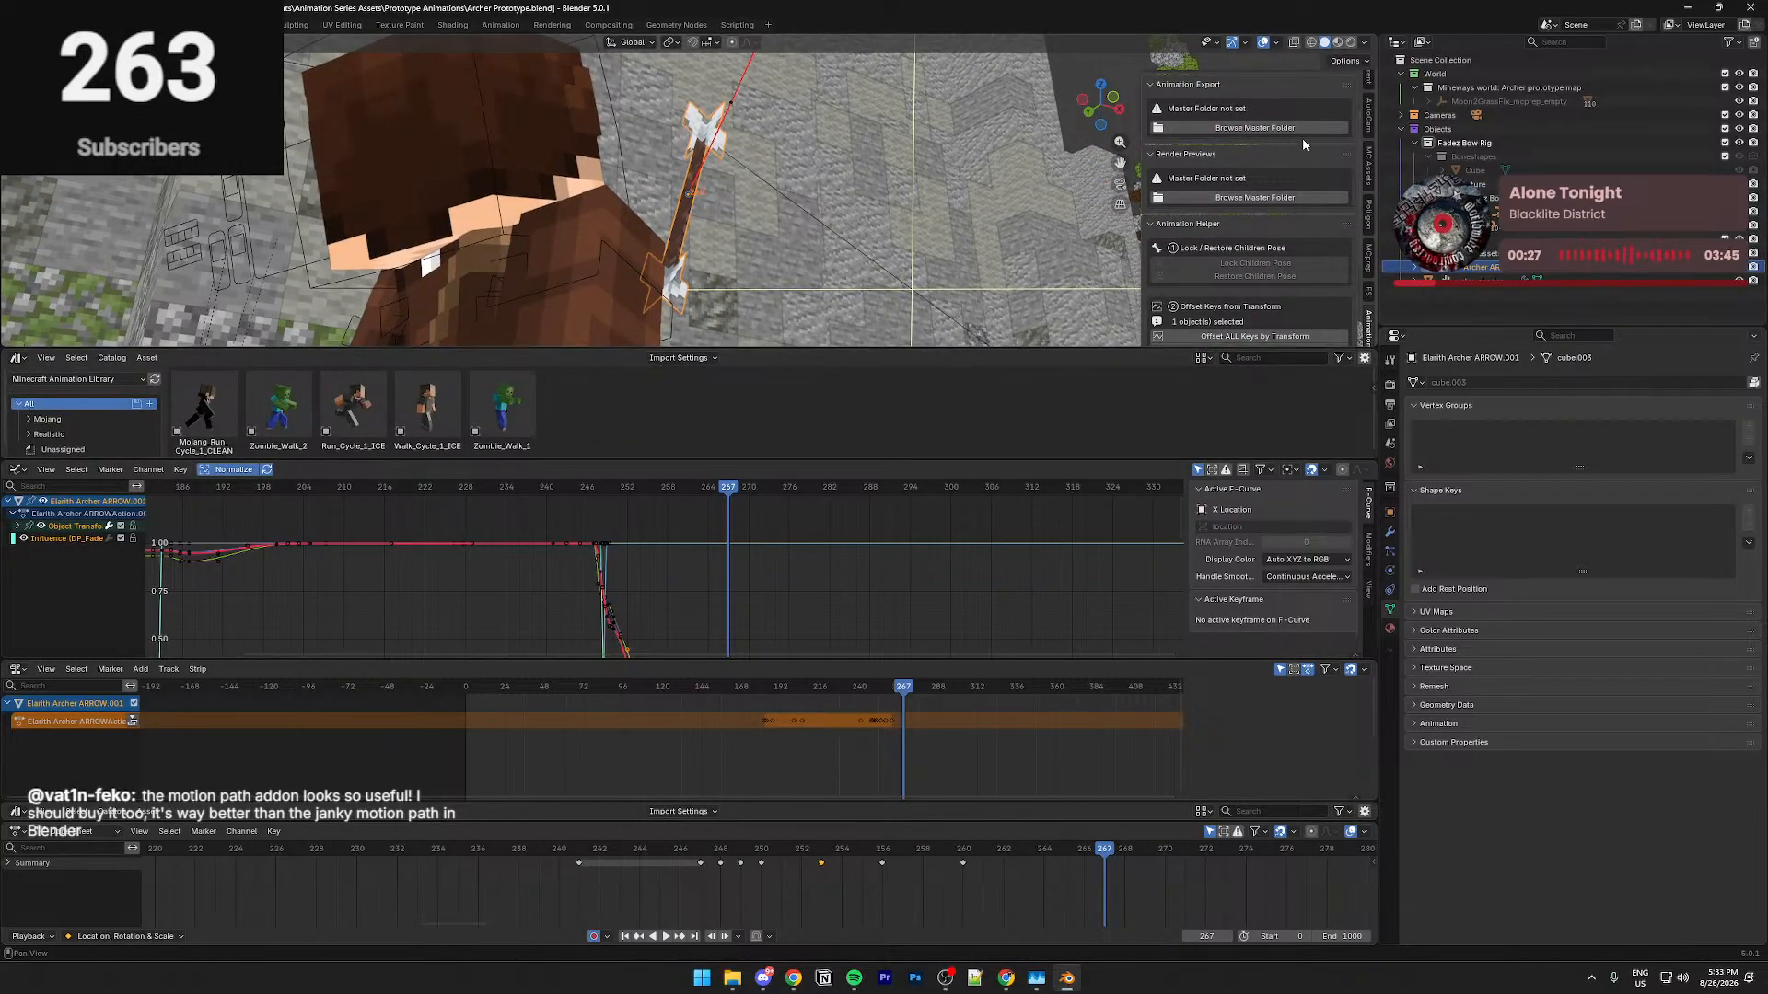
scroll(1242, 182, "down", 2)
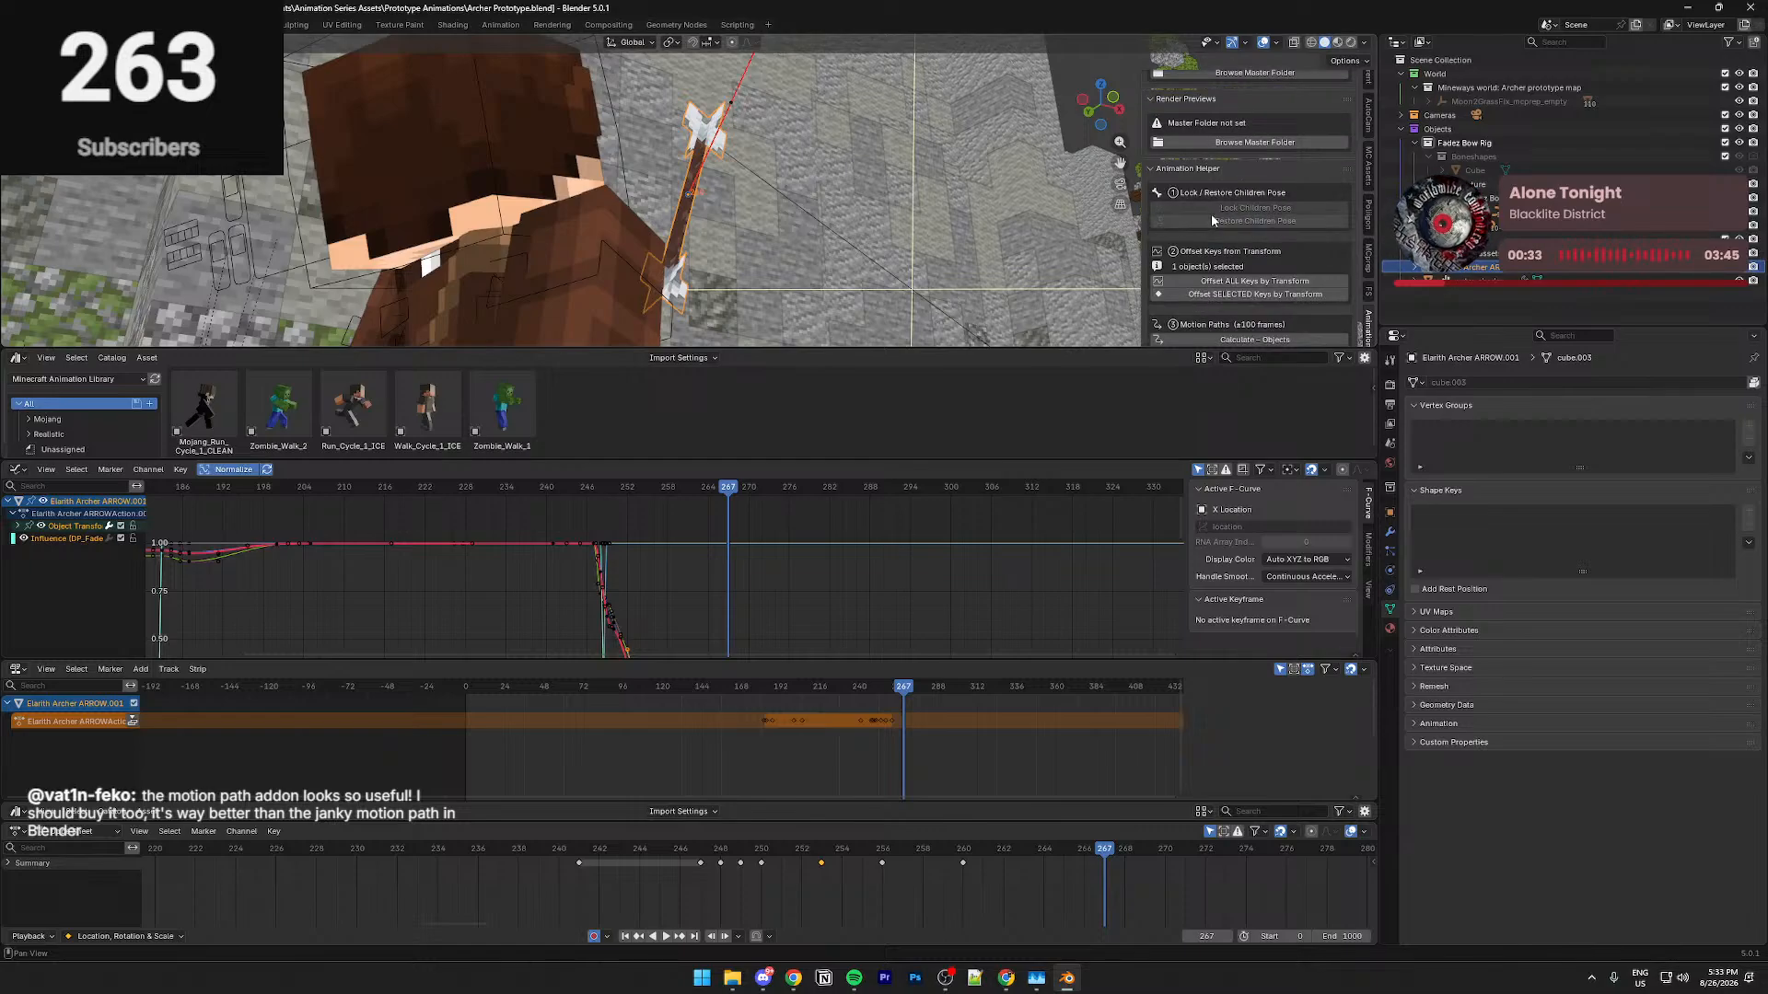
middle_click_drag(803, 249, 825, 239)
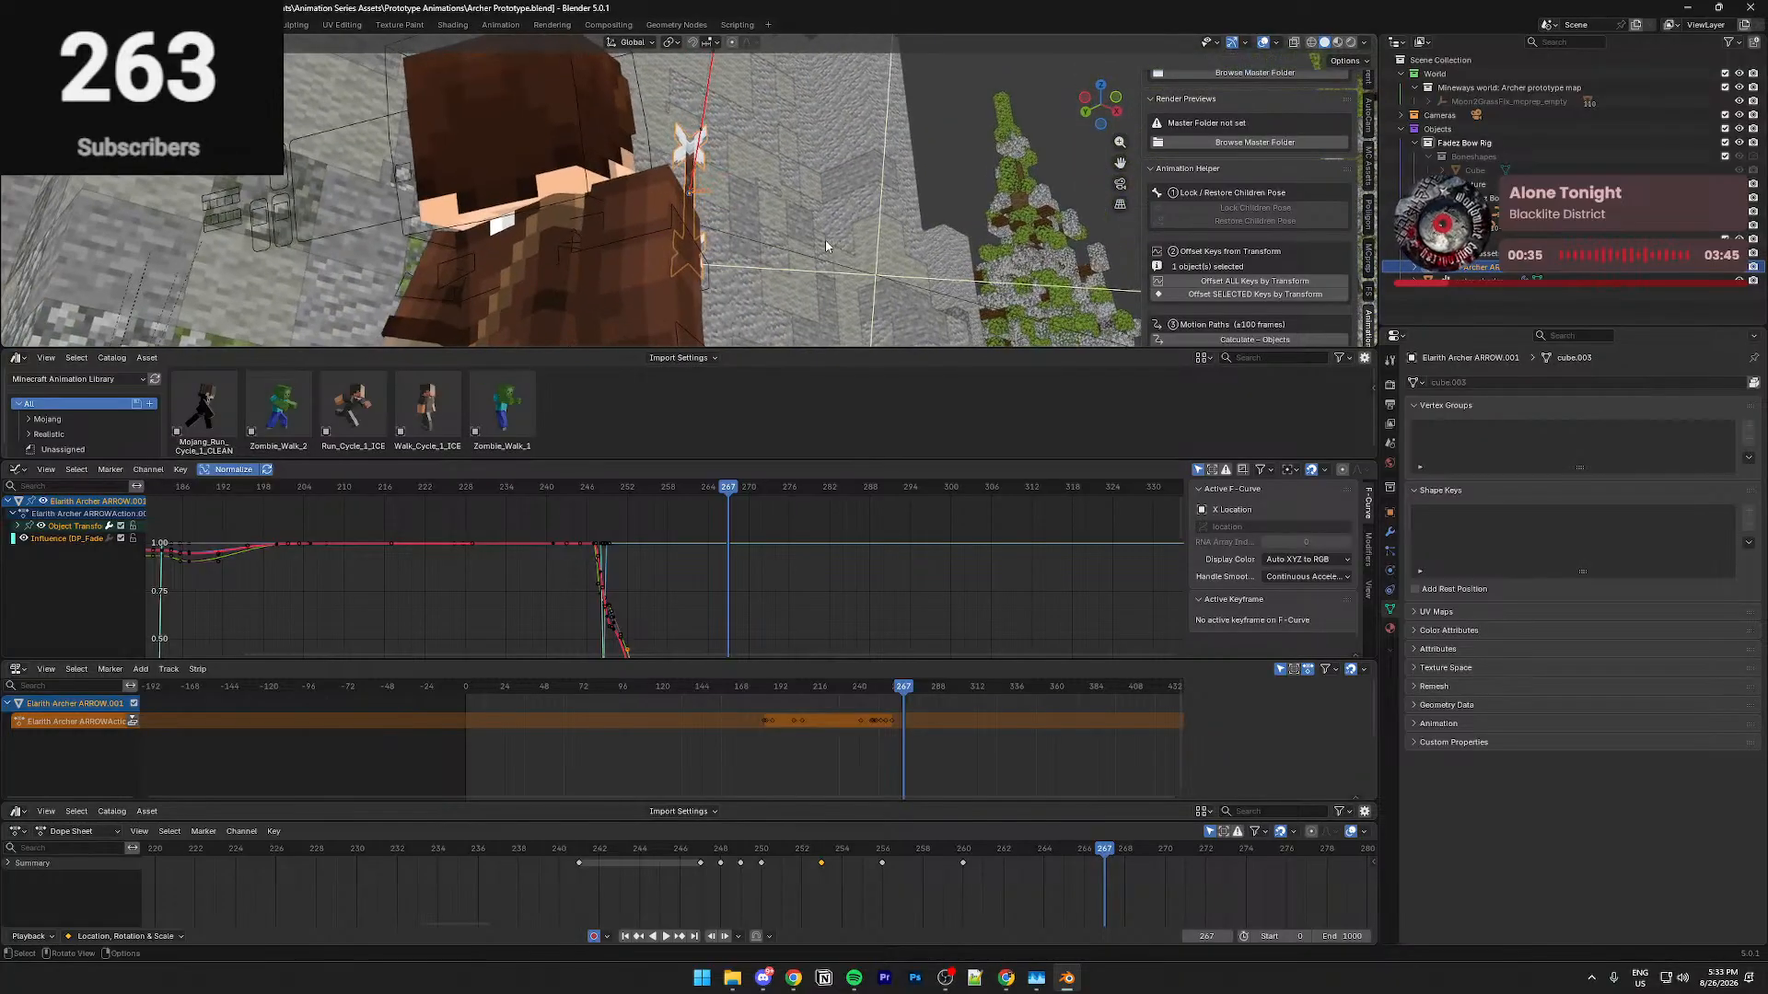
Fly the view up to the archer on the wall and select his Ice Cube rig
key("shift+grave")
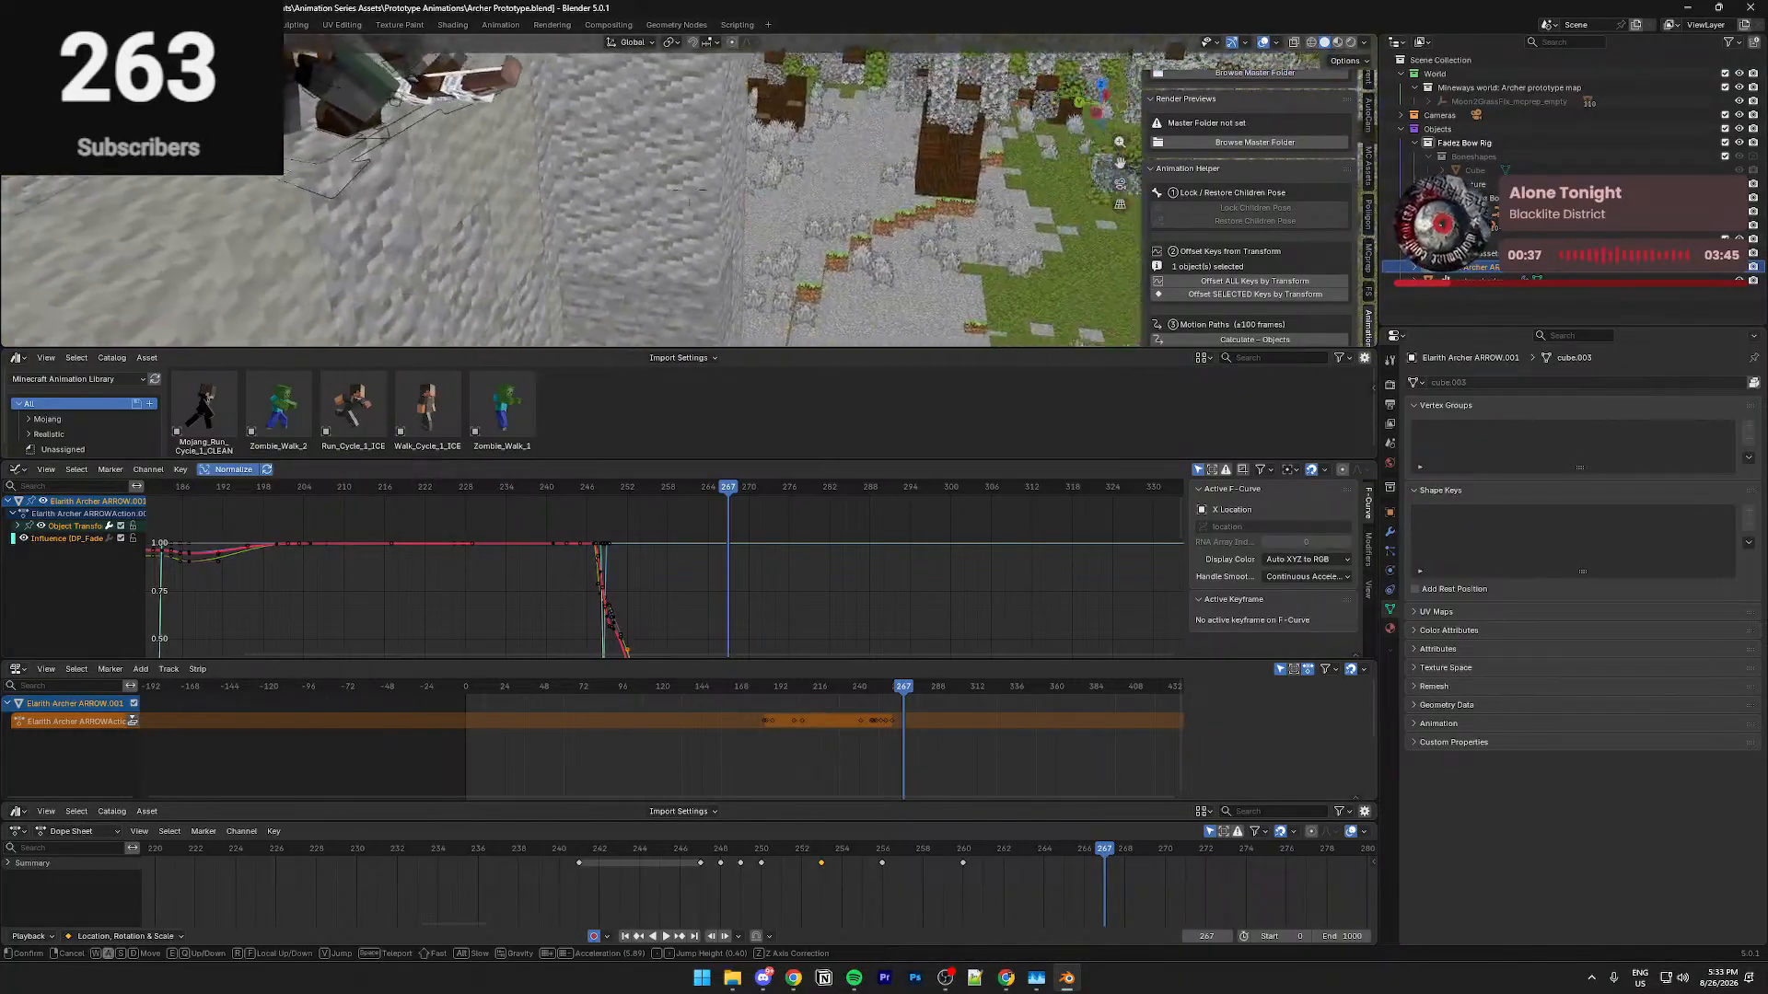
left_click(687, 190)
left_click(515, 237)
left_click(516, 237)
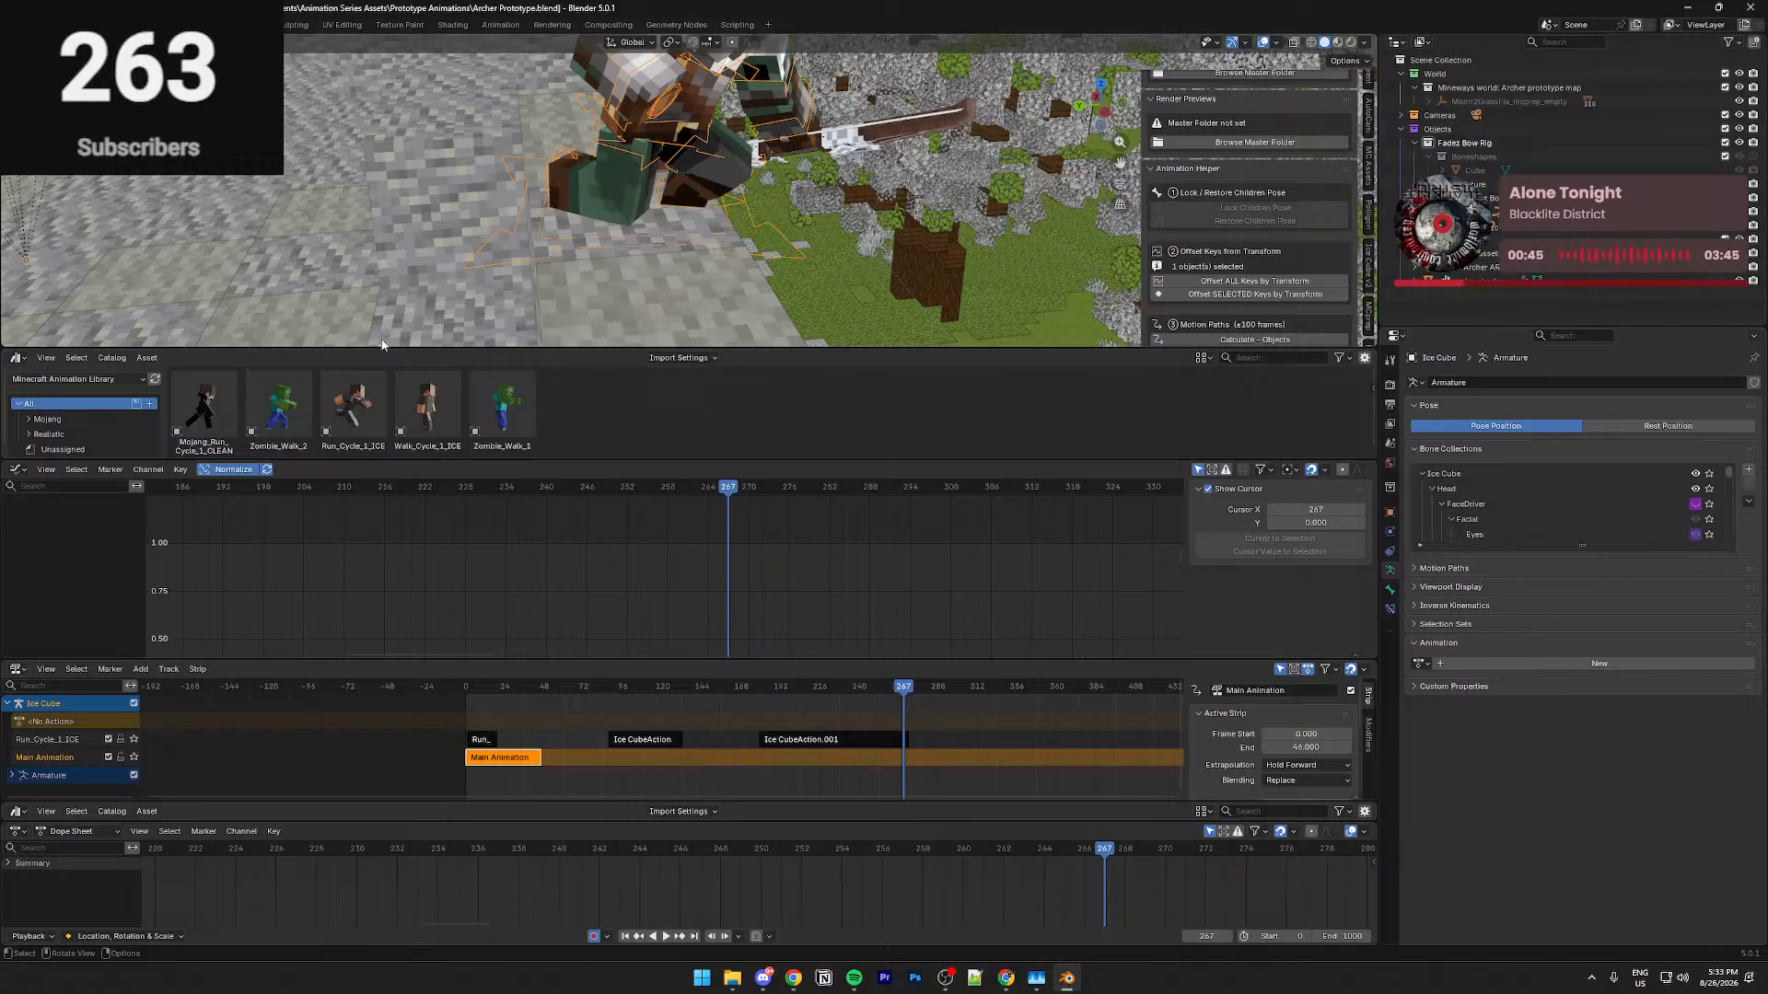
Adjust the asset browser's height, save the file and view the add-on's Crowd Simulation section
left_click_drag(369, 347, 379, 359)
left_click_drag(457, 458, 469, 538)
left_click_drag(448, 361, 451, 401)
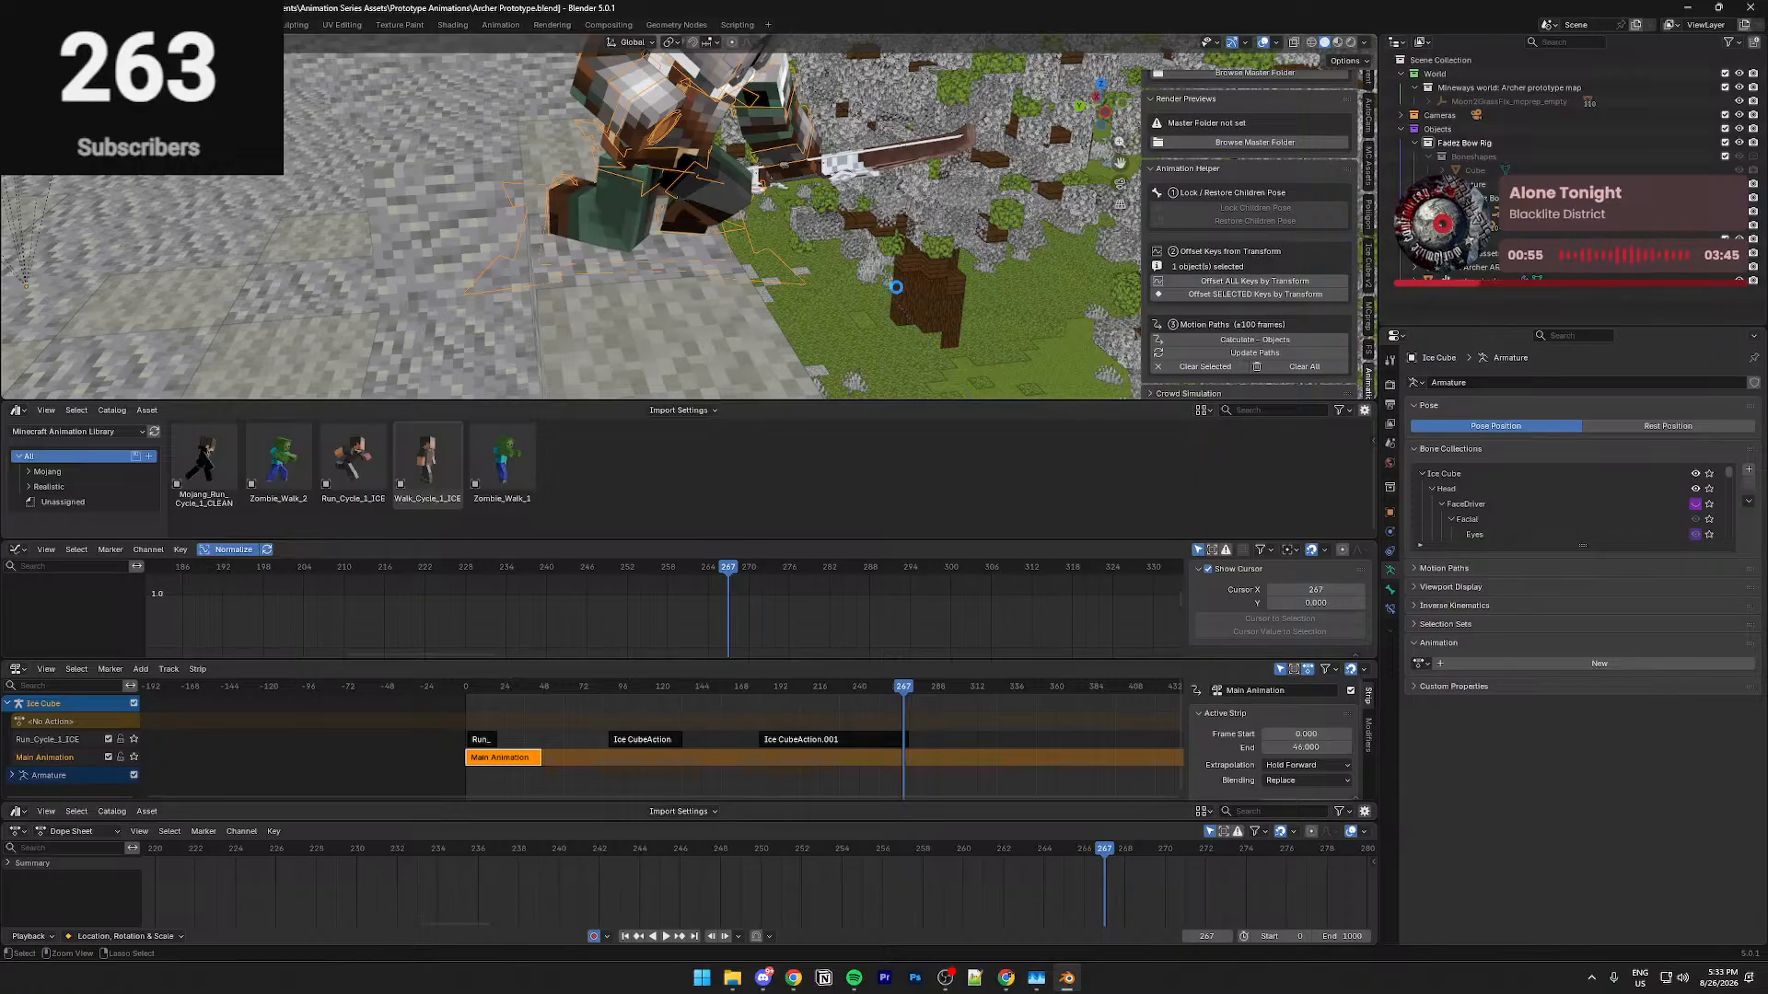
key("ctrl+s")
scroll(1194, 361, "down", 3)
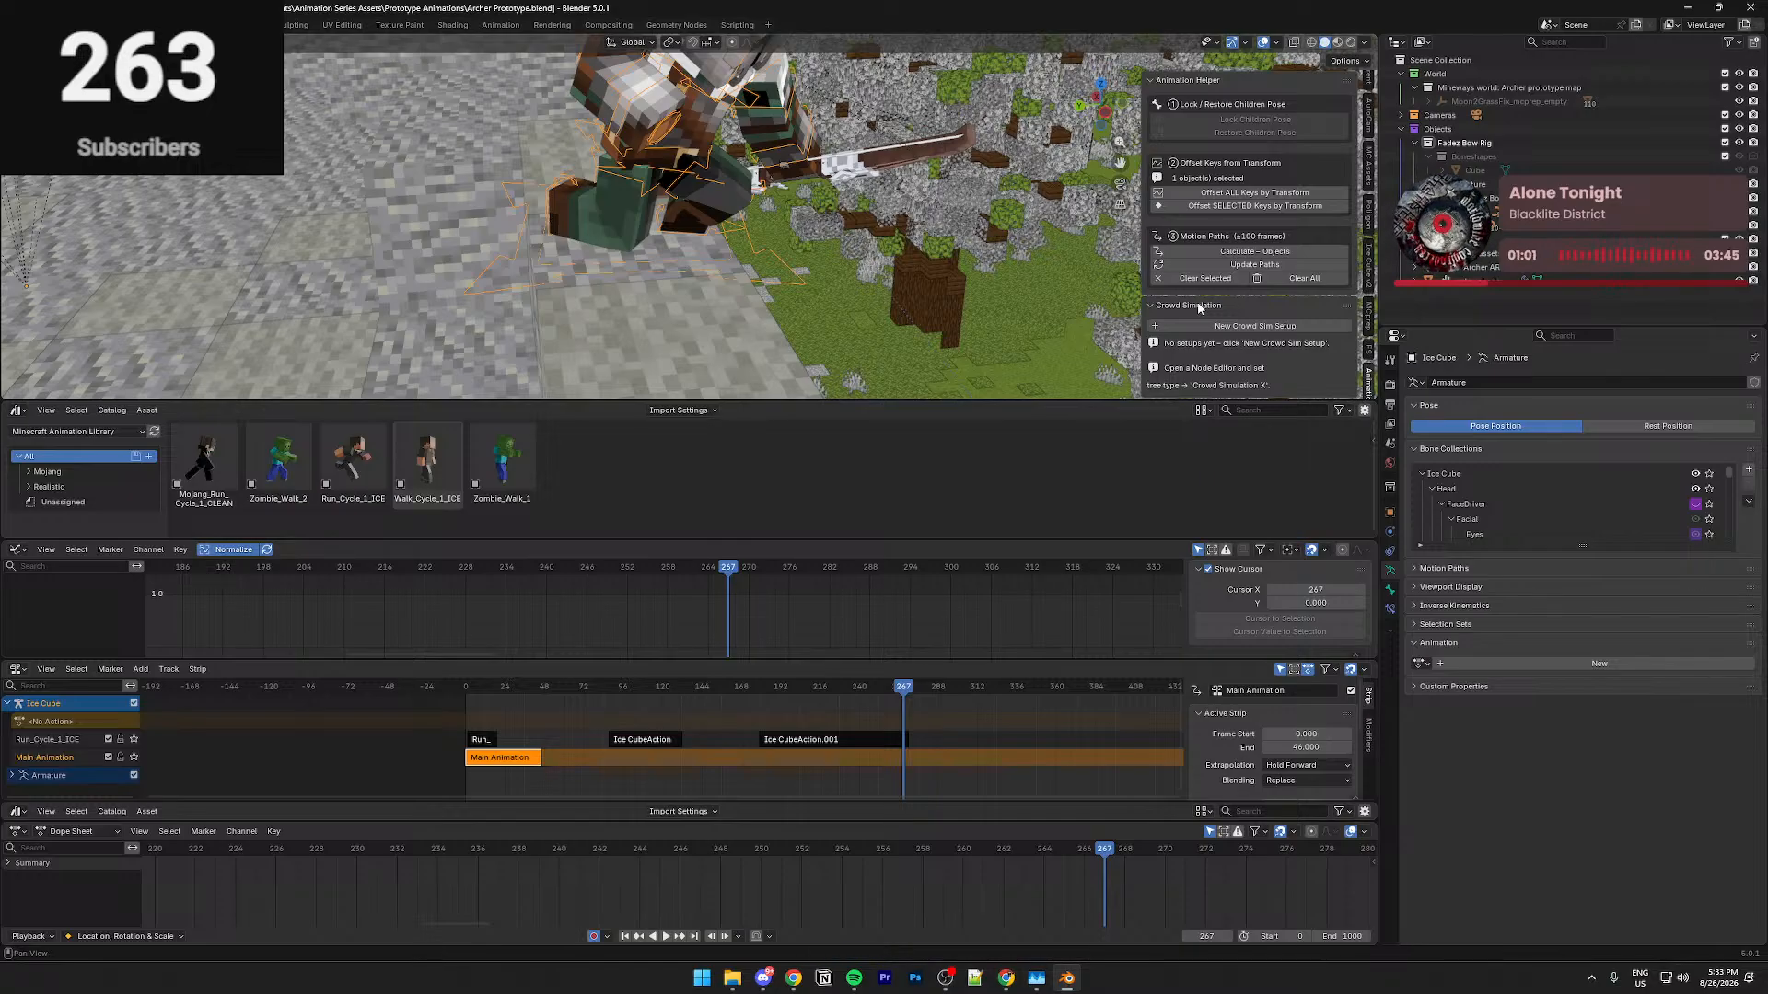
left_click(1187, 305)
Play the shot through the camera from frame 233 and deselect the archer's rig
key("shift+grave")
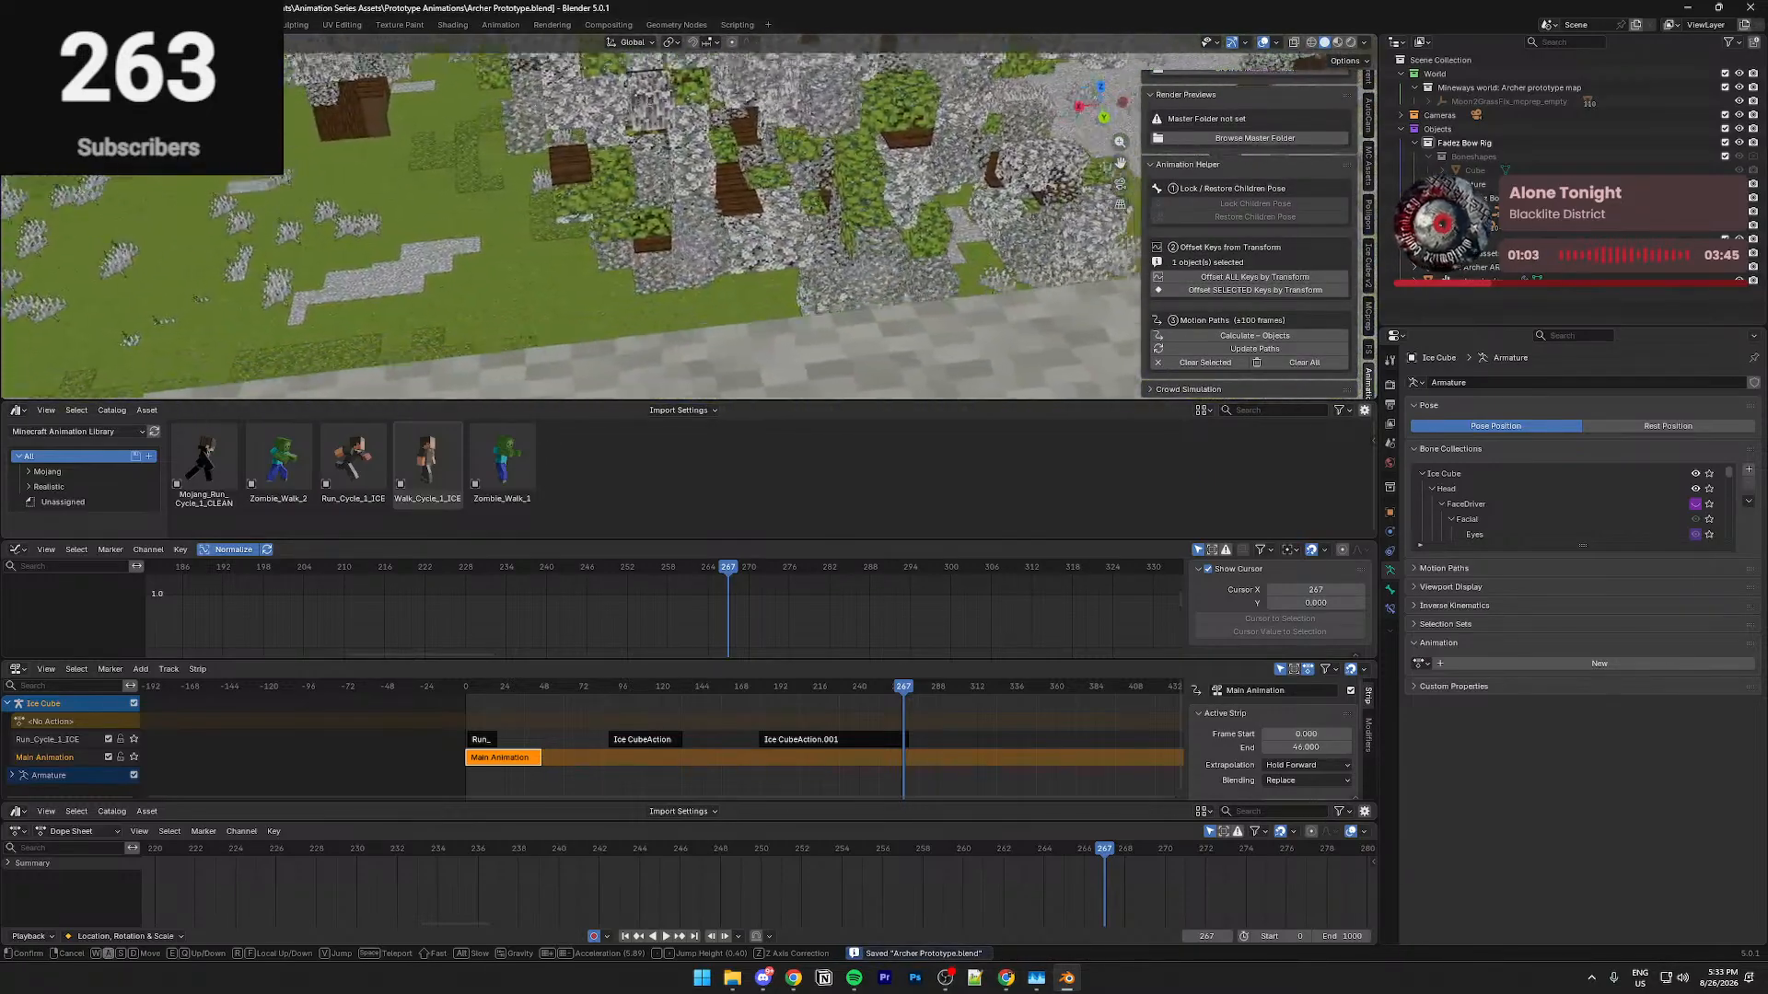
key("Escape")
left_click(416, 849)
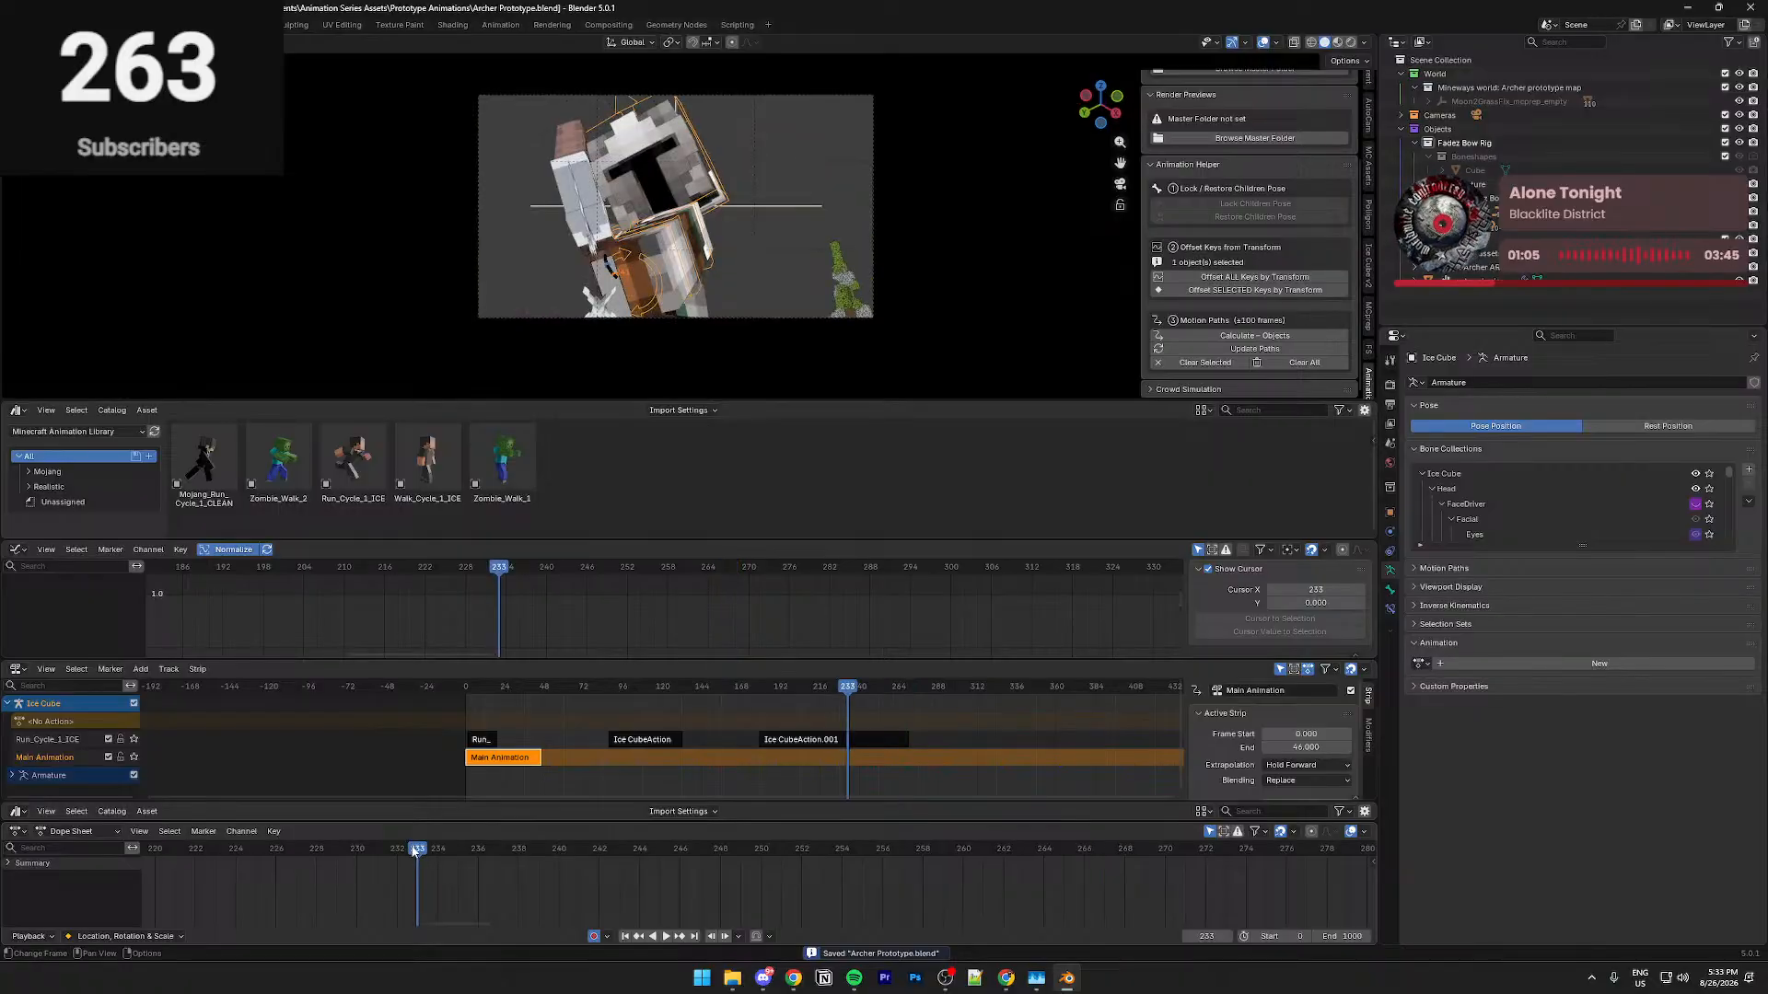
key("space")
scroll(640, 347, "up", 2)
scroll(640, 347, "up", 2)
left_click(921, 232)
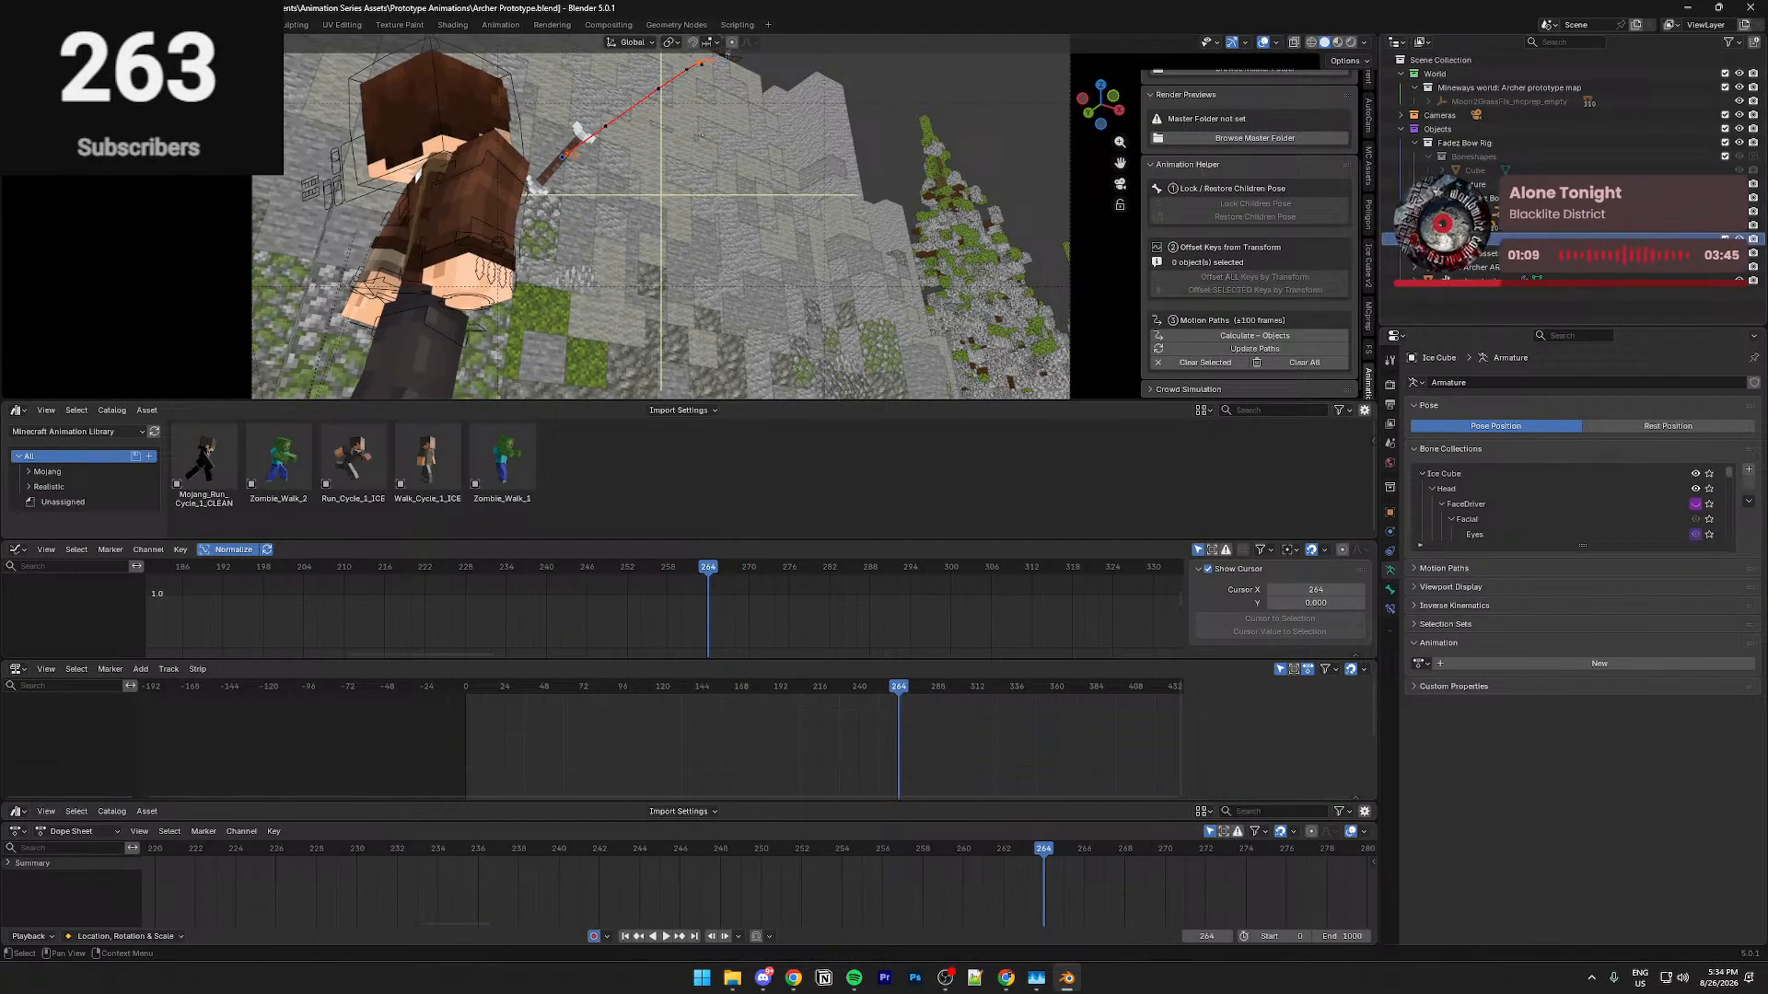
Save the file and play the whole animation through the camera from frame 11 to 269
key("ctrl+s")
left_click(483, 692)
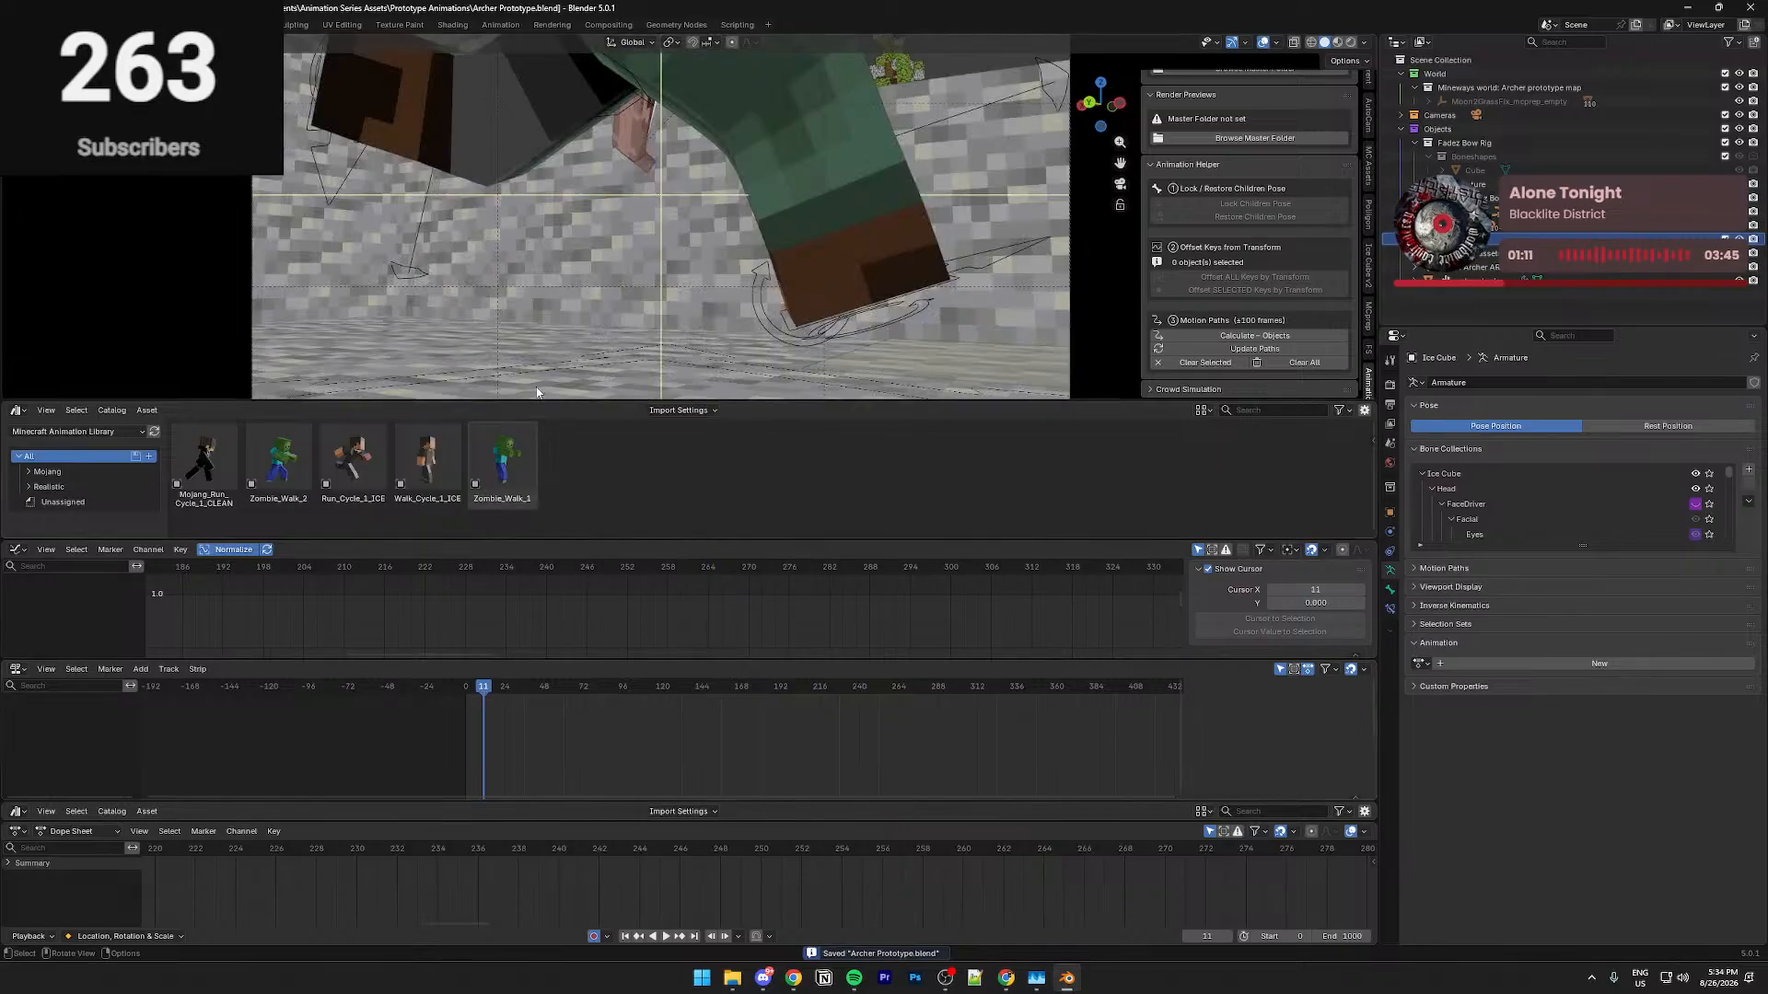
key("space")
scroll(718, 339, "down", 4)
scroll(716, 342, "up", 2)
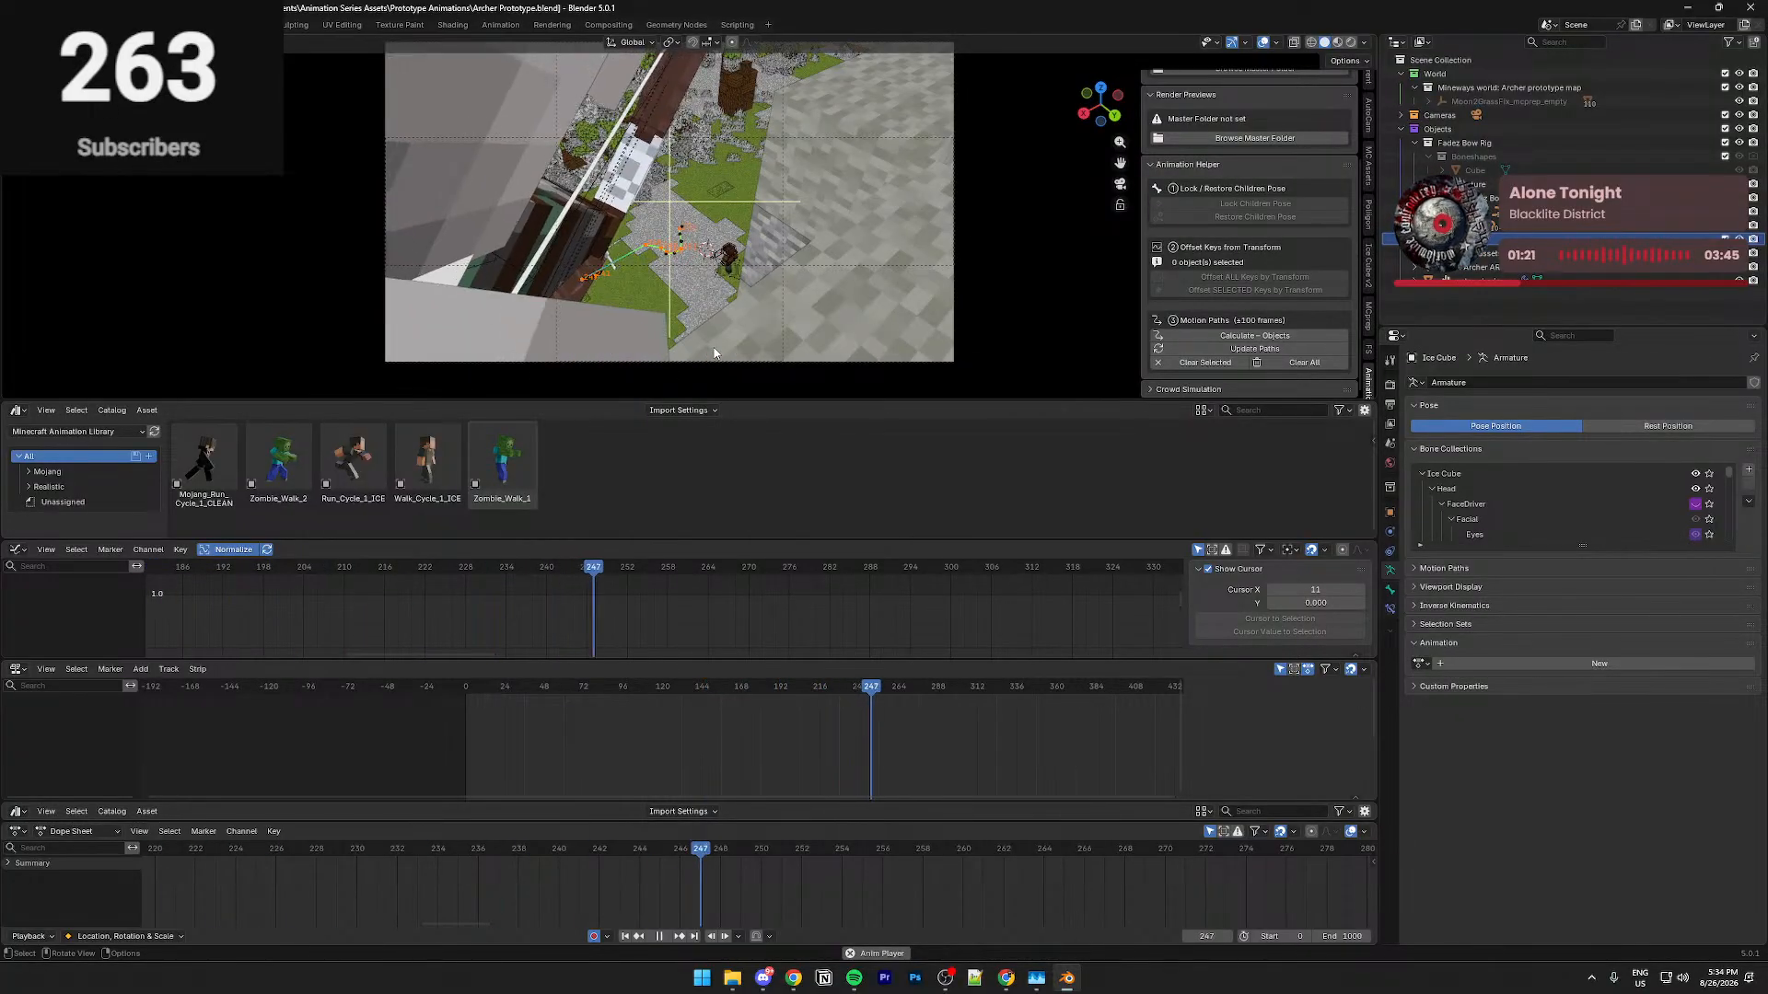
key("space")
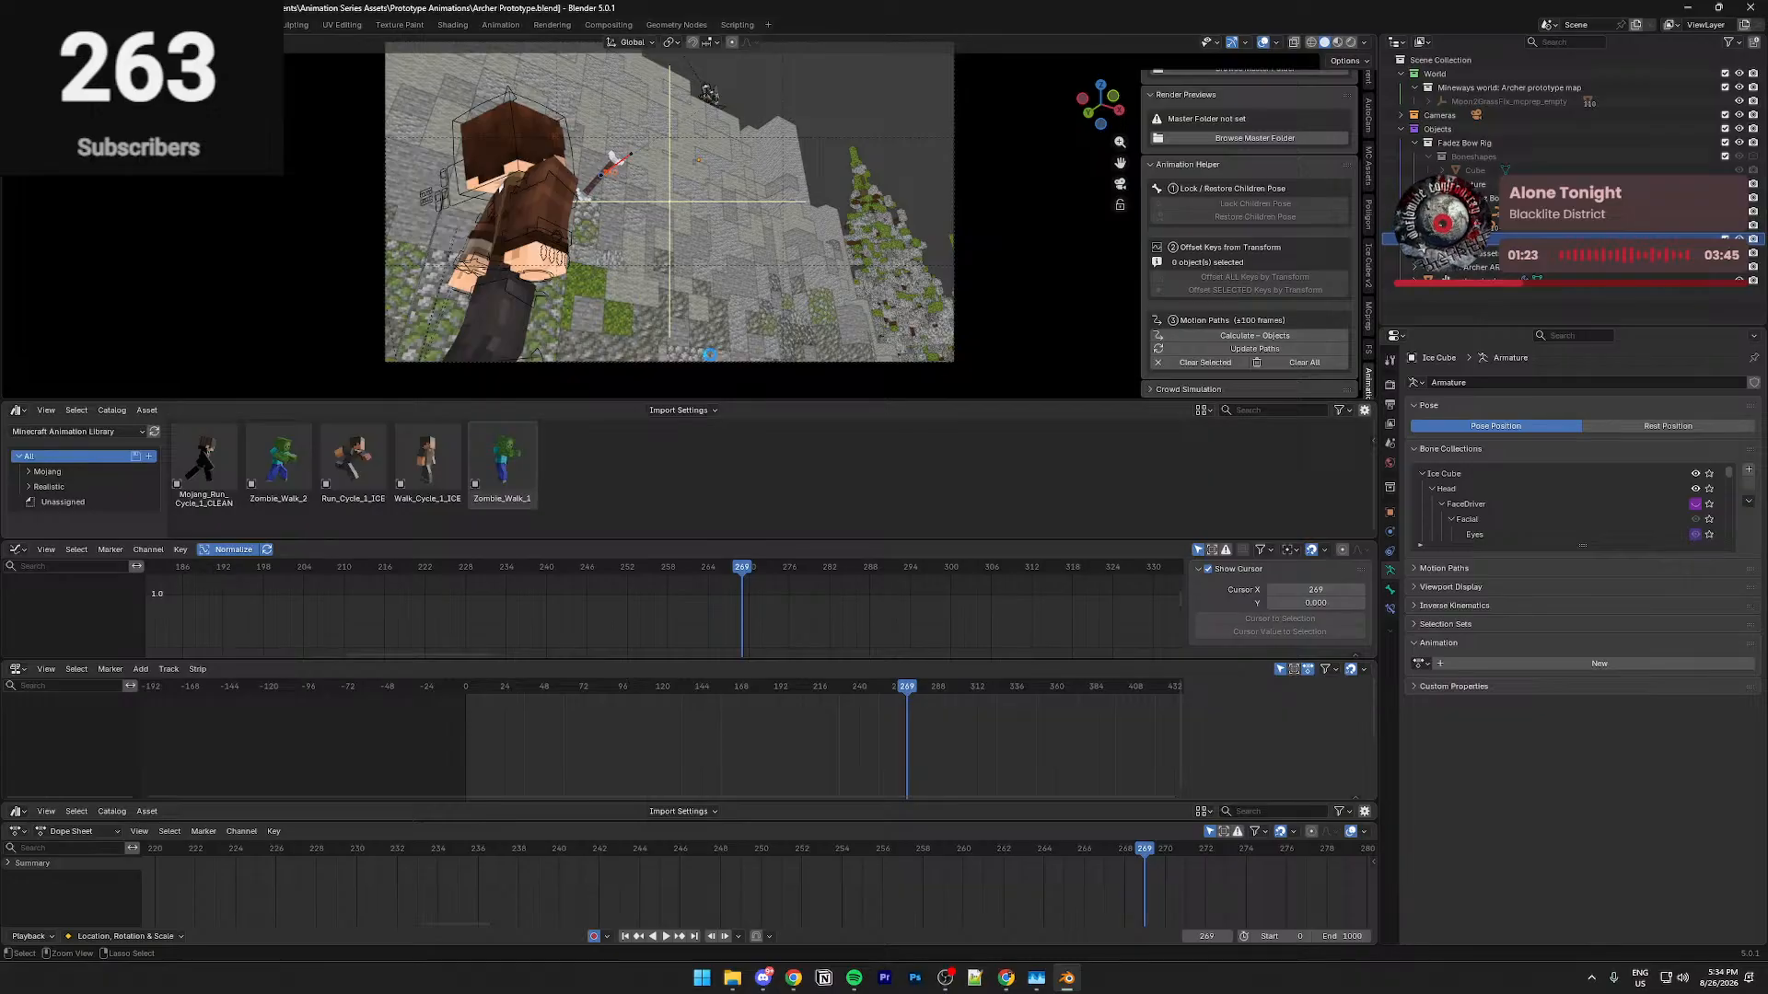
Save the file and close the asset browser area below the viewport
key("ctrl+s")
left_click_drag(625, 403, 625, 475)
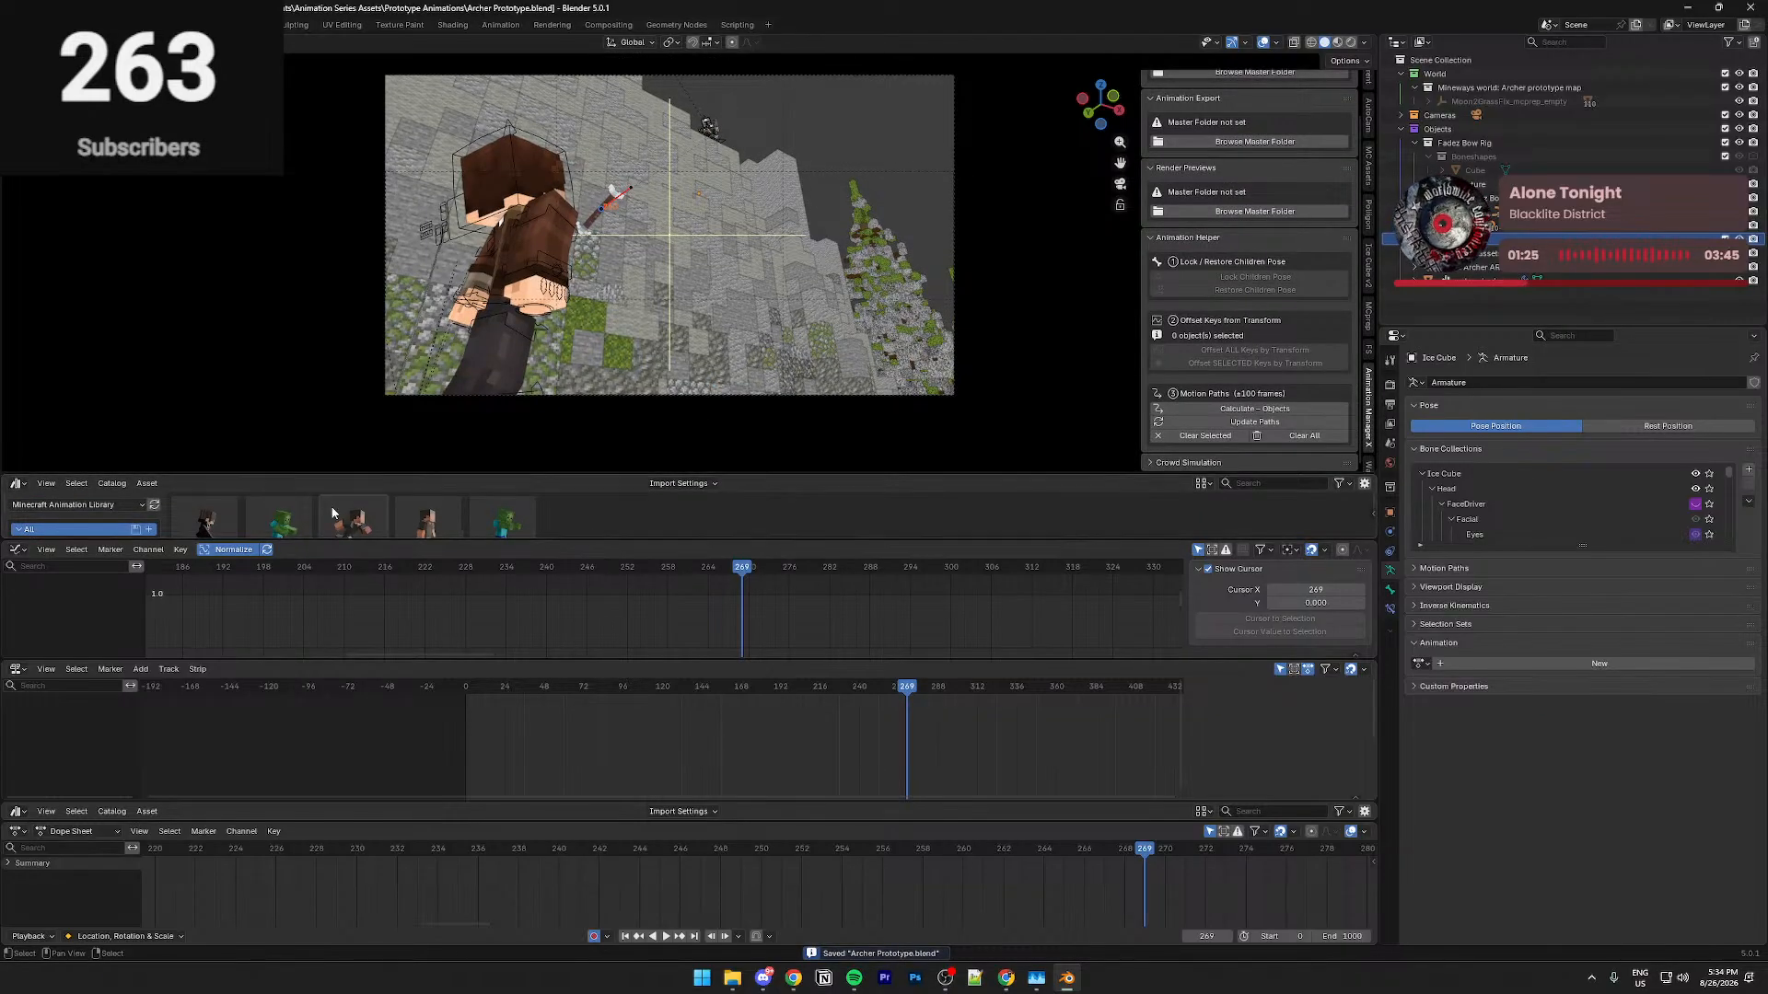
left_click(8, 469)
left_click_drag(6, 470, 85, 532)
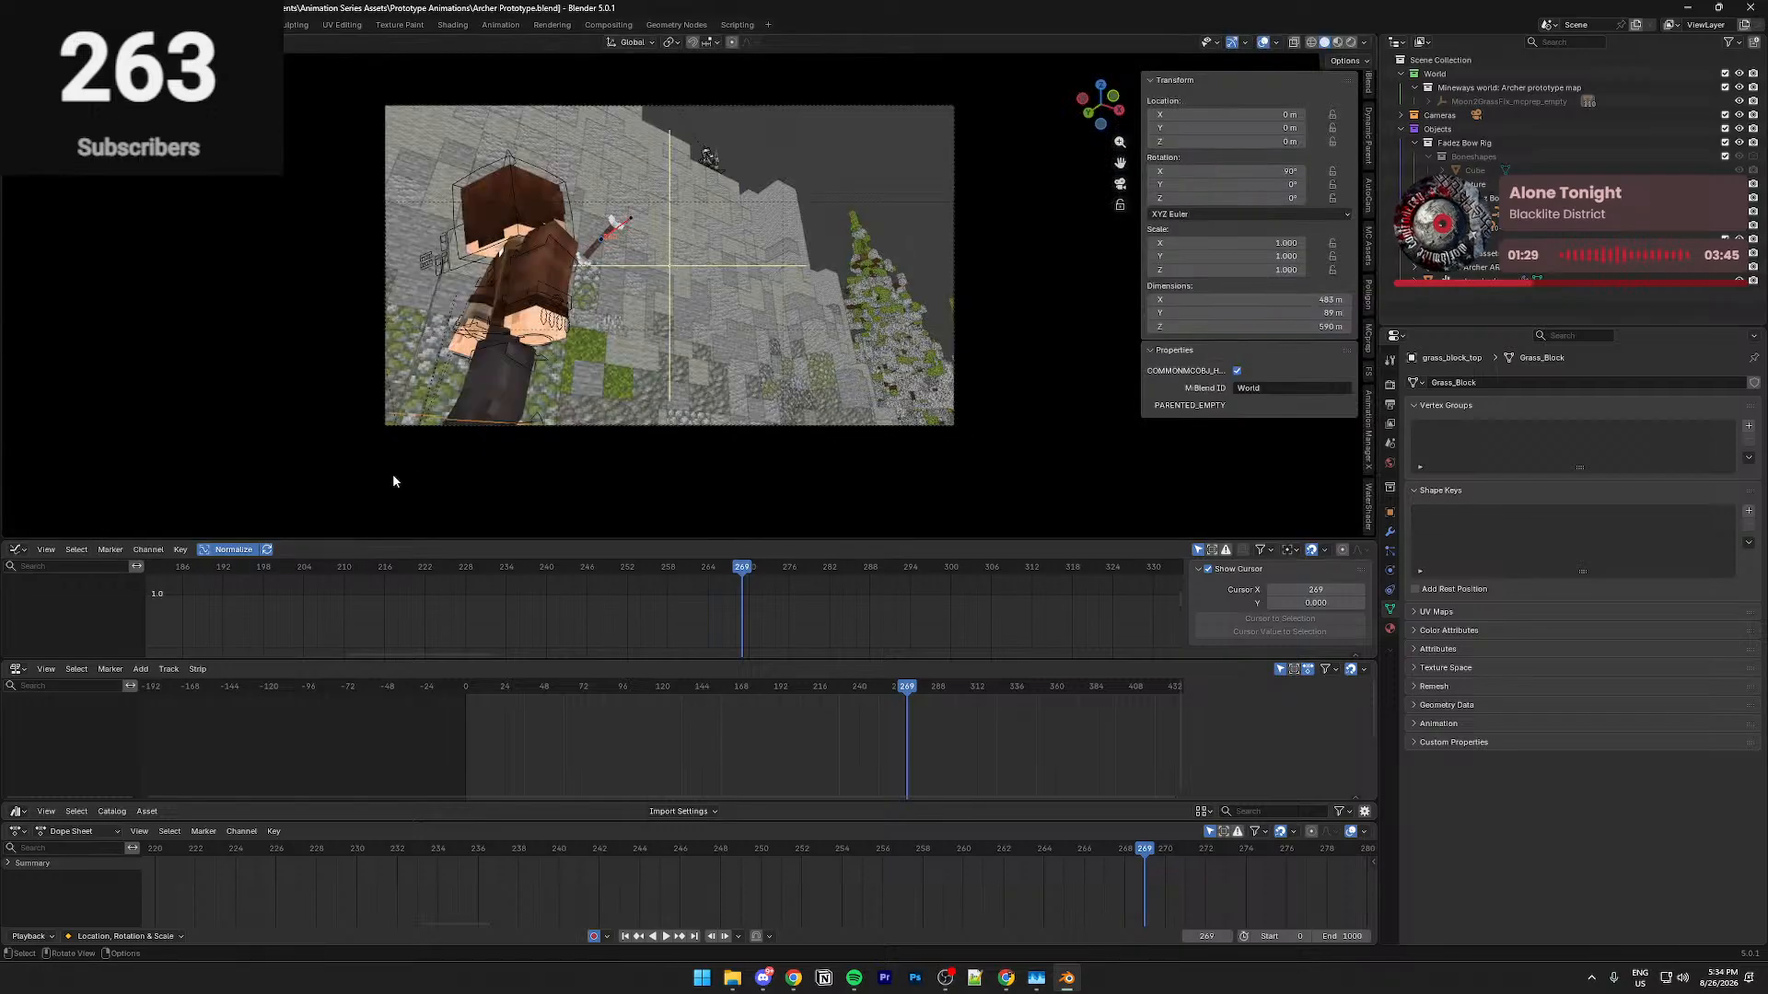
Close the Graph Editor area directly below the viewport so the viewport takes its space, and save the file
left_click_drag(542, 540, 276, 580)
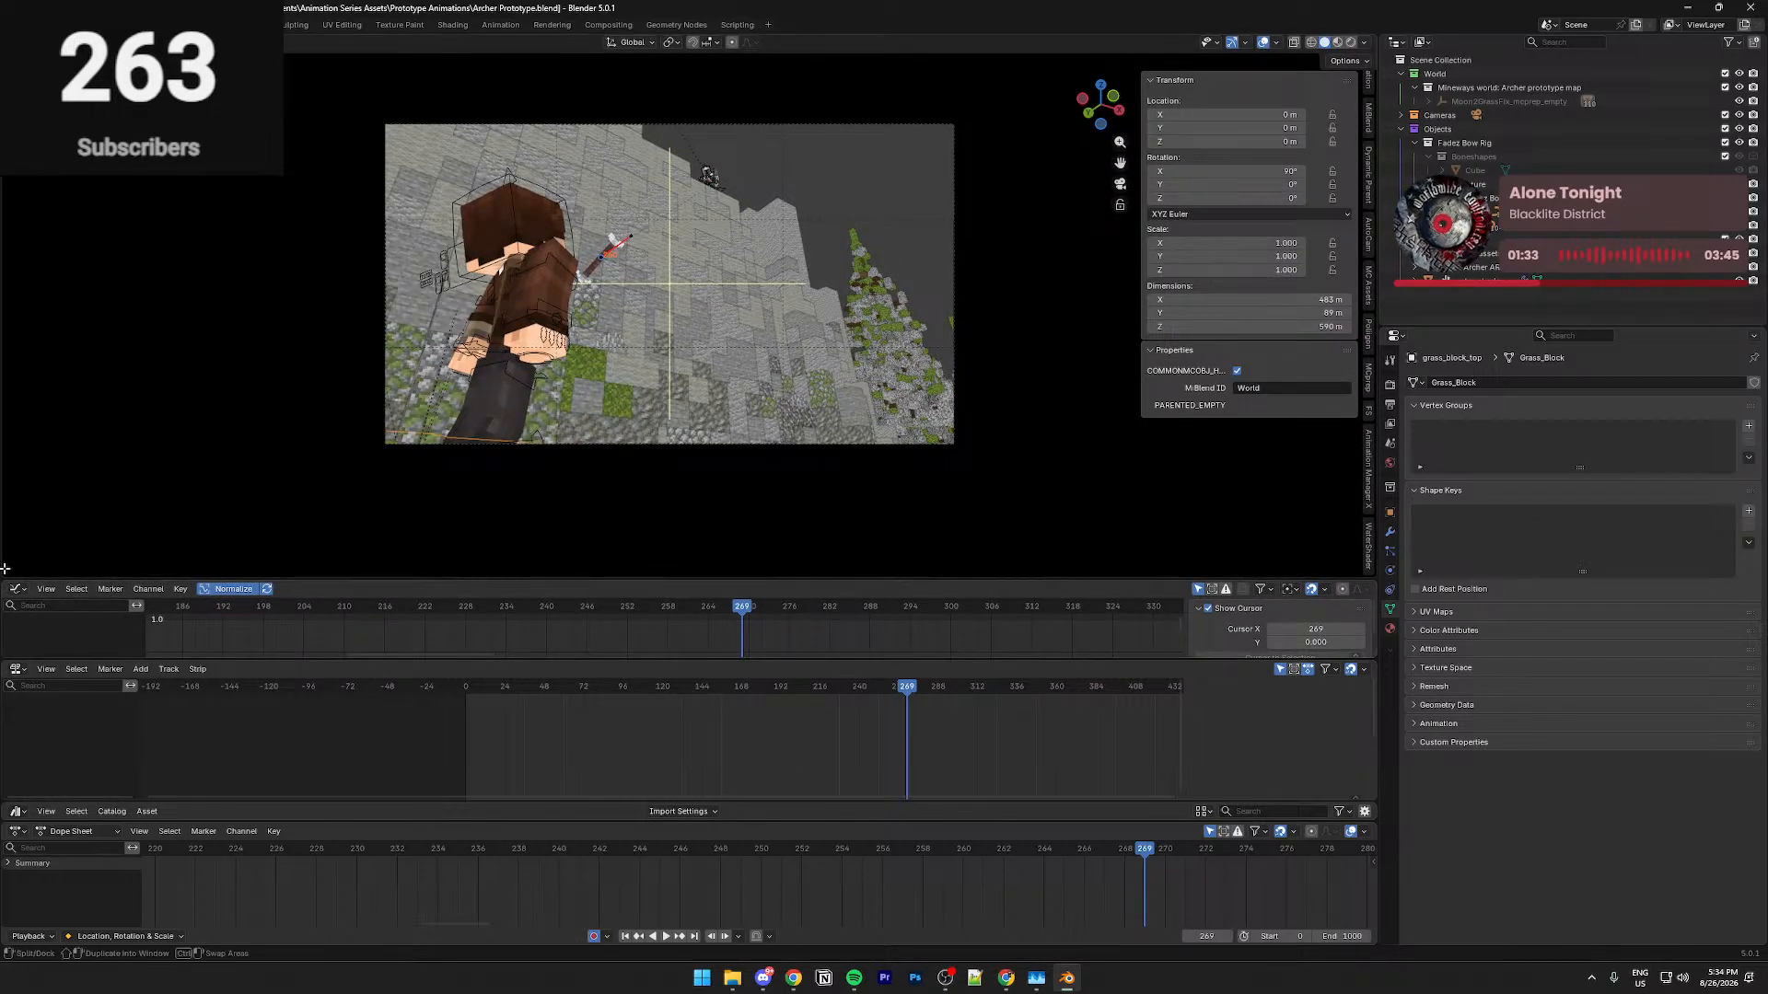
left_click_drag(7, 570, 168, 599)
key("ctrl+s")
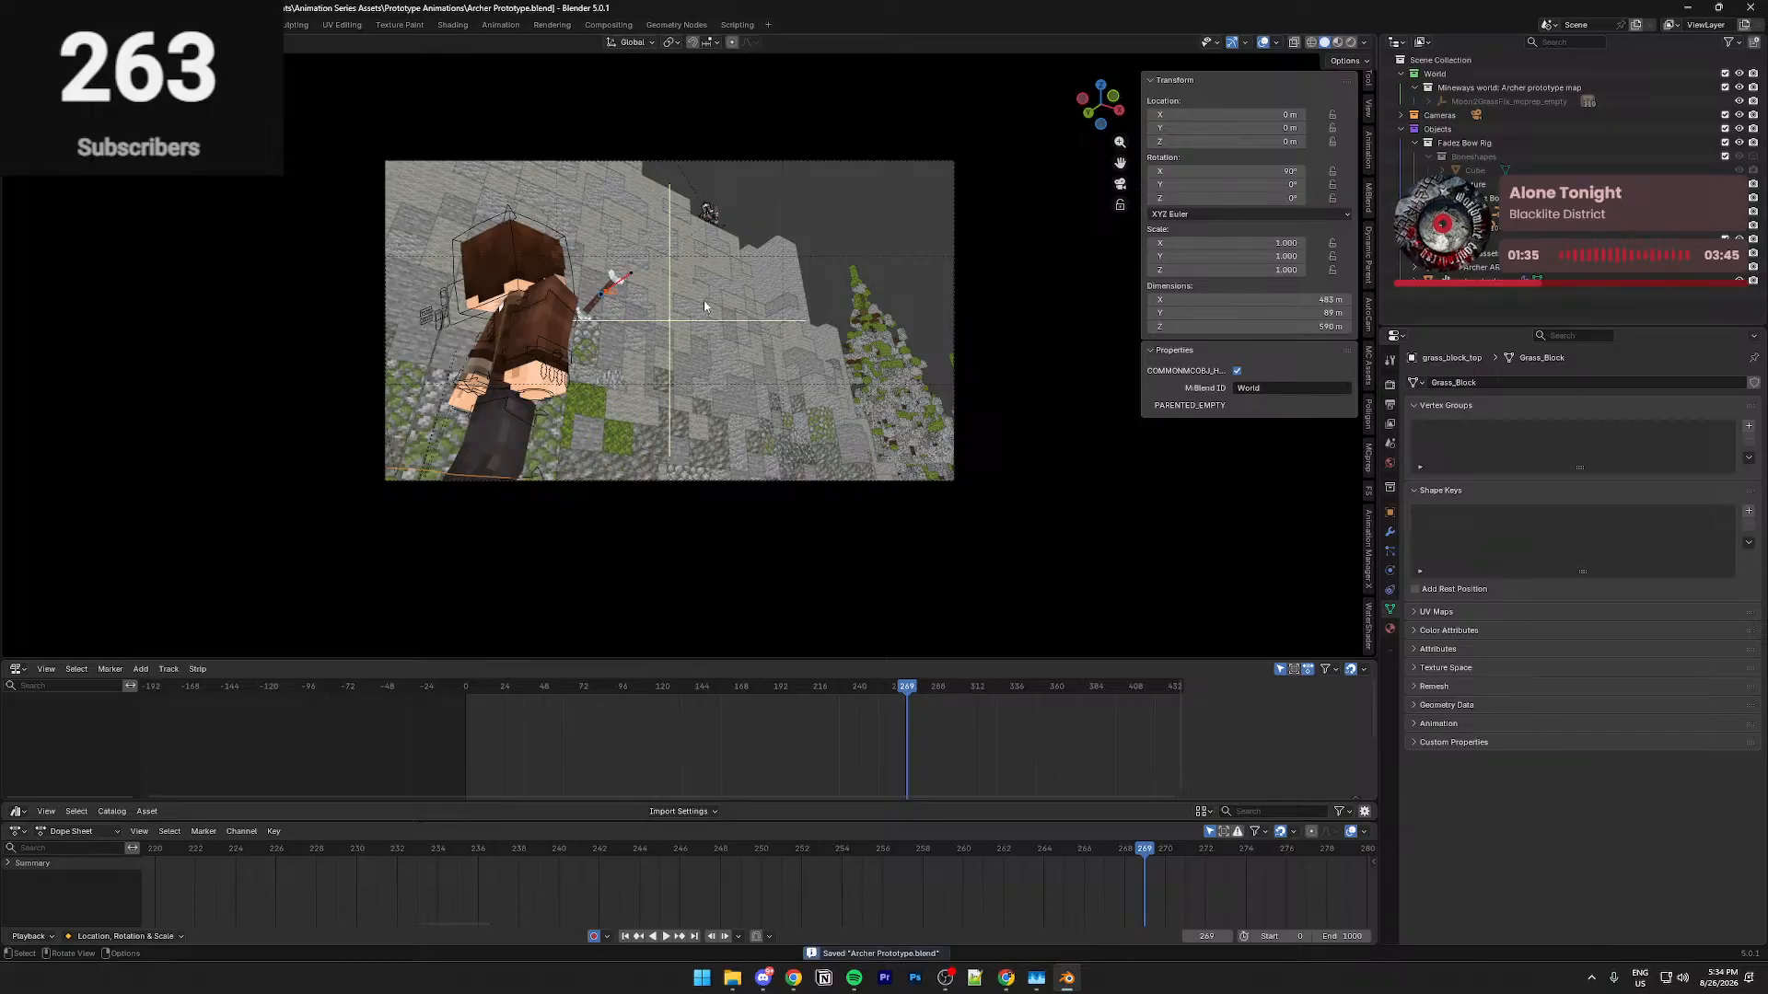
Enlarge the camera frame in the viewport, hide the transform properties sidebar and save the Archer Prototype file again
scroll(632, 321, "up", 2)
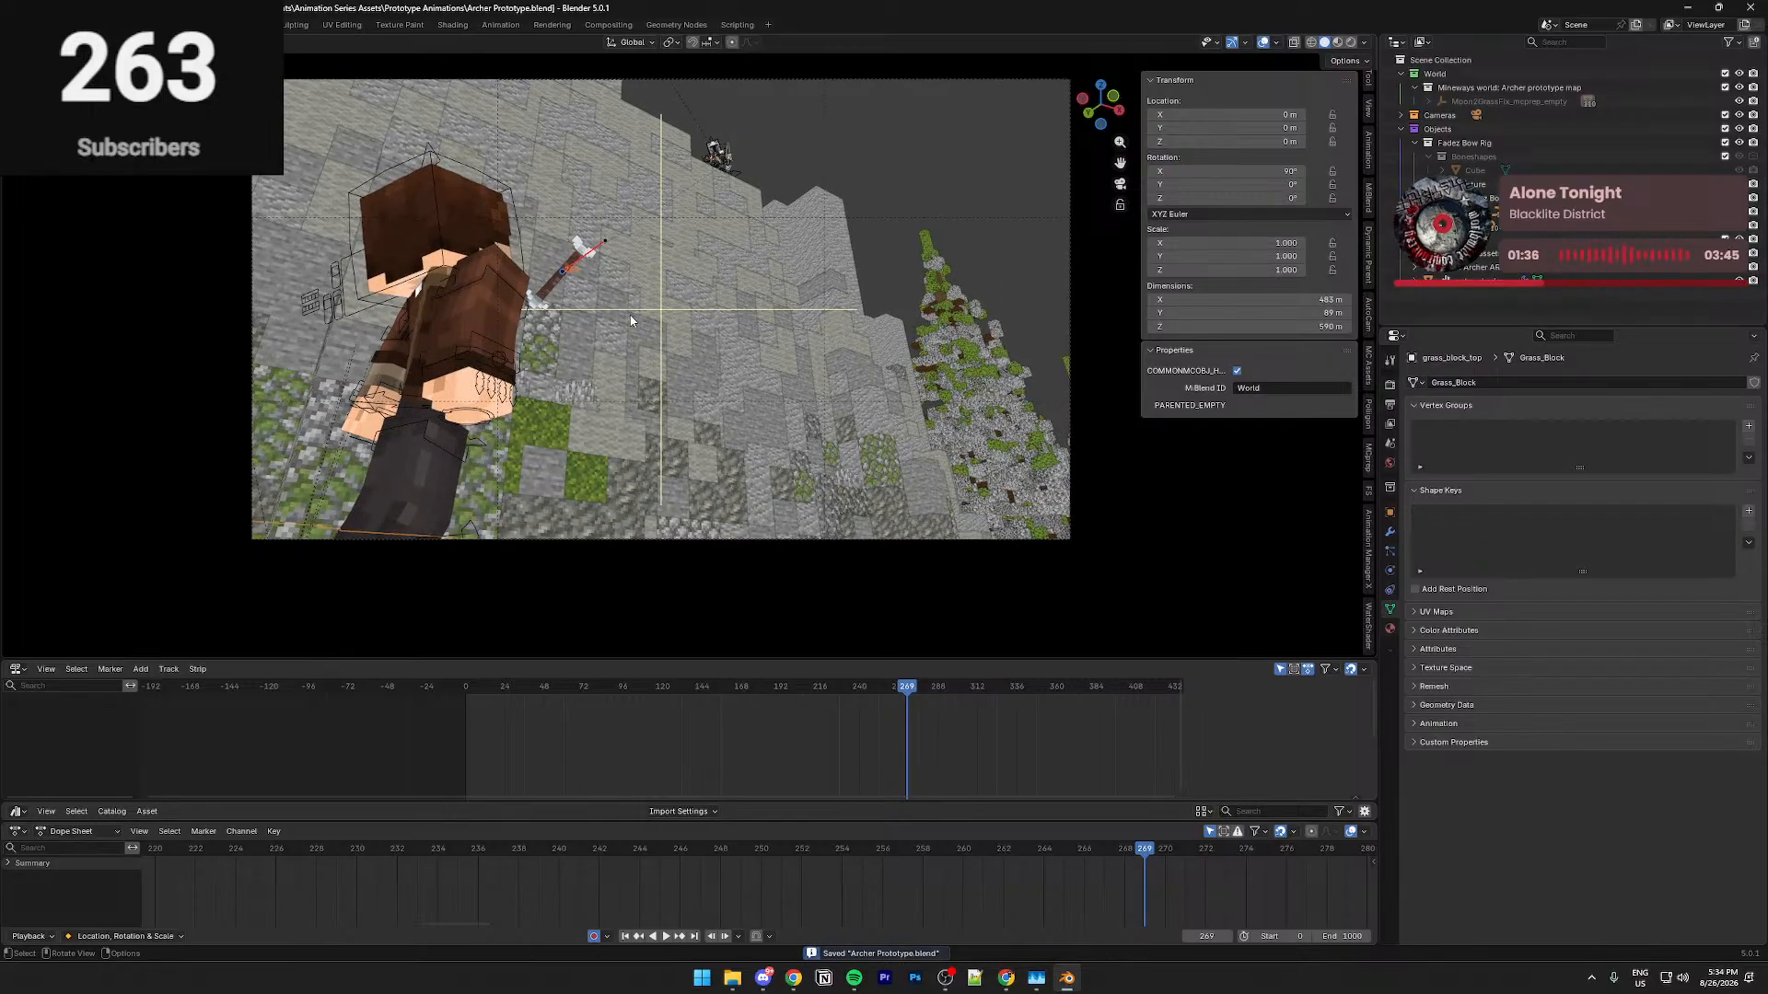
key("n")
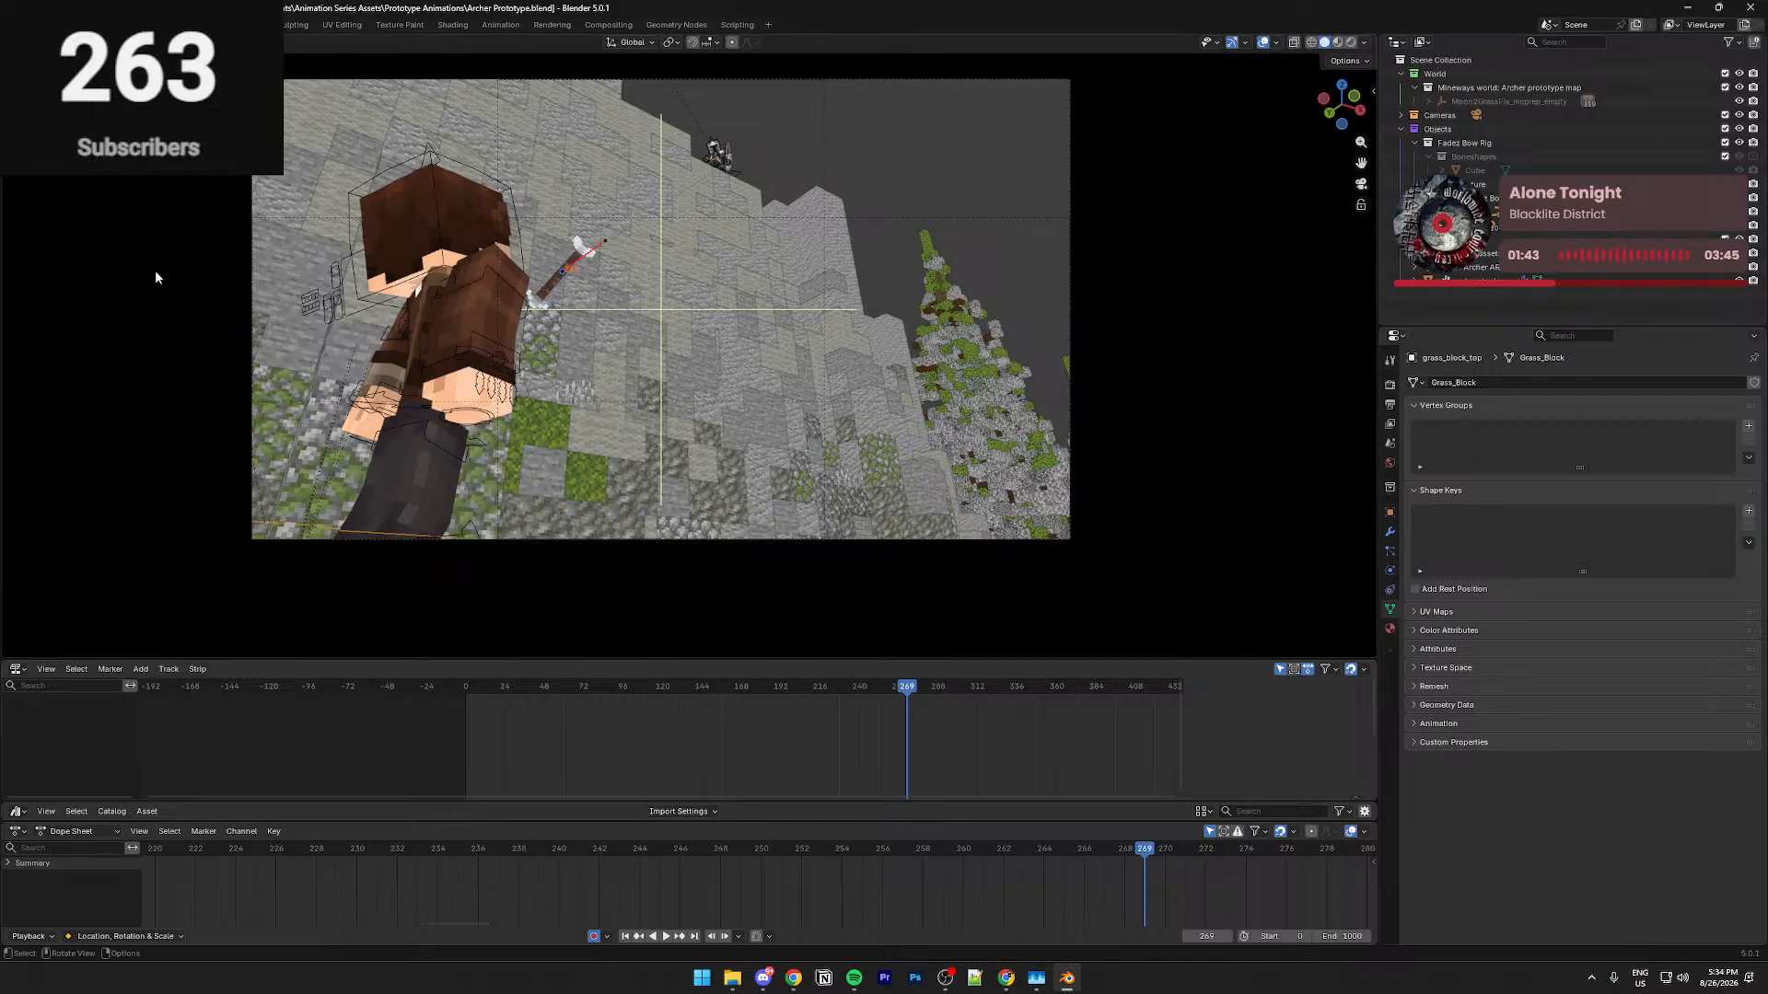
left_click(30, 25)
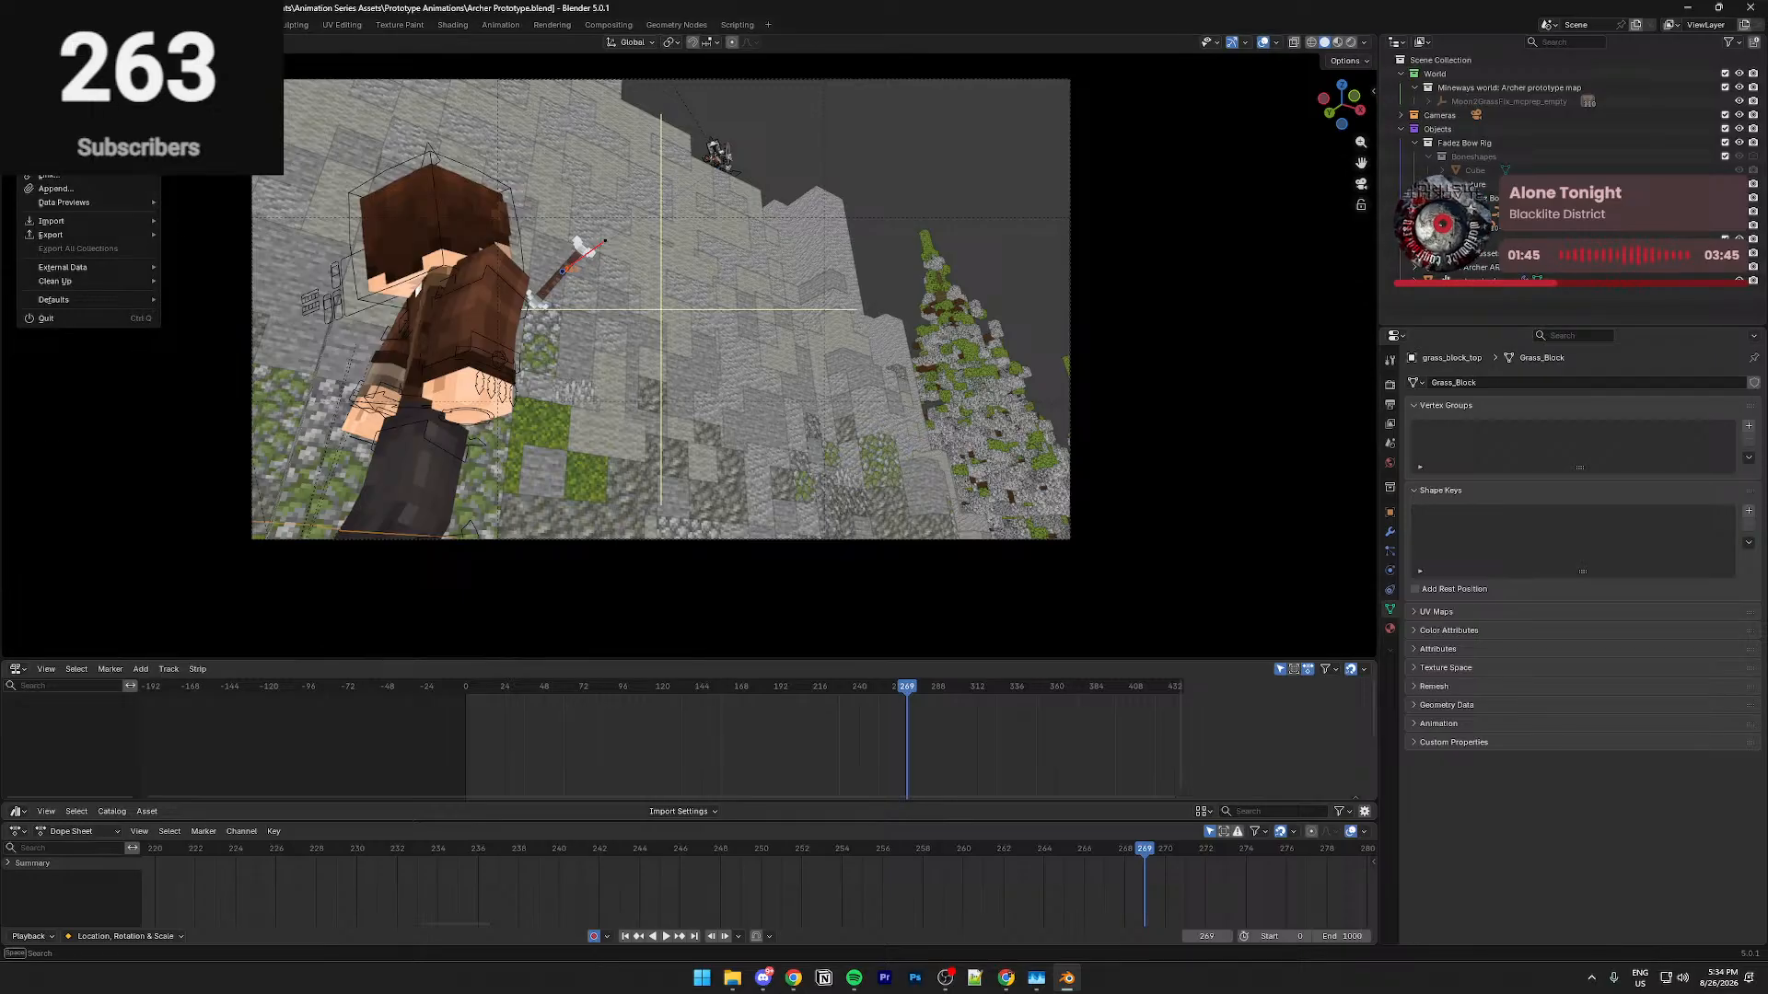
left_click(51, 115)
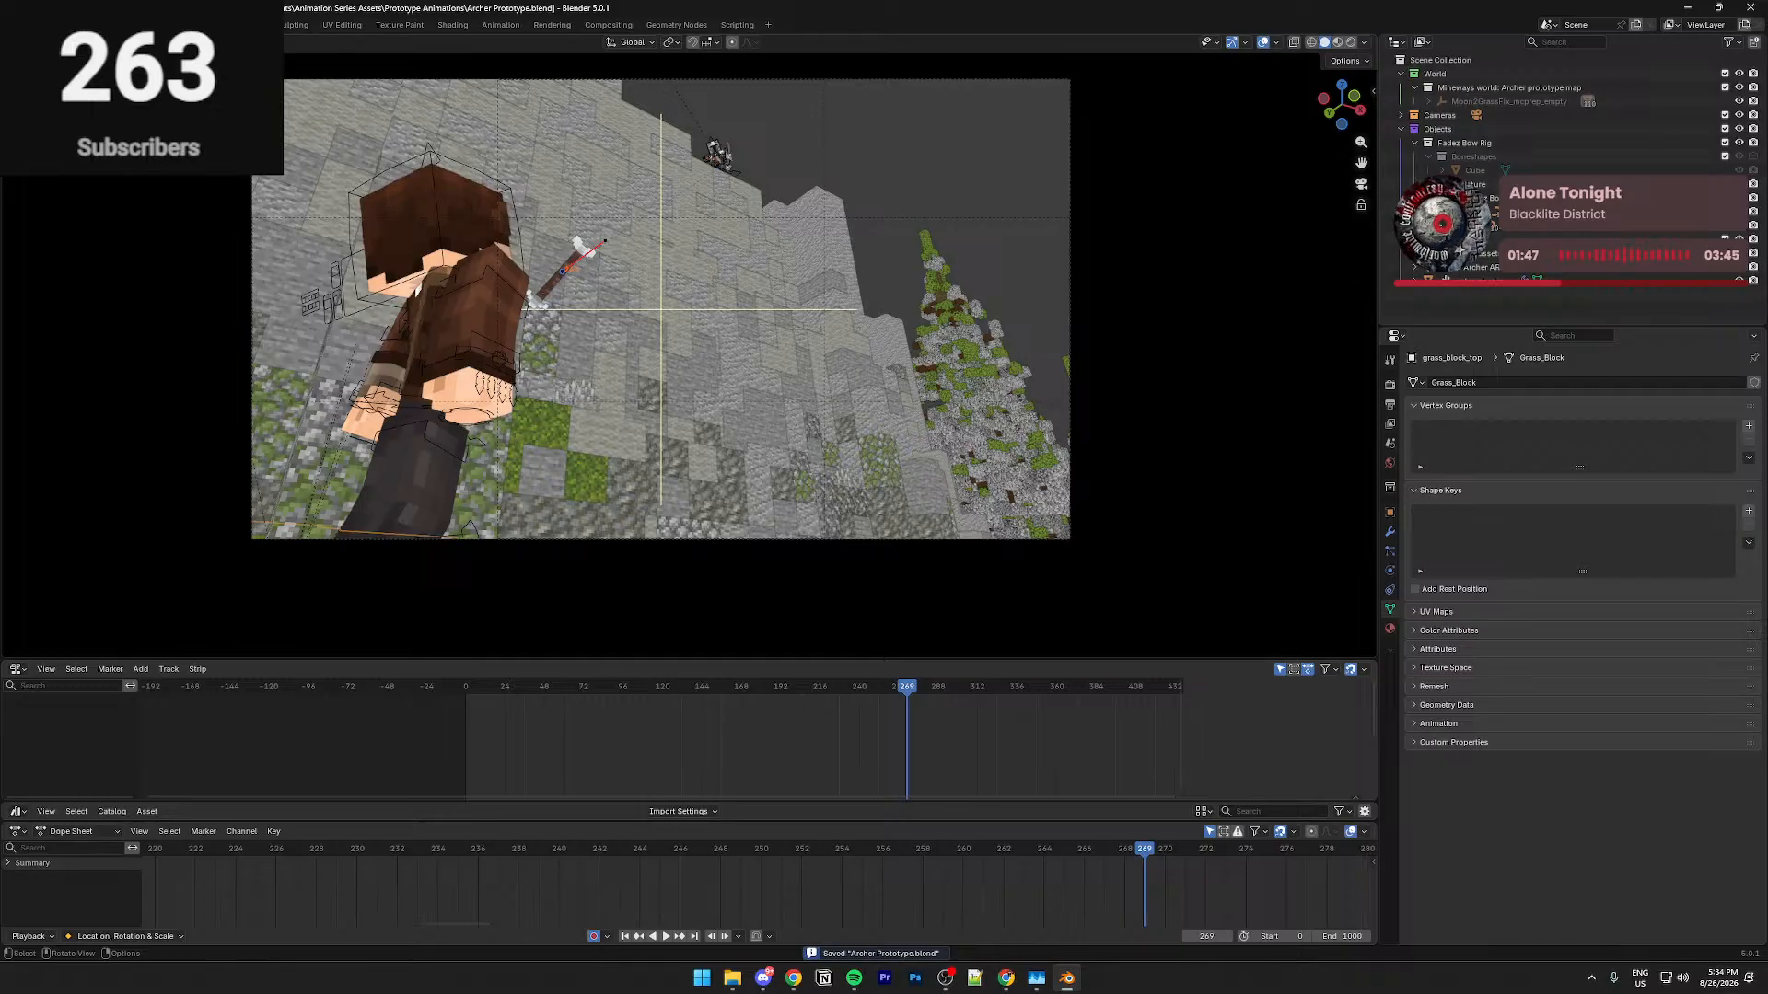